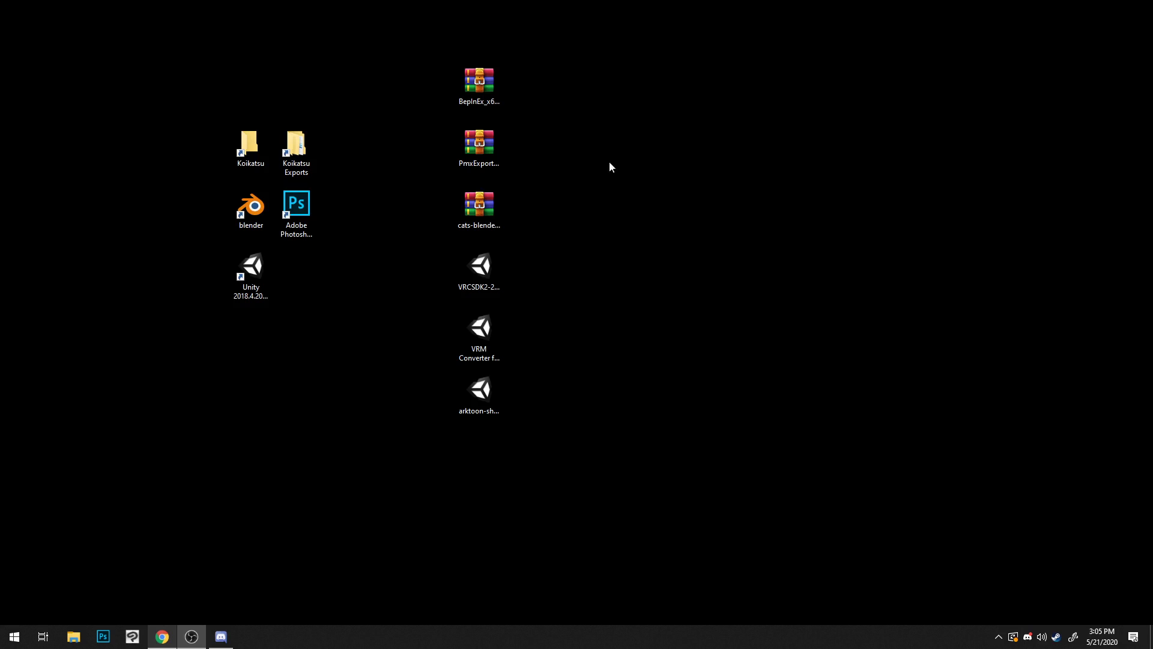
Step: View the contents of the BepInEx_x64_5.0.1.0.zip archive on the desktop and close it
left_click_drag(684, 44, 457, 488)
left_click(782, 352)
double_click(474, 96)
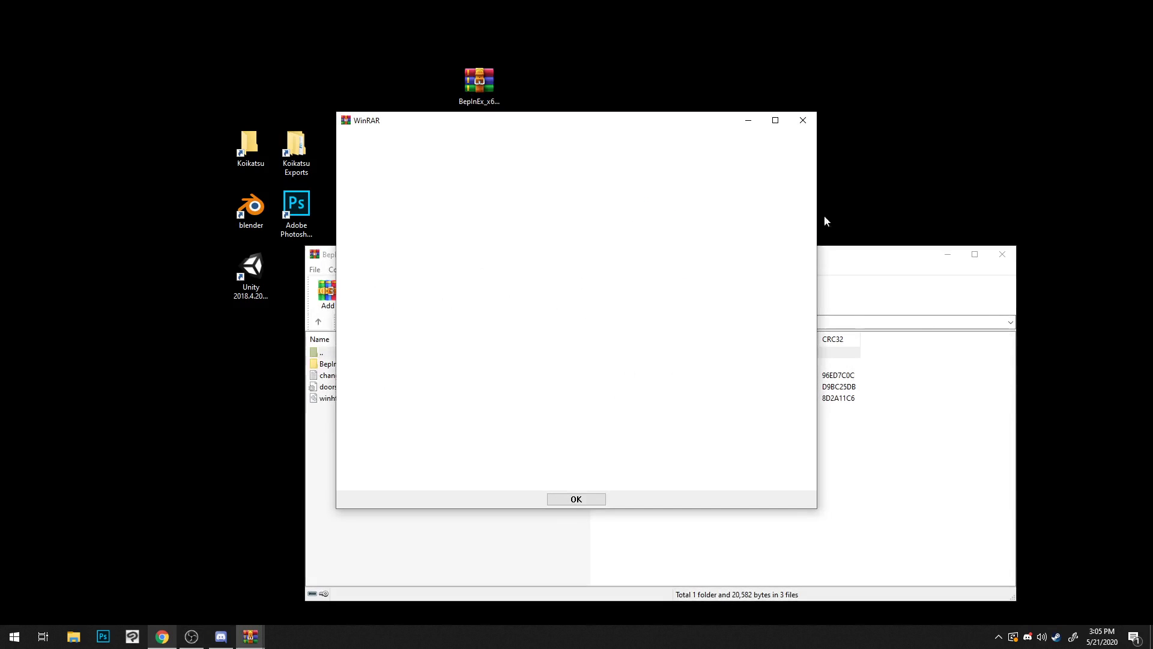
left_click(801, 119)
left_click_drag(867, 254, 907, 197)
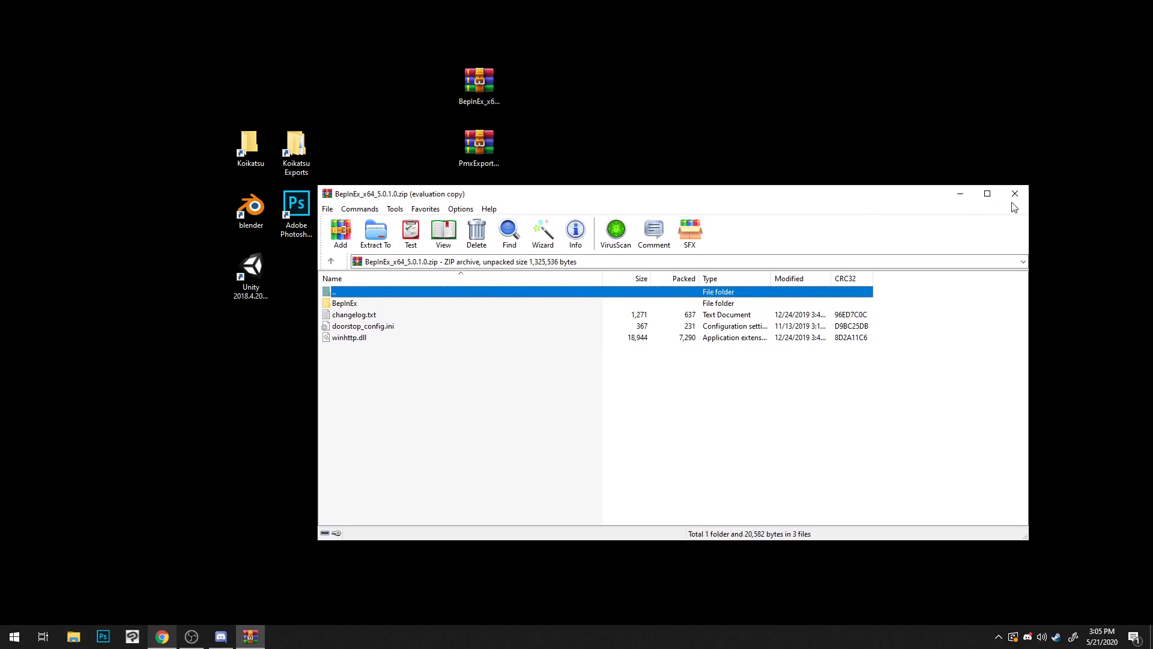
left_click(1014, 193)
Step: View the contents of the PmxExport.zip archive on the desktop and close it
double_click(488, 146)
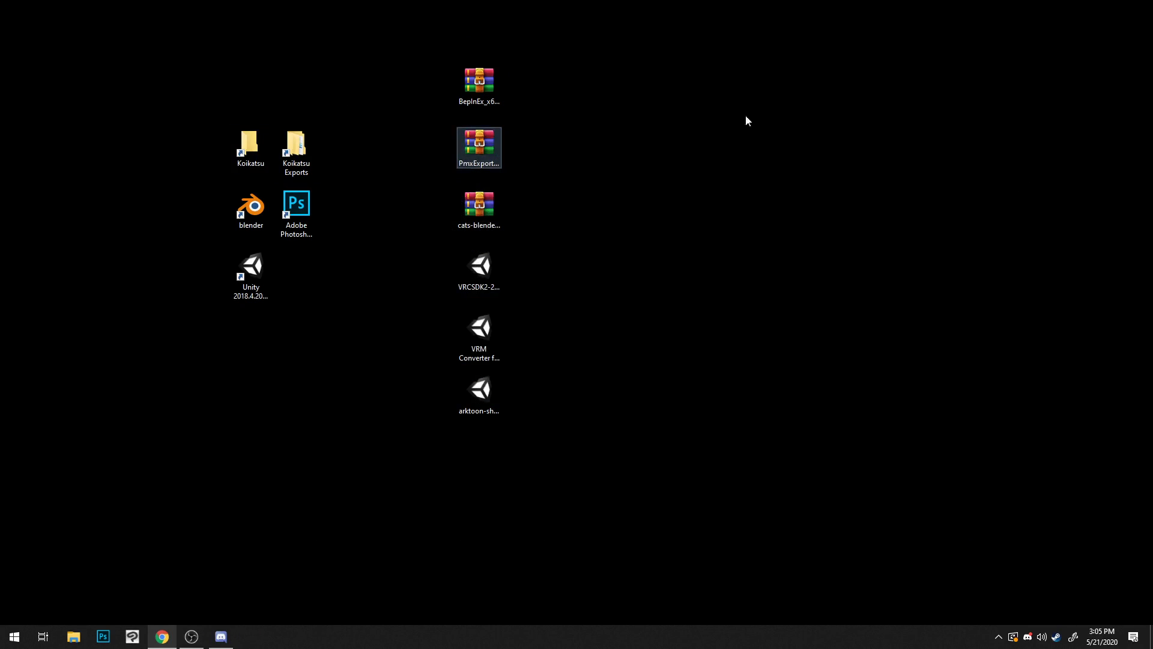
left_click_drag(695, 198, 806, 180)
left_click(1123, 174)
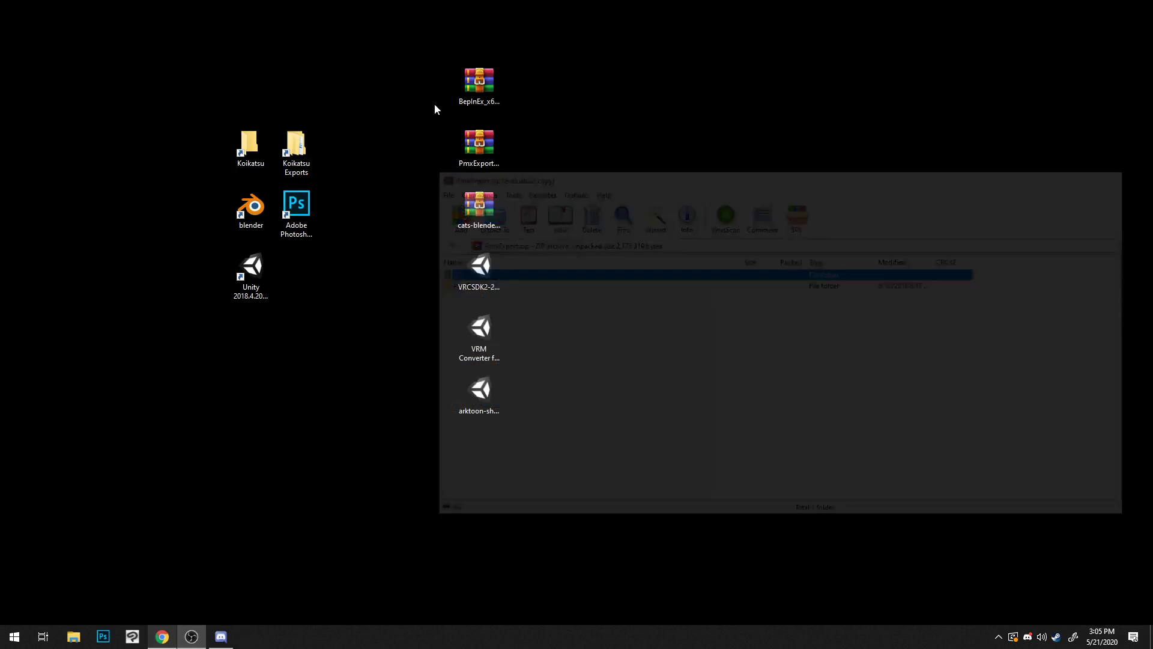
Step: View the contents of the cats-blender-plugin-master.zip archive on the desktop and close it
double_click(496, 207)
left_click_drag(811, 173, 691, 181)
left_click(744, 304)
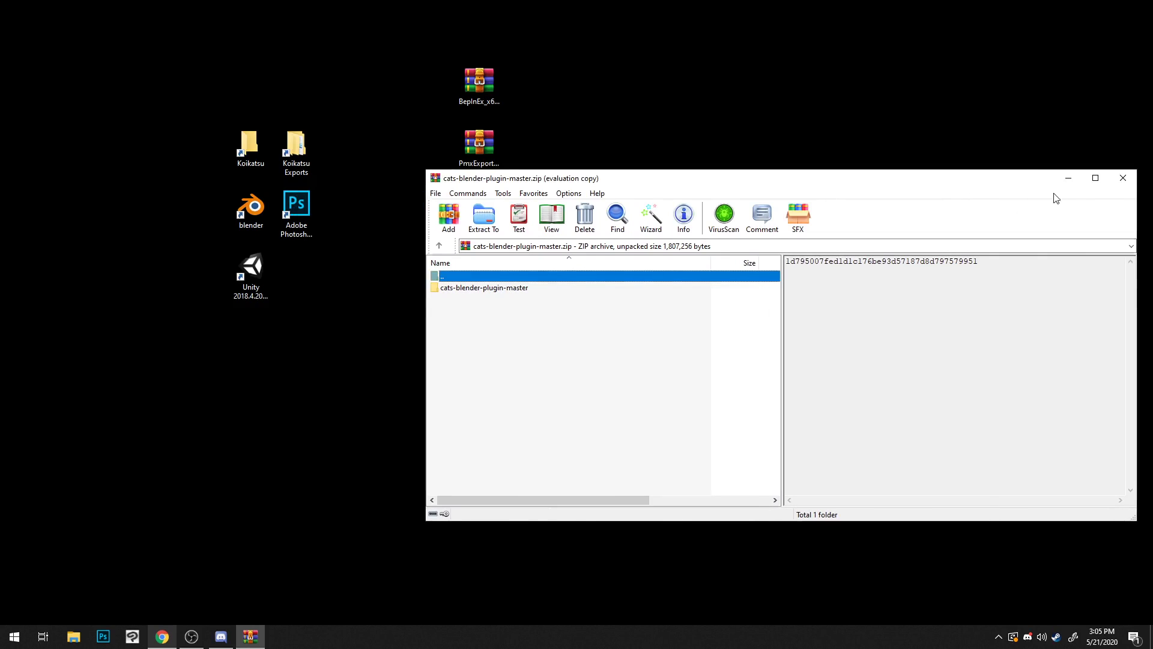
left_click_drag(678, 177, 395, 173)
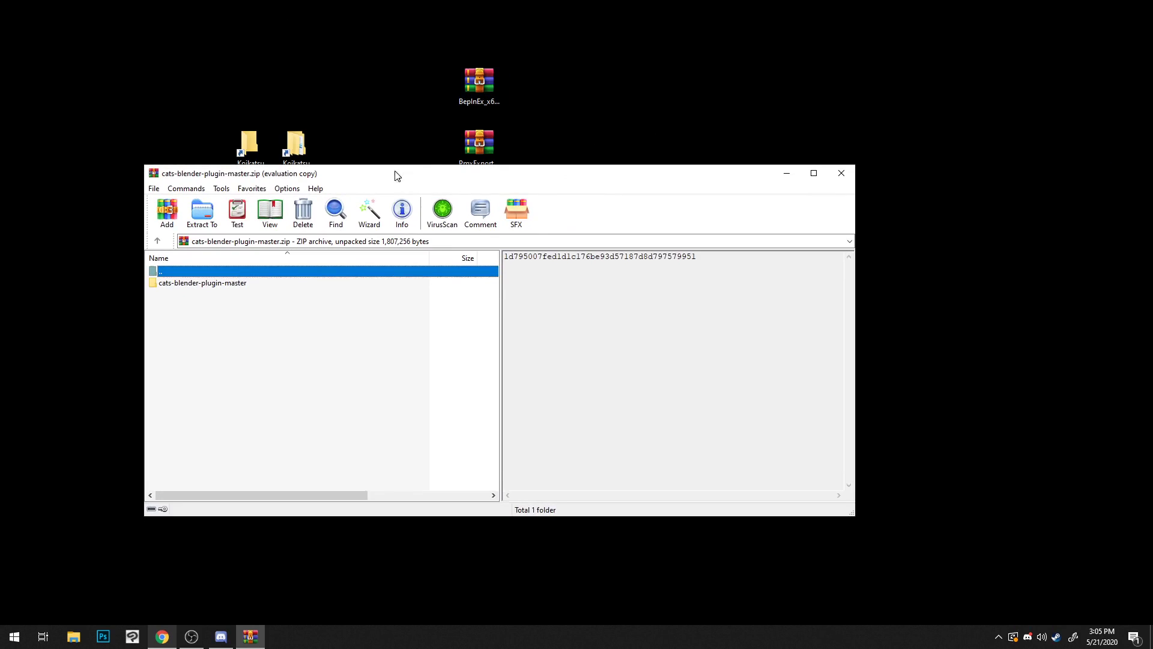
left_click_drag(659, 176, 704, 169)
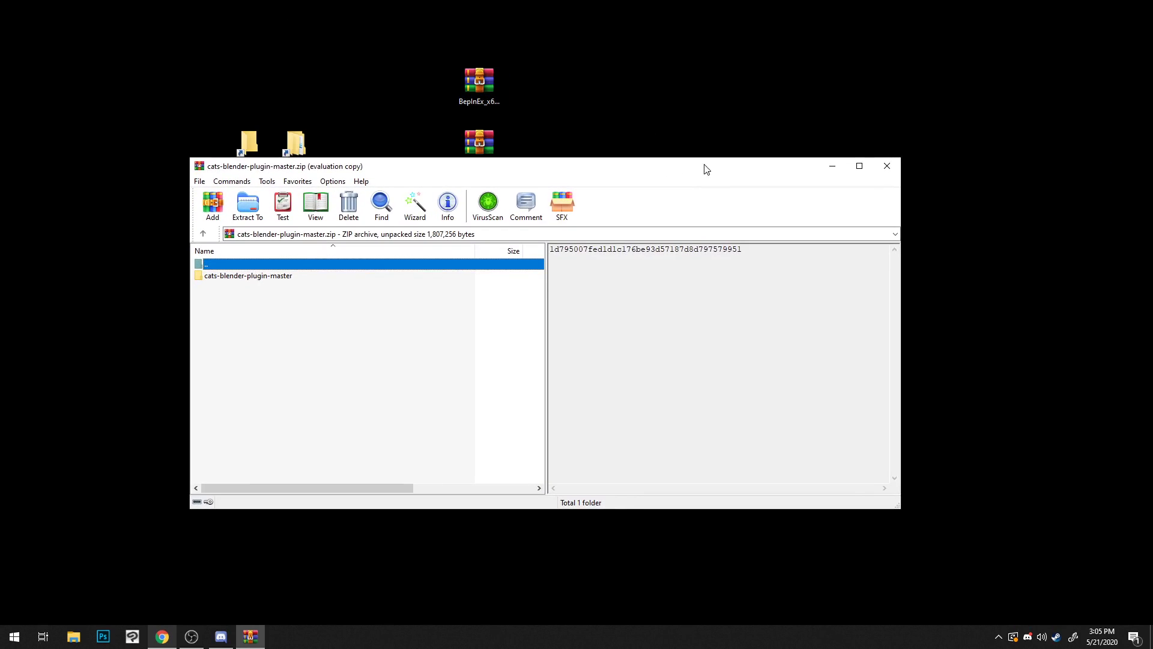
left_click(891, 164)
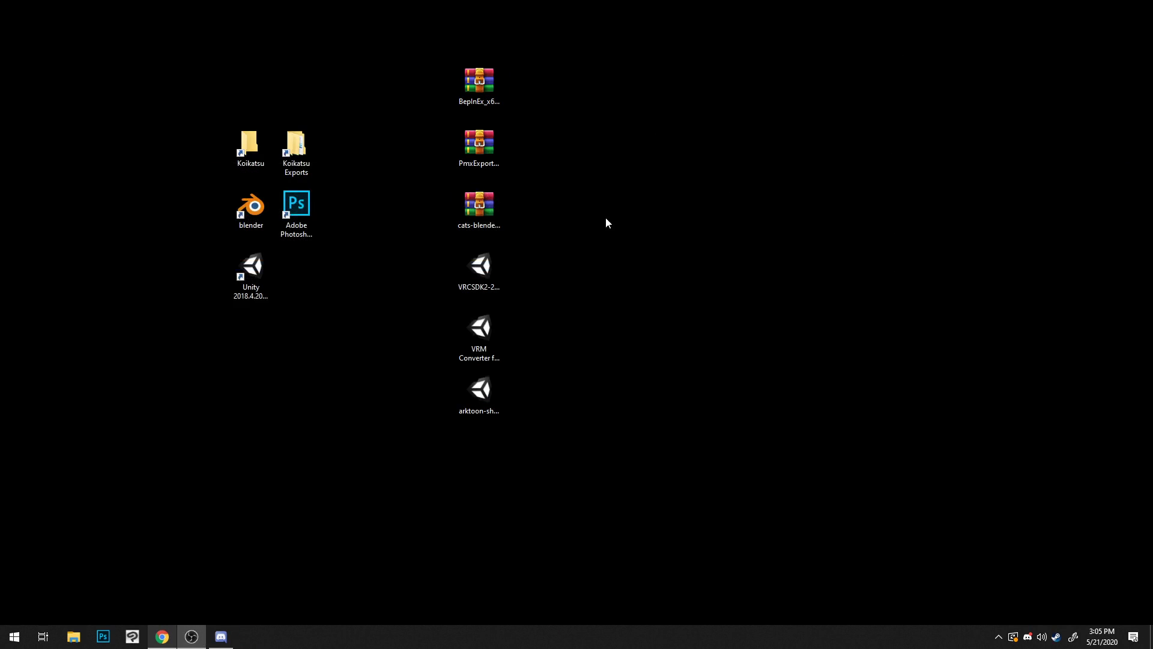
Step: Check the full file names of the VRCSDK2, VRM Converter and arktoon-shaders Unity packages on the desktop
left_click(480, 270)
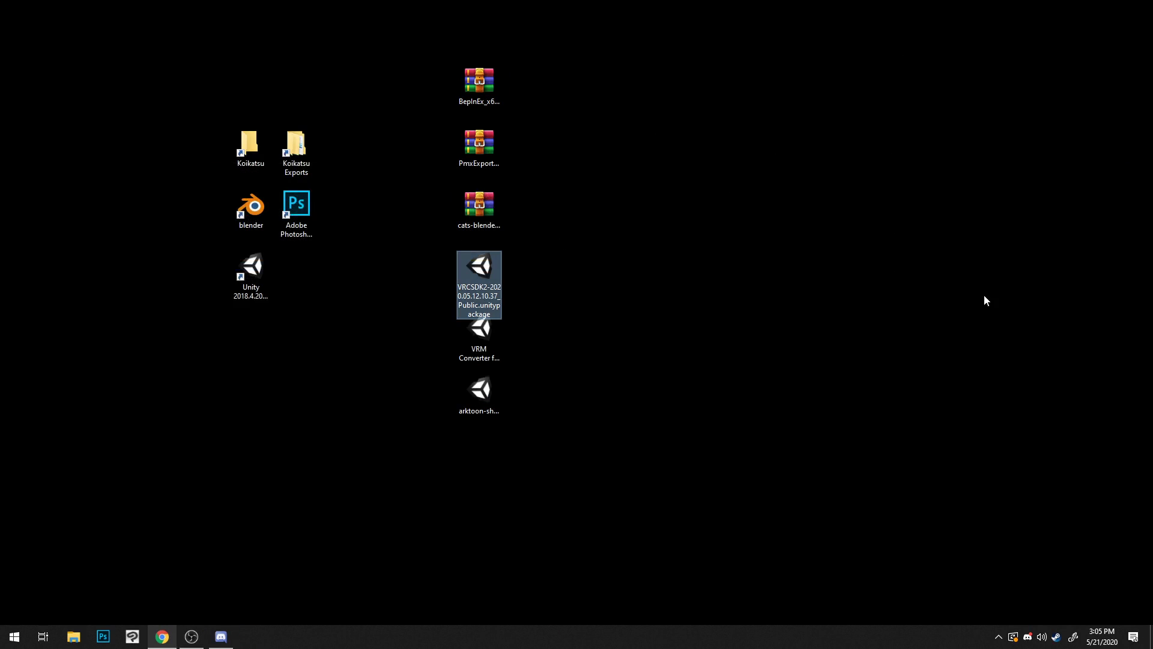
left_click(842, 287)
left_click(479, 329)
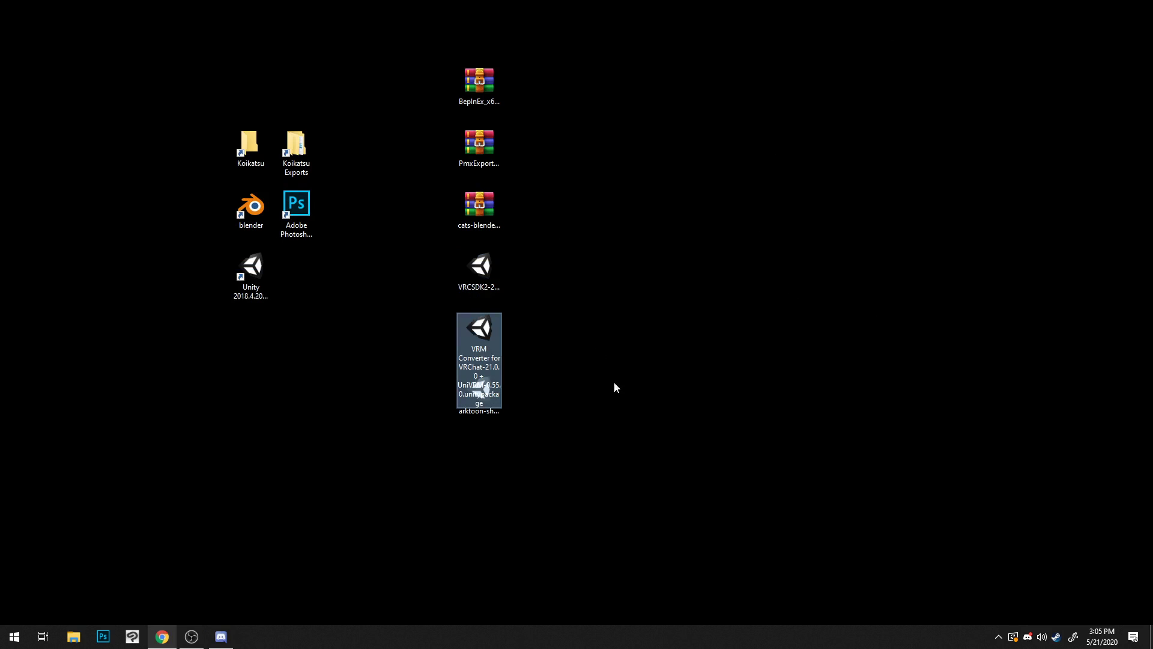
left_click_drag(470, 388, 477, 466)
left_click(482, 385)
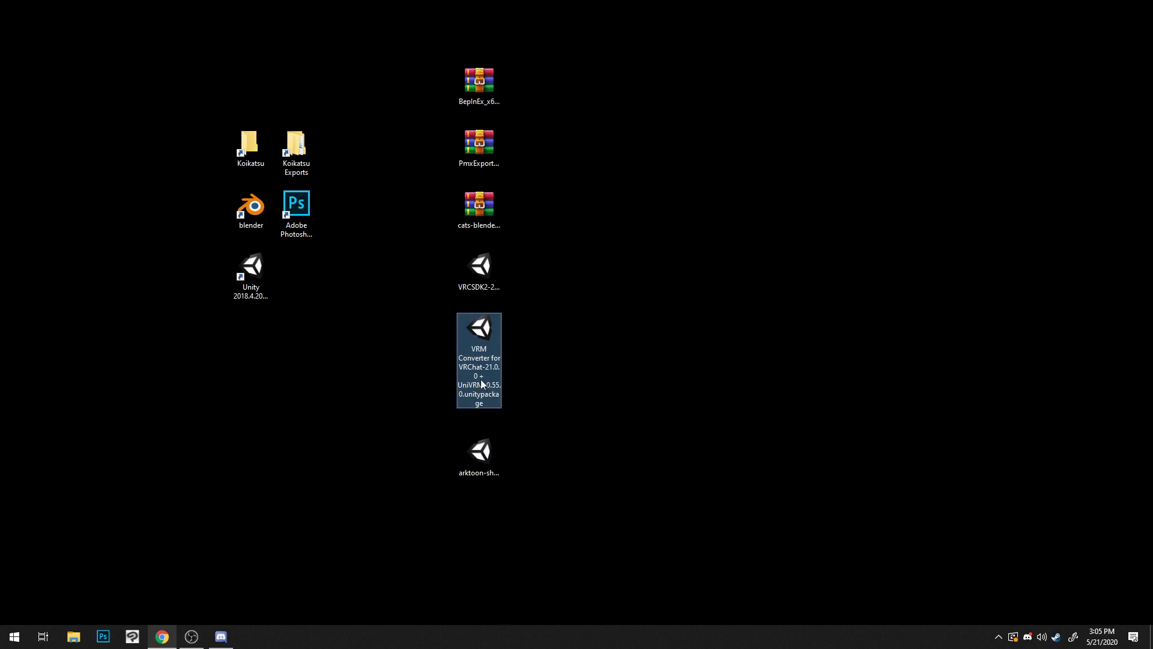
left_click(632, 385)
left_click_drag(488, 440, 516, 383)
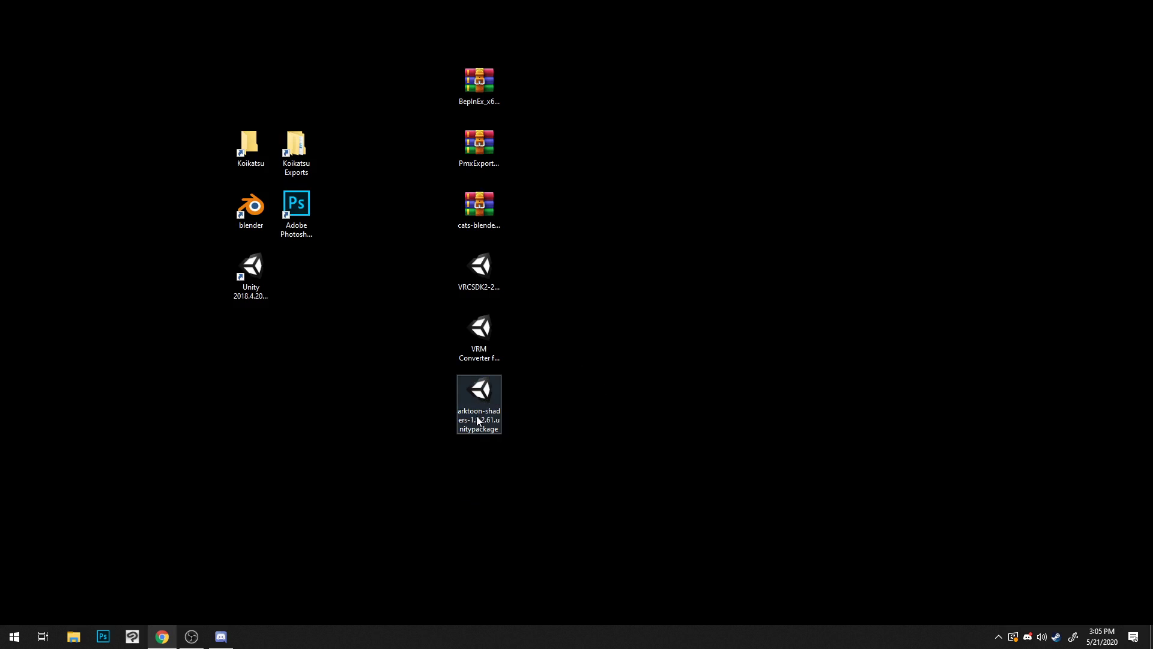
left_click(693, 367)
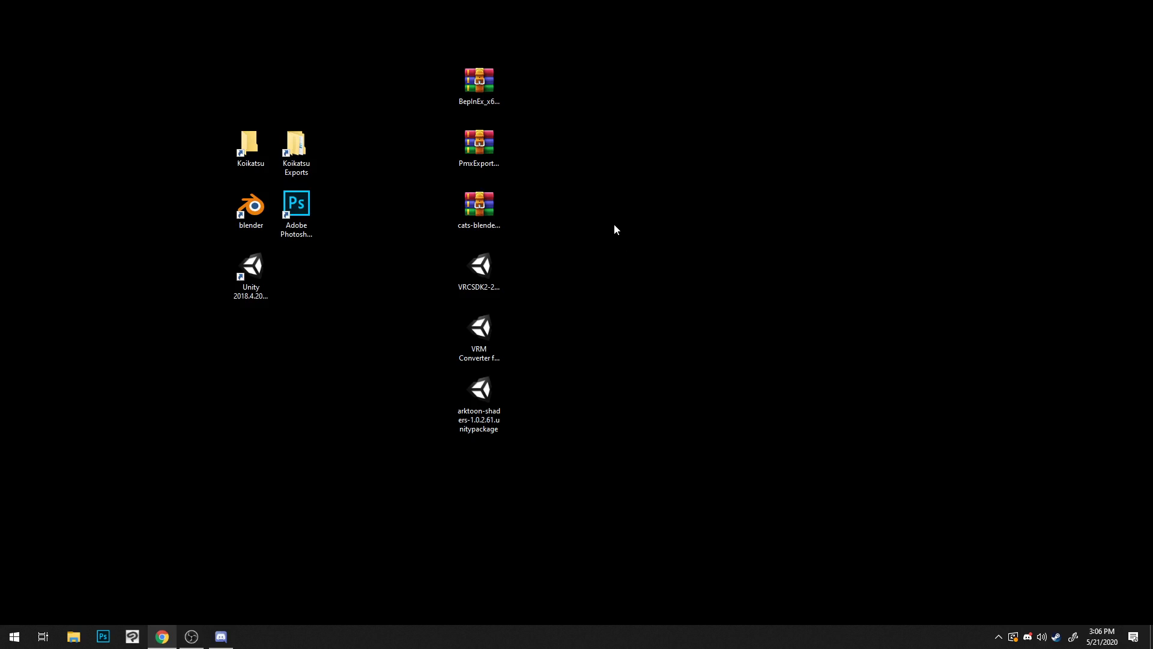
left_click_drag(639, 57, 592, 496)
Step: Open the Koikatsu game folder from the desktop and review the contents of the BepInEx archive
double_click(239, 148)
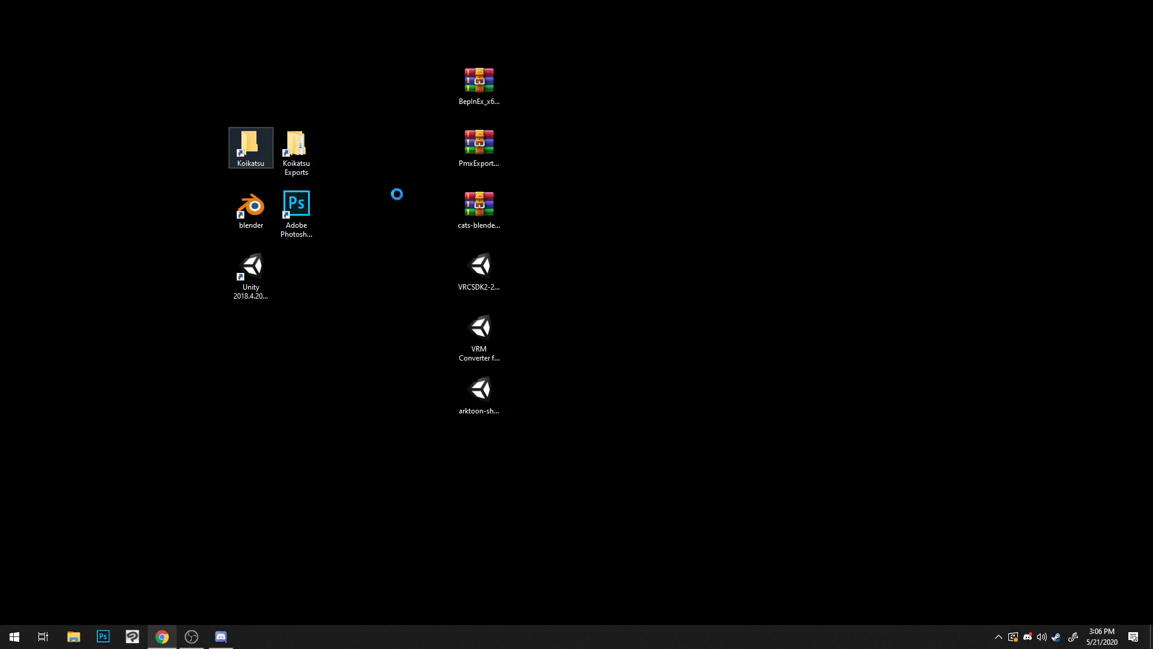
left_click_drag(603, 193, 881, 158)
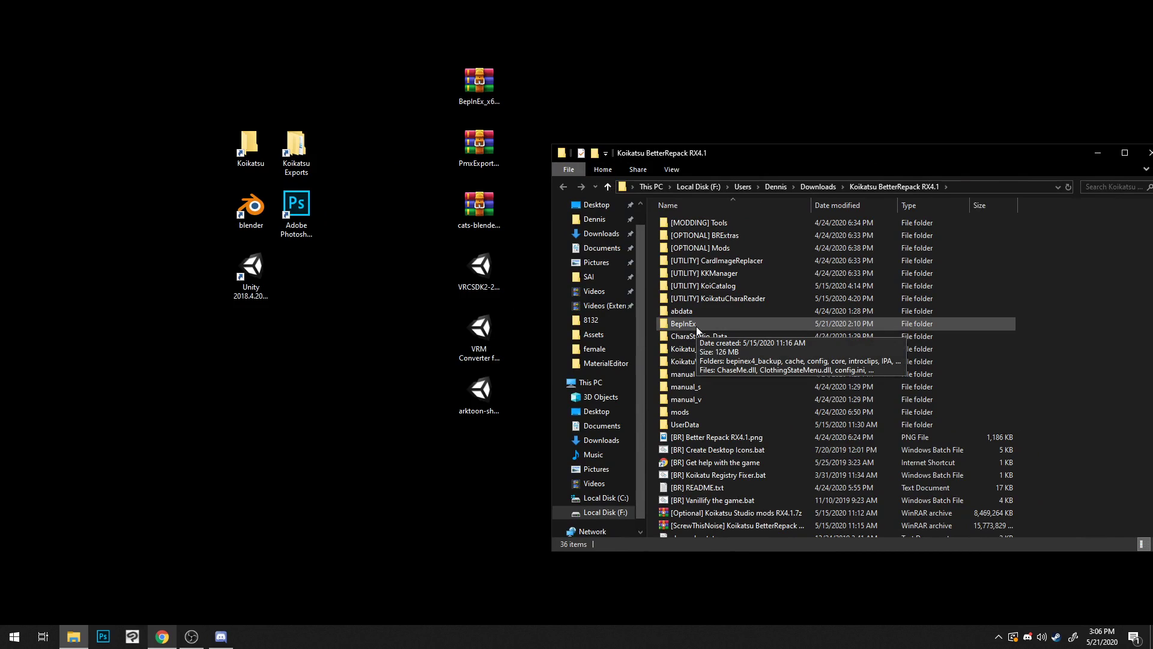
double_click(479, 83)
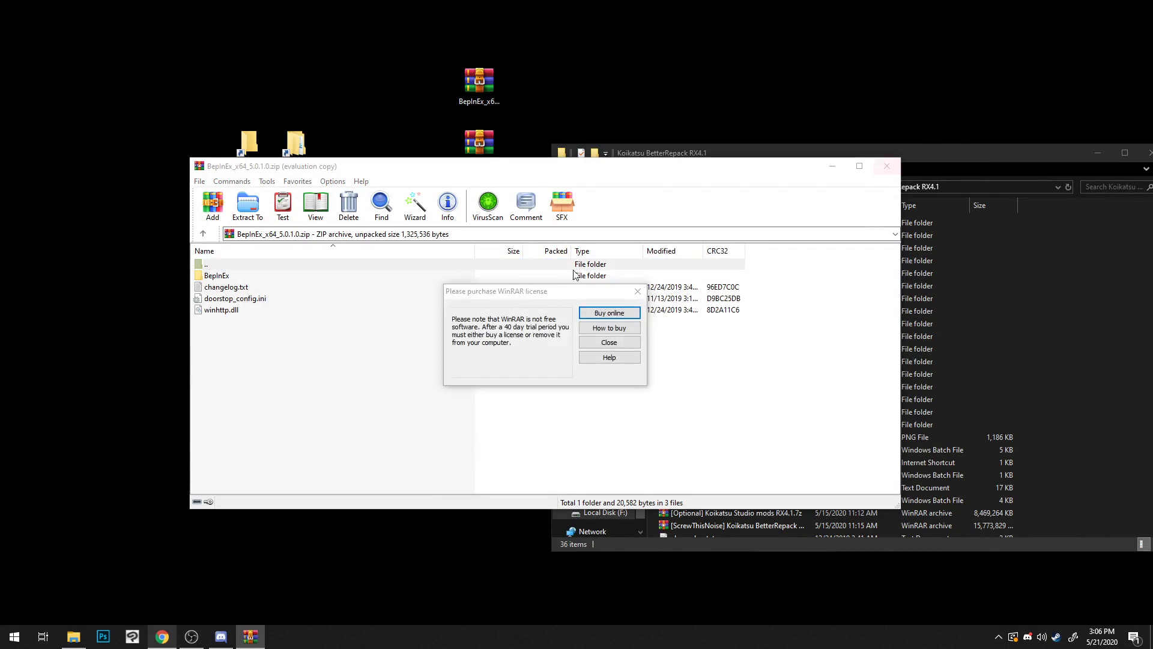
left_click(623, 344)
left_click(887, 166)
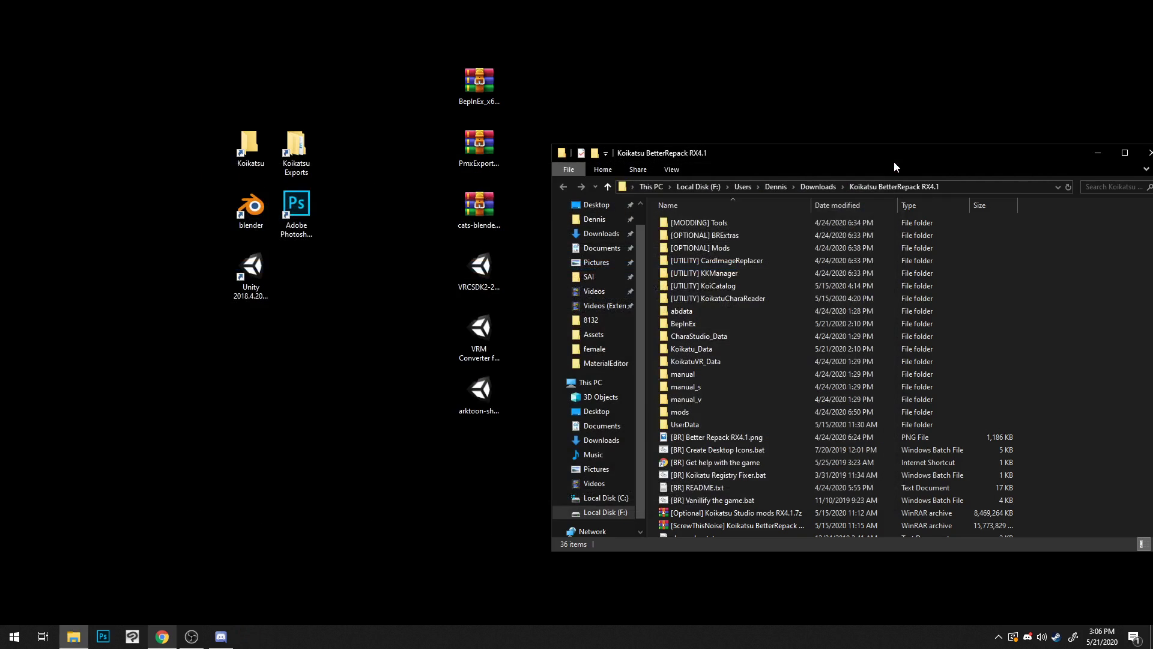
Step: Open the plugins folder inside the game's BepInEx folder, with the PmxExport.zip archive open beside it
double_click(705, 320)
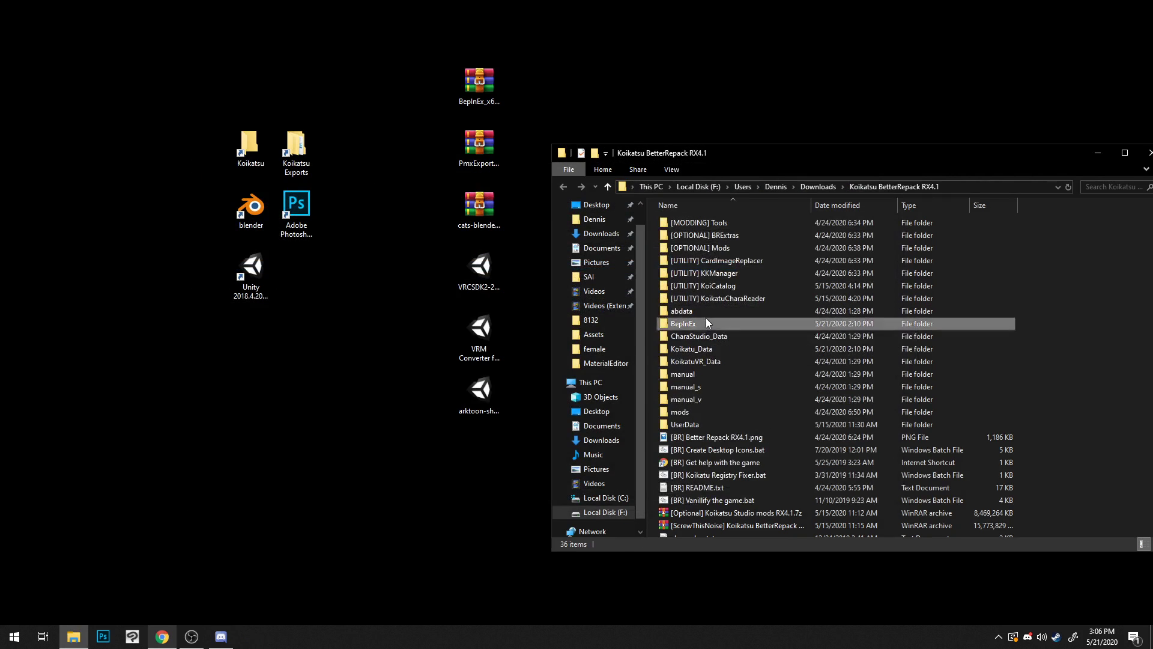
double_click(493, 150)
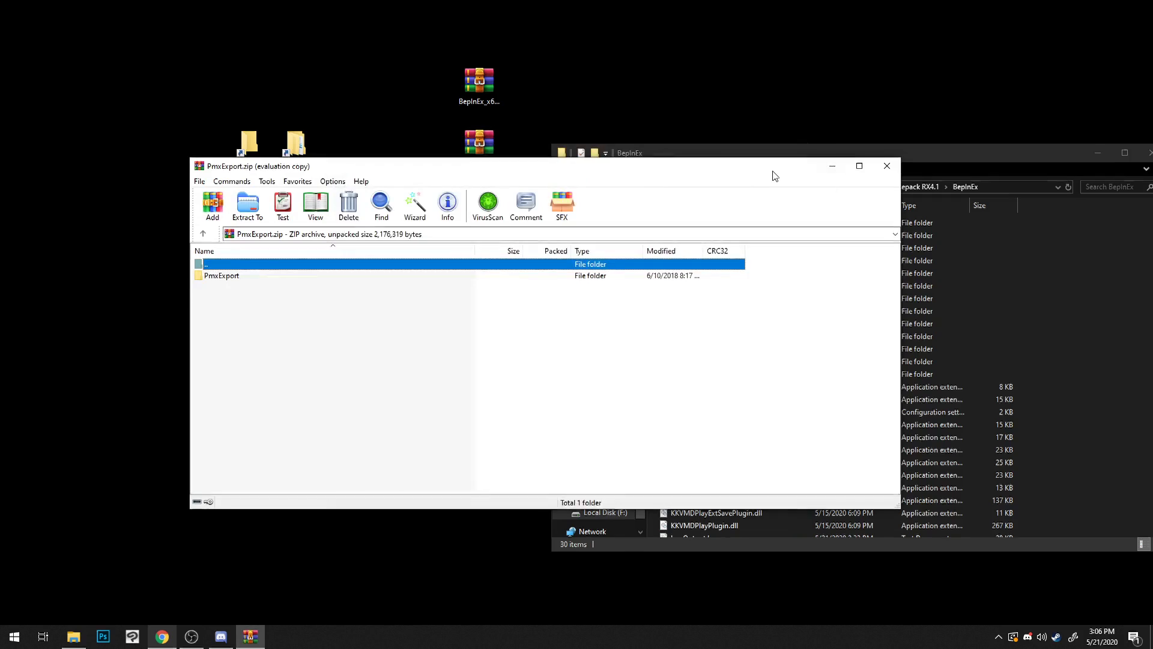
left_click_drag(789, 178, 596, 209)
left_click(975, 338)
double_click(676, 349)
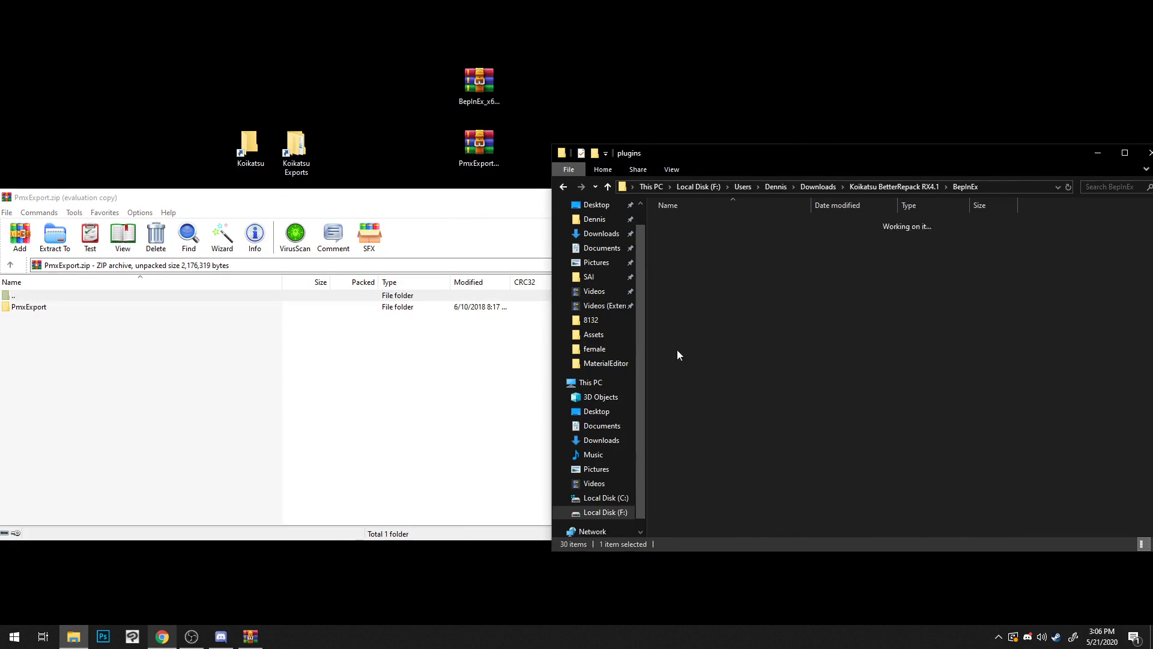
left_click_drag(914, 153, 809, 156)
left_click(335, 385)
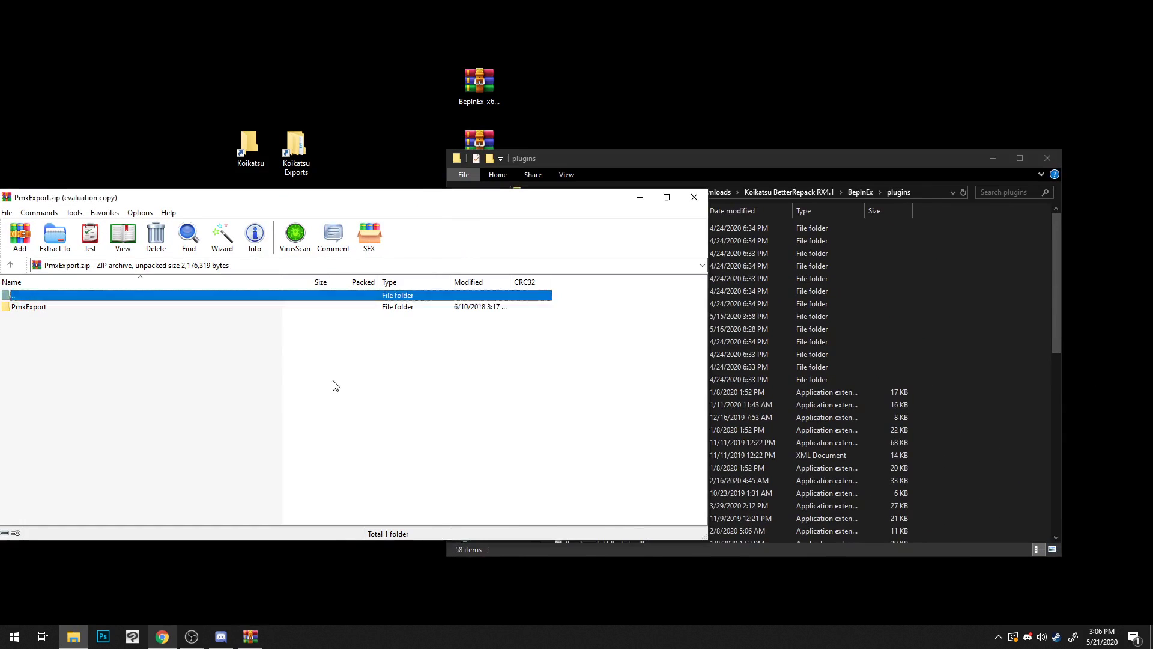
Step: Extract the PmxExport folder from the archive into plugins, replacing files with the same names, and close the archive
left_click_drag(70, 306, 1014, 296)
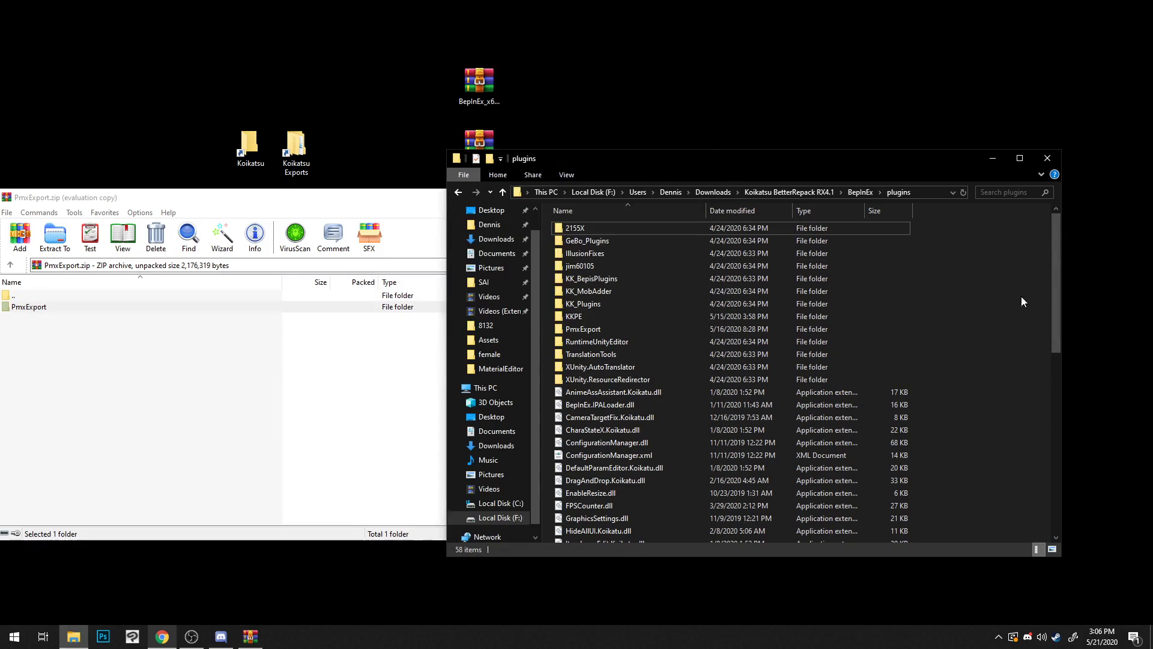
left_click_drag(520, 166, 674, 236)
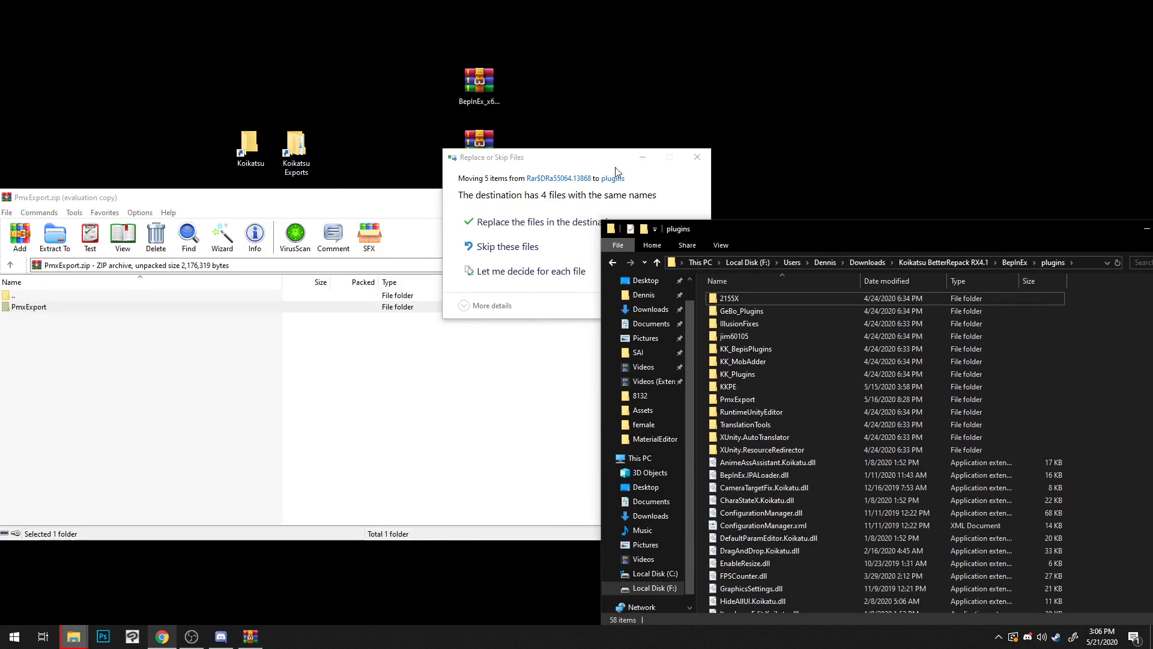
left_click_drag(585, 162, 562, 149)
left_click(529, 208)
left_click(790, 397)
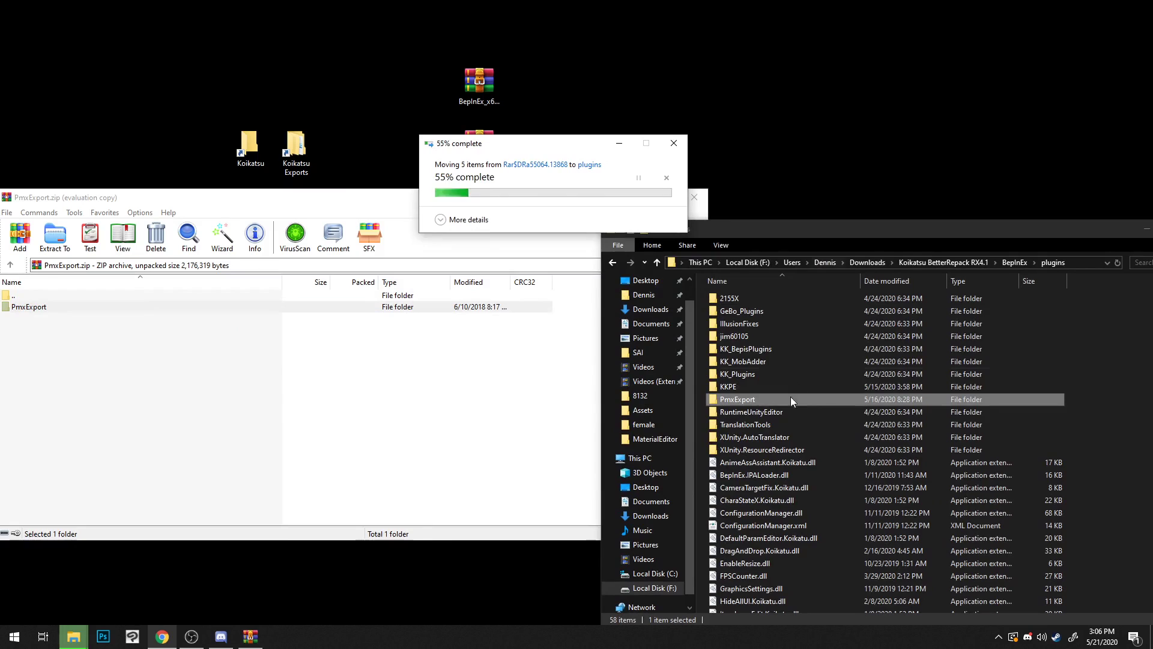
left_click(694, 197)
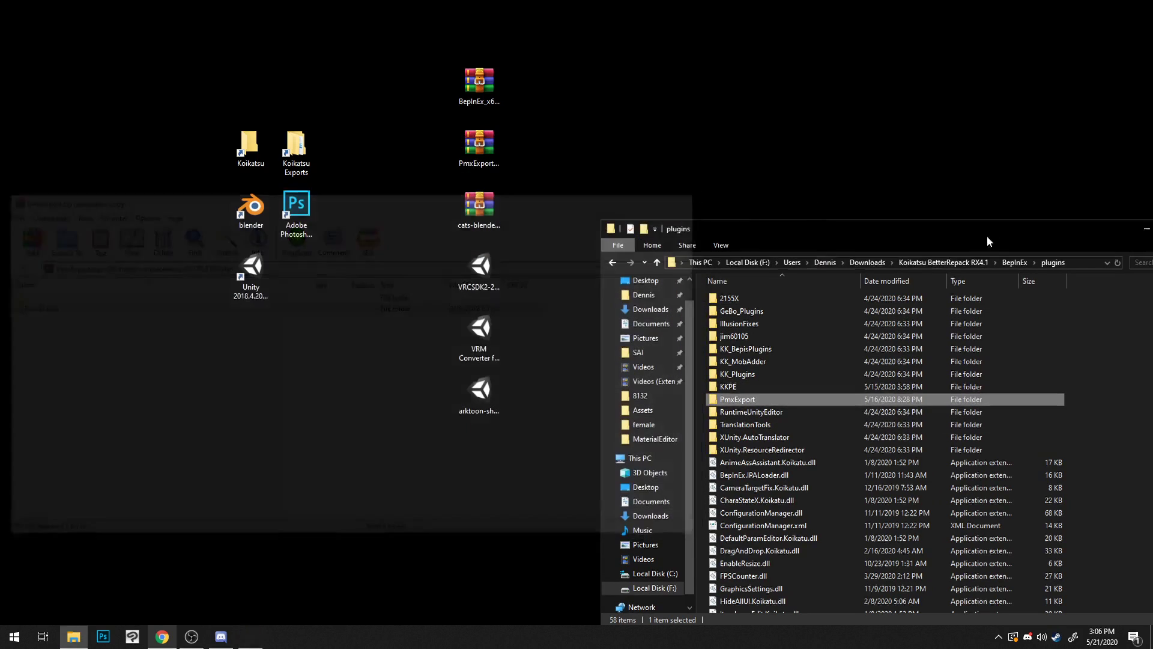
Step: Return to the Koikatsu BetterRepack RX4.1 folder, launch Koikatu.exe and close the folder window
left_click_drag(997, 234, 775, 177)
left_click(765, 204)
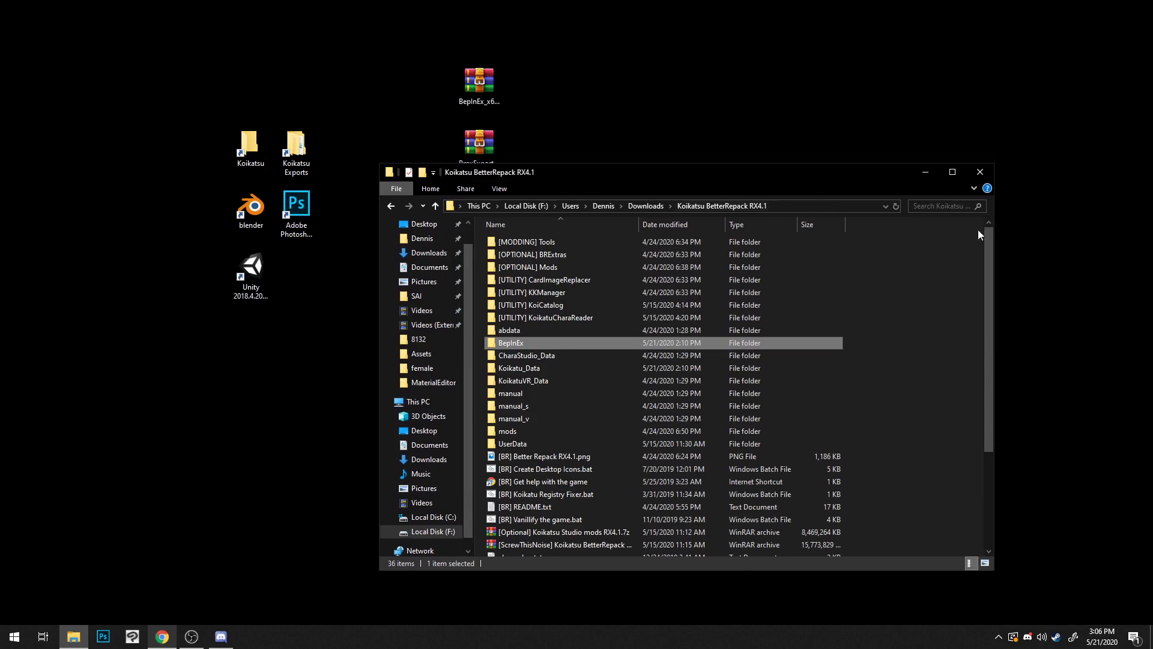
left_click(910, 408)
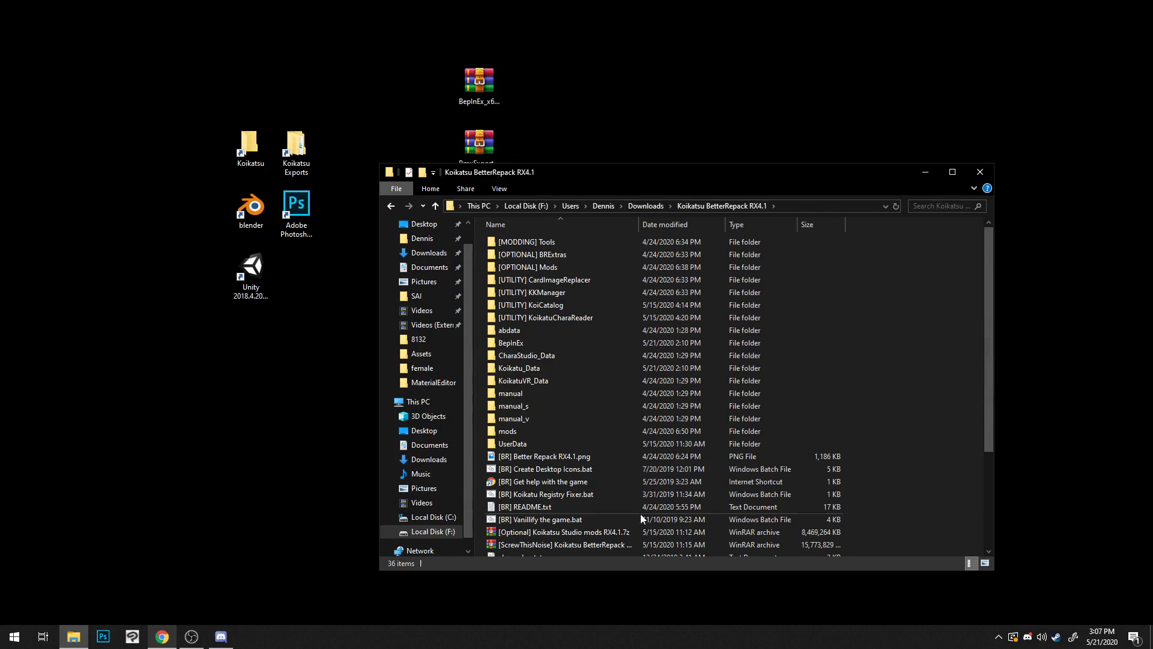
scroll(640, 513, "down", 4)
double_click(565, 491)
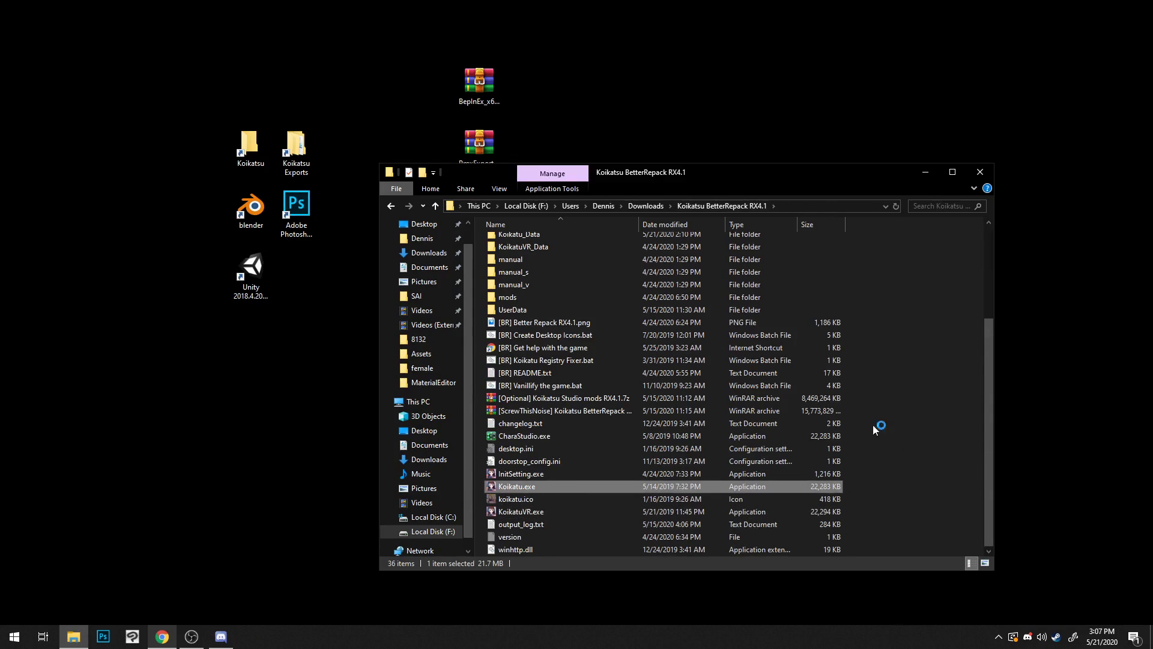
left_click(973, 173)
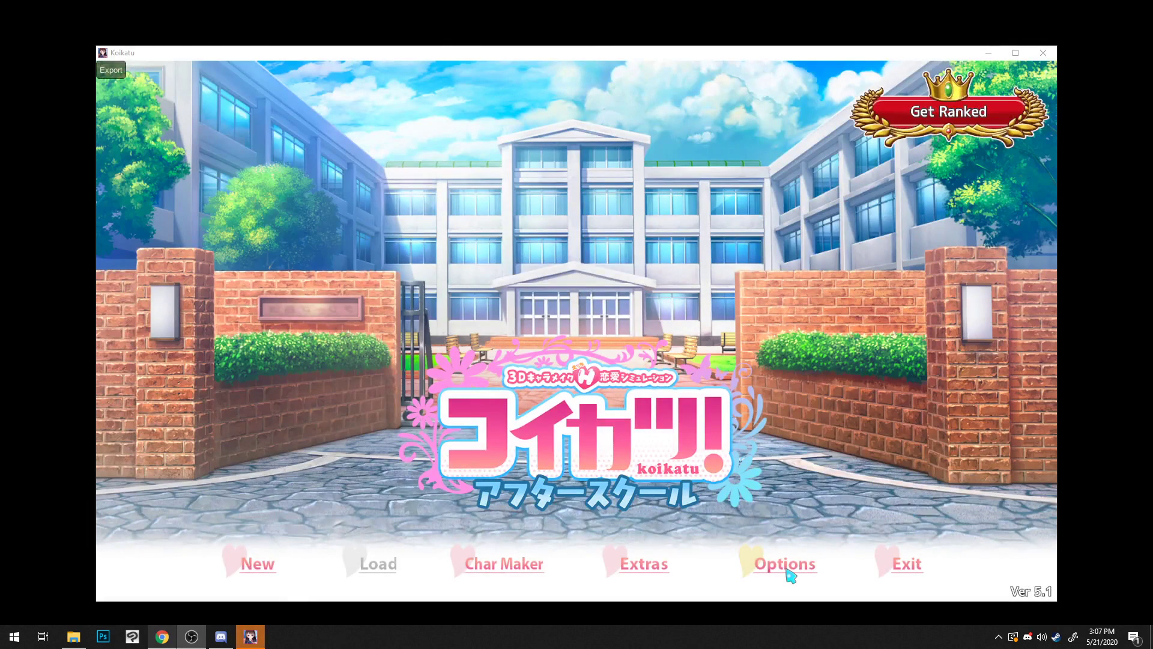
Step: Enter the Char Maker and load the Sumi character with the black hair and red floral kimono
left_click(510, 568)
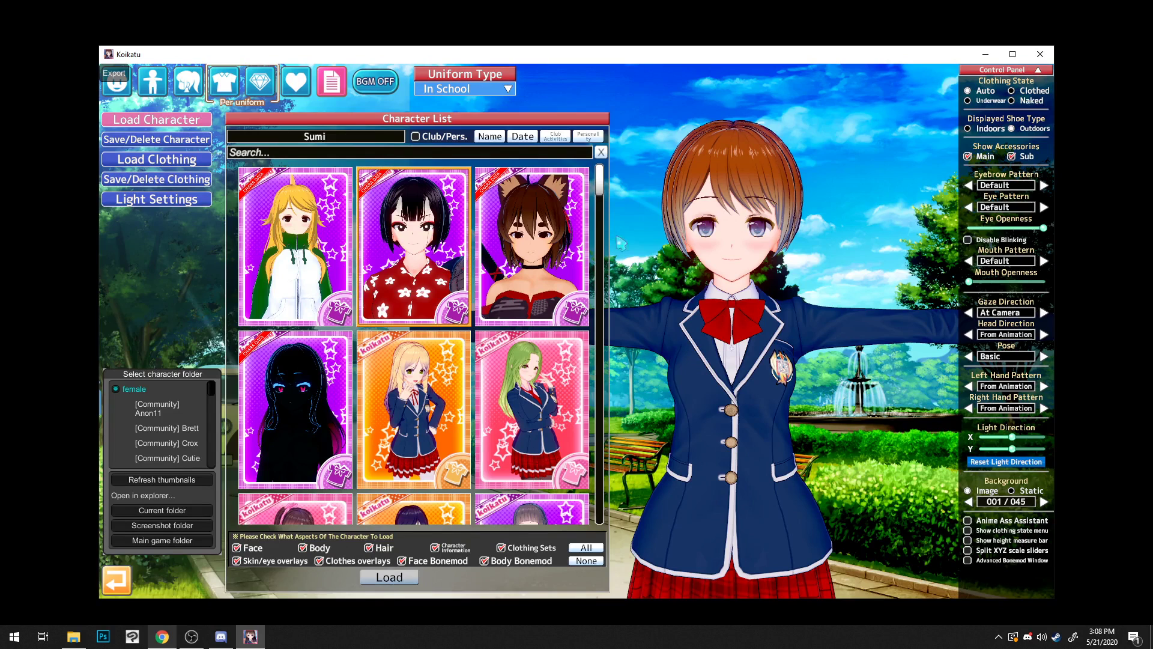
left_click(443, 155)
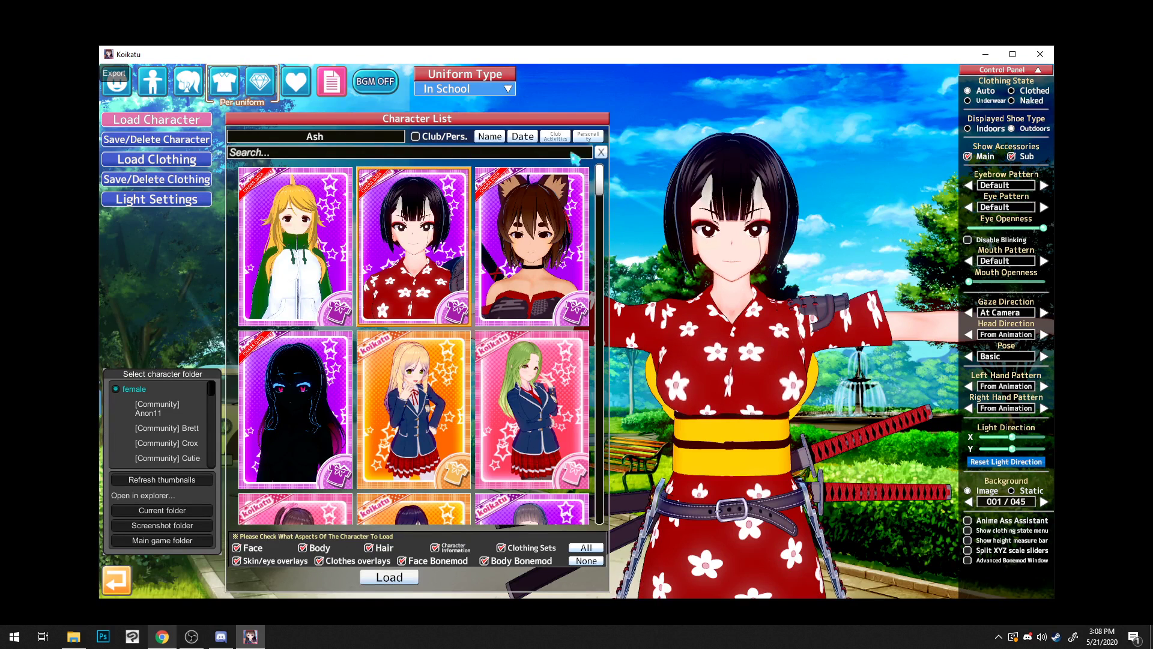
Step: Examine the loaded character's outfit, body and accessories from several angles
left_click_drag(750, 207, 748, 240)
mouse_move(829, 236)
left_mouse_down()
mouse_move(846, 274)
mouse_move(734, 252)
mouse_move(783, 285)
mouse_move(674, 438)
mouse_move(733, 327)
mouse_move(638, 282)
left_mouse_up()
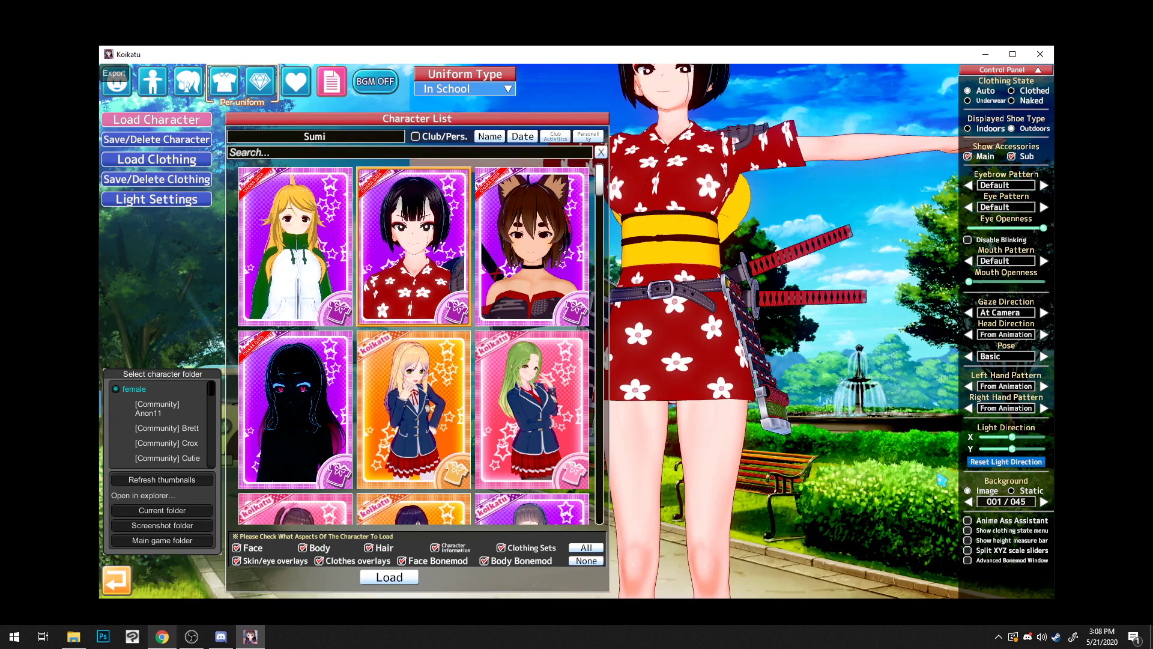
left_click_drag(826, 397, 853, 415)
mouse_move(852, 415)
middle_mouse_down()
mouse_move(837, 366)
mouse_move(804, 441)
mouse_move(799, 375)
mouse_move(776, 358)
middle_mouse_up()
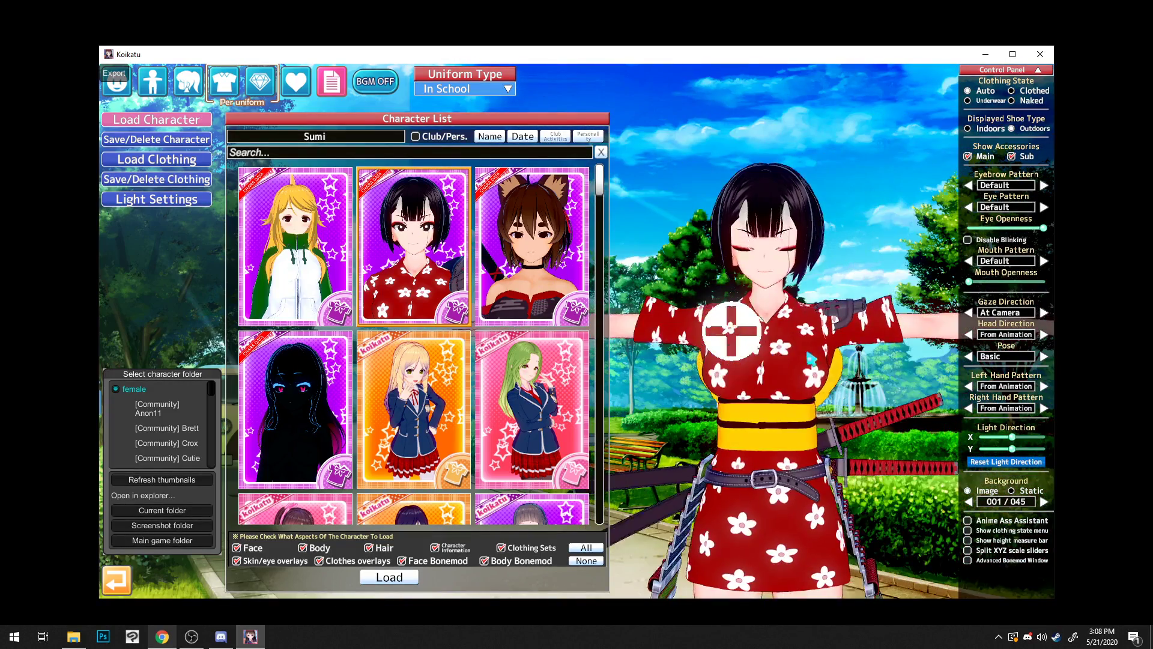
left_click_drag(809, 354, 802, 355)
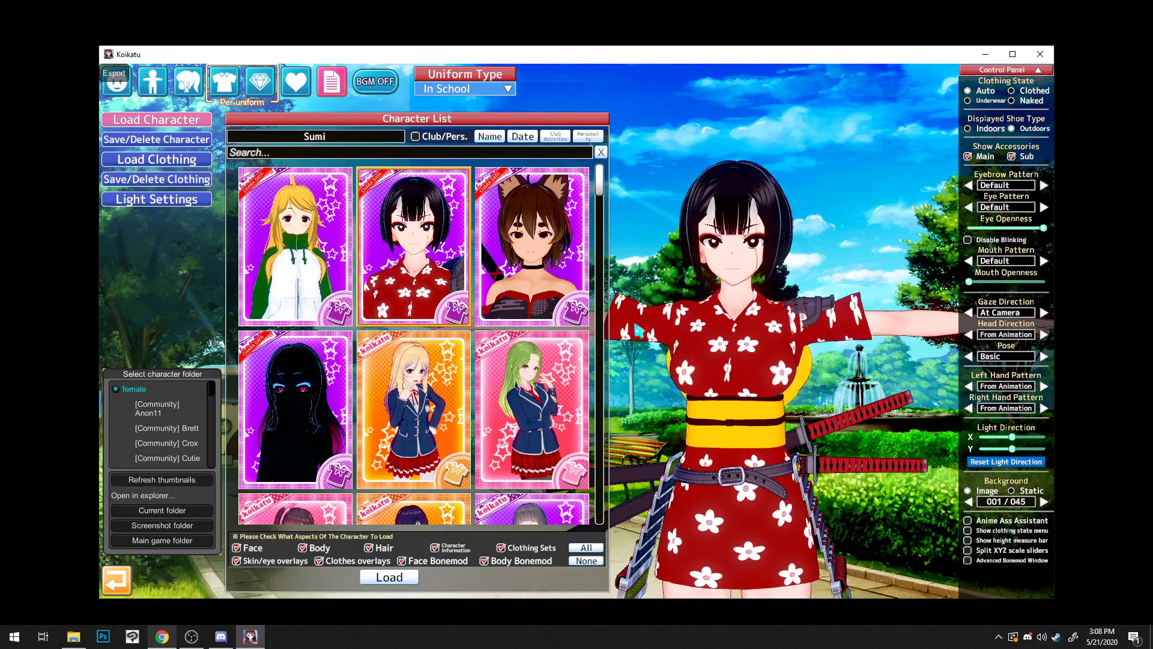
left_click_drag(774, 204, 762, 204)
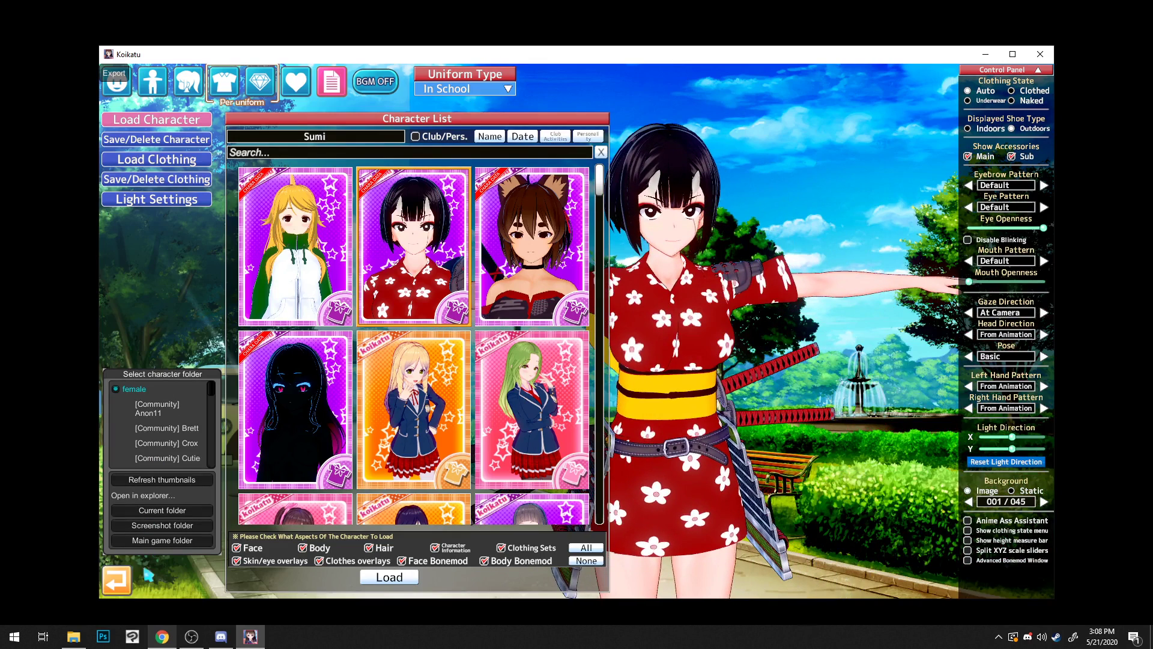
Step: Exit to the title screen and reopen the Char Maker for a female character
left_click(127, 591)
left_click(536, 279)
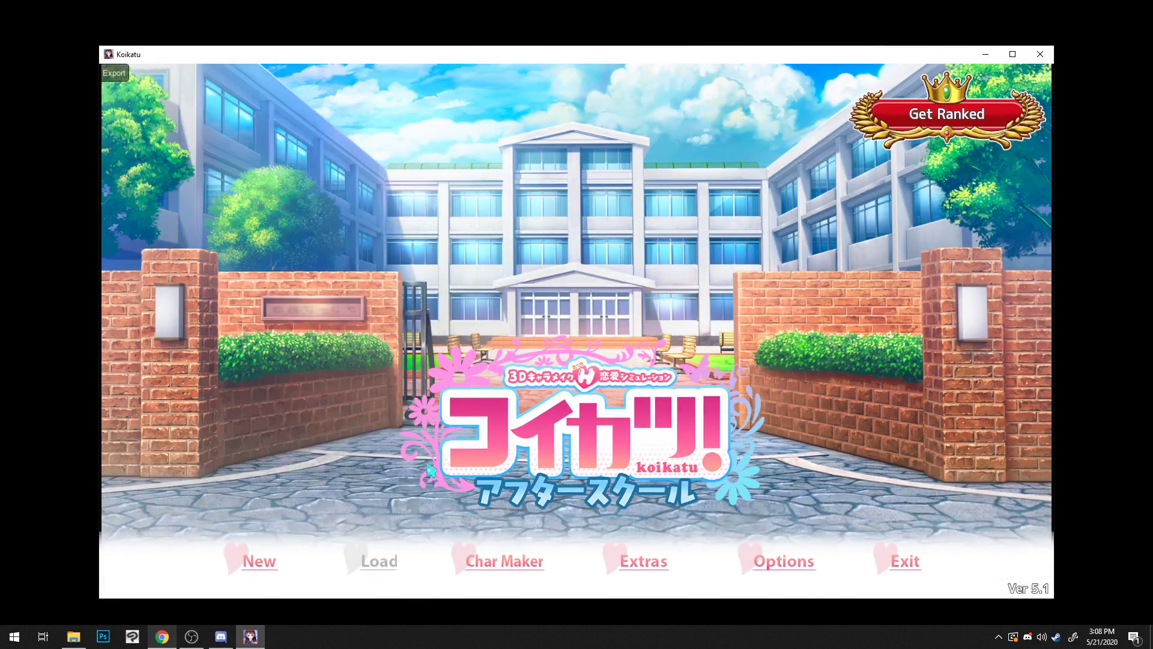
left_click(506, 563)
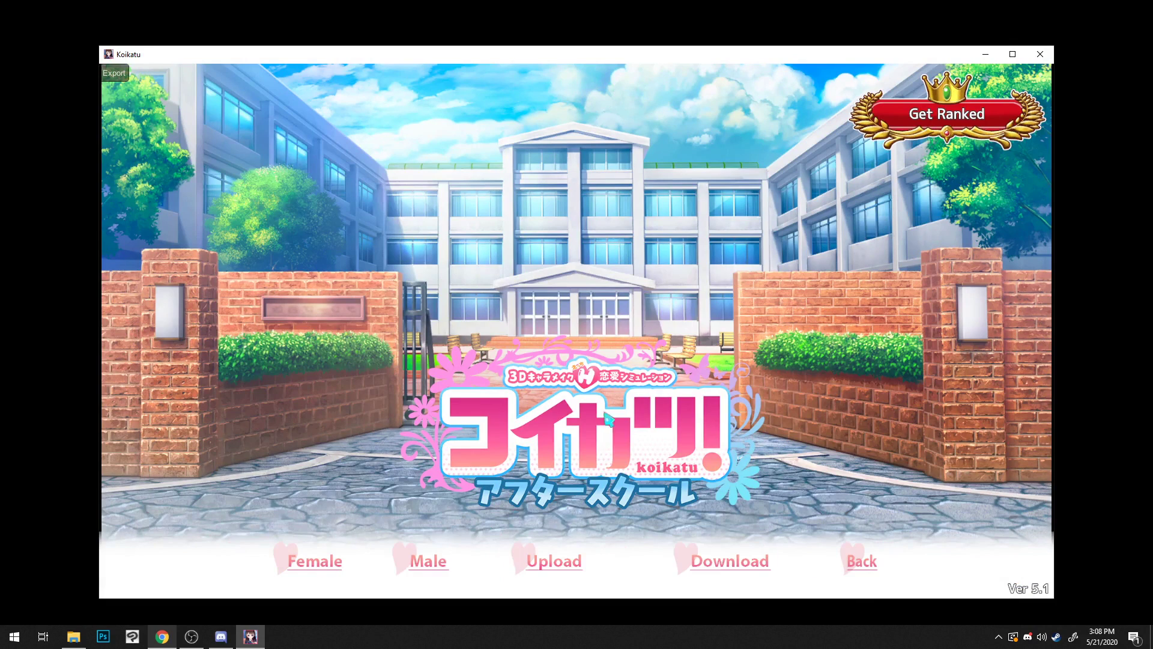
left_click(326, 557)
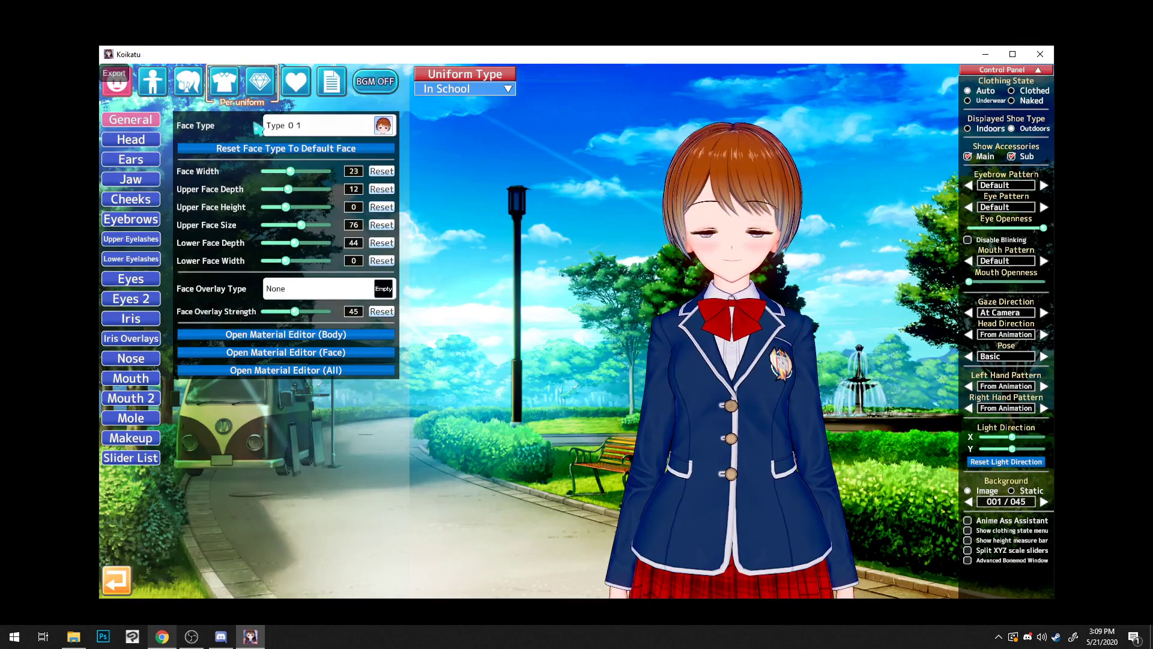
Step: Open the saved character list and load the Sumi character card with the red floral kimono
left_click(295, 81)
left_click(331, 82)
left_click(385, 232)
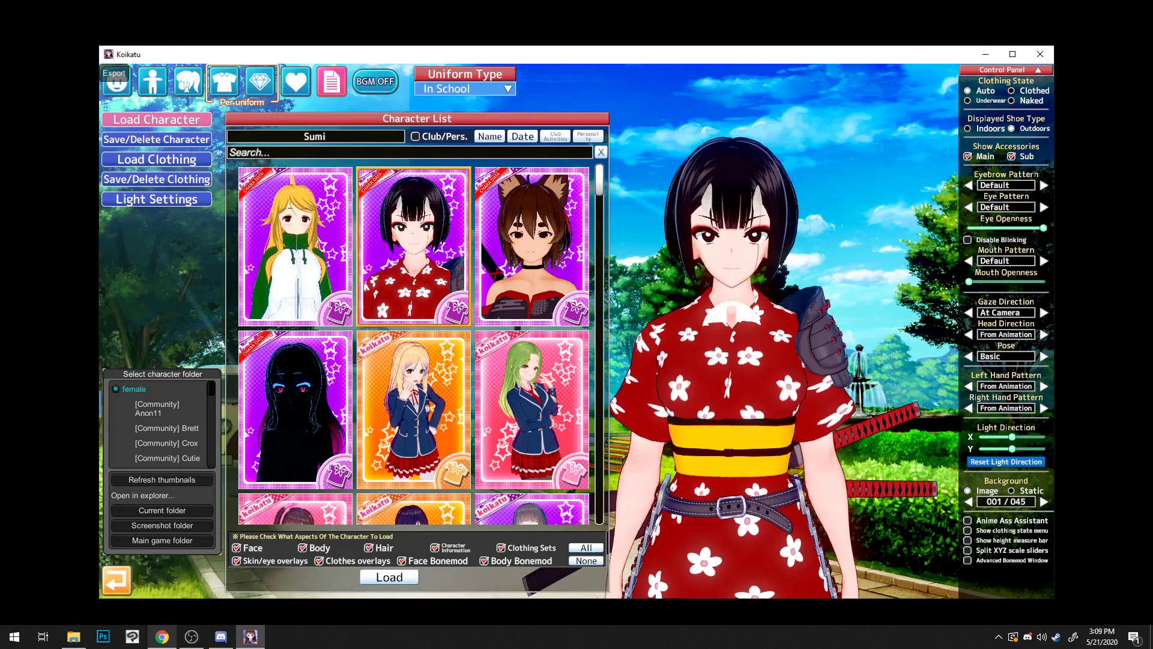
Step: Disable the character's blinking and set the pose to Initial pose
left_click_drag(847, 298, 738, 300)
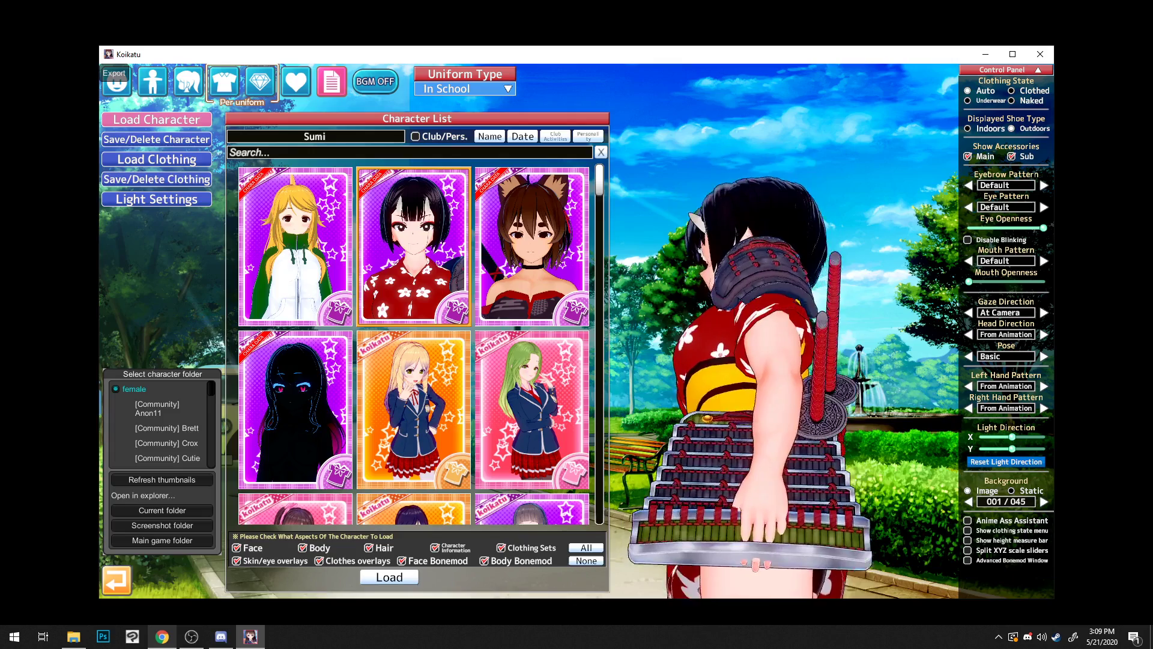
left_click_drag(743, 297, 847, 298)
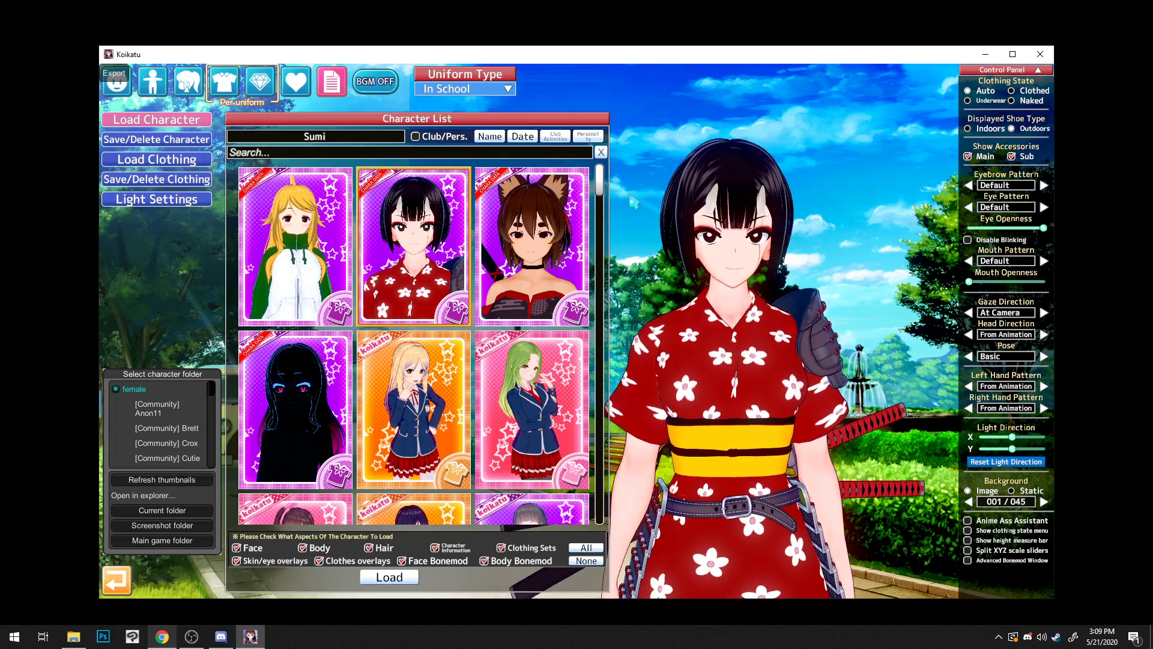
middle_click_drag(747, 300, 795, 305)
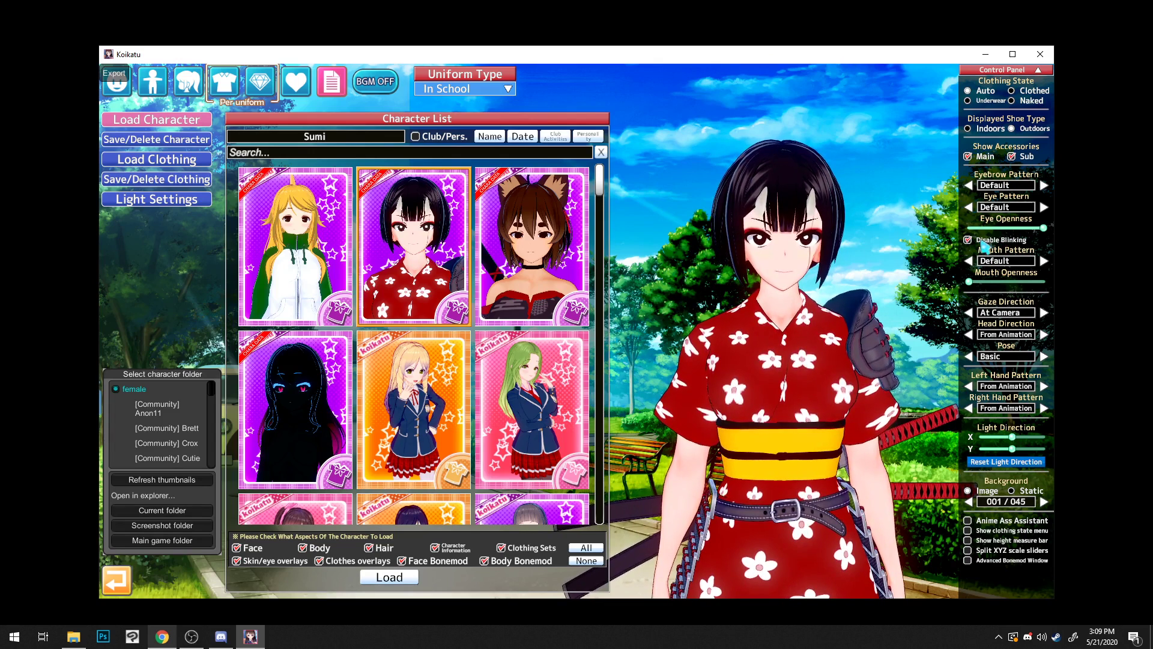
left_click(968, 356)
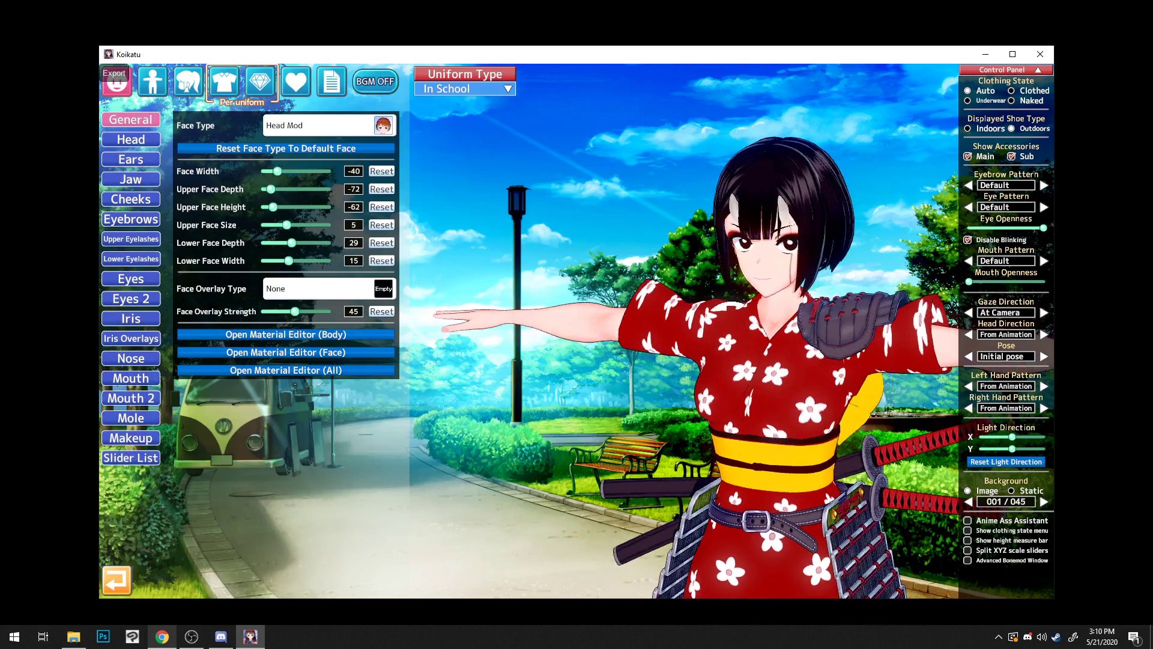
Step: Switch to File Explorer, minimize the game and open the koikatsu_model folder on Local Disk (C:)
left_click(73, 636)
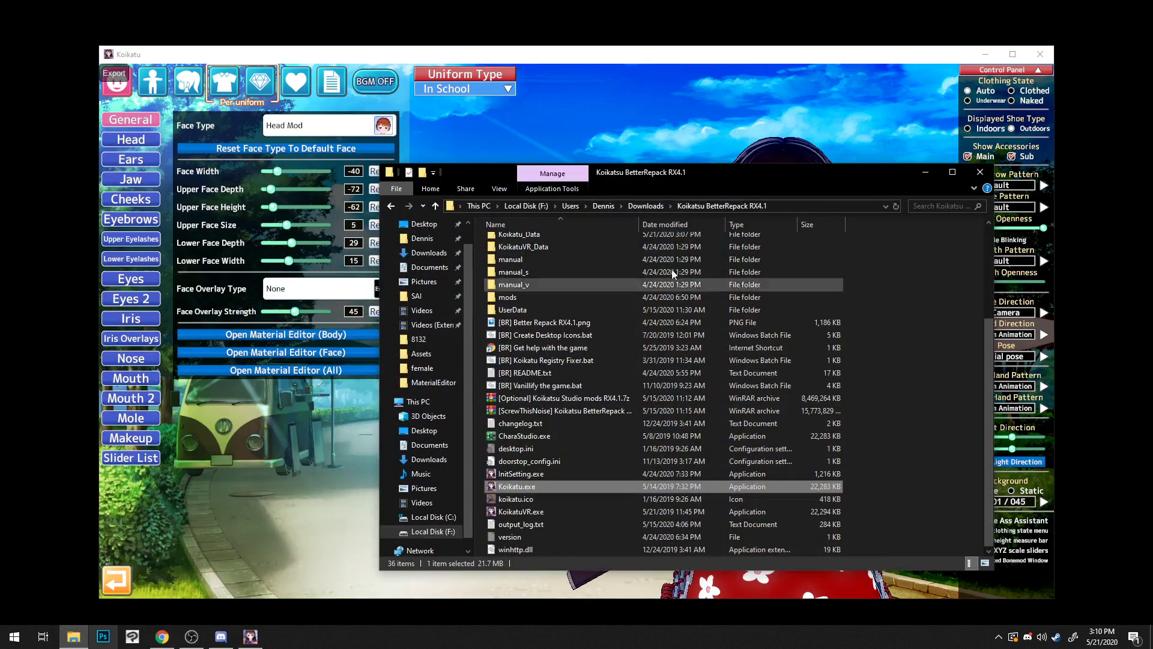
left_click(983, 54)
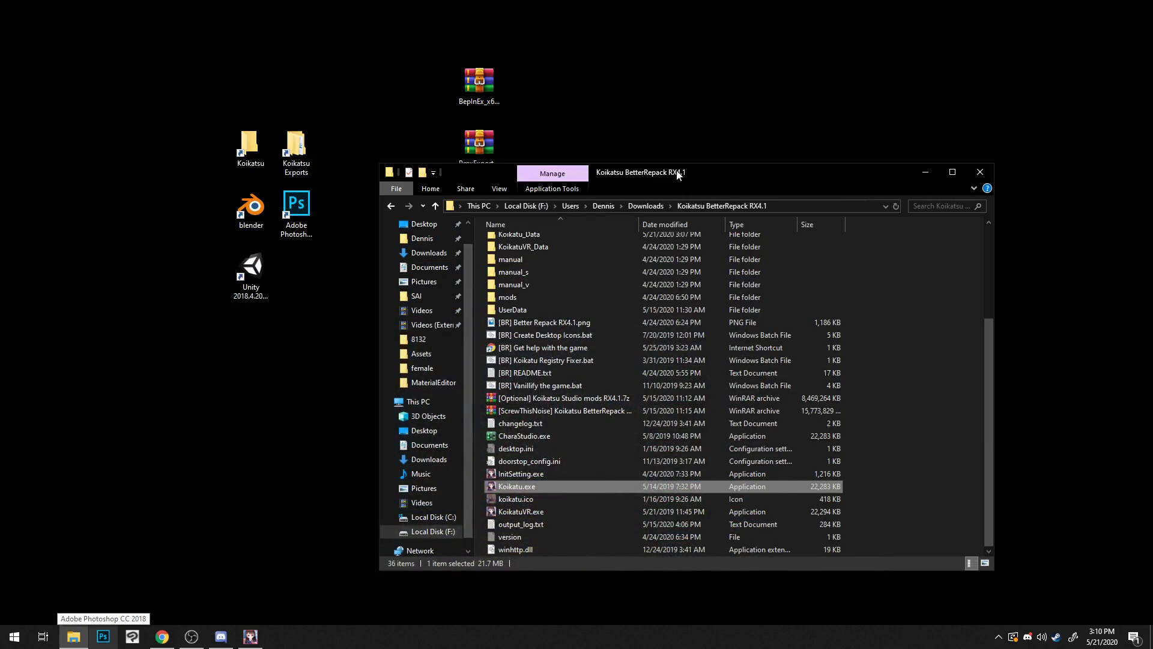
left_click_drag(762, 172, 788, 170)
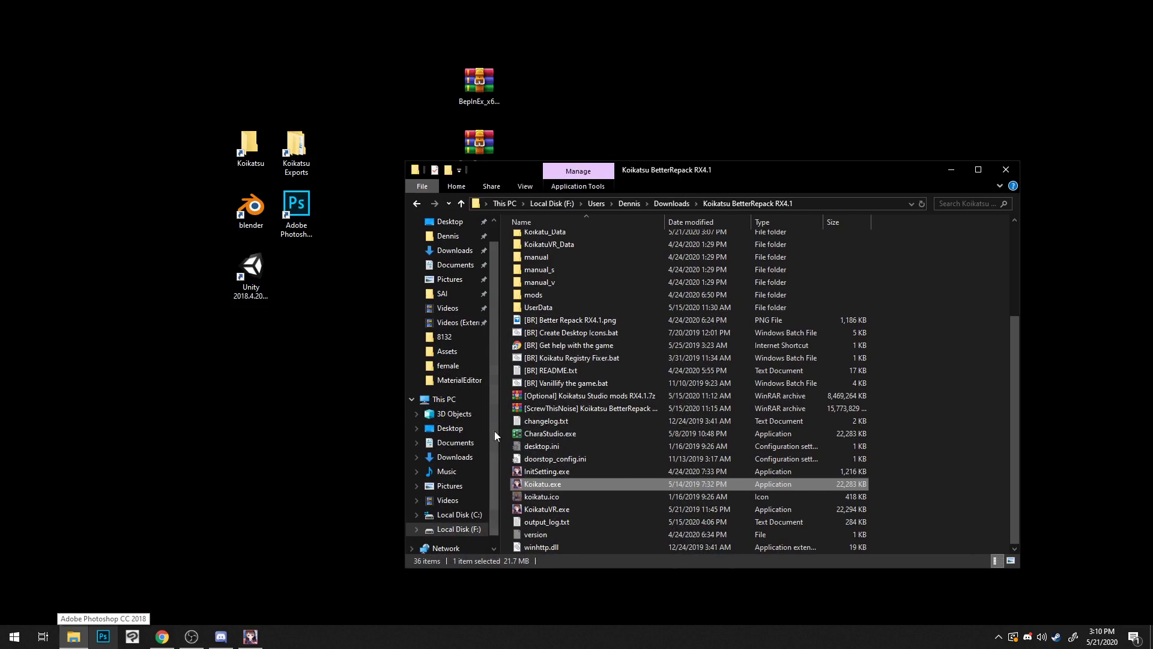
left_click(325, 403)
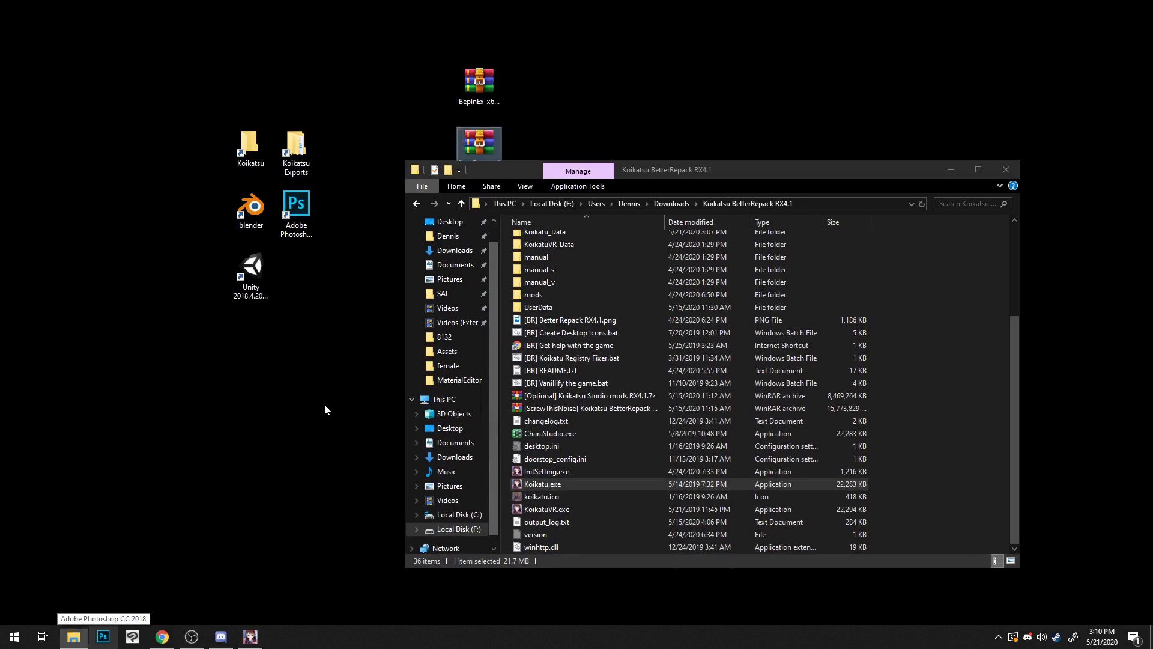
left_click(457, 514)
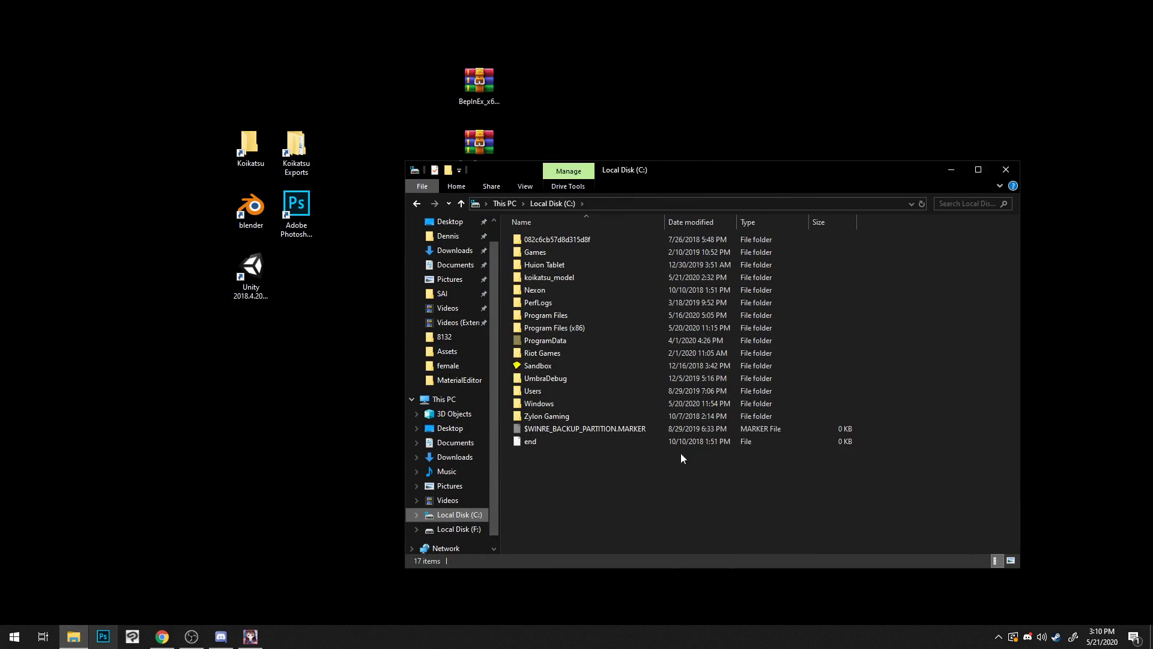
double_click(579, 280)
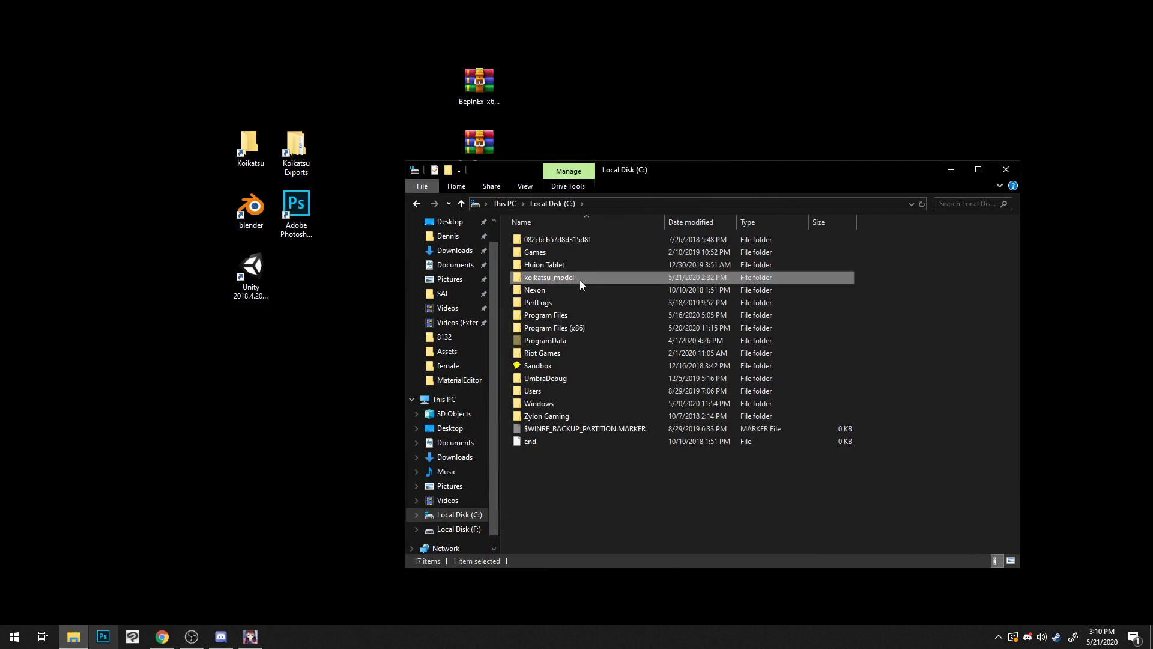
Step: Sort the exported model folders by date modified in descending order
right_click(566, 407)
mouse_move(672, 429)
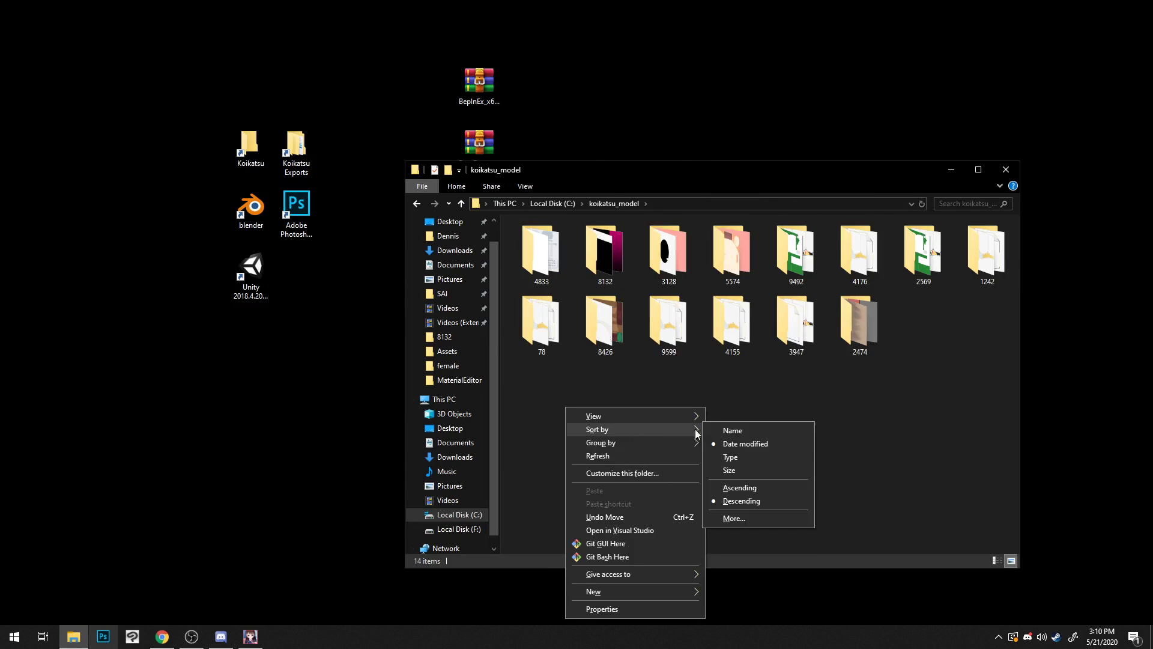
left_click(765, 442)
right_click(639, 379)
mouse_move(724, 406)
left_click(808, 415)
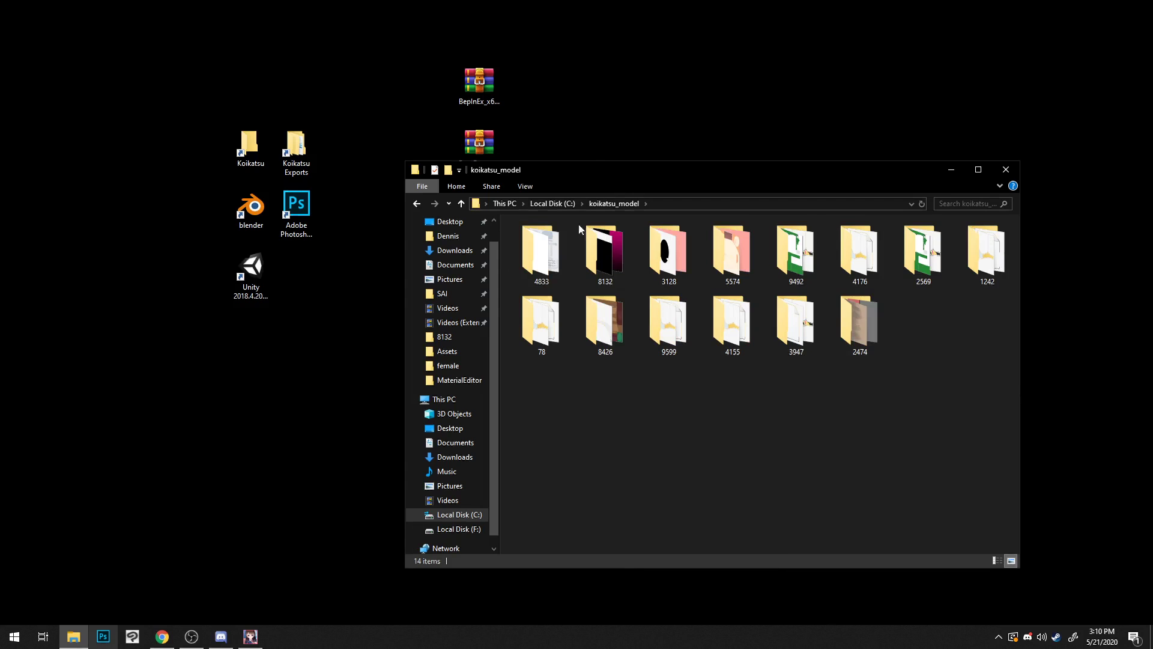
Step: Open the newest export folder, 4833, and check which textures and model files it contains
left_click(552, 274)
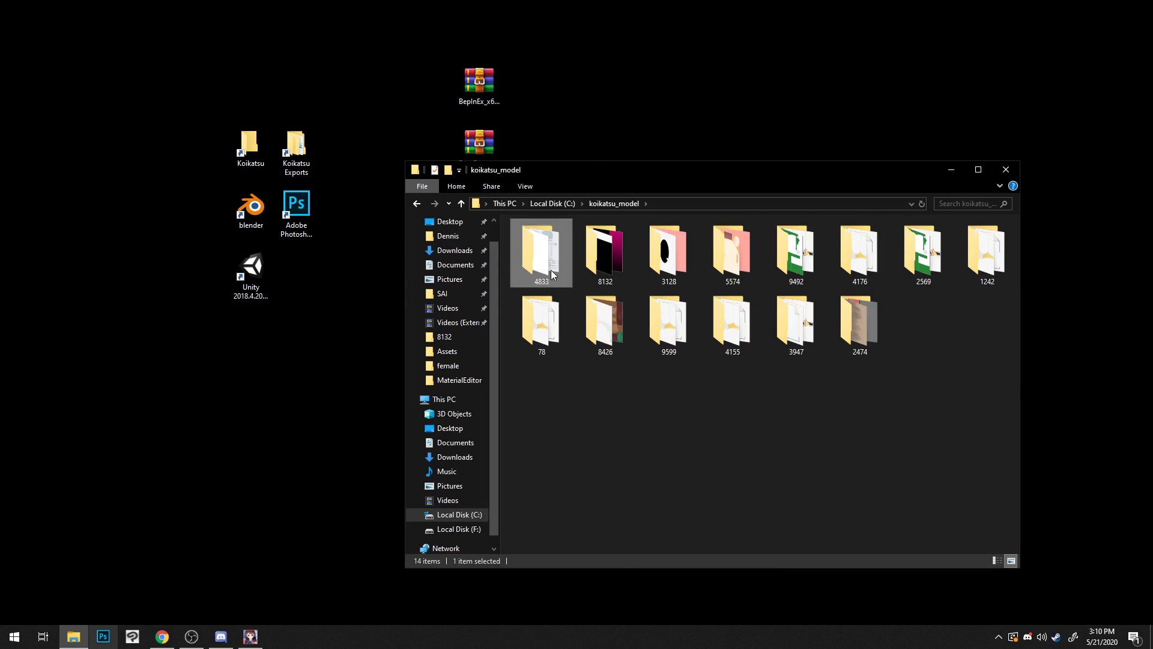
double_click(552, 274)
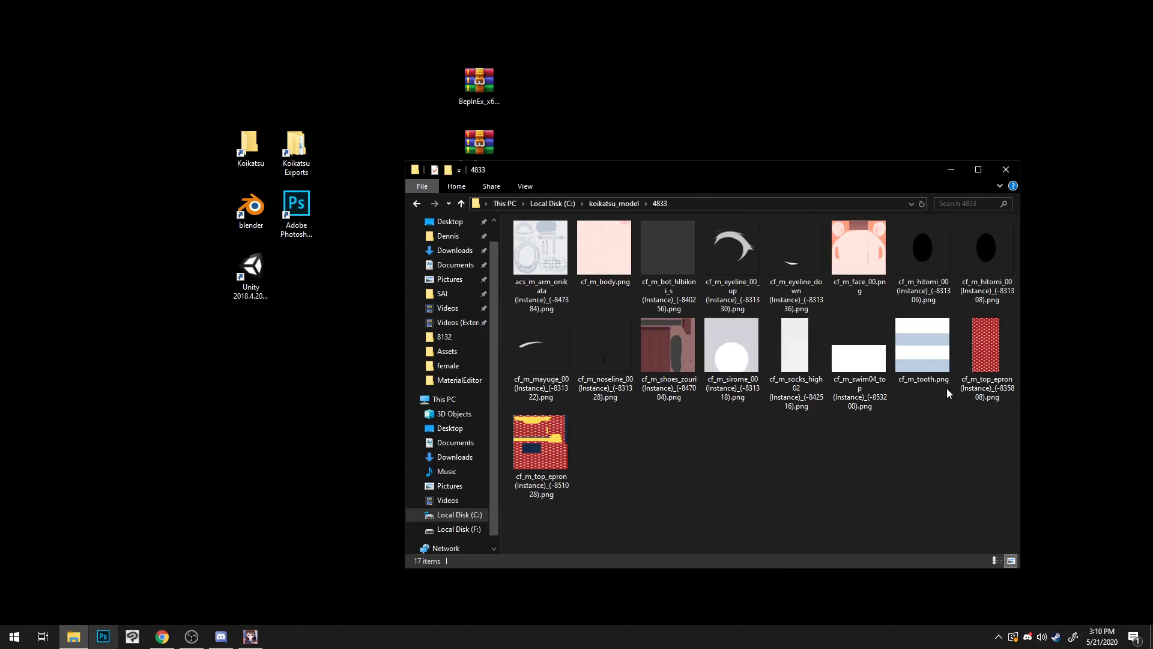
left_click_drag(1014, 534, 559, 246)
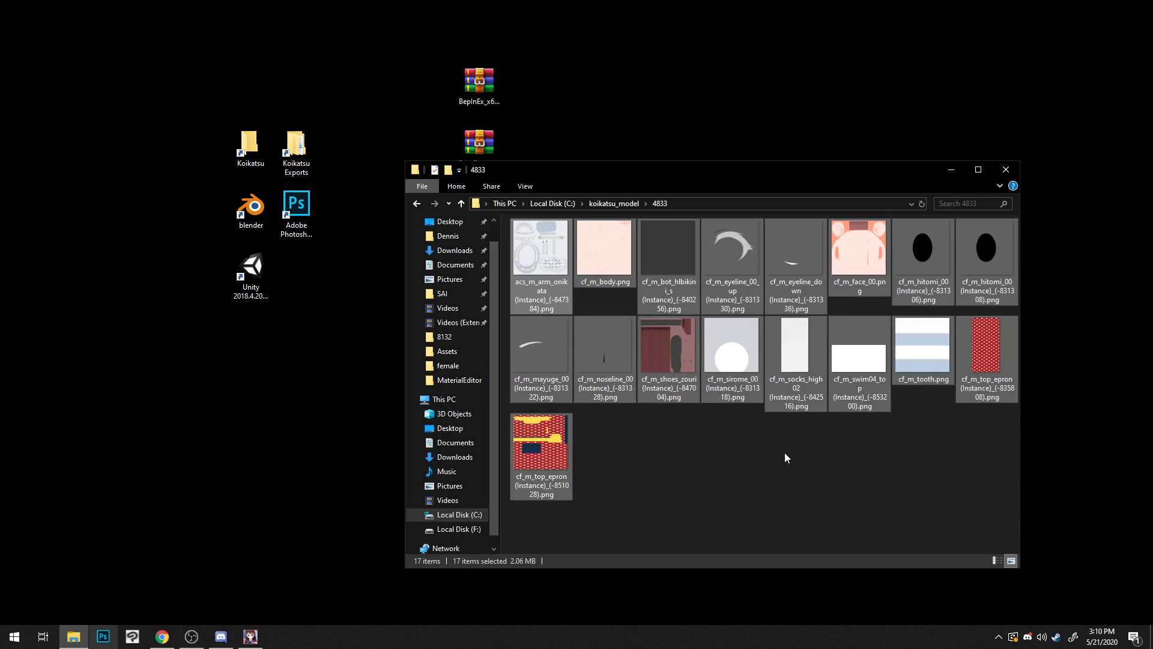
left_click(784, 452)
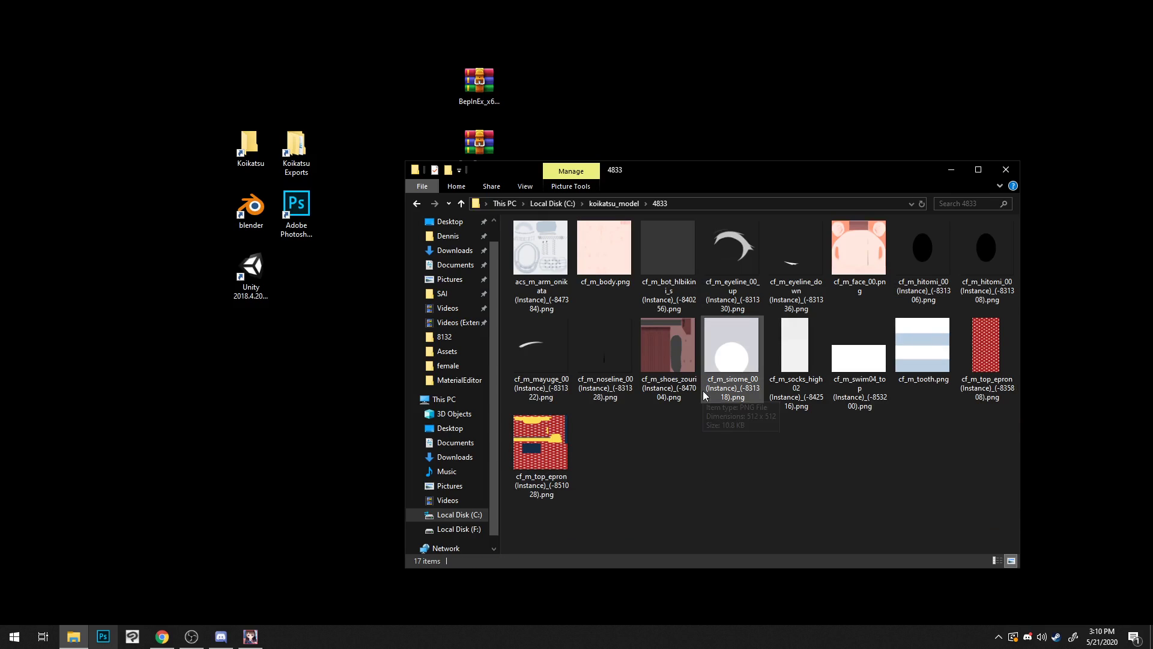
left_click_drag(828, 179, 834, 143)
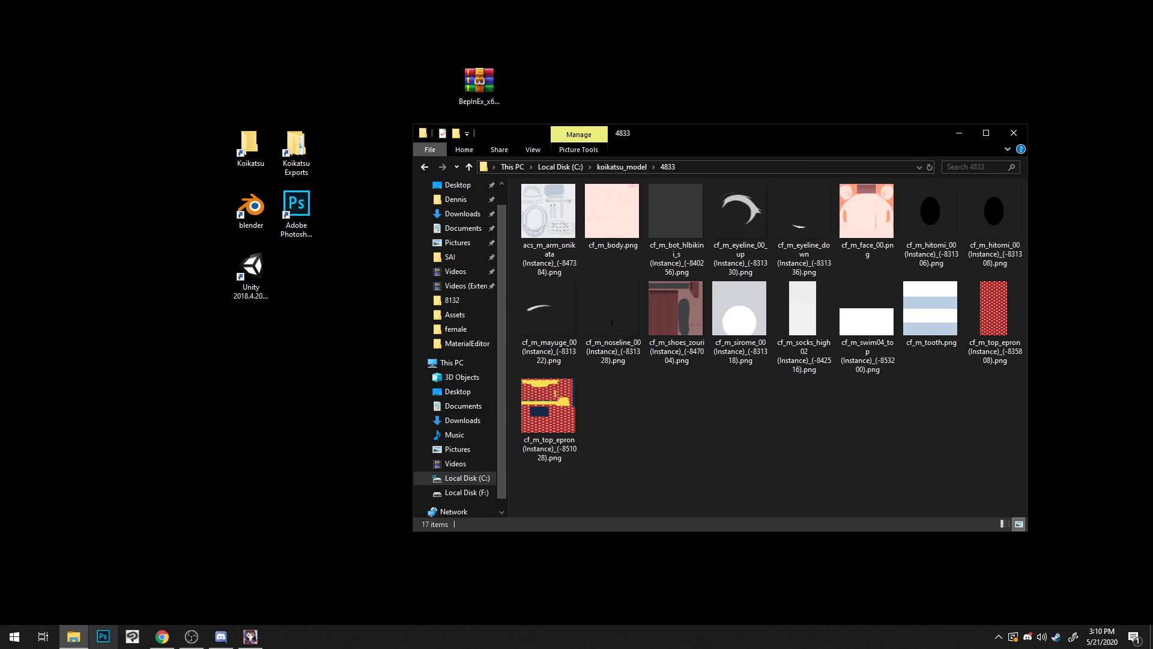
Step: Return to Koikatsu and remove the Demon Shoulder Guard accessory by setting its type to None
left_click(252, 638)
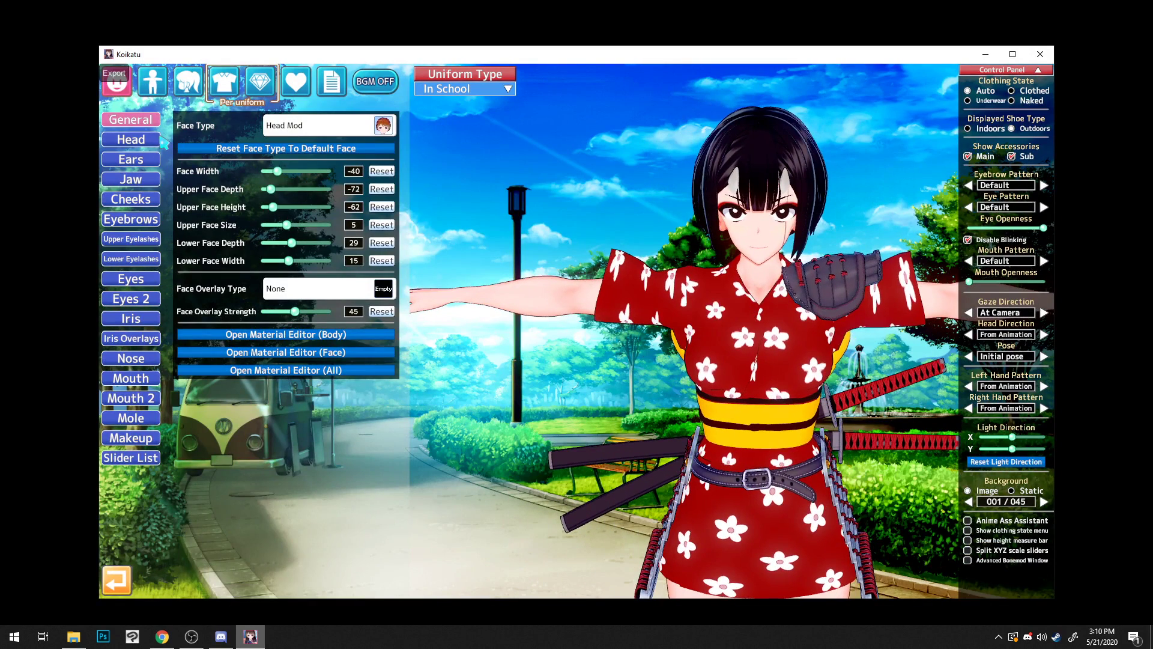
left_click(223, 81)
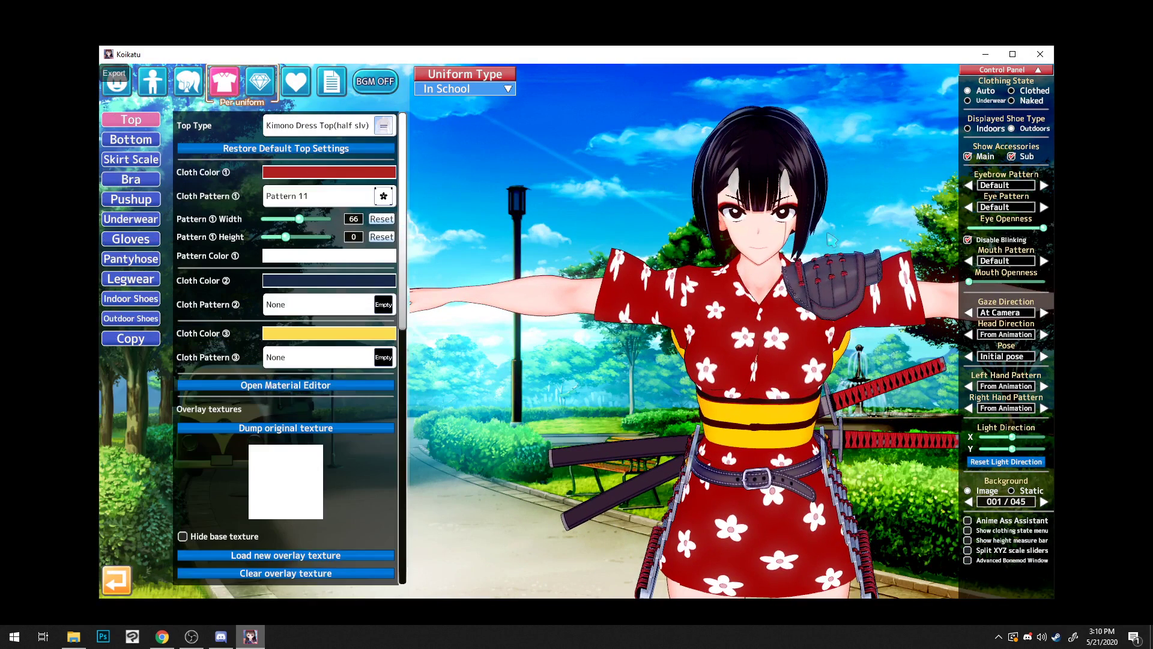
left_click(259, 81)
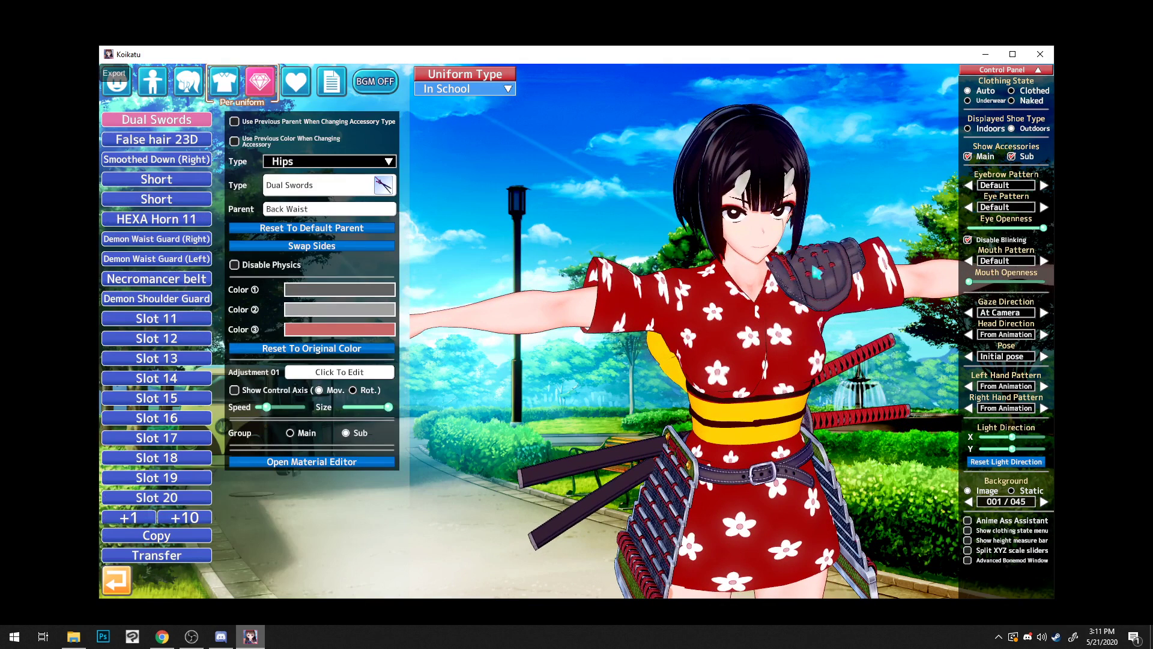
left_click(161, 304)
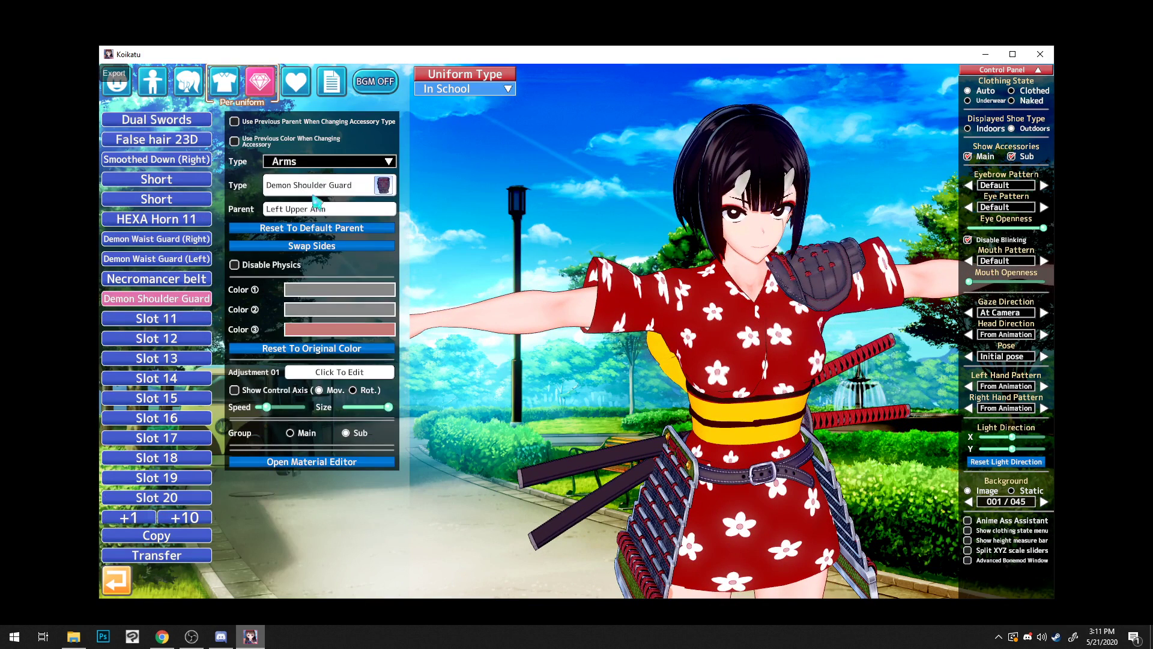
left_click(330, 161)
left_click(330, 176)
left_click_drag(709, 250, 774, 273)
left_click_drag(863, 271, 575, 301)
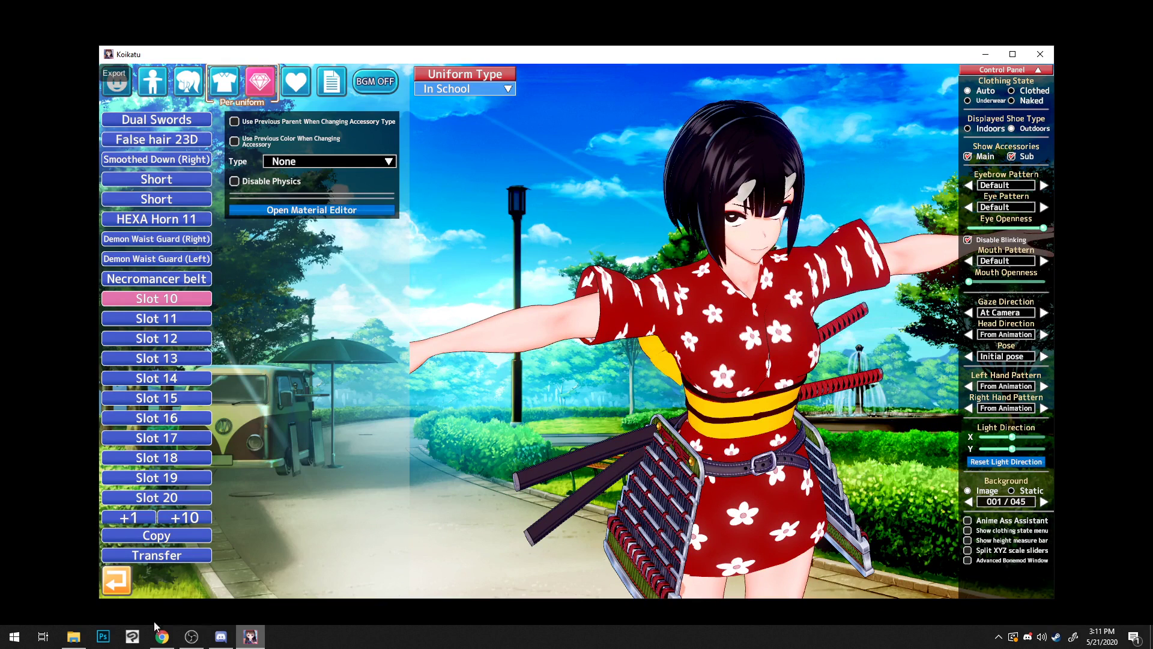
Step: Switch to File Explorer, open export folder 6718 in koikatsu_model and check for the model.pmx file
left_click(74, 636)
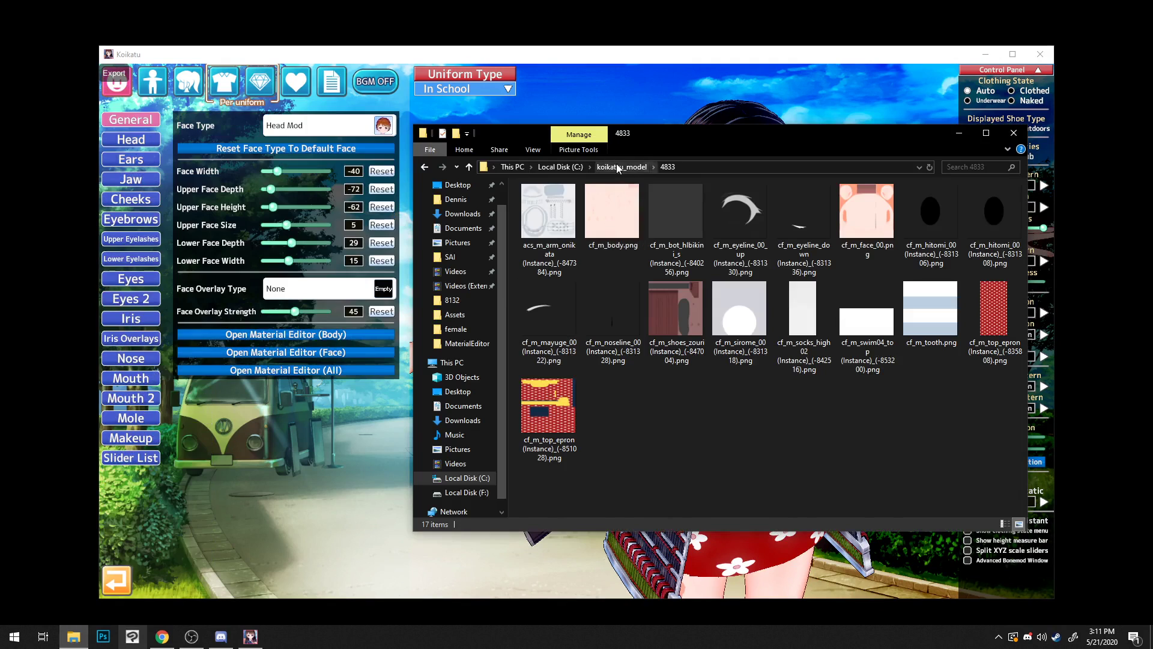
left_click(617, 167)
double_click(654, 222)
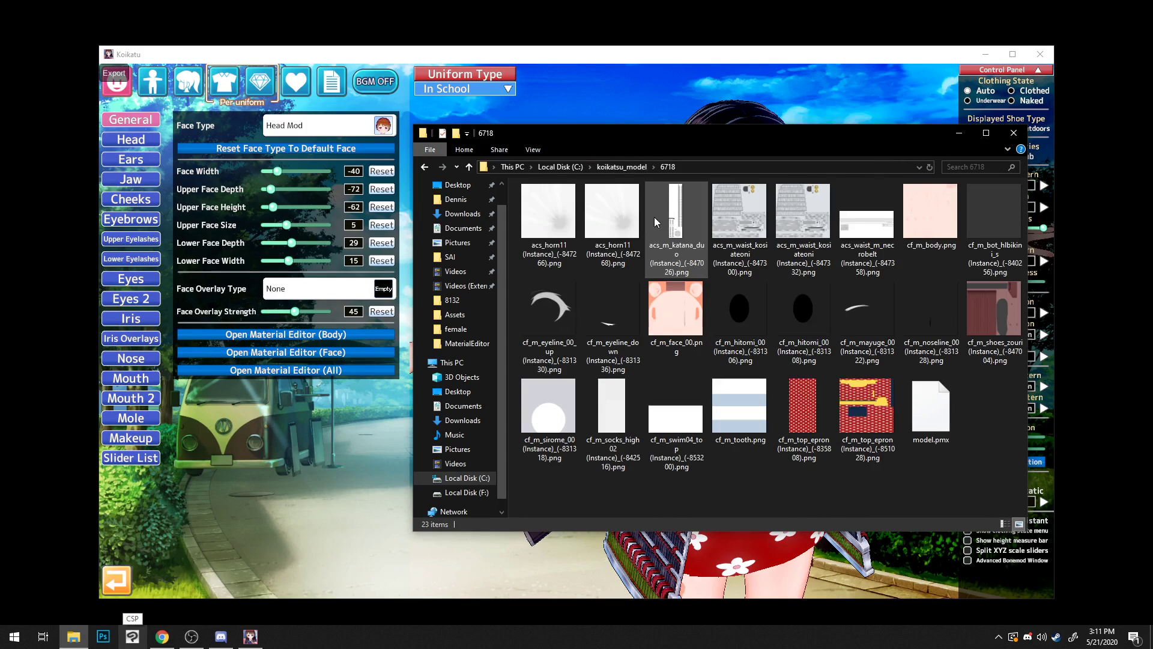
left_click(952, 423)
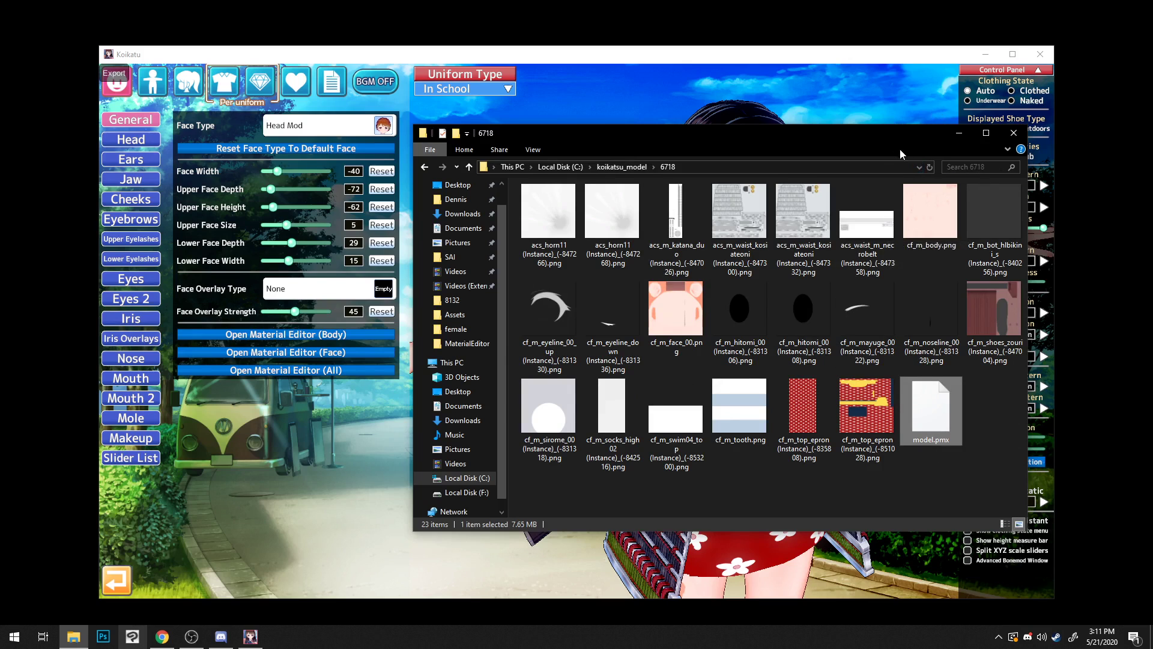
left_click_drag(856, 137, 816, 139)
Step: Return to Koikatsu and examine the character's waist guards, swords and kimono from the side, back and front
left_click(781, 102)
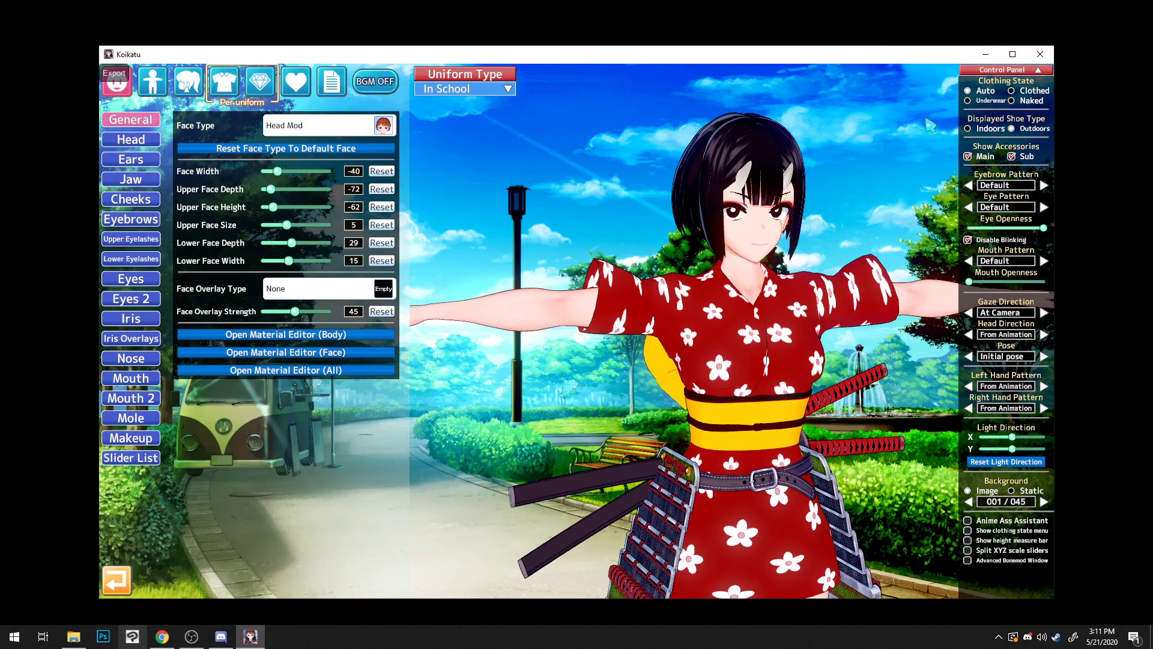
left_click_drag(667, 433, 721, 434)
mouse_move(667, 445)
middle_mouse_down()
mouse_move(654, 416)
mouse_move(649, 460)
middle_mouse_up()
middle_click_drag(742, 419, 761, 420)
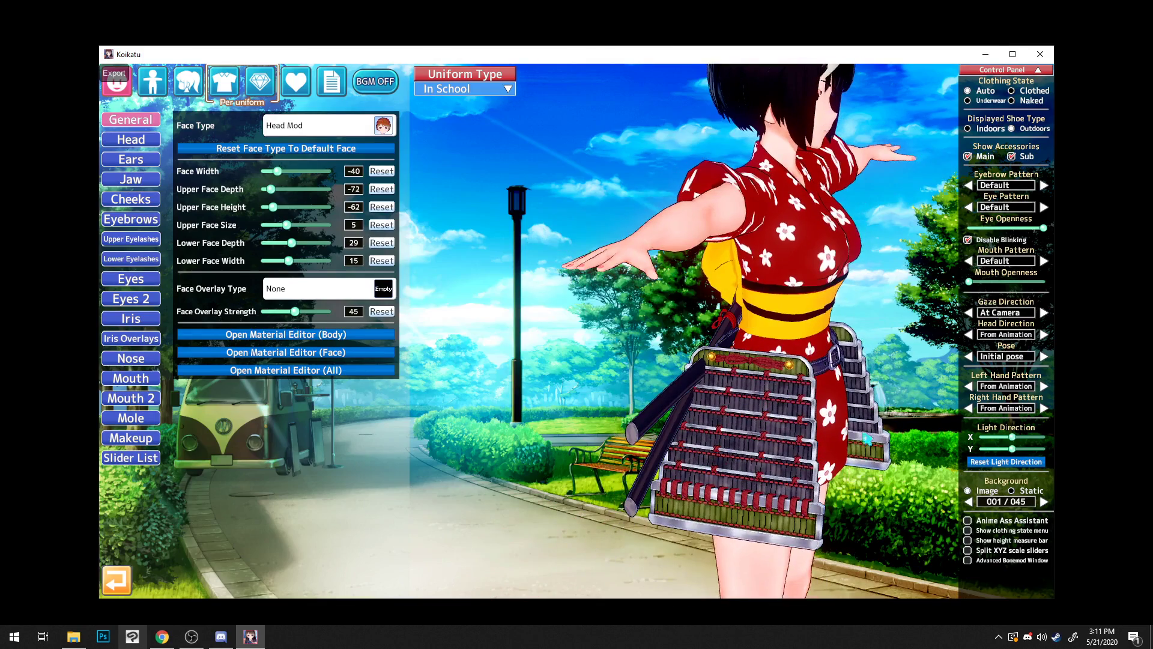
left_click_drag(844, 390, 741, 390)
left_click_drag(946, 410, 914, 409)
left_click_drag(878, 370, 826, 377)
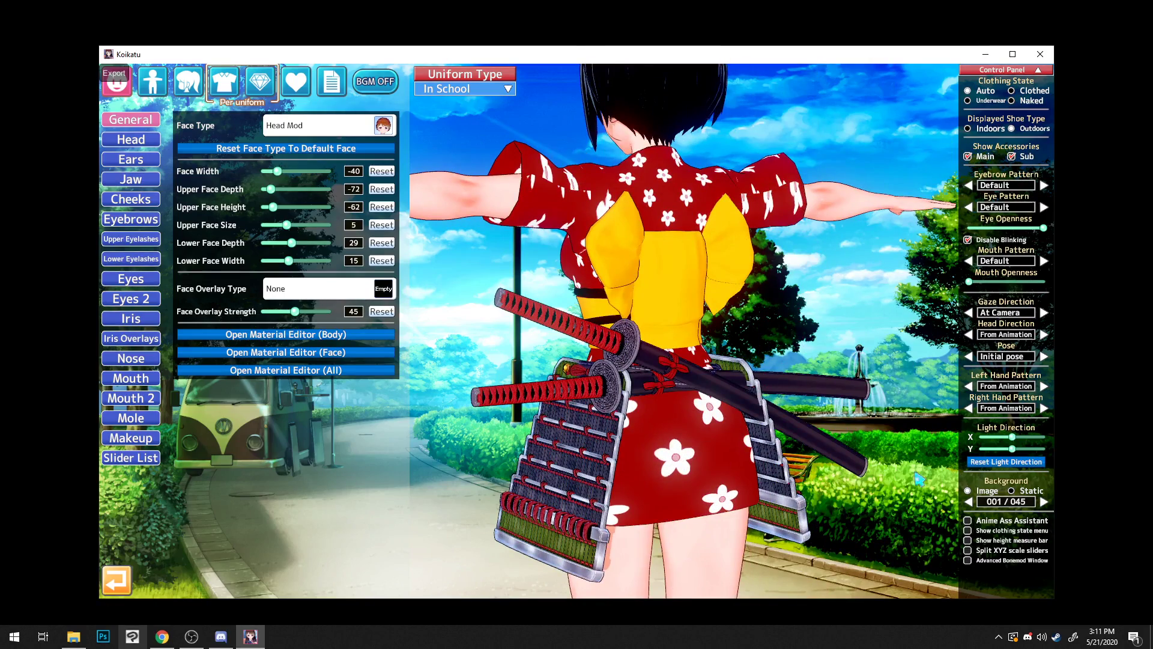
left_click_drag(657, 391, 729, 329)
left_click_drag(539, 344, 709, 320)
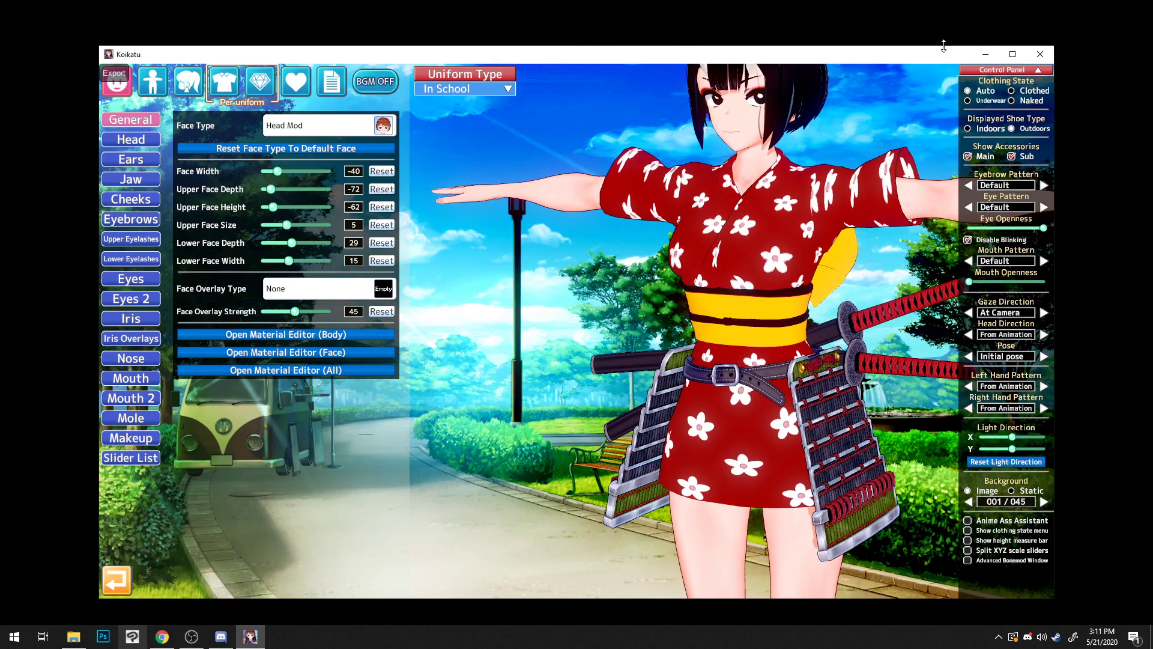
Step: Minimize Koikatsu, launch Blender from the desktop and move the 6718 folder window aside
left_click(982, 57)
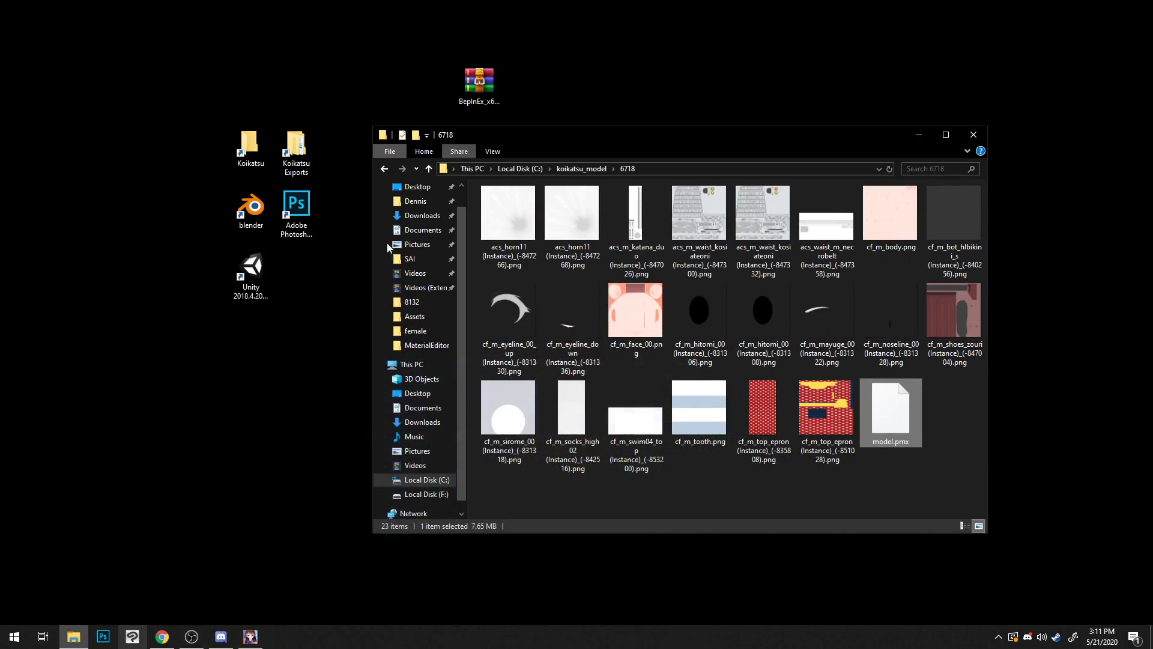
left_click(256, 216)
double_click(256, 216)
left_click_drag(873, 141, 951, 147)
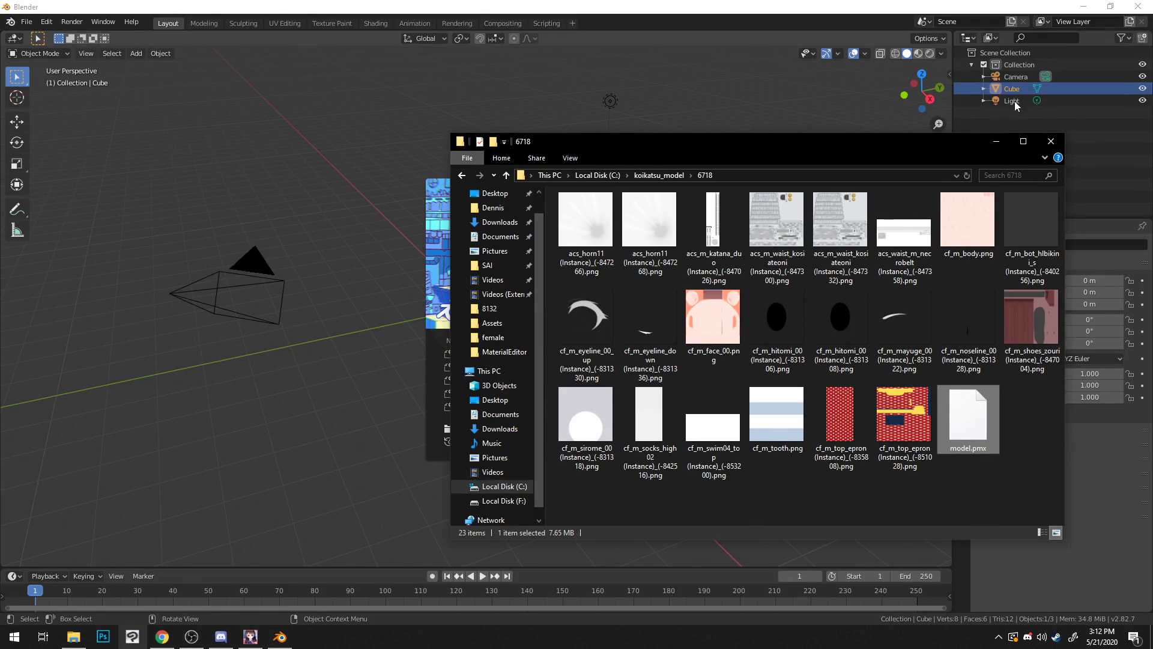
Step: Minimize the folder window, dismiss the splash screen and install the add-on from cats-blender-plugin-master.zip on the Desktop
left_click(996, 141)
left_click(366, 157)
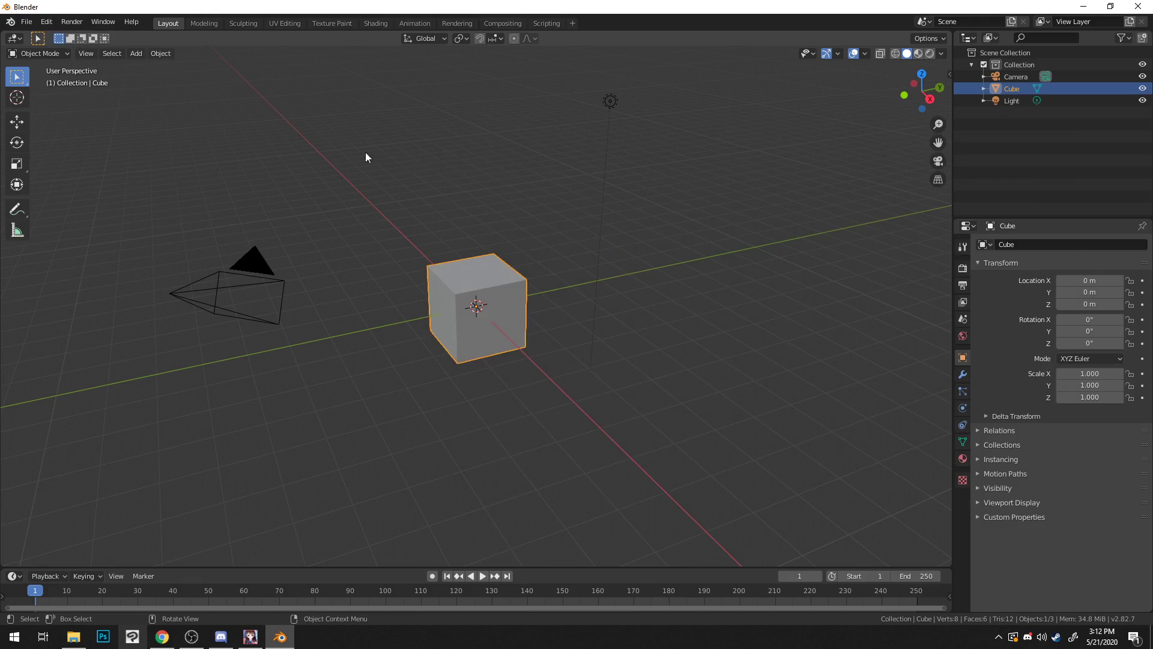
left_click(50, 28)
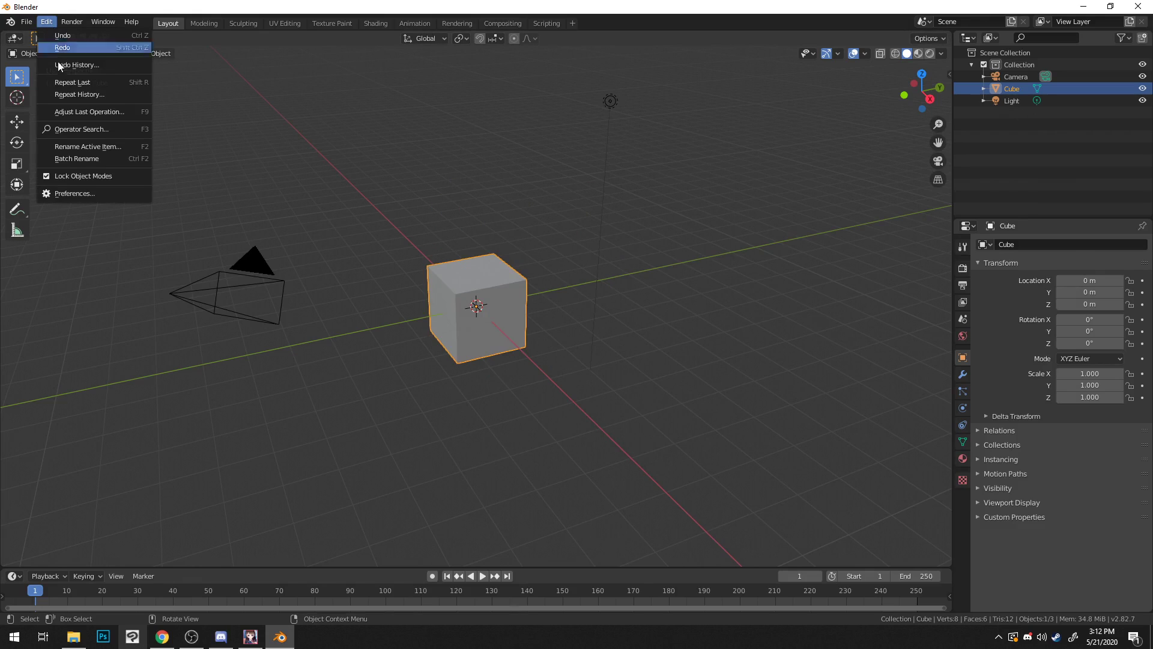
left_click(98, 197)
left_click_drag(233, 54, 702, 88)
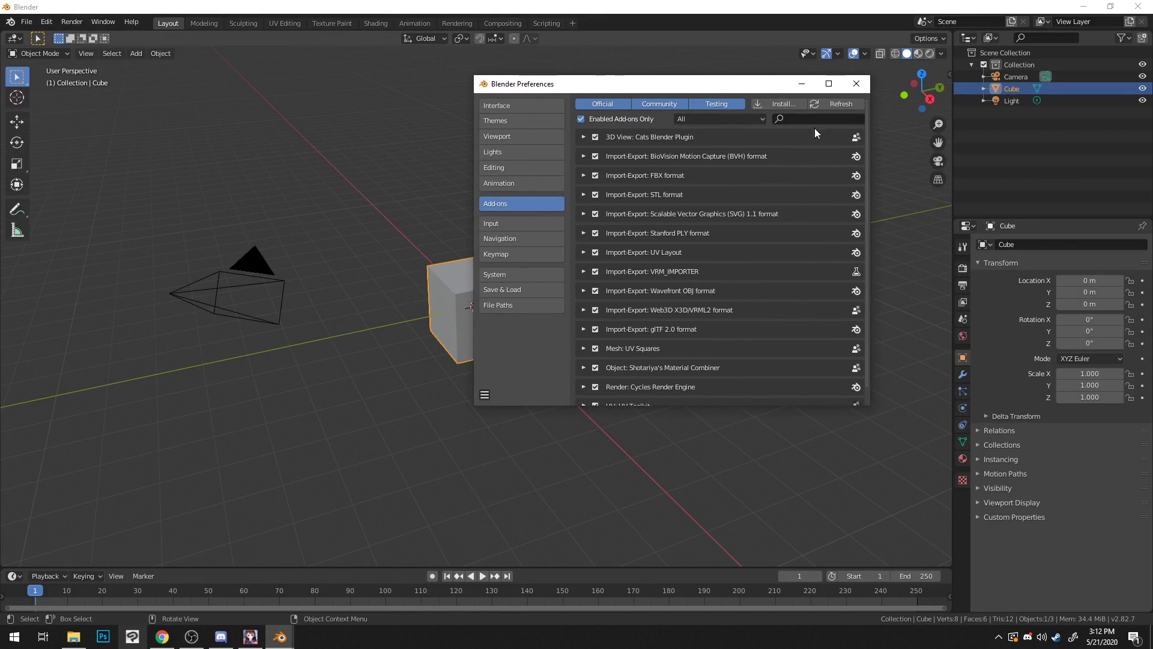
left_click(781, 103)
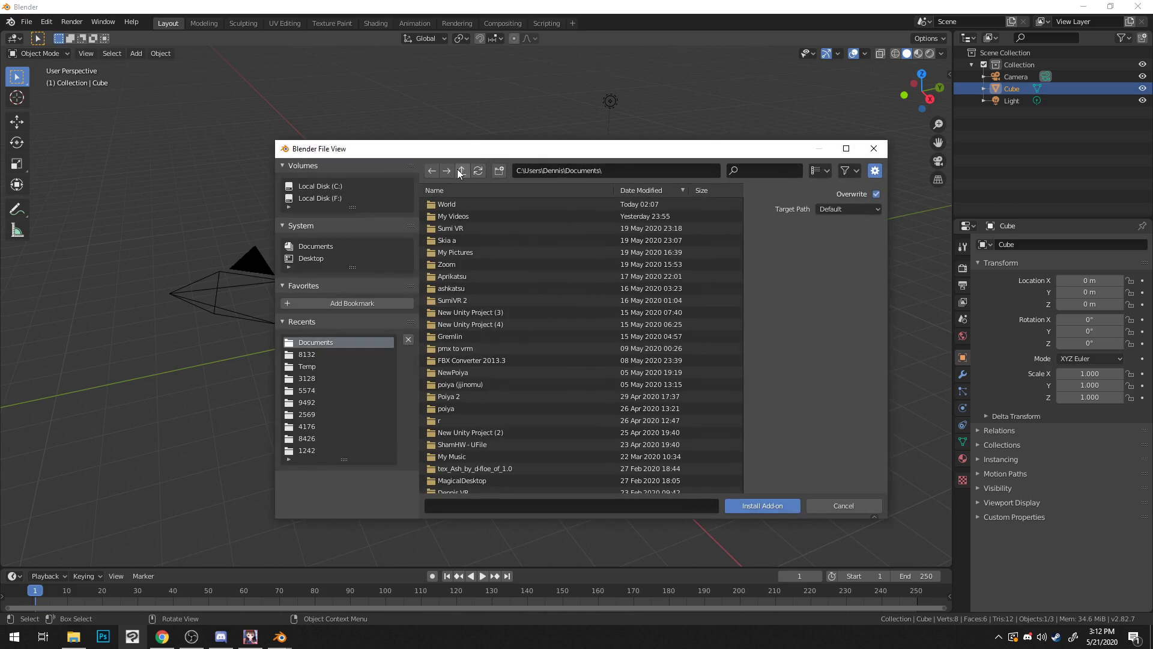
left_click(315, 258)
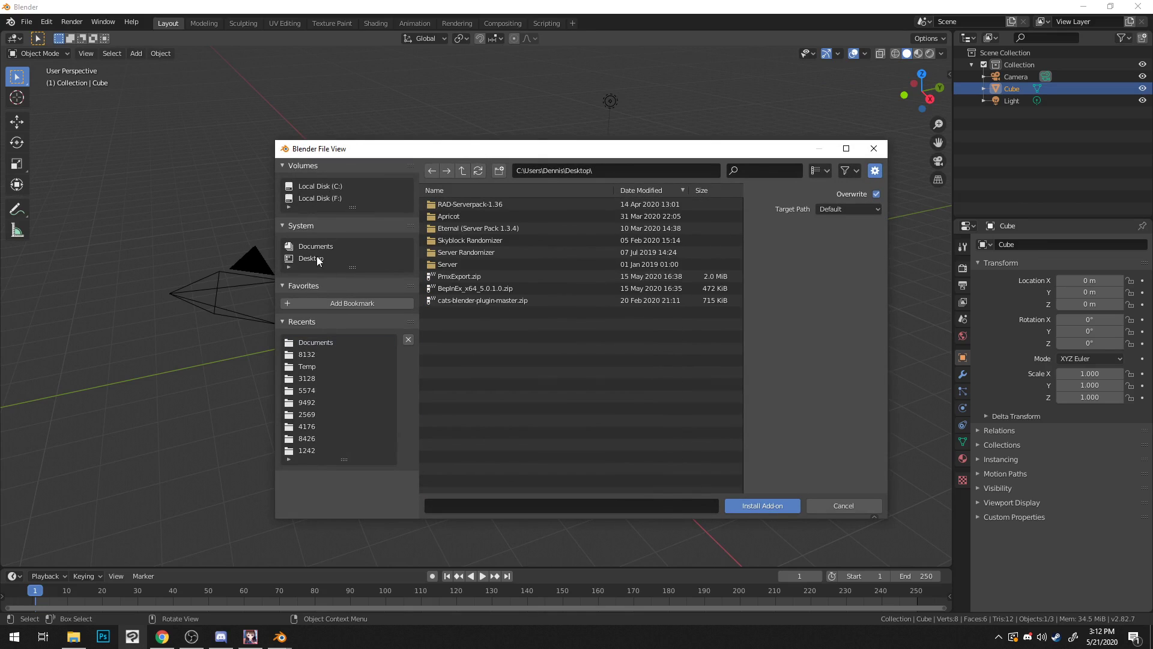
left_click(506, 299)
left_click(772, 505)
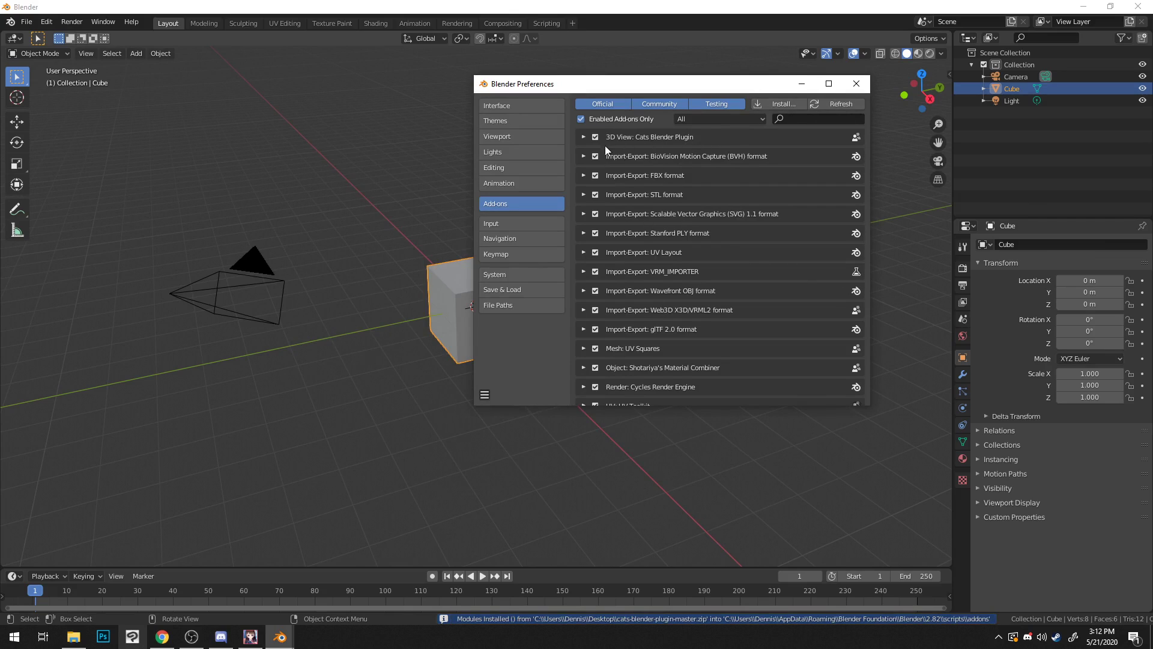
Step: Check the details of the 3D View: Cats Blender Plugin entry in the add-ons list
left_click(581, 138)
left_click(581, 138)
left_click(581, 138)
left_click(581, 138)
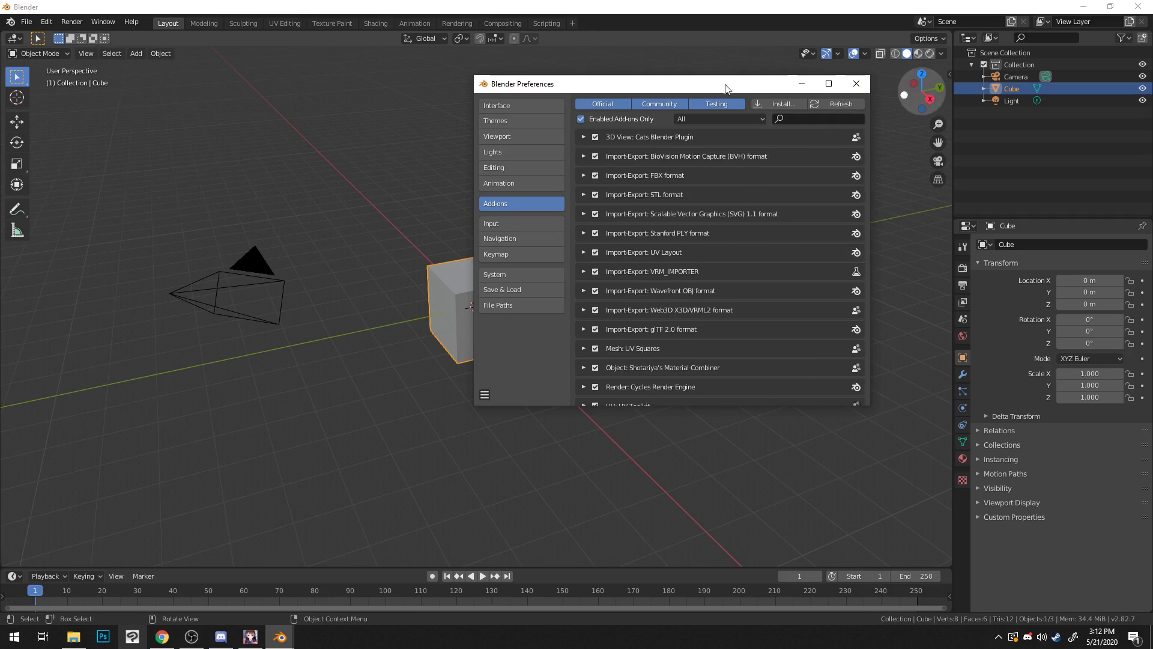
left_click_drag(690, 89, 633, 89)
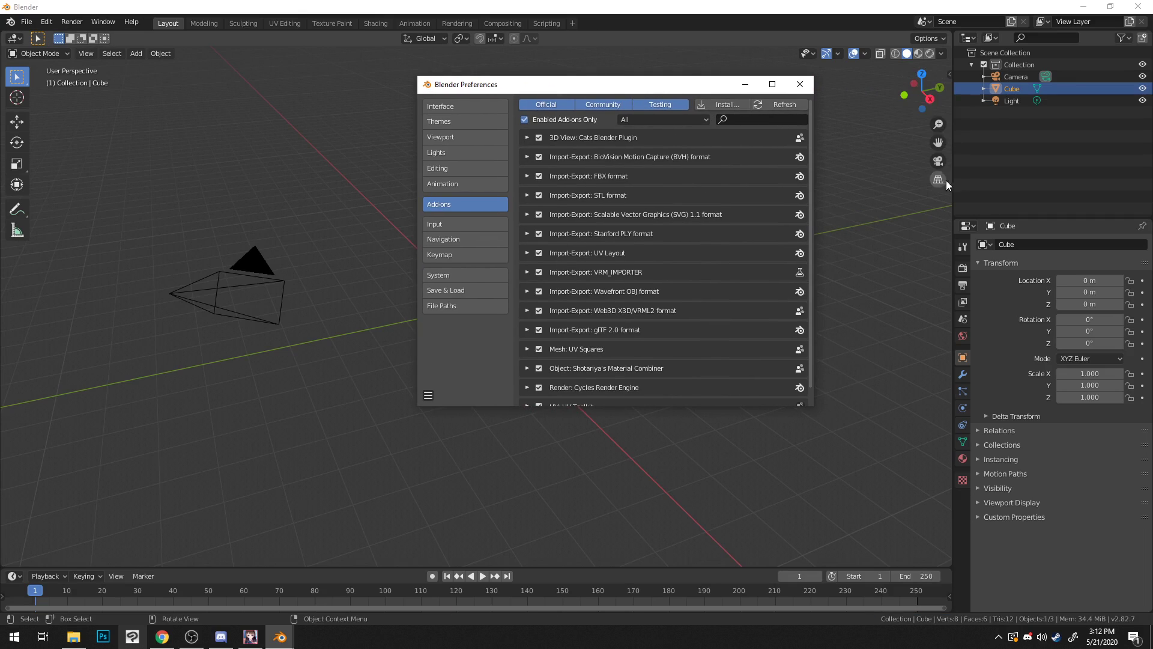
Step: Show the 3D viewport's sidebar and bring up the MatCombiner tools followed by the CATS tools
left_click(947, 78)
key("n")
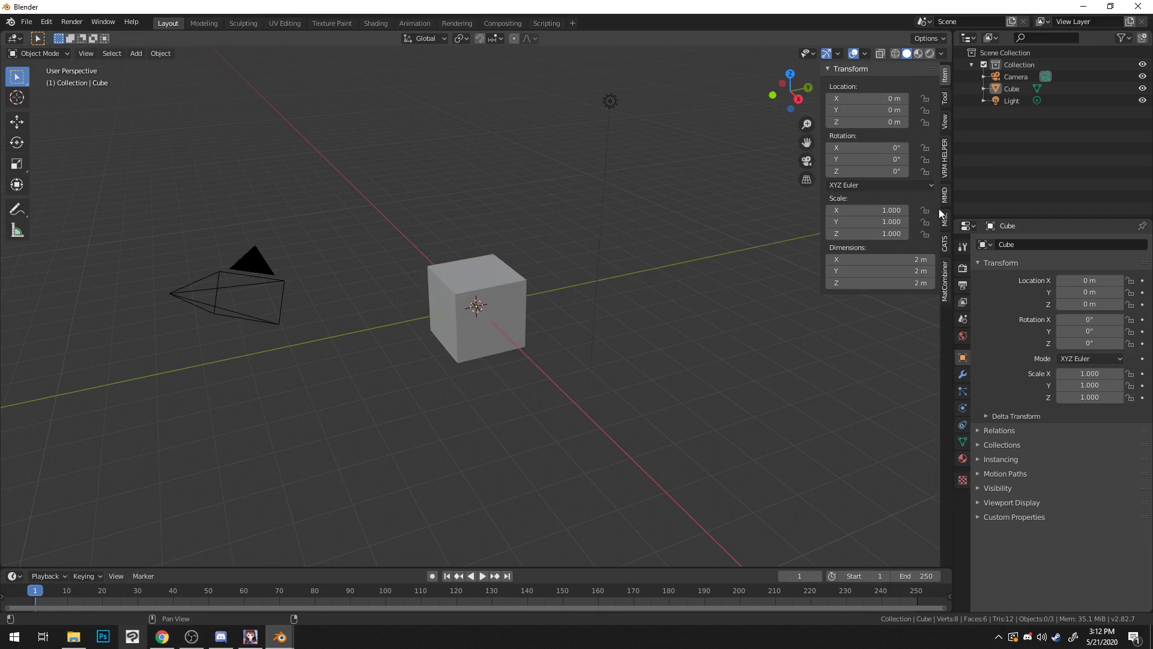
left_click(947, 283)
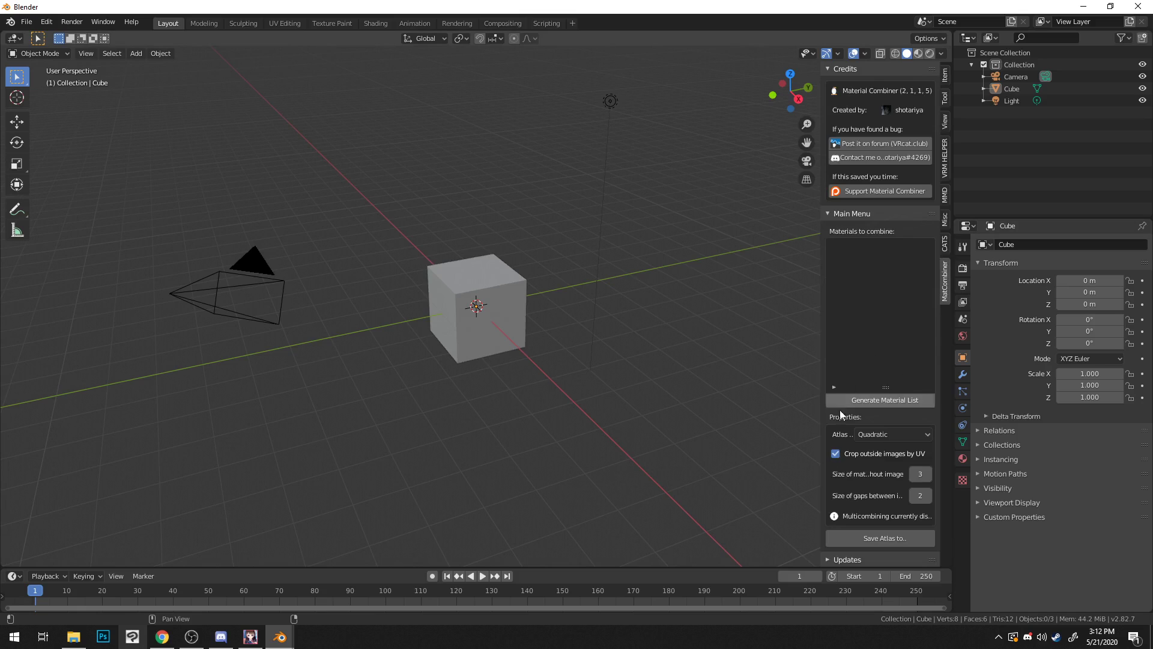
left_click(944, 243)
Step: Look through the CATS and MatCombiner tools, ending on the CATS tools
scroll(899, 488, "down", 3)
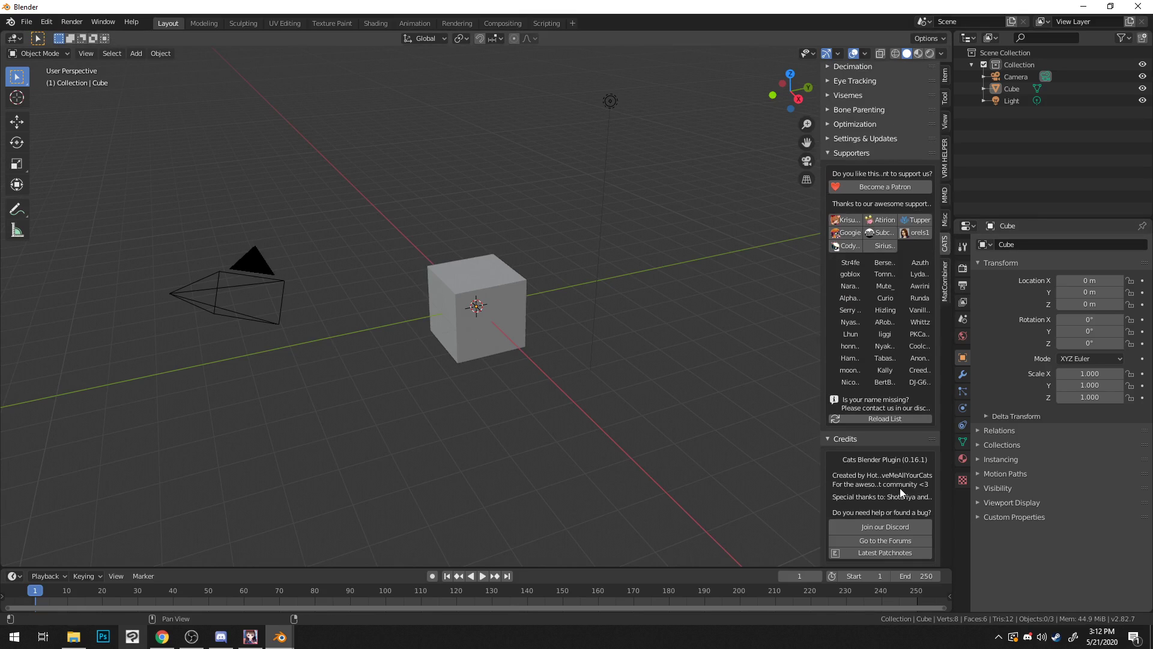
scroll(925, 396, "up", 3)
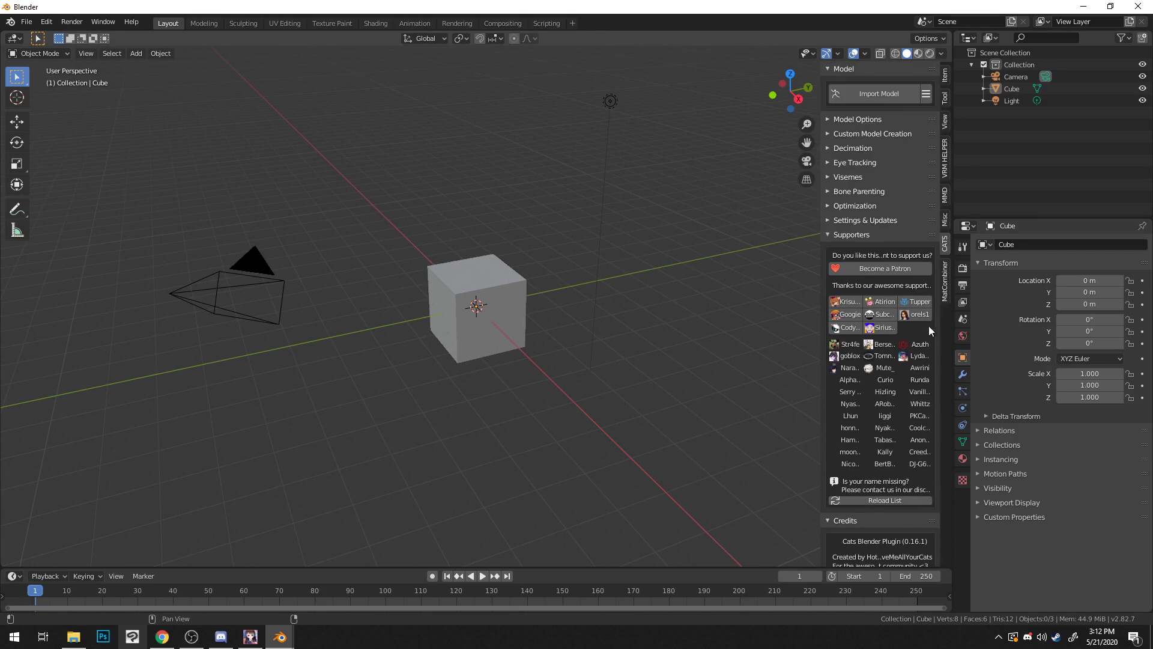
left_click(945, 281)
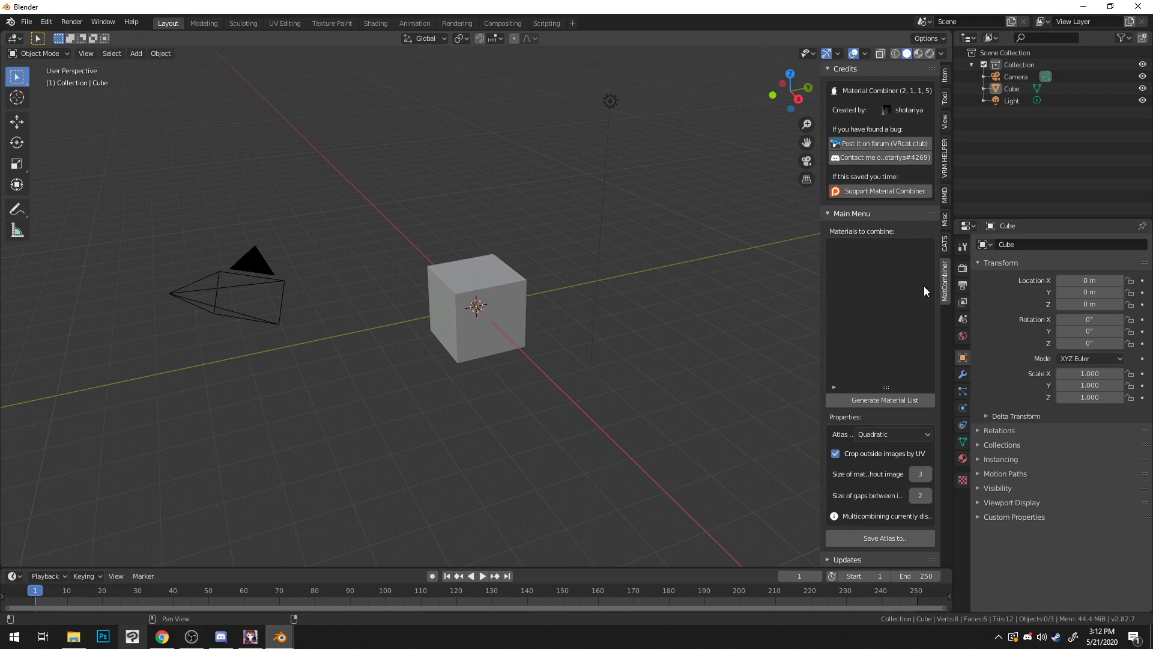
left_click(944, 244)
scroll(911, 388, "down", 2)
scroll(912, 388, "up", 2)
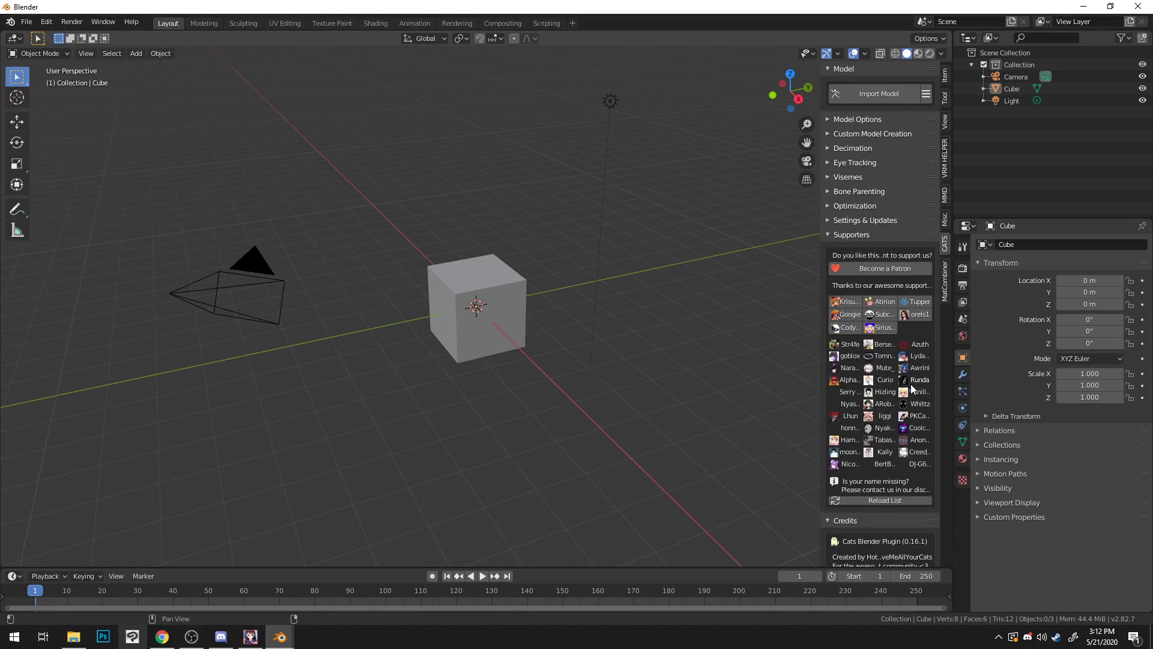
left_click(945, 284)
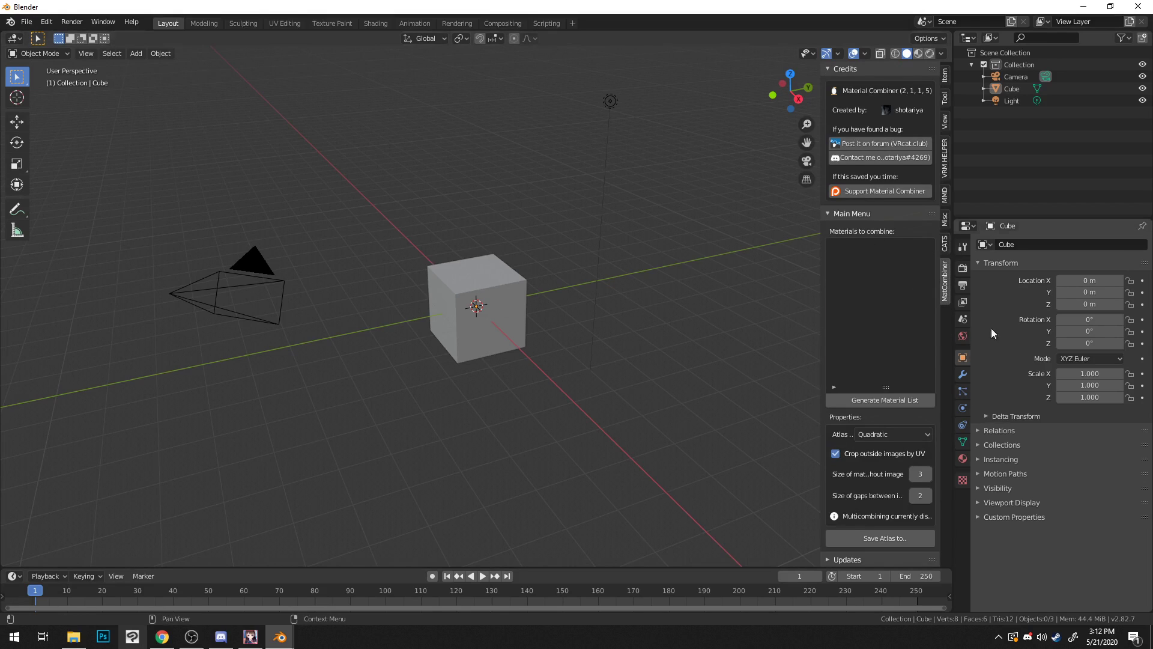
left_click(945, 243)
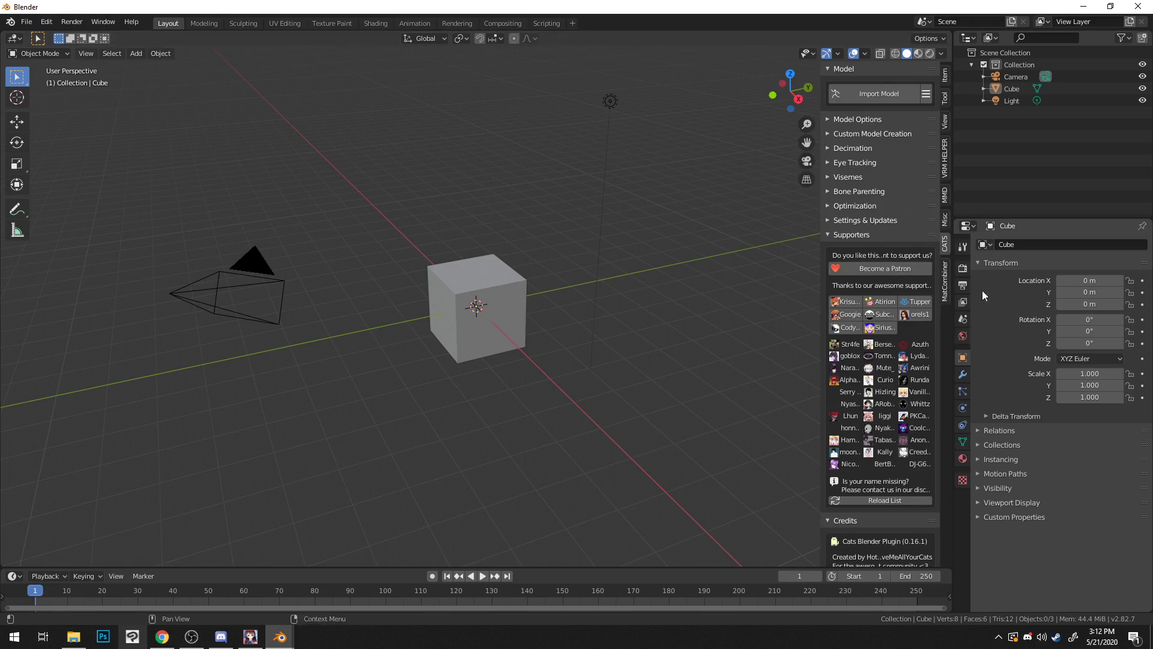
Step: Delete the default cube and import the character model from C:\koikatsu_model\6718 with the CATS model import
left_click(515, 300)
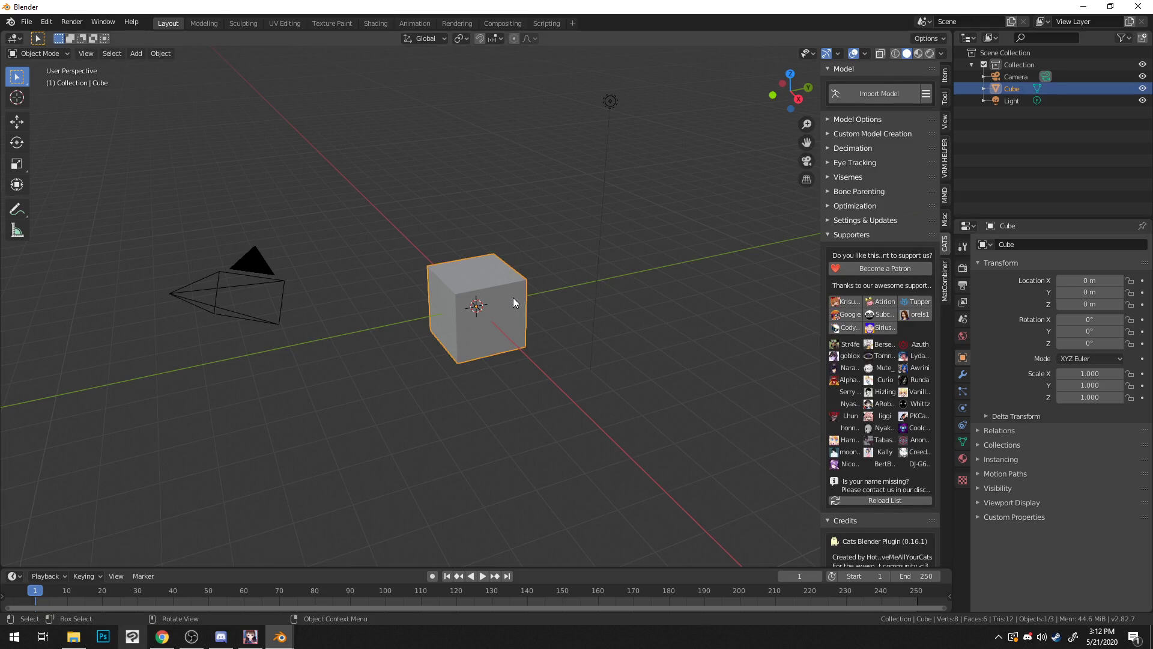
key("Delete")
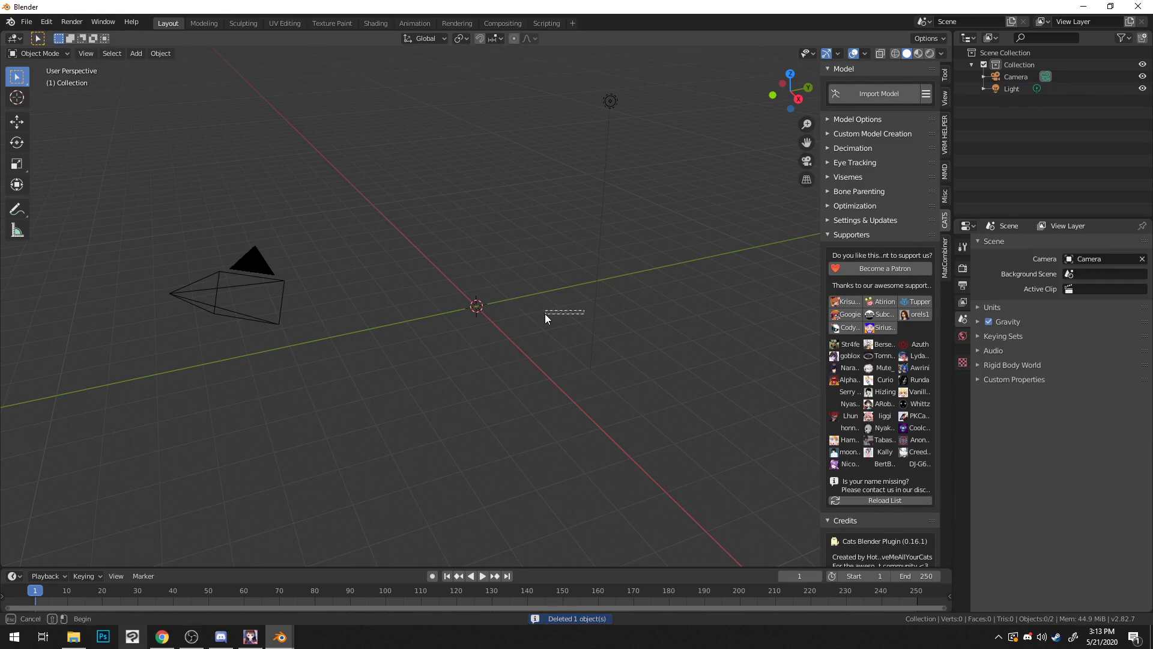
left_click(876, 94)
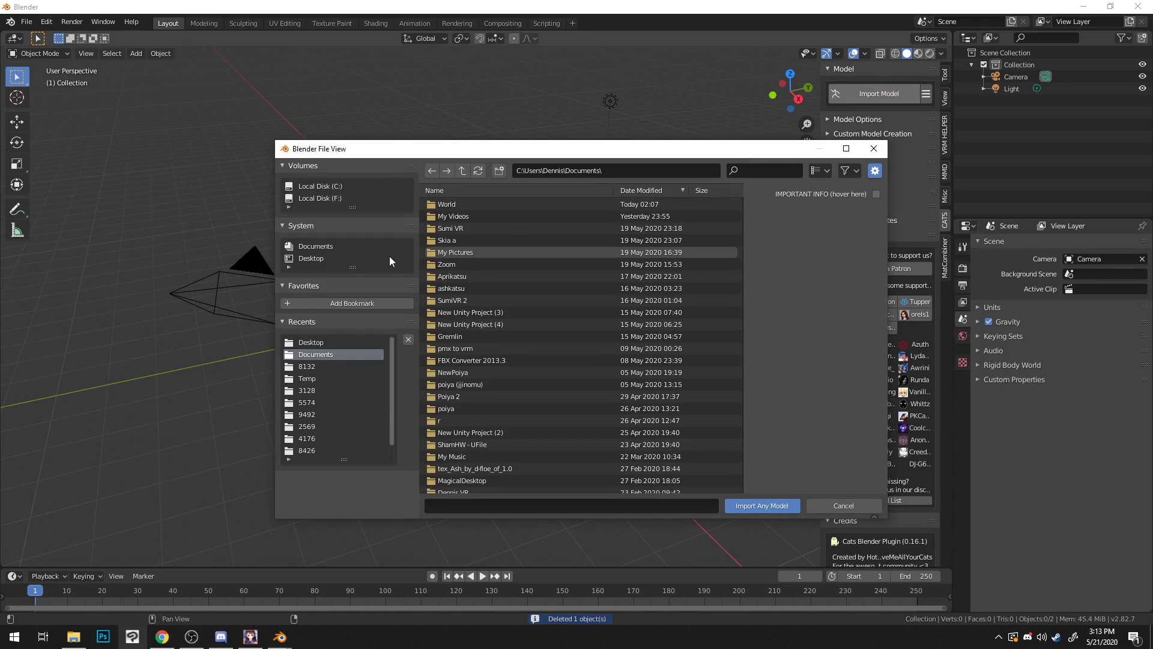
left_click(336, 188)
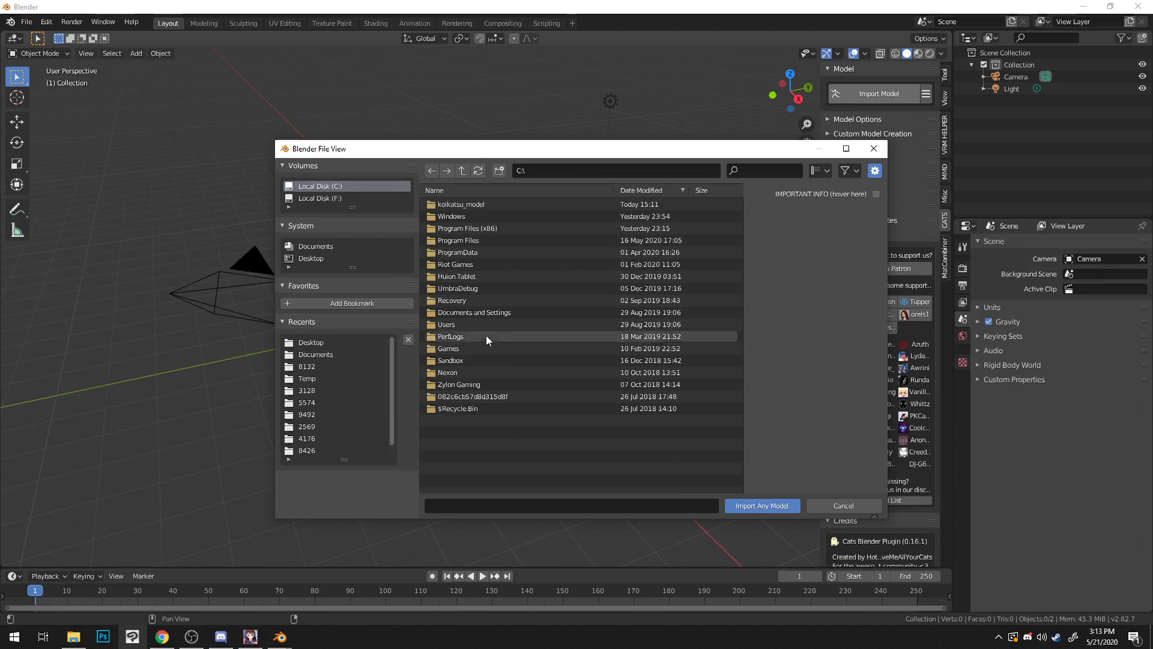
double_click(481, 204)
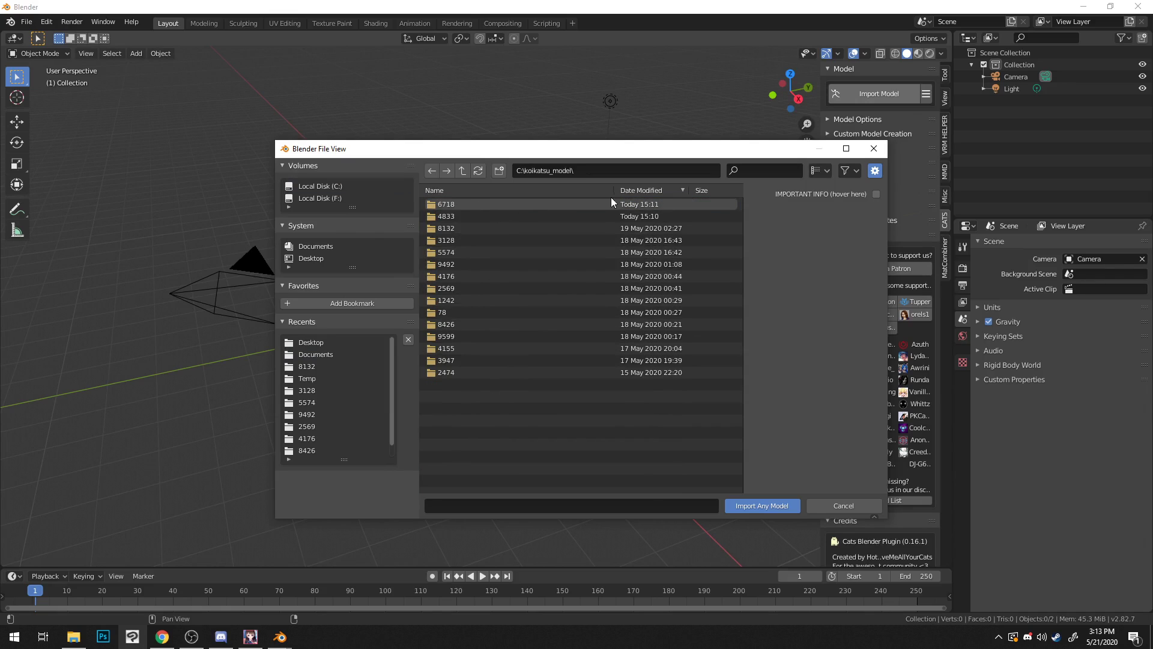
left_click(654, 188)
left_click(665, 189)
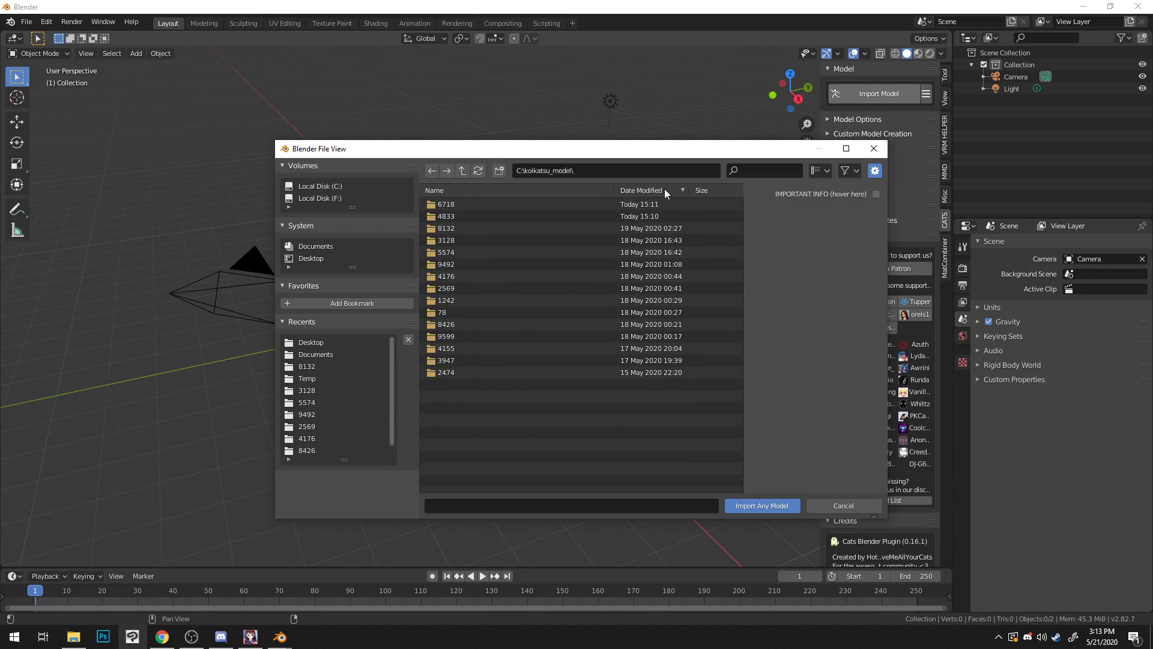
double_click(631, 205)
double_click(505, 207)
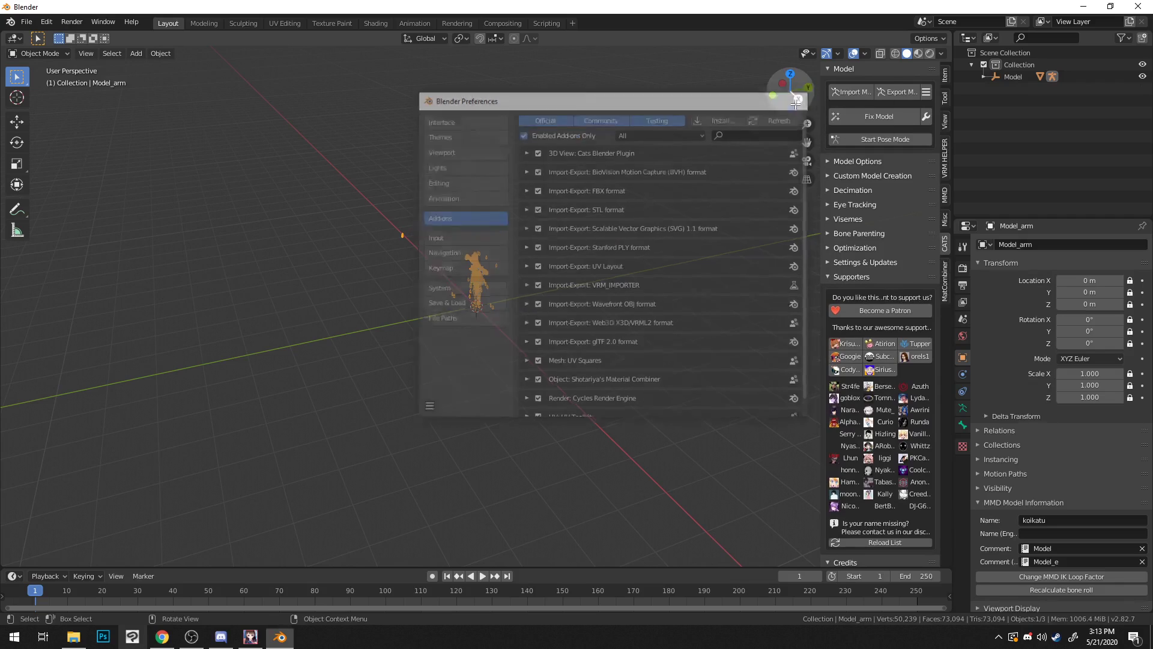
Step: Inspect the imported character and run the CATS Fix Model operation on it
scroll(531, 208, "up", 7)
scroll(531, 192, "down", 5)
middle_click_drag(523, 211, 365, 169)
scroll(520, 218, "up", 7)
scroll(520, 218, "down", 2)
scroll(549, 164, "down", 9)
scroll(549, 159, "up", 3)
left_click(903, 113)
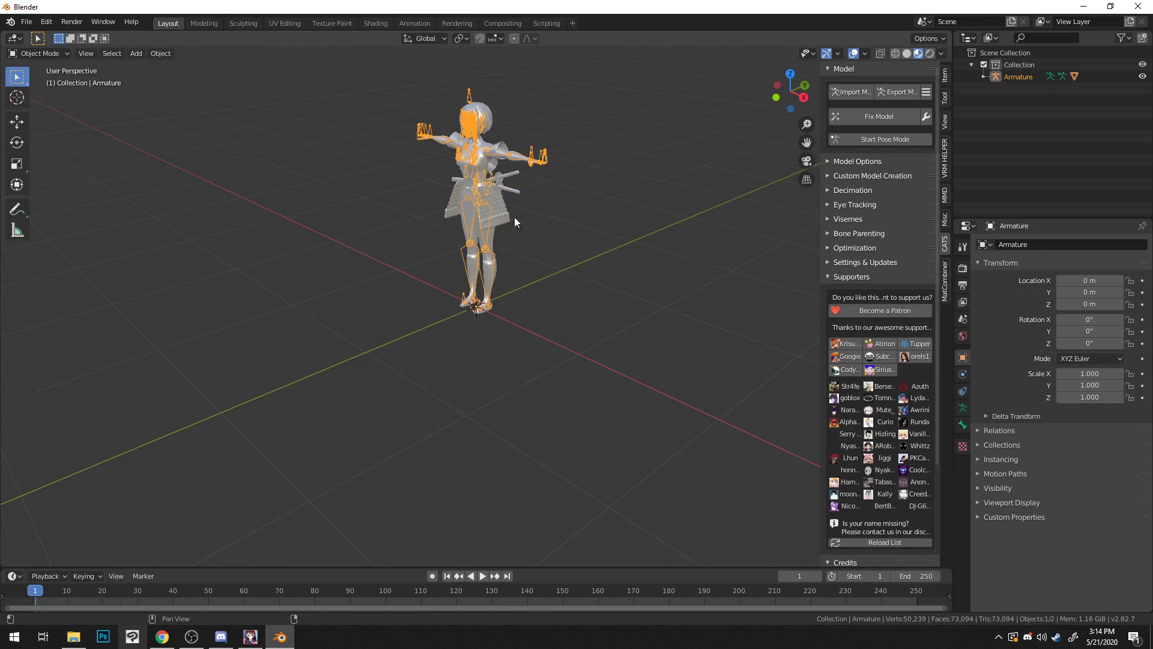
Step: Examine the fixed character's textures, kimono, swords and armature up close from the front
middle_click_drag(552, 203, 546, 204)
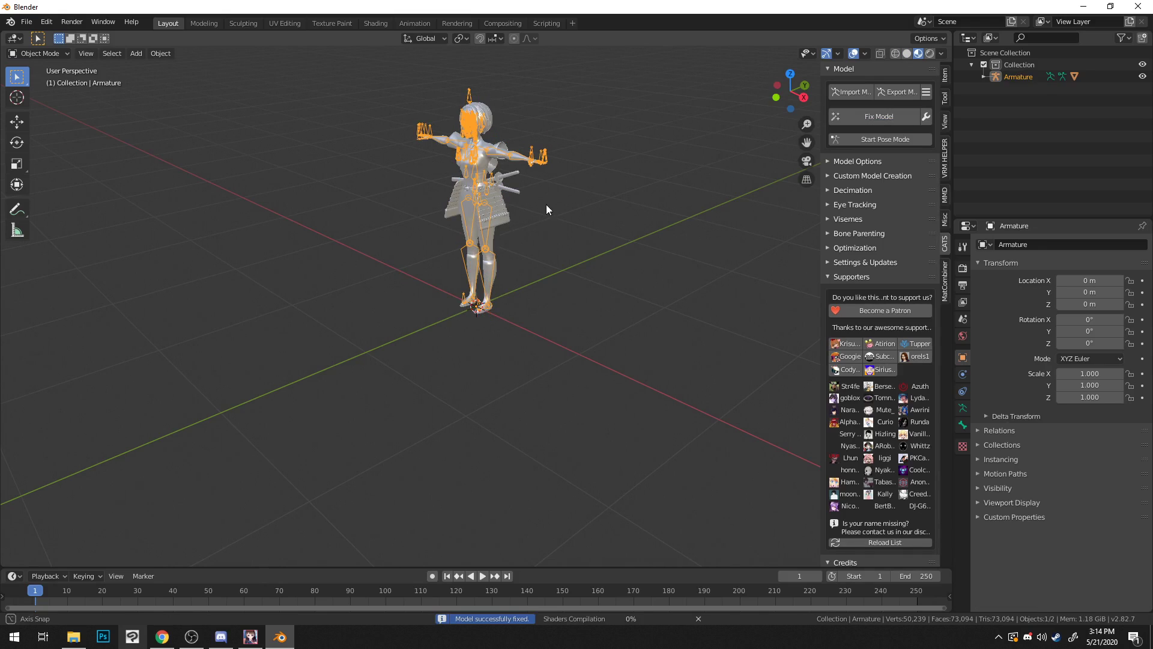
left_click_drag(526, 199, 536, 203)
left_click(536, 203)
scroll(496, 178, "up", 4)
middle_click_drag(510, 183, 610, 333)
scroll(552, 163, "down", 3)
scroll(551, 164, "up", 5)
scroll(607, 311, "down", 5)
scroll(607, 312, "up", 3)
Step: Select the character's Body mesh and display its vertex groups and shape keys
left_click(552, 226)
left_click(551, 216)
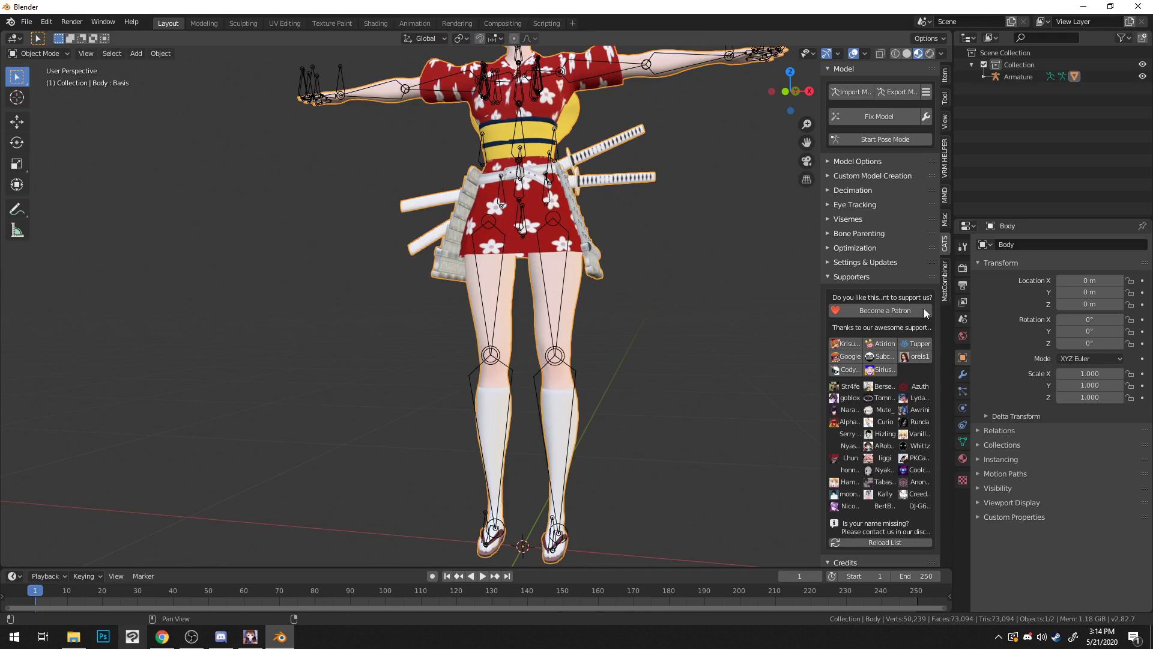
left_click(963, 441)
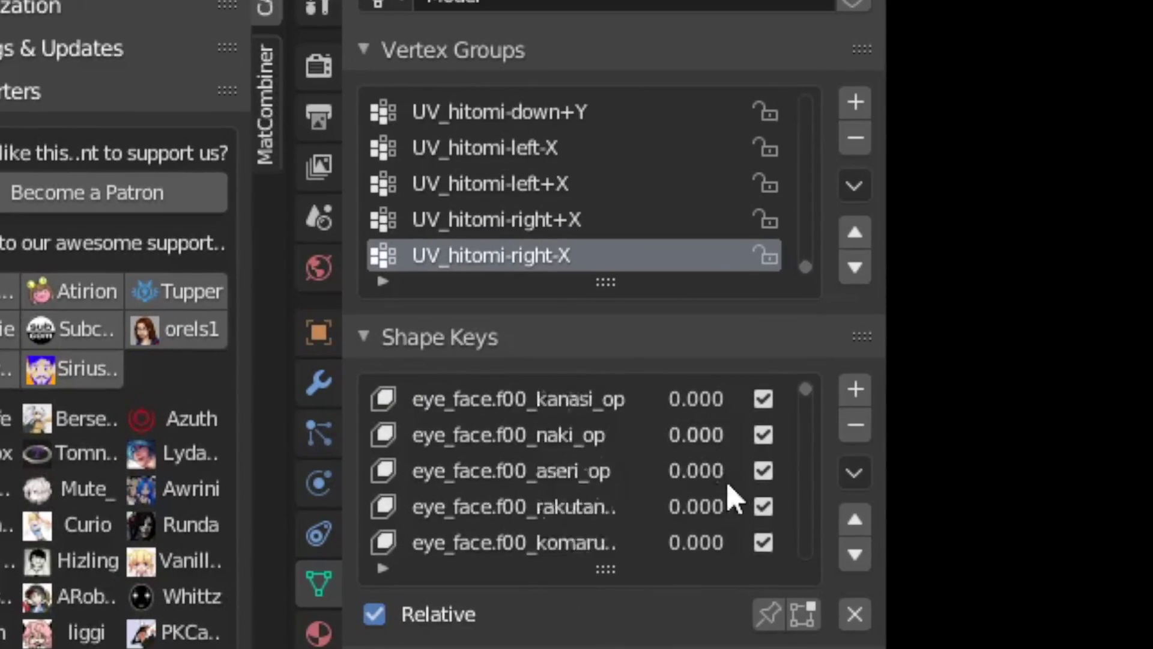
Step: Go through the Body mesh's shape keys, from the eye_face entries to the kuti and mayuge ones
left_click_drag(805, 389, 826, 559)
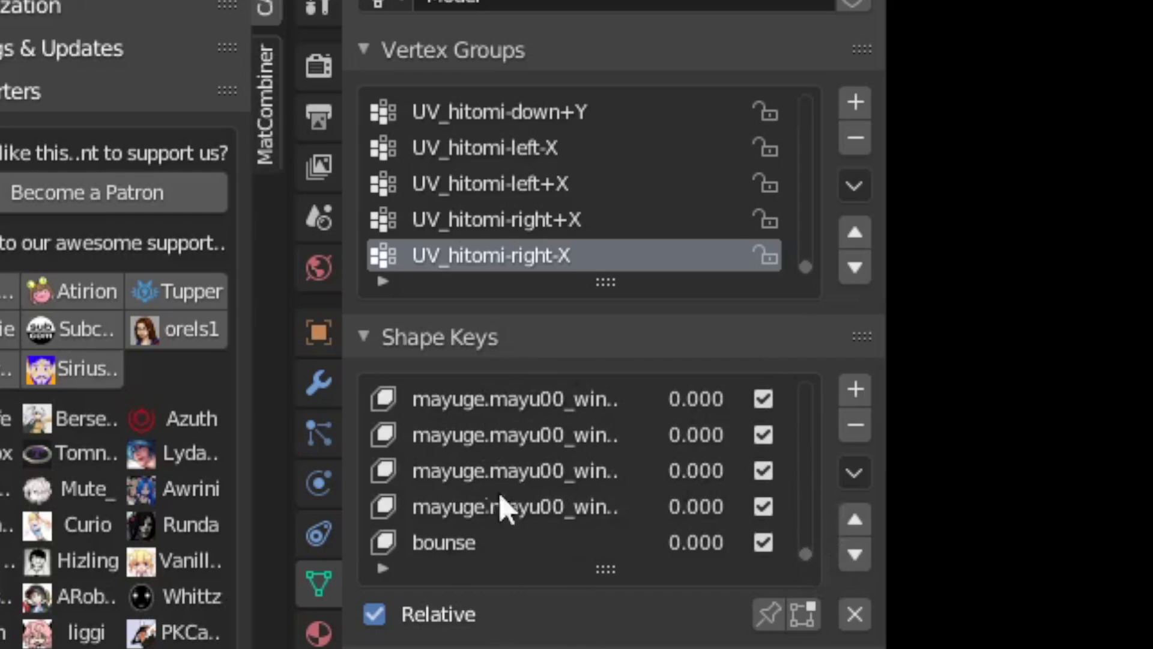
left_click(812, 557)
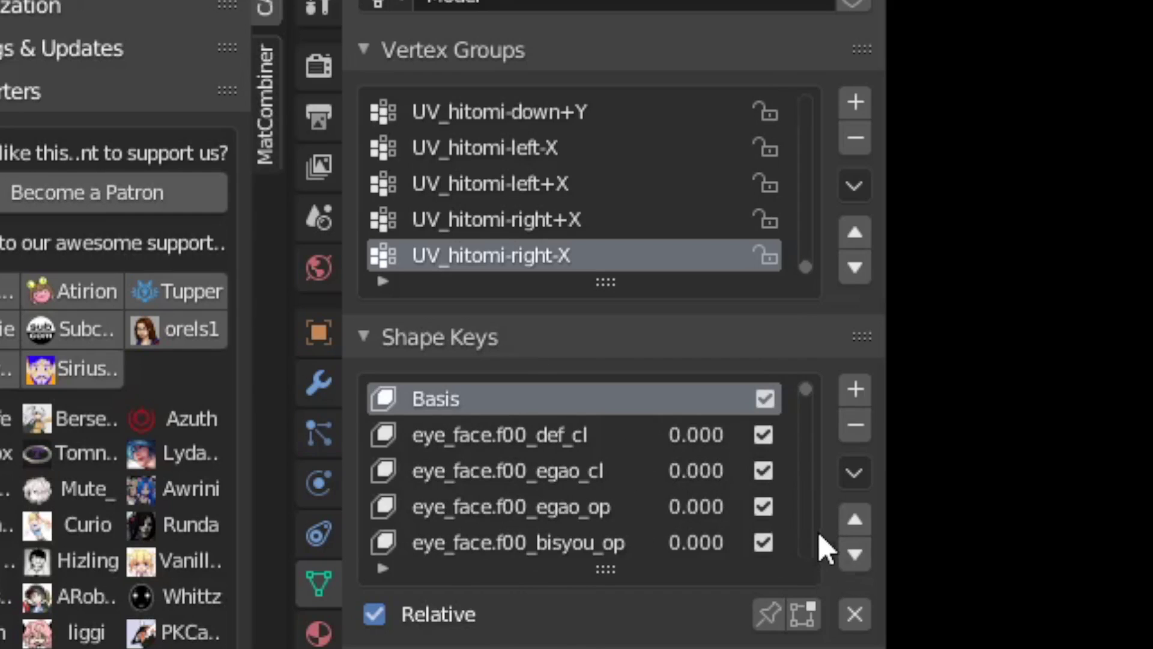
left_click_drag(801, 389, 848, 374)
left_click_drag(813, 405, 823, 555)
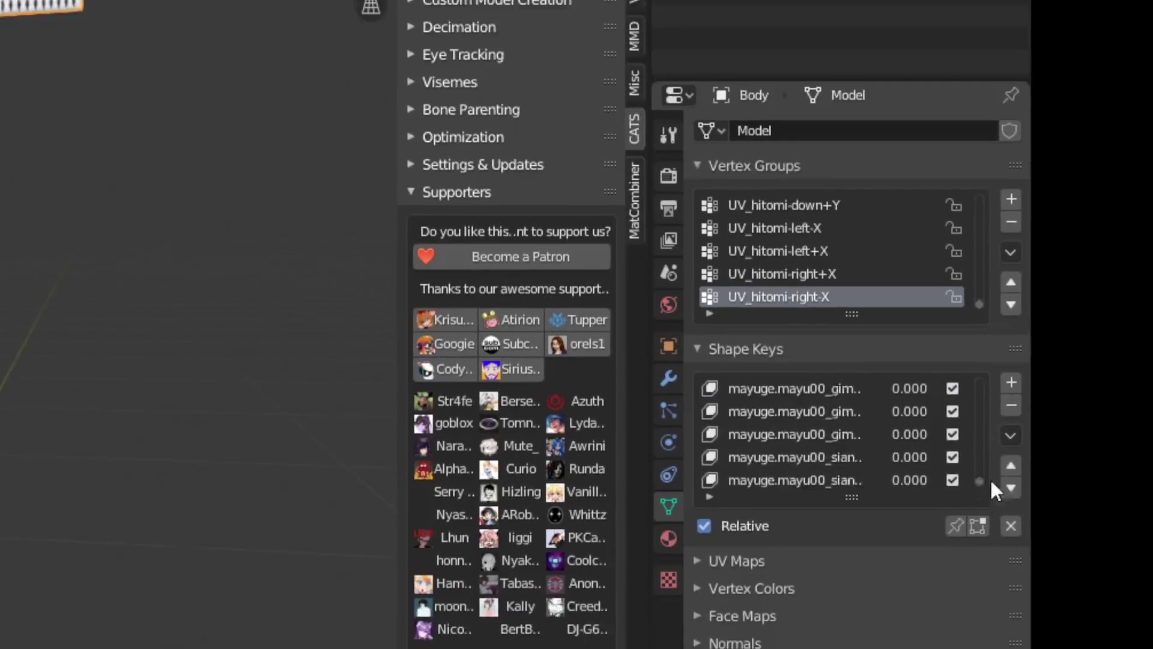
left_click_drag(991, 481, 995, 383)
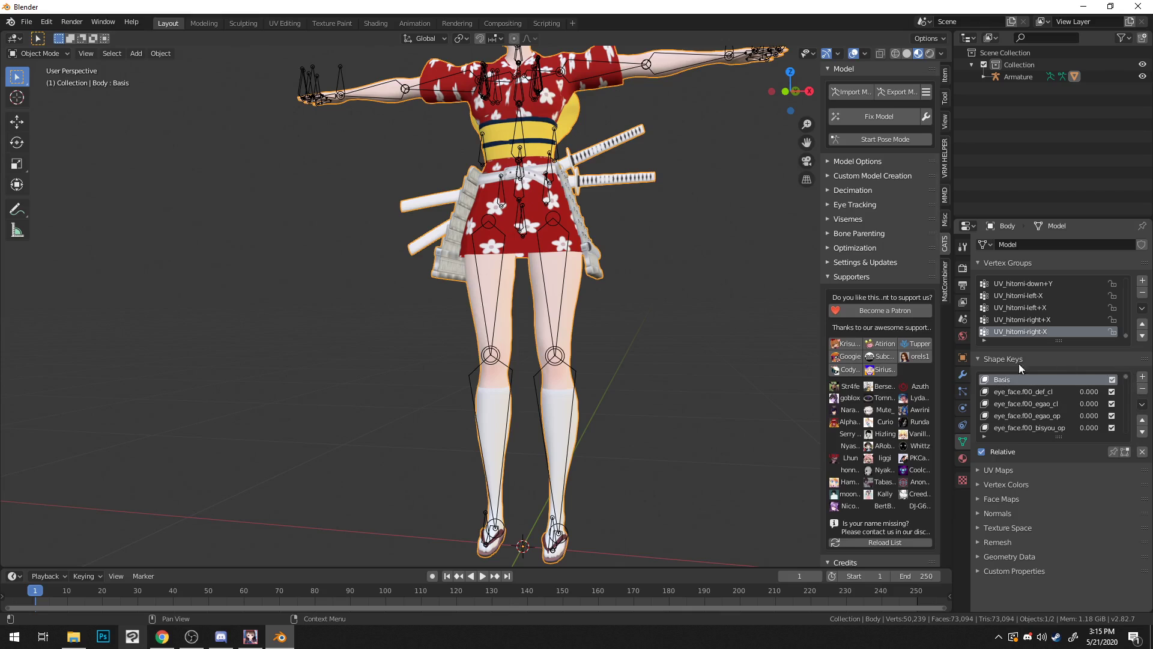
scroll(1034, 421, "down", 2)
mouse_move(1127, 385)
left_mouse_down()
mouse_move(1129, 437)
mouse_move(1129, 384)
mouse_move(1129, 395)
left_mouse_up()
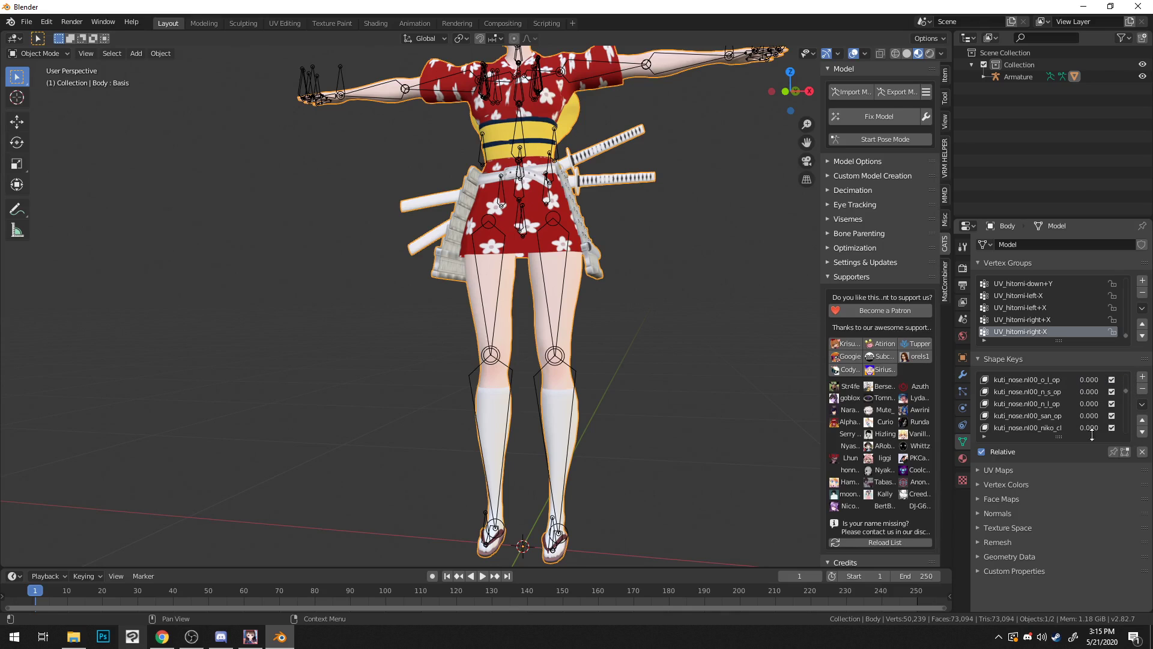
scroll(1095, 423, "down", 5)
left_click_drag(1128, 397, 1045, 348)
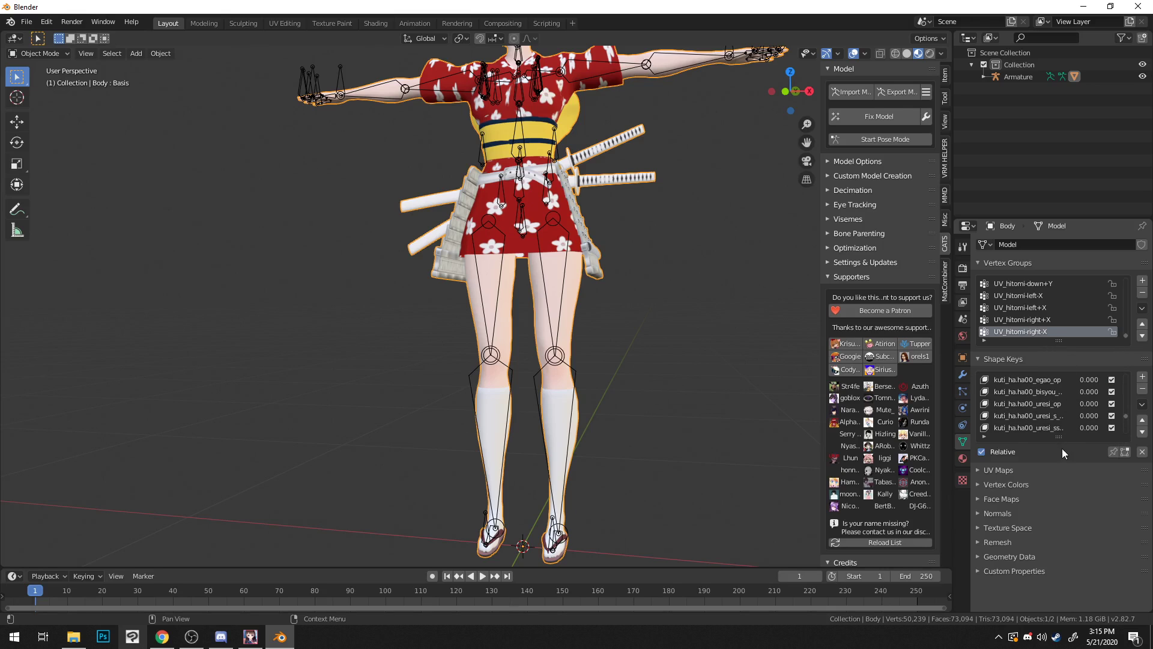
Step: Enlarge the Shape Keys list to show more rows and look over the eye_face shape keys
left_click_drag(1057, 437, 1057, 488)
scroll(668, 338, "down", 5)
scroll(621, 260, "up", 7)
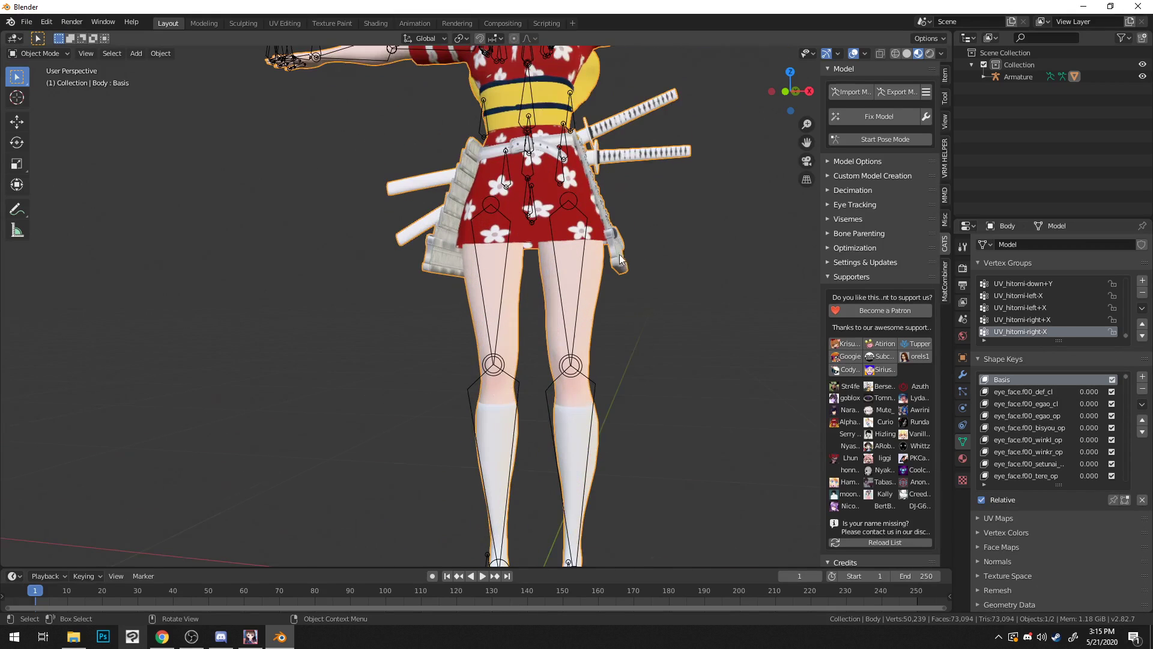
scroll(1050, 455, "down", 5)
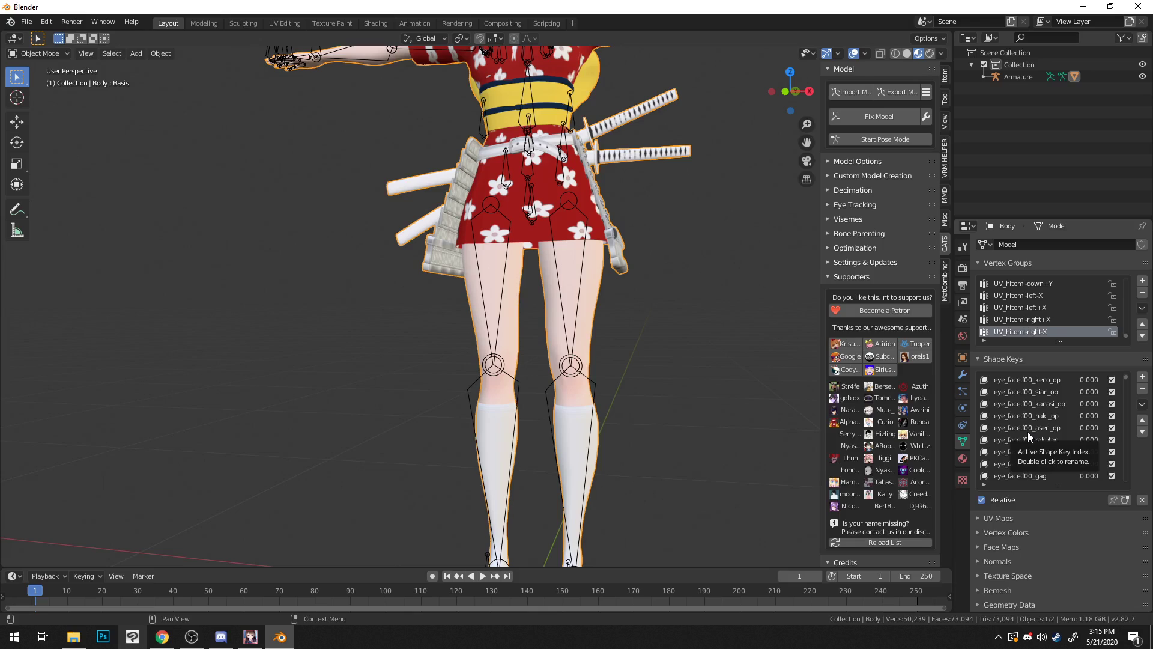
Step: Examine the character's kimono, waist armour, swords and legs from the front and the sides
scroll(747, 319, "down", 5)
scroll(657, 368, "up", 3)
middle_click_drag(658, 358, 550, 284)
scroll(611, 373, "up", 5)
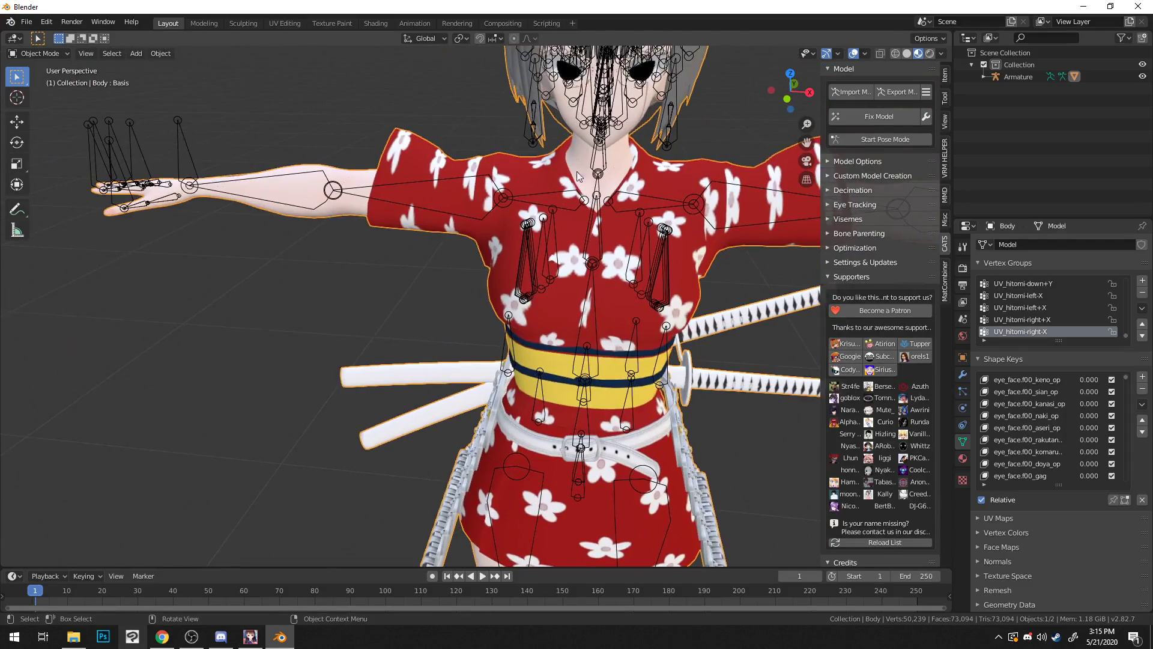
scroll(586, 313, "down", 1)
middle_click_drag(597, 345, 366, 400)
middle_click_drag(459, 375, 542, 344)
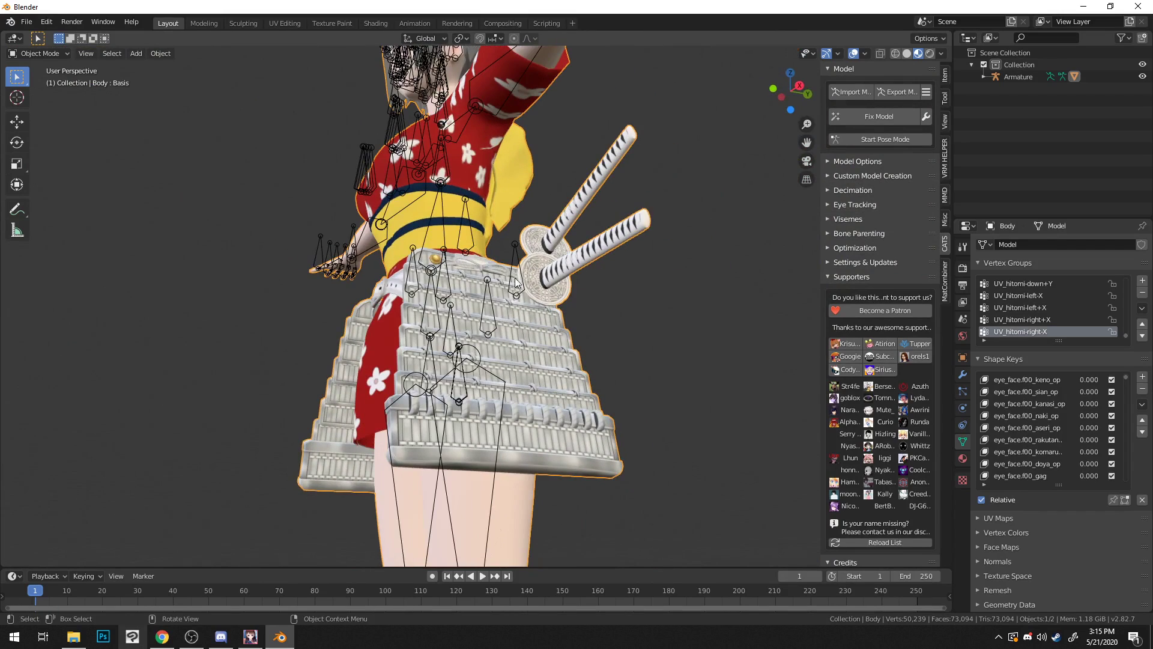
middle_click_drag(437, 328, 543, 390)
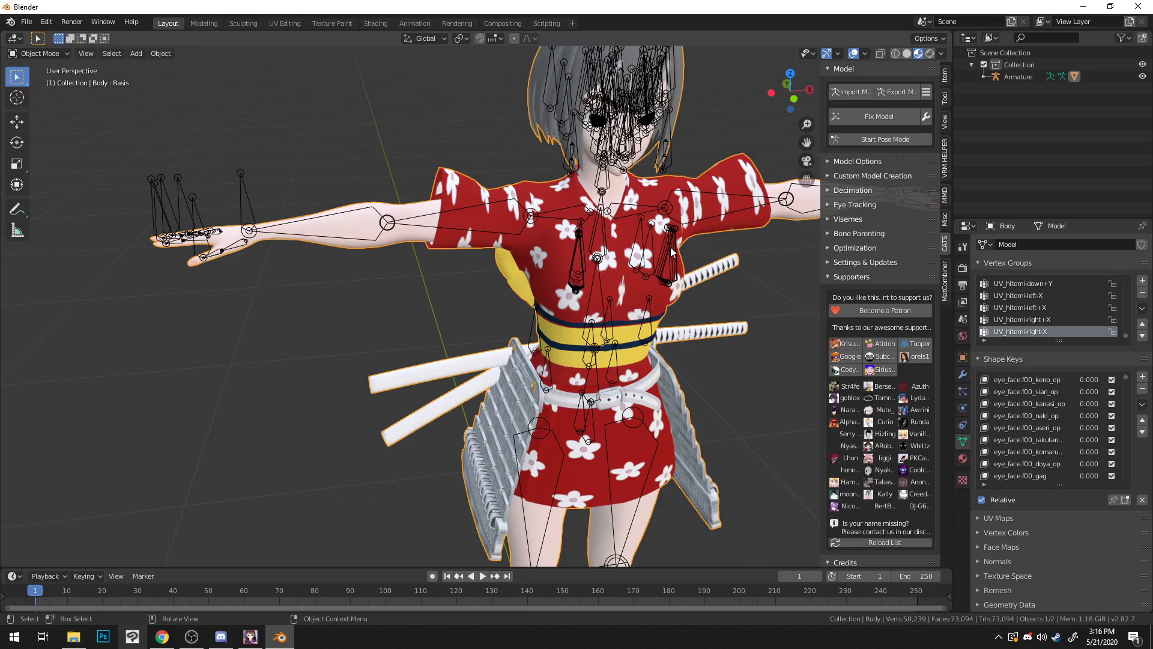
middle_click_drag(670, 247, 517, 304)
scroll(442, 309, "down", 8)
scroll(442, 309, "up", 5)
middle_click_drag(442, 310, 468, 309)
middle_click_drag(351, 433, 295, 438)
scroll(307, 443, "down", 3)
scroll(351, 477, "up", 1)
middle_click_drag(350, 477, 374, 447)
middle_click_drag(423, 419, 476, 188, "shift")
scroll(466, 266, "down", 5)
scroll(466, 266, "up", 2)
middle_click_drag(492, 227, 489, 232)
Step: Switch to Koikatsu and examine the original character from several sides for comparison with the imported model
left_click(250, 637)
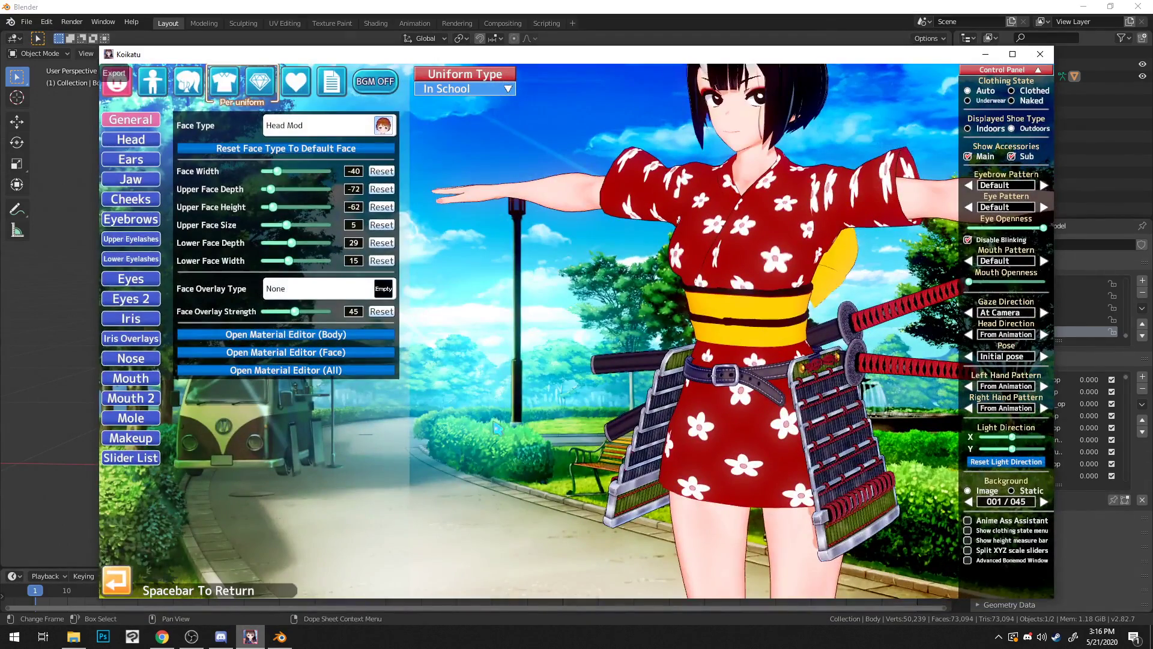
left_click_drag(660, 301, 698, 292)
middle_click_drag(696, 293, 618, 303)
left_click_drag(619, 303, 691, 304)
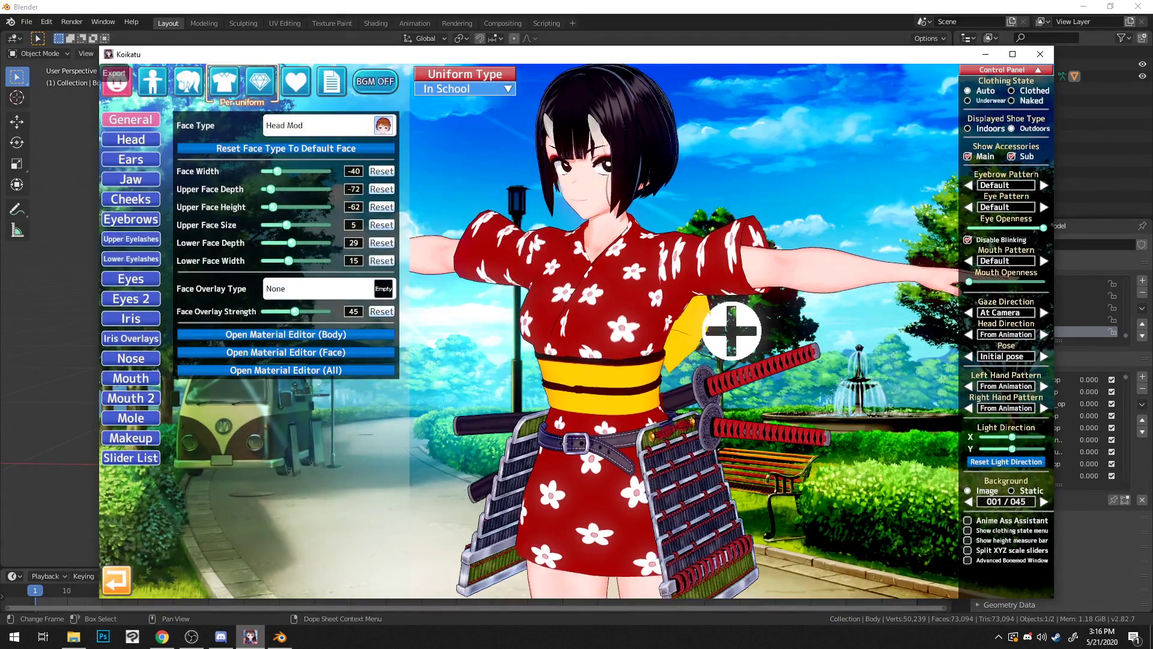
left_click_drag(596, 371, 619, 343)
middle_click_drag(620, 342, 745, 342)
left_click_drag(607, 365, 612, 360)
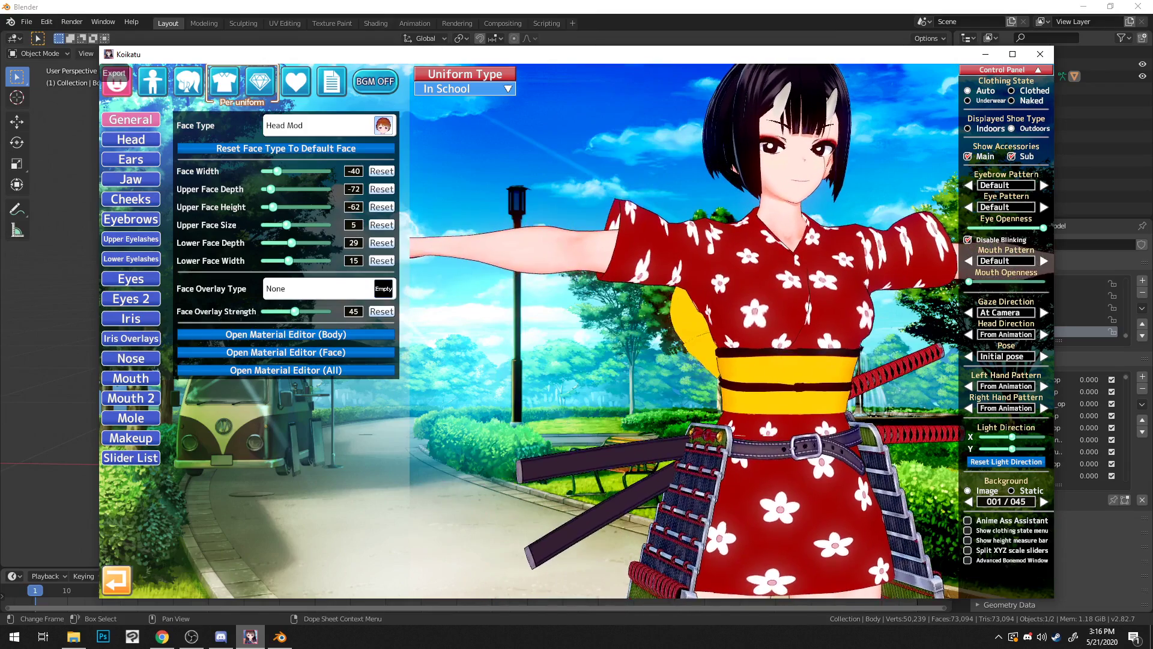
scroll(739, 372, "down", 5)
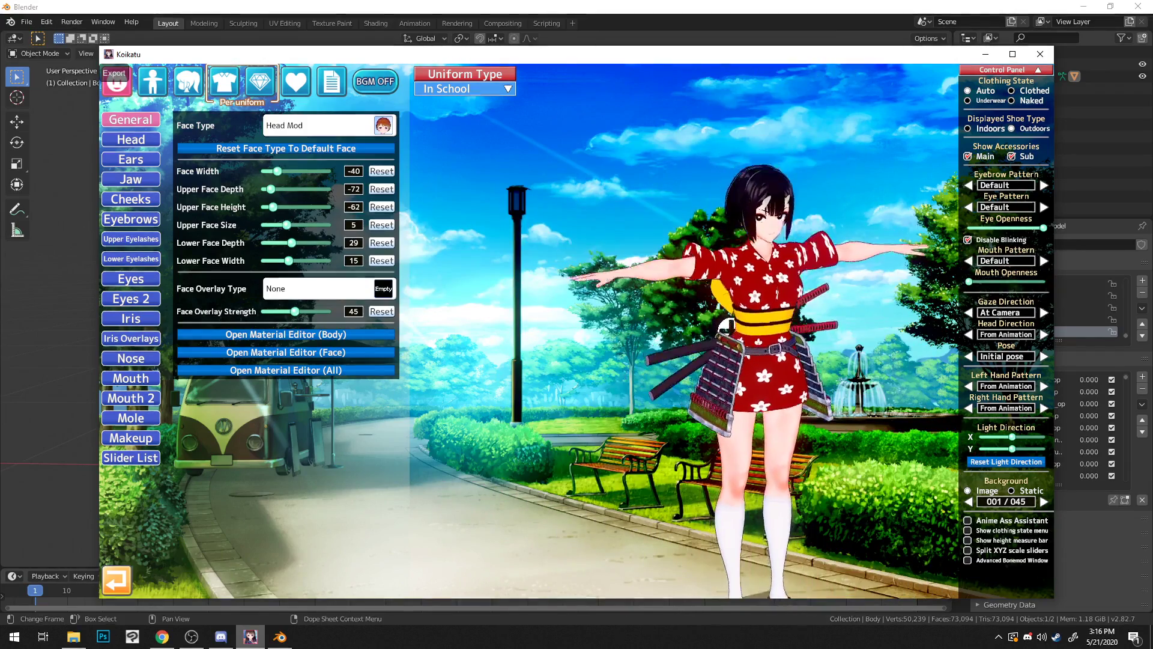
left_click_drag(726, 327, 774, 384)
mouse_move(775, 385)
middle_mouse_down()
mouse_move(775, 433)
mouse_move(708, 325)
mouse_move(600, 414)
middle_mouse_up()
middle_click_drag(732, 331, 732, 253)
mouse_move(732, 252)
left_mouse_down()
mouse_move(708, 270)
mouse_move(660, 211)
left_mouse_up()
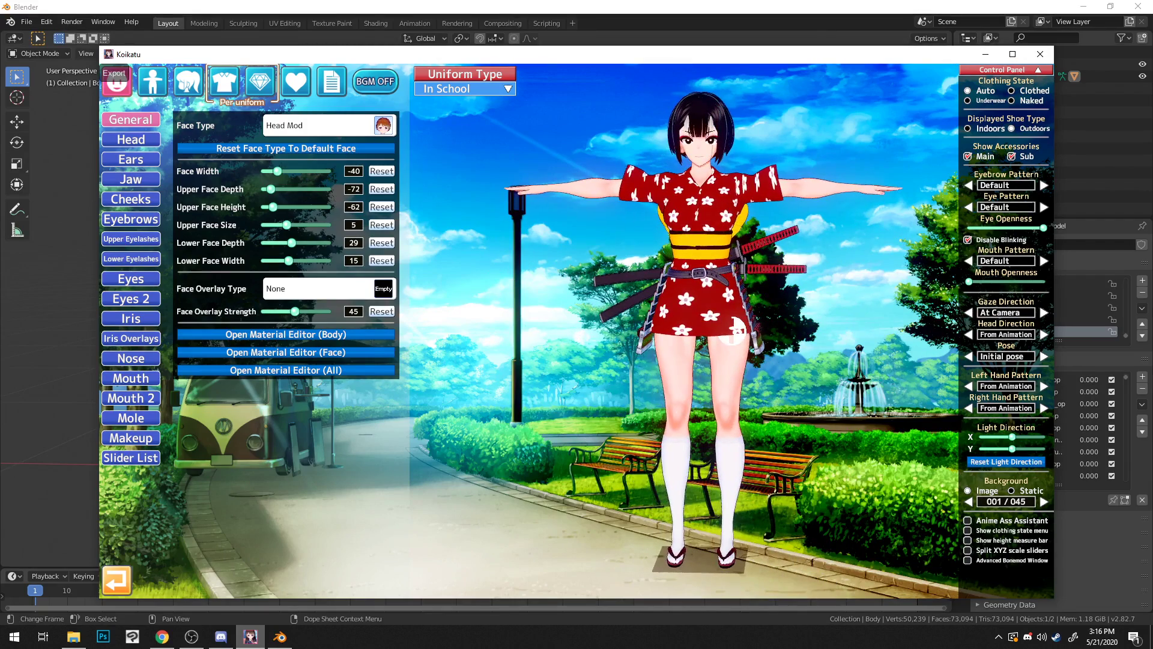
mouse_move(649, 319)
left_mouse_down()
mouse_move(564, 321)
mouse_move(763, 324)
left_mouse_up()
Step: Show the clothing settings for the kimono top and look at the colour picker for Cloth Color 1
left_click(219, 91)
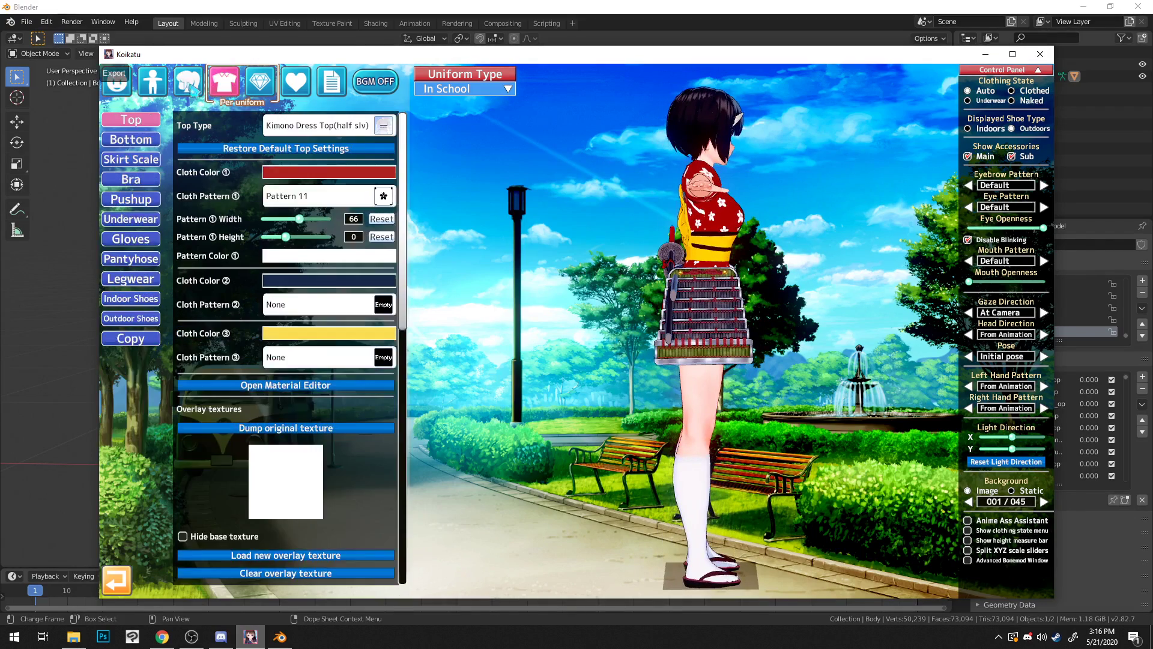
middle_click_drag(602, 228, 421, 237)
right_click_drag(602, 227, 602, 192)
left_click_drag(603, 228, 523, 228)
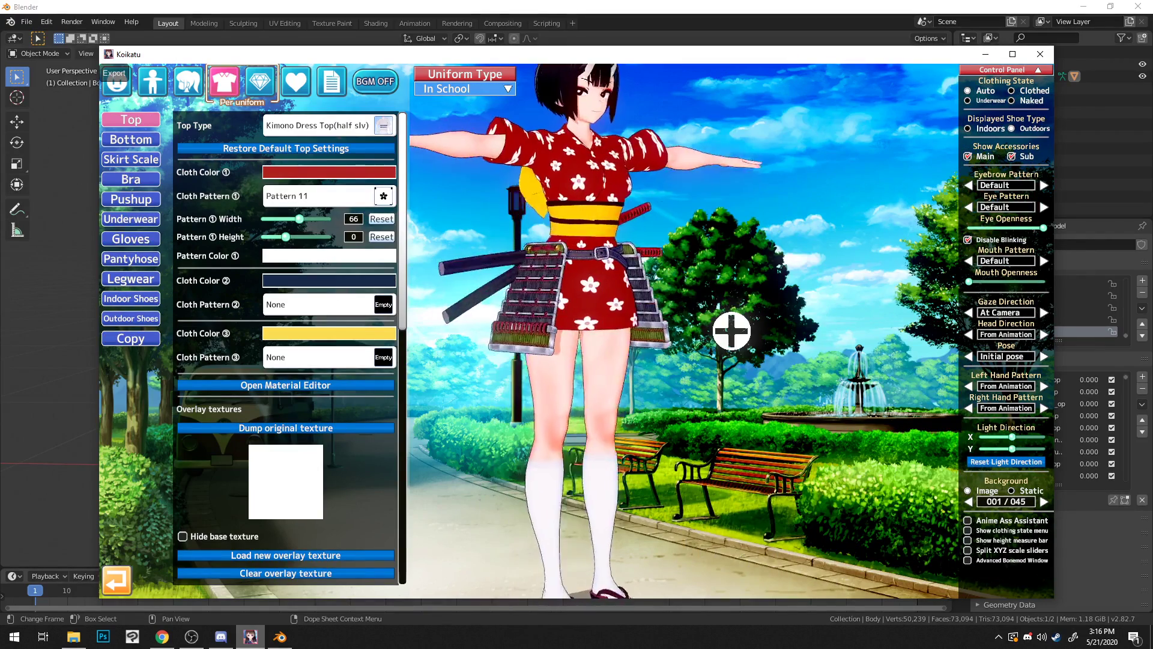
left_click_drag(671, 217, 602, 218)
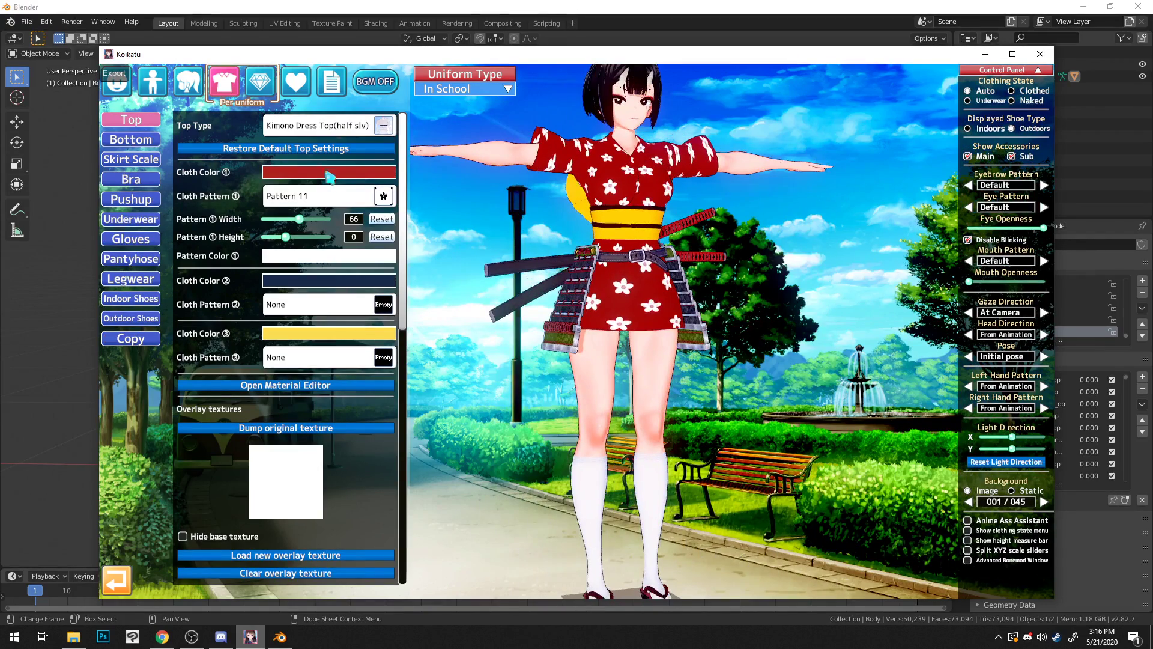
left_click(353, 175)
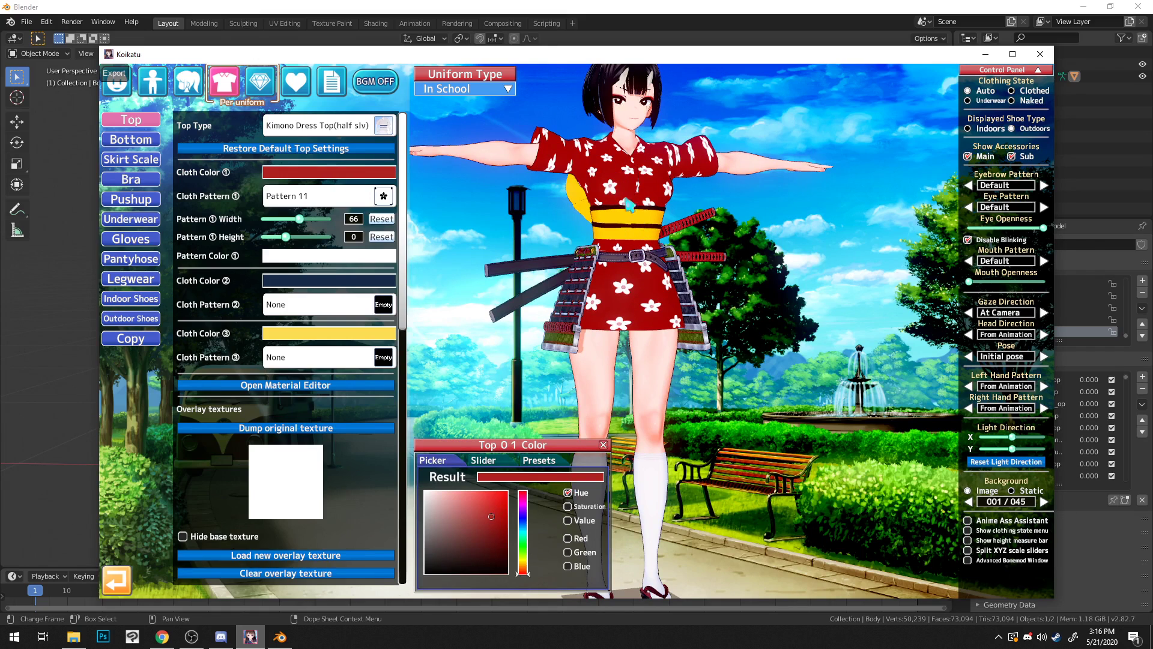
middle_click_drag(625, 285, 695, 294)
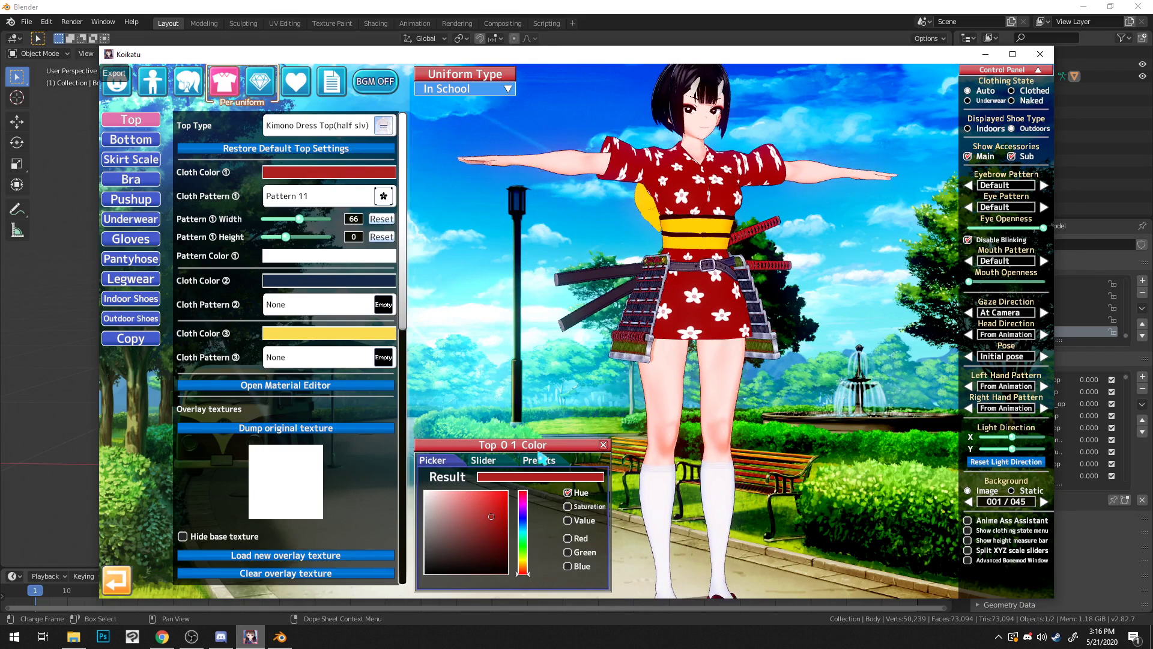
left_click(602, 445)
middle_click_drag(699, 285, 797, 246)
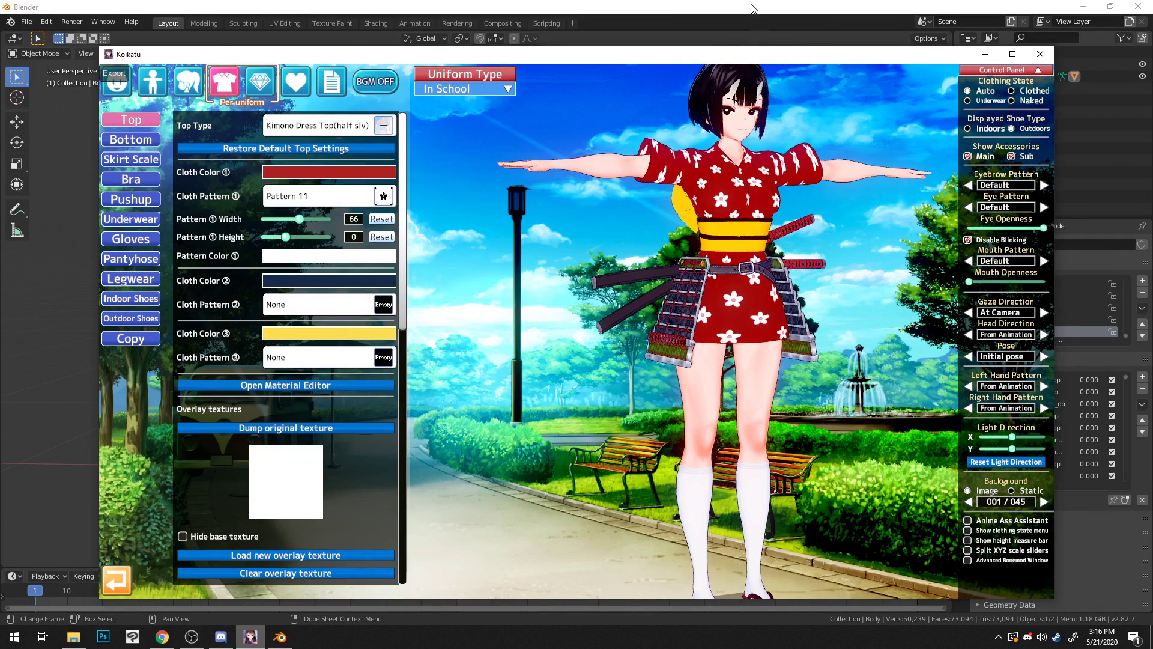
Step: Switch back to Blender and examine the imported character's head, face and upper body up close
left_click(985, 54)
scroll(650, 169, "up", 6)
middle_click_drag(664, 130, 681, 106)
right_click(680, 106)
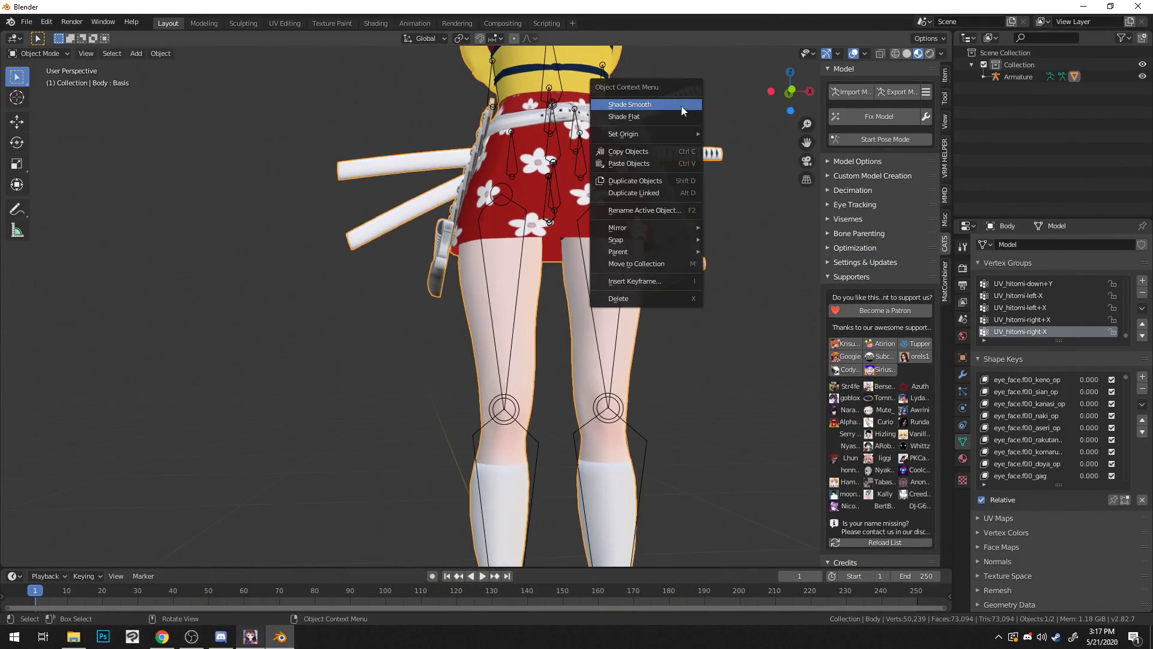
middle_click_drag(734, 79, 693, 414)
scroll(573, 157, "up", 1)
scroll(572, 150, "up", 2)
scroll(607, 152, "down", 4)
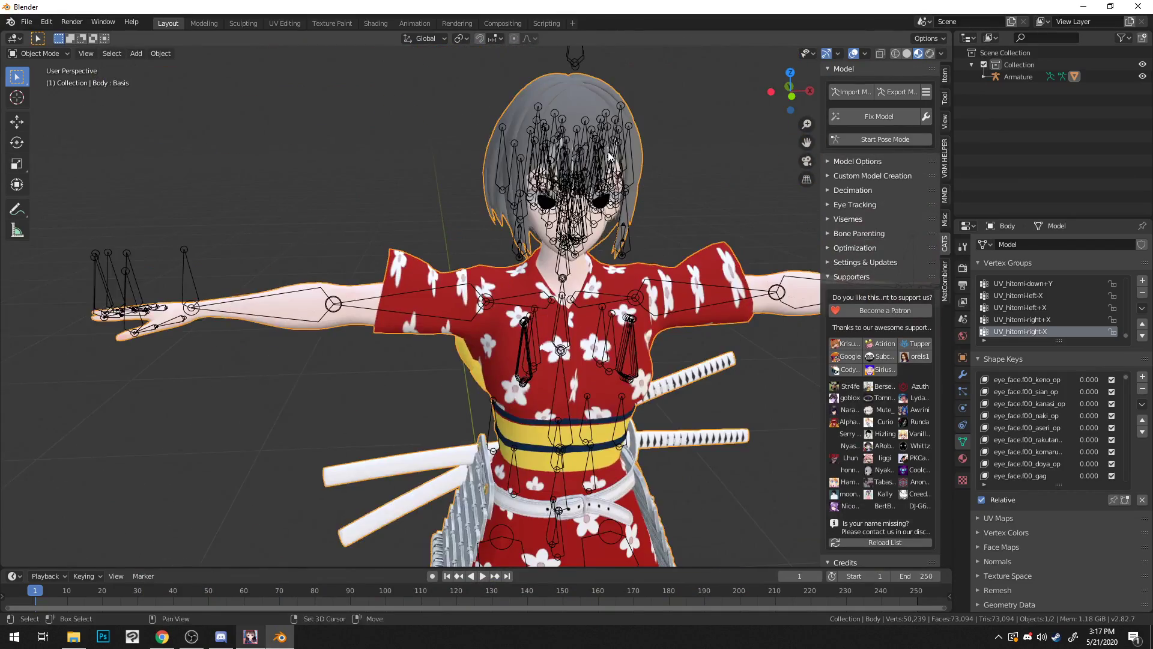
scroll(587, 246, "up", 8)
middle_click_drag(586, 246, 682, 228)
scroll(559, 235, "down", 4)
scroll(579, 236, "up", 5)
scroll(599, 238, "down", 7)
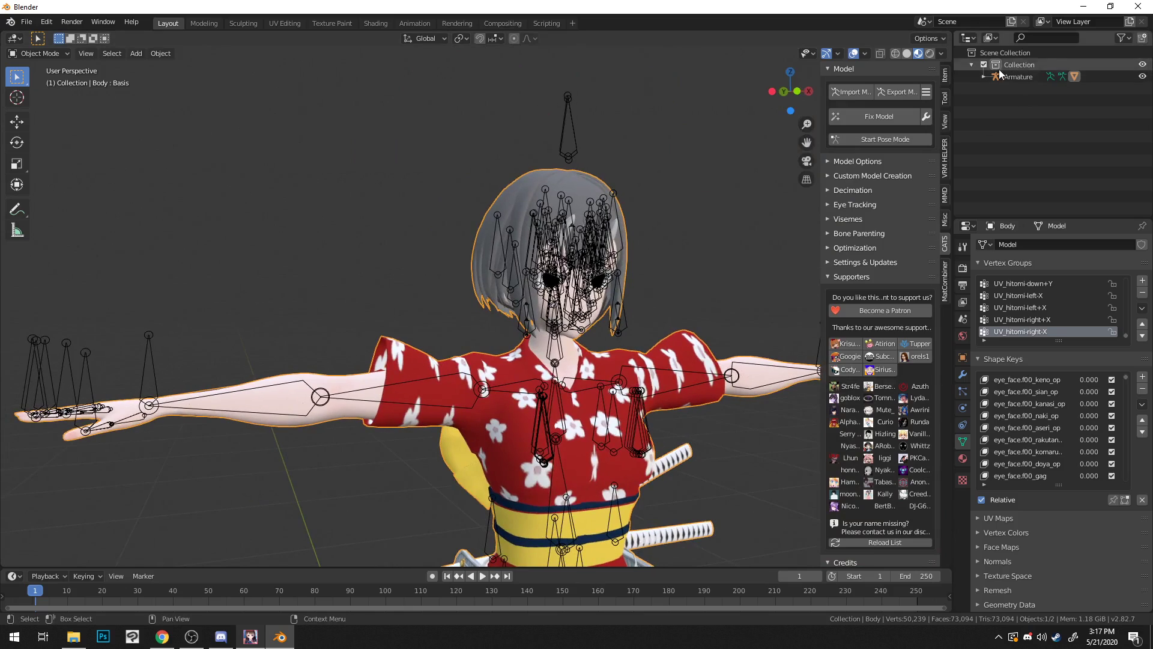
Step: Separate the Body mesh by materials with the CATS model options
left_click(832, 163)
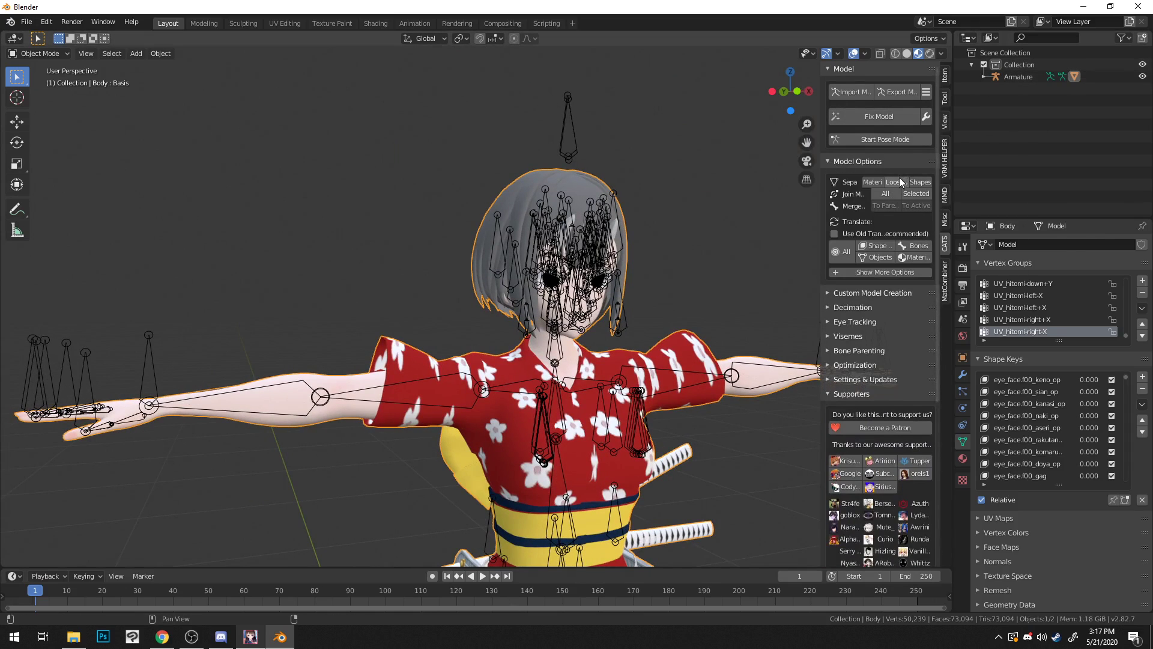
left_click(876, 182)
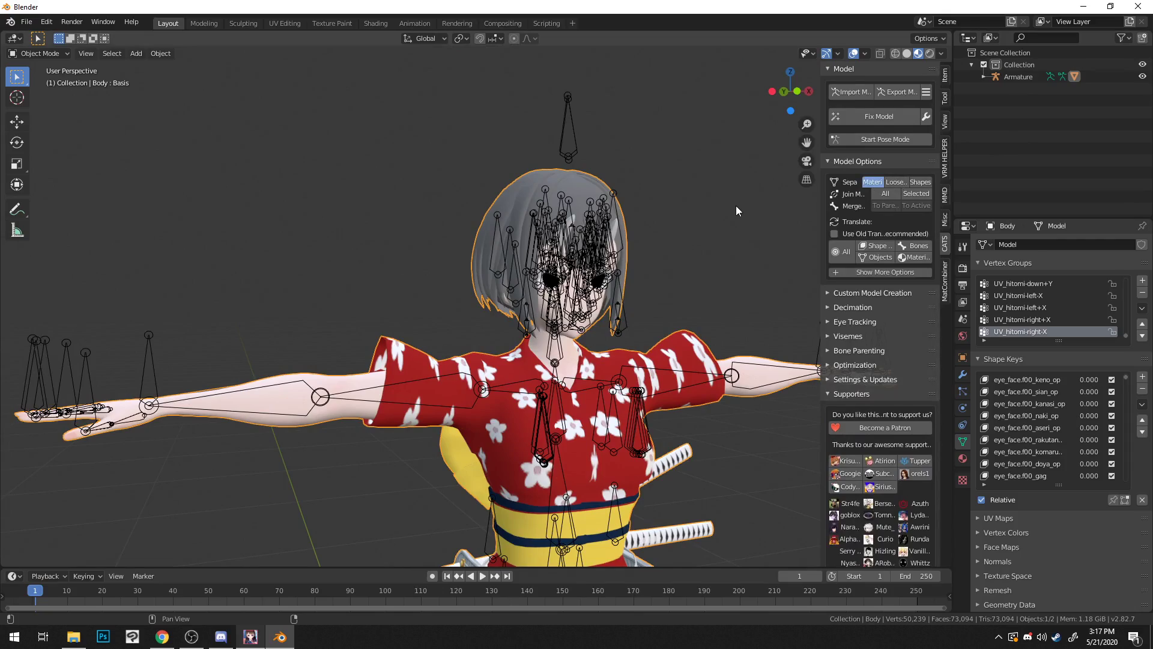
Step: Look over the character model after the separation, up close and from different angles
middle_click_drag(727, 222, 426, 442)
scroll(554, 385, "up", 4)
scroll(553, 375, "down", 3)
middle_click_drag(553, 366, 757, 245, "shift")
scroll(667, 382, "up", 4)
middle_click_drag(668, 387, 515, 427)
mouse_move(631, 430)
middle_mouse_down()
mouse_move(575, 441)
mouse_move(517, 518)
mouse_move(616, 511)
mouse_move(640, 452)
mouse_move(696, 445)
mouse_move(667, 438)
mouse_move(687, 473)
mouse_move(734, 465)
mouse_move(620, 450)
middle_mouse_up()
scroll(620, 449, "down", 1)
scroll(628, 455, "down", 2)
scroll(674, 430, "up", 2)
middle_click_drag(765, 371, 680, 369)
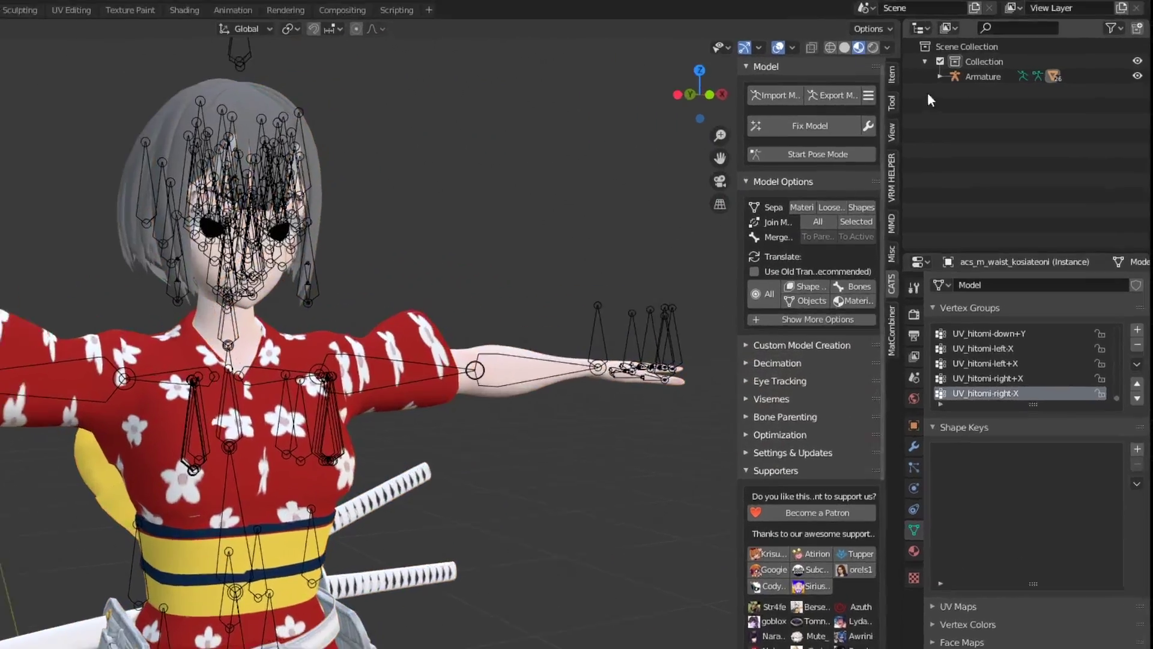
Step: Expand the Armature in the outliner, look through its separated meshes and select c_m_shadowcast (Instance)
left_click(983, 77)
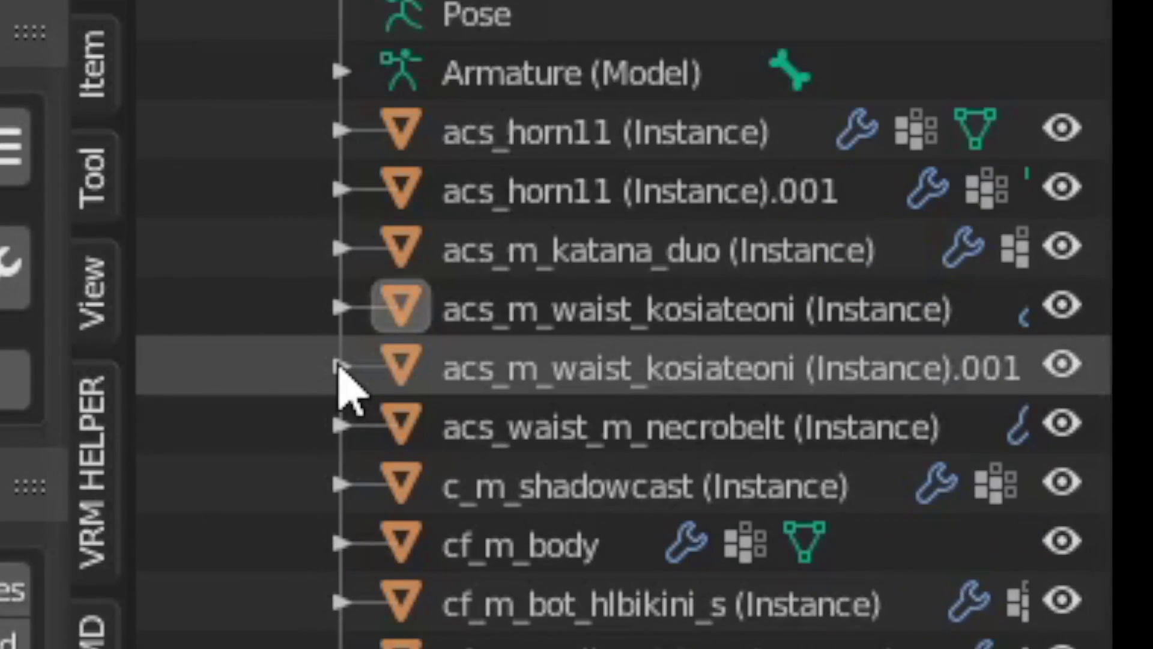
scroll(227, 451, "down", 8)
scroll(309, 430, "up", 8)
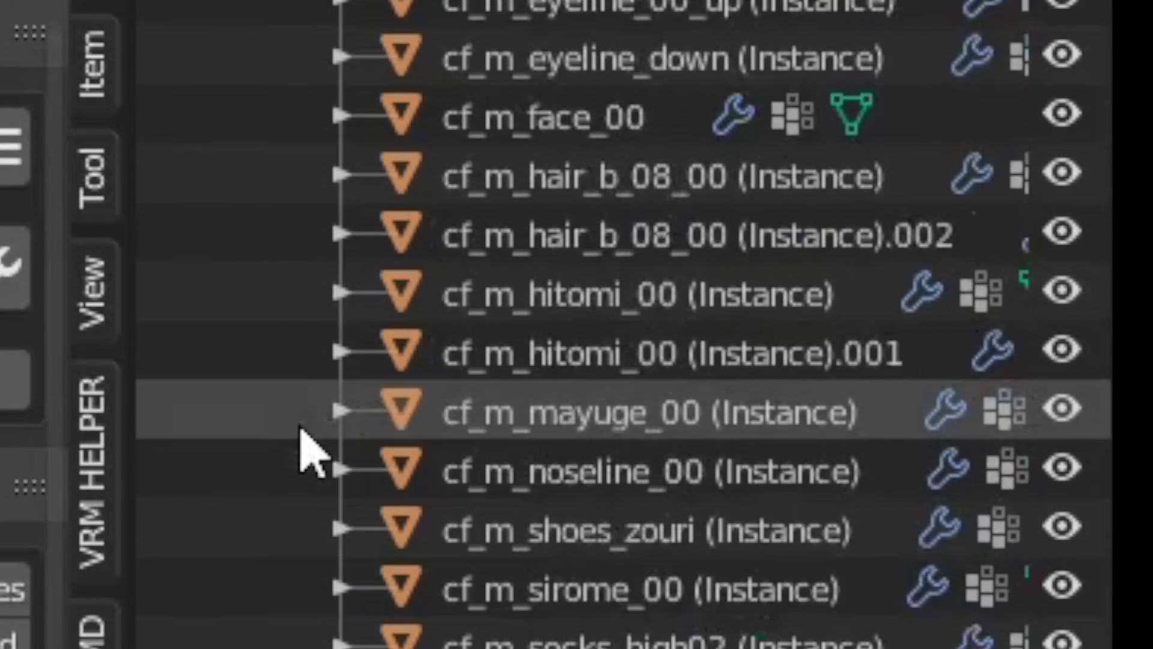
left_click(390, 429)
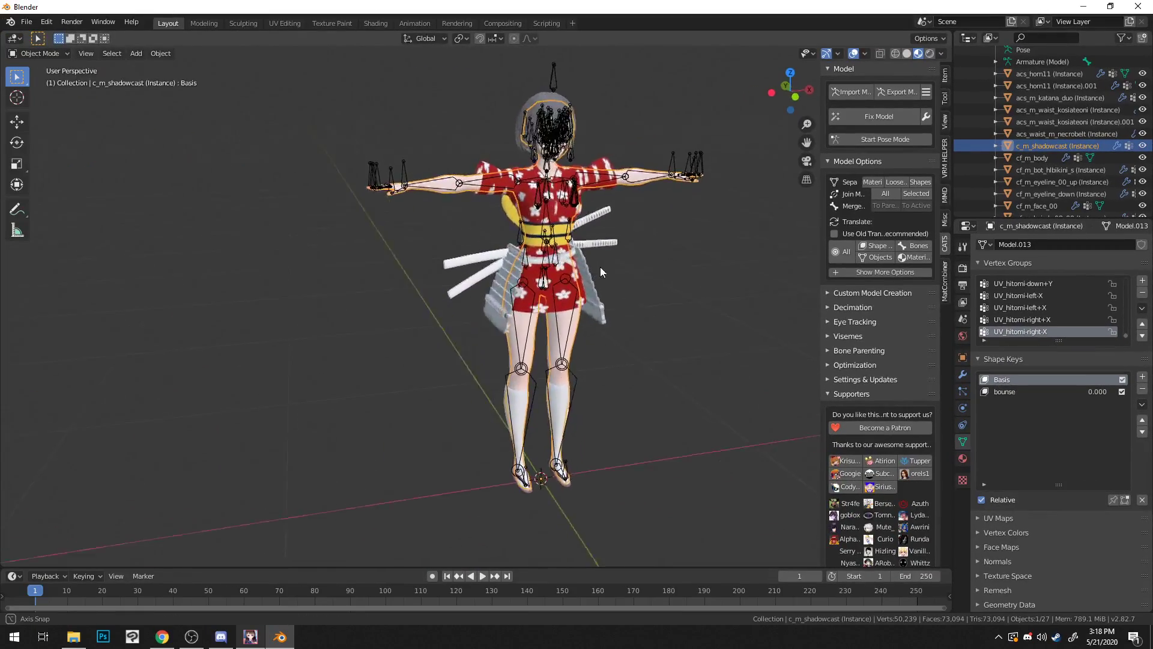
Step: Move the c_m_shadowcast mesh along the negative X axis, clear of the character, and inspect its outline
middle_click_drag(601, 271, 550, 244)
left_click(17, 122)
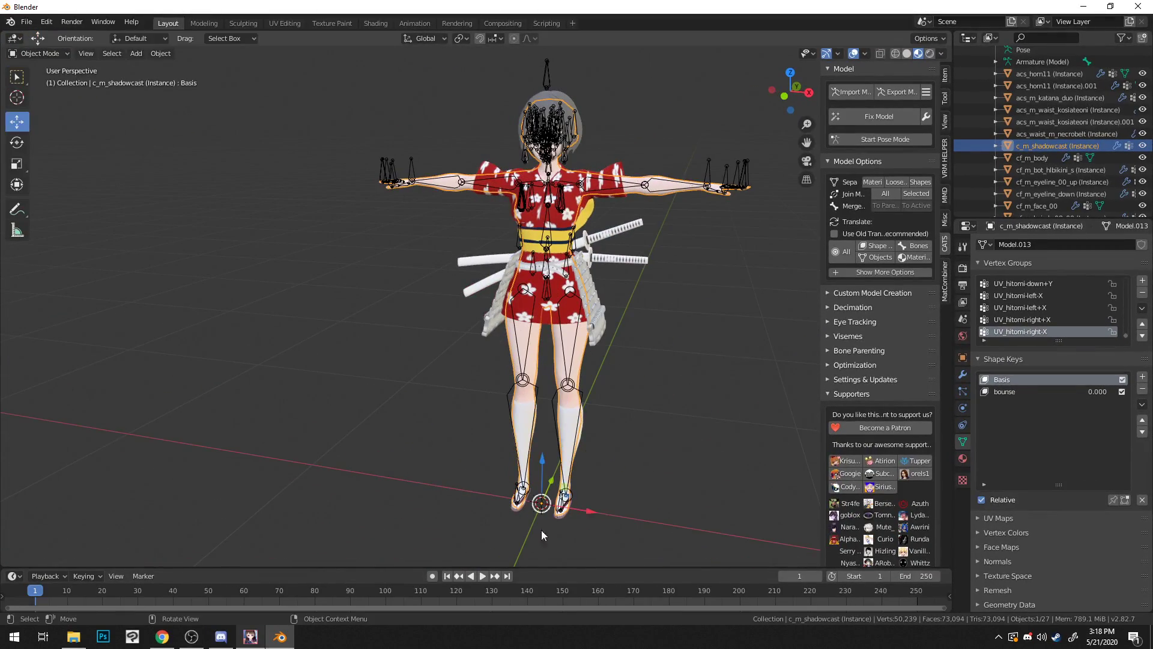
left_click_drag(591, 515, 324, 443)
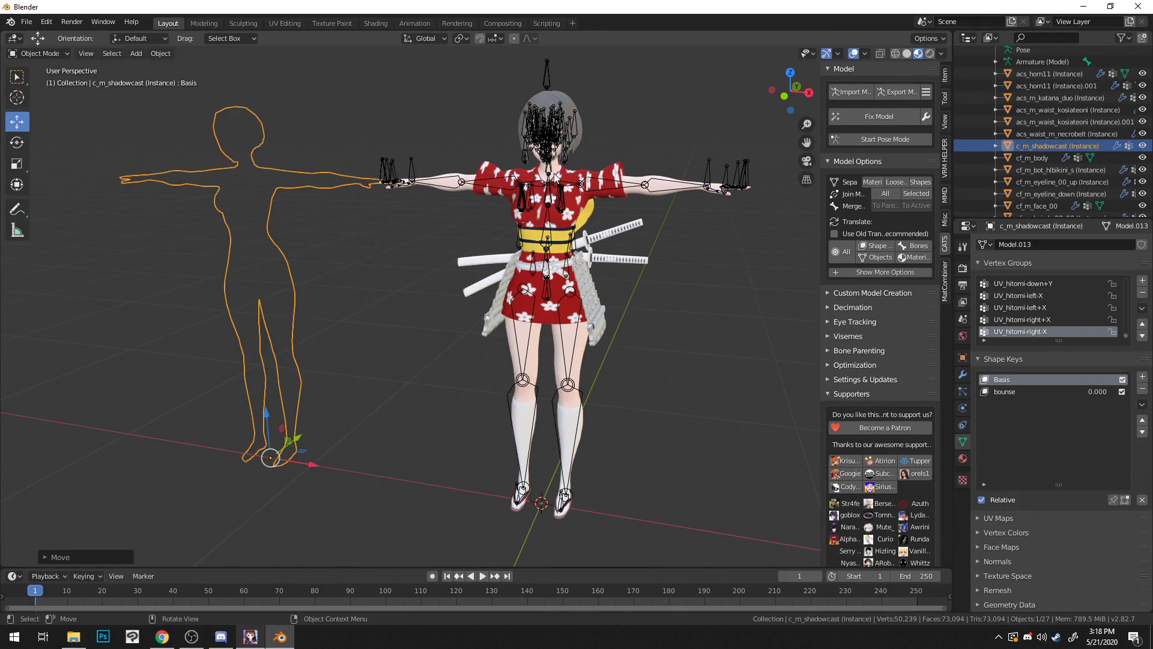
scroll(324, 276, "up", 3)
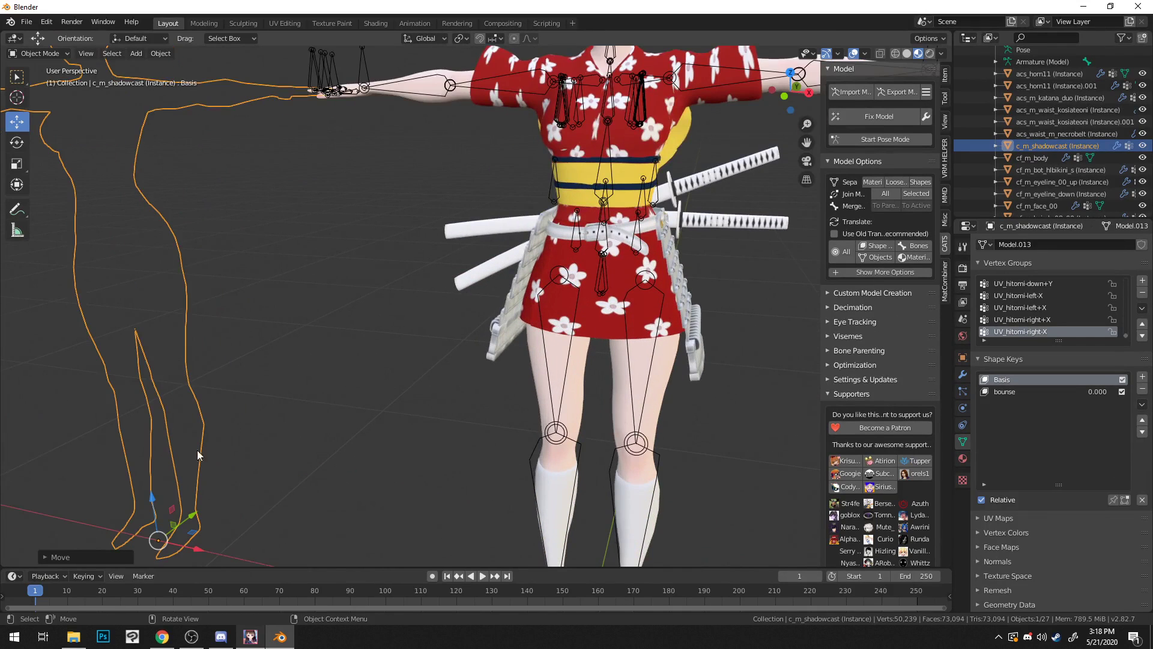
scroll(156, 326, "down", 4)
mouse_move(391, 265)
middle_mouse_down()
mouse_move(445, 257)
mouse_move(537, 301)
mouse_move(506, 256)
mouse_move(454, 257)
mouse_move(409, 279)
middle_mouse_up()
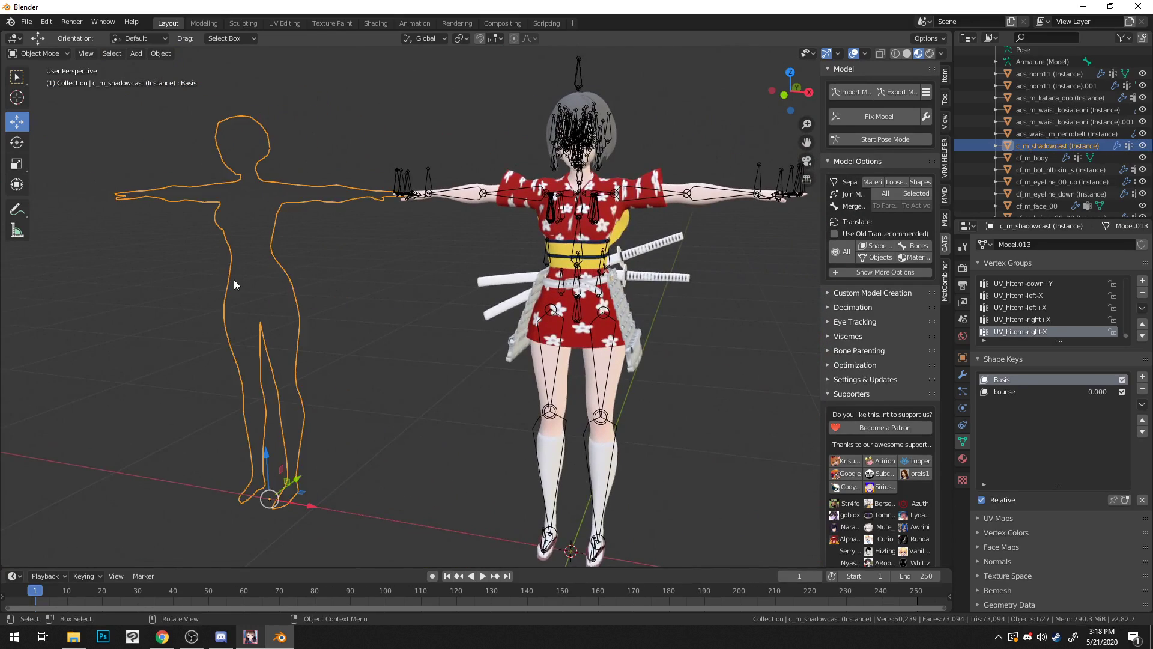
Step: Delete the c_m_shadowcast (Instance) mesh
right_click(1015, 146)
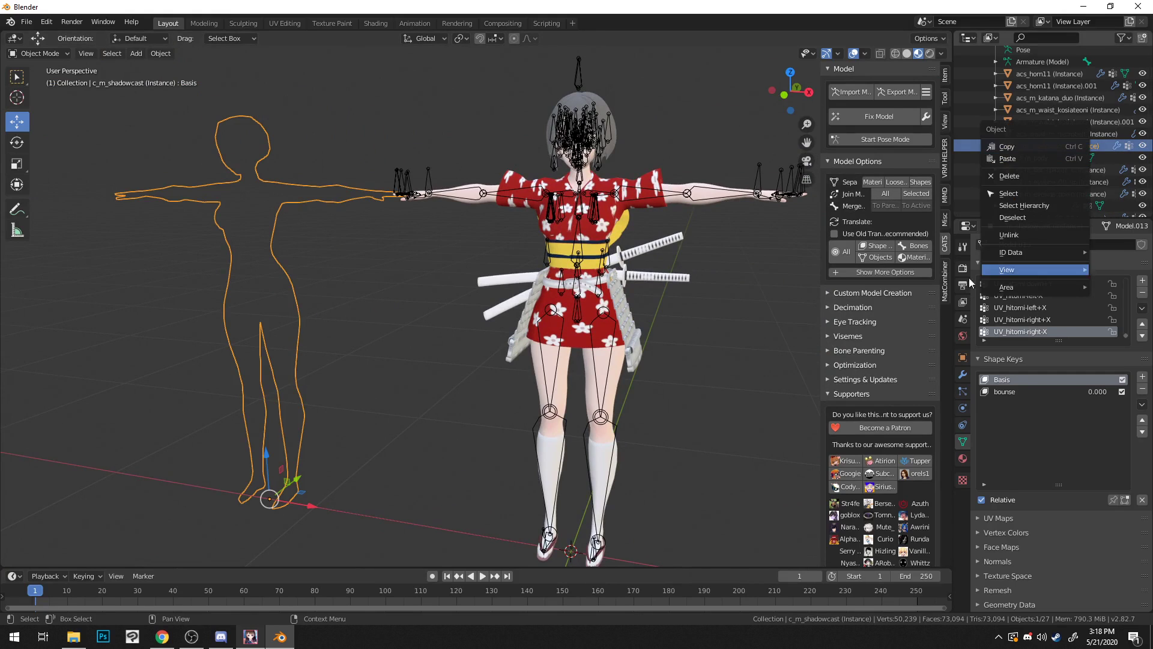
left_click(1029, 174)
Step: Hide armatures in the viewport through the object type visibility and examine the character's face and eyes
scroll(709, 231, "up", 3)
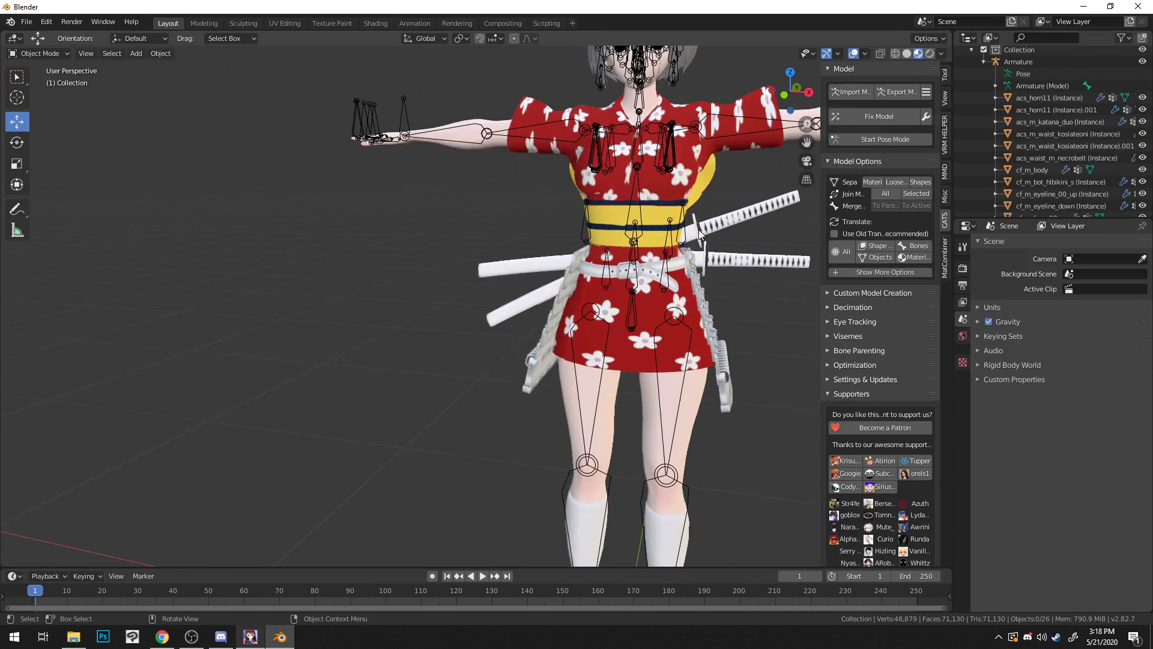
middle_click_drag(728, 256, 597, 388, "shift")
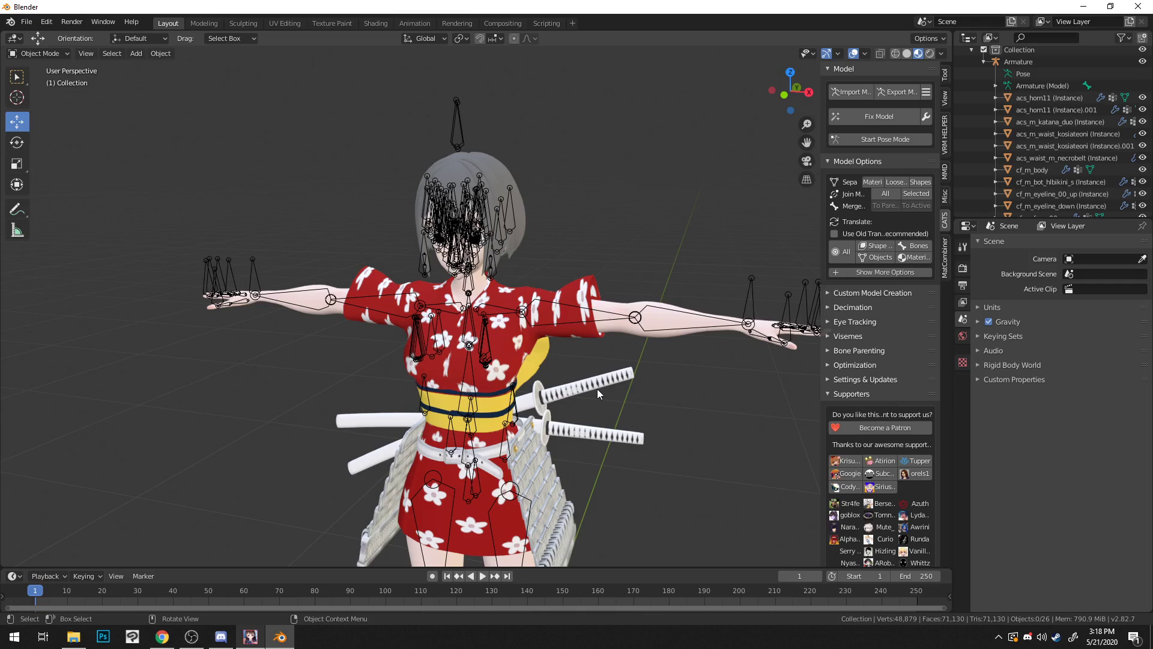
scroll(670, 250, "up", 5)
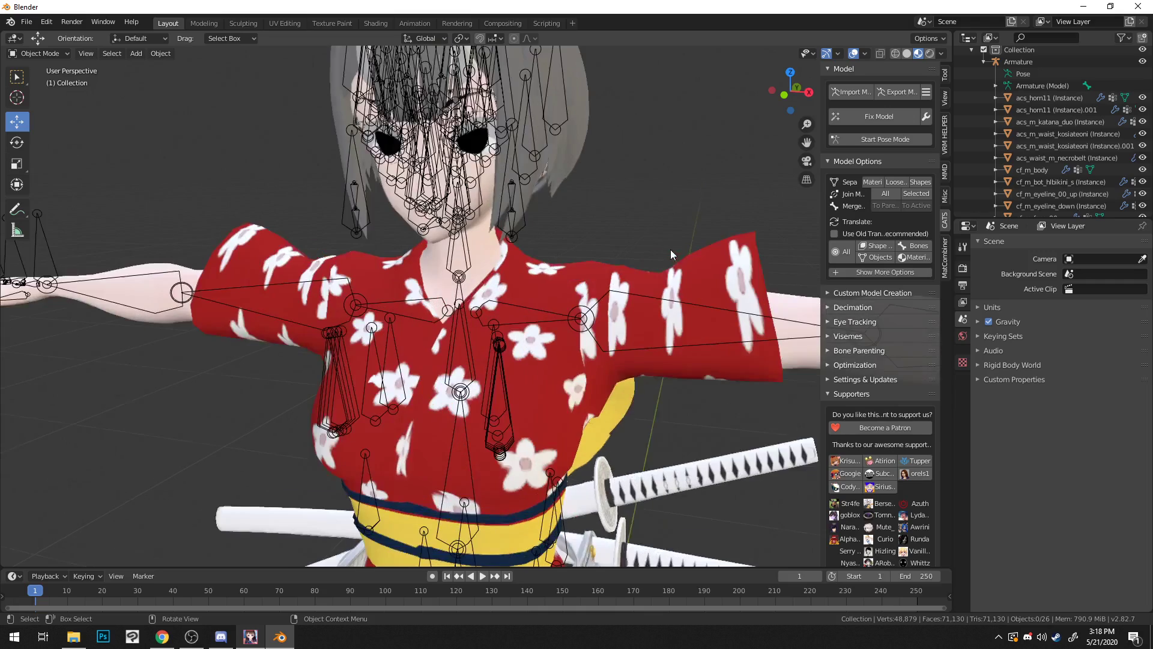
scroll(689, 254, "down", 4)
middle_click_drag(633, 241, 659, 163)
left_click(838, 54)
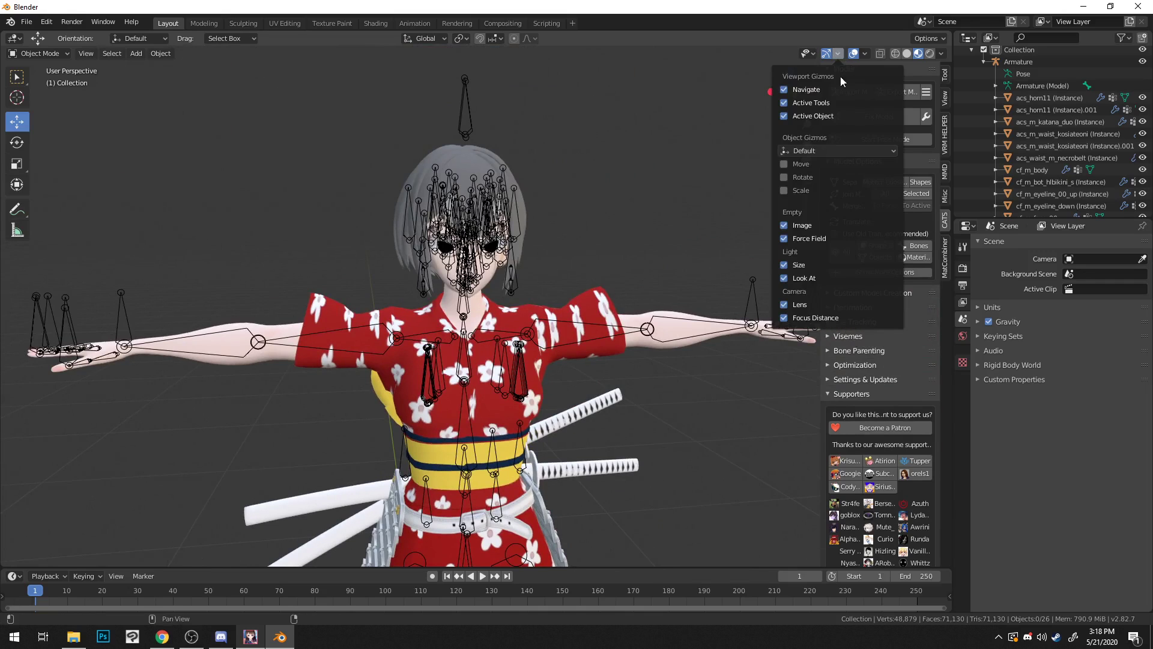
left_click(807, 54)
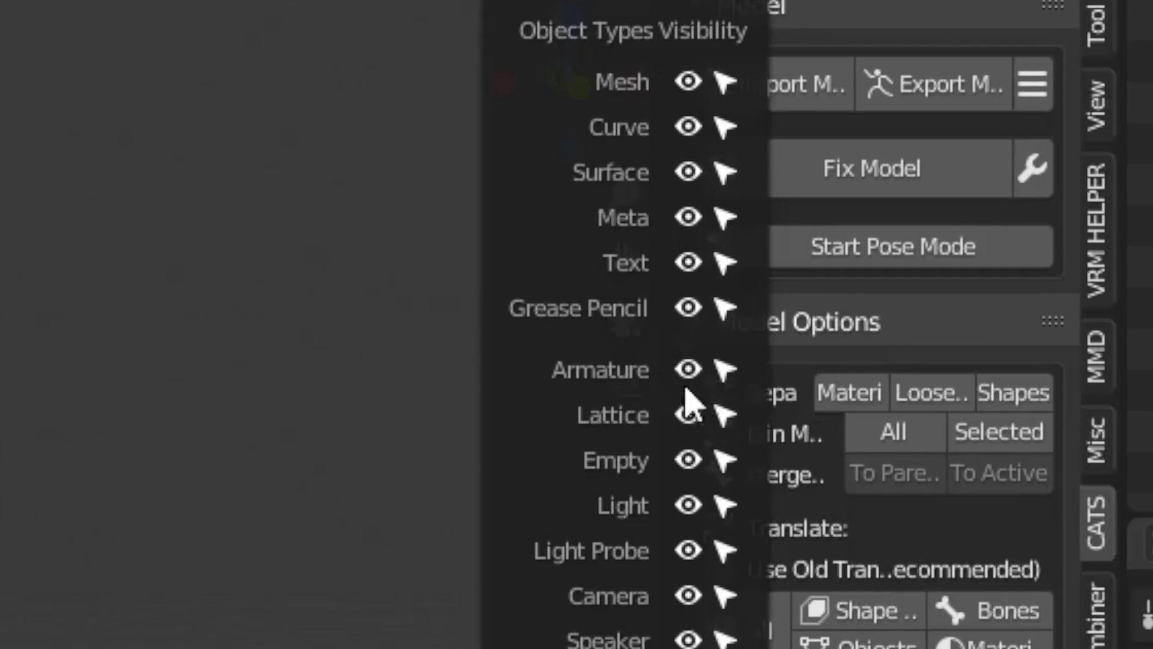
middle_click_drag(1, 478, 503, 242)
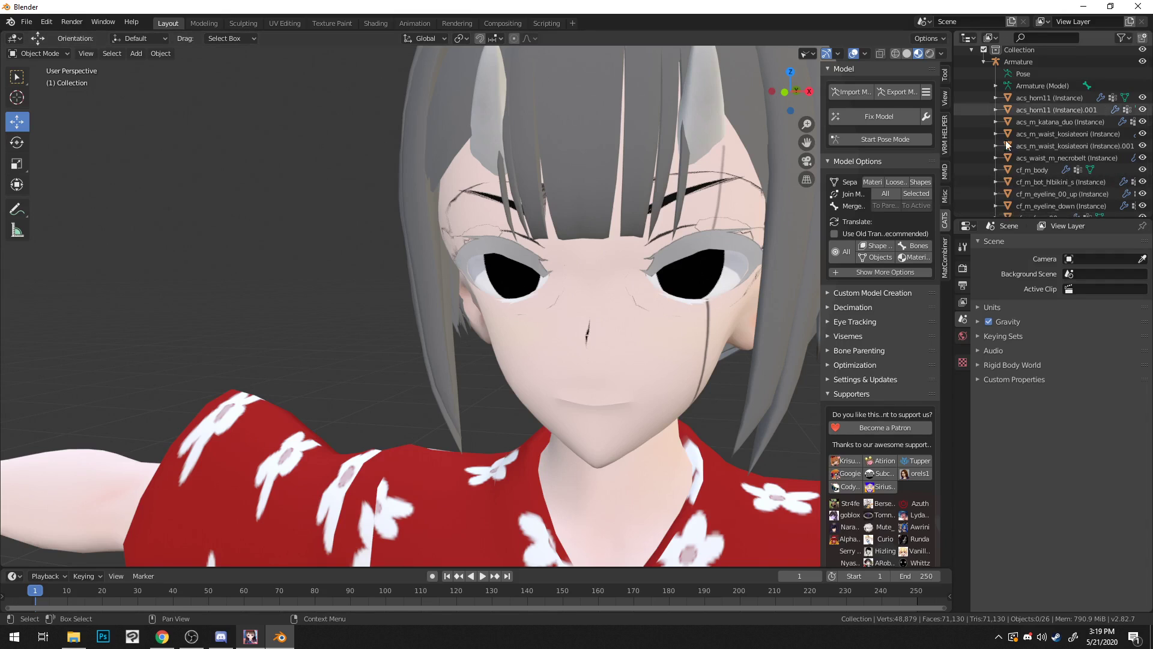
middle_click_drag(676, 261, 597, 289)
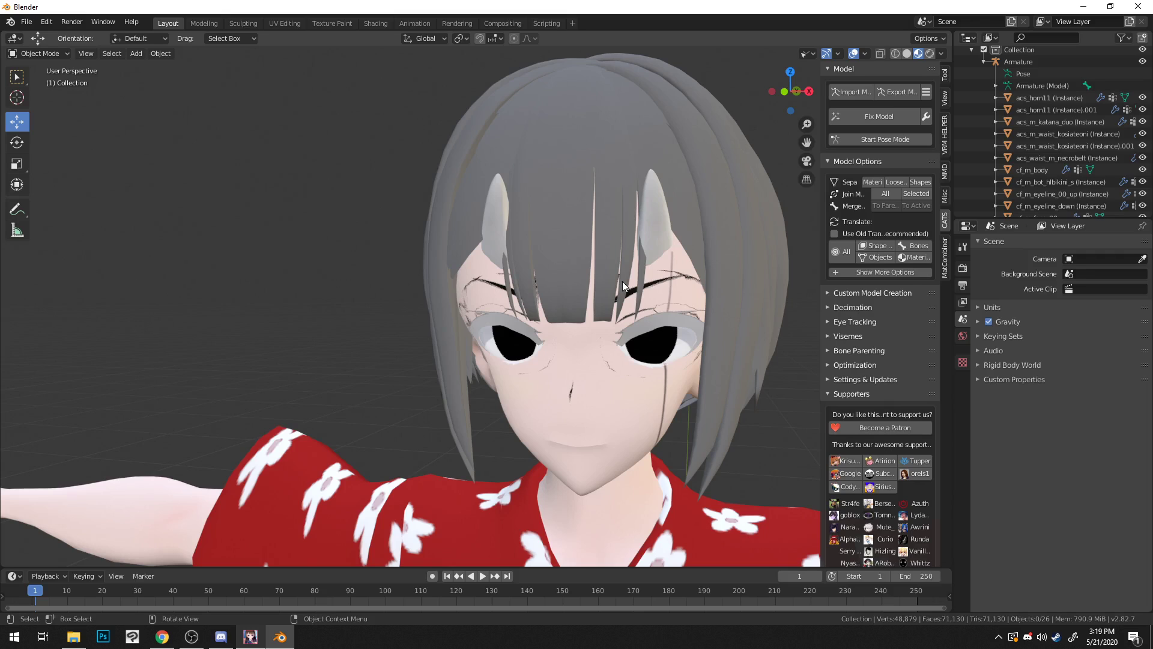
Step: Examine the character's face, hair and kimono up close and from a distance
scroll(622, 281, "down", 3)
scroll(622, 281, "up", 3)
middle_click_drag(618, 291, 516, 287)
scroll(522, 291, "down", 3)
scroll(534, 298, "up", 4)
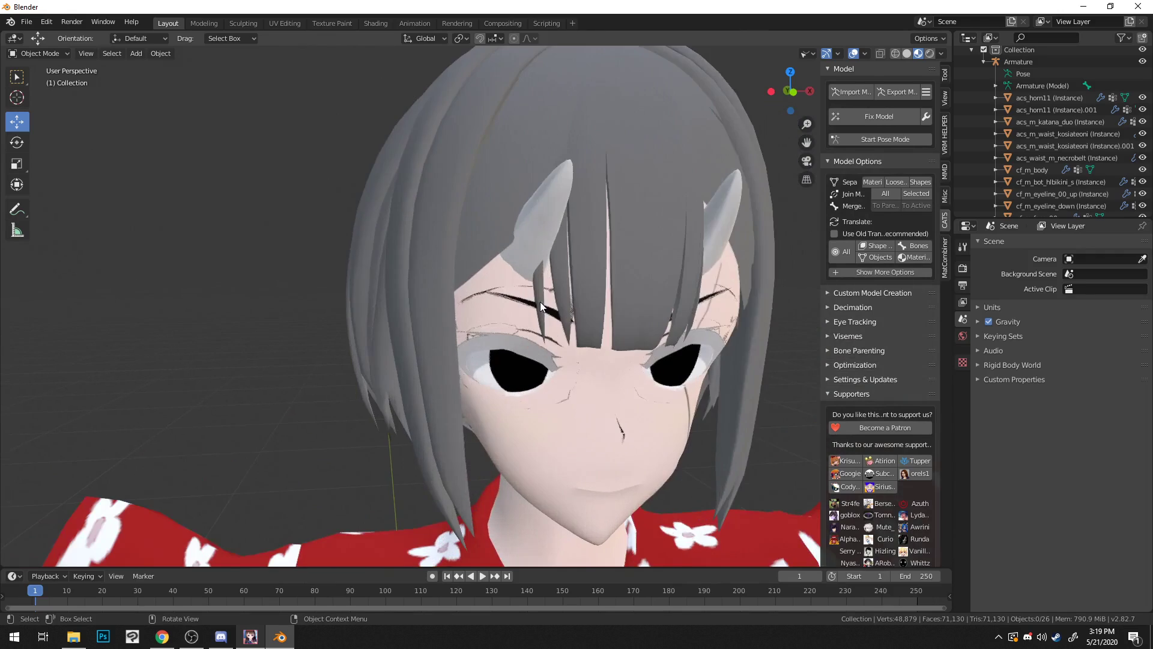
scroll(528, 303, "down", 4)
scroll(480, 330, "up", 4)
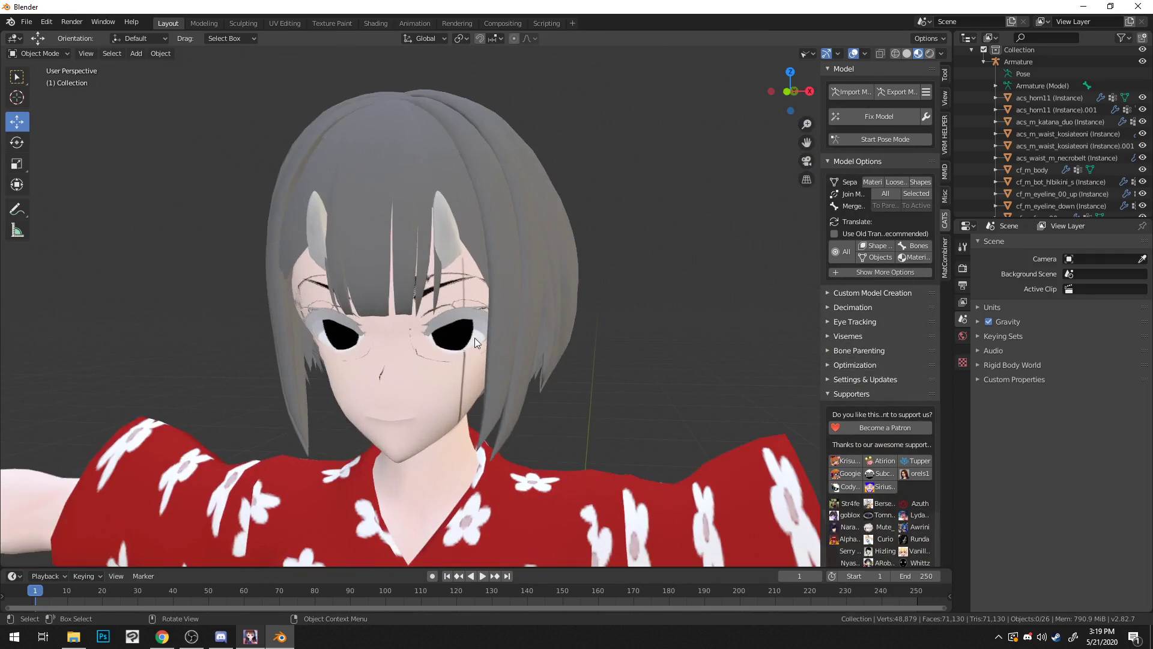
scroll(477, 332, "down", 4)
scroll(516, 334, "up", 1)
scroll(531, 340, "up", 4)
middle_click_drag(548, 145, 508, 352, "shift")
scroll(495, 299, "down", 3)
scroll(495, 299, "up", 3)
Step: Pick the kimono top on the character and hide the cf_m_top_epron (Instance) mesh
left_click(729, 342)
scroll(661, 349, "down", 3)
scroll(521, 338, "up", 4)
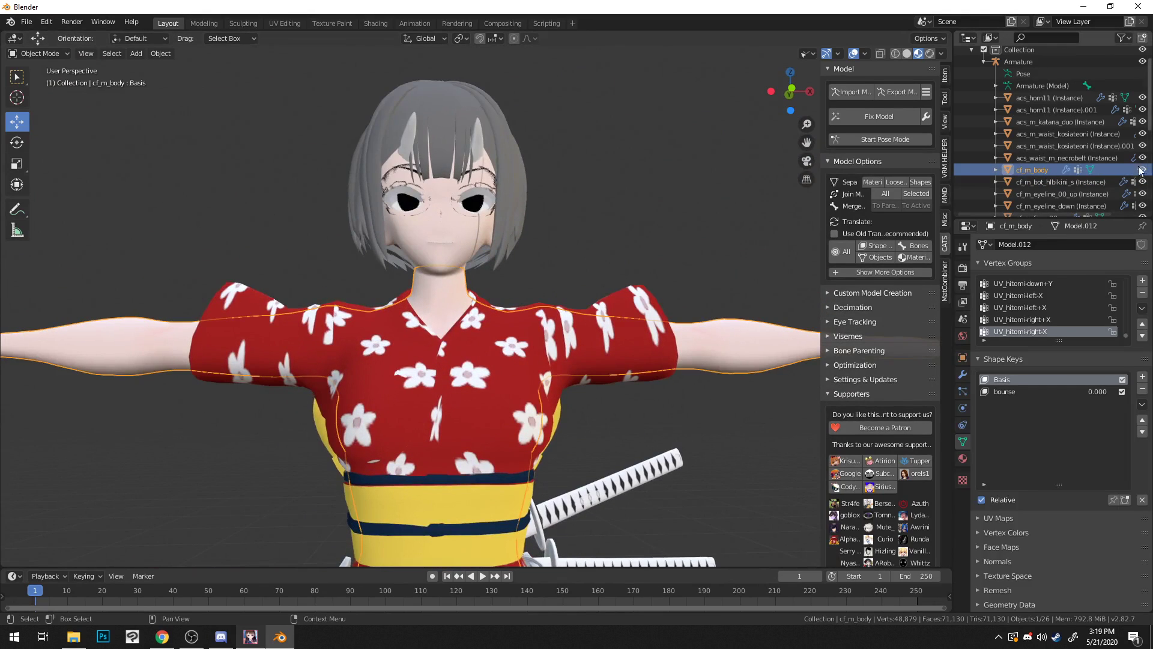
scroll(619, 331, "down", 2)
left_click(599, 337)
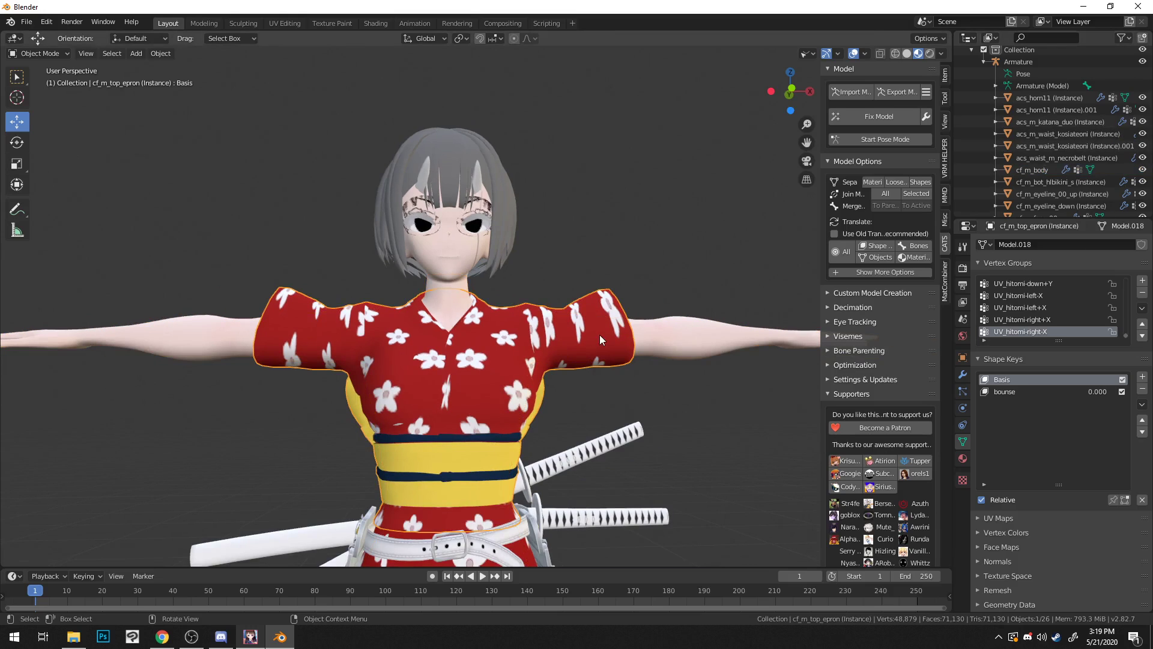
scroll(1113, 194, "down", 6)
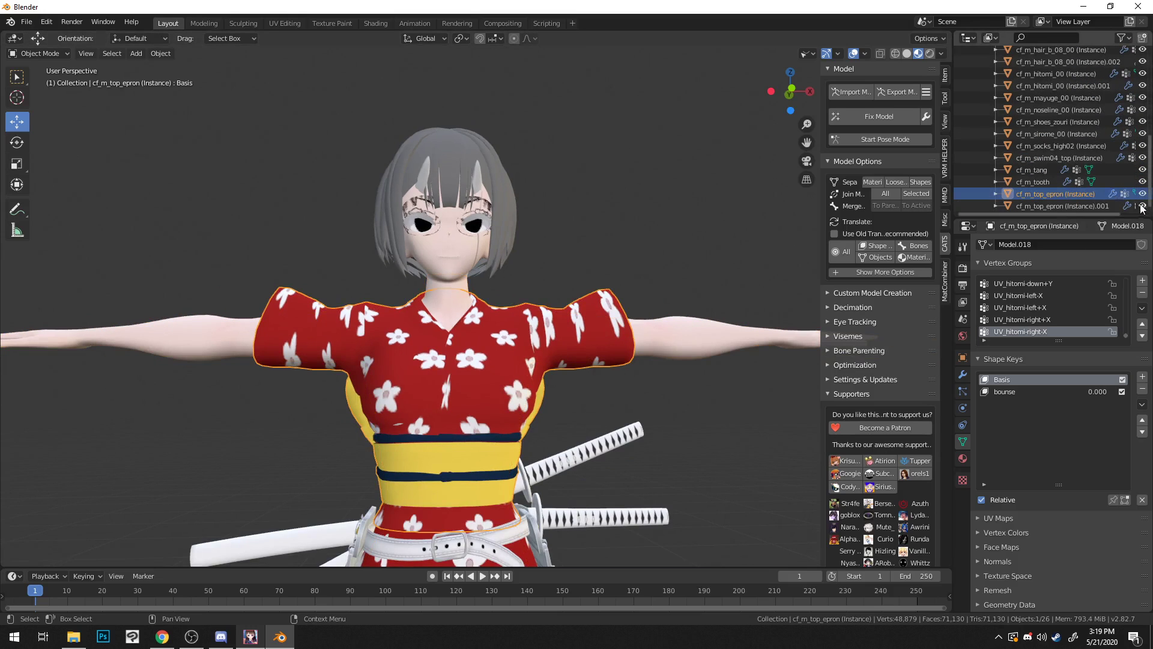
left_click(1142, 194)
Step: Delete the cf_m_swim04_top (Instance) mesh wrapped around the chest
middle_click_drag(646, 236, 672, 258)
left_click(498, 344)
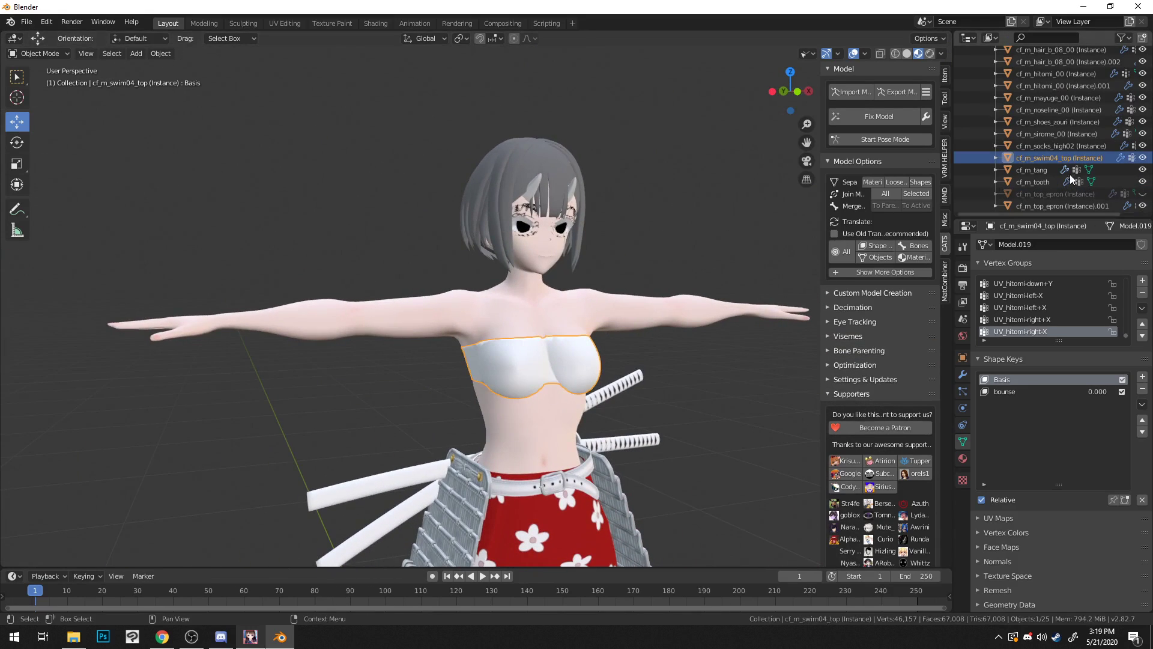
key("Delete")
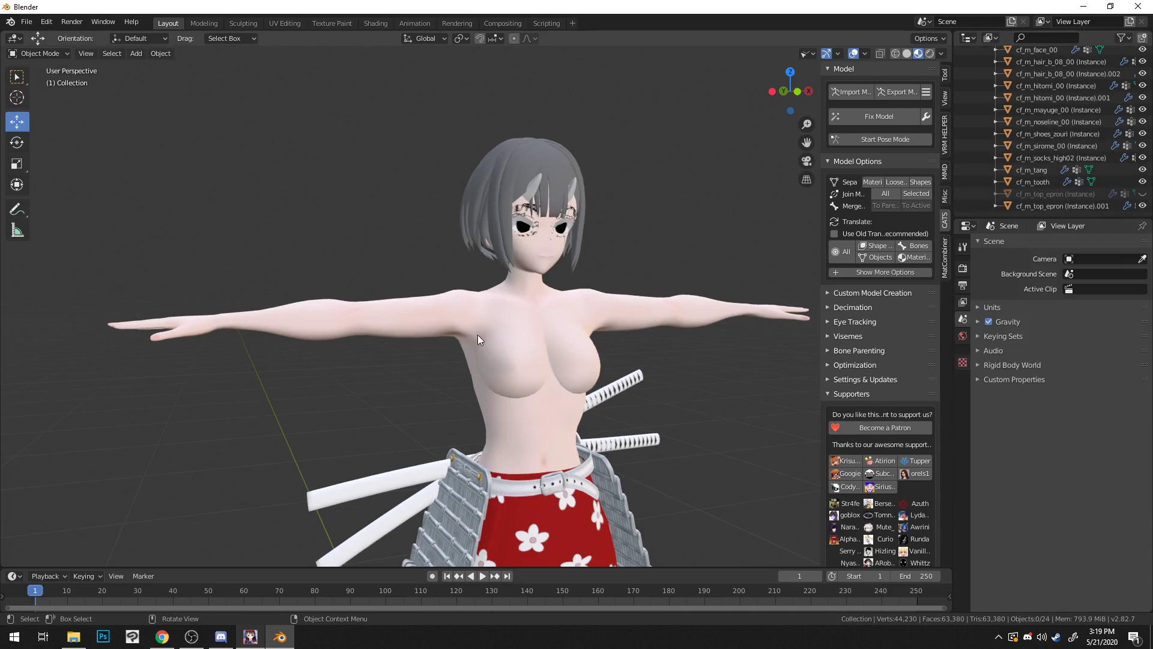
Step: Select the cf_m_body mesh and switch it to Edit Mode
left_click(560, 329)
middle_click_drag(727, 305, 699, 289)
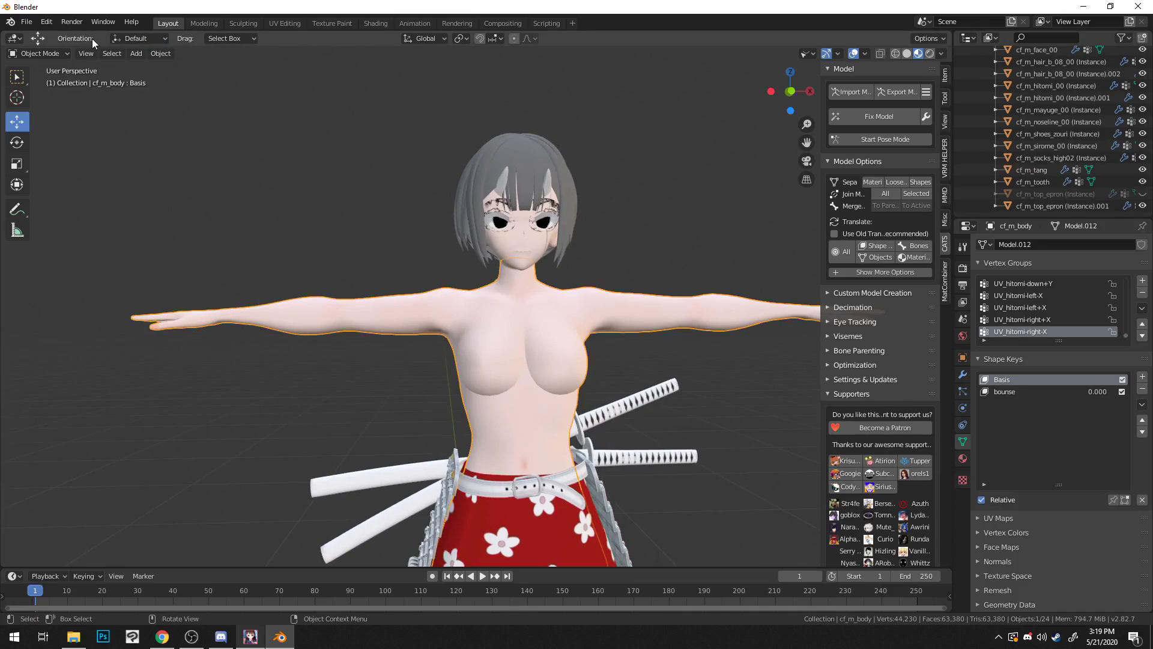
left_click(40, 53)
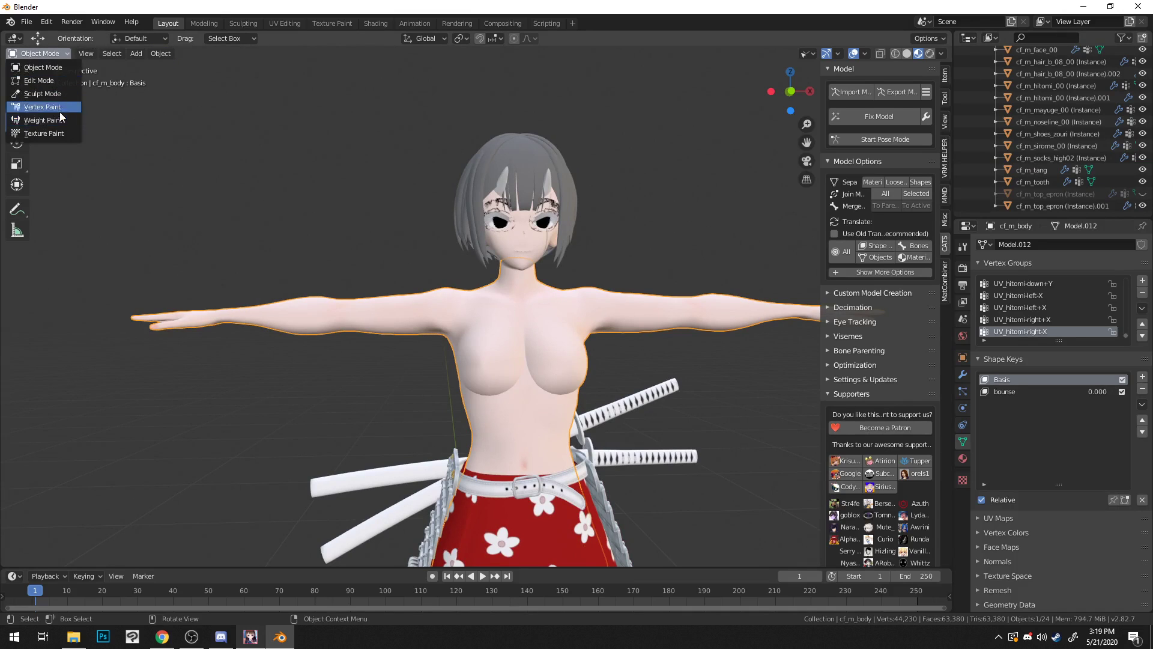
middle_click_drag(308, 127, 160, 66)
left_click(27, 60)
left_click(27, 54)
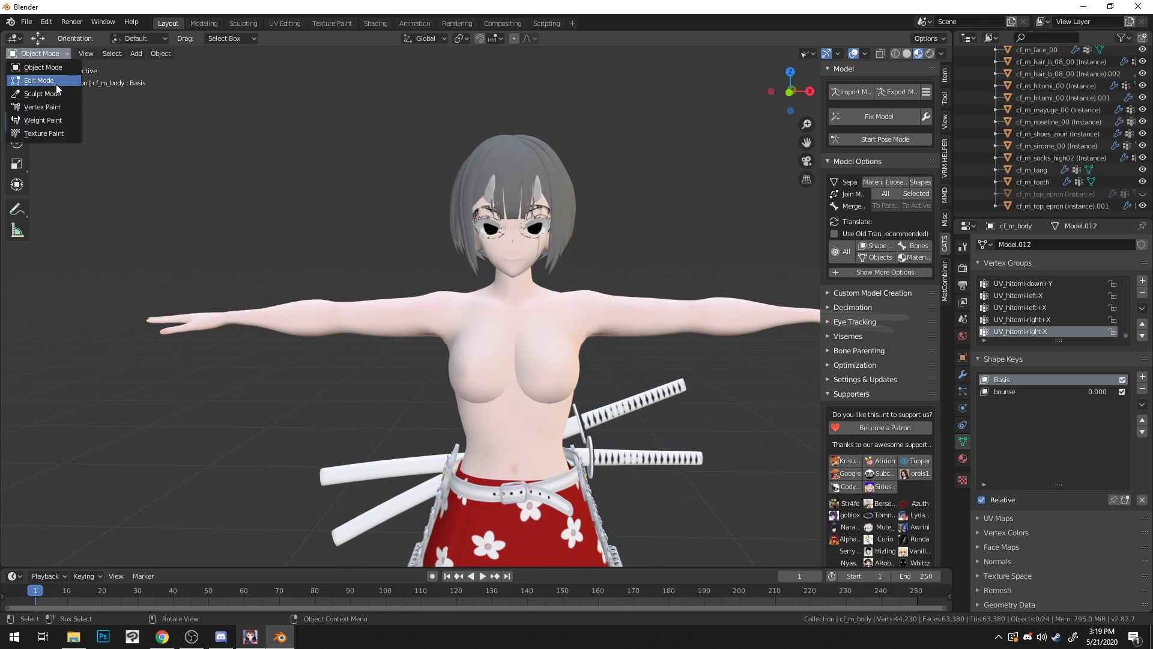
middle_click_drag(436, 225, 457, 217)
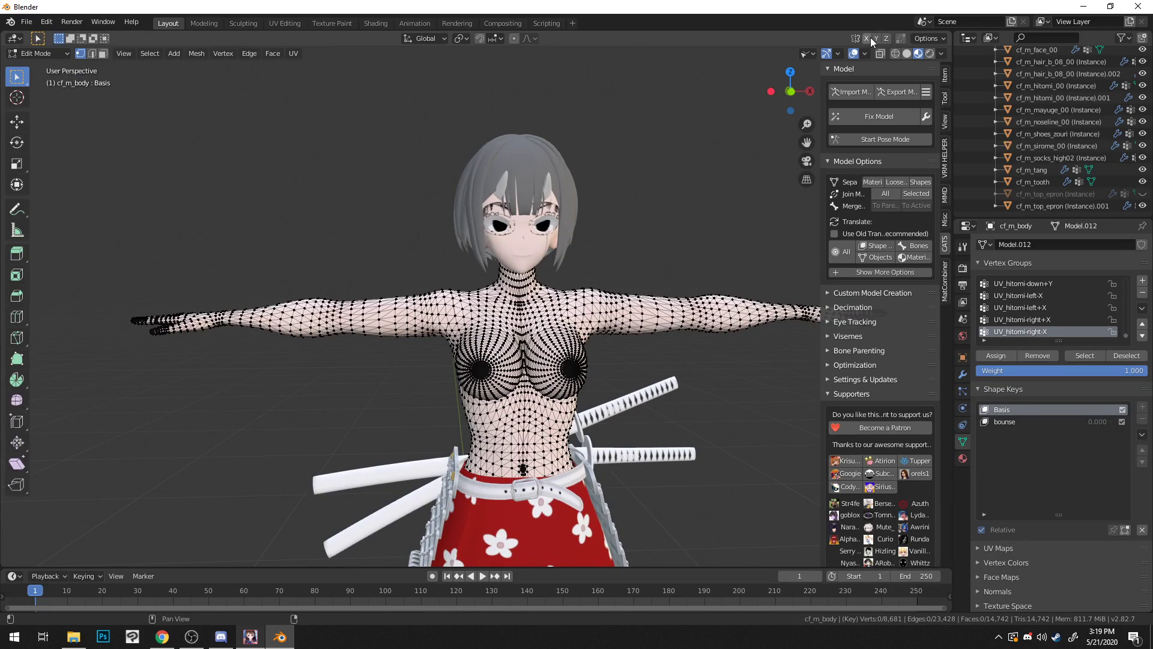
mouse_move(613, 154)
middle_mouse_down()
mouse_move(649, 152)
mouse_move(609, 153)
middle_mouse_up()
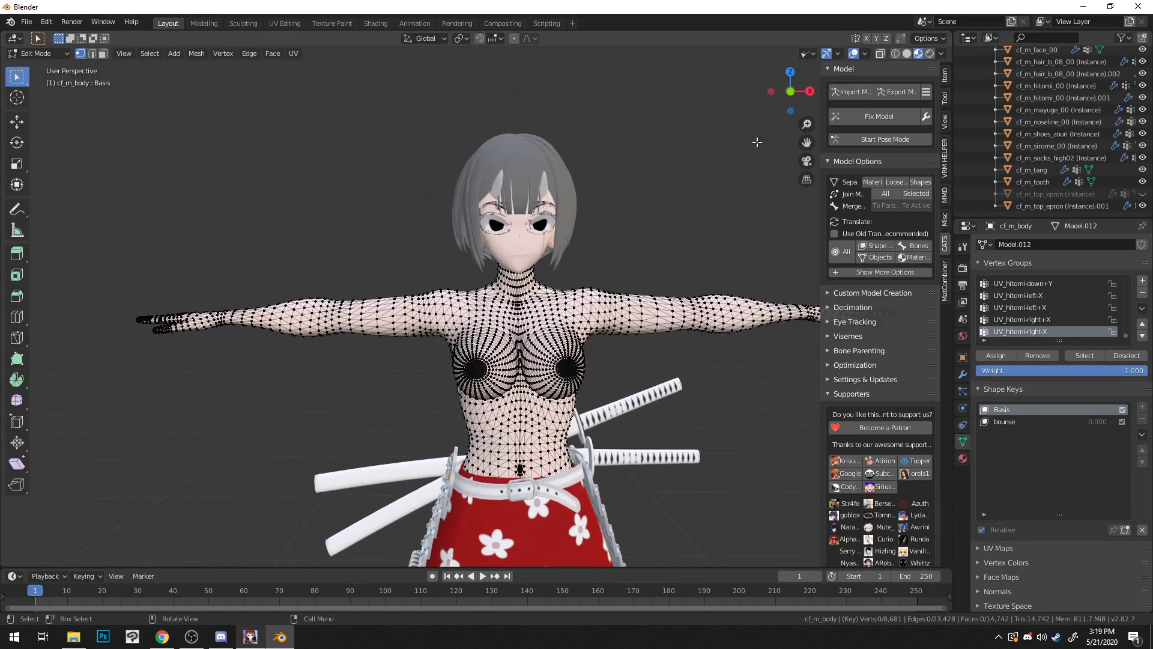
Step: Show cf_m_top_epron (Instance) again and turn on X-ray with Lasso Select for picking the body's vertices
left_click(1142, 194)
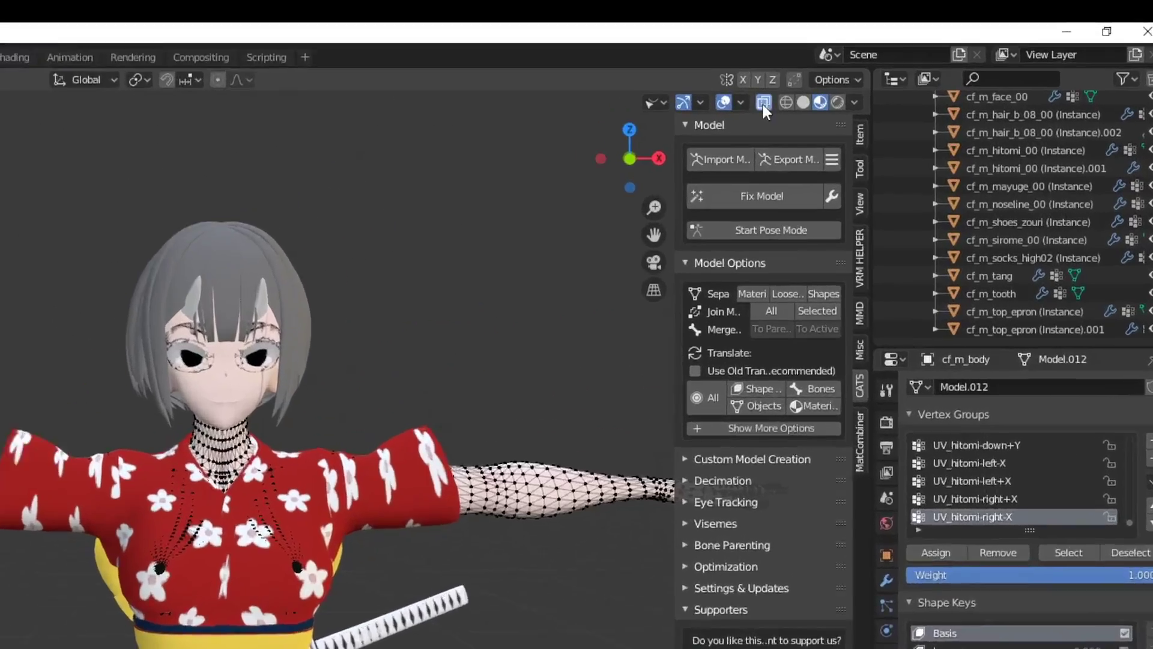
left_click(880, 54)
middle_click_drag(126, 309, 597, 294)
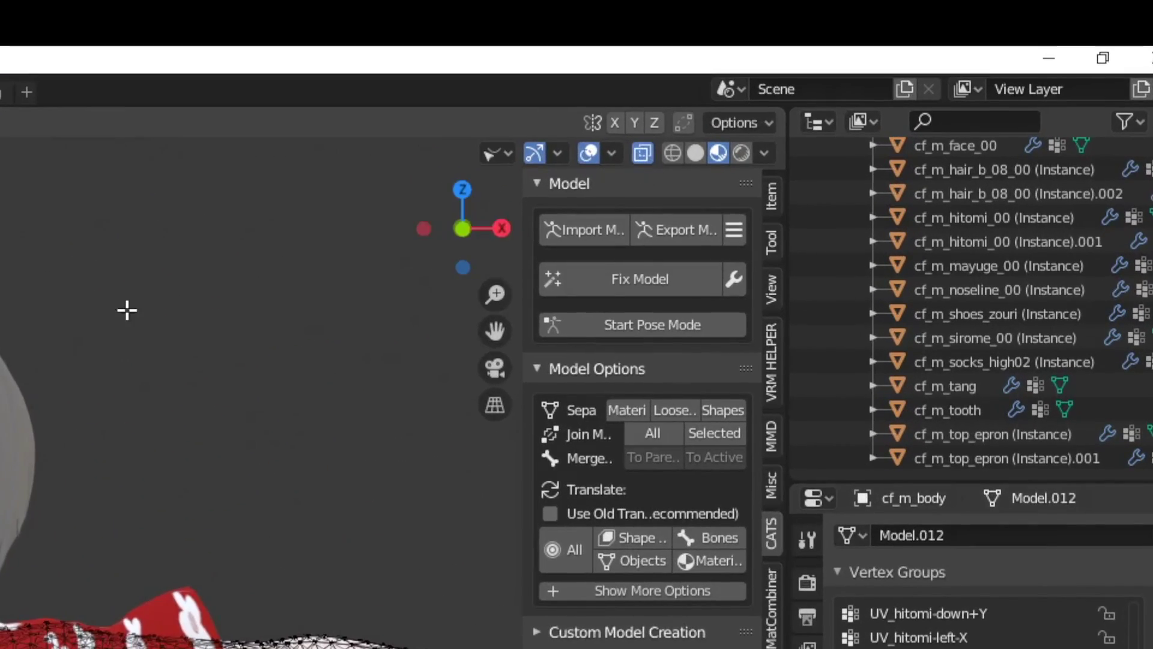
middle_click_drag(697, 229, 298, 264)
middle_click_drag(610, 145, 587, 170)
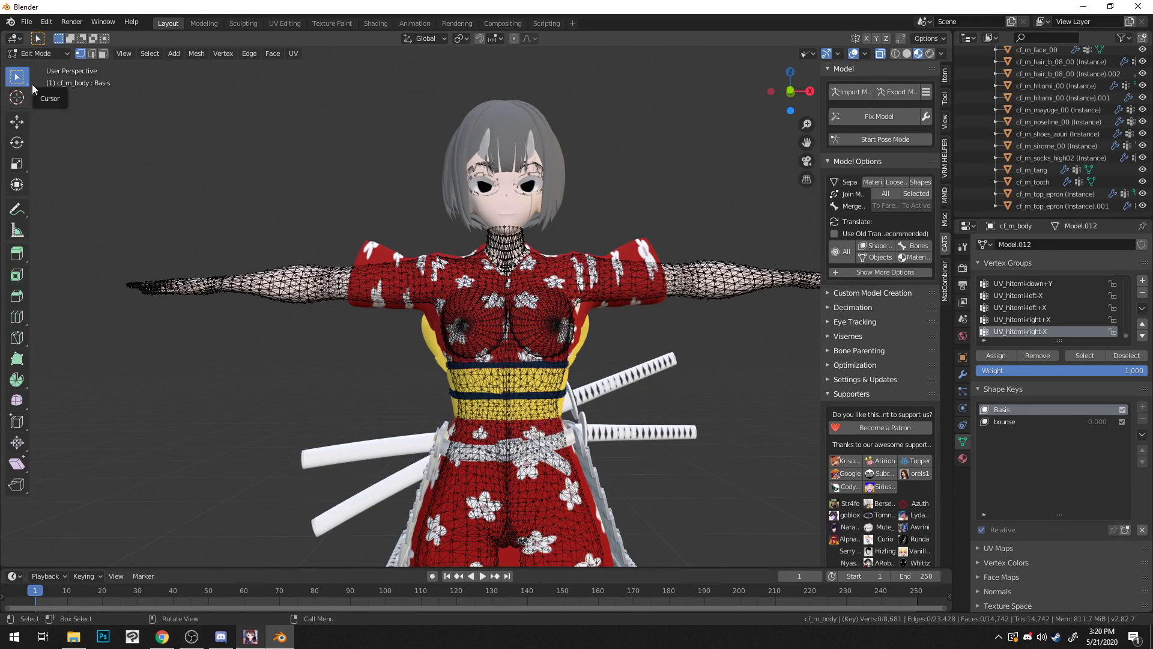
left_click_drag(32, 82, 91, 147)
Step: Lasso the body's torso vertices covered by the kimono top and delete them
mouse_move(516, 287)
left_mouse_down()
mouse_move(600, 237)
mouse_move(421, 450)
mouse_move(437, 235)
left_mouse_up()
mouse_move(438, 235)
middle_mouse_down()
mouse_move(601, 241)
mouse_move(435, 243)
middle_mouse_up()
left_click(470, 258)
mouse_move(568, 269)
left_mouse_down()
mouse_move(419, 439)
mouse_move(440, 266)
mouse_move(479, 243)
left_mouse_up()
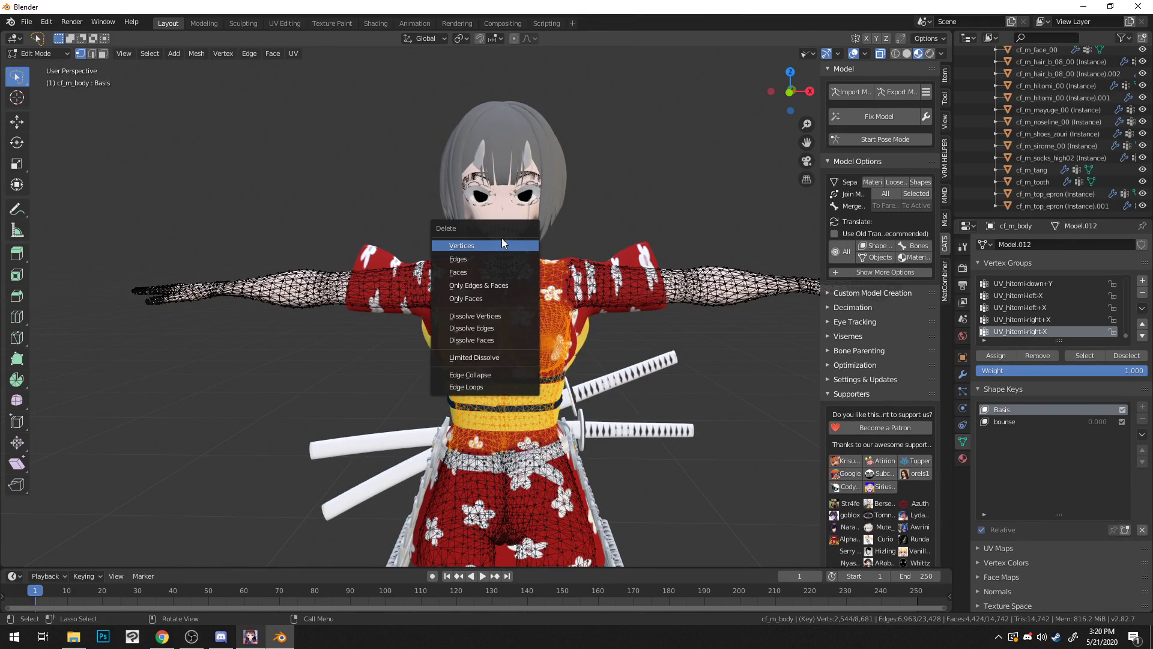
left_click(500, 244)
mouse_move(501, 243)
middle_mouse_down()
mouse_move(551, 245)
mouse_move(295, 255)
mouse_move(558, 364)
mouse_move(527, 294)
mouse_move(529, 259)
mouse_move(530, 282)
mouse_move(496, 208)
mouse_move(496, 275)
middle_mouse_up()
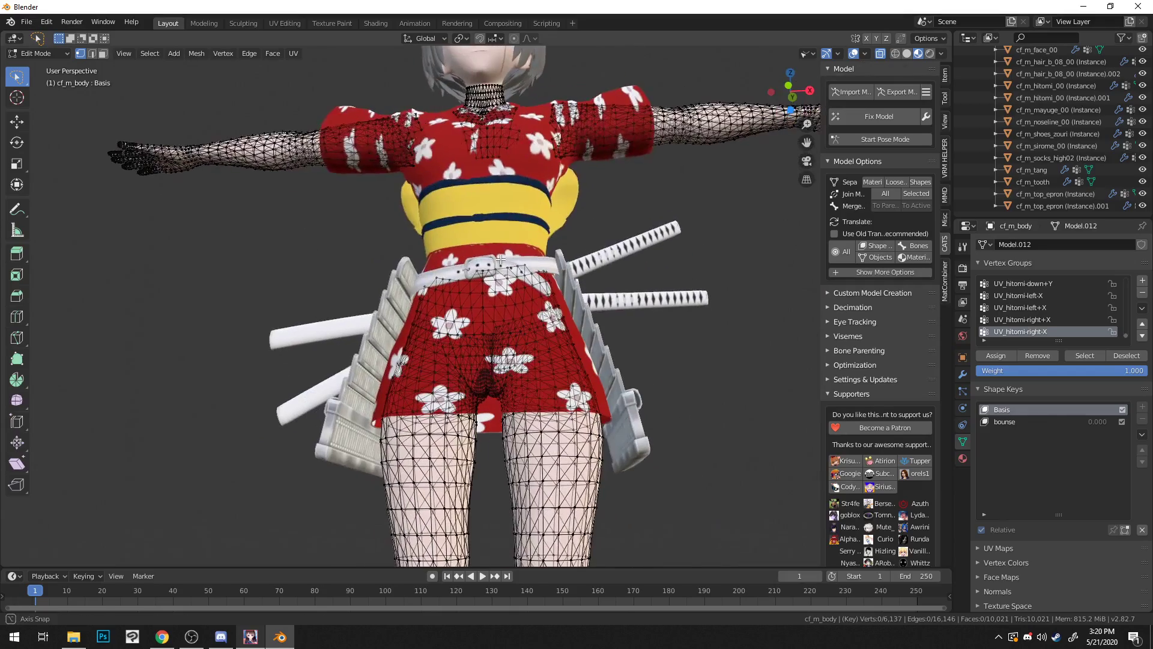
Step: Select the body's hip vertices covered by the skirt and delete them
left_click_drag(373, 241, 553, 288)
middle_click_drag(532, 259, 376, 299)
middle_click_drag(524, 413, 443, 227)
key("x")
left_click(487, 232)
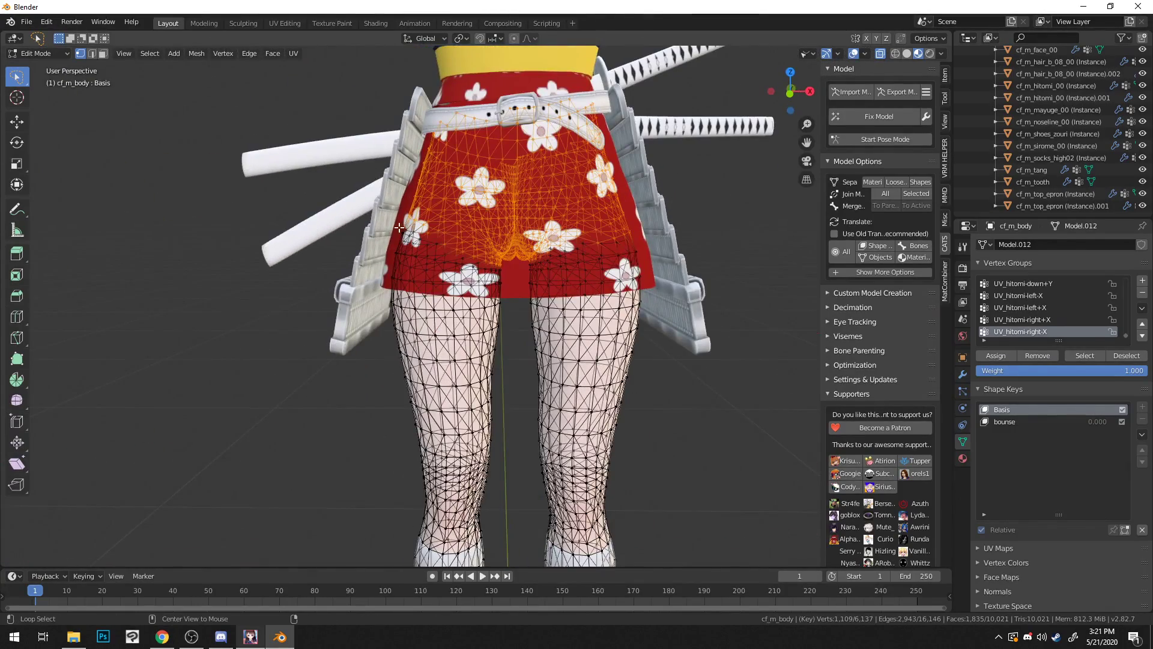
left_click(462, 249, "alt")
key("ctrl+z")
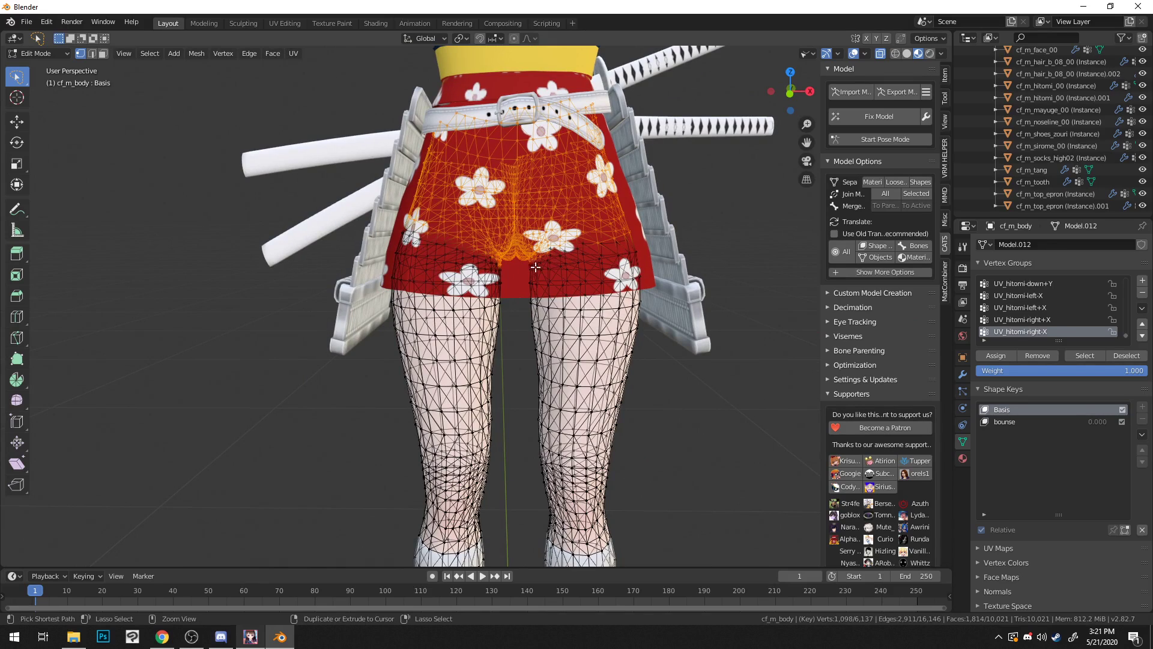
middle_click_drag(634, 285, 580, 266)
key("x")
left_click(612, 266)
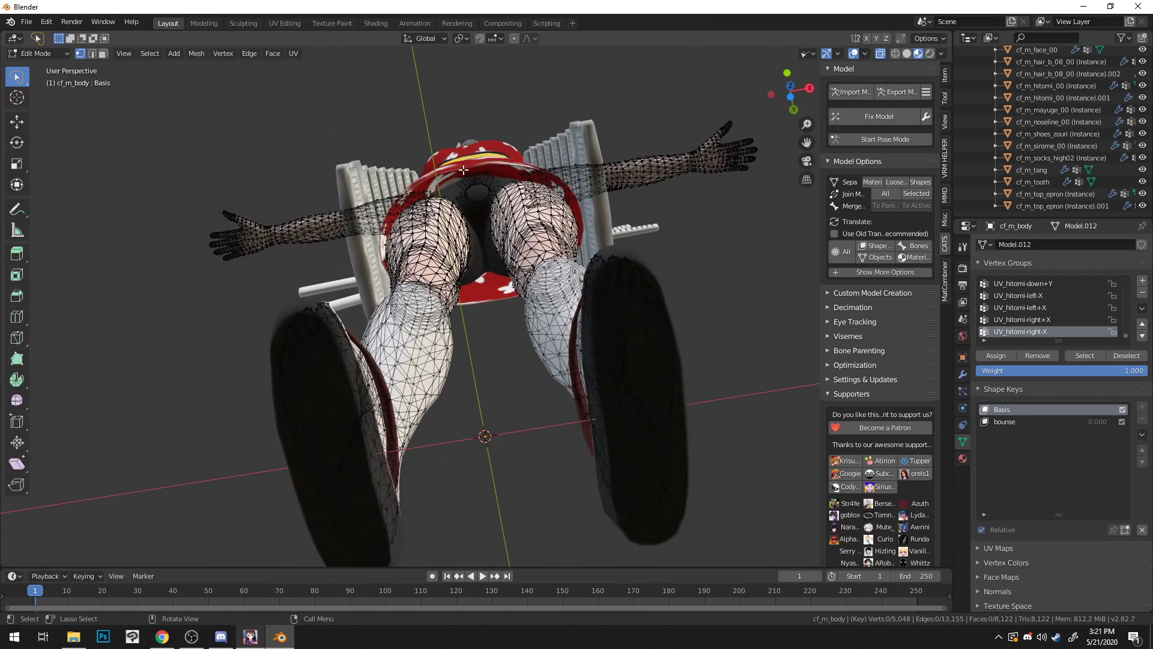
Step: Check the hips from below and undo the hip and torso vertex deletions
middle_click_drag(471, 191, 503, 194)
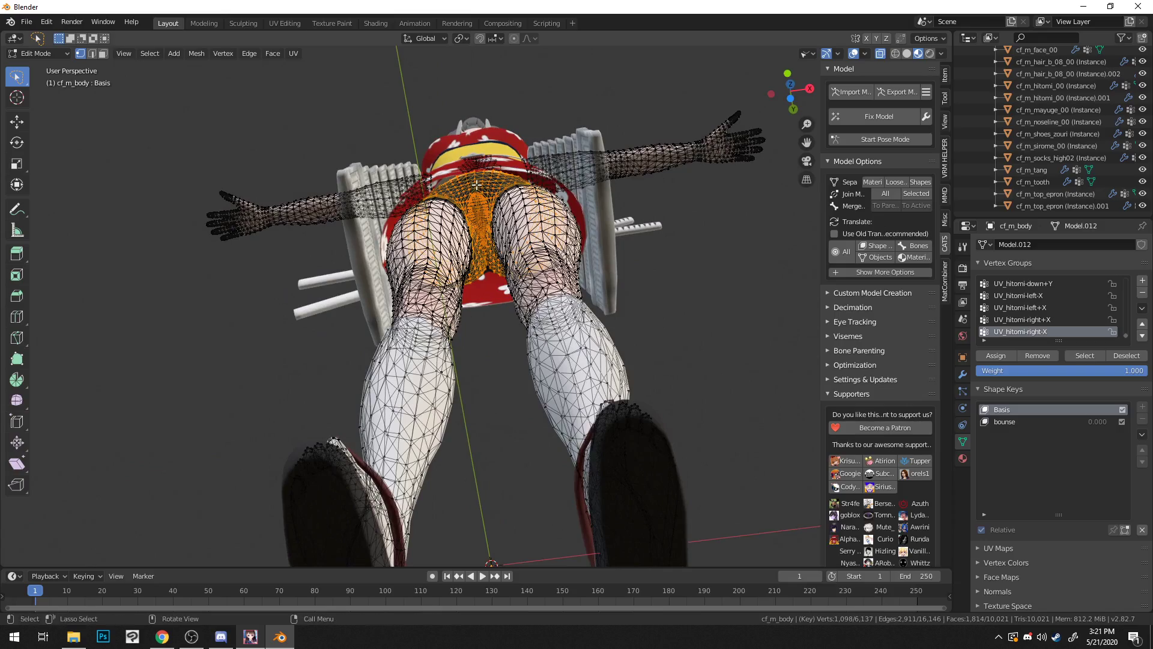
middle_click_drag(476, 186, 479, 292)
middle_click_drag(396, 229, 498, 215)
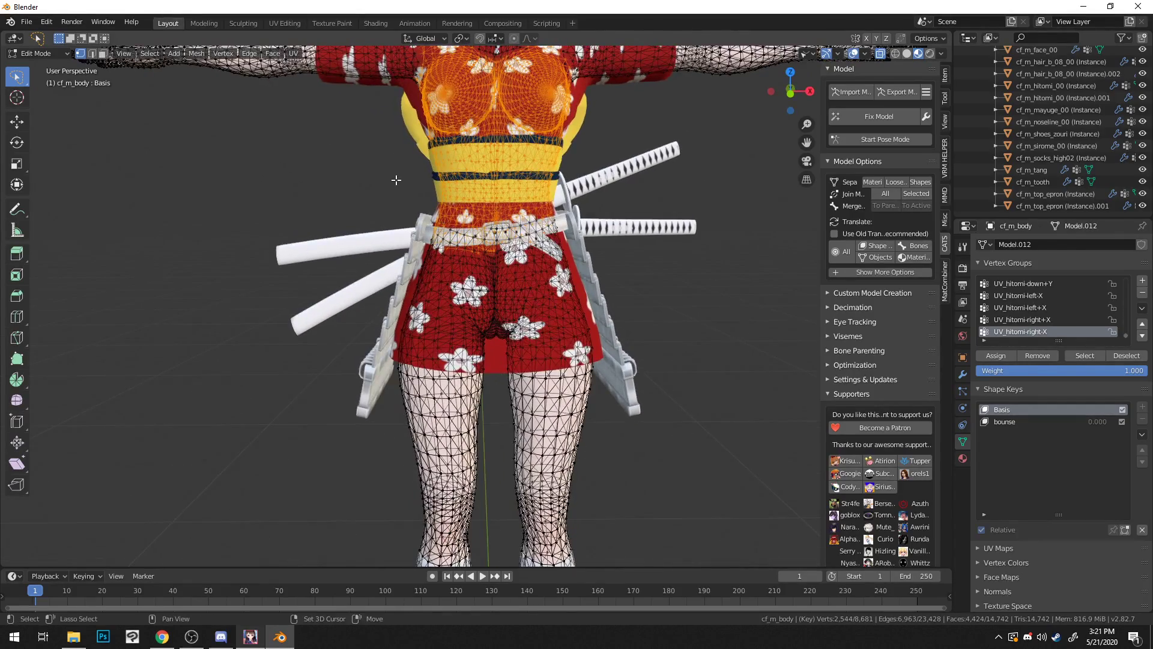
Step: Refine the selection of torso vertices hidden under the kimono on cf_m_body and delete them
middle_click_drag(506, 239, 543, 203)
middle_click_drag(514, 241, 480, 253)
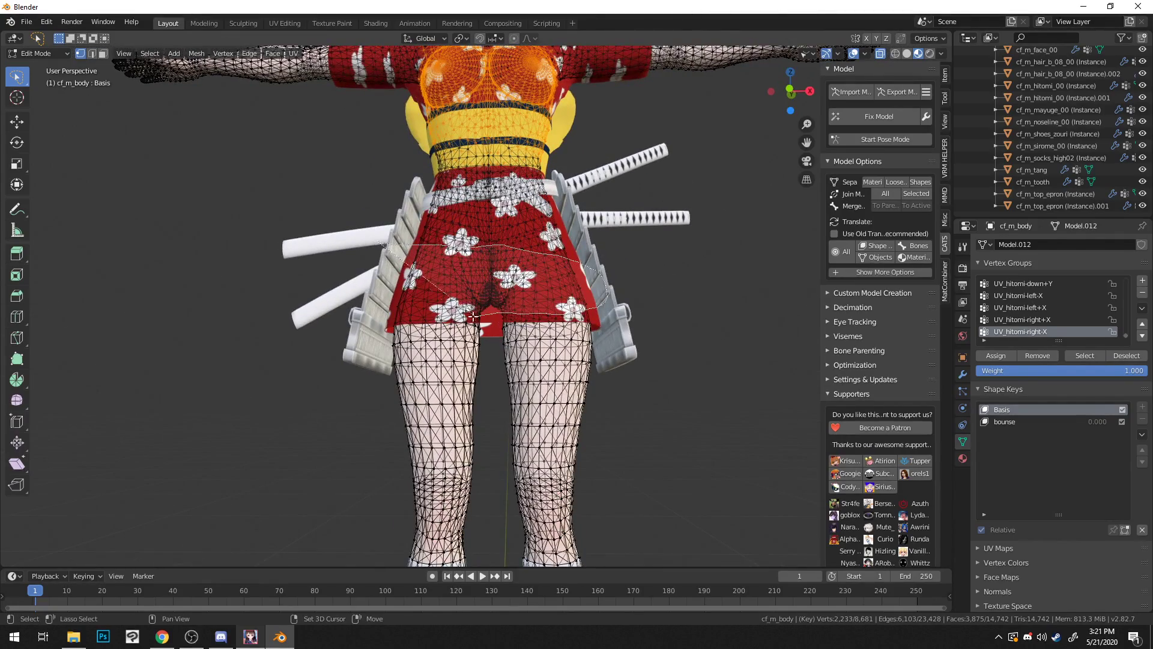
middle_click_drag(445, 266, 457, 220)
key("ctrl+z")
middle_click_drag(559, 191, 574, 231)
left_click_drag(510, 243, 513, 243, "shift")
mouse_move(512, 242)
middle_mouse_down()
mouse_move(511, 183)
mouse_move(518, 231)
mouse_move(492, 171)
mouse_move(489, 234)
mouse_move(457, 158)
mouse_move(480, 267)
mouse_move(577, 259)
middle_mouse_up()
scroll(463, 198, "up", 4)
key("alt+h")
right_click_drag(607, 215, 604, 210, "ctrl")
key("x")
mouse_move(604, 210)
middle_mouse_down()
mouse_move(571, 127)
mouse_move(564, 157)
mouse_move(521, 184)
mouse_move(521, 246)
mouse_move(521, 188)
mouse_move(463, 240)
mouse_move(529, 277)
middle_mouse_up()
left_click(571, 129)
Step: Check the trimmed body from below and show the cf_m_top_epron (Instance) mesh again
scroll(571, 128, "up", 4)
middle_click_drag(577, 120, 583, 90)
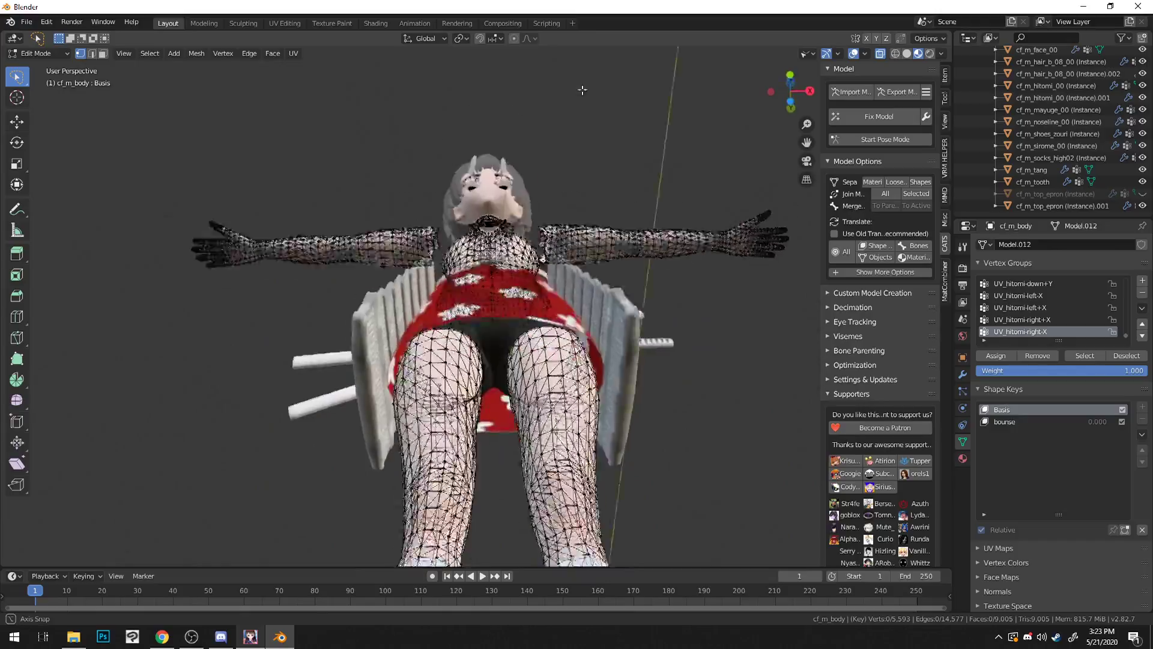
middle_click_drag(583, 193, 544, 173)
left_click(1143, 195)
scroll(544, 172, "down", 2)
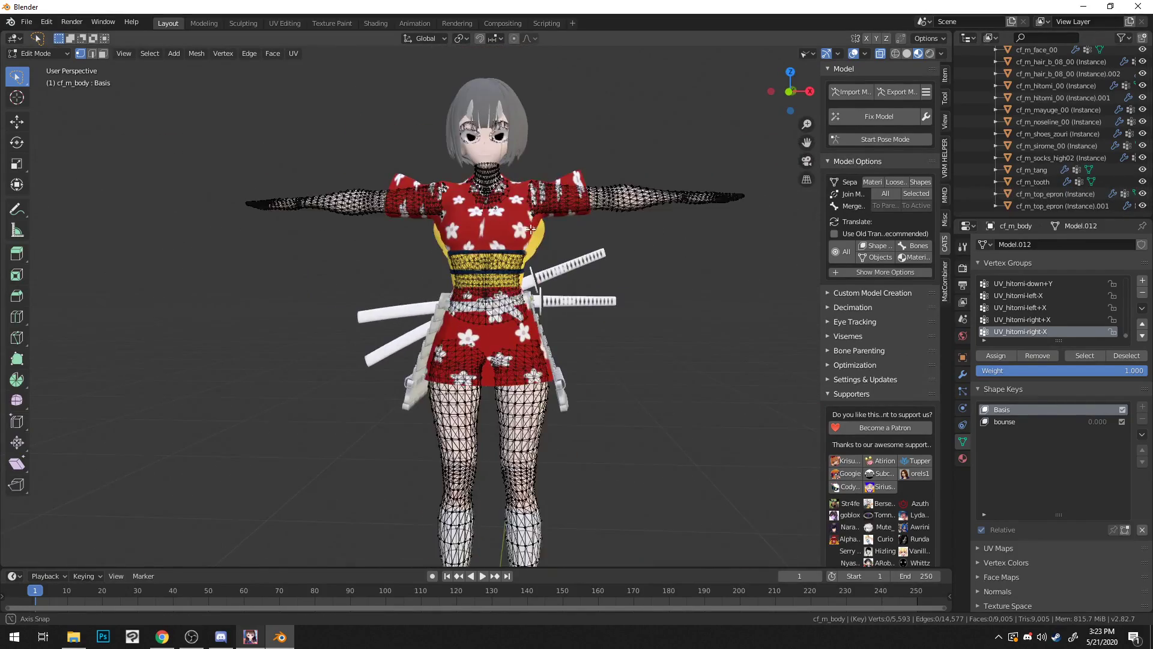
Step: Lasso the body's lower leg and foot vertices covered by the socks and delete them
middle_click_drag(544, 459, 576, 223, "shift")
scroll(639, 236, "up", 3)
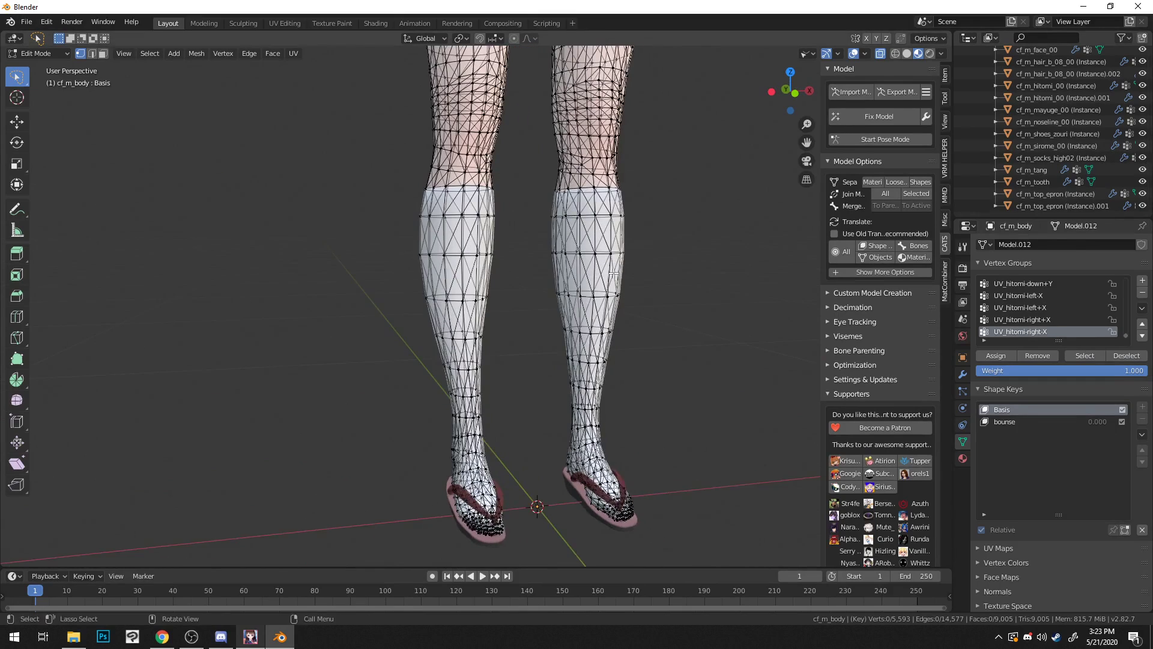
left_click_drag(360, 503, 317, 248)
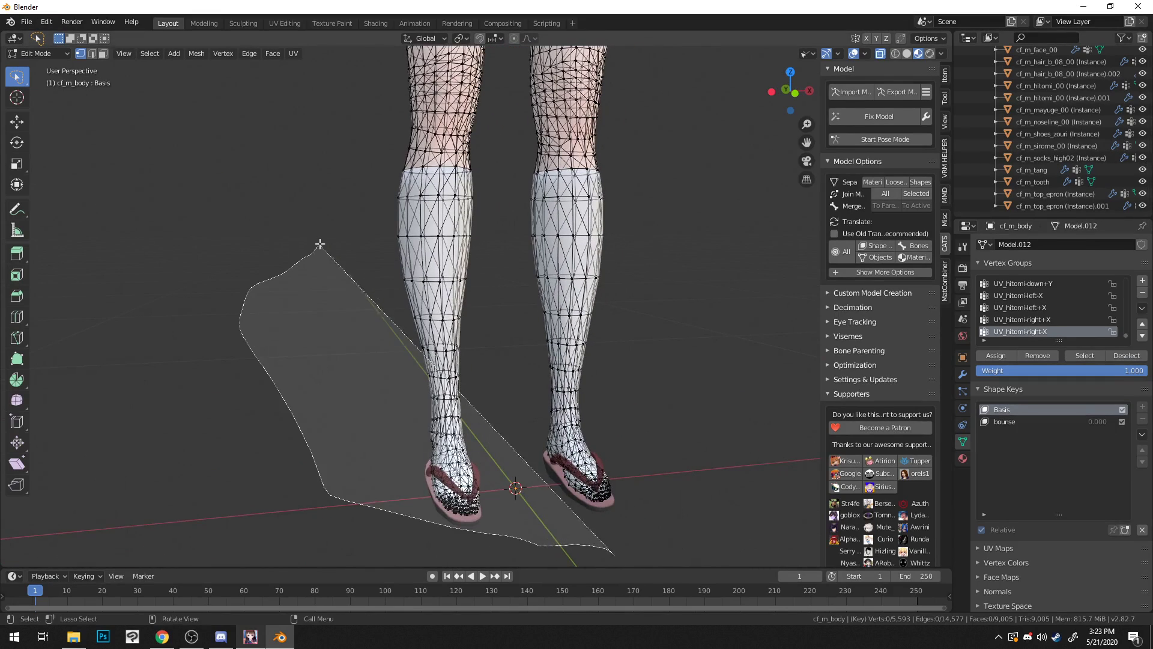
left_click_drag(635, 179, 635, 180)
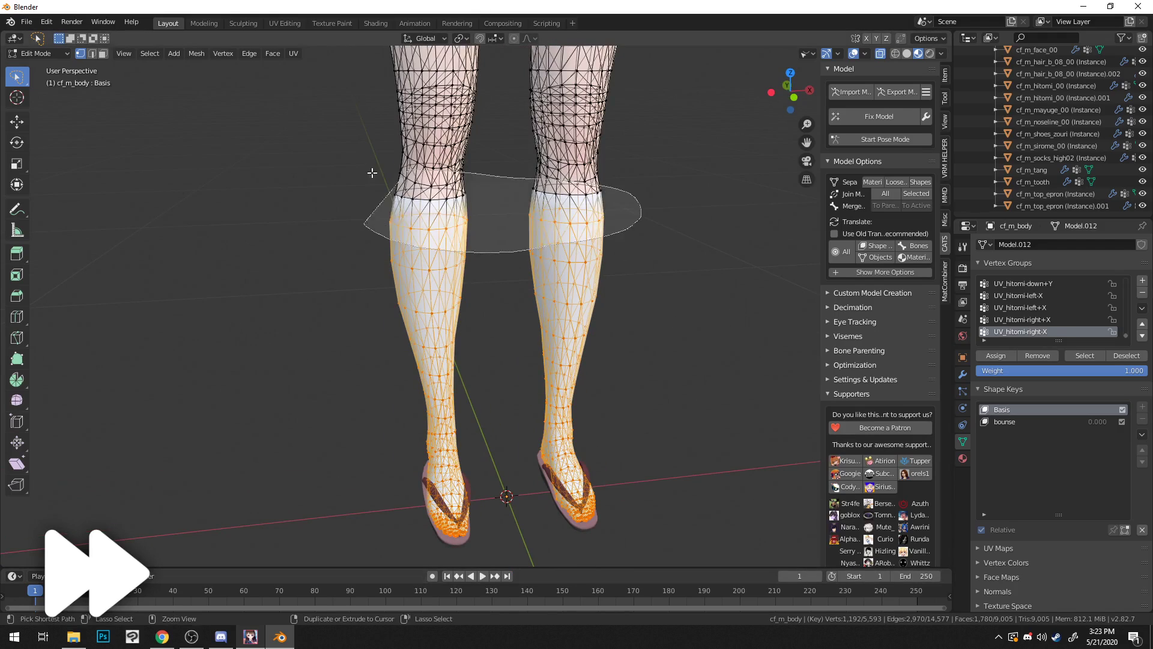
key("x")
Step: Look over the trimmed body and return to Object Mode
middle_click_drag(632, 269, 494, 278)
scroll(477, 396, "down", 4)
scroll(491, 343, "up", 2)
middle_click_drag(492, 342, 553, 369)
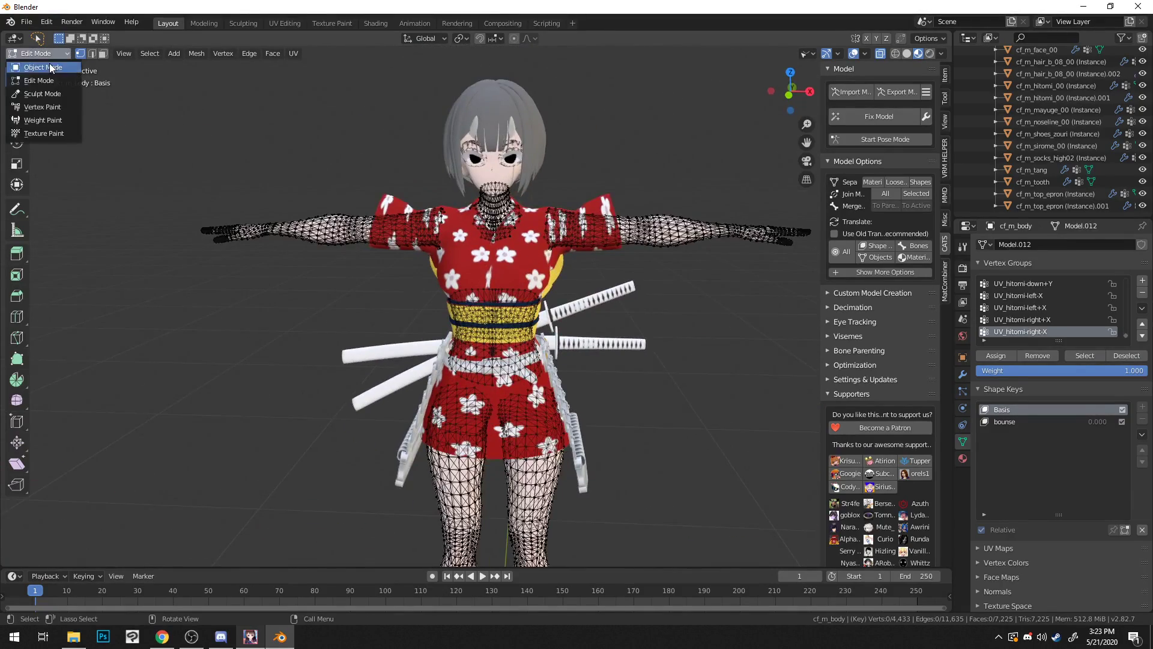
left_click(51, 68)
Step: Inspect the character's face and select the cf_m_hitomi_00 (Instance) eye mesh to identify it
scroll(352, 158, "down", 2)
scroll(352, 157, "up", 6)
middle_click_drag(375, 201, 305, 284)
scroll(464, 210, "down", 3)
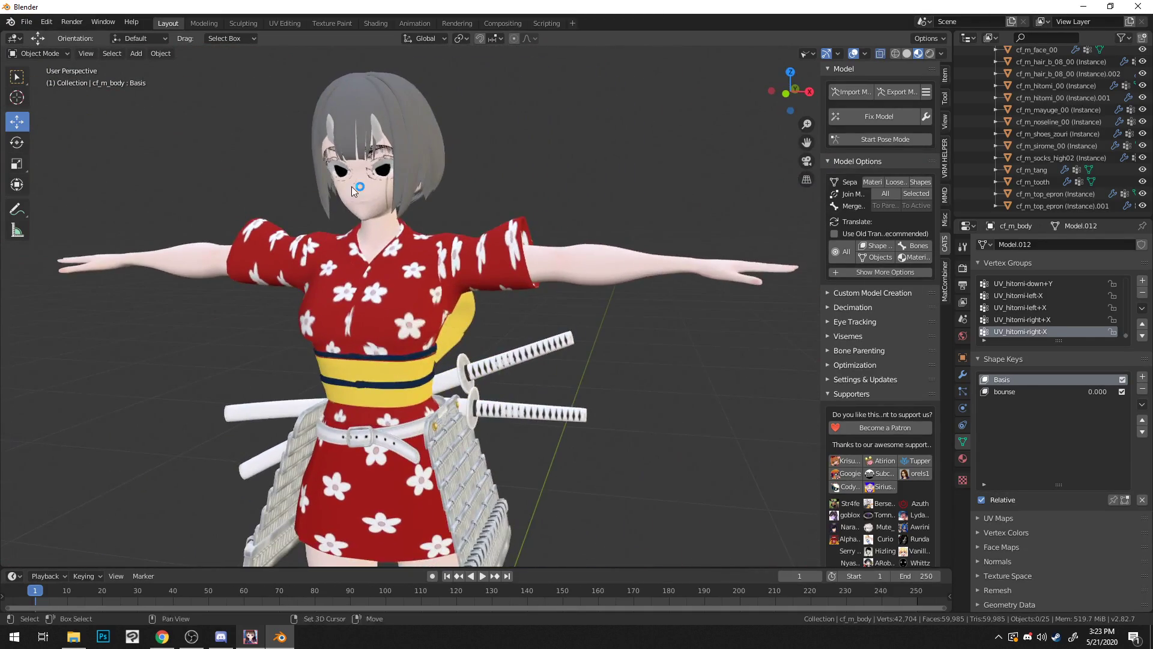
scroll(449, 298, "up", 8)
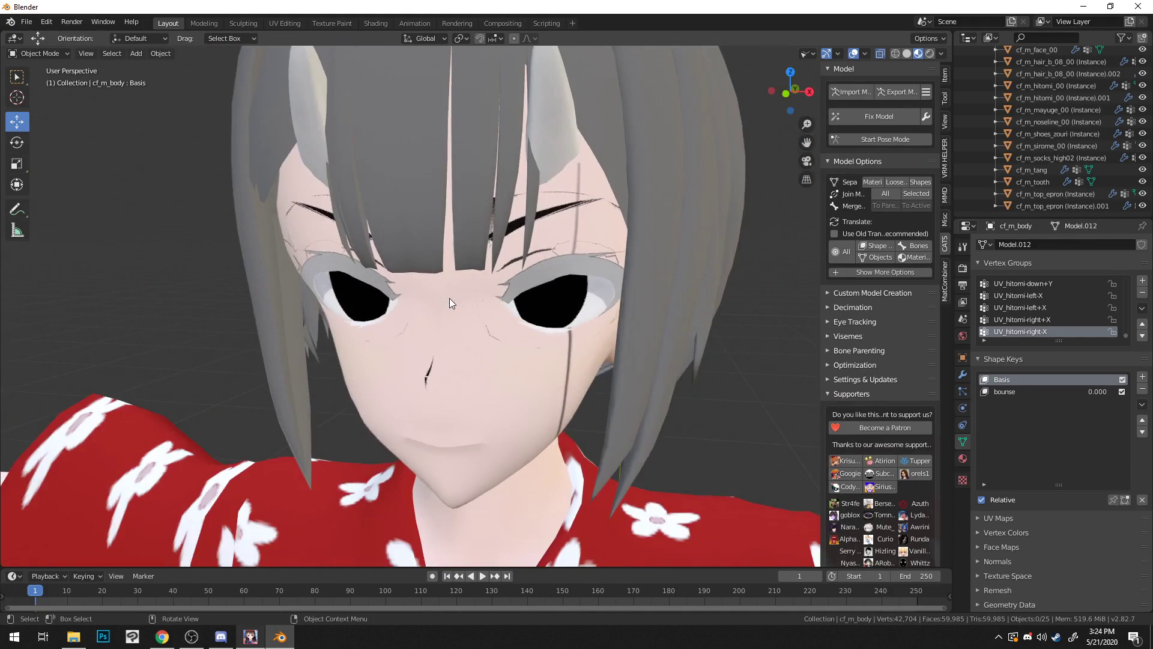
middle_click_drag(450, 297, 500, 271)
left_click(578, 218)
middle_click_drag(553, 222, 747, 196)
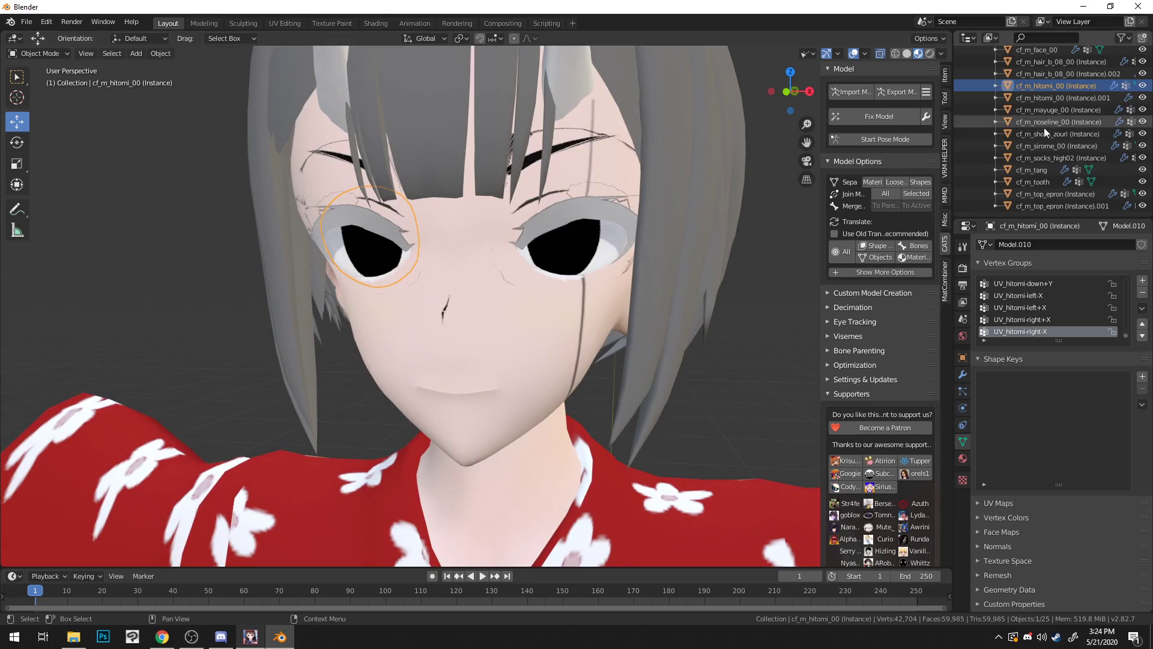
Step: Select the cf_m_sirome_00 (Instance) eye whites and examine both eyes from the front and side
left_click(619, 250)
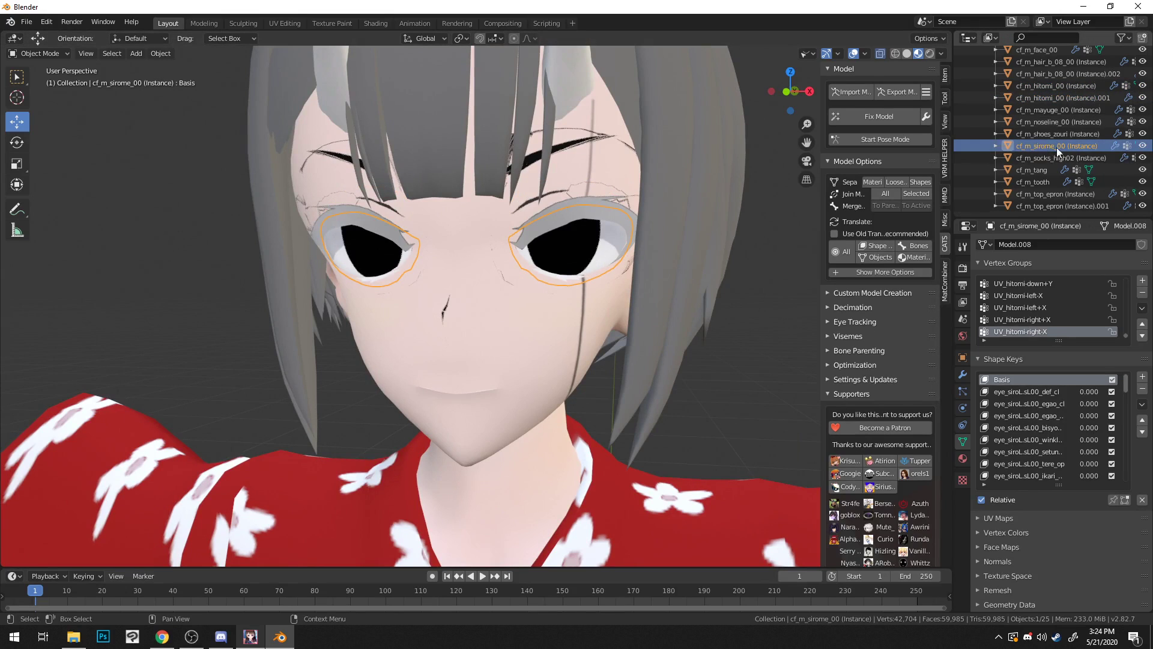
middle_click_drag(568, 244, 536, 297)
scroll(554, 280, "up", 2)
scroll(538, 297, "down", 8)
scroll(538, 298, "up", 3)
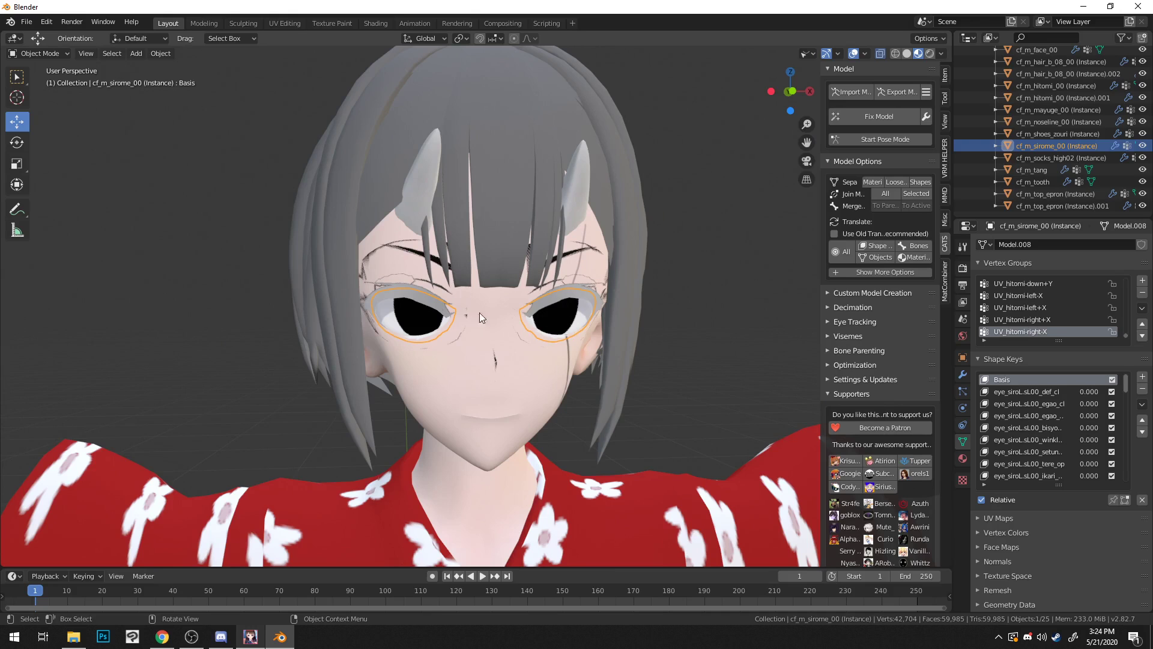
middle_click_drag(433, 308, 492, 306)
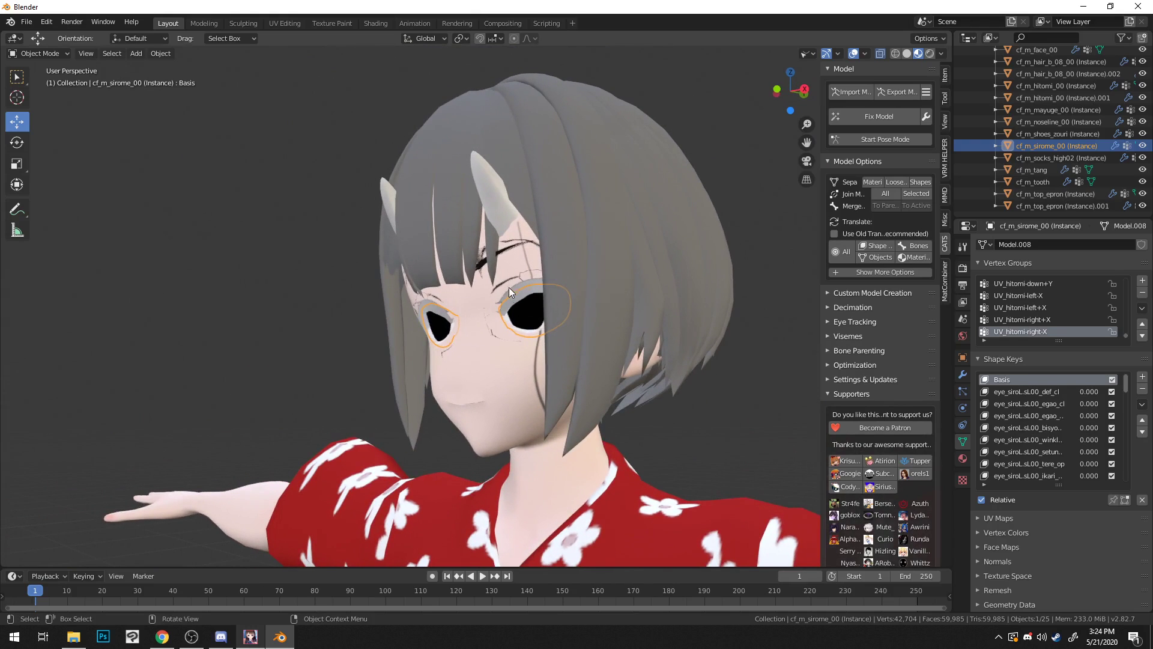
Step: Select the cf_m_face_00 face mesh and open it in Edit Mode
left_click(516, 364)
middle_click_drag(516, 364, 326, 166)
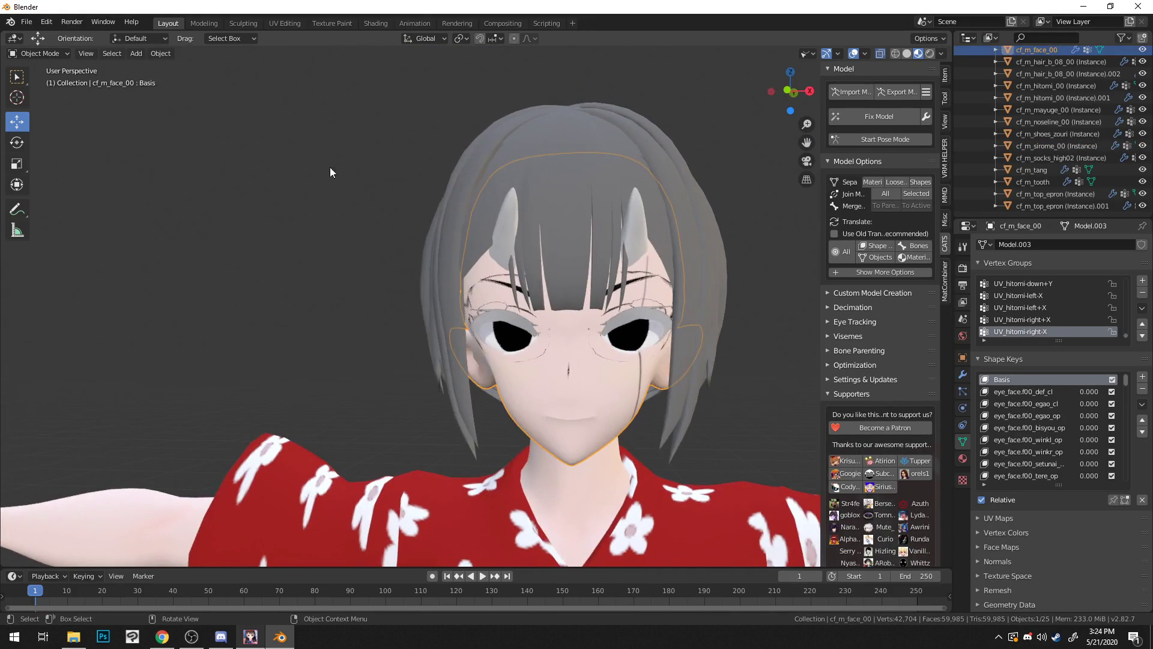
left_click(34, 54)
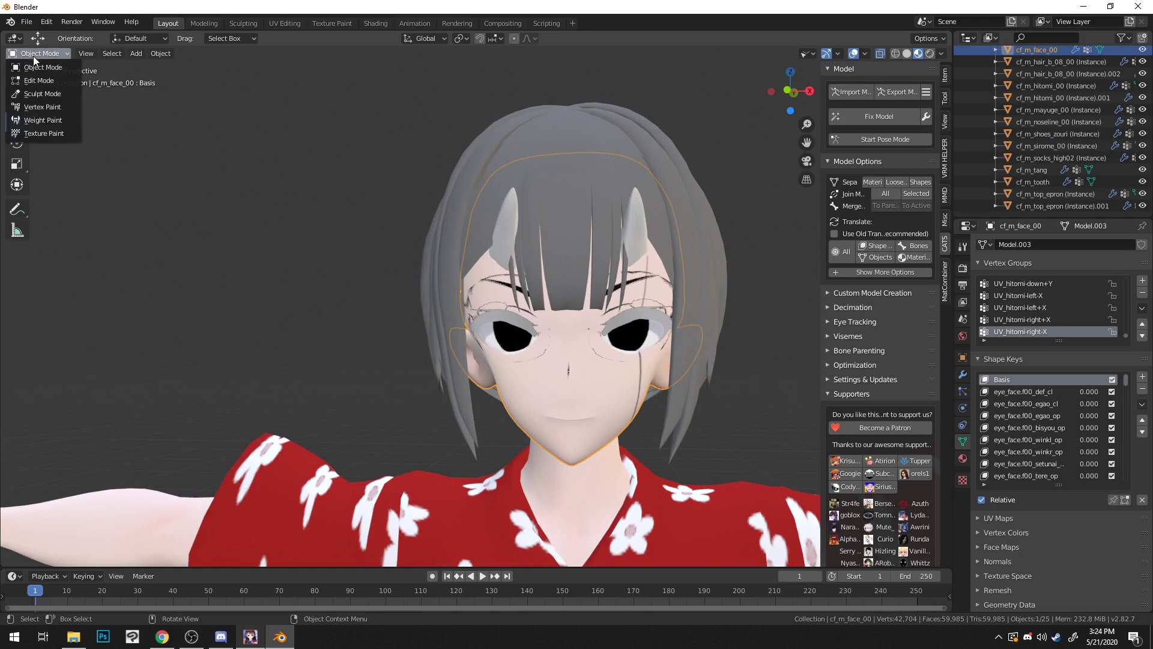
left_click(62, 80)
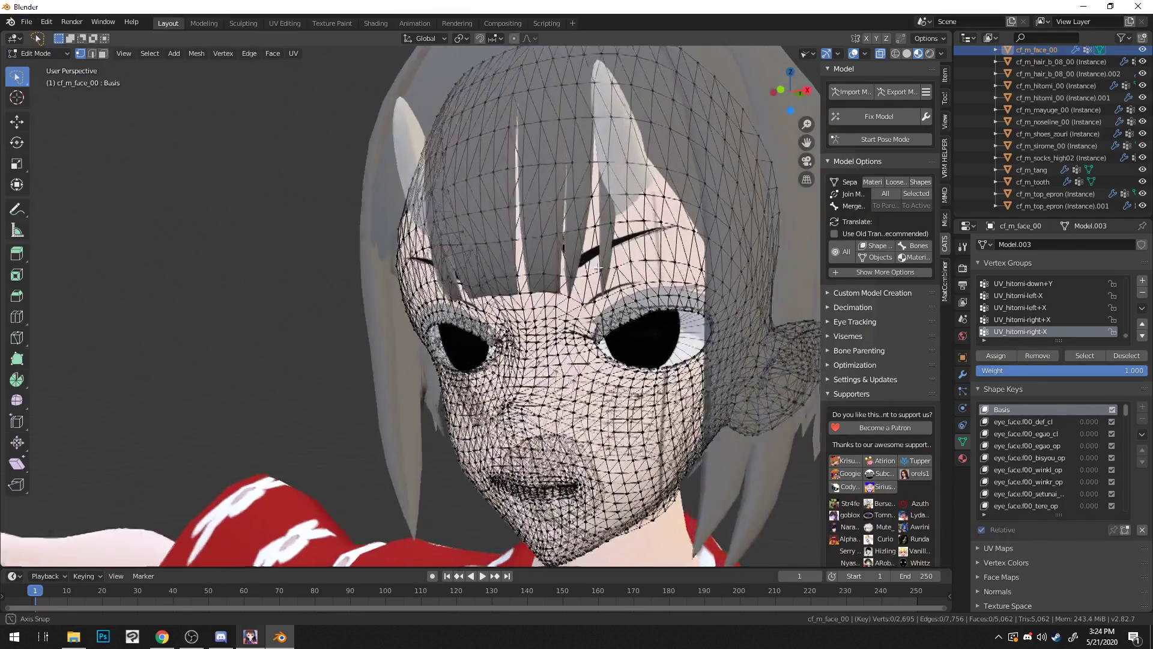
Step: Hide the cf_m_sirome_00 eye whites and both cf_m_hitomi_00 eye meshes to expose the face geometry behind them
scroll(1071, 158, "up", 3)
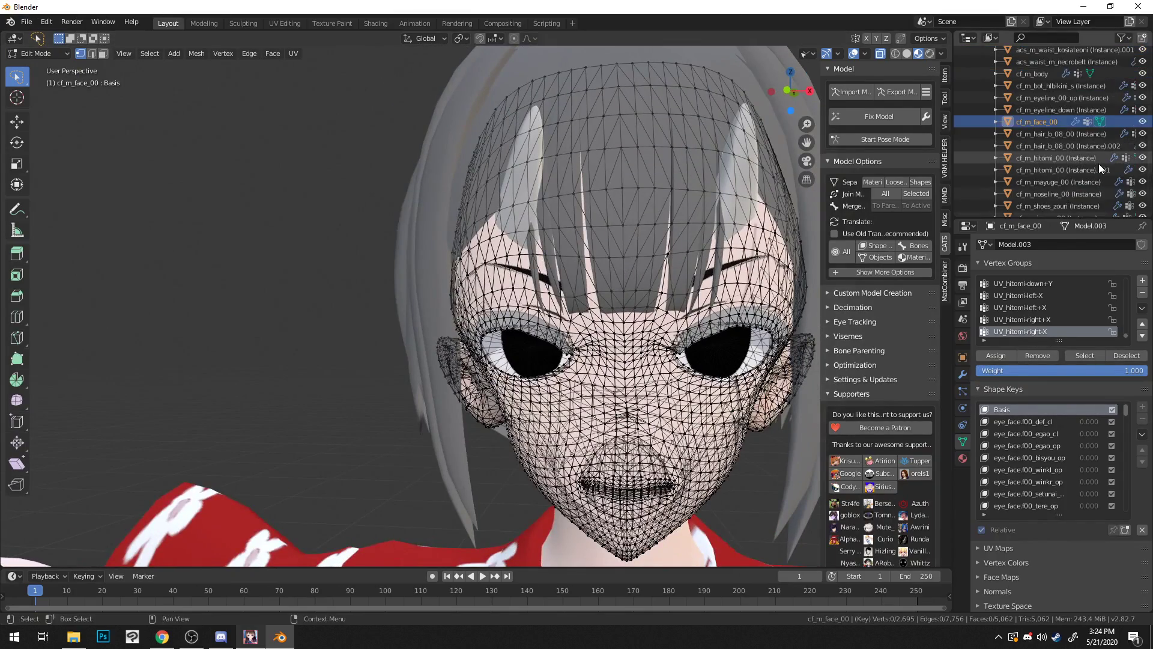
scroll(1099, 166, "down", 3)
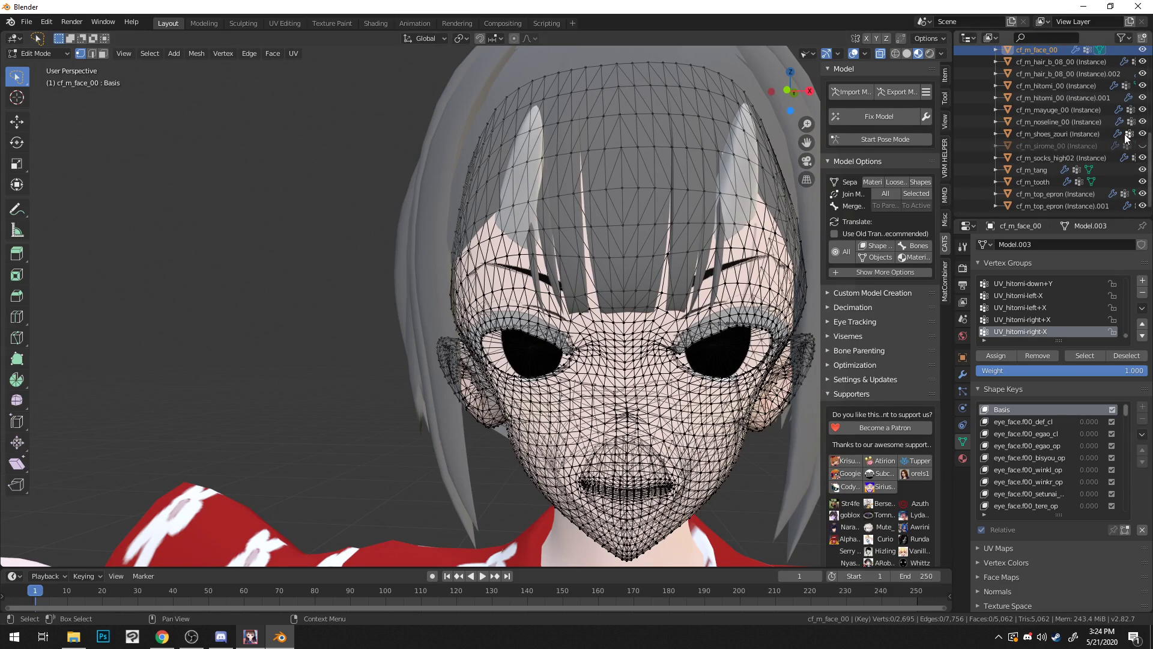
scroll(1126, 138, "up", 1)
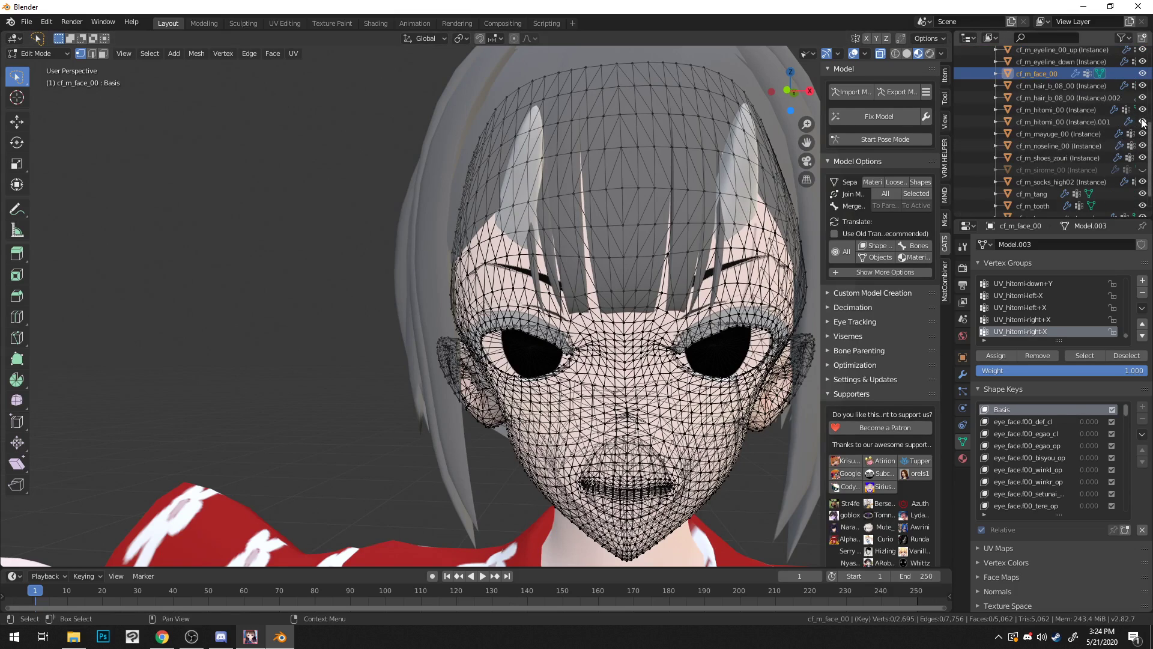
middle_click_drag(750, 192, 632, 262)
scroll(632, 263, "up", 5)
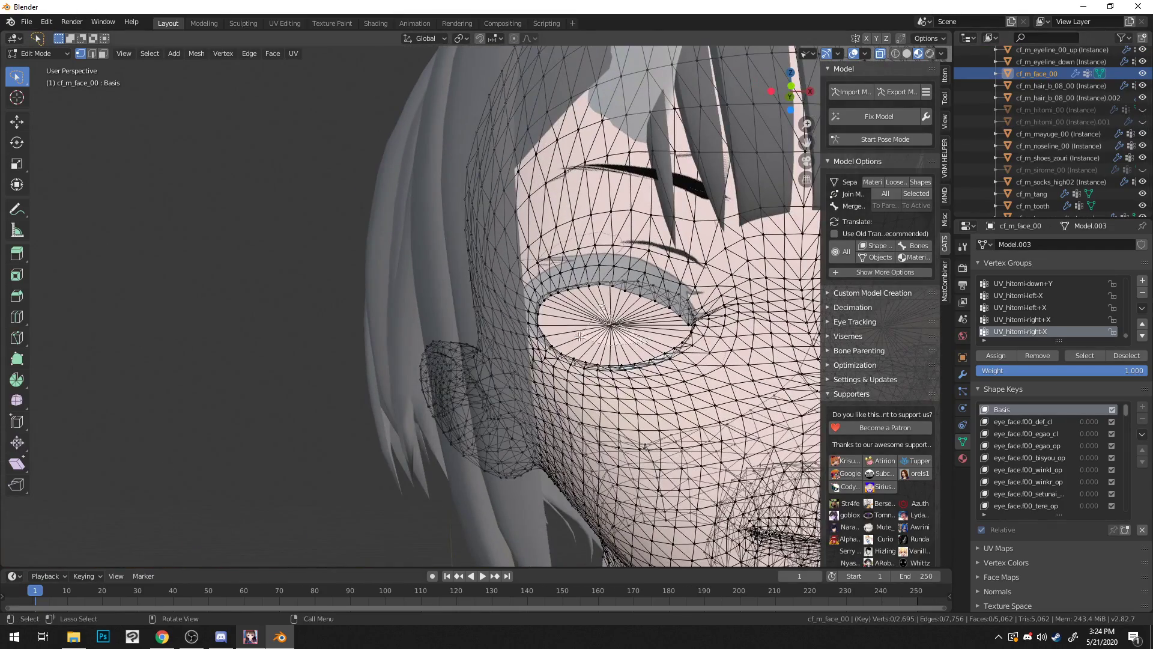
Step: Delete the centre vertices of the face mesh that close off both eye openings
middle_click_drag(701, 310, 675, 322)
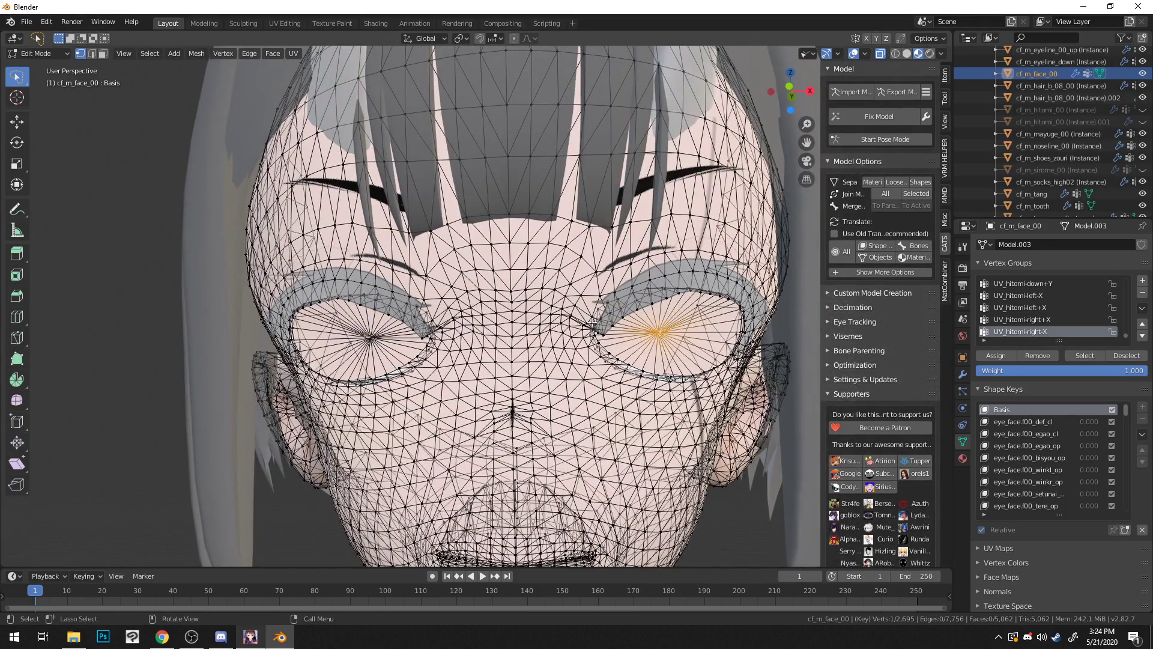
key("x")
left_click(399, 299)
scroll(500, 284, "down", 2)
middle_click_drag(500, 285, 469, 315)
middle_click_drag(562, 297, 542, 223)
scroll(533, 307, "up", 3)
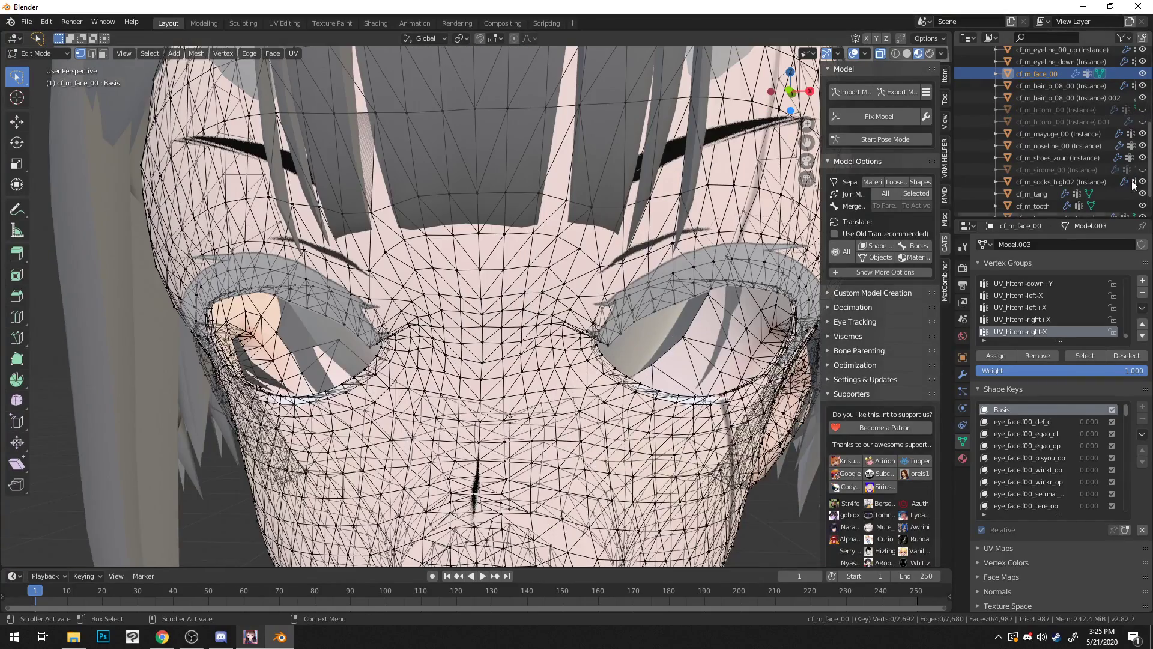
Step: Show the cf_m_sirome_00 eye whites again and return to Object Mode
left_click(1144, 171)
scroll(649, 304, "down", 2)
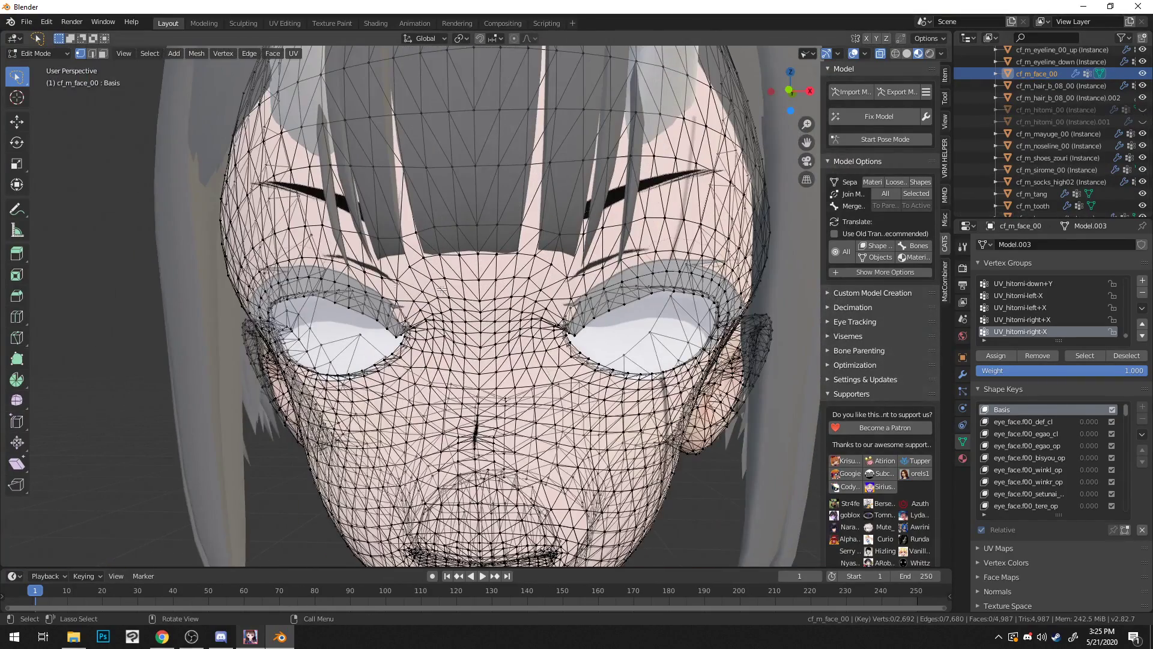
left_click(57, 56)
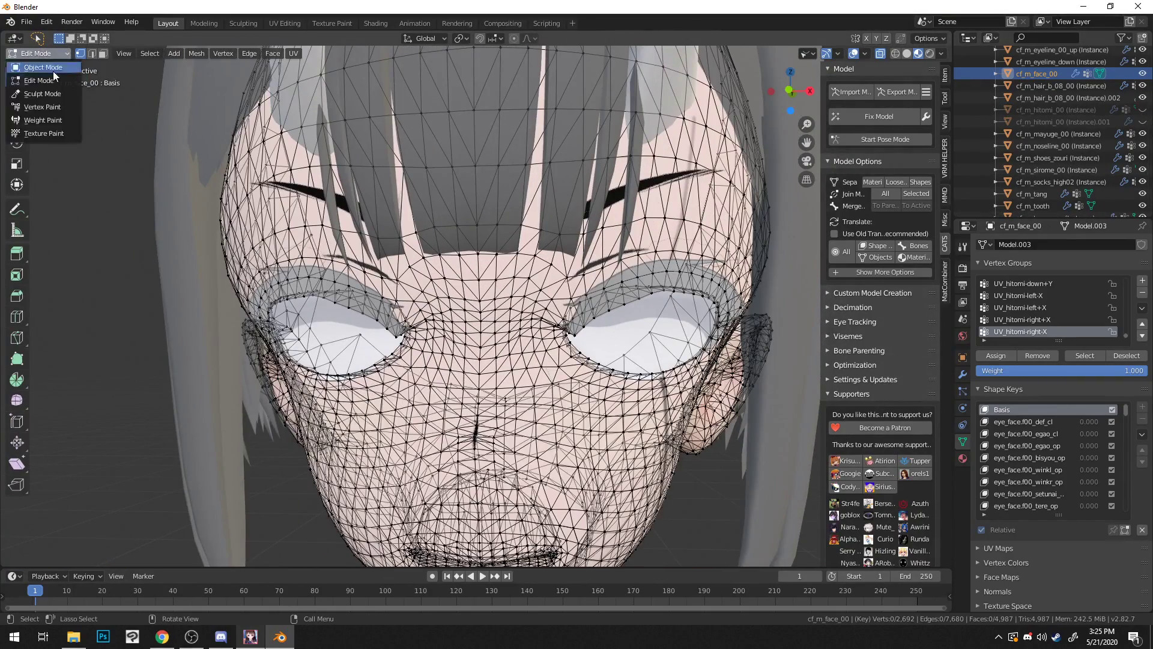
left_click(55, 56)
left_click(56, 57)
left_click(52, 68)
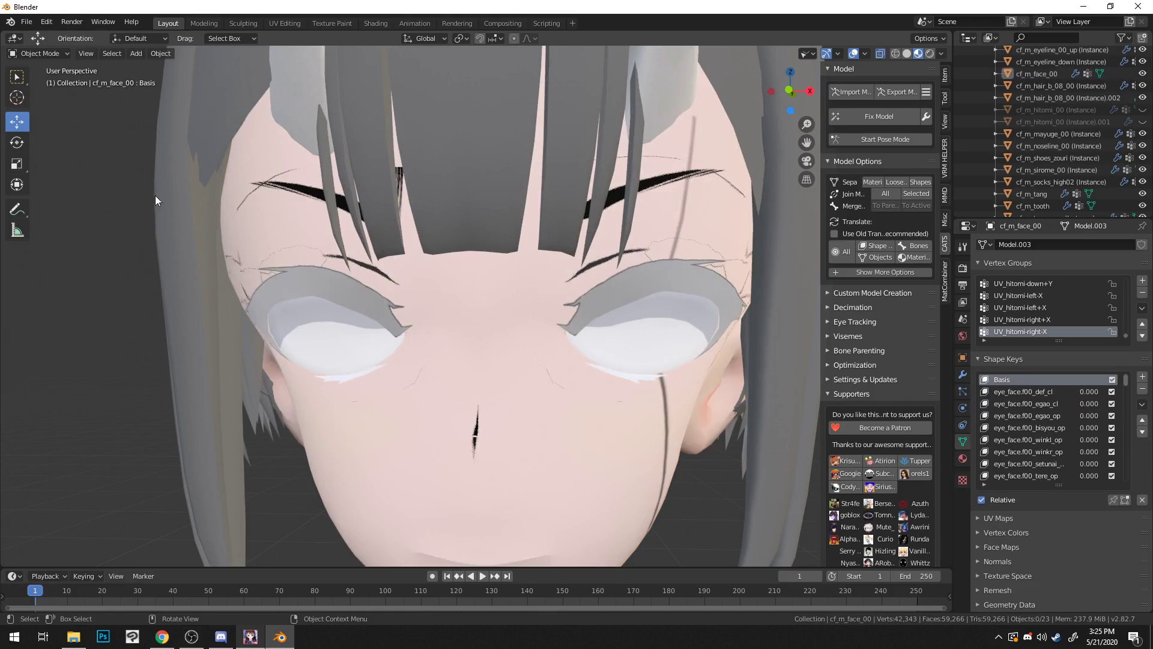
Step: With X-ray off, select the centre vertex of each eye white on the cf_m_sirome_00 mesh in Edit Mode
left_click(313, 322)
left_click(41, 54)
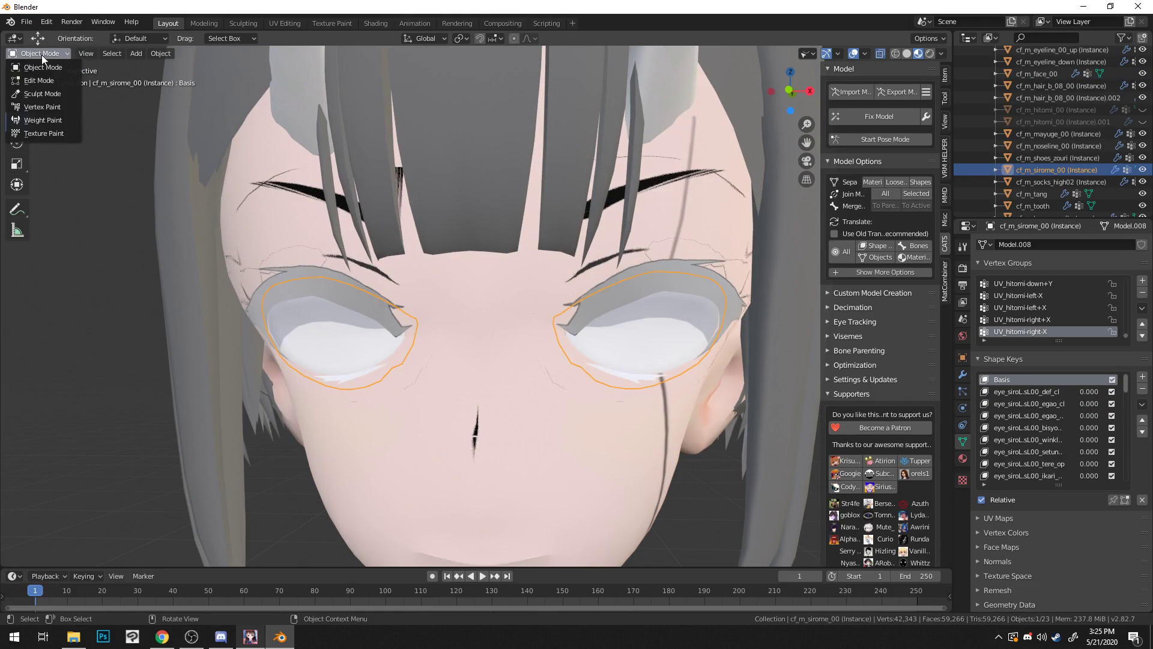
left_click(55, 84)
left_click(879, 54)
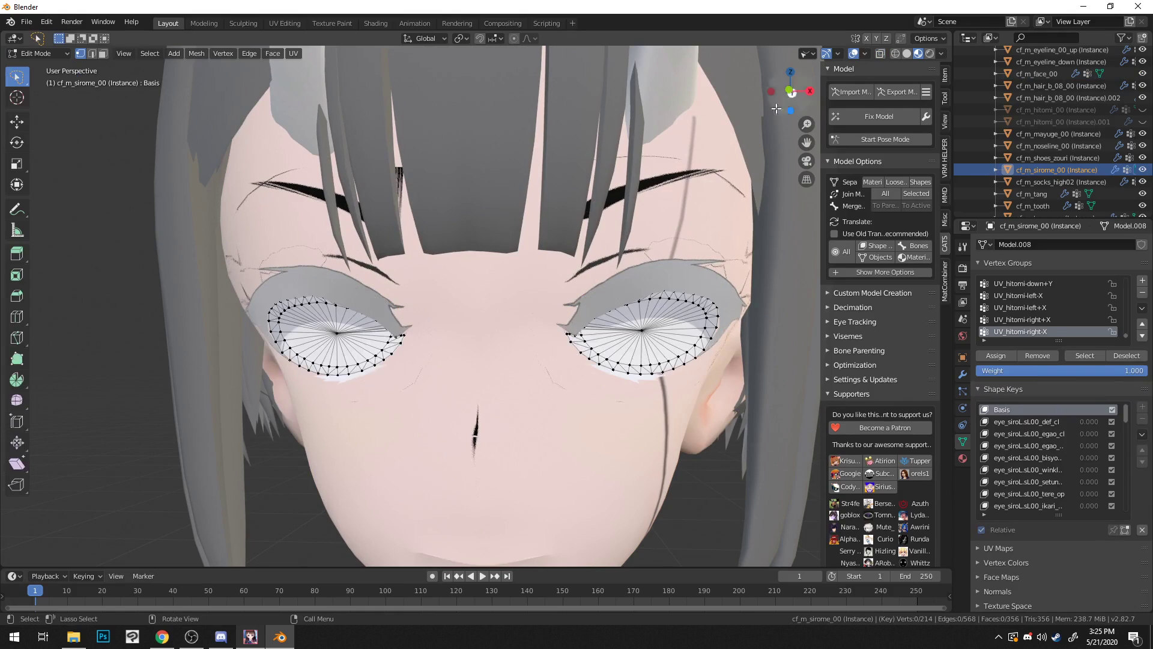
scroll(585, 206, "up", 1)
mouse_move(585, 206)
middle_mouse_down()
mouse_move(548, 206)
mouse_move(604, 207)
middle_mouse_up()
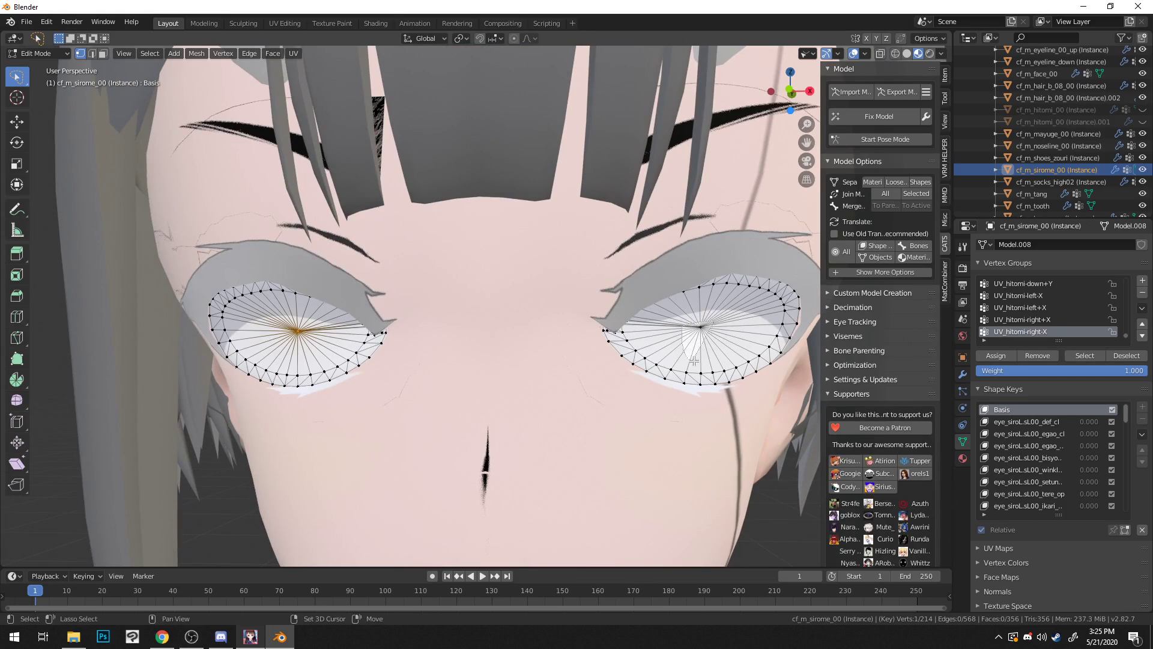
middle_click_drag(710, 336, 640, 339)
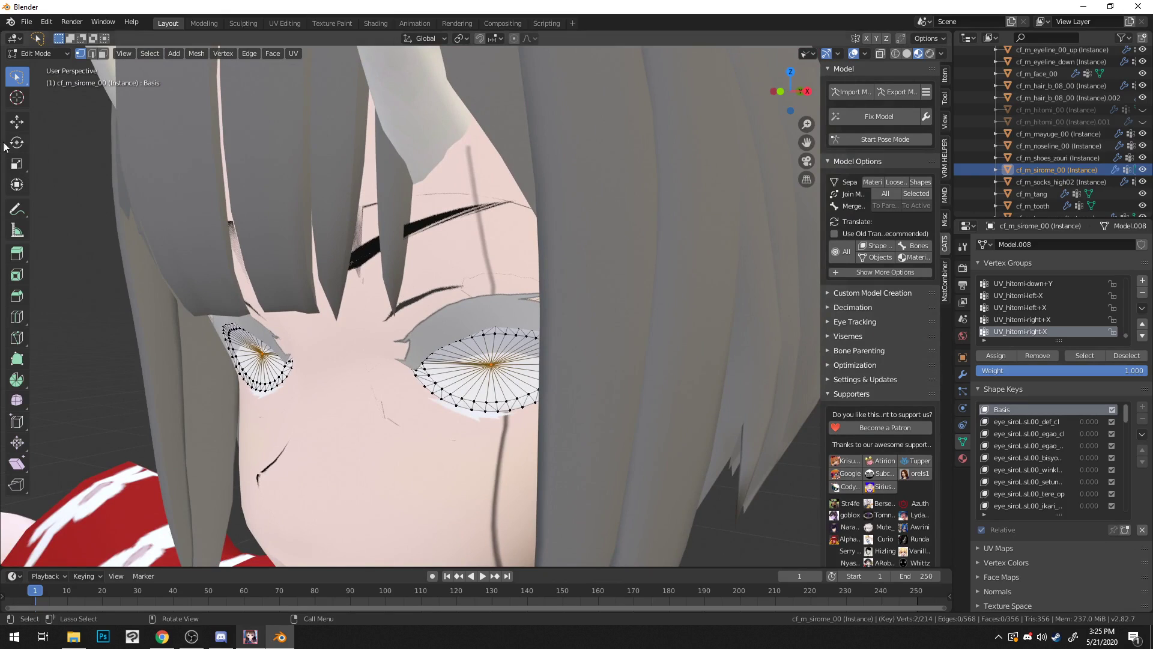
Step: Move the two selected centre vertices back into the head along the Y axis so the eye whites become concave
left_click(17, 121)
middle_click_drag(384, 360, 495, 362)
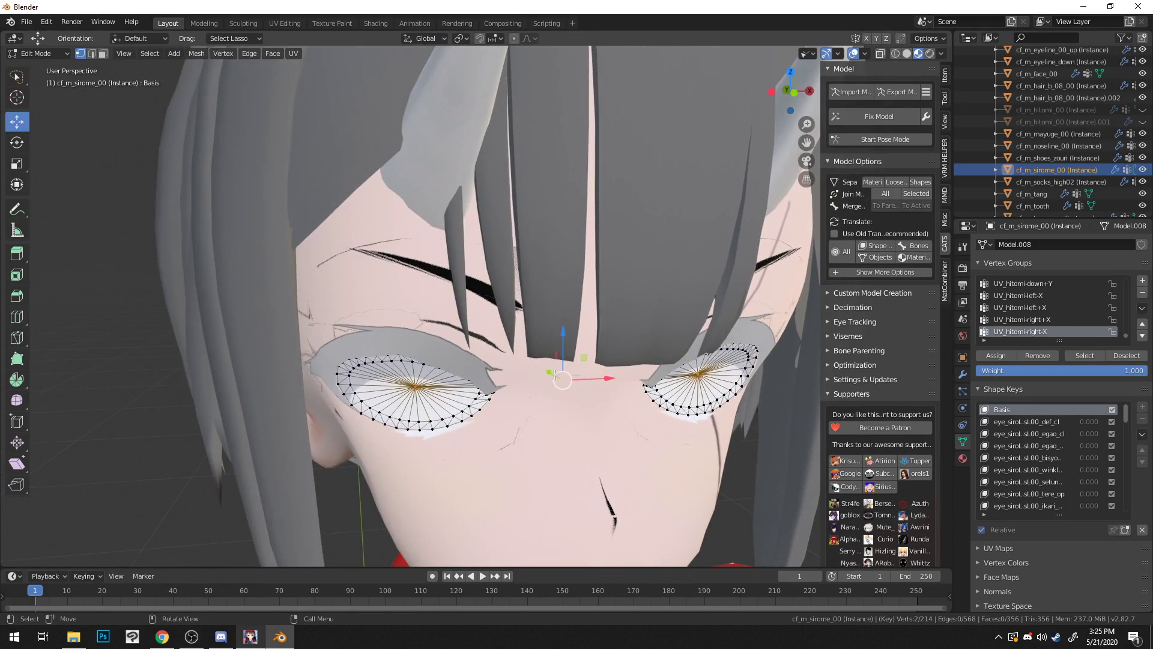
left_click_drag(552, 373, 531, 346)
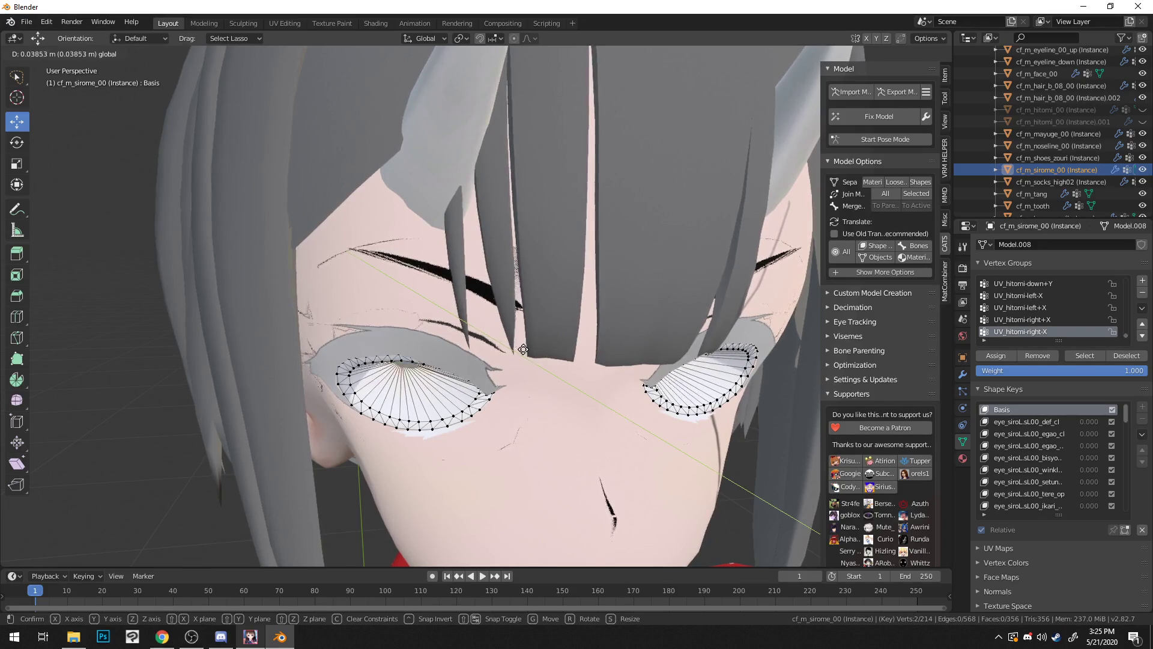
left_click(541, 343)
middle_click_drag(540, 343, 483, 337)
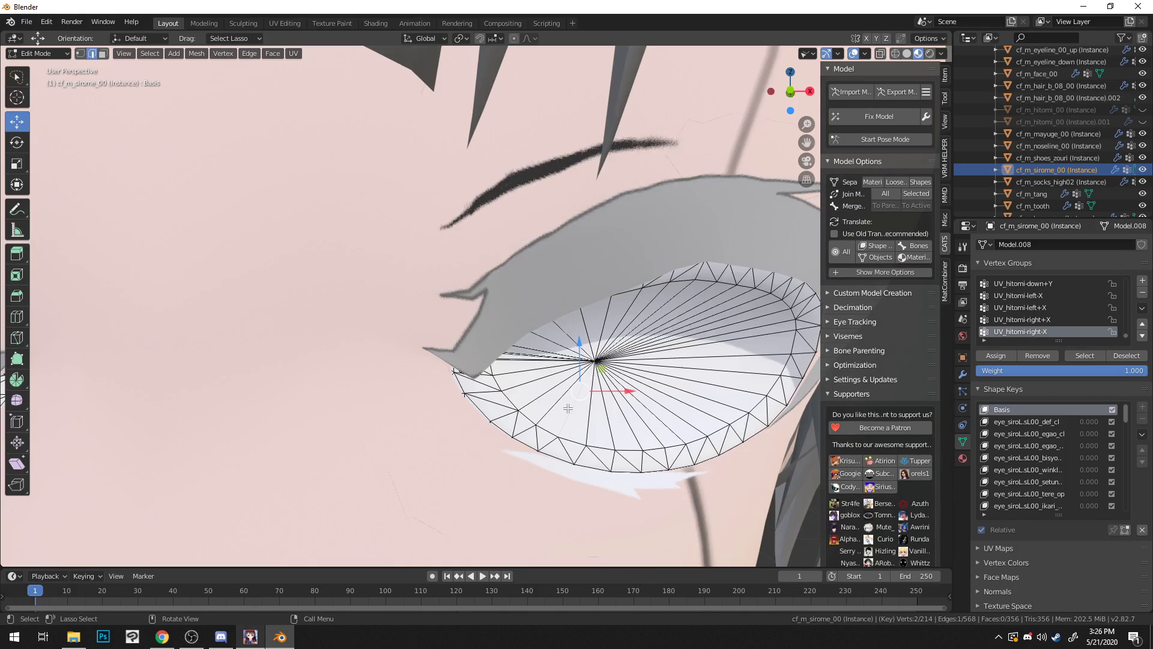
Step: Select all inner triangular faces around the centre of both eye whites, using face selection
key("3")
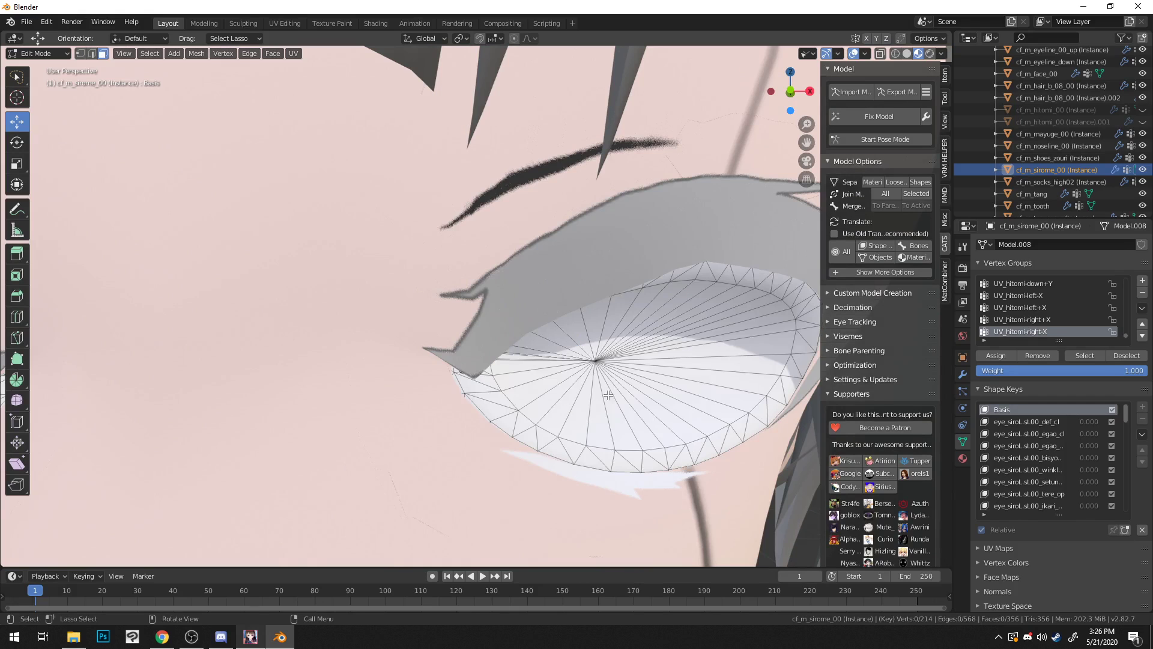
left_click_drag(612, 404, 628, 400)
left_click(697, 362)
mouse_move(685, 326)
left_mouse_down()
mouse_move(602, 406)
mouse_move(642, 383)
left_mouse_up()
scroll(656, 366, "down", 3)
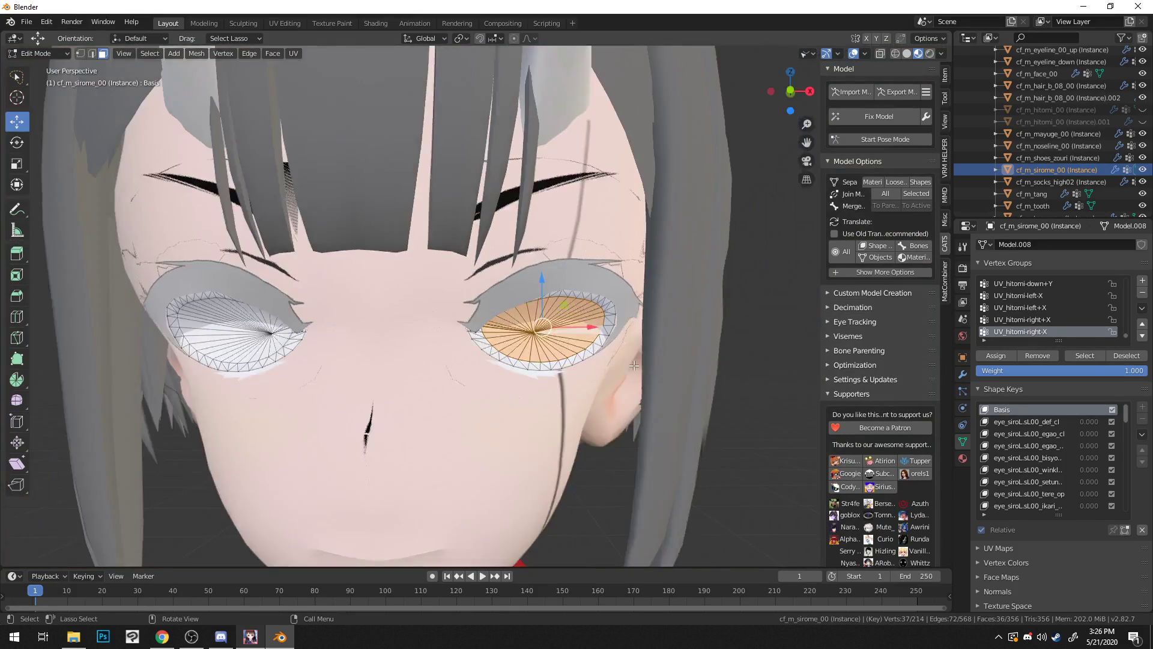
scroll(479, 358, "up", 1)
middle_click_drag(479, 358, 630, 364, "shift")
left_click_drag(451, 322, 450, 320, "shift")
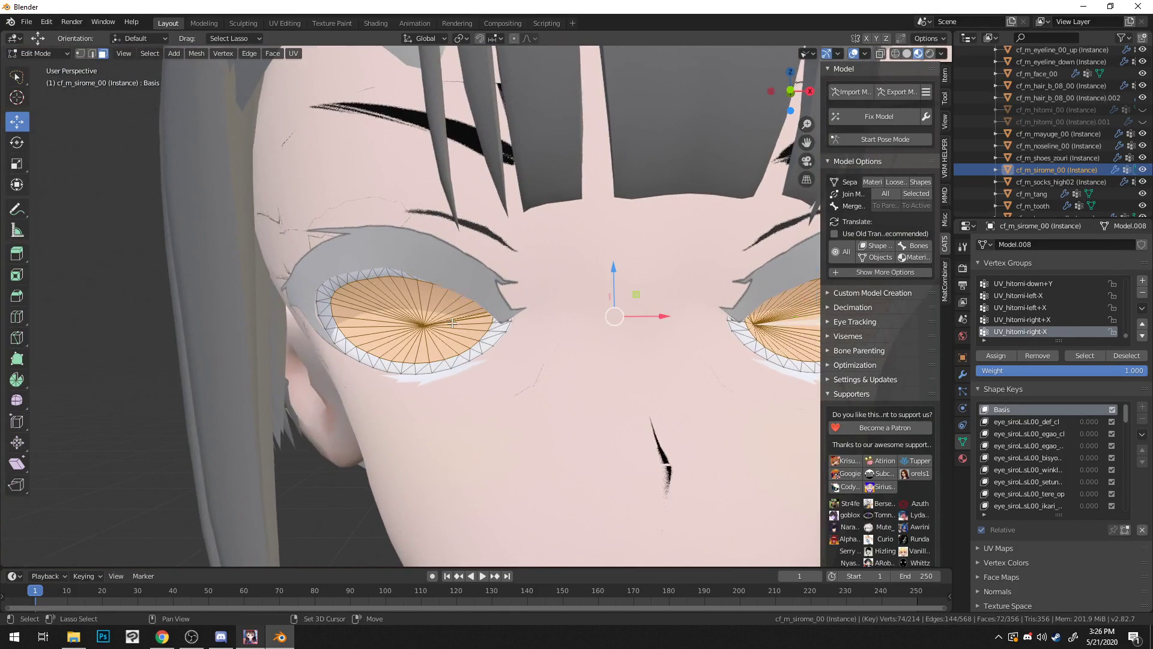
Step: Reduce the selection to the inner vertex rings by deselecting the centre vertex of each eye white in vertex selection
scroll(448, 320, "up", 8)
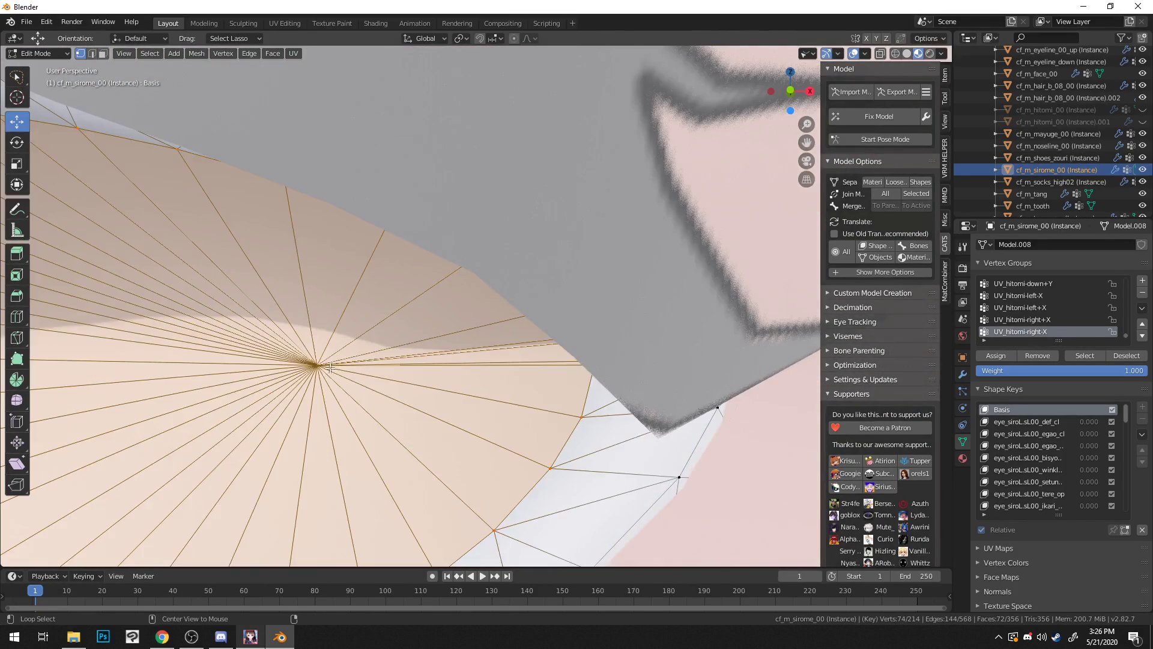
left_click(315, 365, "alt")
key("ctrl+z")
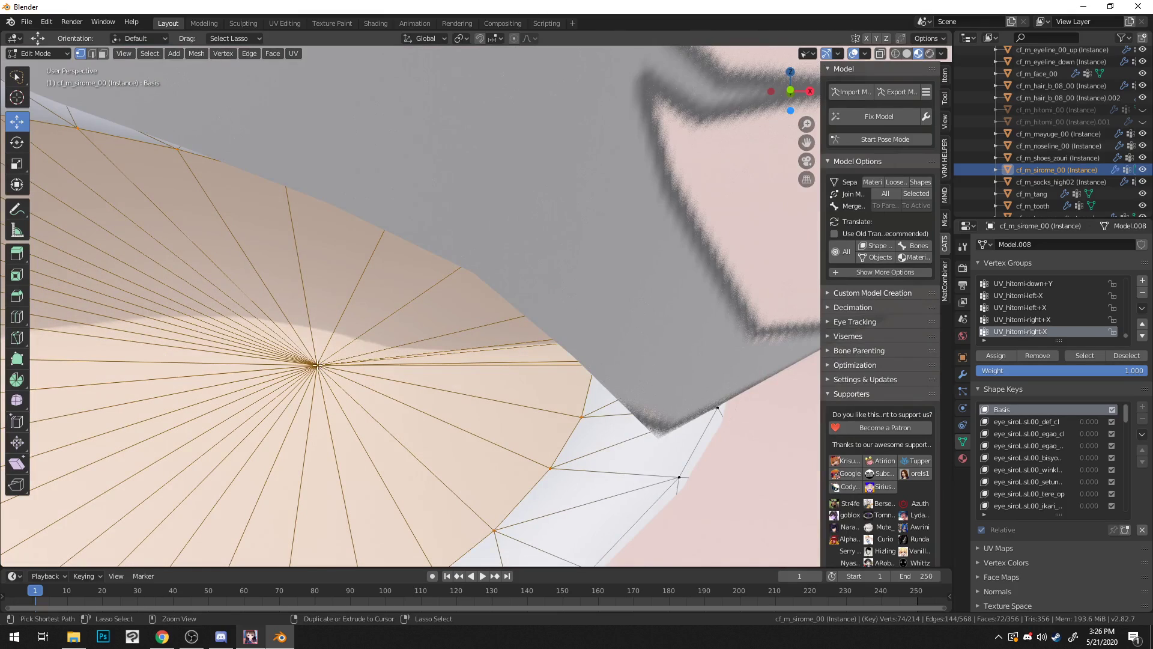
middle_click_drag(317, 365, 356, 352)
left_click_drag(494, 346, 491, 365, "ctrl")
scroll(490, 363, "down", 8)
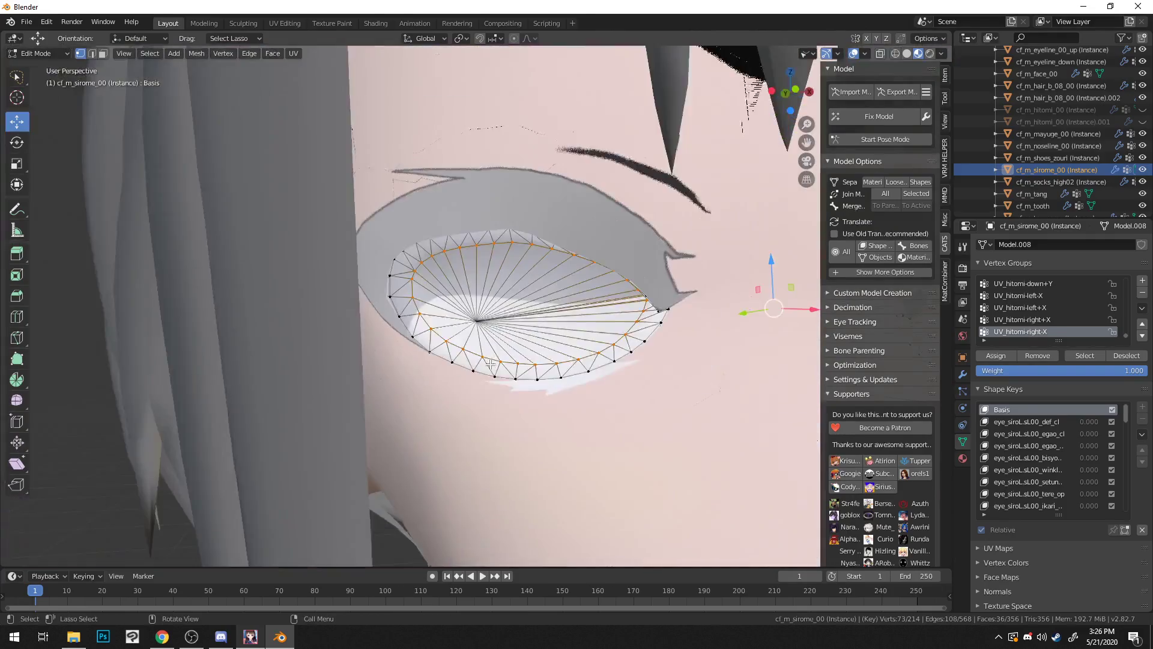
scroll(490, 362, "up", 5)
middle_click_drag(558, 336, 548, 295)
left_click_drag(710, 368, 660, 384, "ctrl")
scroll(661, 385, "down", 8)
mouse_move(433, 337)
middle_mouse_down()
mouse_move(534, 343)
mouse_move(570, 306)
mouse_move(532, 339)
mouse_move(550, 330)
middle_mouse_up()
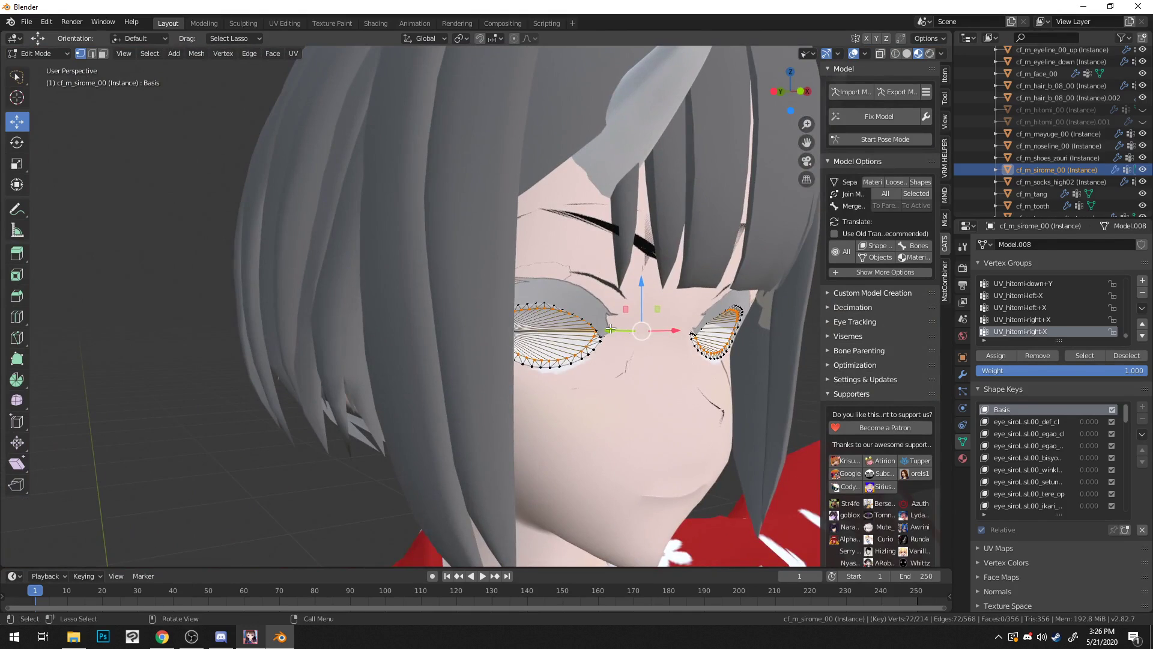
Step: Push the selected inner rings back into the head along Y, and fine-tune them by about 0.003 m forward
left_click_drag(608, 329, 574, 319)
middle_click_drag(575, 319, 486, 330)
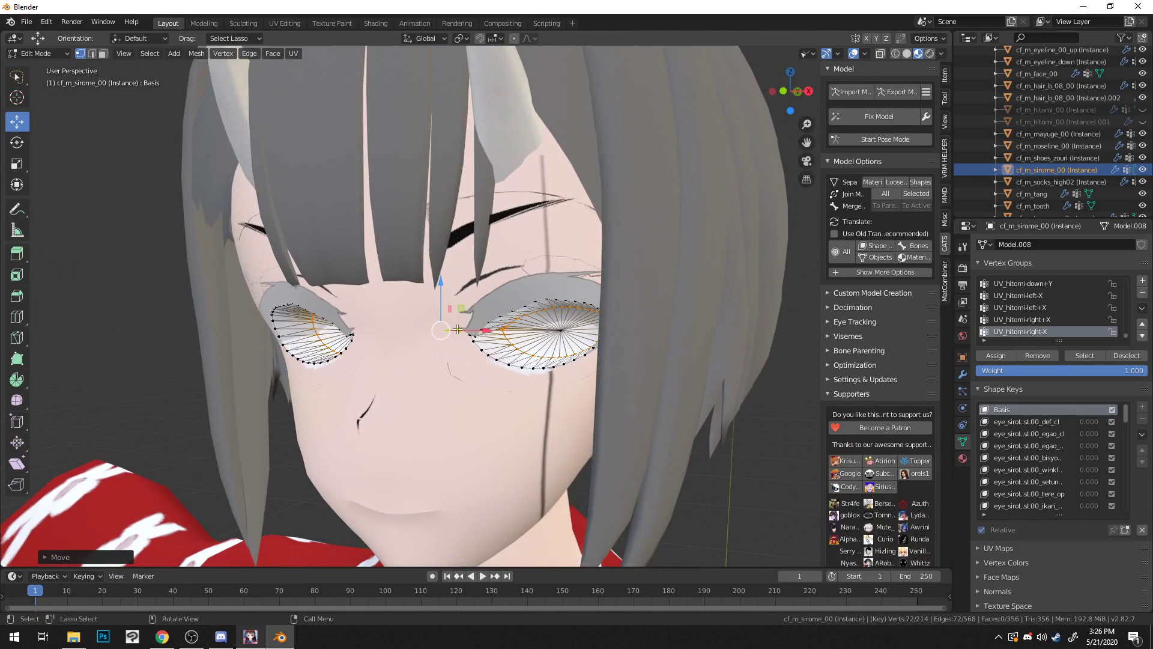
key("g")
key("y")
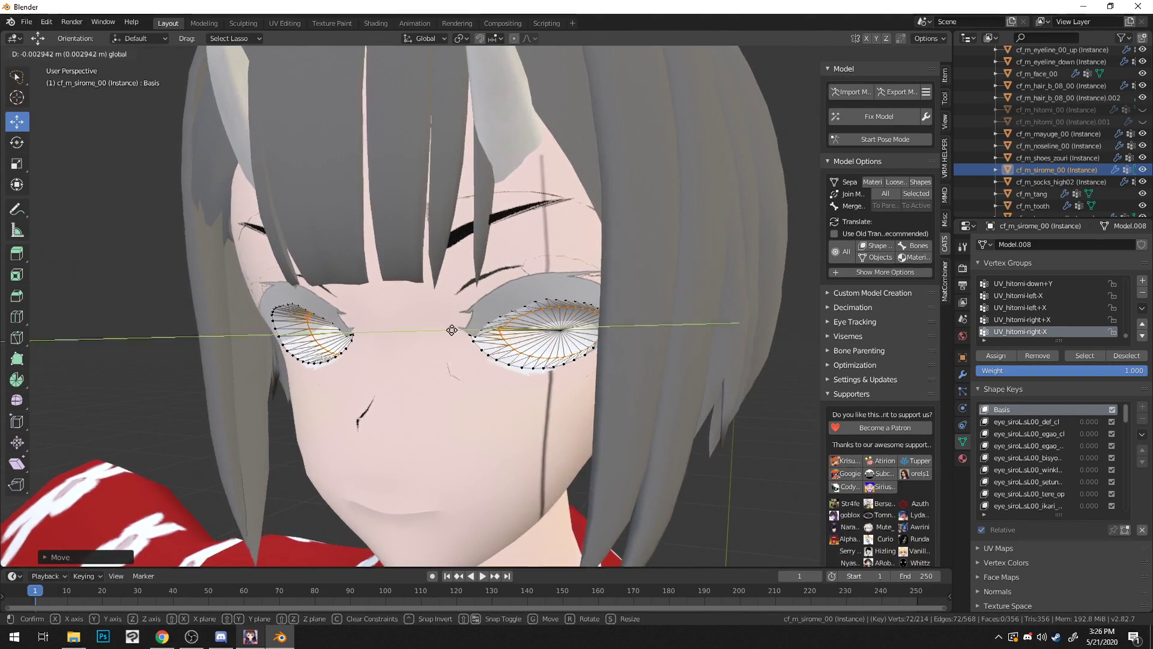
left_click(450, 330)
middle_click_drag(450, 330, 483, 280)
scroll(473, 327, "up", 3)
scroll(482, 280, "up", 2)
scroll(426, 273, "down", 2)
scroll(425, 274, "up", 2)
middle_click_drag(426, 274, 442, 274)
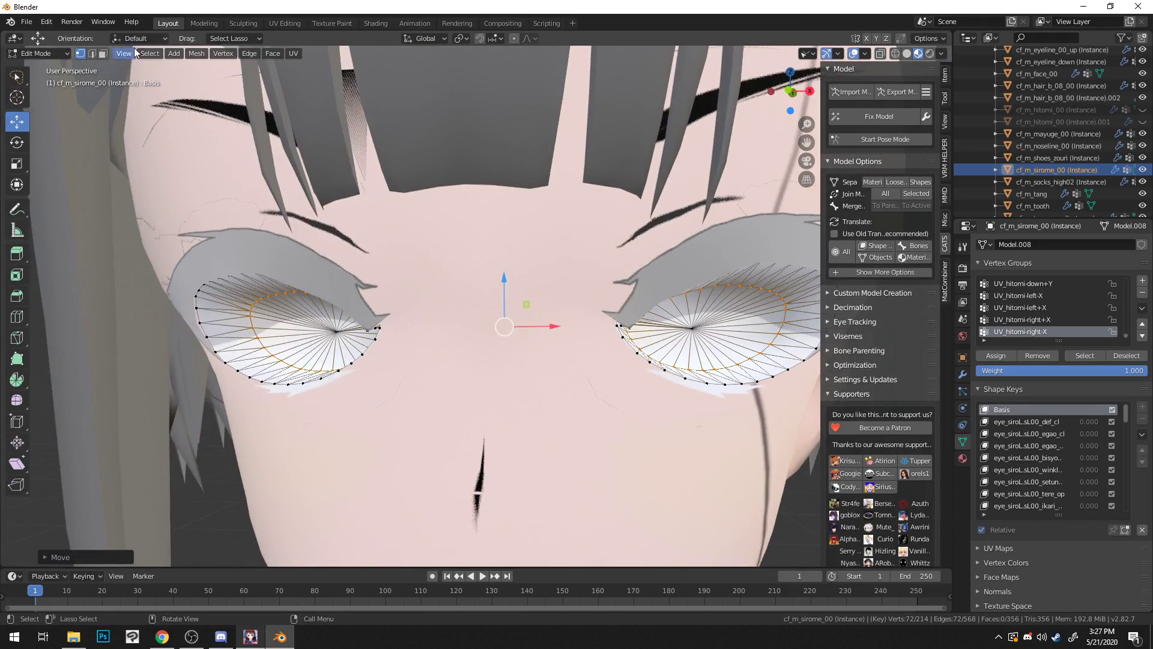
Step: Return to Object Mode and show both hidden cf_m_hitomi_00 eye meshes
left_click(1082, 136)
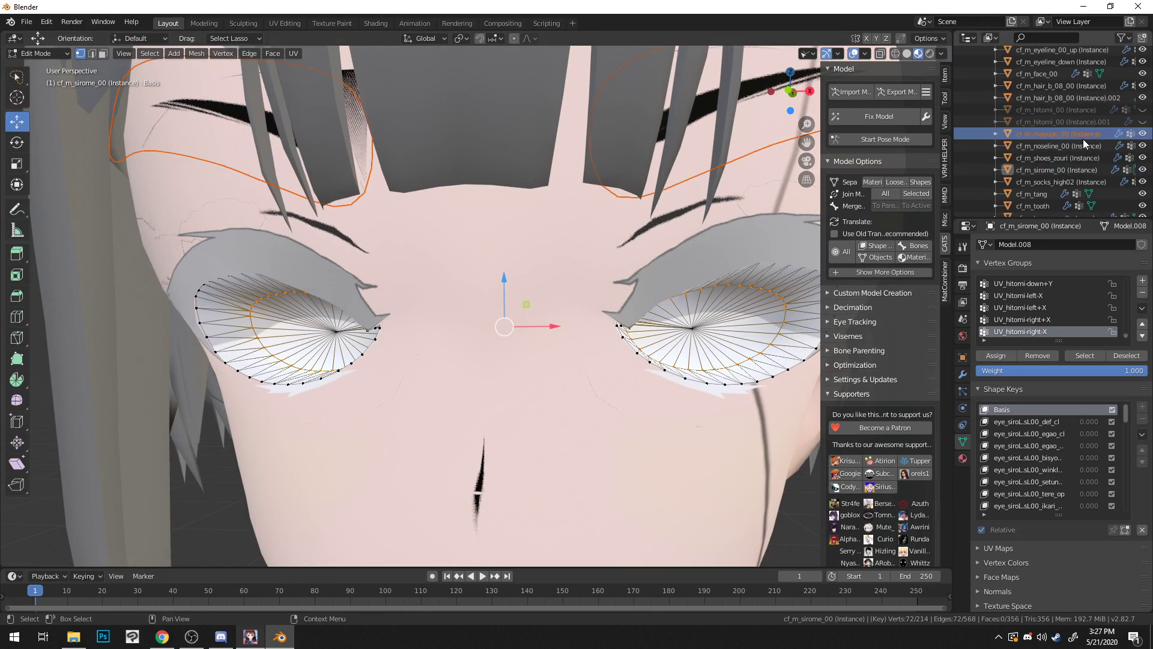
left_click(42, 53)
left_click(60, 63)
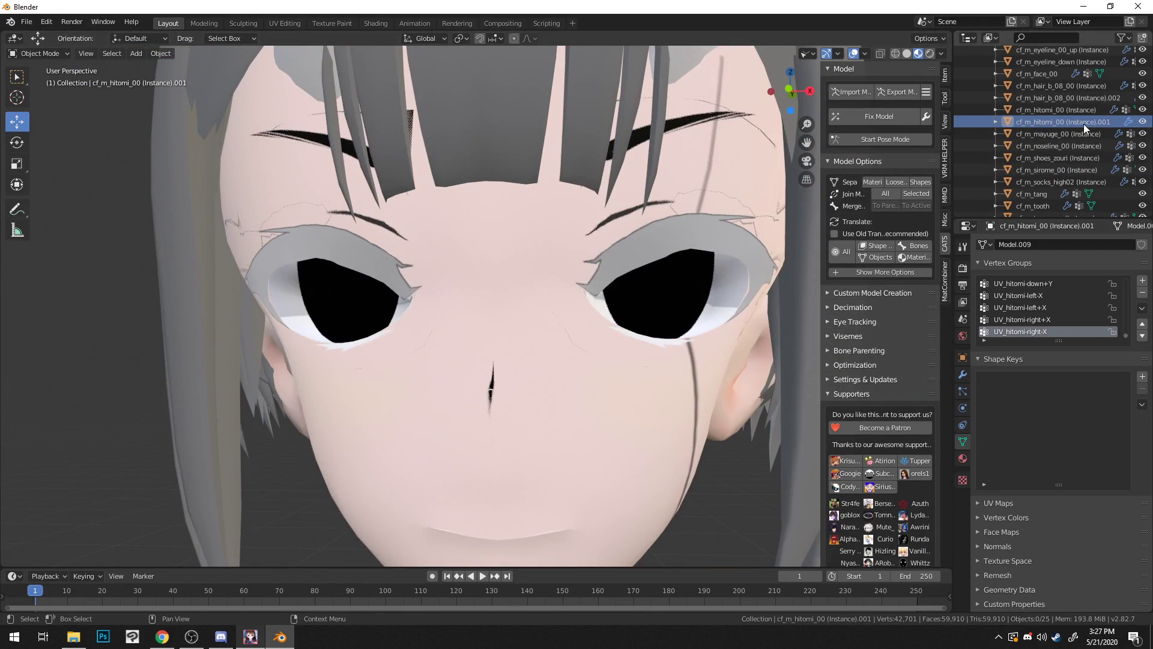
Step: Select both cf_m_hitomi_00 eye meshes and examine how they sit against the reshaped eye whites
left_click(1078, 112)
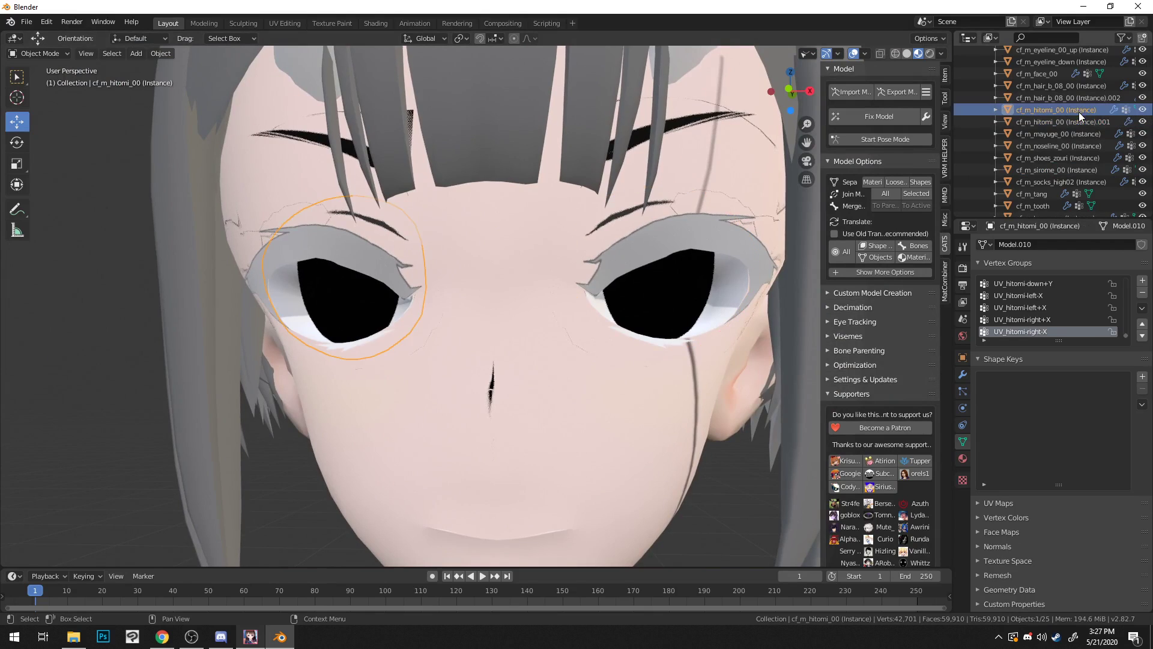
left_click(1079, 122, "ctrl")
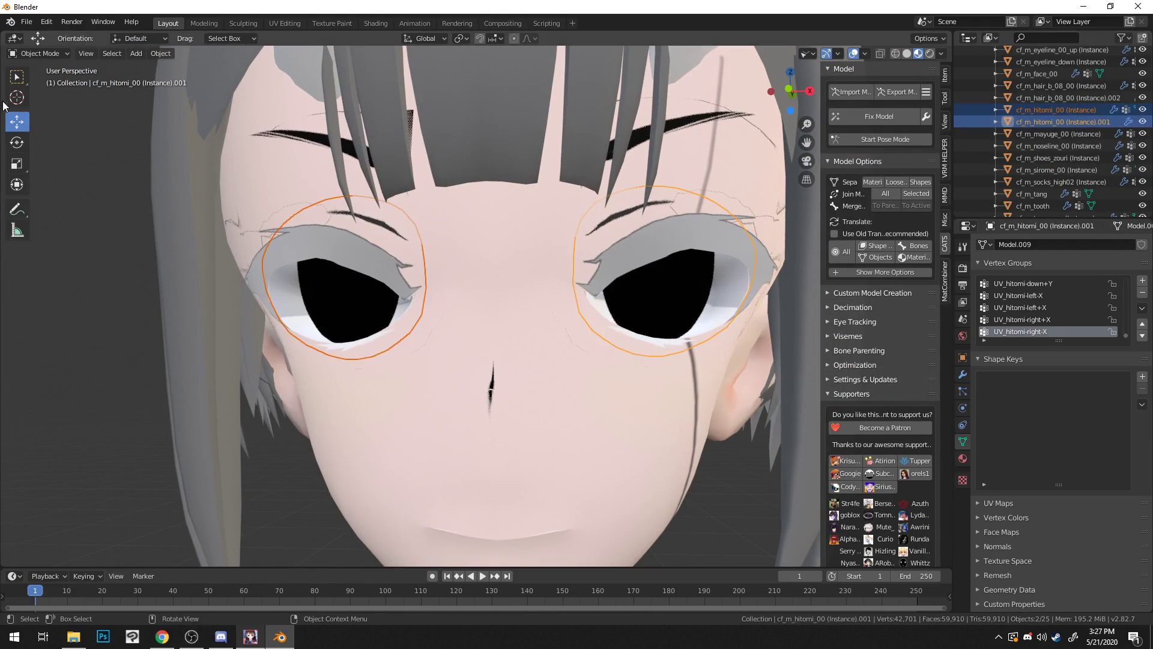
middle_click_drag(427, 127, 260, 87)
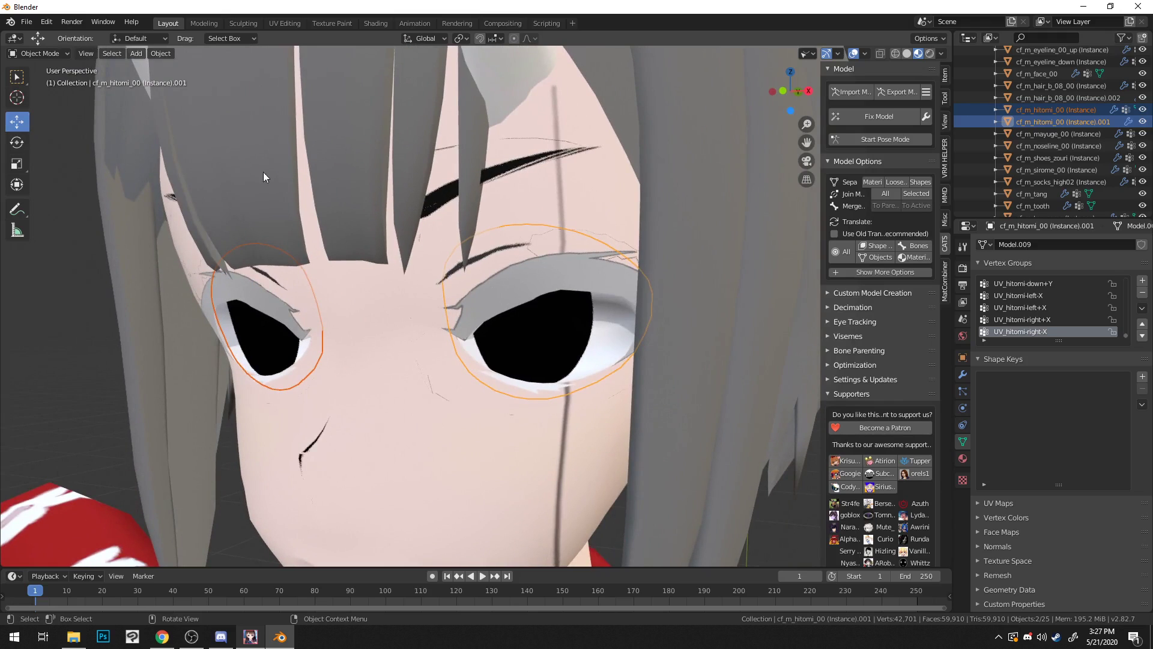
scroll(303, 196, "down", 4)
scroll(304, 196, "up", 4)
middle_click_drag(287, 165, 443, 318)
scroll(318, 179, "down", 4)
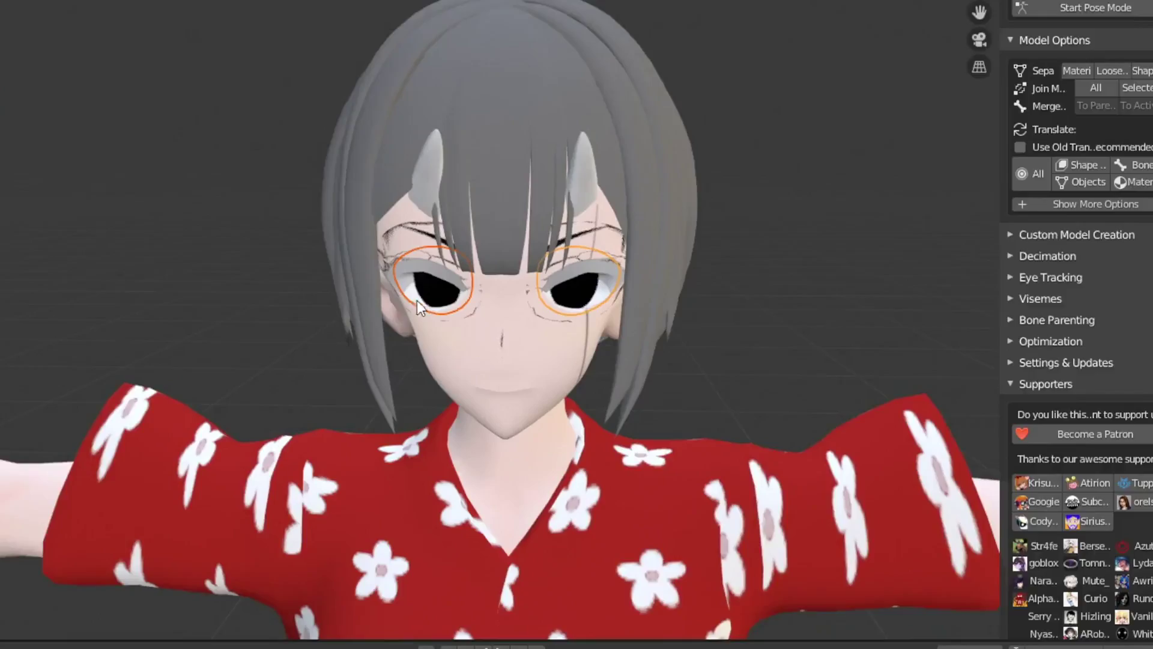
Step: Set the origins of both selected cf_m_hitomi_00 eye meshes to the centre of each eye
right_click(417, 301)
mouse_move(427, 339)
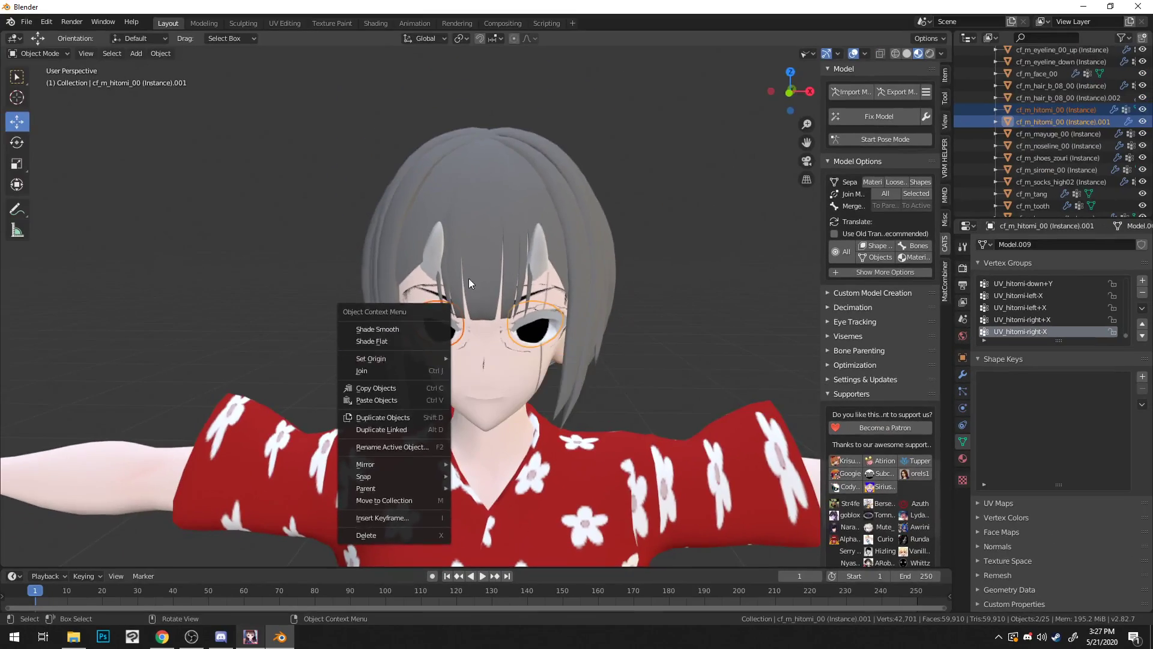
left_click(607, 282)
Step: Nudge both cf_m_hitomi_00 eye meshes slightly along Y to fit the reshaped eye whites, and check the fit from several angles
scroll(556, 299, "up", 5)
middle_click_drag(556, 299, 543, 410)
scroll(538, 366, "up", 3)
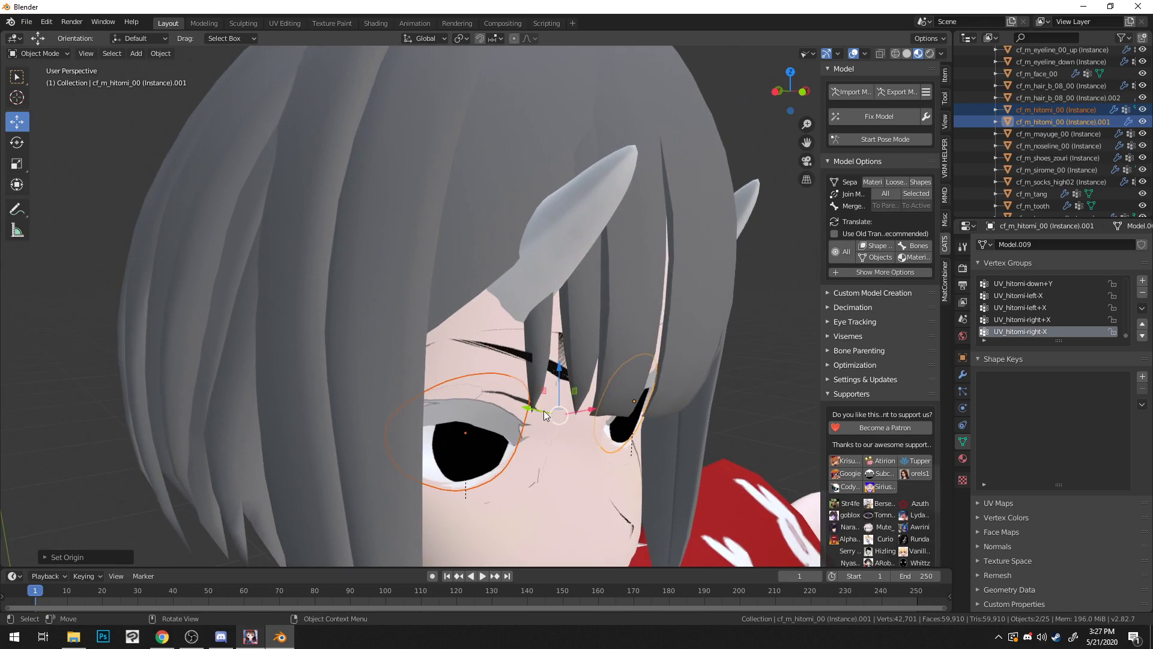
left_click_drag(541, 412, 538, 410)
mouse_move(538, 410)
middle_mouse_down()
mouse_move(503, 396)
mouse_move(529, 398)
middle_mouse_up()
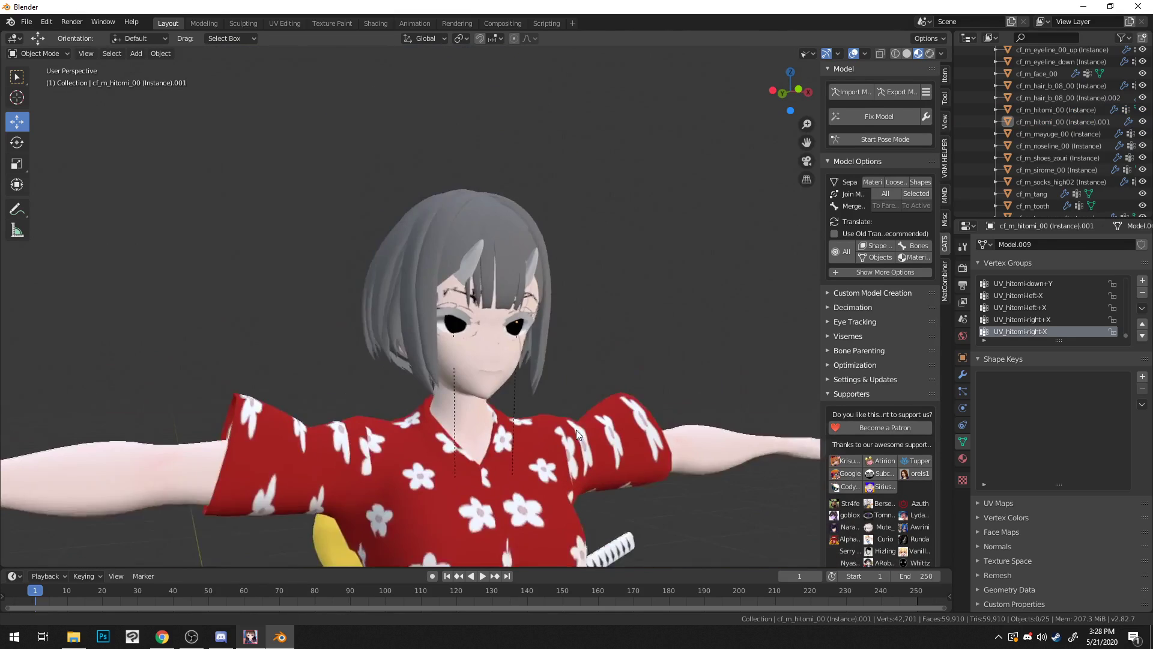
middle_click_drag(586, 375, 600, 404)
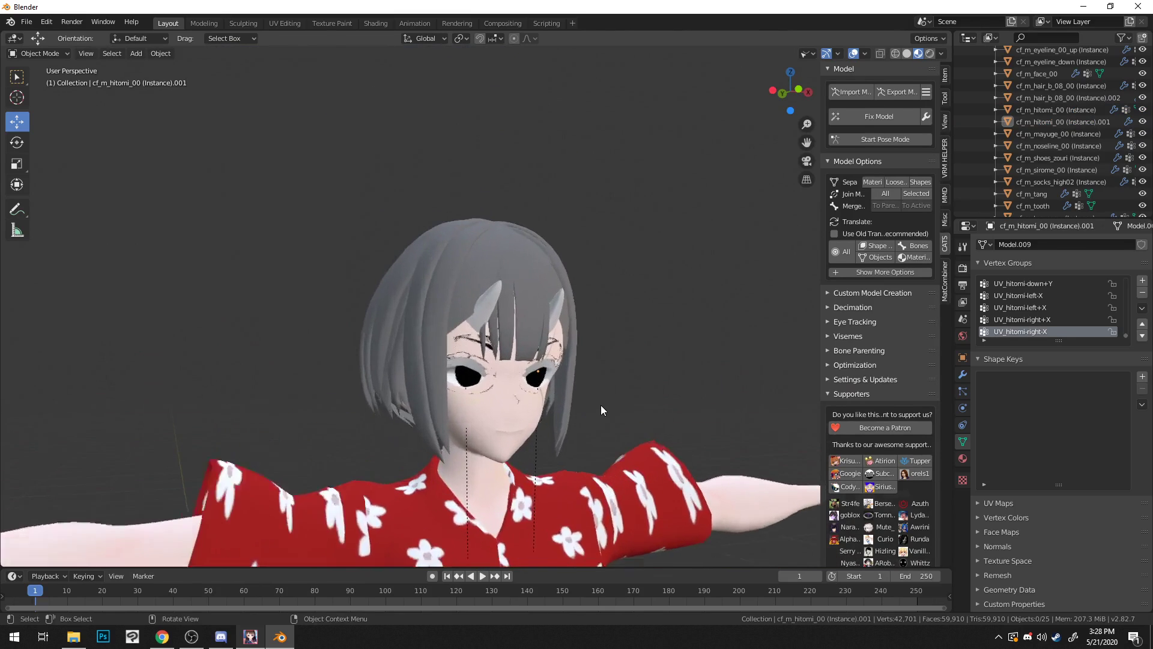
scroll(601, 404, "down", 1)
middle_click_drag(624, 308, 534, 308)
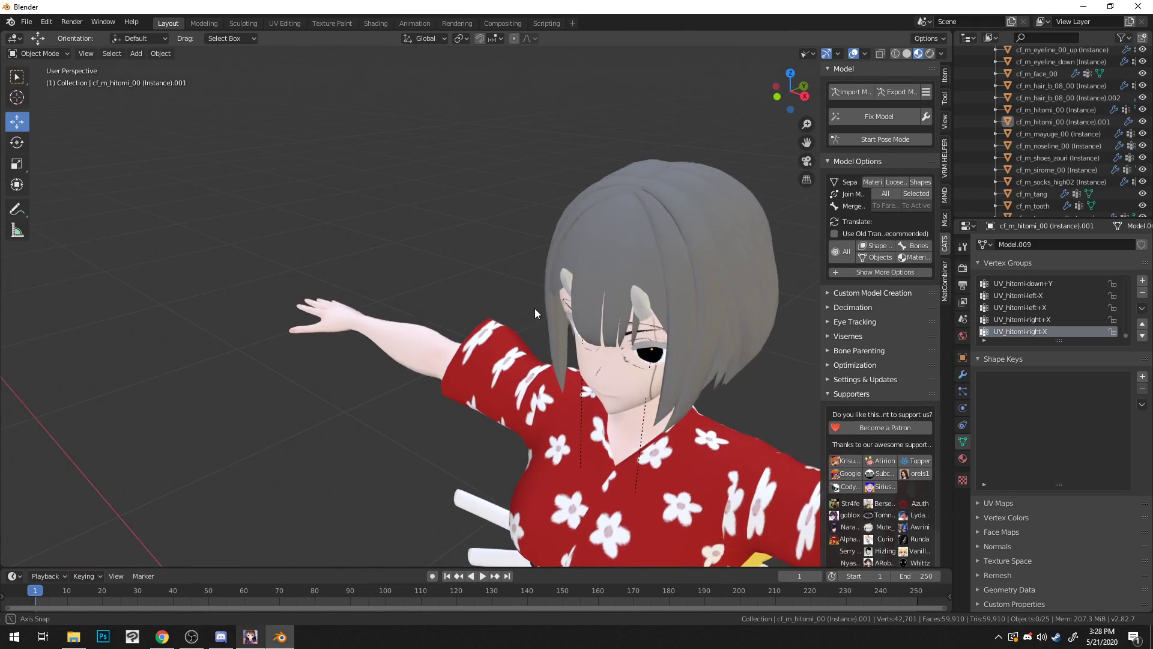
Step: Compare cf_m_hair_b_08_00 (Instance) and cf_m_hair_b_08_00 (Instance).002 by selecting them alternately, and examine the hair from the side and front
left_click(535, 309)
scroll(686, 234, "down", 3)
scroll(730, 254, "up", 9)
middle_click_drag(730, 254, 648, 227)
scroll(581, 219, "down", 6)
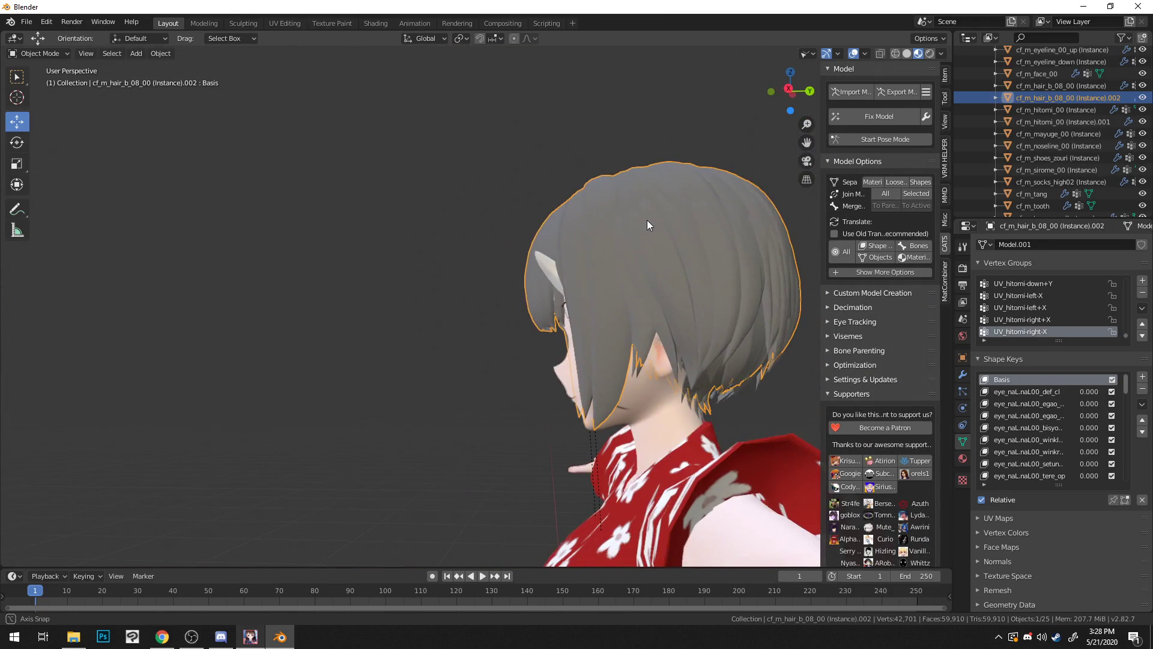
left_click(1051, 85)
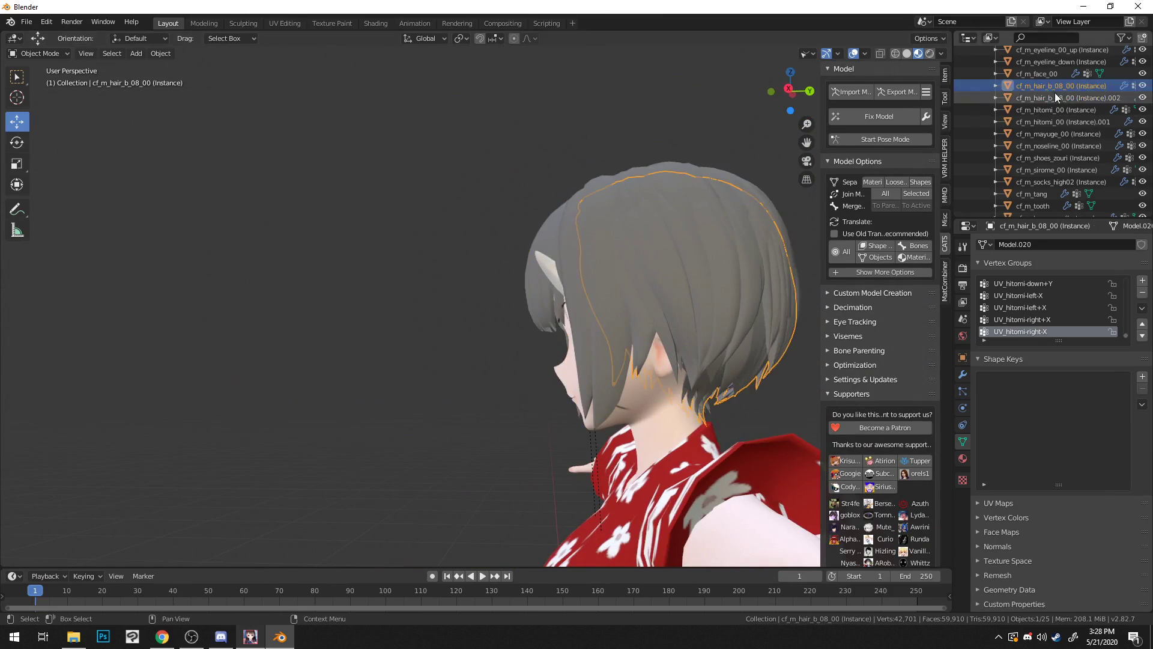
left_click(1054, 97)
left_click(1054, 87)
left_click(1052, 97)
left_click(1052, 87)
left_click(1051, 96)
left_click(1051, 86)
left_click(1051, 96)
left_click(1050, 87)
left_click(1049, 96)
middle_click_drag(755, 156, 657, 245)
scroll(647, 252, "down", 3)
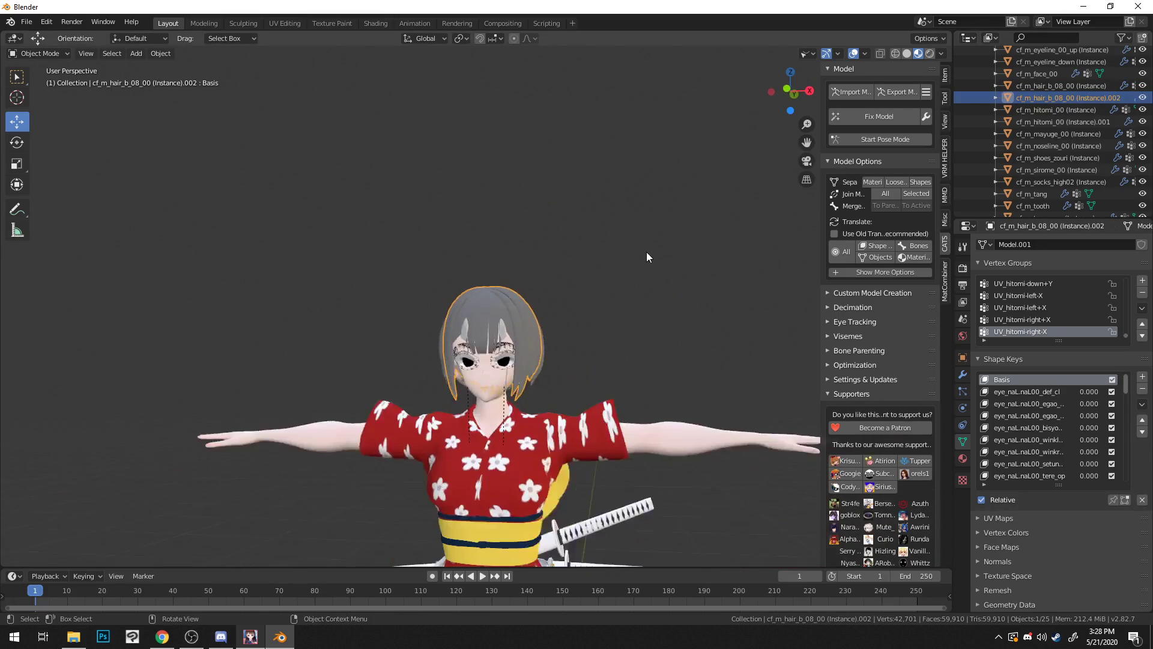
scroll(646, 253, "up", 4)
middle_click_drag(618, 283, 619, 189, "shift")
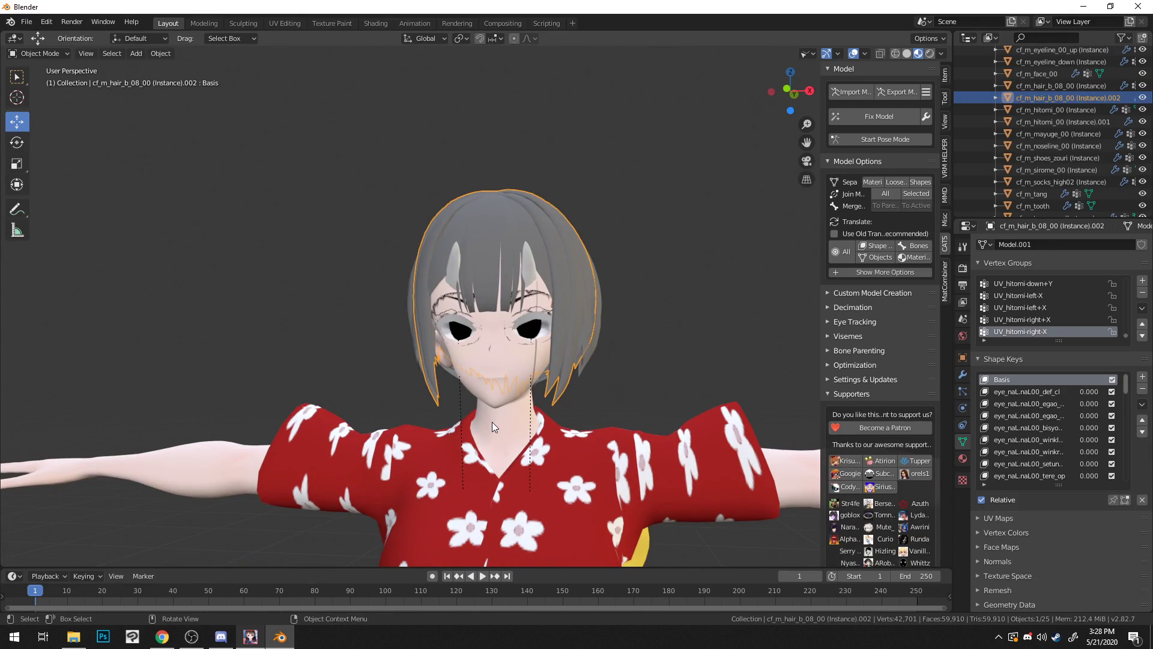
mouse_move(485, 386)
middle_mouse_down()
mouse_move(529, 386)
mouse_move(471, 395)
middle_mouse_up()
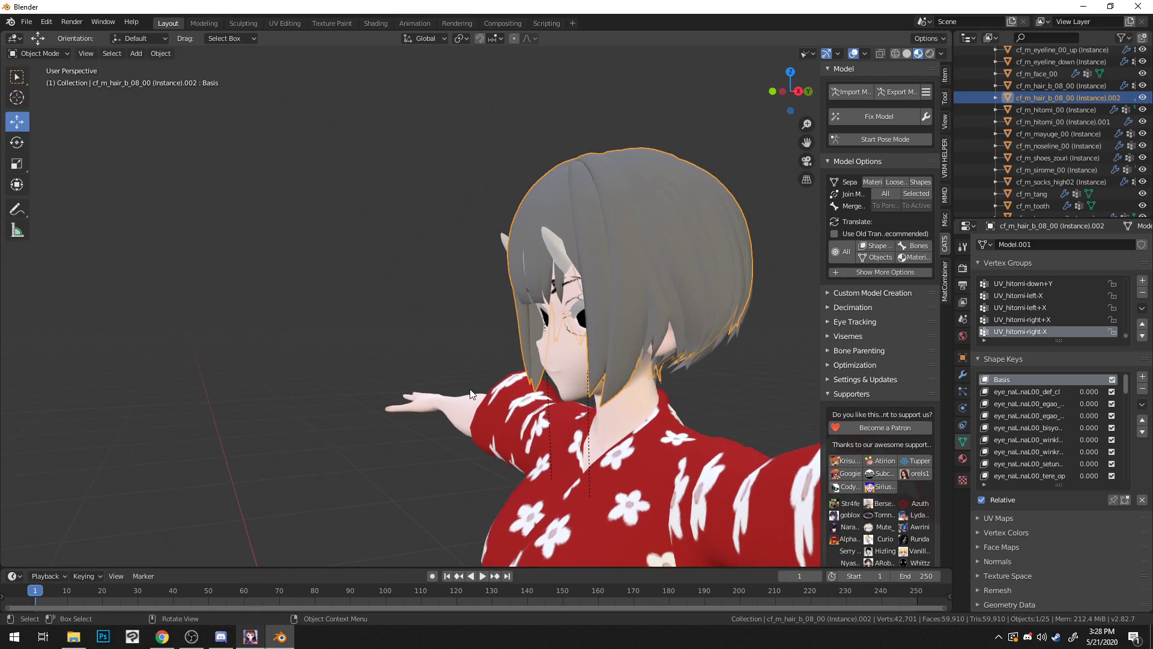
Step: Switch to File Explorer and copy hair texture.png from the Documents folder
left_click(74, 637)
left_click(73, 638)
left_click(73, 638)
left_click(73, 638)
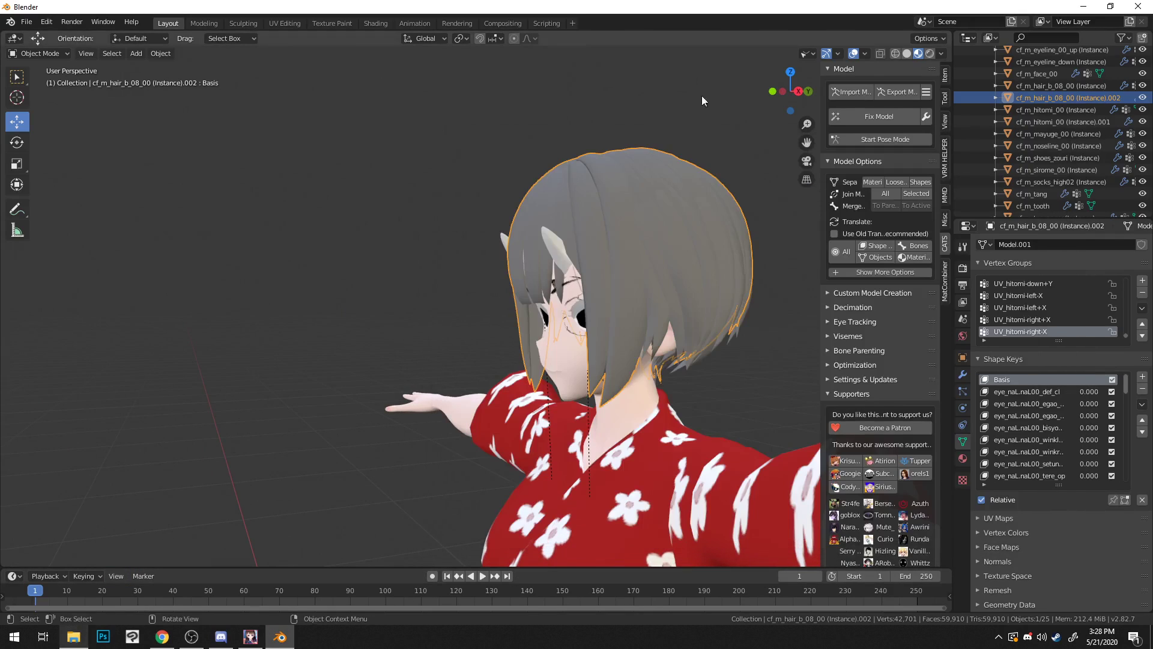
left_click(1085, 7)
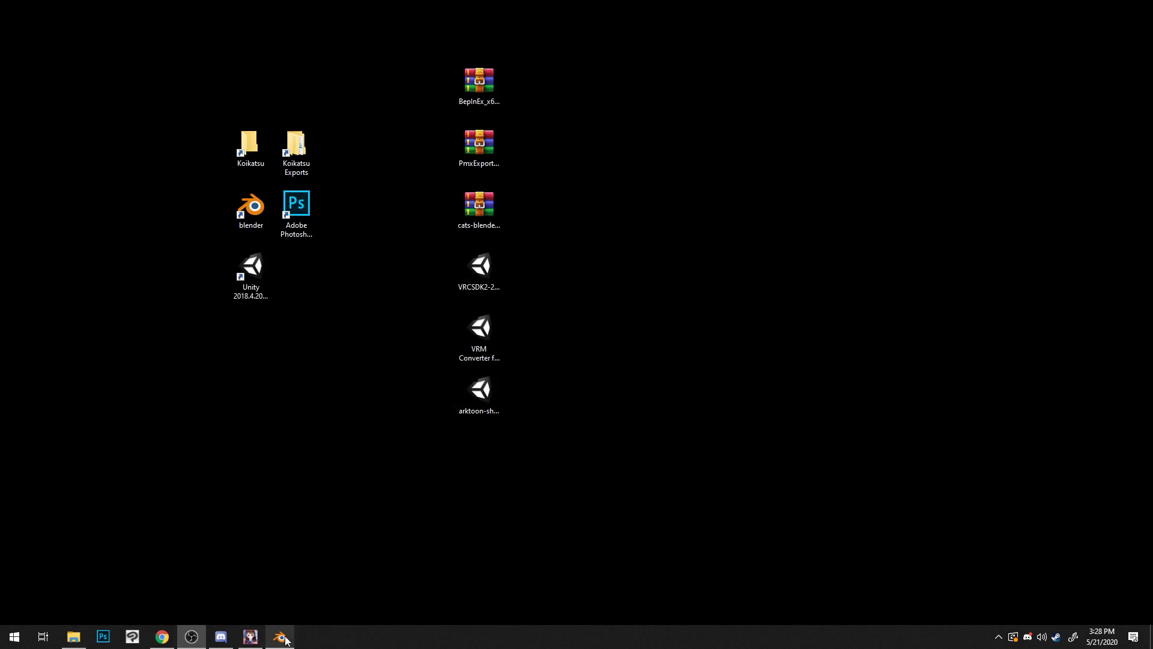
left_click(72, 644)
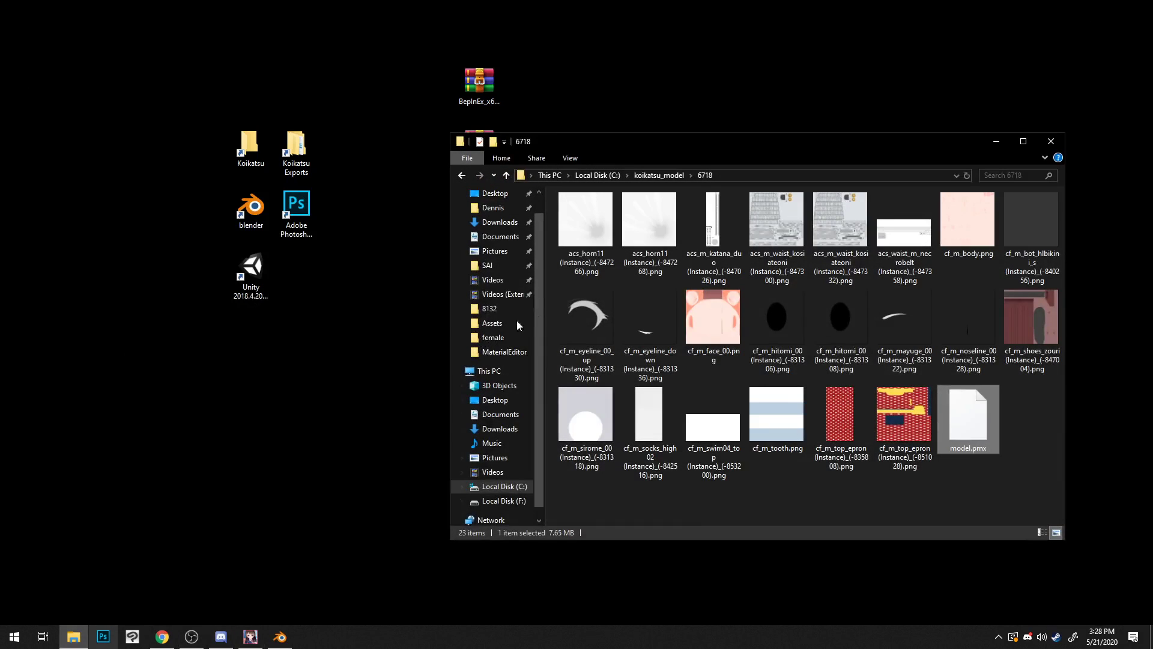
left_click(501, 236)
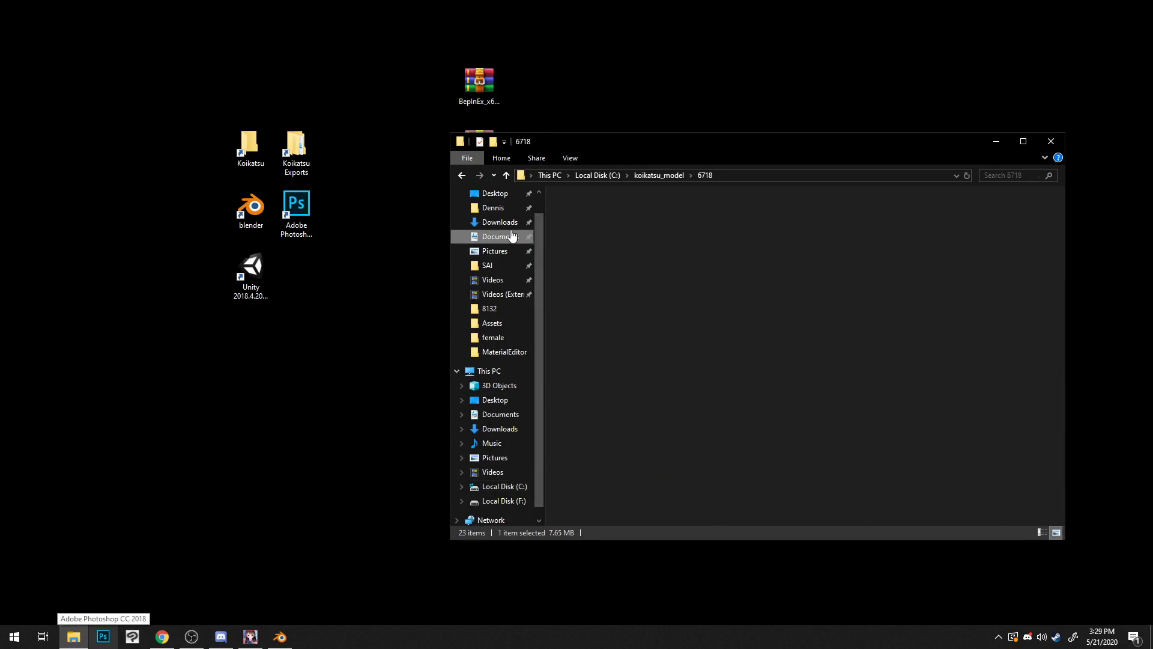
scroll(607, 306, "down", 5)
scroll(607, 301, "down", 5)
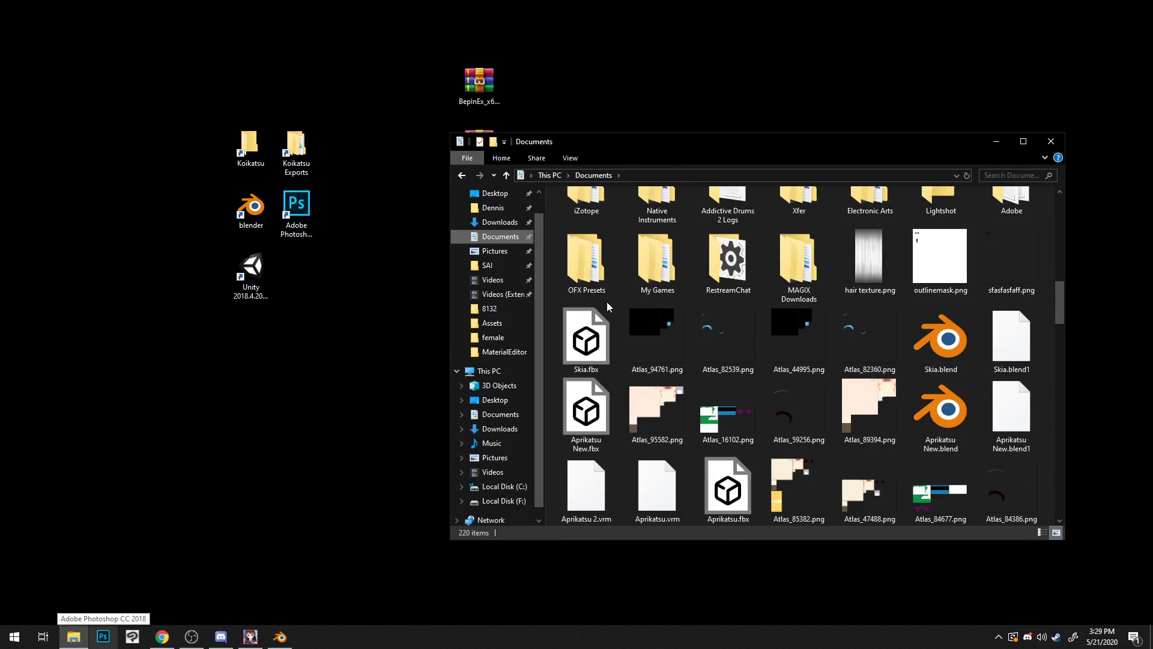
left_click(849, 267)
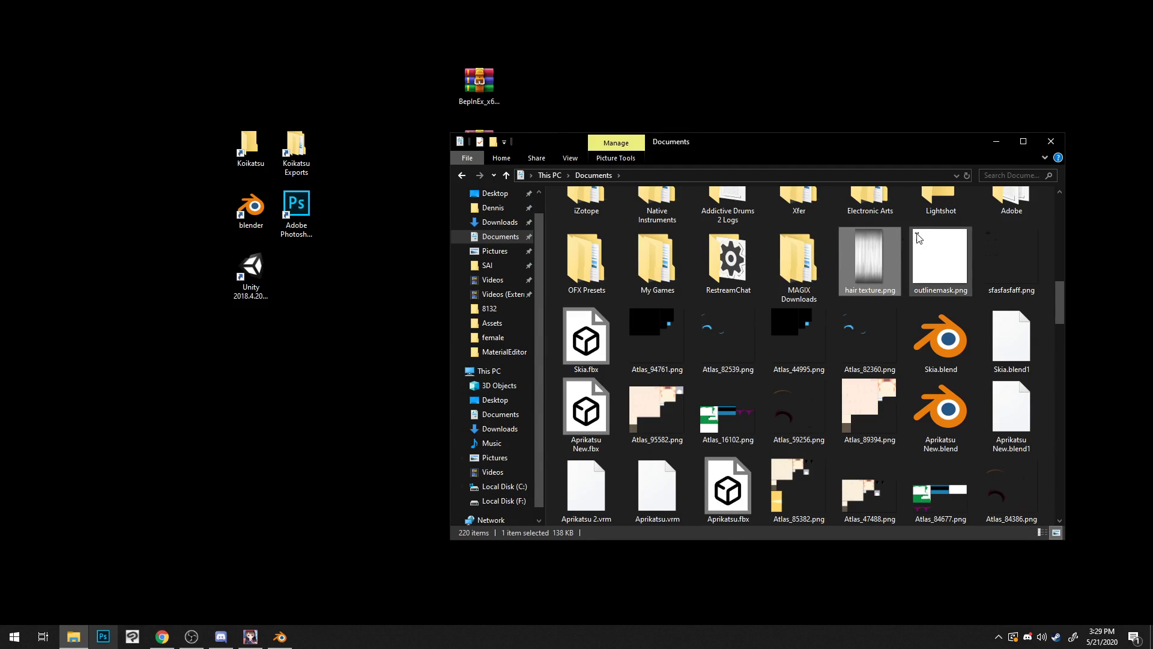
left_click(849, 301)
left_click(855, 278)
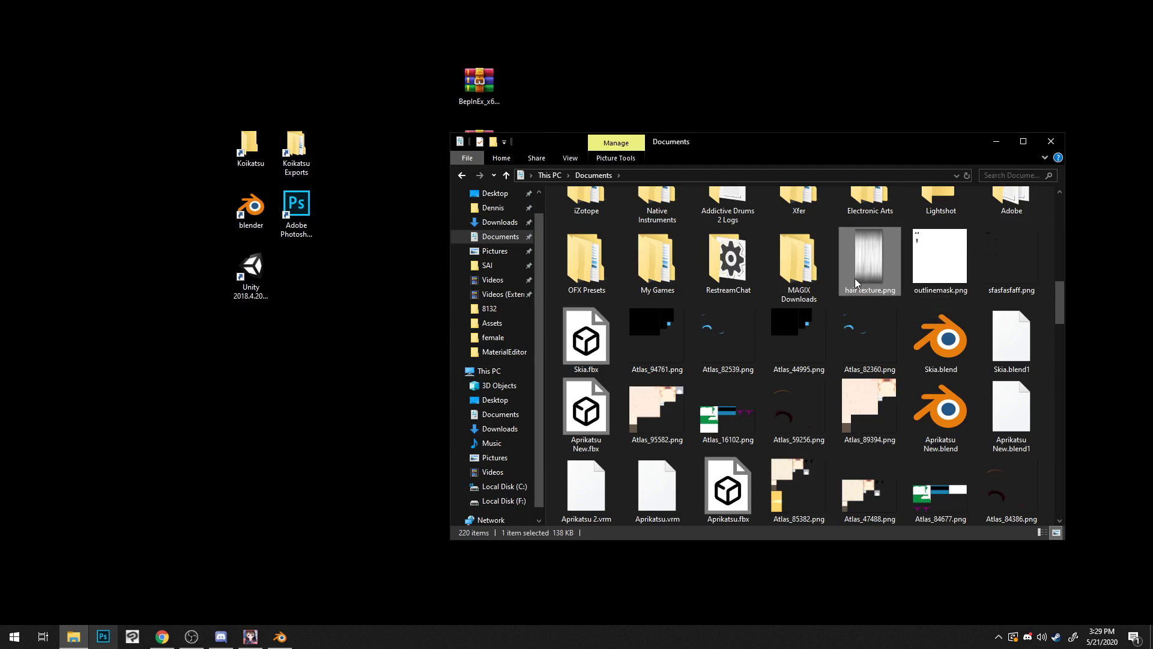
Step: Paste hair texture.png into the koikatsu_model\6718 export folder
left_click(489, 309)
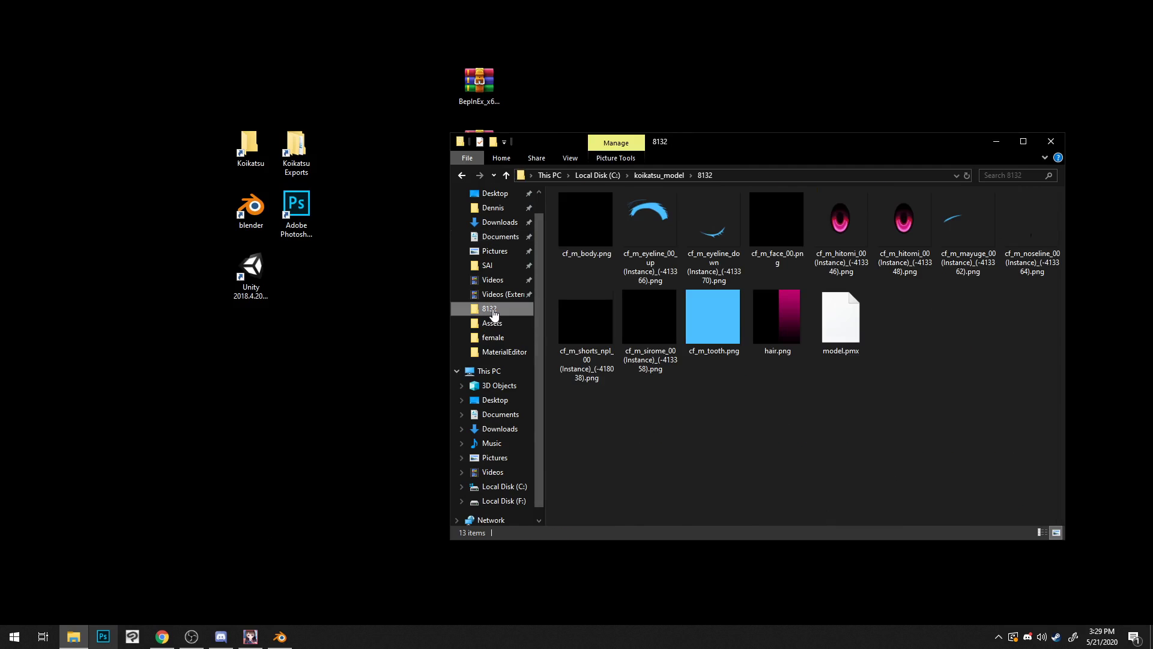
left_click(659, 174)
double_click(650, 221)
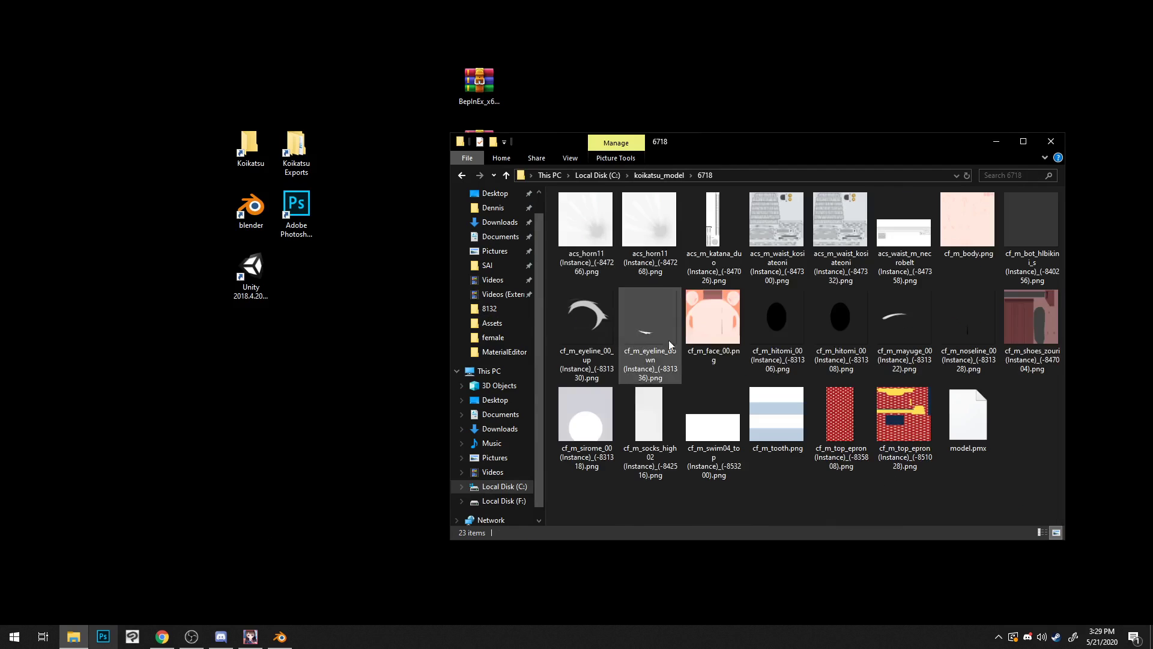
key("ctrl+v")
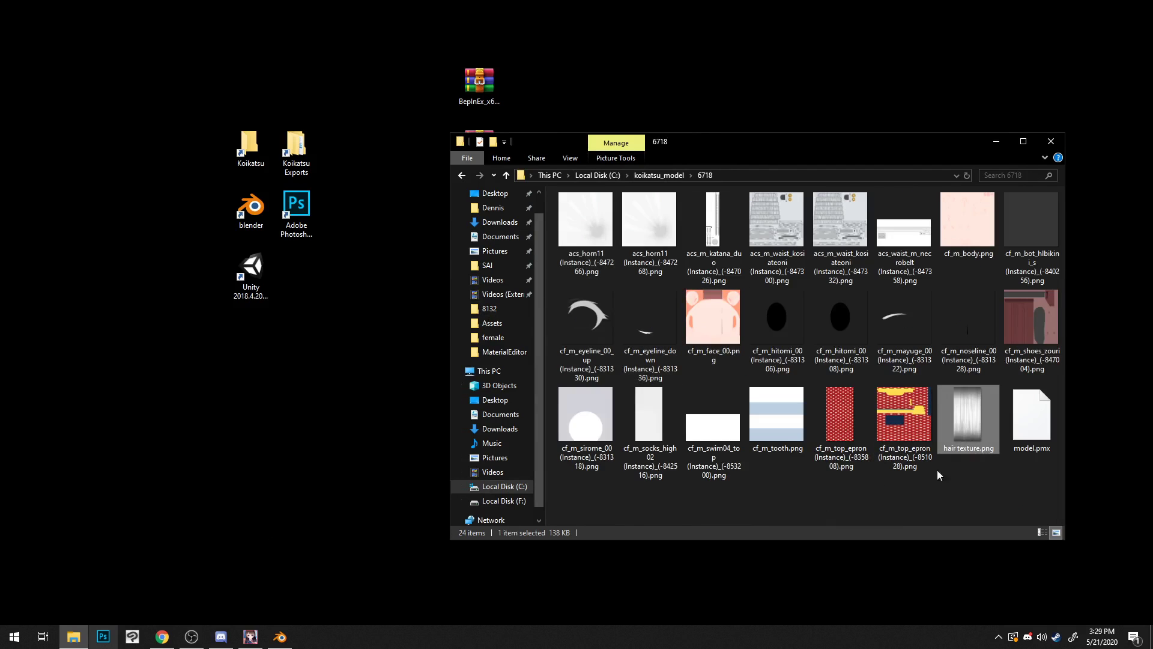
Step: Switch back to Blender and add hair texture.png from folder 6718 as the MMD texture of the cf_m_hair_b_08_00 (Instance).002 material
left_click(280, 636)
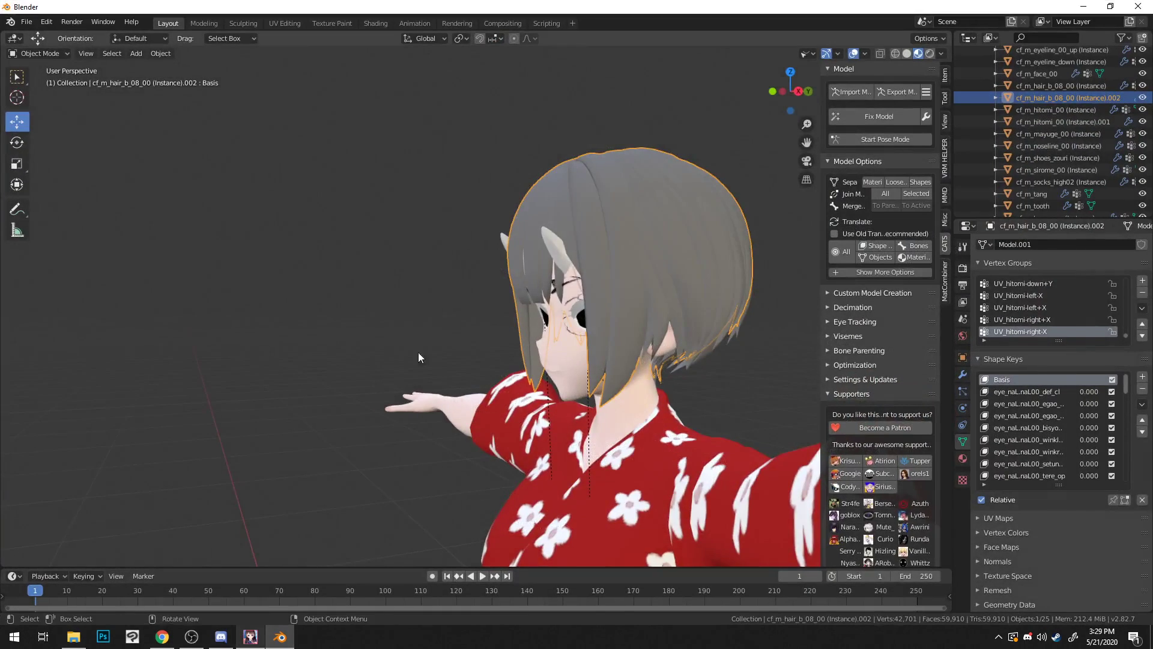
middle_click_drag(437, 374, 473, 329)
middle_click_drag(616, 292, 540, 278)
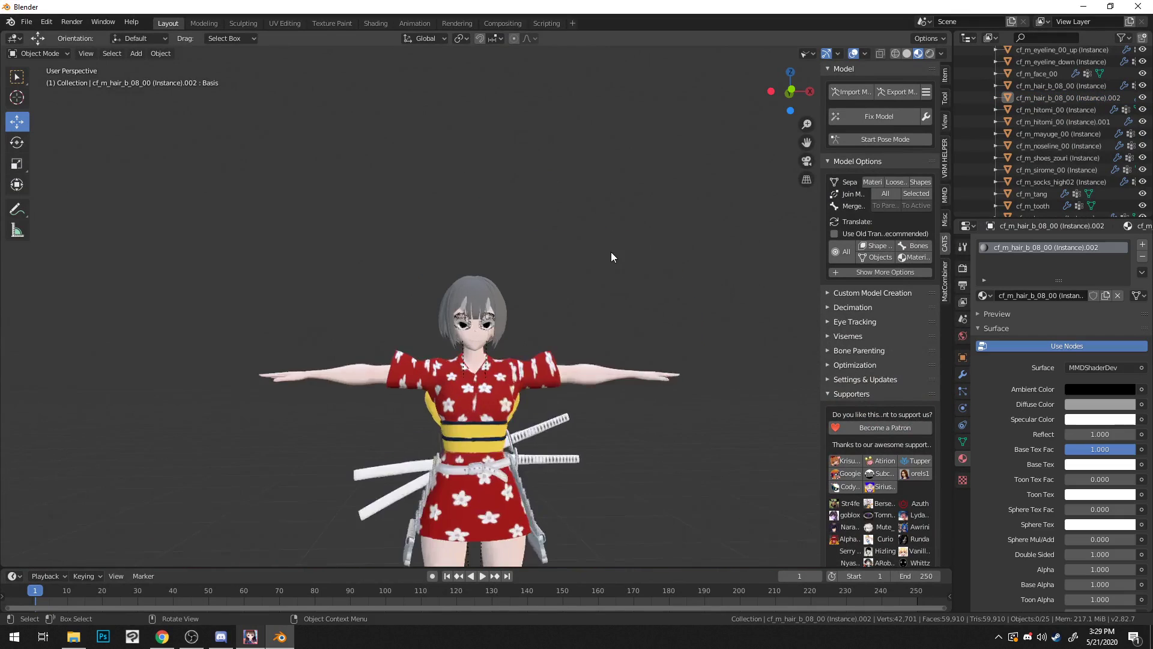
scroll(567, 291, "up", 5)
middle_click_drag(567, 293, 568, 338)
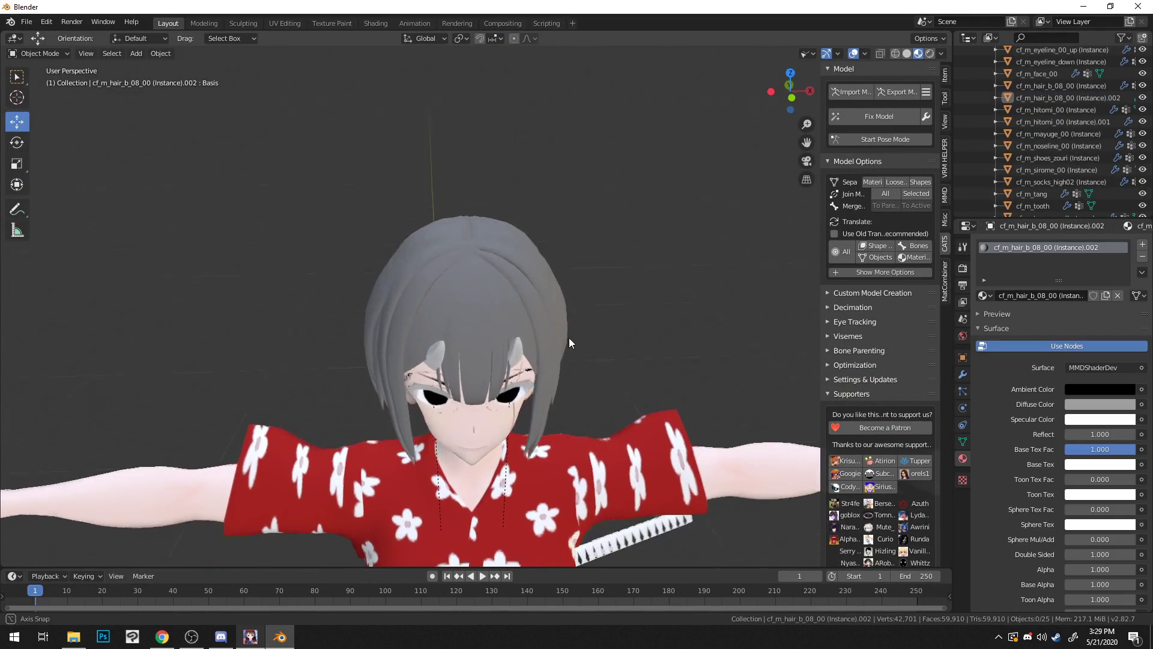
left_click(489, 304)
middle_click_drag(570, 259, 730, 236)
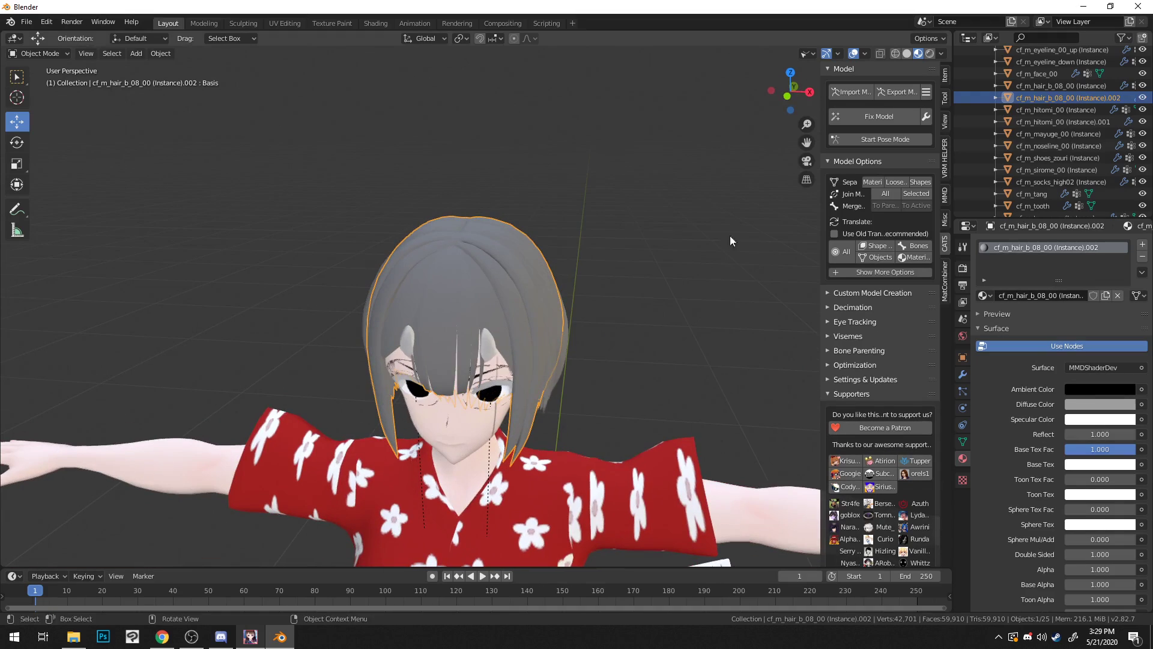
scroll(1069, 351, "down", 15)
scroll(1068, 350, "down", 5)
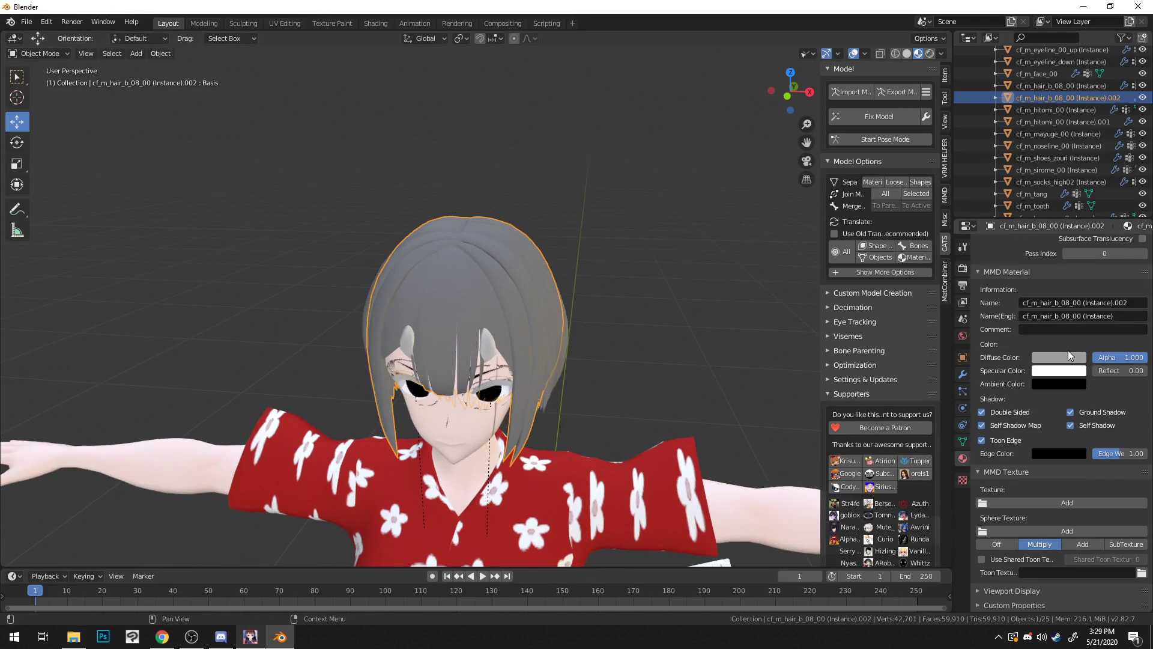
left_click(1066, 502)
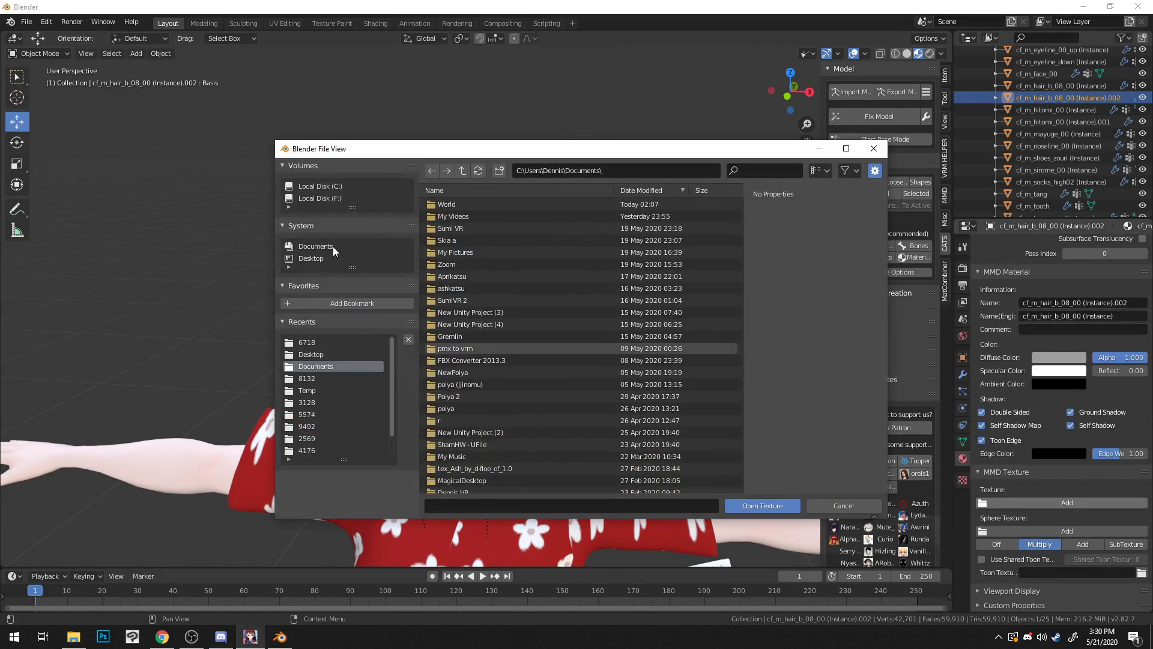
left_click(327, 342)
left_click(469, 481)
double_click(470, 480)
Step: Hide the cf_m_hair_b_08_00 (Instance) mesh and inspect the textured hair from the side and front
middle_click_drag(673, 360, 606, 358)
left_click(1142, 85)
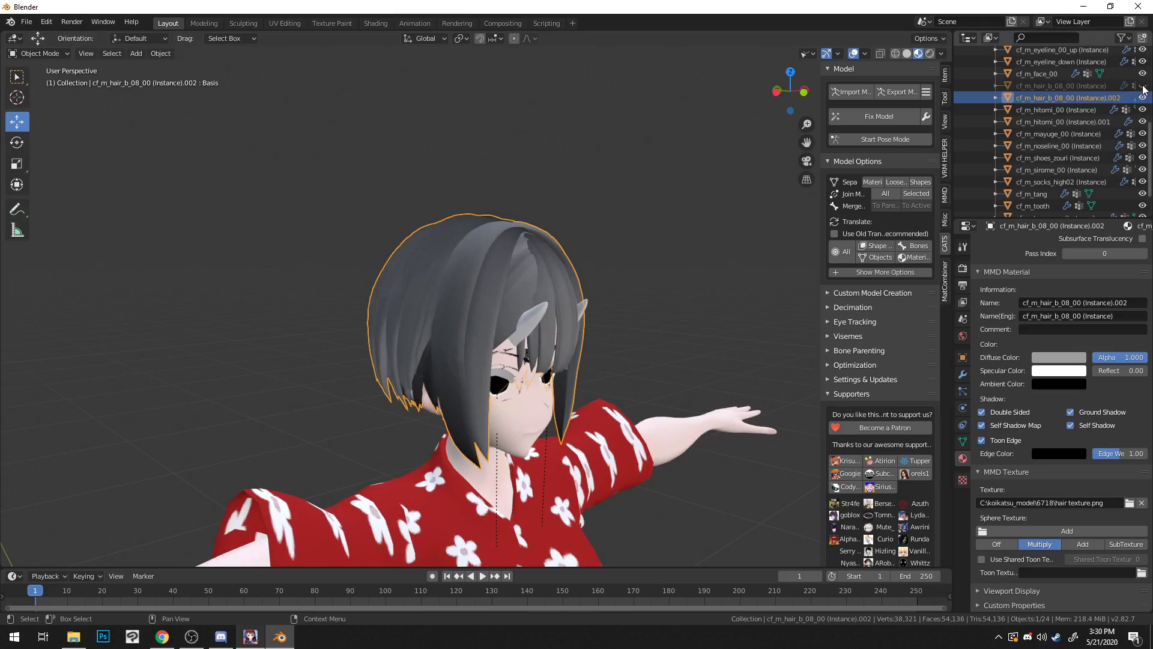
middle_click_drag(656, 190, 529, 205)
middle_click_drag(430, 207, 259, 109)
Step: Open the textured hair mesh in the UV Editing workspace and select its front hair geometry to show the UVs on hair texture.png
left_click(42, 53)
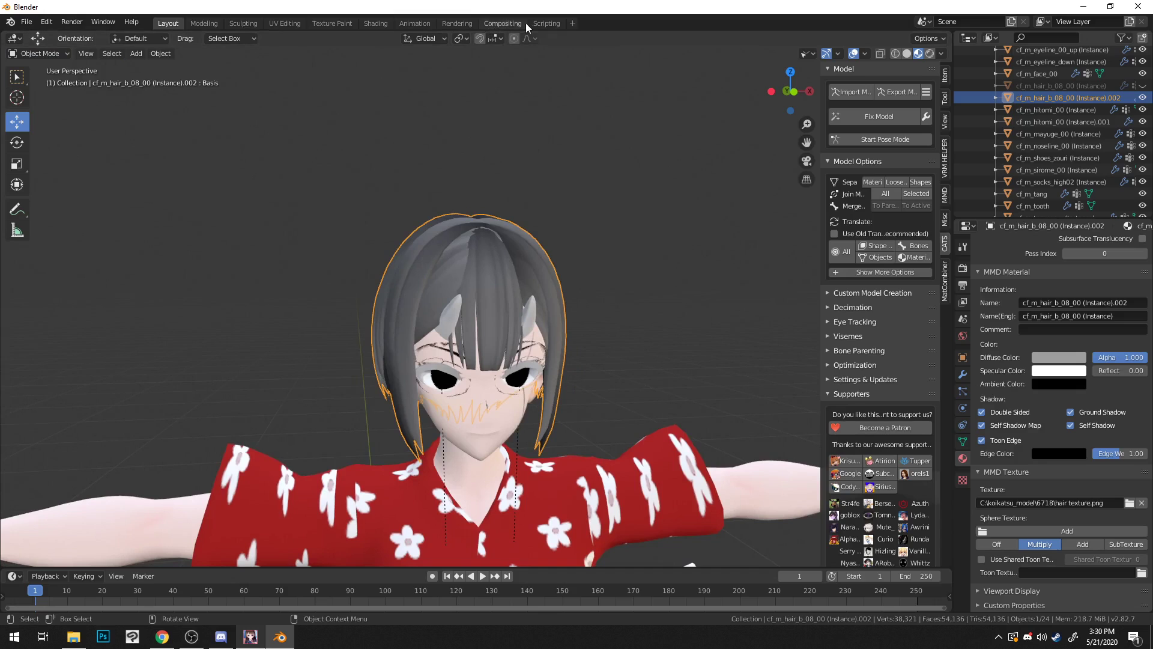
left_click(295, 24)
scroll(745, 347, "up", 15)
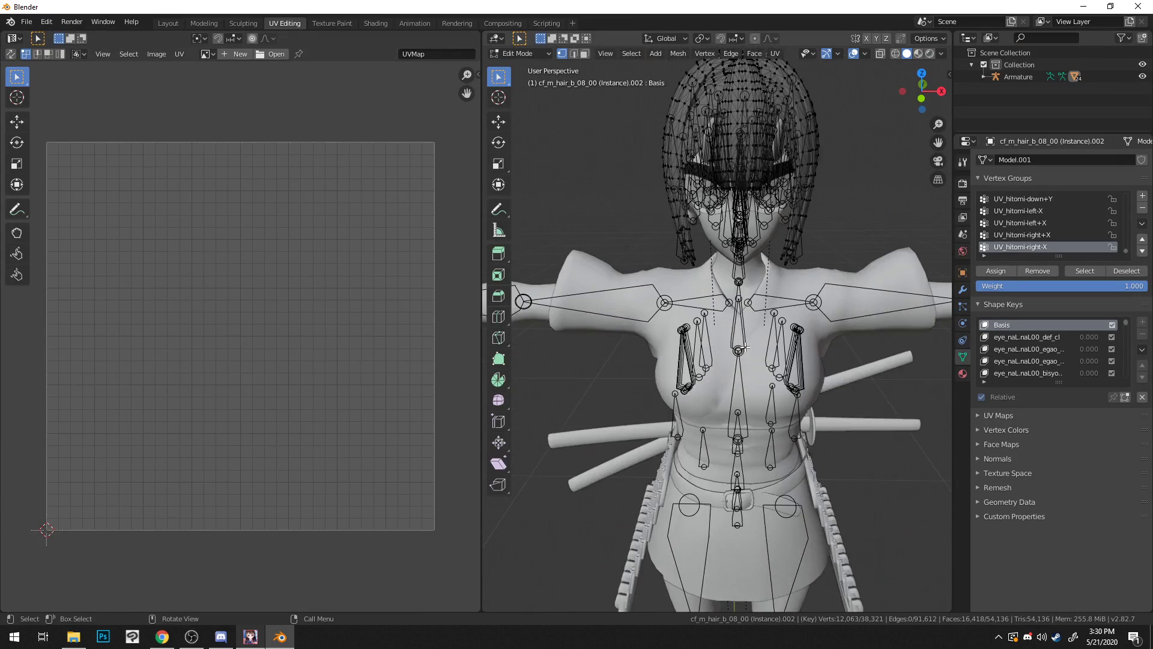
middle_click_drag(722, 218, 601, 144, "shift")
key("a")
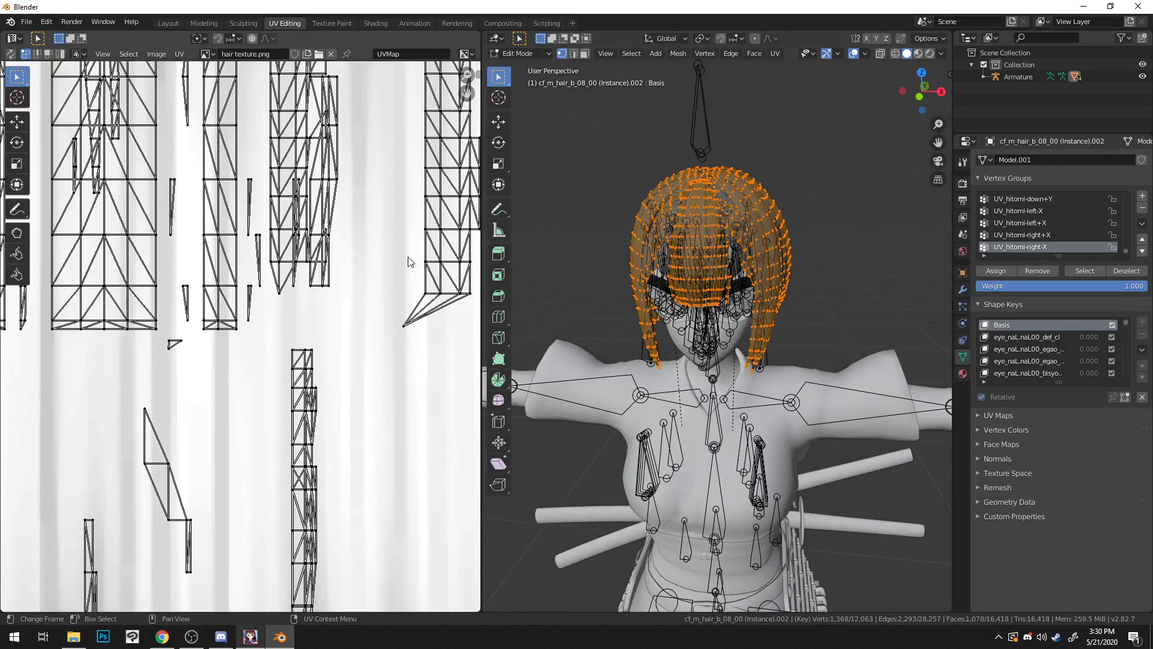
Step: Select the rightmost long hair-strand island in the UV map and move it to the right edge of the texture
scroll(373, 265, "down", 6)
scroll(385, 246, "up", 3)
middle_click_drag(390, 236, 411, 258)
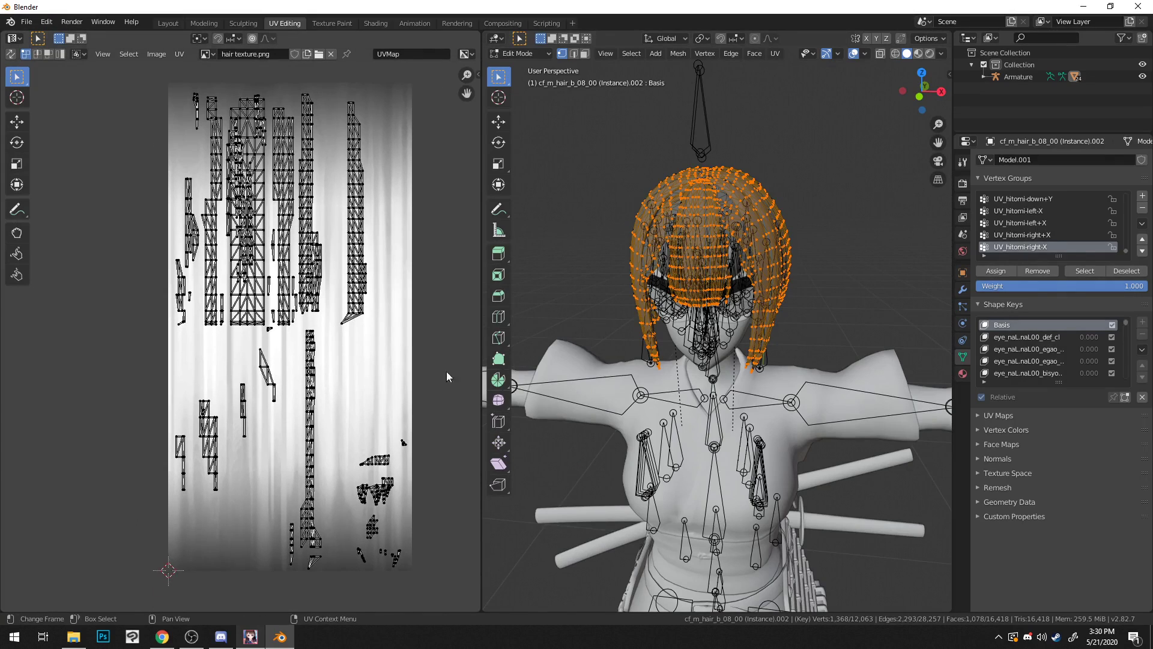
middle_click_drag(558, 288, 540, 259)
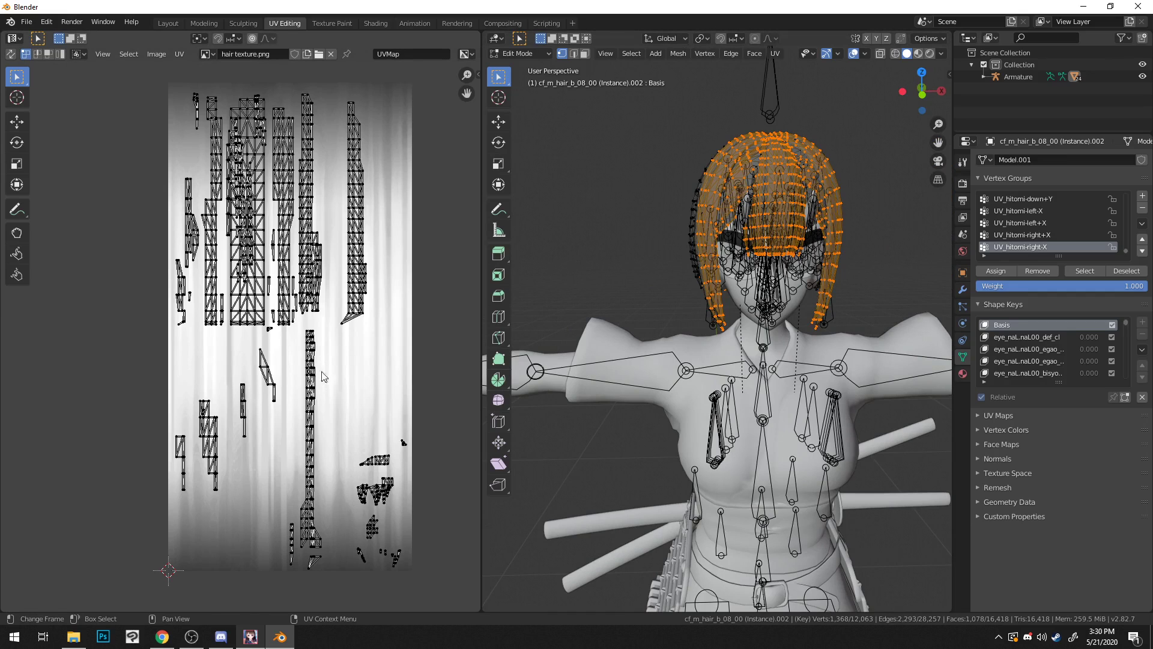
middle_click_drag(374, 320, 392, 313)
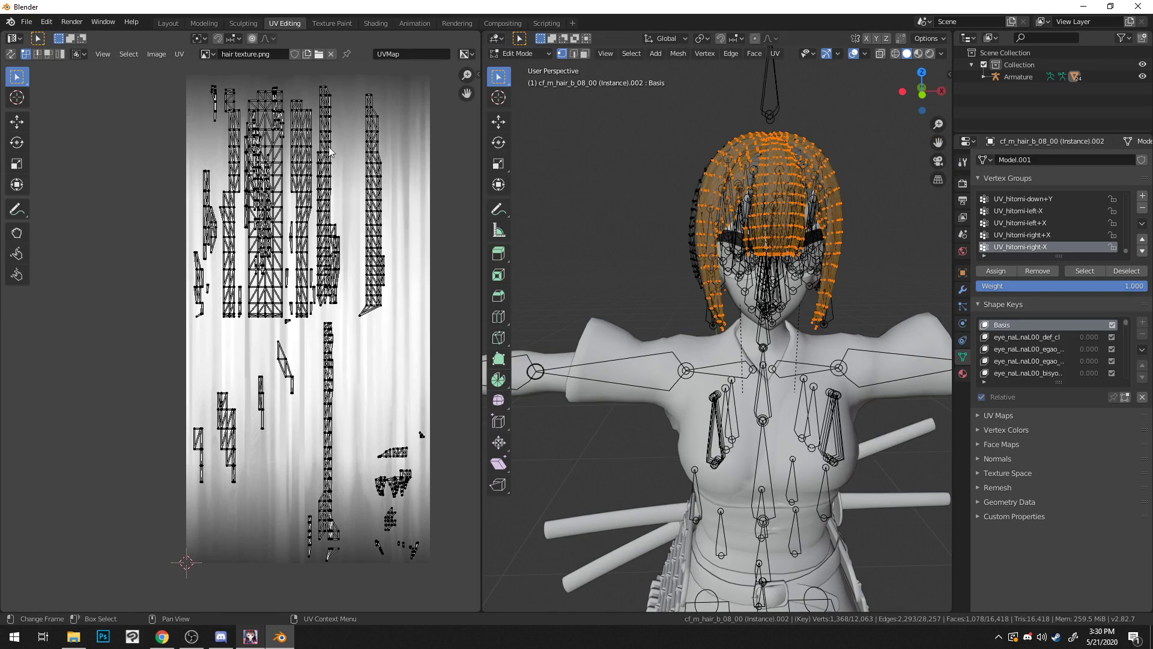
middle_click_drag(780, 180, 705, 194)
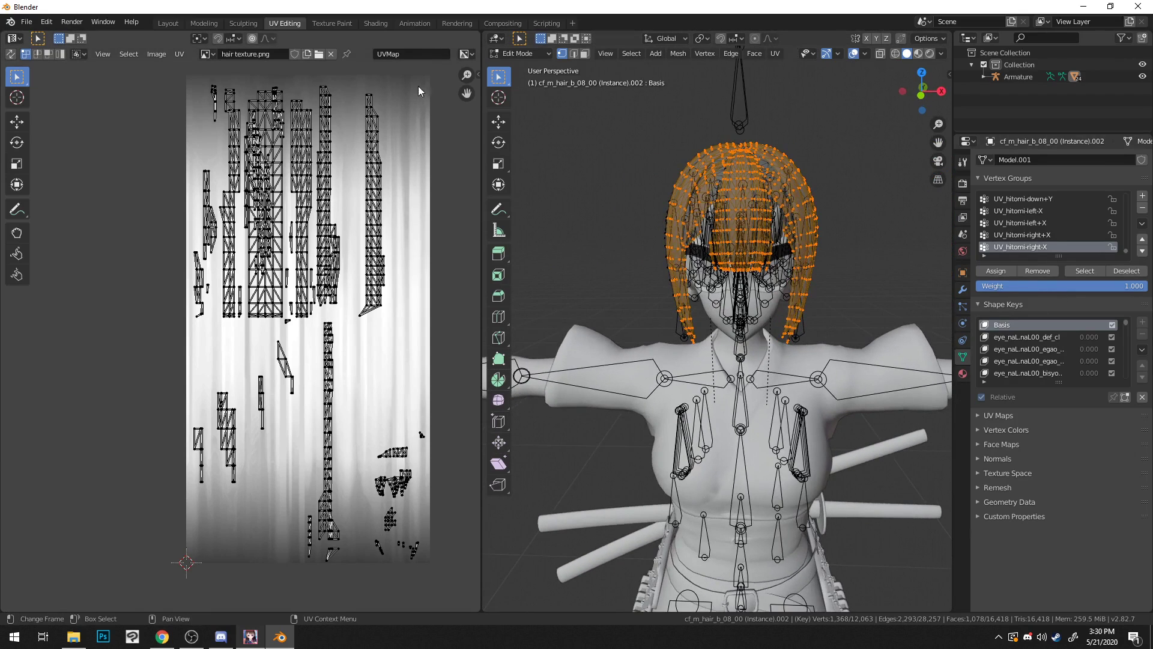
left_click_drag(353, 350, 354, 348)
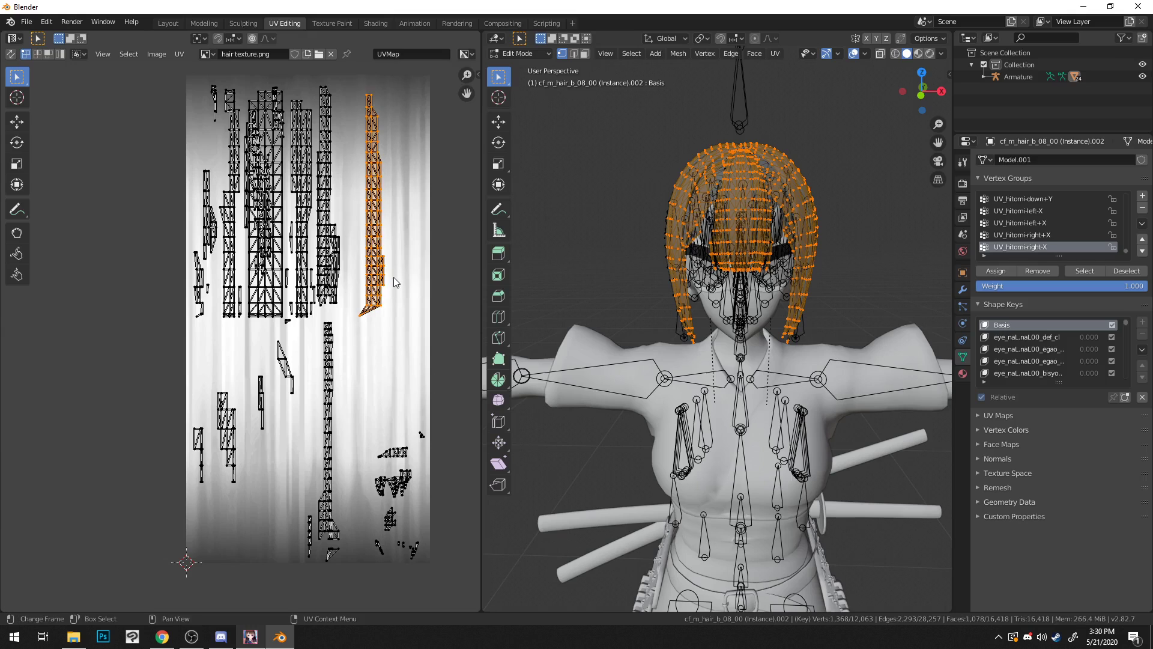
left_click_drag(403, 262, 404, 263)
left_click_drag(368, 195, 414, 192)
key("ctrl+z")
left_click(17, 124)
left_click(351, 143)
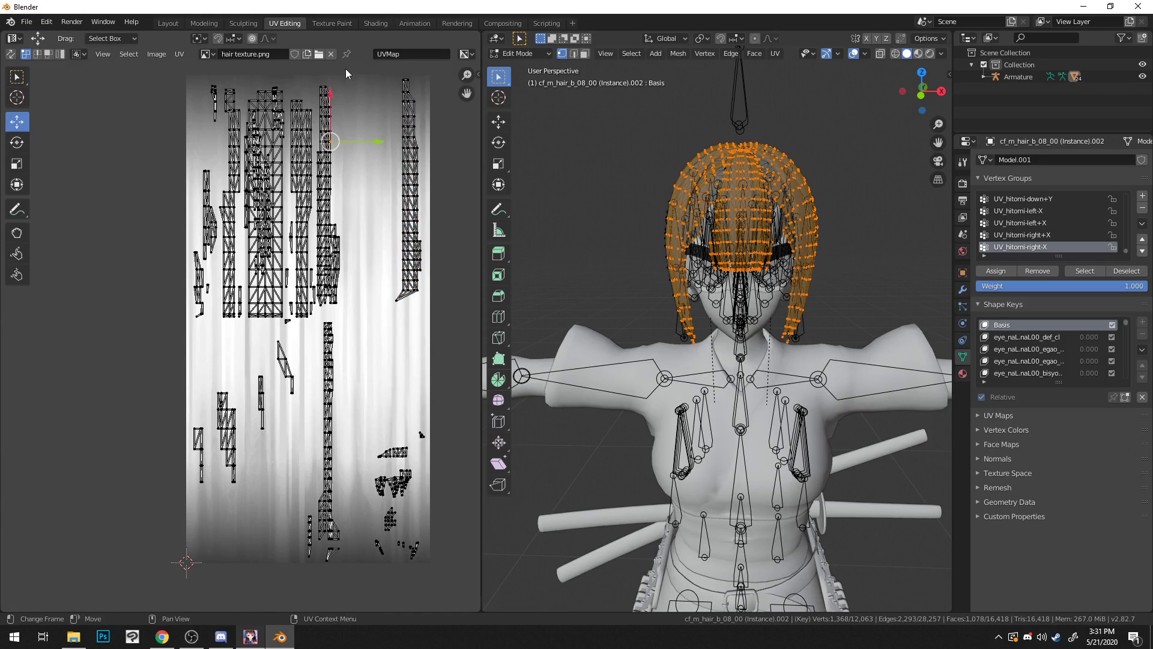
Step: Stack the neighbouring upper strand islands on top of the strand at the texture's right edge
left_click_drag(318, 312, 318, 311)
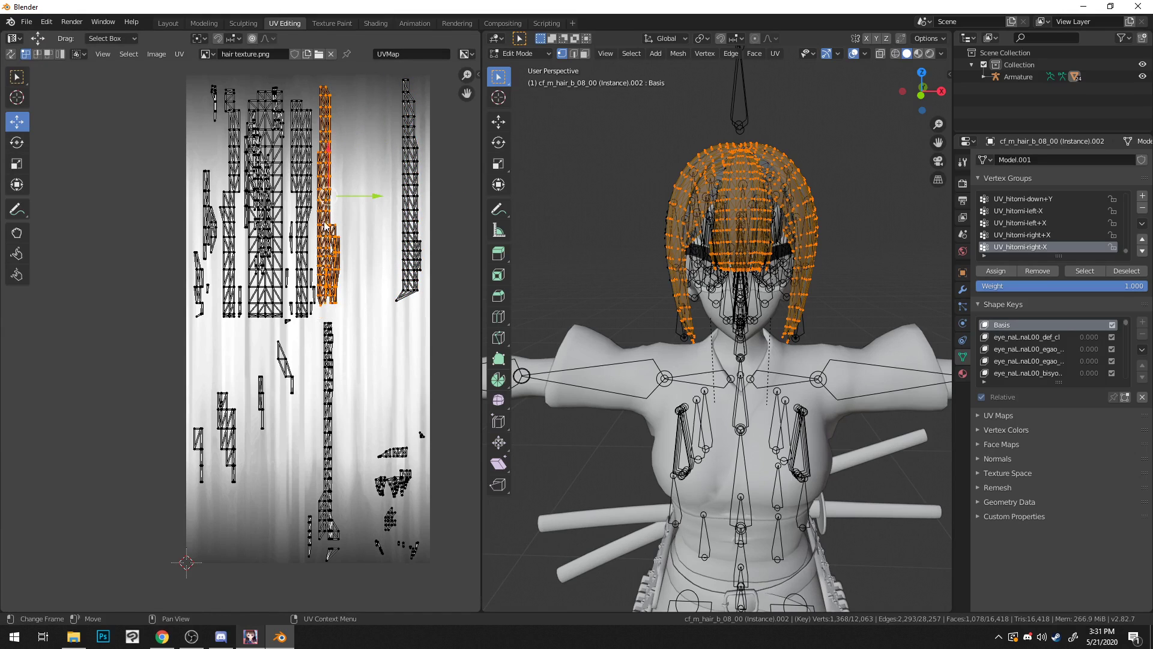
left_click_drag(324, 193, 408, 188)
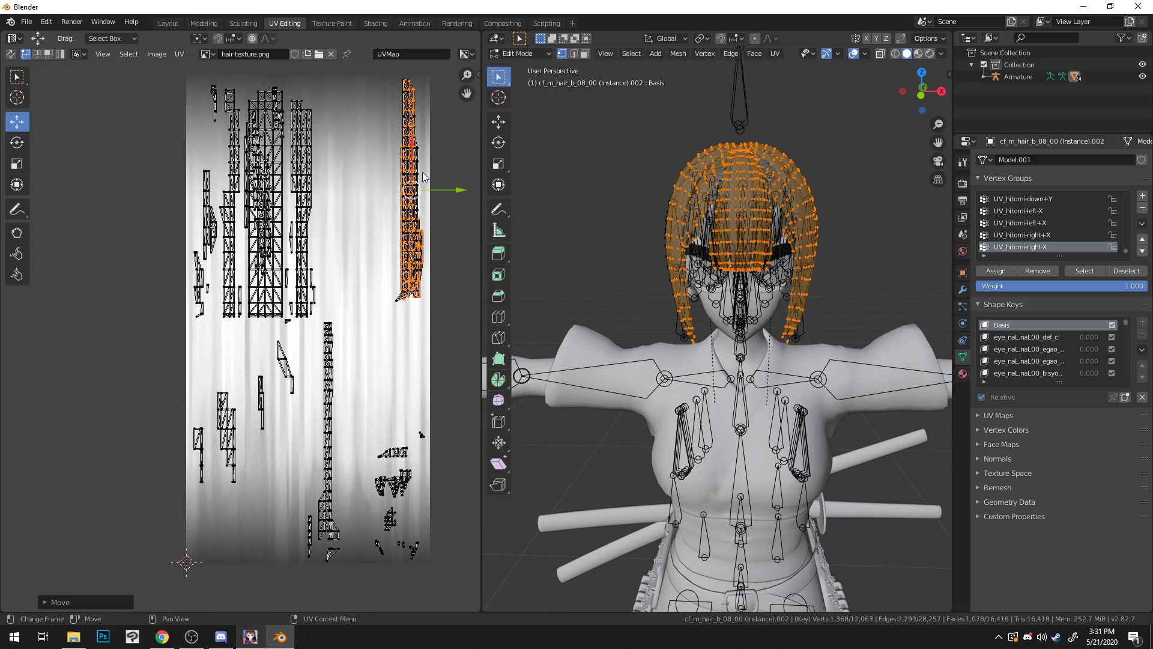
left_click(343, 140)
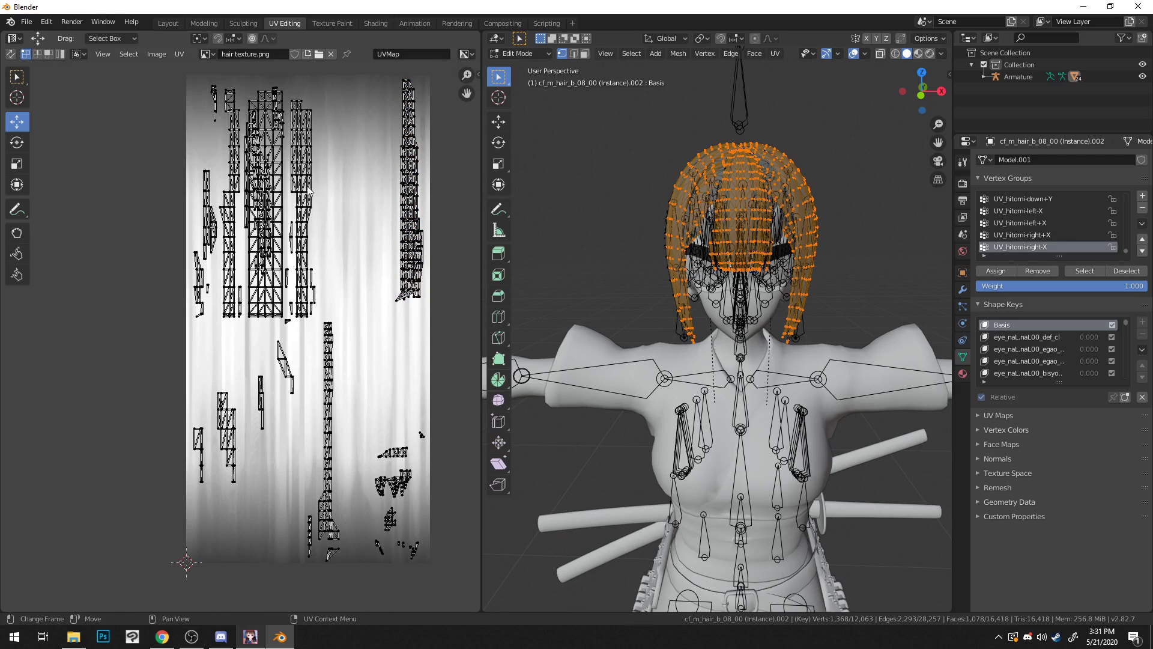
Step: Switch UV selection to island mode and move the long strand island right of the wide centre strand onto the stack
left_click(60, 54)
left_click(281, 150)
left_click(304, 150)
left_click_drag(304, 209, 414, 210)
left_click(326, 233)
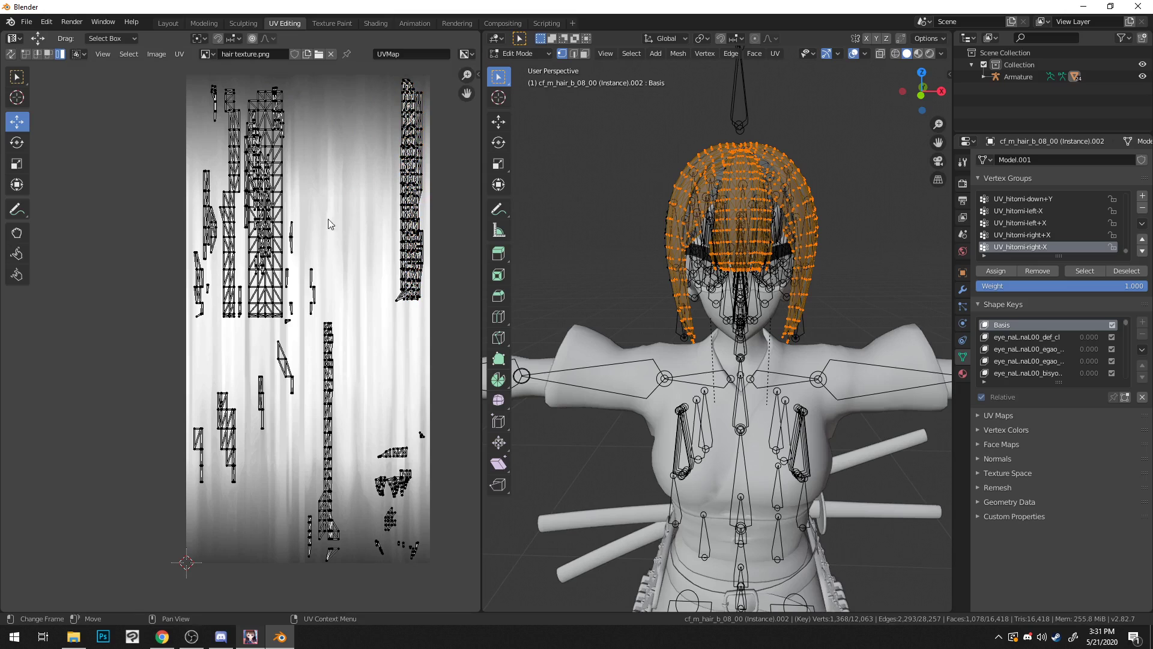
Step: Move the wide centre island and the long strand below the middle of the texture onto the right-edge stack
left_click(267, 218)
left_click_drag(260, 204, 414, 183)
left_click(336, 195)
left_click(314, 357)
left_click_drag(377, 330, 390, 257)
left_click(433, 120)
Step: Move the stepped lower-left island, the long upper-left strand and the remaining centre strand onto the right-edge stack
left_click(386, 417)
left_click(227, 432)
key("g")
left_click(419, 134)
left_click(230, 240)
key("g")
left_click(403, 222)
left_click(258, 204)
key("g")
left_click(409, 230)
key("ctrl+z")
key("g")
left_click(414, 193)
Step: Stack the curved island near the left edge and the small loose pieces around the texture's middle
left_click_drag(212, 246, 209, 250)
key("g")
left_click(403, 283)
left_click_drag(321, 261, 301, 325)
key("g")
left_click(409, 304)
key("g")
left_click_drag(300, 217, 258, 359)
key("g")
left_click(382, 271)
Step: Add the small lower-left strands and the clustered lower-right pieces to the stack, keeping them within its outline
left_click_drag(189, 489, 217, 420)
key("g")
left_click(466, 171)
left_click_drag(414, 444, 455, 564)
key("g")
left_click(382, 305)
key("g")
left_click(464, 253)
left_click(464, 250)
left_click_drag(430, 199, 428, 204)
key("g")
left_click(434, 175)
Step: Move the small top-left islands and the last bottom strands onto the stack, clearing the rest of the texture
left_click_drag(451, 73, 380, 310)
left_click_drag(229, 325, 332, 252)
key("g")
left_click(489, 233)
left_click_drag(243, 78, 207, 123)
key("g")
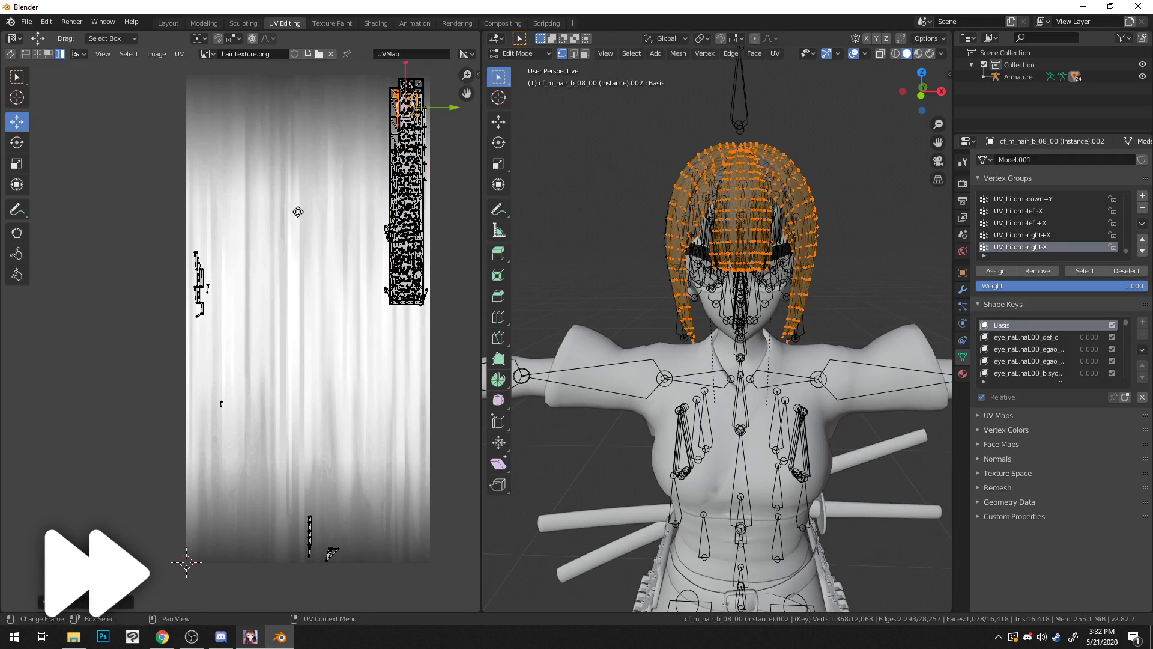
left_click(396, 287)
left_click_drag(291, 505, 363, 586)
key("g")
left_click(448, 245)
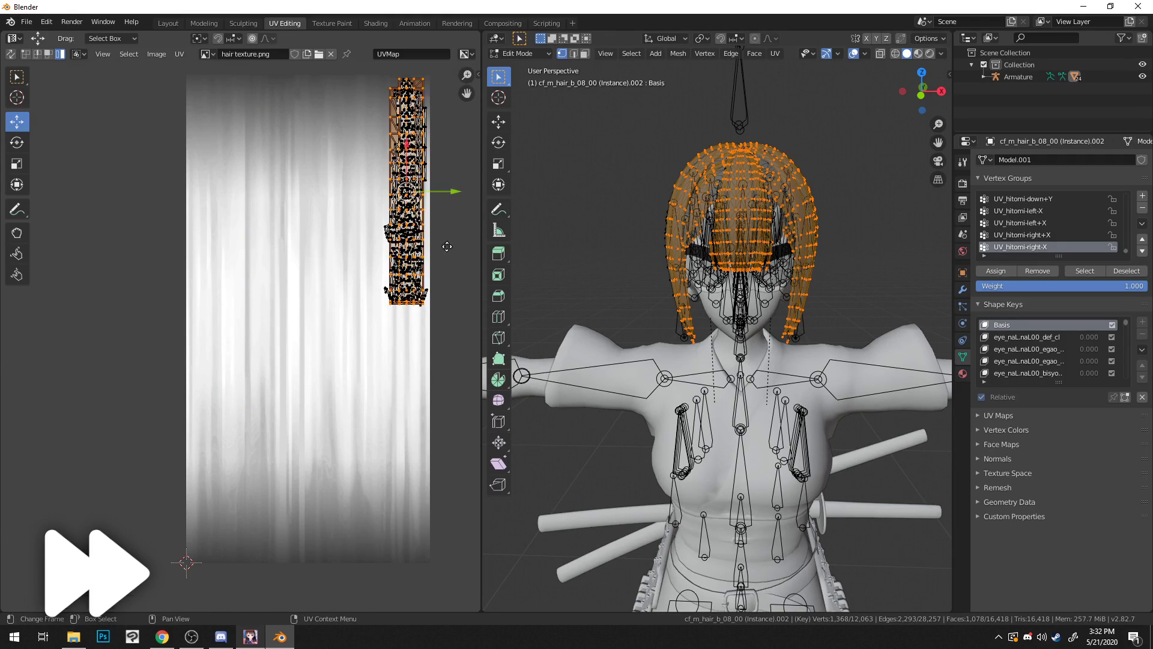
Step: Select all stacked islands, centre them on the texture and scale them up to nearly its full height
left_click(448, 245)
key("a")
left_click_drag(405, 195, 318, 307)
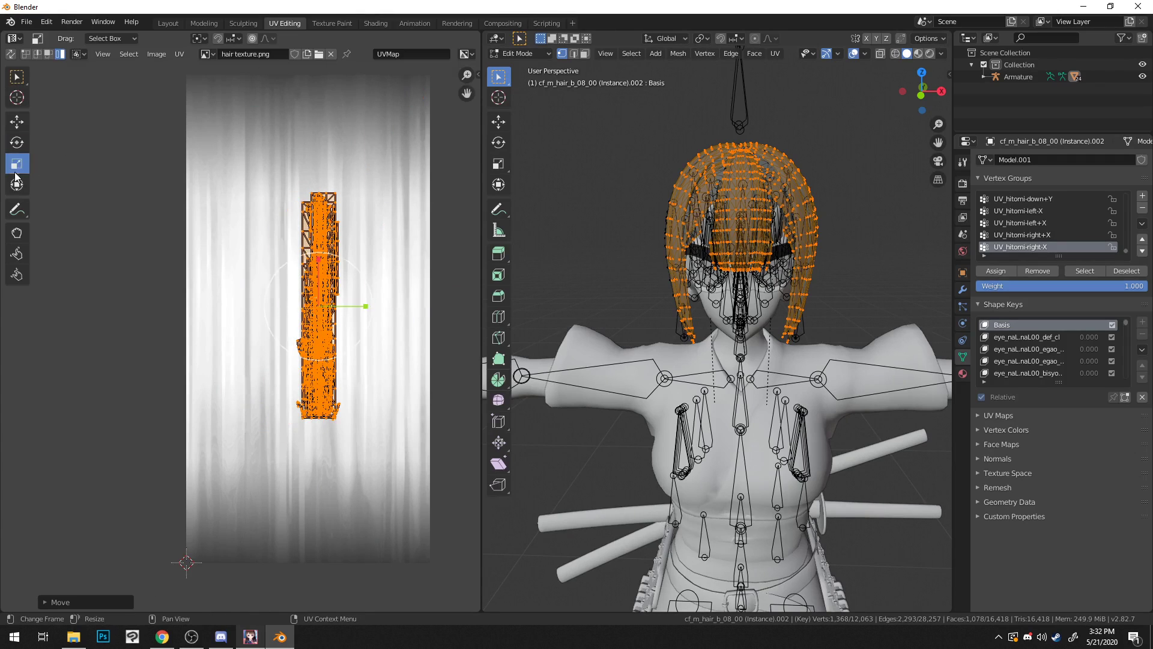
mouse_move(320, 305)
left_mouse_down()
mouse_move(348, 288)
mouse_move(323, 307)
left_mouse_up()
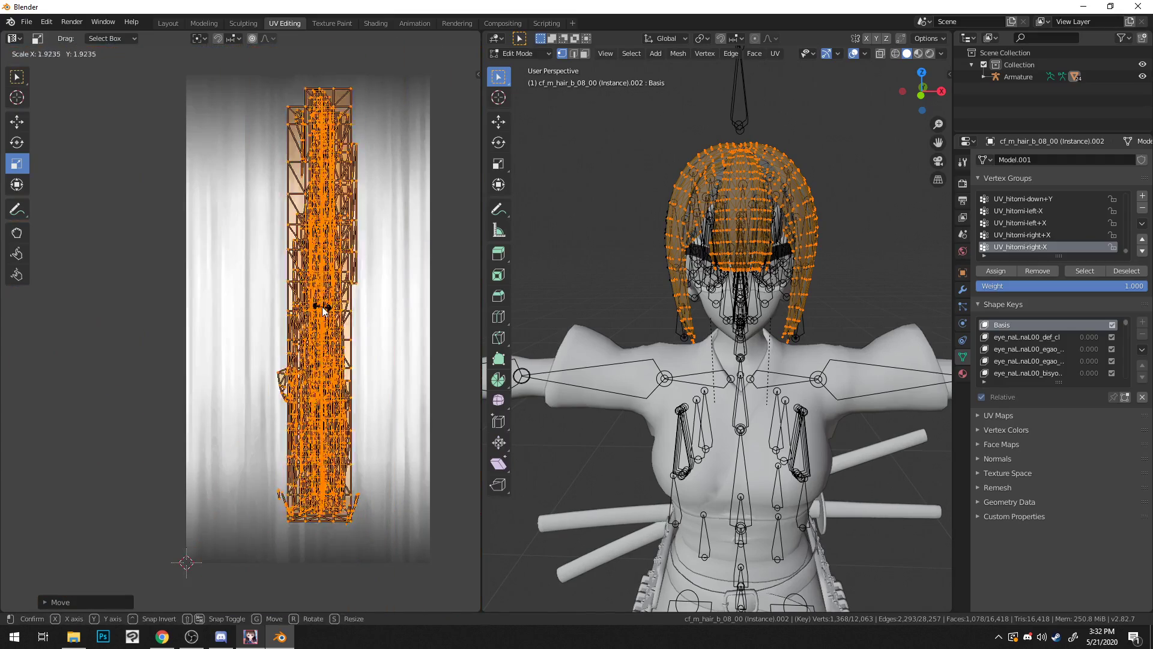
key("ctrl+z")
left_click_drag(345, 265, 390, 237)
left_click(453, 248)
Step: Display the model with its material textures and orbit around the head to check the front hair
middle_click_drag(588, 252, 723, 281)
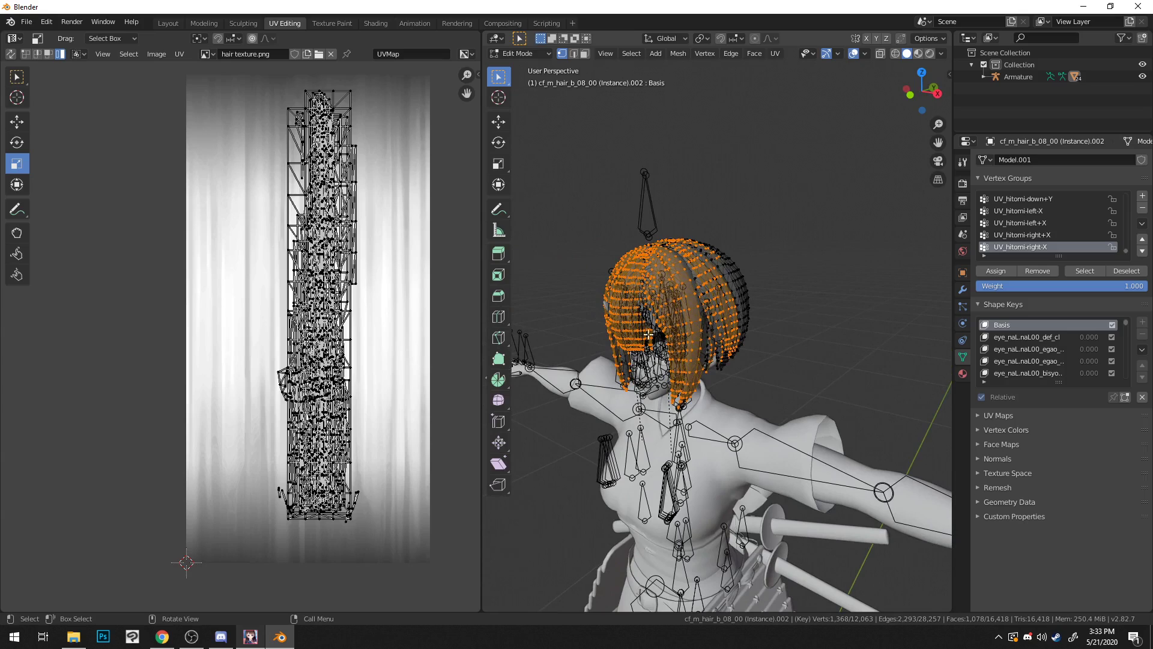
middle_click_drag(741, 289, 732, 237)
scroll(697, 262, "up", 4)
middle_click_drag(616, 191, 571, 91)
left_click(523, 57)
left_click(521, 70)
middle_click_drag(585, 178, 781, 120)
key("Tab")
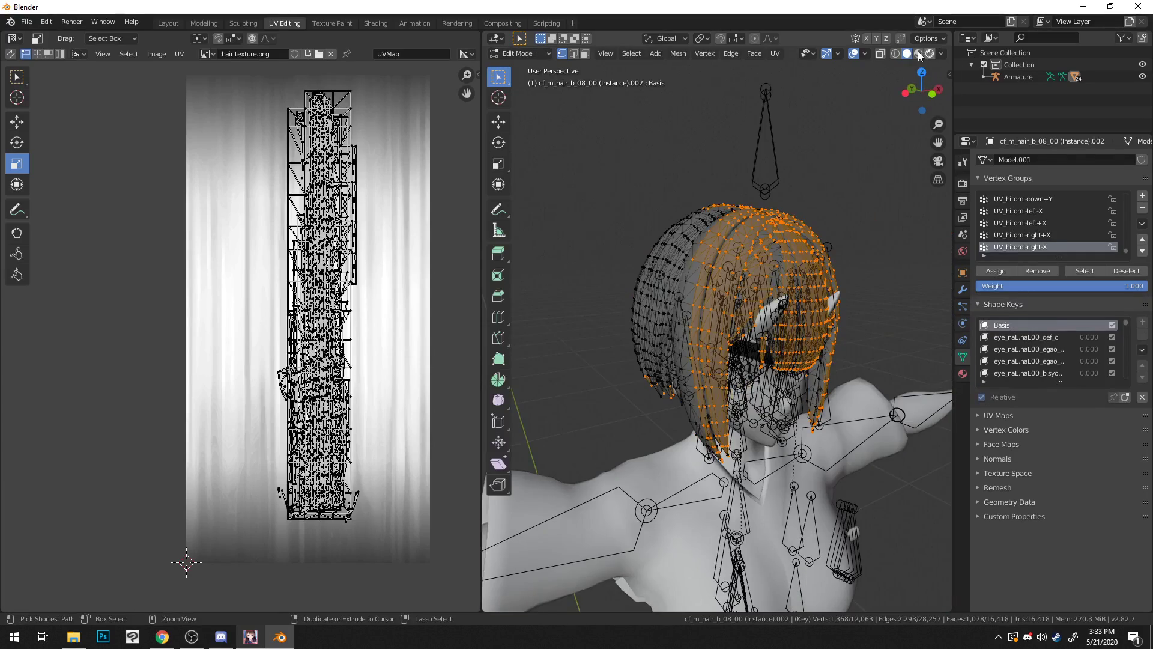
left_click(918, 54)
mouse_move(877, 90)
middle_mouse_down()
mouse_move(777, 131)
mouse_move(810, 131)
middle_mouse_up()
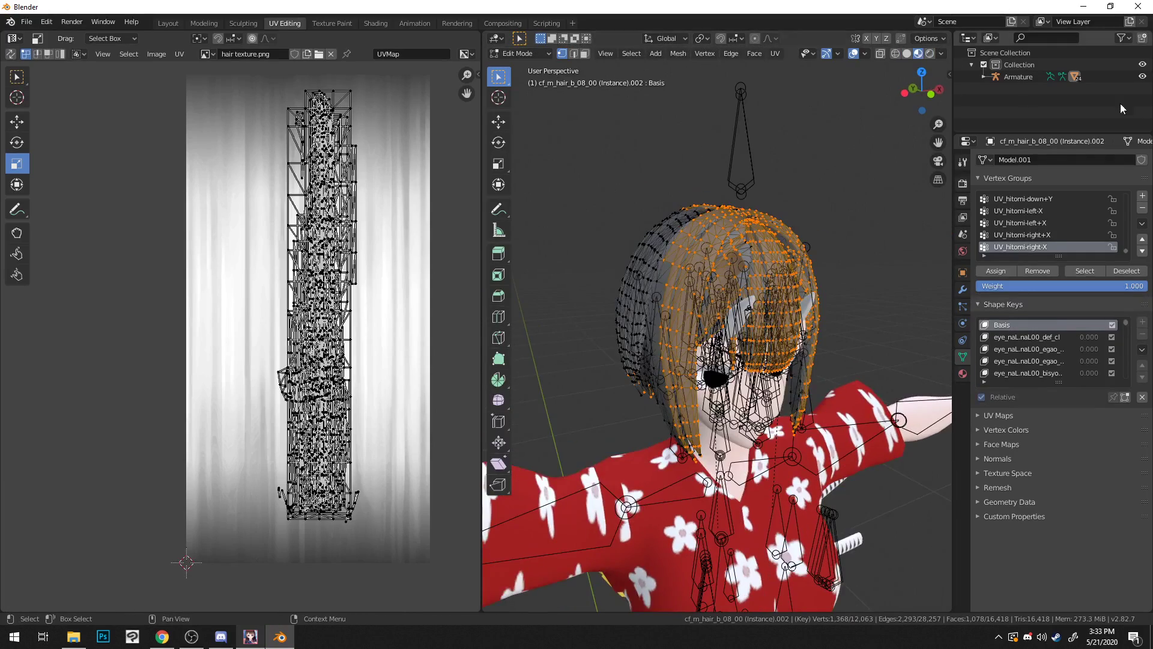
Step: Expand the armature's objects, show the cf_m_hair_b_08_00 (Instance) mesh for comparison and hide it again
left_click(983, 77)
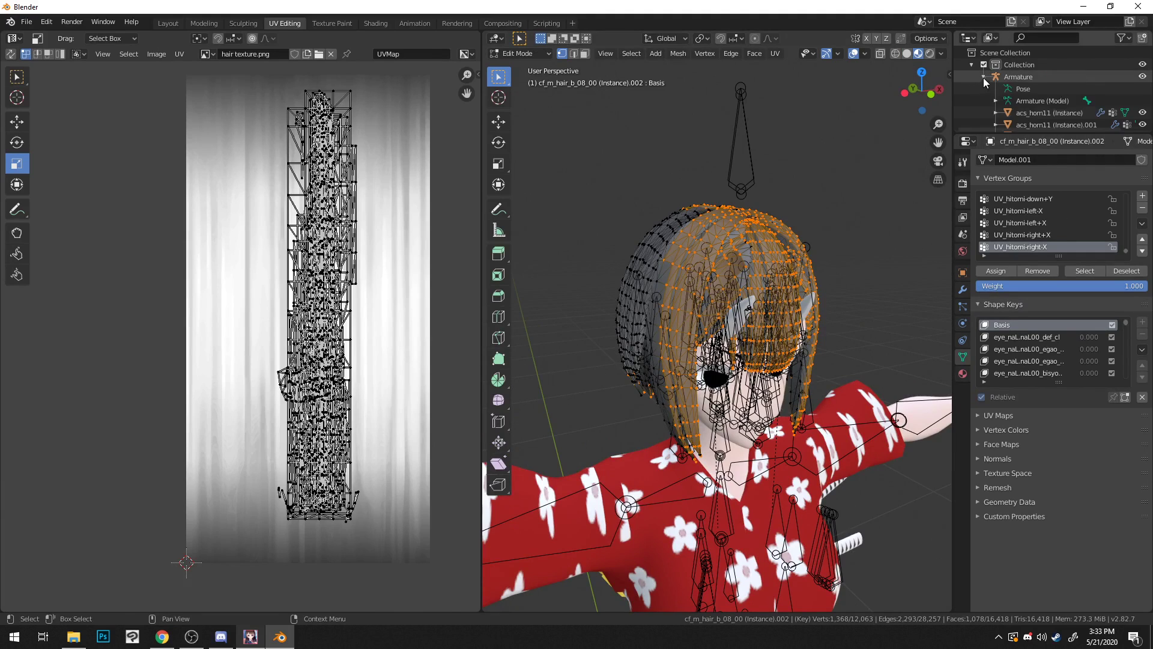
scroll(1021, 109, "down", 8)
left_click(1142, 77)
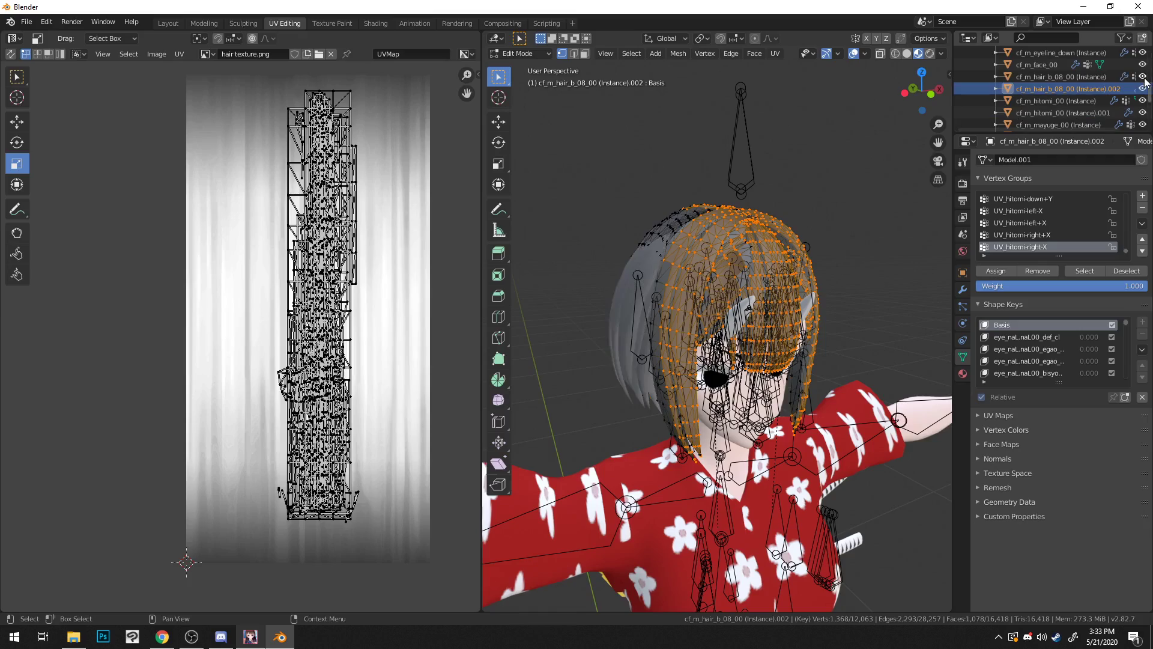
left_click(1142, 78)
Step: Undo the last hair selection and the centring and scaling of the stacked UV islands
middle_click_drag(912, 132, 889, 178)
left_click_drag(669, 191, 965, 525)
middle_click_drag(937, 476, 847, 464)
key("ctrl+z")
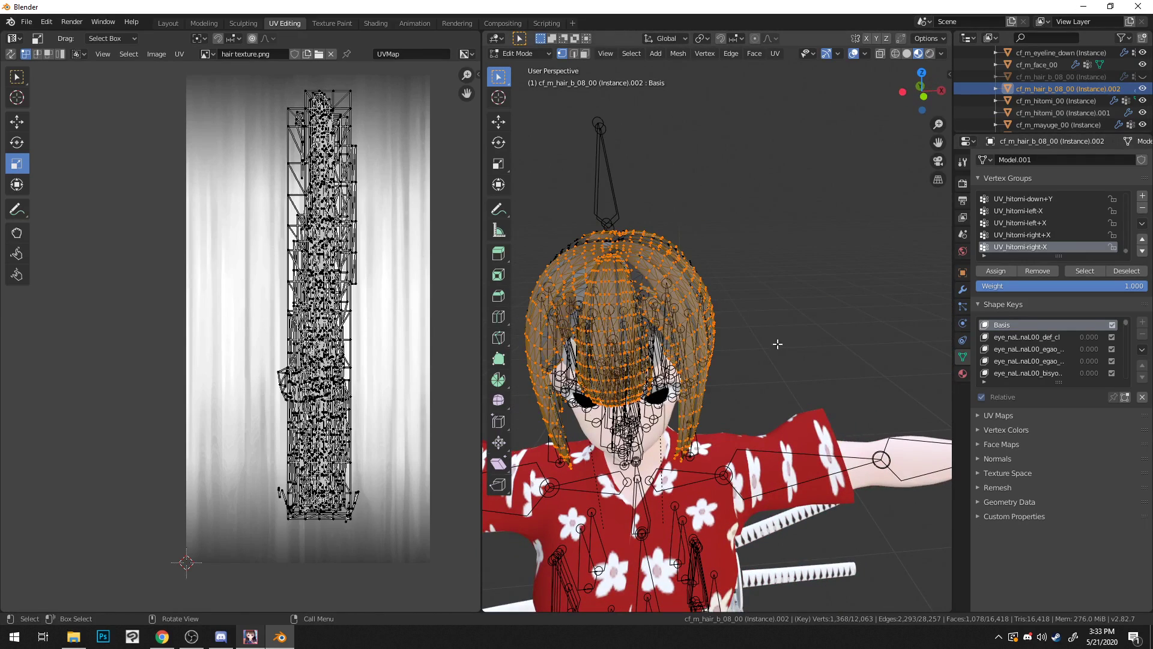
key("ctrl+z")
key("ctrl+z")
key("ctrl+z")
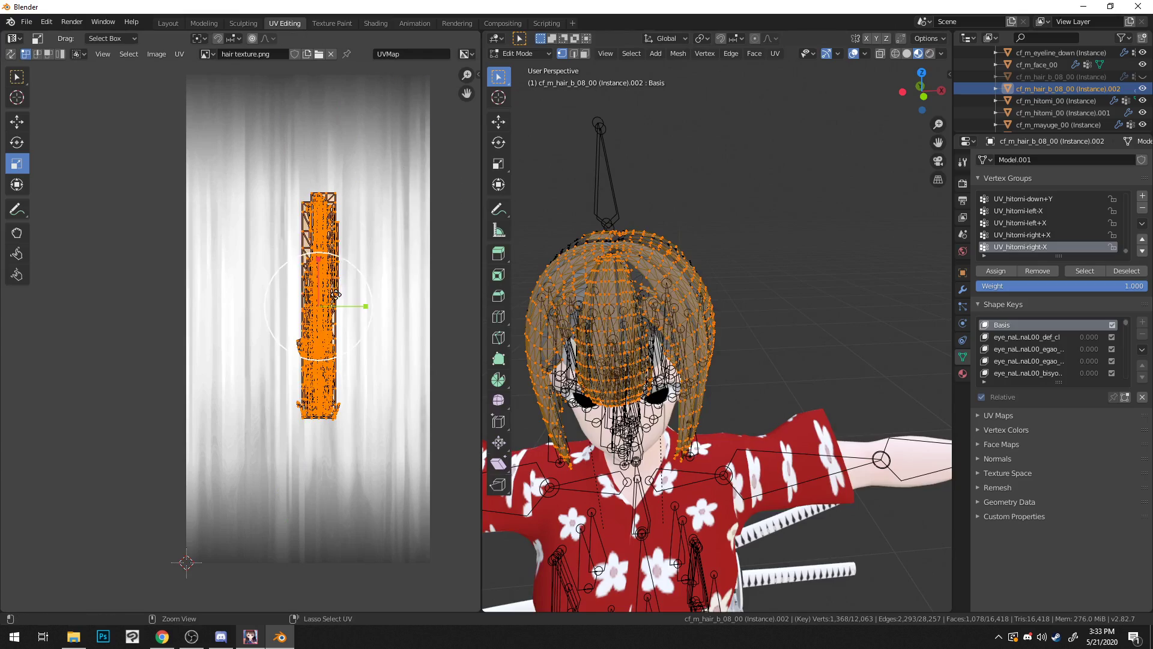
key("ctrl+z")
Step: Try selecting the entire hair mesh to examine its full UV layout, and undo the full selection
middle_click_drag(742, 252, 784, 247)
left_click_drag(547, 207, 867, 505)
middle_click_drag(825, 370, 777, 358)
key("alt+a")
key("a")
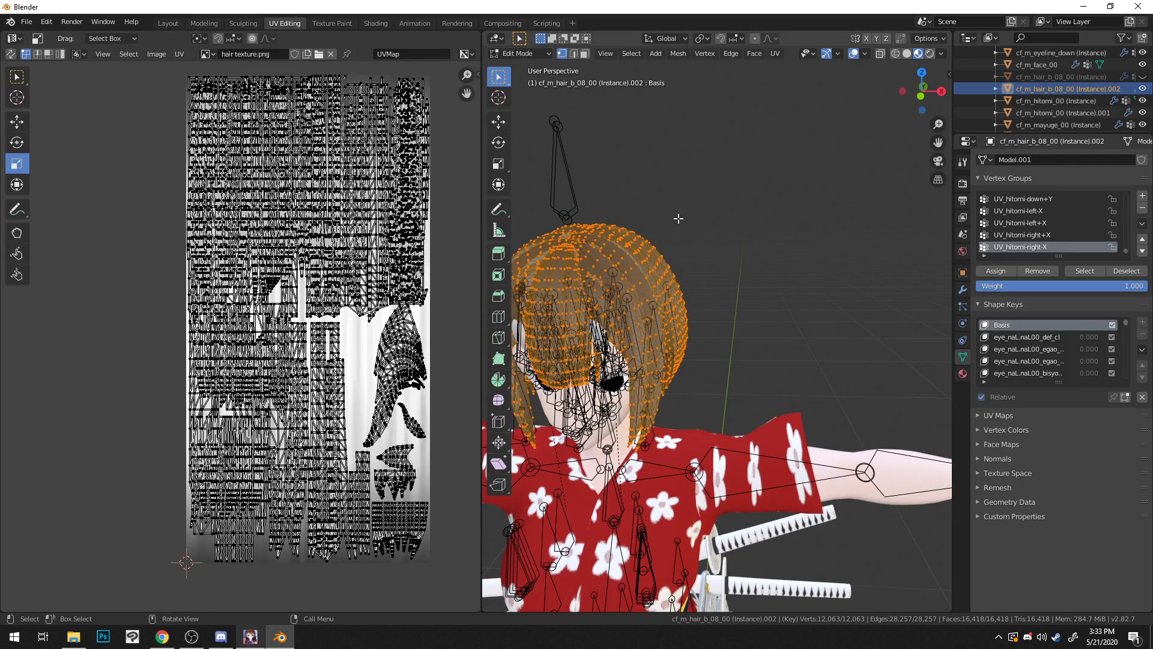
scroll(678, 218, "down", 3)
mouse_move(673, 233)
middle_mouse_down()
mouse_move(728, 252)
mouse_move(659, 250)
middle_mouse_up()
scroll(378, 257, "down", 2)
scroll(378, 257, "up", 3)
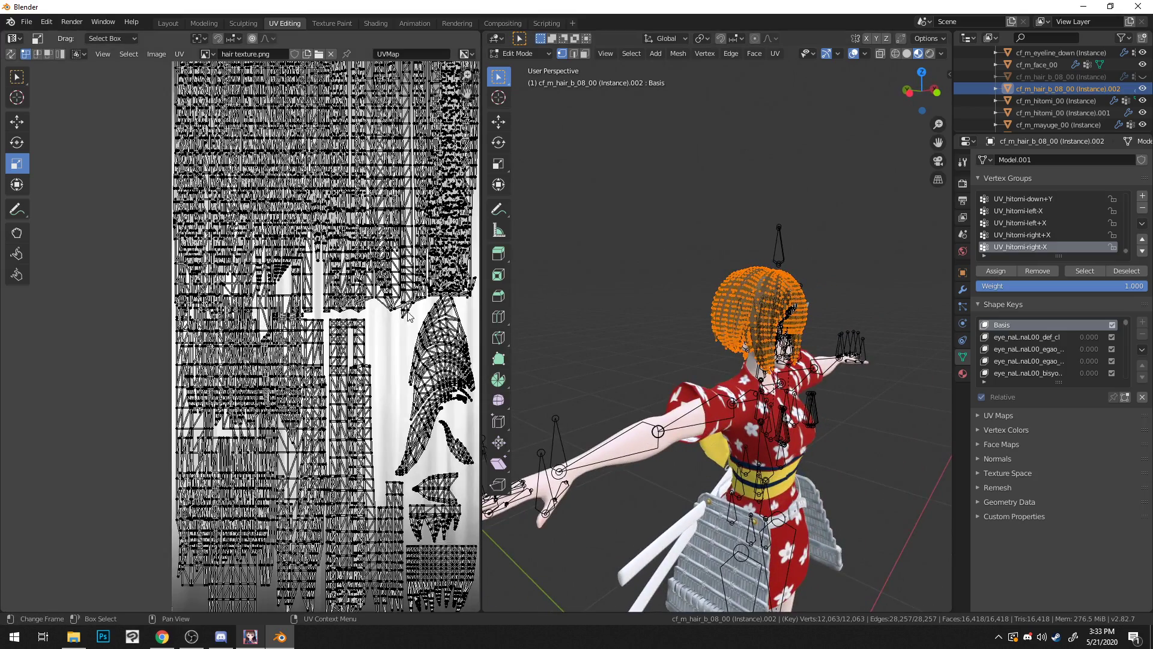
scroll(407, 316, "down", 1)
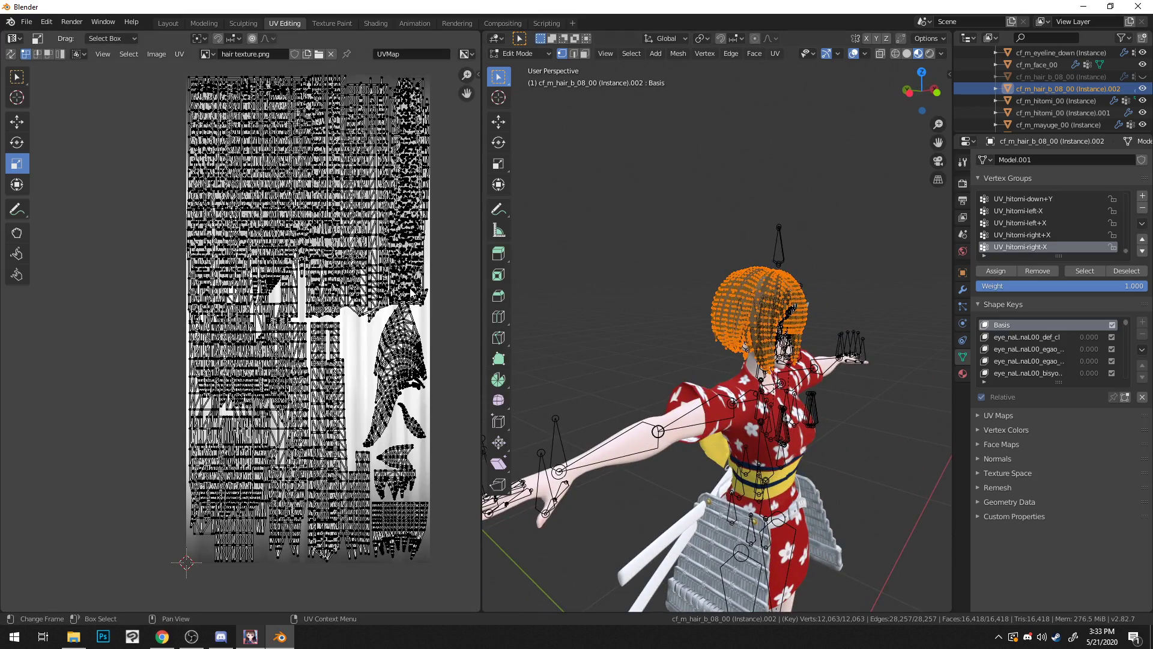
key("ctrl+z")
key("ctrl+z")
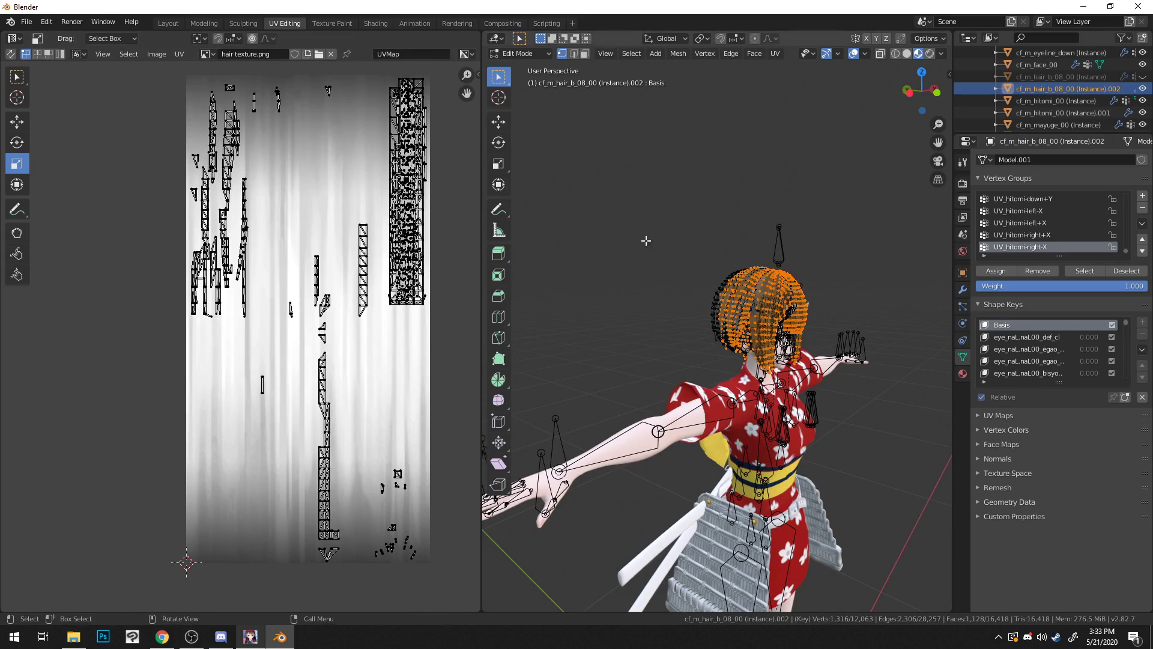
Step: Try moving a remaining strand island onto the stack and undo back to the front hair selection
scroll(434, 104, "down", 2)
left_click_drag(364, 207, 331, 330)
left_click_drag(368, 249, 404, 255)
key("ctrl+z")
key("ctrl+z")
key("ctrl+z")
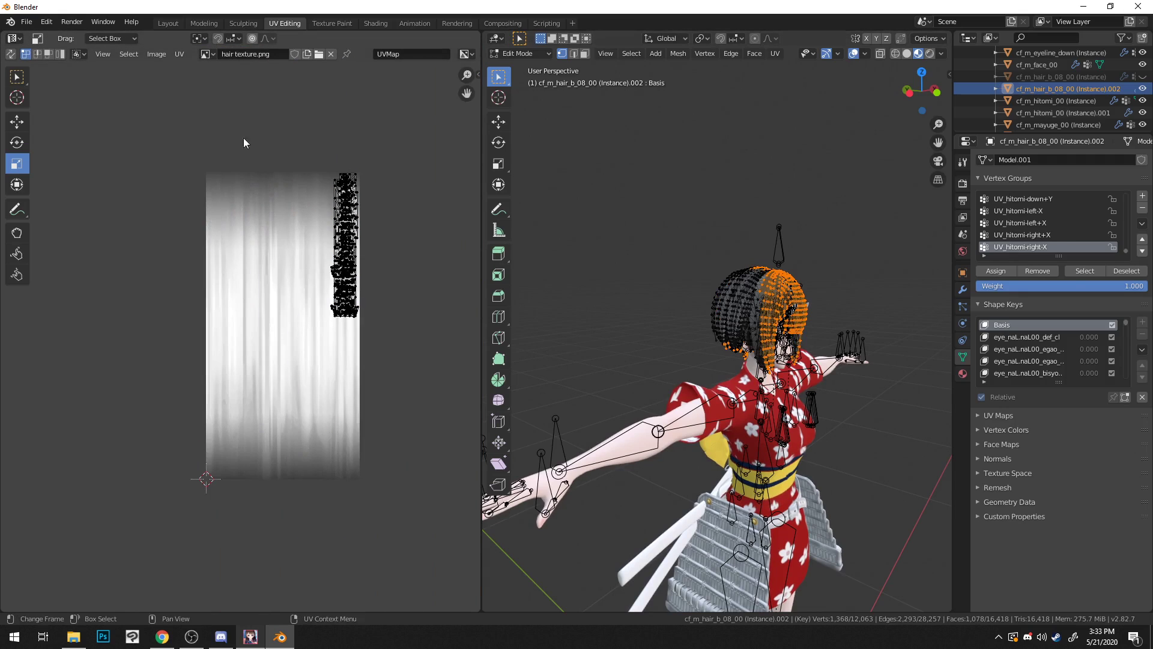
Step: Select the whole stack of front hair islands and move it outside the texture, to its right
left_click_drag(244, 142, 374, 340)
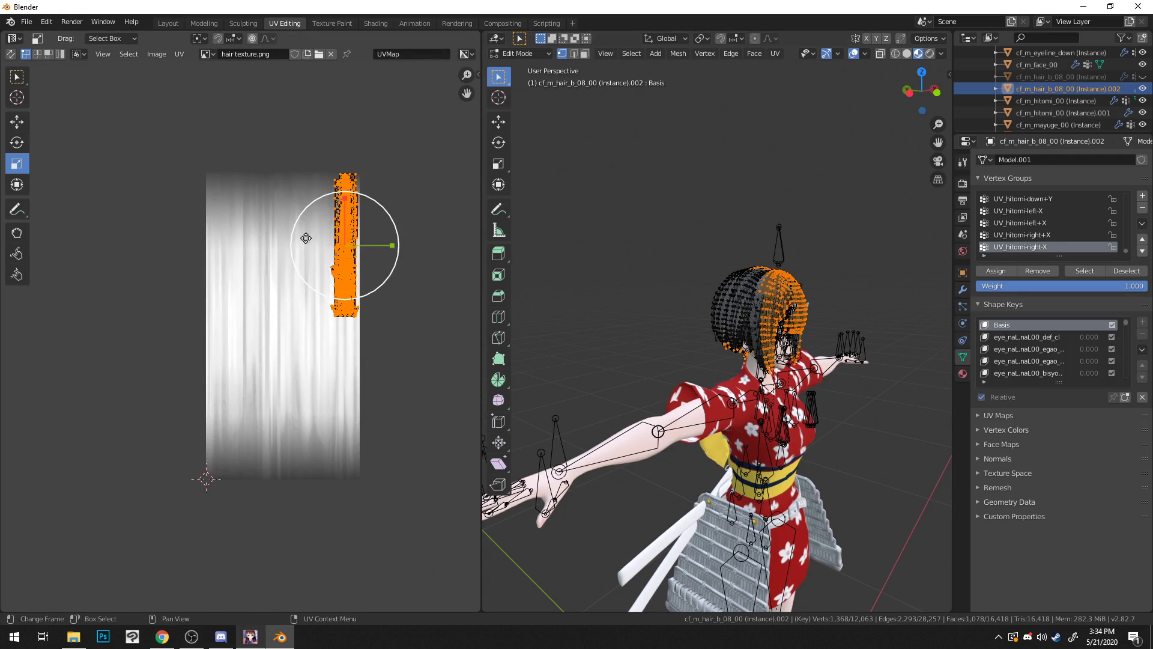
left_click_drag(350, 245, 447, 257)
key("alt+a")
middle_click_drag(400, 222, 363, 225)
middle_click_drag(655, 264, 589, 260)
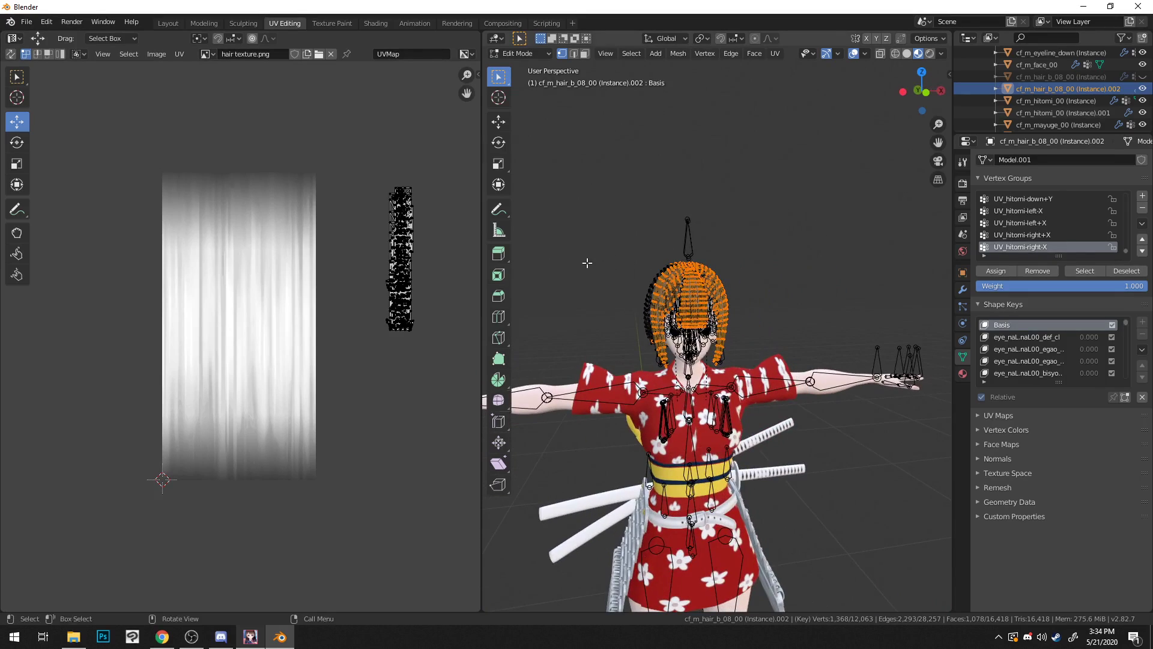
Step: Select the entire hair mesh so all of its UV islands show over the texture
left_click(634, 271)
key("a")
key("alt+a")
key("a")
scroll(324, 311, "up", 2)
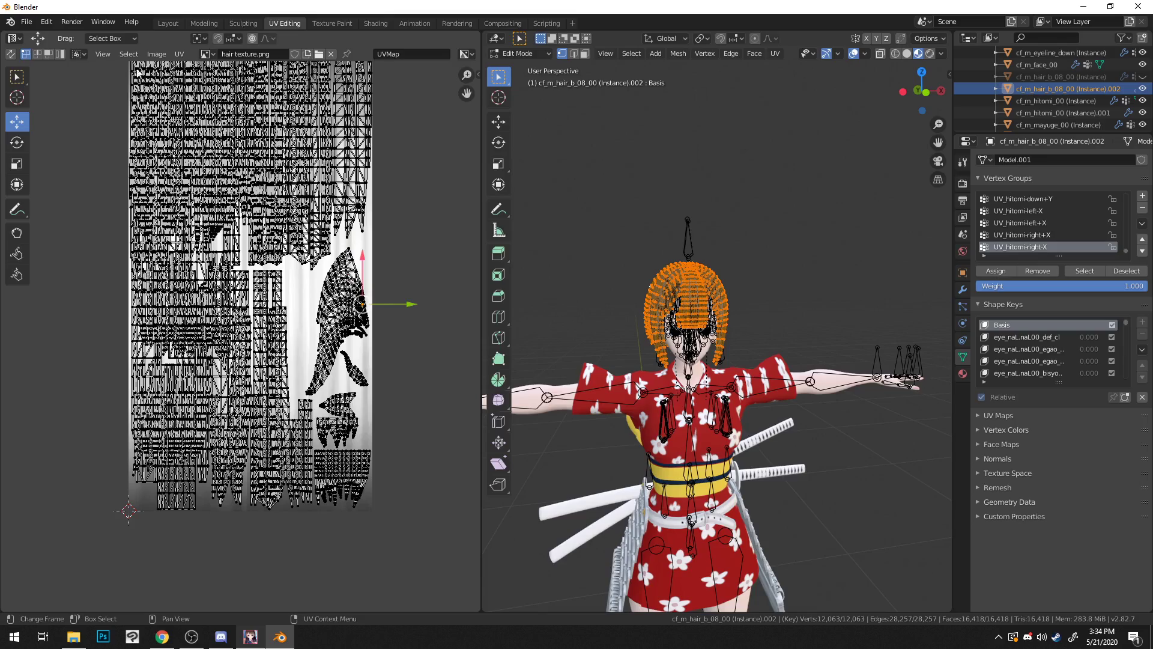
Step: Move the rightmost strand islands of the full layout's upper rows onto the stack outside the texture
left_click(336, 193)
middle_click_drag(384, 173, 270, 252)
left_click_drag(252, 212, 395, 237)
left_click_drag(243, 212, 394, 238)
left_click_drag(239, 213, 394, 238)
left_click_drag(225, 212, 314, 222)
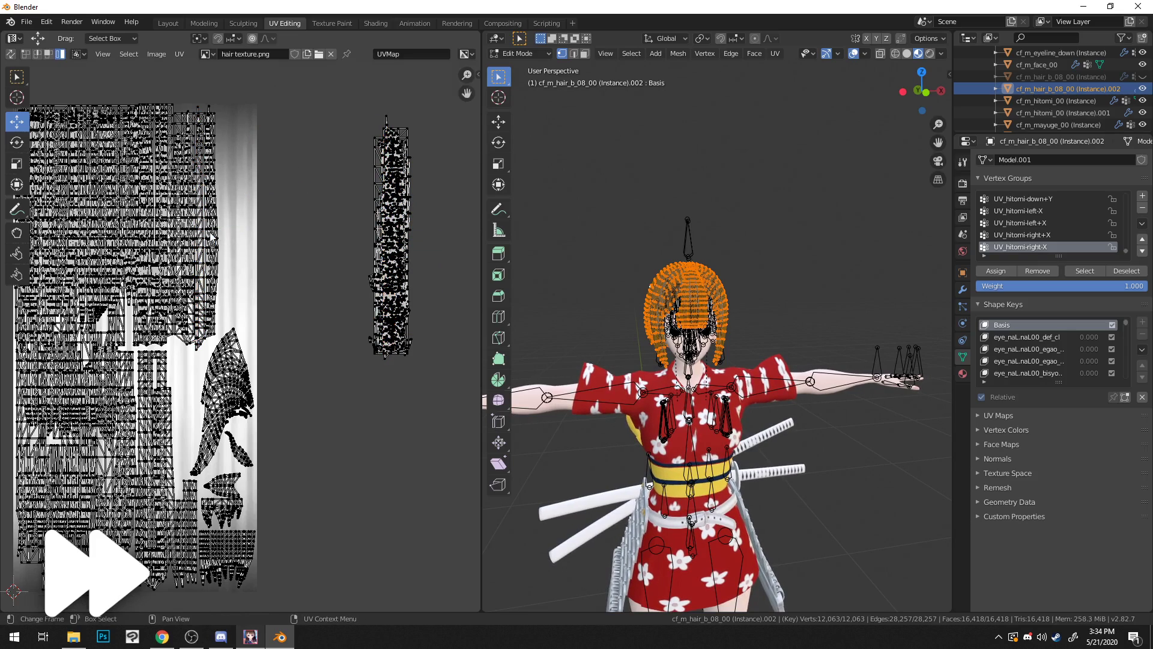
key("g")
left_click(403, 258)
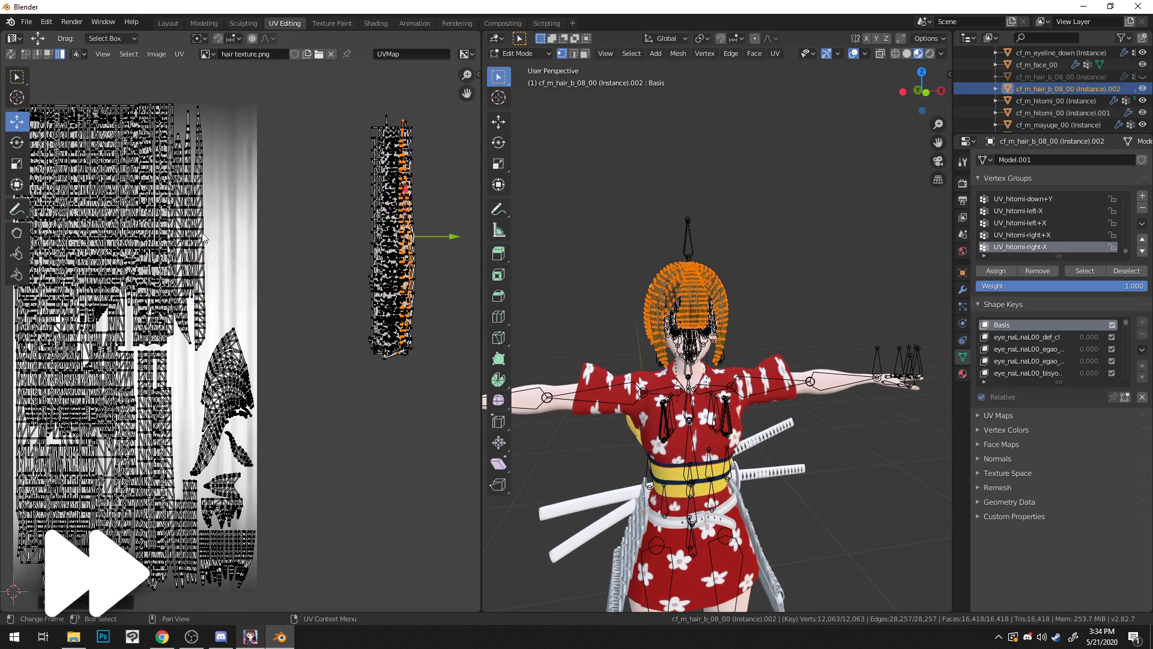
Step: Select the next two linked strand islands at the upper layout's right end and add them to the outside stack
key("l")
key("g")
left_click(401, 248)
key("l")
key("g")
left_click(384, 235)
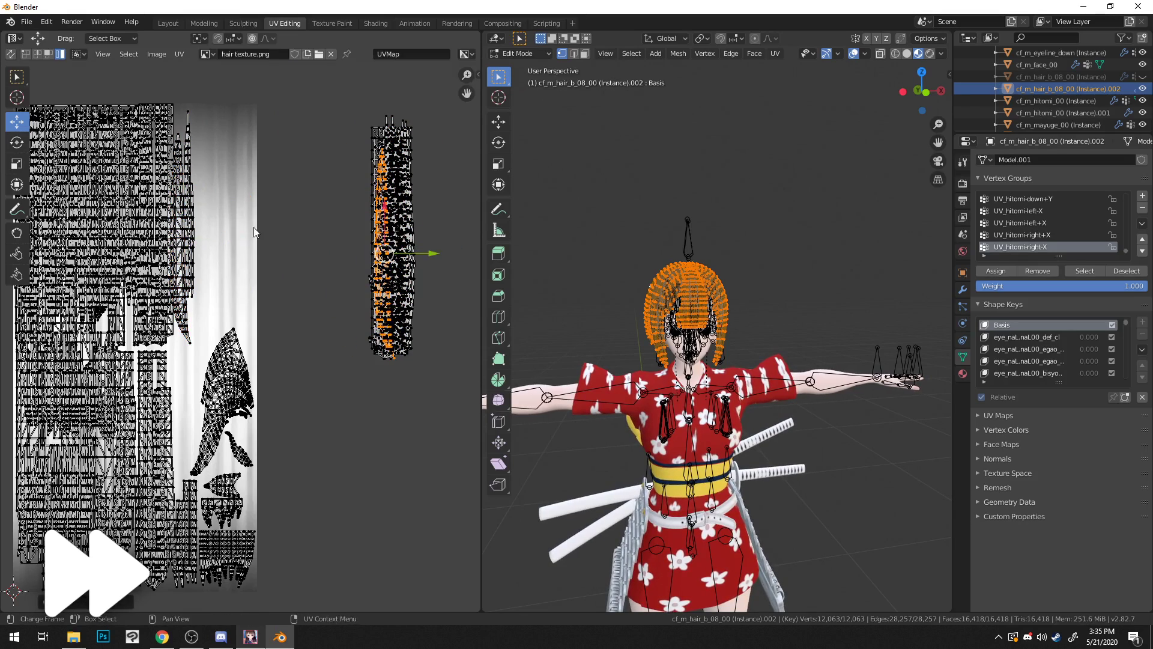
Step: Move the next linked strand islands at the right end of the layout's upper rows onto the stack outside the texture
key("l")
key("g")
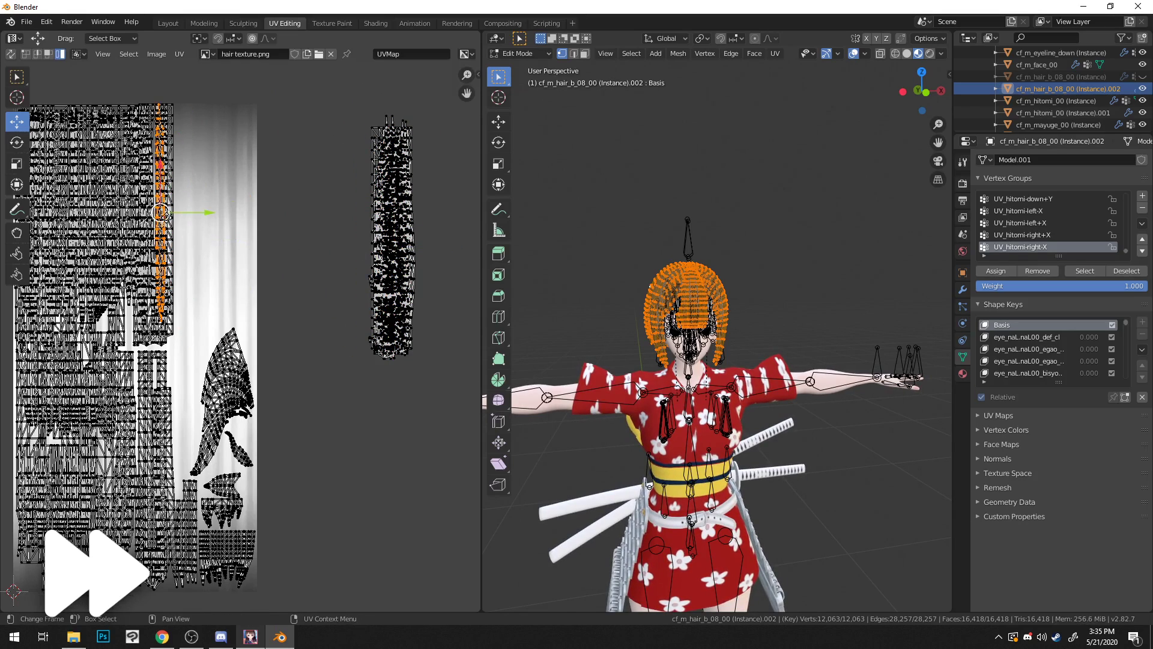
key("ctrl+shift+z")
key("l")
key("g")
left_click(404, 243)
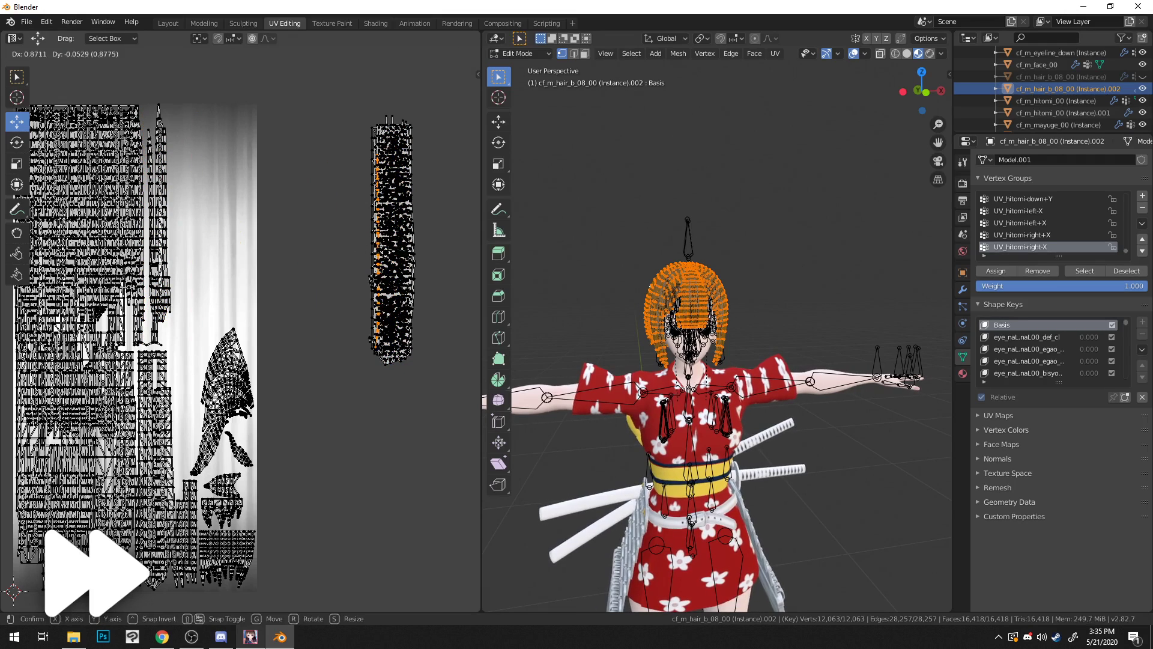
Step: Add the thin strand islands along the right edge of the upper block to the outside stack
left_click_drag(167, 218, 389, 250)
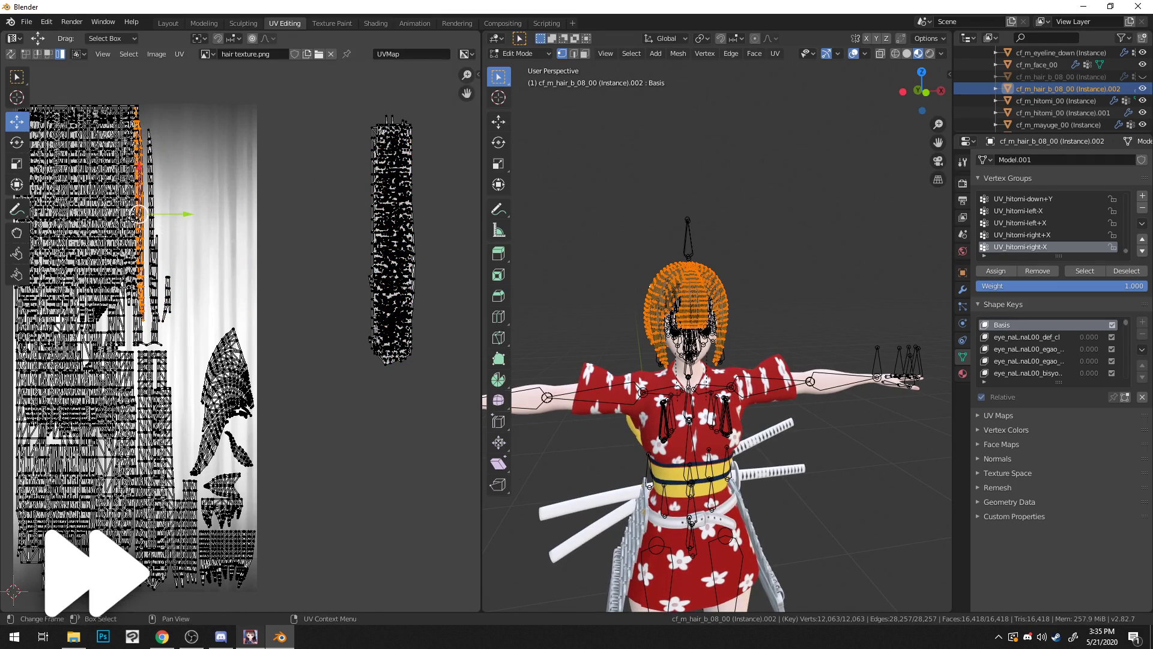
left_click_drag(155, 224, 393, 240)
left_click(157, 265)
left_click_drag(156, 289, 407, 268)
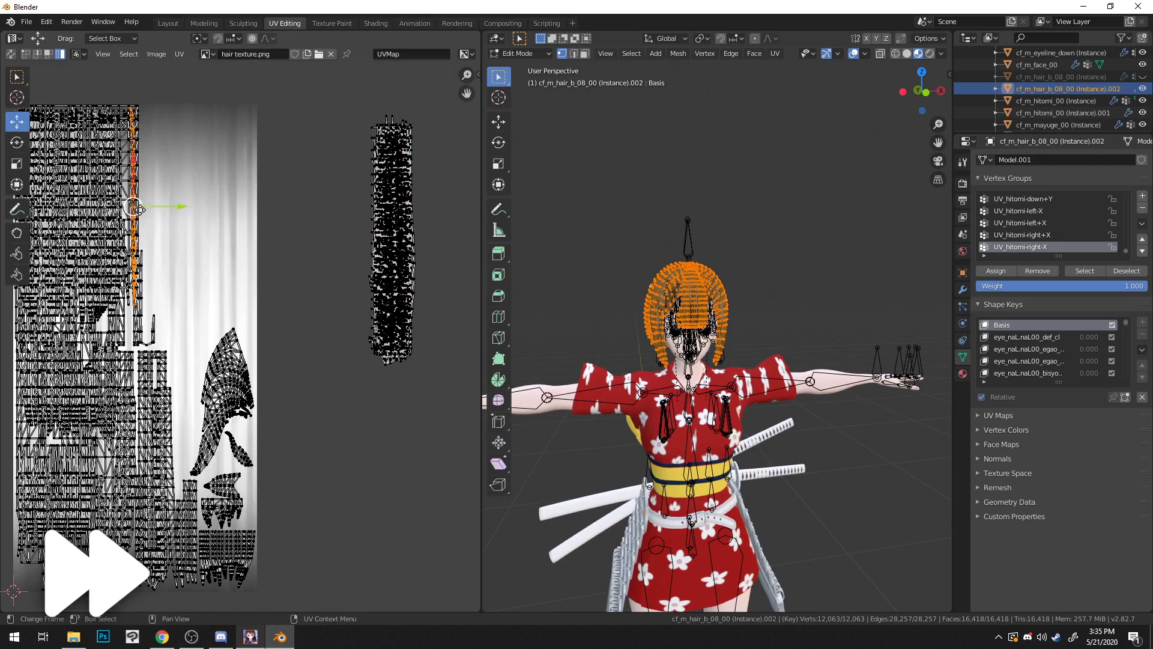
left_click_drag(133, 206, 390, 225)
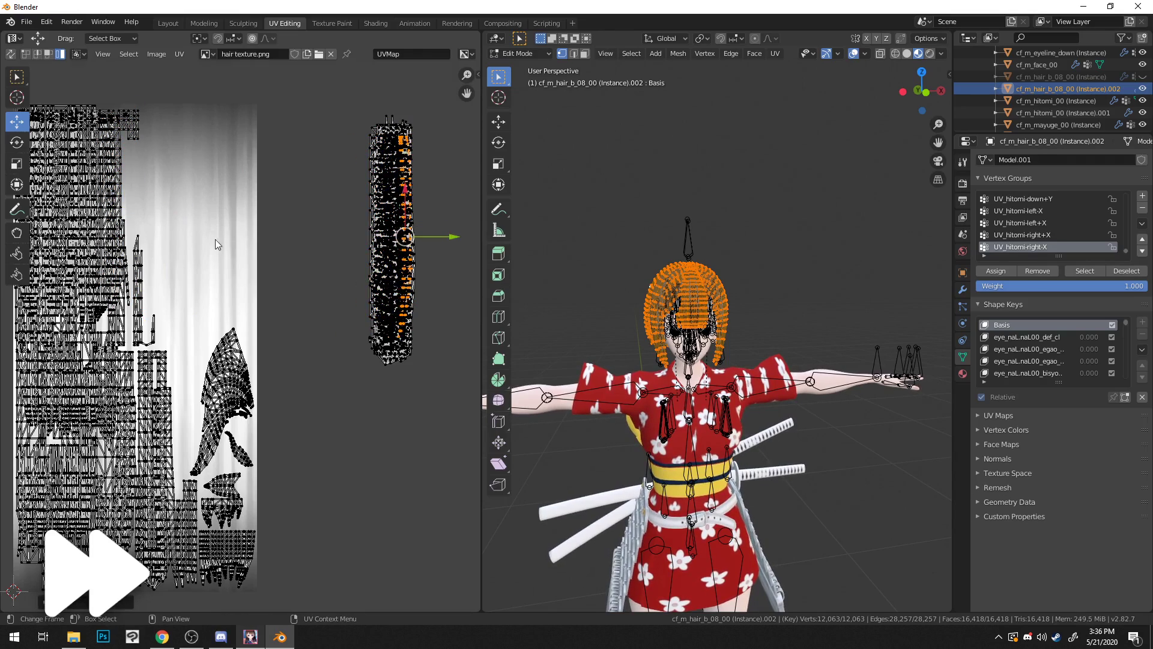
Step: Move two long strand islands from the right part of the lower layout onto the outside stack
left_click(180, 542)
left_click(145, 421)
left_click_drag(145, 465, 392, 240)
left_click(162, 375)
left_click(162, 469)
left_click_drag(163, 488, 387, 238)
Step: Move the strand island beside the large curved hair piece onto the outside stack
left_click(232, 402)
left_click(233, 360)
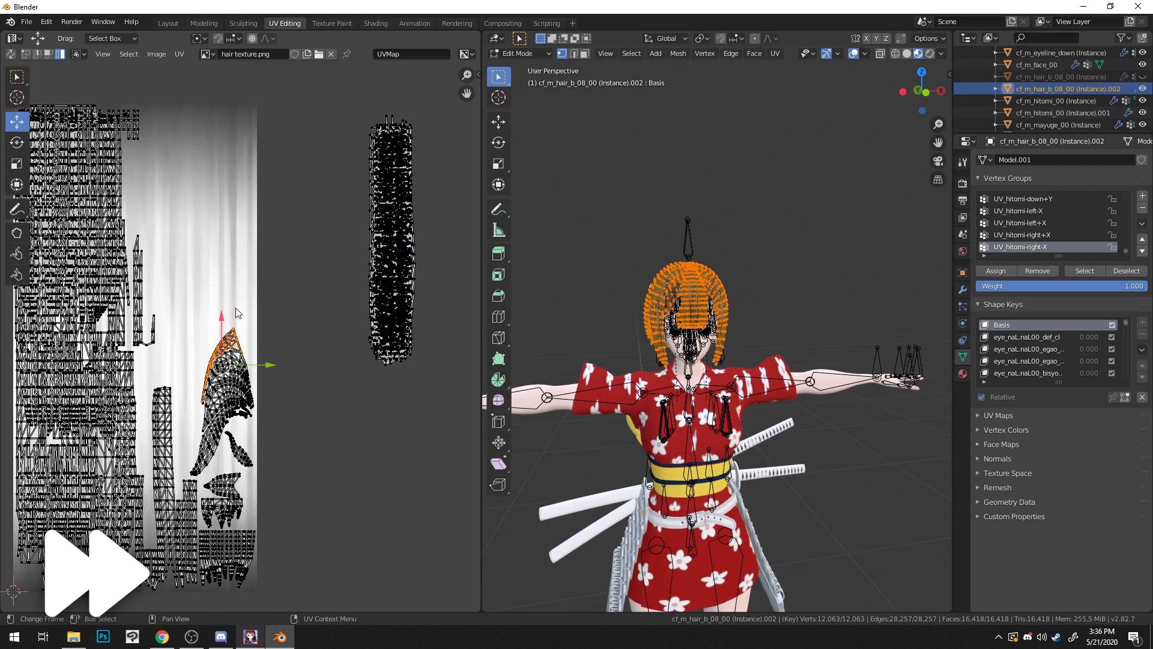
middle_click_drag(233, 360, 255, 351)
left_click(184, 478)
left_click_drag(183, 478, 412, 225)
Step: Move the two wide fringed islands from the texture's lower-right corner outside it and overlap them beside the strand stack
left_click_drag(223, 581, 223, 581)
left_click(259, 532)
key("g")
left_click(363, 309)
left_click(259, 527)
key("g")
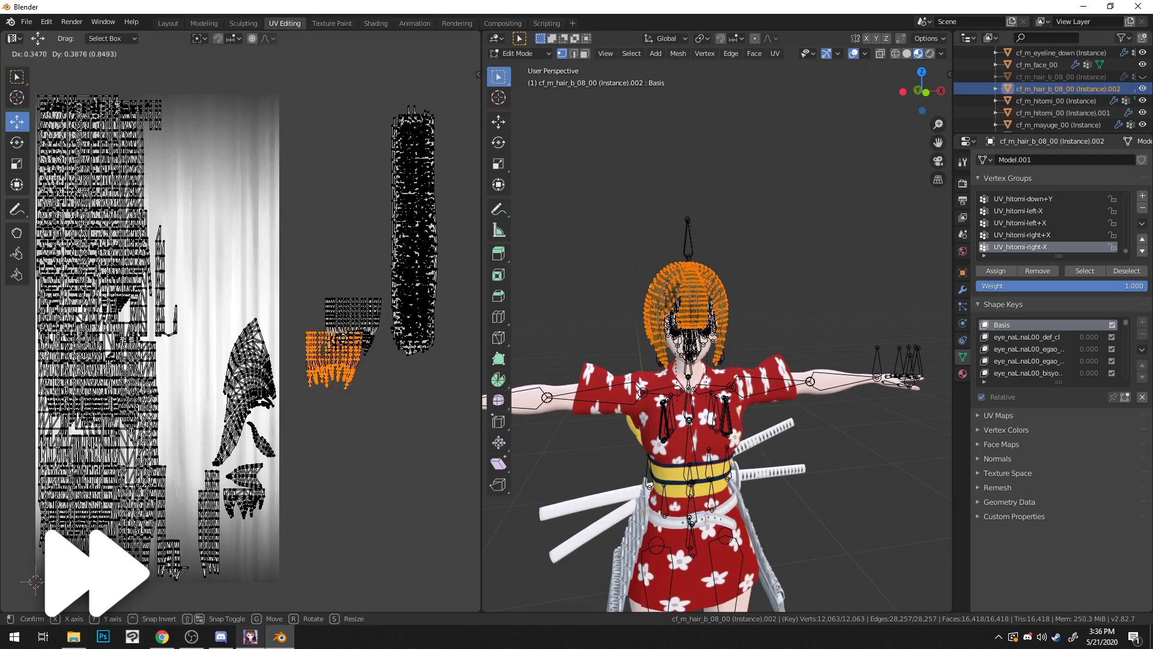
left_click_drag(336, 365, 357, 332)
Step: Move two more long strand islands from the right edge of the upper block onto the outside stack
left_click(177, 554)
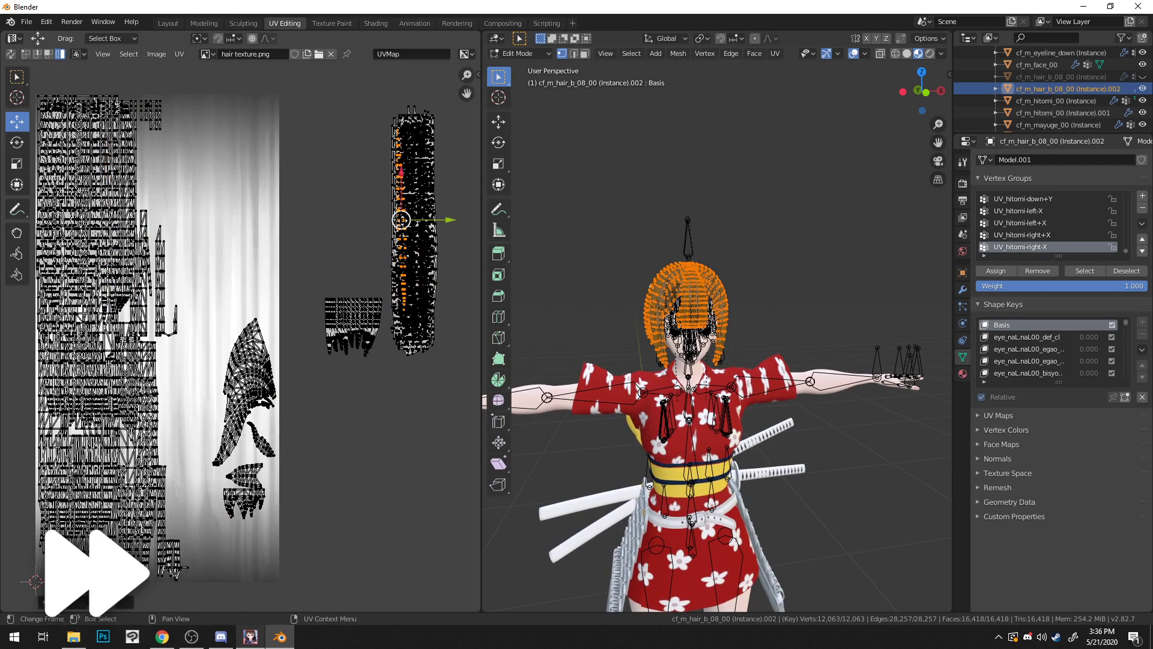
left_click(128, 219)
key("g")
left_click(424, 223)
left_click(120, 219)
key("g")
left_click(421, 222)
Step: Undo the misplaced strand move in the upper block and place that island on the outside stack again
left_click(110, 216)
key("g")
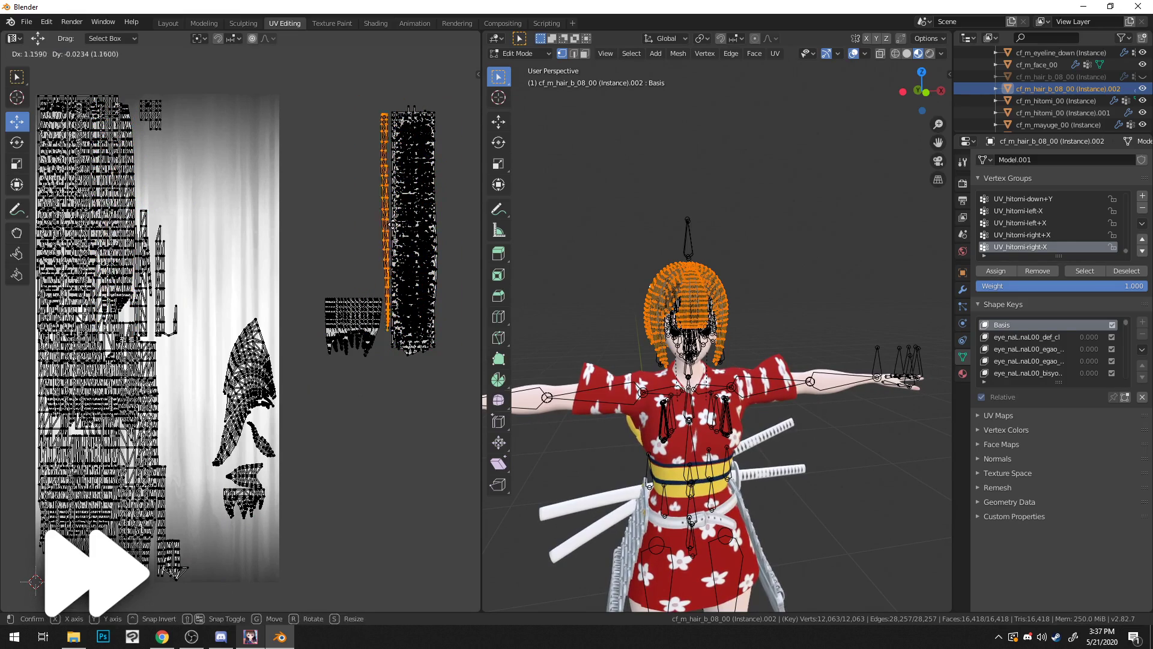
left_click_drag(392, 224, 106, 215)
key("ctrl+z")
key("g")
left_click(430, 225)
Step: Move two long strand islands from the left half of the upper block onto the outside stack
left_click(79, 217)
key("g")
left_click(416, 226)
left_click(64, 210)
key("g")
mouse_move(396, 216)
left_mouse_down()
mouse_move(84, 215)
mouse_move(404, 217)
left_mouse_up()
Step: Set the UV sticky selection mode to Shared Location and deselect all islands
left_click(80, 54)
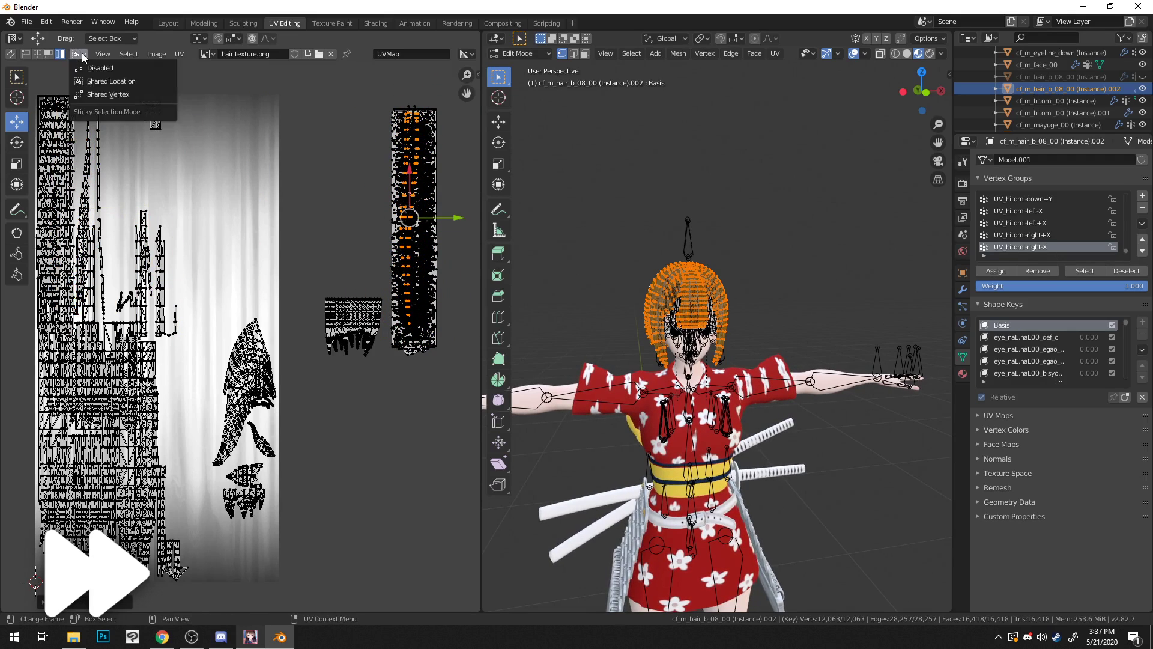
left_click(101, 82)
key("alt+a")
Step: Select two further linked strand islands in the upper rows one by one and move each onto the outside stack
key("l")
key("g")
left_click(401, 217)
key("l")
key("g")
left_click(405, 229)
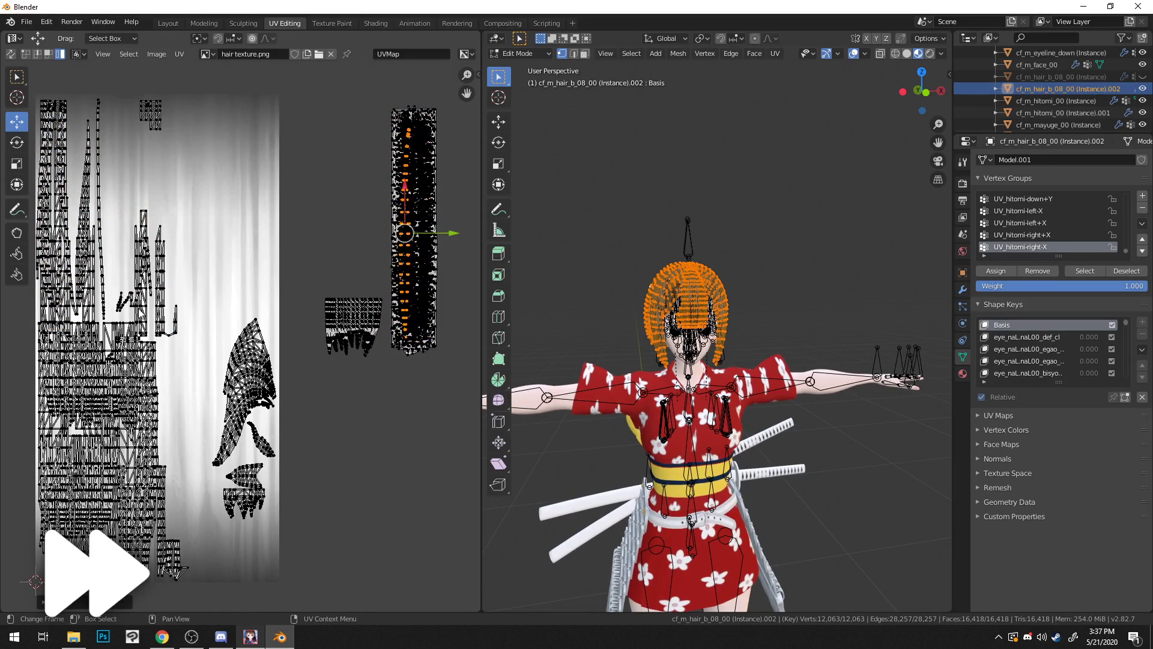
Step: Move the next three linked strand islands, including a wide one from the lower layout, onto the outside stack
key("l")
key("g")
left_click(404, 264)
key("l")
key("g")
left_click(414, 233)
key("l")
key("g")
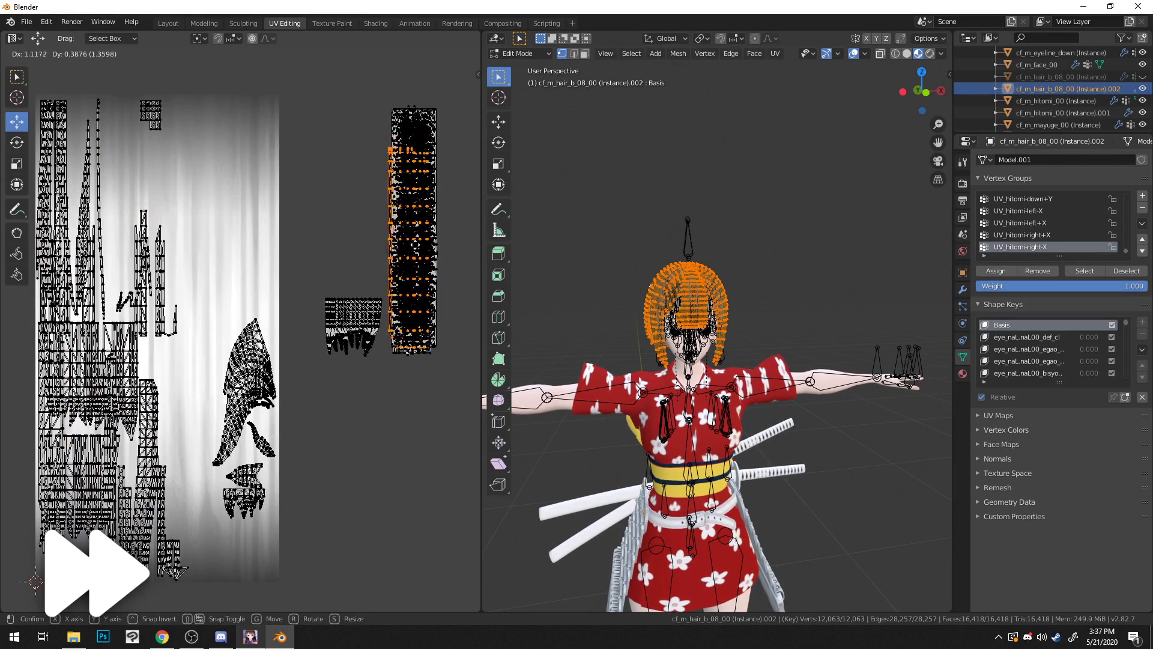
left_click(374, 261)
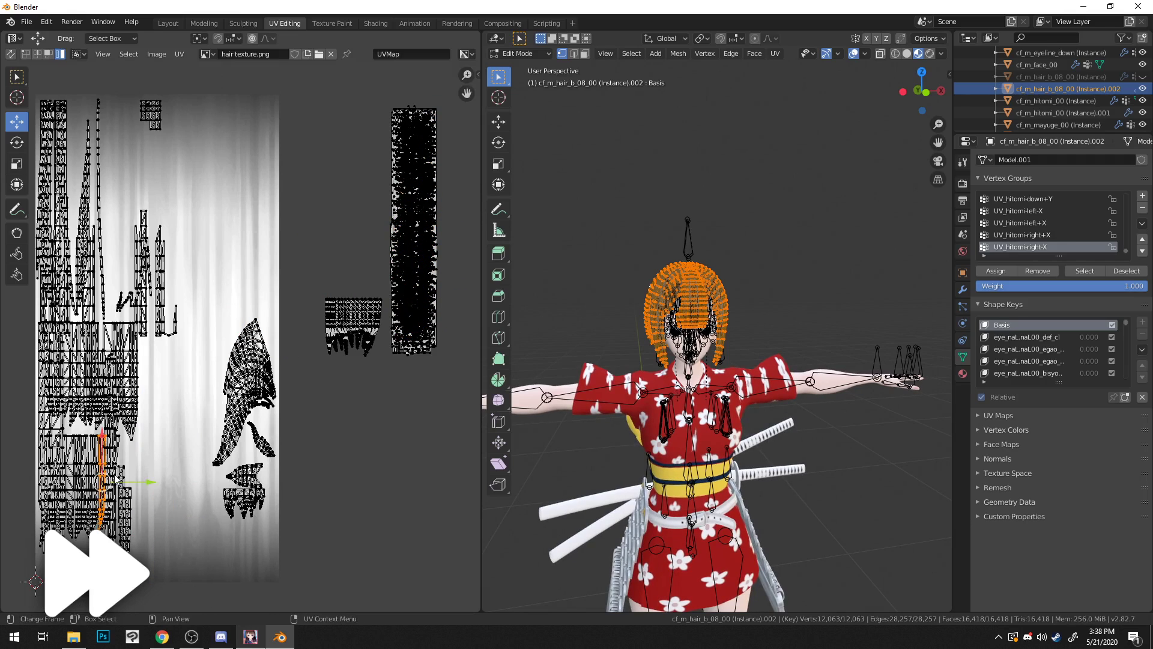
Step: Move the small fringed island near the fish-shaped piece outside the texture, beside the wide fringed islands
key("g")
left_click(272, 305)
left_click_drag(214, 489, 213, 488)
key("g")
left_click(273, 326)
left_click(353, 329)
left_click(261, 439)
left_click(244, 396)
Step: Move the long strand islands in the middle of the lower layout onto the outside stack
left_click(127, 409)
left_click(124, 493)
key("g")
left_click(397, 290)
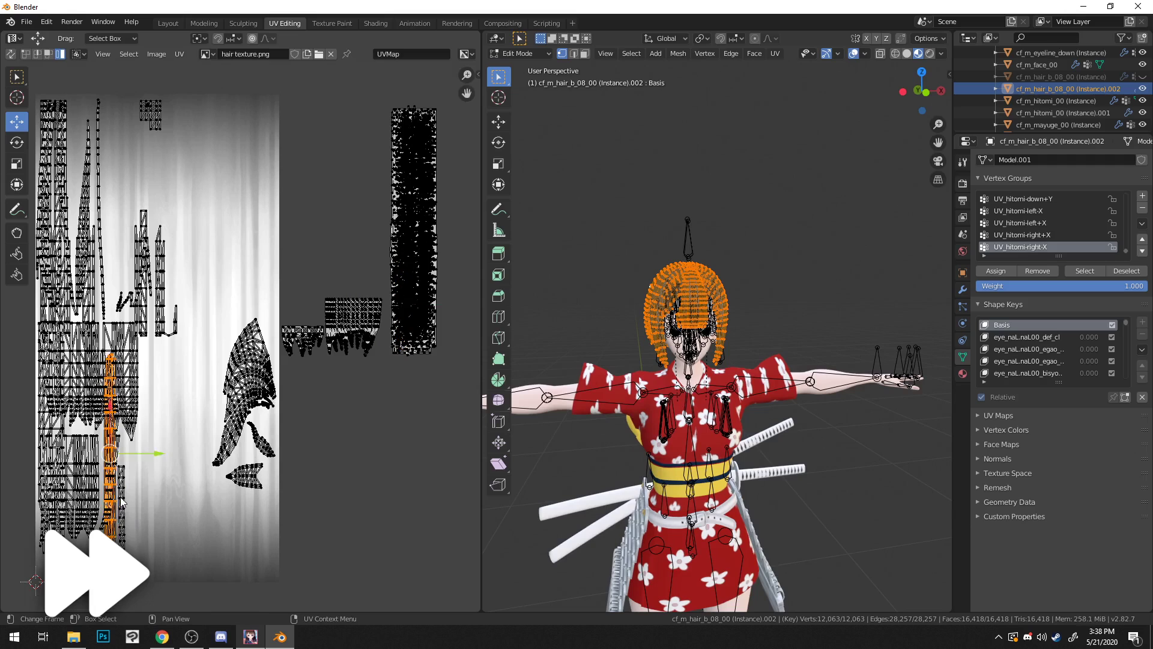
left_click(412, 240)
Step: Move the rightmost strand islands of the lower and middle-left blocks onto the outside stack
left_click(107, 471)
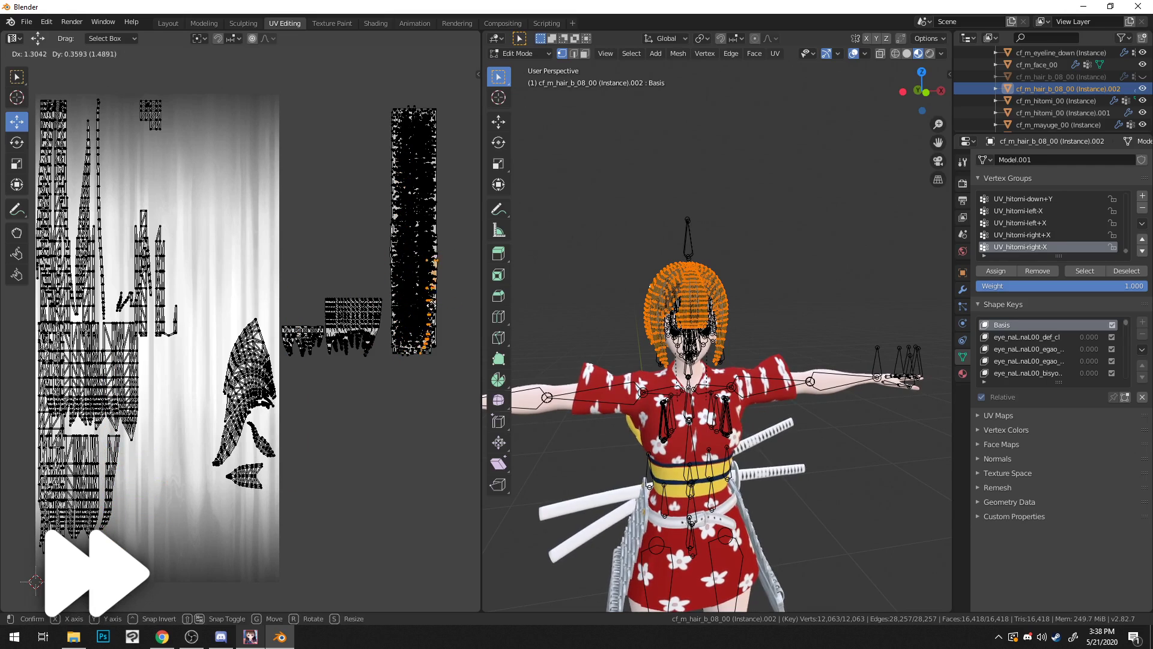
key("g")
left_click(412, 270)
left_click(125, 378)
key("g")
left_click(412, 270)
Step: Move the next strand islands from the layout's left half onto the outside stack and undo the stray moves
left_click(96, 367)
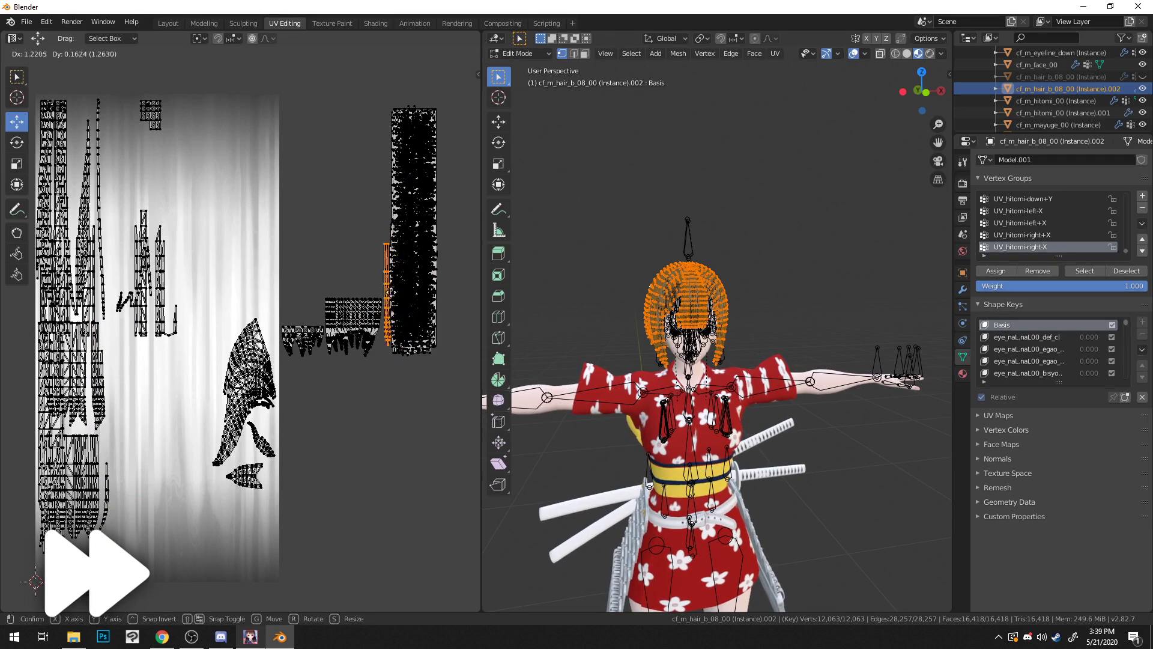
key("g")
key("ctrl+z")
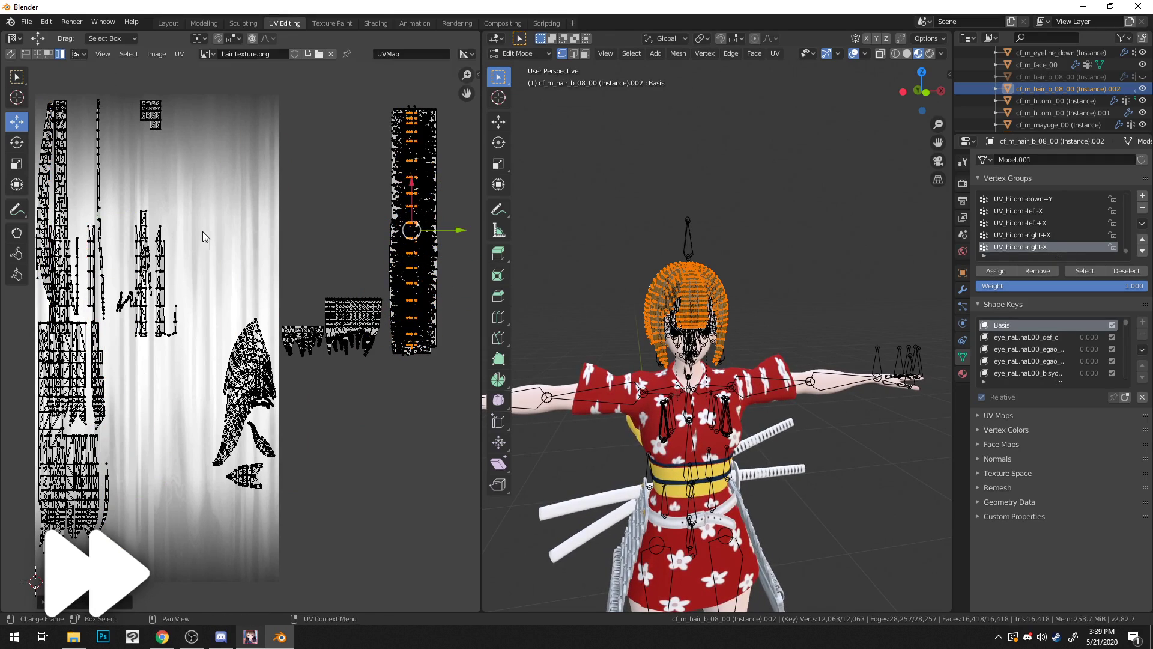
key("ctrl+z")
Step: Hide the 3D viewport overlays and examine the hair texture on the head up close
left_click(854, 53)
scroll(688, 328, "up", 7)
middle_click_drag(700, 233, 742, 237)
key("ctrl+shift+z")
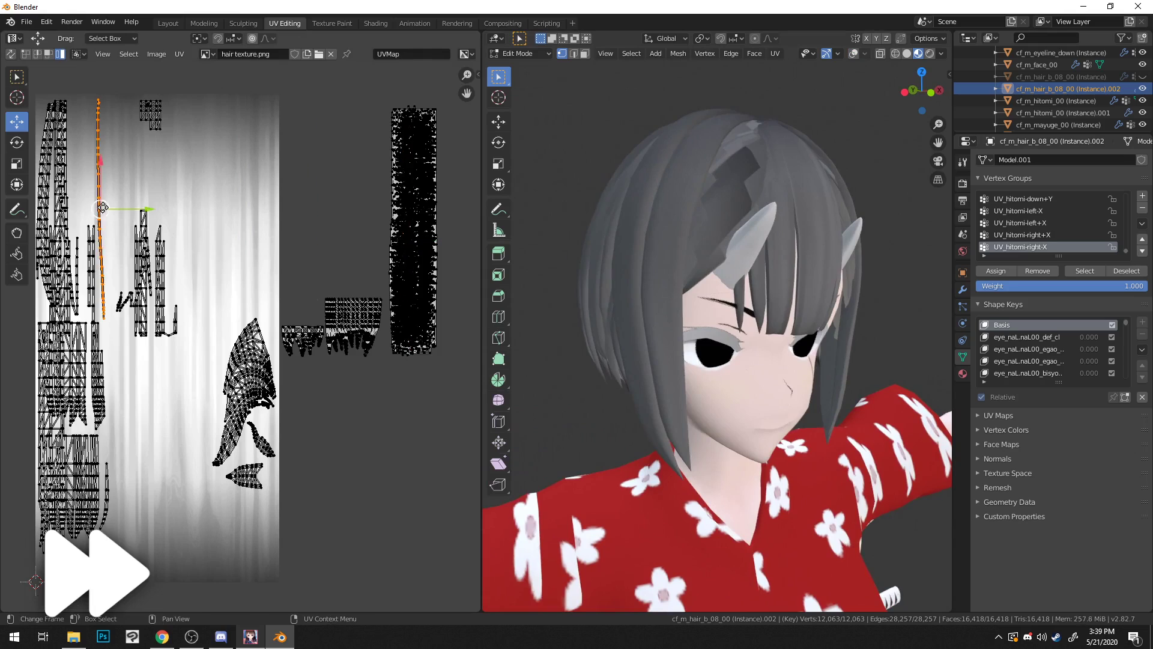
Step: Move the narrow strand island beside the middle-left block onto the outside stack and undo its rotation
left_click_drag(100, 368, 401, 298)
key("r")
left_click(411, 245)
key("ctrl+z")
Step: Try repositioning the narrow strand islands between the middle-left block and the outside stack, undoing the attempts
left_click(427, 262)
key("g")
left_click(108, 367)
key("ctrl+z")
left_click(399, 312)
key("g")
key("ctrl+z")
key("ctrl+z")
Step: Move the strand islands at the right end of the lower-left block onto the lower part of the outside stack
left_click(84, 378)
key("g")
left_click(400, 308)
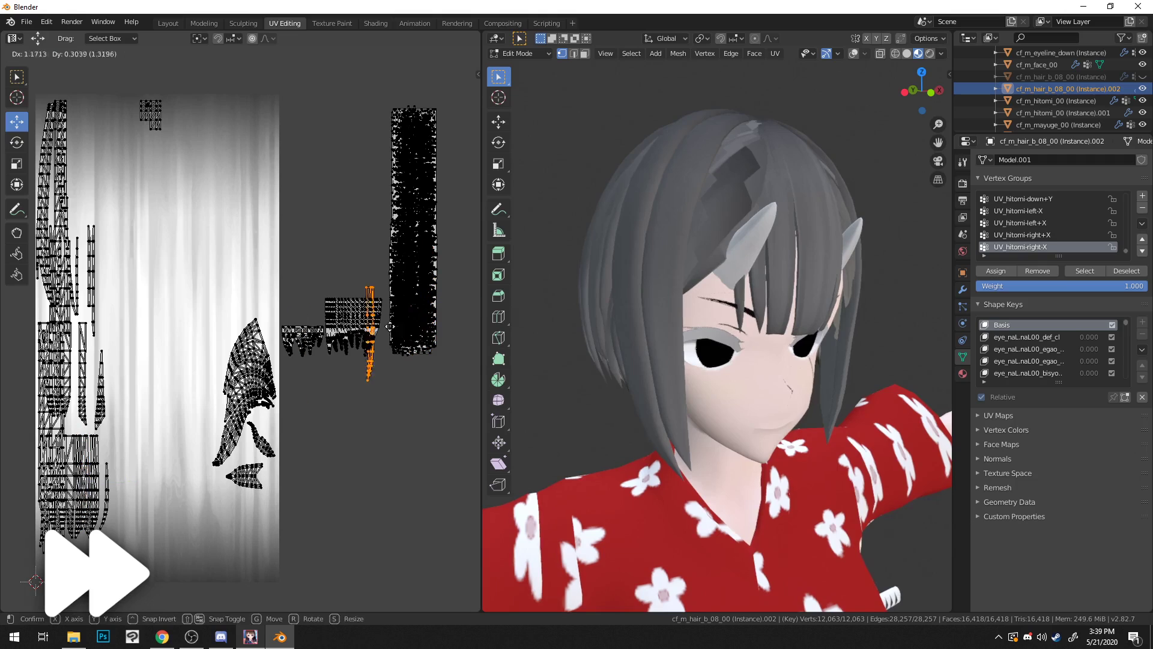
left_click(84, 480)
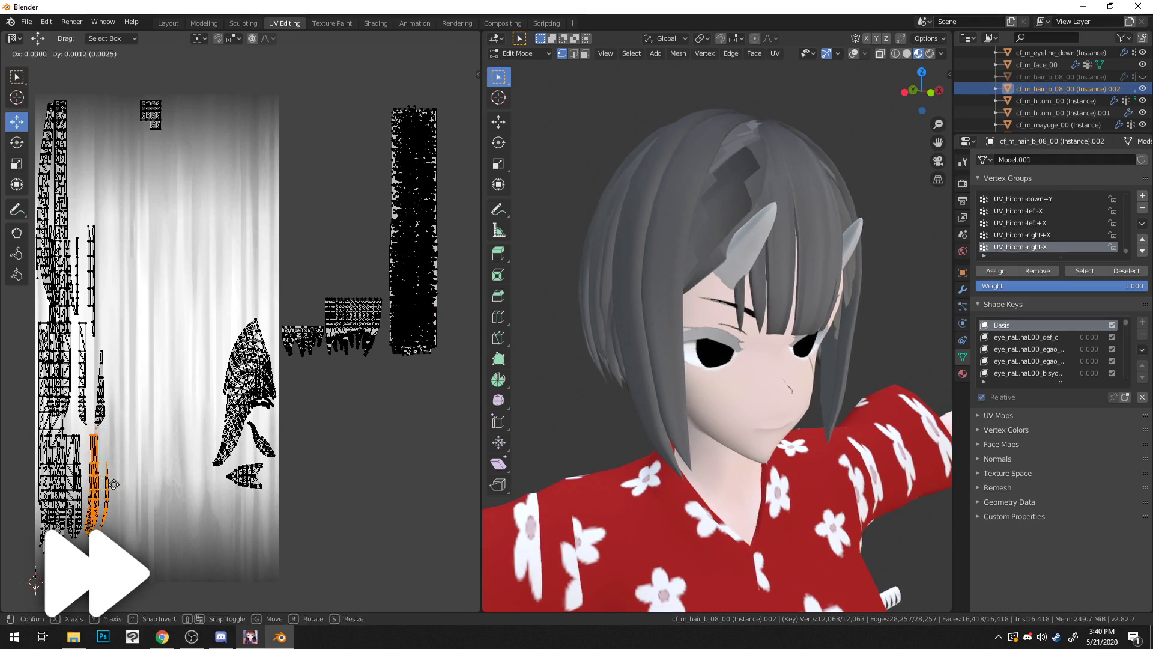
left_click_drag(95, 428, 85, 430)
key("g")
left_click(413, 249)
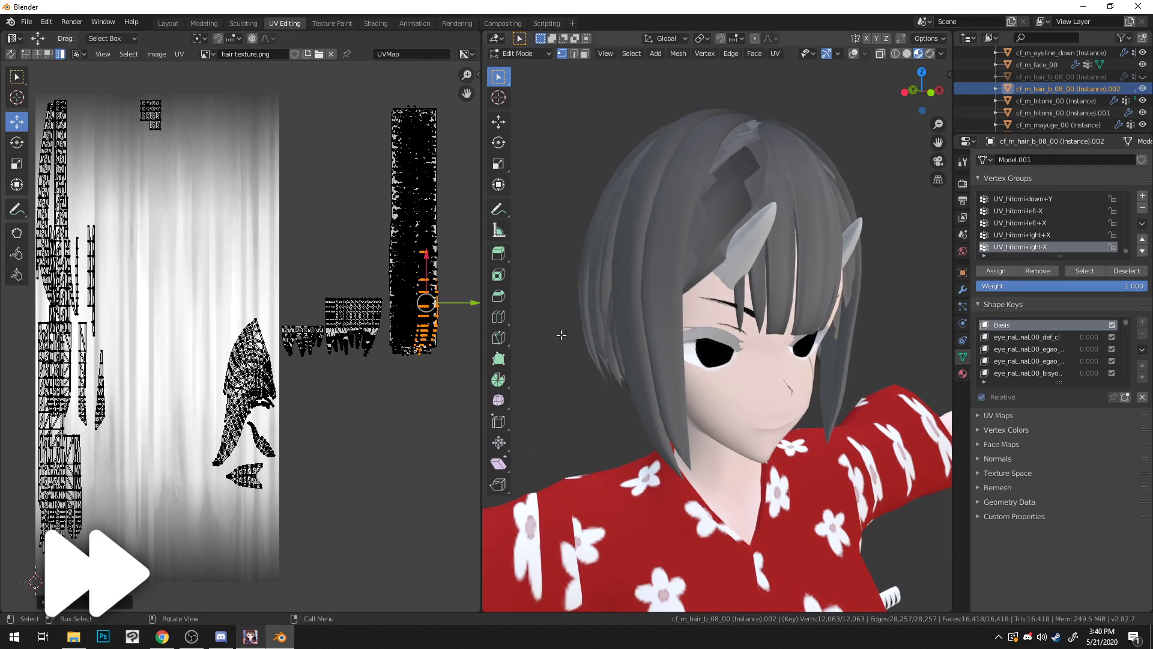
Step: Move the narrow pointed strand island beside the middle-left block onto the outside stack
middle_click_drag(649, 336, 661, 345)
left_click_drag(35, 541, 91, 443)
left_click(101, 391)
key("g")
left_click(420, 318)
Step: Add the separate strand right of the middle-left block and the adjacent upper-left strands to the outside stack
left_click(83, 370)
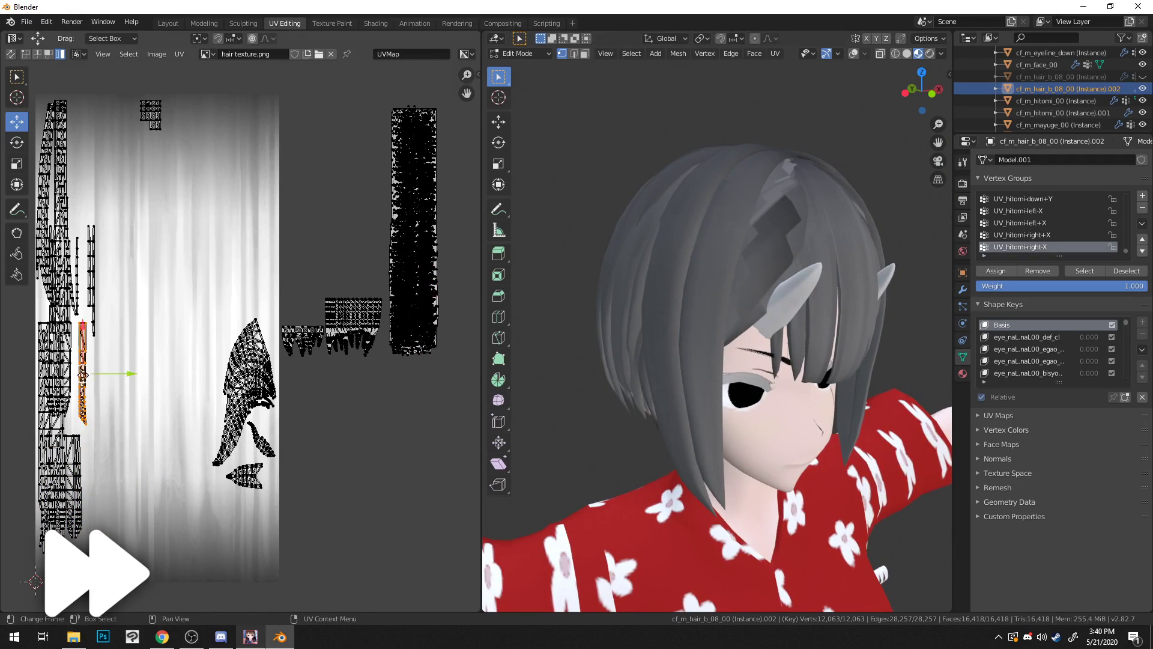
left_click(100, 273)
key("g")
left_click(442, 293)
left_click(68, 225)
key("g")
left_click(435, 243)
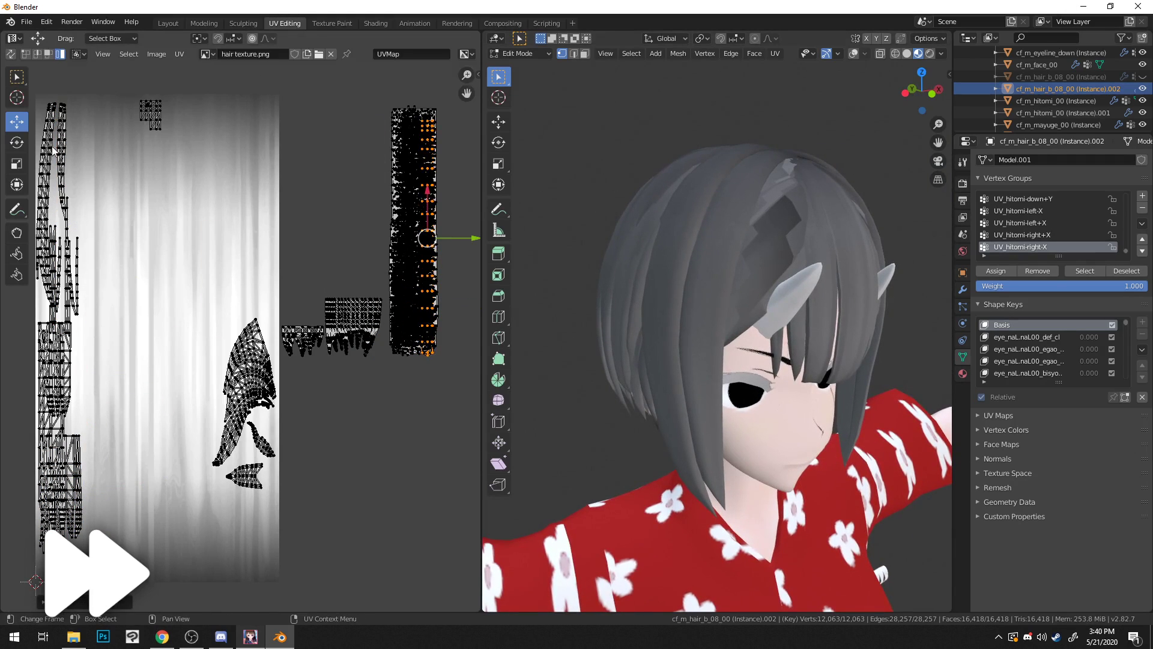
Step: Move two long curved strand islands from the texture's upper-left corner onto the outside stack
left_click(49, 187)
key("g")
left_click(409, 223)
left_click(45, 198)
key("g")
left_click(414, 222)
Step: Move the next strand islands from the upper-left, middle-left and lower-left blocks onto the outside stack
left_click(57, 173)
key("g")
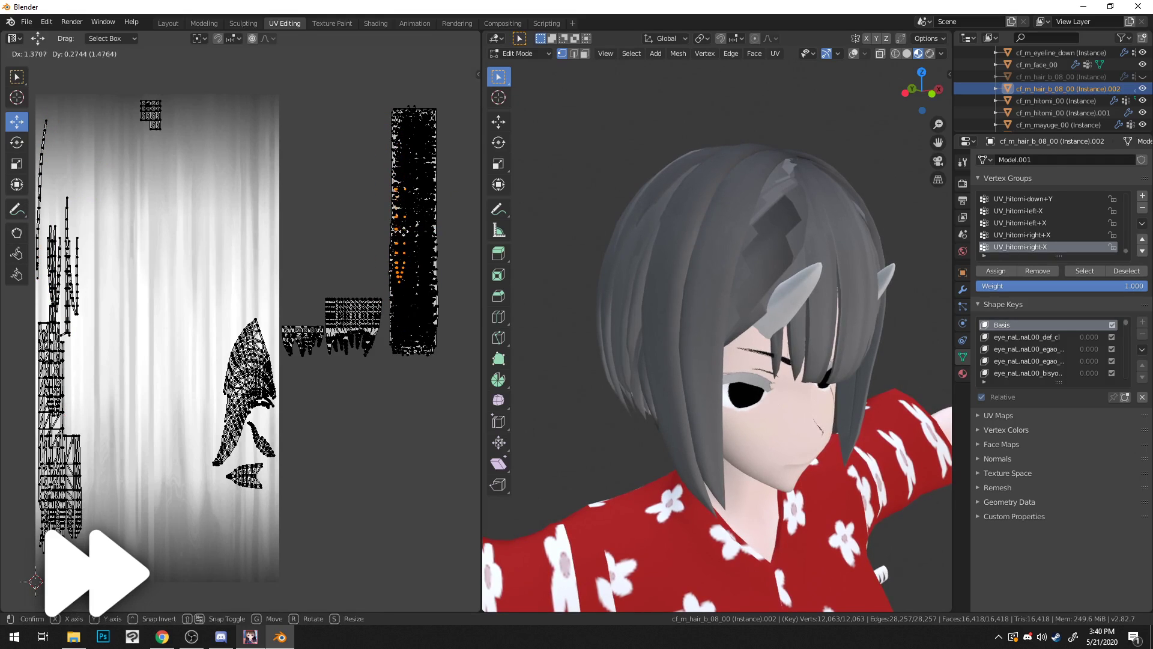
key("g")
left_click(411, 262)
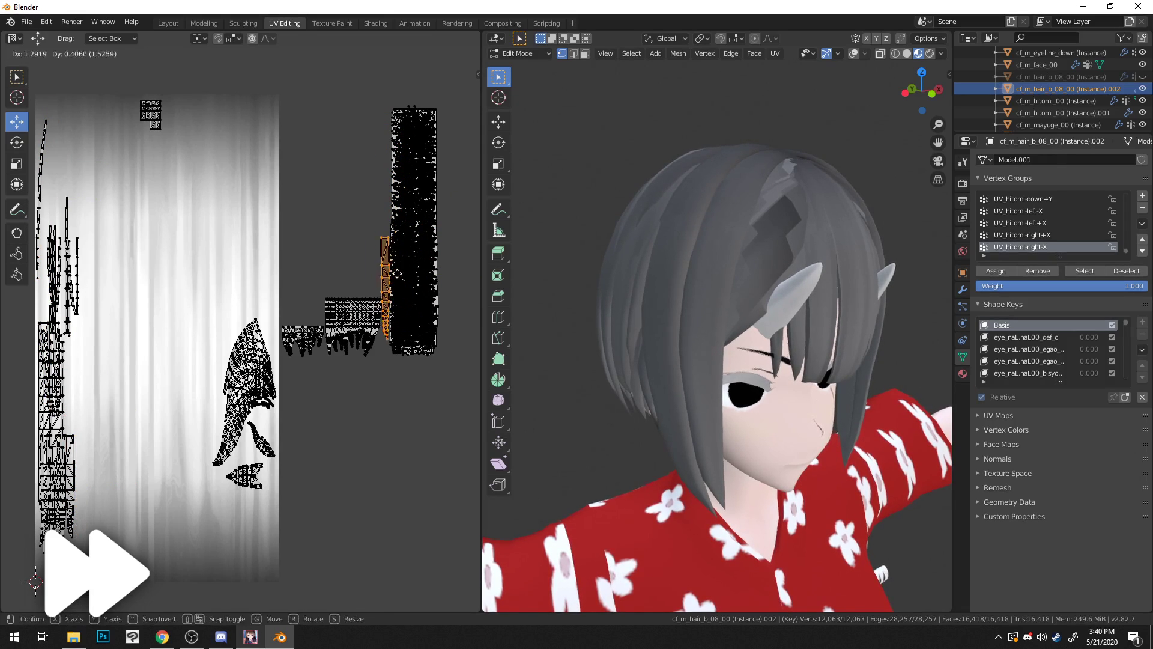
left_click(400, 281)
Step: Move the remaining wide strand islands of the middle-left and lower-left blocks onto the outside stack
left_click(53, 423)
key("g")
left_click(414, 282)
left_click(73, 469)
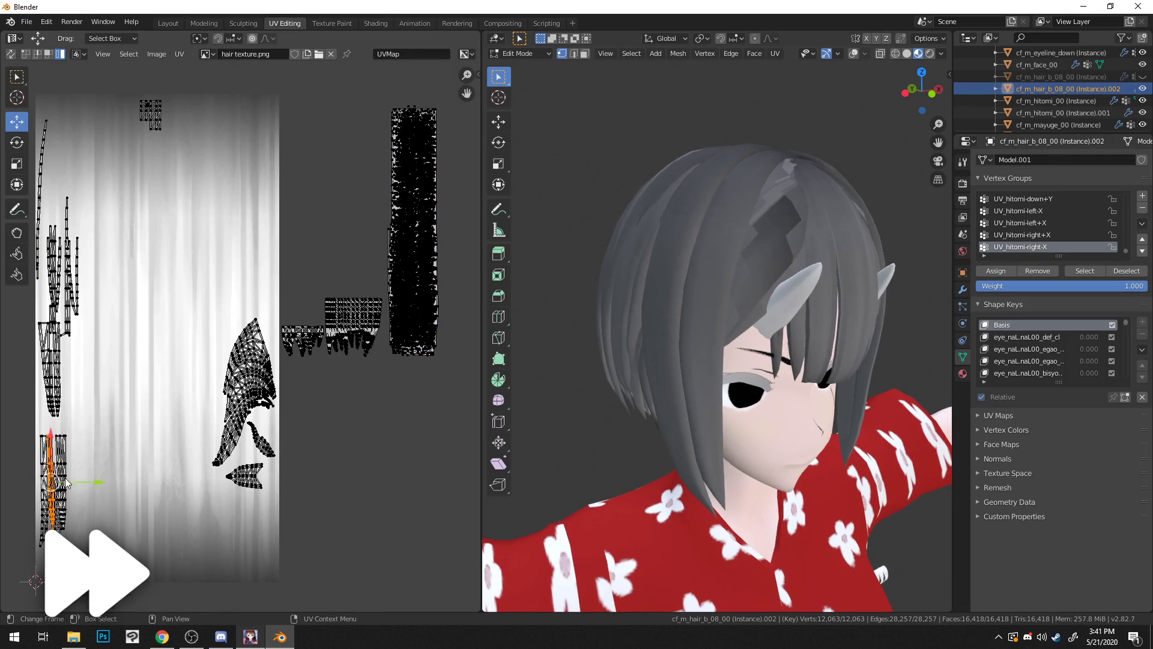
left_click(60, 470)
key("g")
left_click(413, 260)
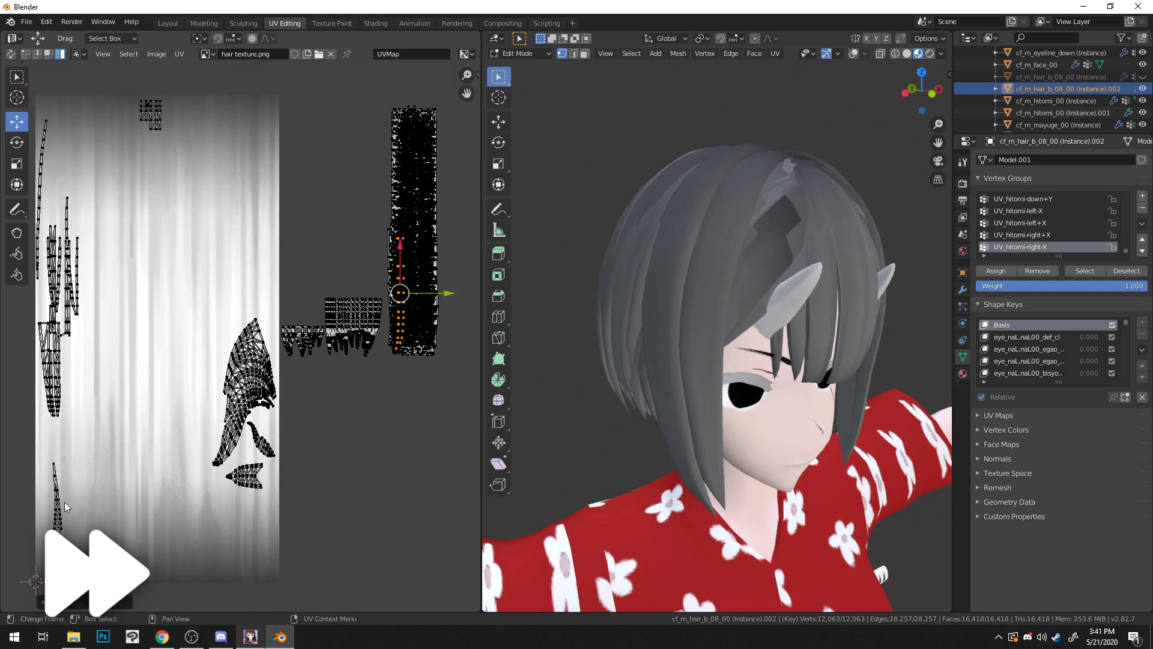
Step: Move the last lower-left strand and the small rectangular islands at the texture's top edge onto the outside stack
key("g")
left_click(414, 258)
left_click(150, 114)
key("g")
left_click(419, 206)
Step: Move the thin curved strand at the texture's left edge and the right strand of the middle-left group onto the outside stack
left_click(88, 296)
key("g")
left_click(420, 233)
left_click(54, 368)
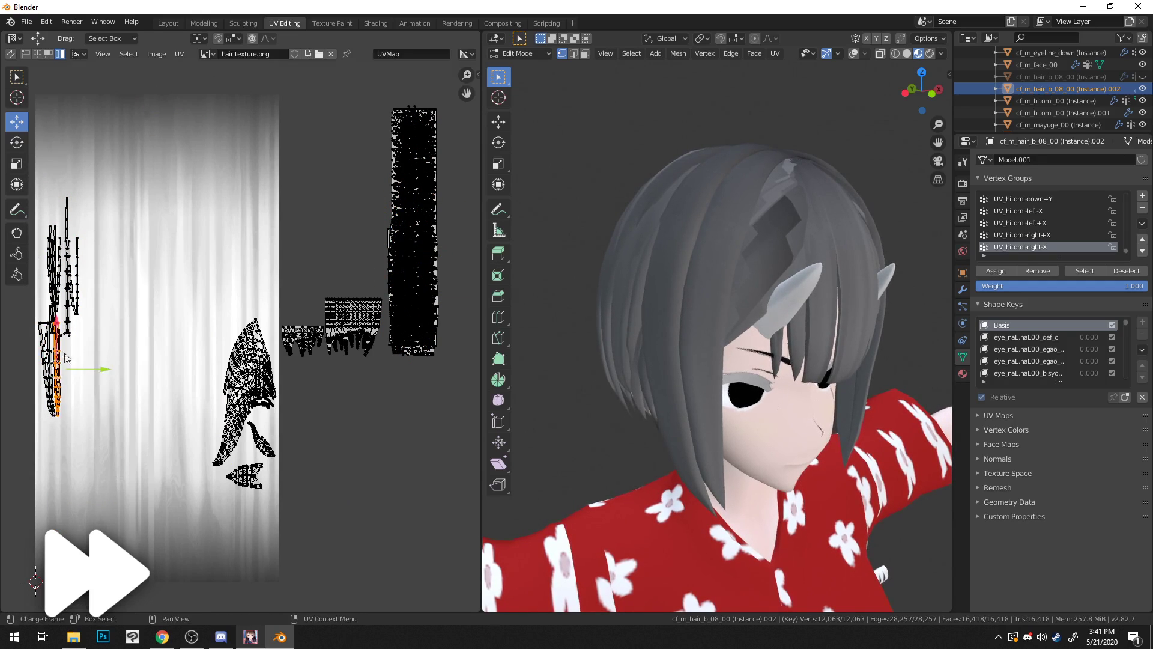
key("g")
left_click(422, 235)
Step: Move the wide tapered strand of the middle-left group onto the outside stack and clear the selection
left_click(46, 369)
key("g")
left_click(421, 230)
left_click(100, 196)
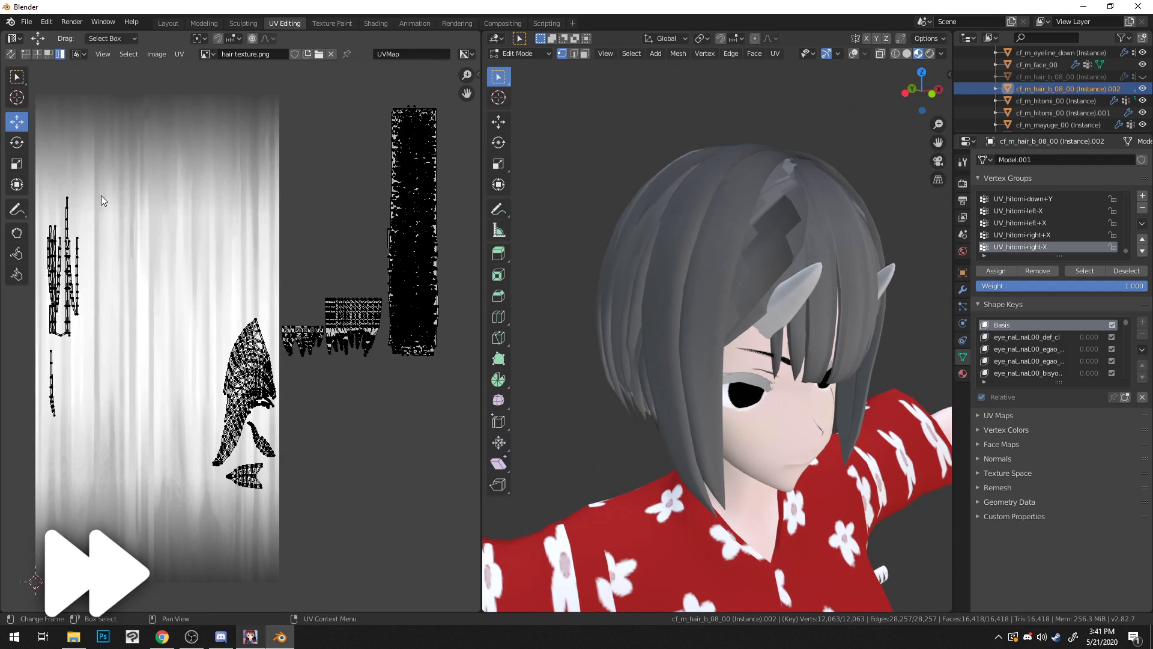
Step: Move the remaining narrow strands at the texture's left edge and the small strand below them onto the outside stack
left_click_drag(63, 360, 64, 354)
key("g")
left_click(412, 343)
left_click(52, 382)
key("g")
left_click(414, 252)
left_click(237, 278)
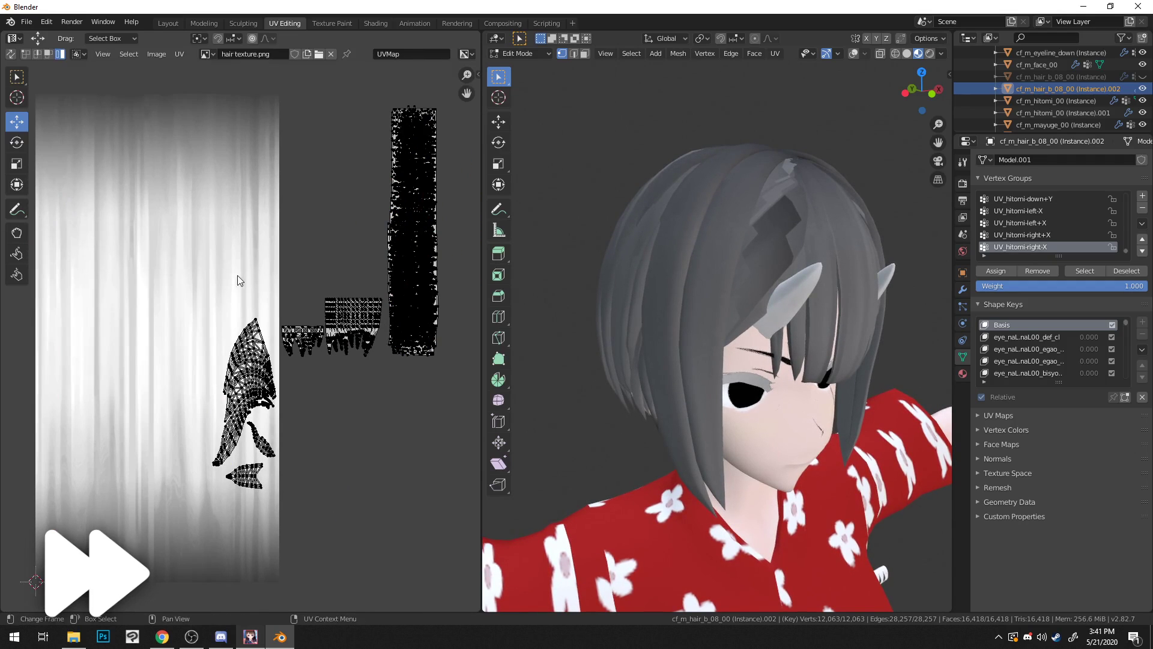
Step: Move the large curved UV islands of the texture's lower-right area outside the texture, past the strand stack
middle_click_drag(237, 278, 226, 280)
middle_click_drag(358, 382, 356, 384)
scroll(649, 260, "down", 4)
scroll(649, 260, "up", 4)
middle_click_drag(649, 260, 597, 244)
left_click_drag(232, 272, 265, 514)
scroll(268, 399, "down", 1)
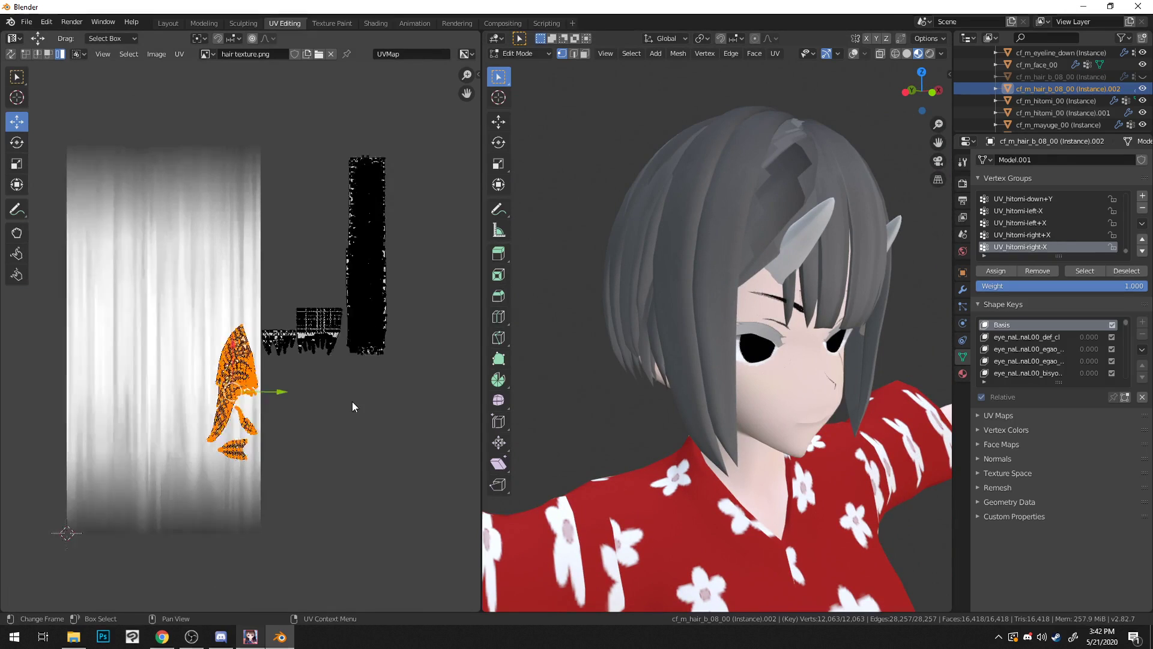
left_click_drag(231, 390, 440, 367)
Step: Select the whole outside strand stack and move it back onto the left half of the hair texture
left_click_drag(337, 142, 381, 134)
left_click_drag(409, 143, 347, 368)
left_click_drag(368, 257, 131, 403)
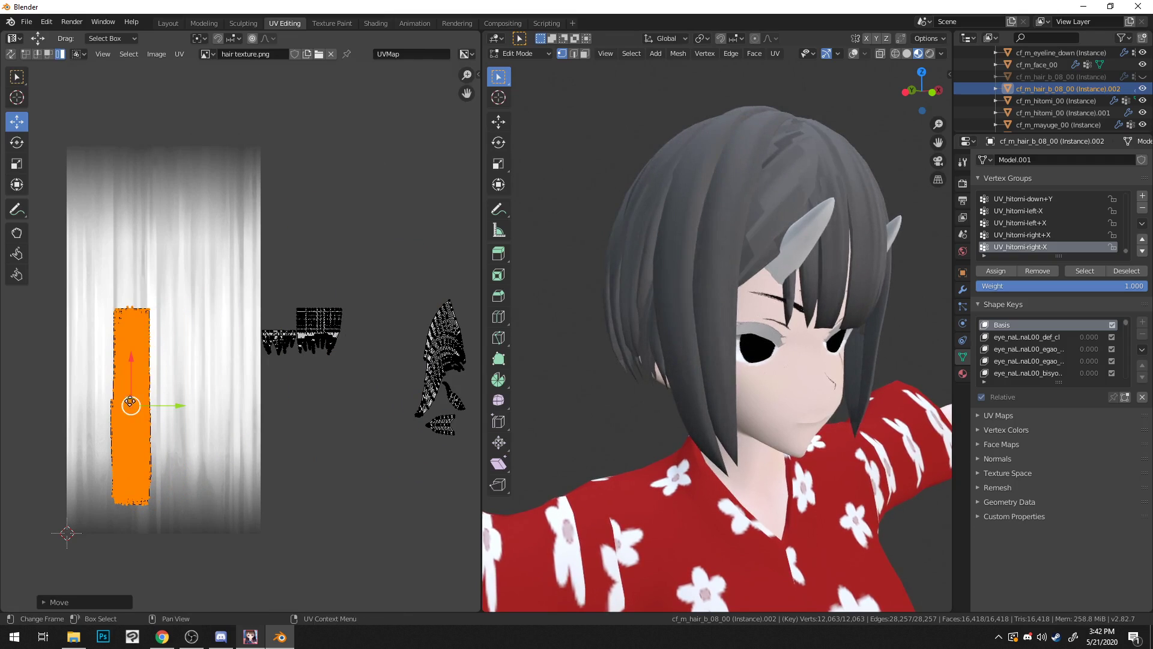
Step: Enlarge the strand stack in width and height and centre it on the hair texture
left_click(16, 163)
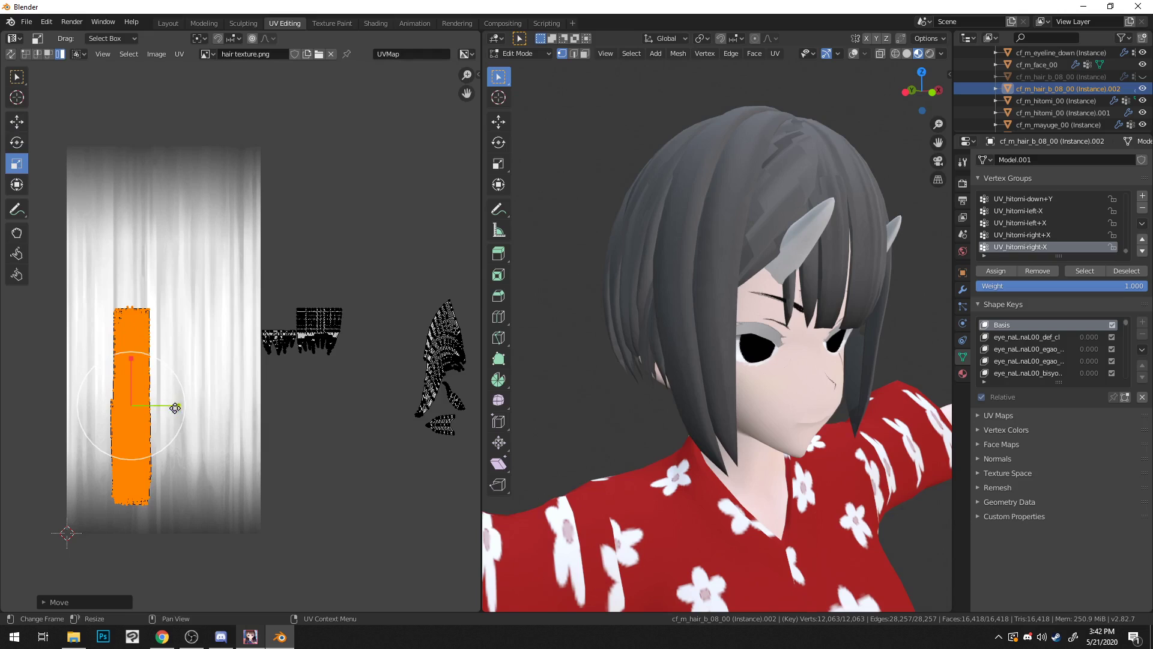
left_click_drag(186, 405, 242, 413)
left_click_drag(131, 363, 134, 334)
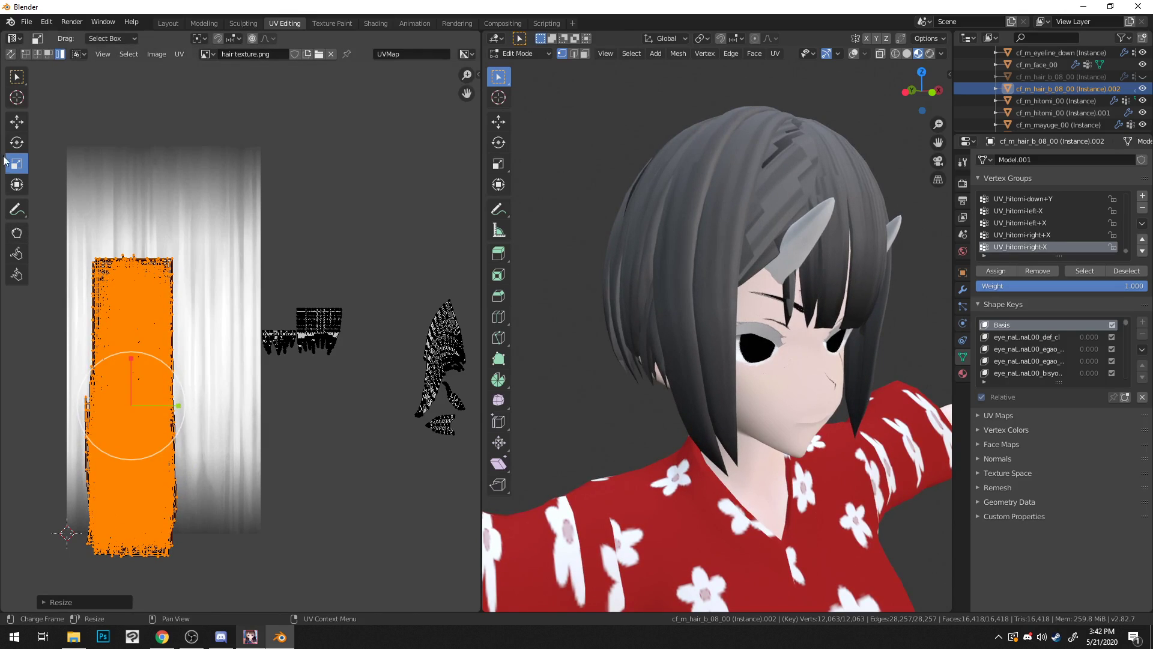
left_click_drag(137, 413, 174, 343)
middle_click_drag(664, 345, 627, 361)
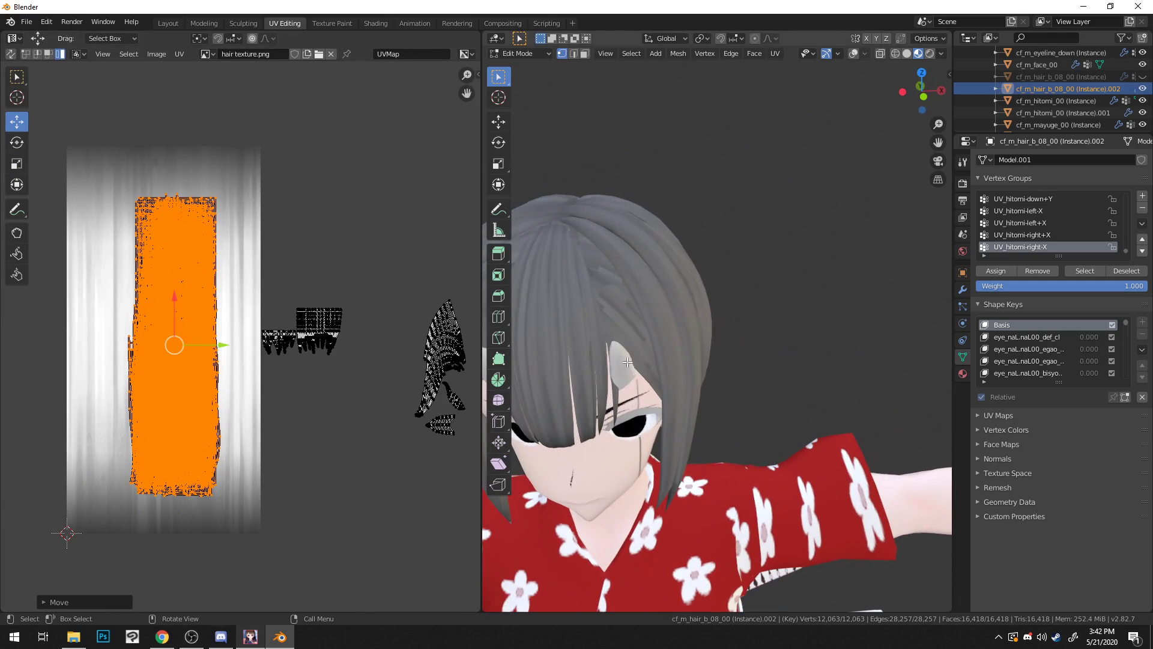
middle_click_drag(591, 315, 621, 286)
mouse_move(219, 351)
left_mouse_down()
mouse_move(208, 347)
mouse_move(234, 346)
mouse_move(222, 346)
left_mouse_up()
middle_click_drag(661, 337, 780, 318)
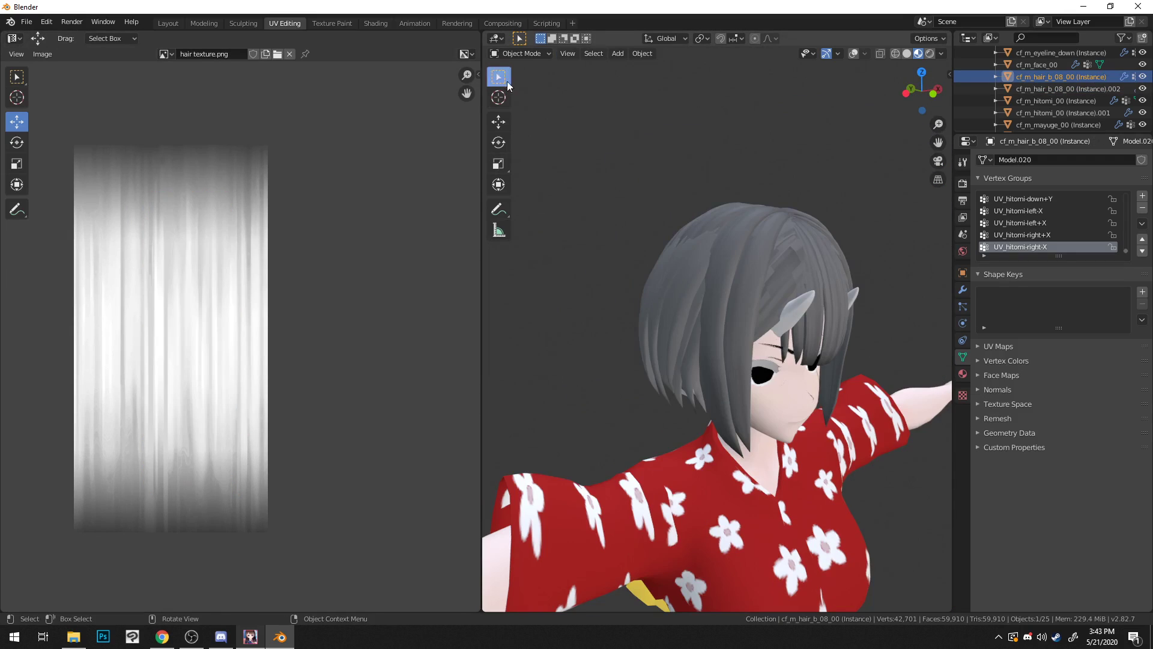
Step: Put the hair mesh cf_m_hair_b_08_00 (Instance) into Edit Mode and check the UVs of a box-selected part
left_click(521, 54)
left_click(525, 79)
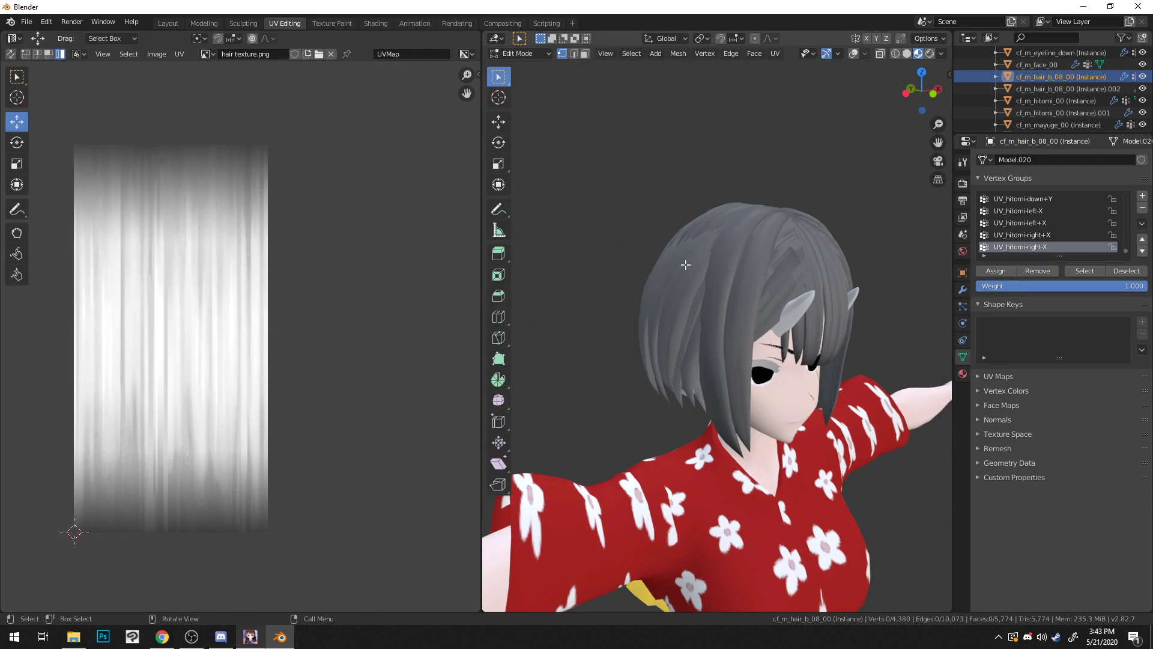
left_click_drag(585, 206, 779, 424)
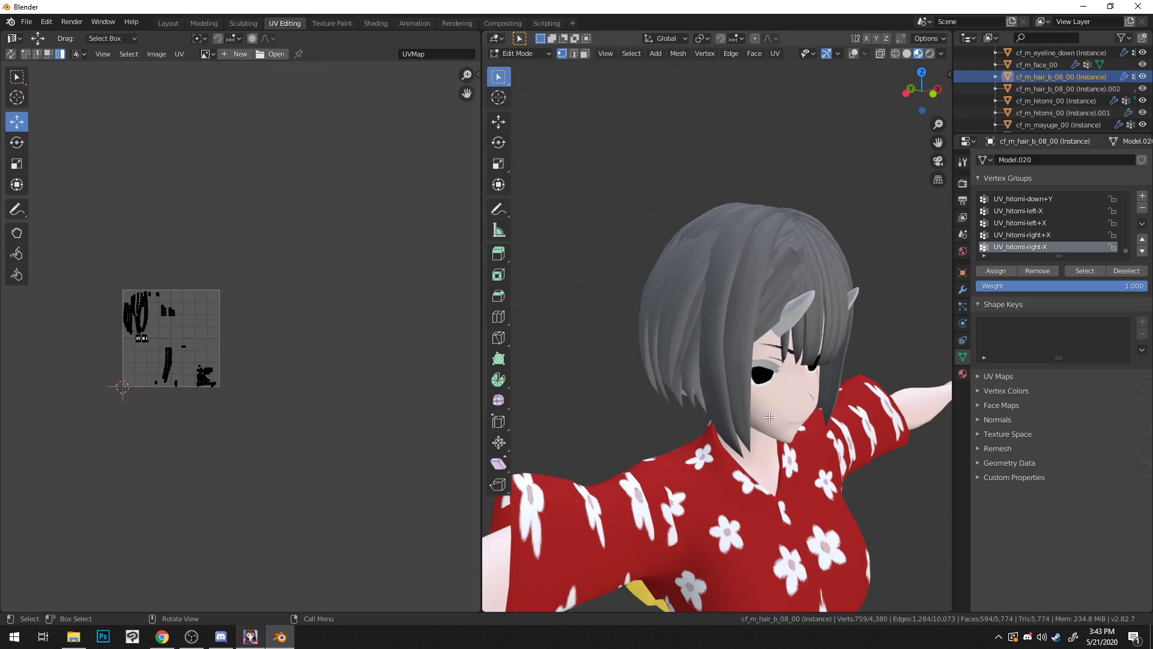
left_click(676, 339)
left_click(116, 40)
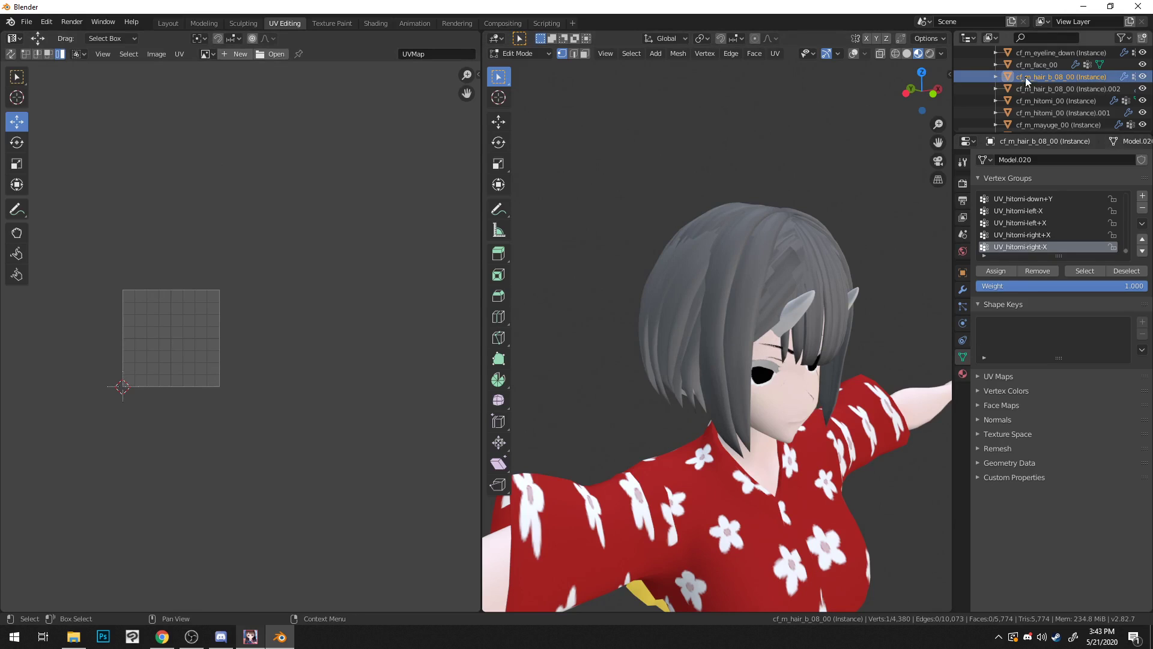
Step: Assign hair texture.png as the MMD texture of the cf_m_hair_b_08_00 (Instance) material
left_click(963, 373)
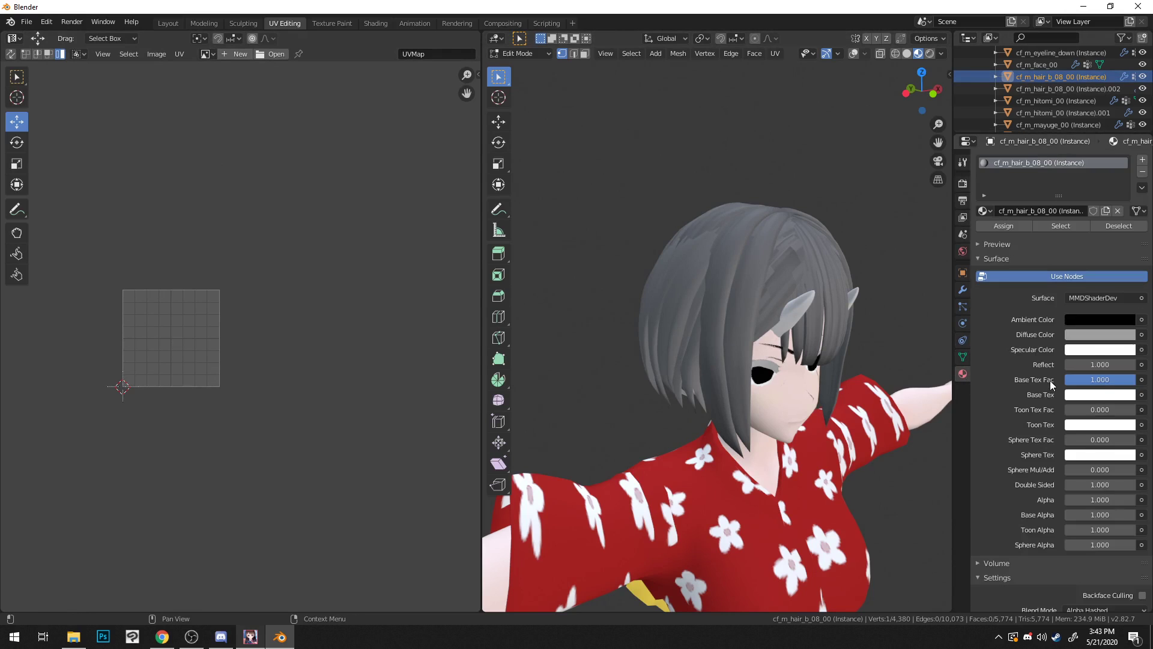
scroll(1050, 380, "down", 15)
left_click(1034, 503)
left_click(461, 482)
left_click(761, 506)
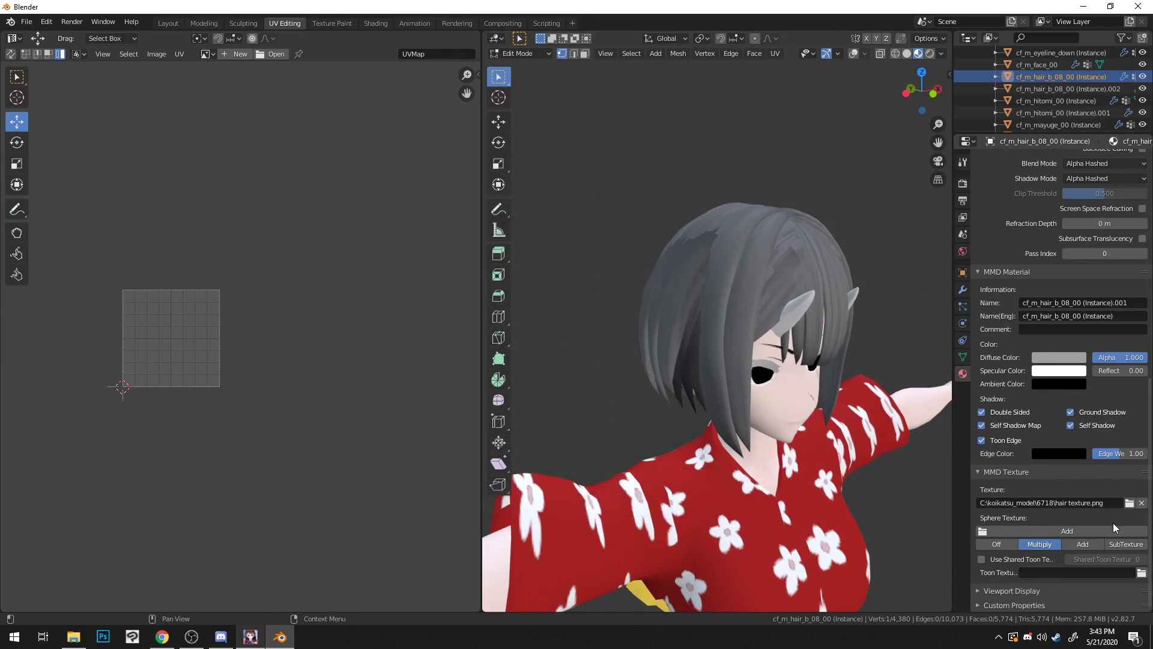
scroll(1089, 459, "up", 7)
scroll(1085, 457, "up", 4)
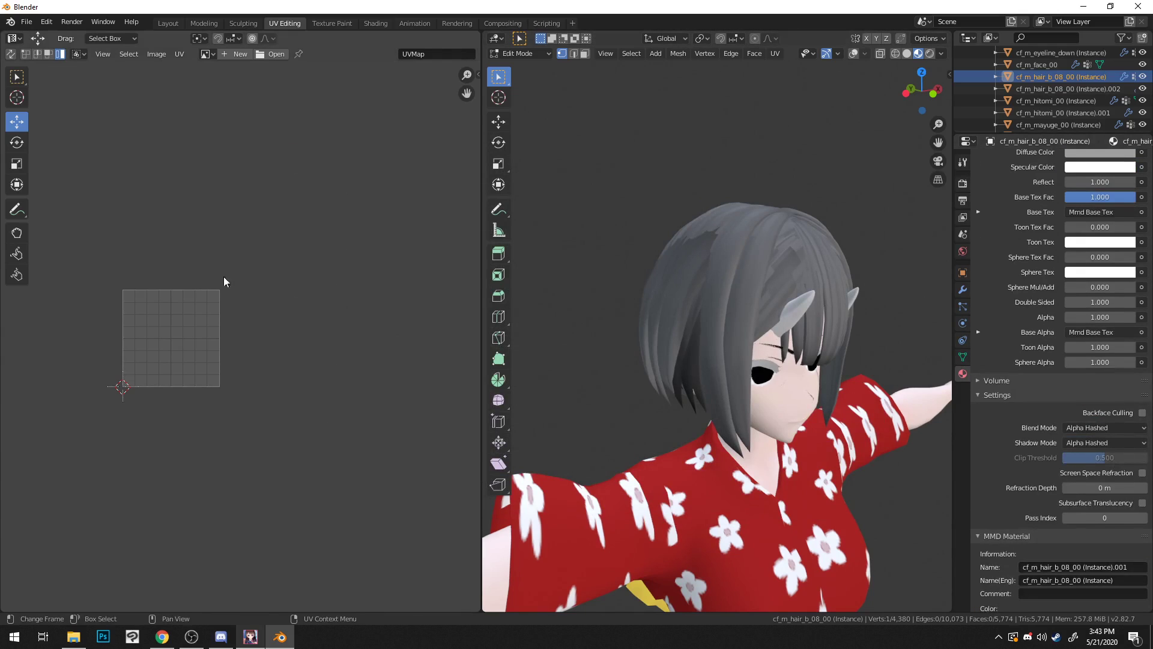
Step: Show the viewport overlays and select all vertices of the hair mesh to display its complete UV layout
middle_click_drag(506, 404, 595, 399)
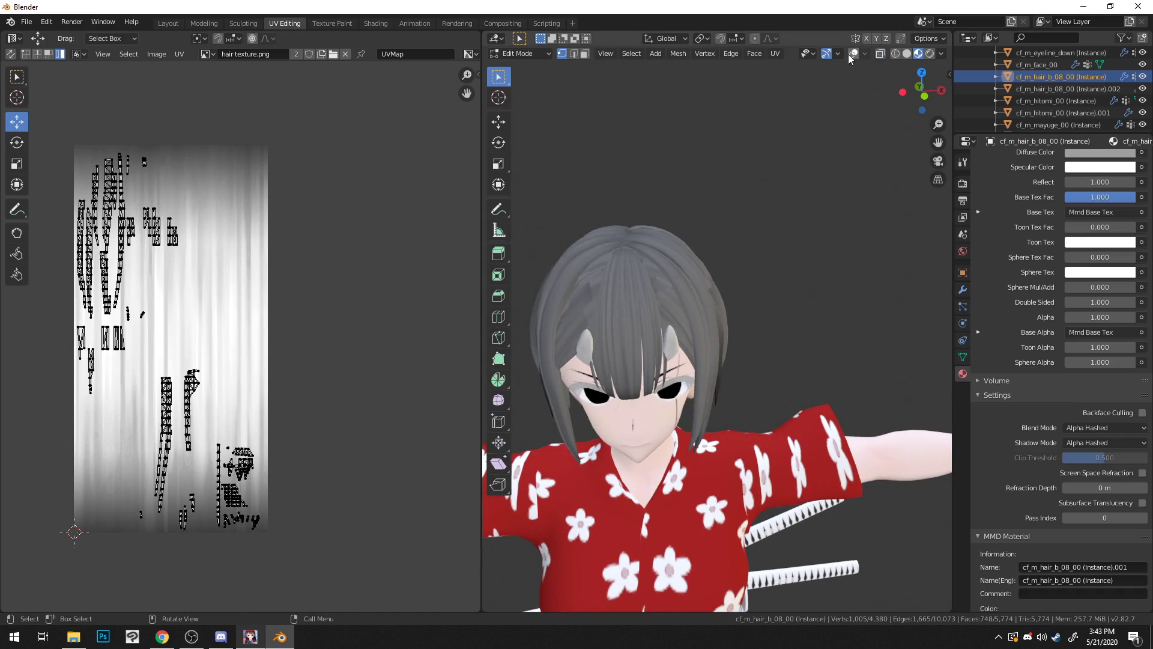
left_click(853, 55)
middle_click_drag(703, 180, 735, 171)
left_click(760, 166)
key("a")
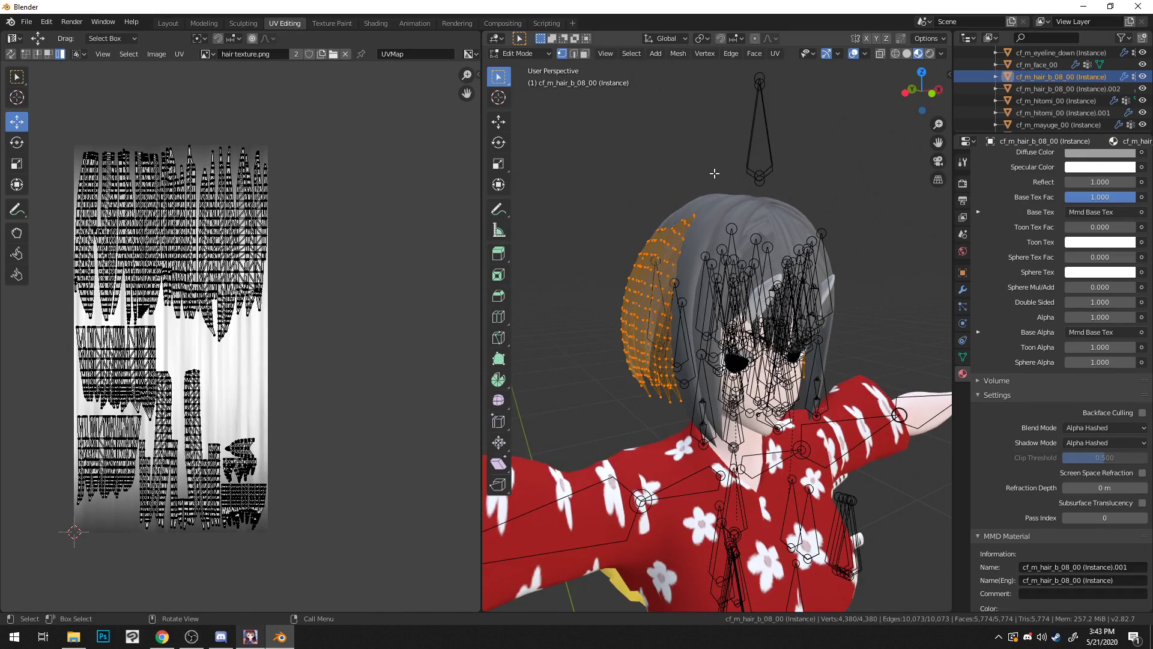
Step: Start a new stack outside the texture's right side with two strands from the right end of the upper row
middle_click_drag(222, 364, 301, 382)
scroll(340, 352, "up", 2)
scroll(340, 351, "down", 2)
scroll(338, 352, "up", 1)
left_click_drag(128, 100, 449, 352)
left_click(373, 226)
middle_click_drag(373, 227, 339, 228)
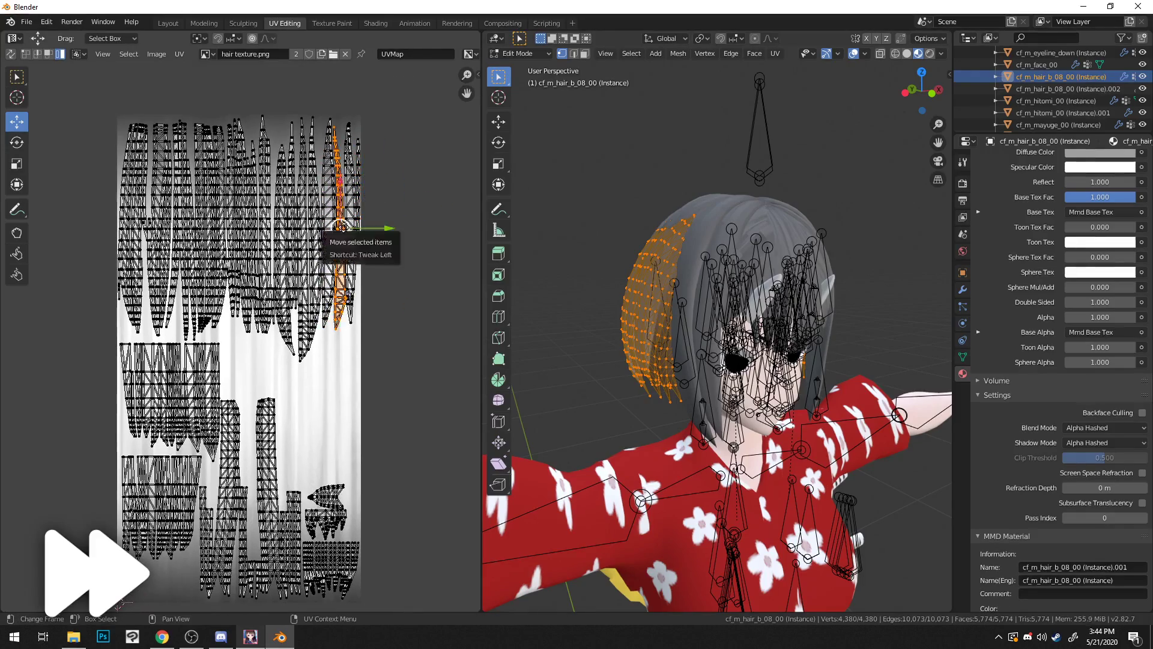
key("g")
left_click(426, 238)
left_click(350, 225)
key("g")
left_click(427, 225)
Step: Move the next tapered strands at the right end of the upper row onto the outside stack
left_click(356, 223)
left_click(330, 227)
key("g")
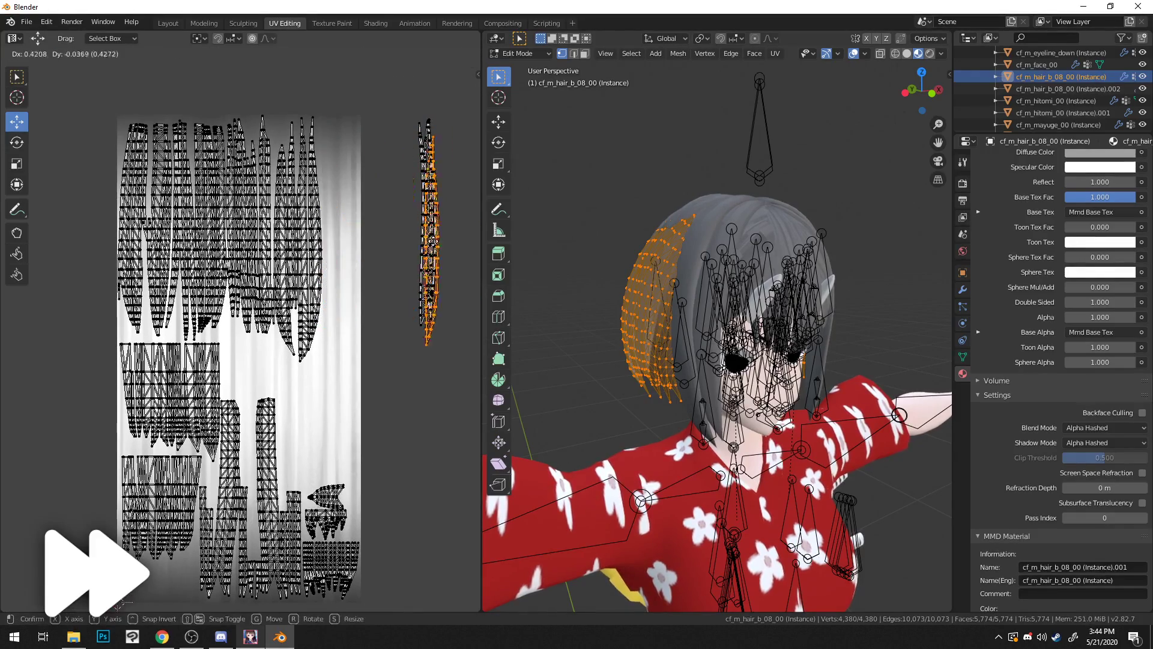
left_click(425, 243)
left_click(309, 240)
key("g")
left_click(426, 242)
left_click(314, 234)
key("g")
left_click(424, 247)
Step: Move the long strands right of the upper row's centre onto the outside stack
key("g")
left_click(425, 243)
left_click(292, 236)
key("g")
left_click(428, 239)
left_click(293, 245)
key("g")
left_click(424, 243)
Step: Move the strands at the upper row's centre, including the thin curved one, onto the outside stack
left_click(262, 231)
left_click(271, 306)
left_click_drag(271, 309, 426, 309)
left_click(253, 244)
left_click(255, 237)
left_click_drag(252, 244, 426, 237)
left_click(259, 293)
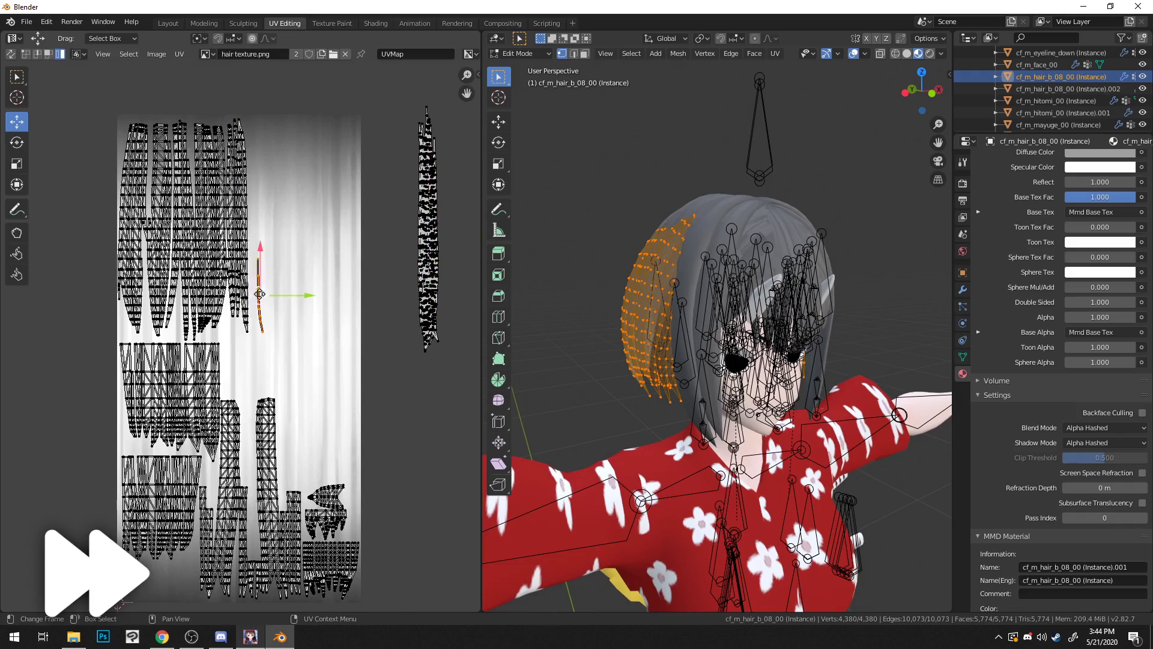
key("g")
left_click(437, 239)
Step: Move the long and short strands just left of the upper row's centre onto the outside stack
left_click(229, 281)
key("g")
left_click(428, 282)
left_click(229, 127)
key("g")
left_click(427, 141)
left_click(222, 164)
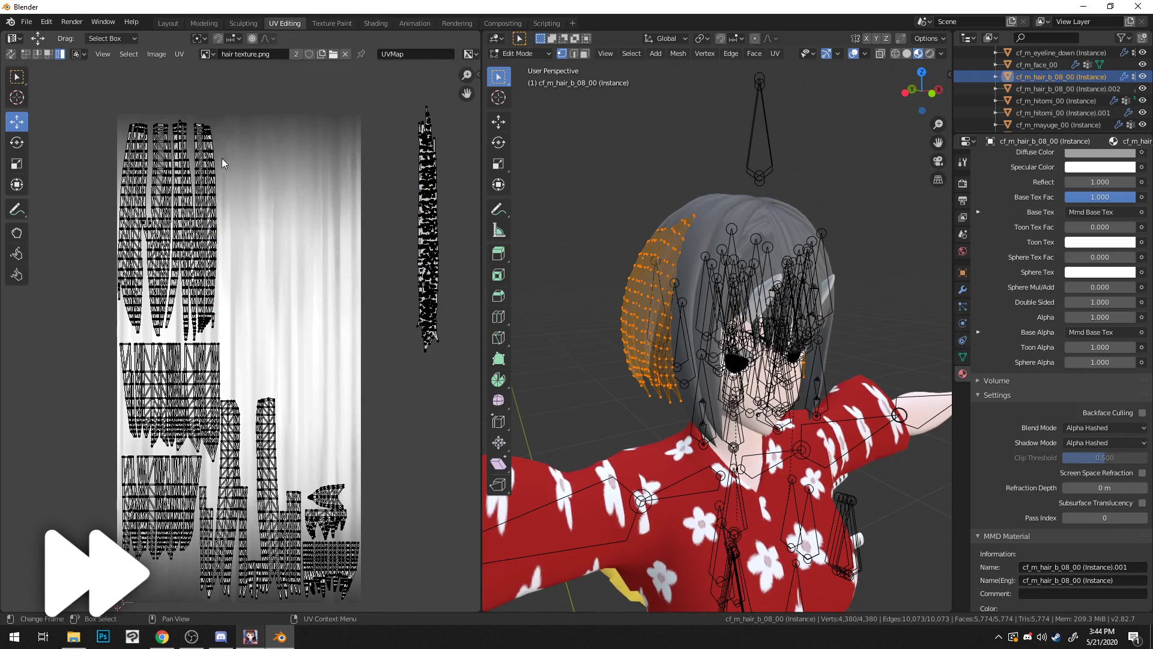
Step: Move the third strand group from the left of the upper row, with its small lower pieces, onto the outside stack
left_click(214, 164)
key("g")
left_click(429, 156)
left_click(203, 158)
key("g")
left_click(430, 165)
left_click_drag(230, 296, 198, 335)
key("shift+r")
left_click(186, 230)
key("g")
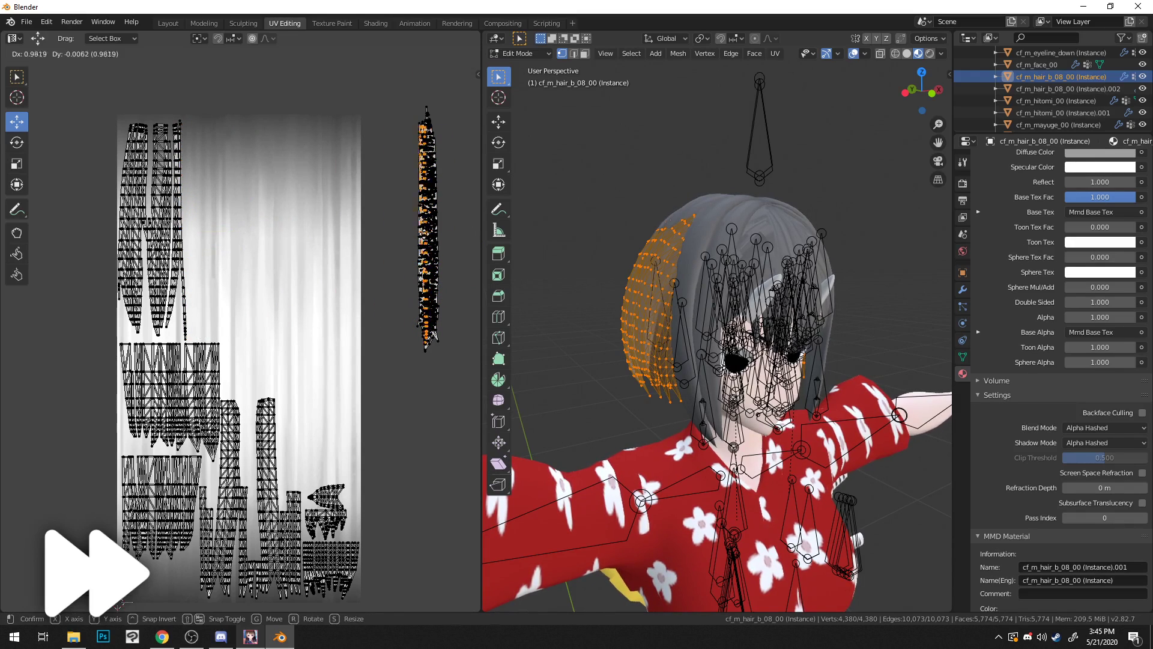
left_click(419, 240)
Step: Hide the viewport overlays and move the second strand group from the upper row's left end onto the outside stack
left_click(853, 53)
left_click(159, 231)
key("shift+r")
left_click(177, 231)
key("shift+r")
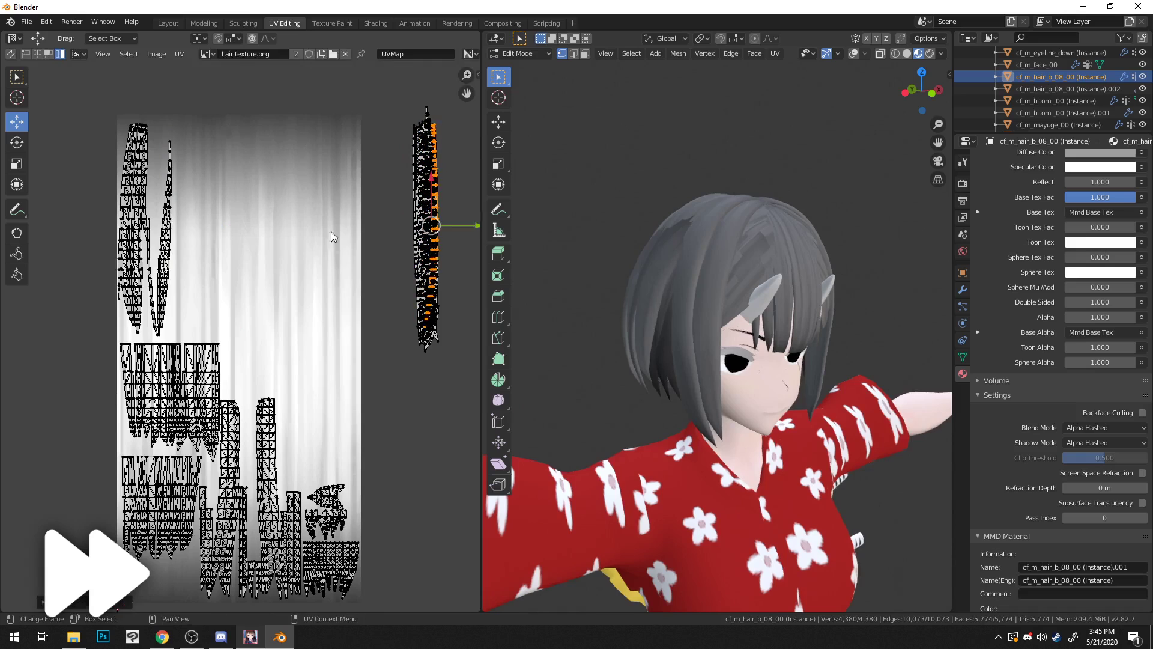
left_click(160, 296)
key("g")
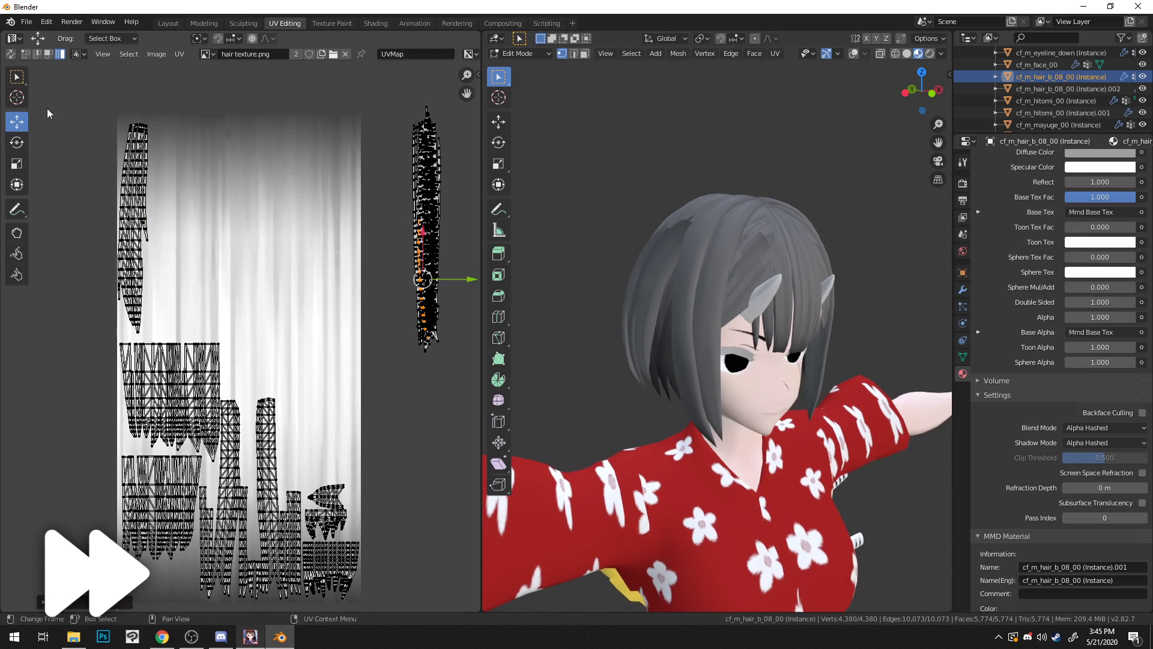
Step: Move the last upper-left strands and the strands of the middle-left block onto the outside stack
left_click_drag(82, 100, 174, 336)
left_click_drag(134, 228, 422, 233)
middle_click_drag(221, 294, 235, 240)
left_click(142, 329)
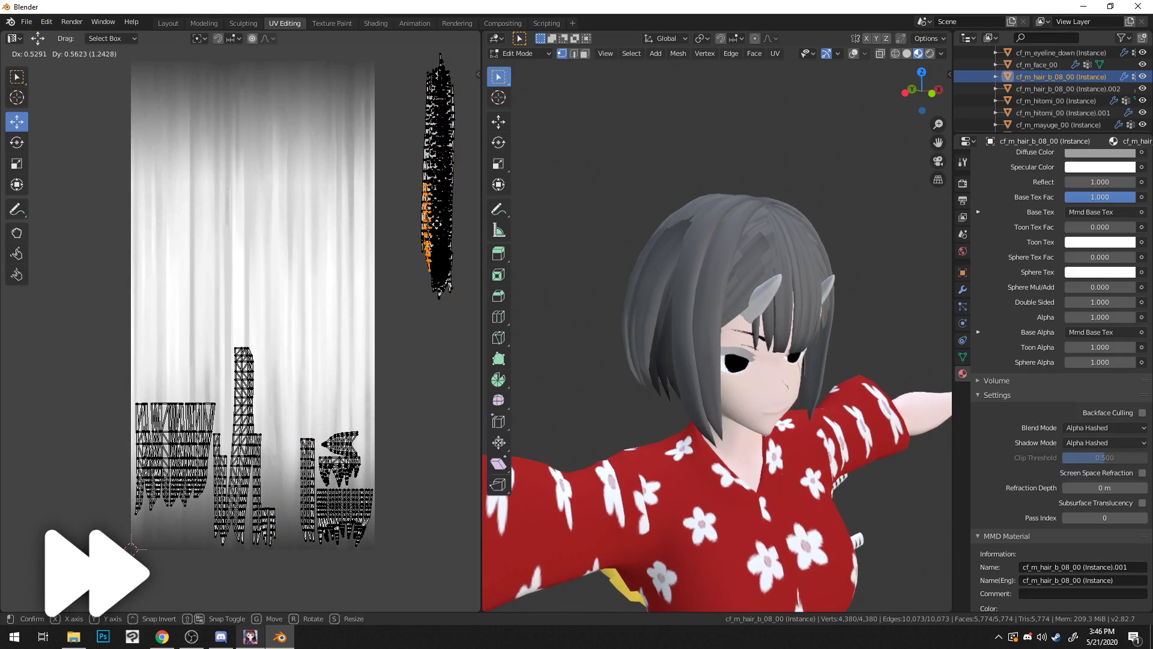
left_click(442, 239)
Step: Move the lower-right rectangular island and the small curved islands above it outside the texture, beside the strand stack
left_click(344, 511)
key("g")
left_click(479, 258)
middle_click_drag(285, 379, 228, 379)
left_click(252, 487)
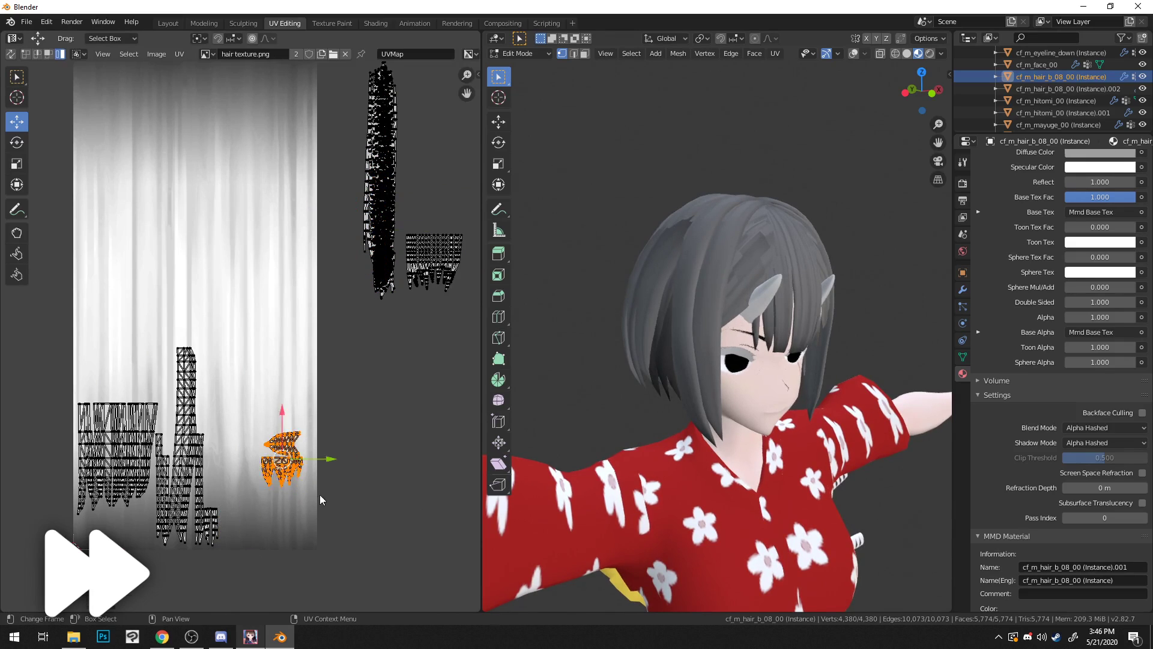
middle_click_drag(274, 394, 216, 394)
left_click(224, 444)
key("g")
Step: Move the tall strands at the lower middle of the texture onto the outside stack
key("g")
right_click(132, 243)
key("g")
left_click(328, 152)
left_click(143, 464)
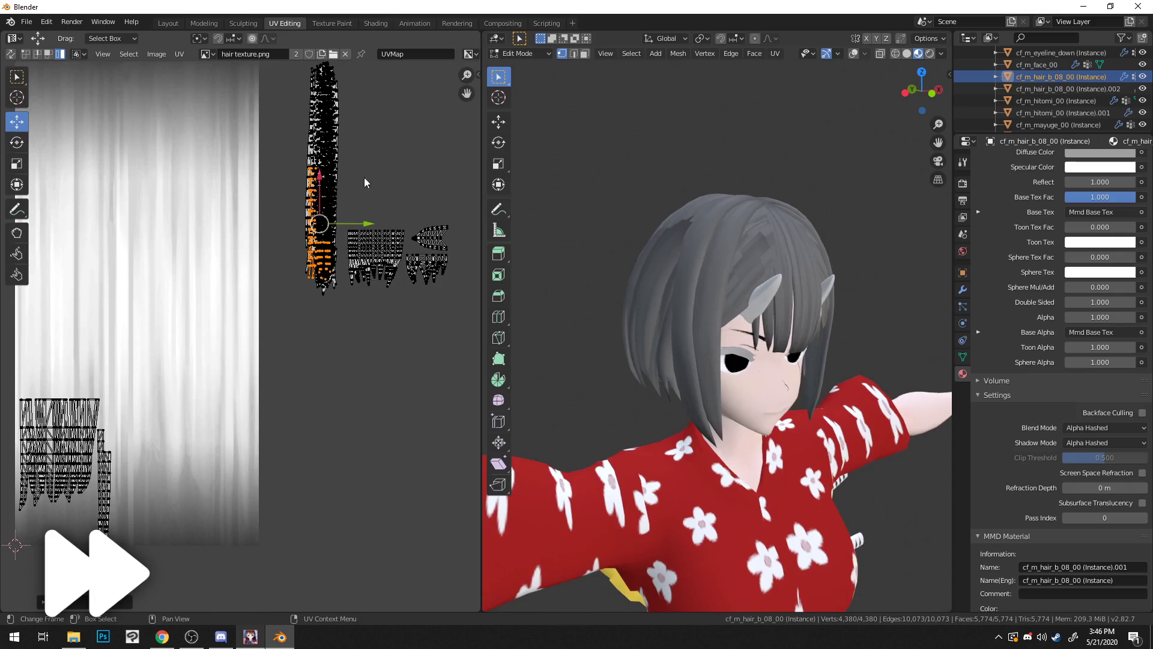
key("Escape")
Step: Move the remaining strands of the lower-left block onto the outside stack
middle_click_drag(97, 387, 154, 374)
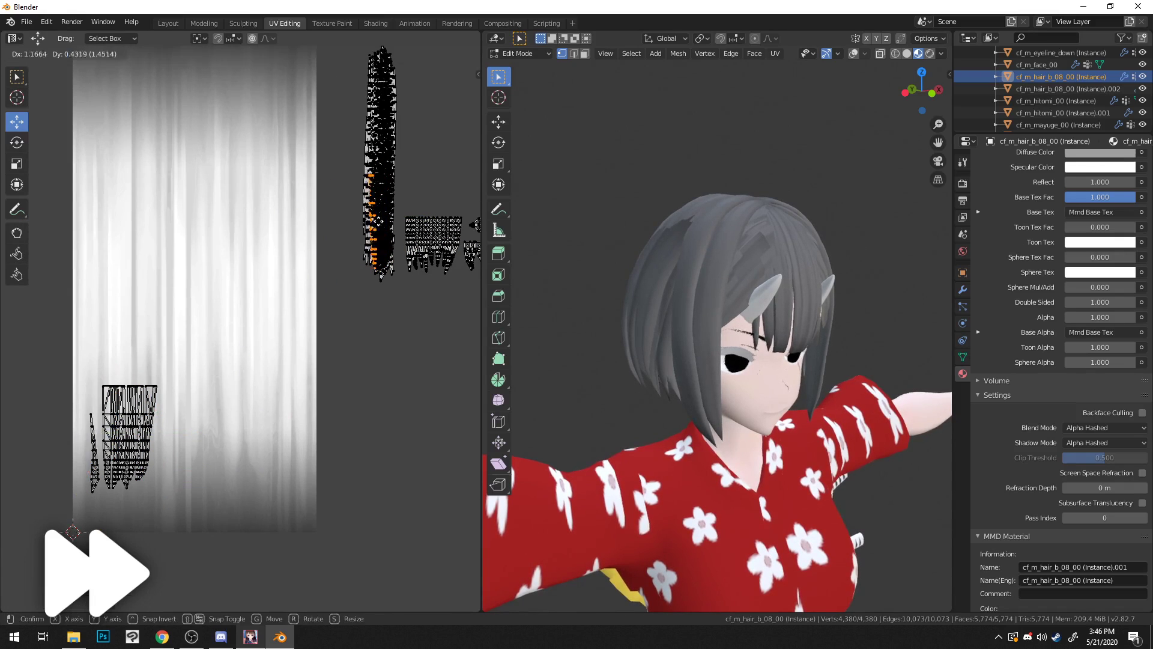
left_click(144, 425)
key("g")
left_click(382, 222)
key("g")
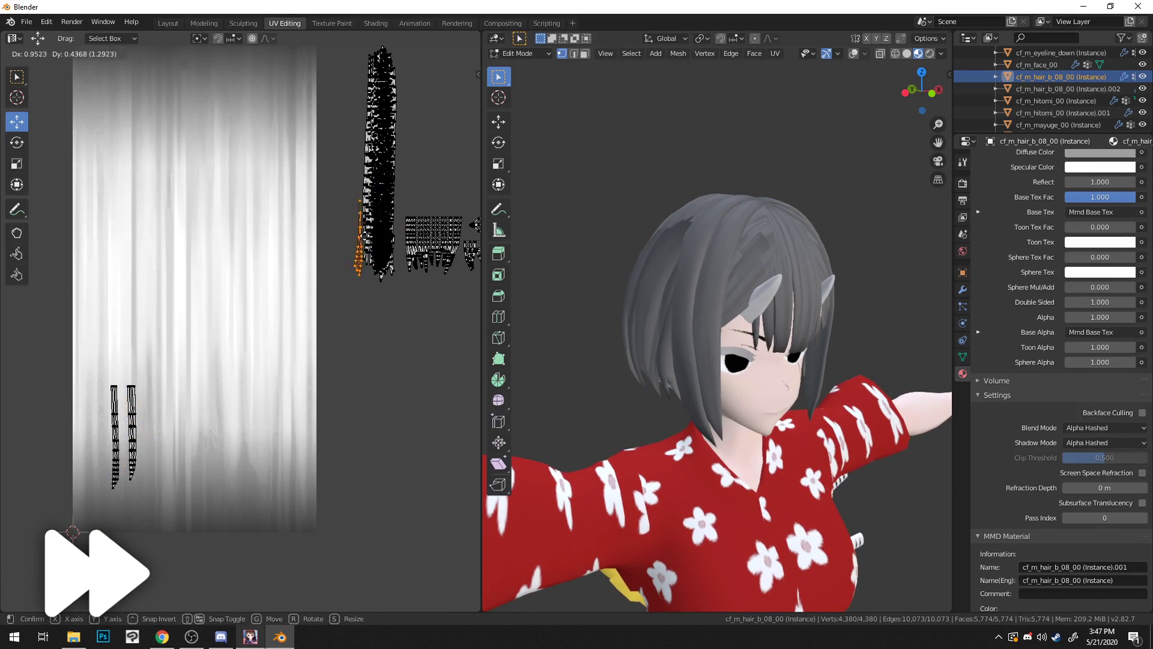
left_click(385, 213)
Step: Select the finished outside strand stack and move it onto the middle of the hair texture
key("alt+a")
middle_click_drag(368, 314, 278, 368)
scroll(241, 202, "down", 2)
left_click_drag(241, 153, 284, 361)
left_click_drag(273, 258, 156, 345)
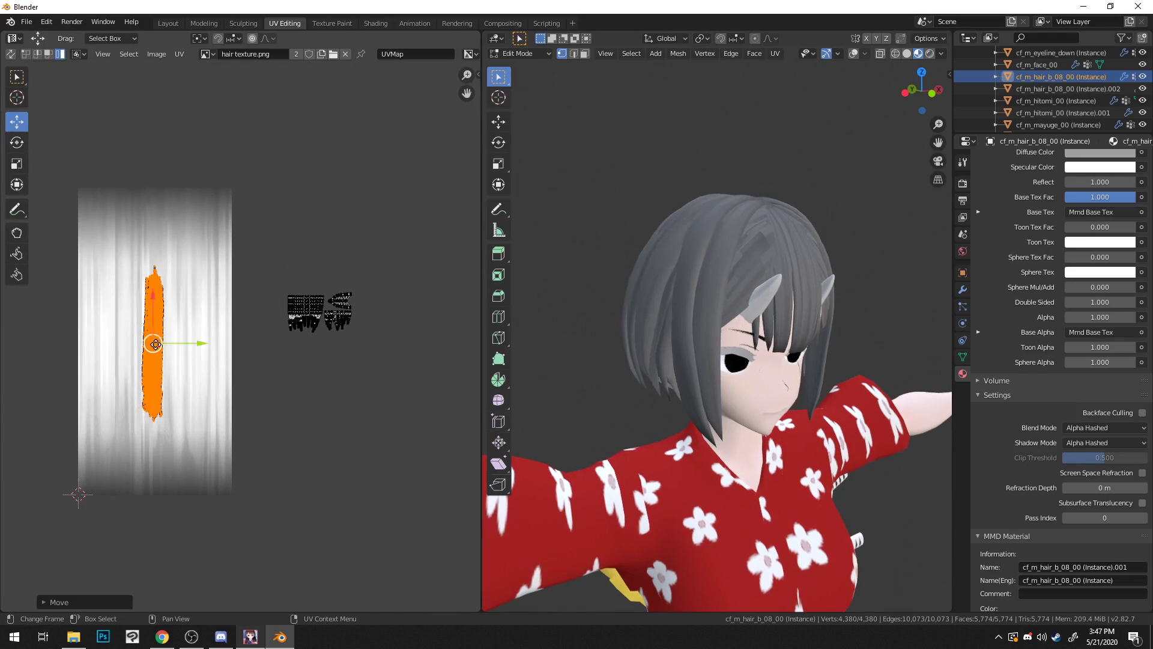
Step: Scale the strand stack wider and taller to span most of the texture's height, then narrow it slightly
scroll(154, 345, "up", 3)
scroll(148, 348, "down", 1)
middle_click_drag(170, 347, 266, 341)
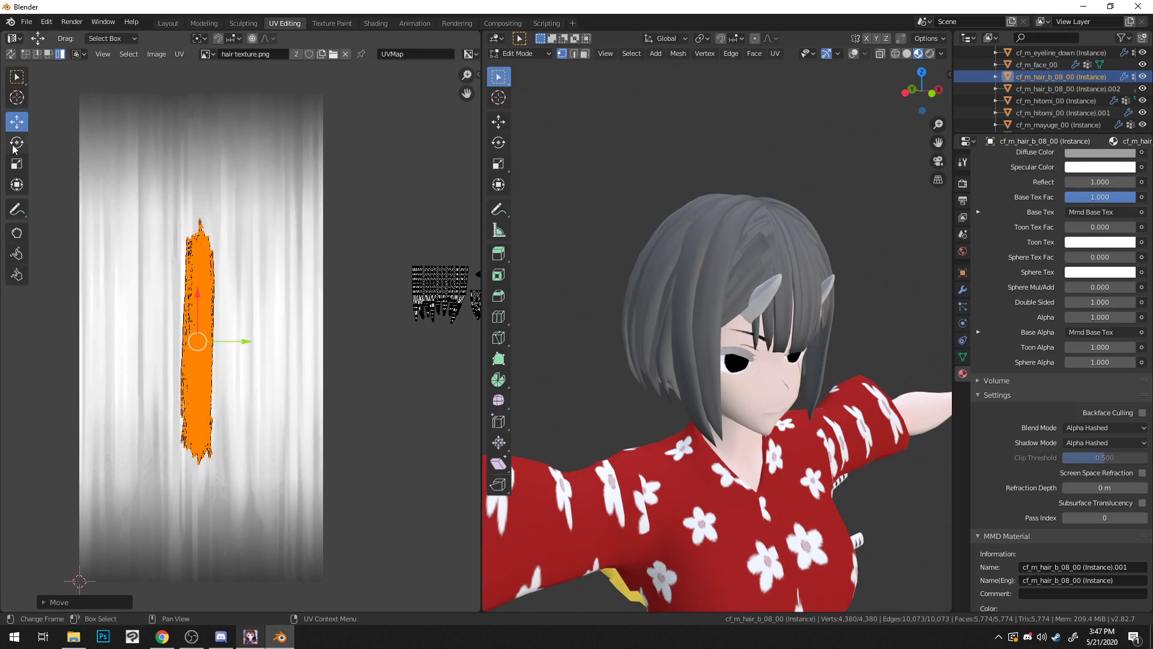
left_click_drag(245, 341, 296, 338)
left_click_drag(198, 293, 192, 260)
middle_click_drag(541, 289, 745, 294)
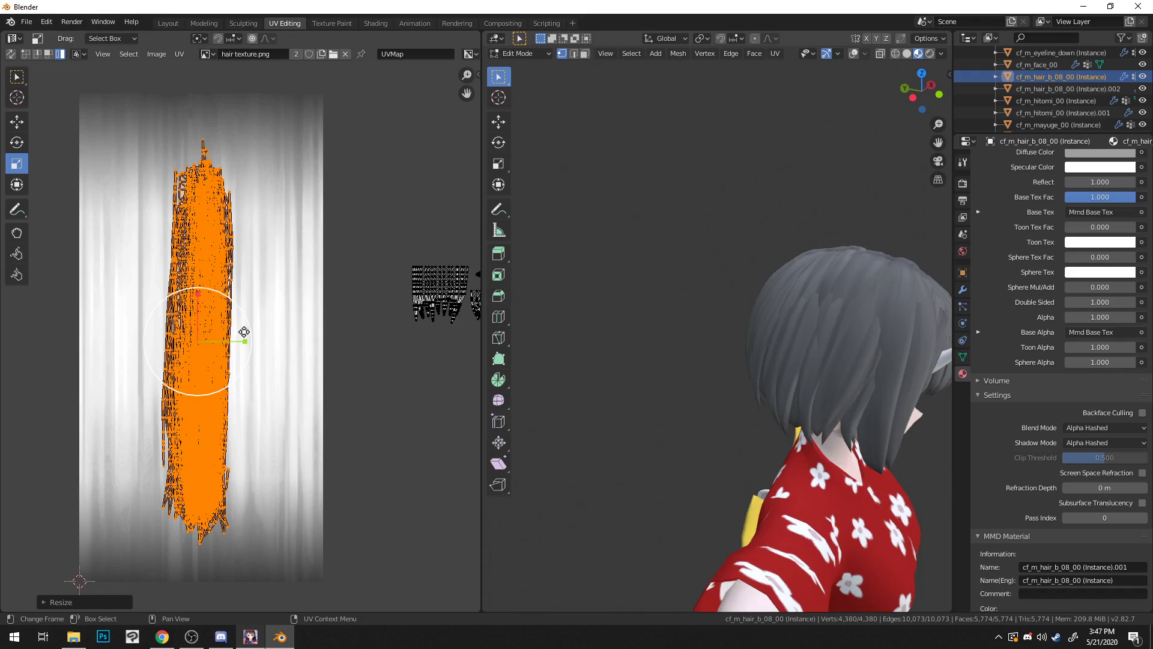
mouse_move(246, 344)
left_mouse_down()
mouse_move(214, 340)
mouse_move(257, 343)
mouse_move(240, 348)
left_mouse_up()
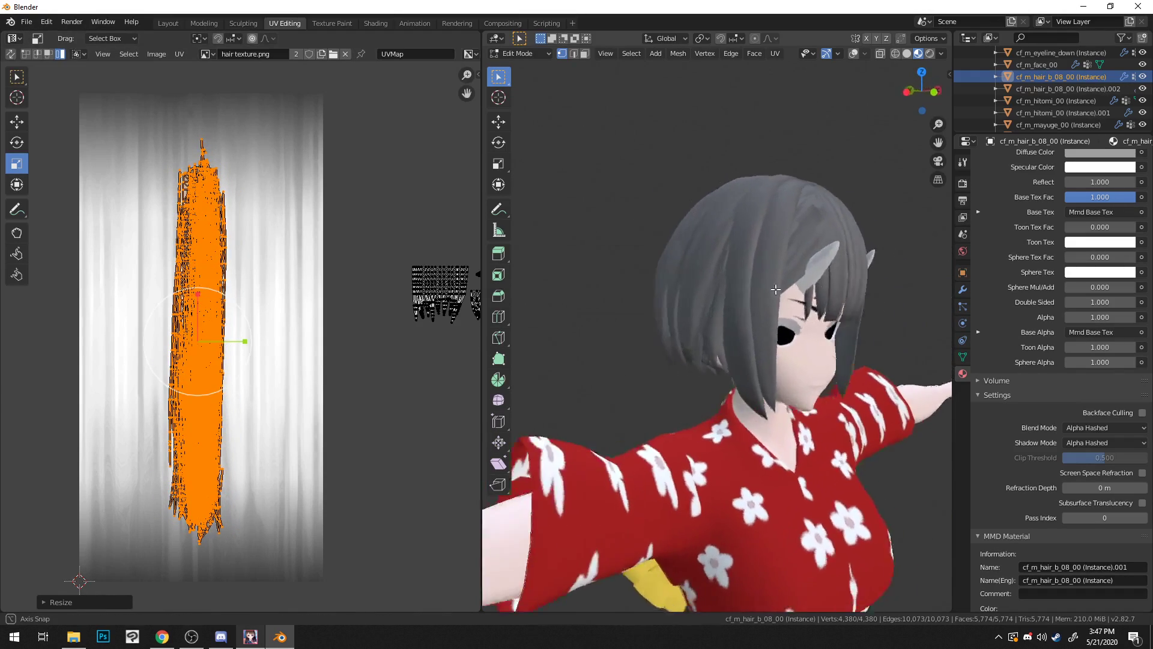
Step: Inspect the back of the hair with overlays shown and try a small vertical shift of the strand stack
middle_click_drag(847, 291, 745, 298)
middle_click_drag(328, 255, 380, 260)
middle_click_drag(829, 260, 890, 293)
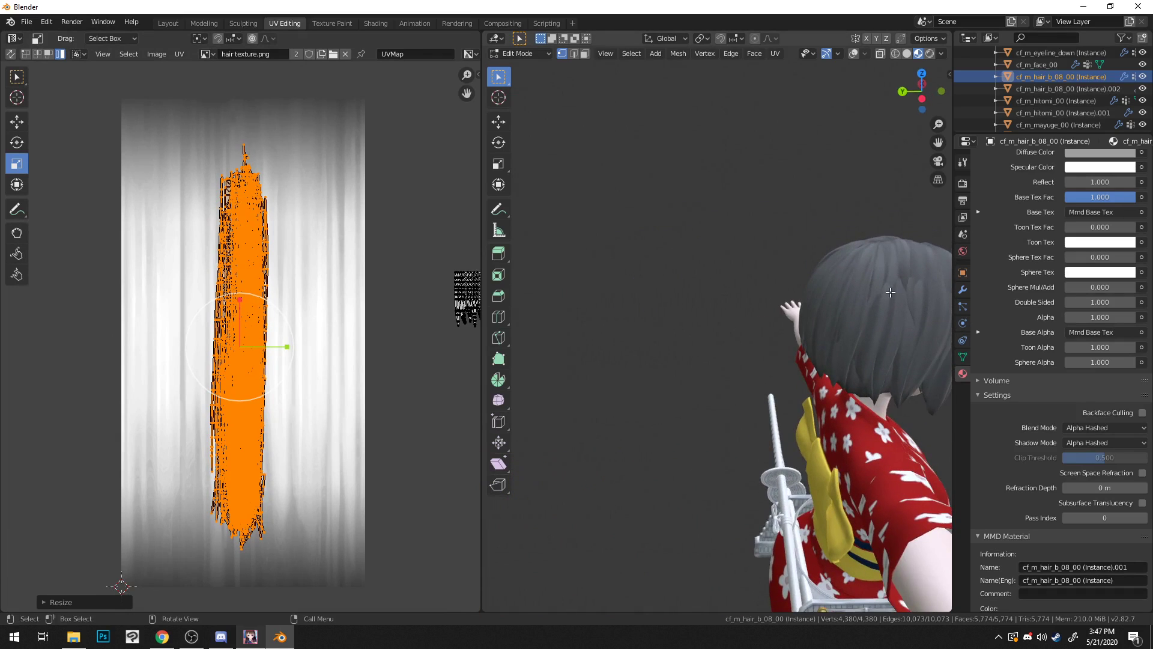
left_click(854, 53)
middle_click_drag(831, 137, 587, 129)
left_click_drag(239, 324, 240, 310)
key("ctrl+z")
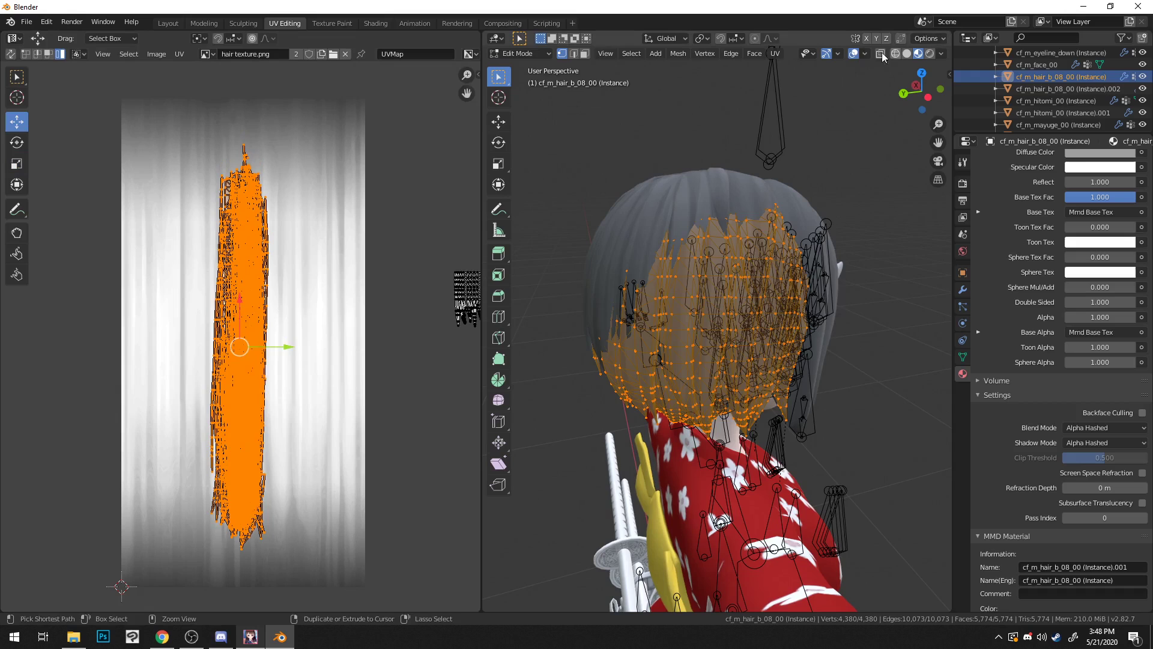
left_click(852, 54)
Step: Shift the strand stack slightly down on the texture, check the hair from the side and clear the selection
left_click_drag(241, 313, 283, 350)
middle_click_drag(586, 283, 560, 278)
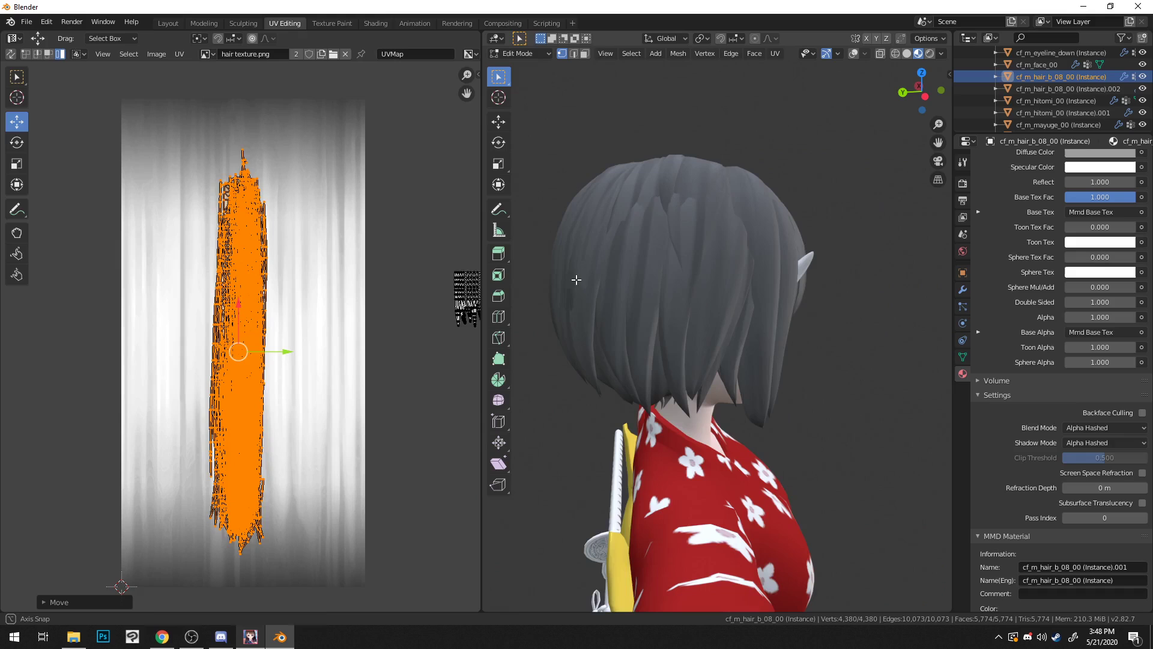
left_click(630, 90)
middle_click_drag(352, 207, 349, 205)
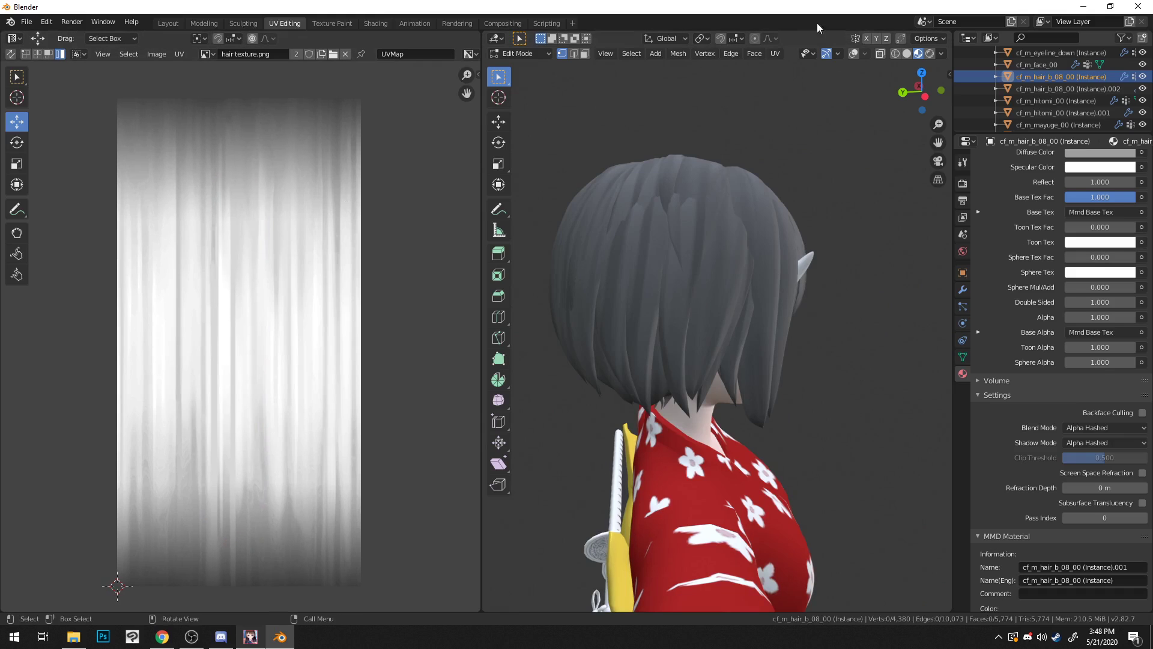
Step: Show the overlays, select one whole linked strand at the back of the hair and hide the overlays again
left_click(849, 54)
mouse_move(800, 139)
middle_mouse_down()
mouse_move(819, 147)
mouse_move(794, 135)
middle_mouse_up()
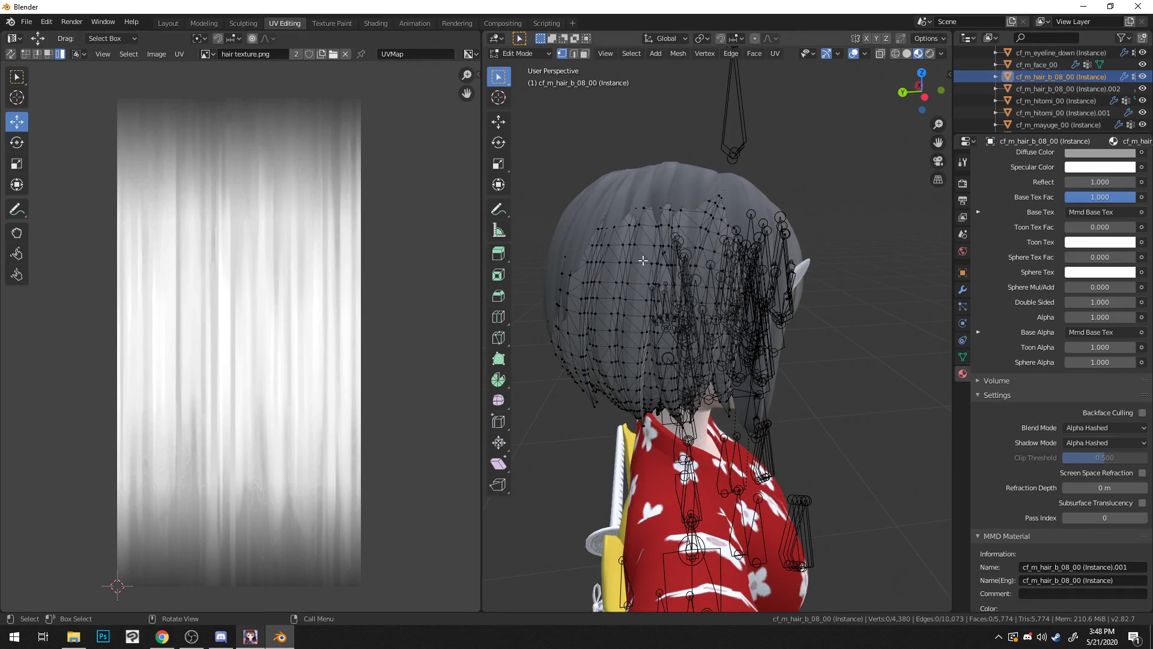
key("l")
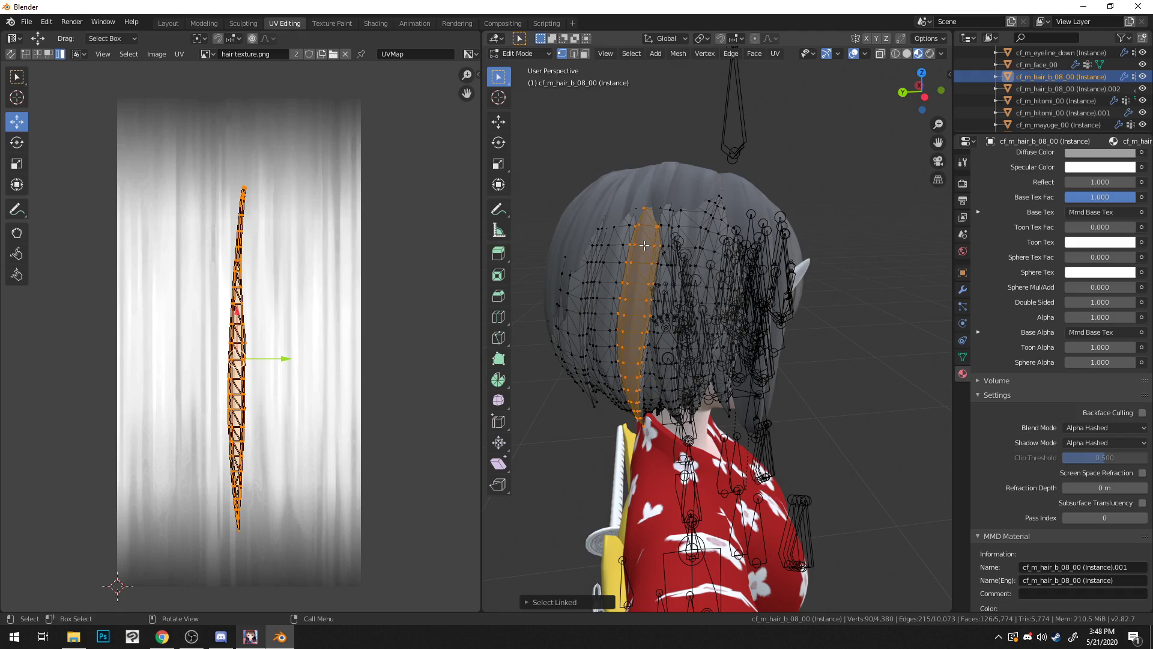
middle_click_drag(666, 198, 595, 198)
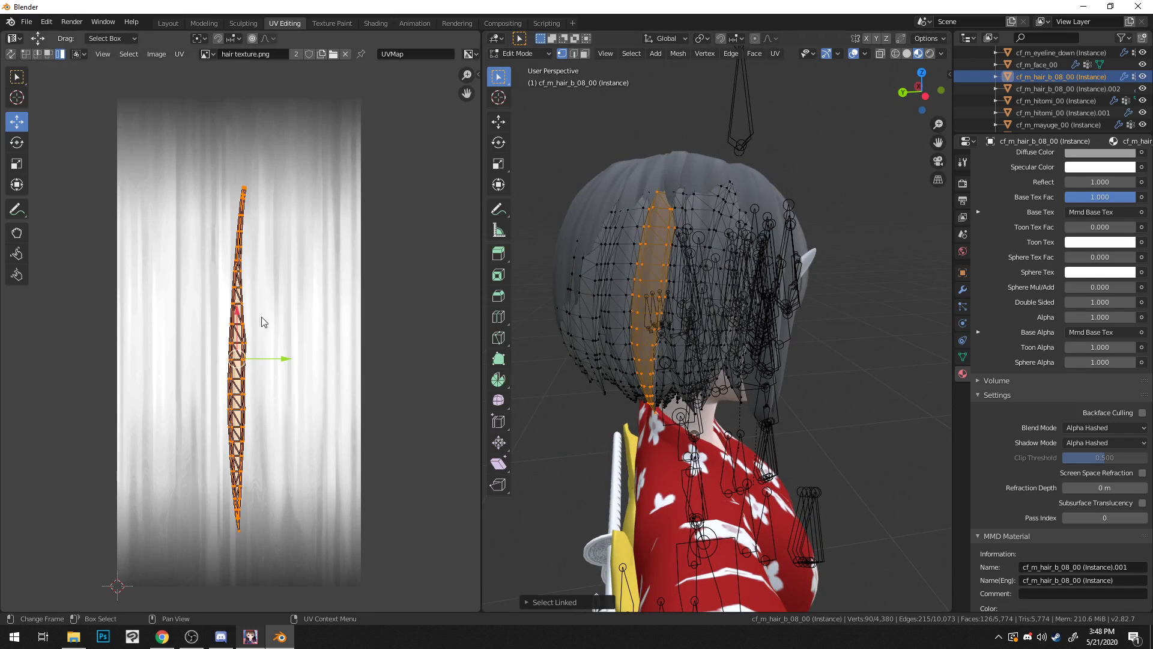
middle_click_drag(539, 316, 567, 324)
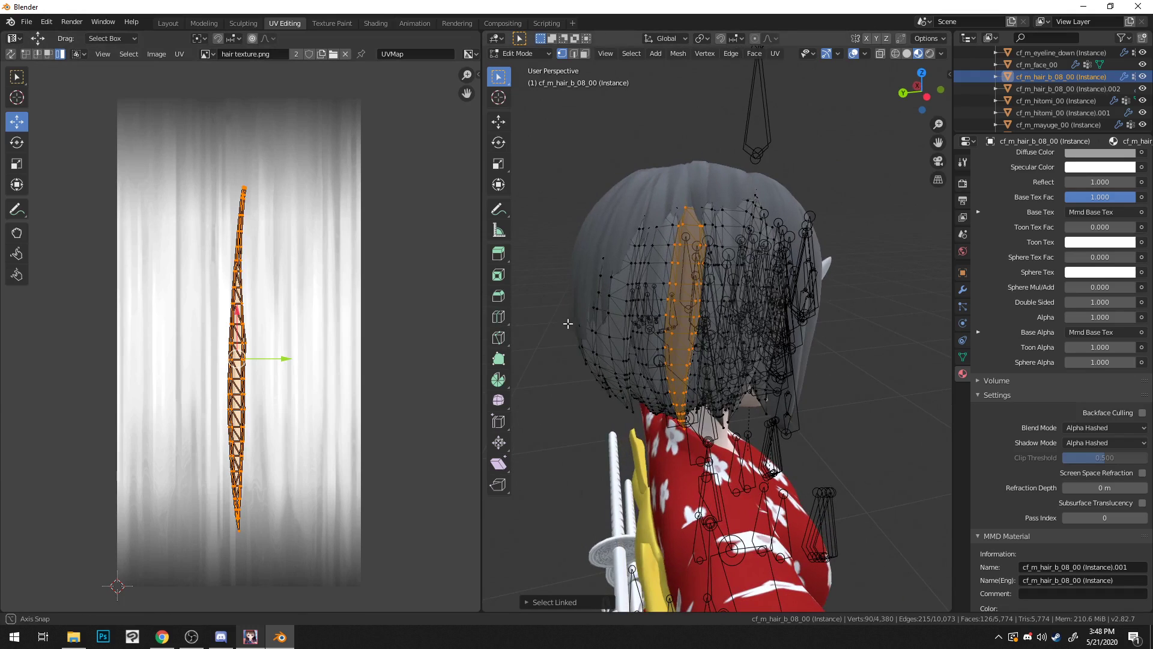
left_click(852, 54)
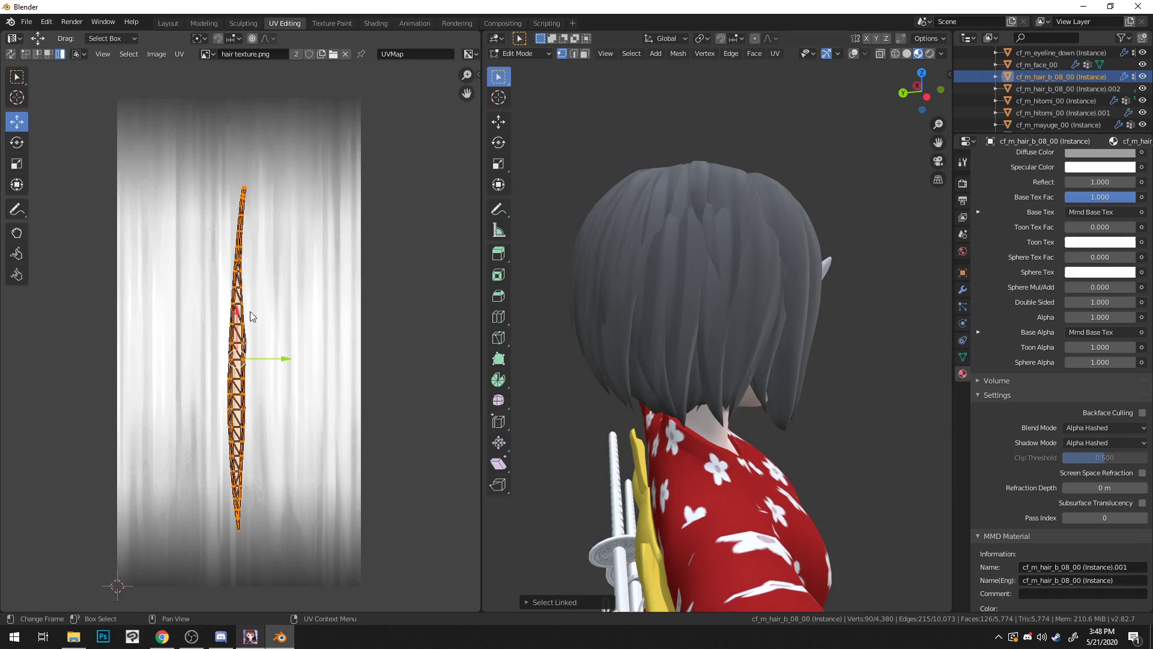
Step: Move the selected strand's UV island slightly left by about 0.017 and up by about 0.18 on the hair texture
left_click_drag(264, 359, 261, 359)
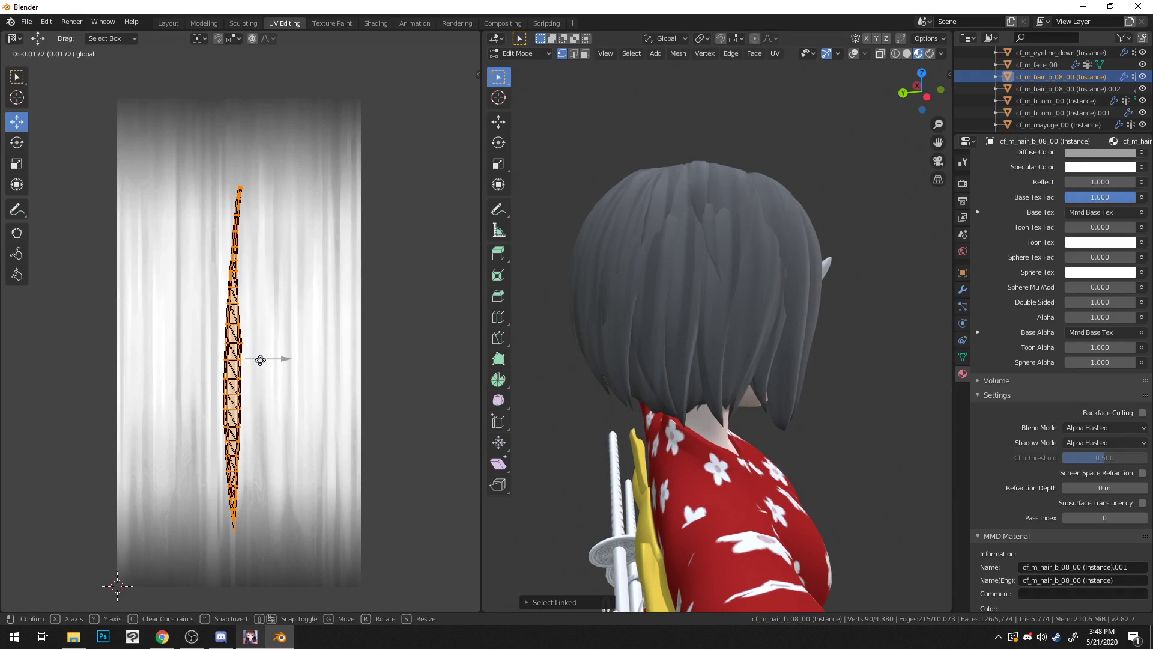
left_click_drag(260, 359, 260, 359)
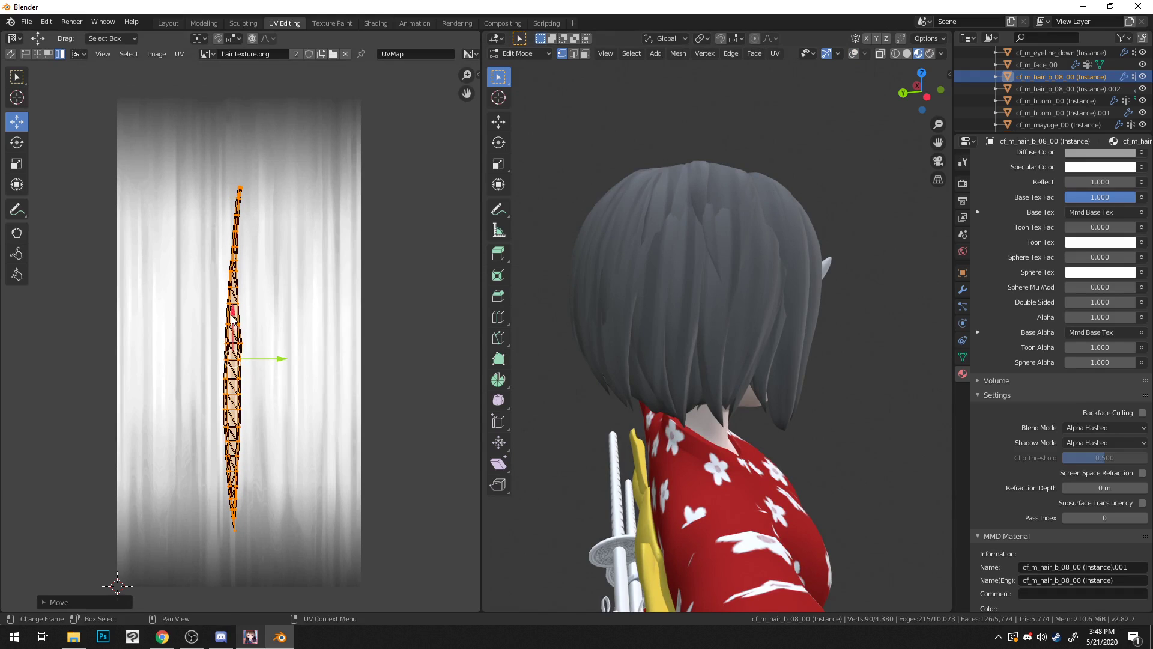
left_click_drag(232, 318, 232, 305)
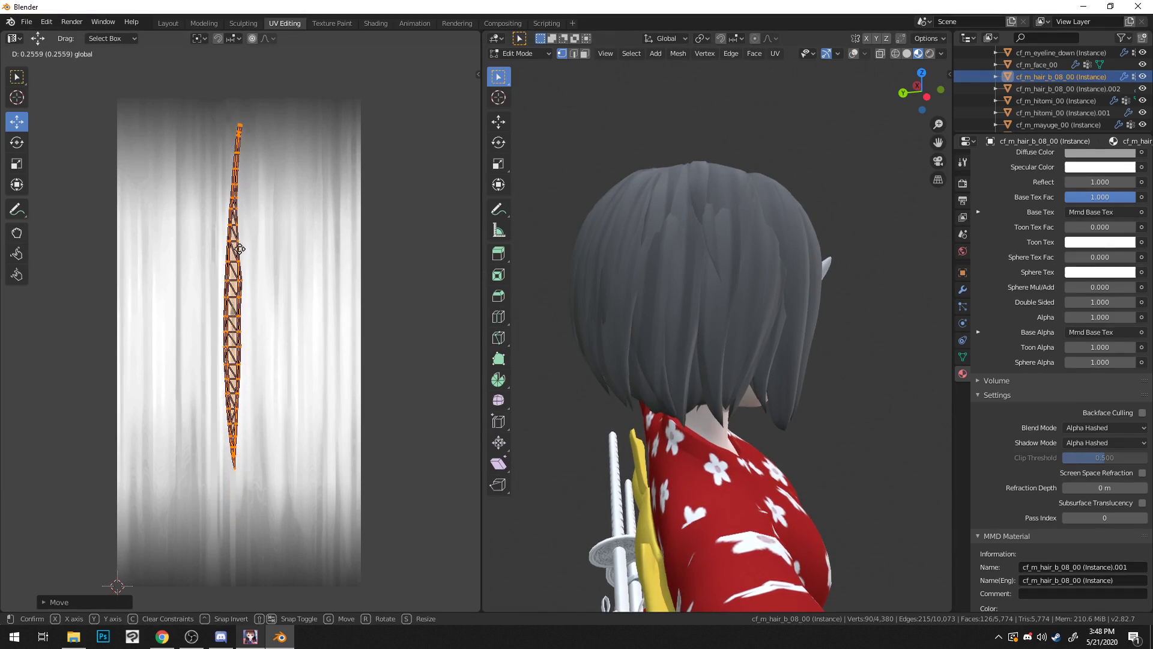
left_click_drag(246, 215, 243, 261)
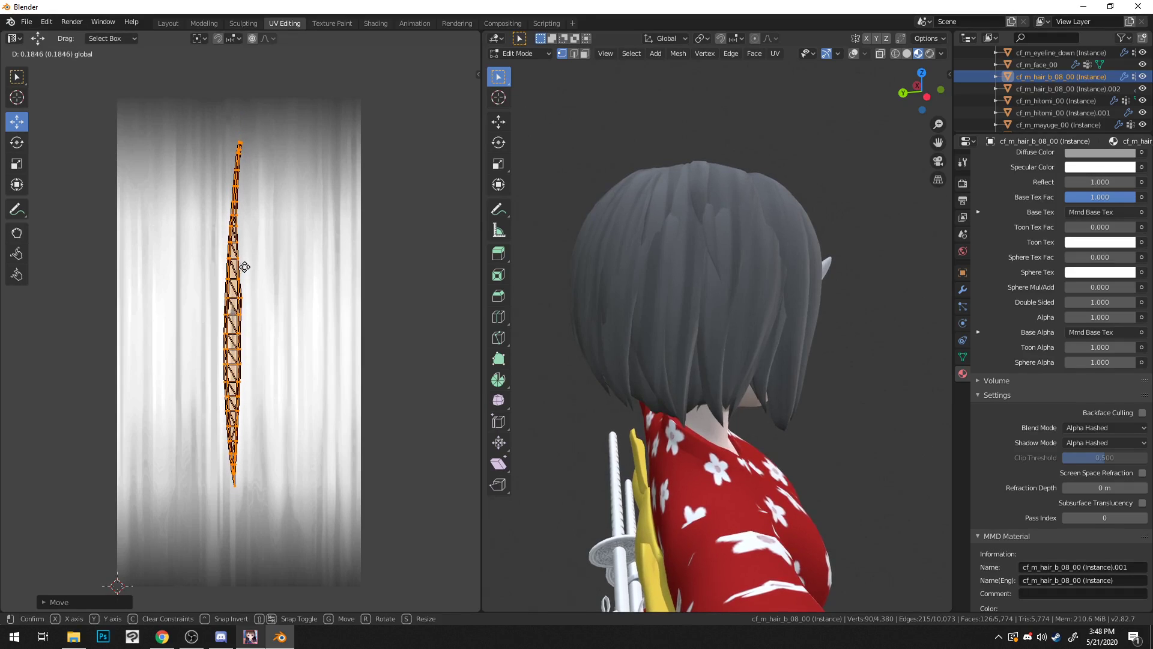
left_click_drag(245, 267, 245, 267)
Step: Select a neighbouring long back strand and shift its UV island left and slightly vertically on the hair texture
scroll(671, 293, "up", 4)
middle_click_drag(672, 292, 676, 299)
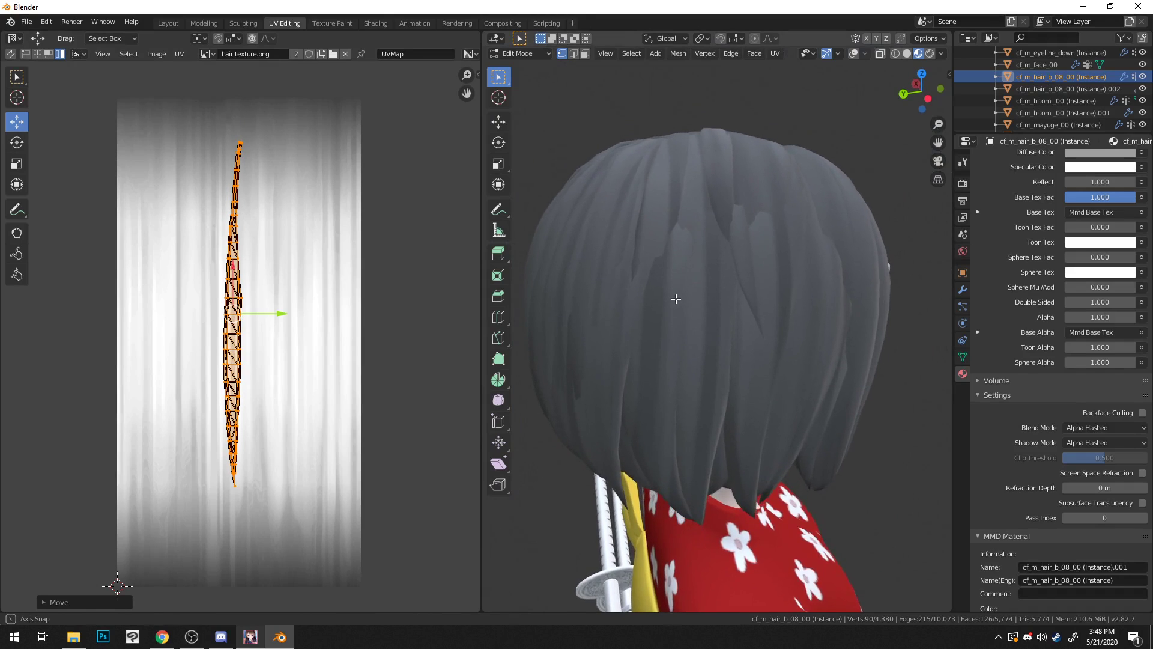
key("l")
key("g")
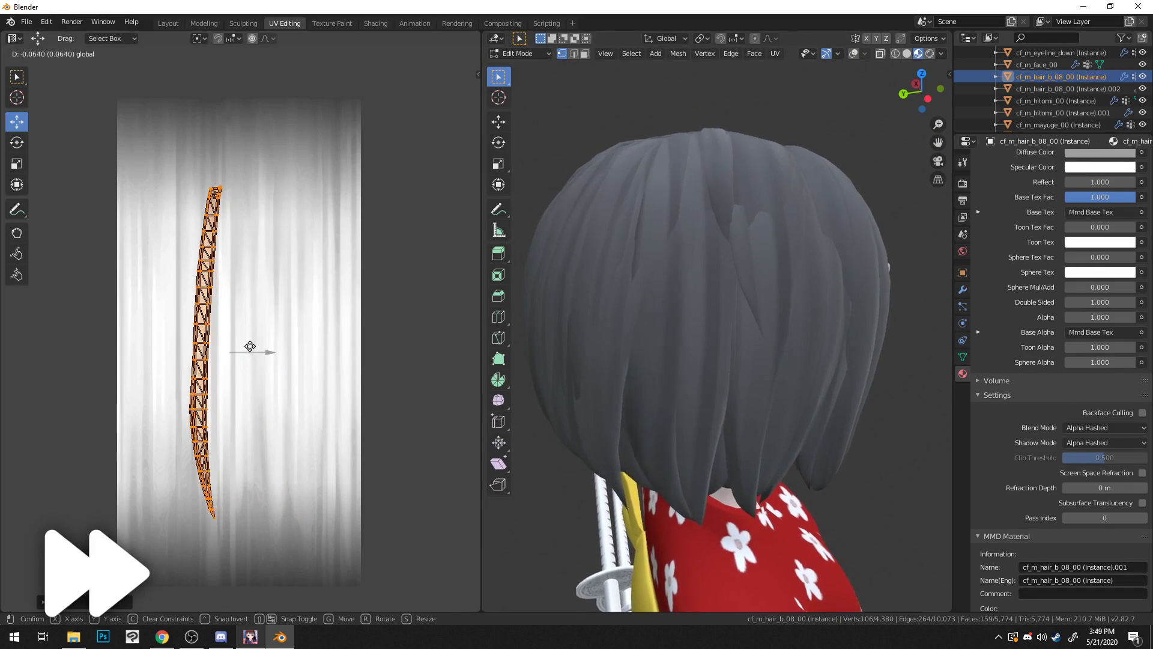
left_click_drag(253, 345, 251, 345)
mouse_move(207, 304)
left_mouse_down()
mouse_move(216, 355)
mouse_move(219, 317)
left_mouse_up()
Step: Select a shorter back strand, move its UV island up to the texture's top edge and nudge it sideways
left_click(586, 330)
middle_click_drag(585, 331, 631, 325)
key("l")
key("g")
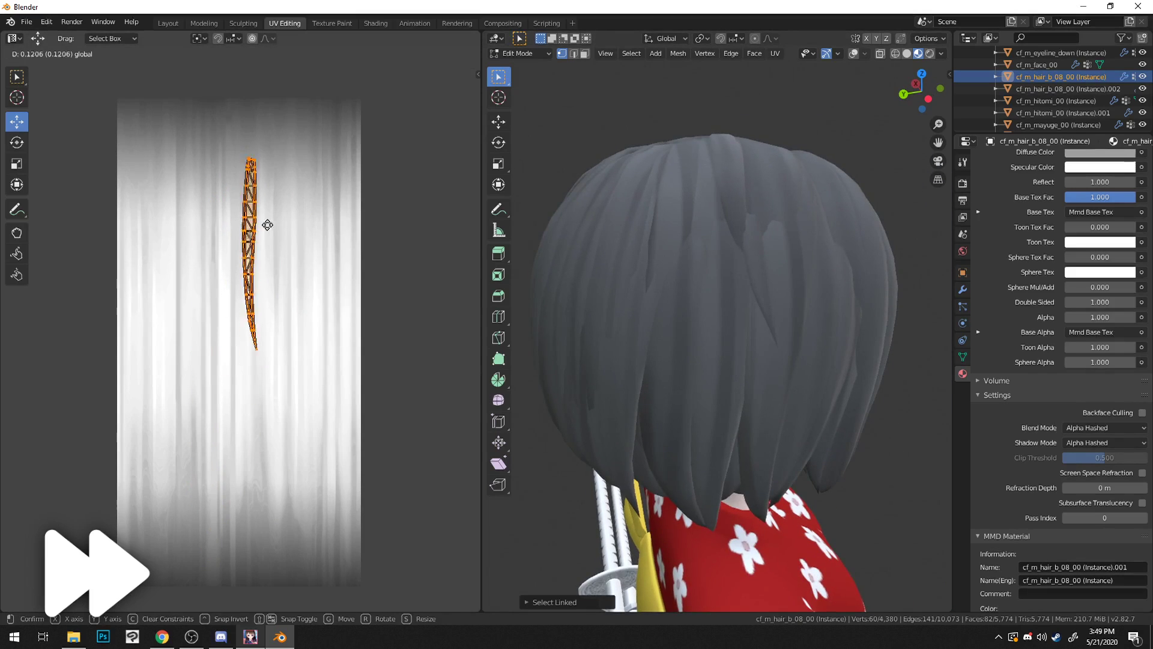
key("x")
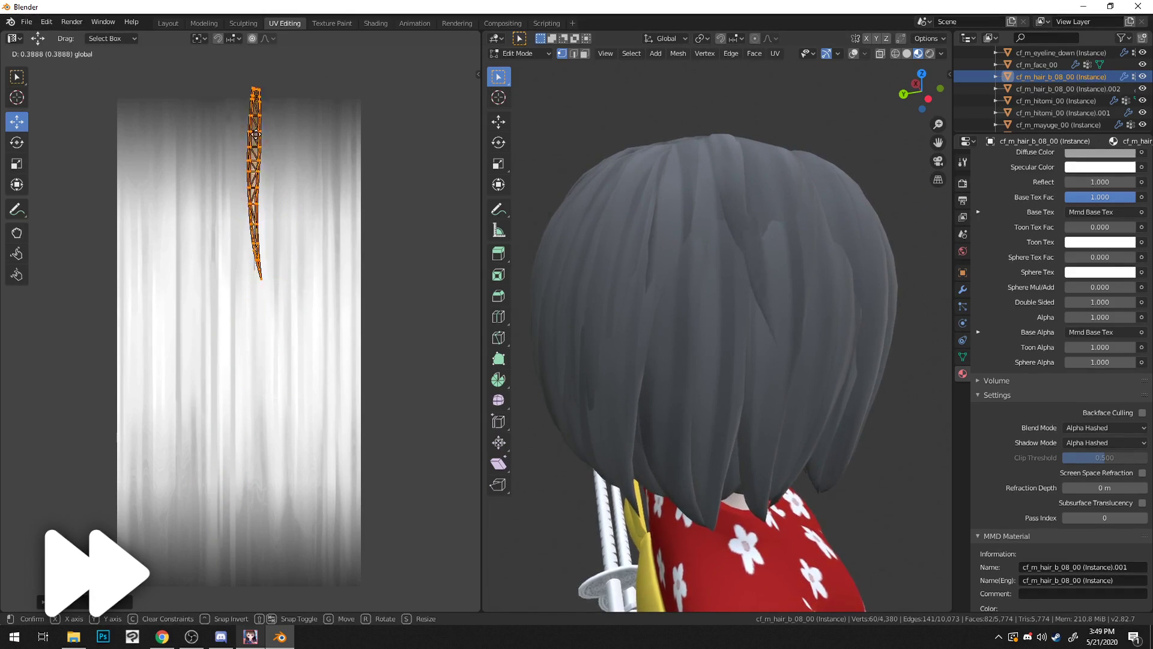
left_click_drag(290, 200, 285, 200)
Step: Try to shift a strand's UV island to the right, undo the last moves and clear the strand selection
middle_click_drag(728, 312, 694, 409)
left_click_drag(257, 360, 311, 364)
key("ctrl+z")
key("ctrl+z")
key("l")
middle_click_drag(658, 399, 638, 312)
key("l")
key("alt+a")
Step: Show the overlays, select several linked strands on the side of the hair and hide the overlays again
middle_click_drag(690, 346, 781, 354)
left_click(853, 54)
mouse_move(690, 396)
middle_mouse_down()
mouse_move(681, 409)
mouse_move(691, 360)
mouse_move(754, 342)
mouse_move(742, 353)
middle_mouse_up()
key("l")
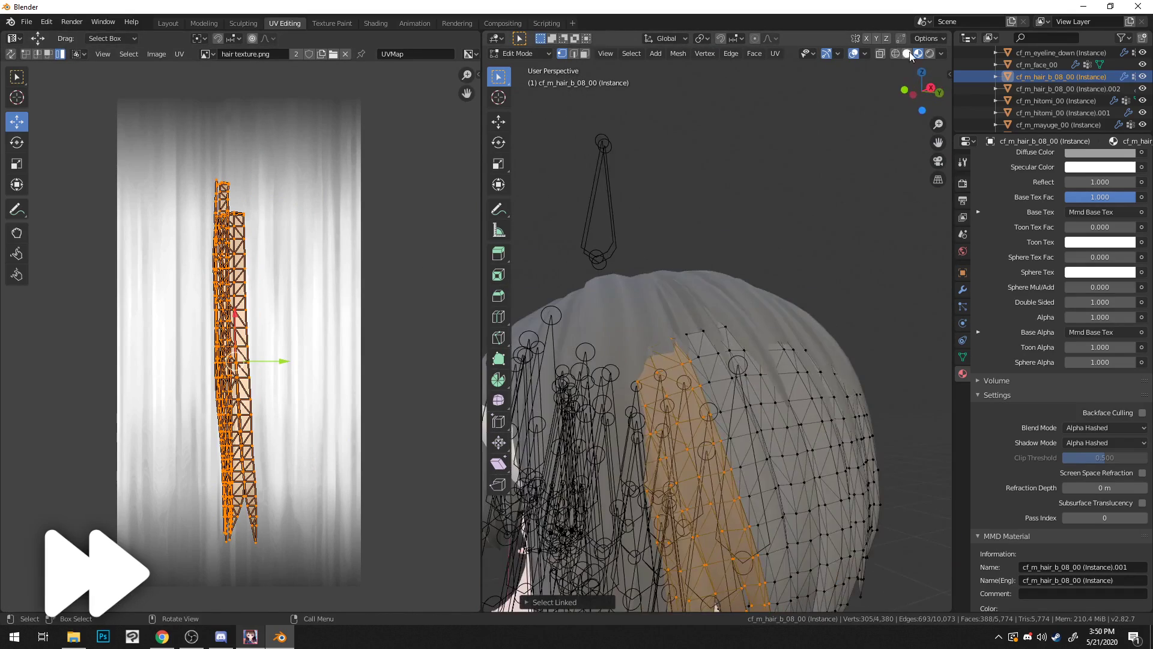
left_click(852, 53)
Step: Adjust the side strands' UV islands horizontally and vertically on the hair texture and clear the selection
middle_click_drag(775, 249, 770, 270)
mouse_move(274, 361)
left_mouse_down()
mouse_move(258, 362)
mouse_move(273, 363)
left_mouse_up()
left_click_drag(235, 313, 253, 294)
left_click_drag(278, 346, 312, 355)
key("alt+a")
Step: Hide the overlays and adjust the vertical position of the selected crown strand's UV islands on the second hair mesh
middle_click_drag(311, 354, 298, 339)
middle_click_drag(682, 349, 558, 368)
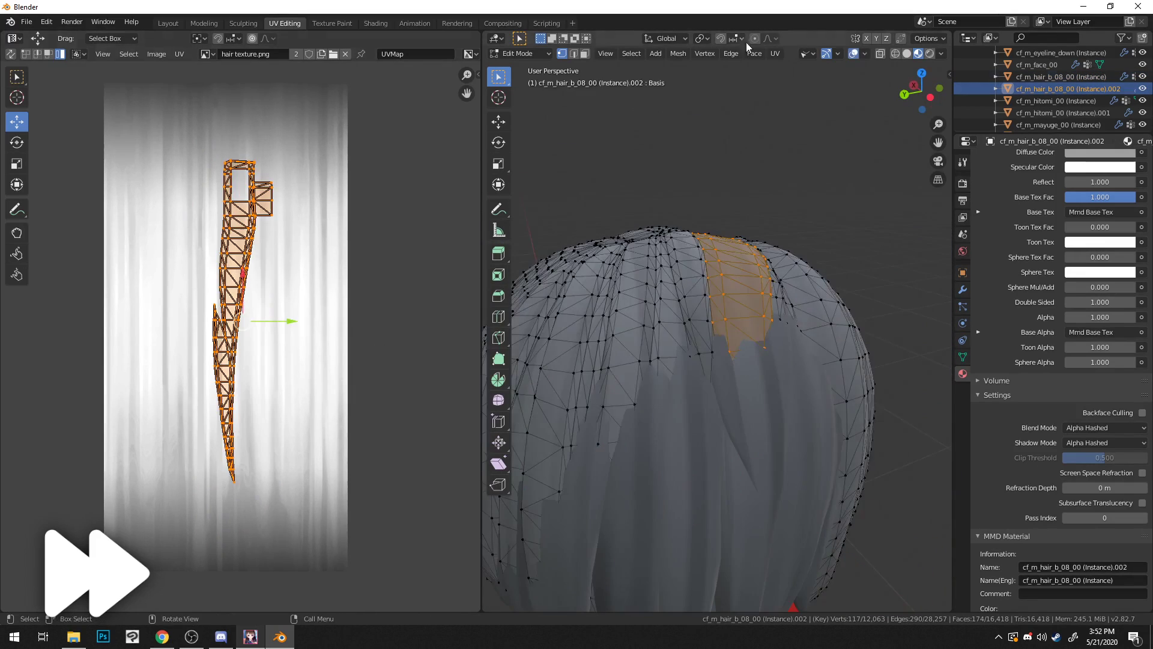
left_click(853, 54)
left_click_drag(242, 290, 247, 338)
middle_click_drag(712, 248, 684, 301)
left_click_drag(244, 330, 244, 270)
Step: Scale the crown strand's UV islands vertically with the Transform tool so they cover more of the texture's height
left_click(20, 191)
left_click_drag(260, 470, 260, 404)
mouse_move(244, 278)
left_mouse_down()
mouse_move(244, 311)
mouse_move(244, 277)
left_mouse_up()
left_click_drag(257, 411, 256, 524)
Step: Select another linked strand on the back of the second hair mesh and move its UV island up the texture
middle_click_drag(659, 463, 739, 164)
left_click(739, 165)
key("l")
key("a")
left_click(747, 279)
key("l")
left_click_drag(266, 322, 268, 203)
Step: Try to shift a lower back strand's UV island to the left and undo the move
key("l")
left_click(808, 469)
key("l")
key("a")
left_click_drag(274, 321, 246, 307)
key("ctrl+z")
Step: Select the linked strand near the crown parting as viewed from above and show its UV islands for moving
mouse_move(661, 324)
middle_mouse_down()
mouse_move(593, 352)
mouse_move(664, 335)
middle_mouse_up()
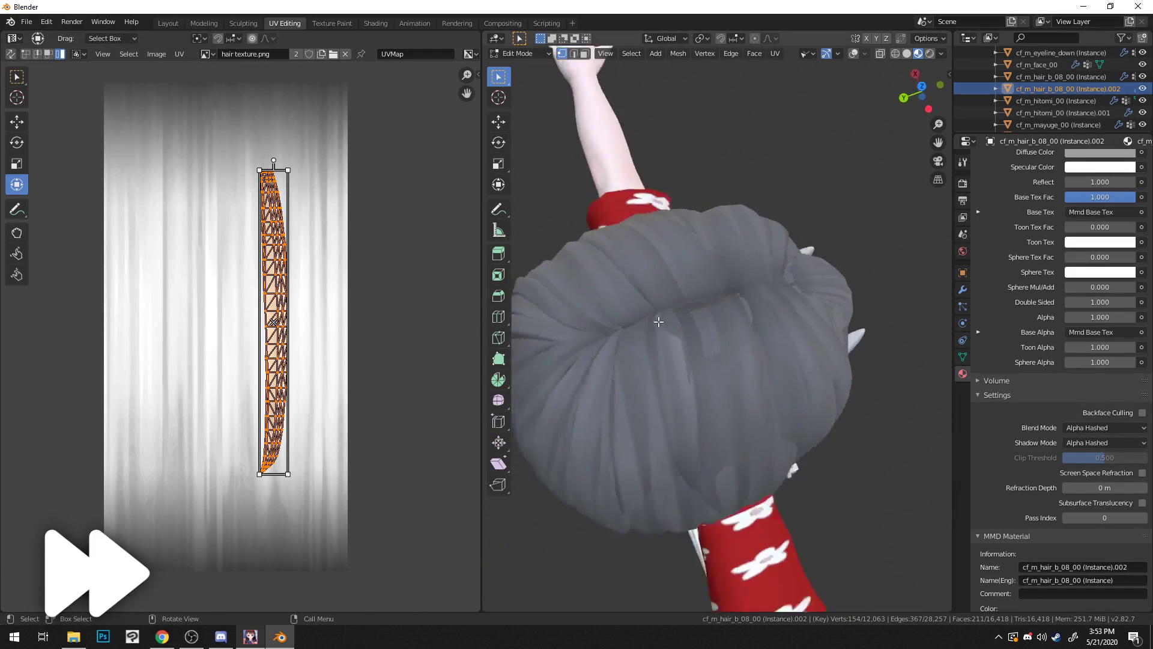
scroll(664, 335, "up", 1)
key("l")
left_click(664, 335)
key("l")
key("g")
right_click(283, 262)
Step: Move the small detached UV piece right and down beside the long strand island, then shift both islands up together
left_click(231, 203)
key("g")
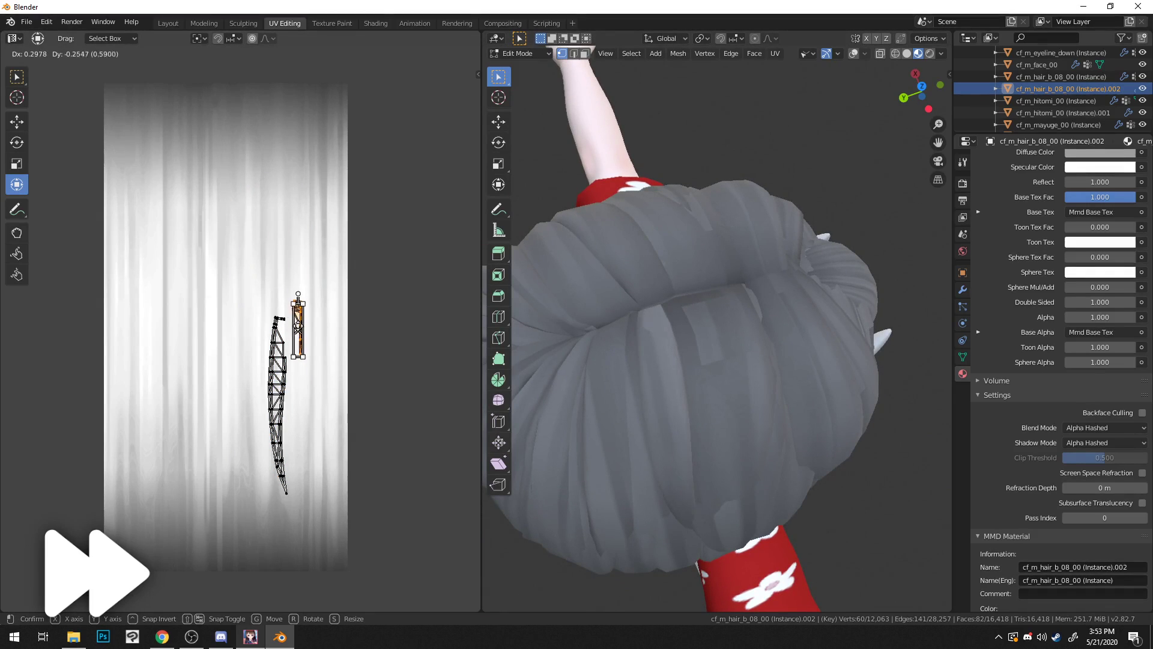
left_click_drag(299, 212, 299, 199)
left_click_drag(239, 283, 314, 507)
left_click_drag(277, 405, 294, 260)
Step: Select the adjacent crown strand and move its detached UV piece onto the top end of the long island
left_click(705, 340)
key("l")
middle_click_drag(258, 288, 256, 291)
left_click(257, 191)
key("l")
left_click_drag(258, 192, 235, 180)
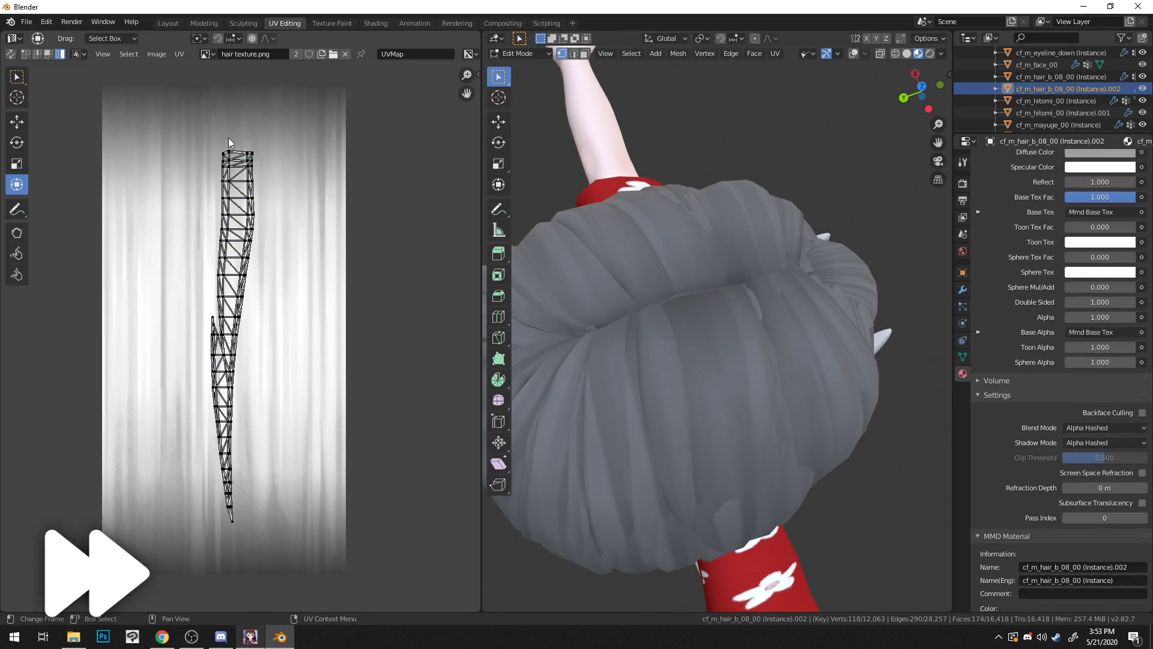
Step: Select the linked narrow strand islands, move them up beside the wide strand island and clear the UV selection
key("l")
left_click(278, 332)
left_click_drag(270, 332, 277, 294)
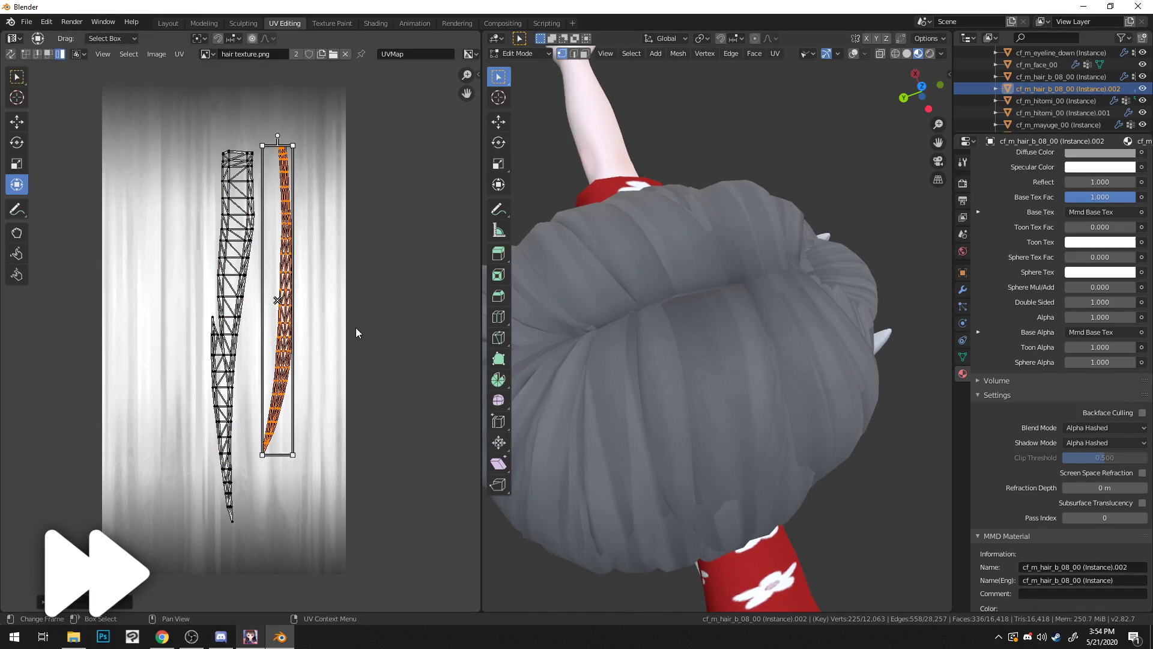
left_click(340, 323)
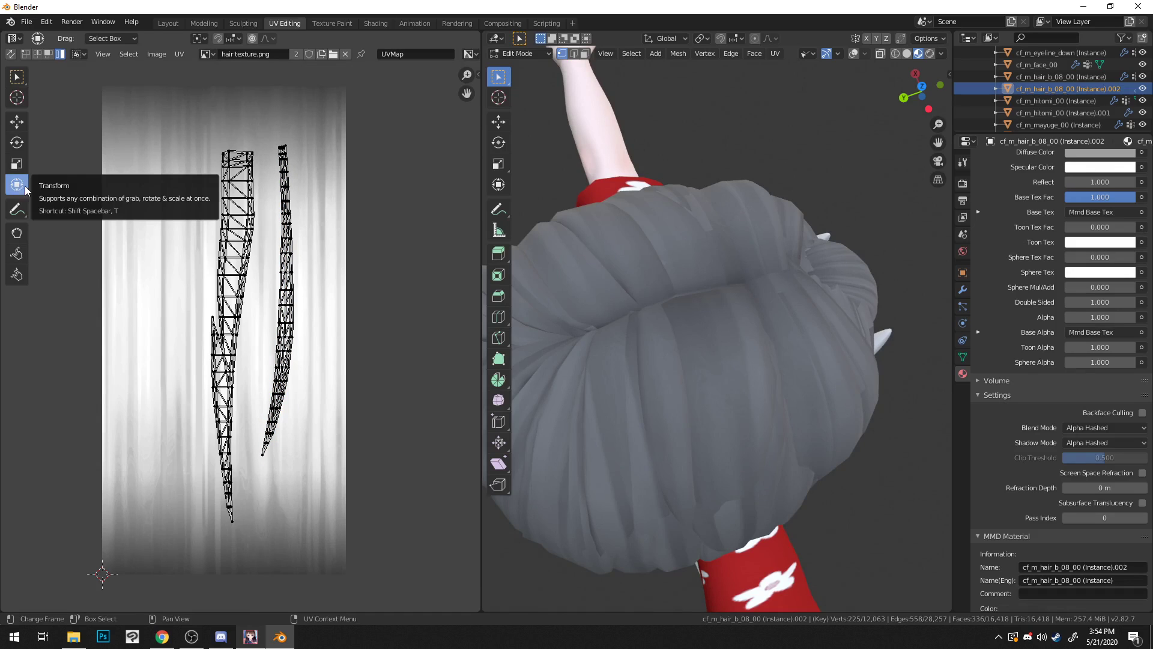
Step: Clear the selection and select the first linked strands of the front fringe
middle_click_drag(709, 316, 538, 246)
key("alt+a")
middle_click_drag(655, 256, 729, 380)
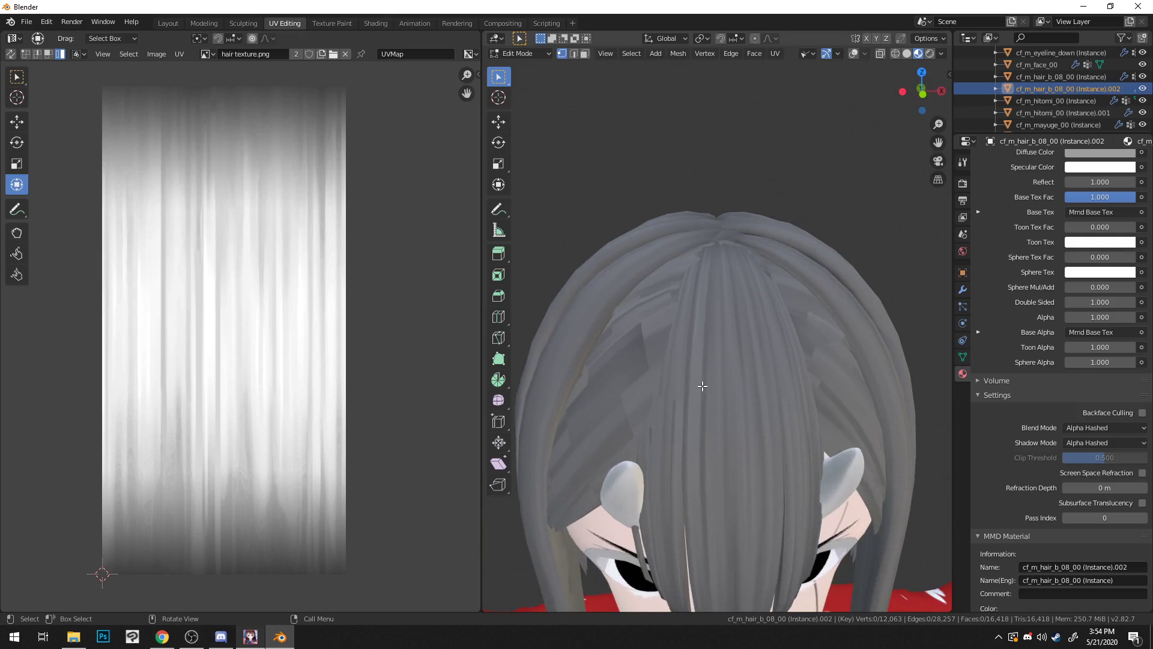
key("l")
key("l")
key("l")
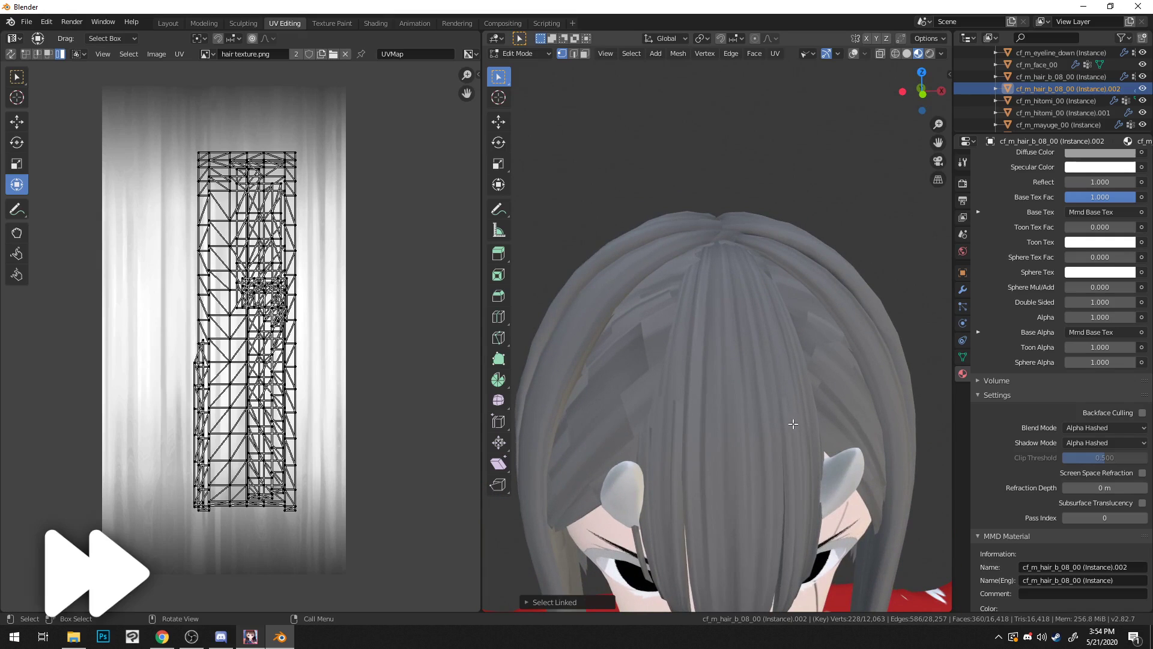
Step: Show the viewport overlays and add the remaining linked pieces of the front fringe to the selection
left_click(852, 54)
key("l")
key("l")
middle_click_drag(792, 453, 772, 425)
key("l")
key("l")
middle_click_drag(766, 459, 769, 384)
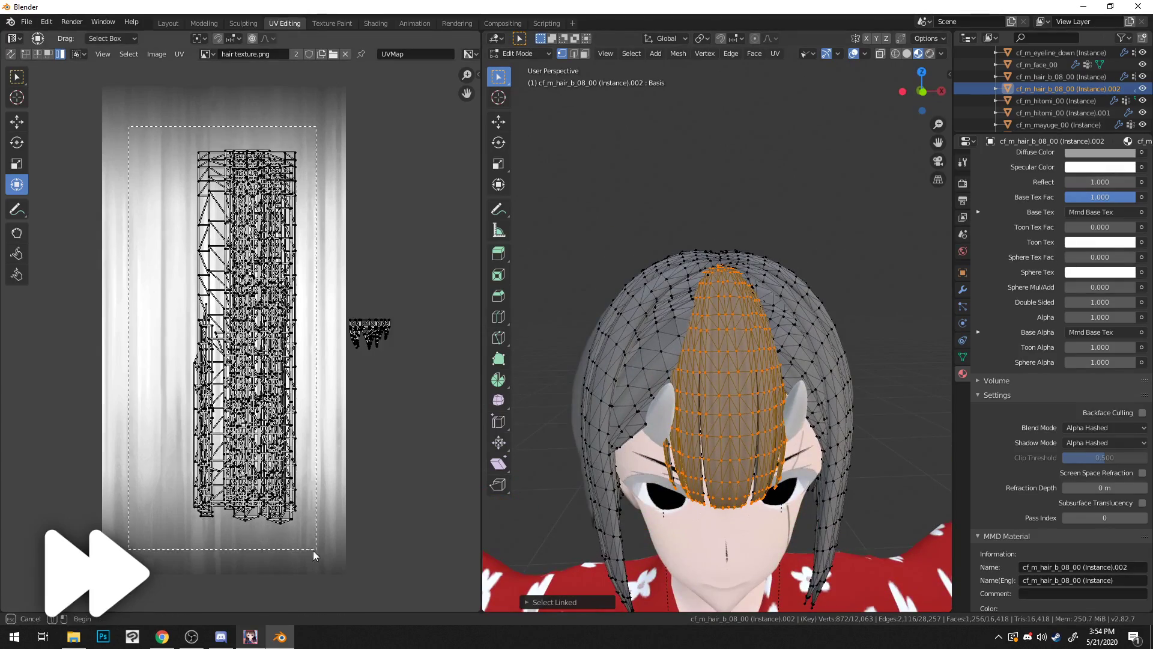
Step: Box-select the main cluster of fringe UV islands on the hair texture, without the small outlying islands, and hide the overlays
key("a")
left_click_drag(295, 524, 200, 283)
key("alt+a")
mouse_move(537, 349)
middle_mouse_down()
mouse_move(595, 348)
mouse_move(538, 352)
middle_mouse_up()
key("l")
middle_click_drag(709, 336, 730, 337)
left_click_drag(233, 284, 296, 524)
left_click(854, 54)
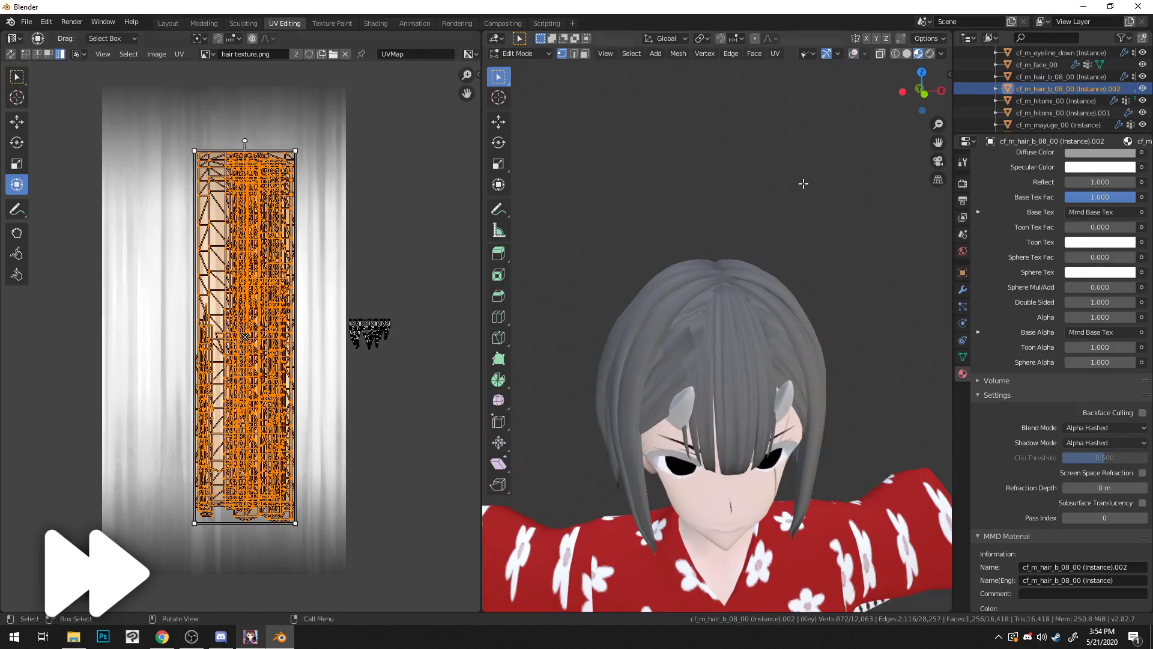
Step: Scale the selected fringe UV cluster narrower in width, keeping its height
left_click(17, 164)
left_click_drag(295, 336, 261, 335)
middle_click_drag(559, 368, 705, 367)
left_click(719, 353)
scroll(720, 354, "up", 2)
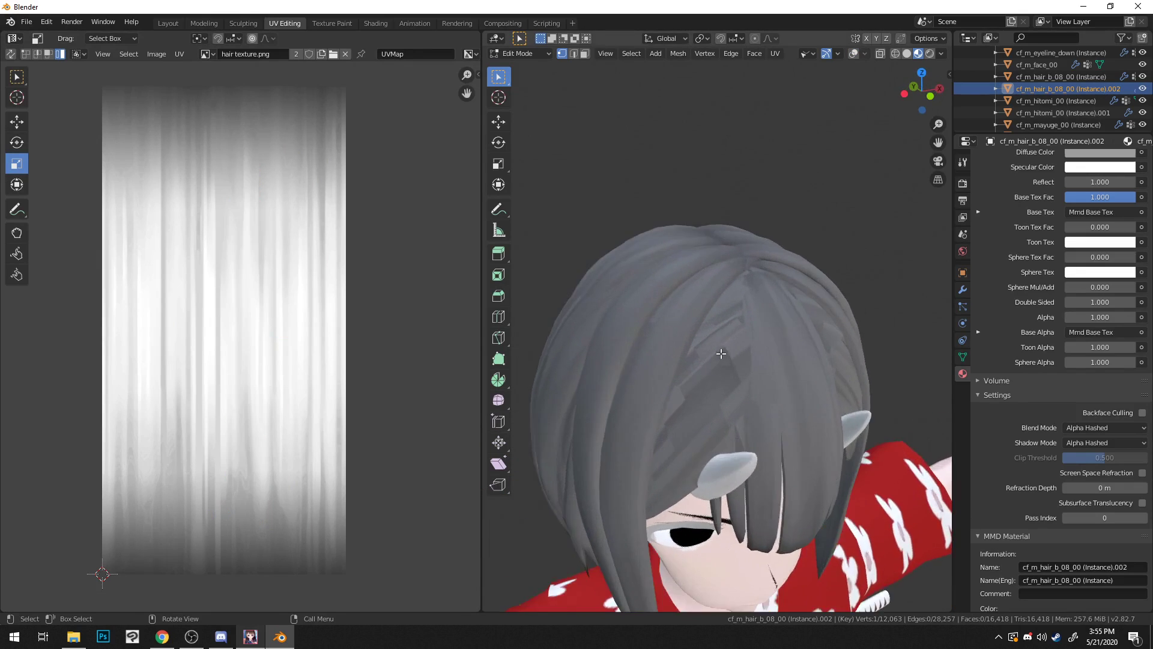
Step: Select the linked pieces of the hair layer between the fringe and the side locks
key("l")
key("l")
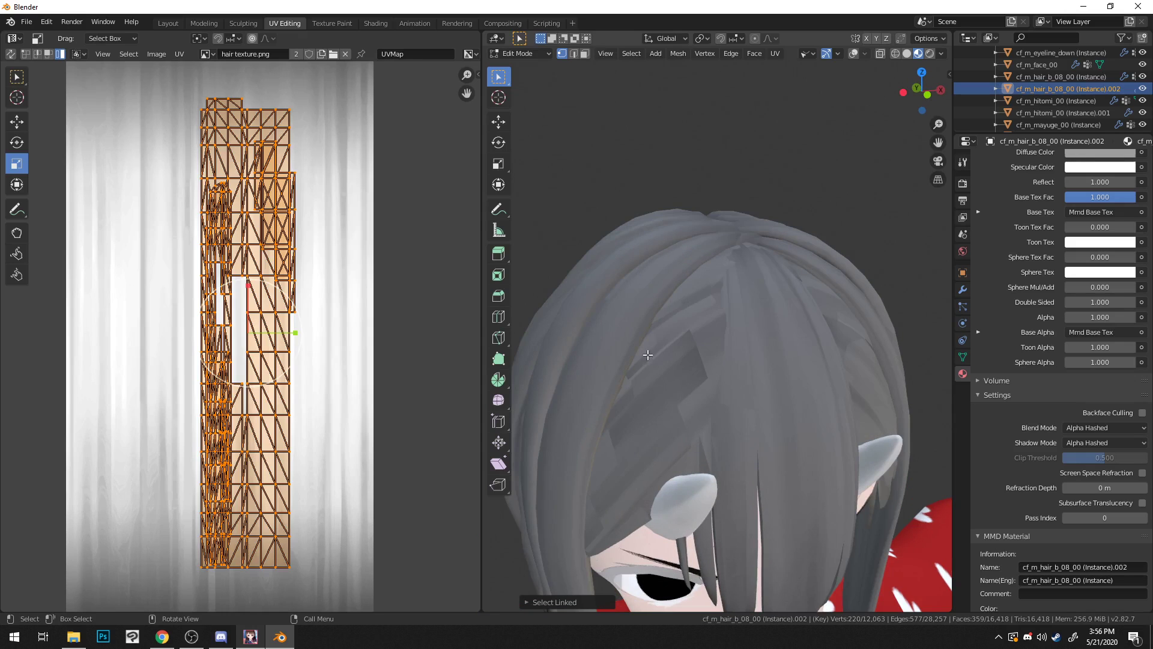
left_click(683, 366)
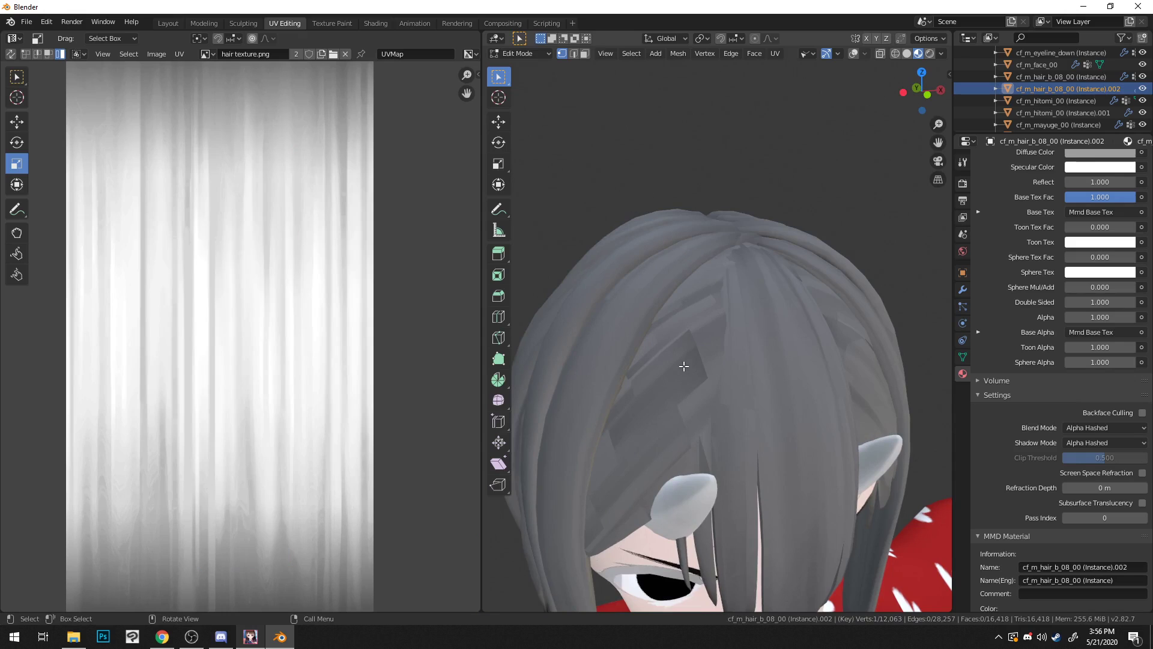
key("l")
left_click(343, 273)
key("l")
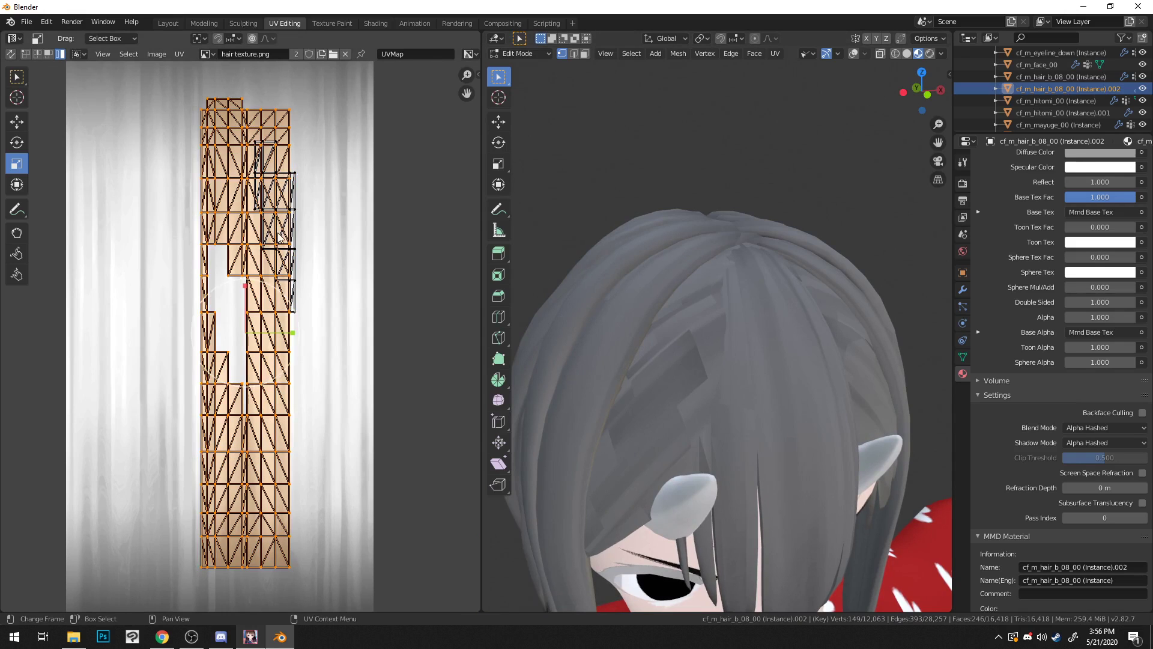
Step: Move the small stepped UV island into the matching gap in the hair layer's main UV grid using the Transform tool
left_click_drag(236, 234, 346, 213)
key("l")
key("l")
key("ctrl+z")
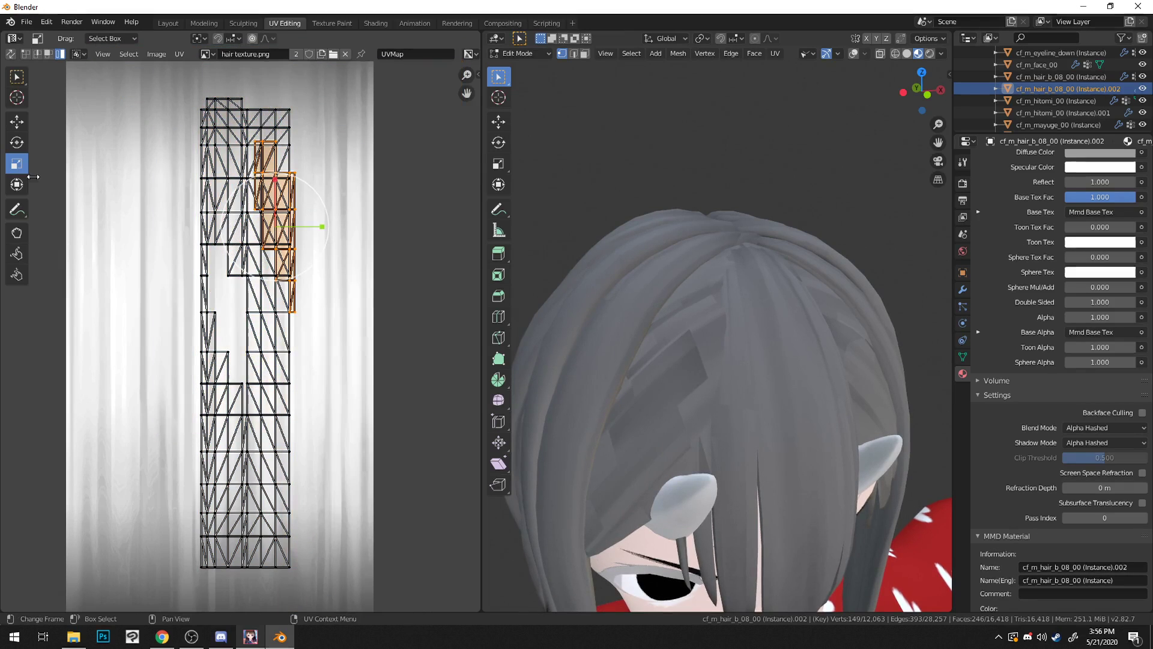
key("shift+space")
key("t")
left_click_drag(275, 226, 226, 329)
middle_click_drag(715, 301, 691, 314)
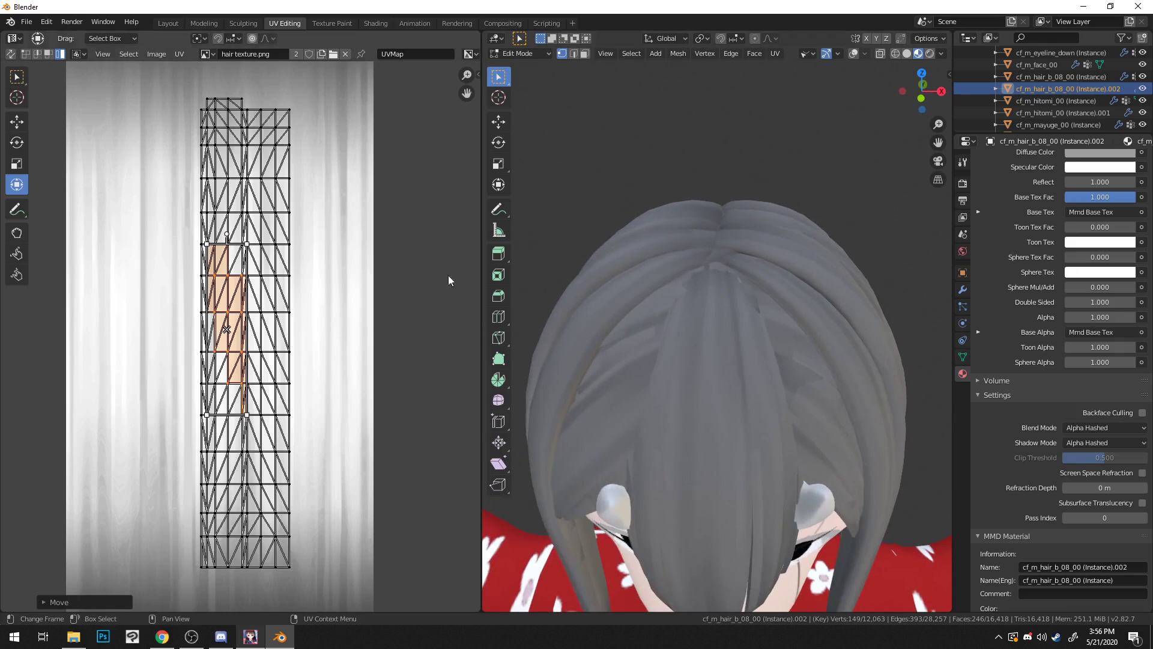
left_click(249, 307)
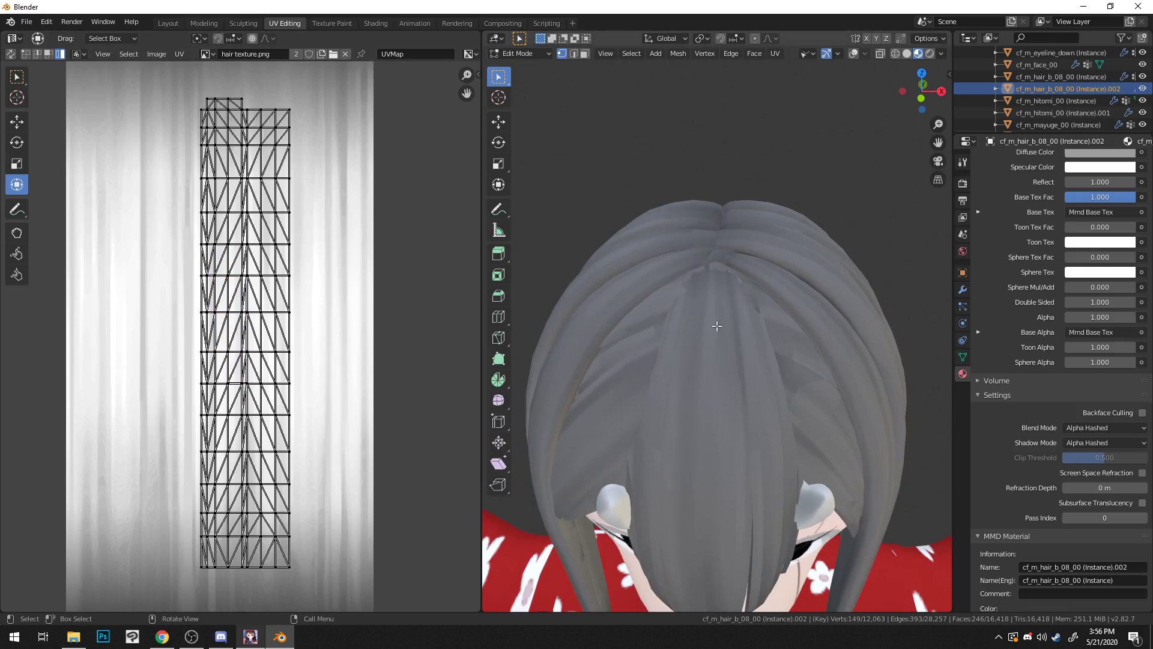
Step: Select a linked strand at the front of the crown and shift its detached UV island up within its layout
key("alt+a")
key("l")
key("alt+a")
key("l")
key("l")
left_click_drag(235, 341, 267, 287)
key("alt+a")
Step: Try to move the UV islands of the next group of strands sideways across the hair texture
middle_click_drag(661, 336, 695, 257)
key("alt+a")
key("l")
key("l")
key("l")
left_click_drag(281, 363, 364, 357)
key("ctrl+z")
left_click_drag(260, 394, 290, 402)
key("ctrl+z")
Step: Select the neighbouring linked strands and nudge their UV island slightly to line up with the adjoining one
key("alt+a")
key("l")
key("alt+a")
key("l")
key("l")
mouse_move(256, 335)
left_mouse_down()
mouse_move(168, 375)
mouse_move(251, 340)
left_mouse_up()
Step: Select the next linked strand and move its detached UV piece about 0.125 across and 0.631 up to the grid's top
key("alt+a")
key("l")
middle_click_drag(615, 264, 594, 252)
key("alt+a")
key("l")
key("l")
key("alt+a")
key("l")
left_click_drag(264, 424, 259, 151)
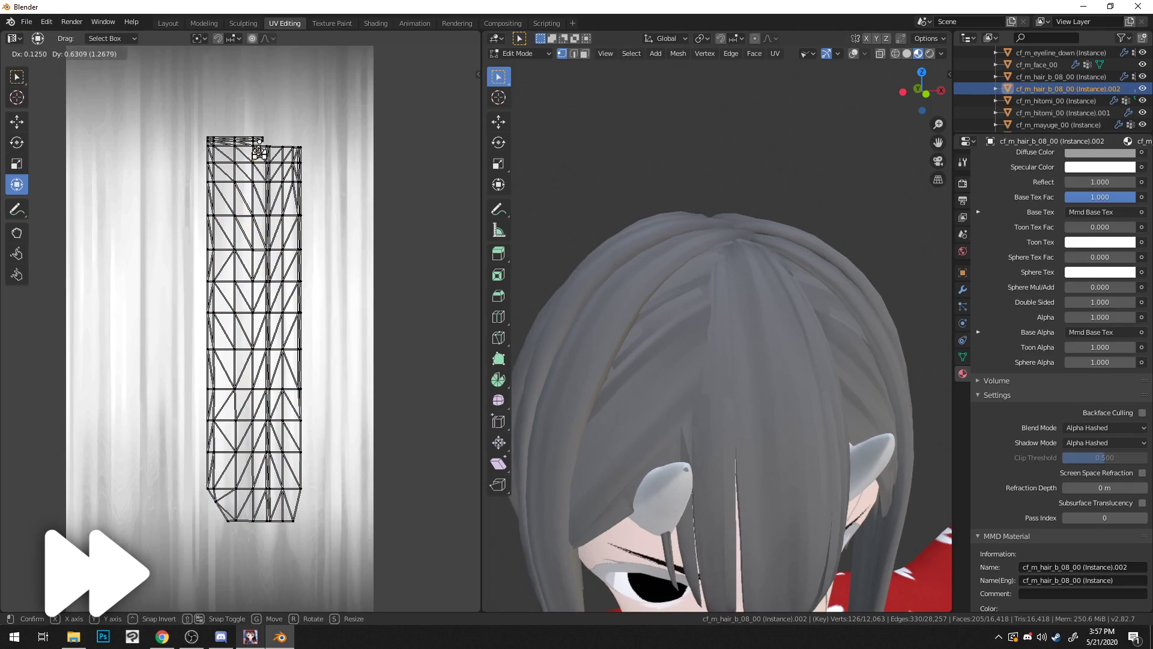
Step: Select the linked strands on the other side and move their small sliver-shaped UV island into the upper part of the grid
scroll(358, 196, "down", 1)
scroll(358, 196, "up", 1)
middle_click_drag(798, 181, 760, 182)
key("alt+a")
key("l")
key("l")
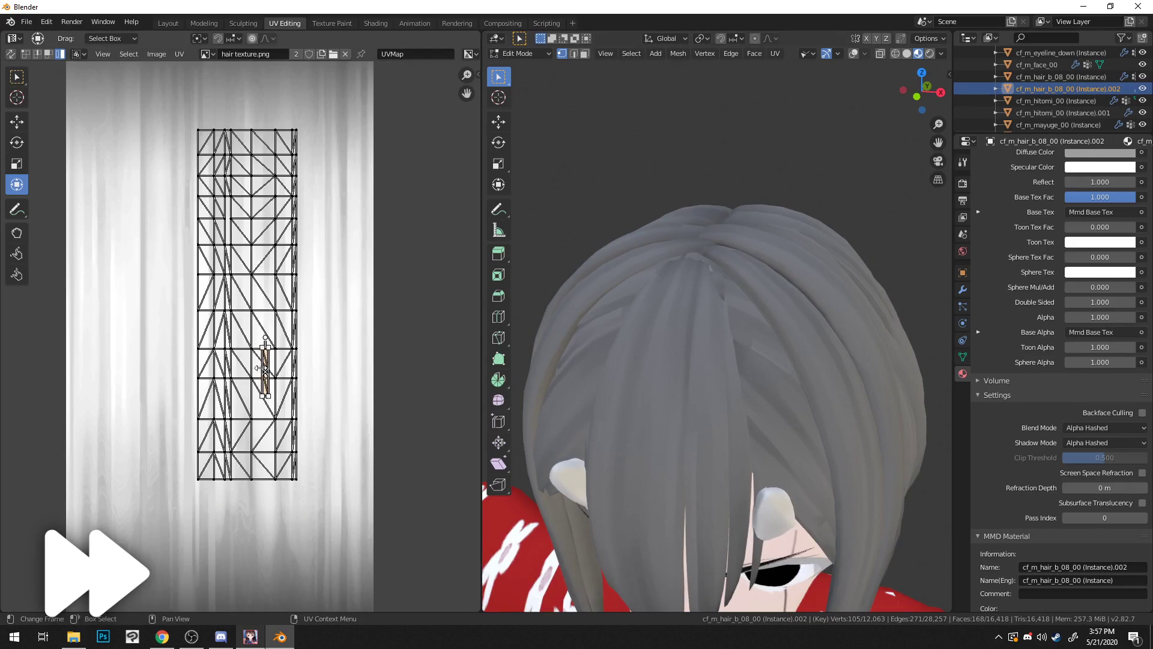
left_click_drag(267, 380, 305, 414)
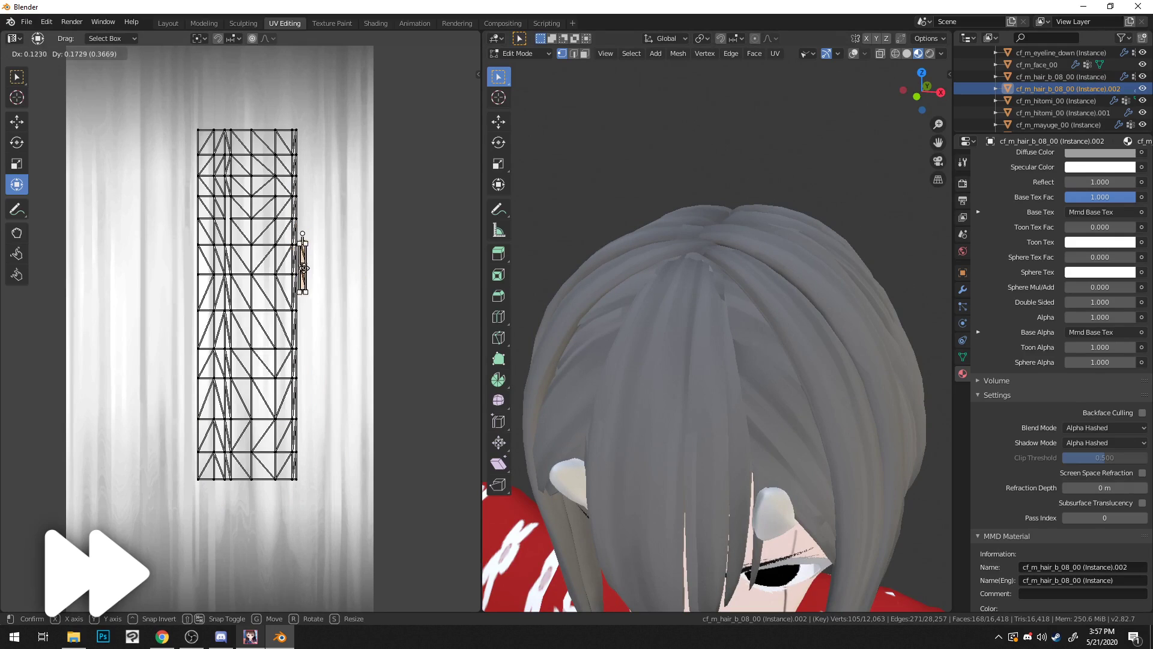
left_click_drag(298, 316, 228, 220)
scroll(358, 240, "down", 1)
scroll(358, 241, "up", 1)
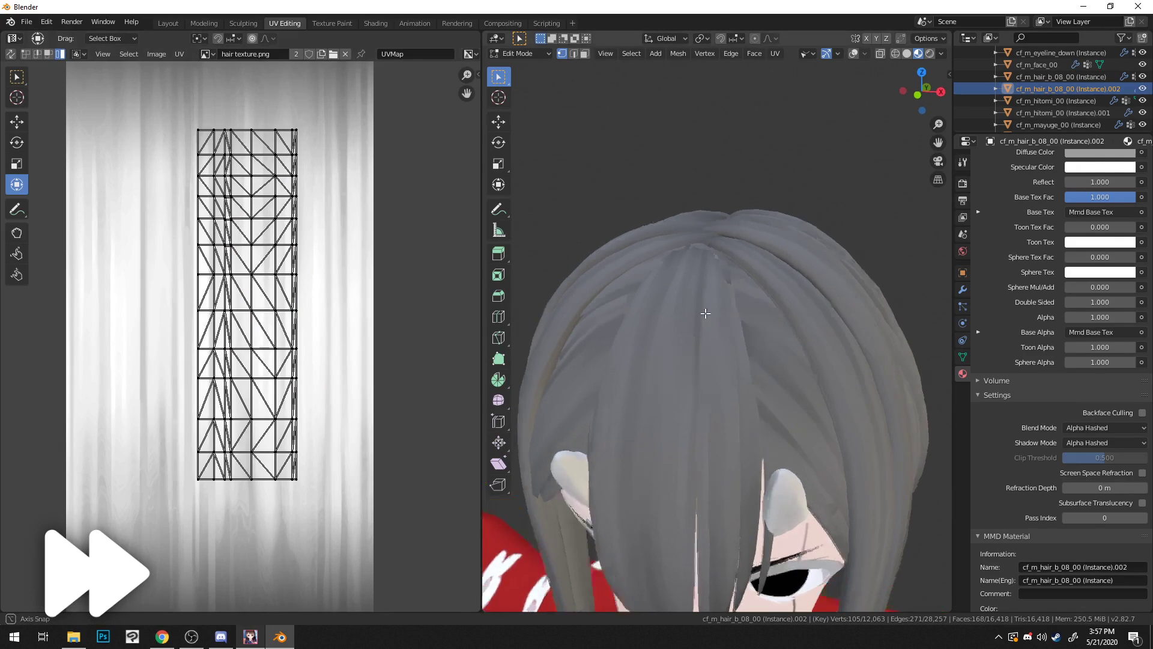
Step: Try to shift a side strand's UV island sideways out of its layout
middle_click_drag(705, 311, 767, 318)
key("alt+a")
key("l")
key("l")
left_click_drag(219, 374, 176, 374)
key("alt+a")
key("l")
key("ctrl+z")
key("ctrl+z")
key("ctrl+z")
Step: Select the linked side strand and move its thin UV sliver up into the middle of the long strip
key("alt+a")
key("l")
left_click_drag(225, 442, 220, 305)
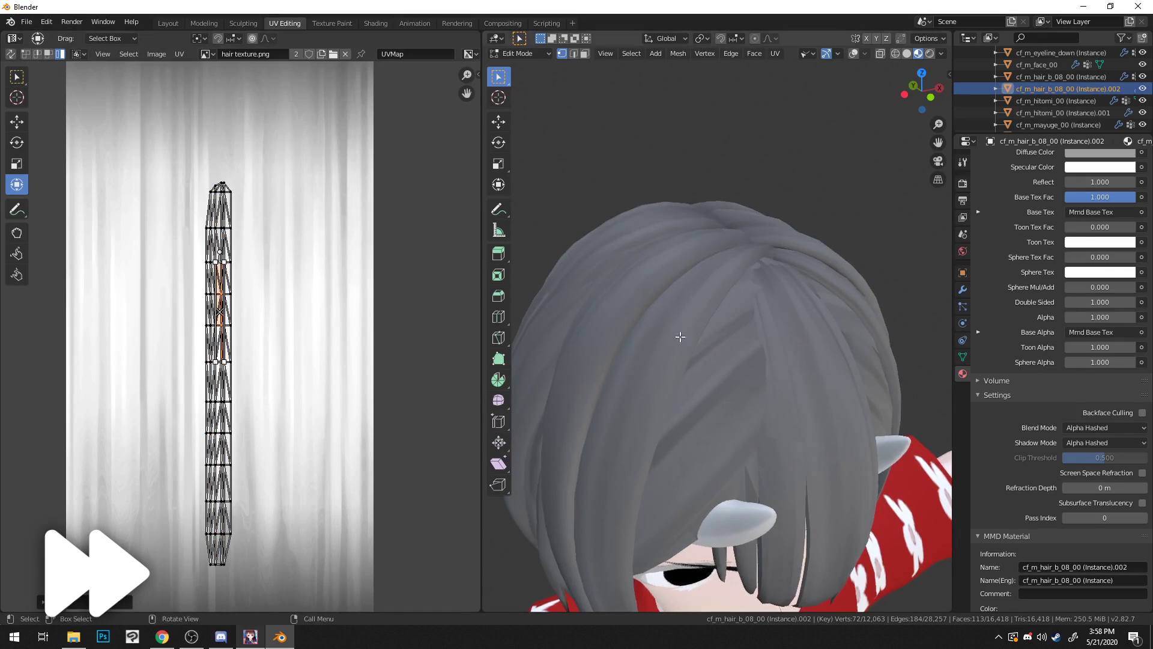
Step: Try to pull a front strand's UV island out beyond the edge of the hair texture
middle_click_drag(765, 302, 705, 296)
key("alt+a")
key("l")
key("l")
left_click_drag(289, 326, 418, 319)
key("ctrl+z")
key("ctrl+z")
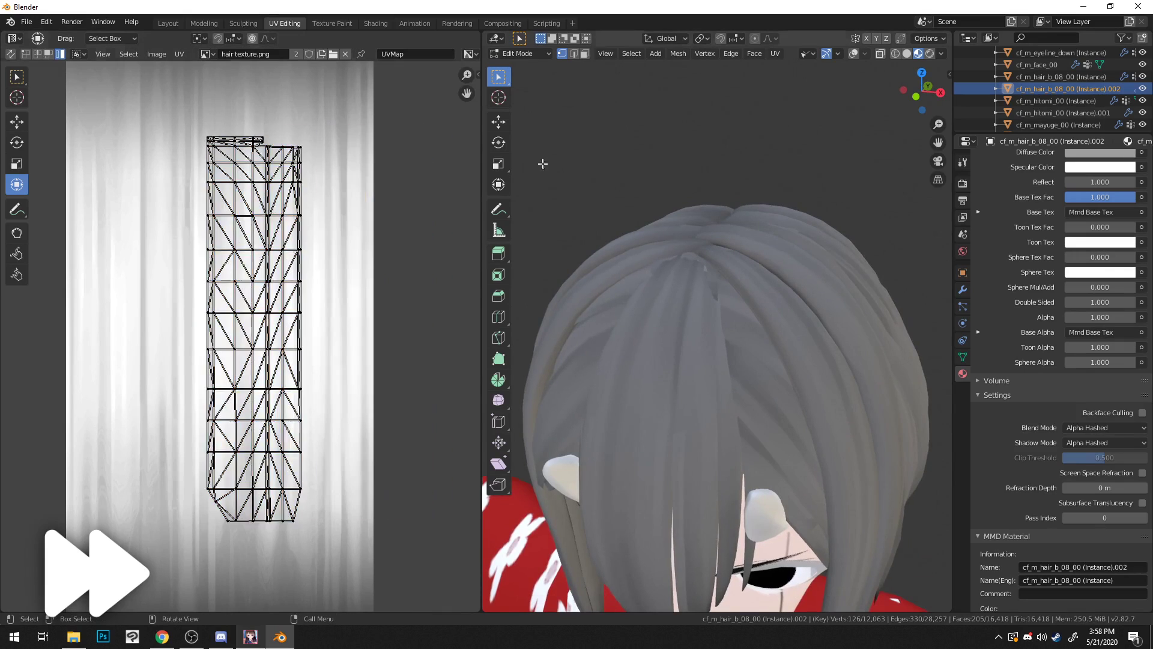
Step: Try to pull the lower UV island of another linked strand toward the texture's side edge
key("alt+a")
key("l")
key("l")
key("alt+a")
key("l")
left_click_drag(227, 443, 358, 404)
key("ctrl+z")
Step: Clear the selection and turn on the viewport overlays in Material Preview shading
scroll(631, 365, "up", 2)
scroll(576, 383, "down", 4)
mouse_move(659, 309)
middle_mouse_down()
mouse_move(680, 347)
mouse_move(684, 311)
mouse_move(729, 351)
middle_mouse_up()
key("alt+a")
left_click(894, 53)
left_click(918, 54)
left_click(854, 54)
Step: Select all the linked strands that make up the central front fringe
key("l")
key("l")
key("l")
key("l")
middle_click_drag(781, 433, 767, 412)
key("ctrl+z")
key("l")
middle_click_drag(758, 312, 740, 359)
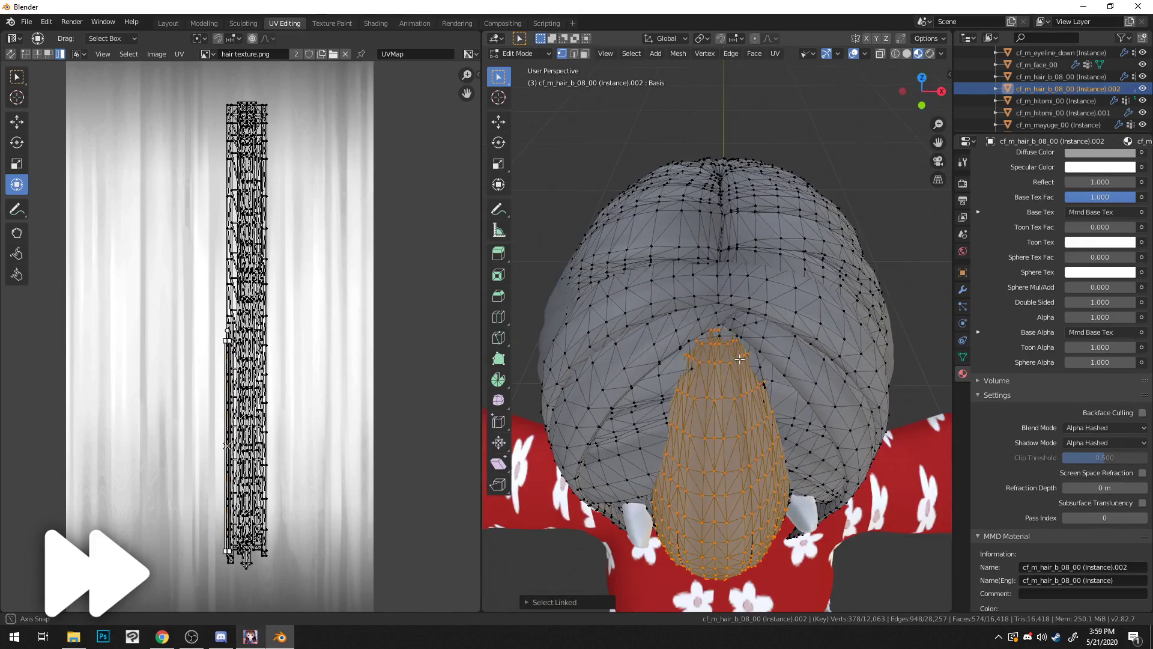
Step: Hide the overlays and move all of the fringe's UV islands together slightly down over the hair texture
left_click(854, 53)
key("a")
key("g")
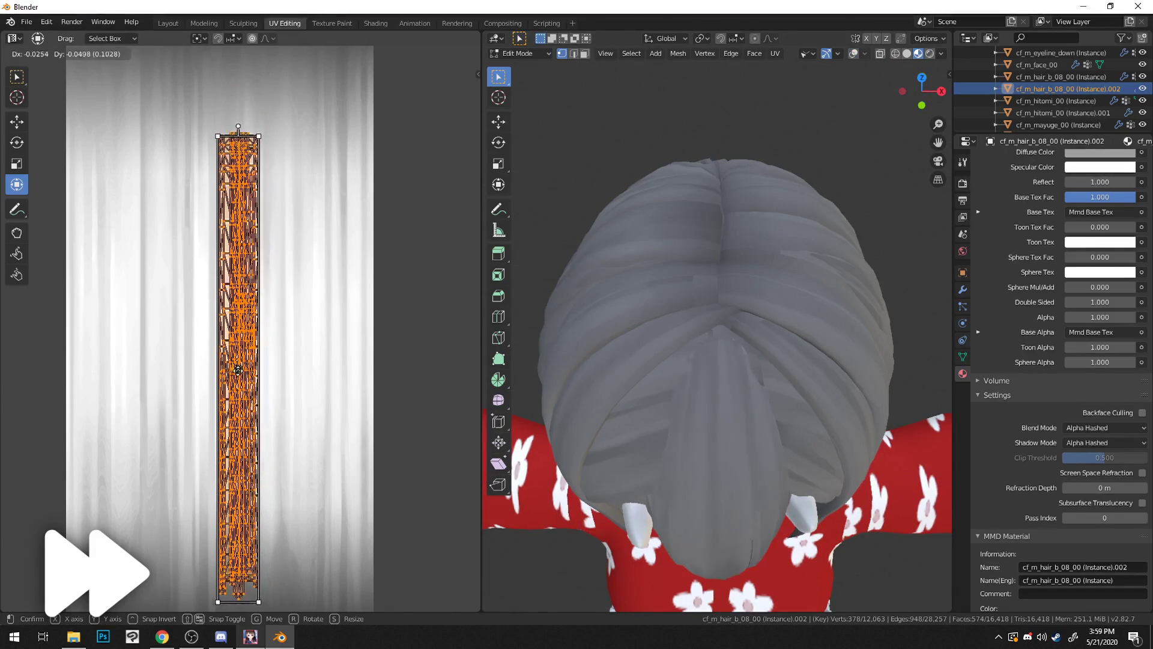
left_click(241, 372)
middle_click_drag(649, 433, 635, 204)
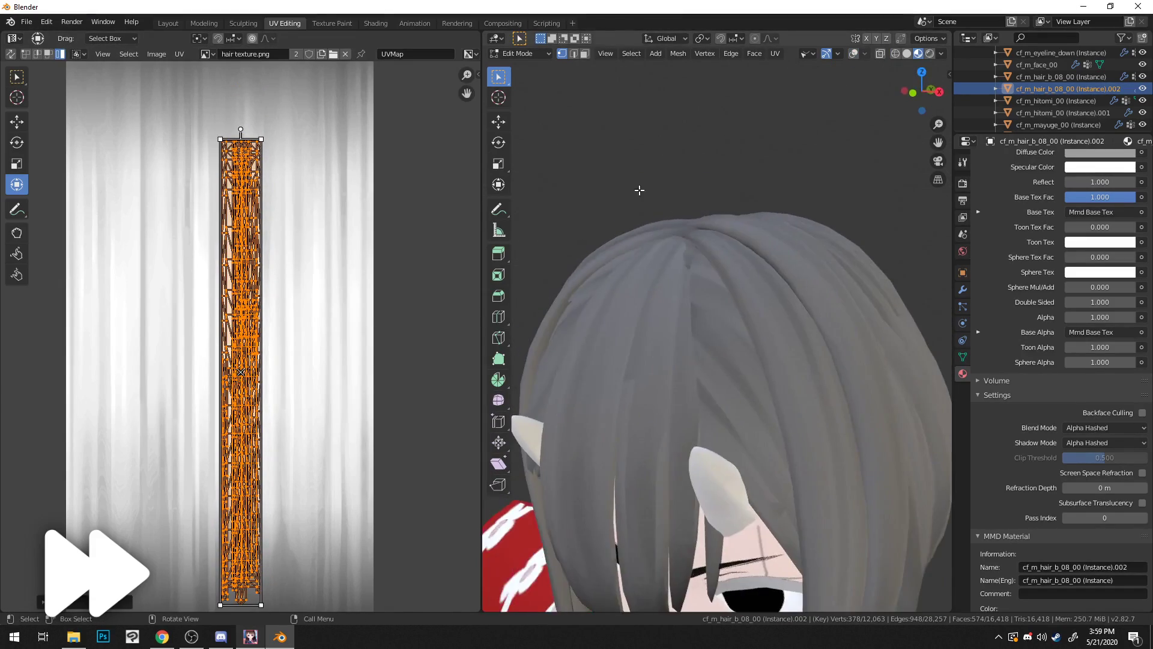
Step: Select a thin linked strand and nudge its narrow UV island slightly up
key("alt+a")
key("l")
left_click(223, 479)
left_click_drag(224, 481, 224, 471)
left_click(242, 372)
key("g")
right_click(237, 370)
key("alt+a")
left_click(249, 329)
key("g")
right_click(257, 424)
Step: Move the long narrow lower UV island sideways so it lines up beneath the adjoining strip of the strand
left_click(256, 449)
key("g")
left_click(239, 446)
middle_click_drag(640, 398, 697, 340)
scroll(679, 354, "down", 2)
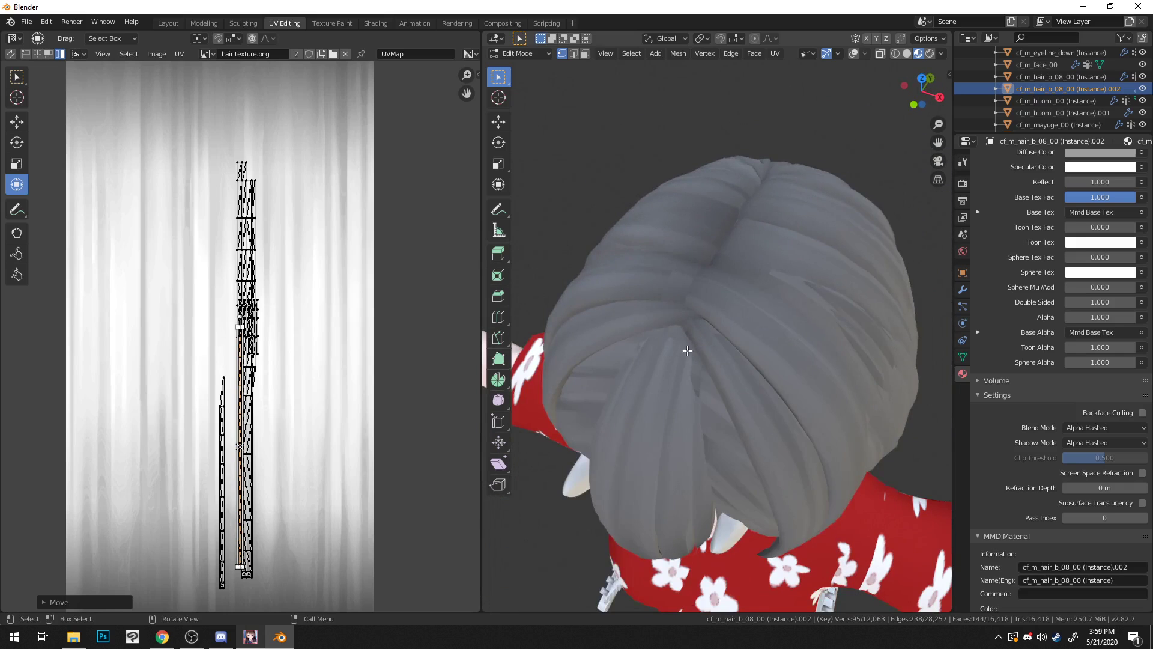
middle_click_drag(689, 386, 808, 356)
middle_click_drag(867, 306, 949, 345)
mouse_move(361, 347)
middle_mouse_down()
mouse_move(424, 344)
mouse_move(350, 345)
middle_mouse_up()
middle_click_drag(559, 322, 574, 434)
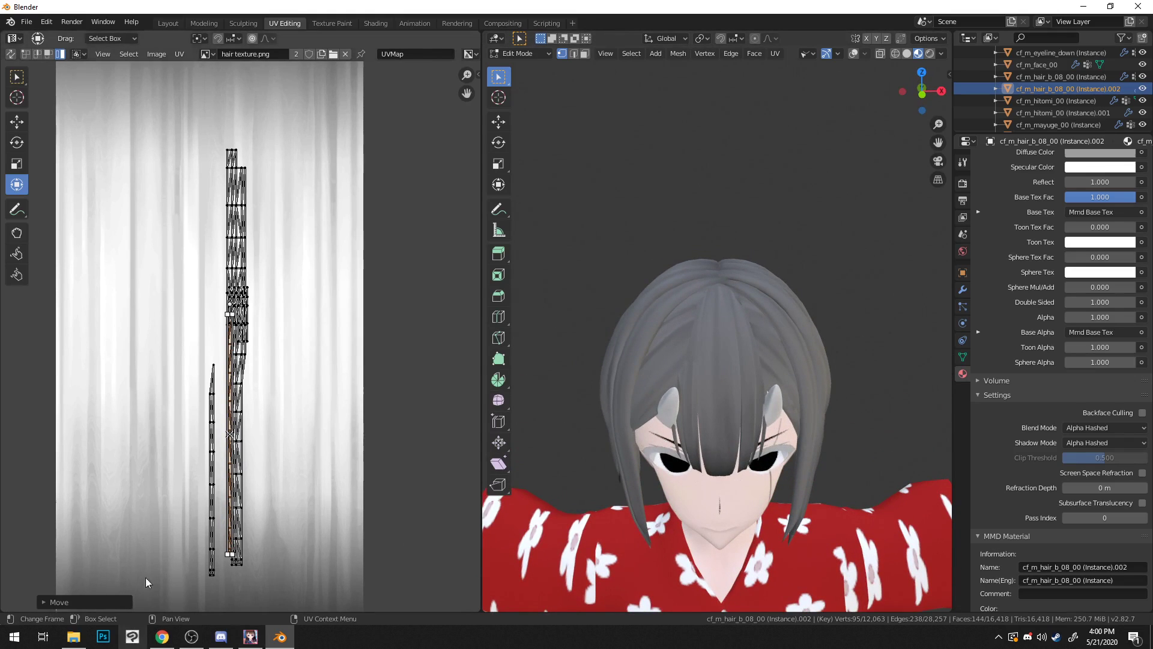
Step: Switch to Photoshop with hair texture.png open, then check the character's original hair in Koikatu
left_click(102, 636)
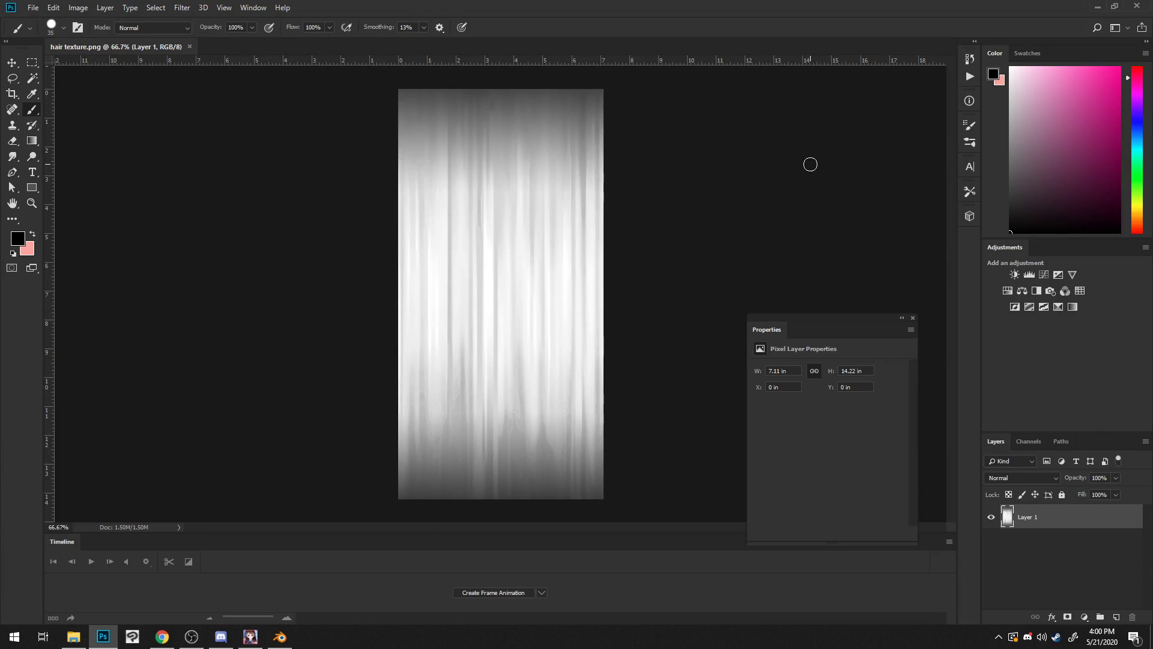
left_click(250, 636)
left_click_drag(720, 287, 696, 223)
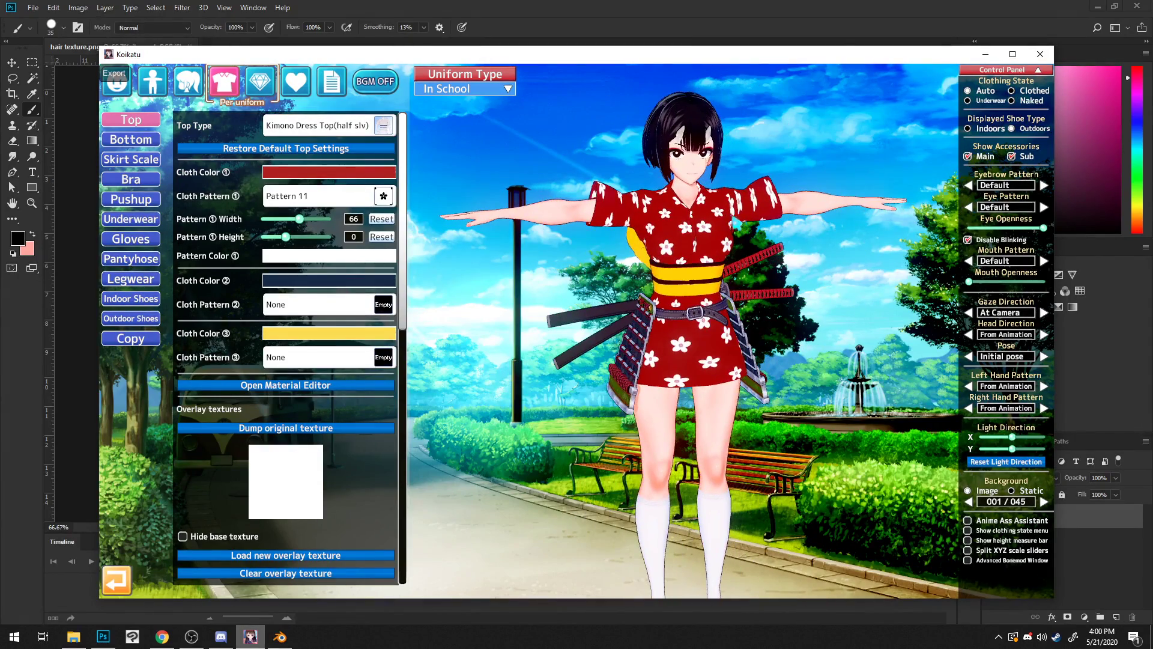
Step: Put the Koikatu window away and open the character illustration Layer 53.psb in Photoshop
left_click(980, 57)
left_click(33, 7)
left_click(48, 31)
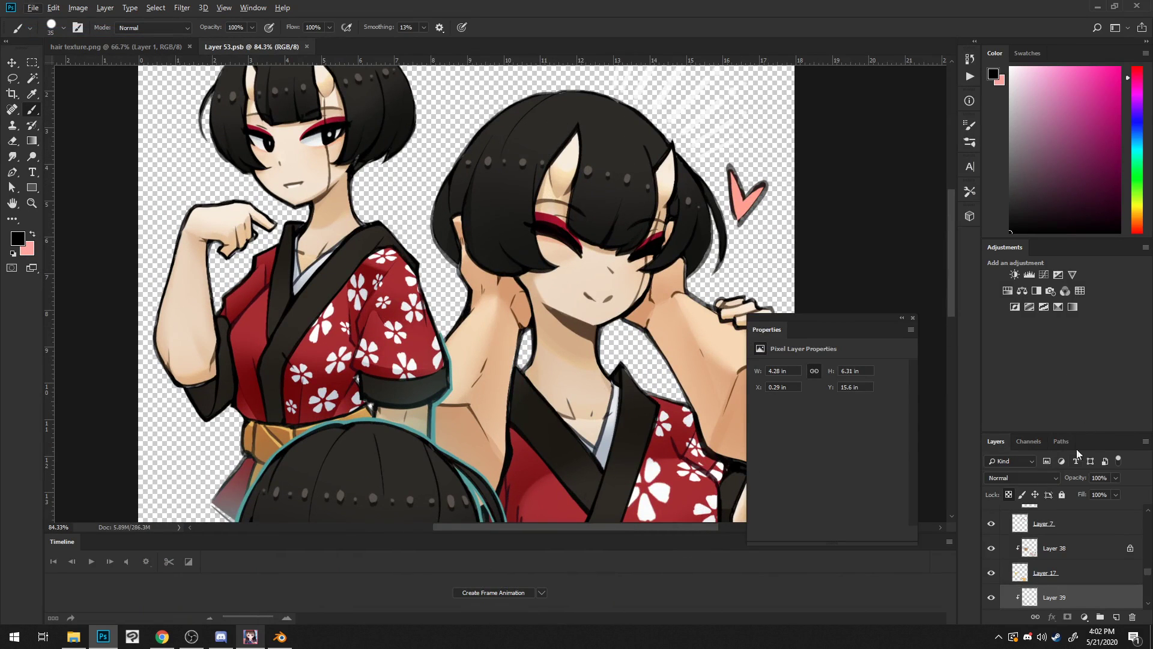
Step: Examine the illustration's layer stack and the black hair on each character view, including the close-up of the larger head
scroll(1019, 577, "down", 1)
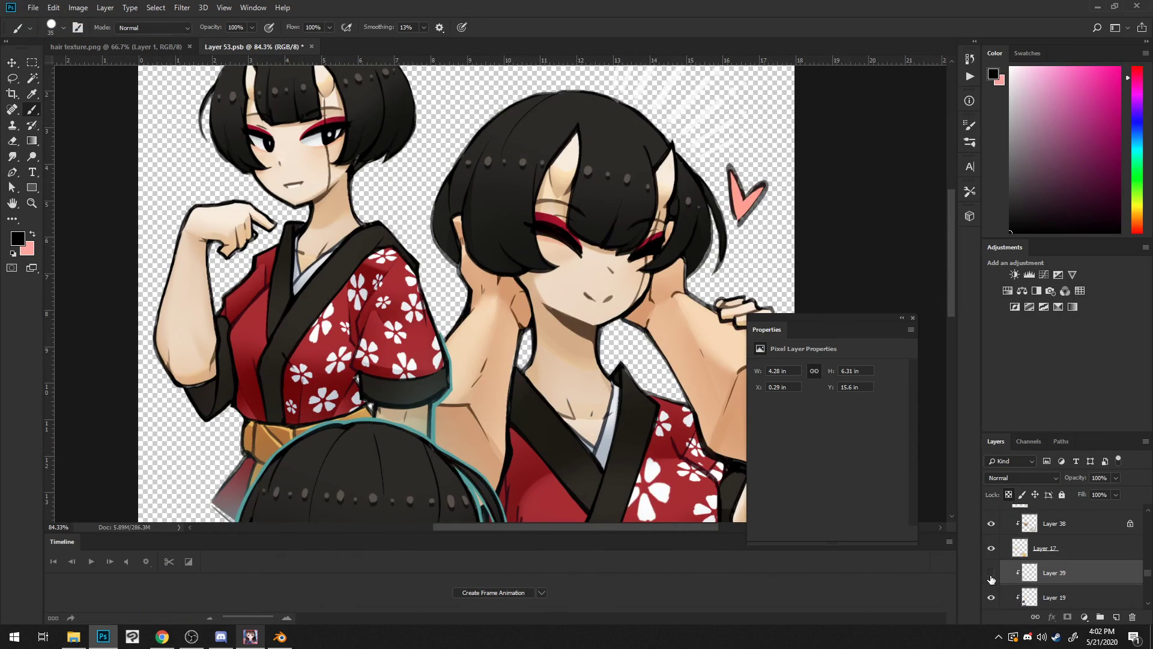
scroll(991, 568, "down", 2)
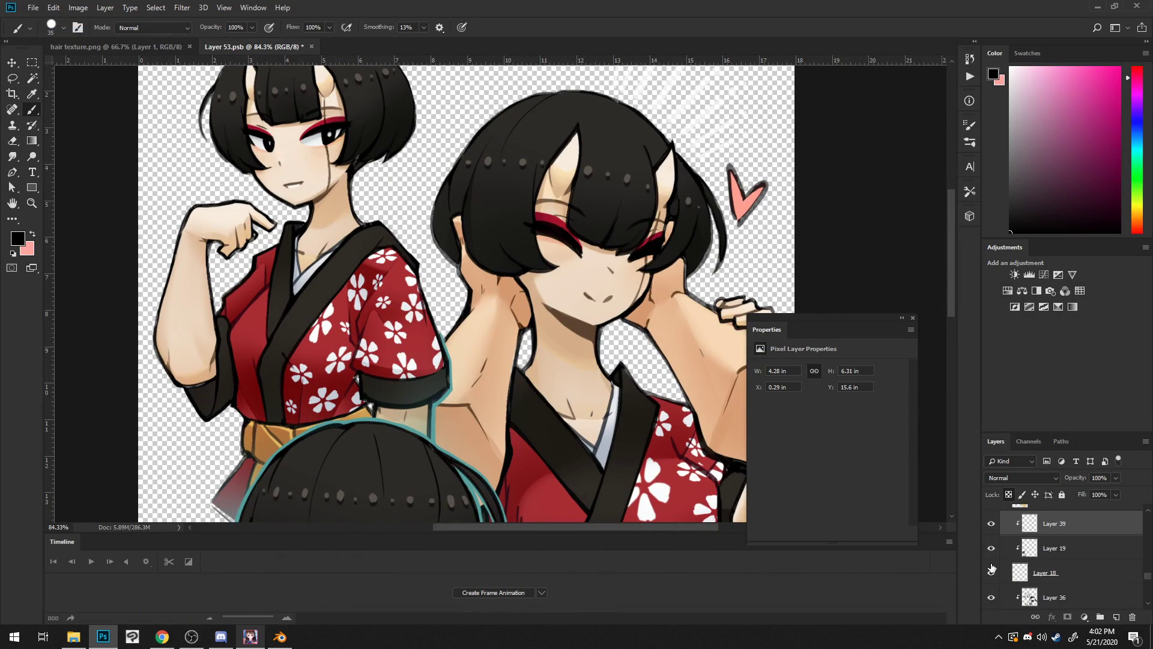
left_click_drag(656, 348, 484, 305, "ctrl")
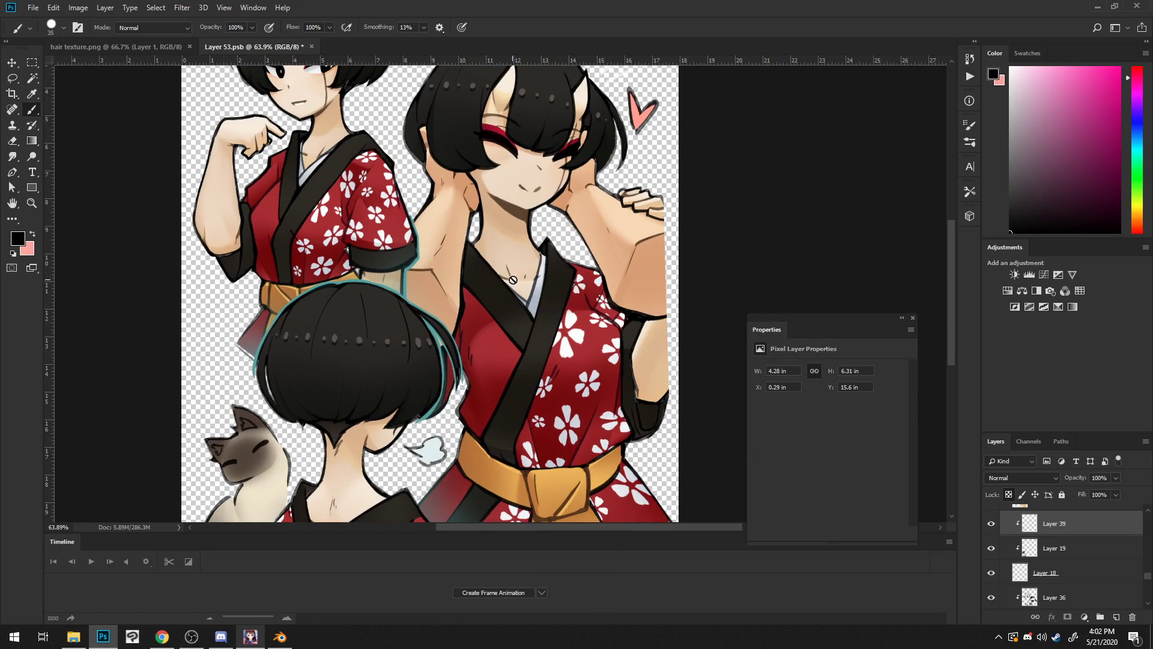
scroll(641, 404, "up", 3, "alt")
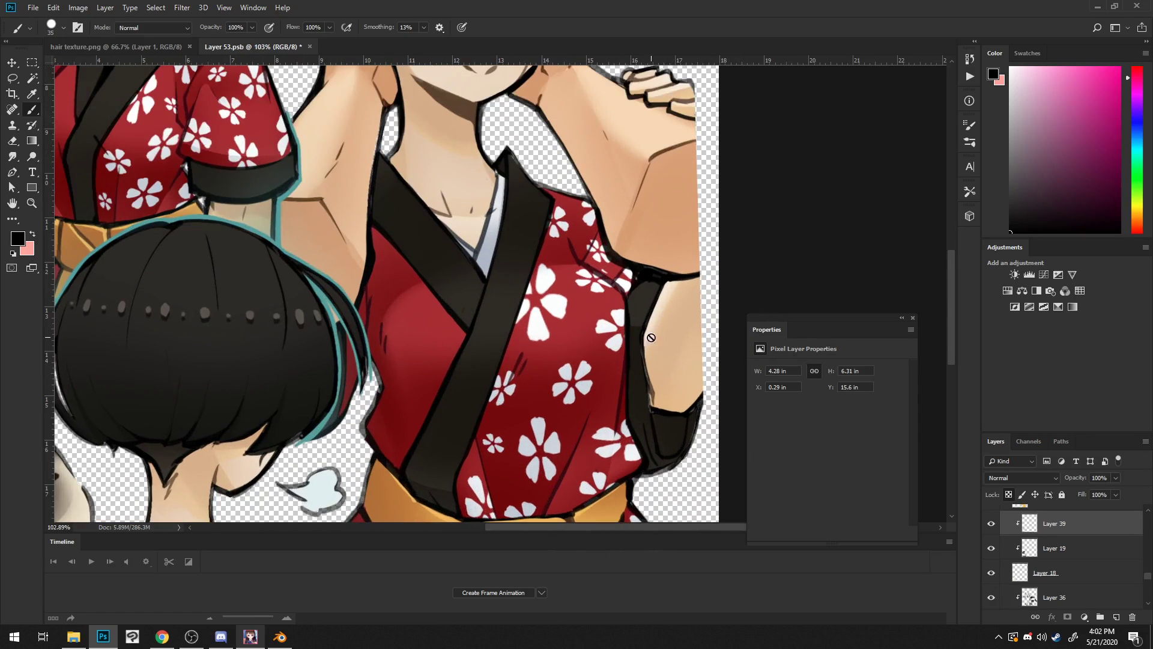
left_click_drag(493, 218, 724, 451)
left_click_drag(529, 300, 543, 442)
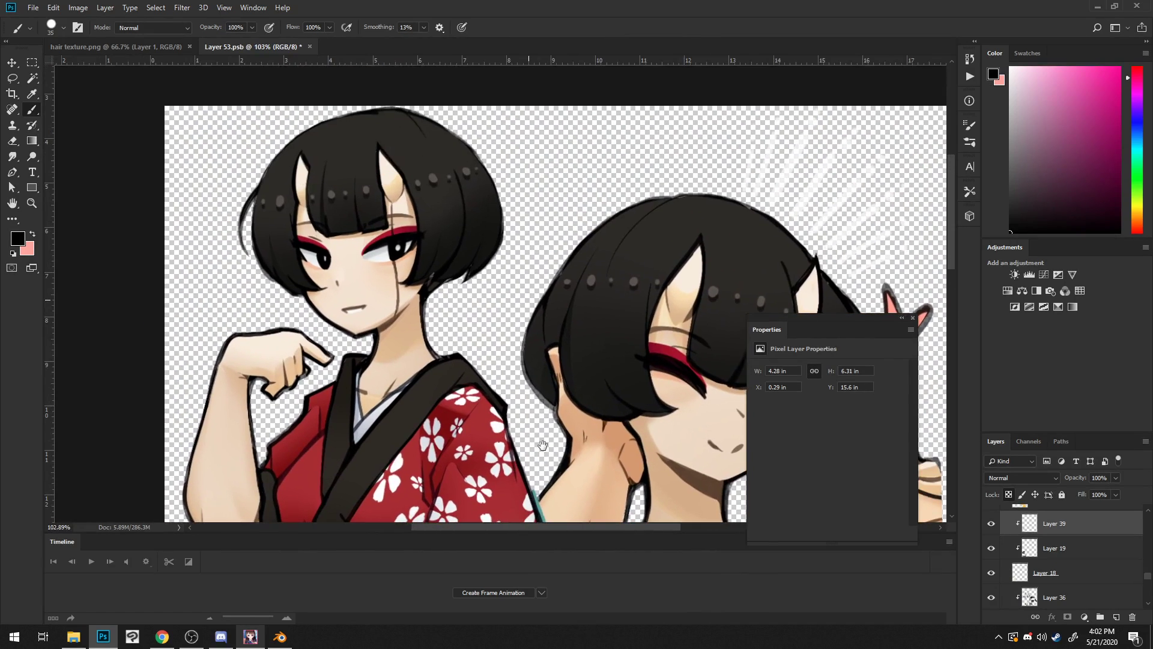
left_click_drag(461, 321, 348, 317)
scroll(548, 306, "up", 2, "alt")
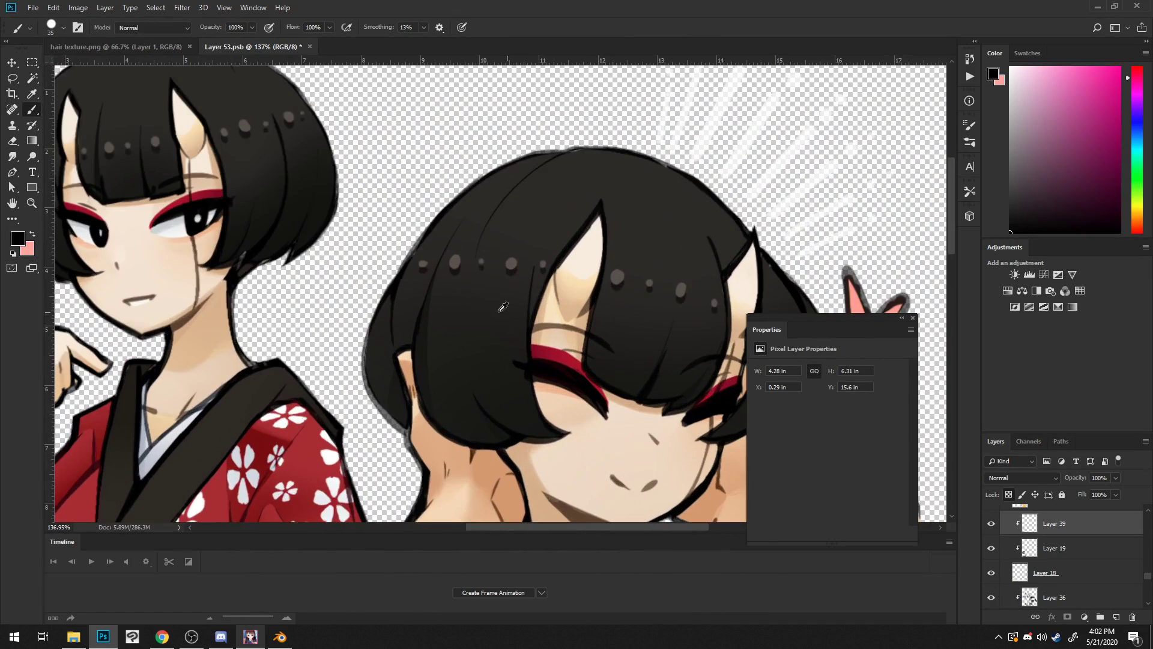
Step: Select the hair base layer, Layer 8, and sample its dark hair colour with the Eyedropper limited to the current layer
key("v")
left_click(581, 184)
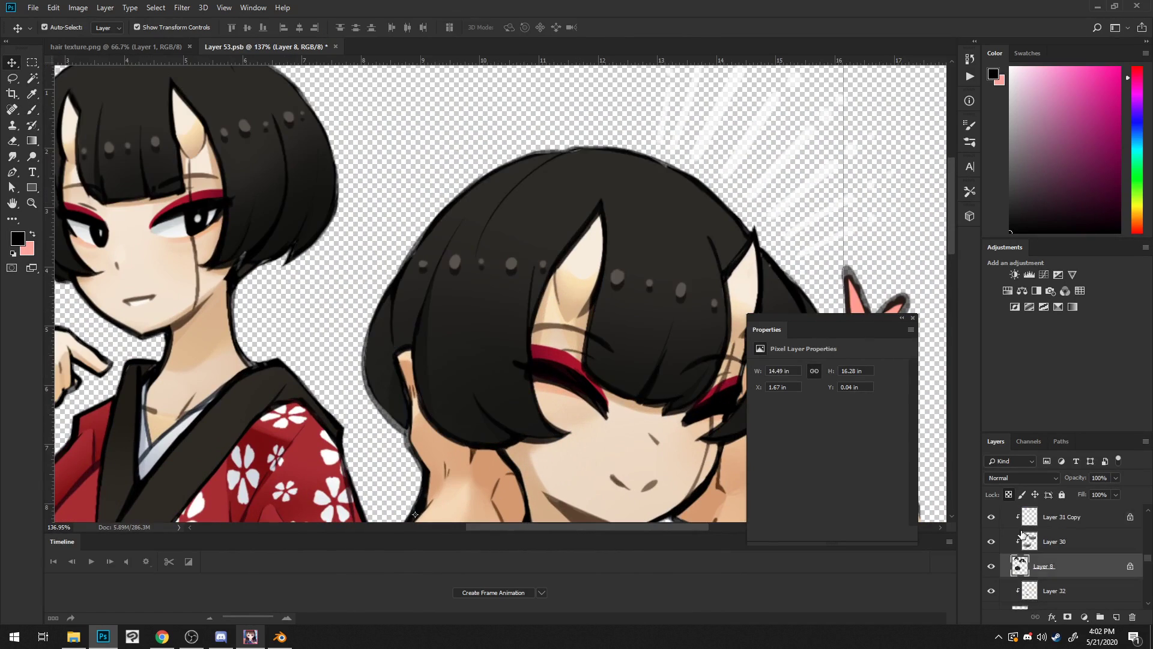
scroll(1051, 557, "up", 1)
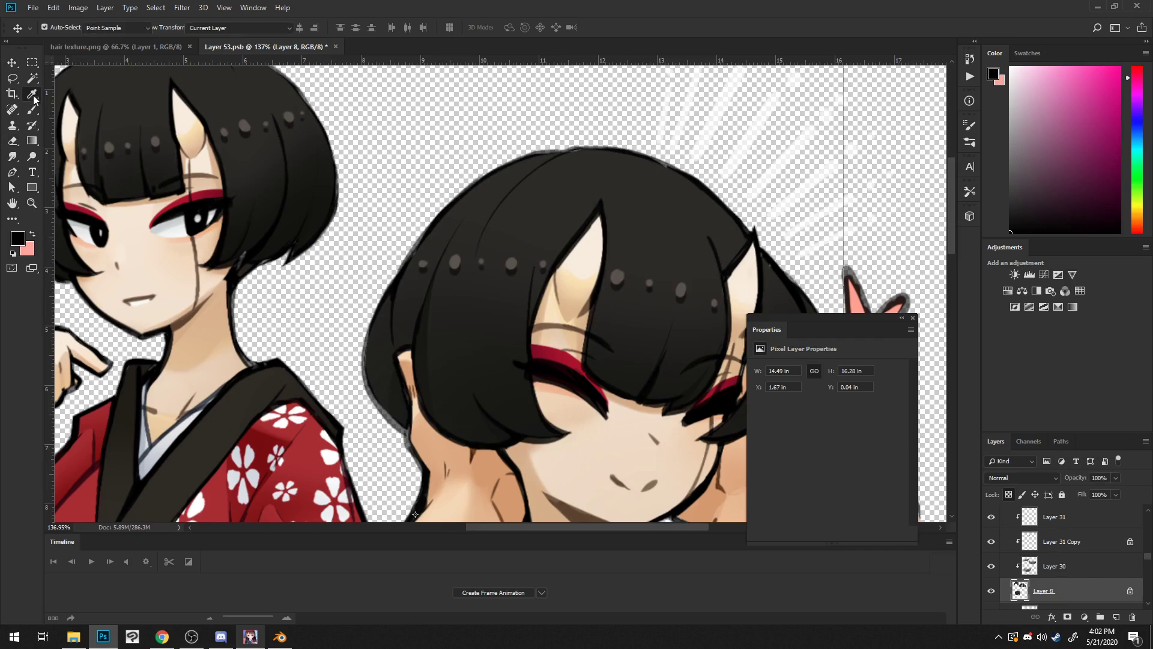
left_click(561, 182)
left_click(230, 27)
left_click(240, 38)
left_click(630, 194)
left_click_drag(669, 327, 676, 246)
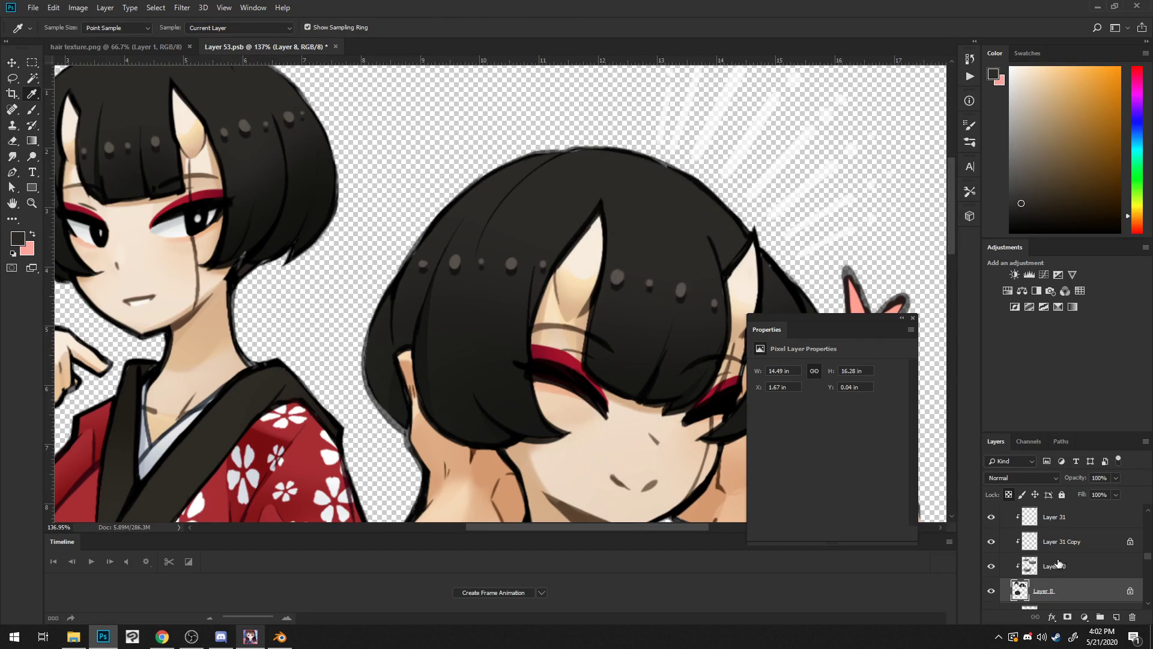
Step: Hide Layer 31, Layer 31 Copy and Layer 30 above Layer 8 and review the flat-coloured hair
left_click(991, 567)
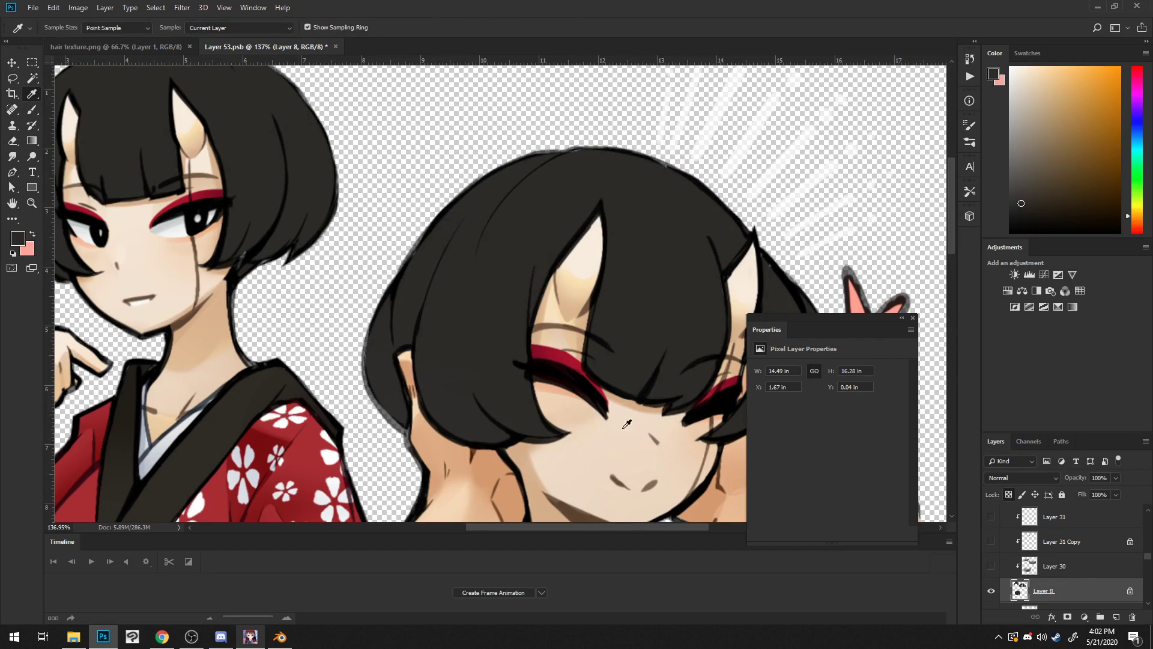
scroll(594, 374, "down", 1)
scroll(593, 366, "down", 6, "alt")
scroll(593, 366, "up", 4, "alt")
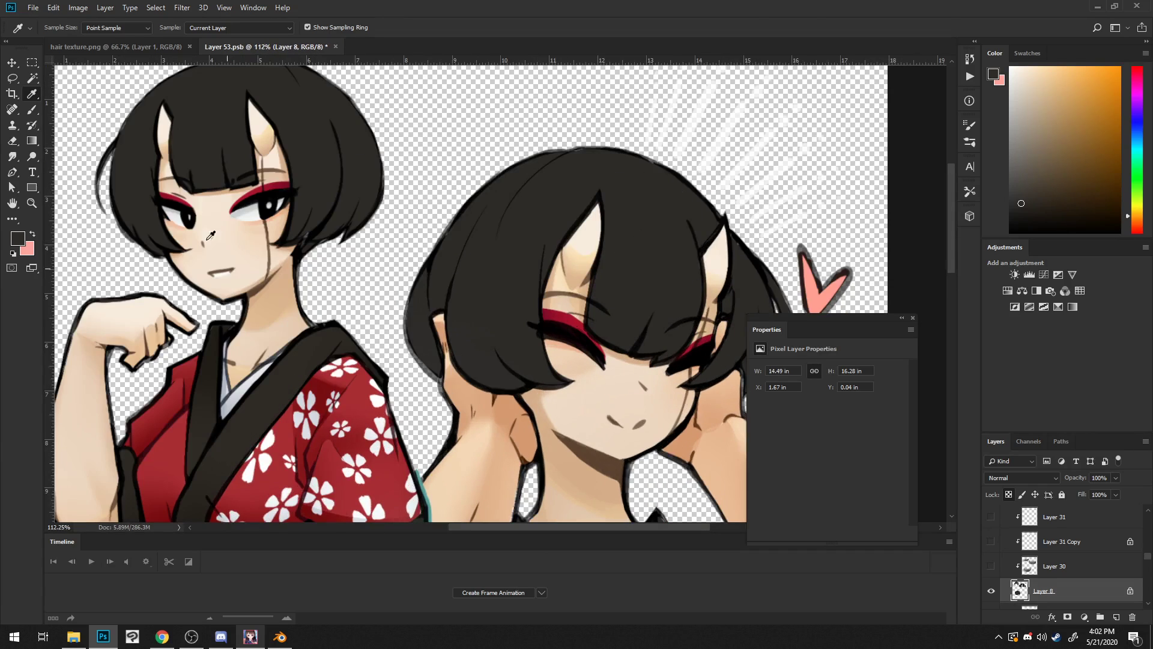
Step: In hair texture.png, add a new layer filled with the sampled hair colour and set its blend mode to Multiply
left_click(115, 47)
left_click(1117, 617)
key("alt+BackSpace")
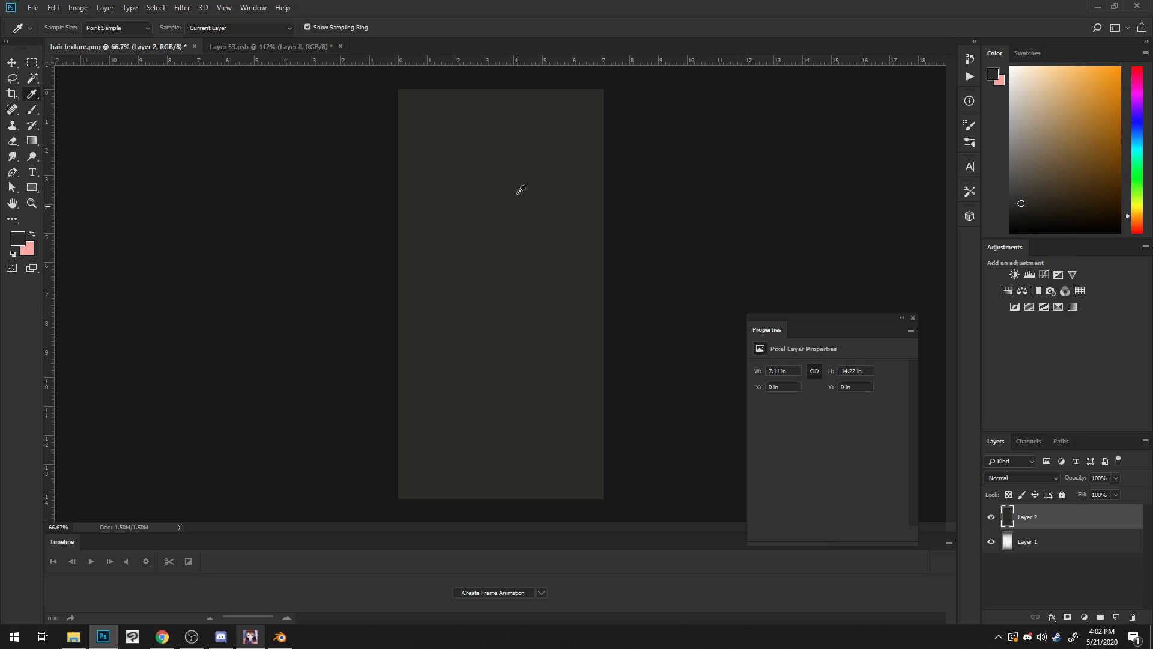
left_click(1042, 478)
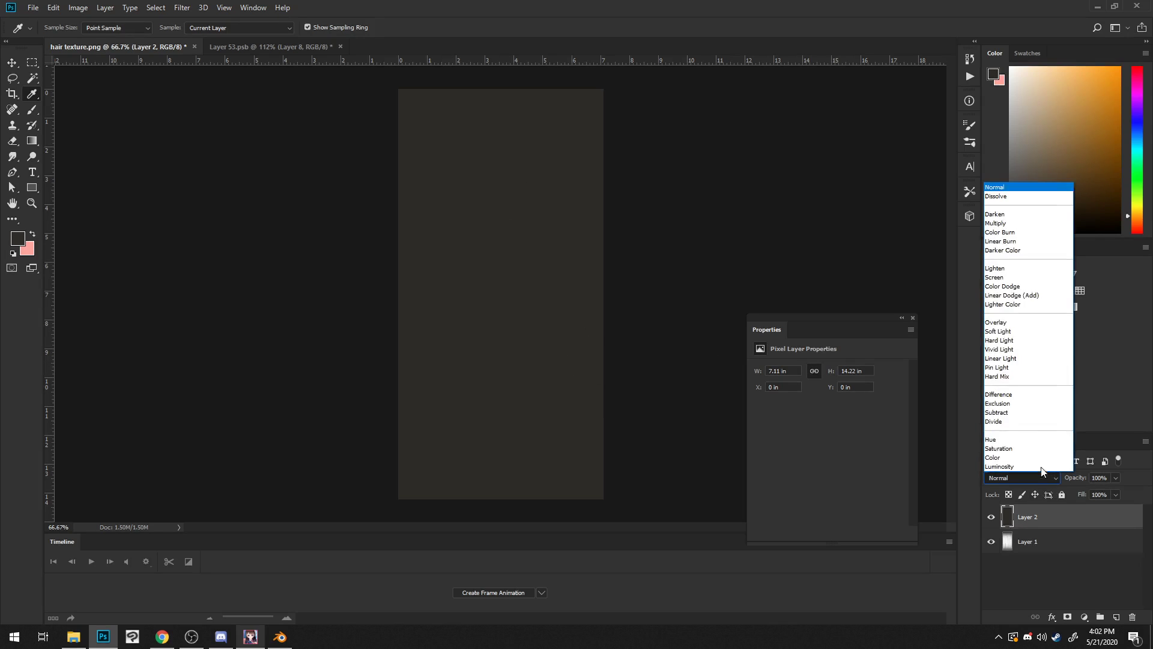
left_click(1018, 224)
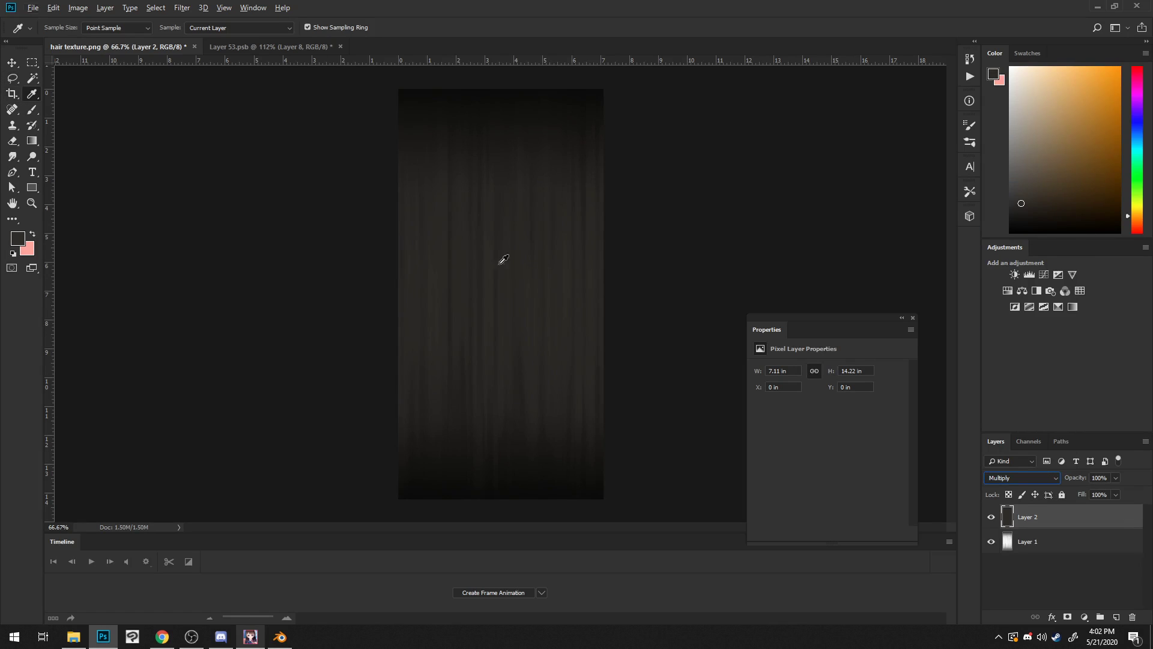
Step: Inspect the tinted strands up close and compare them with the Multiply layer turned off and back on
left_click(16, 66)
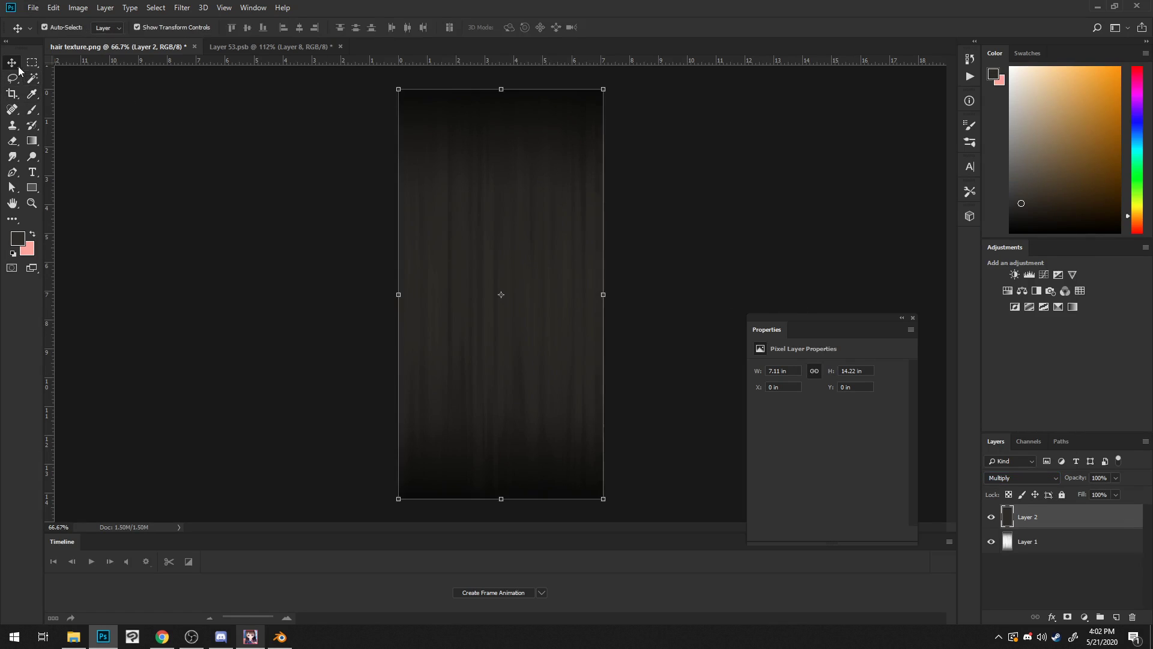
scroll(472, 270, "up", 8, "alt")
scroll(509, 298, "down", 4, "alt")
scroll(510, 303, "down", 2, "alt")
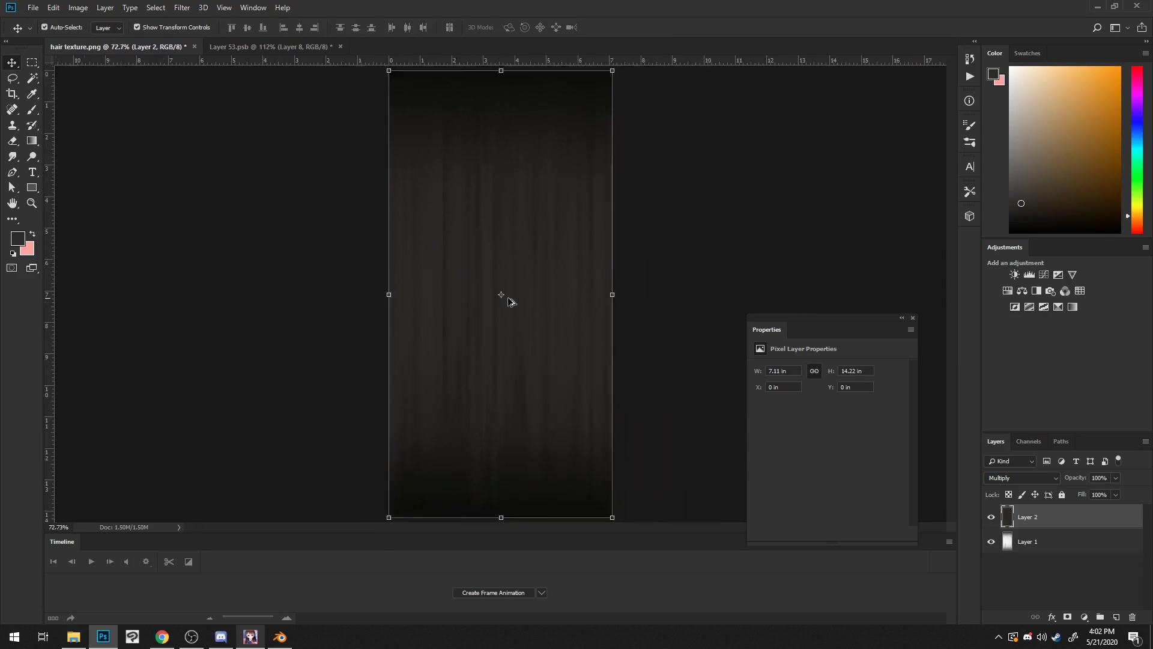
scroll(617, 406, "up", 3, "alt")
scroll(489, 329, "down", 1, "alt")
scroll(494, 346, "up", 2, "alt")
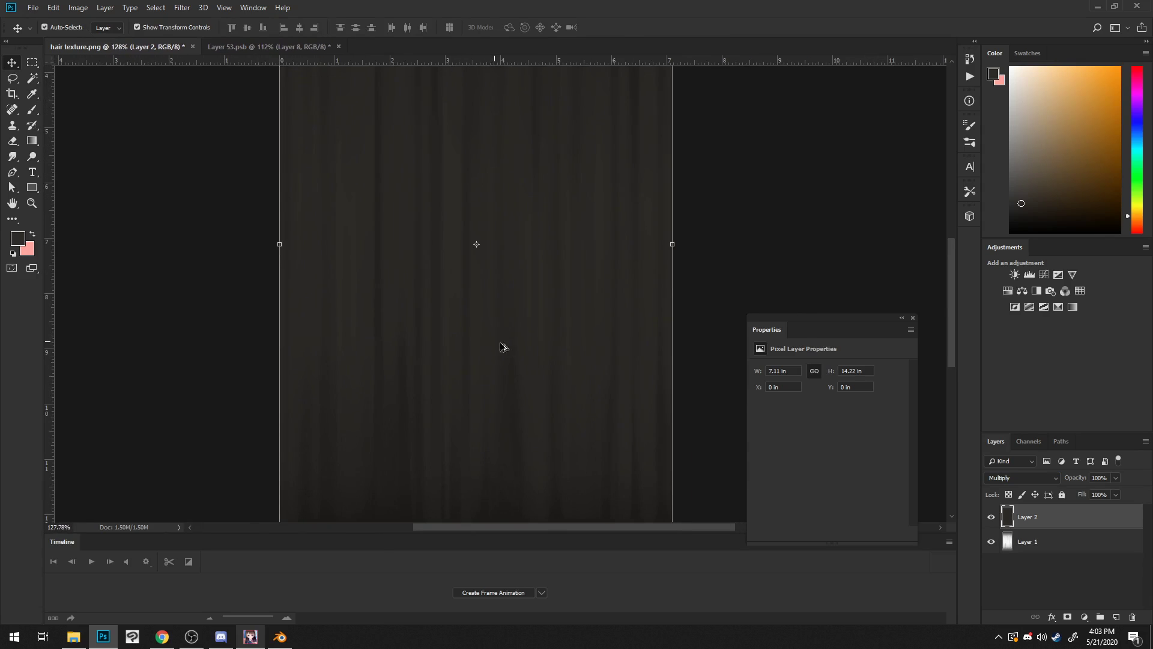
left_click(992, 521)
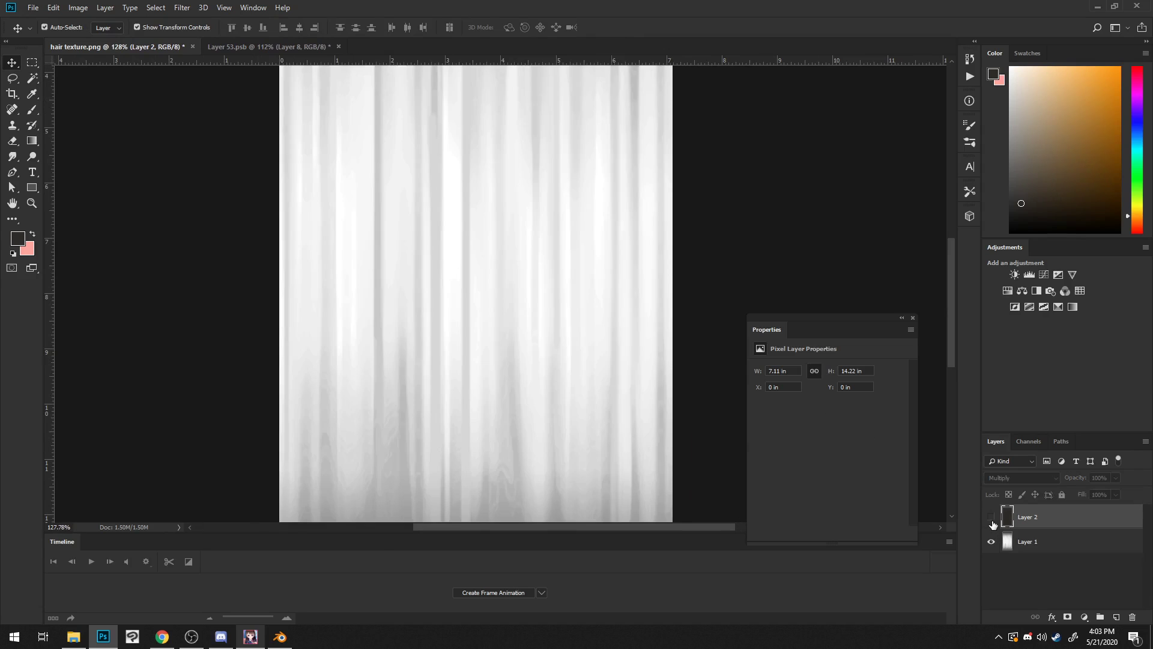
left_click(992, 522)
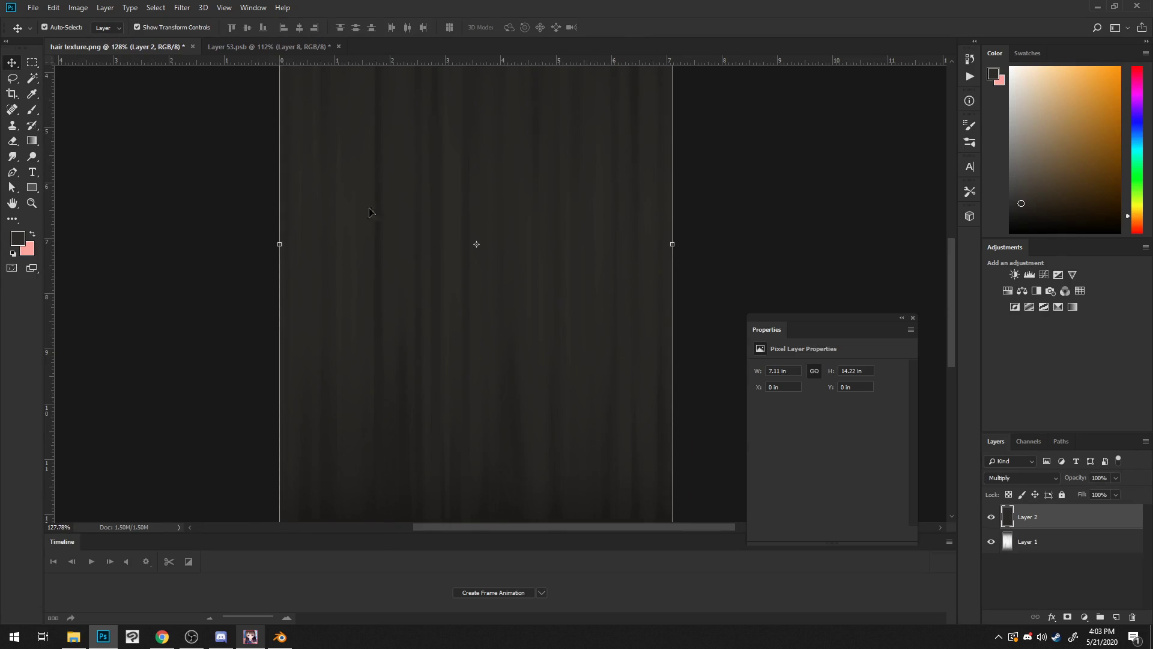
Step: Hide Layer 2, select Layer 1 and examine the light and dark streaks of the grey strand texture
left_click(991, 516)
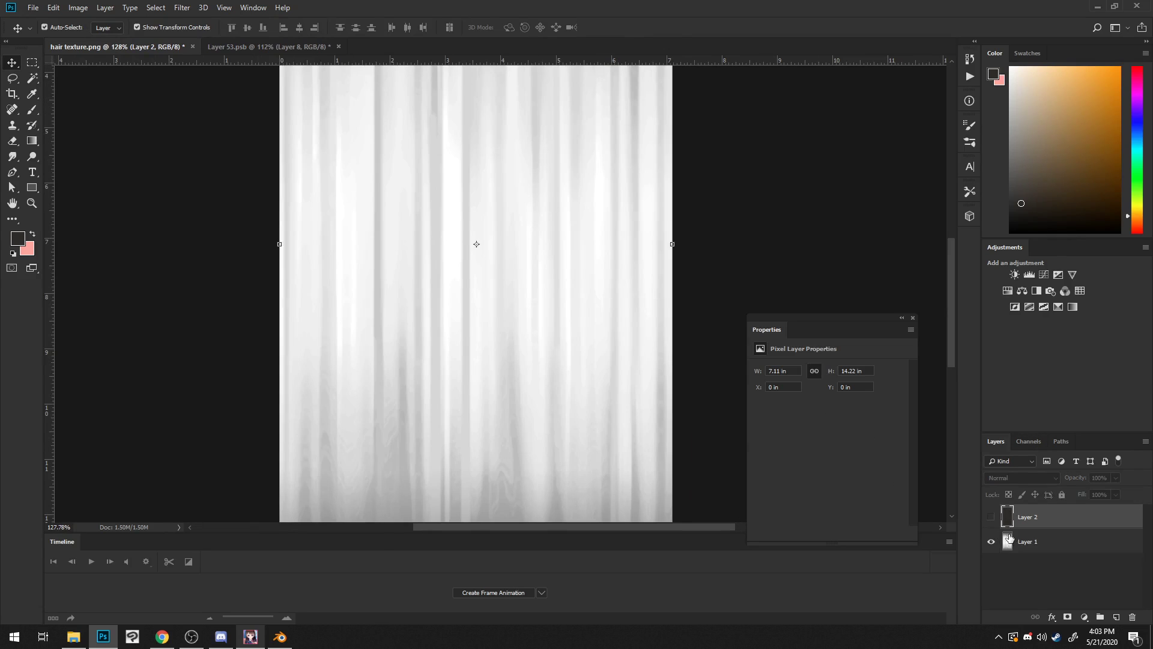
left_click(1009, 537)
scroll(443, 242, "down", 2, "alt")
scroll(443, 242, "up", 3, "alt")
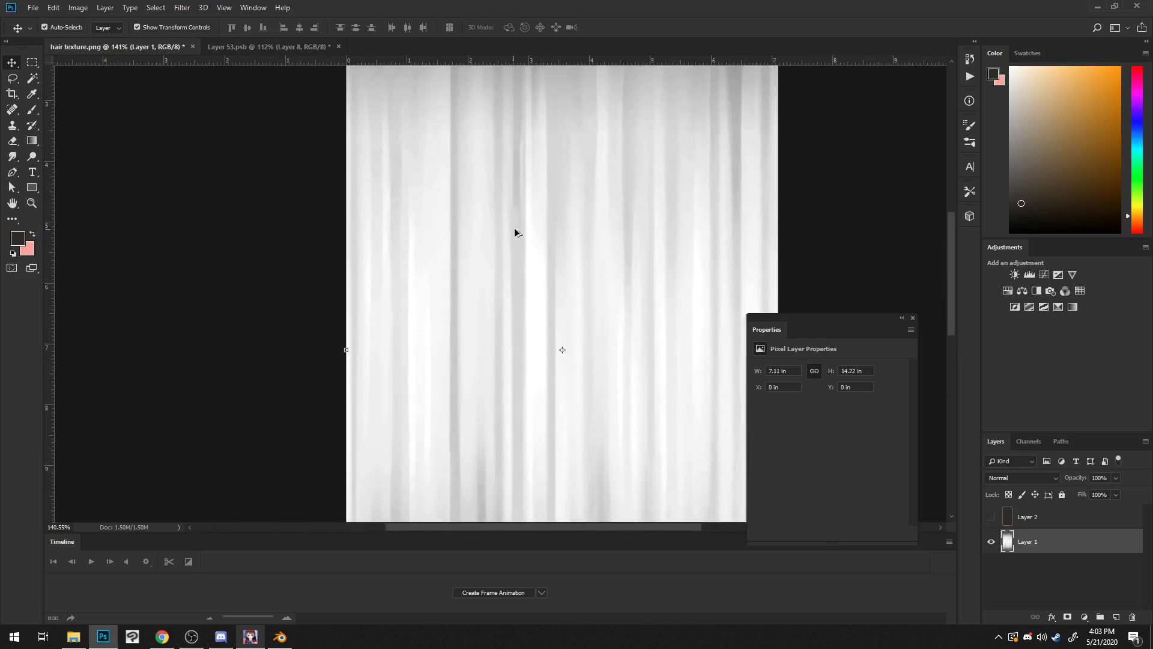
scroll(515, 232, "down", 4, "alt")
scroll(521, 297, "up", 4, "alt")
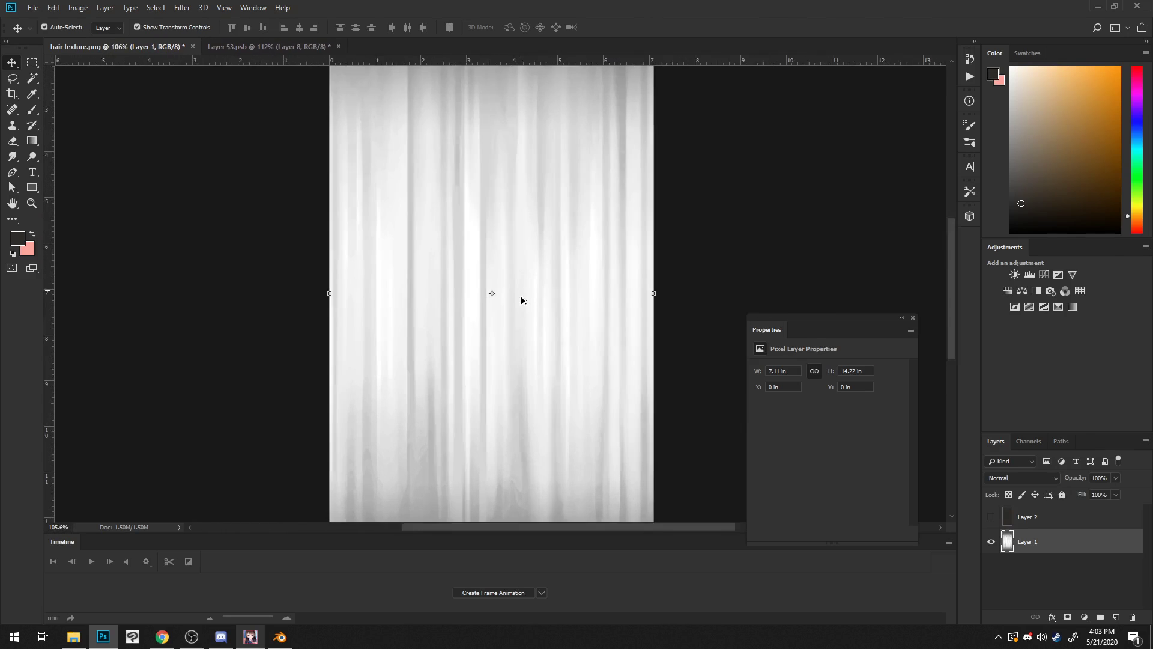
Step: Show the Multiply layer again and add a layer above it filled with the sampled hair colour
left_click(999, 522)
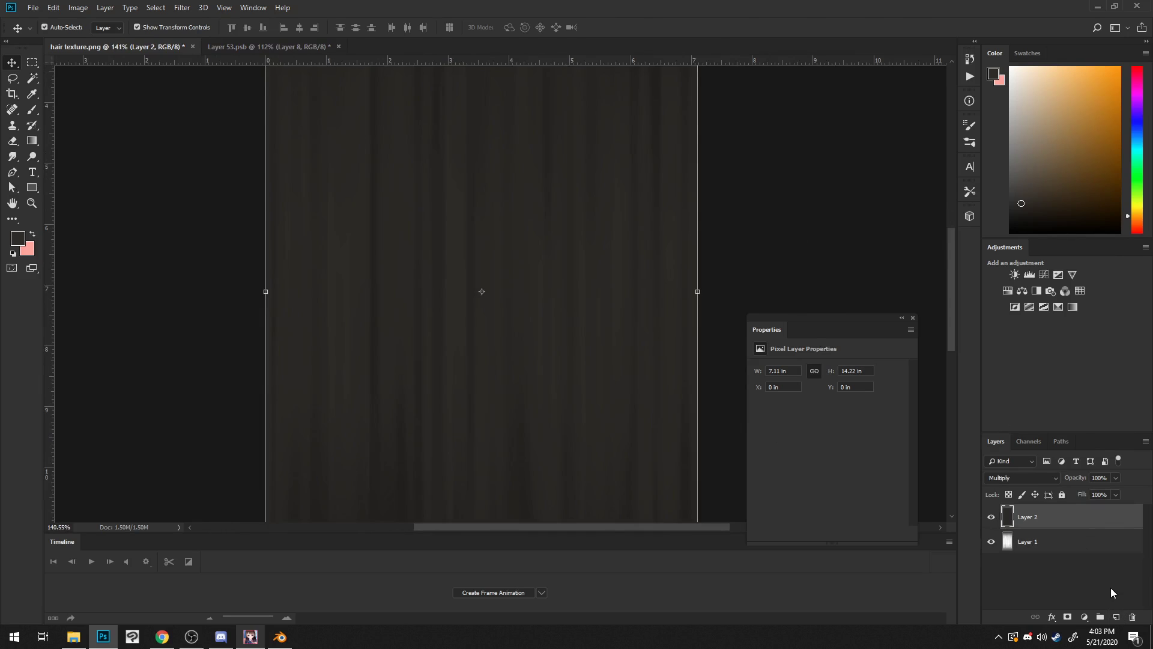
left_click(1116, 616)
key("alt+BackSpace")
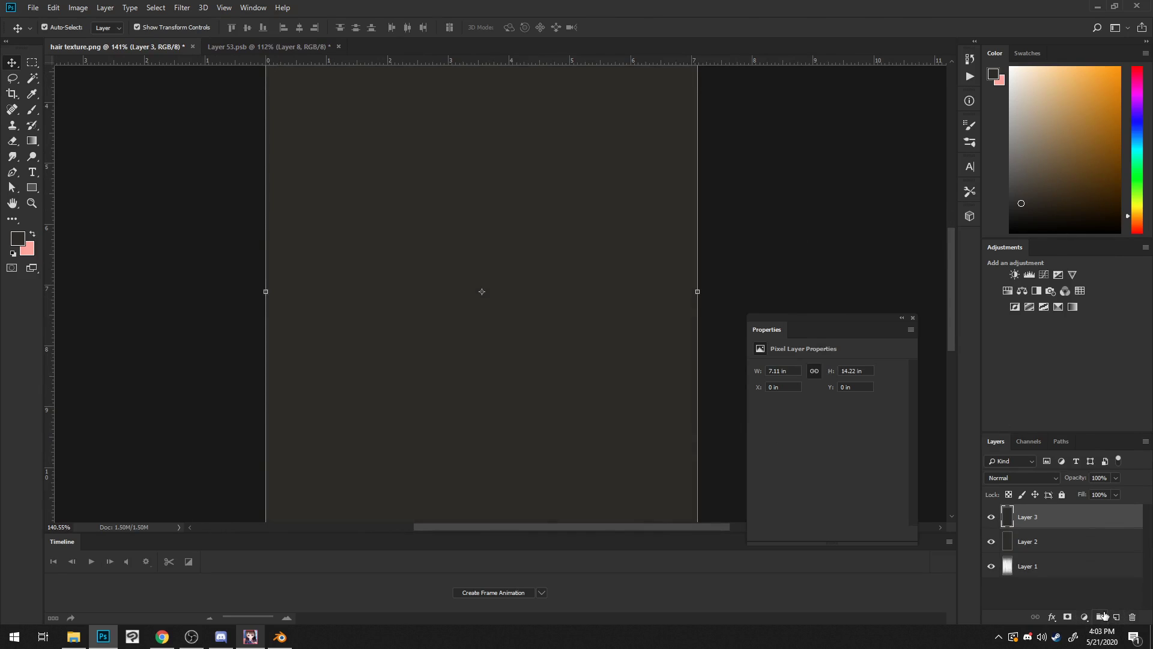
Step: Trim Layer 3's fill to a central rectangle about 3.85 by 1.94 in by deleting everything outside a rectangular marquee
left_click(228, 154)
left_click(30, 65)
left_click(1024, 514)
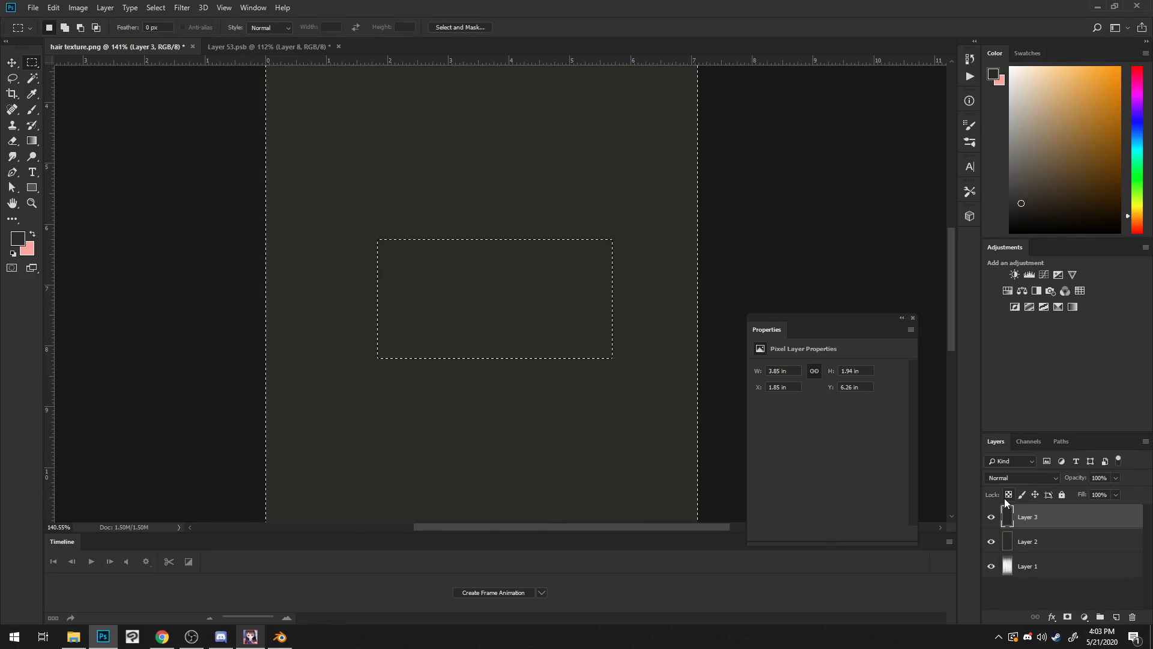
key("ctrl+shift+i")
key("Delete")
key("ctrl+d")
scroll(646, 215, "up", 1)
scroll(625, 226, "up", 6, "alt")
scroll(571, 250, "down", 5, "alt")
scroll(552, 255, "up", 2, "alt")
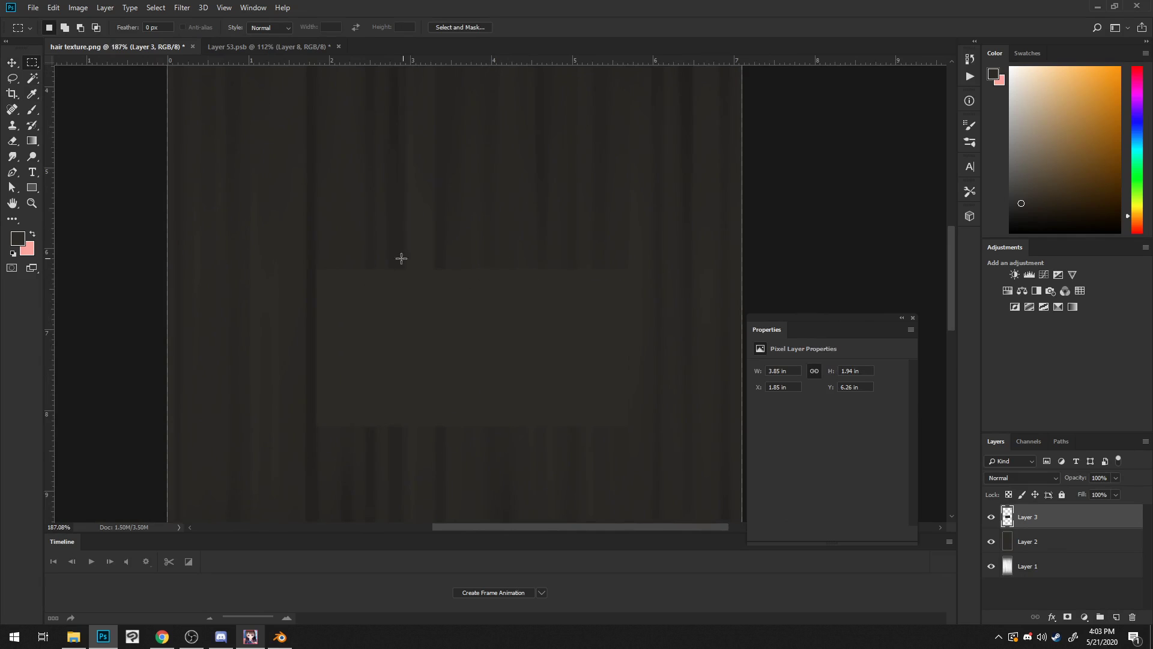
Step: Move the rectangular colour swatch slightly right and down over the strands, leaving no layer selected
left_click(11, 61)
left_click_drag(429, 308, 463, 323)
left_click(775, 291)
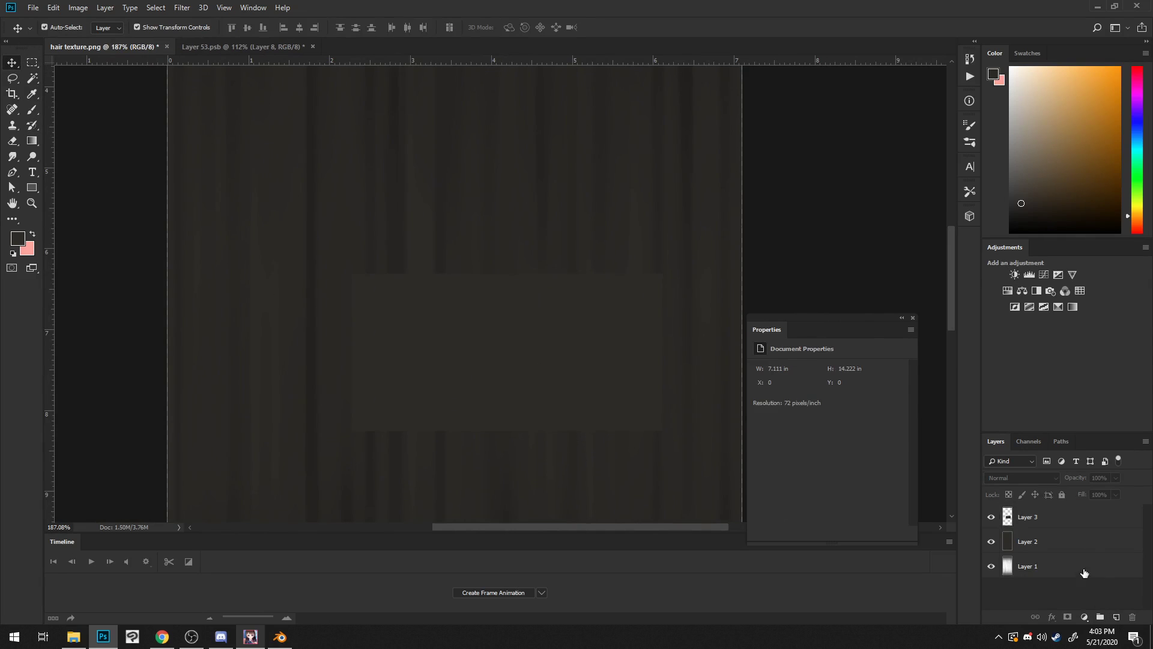
Step: Add a Levels adjustment layer directly above Layer 2 and select its adjustment thumbnail
left_click(1072, 542)
left_click(1083, 617)
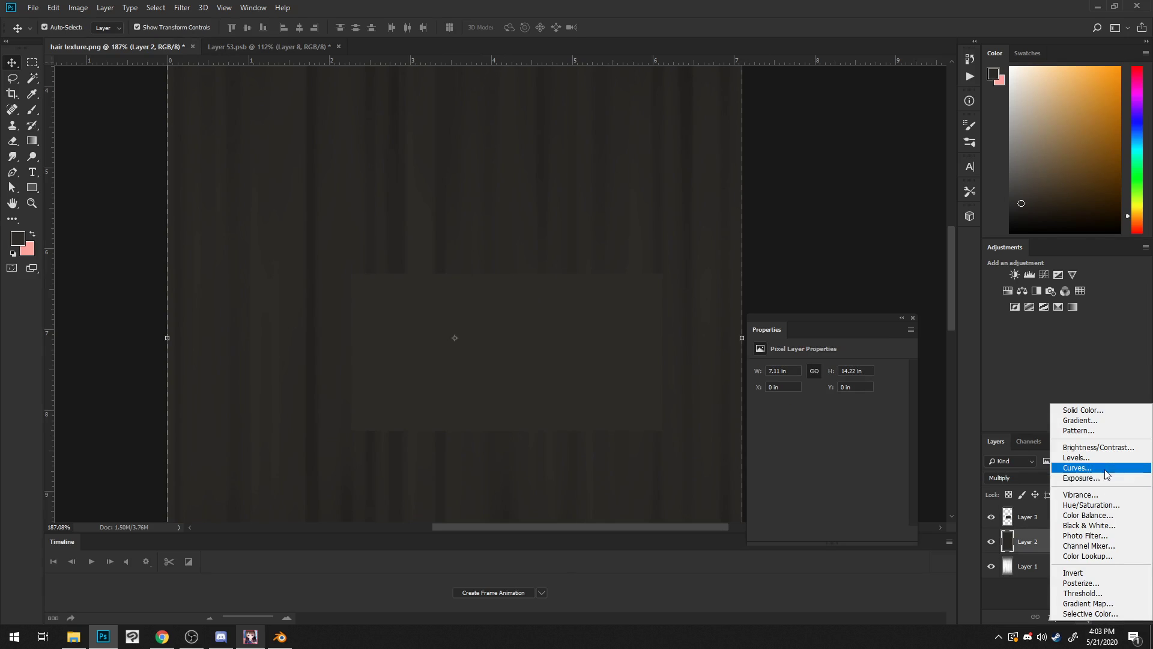
left_click(1102, 459)
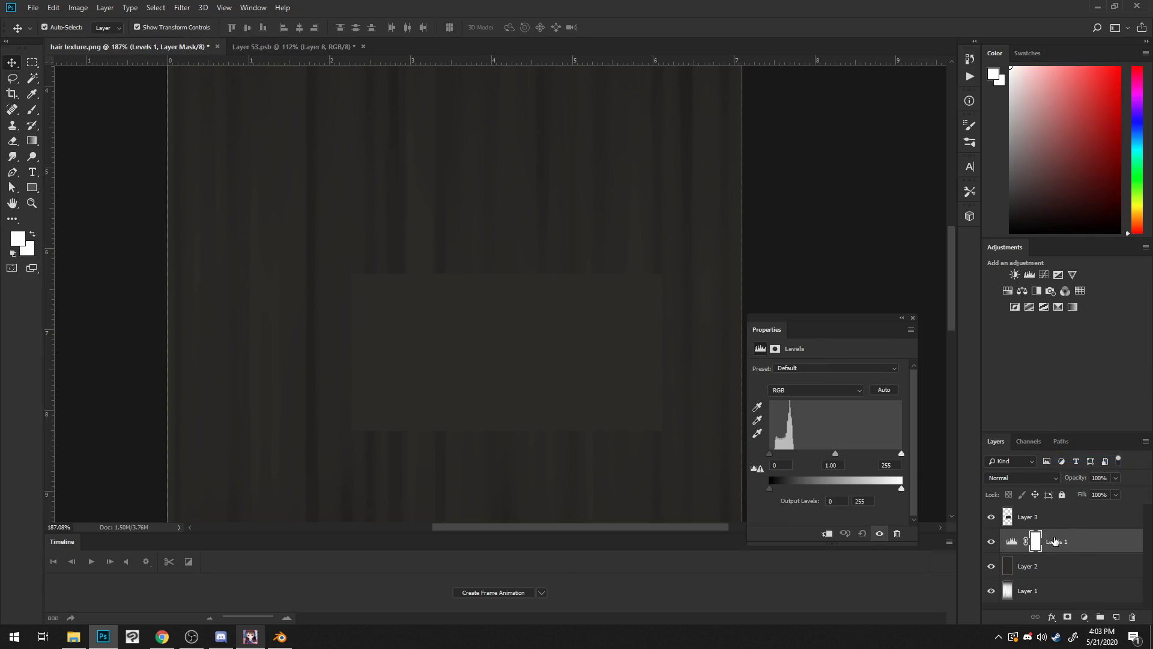
left_click(1021, 541)
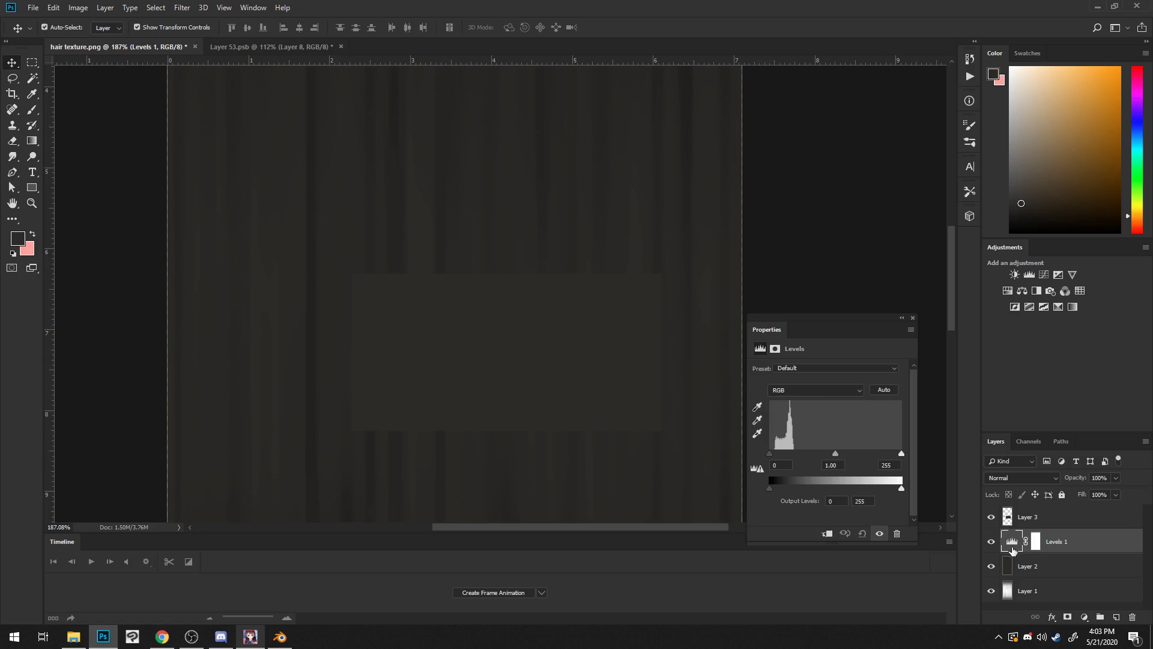
left_click(79, 8)
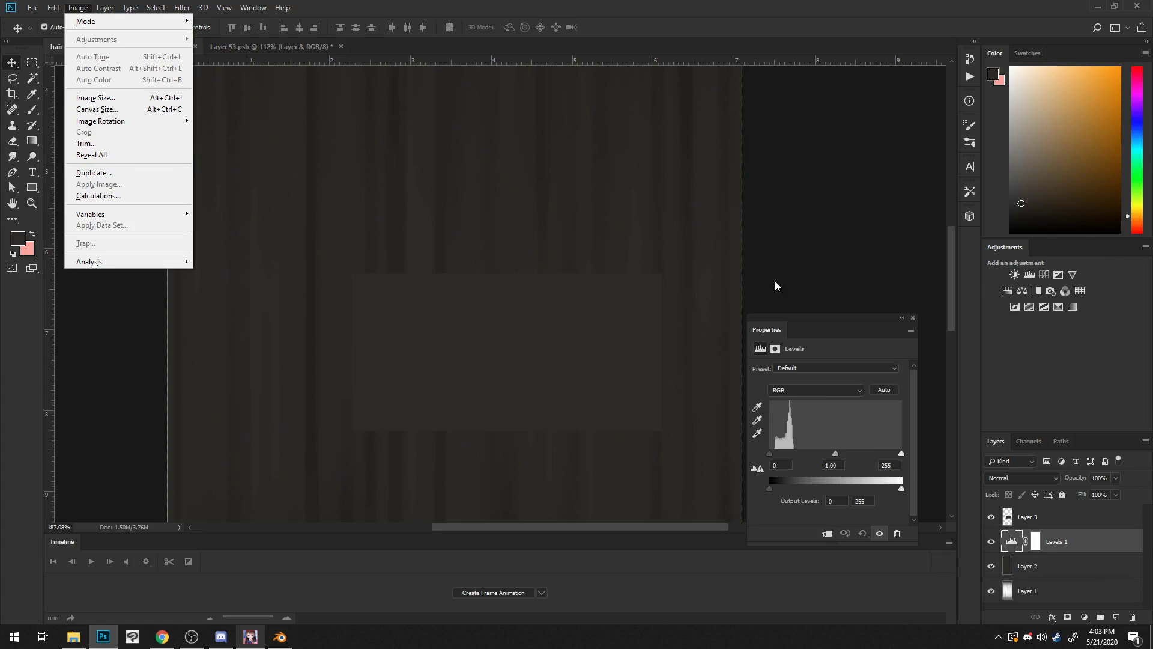
left_click(822, 281)
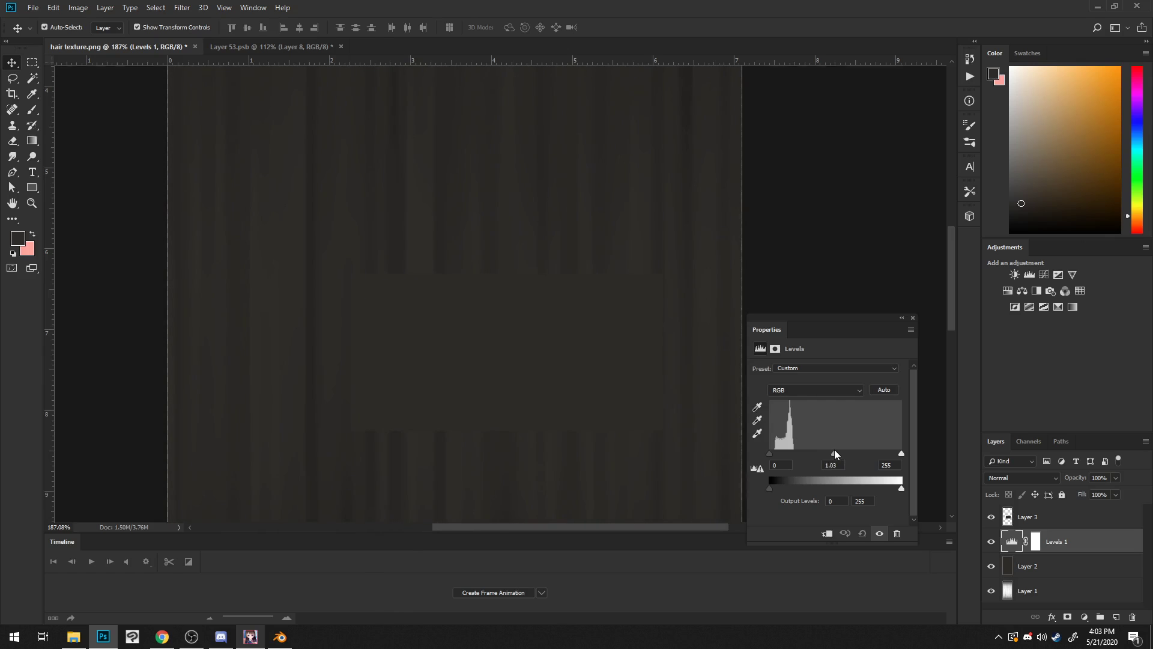
Step: Try matching the strands to the colour swatch with Levels midtones at 1.04 and the white input at 246
left_click_drag(901, 453, 897, 453)
scroll(735, 271, "down", 1)
scroll(736, 273, "up", 2)
scroll(807, 251, "down", 4)
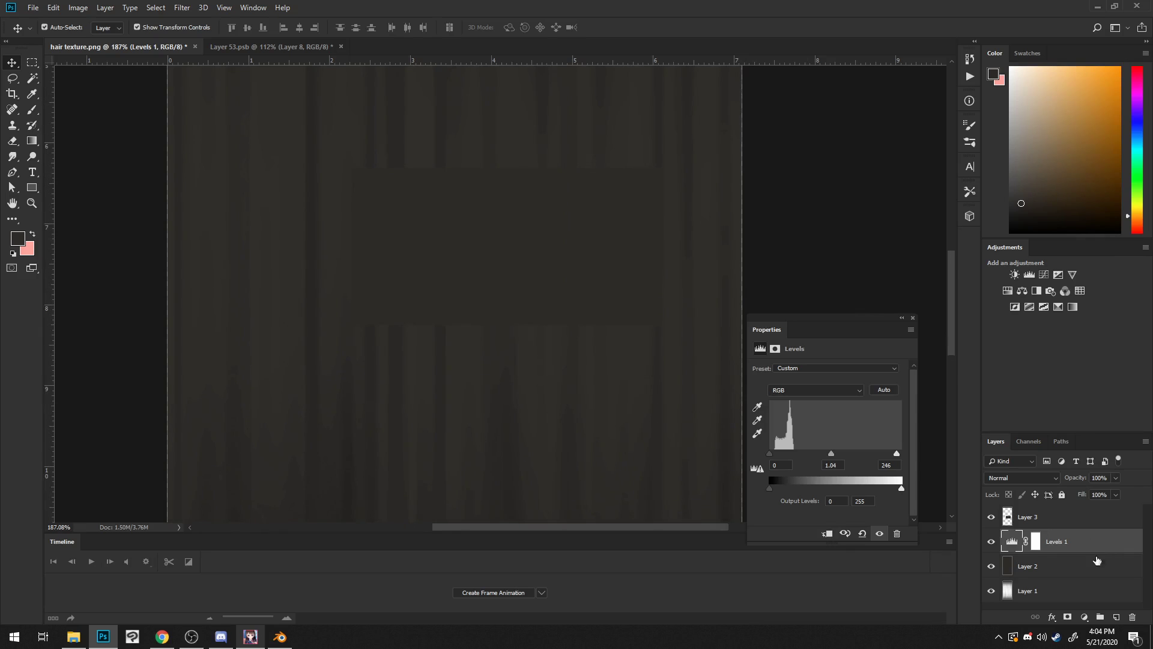
Step: Replace the Levels adjustment layer with a Brightness/Contrast adjustment layer directly above Layer 2
left_click(1132, 617)
key("Return")
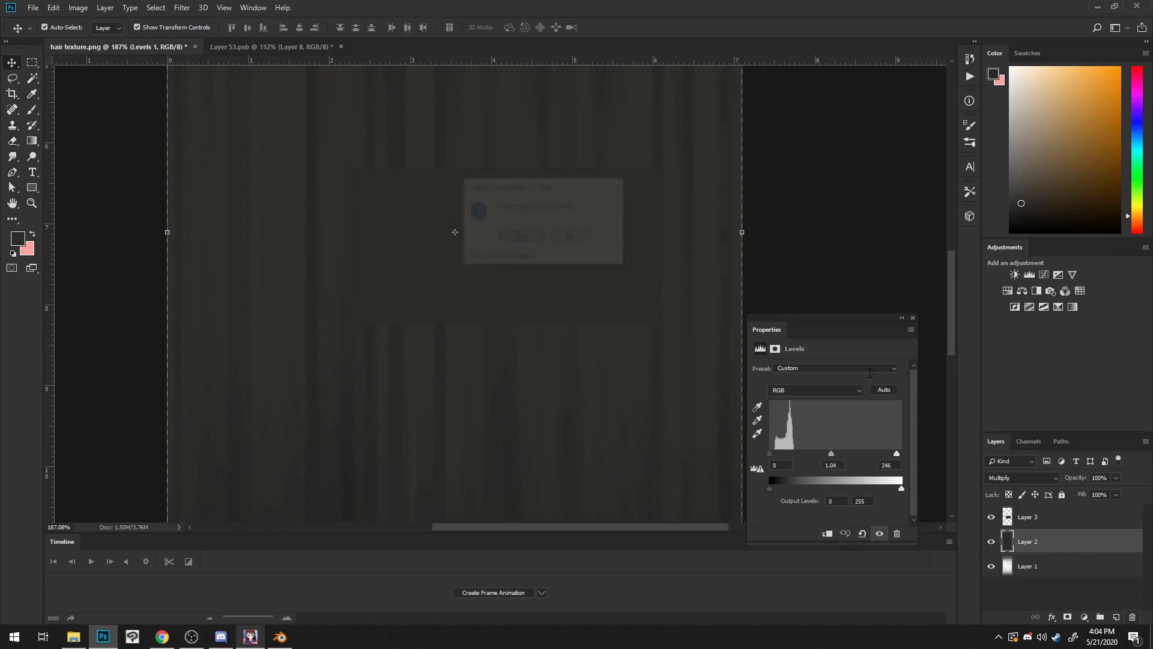
left_click(1083, 616)
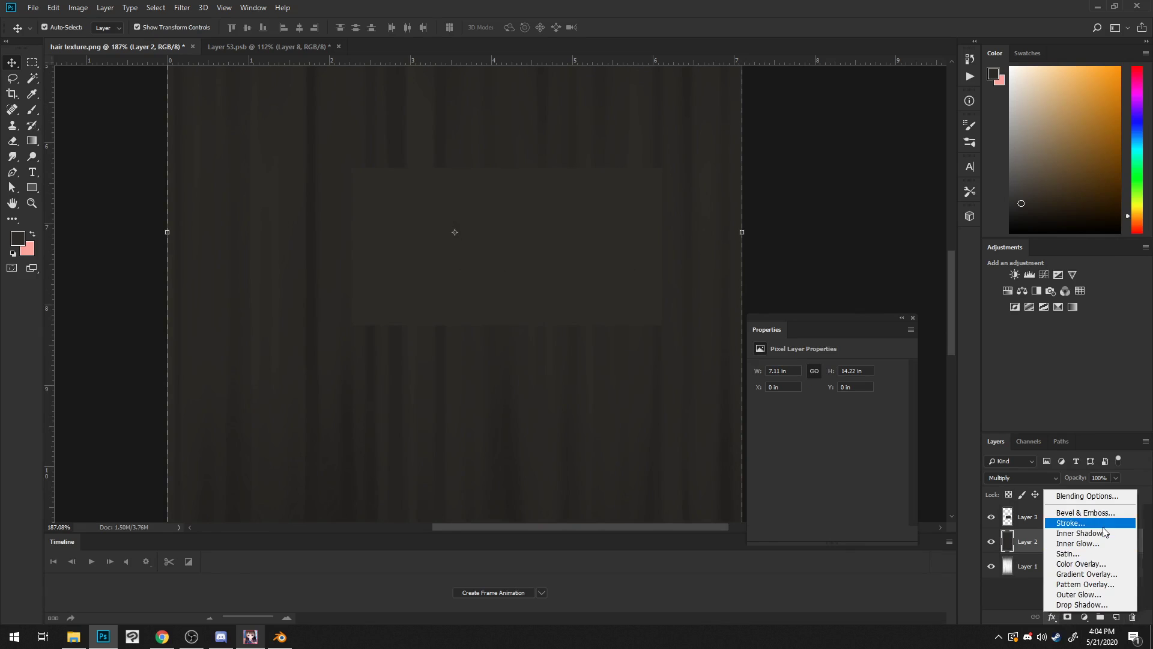
left_click(1111, 445)
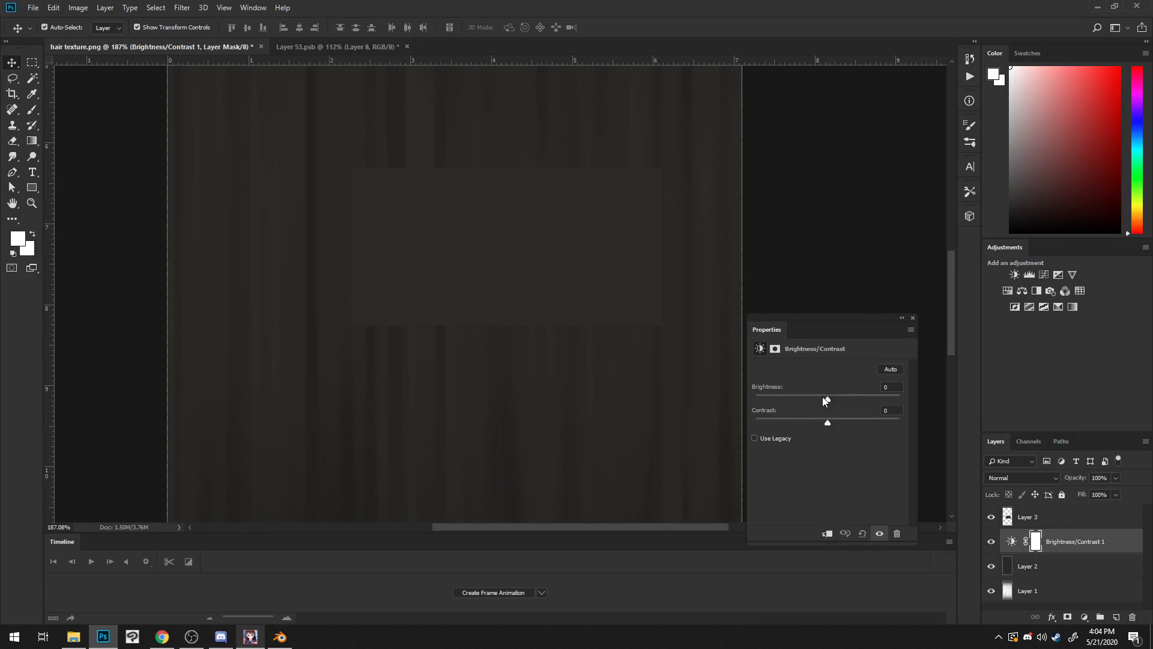
Step: Set the adjustment layer's brightness to 16 and contrast to 6 so the strands match the colour swatch
left_click_drag(831, 399, 833, 398)
scroll(706, 307, "down", 1)
scroll(706, 307, "up", 8)
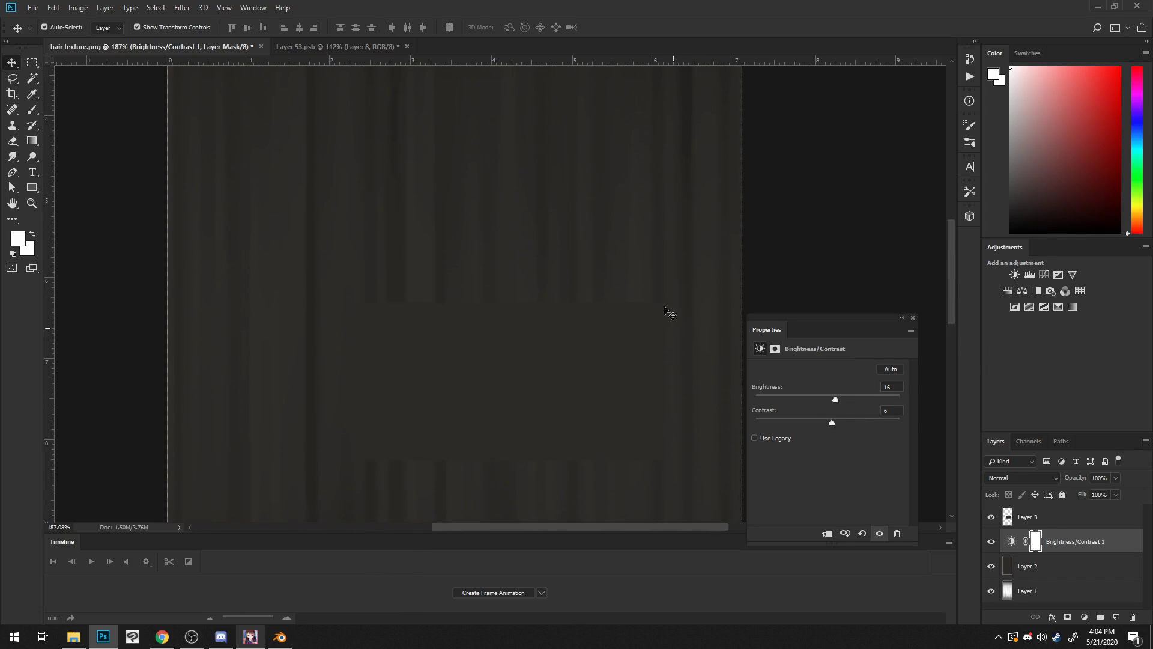
scroll(723, 210, "down", 8, "alt")
scroll(732, 265, "down", 2, "alt")
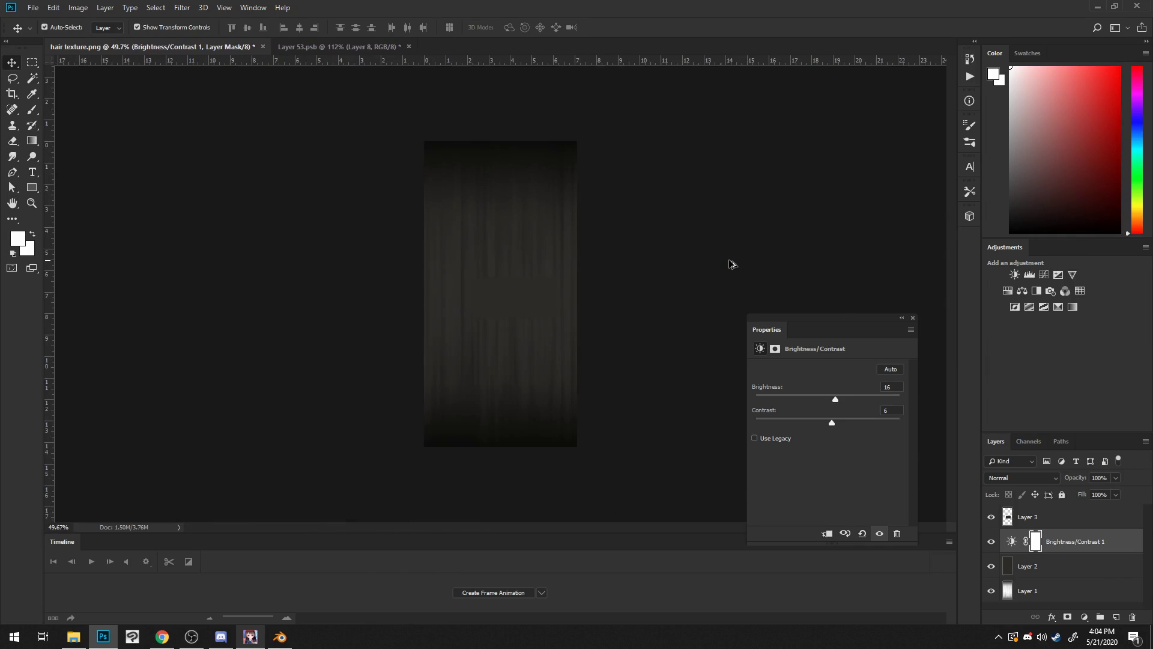
scroll(677, 264, "up", 6, "alt")
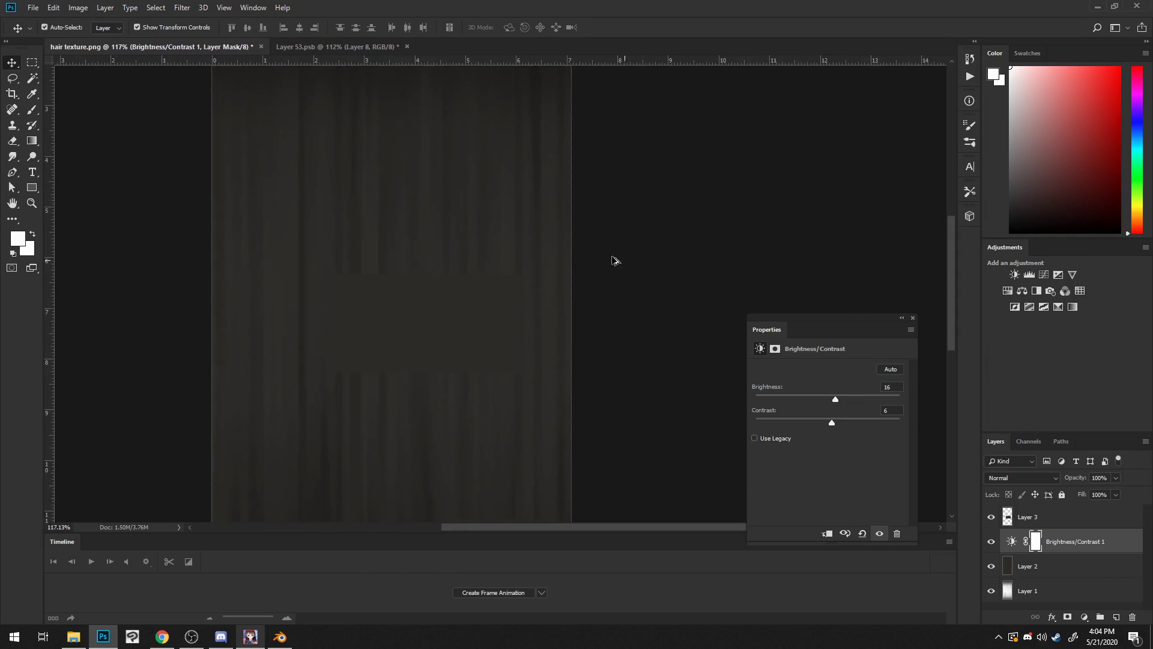
scroll(531, 253, "up", 2, "alt")
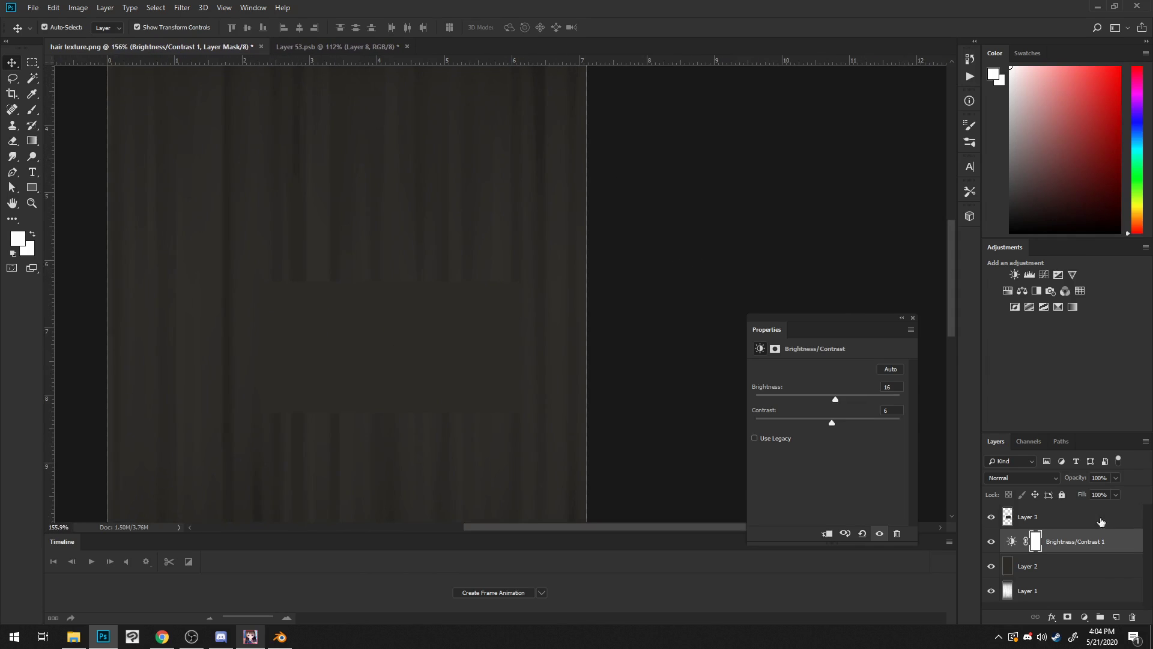
Step: Hide the rectangular colour swatch on Layer 3 so only the hair strands show
left_click(1002, 518)
left_click(991, 516)
scroll(659, 234, "down", 5, "alt")
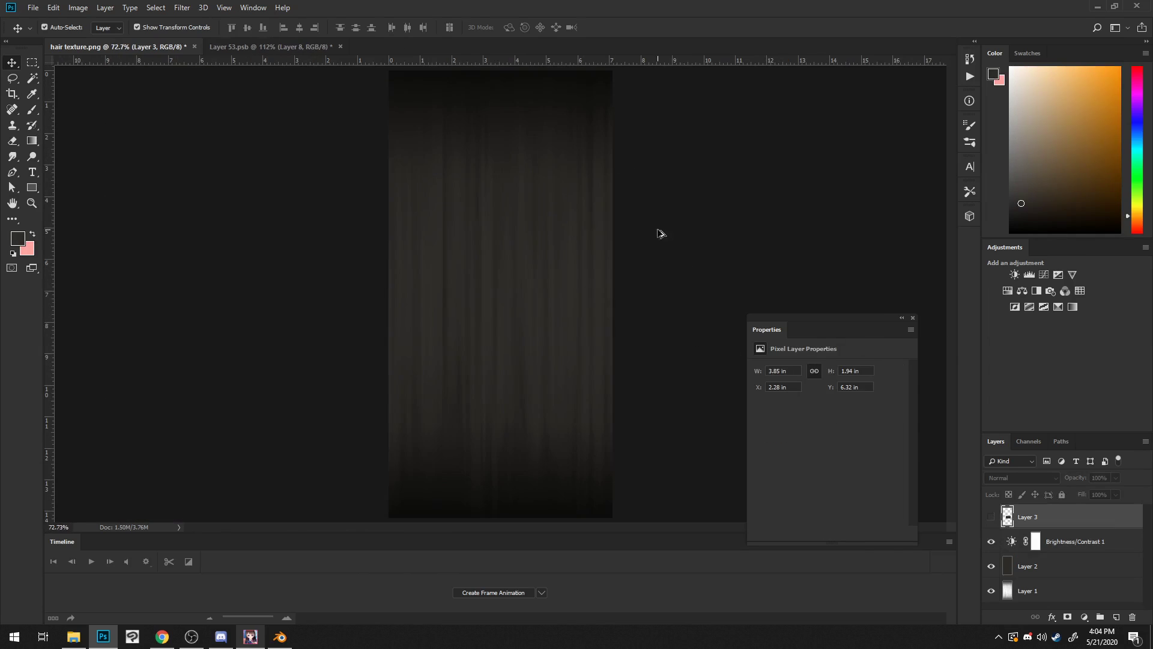
scroll(677, 213, "up", 1, "alt")
Step: Save the recoloured texture over hair texture.png in the 6718 folder
left_click(33, 8)
mouse_move(52, 170)
left_click(205, 170)
left_click(552, 267)
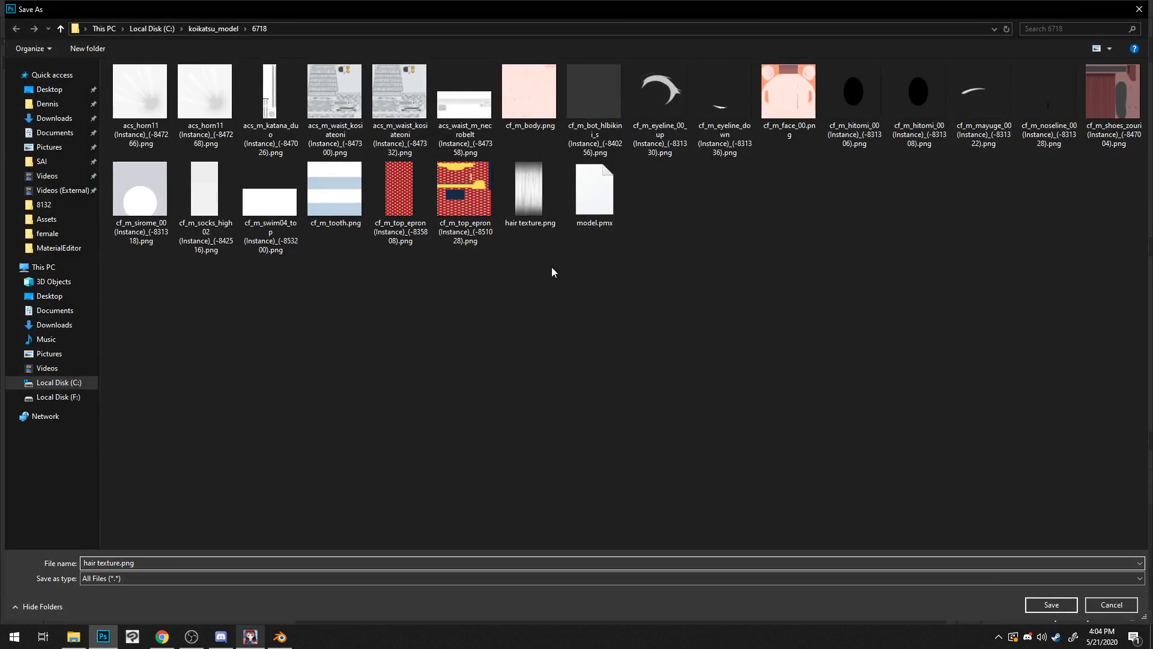
double_click(552, 187)
left_click(615, 319)
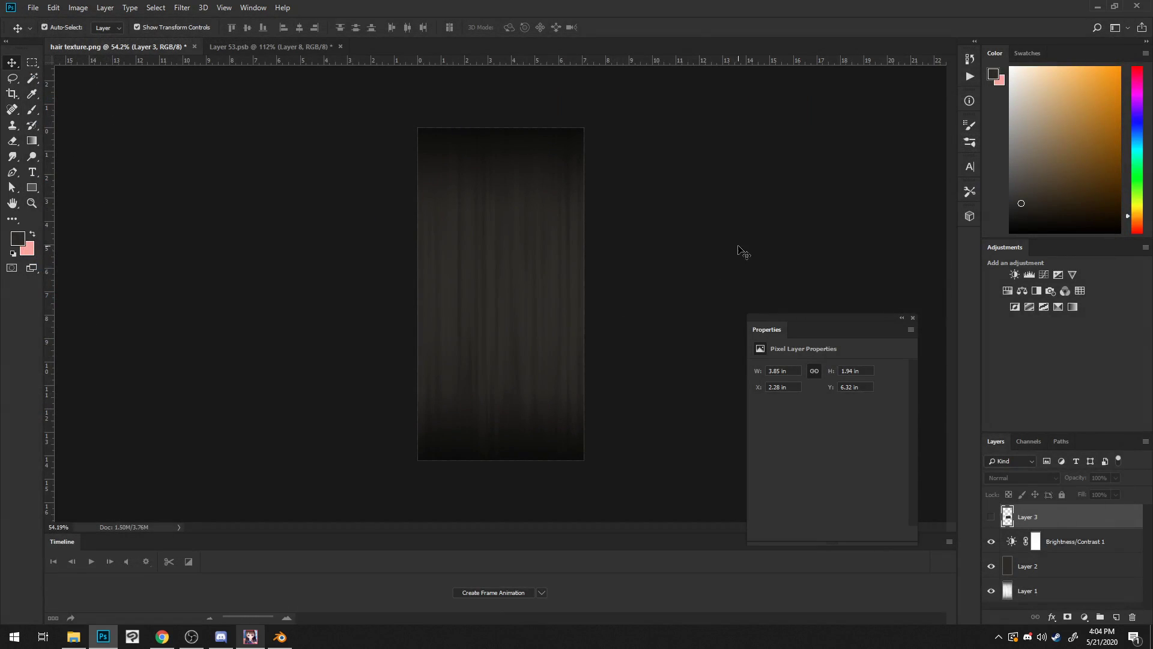
Step: Switch to Blender's Layout workspace and reload hair texture.png as the hair material's MMD texture
left_click(250, 636)
left_click(280, 636)
scroll(697, 246, "down", 5)
scroll(698, 246, "up", 5)
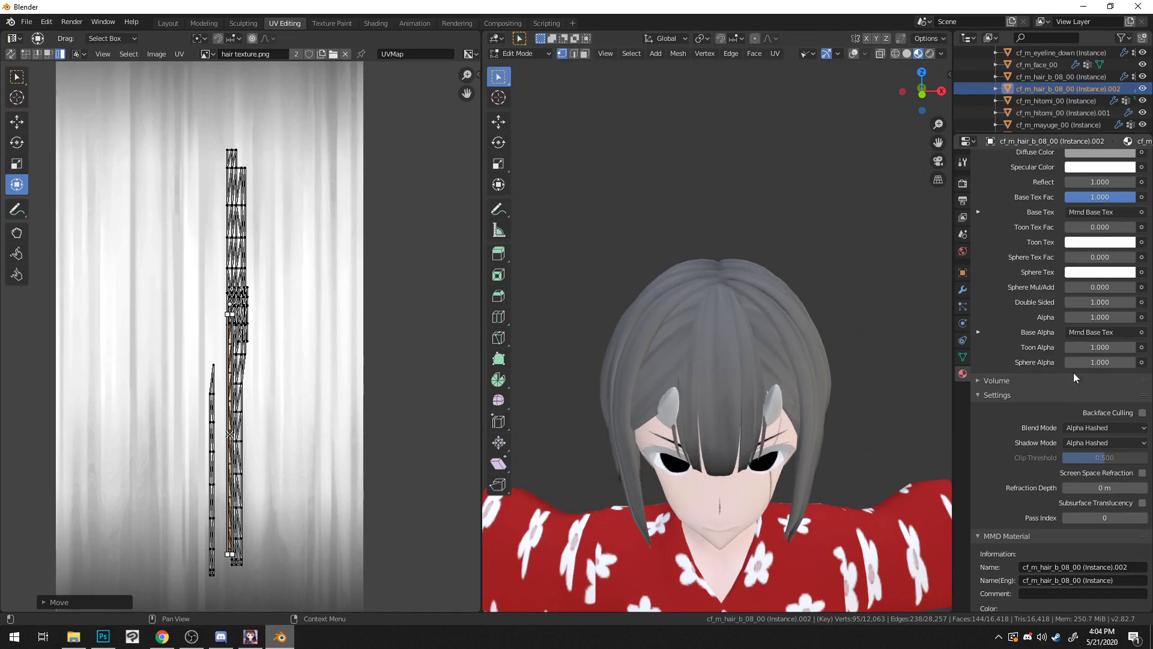
left_click(168, 24)
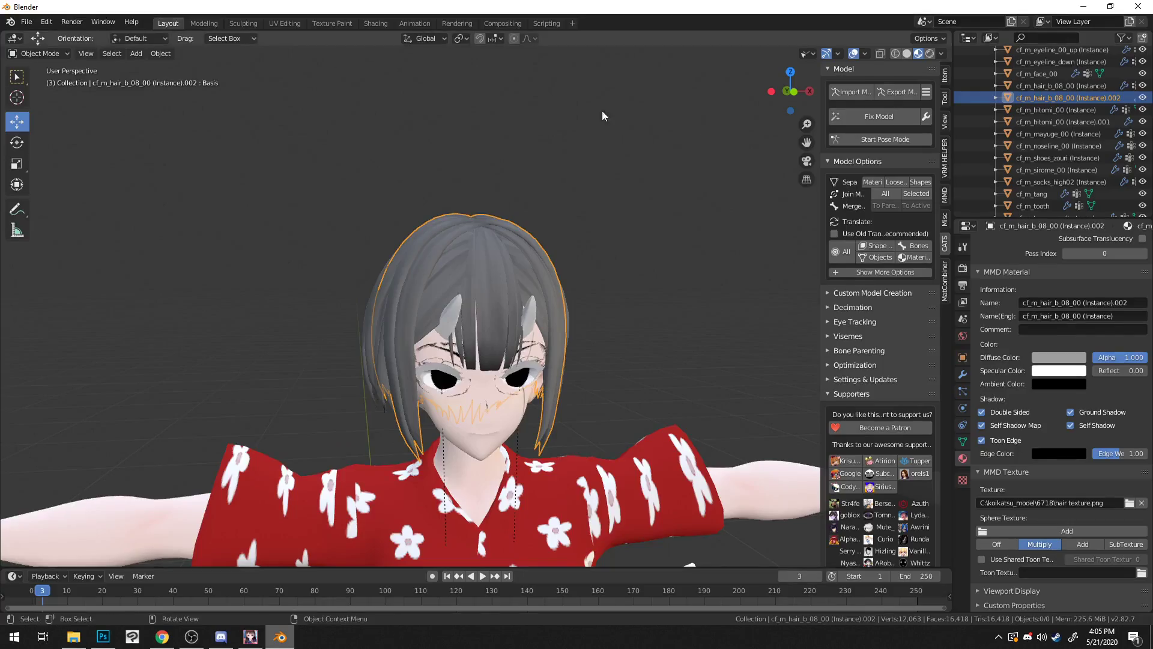
left_click(1079, 498)
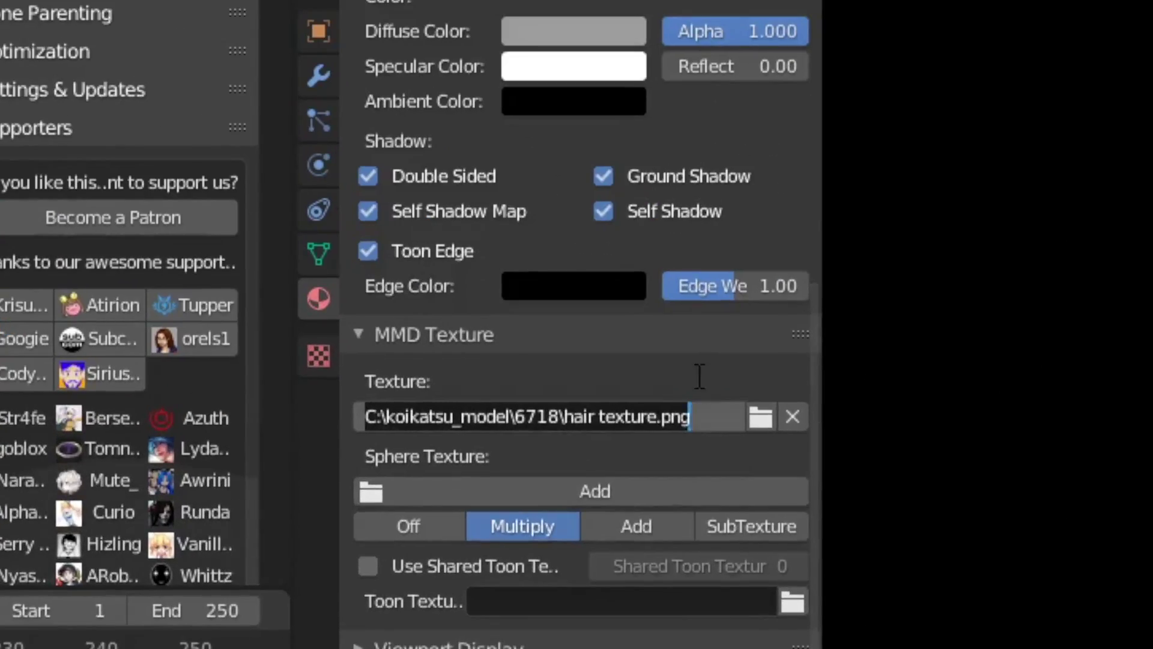
key("Return")
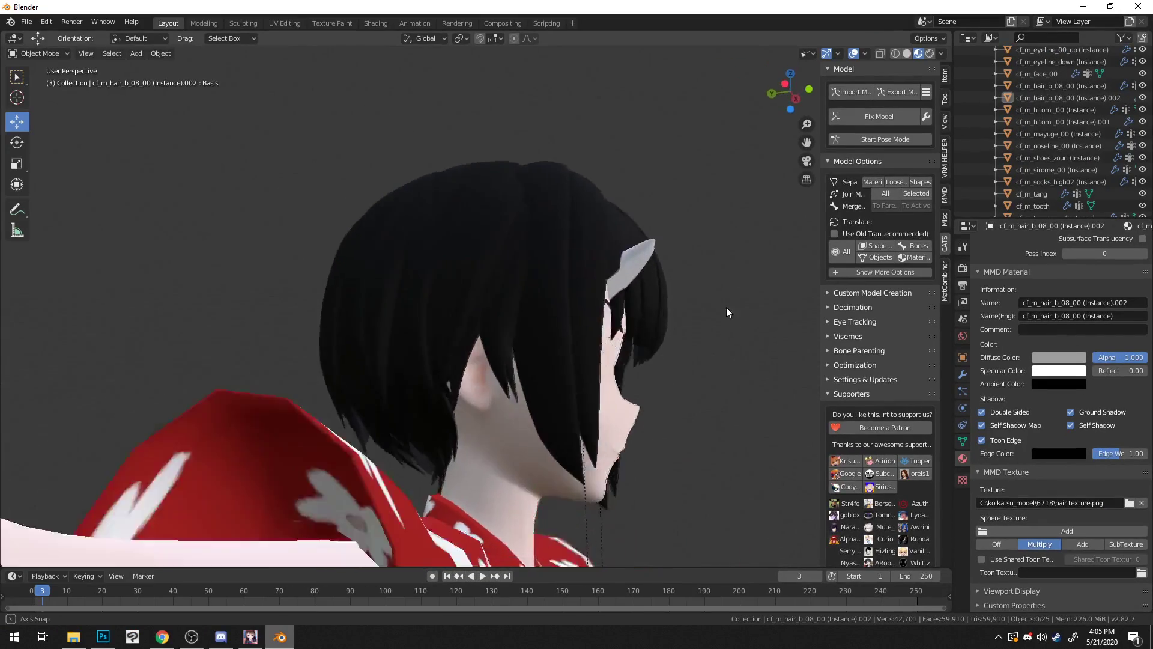
Step: Examine the recoloured hair on the model from the side and the front
middle_click_drag(726, 308, 517, 260)
scroll(643, 268, "up", 3)
scroll(490, 286, "down", 2)
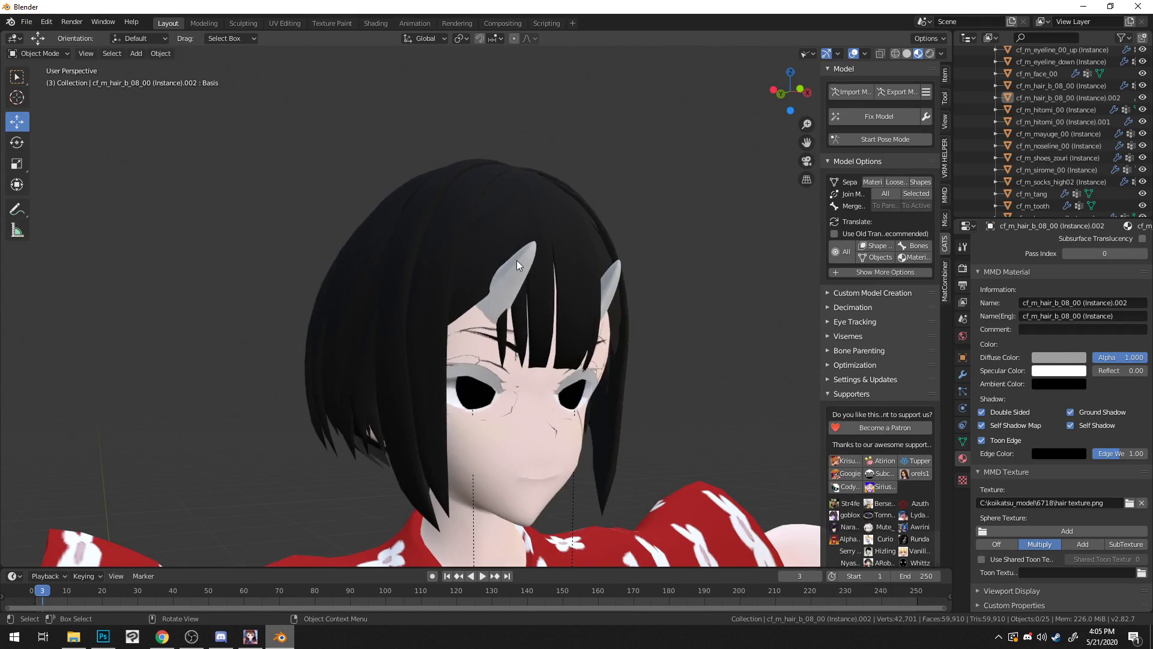
middle_click_drag(554, 215, 646, 313)
scroll(467, 211, "down", 3)
Step: Select the cf_m_eyeline_00_up mesh and examine the eyeliner around the eyes up close
scroll(467, 212, "down", 3)
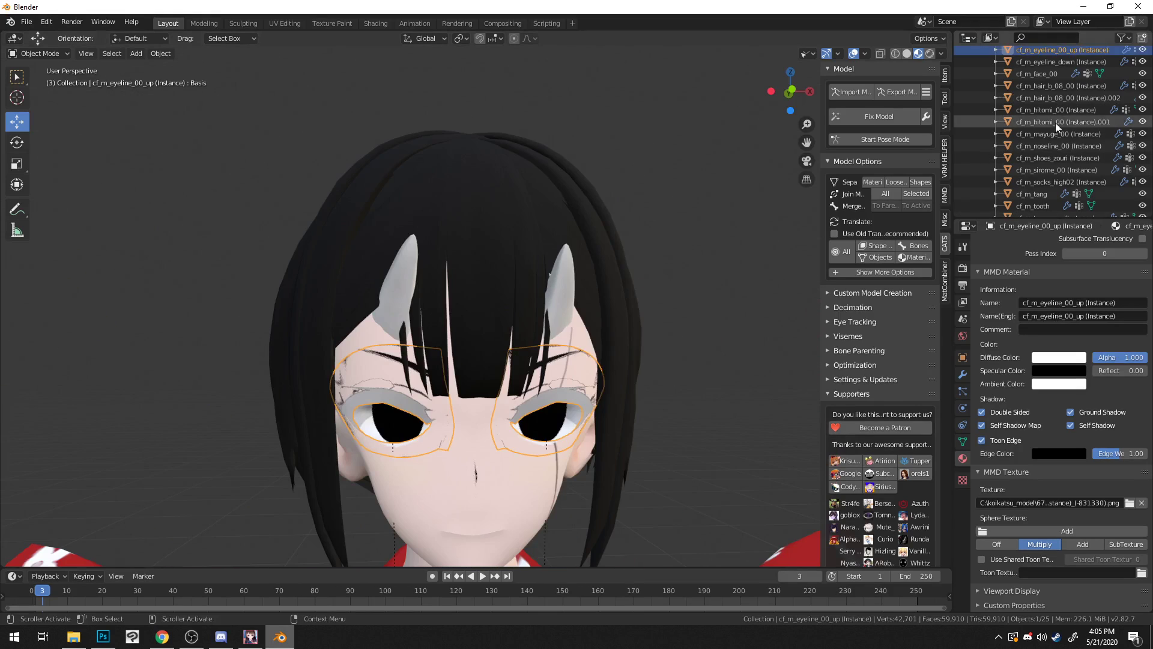
scroll(1055, 123, "up", 2)
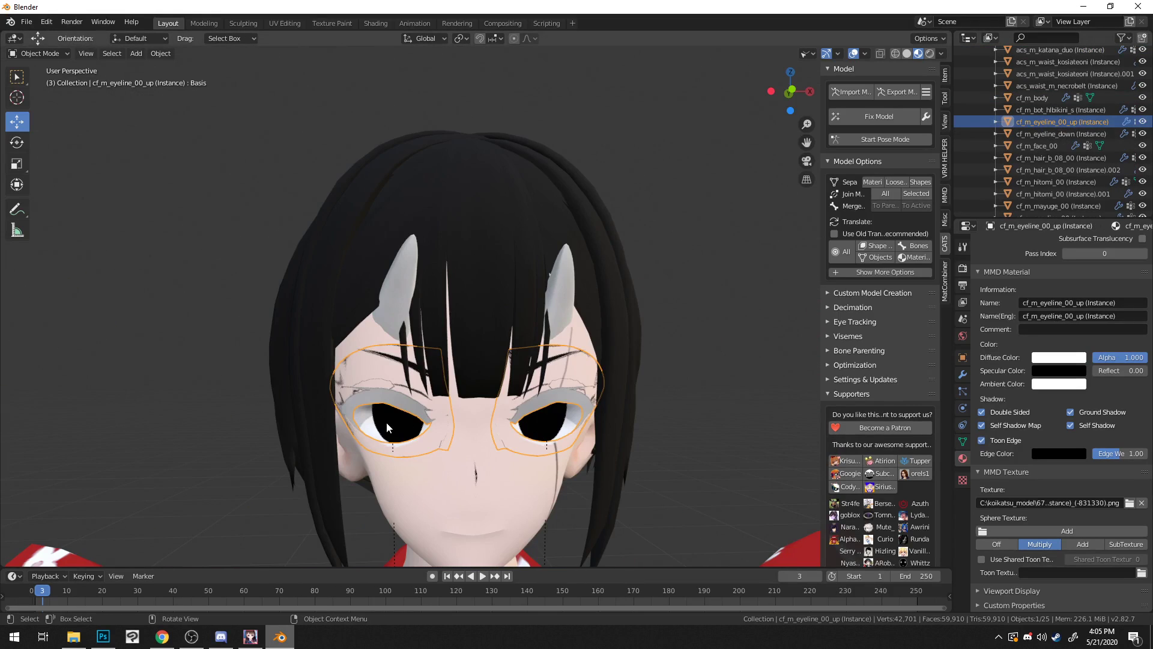
scroll(437, 395, "up", 2)
scroll(441, 409, "down", 1)
middle_click_drag(488, 414, 513, 410)
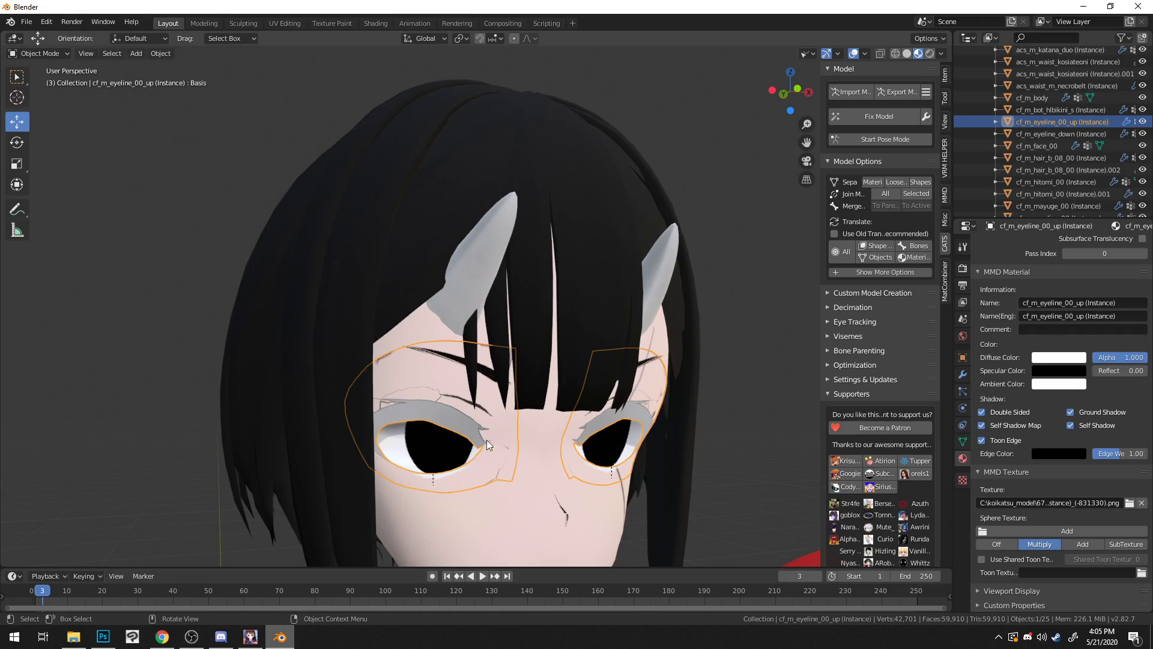
Step: Switch to Koikatu and look through the character's hair and face settings for the eyeliner options
left_click(250, 637)
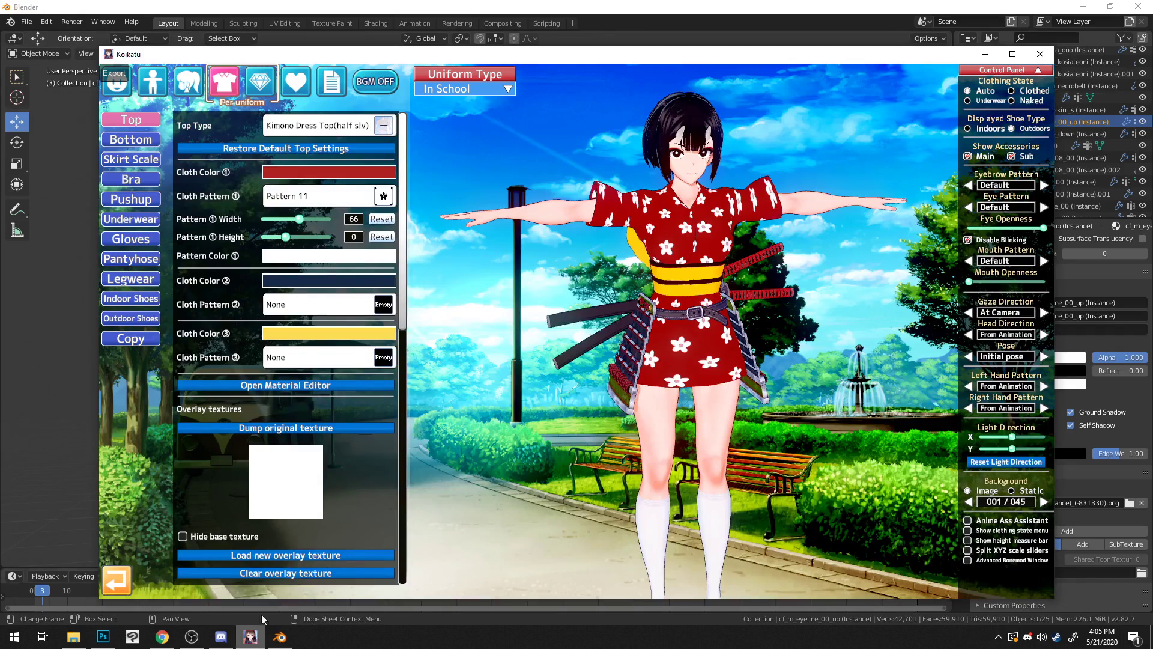
left_click(153, 81)
left_click(180, 87)
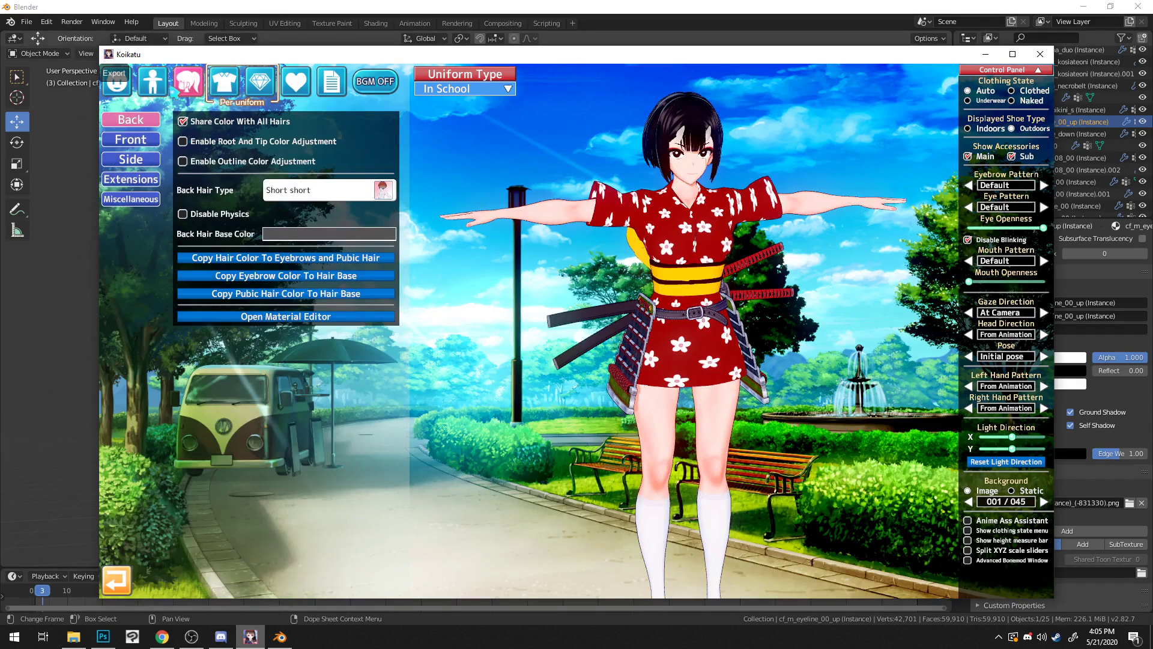
left_click(132, 90)
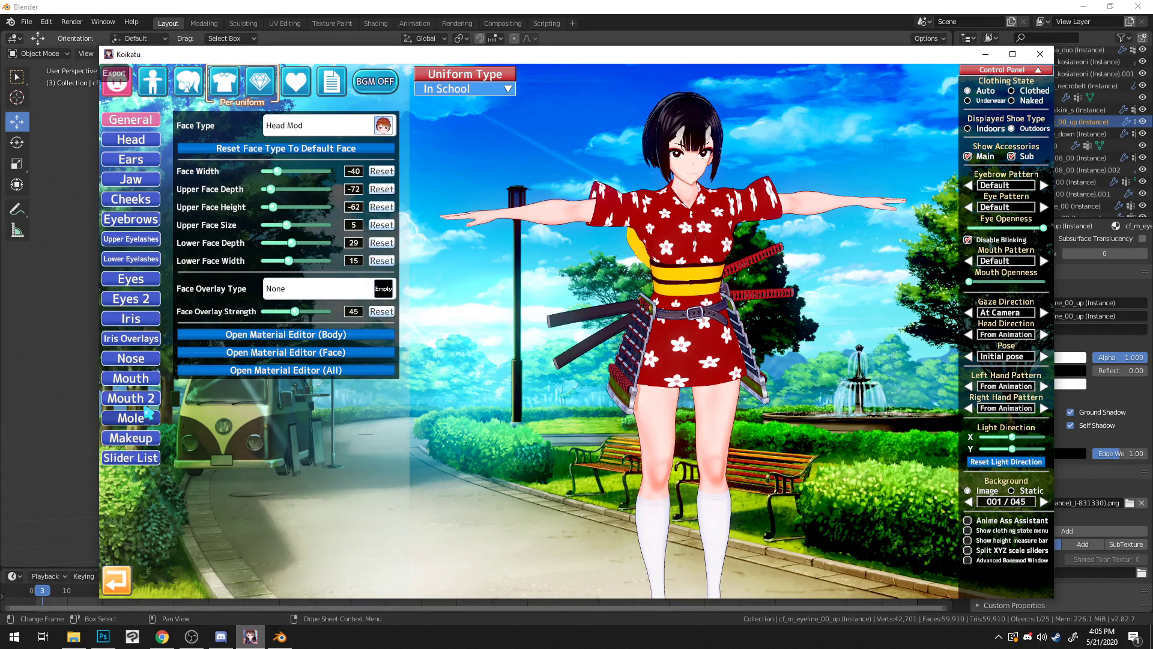
left_click(150, 360)
left_click(145, 336)
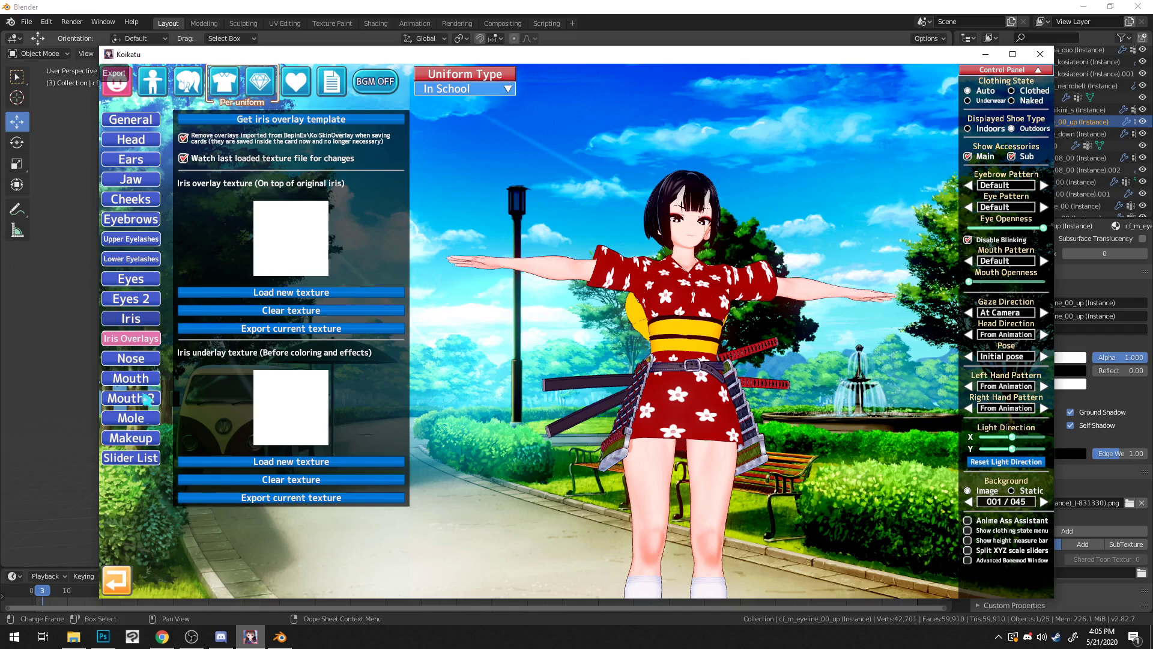
left_click(132, 318)
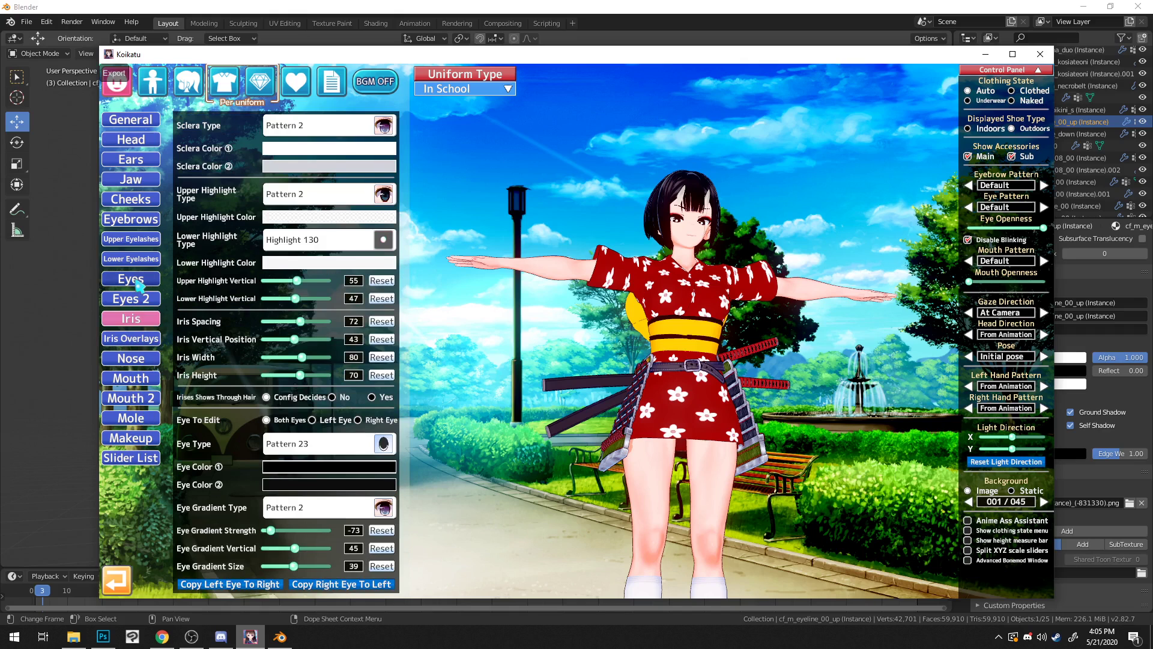
left_click(138, 283)
left_click(140, 295)
left_click(139, 286)
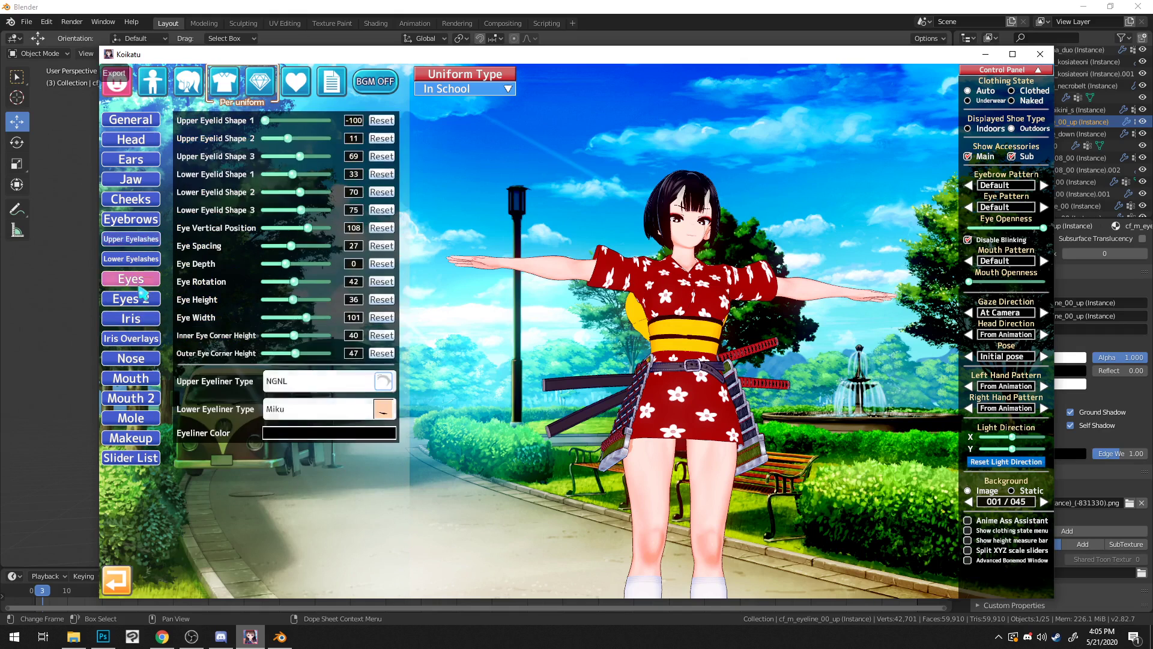
Step: Look through the upper eyeliner types, check the eyeliner colour picker, and view the character's face
left_click(319, 381)
scroll(564, 278, "down", 10)
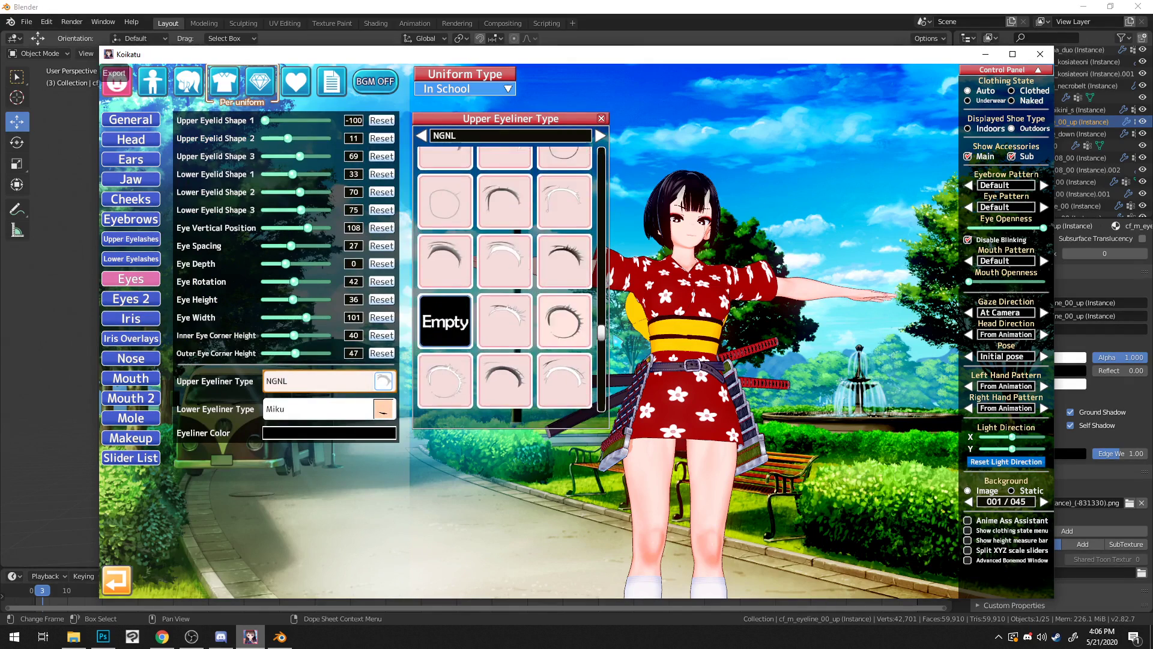
scroll(565, 265, "down", 3)
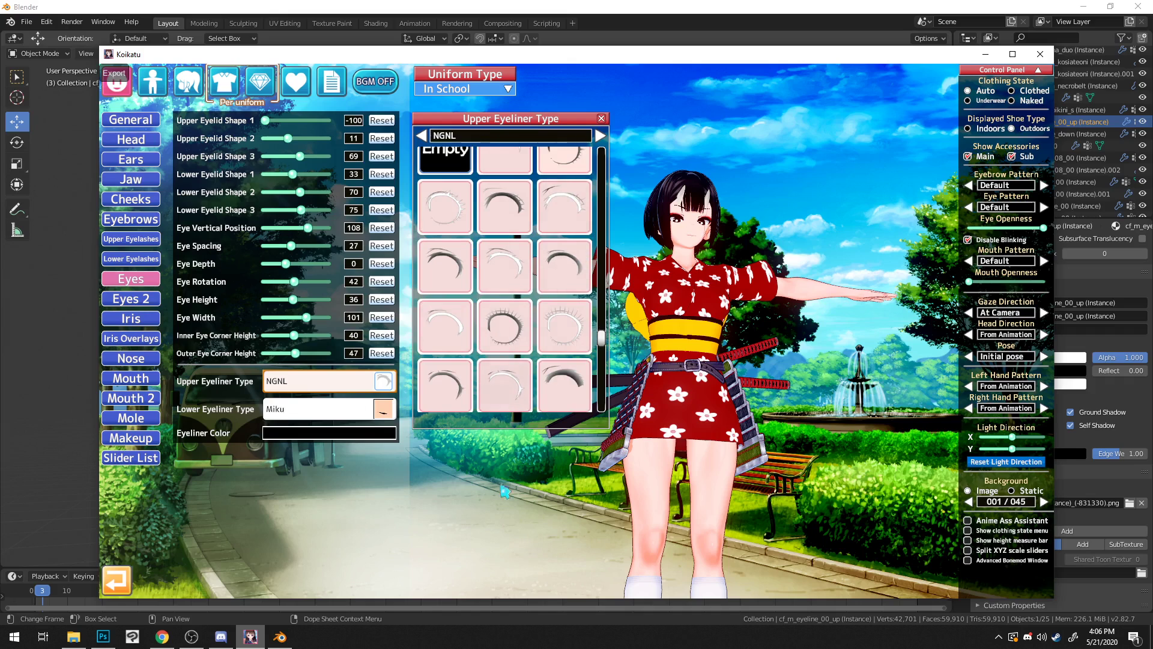
left_click(374, 434)
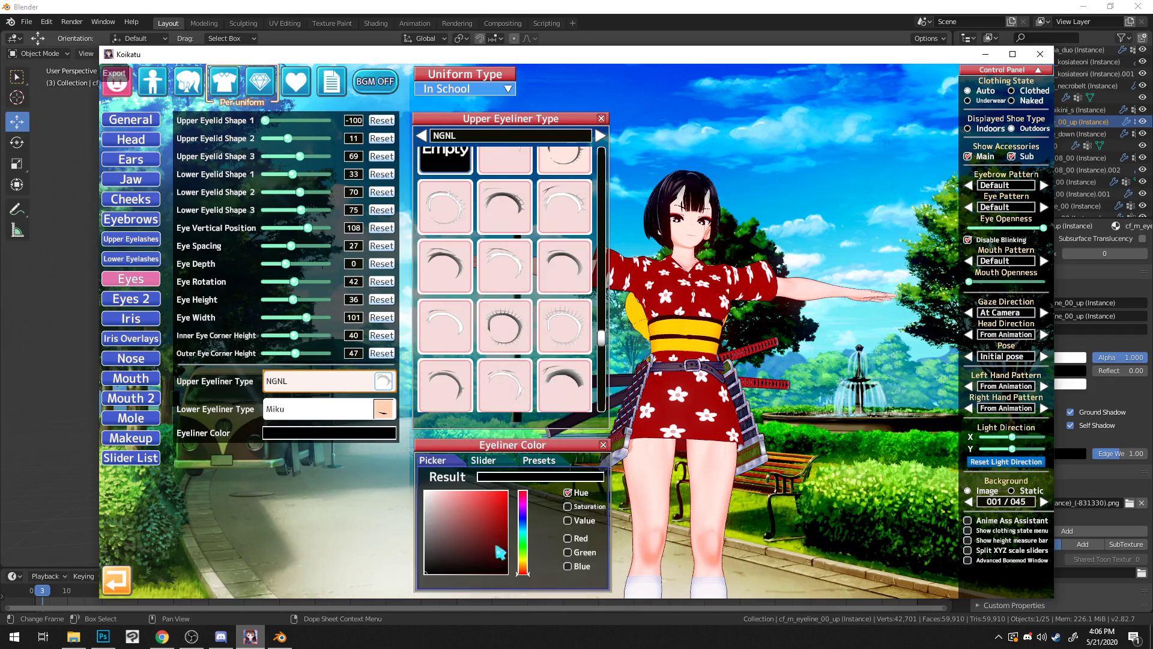
left_click_drag(451, 567, 424, 573)
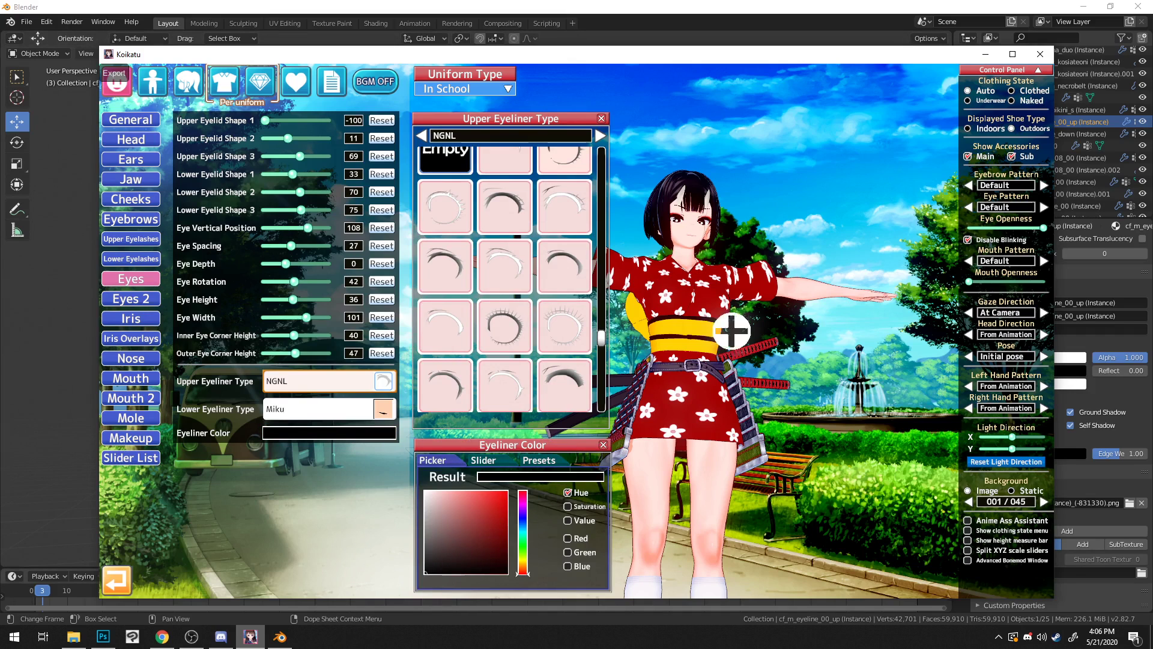
middle_click_drag(798, 173, 859, 144)
left_click_drag(859, 144, 714, 213)
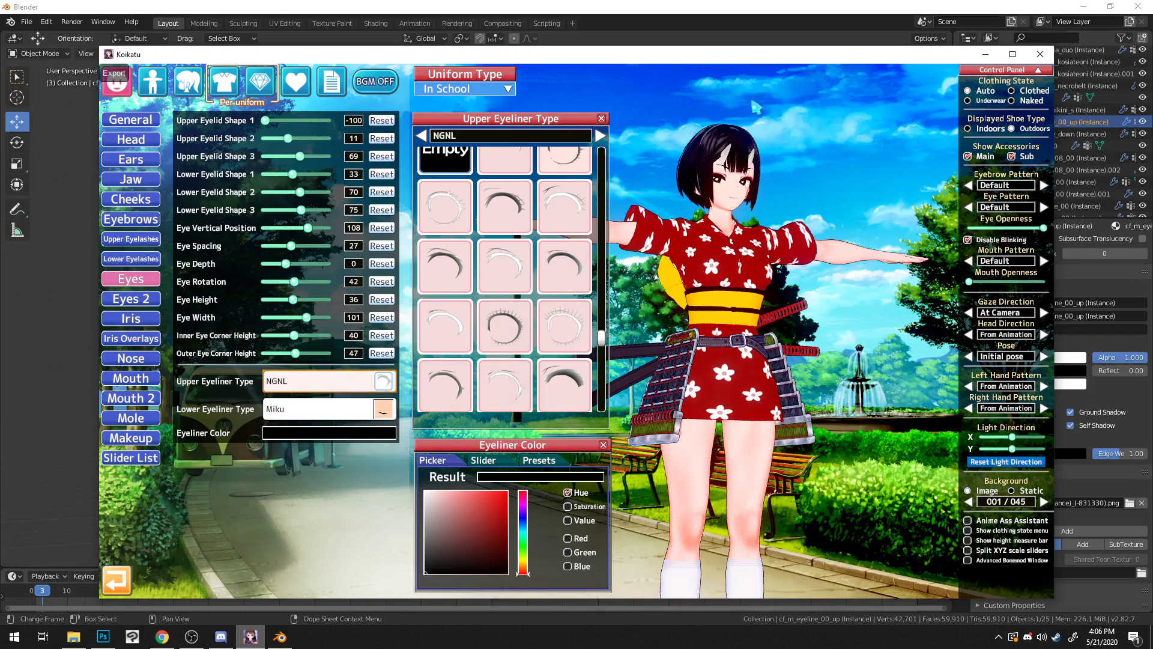
Step: Bring Photoshop forward with the 6718 texture folder open in File Explorer over it
left_click(758, 11)
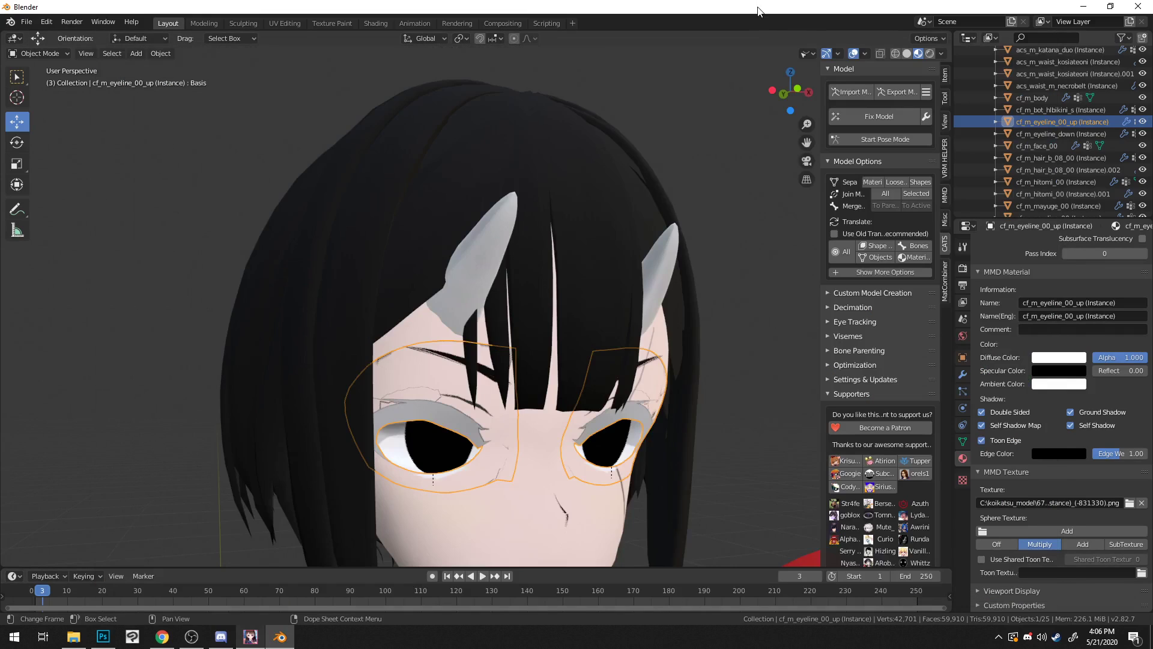
left_click(72, 636)
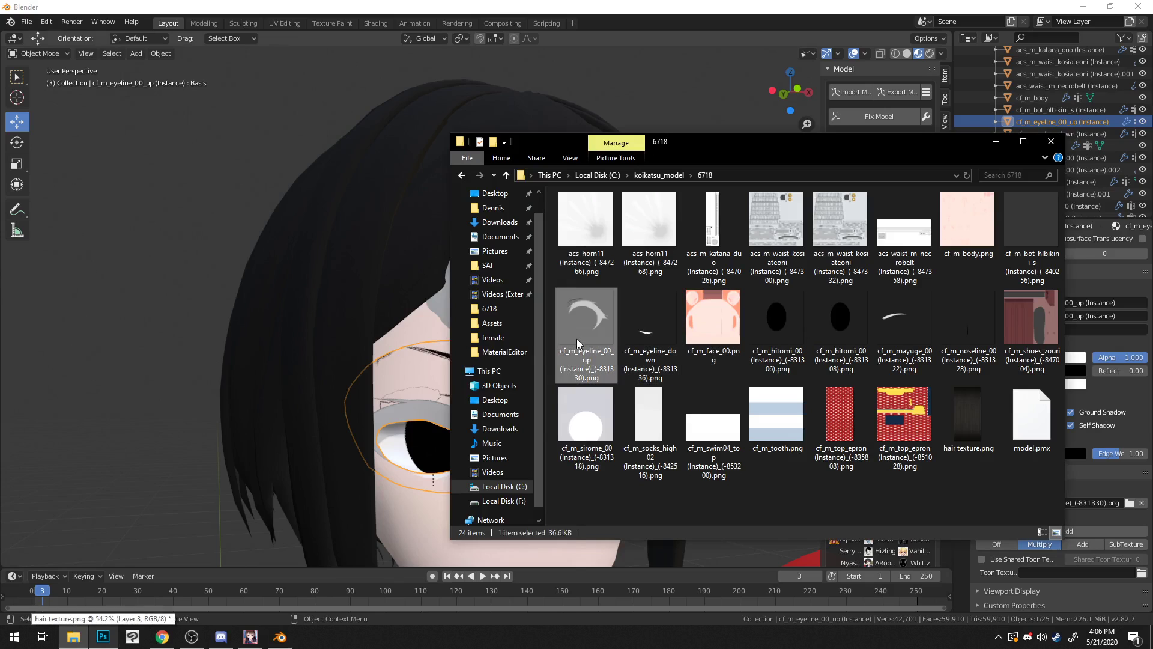
right_click(591, 346)
left_click(632, 510)
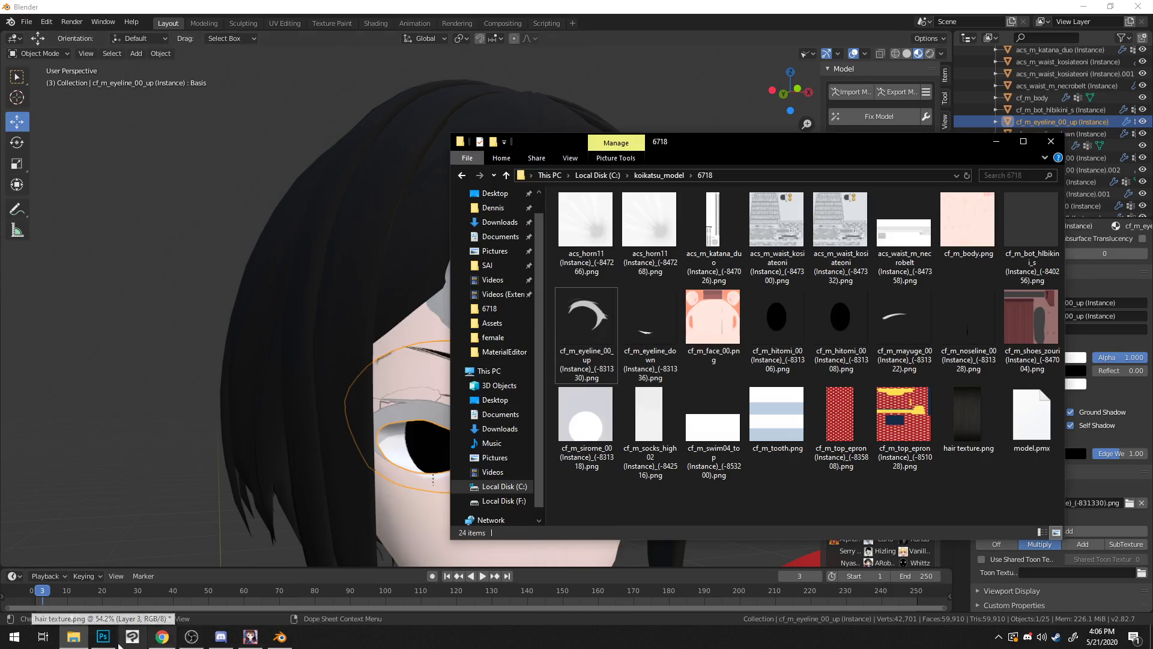
left_click(102, 637)
left_click(73, 636)
Step: Open the cf_m_eyeline_00_up, cf_m_eyeline_down and cf_m_mayuge_00 PNG textures as separate Photoshop documents
left_click(585, 327)
left_click(907, 324, "ctrl")
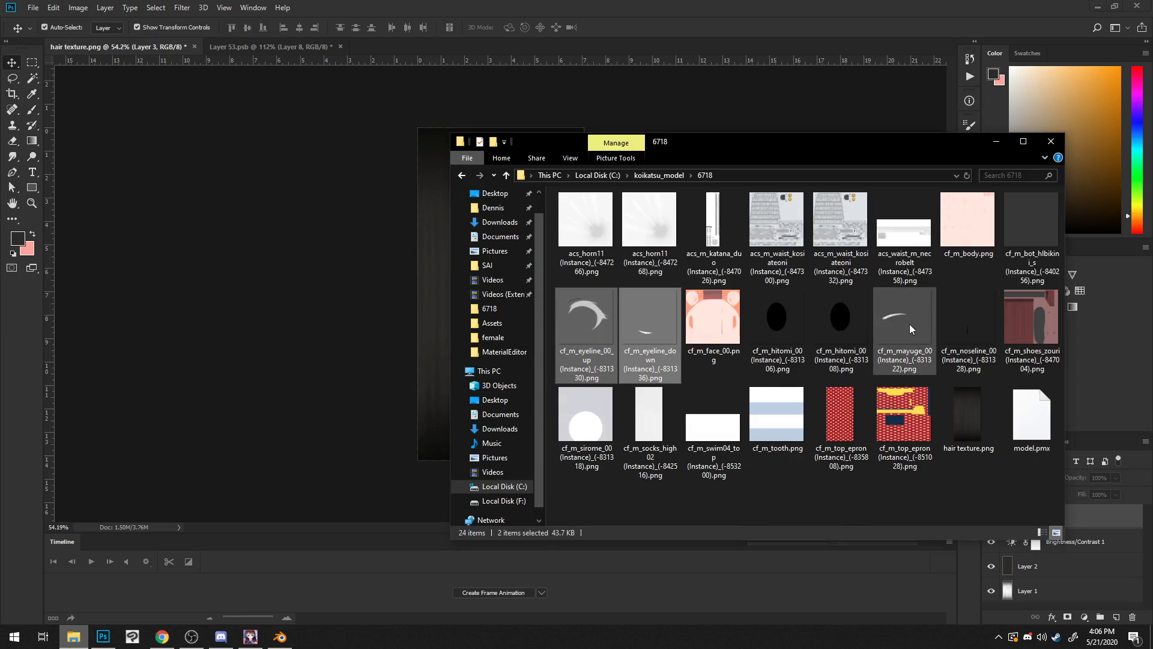
left_click(974, 315, "ctrl")
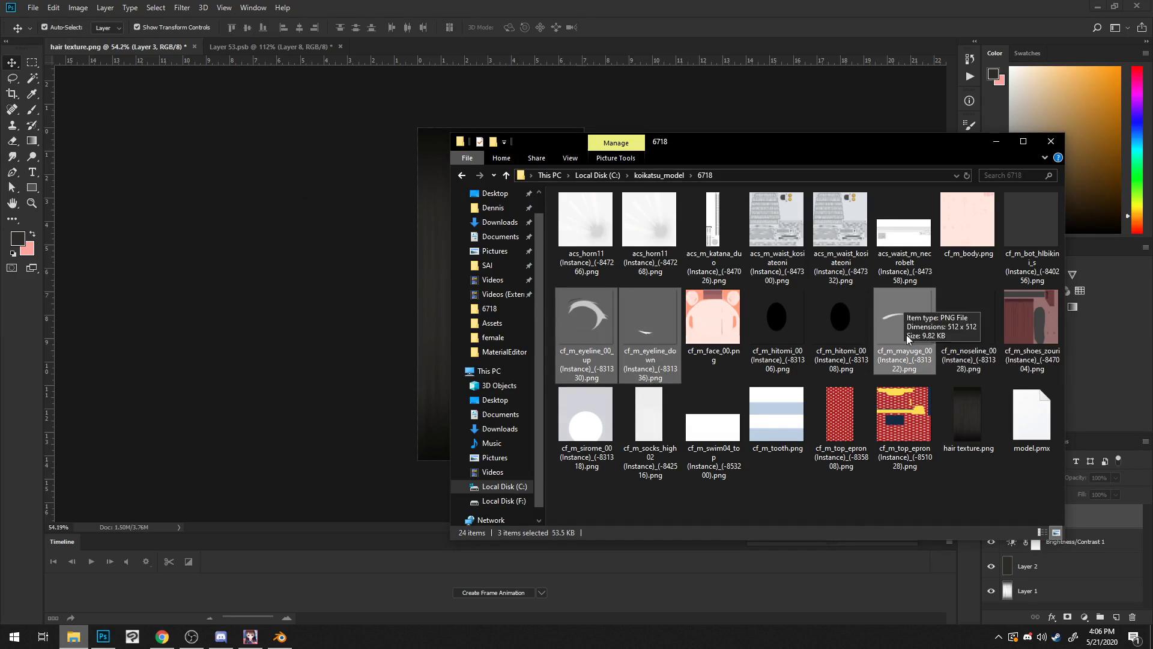
left_click_drag(901, 323, 564, 52)
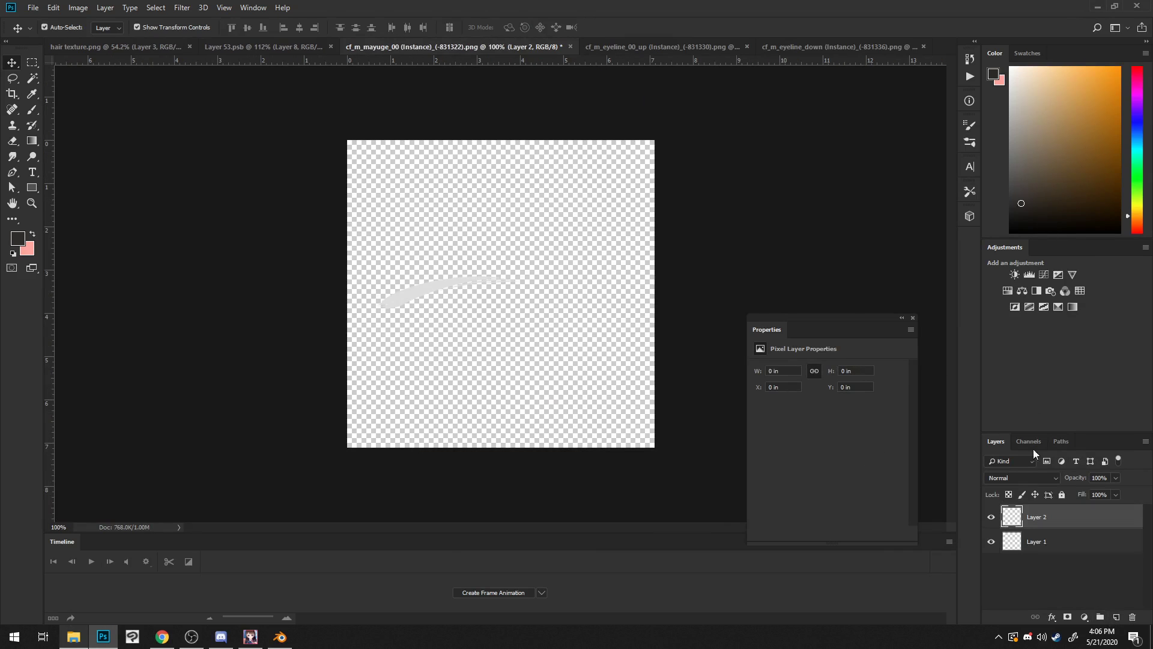
Step: Set Layer 2 of the eyebrow texture to Multiply and clip it to Layer 1
left_click(1035, 479)
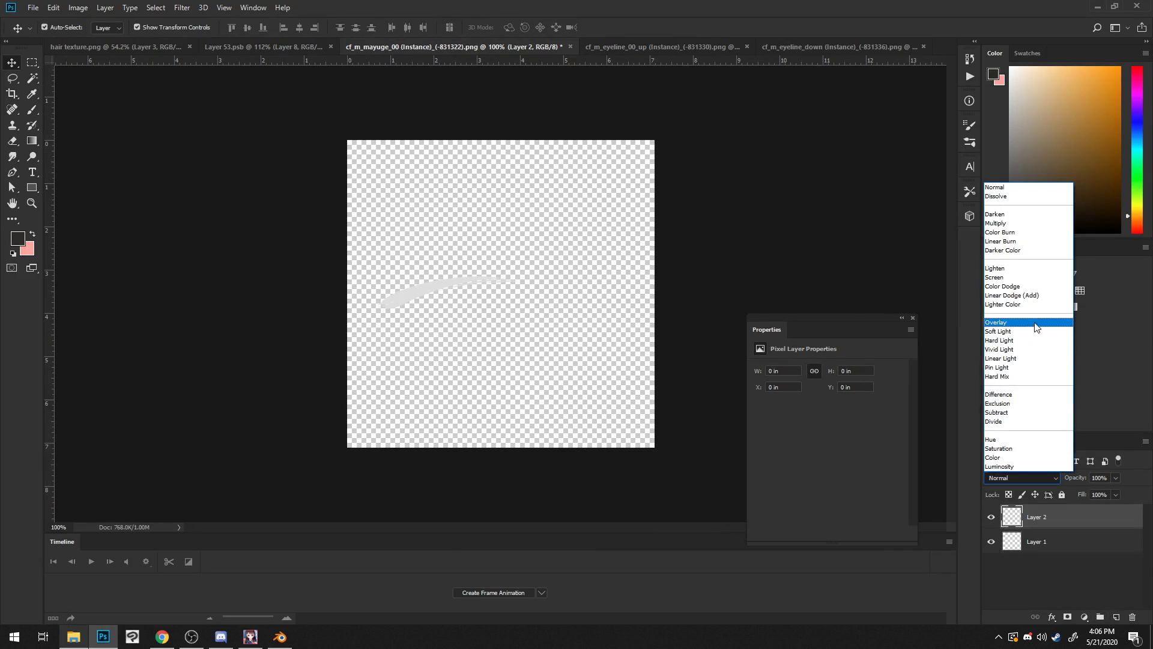
left_click(1009, 223)
right_click(1082, 526)
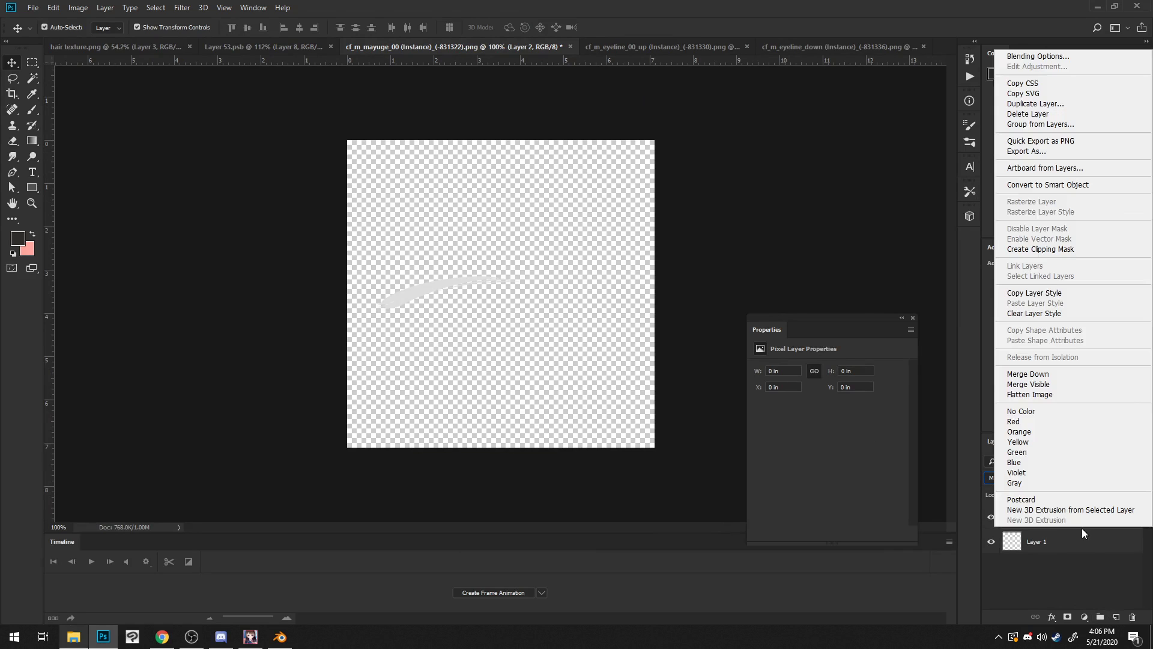
left_click(1072, 251)
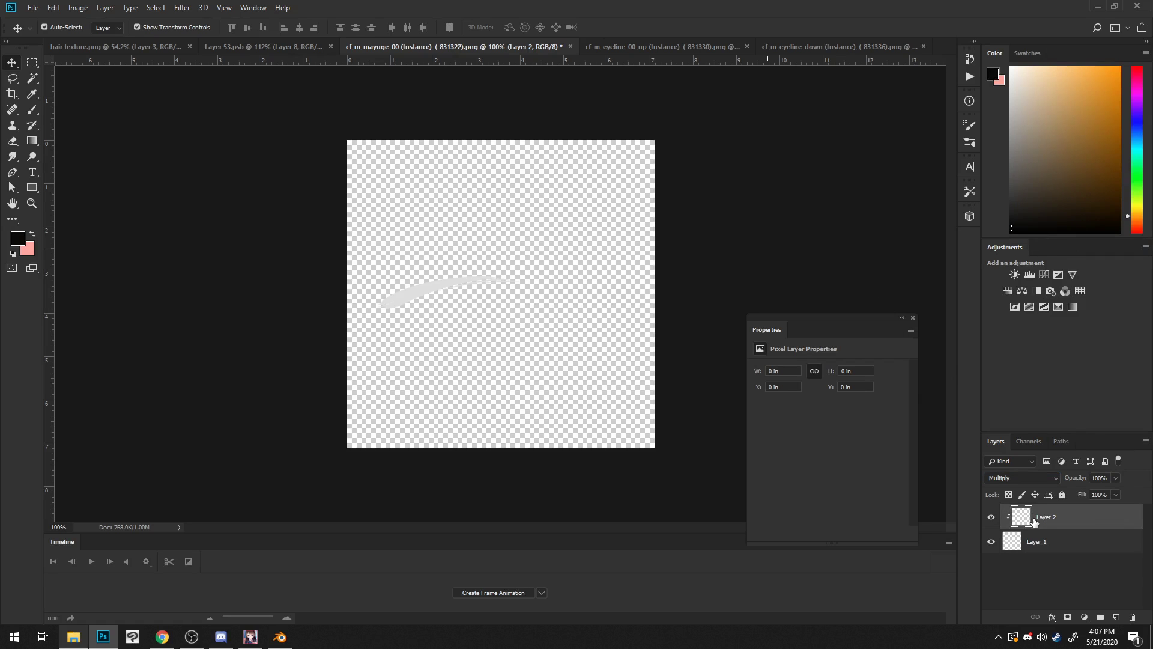
Step: Fill the clipped layer of the eyebrow texture with black and check the recoloured brow up close
key("alt+BackSpace")
scroll(370, 290, "down", 4, "alt")
scroll(370, 291, "up", 9, "alt")
scroll(368, 289, "up", 1)
scroll(368, 292, "down", 3, "alt")
scroll(225, 143, "up", 1, "alt")
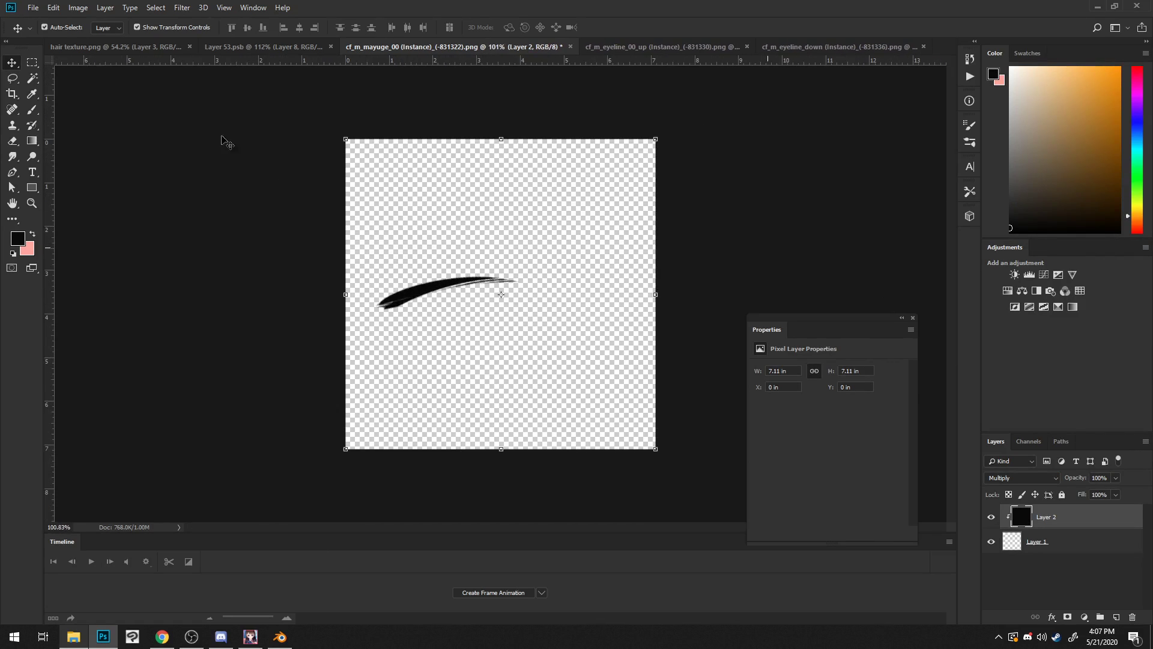
Step: Export the eyebrow texture as PNG to the 6718 folder, replacing the existing cf_m_mayuge_00 file
left_click(34, 8)
left_click(203, 173)
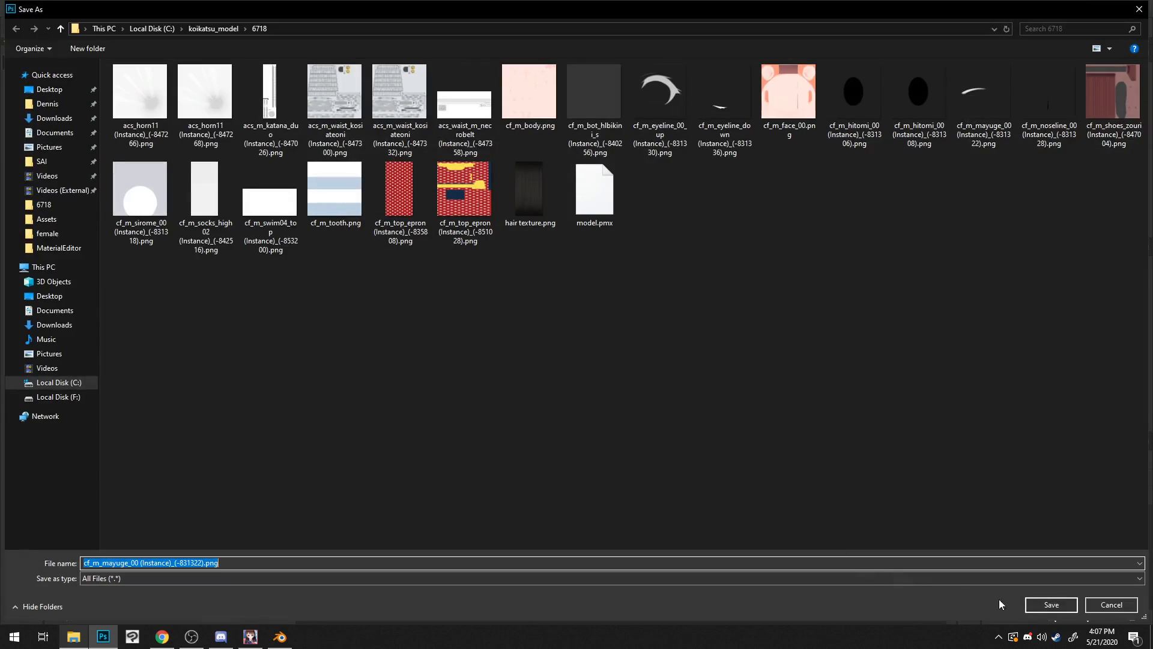
left_click(1051, 605)
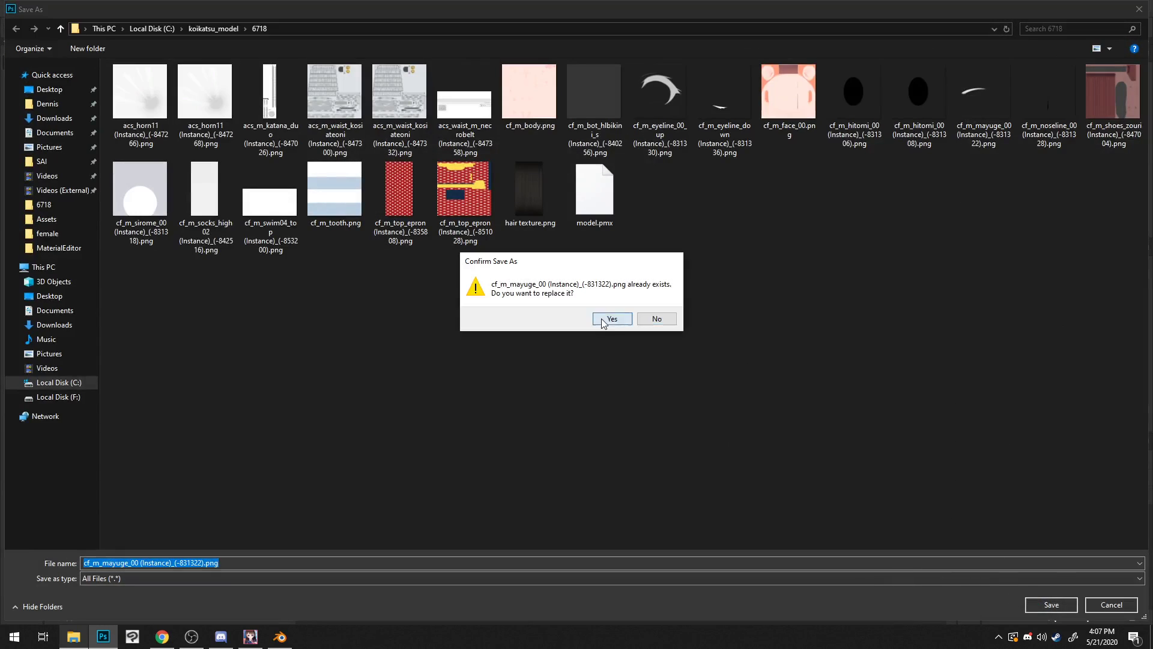
left_click(599, 320)
Step: In the cf_m_eyeline_00_up document, add a new layer with the Multiply blend mode
left_click(597, 47)
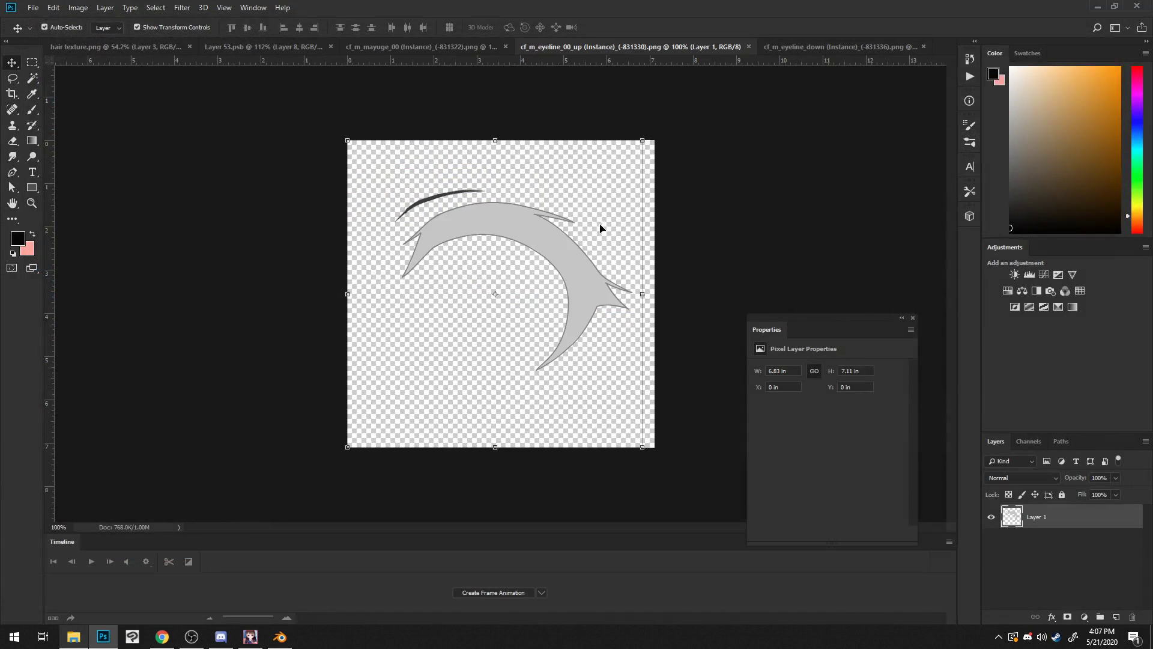
left_click(1116, 617)
left_click(1044, 478)
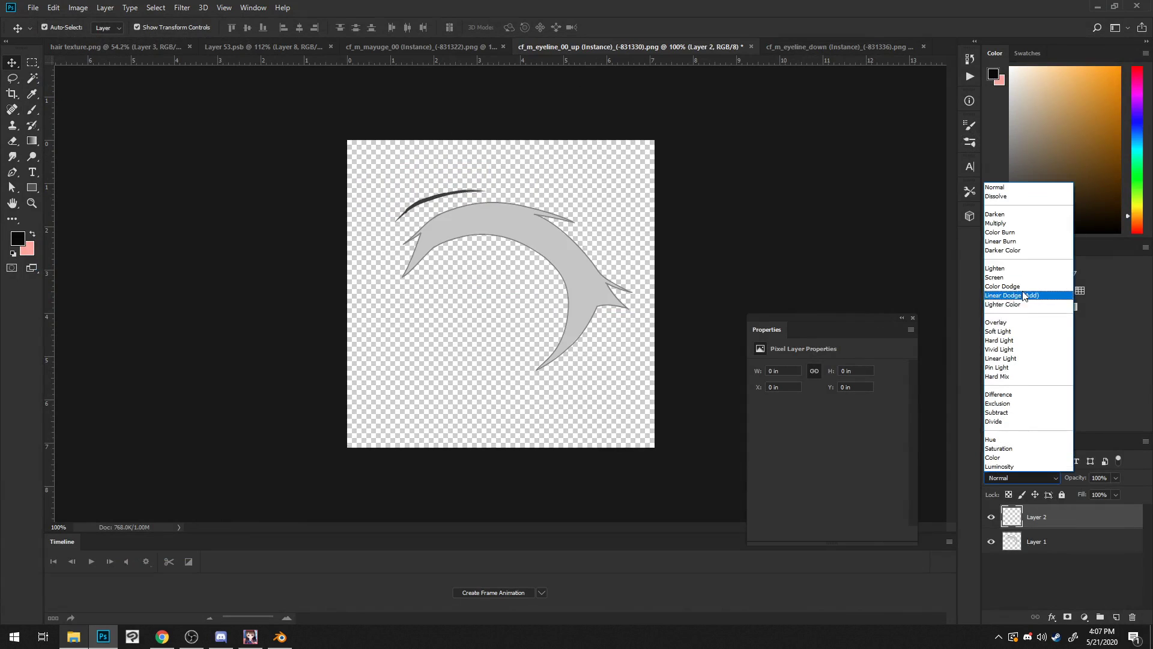
left_click(1015, 223)
Step: Clip the new layer to Layer 1 of the upper eyeliner texture and fill it with black
right_click(1083, 514)
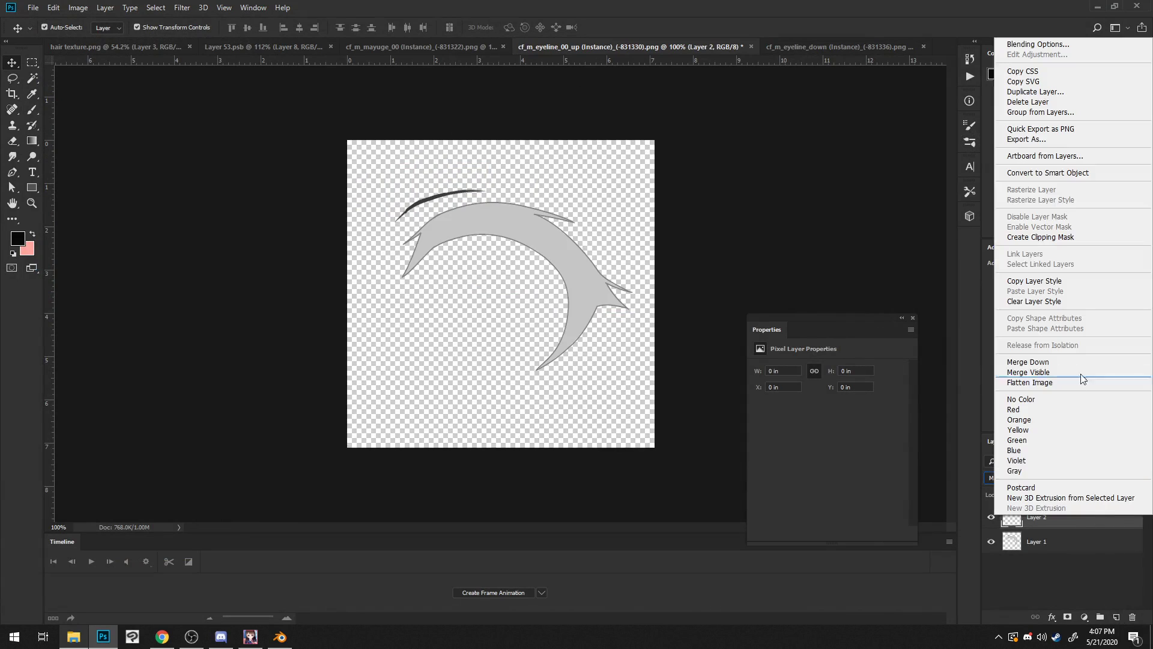
left_click(1066, 565)
right_click(1066, 516)
left_click(1056, 236)
key("alt+BackSpace")
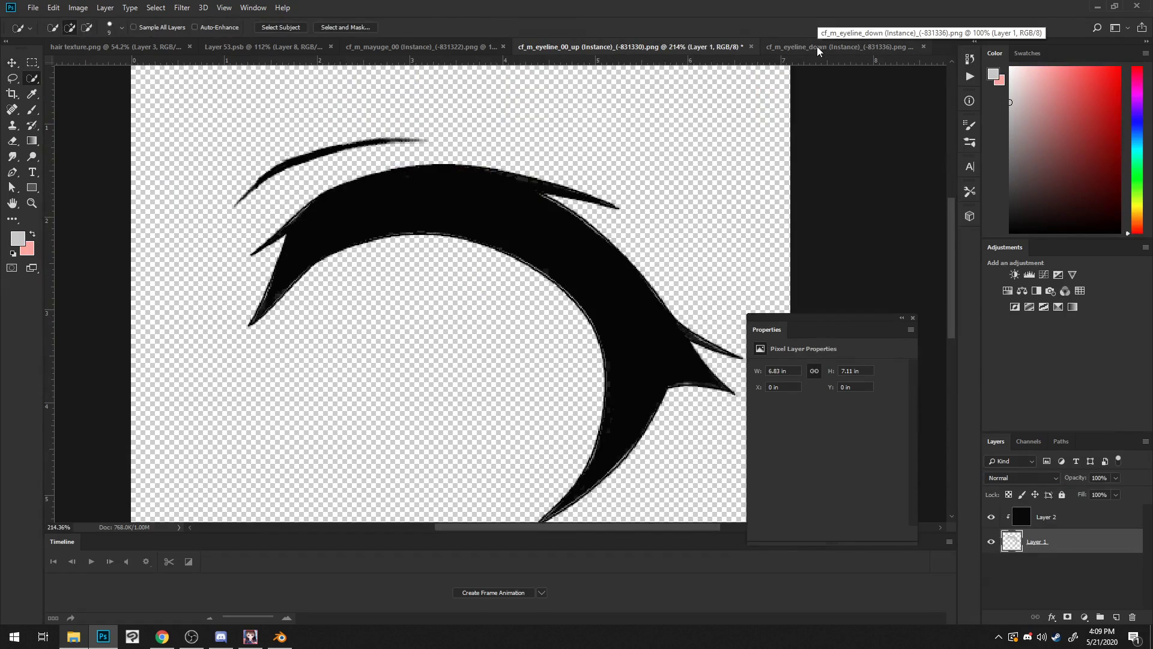
Step: In the cf_m_eyeline_down document, add a new layer and clip it to Layer 1
left_click(816, 46)
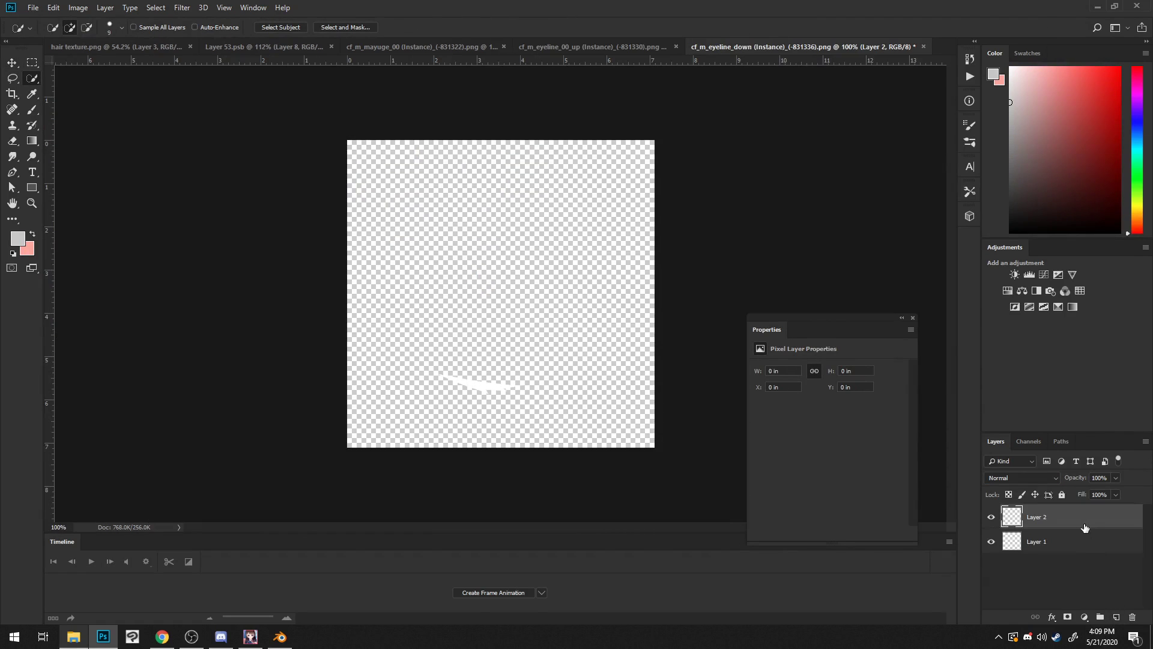
right_click(1081, 516)
left_click(1074, 234)
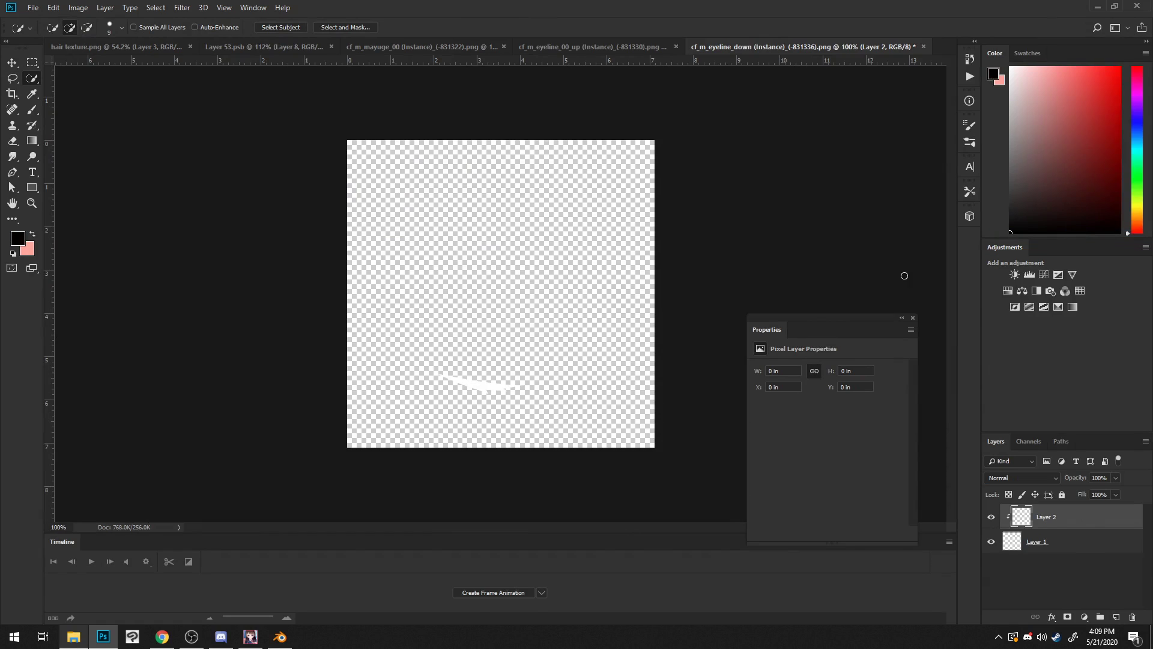
Step: Fill the clipped layer of the lower eyeliner texture with black and set its blend mode to Multiply
left_click(1021, 478)
left_click(1040, 165)
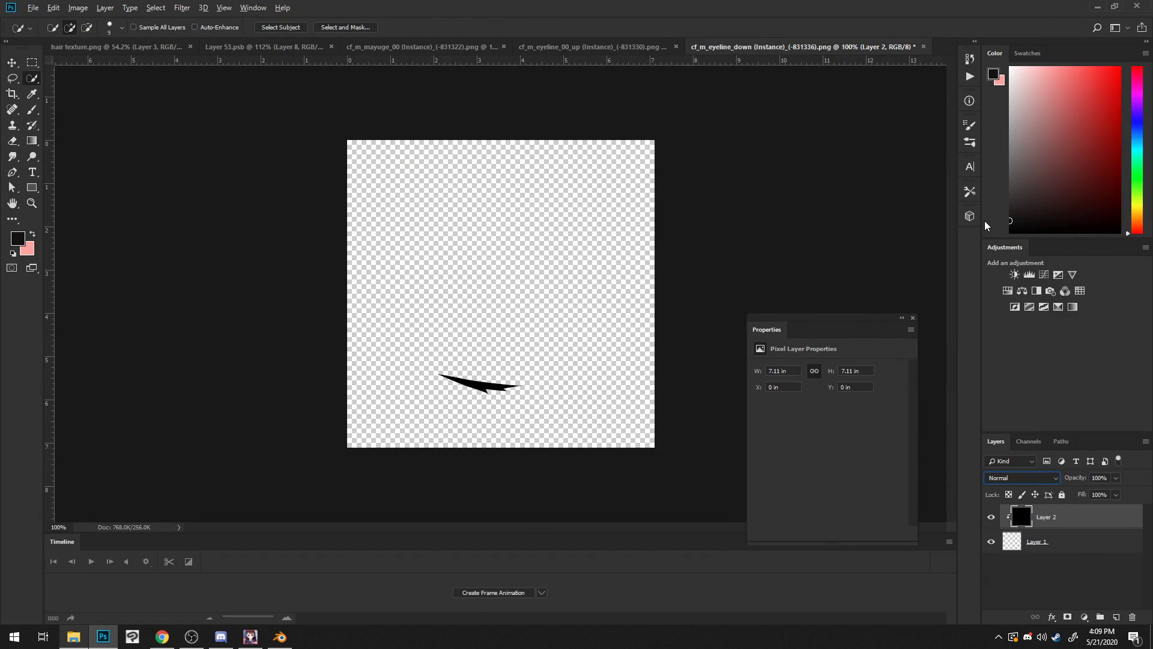
left_click(1024, 477)
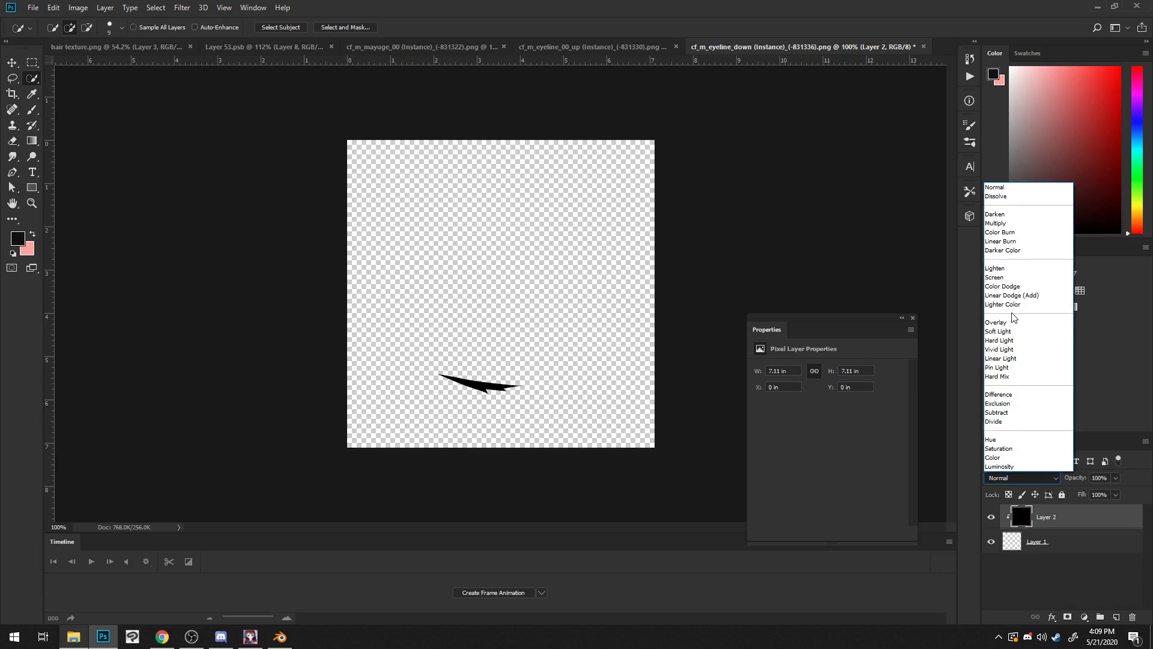
left_click(1019, 223)
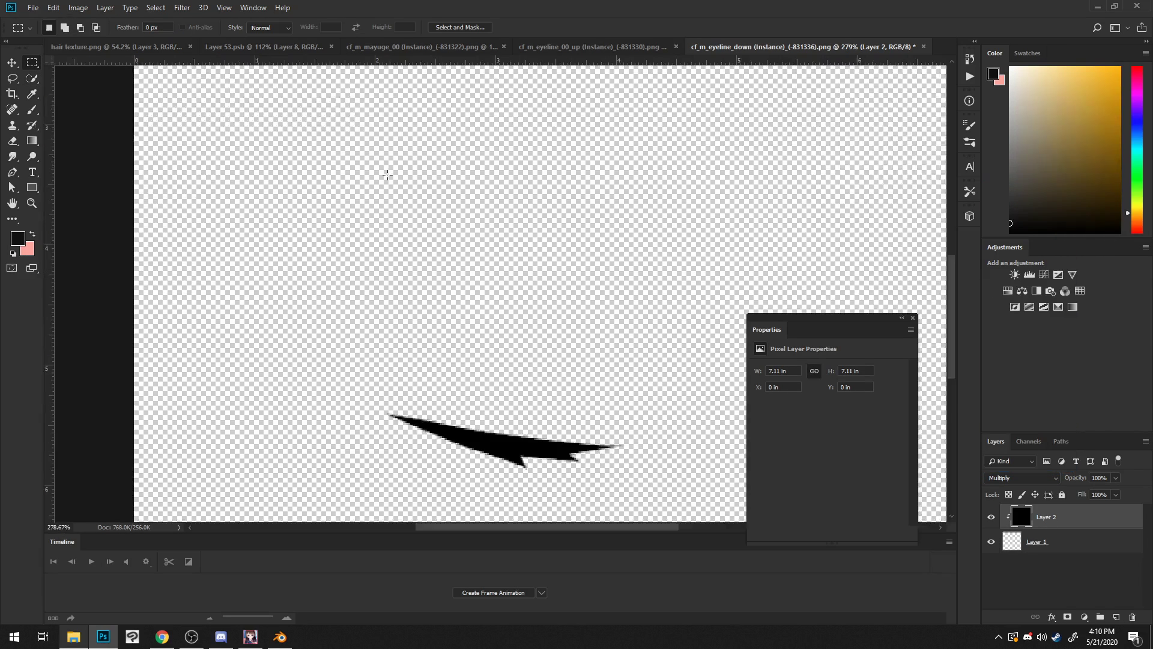
Step: Export the lower eyeliner texture as PNG to the 6718 folder, replacing the existing cf_m_eyeline_down file
scroll(386, 175, "down", 3, "alt")
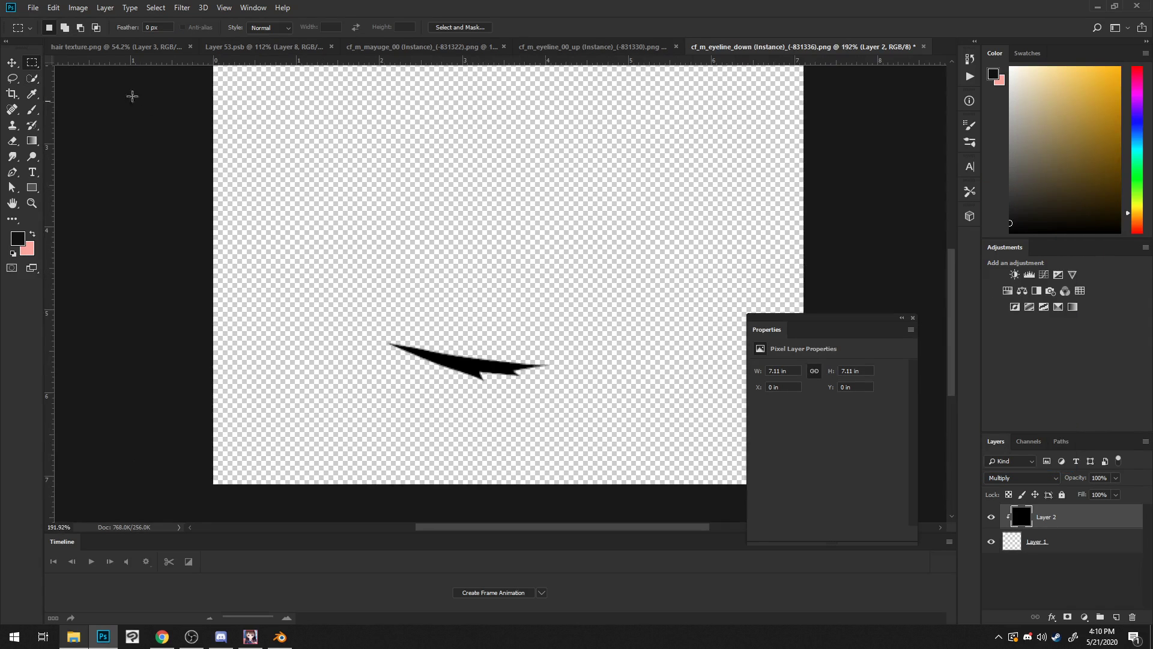
left_click(33, 7)
mouse_move(137, 173)
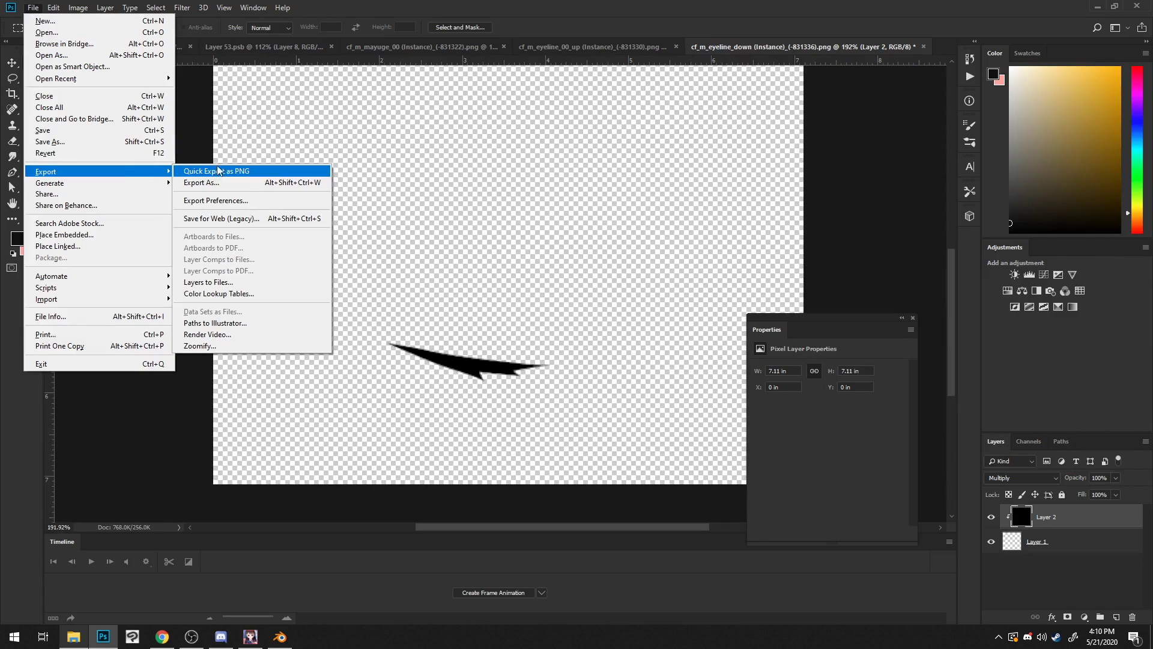
left_click(211, 171)
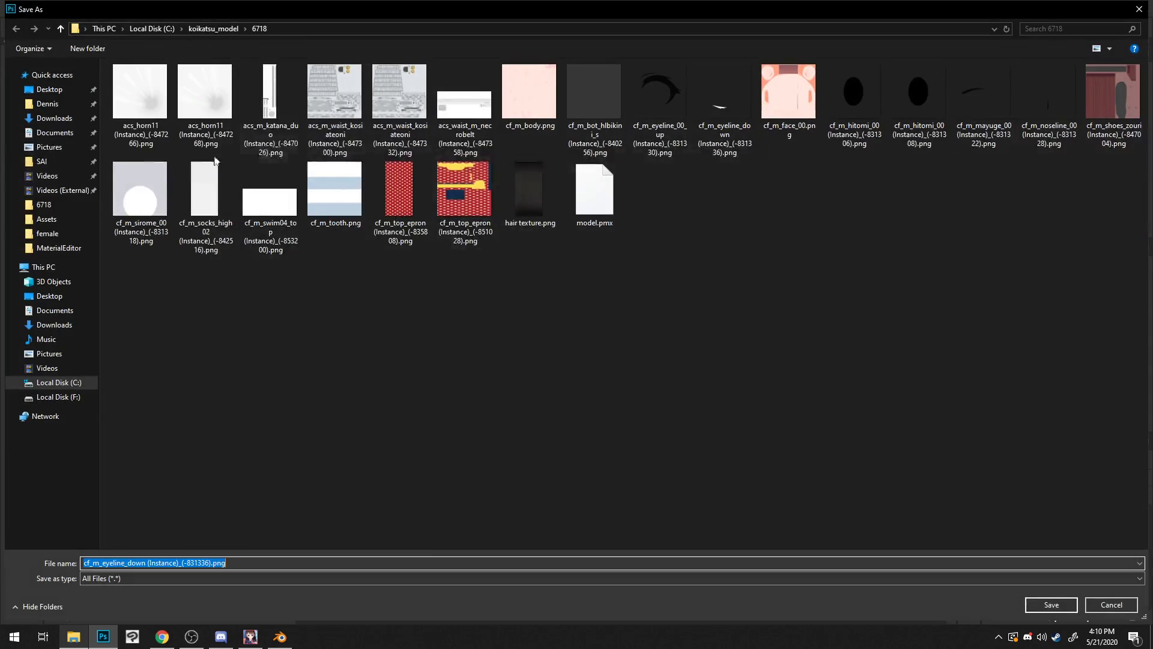
double_click(724, 105)
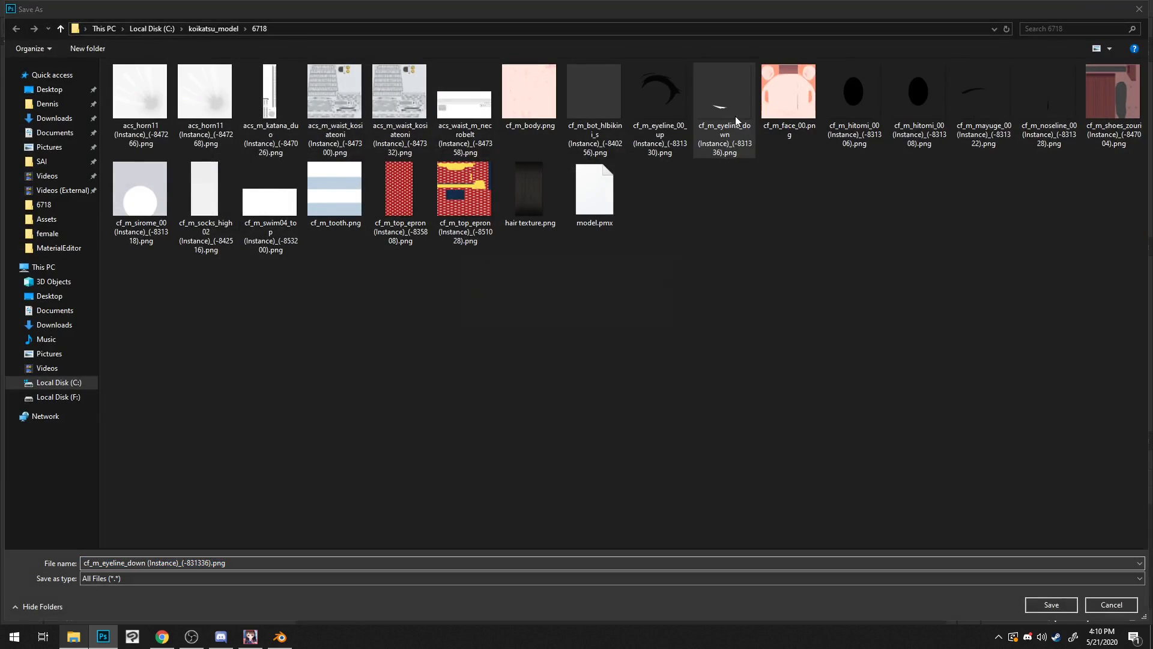
left_click(629, 315)
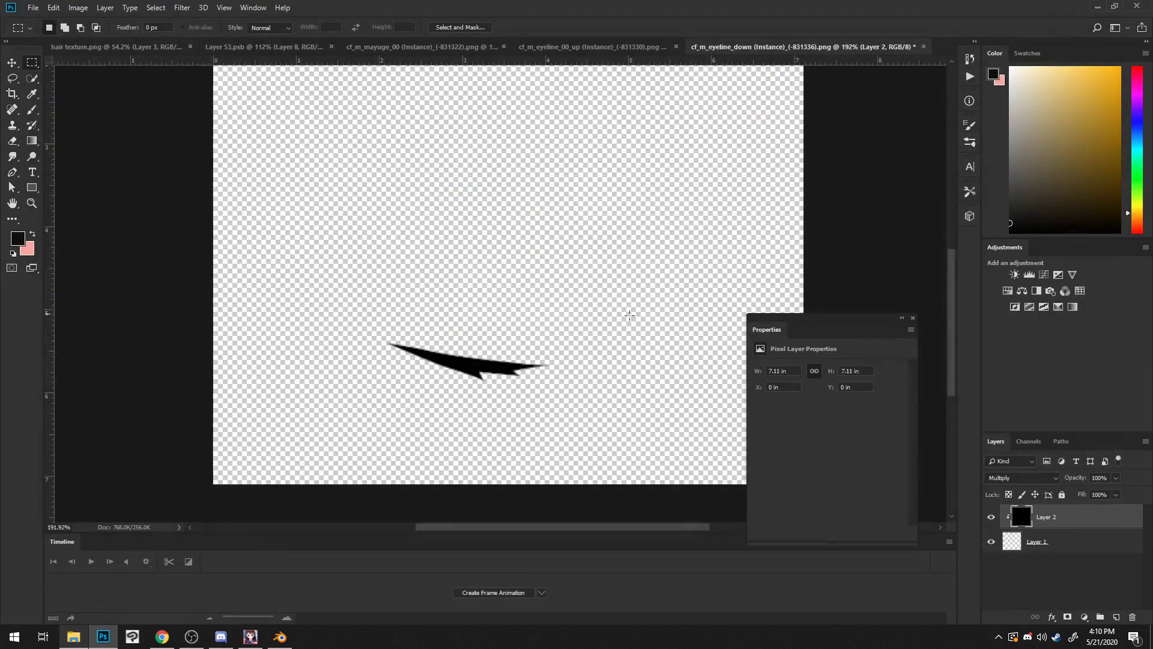
Step: Switch to Blender and reload the texture of the upper eyeliner mesh cf_m_eyeline_00_up
left_click(285, 639)
key("Left")
key("Left")
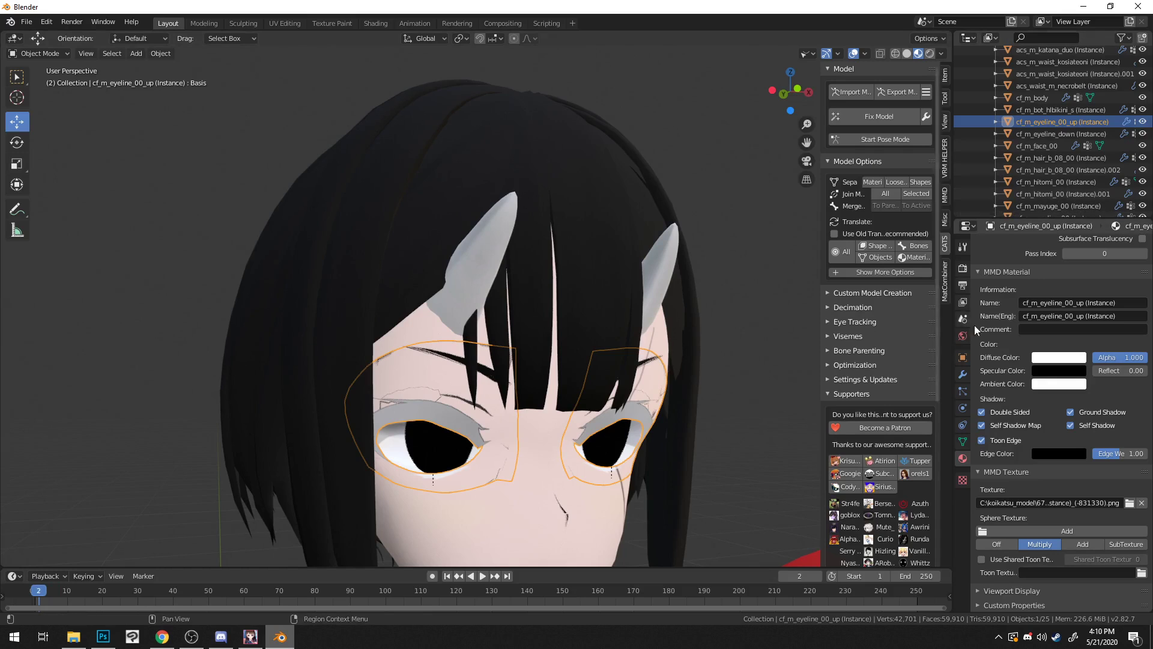
left_click(247, 261)
left_click(484, 412)
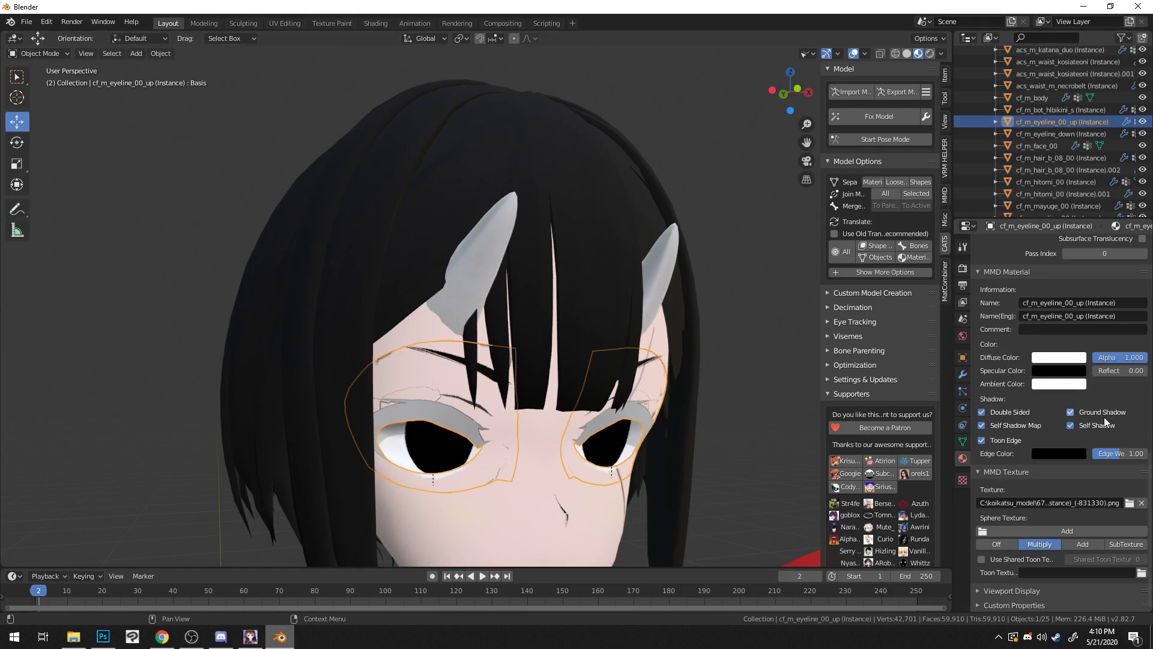
left_click(736, 407)
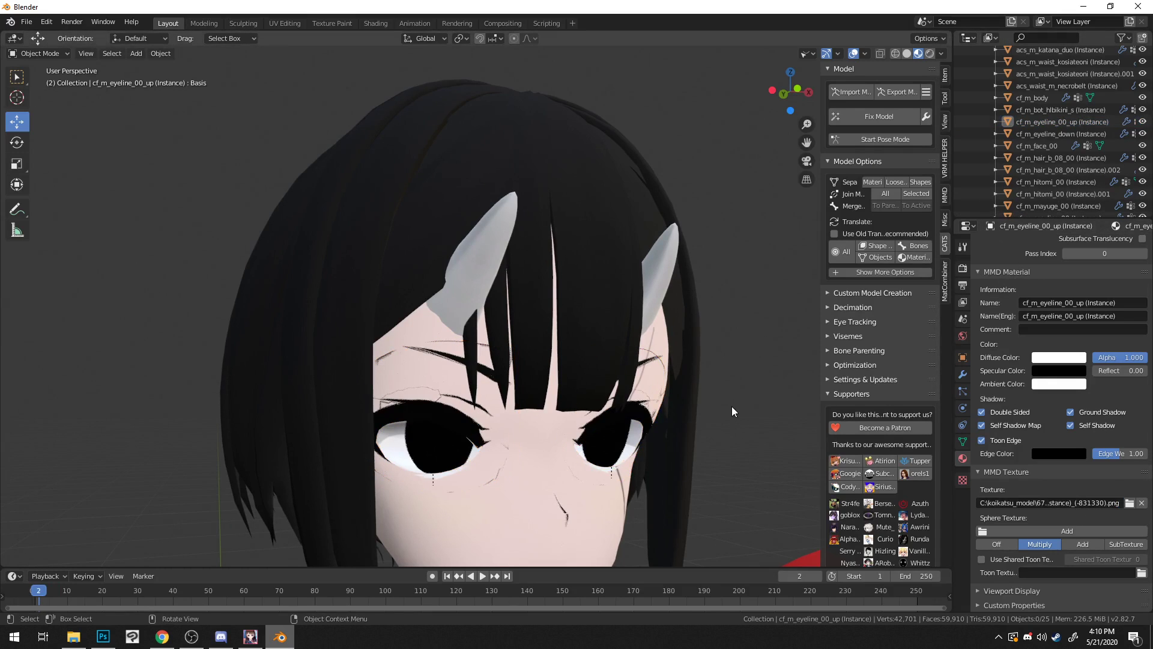
Step: Reload the textures of the lower eyeliner mesh cf_m_eyeline_down and the eyebrow mesh cf_m_mayuge_00
left_click(436, 483)
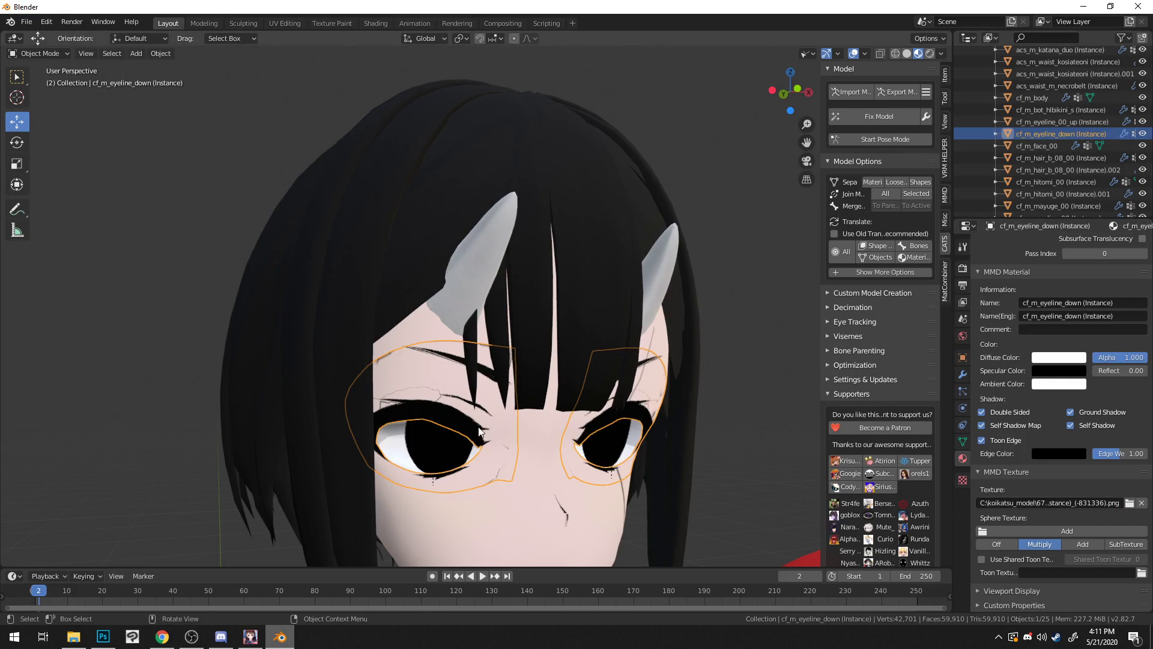
left_click(605, 338)
left_click(454, 364)
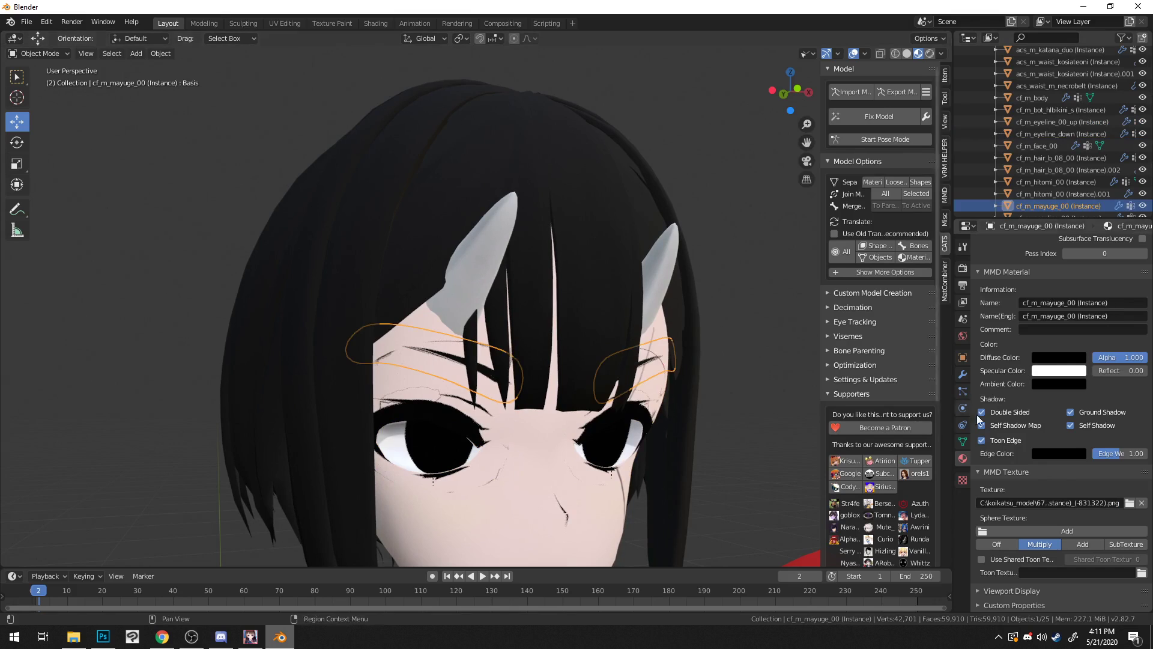
Step: Deselect everything and examine the character's eyeliner and eyebrows from several angles and distances
left_click(745, 333)
scroll(756, 335, "down", 5)
scroll(681, 349, "up", 5)
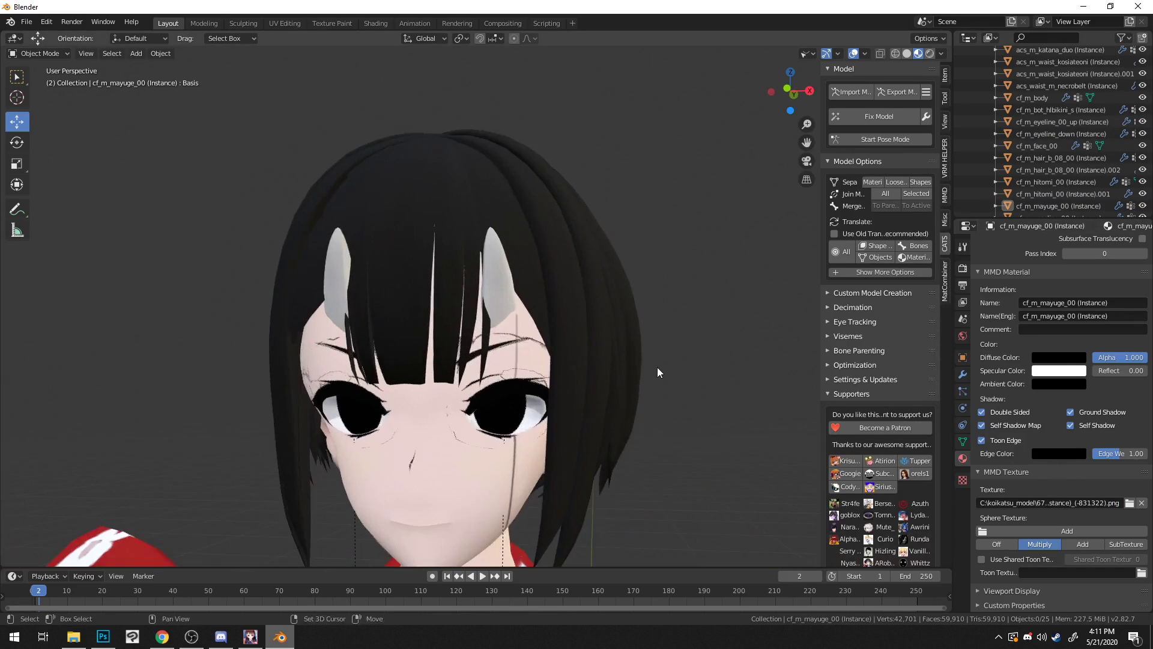
middle_click_drag(690, 244, 698, 296)
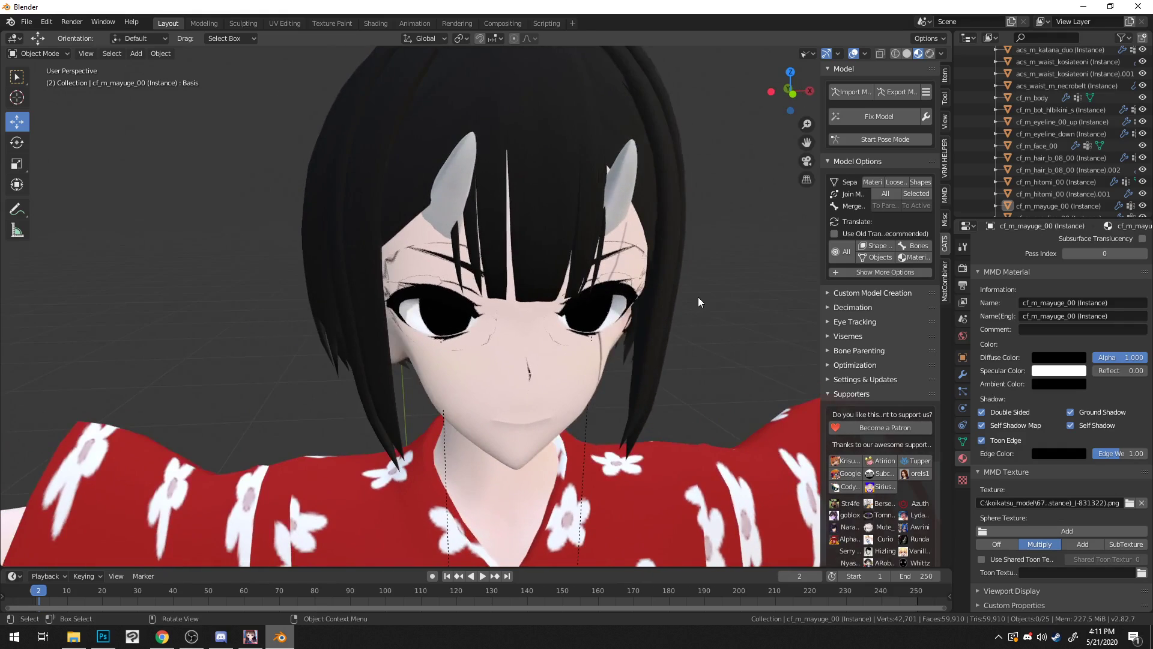
scroll(698, 297, "up", 3)
scroll(1047, 132, "down", 3)
scroll(1054, 200, "up", 2)
Step: Select the tongue mesh cf_m_tang and hide cf_m_face_00 to expose the tongue and teeth
left_click(1054, 195)
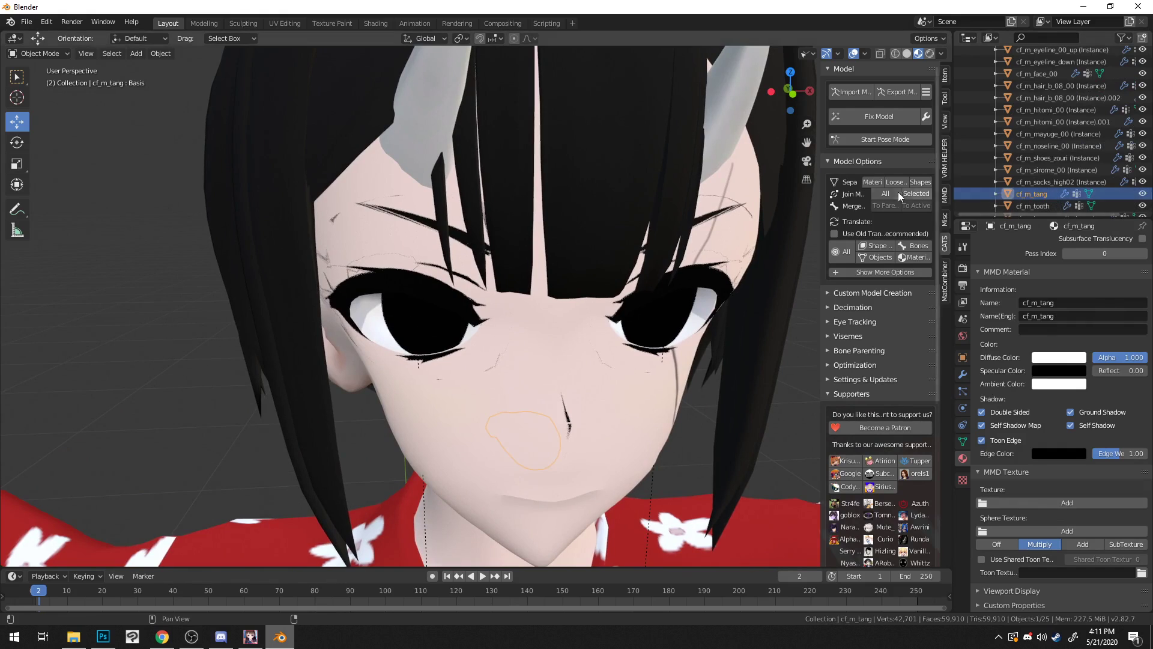
scroll(1069, 158, "down", 2)
scroll(1083, 151, "up", 5)
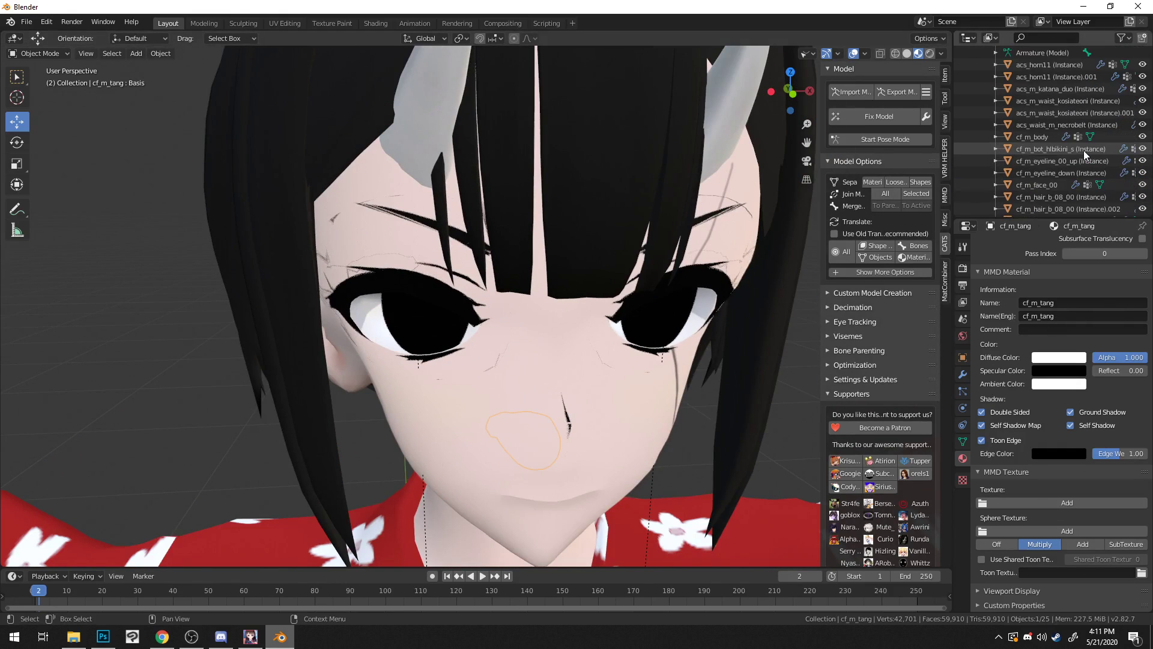
left_click(1143, 184)
middle_click_drag(695, 355, 534, 370)
scroll(657, 349, "down", 4)
scroll(657, 349, "up", 3)
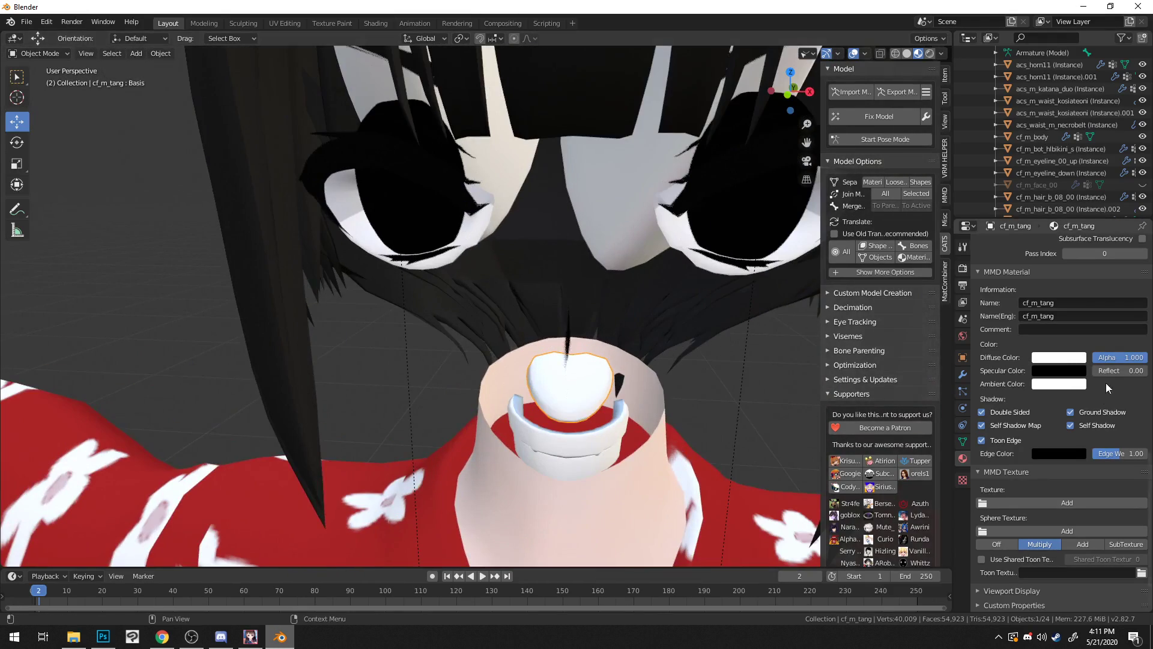
left_click(74, 638)
left_click(74, 638)
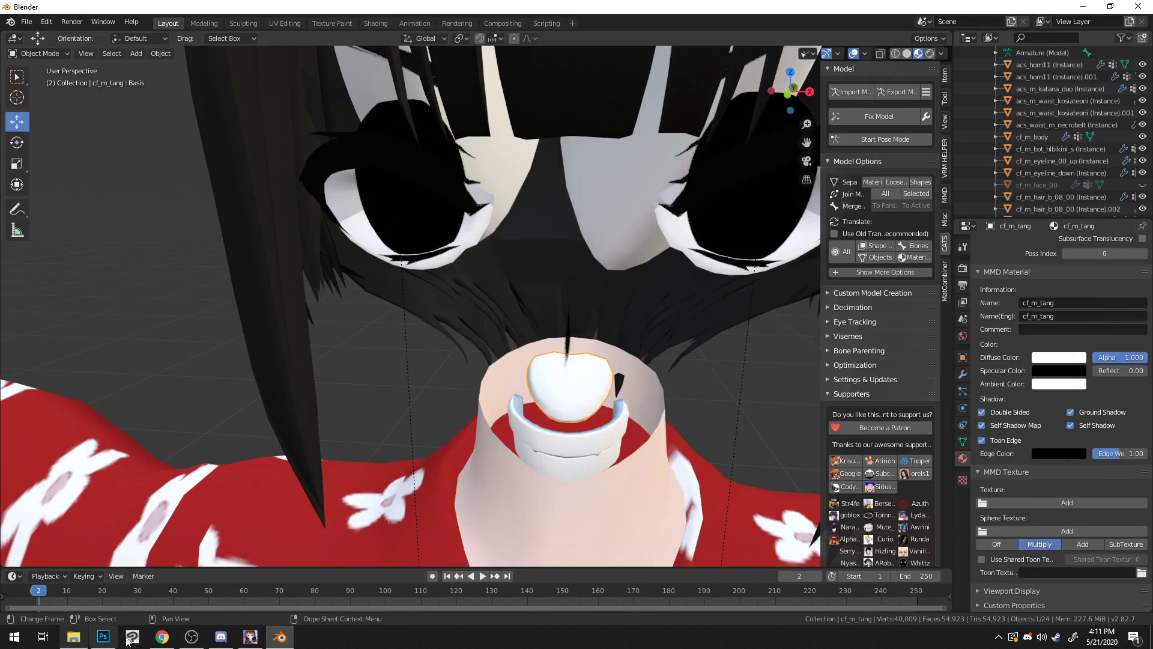
left_click(191, 641)
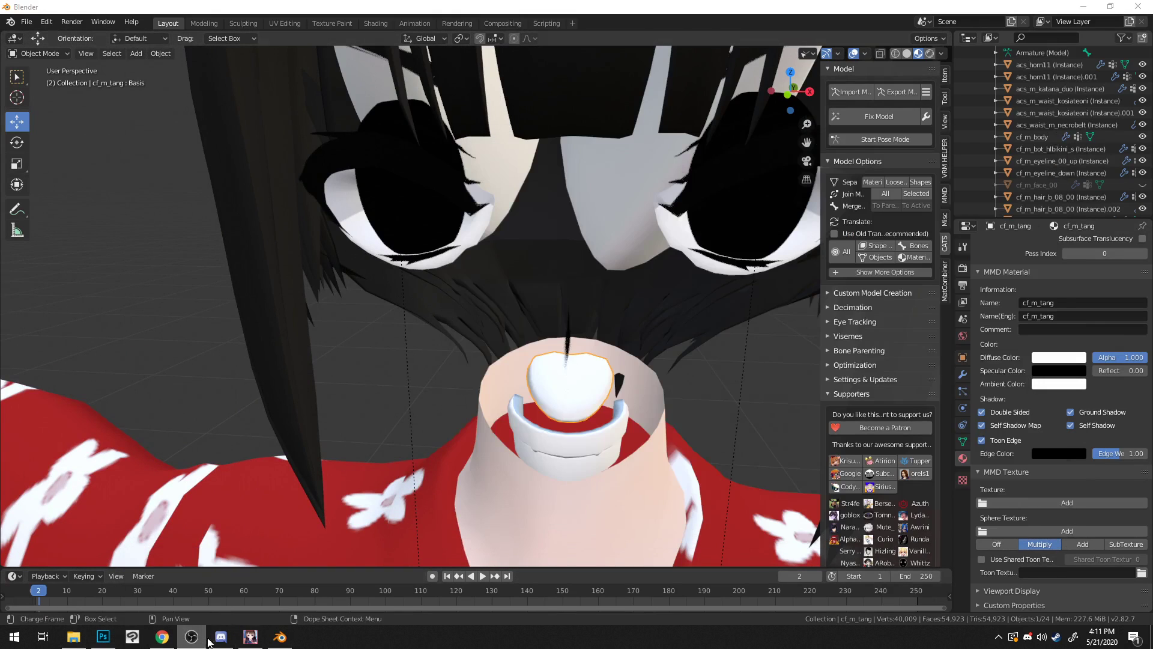
Step: Switch to Photoshop and create a new 2.778 in square RGB document at 72 pixels/inch with a white background
left_click(102, 638)
left_click(33, 7)
left_click(33, 7)
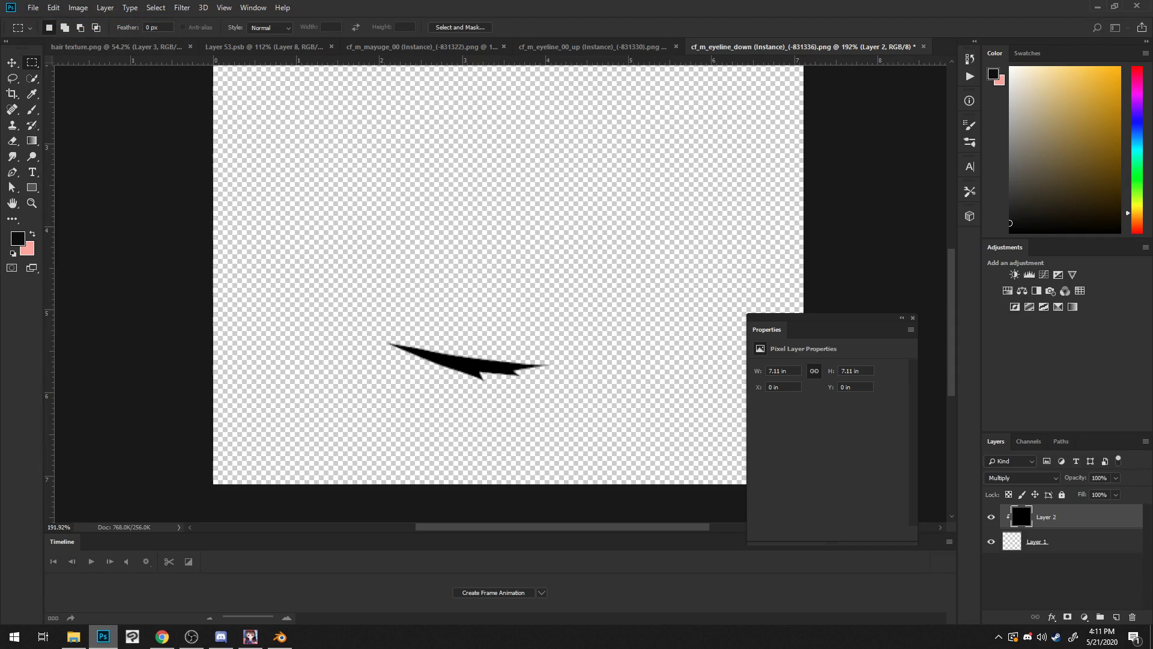
key("ctrl+n")
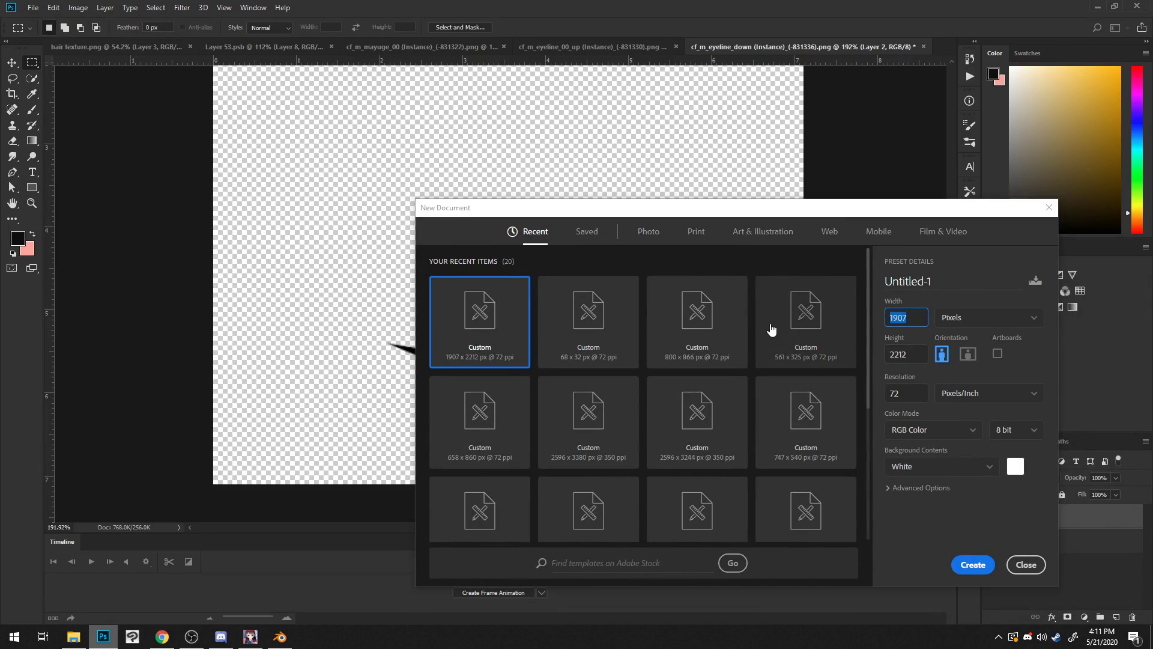
left_click(914, 353)
left_click(978, 562)
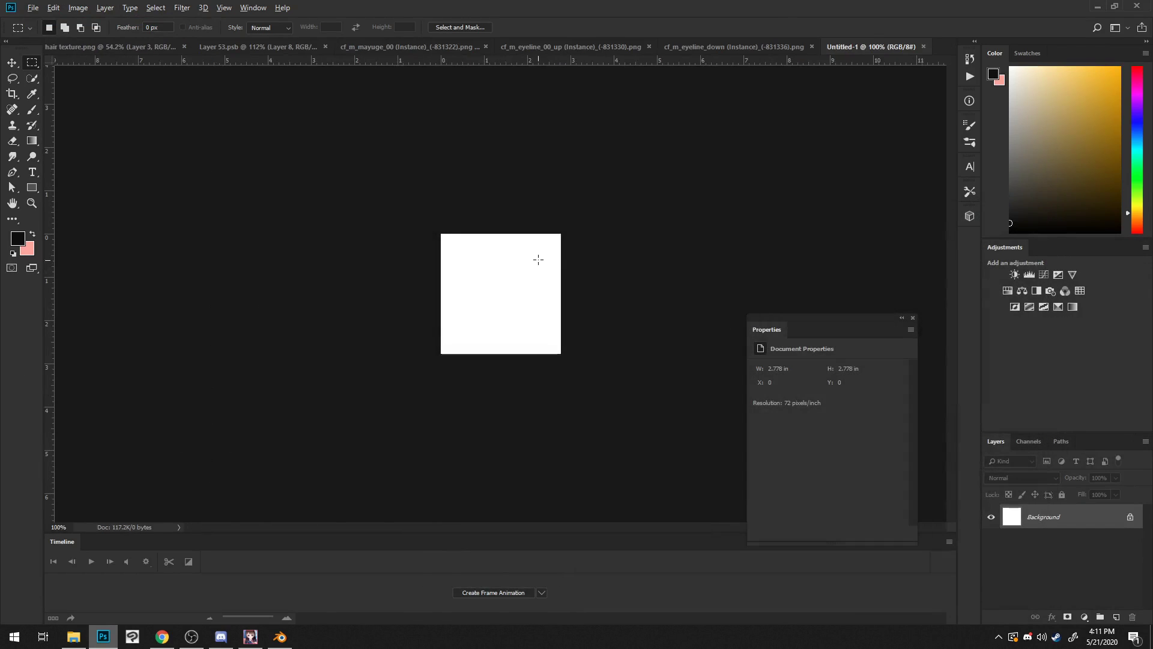
Step: Make the salmon pink the foreground colour and fill the new document's Background layer with it
scroll(537, 263, "up", 2, "alt")
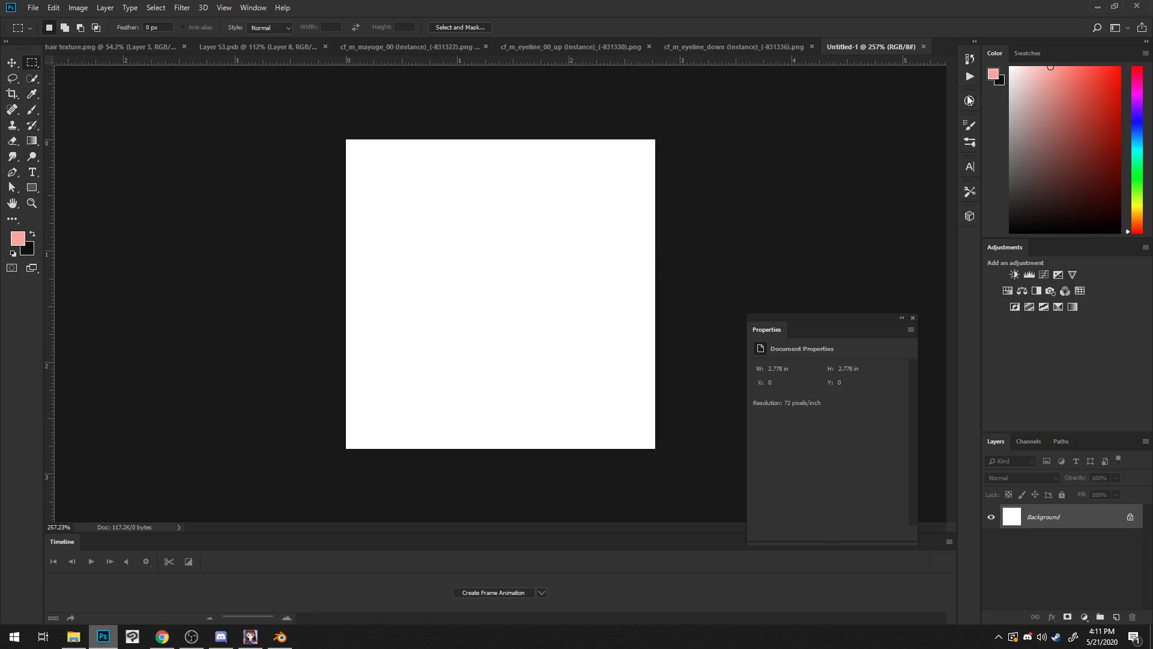
key("alt+BackSpace")
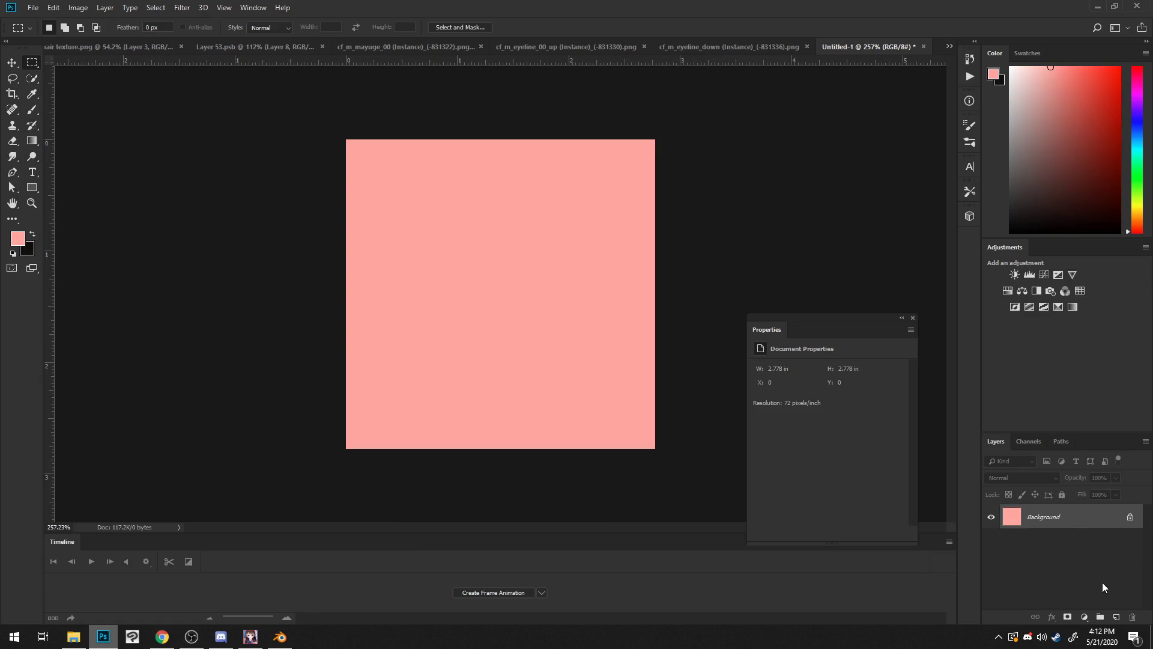
scroll(601, 375, "down", 3, "alt")
scroll(432, 238, "up", 2, "alt")
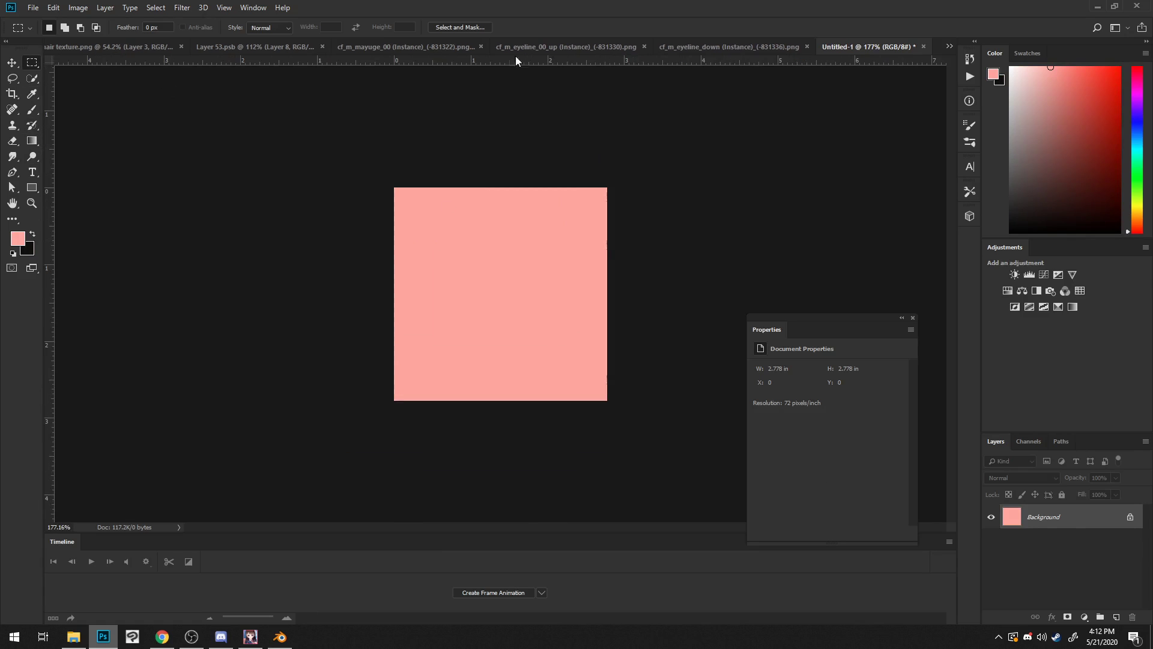
Step: Look over the character illustration in Layer 53.psb as a colour reference, then return to the pink document
left_click(185, 52)
left_click(219, 51)
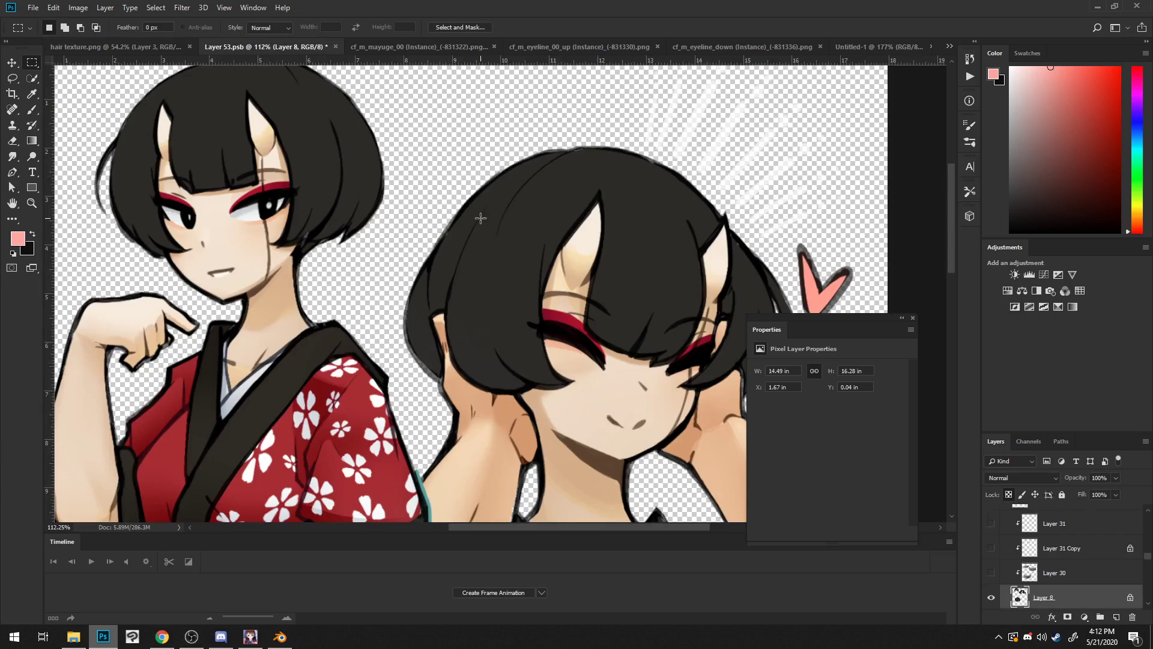
scroll(467, 253, "down", 6)
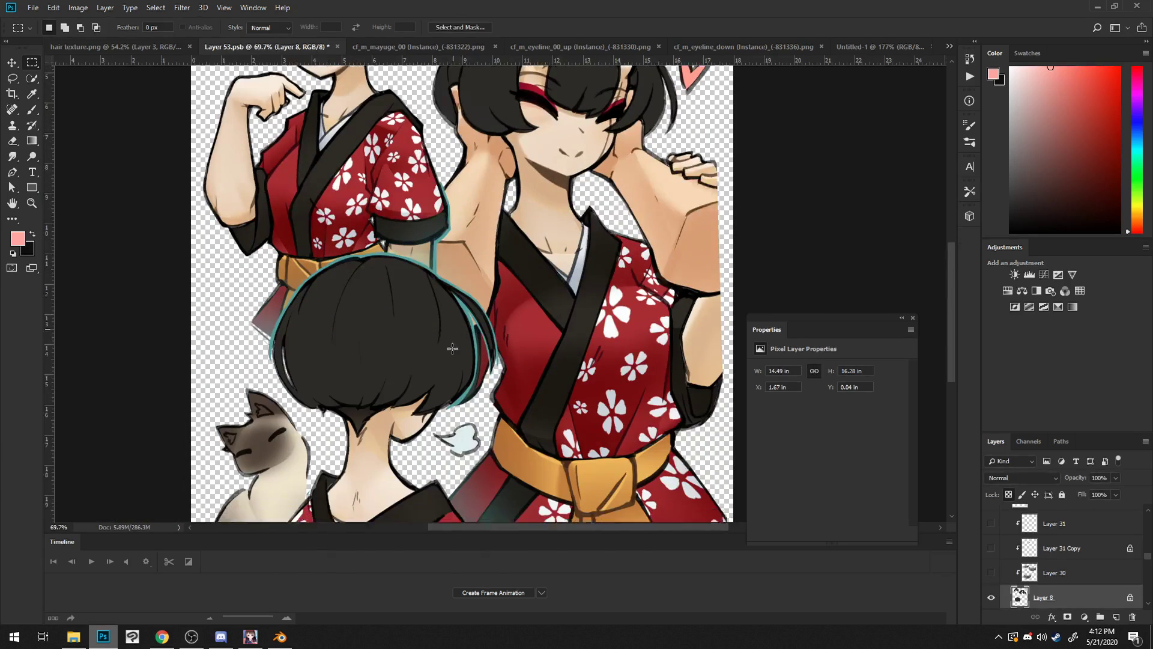
scroll(453, 340, "up", 5)
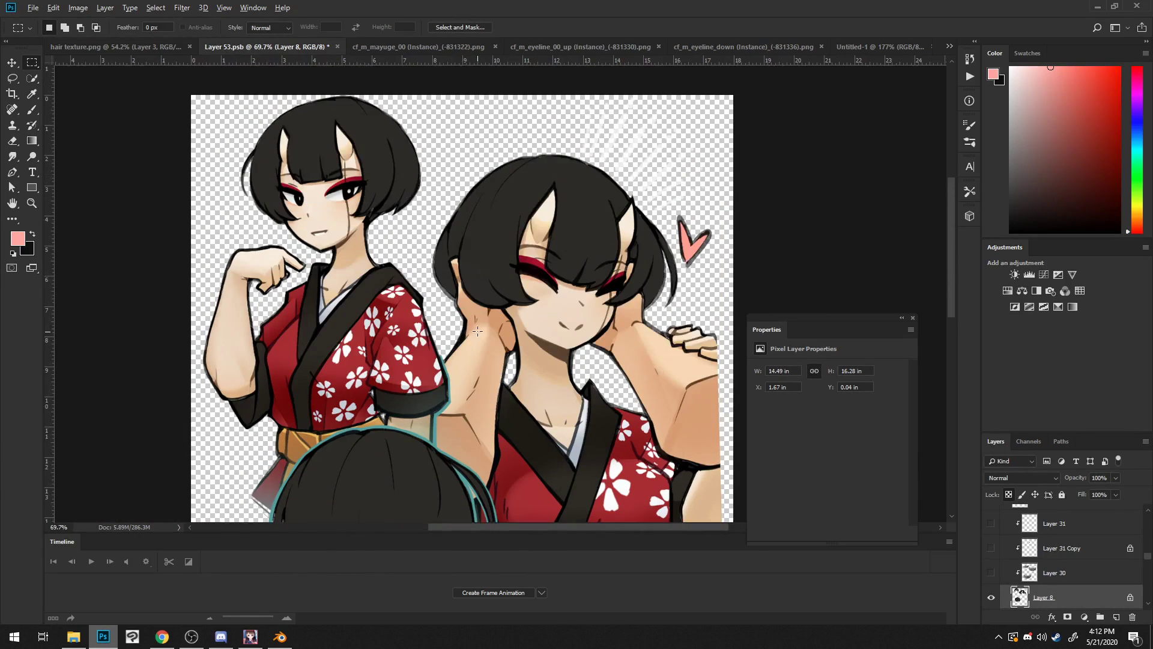
scroll(474, 330, "up", 2, "alt")
key("ctrl+0")
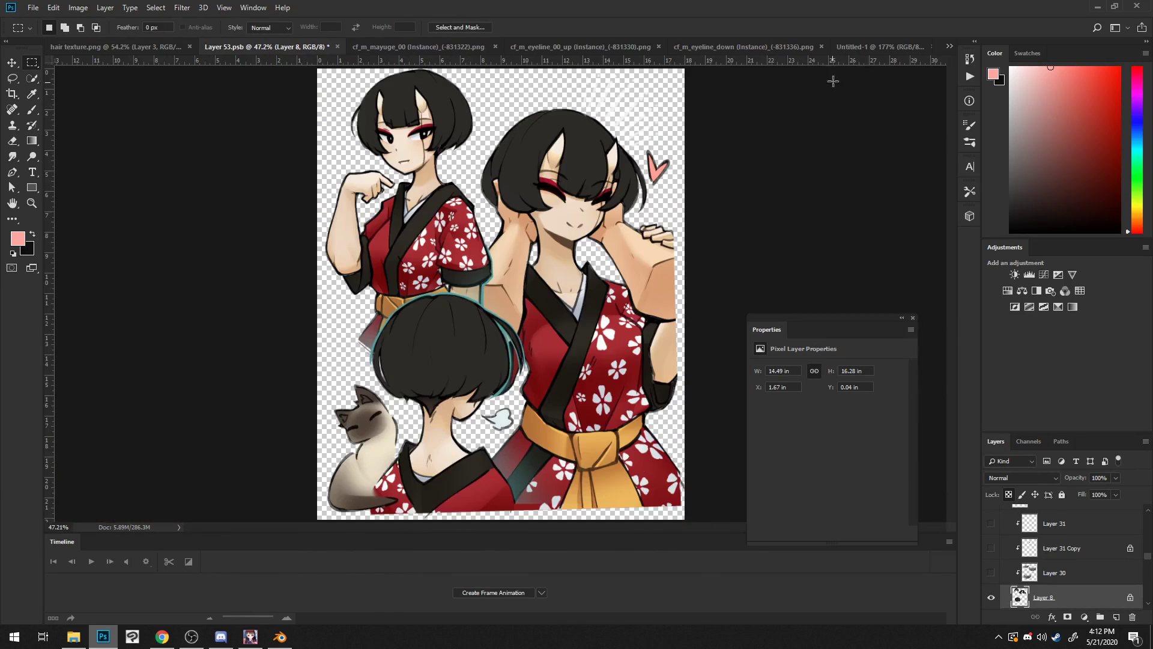
left_click(867, 45)
scroll(553, 212, "down", 2, "alt")
scroll(553, 211, "up", 3, "alt")
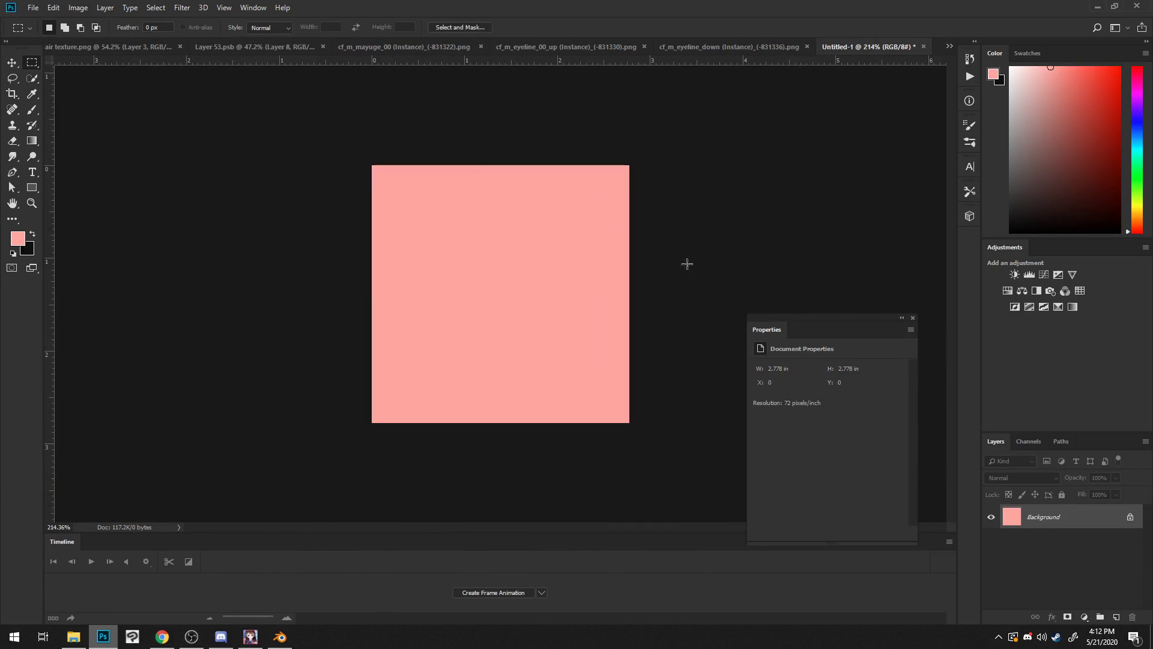
Step: Quick-export the pink document as a PNG named tongue into the koikatsu_model\6718 folder
key("alt+f")
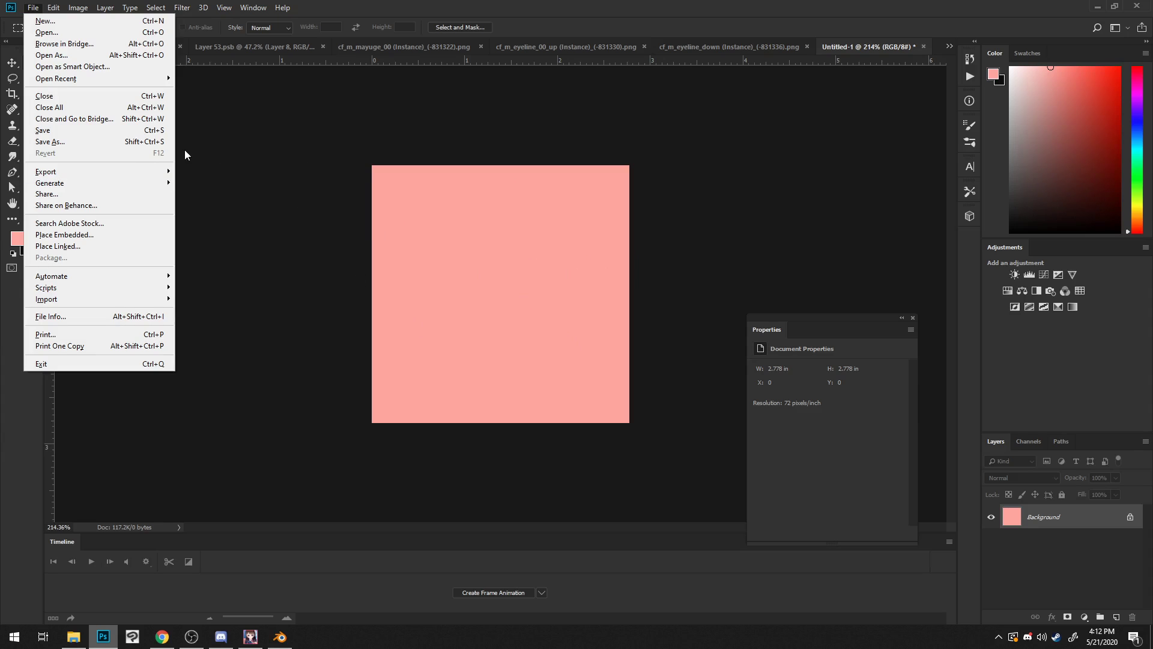
mouse_move(164, 173)
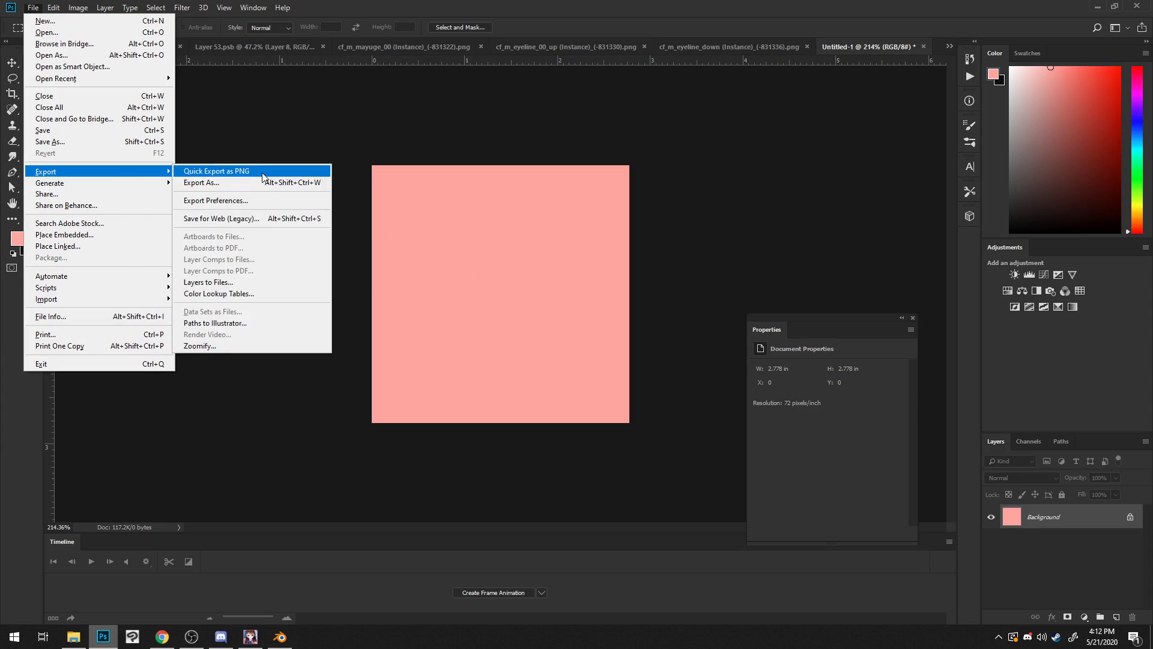
left_click(304, 172)
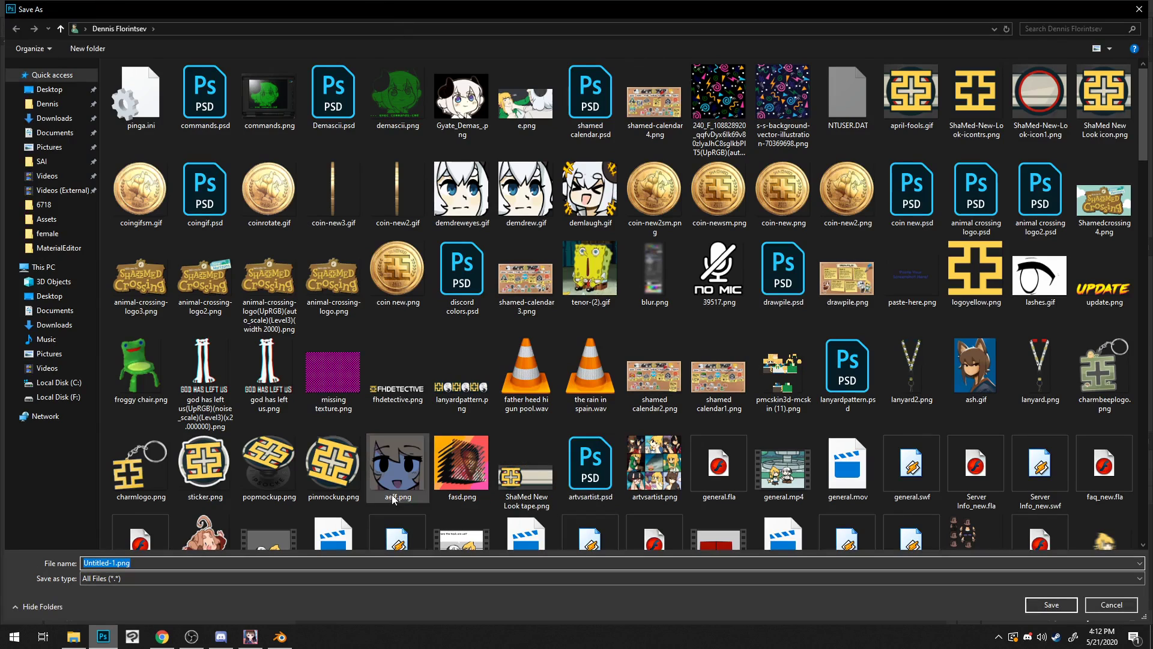
left_click(36, 233)
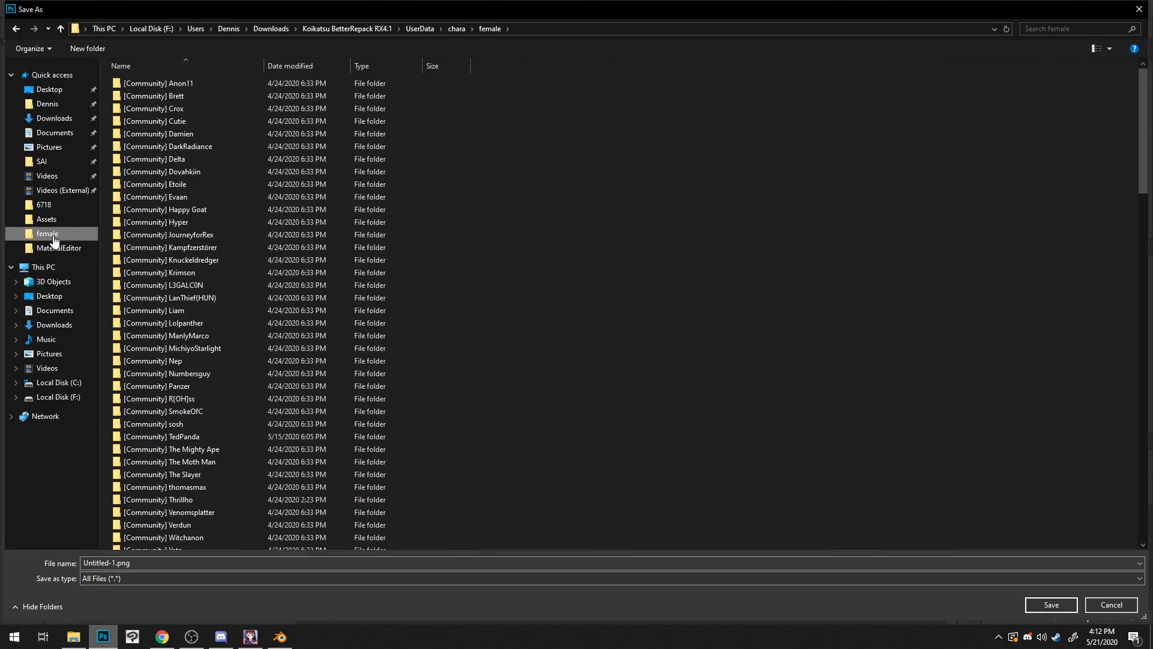
left_click(53, 207)
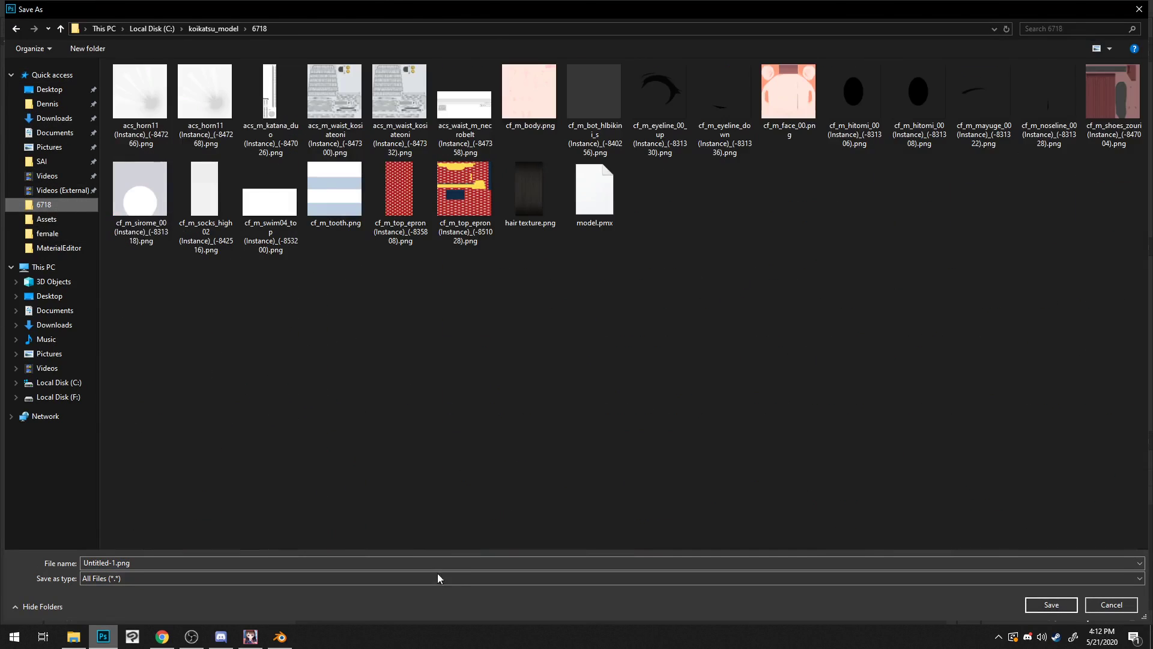
left_click(414, 561)
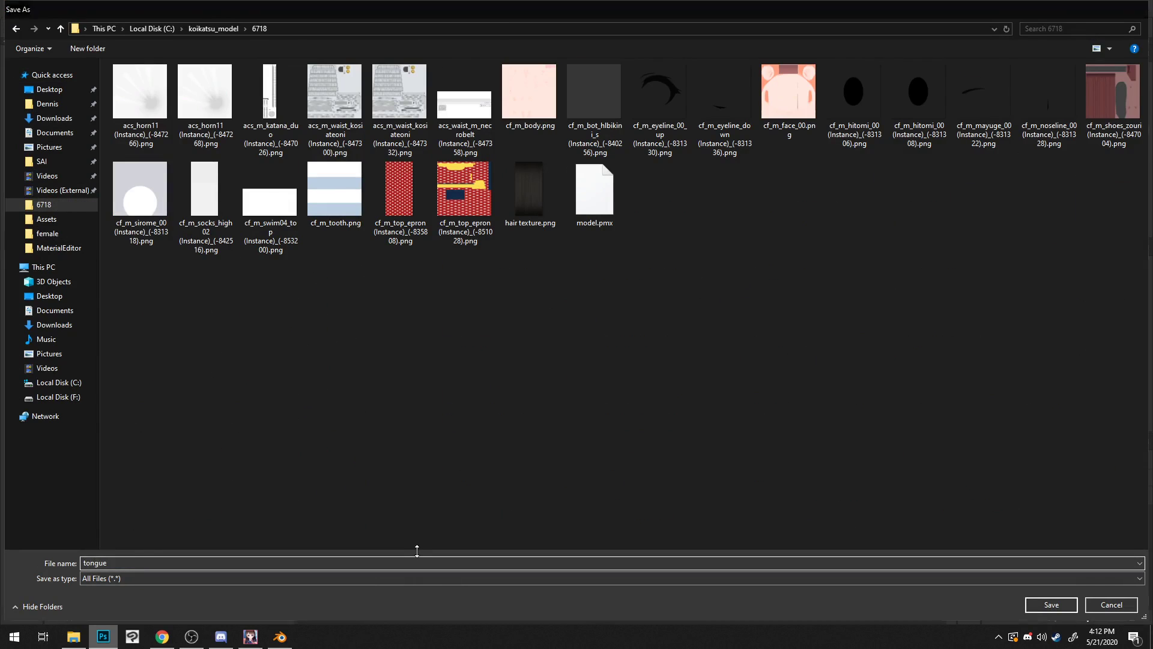
key("Return")
Step: Switch to Blender and load tongue.png as the MMD texture of the tongue mesh cf_m_tang
left_click(280, 637)
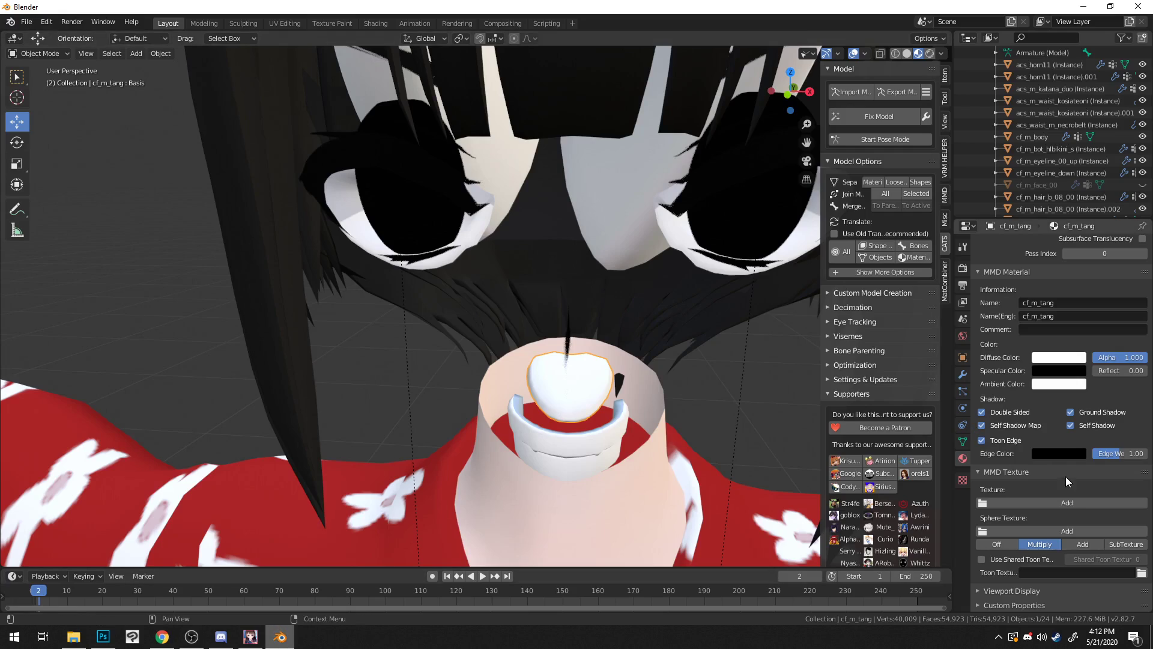
left_click(1068, 504)
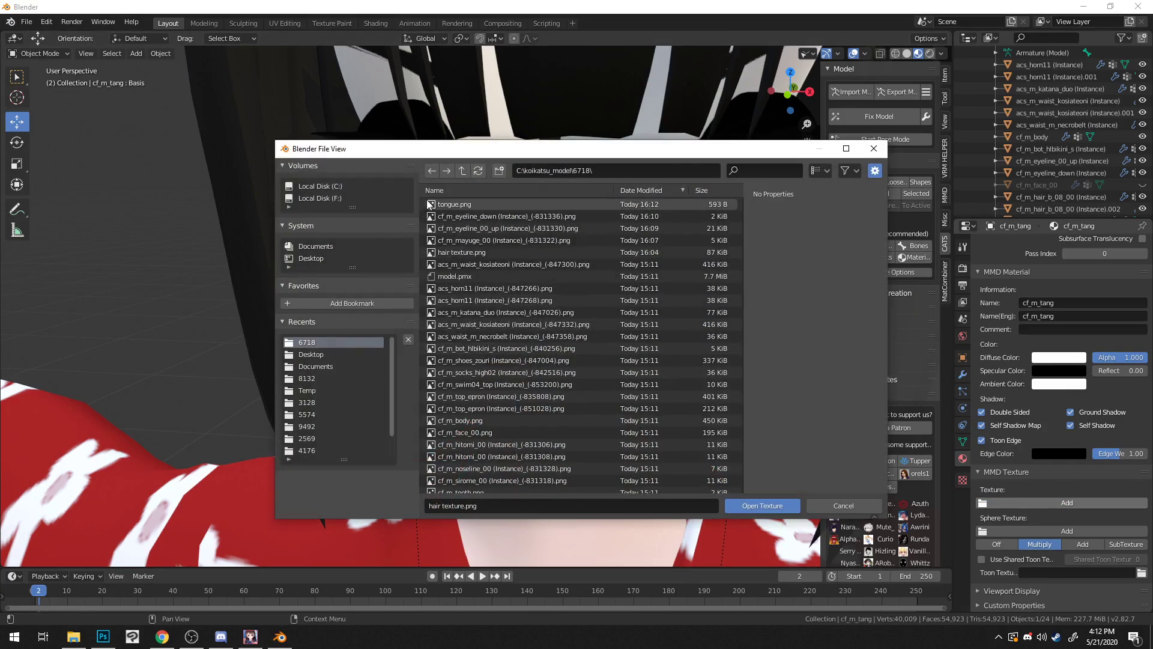
double_click(427, 199)
middle_click_drag(488, 268, 543, 291)
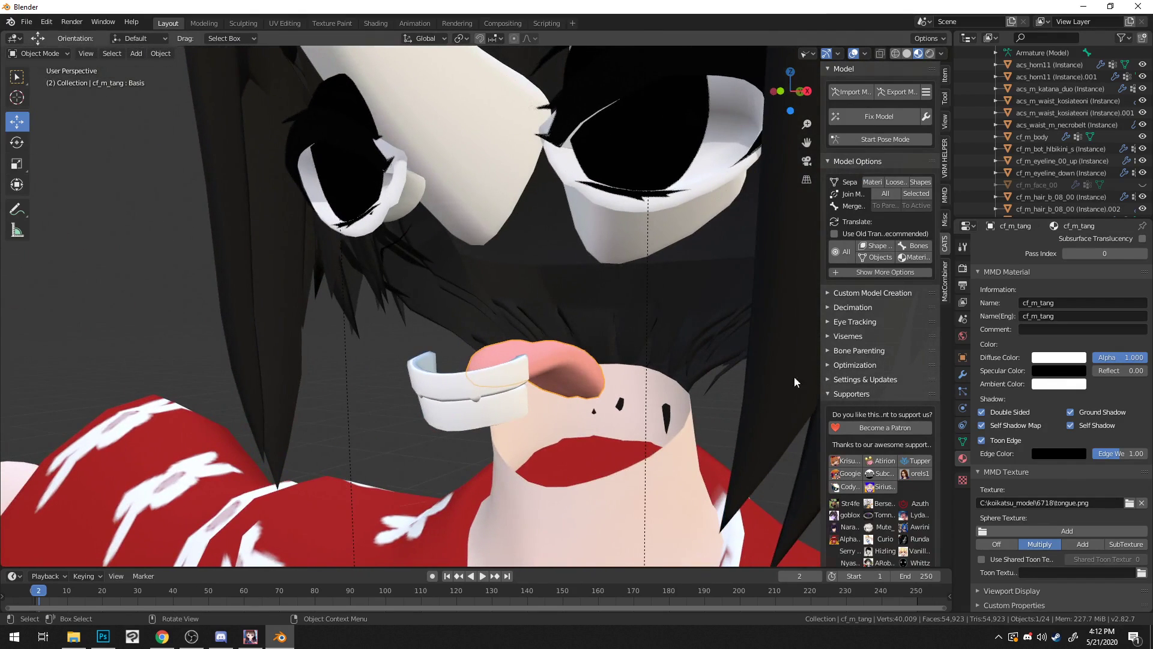
scroll(1047, 163, "up", 4)
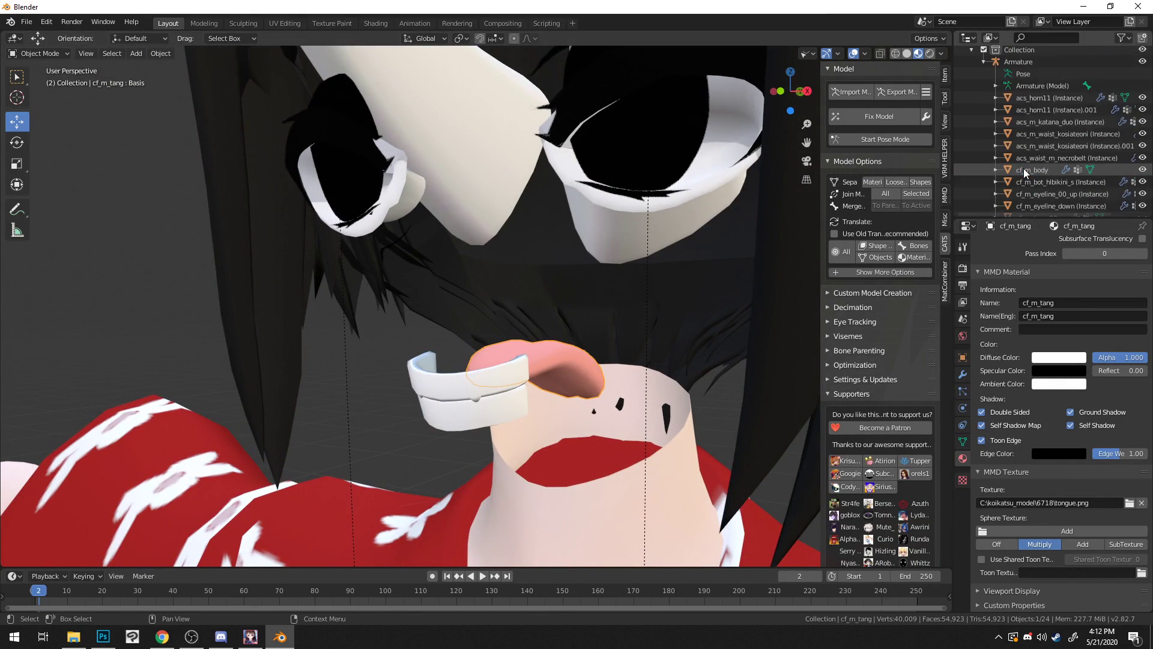
scroll(1023, 169, "down", 2)
middle_click_drag(643, 268, 676, 279)
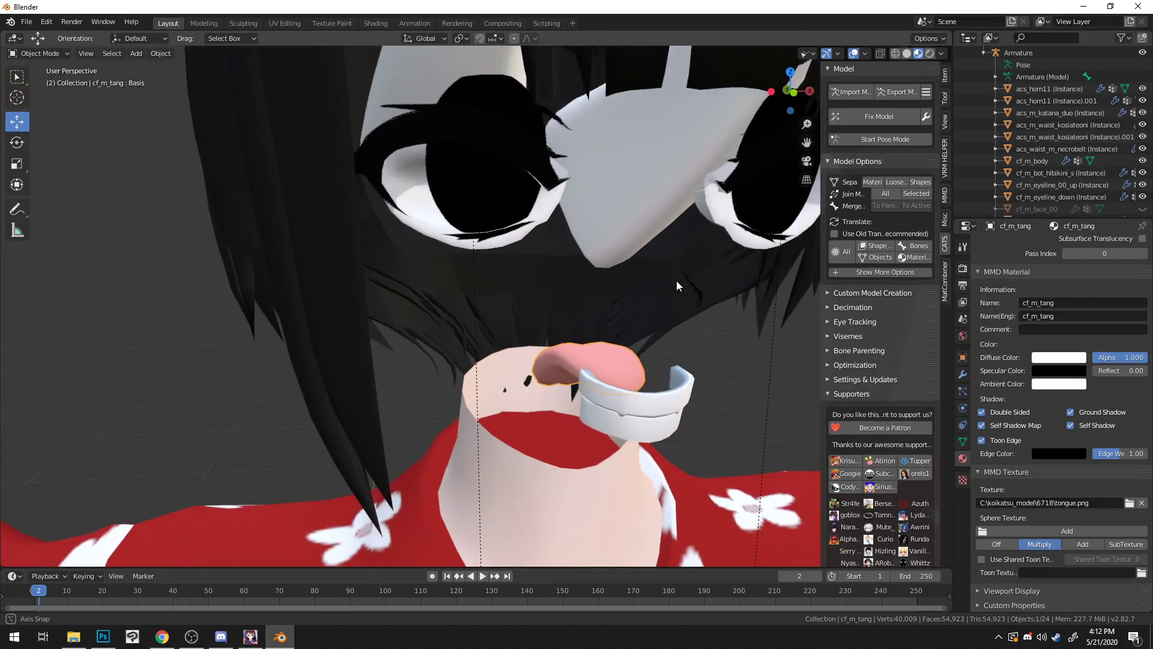
Step: Select the iris mesh cf_m_hitomi_00 (Instance) and check its vertex groups and shape keys
left_click(415, 200)
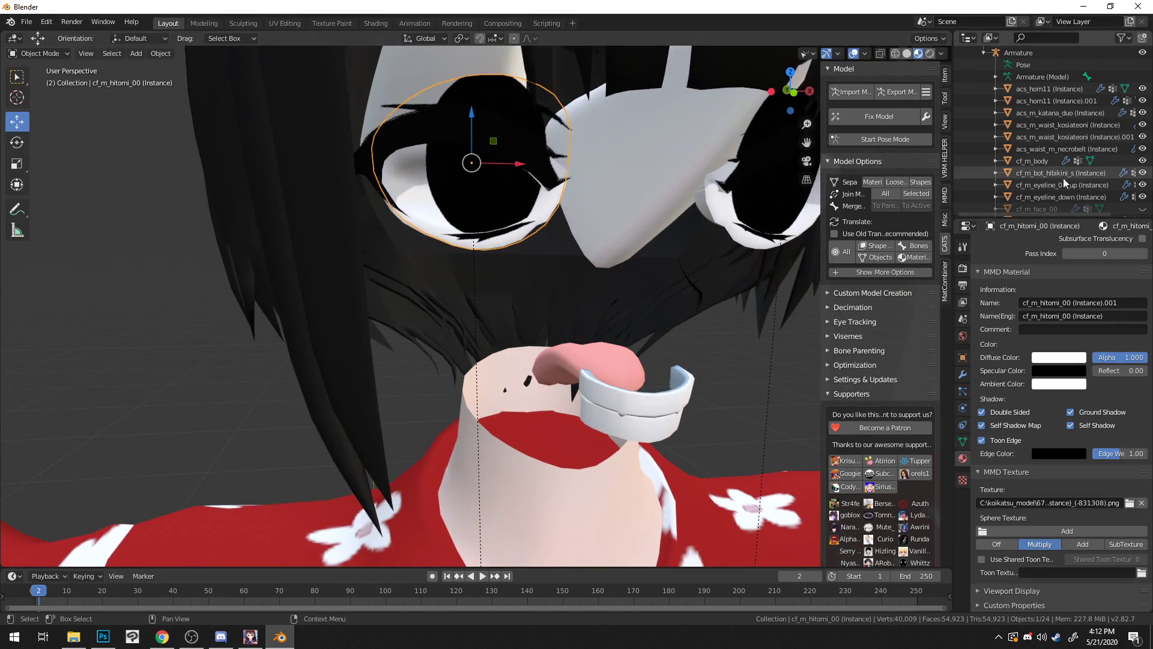
scroll(1062, 178, "down", 3)
scroll(1063, 179, "up", 4)
middle_click_drag(762, 248, 698, 266)
left_click(723, 270)
middle_click_drag(355, 254, 435, 239)
left_click(442, 240)
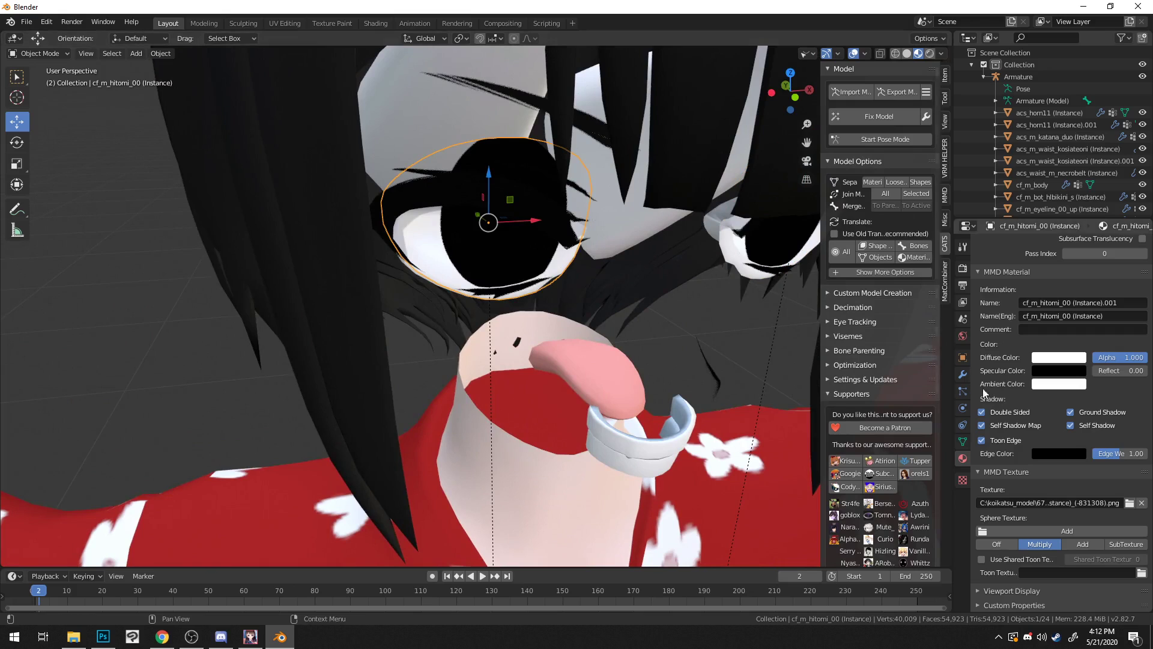
left_click(962, 442)
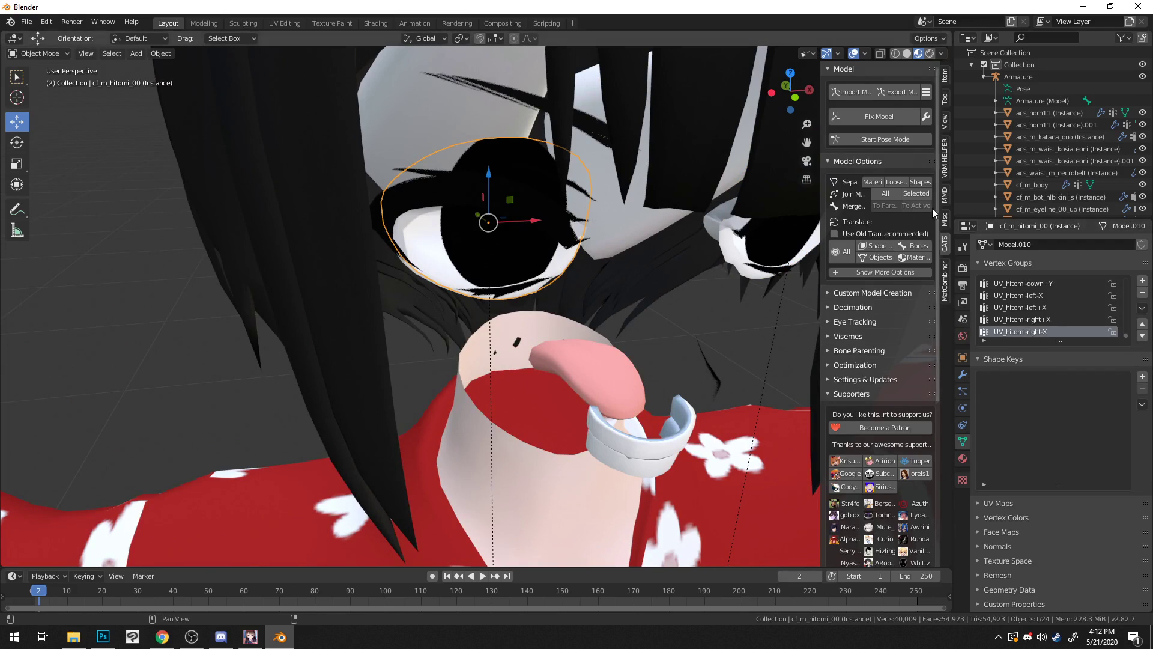
scroll(1000, 173, "down", 3)
scroll(1028, 198, "down", 3)
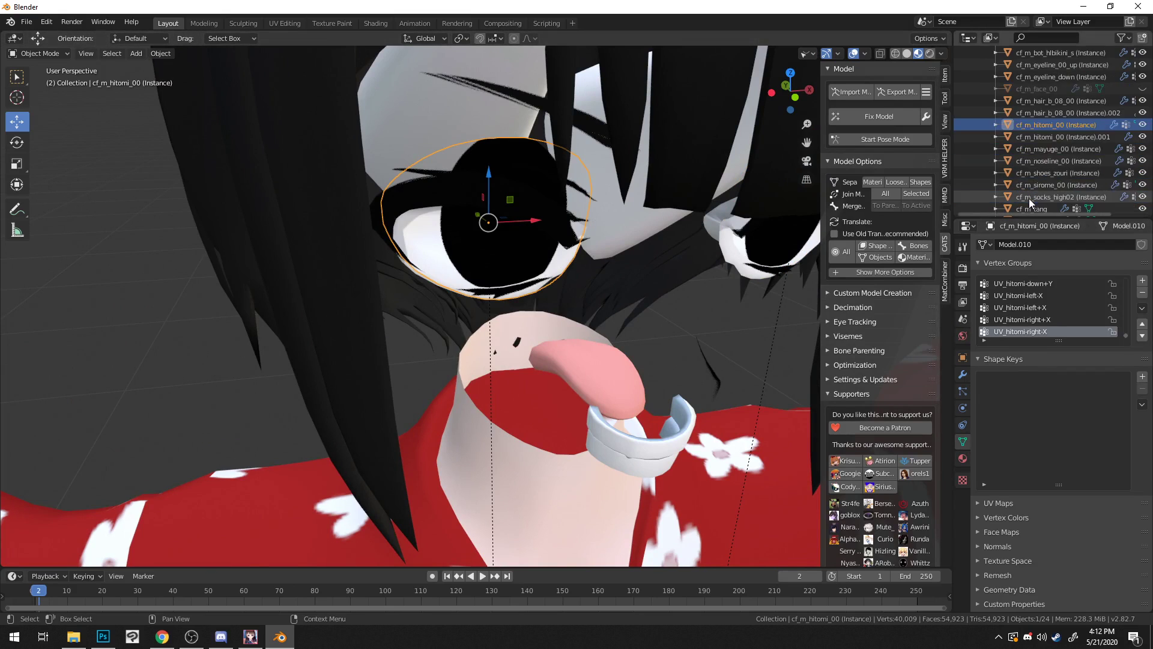
Step: Select the eye-white mesh cf_m_sirome_00 (Instance) and look through its shape keys, including eye_siroL.sL00_setunai_op
left_click(1034, 185)
scroll(1048, 413, "down", 1)
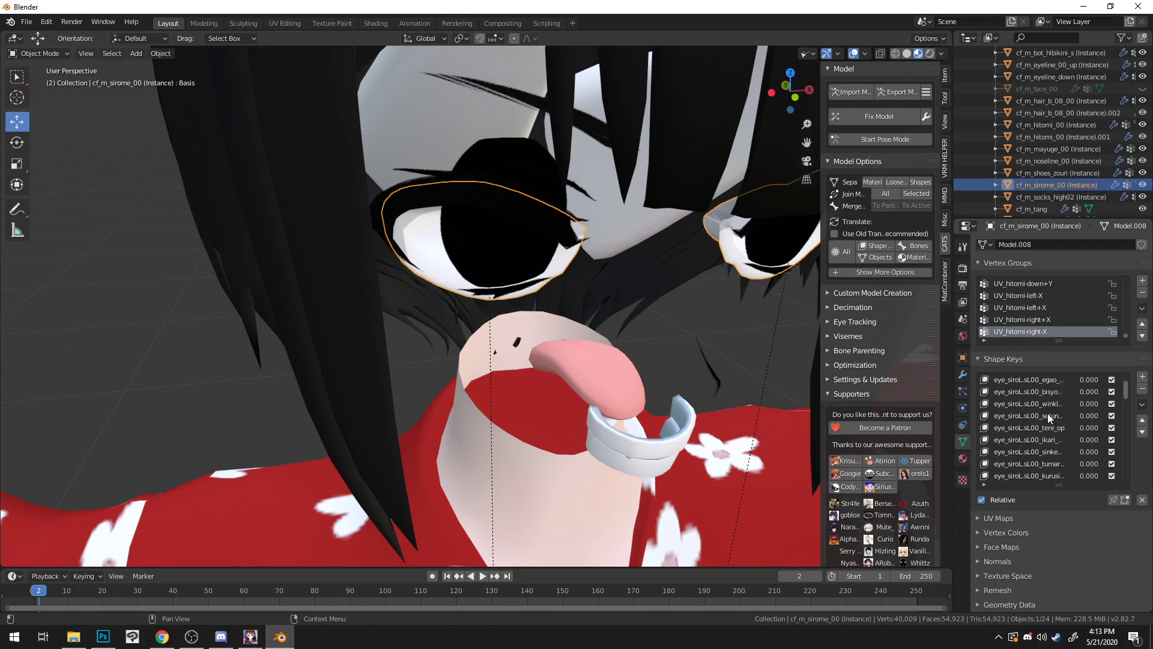
middle_click_drag(760, 366, 571, 339)
scroll(1067, 407, "down", 4)
scroll(1069, 397, "down", 1)
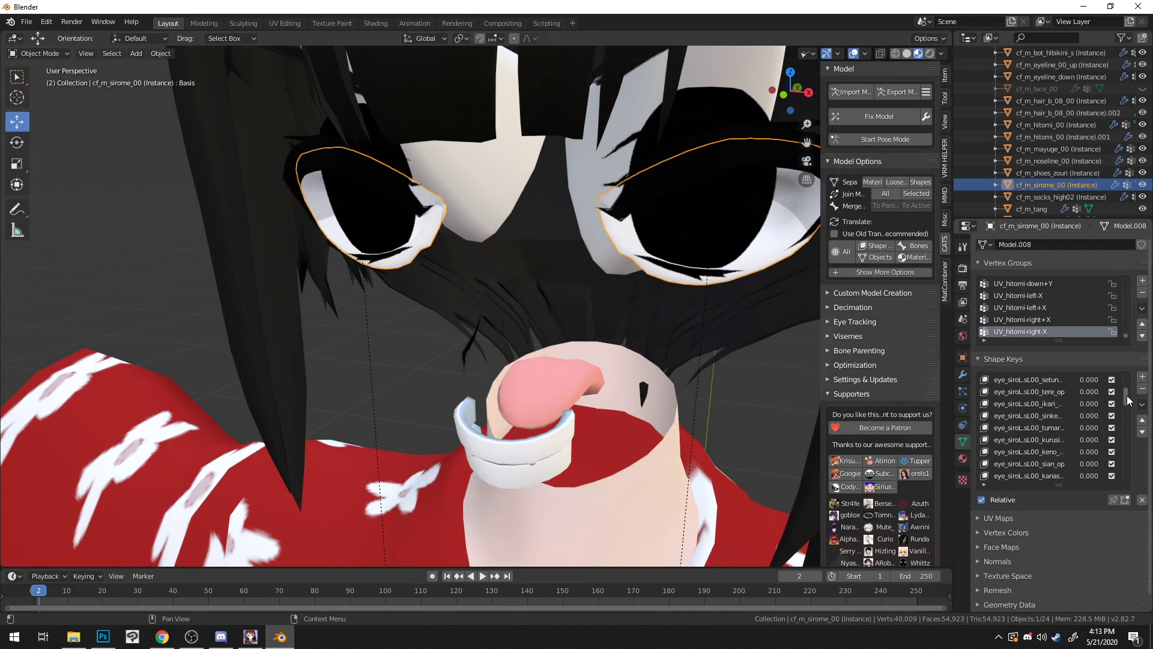
left_click(1048, 414)
mouse_move(1075, 515)
left_mouse_down()
mouse_move(1111, 515)
mouse_move(1058, 515)
mouse_move(1135, 515)
mouse_move(1056, 515)
left_mouse_up()
scroll(1112, 441, "up", 3)
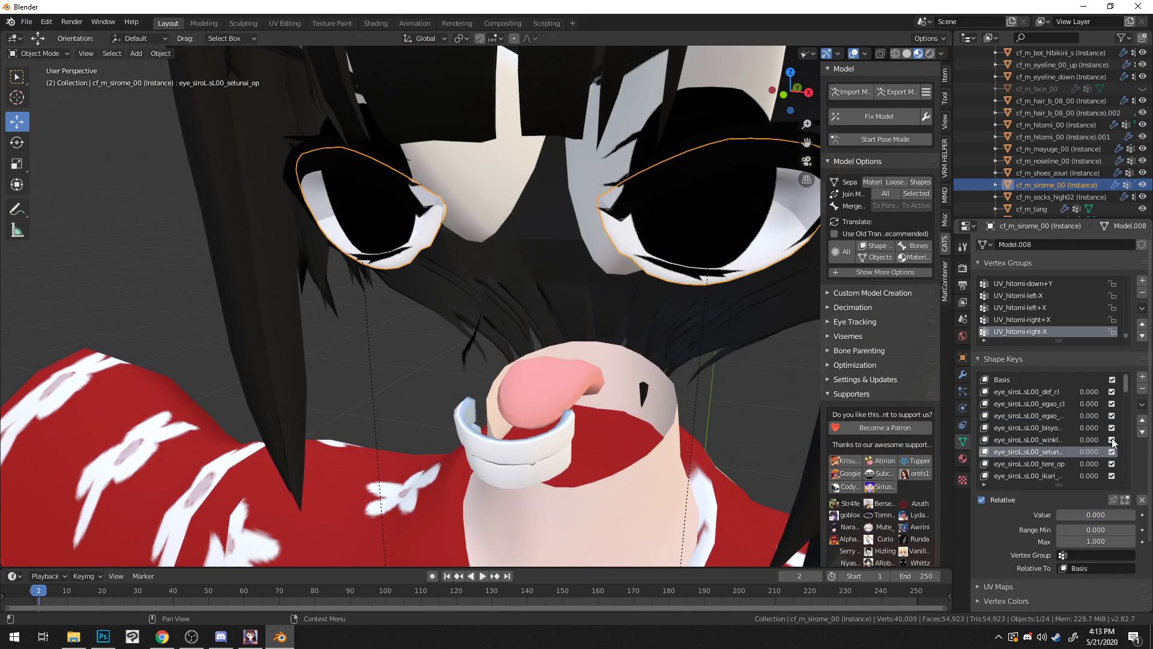
Step: Delete all shape keys of the eye-white mesh cf_m_sirome_00
left_click(1019, 392)
left_click(1142, 404)
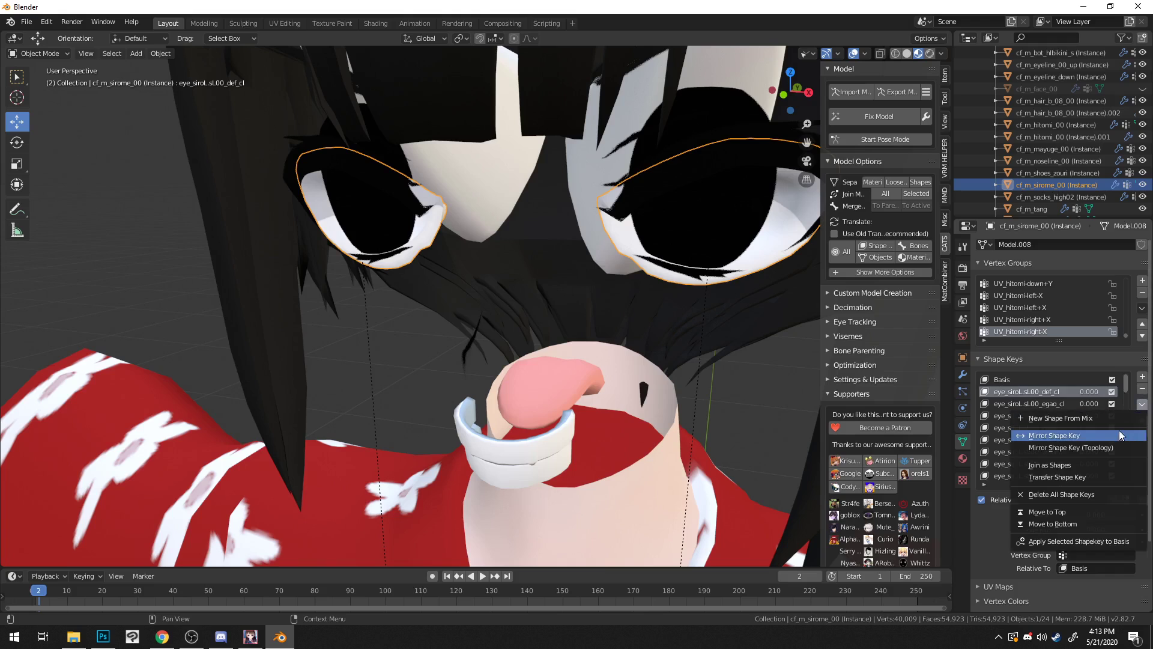
left_click(1014, 378)
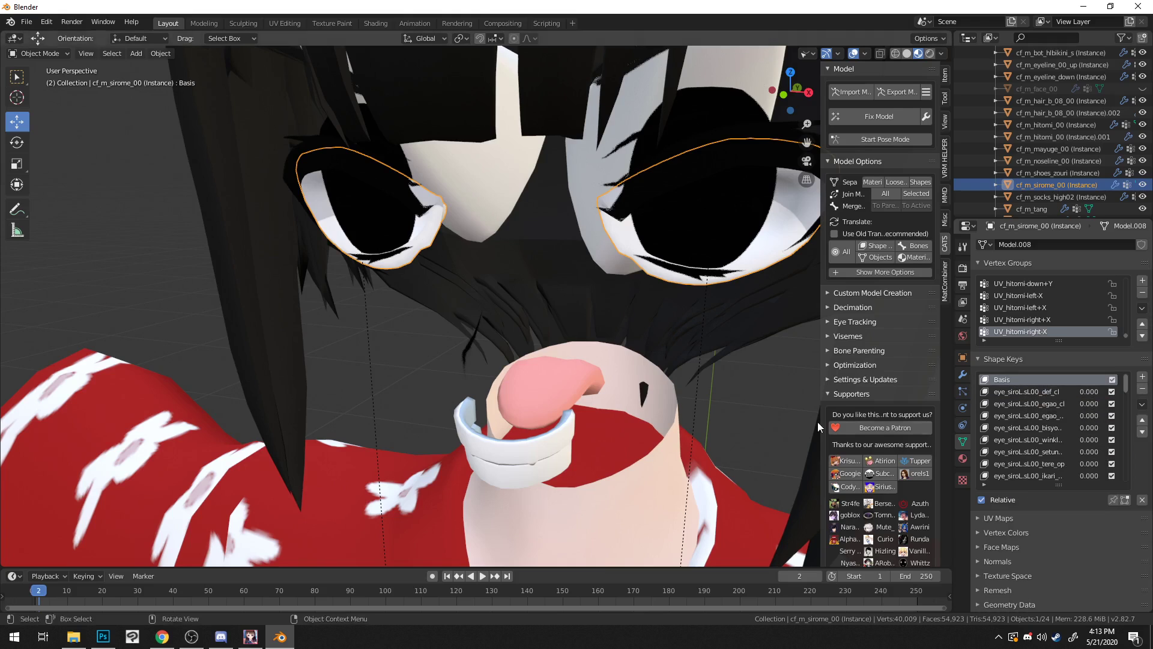
left_click(1142, 404)
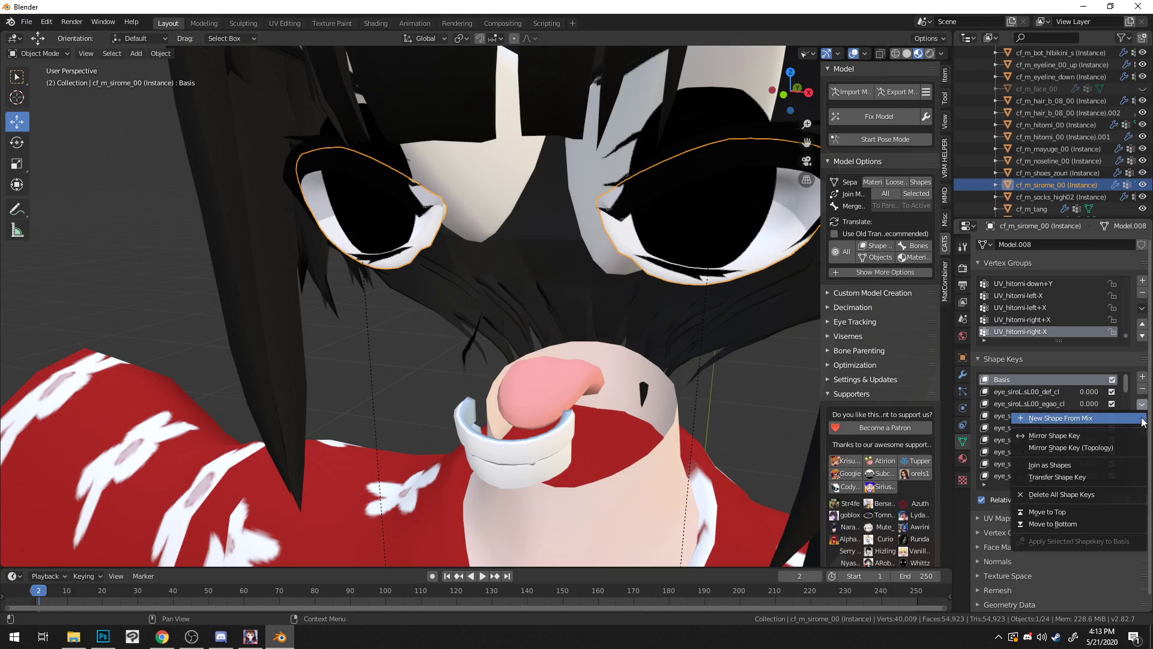
left_click(1060, 494)
Step: Select both acs_horn11 horn meshes and inspect how they sit in the head from behind and from the front
middle_click_drag(735, 296, 516, 233)
middle_click_drag(621, 252, 690, 160)
scroll(461, 204, "down", 2)
left_click(462, 204)
left_click(531, 179, "shift")
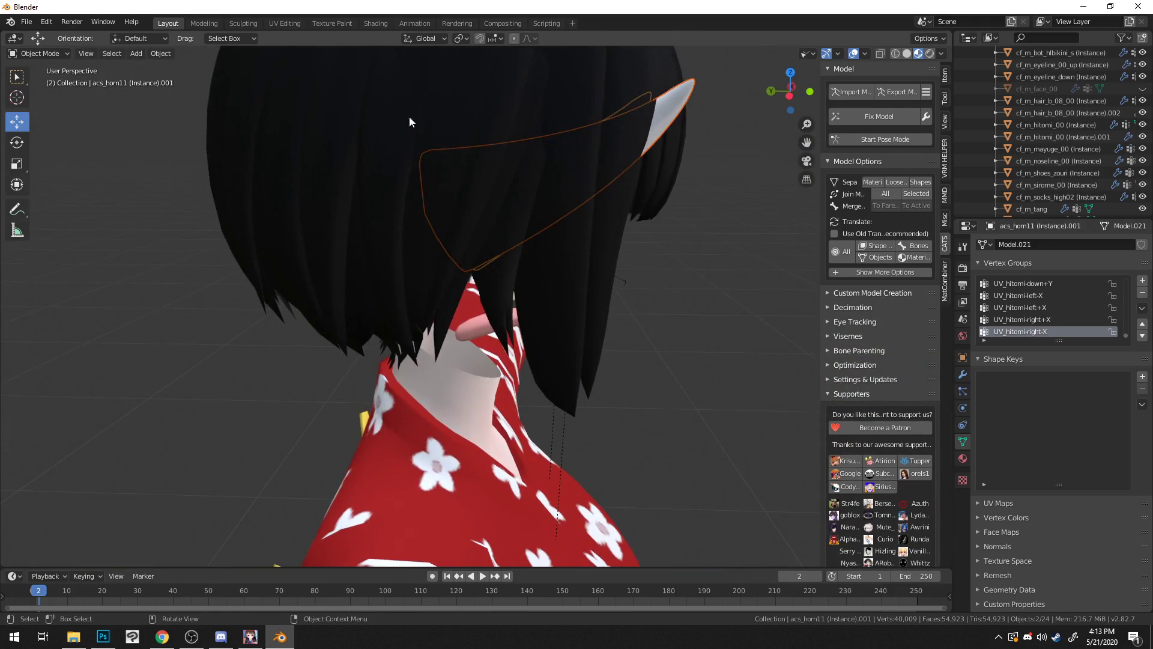
middle_click_drag(580, 132, 538, 174)
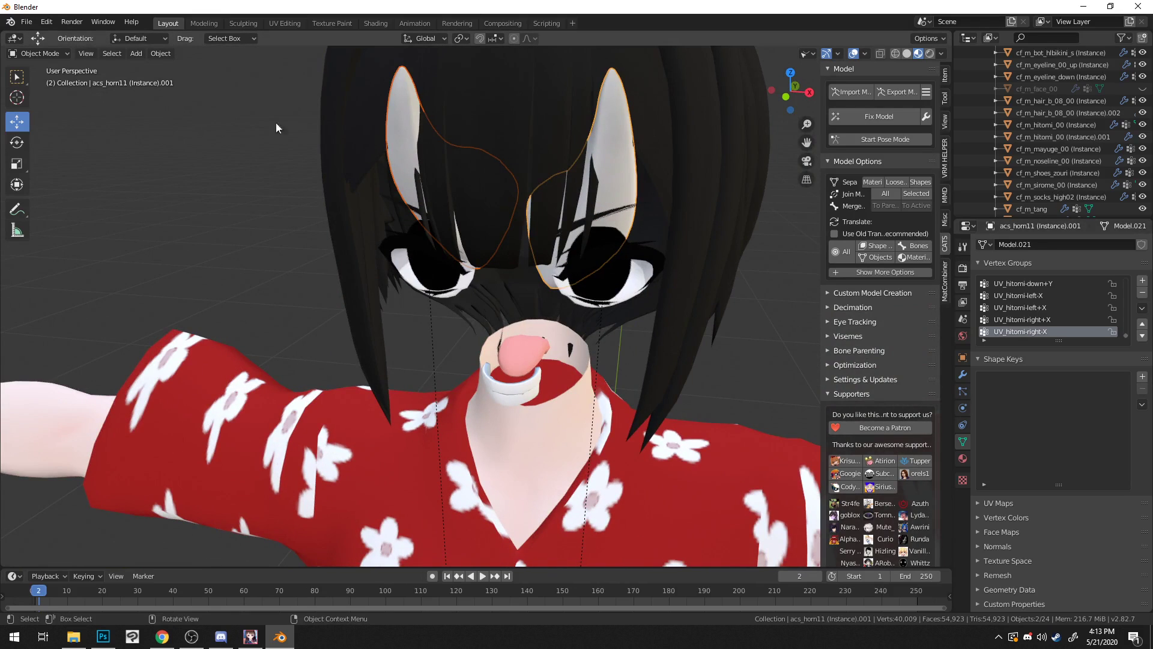
Step: Put only the horn mesh acs_horn11 (Instance) into Edit Mode and unhide the face mesh cf_m_face_00
left_click(403, 130)
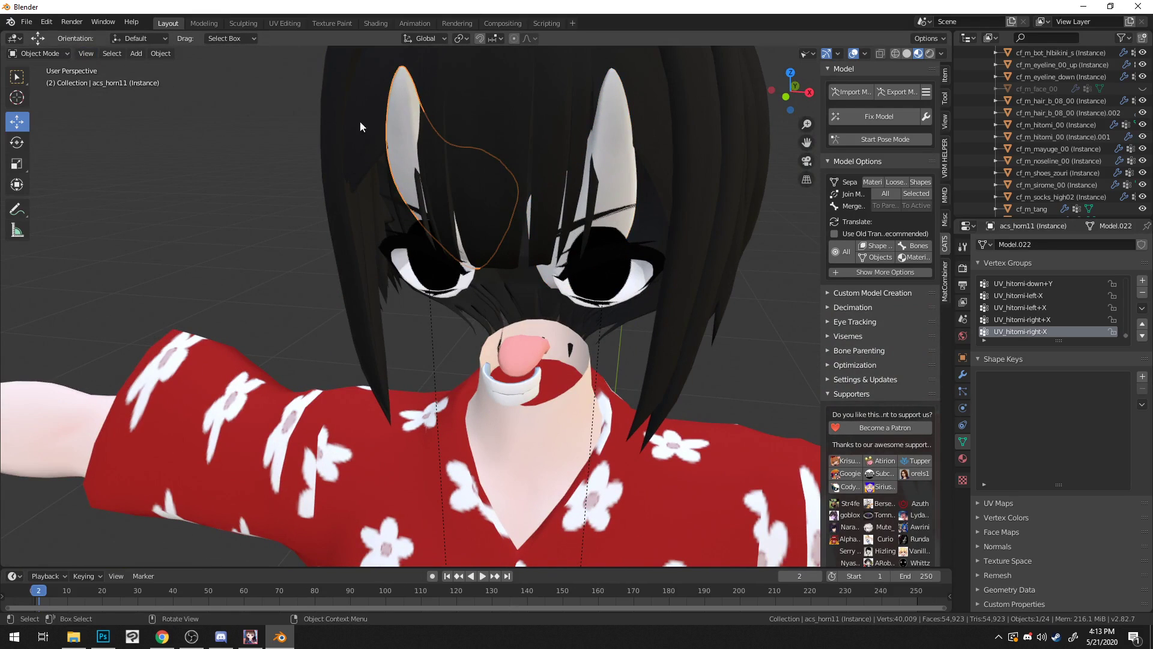
left_click(39, 53)
middle_click_drag(398, 125, 460, 117)
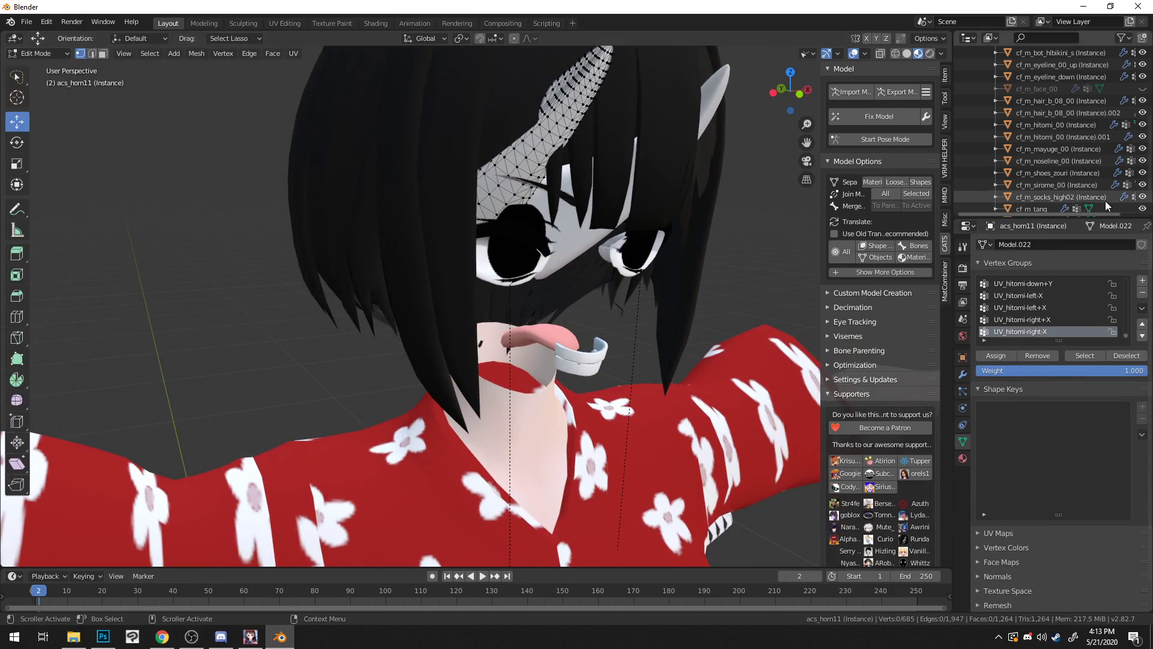
scroll(1104, 200, "up", 1)
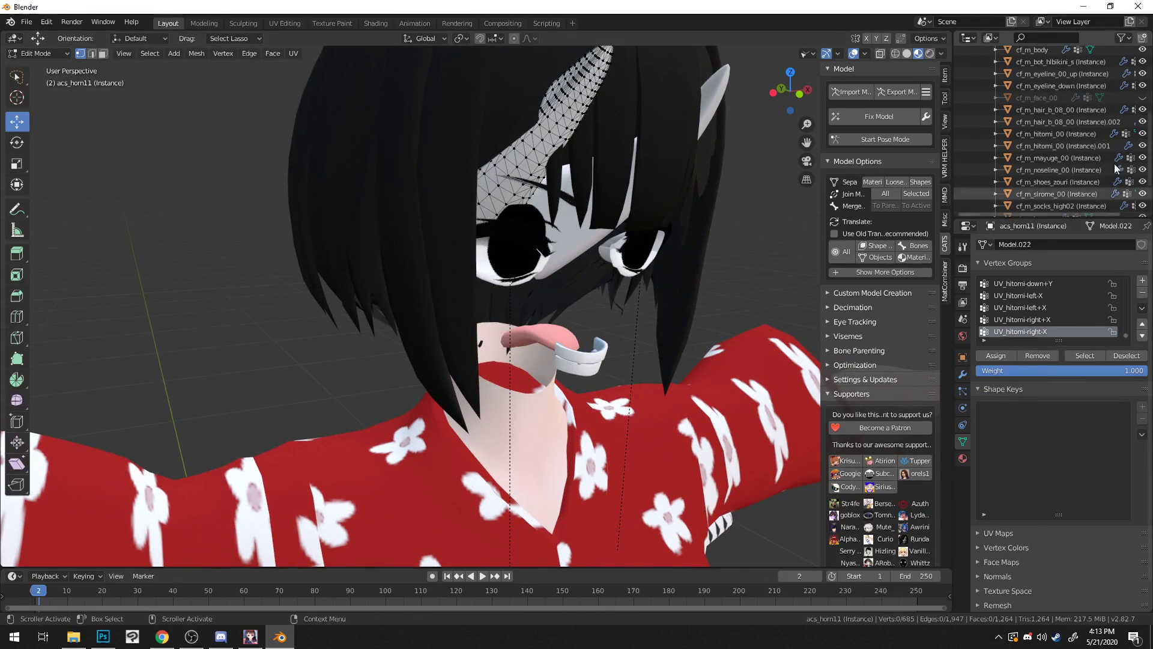
left_click(1142, 97)
Step: Select the vertices of the horn mesh acs_horn11 (Instance) that are buried inside the head and delete them
mouse_move(700, 230)
middle_mouse_down()
mouse_move(750, 228)
mouse_move(655, 217)
mouse_move(438, 121)
middle_mouse_up()
mouse_move(387, 90)
left_mouse_down()
mouse_move(587, 326)
mouse_move(543, 310)
left_mouse_up()
mouse_move(580, 101)
left_mouse_down()
mouse_move(260, 345)
mouse_move(421, 126)
left_mouse_up()
mouse_move(677, 258)
middle_mouse_down()
mouse_move(562, 261)
mouse_move(661, 270)
mouse_move(595, 260)
mouse_move(636, 270)
middle_mouse_up()
mouse_move(573, 117)
left_mouse_down()
mouse_move(502, 299)
mouse_move(340, 92)
mouse_move(372, 95)
left_mouse_up()
mouse_move(762, 279)
middle_mouse_down()
mouse_move(804, 249)
mouse_move(701, 257)
middle_mouse_up()
key("x")
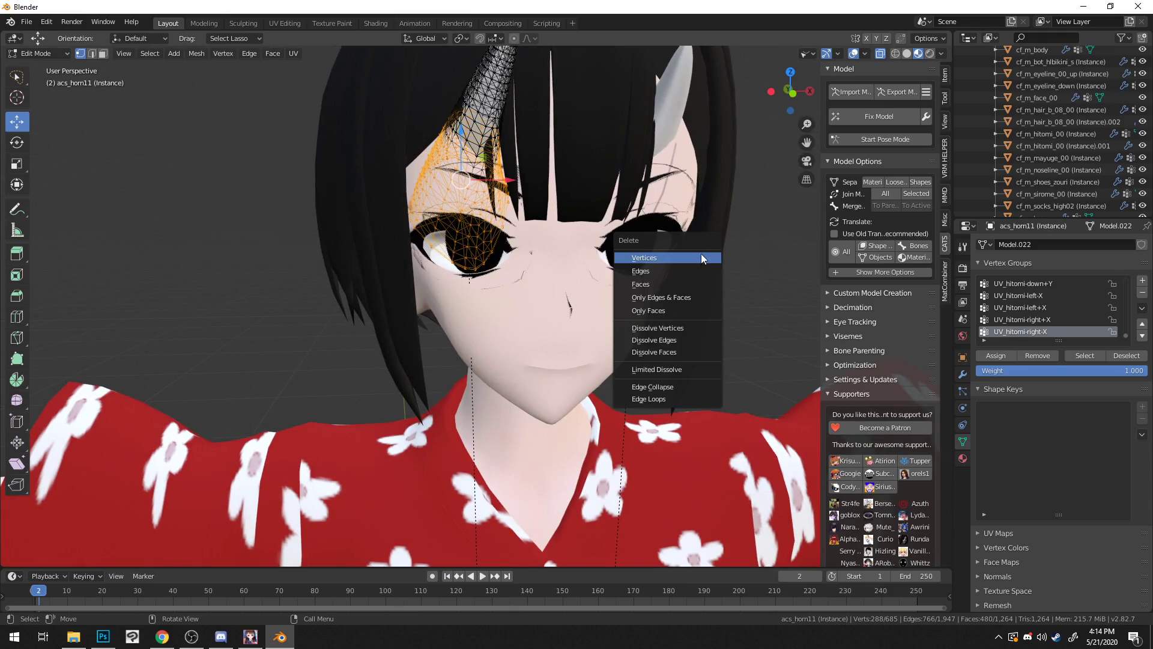
left_click(686, 256)
Step: Return to Object Mode, select the other horn mesh acs_horn11 (Instance).001 and put it into Edit Mode
middle_click_drag(686, 256, 461, 242)
middle_click_drag(583, 213, 515, 246)
left_click(36, 53)
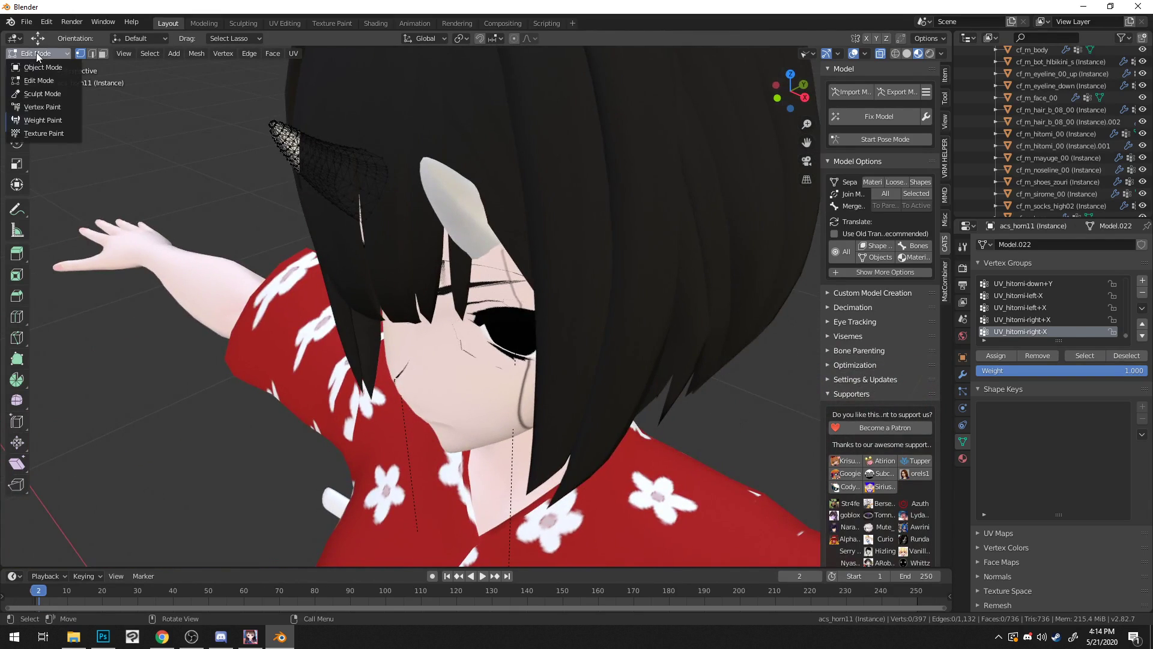
left_click(36, 66)
left_click(450, 193)
middle_click_drag(450, 193, 307, 171)
left_click(56, 57)
left_click(52, 77)
Step: Select the vertices at the wide inner end of acs_horn11 (Instance).001 and delete them
mouse_move(418, 128)
left_mouse_down()
mouse_move(522, 414)
mouse_move(366, 355)
mouse_move(347, 216)
mouse_move(454, 128)
left_mouse_up()
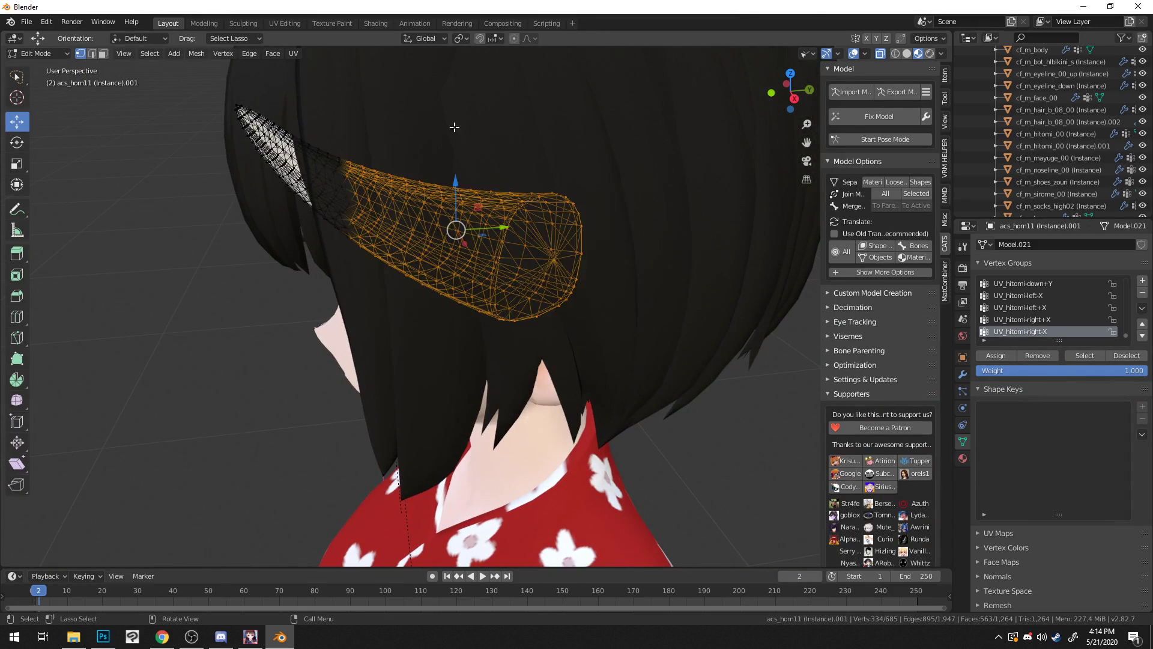
key("x")
left_click(469, 159)
middle_click_drag(468, 159, 393, 303)
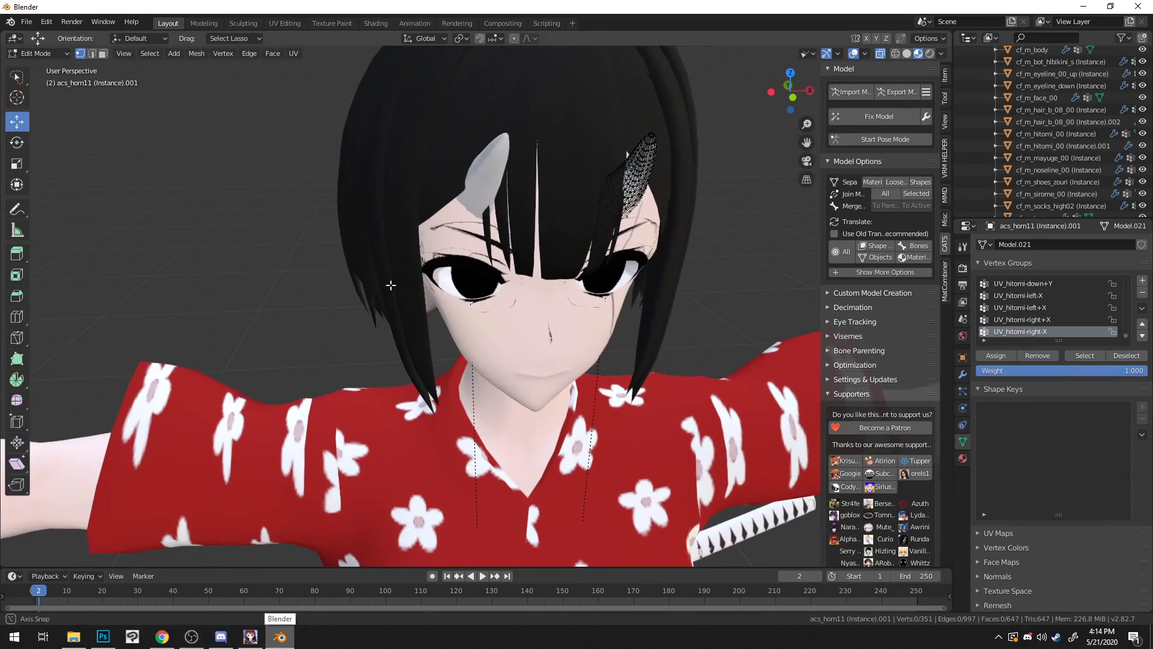
Step: Switch to Photoshop and sample the character's pale cream skin tone from Layer 53.psb as the foreground colour
left_click(281, 638)
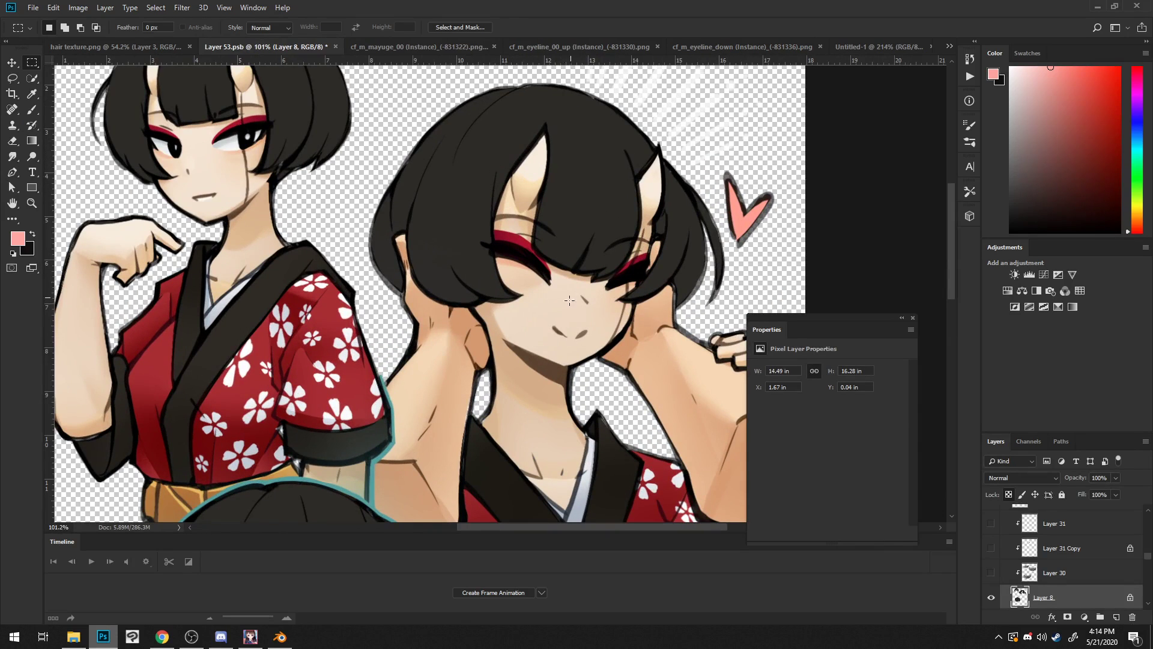
scroll(433, 341, "down", 2, "alt")
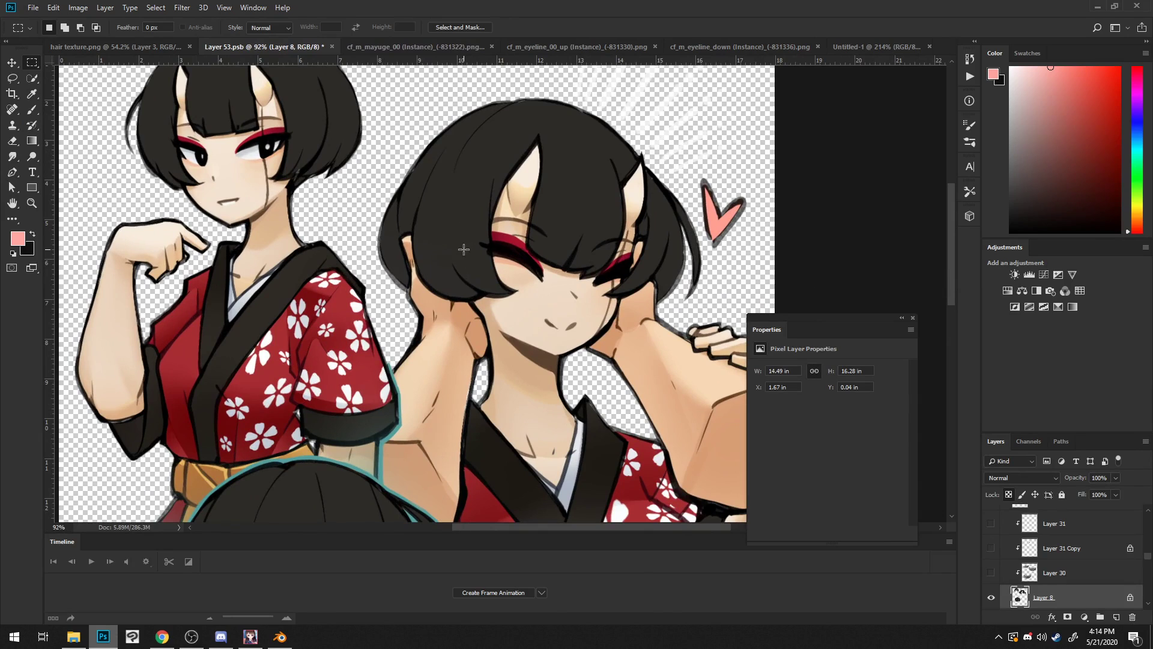
scroll(463, 249, "down", 5, "alt")
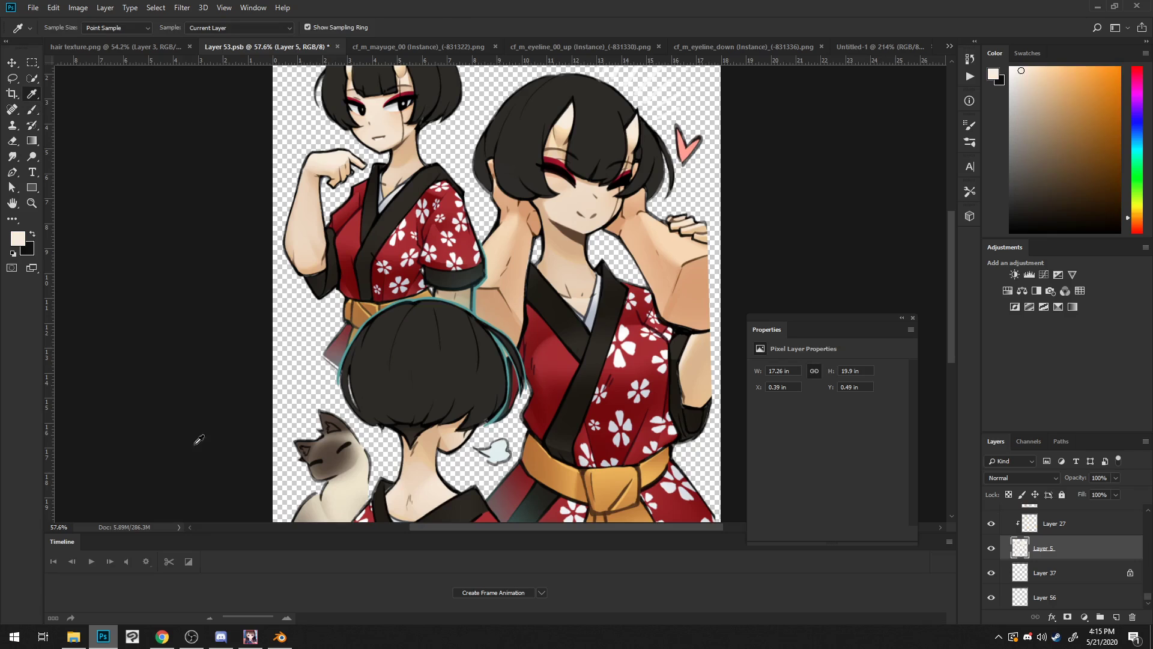
Step: Open cf_m_face_00.png and cf_m_body.png from the koikatsu_model 6718 folder as separate Photoshop documents
left_click(74, 637)
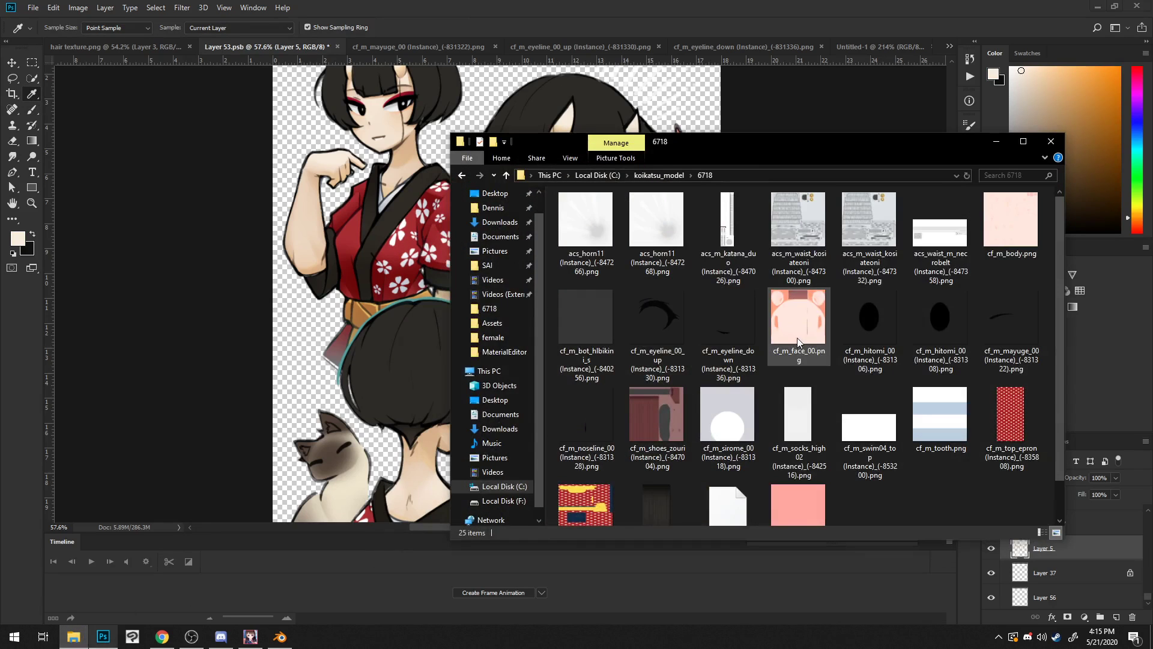
left_click(807, 324)
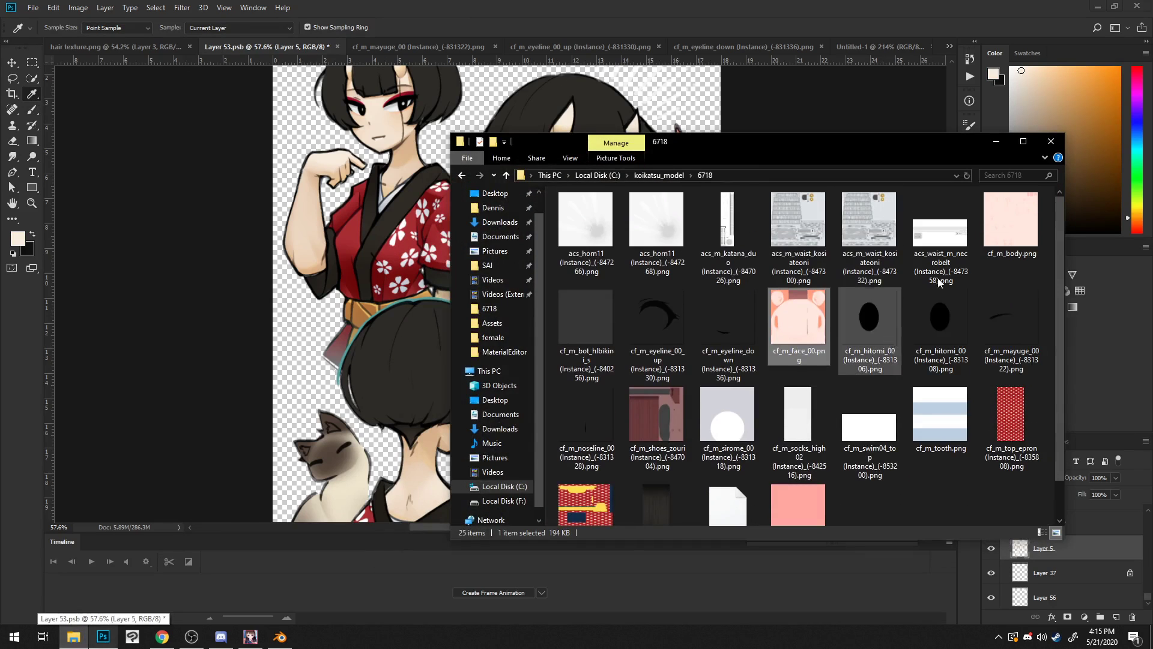
left_click(989, 240, "ctrl")
left_click_drag(812, 294, 939, 46)
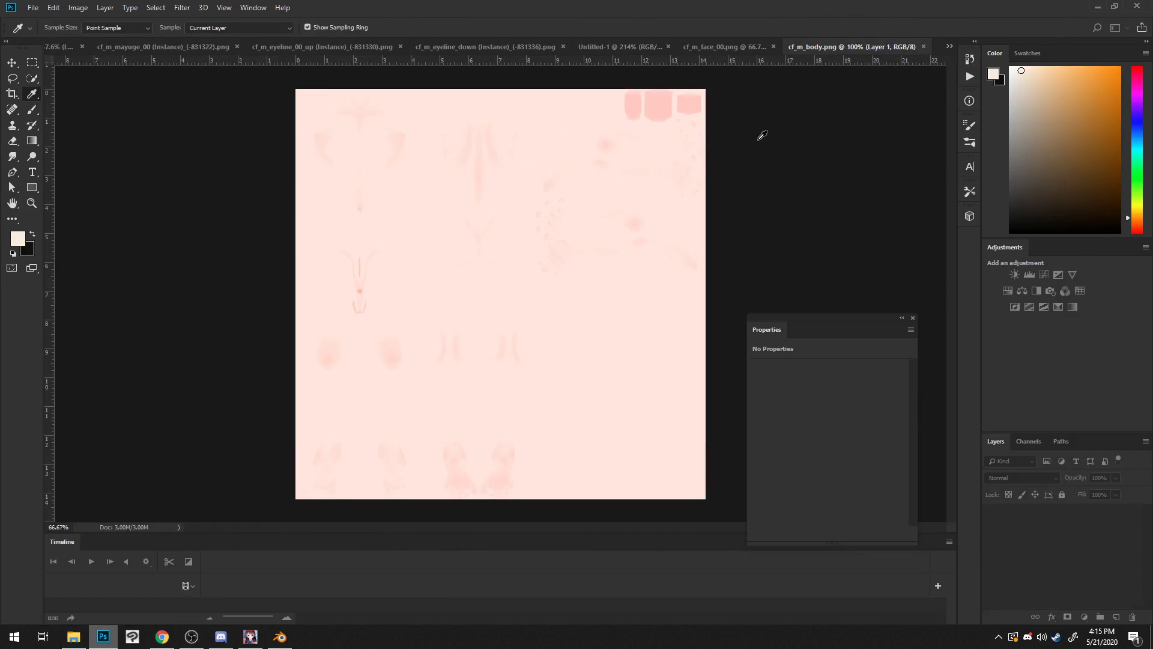
Step: In cf_m_face_00.png, add a new layer above the face texture and fill it with the cream foreground colour
left_click(723, 47)
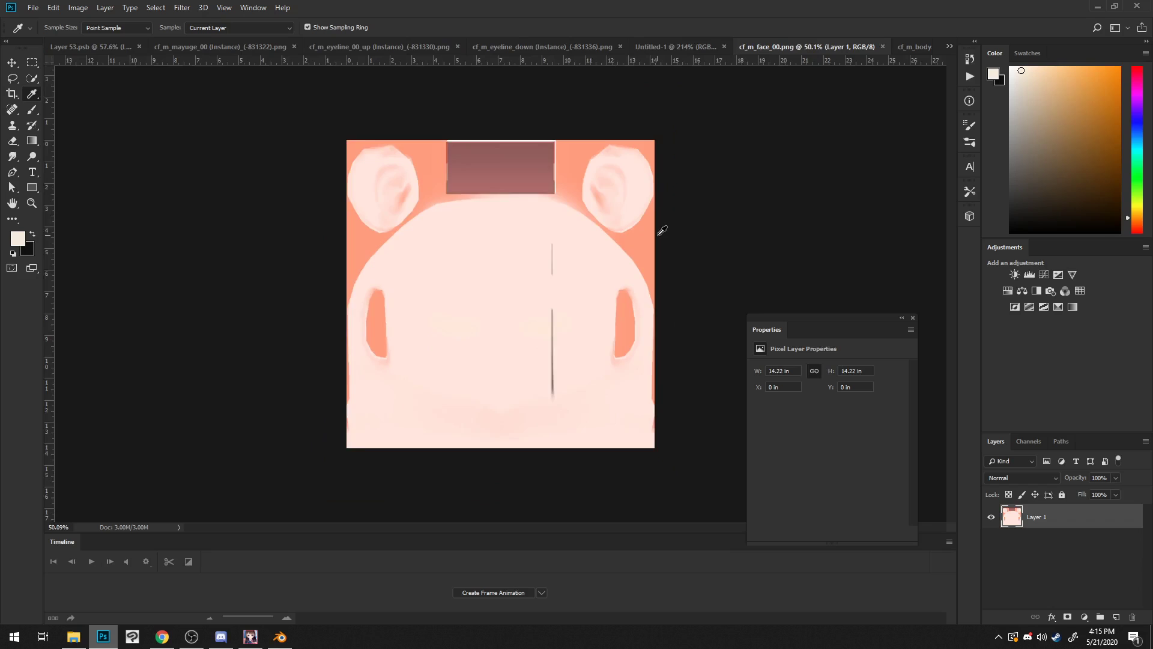
left_click(1115, 617)
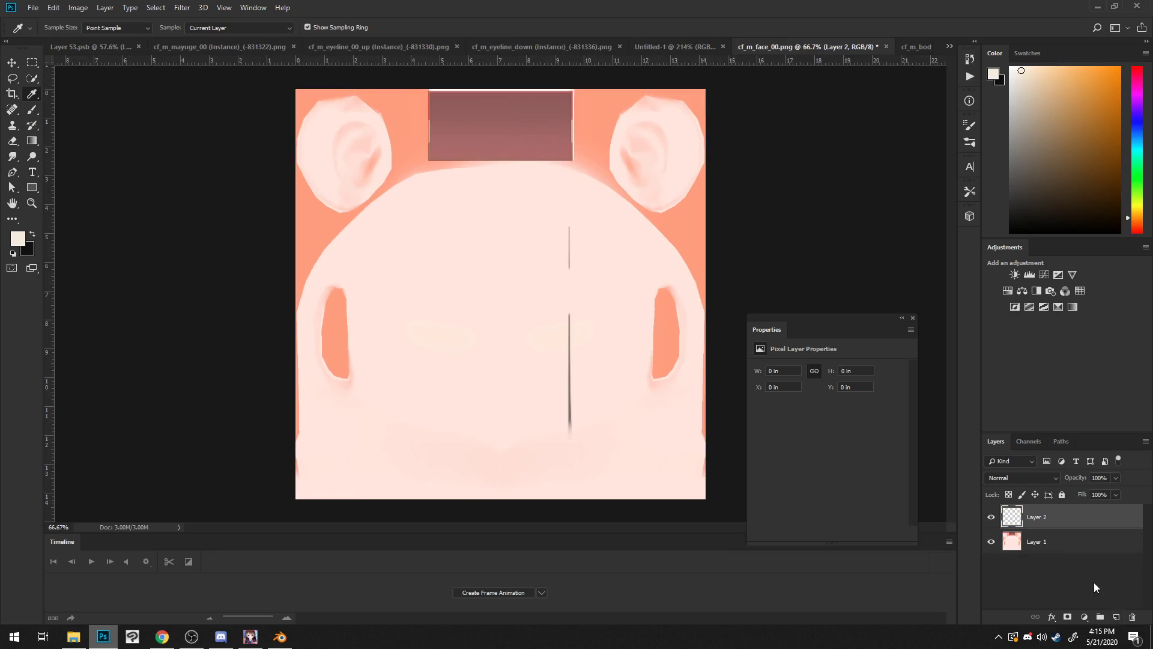
key("alt+BackSpace")
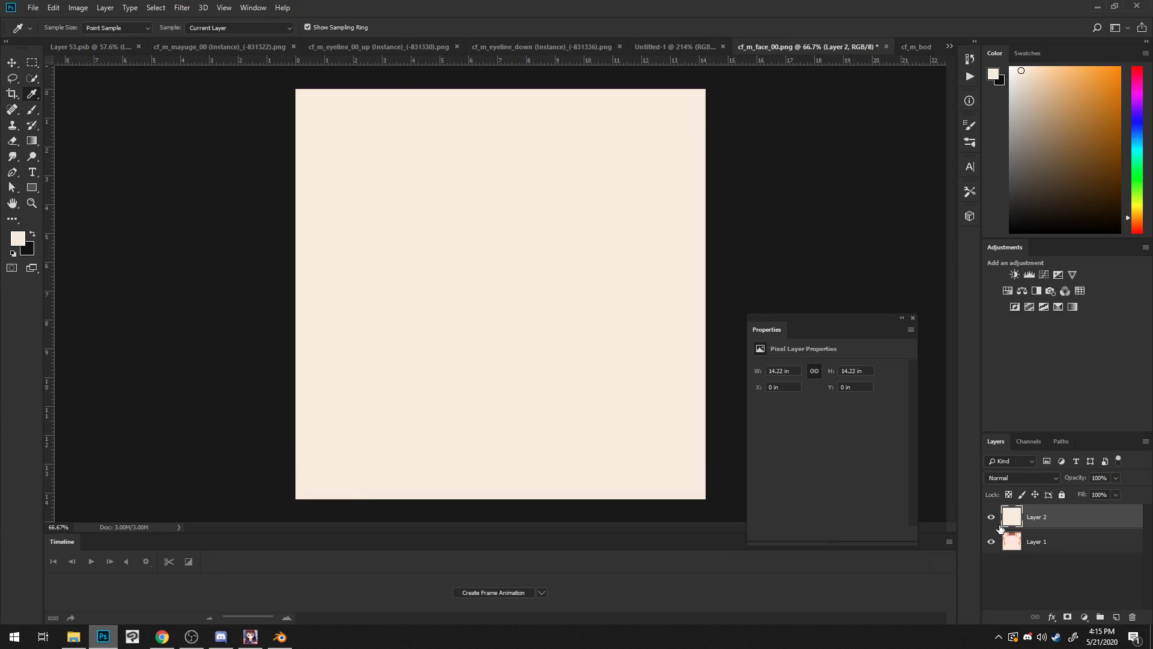
Step: Try the Color blend mode on the cream-filled Layer 2 and set it back to Normal
left_click(1057, 478)
left_click(1000, 462)
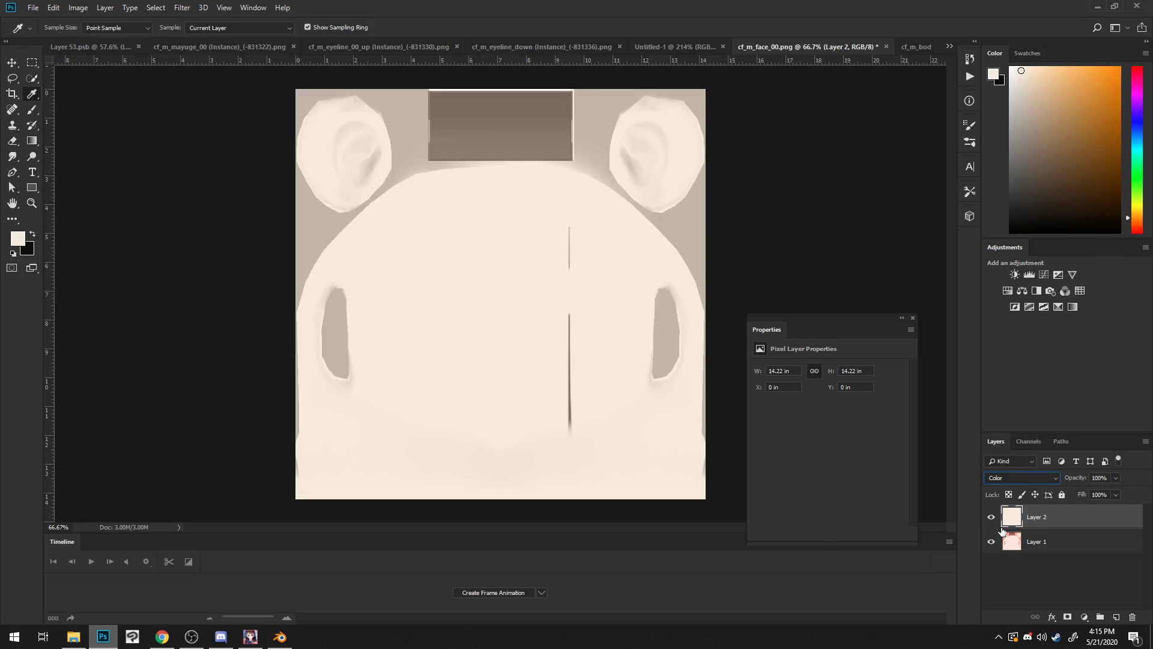
left_click(1036, 479)
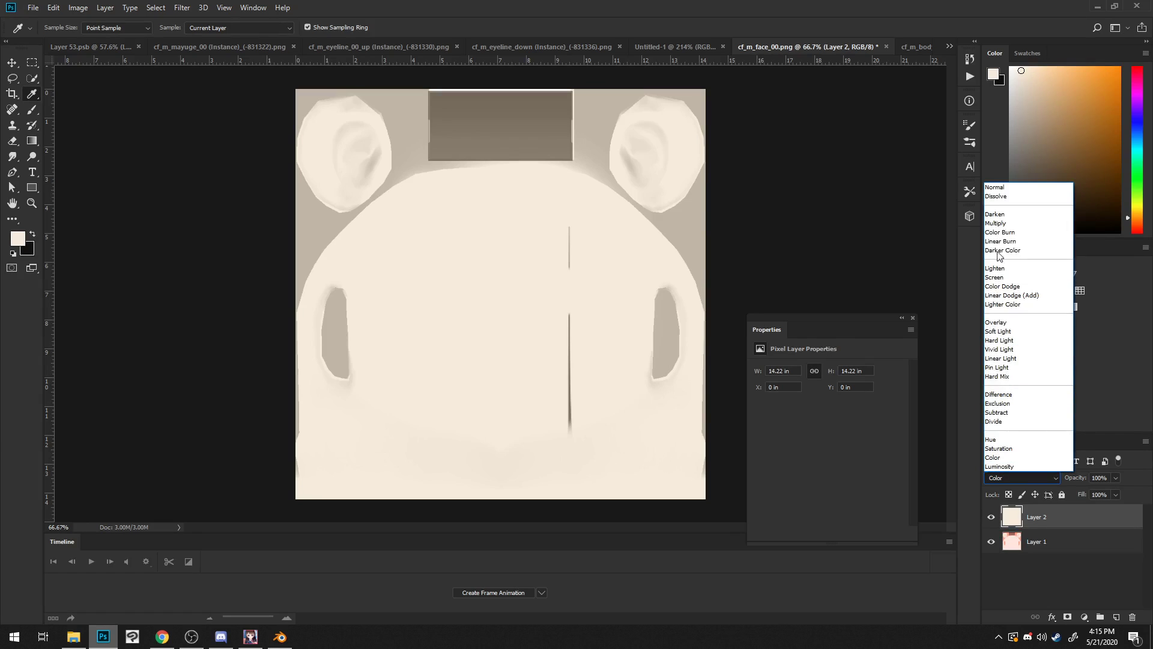
left_click(1000, 188)
Step: Copy the cream foreground colour's hex code and open Replace Color on Layer 1 with Layer 2 hidden
left_click(26, 238)
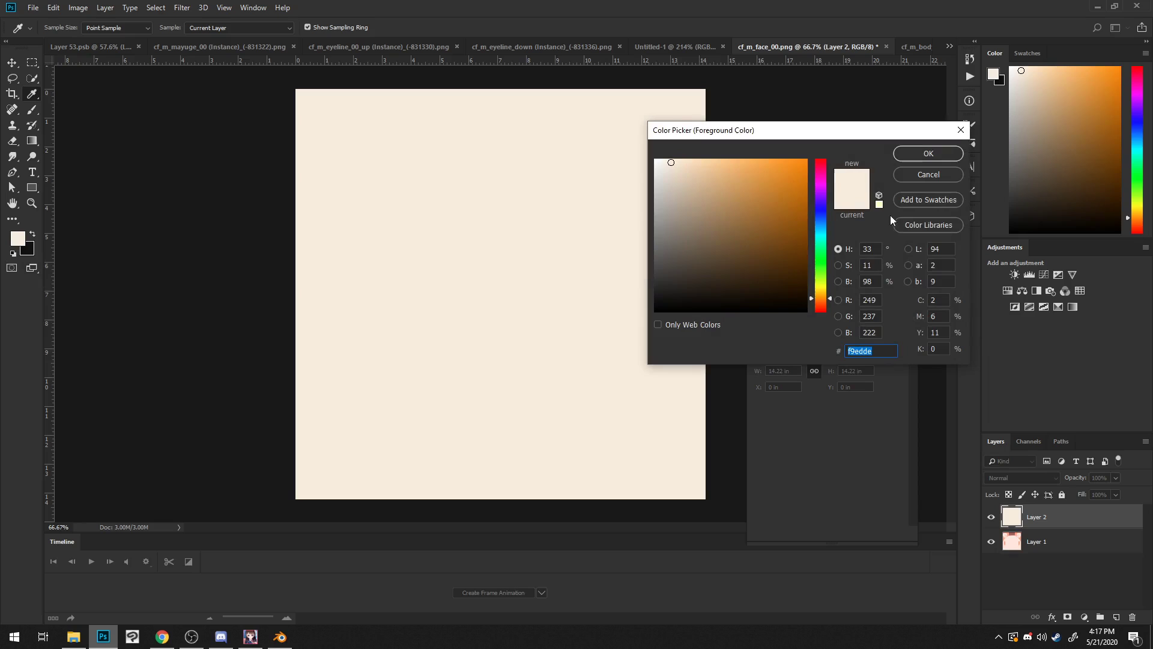
left_click(908, 179)
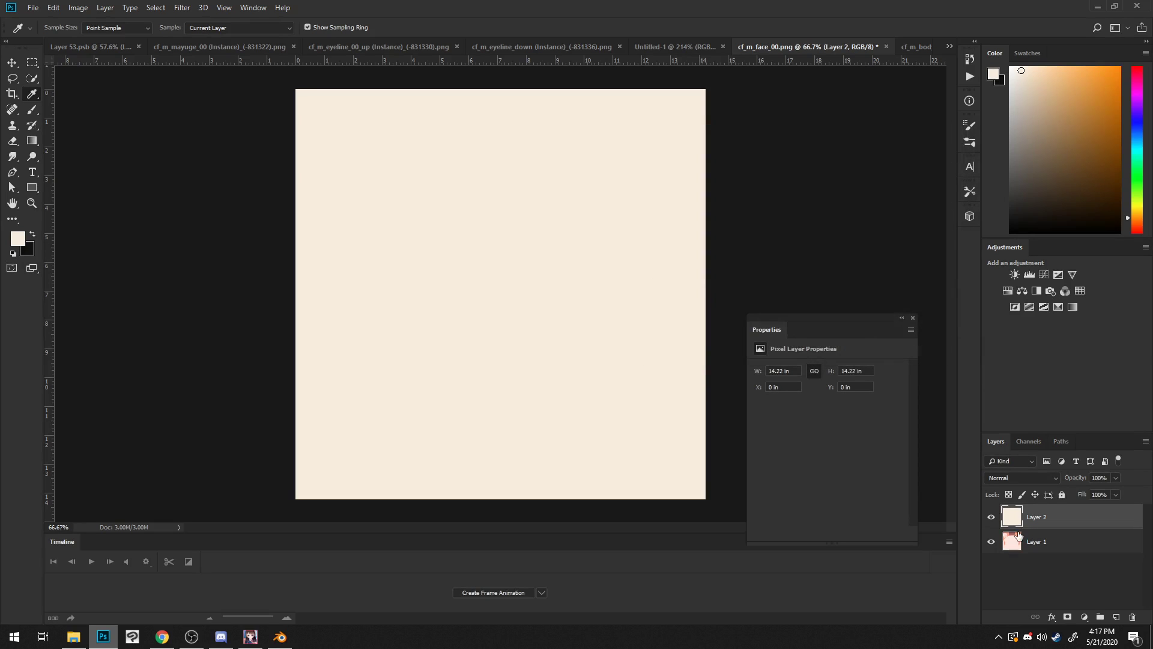
left_click(991, 516)
left_click(1039, 541)
left_click(78, 8)
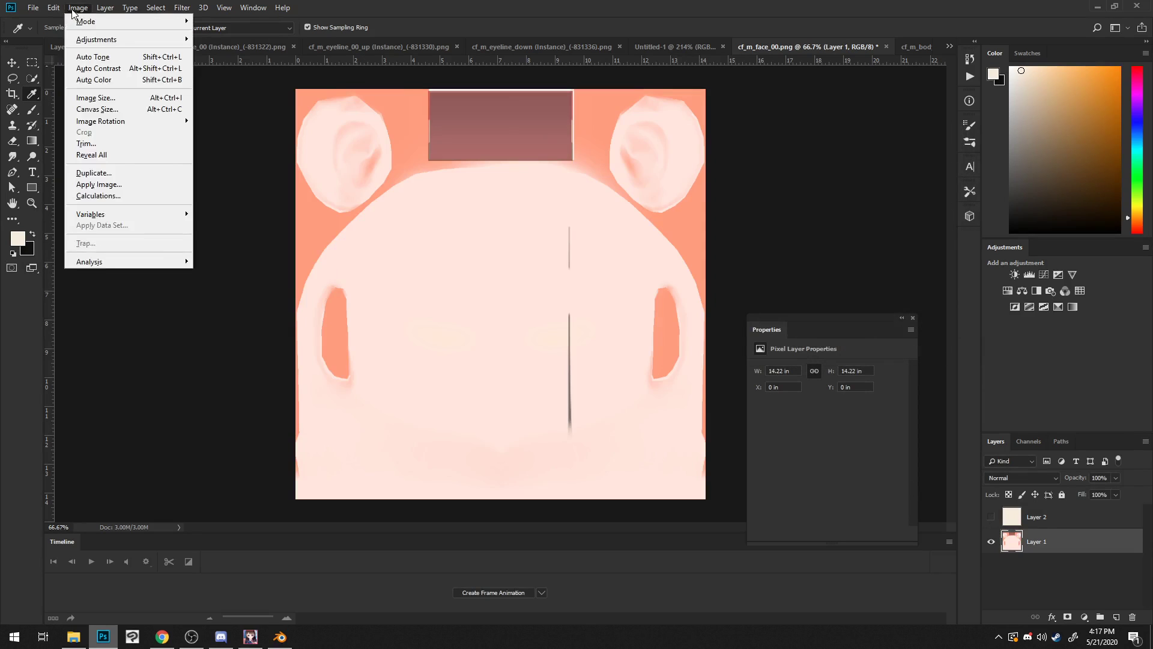
mouse_move(96, 39)
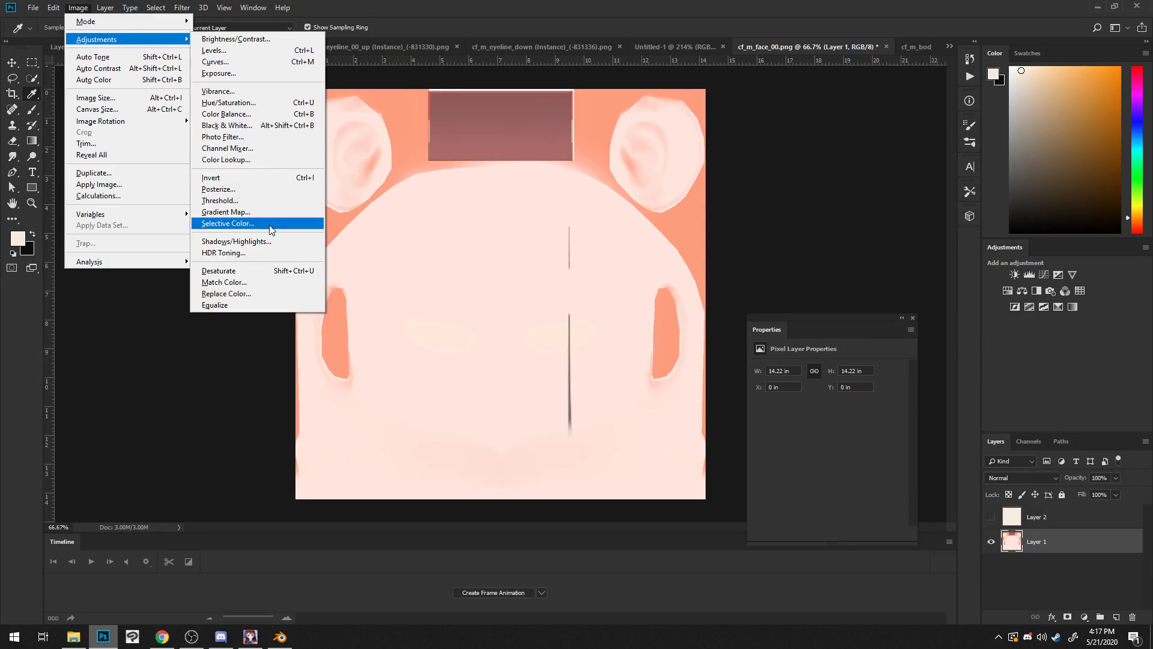
left_click(271, 291)
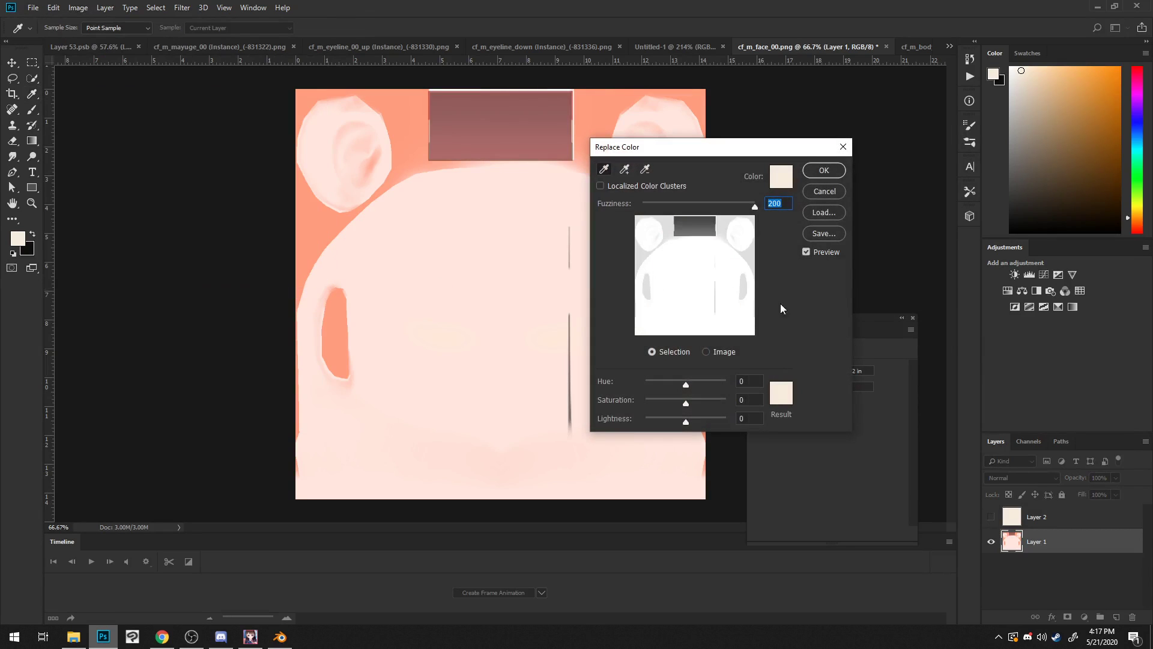
Step: Sample the face's pink skin tone as the Replace Color source and enter the cream hex code as the result colour
left_click(778, 178)
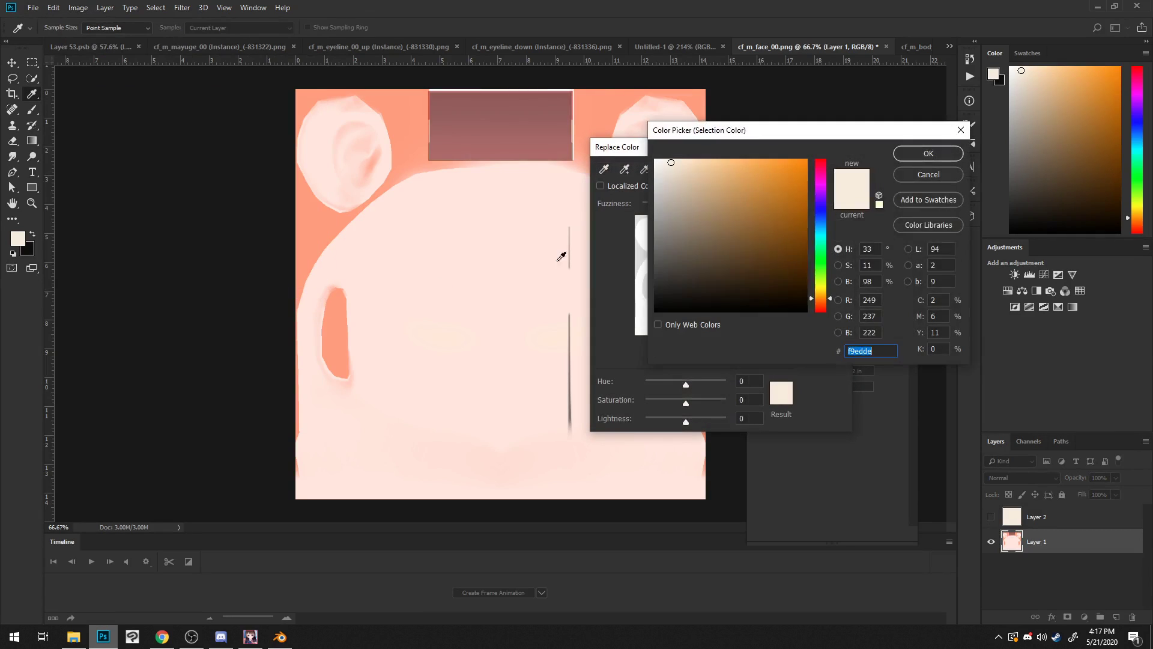
left_click(507, 287)
left_click(926, 154)
left_click(775, 390)
left_click(878, 352)
type("f9edde")
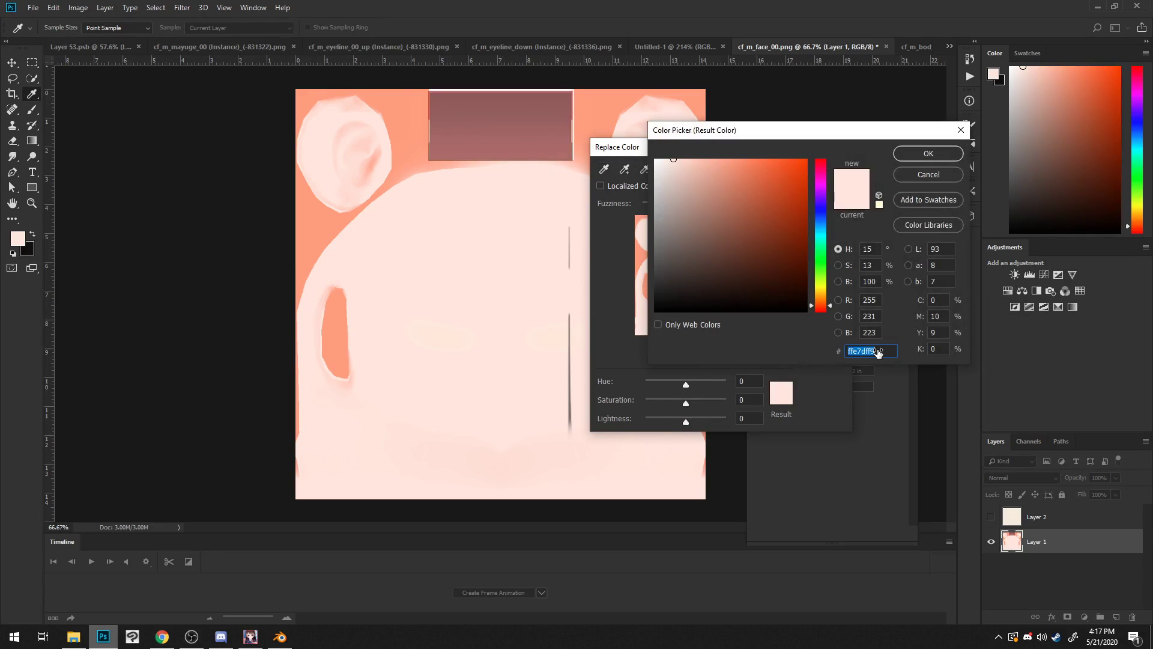
left_click(928, 153)
left_click_drag(651, 155, 761, 136)
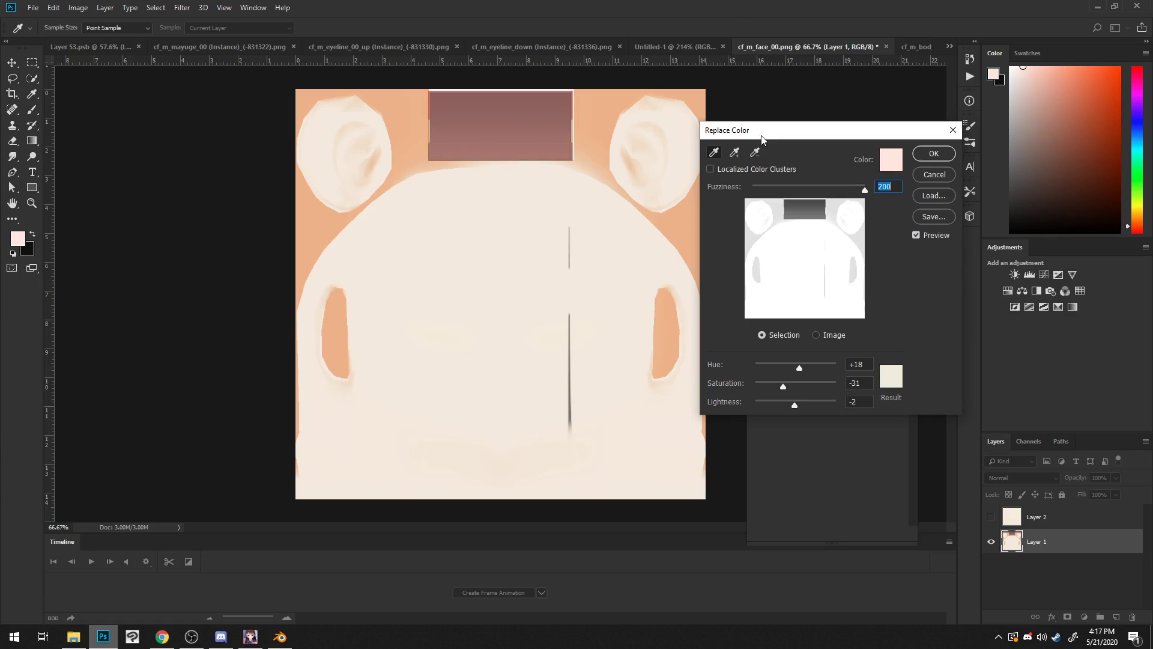
Step: Re-enter the Replace Color result as f9edde and apply the replacement to Layer 1
left_click(891, 376)
left_click_drag(783, 252, 807, 210)
mouse_move(820, 223)
left_mouse_down()
mouse_move(820, 176)
mouse_move(772, 212)
left_mouse_up()
double_click(887, 353)
type("f9edde")
left_click(944, 157)
left_click(930, 158)
Step: Toggle Layer 2's visibility repeatedly to compare the recoloured face texture with the flat cream fill
left_click(990, 521)
left_click(991, 522)
left_click(991, 521)
left_click(990, 521)
left_click(991, 521)
left_click(991, 522)
left_click(991, 521)
left_click(991, 521)
left_click(991, 522)
left_click(991, 521)
left_click(991, 516)
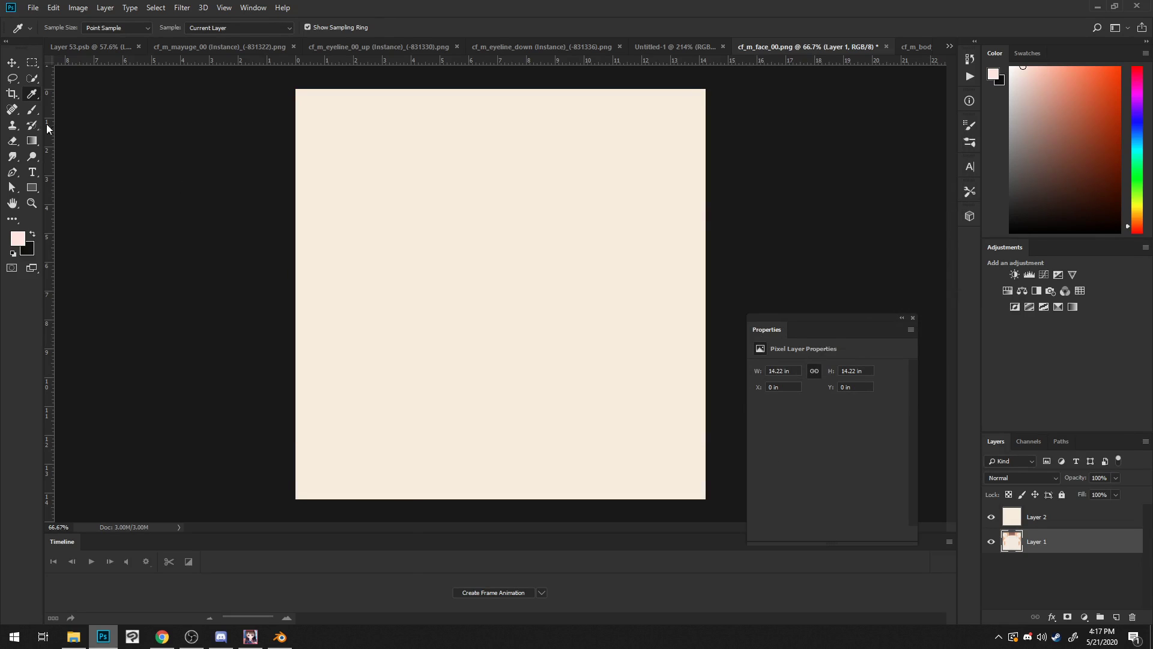
Step: Marquee-select the upper half of the canvas and delete that area from Layer 2, leaving Layer 1 intact
left_click(32, 62)
left_click_drag(244, 87, 755, 296)
key("Delete")
key("ctrl+z")
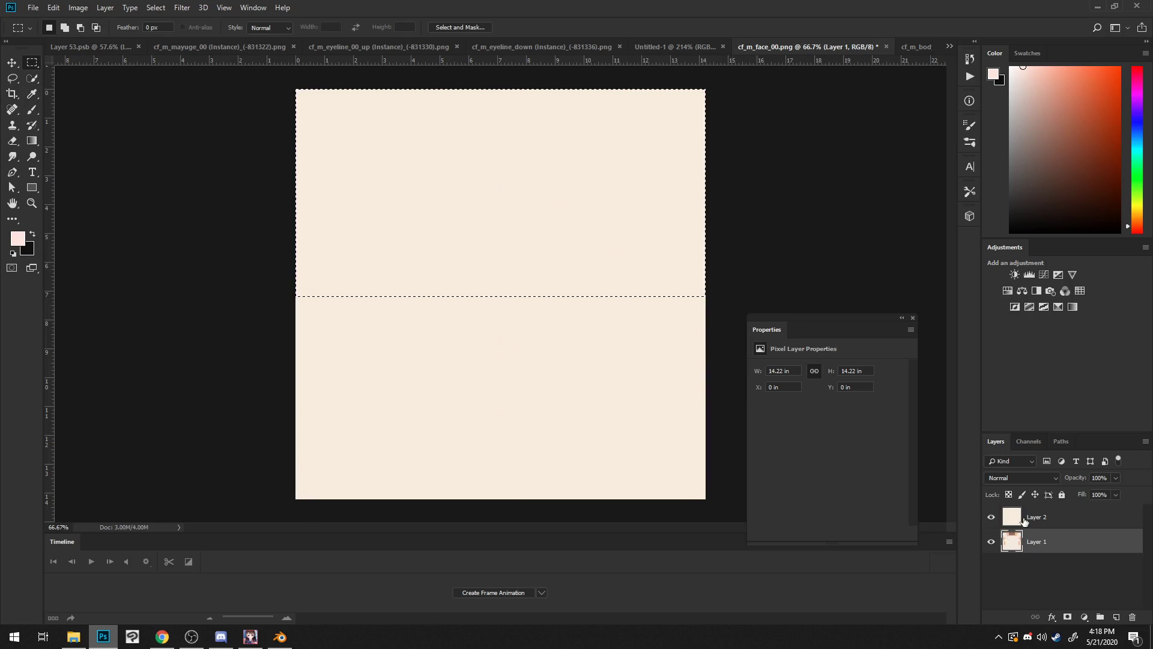
left_click(1020, 517)
key("Delete")
key("ctrl+d")
left_click_drag(727, 515, 723, 506)
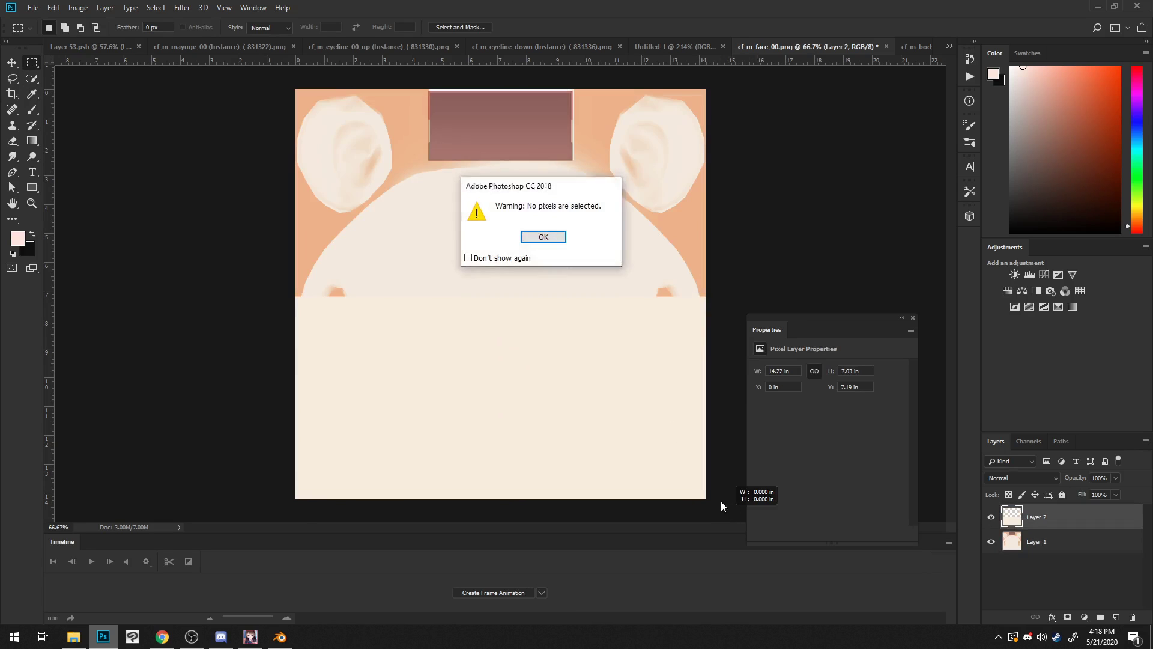
left_click(563, 240)
Step: Apply a Hue/Saturation adjustment to Layer 1 with Yellows at saturation +52 and lightness +26
scroll(558, 246, "up", 6, "alt")
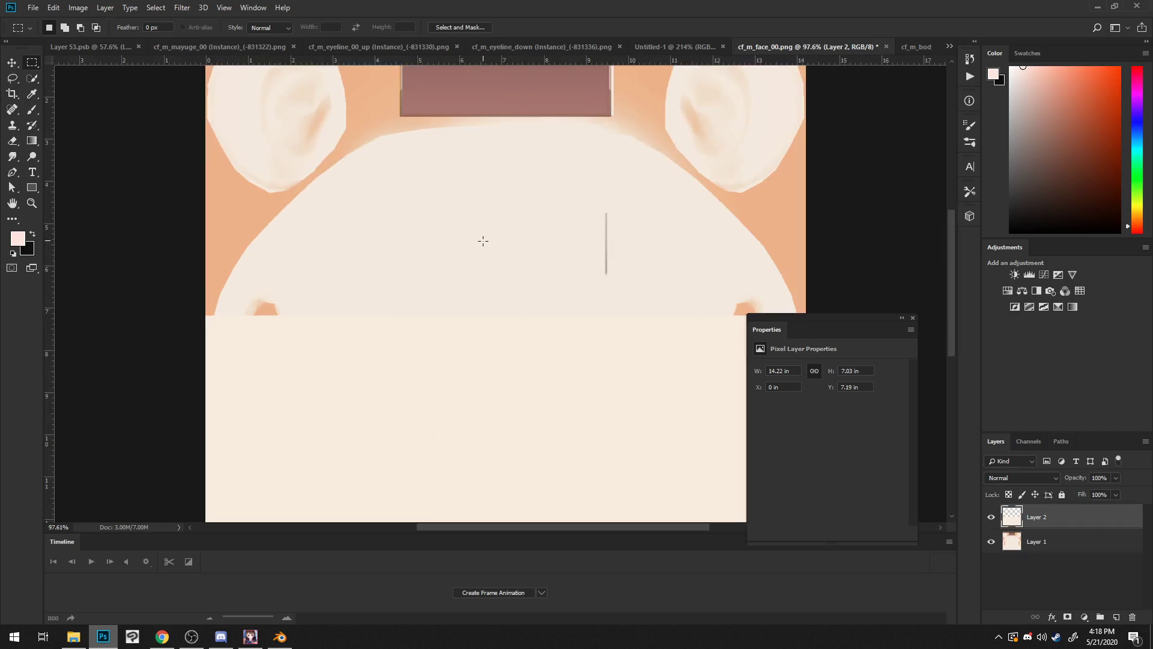
scroll(524, 358, "down", 3, "alt")
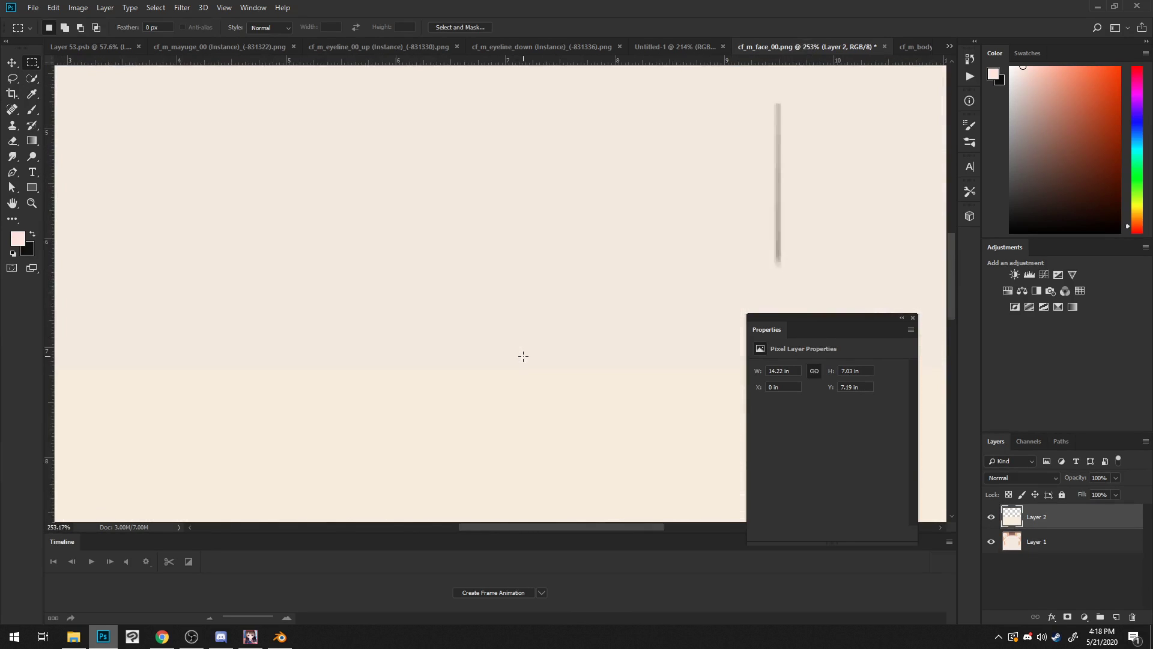
left_click(1048, 541)
left_click(78, 8)
mouse_move(113, 40)
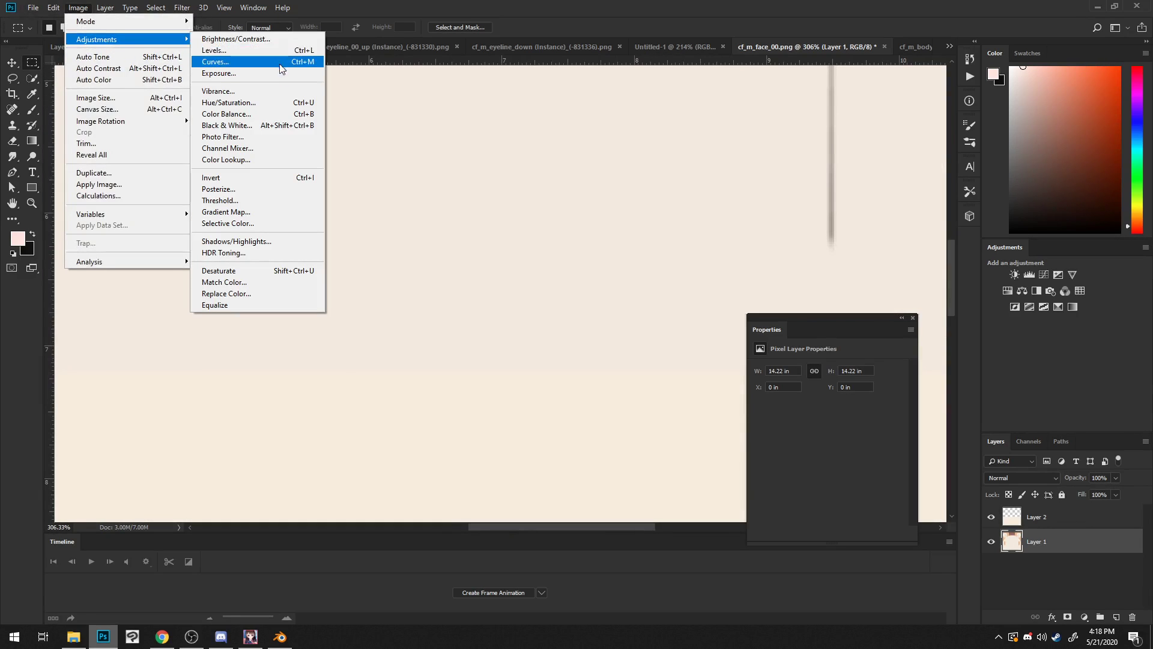
left_click(286, 103)
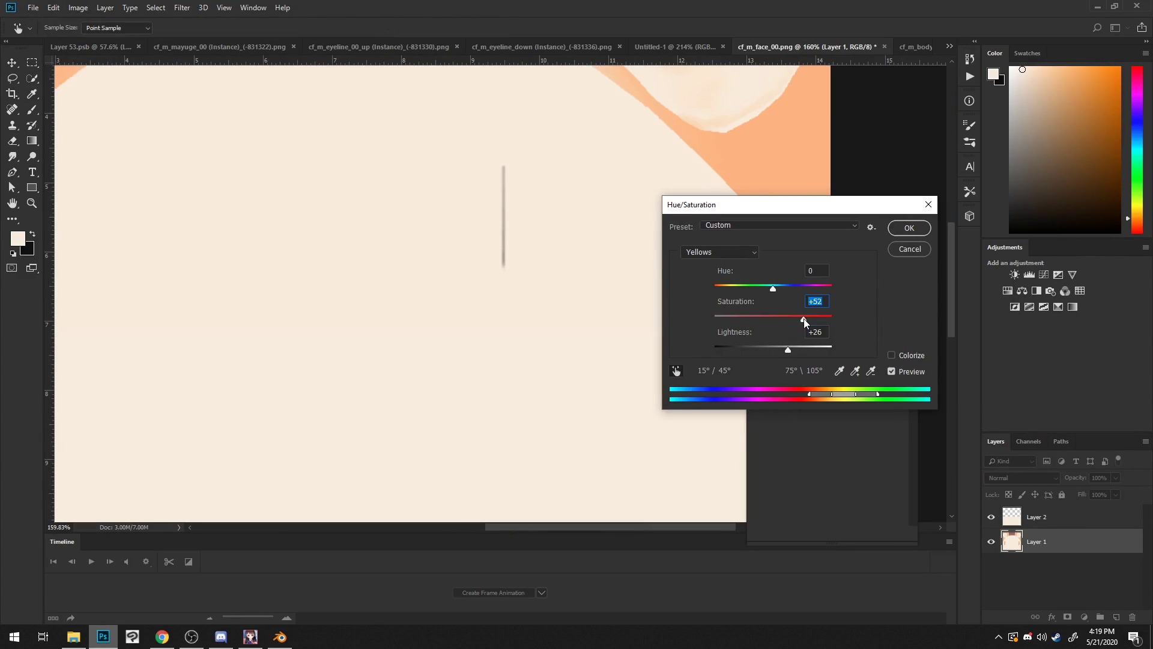
left_click(909, 227)
Step: Hide Layer 2 and export the recoloured face texture as a PNG, replacing the existing cf_m_face_00.png
key("m")
scroll(526, 293, "down", 5, "alt")
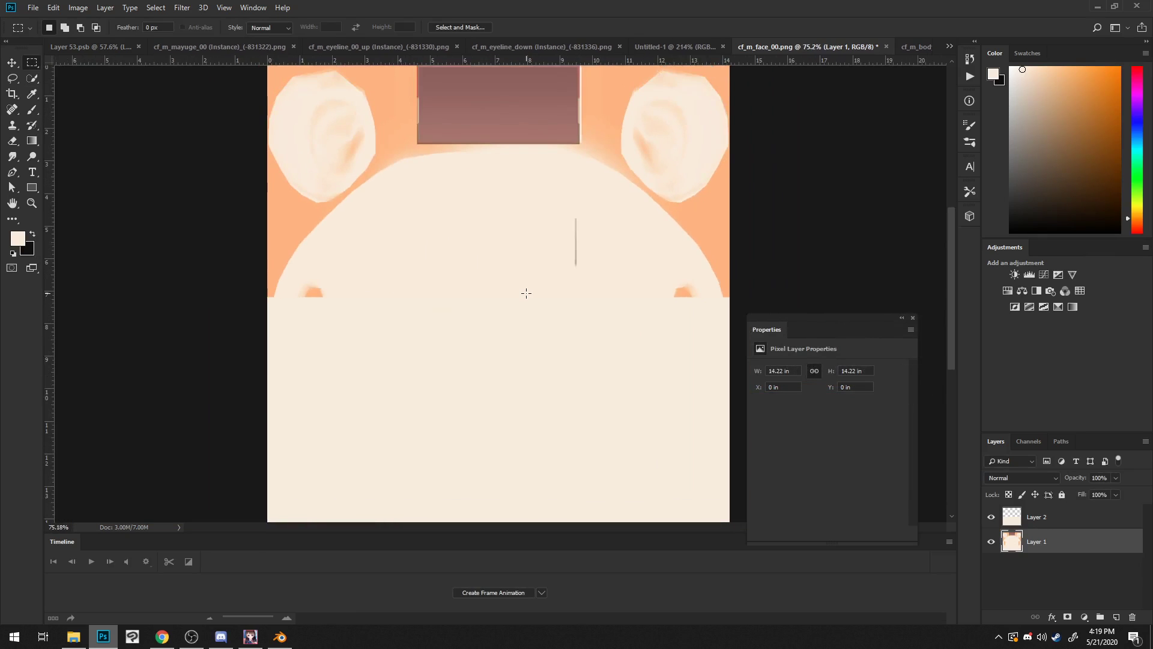
scroll(526, 293, "down", 1, "alt")
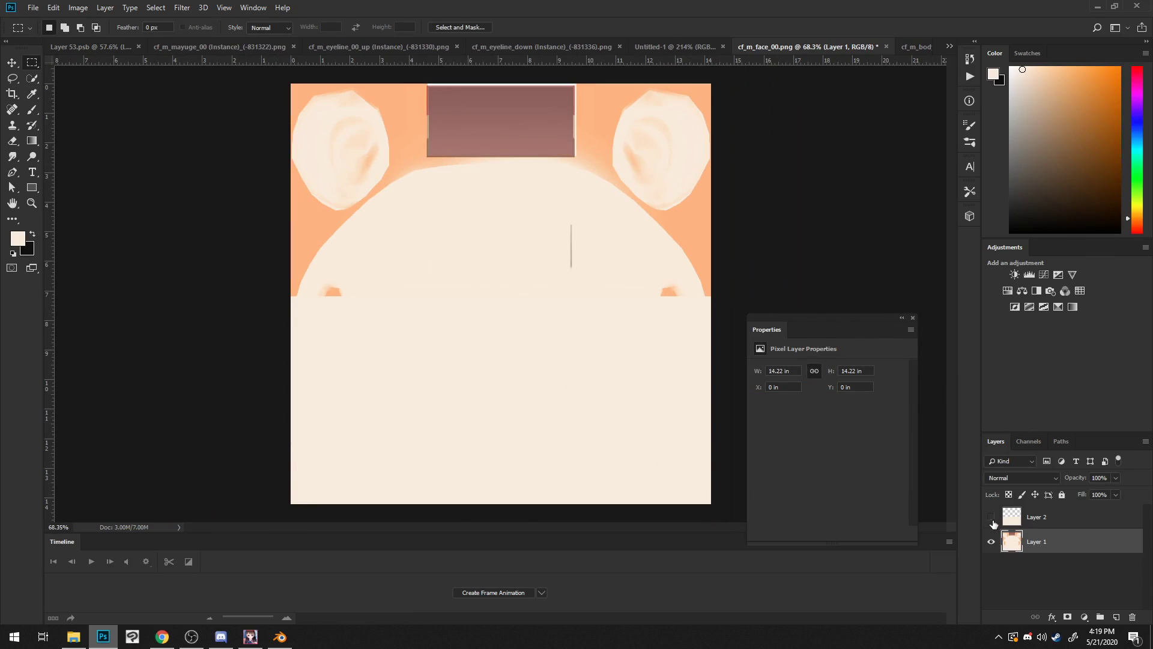
left_click(1033, 516)
left_click(33, 7)
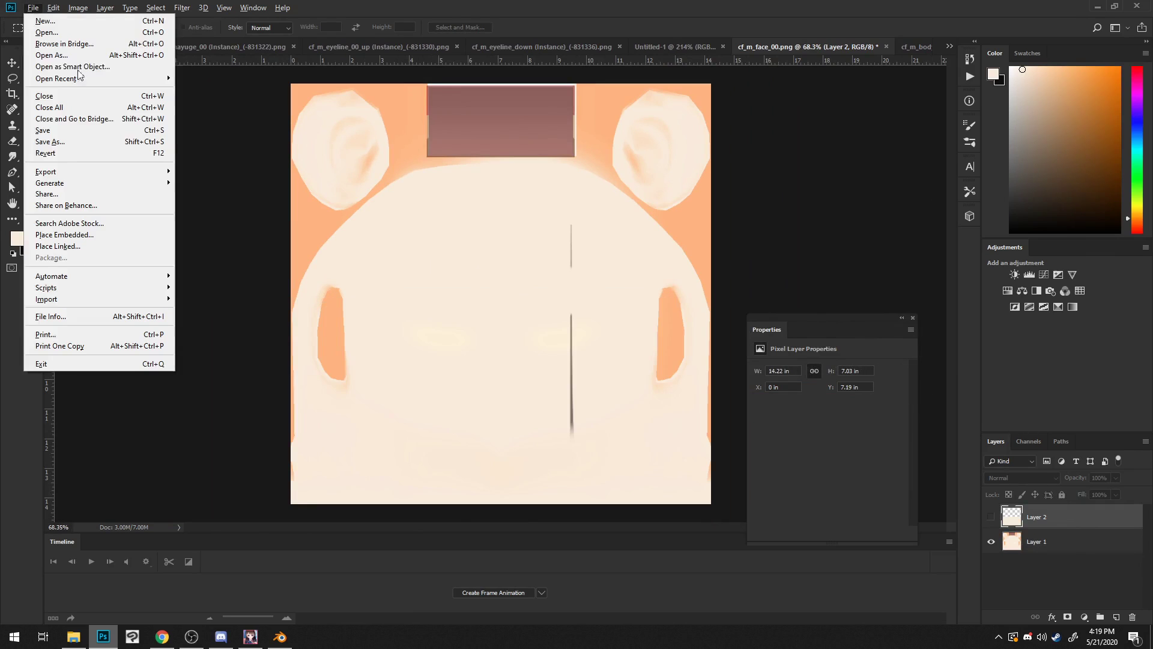
mouse_move(141, 167)
left_click(250, 179)
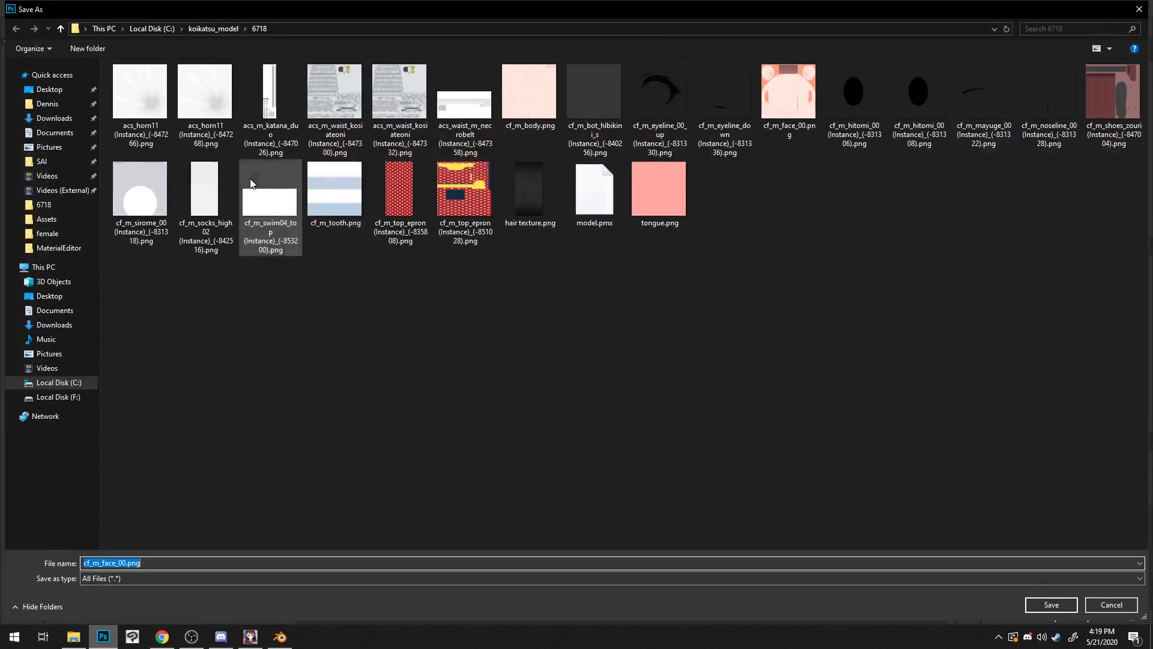
left_click(851, 455)
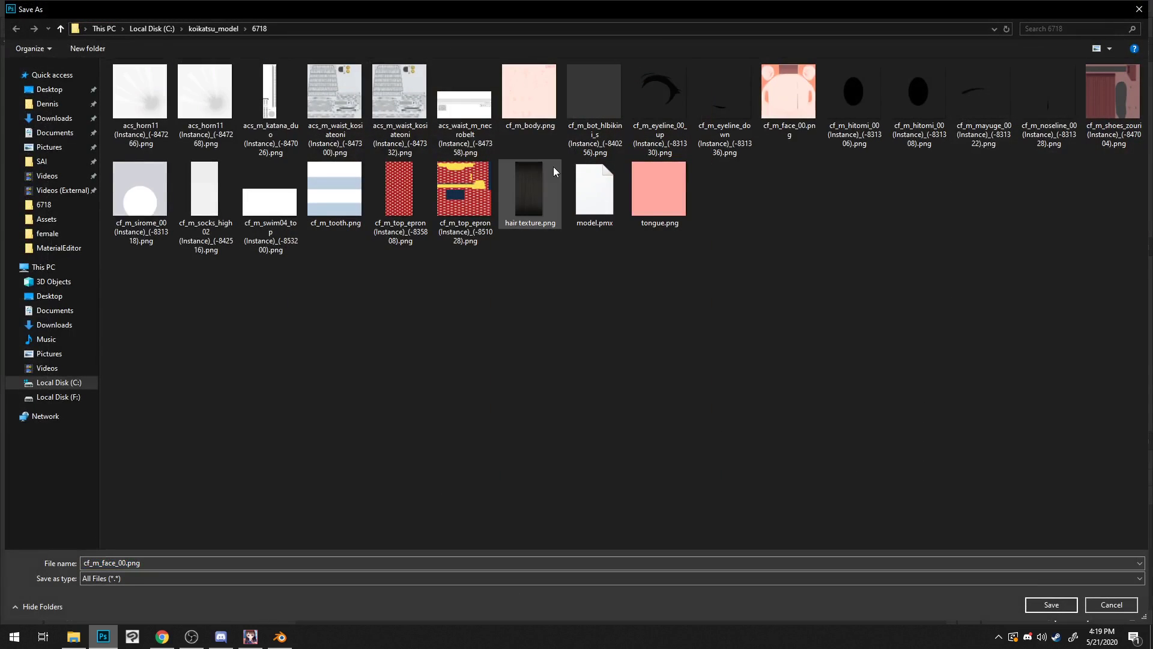
double_click(779, 84)
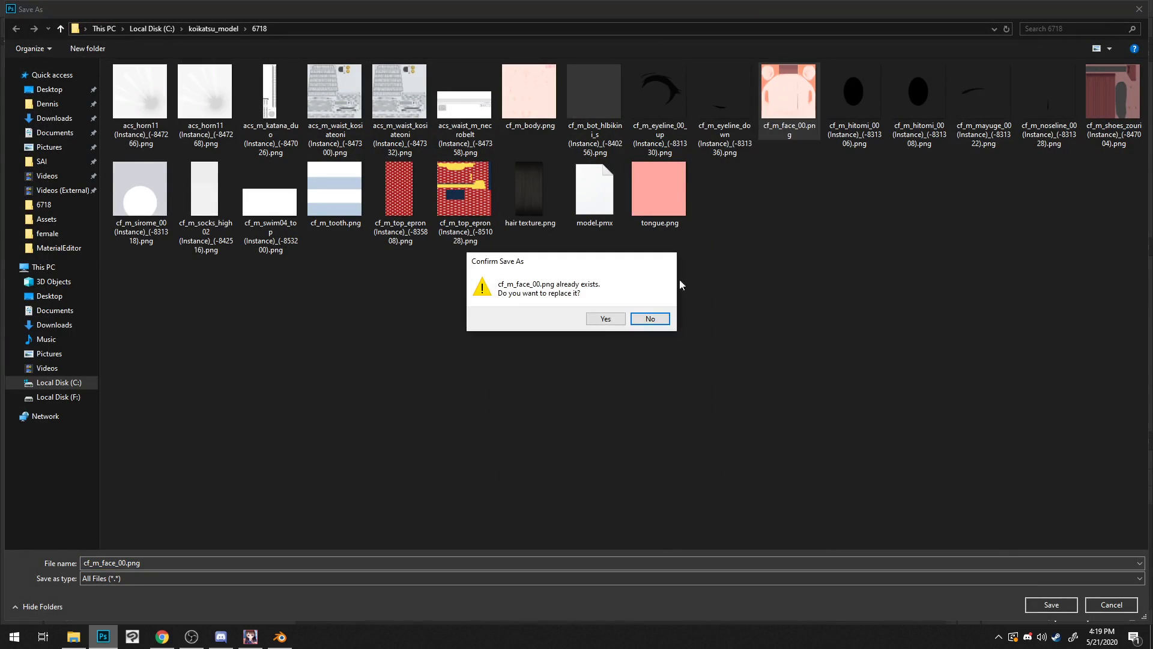
left_click(605, 318)
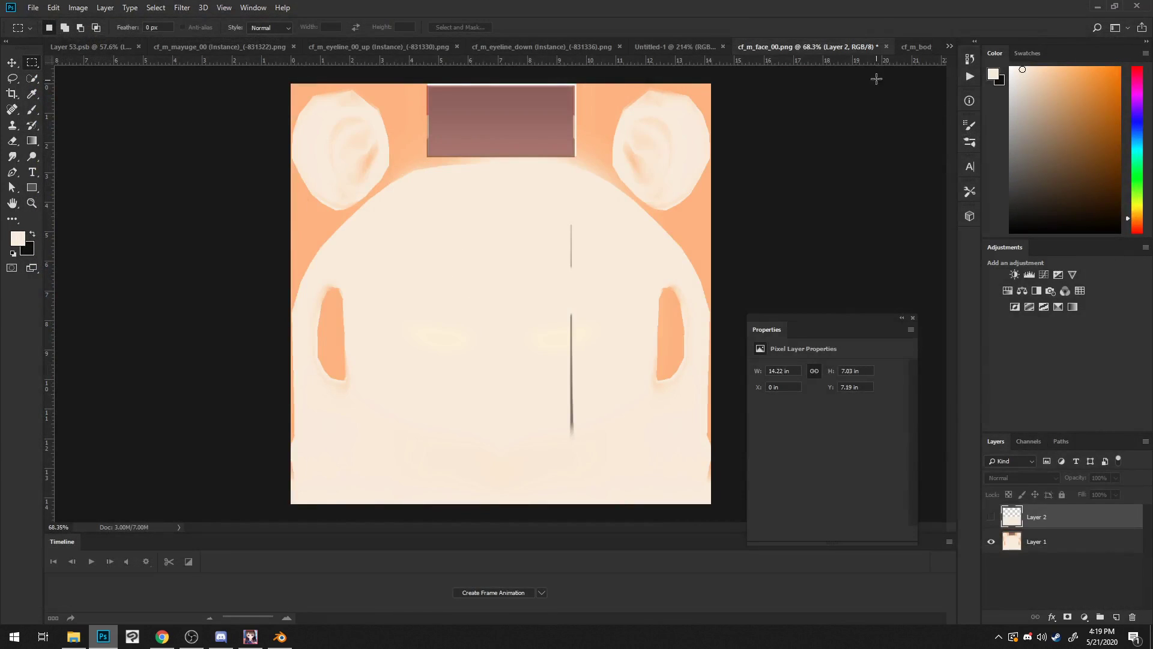
Step: In the cf_m_body.png document, add a new layer filled with the cream foreground colour faecdd
left_click(916, 47)
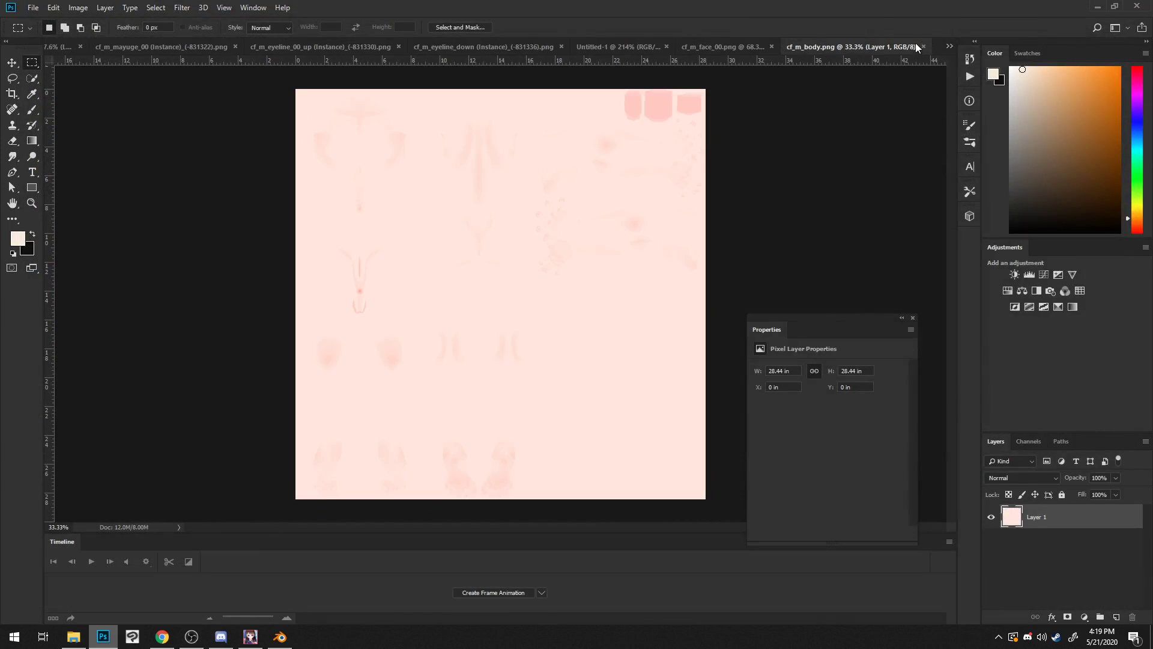
left_click(1115, 617)
key("alt+BackSpace")
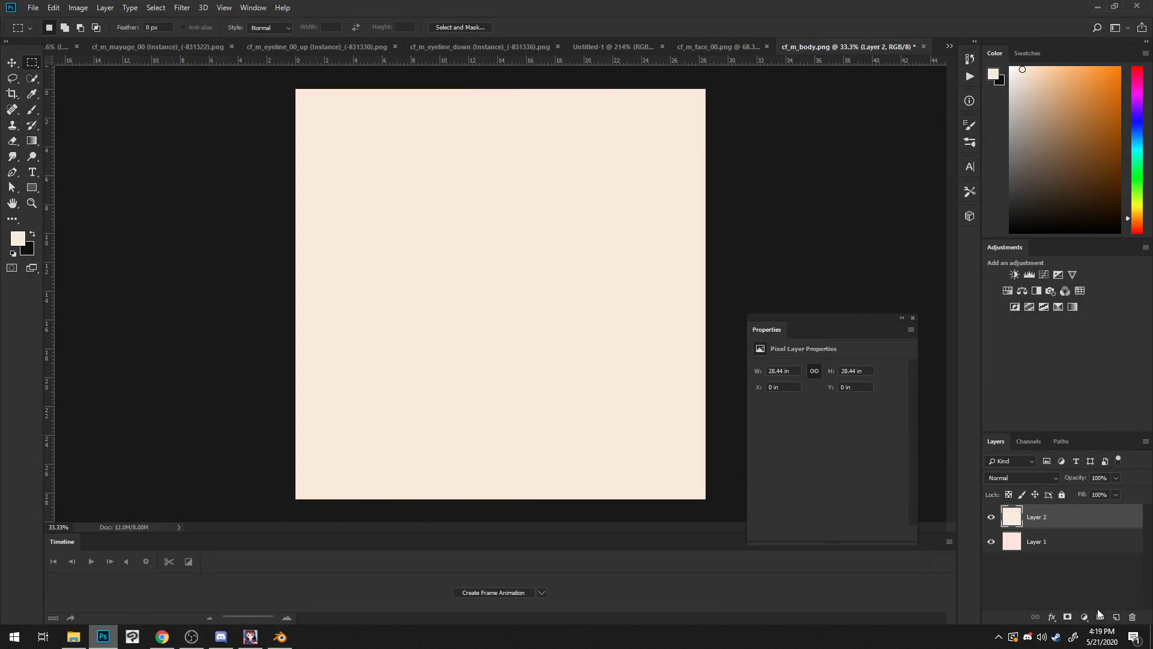
left_click(719, 49)
left_click(848, 47)
left_click(17, 238)
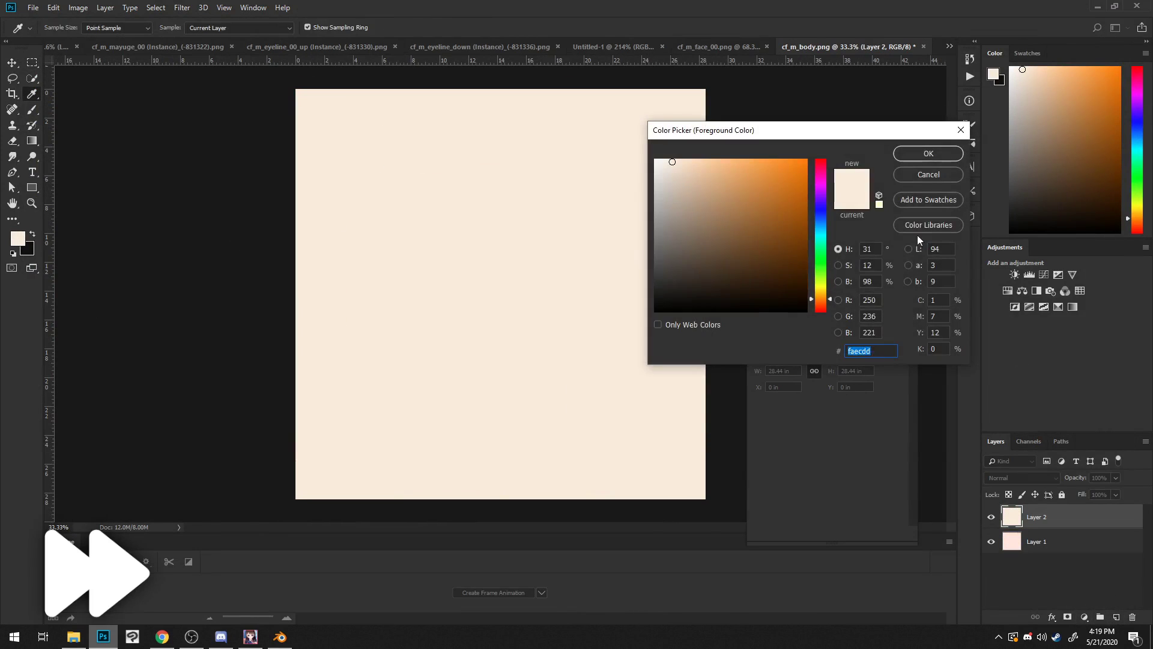
left_click(925, 152)
Step: Hide the cream fill and apply Replace Color to the body's Layer 1, turning its pink base into the copied cream colour
left_click(991, 517)
left_click(1038, 541)
left_click(62, 9)
mouse_move(78, 9)
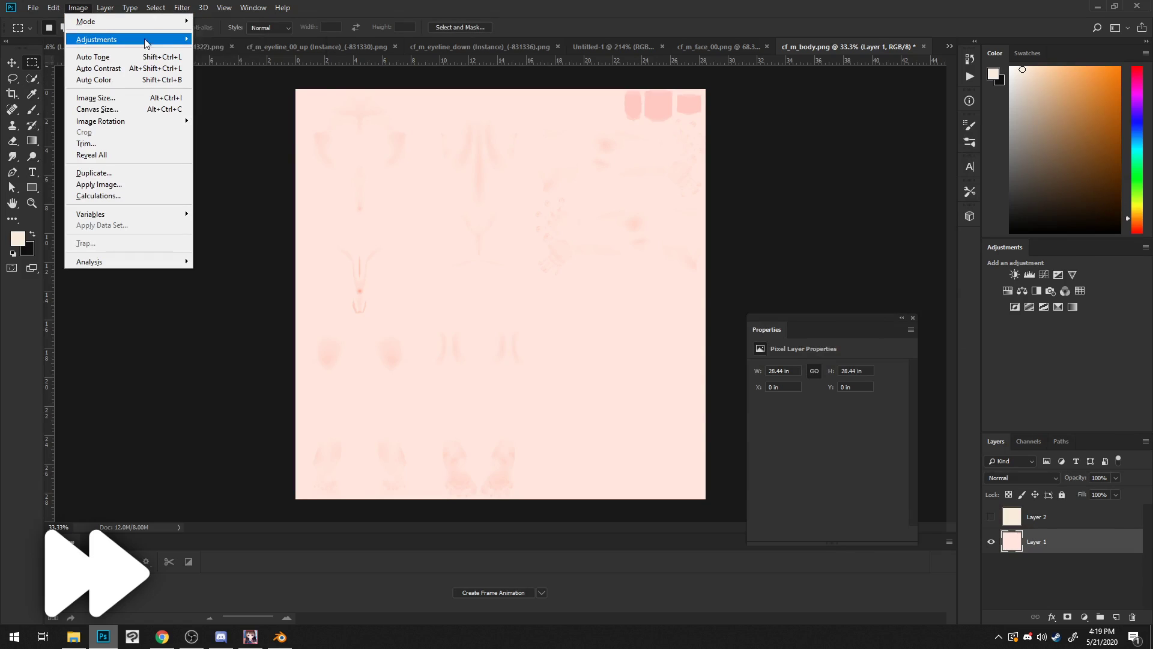
mouse_move(146, 42)
left_click(254, 295)
left_click(891, 376)
left_click(926, 174)
left_click(593, 310)
left_click_drag(805, 190, 864, 190)
left_click(890, 376)
key("ctrl+v")
left_click(924, 152)
left_click(934, 153)
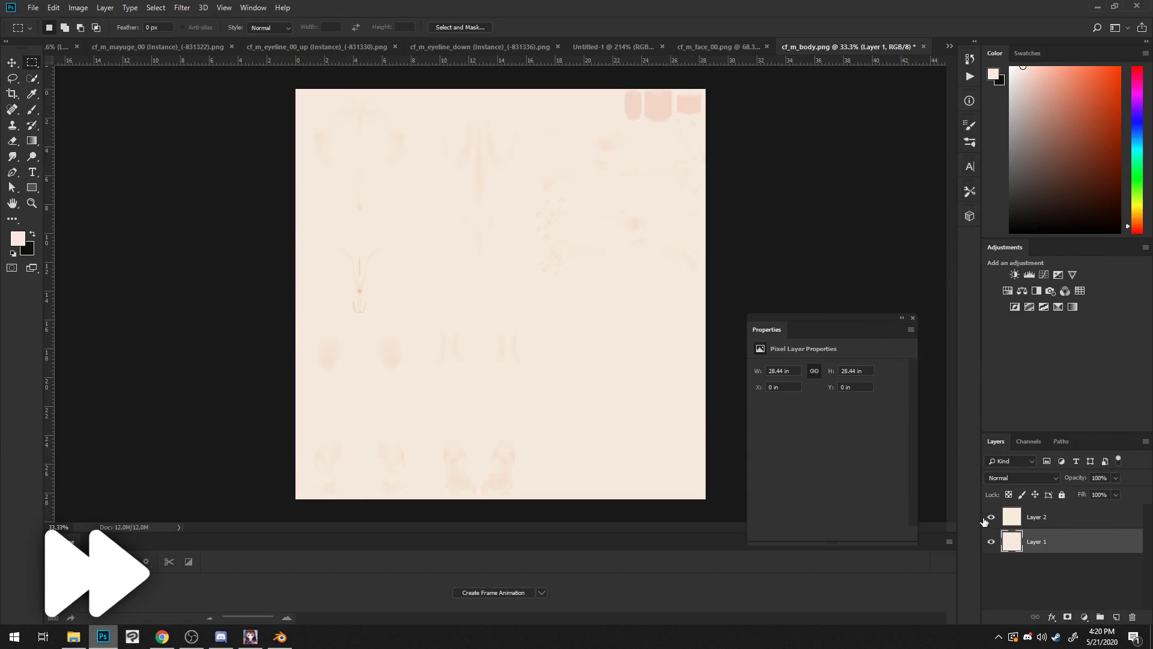
Step: Show Layer 2 and delete its lower part with a marquee selection to compare the cream fill with the body texture
left_click(990, 517)
left_click(1036, 516)
left_click_drag(726, 510, 144, 342)
key("Delete")
key("ctrl+d")
scroll(591, 387, "up", 9, "alt")
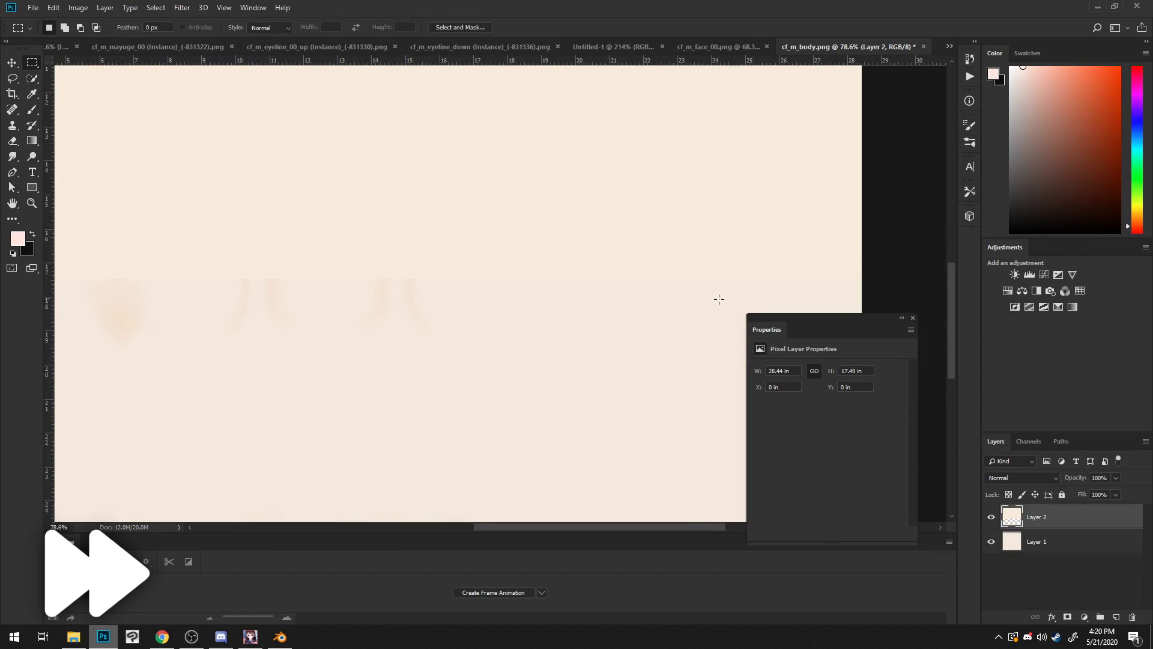
Step: Apply a Hue/Saturation adjustment to the body's Layer 1 with Reds at saturation +63 and lightness +53
left_click(1015, 540)
left_click(78, 8)
mouse_move(99, 42)
left_click(267, 103)
left_click(676, 370)
left_click_drag(534, 338, 563, 337)
left_click_drag(772, 350, 787, 350)
left_click_drag(562, 342, 615, 350)
left_click_drag(787, 349, 804, 352)
left_click_drag(586, 368, 575, 370)
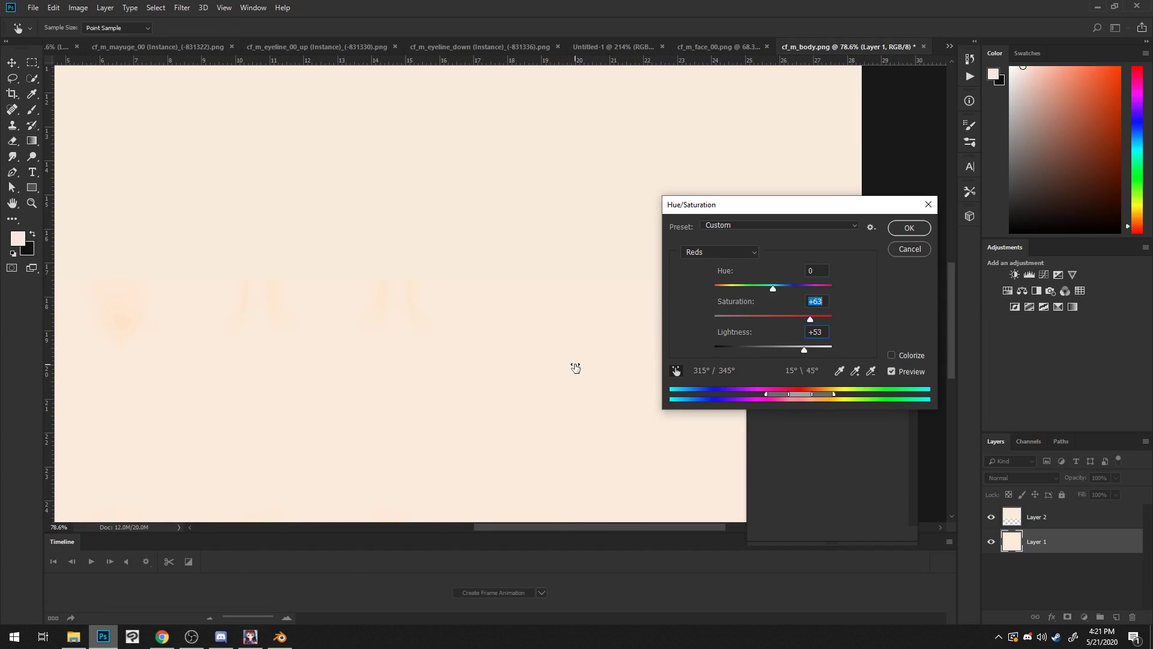
left_click(902, 230)
Step: Hide Layer 2 and export the recoloured body texture as a PNG, replacing the existing cf_m_body.png
scroll(556, 355, "down", 4, "alt")
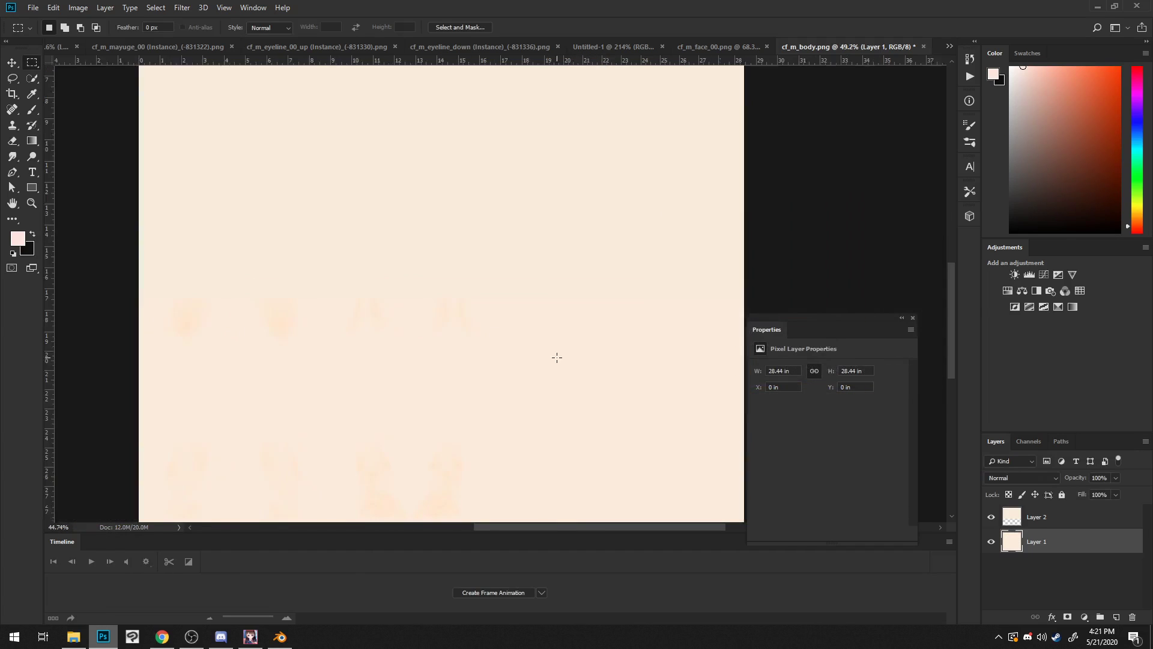
scroll(557, 357, "up", 2, "alt")
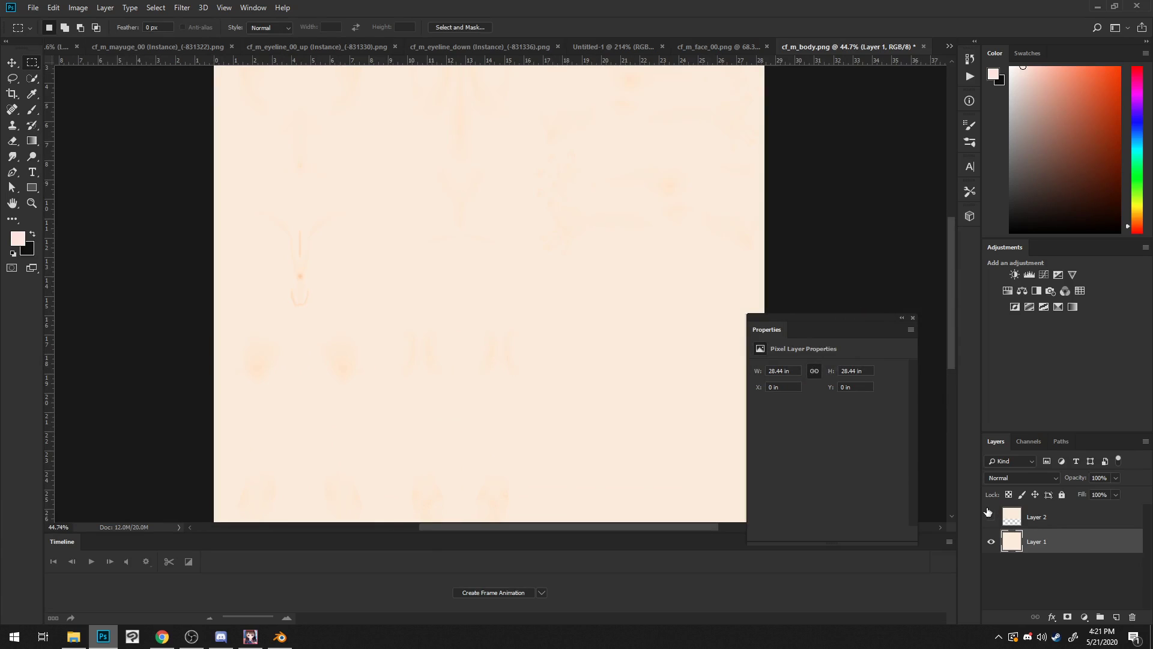
scroll(527, 313, "down", 3, "alt")
scroll(528, 316, "up", 1, "alt")
left_click(30, 7)
mouse_move(78, 150)
left_click(206, 172)
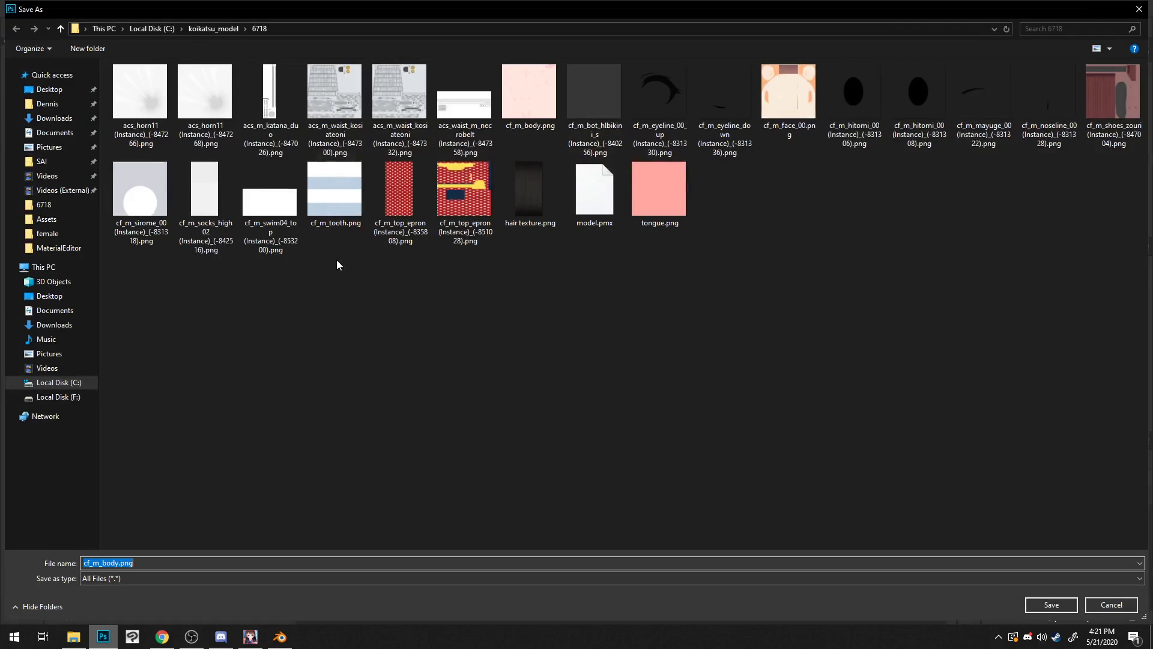
double_click(538, 105)
left_click(602, 319)
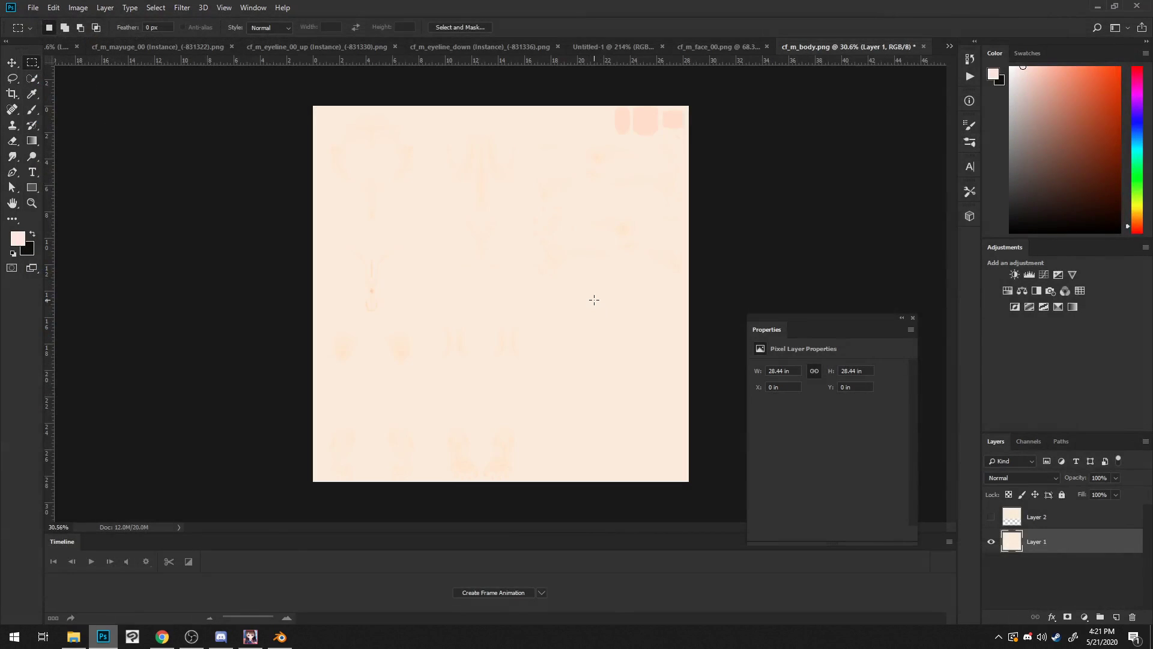
Step: Open acs_horn11 (Instance)_(-847266).png from the 6718 folder in Photoshop and add a new layer filled with the foreground colour
left_click(280, 637)
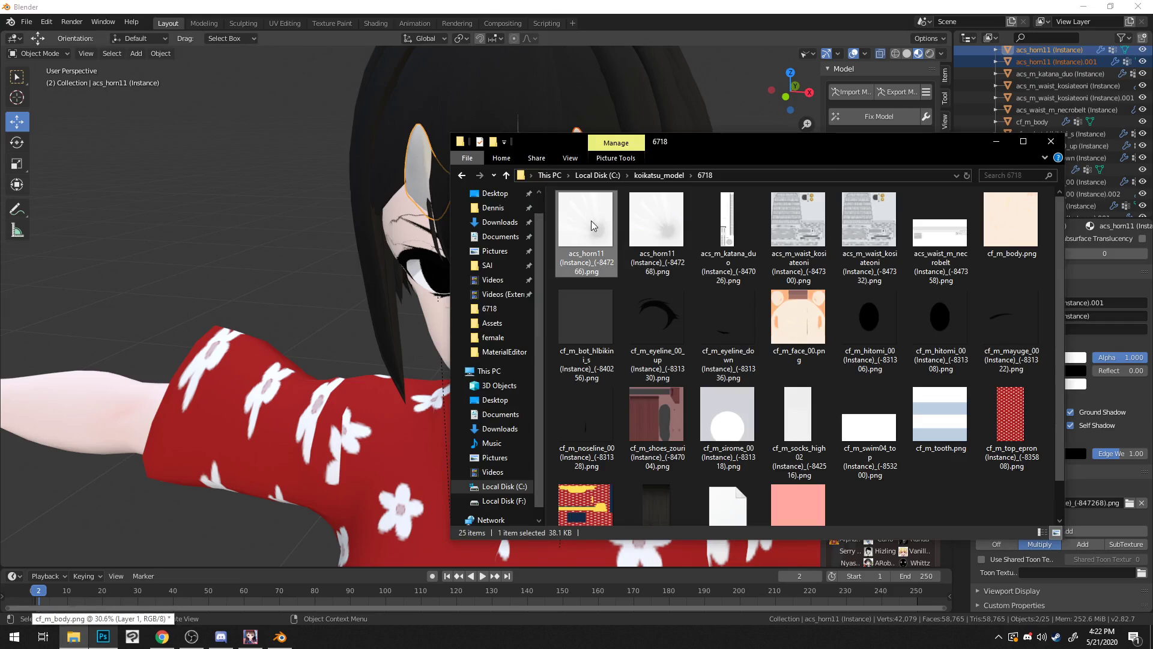
left_click_drag(590, 240, 938, 46)
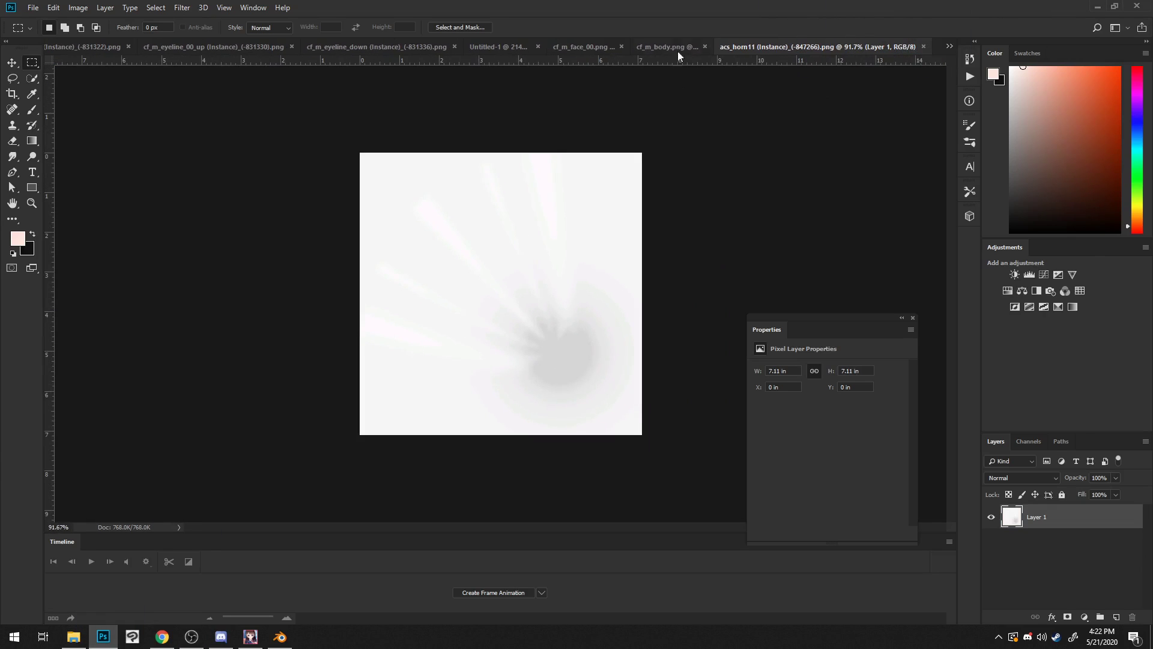
left_click(1116, 616)
key("alt+BackSpace")
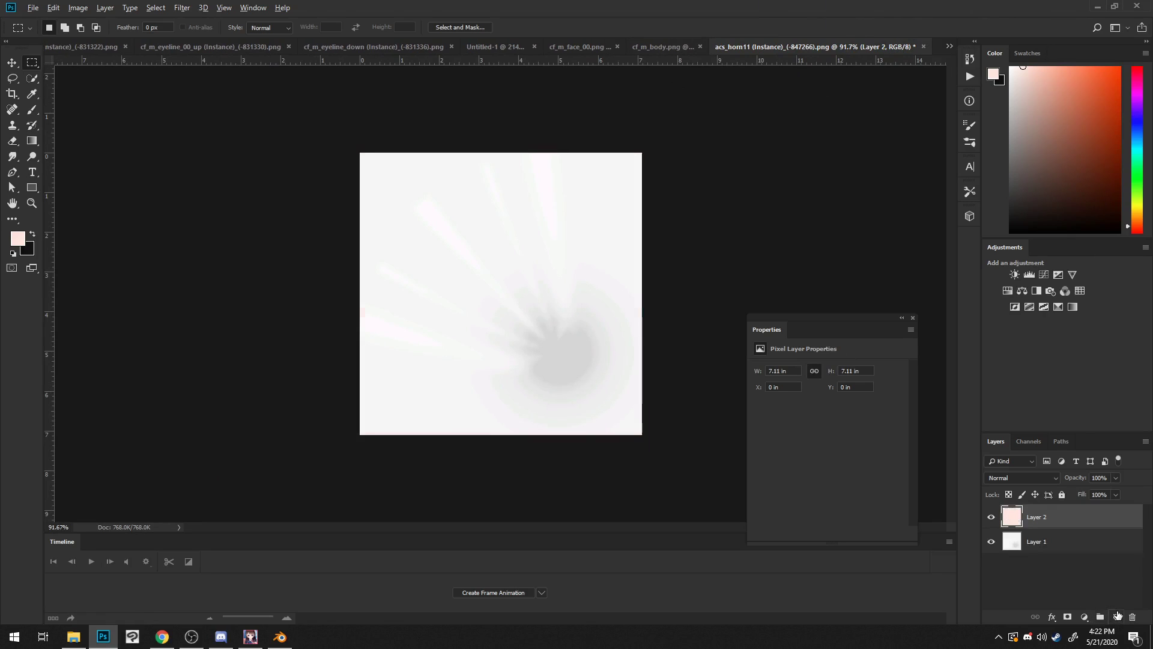
Step: Set the blend mode of the cream-filled Layer 3 to Multiply over the horn texture
left_click(1035, 477)
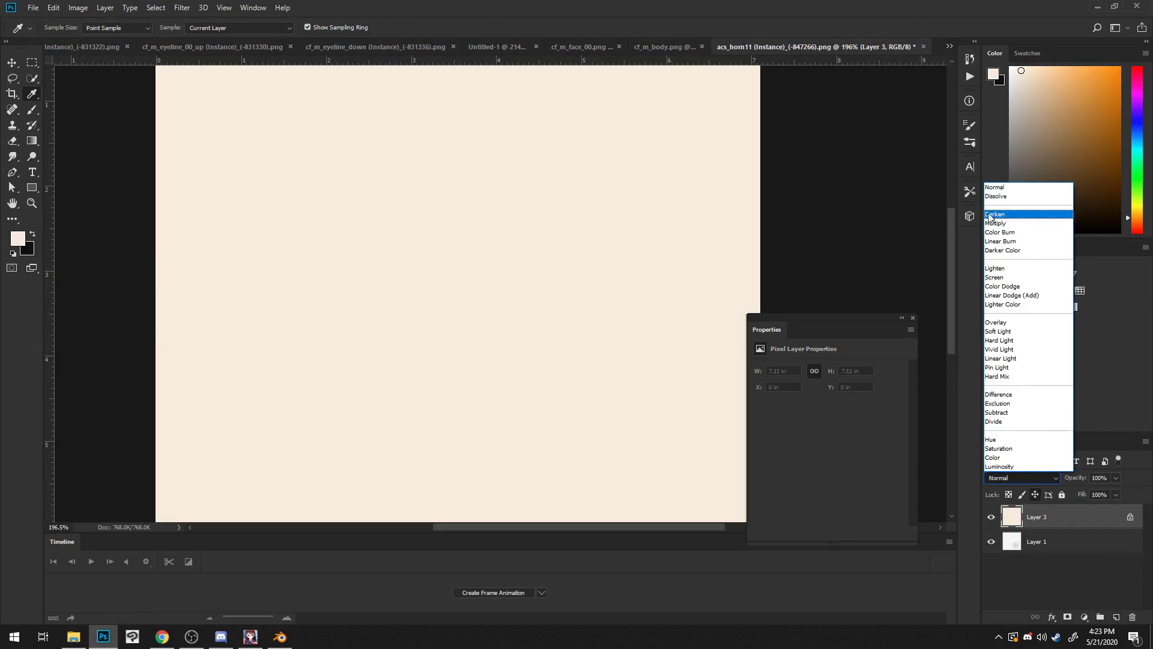
left_click(1021, 221)
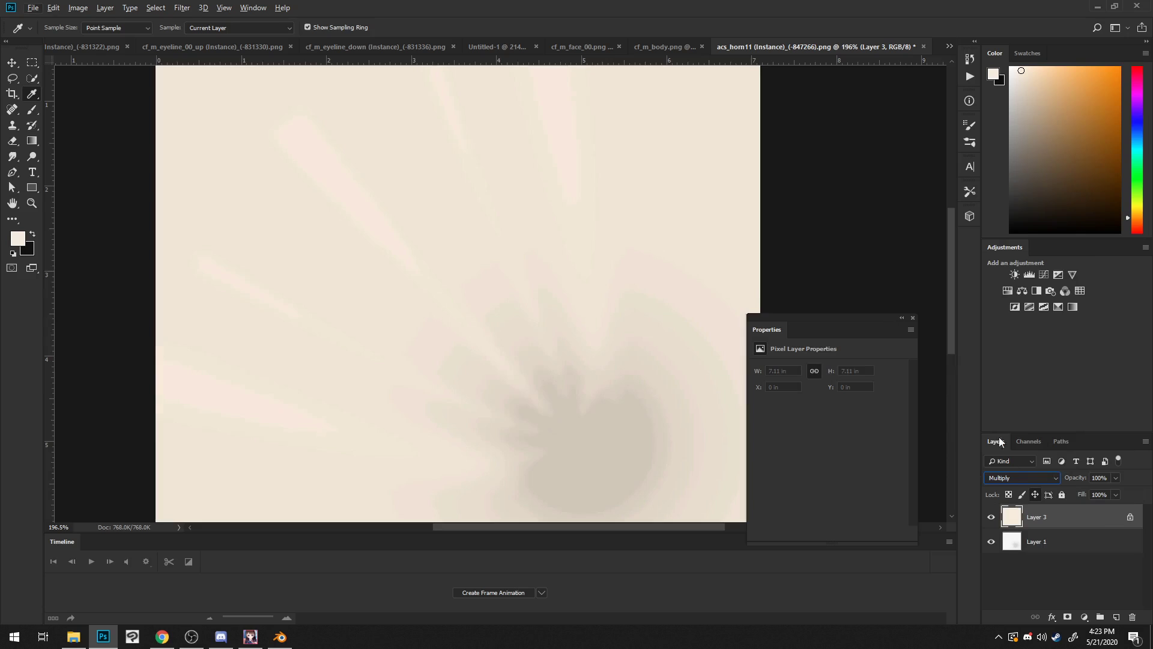
right_click(1069, 517)
left_click(912, 232)
Step: Compare the tinted horn texture with a temporary cream-filled layer by toggling its visibility, and delete that layer
left_click(1116, 617)
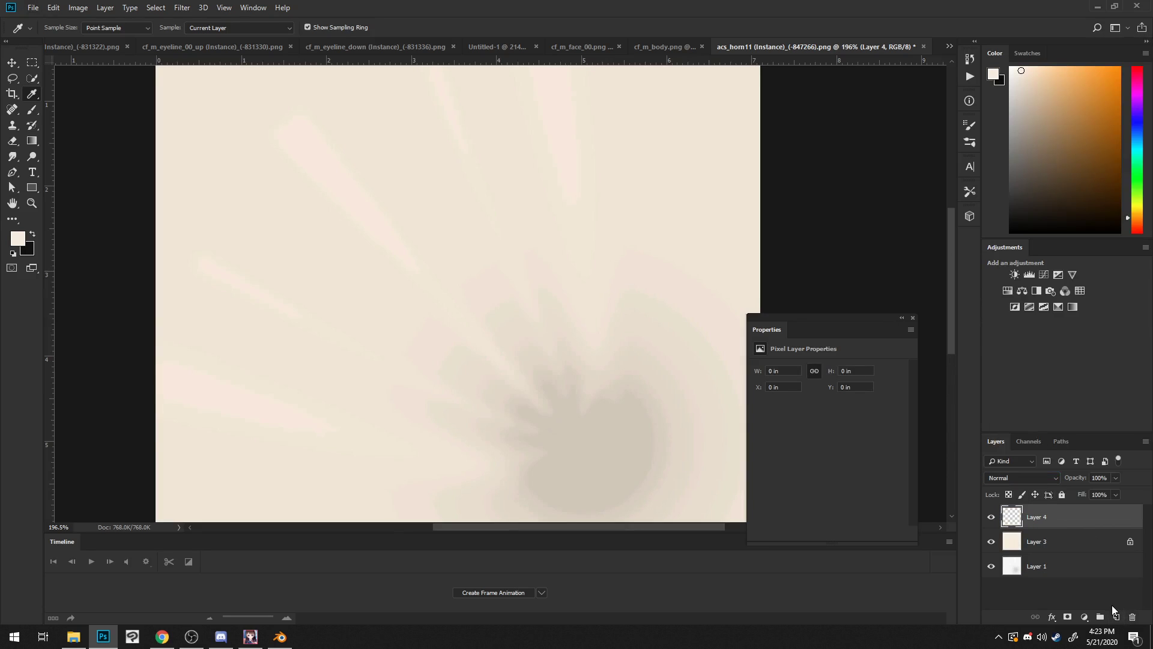
key("alt+BackSpace")
left_click(991, 521)
left_click(992, 520)
left_click(992, 521)
left_click(993, 520)
left_click(993, 521)
left_click(992, 520)
left_click(992, 520)
left_click(992, 520)
left_click(992, 520)
left_click(992, 520)
left_click(992, 520)
left_click(1133, 617)
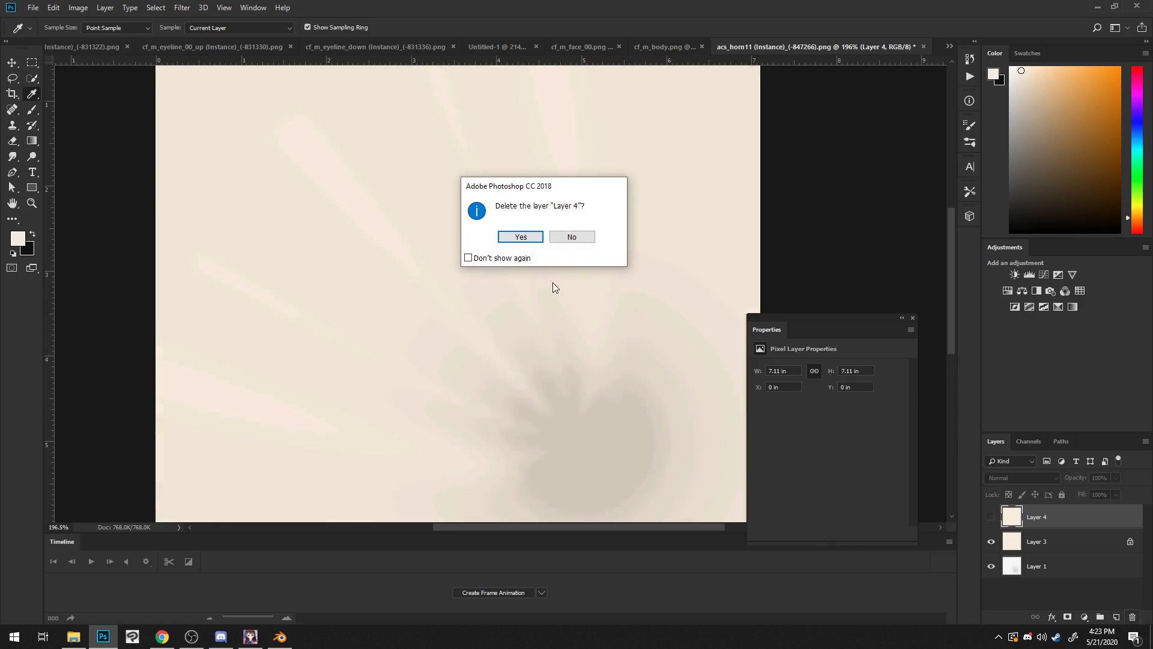
left_click(520, 237)
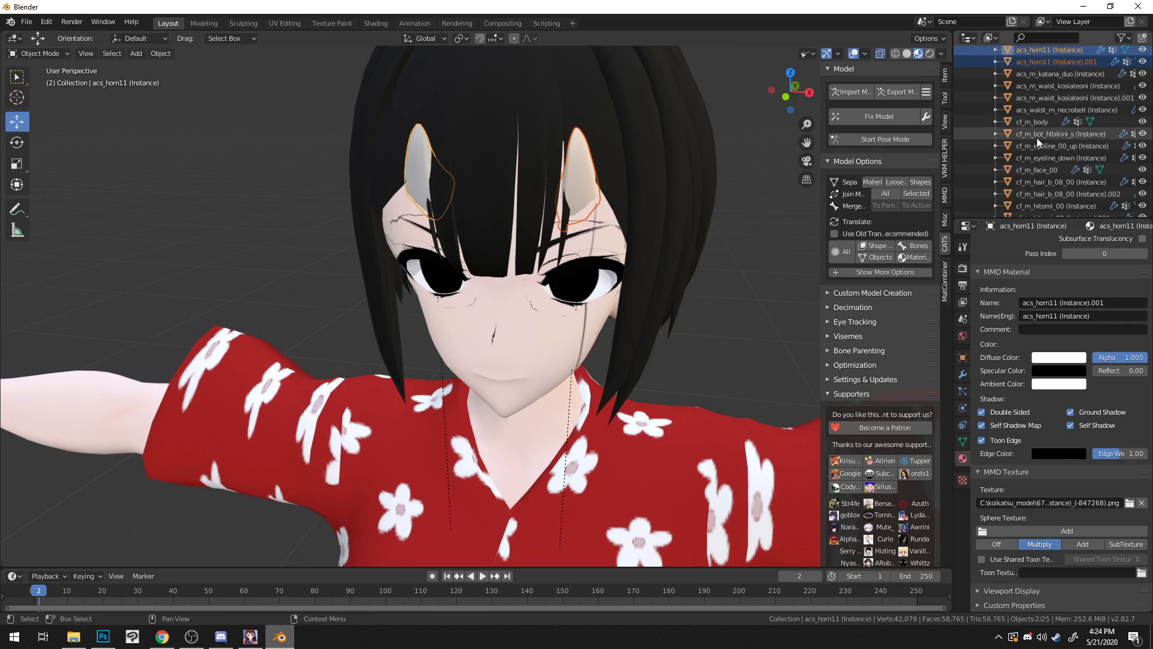
Step: In Blender, reload the recoloured cf_m_body.png texture on the cf_m_body object and inspect the neck and arms
left_click(1036, 120)
scroll(671, 243, "down", 2)
scroll(672, 243, "up", 2)
middle_click_drag(692, 265, 384, 342)
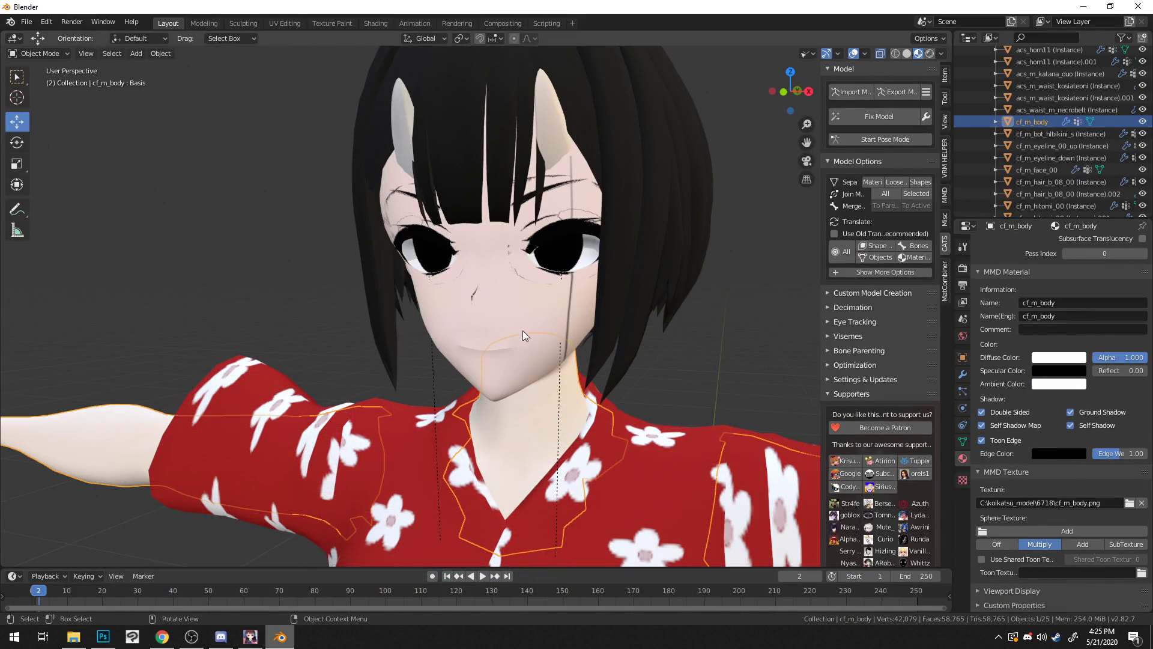
Step: Reload the recoloured cf_m_face_00.png texture on the cf_m_face_00 object and inspect the model's skin from several angles
left_click(1048, 133)
left_click(1039, 170)
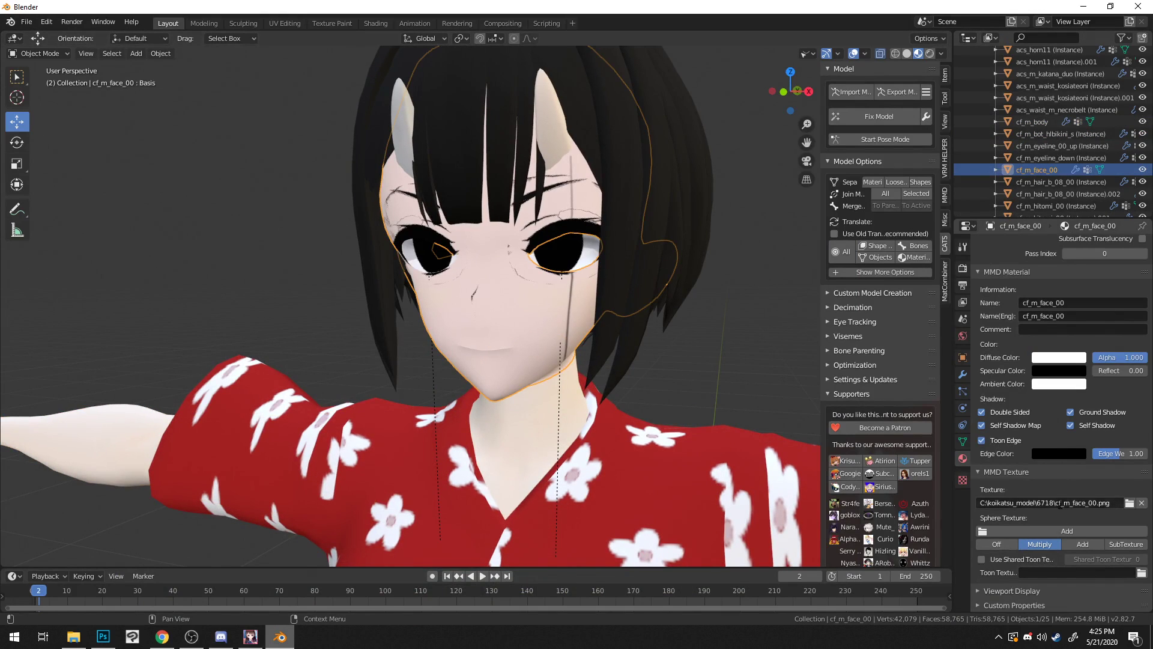
scroll(701, 284, "down", 5)
scroll(668, 273, "up", 6)
middle_click_drag(668, 273, 646, 193)
scroll(619, 278, "down", 6)
scroll(646, 193, "up", 6)
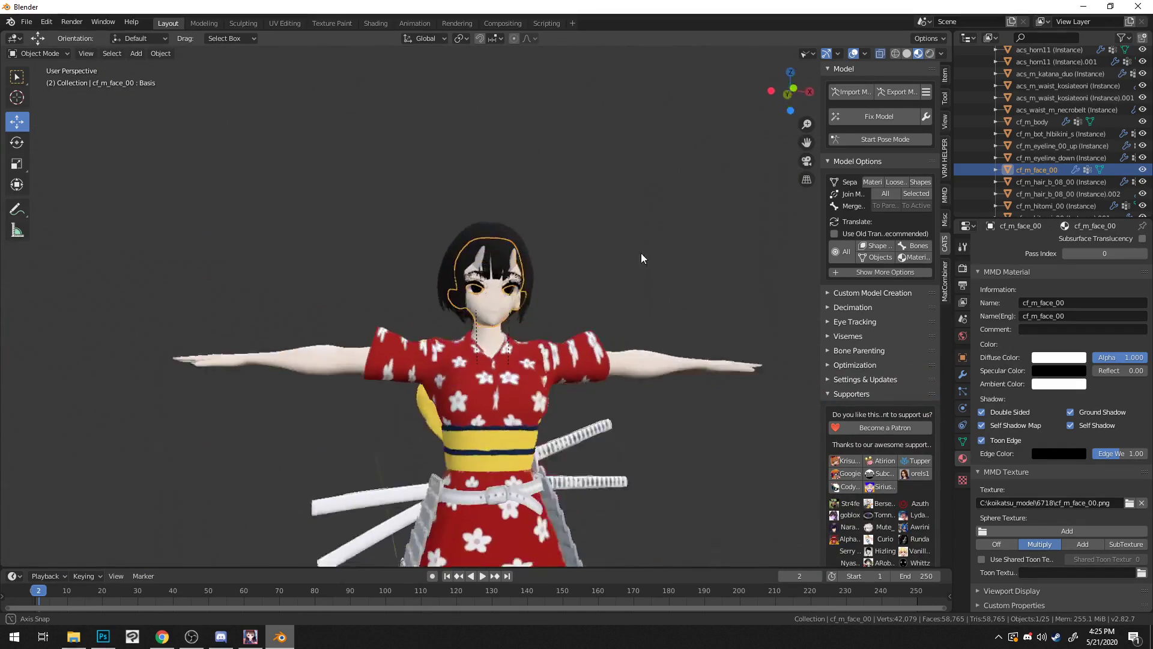
scroll(537, 238, "up", 4)
middle_click_drag(524, 233, 547, 244)
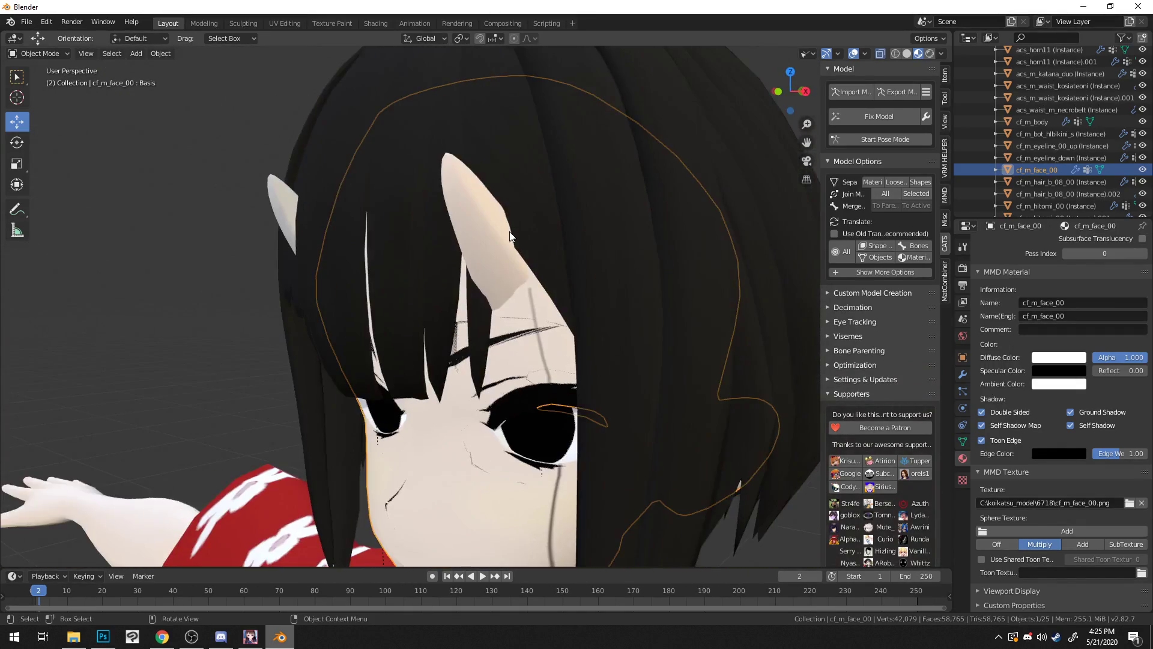
Step: Set the texture of the acs_horn11 (Instance).001 horn to acs_horn11 (Instance)_(-847268).png
left_click(451, 215)
middle_click_drag(452, 213, 510, 218)
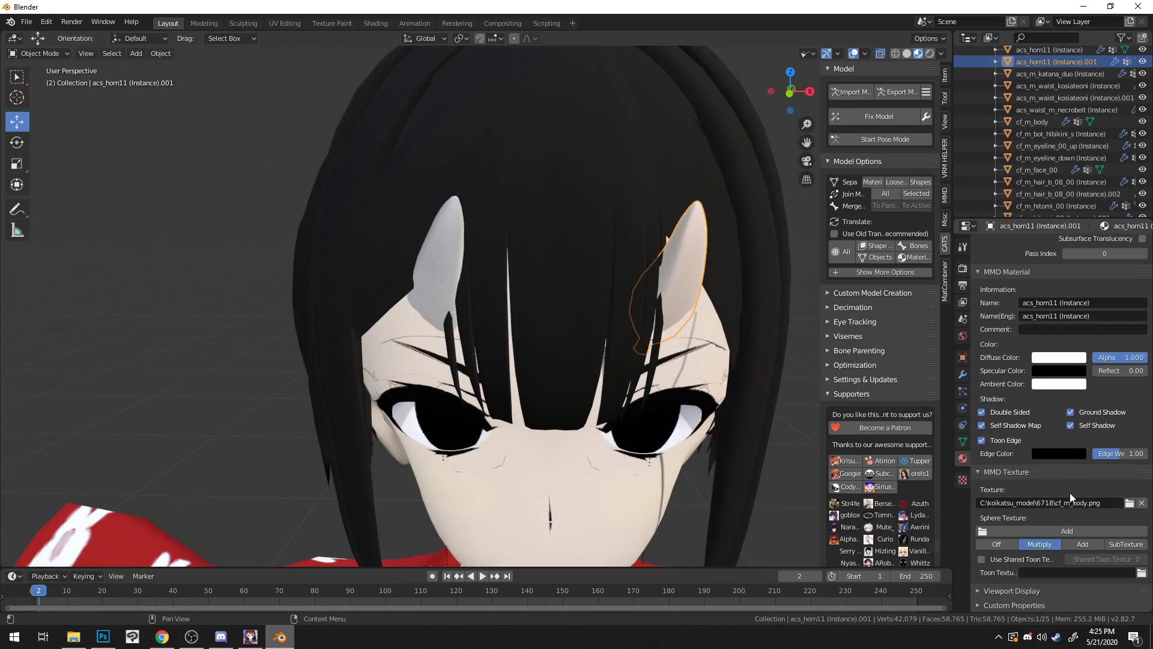
key("Return")
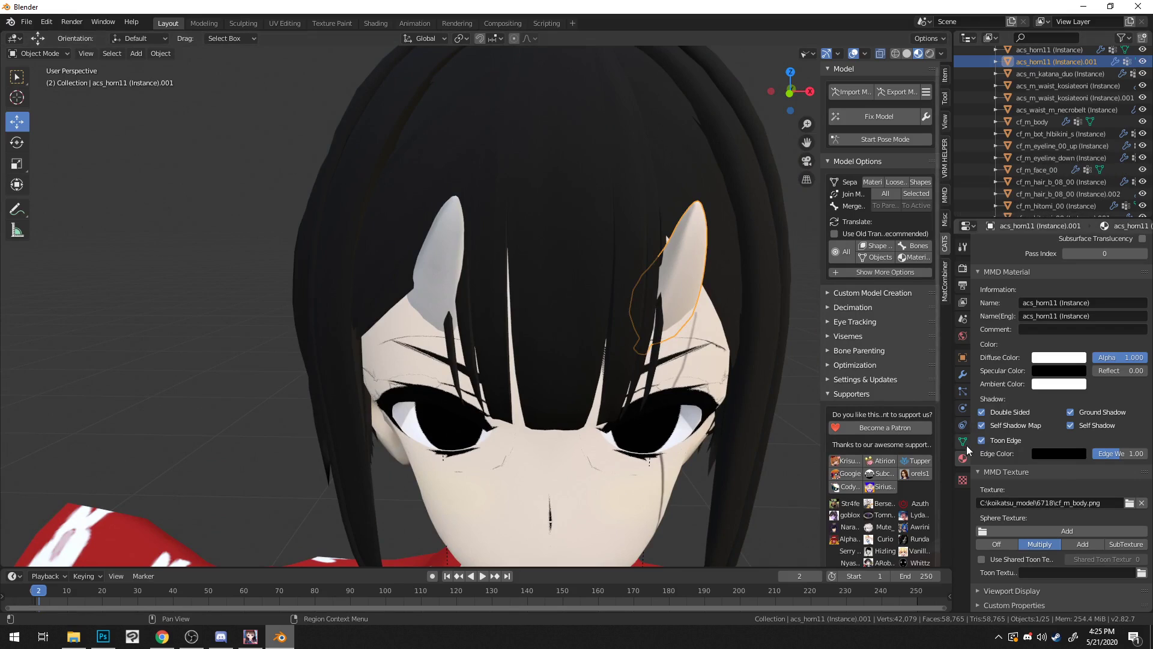
scroll(1016, 388, "up", 12)
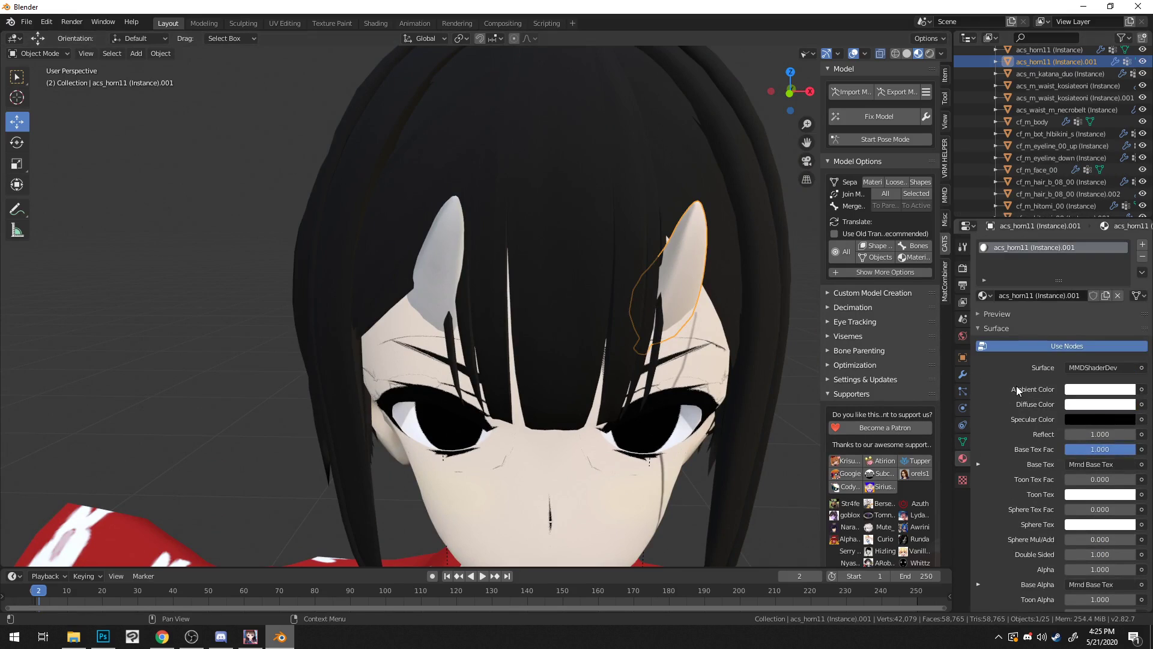
scroll(1017, 390, "down", 12)
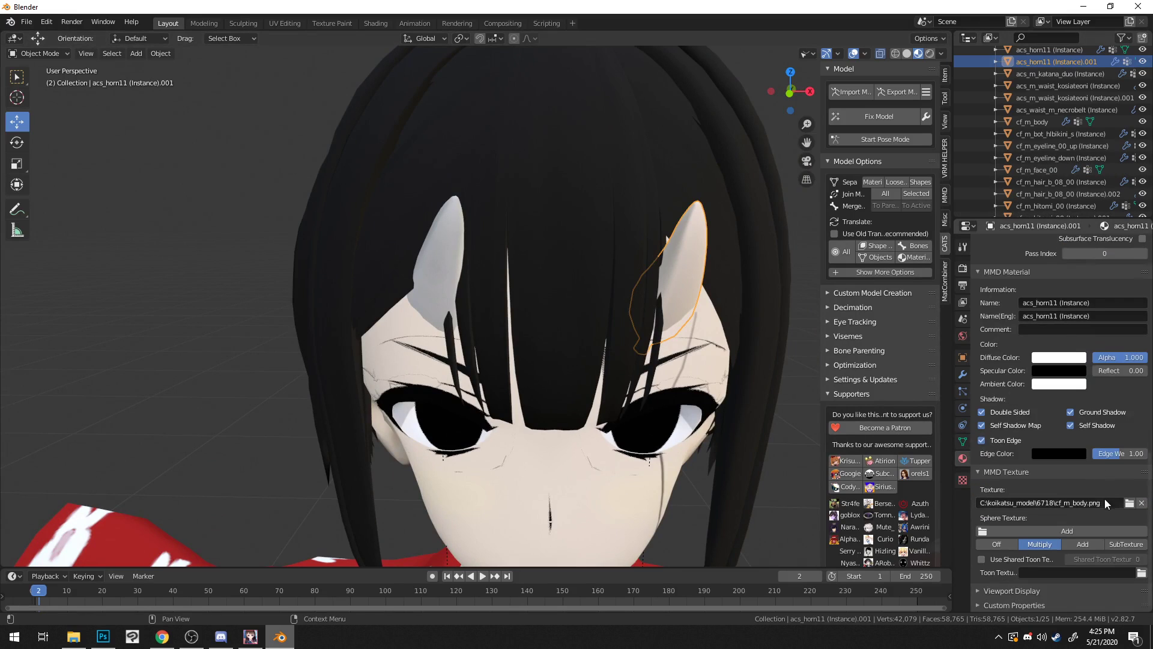
left_click(1129, 503)
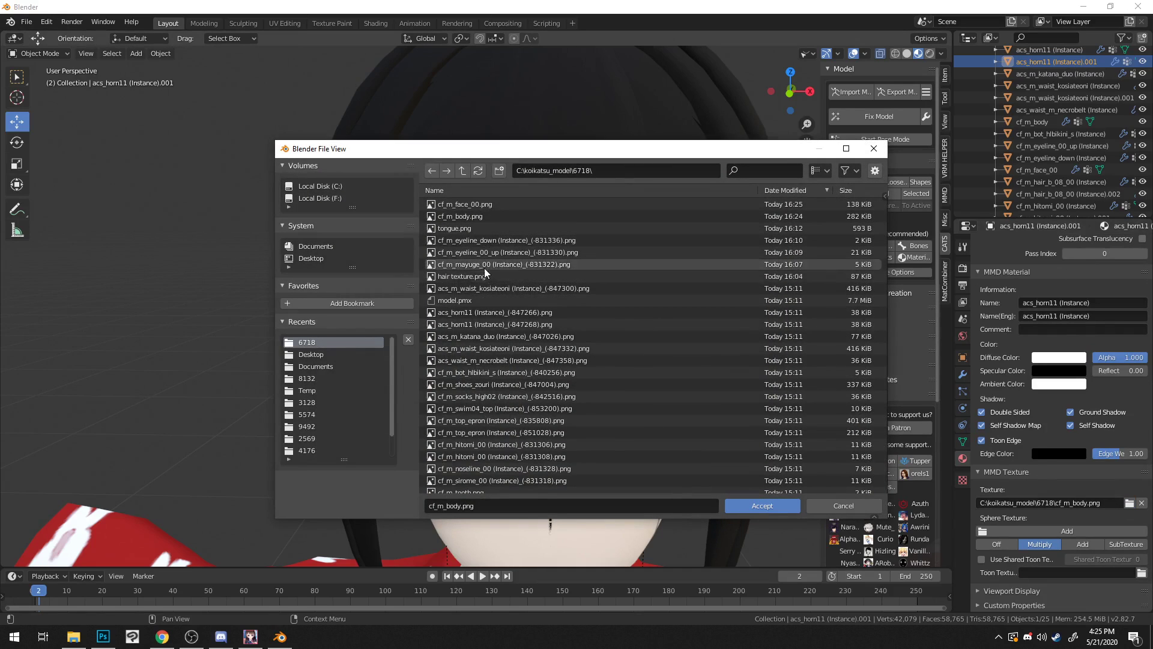
double_click(493, 316)
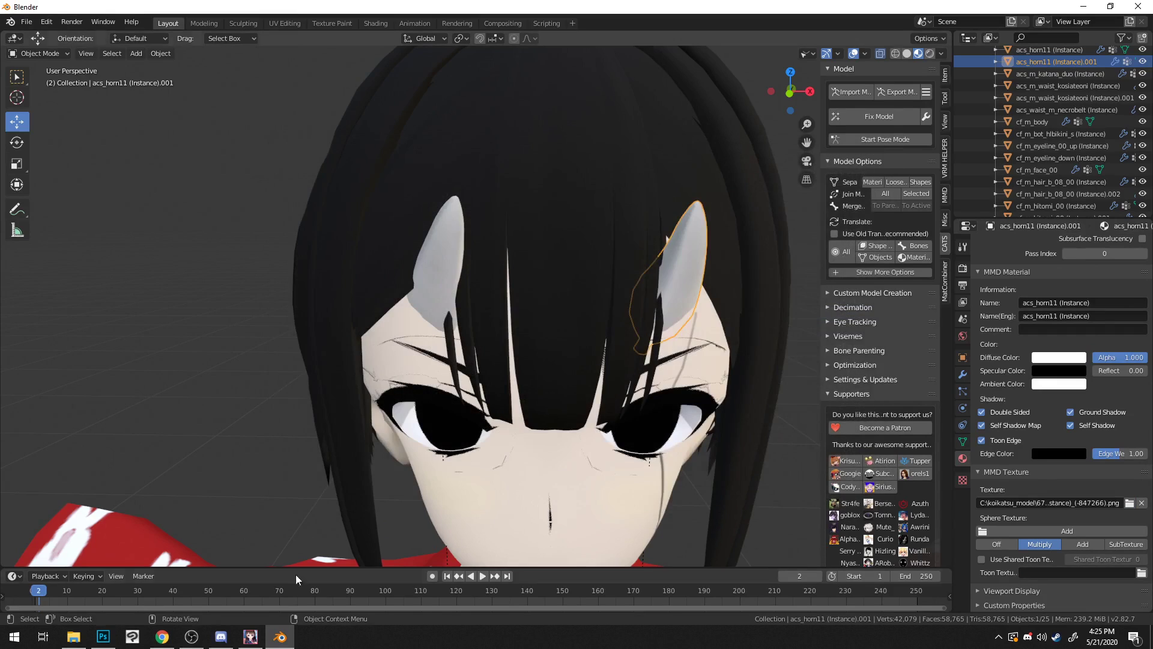
left_click(1130, 503)
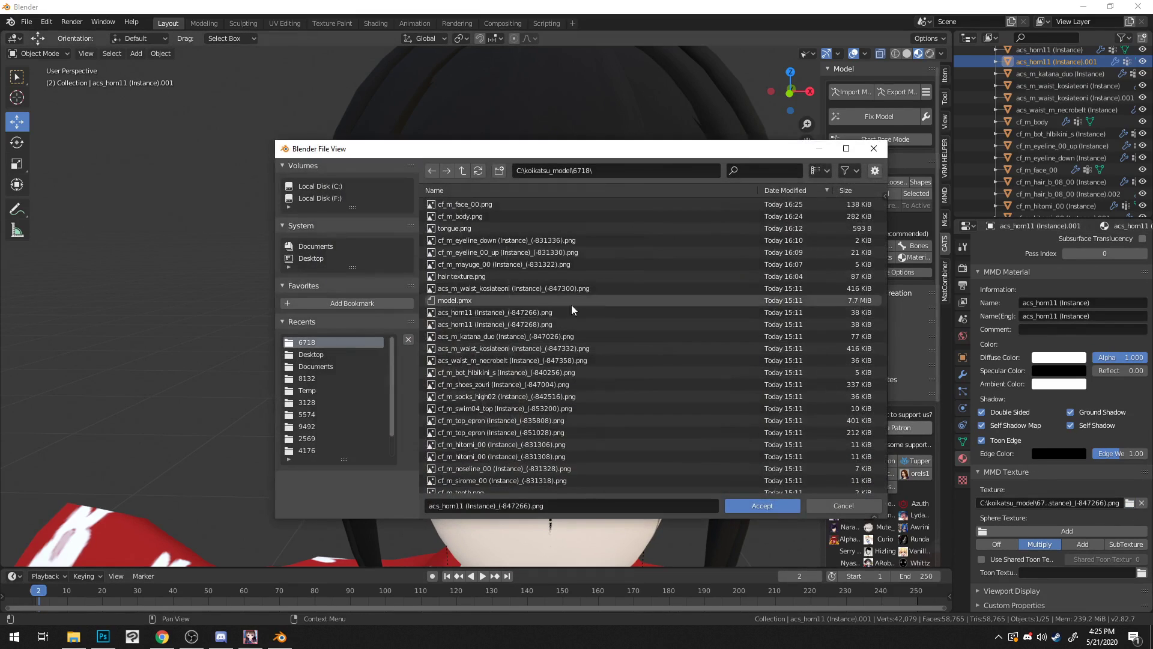
double_click(537, 319)
middle_click_drag(814, 371, 624, 378)
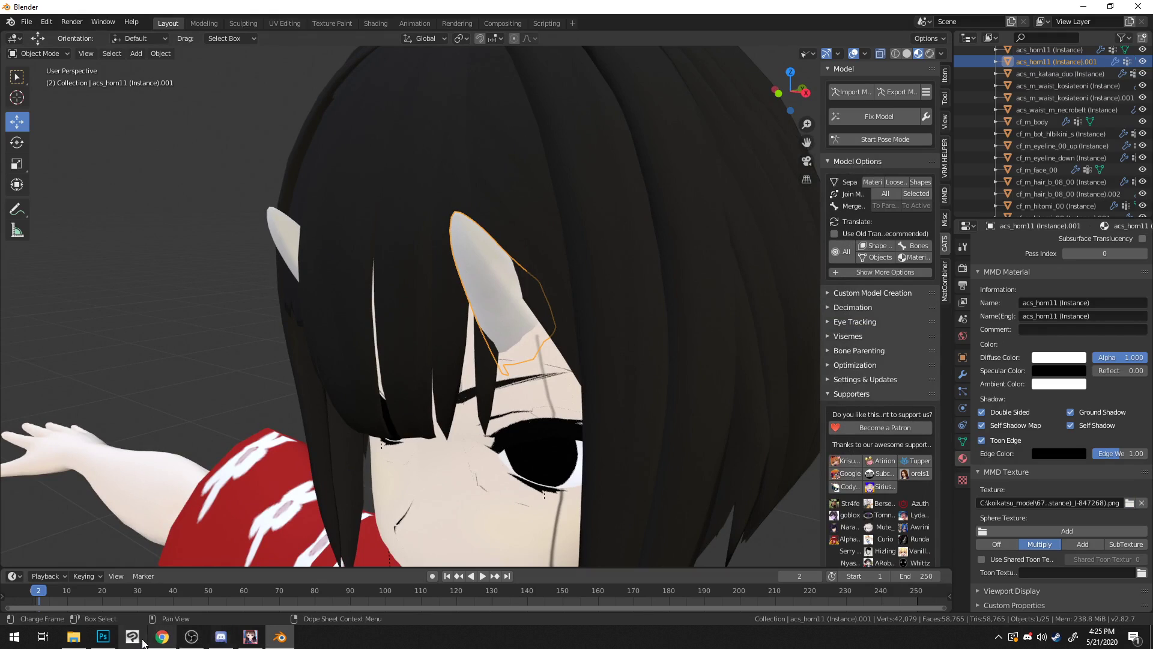
Step: In Photoshop, save the cream-tinted horn texture over acs_horn11 (Instance)_(-847268).png in the 6718 folder
left_click(103, 637)
left_click(902, 47)
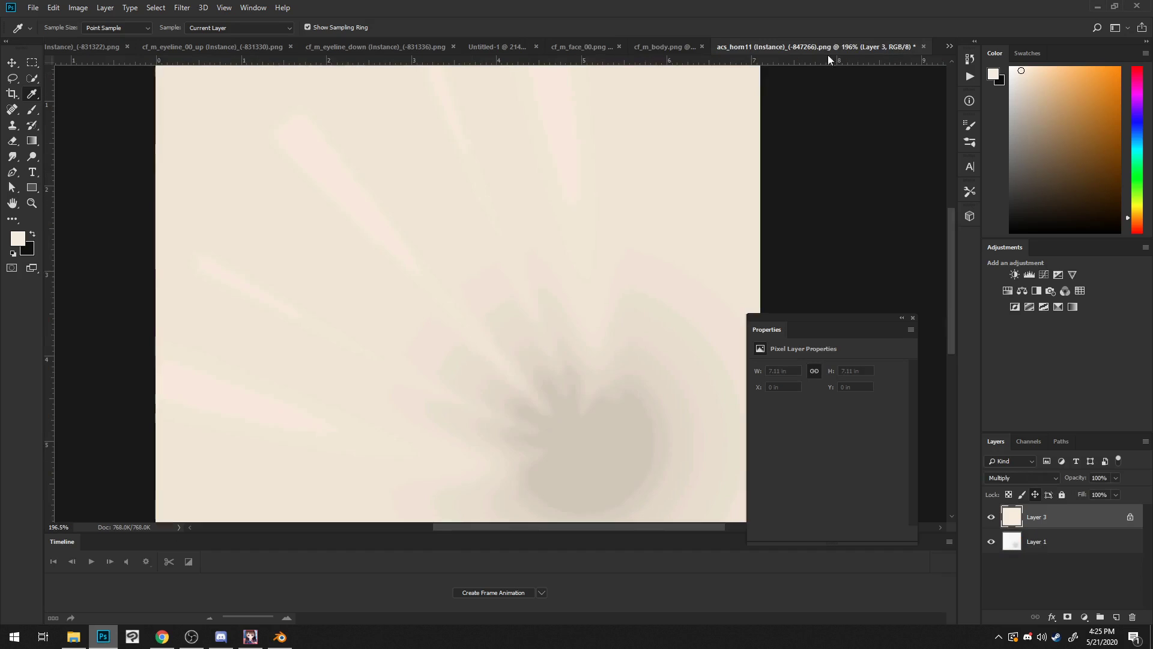
left_click(33, 8)
mouse_move(144, 174)
left_click(319, 171)
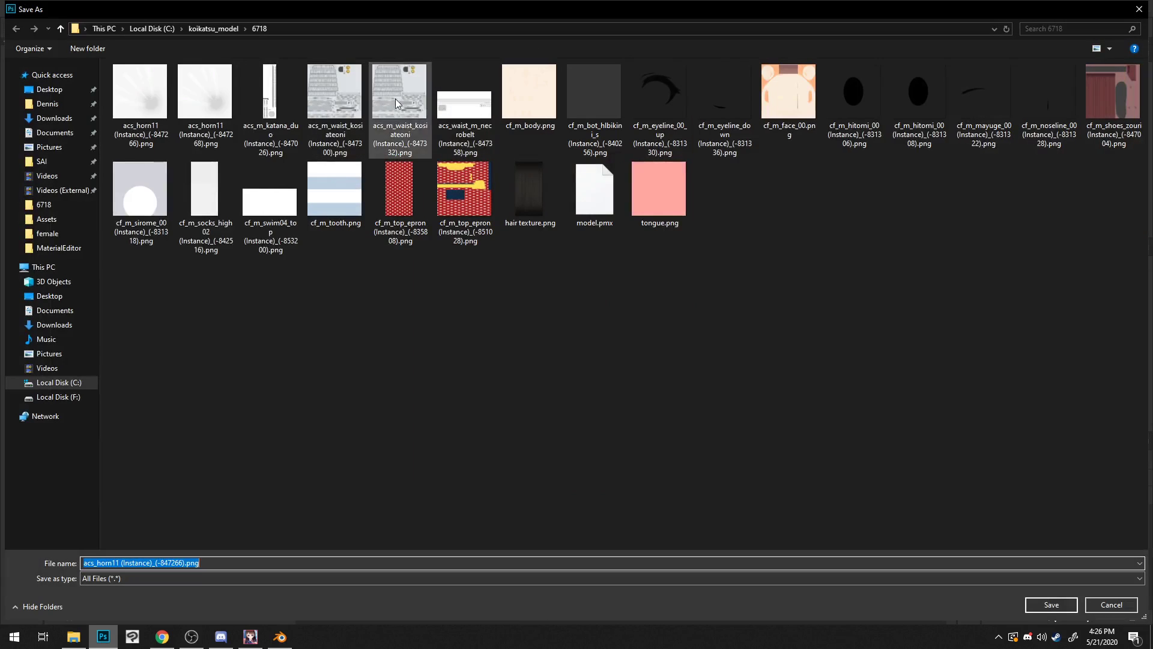
left_click(196, 120)
double_click(195, 120)
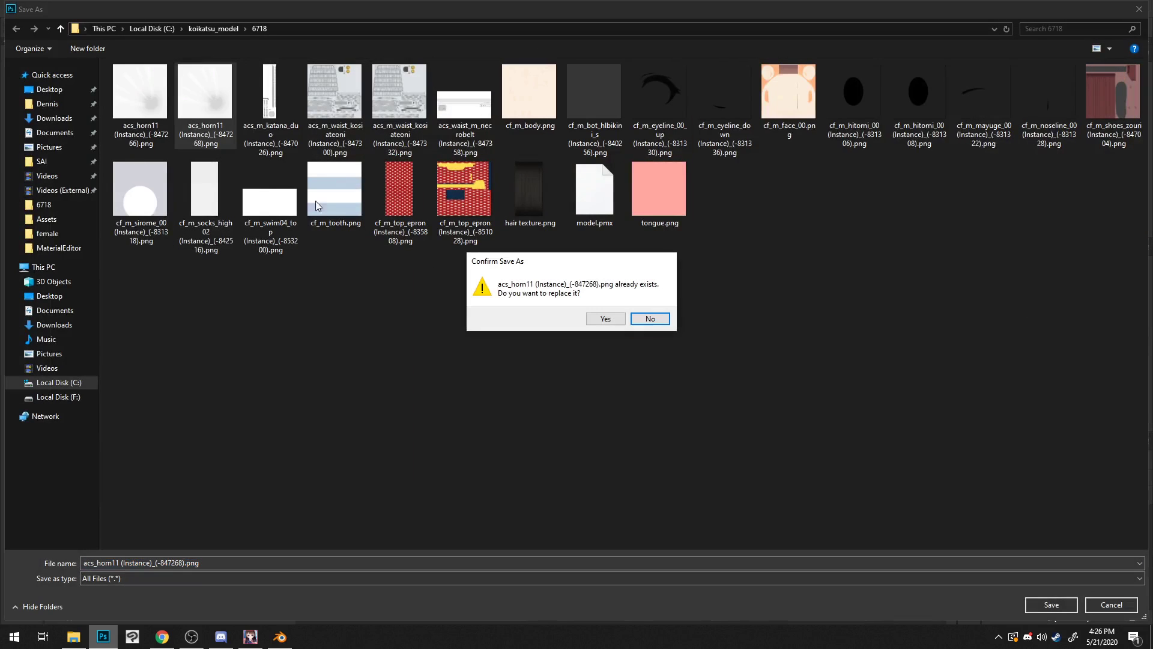
left_click(605, 321)
Step: In Blender, reload the tinted acs_horn11 (Instance)_(-847268).png on both horn objects and inspect the horns against the face
left_click(279, 636)
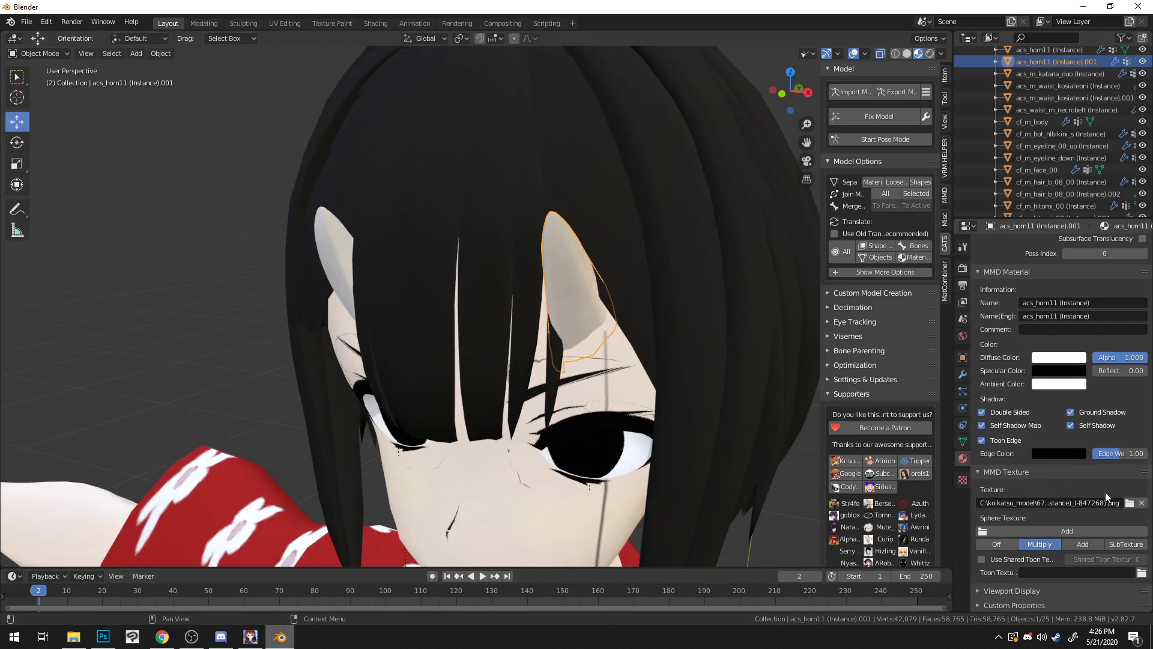
middle_click_drag(798, 392, 509, 309)
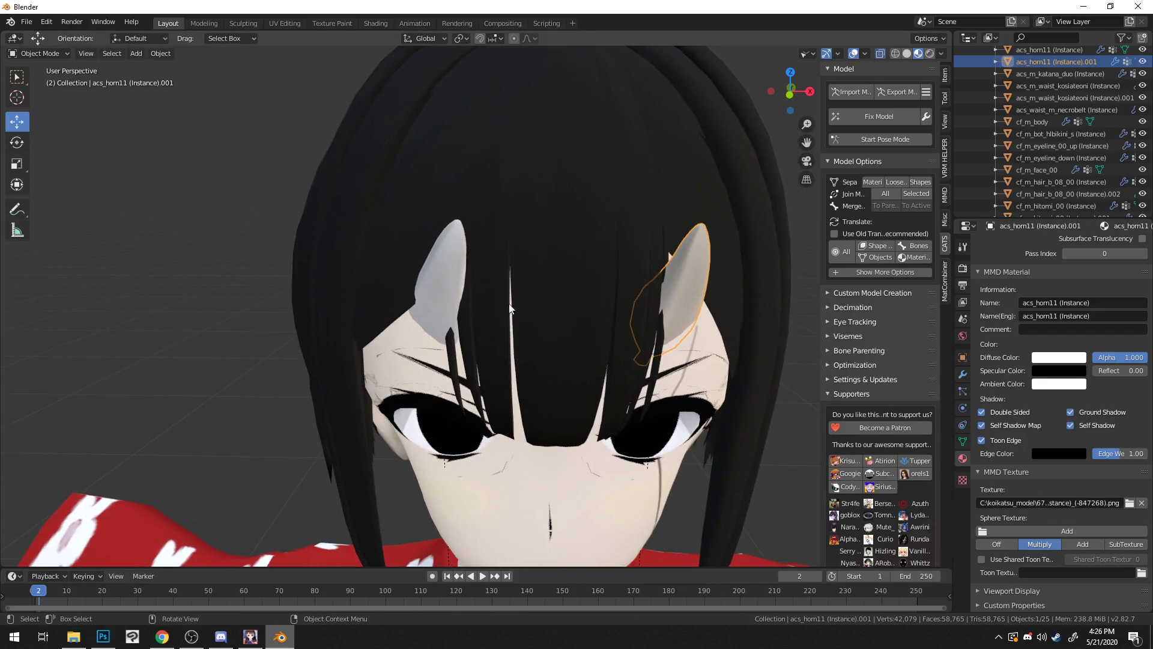
left_click(435, 276)
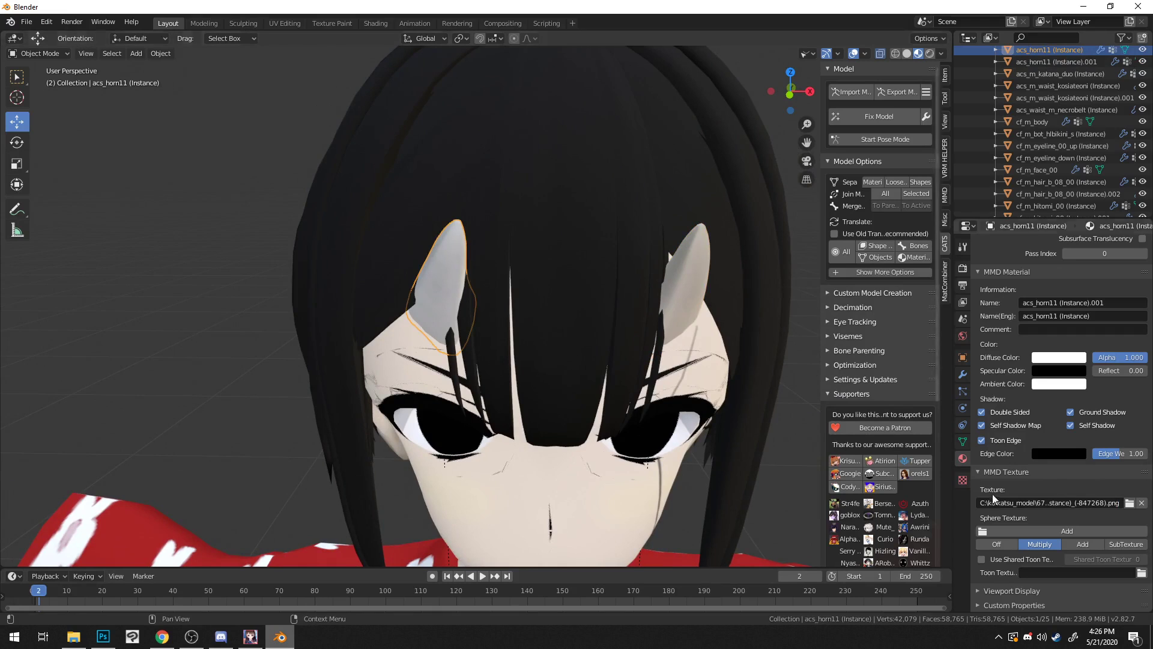
left_click(1130, 504)
scroll(514, 331, "down", 1)
scroll(529, 264, "up", 1)
double_click(540, 203)
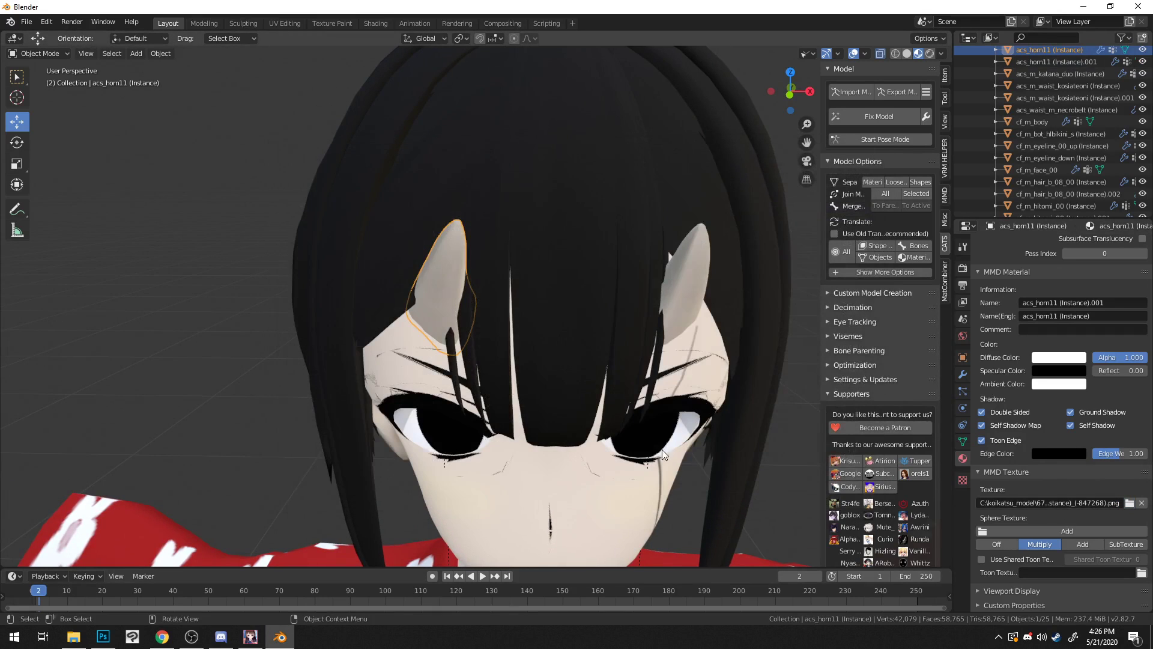
left_click(234, 305)
middle_click_drag(235, 305, 349, 396)
scroll(307, 289, "down", 9)
scroll(307, 300, "up", 5)
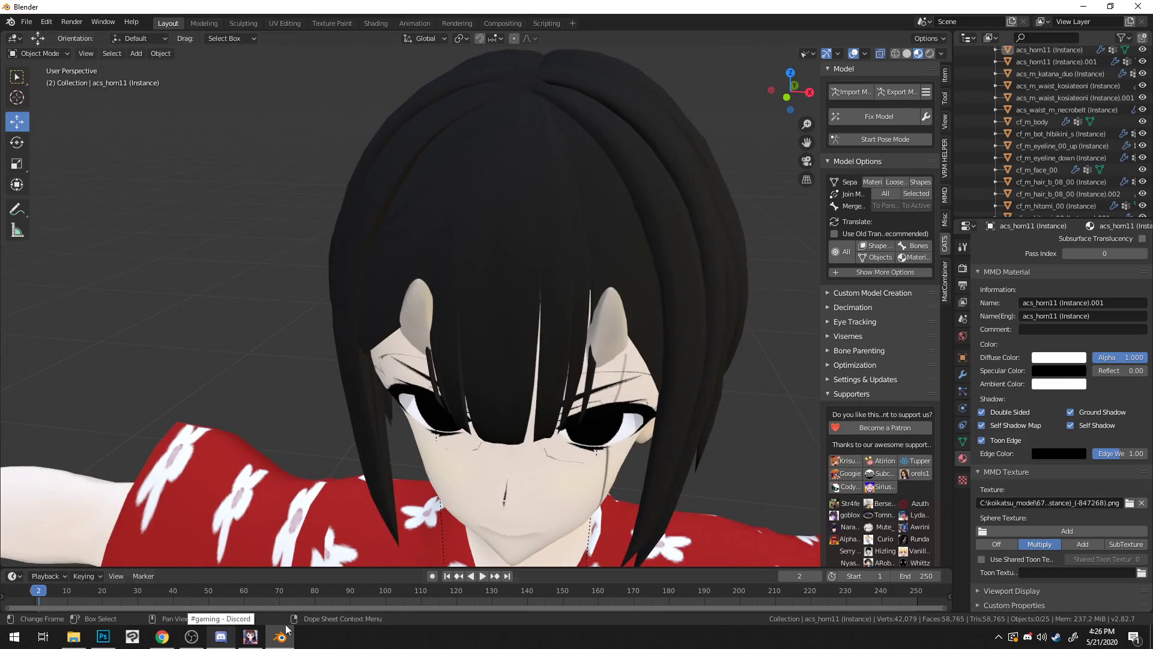
Step: In Photoshop, add a Levels adjustment layer above Layer 3 with midtones at 1.18 and compare the texture with and without it
left_click(103, 637)
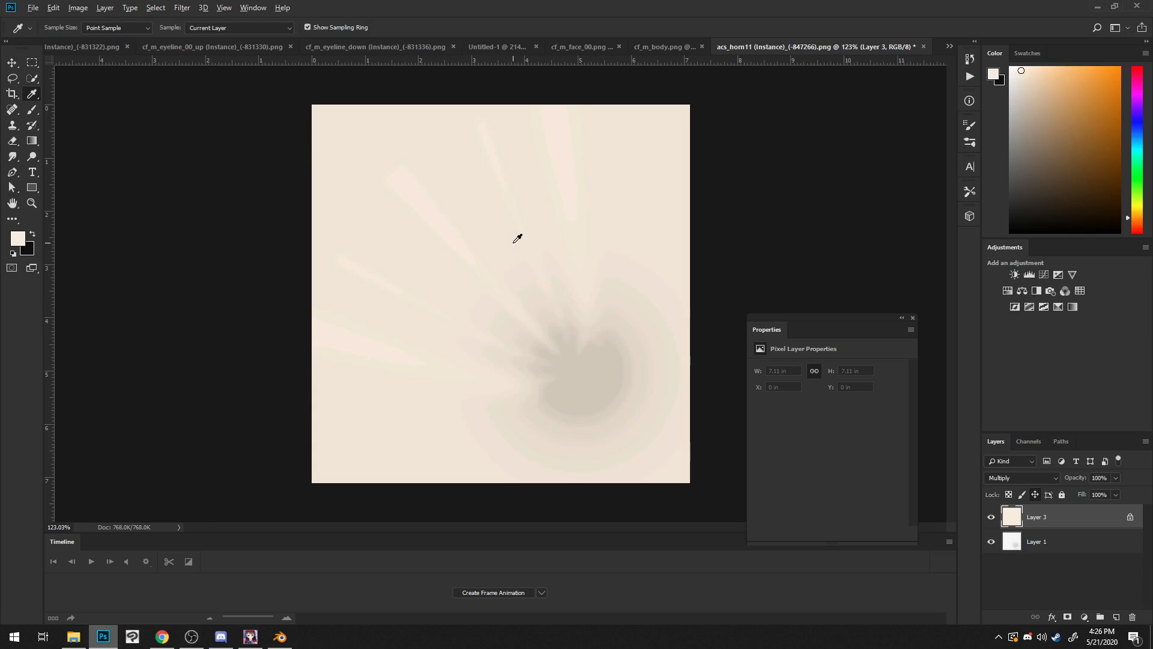
scroll(599, 189, "up", 4, "alt")
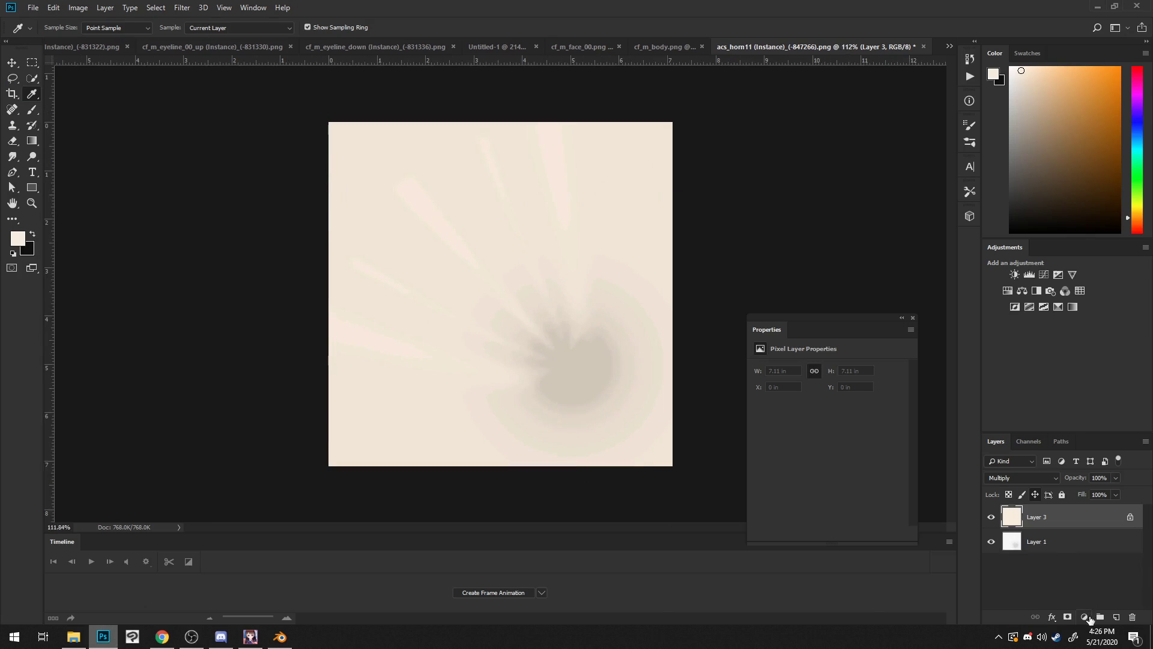
left_click(1084, 617)
left_click(1081, 452)
left_click_drag(835, 453, 827, 453)
left_click(991, 516)
left_click(991, 516)
left_click(992, 516)
left_click(992, 516)
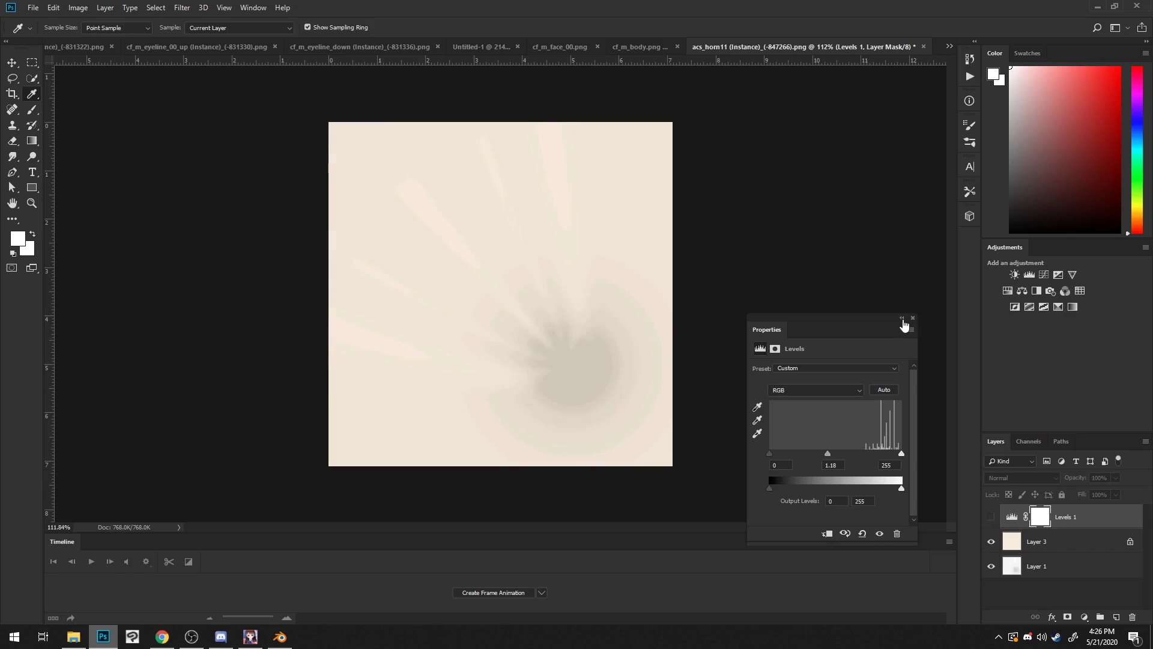
Step: Move the Levels layer below Layer 3 and set its midtones to 1.64, comparing the result by toggling the layer's visibility
left_click_drag(1068, 525, 1060, 544)
left_click(992, 542)
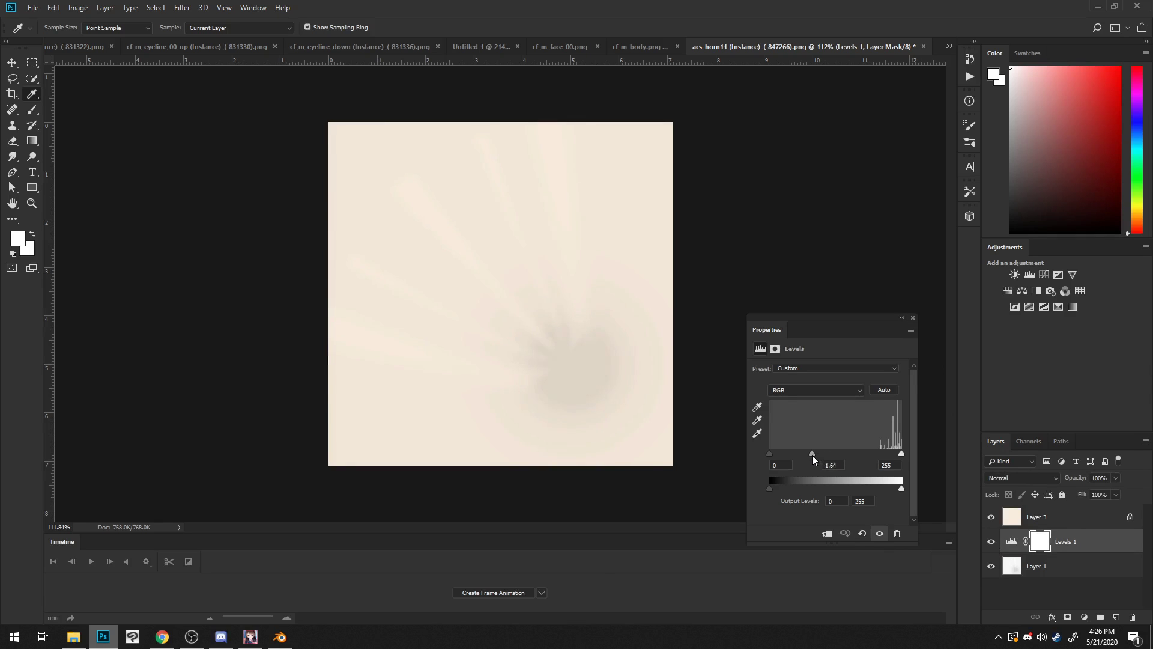
left_click_drag(812, 456, 813, 456)
left_click(991, 542)
left_click(991, 542)
left_click(991, 541)
left_click(992, 543)
Step: Overwrite acs_horn11 (Instance)_(-847268).png with the Levels-brightened version of the horn texture
left_click(40, 8)
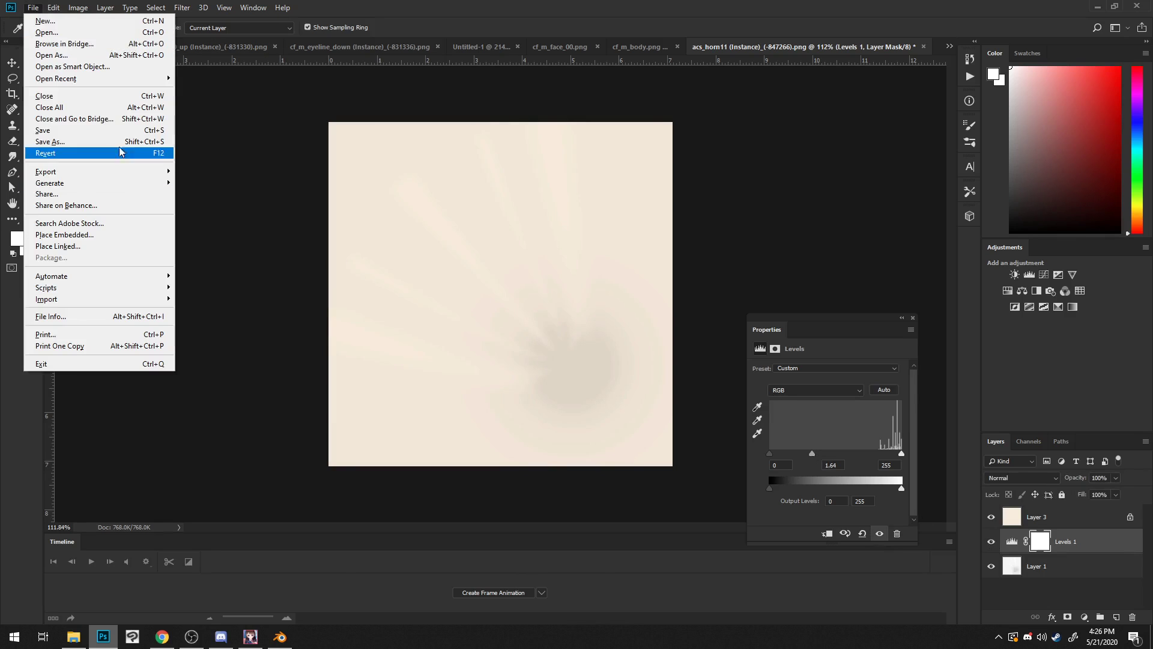
mouse_move(54, 170)
left_click(217, 171)
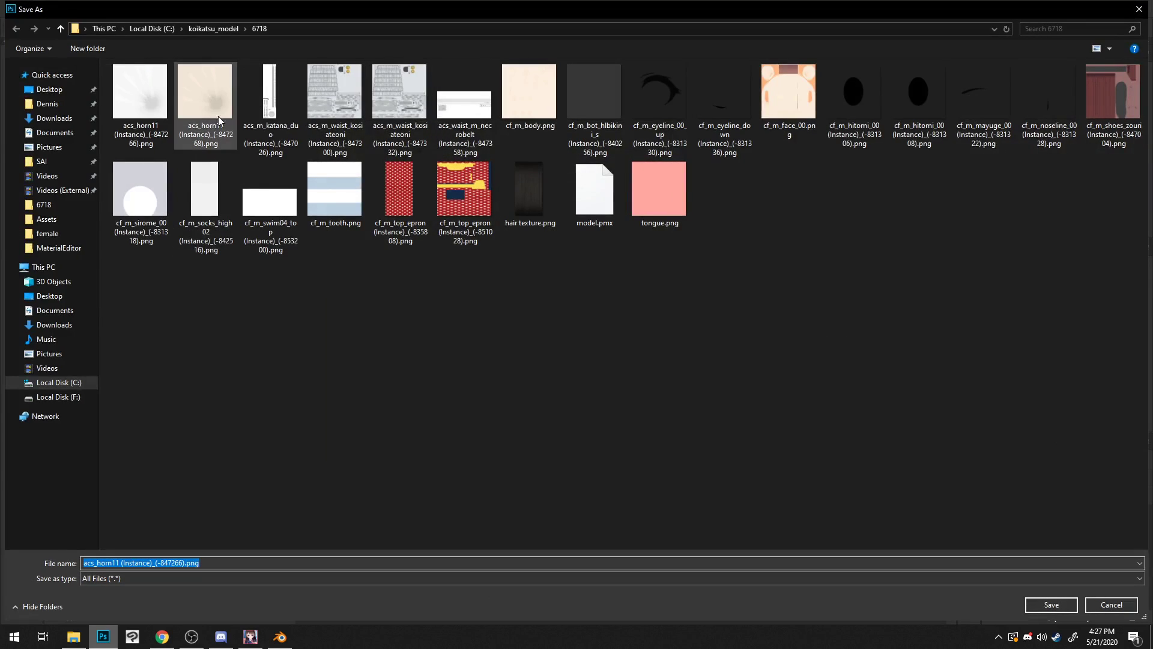
double_click(208, 103)
left_click(604, 319)
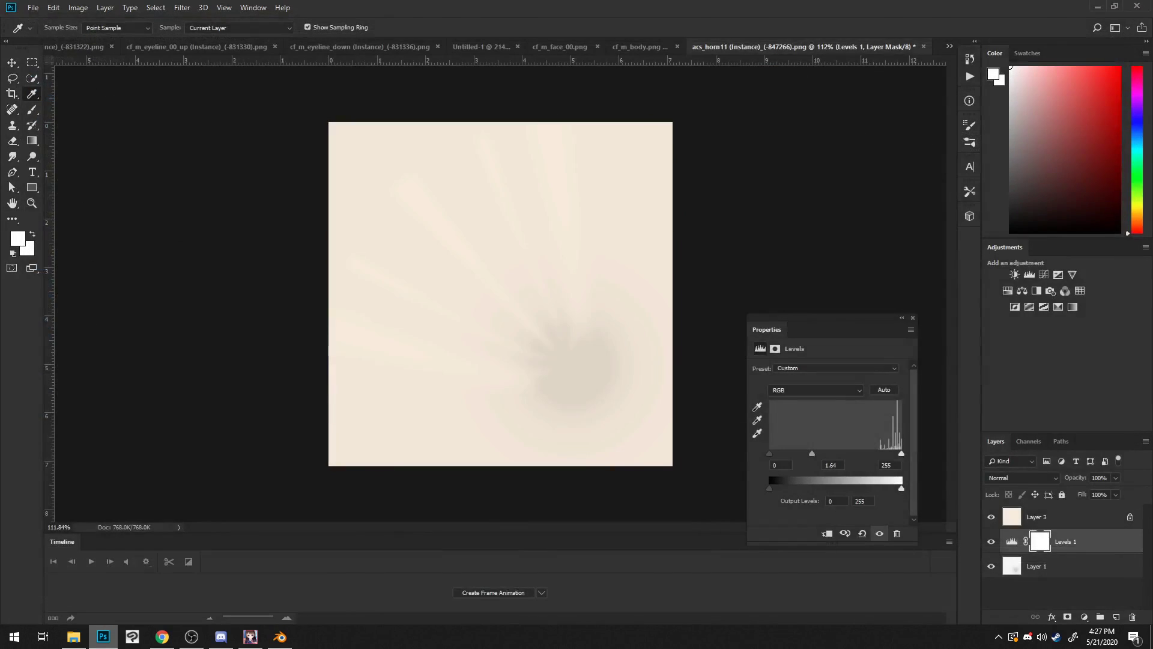
Step: In Blender, reload the brightened horn texture on acs_horn11 (Instance) and acs_horn11 (Instance).001
key("alt+Tab")
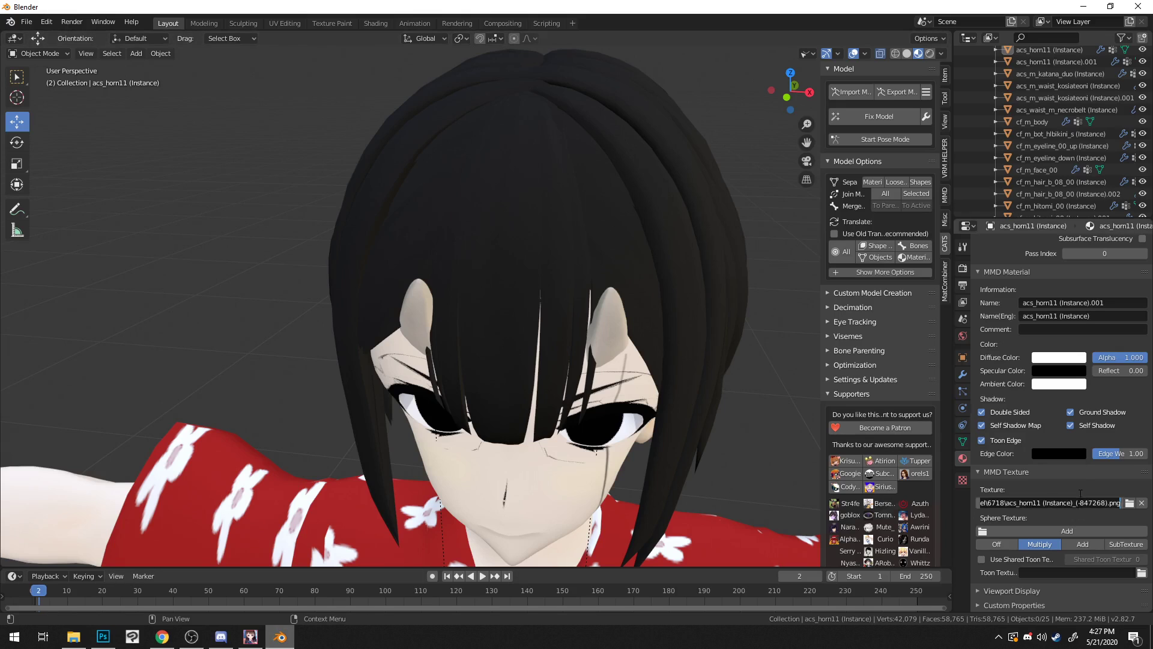
middle_click_drag(529, 288, 607, 339)
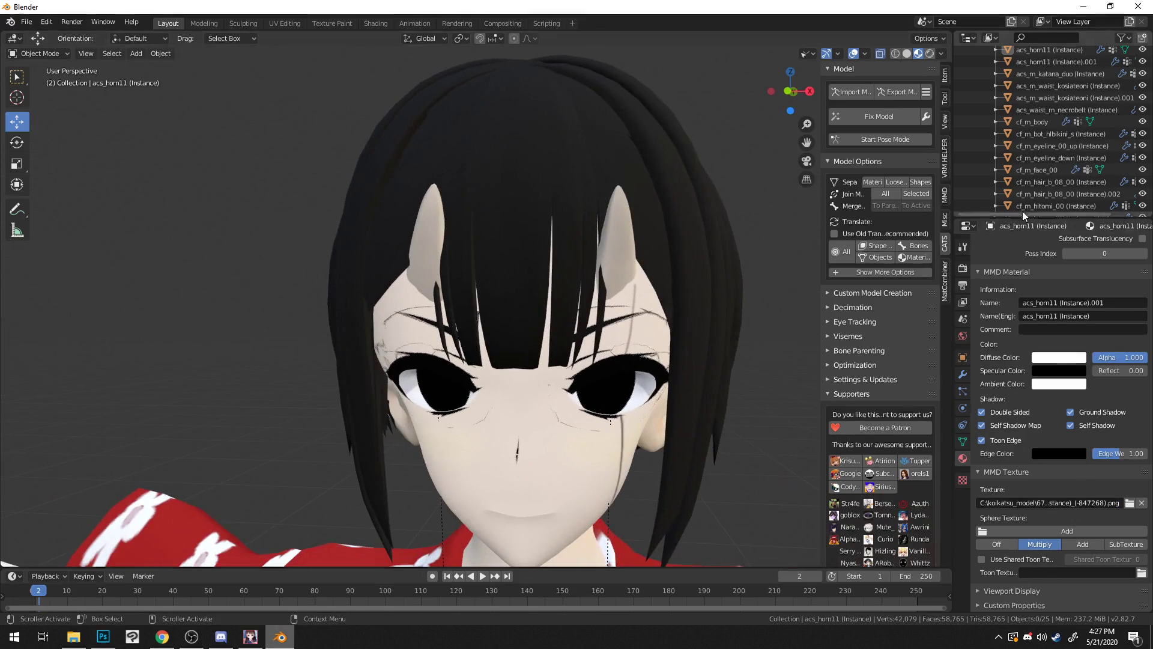
scroll(1058, 131, "up", 5)
left_click(1058, 126)
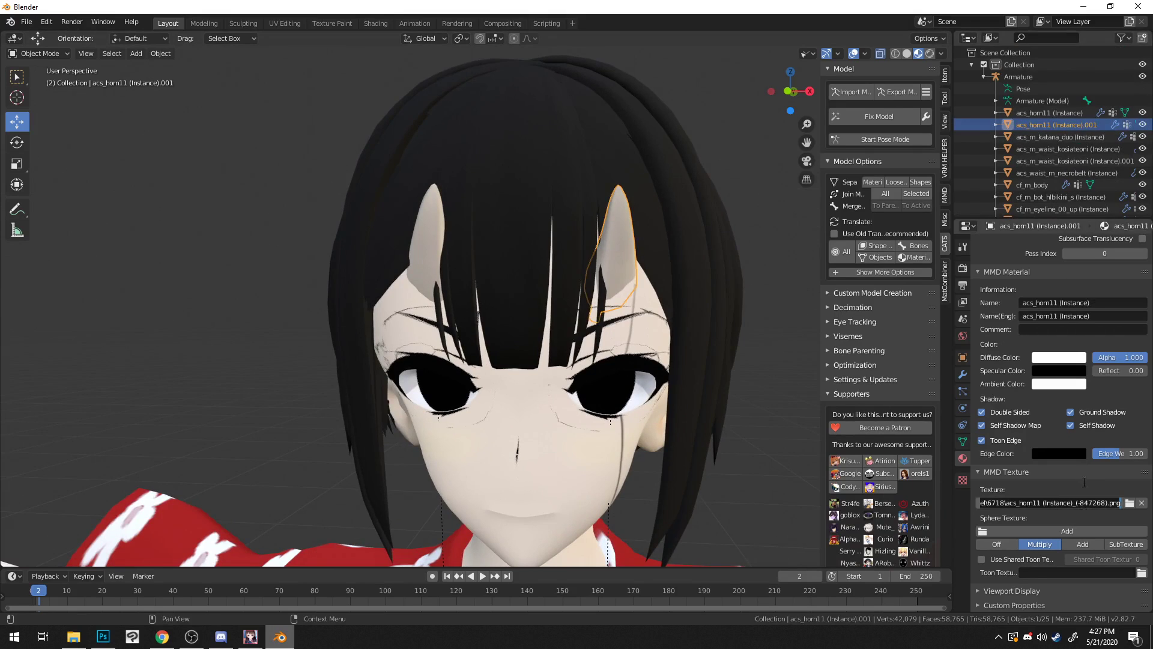
middle_click_drag(704, 405, 717, 375)
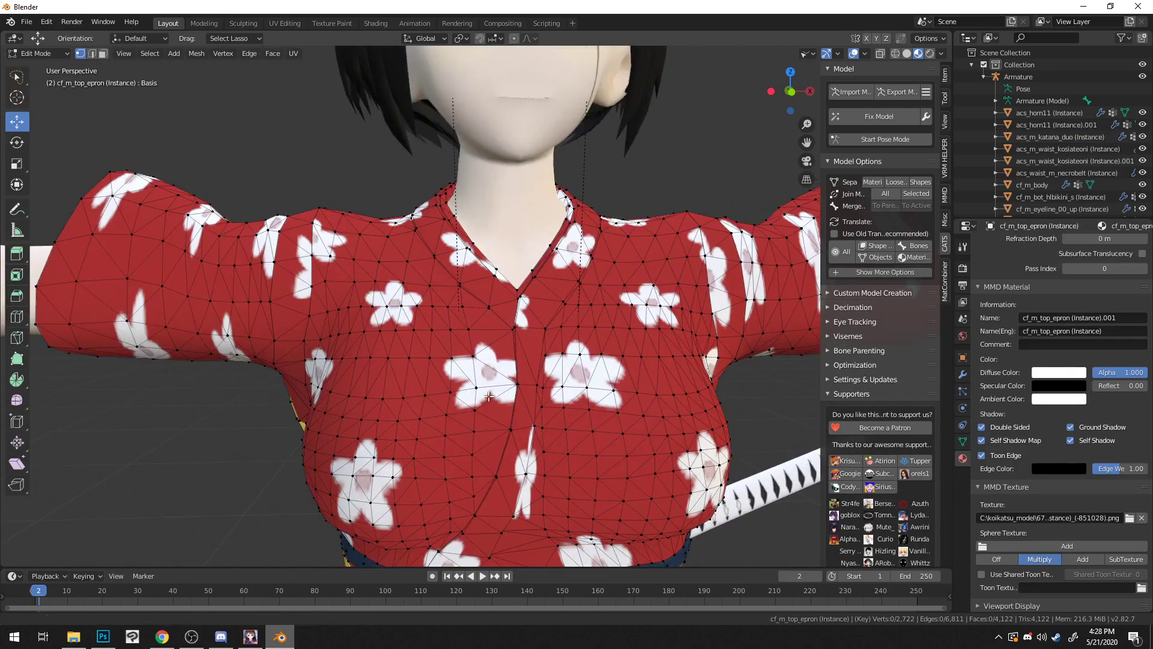
Step: Switch the cf_m_top_epron kimono top from Edit Mode back to Object Mode
middle_click_drag(420, 373, 409, 388)
scroll(408, 387, "down", 4)
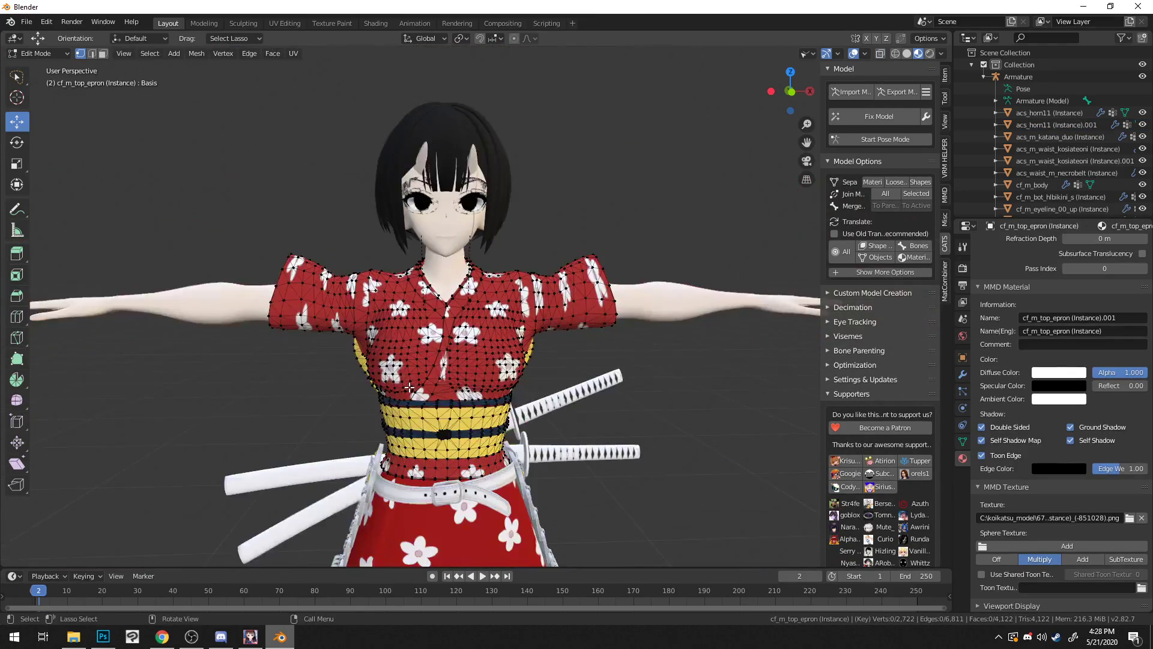
scroll(409, 387, "up", 3)
left_click(52, 53)
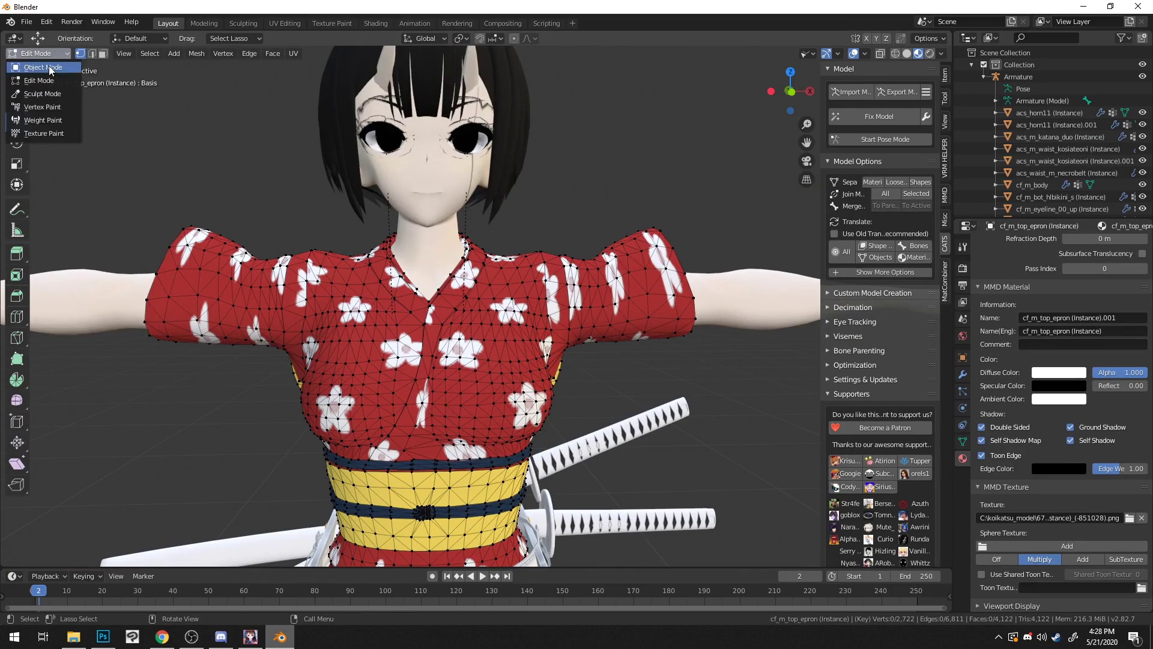
left_click(37, 67)
Step: Examine how the flower pattern and yellow sash texture sit on the kimono top from the front
scroll(275, 233, "down", 5)
scroll(322, 152, "up", 6)
scroll(478, 210, "up", 4)
mouse_move(480, 206)
middle_mouse_down()
mouse_move(488, 304)
mouse_move(472, 215)
middle_mouse_up()
scroll(489, 273, "down", 2)
mouse_move(488, 273)
middle_mouse_down("shift")
mouse_move(471, 398)
mouse_move(661, 387)
mouse_move(492, 383)
mouse_move(489, 266)
middle_mouse_up("shift")
scroll(472, 400, "up", 2)
scroll(474, 401, "down", 3)
scroll(474, 402, "up", 3)
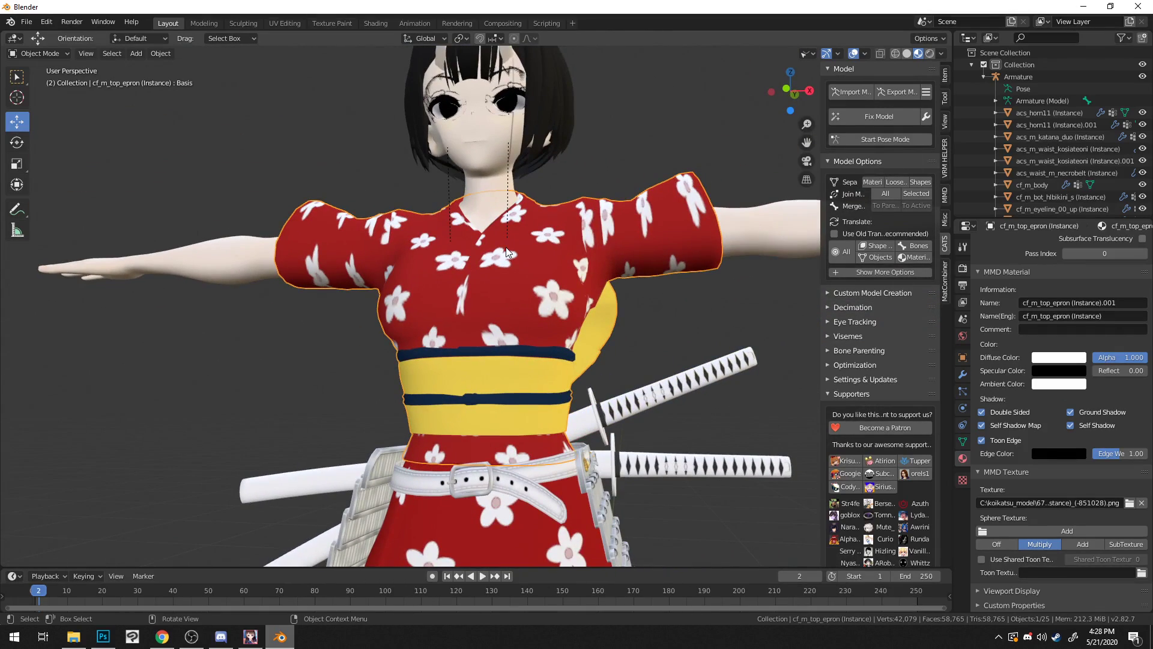
Step: In Photoshop, examine the cf_m_top_epron (Instance)_(-851028).png texture's flower pattern, yellow sash areas and navy blocks
key("alt+Tab")
scroll(511, 234, "down", 3, "alt")
scroll(515, 225, "up", 5, "alt")
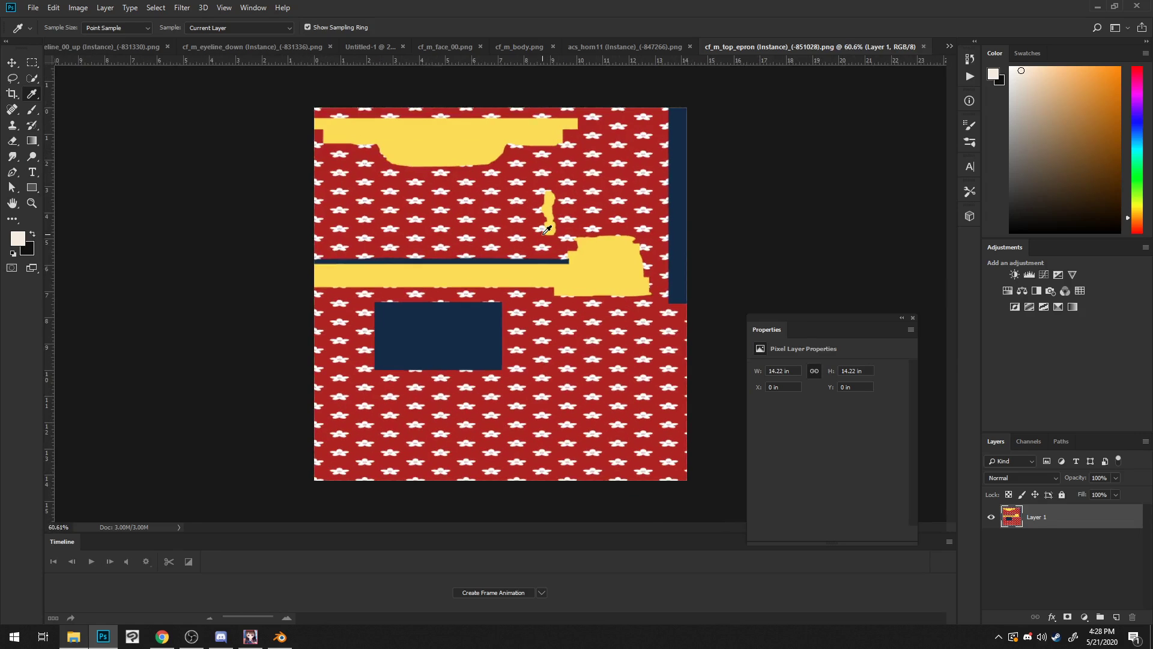
scroll(641, 226, "up", 1, "alt")
scroll(642, 225, "down", 3, "alt")
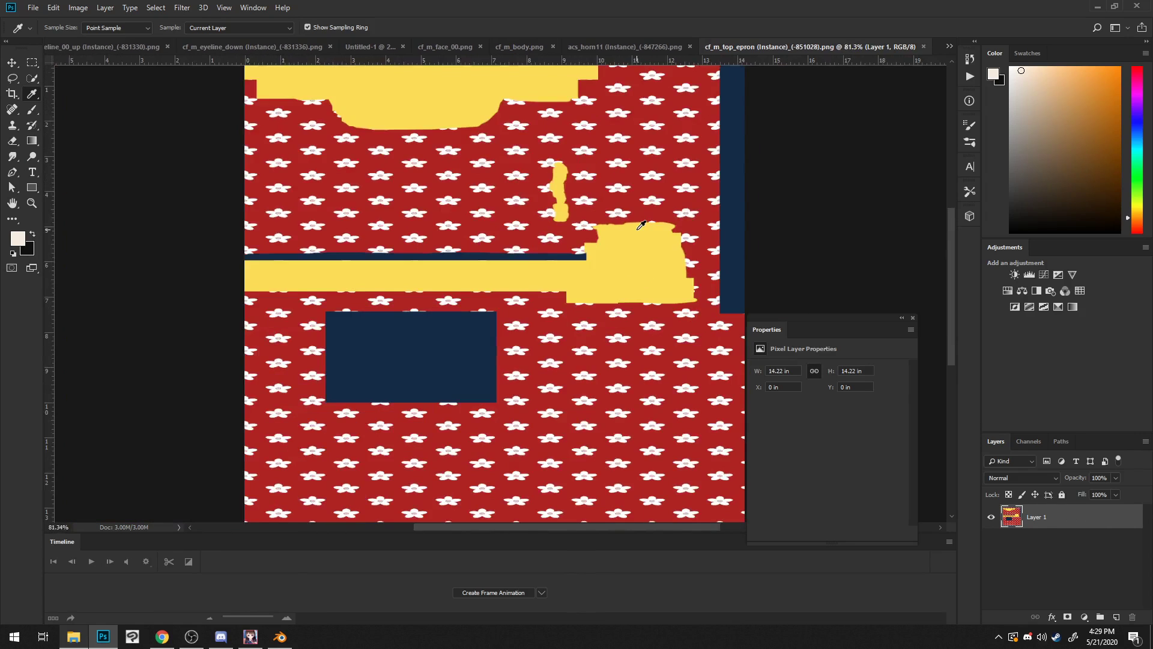
scroll(641, 225, "up", 1, "alt")
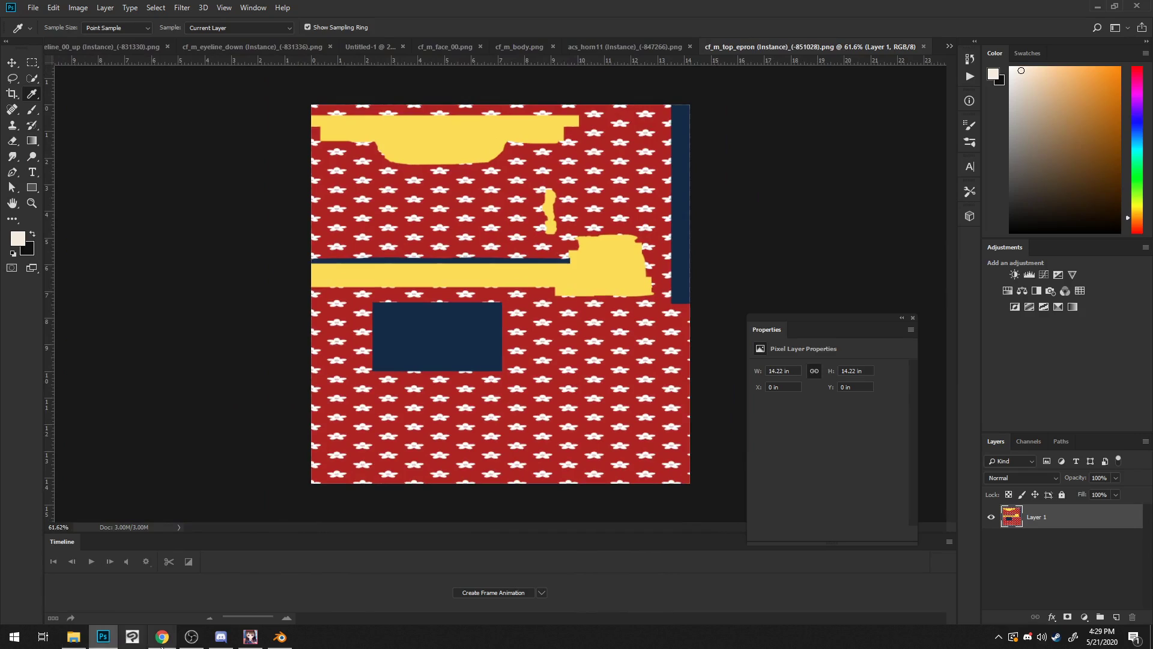
Step: In Koikatsu, export the Kimono Dress Top's UV map through the Material Editor and inspect cf_o_top_tennis_d_0.png
left_click(250, 636)
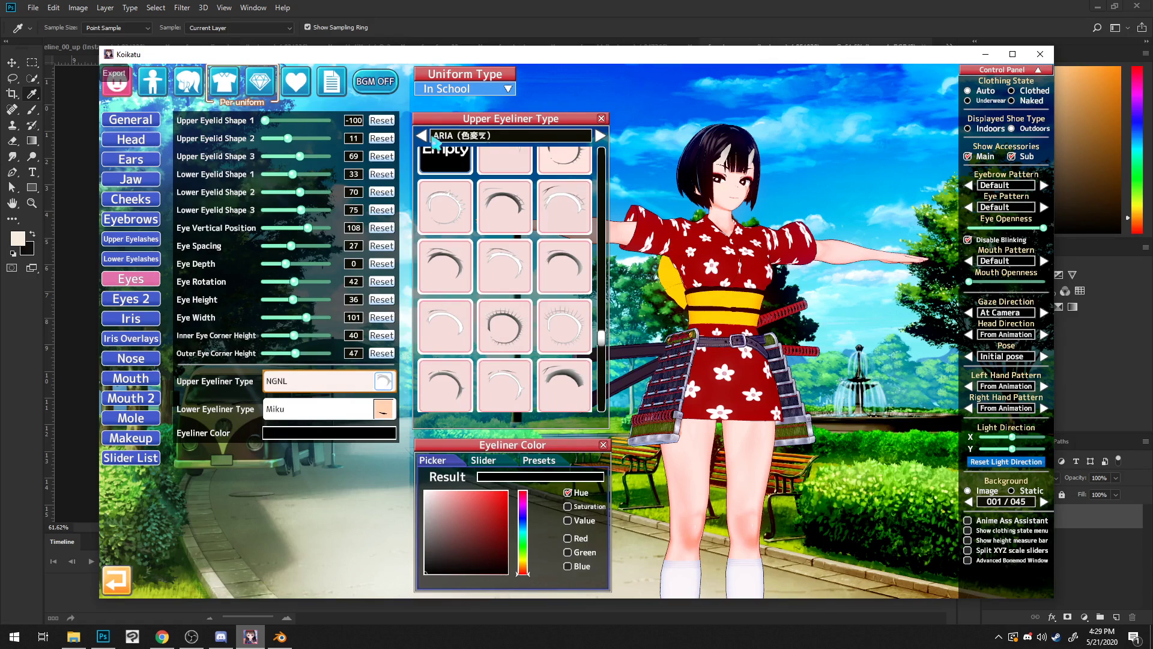
left_click(218, 87)
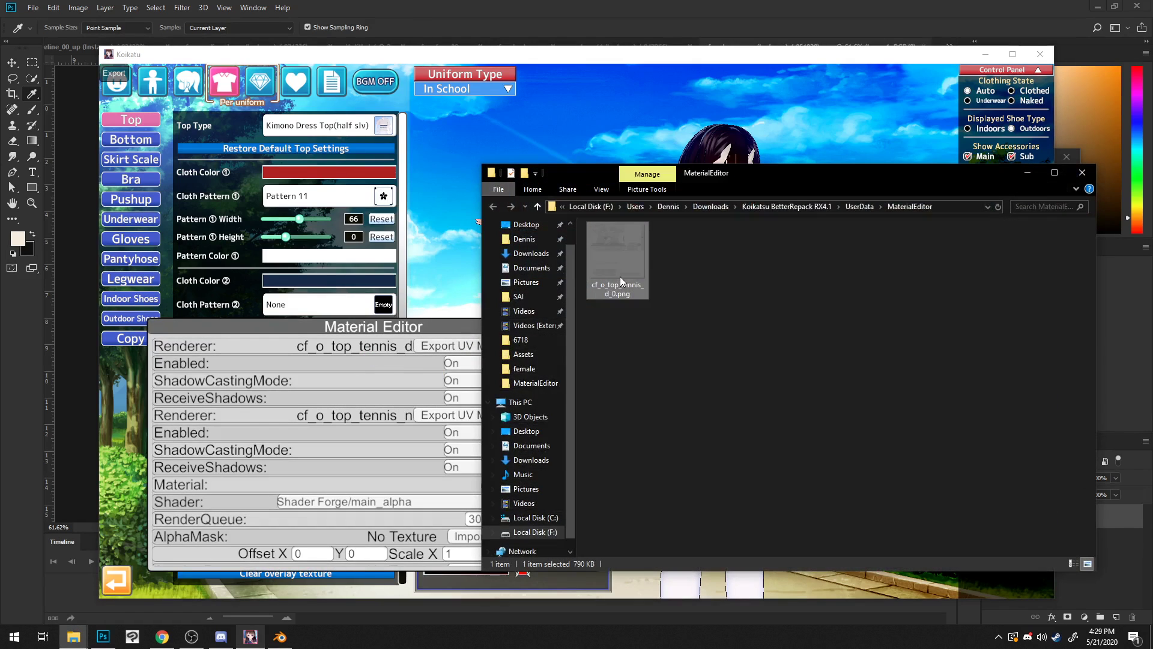
double_click(629, 261)
scroll(460, 258, "up", 2)
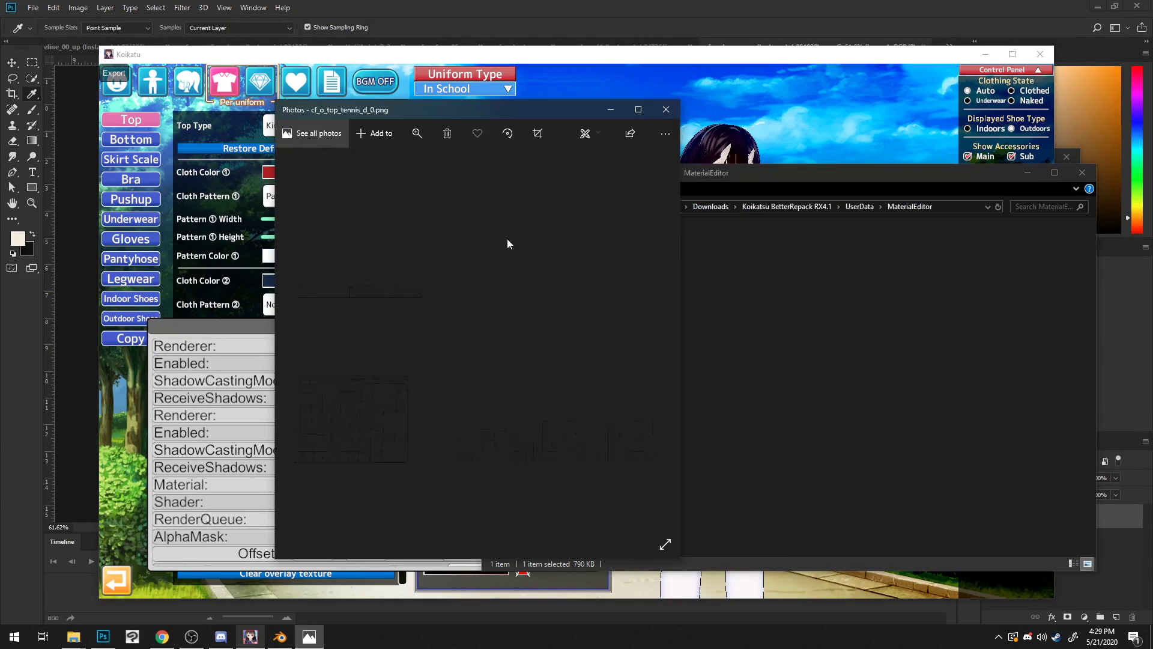
scroll(512, 261, "up", 1)
left_click_drag(474, 297, 405, 441)
scroll(496, 225, "up", 1)
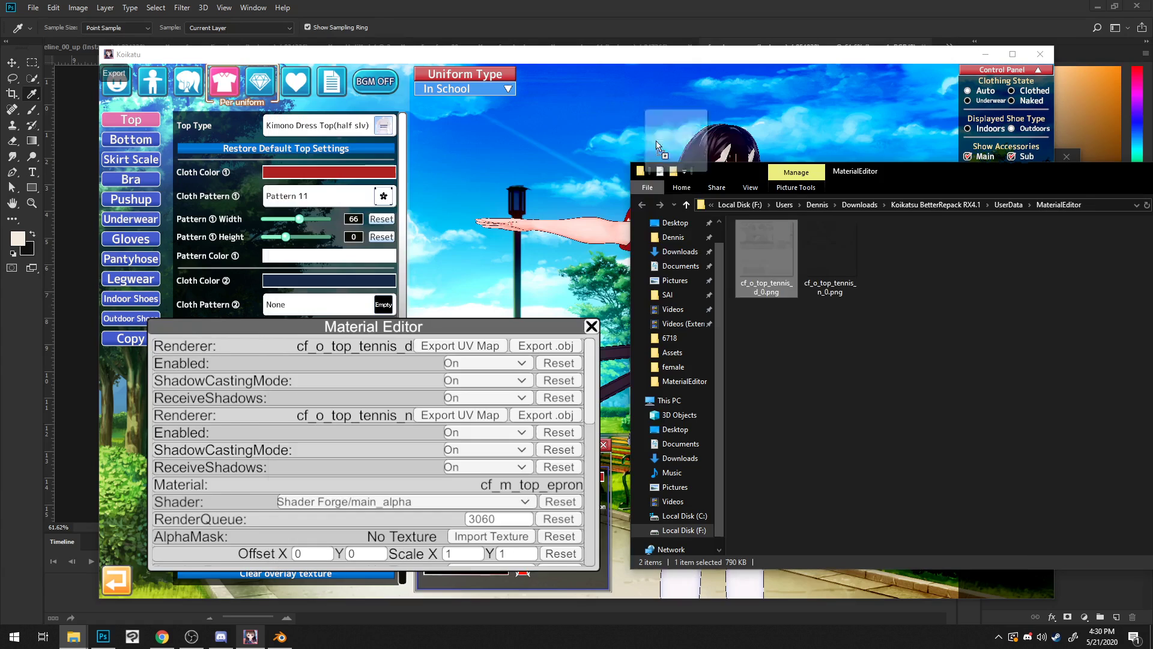
Step: Open cf_o_top_tennis_d_0.png in Photoshop and copy its UV wireframe as a new layer over the cf_m_top_epron kimono texture
left_click_drag(766, 252, 24, 417)
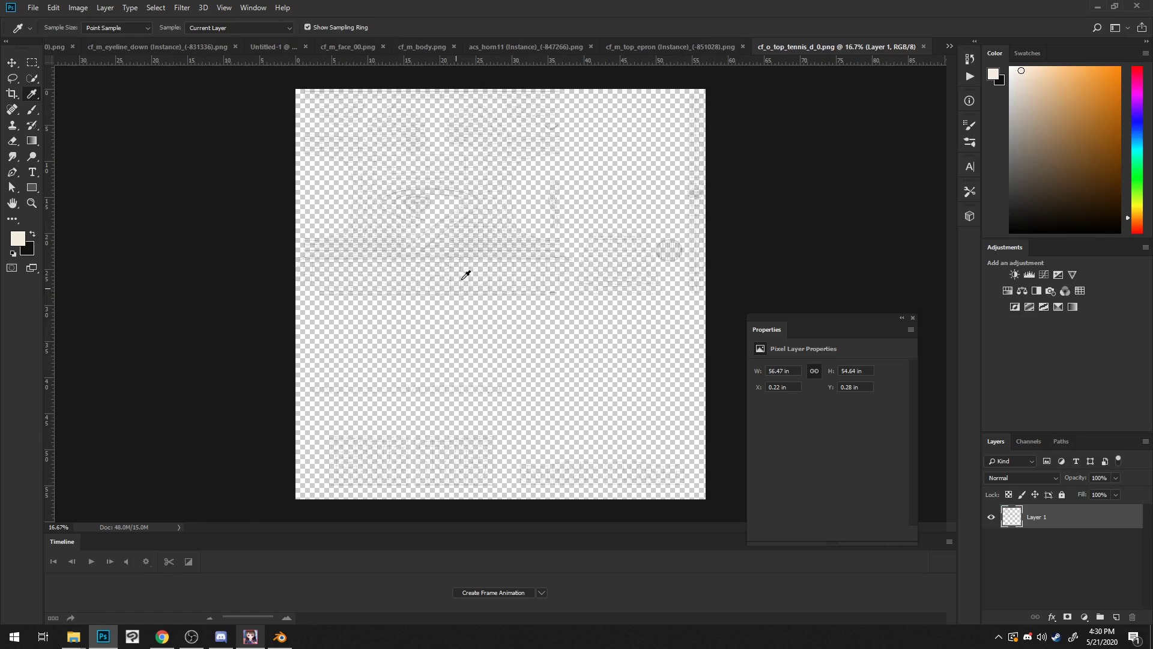
left_click(797, 187)
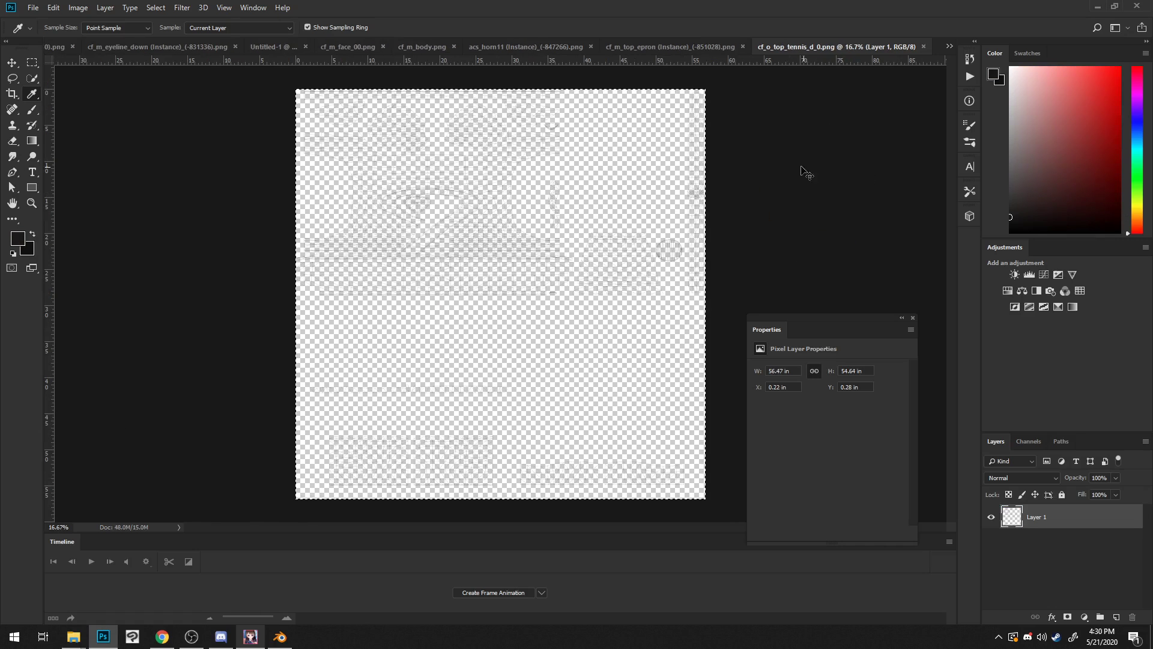
key("ctrl+w")
key("ctrl+v")
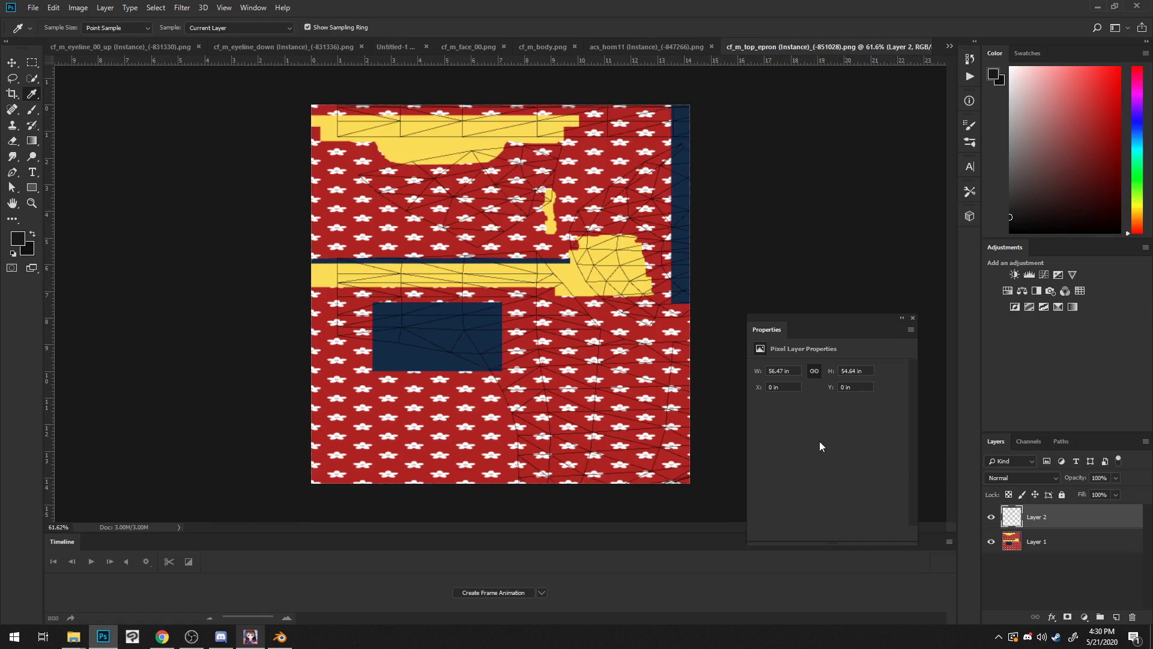
Step: Scale the pasted UV wireframe layer down to about 26% so it roughly covers the kimono texture
scroll(582, 362, "up", 4, "alt")
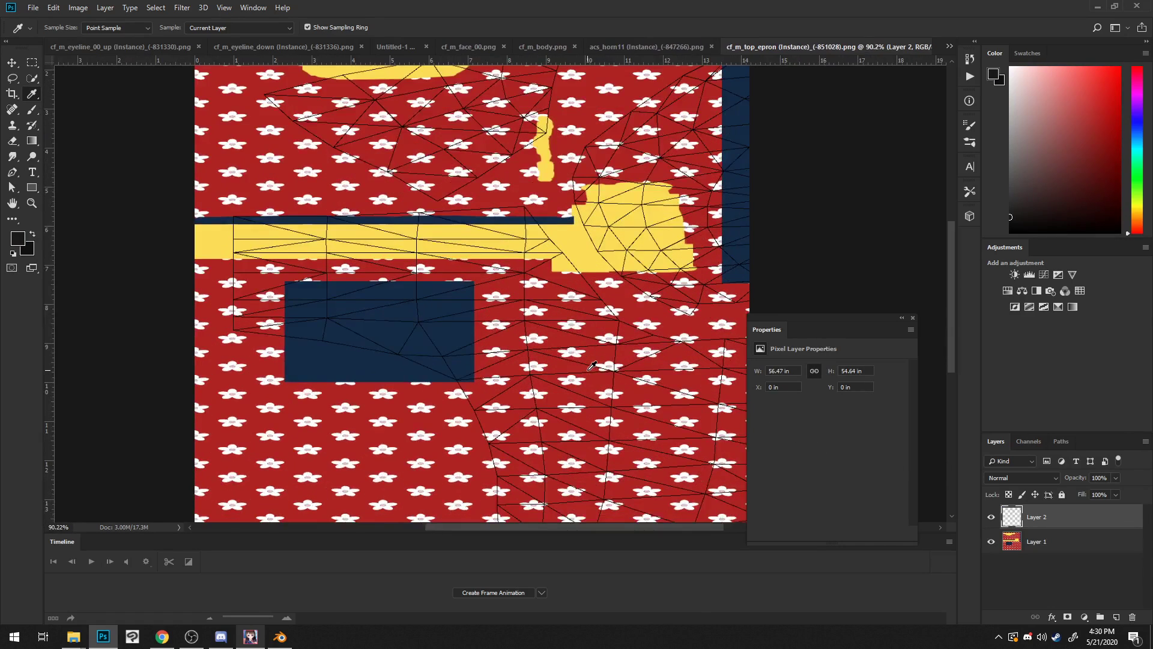
scroll(592, 365, "down", 4, "alt")
scroll(591, 365, "up", 3, "alt")
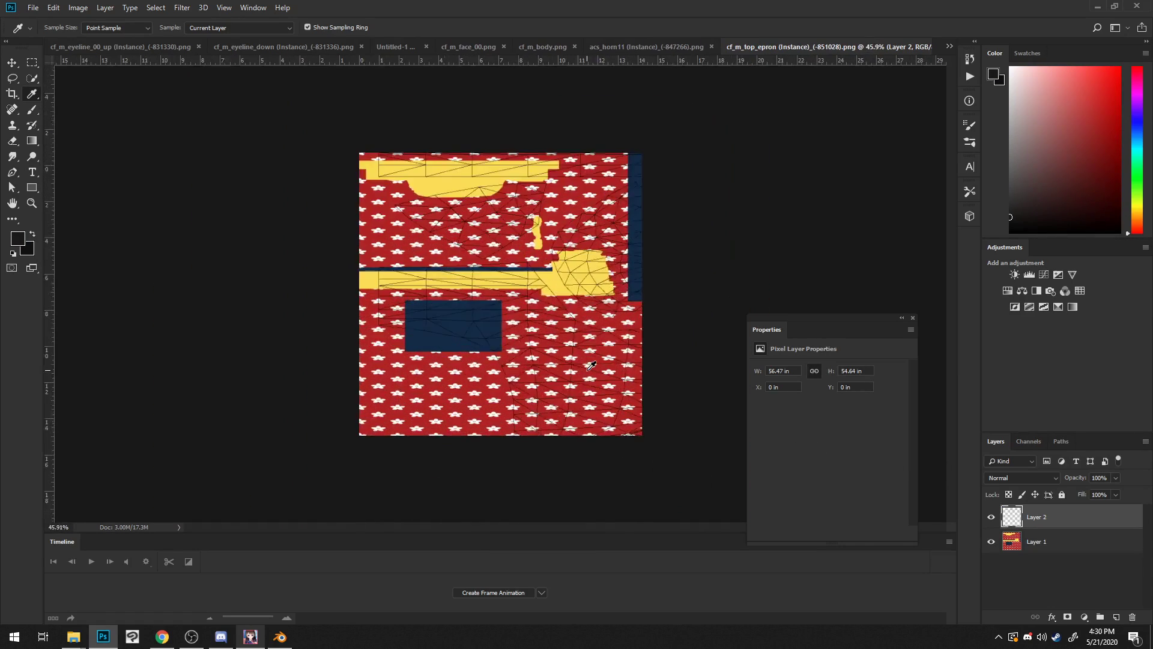
left_click(32, 61)
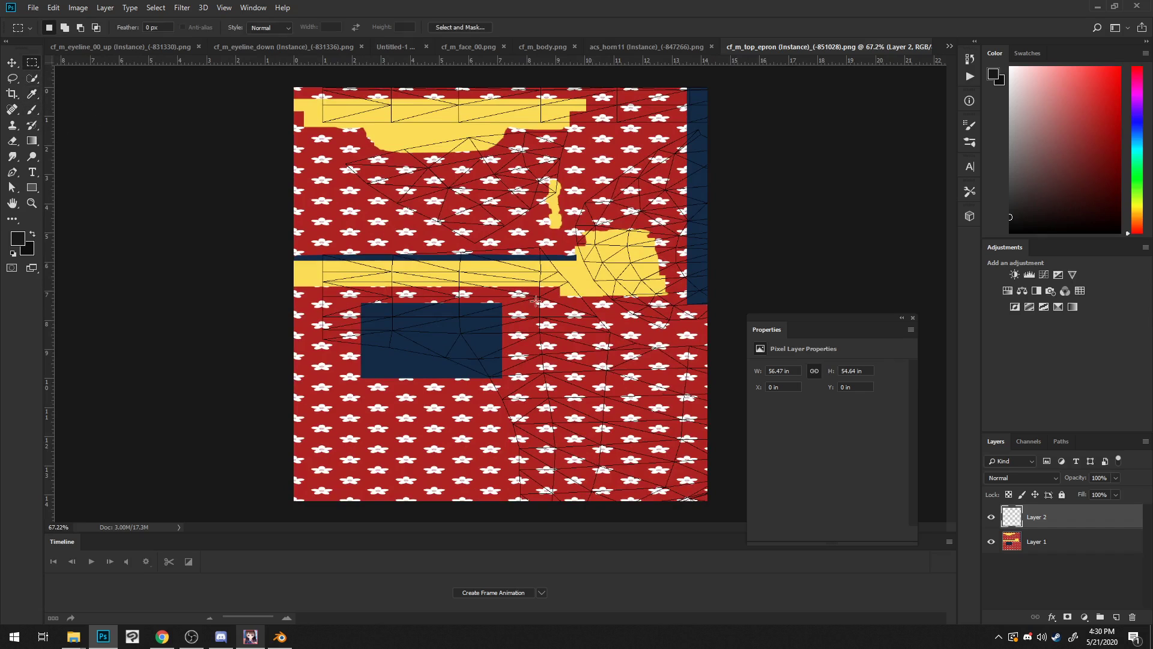
scroll(597, 354, "down", 4, "alt")
scroll(499, 241, "down", 1, "alt")
left_click(11, 62)
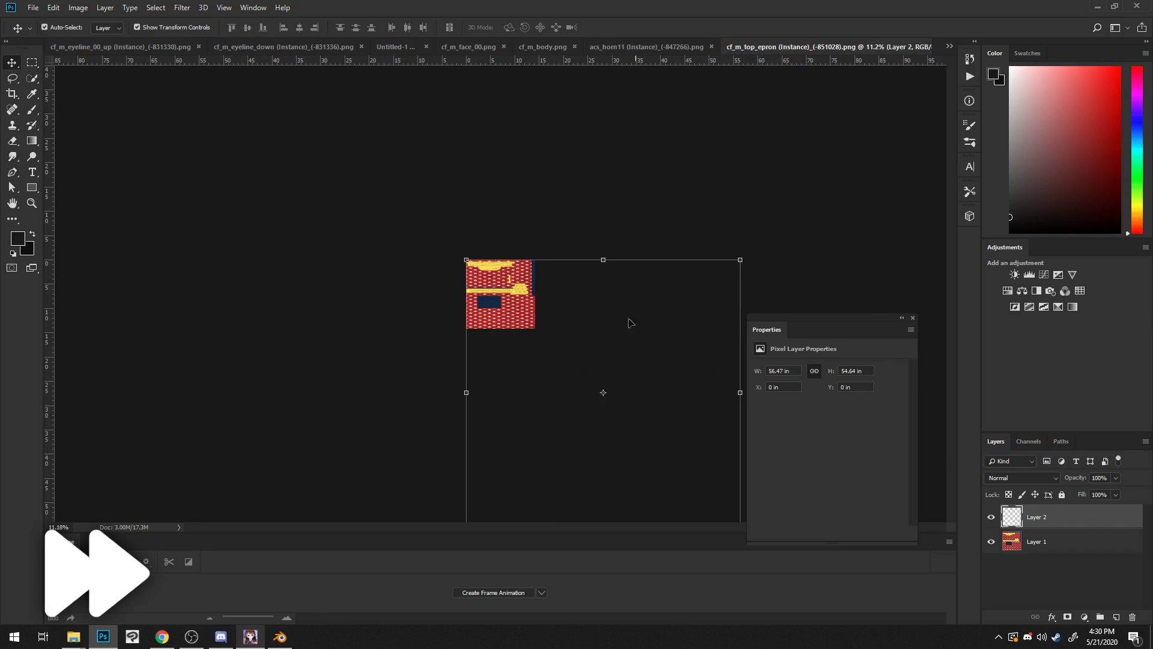
scroll(707, 319, "down", 1, "alt")
left_click_drag(651, 438, 523, 317, "shift")
scroll(529, 318, "up", 4, "alt")
key("ctrl+0")
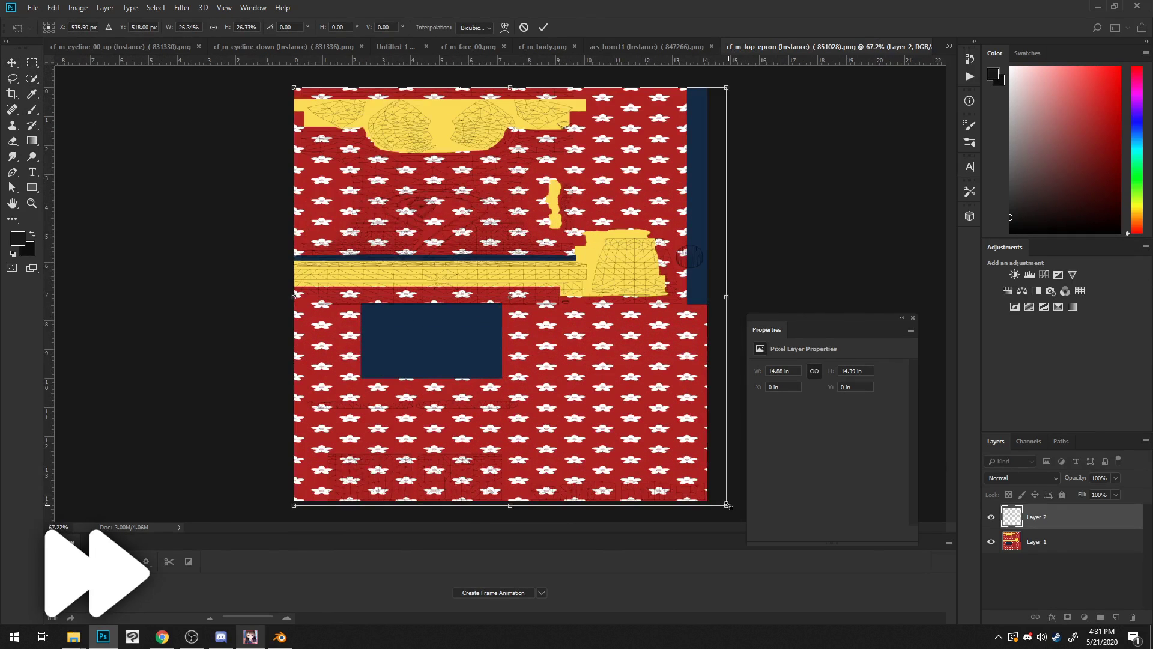
Step: Refine the UV layer's scale to about 25%, 14.17 by 13.69 in, to fit the yellow sash and bow areas
left_click_drag(727, 505, 704, 492)
scroll(577, 412, "up", 5, "alt")
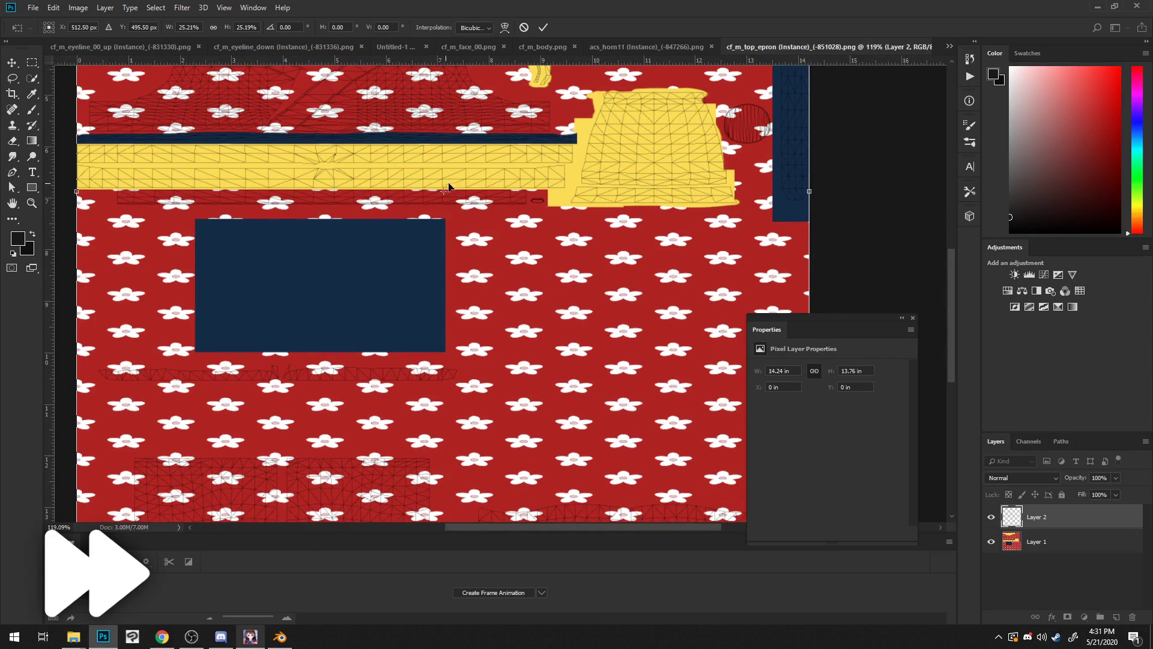
scroll(624, 200, "up", 13)
scroll(618, 203, "down", 3, "alt")
scroll(615, 203, "up", 4, "alt")
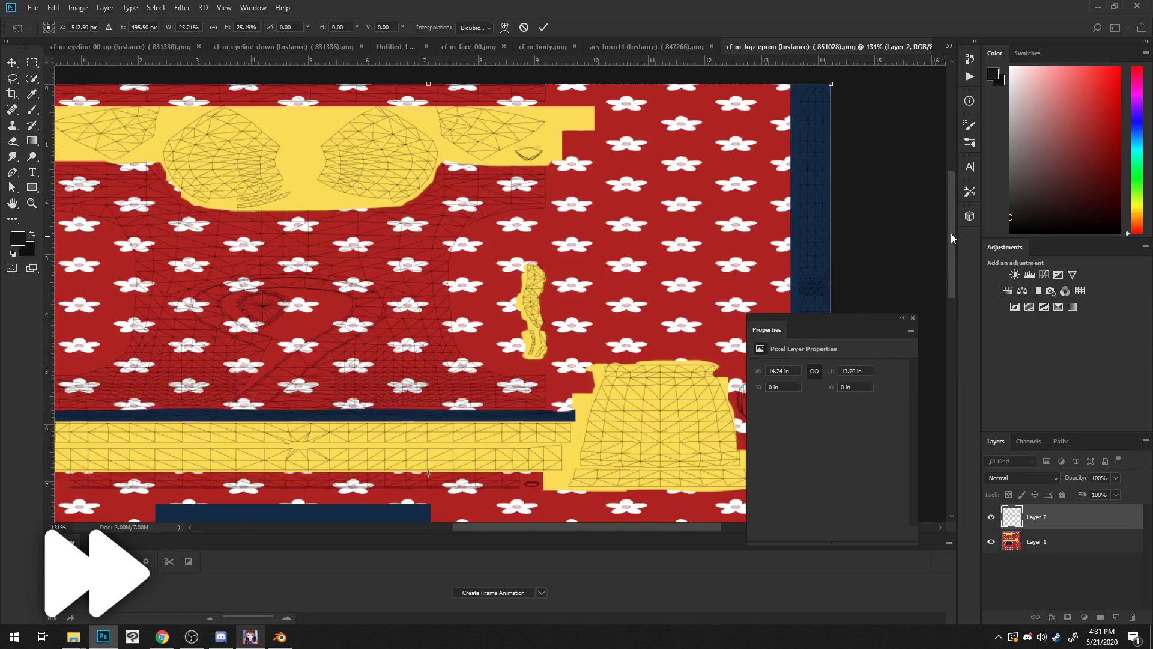
scroll(775, 271, "down", 10, "alt")
scroll(714, 359, "up", 4, "alt")
left_click_drag(728, 506, 726, 507)
scroll(463, 330, "up", 4, "alt")
scroll(463, 329, "up", 5)
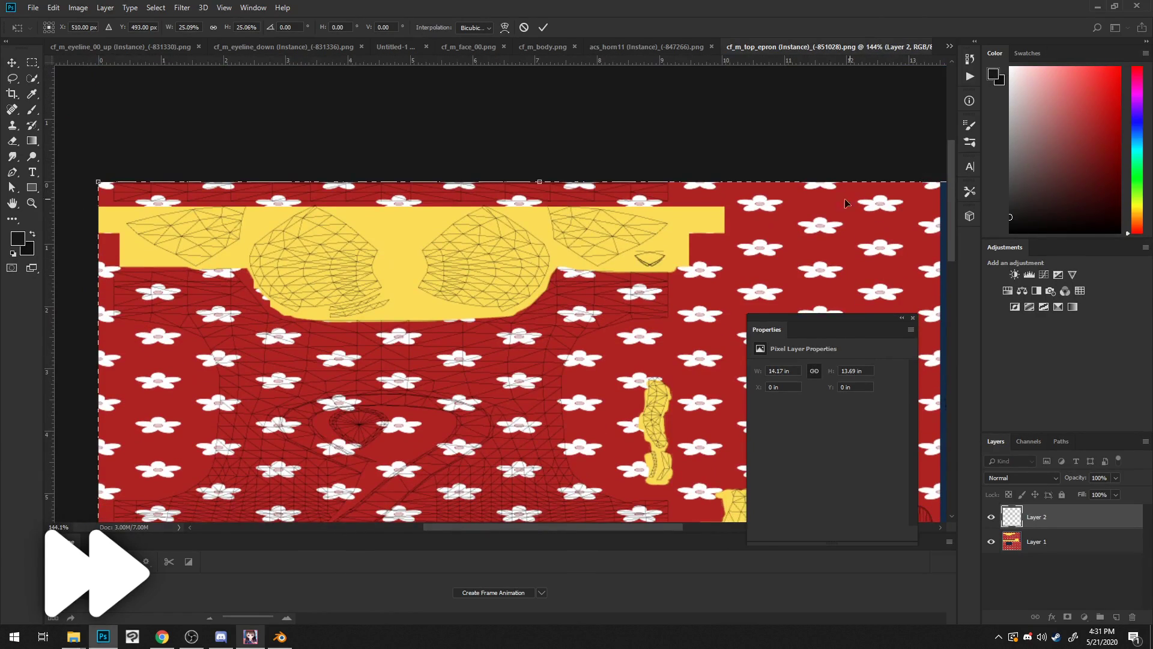
Step: Nudge the UV layer to X 0 in and Y 0.06 in to align with the sash and apply the transform
scroll(504, 236, "down", 8)
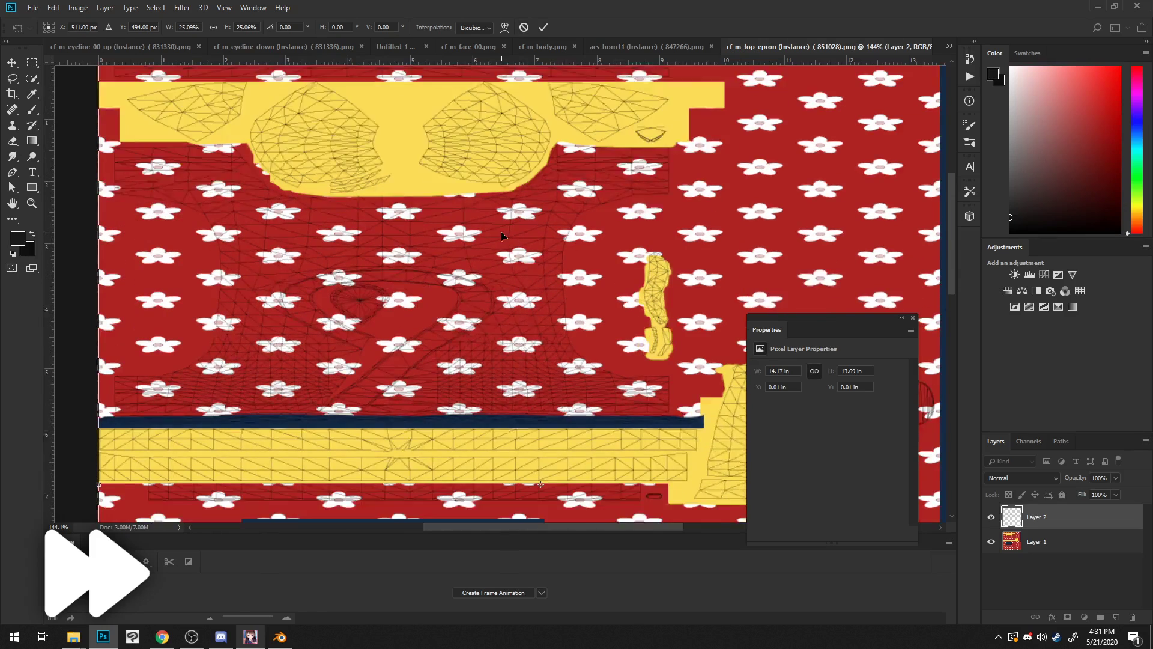
scroll(504, 236, "up", 2)
key("Down")
key("Down")
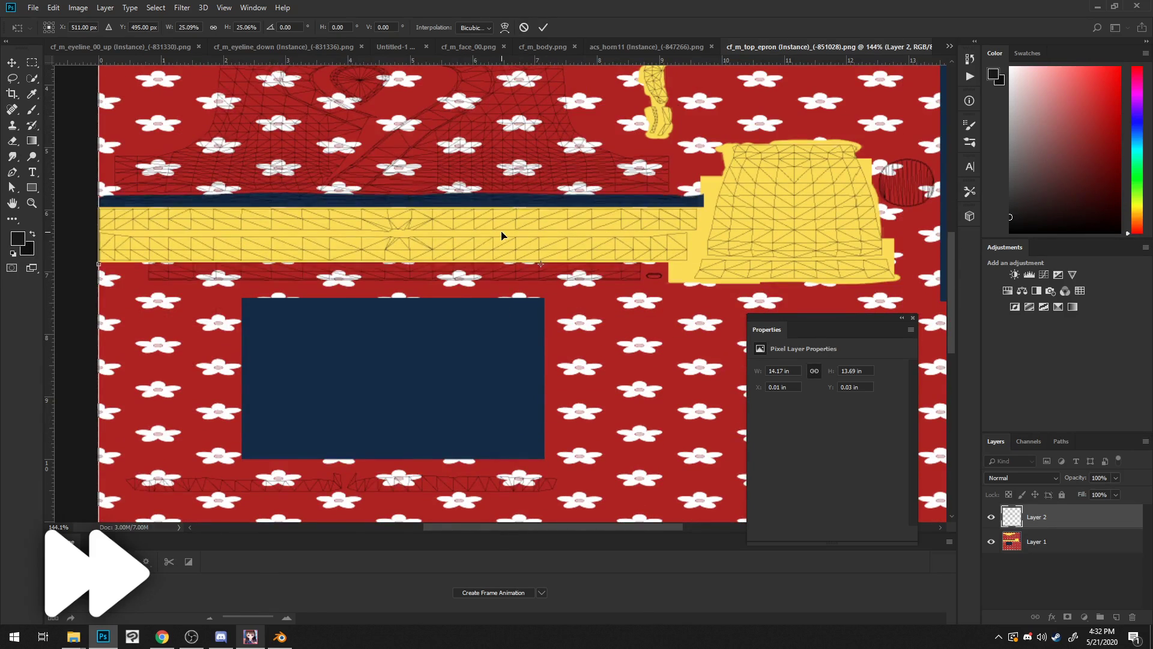
scroll(922, 203, "up", 2)
key("Down")
key("Left")
scroll(455, 436, "down", 8)
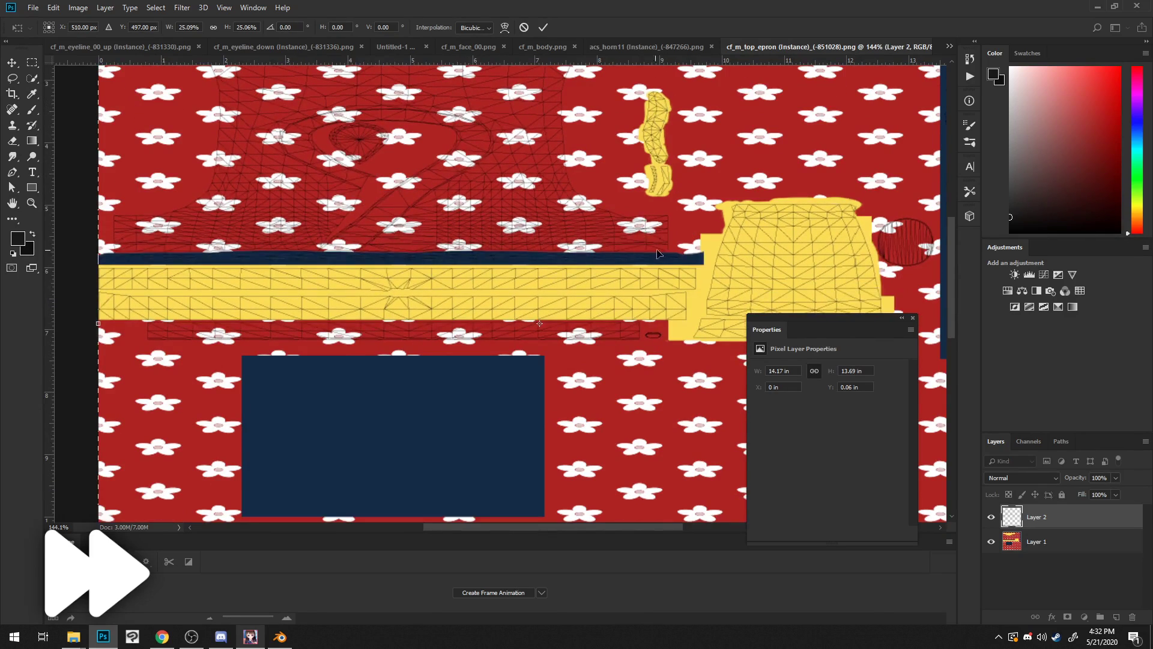
scroll(455, 436, "up", 12)
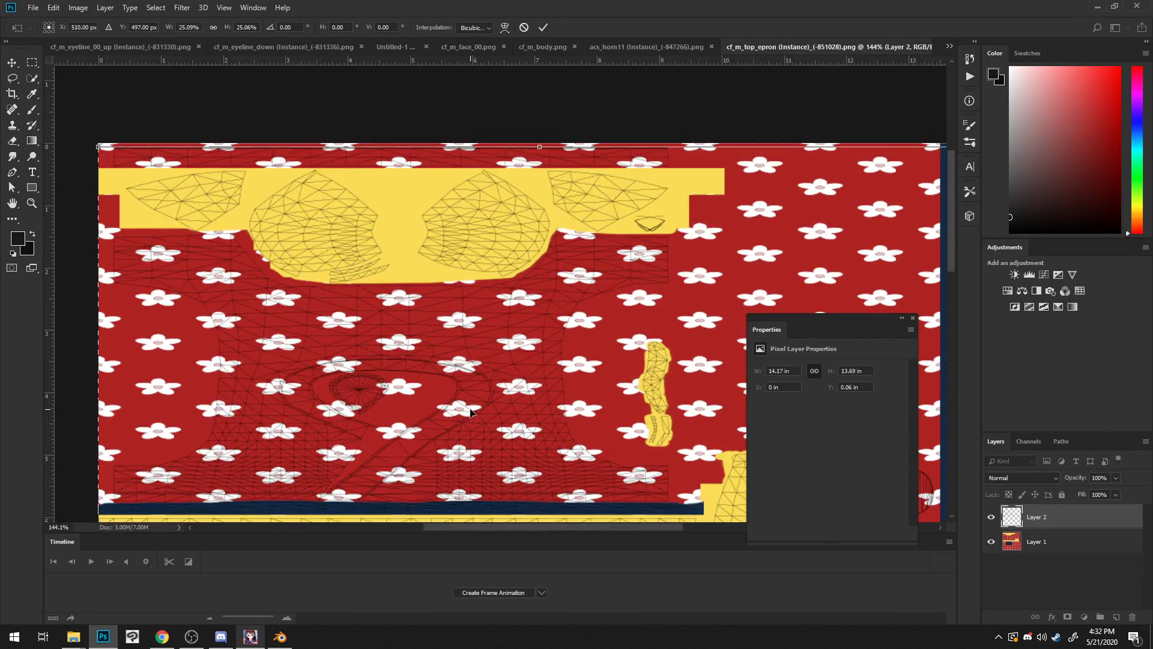
left_click(543, 29)
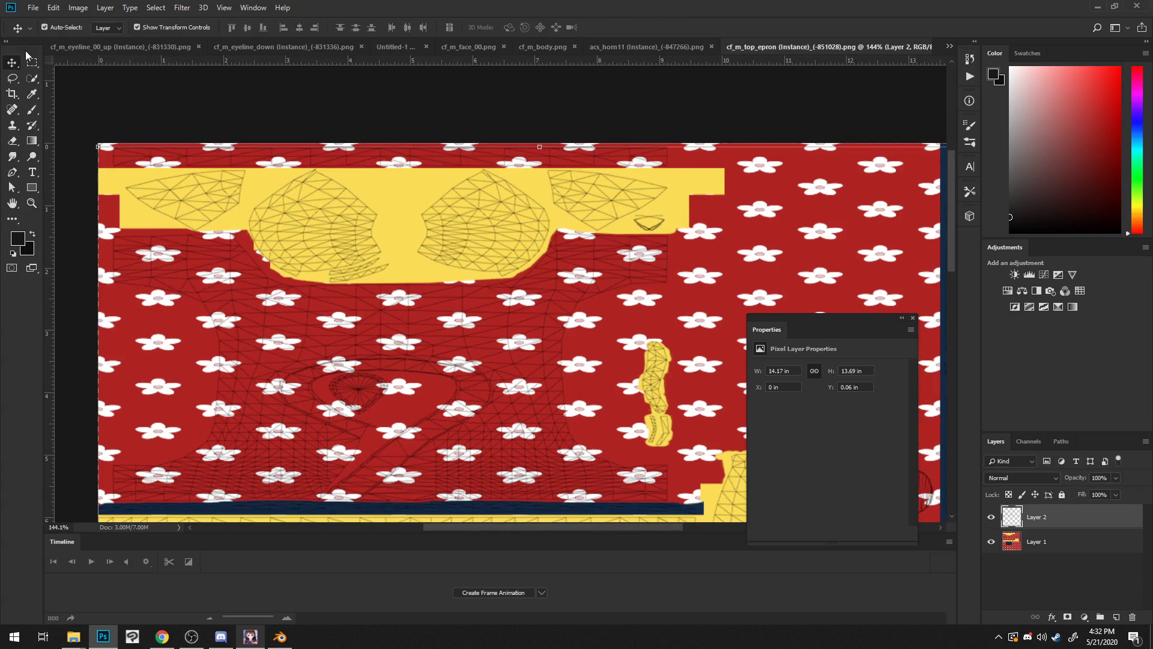
Step: Export the texture with its UV overlay as a PNG, overwriting cf_m_top_epron (Instance)_(-851028).png in the 6718 folder
left_click(35, 8)
mouse_move(90, 171)
left_click(188, 171)
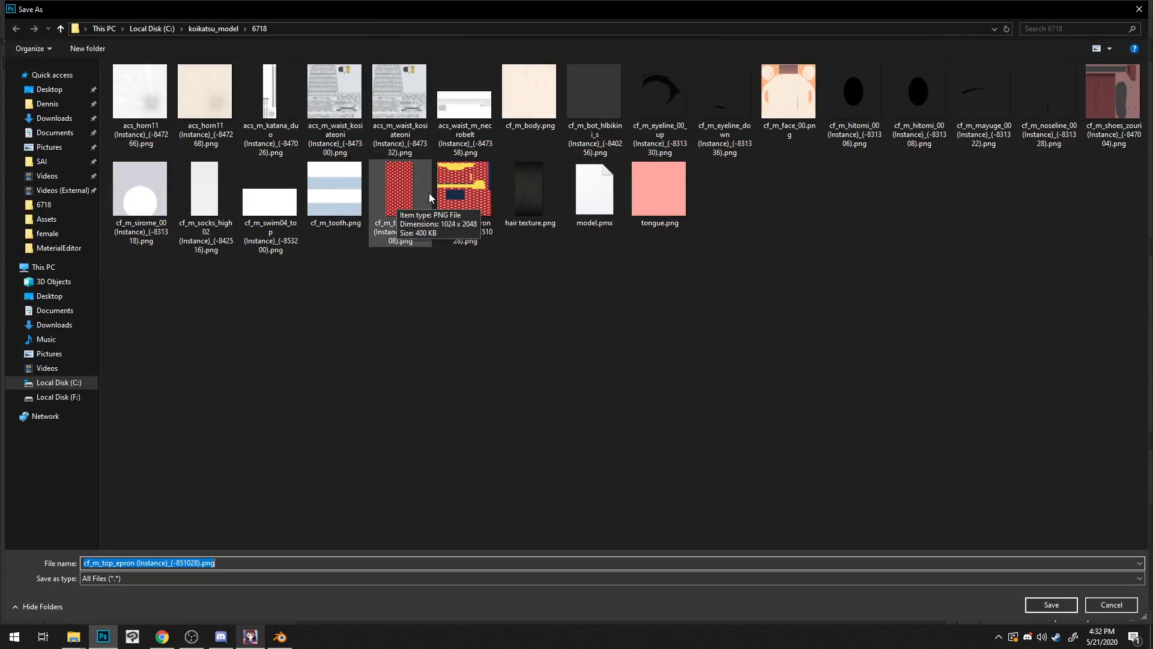
left_click(429, 194)
double_click(455, 198)
left_click(603, 319)
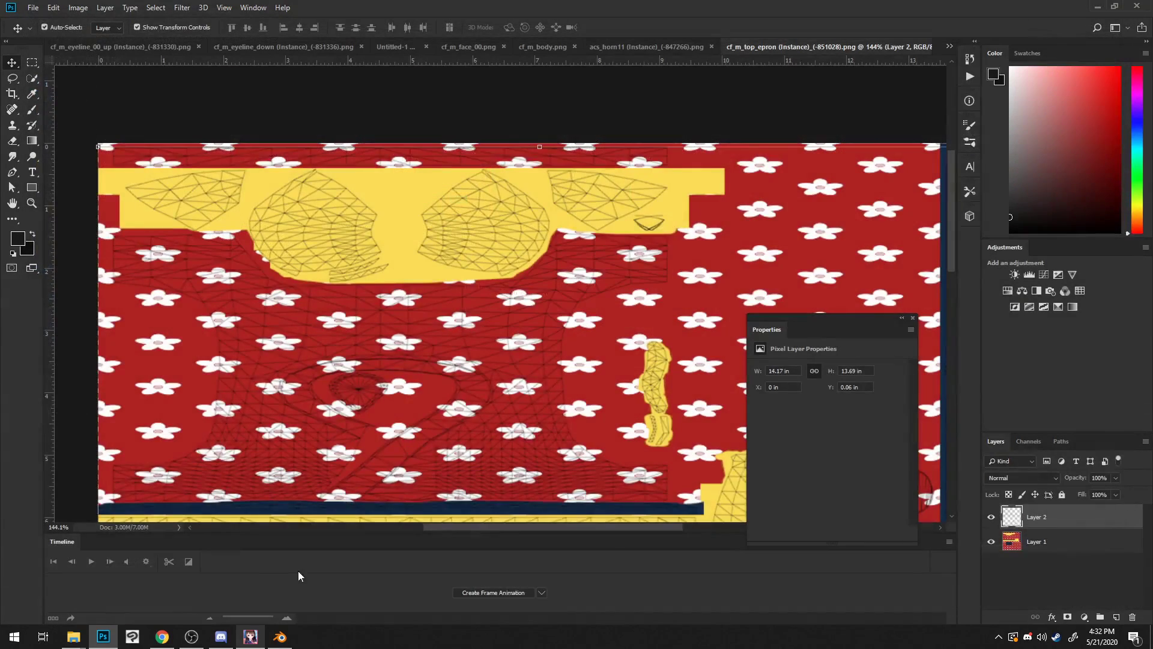
Step: In Blender, view the kimono top's chest in Edit Mode to compare the texture's UV lines with the mesh edges
left_click(280, 636)
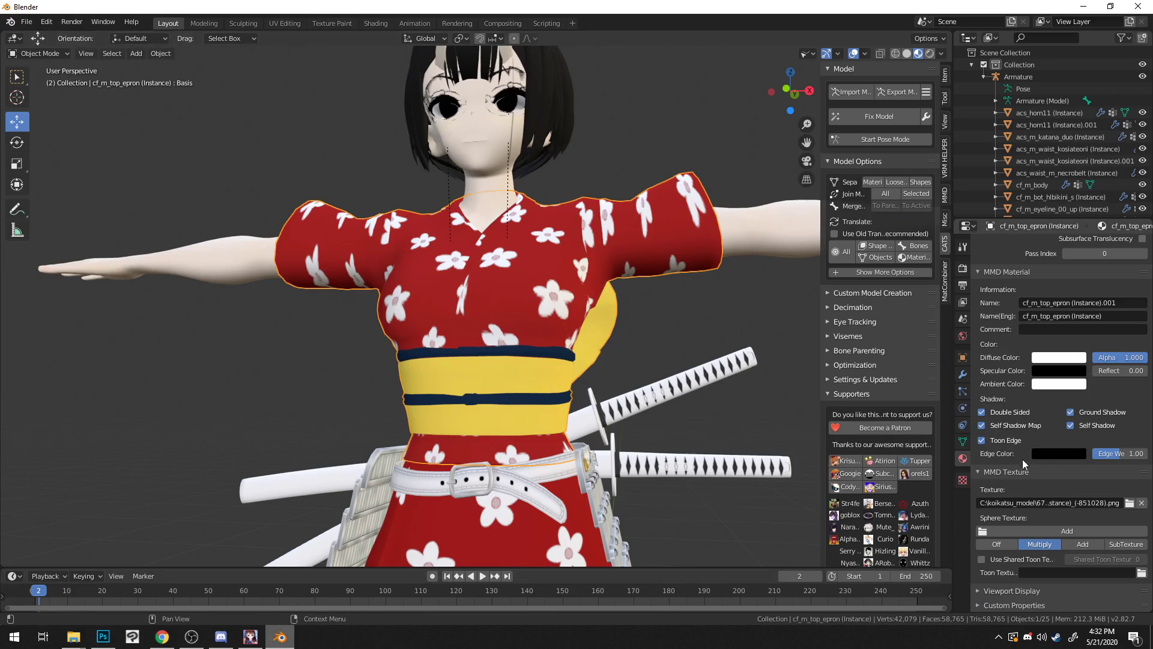
mouse_move(705, 419)
middle_mouse_down()
mouse_move(656, 419)
mouse_move(671, 431)
mouse_move(691, 412)
middle_mouse_up()
scroll(552, 356, "up", 7)
key("Tab")
key("alt+z")
middle_click_drag(323, 240, 357, 236)
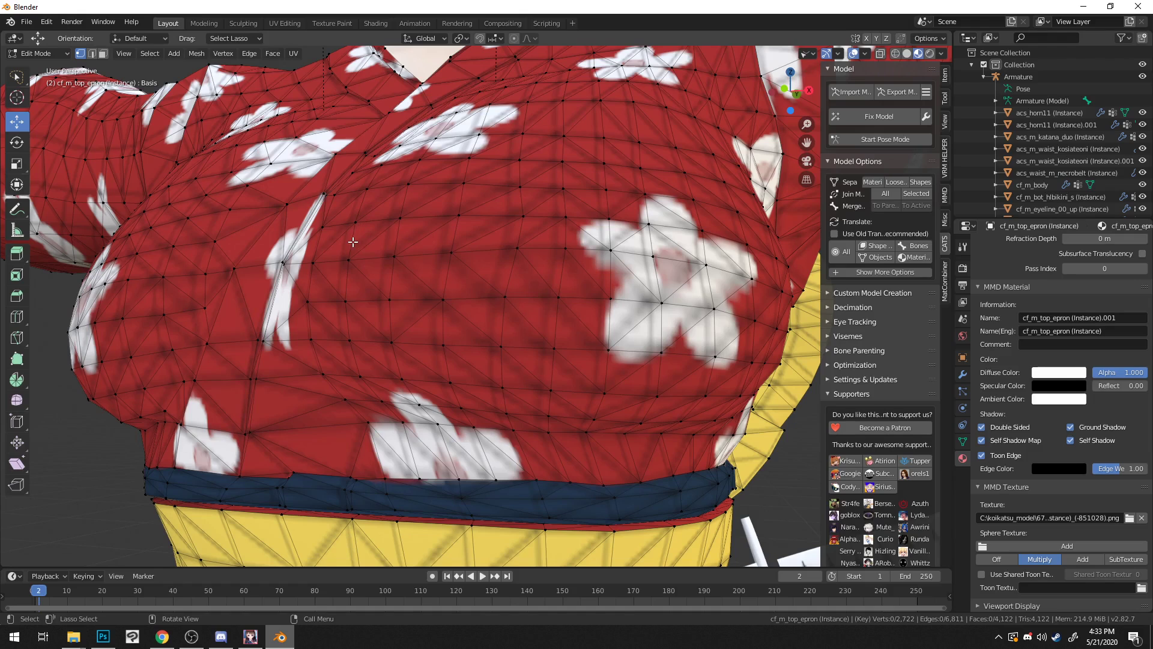
Step: In Photoshop, nudge the UV layer right to X 0.03 in and export it over cf_m_top_epron (Instance)_(-851028).png again
key("alt+Tab")
scroll(462, 287, "down", 2)
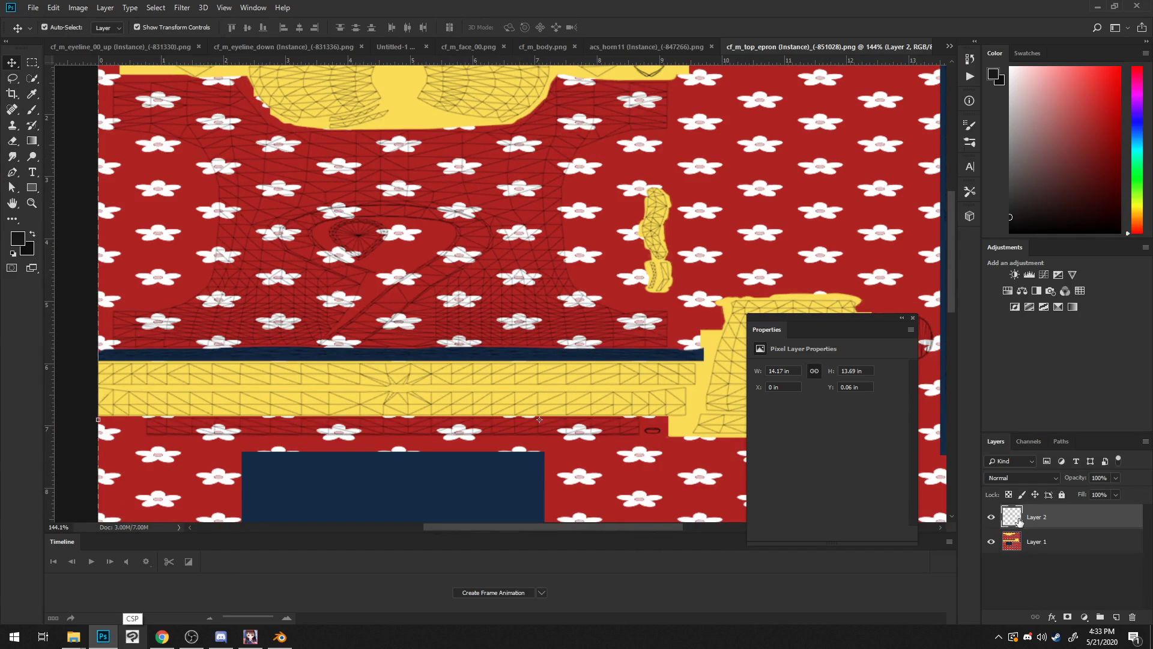
scroll(481, 230, "up", 1)
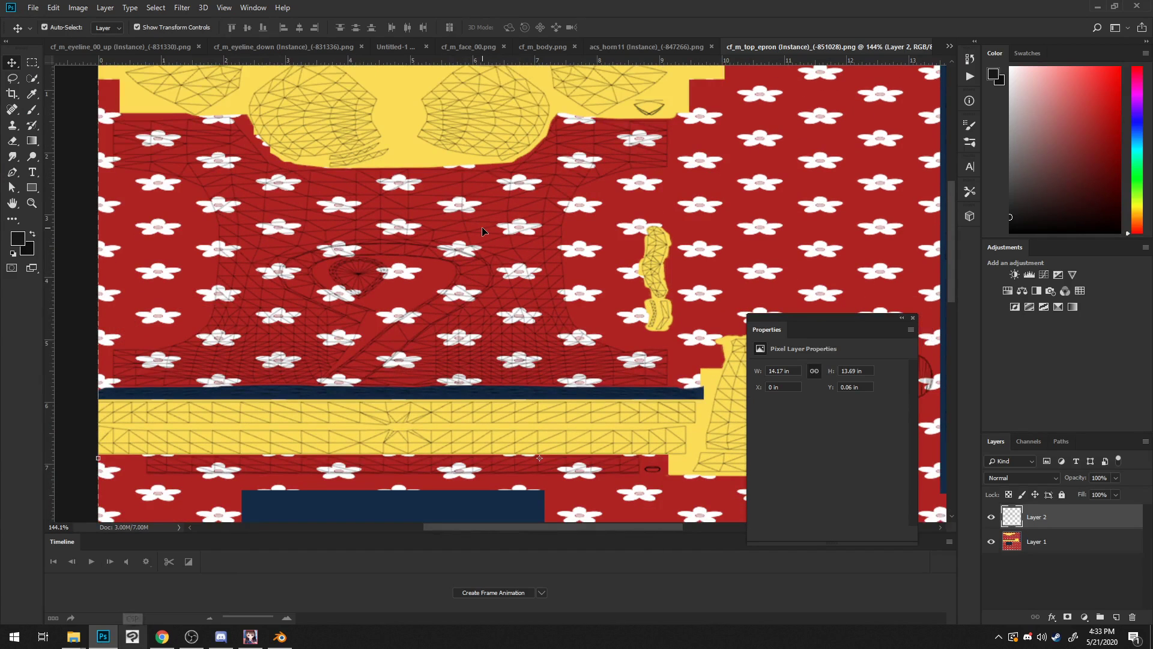
key("Right")
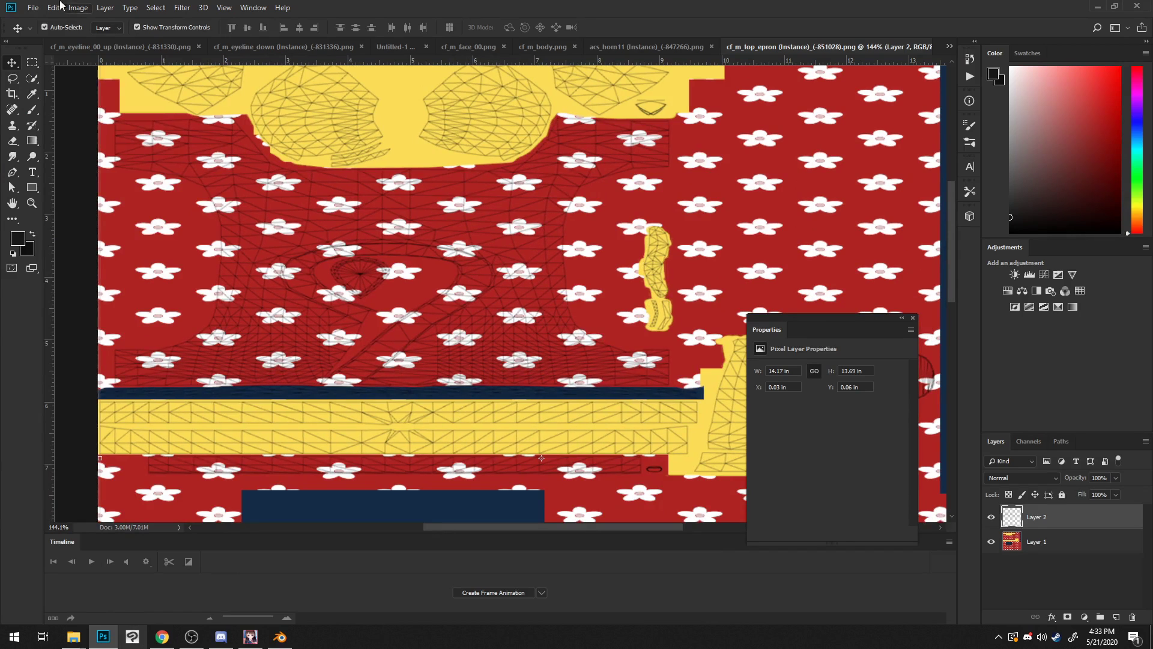
left_click(33, 7)
mouse_move(120, 175)
left_click(229, 169)
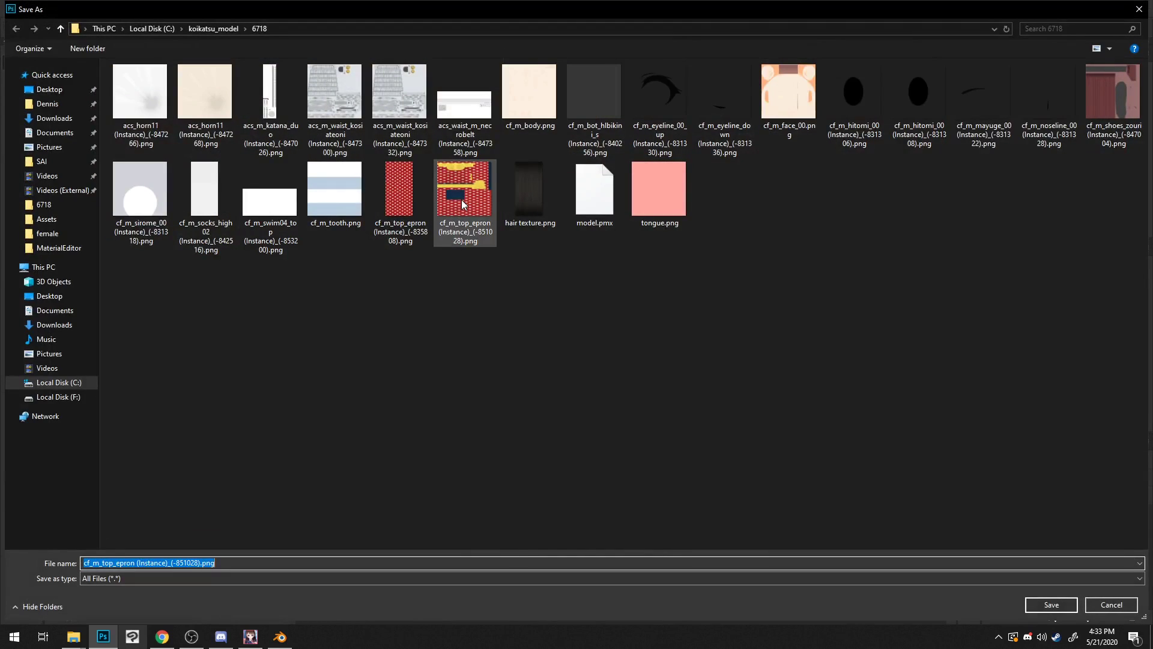
double_click(461, 199)
left_click(601, 319)
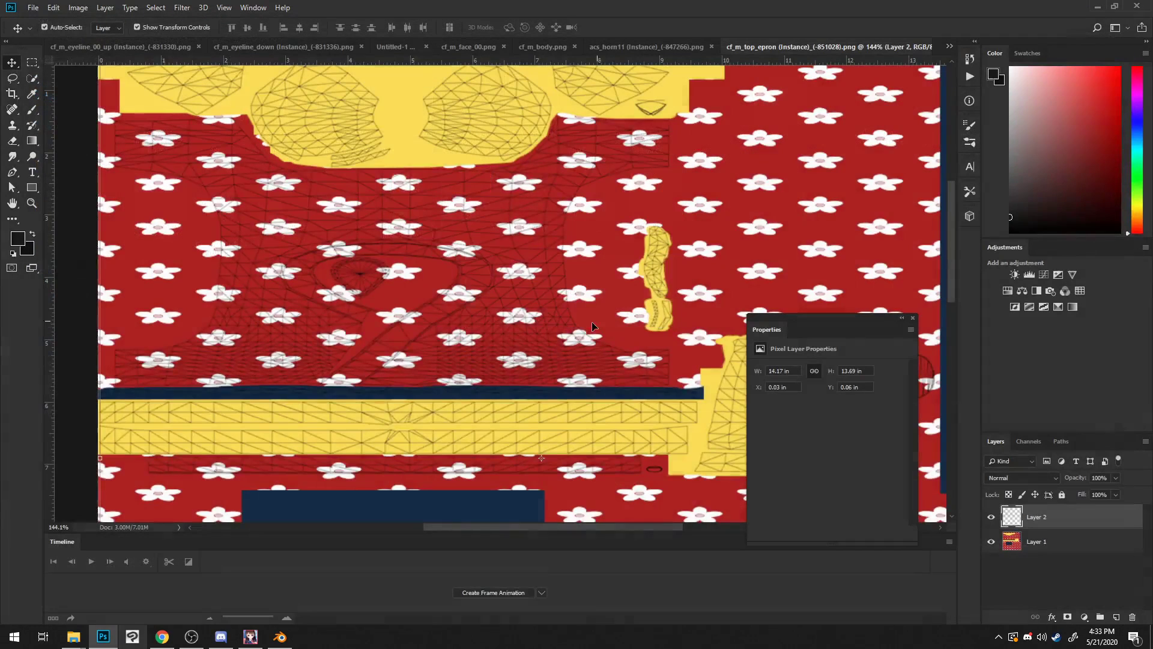
Step: In Blender, reload the kimono top's MMD texture to check the shifted UV overlay against the mesh
left_click(280, 636)
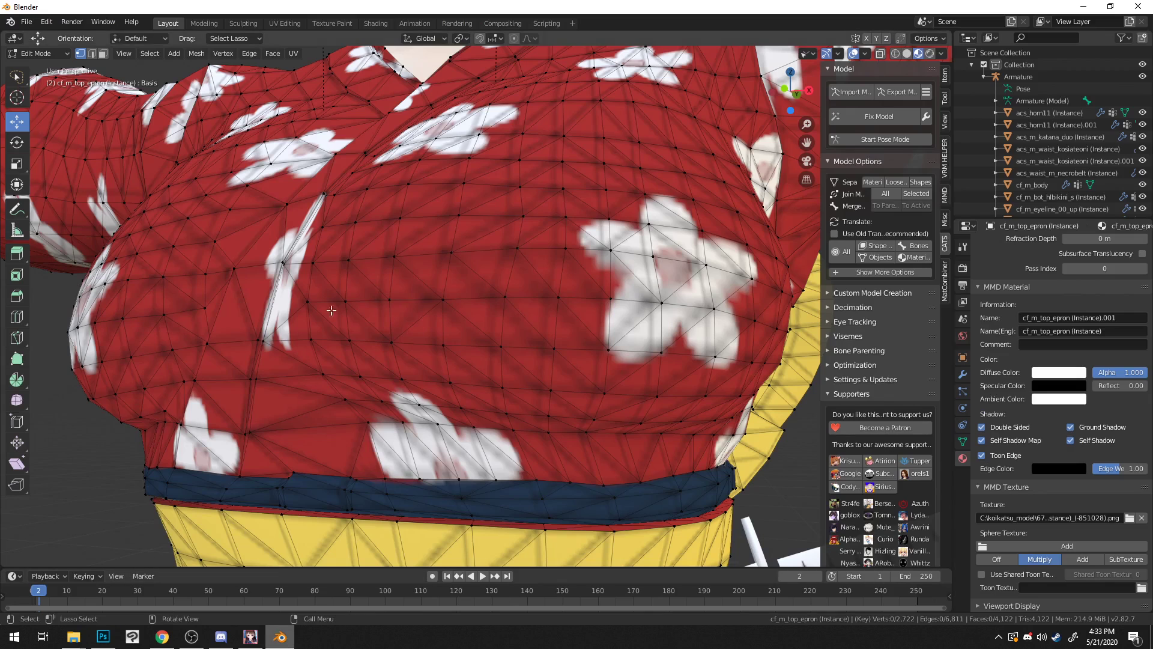
left_click(1060, 519)
left_click(1062, 508)
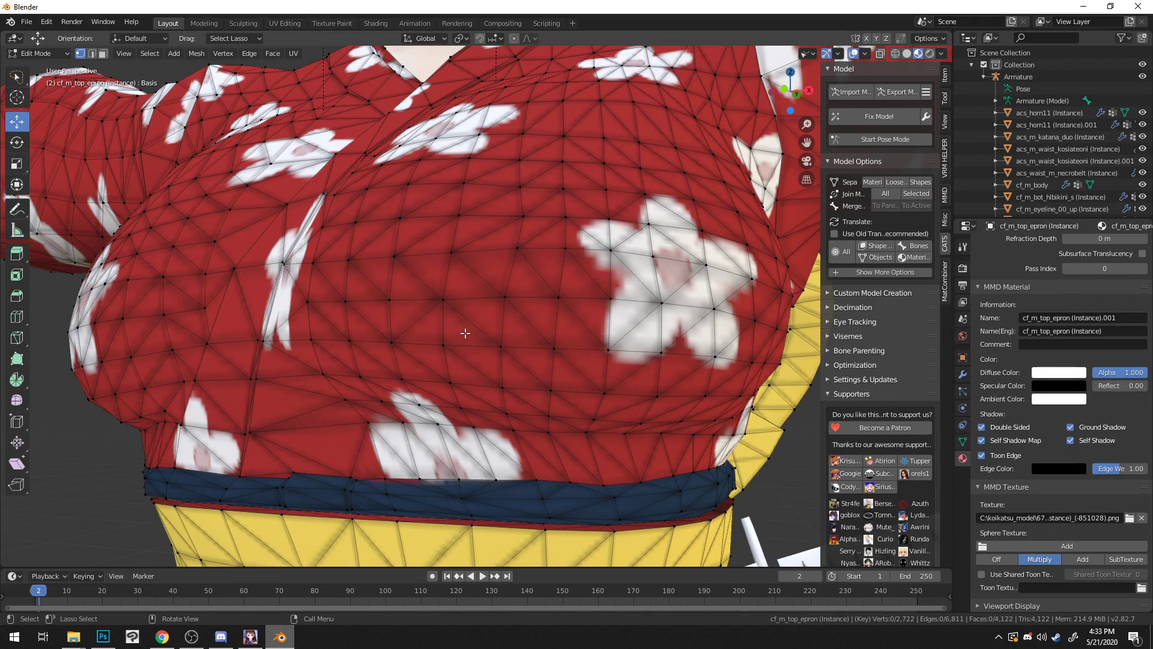
Step: In Photoshop, move the UV layer slightly further right to X 0.04 in and re-export the PNG over the same kimono texture
left_click(280, 637)
key("Right")
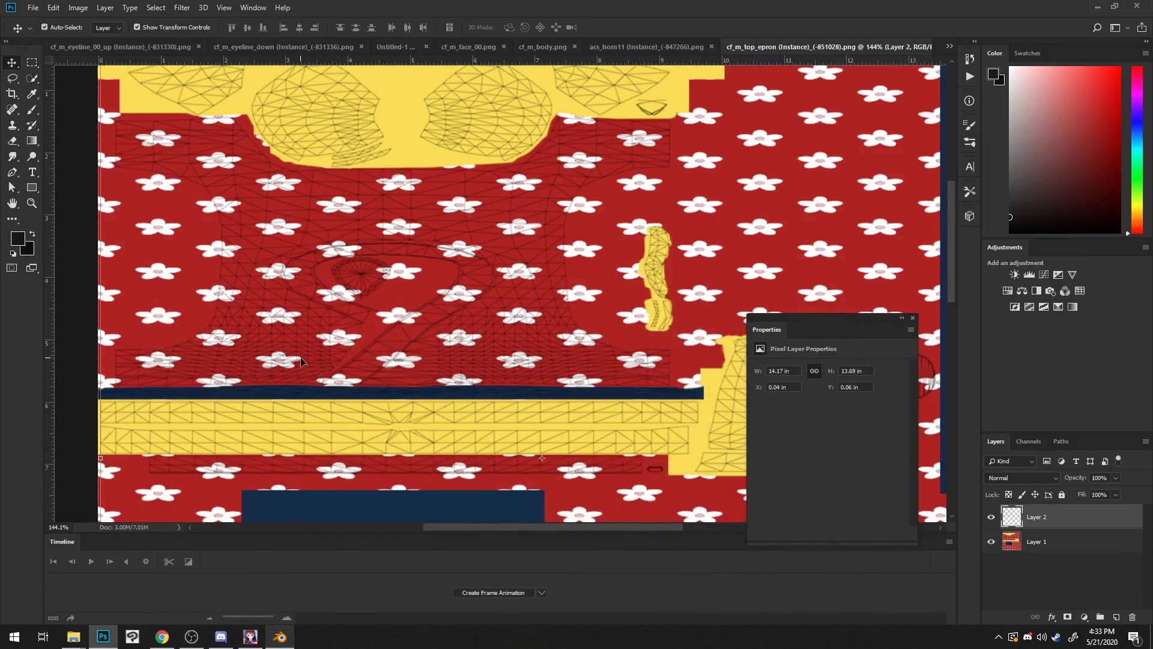
key("ctrl")
left_click(31, 8)
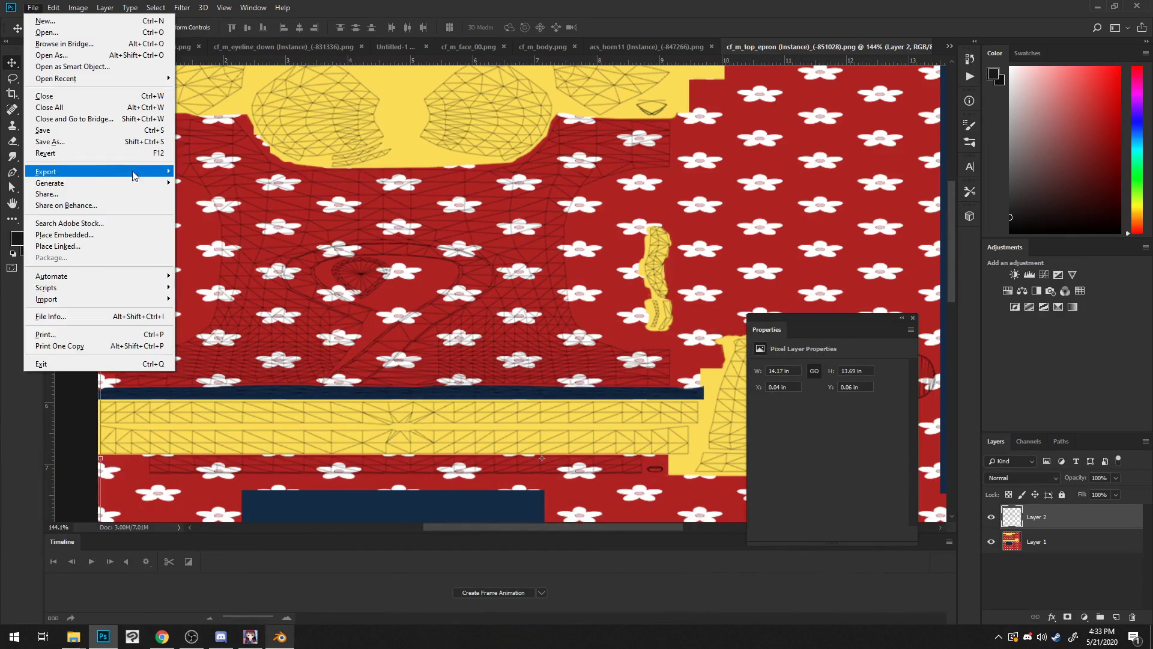
left_click(210, 173)
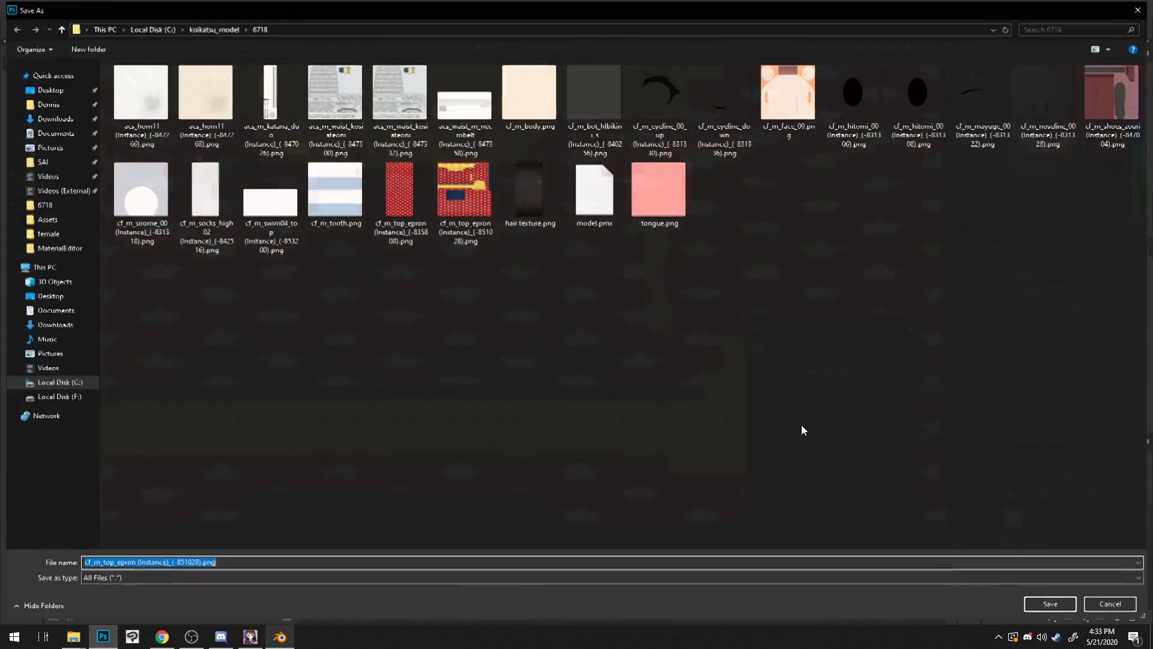
key("Return")
left_click(609, 319)
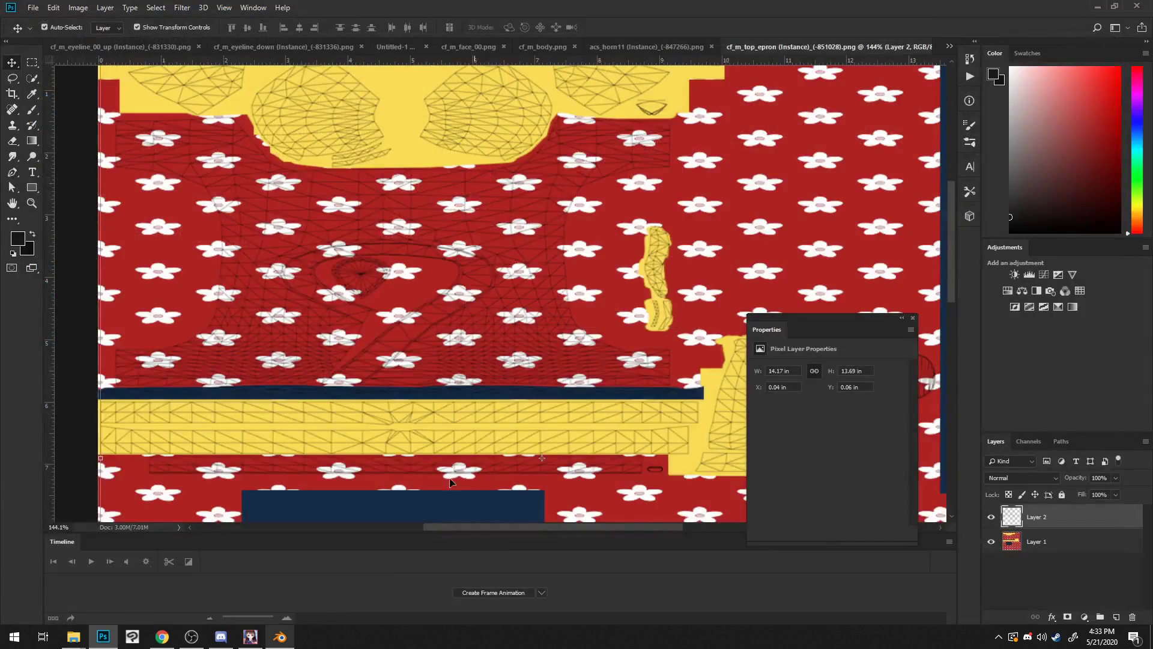
Step: Make Layer 1, the base texture under the UV overlay, the active layer in the kimono texture document
key("alt+Tab")
middle_click_drag(513, 361, 534, 347)
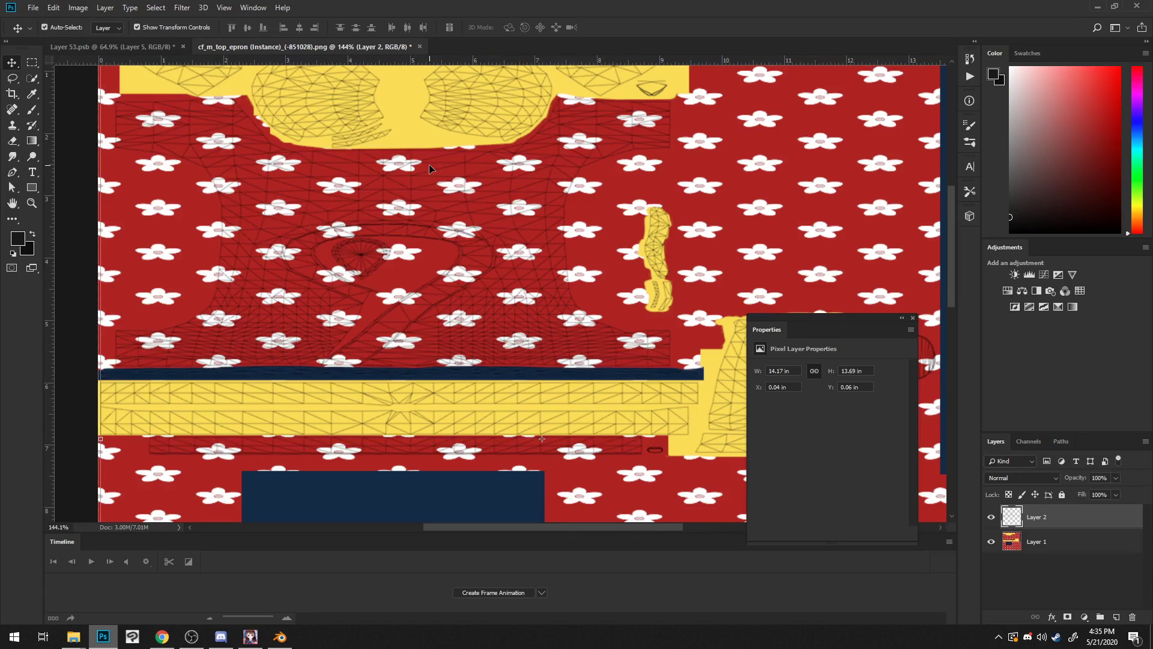
scroll(503, 212, "down", 5, "alt")
scroll(504, 213, "up", 5, "alt")
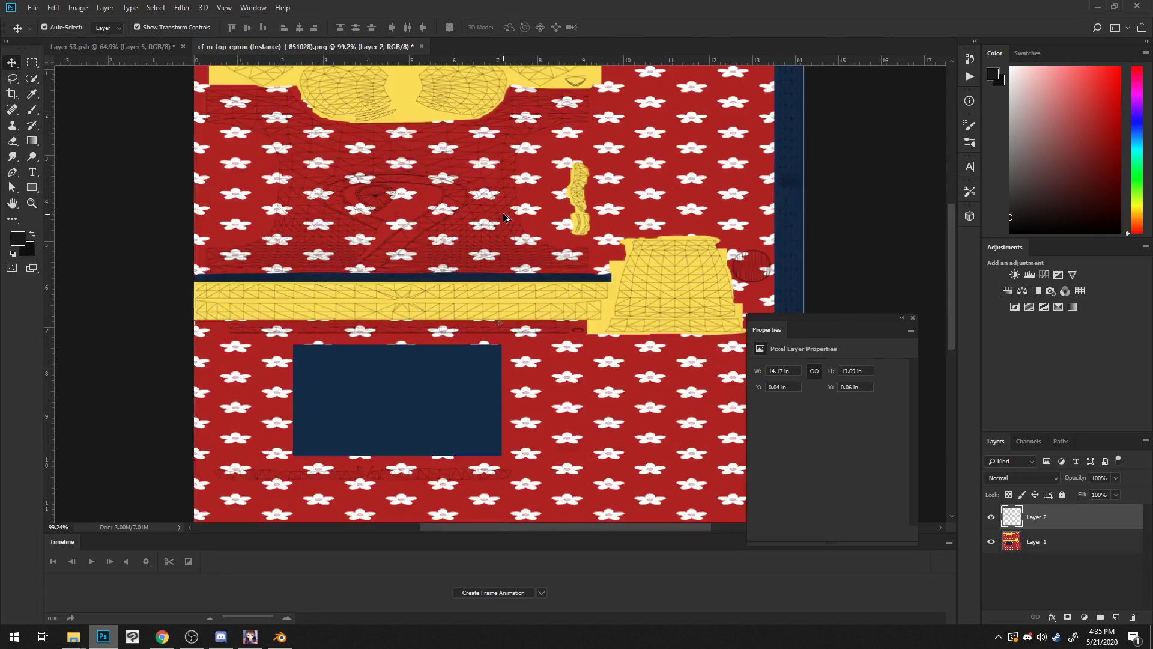
left_click(1066, 548)
scroll(580, 237, "down", 5, "alt")
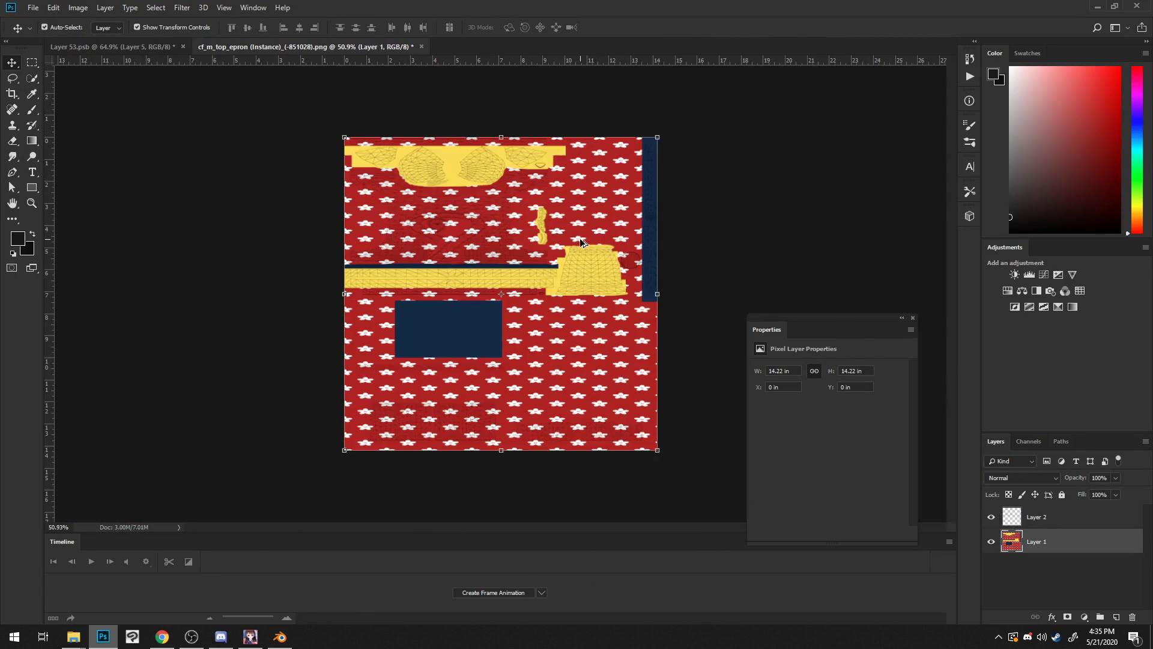
Step: In Layer 53.psb, find the kimono's red colour layer, Layer 11, and sample its plain red as the foreground colour
left_click(150, 47)
key("b")
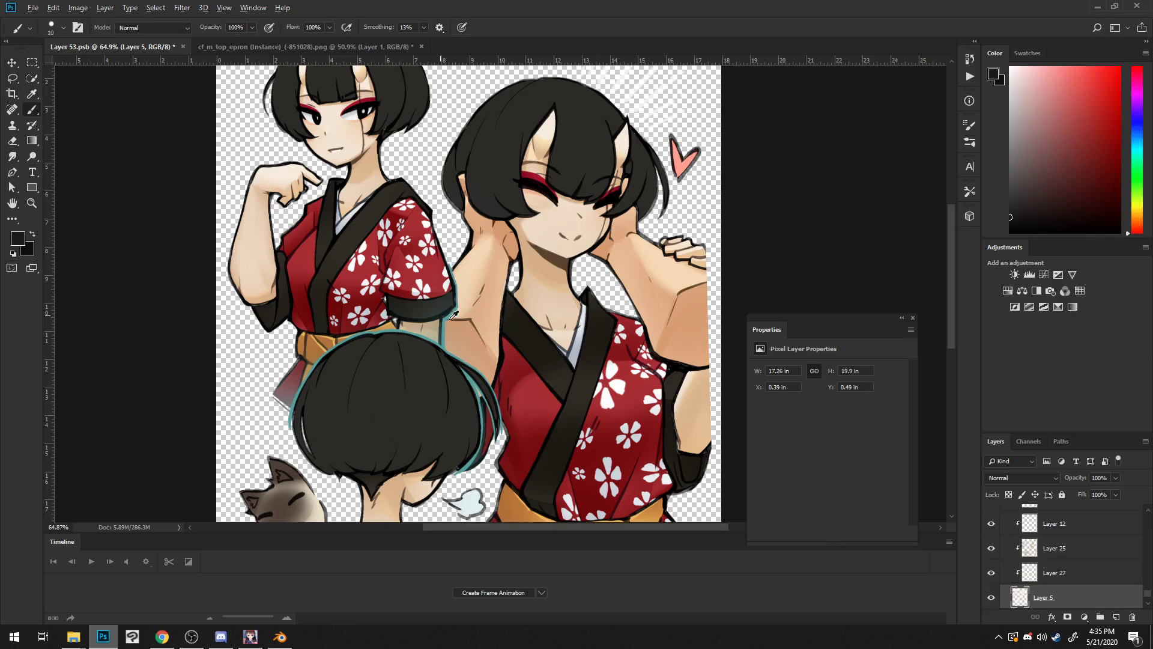
scroll(1021, 558, "down", 2)
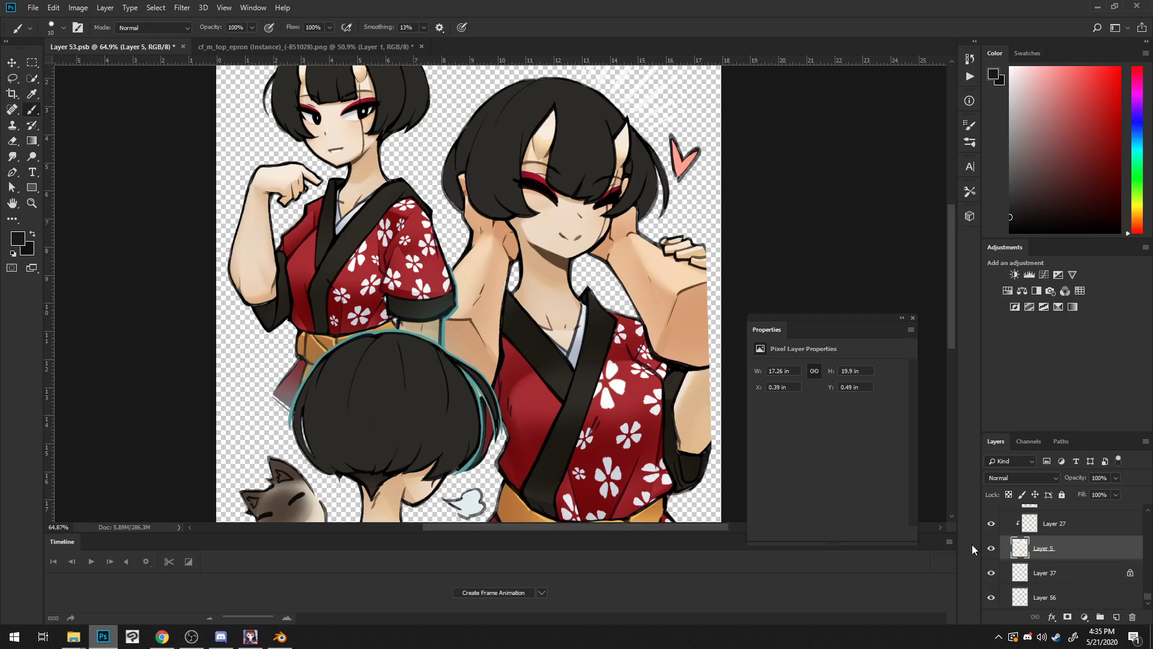
left_click(1027, 525)
left_click(539, 391, "ctrl")
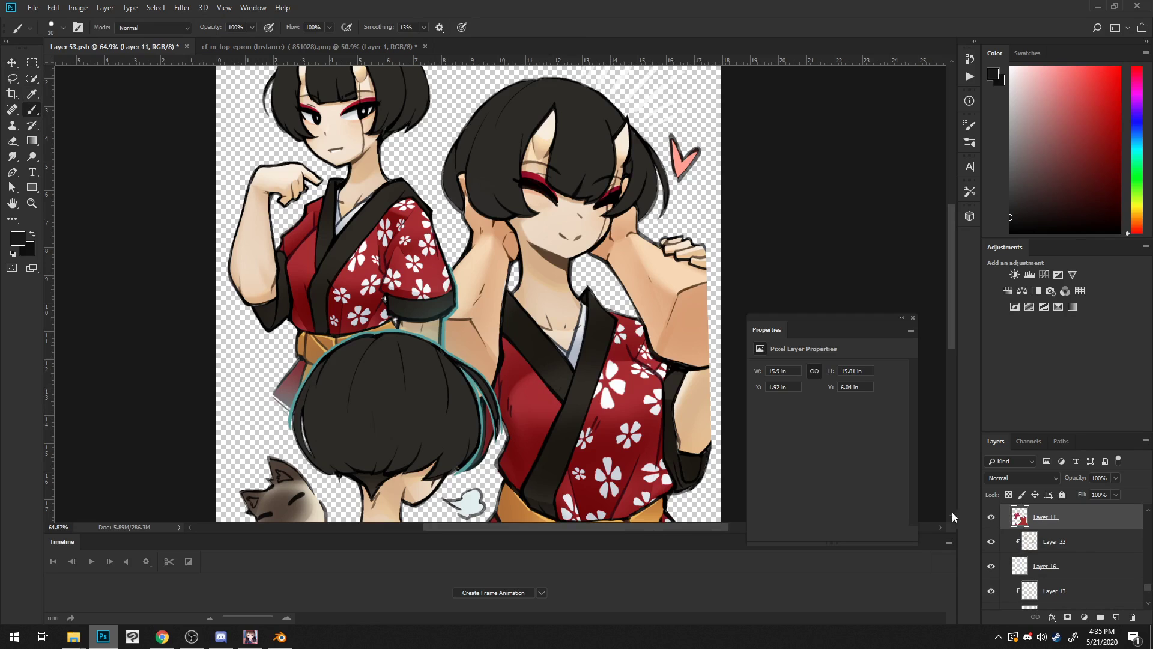
left_click(992, 517)
left_click(993, 516)
left_click(991, 517)
left_click(991, 516)
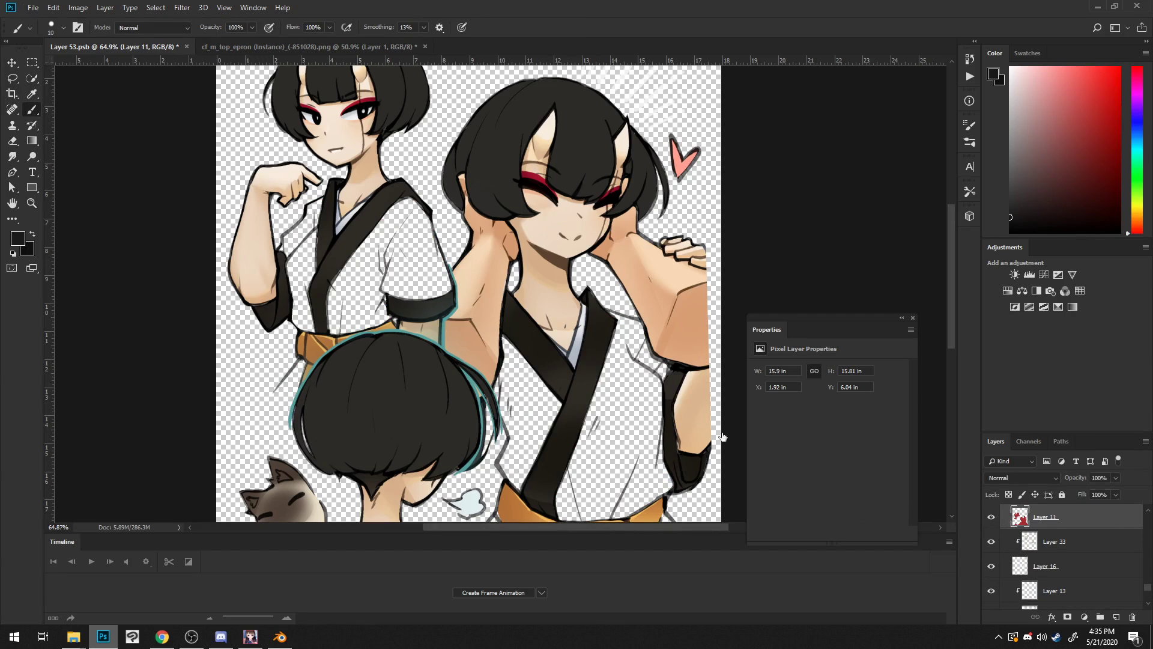
left_click(578, 391, "alt")
Step: Return to the cf_m_top_epron texture document and add a new layer above Layer 1
left_click(396, 47)
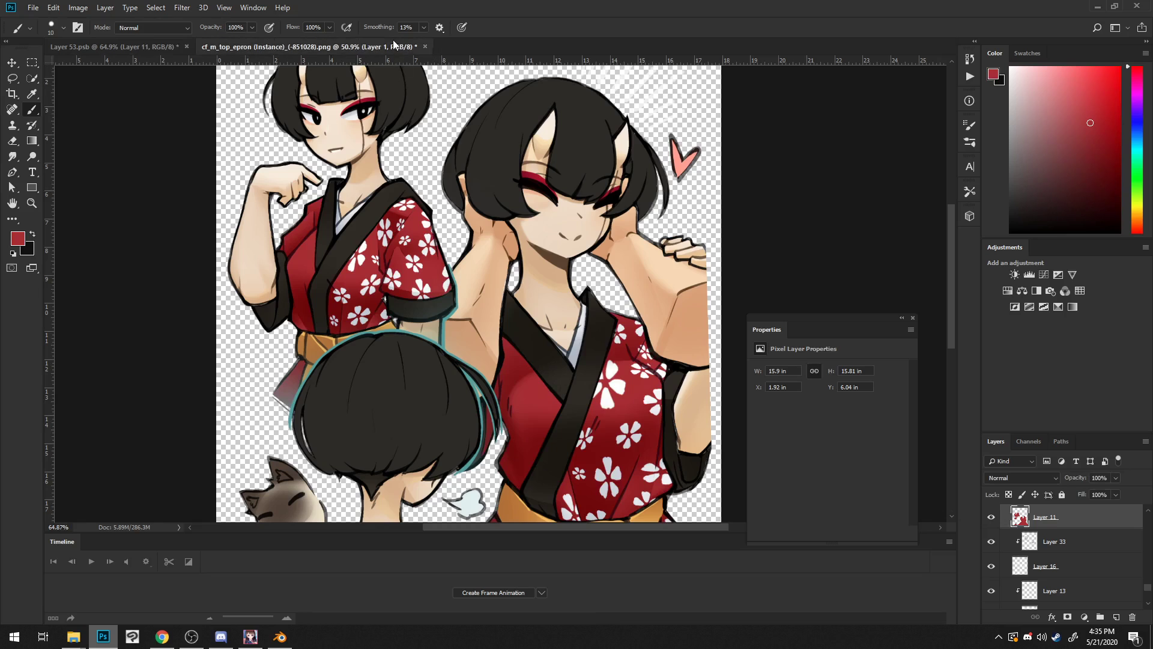
scroll(550, 410, "up", 5, "alt")
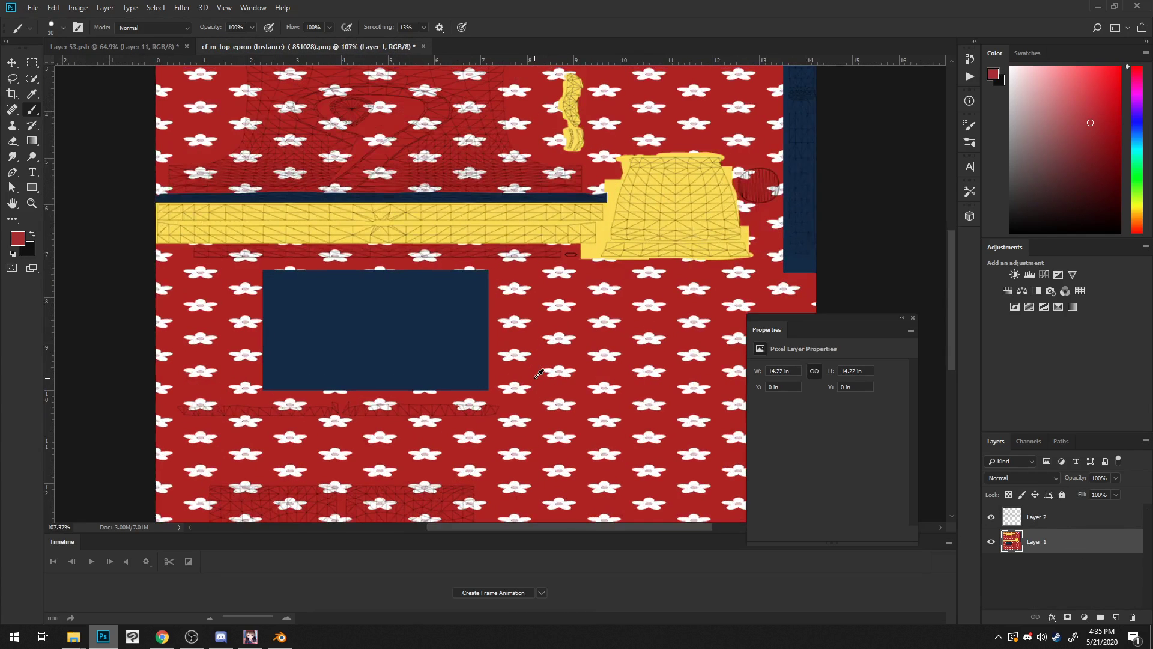
scroll(539, 372, "down", 2, "alt")
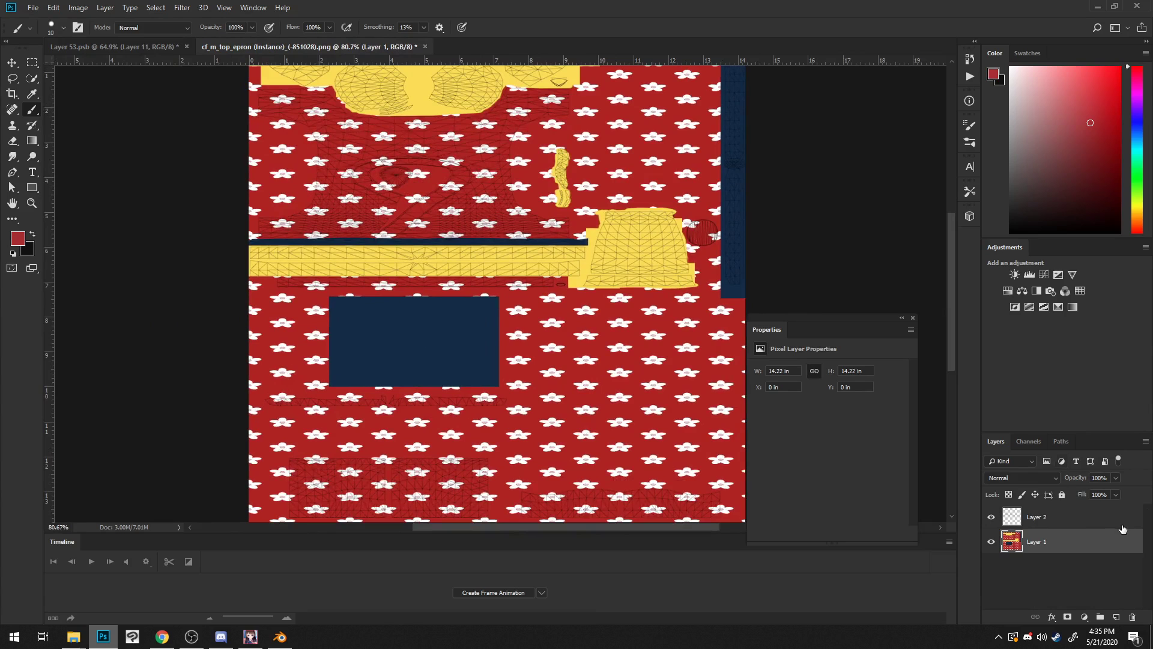
left_click(1118, 616)
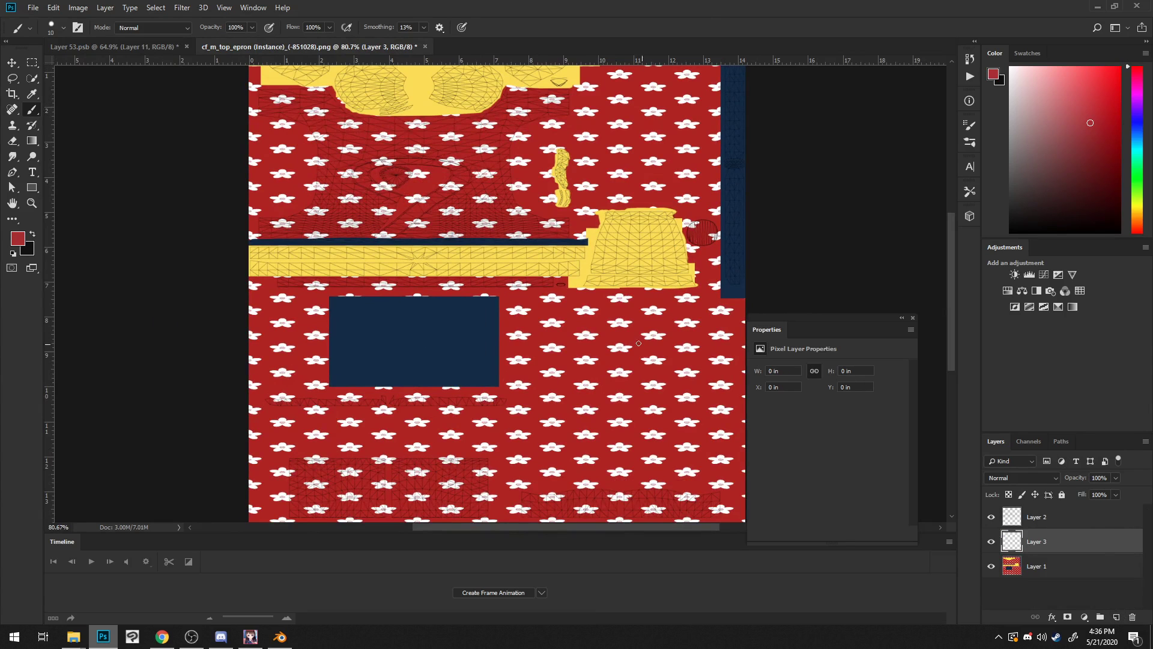
scroll(639, 343, "up", 2)
scroll(384, 242, "up", 5, "alt")
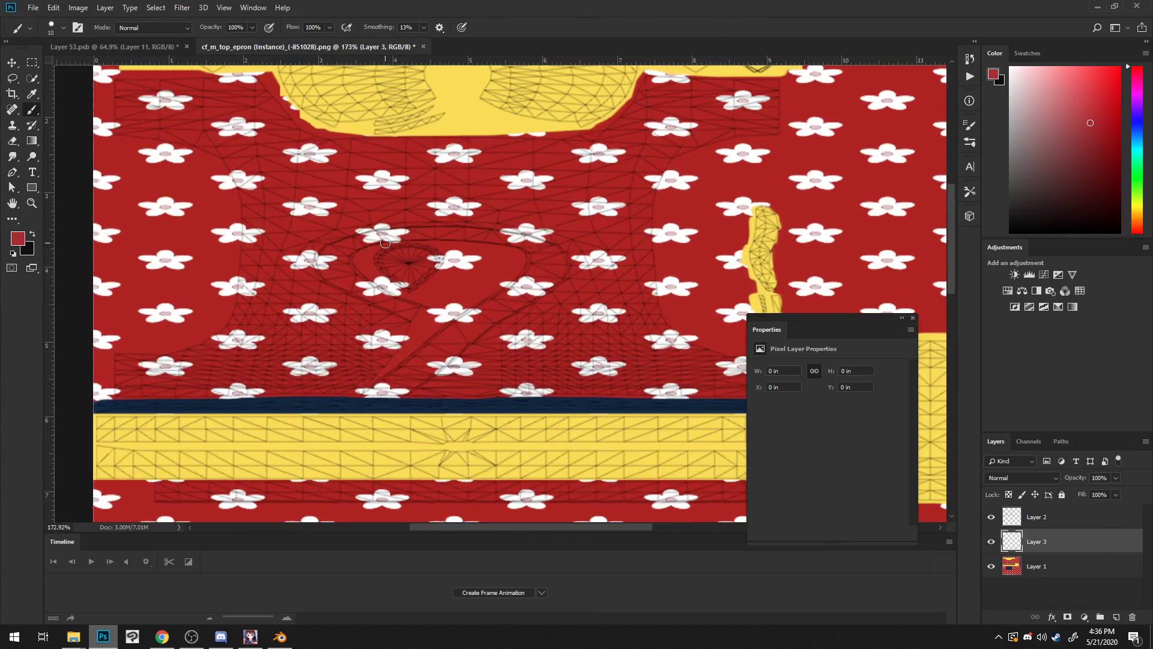
scroll(385, 242, "down", 3, "alt")
scroll(517, 264, "up", 3, "alt")
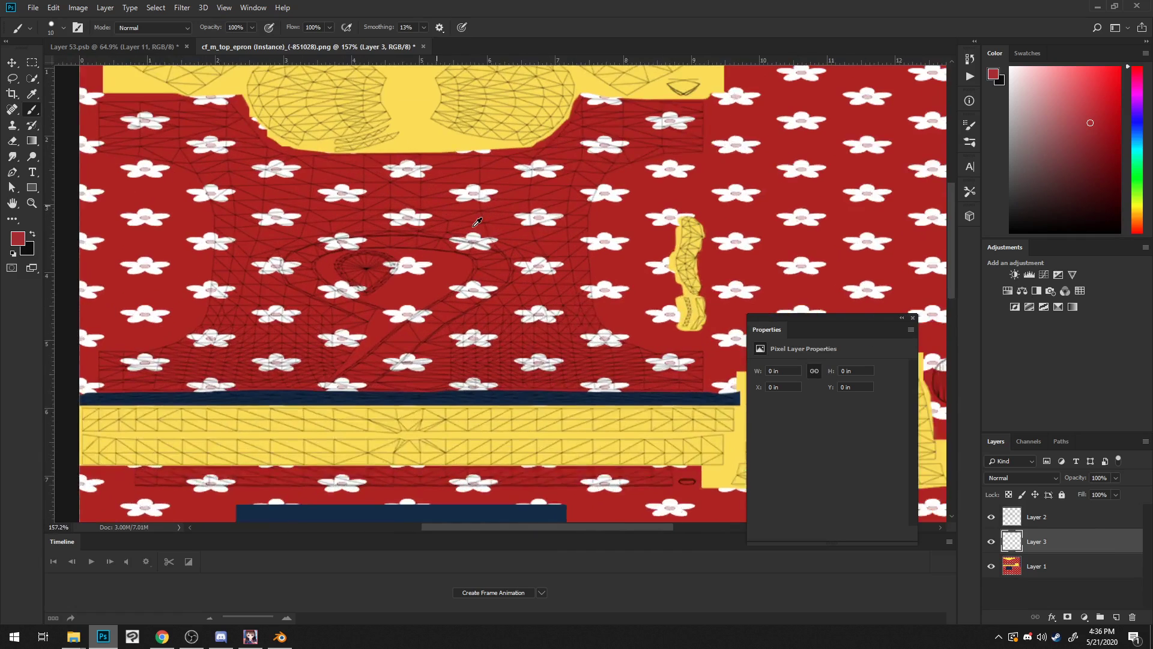
scroll(517, 264, "down", 2, "alt")
Step: On Layer 1, select all the solid yellow and navy areas together with the Magic Wand tool
left_click(1044, 520)
left_click(1054, 544)
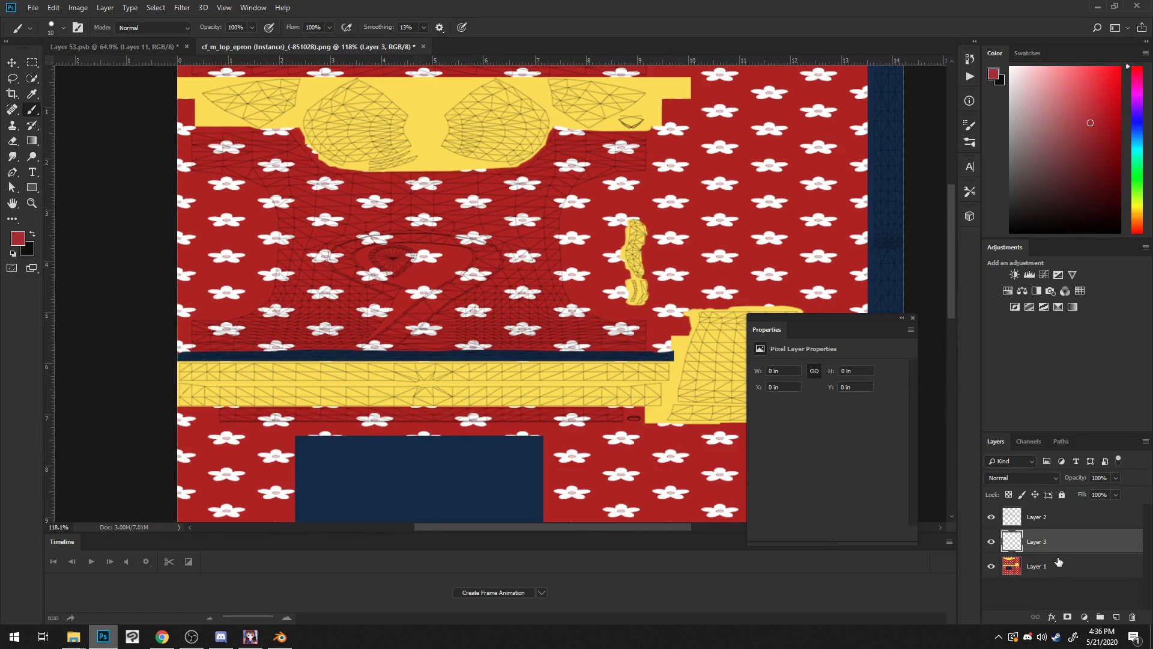
left_click(1057, 564)
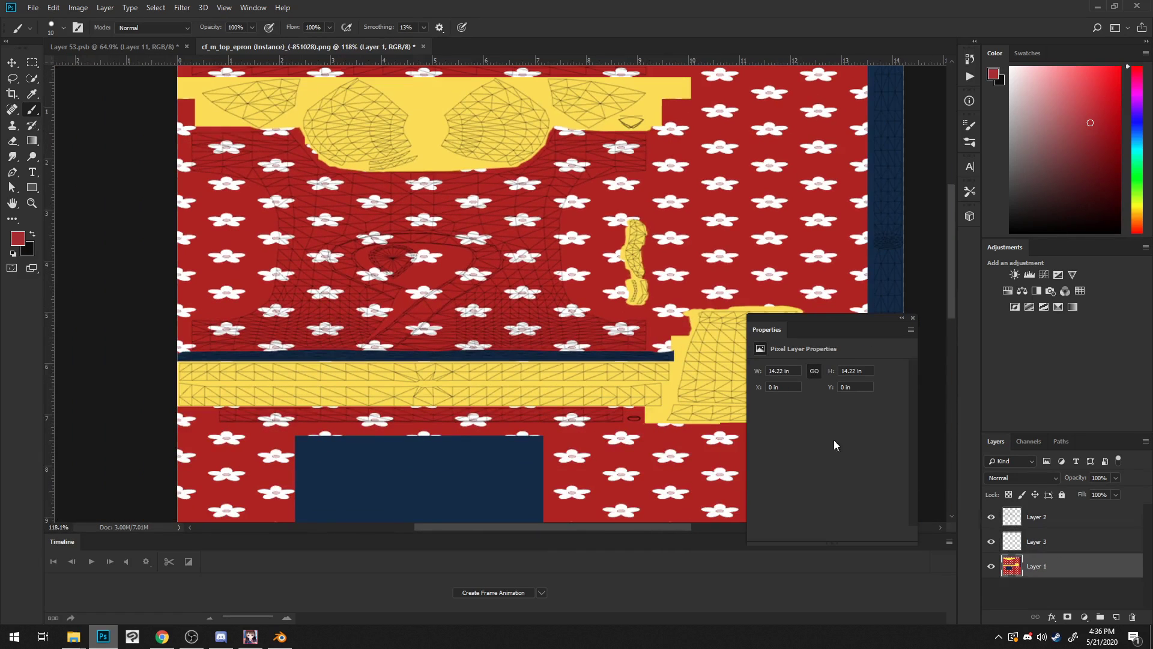
left_click(30, 82)
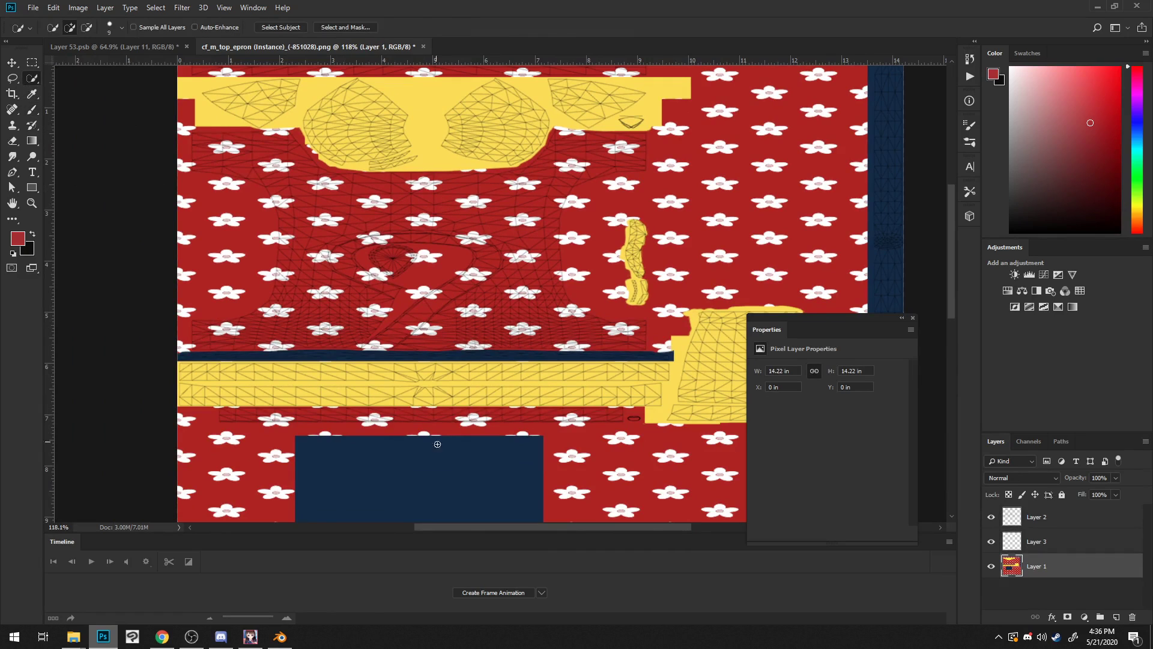
right_click(35, 83)
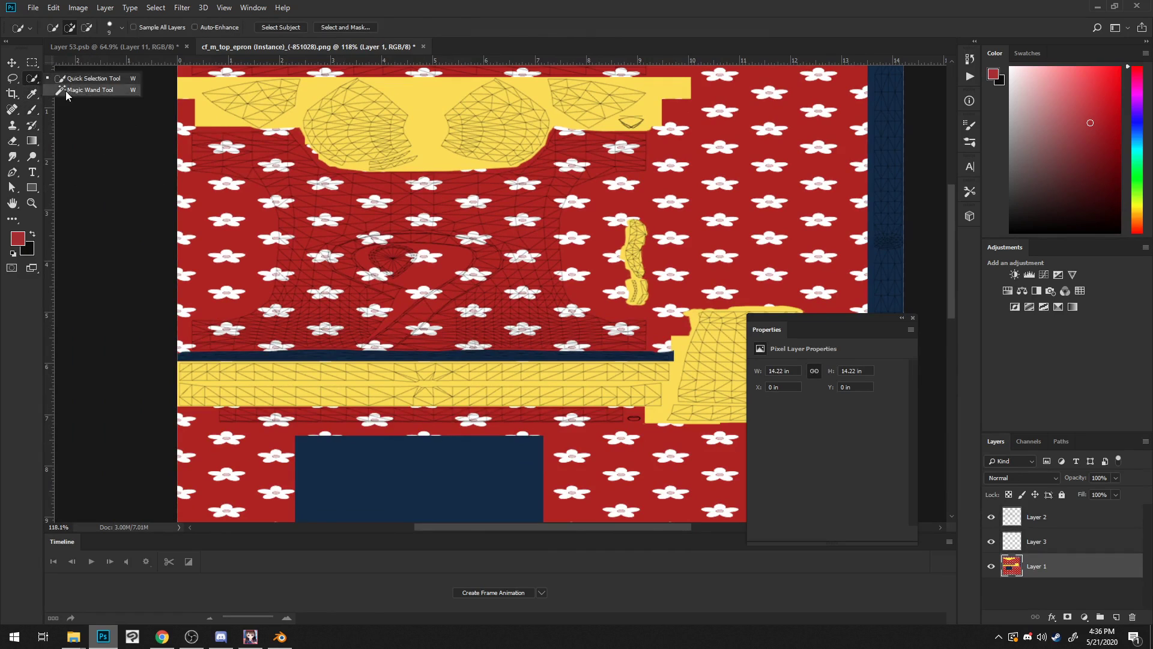
left_click(69, 93)
left_click(445, 477)
left_click(481, 376, "shift")
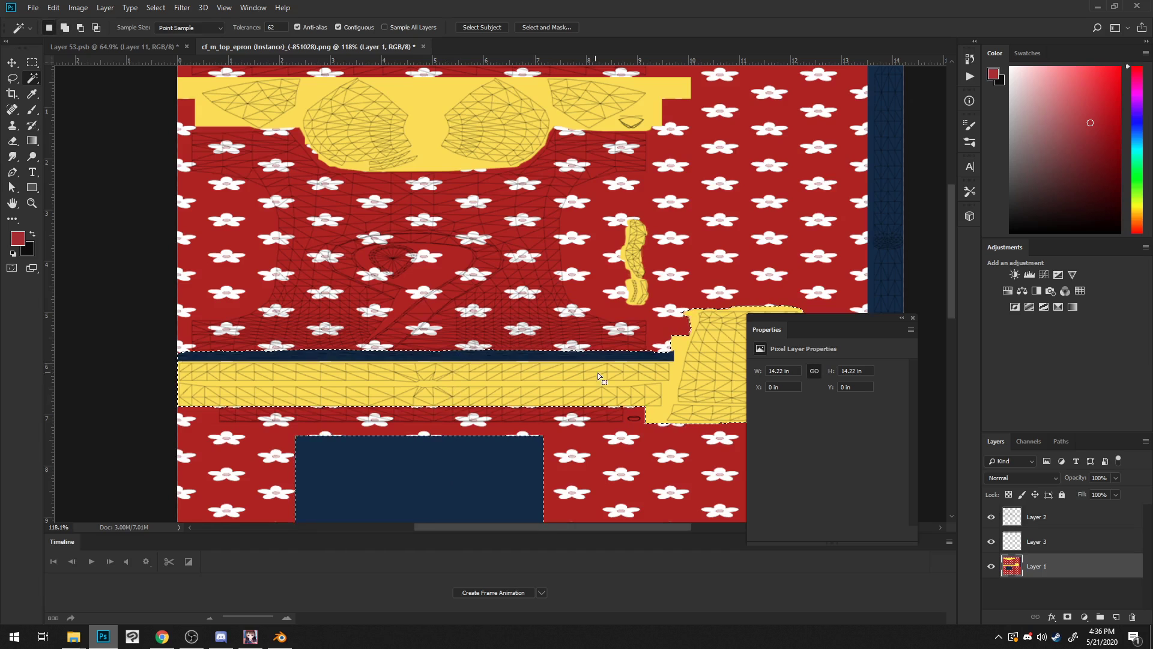
left_click(893, 243, "shift")
left_click(517, 120, "shift")
scroll(549, 192, "down", 3, "alt")
scroll(549, 192, "down", 1, "alt")
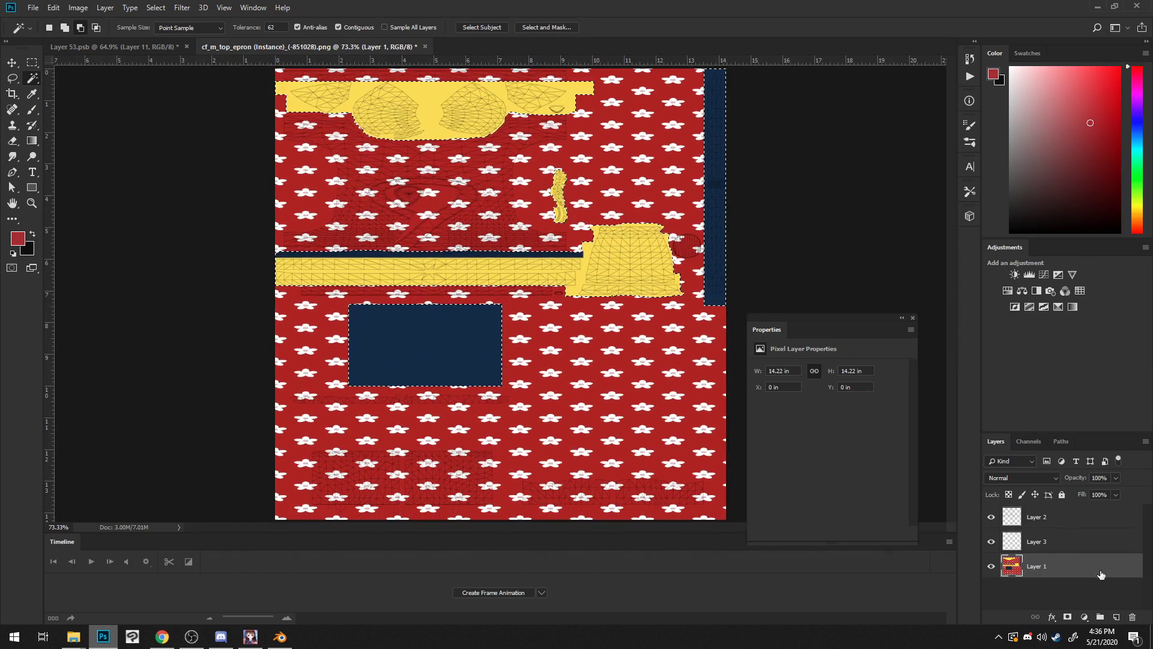
Step: On a new layer above Layer 1, fill the inverted selection covering the flower-patterned area with the sampled red, and deselect
left_click(1116, 616)
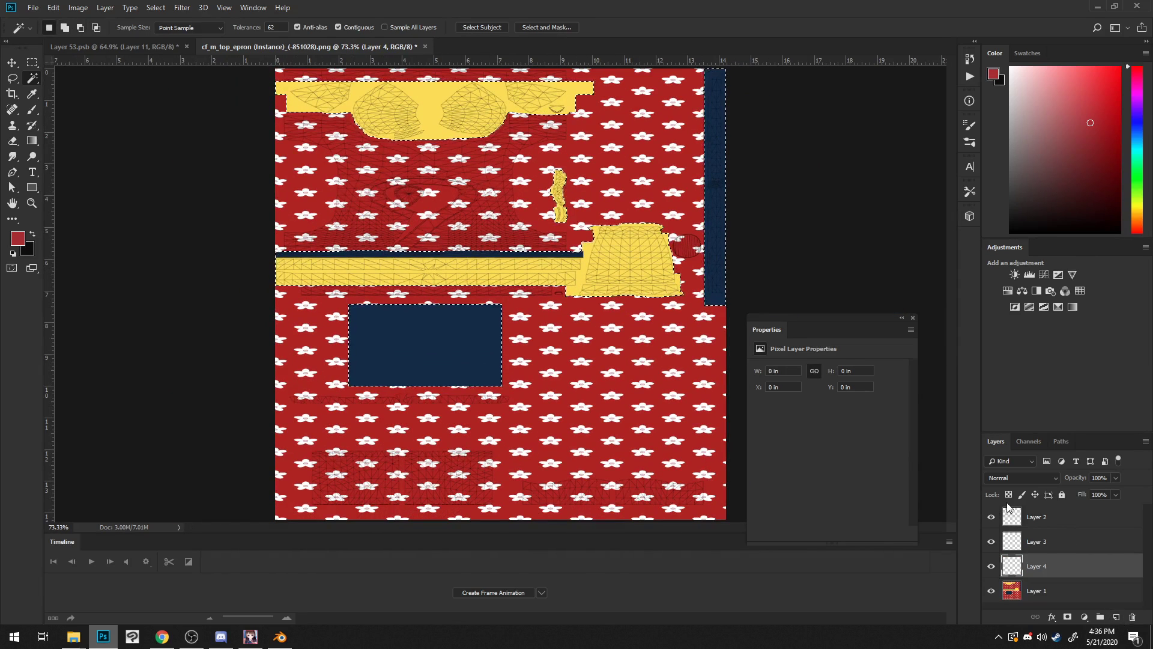
key("alt+BackSpace")
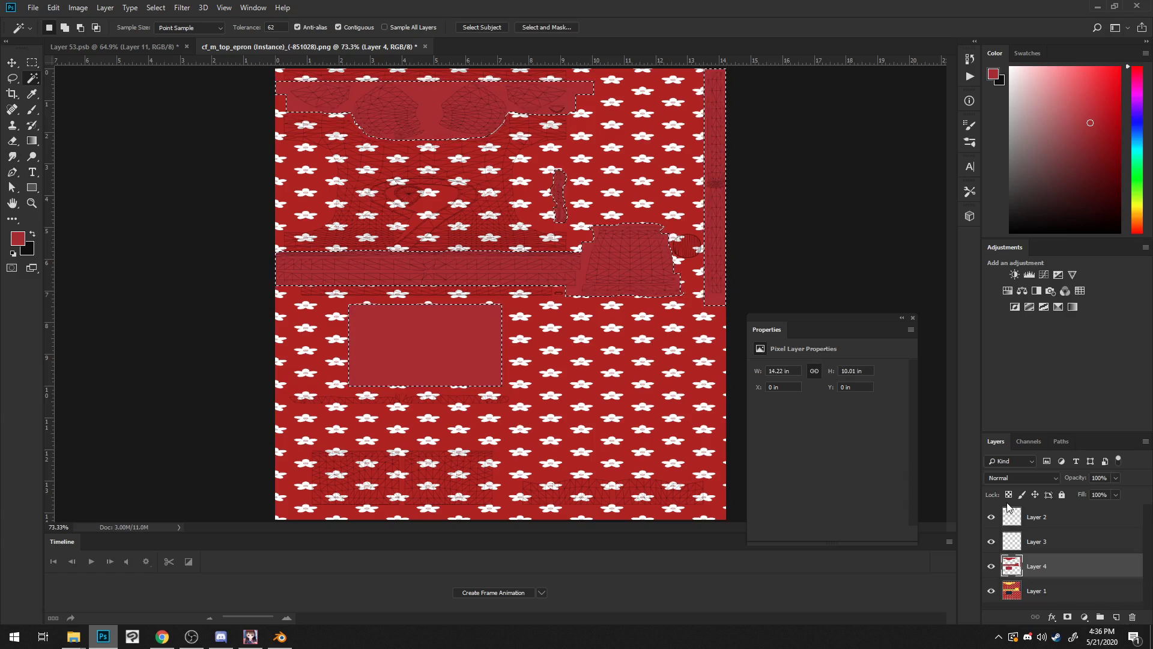
key("ctrl+z")
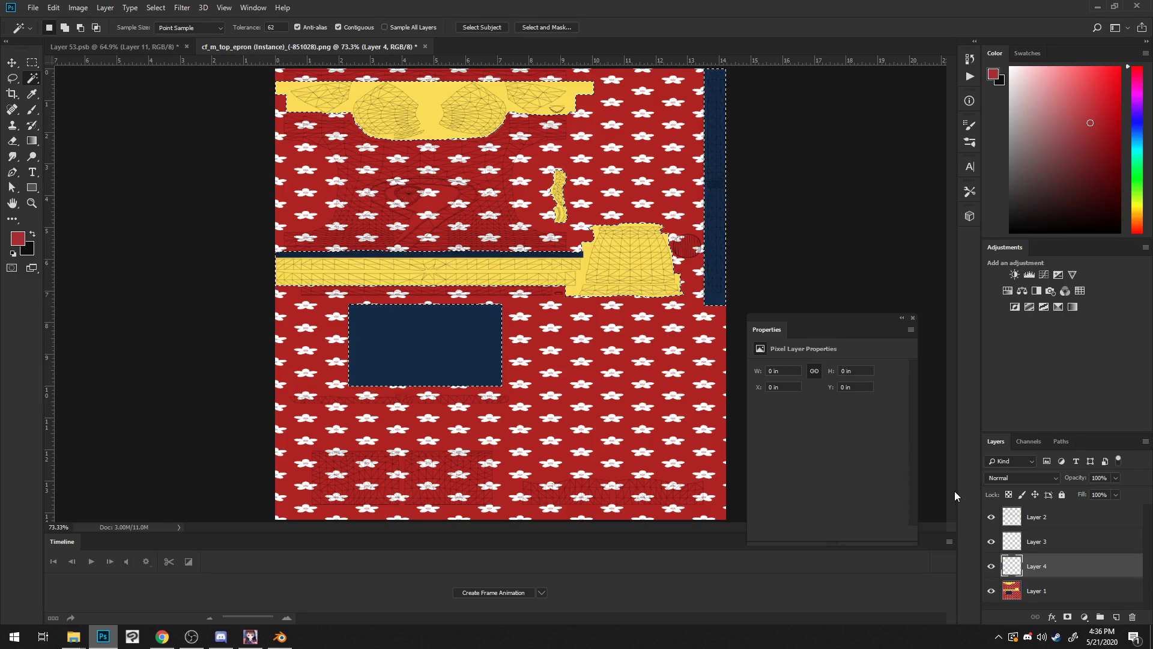
key("ctrl+shift+i")
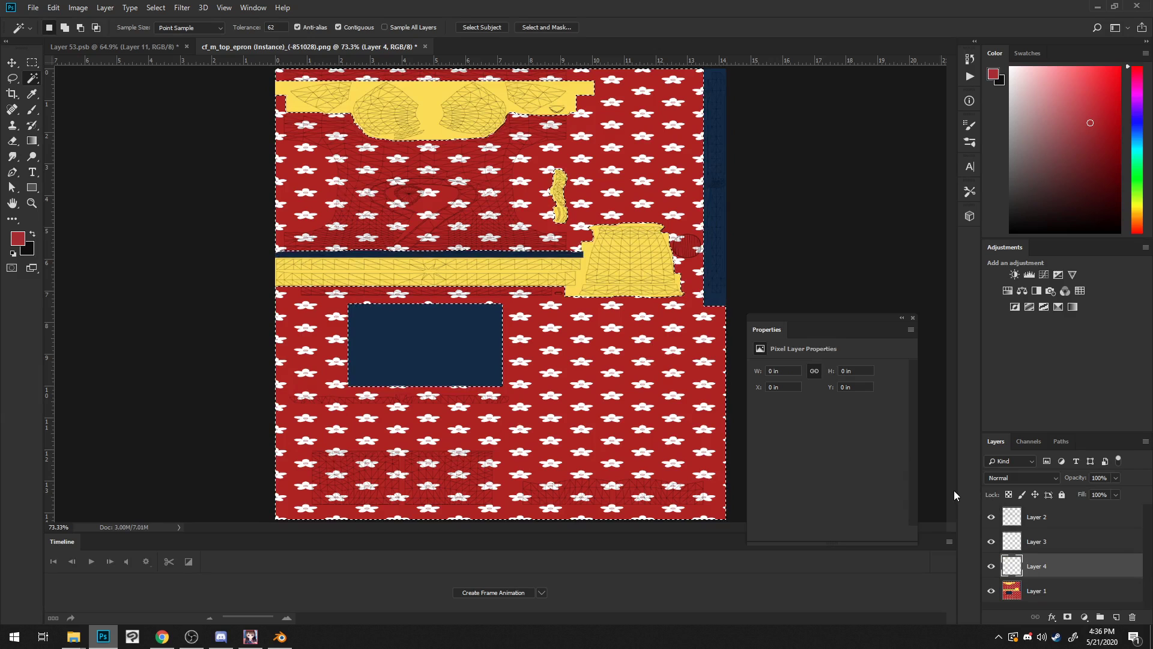
key("alt+BackSpace")
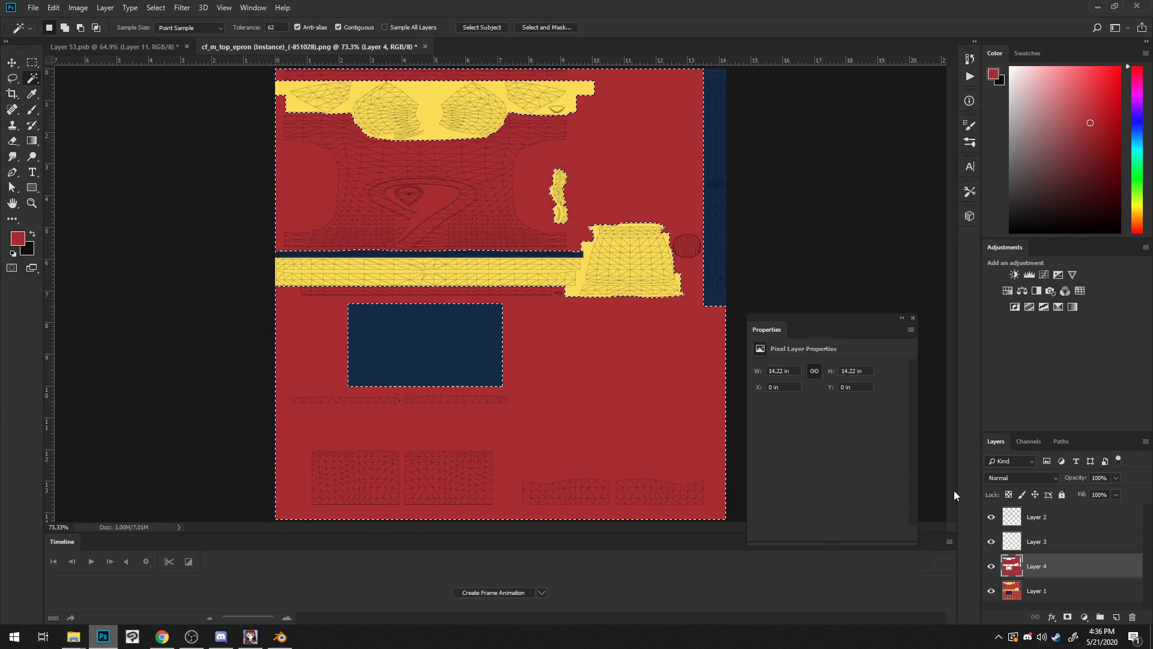
scroll(516, 226, "down", 3, "alt")
scroll(523, 239, "up", 2, "alt")
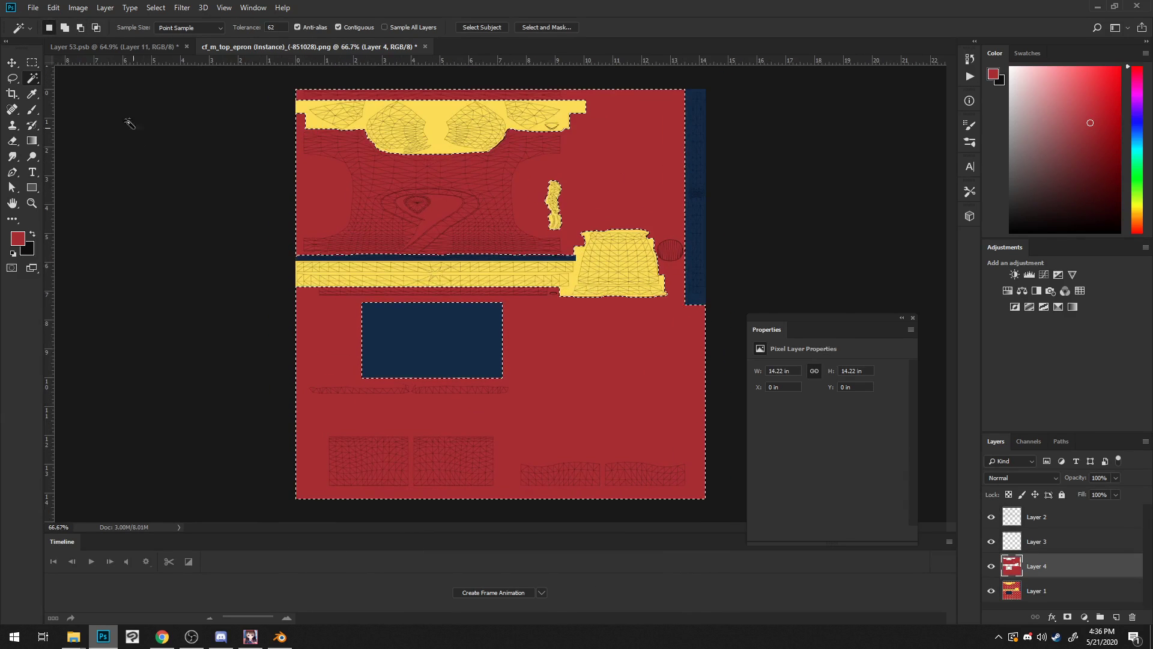
left_click(32, 62)
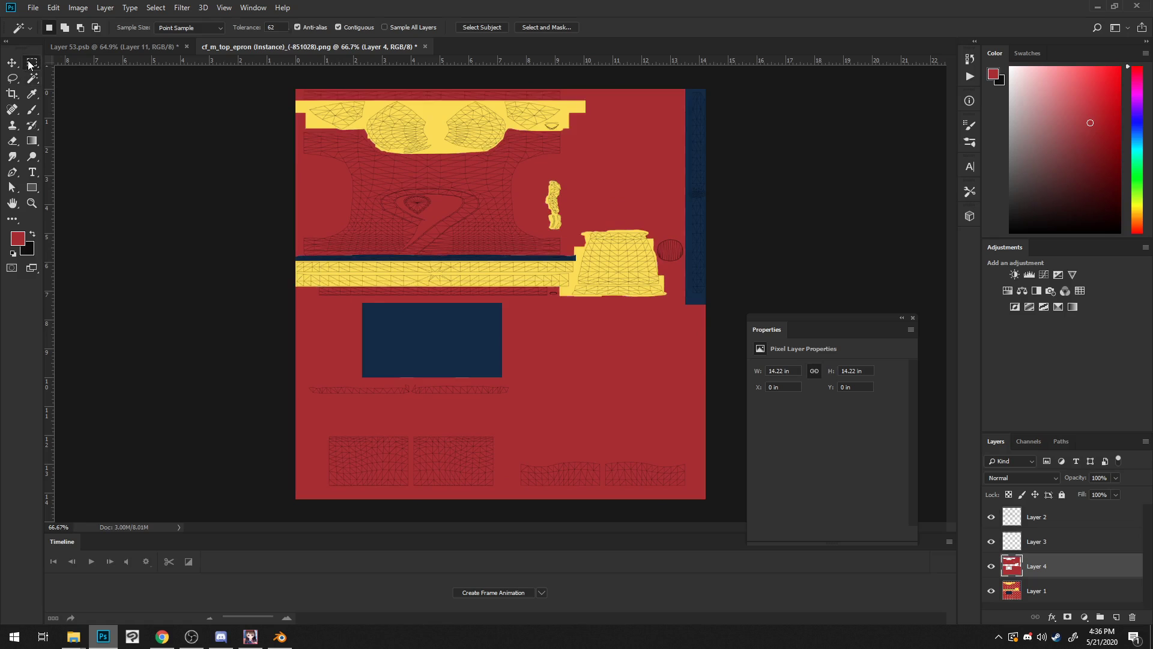
Step: In Layer 53.psb, choose the Eyedropper and select Layer 15, the kimono's dark trim layer, for colour sampling
left_click(161, 46)
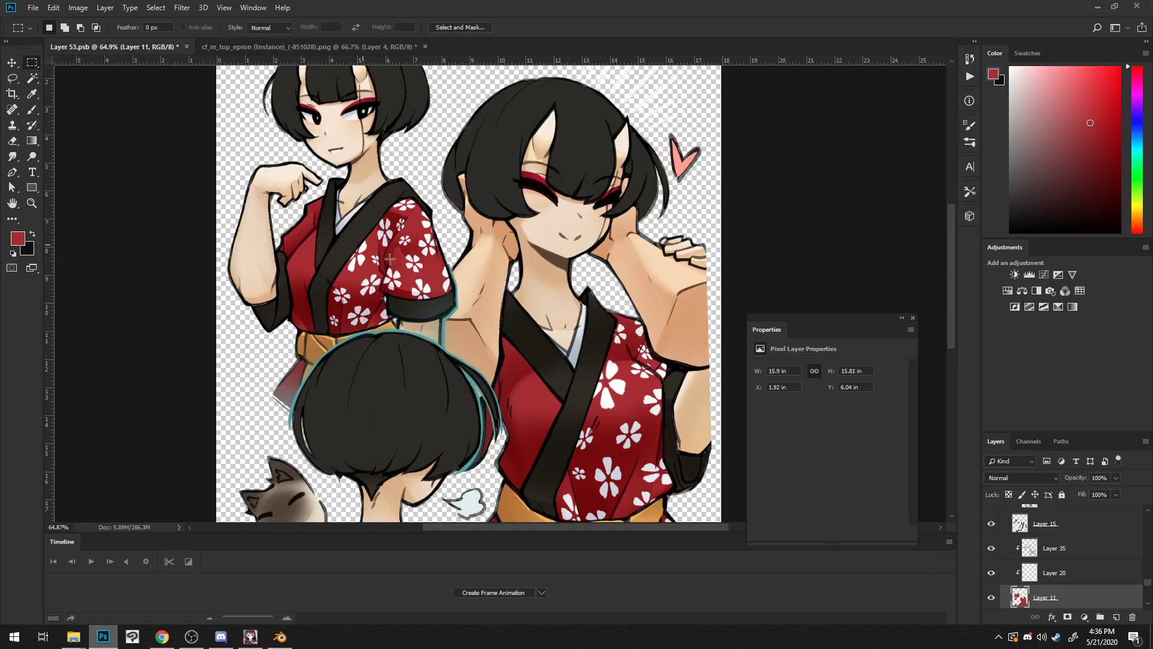
left_click(31, 93)
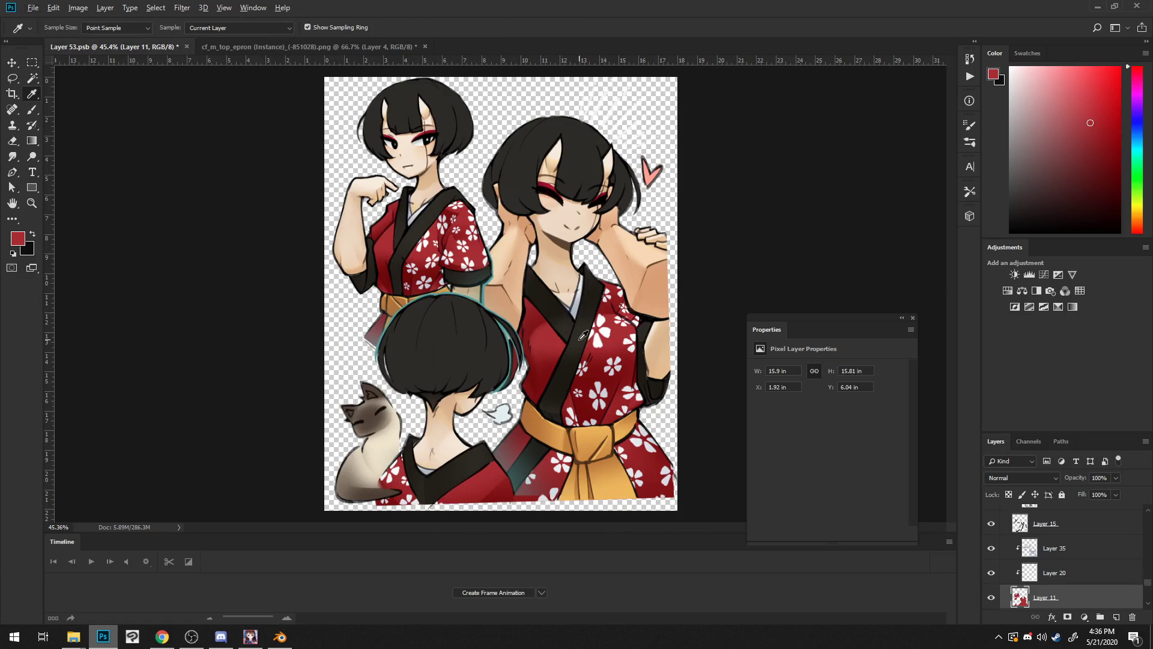
left_click(1011, 522)
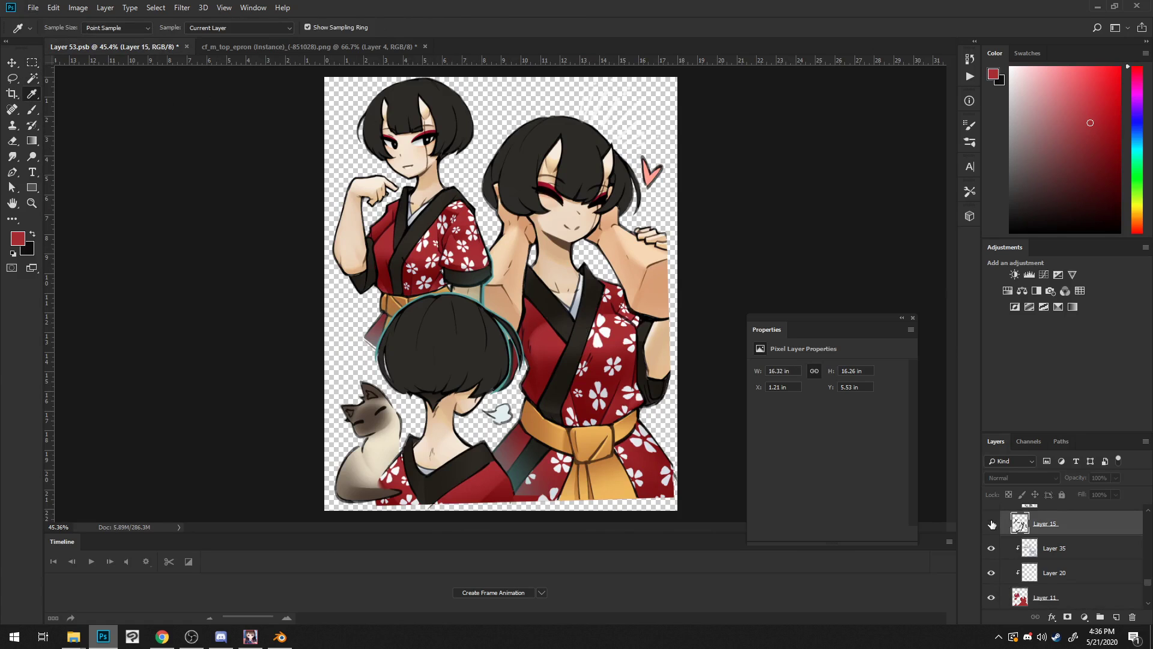
Step: Back in the kimono texture's Layer 1, select the navy rectangle, the thin navy strip and the tall navy band with the Magic Wand
left_click(353, 48)
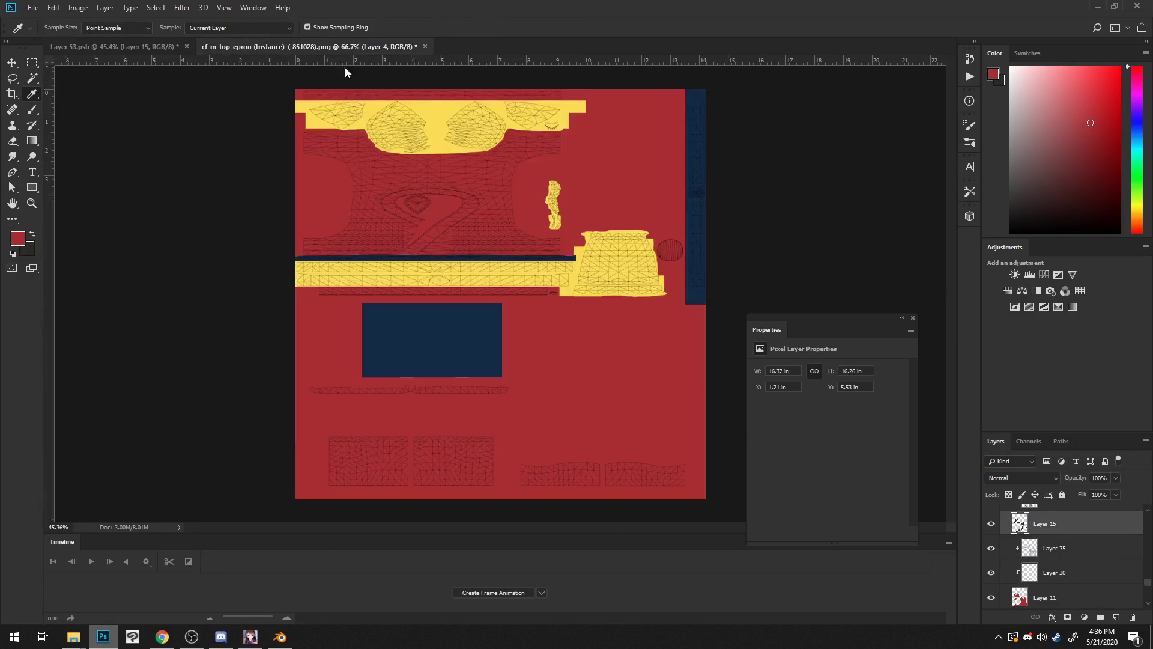
left_click(34, 80)
left_click(1072, 592)
left_click(472, 428)
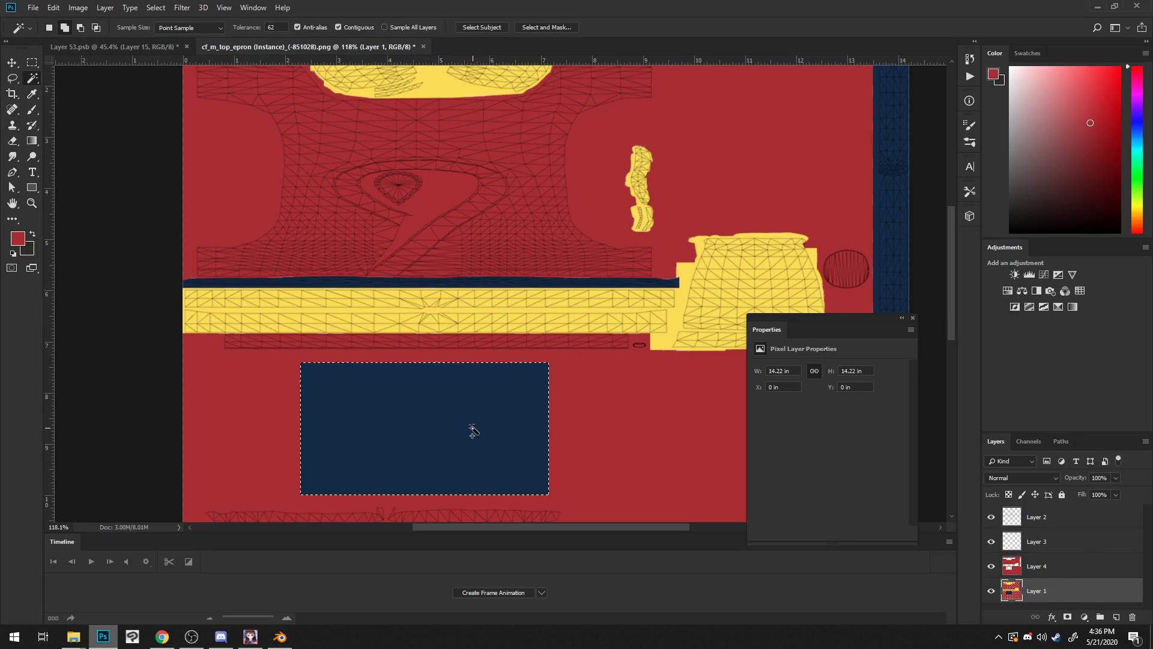
left_click(571, 286, "shift")
left_click(896, 234, "shift")
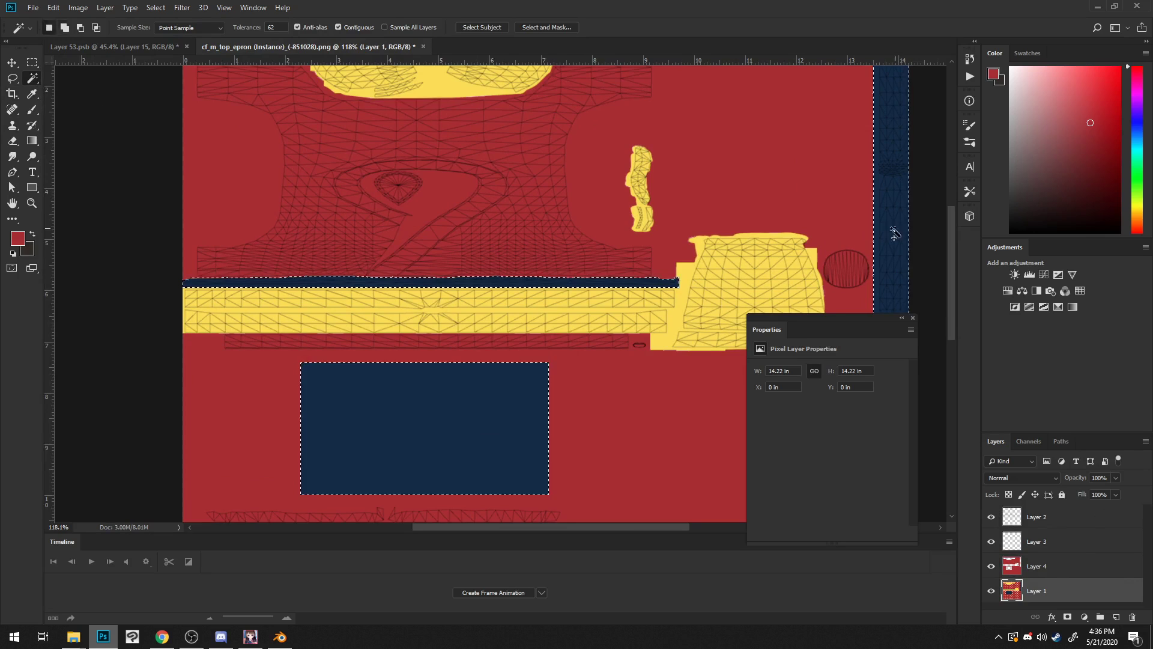
scroll(813, 257, "down", 3, "alt")
Step: On a new layer above Layer 1, fill the selected navy areas with the sampled dark trim colour, and deselect
left_click(1116, 618)
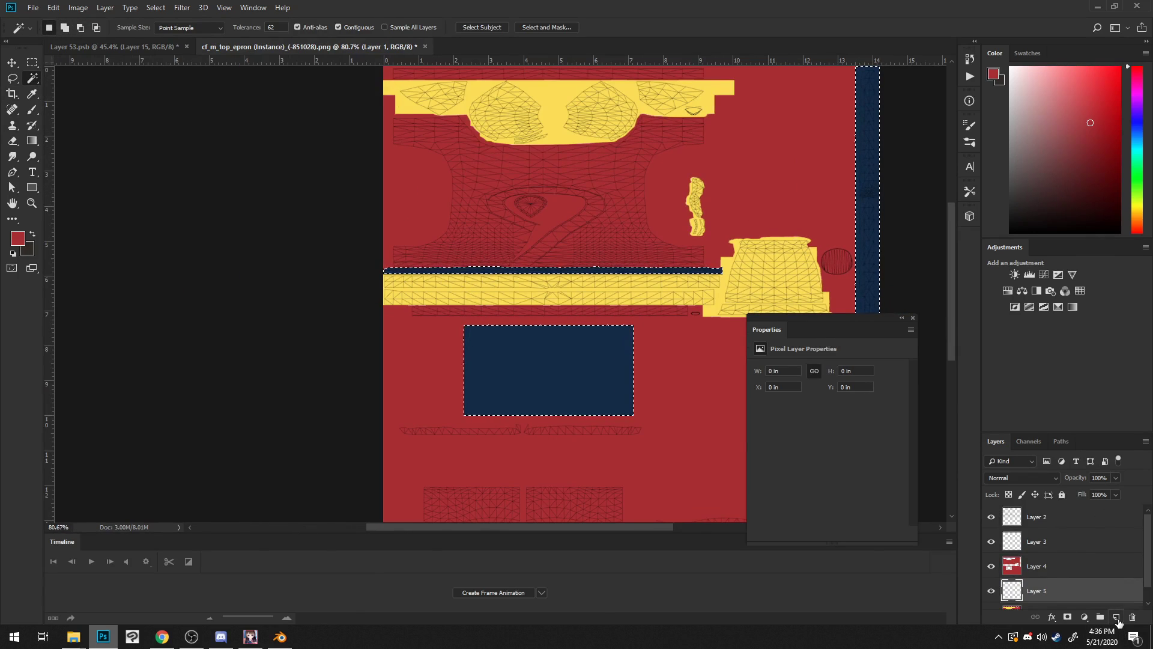
key("alt+BackSpace")
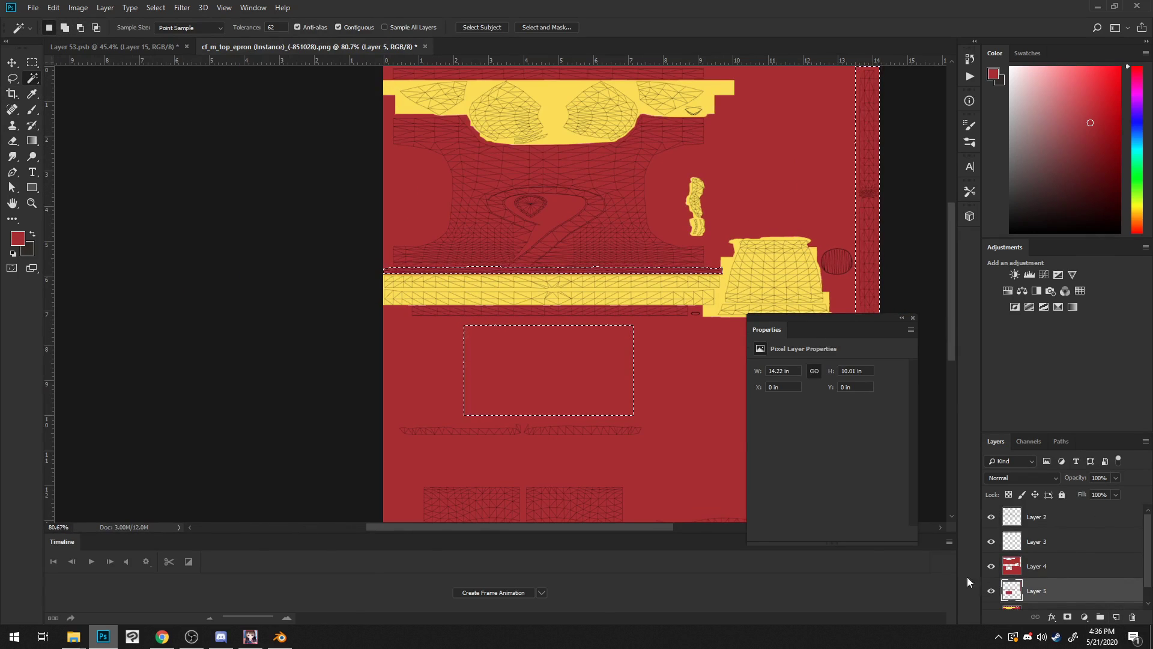
key("ctrl+z")
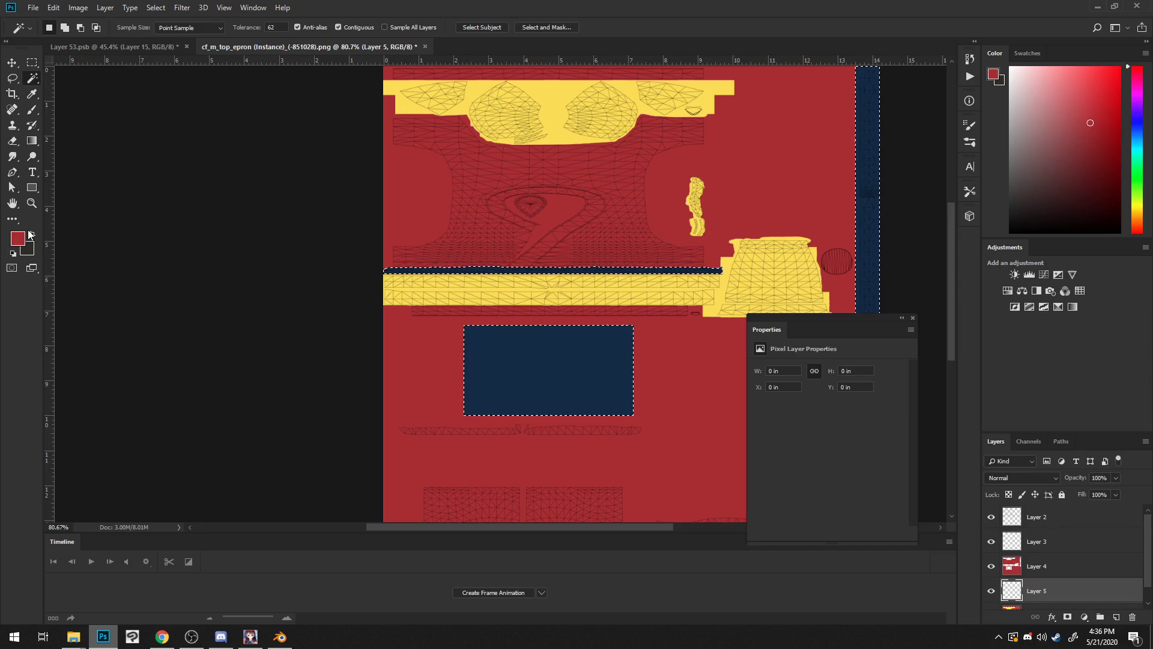
left_click(31, 234)
scroll(986, 569, "down", 1)
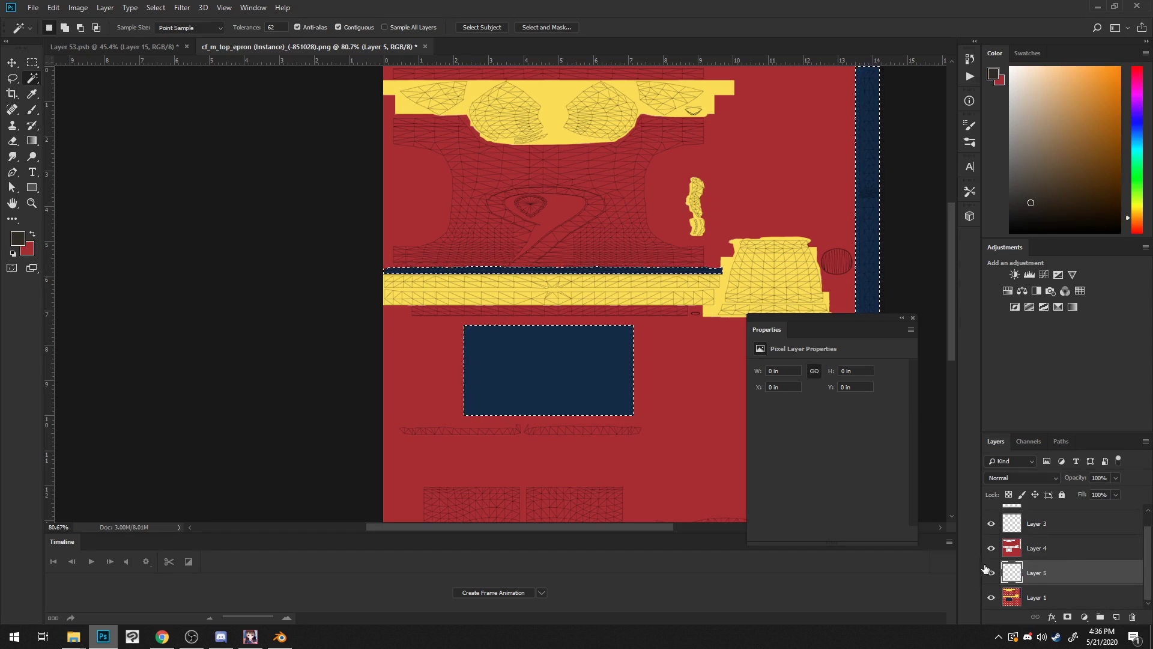
key("alt+BackSpace")
left_click(32, 61)
key("ctrl+d")
Step: In Layer 53.psb, sample the orange of the kimono's sash from Layer 17 with the Eyedropper
left_click(176, 46)
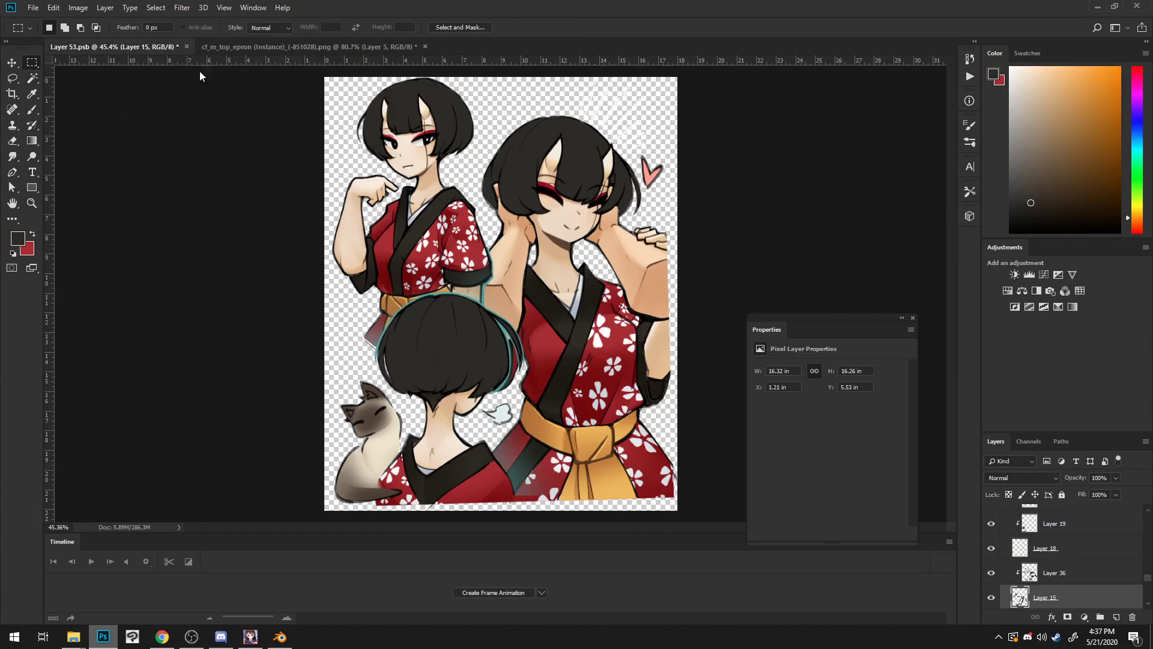
left_click(30, 96)
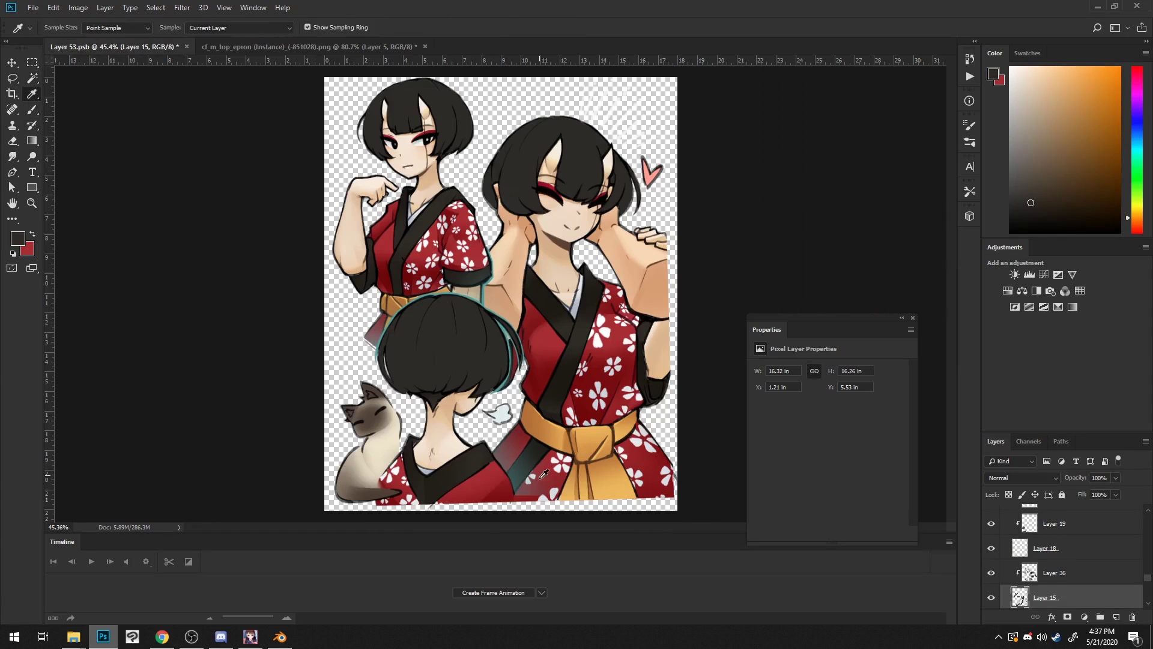
left_click(599, 440, "ctrl")
left_click(1080, 548)
left_click(511, 276)
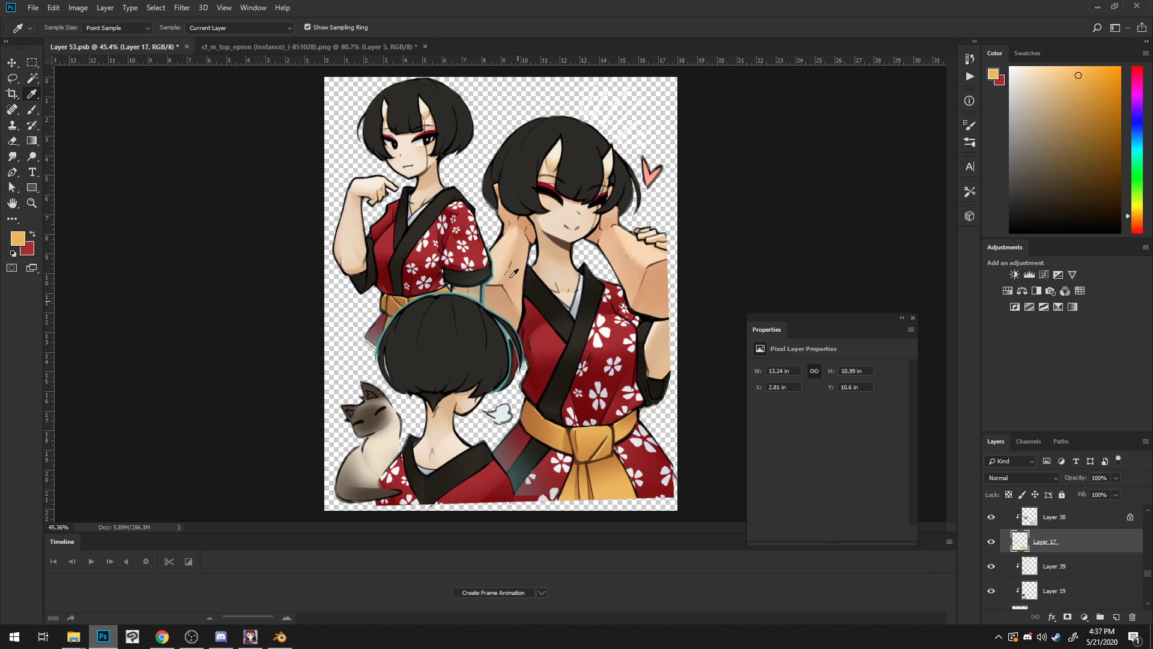
Step: Back in the kimono texture, add a new layer directly above Layer 1 and fill it entirely with the sampled orange
left_click(396, 47)
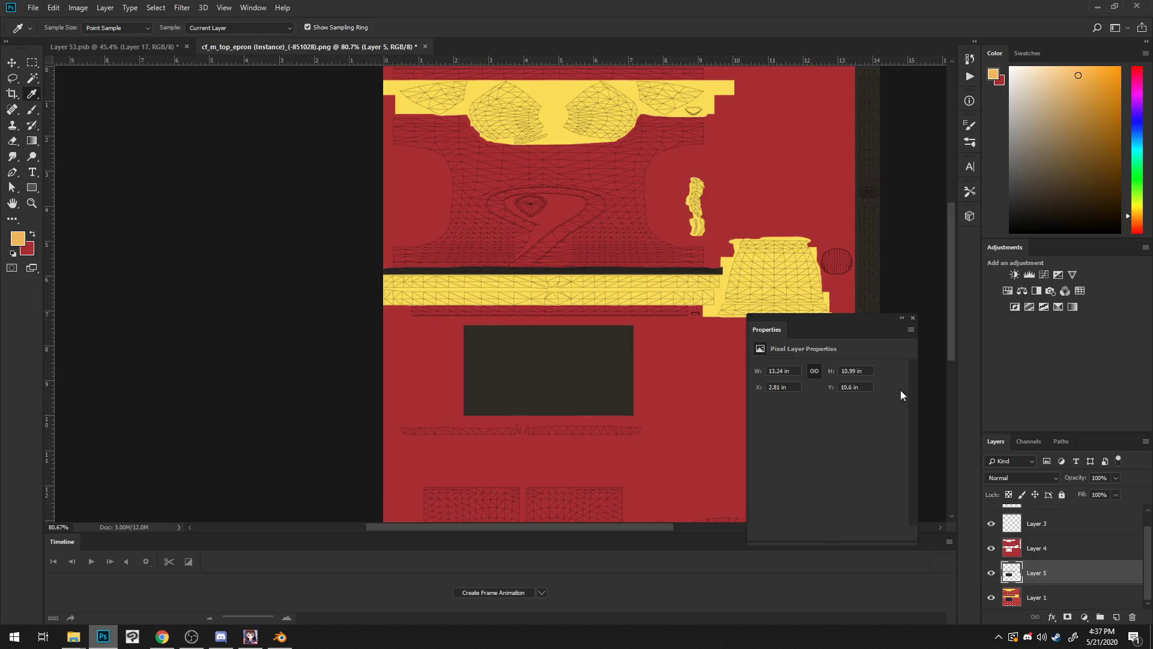
left_click(1066, 594)
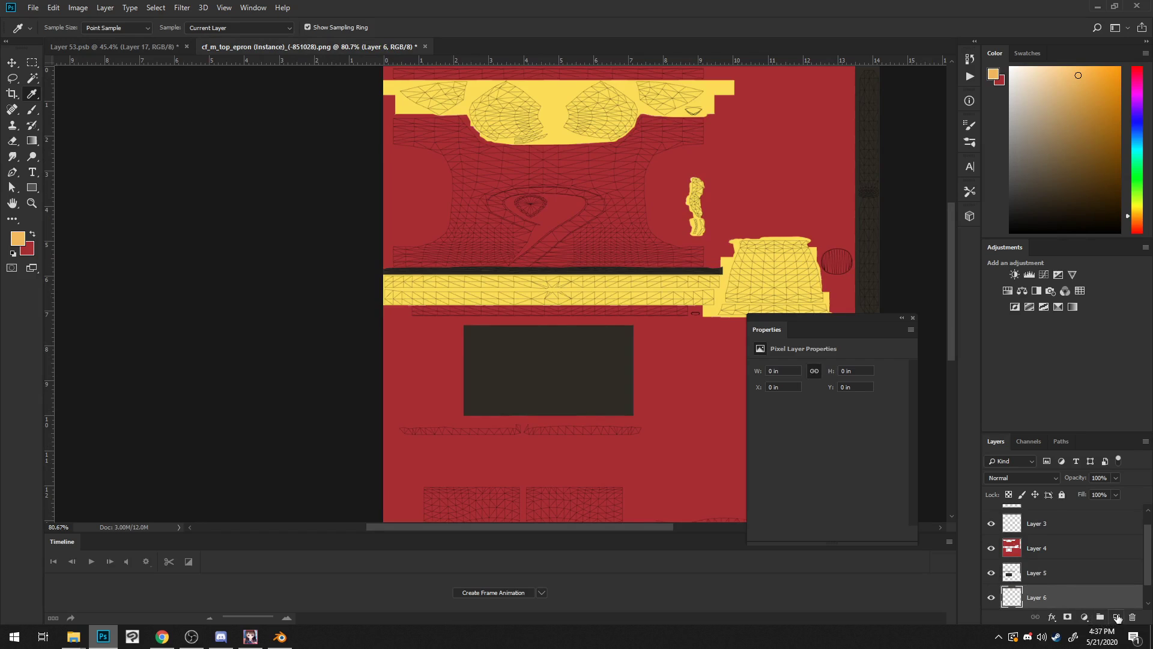
key("ctrl+0")
key("alt+BackSpace")
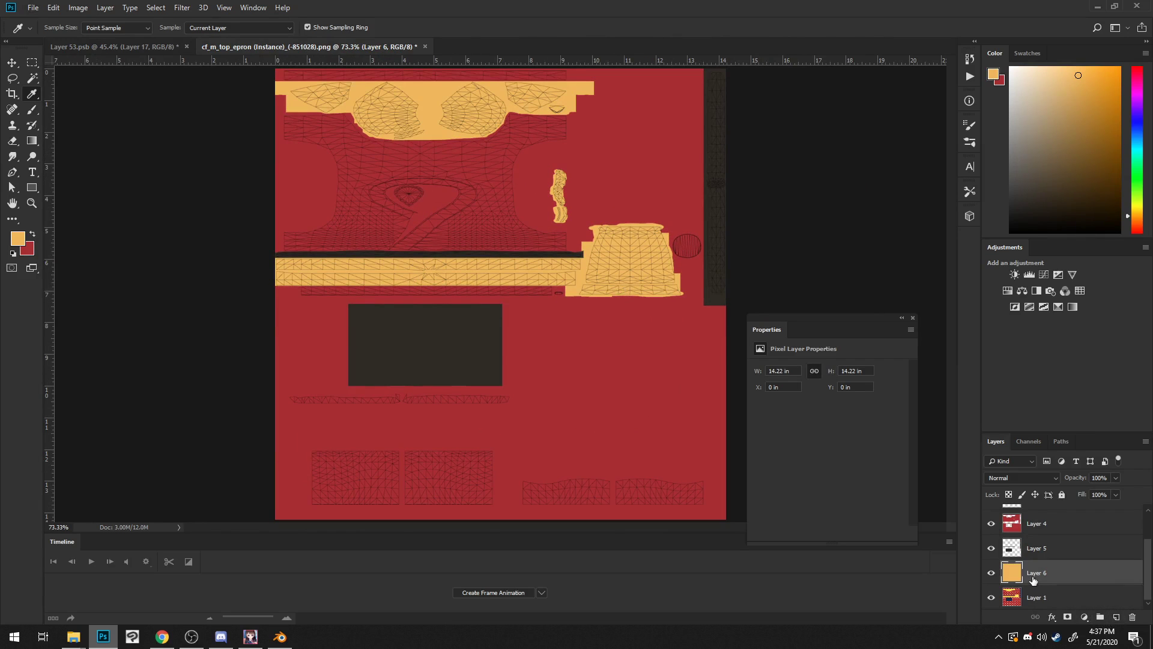
Step: Examine the curved collar mesh on the kimono texture and compare it with the collar trim in the Layer 53.psb illustration
scroll(1025, 578, "up", 1)
scroll(632, 380, "up", 3, "alt")
scroll(602, 355, "down", 4, "alt")
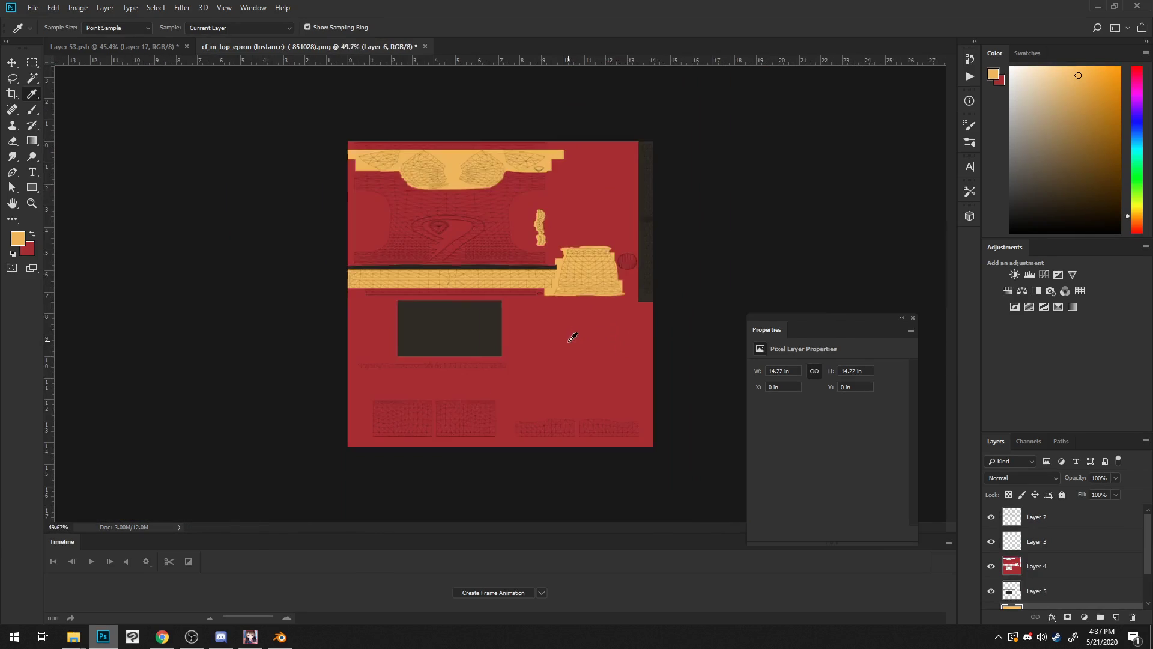
scroll(571, 337, "up", 2, "alt")
left_click_drag(536, 200, 714, 317)
scroll(618, 309, "up", 4, "alt")
scroll(619, 318, "up", 1, "alt")
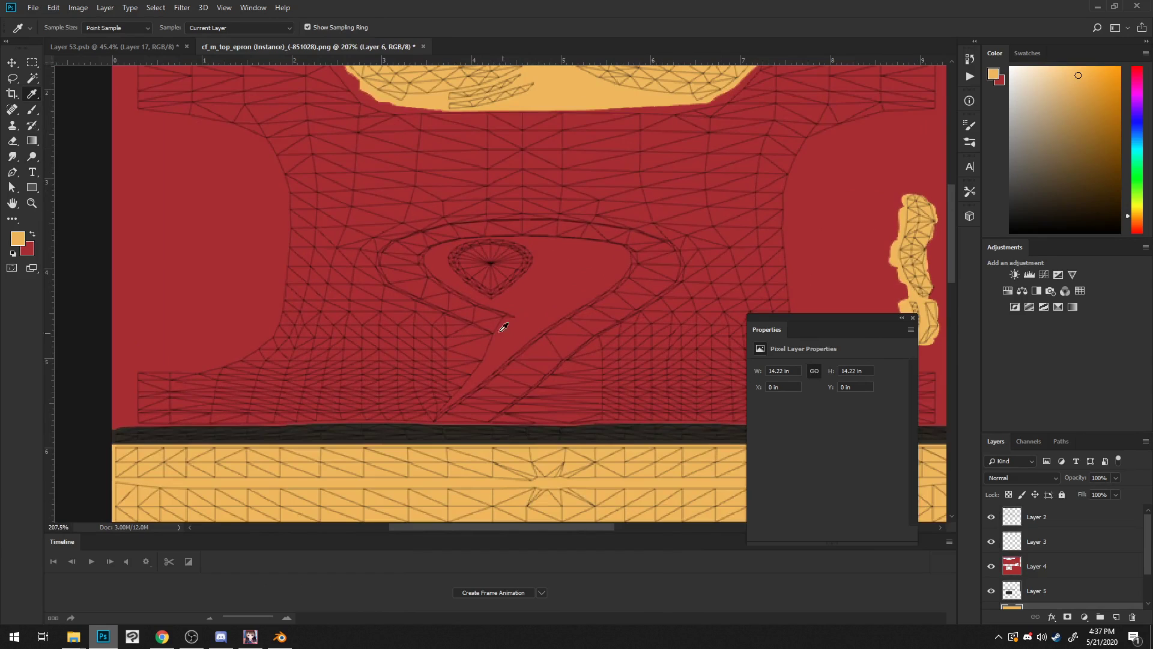
left_click(144, 47)
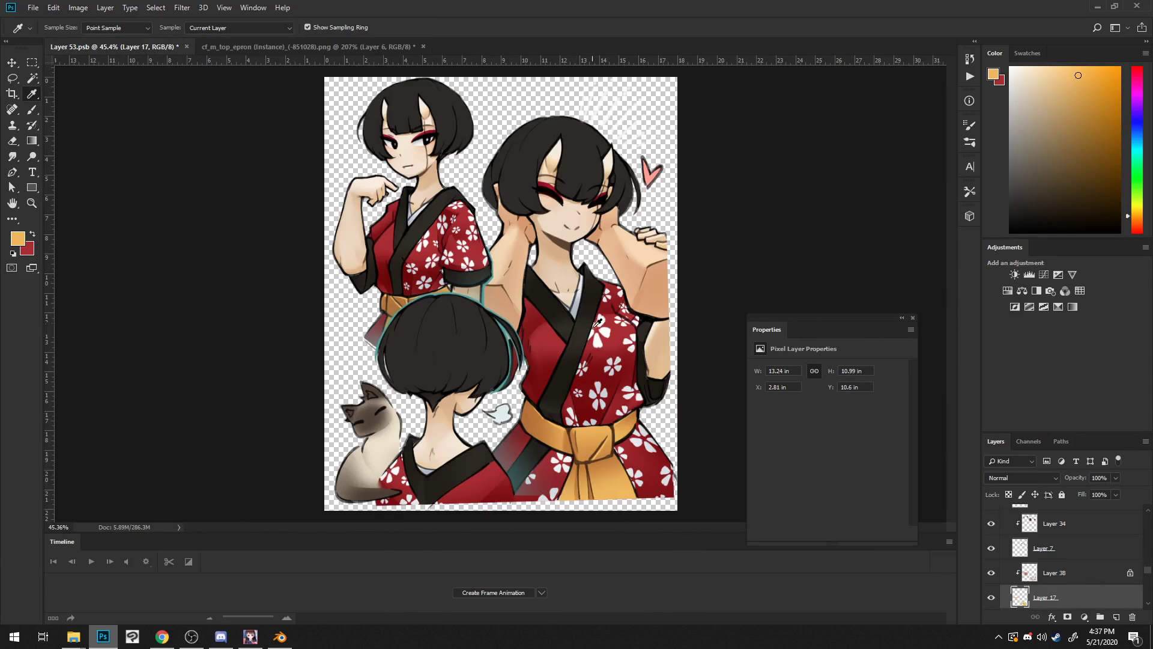
left_click(361, 47)
scroll(661, 361, "down", 2, "alt")
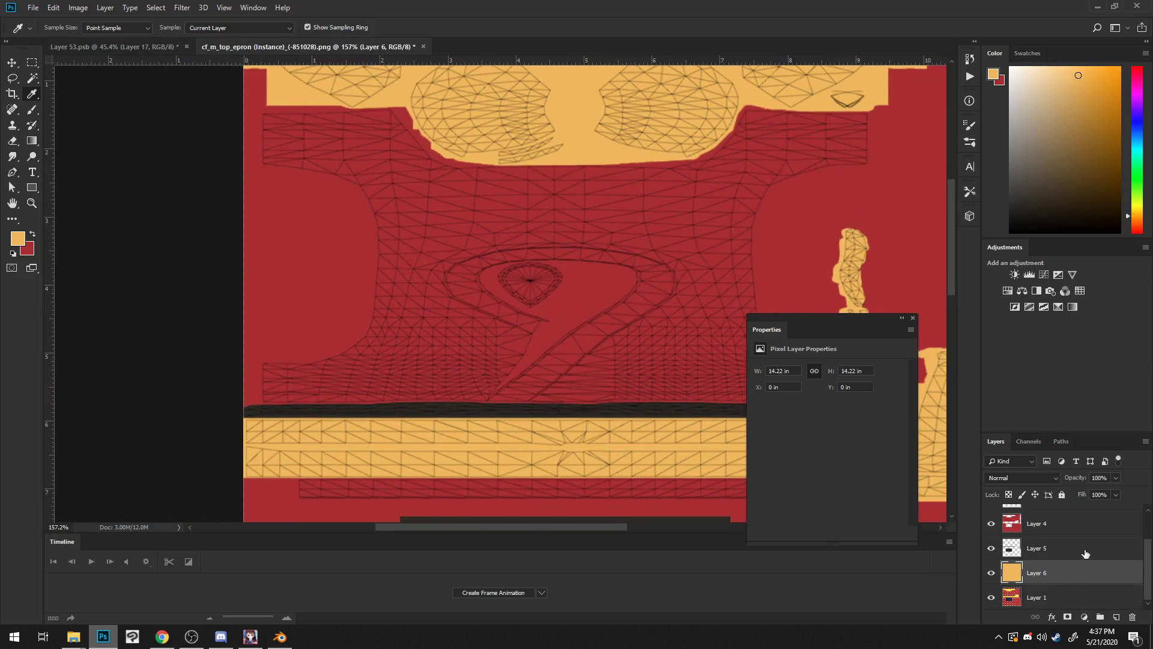
Step: Sample the dark trim colour from Layer 5 and add a new layer above Layer 4, clipped to it
left_click(1075, 548)
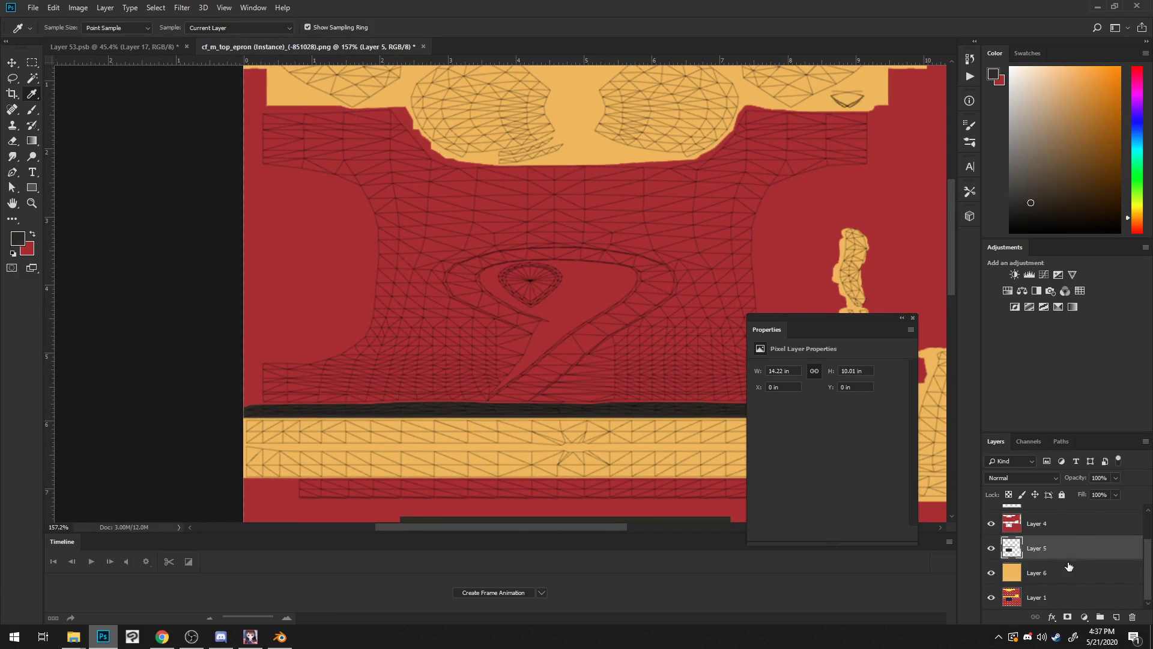
left_click(1092, 532)
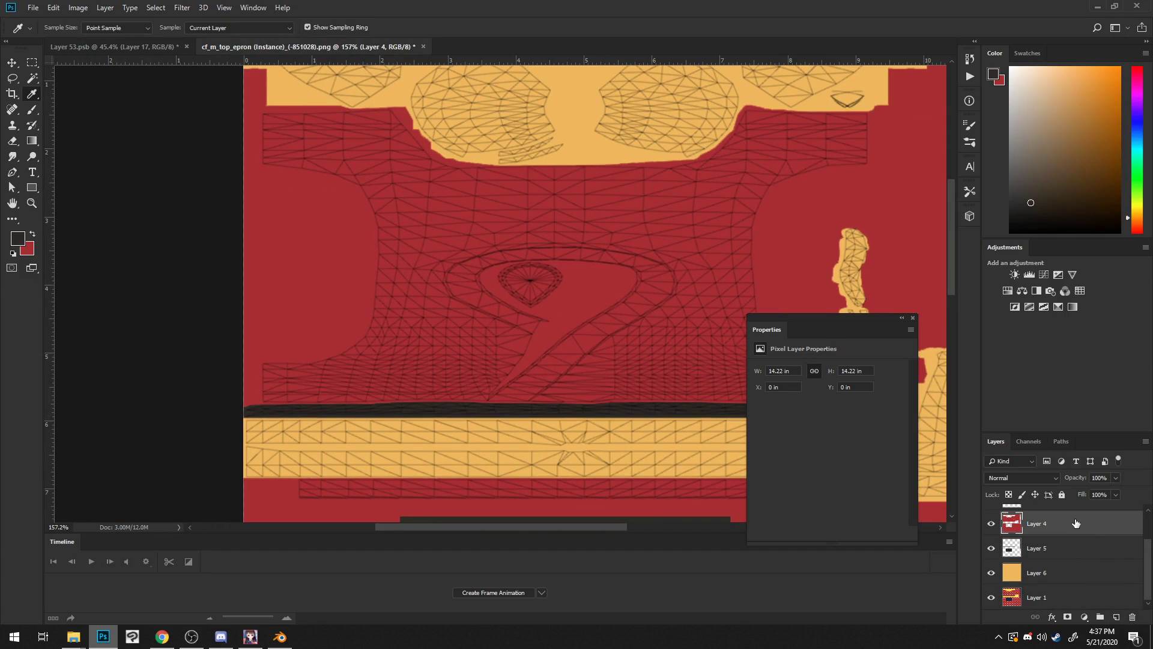
left_click(1115, 617)
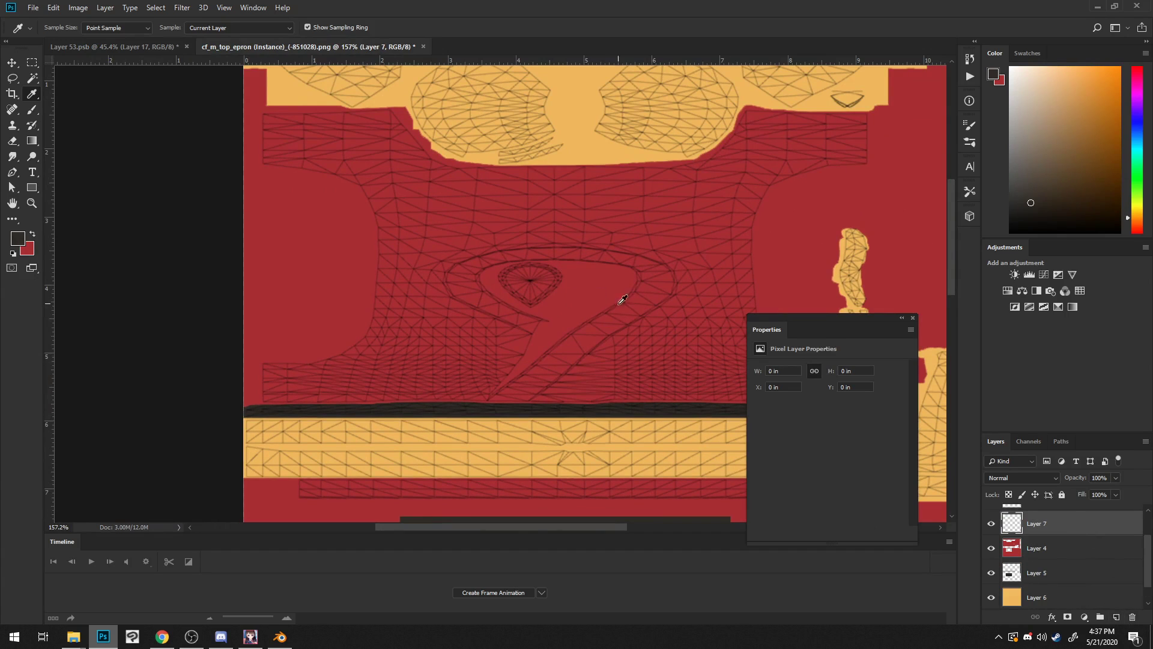
right_click(1081, 525)
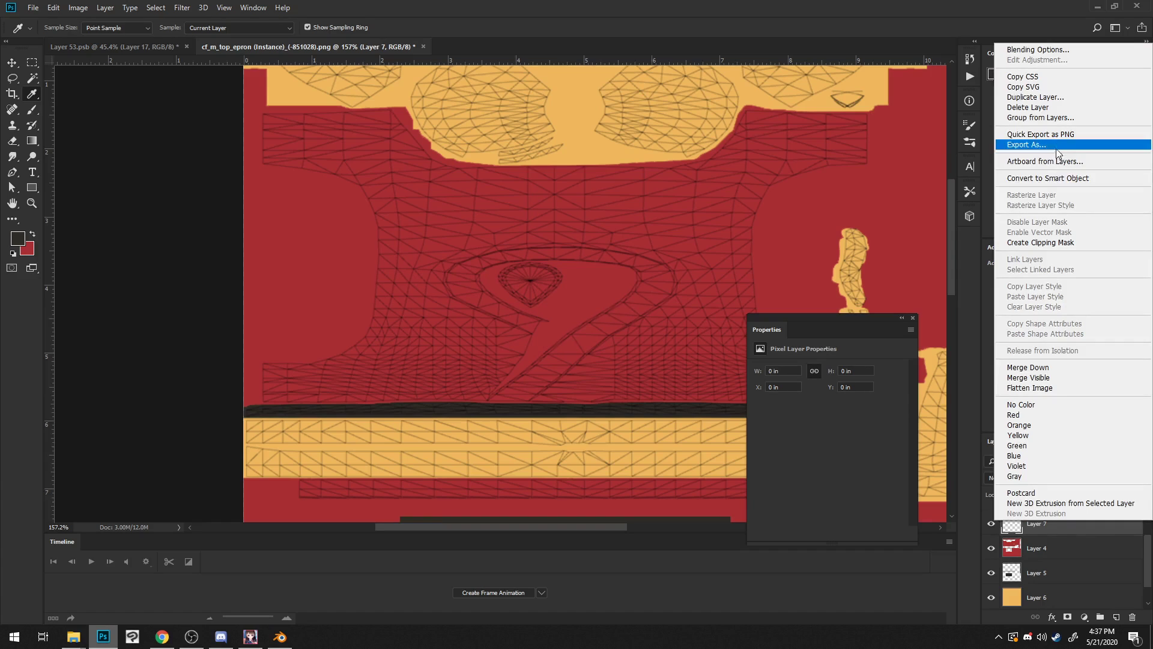
left_click(1057, 244)
Step: On Layer 7, outline the curved collar band with the Lasso, fill it with the dark trim colour, and deselect
scroll(577, 368, "up", 4, "alt")
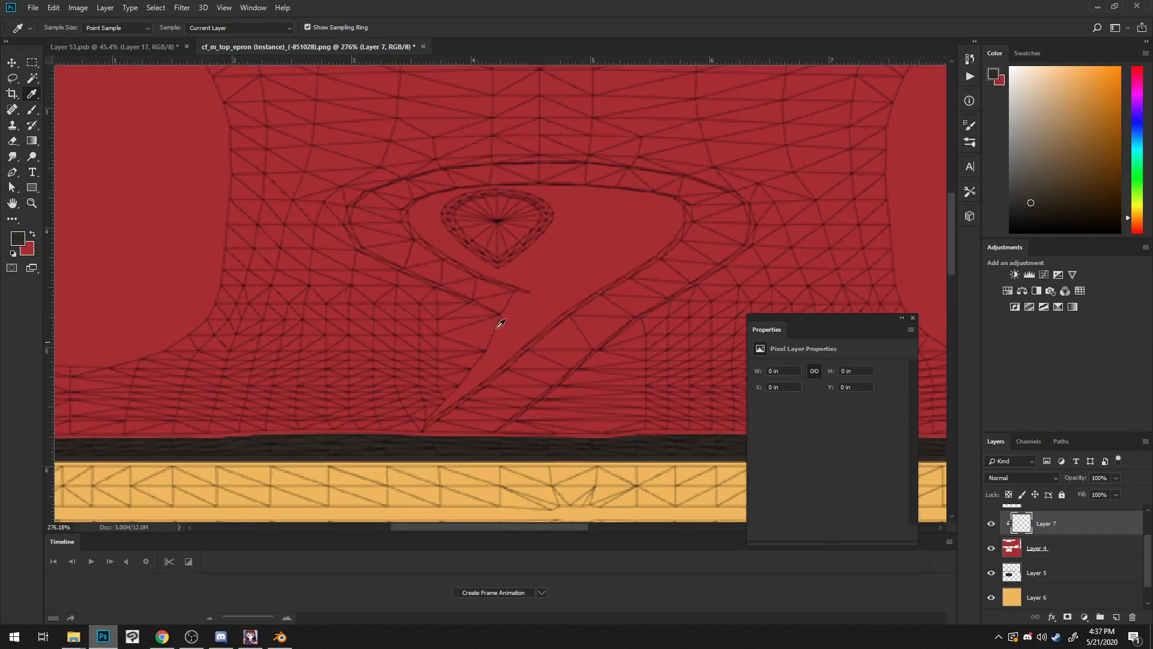
key("l")
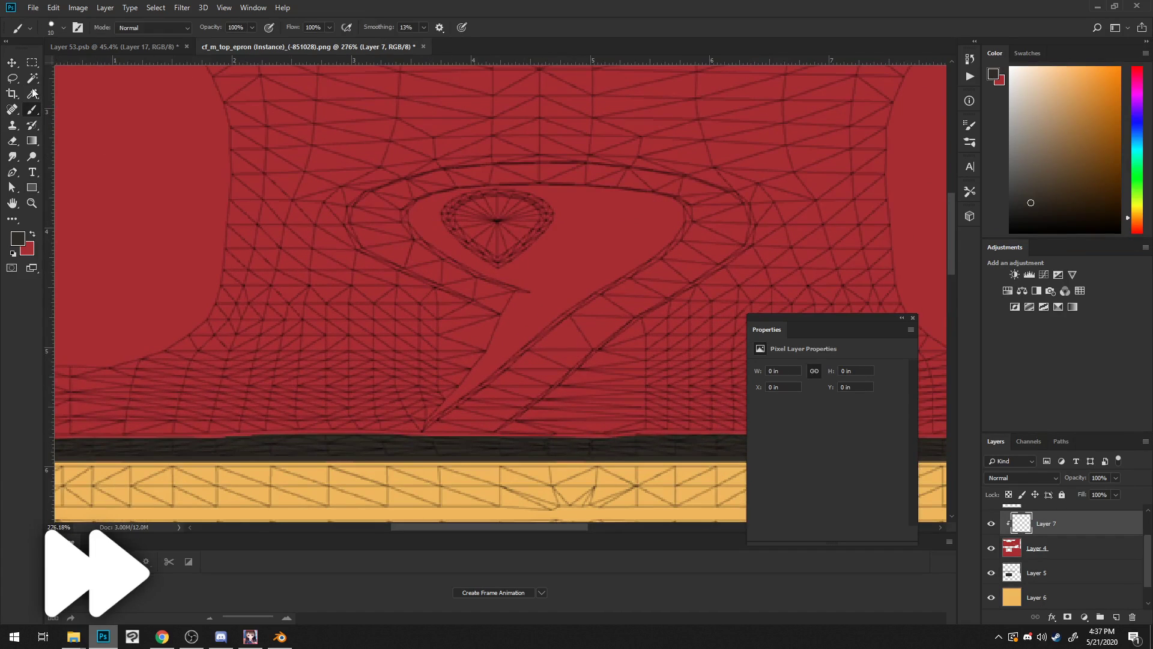
left_click_drag(484, 442, 541, 404)
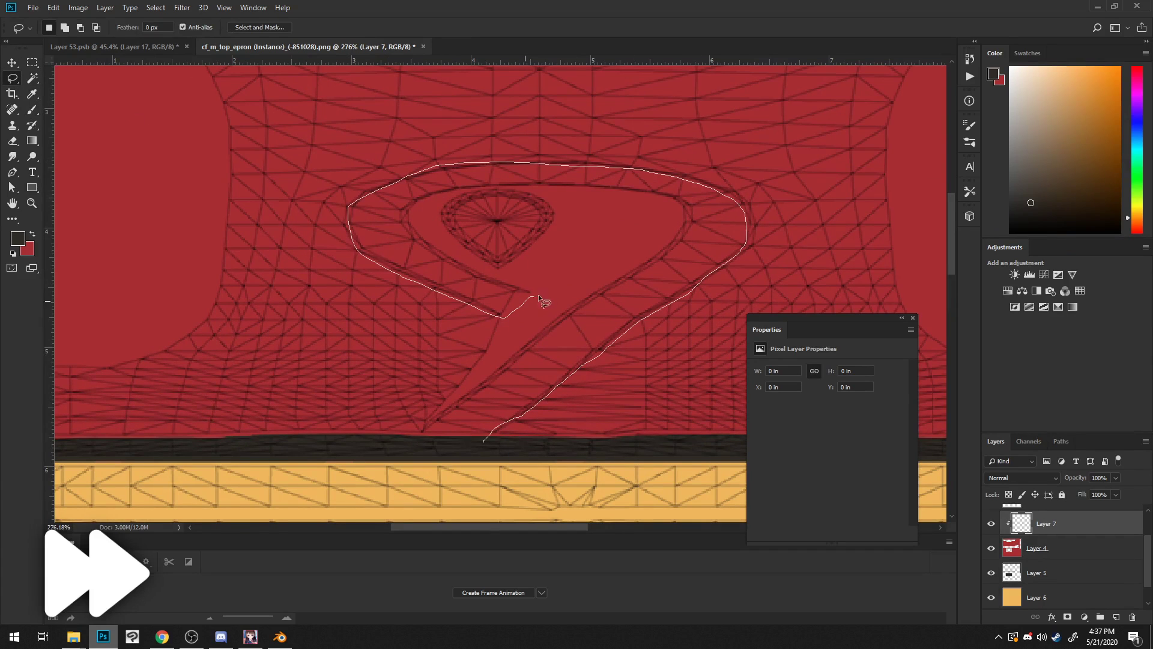
left_click_drag(509, 336, 477, 448)
key("alt+BackSpace")
key("ctrl+d")
Step: Refine the dark collar band's edges along the mesh lines with a smaller Eraser and the Brush
scroll(640, 353, "up", 3, "alt")
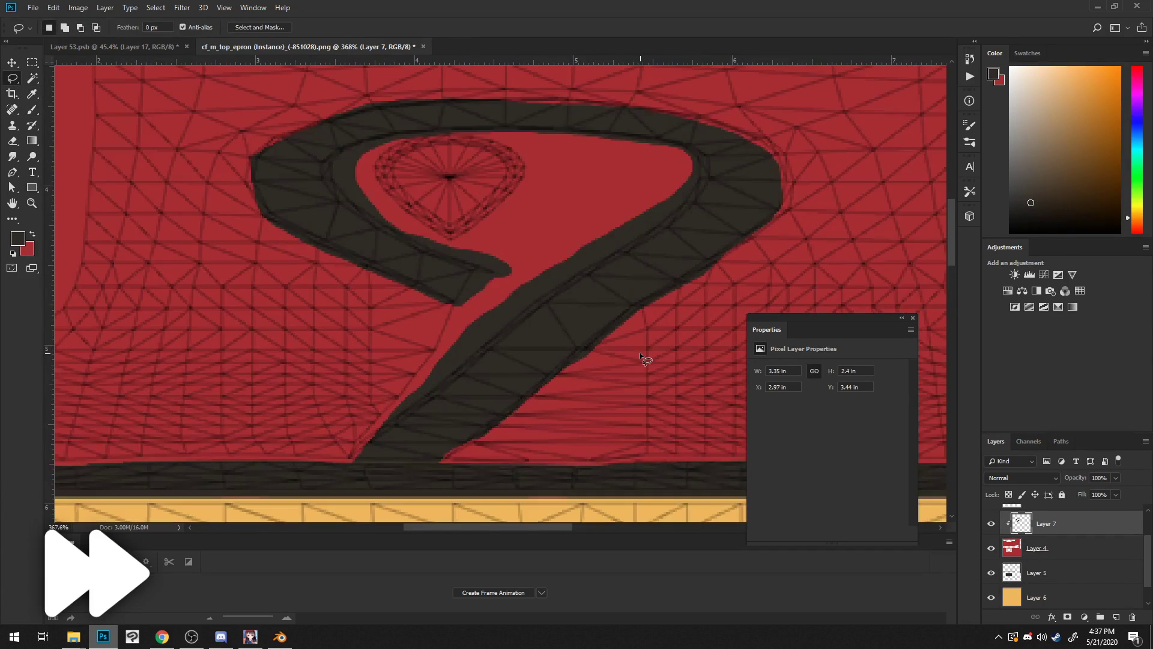
key("e")
key("bracketleft")
key("bracketleft")
key("bracketleft")
key("bracketleft")
key("bracketleft")
key("bracketleft")
key("bracketleft")
key("bracketleft")
key("bracketleft")
key("bracketleft")
key("bracketleft")
left_click_drag(589, 387, 631, 352)
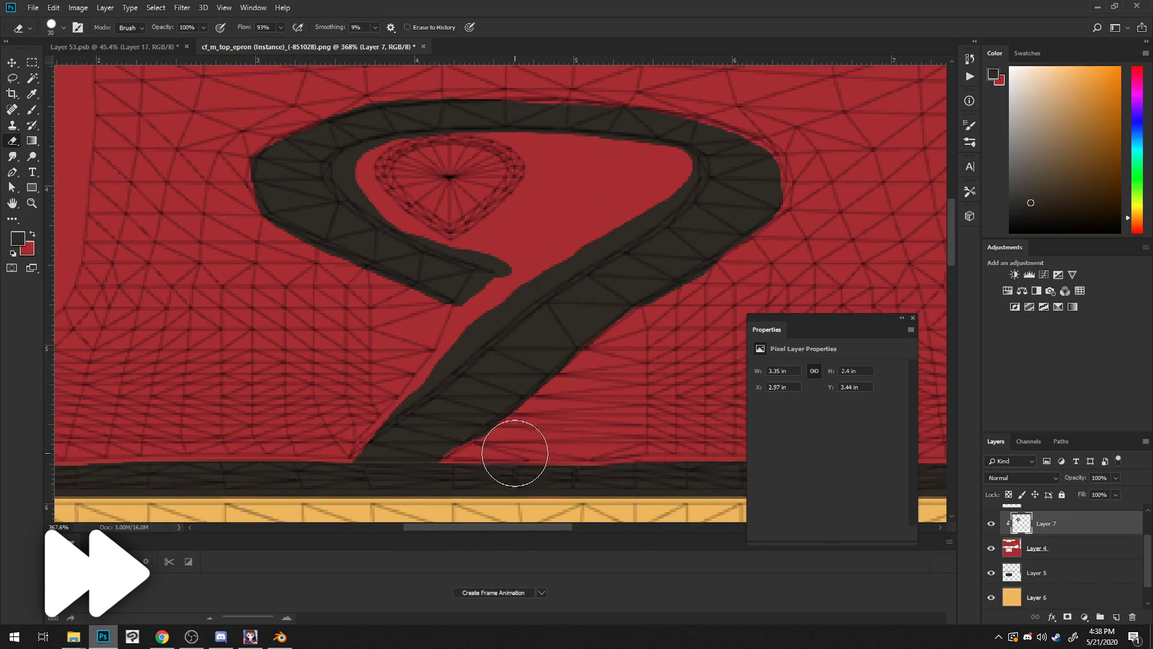
key("b")
key("e")
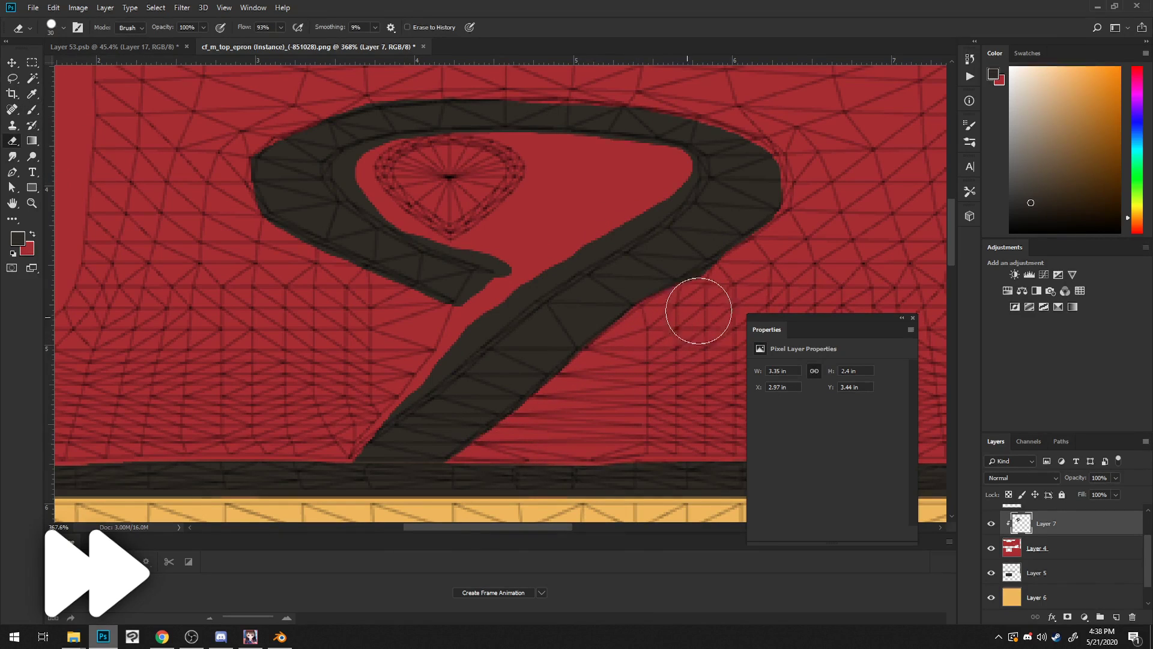
mouse_move(543, 139)
left_mouse_down()
mouse_move(568, 238)
mouse_move(460, 216)
mouse_move(713, 222)
left_mouse_up()
key("b")
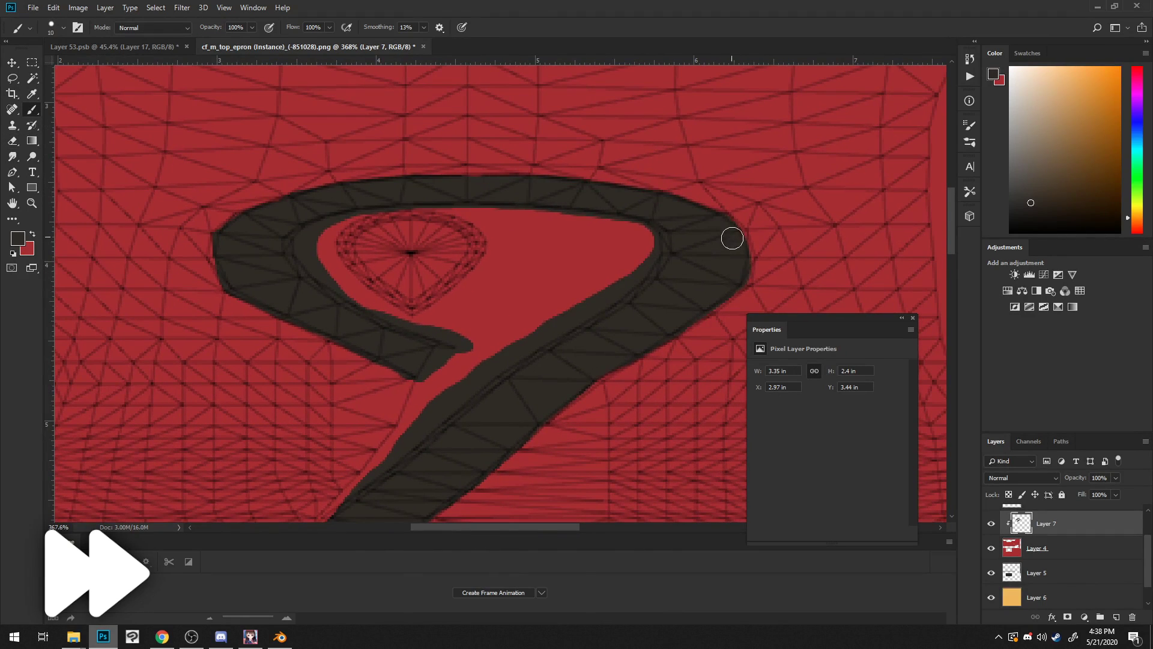
key("e")
Step: Switch to Blender and examine the kimono top around the sash and the strip beneath it
scroll(342, 358, "down", 4, "alt")
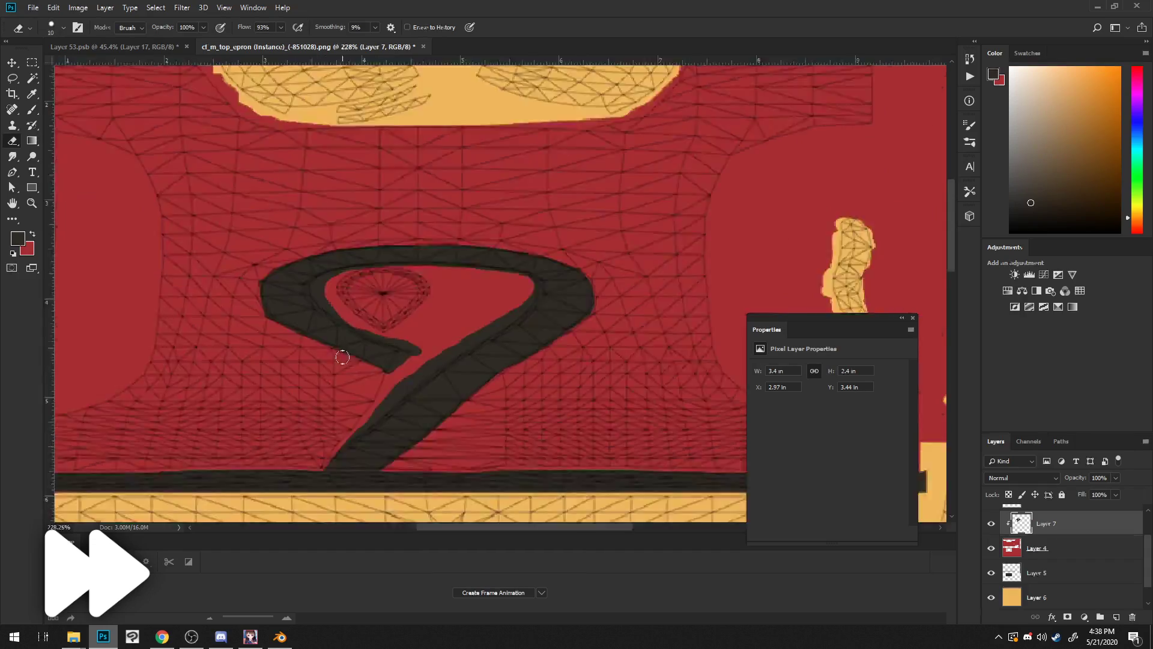
scroll(372, 389, "down", 3)
scroll(347, 386, "down", 3, "alt")
left_click(280, 637)
scroll(396, 363, "down", 3)
middle_click_drag(366, 474, 397, 363, "shift")
scroll(397, 363, "up", 2)
middle_click_drag(510, 364, 537, 340)
left_click(250, 636)
left_click(250, 636)
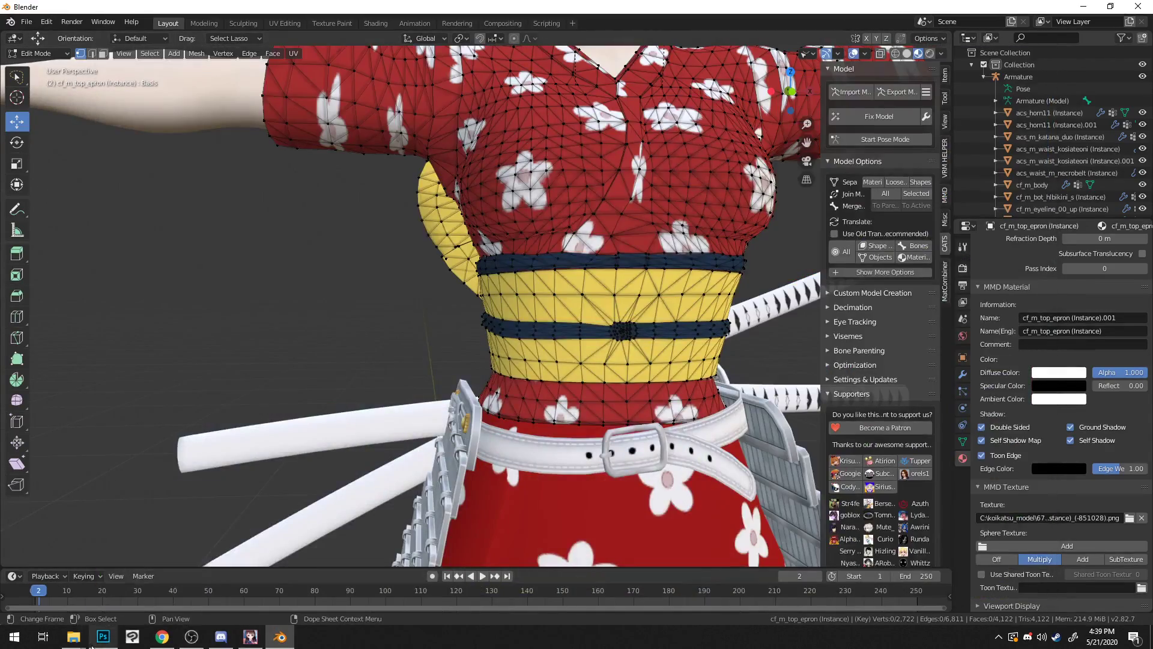
Step: Back in Photoshop, fill a small rectangle across the red strip below the orange sash with the dark trim colour, and deselect
left_click(103, 637)
left_click(32, 63)
left_click_drag(377, 320, 459, 374)
key("alt+BackSpace")
key("ctrl+d")
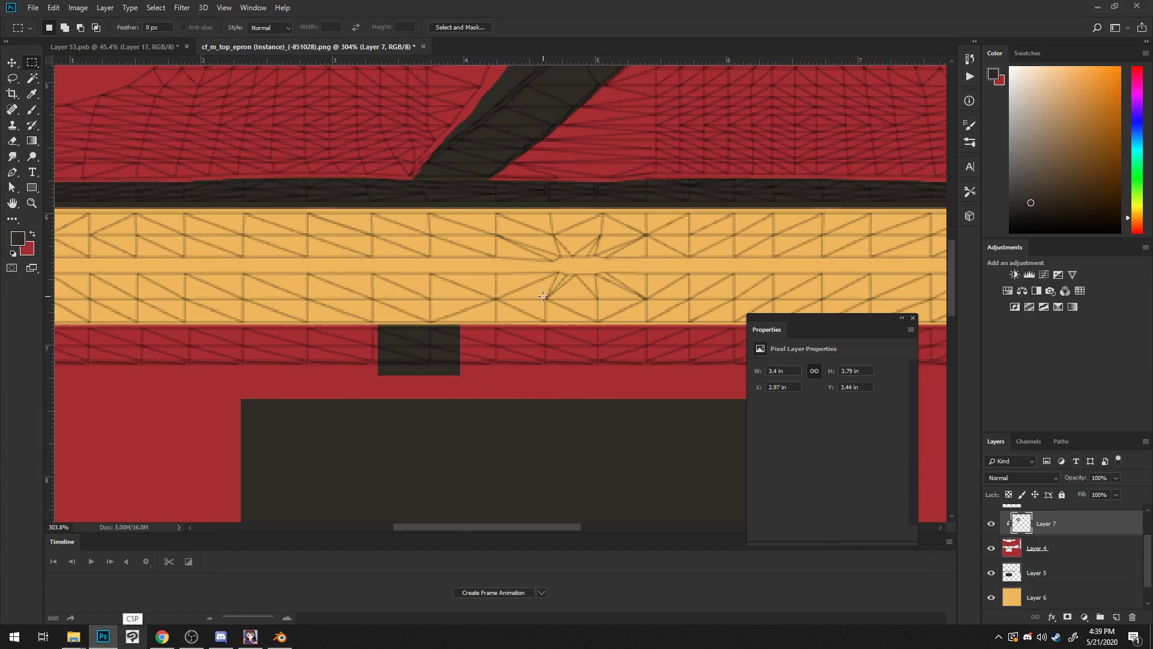
Step: Export the texture as a PNG to the 6718 folder, replacing cf_m_top_epron (Instance)_(-851028).png
scroll(535, 312, "down", 4, "alt")
scroll(530, 301, "up", 3, "alt")
left_click_drag(565, 171, 399, 450)
scroll(425, 337, "down", 4, "alt")
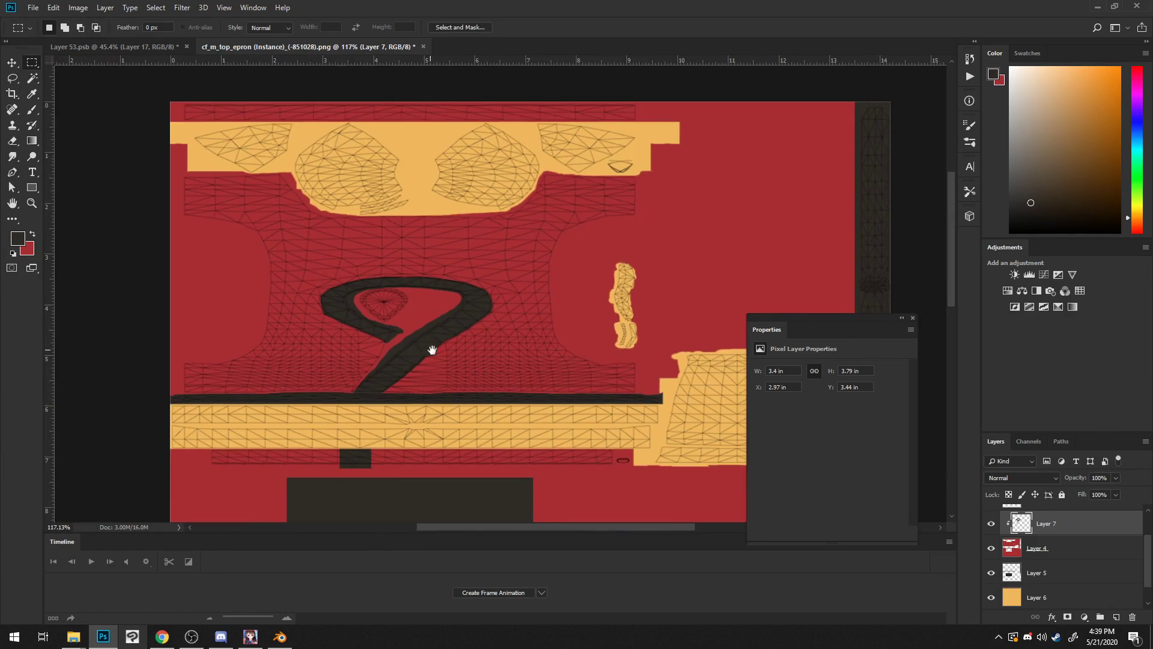
scroll(432, 347, "down", 3)
left_click(34, 8)
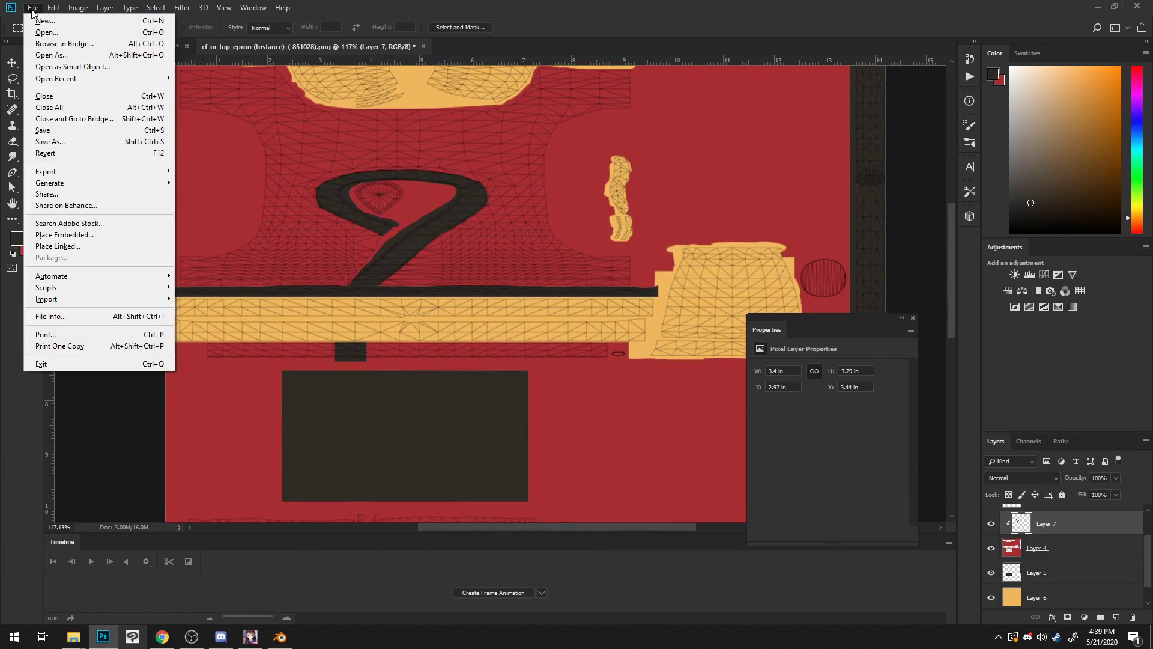
mouse_move(107, 172)
left_click(234, 174)
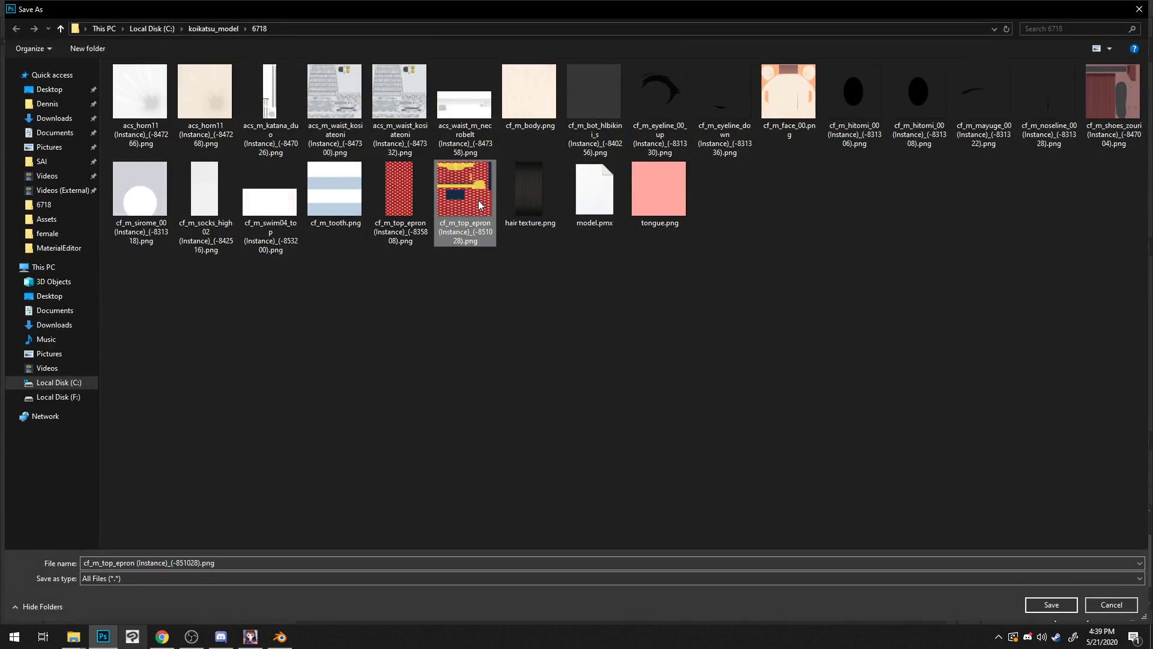
double_click(479, 205)
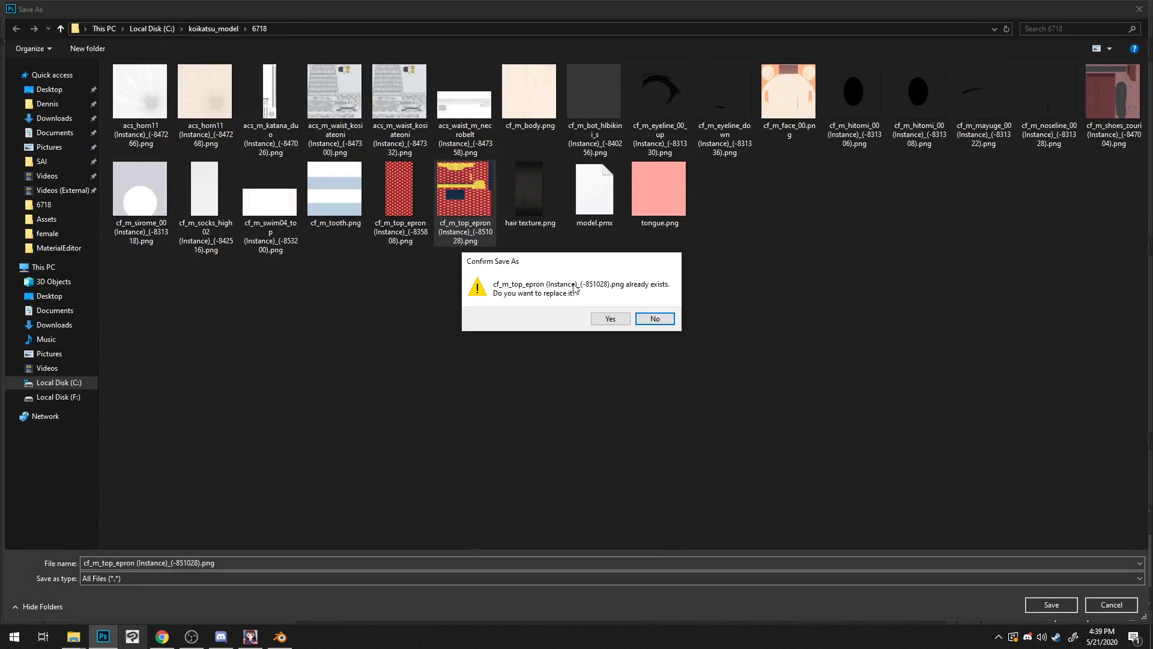
left_click(611, 315)
Step: In Blender, inspect the recoloured collar and waist trim on the kimono top up close, and return to Photoshop
left_click(280, 638)
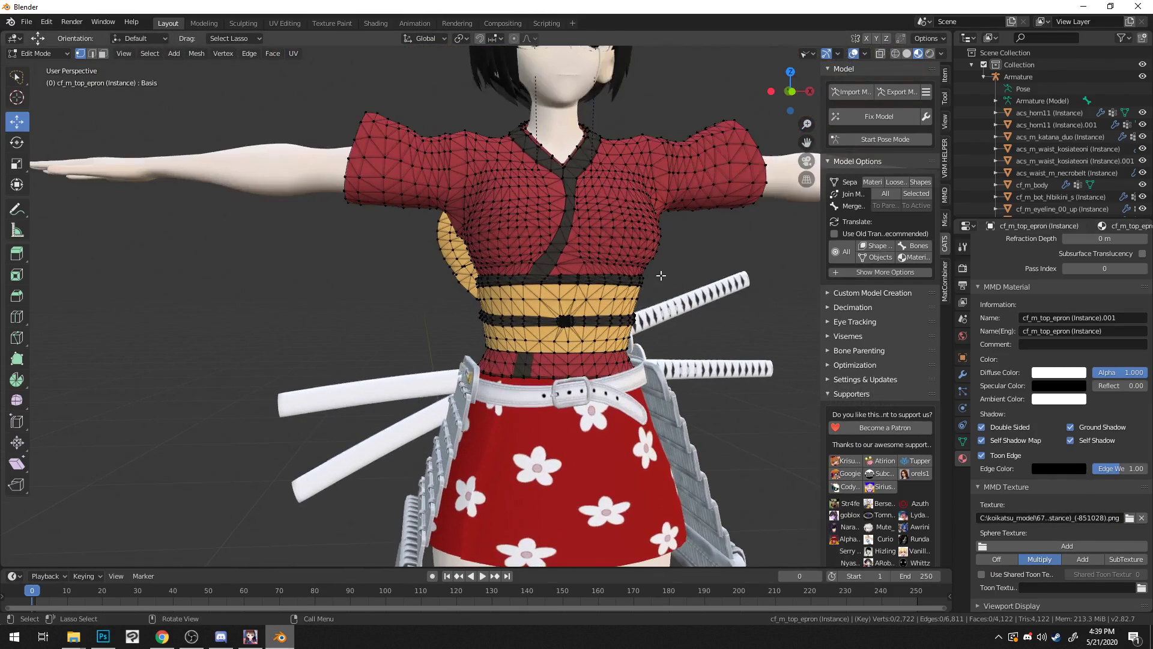
middle_click_drag(661, 275, 385, 481)
scroll(659, 319, "up", 5)
left_click(103, 637)
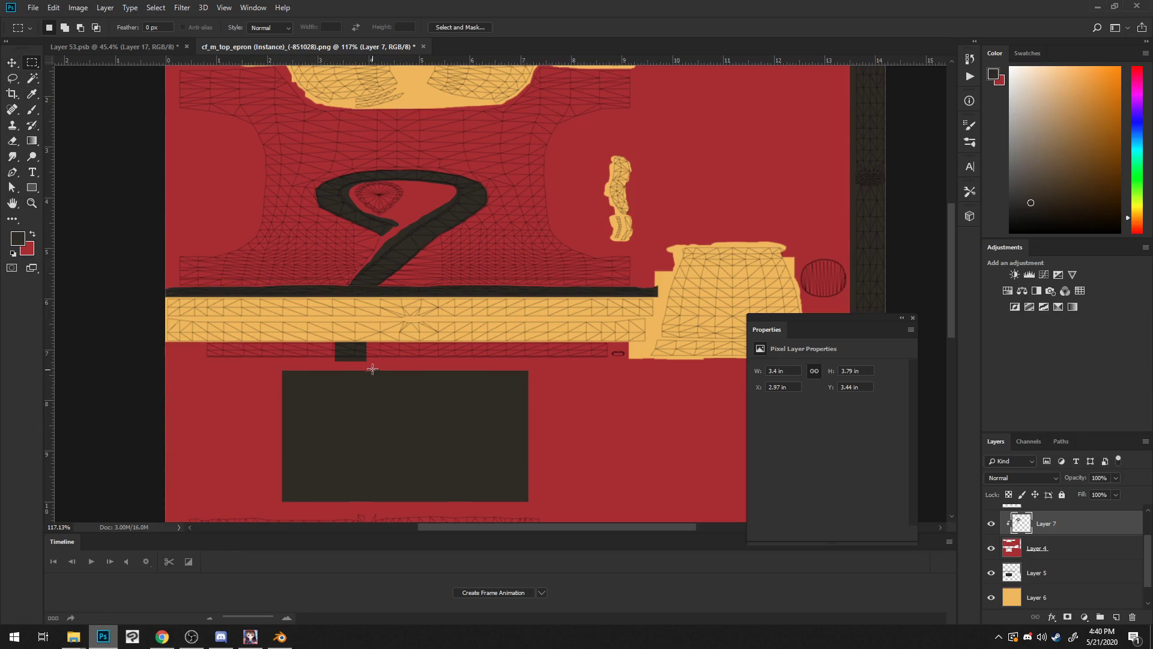
Step: Put the small dark rectangle farther left on the narrow mesh strip below the yellow band and clear the selection
left_click_drag(307, 330, 322, 354)
key("ctrl+d")
scroll(411, 313, "down", 3, "alt")
scroll(421, 294, "up", 1, "alt")
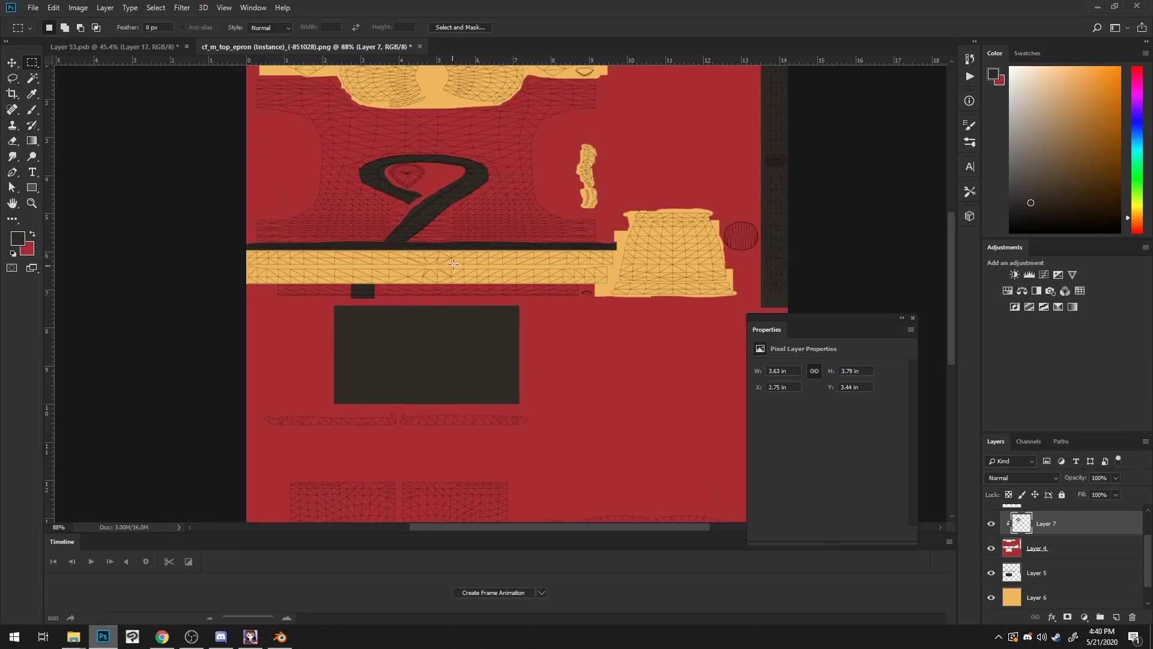
Step: Sample the white of the kimono's inner collar from the reference drawing in Layer 53.psb as the foreground colour
scroll(449, 272, "up", 5, "alt")
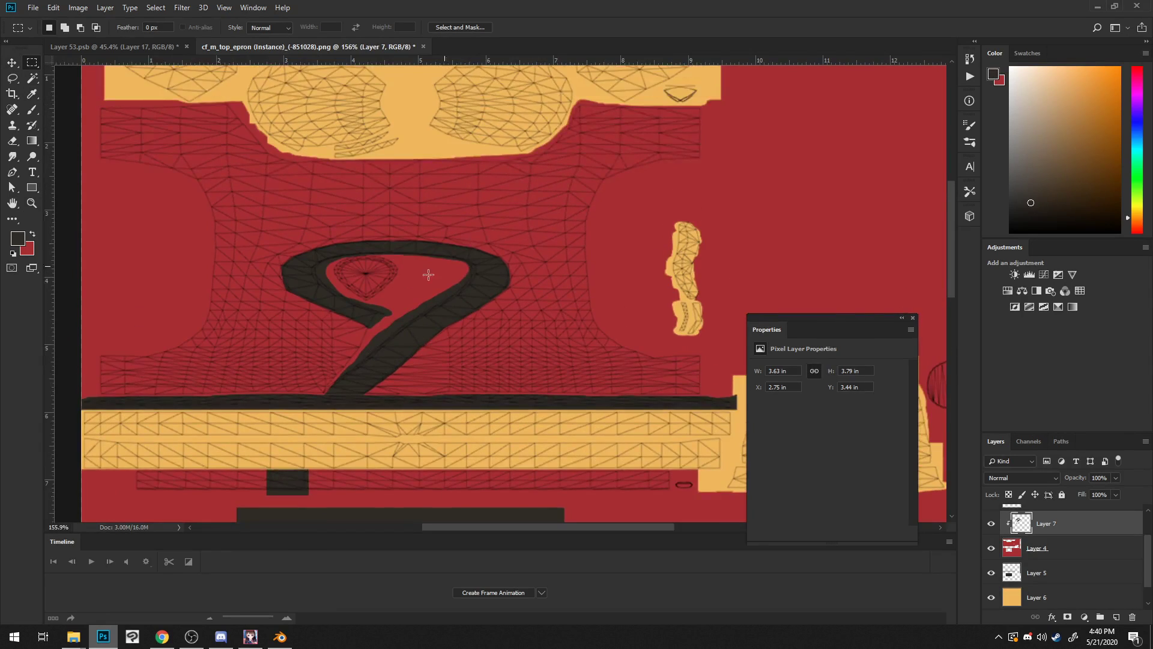
scroll(448, 263, "up", 4, "alt")
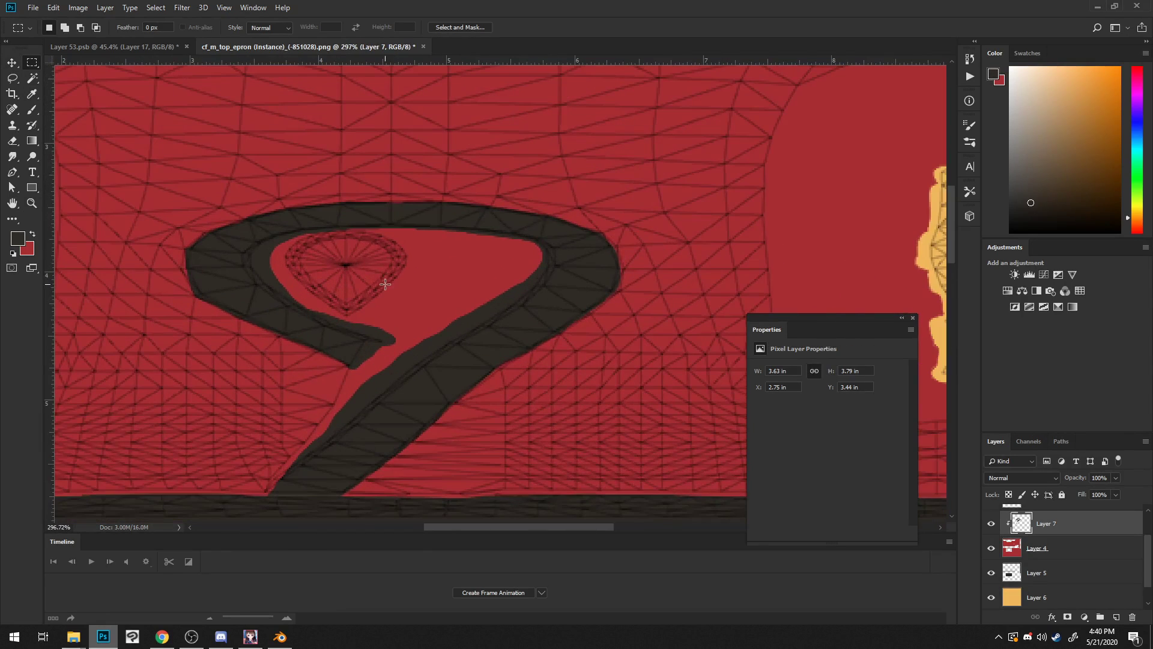
left_click(144, 48)
left_click(577, 299, "ctrl")
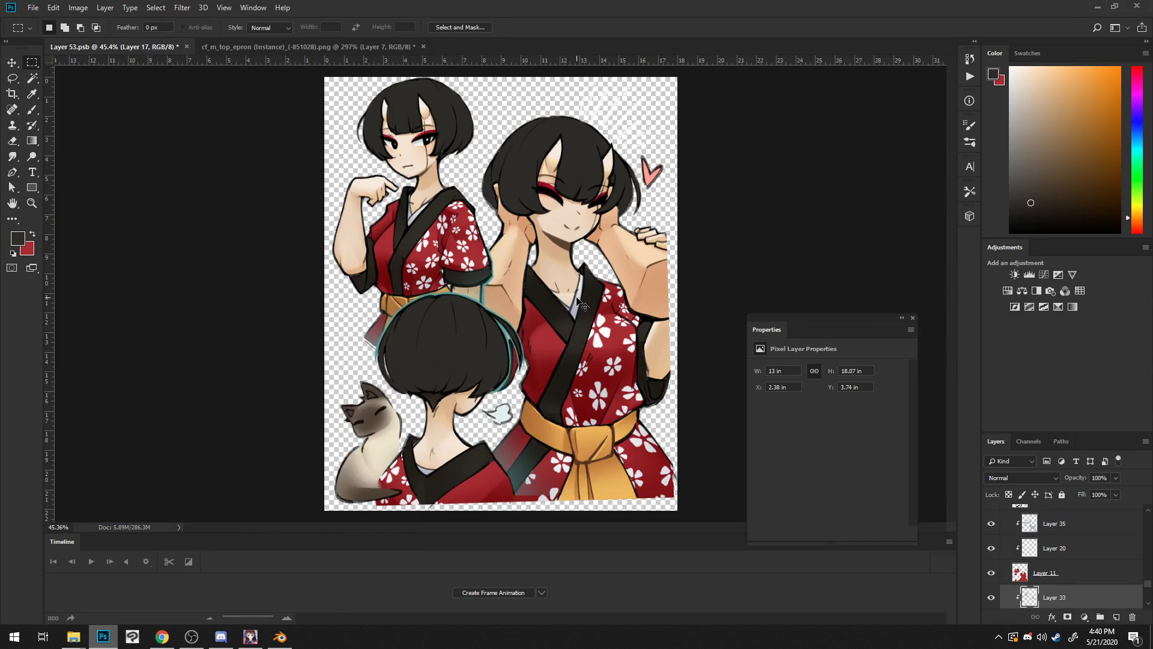
scroll(1036, 575, "down", 3)
left_click(1049, 533)
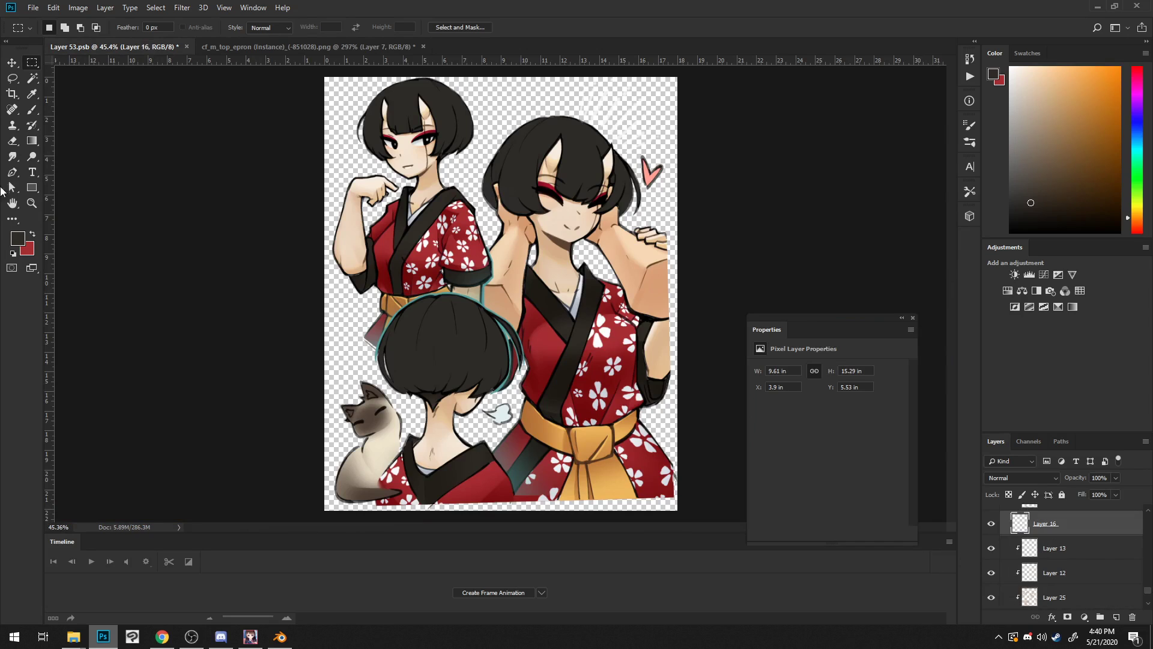
left_click(33, 95)
left_click(582, 299)
left_click(582, 299)
left_click(348, 47)
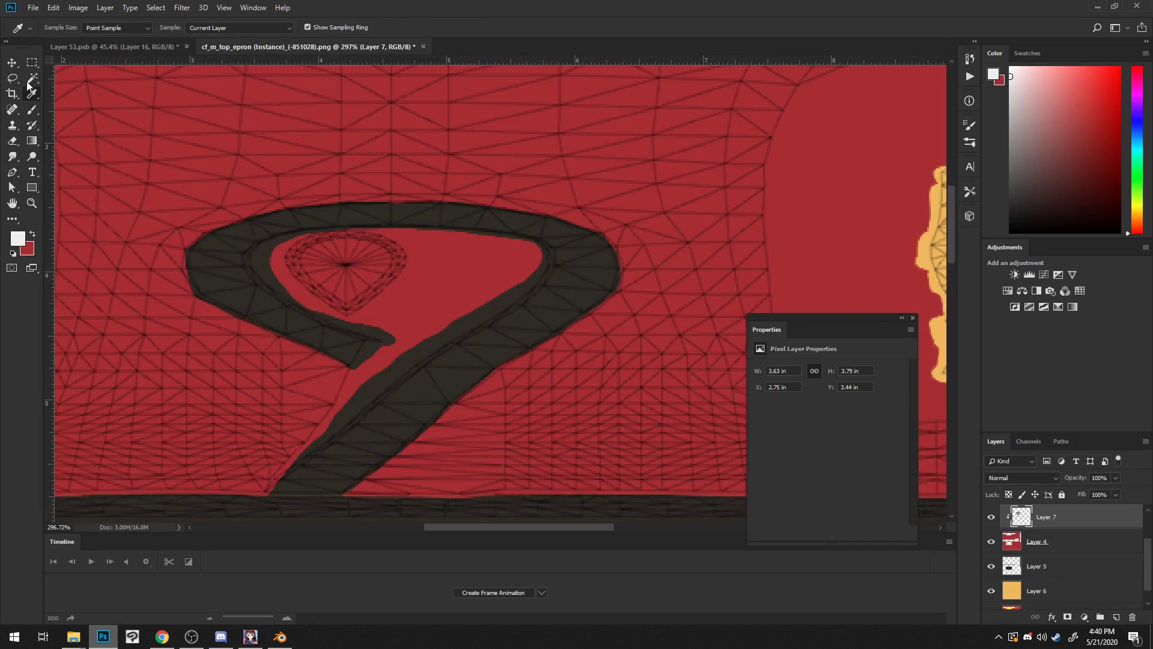
Step: On a new layer above Layer 4, lasso the round mesh piece inside the dark collar curve, fill it with white and trim its edge
left_click(29, 62)
left_click(1075, 541)
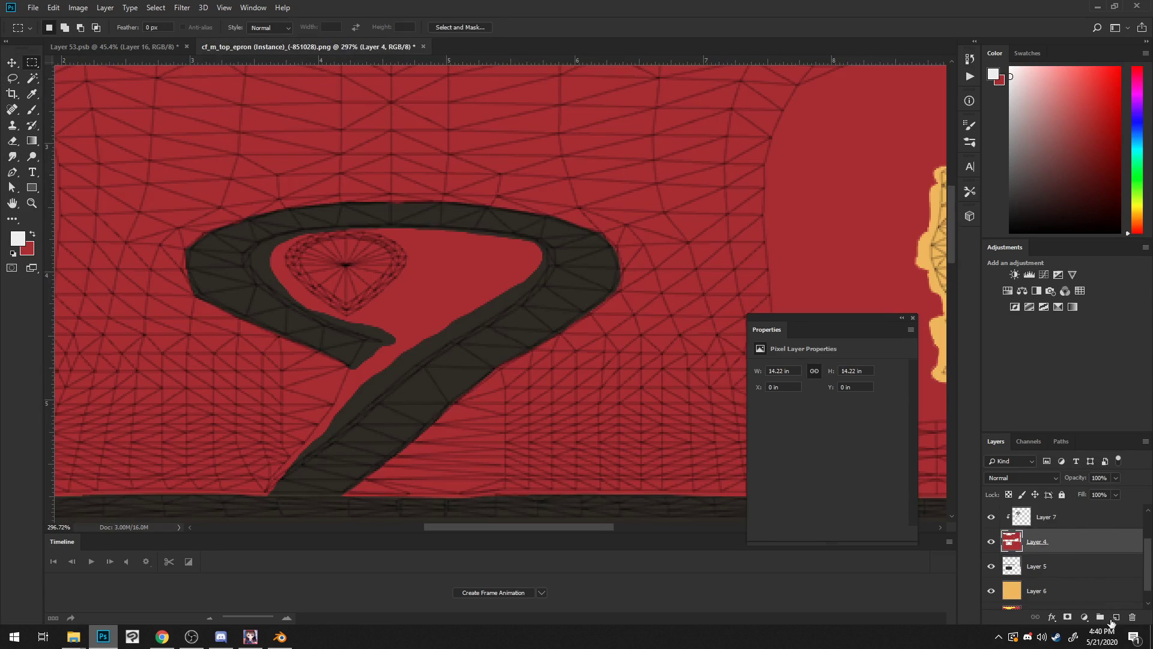
left_click(1114, 617)
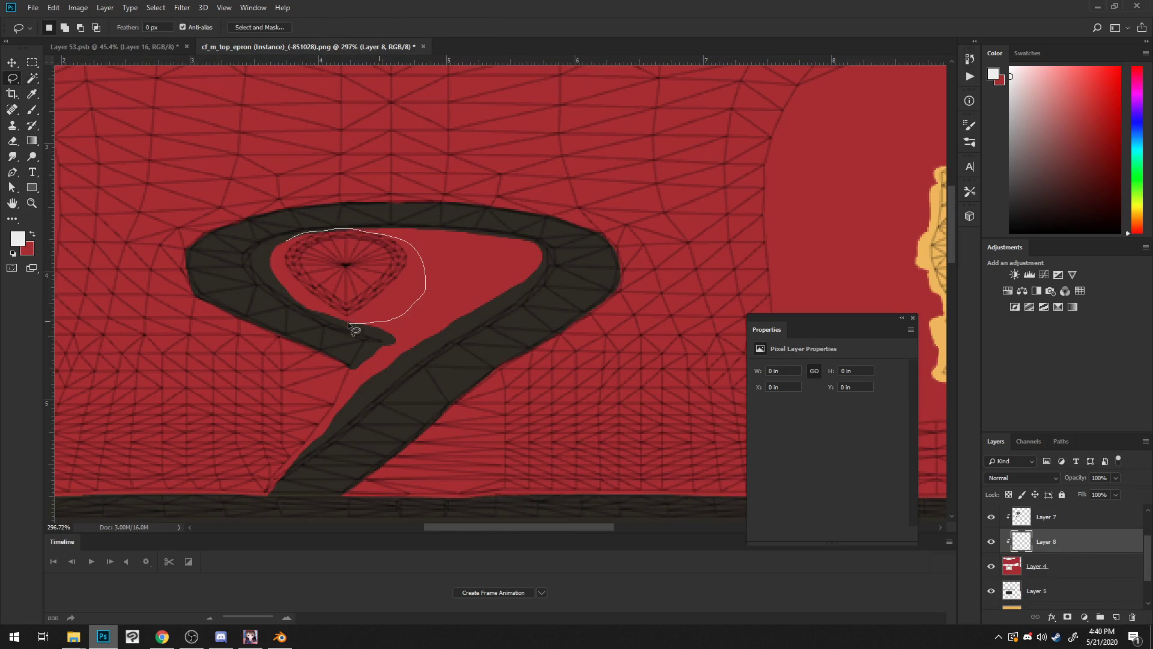
left_click_drag(284, 269, 284, 270)
key("alt+BackSpace")
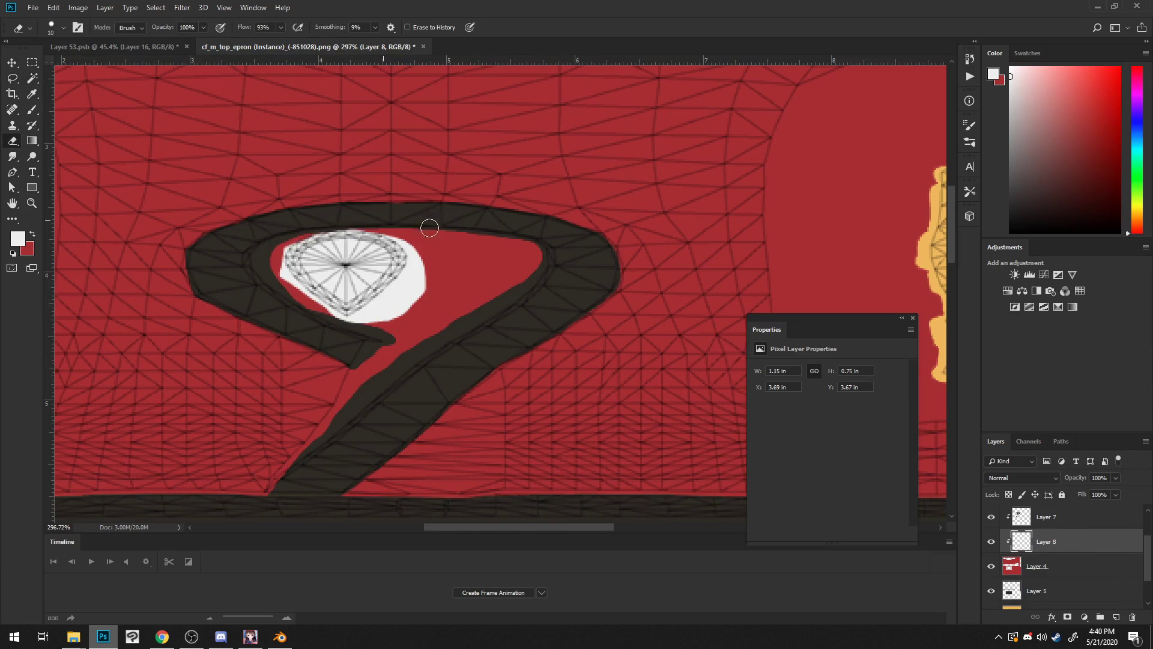
mouse_move(358, 313)
left_mouse_down()
mouse_move(458, 264)
mouse_move(351, 326)
left_mouse_up()
key("ctrl+z")
Step: On Layer 7, fill a dark rectangle across the lower edges of the two mesh panels at the bottom left of the texture
scroll(462, 279, "down", 4, "alt")
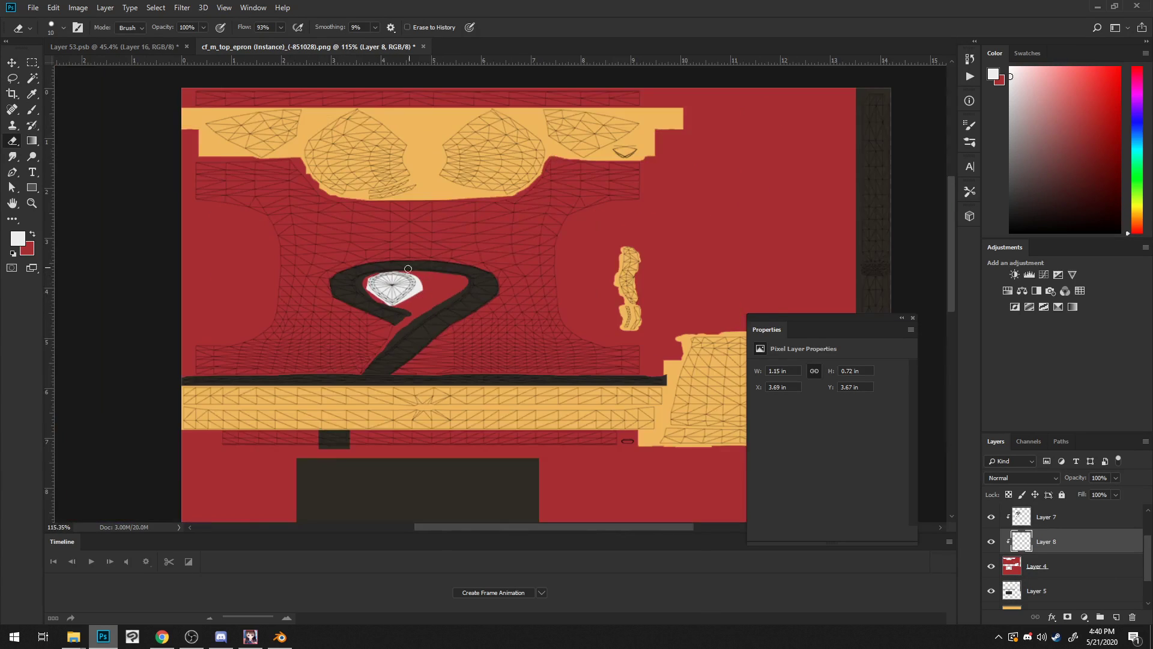
scroll(480, 220, "up", 2, "alt")
scroll(471, 238, "up", 3)
scroll(448, 274, "down", 3)
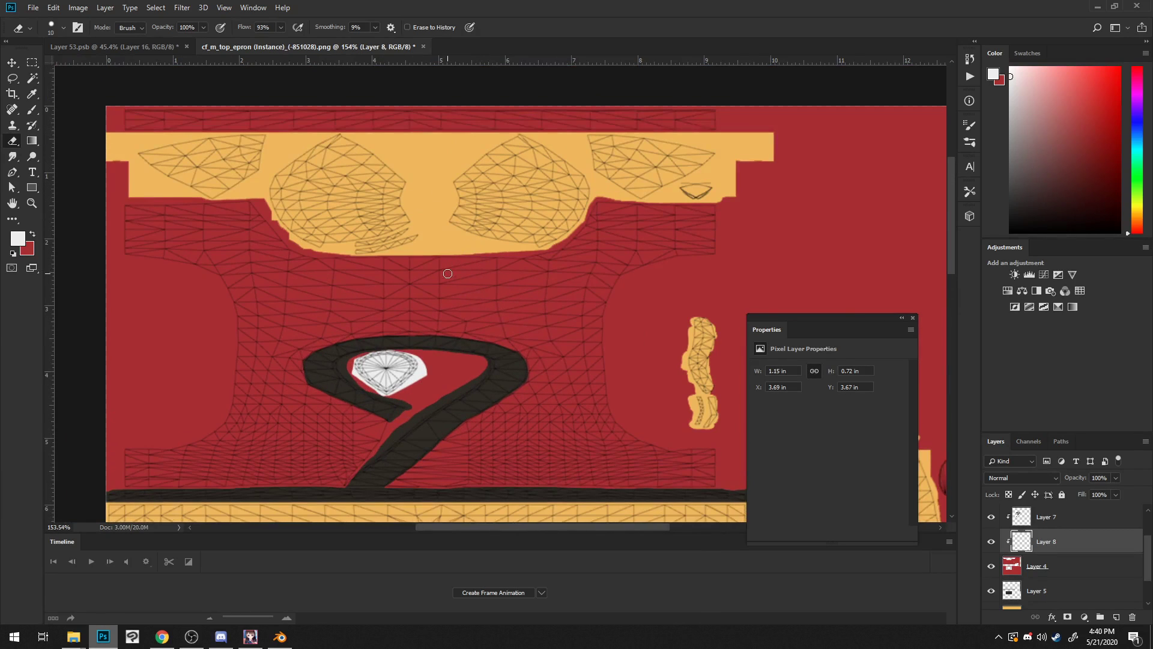
scroll(448, 281, "down", 4, "alt")
scroll(447, 284, "up", 2, "alt")
scroll(448, 285, "down", 2)
left_click_drag(571, 248, 76, 201)
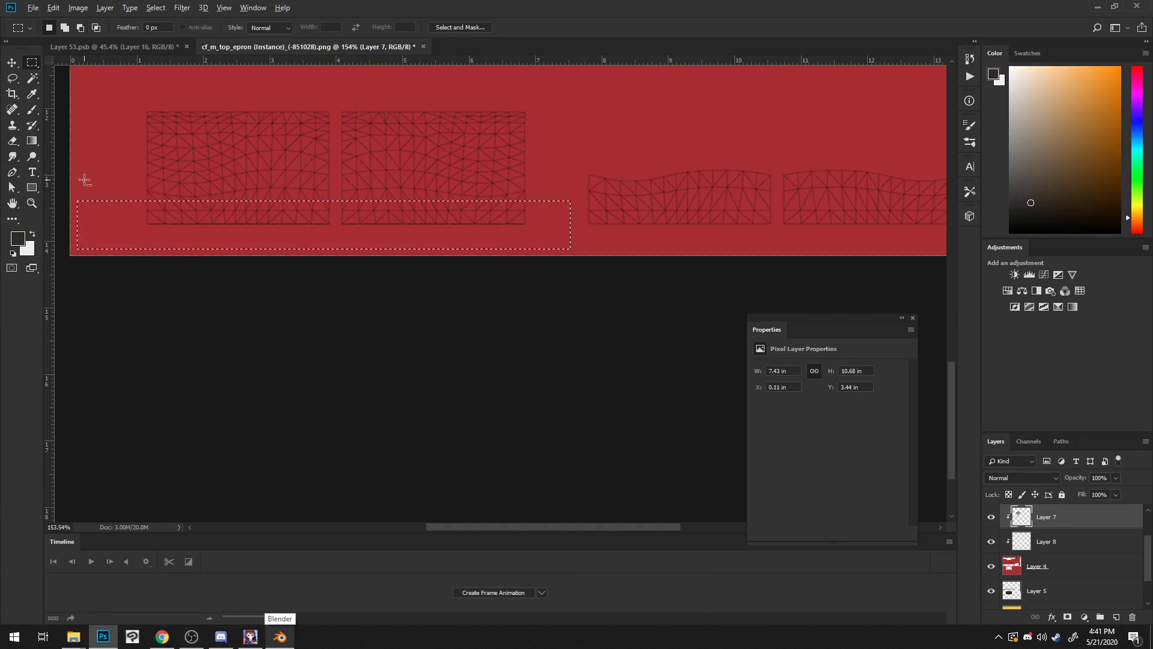
key("alt+BackSpace")
key("ctrl+d")
Step: Export the texture as a PNG, overwriting cf_m_top_epron (Instance)_(-851028).png in the 6718 folder
left_click(33, 7)
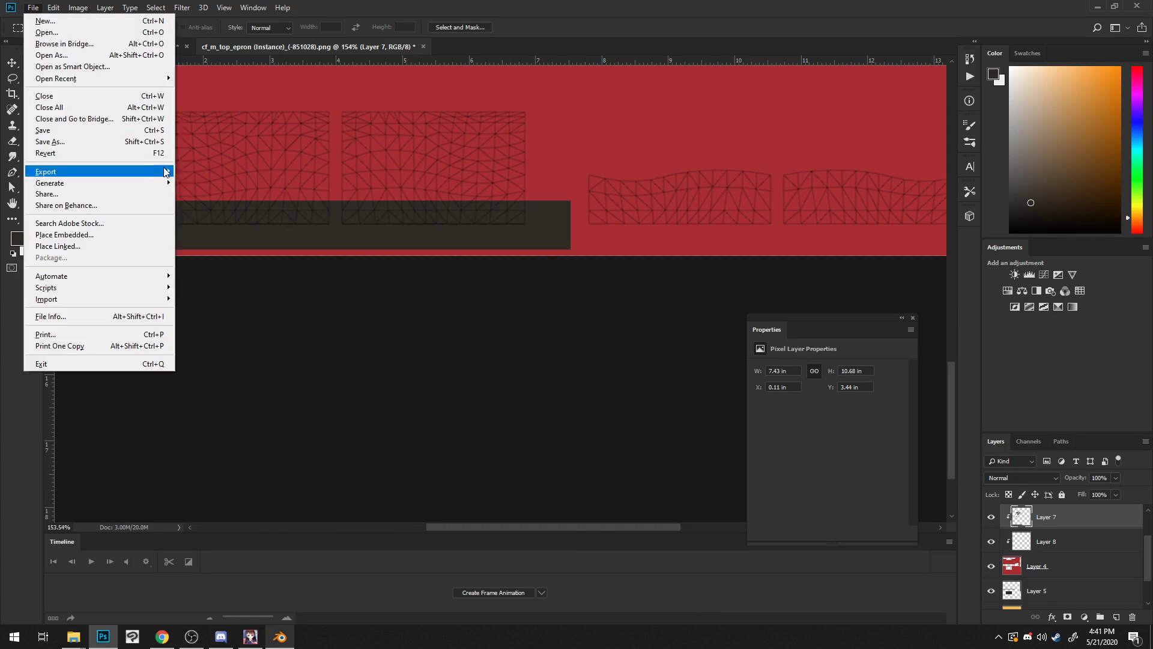
mouse_move(142, 173)
left_click(198, 175)
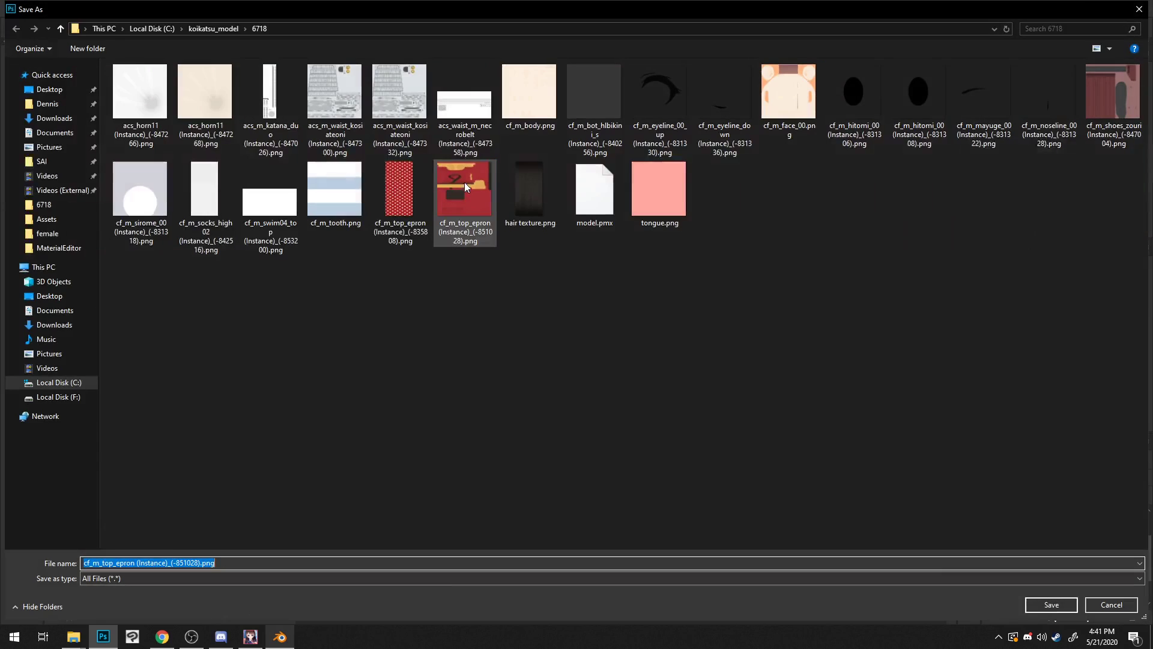
double_click(474, 173)
left_click(598, 316)
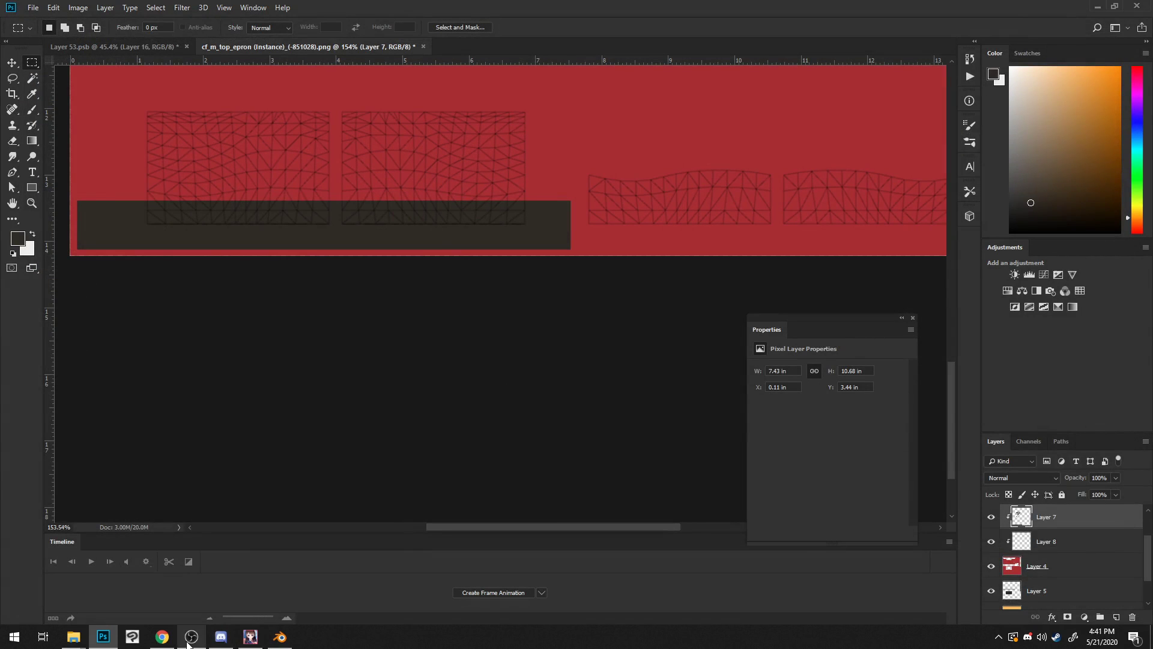
Step: Switch to Blender and examine the updated texture on the kimono's collar, chest and sleeves
left_click(251, 637)
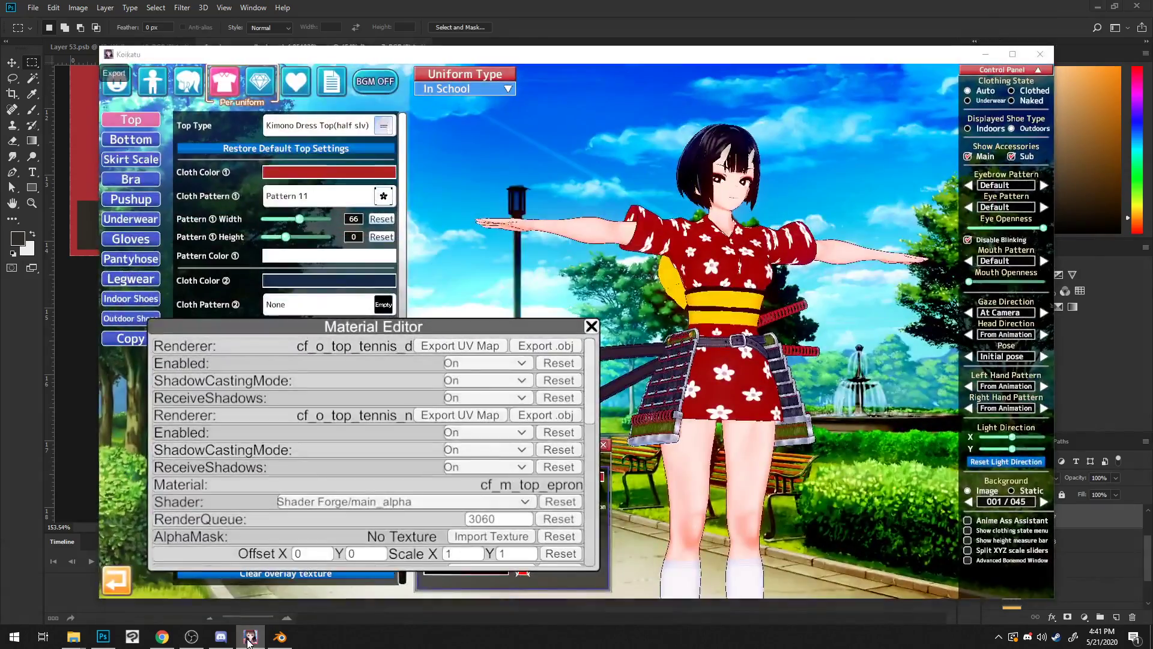
left_click(279, 637)
scroll(300, 480, "down", 3)
scroll(311, 458, "up", 3)
middle_click_drag(311, 458, 618, 373)
scroll(485, 239, "up", 5)
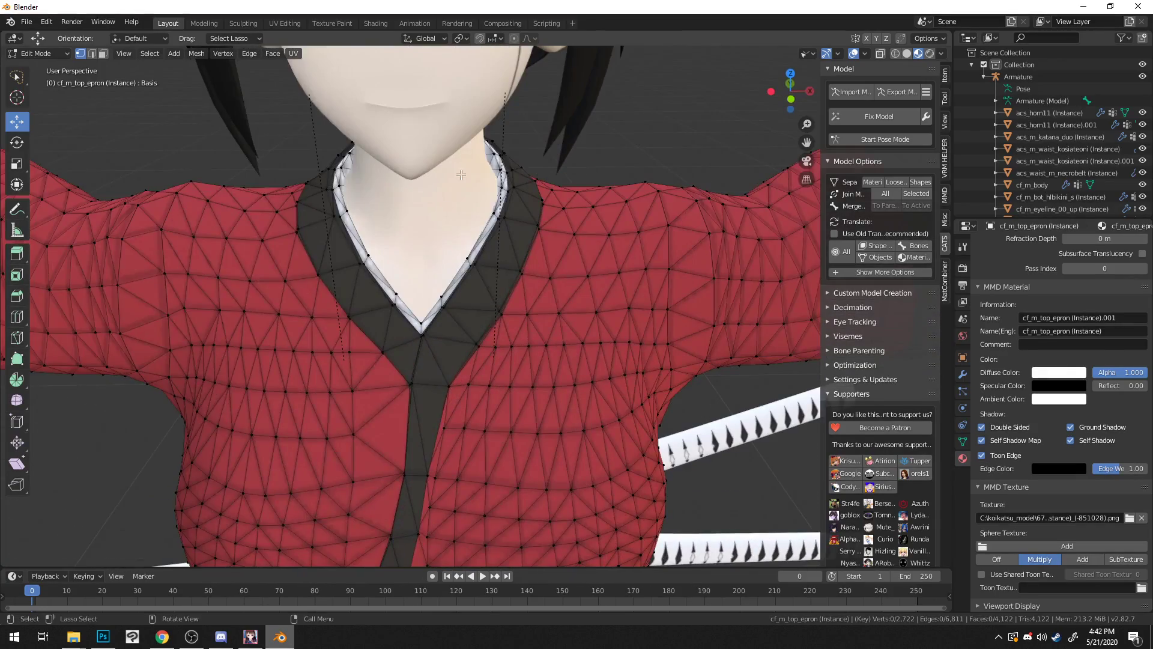
scroll(480, 171, "down", 8)
Step: Return to Photoshop and save the layered texture as cf_m_top_epron (Instance)_(-851028).psd with Maximize Compatibility enabled
key("alt+Tab")
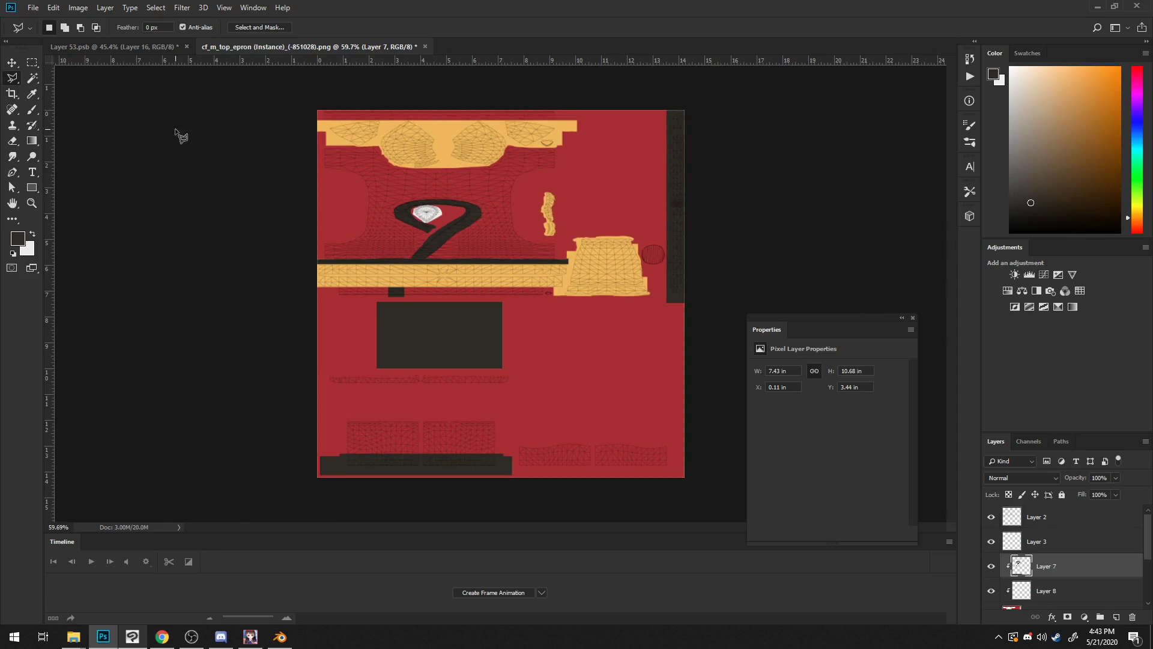
left_click(30, 9)
left_click(127, 143)
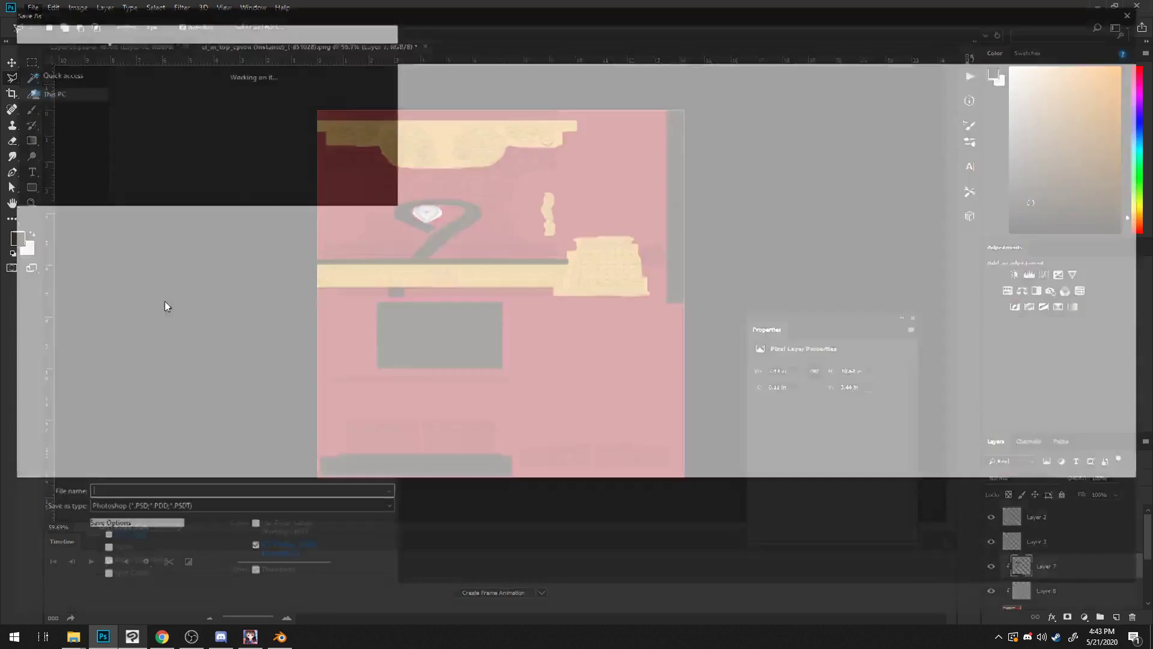
key("Return")
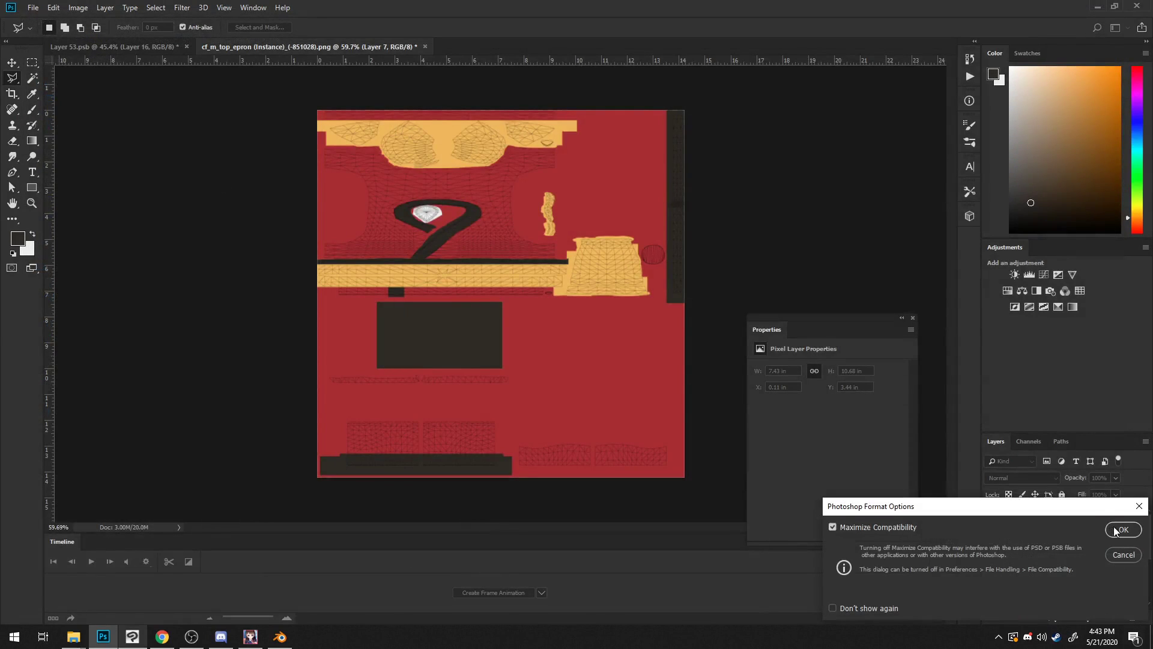
left_click(1113, 529)
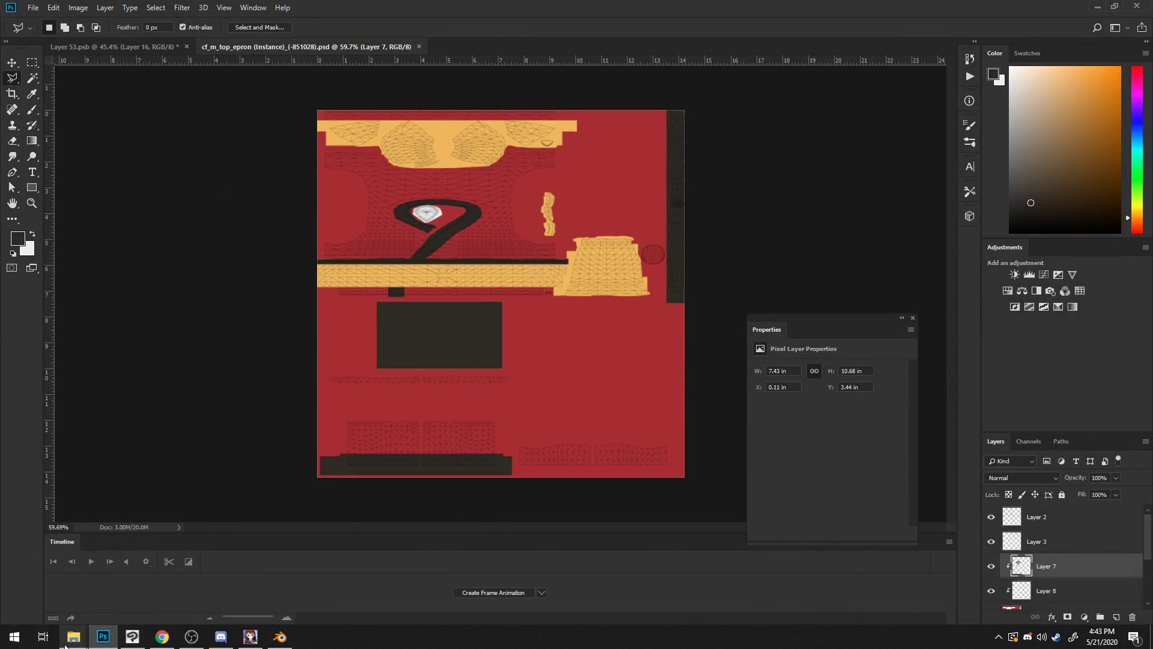
scroll(646, 227, "down", 5)
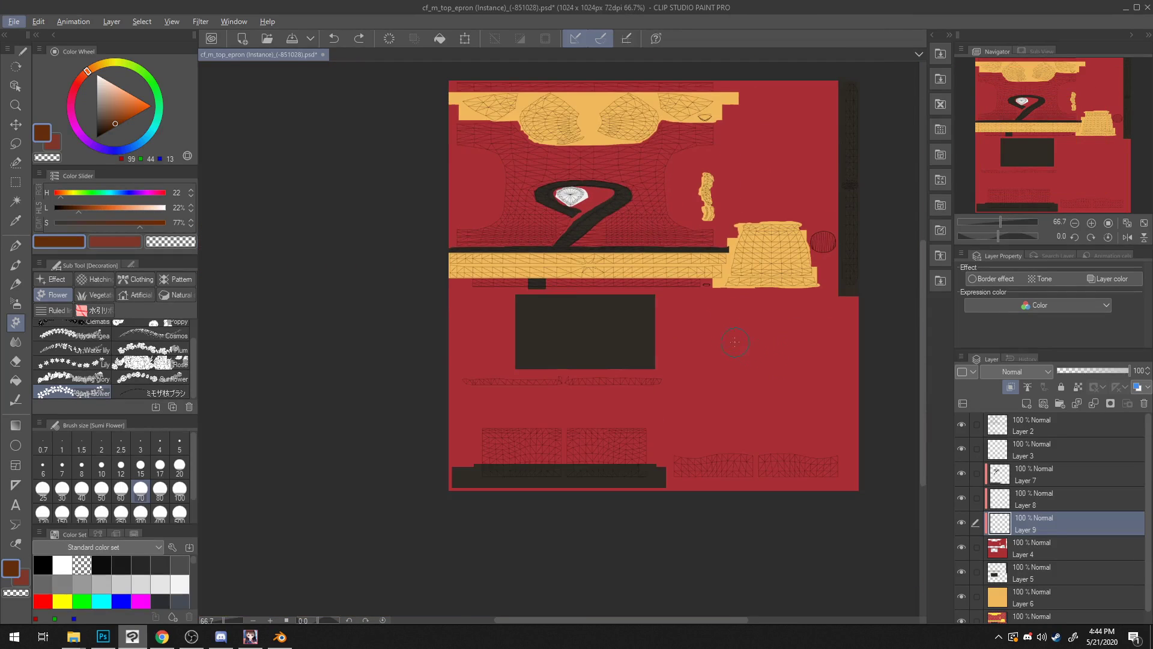
mouse_move(711, 307)
left_mouse_down()
mouse_move(714, 408)
mouse_move(823, 385)
left_mouse_up()
key("ctrl+z")
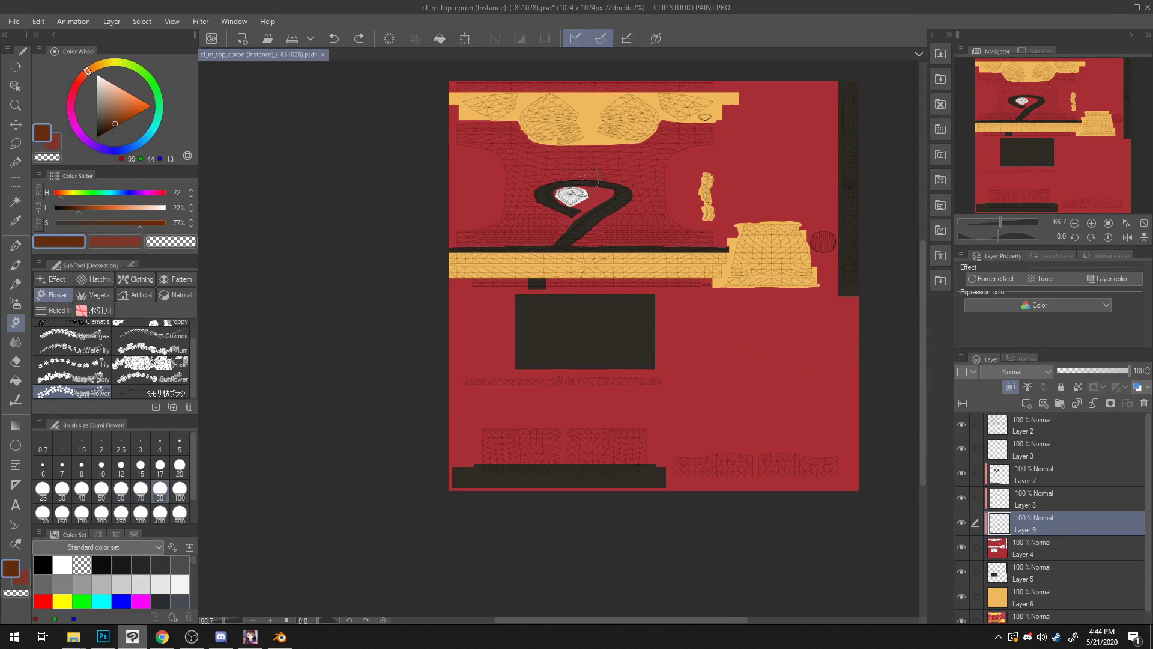
left_click(544, 147)
key("ctrl+z")
Step: In Clip Studio Paint, move Layer 9 to the top without clipping and stamp white flowers of varied sizes over the texture's upper half
left_click_drag(1034, 522, 1035, 428)
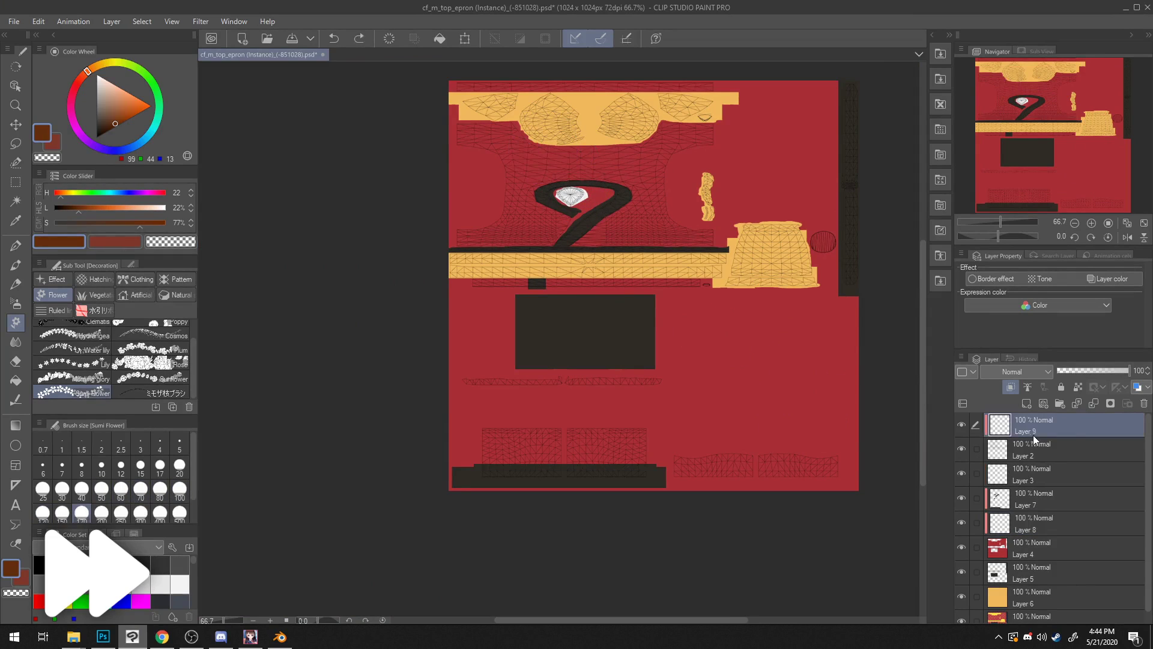
left_click(1010, 387)
left_click(534, 153)
key("bracketleft")
key("bracketleft")
left_click(623, 159)
key("bracketright")
left_click(711, 142)
left_click(654, 229)
left_click(770, 247)
left_click(718, 214)
left_click(545, 289)
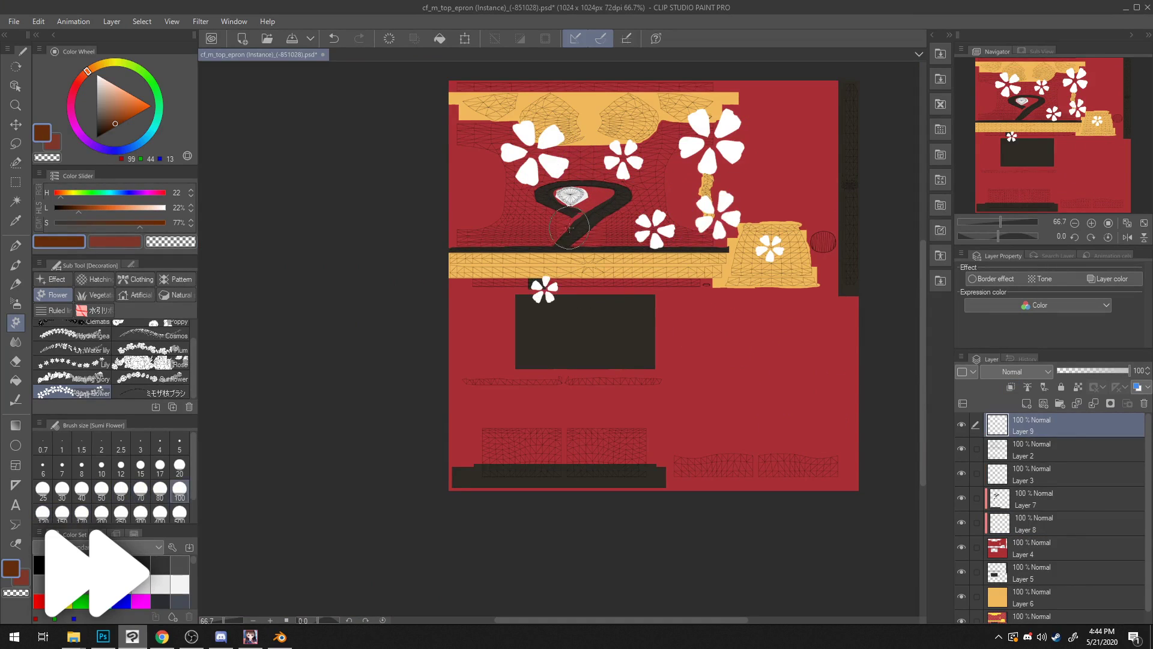
Step: Stamp more white flowers around the base of the collar curve, on the large dark rectangle and along the yellow band
left_click(569, 228)
left_click(492, 235)
left_click(631, 326)
key("bracketleft")
key("bracketleft")
key("bracketleft")
key("ctrl+z")
left_click(690, 276)
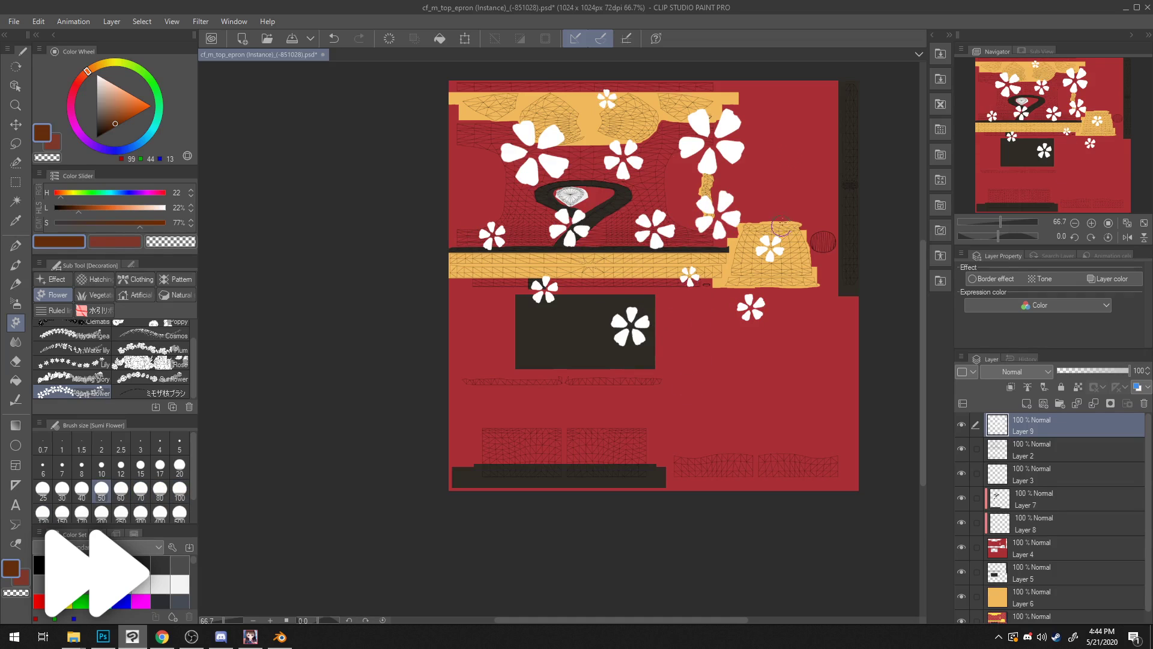
Step: Scatter medium and small white flowers over the red area around the dark rectangle and near the yellow trapezoid
left_click(692, 373)
key("bracketleft")
key("bracketleft")
left_click(790, 355)
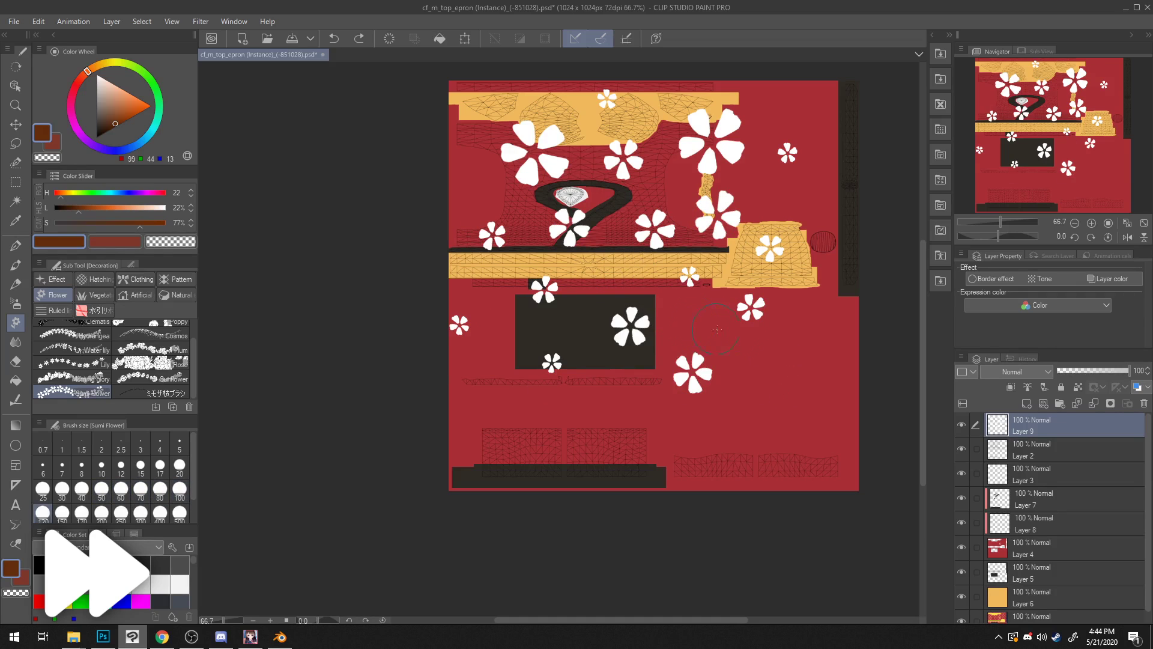
left_click(802, 290)
Step: Replace the large flower above the narrow vertical yellow piece with a smaller one
key("bracketright")
key("bracketright")
key("bracketright")
left_click(761, 362)
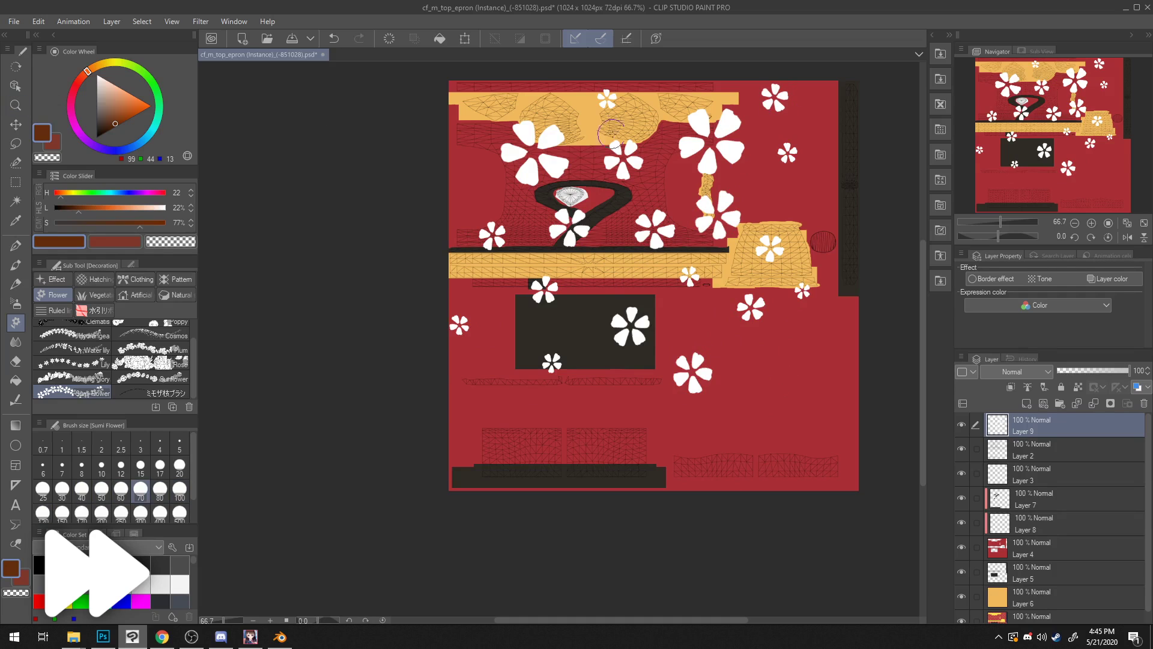
key("ctrl+z")
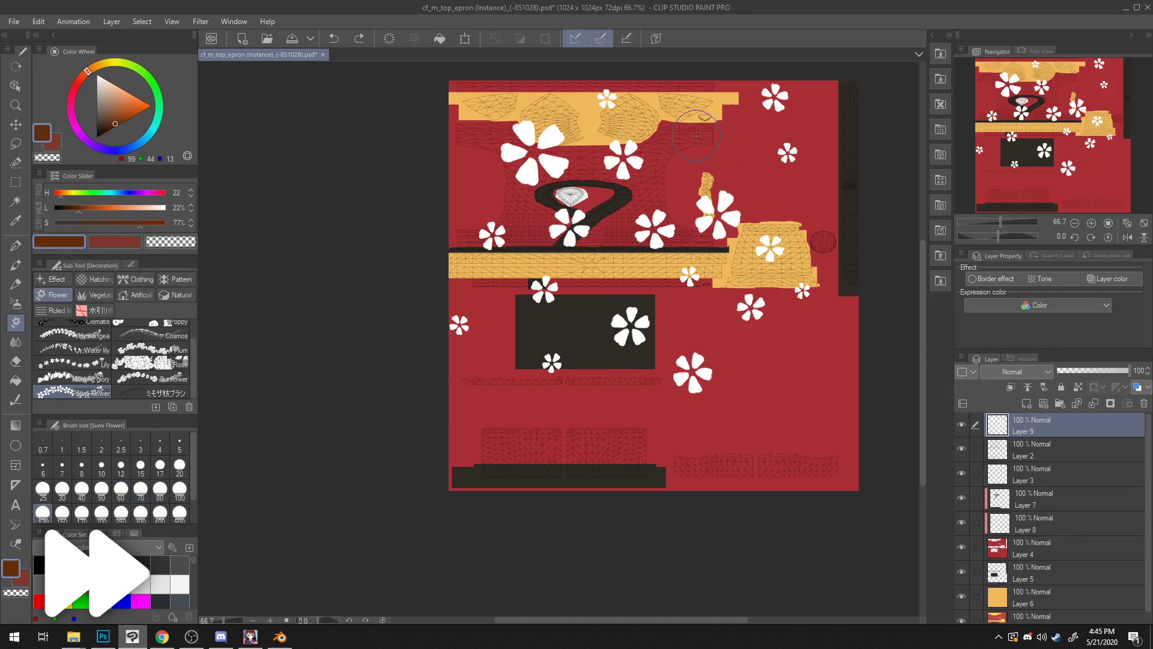
left_click(697, 136)
Step: Stamp a small flower beside the large flower near the left edge and a medium one on the yellow area's upper-left corner
key("bracketleft")
key("bracketleft")
key("bracketleft")
key("bracketleft")
key("bracketleft")
left_click(471, 175)
key("bracketright")
key("bracketright")
key("bracketright")
left_click(479, 104)
Step: Stamp a flower above the paired lower mesh panels and a smaller one left of the dark rectangle
left_click(608, 412)
key("ctrl+z")
left_click(617, 421)
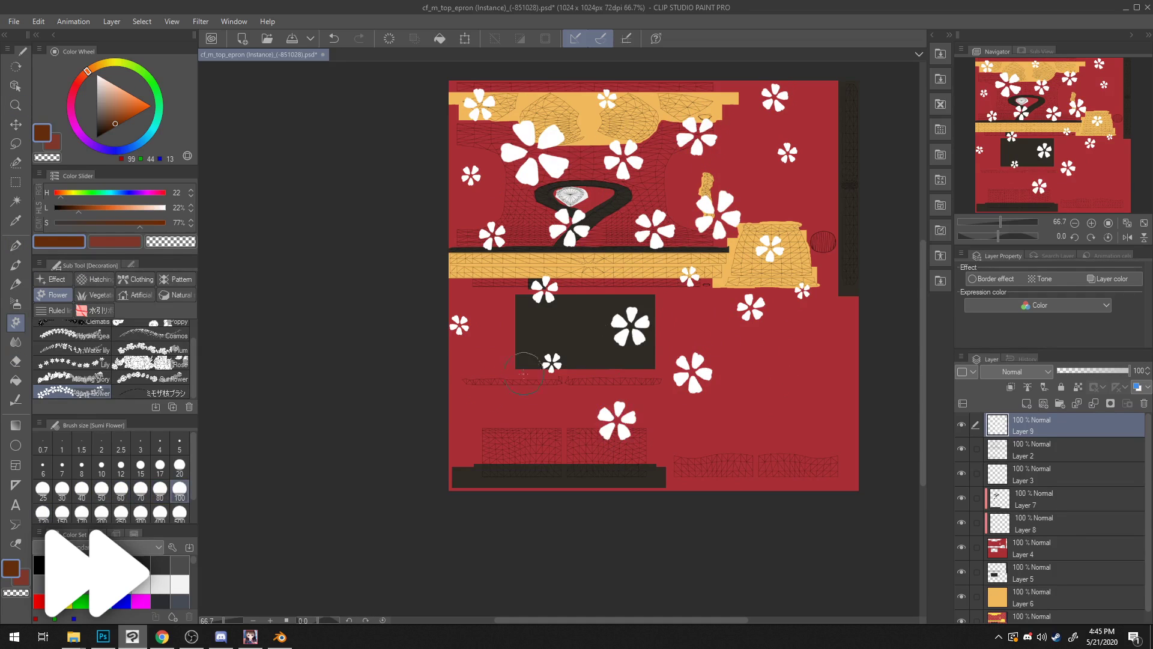
left_click(488, 351)
Step: Shrink the flower pattern on Layer 9 and position it over the mesh to the right of the collar curve
key("k")
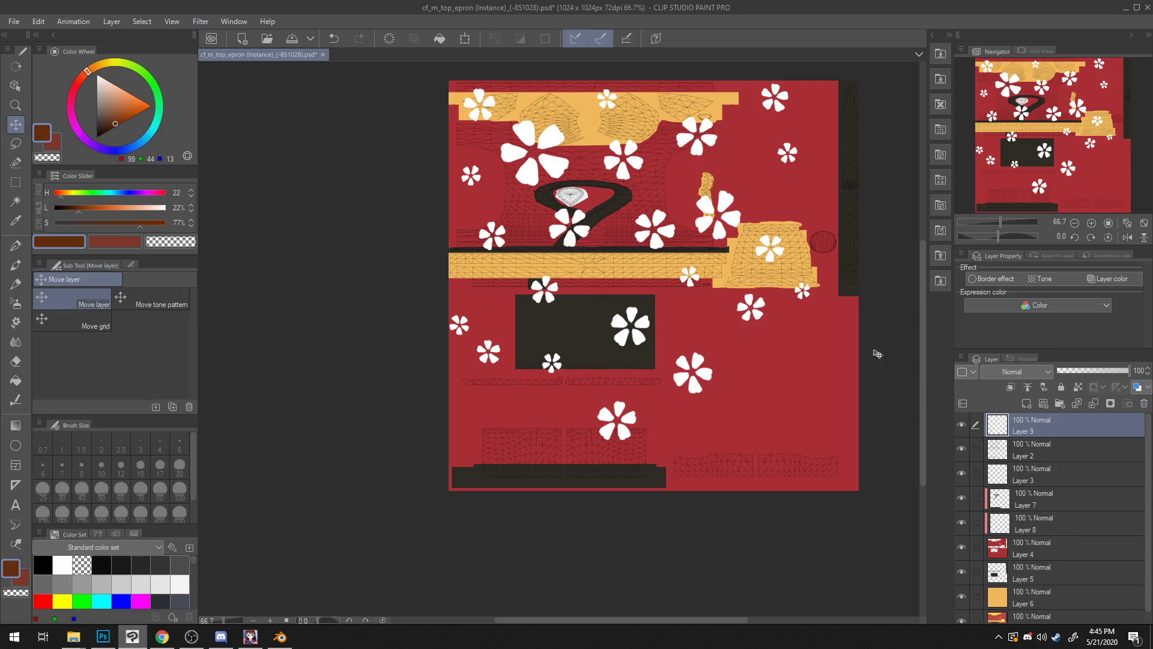
key("ctrl+t")
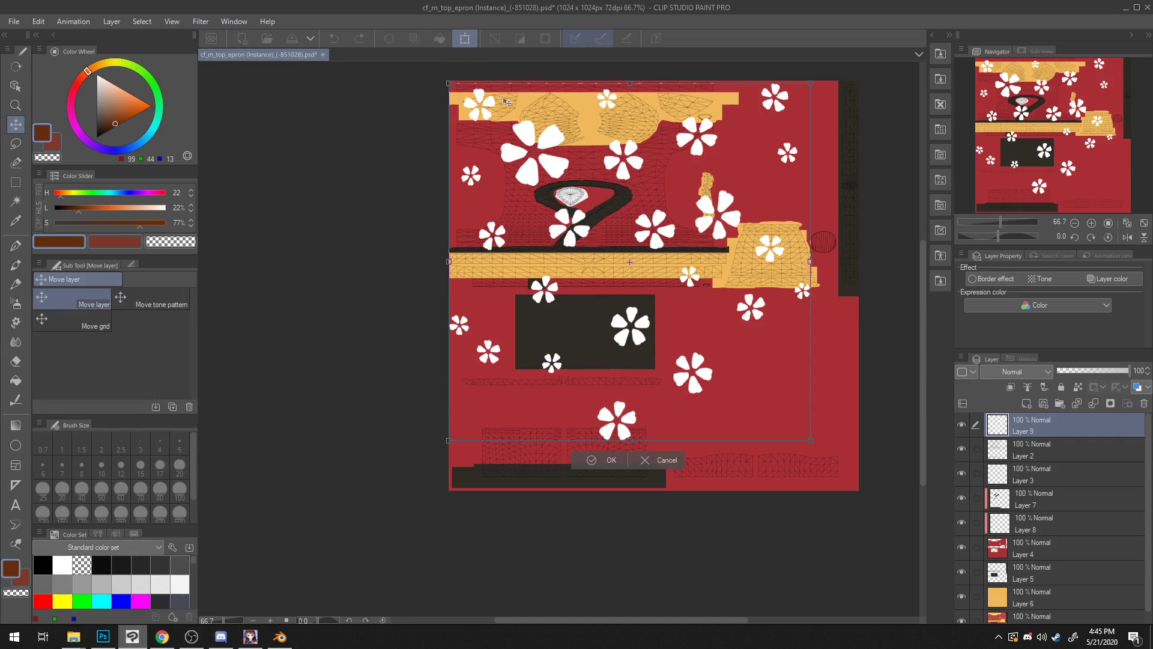
left_click_drag(629, 441, 630, 257)
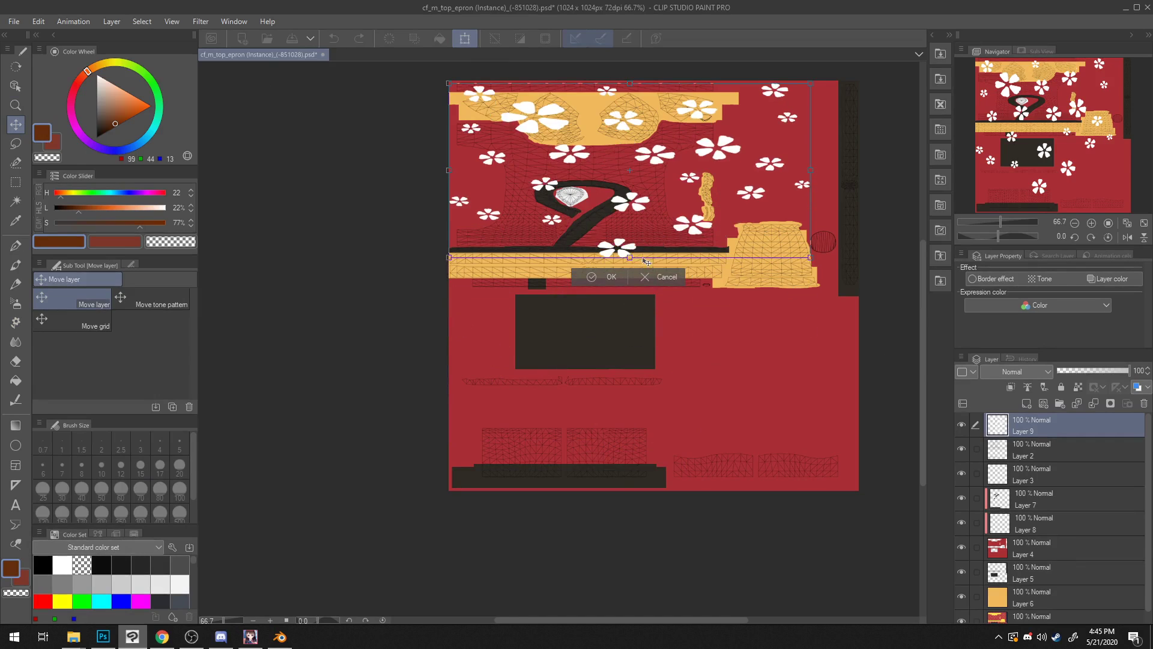
left_click_drag(813, 169, 690, 169)
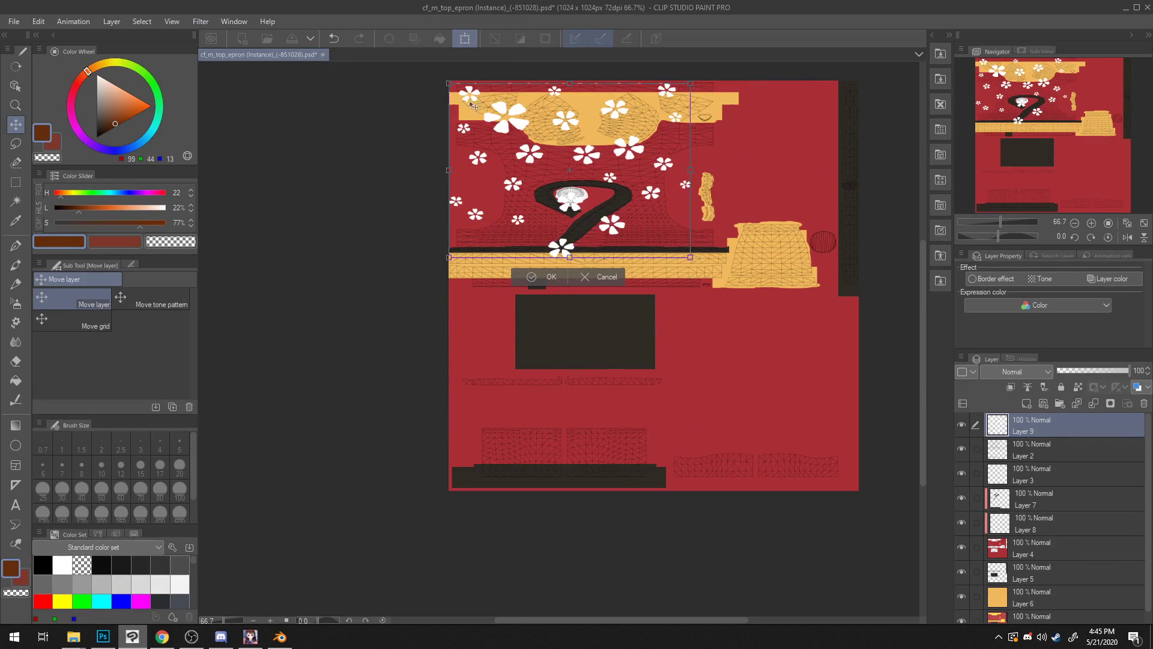
left_click_drag(450, 82, 574, 196)
left_click_drag(642, 221, 641, 150)
key("Return")
Step: Duplicate the shrunken flower layer and place the copy just below the original pattern
key("ctrl+c")
key("ctrl+v")
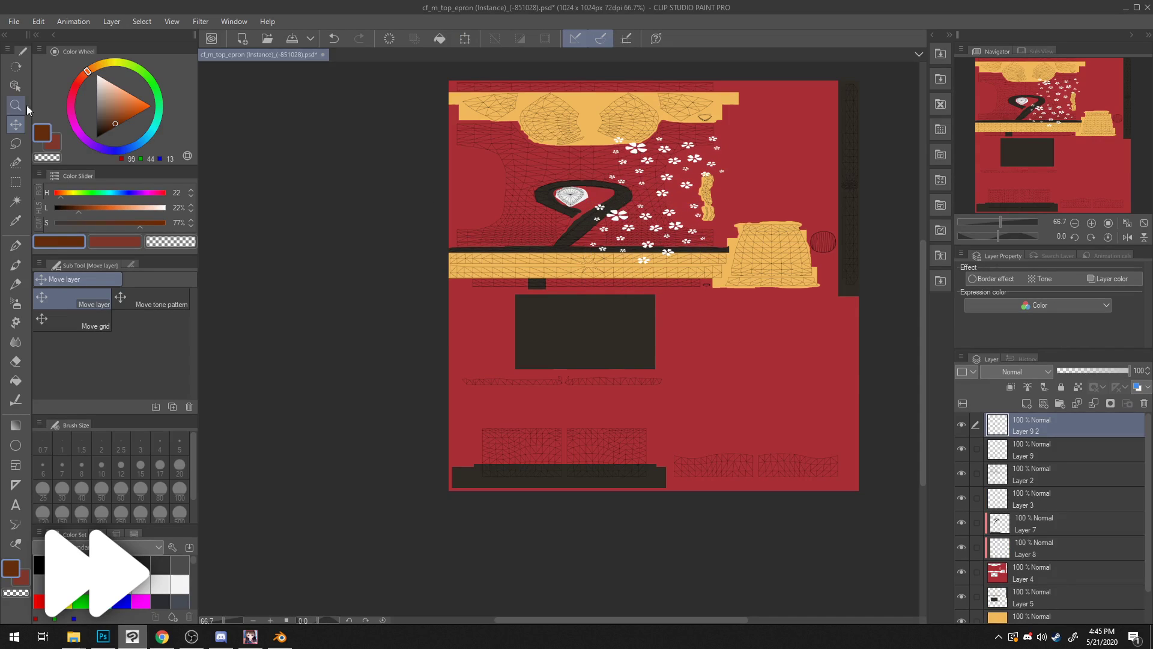
Step: Move both flower layers below Layer 8 and clip them to Layer 4
left_click_drag(1038, 433, 1044, 556)
key("ctrl+z")
left_click(1040, 451, "shift")
key("ctrl+alt+g")
left_click_drag(1040, 452, 1044, 556)
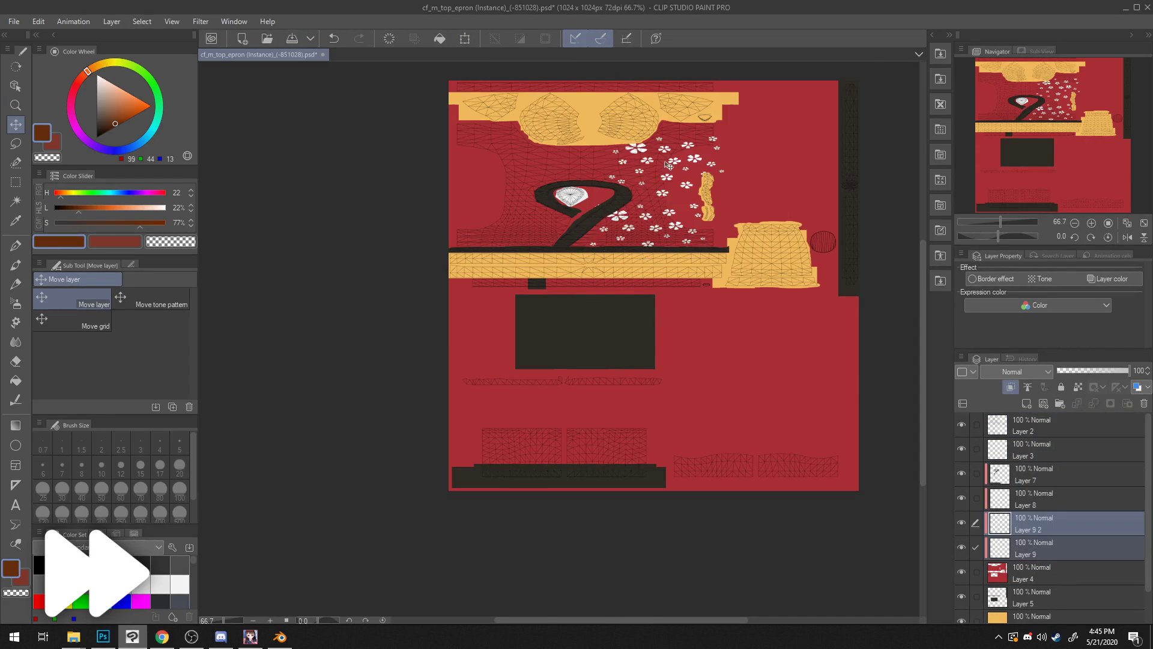
Step: Try flipping the upper flower pattern on Layer 9 2 and repositioning it over the chest mesh
scroll(663, 157, "up", 2)
left_click(1041, 523)
left_click(464, 38)
left_click_drag(803, 111, 536, 256)
left_click_drag(611, 210, 594, 199)
key("Return")
scroll(745, 164, "down", 3)
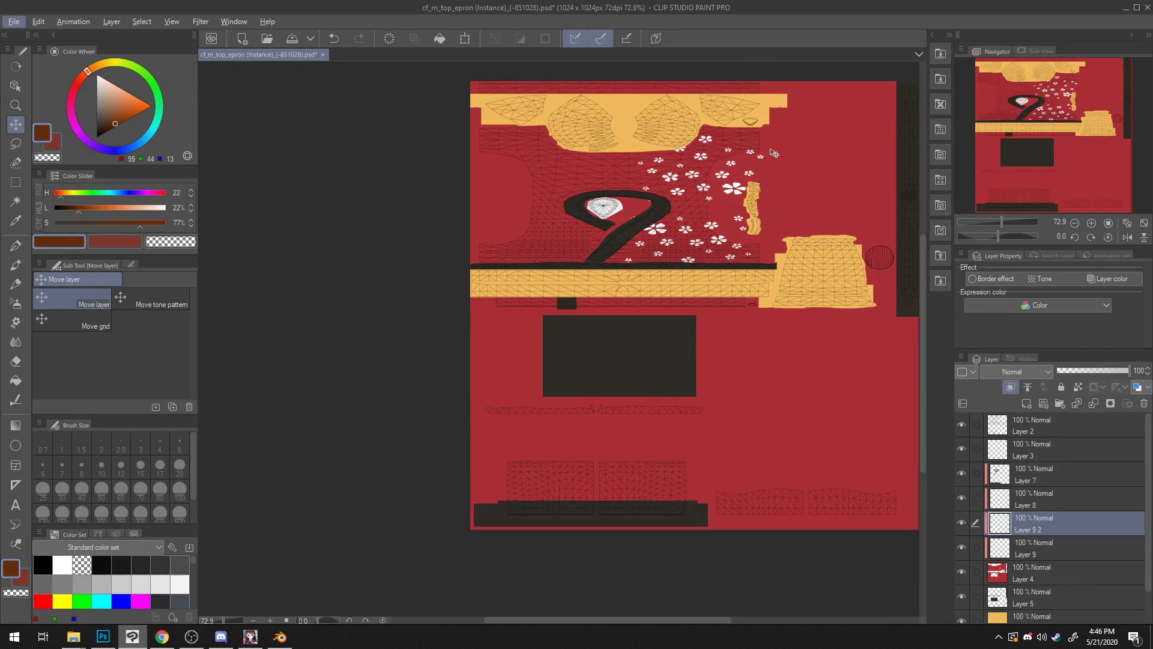
Step: Export the canvas as a PNG over the existing kimono texture file
scroll(783, 156, "up", 3)
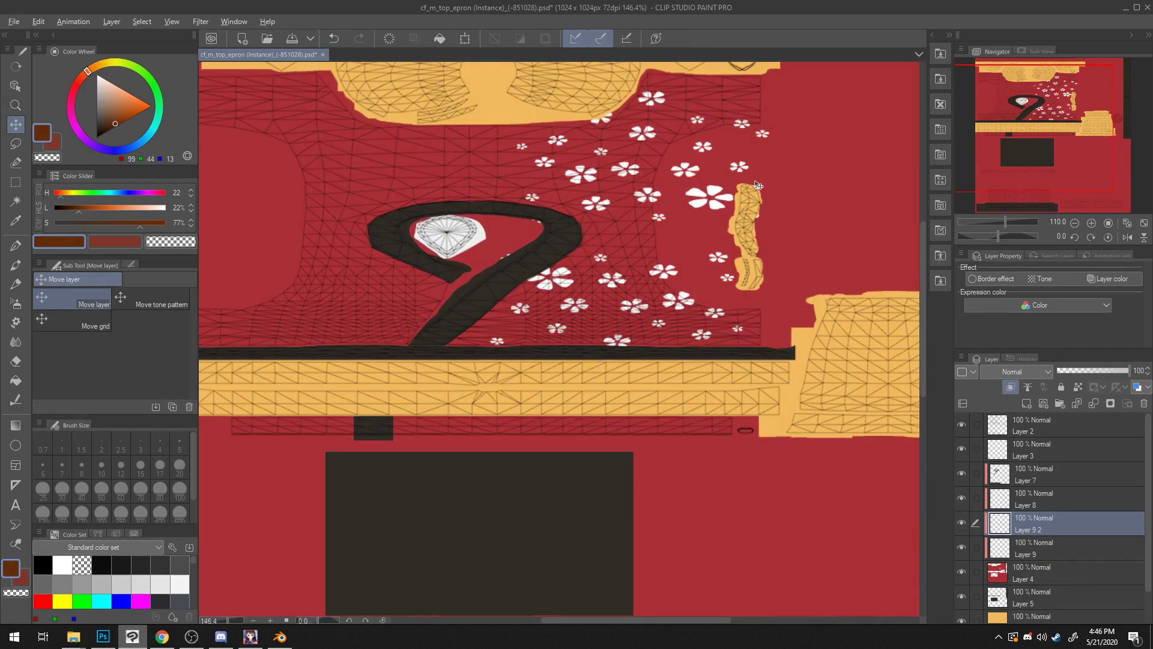
scroll(698, 324, "down", 3)
scroll(628, 293, "up", 1)
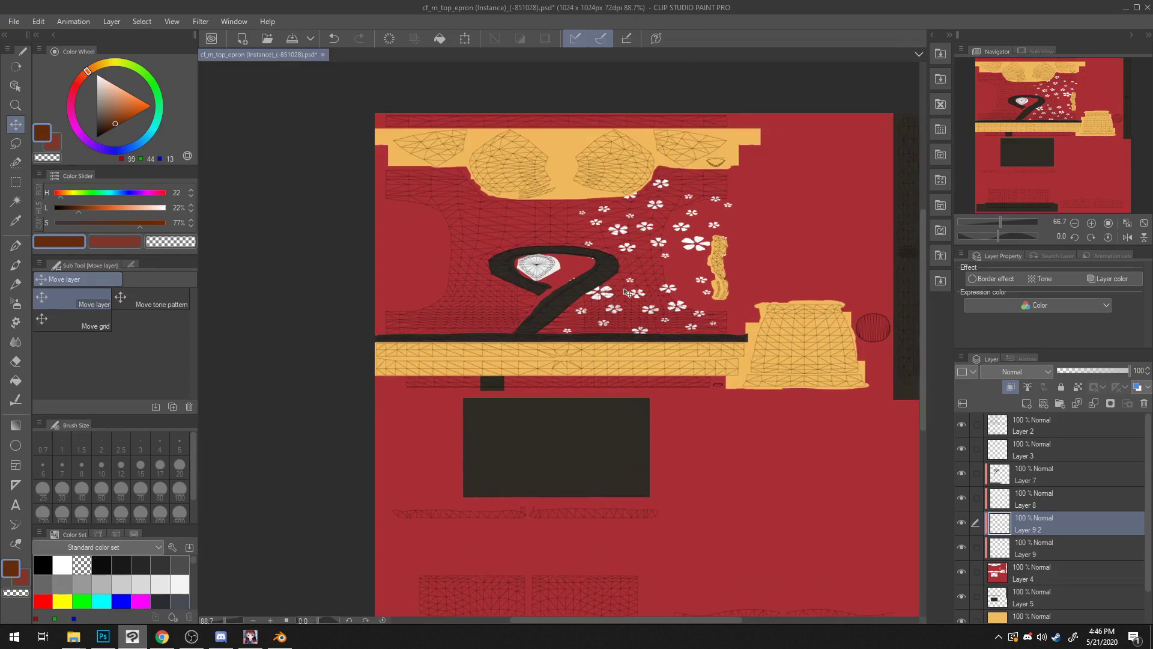
scroll(628, 293, "down", 1)
left_click(13, 21)
mouse_move(167, 177)
left_click(210, 178)
key("Escape")
left_click(13, 21)
mouse_move(100, 176)
left_click(303, 206)
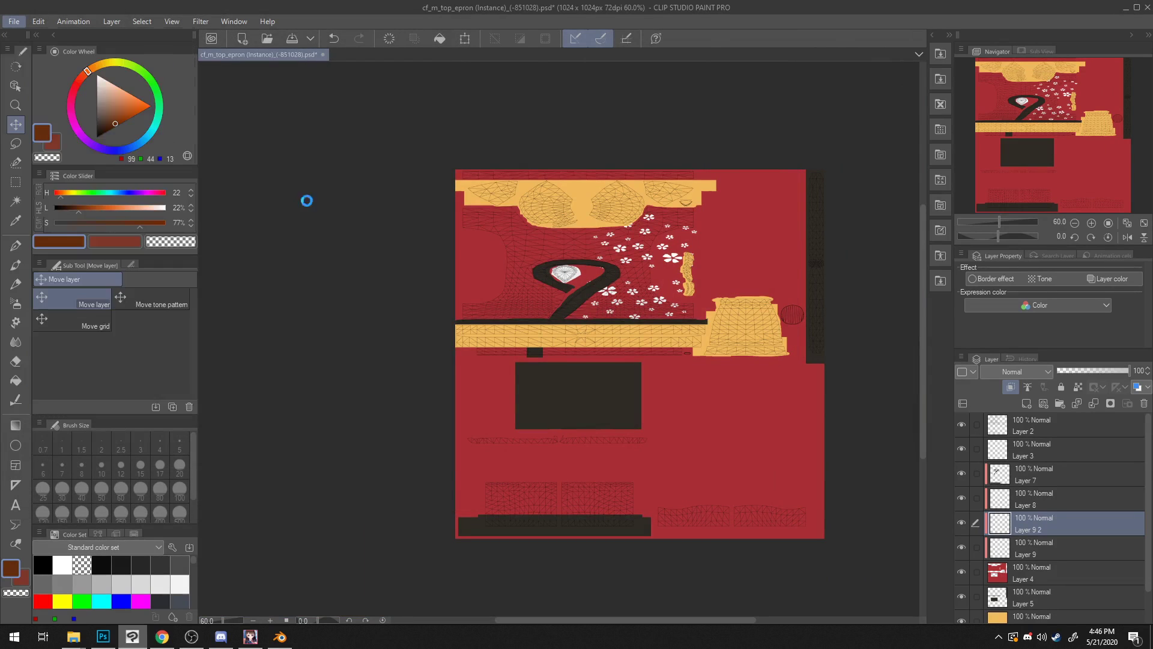
double_click(221, 294)
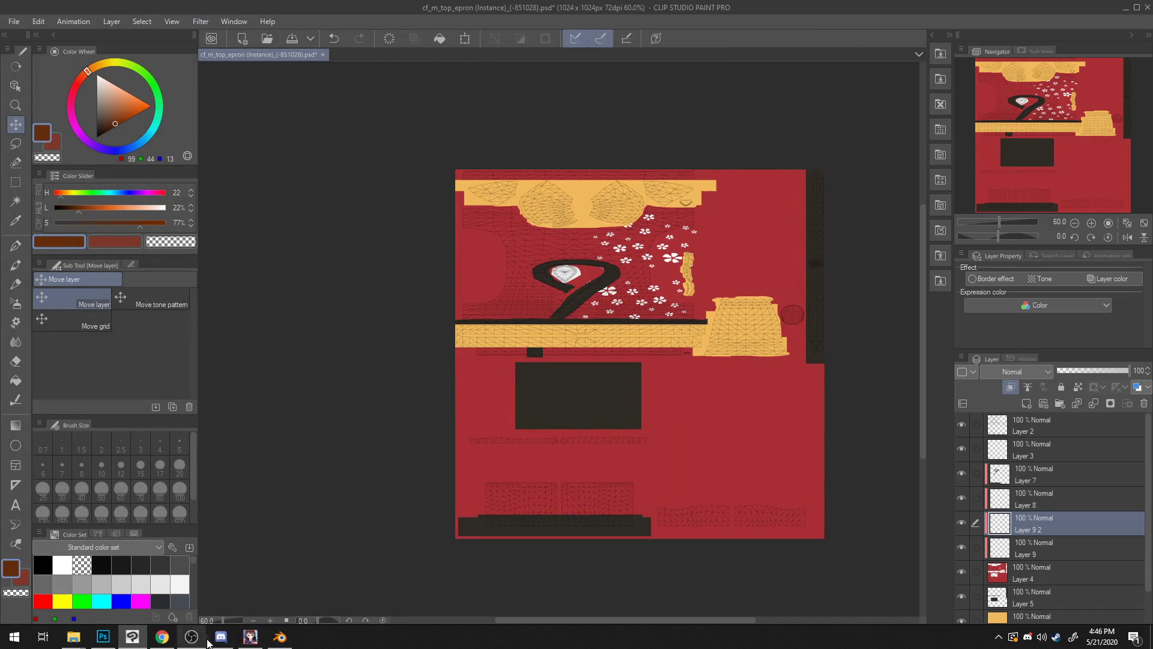
Step: Switch to Blender, reload the texture on the kimono material and examine the flower pattern on the chest
left_click(293, 640)
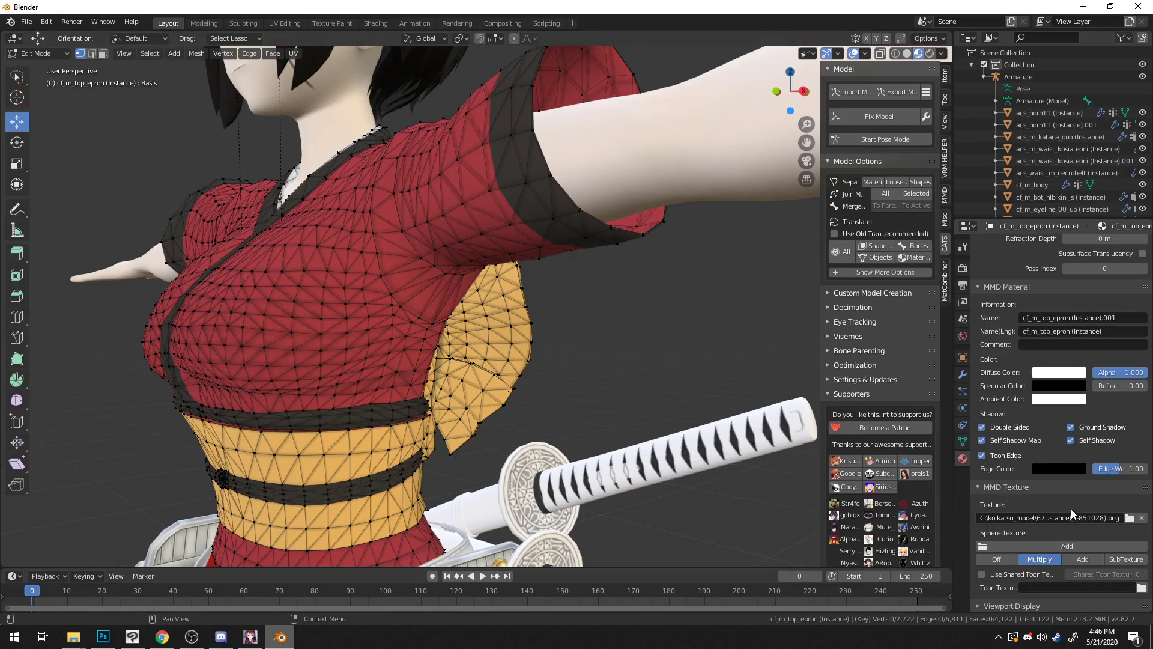
key("Return")
middle_click_drag(587, 442, 631, 431)
scroll(640, 424, "up", 4)
scroll(630, 431, "down", 3)
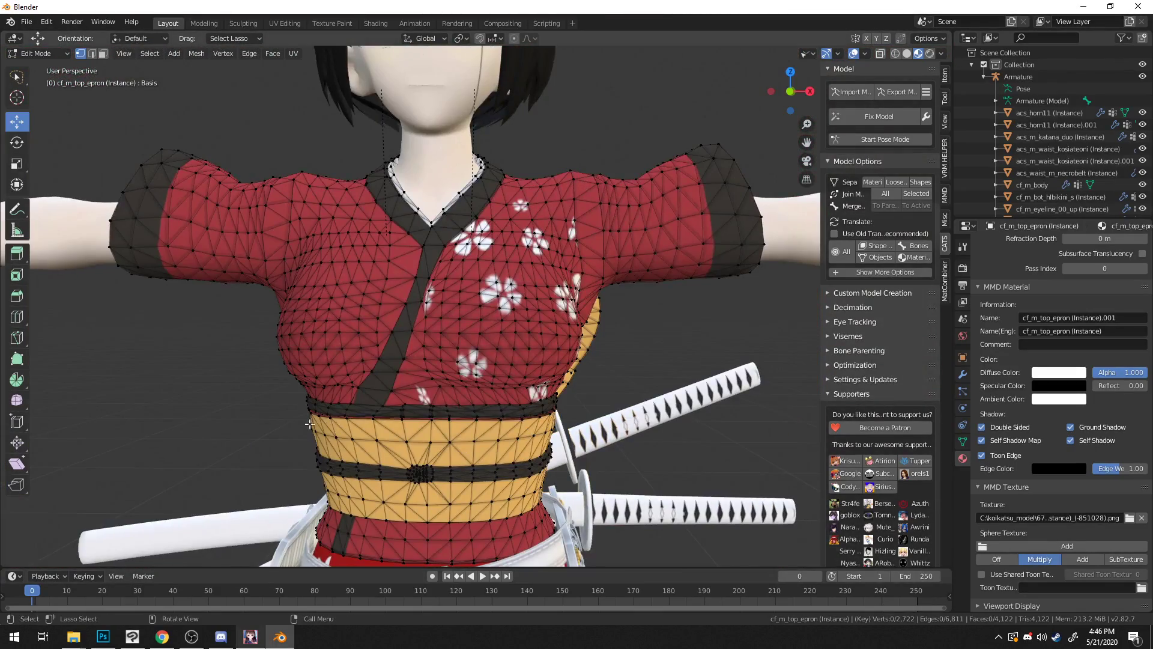
scroll(325, 426, "down", 3)
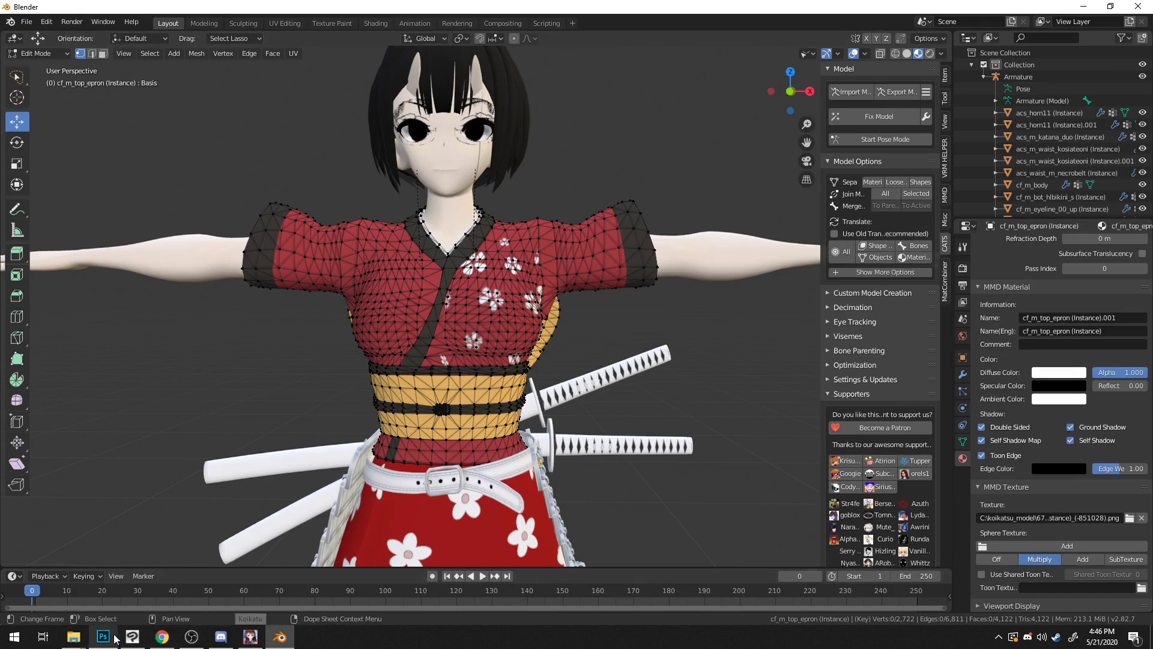
Step: Return to Clip Studio Paint, undo the flower layer's duplication, shrinking and placement, and delete Layer 9
left_click(143, 638)
key("ctrl+z")
key("ctrl+z")
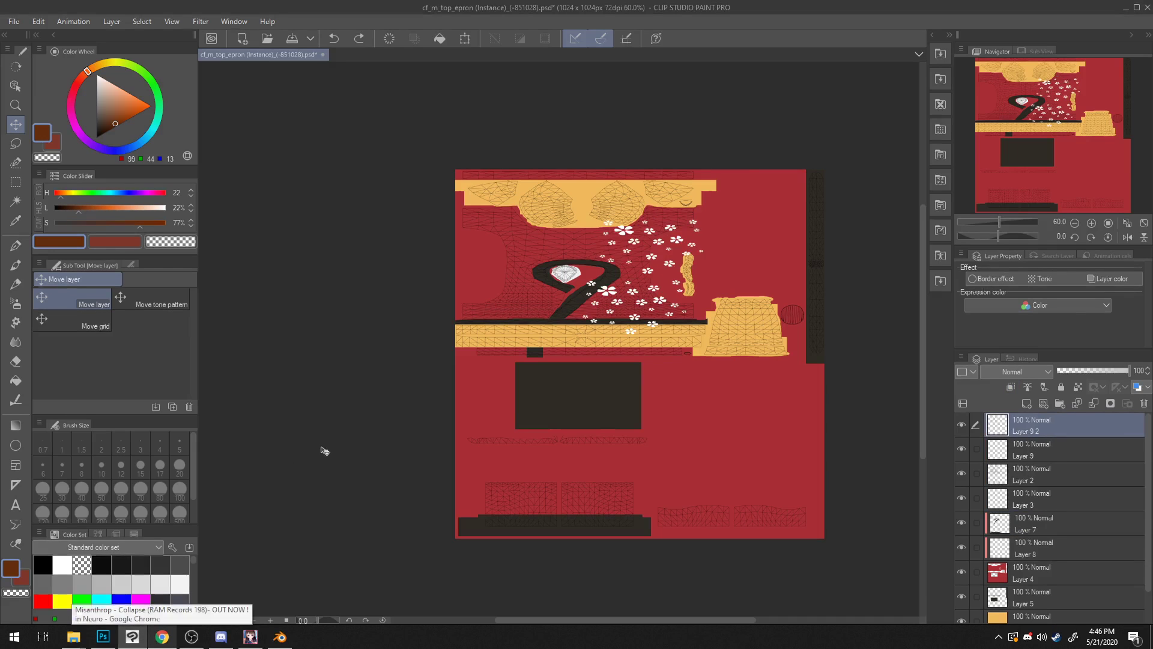
key("ctrl+z")
key("ctrl+y")
key("ctrl+z")
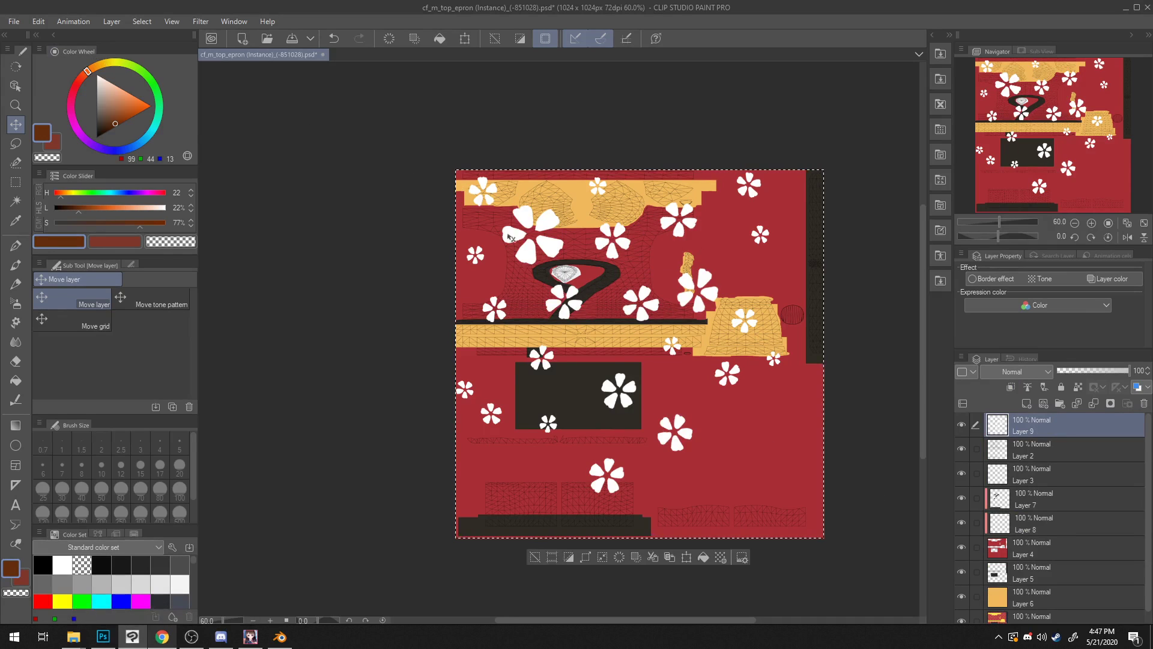
left_click(1143, 403)
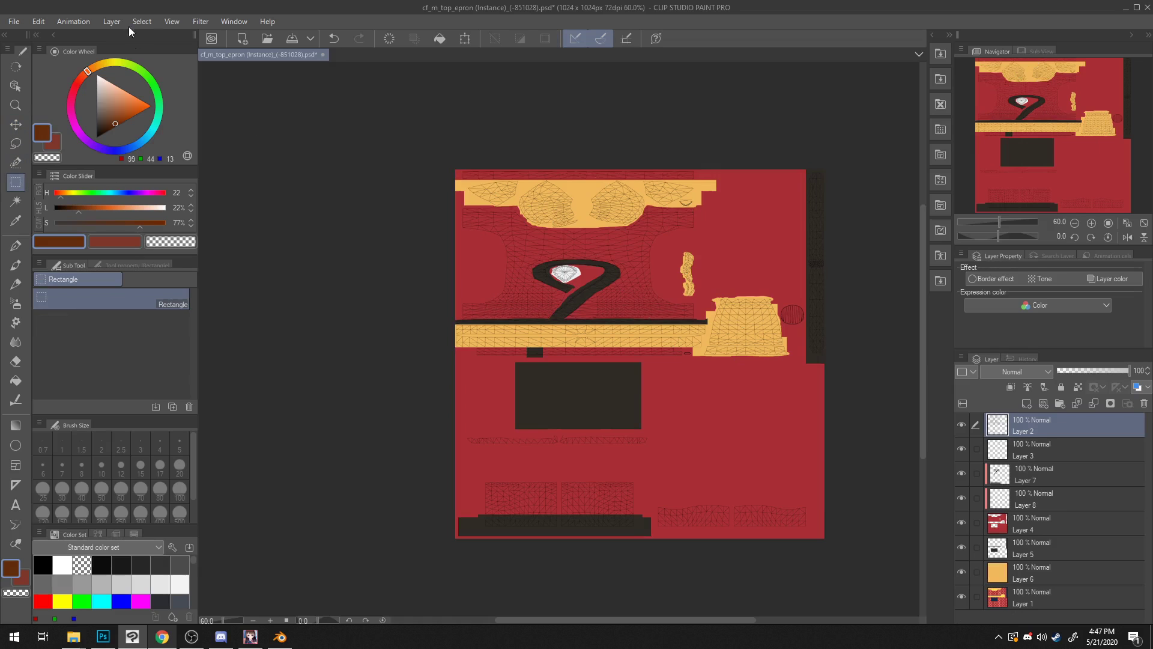
Step: Change the image resolution to 3072 x 3072 px
left_click(39, 21)
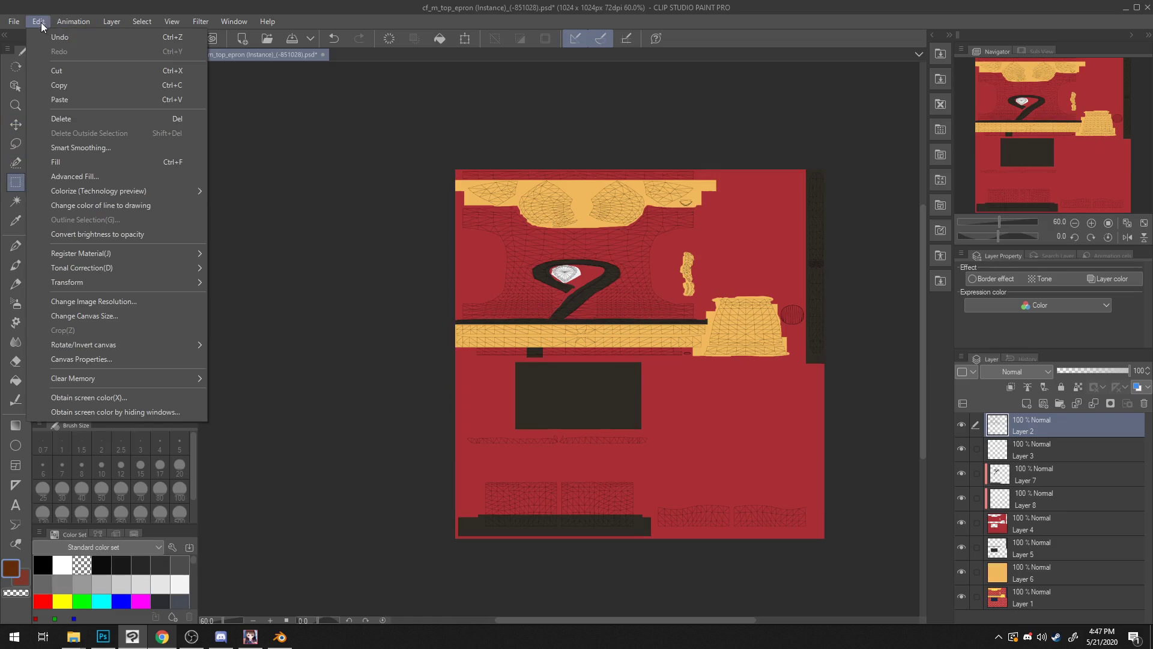
left_click(119, 301)
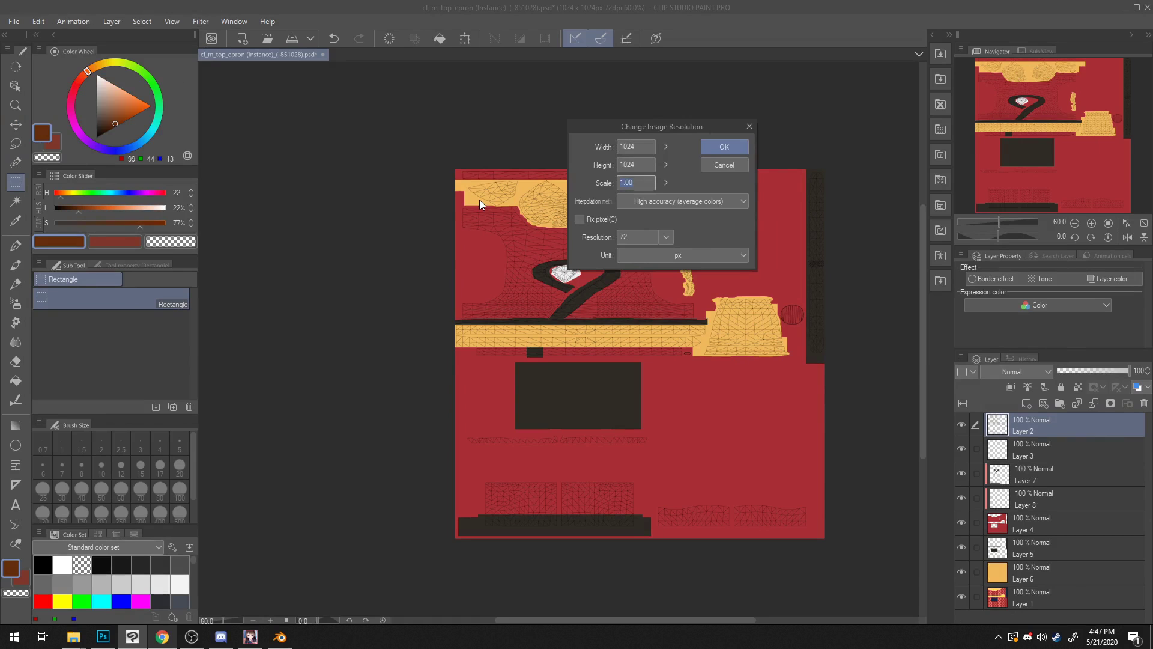
left_click(723, 148)
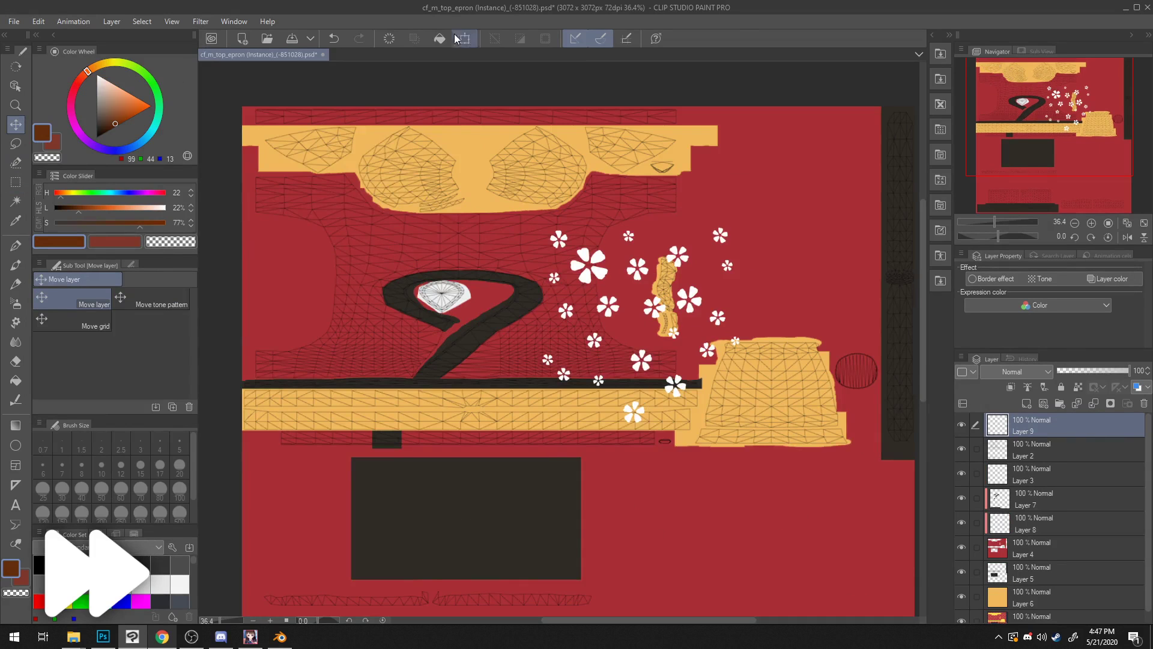
Step: Try fitting the shrunken flower pattern and its clipped copy over the mesh beside the collar curve
left_click_drag(630, 324, 582, 352)
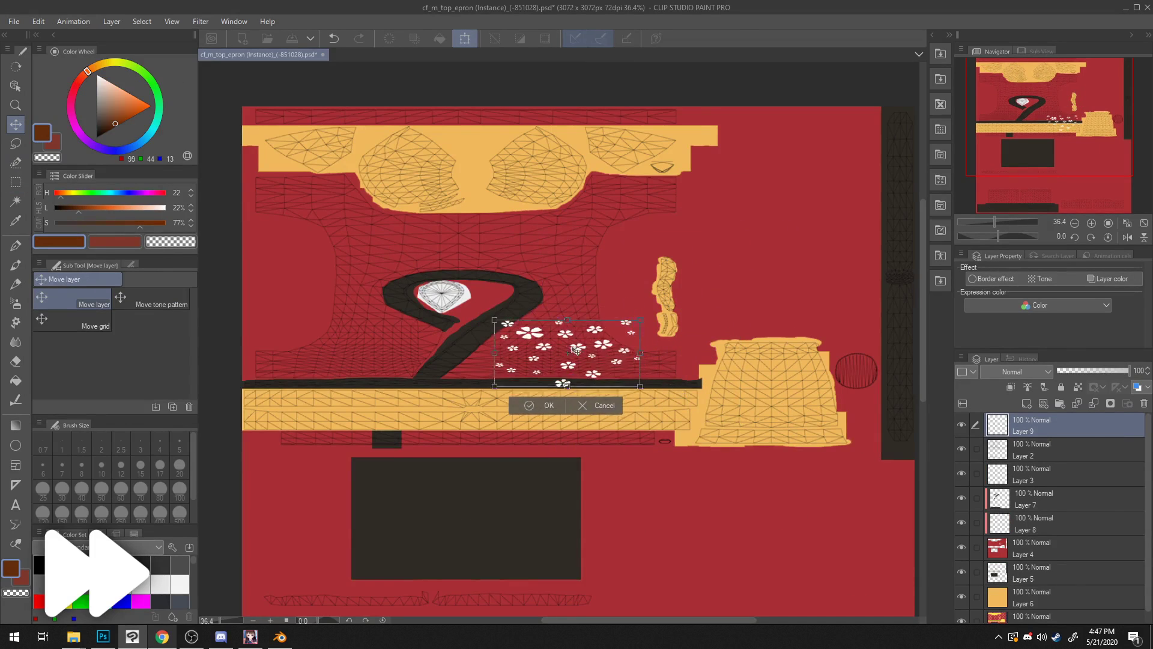
left_click_drag(1061, 528, 1061, 530)
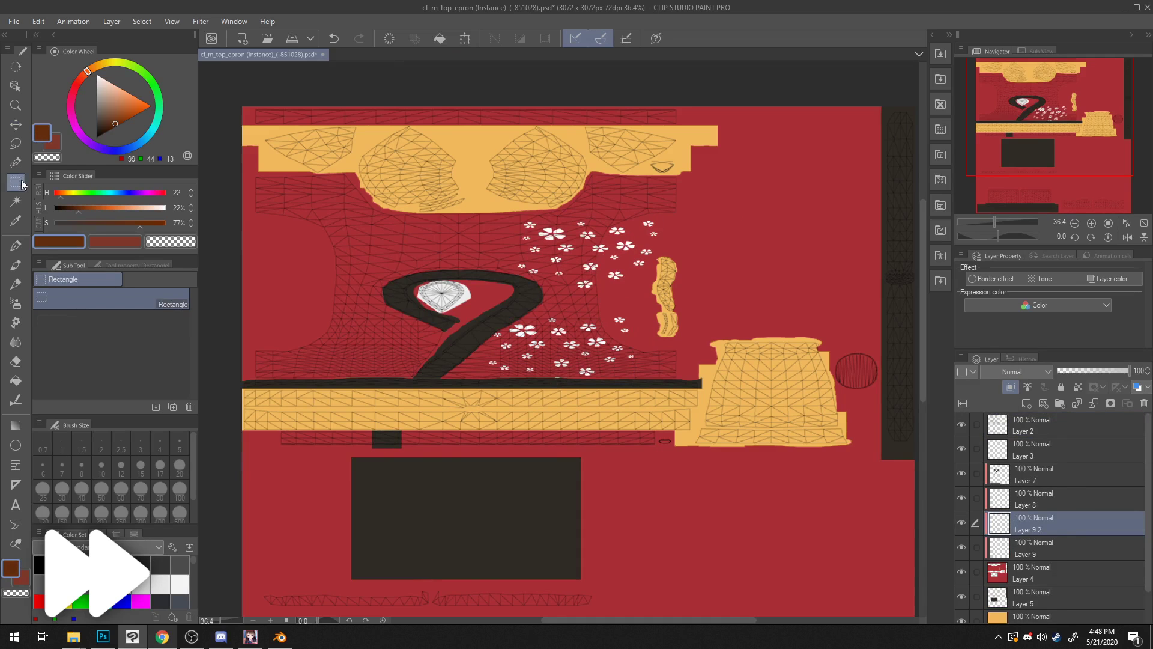
left_click(462, 38)
key("Return")
Step: Export the 3072 px canvas as a PNG for the kimono texture
scroll(564, 432, "down", 4)
scroll(570, 433, "up", 3)
left_click(13, 21)
mouse_move(120, 176)
left_click(251, 206)
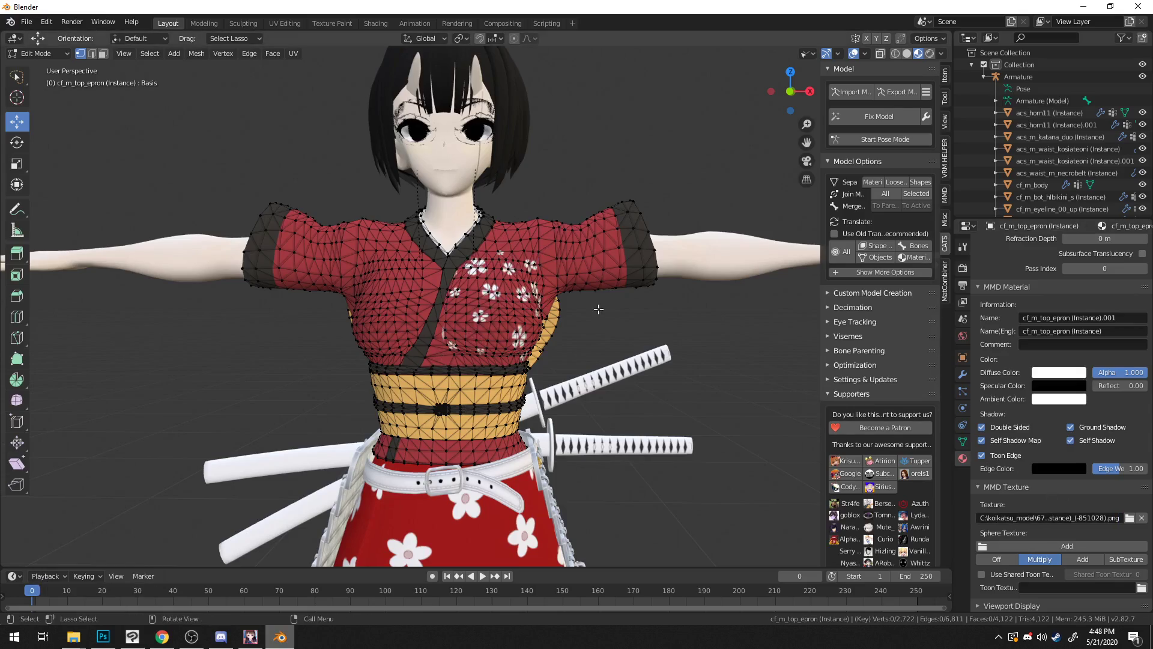
Step: Switch to Blender and examine the flower pattern on the kimono's chest and sleeve from several angles
scroll(600, 308, "up", 8)
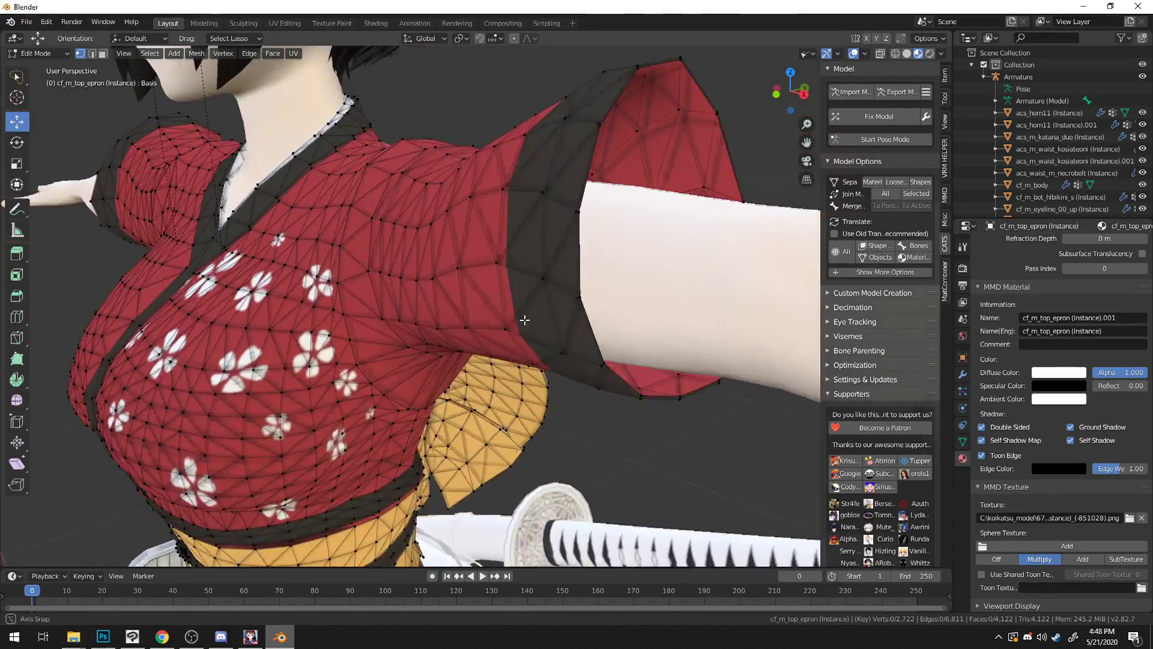
middle_click_drag(524, 320, 496, 410)
scroll(582, 300, "down", 4)
scroll(581, 301, "up", 3)
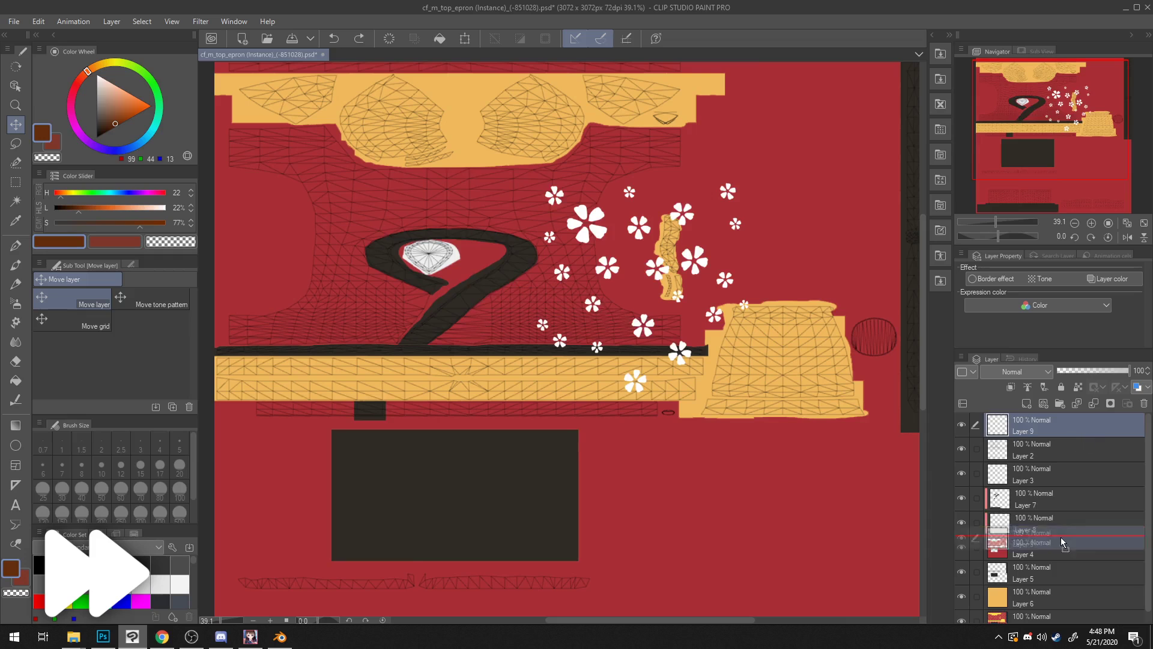
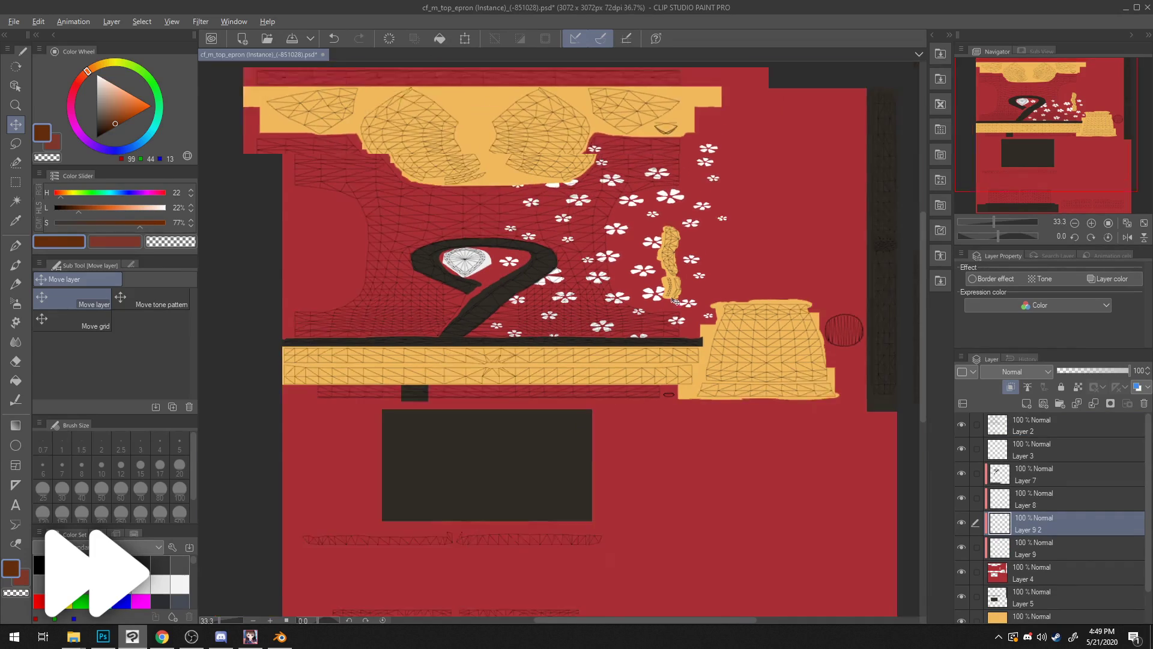
Step: Export the rearranged flower texture and examine the kimono's chest and side in Blender
left_click(13, 21)
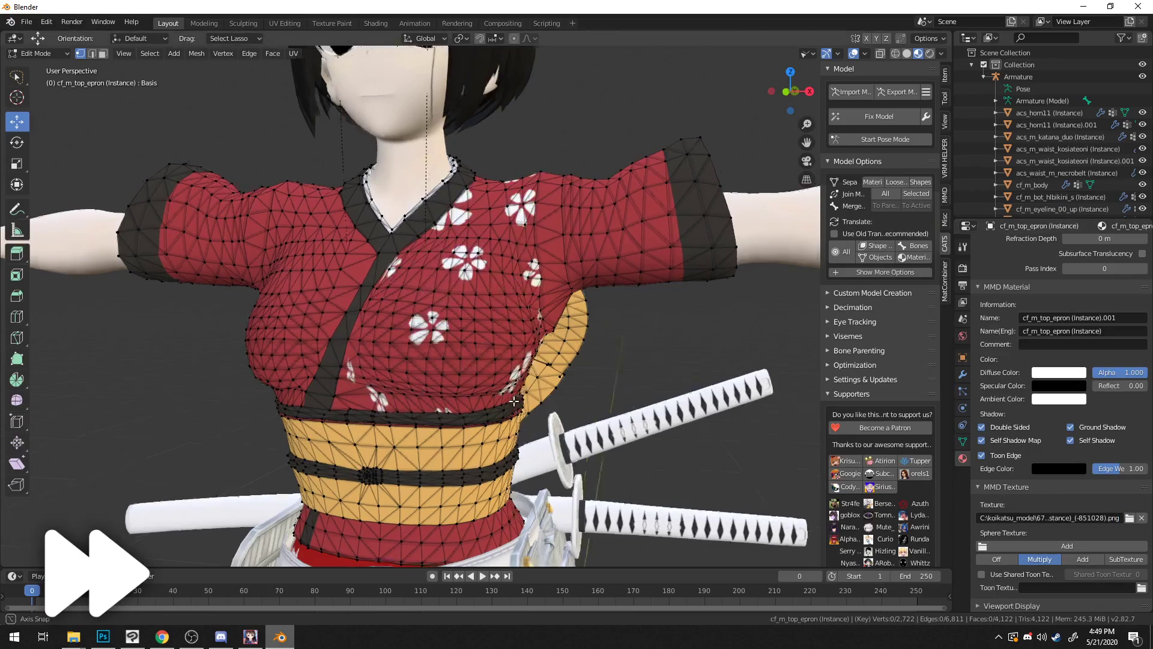
middle_click_drag(514, 401, 480, 408)
left_click(257, 636)
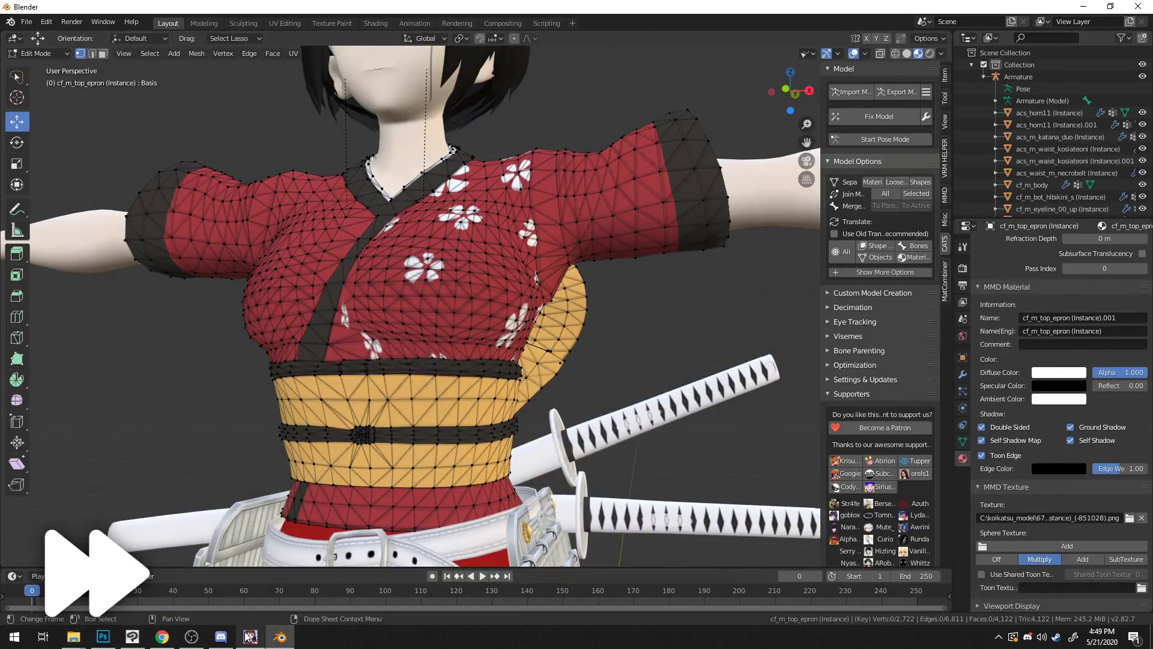
Step: Return to Clip Studio Paint and undo the flower pattern edits back to the single Layer 9
left_click(132, 637)
key("ctrl+z")
scroll(698, 271, "down", 3)
key("ctrl+z")
key("ctrl+z")
key("ctrl+z")
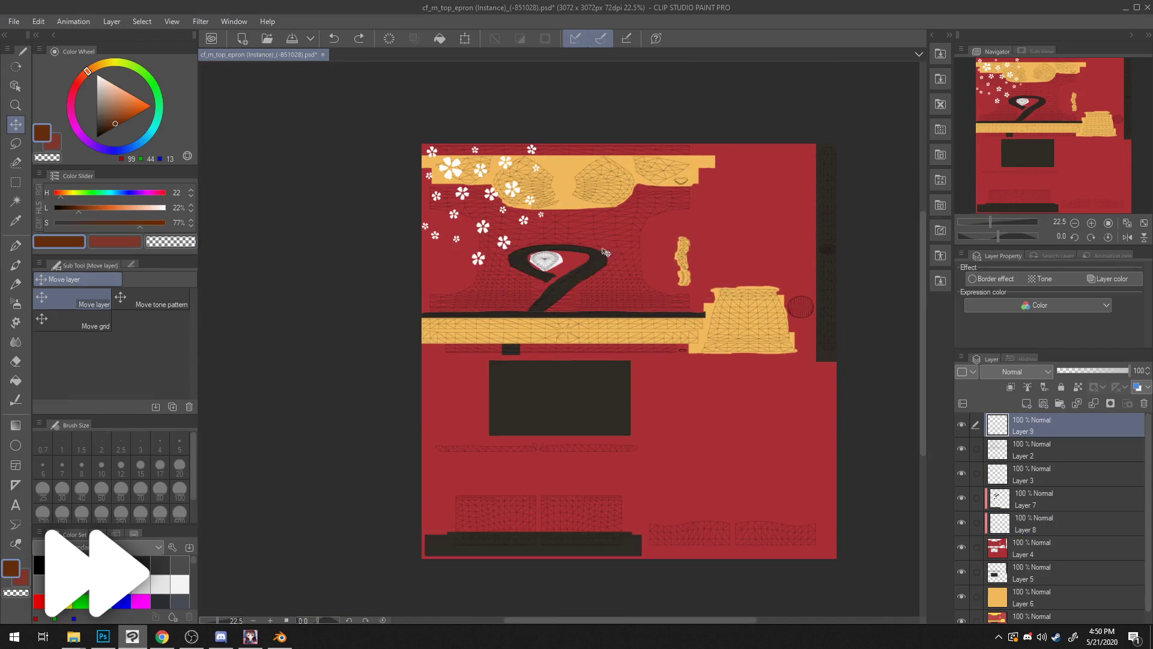
Step: Move the flower pattern onto the mesh beside the collar curve and stamp extra small flowers in its gaps
scroll(484, 195, "up", 2)
left_click_drag(495, 196, 712, 297)
scroll(724, 299, "up", 3)
left_click(15, 323)
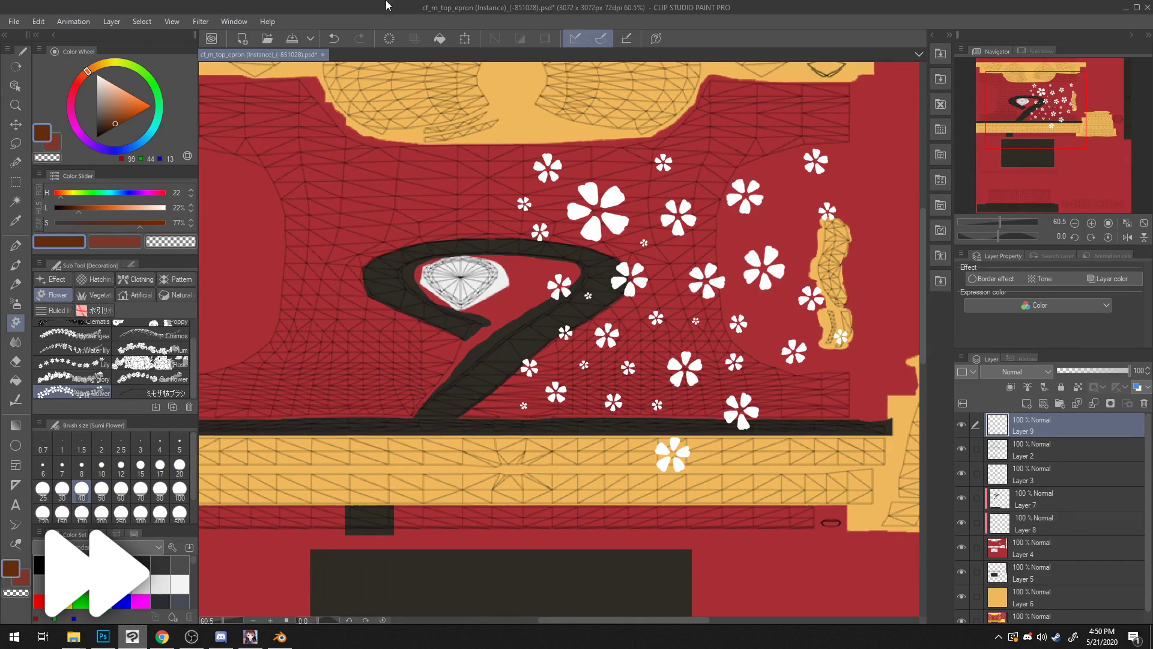
scroll(540, 247, "down", 2)
scroll(564, 288, "up", 2)
Step: Place Layer 9 below Layer 8, clip it to Layer 4, and squash the flower pattern's height
left_click_drag(1038, 425, 1039, 532)
left_click(1011, 388)
scroll(447, 278, "down", 2)
left_click(465, 39)
left_click_drag(661, 160, 668, 264)
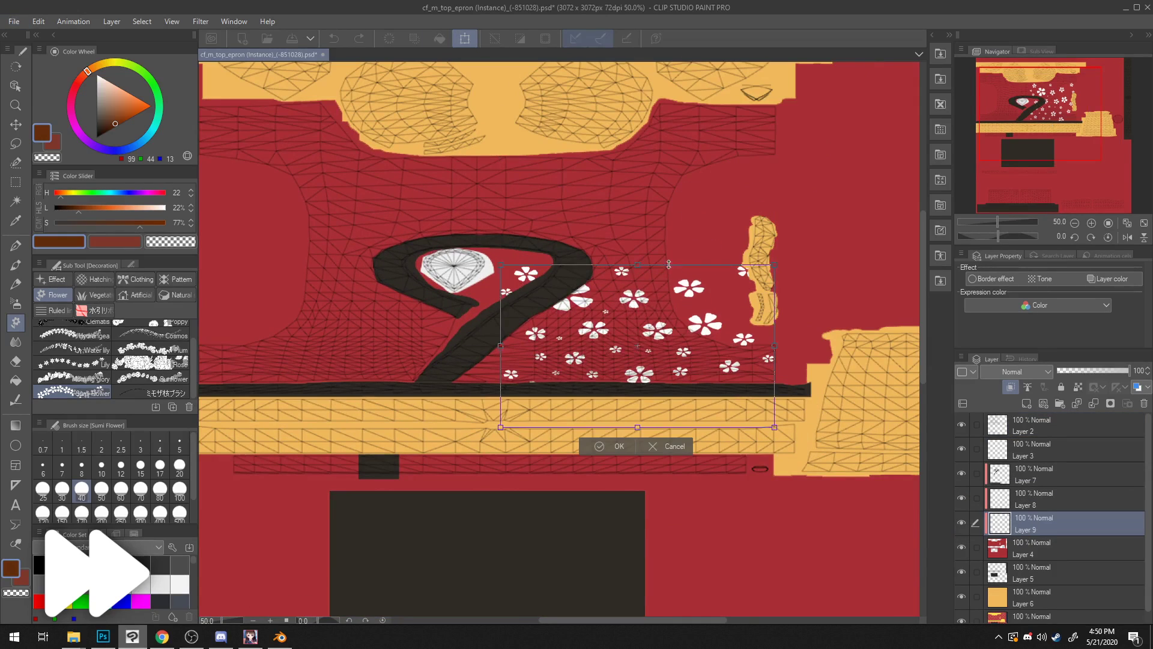
Step: Duplicate the squashed flower pattern twice, placing one copy over the upper chest mesh and one over the paired lower panels
key("ctrl+c")
key("ctrl+v")
key("k")
left_click_drag(577, 382, 568, 515)
scroll(574, 212, "down", 2)
key("ctrl+c")
key("ctrl+v")
scroll(690, 501, "down", 1)
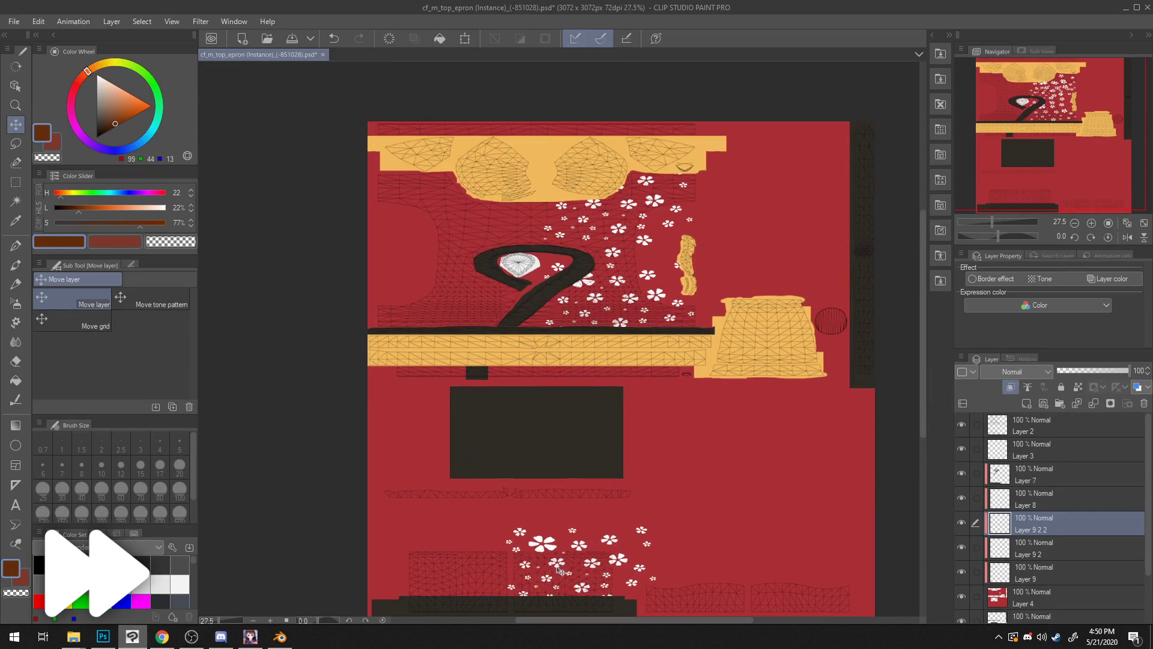
Step: Export the texture with its three flower layers as a PNG, overwriting the existing file
left_click(13, 21)
mouse_move(137, 176)
left_click(281, 194)
key("Escape")
left_click(15, 21)
left_click(264, 206)
double_click(219, 287)
left_click(613, 320)
Step: Switch to Blender, refresh the kimono texture and examine the flowers from the front
left_click(280, 637)
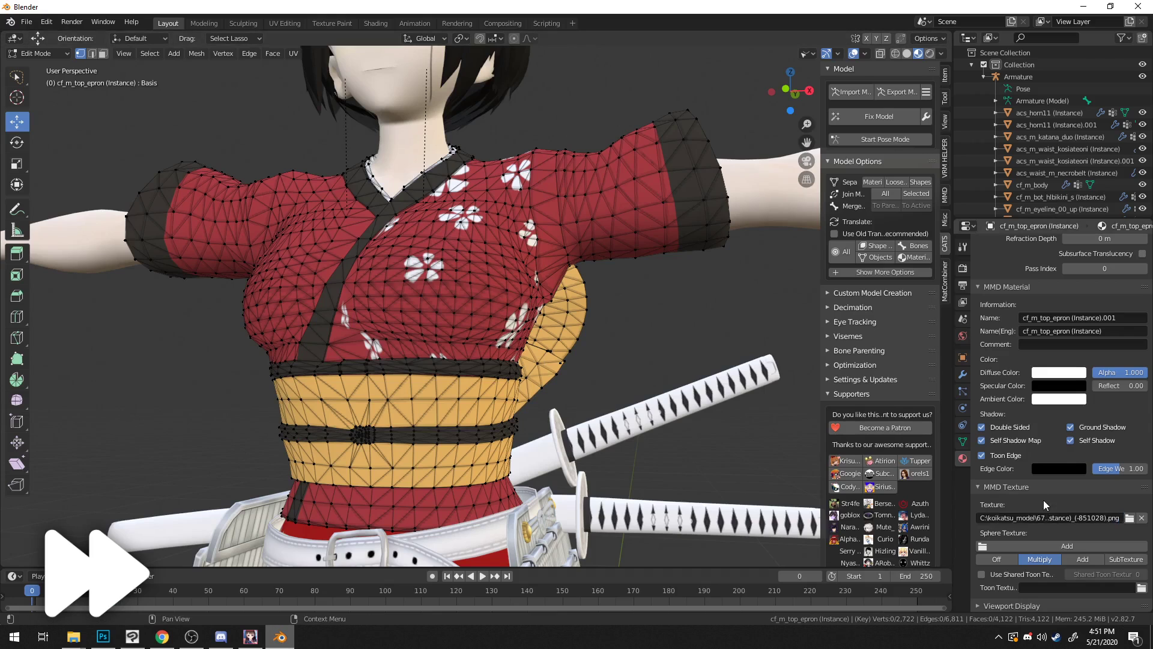
middle_click_drag(528, 336, 541, 375)
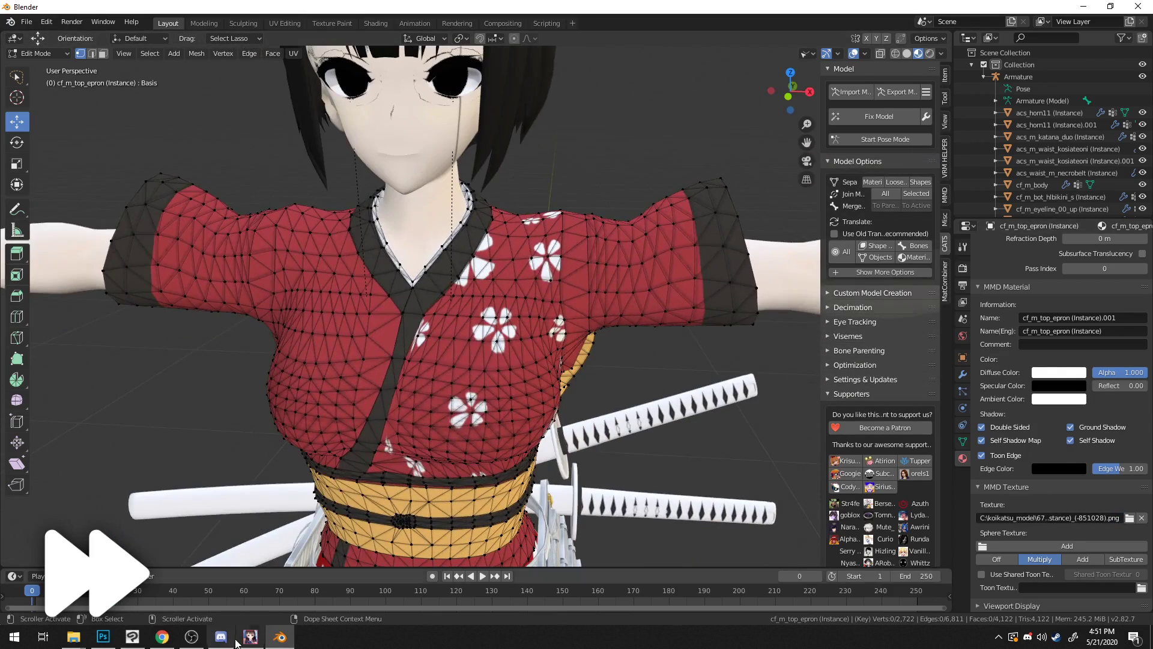
left_click(279, 642)
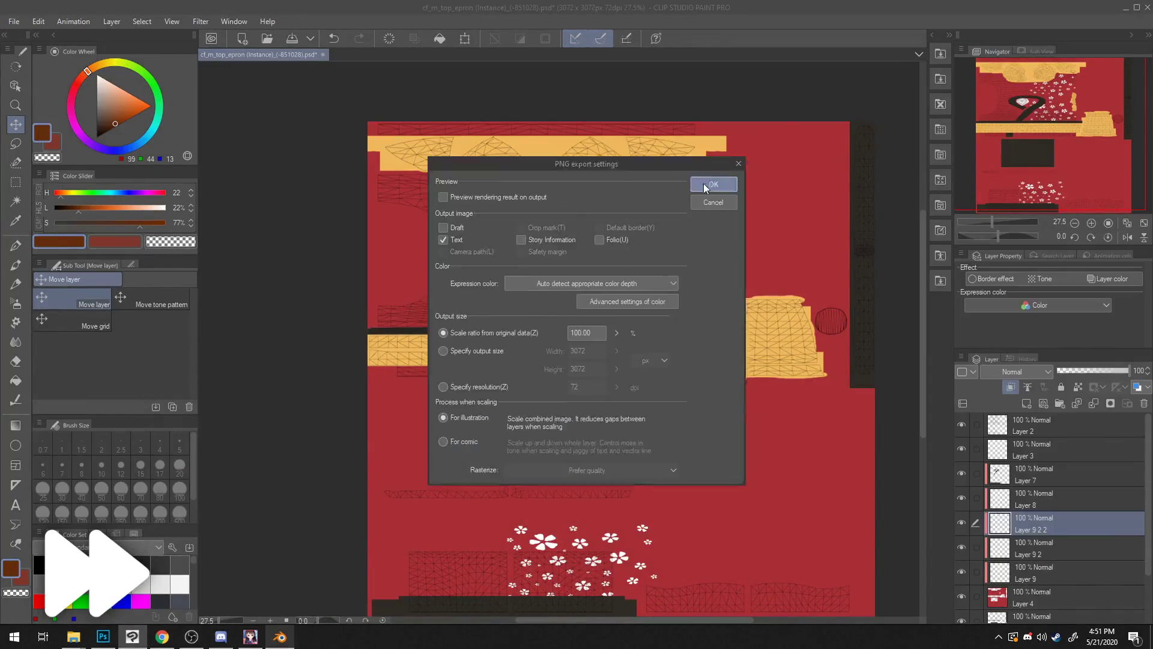
Step: Export the PNG again at 100% scale and examine the updated kimono in Blender
left_click(706, 187)
left_click(280, 637)
mouse_move(747, 196)
middle_mouse_down()
mouse_move(517, 205)
mouse_move(414, 232)
mouse_move(522, 210)
mouse_move(669, 206)
mouse_move(771, 156)
mouse_move(786, 178)
mouse_move(600, 180)
mouse_move(601, 270)
mouse_move(600, 198)
middle_mouse_up()
left_click(281, 638)
Step: Transform the upper flower pattern on Layer 9 2 and shift it slightly down over the chest mesh
scroll(595, 177, "up", 3)
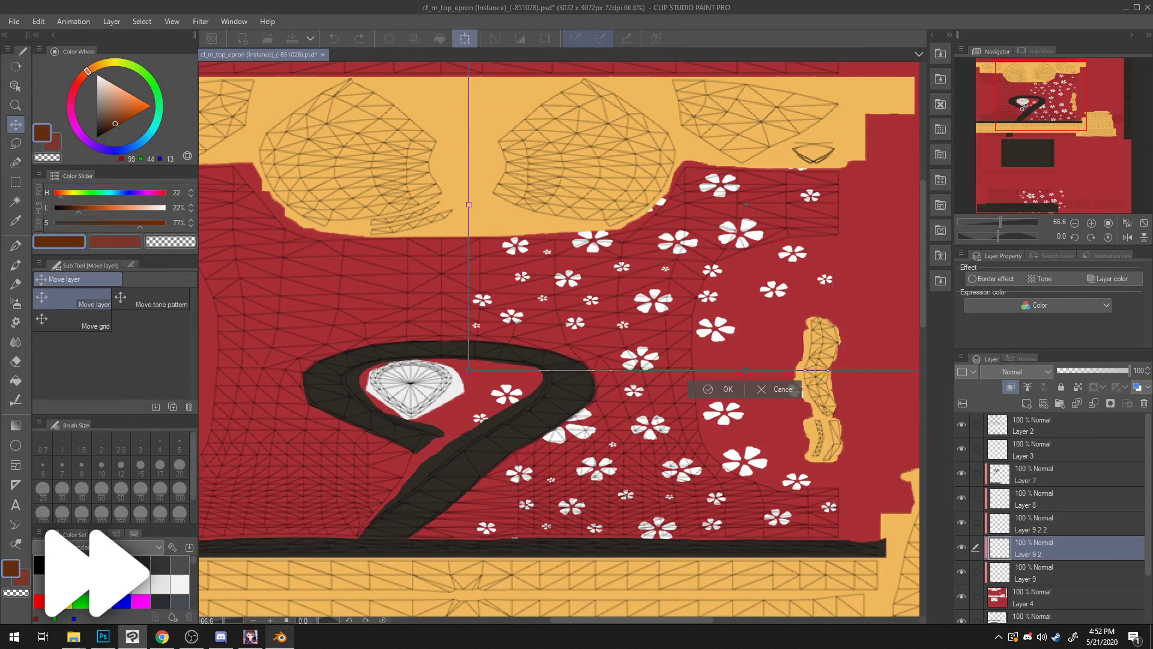
left_click_drag(991, 118, 1029, 96)
left_click_drag(750, 264, 743, 290)
key("Return")
scroll(580, 225, "down", 2)
left_click(16, 182)
left_click_drag(475, 98, 924, 220)
middle_click_drag(613, 421, 619, 160)
scroll(600, 420, "up", 1)
middle_click_drag(705, 472, 581, 400)
left_click_drag(581, 400, 508, 386)
key("ctrl+z")
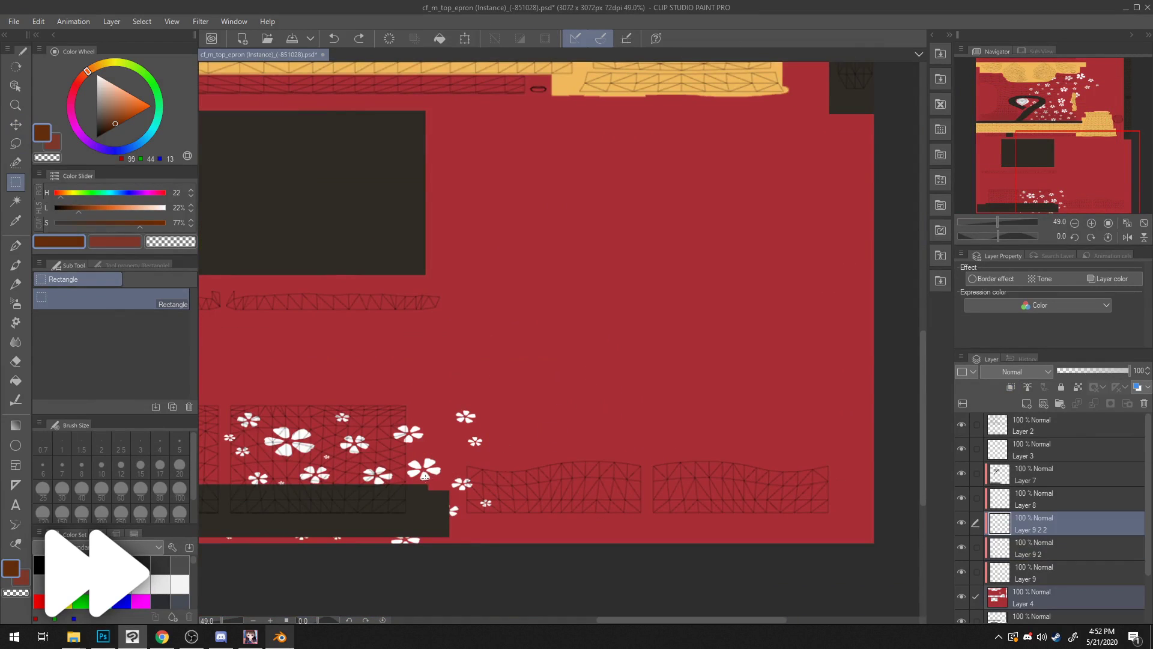
Step: Duplicate the lower flower pattern on Layer 9 2 2 and move the copy over the mesh in the texture's lower-right corner
left_click(295, 441)
scroll(1022, 550, "up", 1)
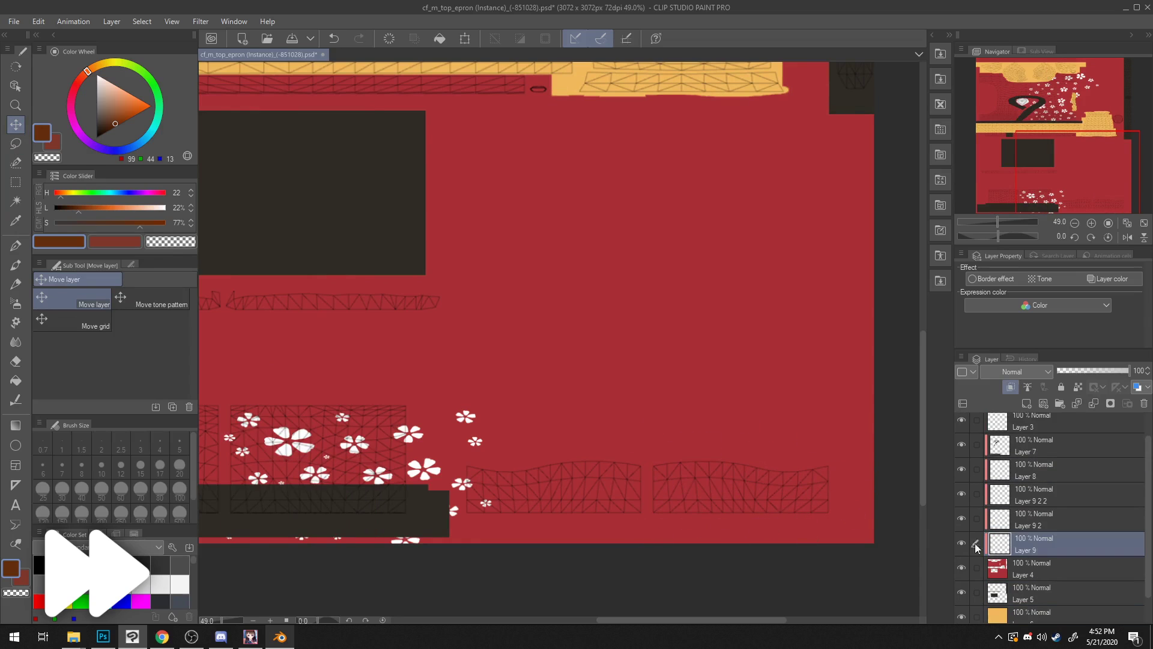
left_click(960, 494)
left_click(1021, 495)
key("ctrl+c")
key("ctrl+v")
left_click_drag(479, 452, 894, 440)
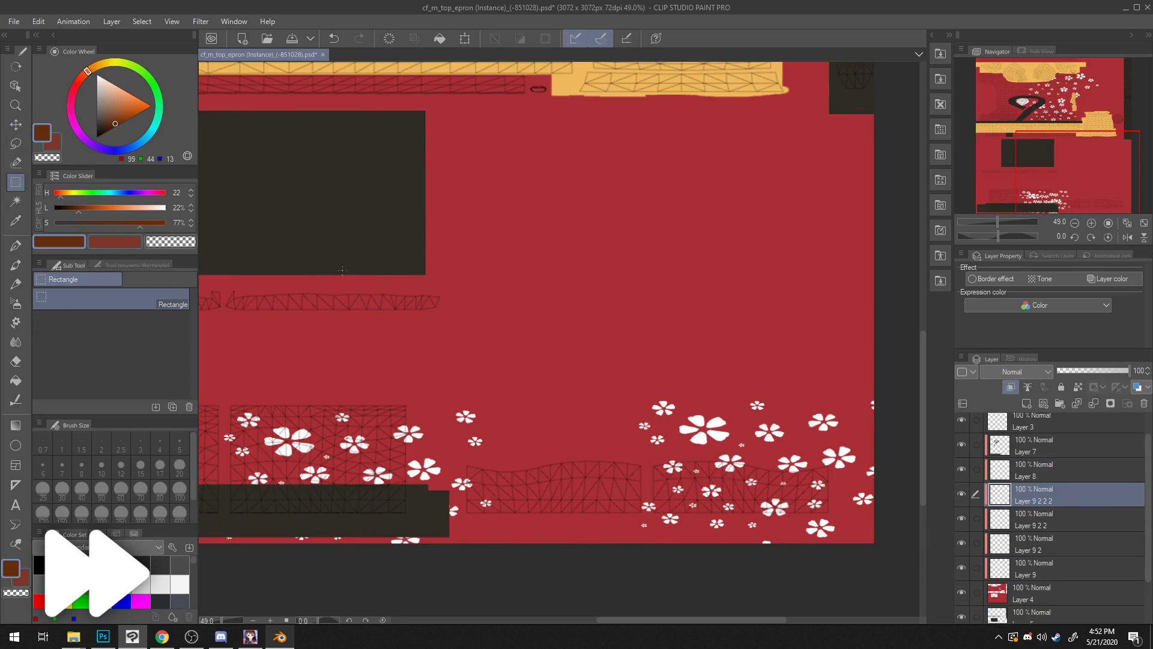
Step: Delete the stray flowers between the paired lower panels and the lower-right copy on both pattern layers
left_click(1033, 518)
left_click_drag(563, 340, 441, 543)
key("Delete")
key("alt+bracketright")
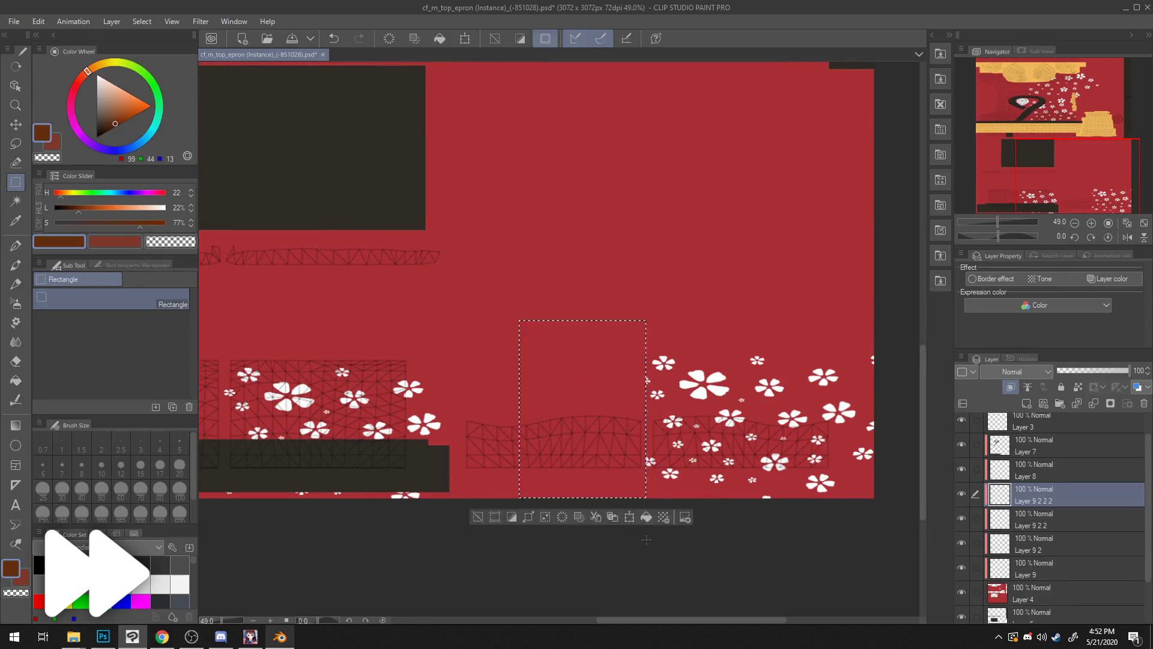
Step: Export the texture as PNG, overwriting the existing cf_m_top_epron (Instance)_(-851028).png
left_click(13, 21)
mouse_move(78, 178)
left_click(246, 208)
double_click(211, 299)
left_click(603, 322)
left_click(714, 183)
Step: Switch to Blender, reload the kimono's MMD texture and examine the flowers inside the sleeve opening
left_click(280, 636)
left_click(1049, 518)
key("Return")
middle_click_drag(702, 366, 417, 330)
left_click(221, 636)
left_click(179, 642)
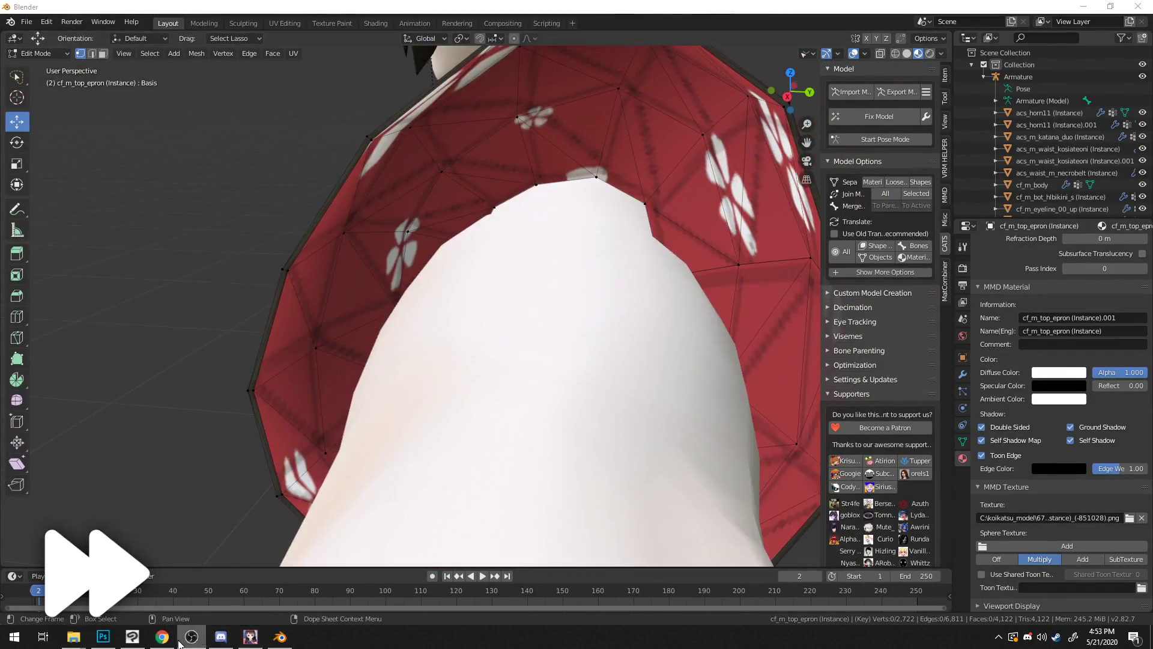
Step: Back in Clip Studio Paint, move the Layer 9 2 2 2 flowers over the right narrow mesh strip below the dark rectangle
left_click(132, 637)
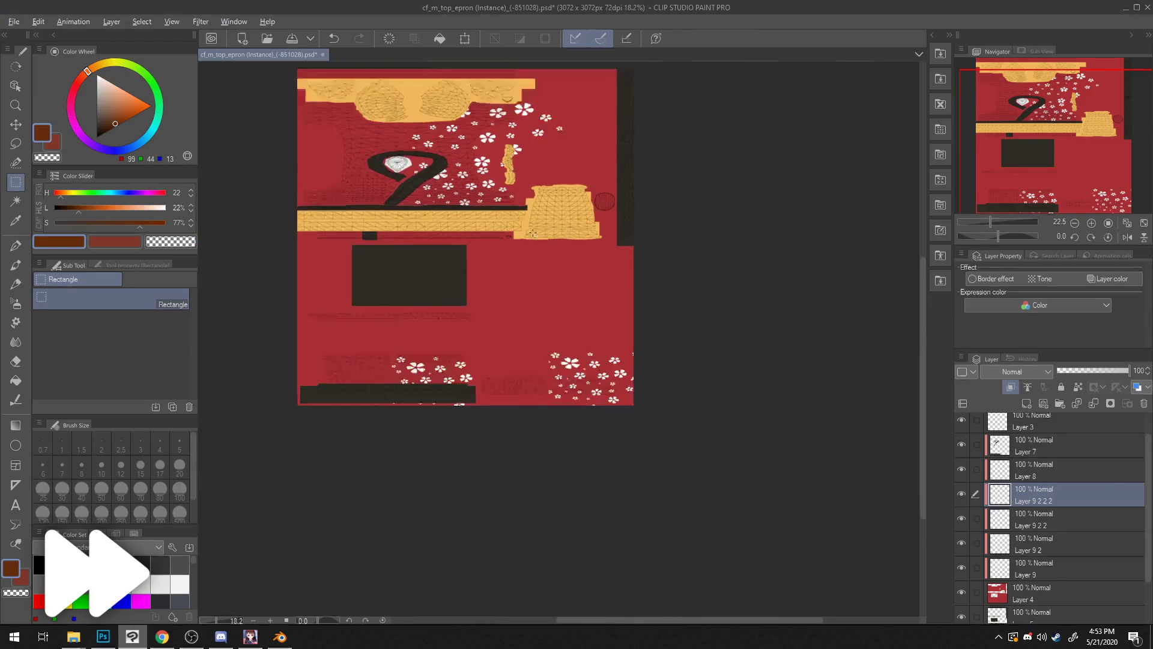
scroll(533, 233, "up", 3)
middle_click_drag(384, 601, 417, 432)
scroll(531, 437, "down", 1)
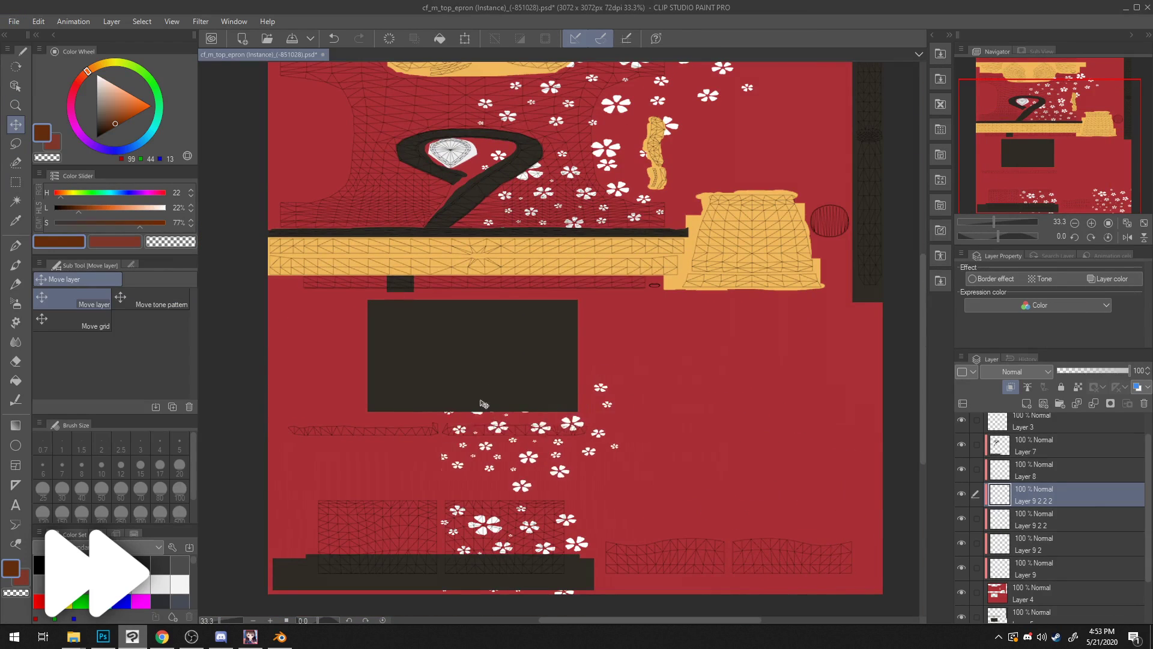
key("Return")
Step: Export the texture with the repositioned Layer 9 2 2 2 flowers as PNG over the existing file
left_click(14, 21)
mouse_move(127, 176)
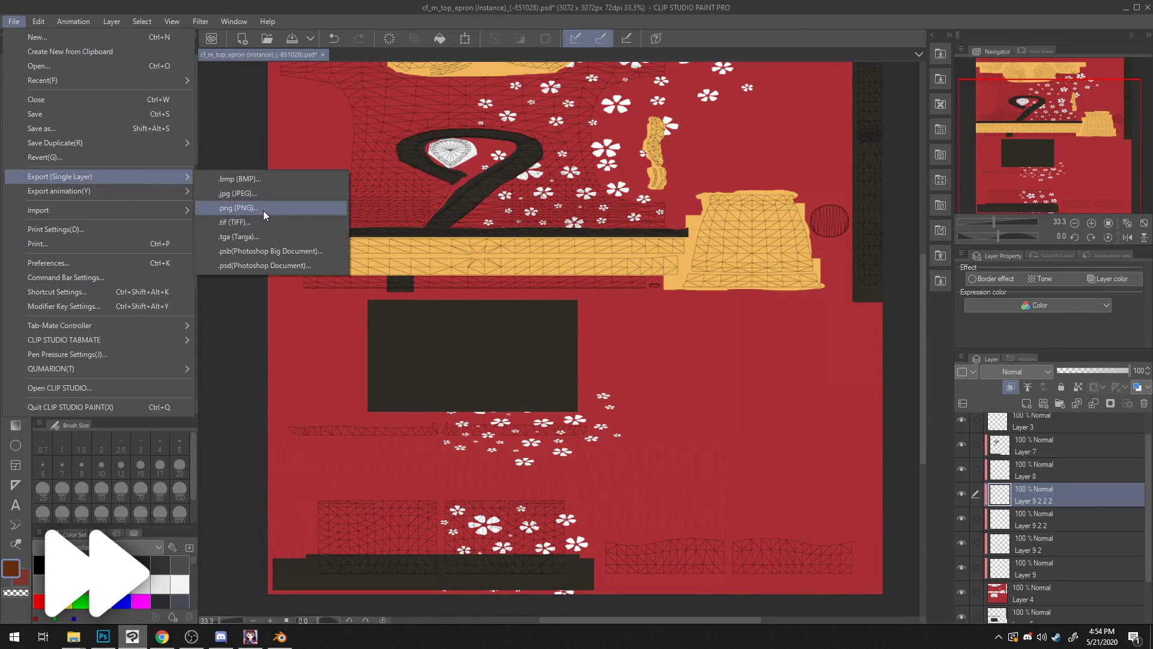
left_click(263, 210)
double_click(239, 273)
left_click(616, 322)
left_click(712, 184)
Step: Switch to Blender and examine the kimono's chest, sleeve and collar up close from several angles
left_click(279, 637)
middle_click_drag(597, 417, 618, 345)
scroll(540, 445, "down", 6)
middle_click_drag(541, 444, 469, 517)
scroll(541, 456, "up", 5)
scroll(410, 360, "down", 4)
mouse_move(283, 372)
middle_mouse_down()
mouse_move(393, 374)
mouse_move(348, 355)
mouse_move(457, 361)
mouse_move(407, 335)
mouse_move(408, 346)
mouse_move(415, 318)
mouse_move(354, 355)
middle_mouse_up()
scroll(408, 342, "up", 5)
scroll(409, 342, "down", 5)
scroll(407, 335, "up", 5)
scroll(407, 334, "down", 4)
scroll(384, 337, "up", 2)
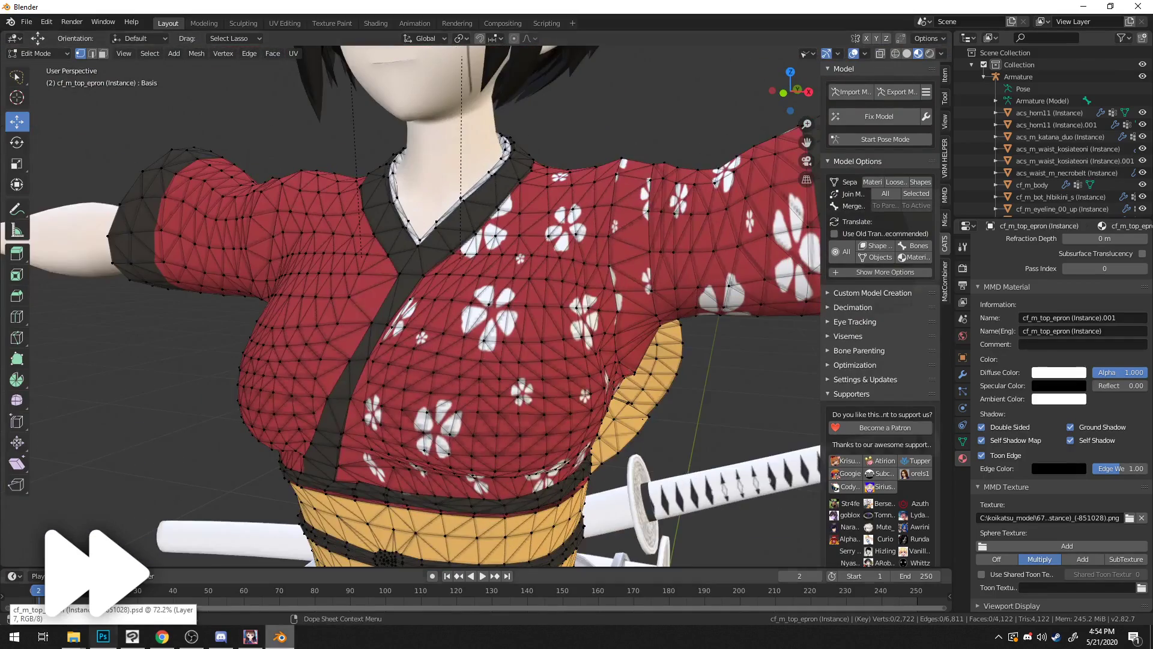
Step: In Clip Studio Paint, duplicate the upper flower pattern and place the copy over the narrow mesh strip beneath the yellow obi band
left_click(132, 636)
scroll(435, 483, "up", 2)
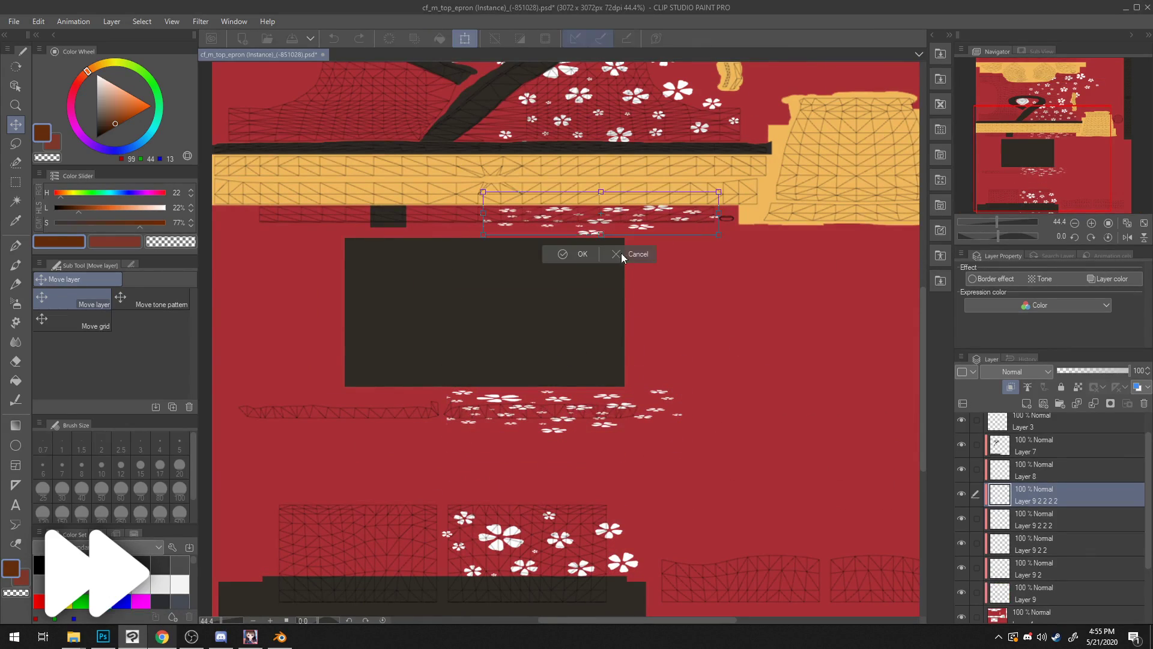
scroll(491, 110, "down", 3)
key("ctrl+v")
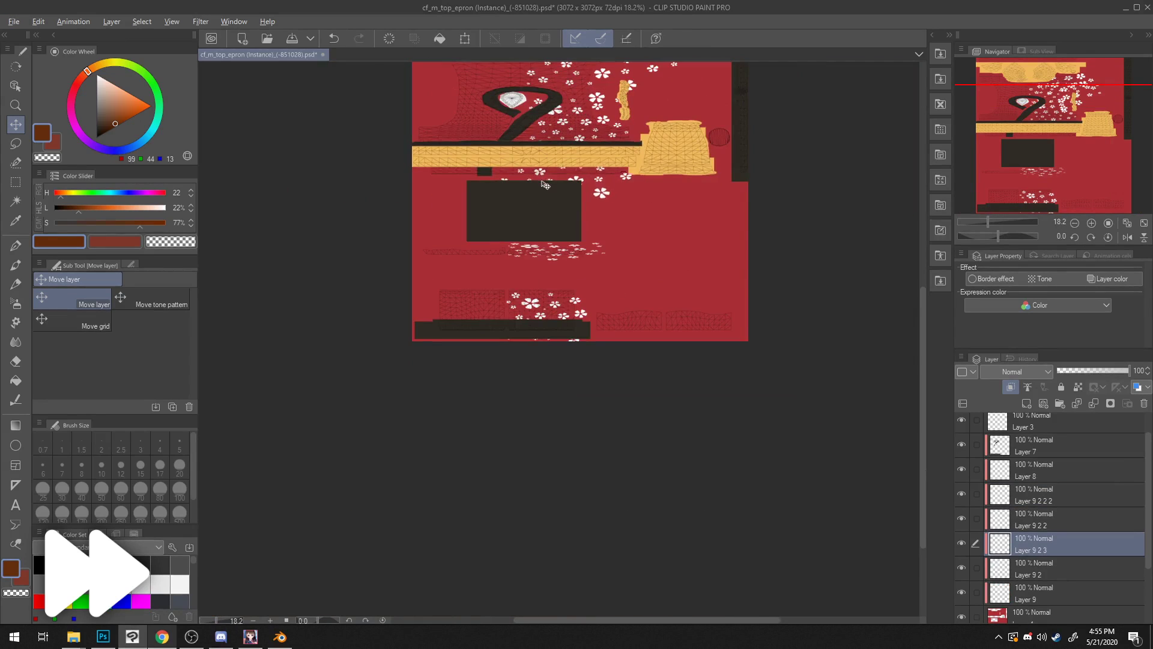
scroll(545, 184, "up", 3)
key("ctrl+t")
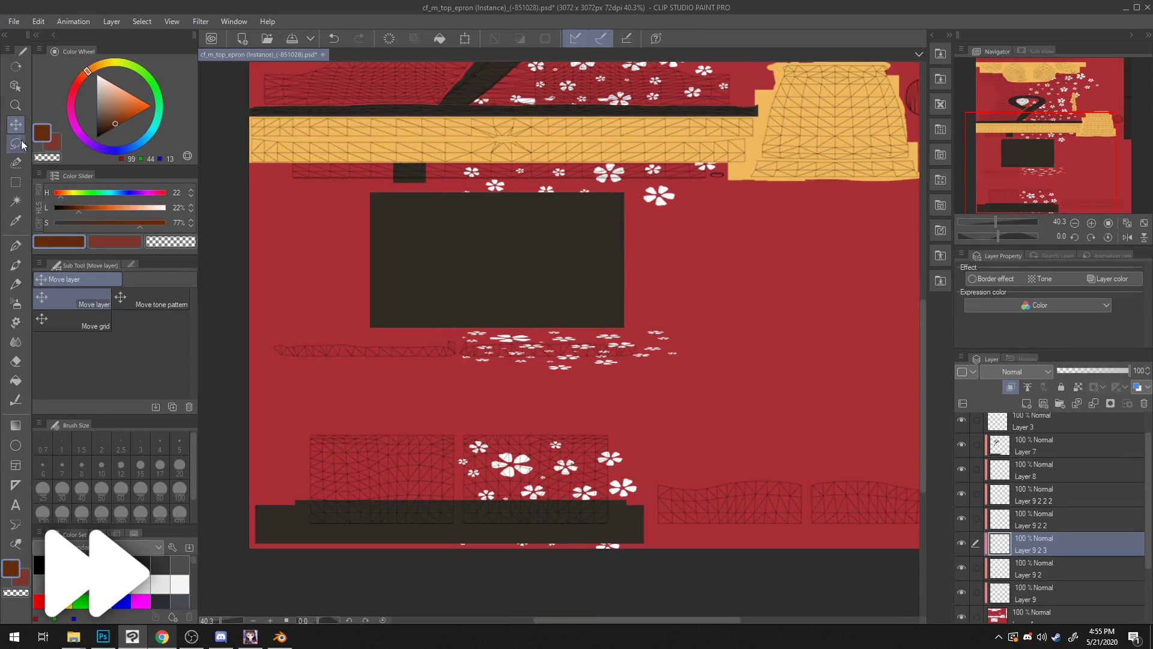
Step: Export the texture as PNG again and examine the kimono's chest and waist in Blender
left_click(14, 21)
left_click(216, 215)
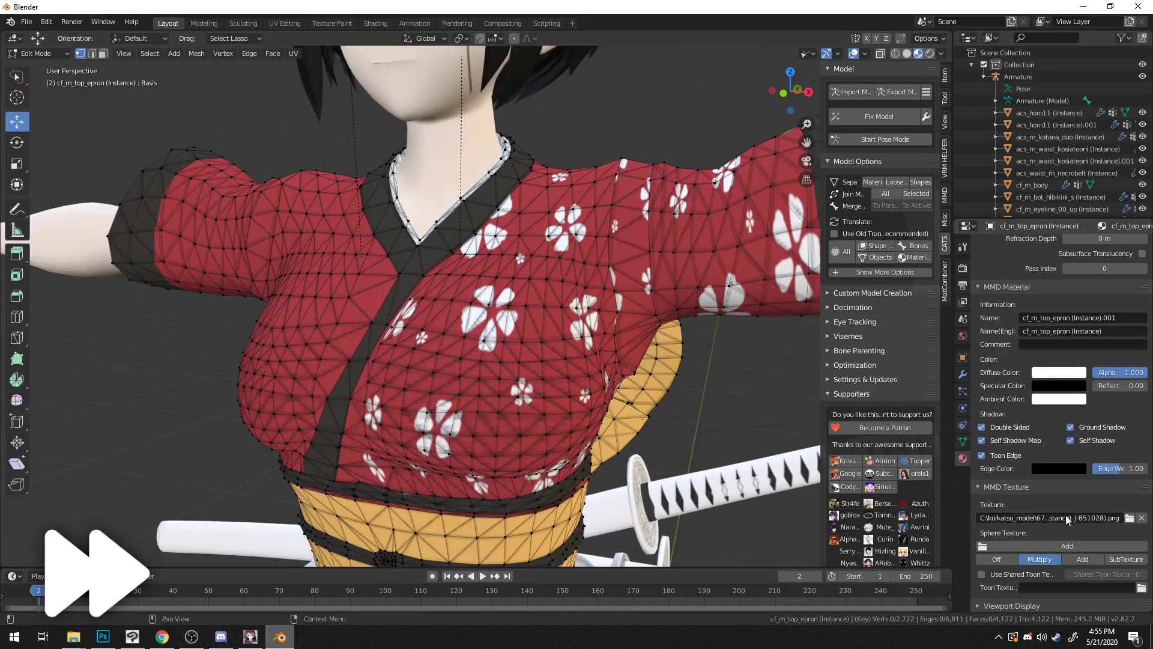
middle_click_drag(384, 300, 420, 288)
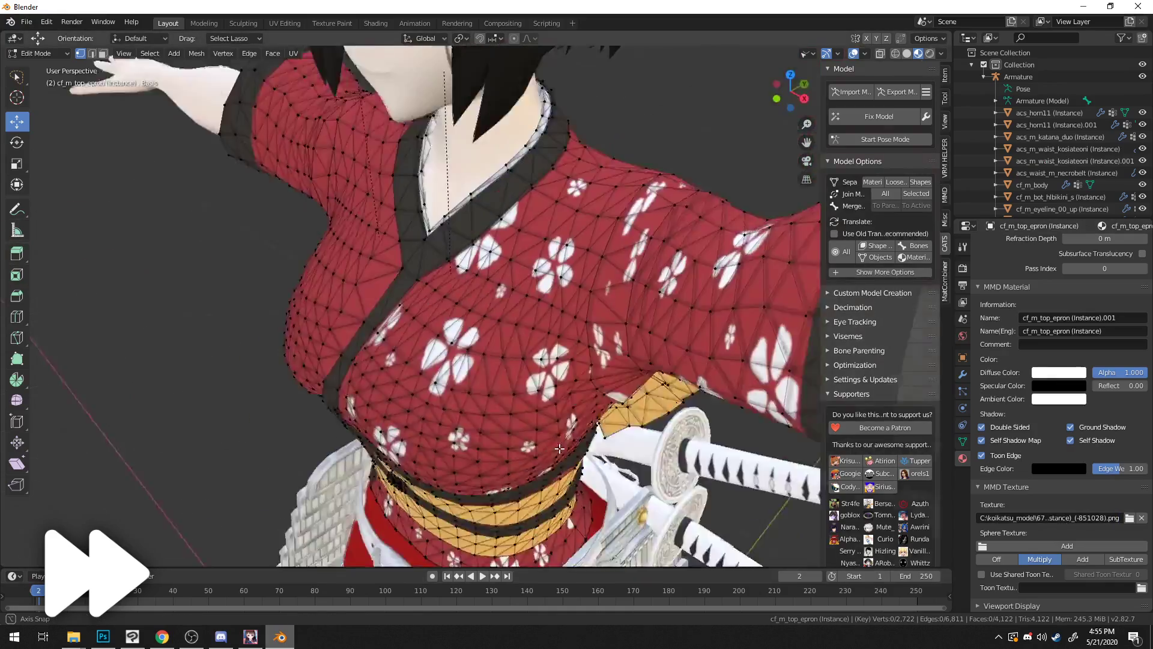
scroll(405, 448, "up", 5)
middle_click_drag(405, 448, 660, 408)
scroll(540, 385, "down", 3)
middle_click_drag(540, 384, 228, 644)
Step: In Clip Studio Paint, paste a copy of the under-obi strip's rightmost flowers at its left end and transform the Layer 9 2 2 2 pattern
left_click(132, 636)
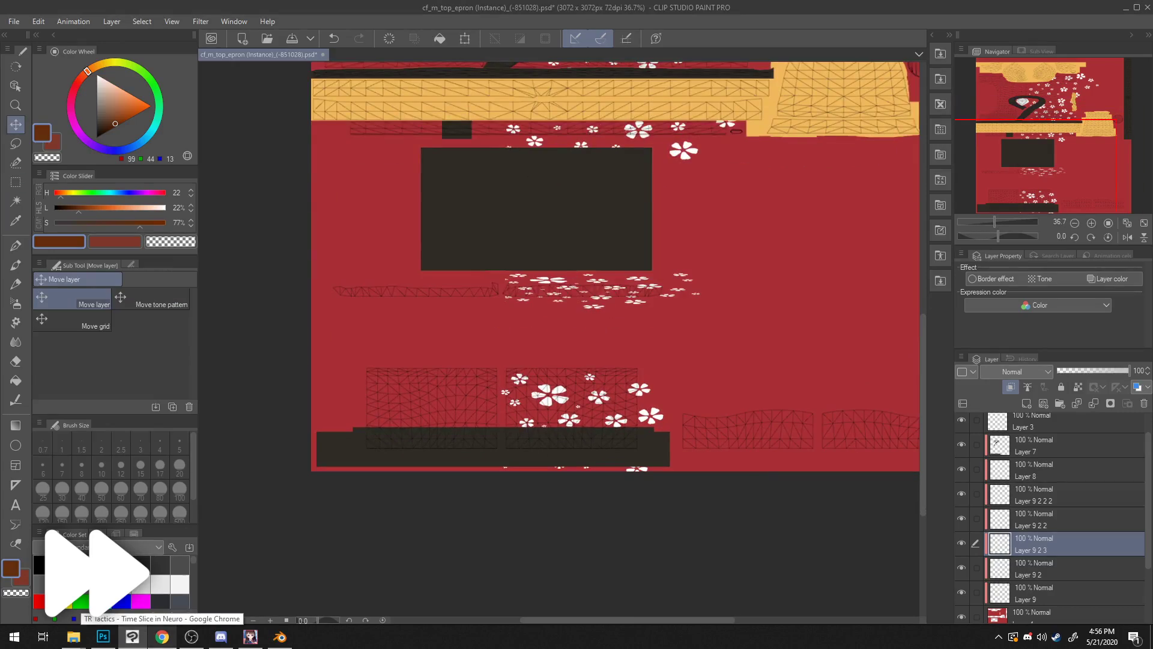
key("ctrl+z")
key("ctrl+z")
key("ctrl+z")
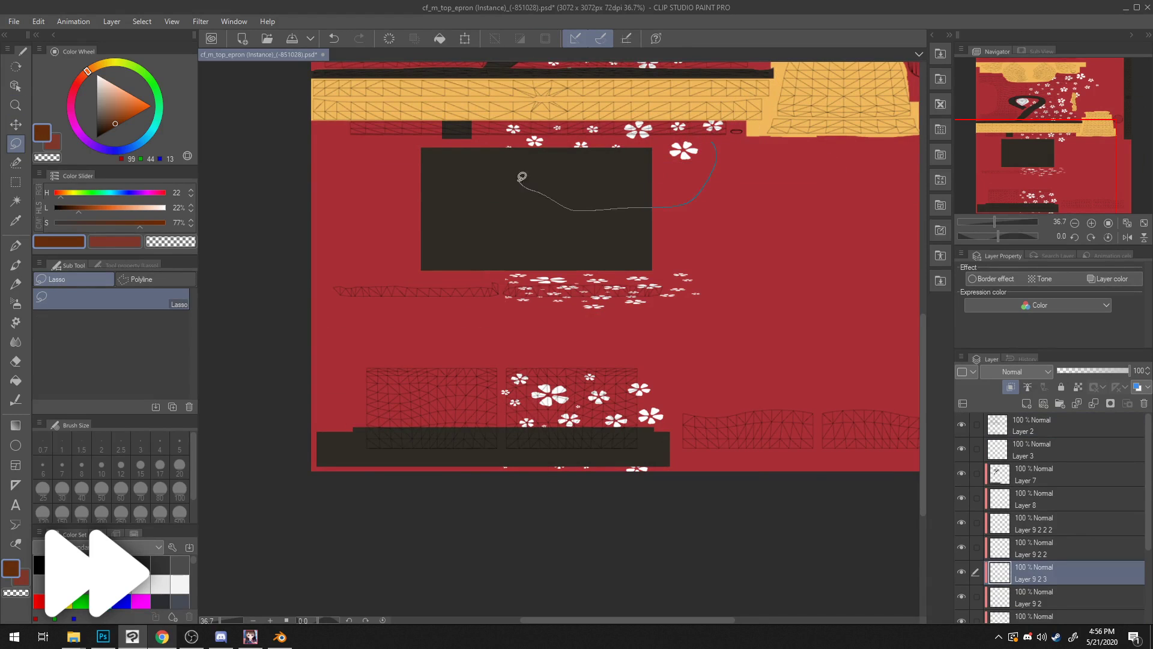
key("ctrl+c")
key("ctrl+v")
scroll(730, 158, "up", 1)
key("k")
left_click_drag(472, 136, 622, 142)
middle_click_drag(622, 142, 42, 152)
left_click(1045, 523)
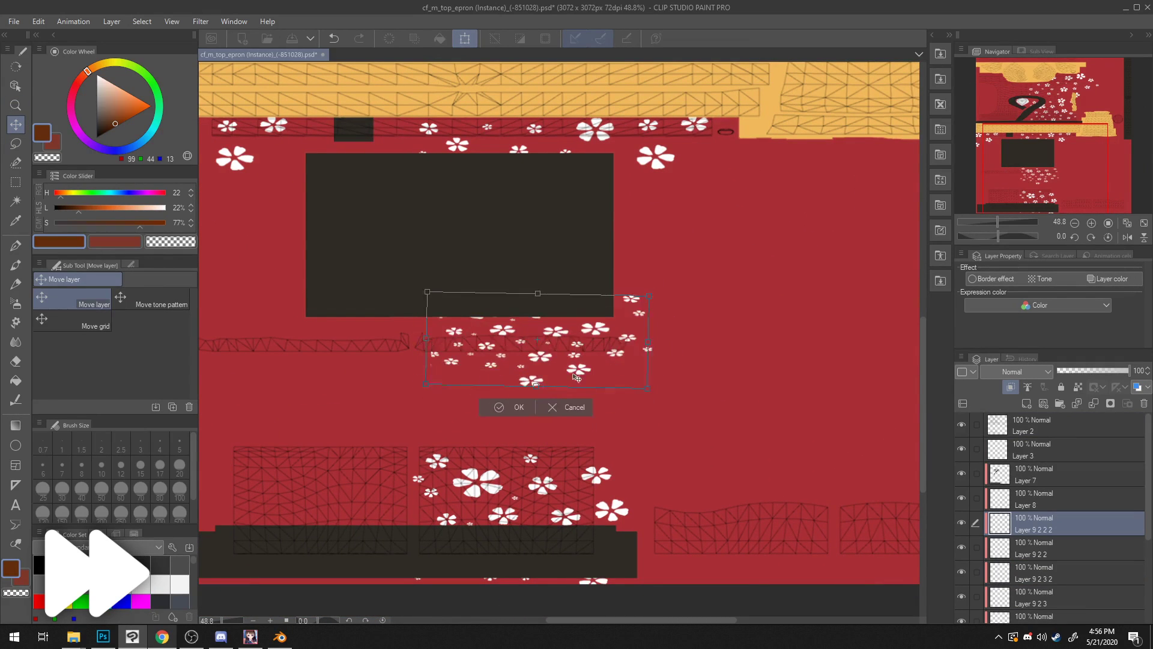
Step: Export the PNG with the new strip flowers, reload the MMD texture in Blender and examine the model
left_click(14, 21)
mouse_move(144, 178)
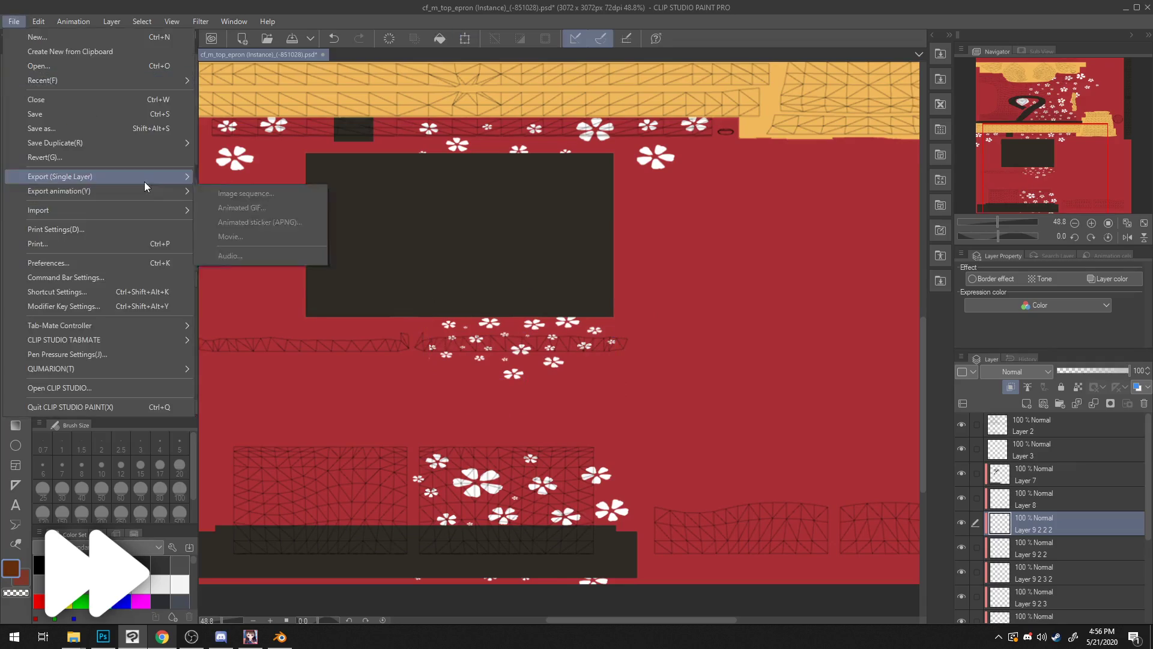
left_click(258, 222)
left_click(764, 496)
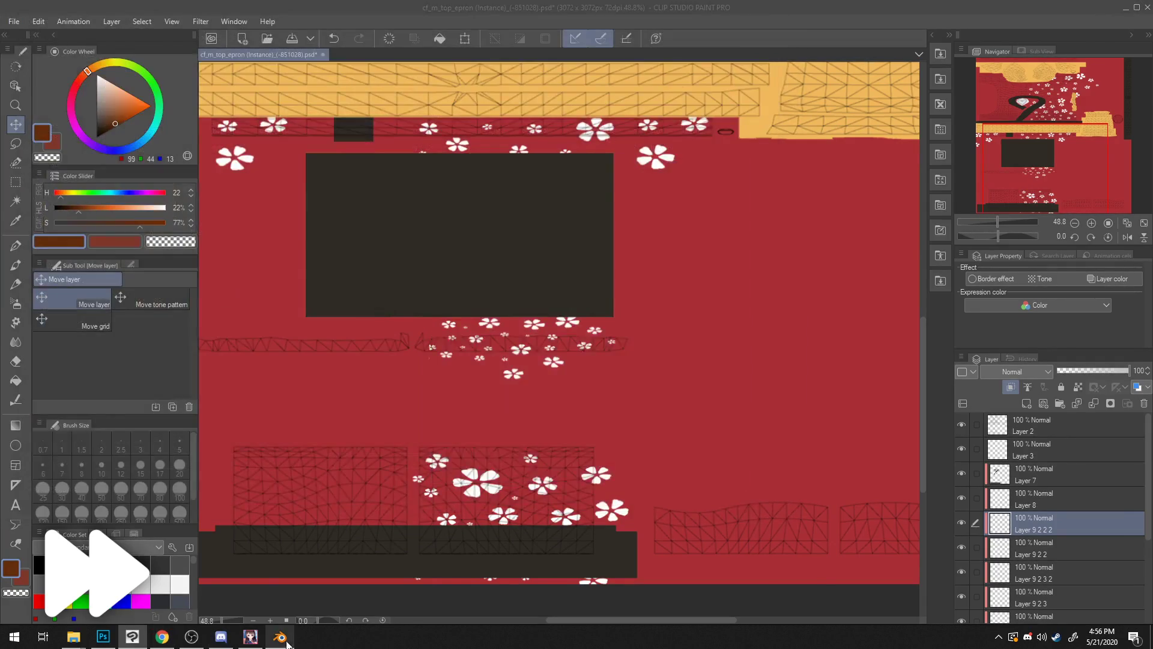
left_click(280, 638)
left_click(1051, 517)
key("Return")
middle_click_drag(600, 288, 600, 420)
left_click(221, 636)
Step: In Clip Studio Paint, move the Layer 9 2 3 2 flowers onto the mesh strip along the texture's top edge
left_click(132, 636)
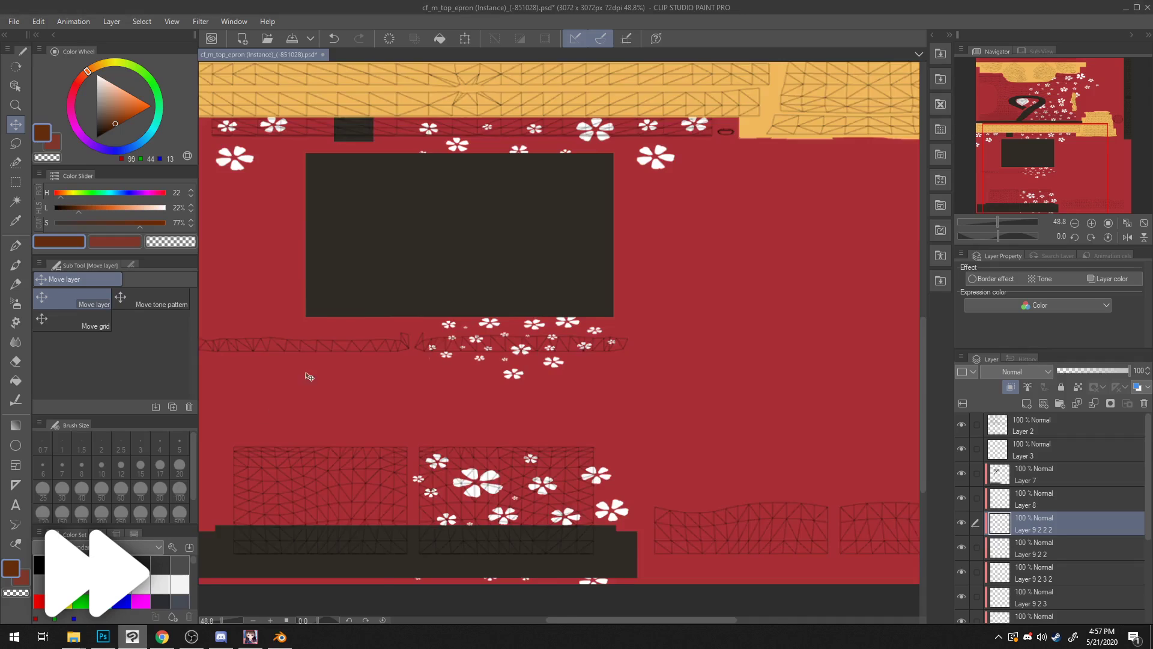
scroll(306, 376, "down", 4)
left_click(348, 271)
scroll(477, 269, "down", 6)
middle_click_drag(553, 306, 553, 370)
scroll(353, 137, "up", 5)
scroll(356, 140, "up", 2)
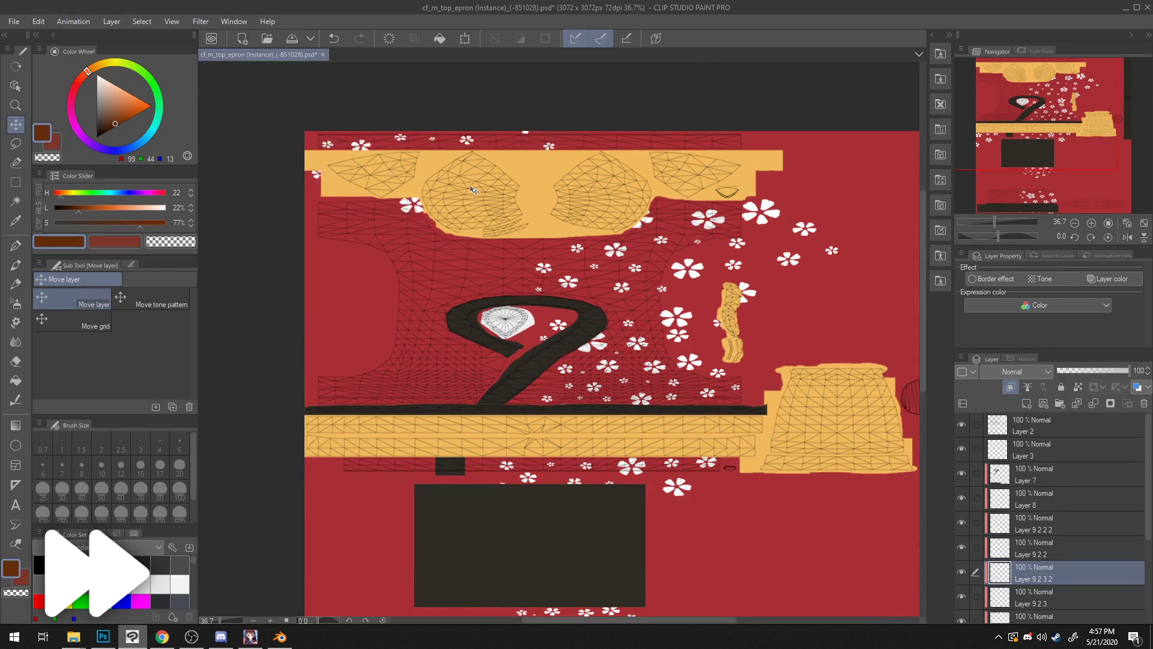
Step: Export the PNG with the top-edge flowers over the existing file and examine the kimono in Blender
left_click(13, 21)
mouse_move(175, 176)
left_click(272, 203)
double_click(213, 293)
left_click(612, 322)
left_click(703, 178)
left_click(280, 636)
middle_click_drag(250, 379, 661, 384)
Step: In Clip Studio Paint, shift the Layer 9 2 3 2 flowers right along the top strip and hide the mesh wireframe on Layer 2
left_click(134, 638)
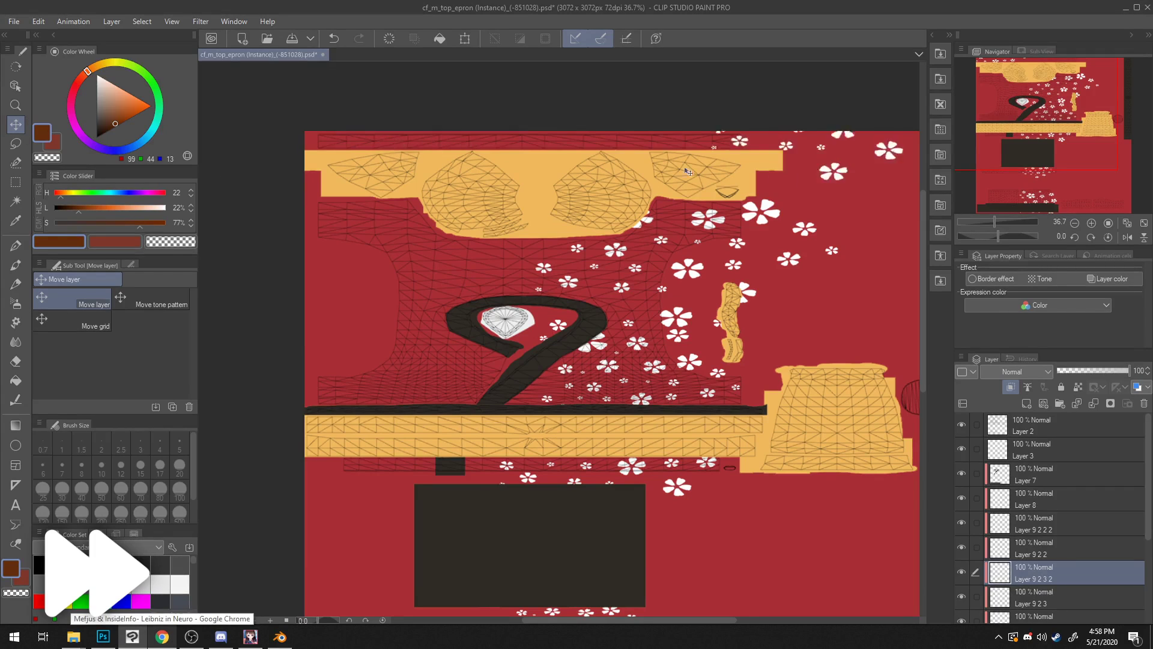
left_click(14, 21)
key("Escape")
left_click(961, 424)
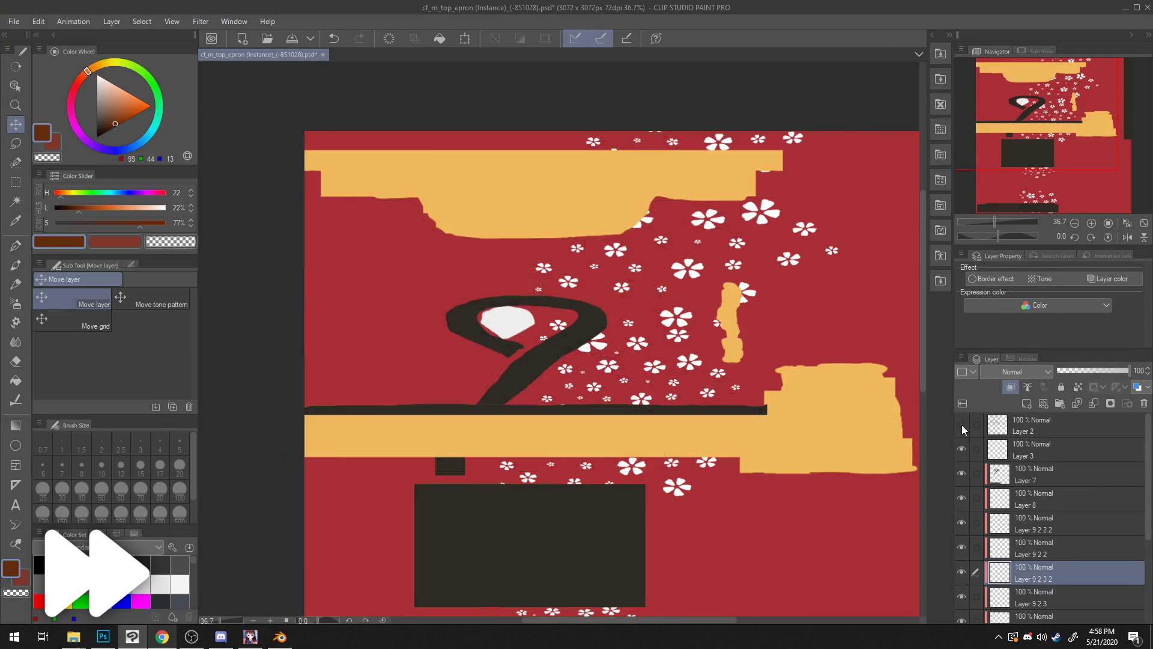
scroll(663, 310, "down", 4)
Step: Export the wireframe-free texture over cf_m_top_epron (Instance)_(-851028).png and examine the obi and waist in Blender
left_click(13, 21)
mouse_move(60, 176)
left_click(307, 209)
double_click(231, 300)
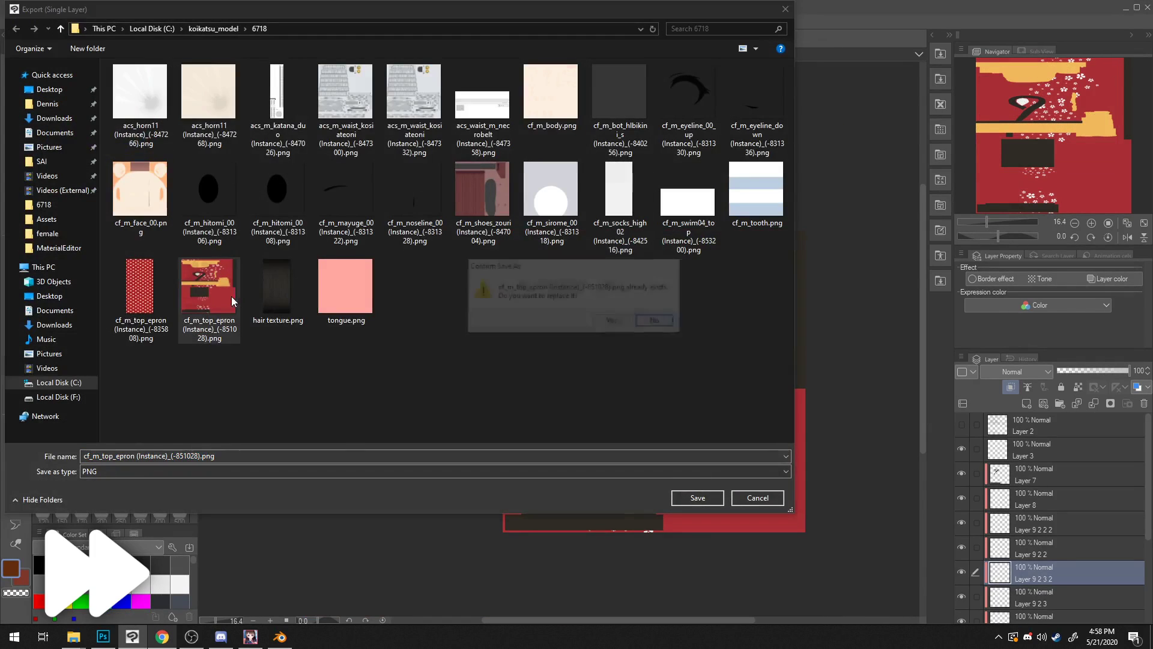
left_click(606, 320)
left_click(720, 187)
left_click(279, 636)
middle_click_drag(736, 430, 465, 498)
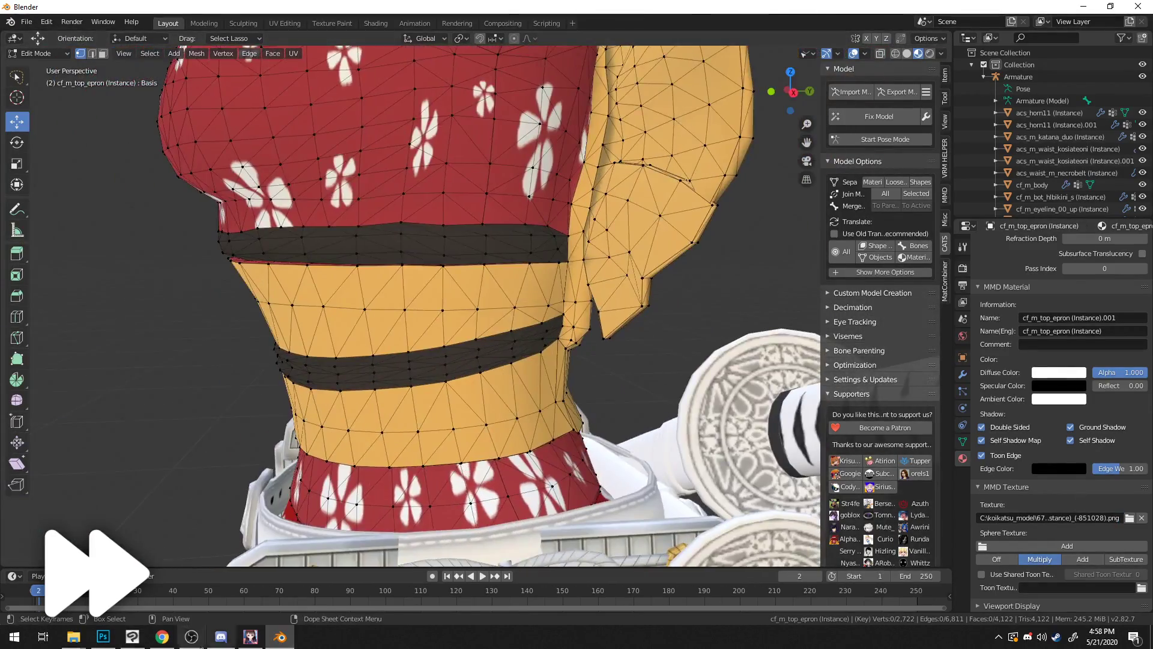
Step: In Clip Studio Paint, lasso the flower at the right end of the under-obi strip on Layer 9 2 3 and scale it down
left_click(132, 637)
scroll(685, 465, "down", 2)
scroll(679, 447, "up", 1)
left_click(16, 144)
key("alt+bracketleft")
left_click_drag(671, 391, 693, 453)
key("ctrl+t")
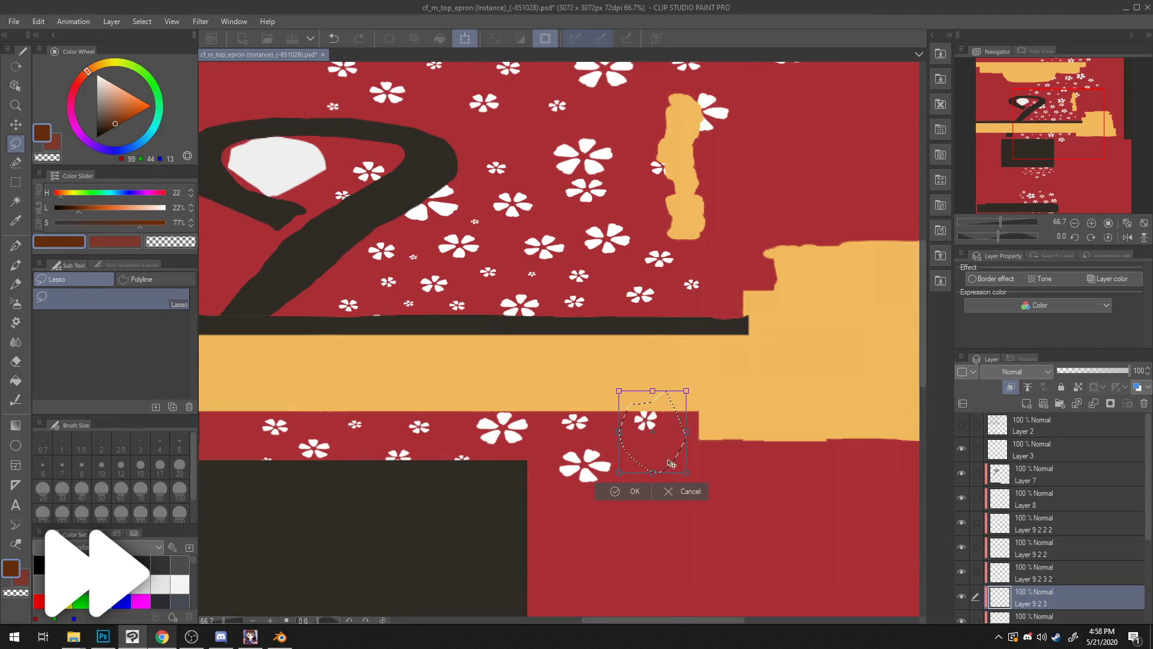
left_click(628, 484)
left_click(752, 475)
Step: Export the PNG with the smaller flower and examine the flowers below the obi in Blender
left_click(13, 21)
mouse_move(120, 177)
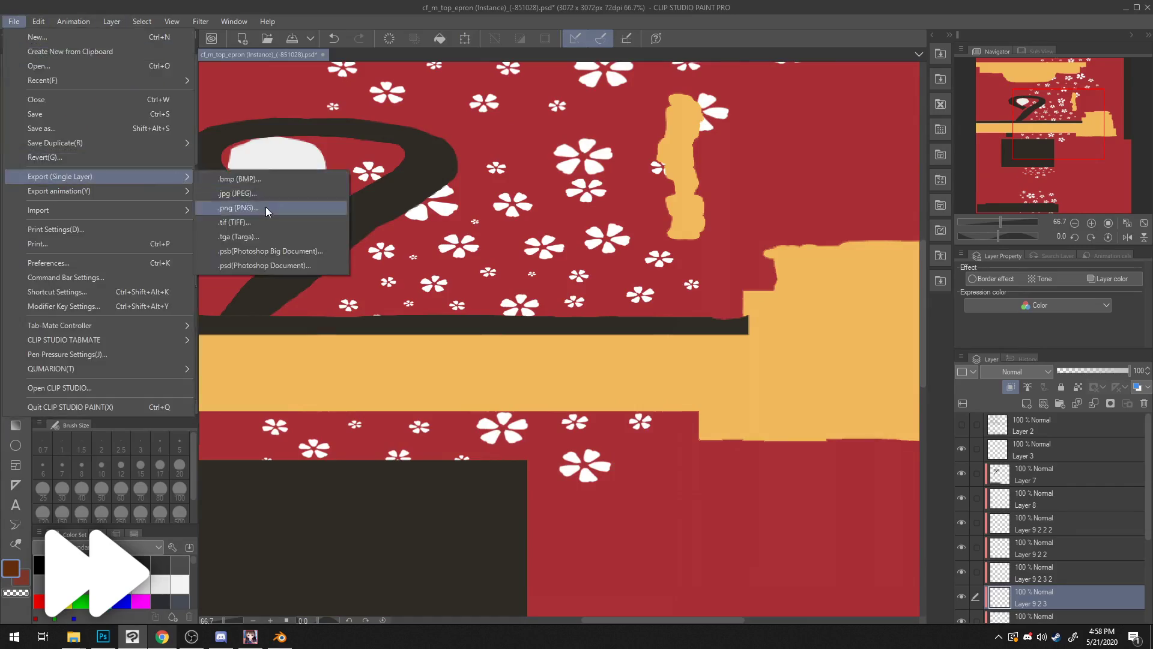
left_click(262, 207)
double_click(142, 301)
left_click(612, 322)
left_click(713, 183)
left_click(280, 637)
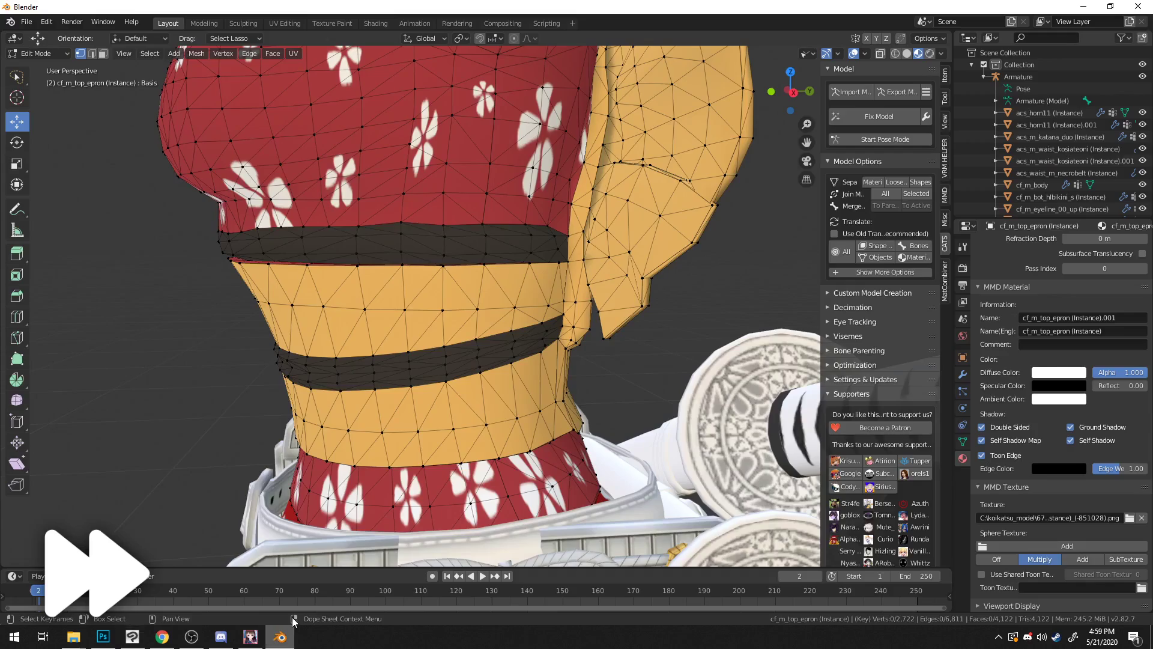
left_click(250, 637)
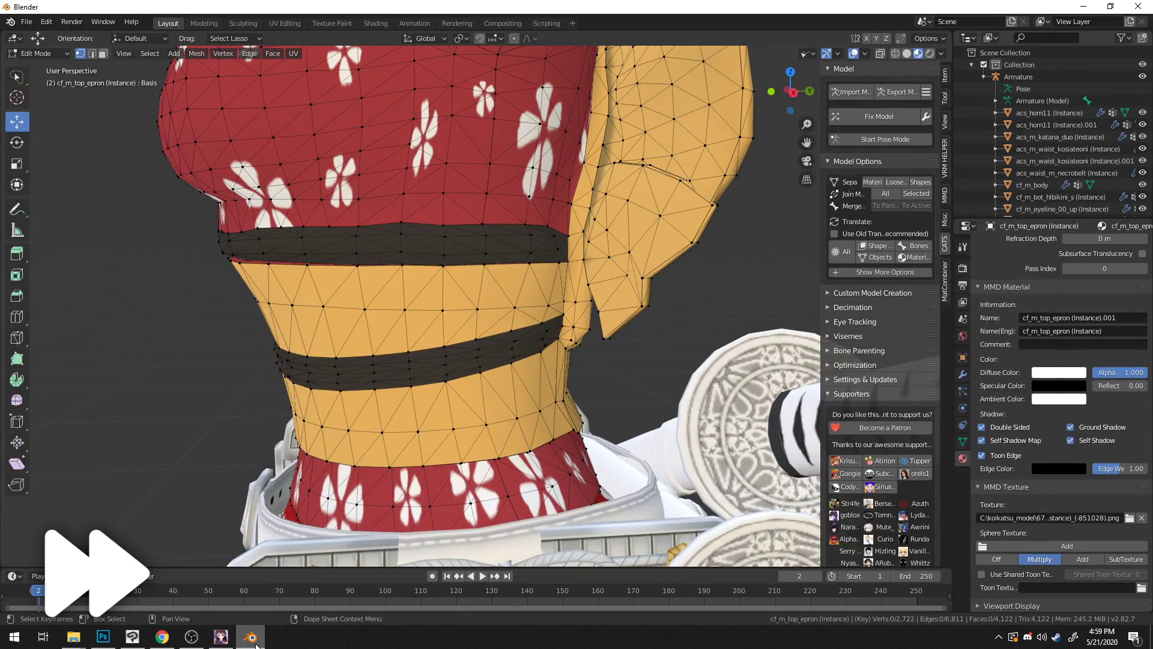
mouse_move(580, 420)
middle_mouse_down()
mouse_move(701, 416)
mouse_move(480, 384)
mouse_move(541, 432)
middle_mouse_up()
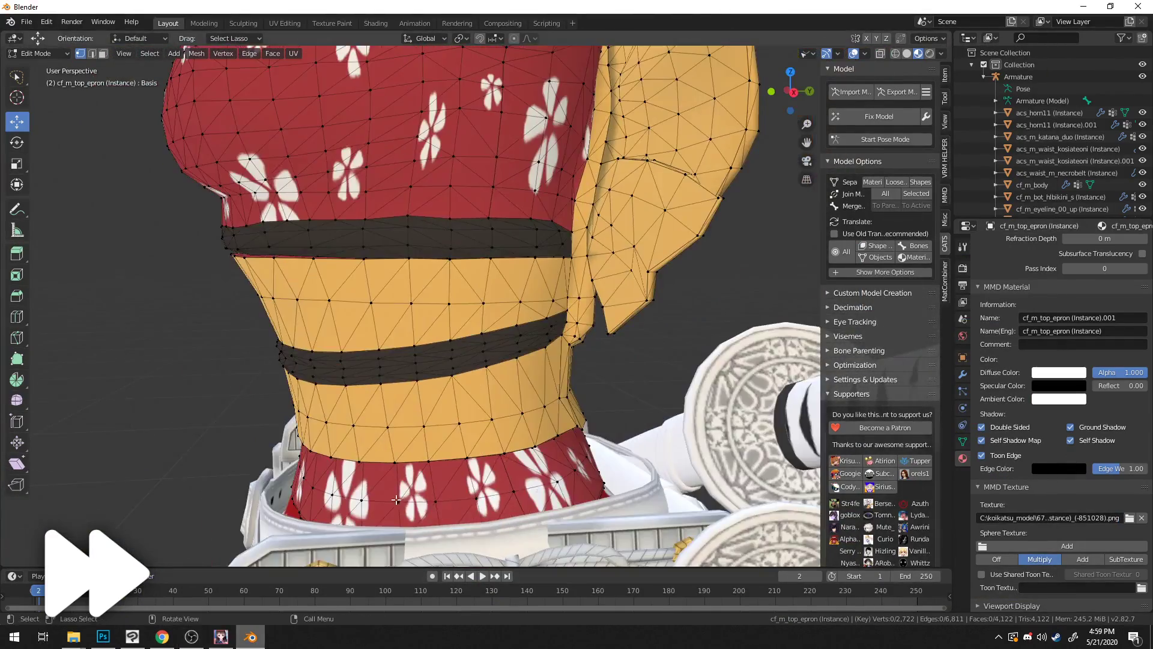
Step: In Clip Studio Paint, move the small flower at the under-obi strip's right end up so the obi partly covers it, and deselect it
left_click(250, 637)
left_click_drag(648, 424, 649, 410, "ctrl")
key("ctrl+d")
scroll(700, 358, "down", 1)
mouse_move(700, 358)
middle_mouse_down()
mouse_move(726, 618)
mouse_move(654, 372)
middle_mouse_up()
Step: Export the texture with the raised small flower as PNG over the existing file
left_click(14, 23)
mouse_move(72, 178)
left_click(252, 205)
left_click(695, 494)
left_click(612, 322)
left_click(714, 183)
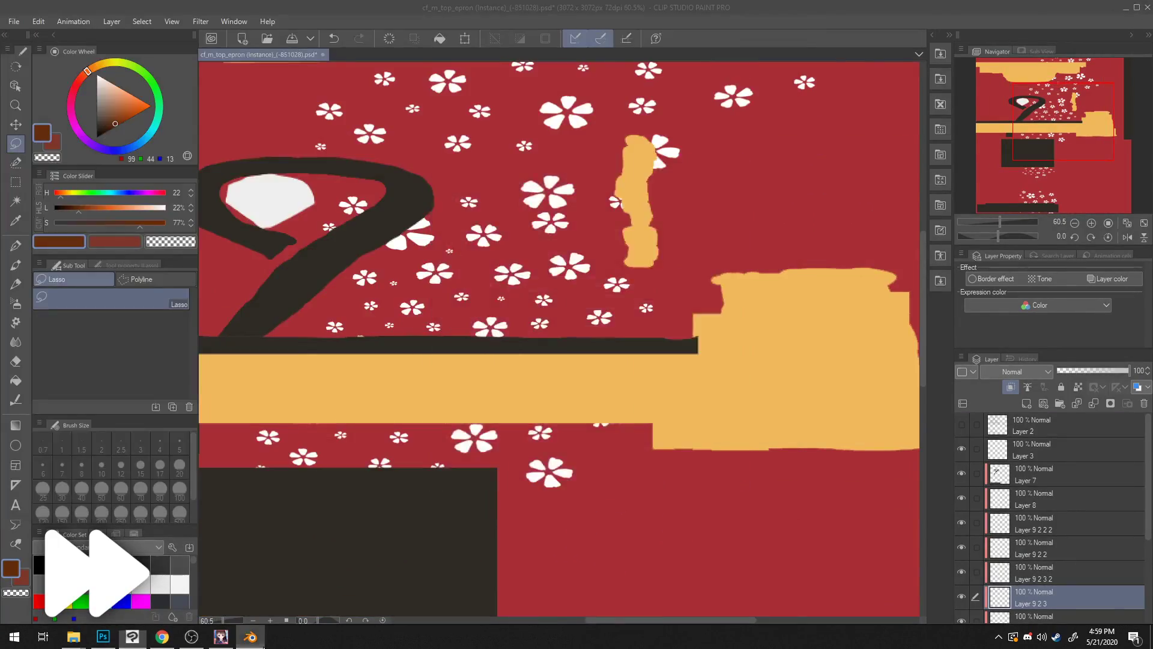
Step: Switch to Blender, reload the MMD texture and examine the flowers at the waist
left_click(250, 637)
left_click(1069, 517)
key("Return")
mouse_move(601, 384)
middle_mouse_down()
mouse_move(473, 443)
mouse_move(643, 384)
mouse_move(480, 361)
mouse_move(565, 390)
middle_mouse_up()
scroll(540, 360, "down", 4)
Step: In Clip Studio Paint, nudge the small flower below the obi slightly down, deselect it and export the PNG again
left_click(251, 636)
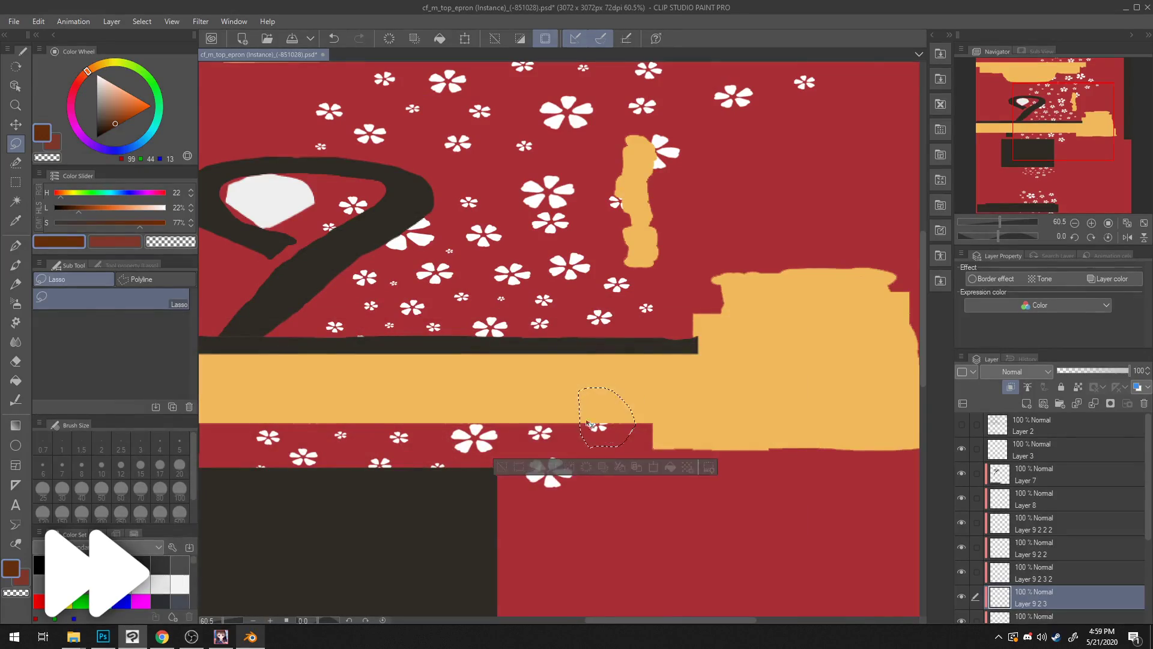
key("ctrl+d")
left_click(13, 21)
mouse_move(72, 178)
left_click(253, 205)
left_click(694, 494)
left_click(613, 322)
left_click(712, 185)
Step: Reload the MMD texture in Blender and examine the kimono's waist up close
left_click(250, 636)
middle_click_drag(481, 390, 528, 384)
left_click(1055, 518)
key("Return")
scroll(510, 288, "up", 4)
middle_click_drag(511, 289, 432, 336)
Step: In Clip Studio Paint, adjust the two small flowers near the under-obi strip's right end and export the PNG over the existing file
left_click(250, 636)
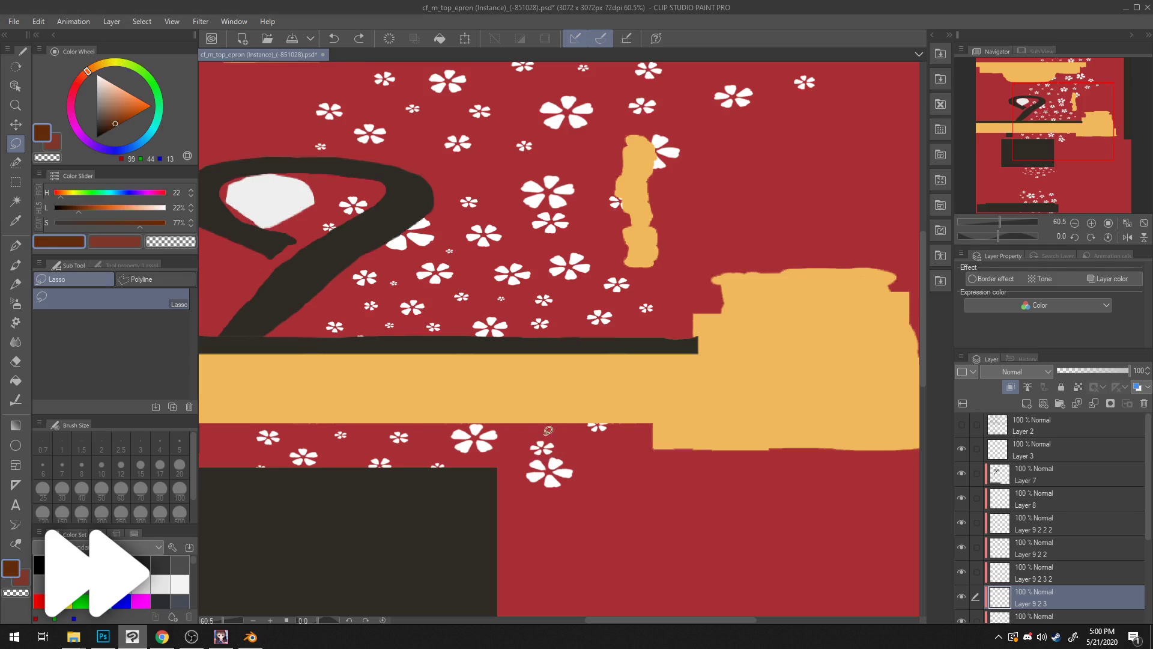
left_click(14, 21)
mouse_move(72, 177)
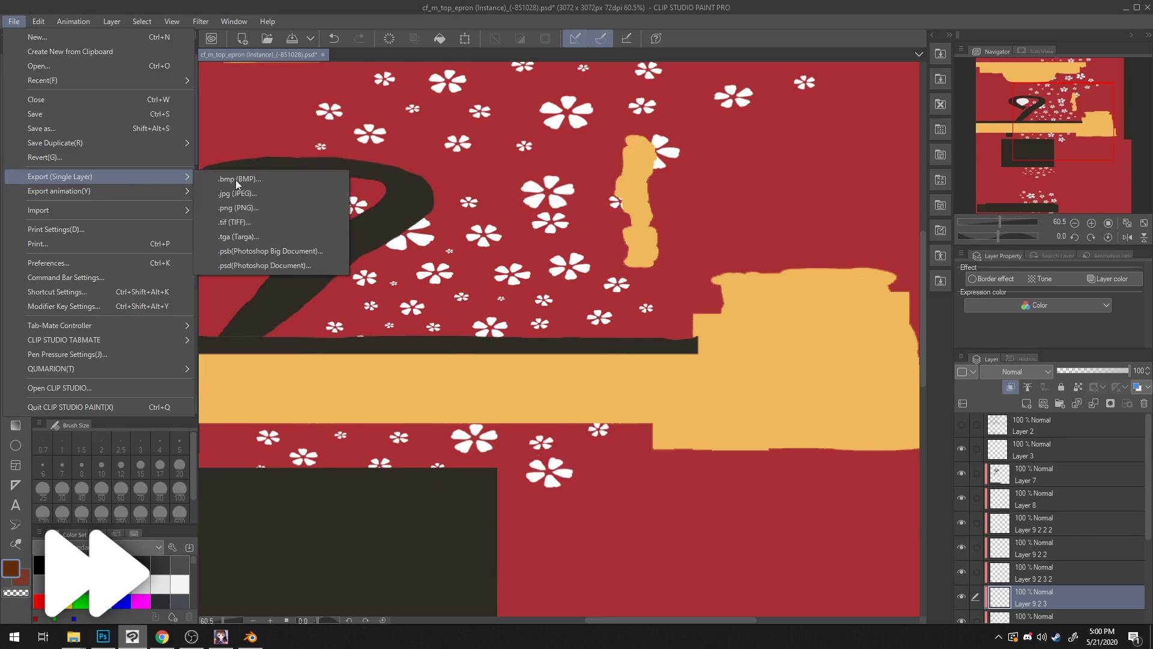
left_click(240, 205)
double_click(193, 313)
left_click(610, 321)
left_click(712, 184)
Step: Examine the kimono on the whole character from several angles in Blender, and return to Clip Studio Paint
left_click(250, 637)
middle_click_drag(373, 497, 532, 329)
scroll(359, 372, "down", 4)
scroll(359, 373, "up", 4)
scroll(532, 329, "down", 6)
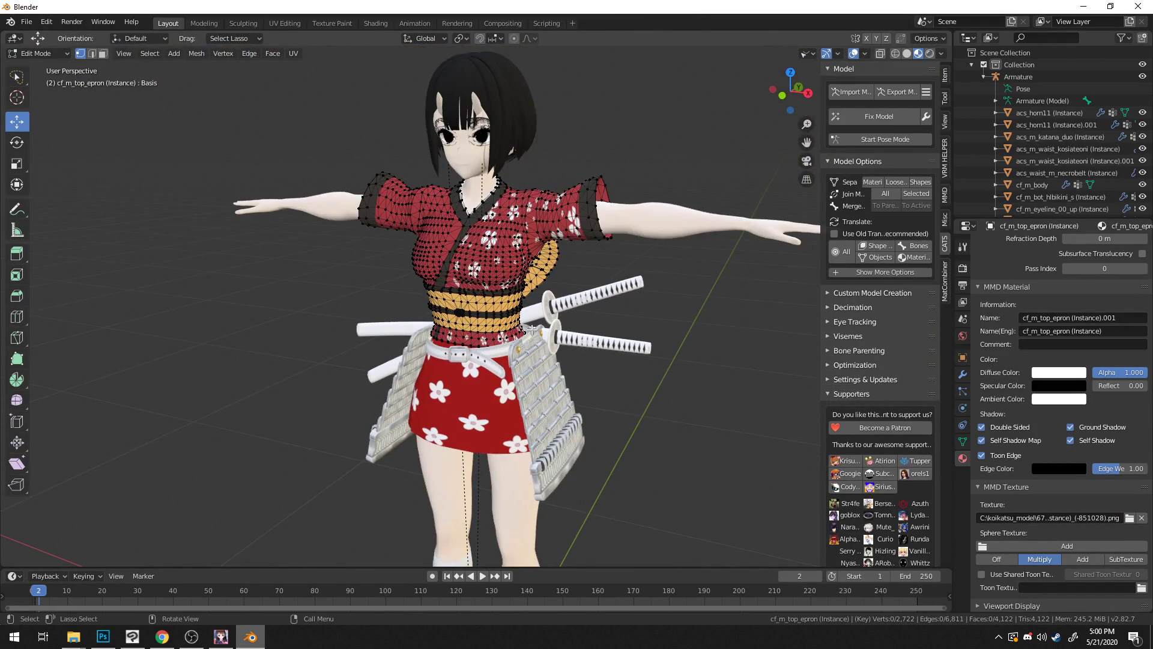
scroll(534, 219, "down", 2)
scroll(501, 279, "up", 4)
middle_click_drag(388, 387, 459, 391)
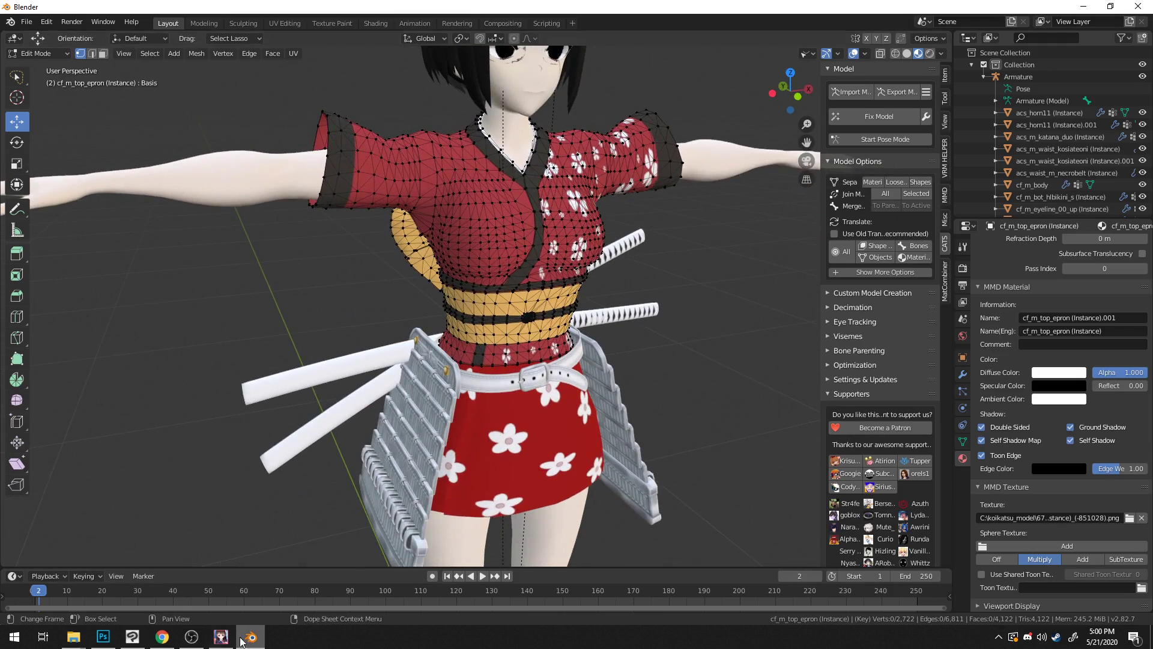
left_click(135, 638)
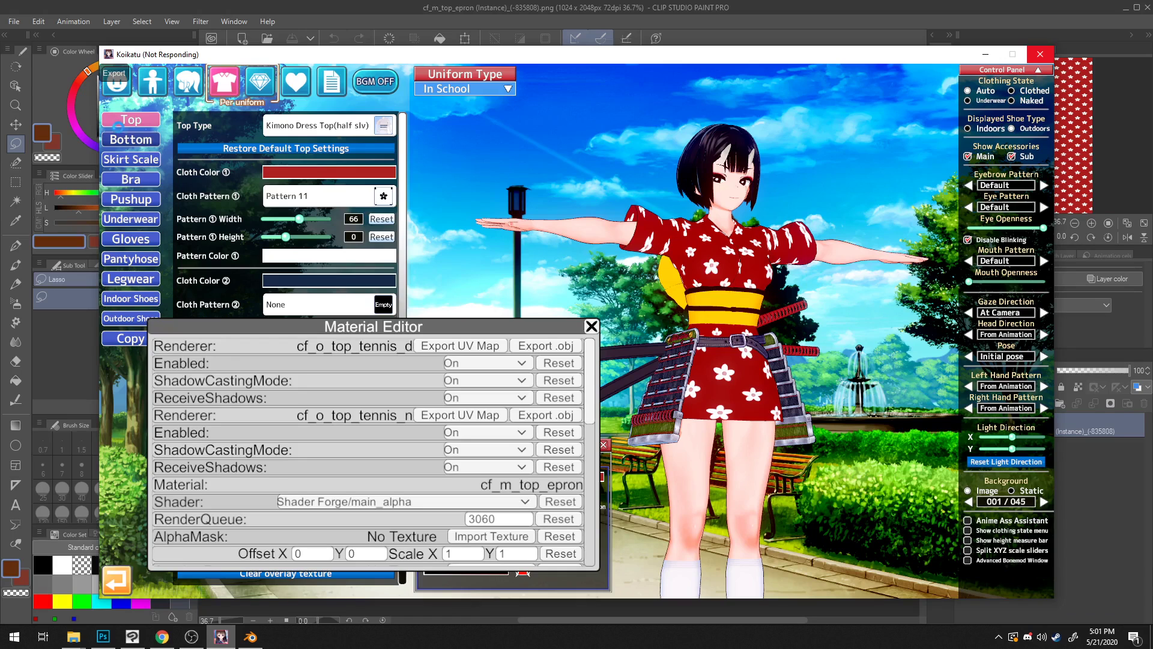
Step: Export the UV map of the Bottom's o_bot_pants02_a renderer in Koikatsu and copy the PNG into the 6718 model folder
left_click(130, 143)
left_click_drag(333, 327, 565, 348)
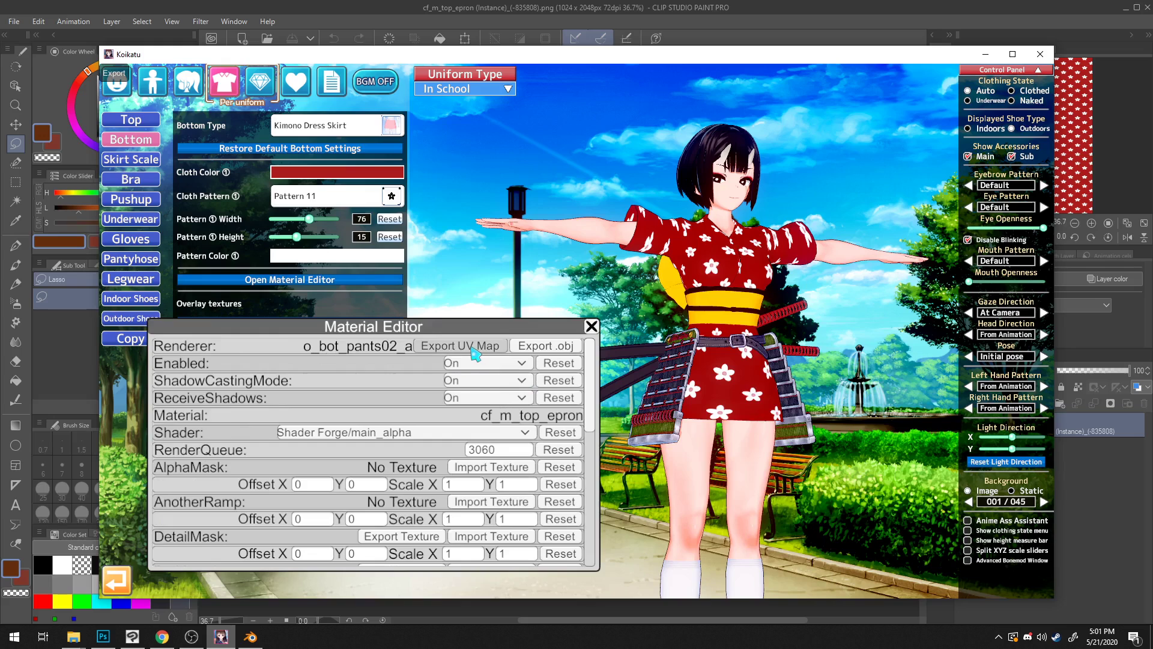
left_click(474, 346)
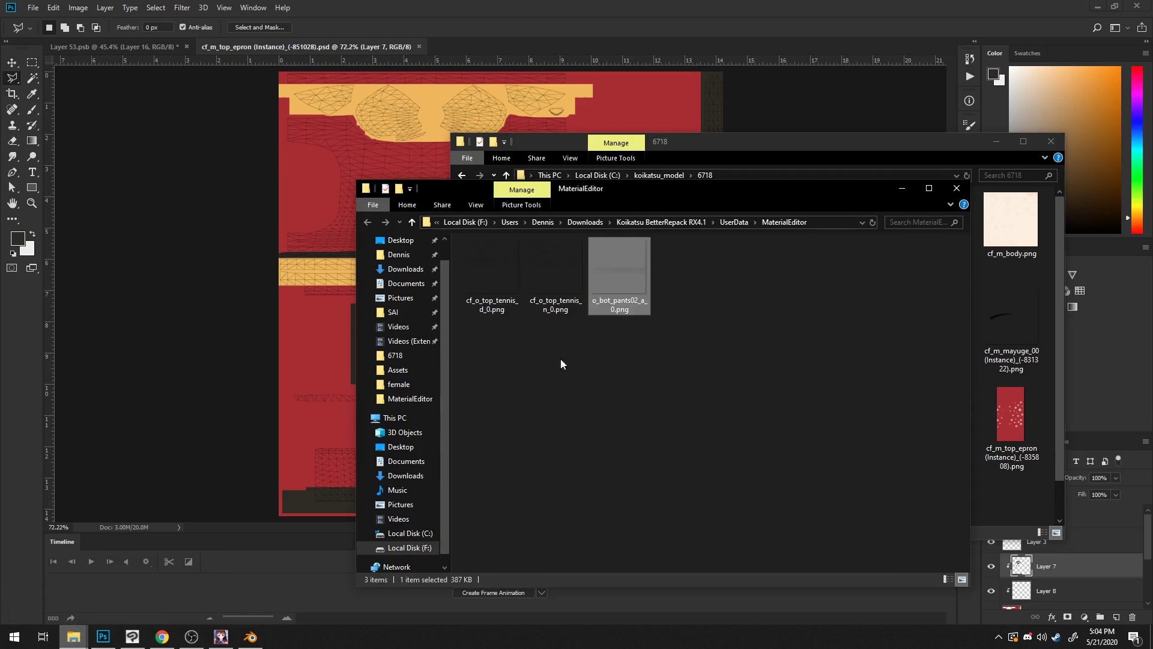
left_click_drag(619, 273, 1028, 495)
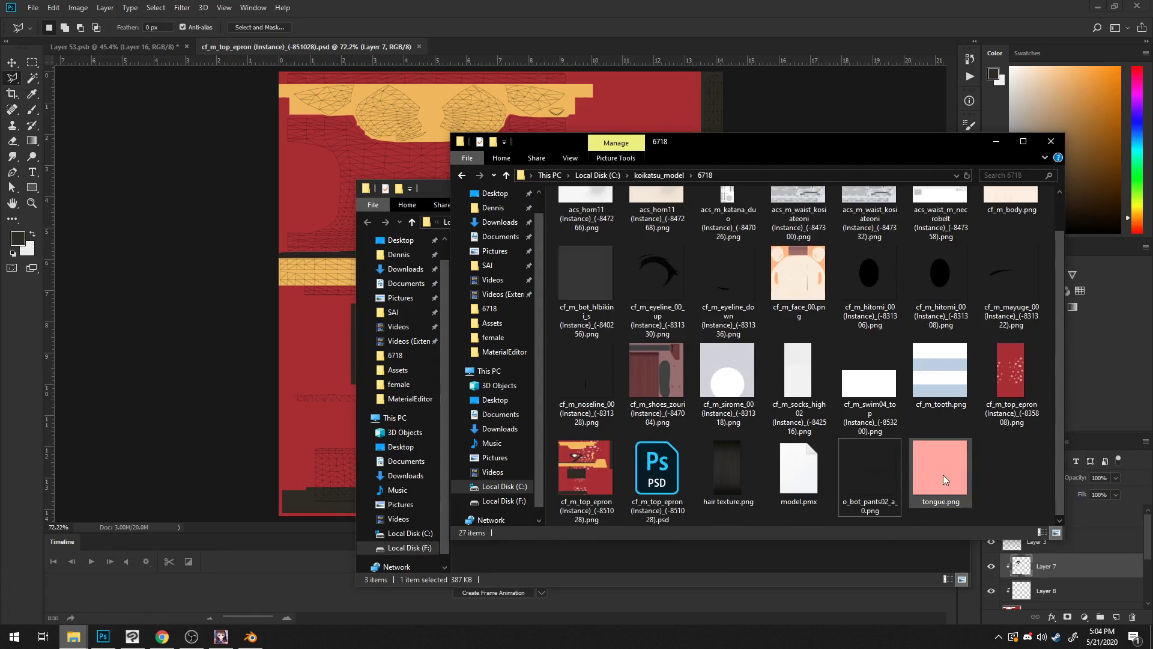
Step: Open o_bot_pants02_a_0.png in Photoshop and add a layer beneath the wireframe filled with the red sampled from the kimono texture
left_click_drag(880, 476, 481, 49)
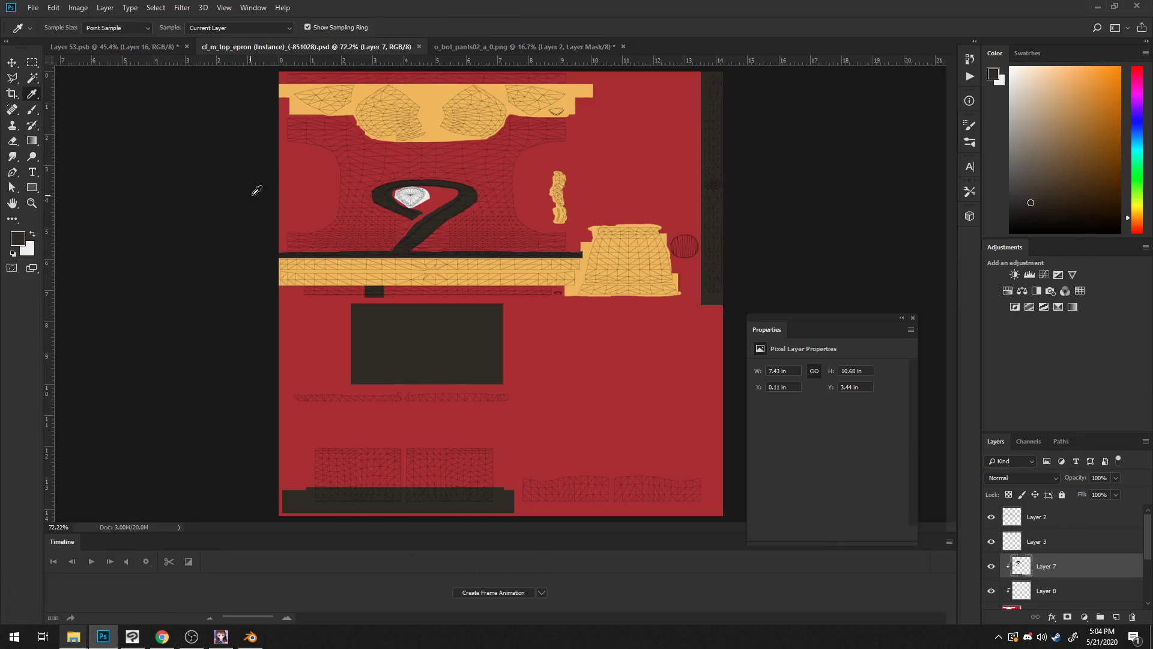
left_click(319, 190, "ctrl")
left_click(319, 191)
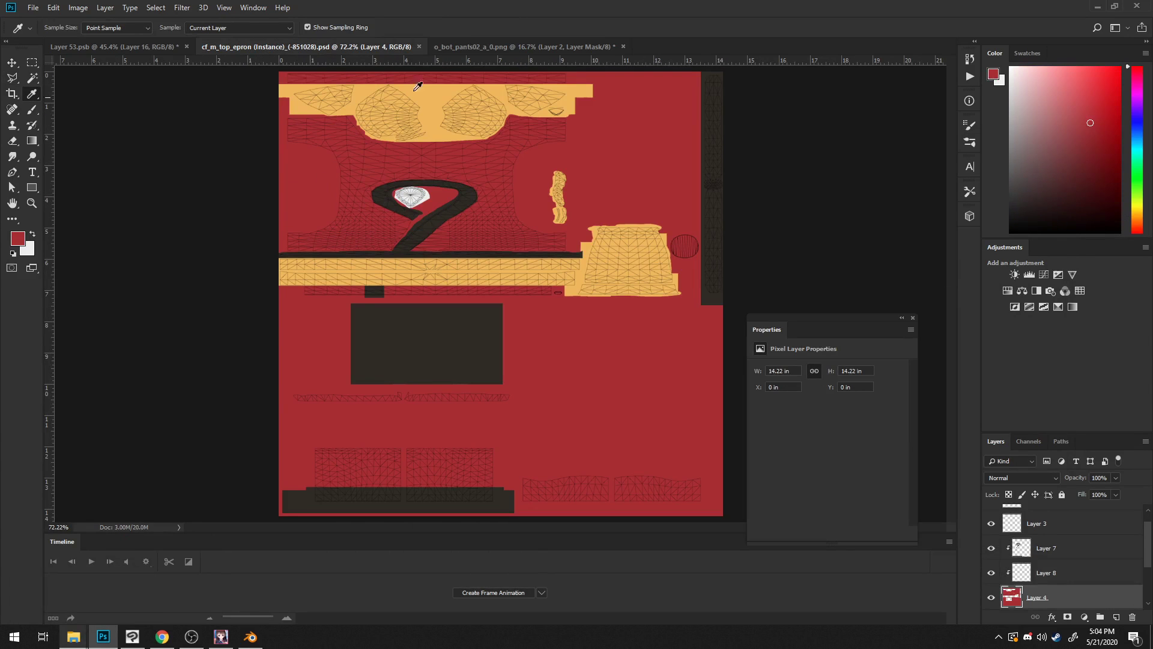
left_click(419, 47)
left_click(1116, 616)
key("alt+BackSpace")
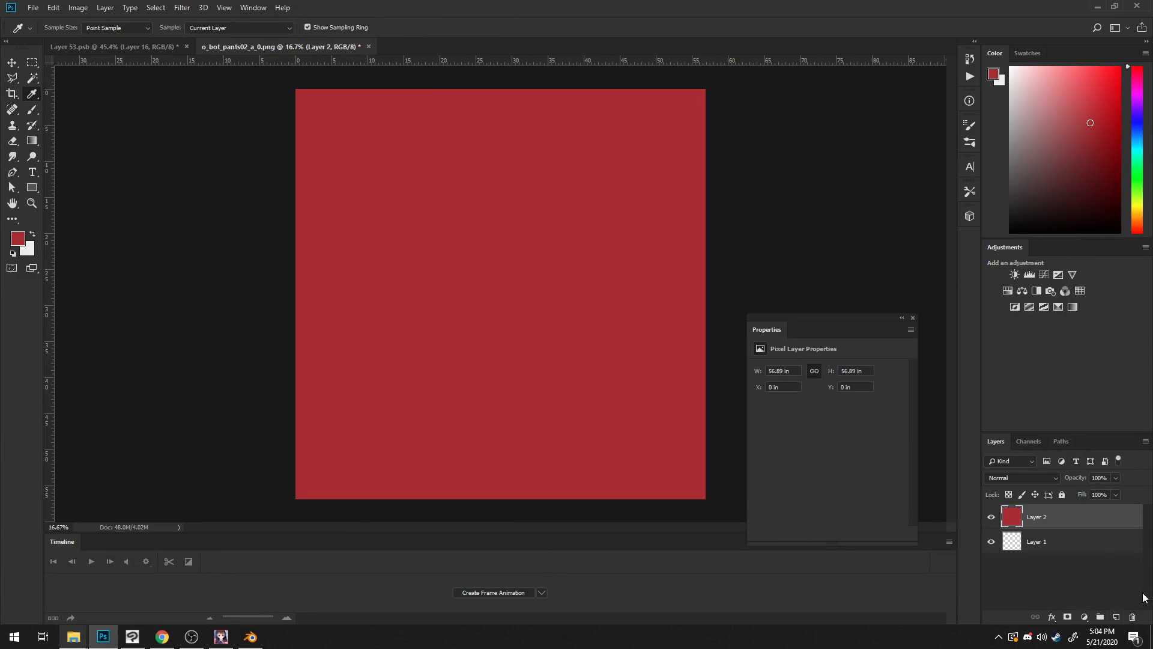
left_click_drag(1108, 521, 1113, 581)
Step: Export the red skirt texture with its wireframe as skirt.png in the 6718 folder
scroll(584, 335, "up", 3, "alt")
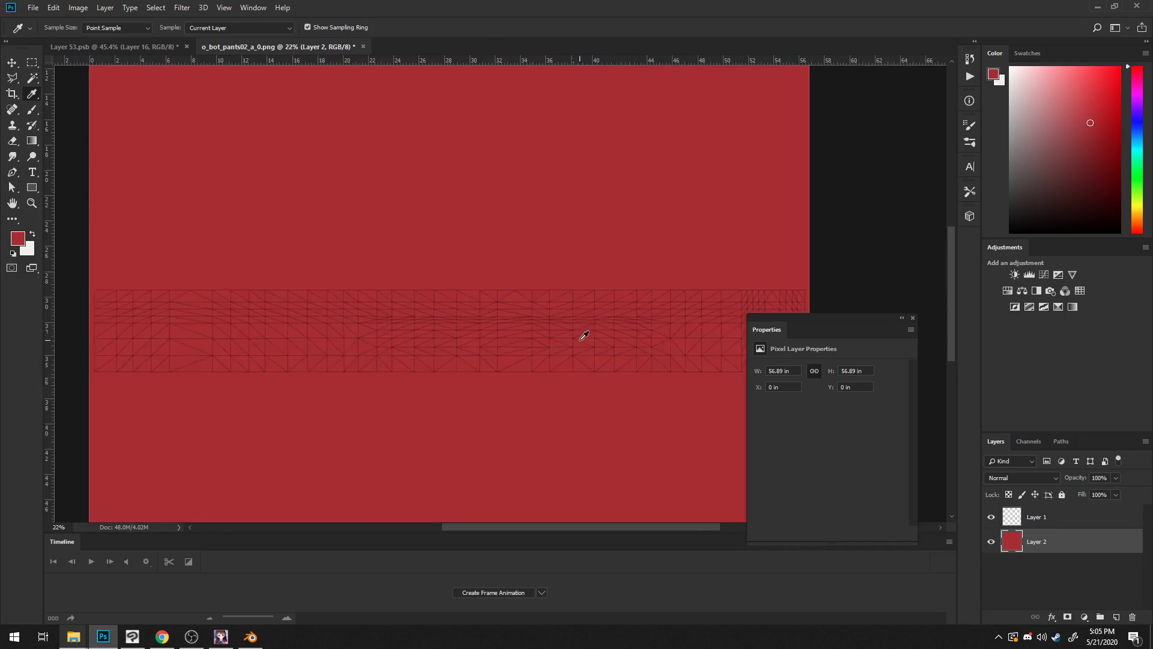
scroll(584, 335, "down", 5, "alt")
left_click(33, 7)
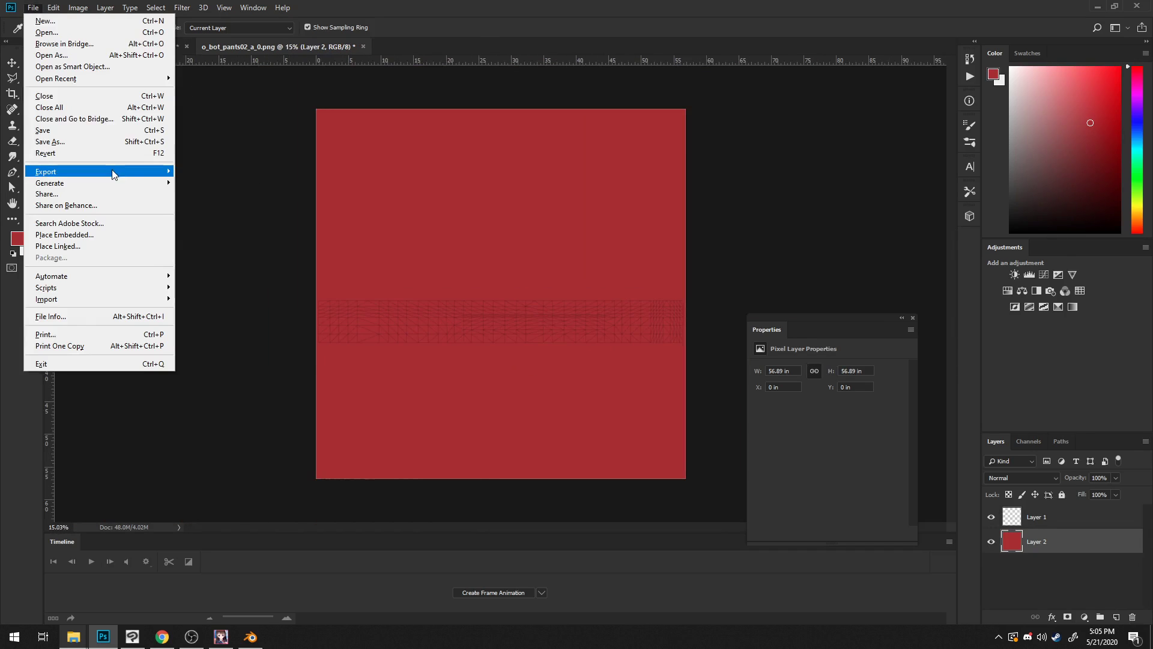
mouse_move(114, 173)
left_click(240, 172)
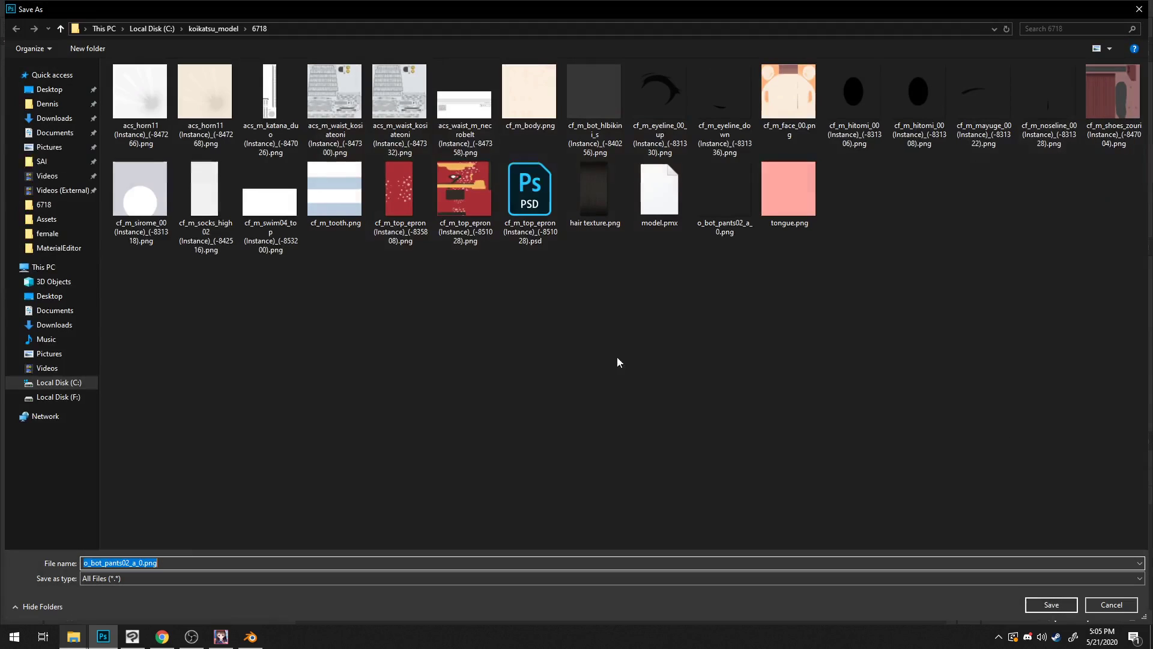
type("skir")
key("Return")
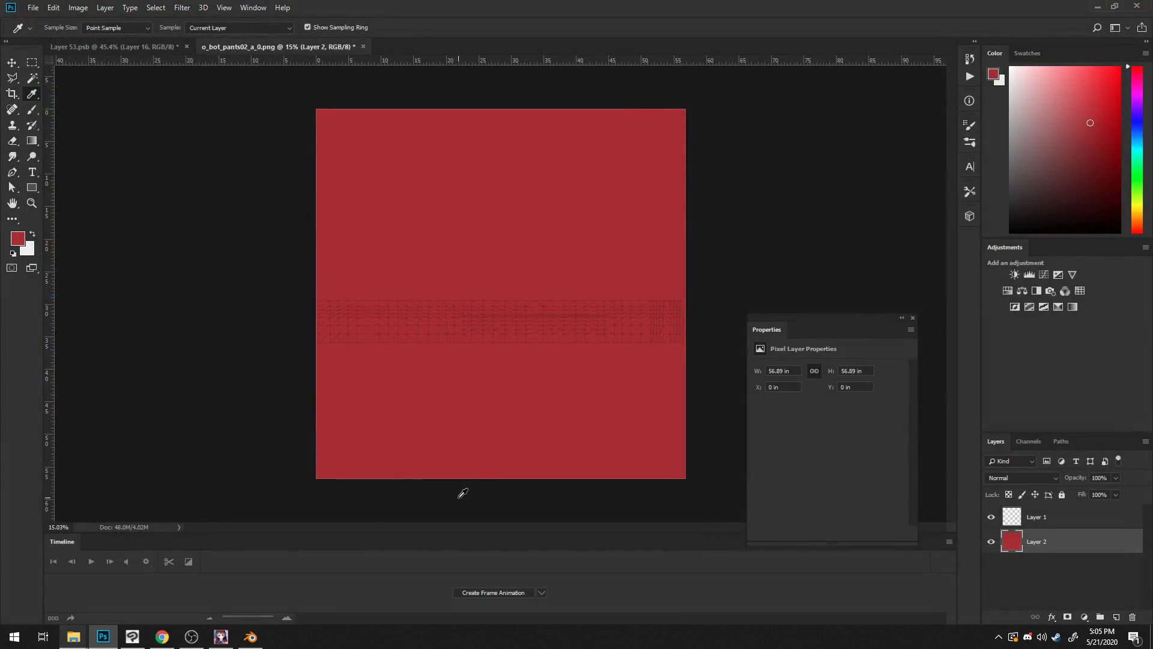
Step: Switch to Blender, load skirt.png as the skirt material's MMD texture and view the skirt
key("alt+Tab")
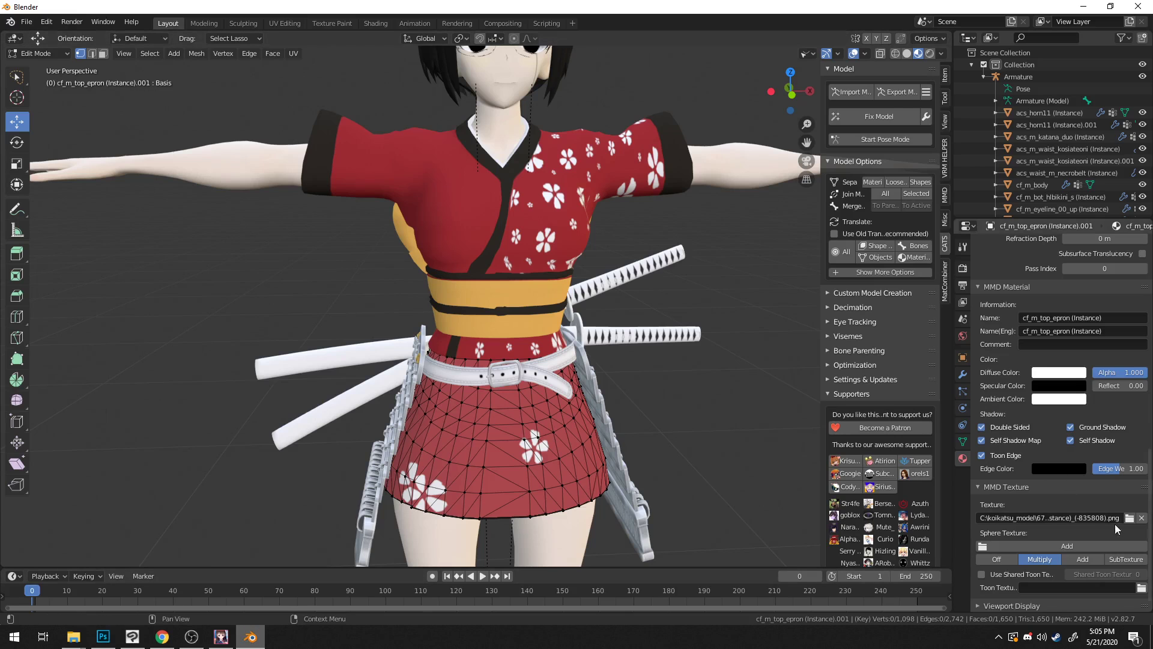
left_click(1129, 518)
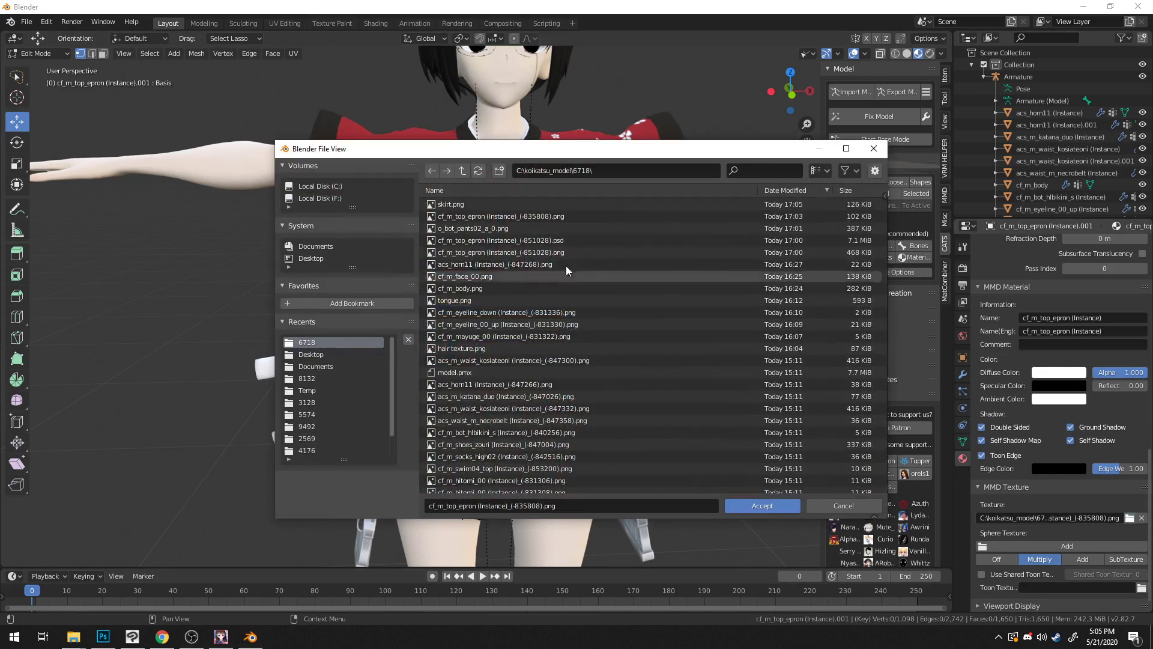
double_click(488, 207)
middle_click_drag(656, 404, 726, 390)
key("KP_1")
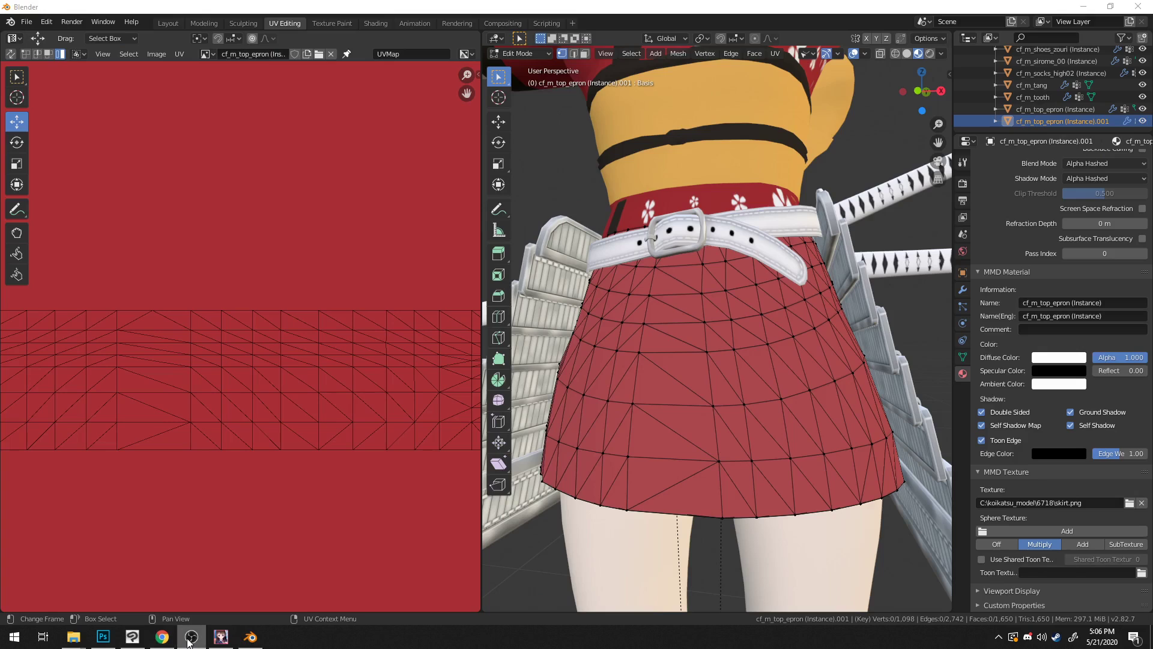
Step: Return to Photoshop and save the layered skirt texture as skirt.psd in the 6718 folder
left_click(103, 637)
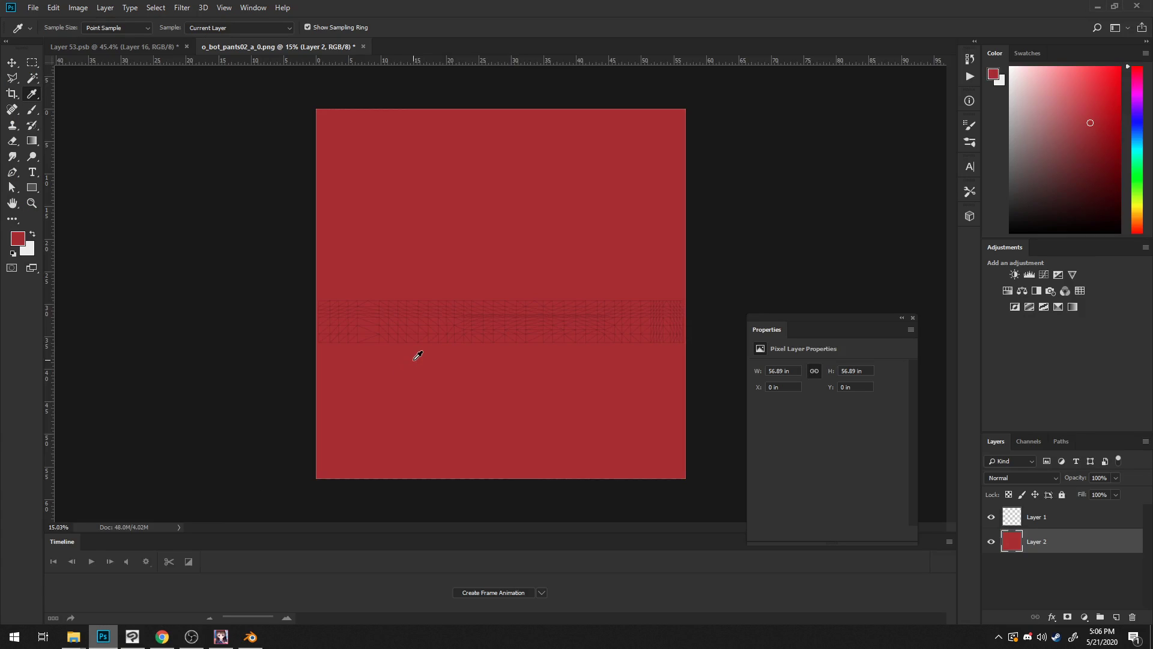
scroll(419, 348, "up", 3, "alt")
left_click(32, 8)
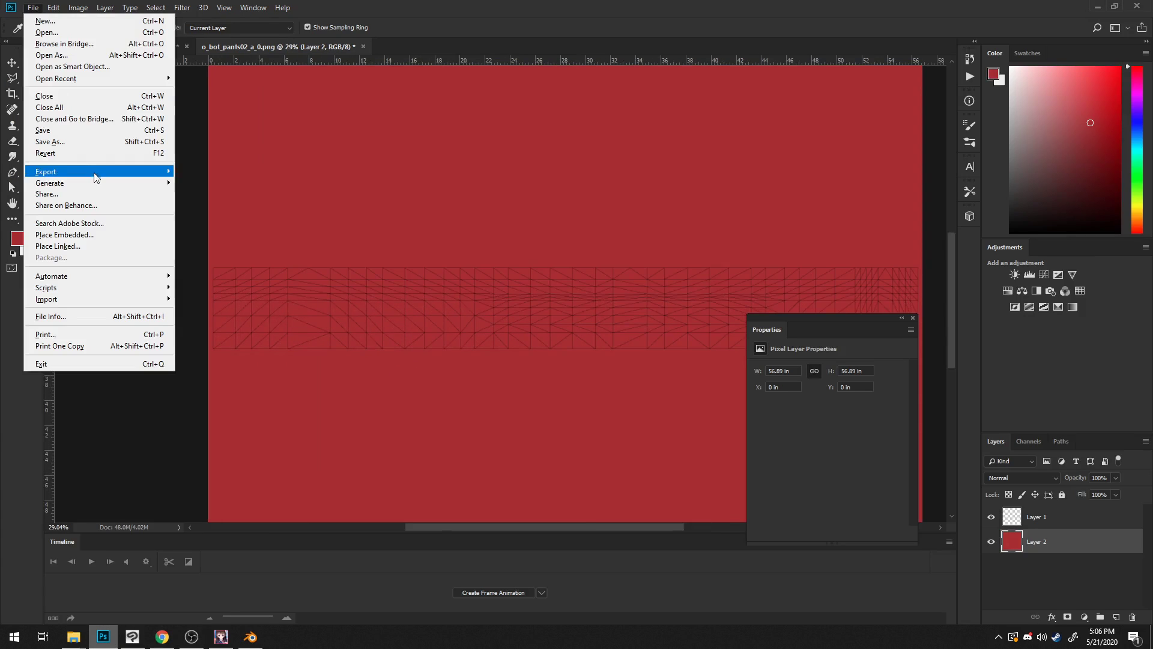
left_click(87, 130)
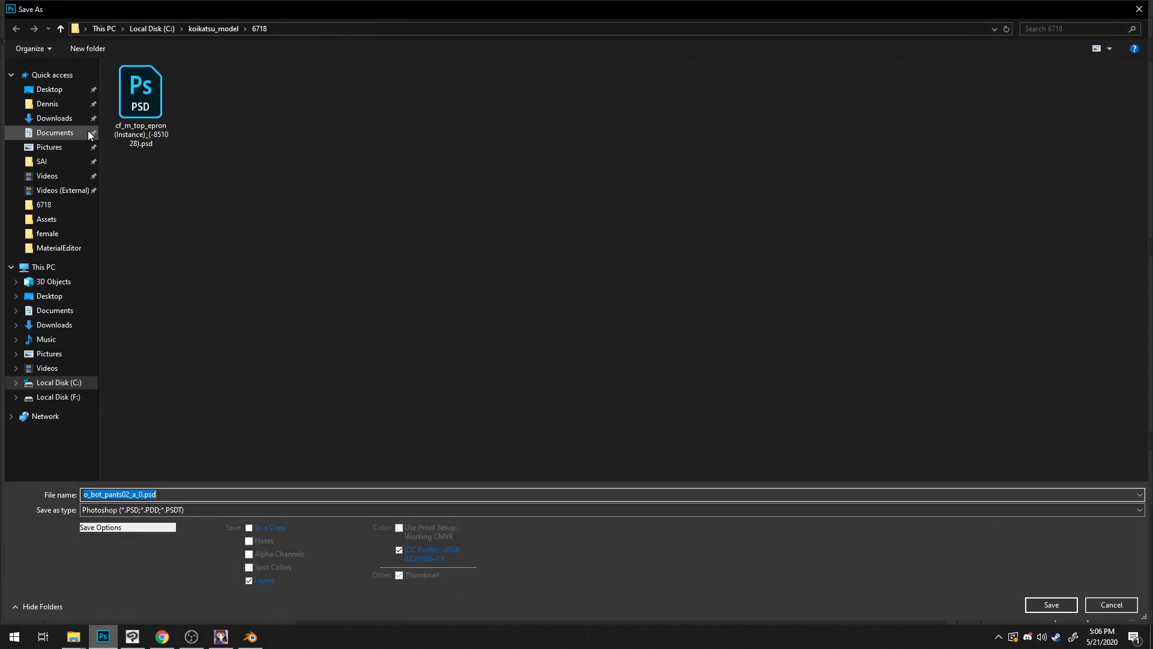
type("pants")
key("Return")
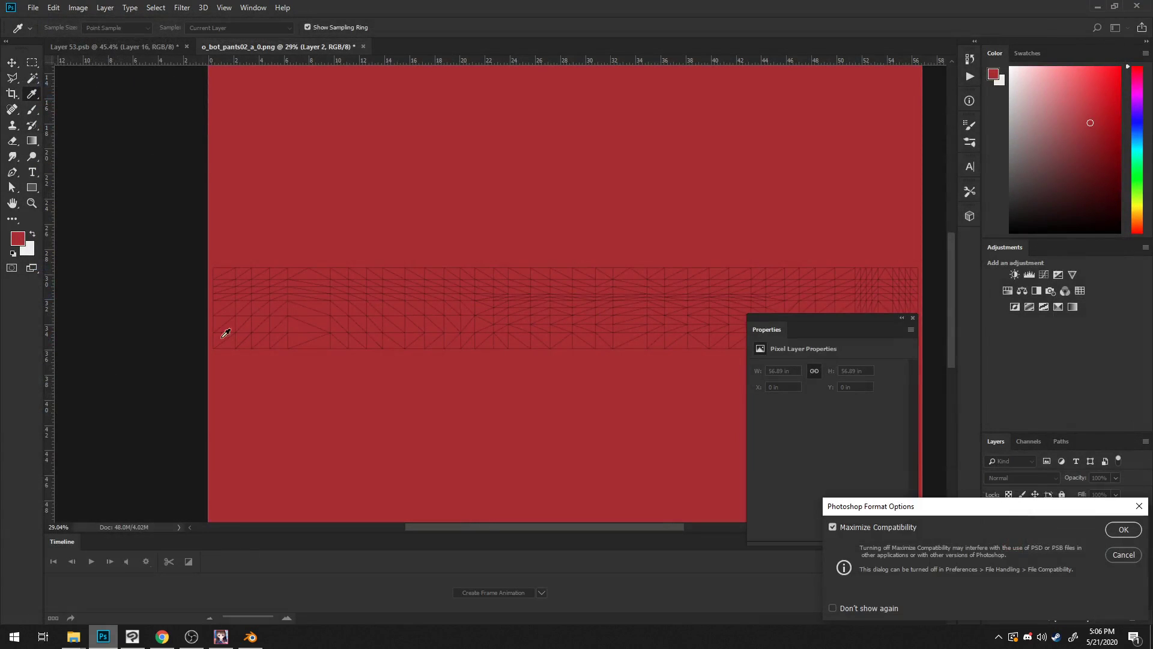
Step: Open skirt.psd in Clip Studio Paint and close the cf_m_top_epron (-835808) PNG document
left_click(137, 639)
left_click(15, 22)
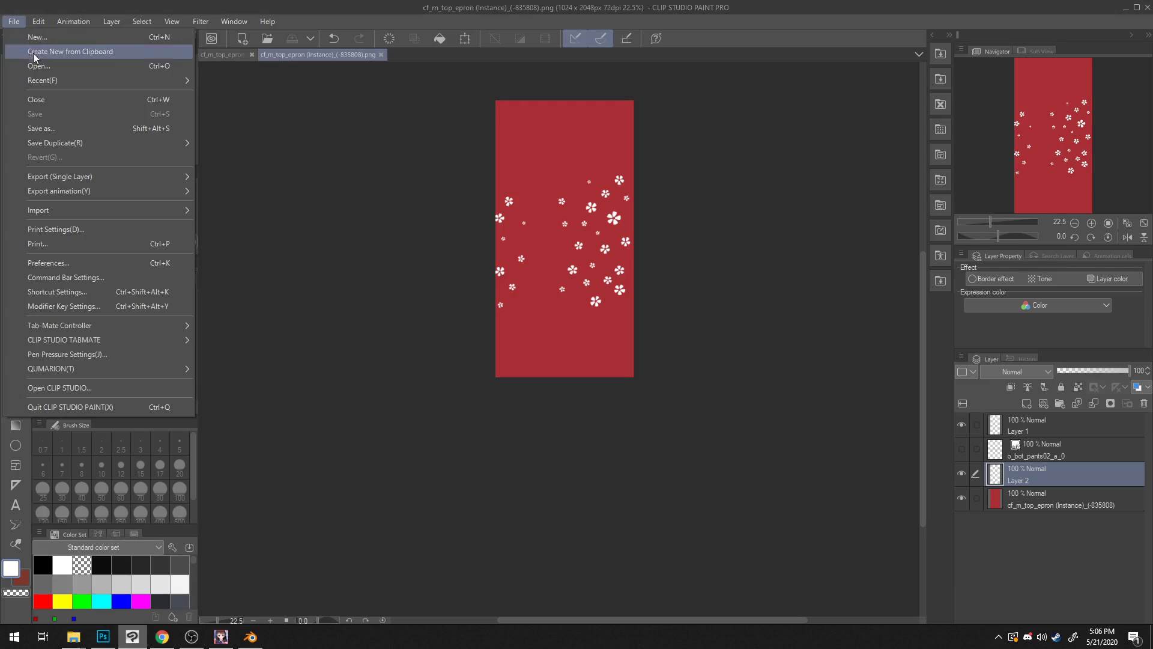
left_click(38, 64)
double_click(568, 285)
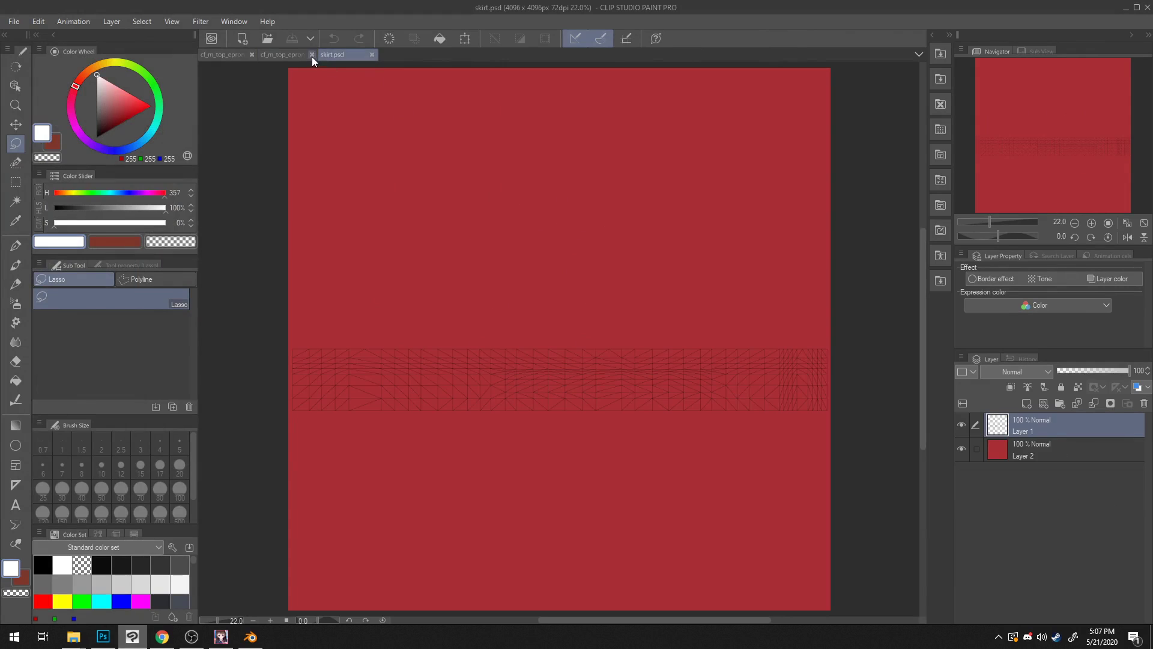
left_click(312, 54)
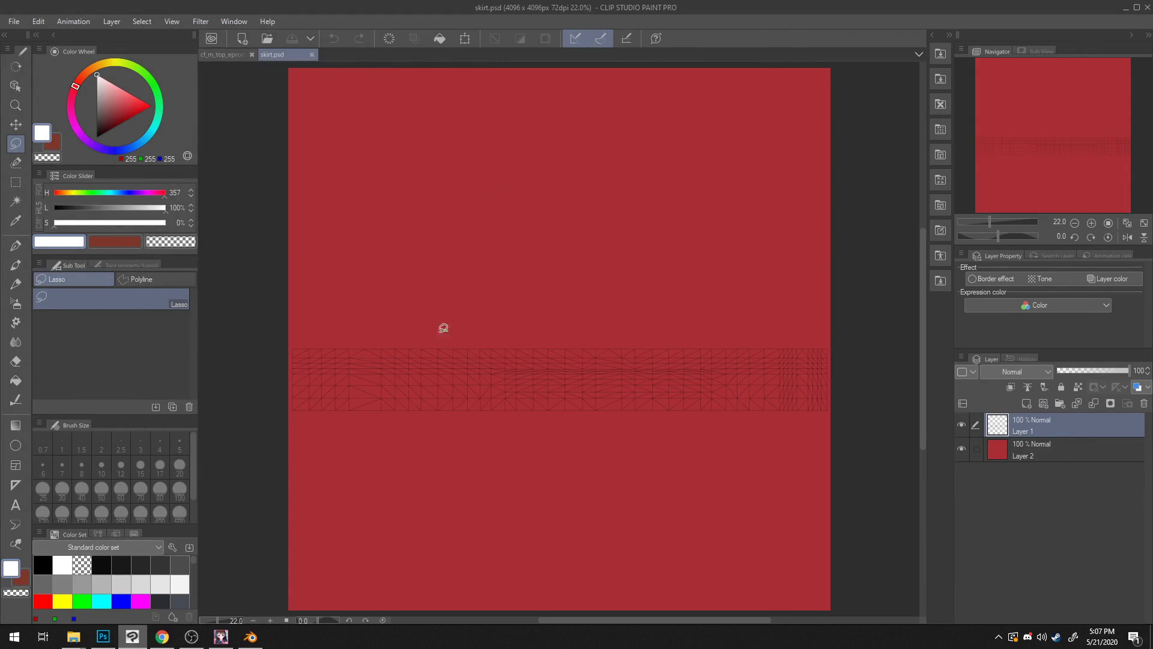
scroll(444, 336, "down", 3)
scroll(452, 356, "up", 3)
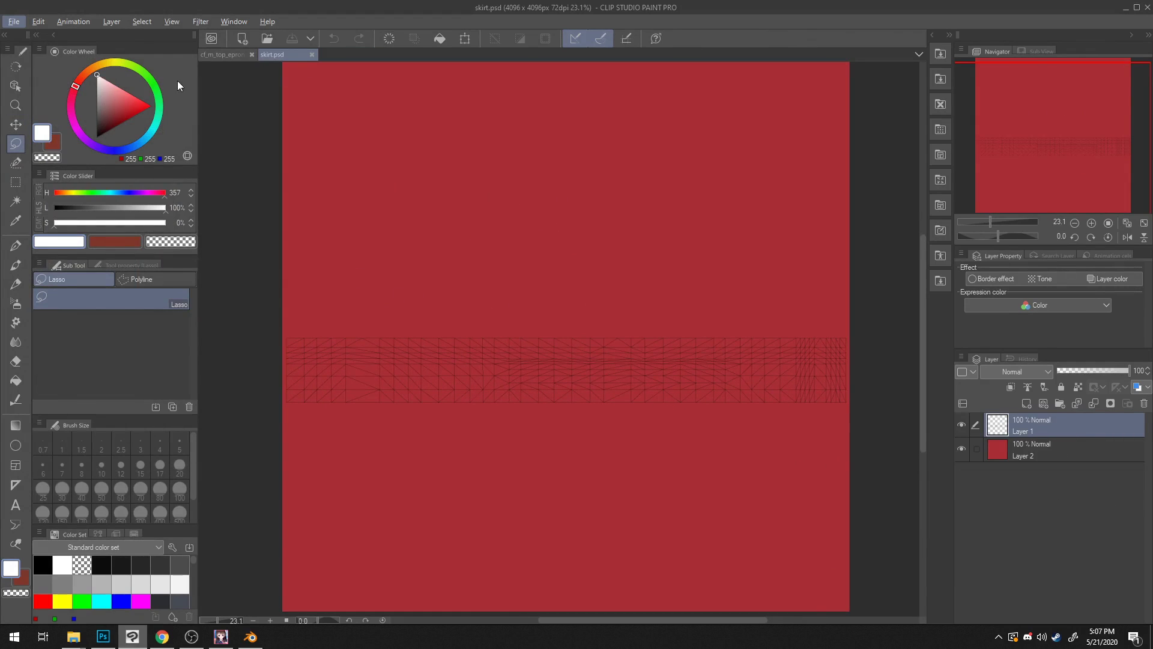
Step: Pick up the dark trim colour from the large dark rectangle in the cf_m_top_epron (-851028) document with the Eyedropper
left_click(219, 56)
left_click(16, 162)
left_click(16, 221)
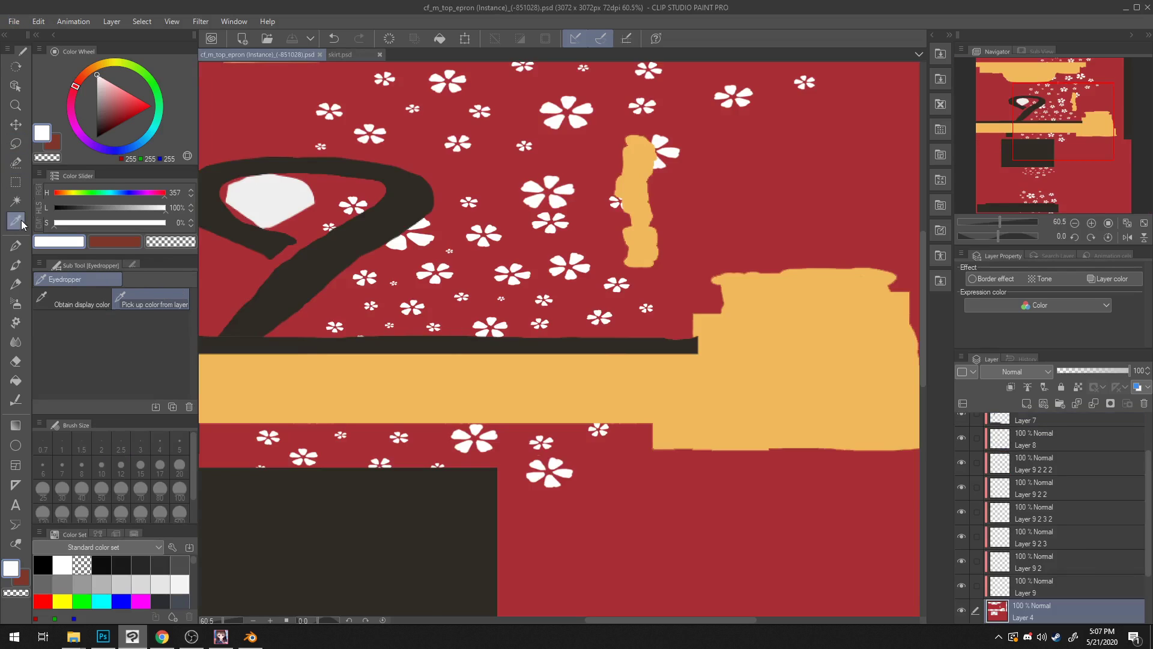
left_click(306, 281)
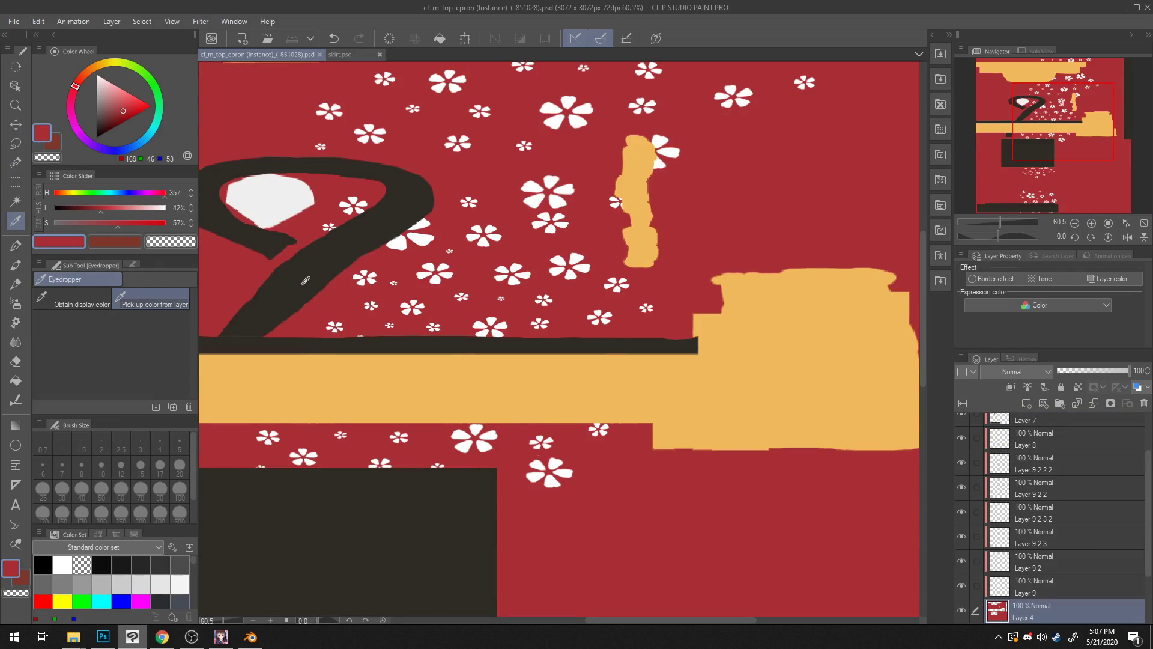
middle_click_drag(435, 439, 533, 372)
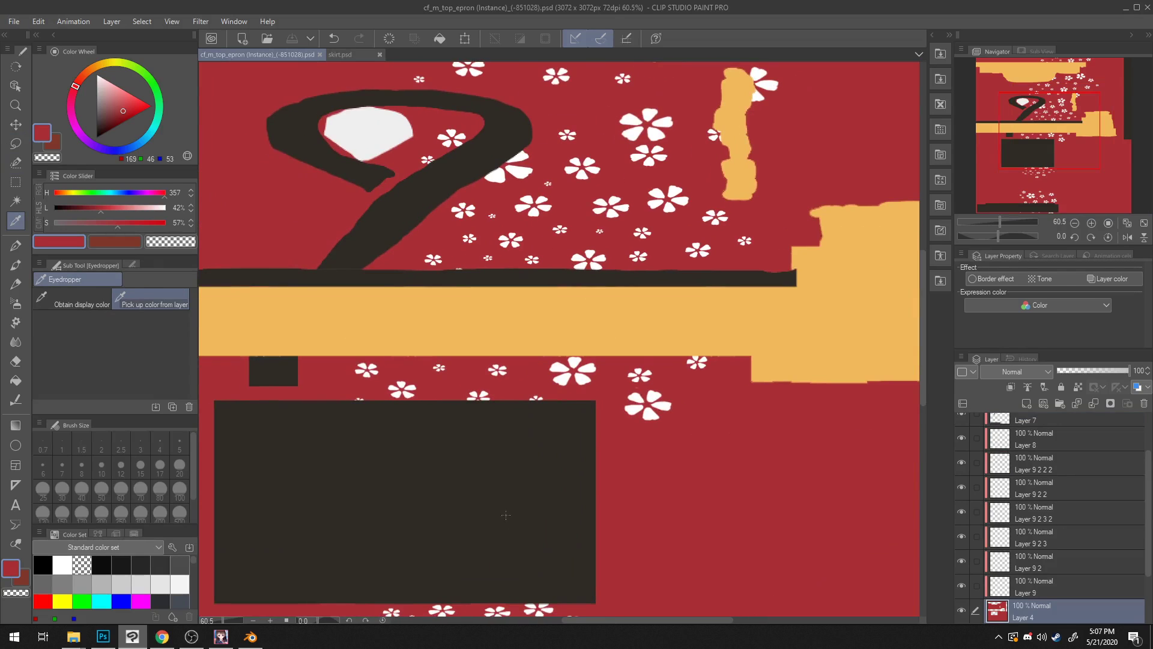
left_click(507, 507)
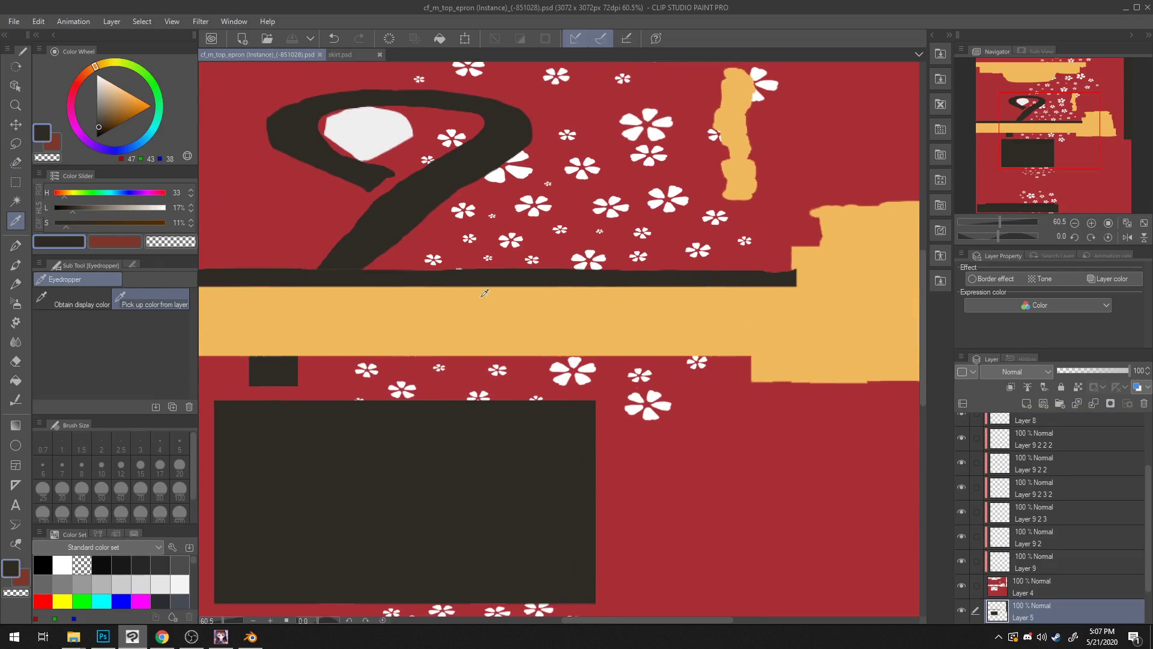
Step: Fill a narrow vertical strip at the skirt wireframe's left end with the dark colour on a new layer and place it below the wireframe
left_click(366, 55)
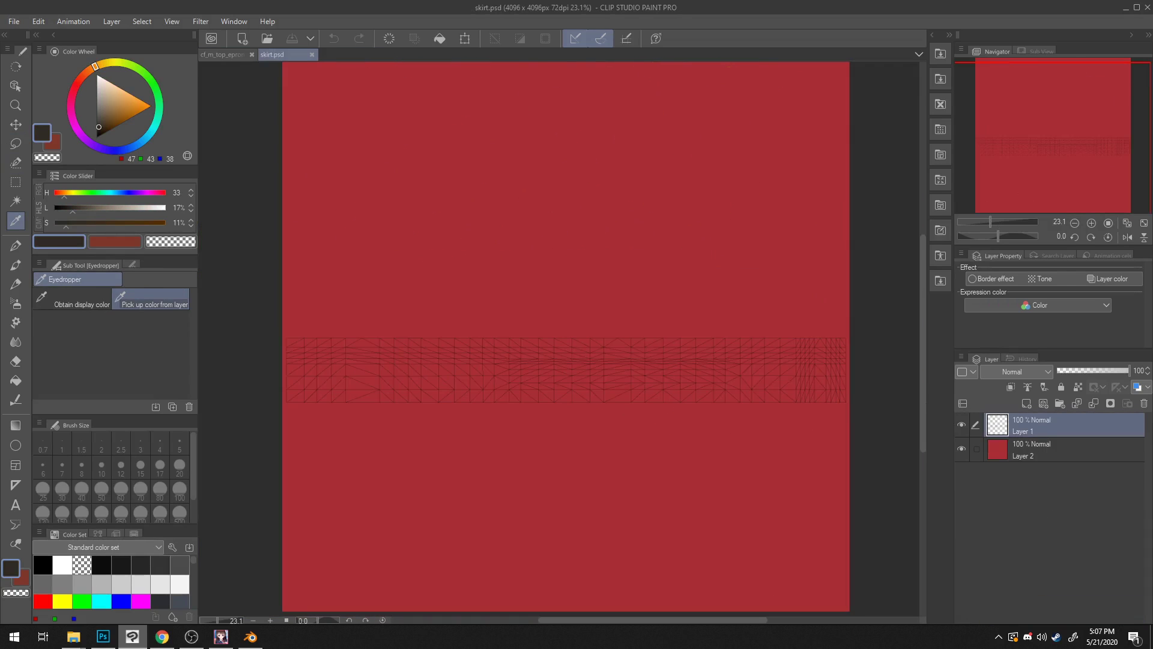
left_click(1027, 403)
left_click(16, 182)
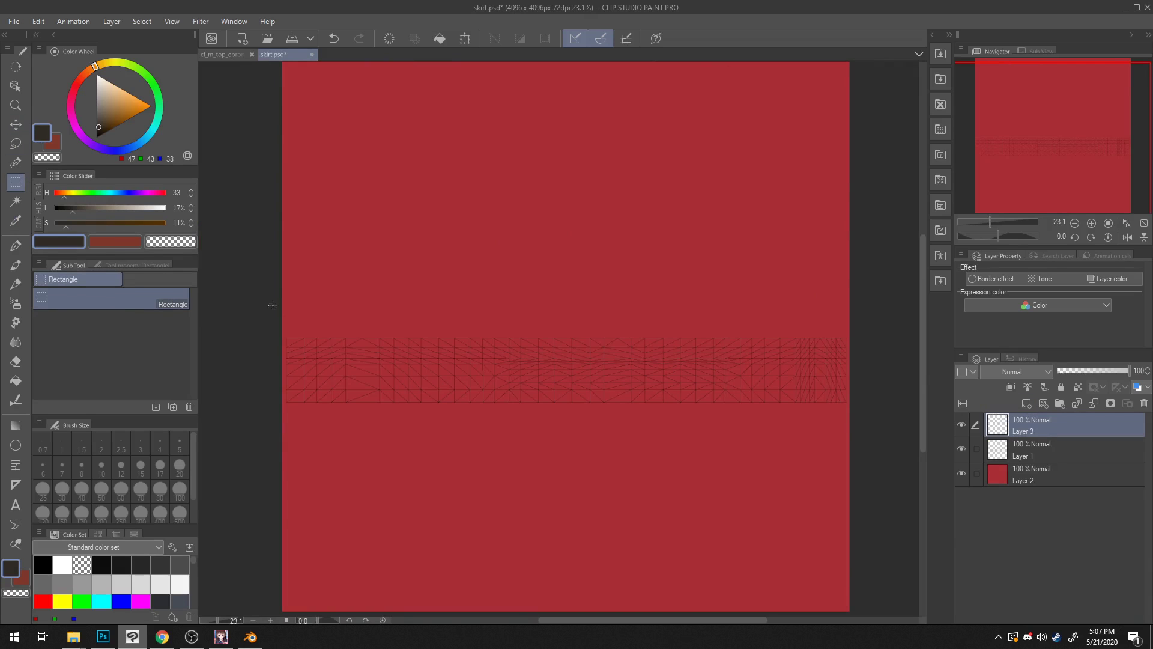
left_click_drag(305, 434, 305, 434)
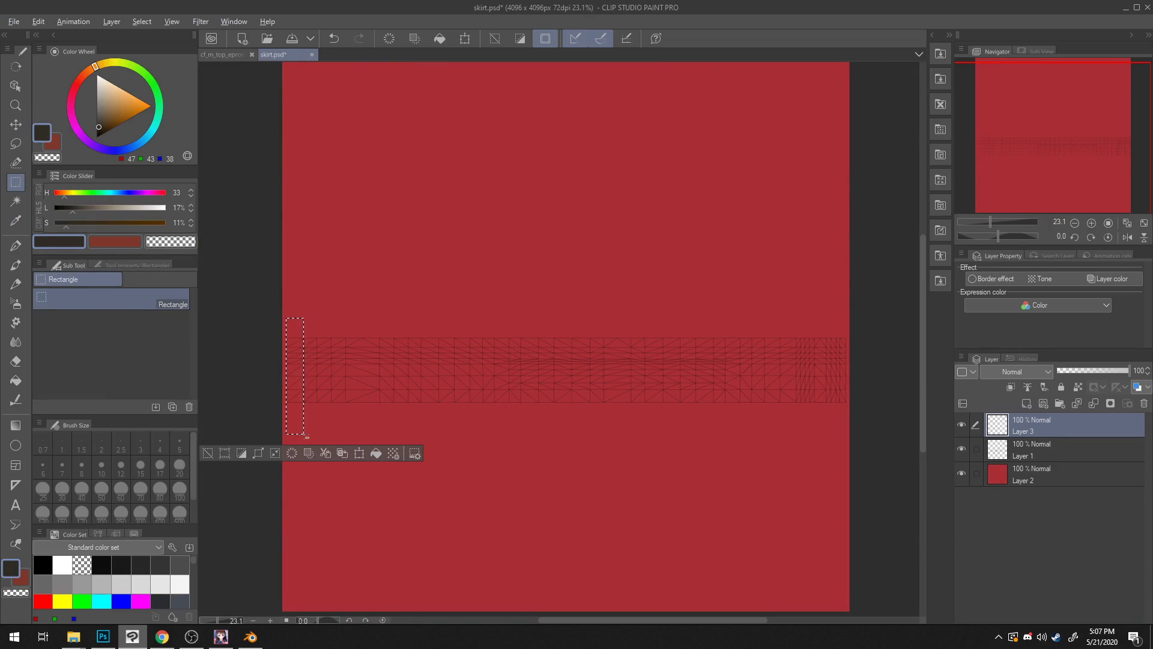
key("alt+BackSpace")
key("ctrl+d")
scroll(391, 232, "up", 2)
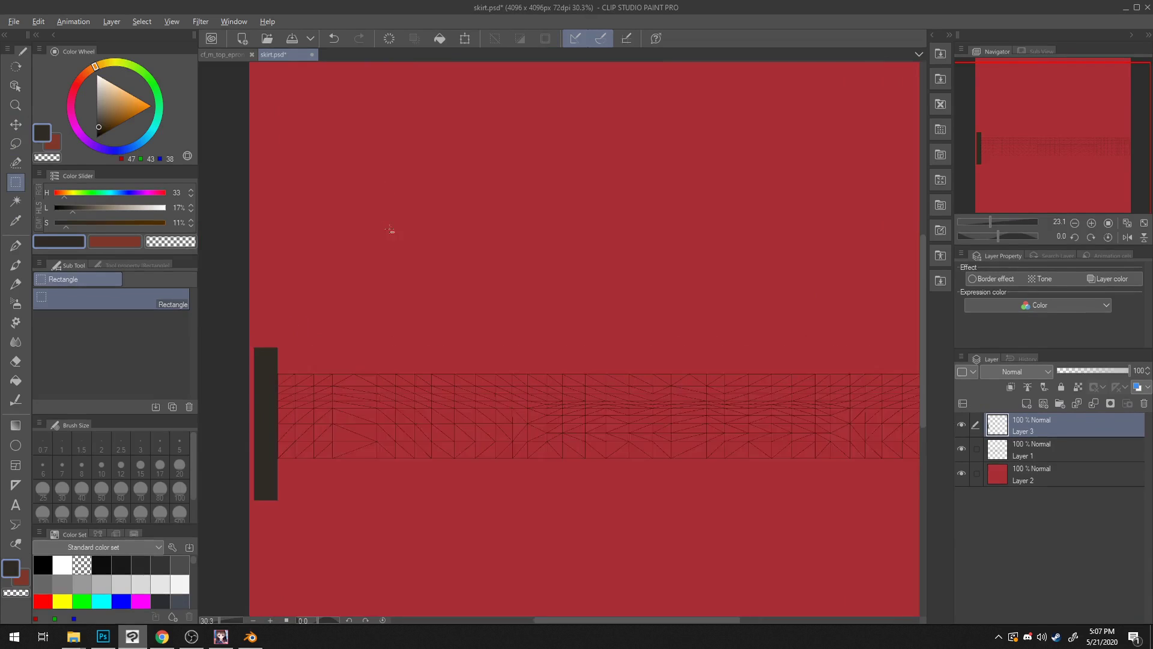
left_click_drag(1051, 424, 1015, 457)
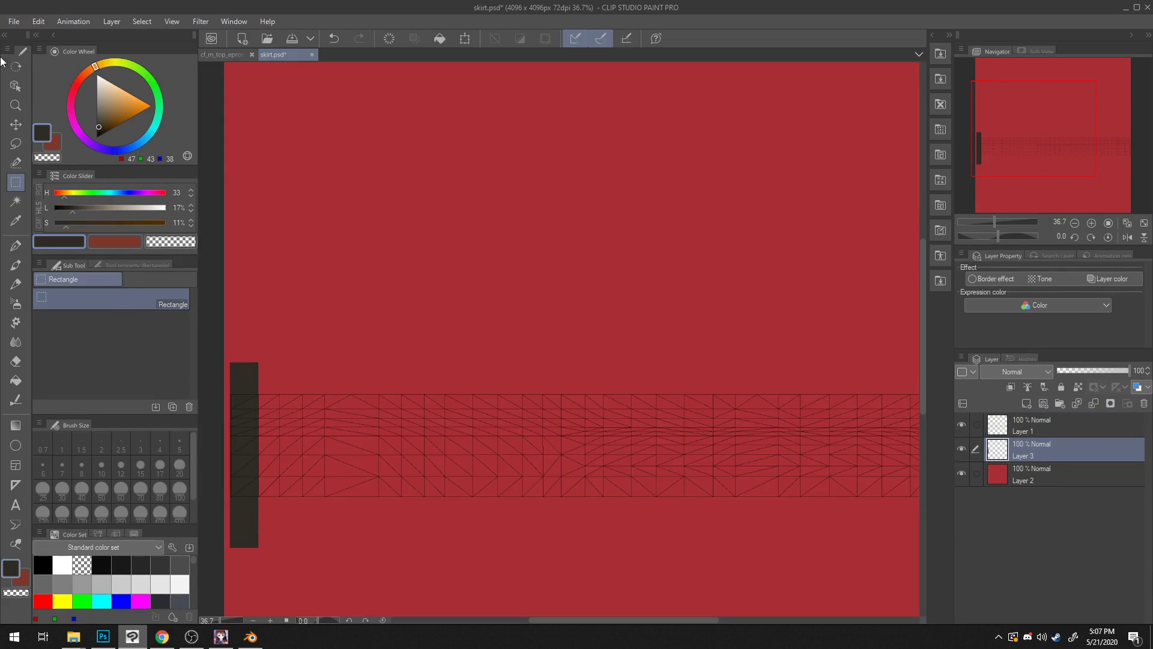
Step: Export the skirt texture as a PNG over the existing skirt.png at 100% scale
left_click(14, 22)
mouse_move(142, 179)
left_click(262, 208)
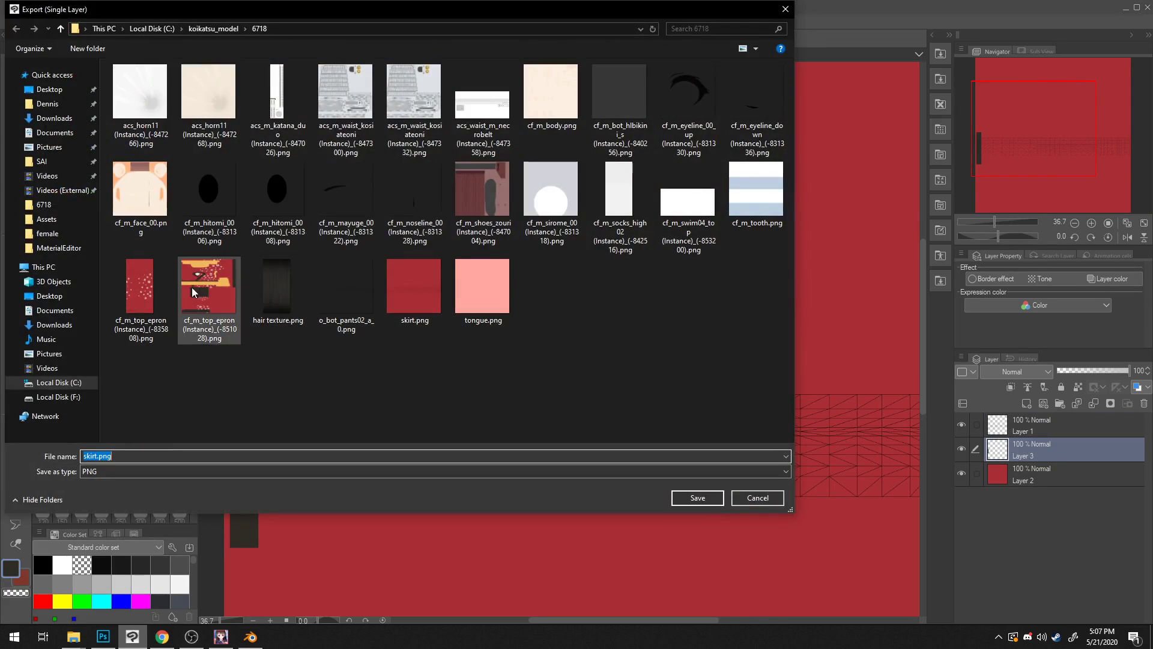
left_click(149, 294)
double_click(414, 288)
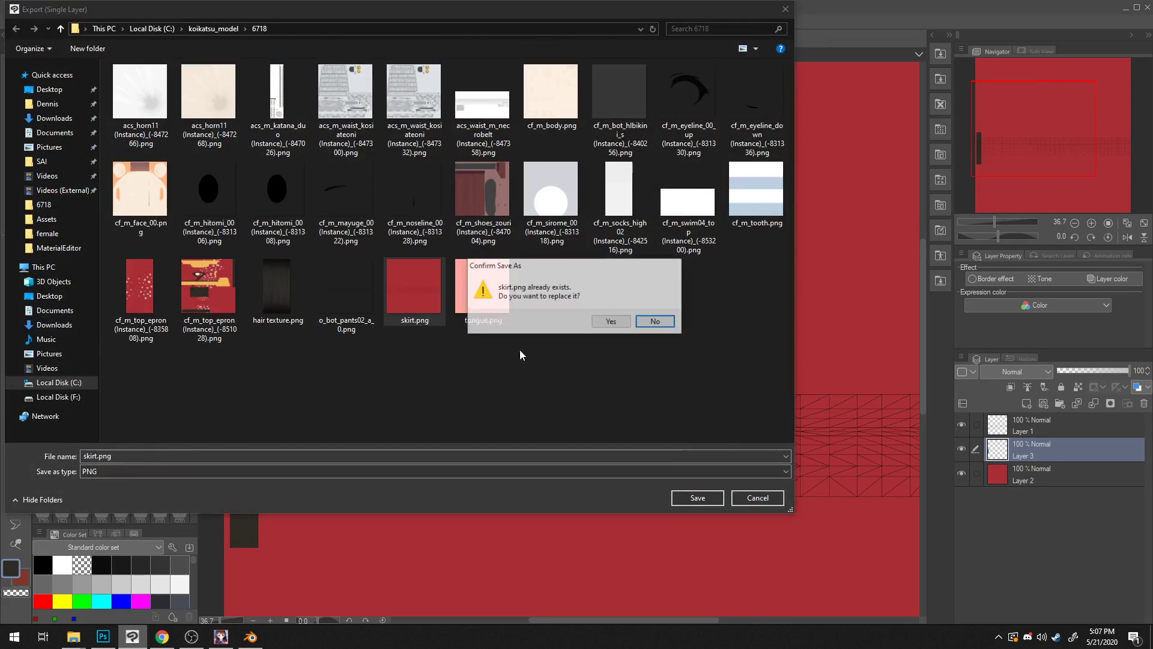
left_click(612, 322)
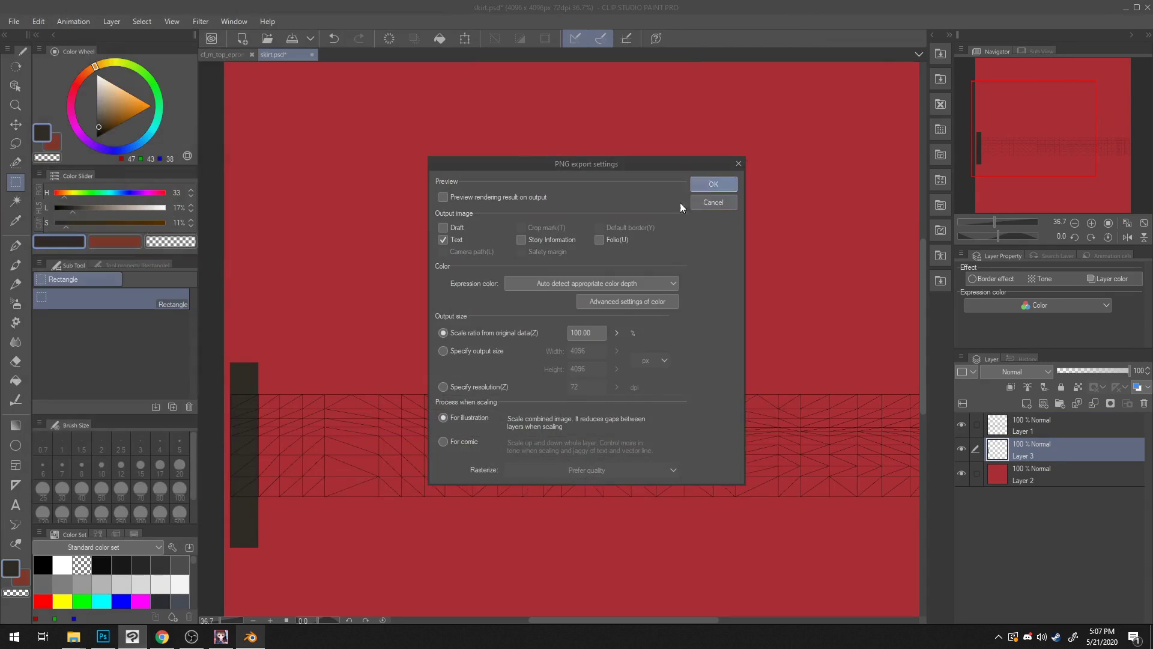
left_click(713, 184)
left_click(221, 640)
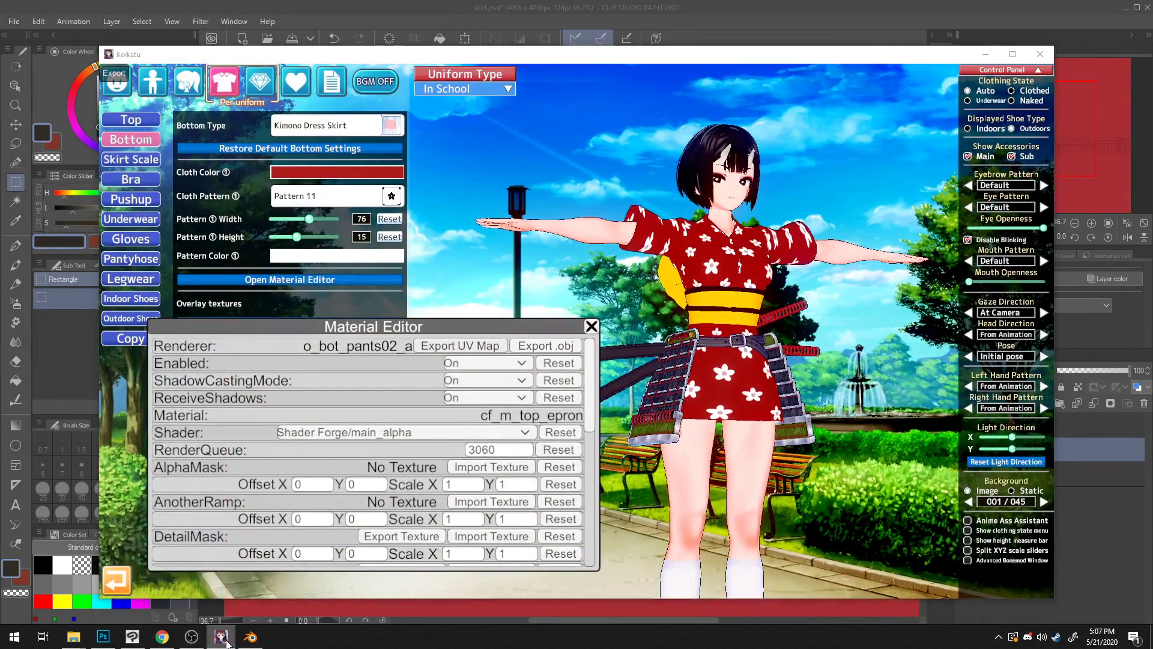
left_click(222, 635)
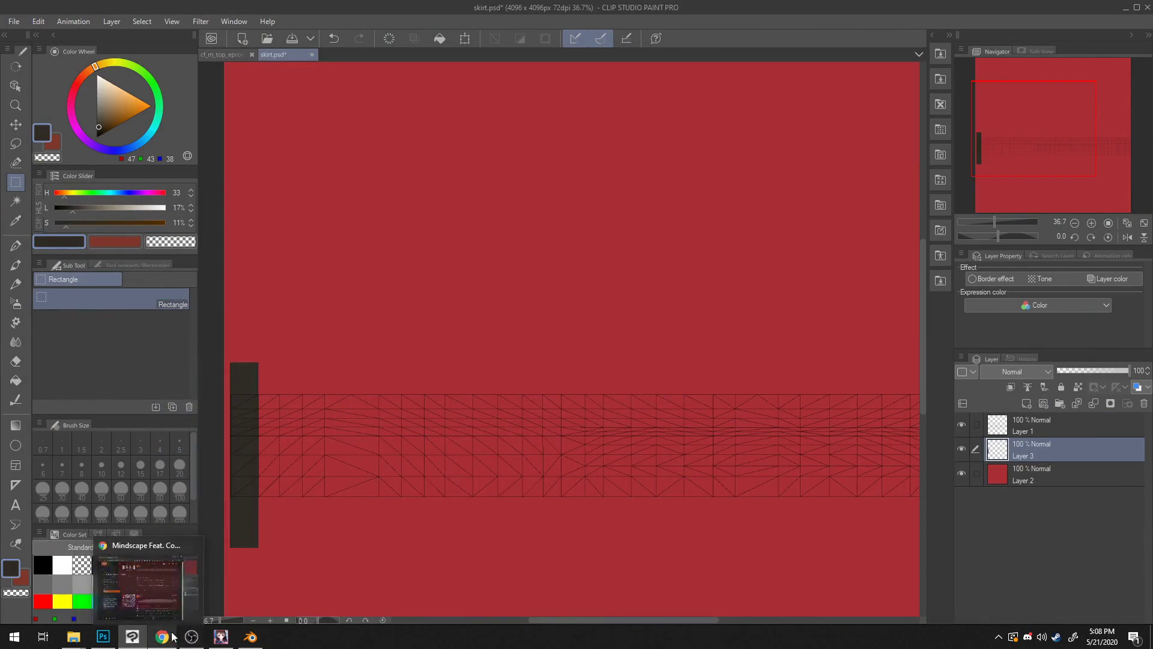
Step: Reload the skirt.png texture on the skirt material in Blender and check the dark strip on the model
left_click(251, 635)
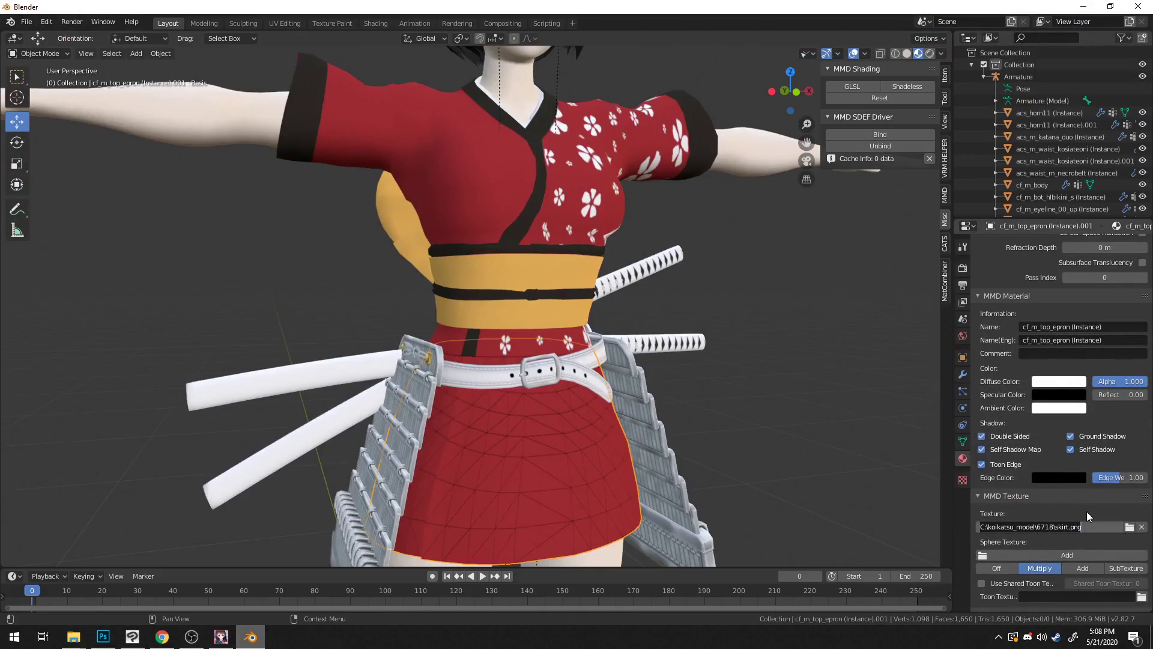
left_click(1086, 516)
middle_click_drag(677, 424, 686, 408)
scroll(575, 413, "up", 2)
scroll(575, 408, "up", 2)
middle_click_drag(572, 445, 430, 222, "shift")
scroll(430, 222, "down", 5)
Step: In Clip Studio Paint, copy the white flower cluster on Layer 9 of cf_m_top_epron (-851028) into skirt.psd, beneath the dark strip's layer
left_click(132, 636)
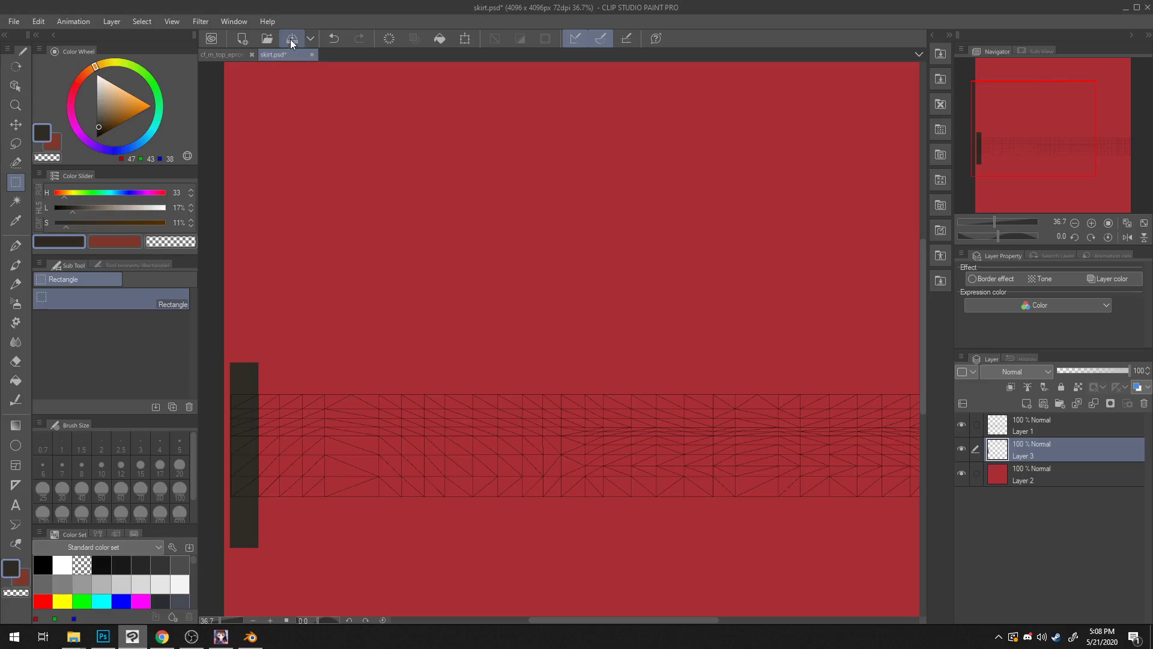
left_click(236, 53)
key("ctrl+a")
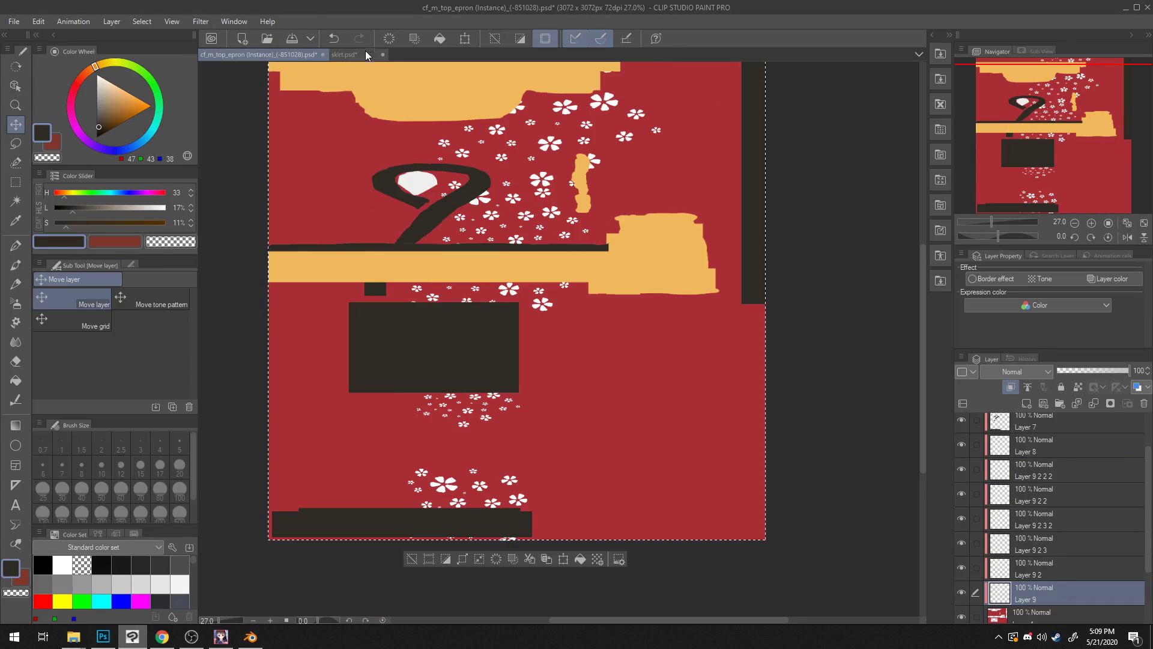
left_click(365, 56)
key("ctrl+z")
scroll(466, 224, "down", 5)
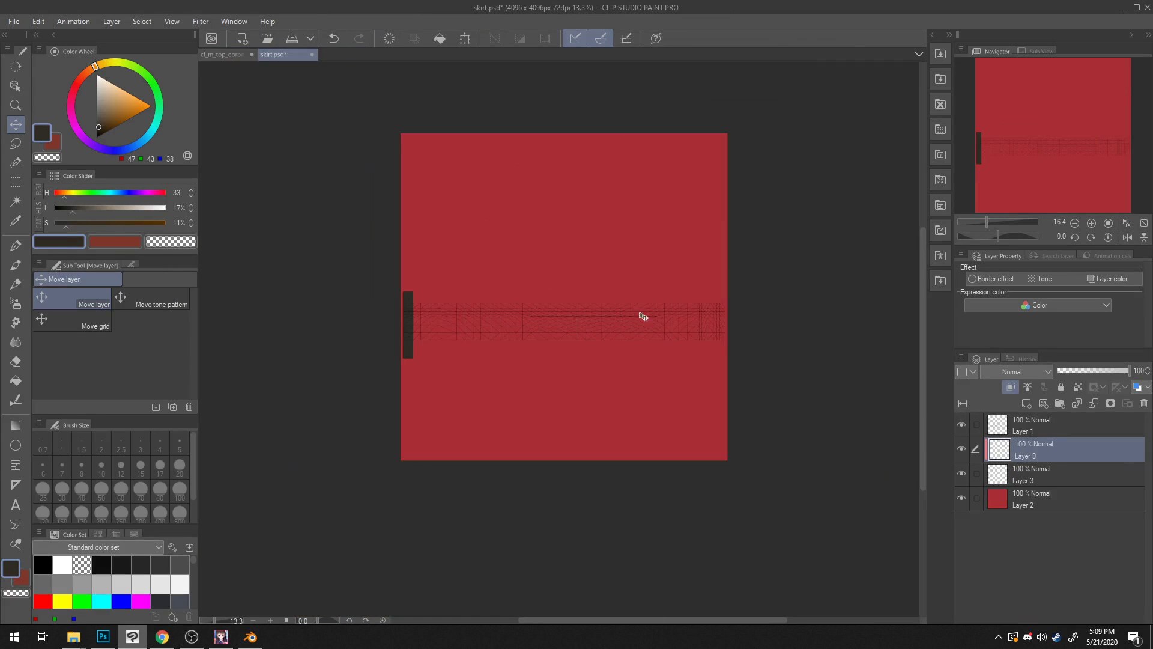
left_click(1059, 468)
key("ctrl+v")
scroll(439, 244, "up", 3)
Step: Move the flower cluster onto the skirt wireframe beside the dark strip and stretch it horizontally to roughly twice its width
key("ctrl+t")
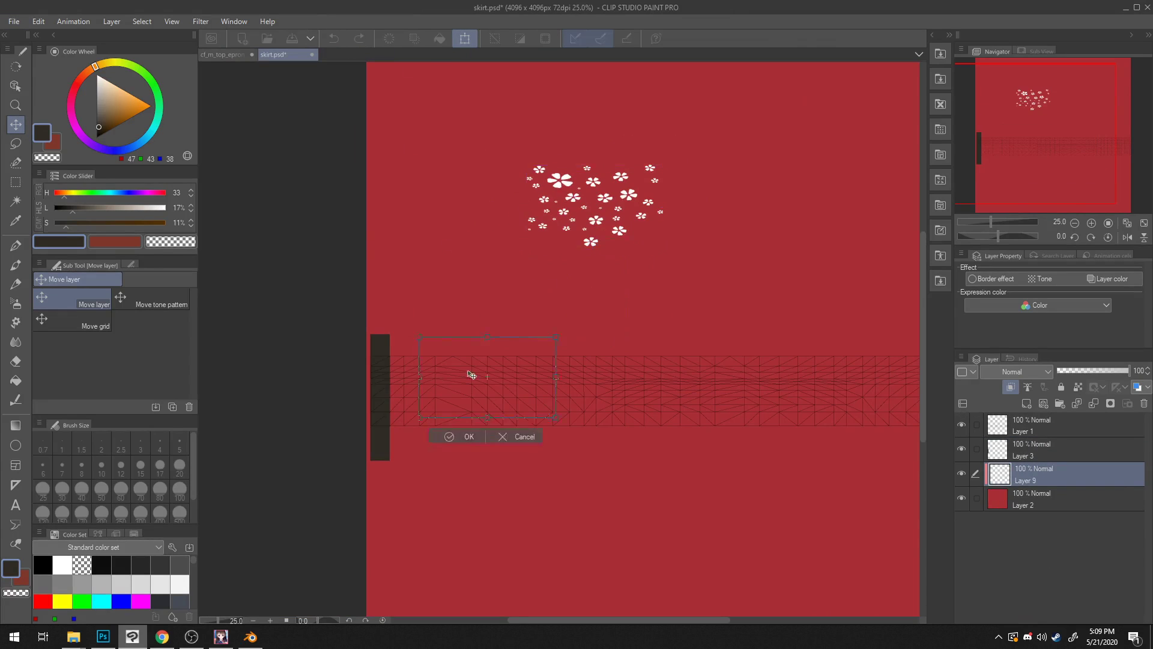
left_click_drag(595, 343, 591, 355)
left_click_drag(613, 392, 719, 393)
key("Return")
scroll(612, 298, "down", 6)
scroll(664, 350, "up", 3)
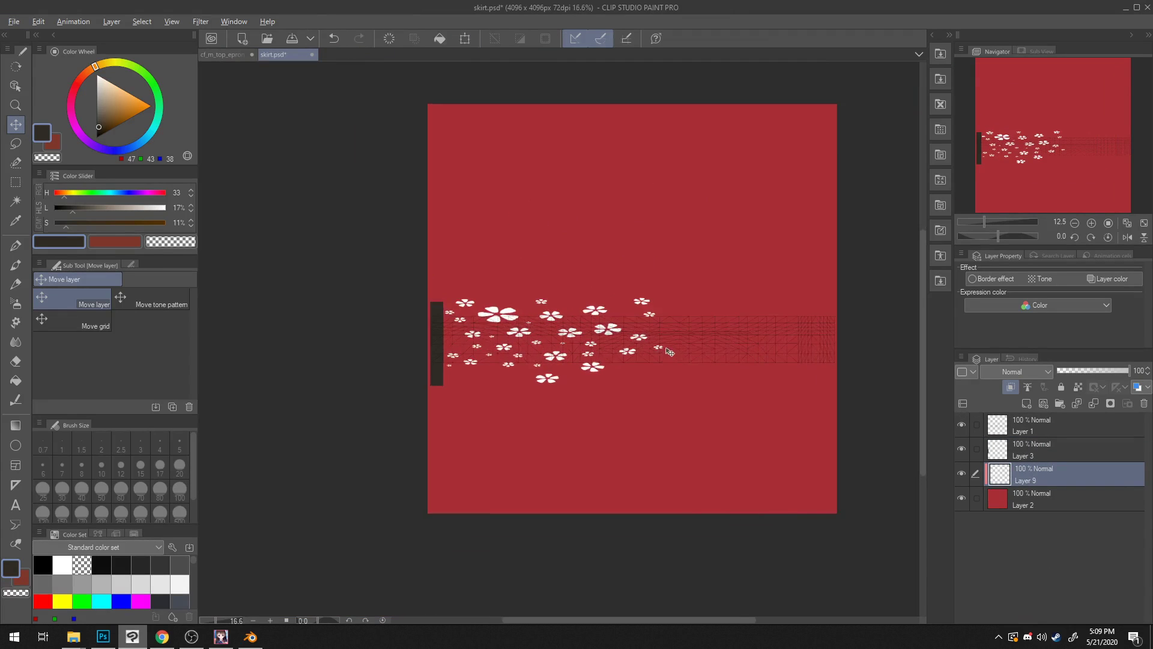
Step: Export the skirt texture as a PNG over skirt.png and reload it in Blender to check the flowers
left_click(13, 21)
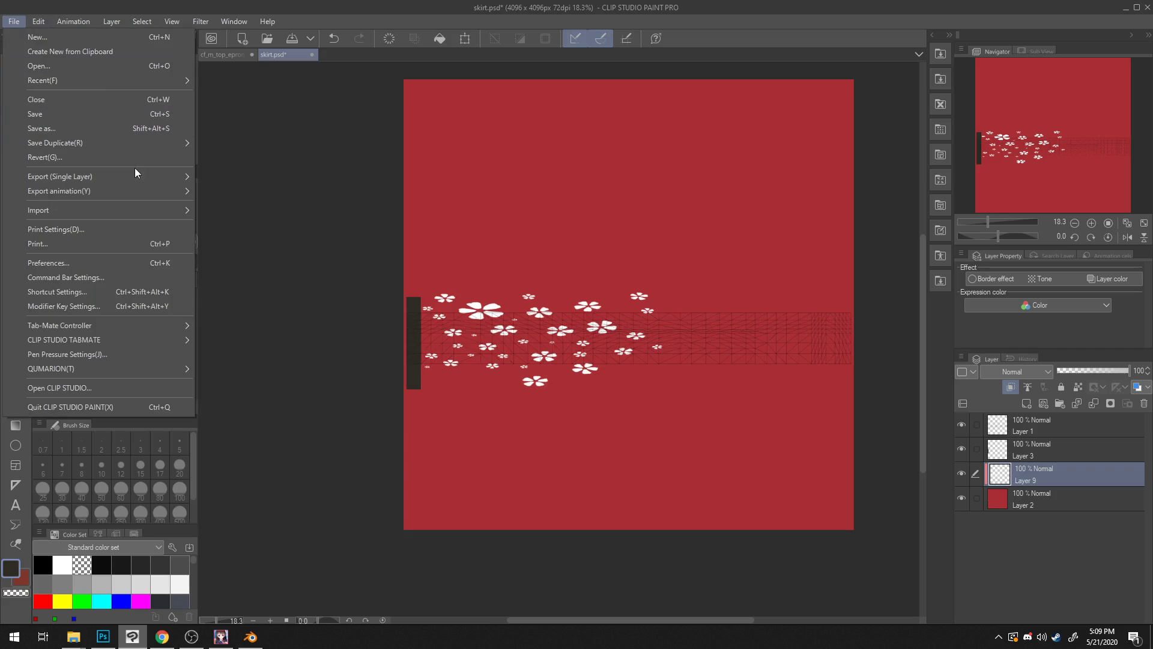
mouse_move(140, 177)
left_click(251, 207)
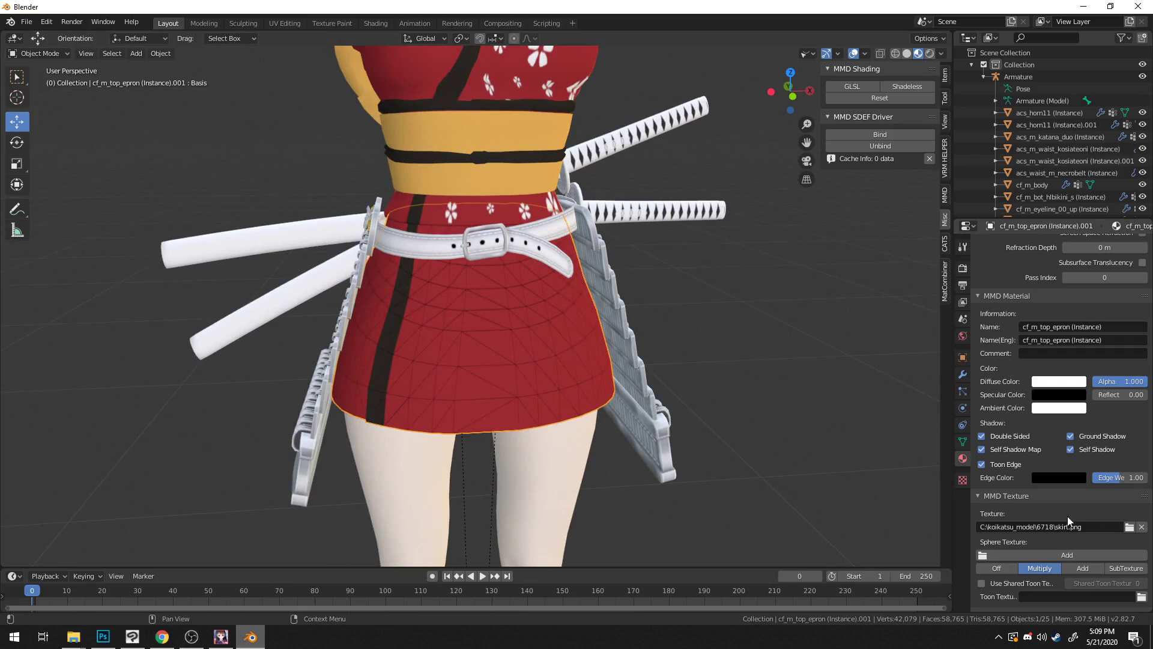
key("Return")
middle_click_drag(739, 420, 708, 413)
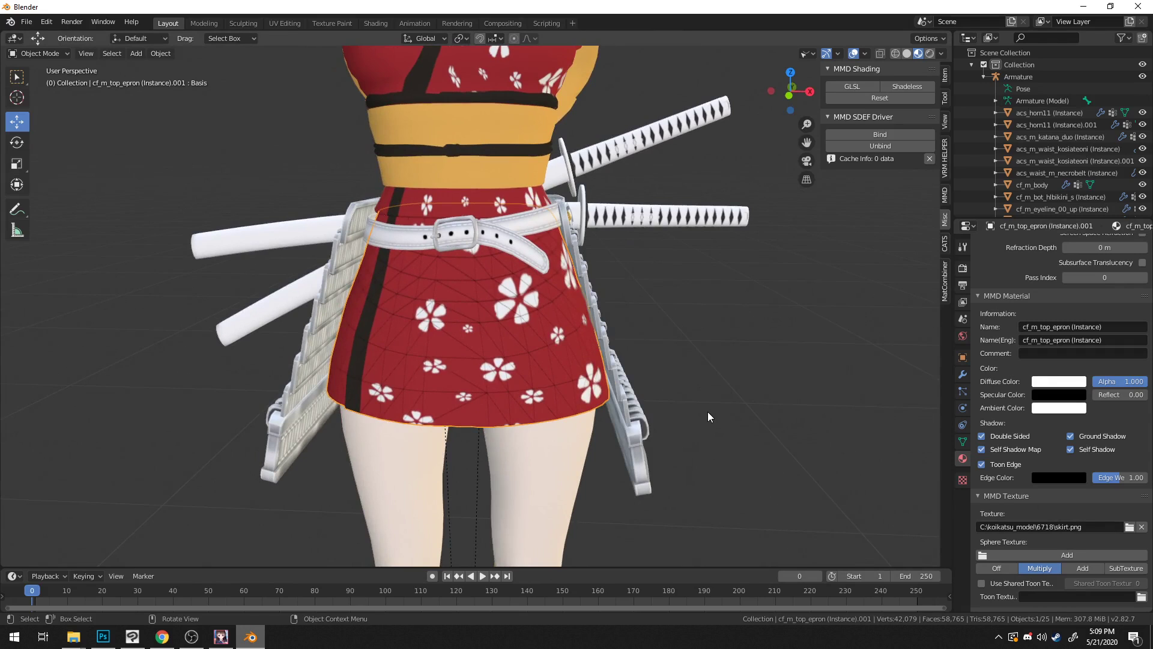
scroll(859, 309, "down", 5)
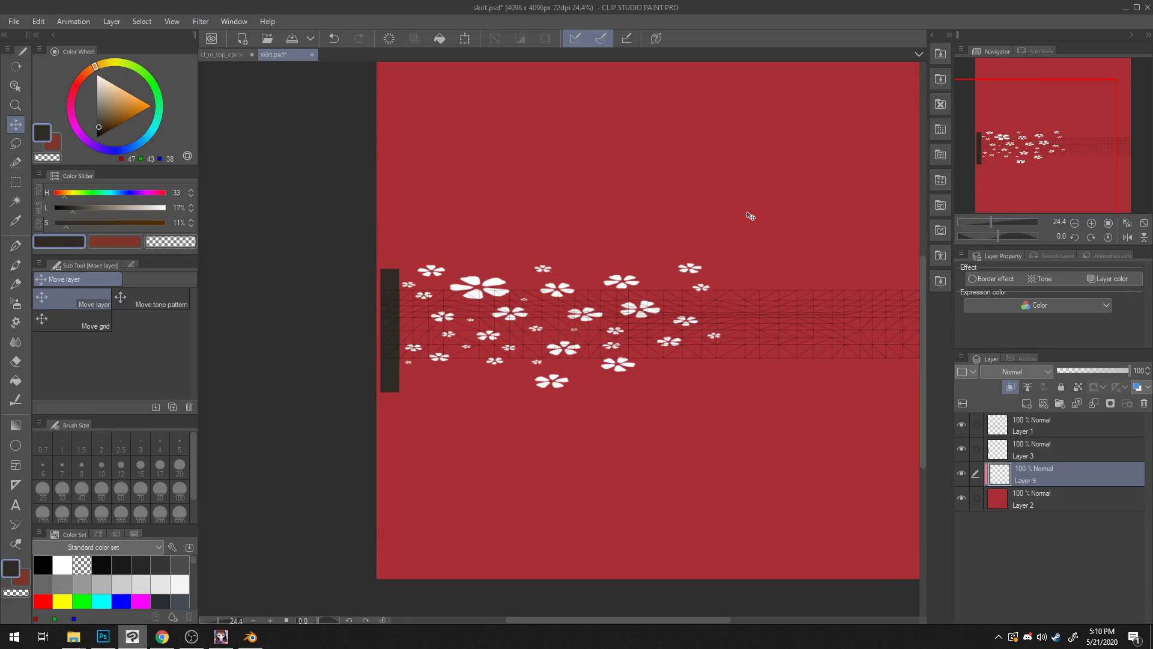
Step: Undo the flower stretch in skirt.psd and fill a thin vertical dark guide line across the wireframe on a new layer
scroll(751, 217, "up", 1)
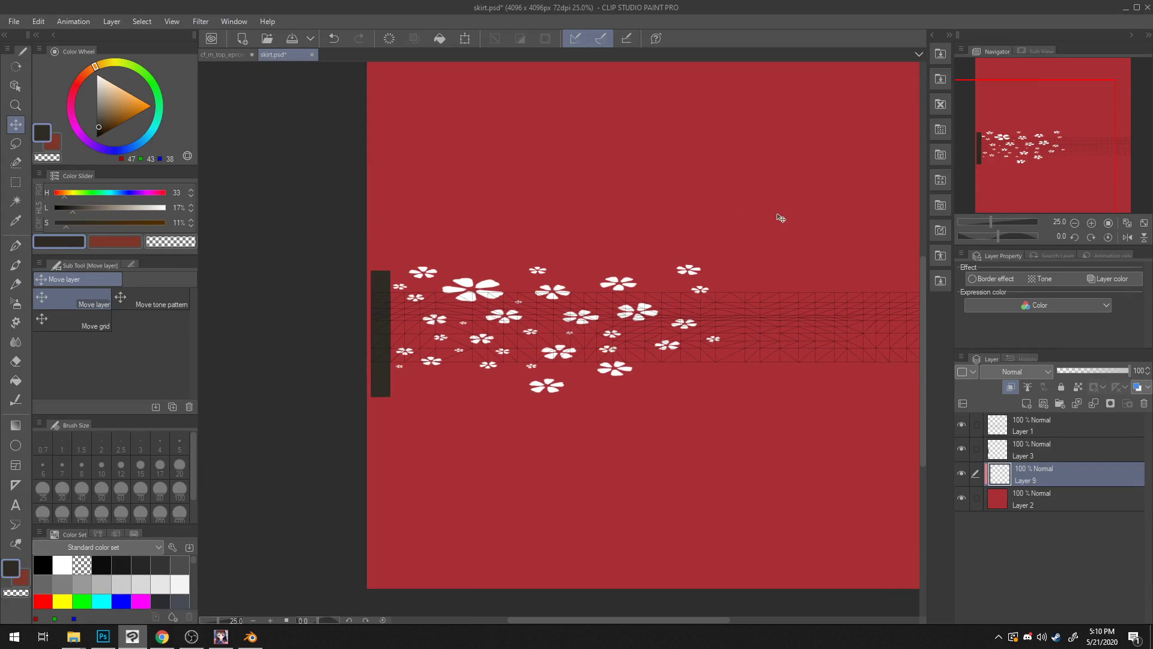
key("ctrl+z")
key("ctrl+y")
left_click(1026, 403)
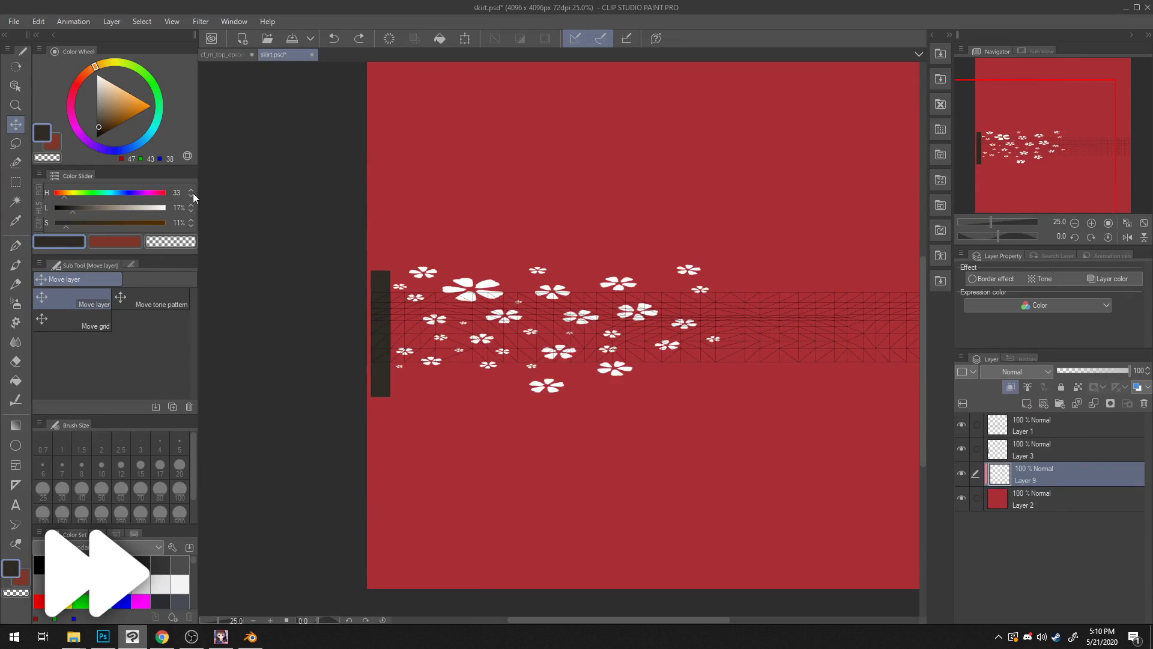
key("ctrl+z")
key("ctrl+z")
left_click(16, 182)
left_click(1026, 403)
left_click_drag(719, 372, 717, 269)
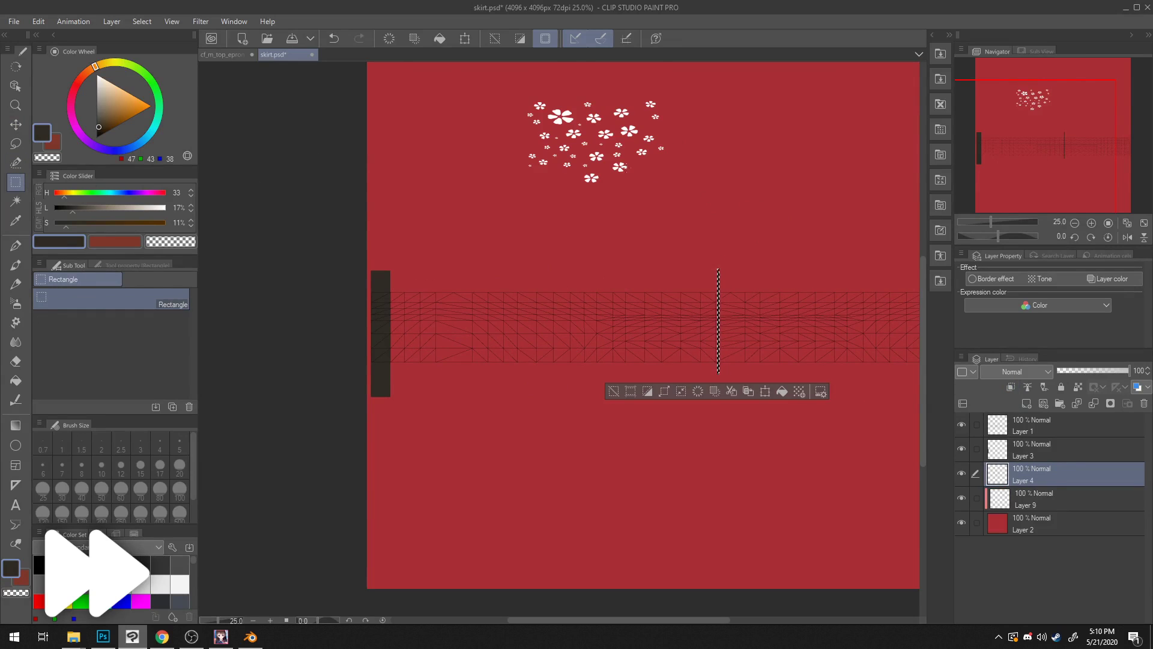
key("ctrl+d")
Step: Move the flower cluster onto the wireframe next to the dark strip and place a duplicate beside it
key("k")
left_click(1033, 499)
left_click_drag(570, 123, 426, 311)
key("ctrl+c")
key("ctrl+v")
left_click_drag(426, 311, 546, 319)
Step: Try adding another copy of the flower cluster closer to the guide line and undo it
key("ctrl+c")
key("ctrl+v")
left_click_drag(545, 320, 618, 306)
key("ctrl+z")
key("ctrl+z")
key("ctrl+z")
key("ctrl+z")
key("ctrl+y")
key("ctrl+y")
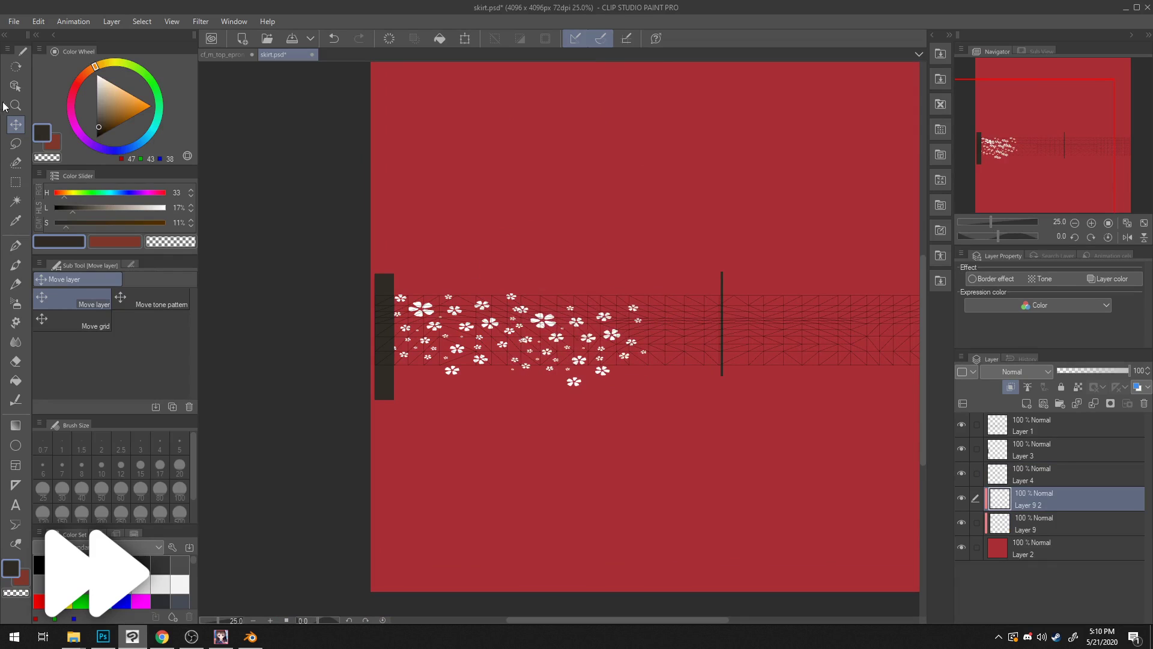
Step: Rotate the duplicated flower cluster 180 degrees and widen both flower layers together up to the guide line
key("ctrl+t")
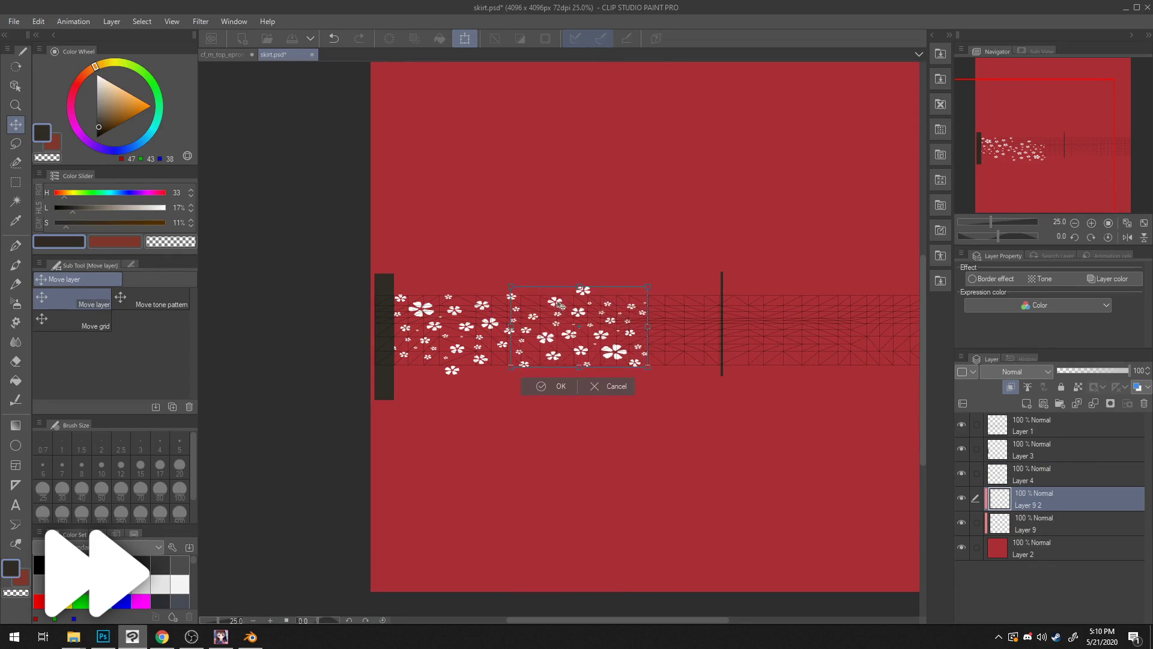
left_click(553, 387)
left_click(975, 522)
key("ctrl+t")
left_click_drag(649, 329, 714, 336)
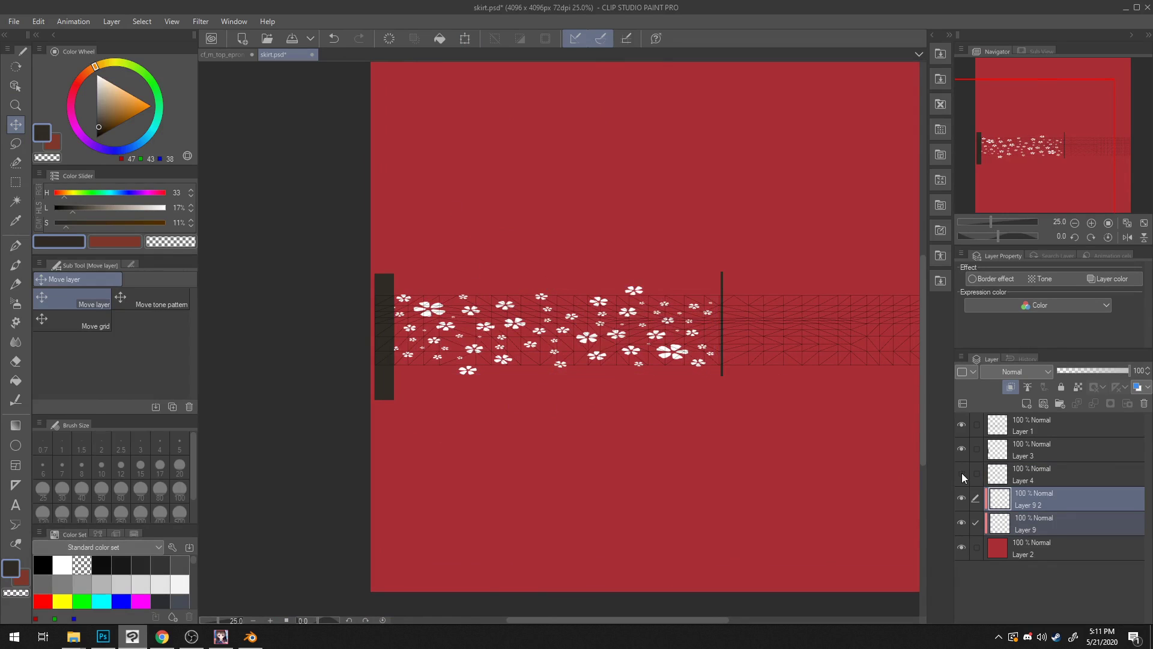
Step: Export the flowered skirt texture as a PNG over skirt.png without the guide line
left_click(13, 21)
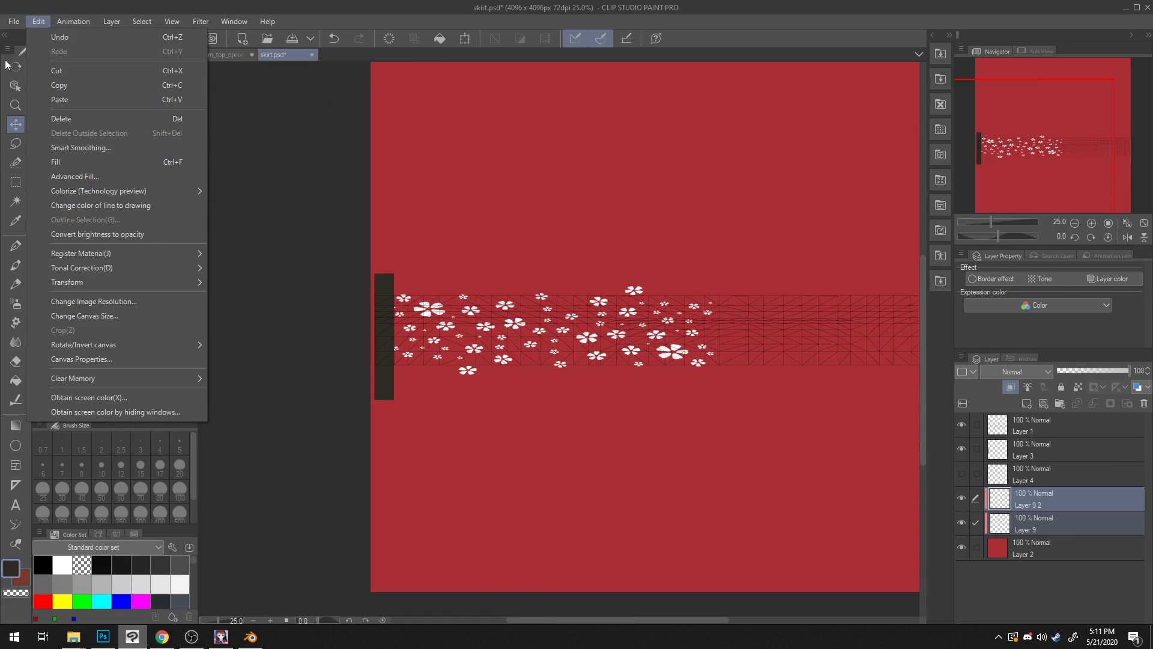
mouse_move(117, 176)
left_click(258, 207)
double_click(437, 304)
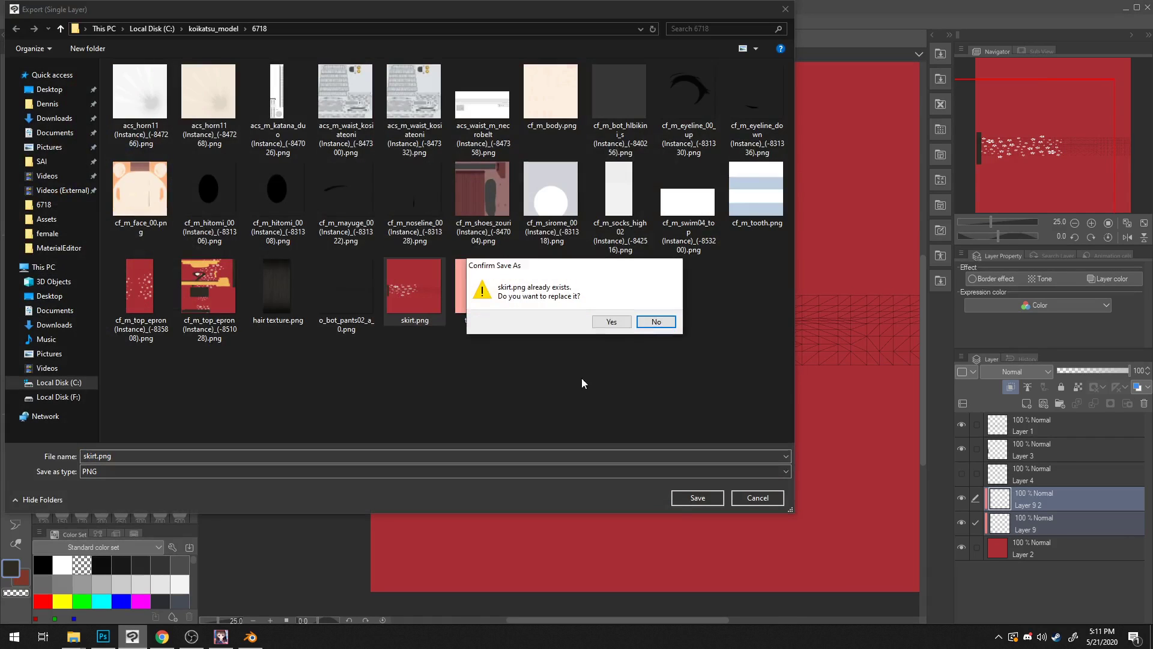
left_click(609, 320)
left_click(714, 185)
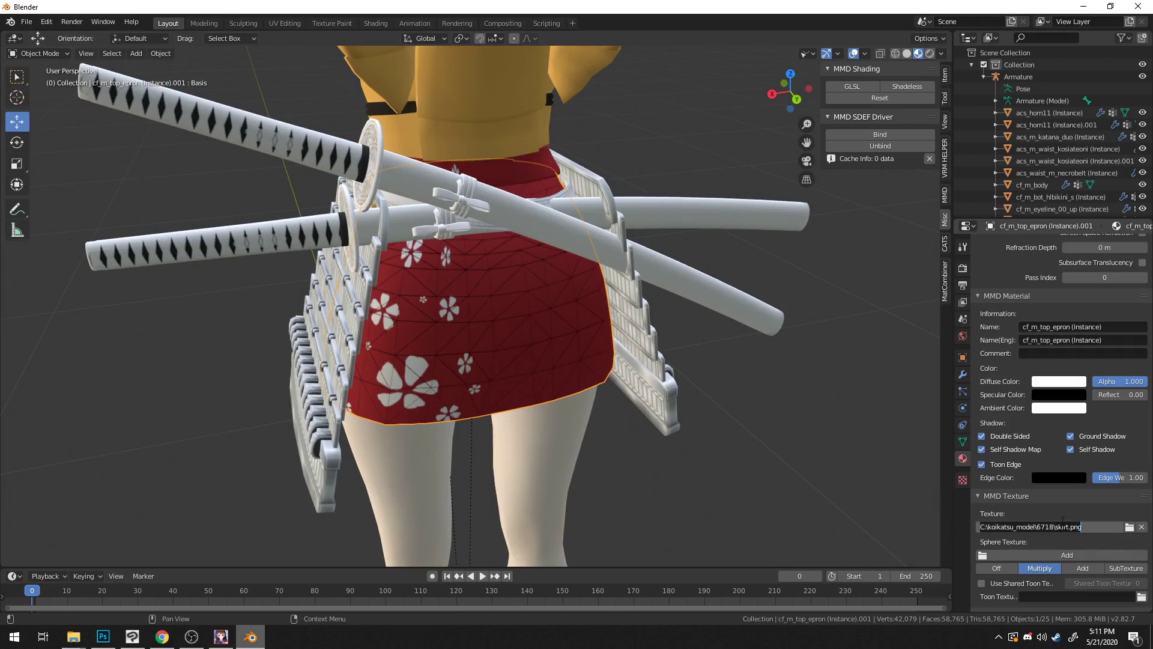
Step: Reload skirt.png on the skirt material in Blender and check the flower pattern from the front and back
left_click(1063, 511)
middle_click_drag(606, 367, 865, 377)
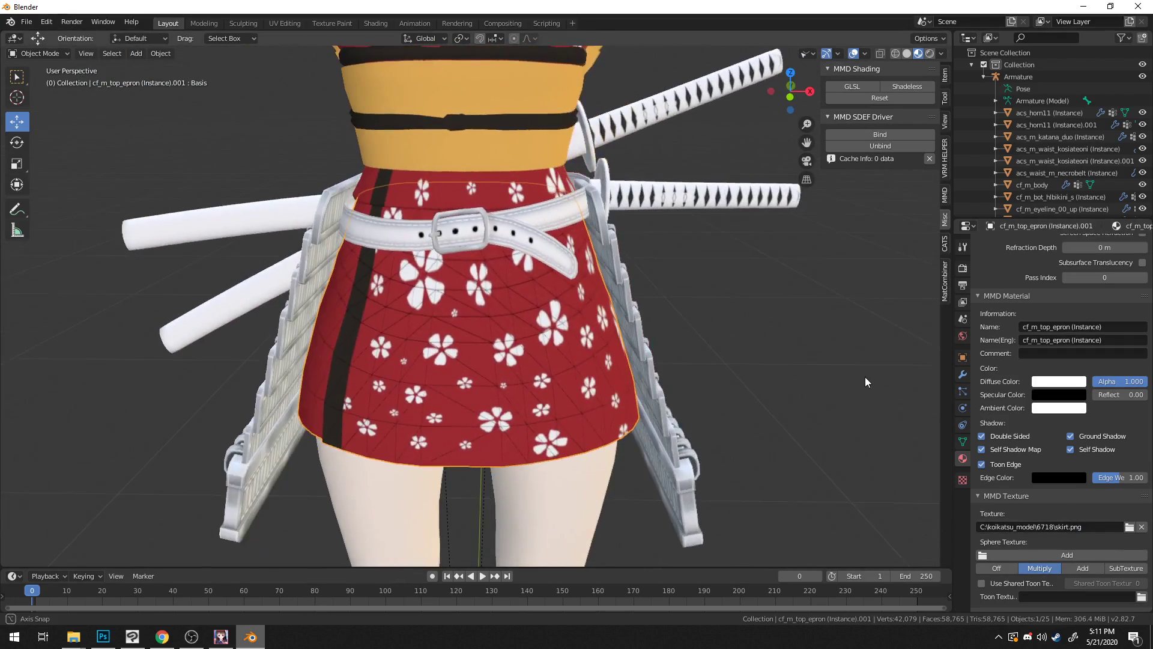
scroll(733, 345, "down", 3)
middle_click_drag(685, 358, 700, 341)
scroll(701, 341, "up", 4)
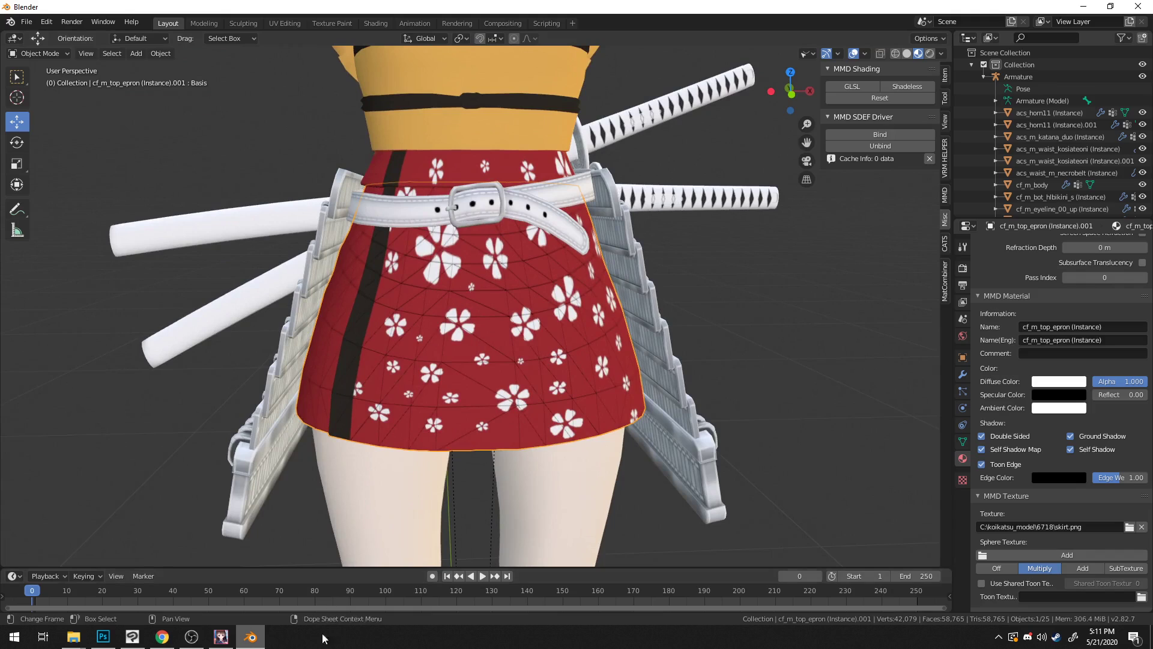
Step: Examine the skirt from the side in Blender and compare it with the kimono artwork in Layer 53.psb in Photoshop
left_click(246, 640)
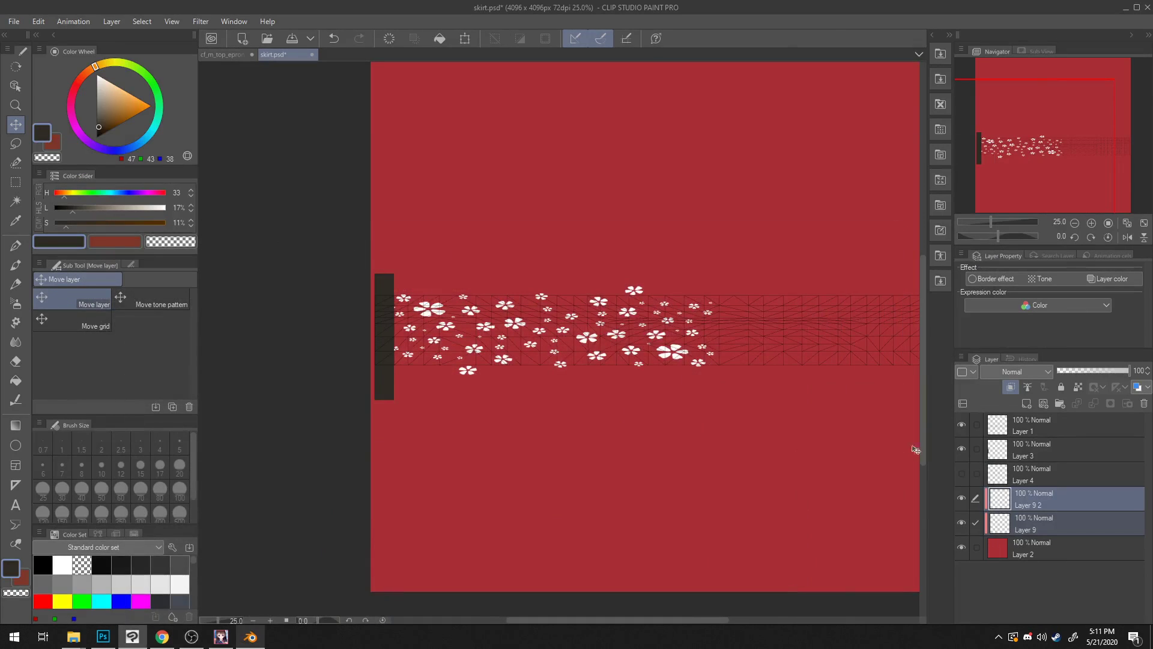
left_click_drag(715, 282, 805, 262)
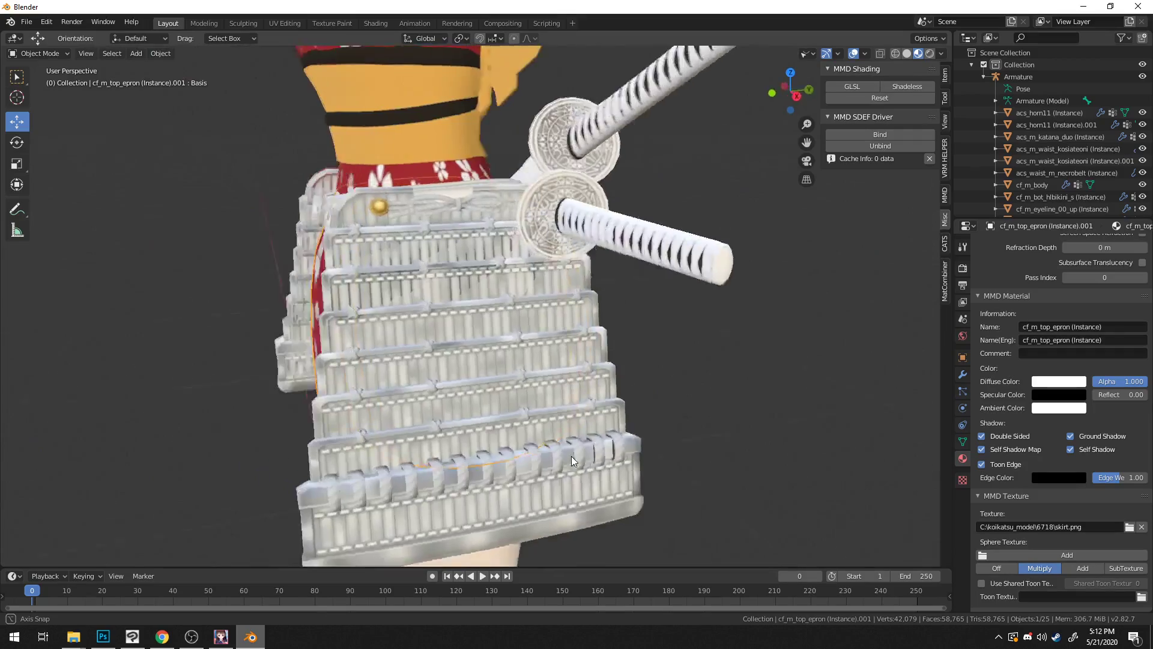
mouse_move(571, 456)
middle_mouse_down()
mouse_move(733, 450)
mouse_move(636, 438)
middle_mouse_up()
scroll(733, 450, "up", 2)
left_click(162, 638)
left_click(162, 638)
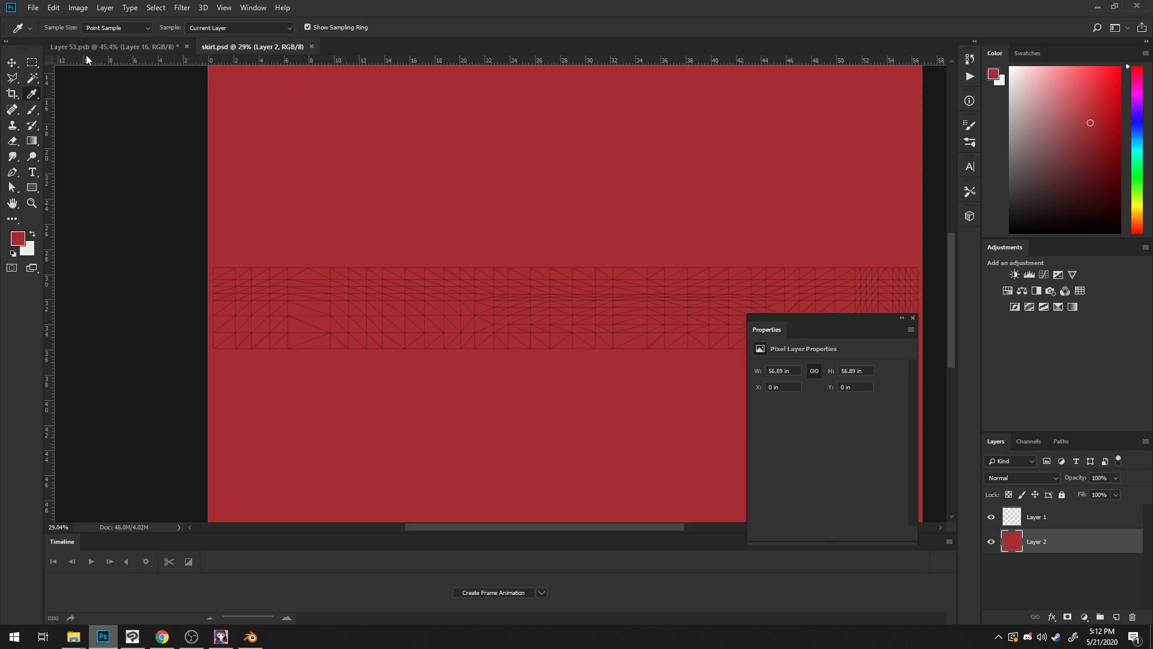
left_click(103, 636)
scroll(513, 424, "up", 4, "alt")
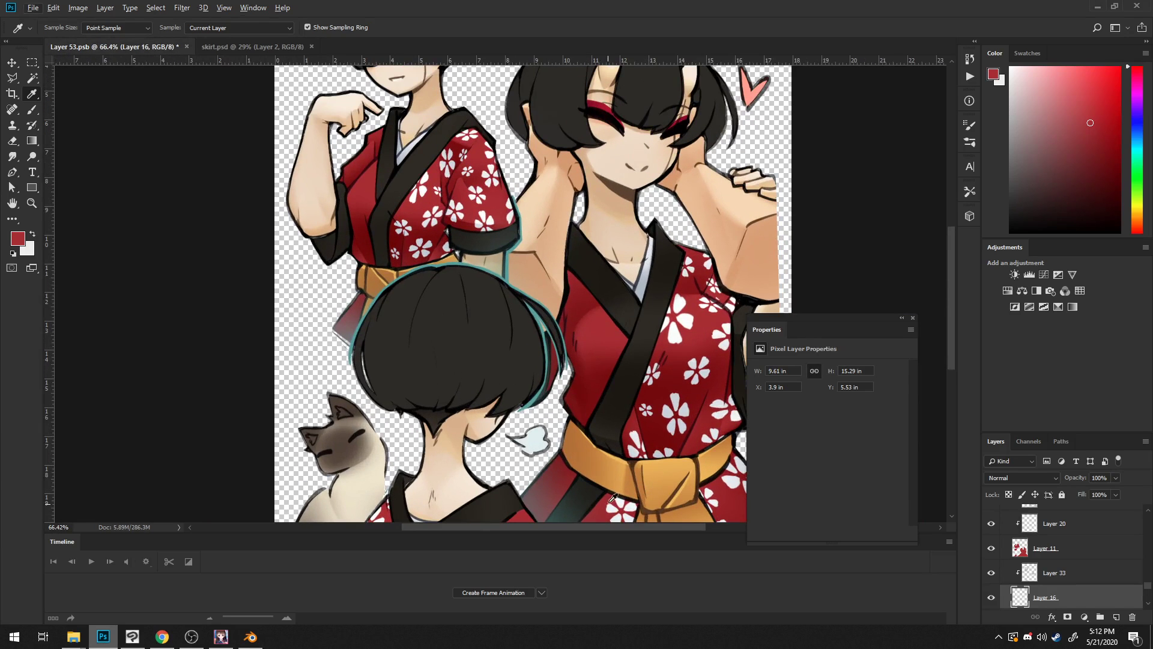
scroll(613, 497, "down", 4, "alt")
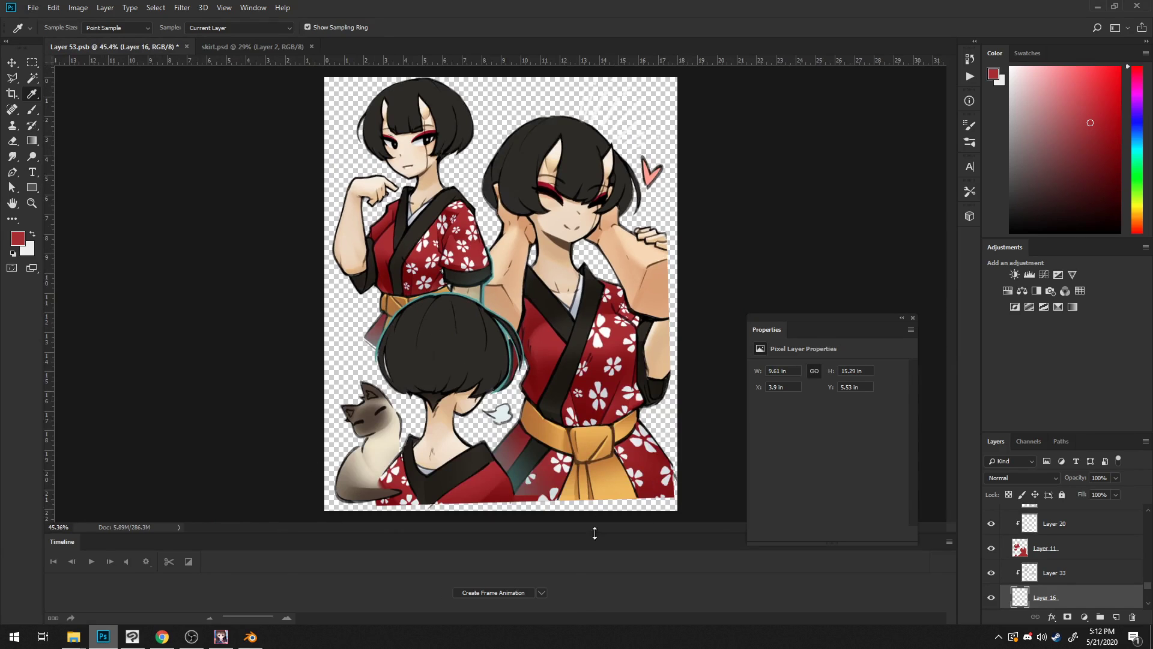
left_click(250, 636)
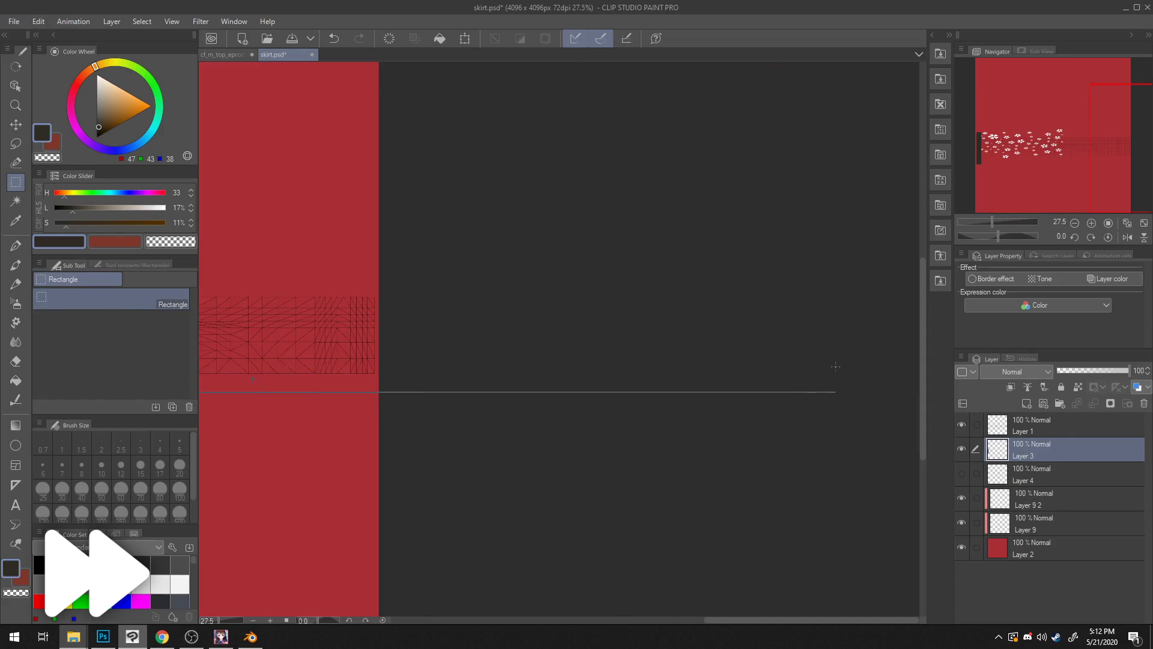
Step: Fill a dark horizontal hem band along the skirt's lower edge on the dark strip's layer in Clip Studio Paint and hide the wireframe
left_click(13, 21)
left_click(961, 425)
scroll(380, 345, "down", 4)
Step: Export the skirt texture with the hem band as a PNG over skirt.png
left_click(14, 22)
left_click(228, 206)
double_click(419, 312)
left_click(607, 323)
left_click(718, 183)
left_click(193, 635)
left_click(105, 638)
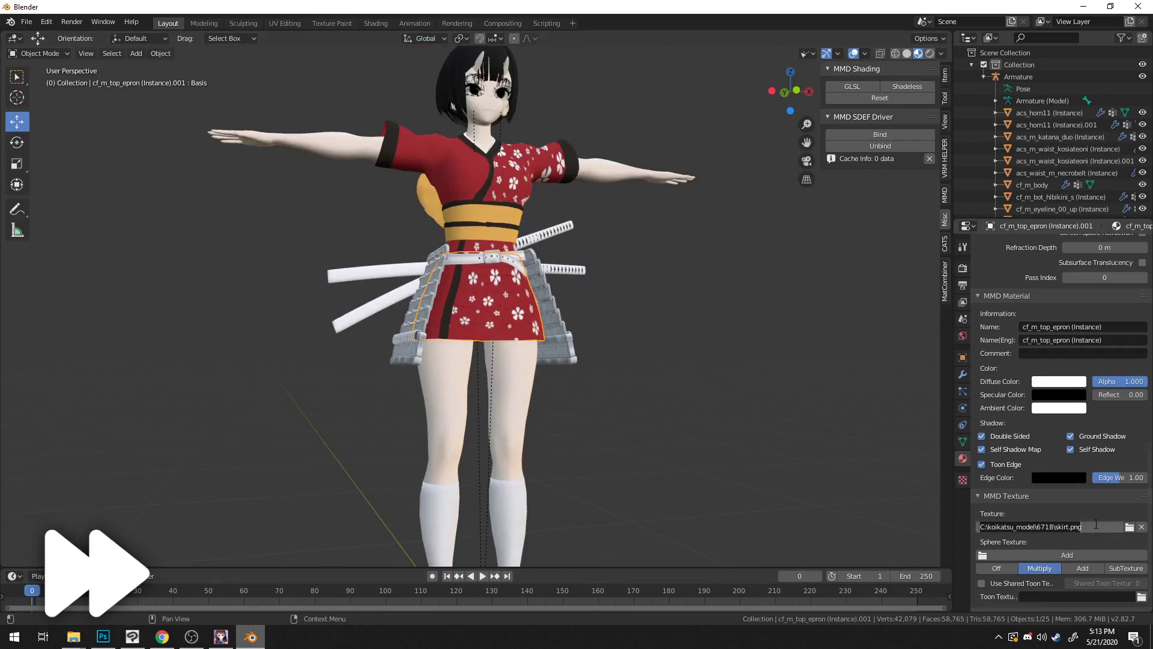
Step: Reload skirt.png in Blender and inspect the hem band around the skirt
left_click(758, 363)
scroll(577, 344, "up", 6)
middle_click_drag(577, 344, 486, 308)
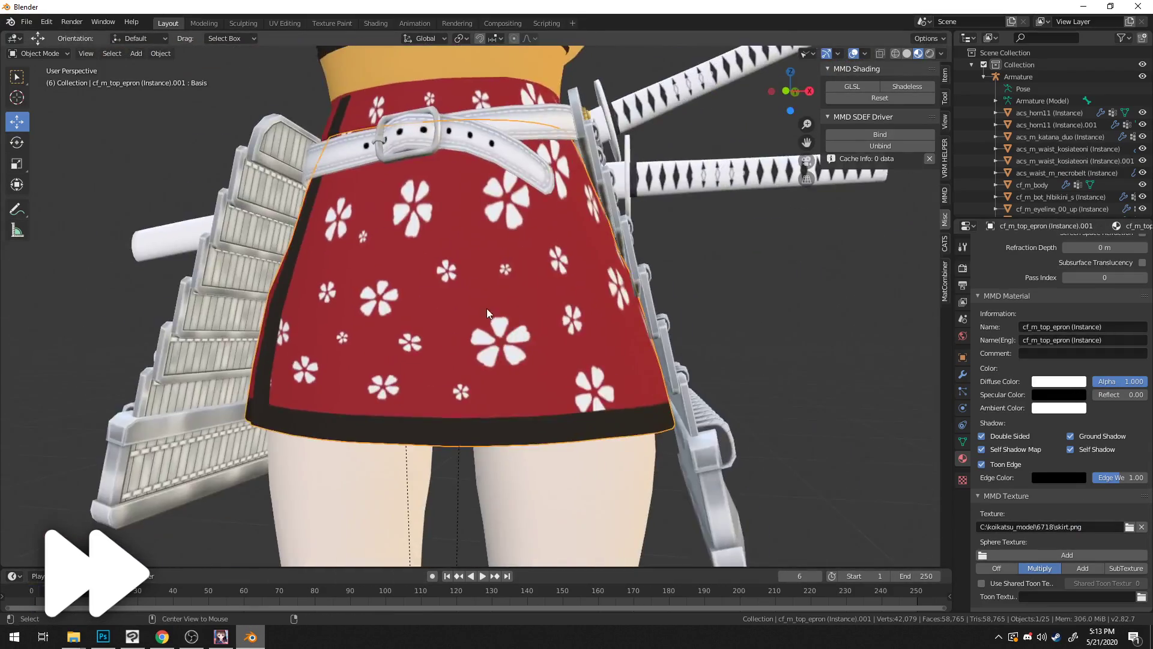
scroll(498, 293, "down", 6)
scroll(563, 304, "up", 5)
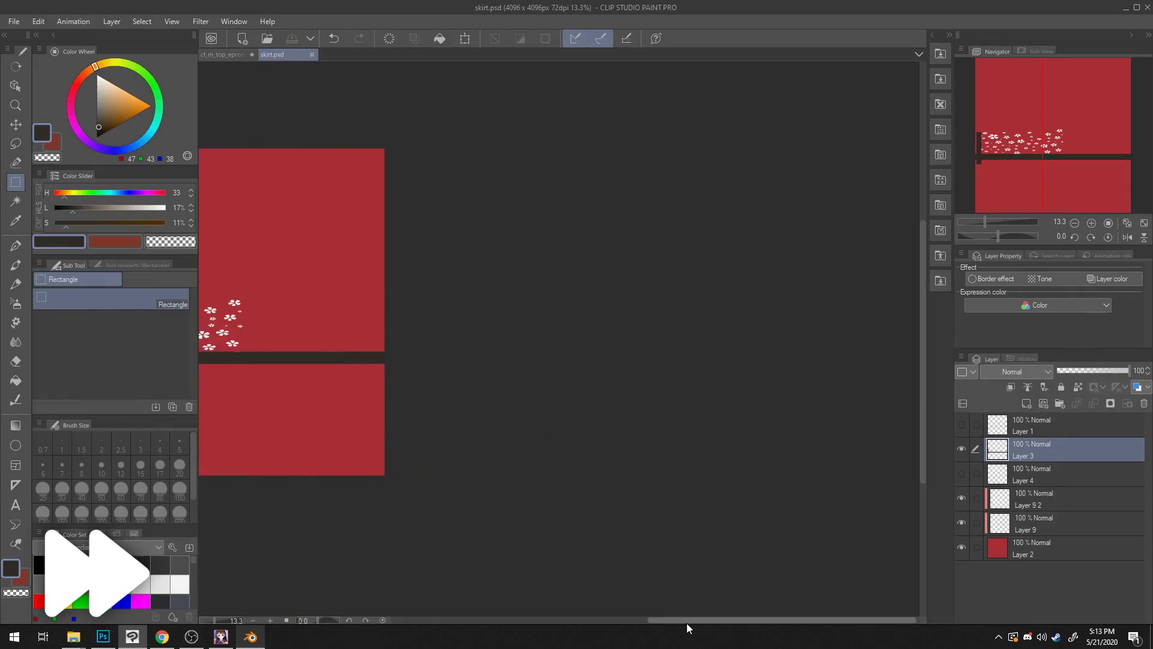
Step: Thicken the dark hem band in skirt.psd and extend the vertical strip to the canvas's left edge
left_click_drag(688, 628, 460, 628)
scroll(684, 390, "up", 1)
left_click_drag(510, 355, 826, 314)
key("alt+Delete")
middle_click_drag(592, 313, 919, 360)
scroll(398, 327, "up", 2)
key("alt+Delete")
Step: Export the texture with the thicker hem as a PNG, replacing skirt.png
left_click(13, 21)
mouse_move(92, 175)
left_click(234, 206)
double_click(390, 291)
left_click(614, 323)
key("Return")
Step: Reload skirt.png on the skirt material in Blender and check the thicker hem band
left_click(250, 636)
middle_click_drag(541, 378, 560, 396)
left_click(1044, 526)
key("Return")
scroll(561, 396, "down", 7)
scroll(528, 399, "up", 7)
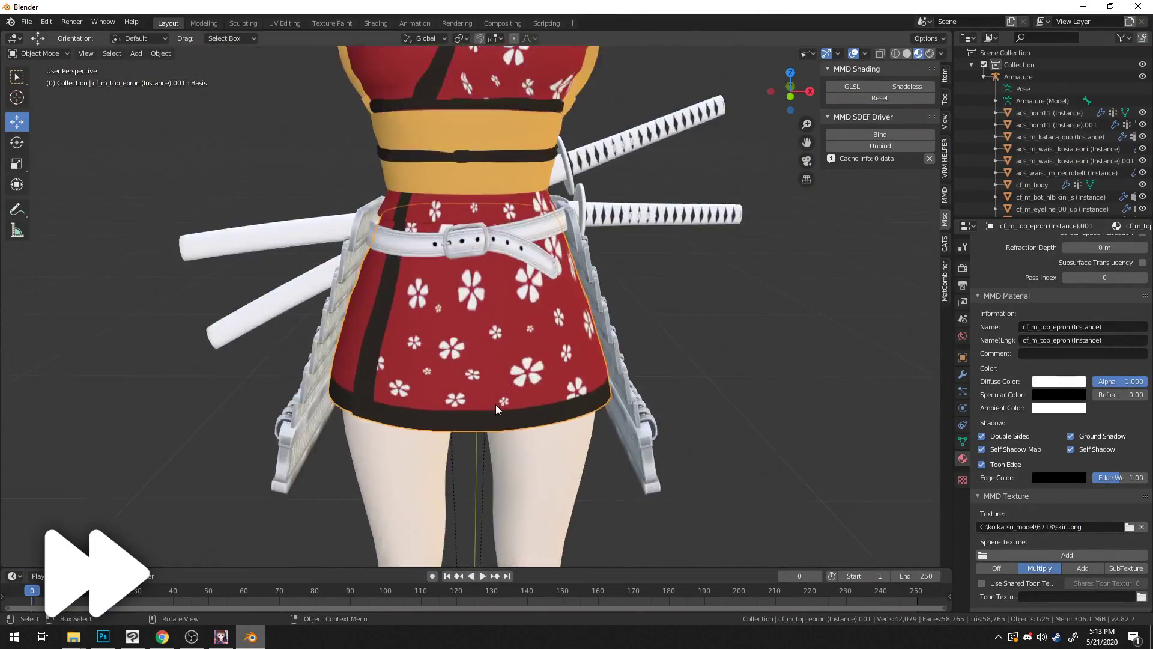
Step: Try a taller dark hem band in skirt.psd by raising its upper edge over the flowers
left_click(132, 637)
scroll(402, 382, "down", 3)
key("ctrl+z")
key("ctrl+d")
Step: Export the texture with the taller hem as a PNG over skirt.png
left_click(13, 21)
left_click(247, 221)
left_click(708, 497)
left_click(714, 190)
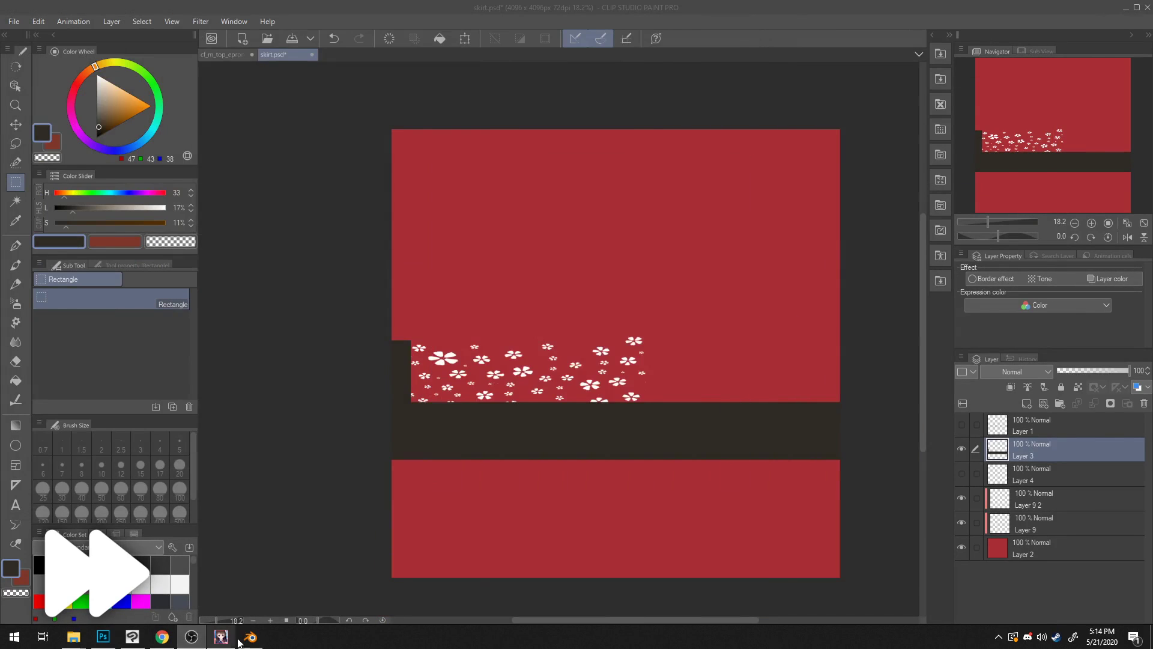
Step: Check the taller hem band on the skirt in Blender, near and from a distance
left_click(250, 637)
scroll(689, 419, "down", 3)
scroll(407, 453, "up", 3)
mouse_move(364, 451)
middle_mouse_down()
mouse_move(509, 438)
mouse_move(348, 441)
middle_mouse_up()
scroll(406, 453, "down", 4)
scroll(348, 441, "up", 5)
left_click(221, 636)
Step: Undo the taller hem fill in skirt.psd and fill the hem band again with a slightly lower upper edge
left_click(132, 636)
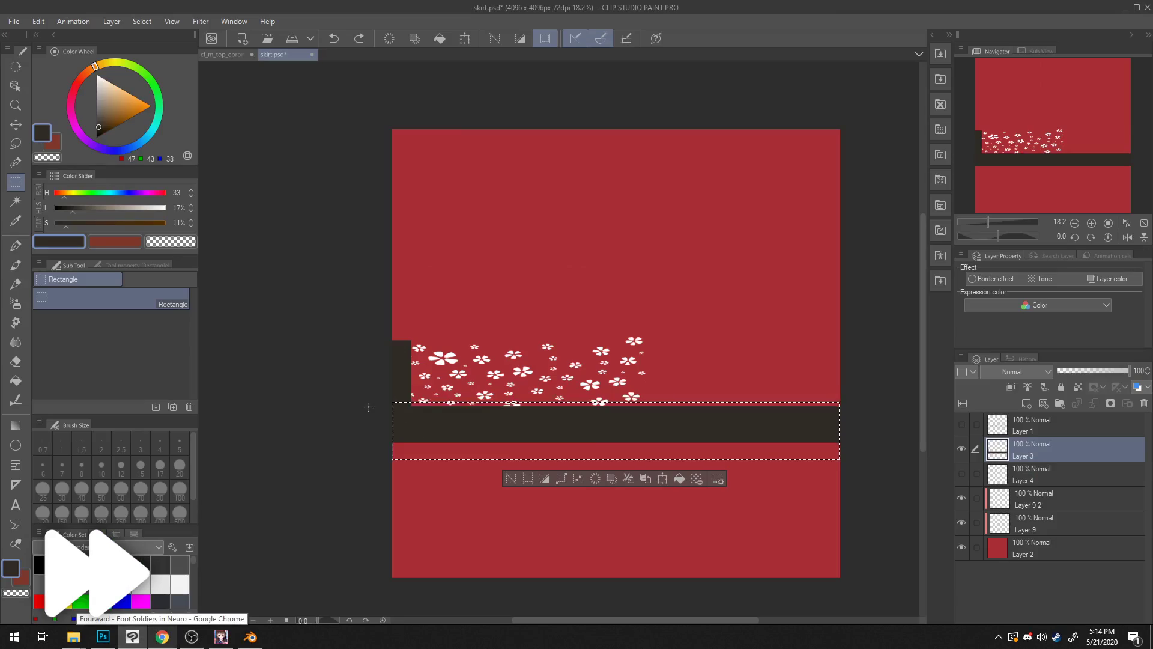
key("alt+Delete")
key("ctrl+d")
Step: Export the adjusted skirt texture as a PNG over skirt.png
left_click(13, 21)
left_click(273, 165)
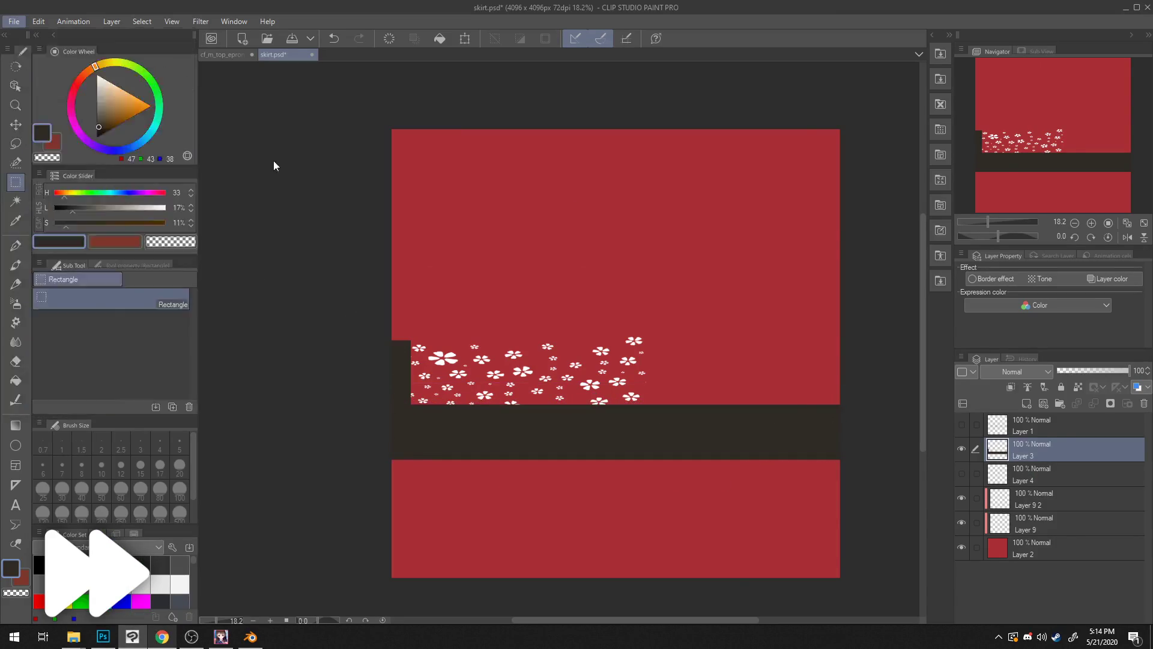
key("Return")
left_click(602, 322)
key("Return")
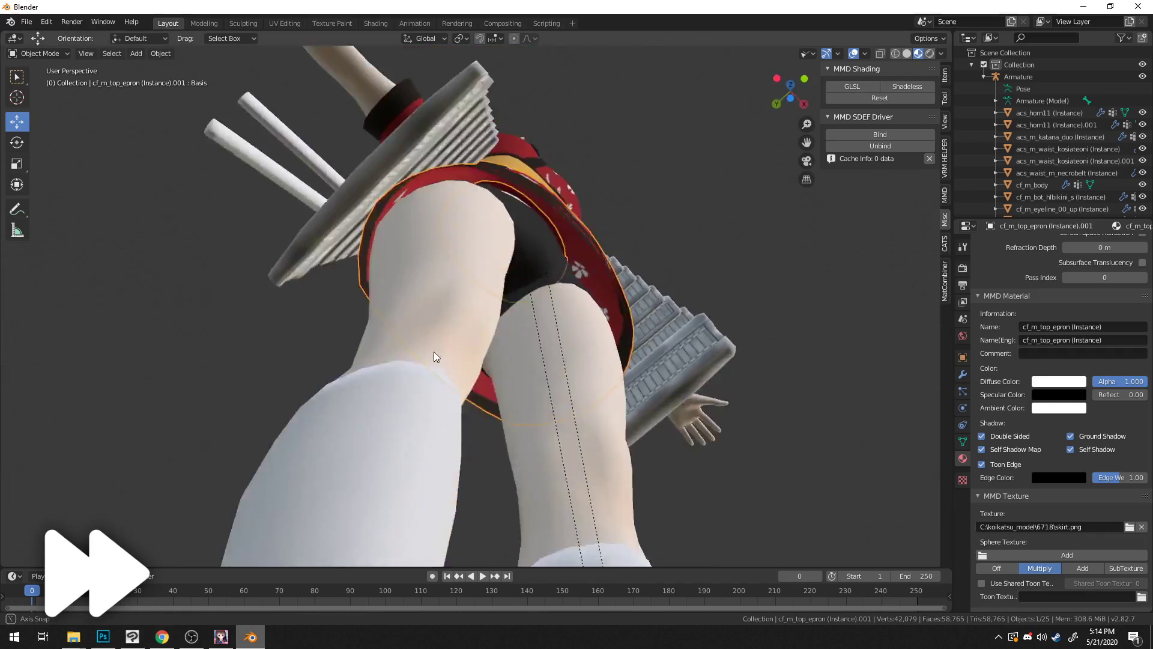
Step: Examine the adjusted hem band and the whole kimono outfit on the model in Blender, near and from a distance
mouse_move(621, 336)
middle_mouse_down()
mouse_move(621, 424)
mouse_move(668, 415)
mouse_move(633, 410)
mouse_move(675, 372)
mouse_move(873, 359)
mouse_move(577, 326)
mouse_move(370, 339)
middle_mouse_up()
scroll(614, 417, "down", 3)
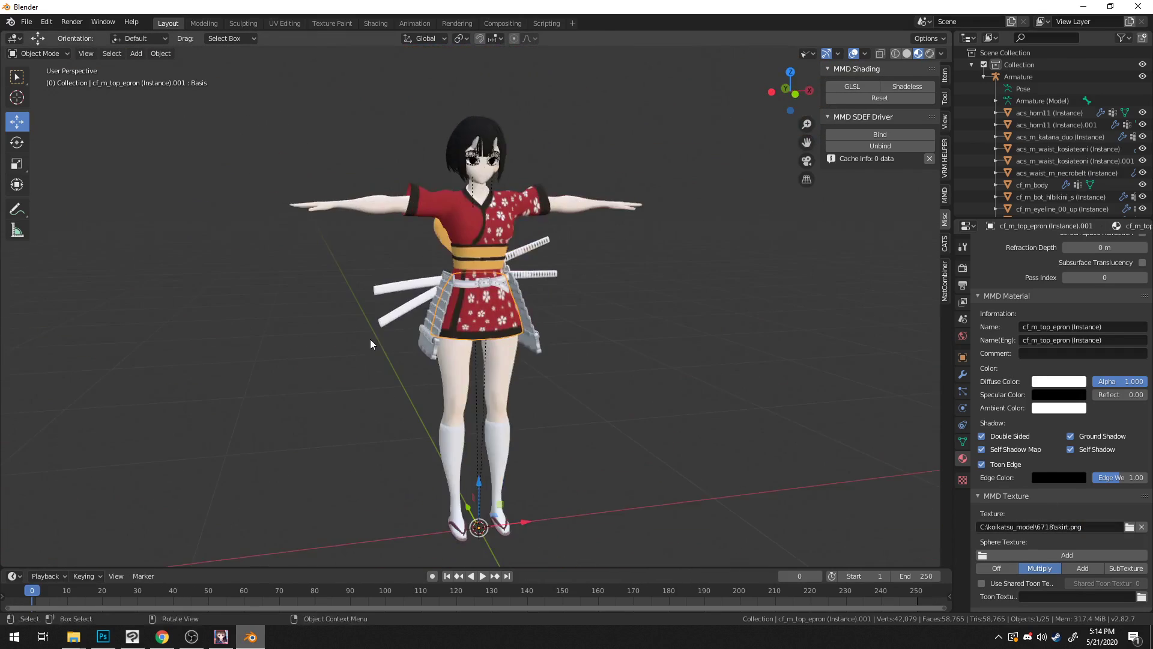
scroll(427, 429, "up", 3)
scroll(427, 430, "up", 2)
middle_click_drag(503, 486, 484, 135, "shift")
middle_click_drag(424, 135, 506, 303)
scroll(492, 345, "up", 3)
scroll(506, 298, "down", 4)
middle_click_drag(579, 264, 579, 315, "shift")
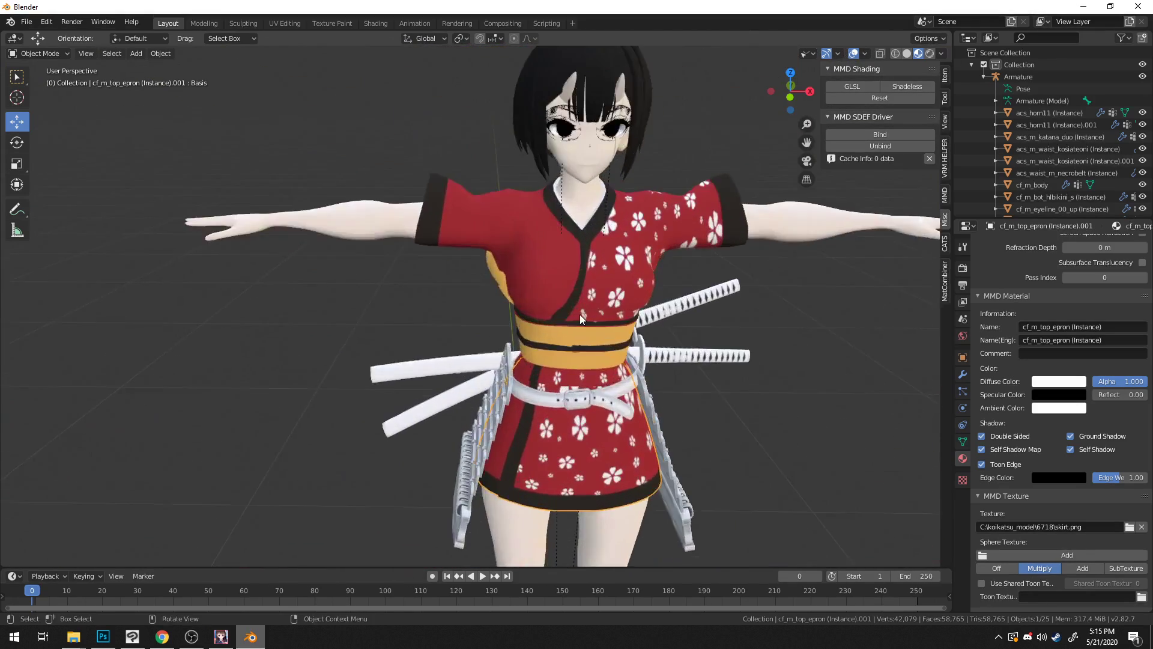
Step: Examine the model's face and plain black pupils up close in Blender
scroll(579, 315, "up", 3)
middle_click_drag(619, 257, 544, 401, "shift")
scroll(564, 383, "up", 2)
scroll(544, 398, "up", 4)
scroll(544, 398, "down", 5)
scroll(532, 412, "up", 8)
middle_click_drag(603, 321, 528, 366, "shift")
scroll(524, 401, "down", 3)
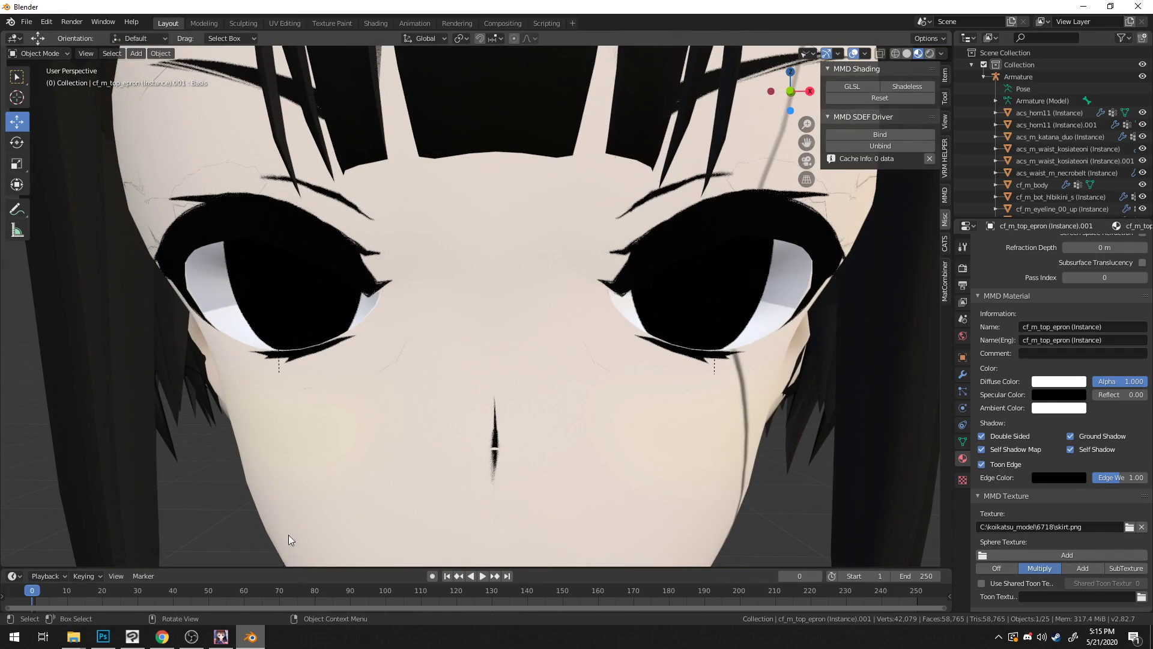
Step: Switch to Photoshop and examine the eyes and face of the reference drawing in Layer 53.psb
left_click(220, 637)
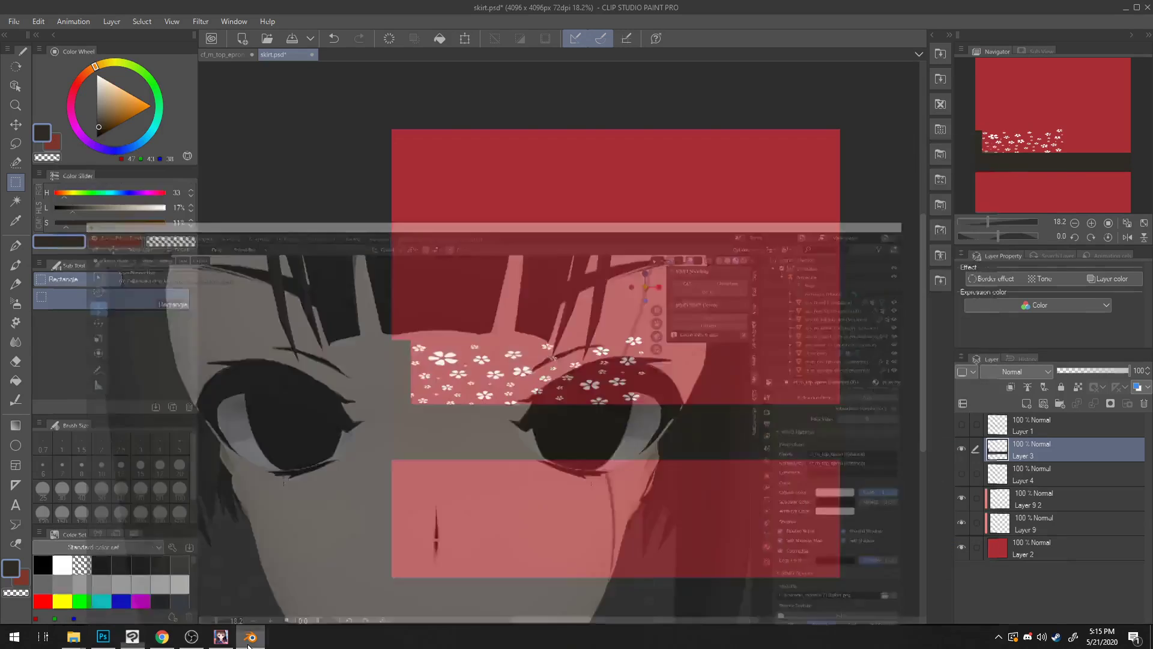
left_click(102, 636)
scroll(451, 185, "up", 5, "alt")
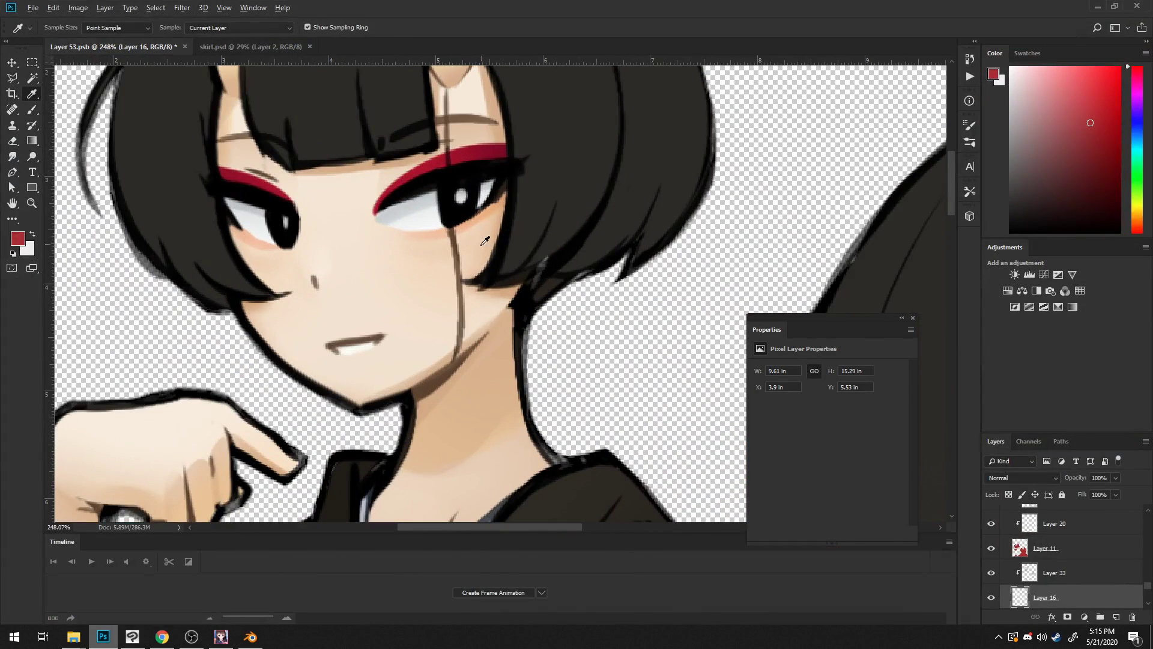
scroll(485, 240, "down", 5, "alt")
scroll(456, 216, "down", 1)
scroll(444, 210, "down", 2, "alt")
scroll(443, 206, "up", 1, "alt")
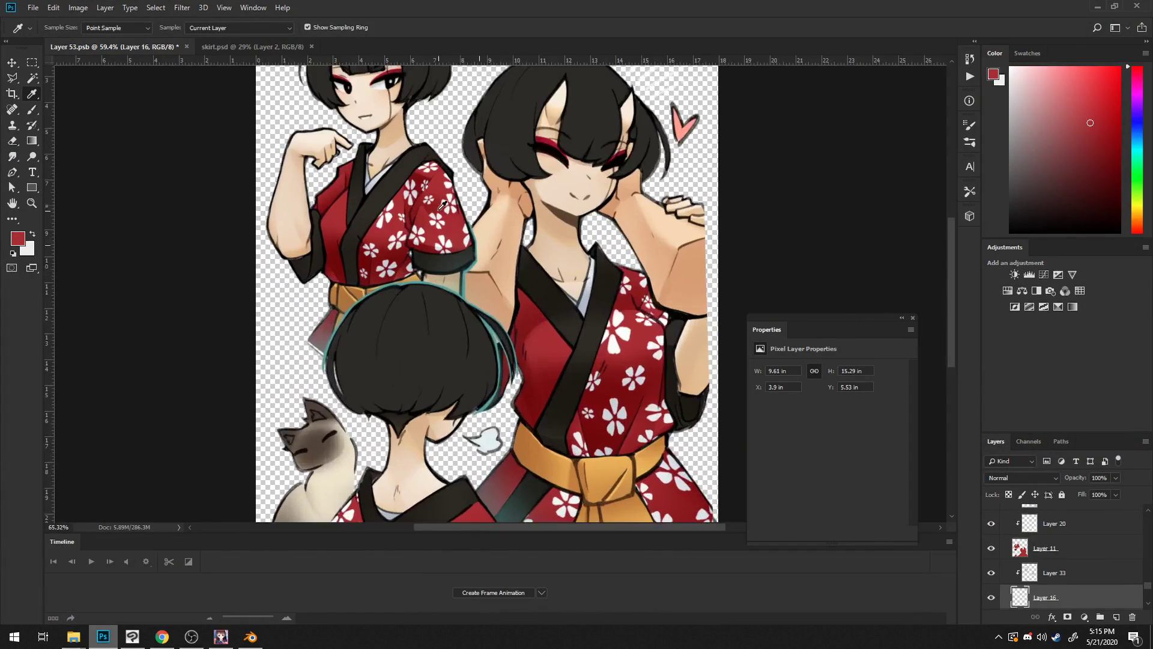
scroll(443, 206, "up", 6, "alt")
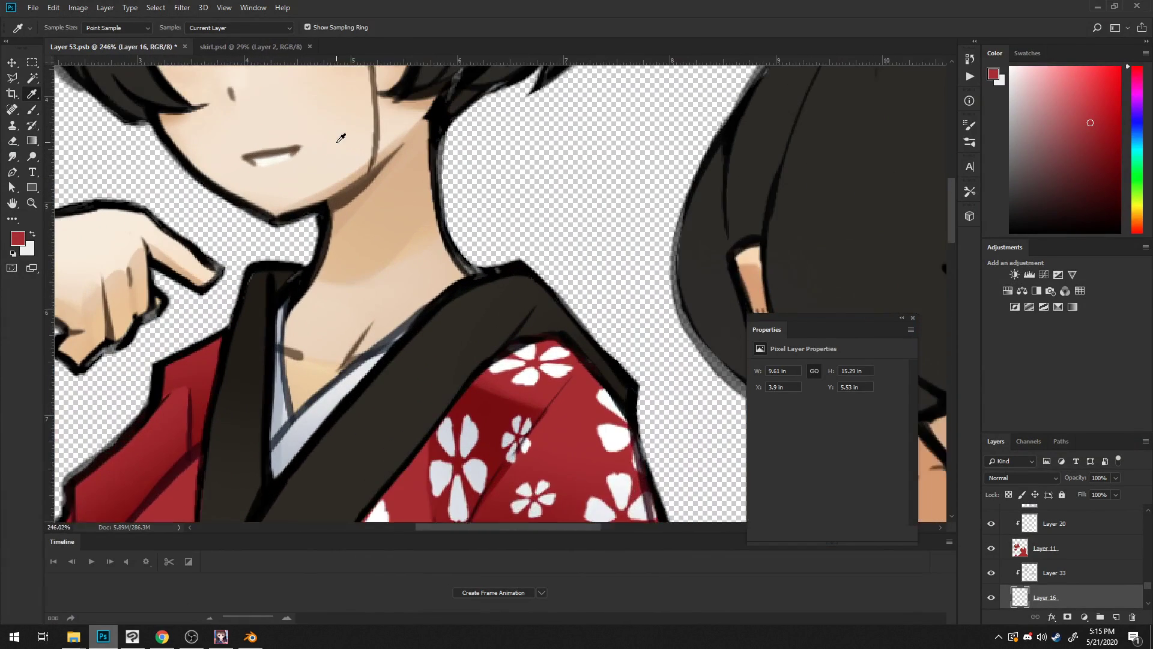
scroll(341, 138, "up", 3)
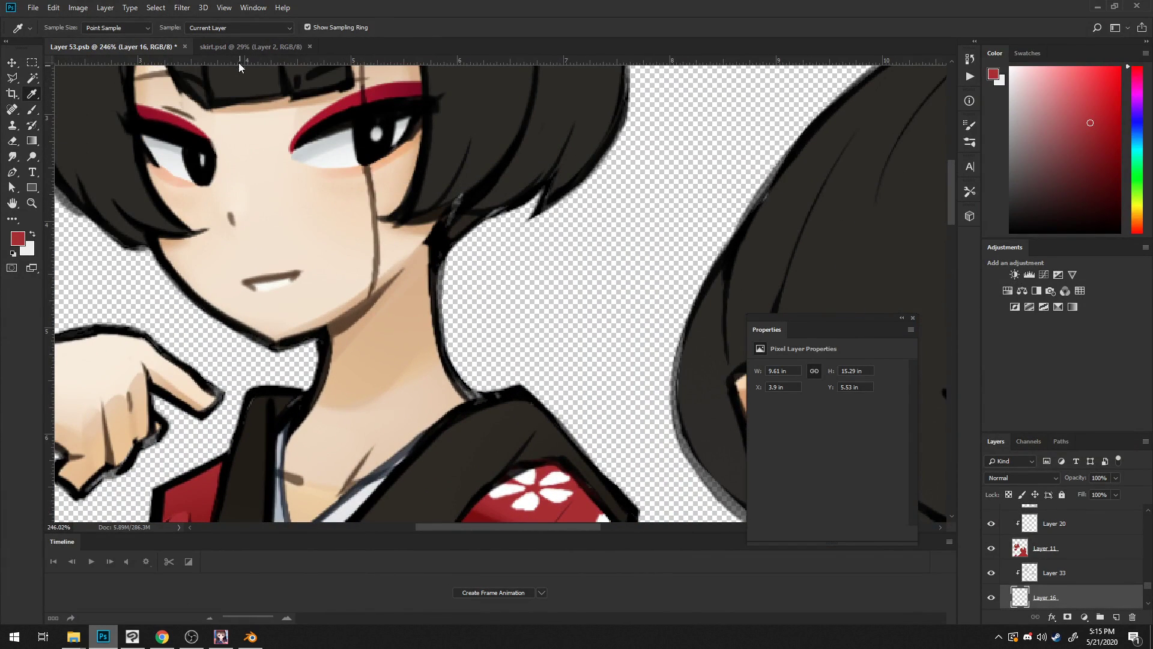
Step: Open the eye texture cf_m_hitomi_00 (Instance)_(-831306).png from the 6718 folder in Photoshop
left_click(246, 46)
left_click(33, 7)
left_click(96, 32)
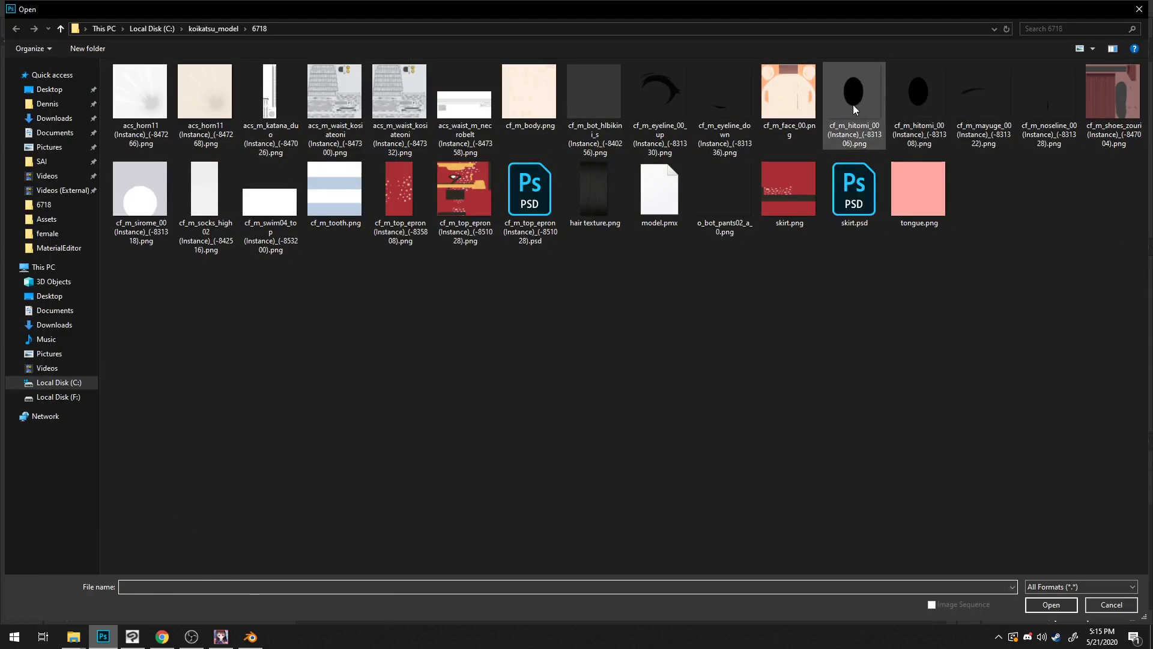
double_click(855, 109)
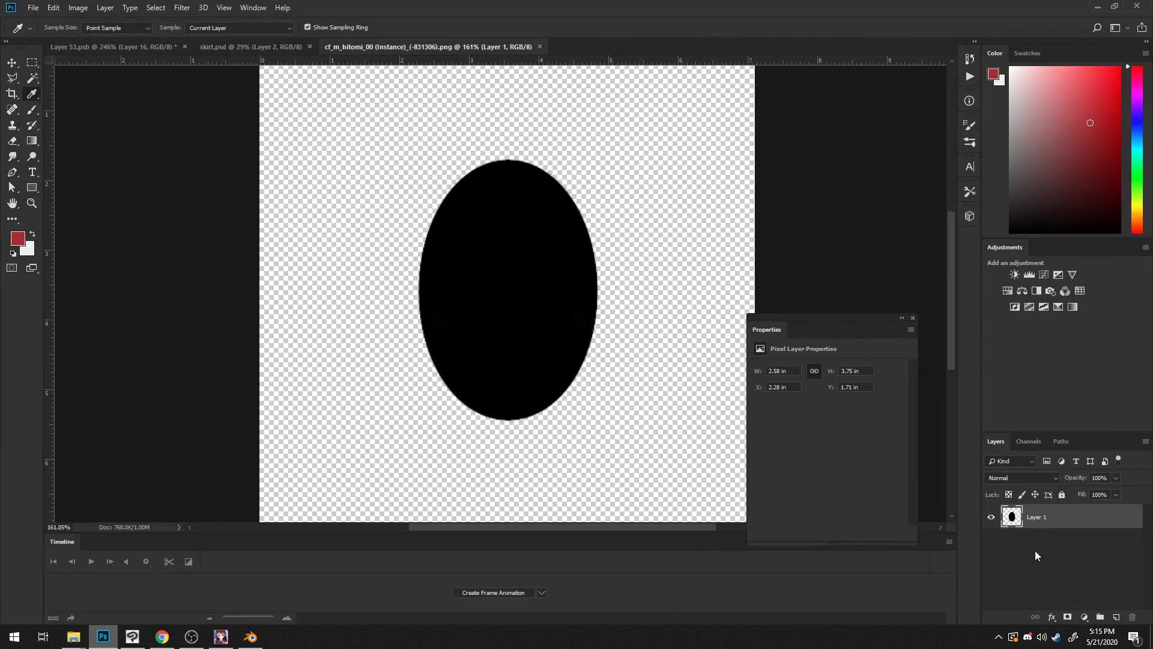
Step: Add a new layer and fill an upright elliptical selection about 1.22 by 2.13 in with white inside the black pupil
scroll(488, 239, "up", 3, "alt")
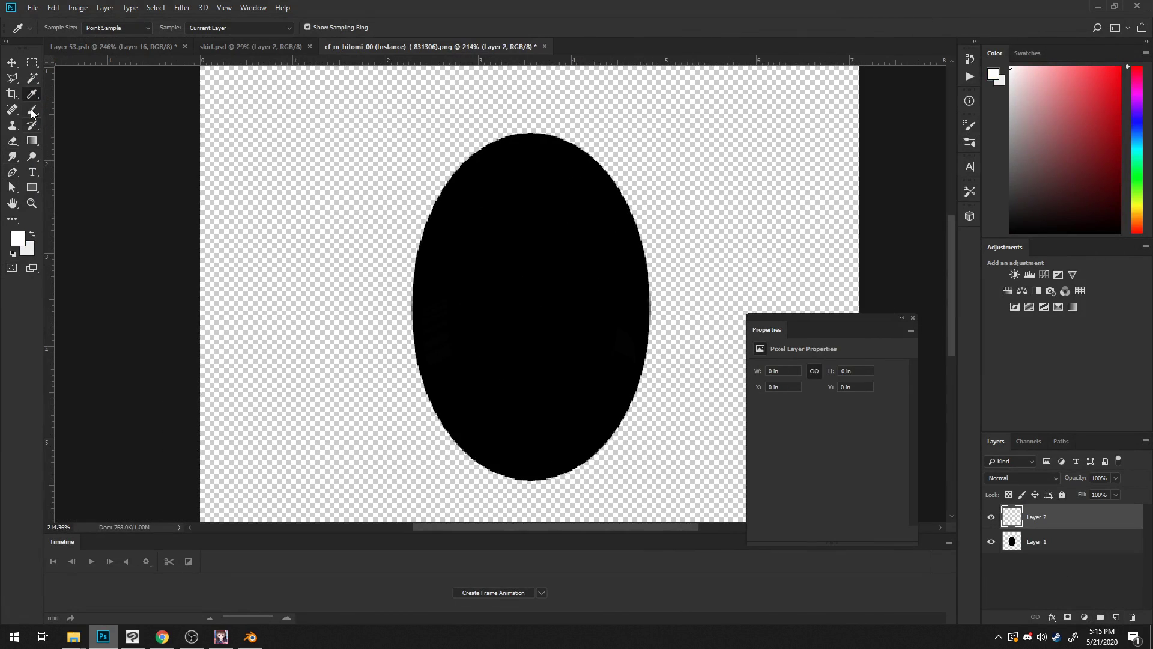
left_click(32, 65)
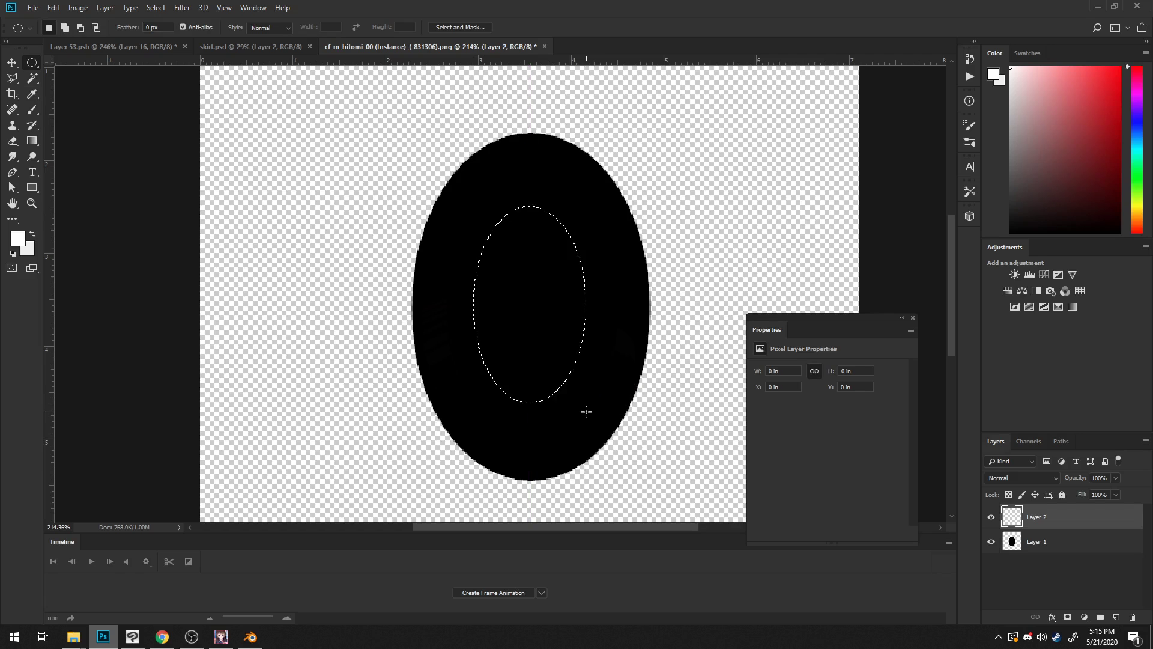
key("alt+BackSpace")
key("ctrl+d")
scroll(606, 377, "down", 5, "alt")
scroll(132, 157, "up", 2, "alt")
Step: Move the white ellipse so it is centred in the black pupil
left_click(9, 67)
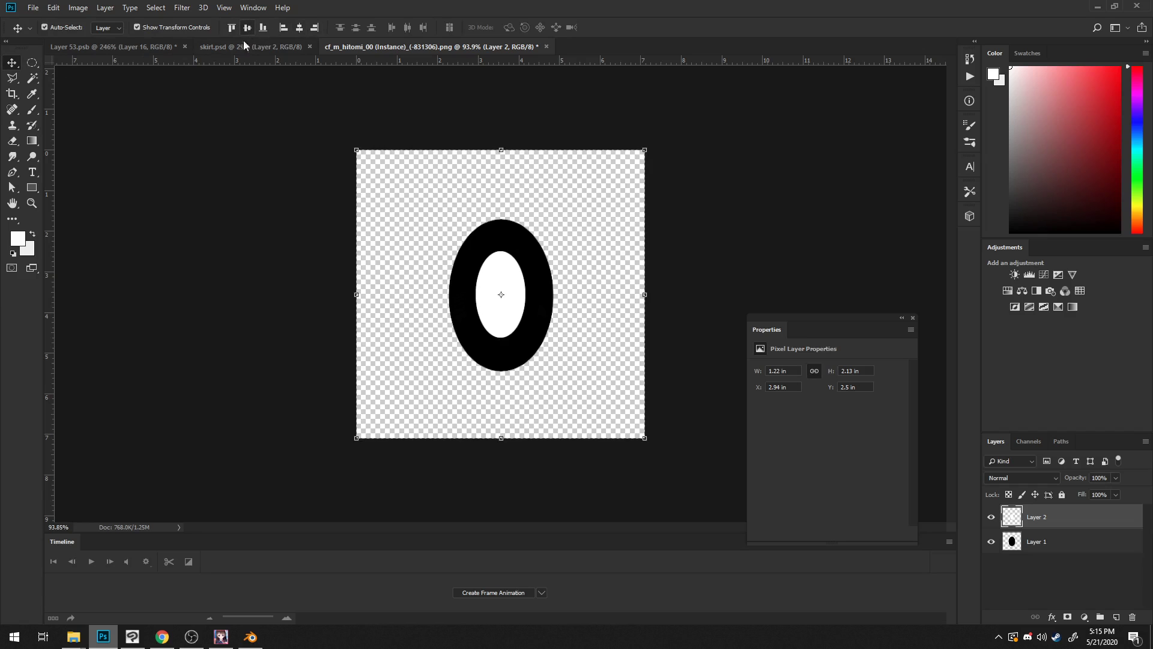
scroll(476, 285, "up", 5, "alt")
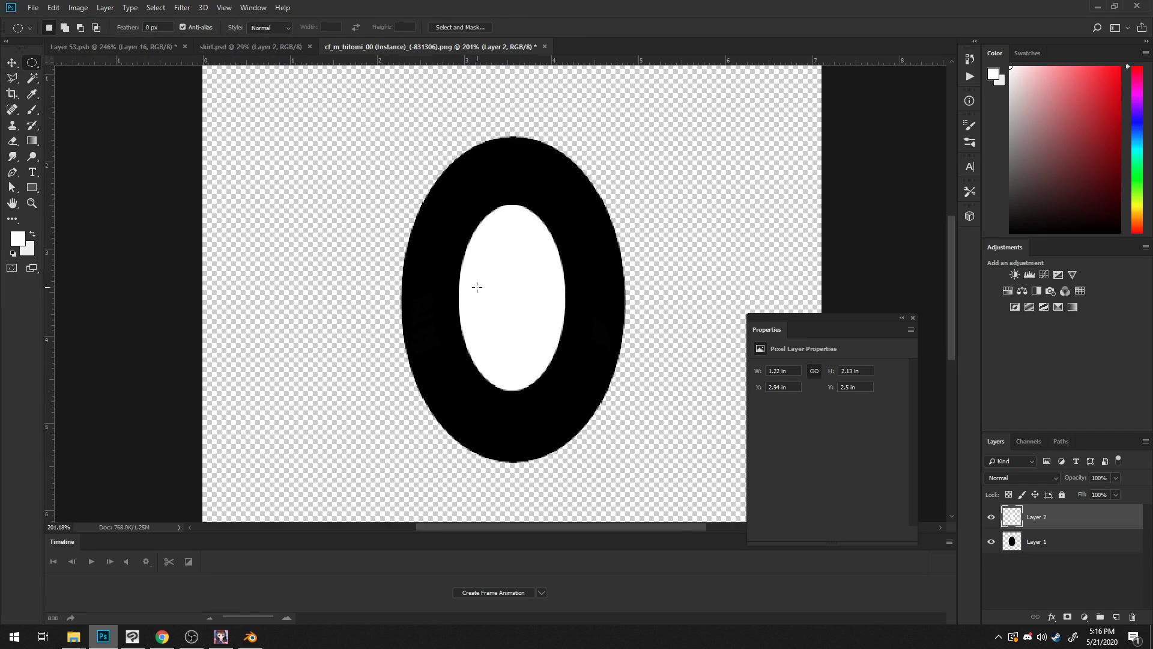
left_click_drag(566, 270, 513, 283)
key("Escape")
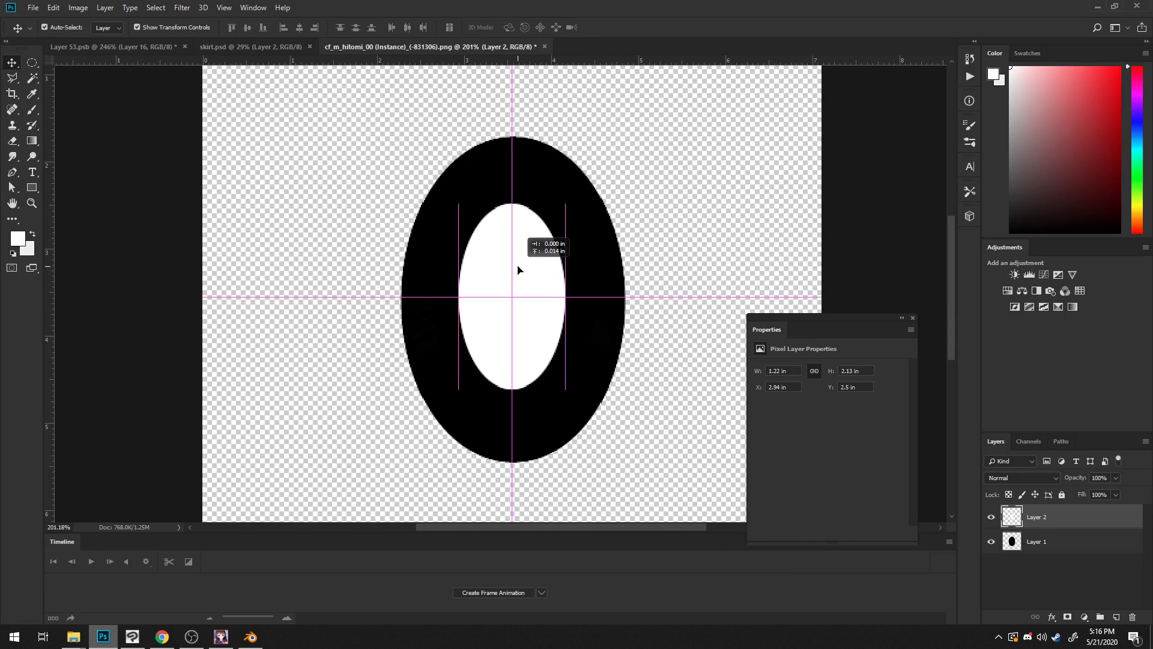
scroll(412, 250, "down", 5, "alt")
left_click(528, 222)
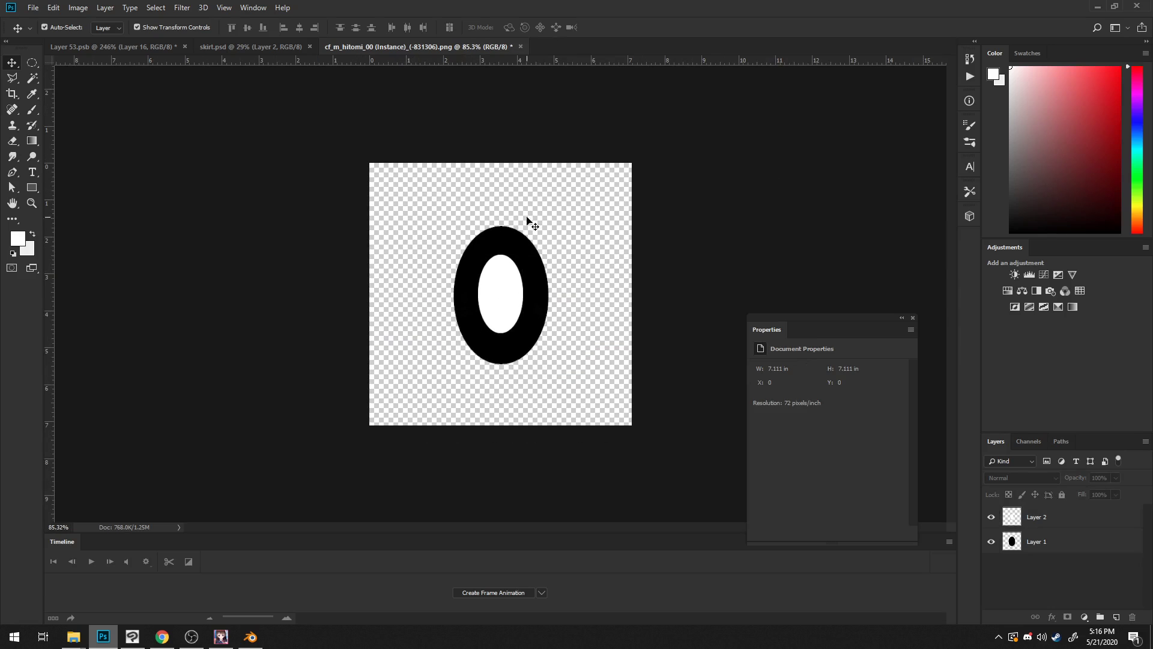
Step: Scale the white ellipse down to about 0.97 by 1.69 in and recentre it in the black pupil
scroll(529, 274, "up", 3, "alt")
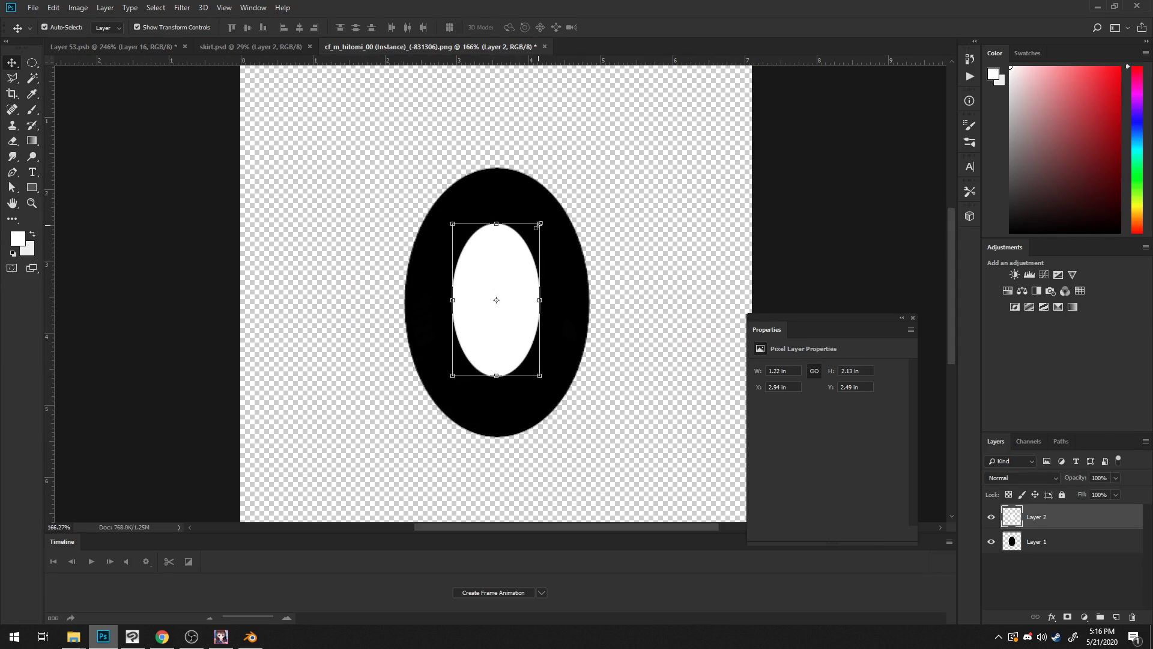
left_click_drag(539, 225, 523, 252)
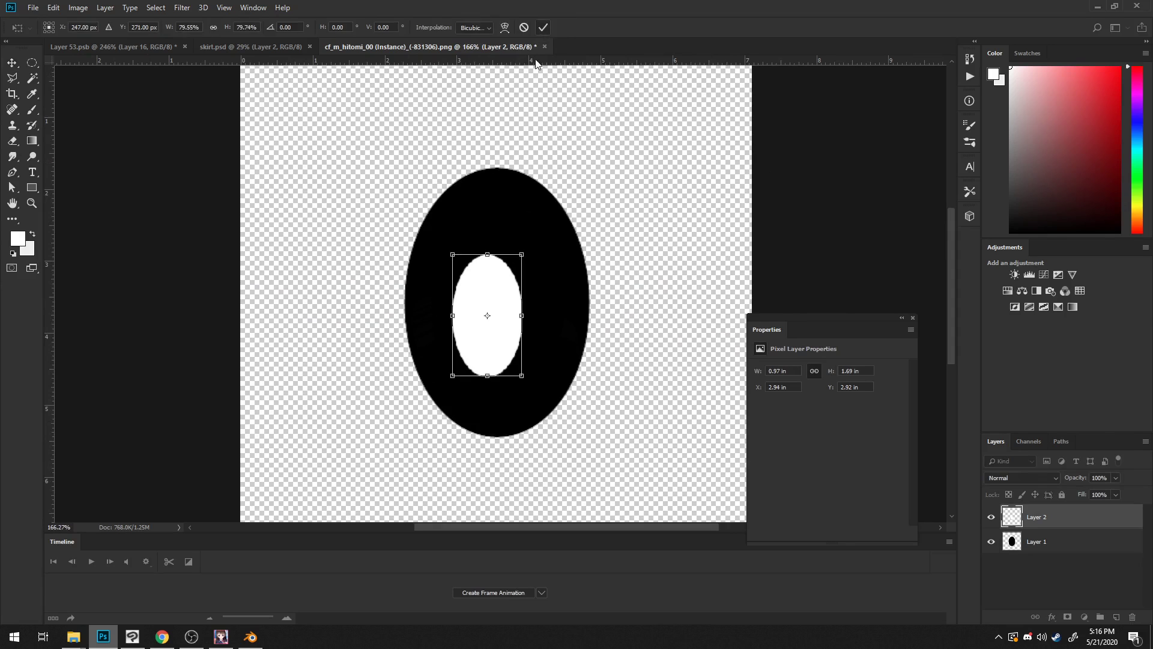
left_click(543, 28)
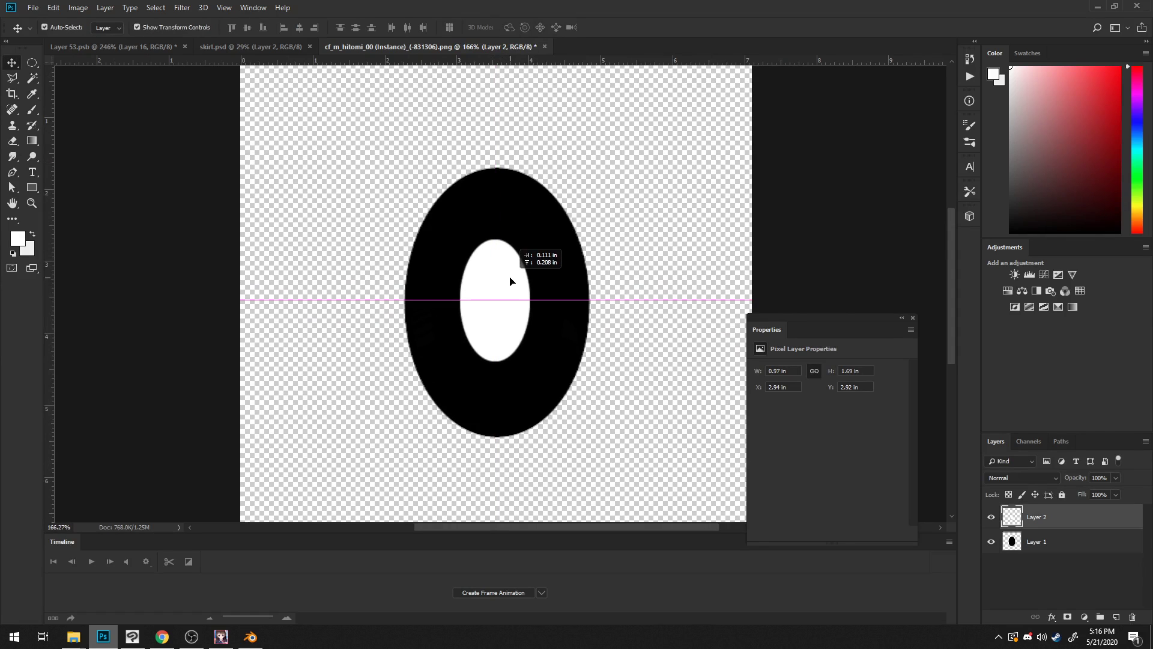
scroll(505, 279, "down", 5, "alt")
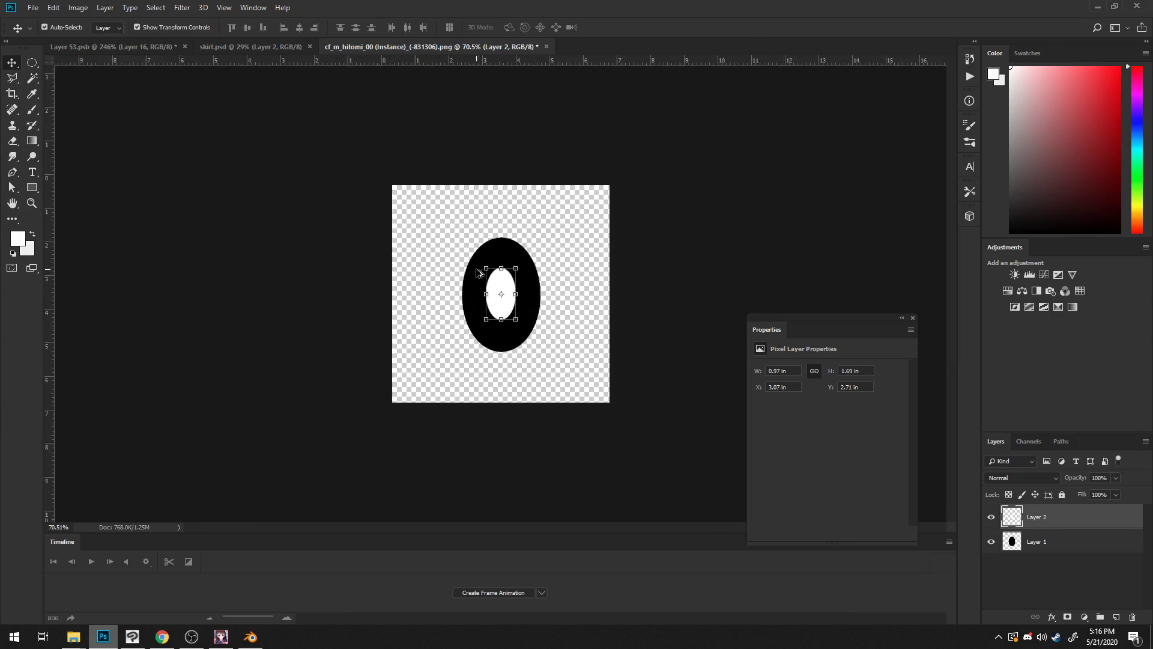
Step: Export the eye texture as a PNG over cf_m_hitomi_00 (Instance)_(-831306).png
left_click(37, 8)
mouse_move(105, 171)
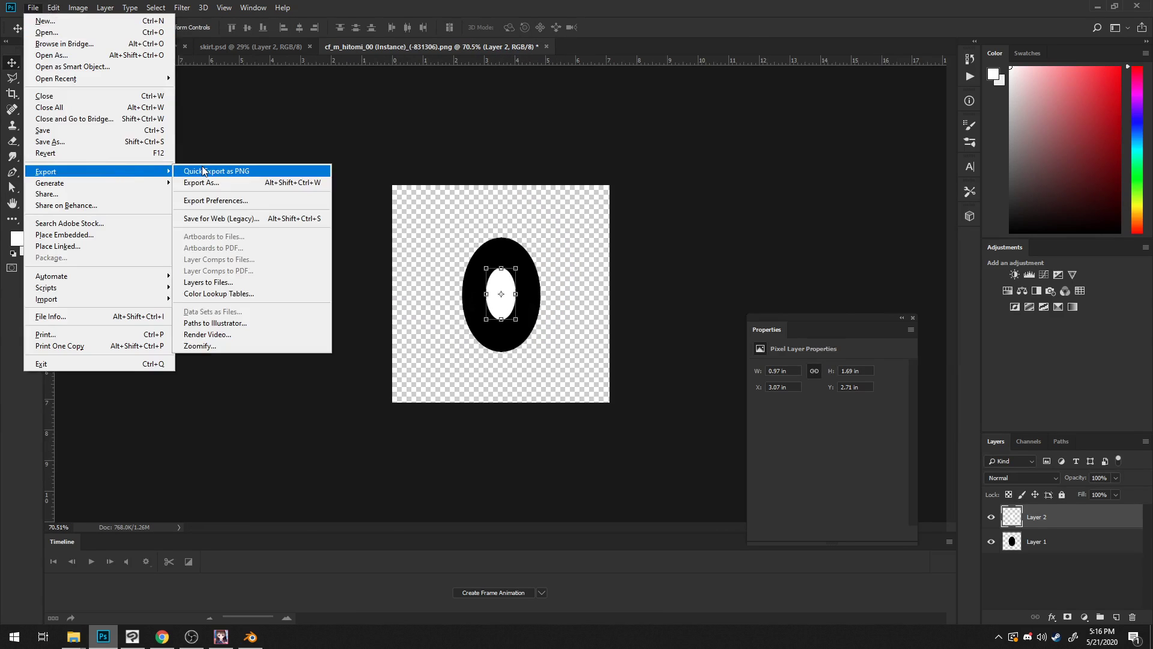
left_click(202, 171)
key("Return")
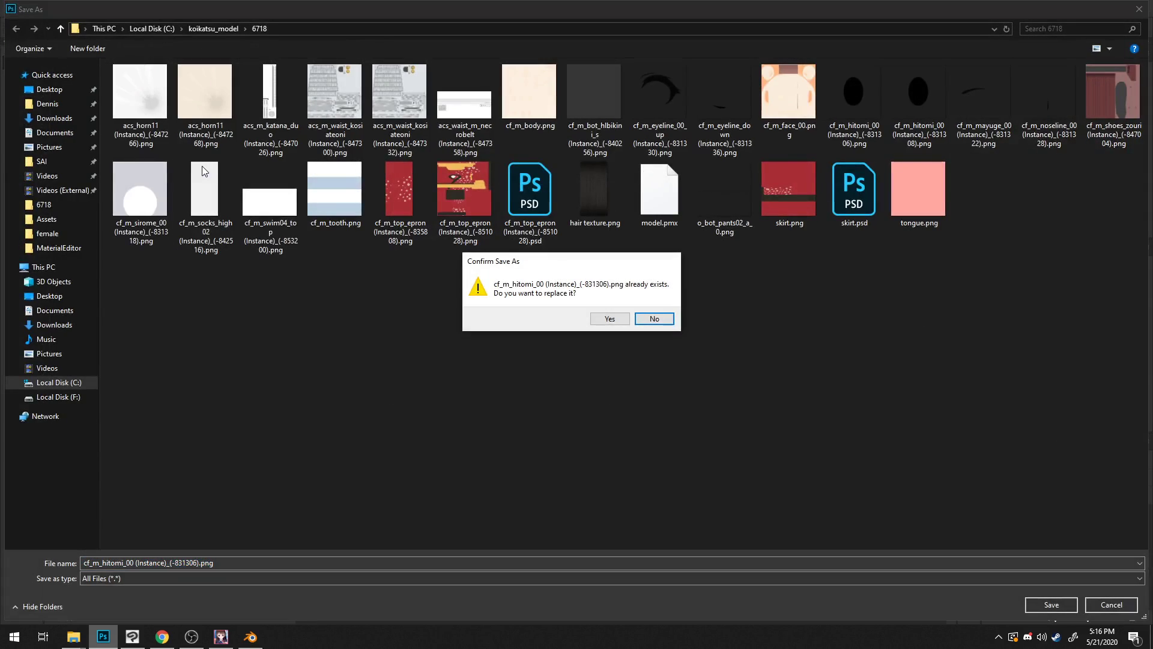
left_click(602, 319)
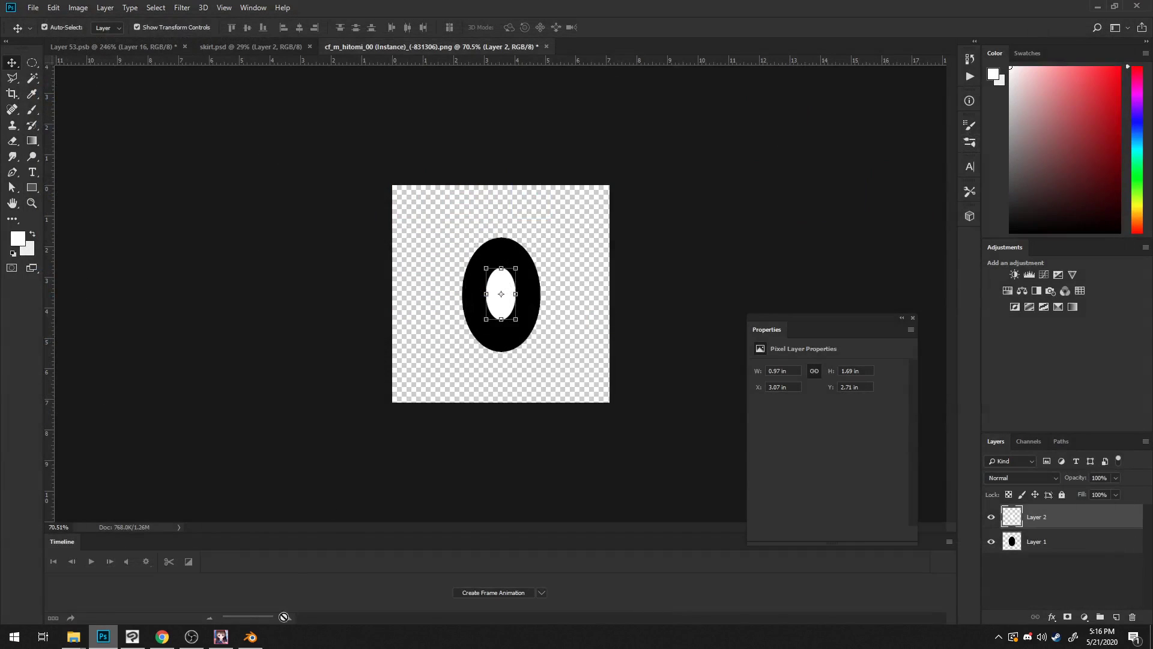
Step: Switch to Blender and assign cf_m_hitomi_00 (Instance)_(-831306).png as the MMD texture of the eye cf_m_hitomi_00 (Instance)
left_click(251, 638)
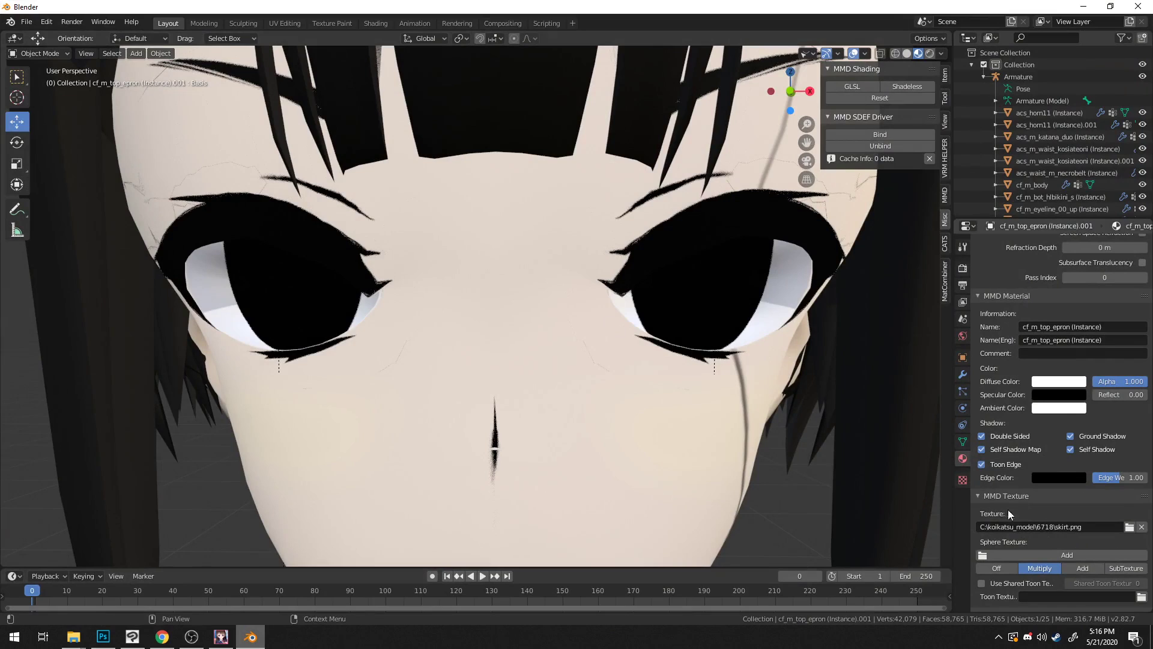
scroll(1044, 133, "down", 3)
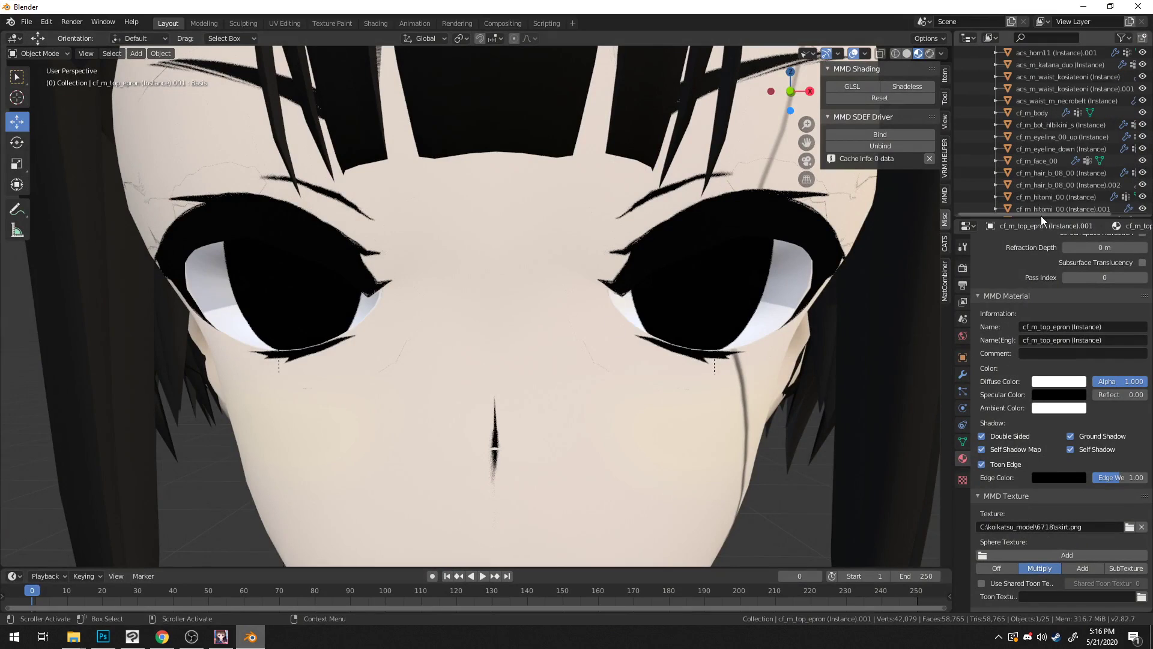
left_click(1035, 197)
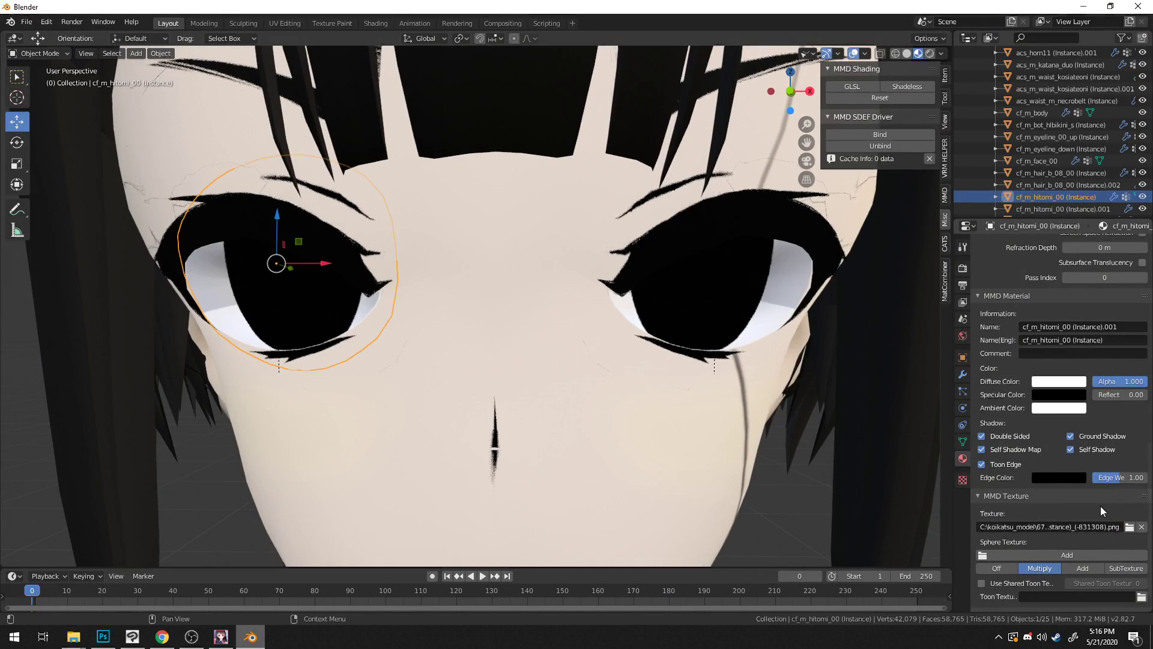
left_click(1130, 527)
left_click(478, 204)
double_click(478, 204)
Step: Reload the MMD texture of the other eye, cf_m_hitomi_00 (Instance).001, and check both eyes near and from a distance
left_click(1057, 209)
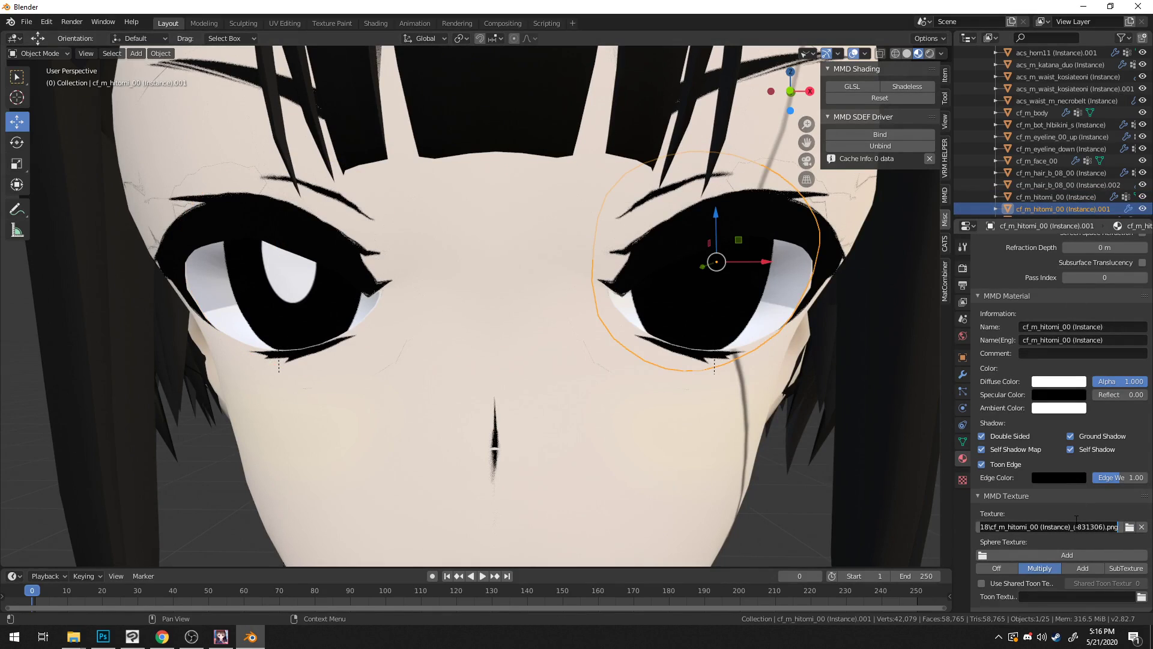
scroll(727, 333, "down", 8)
scroll(709, 333, "up", 4)
middle_click_drag(693, 335, 640, 341)
scroll(703, 340, "up", 5)
scroll(665, 344, "down", 8)
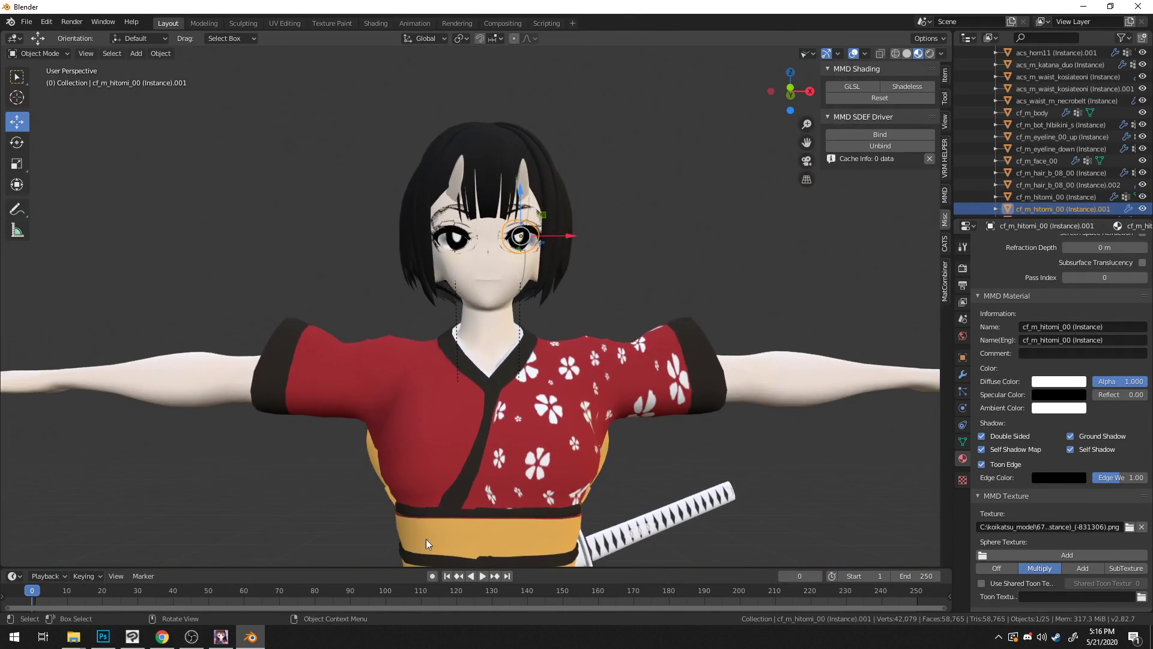
Step: Switch to Photoshop and scale the white ellipse down about its centre to about 0.67 by 1.15 in
left_click(248, 638)
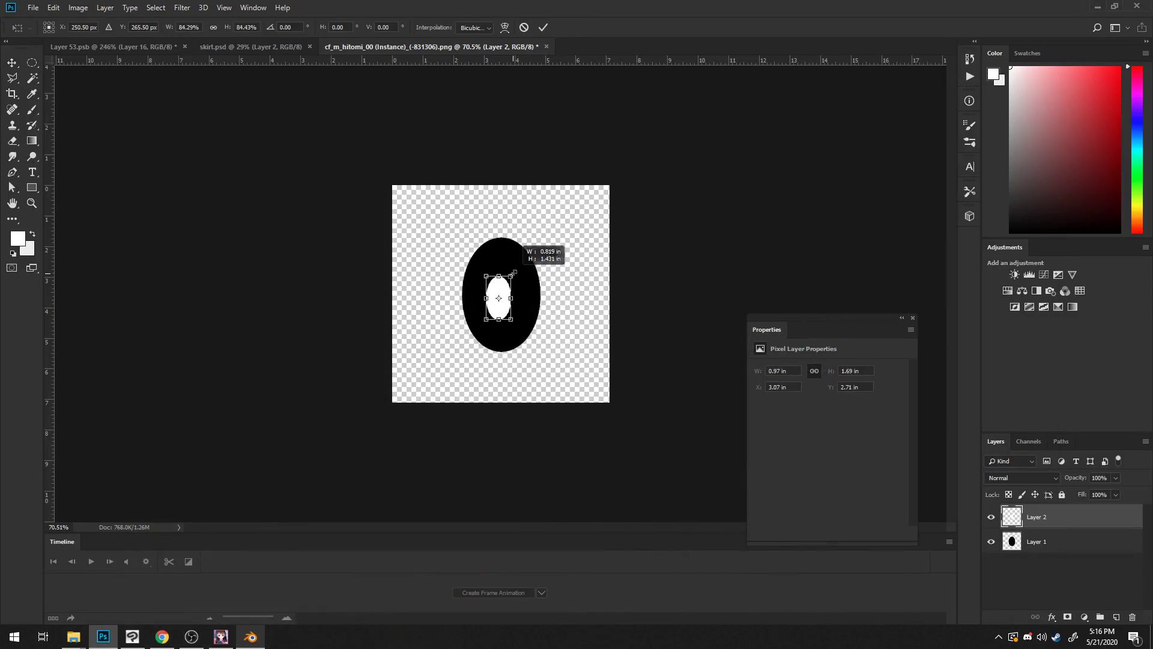
left_click_drag(513, 274, 509, 278)
left_click(523, 27)
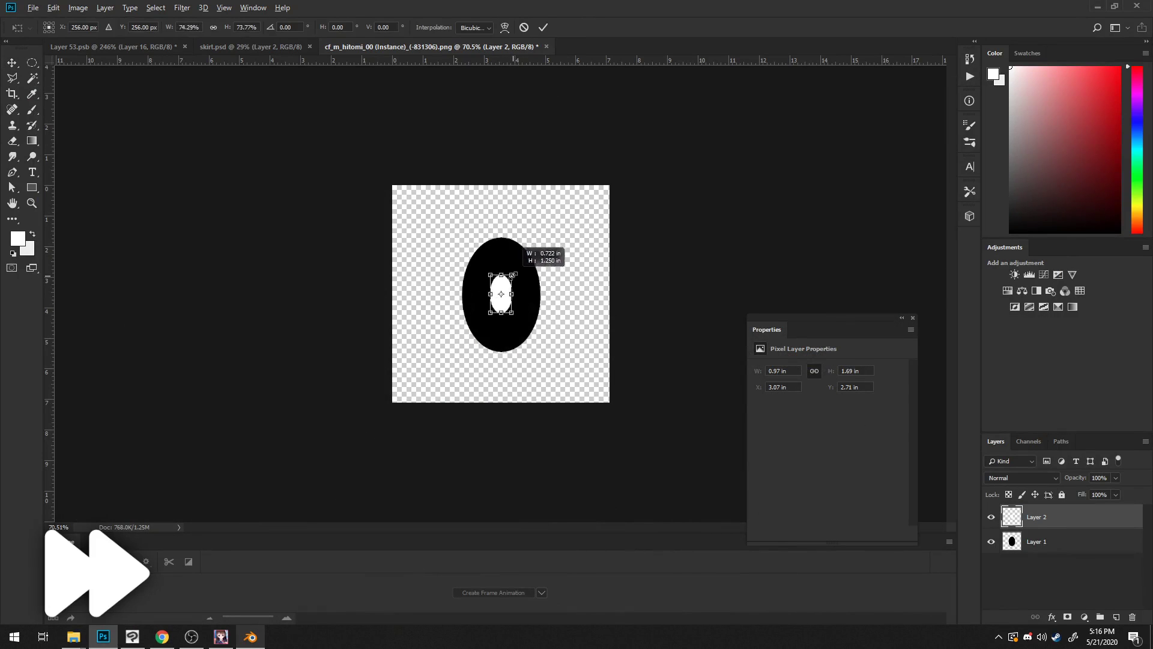
left_click_drag(521, 265, 518, 271, "alt")
left_click(543, 27)
Step: Export the eye texture with the smaller white ellipse as a PNG over cf_m_hitomi_00 (Instance)_(-831306).png
left_click(33, 7)
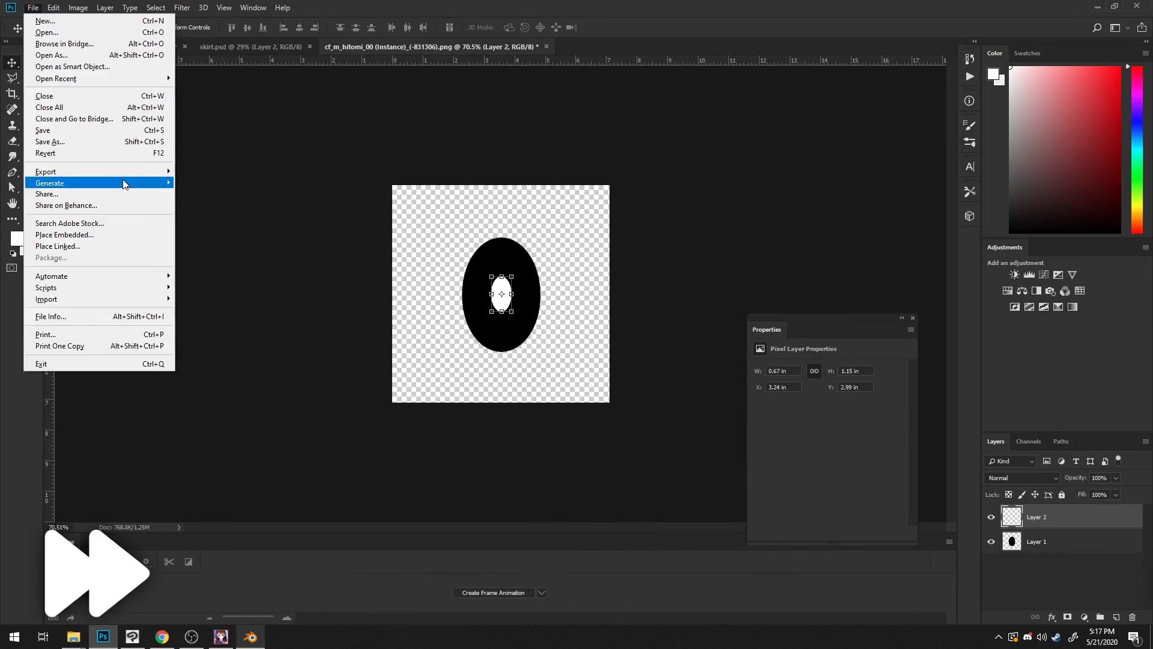
mouse_move(124, 172)
left_click(225, 172)
left_click(1050, 603)
left_click(612, 320)
Step: Switch to Blender, reload the MMD texture on both eye objects and check the smaller white pupils on the face
left_click(221, 637)
left_click(261, 641)
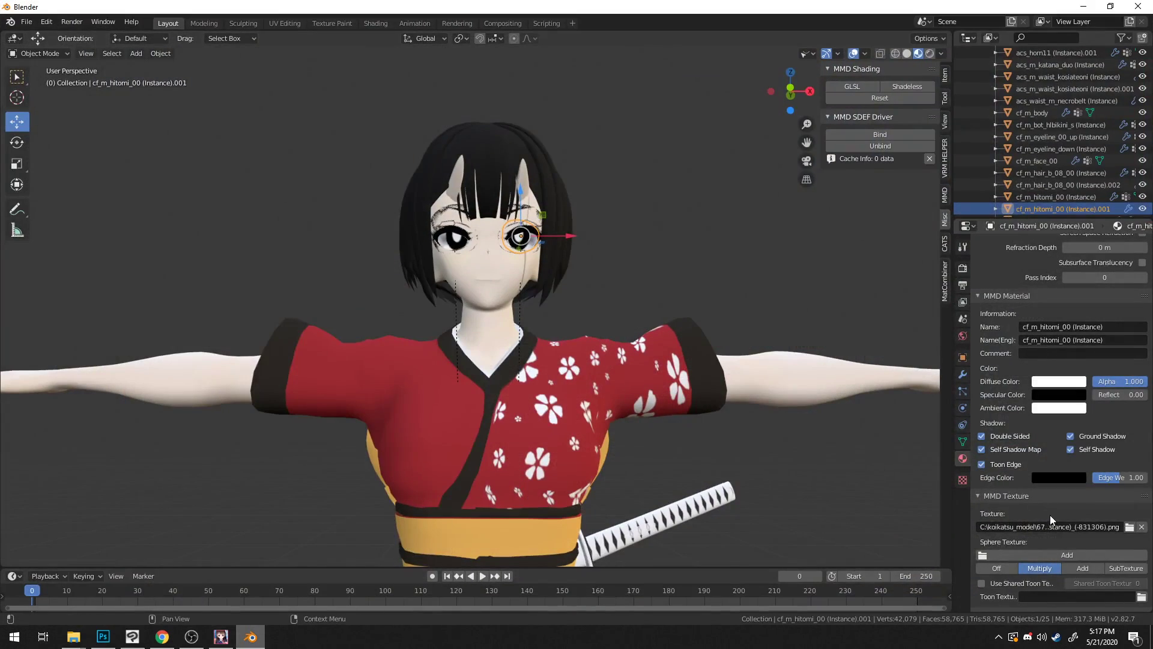
scroll(657, 294, "up", 6)
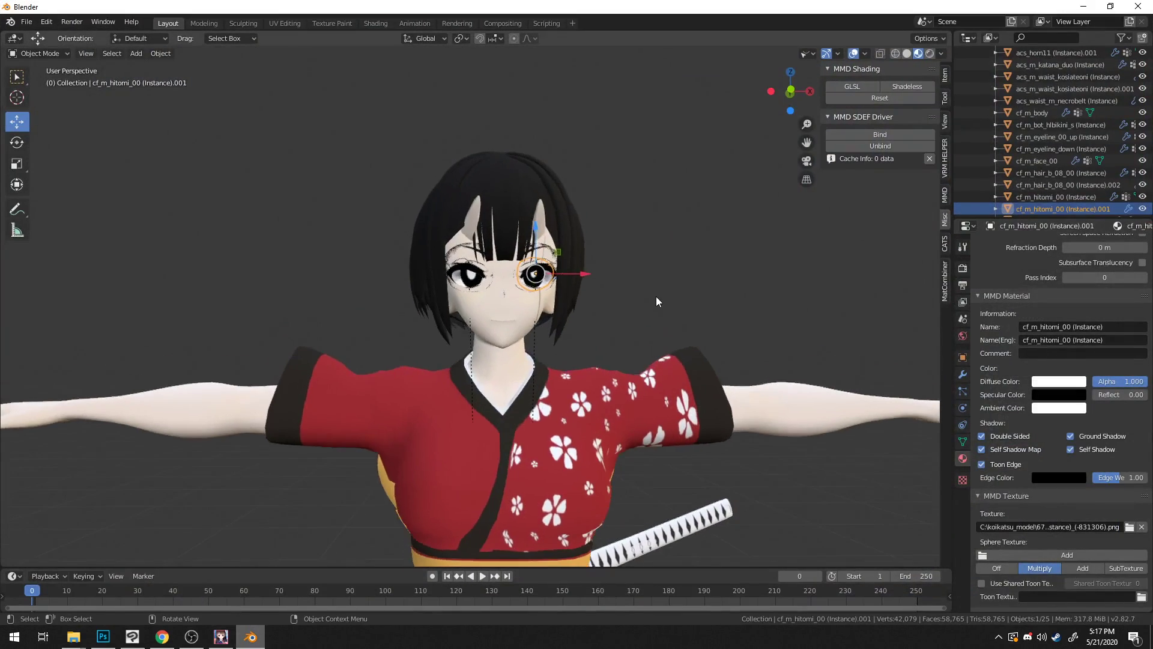
middle_click_drag(581, 268, 571, 283)
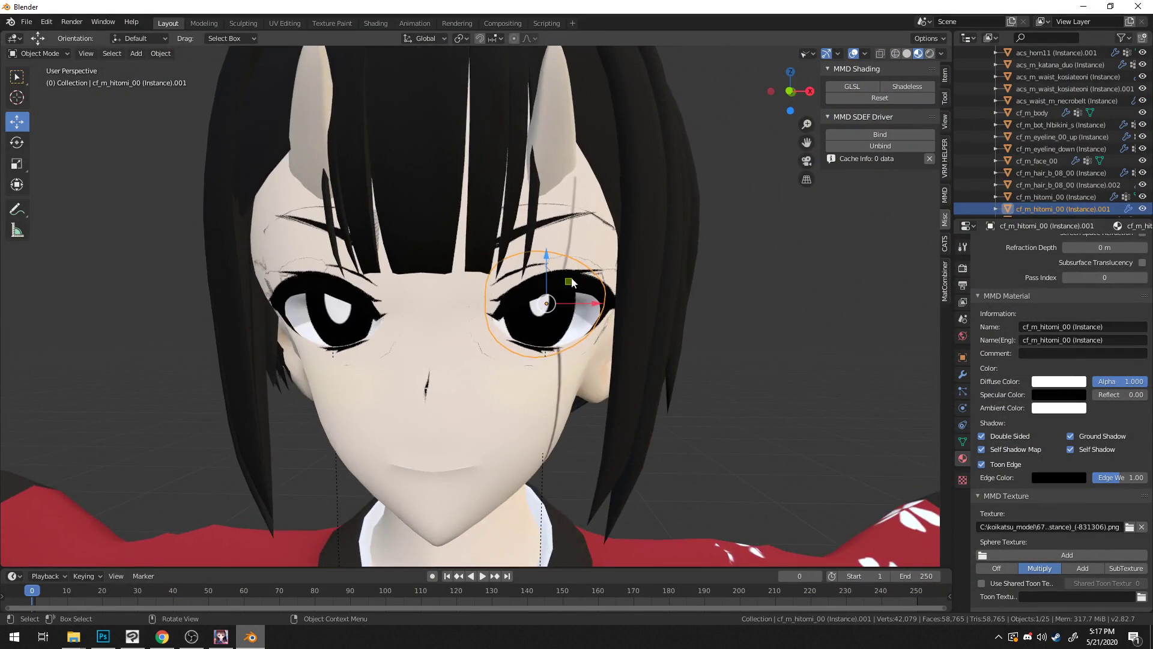
left_click(339, 327)
left_click(1027, 526)
scroll(676, 416, "down", 3)
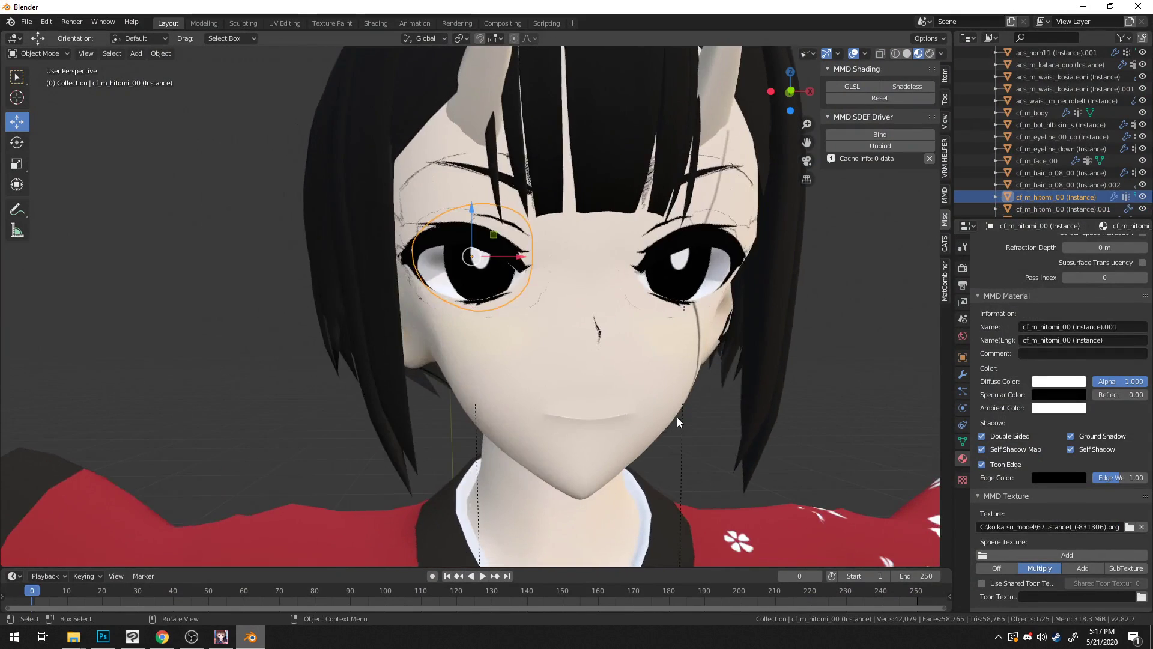
Step: Check the whole figure in Blender from a distance, briefly playing the timeline and stopping it at frame 122
left_click(738, 460)
scroll(770, 432, "down", 6)
left_click(691, 344)
middle_click_drag(690, 344, 636, 215)
key("space")
scroll(679, 204, "up", 4)
scroll(678, 205, "down", 2)
key("alt")
key("space")
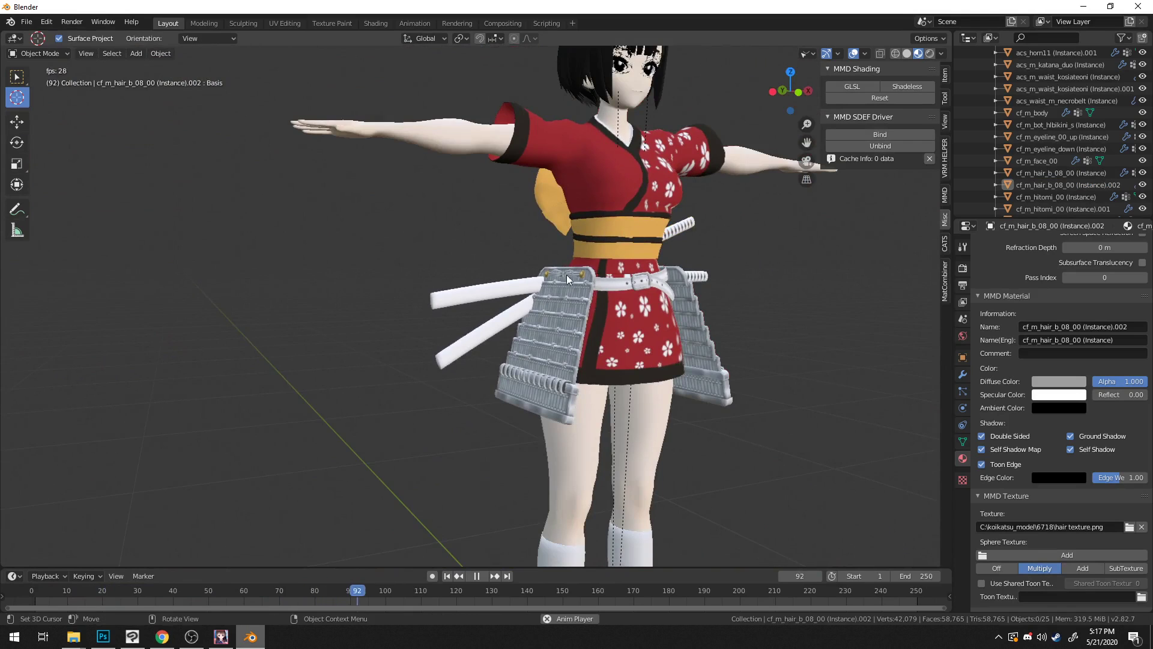
left_click(478, 576)
Step: Examine the untextured waist guards and swords from several sides, including a close view of the guard plates and cords
middle_click_drag(553, 335, 124, 408)
scroll(727, 406, "up", 4)
scroll(494, 359, "up", 3)
left_click(444, 391)
scroll(443, 390, "down", 5)
middle_click_drag(450, 336, 315, 345)
scroll(397, 358, "down", 2)
middle_click_drag(397, 358, 606, 360)
scroll(535, 316, "up", 2)
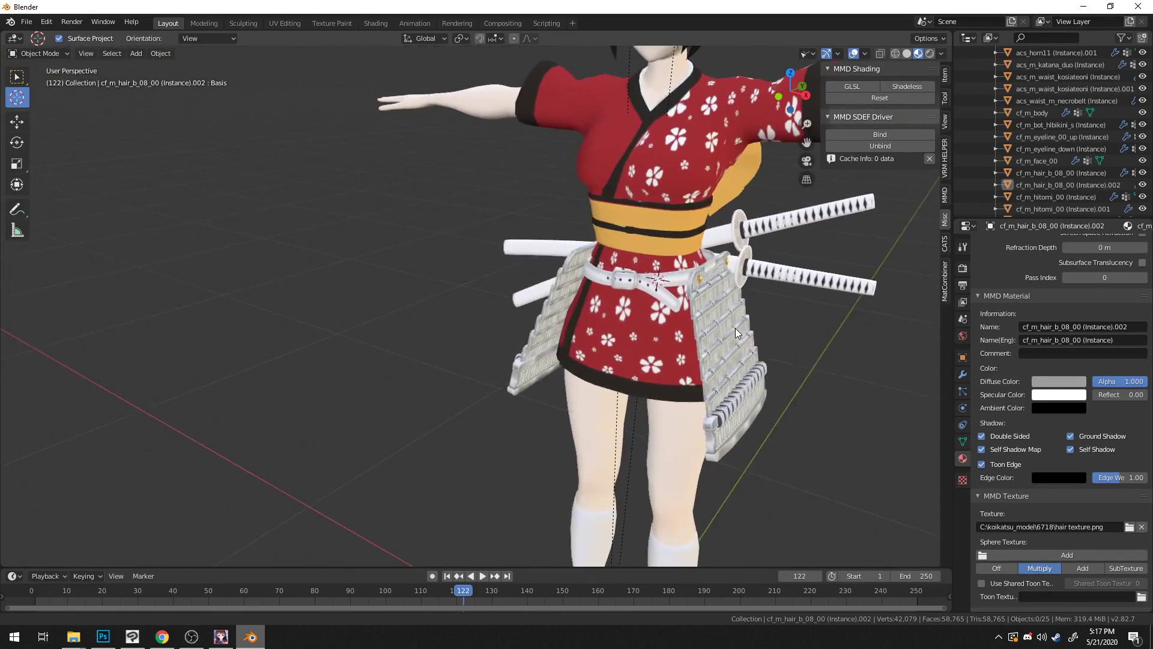
scroll(744, 373, "up", 3)
middle_click_drag(898, 396, 604, 399, "shift")
scroll(665, 401, "up", 2)
middle_click_drag(747, 424, 587, 335, "shift")
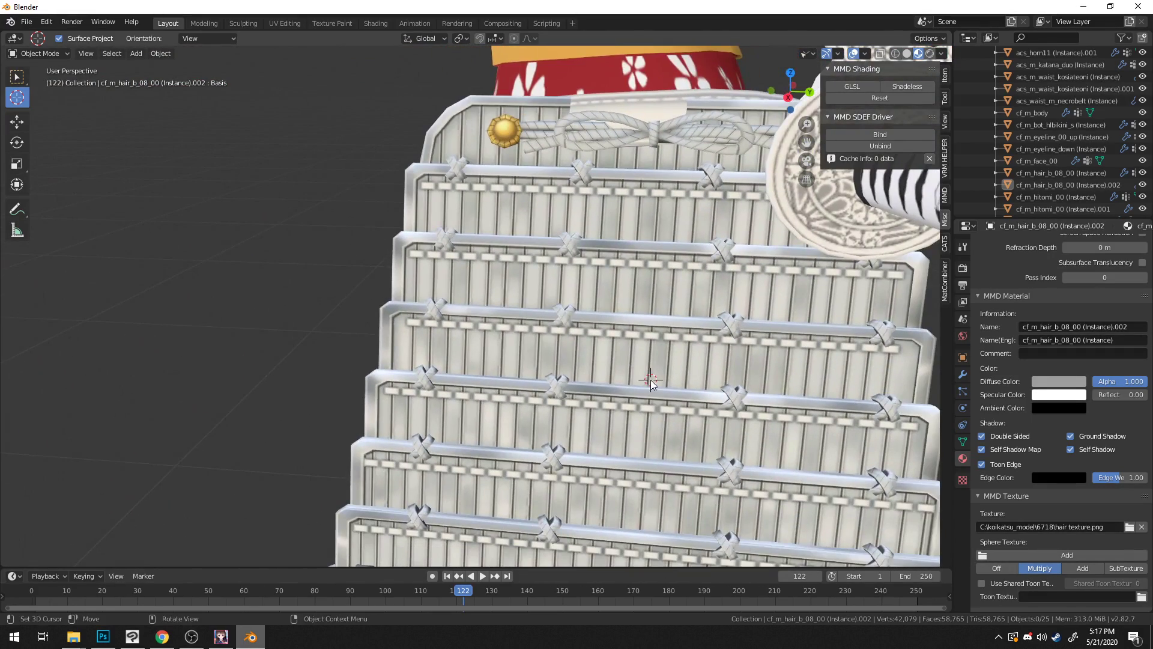
scroll(651, 380, "down", 4)
mouse_move(637, 345)
middle_mouse_down()
mouse_move(748, 344)
mouse_move(761, 420)
mouse_move(682, 414)
mouse_move(427, 517)
mouse_move(476, 386)
mouse_move(577, 344)
mouse_move(632, 344)
middle_mouse_up()
Step: Switch to Koikatsu, close the Material Editor and select the Demon Waist Guard (Left) accessory, bringing the figure into view
left_click(222, 638)
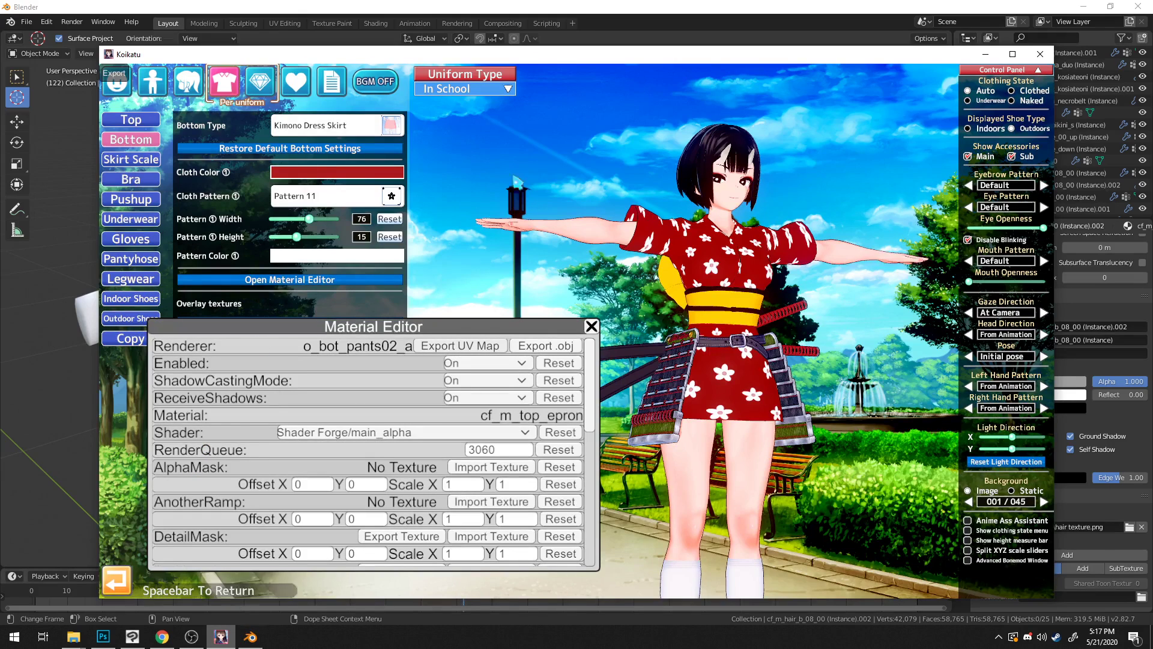
left_click(592, 325)
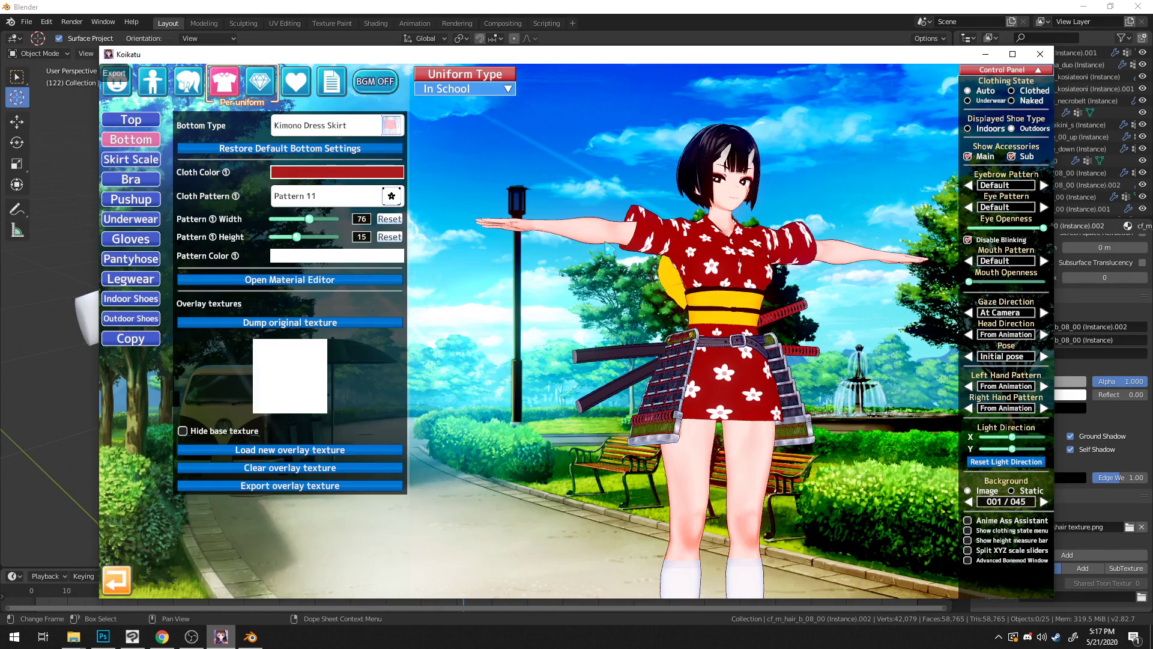
left_click(260, 90)
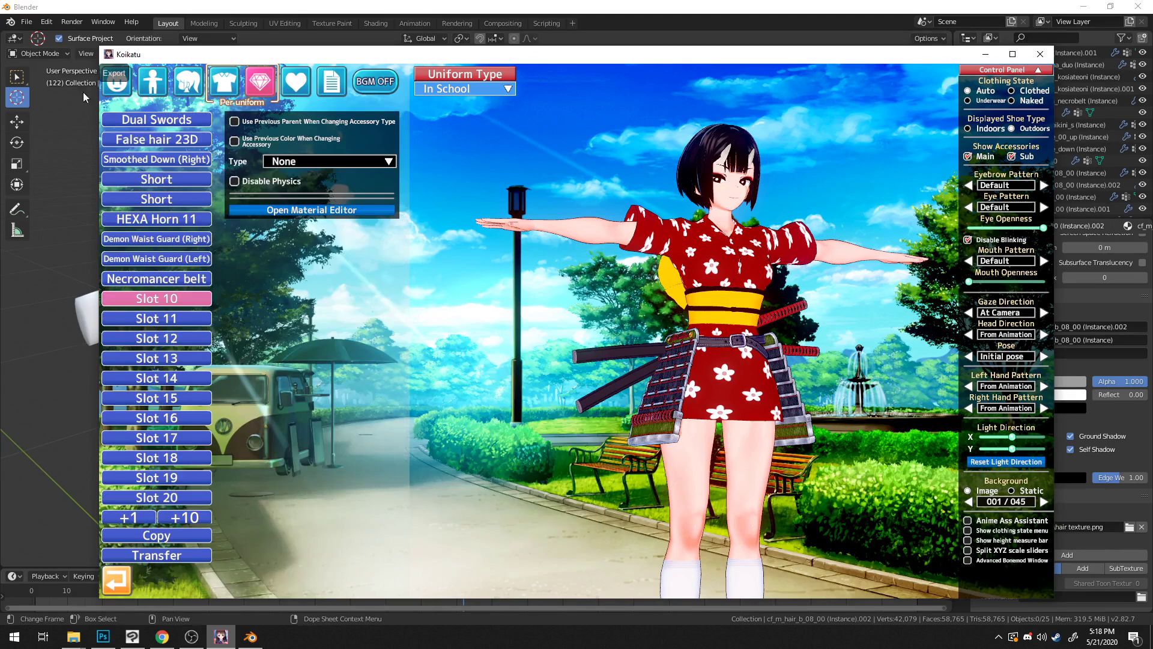
left_click(174, 258)
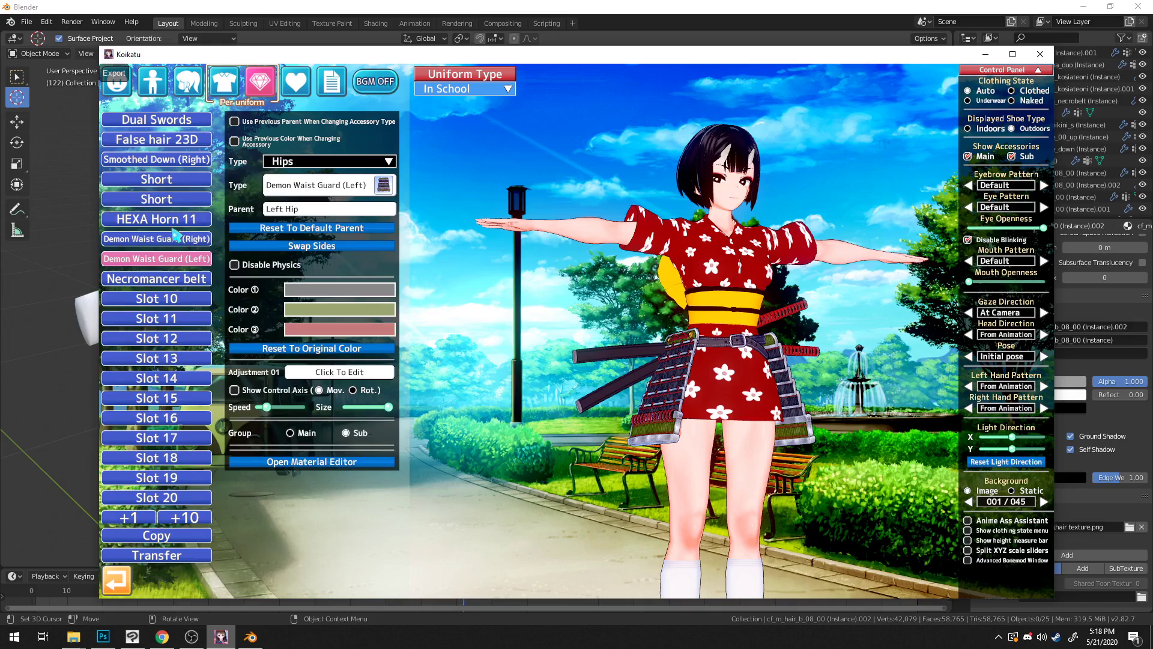
middle_click_drag(479, 279, 551, 225)
middle_click_drag(486, 181, 539, 285)
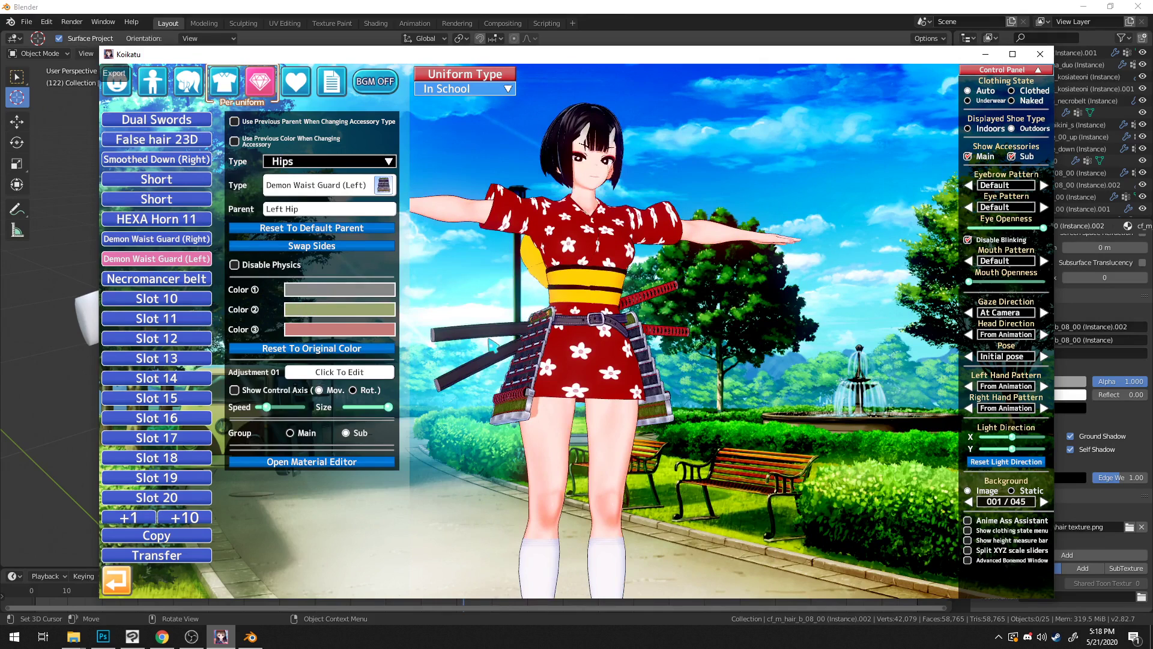
Step: Open Color 1 of the left waist guard, dismiss the quit dialog and examine the guards' colouring from the side and front
left_click(316, 293)
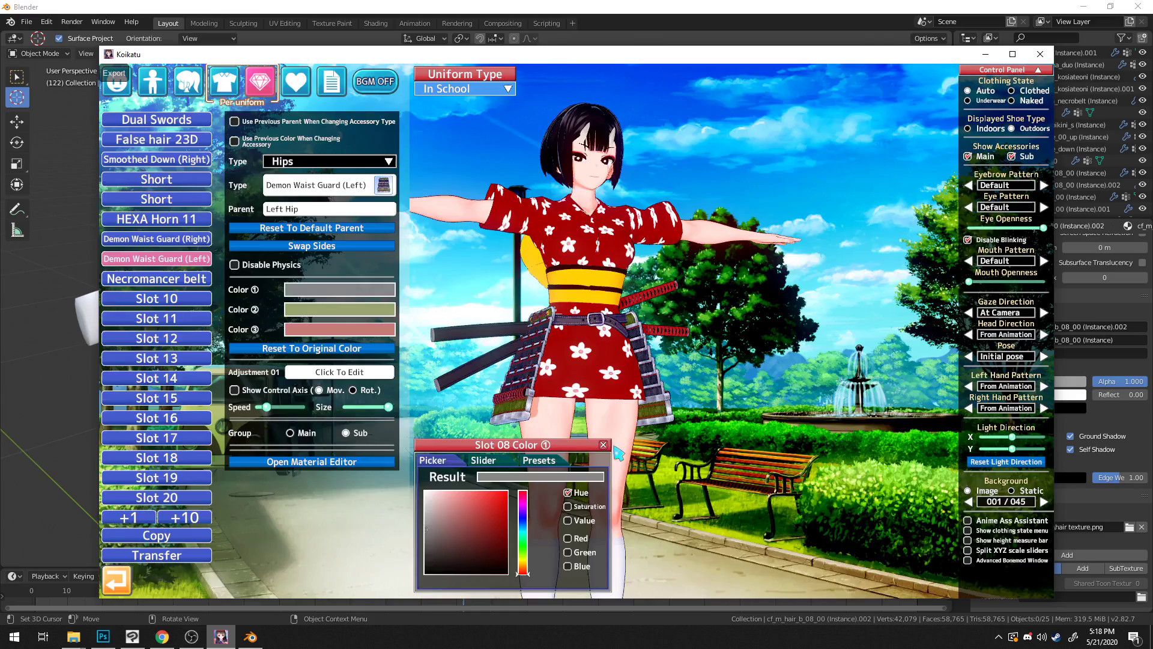
key("Escape")
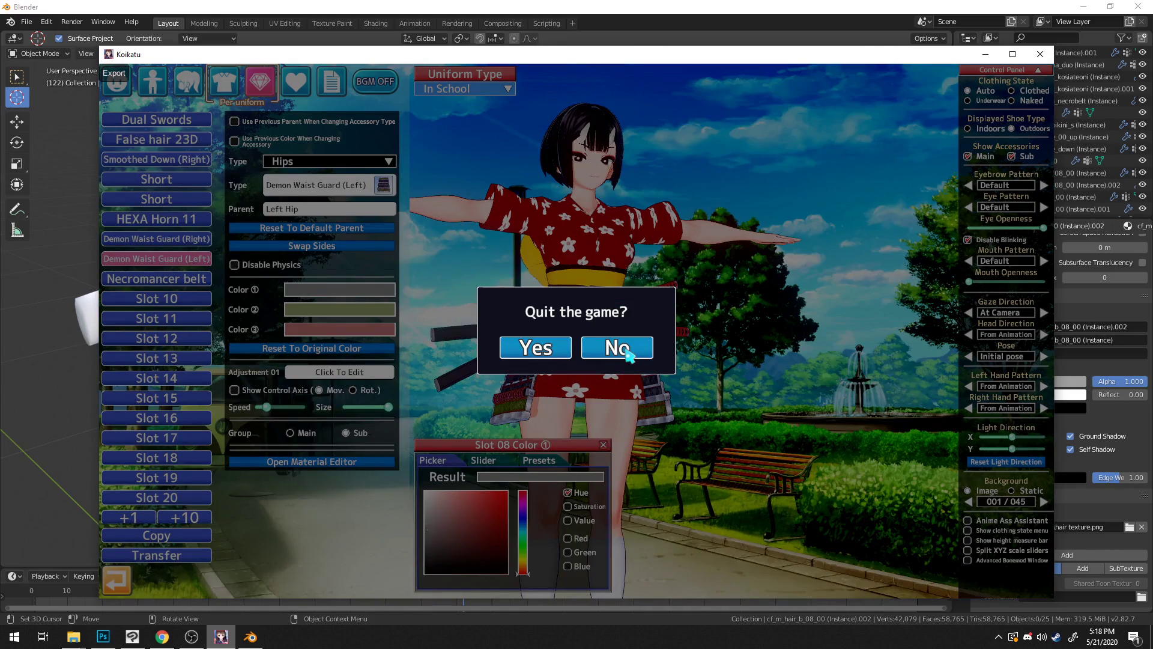
left_click(625, 351)
left_click_drag(567, 337, 544, 332)
right_click_drag(545, 332, 699, 582)
left_click_drag(515, 328, 521, 322)
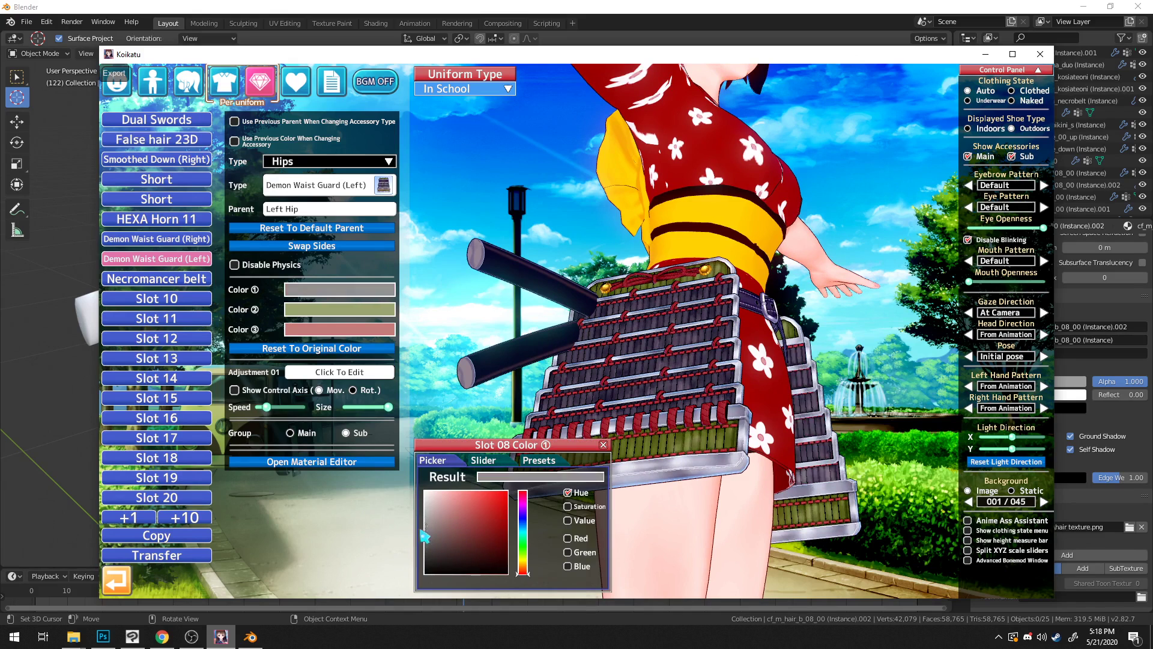
right_click_drag(632, 361, 731, 355)
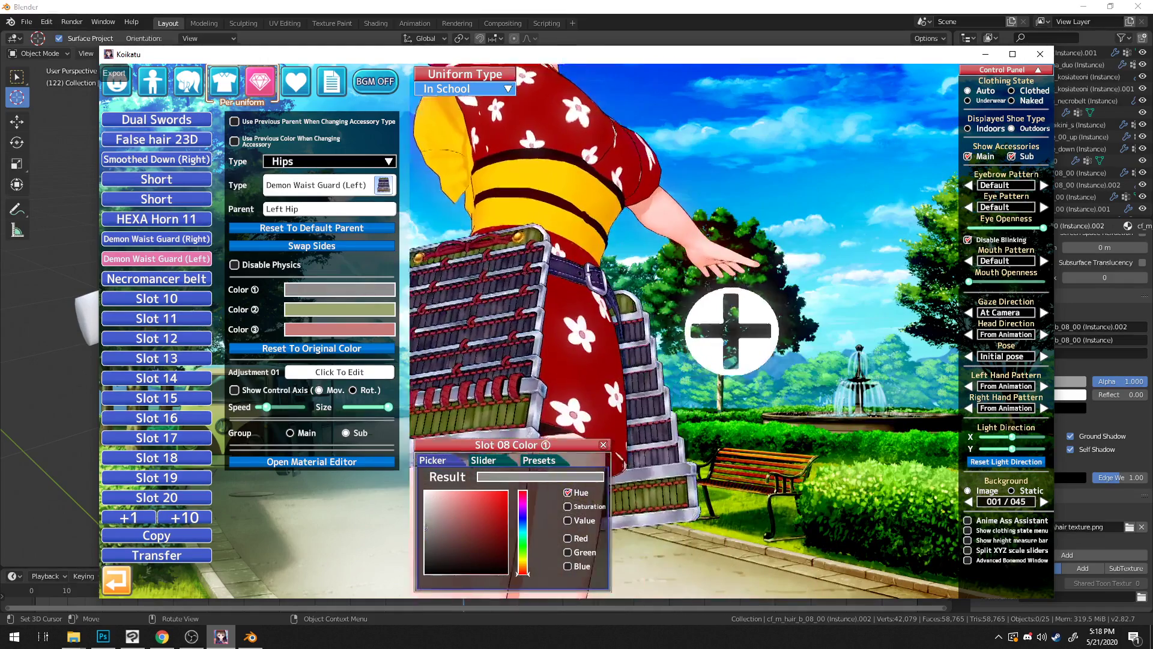
left_click_drag(731, 354, 967, 344)
left_click_drag(731, 331, 775, 331)
middle_click_drag(775, 331, 767, 287)
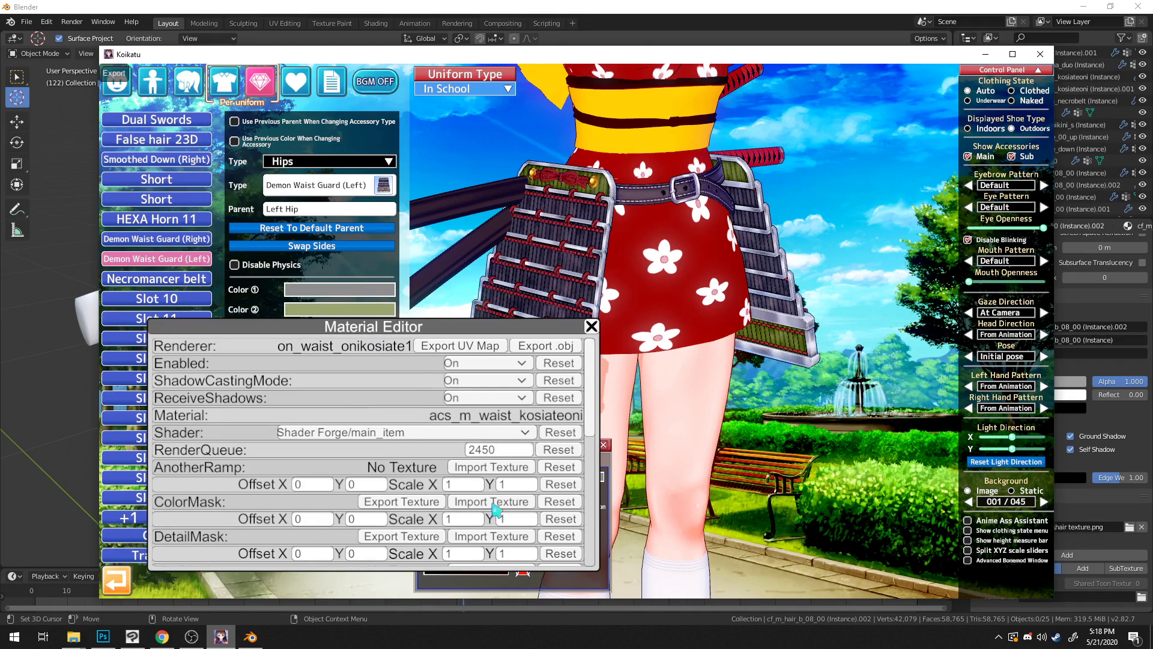
Step: Export the waist guard's ColorMask texture and open it in Photoshop along with acs_m_waist_kosiateoni (Instance)_(-847332).png from the 6718 folder
left_click(430, 507)
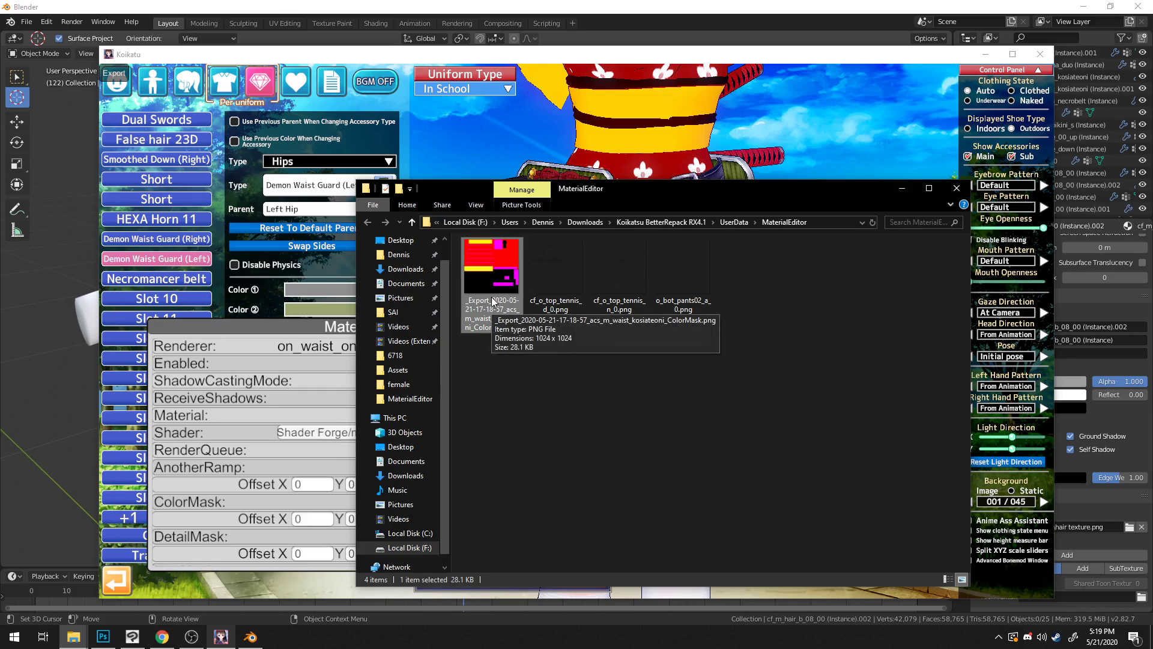
left_click_drag(660, 192, 923, 233)
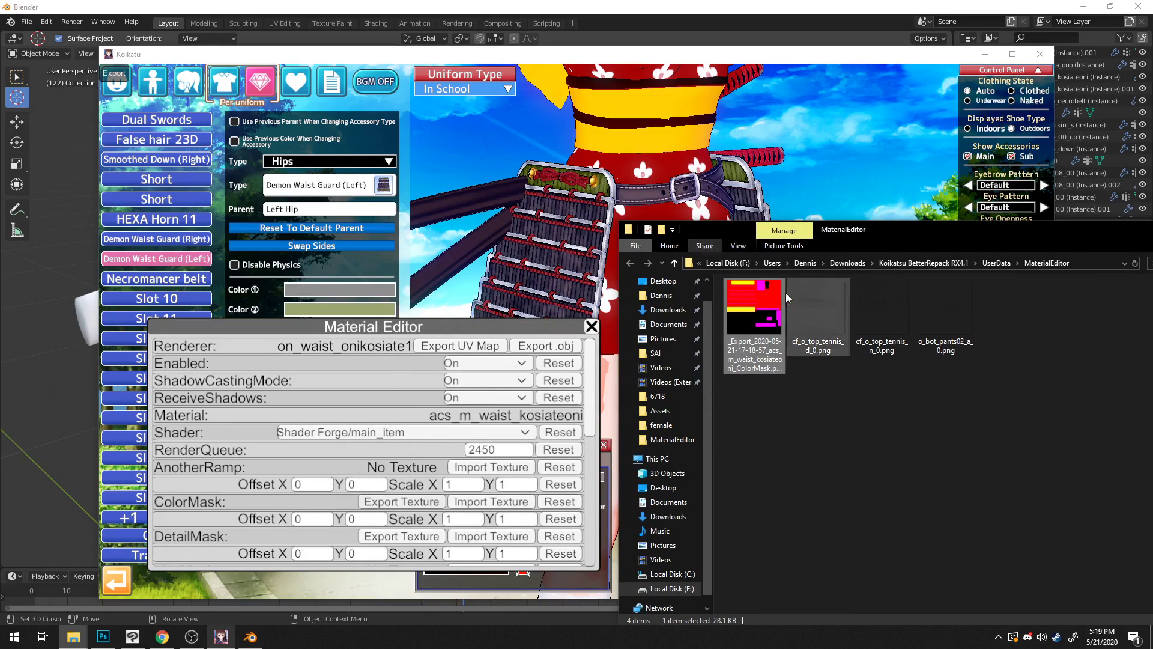
left_click_drag(318, 581, 572, 47)
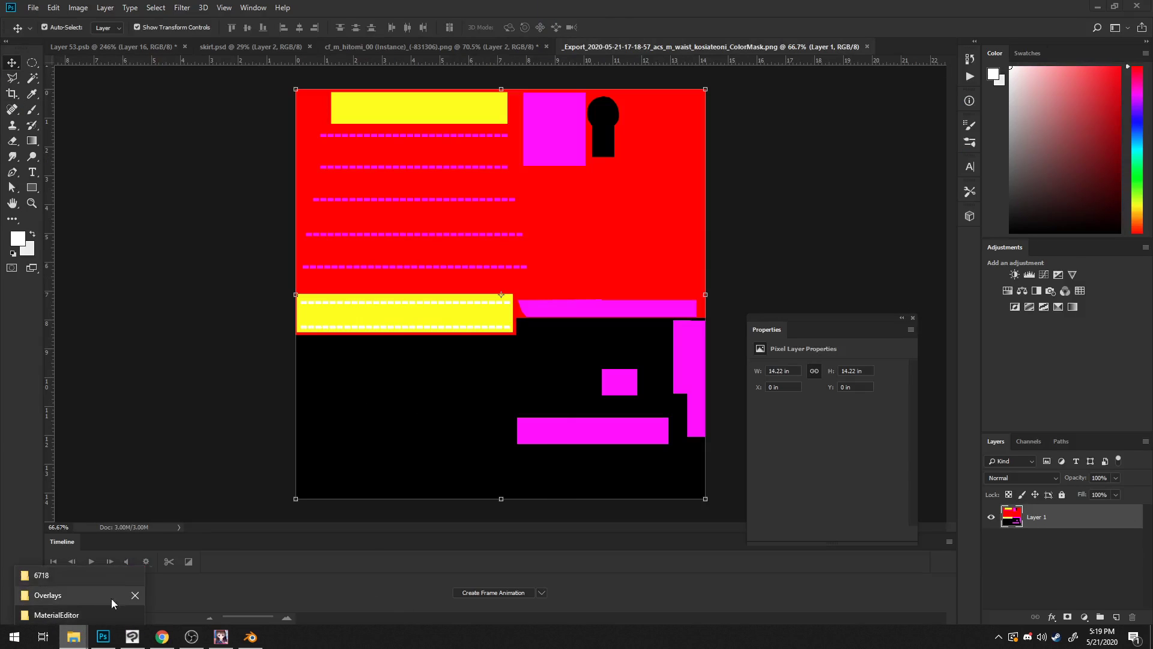
left_click(96, 575)
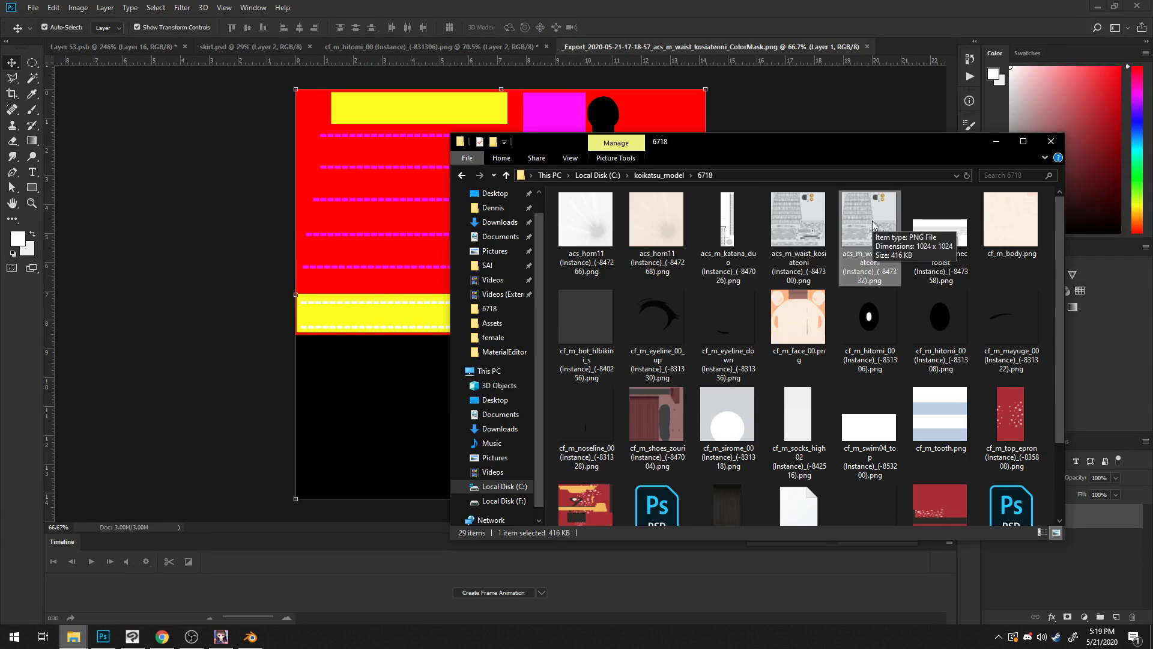
left_click_drag(882, 240, 898, 47)
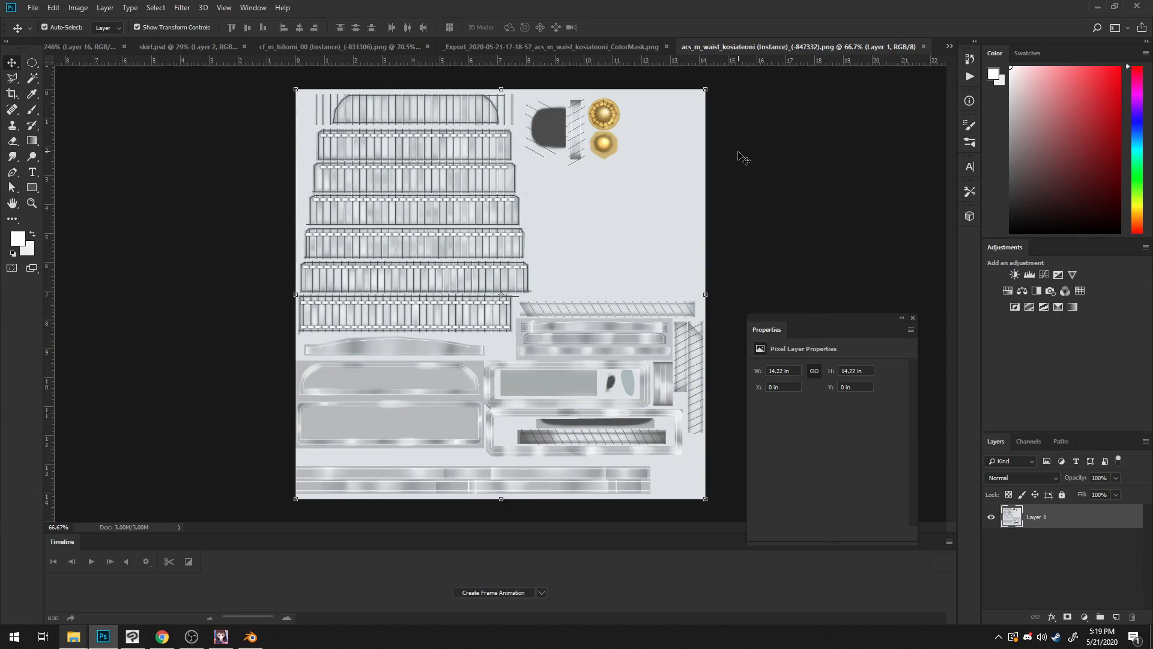
Step: Compare the guards in Blender, export the waist guard's MainTex texture from Koikatsu, preview the exported PNG and close its folder
left_click(251, 637)
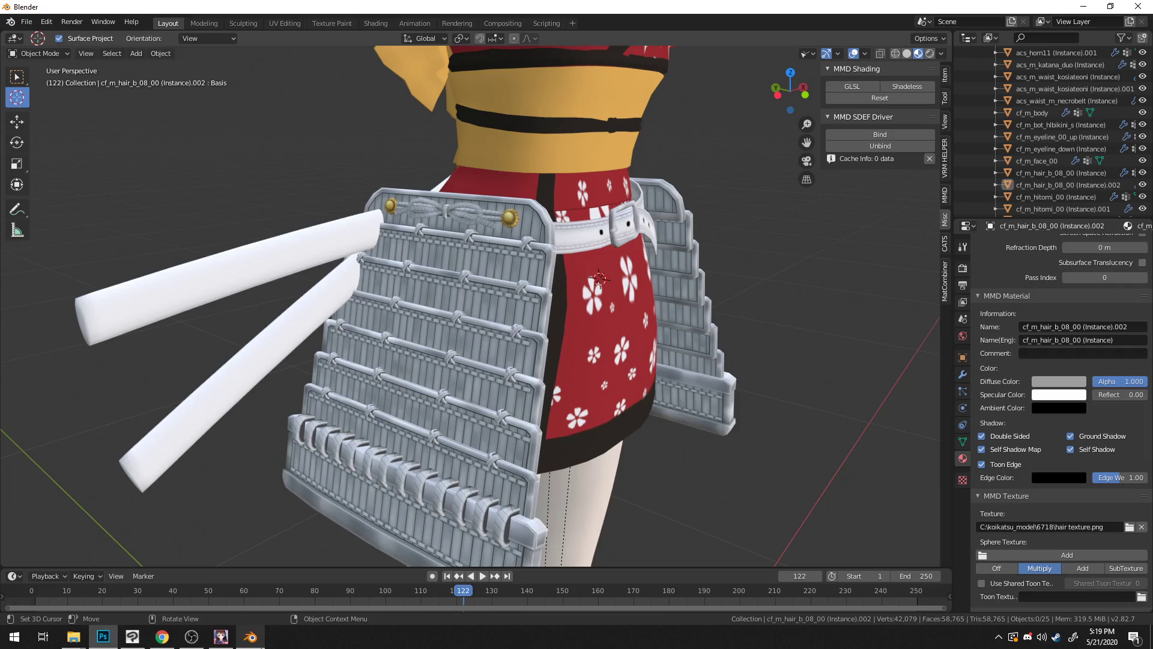
left_click(221, 636)
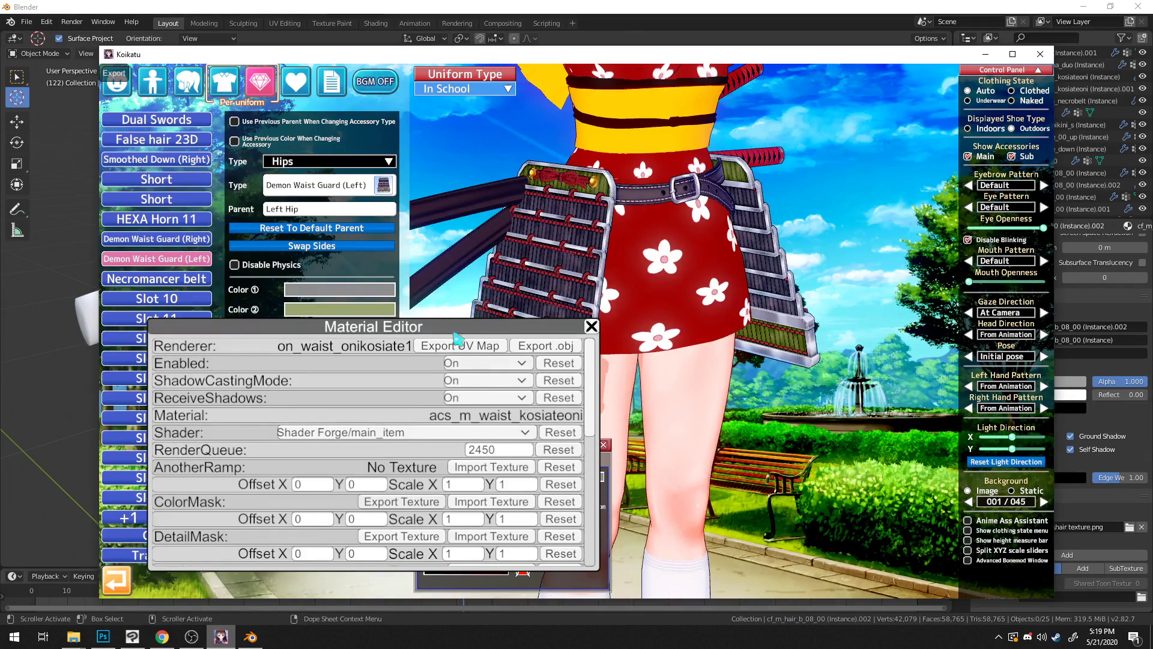
scroll(455, 433, "down", 6)
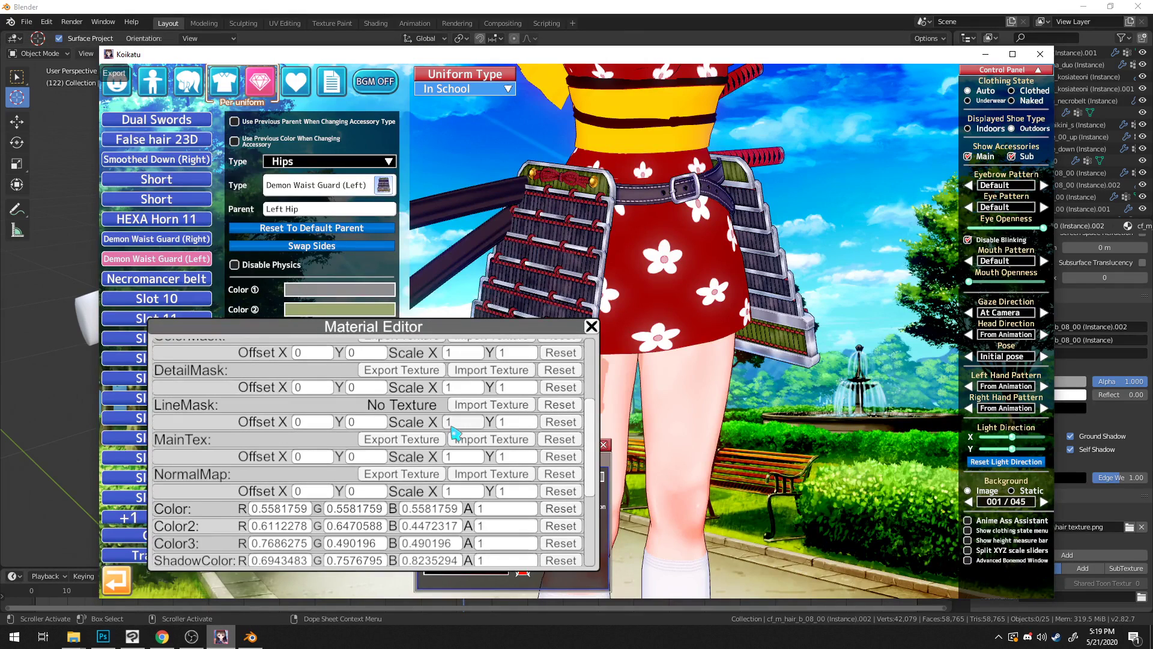
left_click(416, 443)
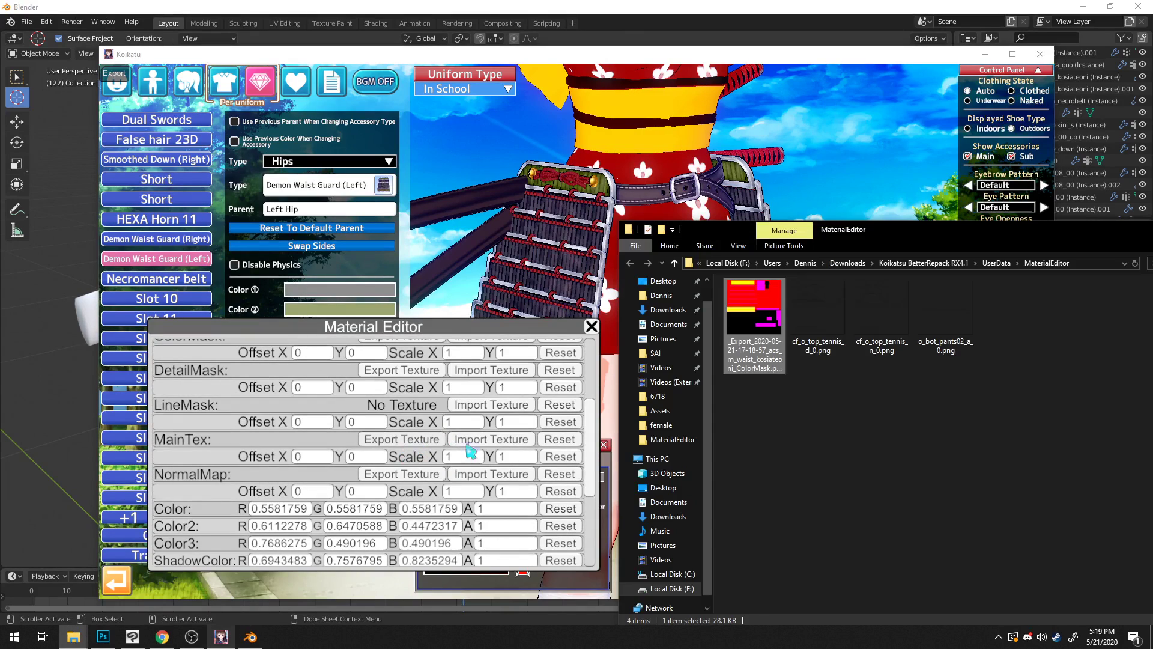
double_click(838, 343)
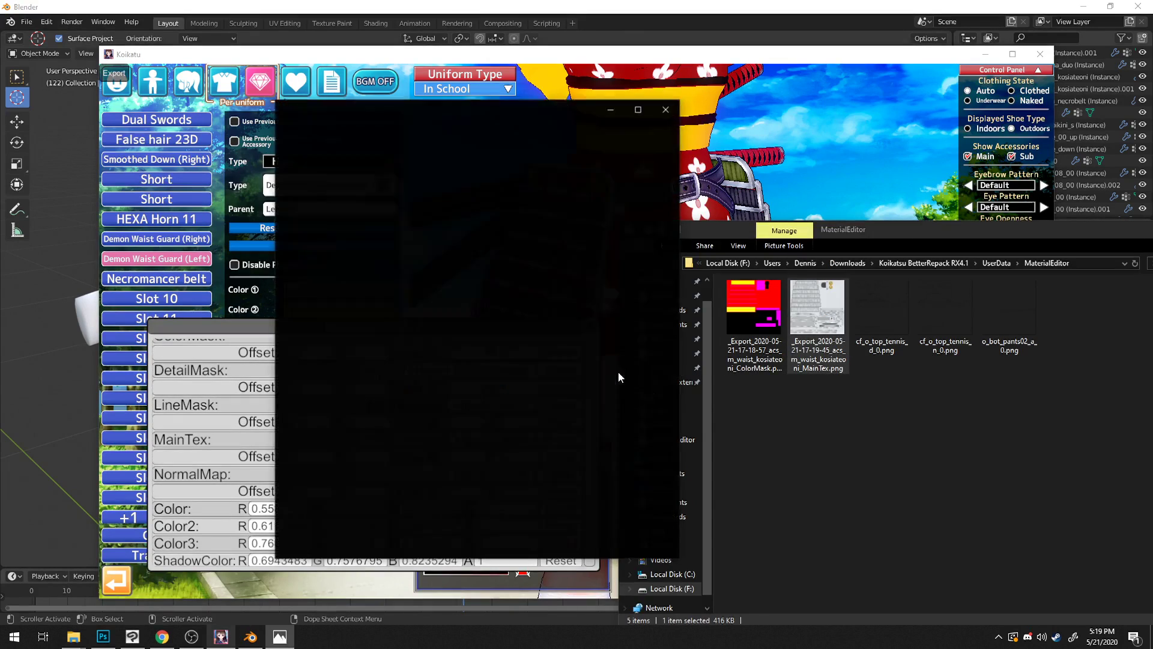
left_click(666, 109)
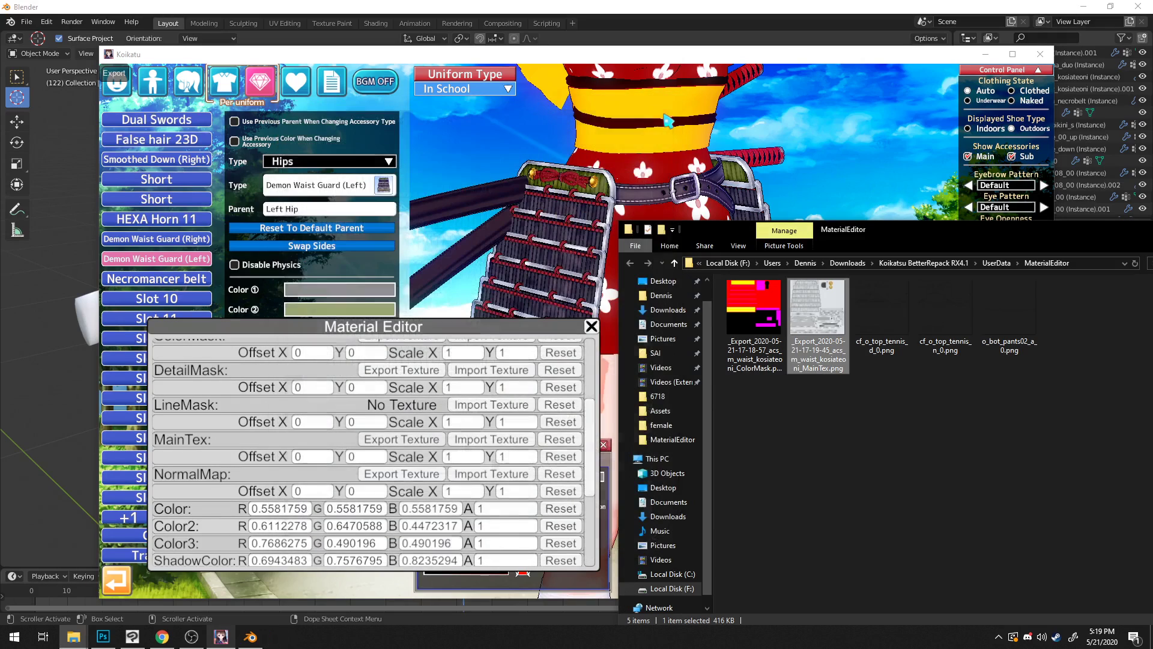
key("alt+F4")
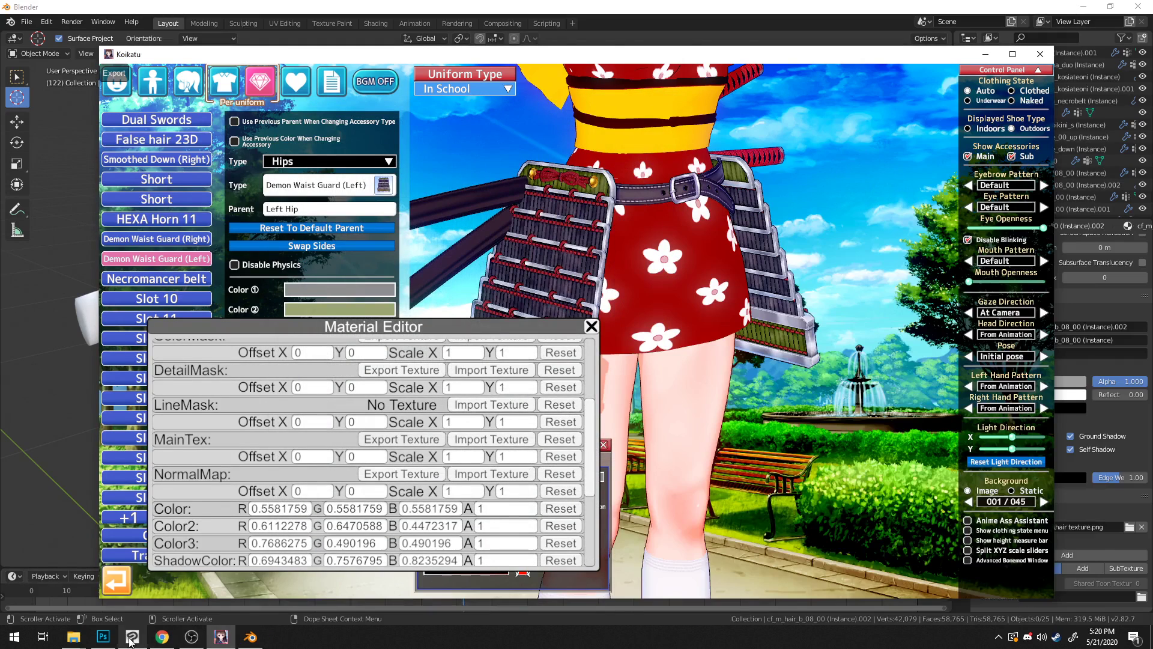
Step: Switch to Photoshop and copy the entire acs_m_waist_kosiateoni texture into the ColorMask document as a new layer
left_click(103, 636)
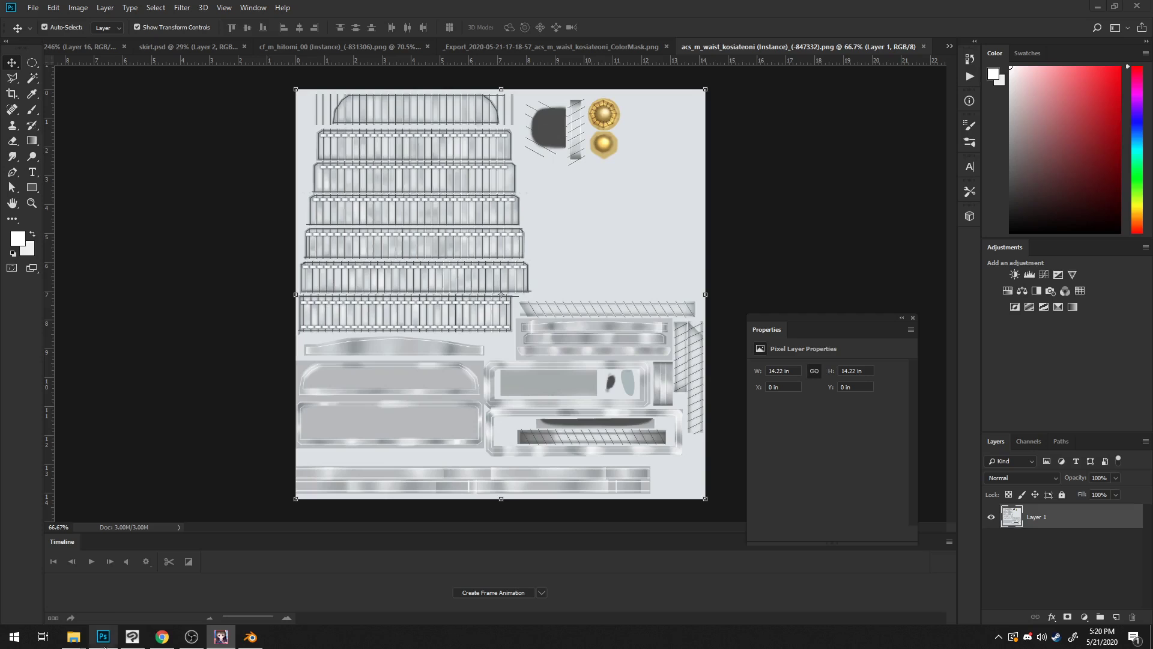
left_click(636, 52)
left_click(819, 47)
key("ctrl+a")
left_click(616, 53)
key("ctrl+v")
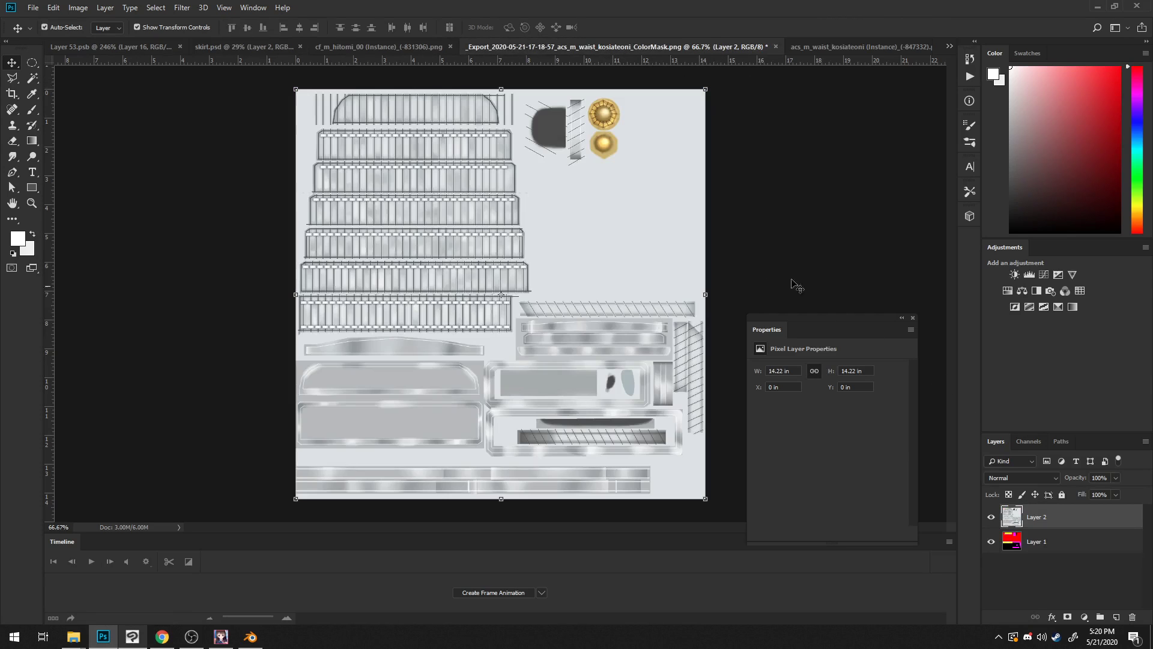
Step: Place the colour mask layer above the waist guard texture layer and set its blend mode to Multiply
scroll(763, 262, "up", 5, "alt")
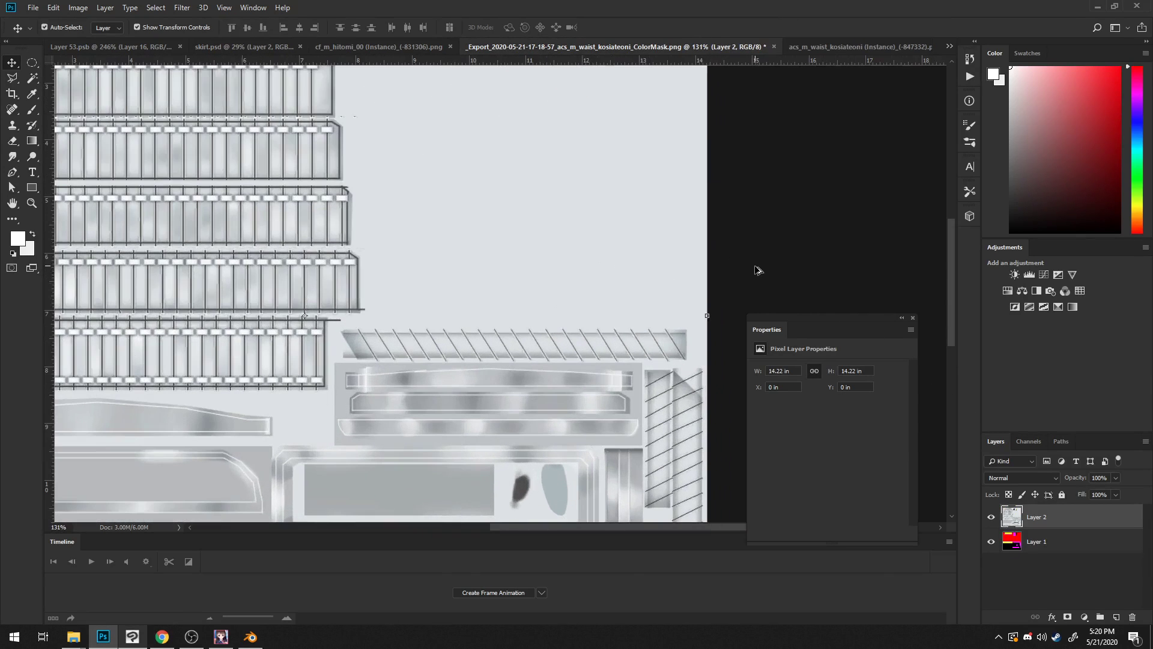
left_click(1010, 478)
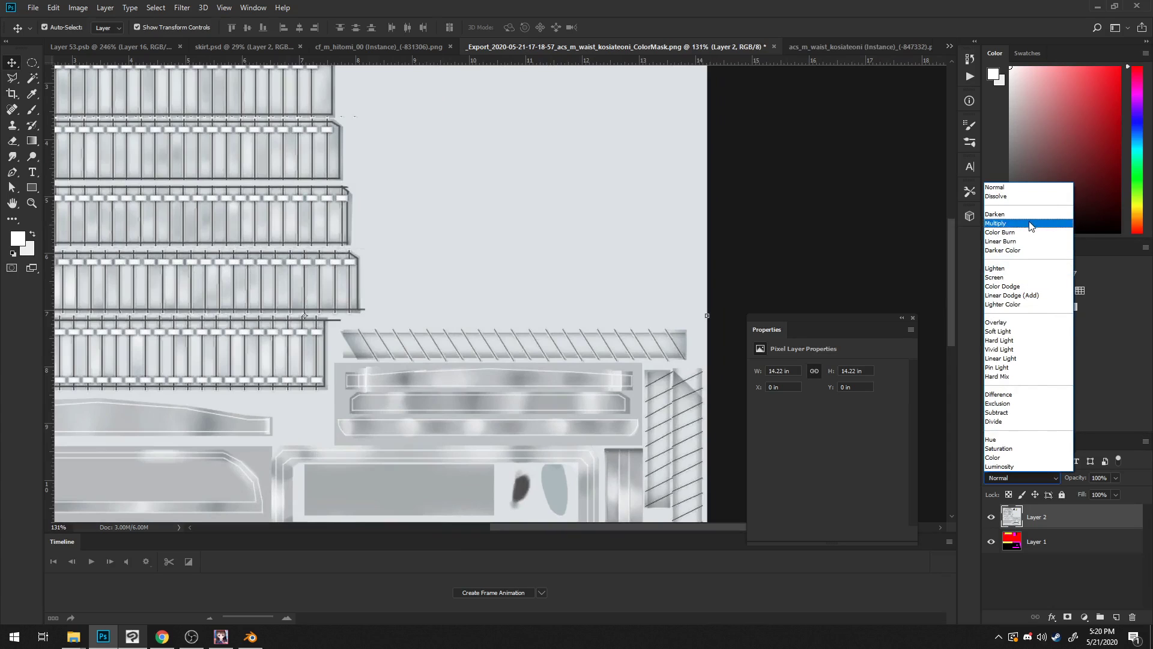
left_click_drag(1068, 520, 1066, 557)
left_click(1063, 526)
left_click(1039, 478)
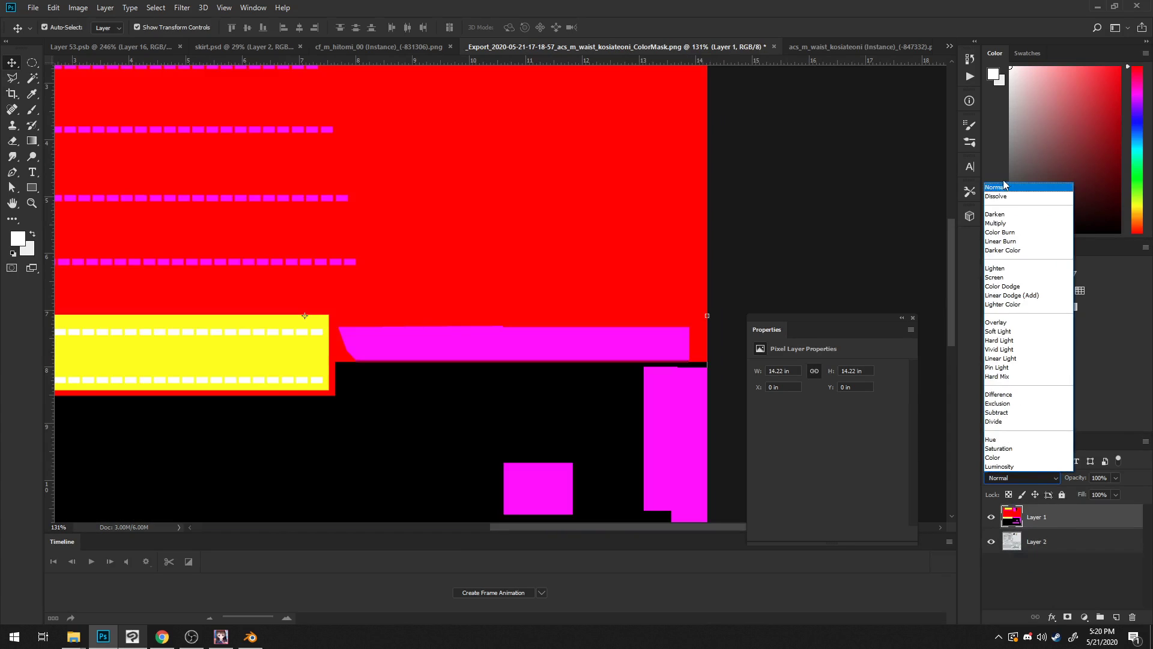
left_click(1015, 224)
left_click(742, 205)
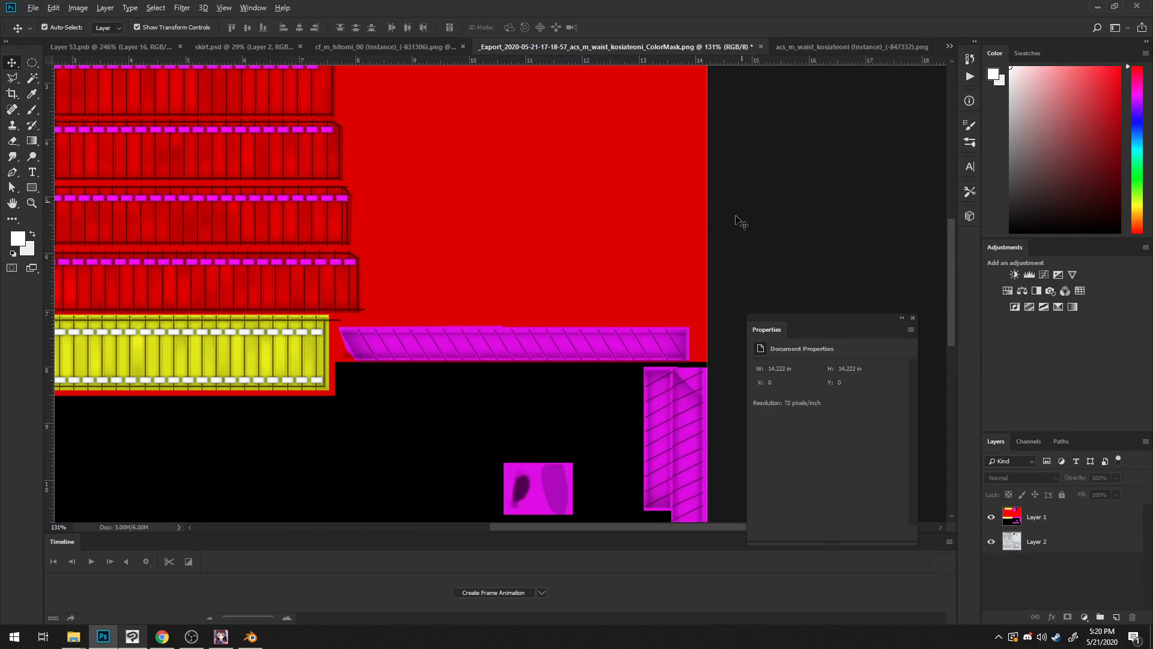
scroll(708, 245, "down", 3, "alt")
scroll(561, 224, "up", 2, "alt")
scroll(558, 223, "down", 2, "alt")
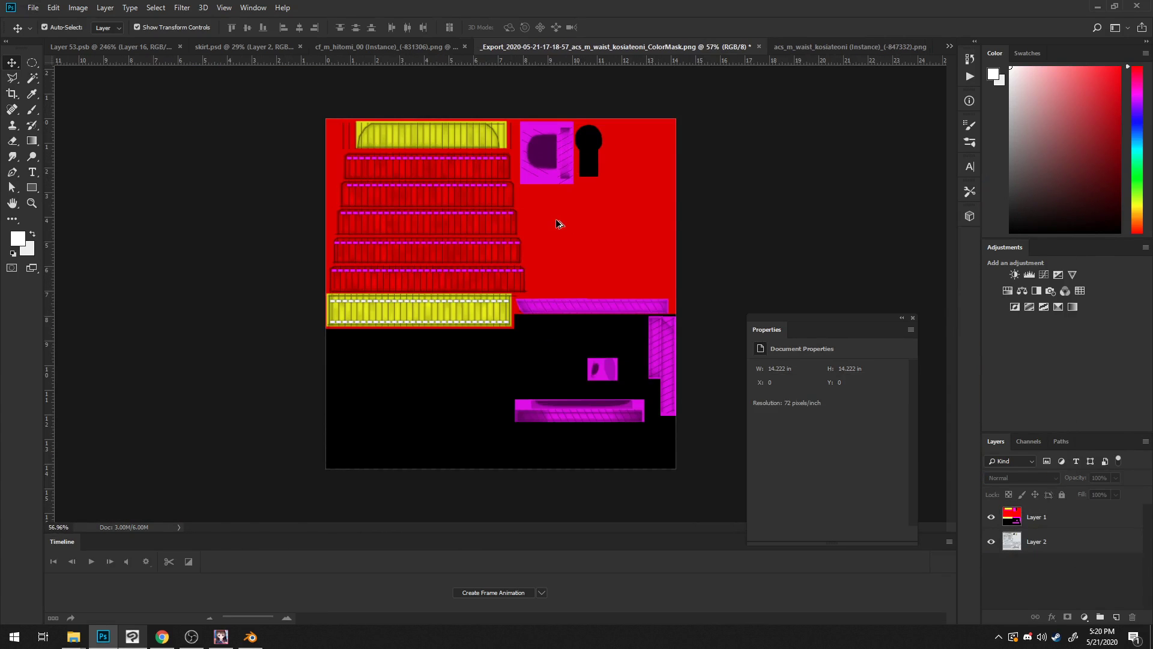
scroll(557, 223, "up", 1, "alt")
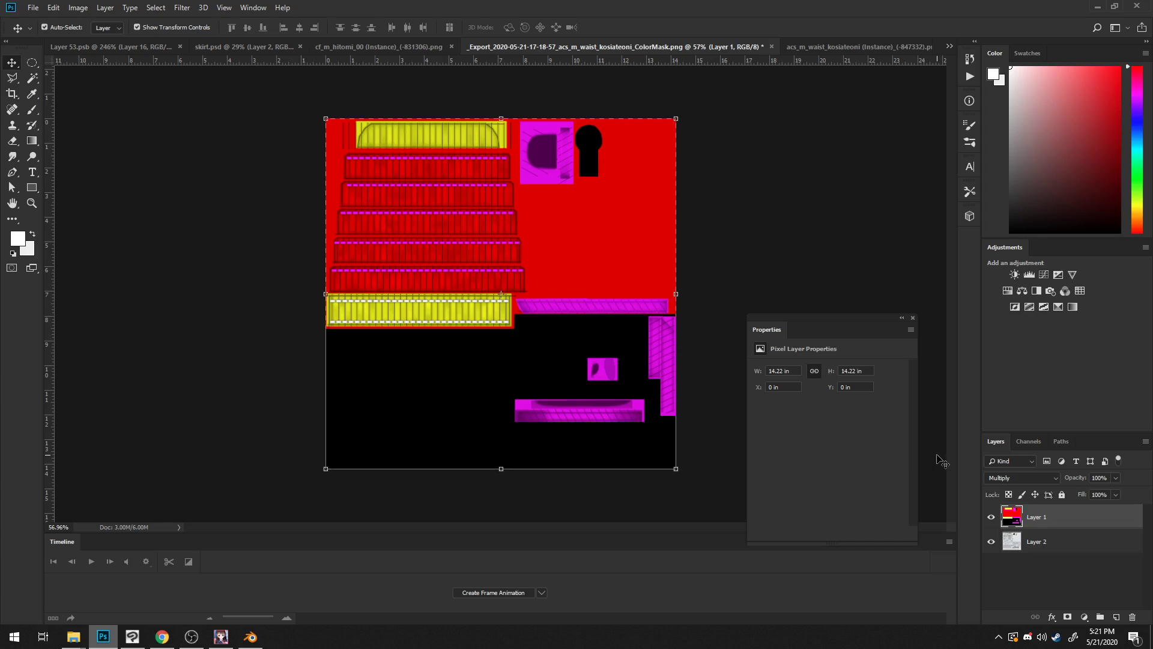
Step: Add an empty layer above the colour mask and return the mask layer's blend mode to Normal
left_click(33, 78)
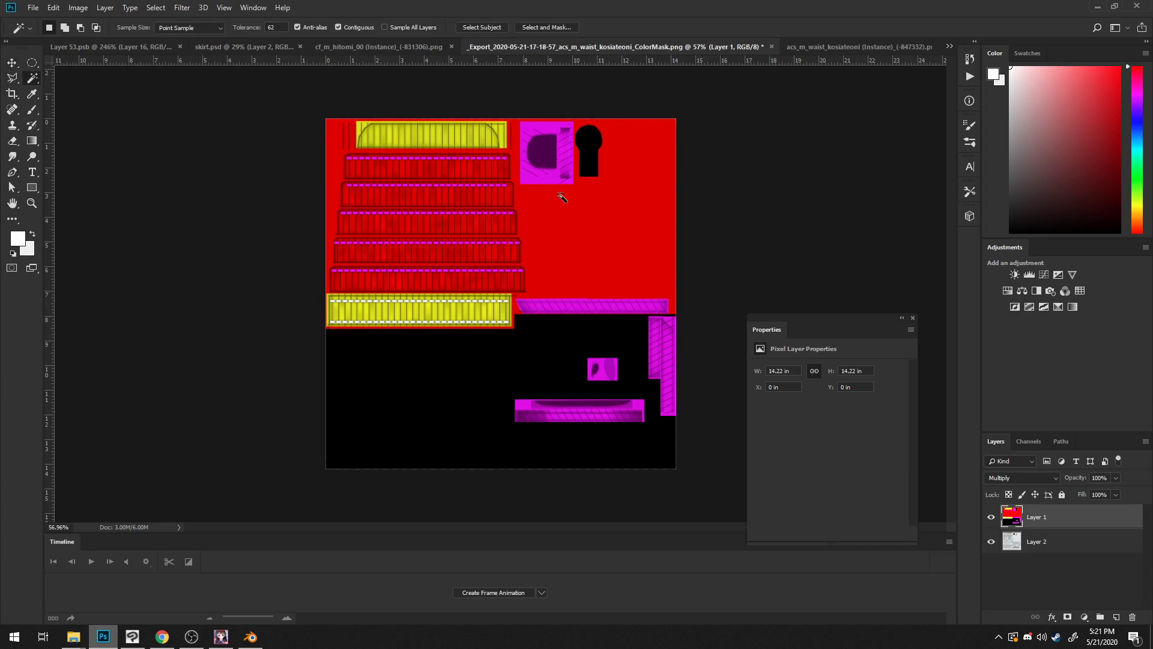
scroll(448, 243, "up", 5, "alt")
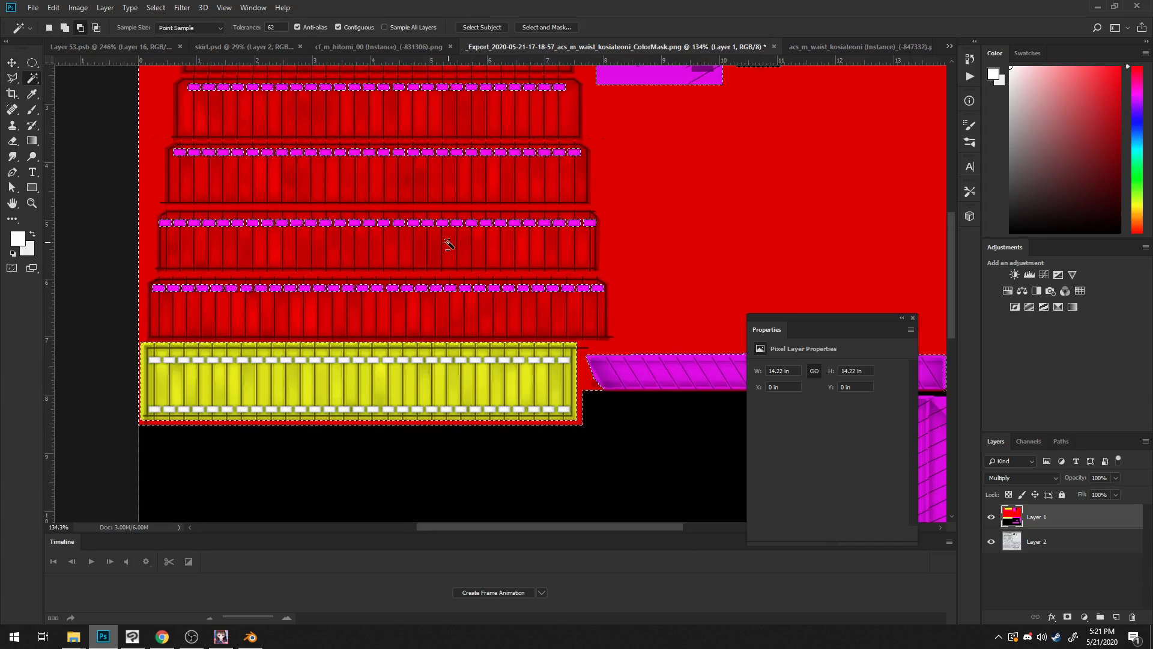
scroll(450, 244, "down", 2, "alt")
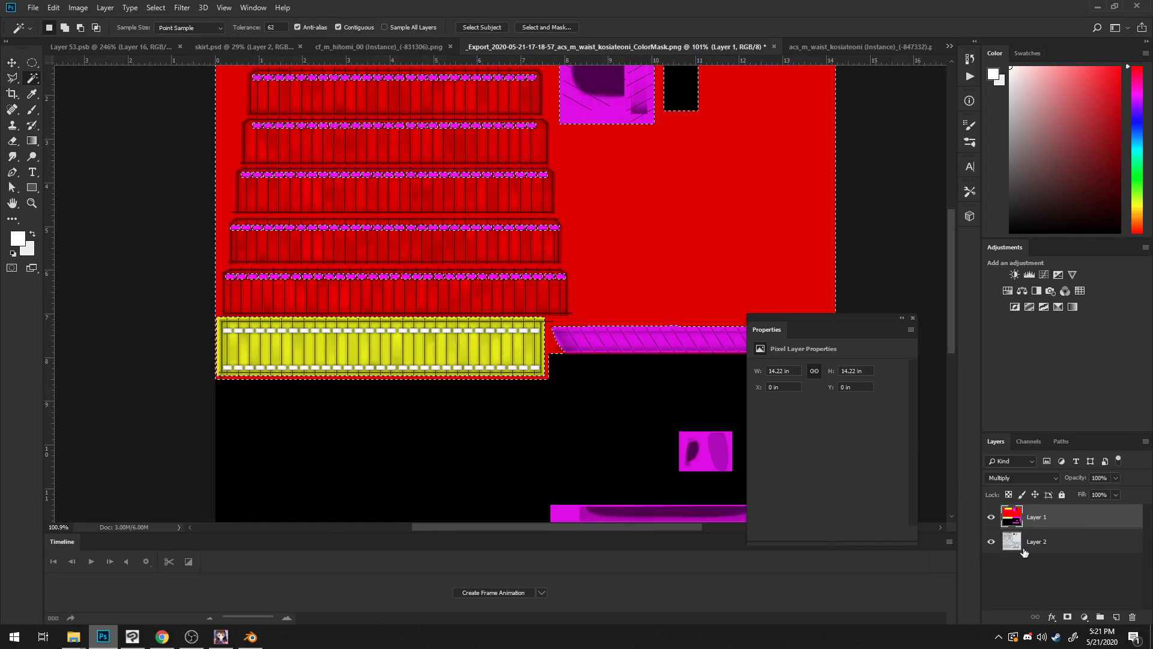
left_click(1115, 615)
left_click(1025, 538)
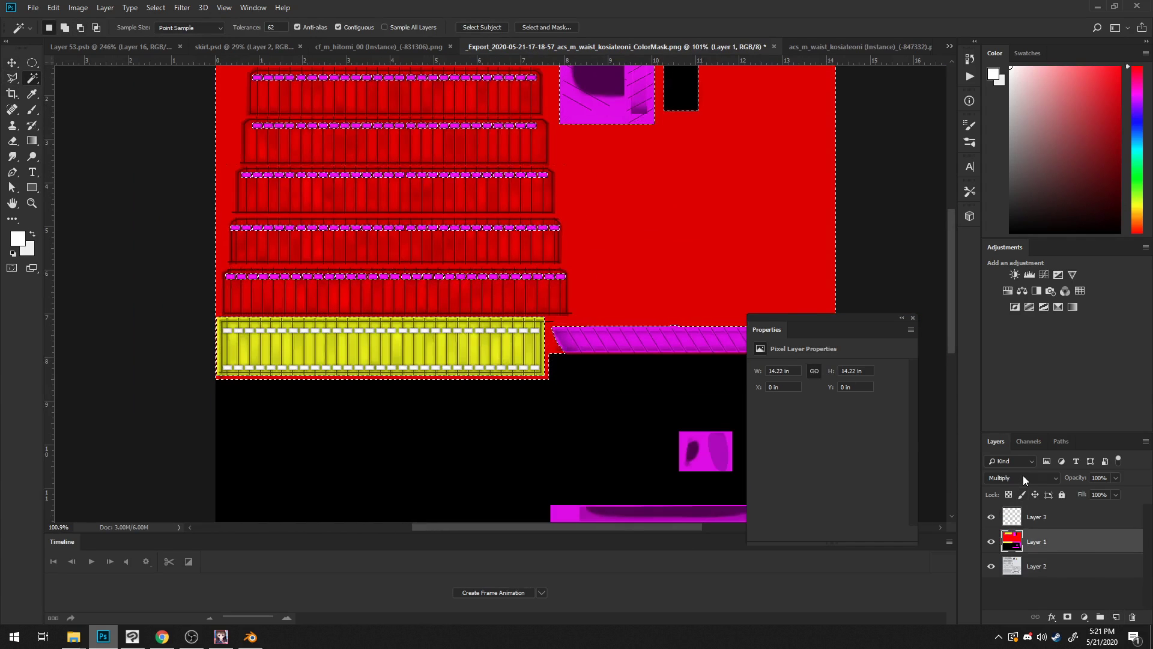
left_click(1038, 475)
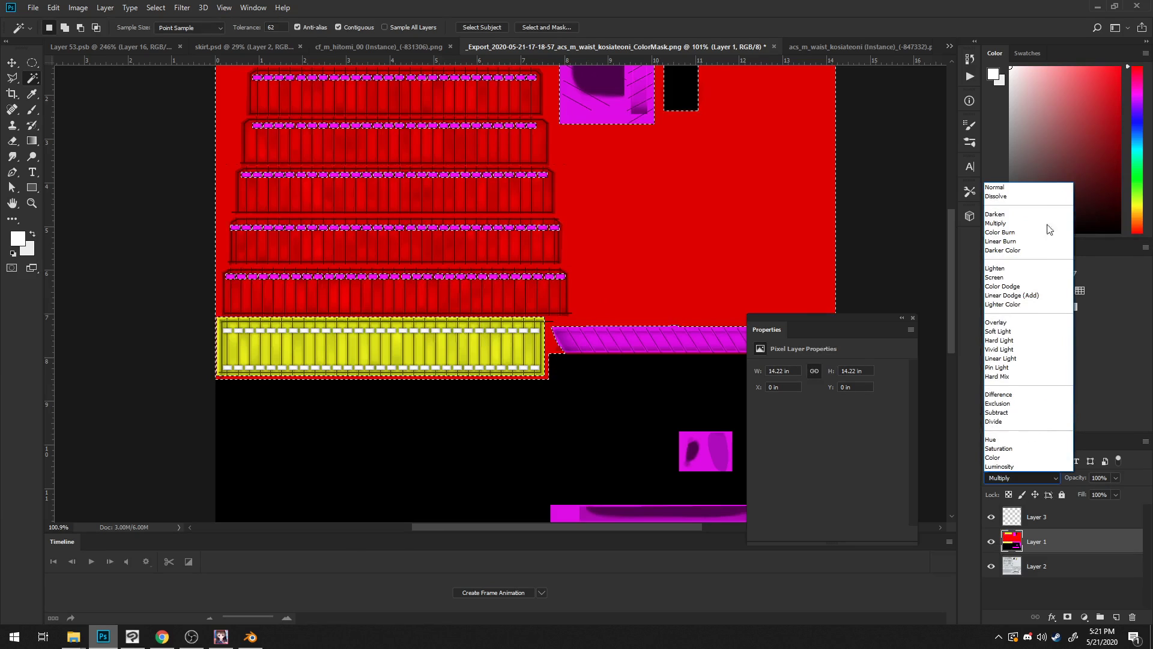
left_click(1034, 188)
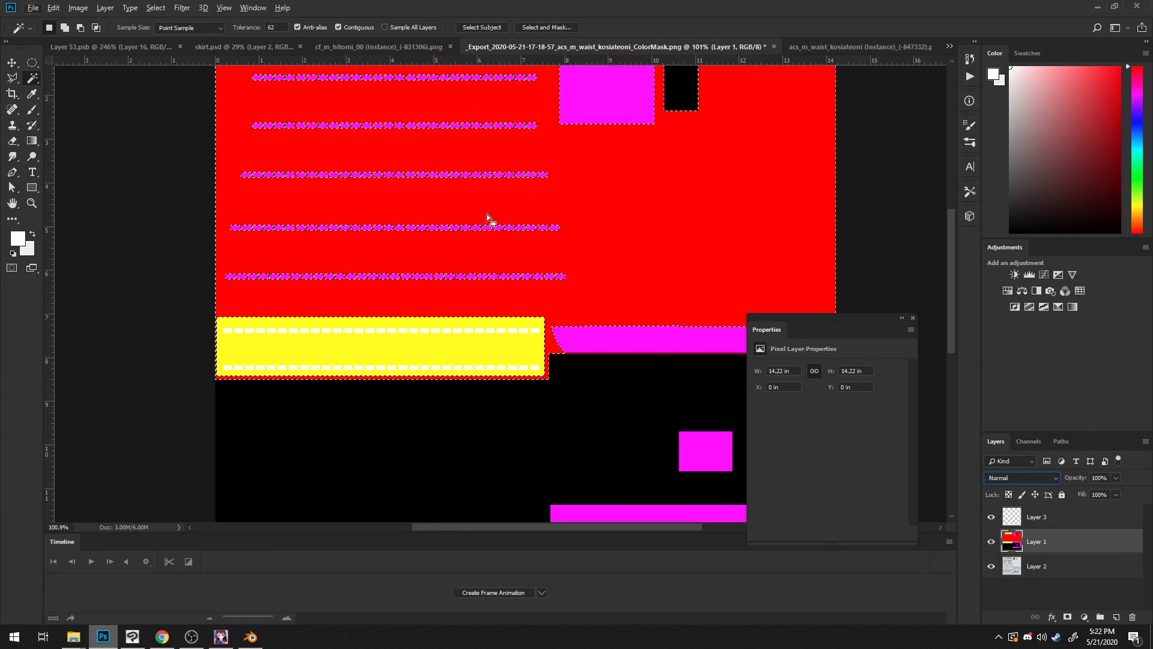
Step: Switch to Koikatsu, close the Material Editor and turn the character to view the left waist guard's colours
left_click(251, 636)
left_click(240, 642)
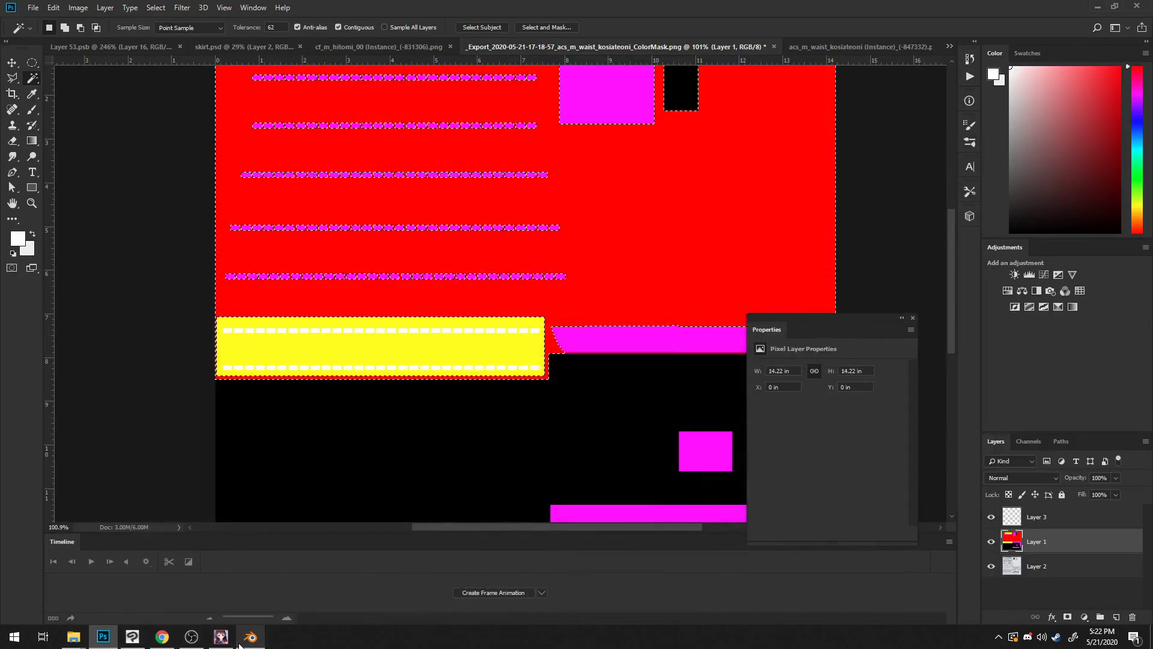
left_click(221, 637)
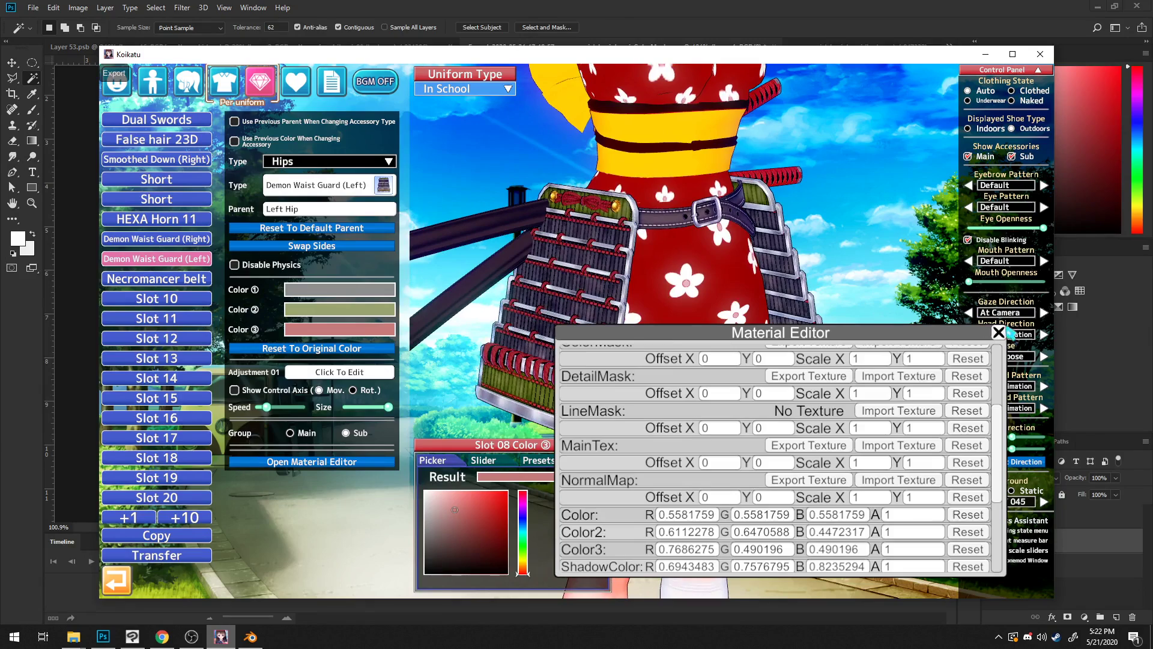
left_click(998, 332)
middle_click_drag(589, 306, 544, 295)
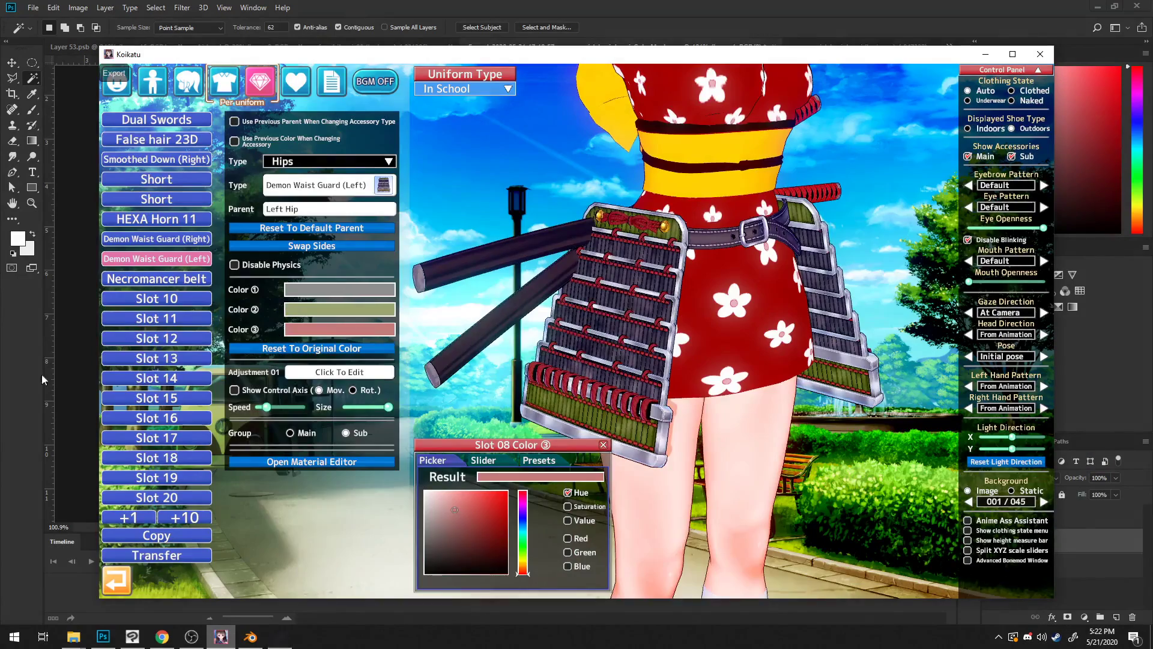
Step: Capture the waist guard's three colour swatches and paste them into the ColorMask document in Photoshop as a new layer
left_click(43, 380)
key("ctrl+v")
scroll(466, 241, "up", 1)
scroll(157, 182, "down", 3, "alt")
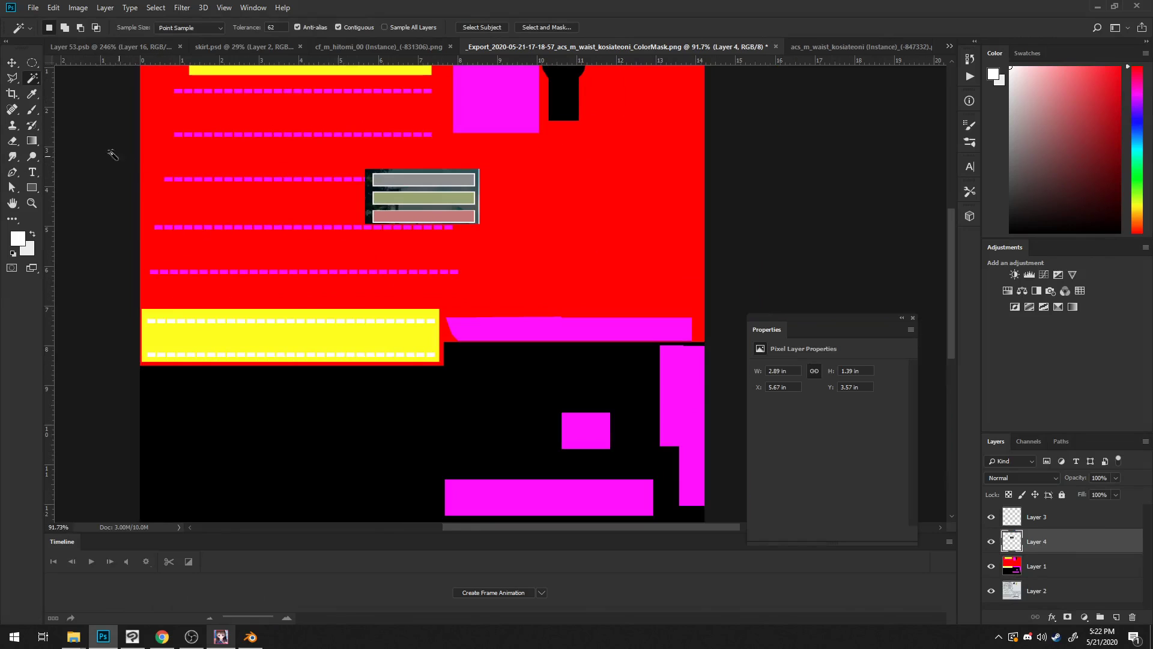
Step: Sample the grey swatch as the foreground colour and hide the pasted swatch layer
left_click(32, 94)
left_click(427, 179)
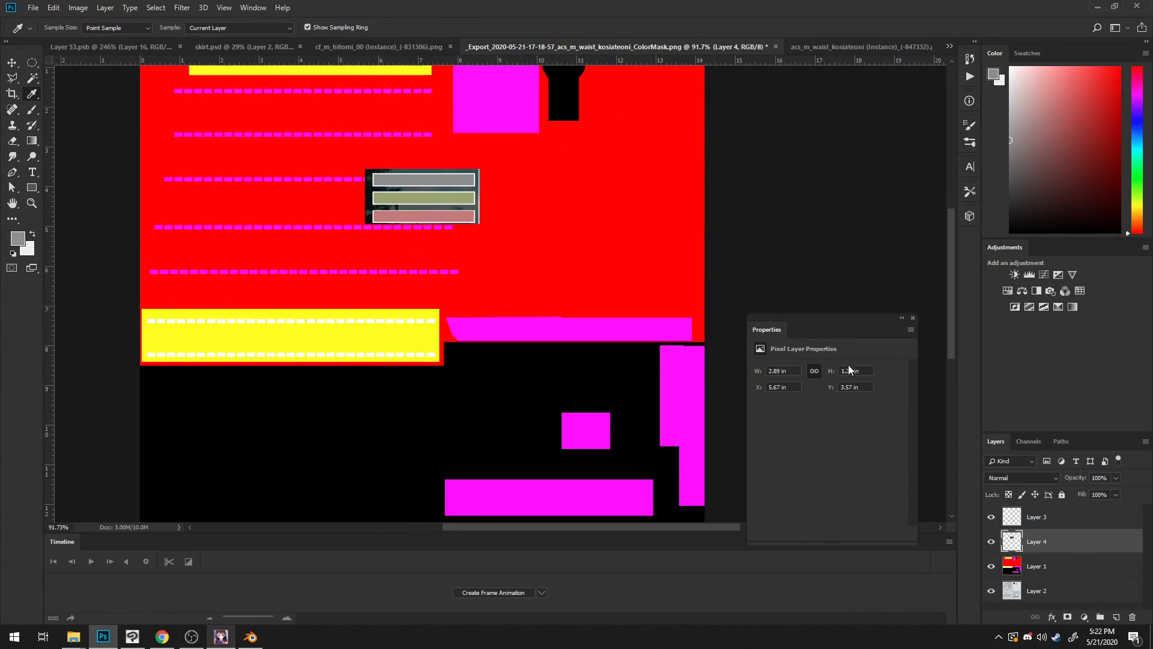
left_click(1064, 560)
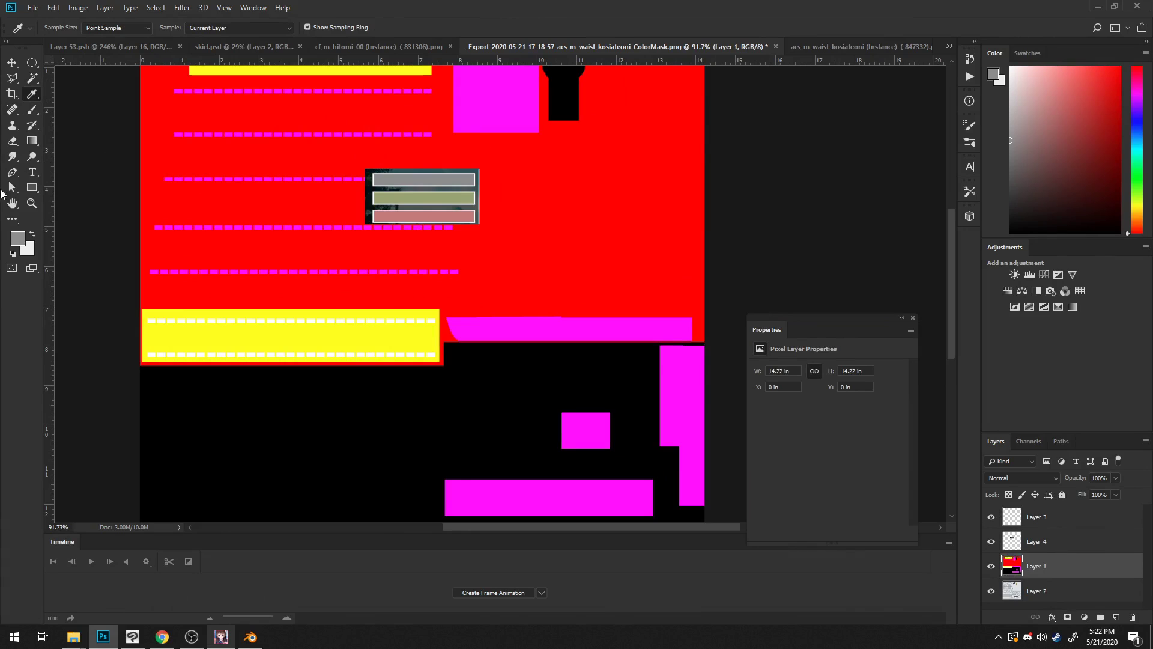
left_click(32, 78)
left_click(992, 541)
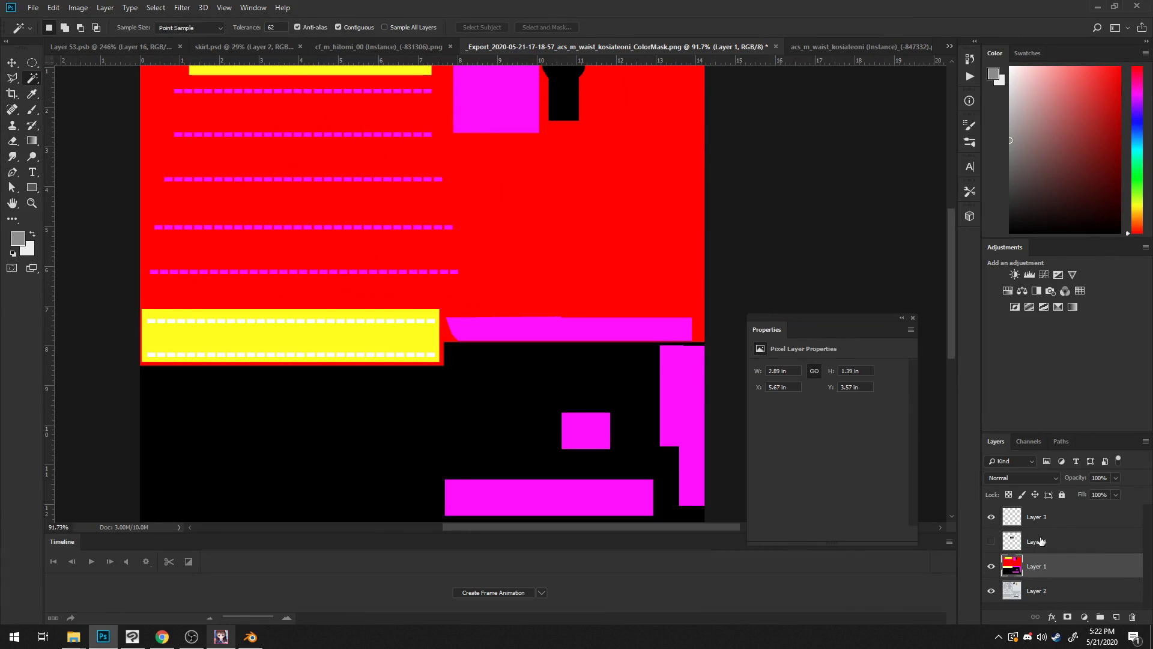
Step: Select the colour mask's red area, fill it with the sampled grey on a new layer and clear the selection
left_click(514, 271)
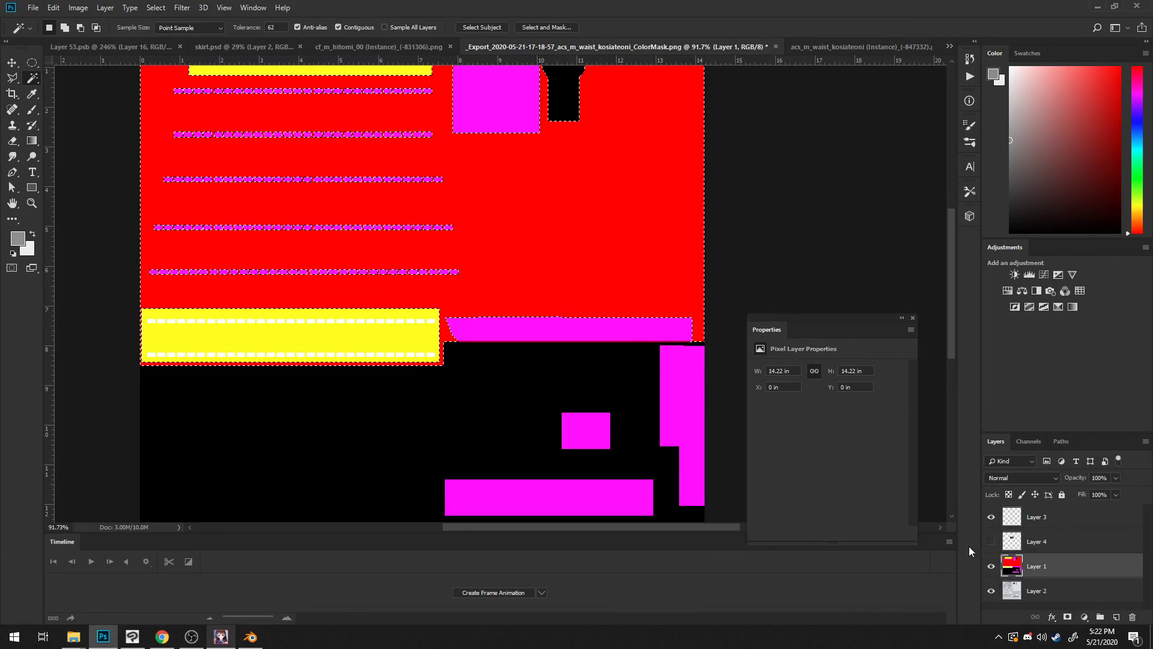
left_click(1009, 495)
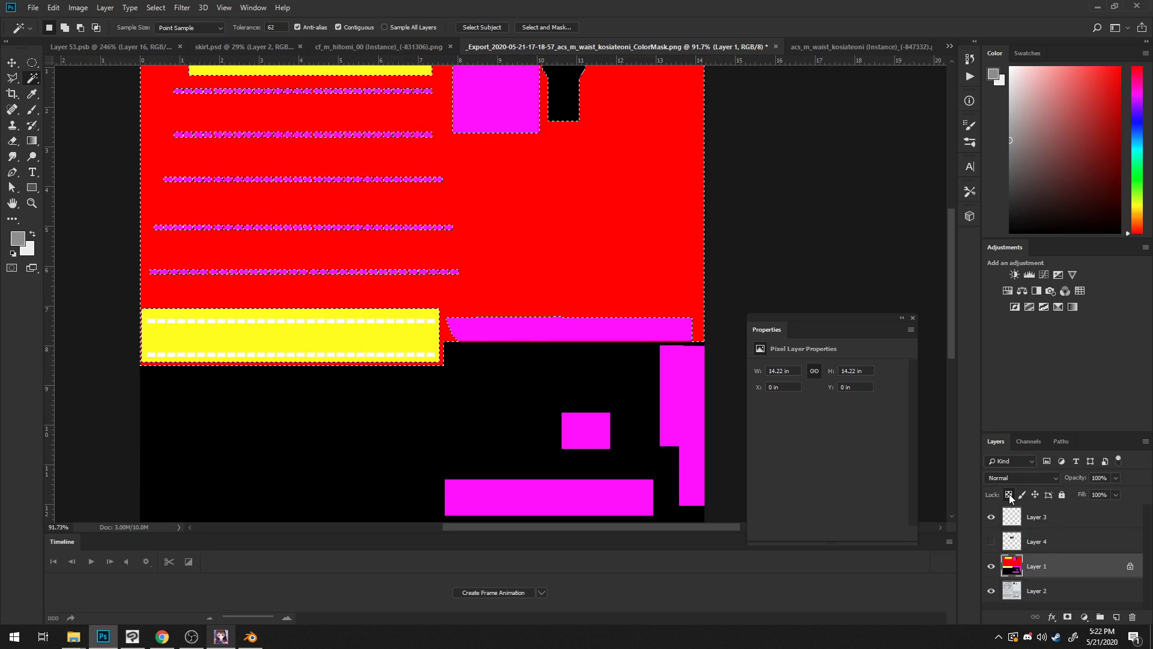
left_click(1116, 616)
key("alt+BackSpace")
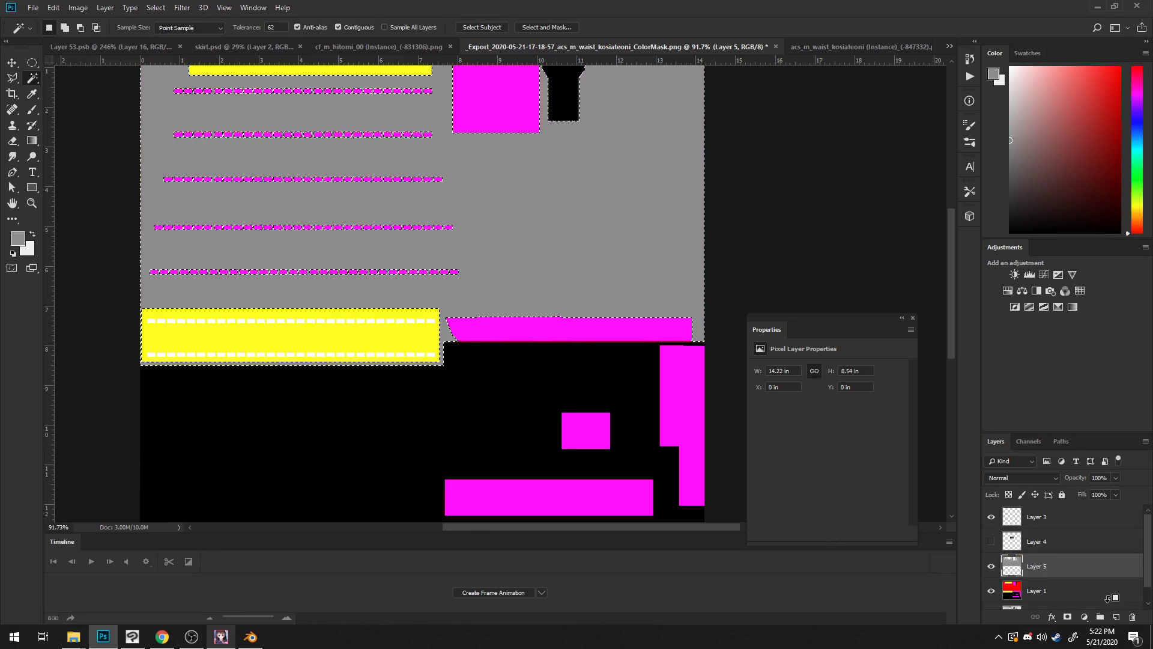
scroll(458, 278, "down", 1)
scroll(458, 276, "up", 3, "alt")
scroll(457, 276, "down", 3, "alt")
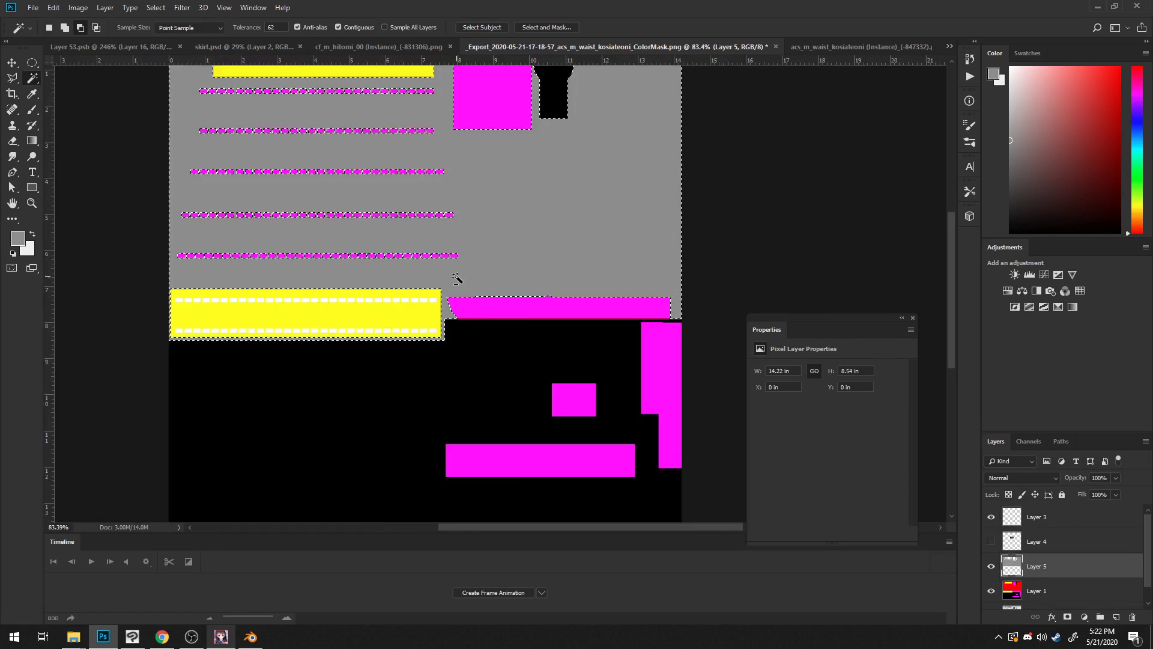
scroll(450, 252, "up", 2, "alt")
key("m")
key("ctrl+d")
Step: Select all magenta areas of the colour mask layer using the Magic Wand with Contiguous turned off
left_click(1052, 594)
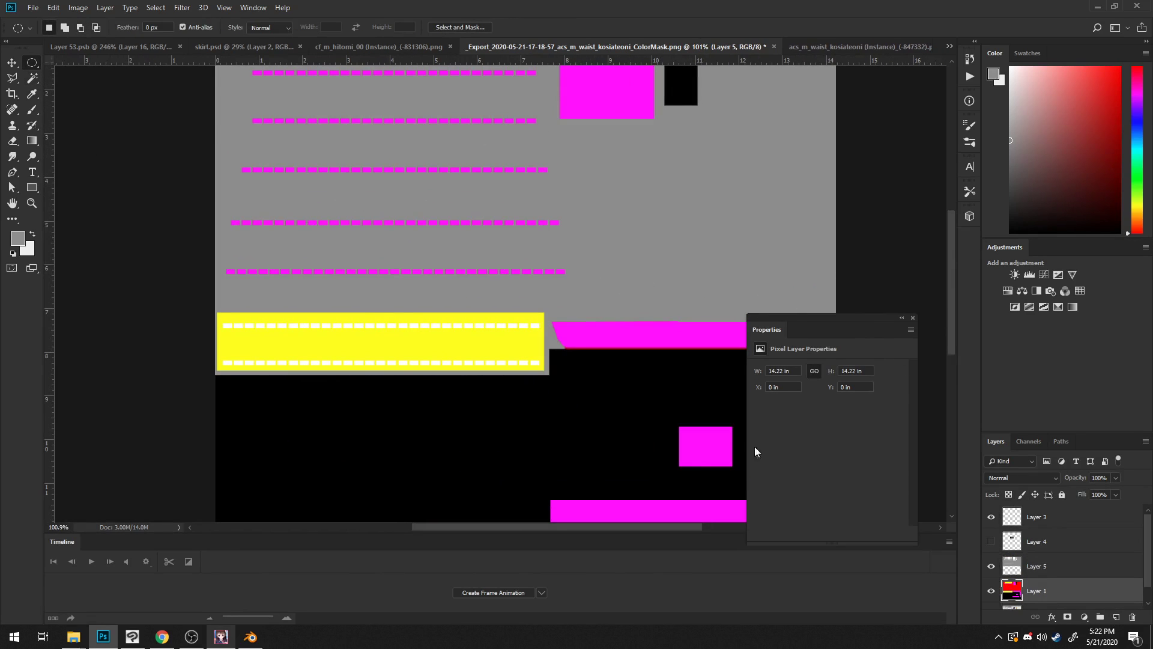
left_click(32, 78)
left_click_drag(579, 103, 485, 197)
left_click(487, 200)
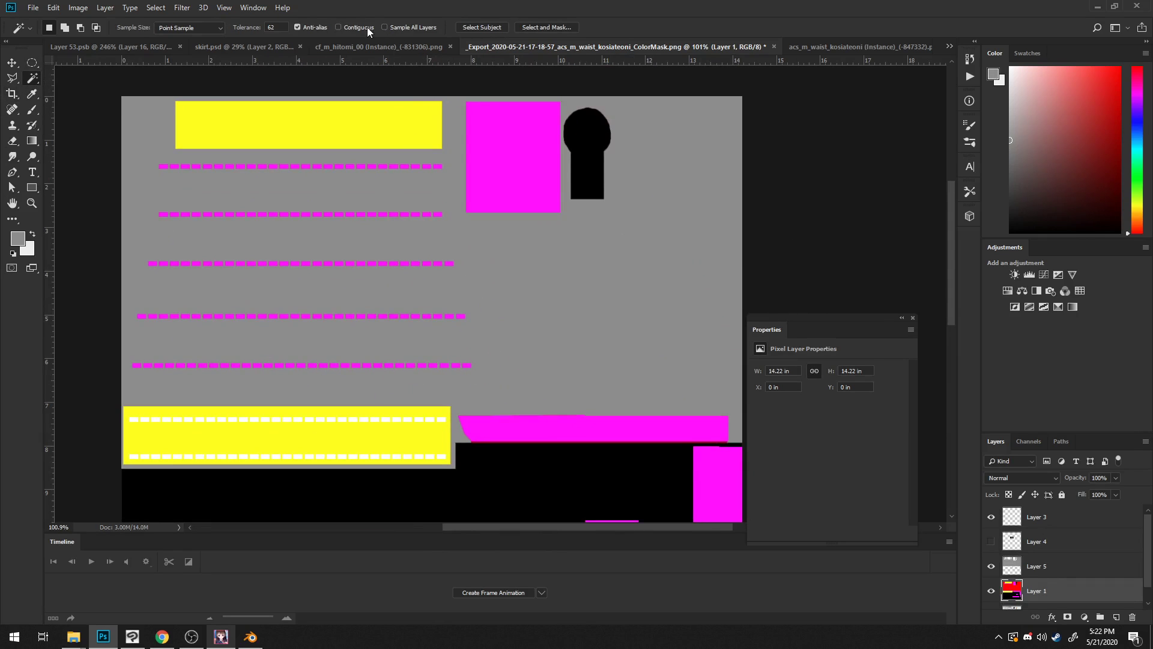
scroll(341, 192, "up", 8, "alt")
scroll(360, 188, "down", 10, "alt")
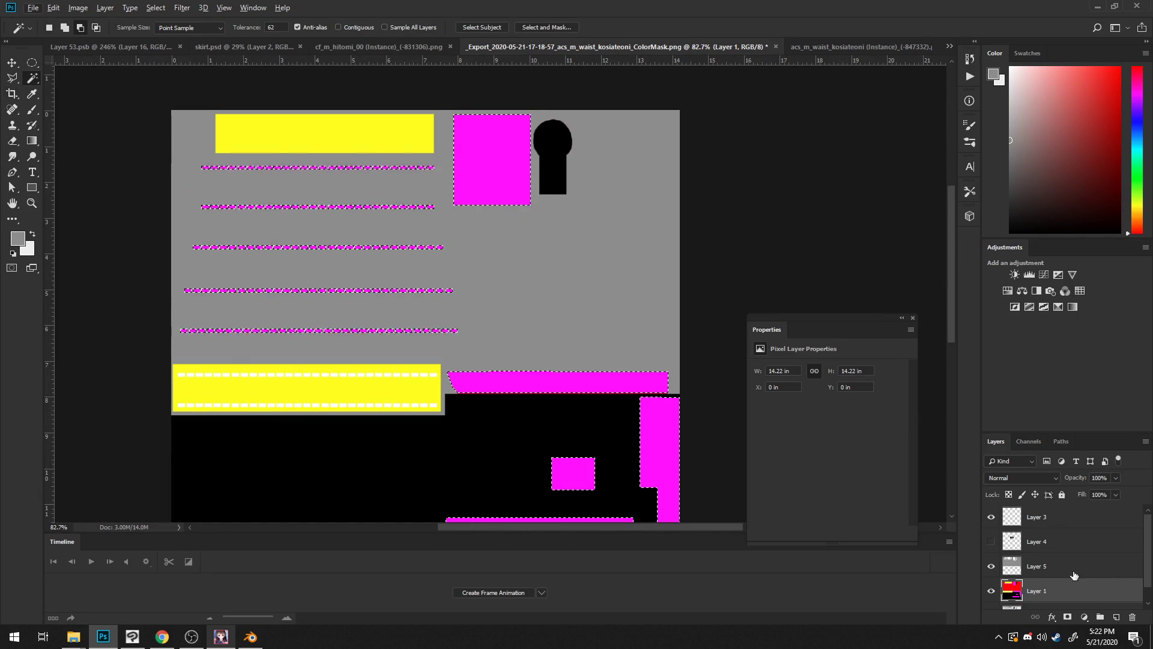
Step: Show the swatch layer, sample its pink and fill the selected magenta areas on a new layer, clearing the selection when done
left_click(1117, 617)
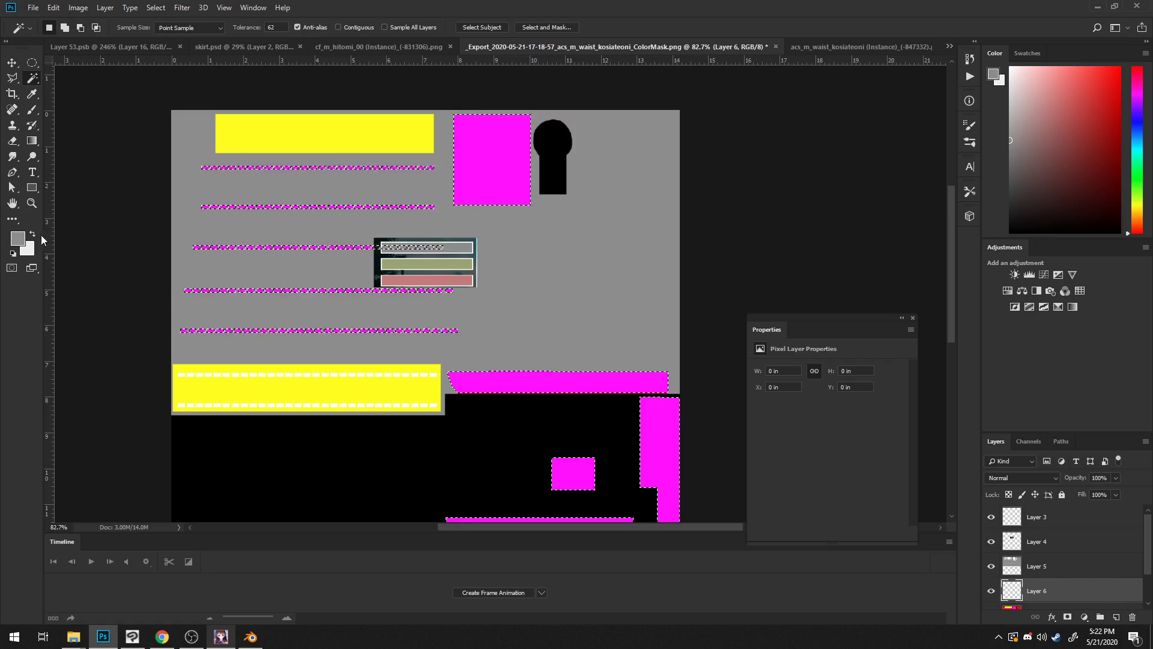
left_click(19, 238)
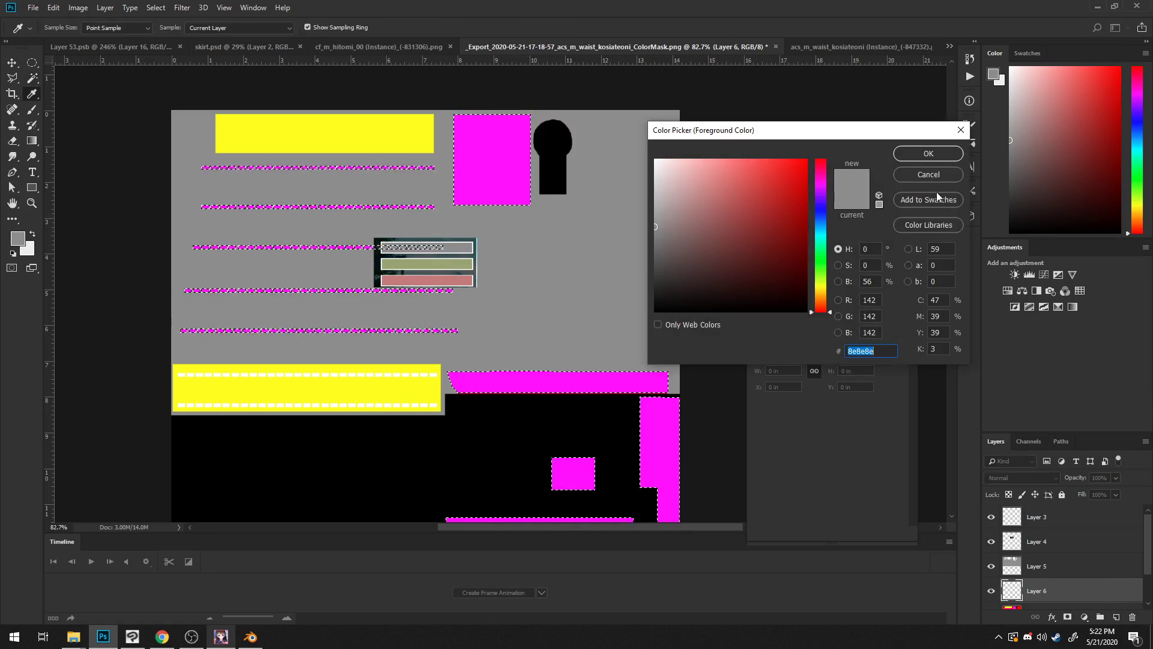
left_click(928, 153)
left_click(1033, 541)
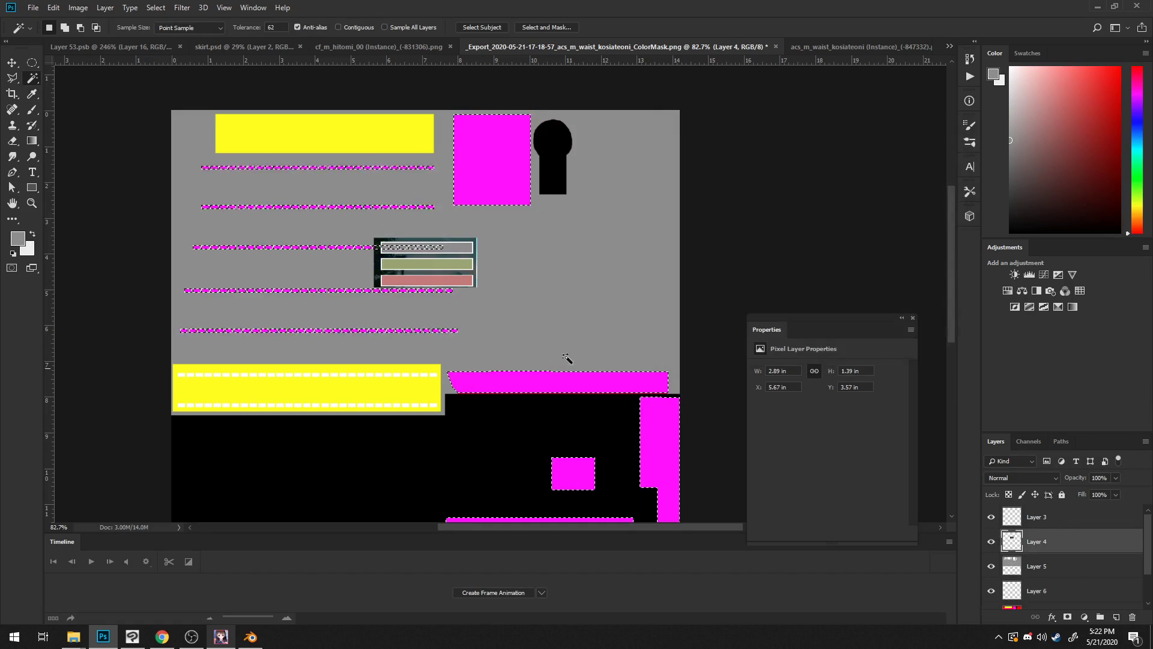
left_click(32, 94)
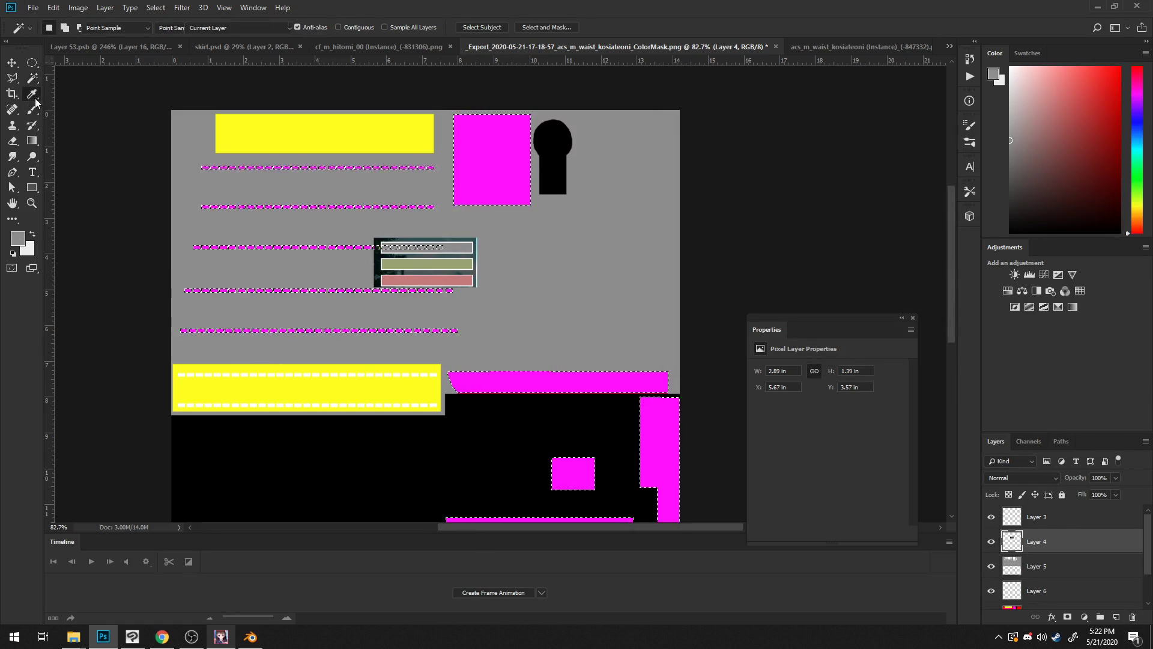
left_click(1091, 572)
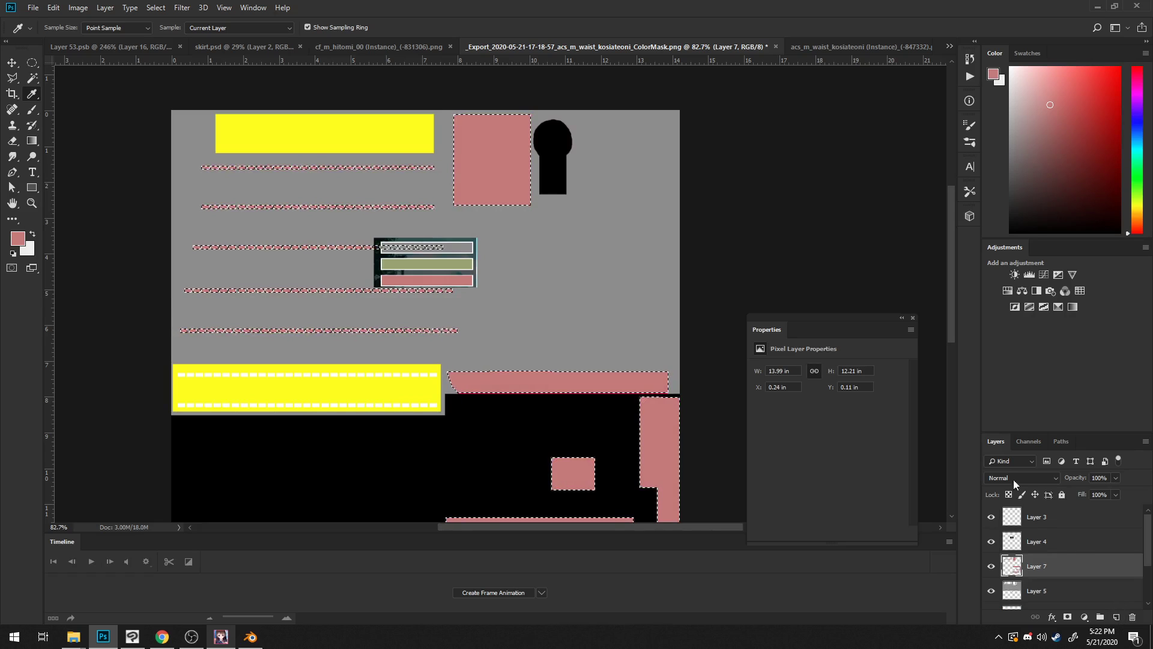
left_click(31, 63)
left_click(222, 144)
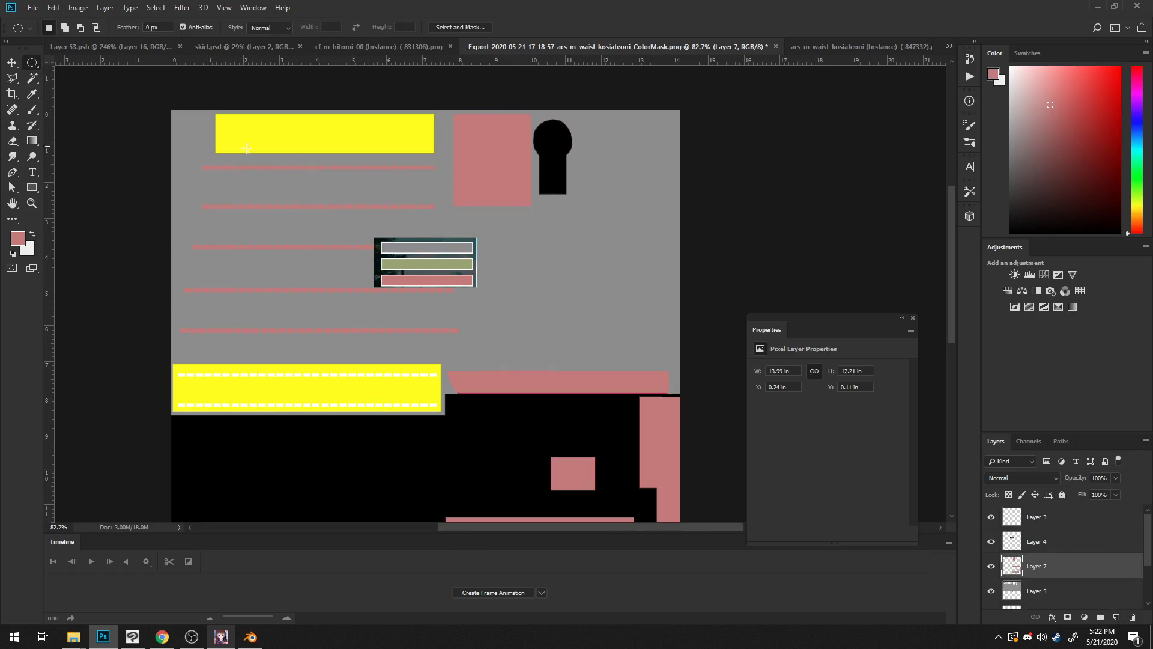
left_click(298, 145, "ctrl+shift")
left_click(31, 78)
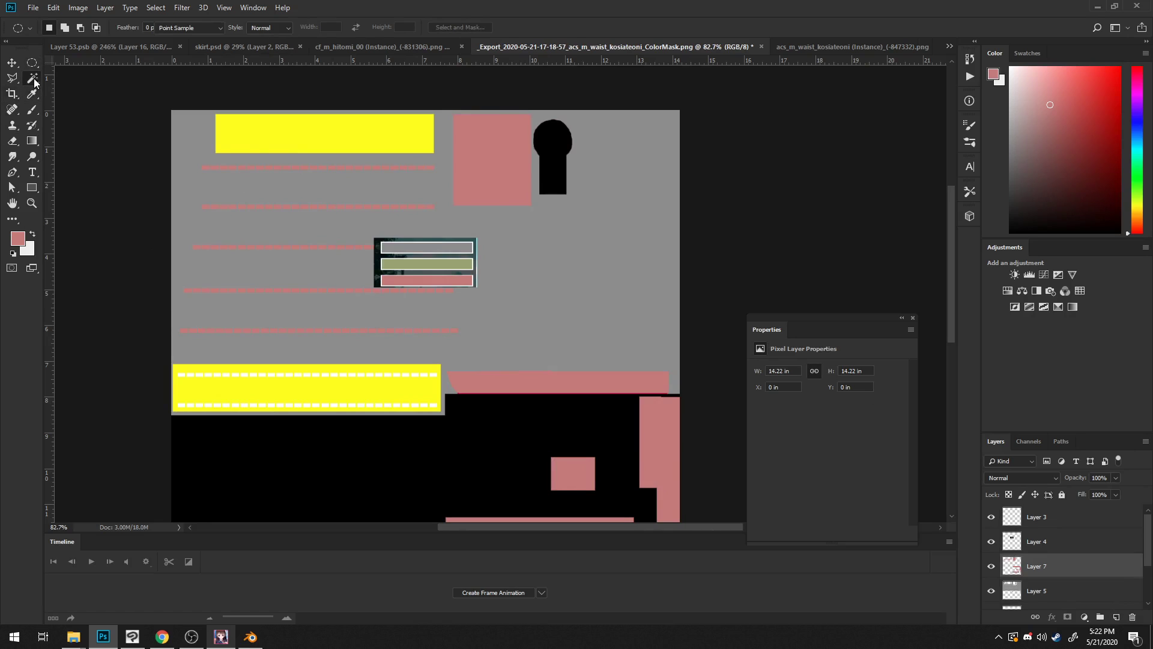
left_click(296, 124)
left_click(567, 237)
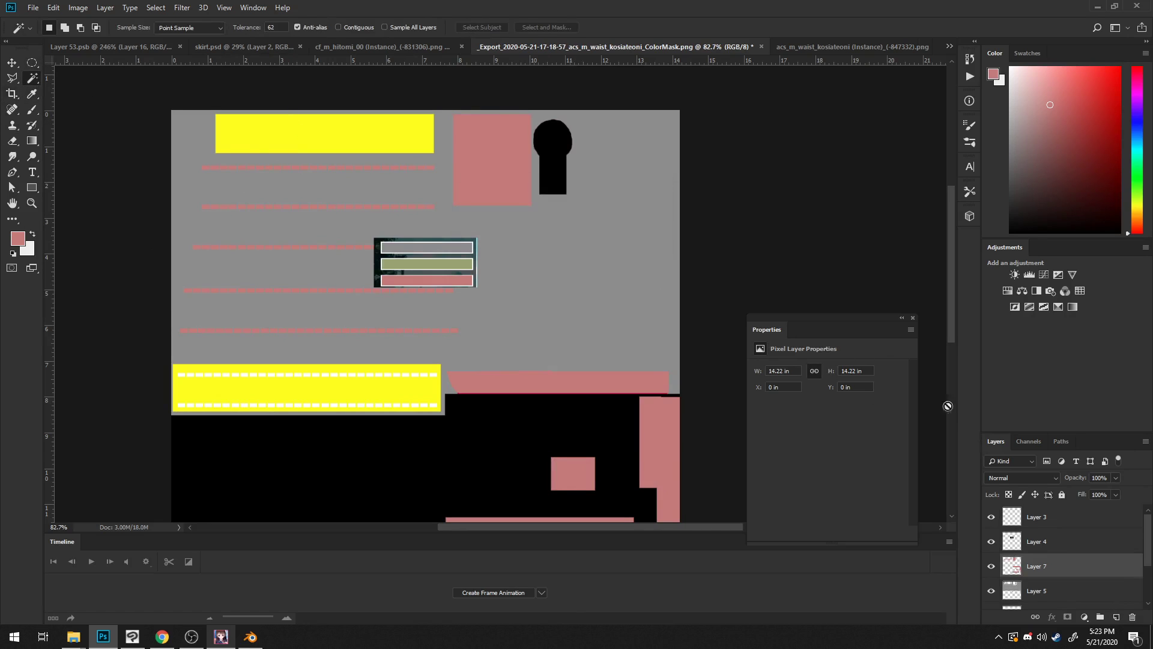
left_click(1034, 541)
left_click(1033, 518)
left_click(389, 147)
key("ctrl+d")
Step: Select the yellow areas of the colour mask layer and add a new layer above the pink fill
scroll(1052, 538, "down", 2)
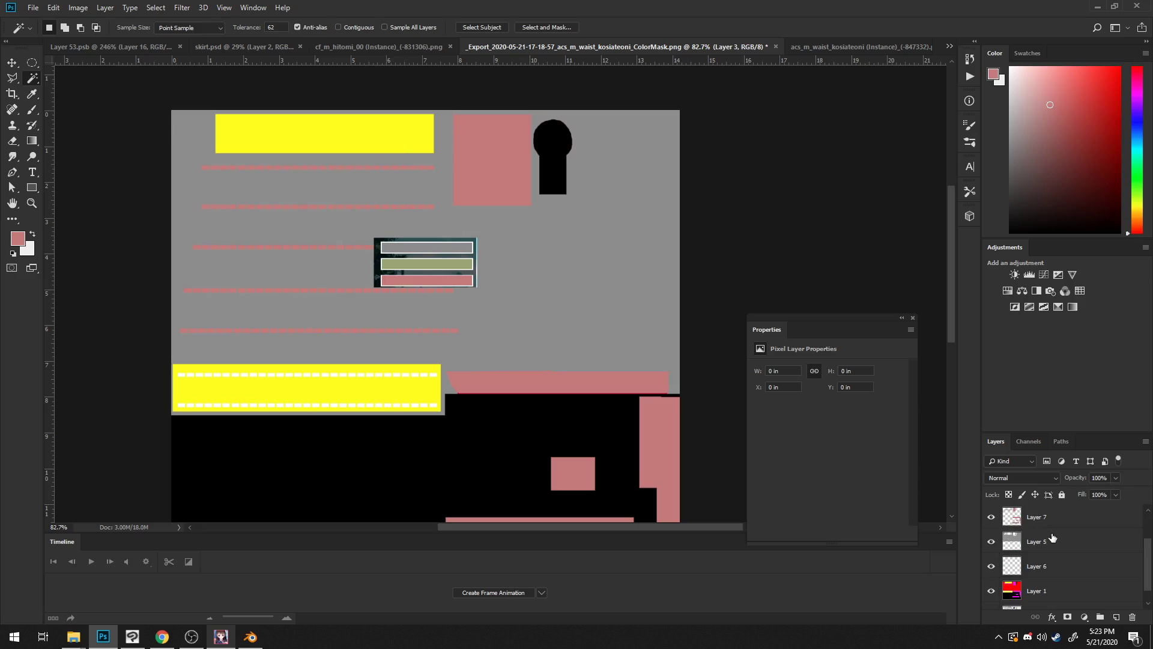
left_click(1049, 593)
left_click(391, 120)
scroll(1033, 544, "up", 2)
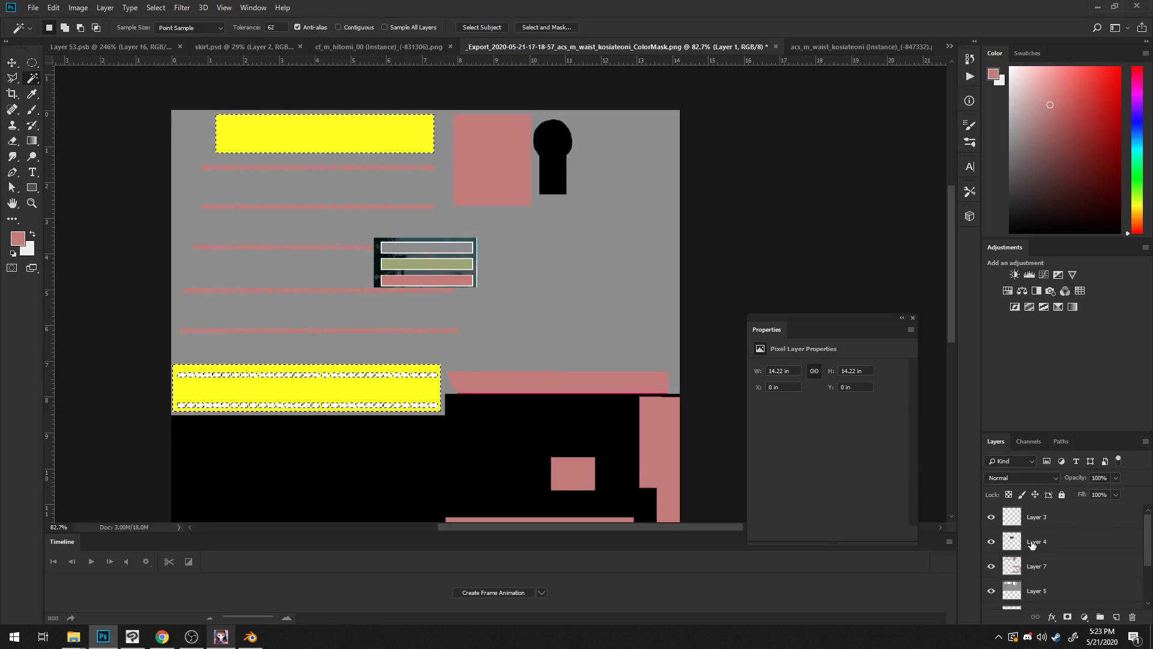
key("ctrl+shift+alt+n")
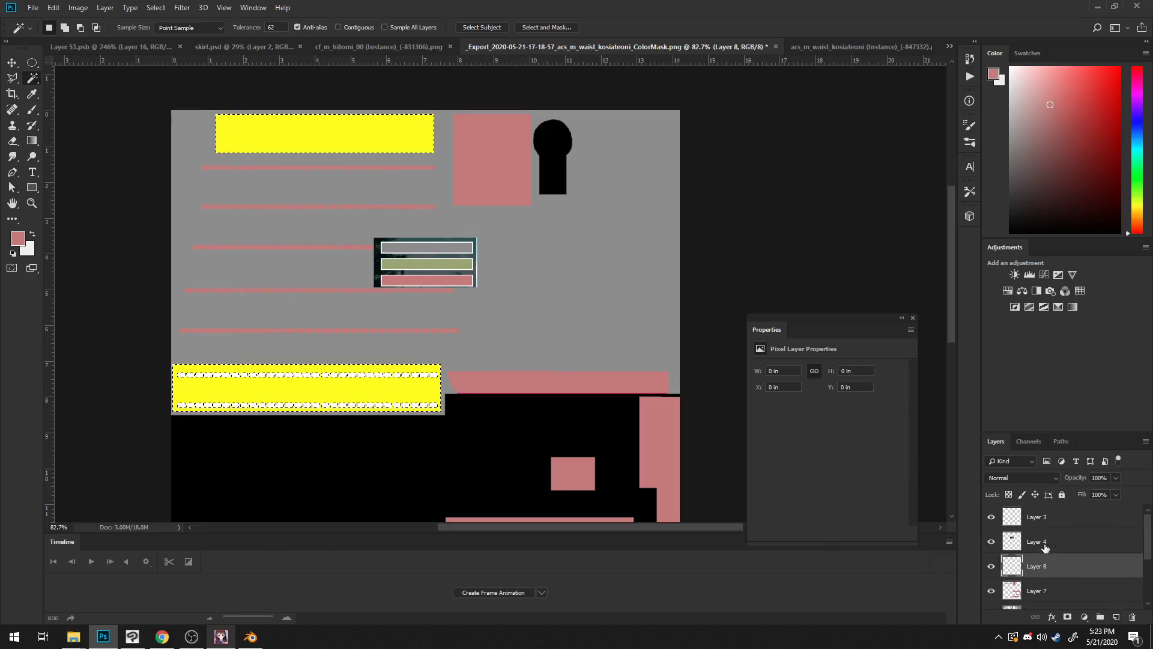
Step: Sample the olive green swatch and fill the selected yellow areas with it on the new layer
left_click(1043, 542)
left_click(32, 93)
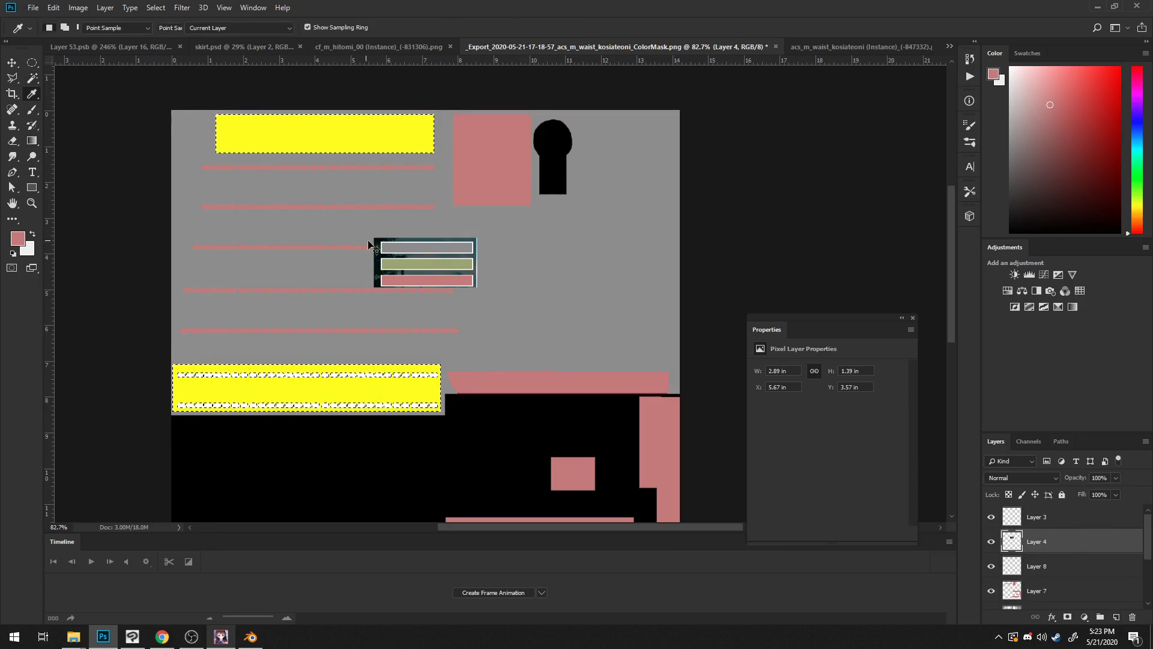
left_click(421, 264)
scroll(1034, 541, "down", 2)
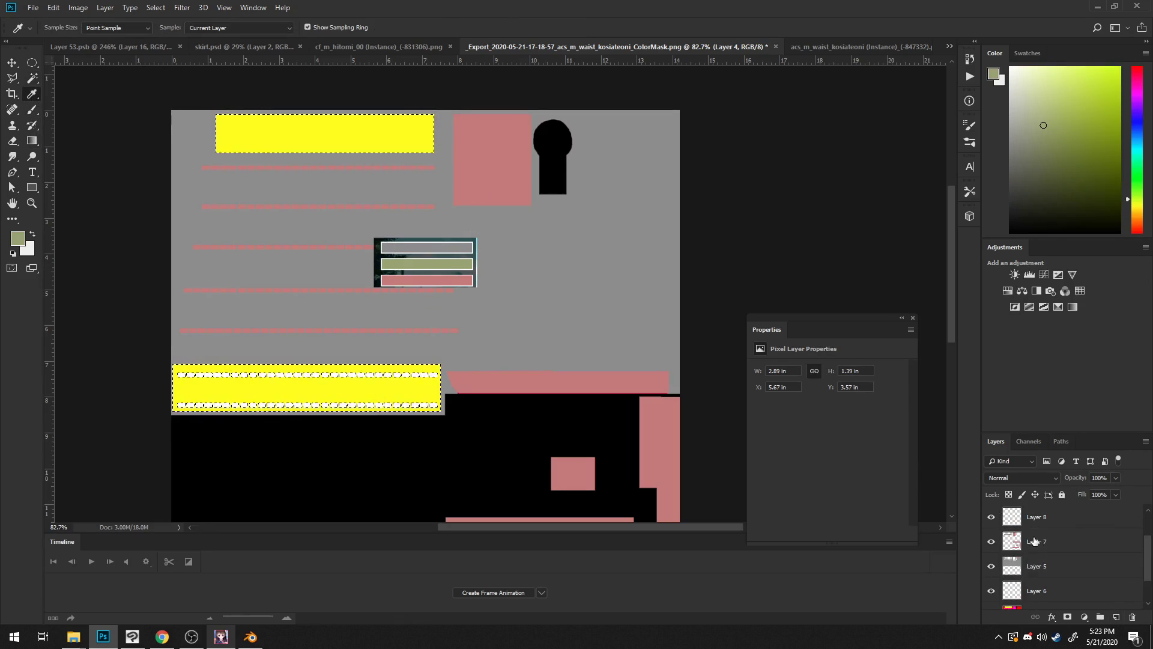
left_click(1016, 520)
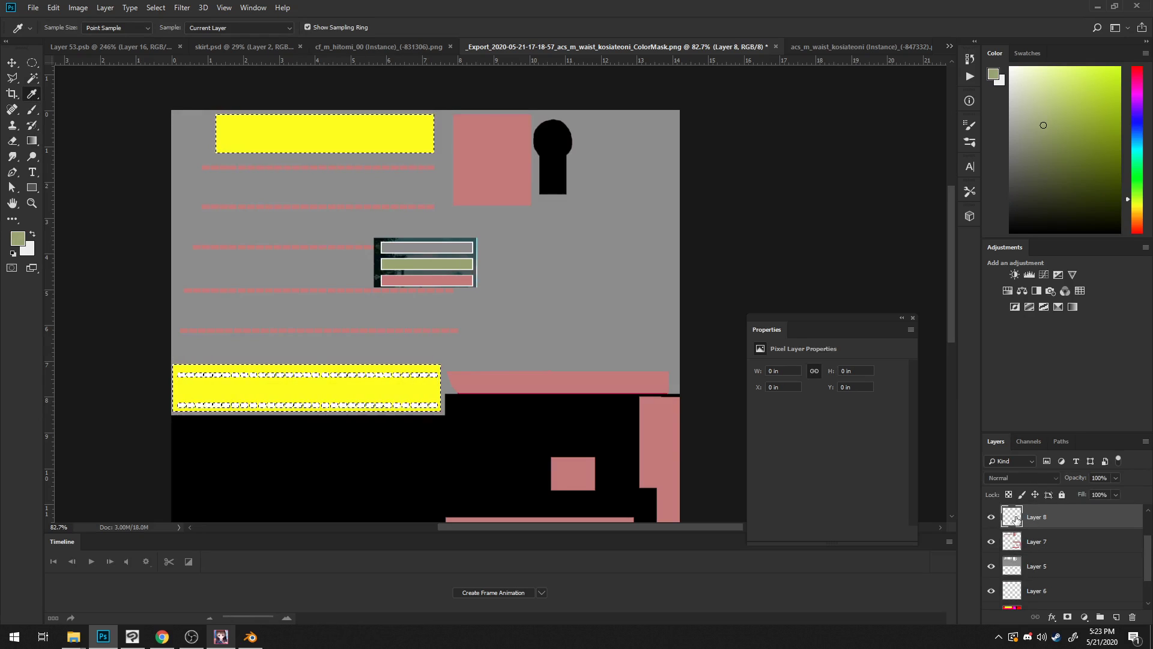
key("alt+BackSpace")
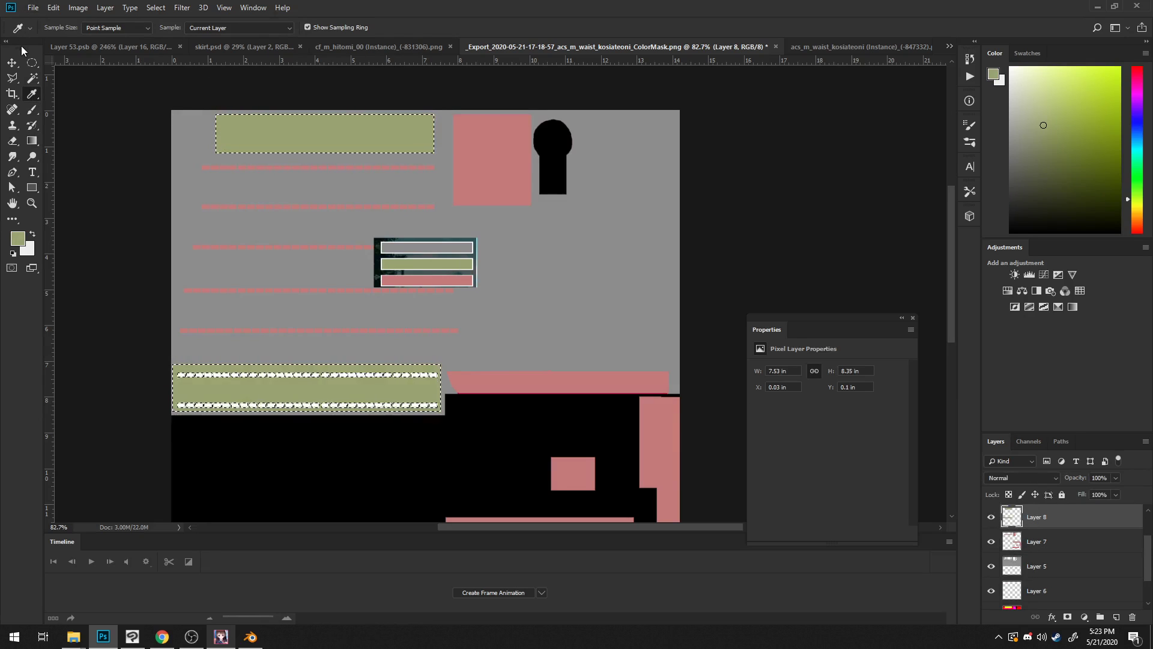
Step: Clear the selection and toggle the olive layer's visibility to check the fill against the colour mask
left_click(34, 61)
scroll(130, 130, "down", 6, "alt")
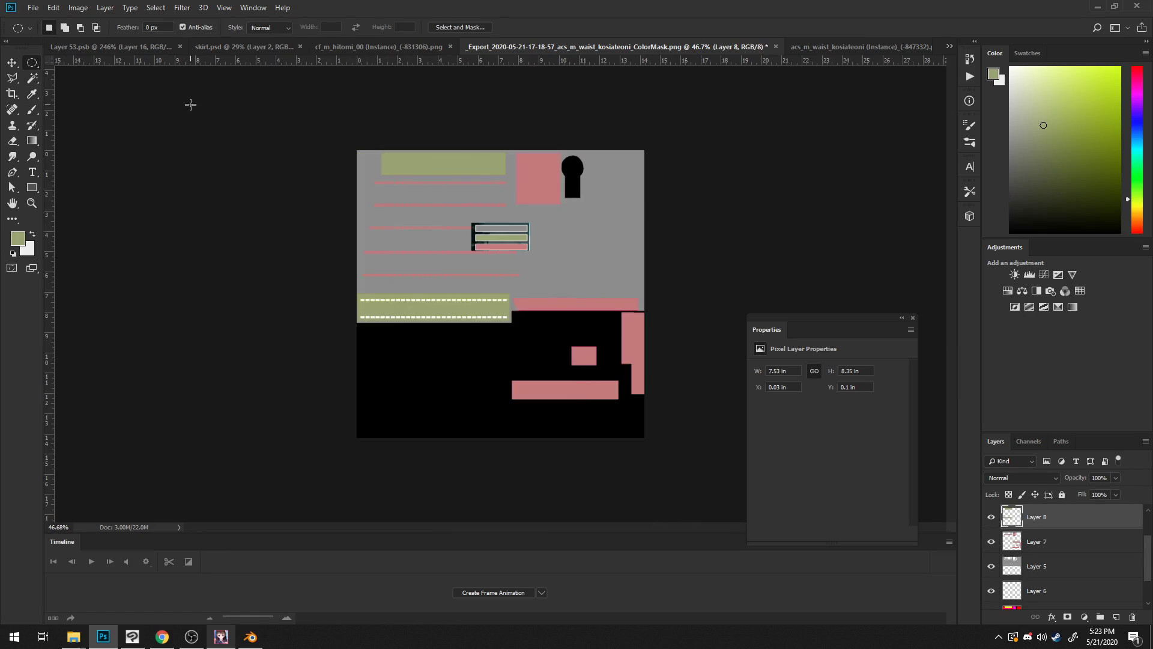
scroll(288, 152, "up", 5, "alt")
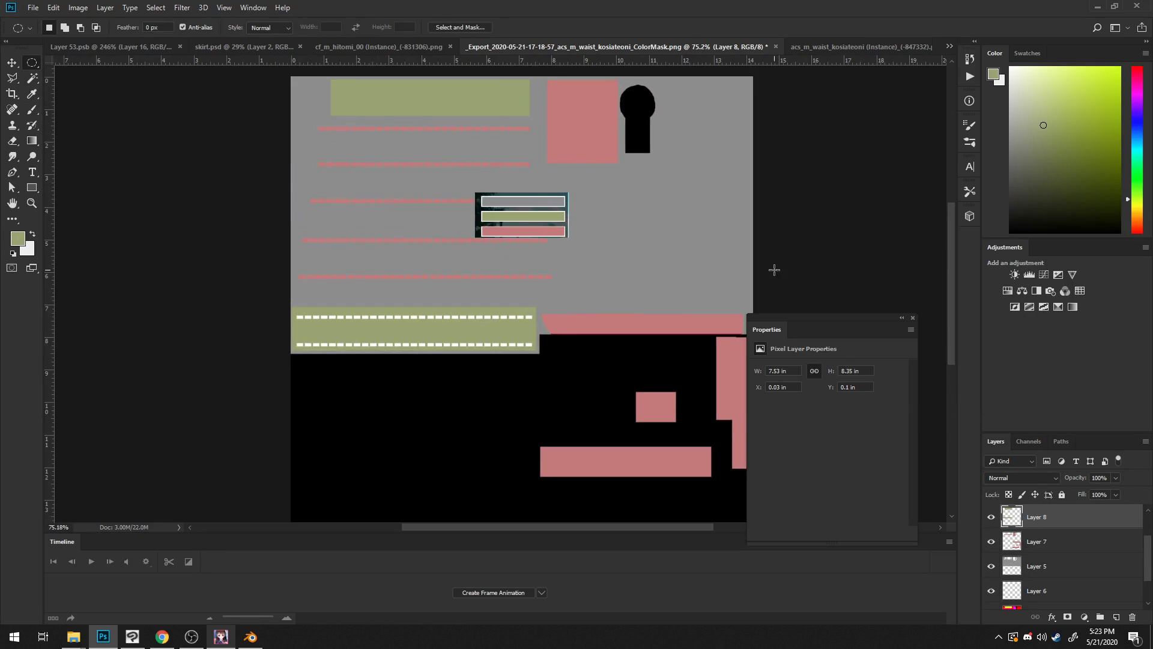
left_click(991, 516)
left_click(991, 517)
scroll(610, 349, "down", 2, "alt")
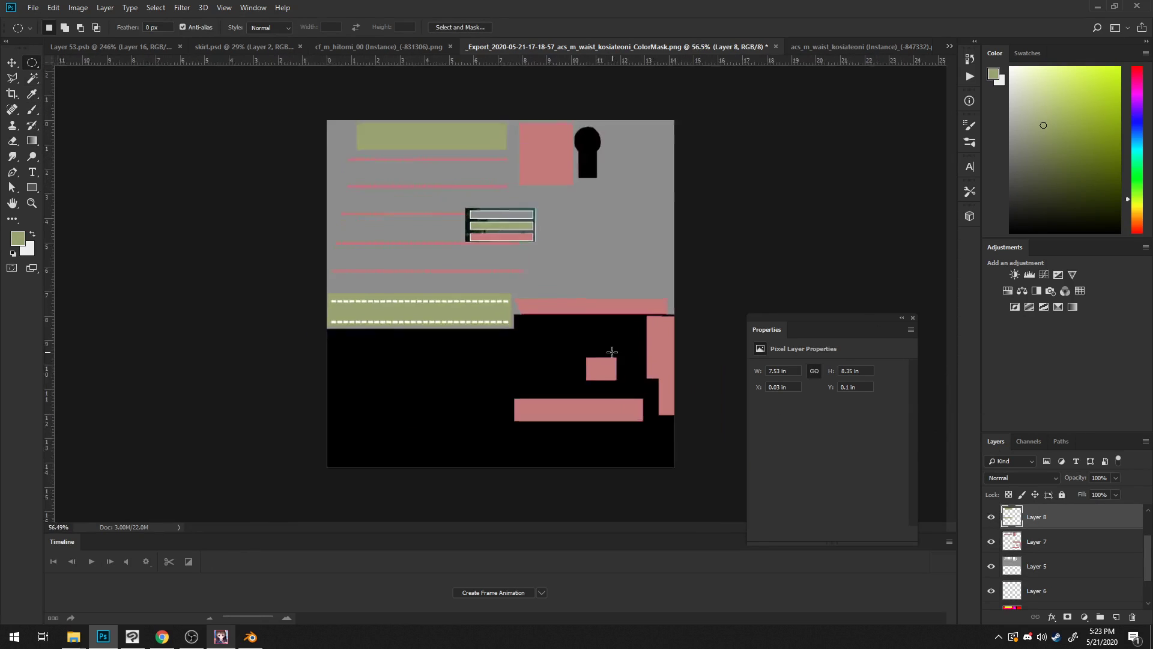
scroll(611, 348, "up", 2, "alt")
scroll(571, 138, "up", 2, "alt")
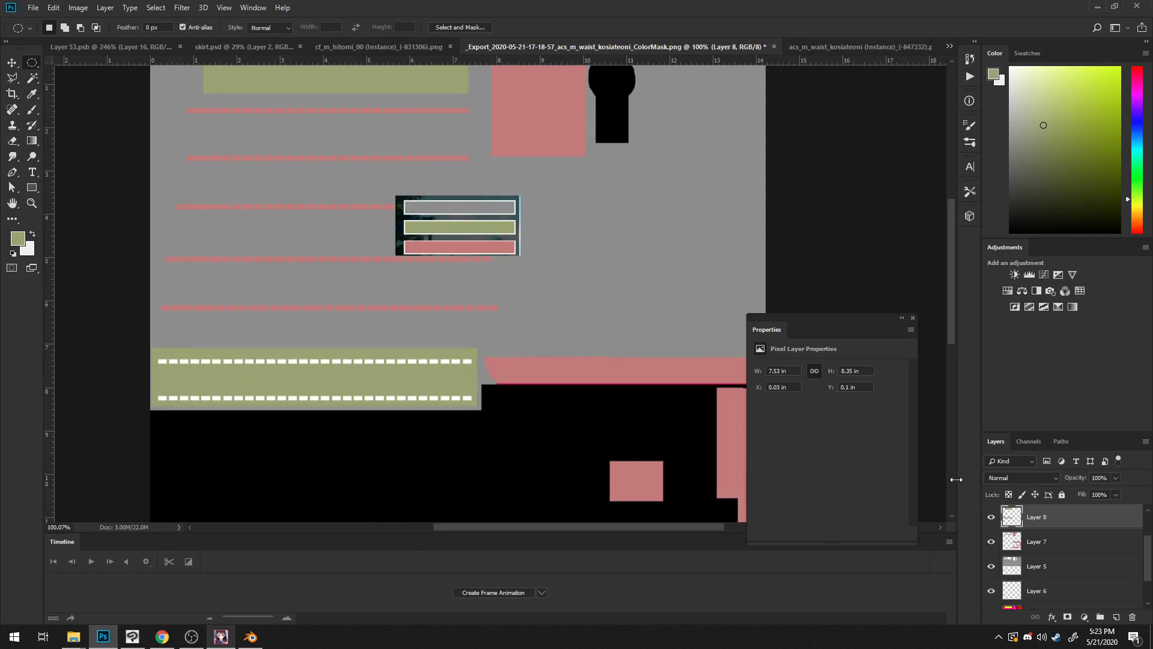
Step: Select all black areas of the colour mask layer with the Magic Wand and add a new layer directly above it
left_click(34, 79)
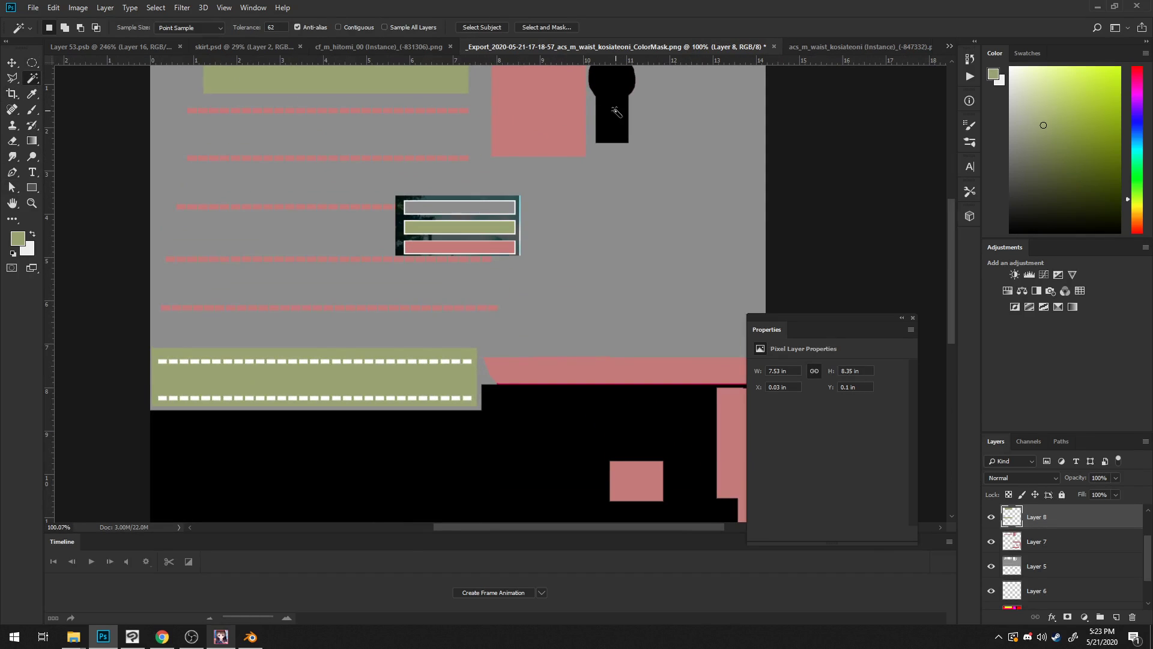
scroll(1059, 561, "down", 2)
left_click(1057, 576)
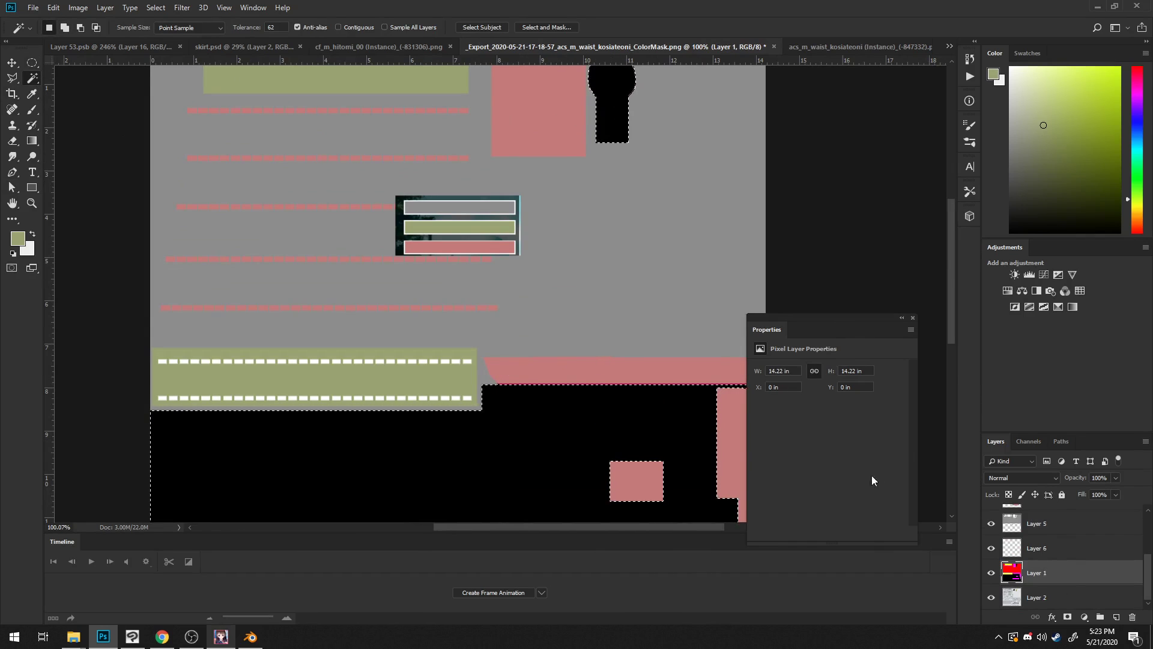
left_click(1116, 617)
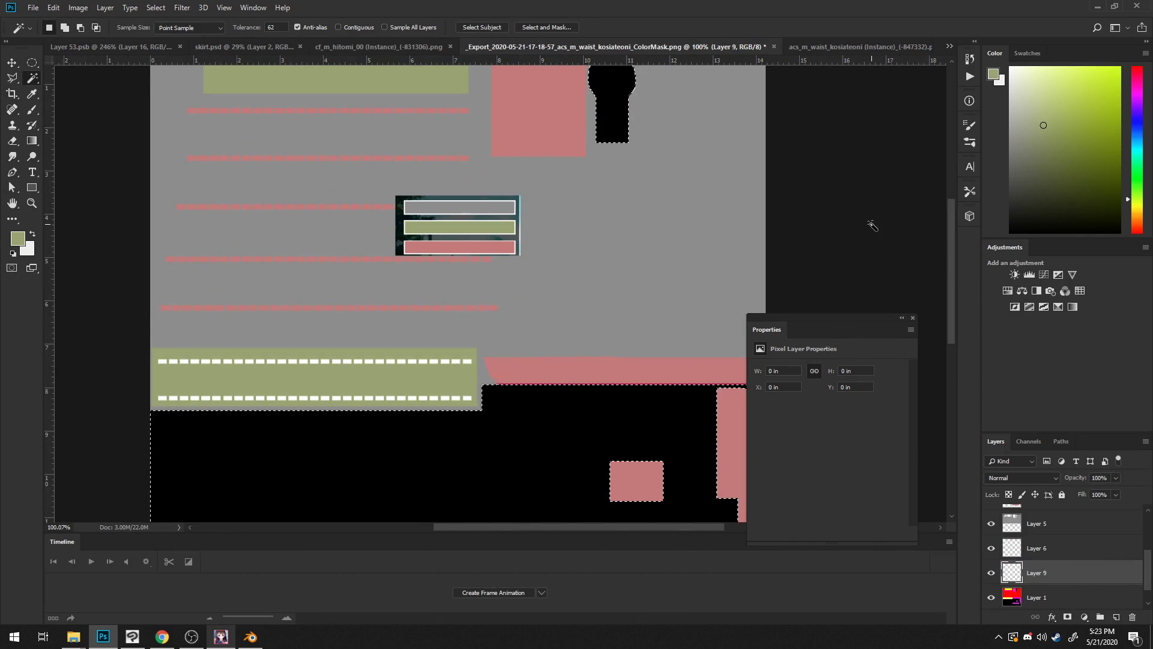
Step: Fill the selected black areas with a light grey on the new layer and clear the selection
left_click(1010, 91)
key("alt+BackSpace")
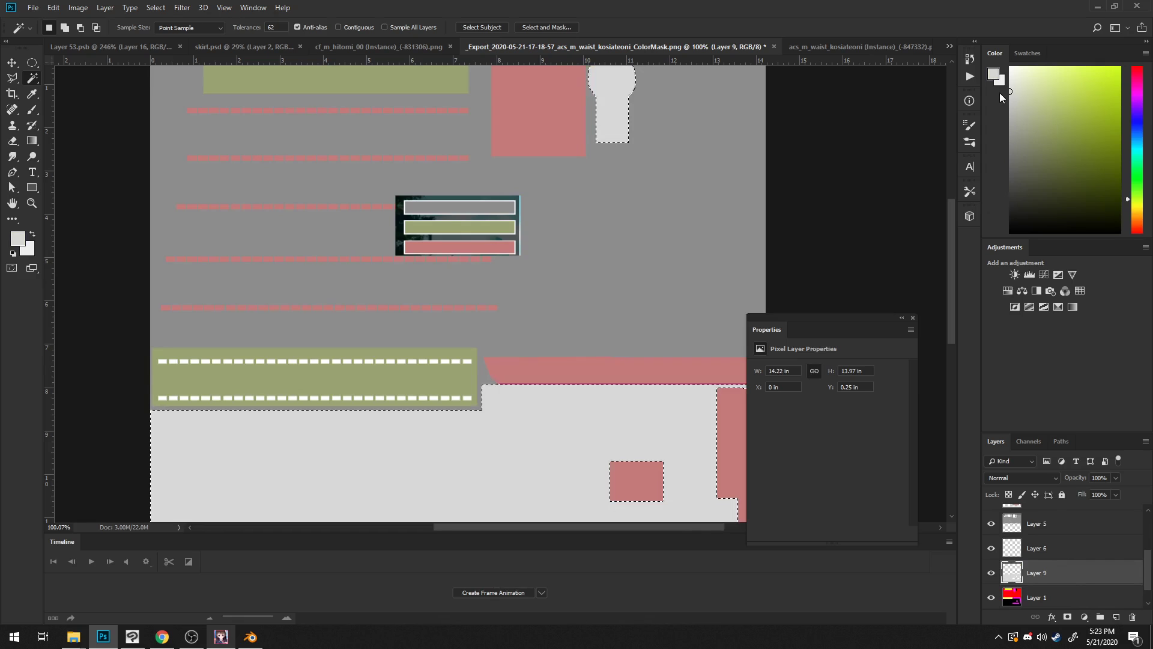
scroll(565, 321, "down", 4, "alt")
scroll(535, 295, "up", 5, "alt")
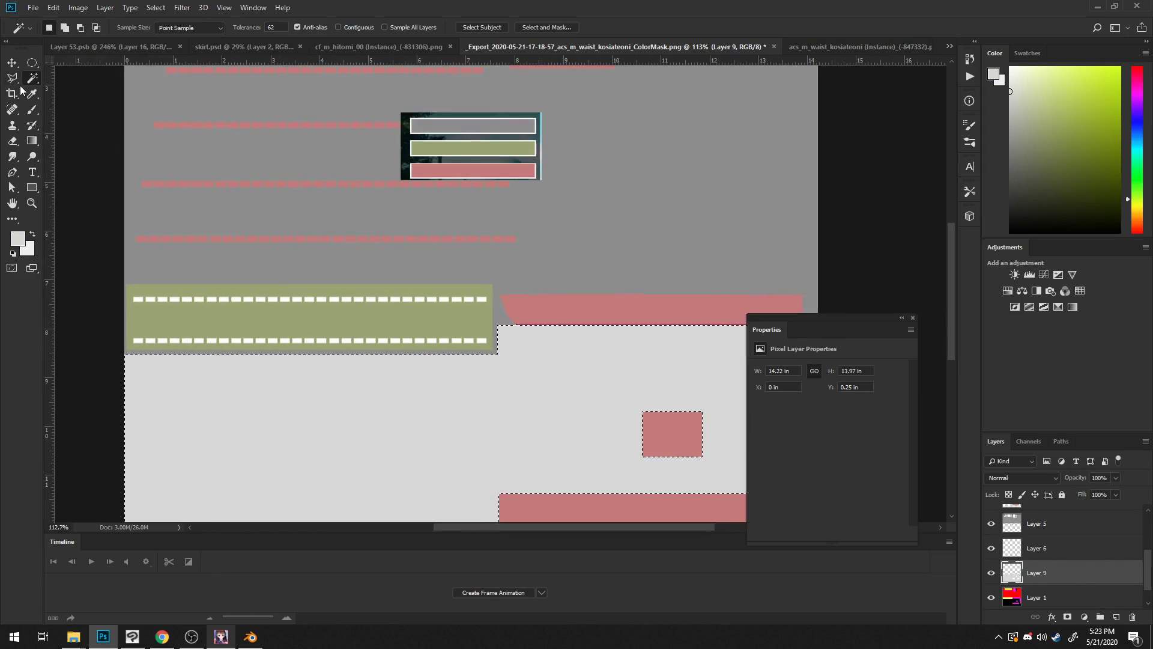
left_click(28, 63)
left_click(107, 118)
Step: Switch to Koikatsu to examine the colouring of the Demon Waist Guard's lower band, and return to Photoshop
scroll(215, 238, "up", 3, "alt")
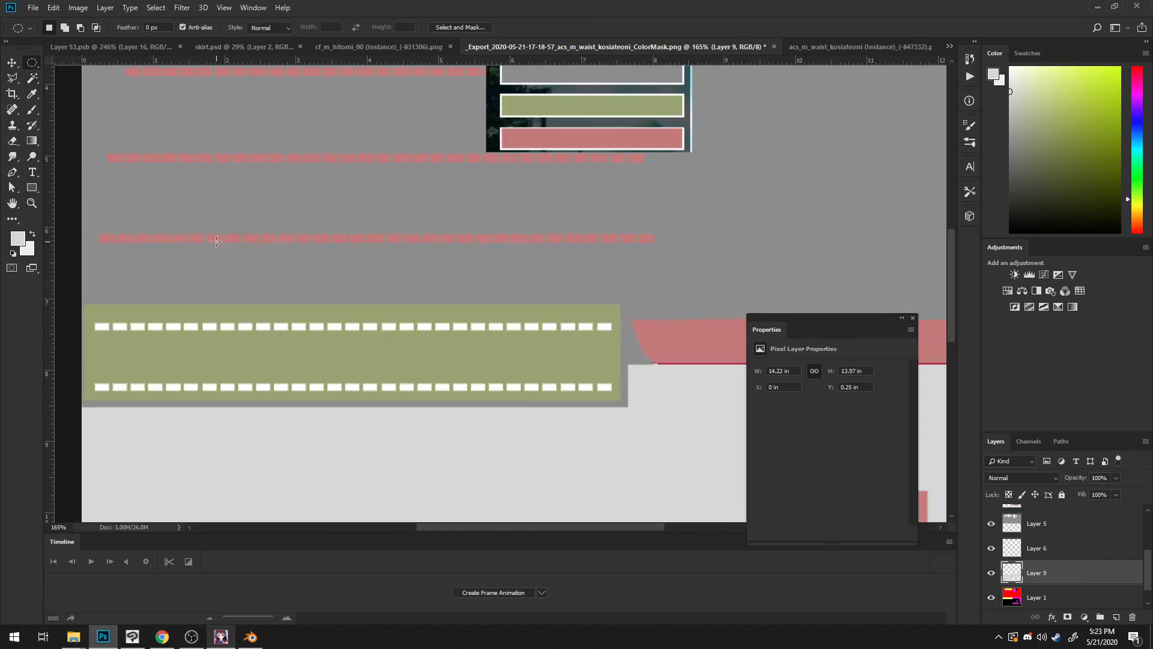
left_click(251, 635)
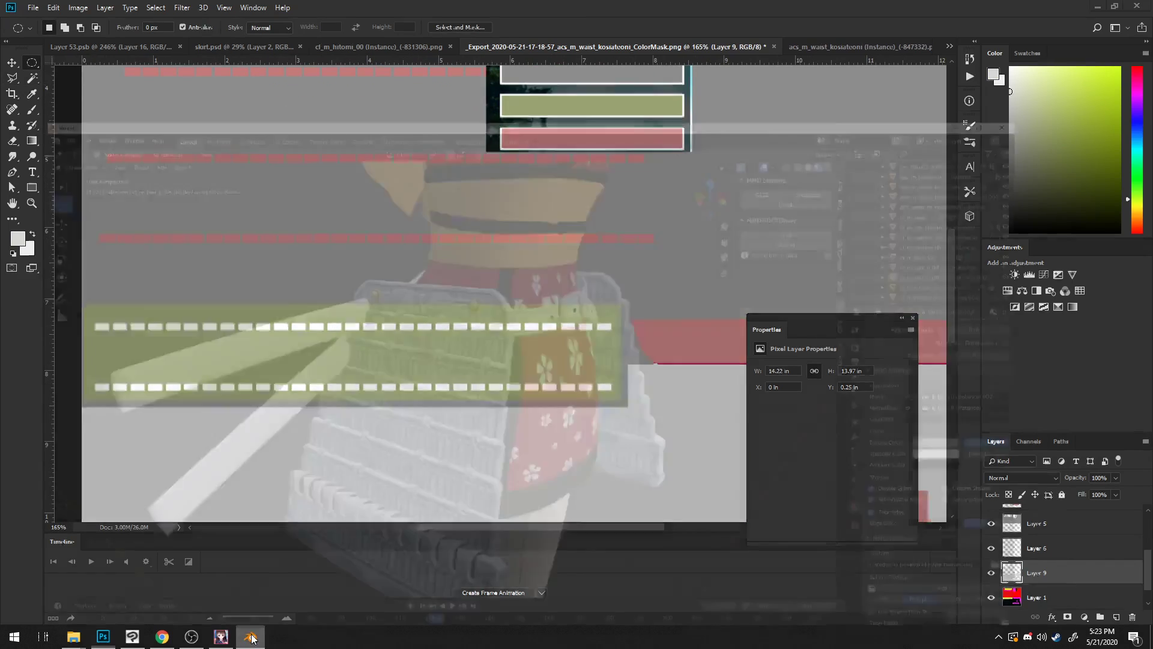
left_click(251, 636)
left_click(215, 639)
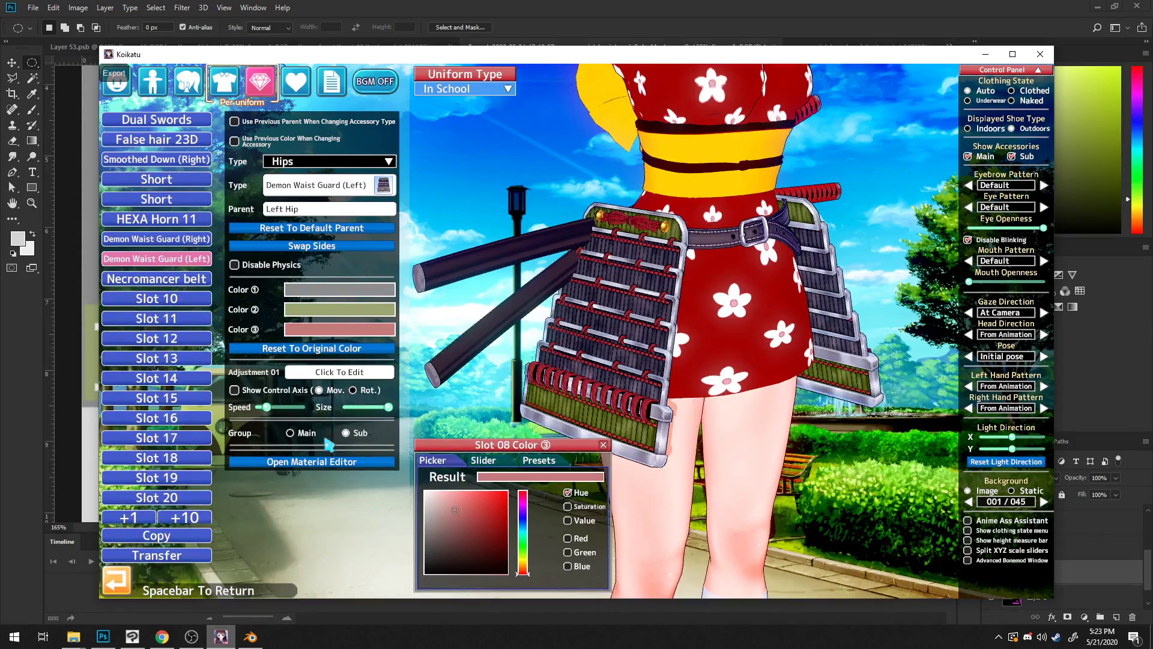
middle_click_drag(560, 365, 602, 351)
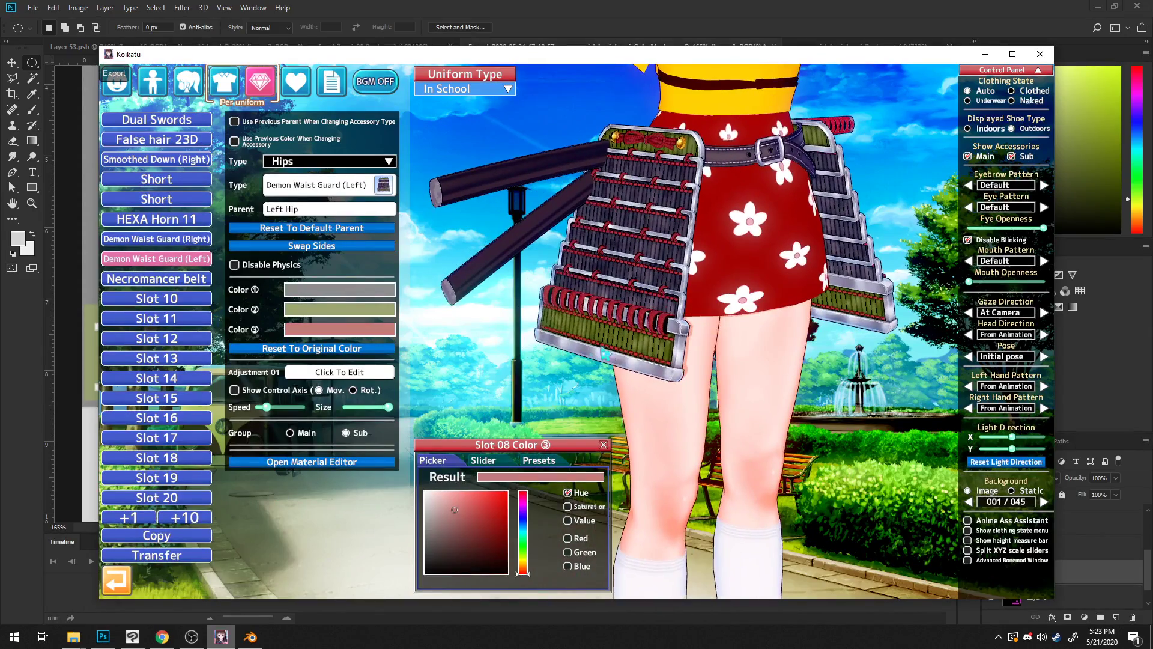
mouse_move(638, 351)
left_mouse_down()
mouse_move(799, 354)
mouse_move(651, 348)
left_mouse_up()
left_click(233, 639)
left_click(232, 640)
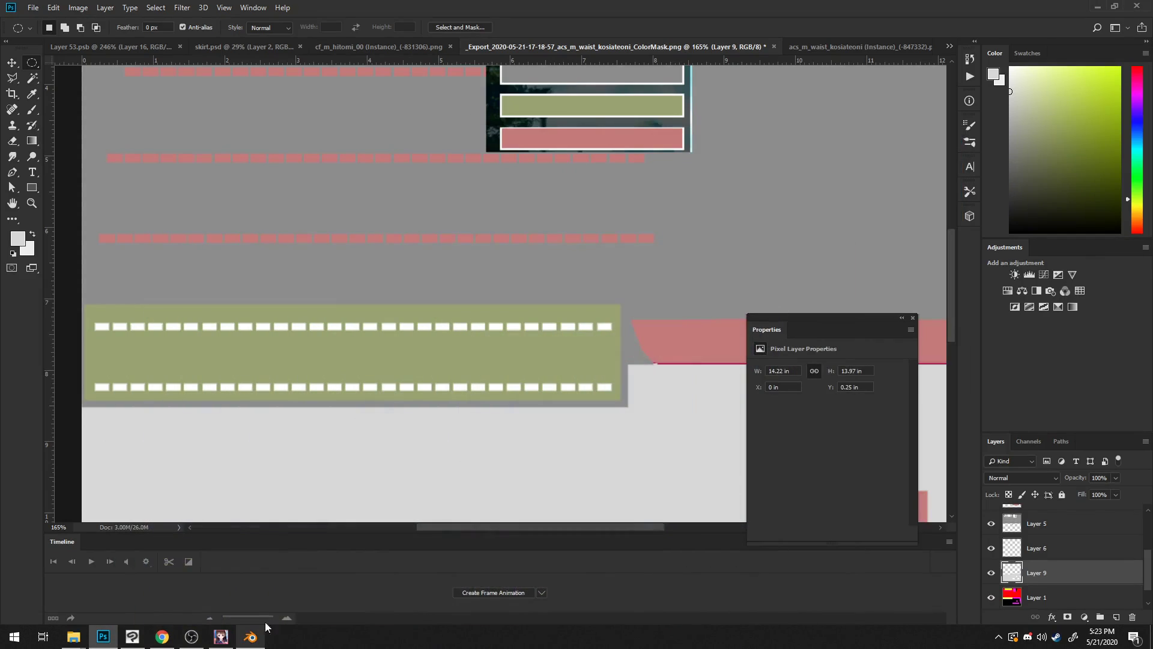
Step: Select the white dashes of the lower olive band on the colour mask layer using the Magic Wand
left_click(211, 328, "ctrl+shift")
left_click(32, 93)
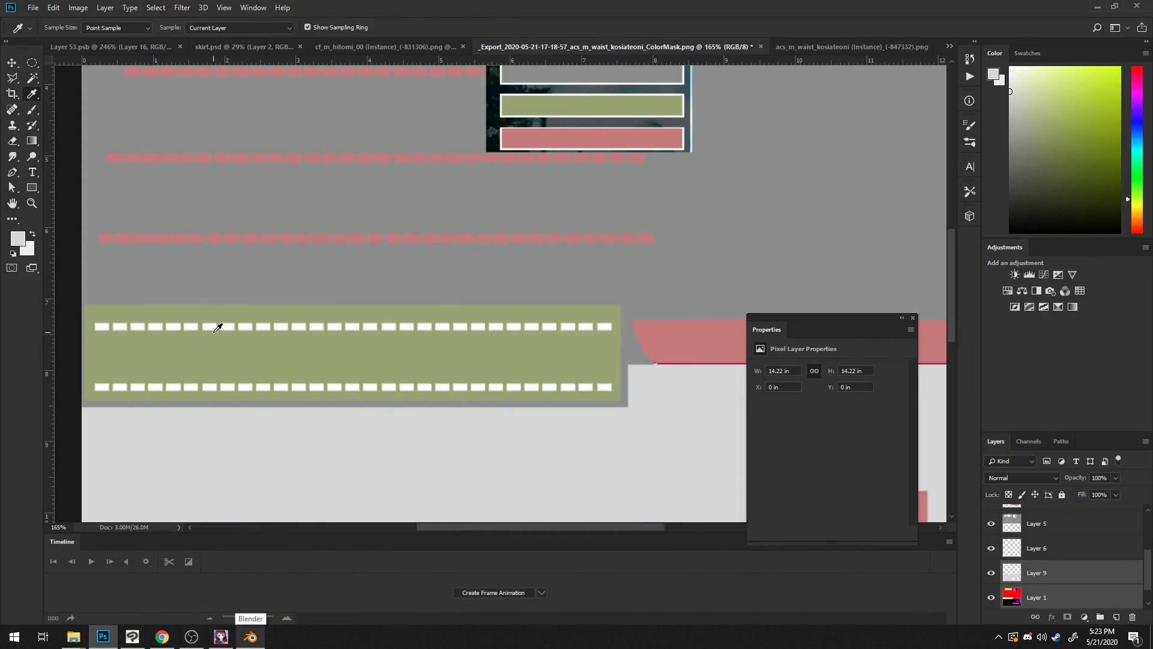
left_click(36, 81)
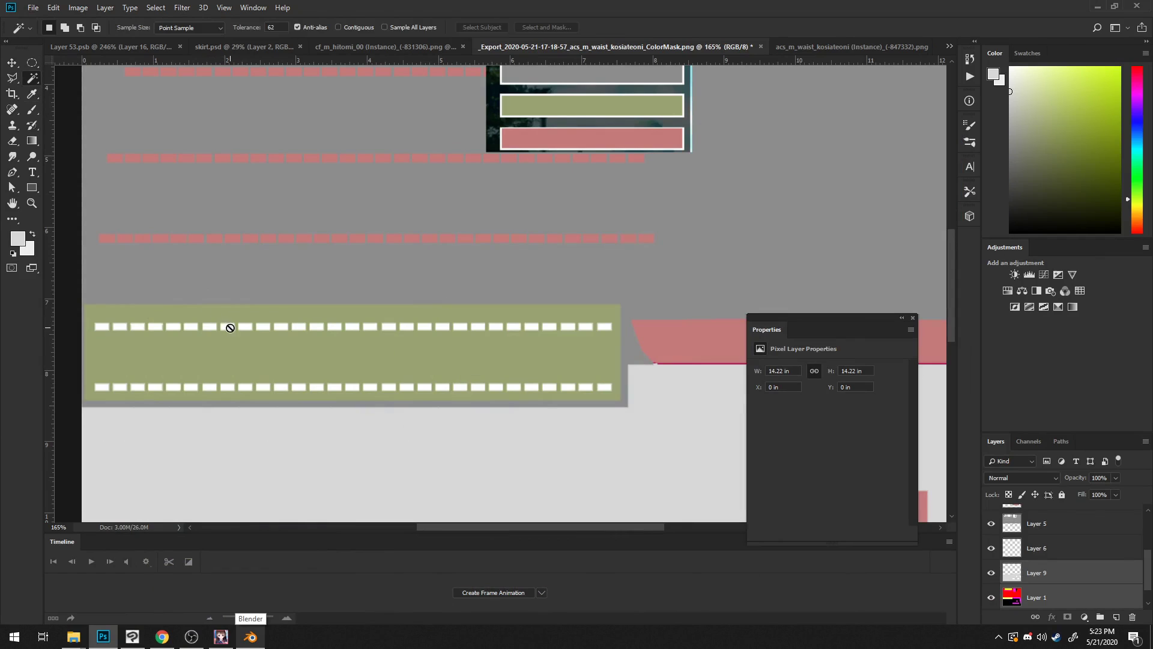
left_click(459, 326)
scroll(484, 275, "down", 5, "alt")
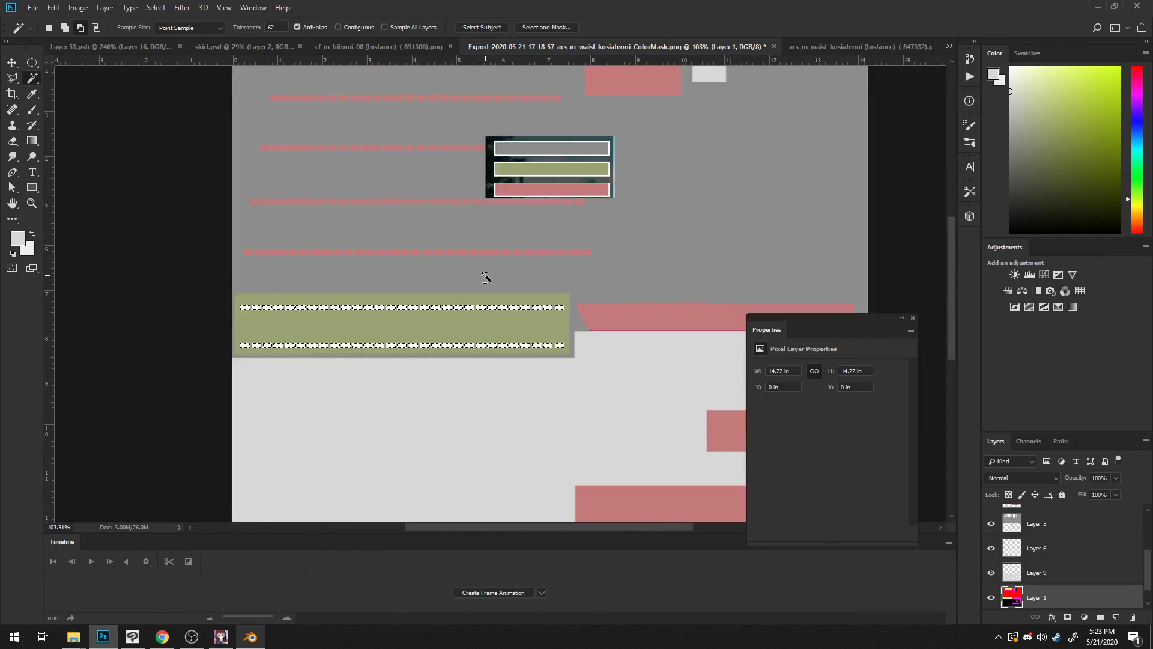
Step: Fill the selected dashes with the sampled pink on the pink layer, Layer 7, and clear the selection
scroll(1017, 547, "up", 2)
scroll(1020, 553, "down", 2)
scroll(1022, 550, "up", 2)
left_click(1022, 547)
left_click(1021, 547)
left_click(32, 109)
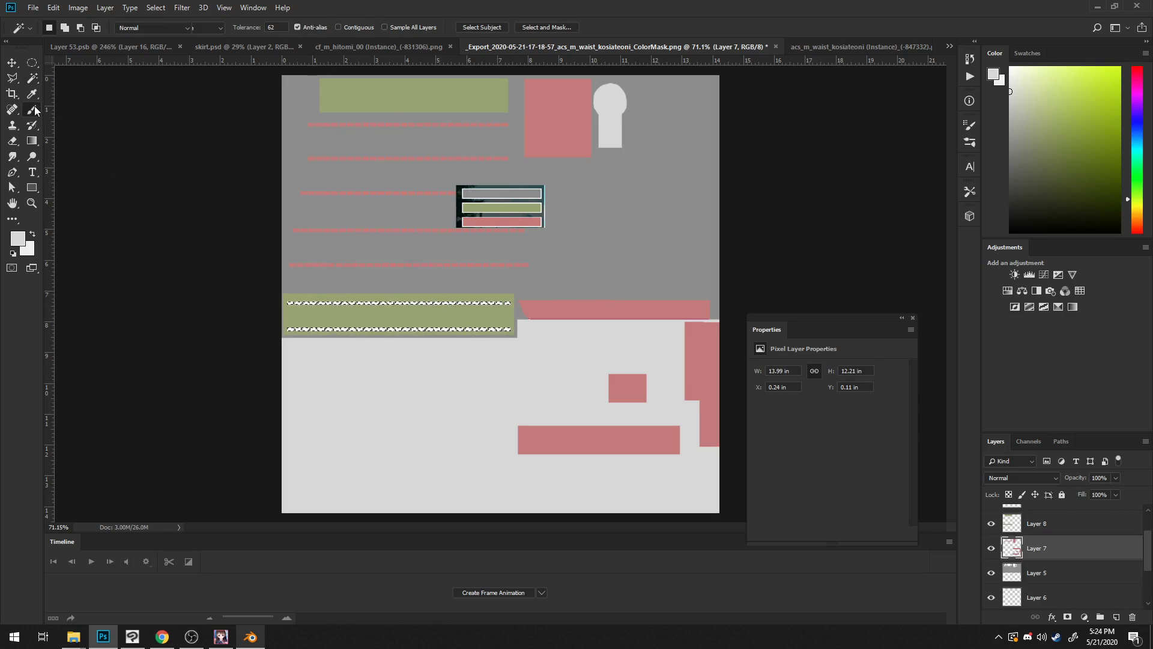
left_click(595, 308, "alt")
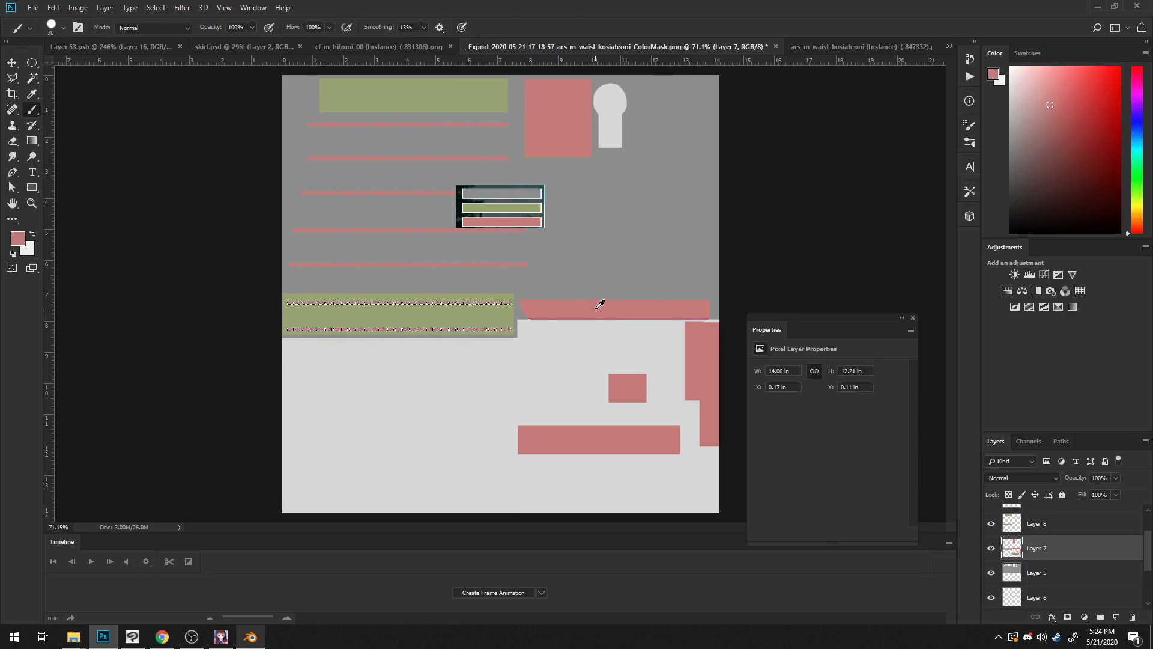
key("m")
key("ctrl+d")
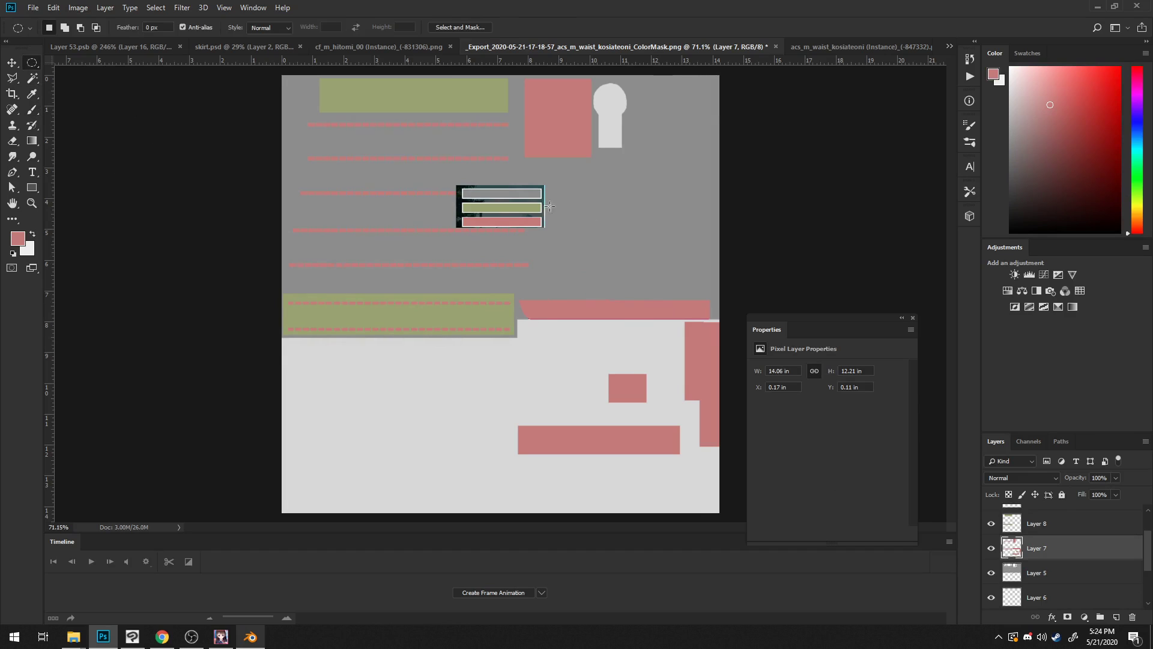
Step: Hide the swatch layer and group the colour fill layers above the colour mask
scroll(994, 525, "up", 2)
left_click(991, 541)
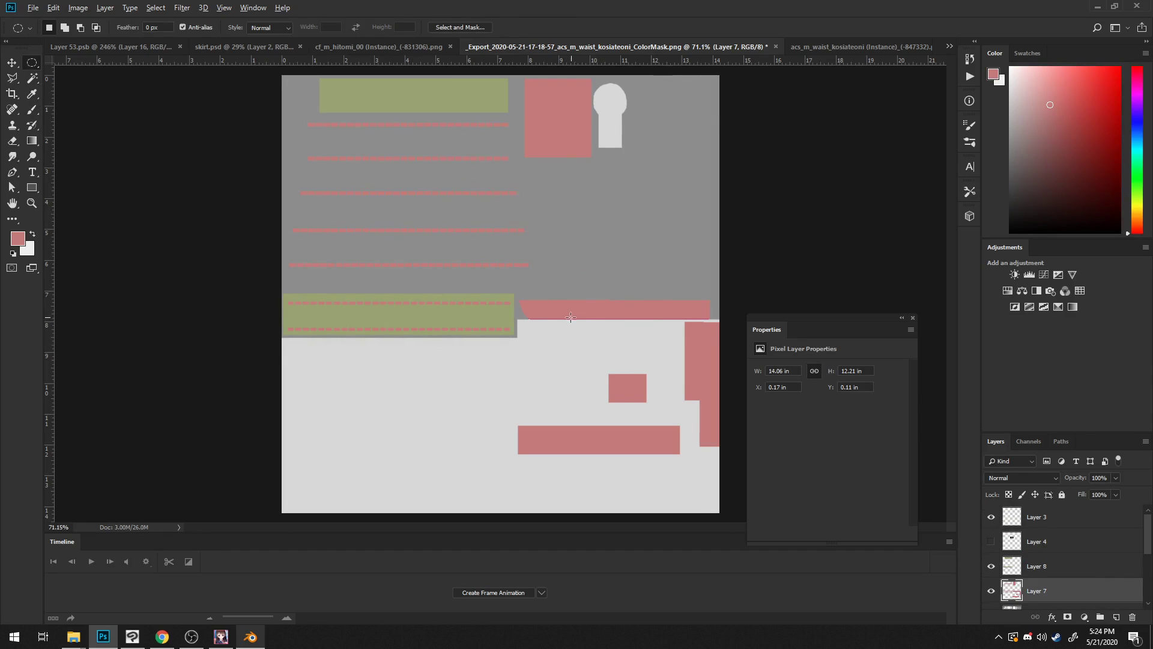
scroll(573, 318, "down", 2, "alt")
left_click(1042, 564)
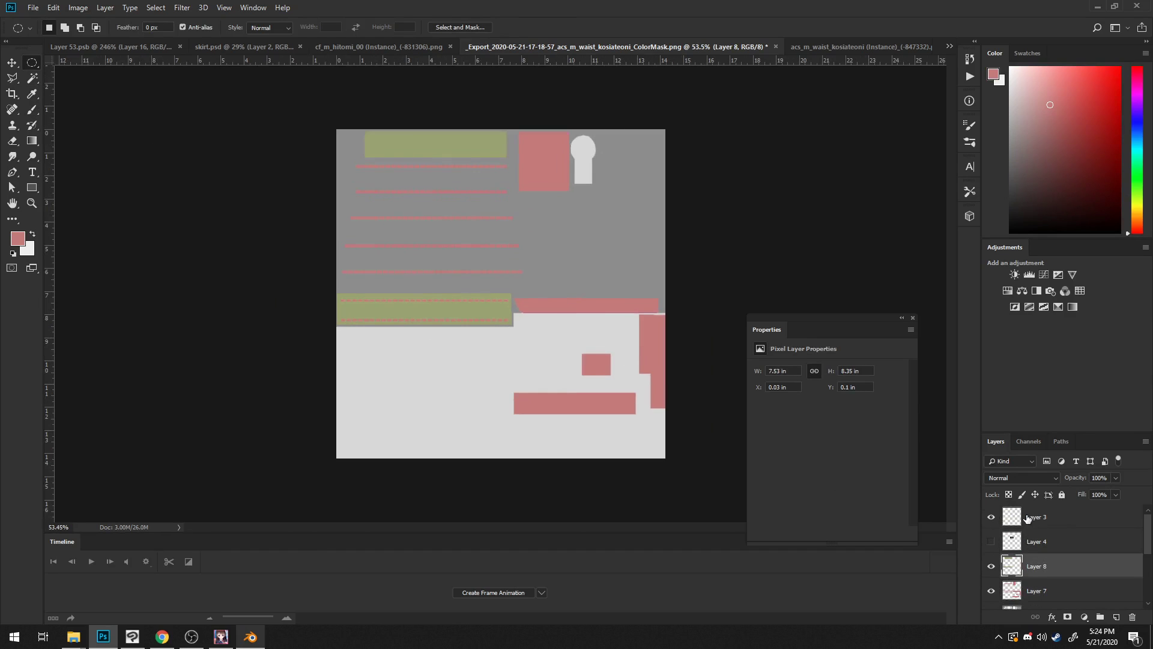
left_click(1028, 518)
scroll(1030, 531, "down", 3)
left_click(1036, 547, "shift")
right_click(1036, 548)
left_click(1020, 144)
left_click(673, 194)
Step: Set the blend mode of the colour fill group to Multiply
right_click(1060, 543)
left_click(1039, 471)
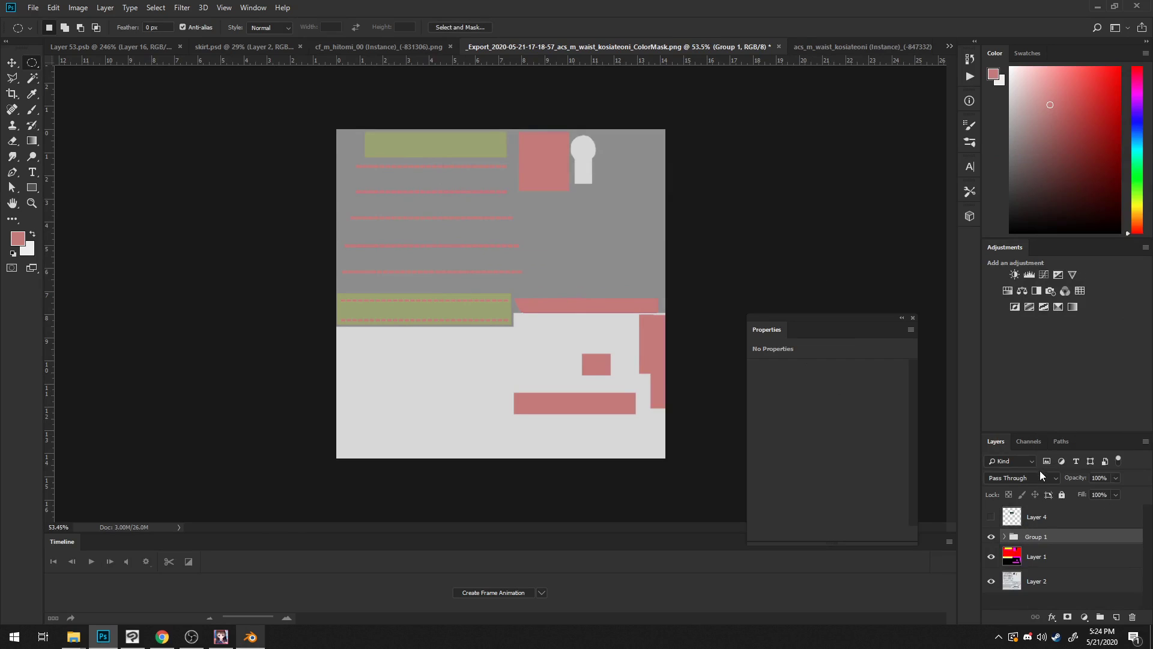
left_click(1040, 475)
left_click(1024, 216)
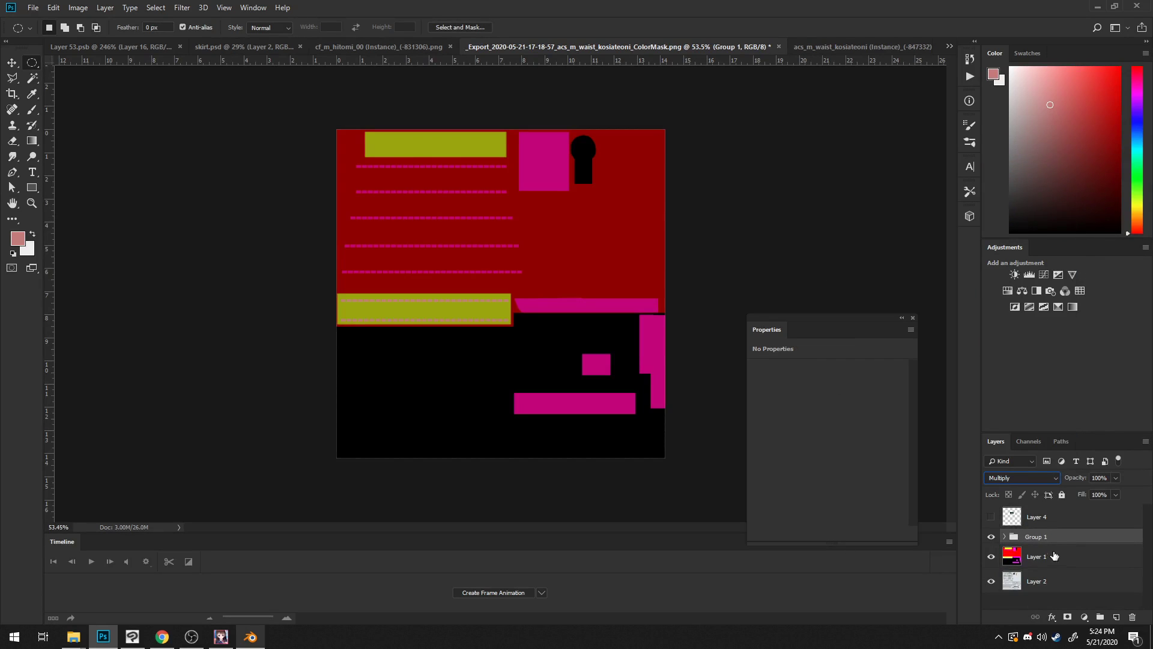
Step: Hide the colour mask layer, Layer 1, and move it above the colour fill group
left_click(1052, 557)
left_click(991, 557)
left_click_drag(1061, 556, 1061, 527)
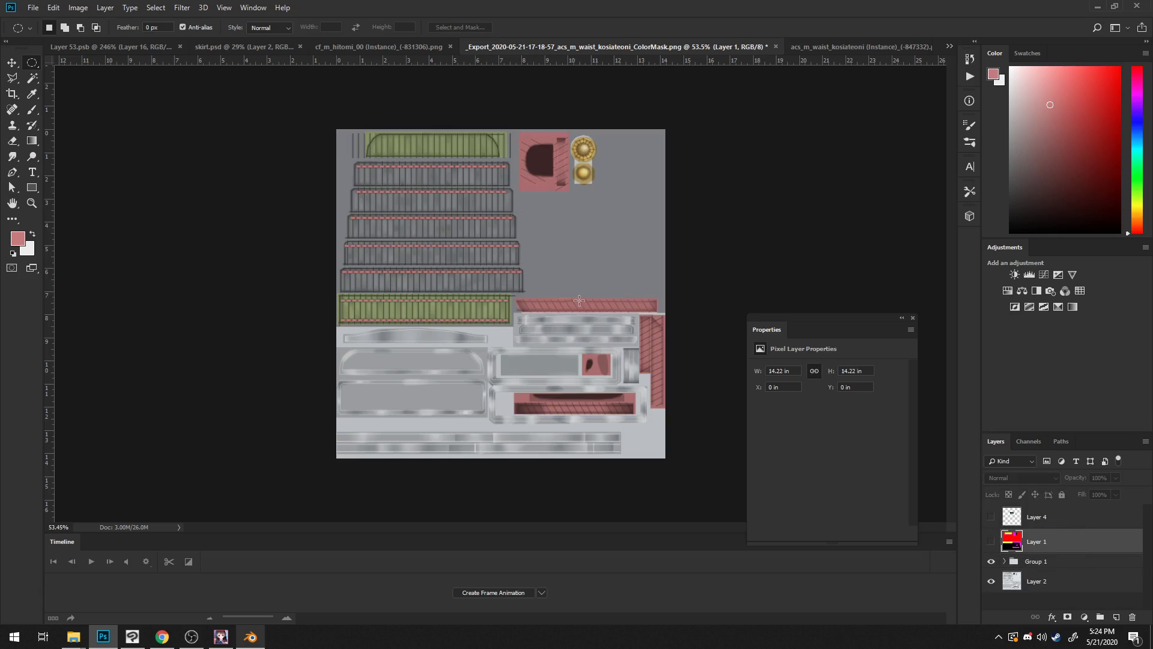
scroll(579, 300, "up", 3, "alt")
scroll(574, 287, "down", 2, "alt")
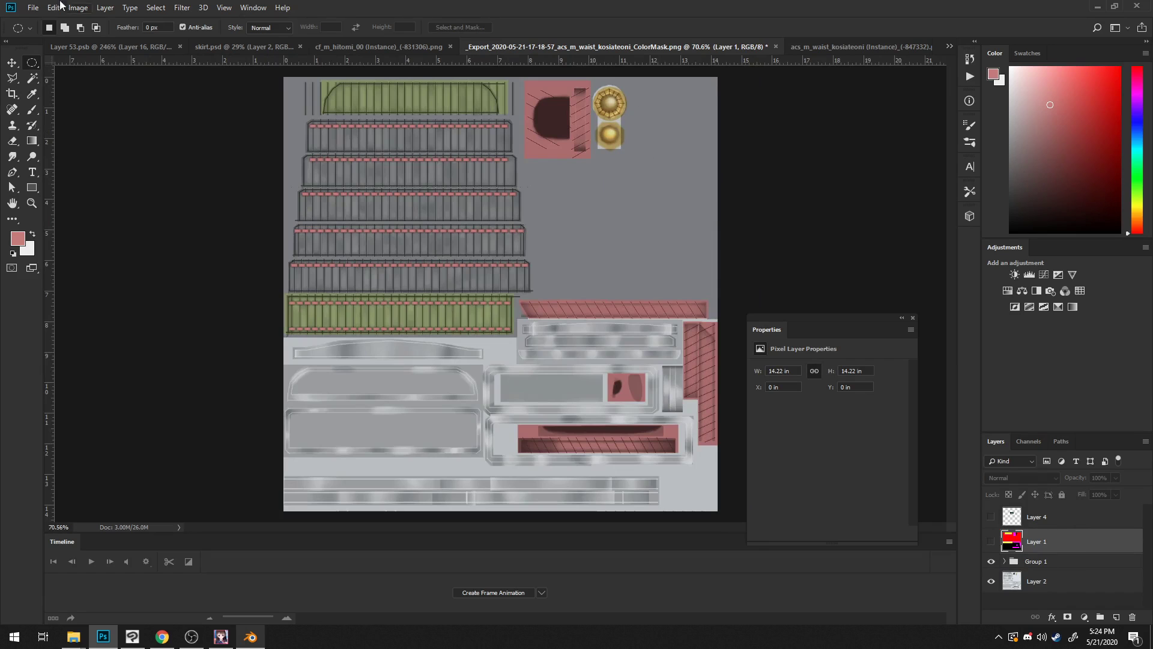
Step: Export the recoloured waist guard texture as a PNG
left_click(33, 8)
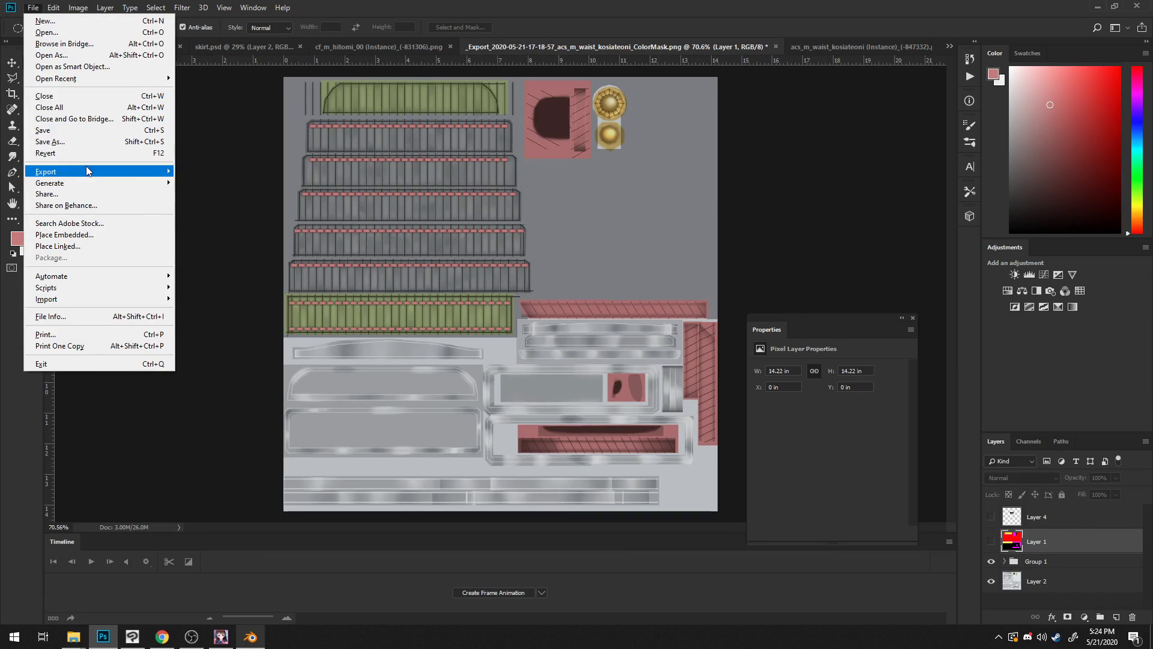
mouse_move(85, 171)
left_click(207, 171)
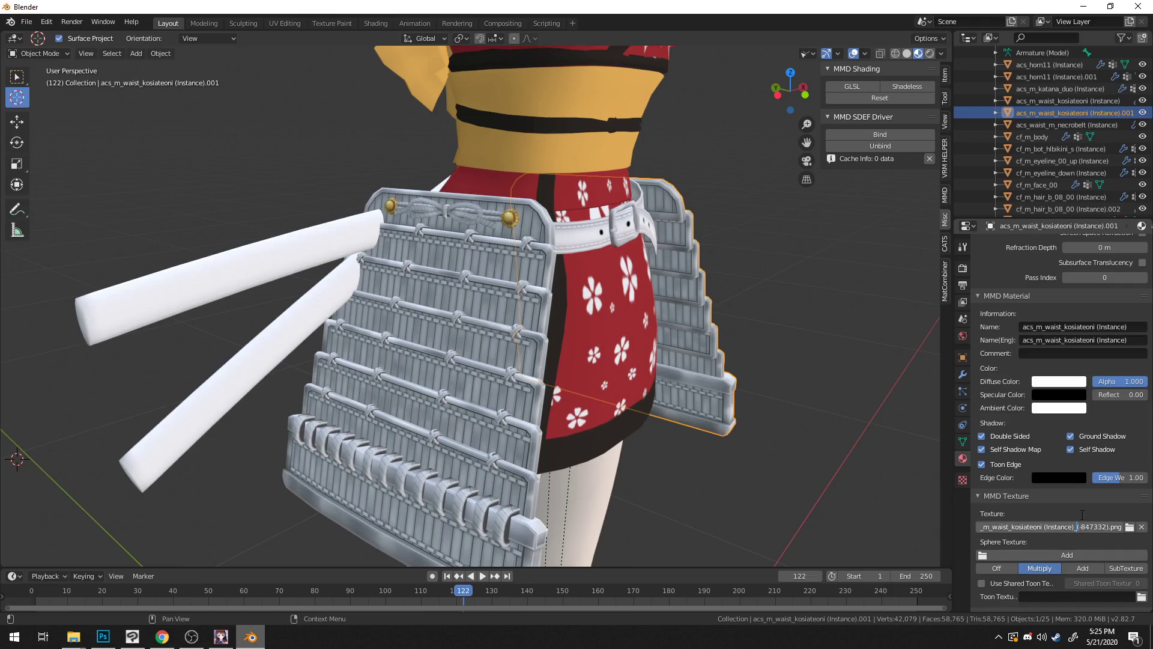
Step: In Blender, select acs_m_waist_kosiateoni (Instance) and reload its MMD texture from the existing file path
left_click(1075, 100)
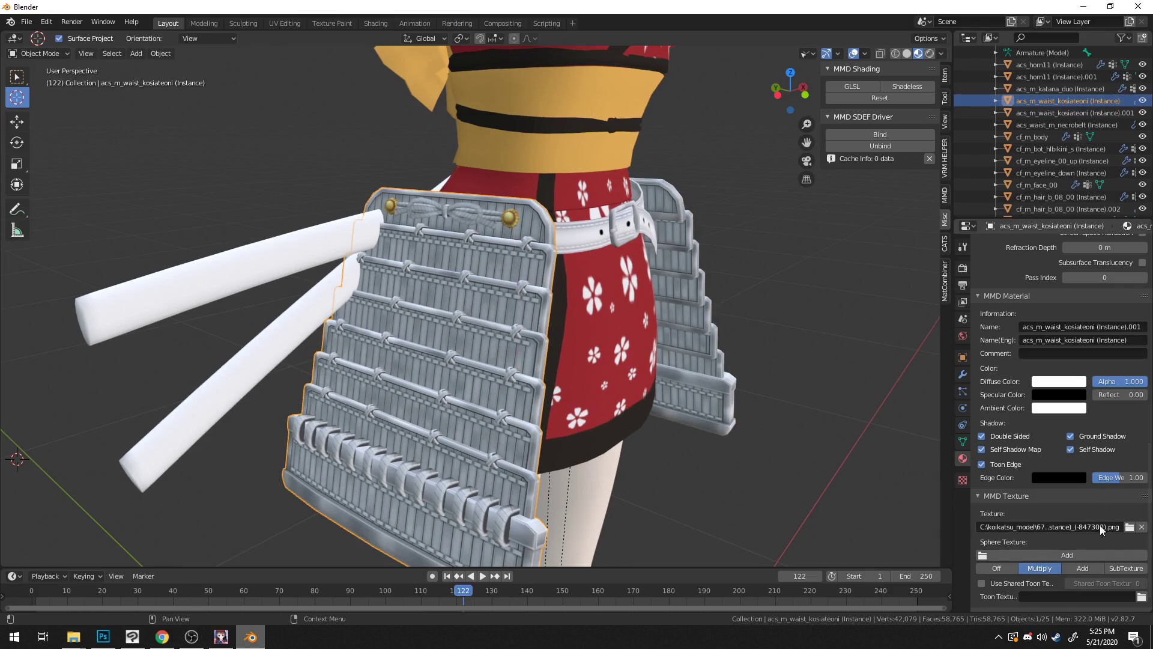
key("Return")
middle_click_drag(768, 433, 422, 326)
Step: Set the MMD texture of acs_m_waist_kosiateoni (Instance).001 to acs_m_waist_kosiateoni (Instance)_(-847300).png and view the guards from another side
left_click(1072, 112)
left_click(1129, 527)
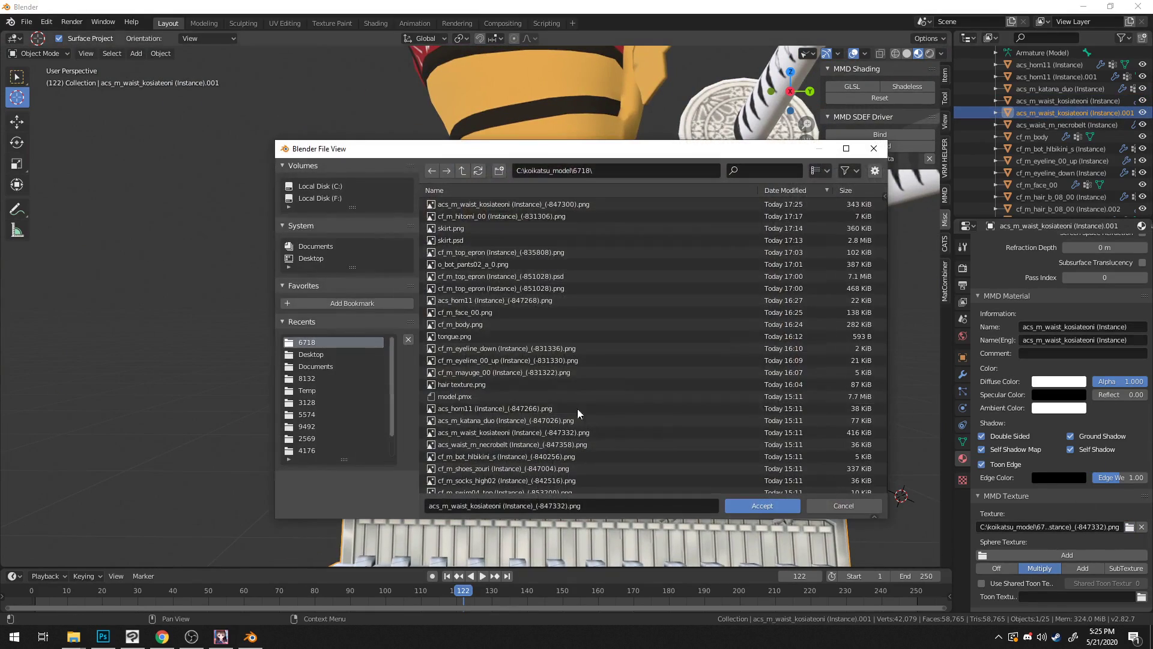
double_click(479, 211)
middle_click_drag(510, 375, 713, 382)
Step: Switch to Photoshop, add a Levels adjustment layer above the colour fill group and clip it to the group
left_click(103, 636)
left_click(1085, 617)
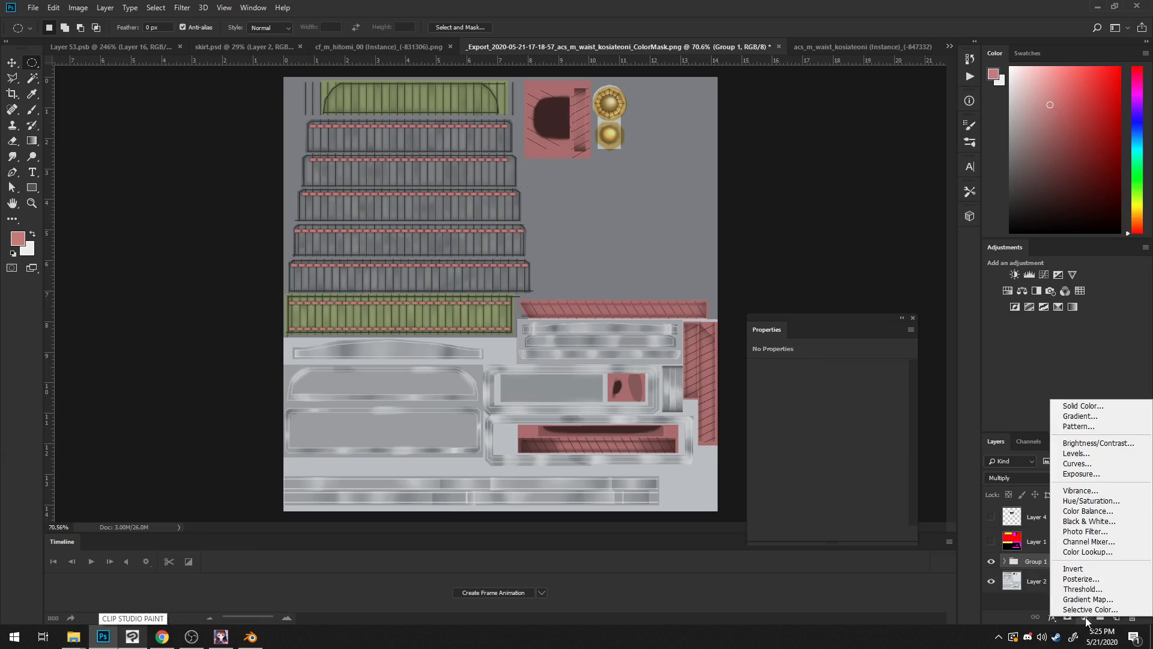
left_click(1072, 453)
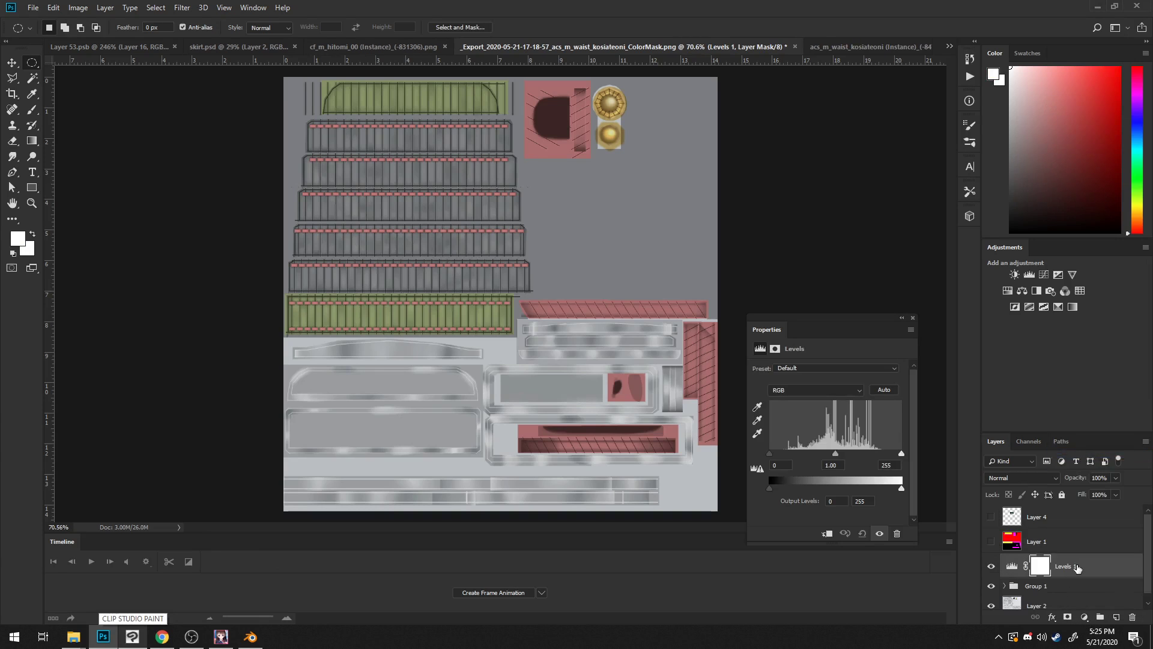
right_click(1069, 567)
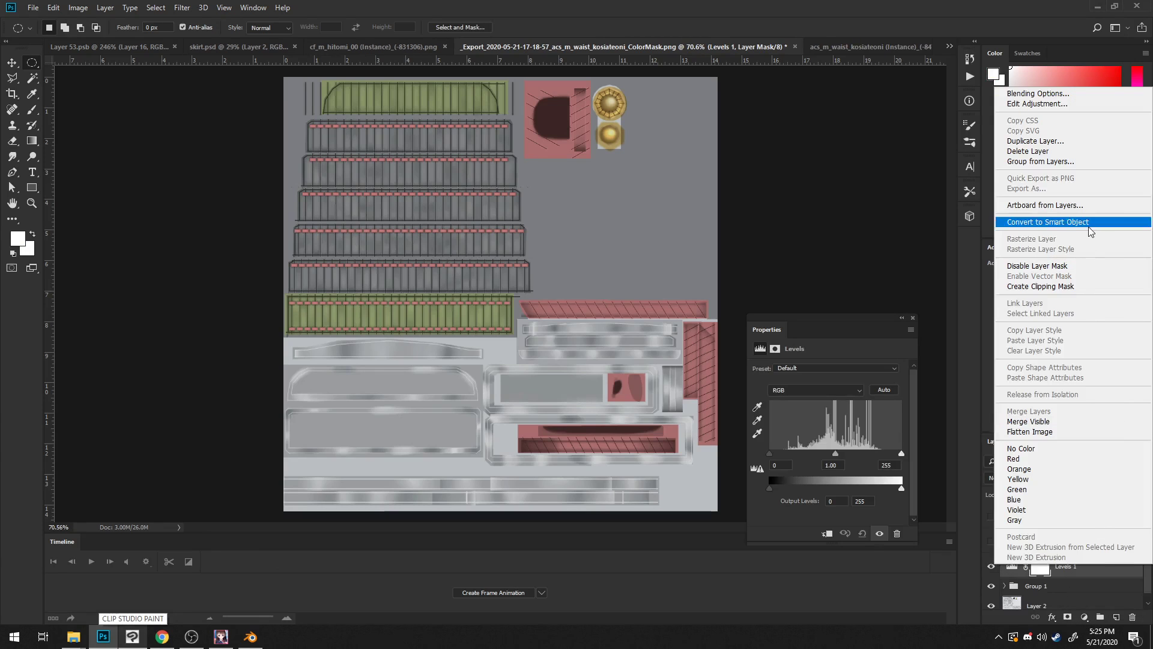
left_click(1071, 288)
Step: Set the Levels input values to 36 for shadows, 0.46 for midtones and 212 for highlights
left_click_drag(843, 455, 882, 454)
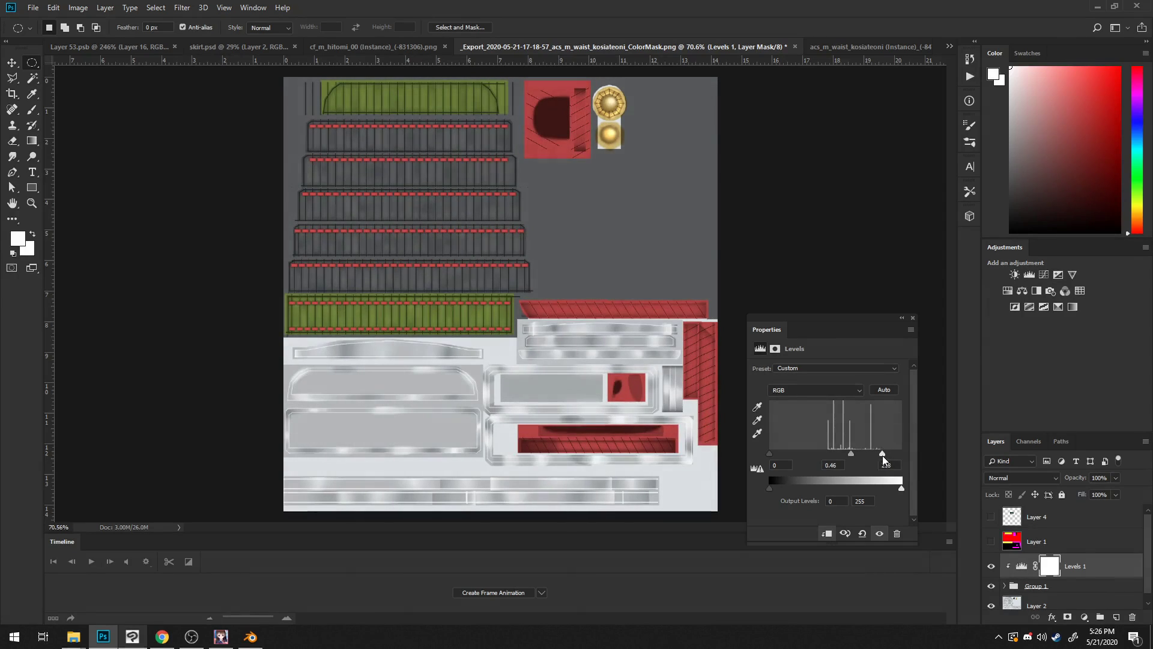
left_click_drag(769, 453, 788, 455)
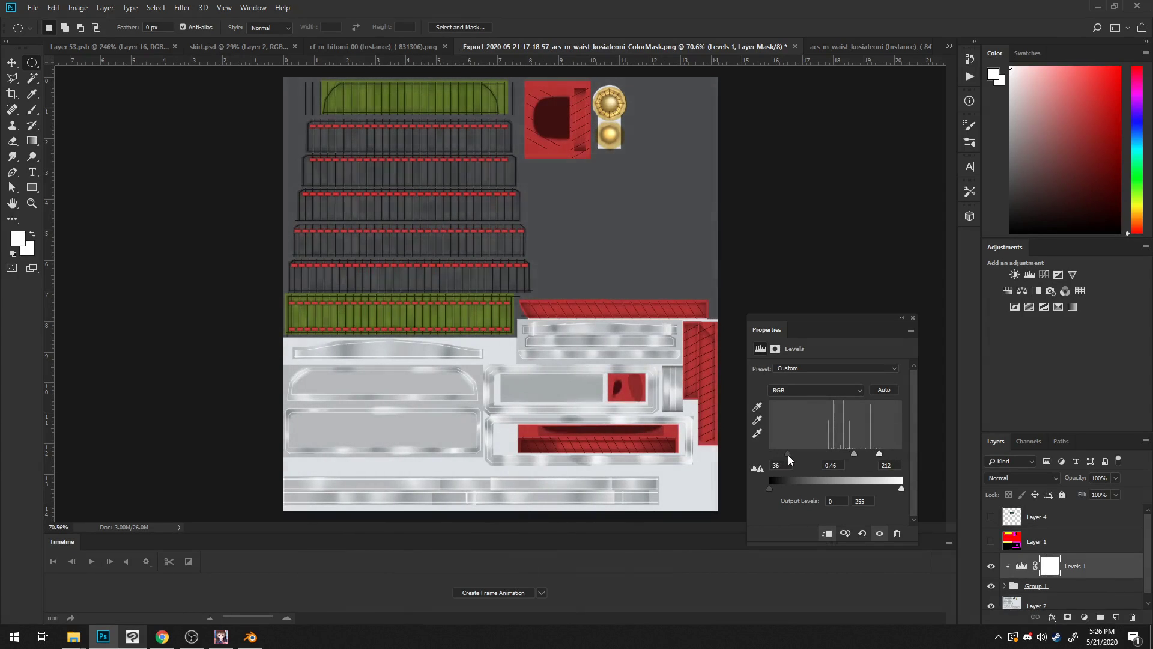
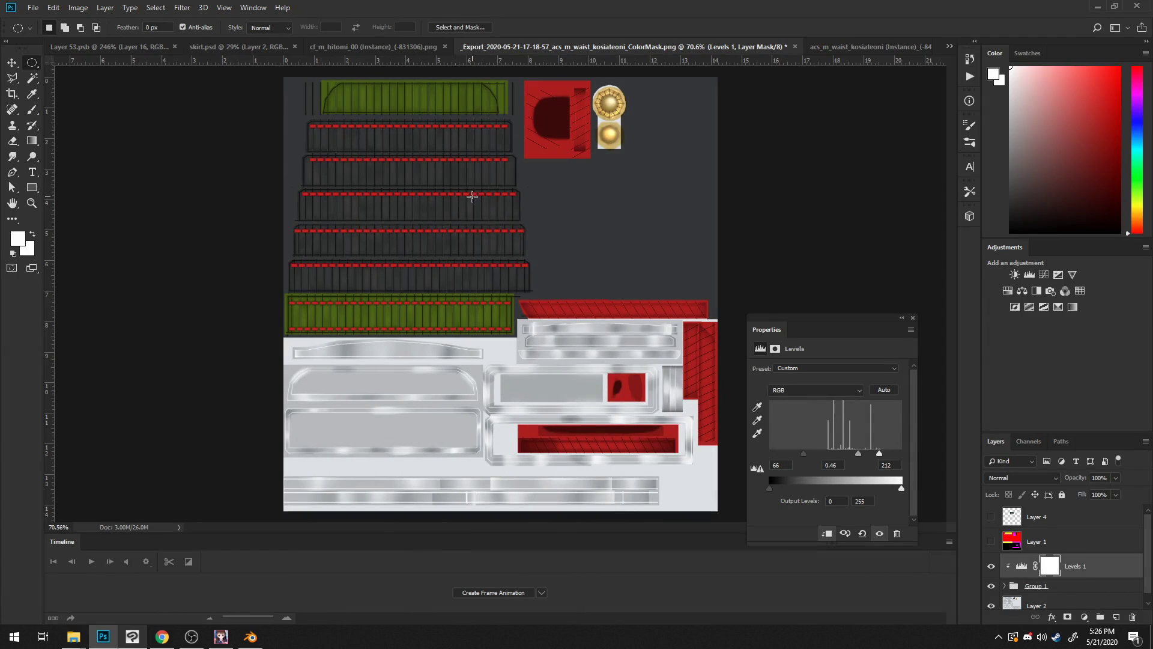
Step: Quick-export the waist guard texture as PNG and reload it in Blender on acs_m_waist_kosiateoni (Instance).001
left_click(33, 7)
mouse_move(134, 171)
left_click(232, 170)
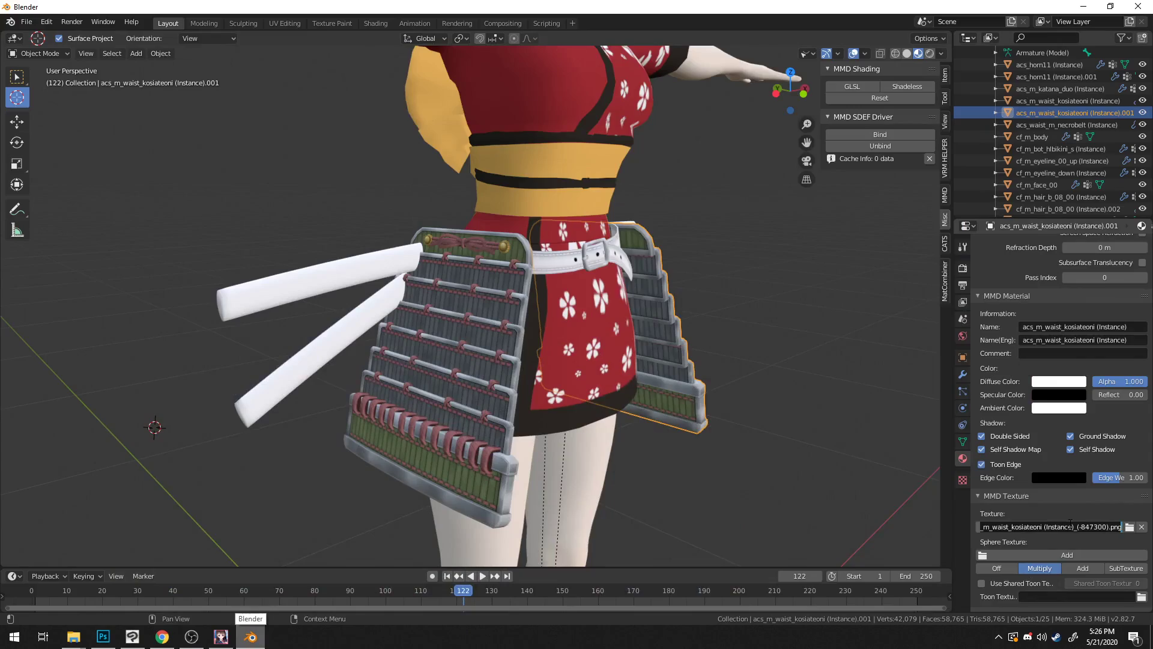
key("Return")
middle_click_drag(750, 396, 628, 368)
scroll(604, 376, "down", 2)
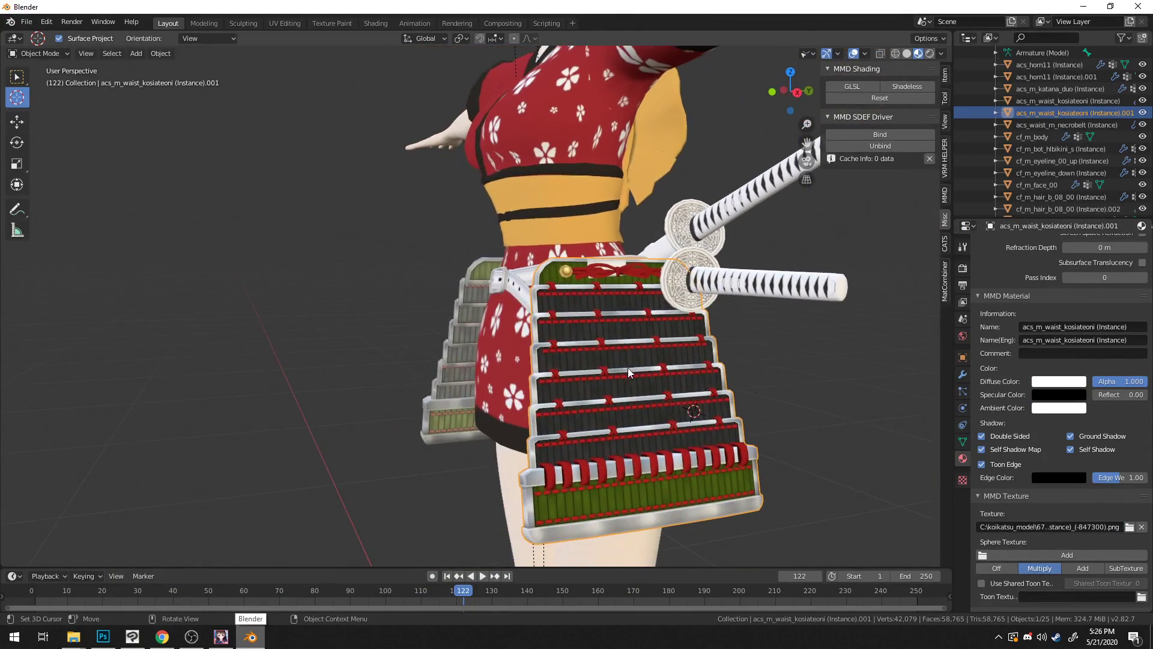
Step: Compare the waist guard's colours in Koikatsu with the reloaded guard in Blender, close up and from farther away
left_click(228, 638)
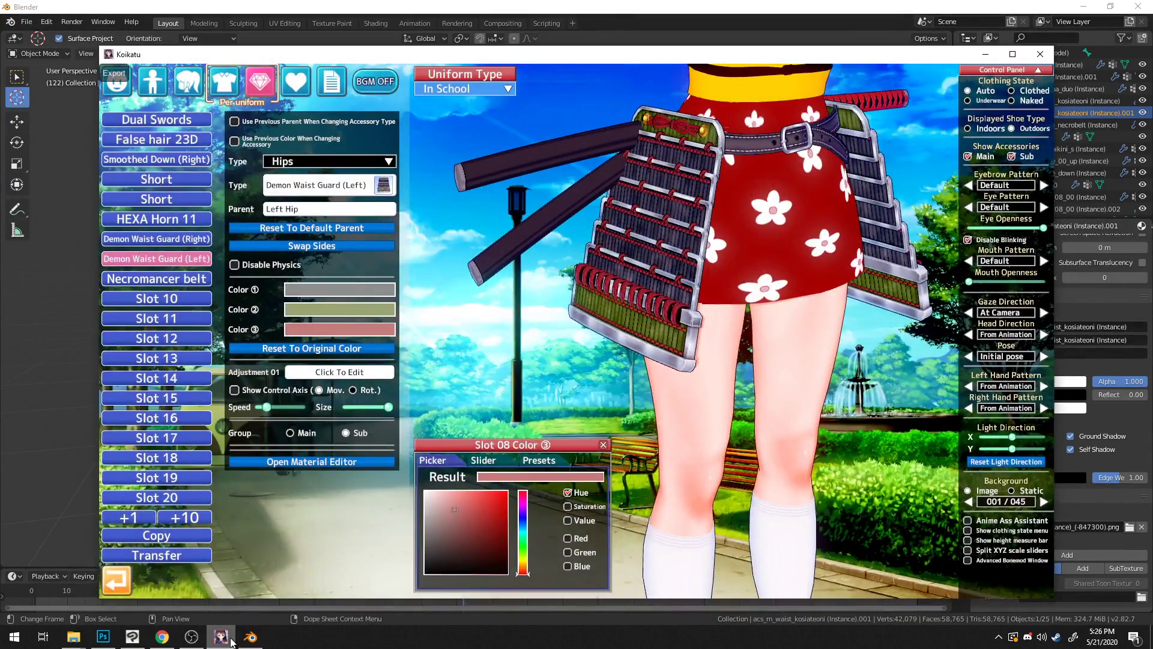
left_click(251, 636)
mouse_move(456, 428)
middle_mouse_down()
mouse_move(478, 431)
mouse_move(448, 430)
middle_mouse_up()
scroll(448, 430, "up", 5)
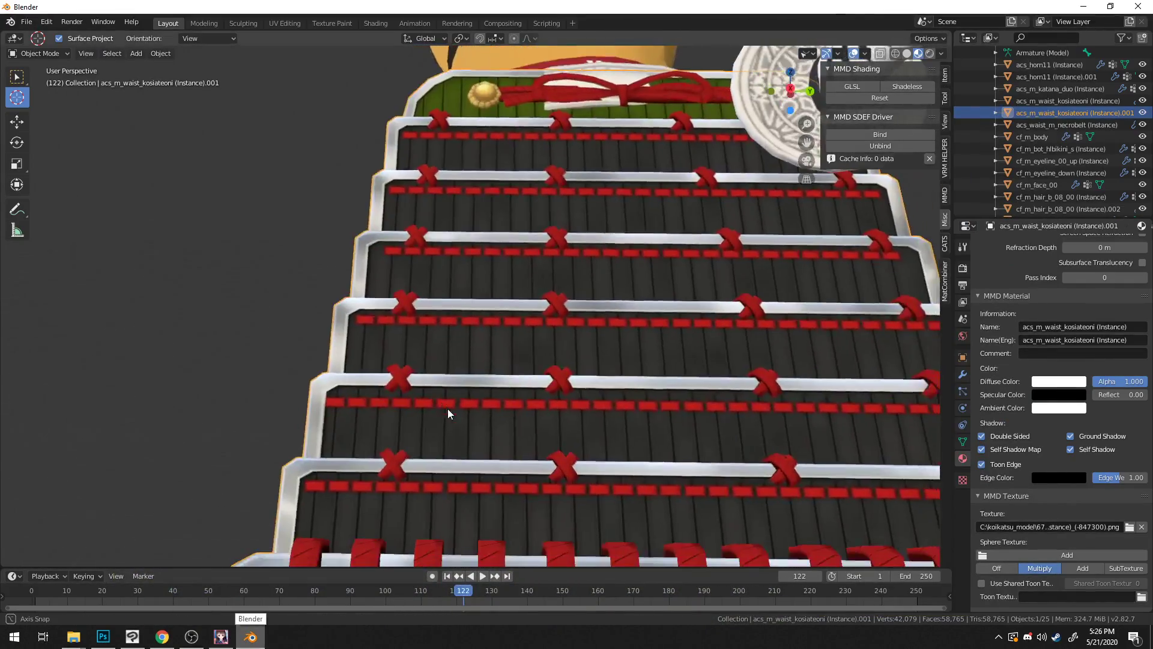
scroll(448, 408, "down", 5)
middle_click_drag(448, 409, 470, 421)
key("alt+Tab")
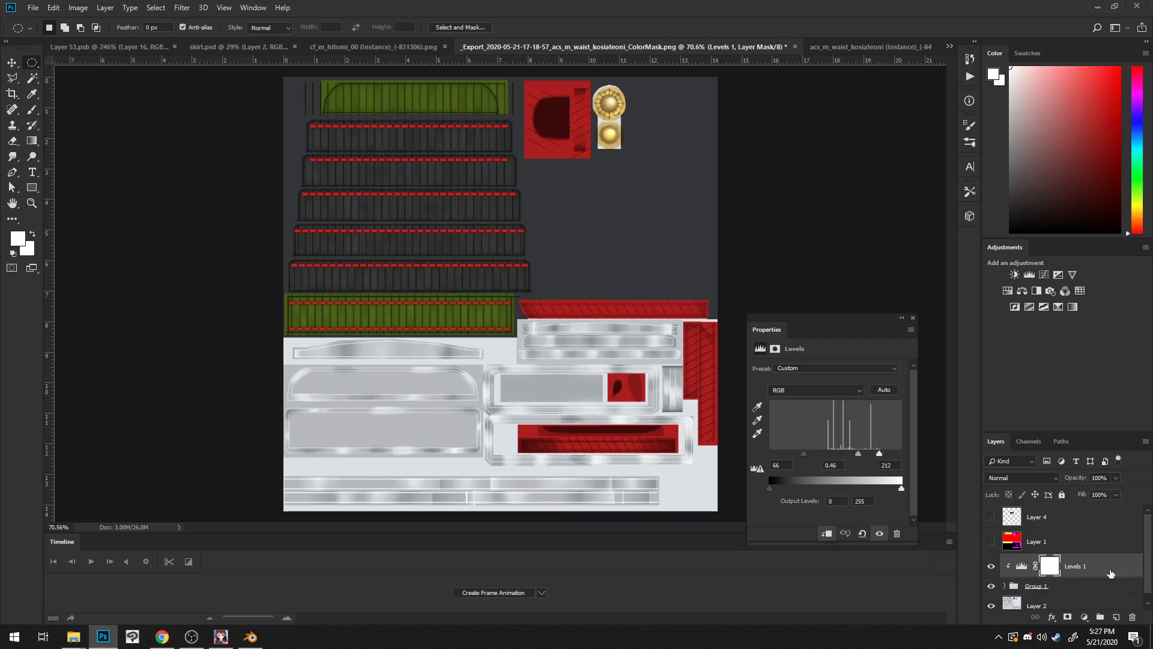
Step: Add a Vibrance adjustment layer above Levels 1, clip it to the group and set its vibrance to -20
left_click(1083, 619)
left_click(1109, 498)
right_click(1072, 568)
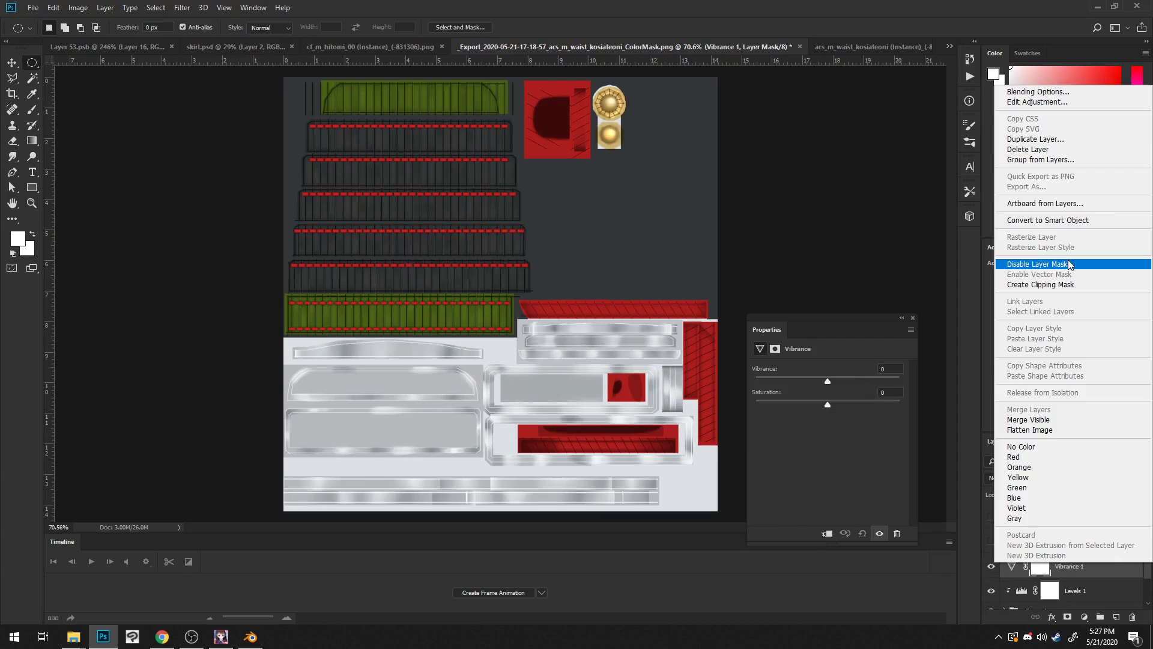
left_click(1108, 284)
left_click_drag(826, 385, 814, 385)
scroll(1054, 558, "down", 2)
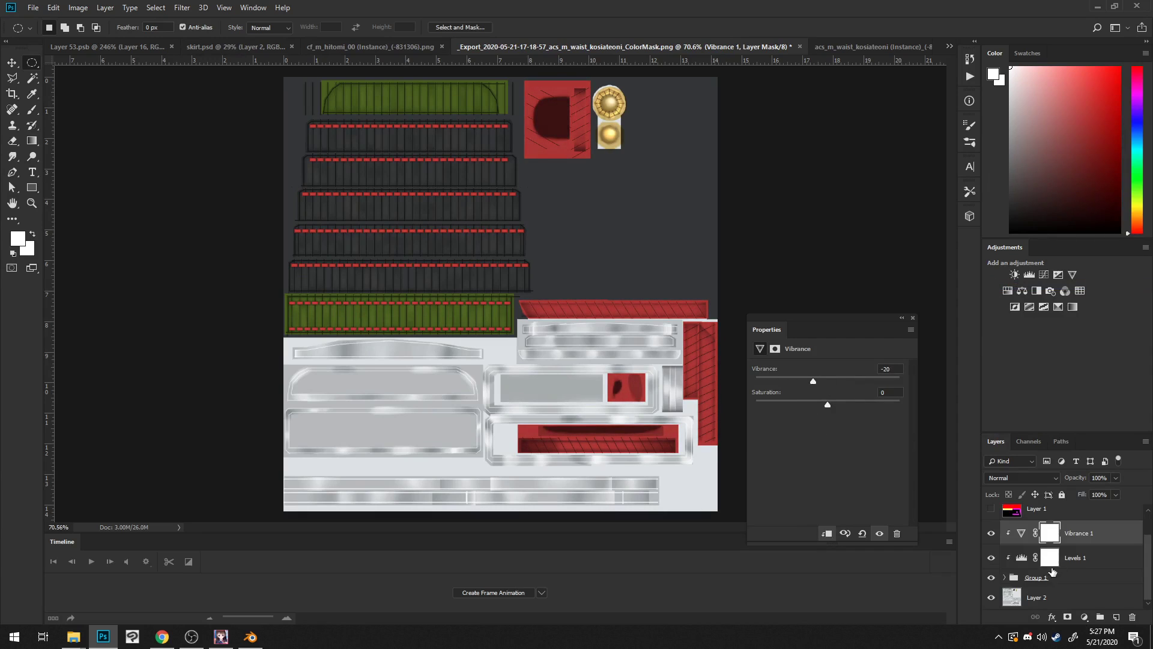
Step: Expand the colour fill group and darken Layer 9 with Hue/Saturation at a lightness of -14
left_click(1005, 579)
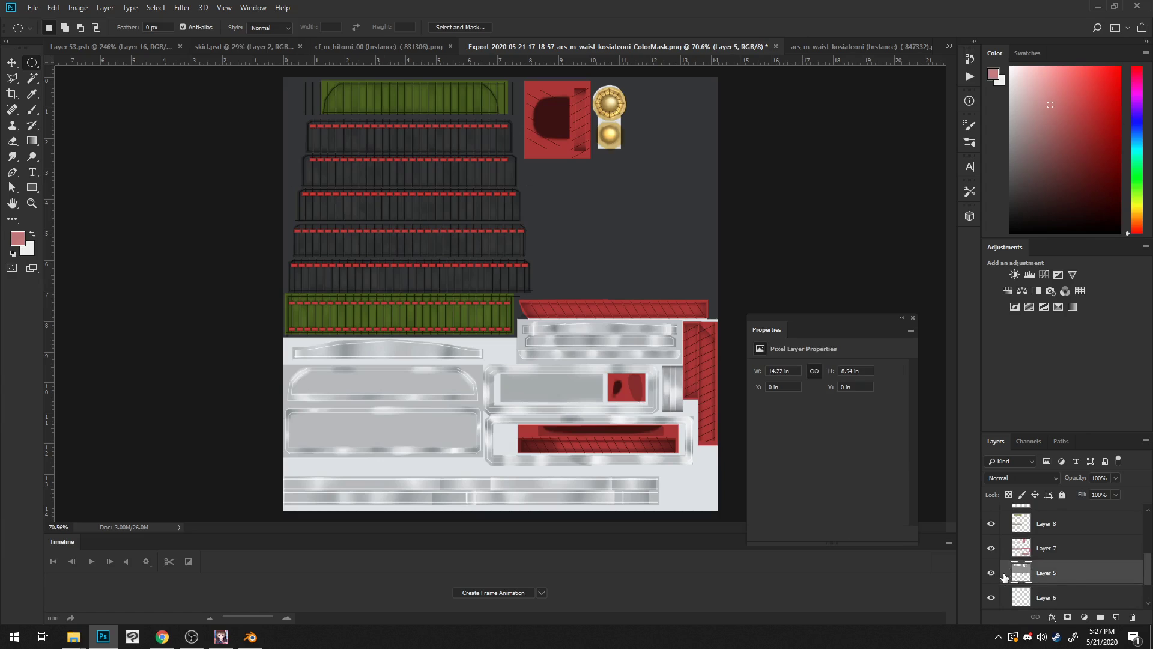
left_click(991, 523)
left_click(991, 524)
left_click(53, 8)
mouse_move(78, 7)
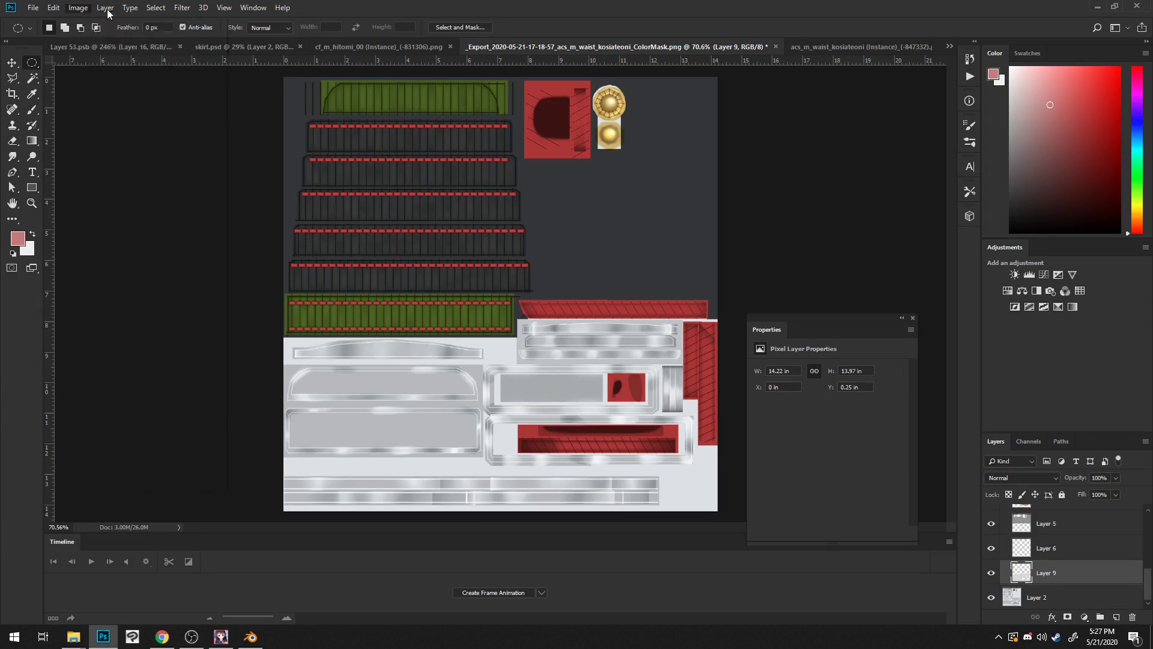
mouse_move(180, 39)
left_click(275, 103)
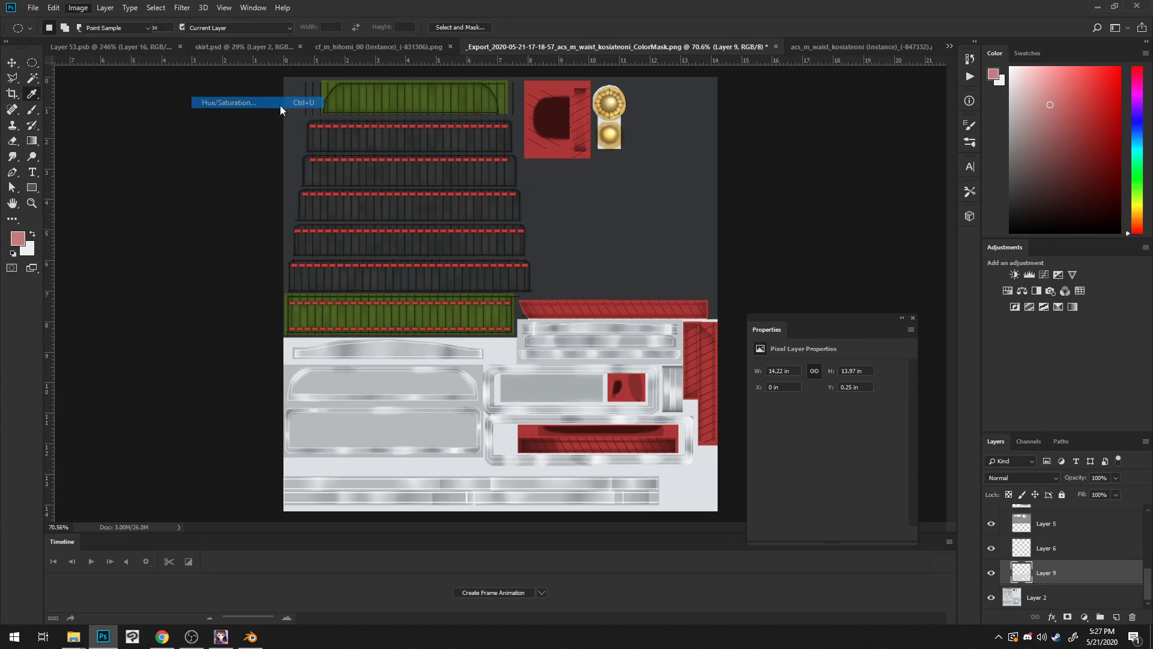
mouse_move(312, 365)
left_mouse_down()
mouse_move(285, 366)
mouse_move(297, 373)
left_mouse_up()
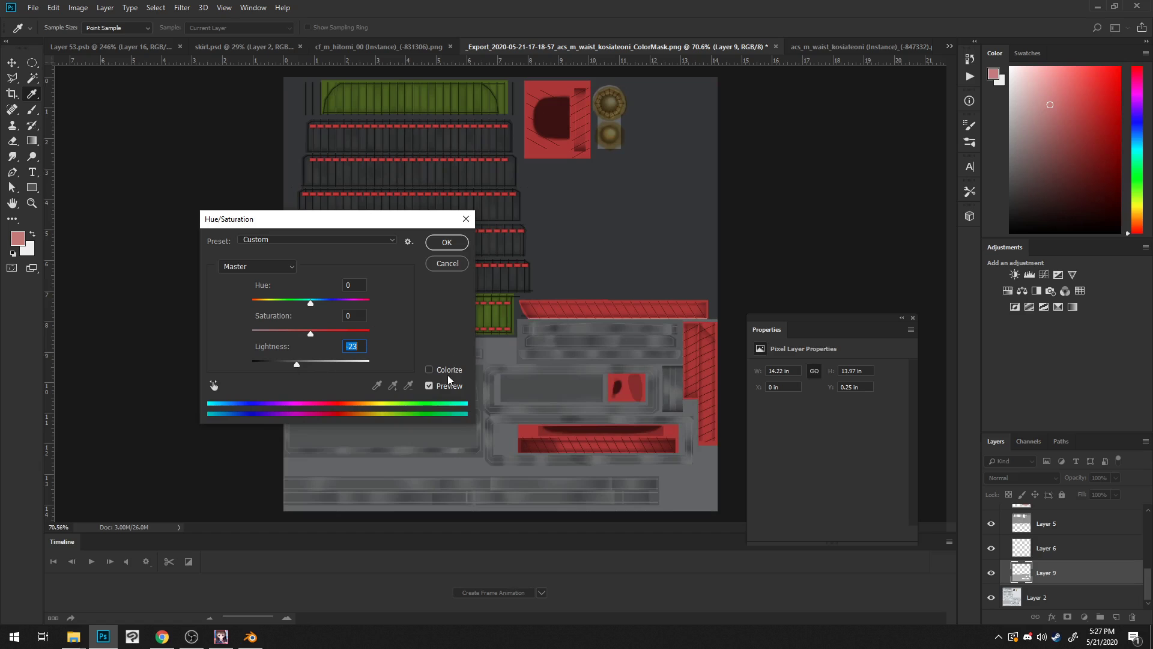
double_click(442, 386)
left_click(303, 367)
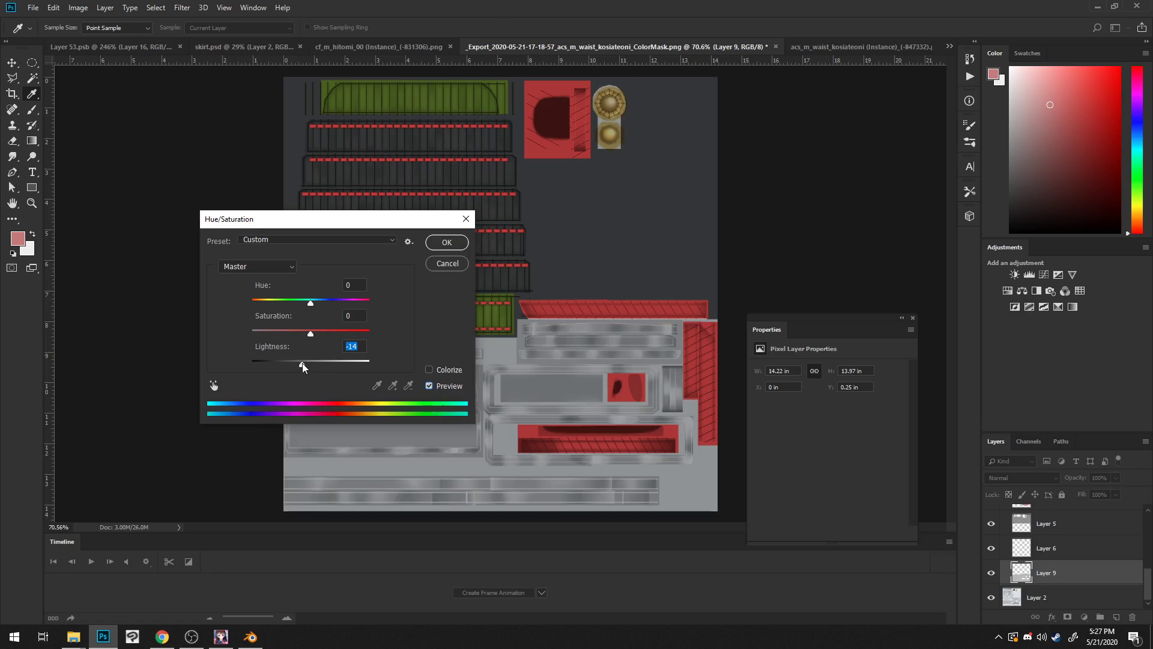
left_click(447, 242)
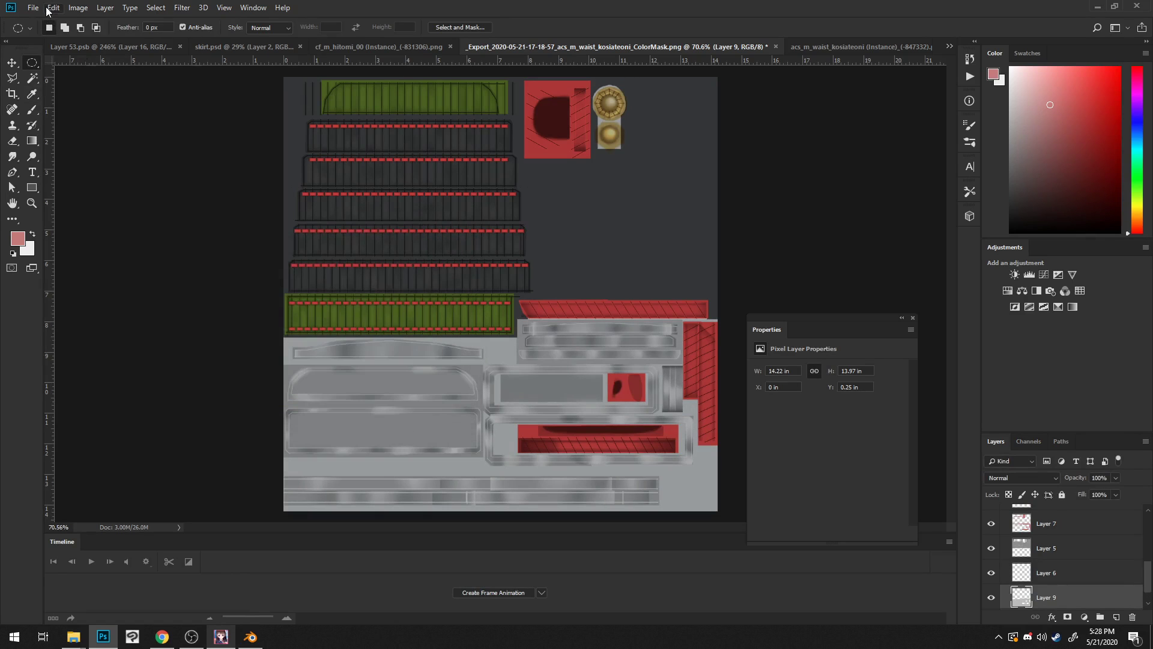
Step: Quick-export the darkened texture as PNG, check it on the guard in Blender and select acs_m_waist_kosiateoni (Instance)
left_click(34, 8)
mouse_move(109, 174)
left_click(201, 173)
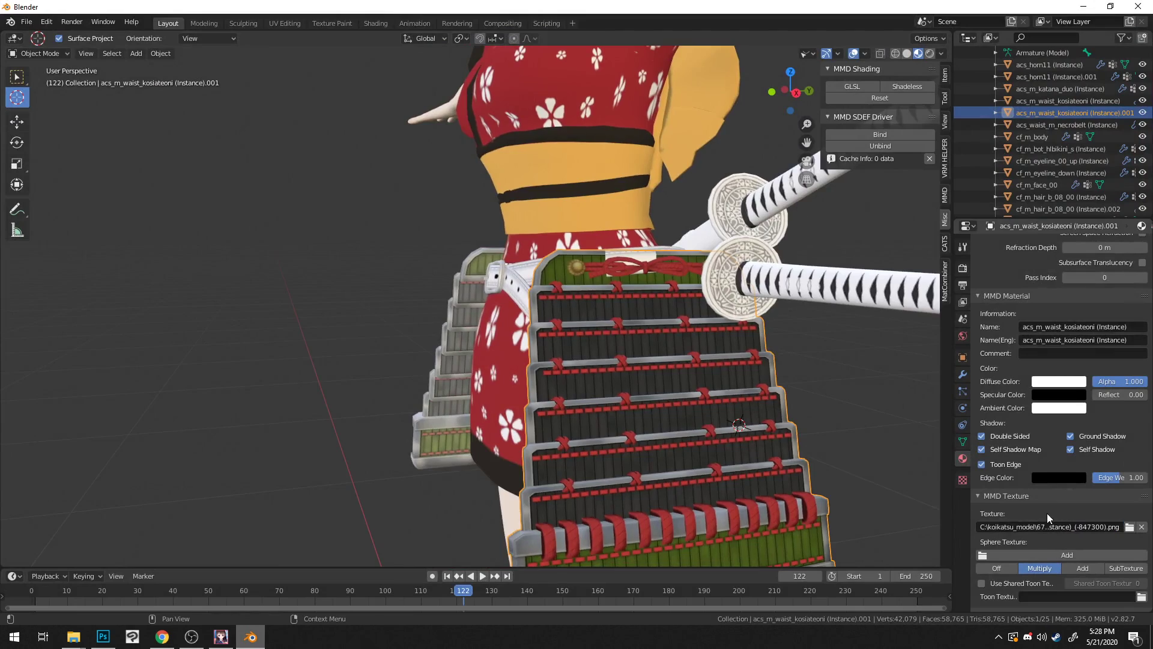
middle_click_drag(709, 420, 686, 410)
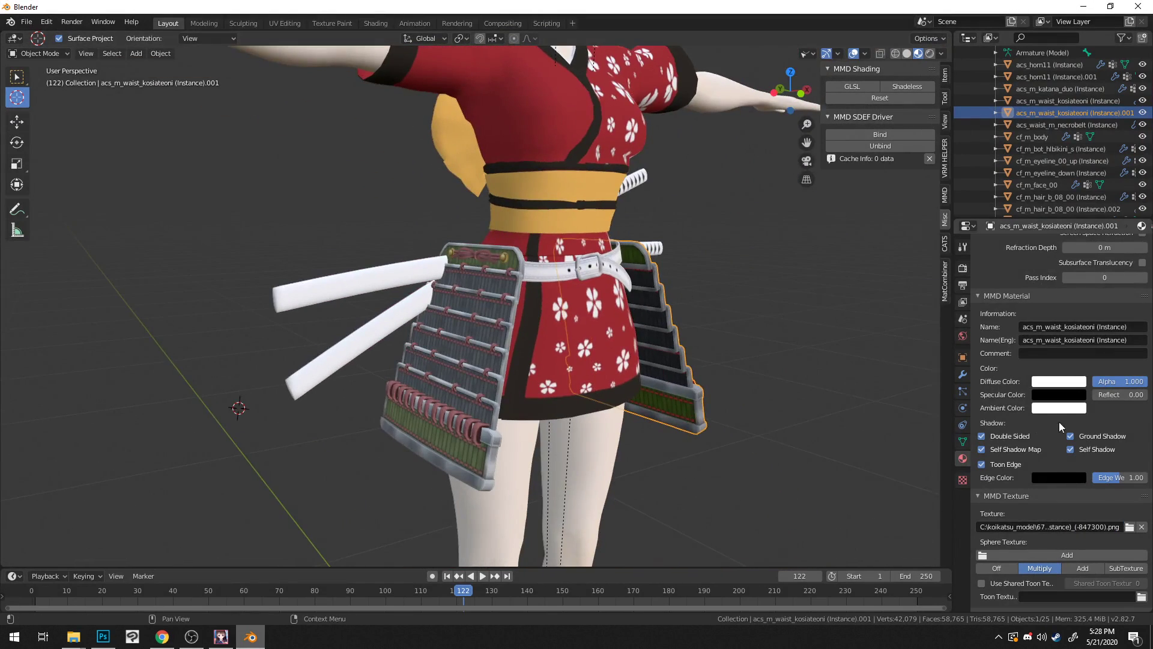
left_click(1065, 102)
middle_click_drag(707, 398, 588, 387)
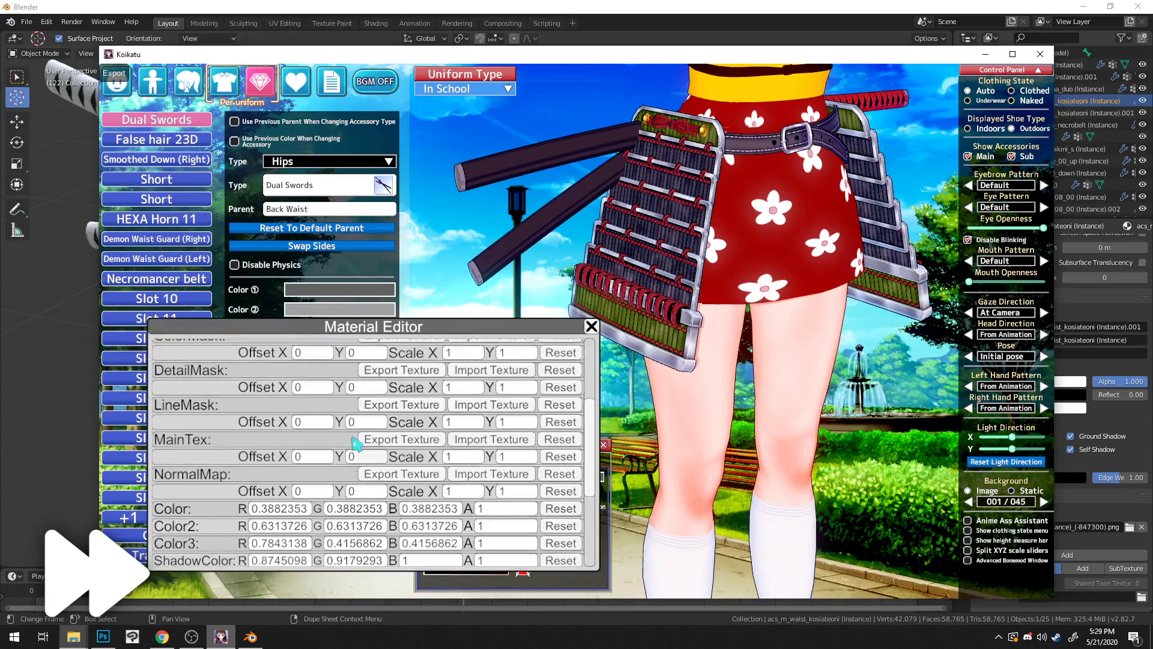
Step: Export the Dual Swords' ColorMask texture from Koikatsu's Material Editor and open the exported PNG in Photoshop
scroll(435, 445, "up", 5)
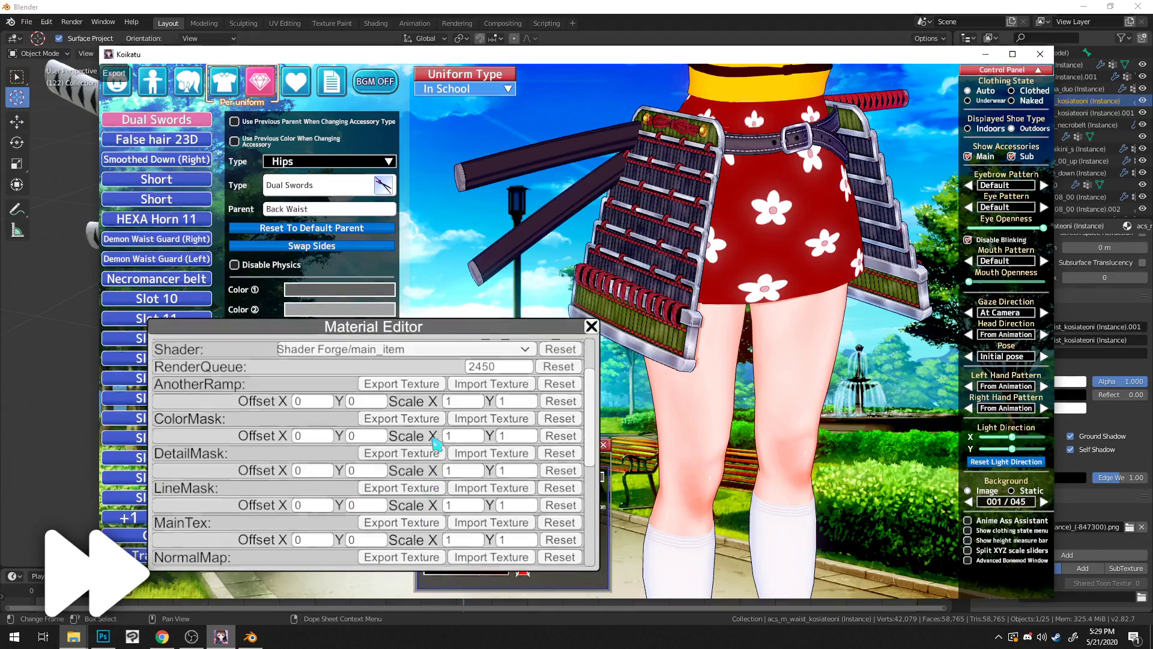
left_click(418, 419)
left_click_drag(127, 622, 941, 49)
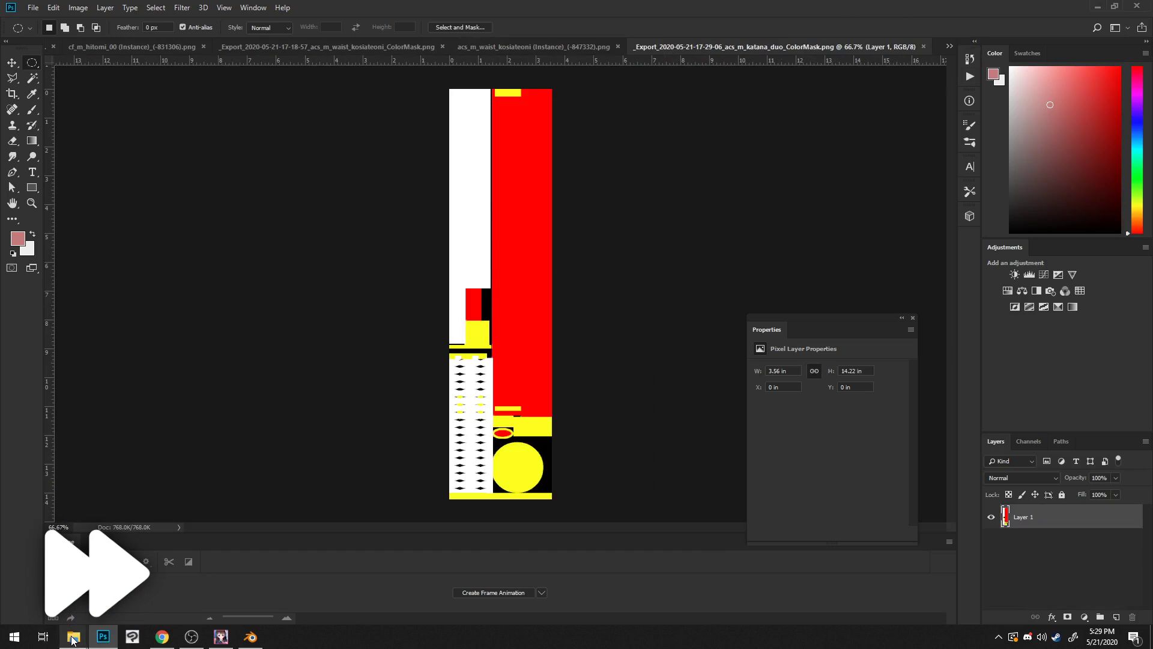
Step: Place acs_m_katana_duo (Instance)_(-847026).png beneath the colour mask in Layer 1 and try Multiply blending on Layer 1
left_click(87, 597)
left_click_drag(870, 240, 274, 315)
left_click(421, 28)
left_click_drag(1044, 518, 1045, 538)
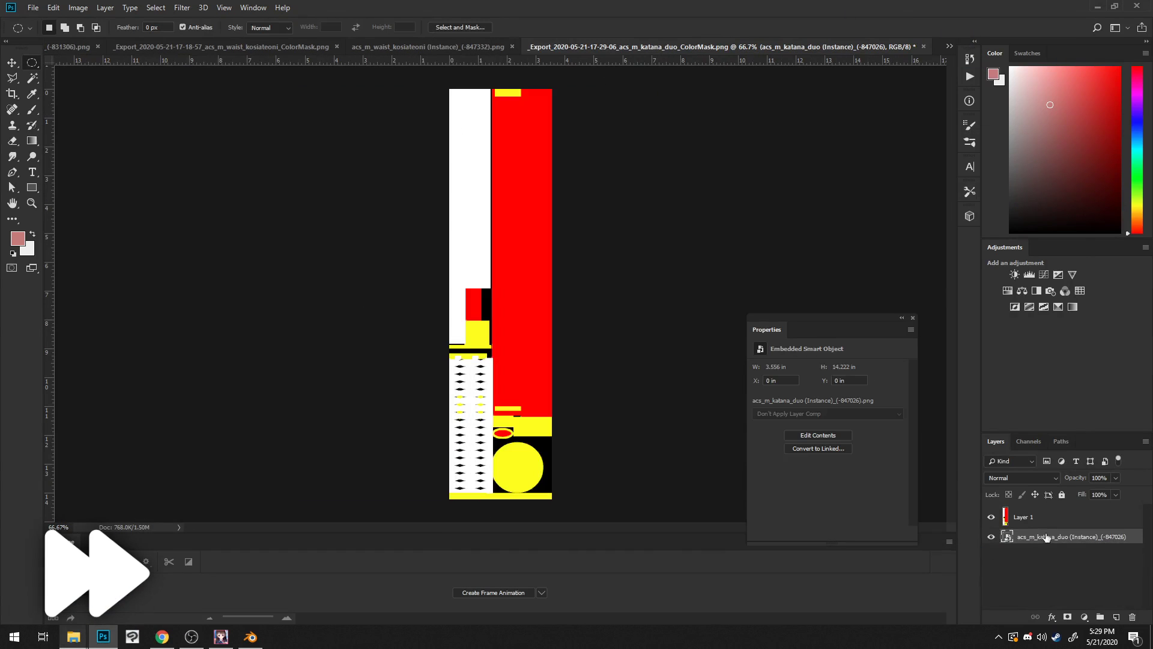
left_click(1043, 518)
left_click(1023, 478)
left_click(997, 222)
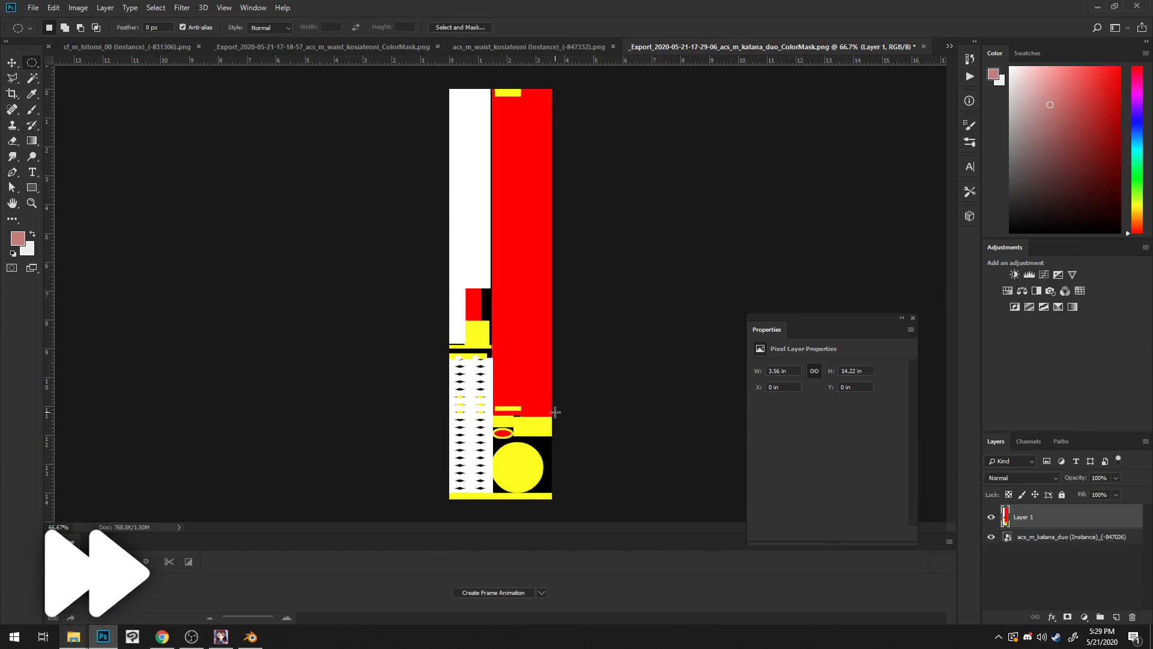
Step: Capture the Dual Swords' three colour swatches from Koikatsu and paste the capture into the katana ColorMask document
left_click(221, 637)
left_click_drag(335, 328, 687, 317)
key("Print")
left_click_drag(279, 279, 378, 338)
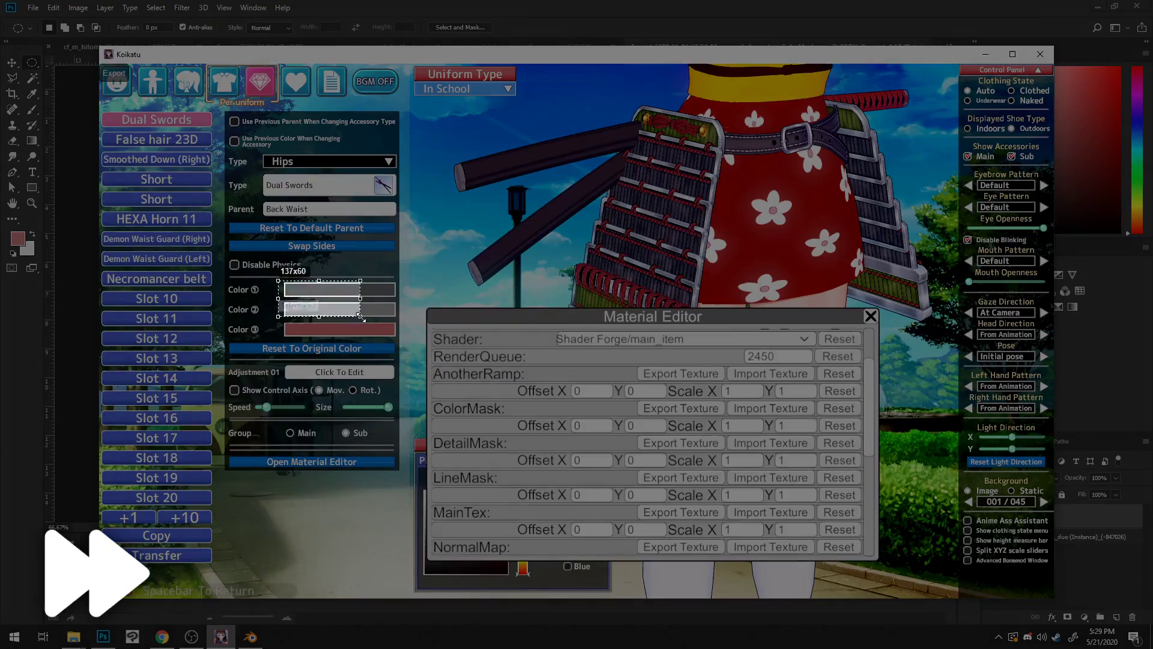
key("ctrl+c")
left_click(103, 637)
key("ctrl+v")
Step: Sample the dark grey Color 1 swatch and fill the red mask areas with it on a new layer
scroll(524, 264, "up", 8, "alt")
scroll(540, 275, "down", 2, "alt")
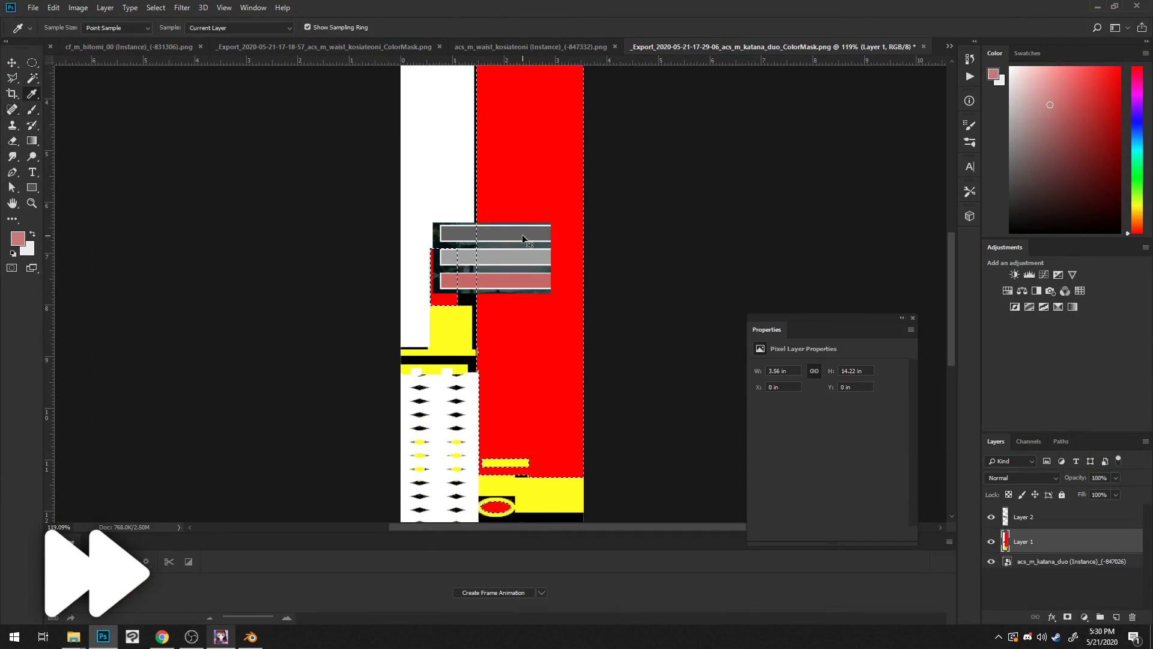
left_click(18, 238)
left_click(927, 175)
left_click(1023, 517)
left_click(18, 238)
left_click(496, 233)
left_click(926, 153)
left_click(1042, 534)
key("alt+BackSpace")
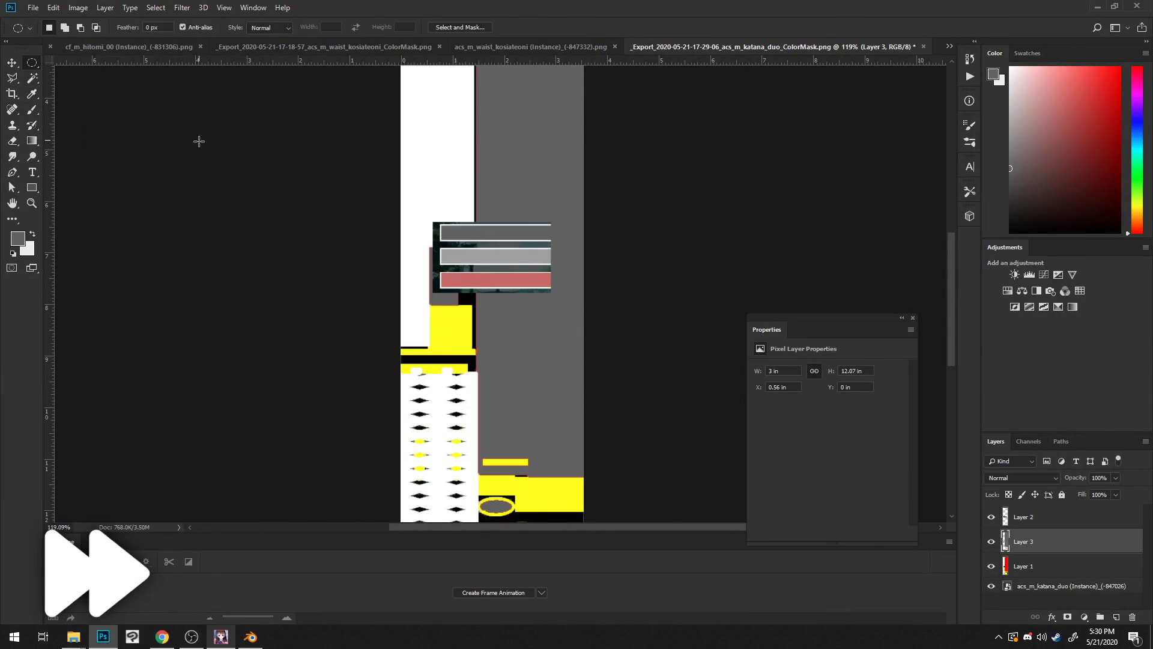
Step: Inspect the lower part of the katana mask and check the Dual Swords in Koikatsu
scroll(644, 378, "down", 2)
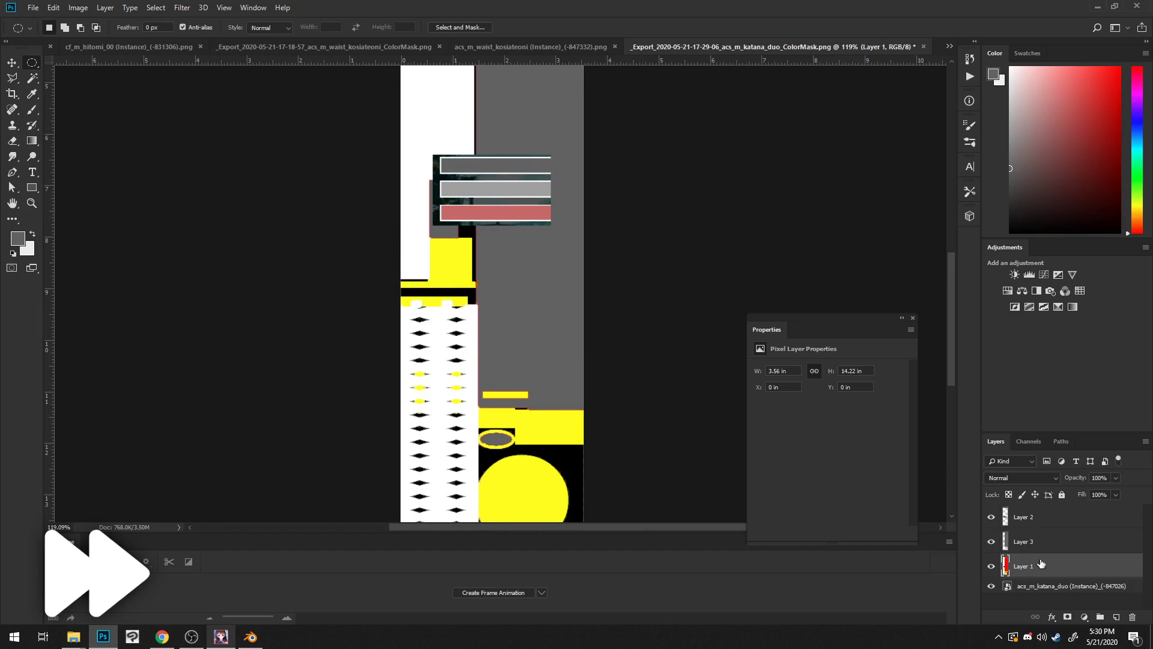
scroll(465, 267, "down", 2)
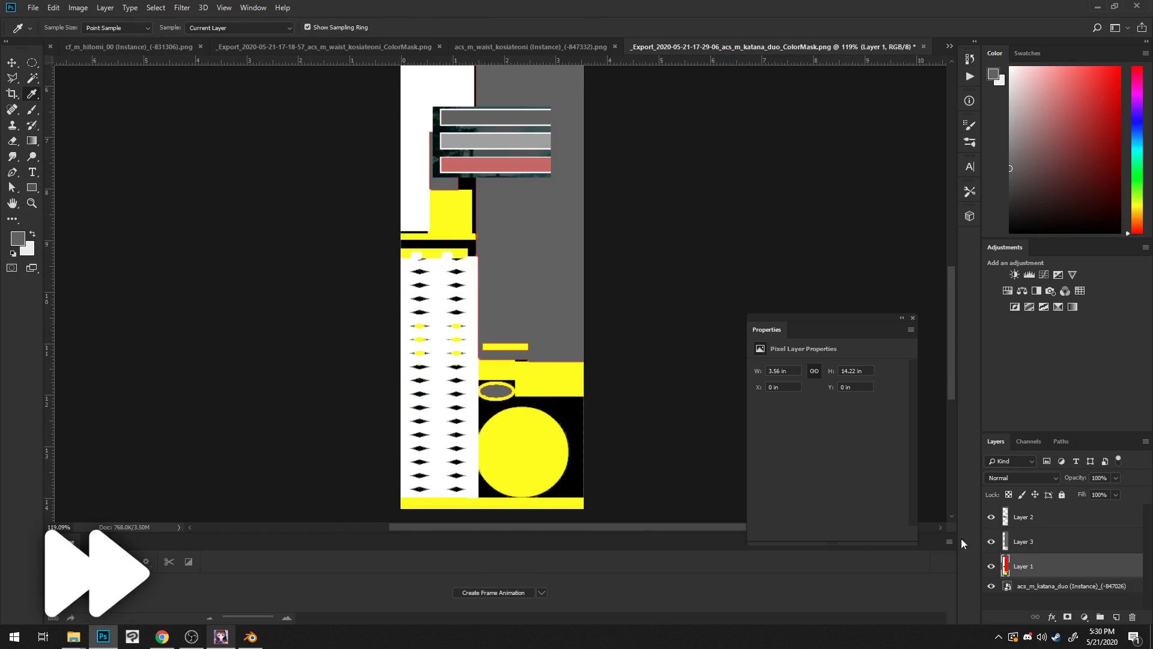
left_click(992, 542)
left_click(220, 636)
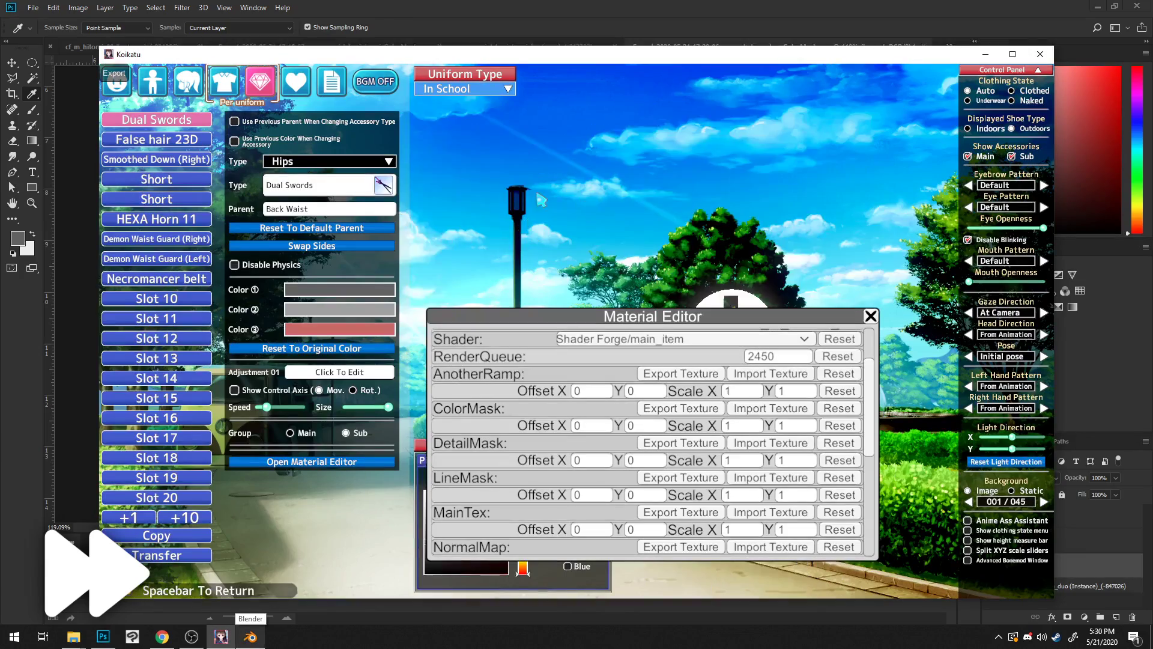
left_click(70, 450)
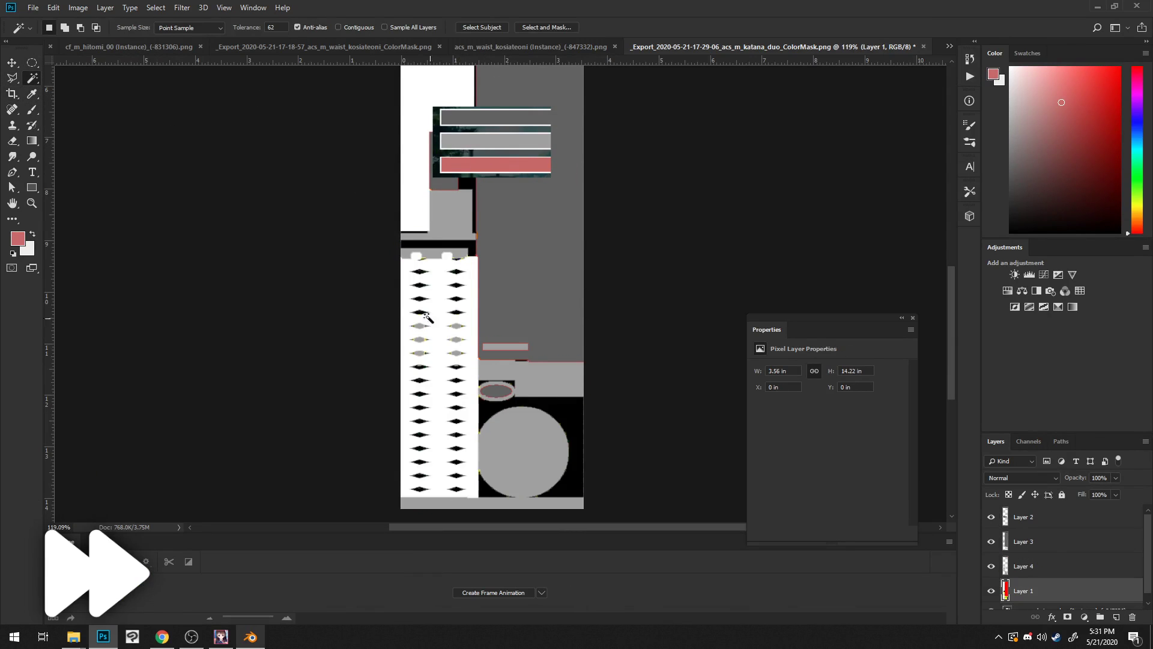
Step: Hide the pasted swatch layer and the original colour mask in Layer 1
left_click(991, 517)
scroll(361, 329, "down", 4, "alt")
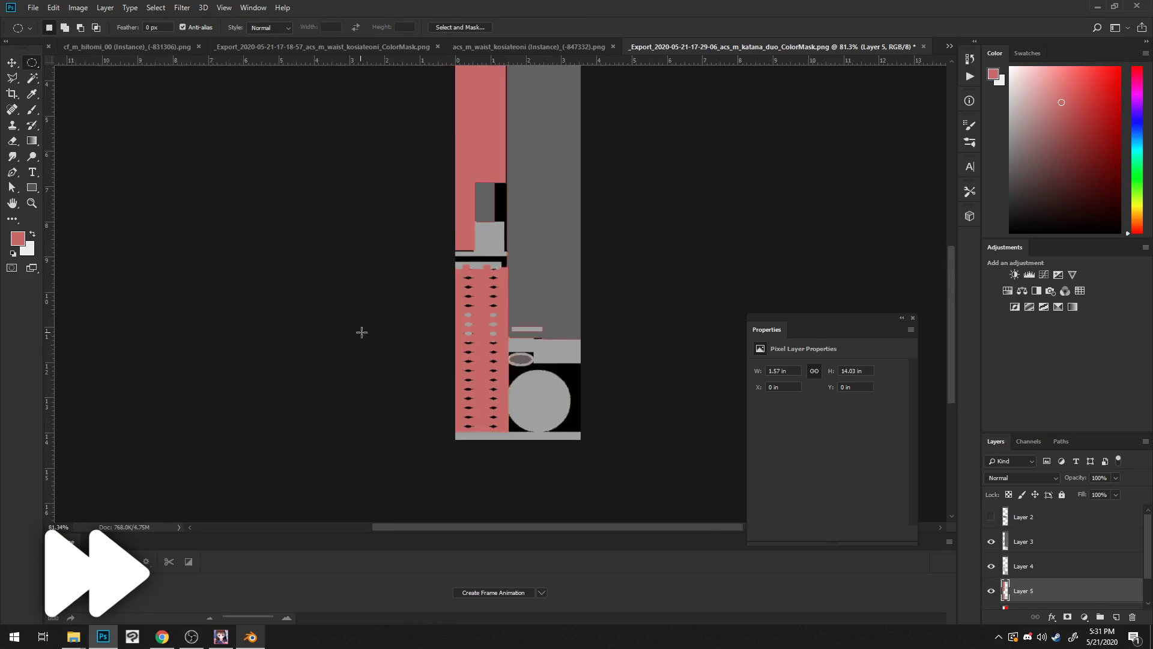
scroll(360, 330, "up", 8, "alt")
scroll(994, 570, "down", 3)
left_click(990, 584)
scroll(579, 198, "down", 4, "alt")
scroll(1048, 546, "down", 1)
Step: Group the selected colour fill layers as Group 1 and set the group's blend mode to Multiply
right_click(1067, 538)
left_click(1069, 157)
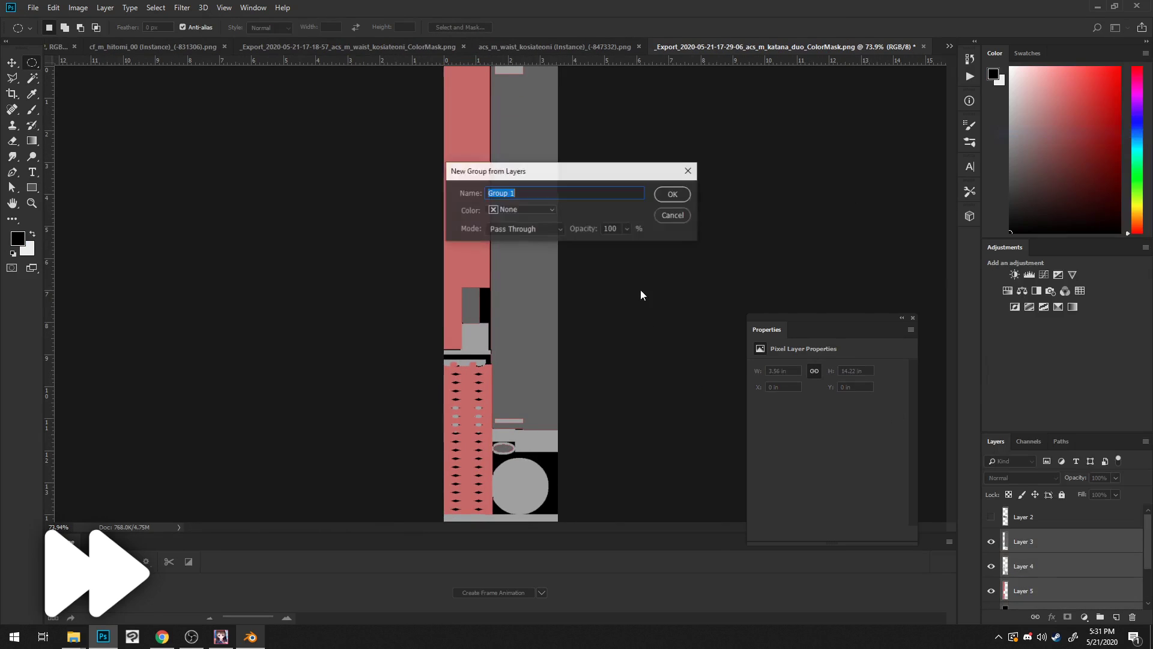
key("Return")
scroll(551, 285, "down", 2, "alt")
scroll(551, 285, "up", 2, "alt")
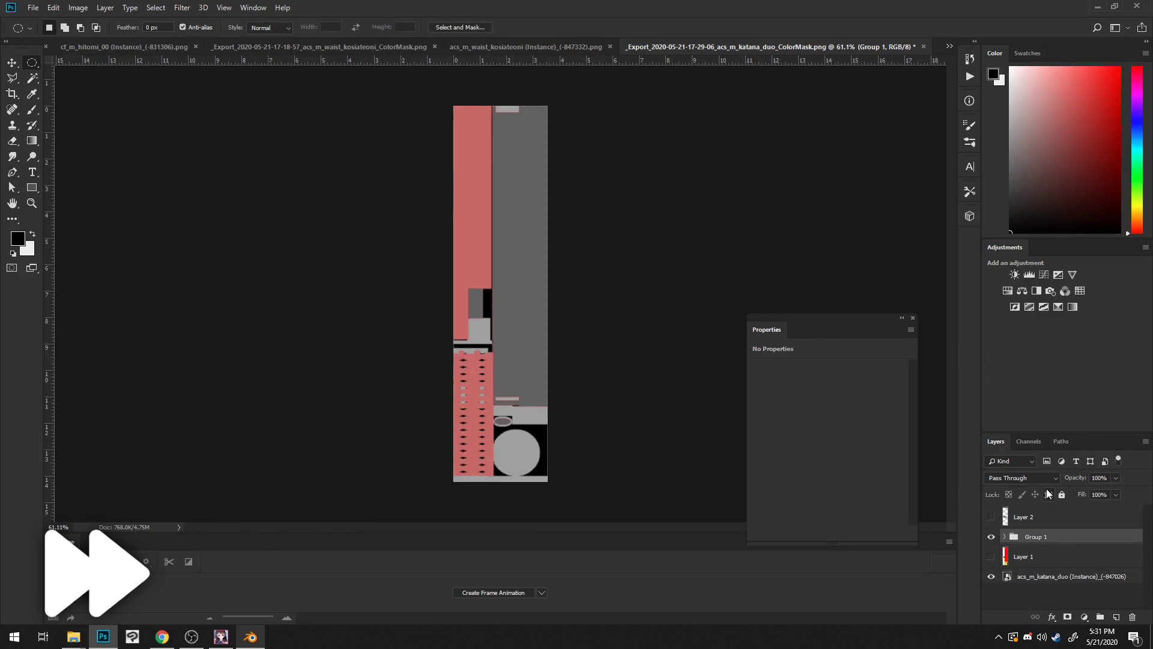
left_click(1021, 477)
left_click(1009, 225)
Step: Quick-export the recoloured katana texture as PNG, overwriting the existing katana texture file
left_click(37, 7)
mouse_move(128, 171)
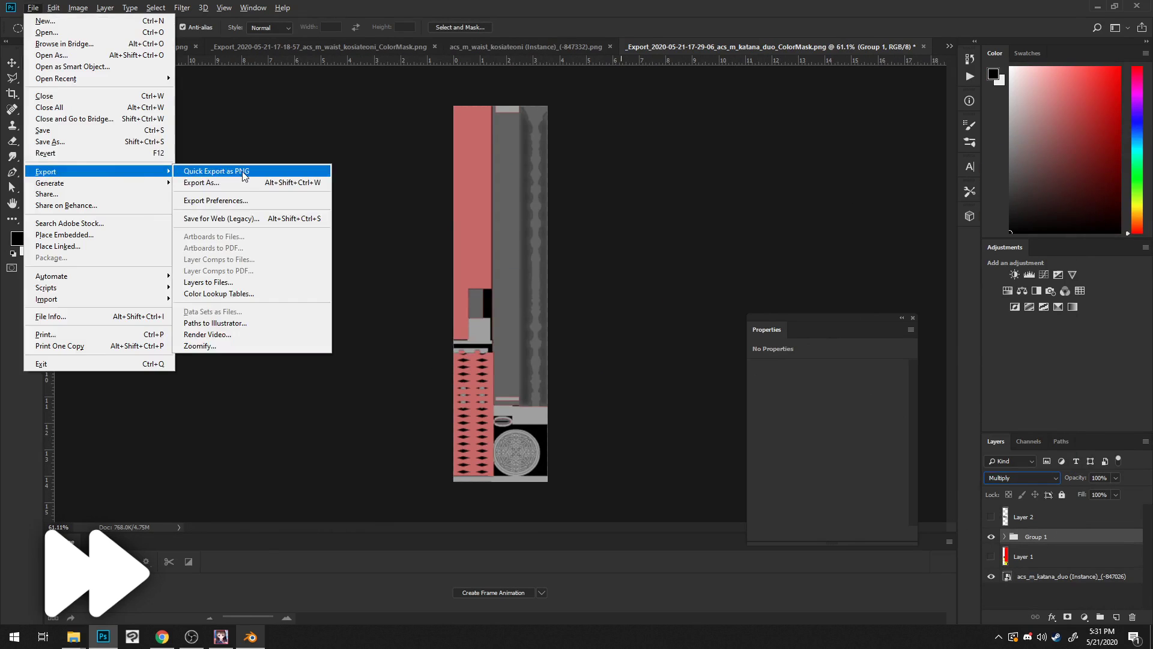
left_click(244, 173)
left_click(51, 205)
double_click(264, 115)
left_click(614, 318)
Step: Switch to Blender and try loading the exported katana texture into the waist guard's MMD material
left_click(250, 636)
left_click(1129, 526)
double_click(485, 204)
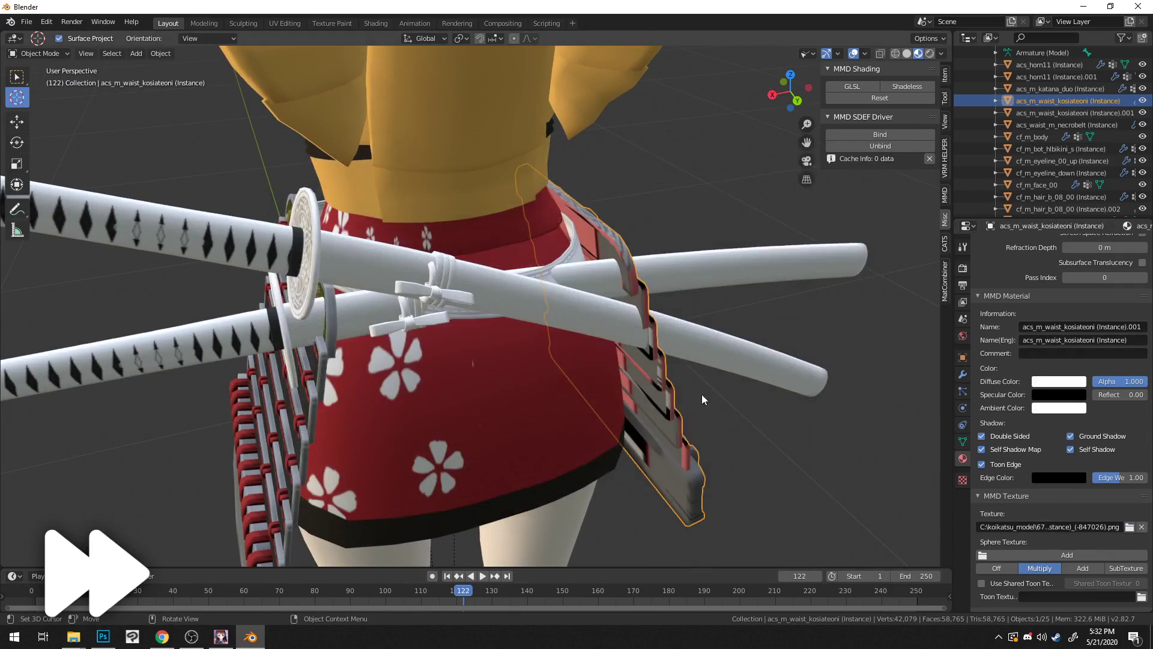
middle_click_drag(742, 388, 733, 392)
scroll(734, 392, "up", 2)
left_click(1129, 526)
left_click(845, 503)
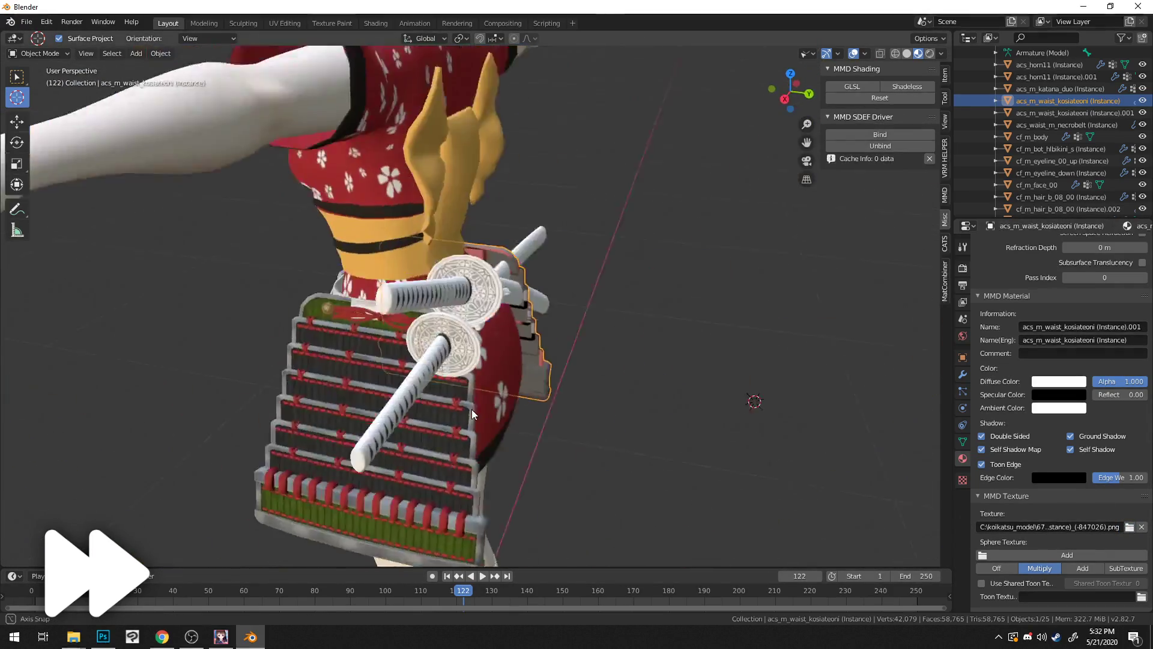
middle_click_drag(925, 450, 633, 435)
left_click(1118, 526)
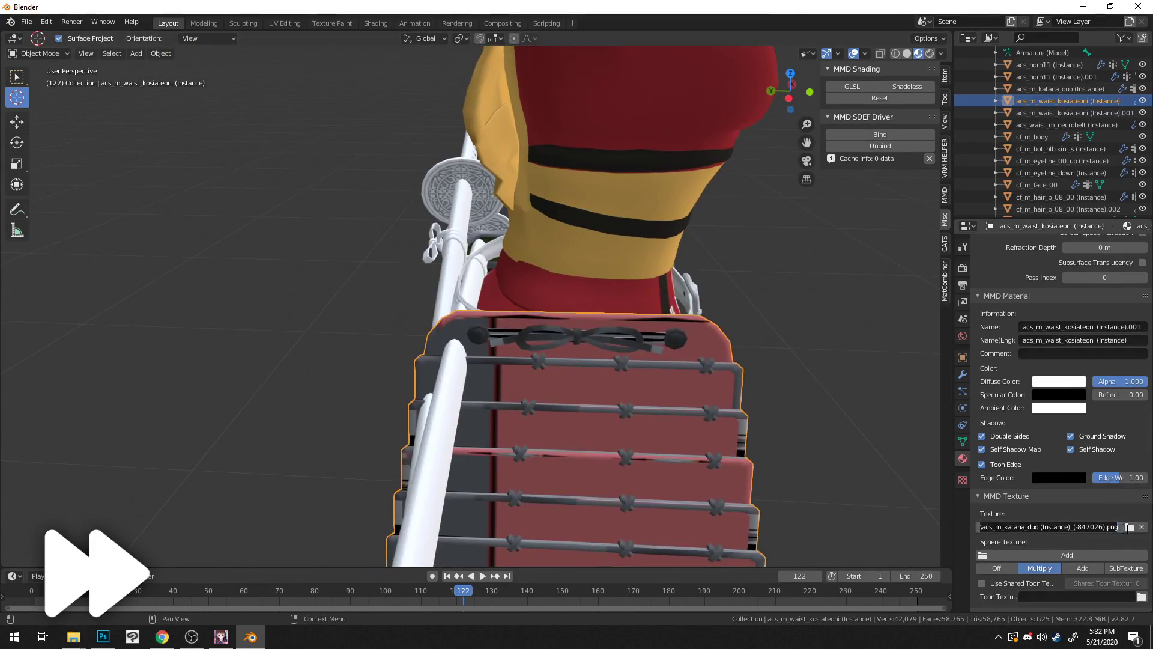
Step: Load the waist guard's own texture back into its MMD material
left_click(1129, 526)
double_click(521, 264)
middle_click_drag(521, 264, 780, 252)
Step: Select the acs_m_katana_duo object and load the recoloured katana PNG as its MMD texture
left_click(1059, 88)
left_click(1129, 526)
double_click(482, 205)
middle_click_drag(482, 205, 440, 345)
Step: Compare the colours of the Dual Swords in Koikatsu with the textured swords in Blender
left_click(220, 636)
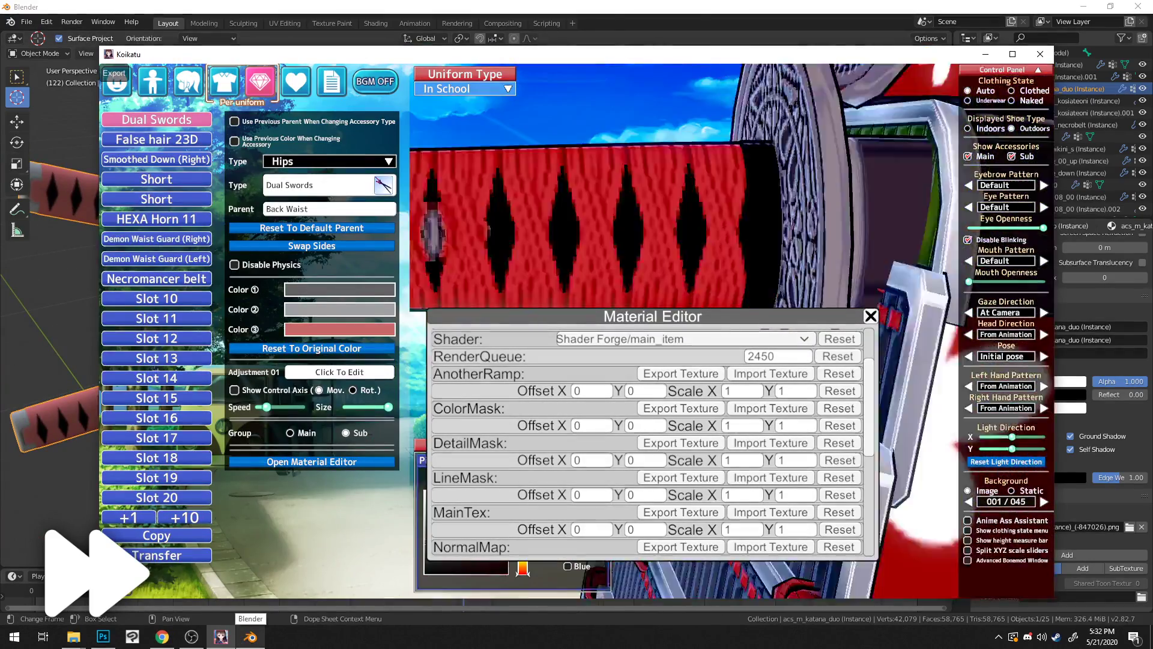
left_click_drag(660, 228, 721, 252)
right_click_drag(685, 229, 600, 228)
left_click(250, 637)
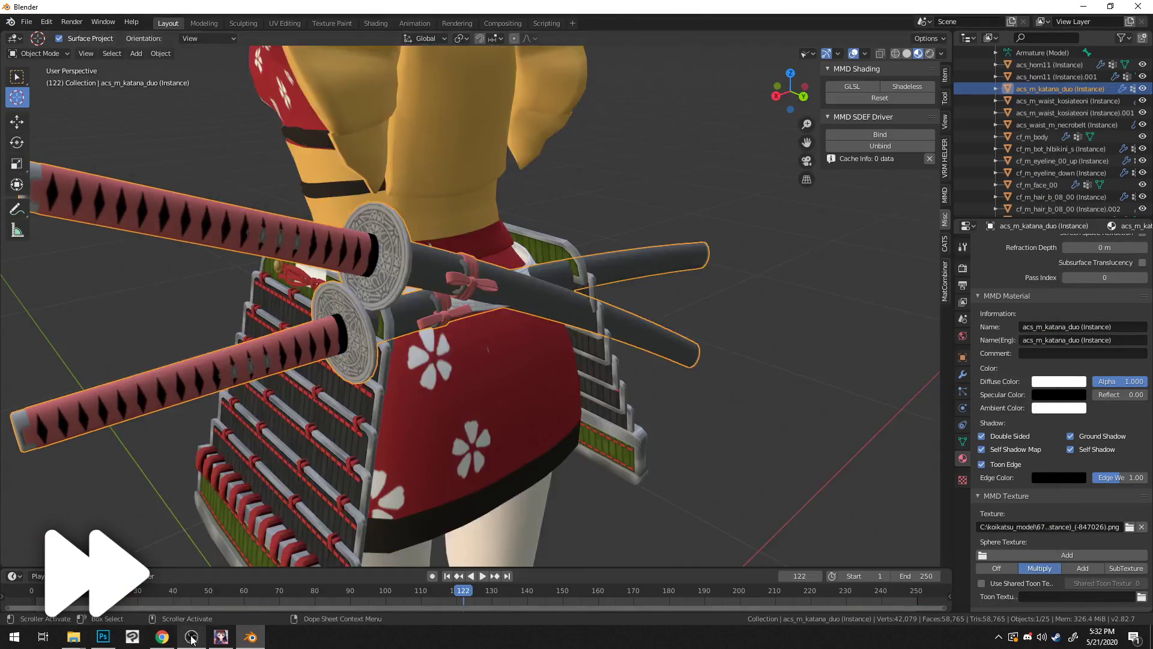
middle_click_drag(157, 462, 272, 460)
Step: In Photoshop, copy the Vibrance 1 and Levels 1 adjustments from the waist guard document and clip them above Group 1 in the katana document
left_click(102, 636)
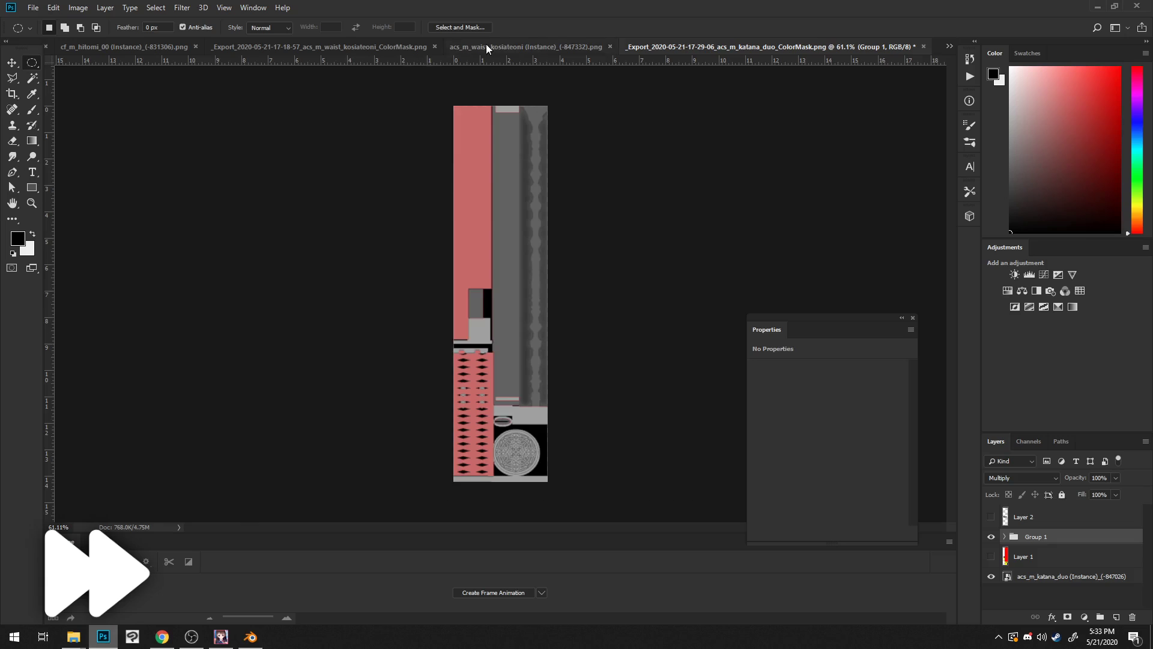
left_click(486, 47)
left_click(1093, 541, "shift")
left_click_drag(1093, 541, 1081, 517)
Step: Quick-export the adjusted katana texture as PNG, overwriting the existing katana texture file
left_click(33, 7)
mouse_move(55, 170)
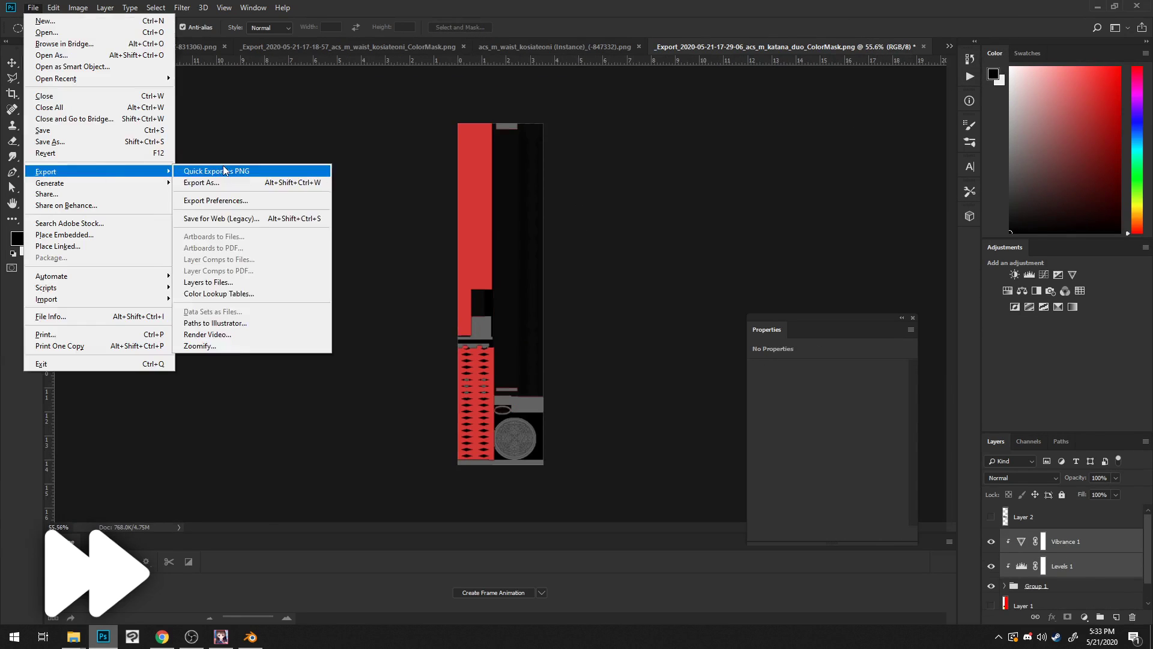
left_click(224, 170)
double_click(270, 105)
left_click(615, 318)
Step: Switch to Blender, reload the katana texture in the swords' MMD material and check it on the model
left_click(250, 636)
middle_click_drag(540, 360, 408, 361)
left_click(1129, 526)
double_click(607, 240)
middle_click_drag(493, 400, 435, 368)
scroll(384, 330, "up", 2)
middle_click_drag(384, 331, 524, 352)
Step: In Photoshop, brighten the katana texture with the Levels 1 adjustment and quick-export it over the existing PNG
left_click(103, 637)
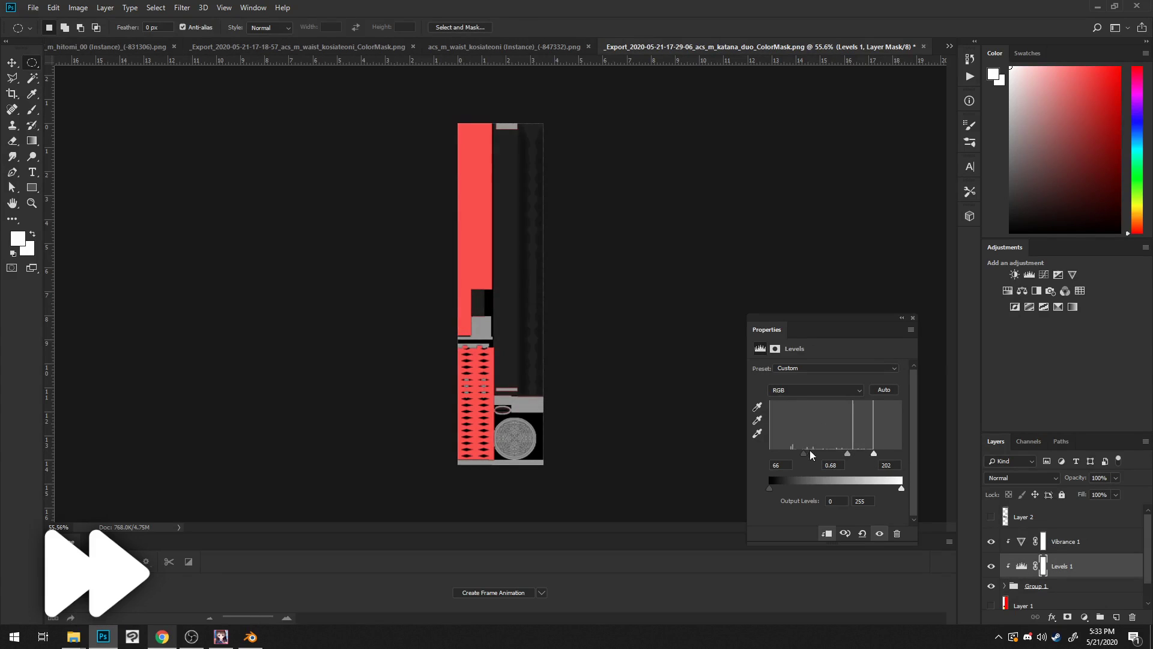
left_click(33, 7)
mouse_move(90, 171)
left_click(218, 173)
double_click(268, 96)
left_click(603, 318)
Step: Examine the swords in Blender from several angles and compare their hilt and scabbard colours with the Koikatsu original
left_click(250, 636)
middle_click_drag(529, 361, 558, 402)
scroll(795, 425, "down", 4)
left_click(220, 637)
left_click_drag(691, 252, 530, 284)
left_click(250, 636)
middle_click_drag(288, 301, 345, 299)
left_click(220, 636)
left_click(250, 637)
middle_click_drag(69, 224, 139, 364)
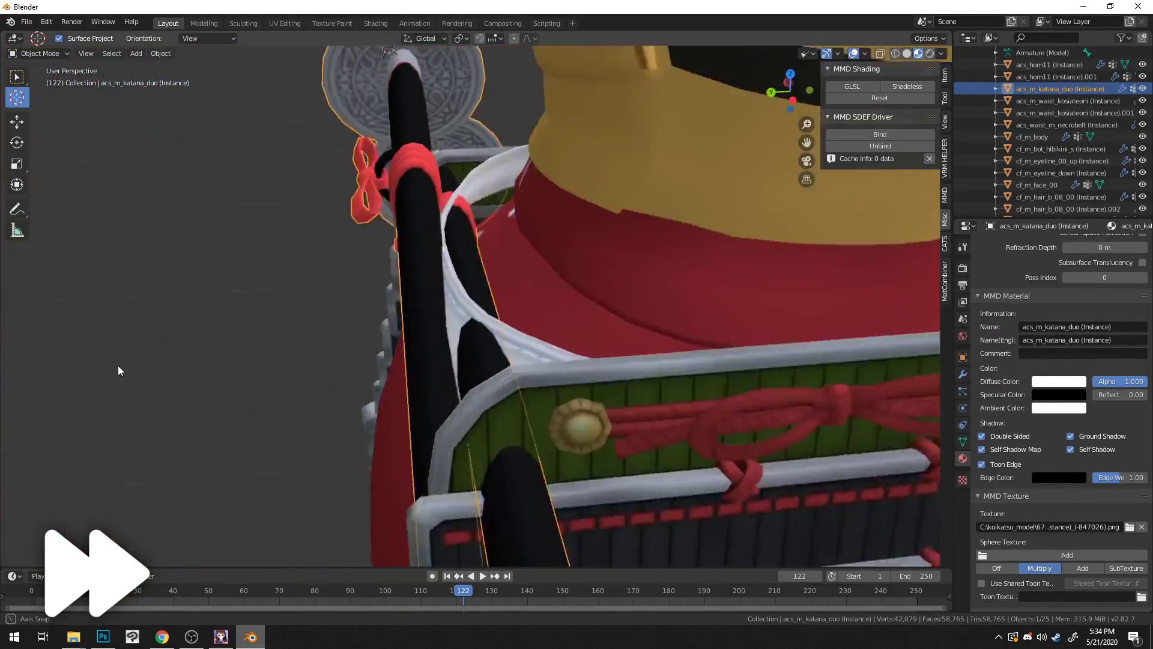
left_click(221, 636)
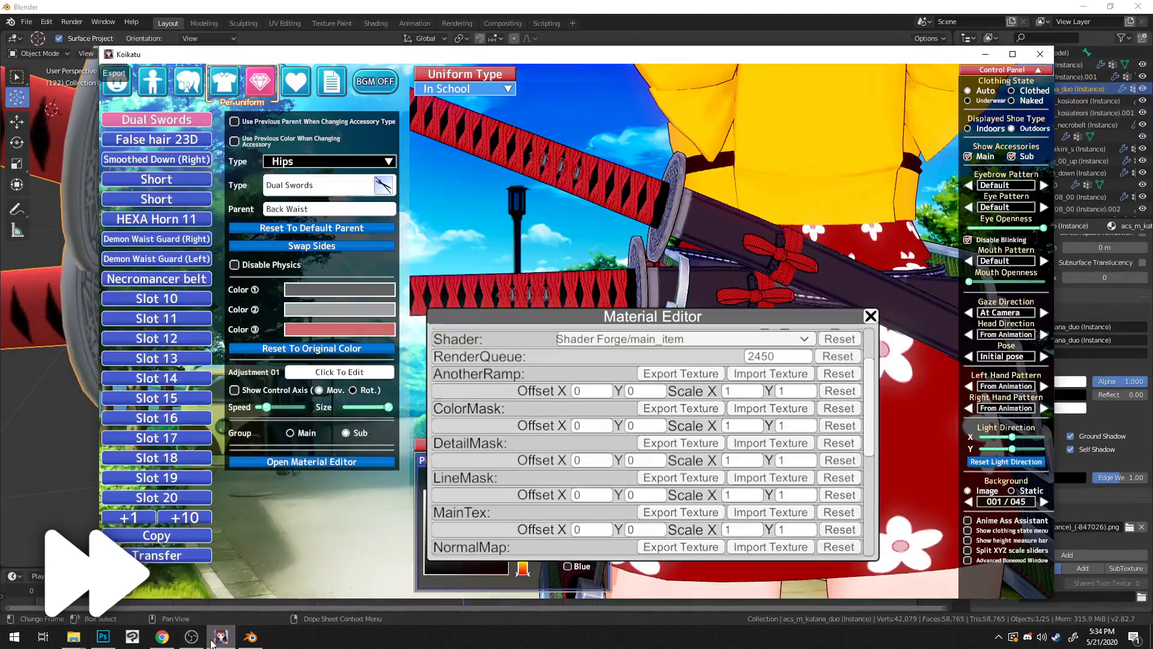
Step: In Photoshop, colorize Layer 3 of the katana texture with Hue/Saturation at hue 294, saturation 7 and lightness +8
left_click(103, 636)
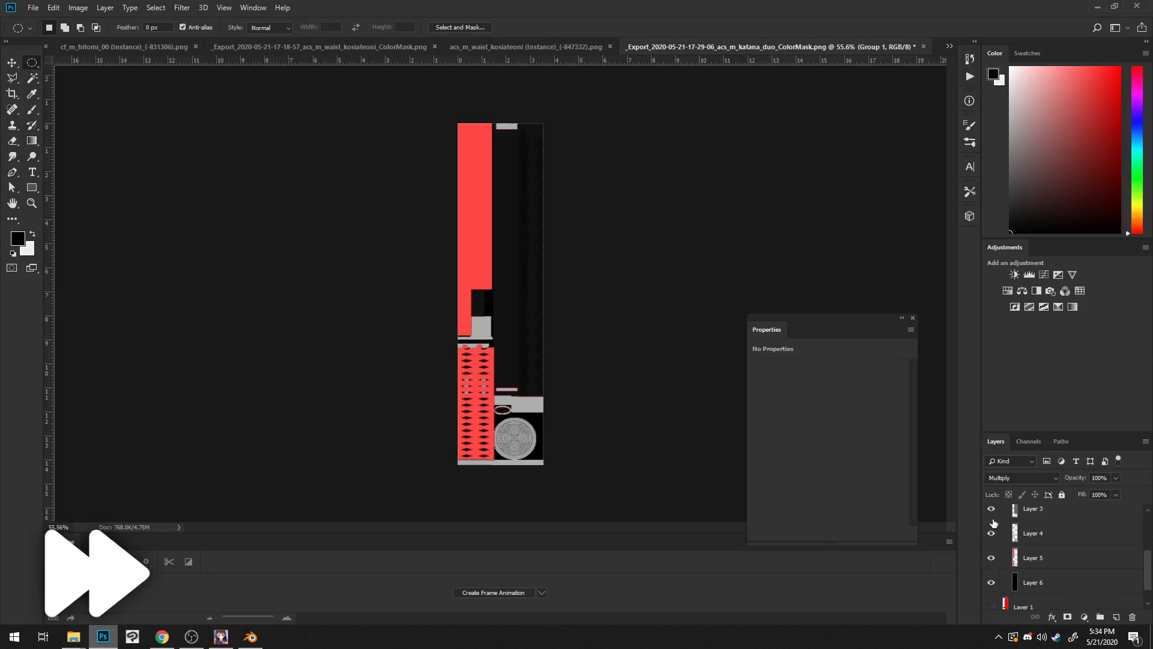
left_click(78, 8)
left_click(258, 103)
mouse_move(329, 303)
left_mouse_down()
mouse_move(319, 305)
mouse_move(341, 305)
left_mouse_up()
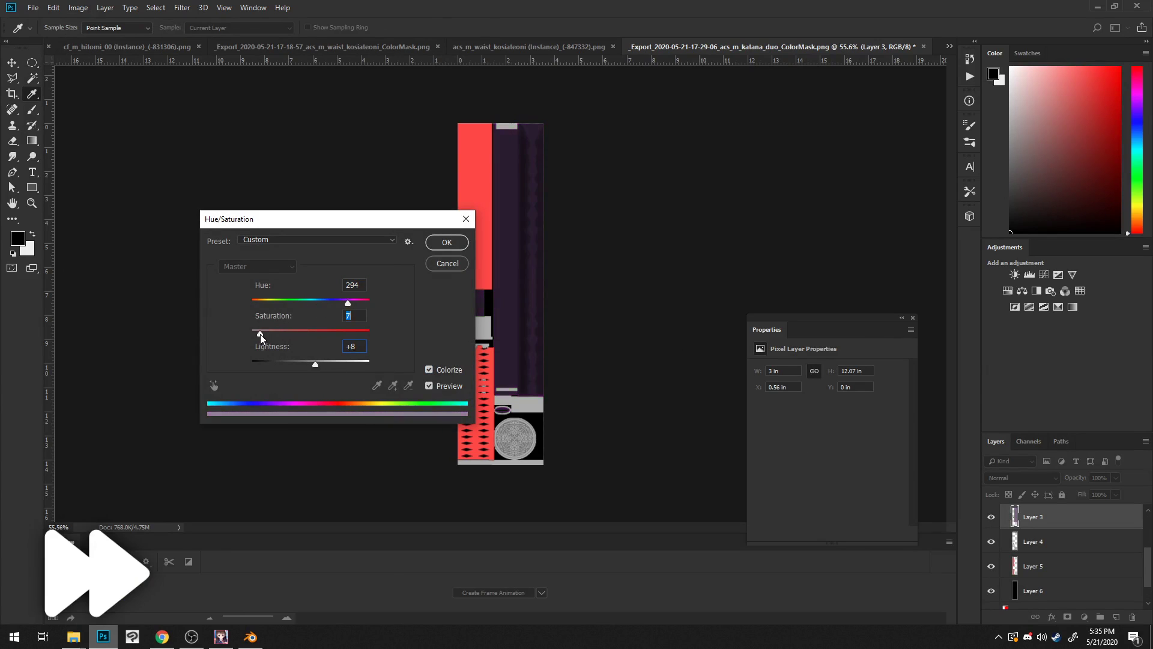
left_click(464, 244)
Step: Quick-export the purple-tinted katana texture as PNG, replacing the existing texture file
left_click(33, 8)
left_click(228, 170)
double_click(268, 103)
left_click(615, 319)
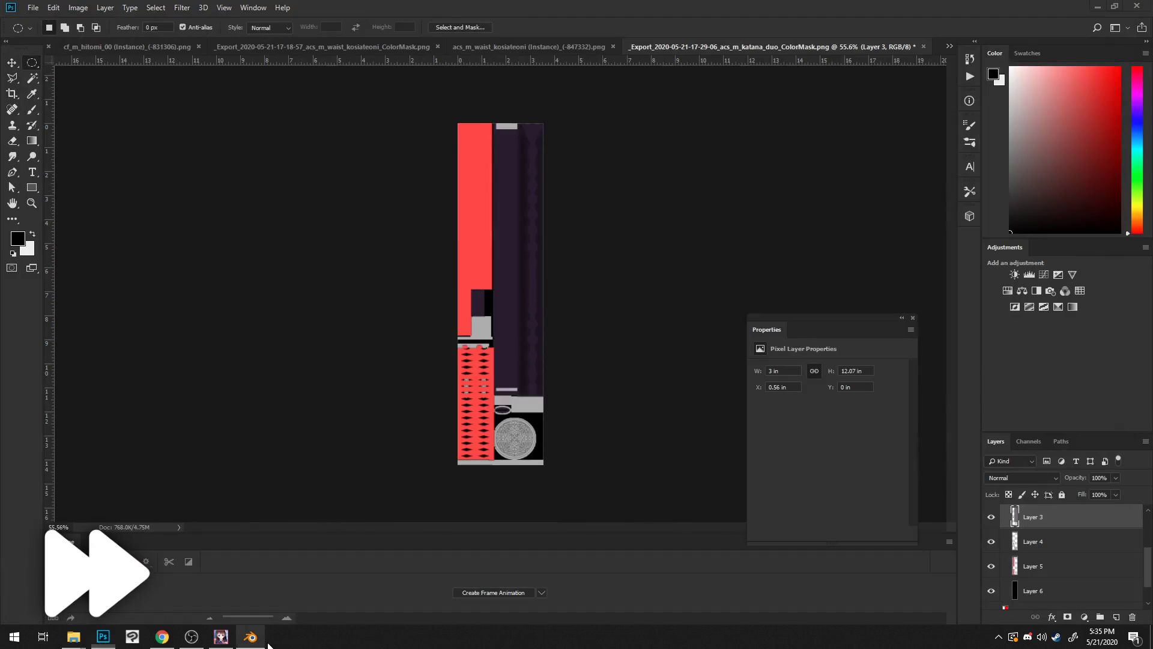
Step: Compare the katanas in Blender, return to Photoshop and reduce the saturation of the dark purple scabbard colour on Layer 3
left_click(250, 636)
middle_click_drag(733, 473, 202, 546)
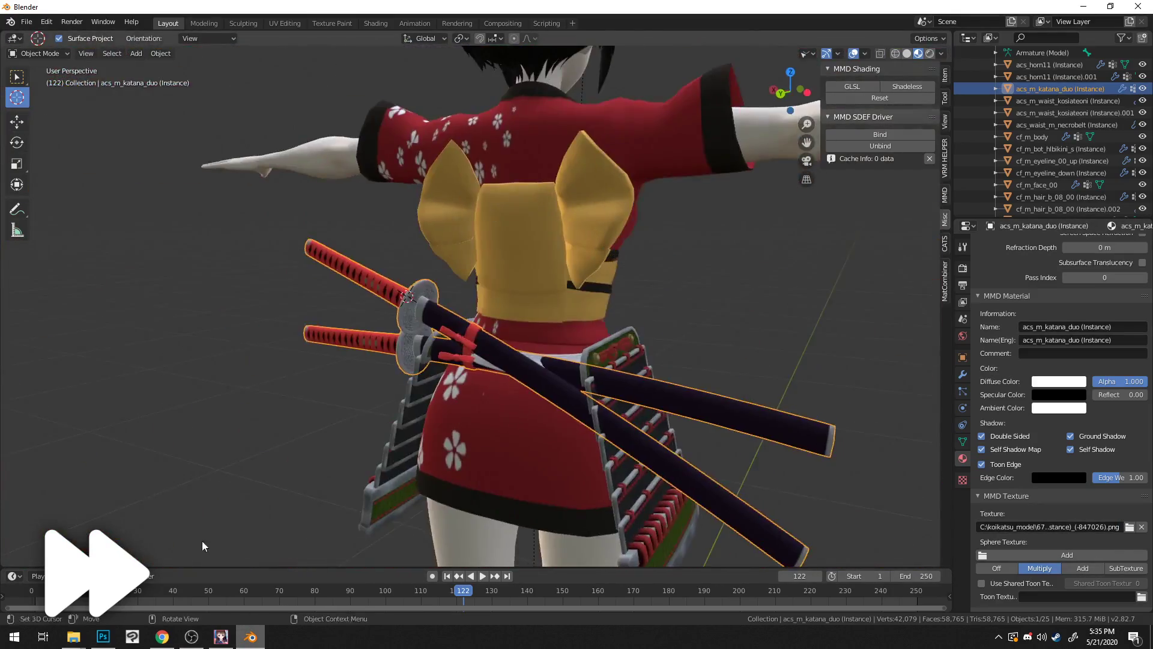
left_click(251, 636)
scroll(541, 297, "up", 6, "alt")
scroll(557, 302, "down", 3, "alt")
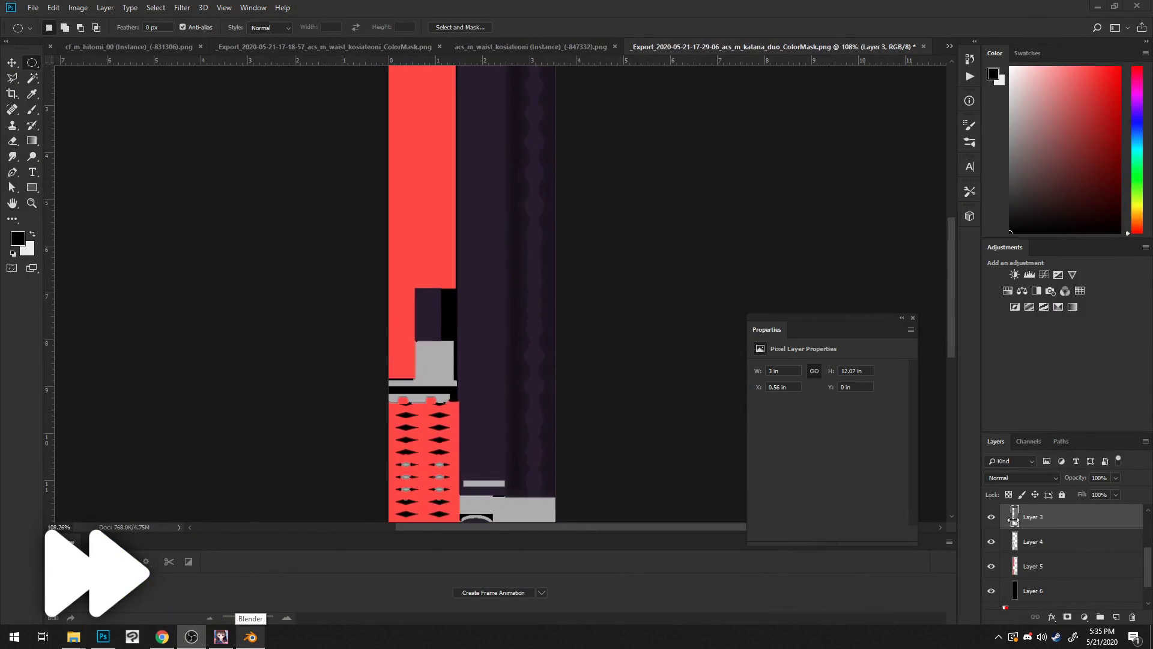
left_click(105, 7)
mouse_move(102, 36)
left_click(240, 90)
left_click_drag(311, 302, 298, 335)
left_click(446, 242)
Step: Export the katana texture over acs_m_katana_duo (Instance)_(-847026).png and check the swords in Blender
left_click(33, 7)
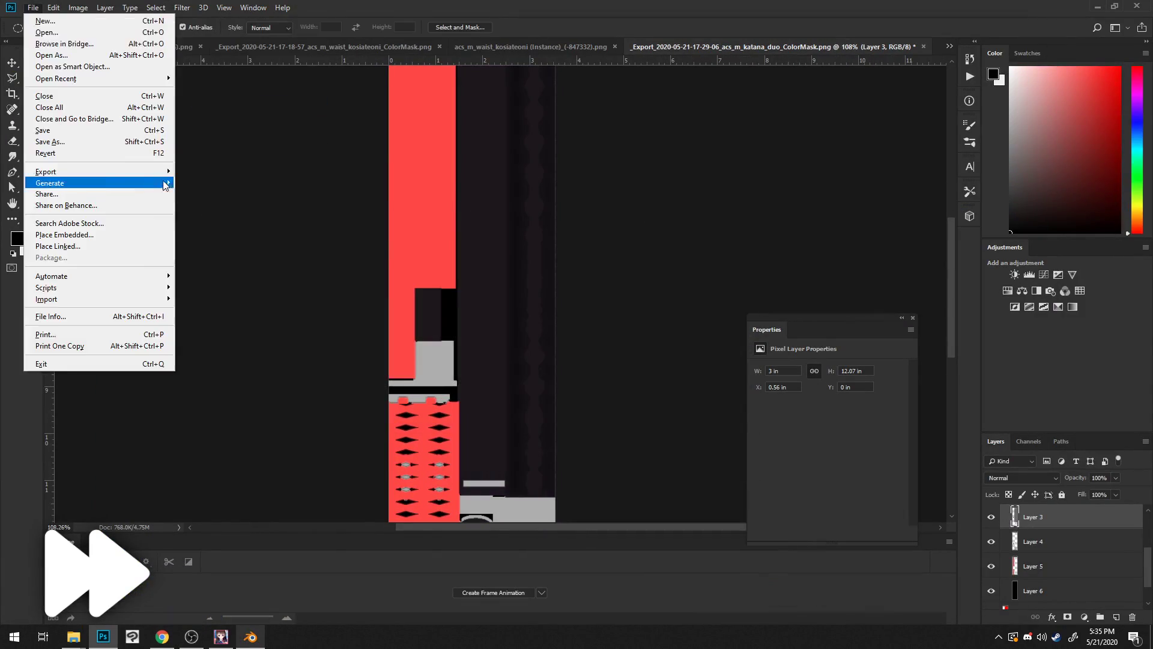
mouse_move(162, 170)
left_click(227, 170)
double_click(282, 114)
left_click(612, 316)
left_click(250, 636)
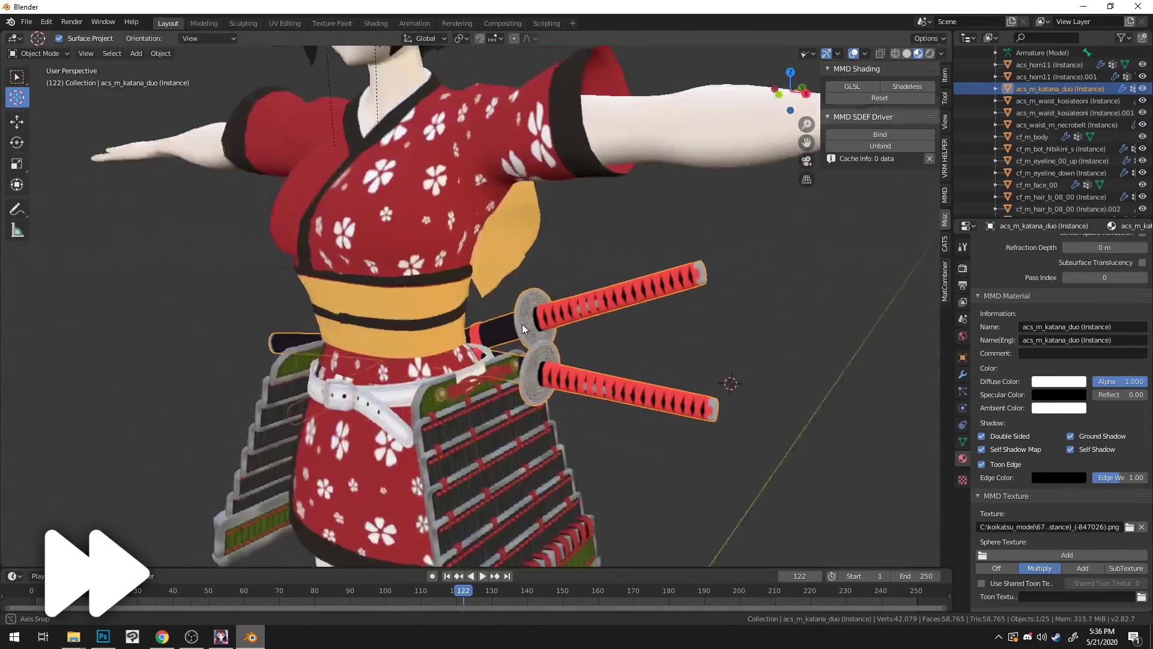
middle_click_drag(522, 329, 493, 332)
Step: Return to Photoshop and adjust the hue and saturation of the red grip colour on Layer 5
left_click(102, 636)
left_click(1021, 572)
left_click(78, 7)
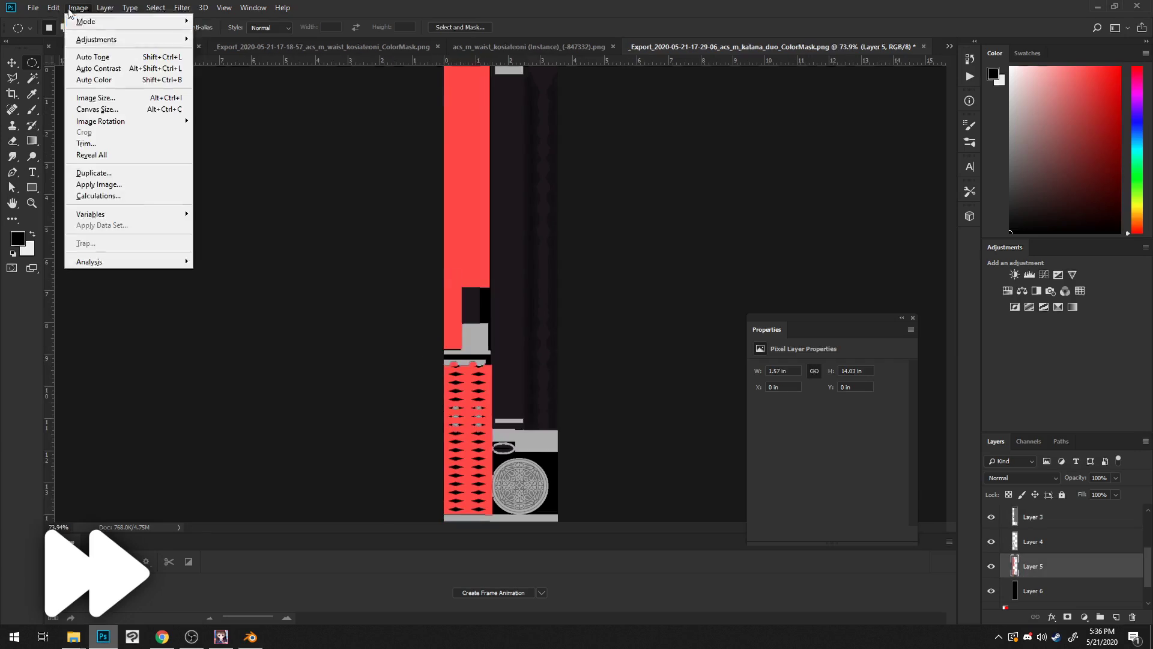
mouse_move(102, 39)
left_click(232, 104)
left_click(445, 243)
Step: Export the recoloured red version over the existing acs_m_katana_duo PNG in the 6718 folder and switch to Blender
left_click(33, 8)
left_click(217, 172)
double_click(273, 120)
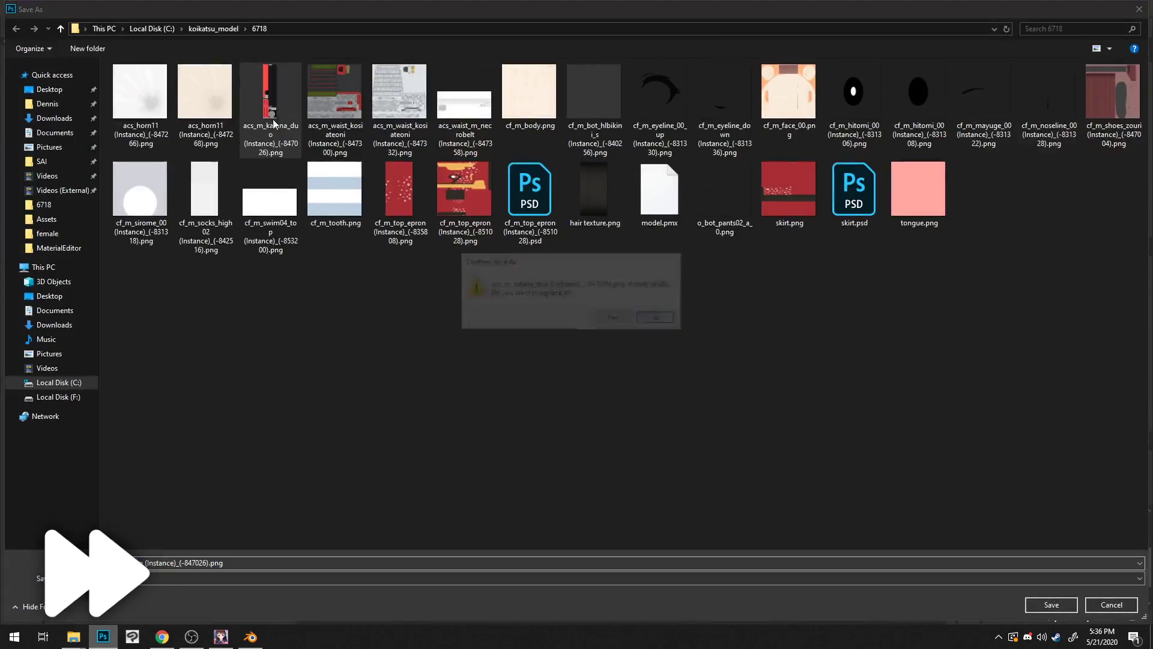
left_click(602, 314)
left_click(250, 637)
Step: Examine the swords on the model from several angles and look closely at the belt around the waist
middle_click_drag(901, 492, 666, 420)
scroll(590, 359, "up", 2)
middle_click_drag(591, 359, 497, 442)
scroll(578, 207, "down", 6)
scroll(494, 440, "up", 8)
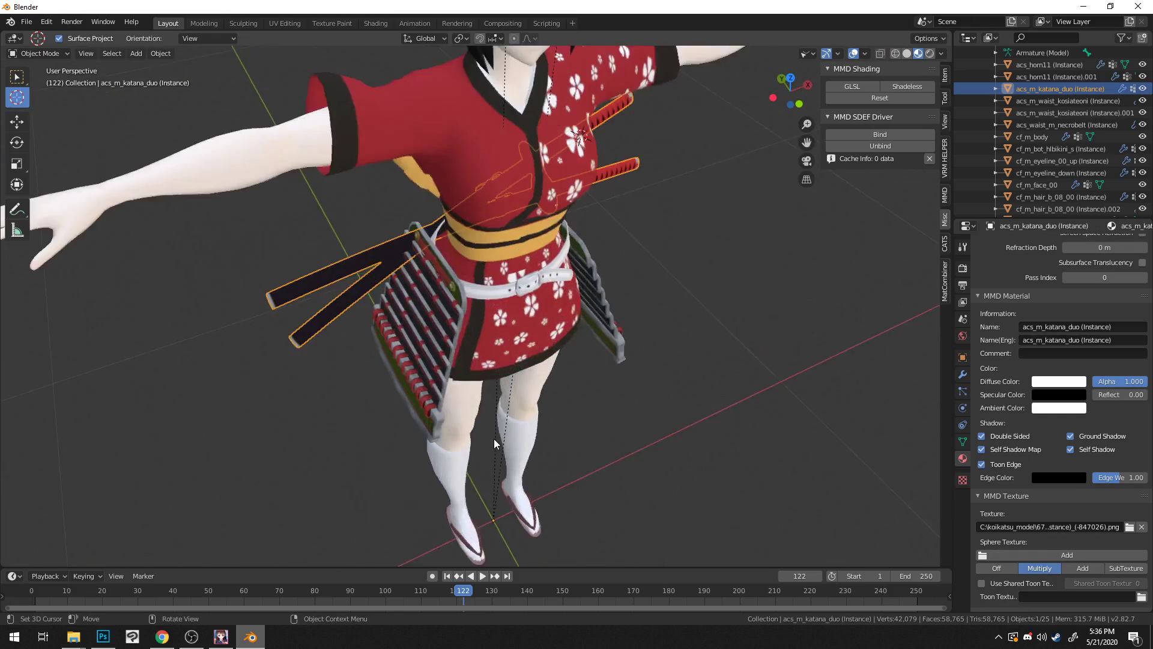
middle_click_drag(479, 408, 471, 530)
middle_click_drag(483, 323, 556, 322)
scroll(520, 307, "up", 4)
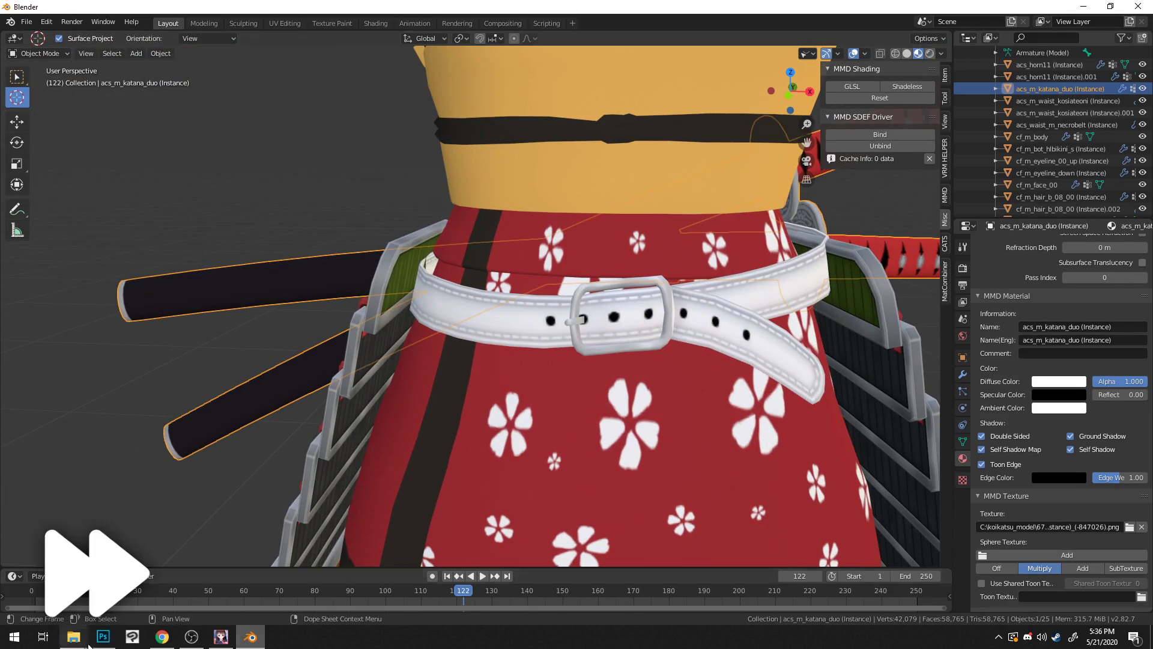
Step: Export the Necromancer belt's ColorMask texture from Koikatu's Material Editor and open the exported PNG in Photoshop
left_click(221, 637)
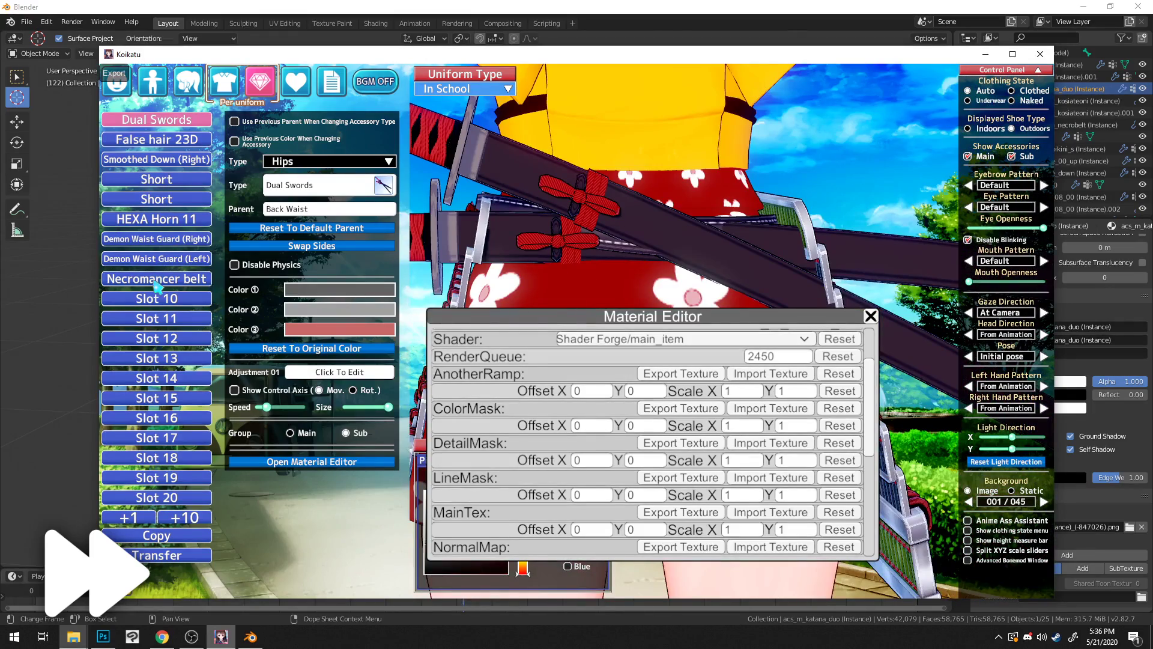
left_click(156, 280)
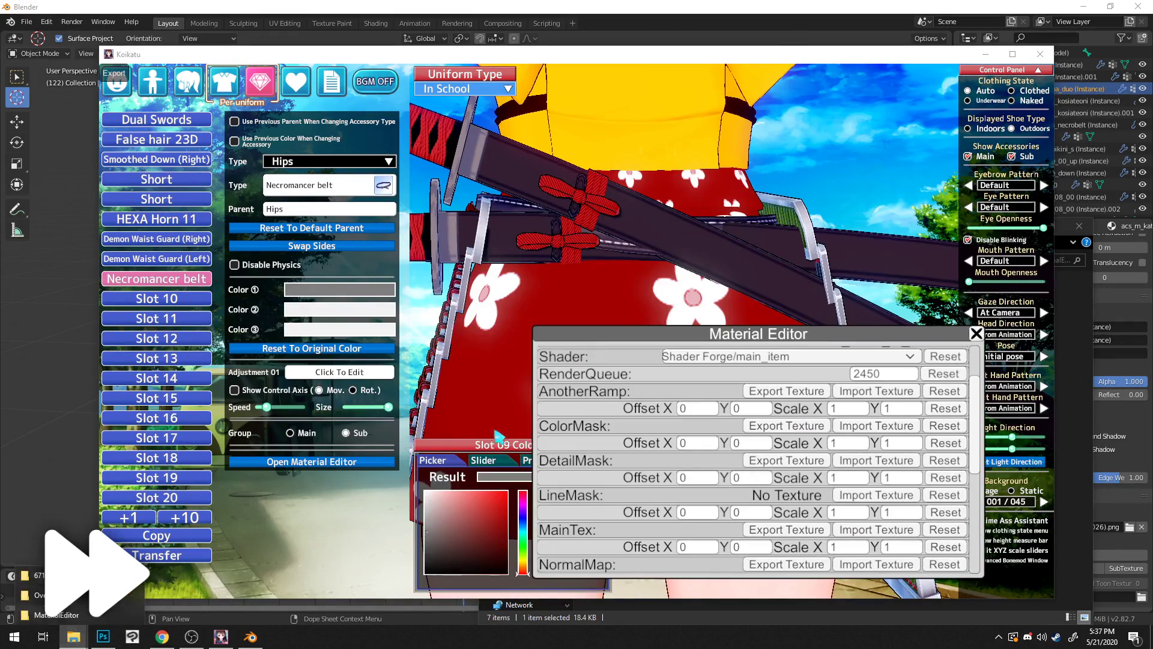
left_click(42, 595)
left_click(1072, 152)
left_click(56, 615)
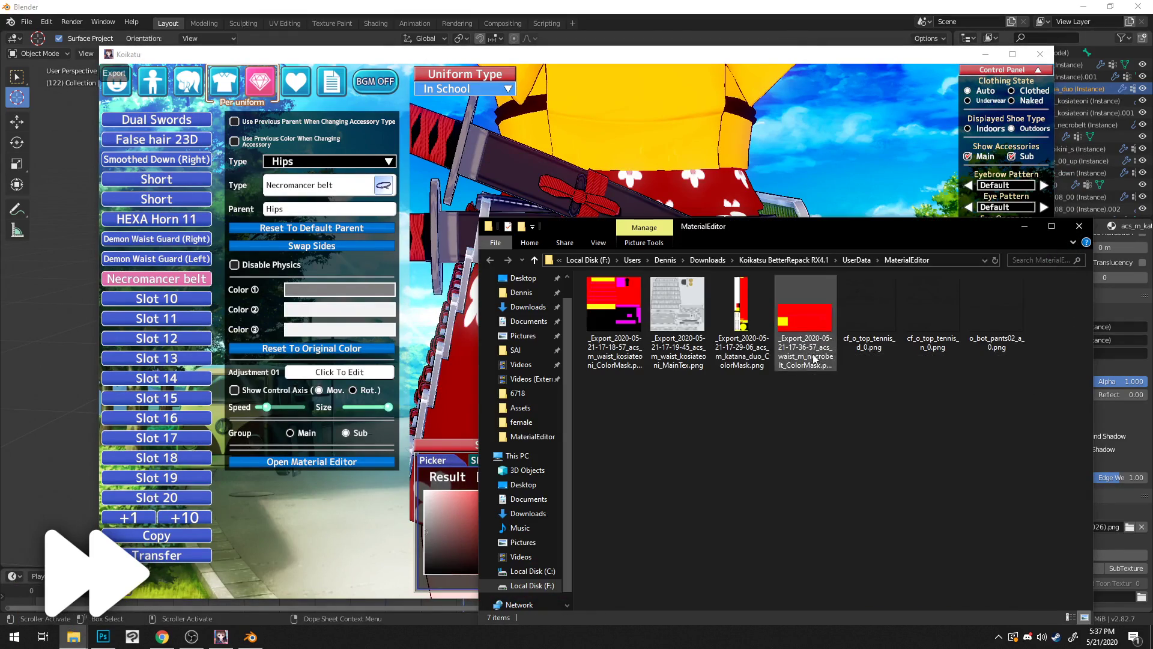
left_click_drag(272, 619, 928, 51)
scroll(487, 271, "down", 3, "alt")
scroll(486, 270, "up", 6, "alt")
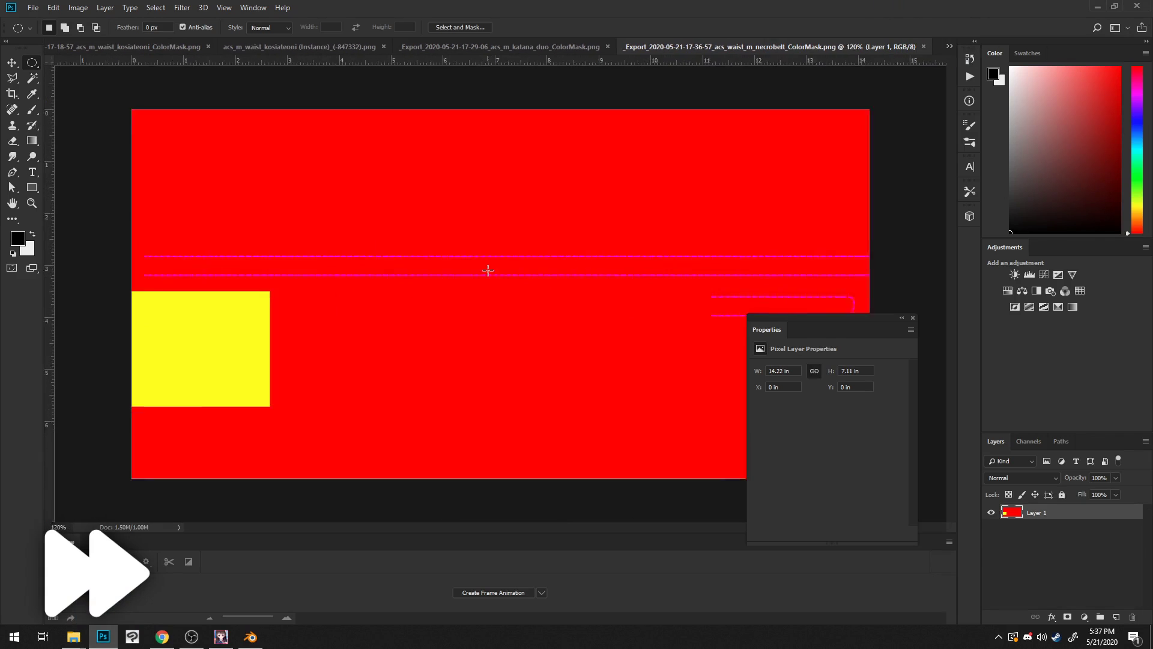
scroll(439, 304, "down", 4, "alt")
Step: Check the belt in Blender and place the acs_waist_m_necrobelt texture beneath the colour mask layer in Photoshop
left_click(251, 637)
middle_click_drag(384, 457, 404, 412)
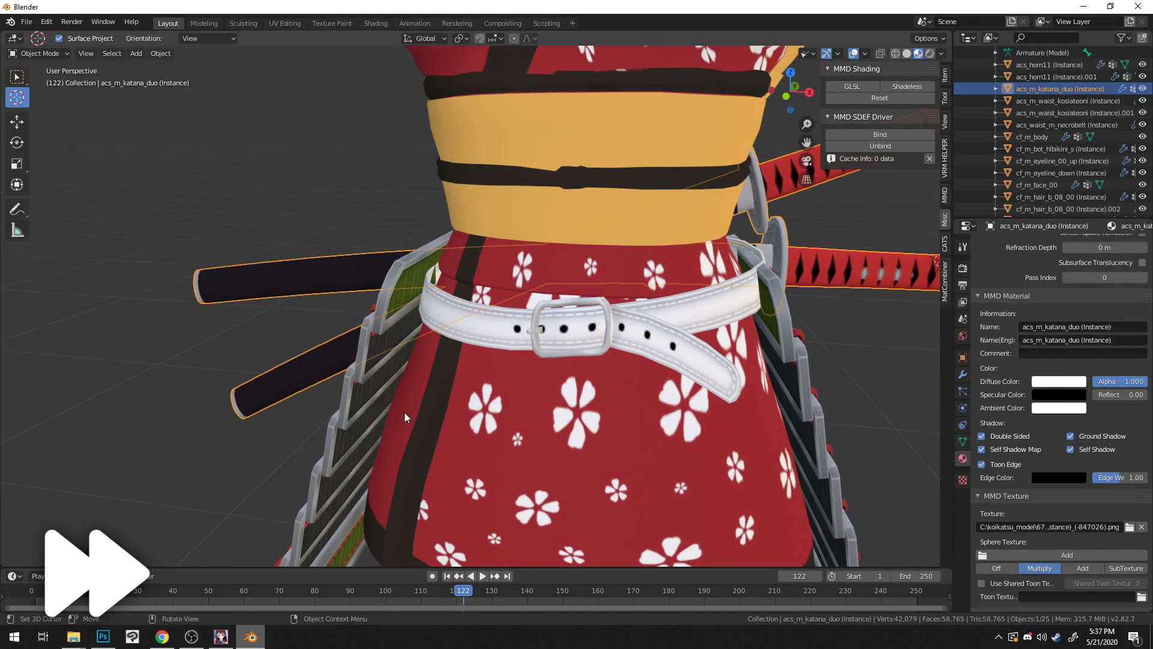
left_click(77, 595)
left_click_drag(937, 241, 709, 193)
key("Return")
left_click_drag(1042, 529, 1042, 508)
Step: Capture the belt's colour swatches from Koikatu, paste them into the Photoshop document and set the foreground colour to grey
left_click(222, 637)
key("super+shift+s")
left_click_drag(223, 276, 406, 339)
key("alt+Tab")
key("ctrl+v")
left_click(18, 241)
left_click(544, 278)
left_click(926, 152)
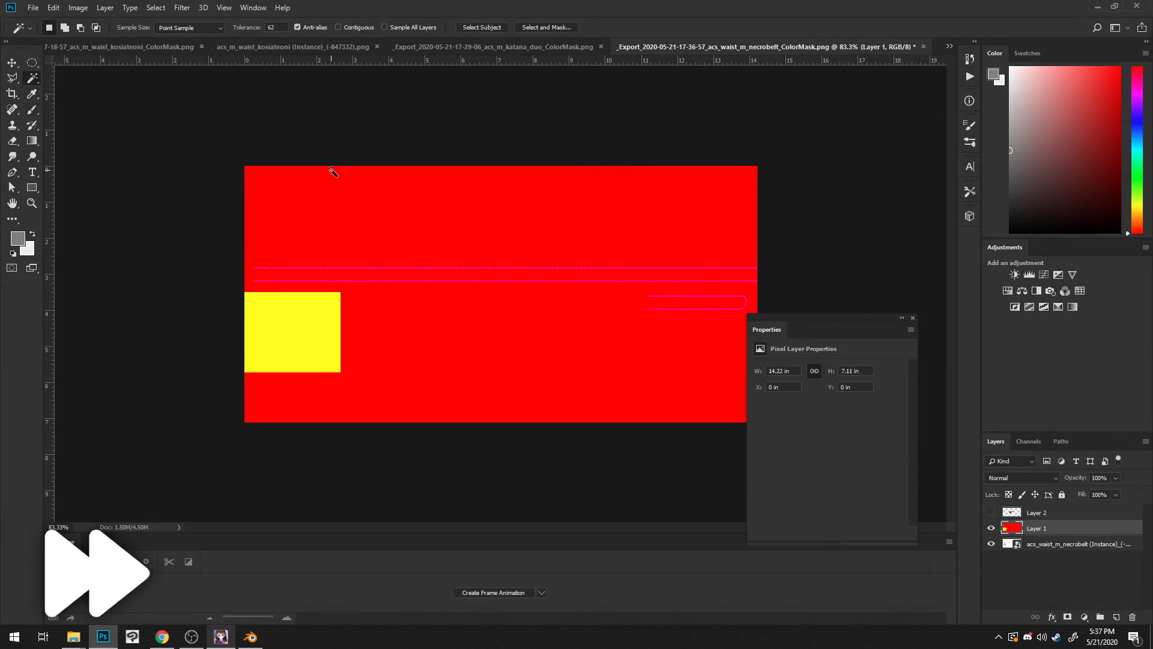
Step: Fill the red belt area with the grey foreground colour on a new layer above the colour mask
left_click(1117, 616)
key("alt+BackSpace")
scroll(595, 352, "up", 7, "alt")
scroll(535, 329, "down", 5, "alt")
scroll(535, 329, "up", 5, "alt")
scroll(535, 329, "down", 7, "alt")
left_click(991, 528)
left_click(991, 528)
Step: Set the Magic Wand tolerance to 36 and fill a new layer beneath Layer 3 with light grey for the buckle and stitching
left_click(991, 513)
left_click(32, 78)
scroll(314, 270, "up", 10, "alt")
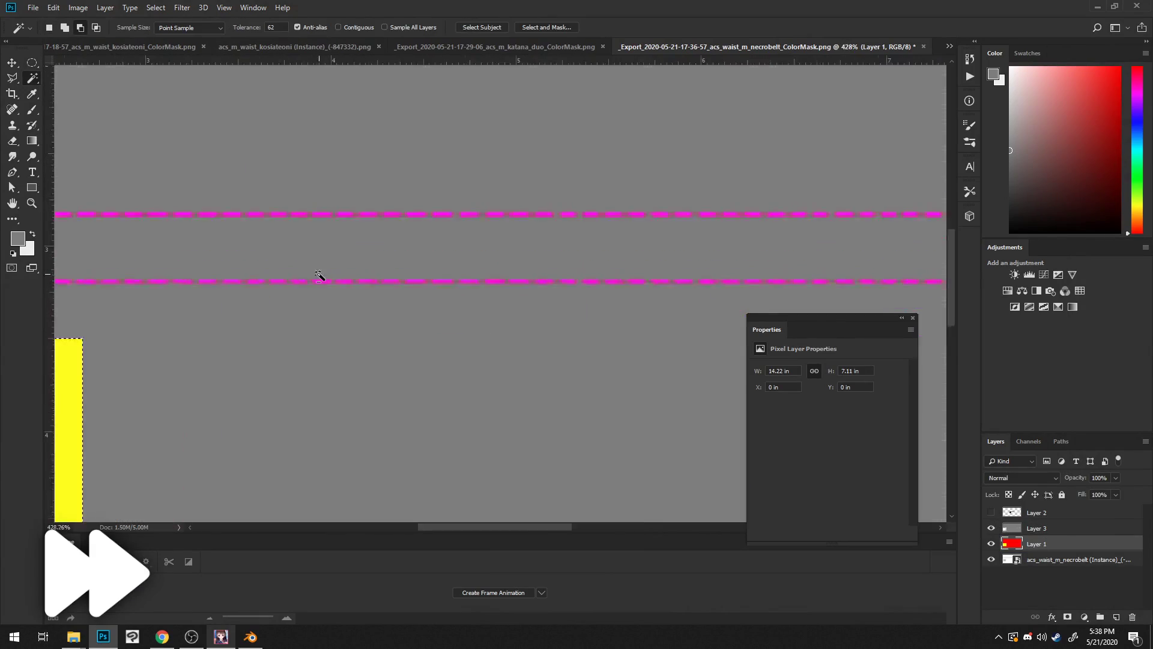
scroll(406, 278, "down", 3, "alt")
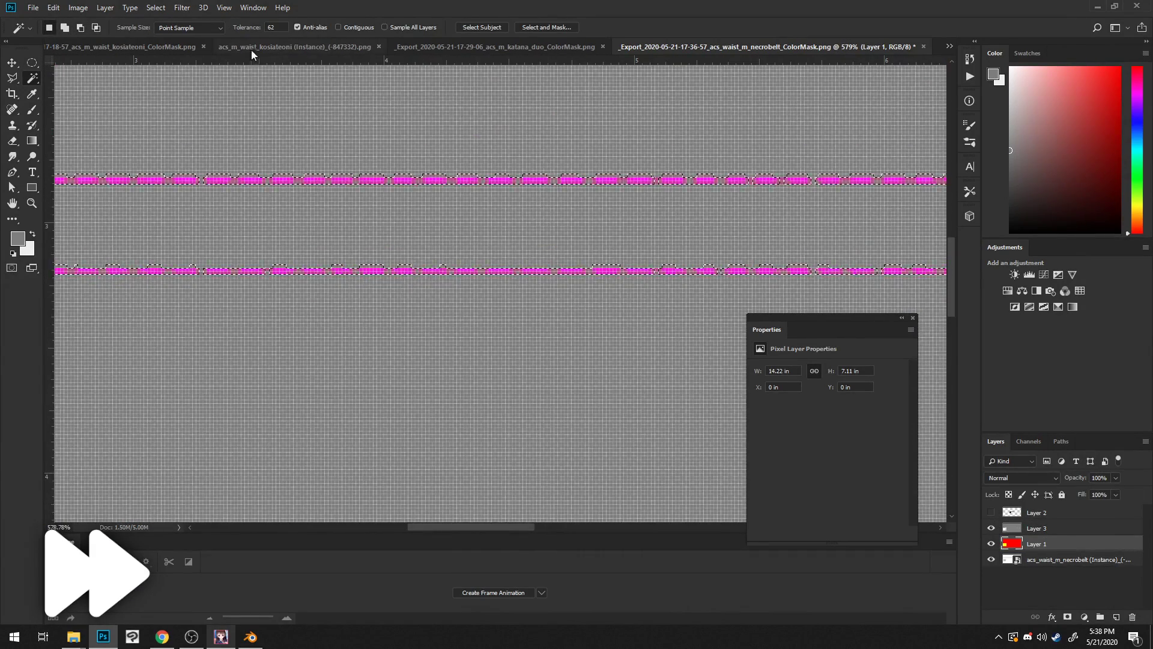
scroll(306, 242, "down", 5, "alt")
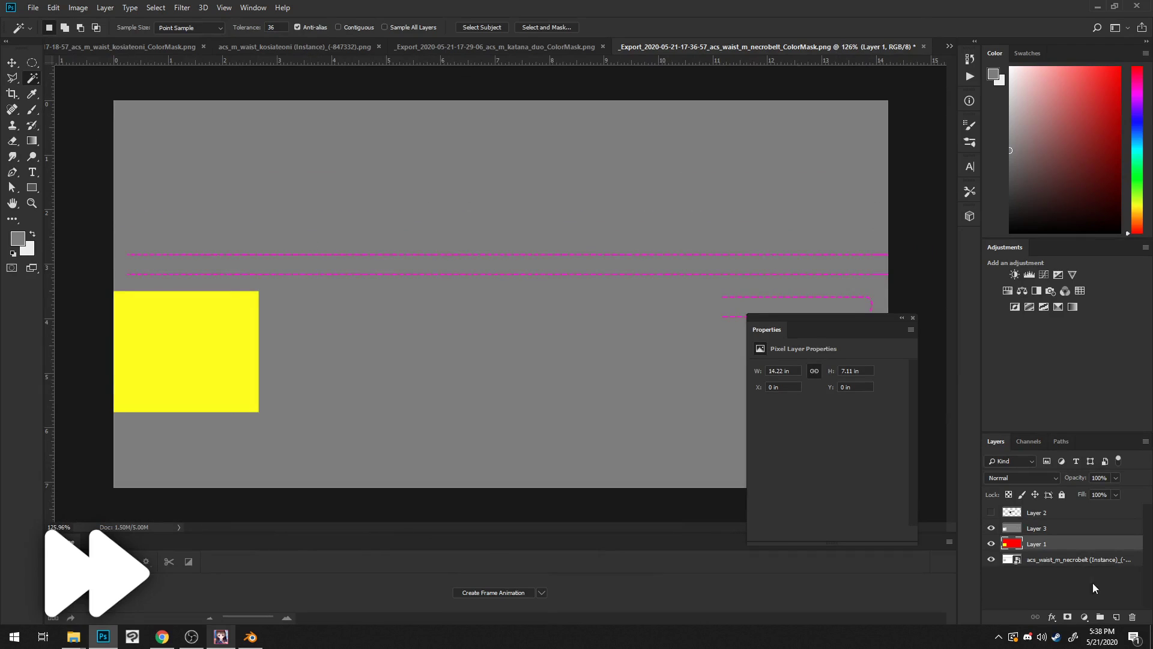
scroll(923, 345, "down", 1, "alt")
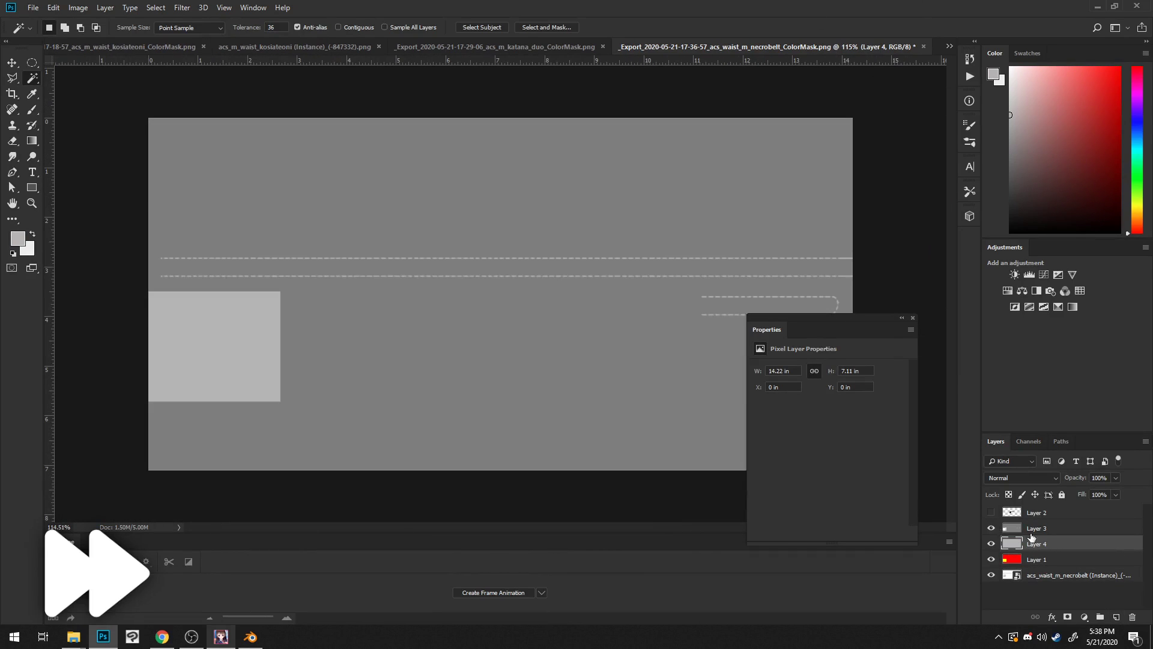
Step: Choose a lighter grey and refill Layer 4 with it, leaving Layer 3 as it was
scroll(510, 318, "up", 5, "alt")
left_click(1009, 96)
key("alt+BackSpace")
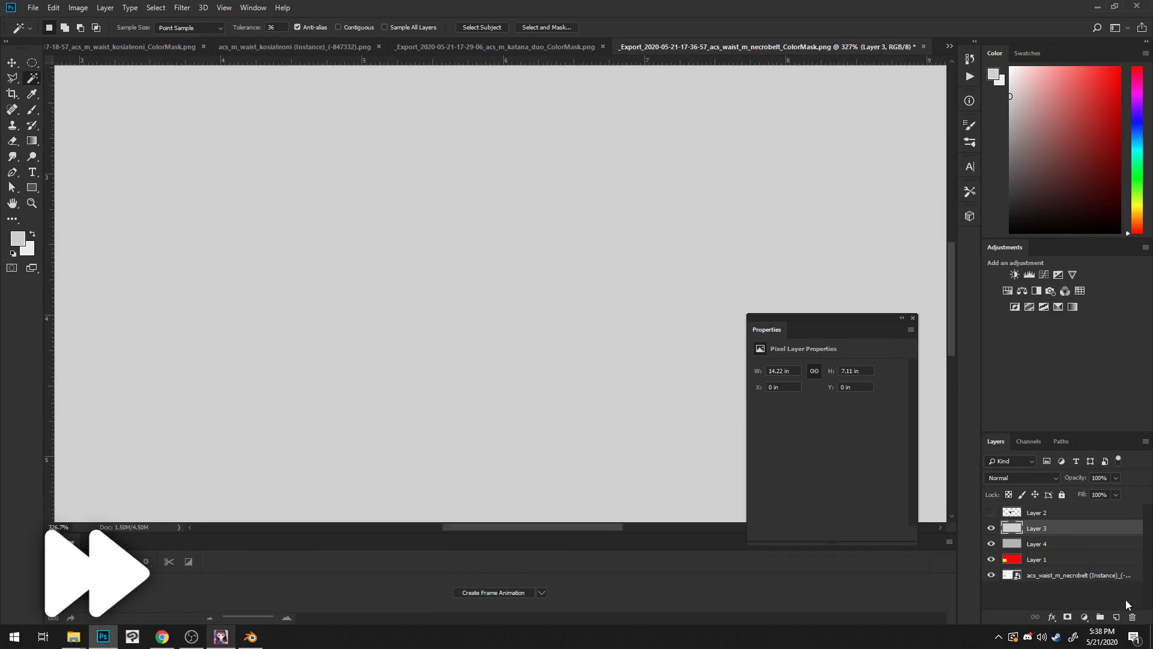
key("ctrl+z")
left_click(1043, 546)
key("alt+BackSpace")
scroll(632, 269, "down", 4, "alt")
scroll(574, 252, "down", 3, "alt")
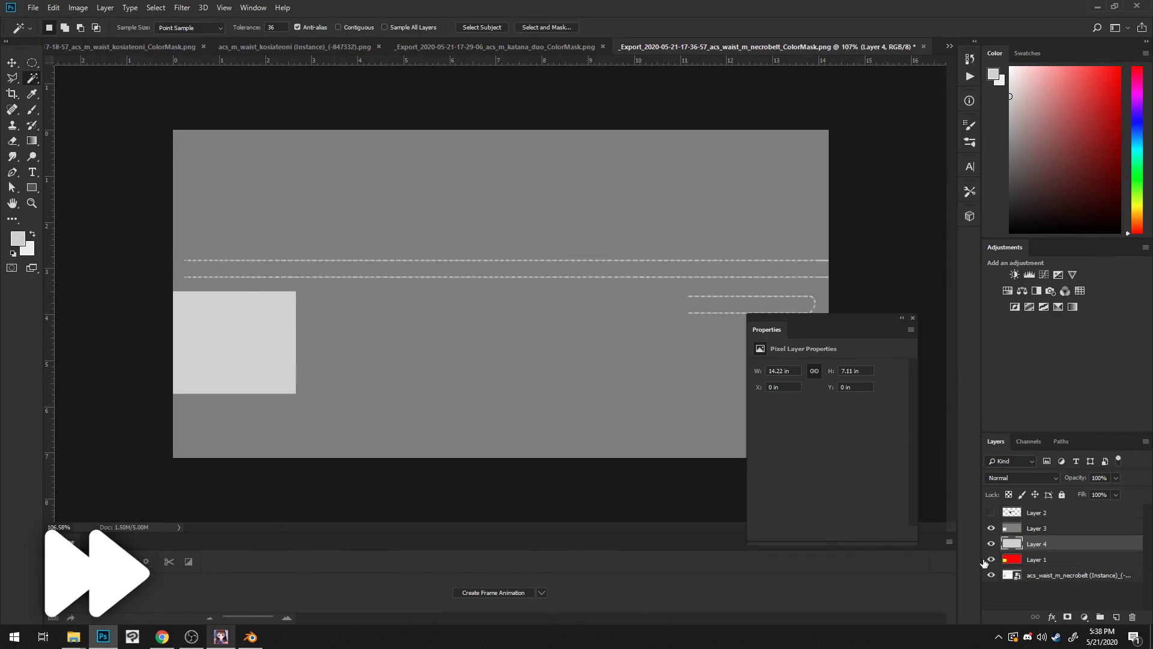
Step: Delete the colour mask Layer 1 and group Layer 3 and Layer 4 as Group 1
left_click(1132, 617)
left_click(523, 236)
left_click(1039, 527)
left_click(1039, 543, "shift")
right_click(1040, 542)
left_click(1038, 140)
left_click(673, 194)
Step: Set Group 1 to Multiply and copy the Levels adjustment layer from the katana document, clipping it to the group
left_click(1021, 478)
left_click(1021, 223)
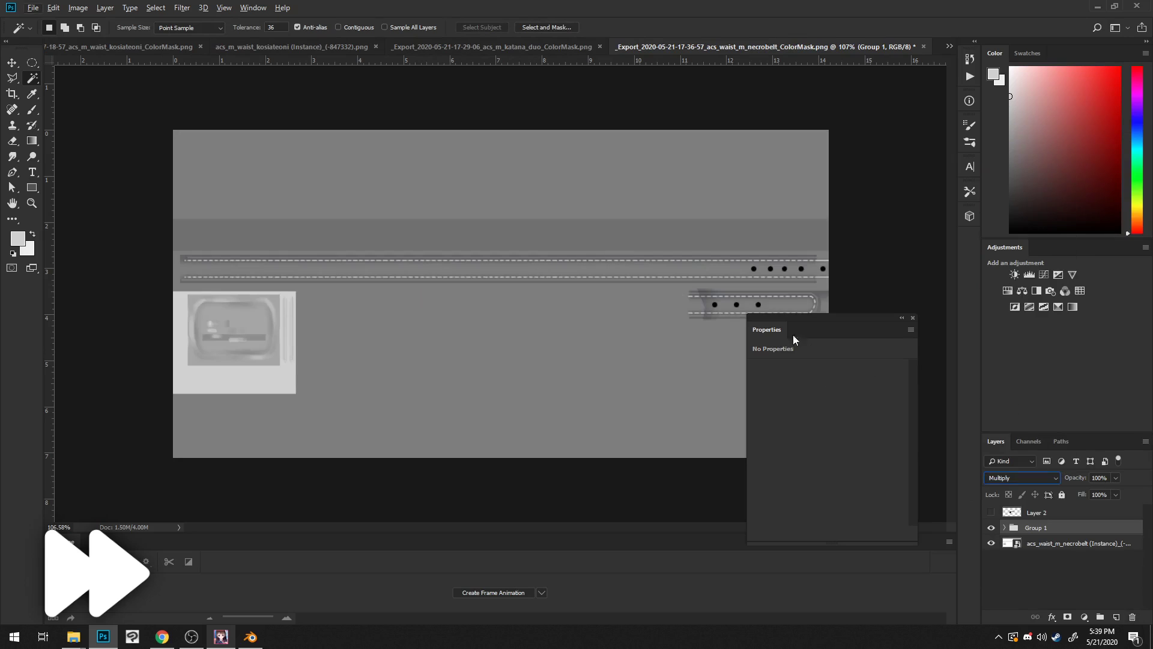
left_click_drag(861, 327, 936, 385)
left_click(559, 48)
left_click_drag(1060, 508, 919, 249)
right_click(1064, 528)
left_click(1043, 251)
left_click(558, 48)
left_click(810, 47)
Step: Export the belt texture over acs_waist_m_necrobelt (Instance)_(-847358).png in the 6718 folder
left_click(33, 8)
mouse_move(127, 170)
left_click(224, 170)
left_click(45, 205)
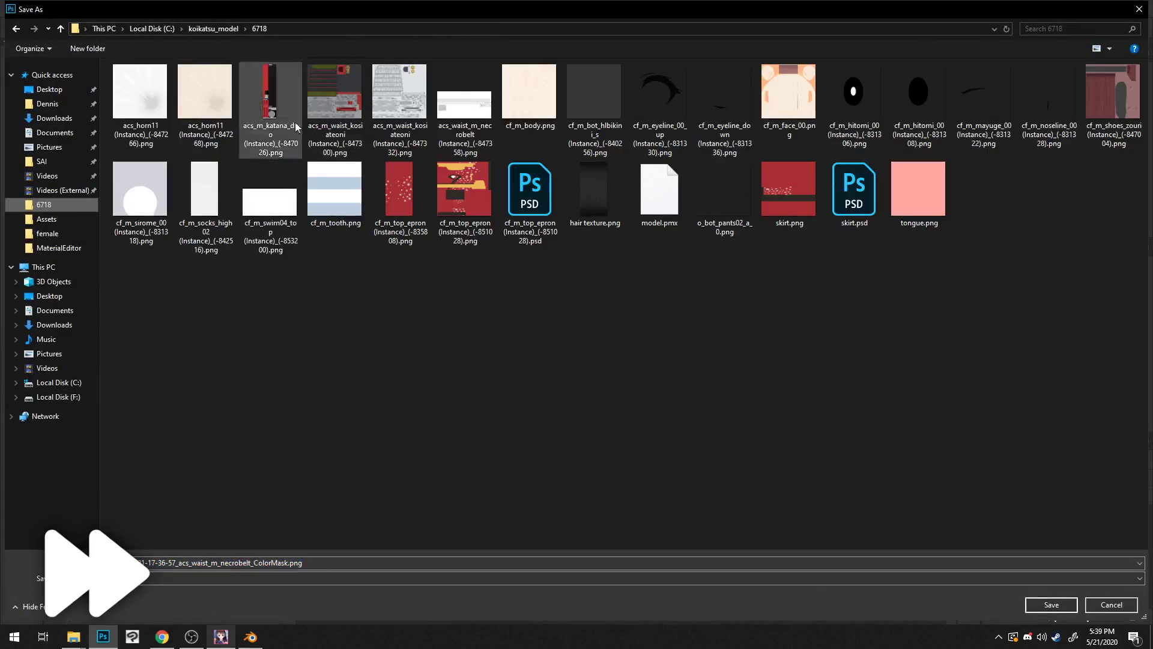
double_click(465, 114)
left_click(619, 318)
Step: Reload the texture of acs_waist_m_necrobelt in Blender and compare the belt with the one in Koikatu
left_click(243, 643)
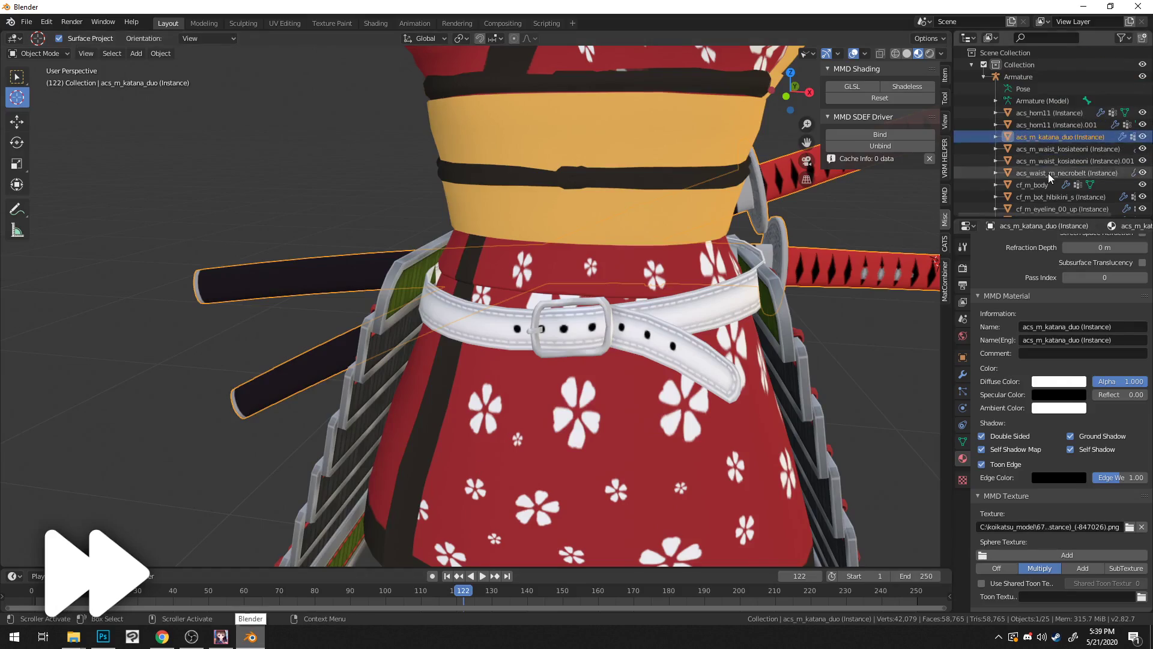
left_click(1048, 174)
middle_click_drag(528, 424, 626, 429)
left_click(221, 636)
left_click_drag(679, 216, 781, 205)
left_click(250, 637)
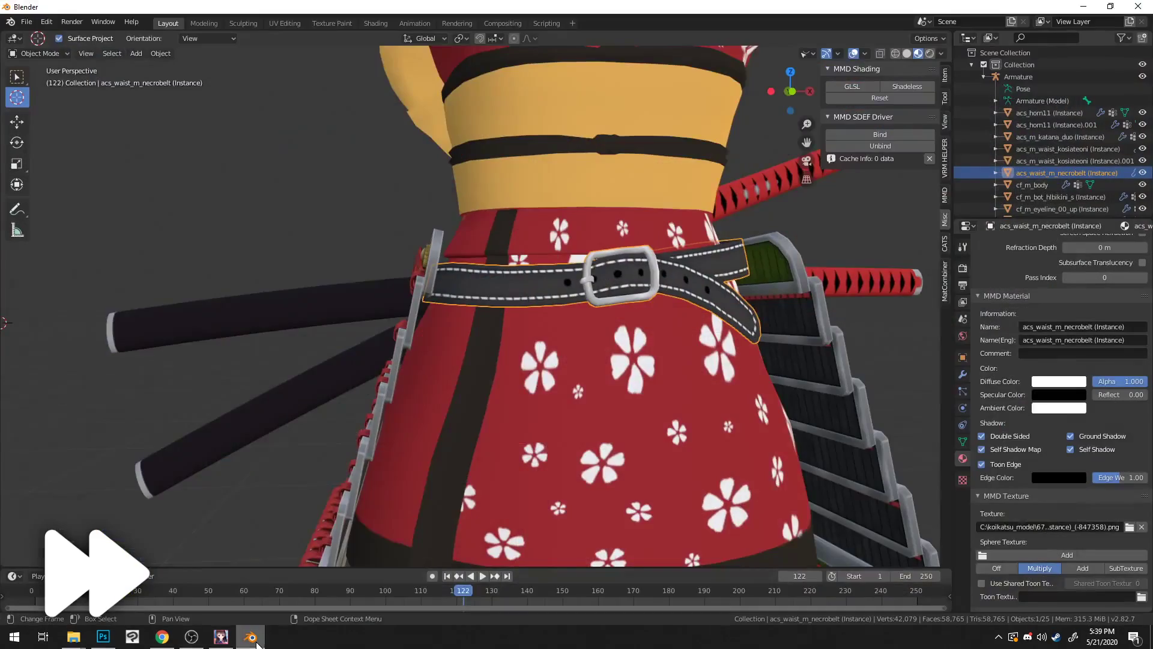
left_click(221, 637)
Step: Return to Photoshop and darken the light grey Layer 4 inside Group 1 with a Levels adjustment
left_click(104, 636)
left_click(1035, 543)
left_click(1005, 543)
left_click(1046, 574)
left_click(77, 8)
mouse_move(96, 40)
left_click(240, 50)
left_click_drag(814, 296, 849, 299)
left_click(933, 186)
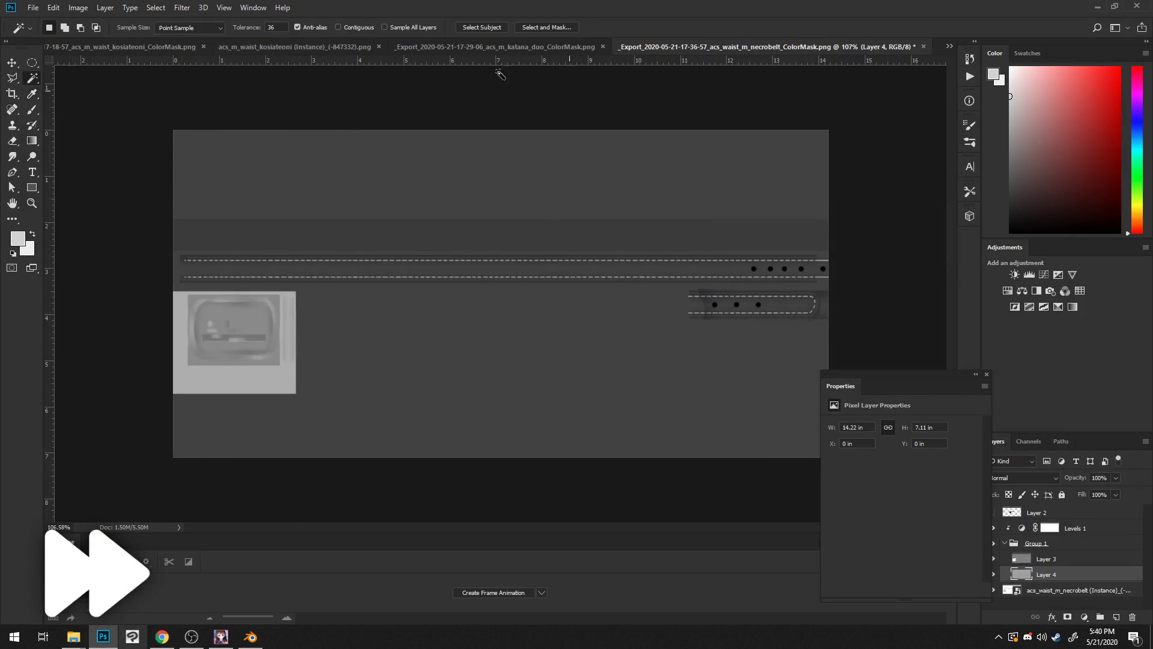
Step: Export the darkened belt texture over the existing acs_waist_m_necrobelt PNG and reload it in Blender
left_click(33, 7)
mouse_move(157, 173)
left_click(217, 170)
double_click(465, 114)
left_click(618, 319)
left_click(251, 637)
left_click(1049, 527)
key("Return")
mouse_move(849, 392)
middle_mouse_down()
mouse_move(838, 429)
mouse_move(906, 380)
mouse_move(859, 413)
mouse_move(788, 431)
mouse_move(723, 427)
mouse_move(750, 425)
mouse_move(690, 390)
middle_mouse_up()
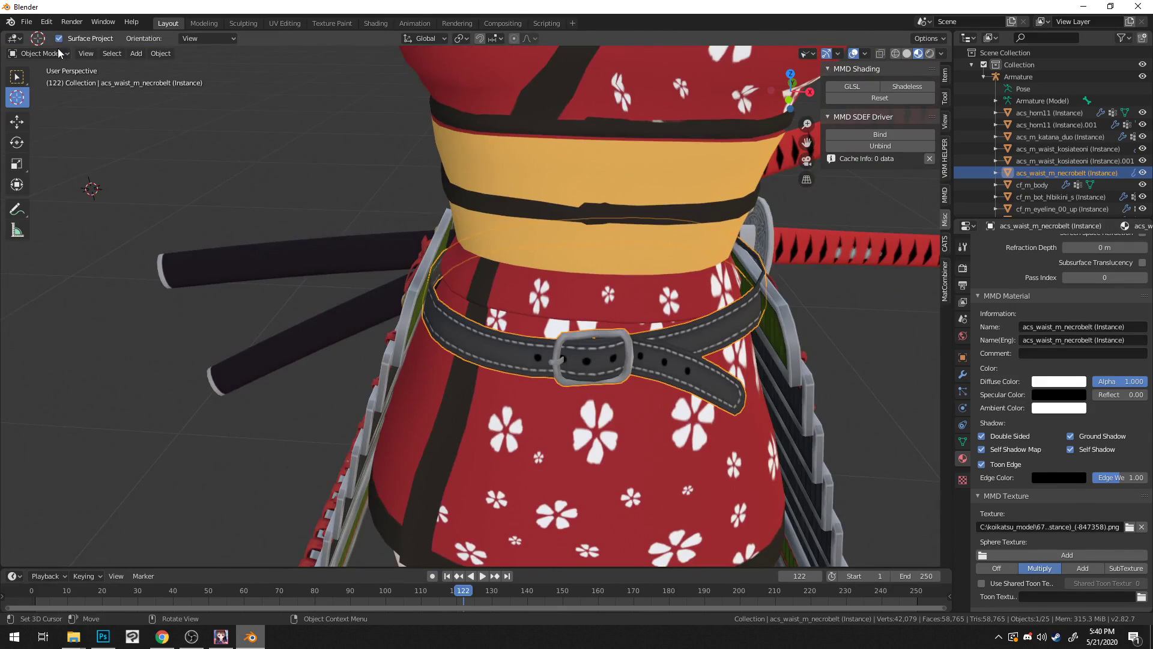
Step: Put the belt in Sculpt Mode and set up the Grab brush with a radius of 186 px
left_click(39, 54)
left_click(59, 95)
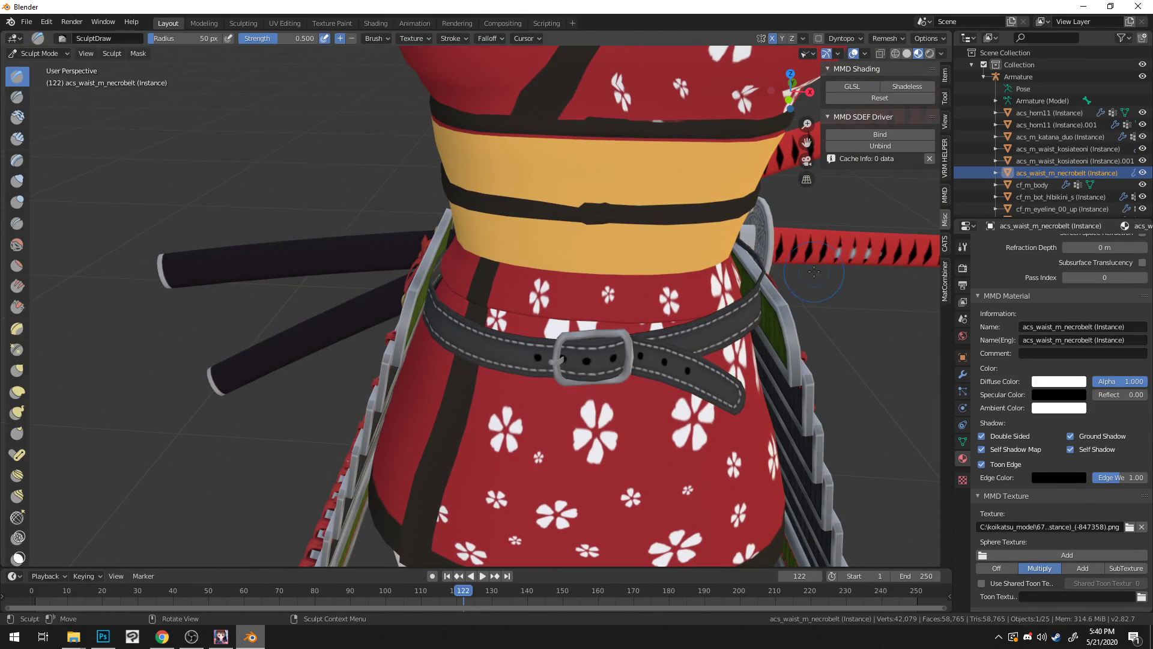
middle_click_drag(768, 276, 698, 355)
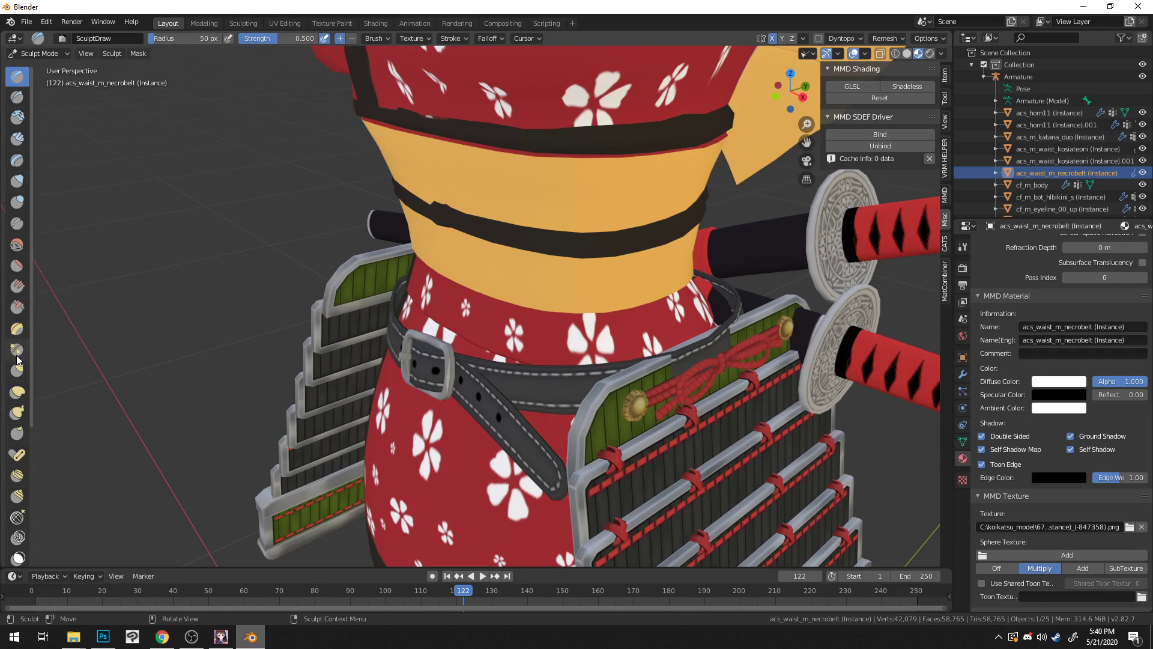
left_click(17, 370)
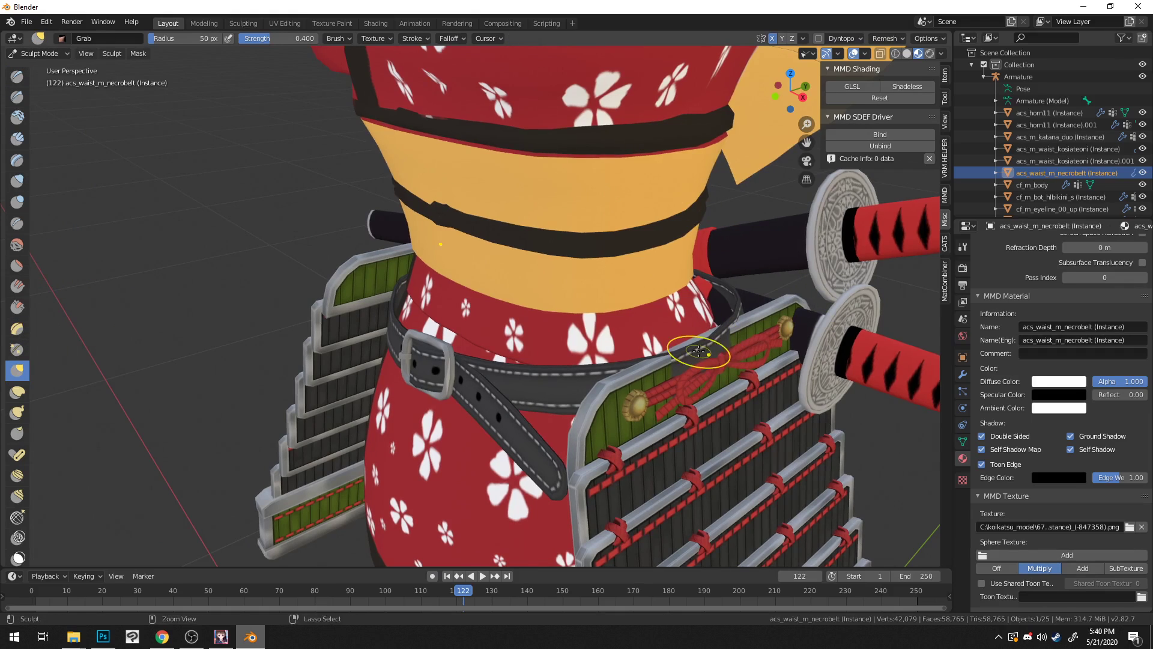
mouse_move(668, 332)
middle_mouse_down()
mouse_move(714, 333)
mouse_move(660, 330)
mouse_move(672, 329)
middle_mouse_up()
key("f")
left_click(831, 341)
Step: Reshape the side of the belt behind the waist guard with the Grab brush
mouse_move(691, 336)
left_mouse_down()
mouse_move(748, 297)
mouse_move(699, 307)
left_mouse_up()
left_click_drag(653, 356, 711, 317)
middle_click_drag(712, 316, 654, 323)
mouse_move(656, 362)
left_mouse_down()
mouse_move(649, 328)
mouse_move(621, 309)
left_mouse_up()
mouse_move(621, 310)
middle_mouse_down()
mouse_move(665, 285)
mouse_move(816, 314)
mouse_move(876, 310)
middle_mouse_up()
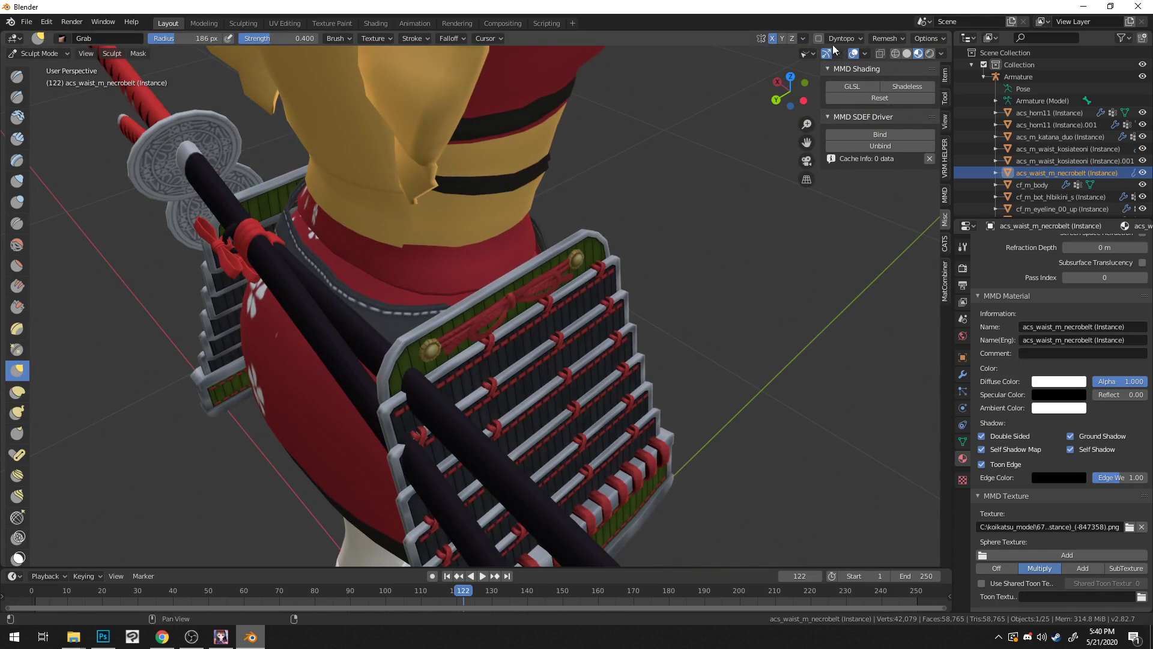
Step: Adjust the back of the belt around the hips and behind the swords with the Grab brush
middle_click_drag(438, 219, 412, 283)
left_click_drag(379, 319, 397, 300)
middle_click_drag(398, 301, 456, 304)
mouse_move(505, 309)
left_mouse_down()
mouse_move(517, 308)
mouse_move(508, 315)
left_mouse_up()
middle_click_drag(508, 315, 525, 319)
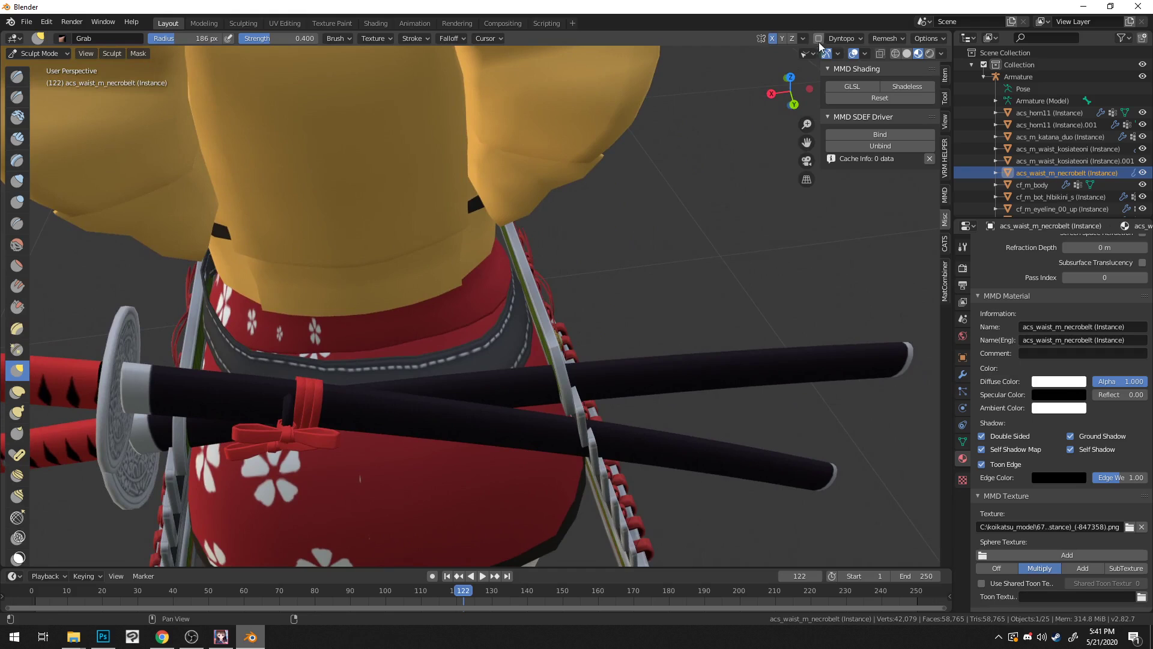
Step: Turn off X-axis symmetry and reshape the back of the belt around the swords with the Grab brush
left_click(773, 39)
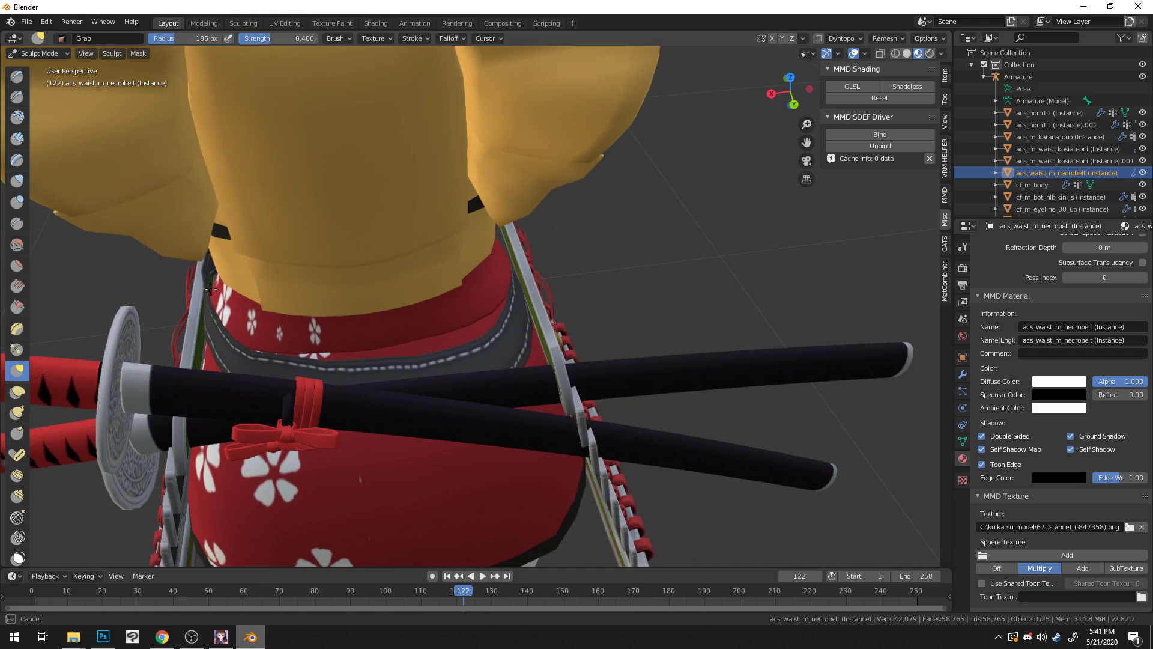
middle_click_drag(217, 289, 258, 373)
mouse_move(283, 392)
left_mouse_down()
mouse_move(297, 375)
mouse_move(276, 384)
left_mouse_up()
mouse_move(276, 384)
middle_mouse_down()
mouse_move(345, 376)
mouse_move(360, 412)
middle_mouse_up()
left_click_drag(397, 455, 392, 444)
left_click_drag(404, 459, 393, 431)
middle_click_drag(639, 393, 509, 360)
Step: Reduce the Grab brush radius to 108 px and make a small adjustment to the belt
scroll(509, 360, "up", 2)
key("bracketleft")
key("bracketleft")
key("bracketleft")
key("bracketleft")
key("bracketleft")
middle_click_drag(435, 394, 408, 377)
left_click_drag(428, 386, 423, 388)
middle_click_drag(264, 391, 667, 282)
Step: Check the front of the belt, then the character's legs and sandals
scroll(691, 288, "down", 3)
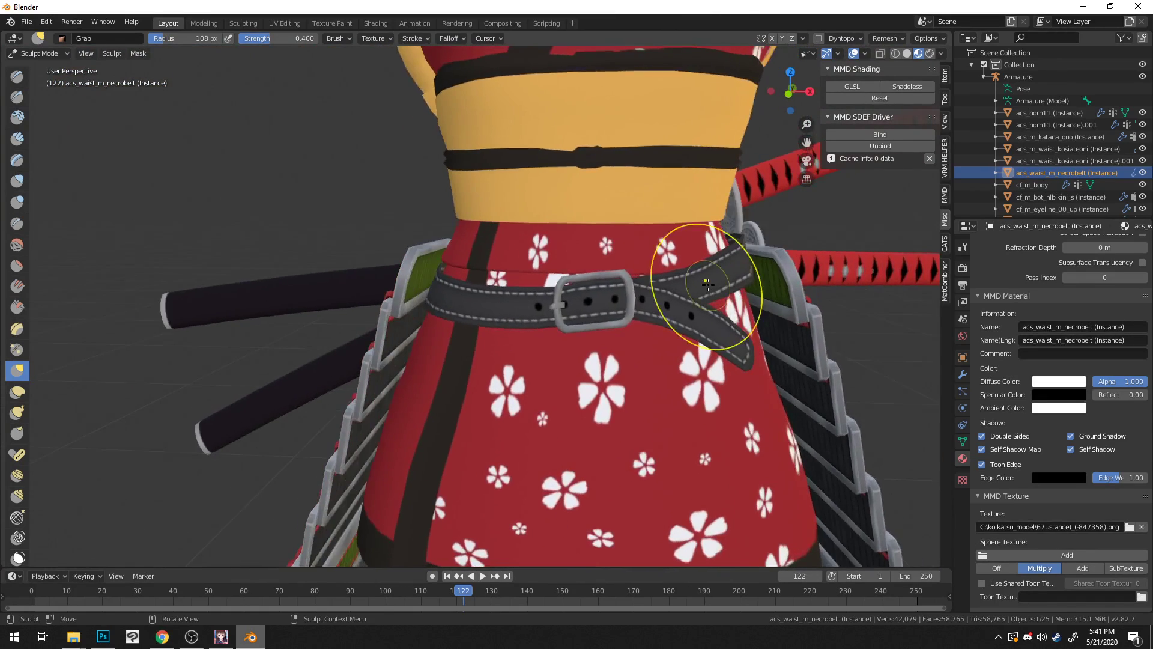
scroll(708, 284, "down", 5)
scroll(706, 284, "down", 2)
middle_click_drag(696, 326, 709, 377)
scroll(685, 380, "up", 4)
mouse_move(673, 429)
middle_mouse_down()
mouse_move(676, 336)
mouse_move(614, 171)
mouse_move(595, 49)
middle_mouse_up()
mouse_move(528, 337)
middle_mouse_down()
mouse_move(336, 294)
mouse_move(389, 330)
mouse_move(678, 374)
mouse_move(651, 363)
middle_mouse_up()
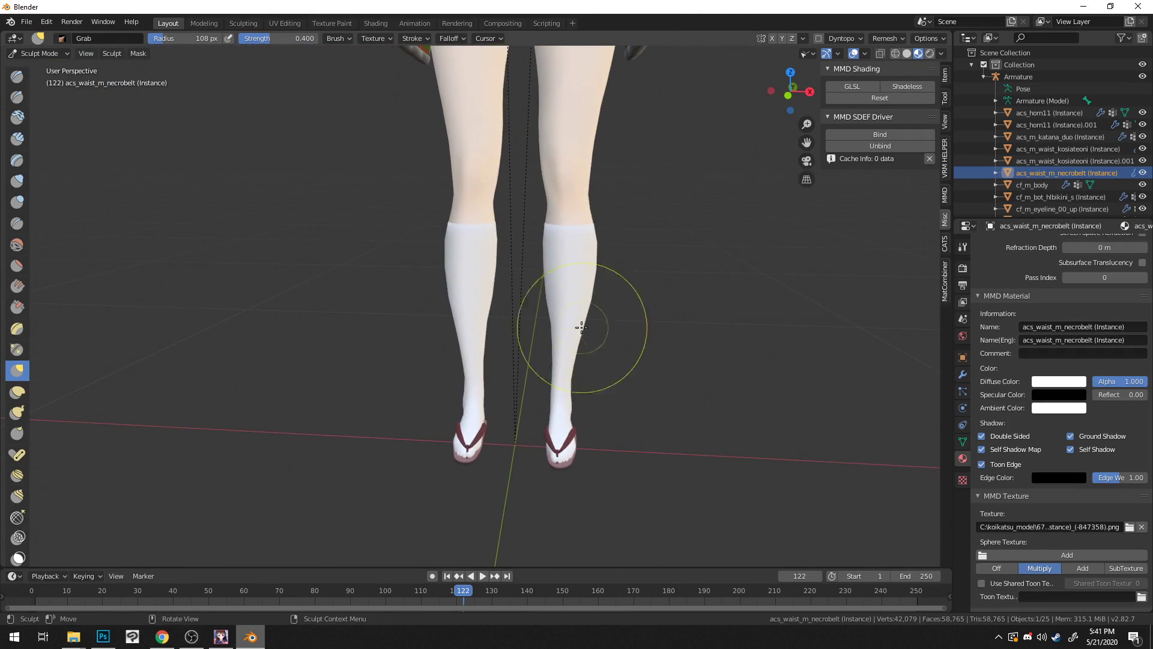
Step: Switch to Photoshop and add a Hue/Saturation adjustment with hue +11 and saturation -3 to the cf_m_shoes_zouri texture
left_click(103, 637)
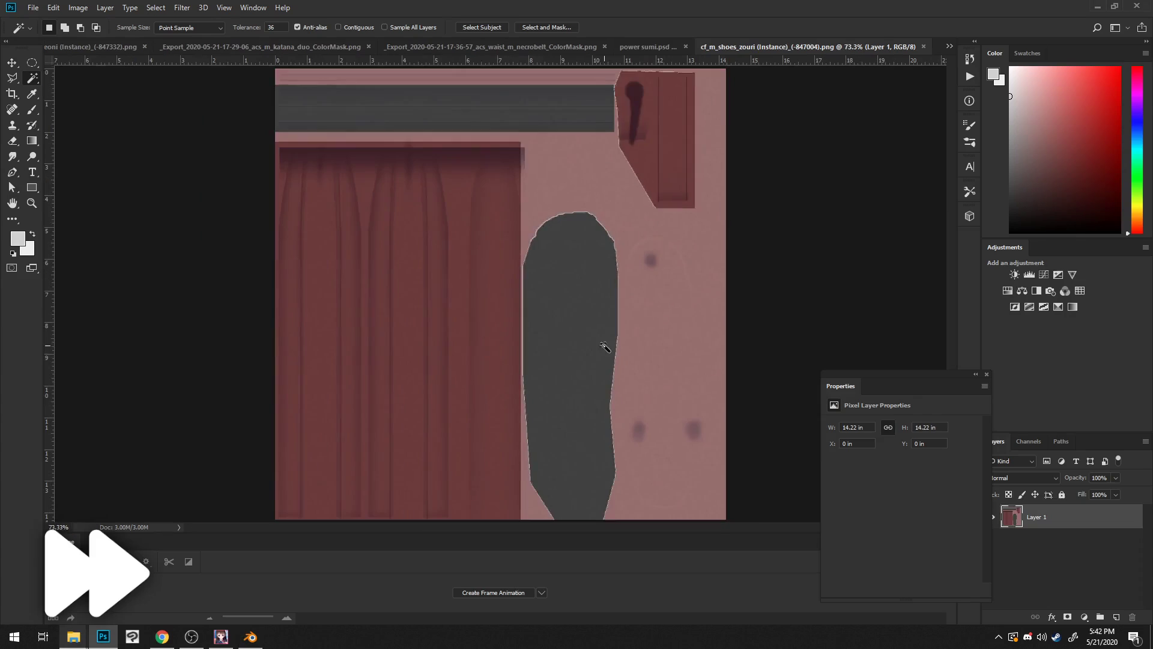
scroll(601, 354, "down", 1, "alt")
left_click(1084, 617)
left_click(1030, 478)
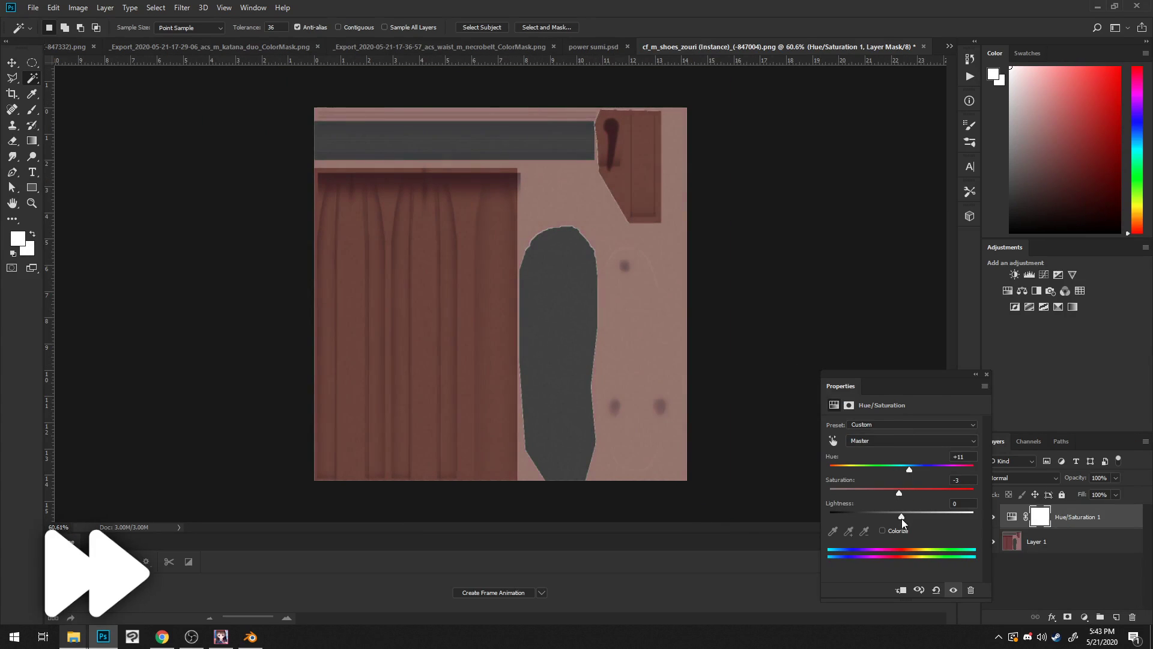
Step: Darken the sandal texture with a Levels adjustment, raising the black input level to 38
left_click(1084, 617)
left_click(1066, 456)
left_click_drag(843, 509, 859, 514)
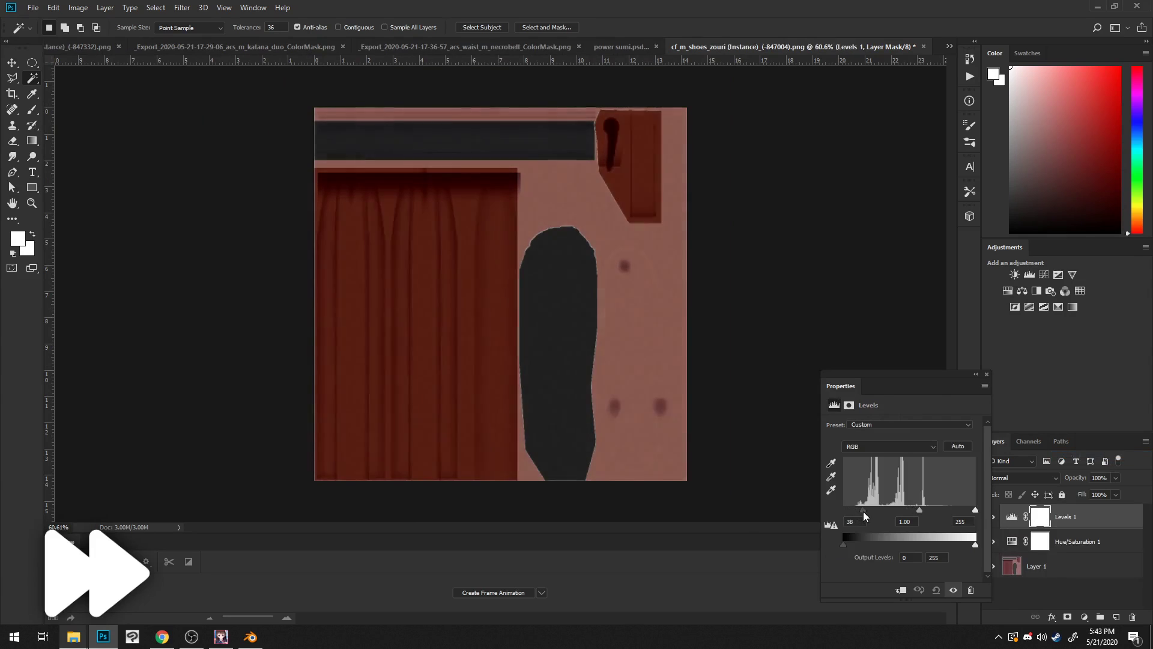
key("alt+bracketleft")
Step: Save the recoloured sandal texture over the existing cf_m_shoes_zouri PNG and switch back to Blender
left_click(33, 7)
left_click(72, 147)
left_click(1048, 605)
left_click(606, 319)
left_click(250, 635)
Step: Inspect the recoloured sandals on the feet and the overall look of the character
middle_click_drag(421, 408, 449, 415)
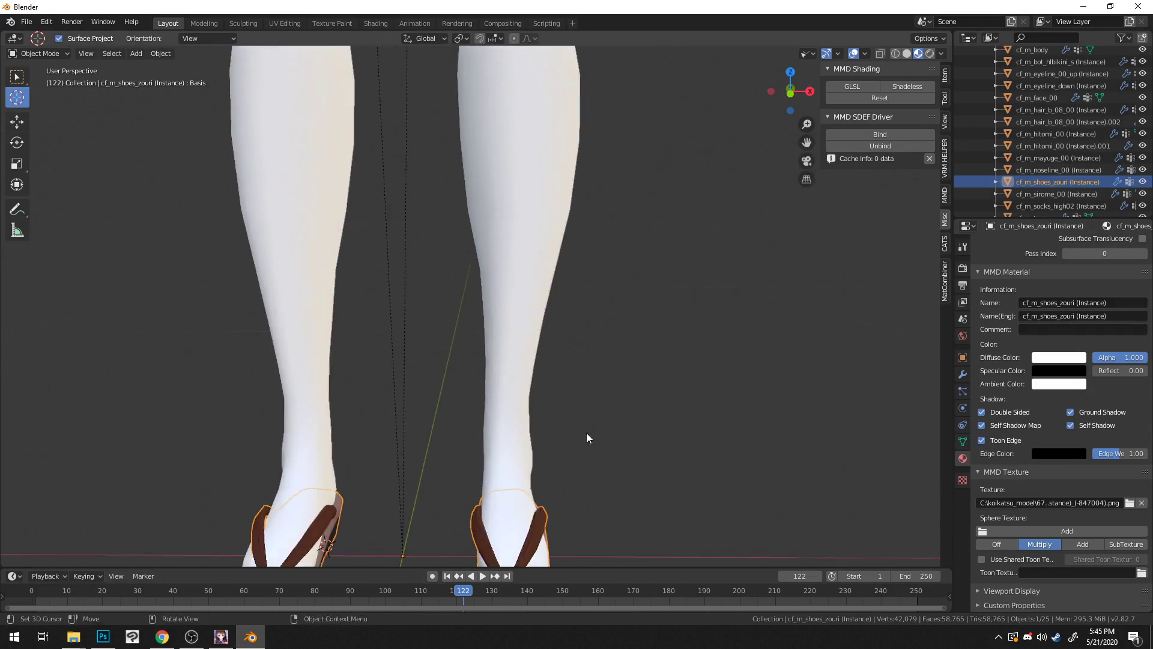
scroll(590, 422, "down", 1)
middle_click_drag(534, 325, 499, 188, "shift")
middle_click_drag(499, 307, 366, 312)
middle_click_drag(569, 344, 650, 325, "shift")
scroll(514, 289, "down", 5)
scroll(679, 242, "up", 6)
scroll(678, 243, "down", 6)
middle_click_drag(679, 243, 564, 228)
scroll(562, 231, "down", 5)
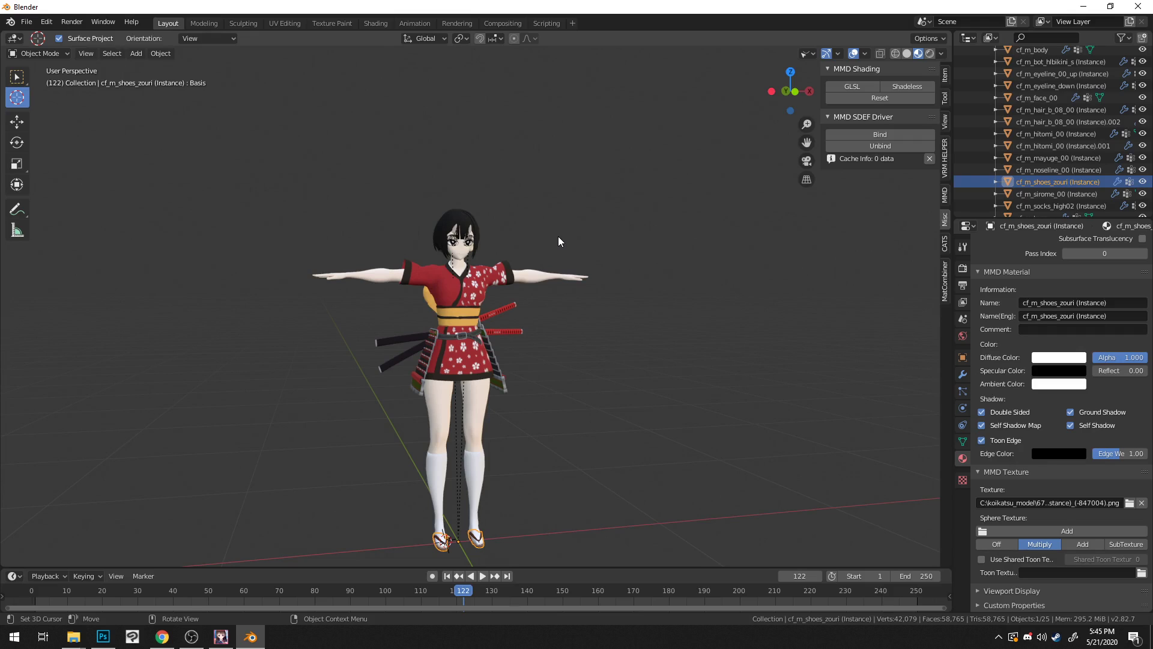
Step: Join all of the character's meshes into one with CATS
left_click(945, 243)
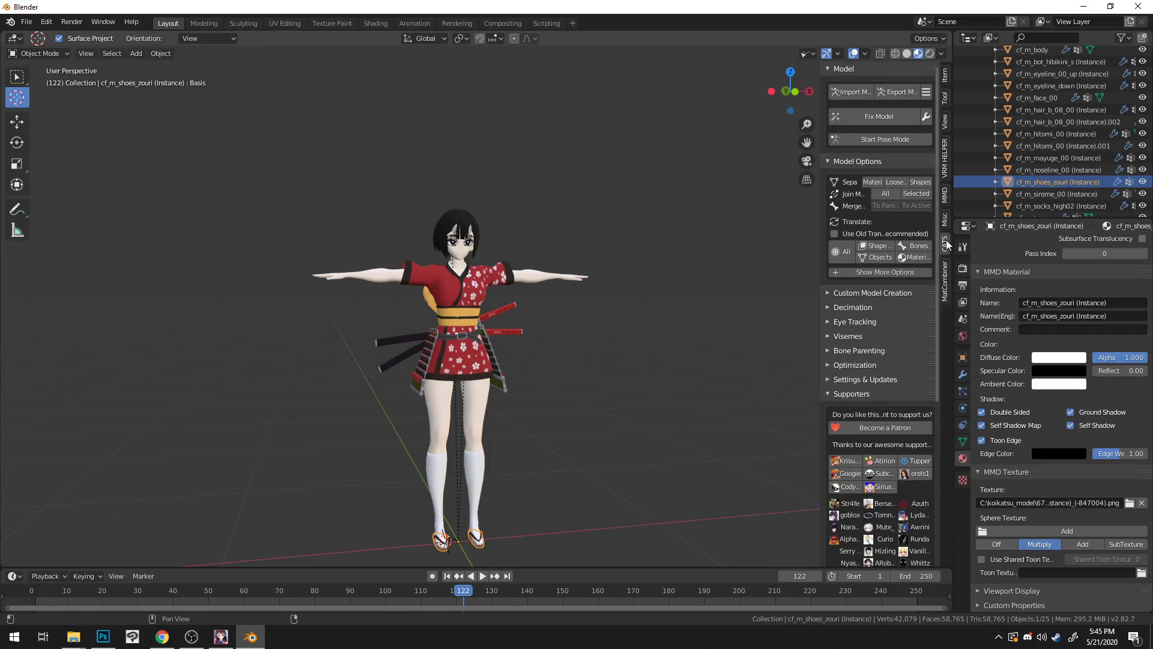
middle_click_drag(703, 204, 686, 207)
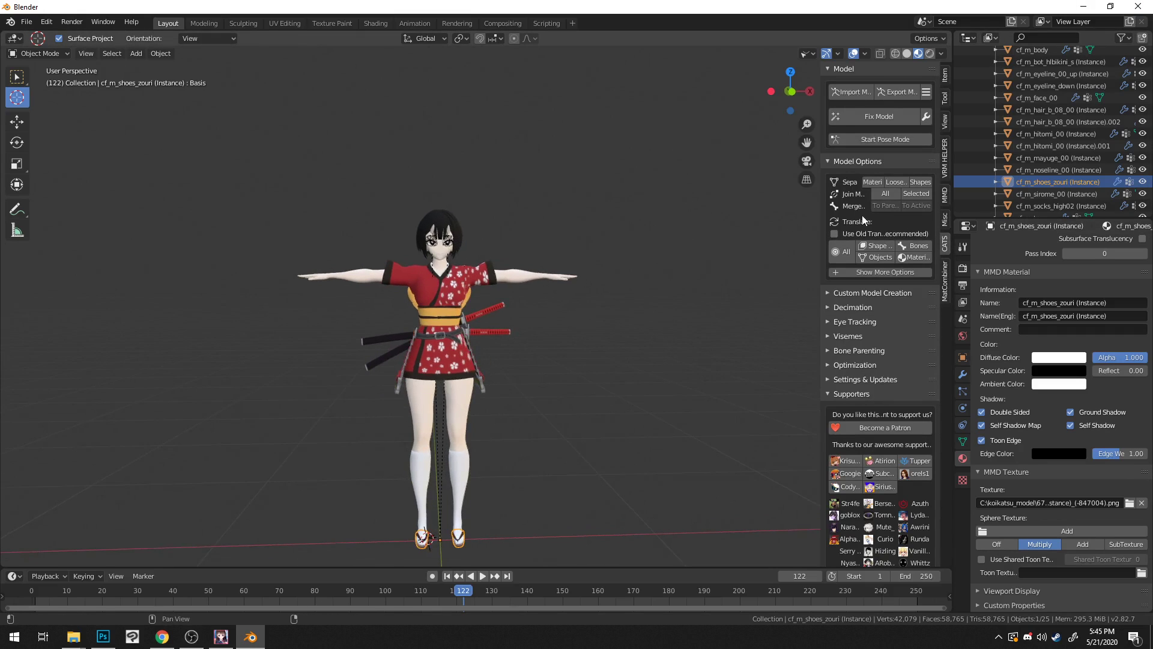
left_click(898, 197)
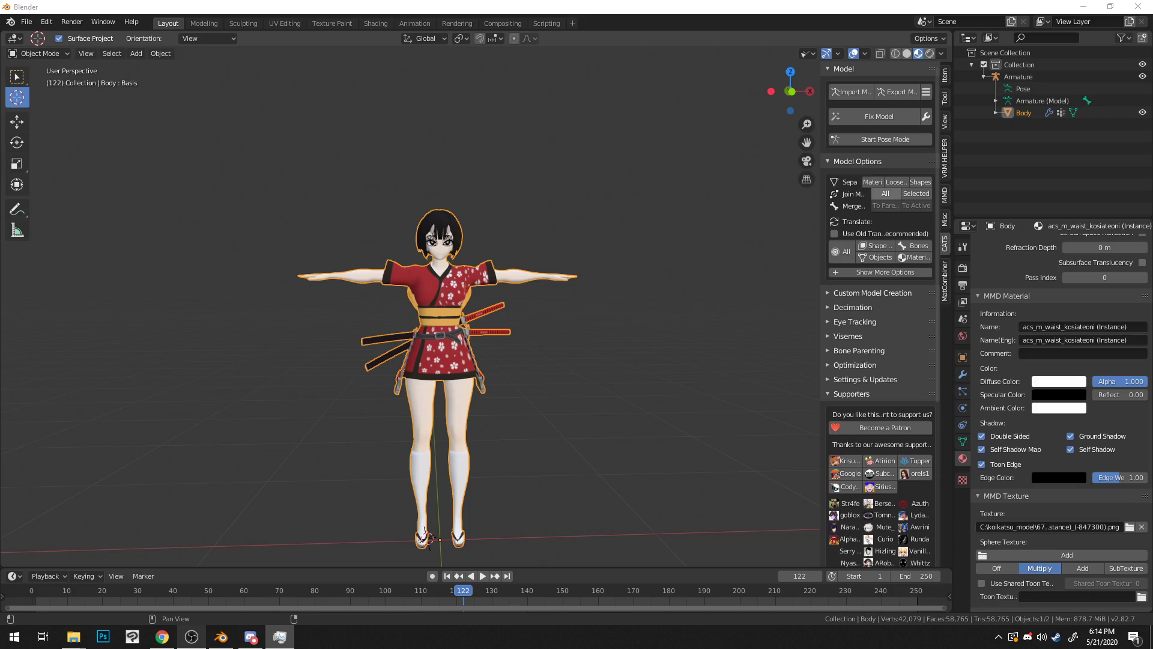
Step: Open the Material Combiner and select the Body mesh
middle_click_drag(370, 334, 454, 330)
scroll(488, 362, "up", 5)
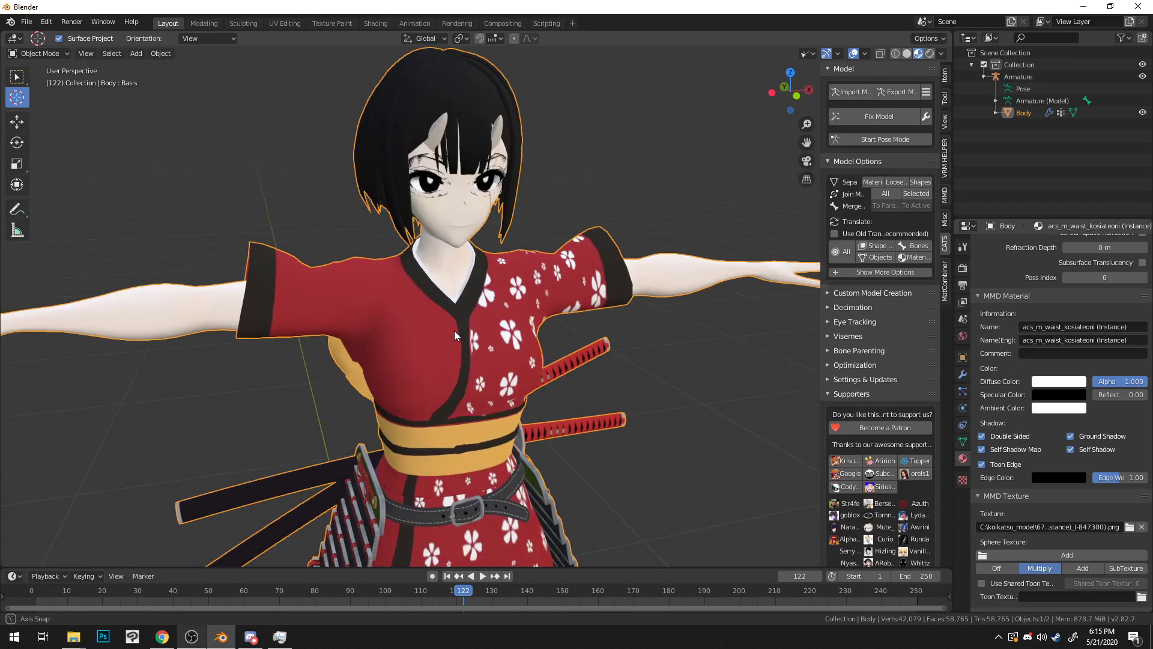
scroll(454, 330, "up", 5)
scroll(446, 333, "down", 6)
mouse_move(448, 333)
middle_mouse_down()
mouse_move(533, 333)
mouse_move(379, 319)
mouse_move(443, 317)
middle_mouse_up()
left_click(945, 281)
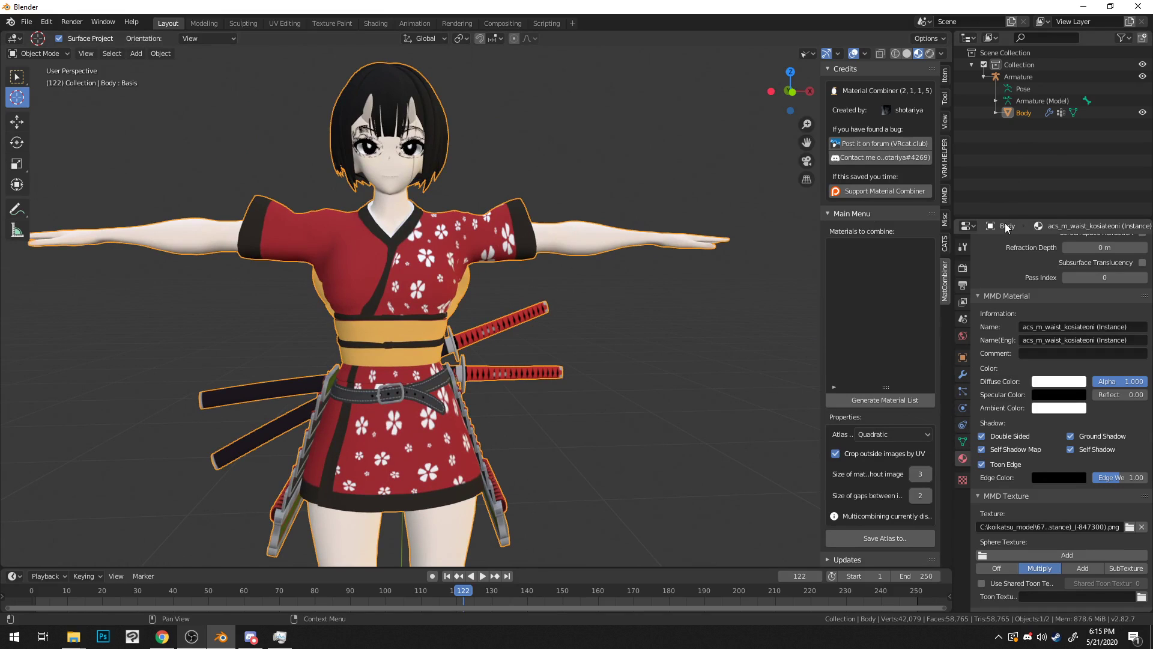
left_click(1024, 113)
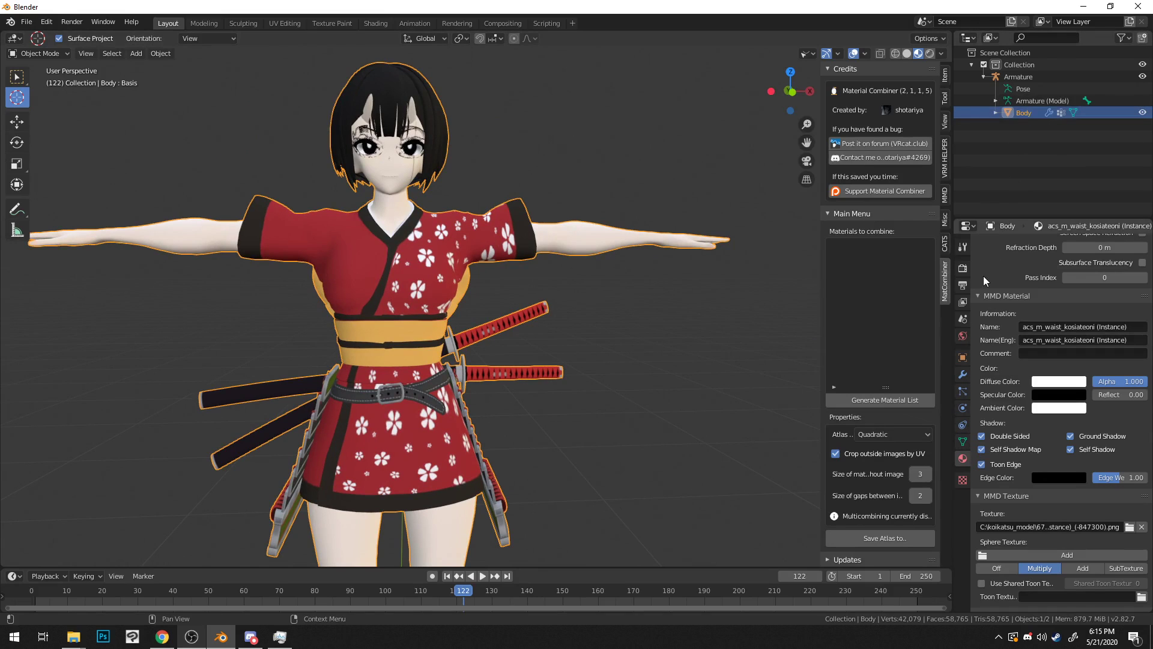
Step: In Edit Mode, select the geometry using cf_m_hitomi_00 (Instance).001 and assign it the cf_m_hitomi_00 (Instance) material
scroll(983, 273, "up", 15)
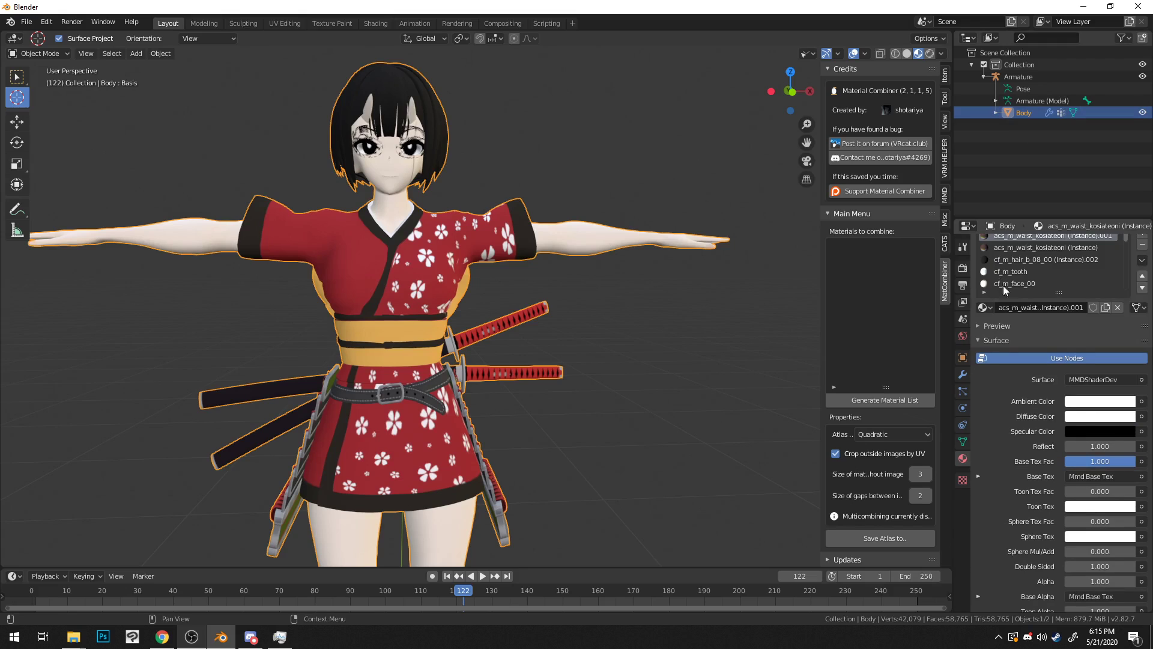
scroll(1060, 352, "up", 1)
left_click(1068, 268)
left_click(1068, 251)
left_click(1067, 256)
left_click(1066, 250)
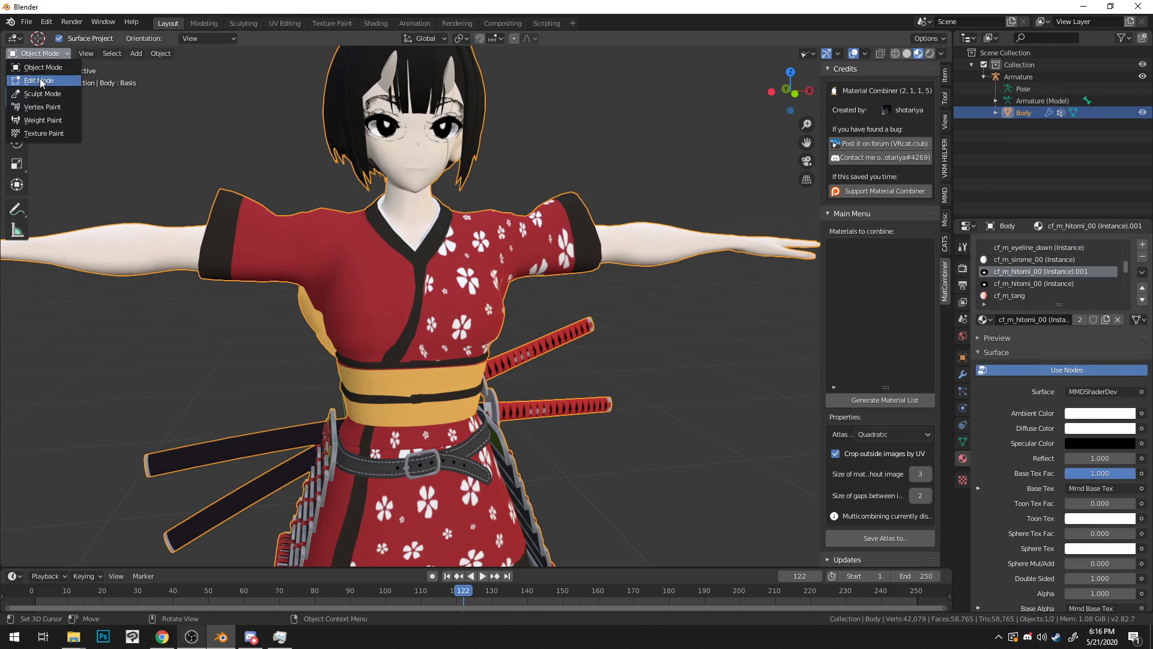
left_click(38, 80)
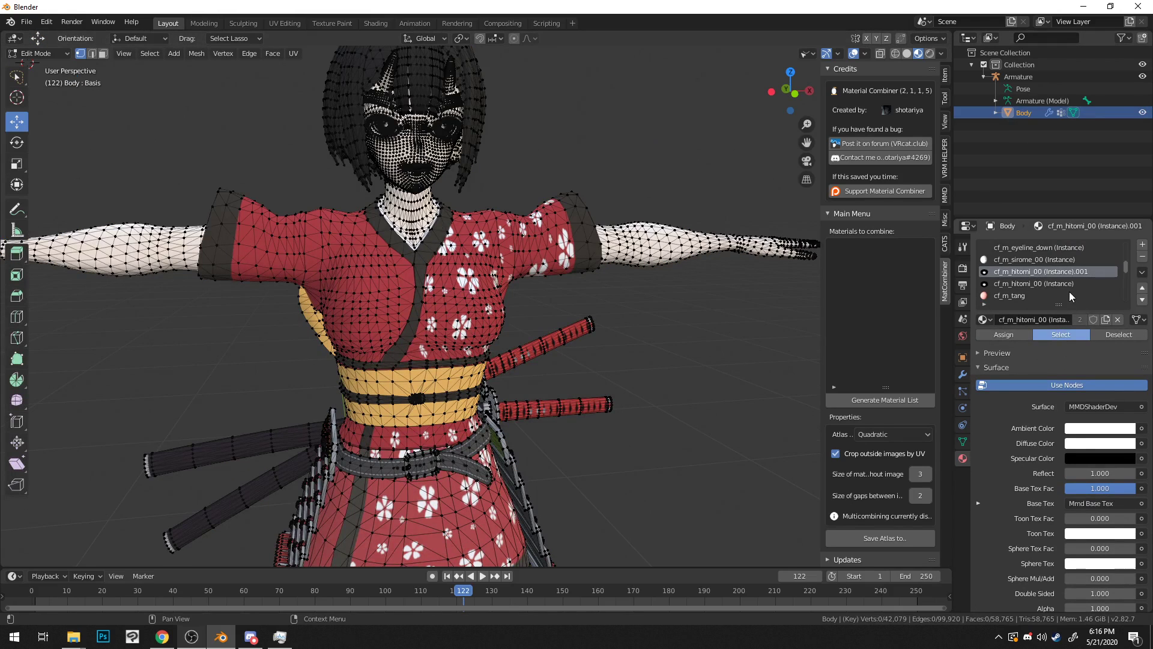
left_click(1061, 334)
left_click(1039, 283)
left_click(1021, 336)
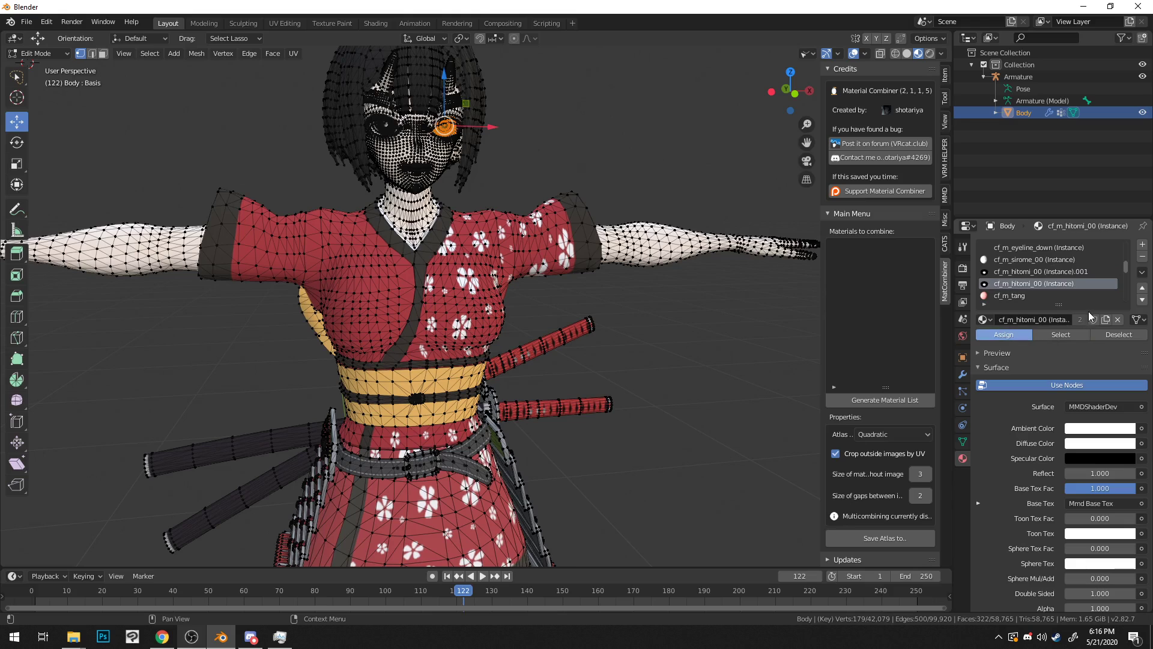
Step: Return to Object Mode and remove the duplicate cf_m_hitomi_00 (Instance).001 material slot
left_click(43, 55)
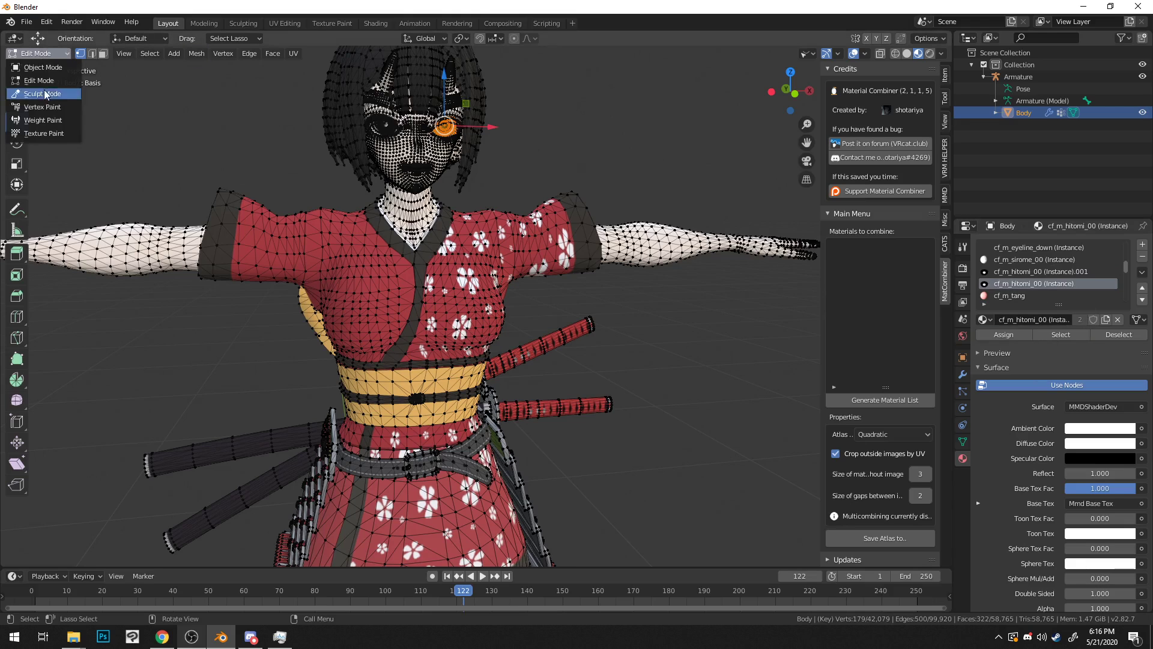
key("Return")
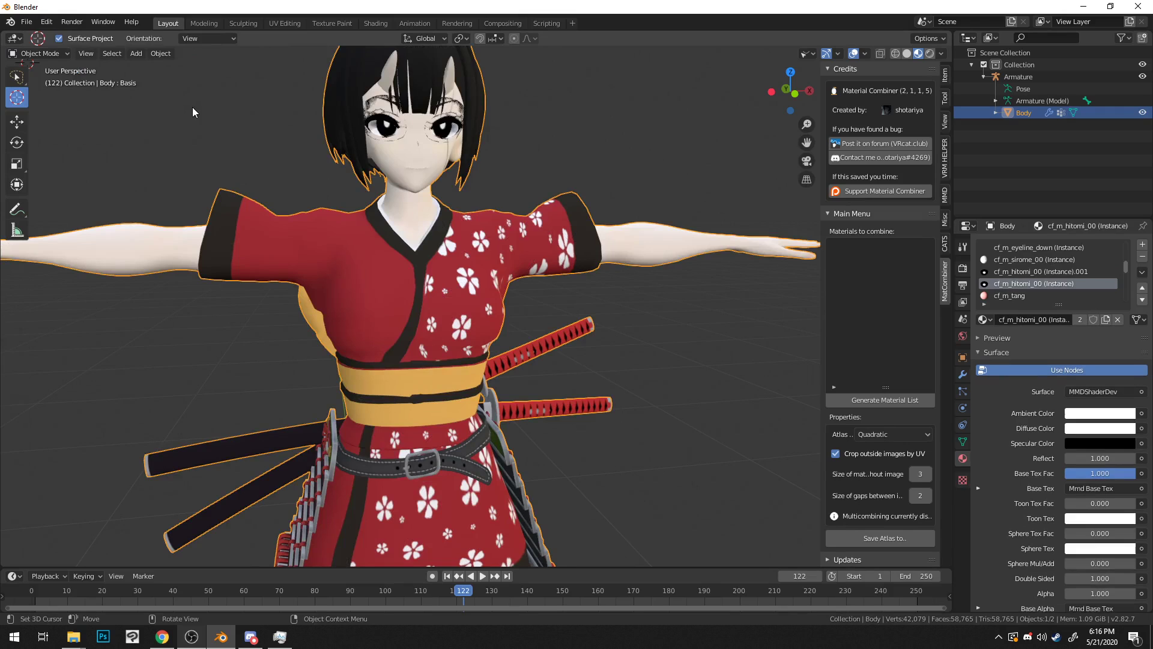
left_click(1036, 272)
left_click(1142, 256)
Step: In Edit Mode, select only the horn using acs_horn11 (Instance).001 and assign it the acs_horn11 (Instance) material
middle_click_drag(550, 109, 546, 103, "shift")
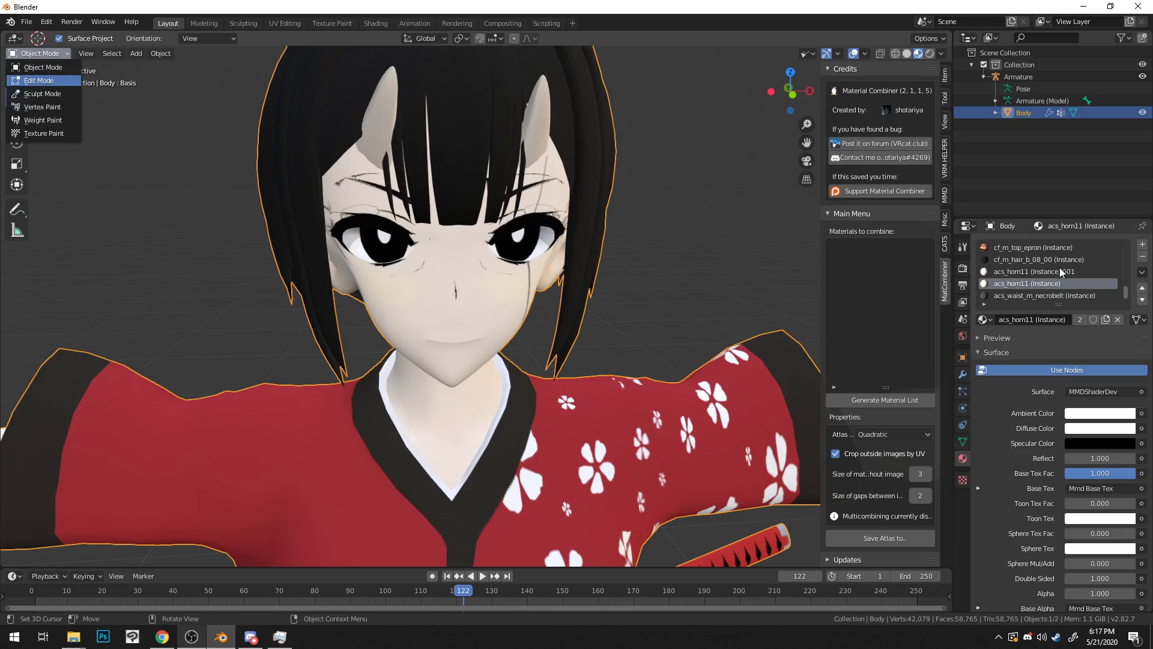
key("Return")
left_click(1034, 271)
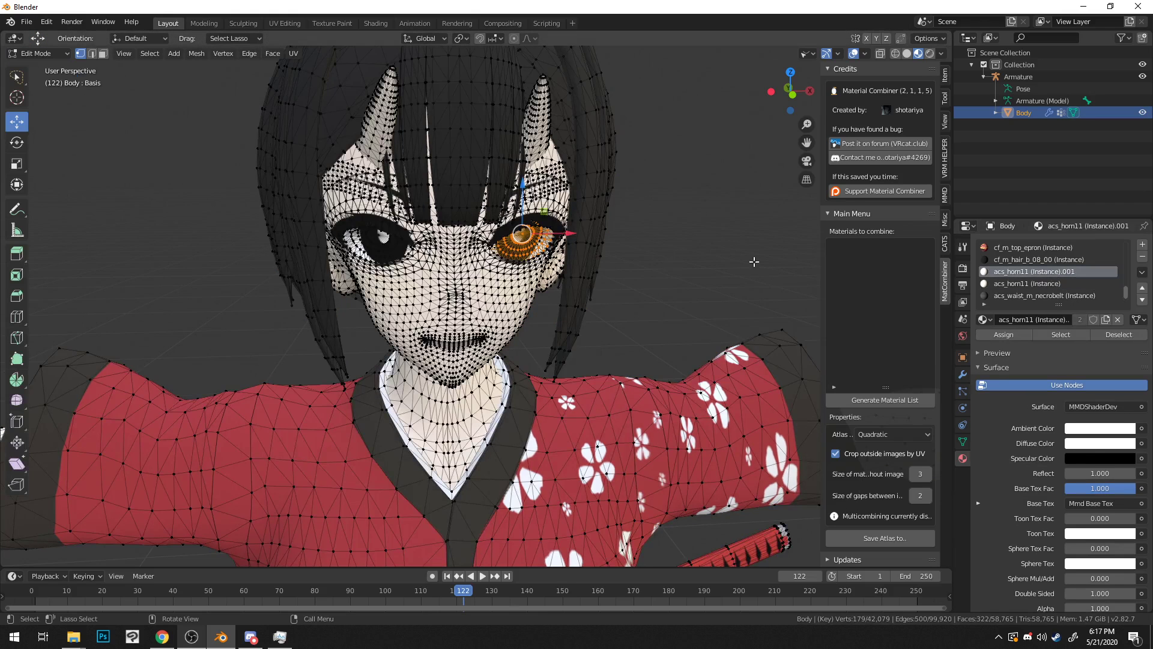
left_click(754, 262)
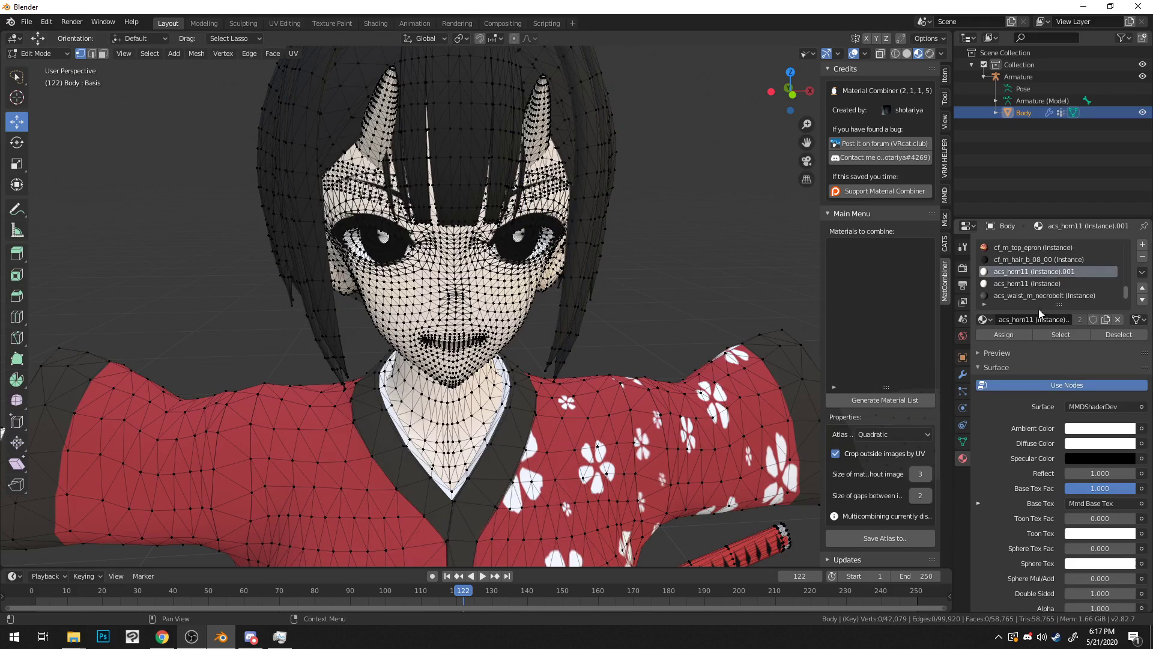
middle_click_drag(643, 215, 634, 216)
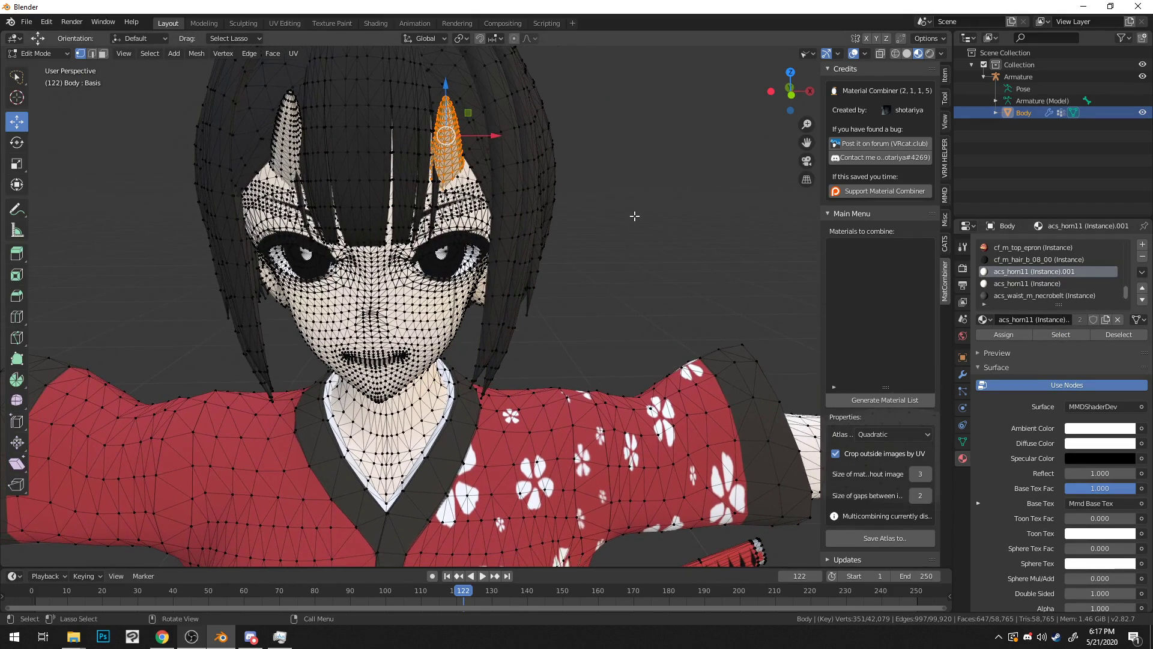
left_click(1037, 286)
left_click(1015, 334)
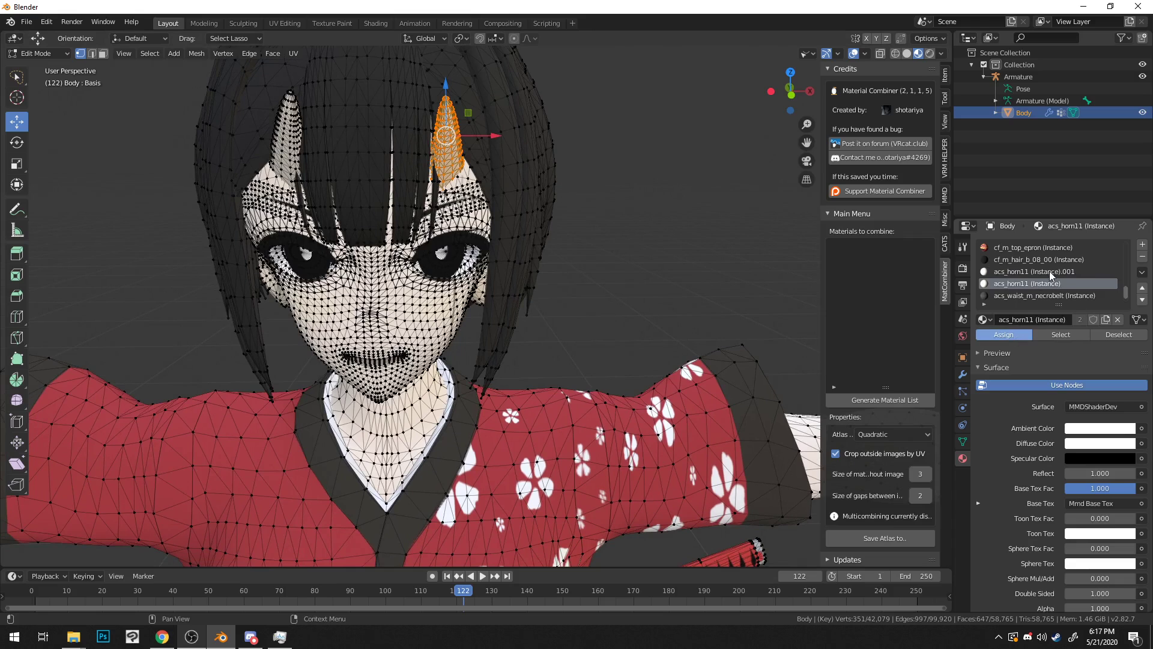
Step: Return to Object Mode and remove the duplicate acs_horn11 (Instance).001 material slot
left_click(33, 53)
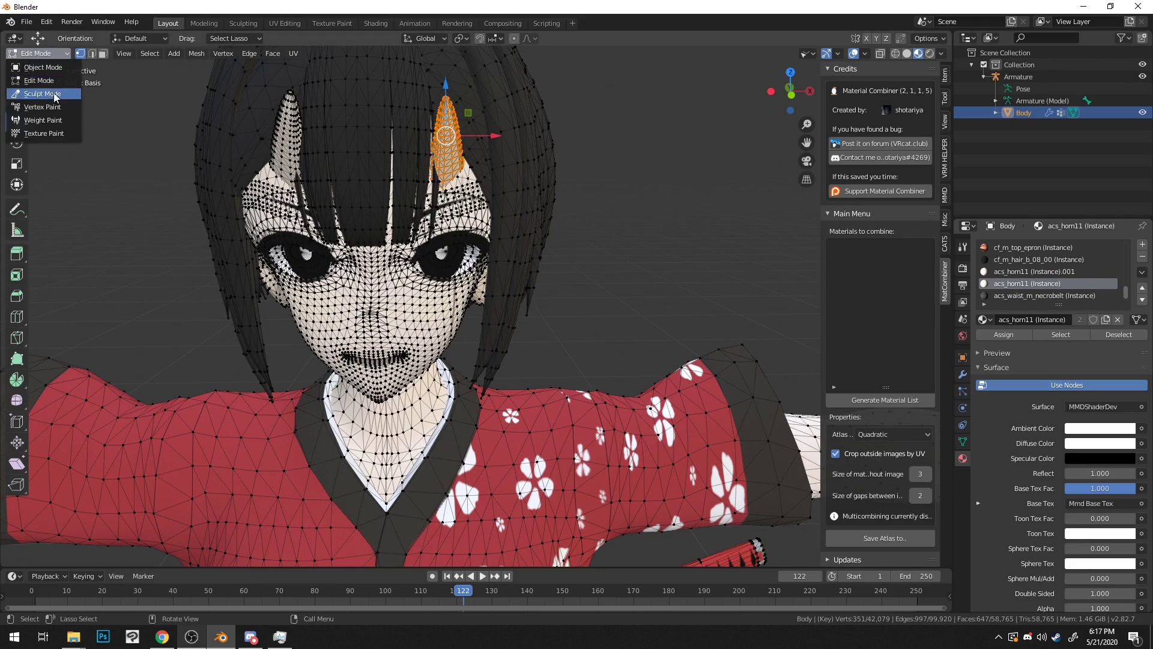
key("Tab")
left_click(1040, 271)
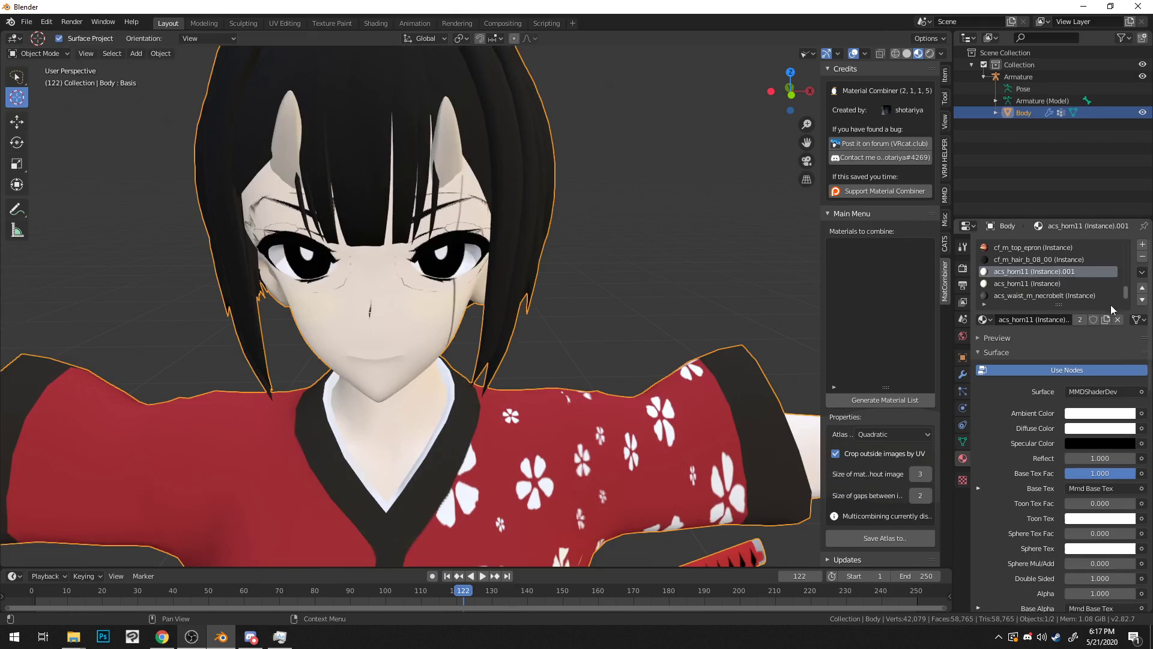
left_click(1142, 258)
Step: In Edit Mode, select the hair using cf_m_hair_b_08_00 (Instance).002, assign it cf_m_hair_b_08_00 (Instance), and clear the selection
scroll(548, 188, "down", 5)
scroll(517, 199, "up", 3)
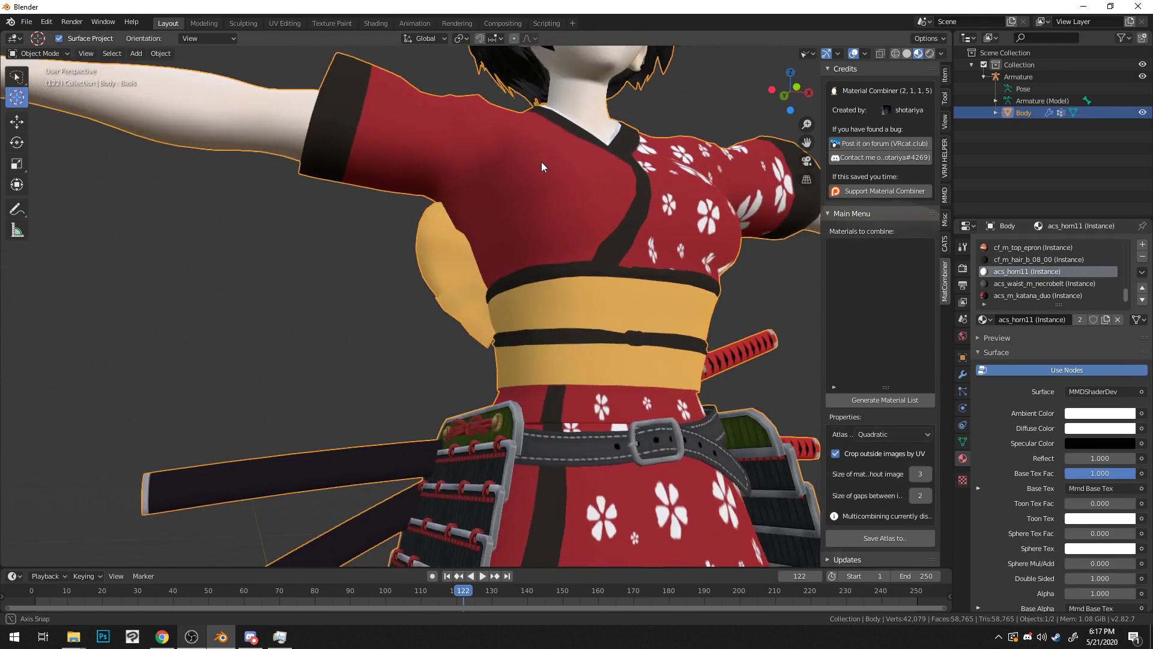
scroll(542, 161, "down", 2)
middle_click_drag(526, 203, 518, 205)
scroll(1054, 259, "up", 3)
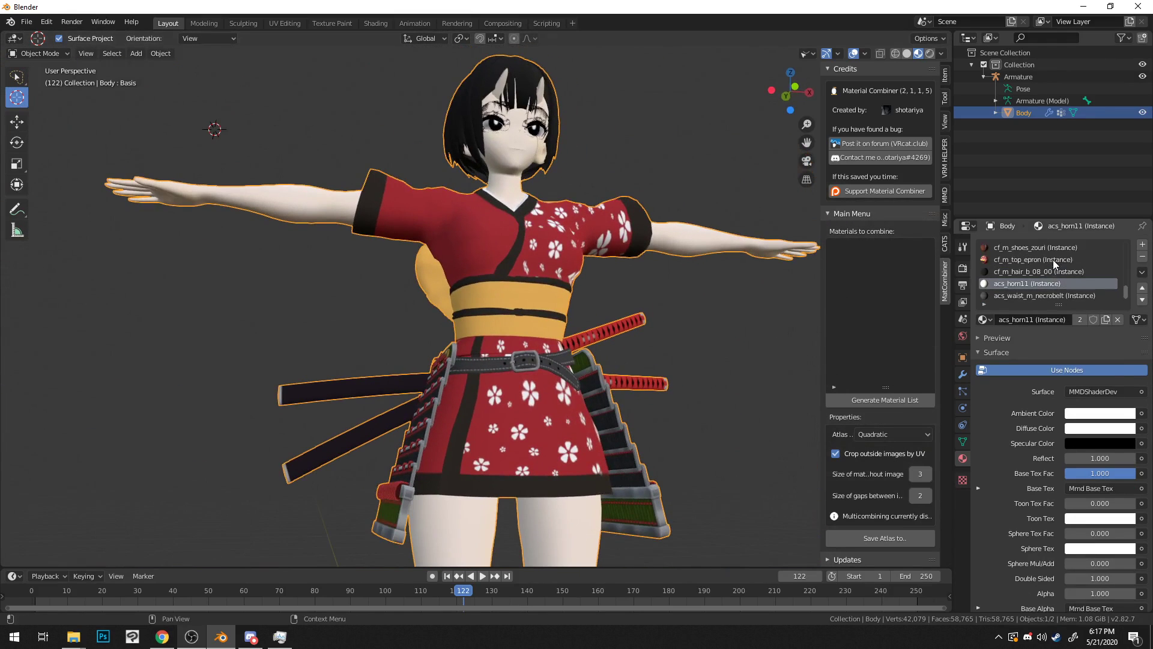
scroll(1044, 263, "up", 3)
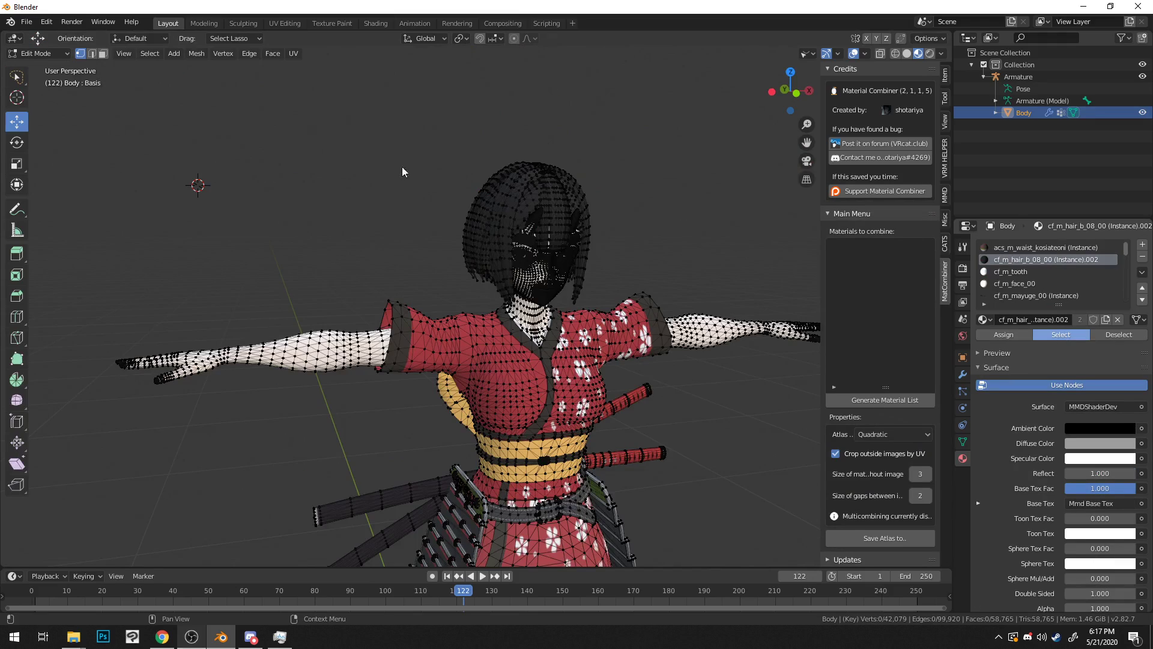
middle_click_drag(565, 175, 505, 185)
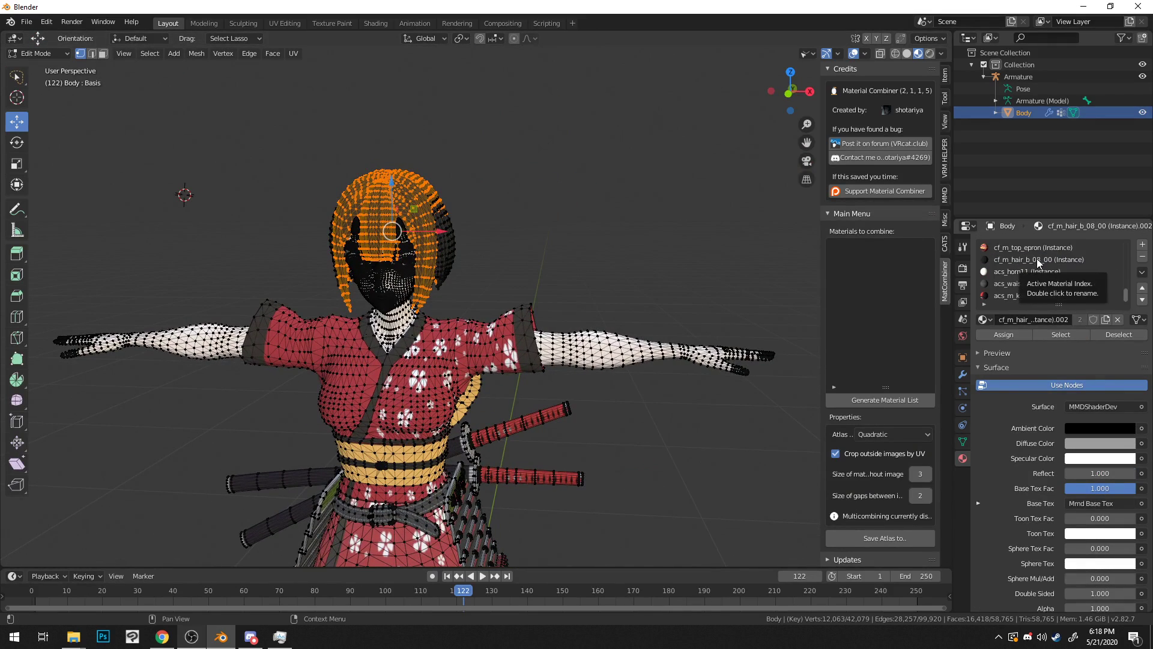
left_click(1037, 260)
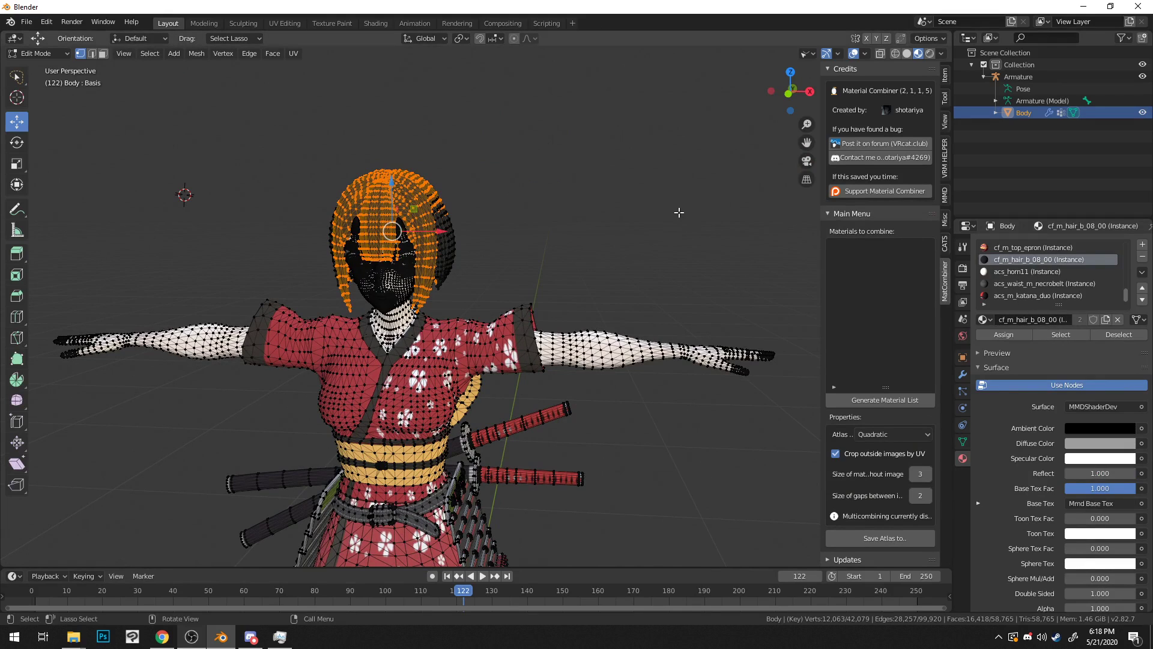
left_click(494, 128)
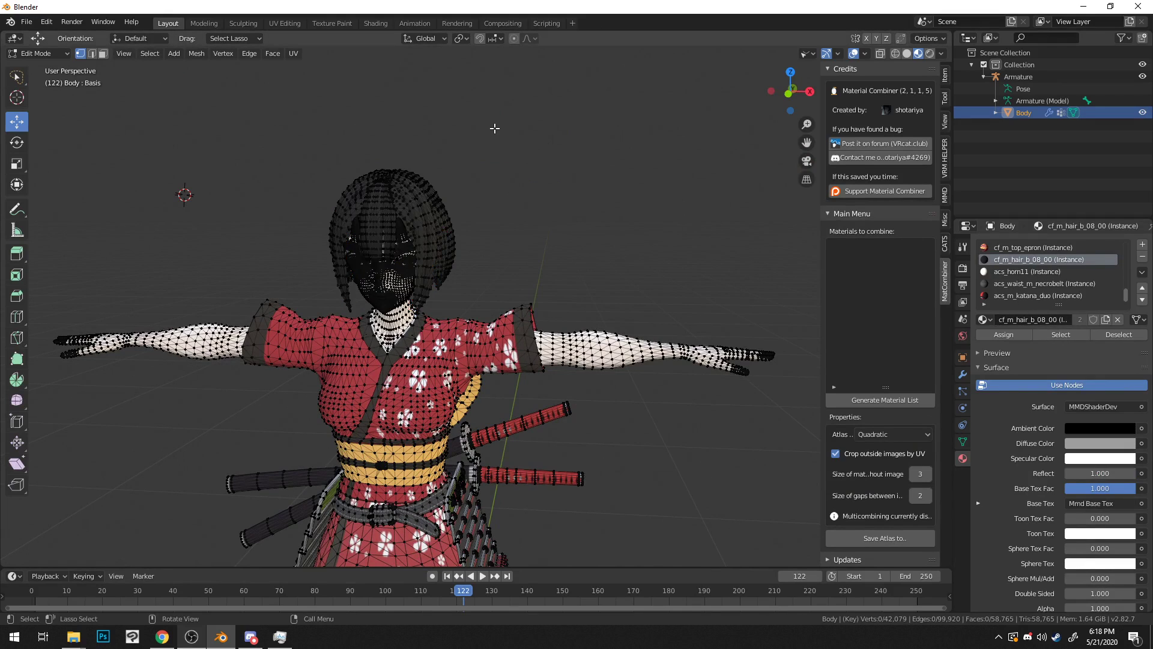
Step: Return to Object Mode and remove the Body mesh's unused material slots
left_click(36, 53)
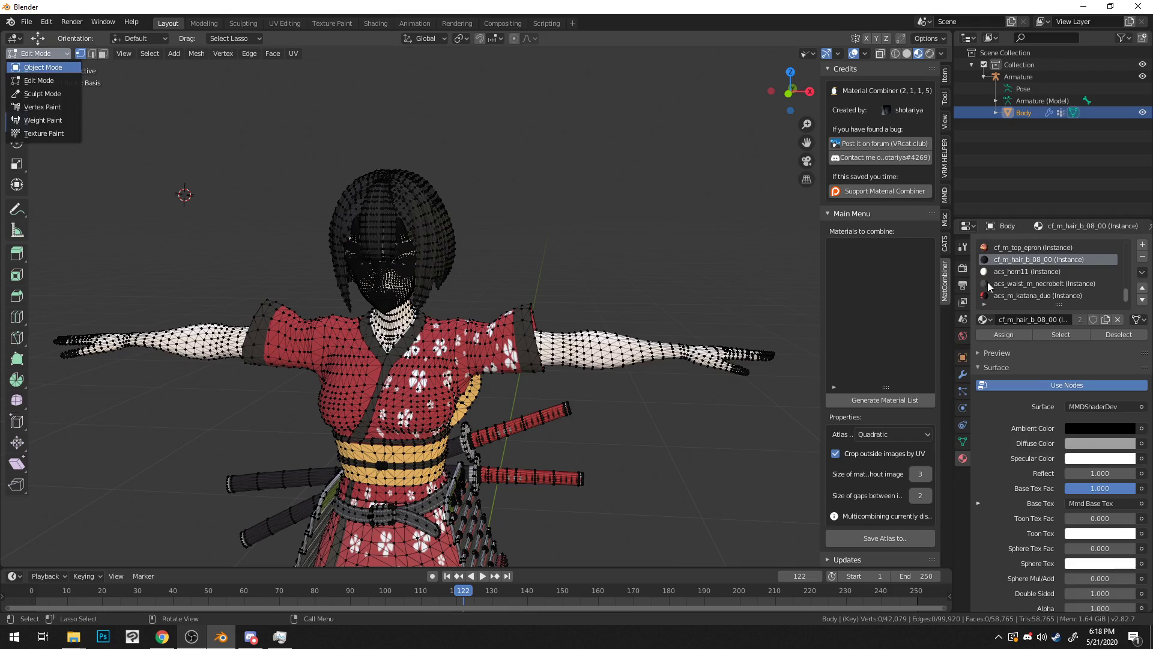
key("Tab")
scroll(1109, 269, "up", 10)
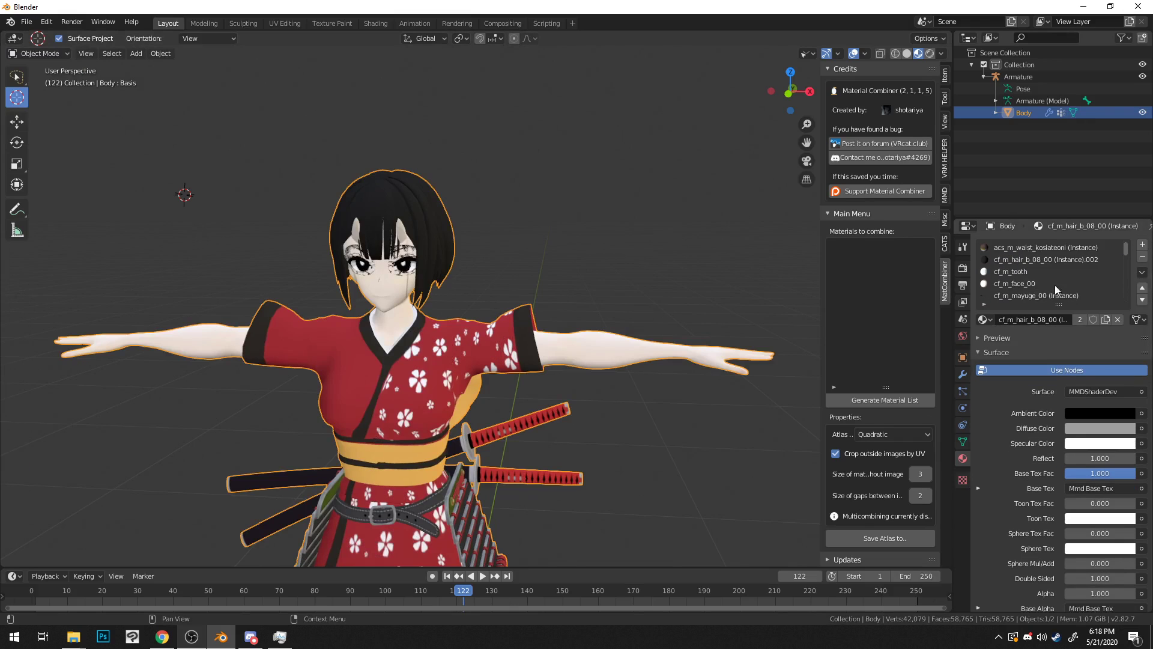
left_click(1142, 272)
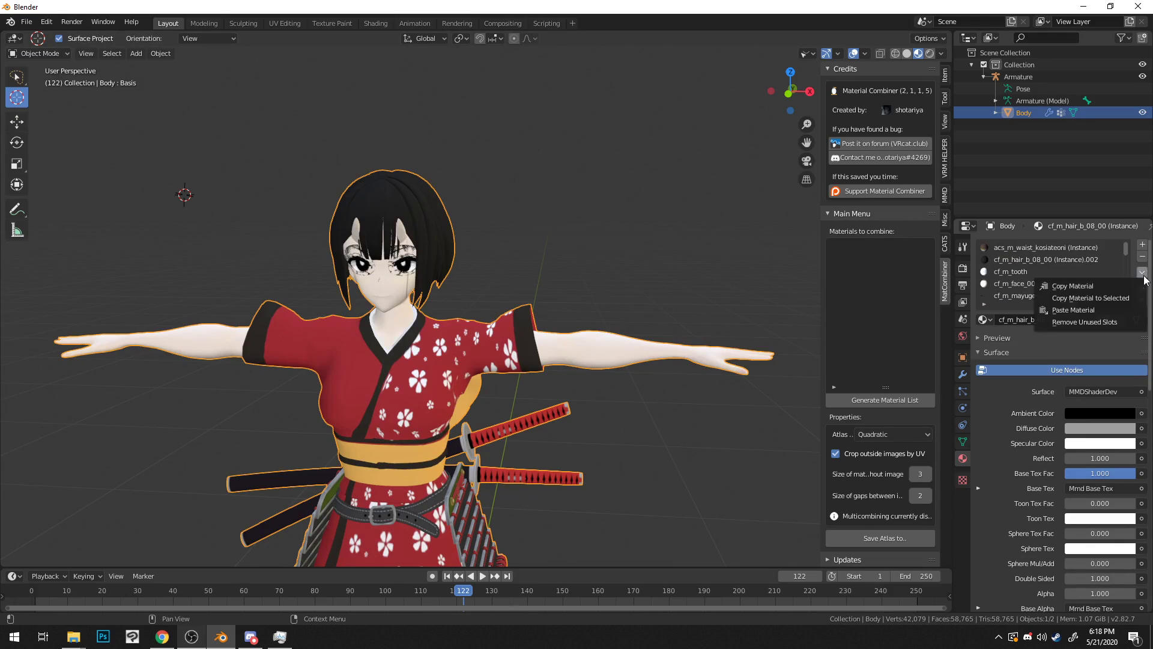
left_click(1143, 272)
left_click(1122, 321)
Step: Check the remaining material slots and inspect the character's outfit, legs and head from several angles
scroll(1069, 264, "down", 4)
scroll(1057, 249, "down", 8)
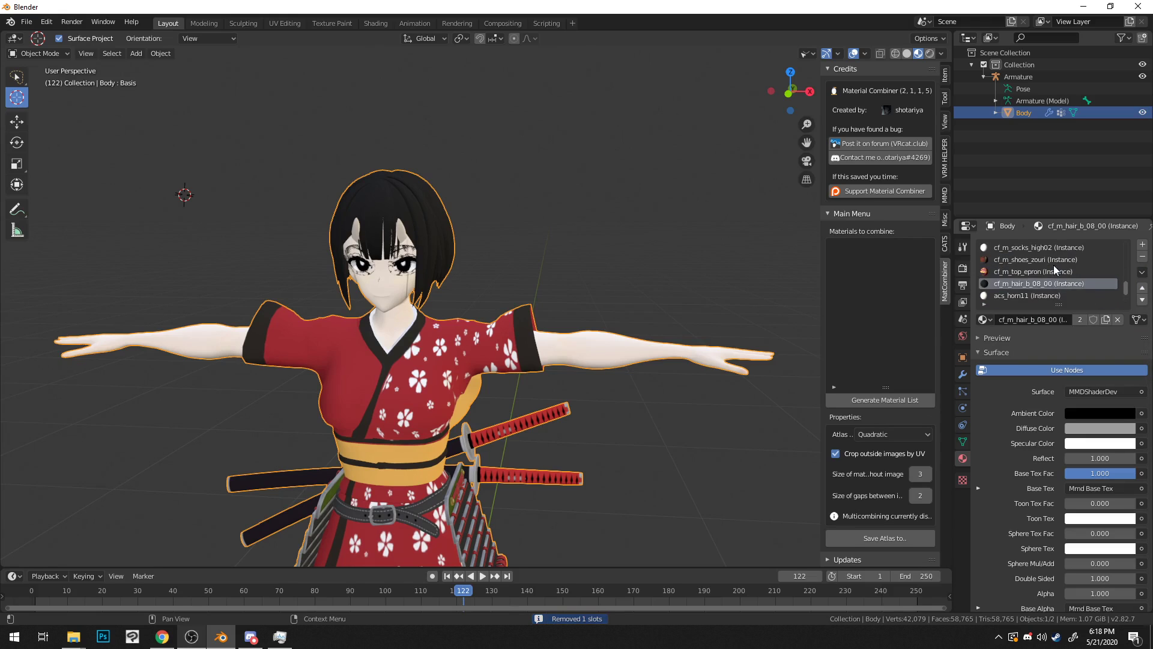
scroll(647, 233, "down", 4)
mouse_move(647, 232)
middle_mouse_down()
mouse_move(647, 250)
mouse_move(689, 180)
mouse_move(647, 203)
mouse_move(653, 239)
middle_mouse_up()
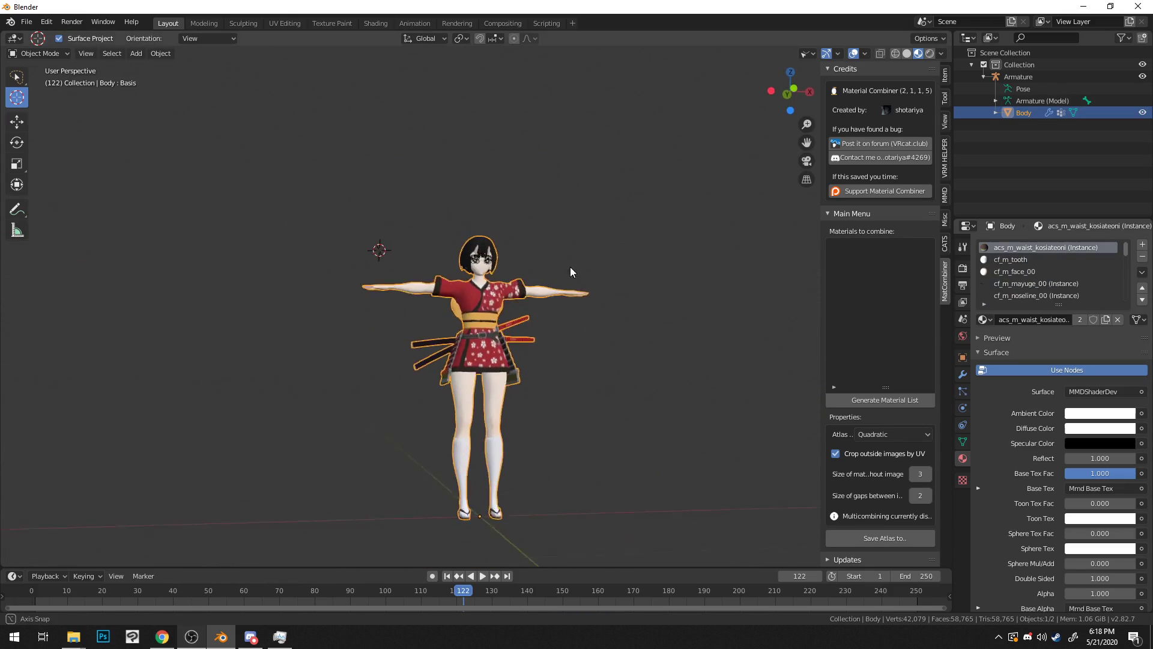
mouse_move(571, 266)
middle_mouse_down()
mouse_move(594, 292)
mouse_move(575, 286)
middle_mouse_up()
scroll(611, 291, "up", 5)
scroll(498, 249, "up", 5)
middle_click_drag(496, 247, 516, 247)
middle_click_drag(543, 289, 552, 229)
scroll(542, 254, "down", 4)
scroll(1026, 291, "down", 5)
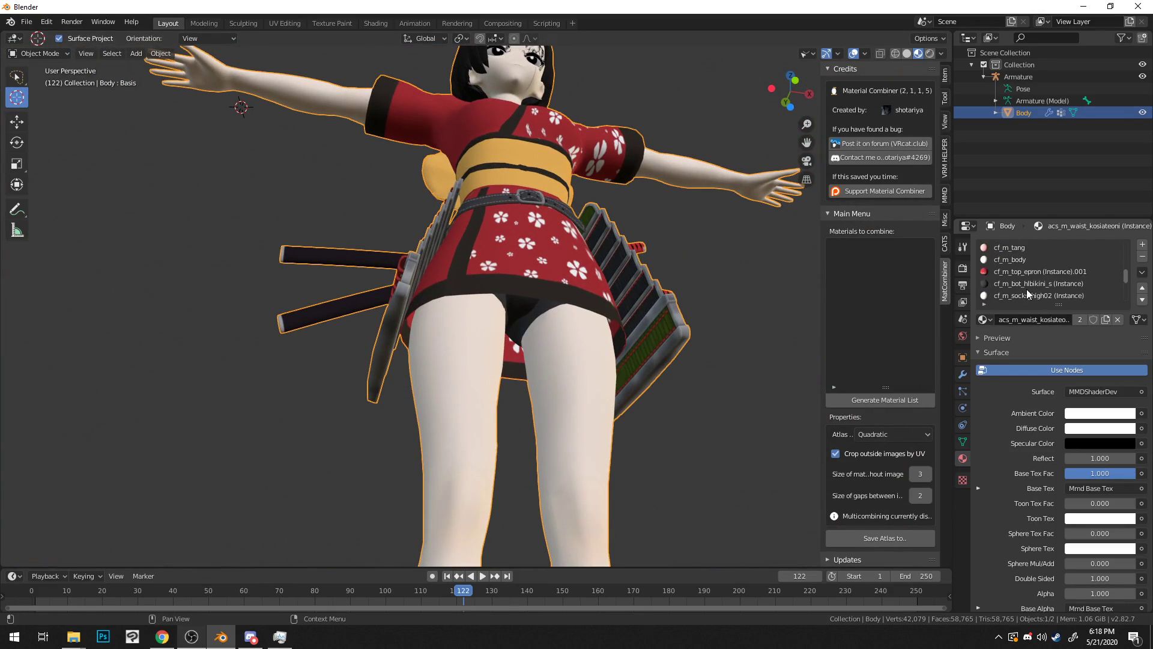
scroll(1025, 286, "down", 6)
scroll(575, 233, "down", 8)
scroll(570, 235, "up", 3)
middle_click_drag(570, 236, 571, 318)
scroll(546, 304, "up", 8)
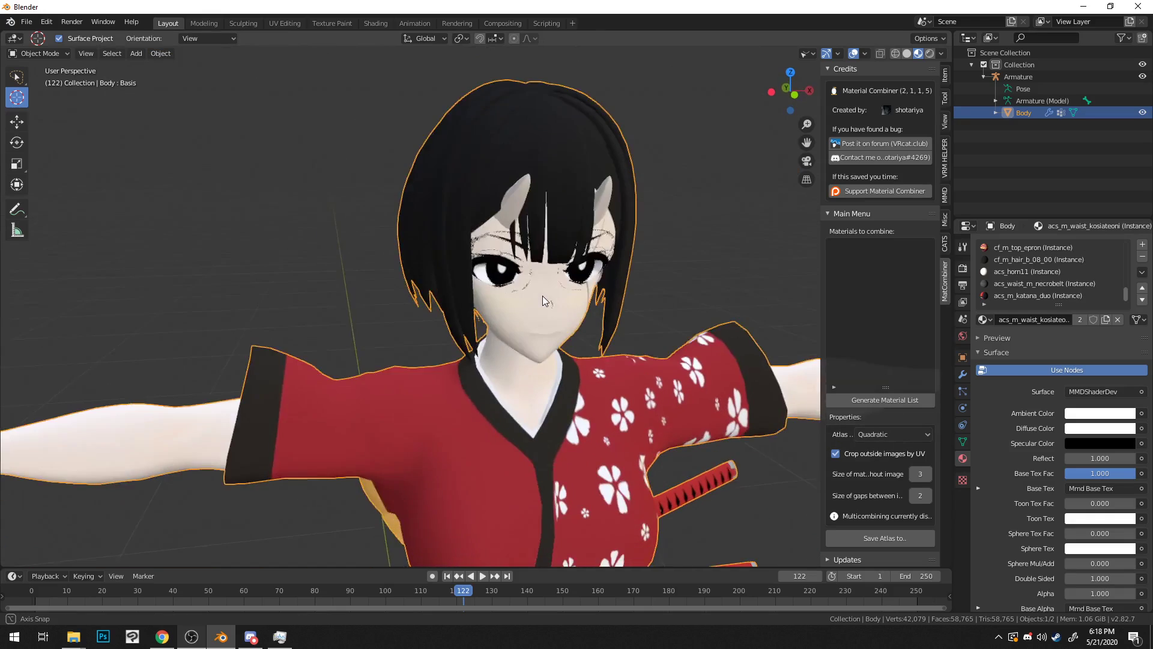
middle_click_drag(530, 269, 531, 269)
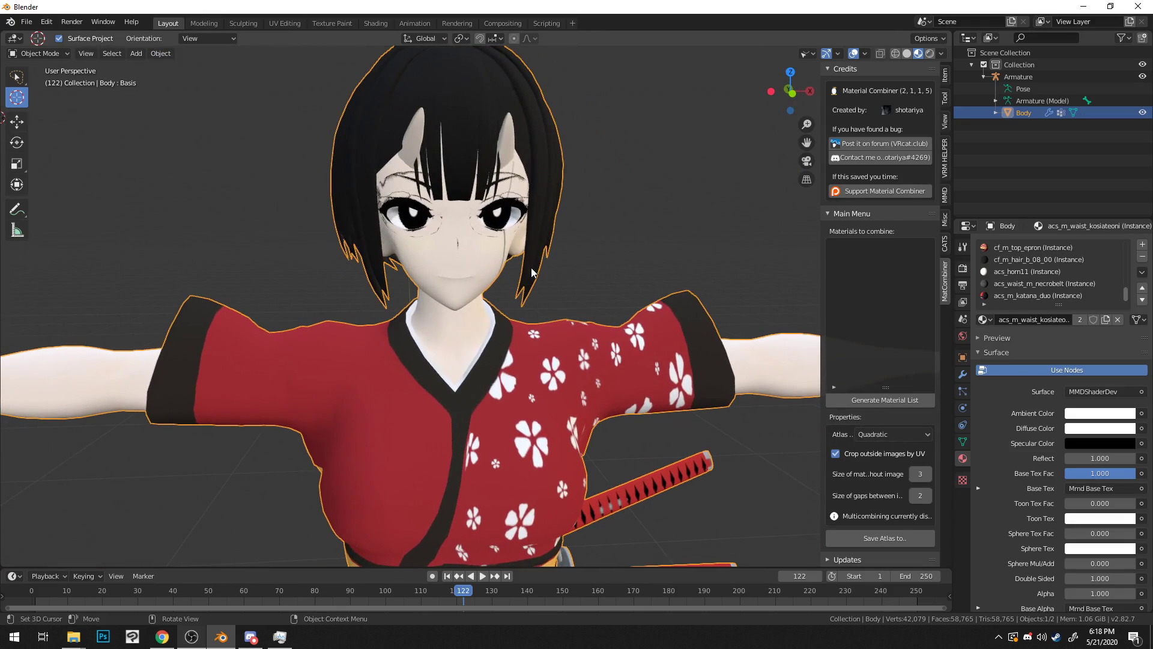
middle_click_drag(671, 206, 751, 216)
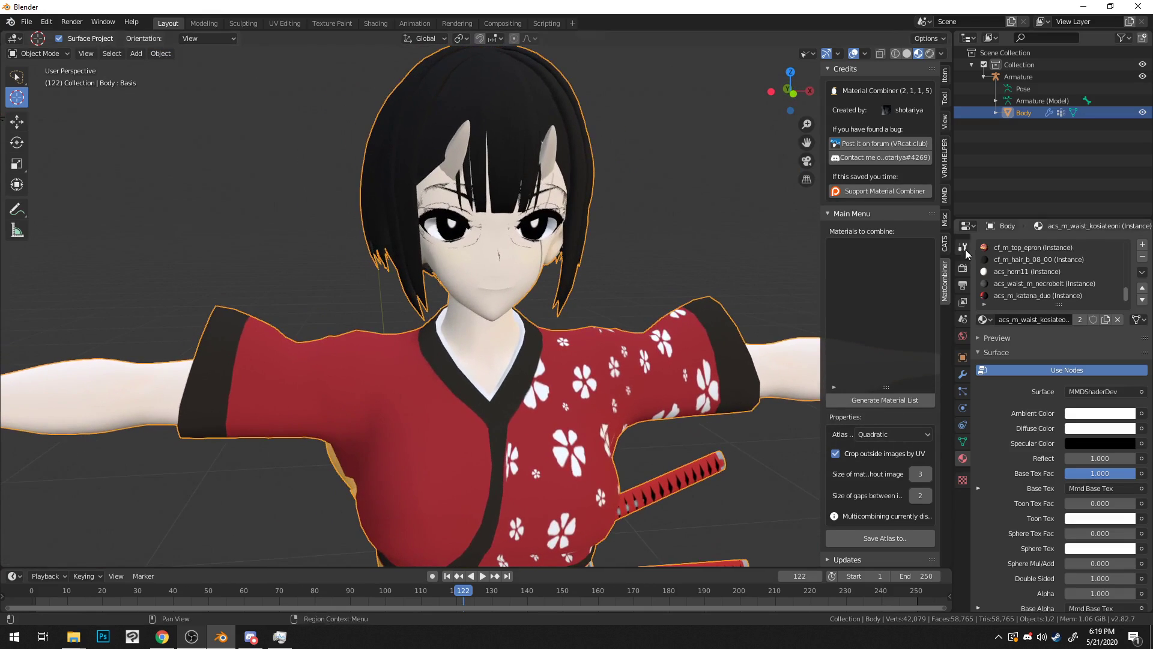
Step: Collapse the Material Combiner main settings and look through the Body mesh's shape keys, selecting eye_face.f00_egao_op
left_click(841, 213)
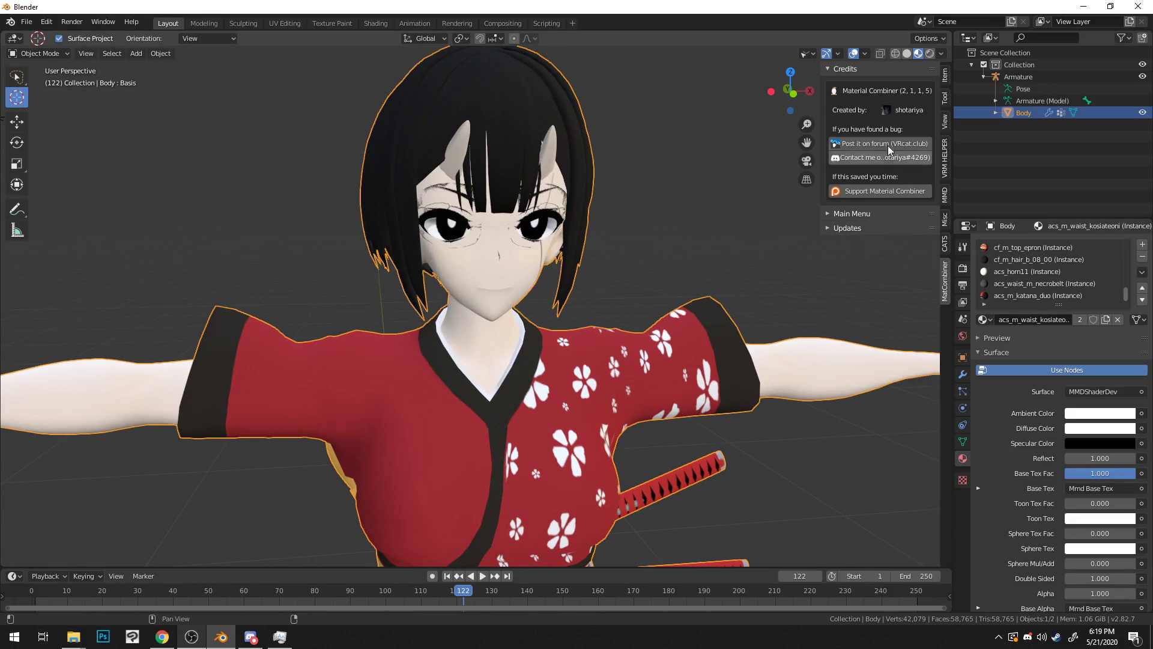
left_click(963, 440)
scroll(675, 180, "up", 4)
scroll(676, 180, "down", 4)
left_click(1044, 402)
scroll(1042, 384, "down", 3)
scroll(1036, 377, "up", 3)
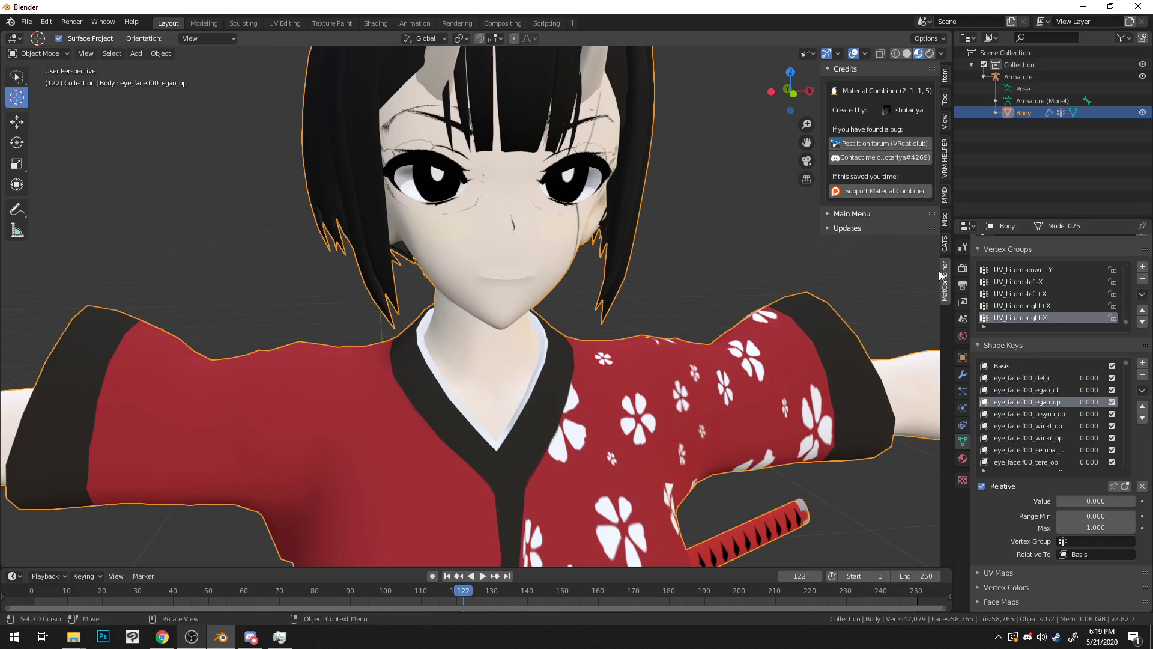
scroll(990, 384, "down", 2)
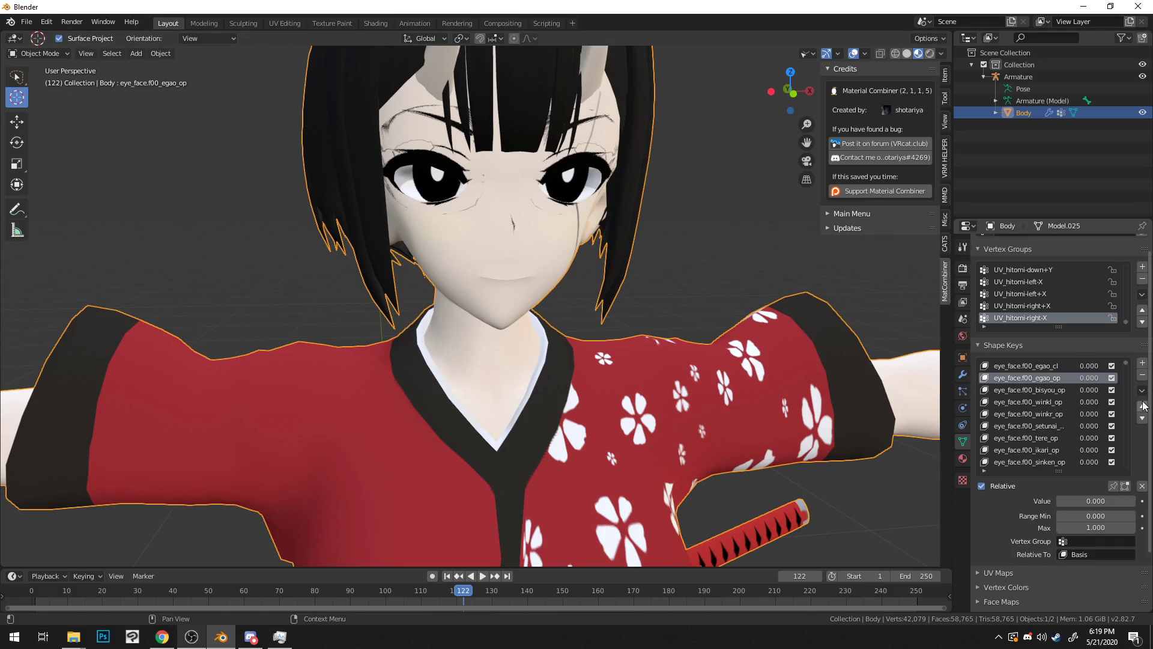
scroll(1020, 348, "up", 1)
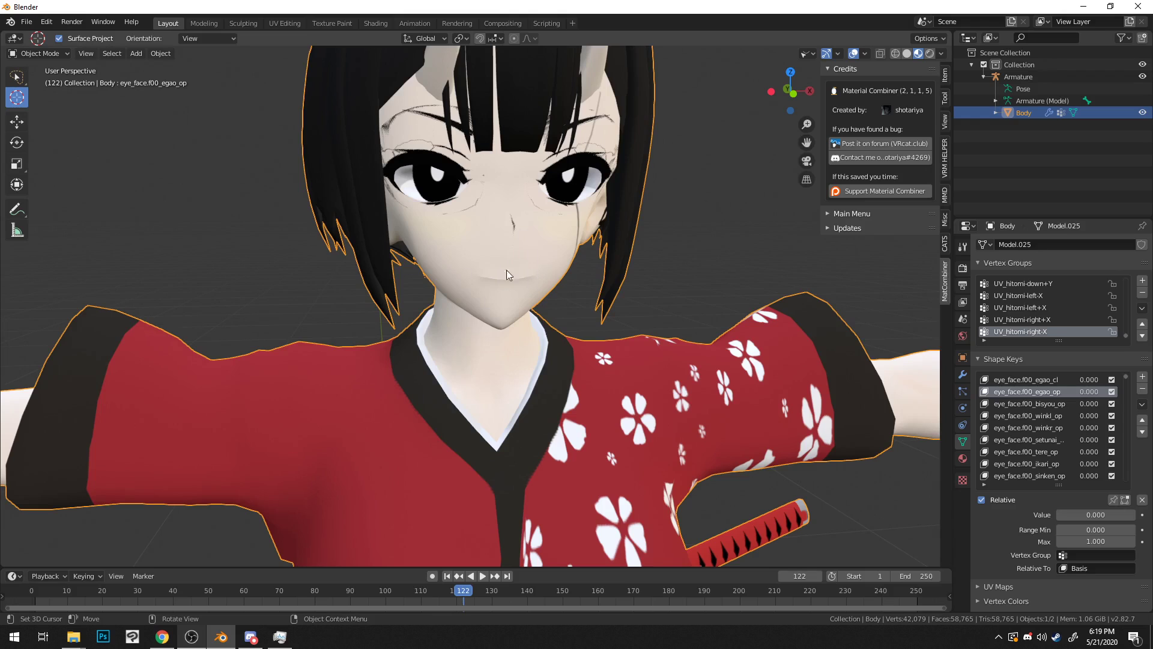
mouse_move(575, 277)
middle_mouse_down()
mouse_move(592, 258)
mouse_move(584, 266)
middle_mouse_up()
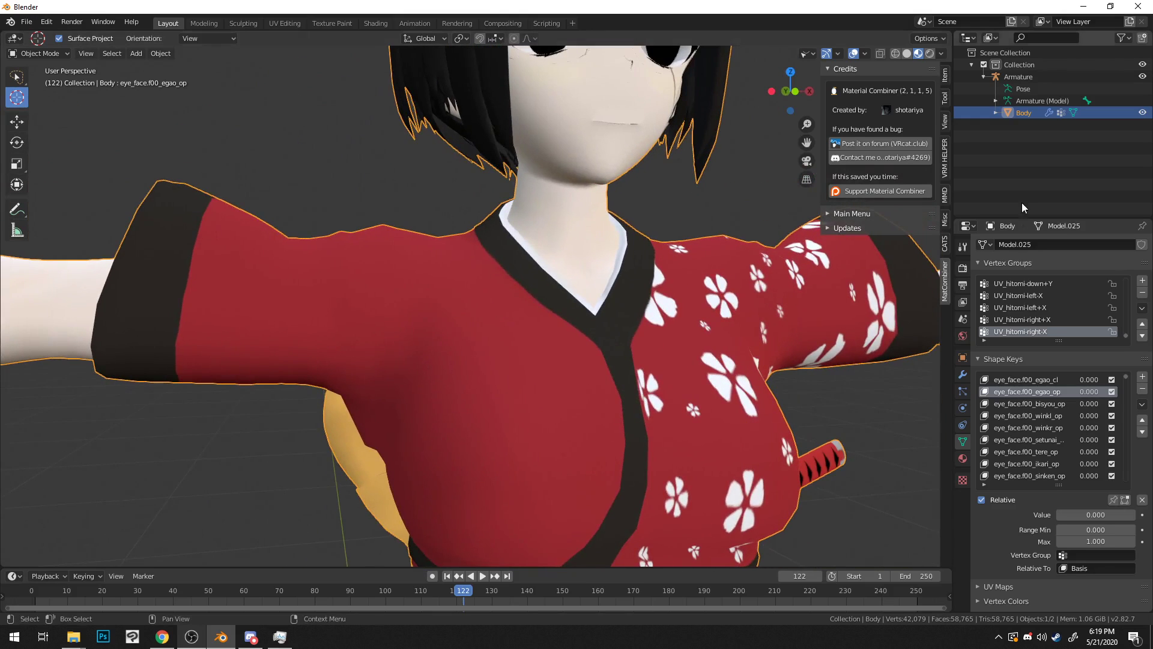
Step: Show the CATS Visemes and Eye Tracking settings and widen the sidebar so their labels are readable
left_click(946, 243)
scroll(894, 307, "down", 10)
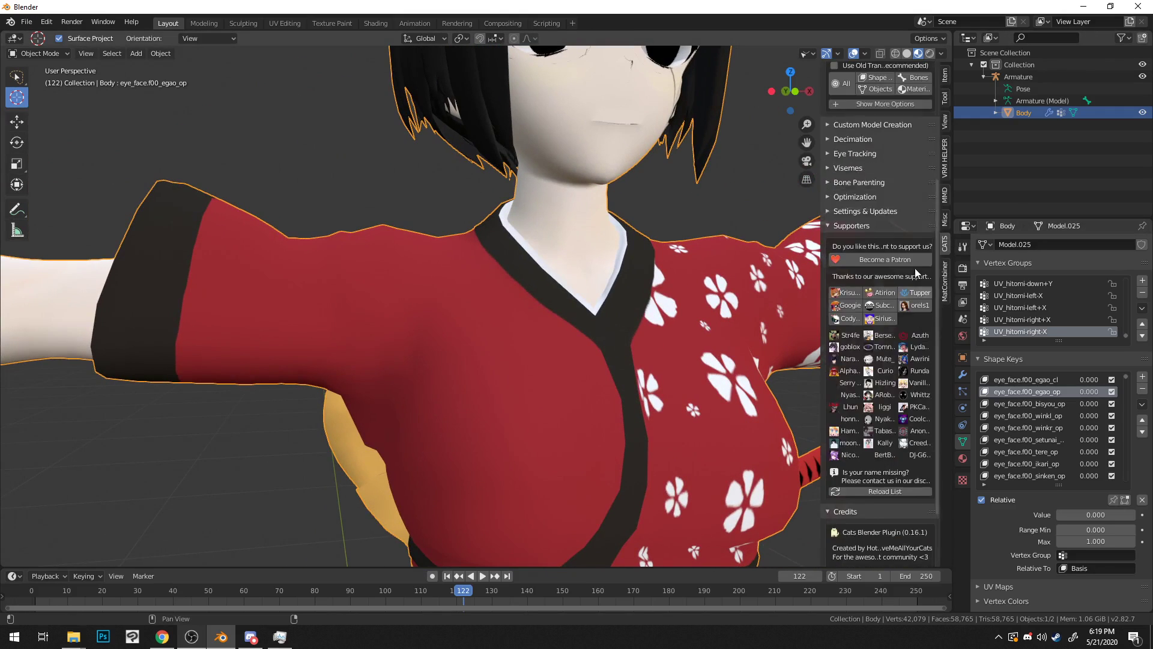
left_click(831, 169)
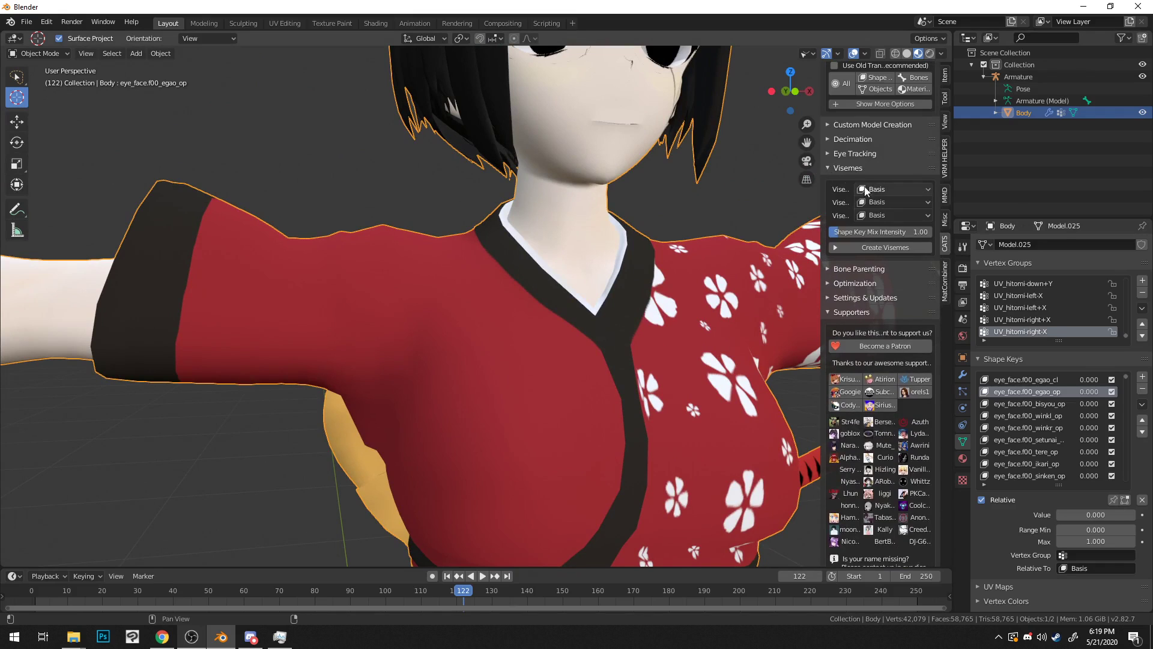
left_click(825, 154)
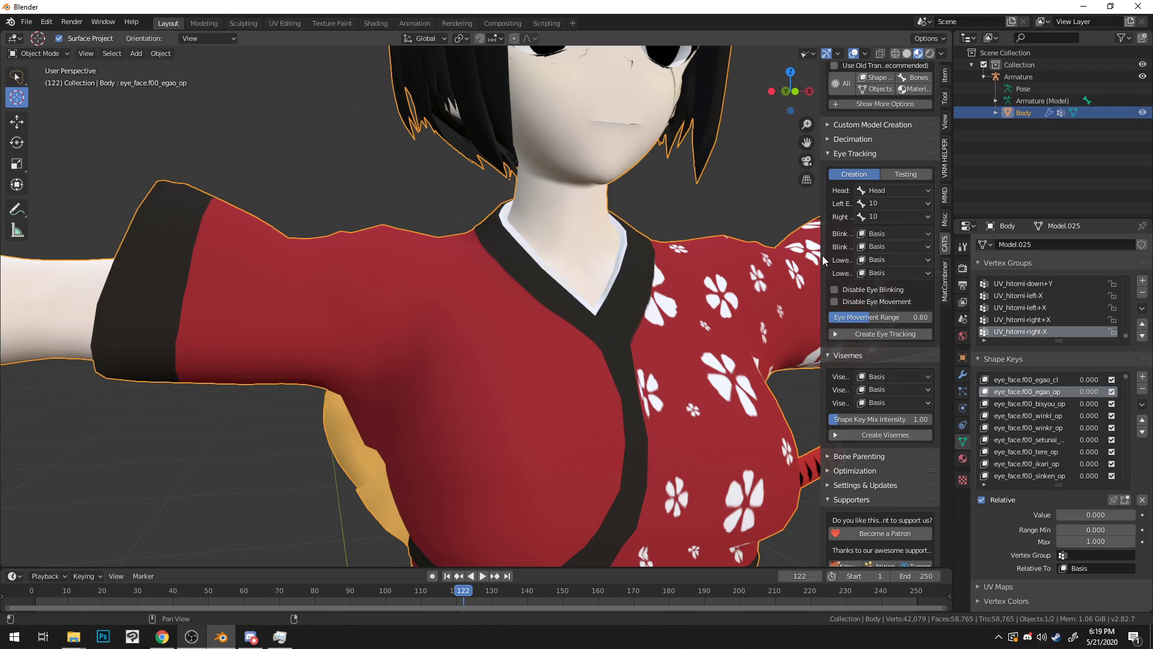
left_click_drag(823, 255, 783, 259)
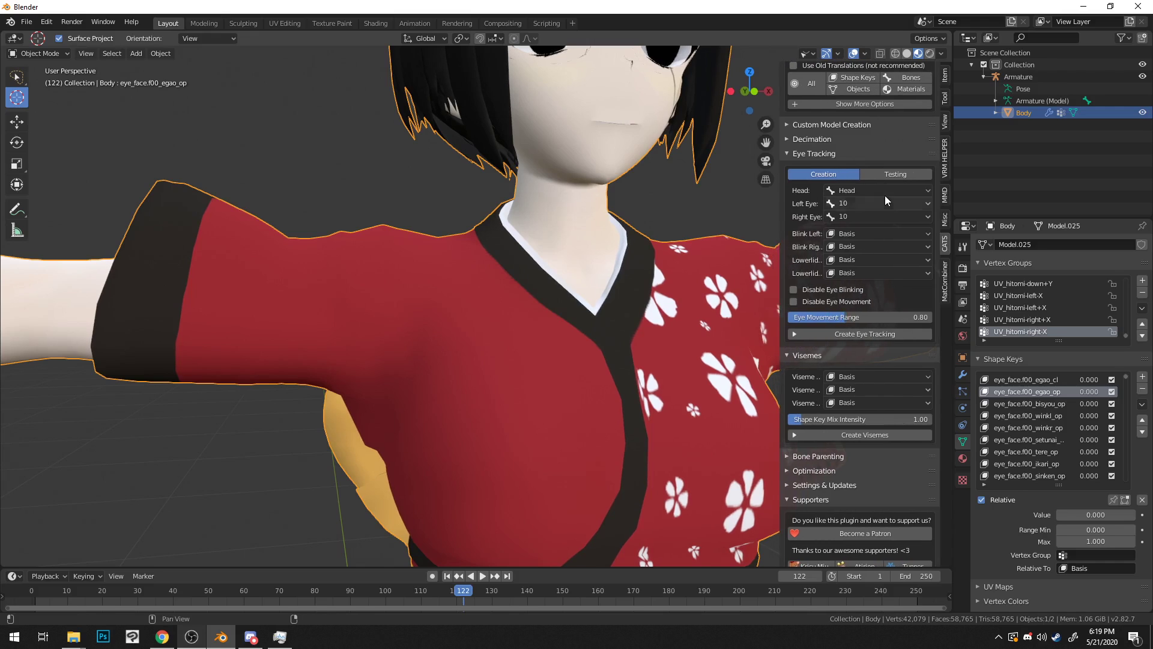
left_click(885, 196)
middle_click_drag(751, 155, 680, 159)
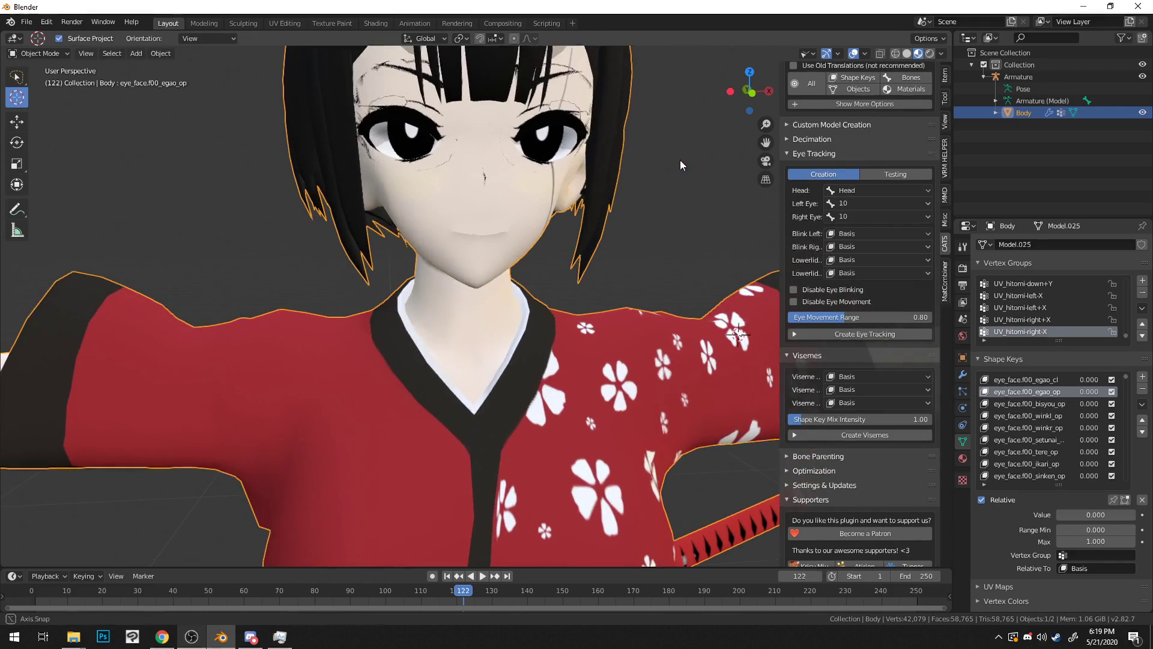
Step: Set the eye tracking bones to Eyex_L for the left eye and Eyex_R for the right eye
left_click(859, 204)
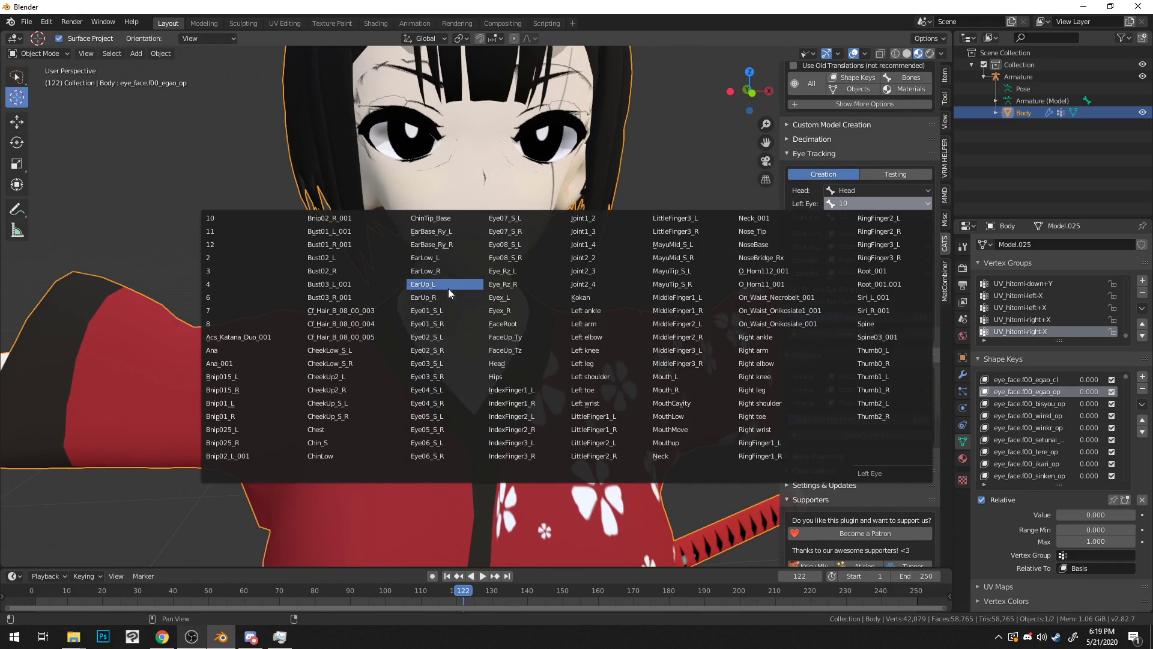
left_click(519, 298)
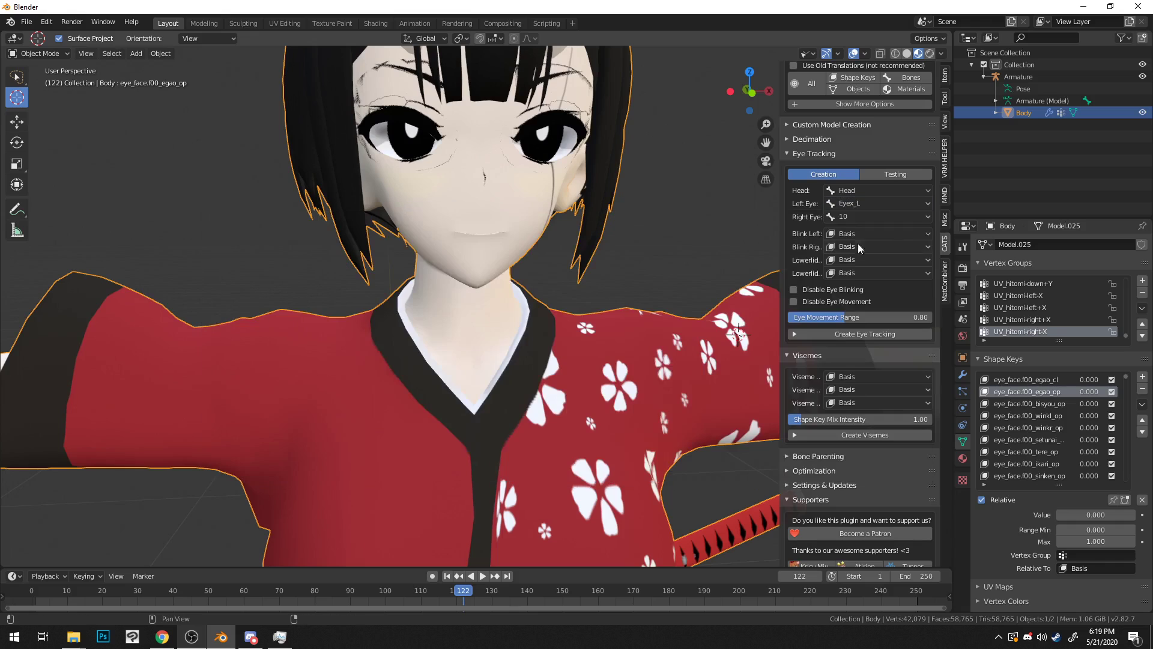
left_click(892, 215)
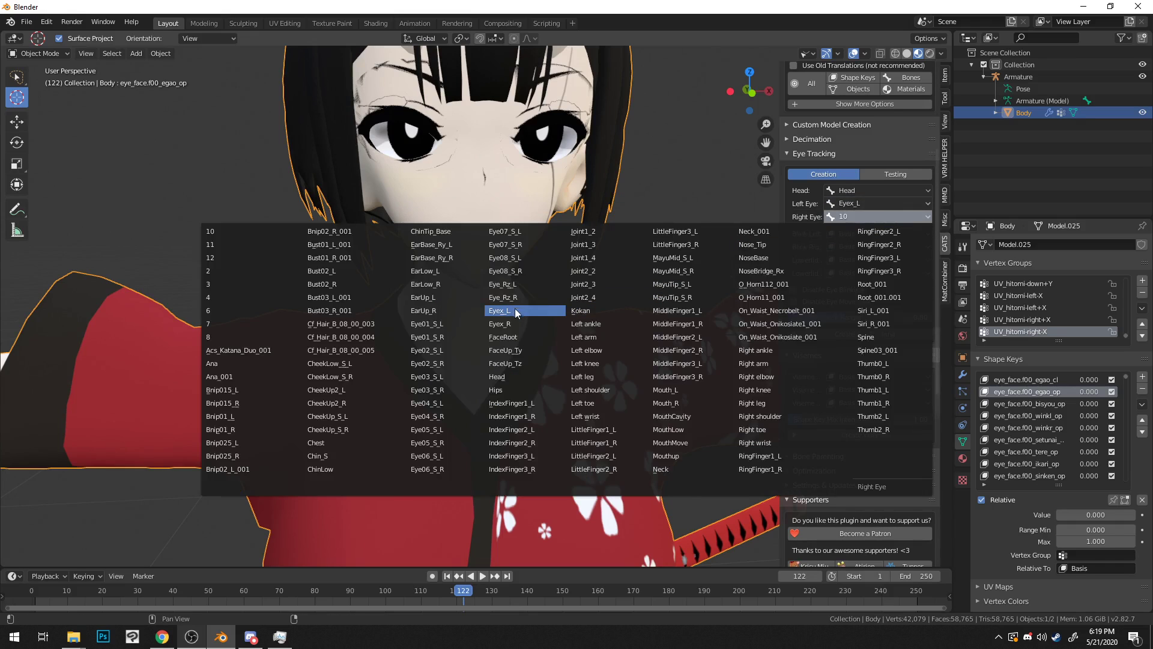
left_click(520, 323)
Step: Examine the character's face and eyes up close and look through the facial shape keys
middle_click_drag(704, 268, 851, 231, "shift")
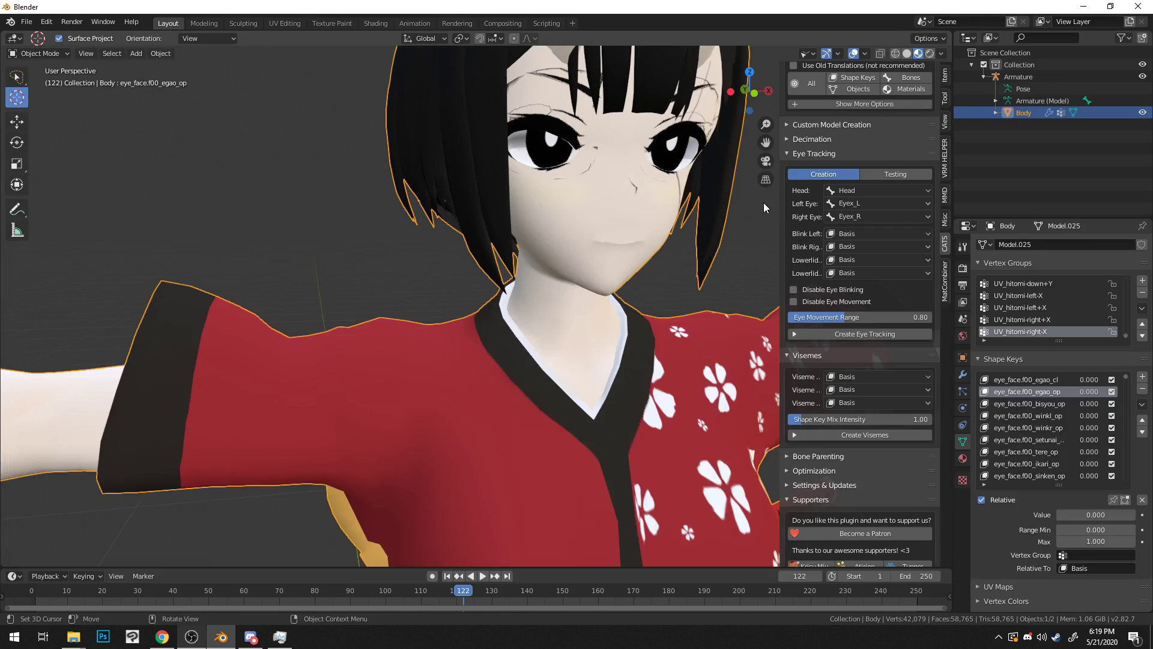
middle_click_drag(763, 203, 748, 217)
scroll(729, 222, "down", 7)
scroll(589, 248, "up", 8)
mouse_move(552, 232)
middle_mouse_down()
mouse_move(573, 236)
mouse_move(566, 194)
mouse_move(558, 248)
mouse_move(561, 238)
middle_mouse_up()
scroll(565, 236, "up", 3)
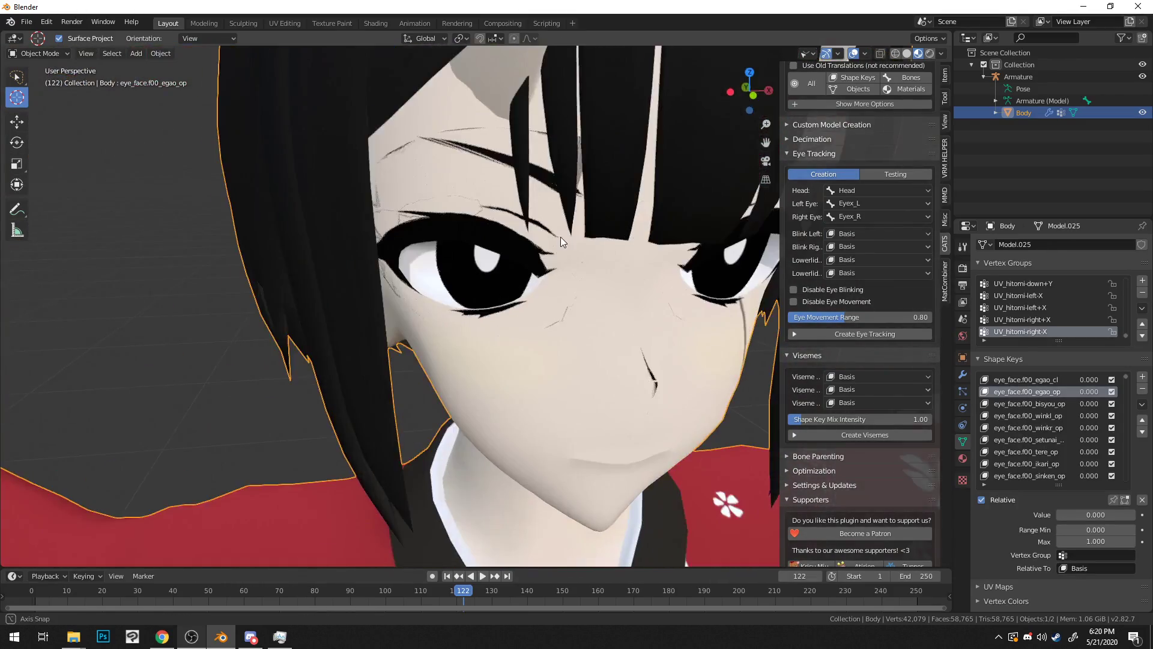
scroll(560, 237, "down", 6)
scroll(553, 233, "up", 4)
scroll(558, 234, "up", 2)
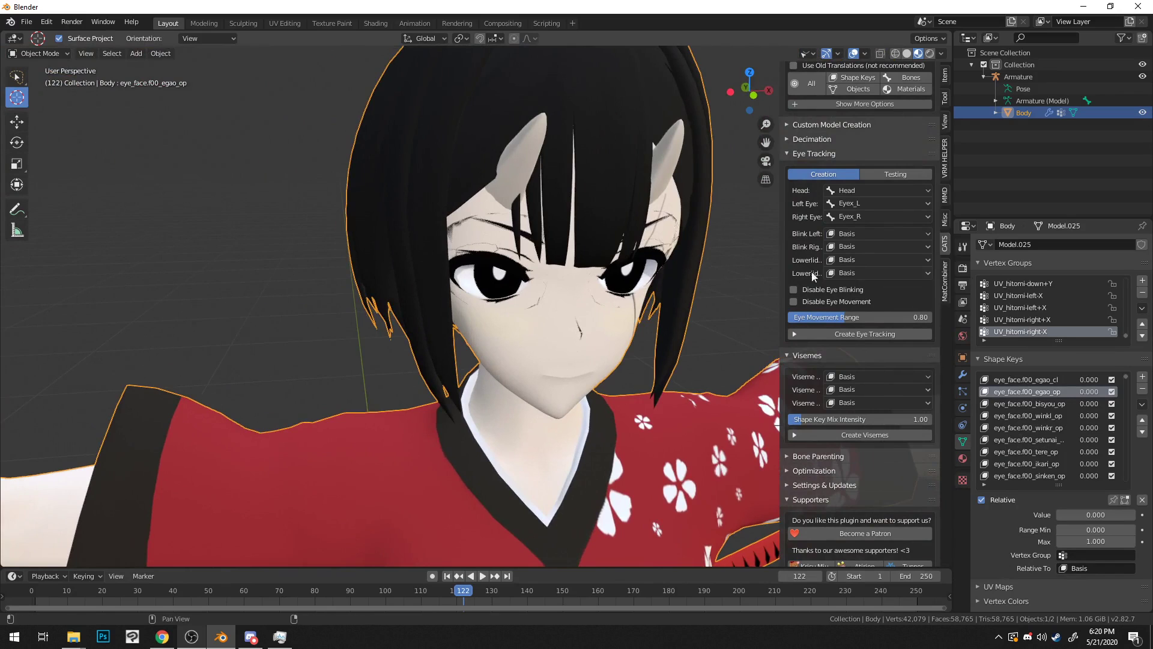
scroll(1046, 429, "down", 3)
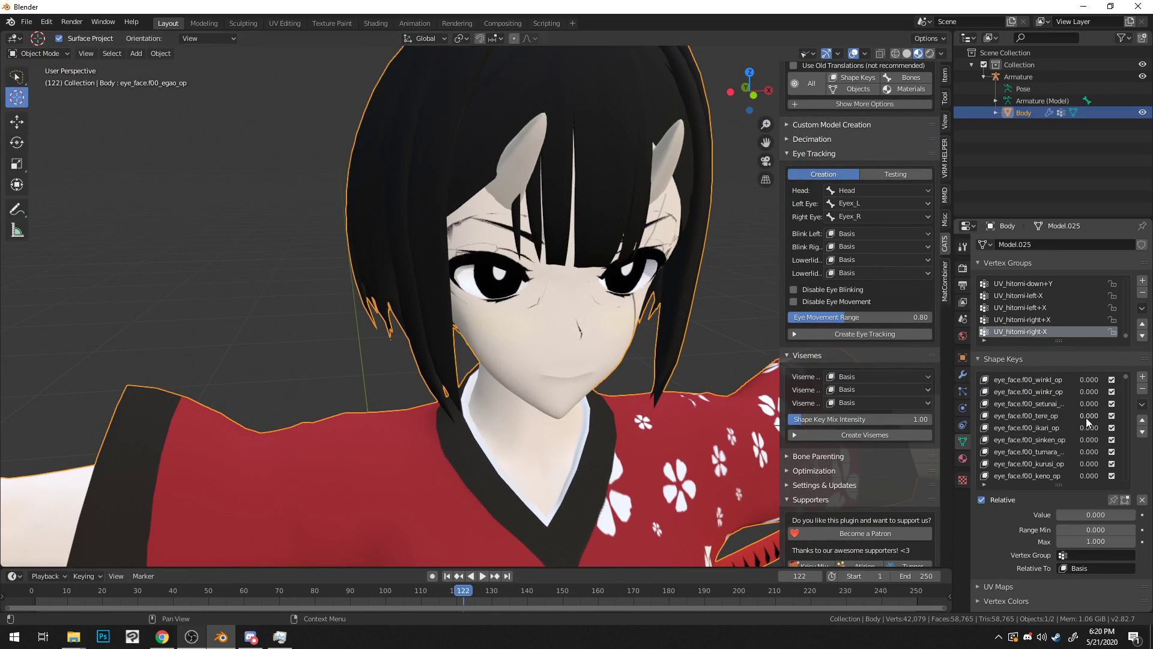
scroll(1086, 416, "up", 5)
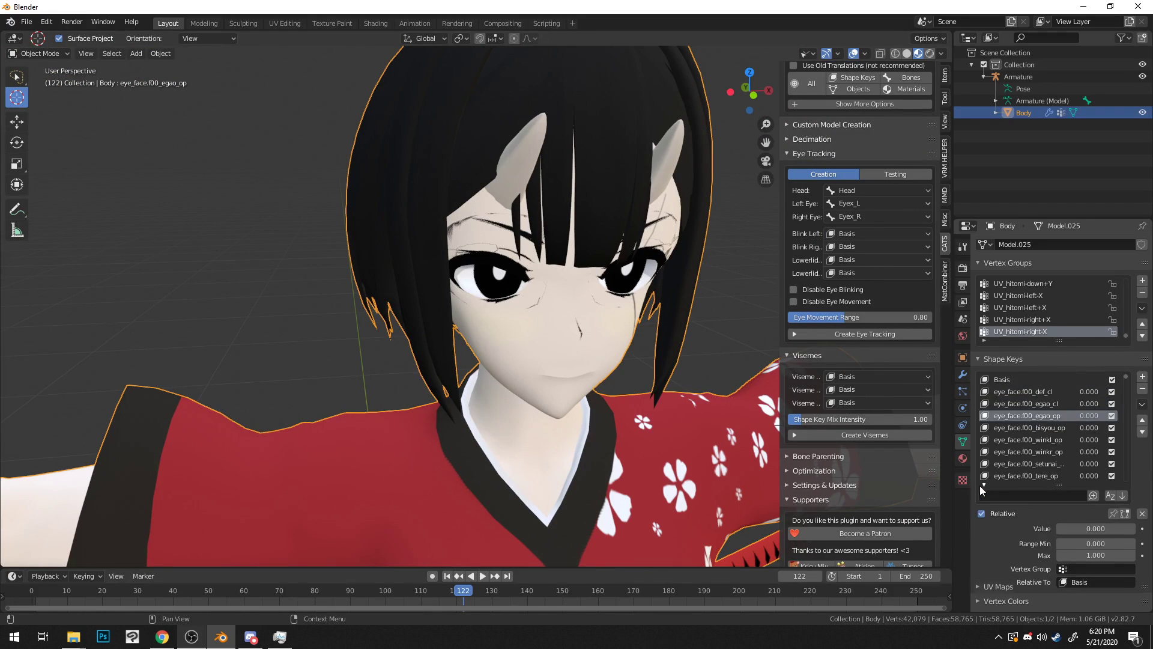
Step: Filter the shape key list by "winkl"
left_click(983, 485)
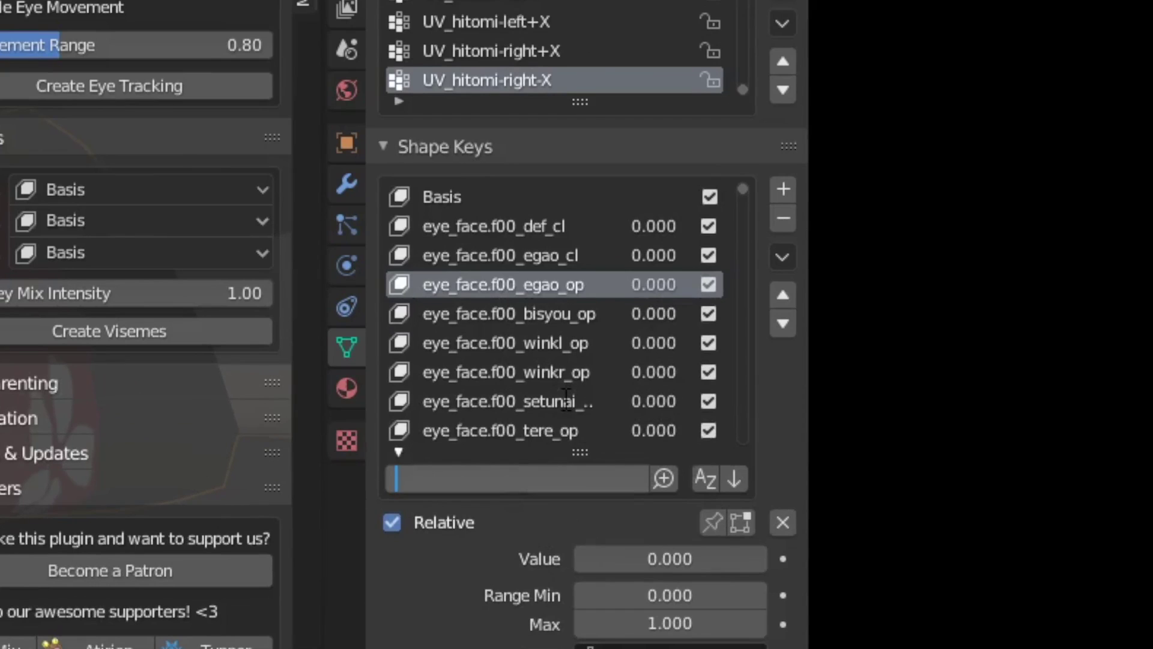
type("wink")
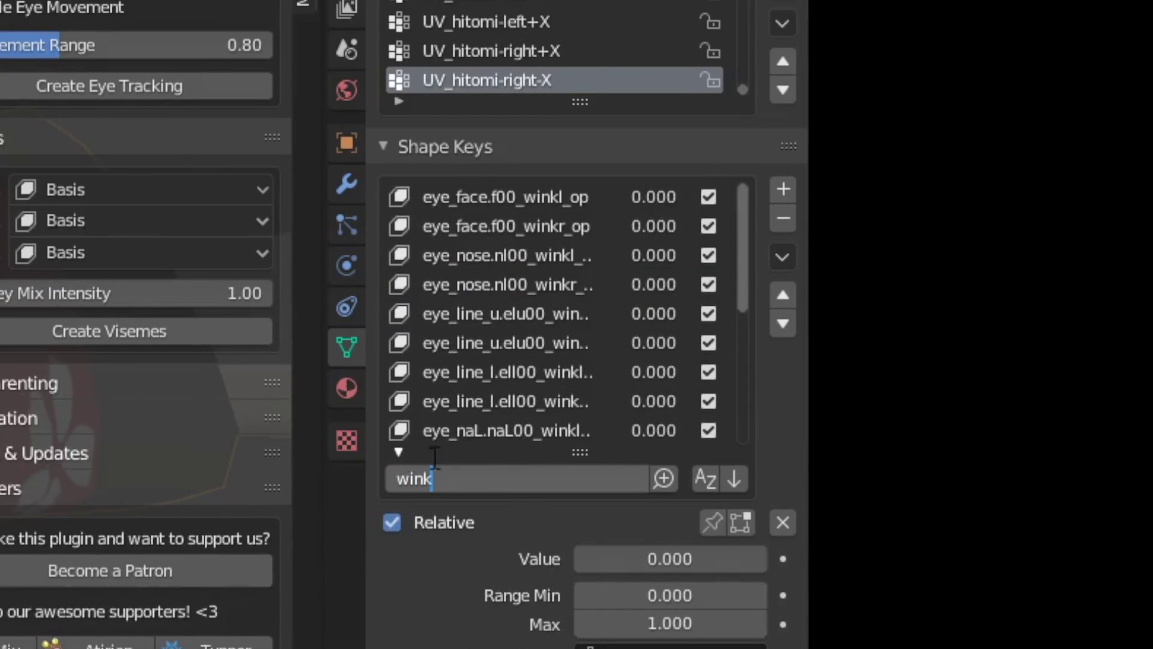
left_click(396, 451)
left_click(396, 451)
left_click(486, 480)
left_click(518, 480)
type("l")
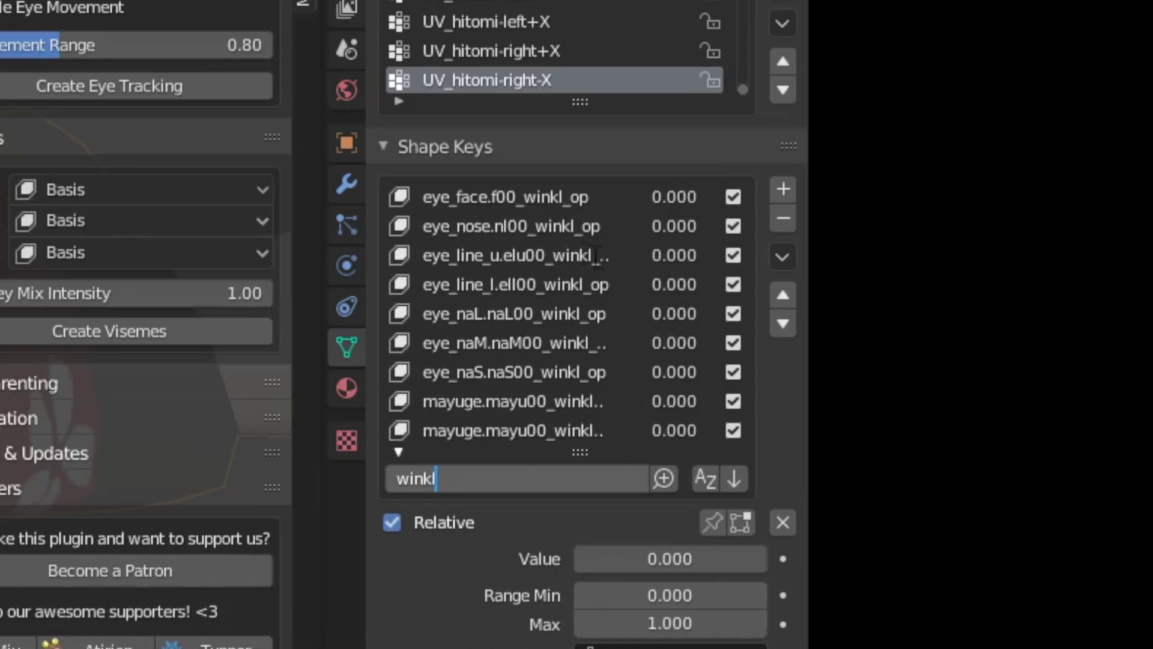
key("Return")
Step: Set the winkl shape keys for the lower eye line (eye_line_l.ell00) and upper eye line (eye_line_u.elu00) to 1
scroll(581, 248, "down", 2)
left_click(579, 227)
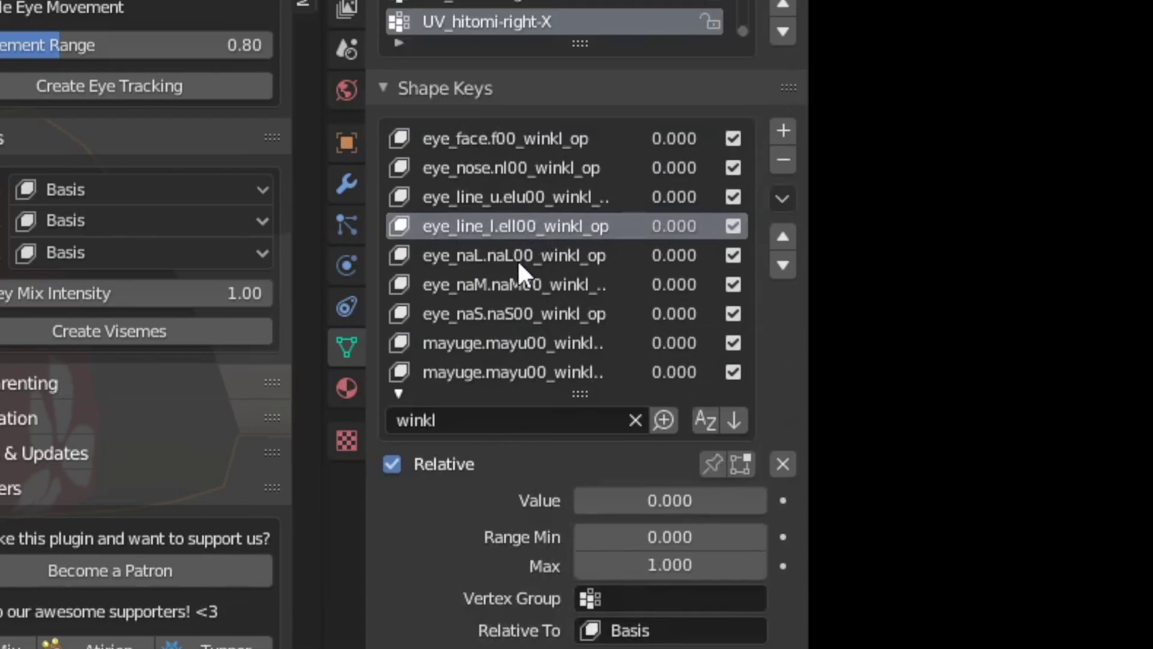
left_click(518, 263)
left_click(656, 228)
type("1")
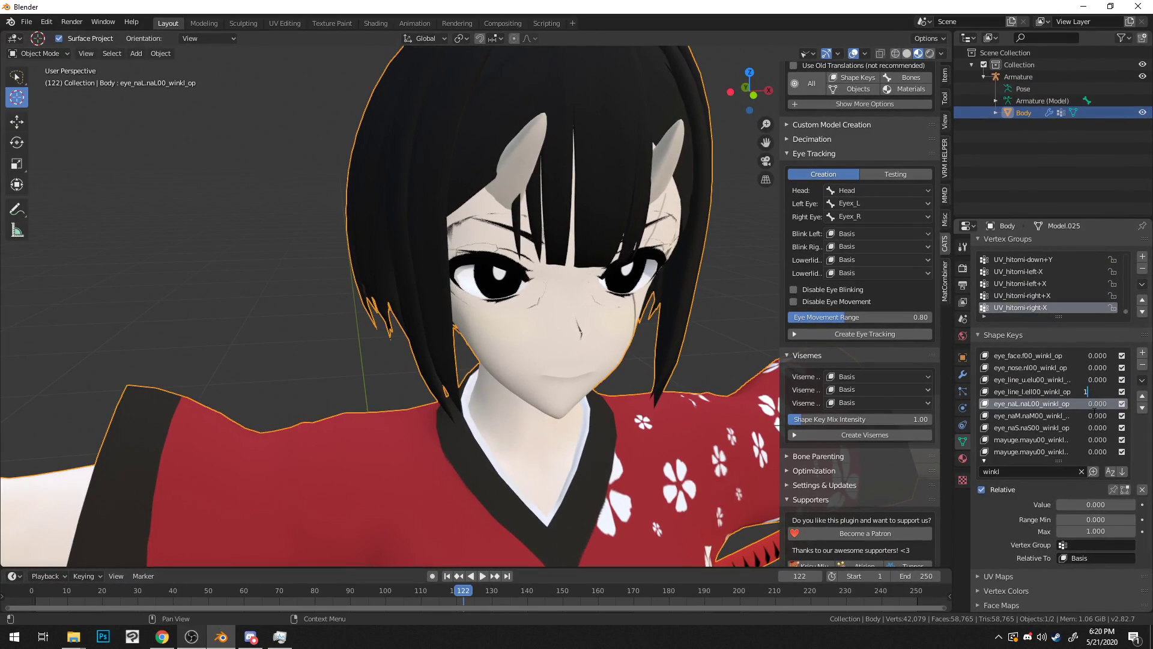
key("Return")
left_click(1096, 379)
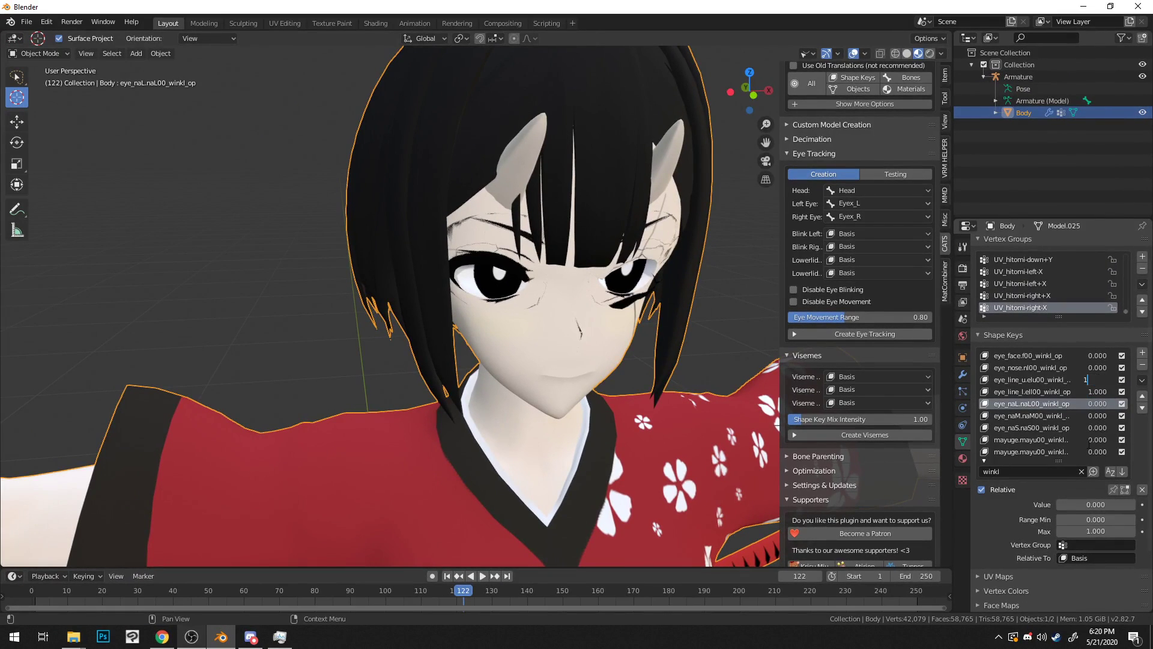
type("1")
key("Return")
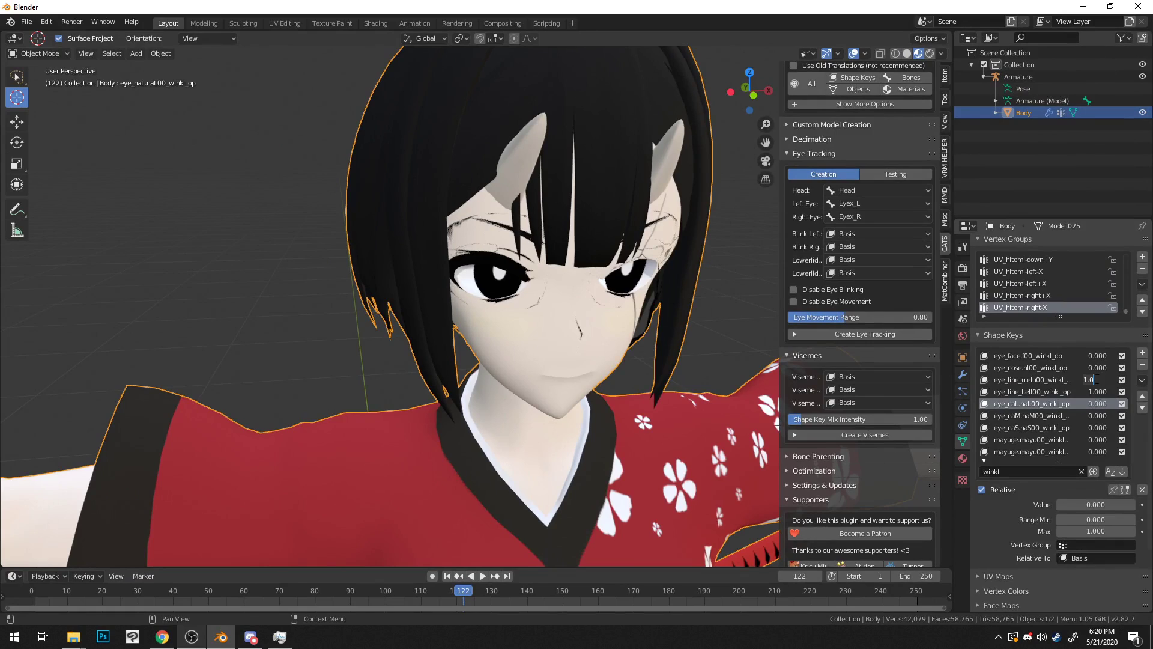
key("Return")
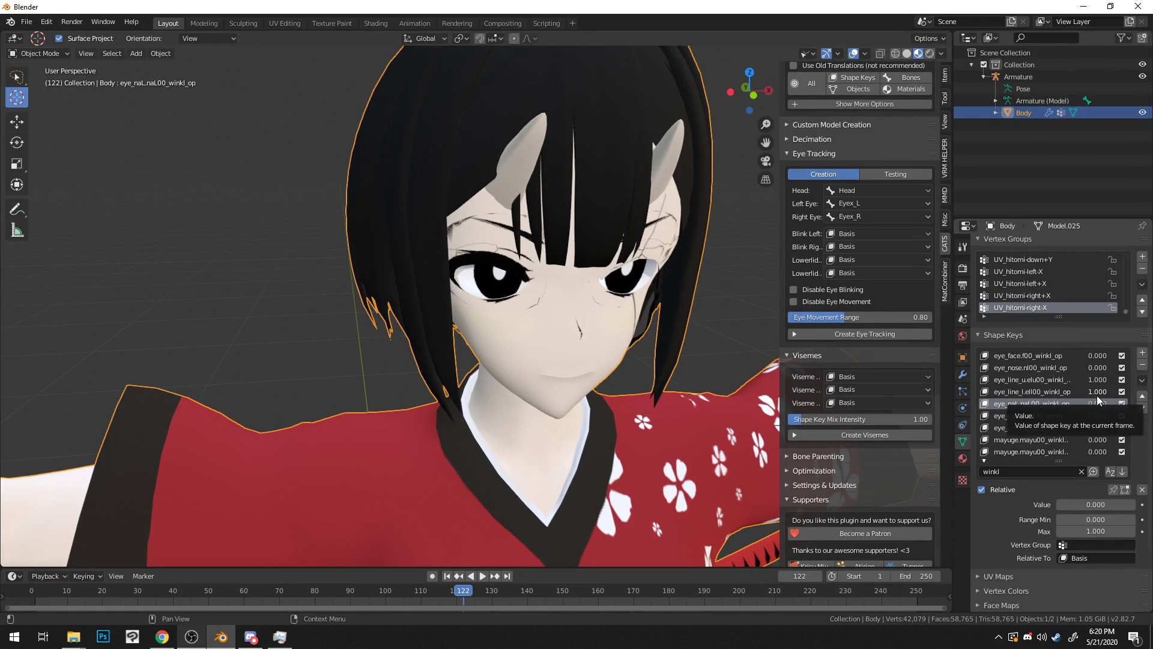
Step: Set the winkl lower eye line shape key to 0 and eye_face and upper eye line to 1, then add a new shape from mix
left_click(1096, 392)
key("Return")
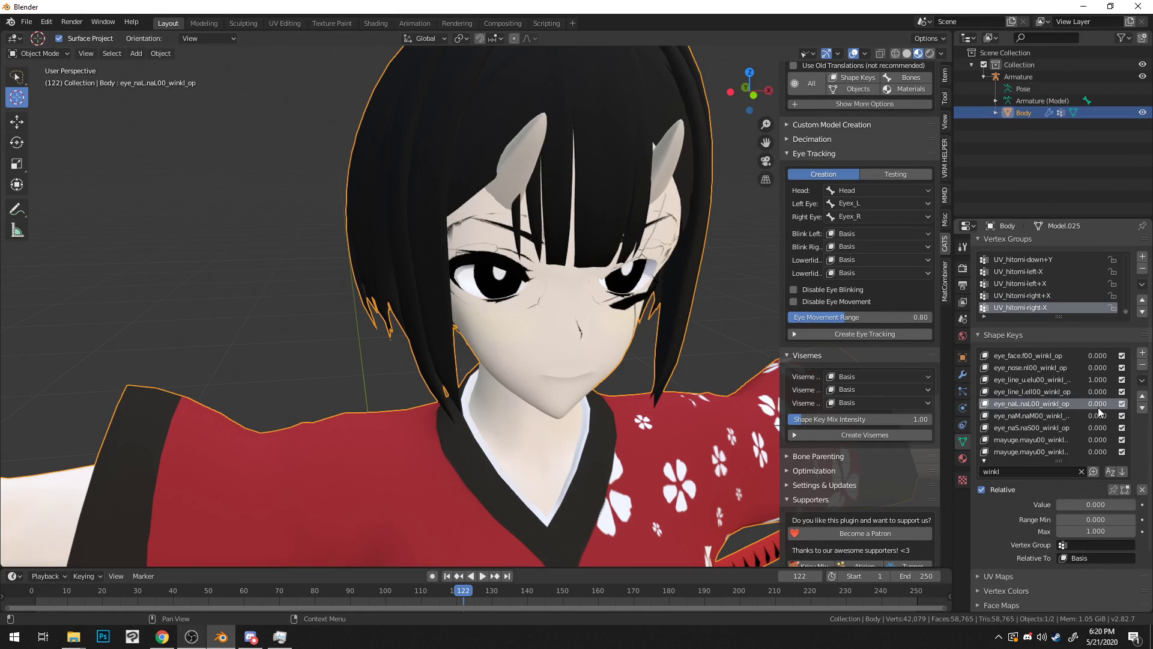
middle_click_drag(713, 346, 613, 322)
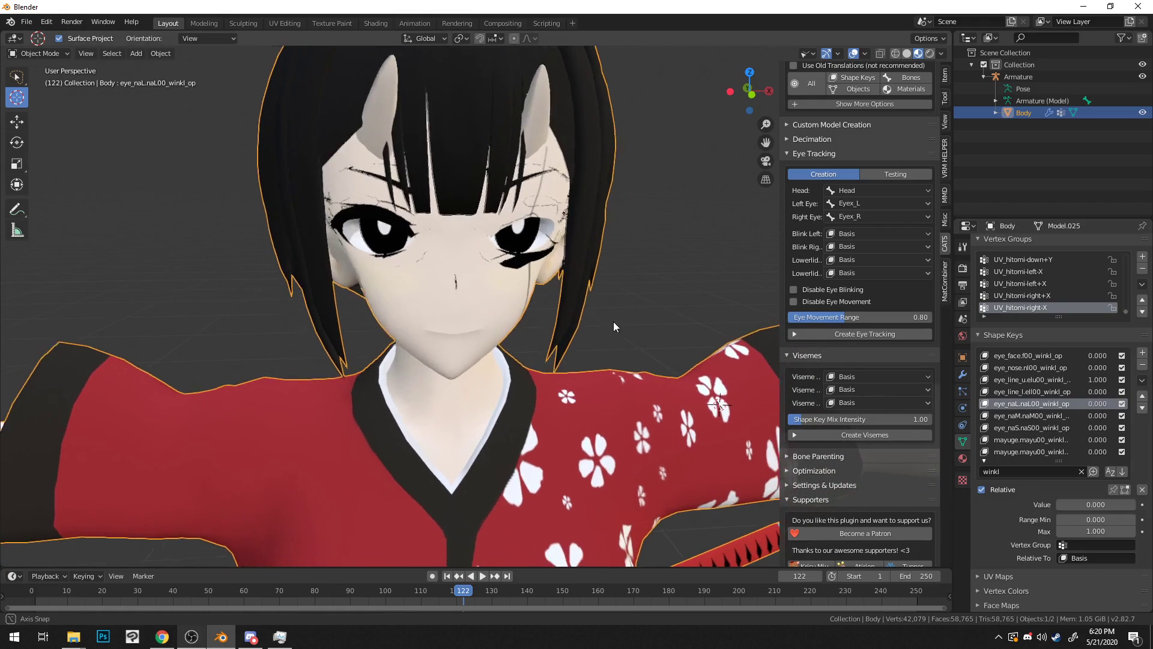
scroll(566, 290, "up", 4)
middle_click_drag(556, 282, 517, 281)
scroll(1096, 362, "up", 1)
double_click(1098, 379)
type("1")
key("Return")
middle_click_drag(690, 306, 575, 274)
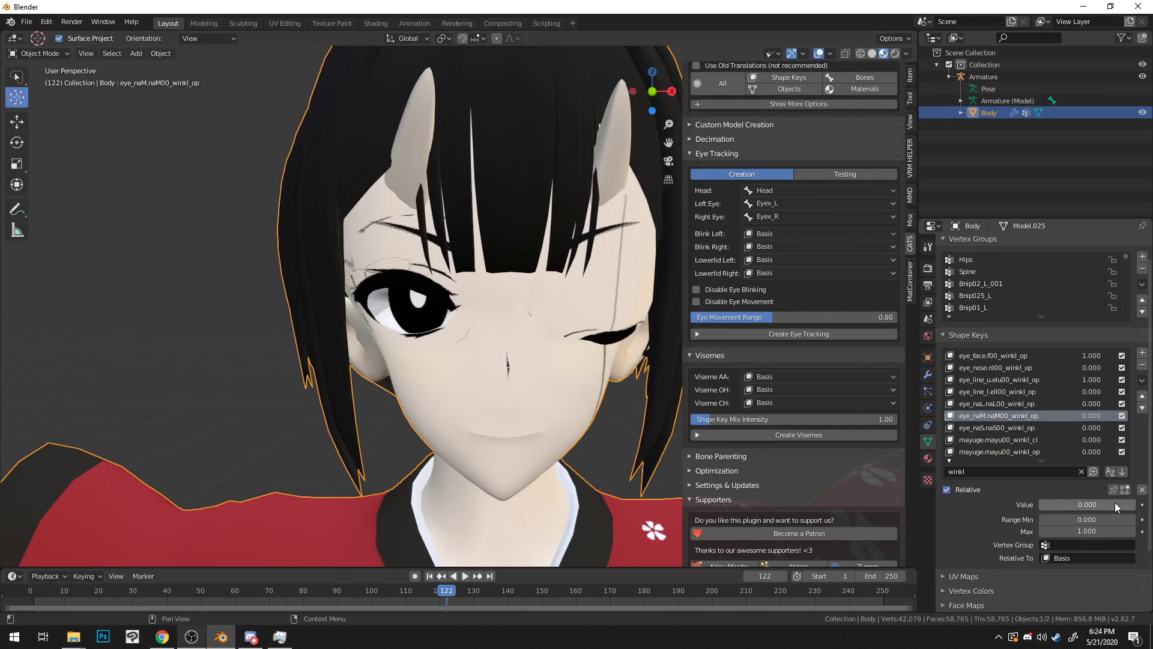
left_click(1142, 380)
left_click(1111, 392)
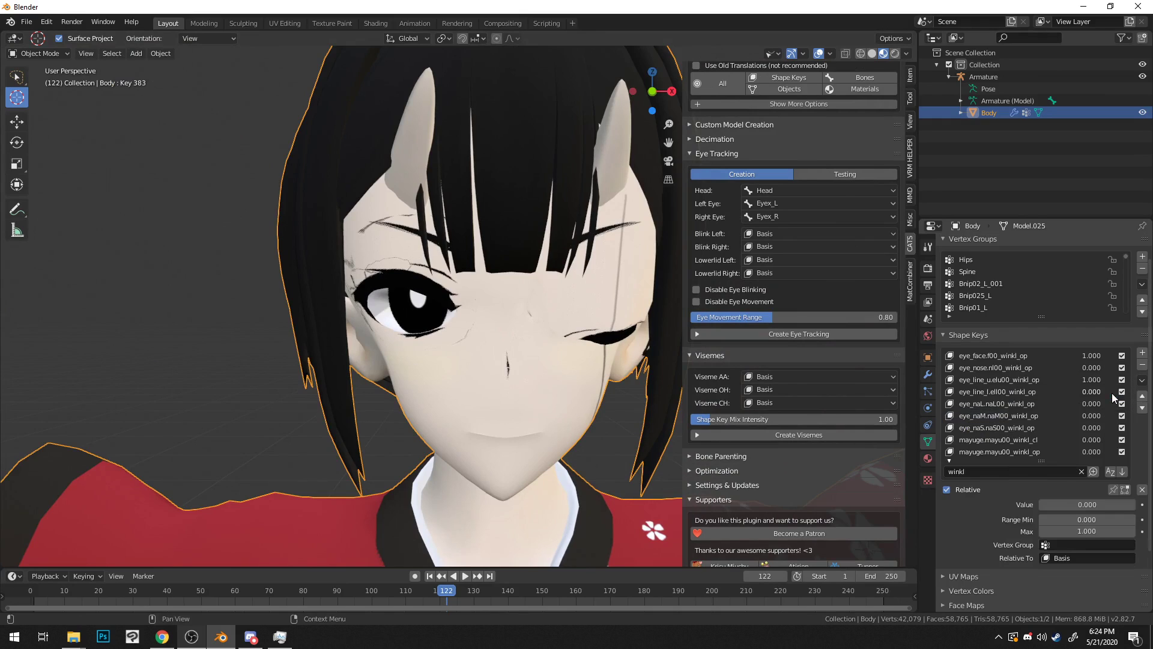
left_click(1019, 471)
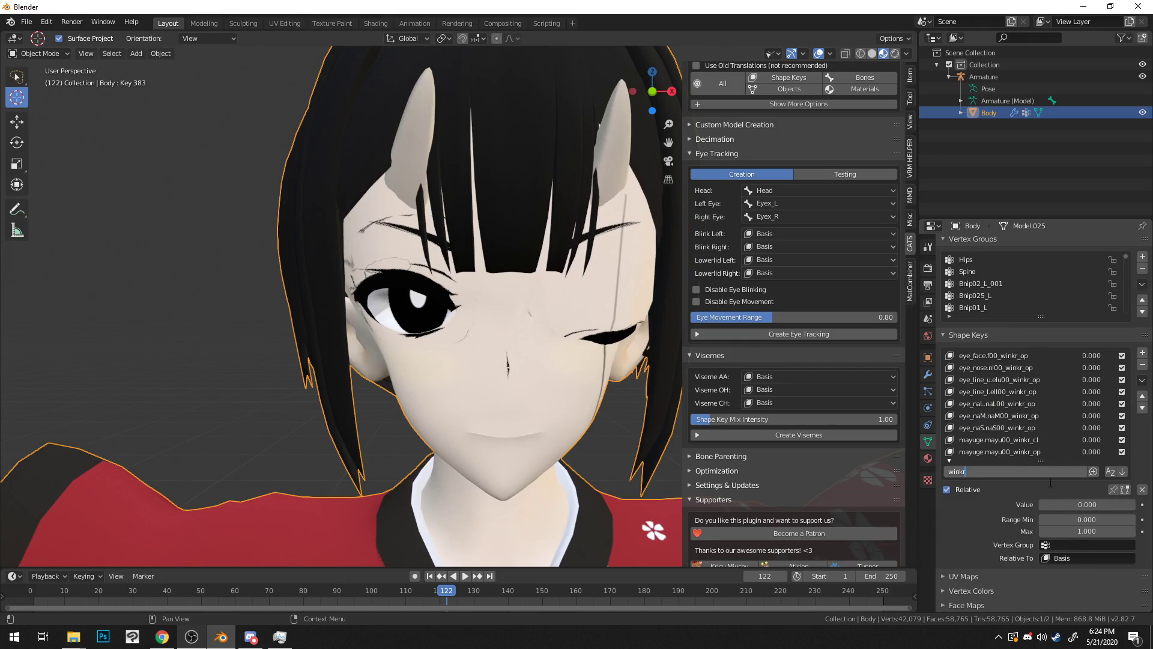
type("winkr")
key("BackSpace")
type("l")
key("Return")
Step: Reset the winkl shape keys for the upper eye line (eye_line_u.elu00) and eye_face.f00 to 0
left_click(1088, 379)
type("1.0")
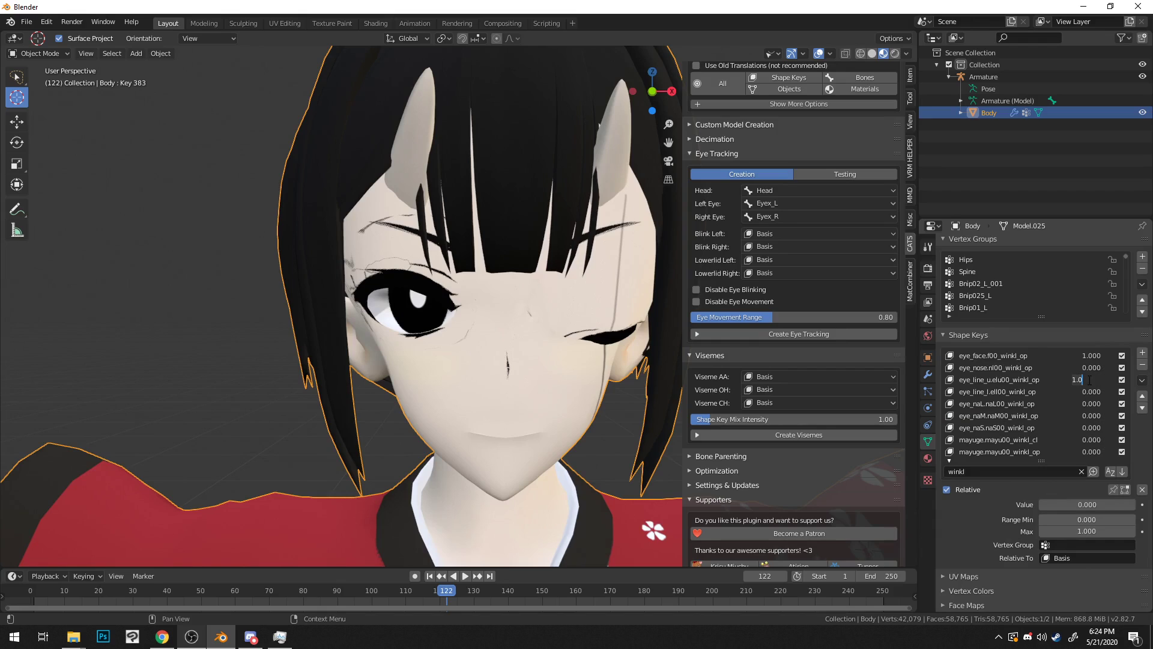
key("Return")
left_click(1089, 358)
type("0")
key("Return")
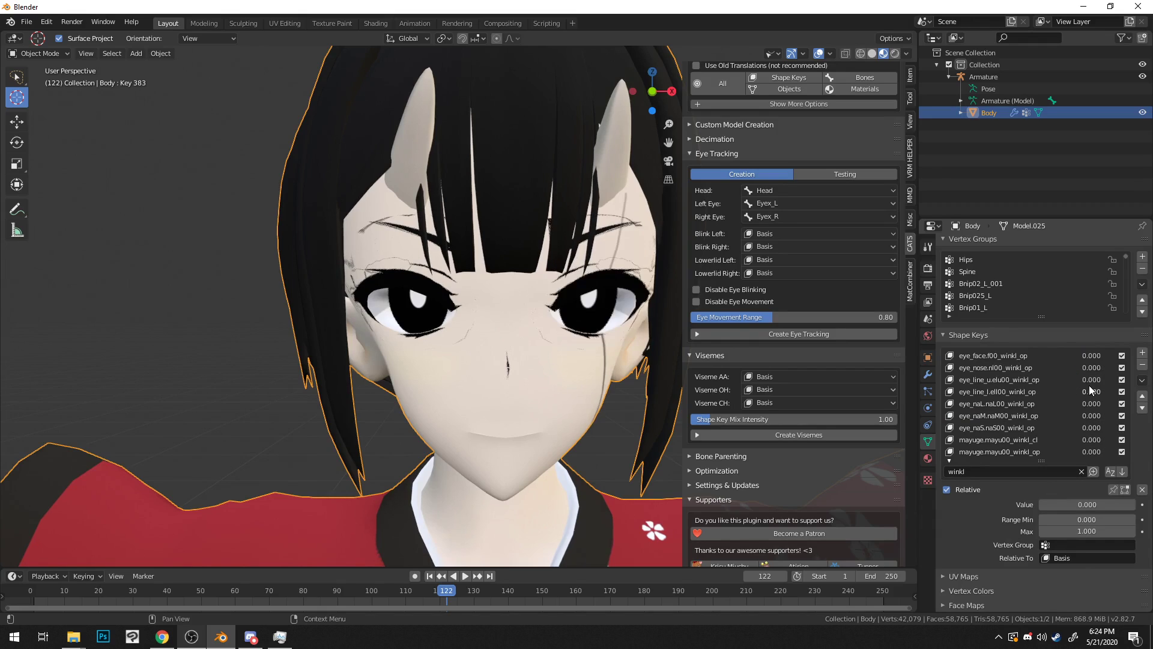
Step: Filter the shape key list by "winkr"
scroll(1090, 385, "down", 1)
scroll(1074, 424, "down", 1)
left_click(1072, 419)
key("End")
key("BackSpace")
type("r")
key("Return")
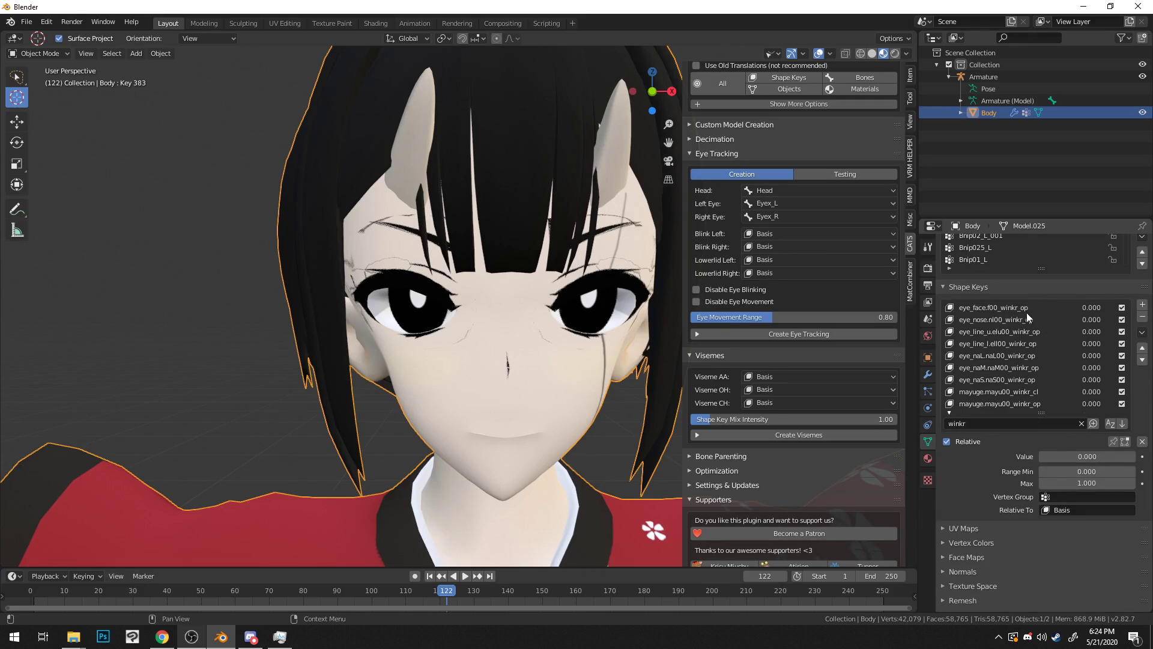
Step: Set the winkr shape keys eye_face, eye_nose and eye_line_u to 1 and create a new shape key from the mix
left_click(1025, 307)
left_click_drag(1092, 307, 1144, 307)
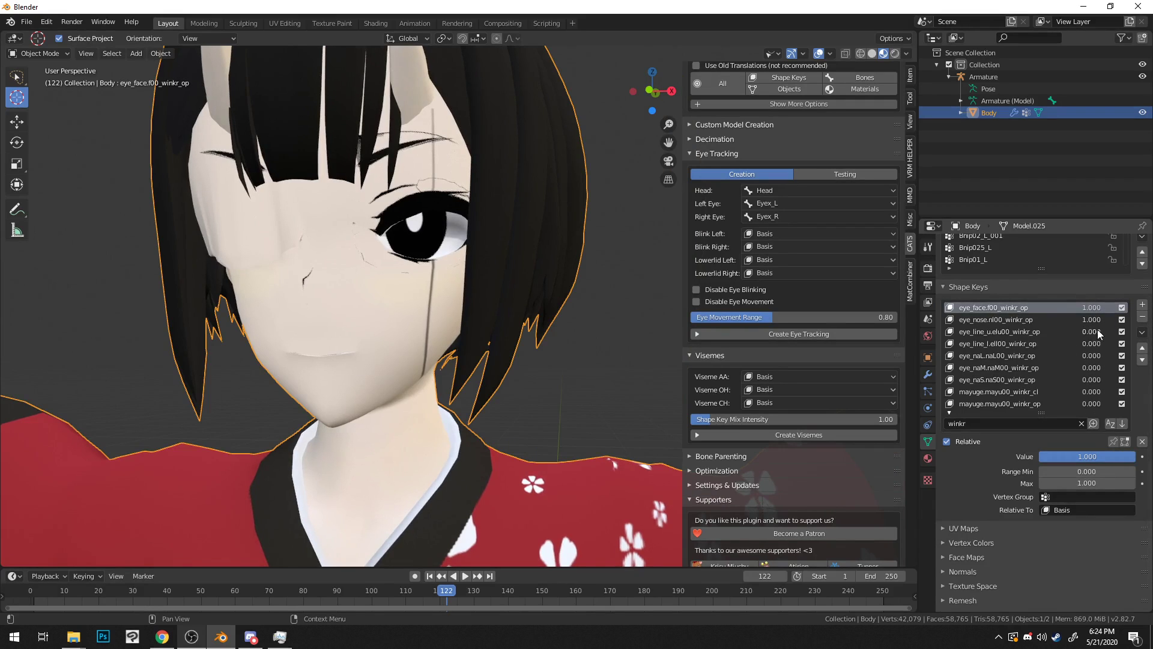
left_click_drag(1098, 331, 1129, 332)
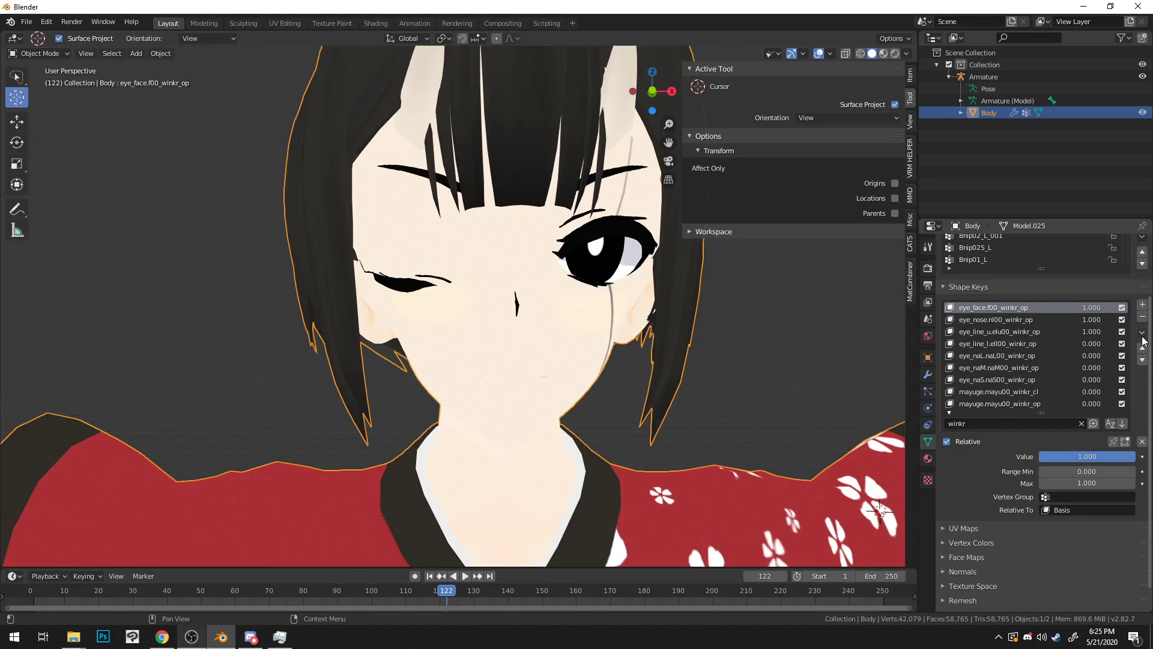
left_click(1142, 333)
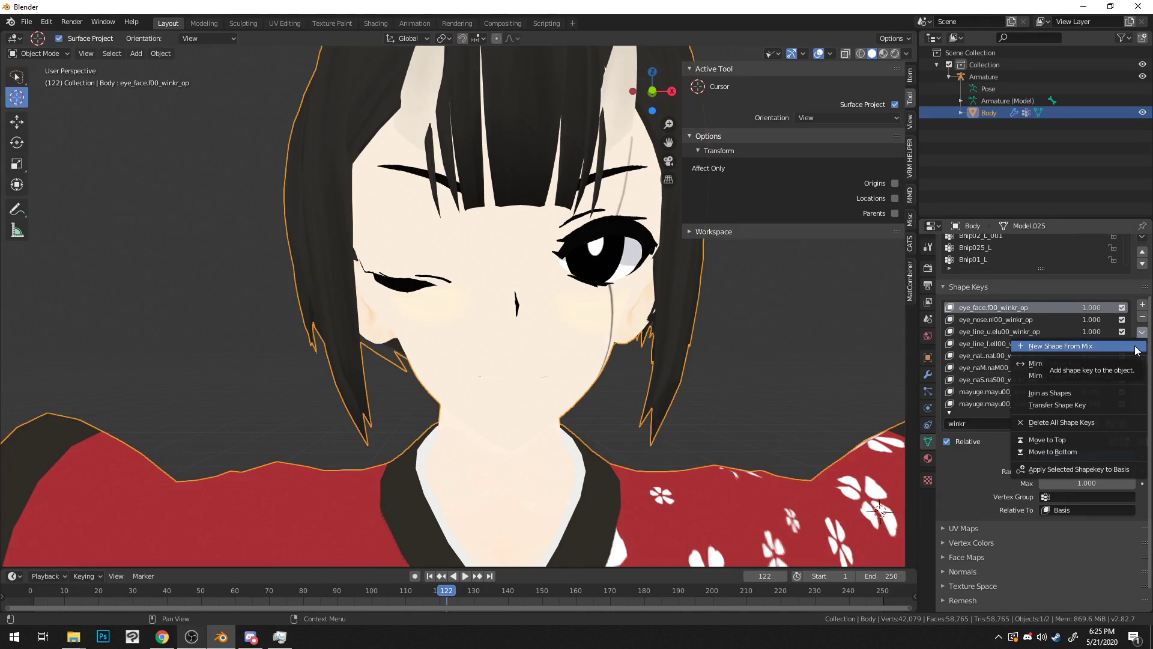
left_click(1136, 351)
Step: Reset the winkr shape keys eye_line_u, eye_nose and eye_face to 0
double_click(1088, 331)
type("0")
key("Return")
left_click(1090, 319)
type("0")
key("Return")
left_click(1089, 308)
type("0")
key("Return")
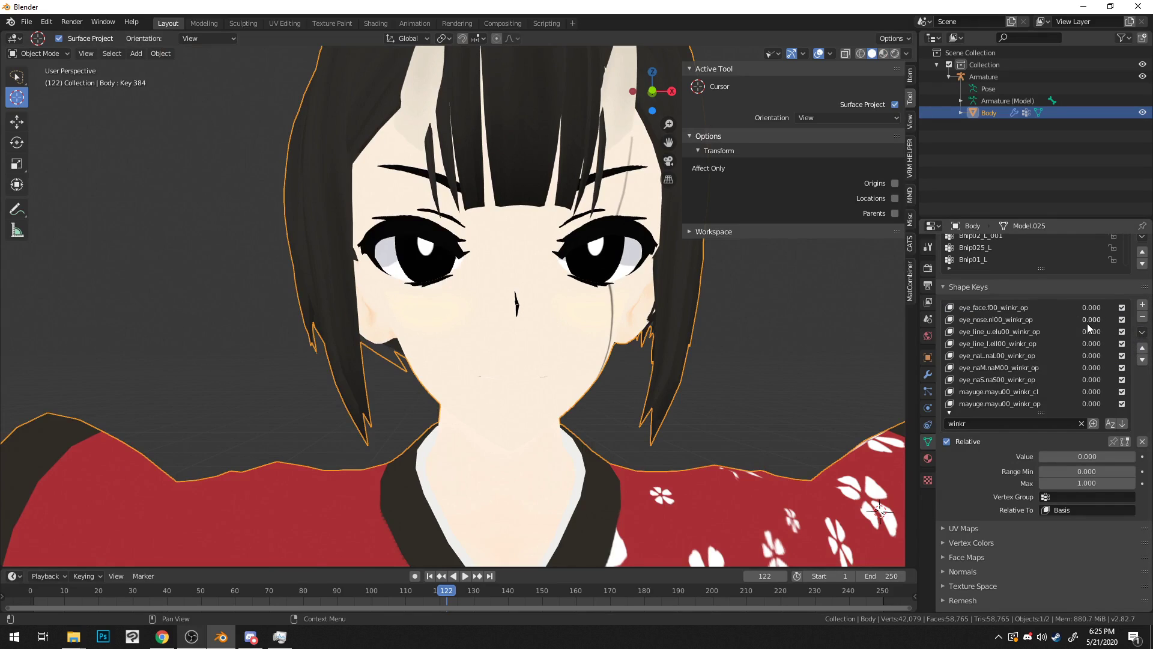
Step: Change the shape key list filter to "winkl"
left_click(1014, 420)
key("BackSpace")
type("l")
key("Return")
Step: Set the winkl shape keys eye_face, eye_nose and eye_line_u to 1 and create a new shape key from the mix
double_click(1093, 331)
type("1")
key("Return")
double_click(1100, 307)
type("1")
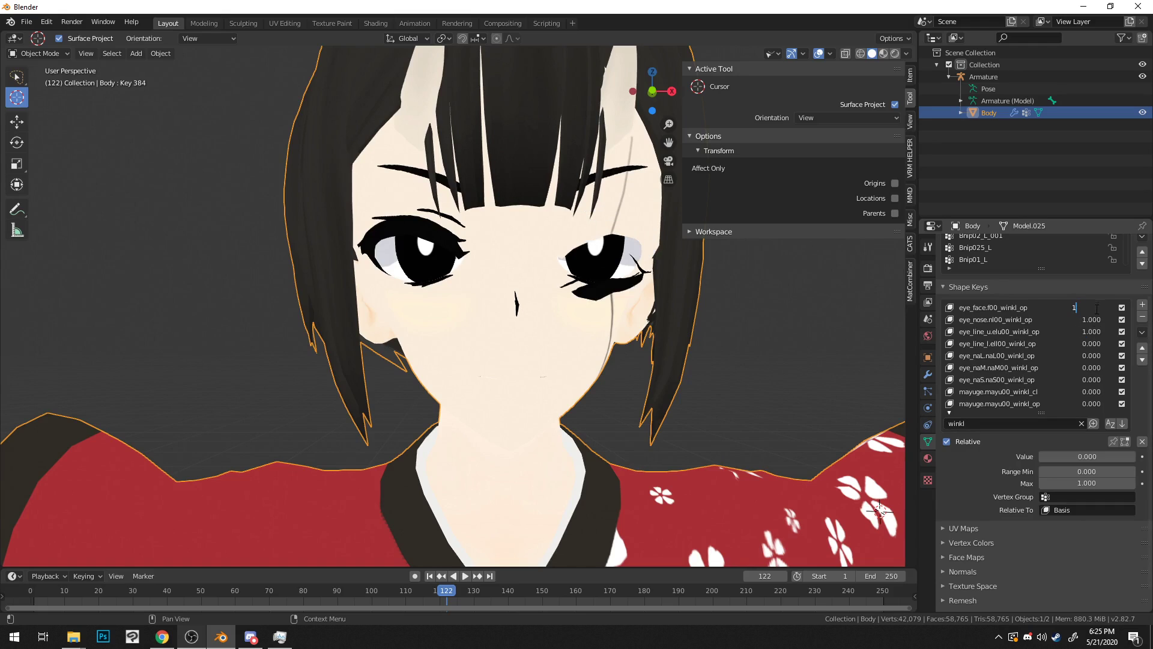
key("Return")
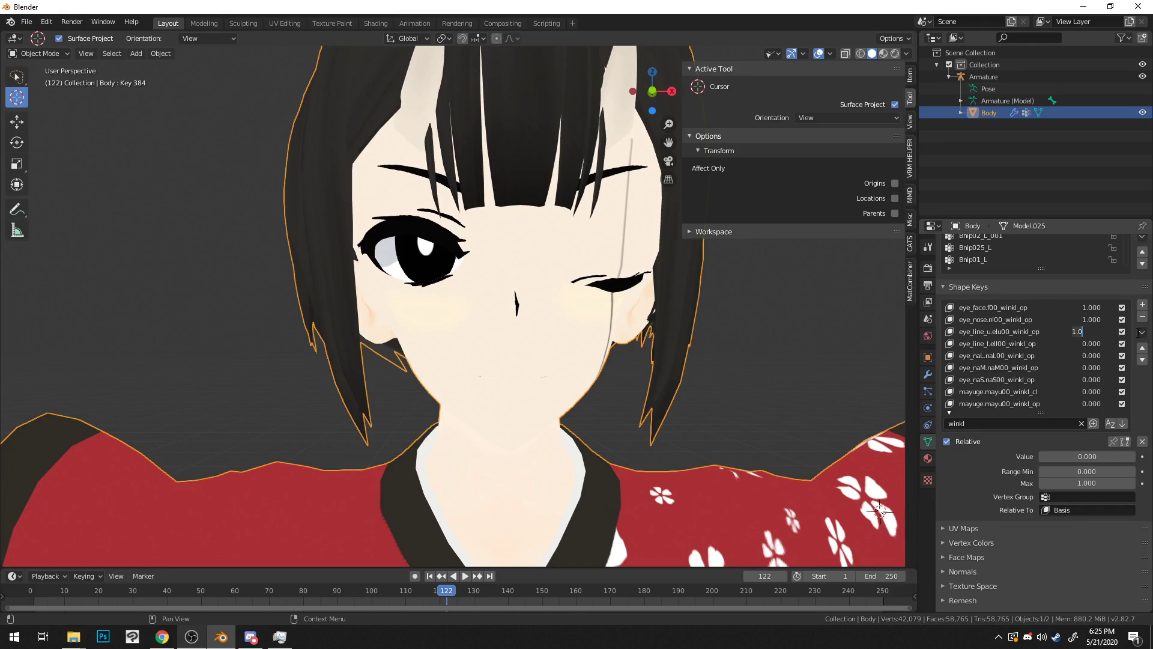
left_click(1142, 332)
left_click(1118, 347)
Step: Reset the winkl shape keys eye_line_u, eye_nose and eye_face to 0
double_click(1093, 331)
type("1.0")
key("Return")
key("Return")
double_click(1093, 307)
type("0")
key("Return")
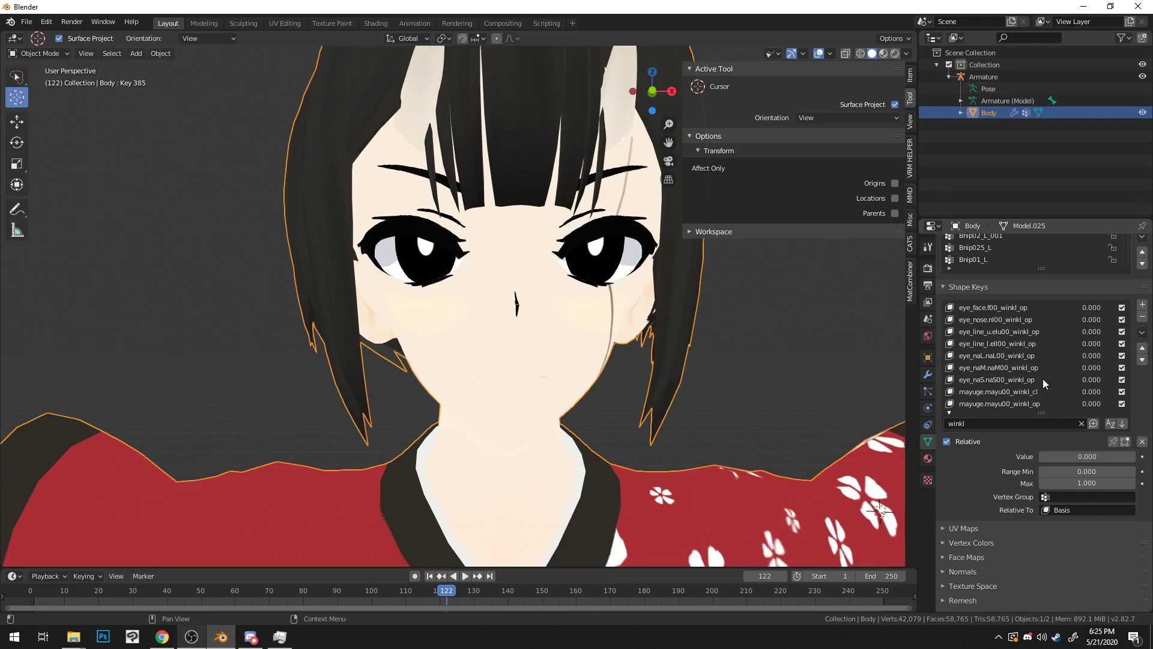
Step: Clear the shape key filter and delete the Key 383 shape key
left_click(1080, 424)
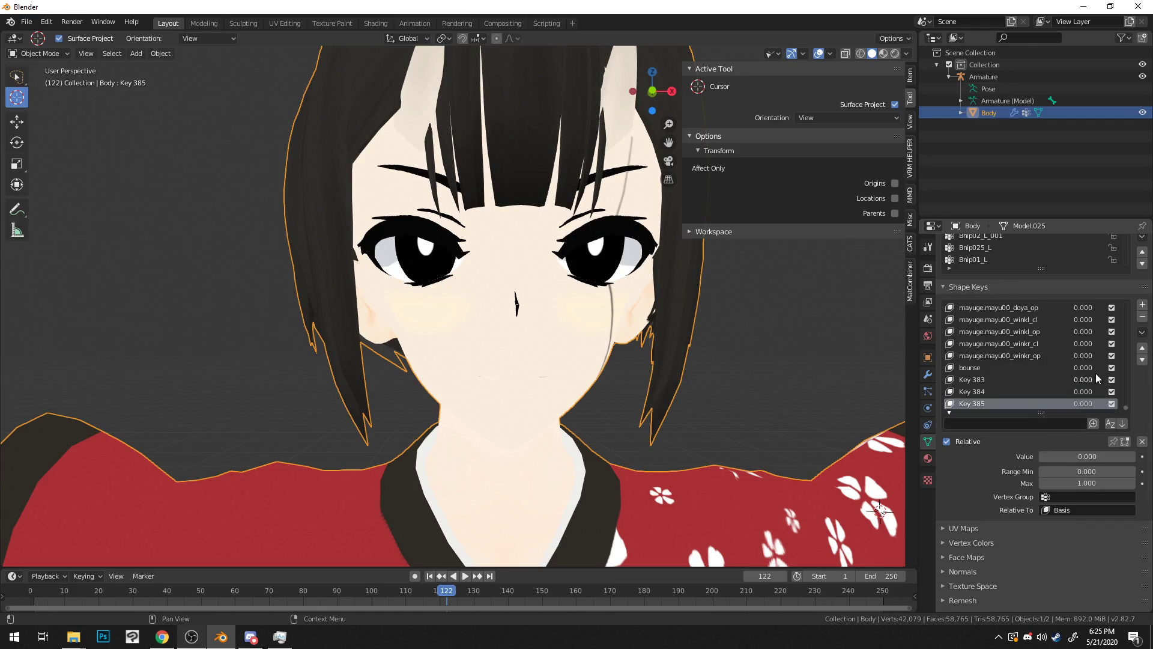
left_click(1000, 381)
right_click(1010, 380)
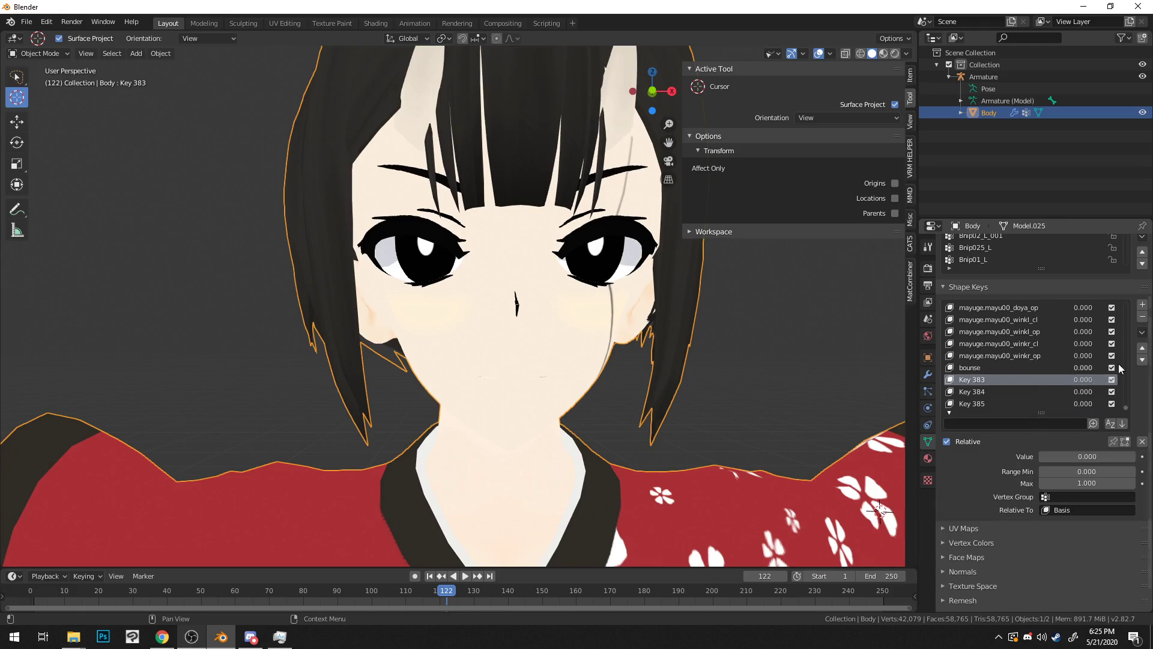
left_click(1142, 333)
left_click(1142, 317)
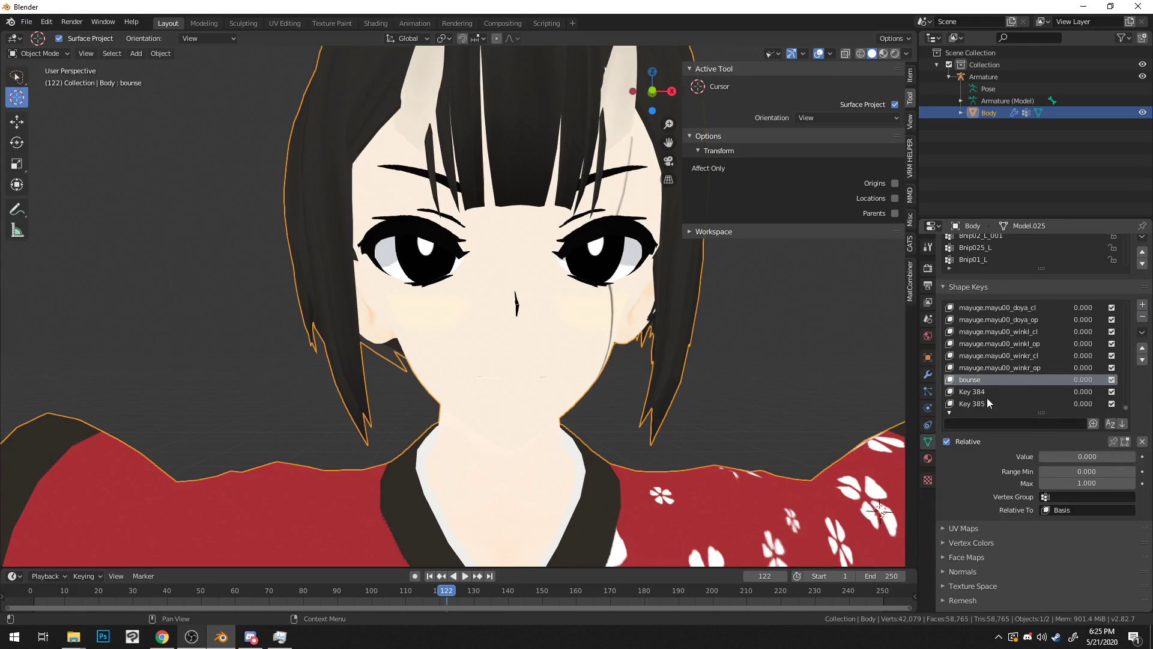
Step: Try out Key 384 and set Key 385's value to about 0.583 so that the eye just closes
left_click(985, 390)
left_click_drag(1081, 456, 1040, 456)
left_click(1051, 474)
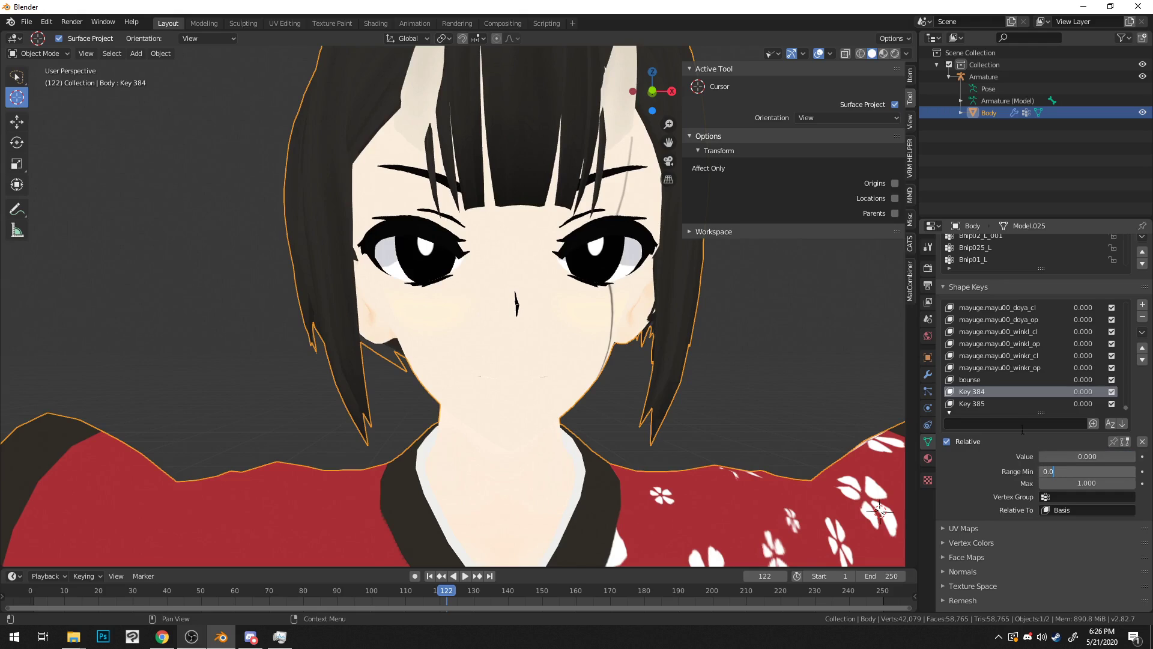
left_click(1011, 404)
mouse_move(1076, 455)
left_mouse_down()
mouse_move(1135, 456)
mouse_move(1083, 457)
mouse_move(1095, 457)
left_mouse_up()
middle_click_drag(742, 407, 727, 402)
middle_click_drag(723, 397, 730, 397)
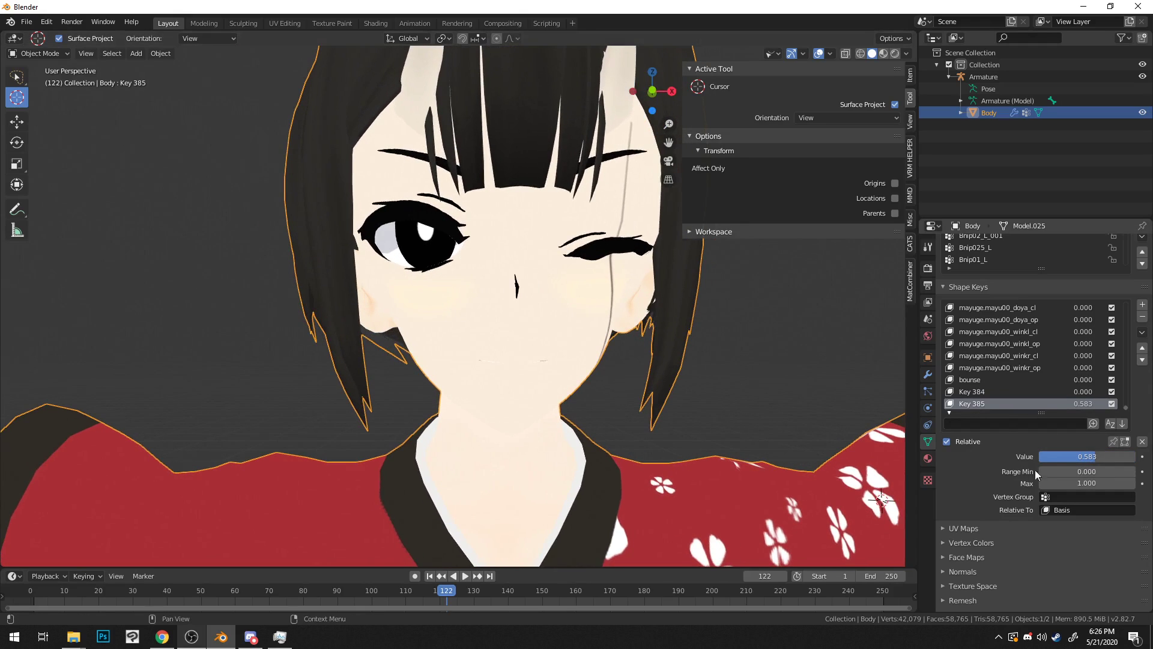
Step: Limit Key 385's range maximum to the copied value of about 0.583 and test its full strength
left_click(1095, 470)
type("0")
left_click(1072, 484)
key("ctrl+v")
left_click_drag(1095, 457, 1132, 456)
left_click(1096, 482)
Step: Set Key 384's range maximum to 0.583, check the closed eyes at full strength, and return its value to 0
left_click(1036, 394)
left_click(1035, 392)
left_click(1094, 483)
key("Return")
left_click_drag(1045, 456, 1132, 456)
middle_click_drag(641, 409, 679, 420)
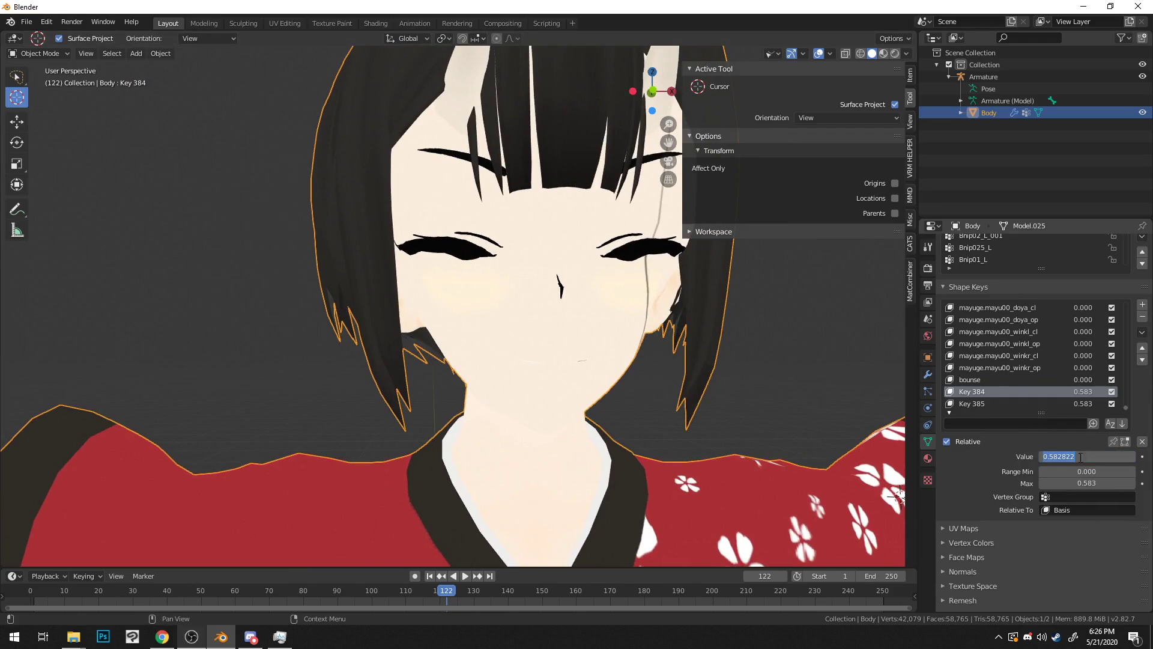
type("0")
key("Return")
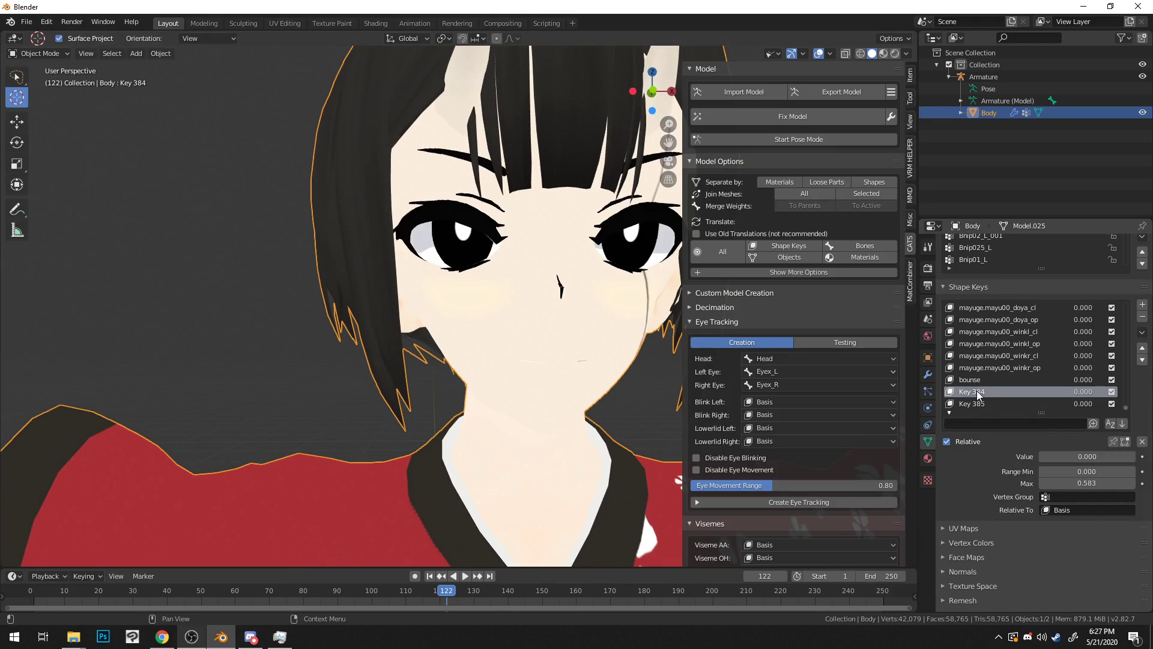
Step: Rename the shape key Key 384 as "_Blink L" and Key 385 as "_Blink R"
double_click(978, 393)
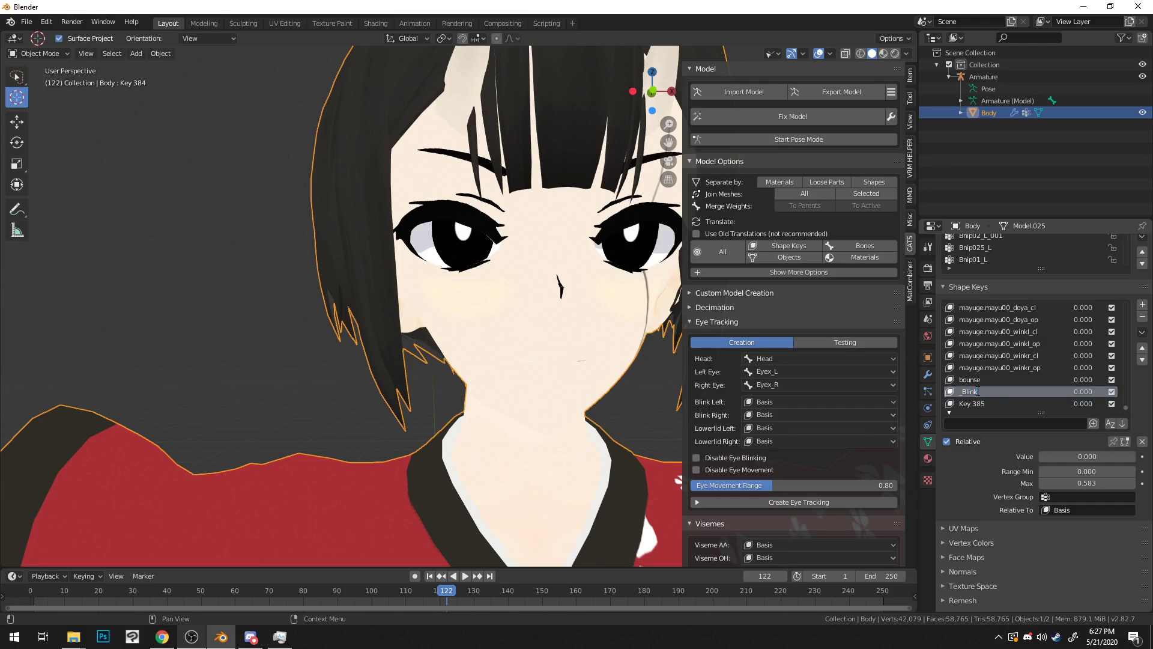
double_click(976, 404)
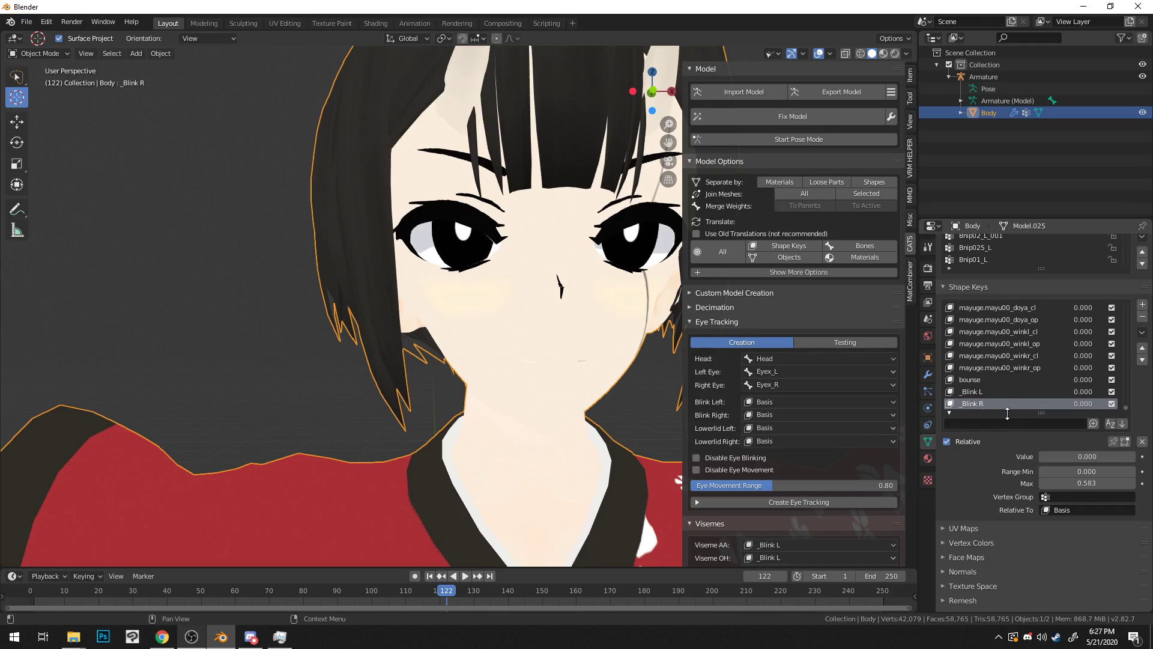
Step: Assign the _Blink L shape key to Blink Left and _Blink R to Blink Right in the eye tracking settings
left_click(784, 402)
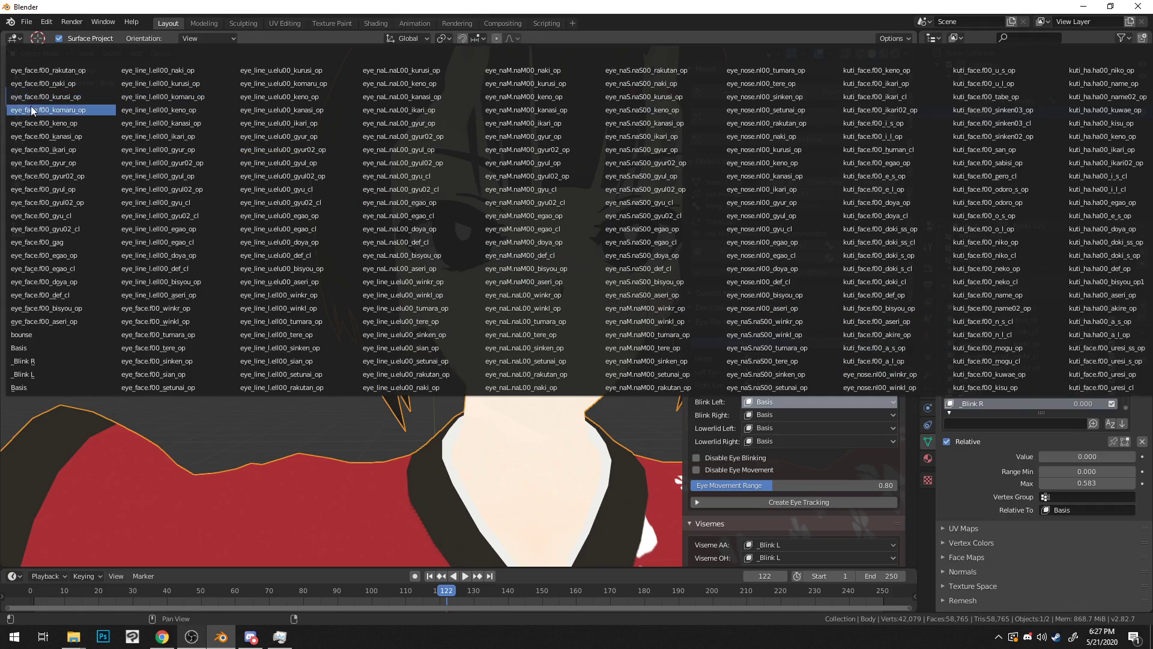
left_click(27, 362)
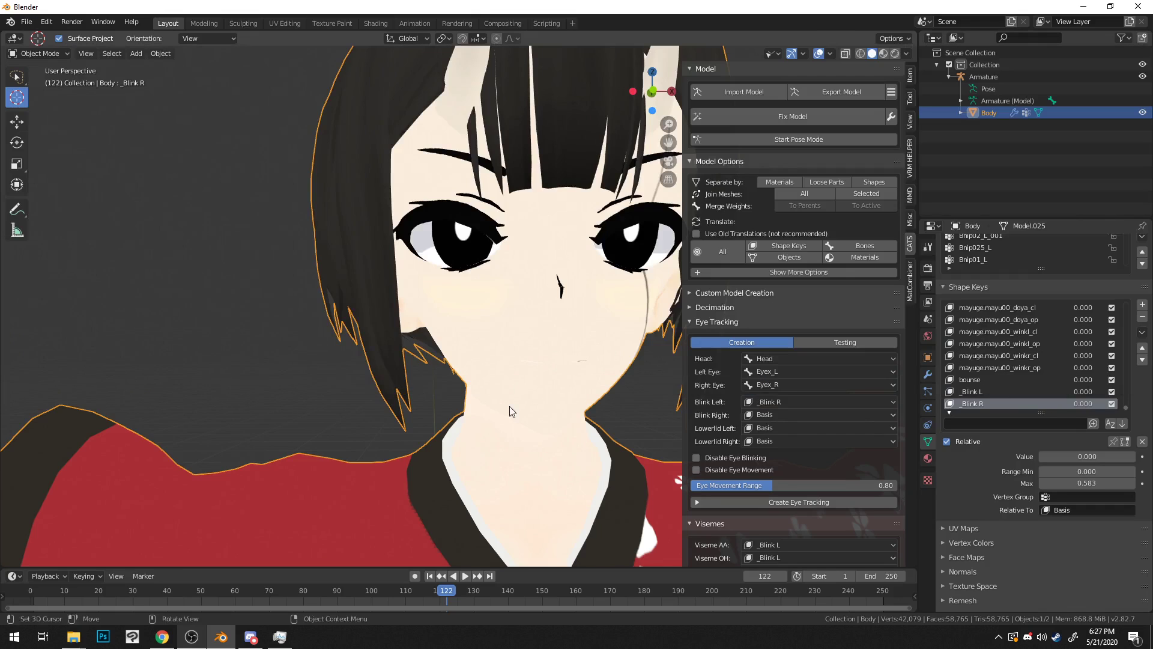
left_click(777, 403)
left_click(48, 375)
left_click(820, 414)
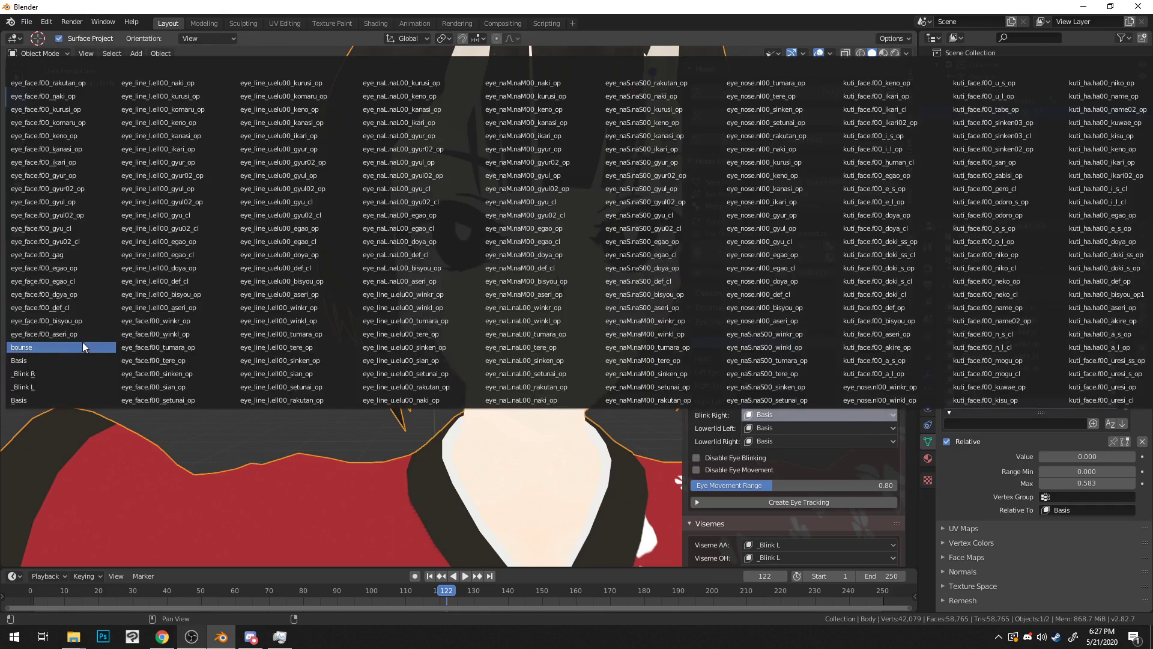
left_click(55, 372)
middle_click_drag(663, 383, 624, 384)
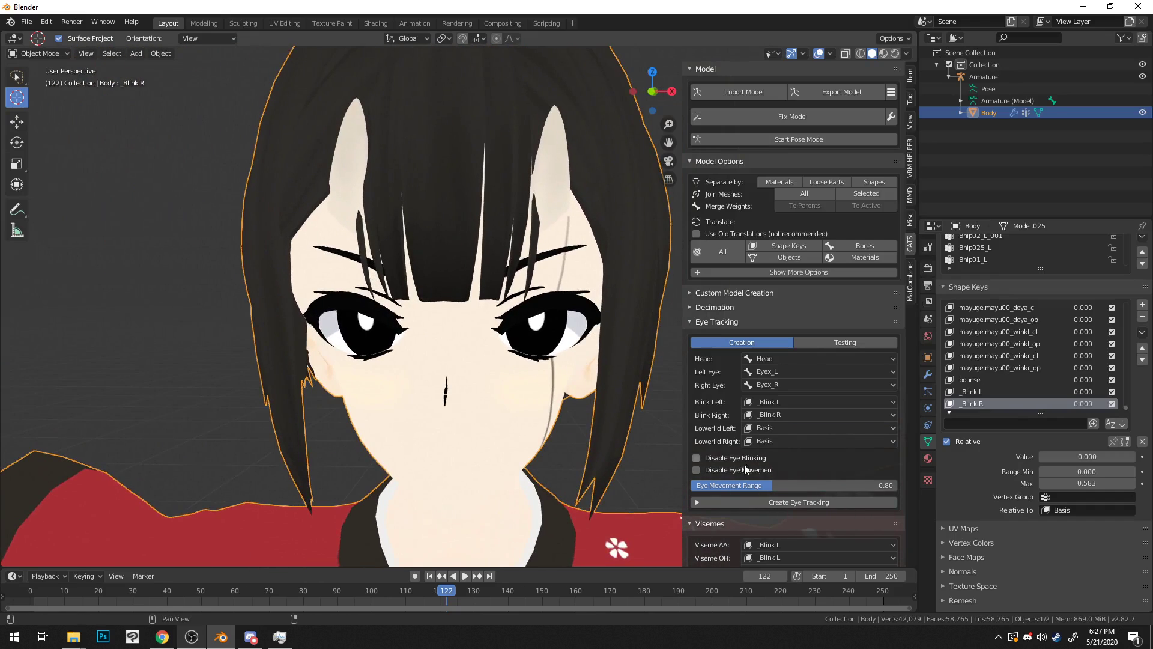
Step: Set the eye movement range to 1.00 and create the eye tracking
left_click(802, 500)
left_click(788, 502)
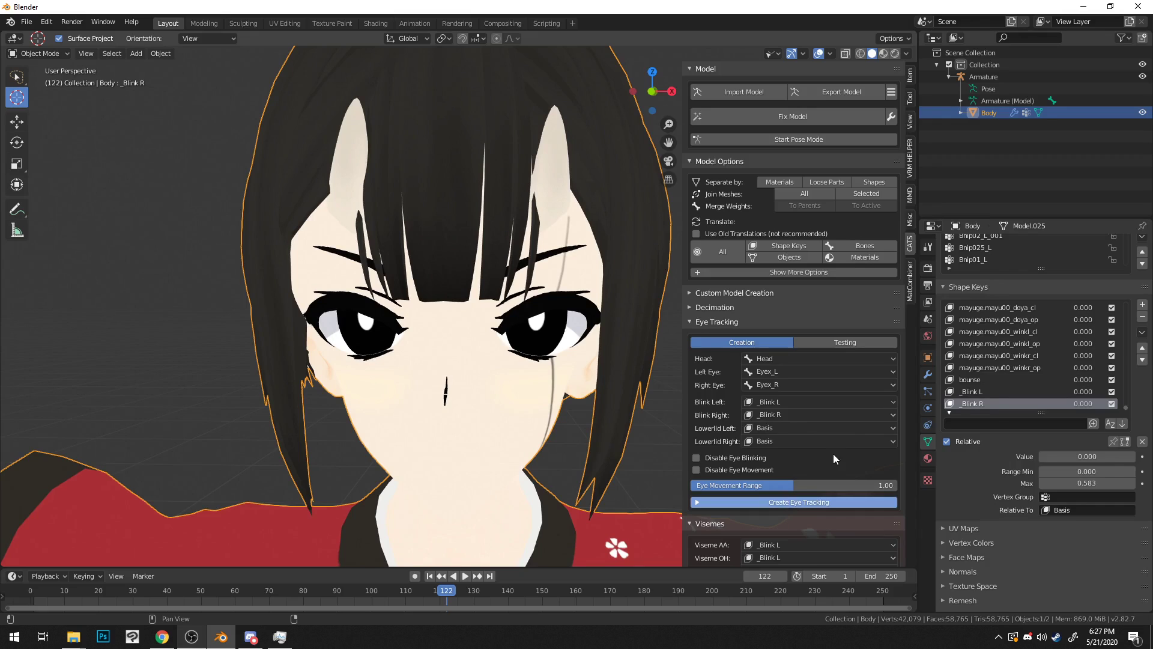
Step: Test the eyes' up-down and left-right rotation and the blink, resetting the rotation, and end the eye testing
left_click_drag(761, 362, 724, 375)
left_click(839, 382)
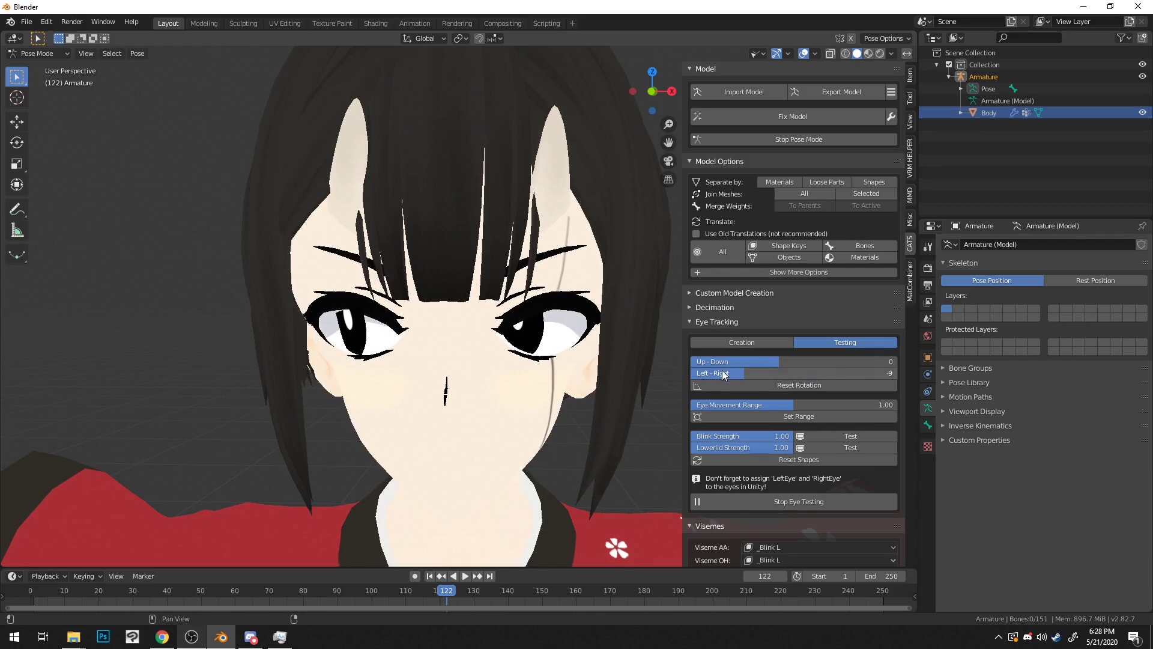
left_click_drag(765, 373, 723, 363)
left_click(791, 383)
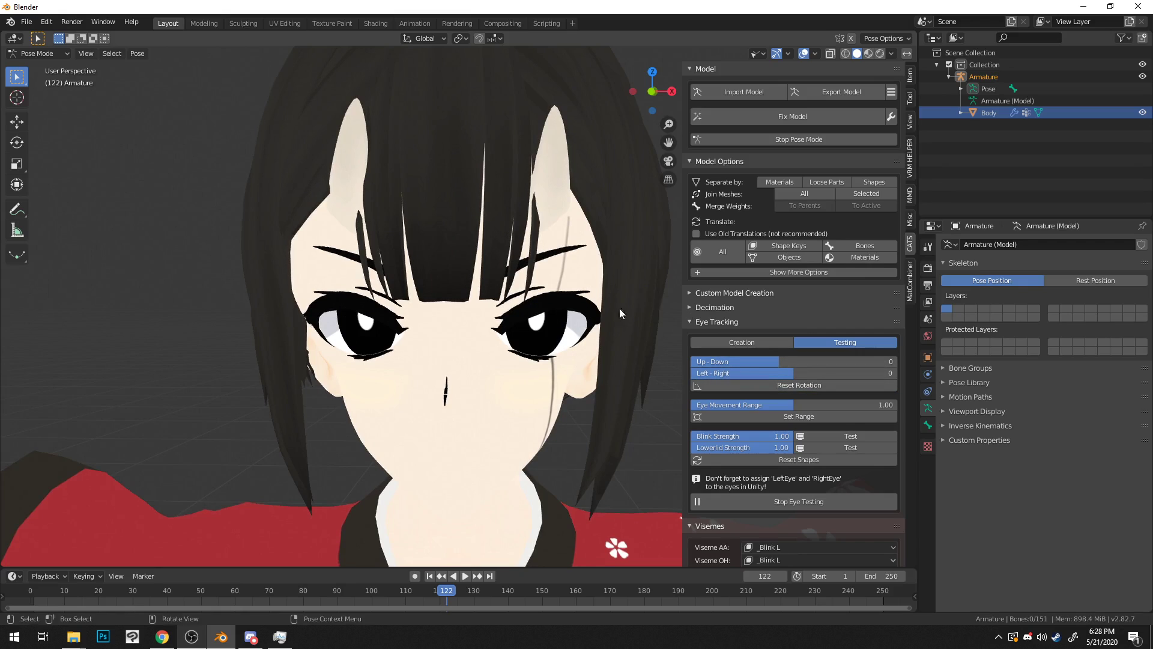
left_click(818, 439)
left_click(793, 502)
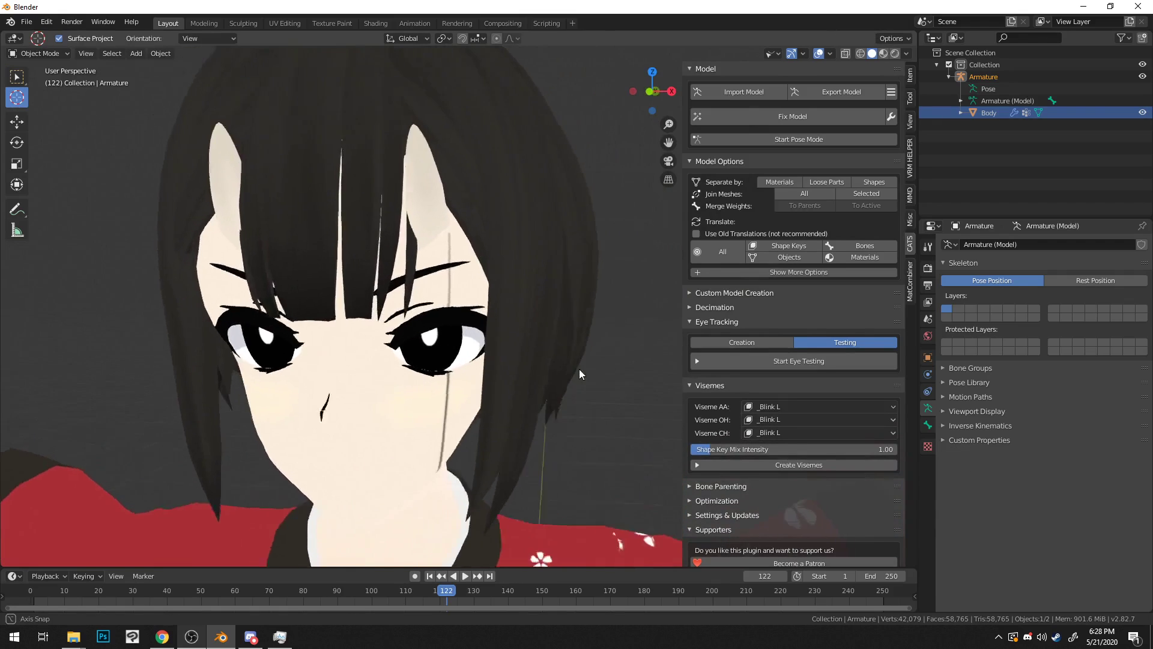
Step: Edit the armature, make armatures visible in the viewport, and expand the armature's bone hierarchy in the outliner
left_click(968, 100)
left_click(772, 54)
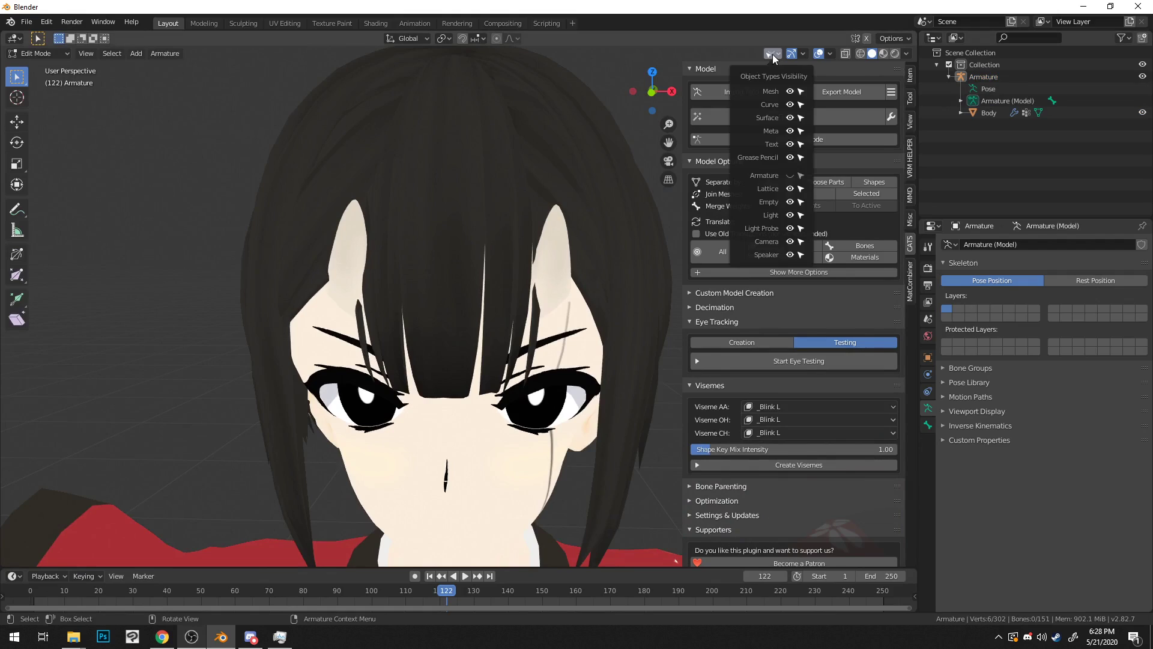
left_click(790, 175)
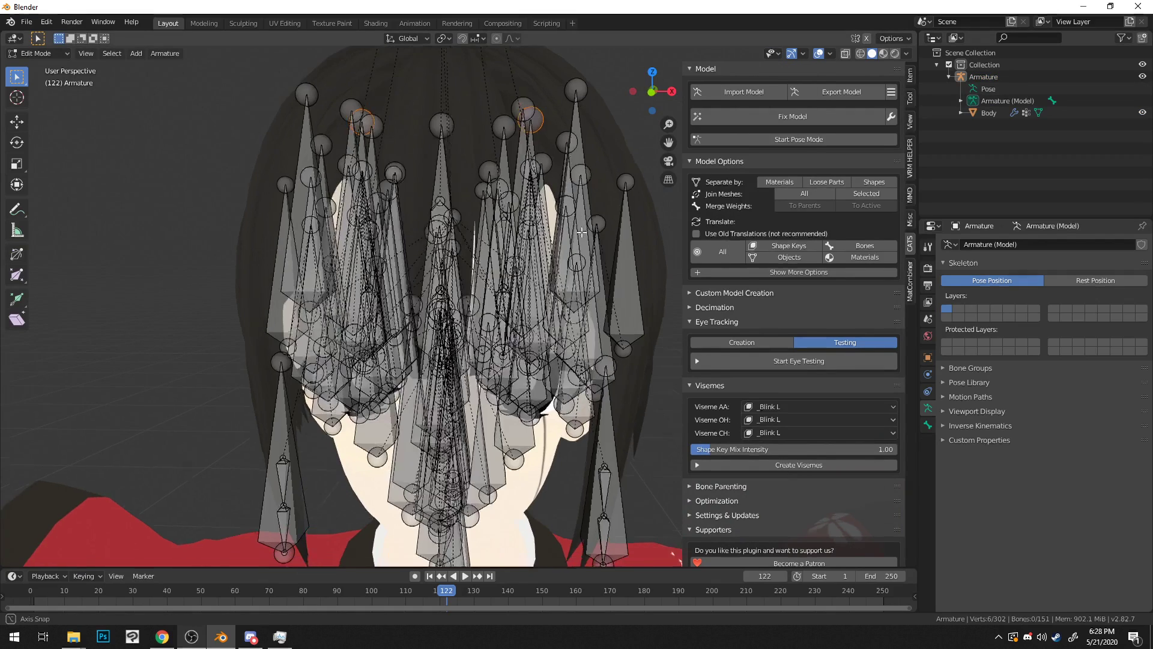
left_click(961, 100)
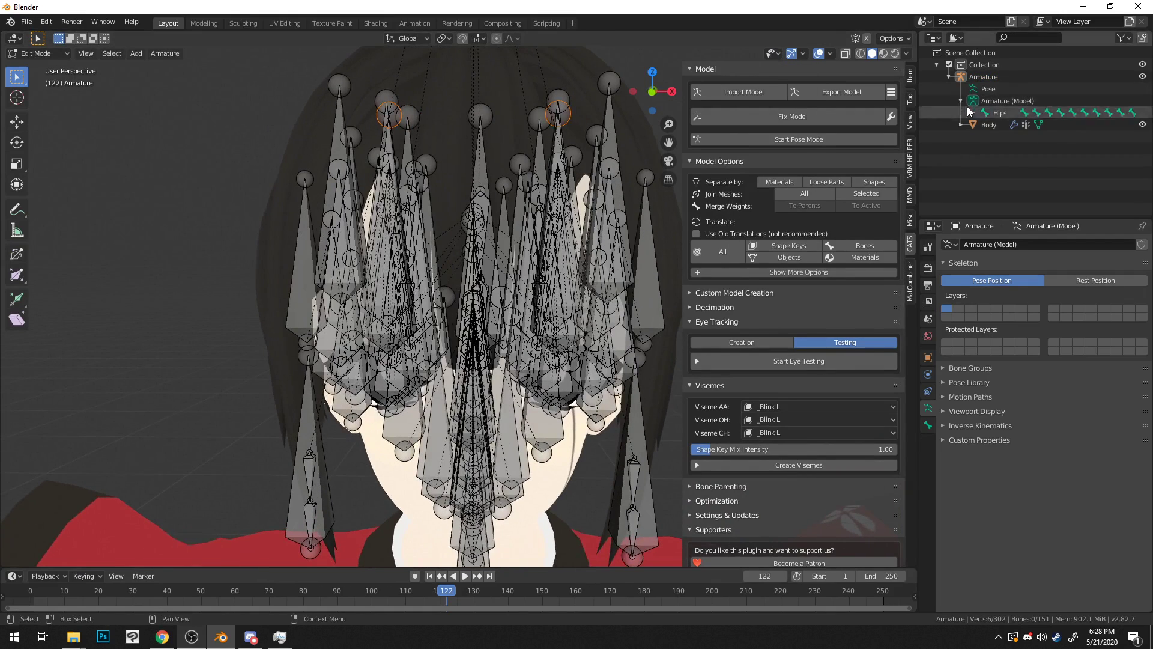
Step: Expand the Hips, Spine and Chest bones in the armature hierarchy to reach the Neck bone
left_click(974, 113)
scroll(985, 85, "down", 2)
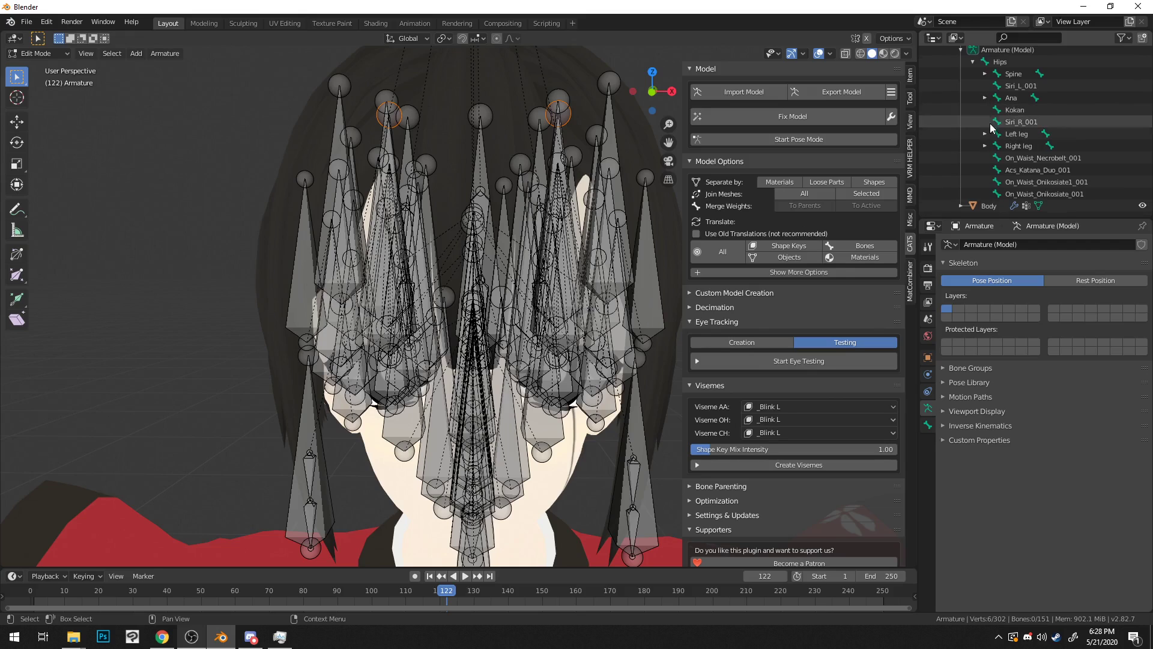
scroll(993, 98, "up", 2)
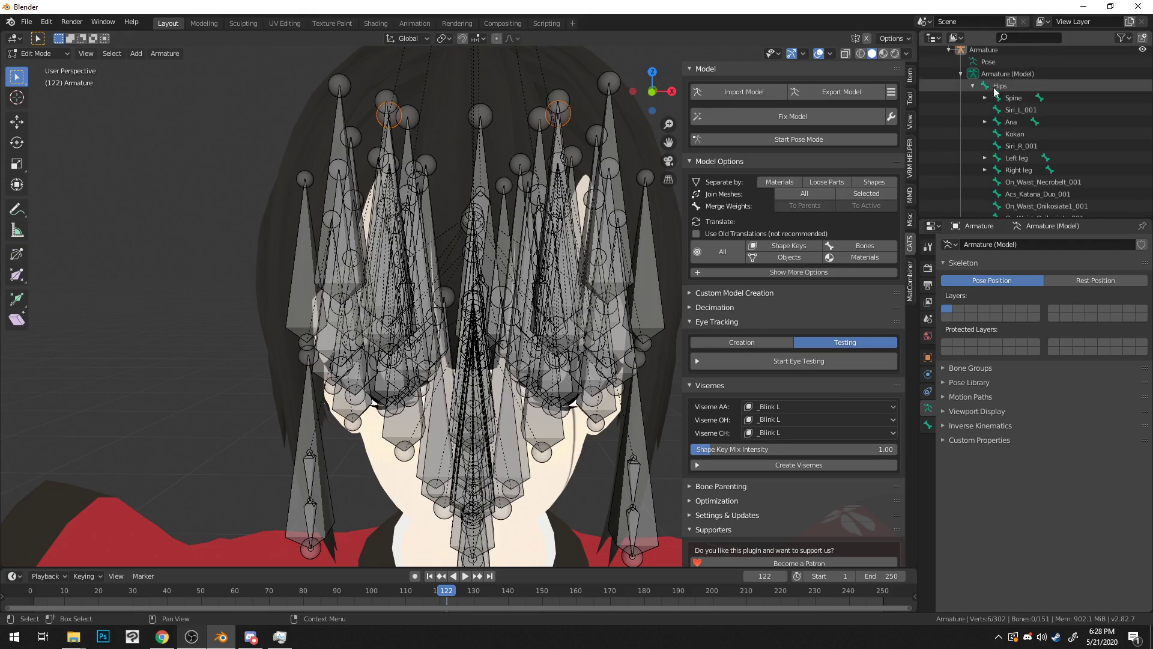
left_click(985, 98)
left_click(996, 110)
scroll(1018, 150, "down", 4)
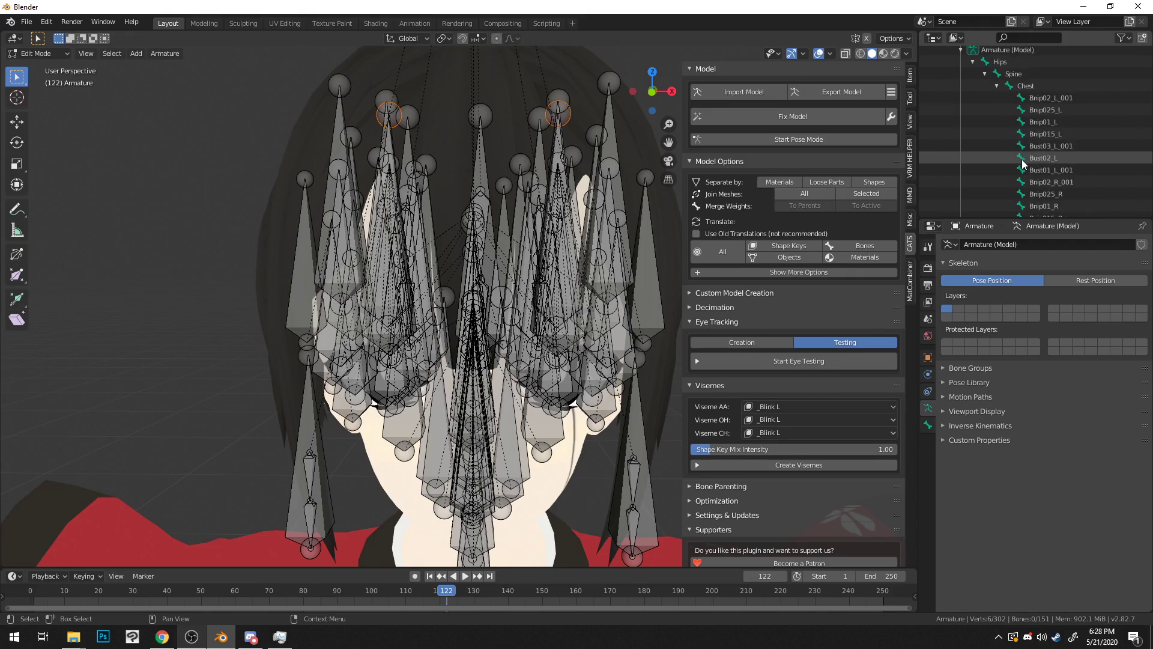
scroll(1024, 175, "down", 4)
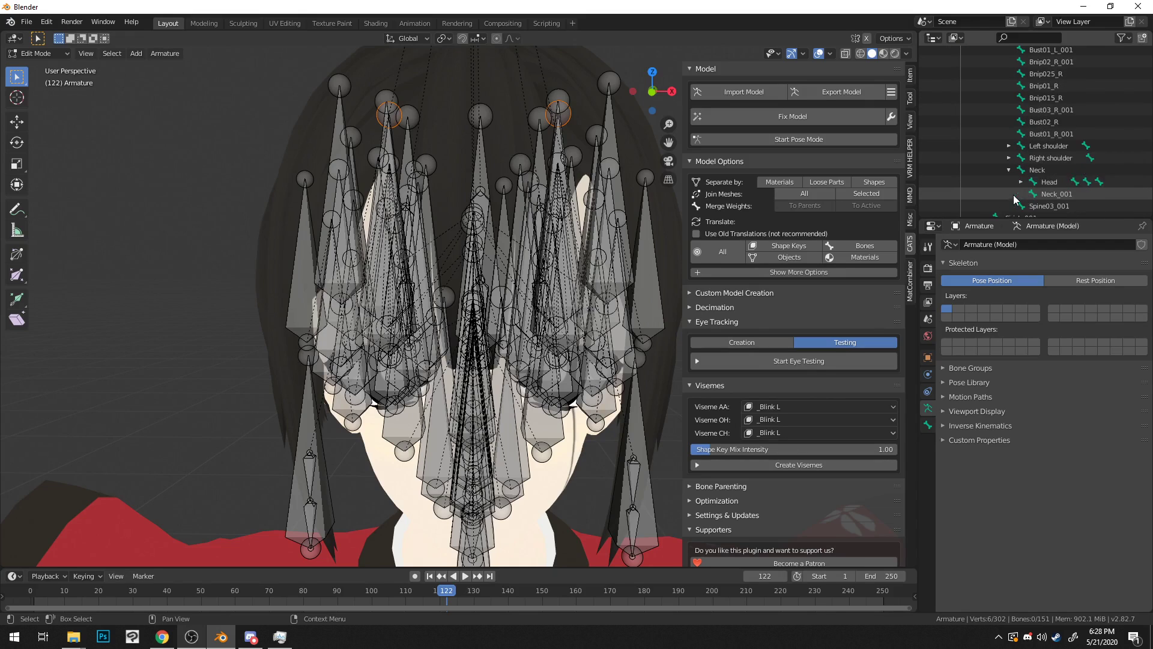
Step: Expand the Head bone and its FaceUp_Ty branch to find the upper face bones
left_click(1021, 182)
left_click(1033, 194)
scroll(1045, 193, "down", 3)
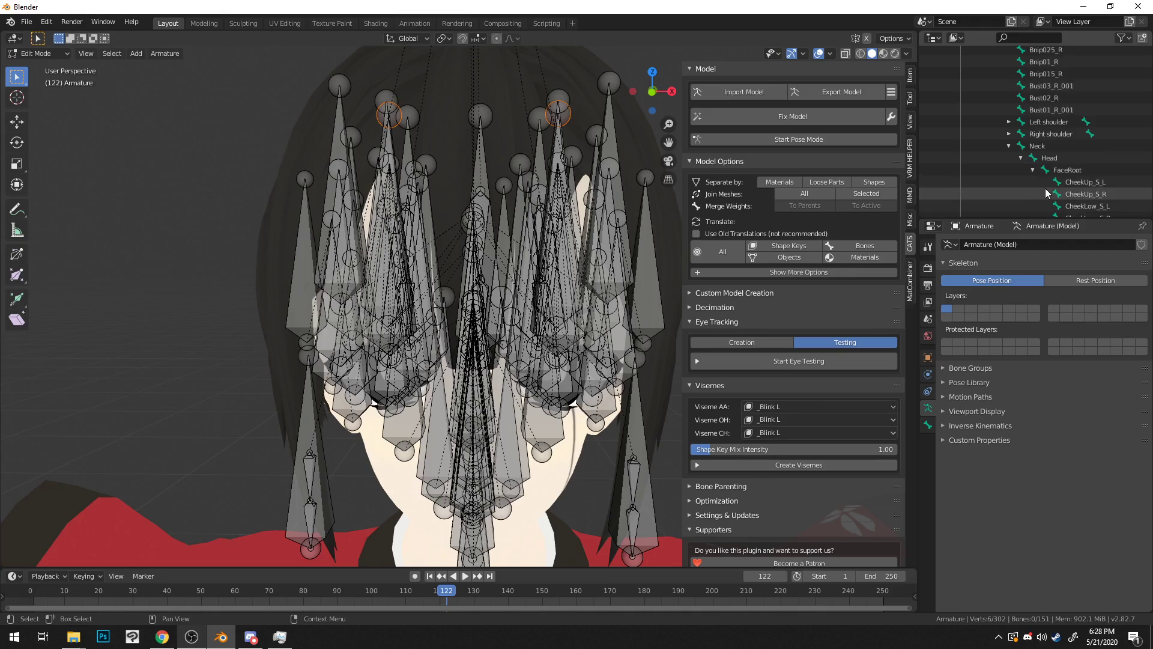
scroll(1047, 186, "down", 3)
left_click(1045, 158)
scroll(1057, 157, "down", 5)
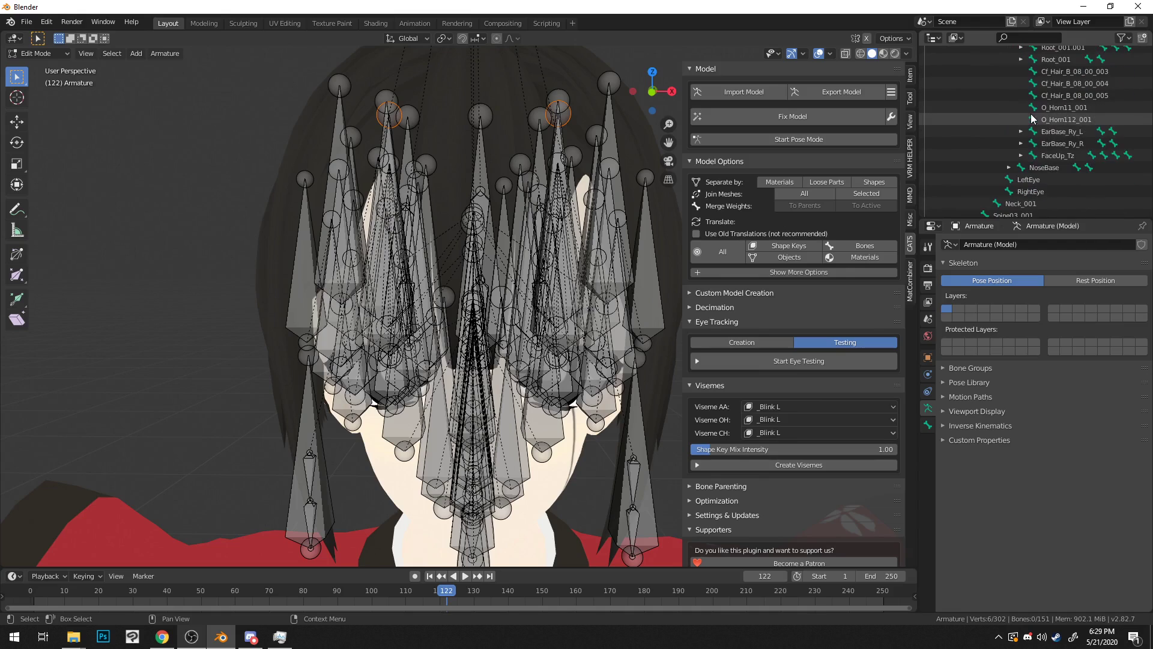
scroll(1025, 140, "up", 1)
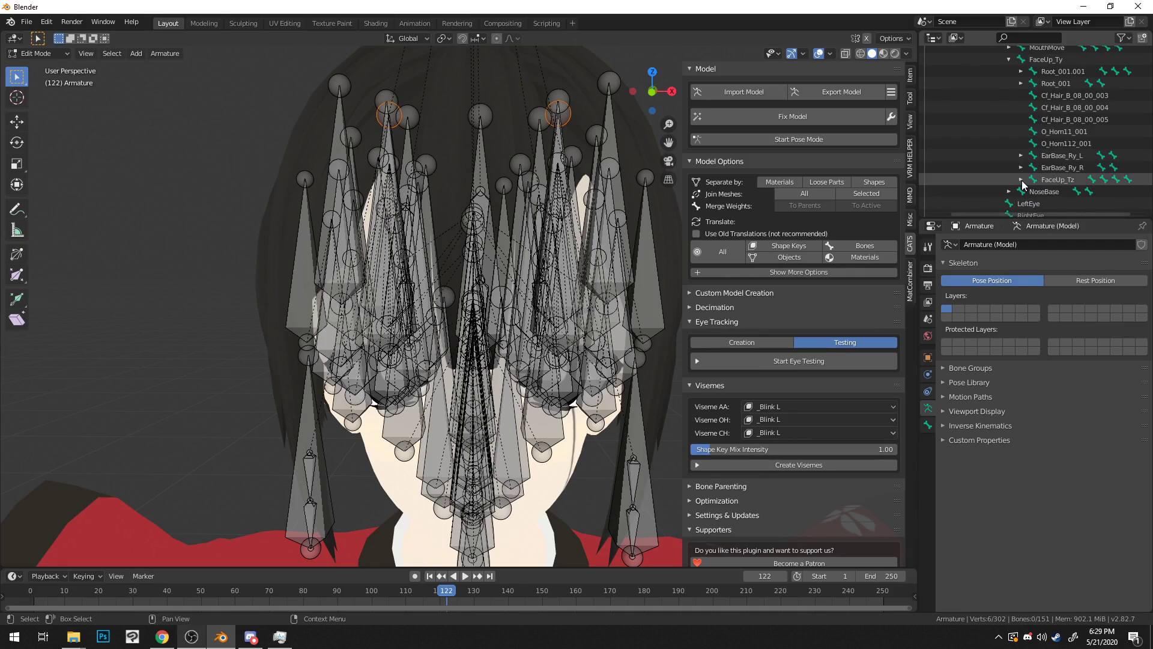
Step: Expand FaceUp_Tz and its Eye_Rz_L and Eye_Rz_R branches to list the individual eye bones
left_click(1020, 179)
scroll(1060, 175, "down", 2)
left_click(1067, 155)
left_click(1033, 144)
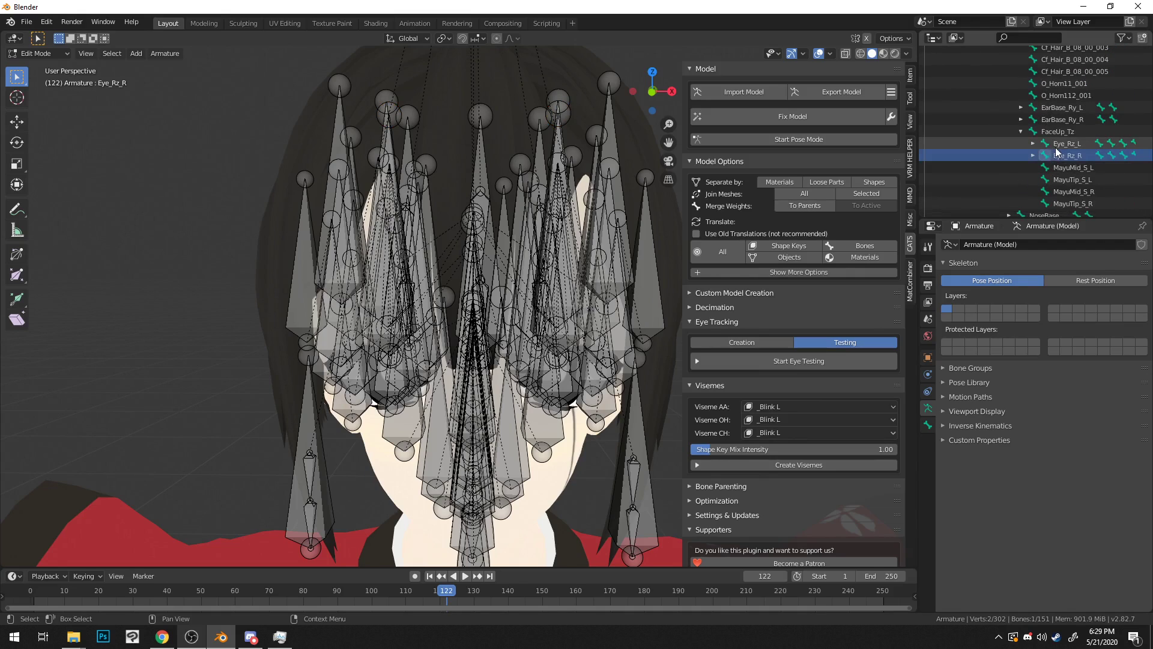
scroll(1035, 147, "down", 3)
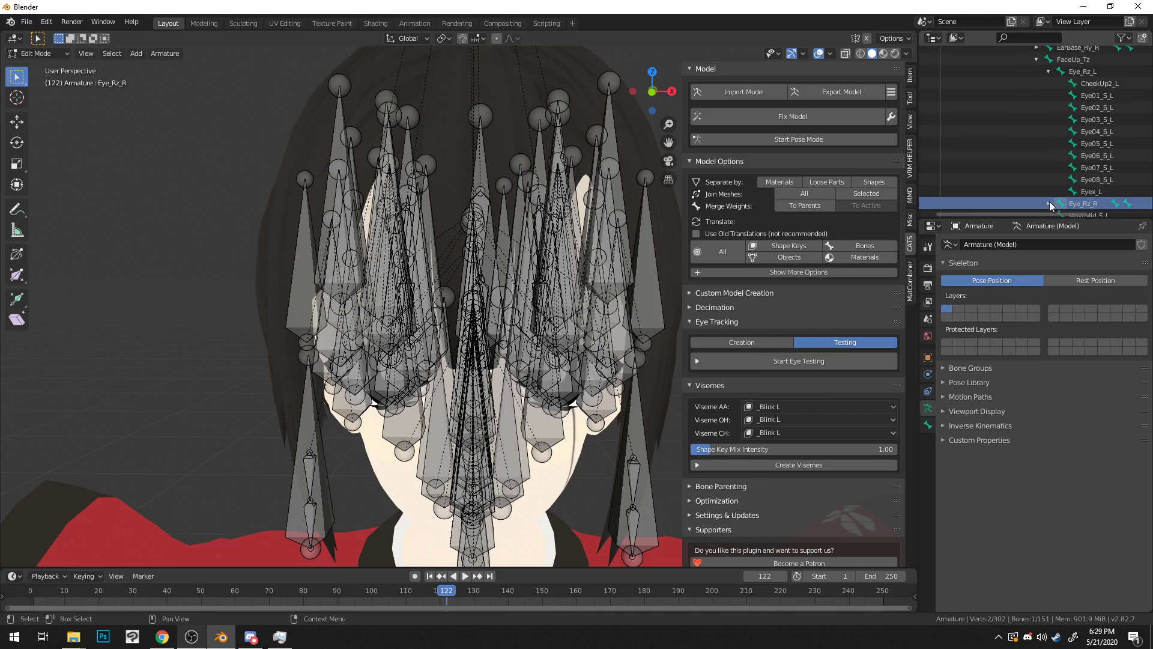
Step: Select the Eyex_L and Eyex_R bones together and shift them slightly with the Move tool
scroll(1051, 198, "down", 2)
left_click(1085, 144)
scroll(1090, 177, "down", 5)
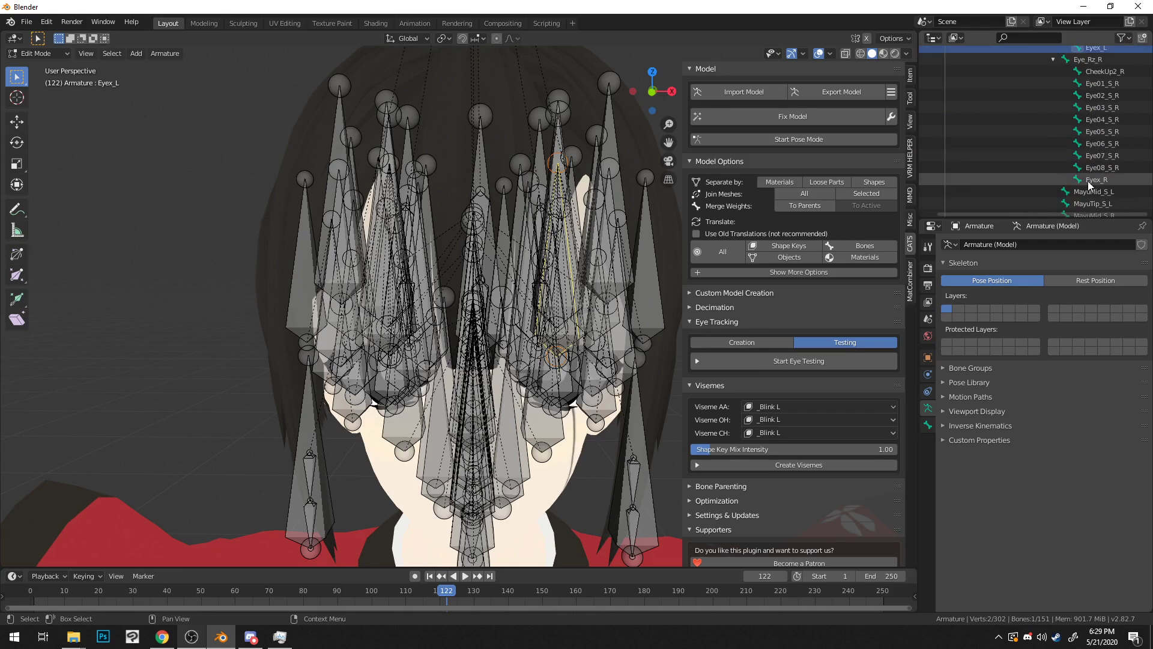
left_click(1090, 156, "ctrl")
middle_click_drag(666, 207, 627, 197)
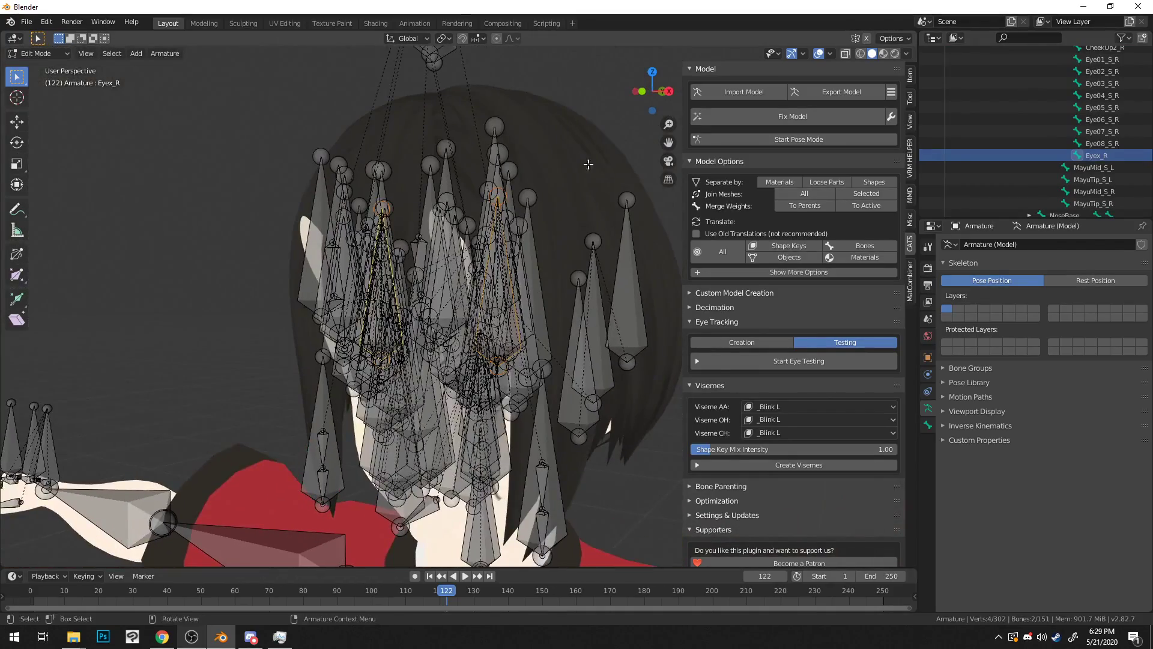
left_click(21, 127)
middle_click_drag(305, 435, 296, 458)
left_click_drag(296, 457, 314, 450)
middle_click_drag(376, 413, 418, 386)
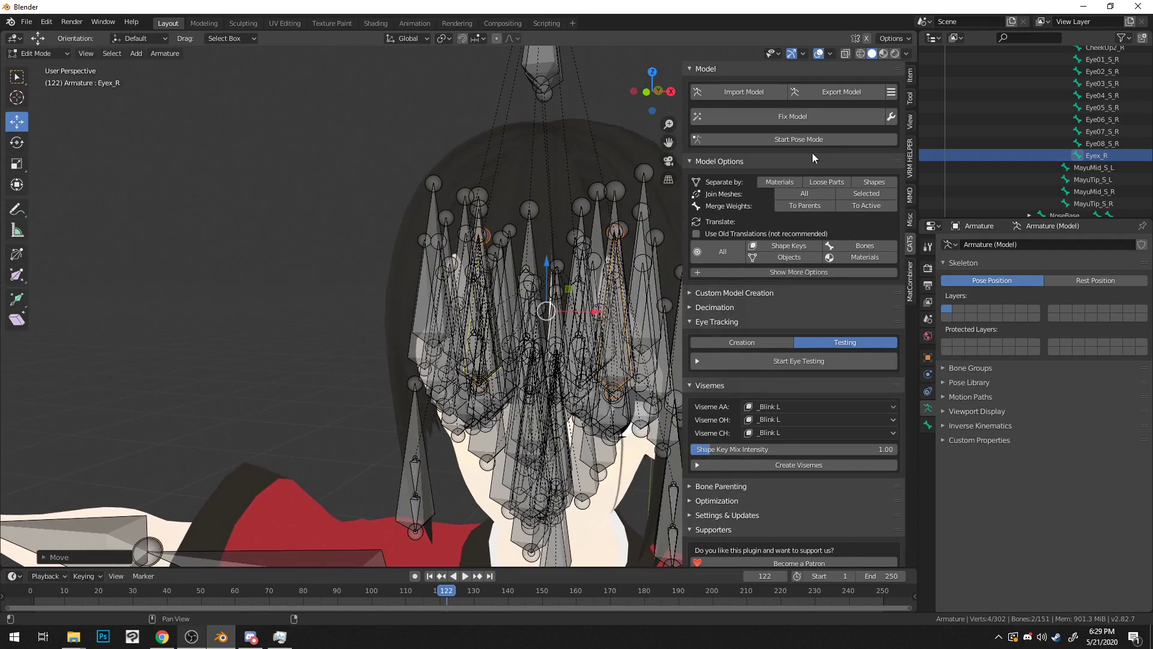
Step: Return to Object Mode and recreate the eye tracking with Eyex_L and Eyex_R as eye bones and a movement range of 1.00
left_click(739, 342)
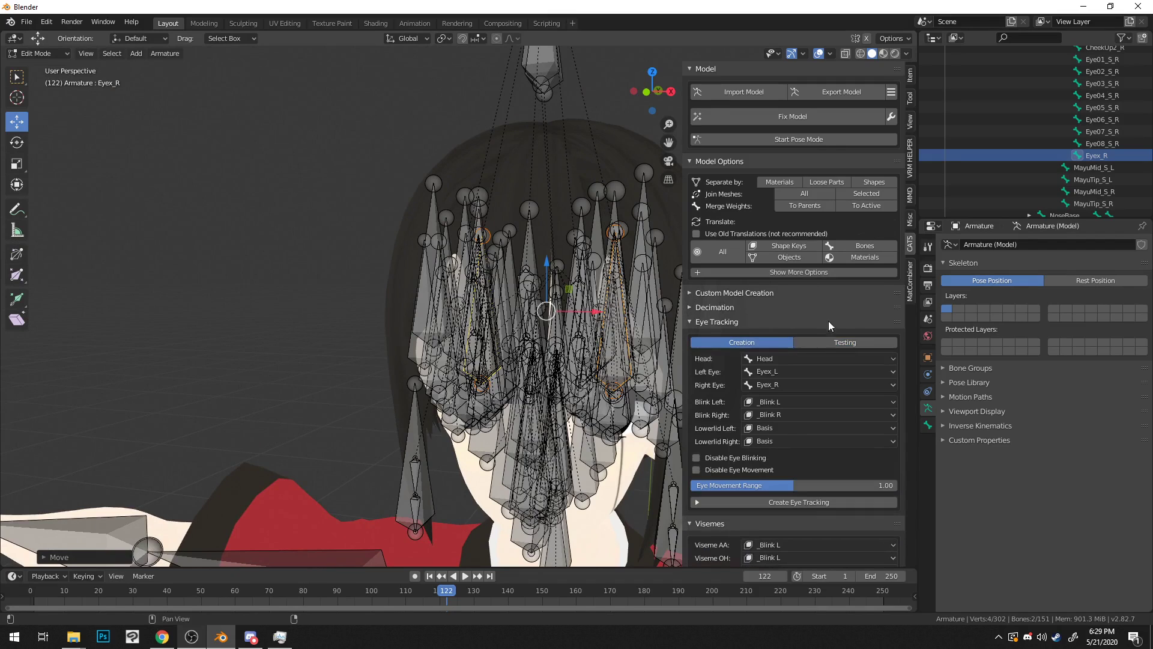
left_click(65, 63)
left_click(60, 53)
left_click(59, 68)
middle_click_drag(434, 229, 424, 222)
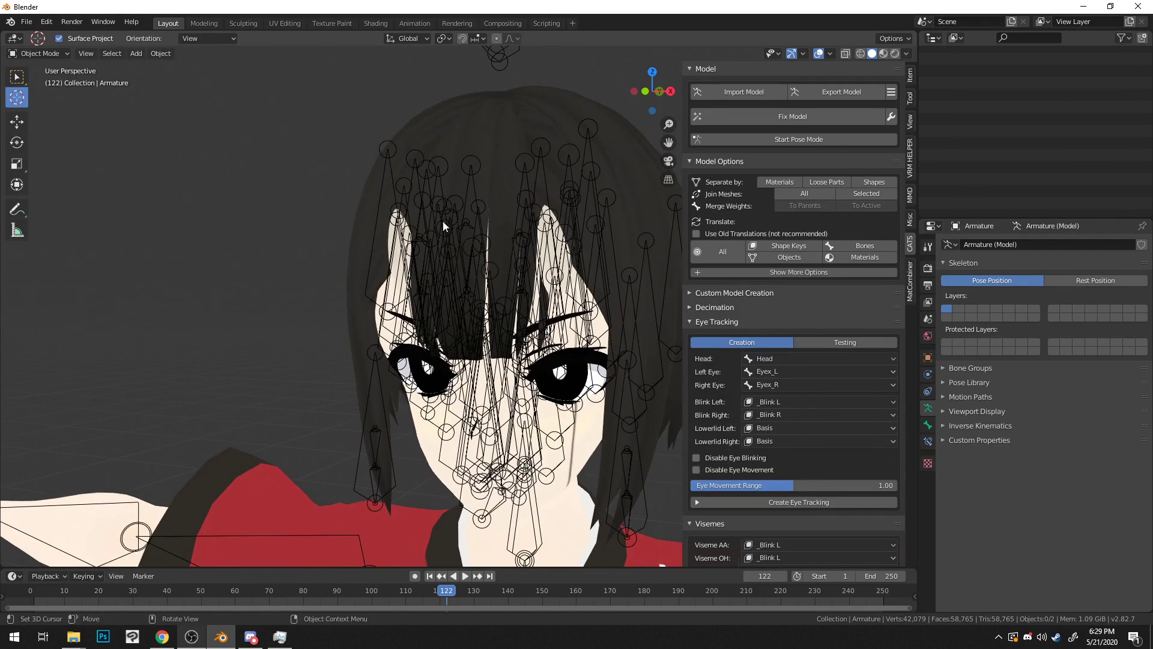
left_click(812, 502)
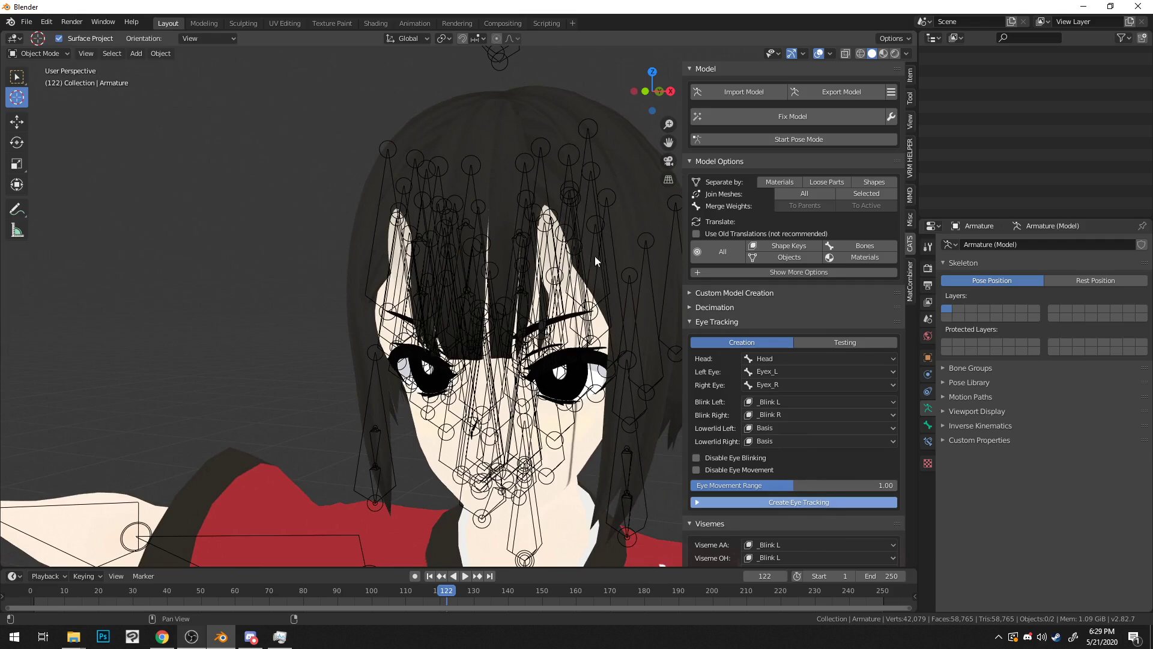
Step: Test the eye rotation, set the eye movement range to 2.00, and reset the rotation
left_click(801, 373)
left_click_drag(797, 373, 888, 362)
left_click_drag(805, 405, 897, 404)
left_click_drag(856, 361, 707, 373)
left_click(731, 388)
left_click(744, 387)
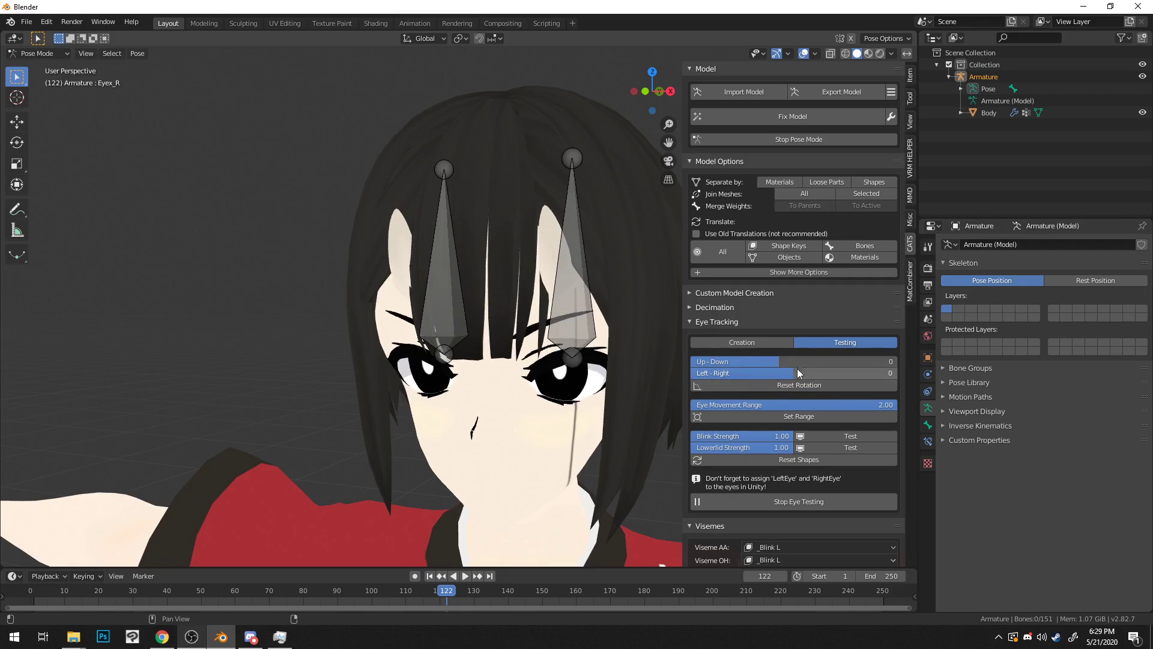
Step: Test the eyes' up-down and left-right rotation again at their extremes and examine the pupils from the front
left_click_drag(796, 362, 897, 373)
middle_click_drag(507, 360, 600, 361)
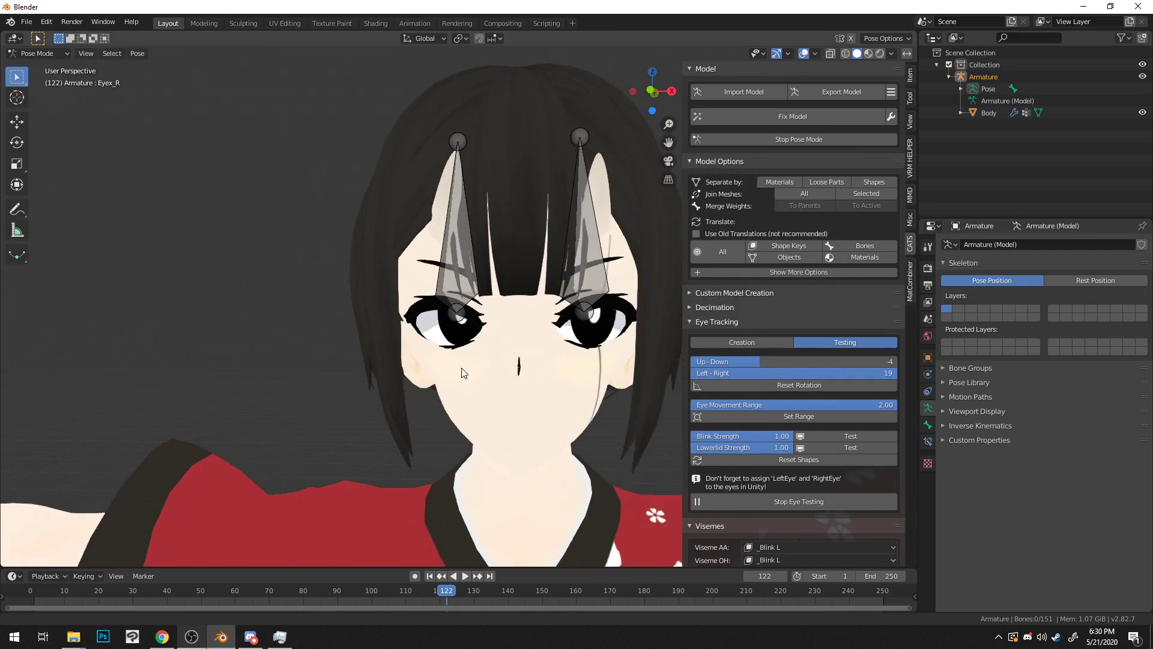
left_click_drag(791, 371, 894, 373)
left_click_drag(744, 358, 719, 362)
left_click_drag(867, 372, 896, 373)
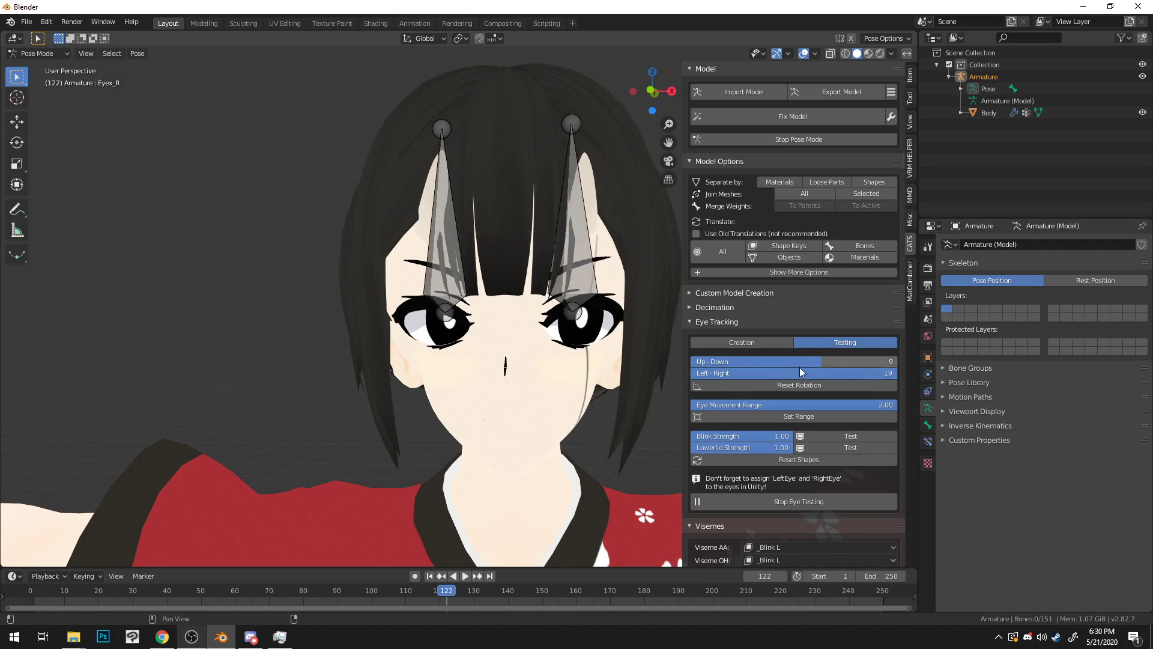
left_click_drag(872, 373, 715, 373)
mouse_move(896, 373)
left_mouse_down()
mouse_move(771, 373)
mouse_move(895, 372)
left_mouse_up()
mouse_move(581, 366)
middle_mouse_down()
mouse_move(583, 352)
mouse_move(526, 371)
mouse_move(597, 369)
mouse_move(570, 368)
middle_mouse_up()
scroll(601, 369, "down", 1)
scroll(720, 369, "down", 2)
scroll(583, 372, "up", 2)
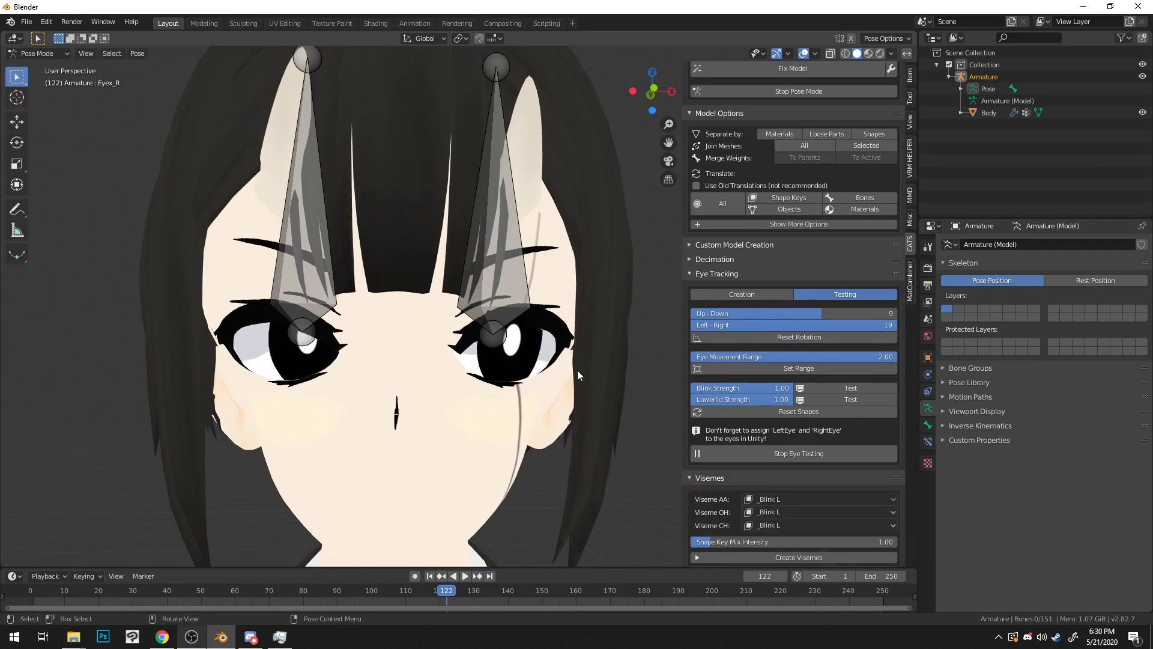
Step: Leave the running eye test by returning to eye tracking creation, and bring the testing section back up
left_click(745, 297)
scroll(630, 280, "down", 2)
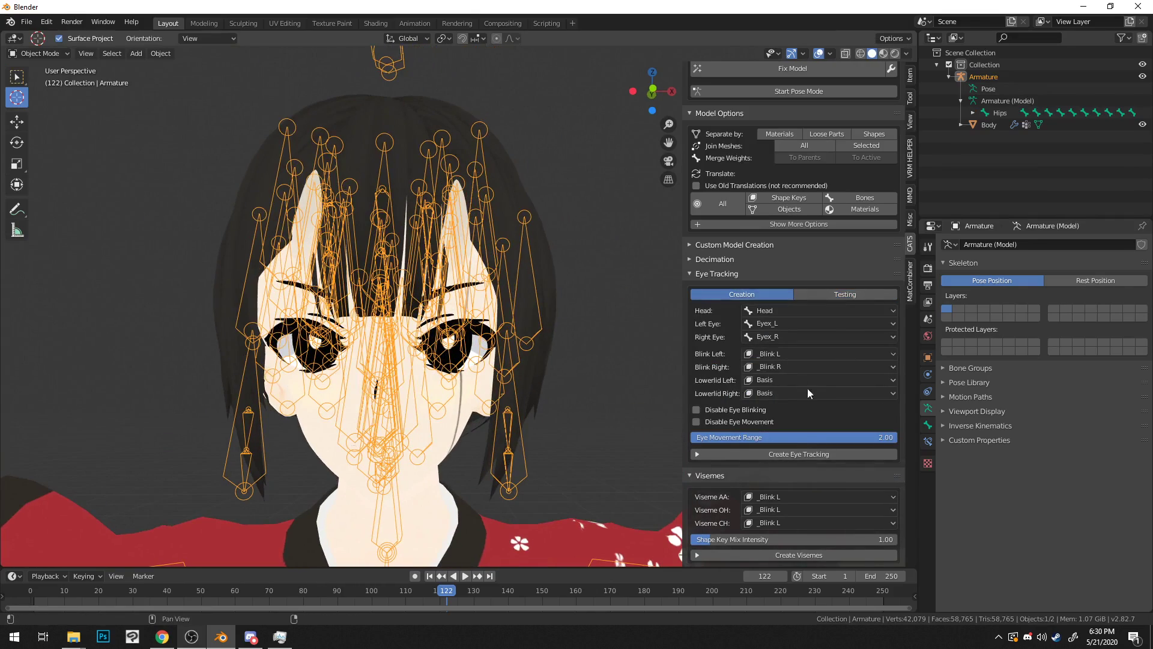
left_click(801, 294)
scroll(558, 327, "down", 4)
scroll(557, 323, "up", 5)
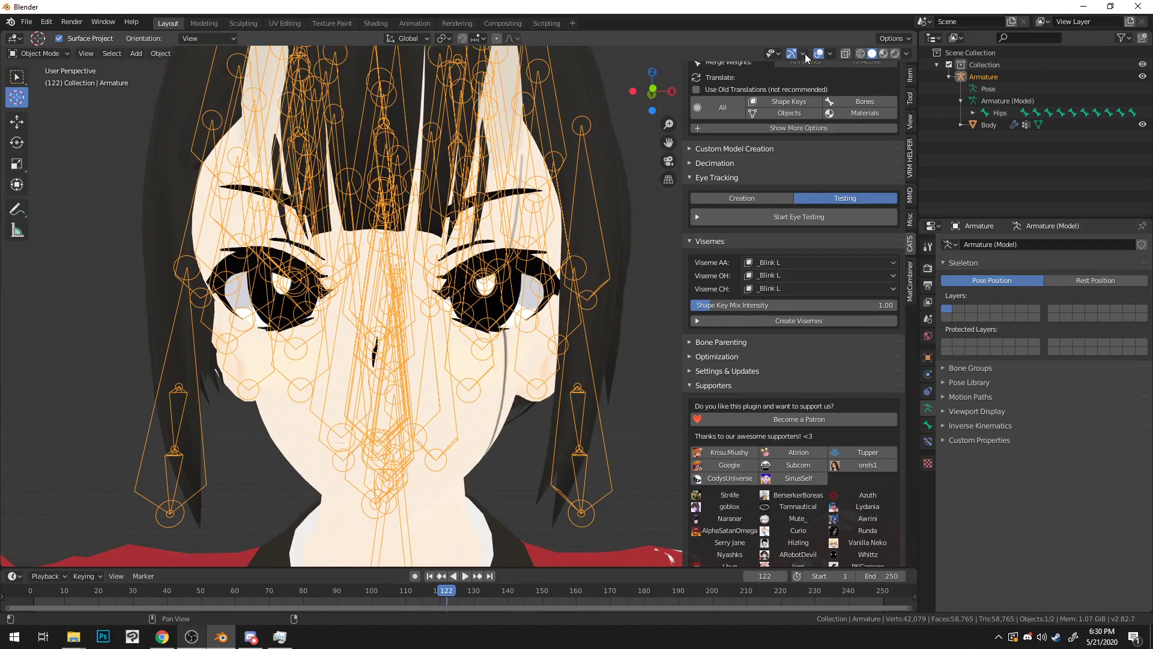
scroll(384, 408, "down", 2)
scroll(401, 409, "up", 4)
scroll(403, 409, "down", 2)
middle_click_drag(404, 410, 481, 384, "shift")
scroll(474, 382, "down", 3)
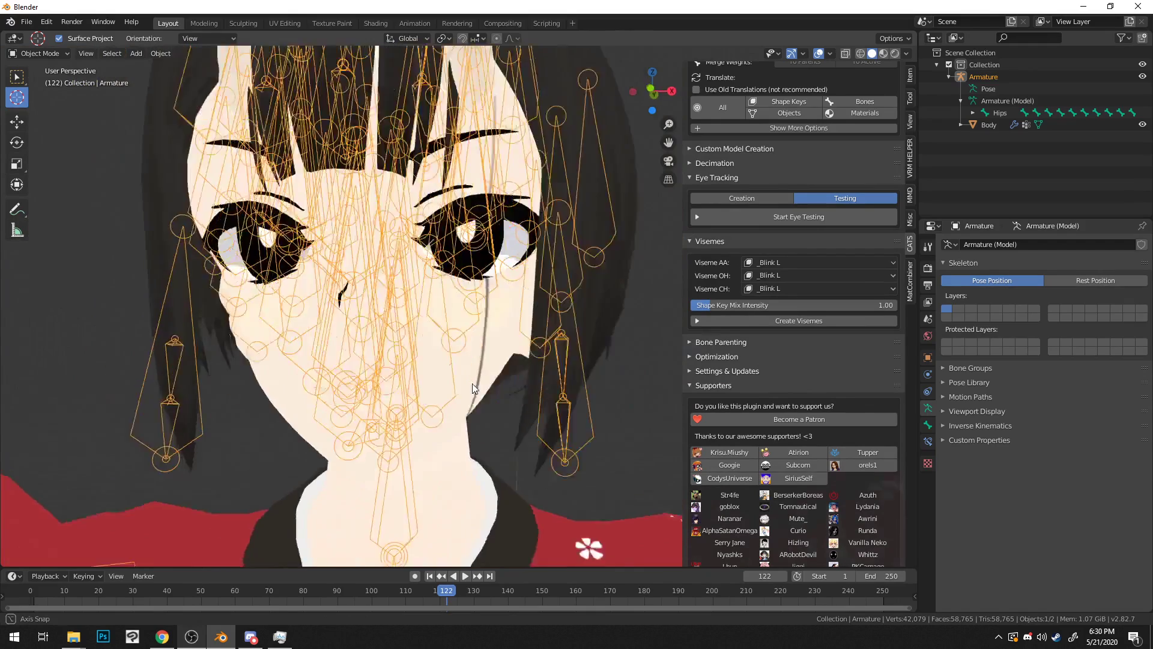
scroll(472, 382, "up", 3)
scroll(477, 385, "up", 1)
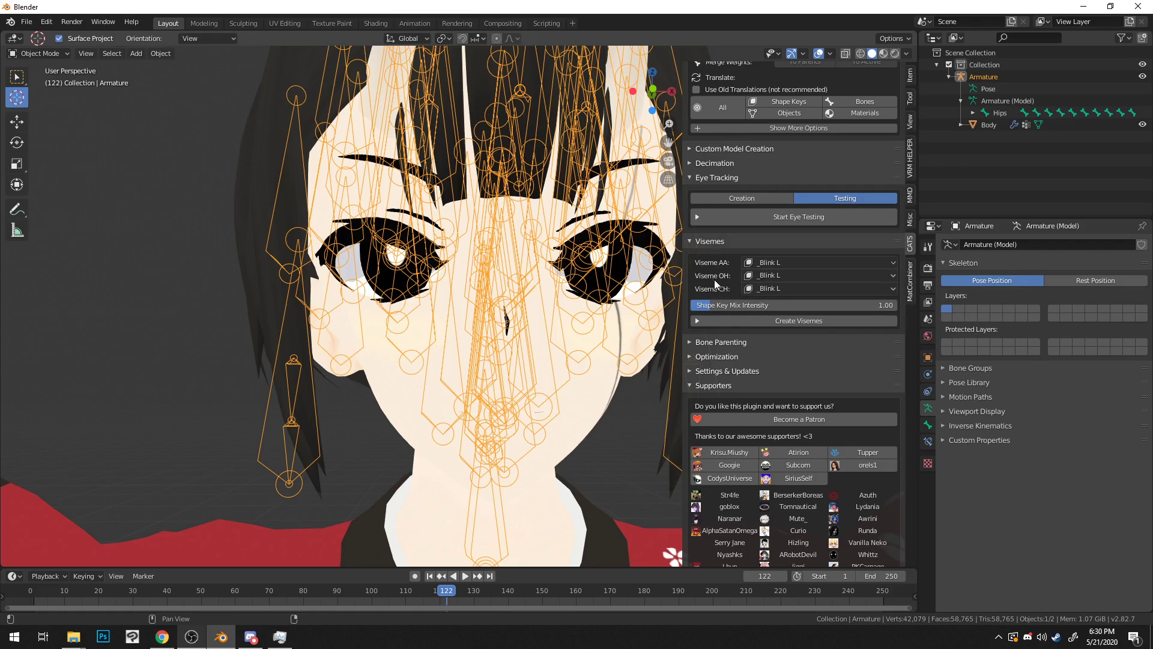
mouse_move(600, 311)
middle_mouse_down()
mouse_move(581, 308)
mouse_move(590, 309)
middle_mouse_up()
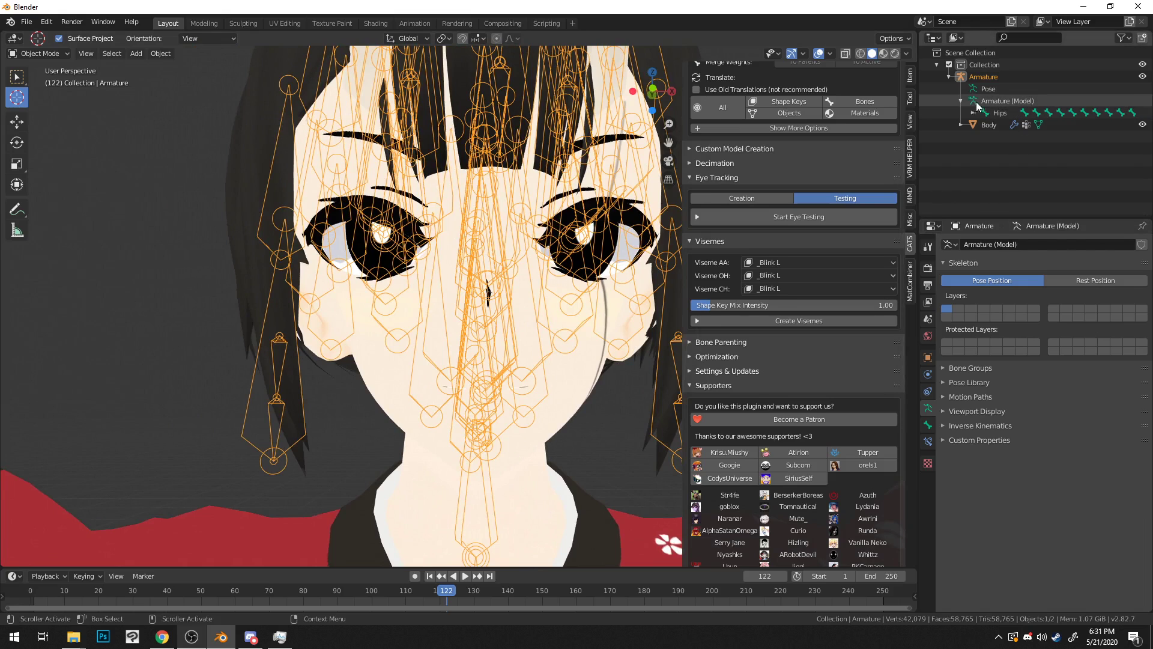
Step: Select the Body mesh and hide armatures in the viewport
left_click(986, 125)
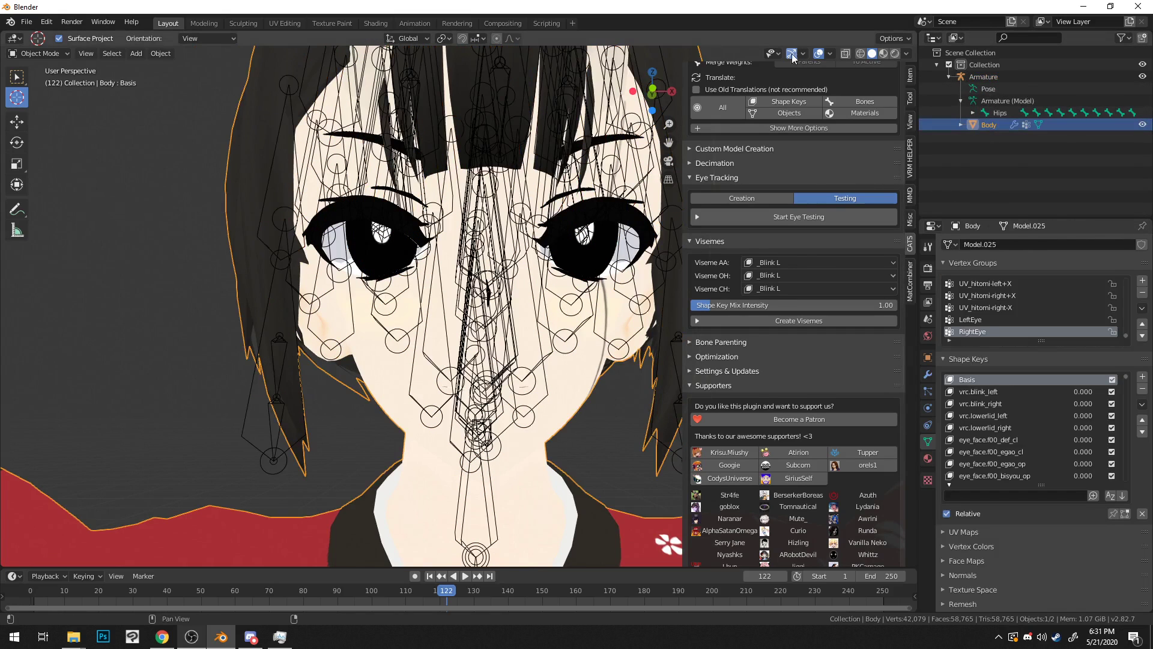
left_click(778, 52)
left_click(793, 179)
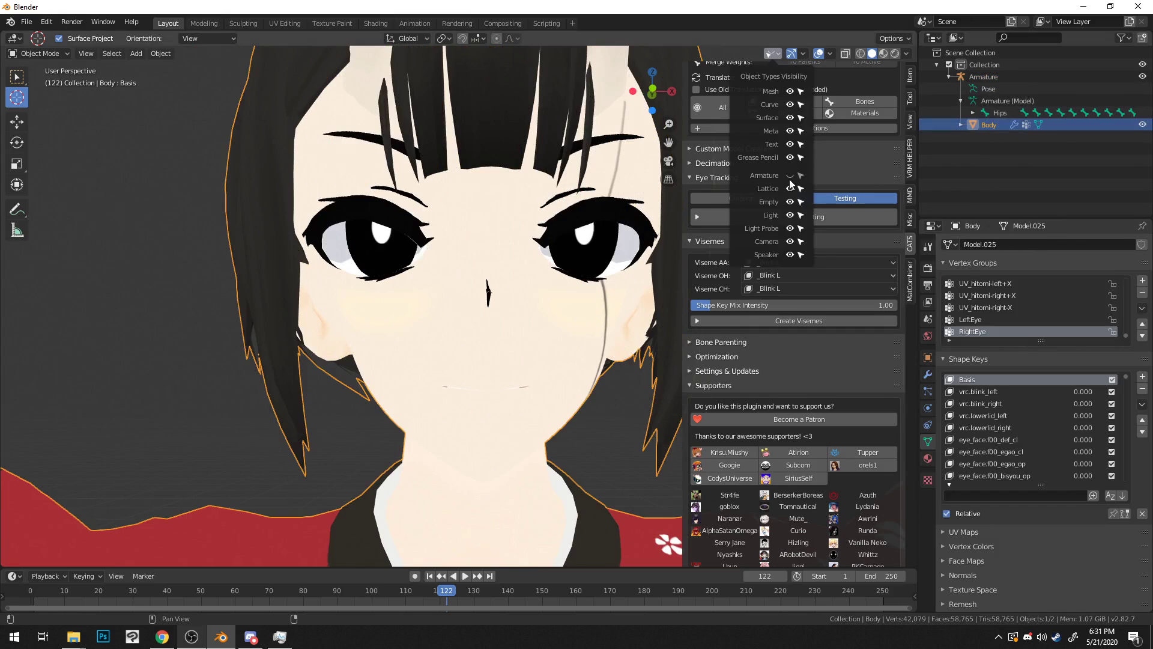
Step: Filter the Body's shape keys by "a_l" and set kuti_face.f00_a_l_op to 1
scroll(1000, 469, "down", 3)
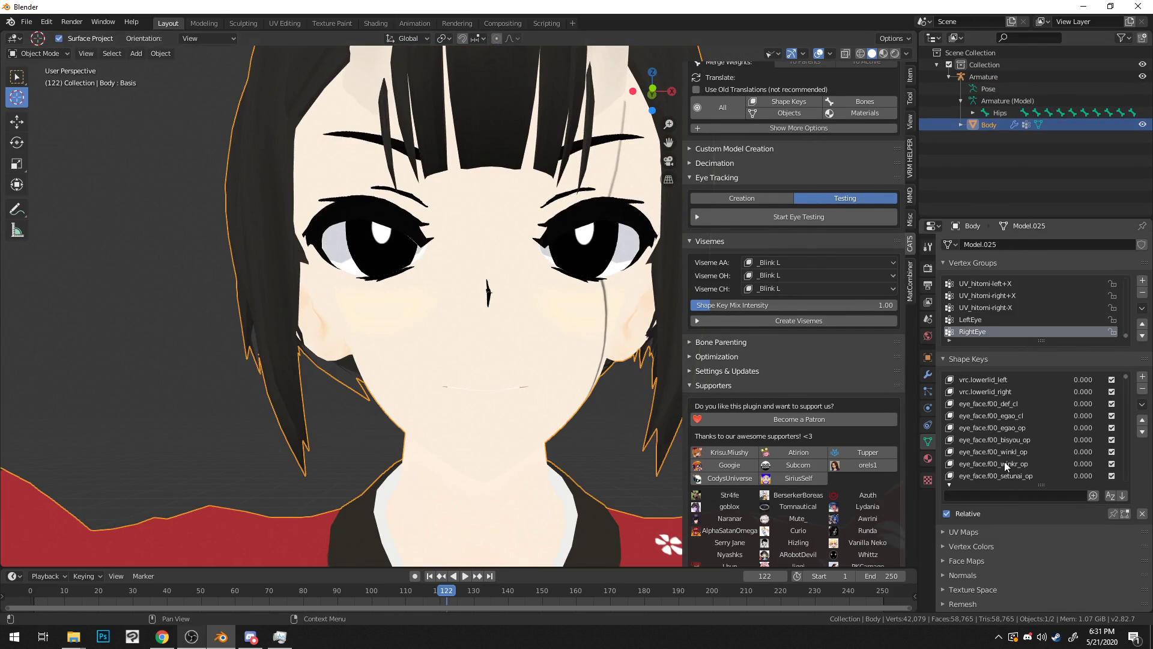
left_click(1004, 495)
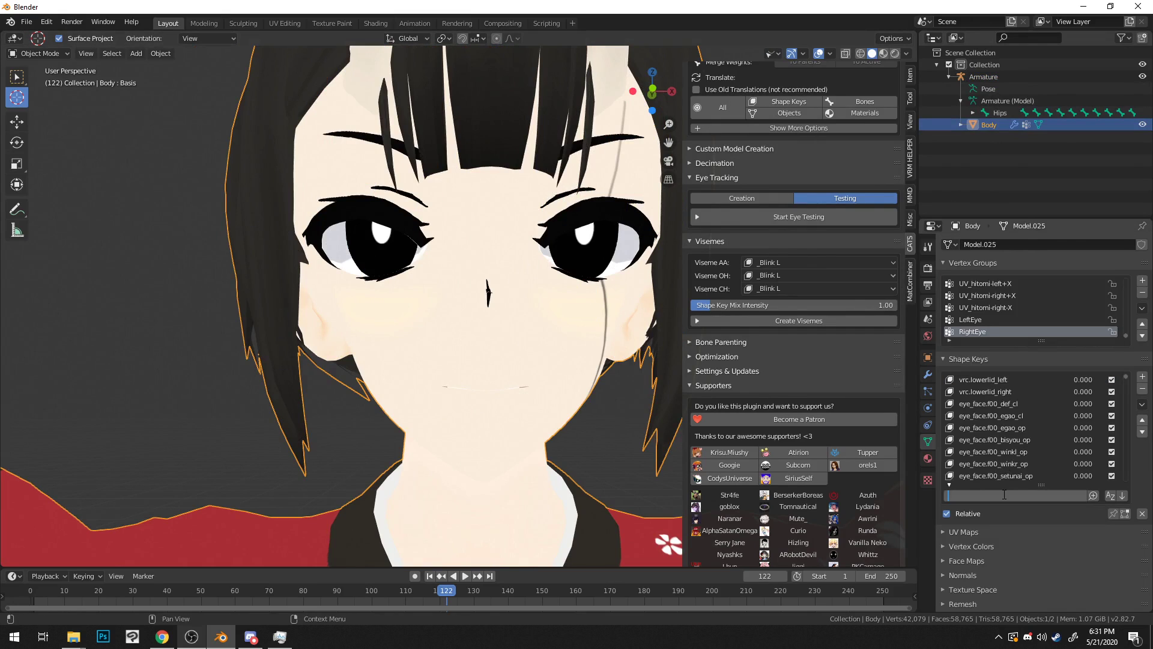
type("a_l")
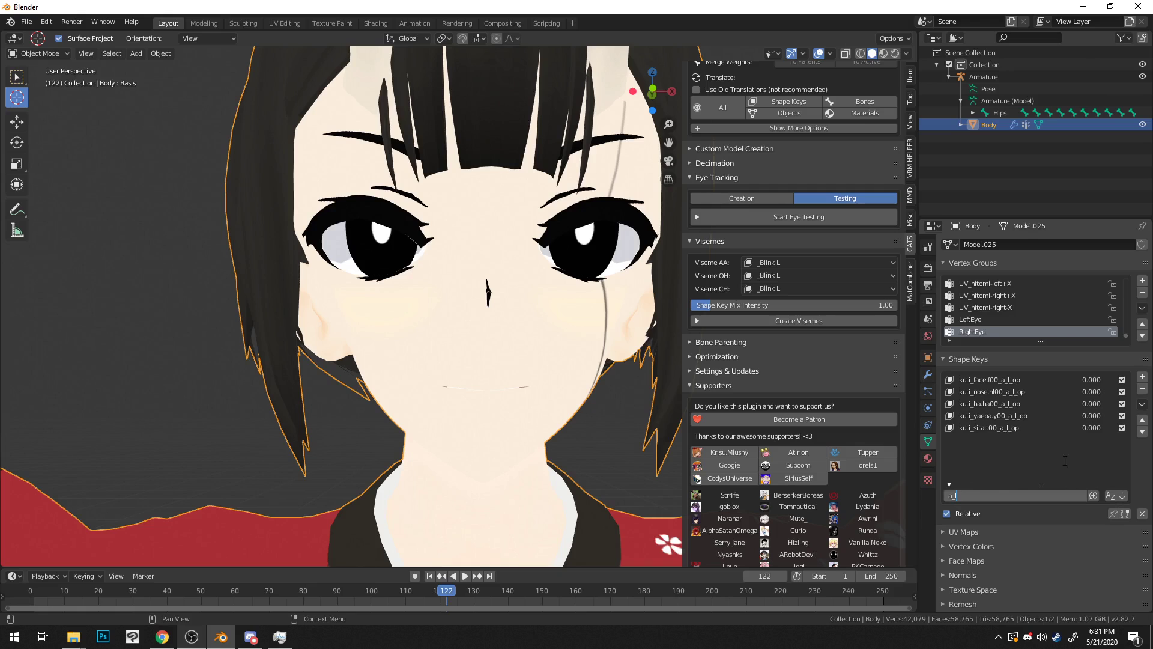
double_click(1086, 379)
type("1")
key("Return")
mouse_move(667, 386)
middle_mouse_down()
mouse_move(668, 374)
mouse_move(660, 385)
middle_mouse_up()
middle_click_drag(504, 363, 475, 341)
Step: Set the kuti_ha.ha00_a_l_op shape key to 1 and check the teeth in the open mouth
left_click(1026, 404)
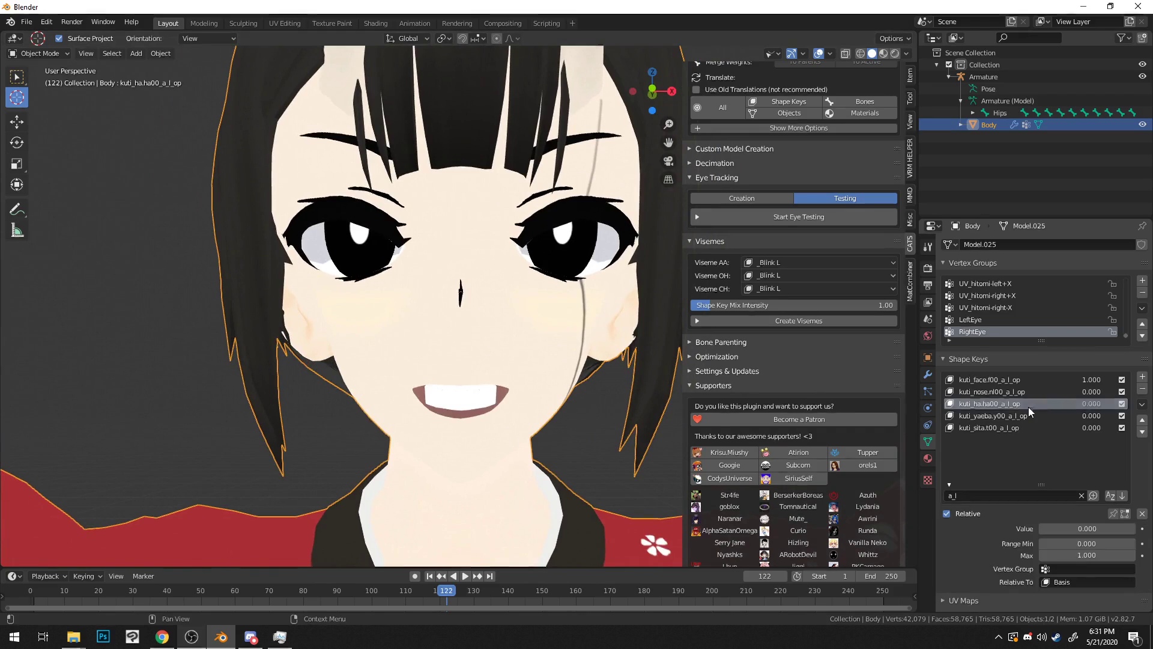
double_click(1085, 404)
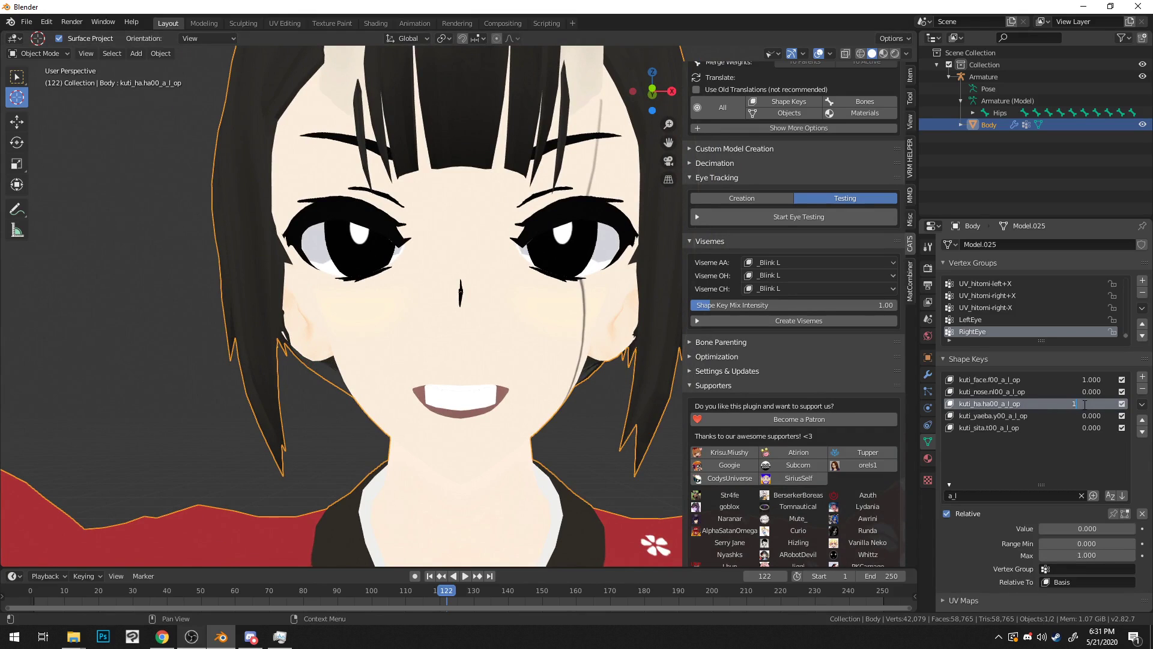
type("1")
key("Return")
mouse_move(485, 390)
middle_mouse_down()
mouse_move(491, 371)
mouse_move(505, 379)
mouse_move(489, 390)
mouse_move(494, 373)
mouse_move(488, 381)
middle_mouse_up()
Step: Set the kuti_yaeba.y00_a_l_op shape key to 1
left_click(1034, 424)
left_click(1049, 416)
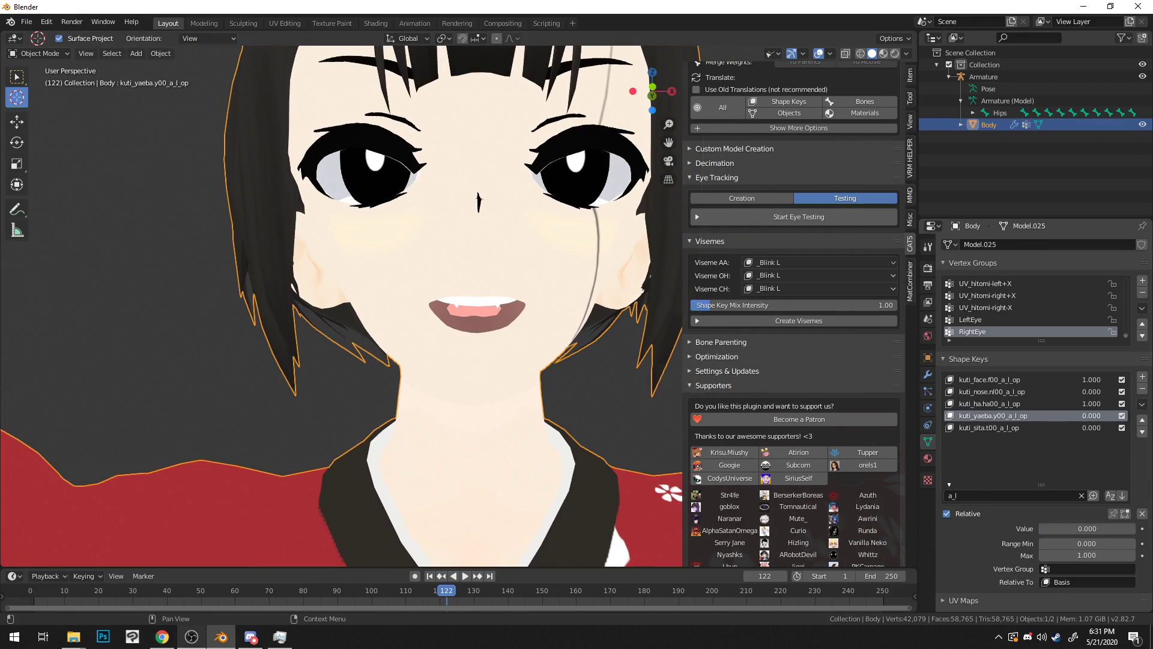
left_click_drag(1095, 528, 1039, 528)
left_click_drag(1085, 417, 1111, 417)
left_click(1086, 414)
key("Return")
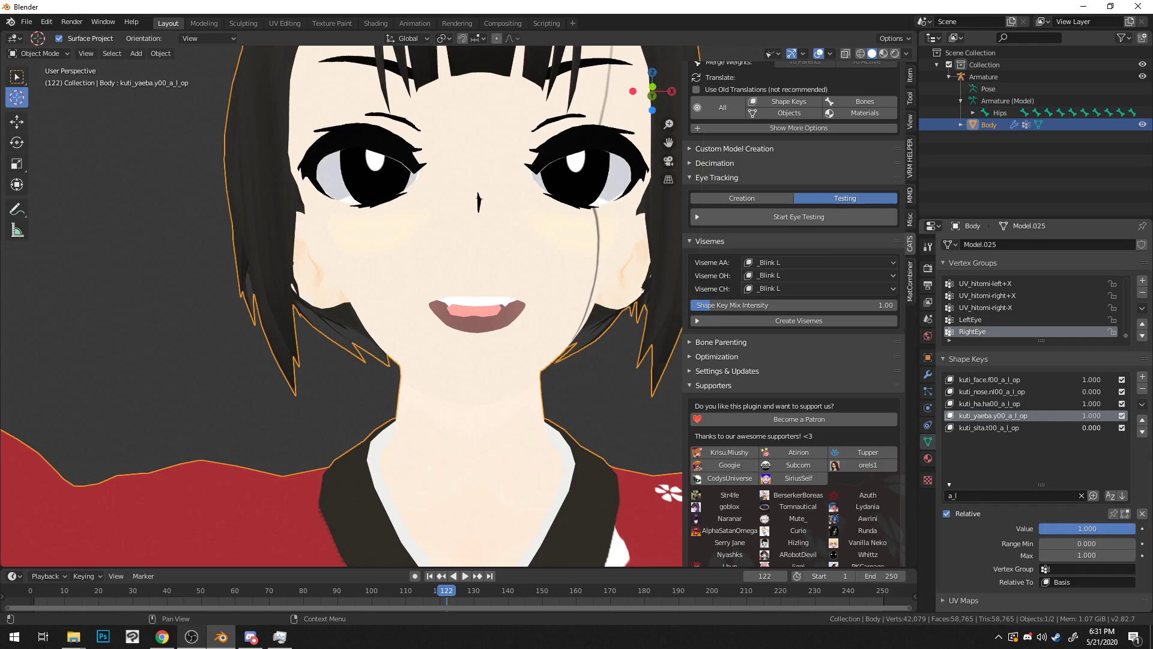
Step: Set the kuti_sita.t00_a_l_op and kuti_nose.nl00_a_l_op shape keys to 1
left_click_drag(1091, 427, 1121, 428)
middle_click_drag(531, 358, 543, 351)
left_click(1092, 392)
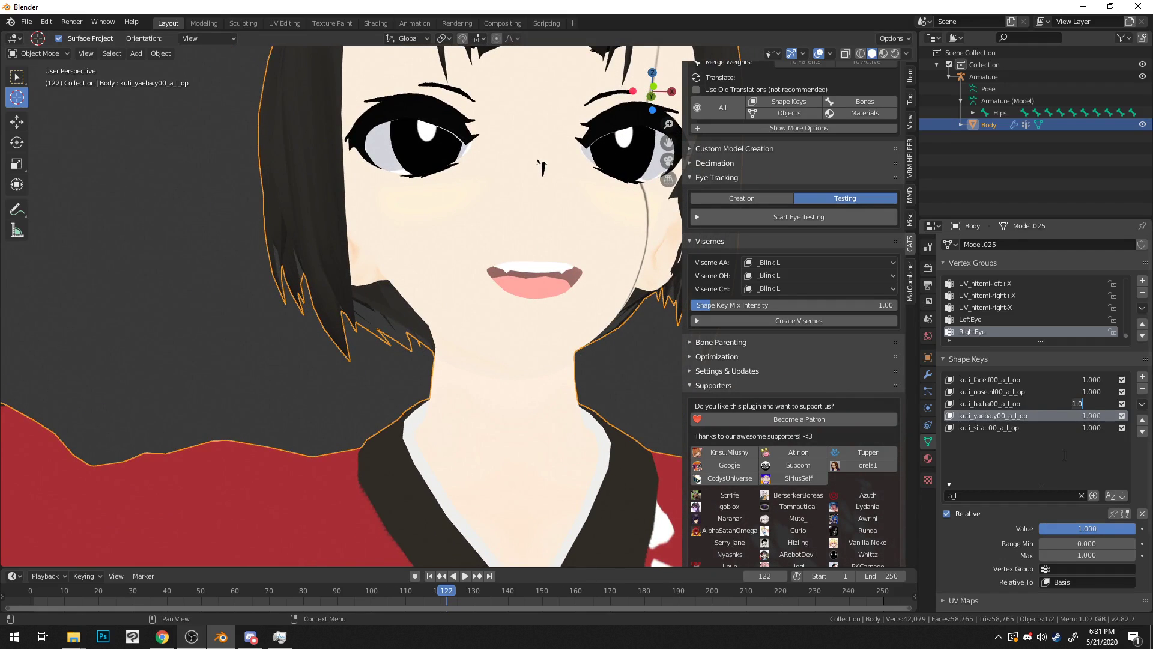
Step: Create a new shape key on the Body from the current a_l mouth mix and view the face from the front
left_click(1142, 404)
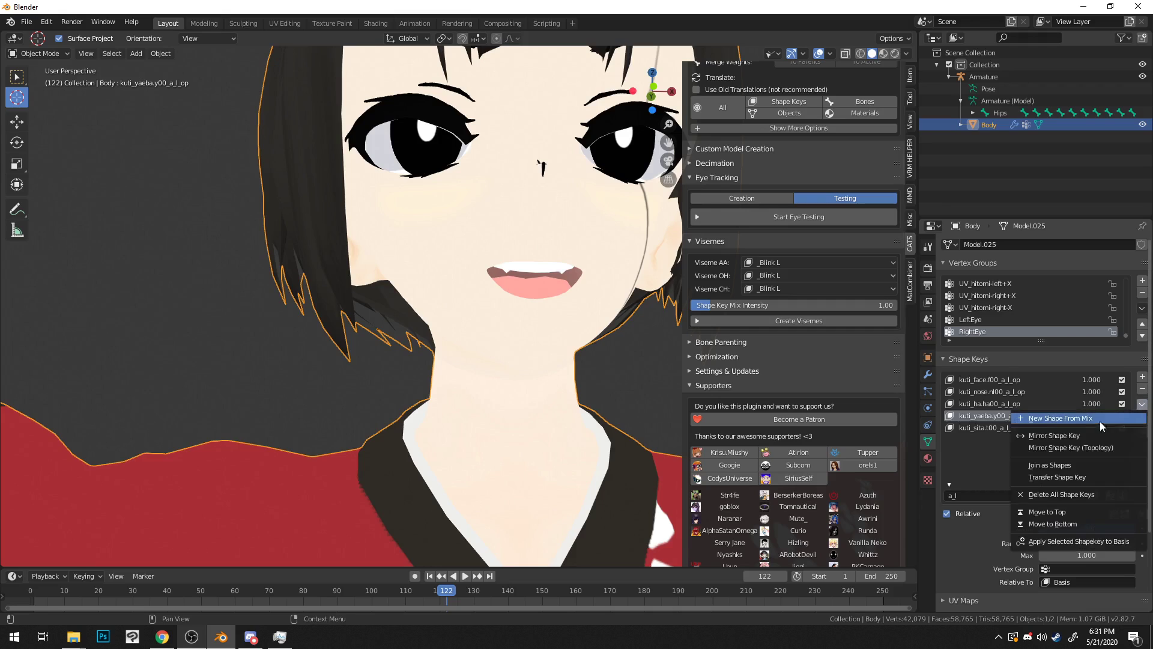
left_click(1067, 419)
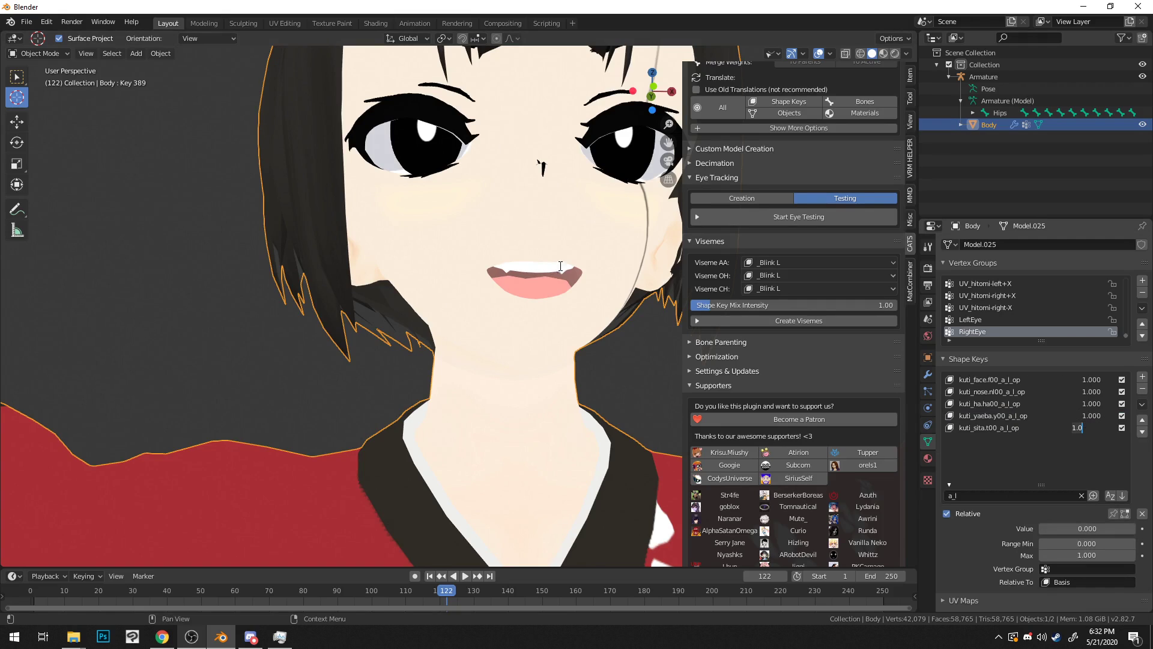
left_click(203, 172)
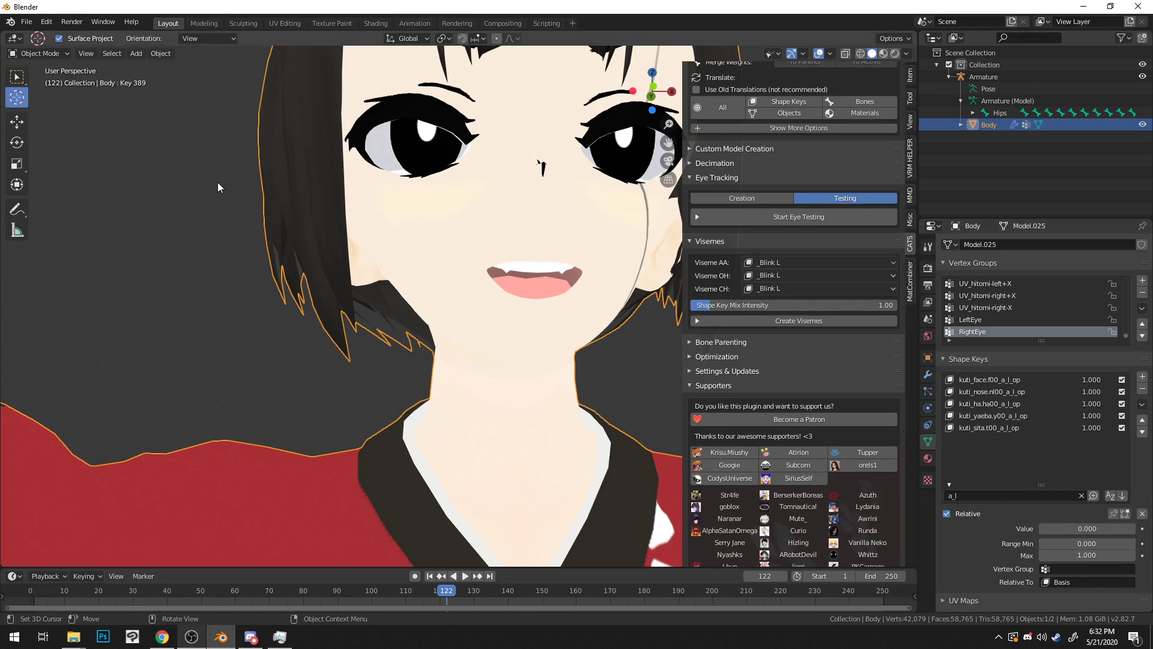
key("g")
left_click(248, 172)
middle_click_drag(249, 171, 312, 180)
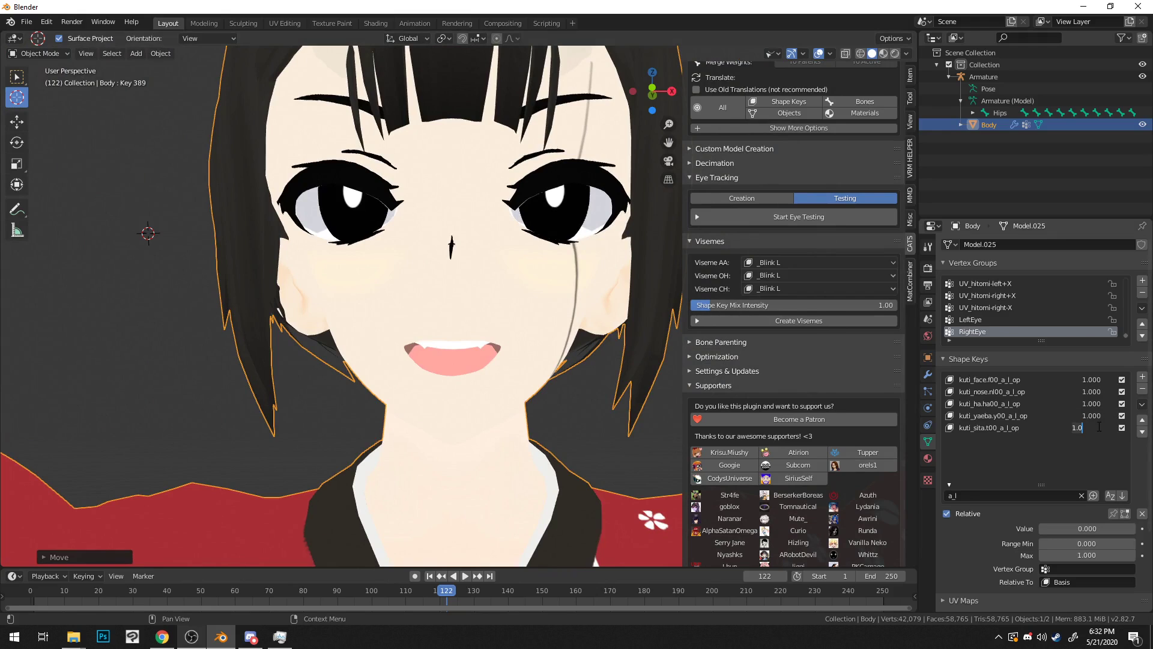
Step: Reset the five a_l_op mouth shape keys for the face, nose, teeth, fangs and tongue to 0
left_click(1095, 415)
type("0")
left_click(1091, 403)
type("0")
left_click(1091, 391)
type("0")
left_click(1091, 379)
type("00")
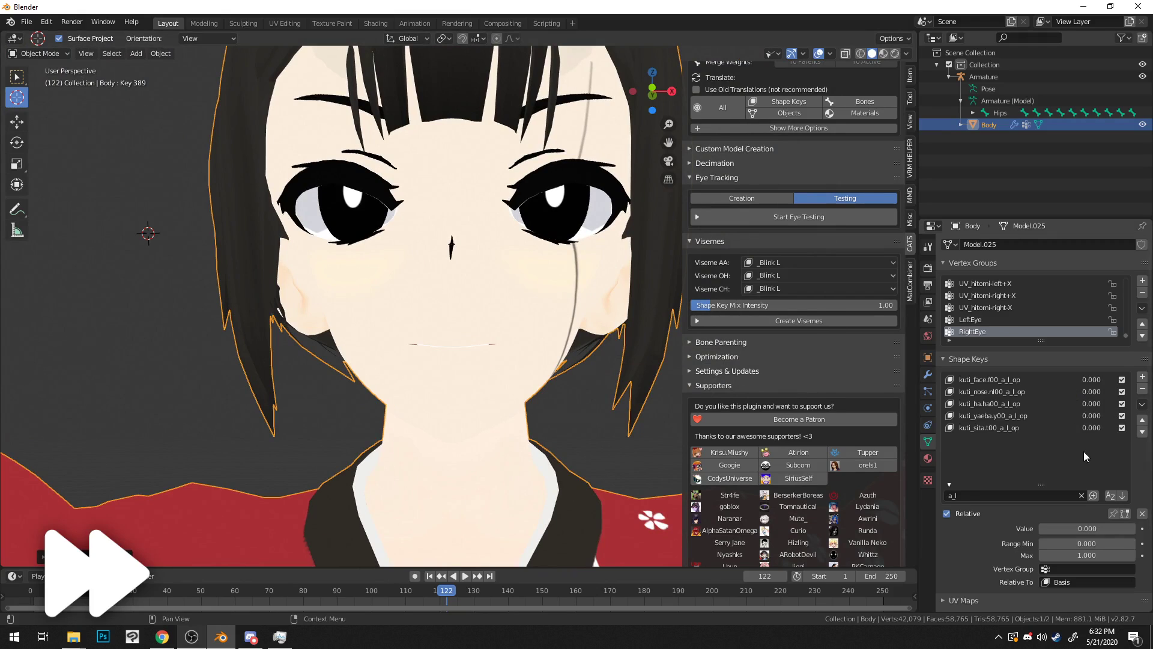
Step: Filter the shape keys by "o_l" and set kuti_face.f00_o_l_op and kuti_nose.nl00_o_l_op to 1
left_click(1020, 492)
key("BackSpace")
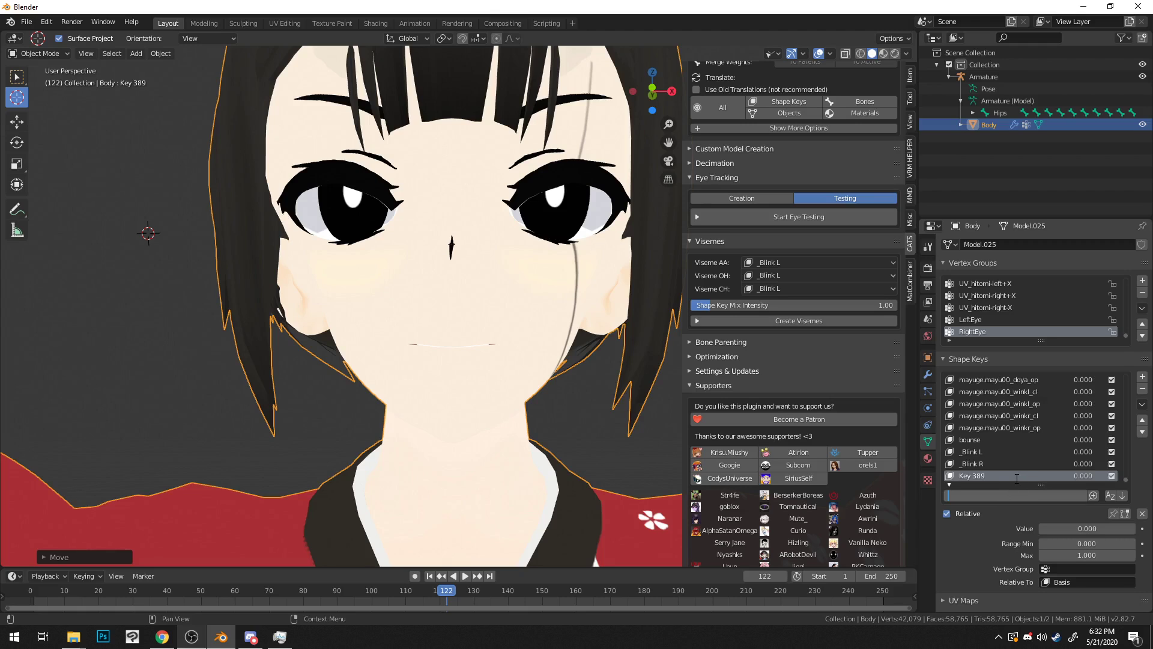
type("o_l")
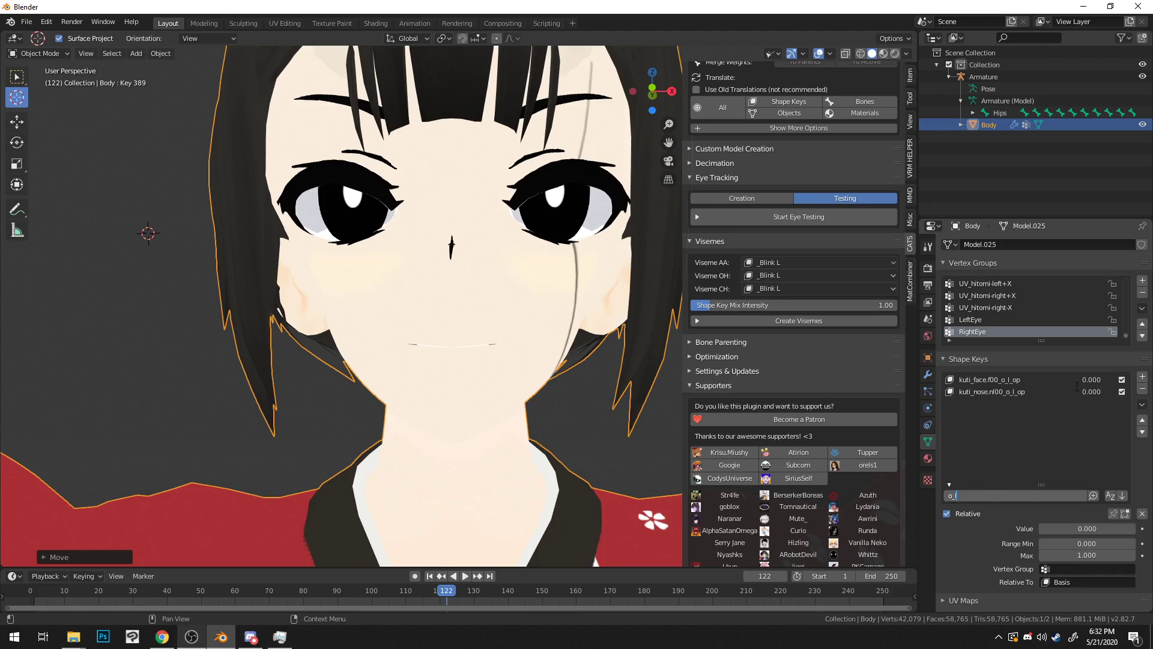
key("Return")
left_click_drag(1091, 379, 1135, 379)
middle_click_drag(533, 386, 480, 468)
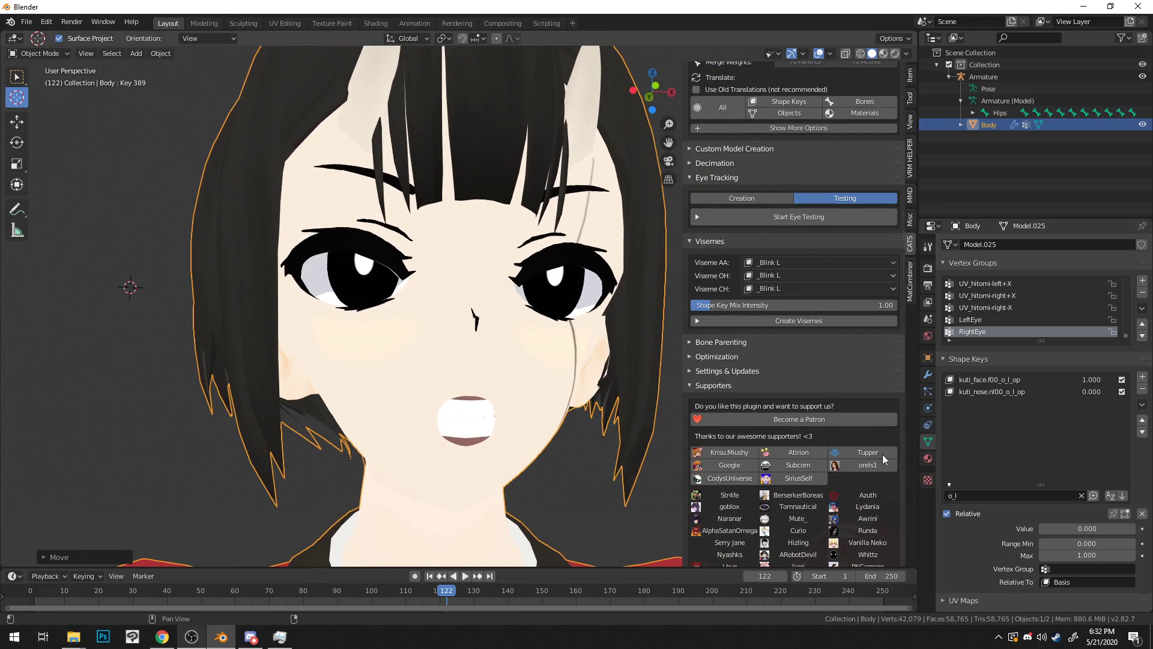
left_click(1039, 390)
left_click_drag(1090, 391, 1119, 396)
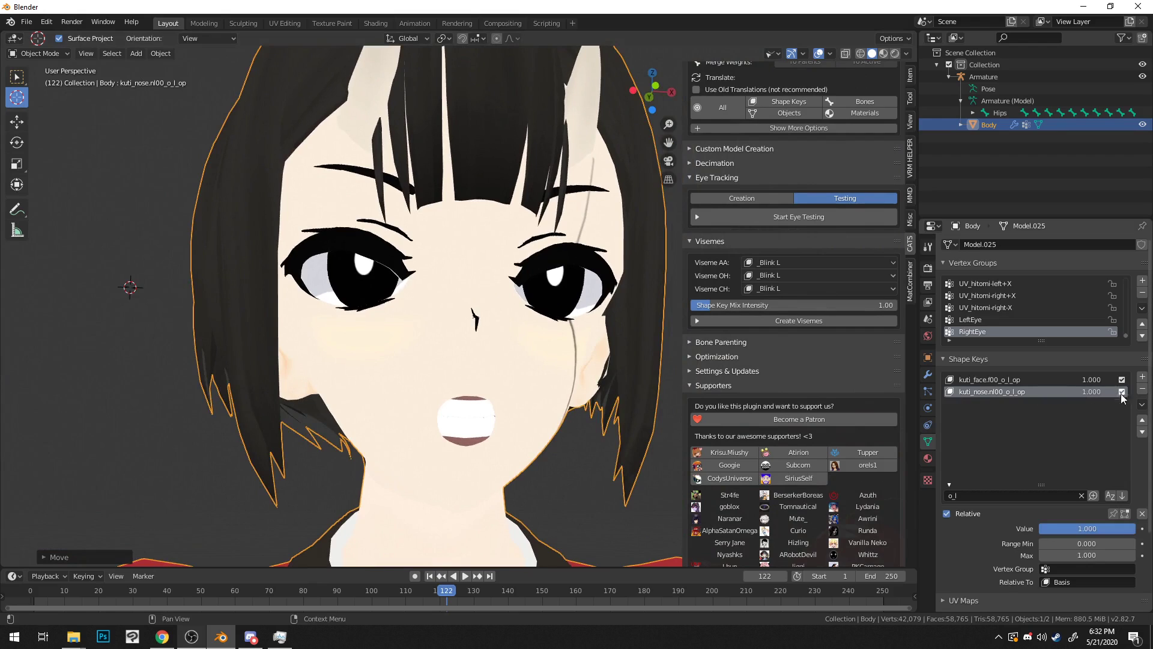
Step: Clear the shape key filter and raise the teeth key kuti_ha.ha00_akire_op to about 0.66
left_click(1010, 494)
key("BackSpace")
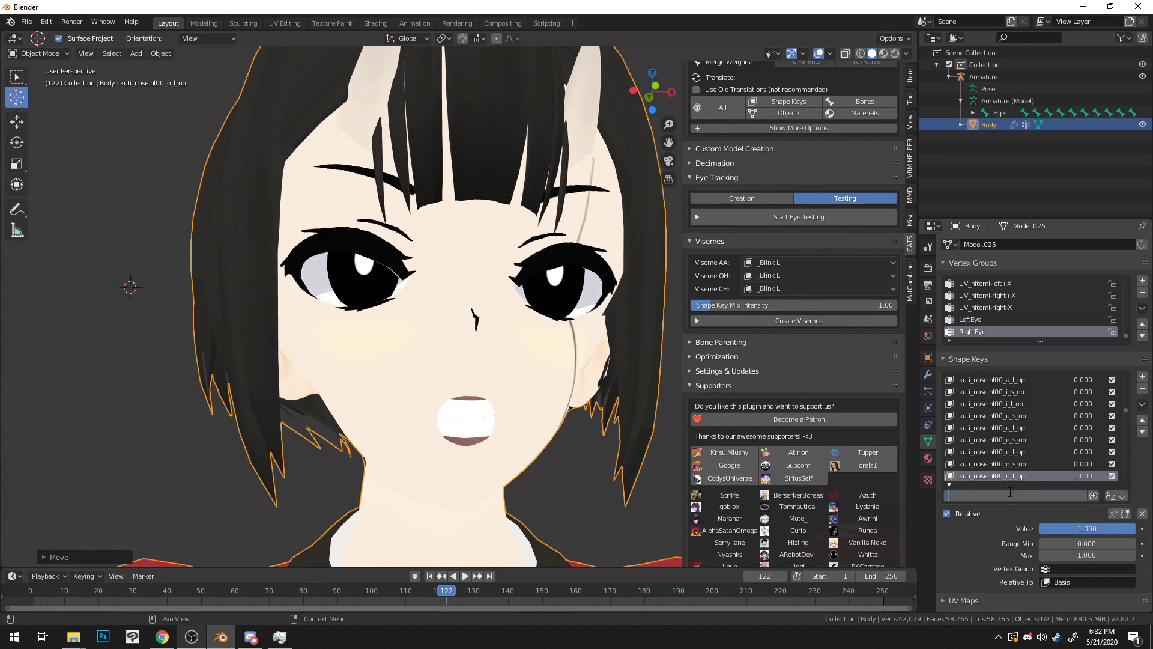
key("Return")
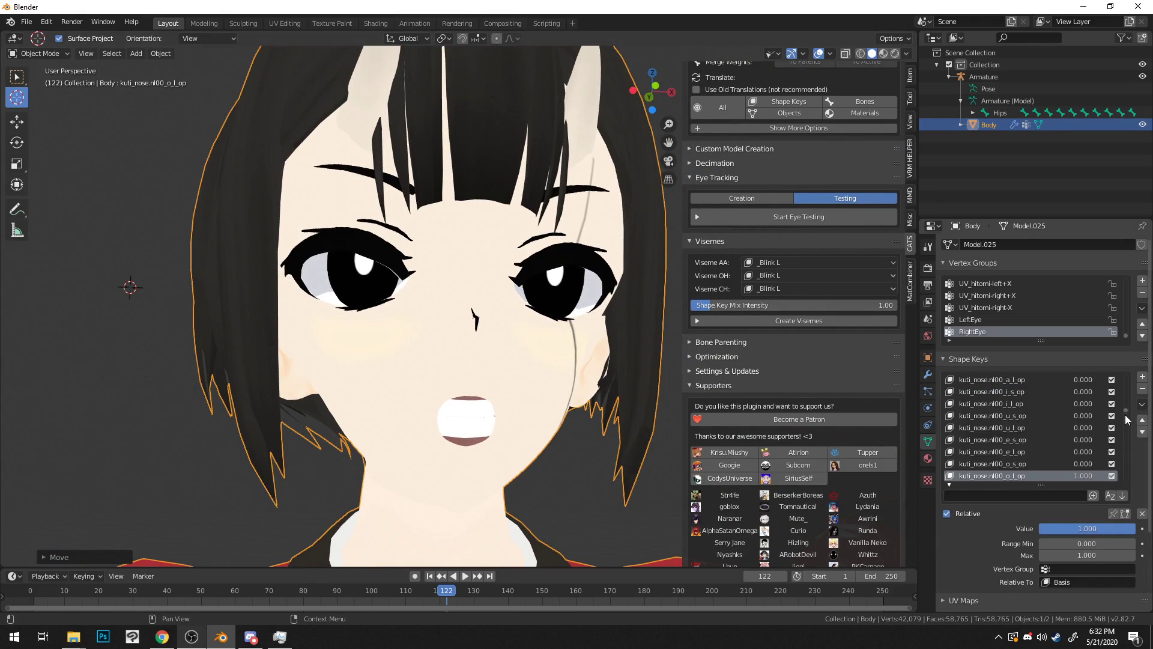
scroll(1127, 418, "down", 10)
left_click(1008, 475)
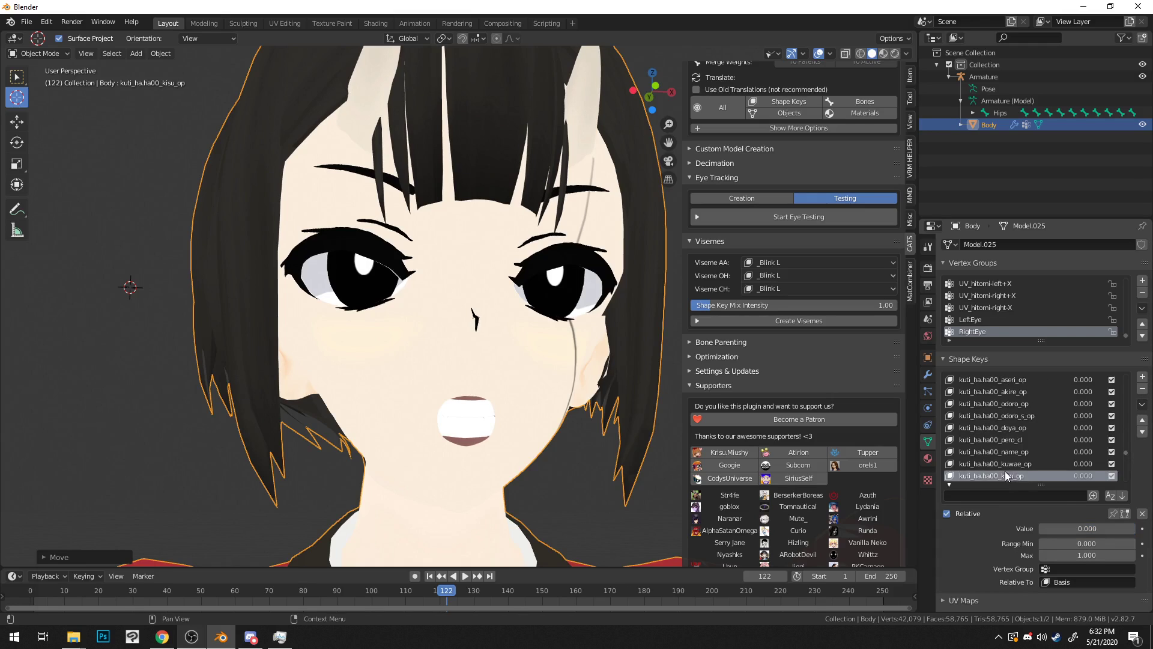
left_click(1020, 452)
mouse_move(1088, 415)
left_mouse_down()
mouse_move(1129, 415)
mouse_move(1081, 415)
mouse_move(1123, 404)
mouse_move(1078, 404)
left_mouse_up()
left_click_drag(1081, 391, 1104, 391)
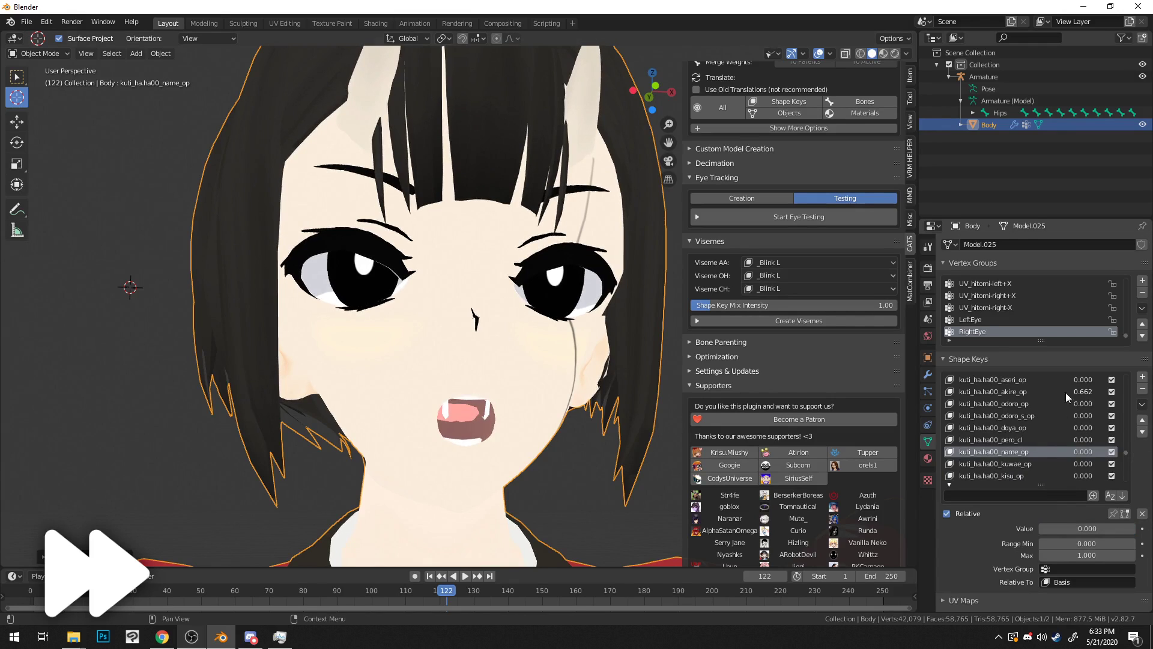
Step: Filter the shape keys by "name_op" and set kuti_yaeba.y00_name_op to 1 and kuti_sita.t00_name_op to about 0.44
left_click(1035, 496)
type("name")
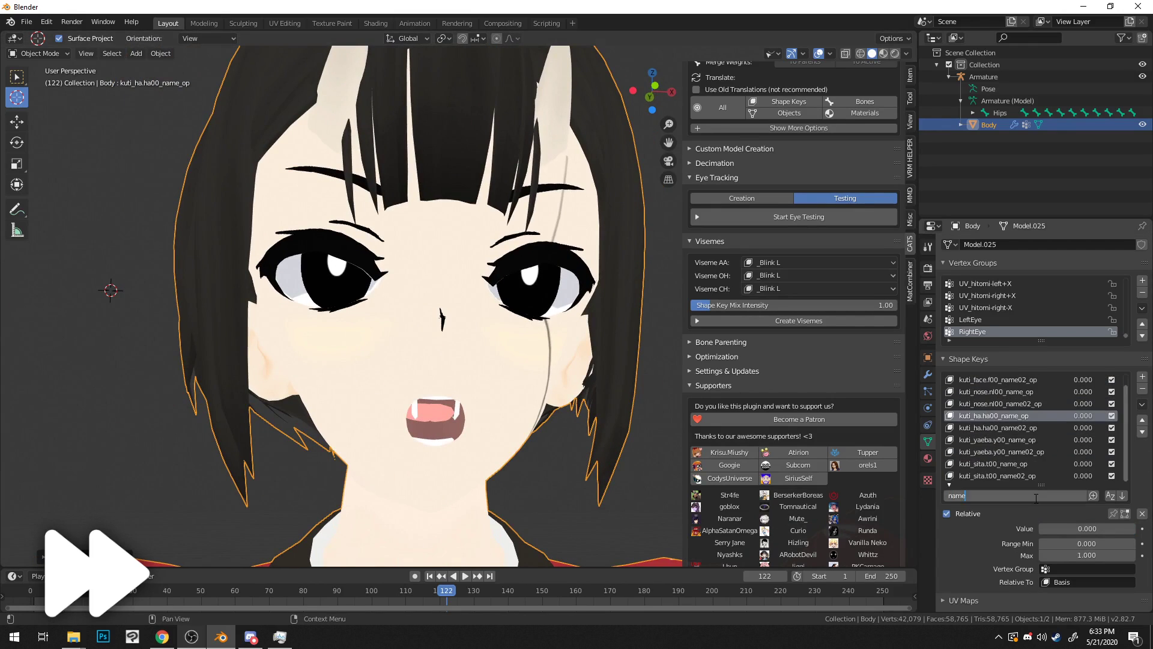
type("_op")
key("Return")
left_click_drag(1088, 428, 1106, 415)
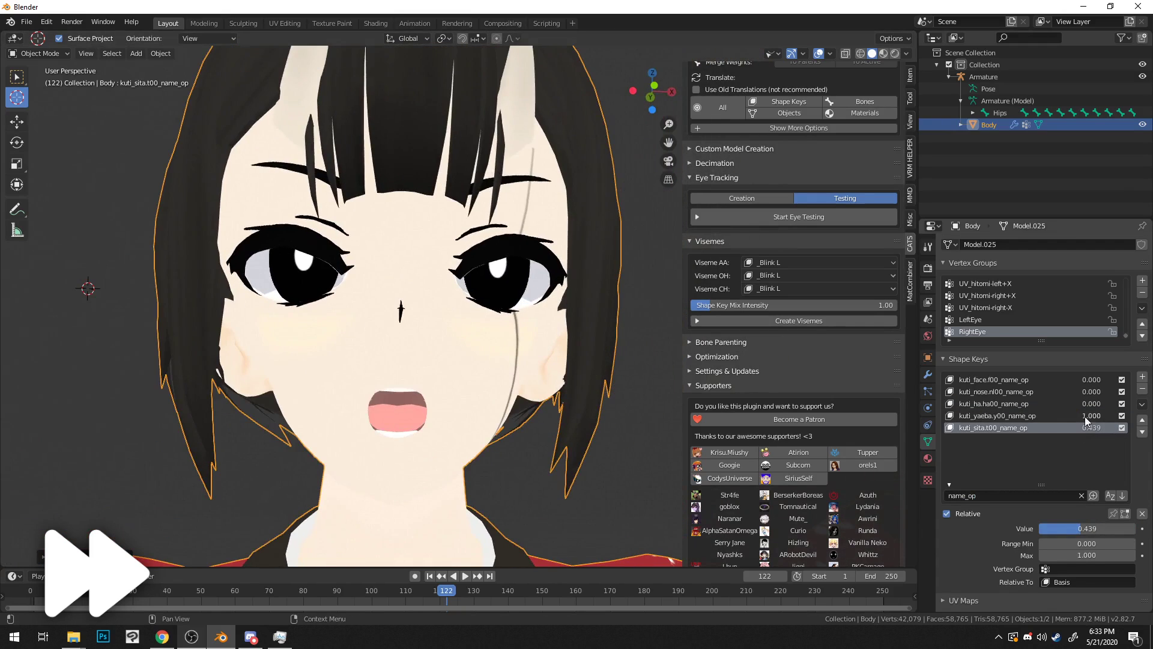
middle_click_drag(543, 387, 627, 344)
scroll(547, 389, "down", 7)
scroll(547, 389, "up", 5)
left_click_drag(1084, 428, 1102, 428)
key("Escape")
middle_click_drag(564, 336, 520, 376)
Step: Filter the shape keys by "o_" and set kuti_face.f00_o_s_op to 1 and kuti_face.f00_o_l_op to 0
left_click(1000, 499)
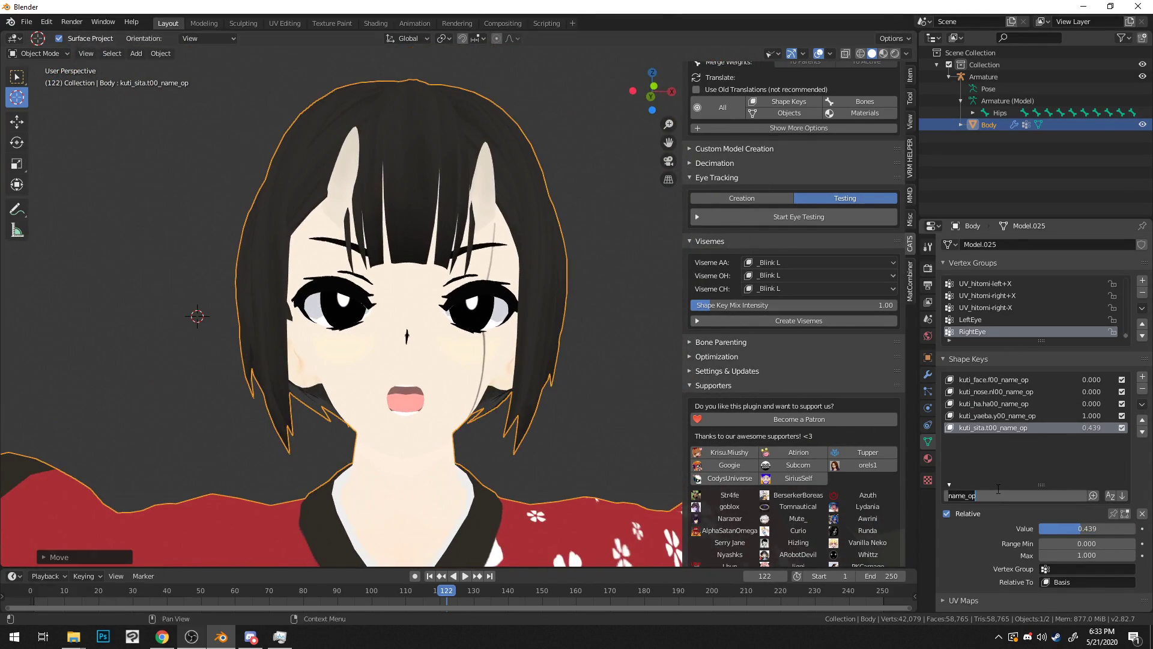
type("o_")
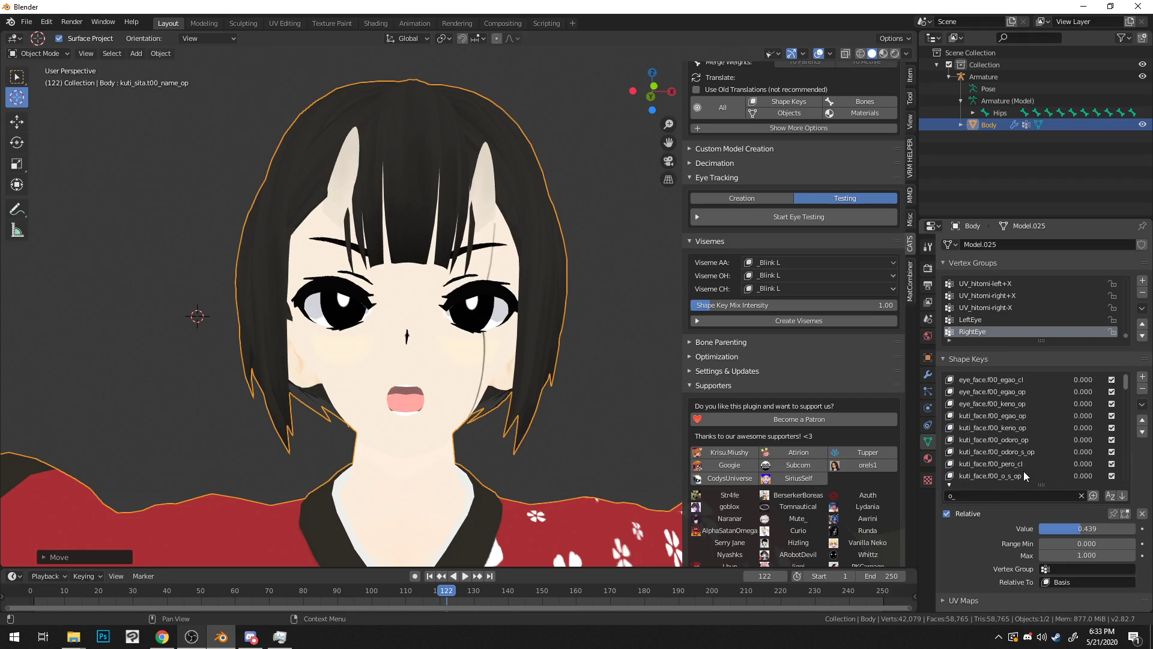
left_click(1024, 473)
mouse_move(1072, 476)
left_mouse_down()
mouse_move(1101, 476)
mouse_move(1074, 454)
left_mouse_up()
scroll(1076, 451, "down", 4)
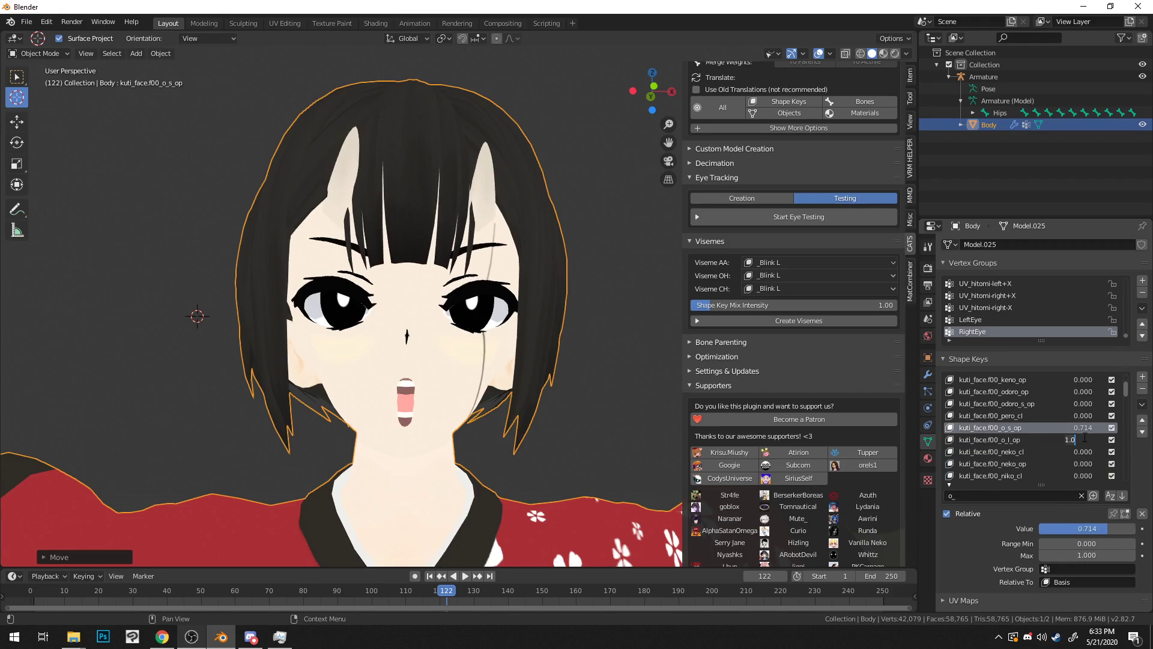
left_click_drag(1084, 440, 1045, 441)
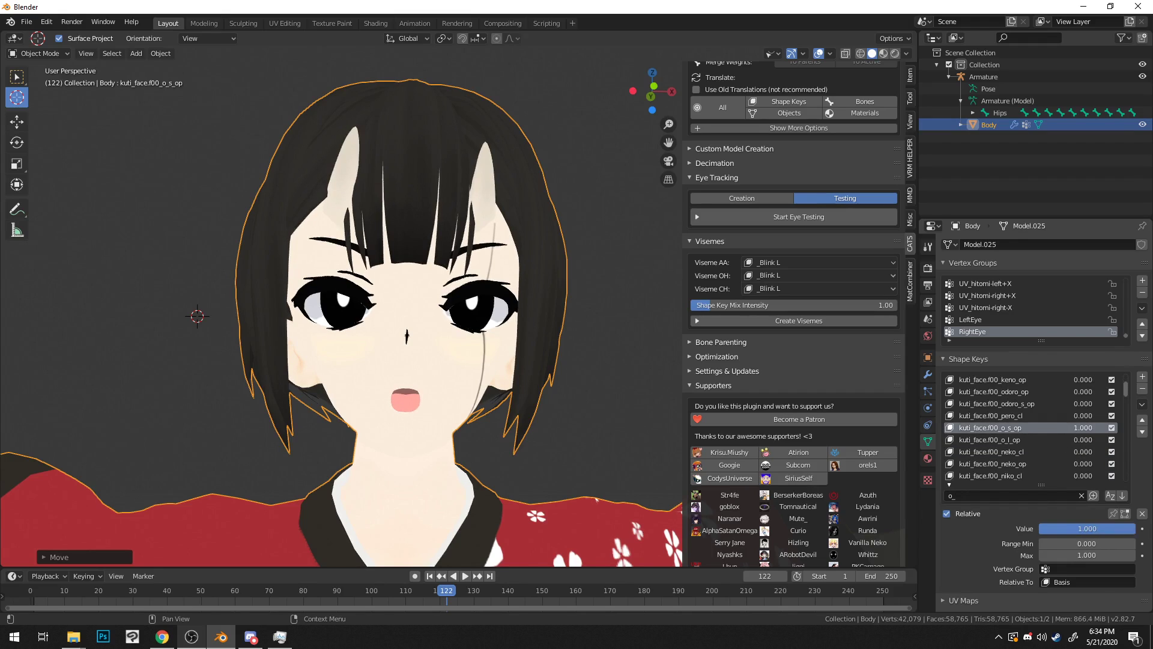
Step: Check the rounded o mouth at an angle and create a new shape key from the current mix
mouse_move(564, 374)
middle_mouse_down()
mouse_move(593, 372)
mouse_move(521, 363)
mouse_move(595, 372)
mouse_move(561, 383)
middle_mouse_up()
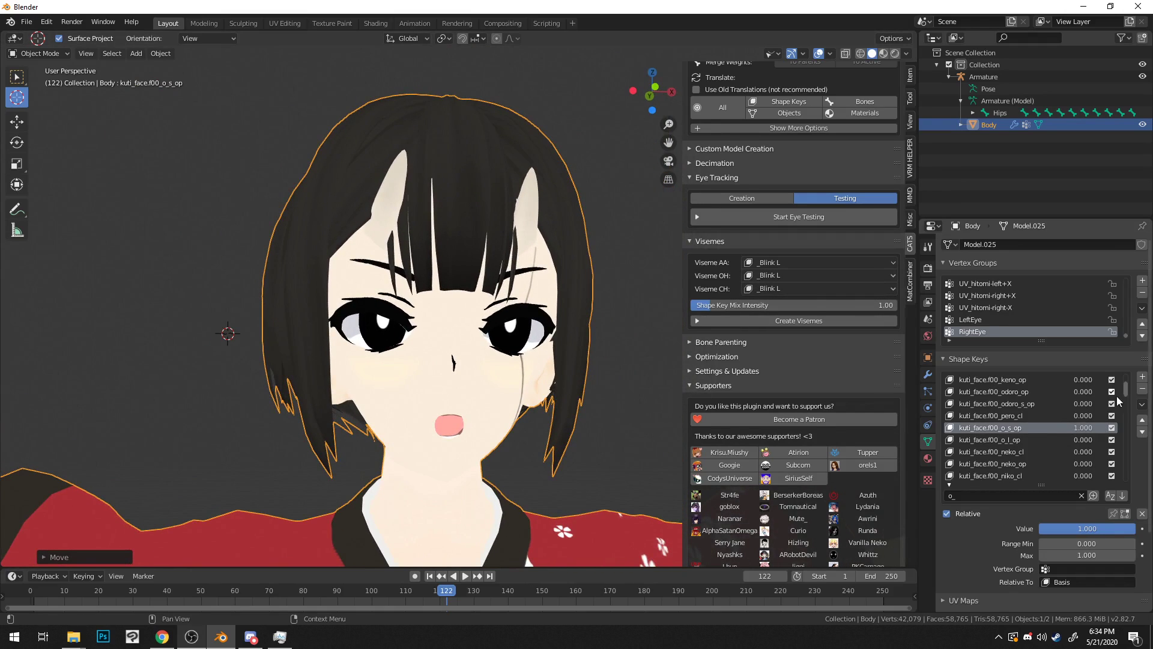
left_click(1143, 404)
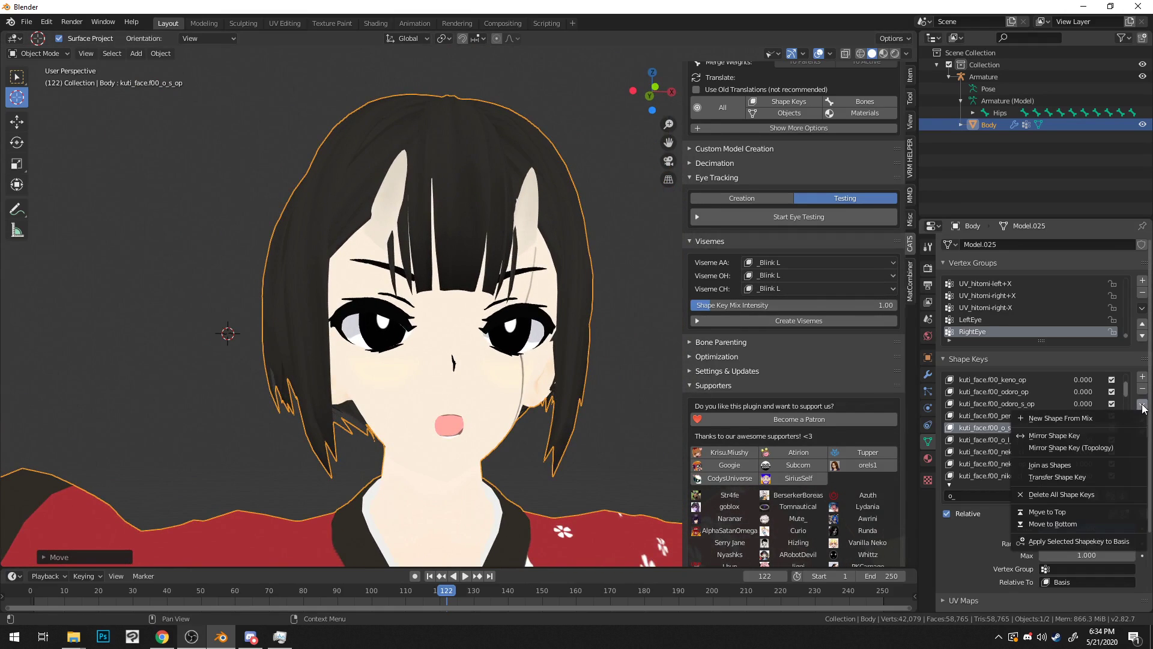
left_click(1090, 417)
Step: Reset the kuti_face.f00_o_s_op and kuti_nose.nl00_o_l_op shape keys to 0
left_click(1087, 476)
type("1.0")
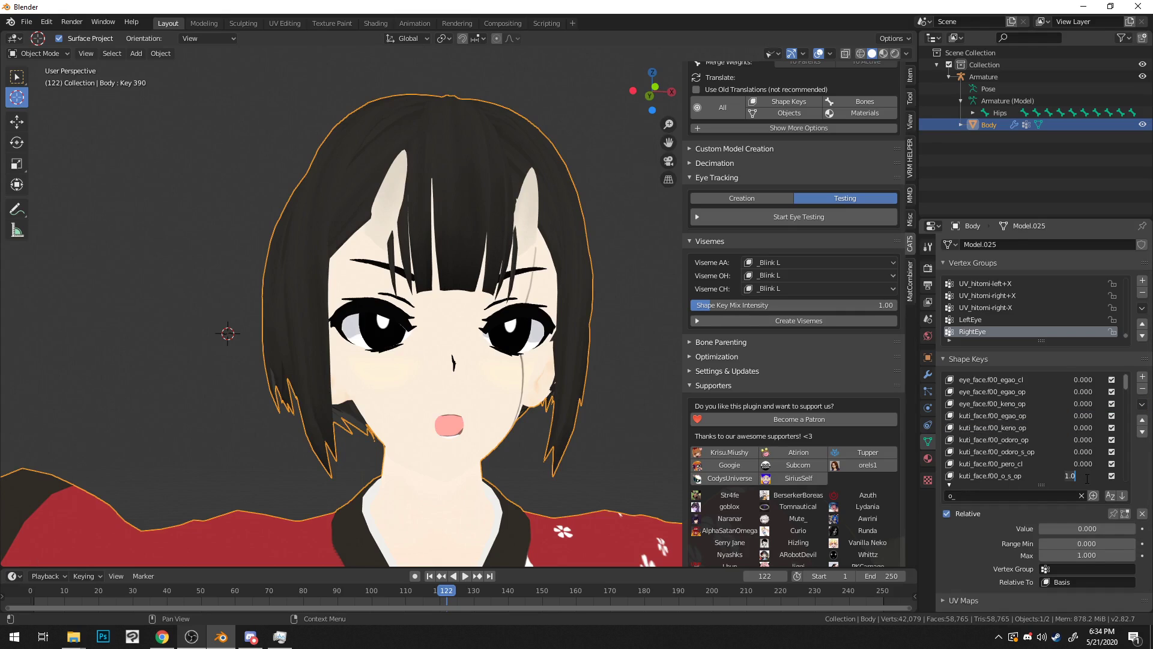
key("Return")
scroll(1081, 462, "down", 5)
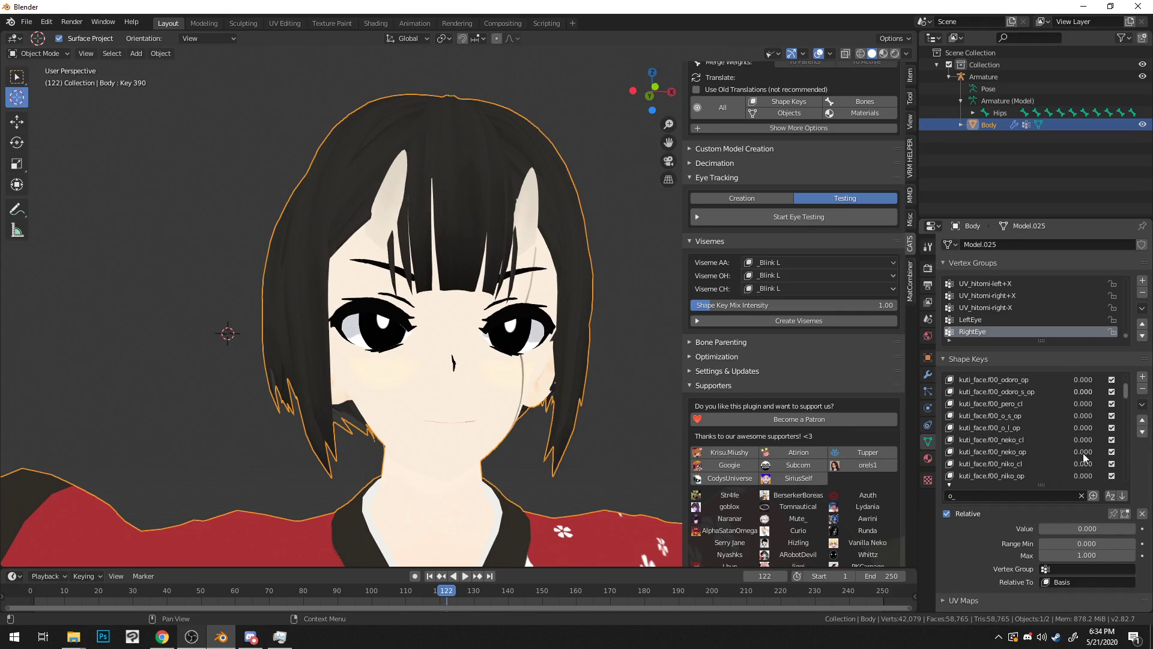
scroll(1084, 458, "down", 5)
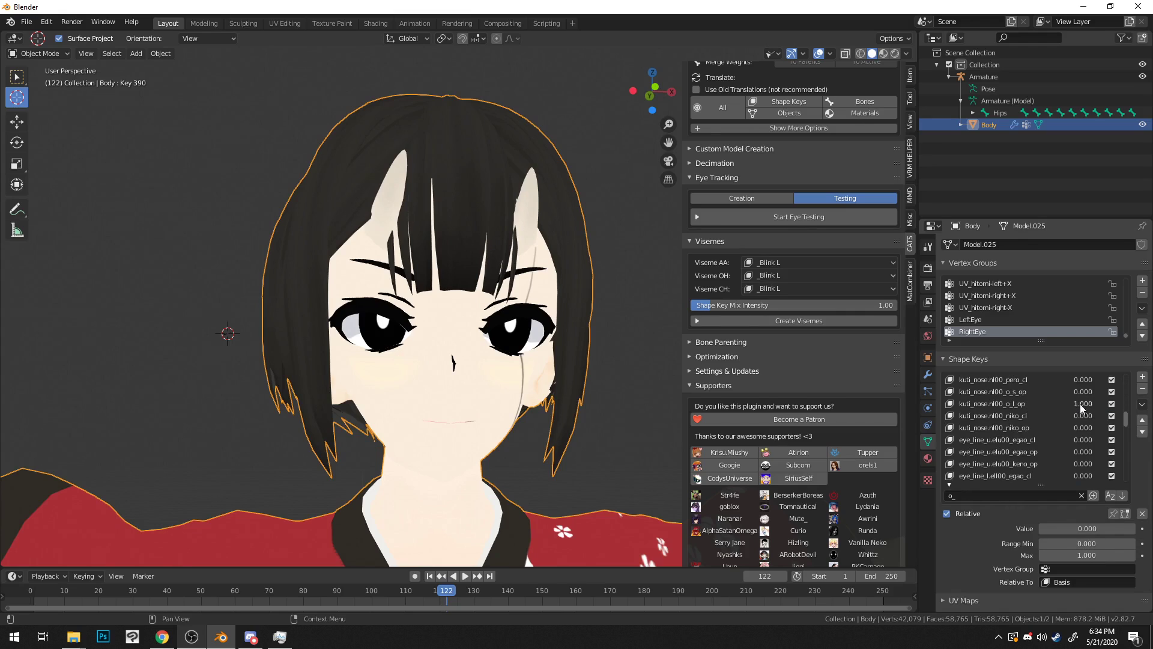
key("Return")
Step: Filter the shape keys by "name" and reset kuti_yaeba.y00_name_op to 0
left_click_drag(1126, 422, 1131, 385)
left_click(1015, 495)
type("name")
key("Return")
left_click(1083, 451)
type("0")
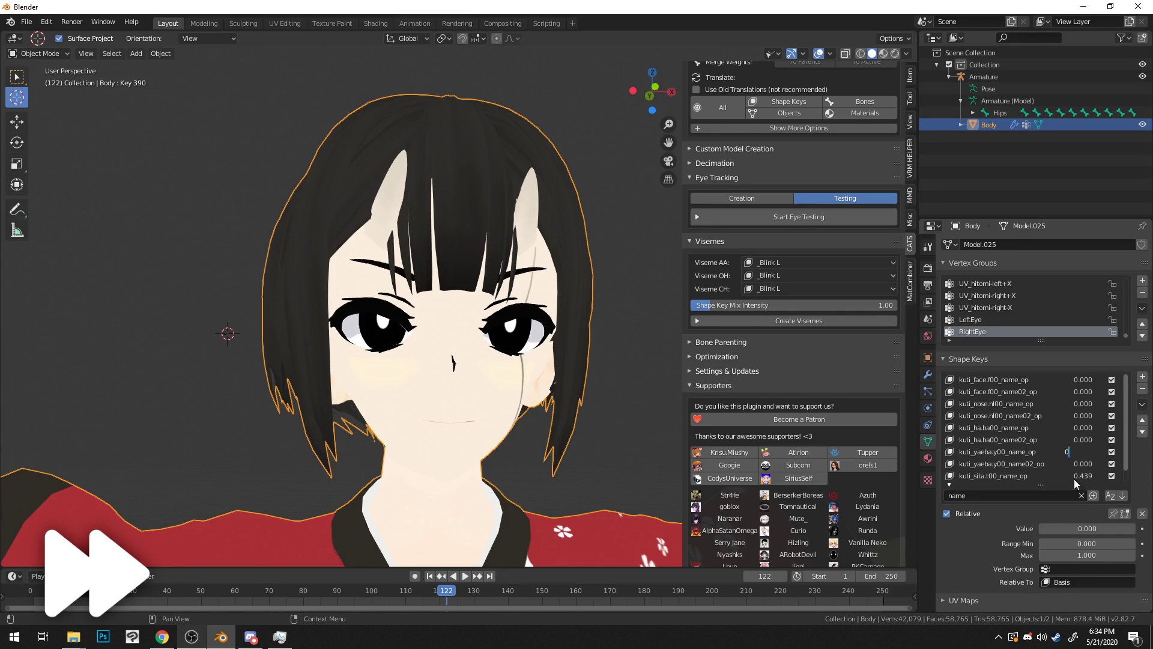
Step: Filter the shape keys by "e_l" to locate the face and nose keys for the e mouth
left_click(988, 495)
key("BackSpace")
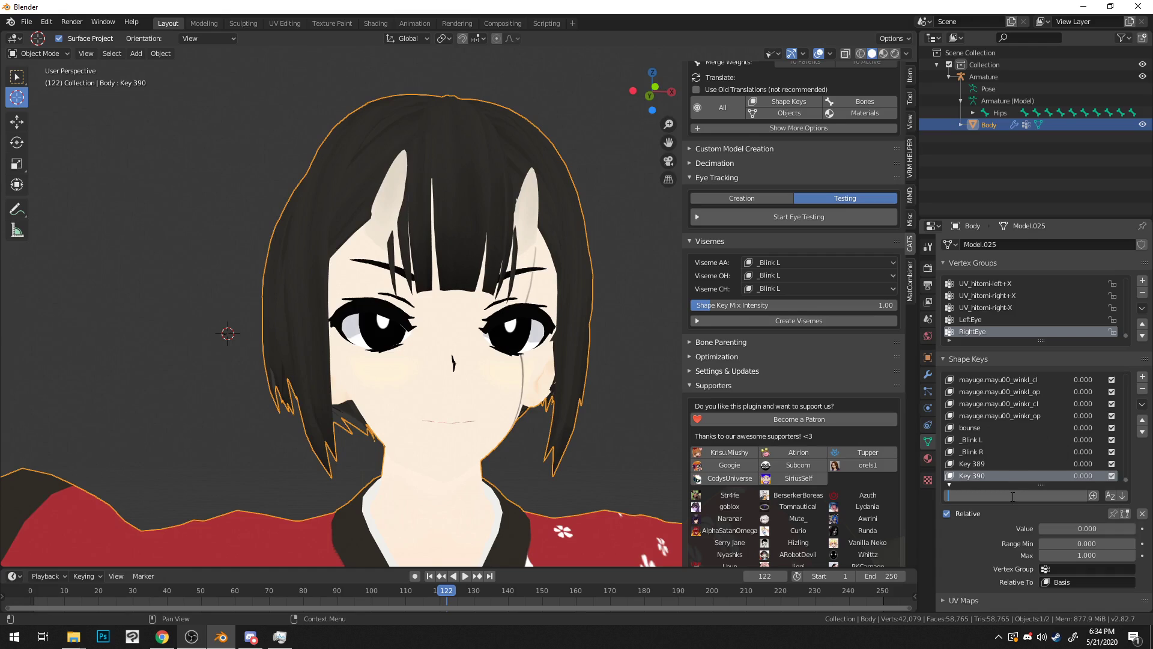
type("e_")
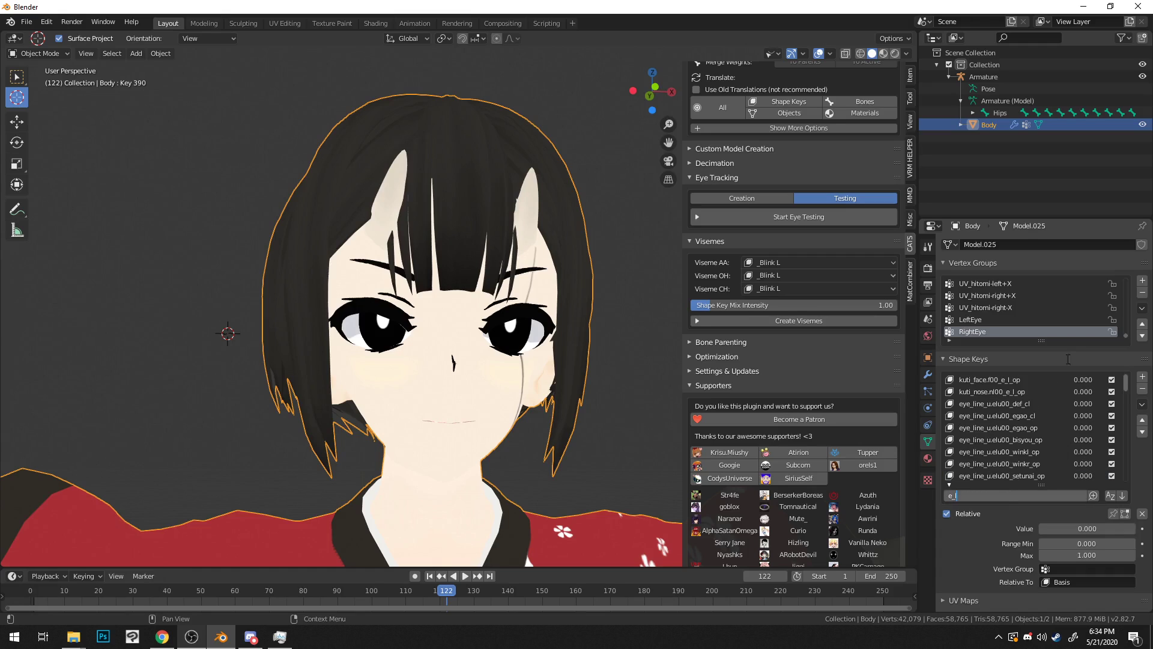
left_click(1025, 394)
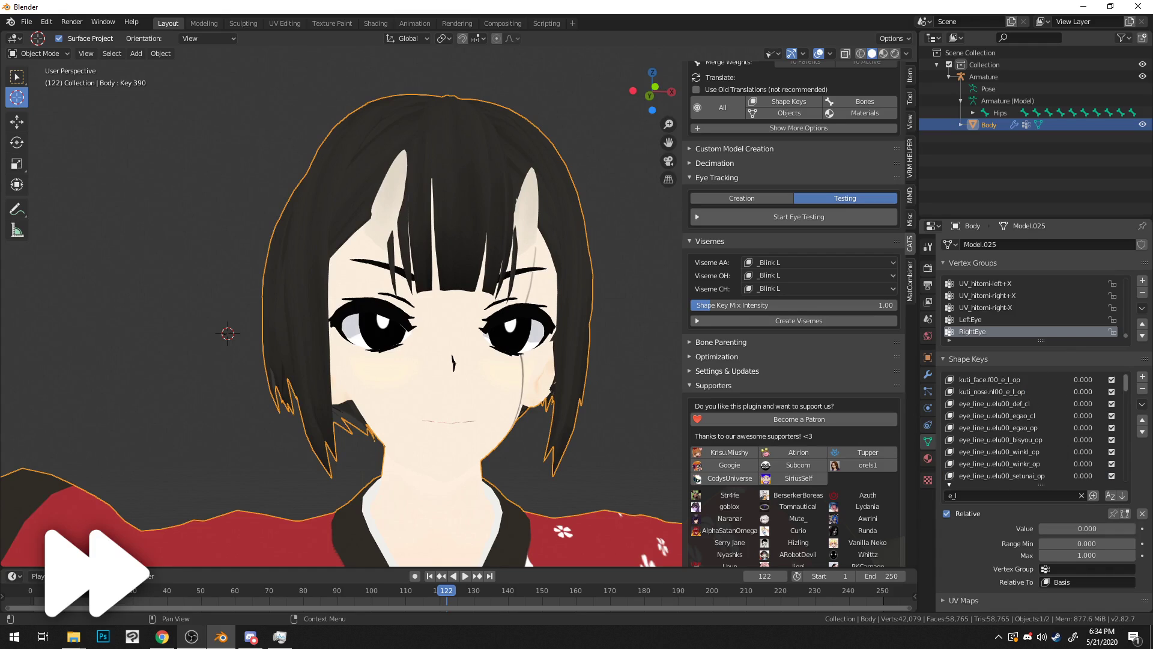
Step: Clear the shape key filter and adjust the mouth key values for the e shape, entering 0 and 1
mouse_move(456, 336)
middle_mouse_down()
mouse_move(450, 321)
mouse_move(456, 332)
mouse_move(465, 319)
middle_mouse_up()
left_click(1081, 495)
left_click_drag(1125, 478, 1126, 413)
left_click(1078, 416)
type("0")
key("Return")
left_click(1085, 404)
type("1.0")
key("Return")
scroll(1093, 414, "up", 5)
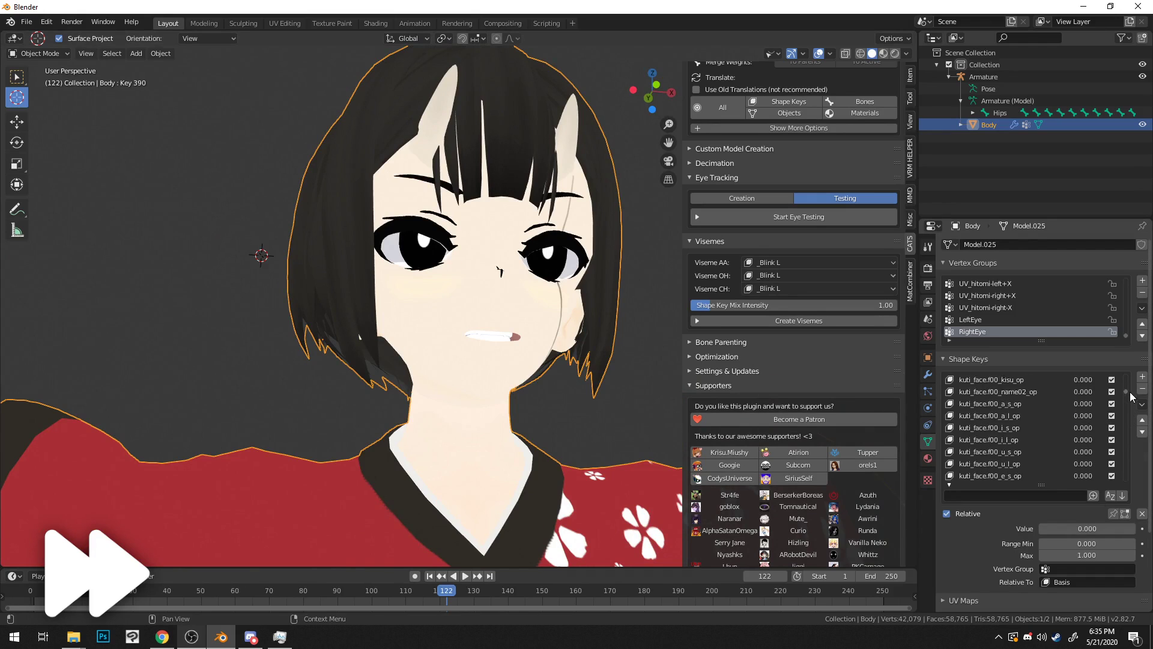
Step: Check the e mouth in the viewport and create a new shape key from the current mix
left_click_drag(1128, 381, 1126, 384)
left_click(542, 408)
right_click(570, 402)
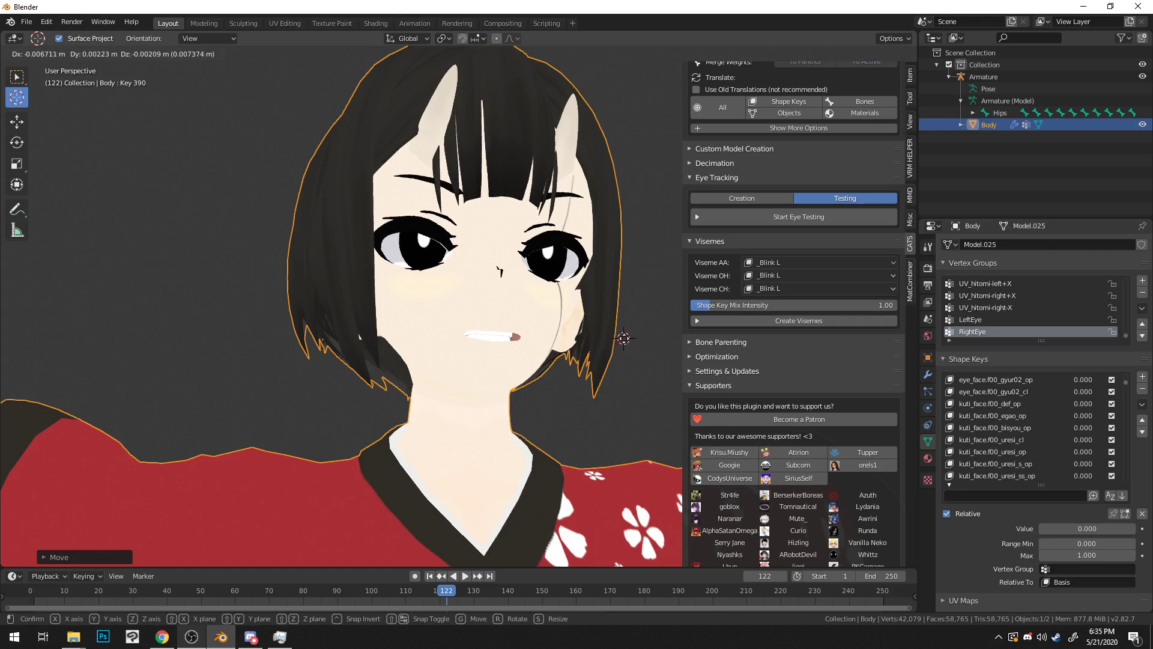
mouse_move(626, 387)
middle_mouse_down()
mouse_move(568, 383)
mouse_move(601, 399)
mouse_move(635, 384)
middle_mouse_up()
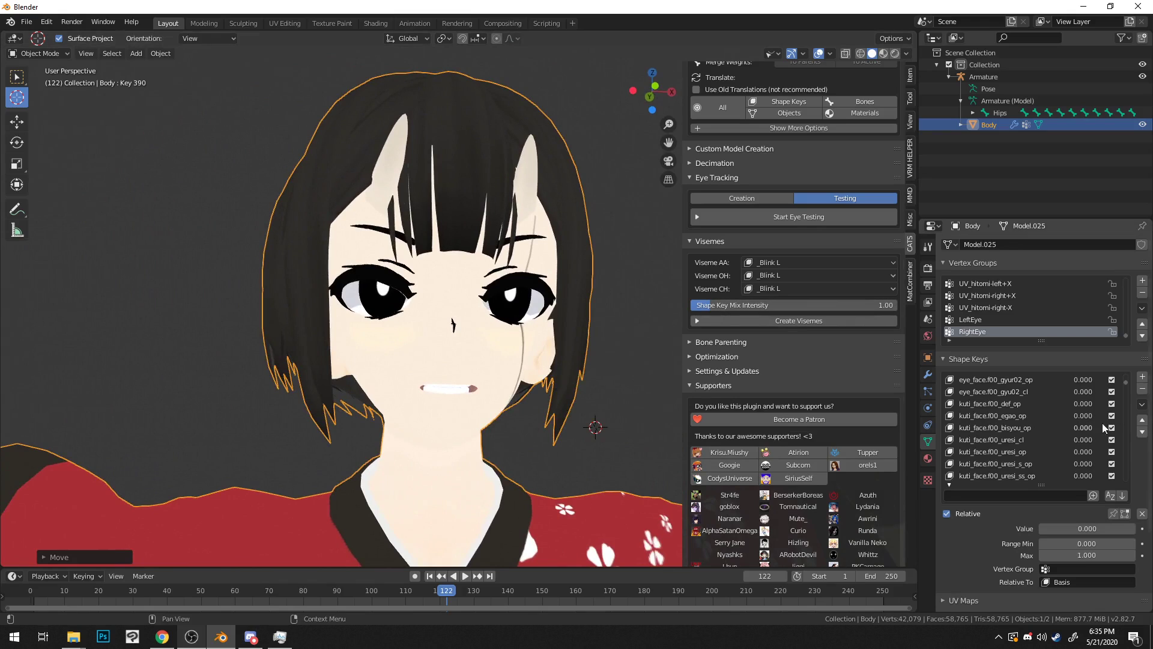
left_click(1141, 403)
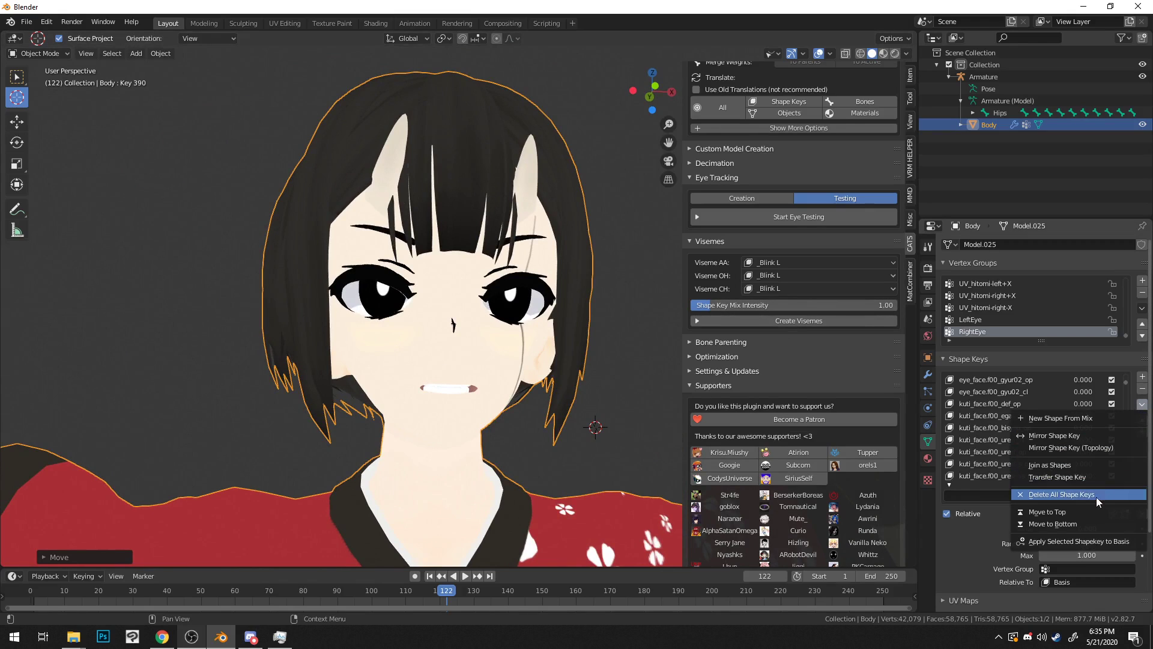
left_click(1107, 418)
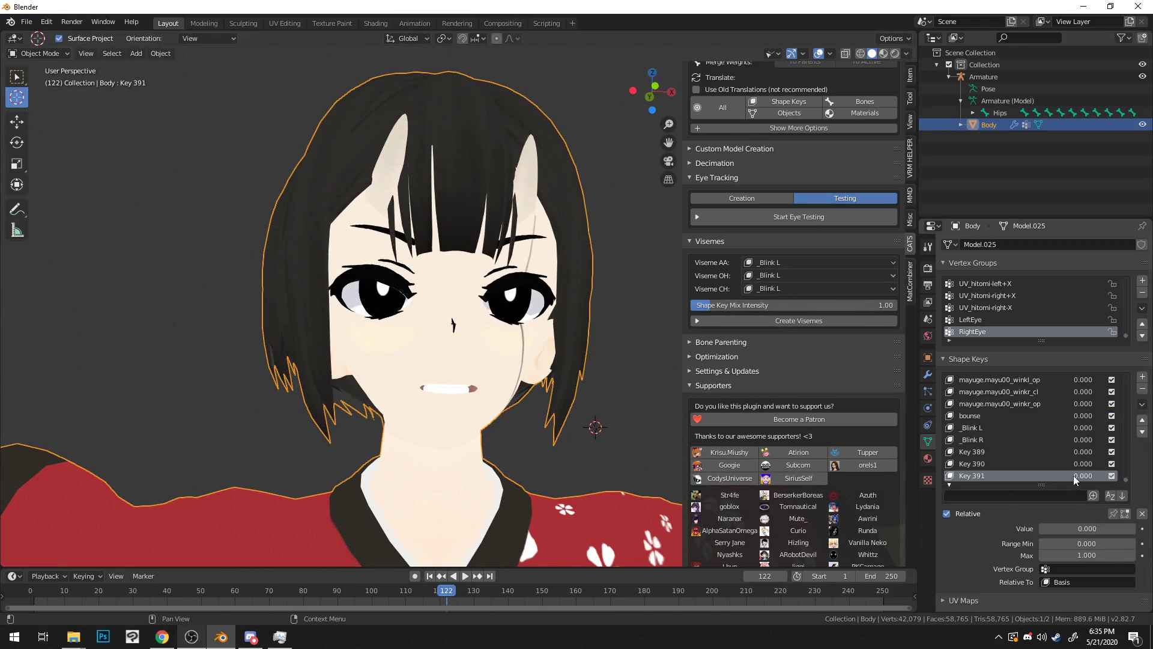
Step: Return to the end of the shape key list and select the mixed key Key 389
scroll(1064, 455, "up", 5)
scroll(1064, 455, "up", 3)
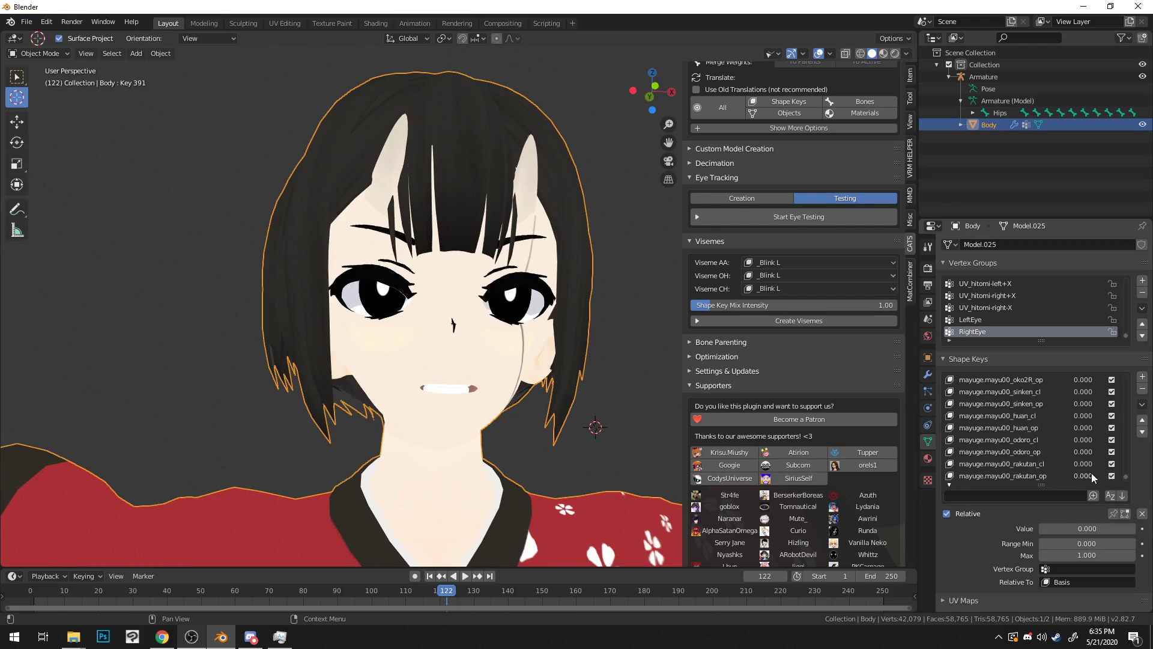
left_click_drag(1126, 478, 1147, 499)
left_click(1017, 451)
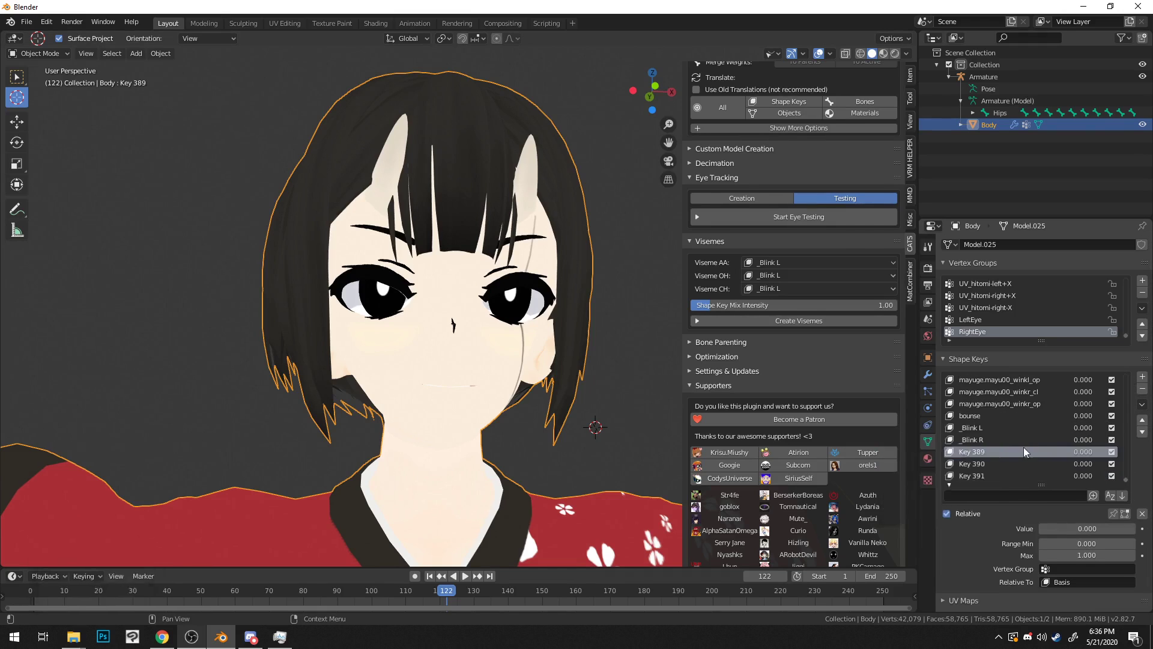
Step: Rename the three mixed shape keys Key 389, Key 390 and Key 391 to _AA, _OH and _CH
double_click(1017, 452)
type("_AA")
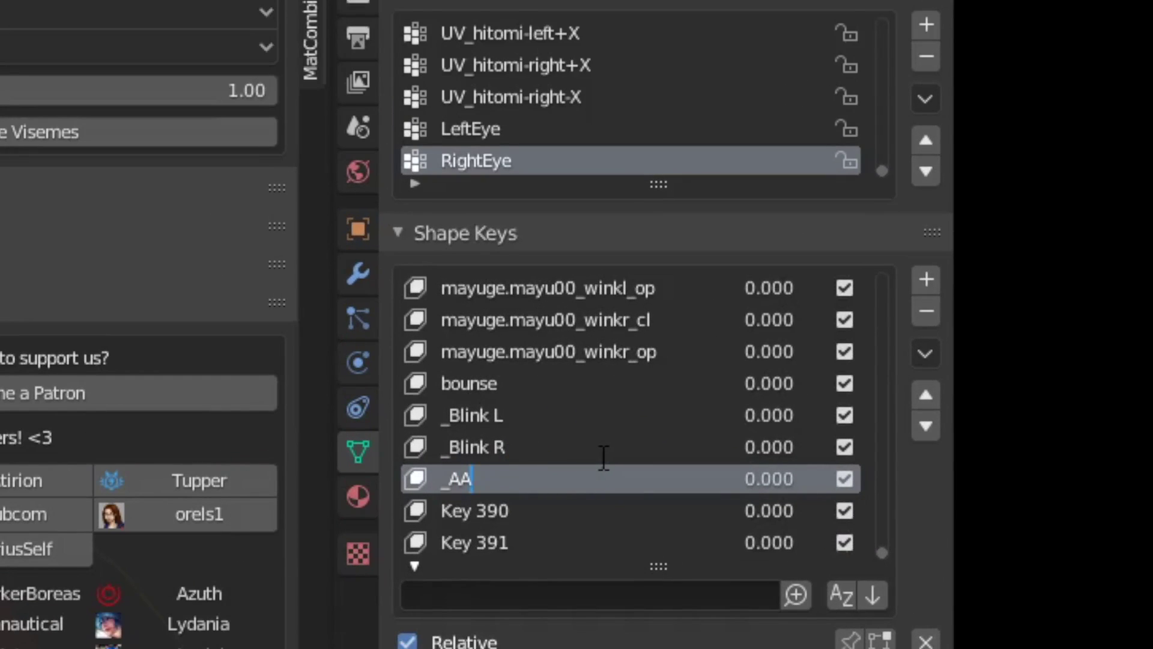
double_click(495, 508)
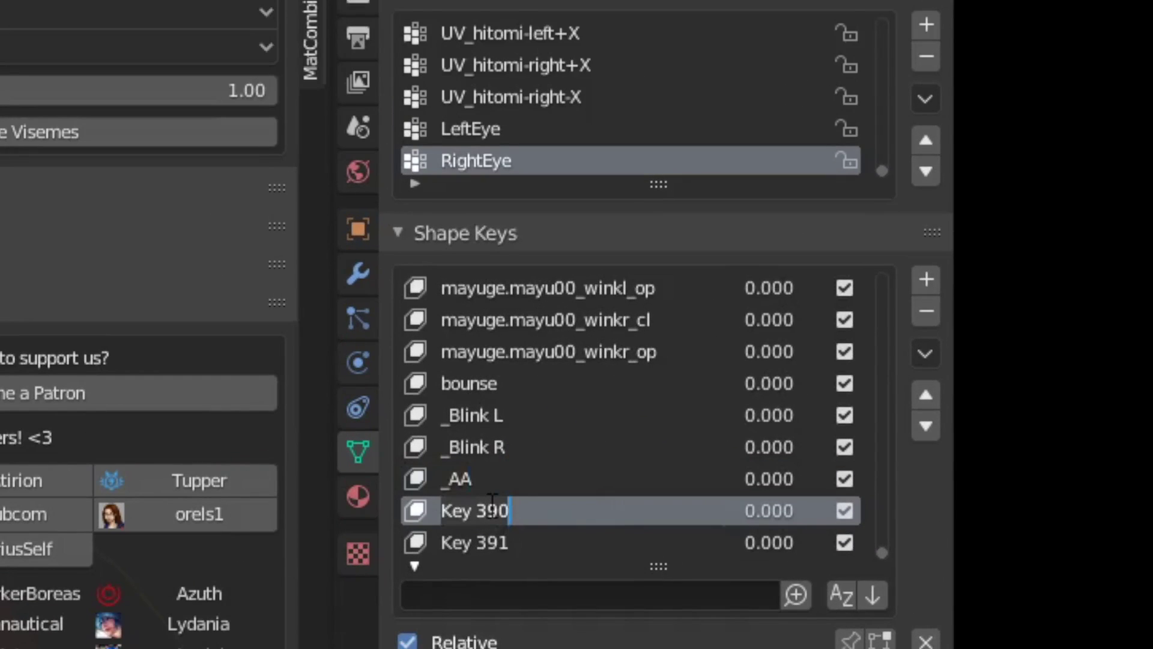
type("_OH")
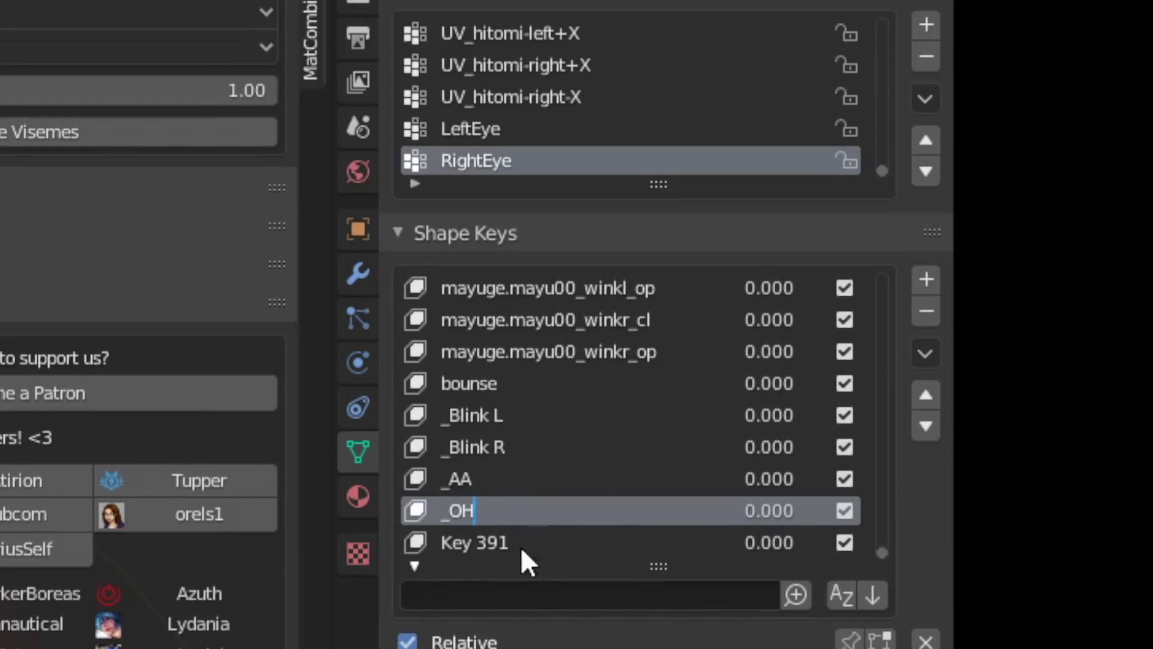
double_click(519, 539)
type("_C")
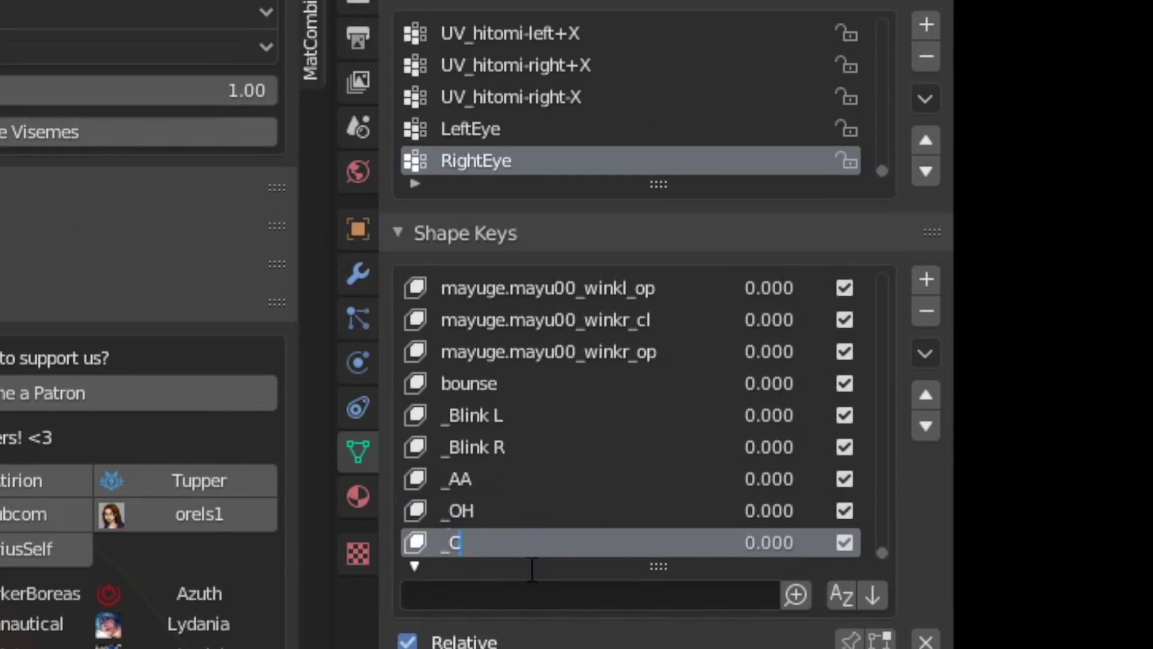
type("H")
key("Return")
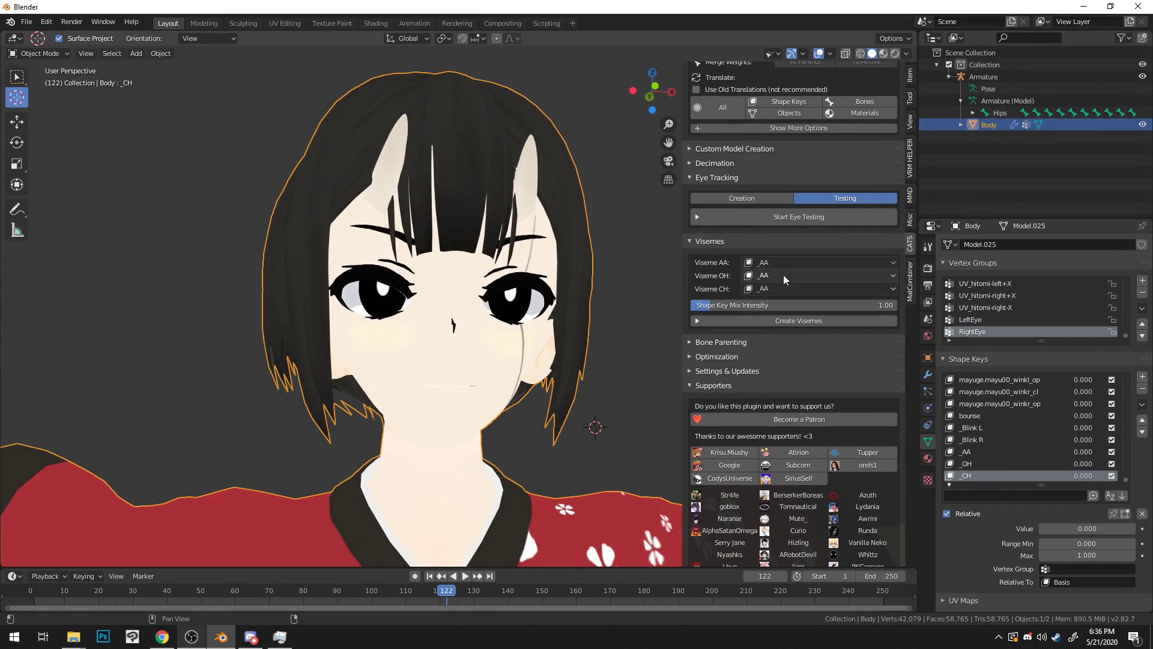
Step: Assign _AA, _OH and _CH to Viseme AA, OH and CH, and create the visemes
left_click(780, 262)
left_click(788, 257)
left_click(771, 276)
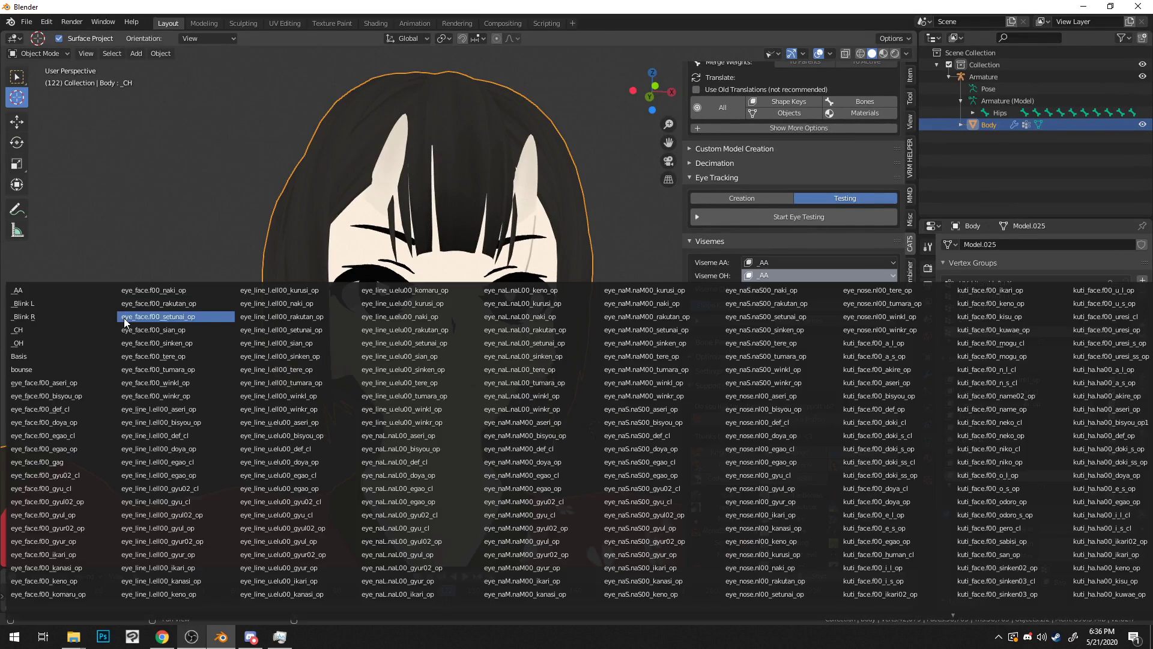
left_click(36, 343)
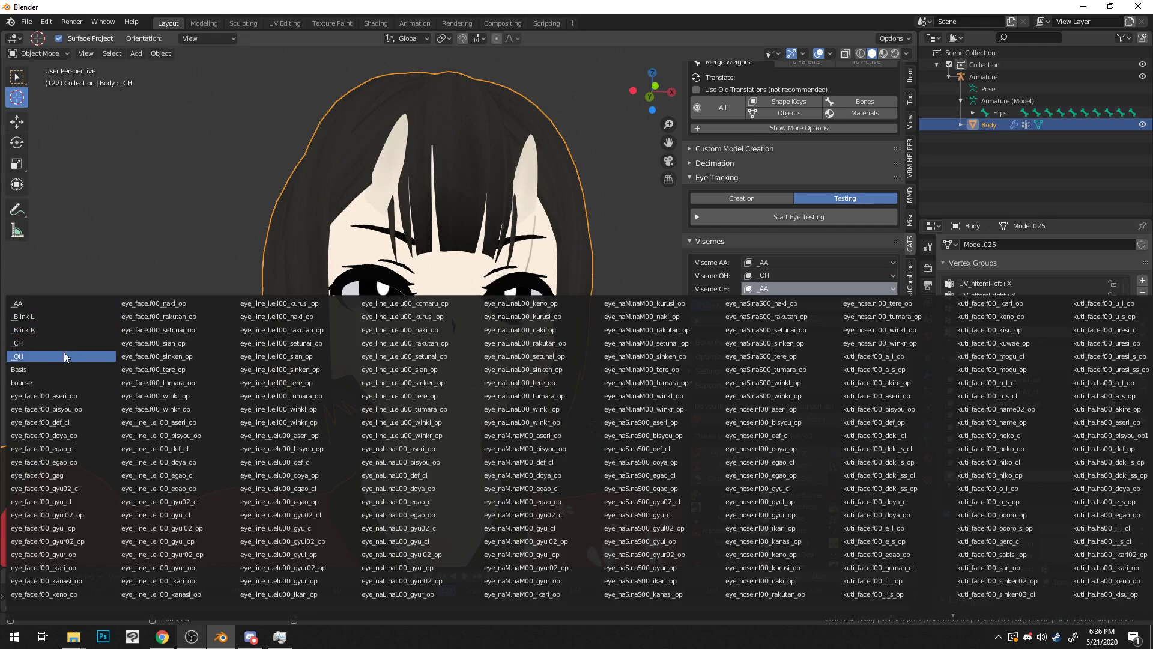
left_click(66, 344)
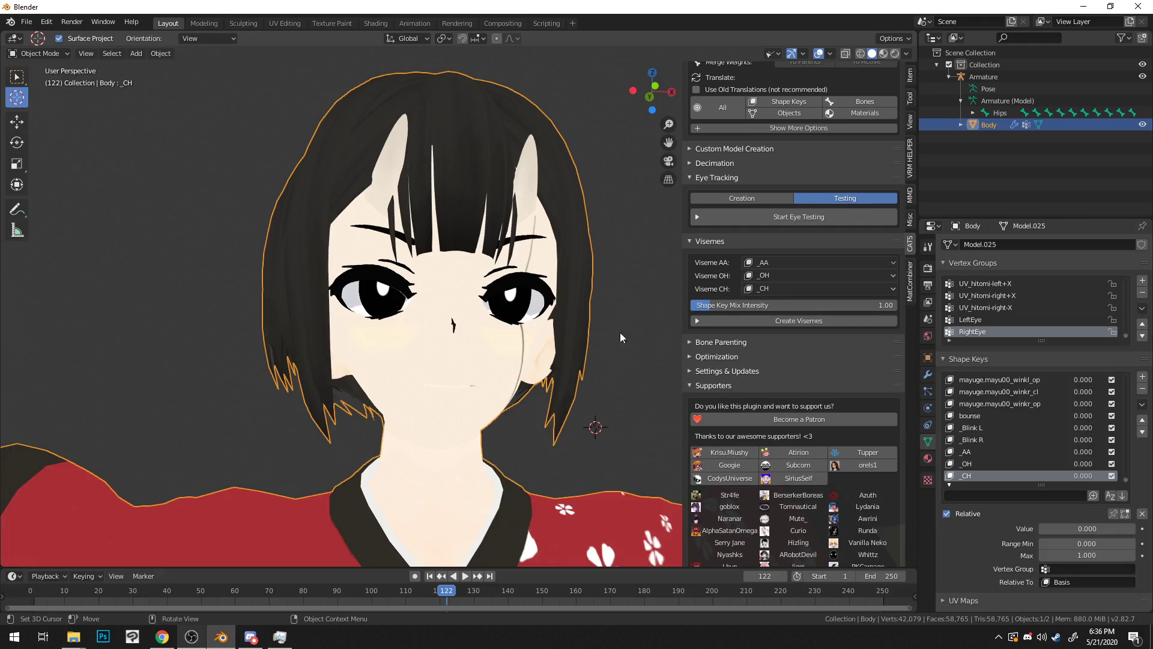
left_click(787, 320)
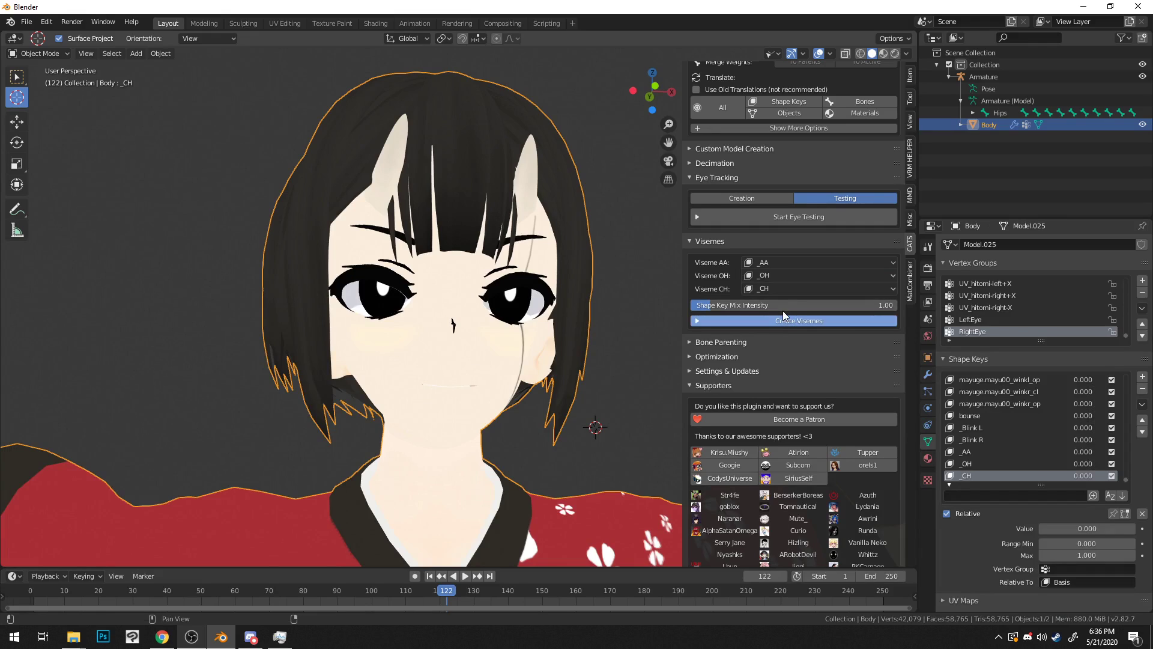
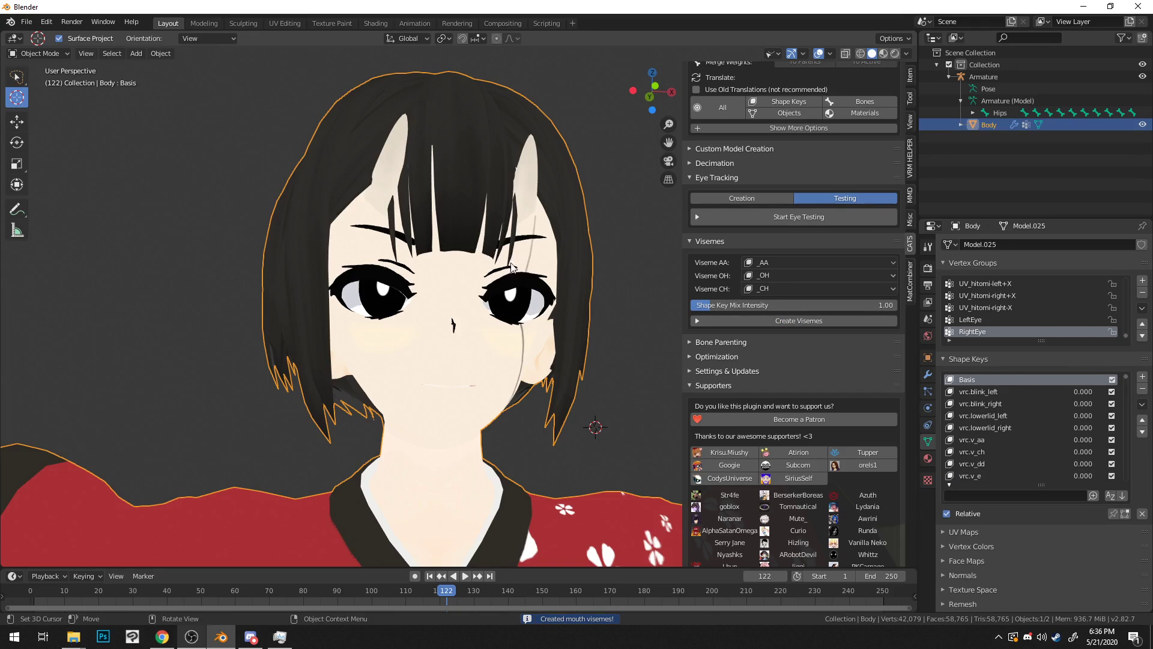
Step: Inspect the lines above the eyes, then switch to Photoshop and open the recent cf_m_eyeline_00_up texture
left_click(104, 640)
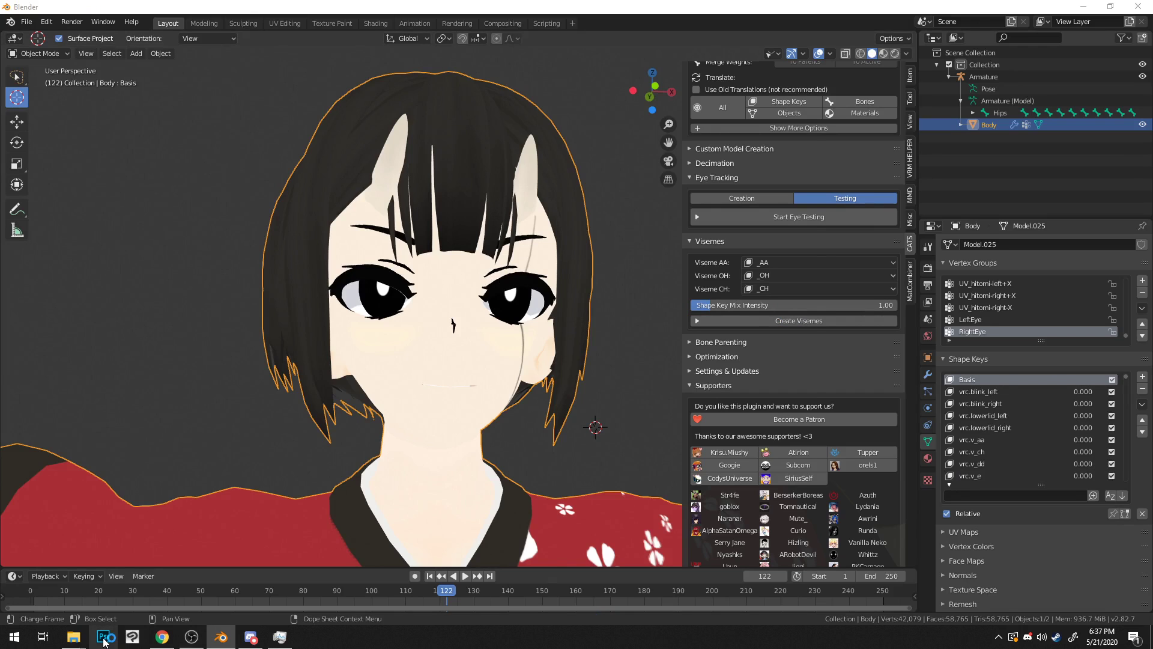
left_click(514, 440)
scroll(514, 441, "up", 10)
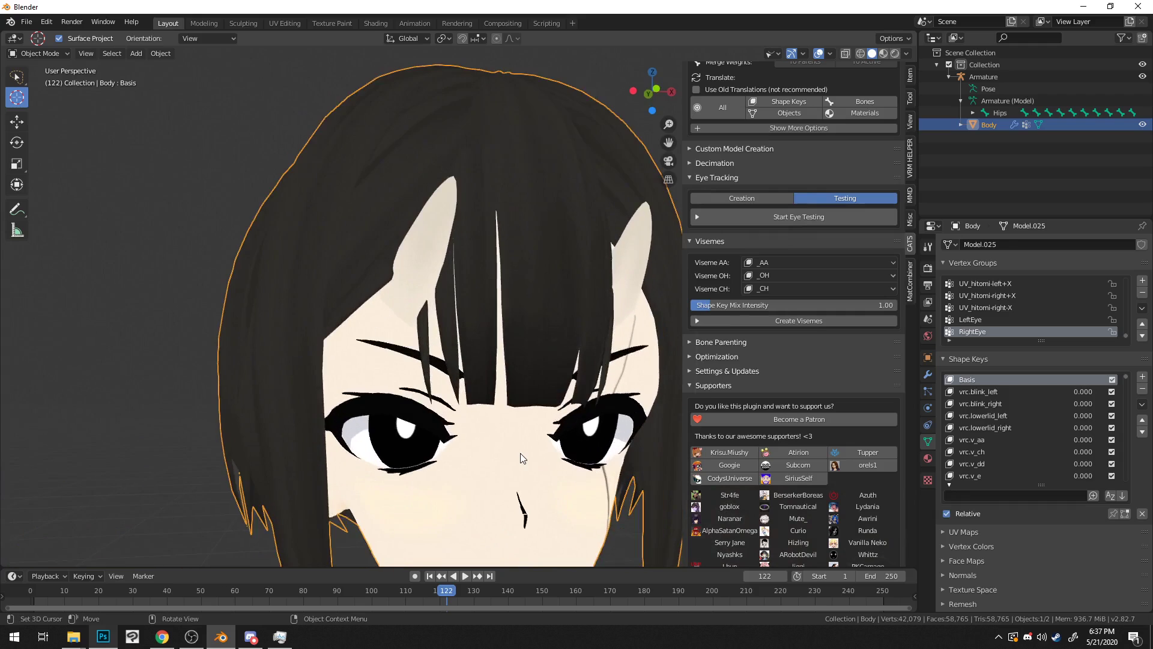
middle_click_drag(392, 494, 368, 481)
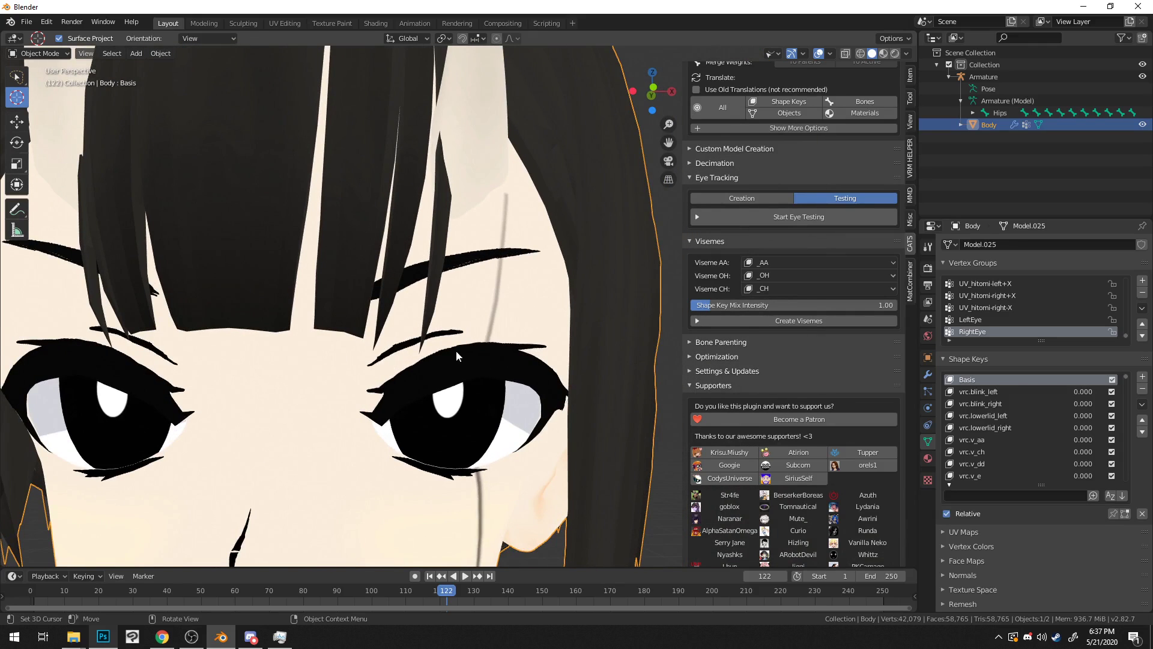
scroll(454, 354, "down", 5)
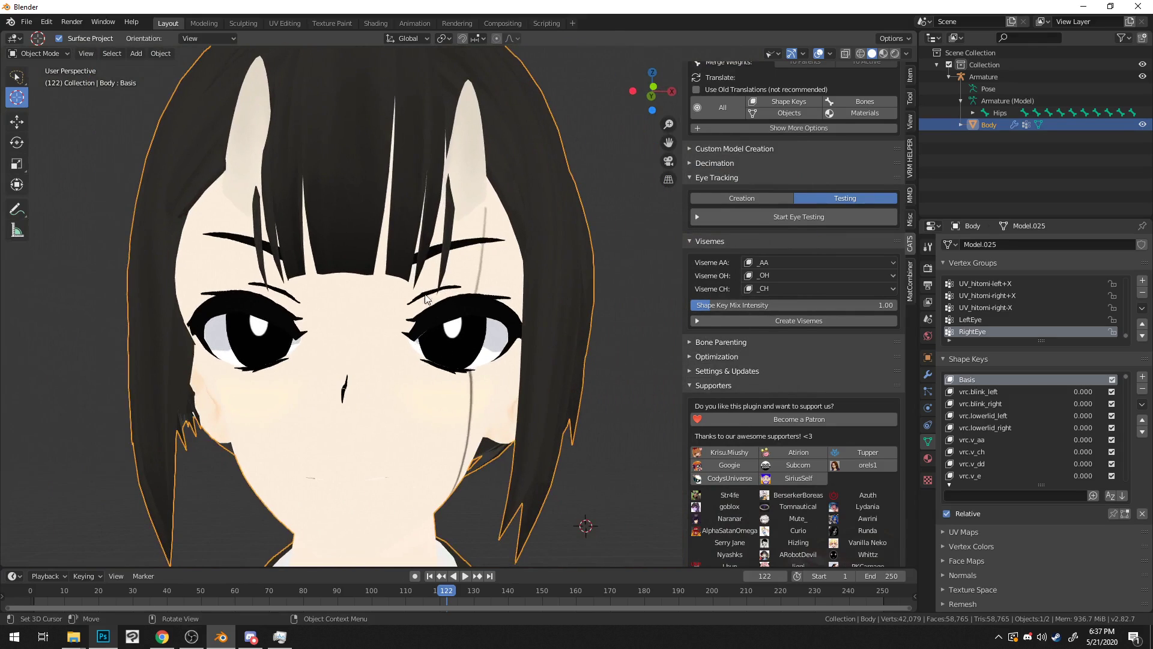
scroll(426, 298, "down", 5)
middle_click_drag(313, 535, 342, 514)
key("alt+Tab")
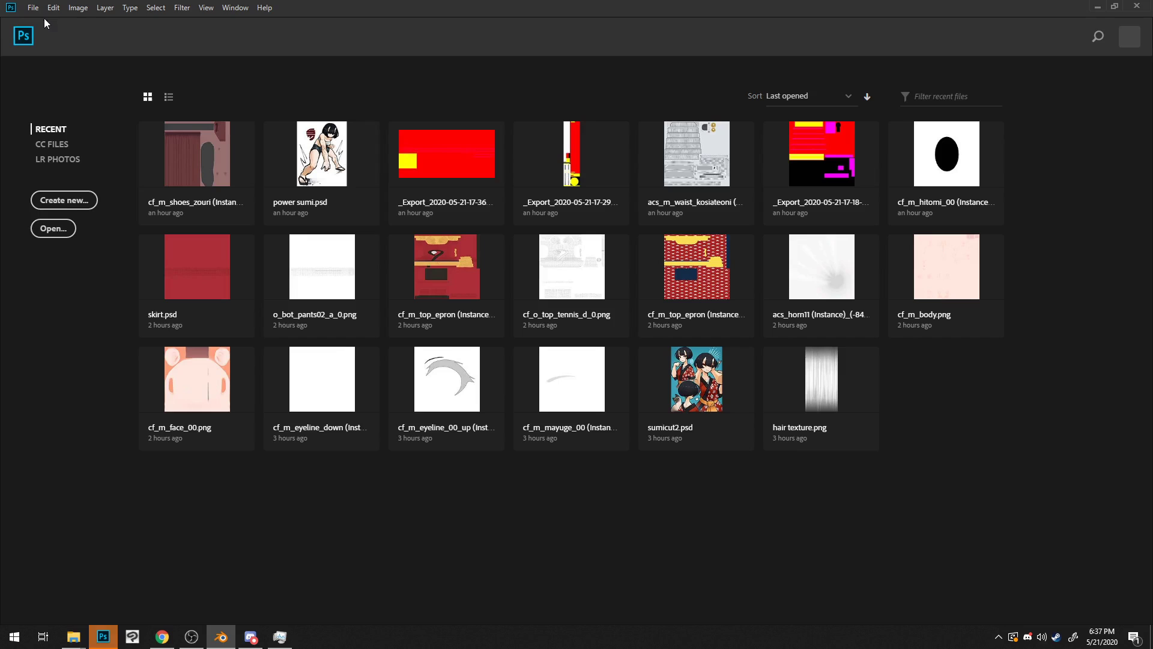
left_click(459, 399)
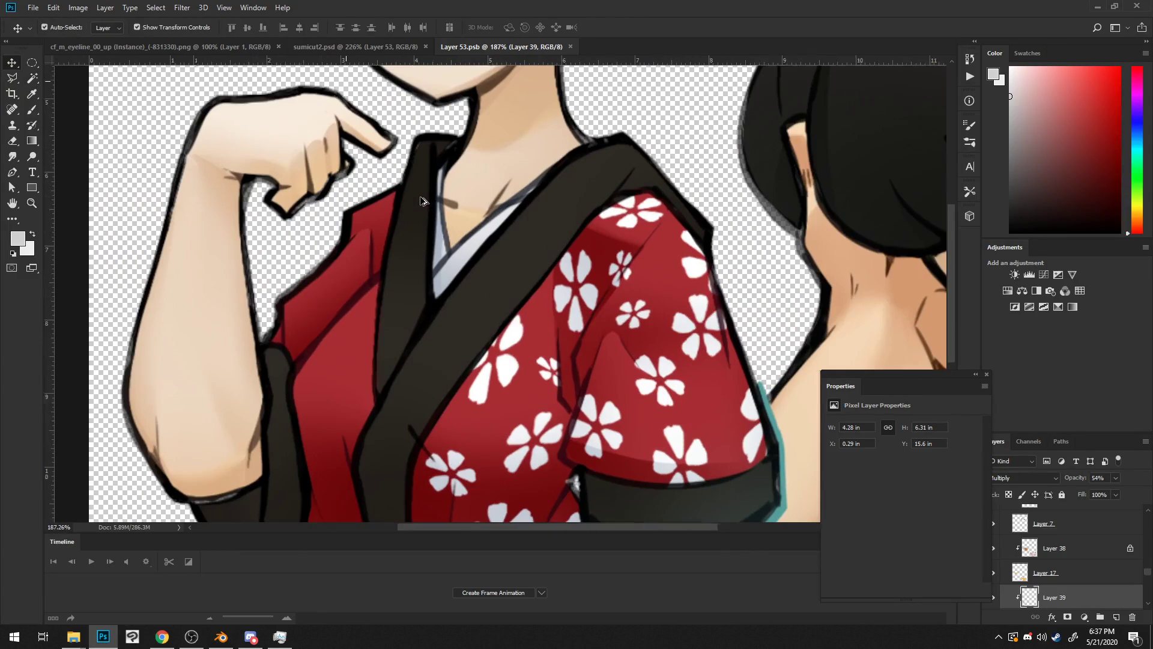
Step: Sample the brown collarbone line colour from the character artwork in Layer 53.psb with the Eyedropper
left_click(454, 205)
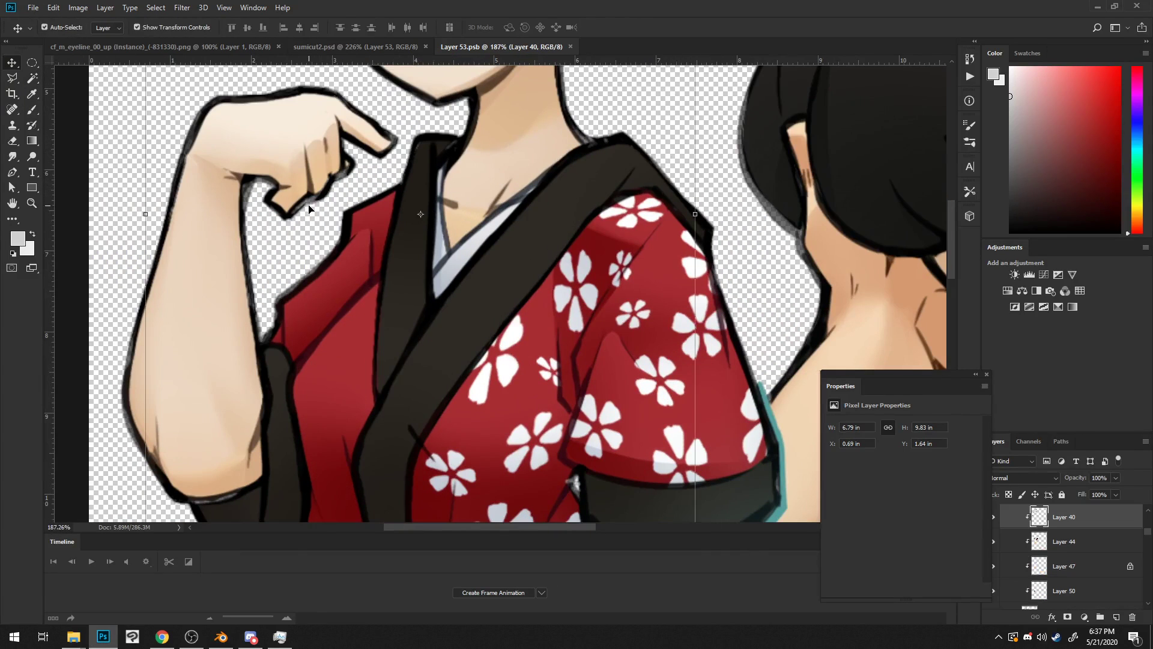
left_click(31, 94)
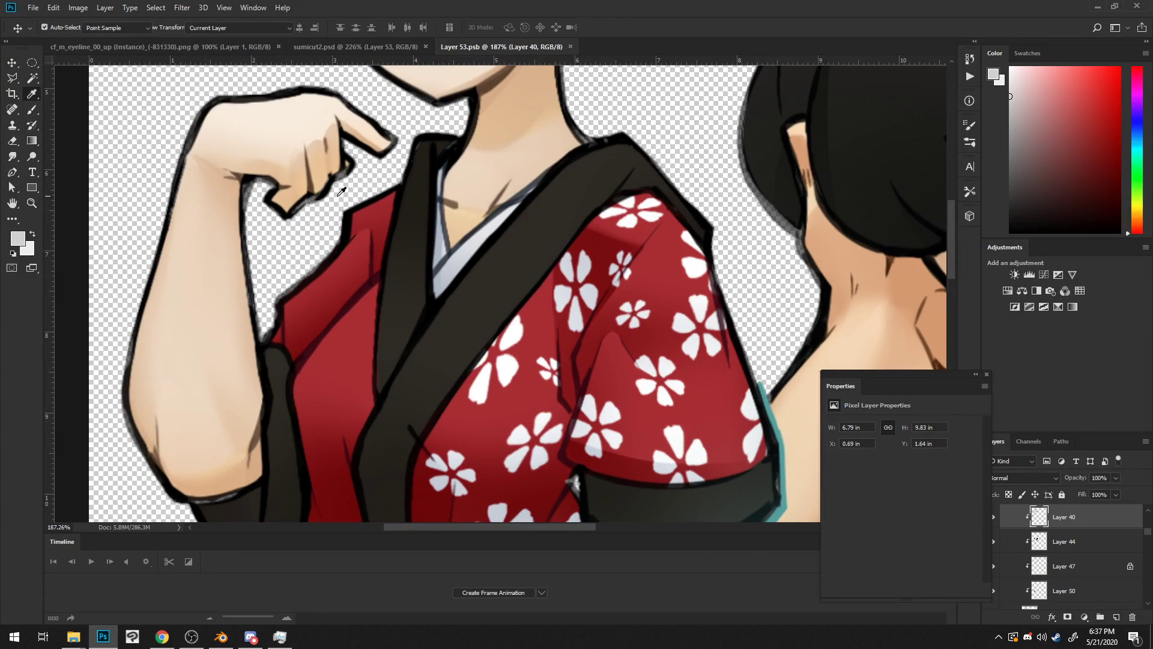
left_click(454, 197)
Step: Lock the transparent pixels of Layer 1 in the cf_m_eyeline_00_up texture and paint the thin eyelid crease brown
left_click(321, 47)
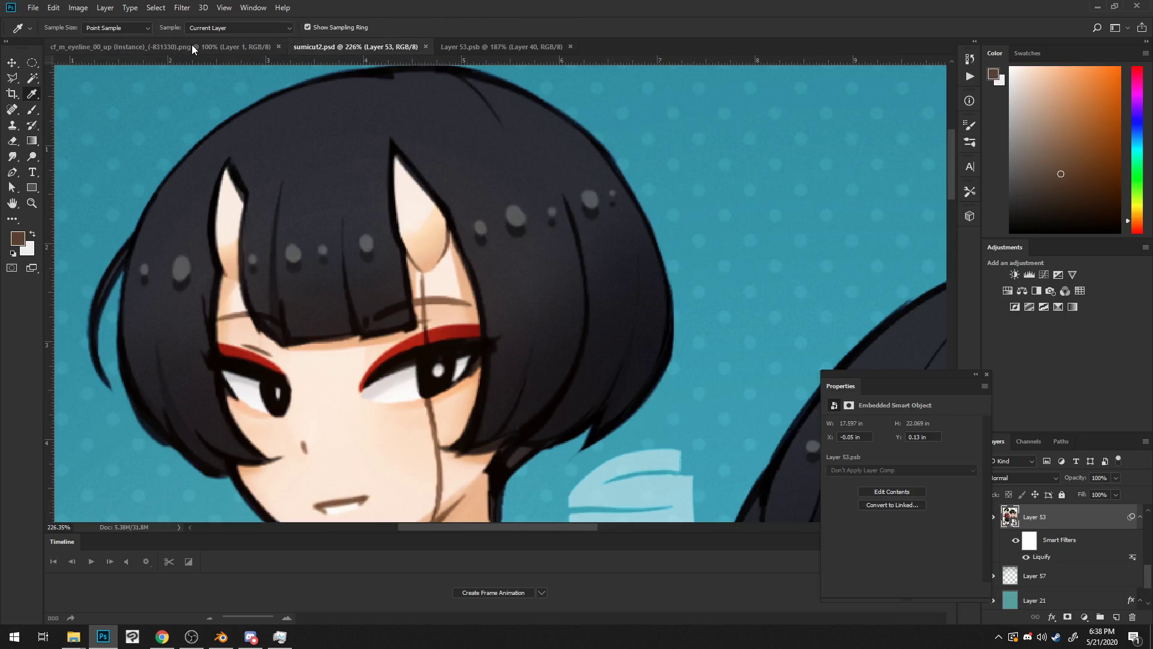
left_click(171, 47)
left_click(32, 110)
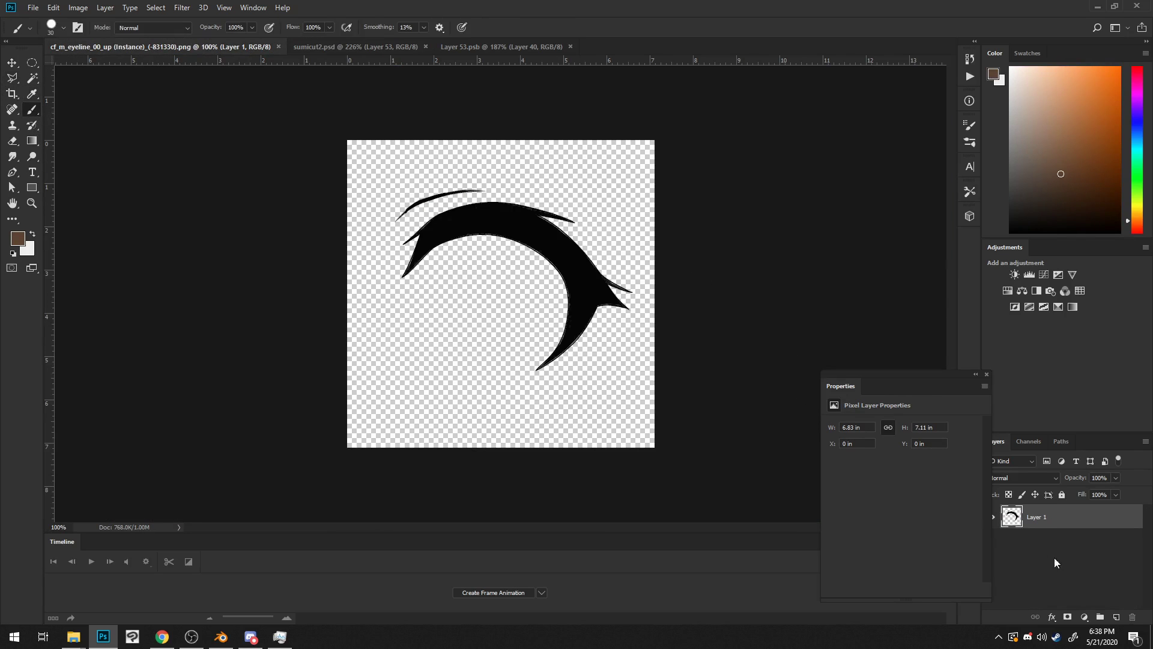
left_click(1021, 494)
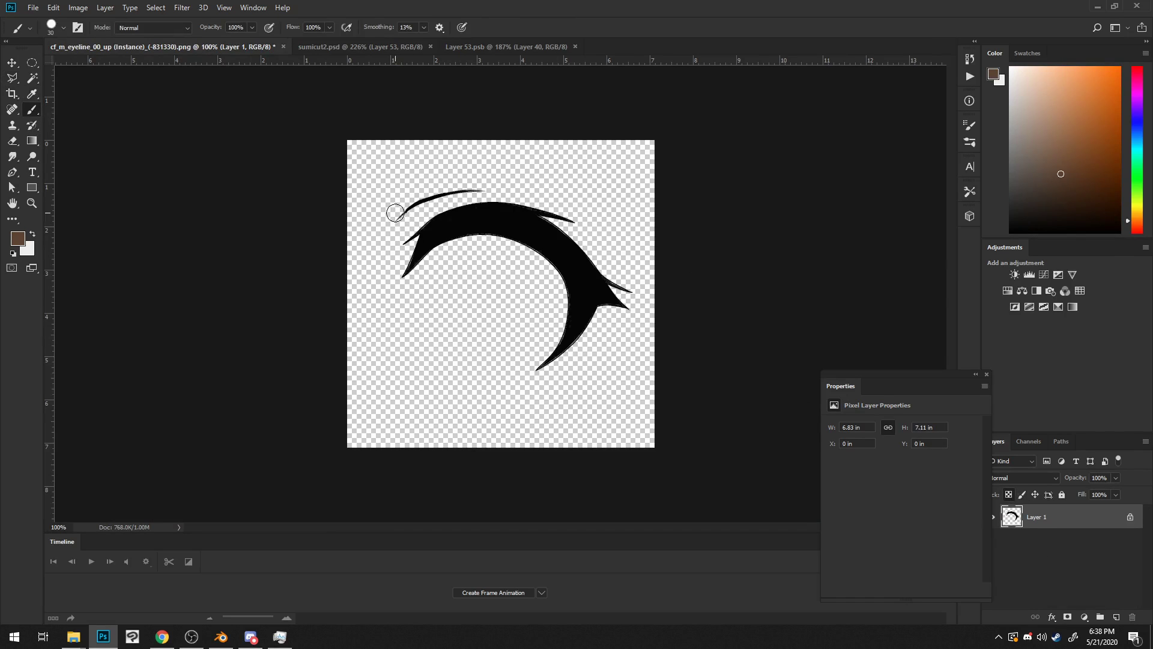
scroll(487, 186, "down", 2, "alt")
scroll(503, 174, "up", 5, "alt")
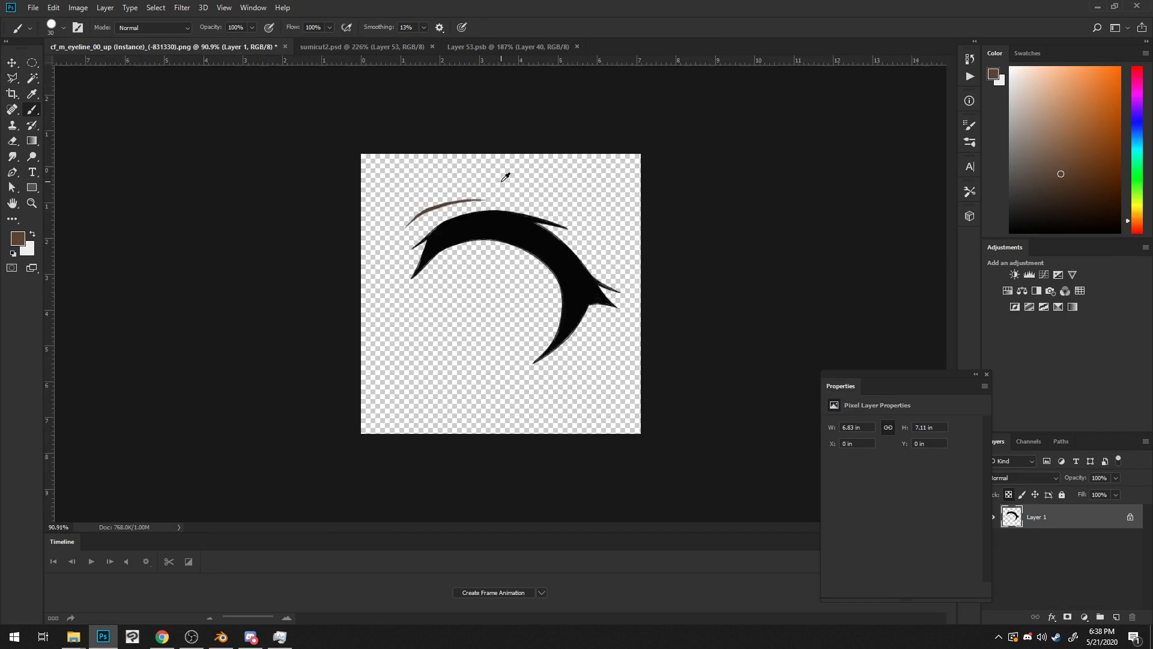
scroll(347, 179, "down", 4, "alt")
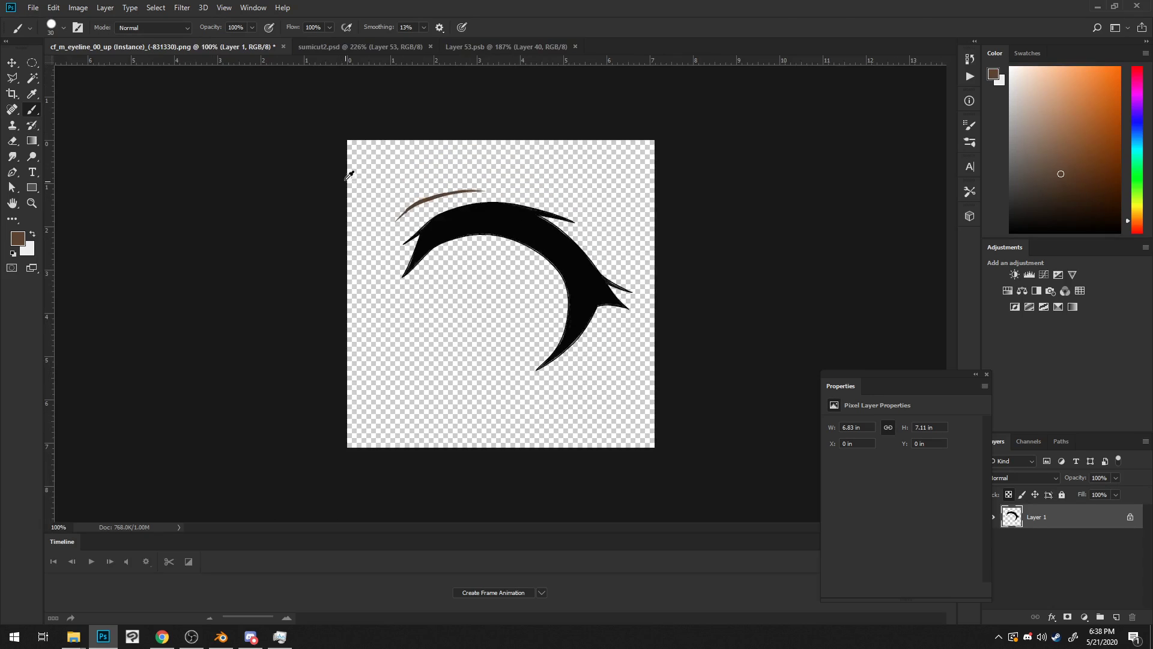
Step: Export the recoloured eyeline texture as a PNG over the existing cf_m_eyeline_00_up file
left_click(35, 7)
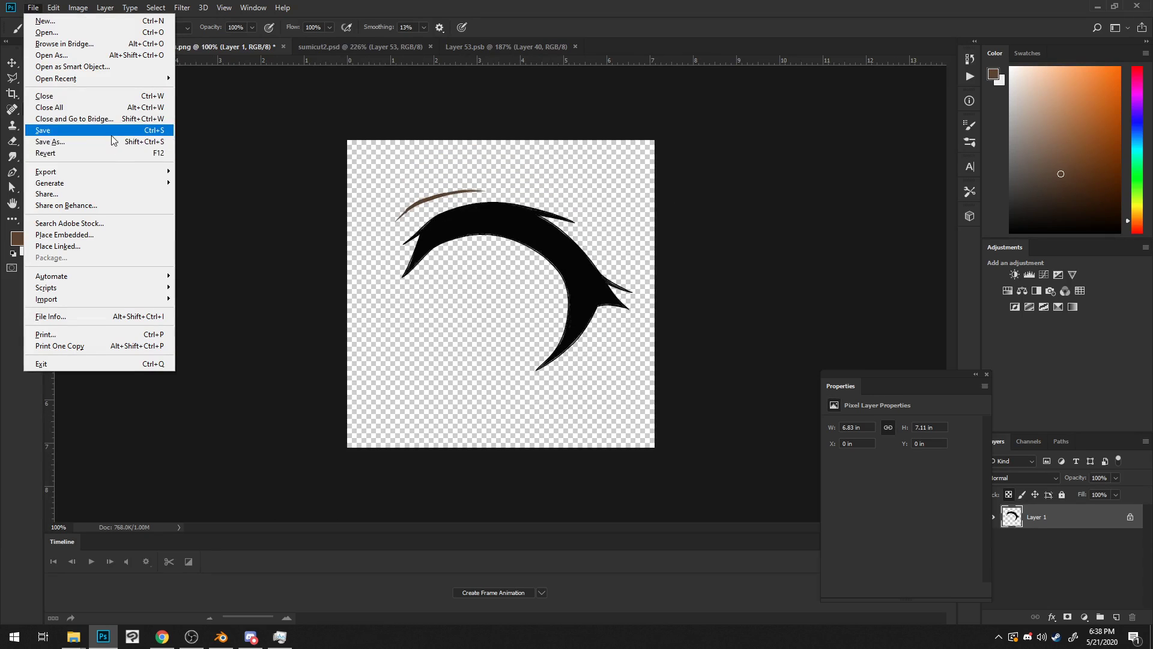
mouse_move(123, 171)
left_click(252, 171)
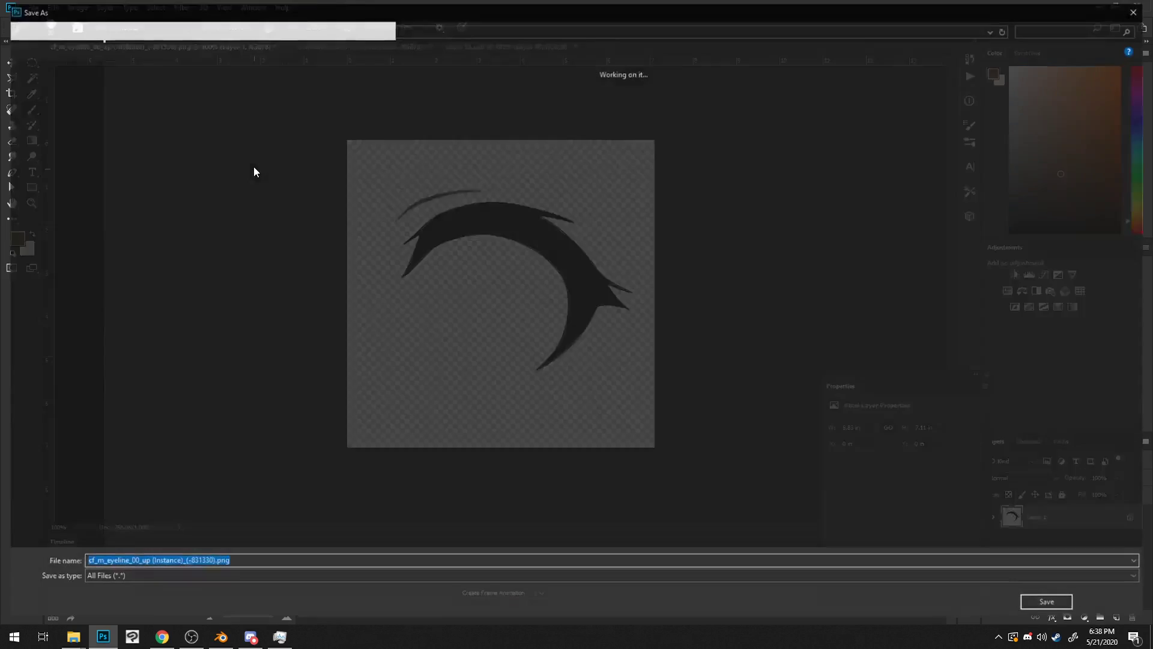
key("Return")
left_click(616, 318)
Step: Switch to Blender and examine the recoloured eyelid creases on the character's face up close
key("alt+Tab")
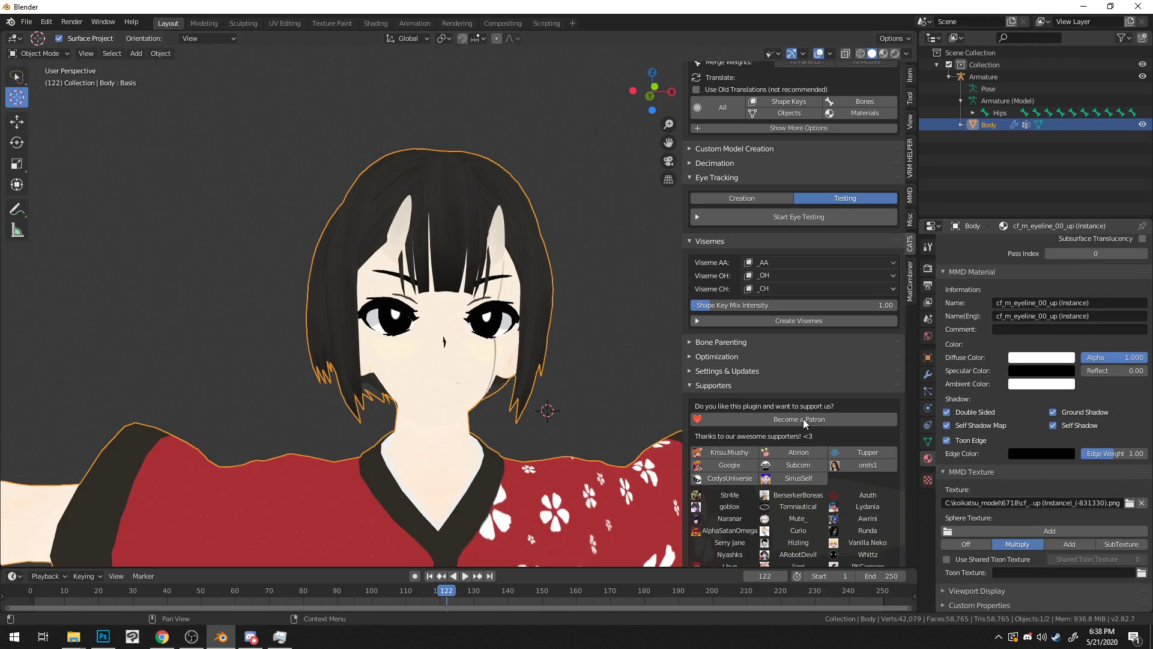
scroll(446, 310, "up", 4)
mouse_move(448, 309)
middle_mouse_down()
mouse_move(420, 324)
mouse_move(450, 313)
middle_mouse_up()
scroll(452, 313, "down", 8)
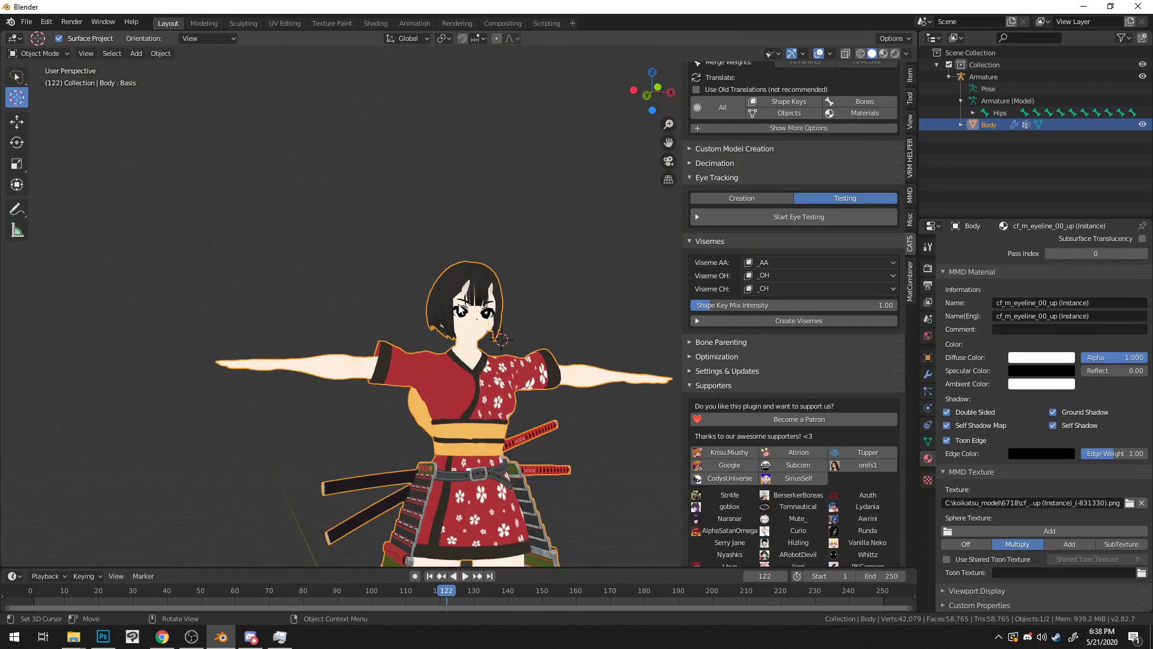
middle_click_drag(451, 313, 443, 397)
scroll(463, 175, "up", 4)
middle_click_drag(463, 198, 489, 412, "shift")
scroll(488, 411, "up", 4)
middle_click_drag(493, 336, 566, 399, "shift")
scroll(565, 390, "up", 4)
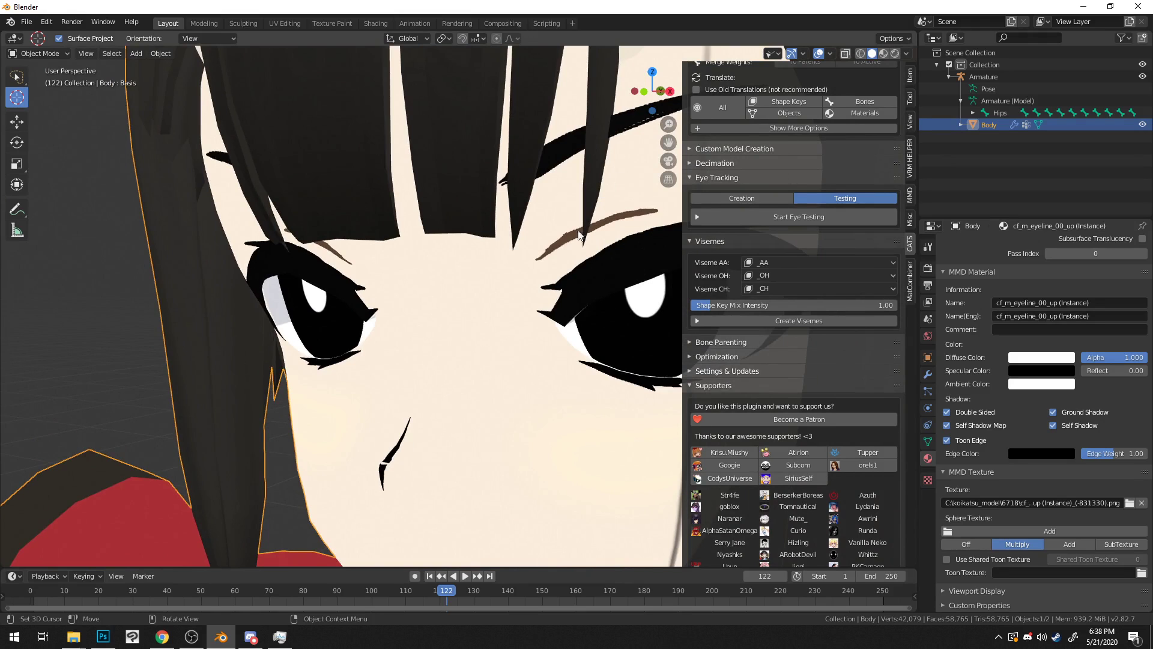
scroll(481, 358, "down", 5)
scroll(469, 373, "up", 4)
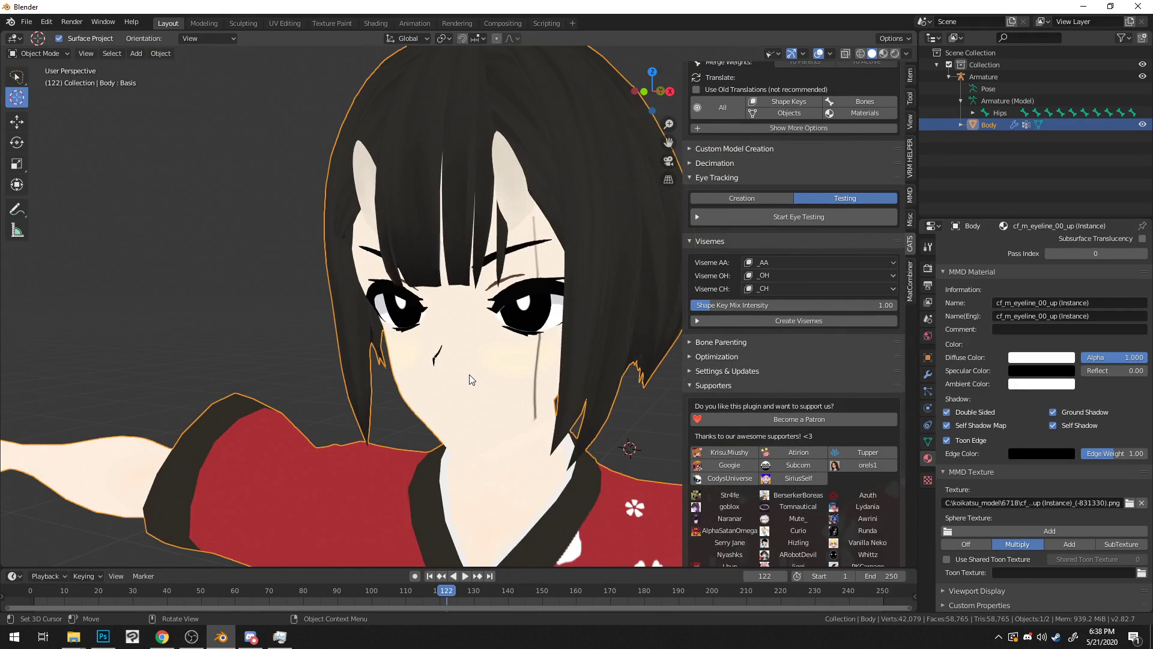
Step: Examine the character's neck, kimono top, hair and eyes from several angles
middle_click_drag(485, 302, 377, 300)
scroll(377, 300, "up", 2)
middle_click_drag(460, 344, 233, 276, "shift")
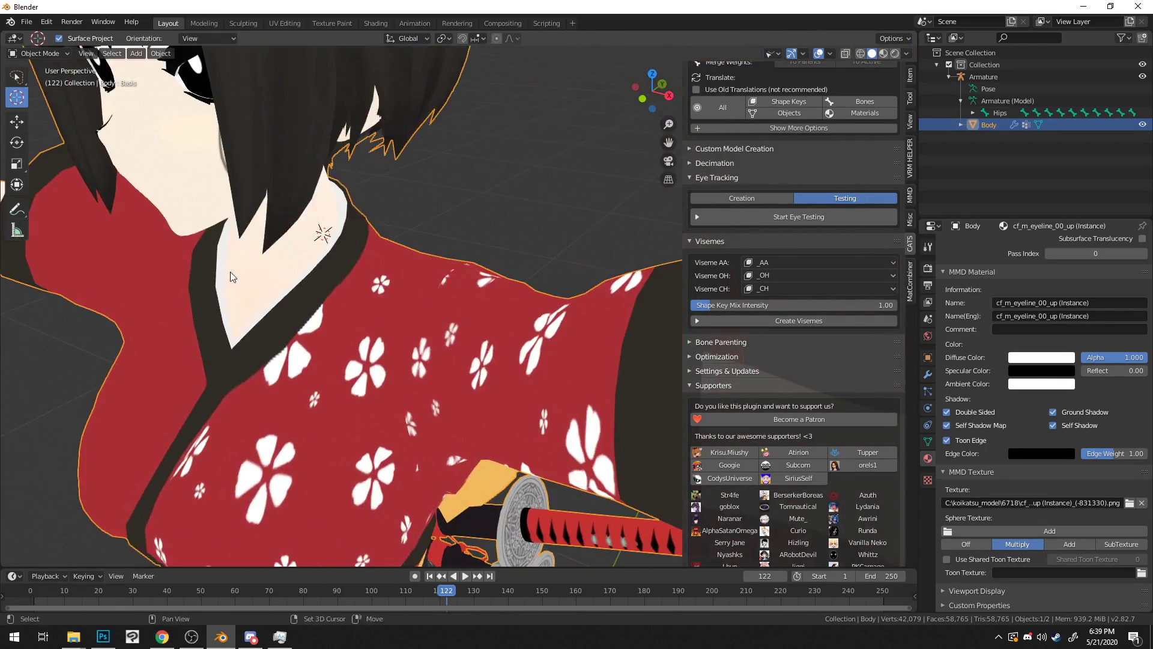
scroll(392, 311, "down", 2)
middle_click_drag(426, 372, 508, 396)
scroll(508, 395, "up", 10)
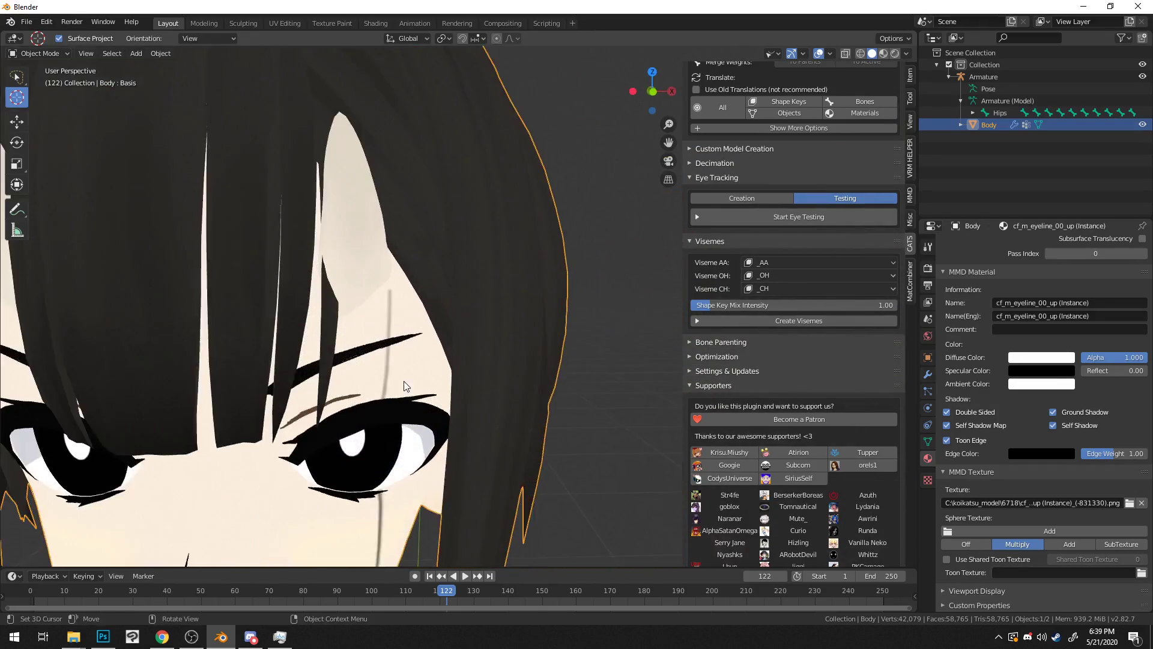
middle_click_drag(399, 403, 322, 404)
scroll(322, 404, "down", 8)
scroll(322, 404, "up", 8)
middle_click_drag(388, 383, 337, 282)
scroll(499, 400, "down", 5)
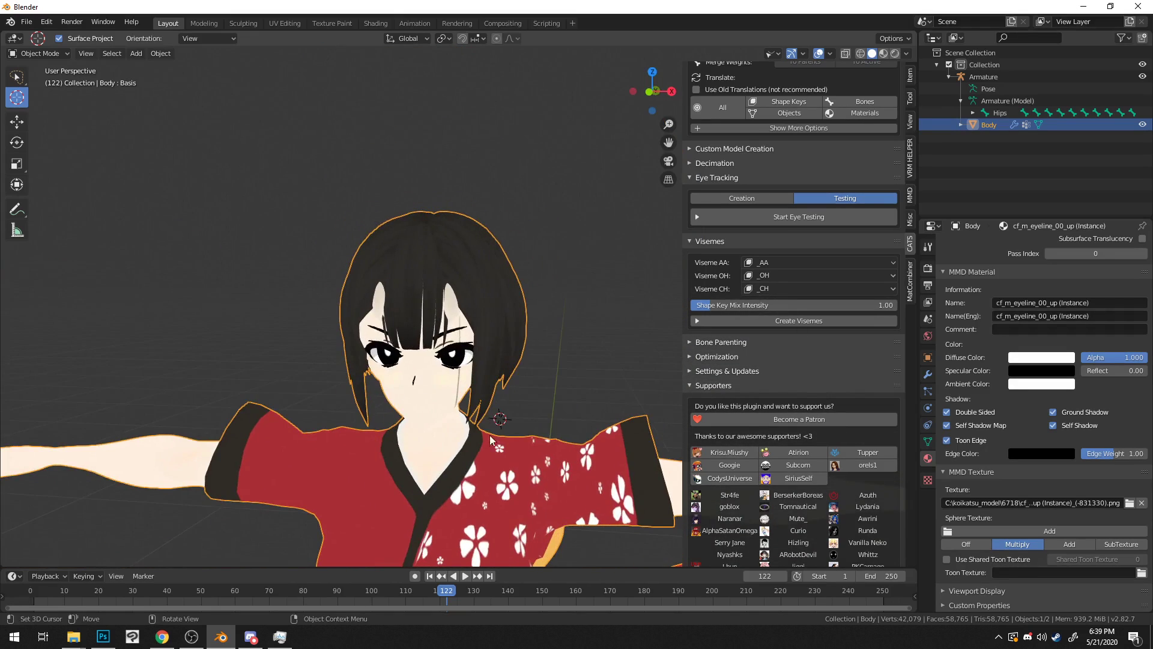
Step: Check the whole model from head to legs, including the skirt, belt and swords
middle_click_drag(482, 420, 511, 138, "shift")
scroll(444, 302, "down", 3)
scroll(445, 301, "down", 1)
middle_click_drag(441, 299, 442, 160, "shift")
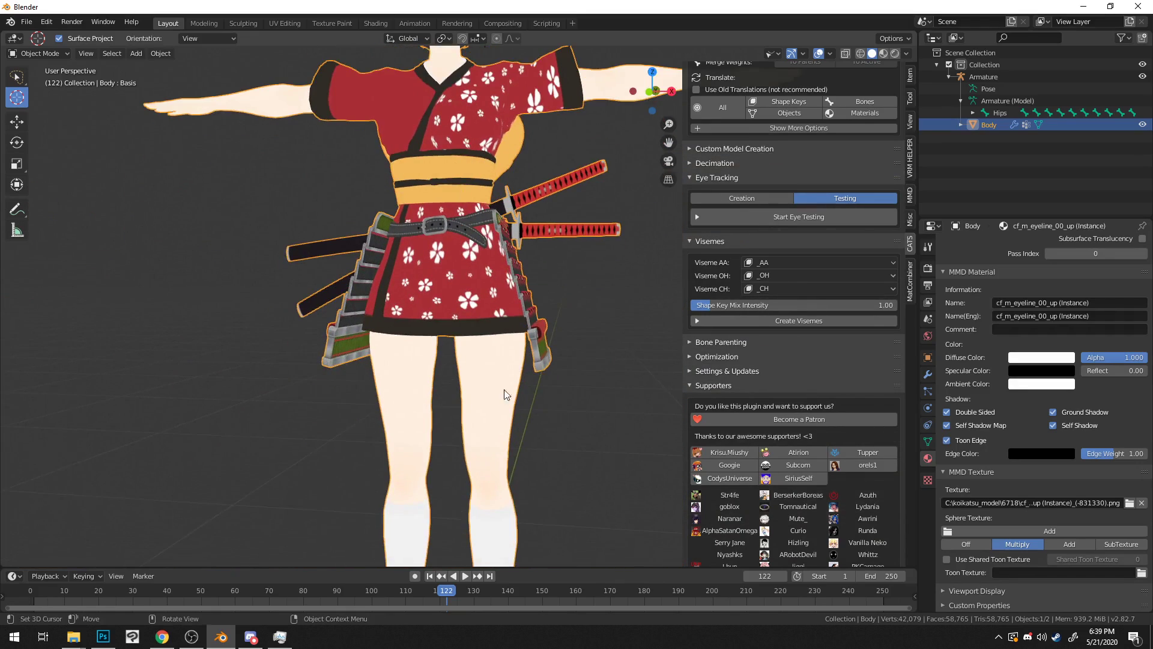
scroll(442, 161, "up", 3)
middle_click_drag(459, 69, 464, 486, "shift")
scroll(460, 256, "up", 3)
scroll(436, 158, "down", 8)
middle_click_drag(514, 302, 461, 295, "shift")
scroll(517, 179, "down", 1)
scroll(517, 179, "up", 3)
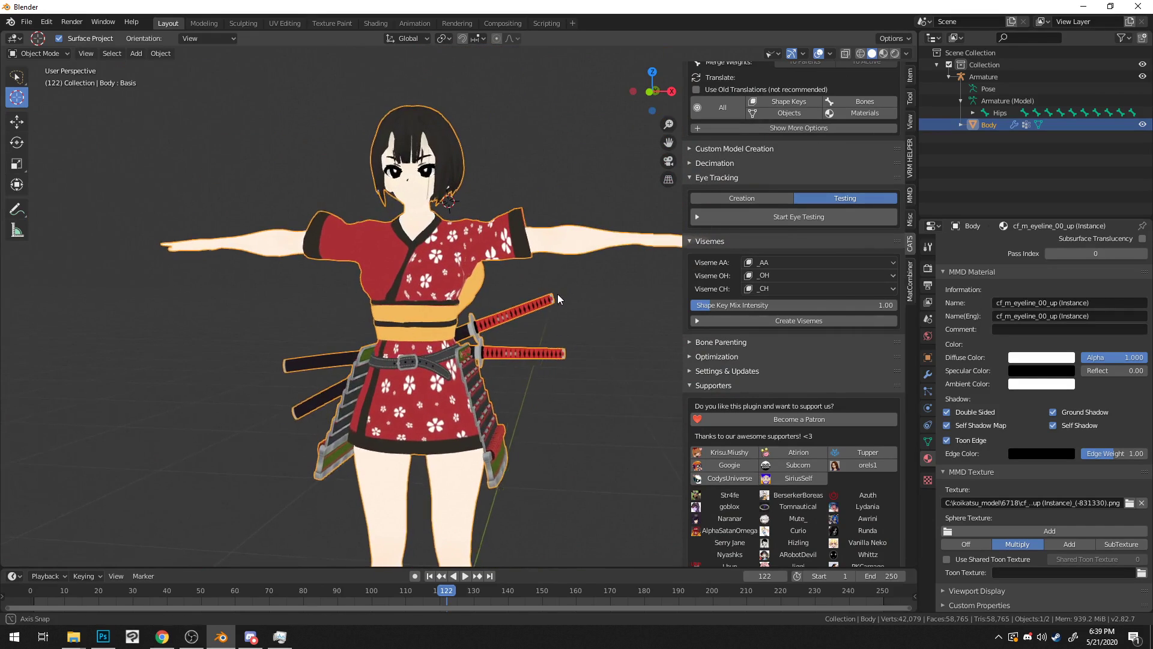
middle_click_drag(558, 297, 591, 305)
Step: Generate the Material Combiner's list of the Body's materials and deselect every entry
left_click(910, 281)
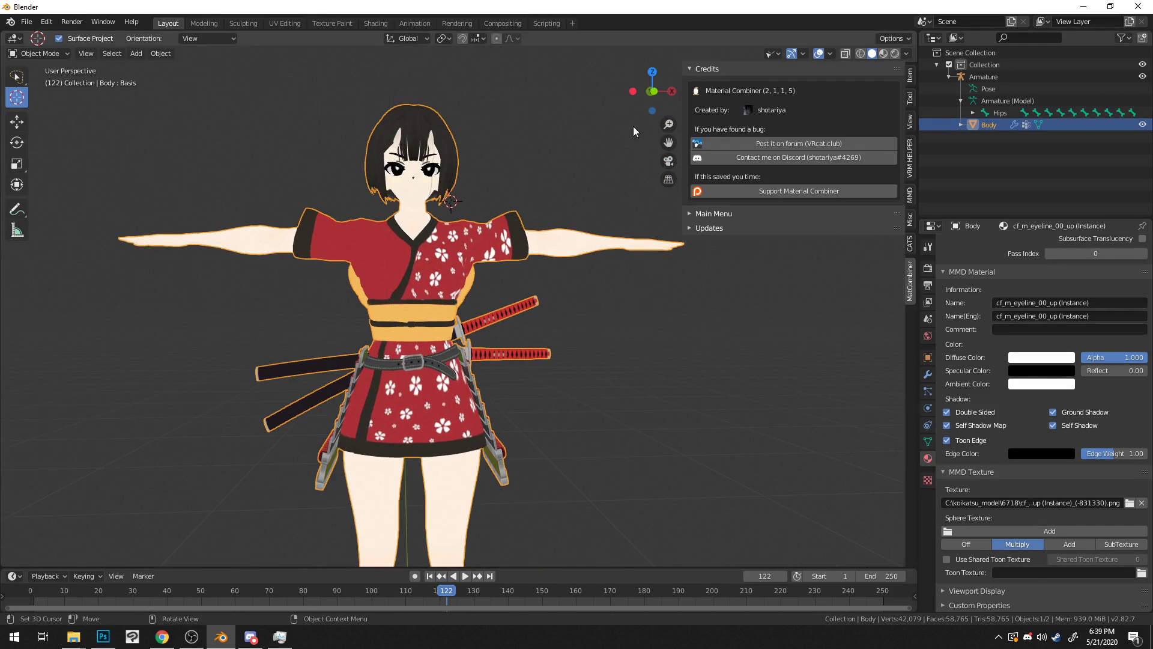
left_click(728, 214)
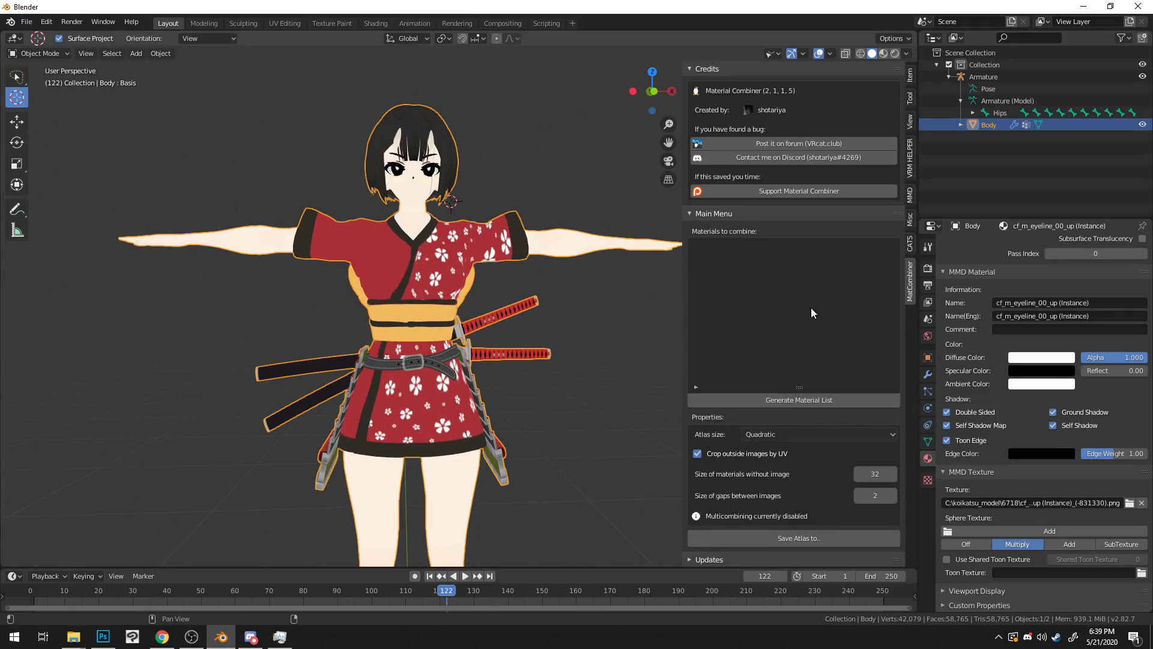
left_click(785, 400)
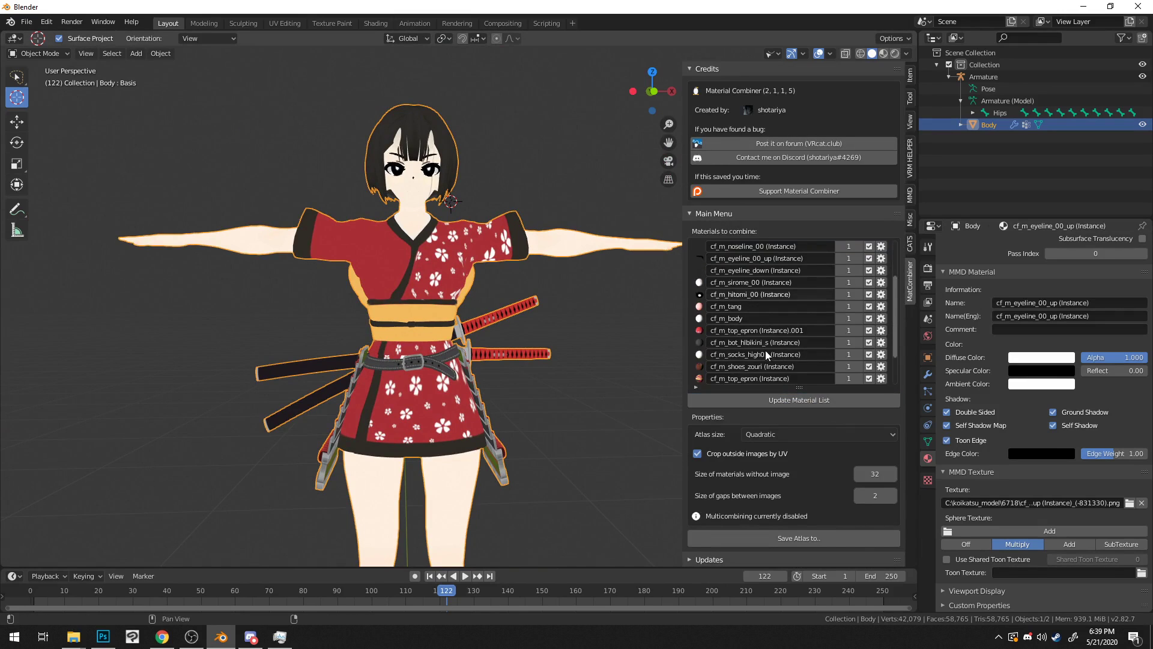
scroll(831, 303, "up", 5)
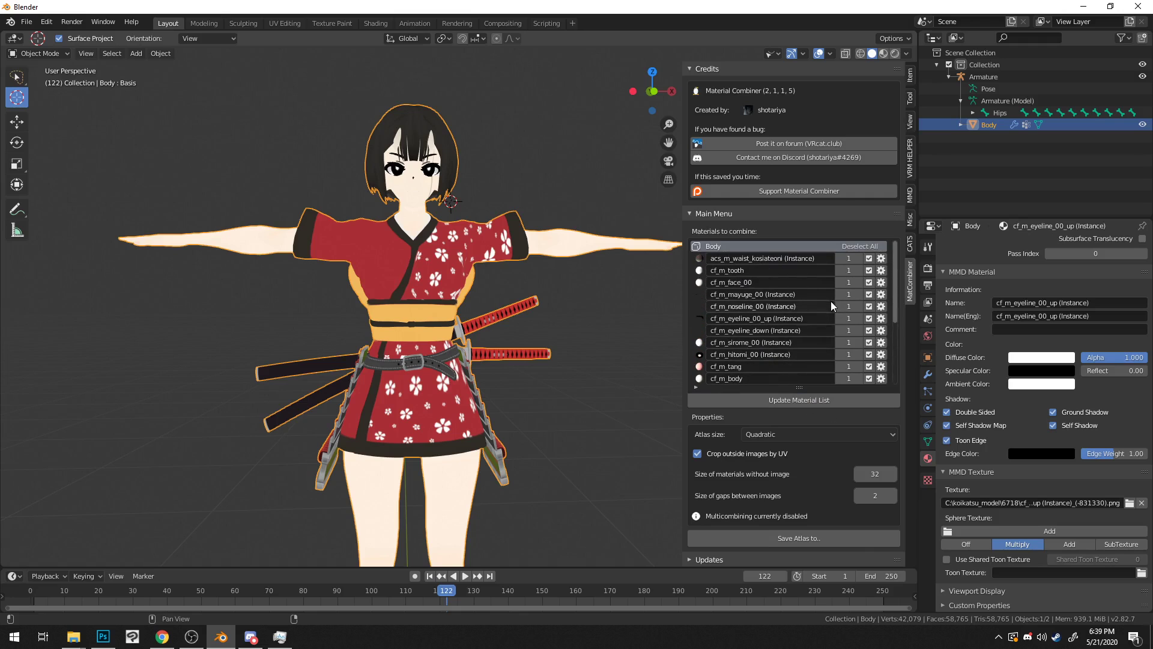
scroll(841, 282, "down", 4)
scroll(856, 252, "up", 4)
left_click(855, 245)
Step: Mark the skin-related materials cf_m_tooth, cf_m_face_00, cf_m_tang and cf_m_body for combining
scroll(609, 293, "up", 5)
middle_click_drag(566, 293, 888, 316, "shift")
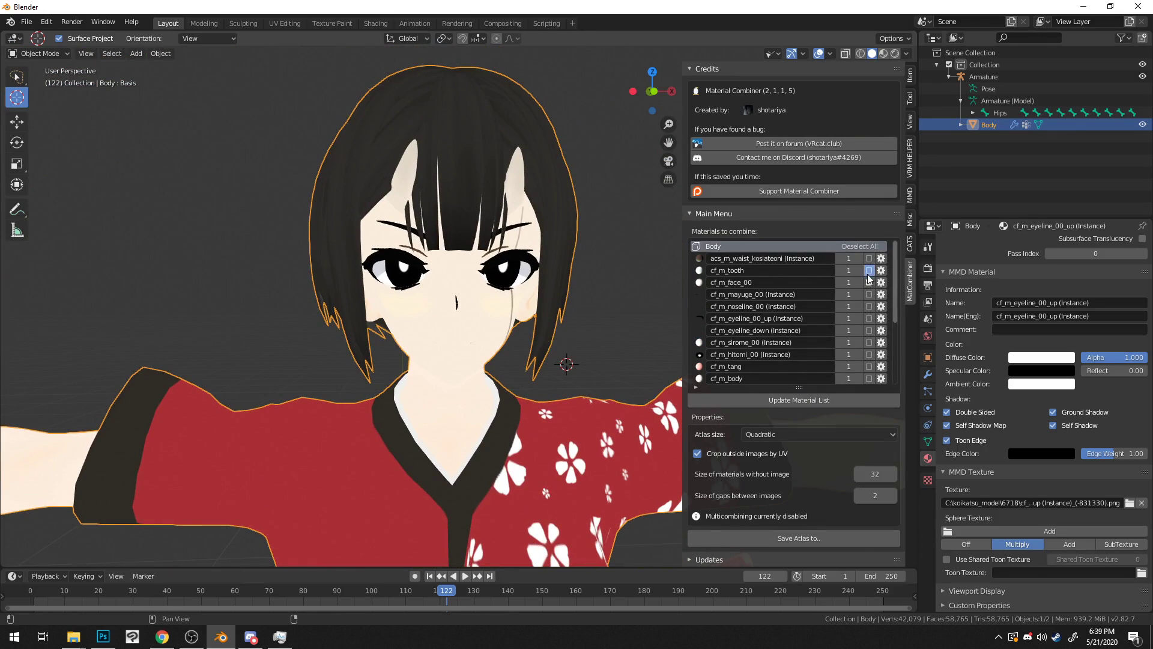
scroll(788, 355, "down", 3)
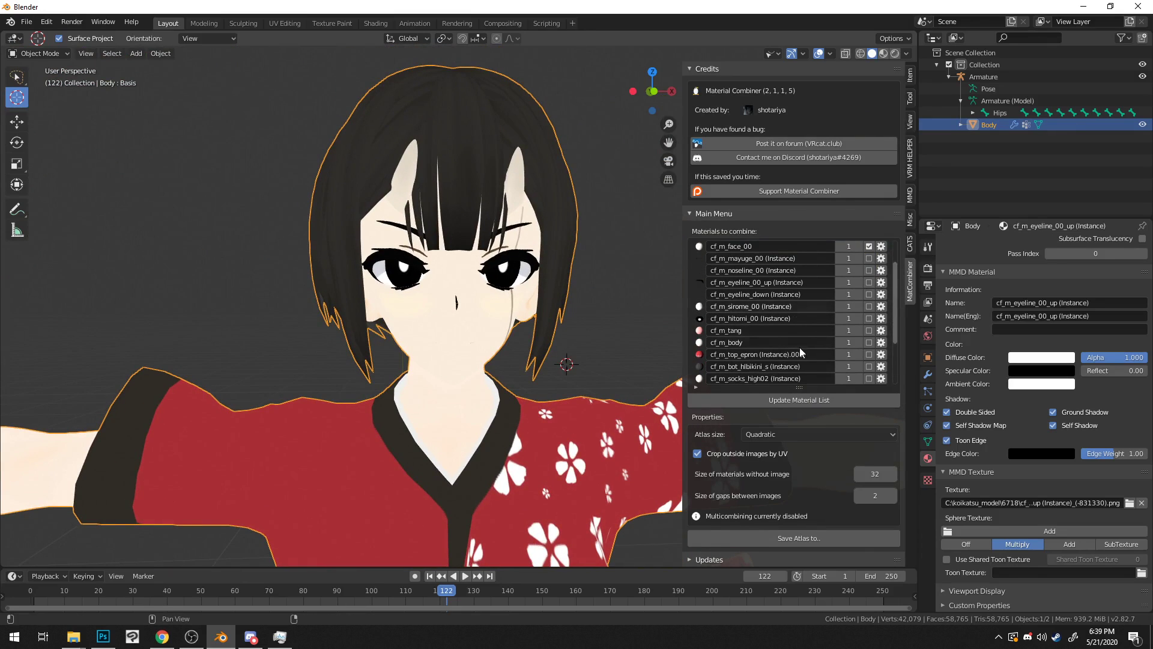
left_click(869, 331)
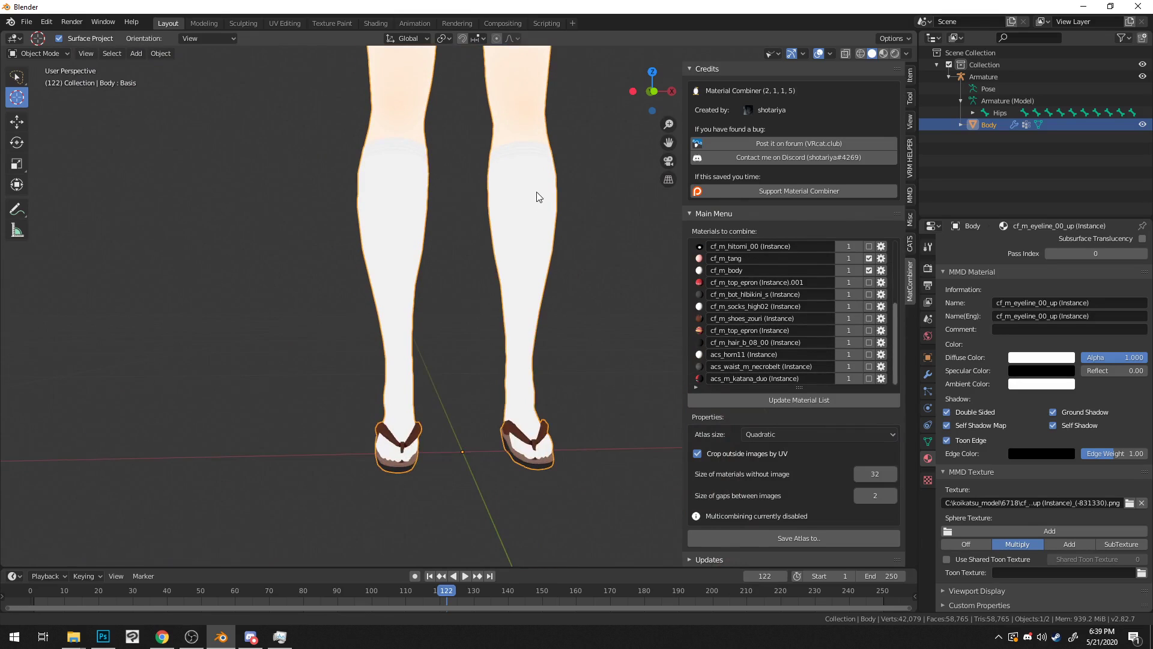
Step: Add cf_m_socks_high02 and cf_m_bot_hibikini_s to the materials marked for combining
scroll(524, 294, "up", 5)
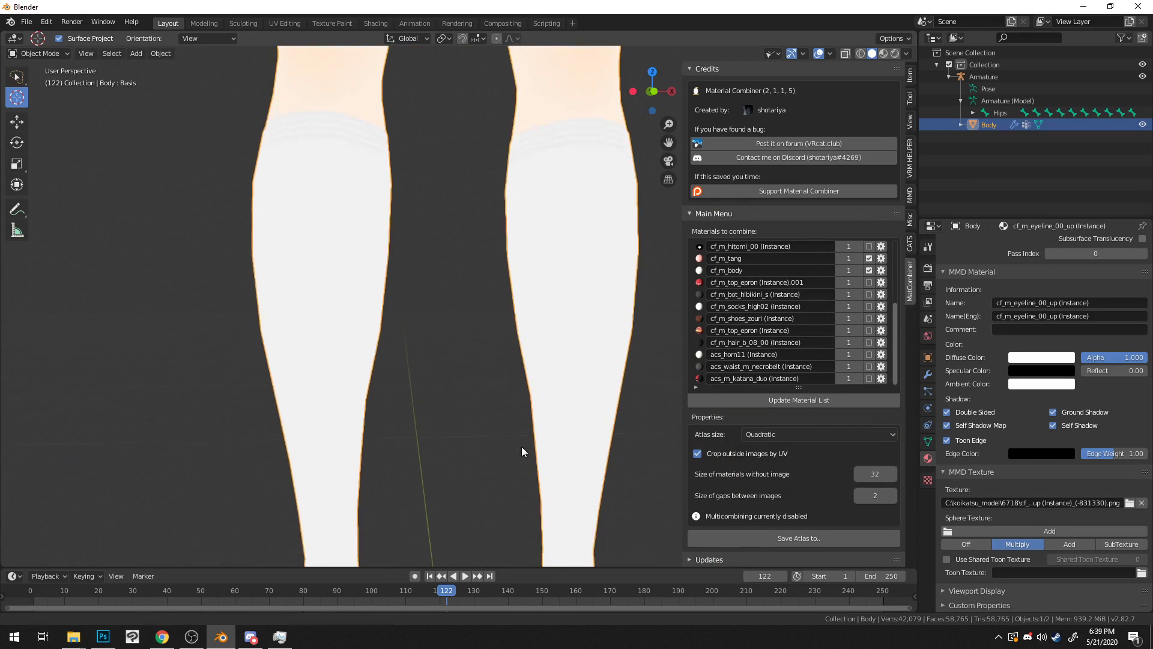
middle_click_drag(538, 510, 533, 394)
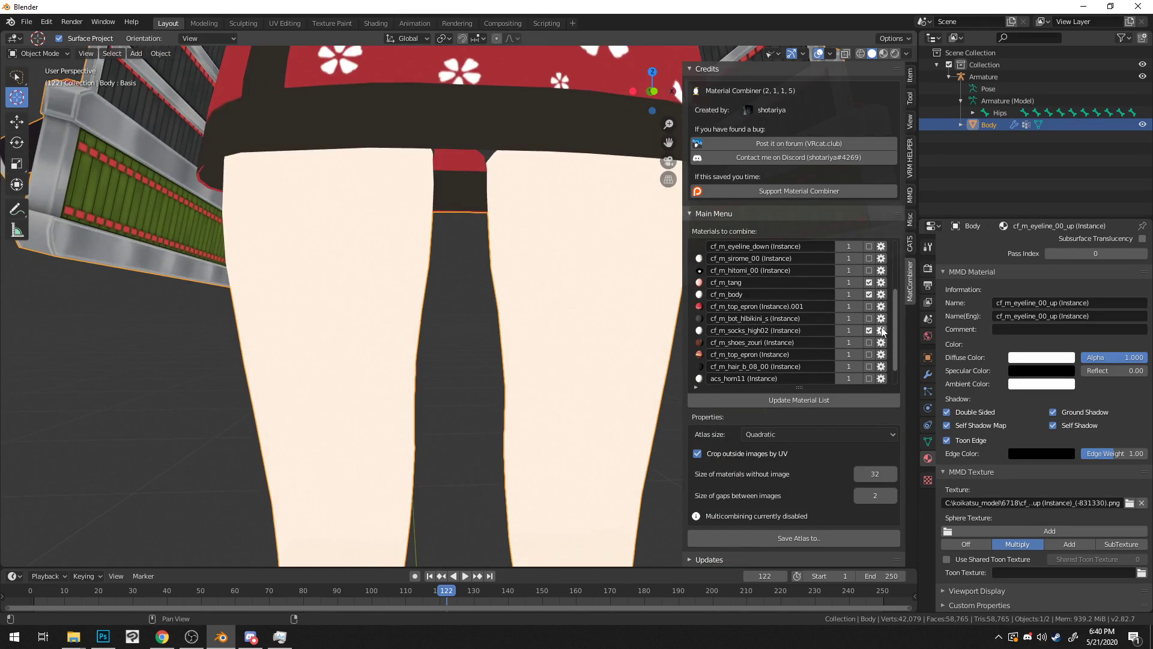
left_click(869, 319)
middle_click_drag(498, 336, 369, 260)
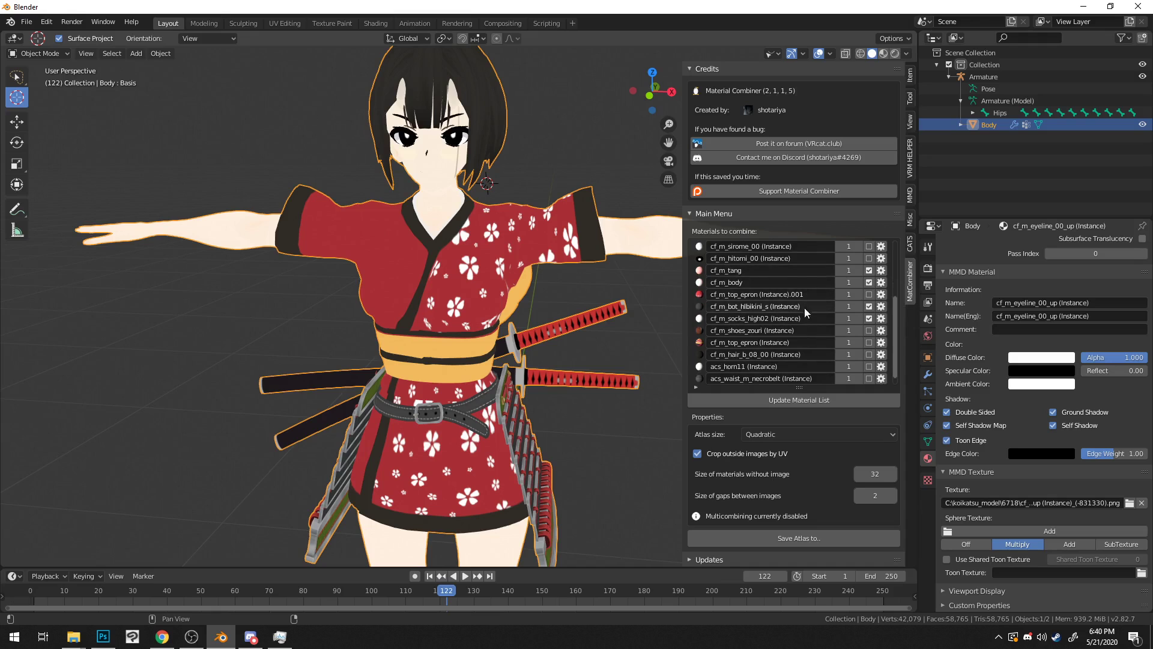
Step: Mark the horn material acs_horn11 and the eye-white material cf_m_sirome_00 for combining as well
scroll(798, 257, "up", 2)
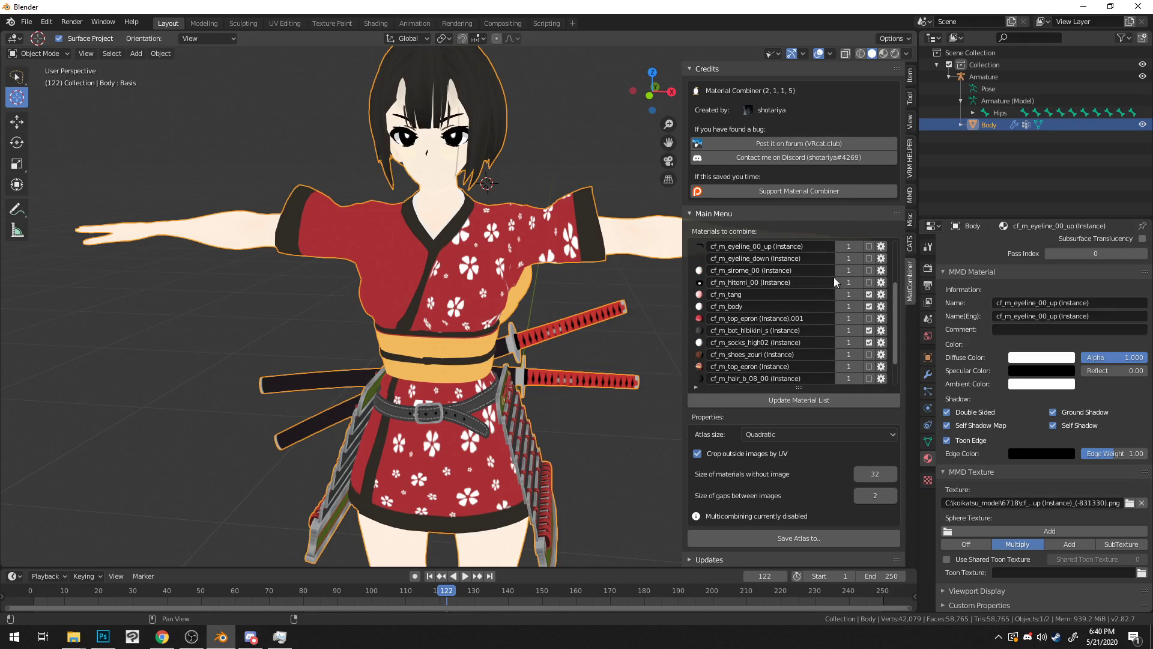
scroll(446, 298, "up", 3)
middle_click_drag(445, 298, 456, 490, "shift")
middle_click_drag(446, 398, 460, 365)
scroll(820, 343, "down", 3)
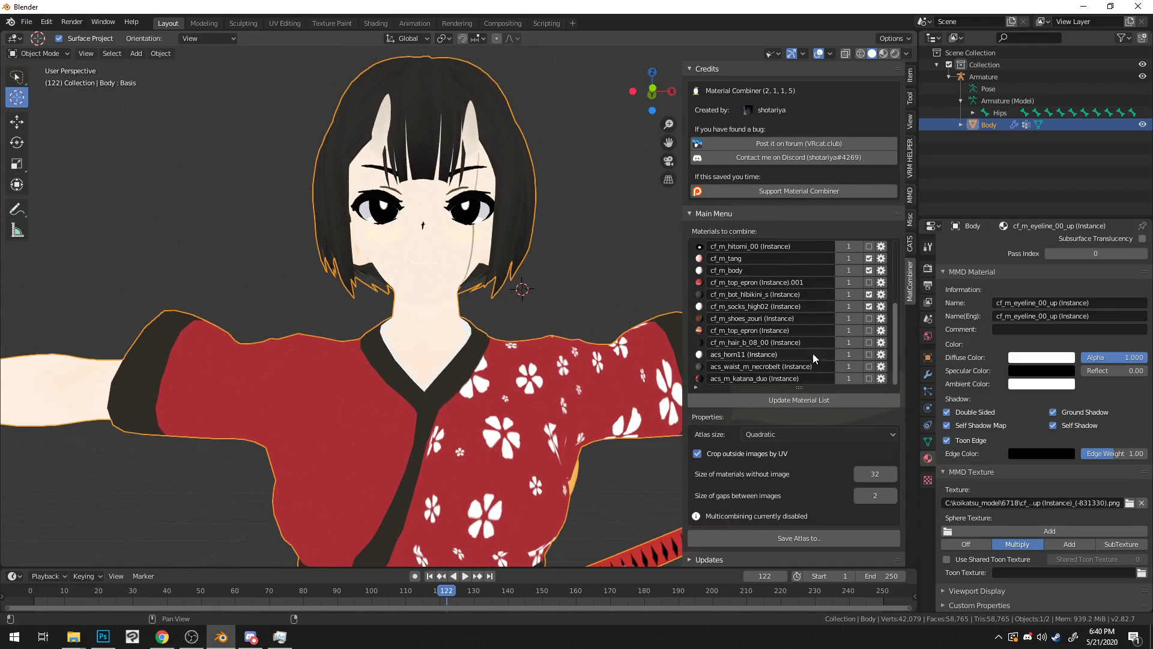
left_click(868, 354)
scroll(478, 384, "down", 1)
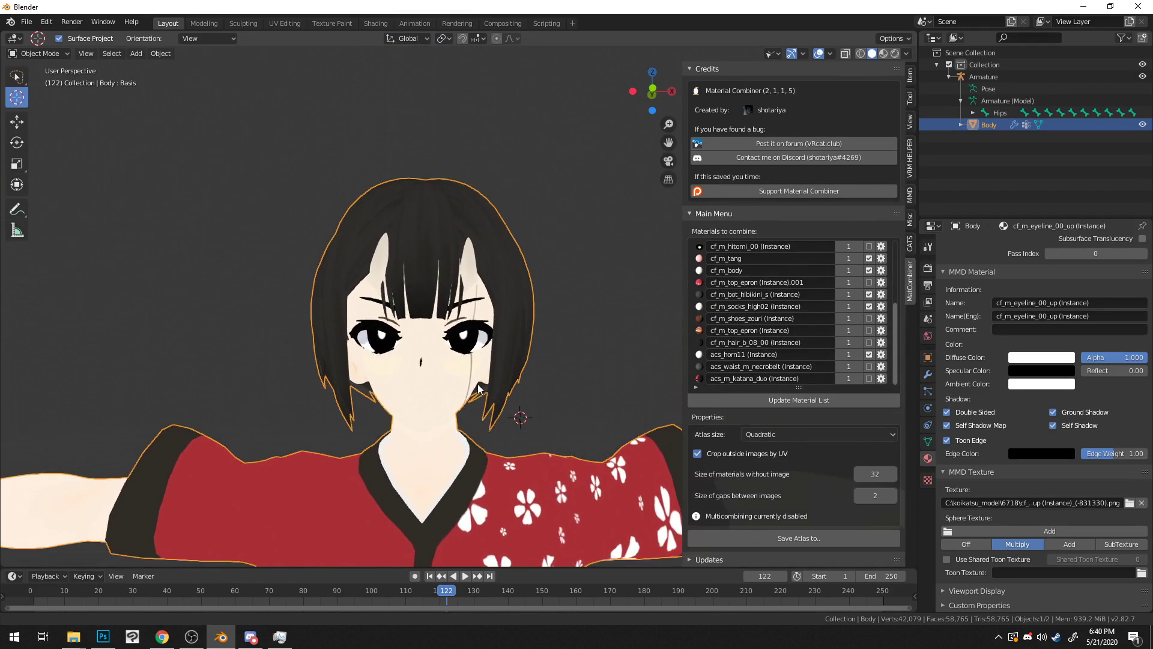
scroll(478, 383, "up", 4)
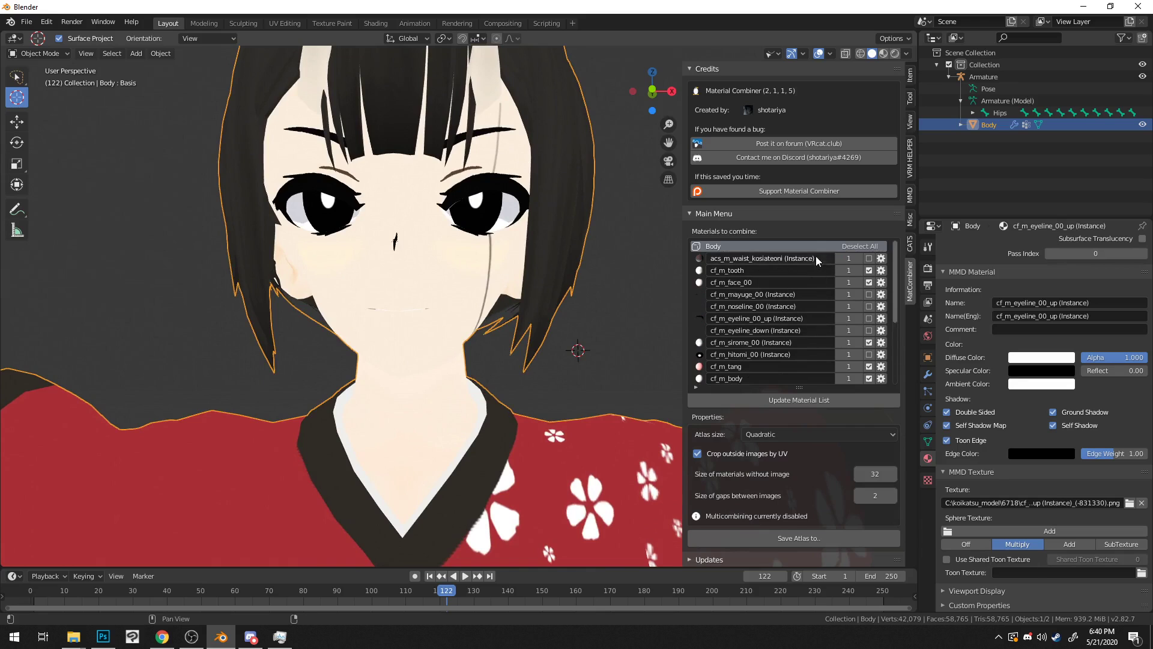
mouse_move(517, 299)
middle_mouse_down()
mouse_move(427, 319)
mouse_move(508, 315)
middle_mouse_up()
scroll(508, 315, "down", 2)
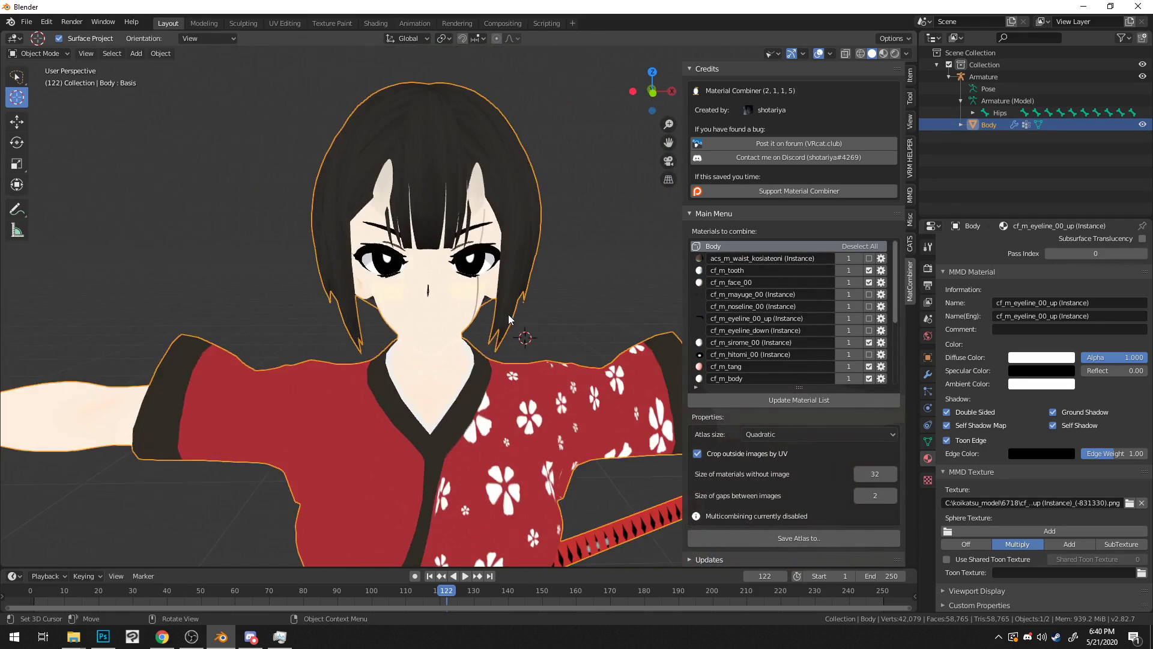
scroll(474, 250, "up", 3)
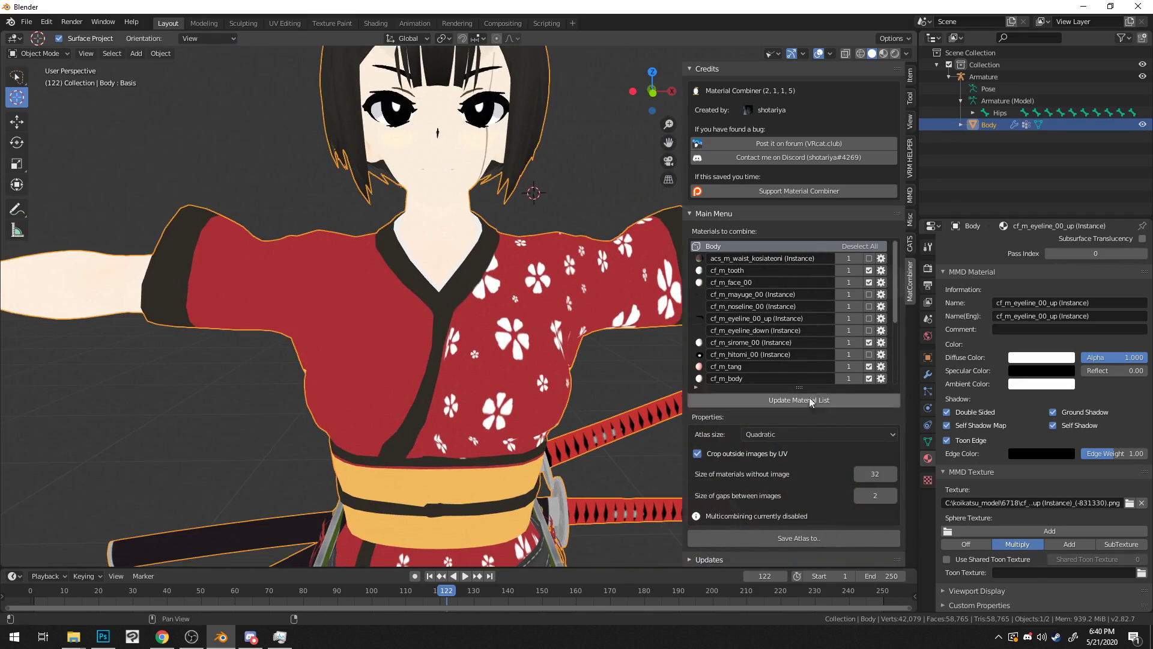
Step: Set the atlas size to Automatic and combine the marked materials into an atlas saved in the Documents folder
left_click(801, 436)
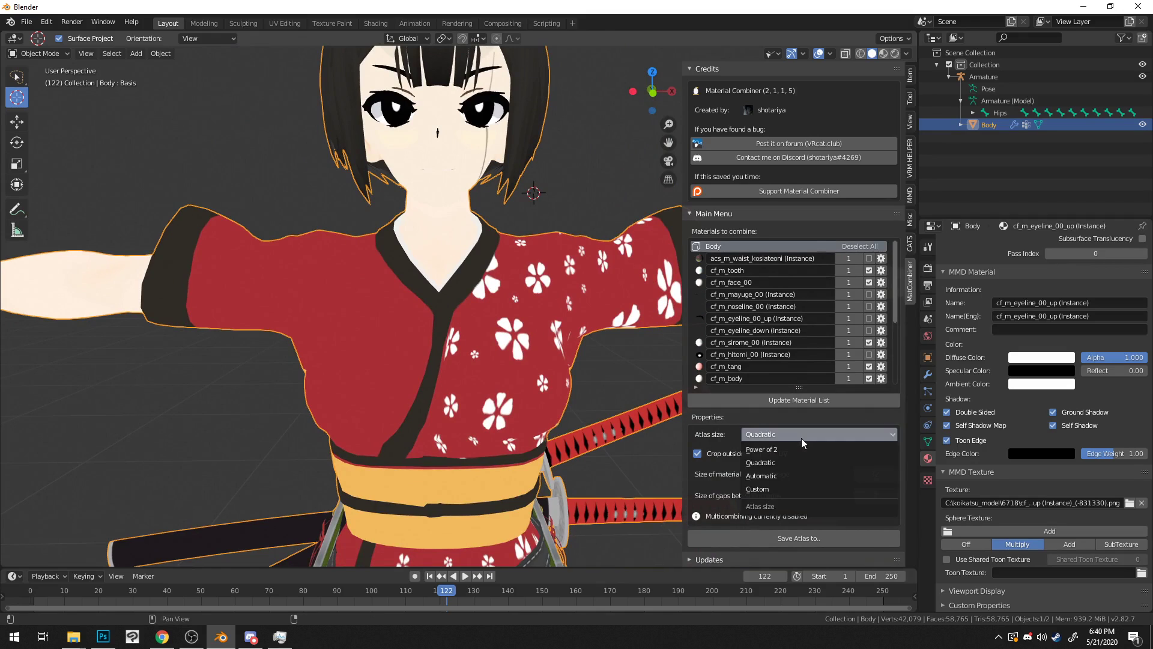
left_click(823, 476)
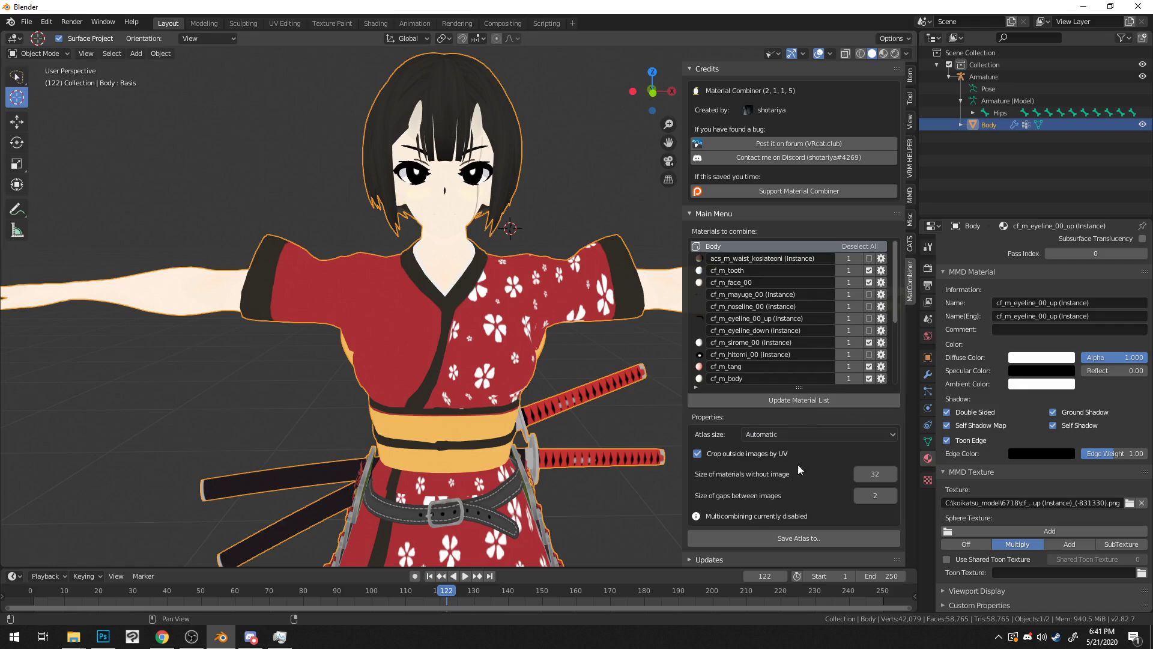
left_click(816, 537)
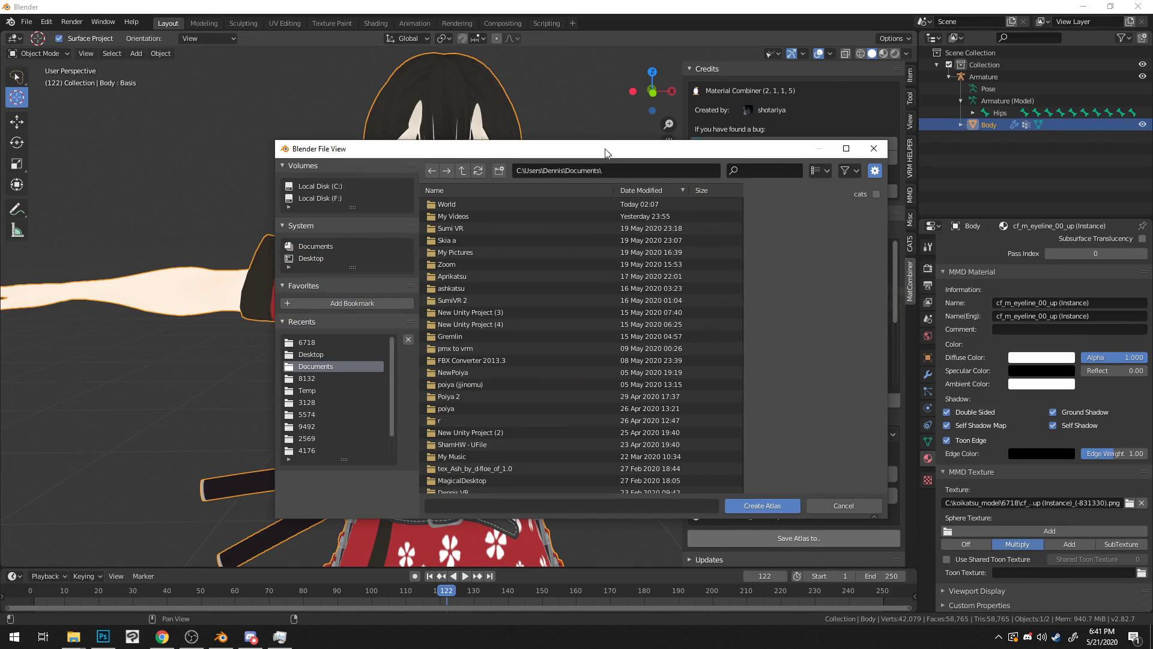
left_click(762, 506)
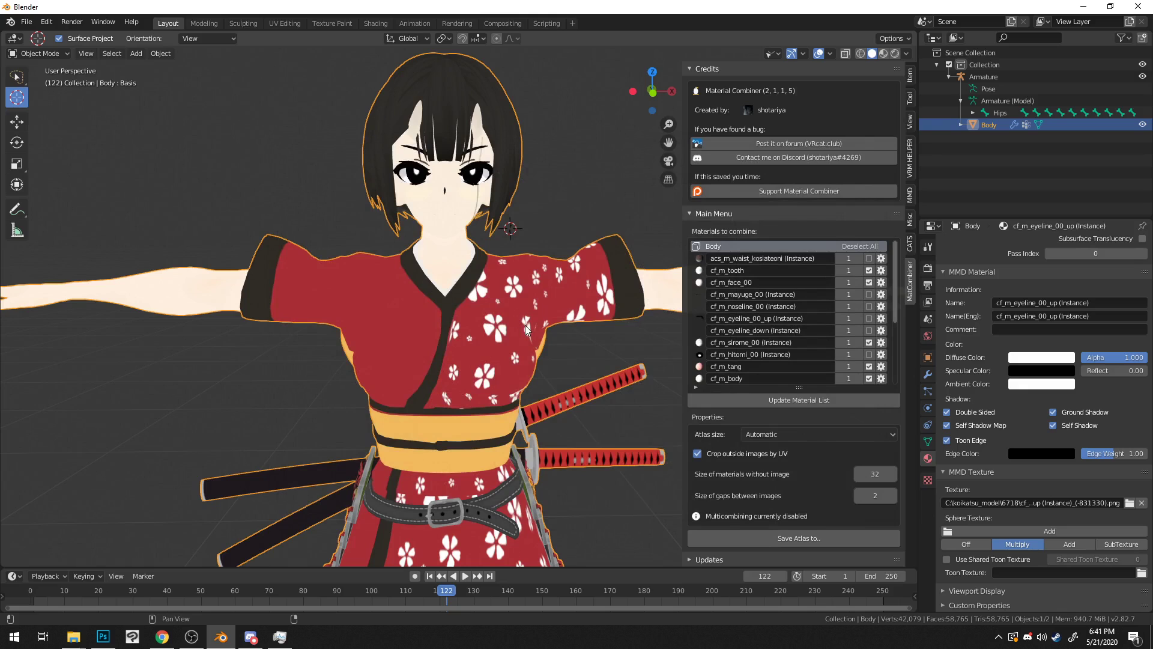
Step: Mark both cf_m_top_epron materials, cf_m_shoes_zouri, acs_m_katana_duo and acs_m_waist_kosiateoni for combining
scroll(538, 327, "down", 4)
scroll(531, 323, "up", 6)
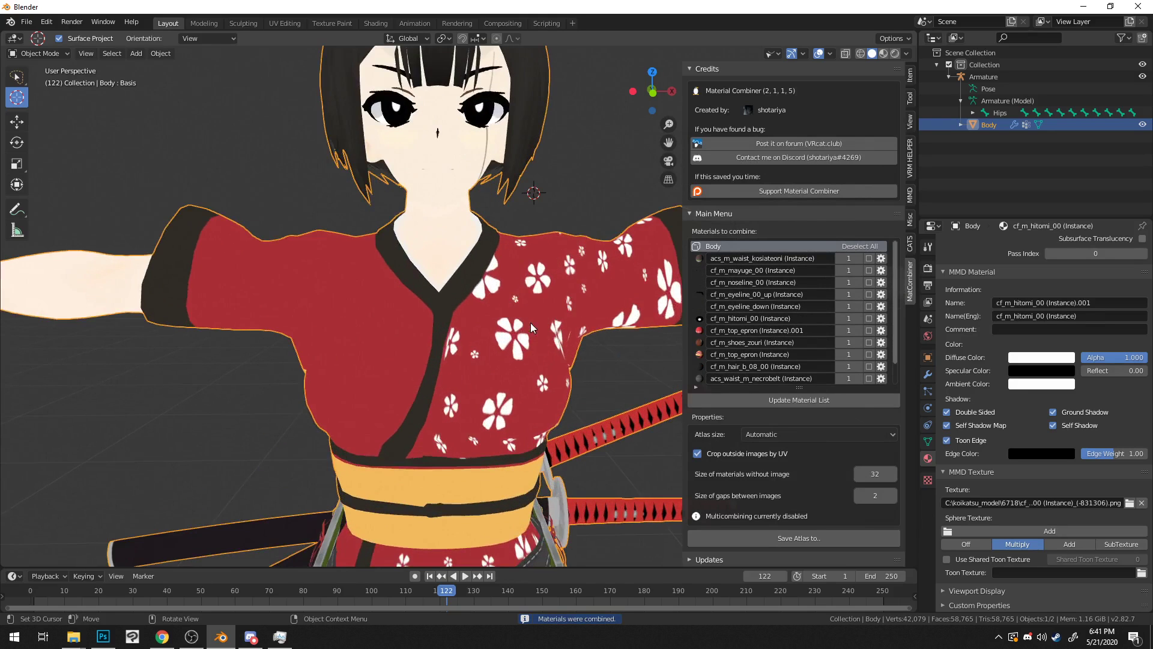
scroll(566, 385, "down", 5)
middle_click_drag(560, 423, 506, 394)
scroll(506, 394, "up", 6)
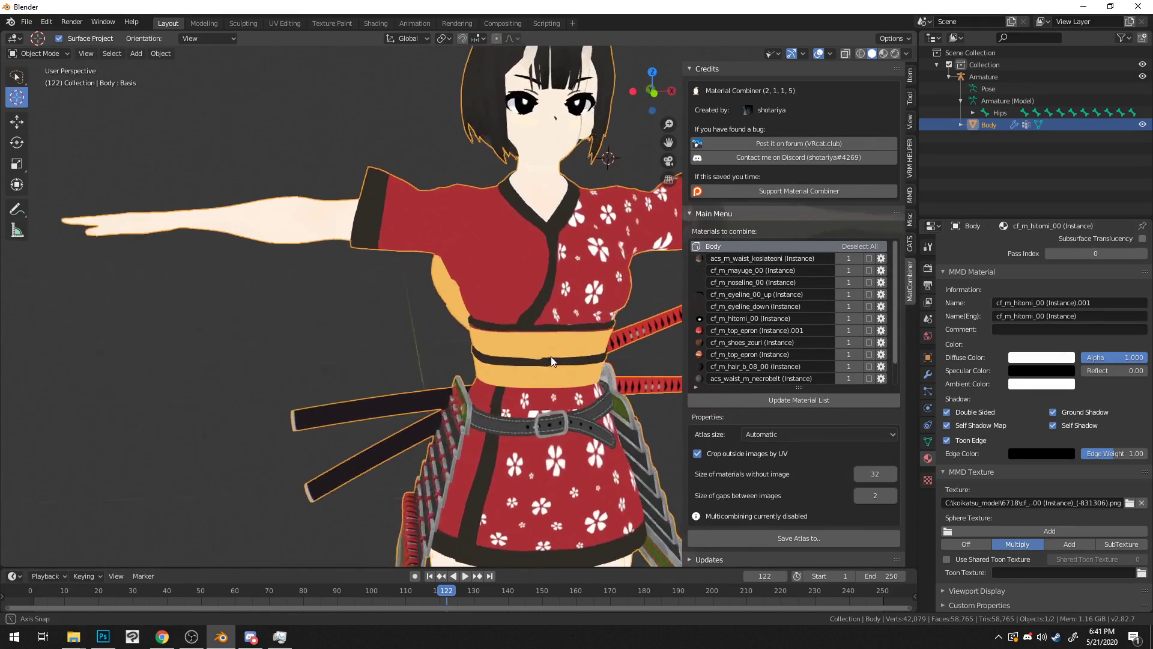
scroll(844, 356, "down", 2)
left_click(869, 306)
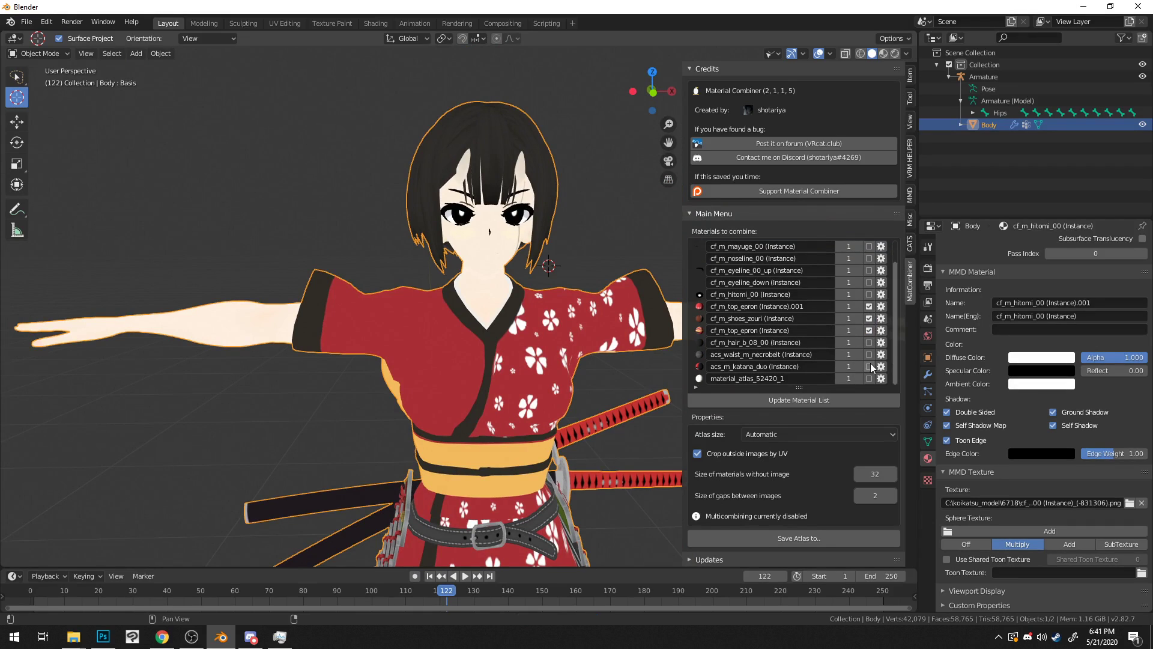
scroll(864, 262, "up", 2)
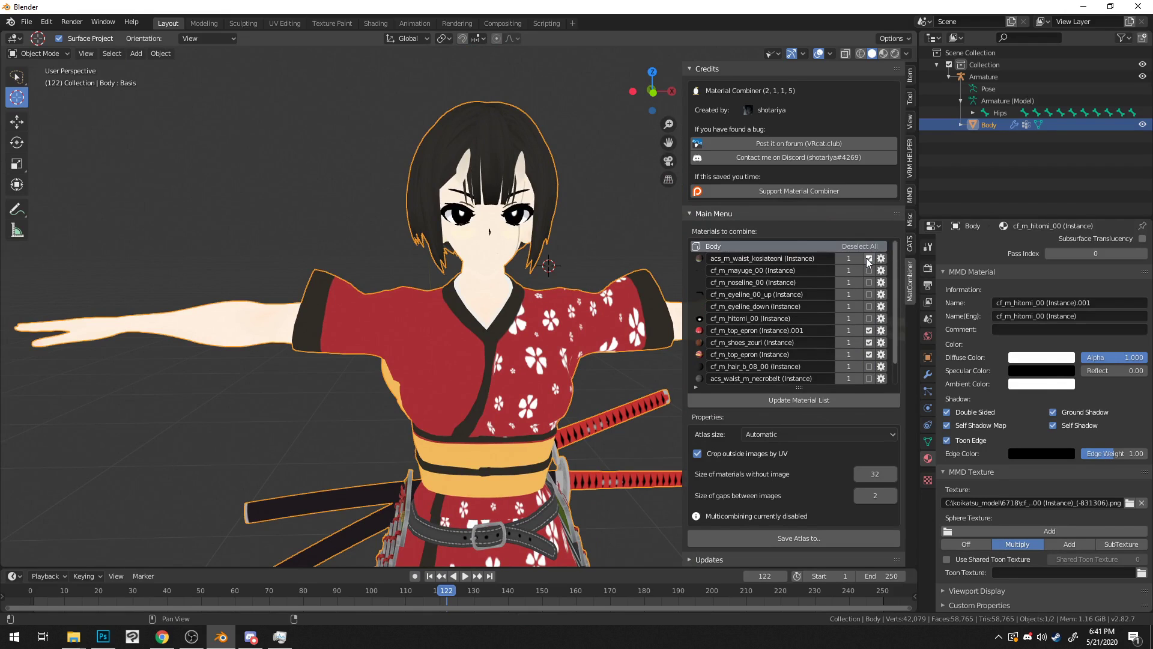
Step: Mark acs_waist_m_necrobelt too and combine the clothing and accessory materials into an atlas in the Documents folder
left_click(869, 366)
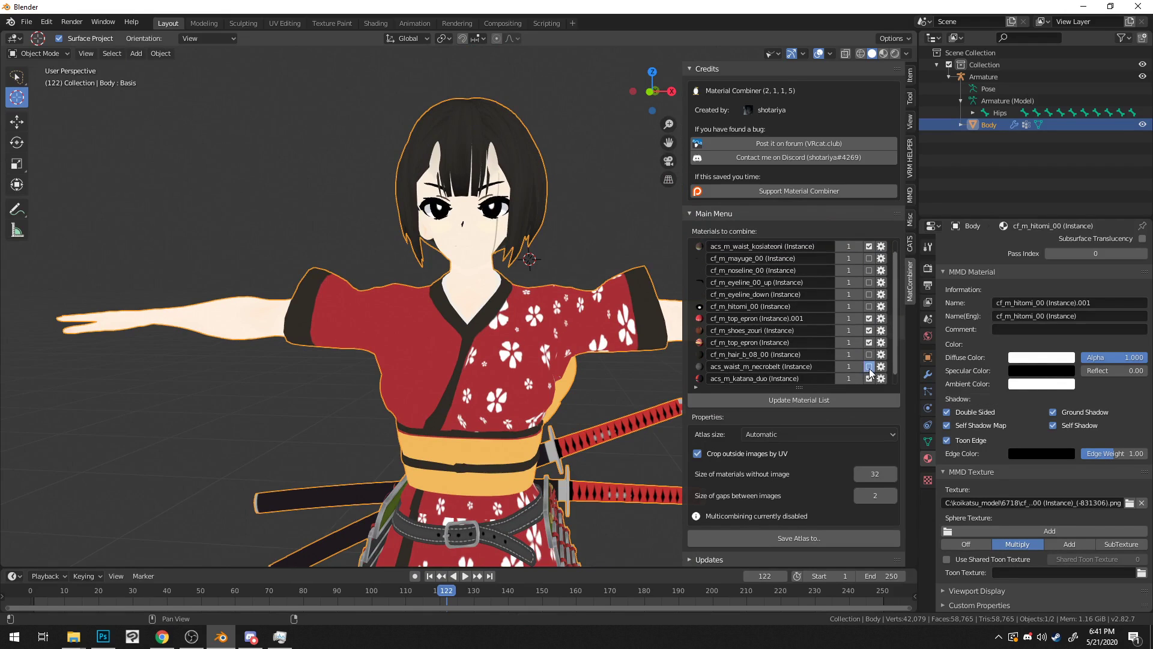
scroll(798, 367, "down", 1)
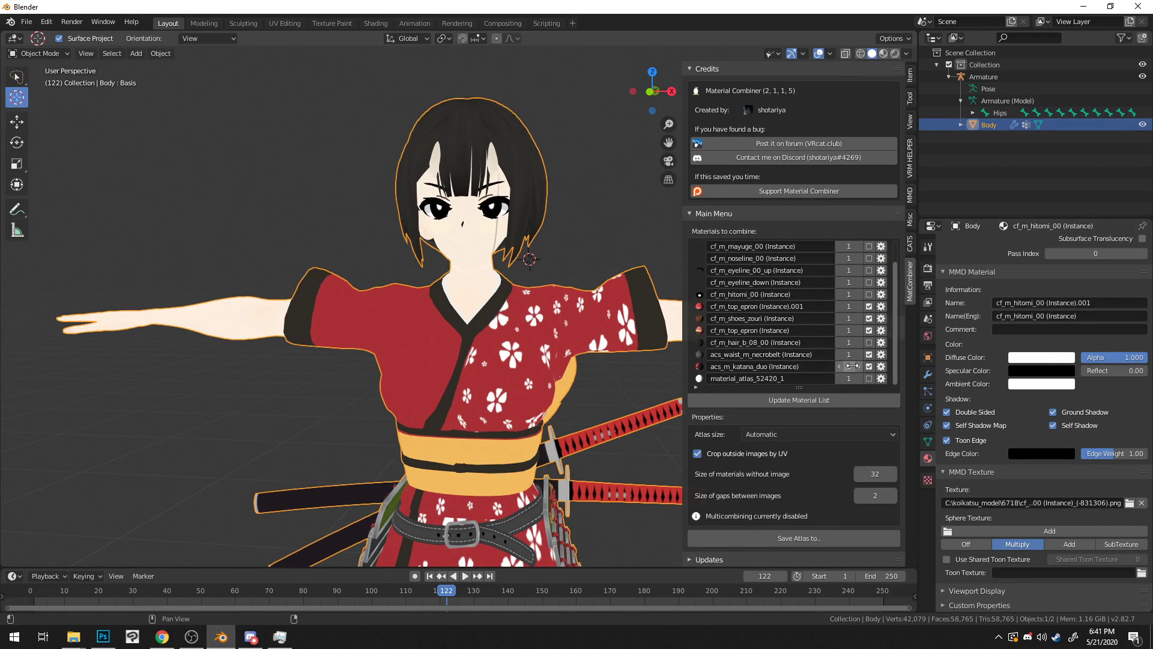
scroll(852, 366, "up", 2)
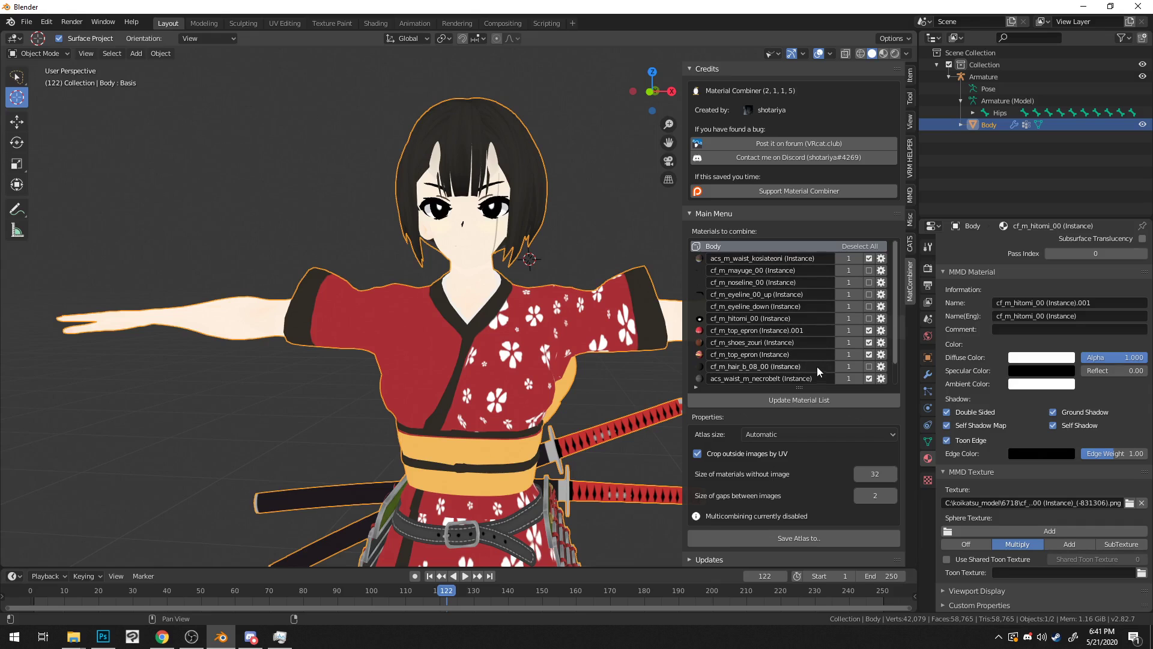
left_click(788, 538)
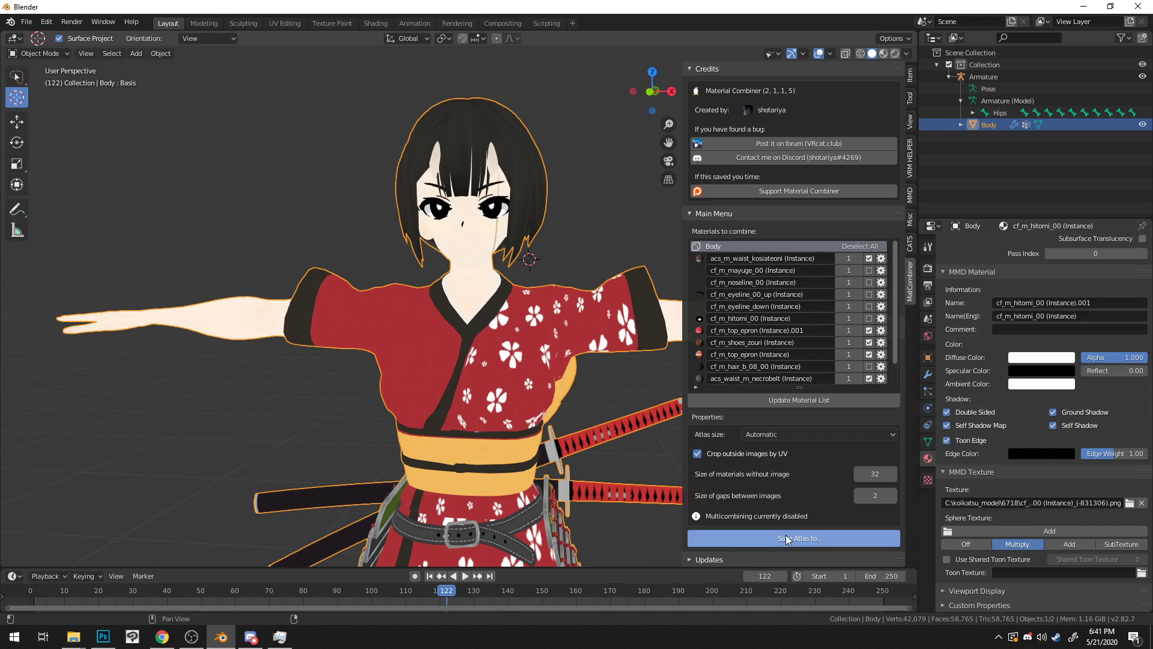
left_click(758, 503)
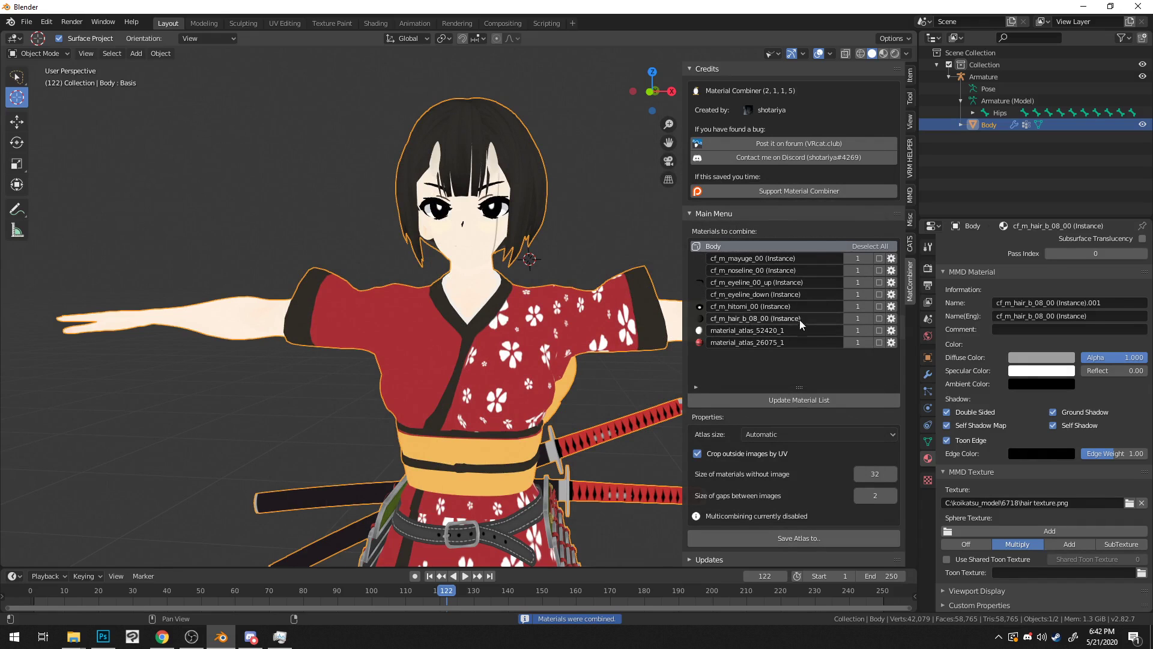
Step: Mark cf_m_mayuge_00, cf_m_noseline_00, cf_m_eyeline_00_up and cf_m_eyeline_down, and combine them into an atlas in the Documents folder
middle_click_drag(528, 267, 469, 273)
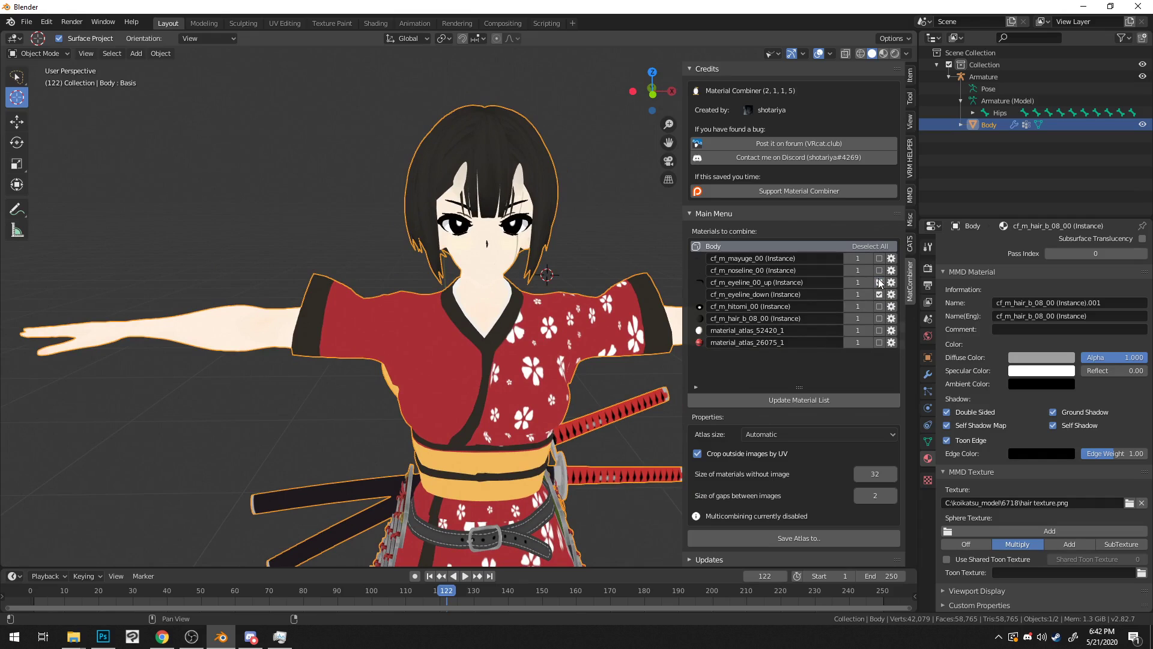
scroll(596, 214, "up", 8)
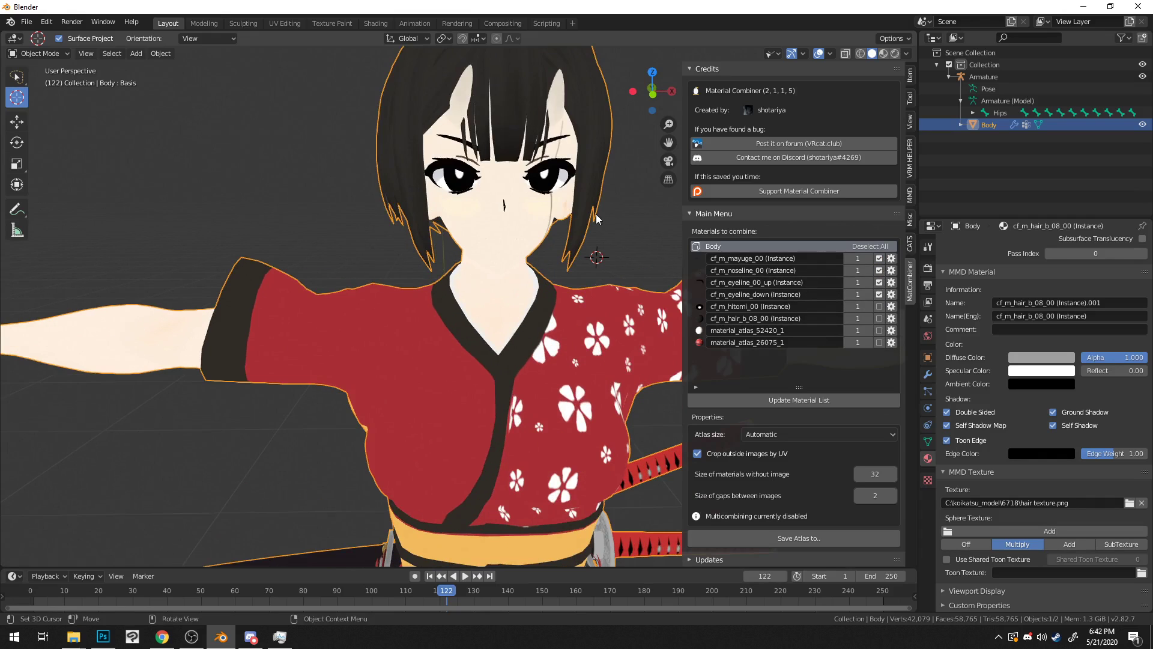
mouse_move(627, 260)
middle_mouse_down()
mouse_move(643, 250)
mouse_move(630, 253)
middle_mouse_up()
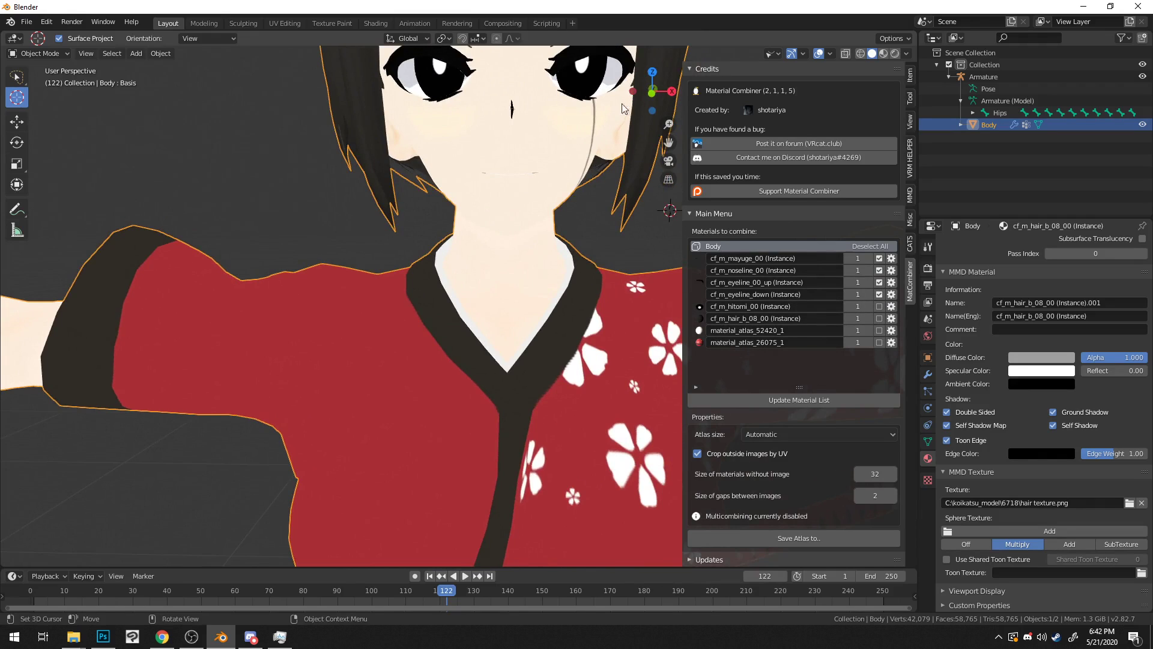
middle_click_drag(571, 190, 540, 200)
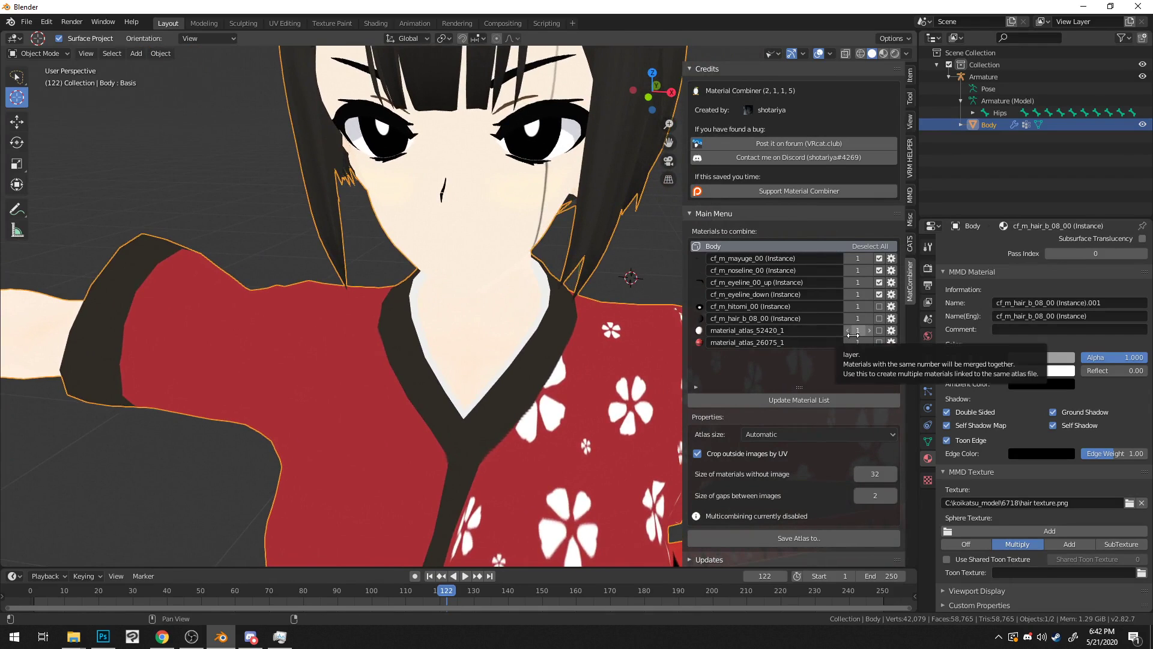
left_click(822, 536)
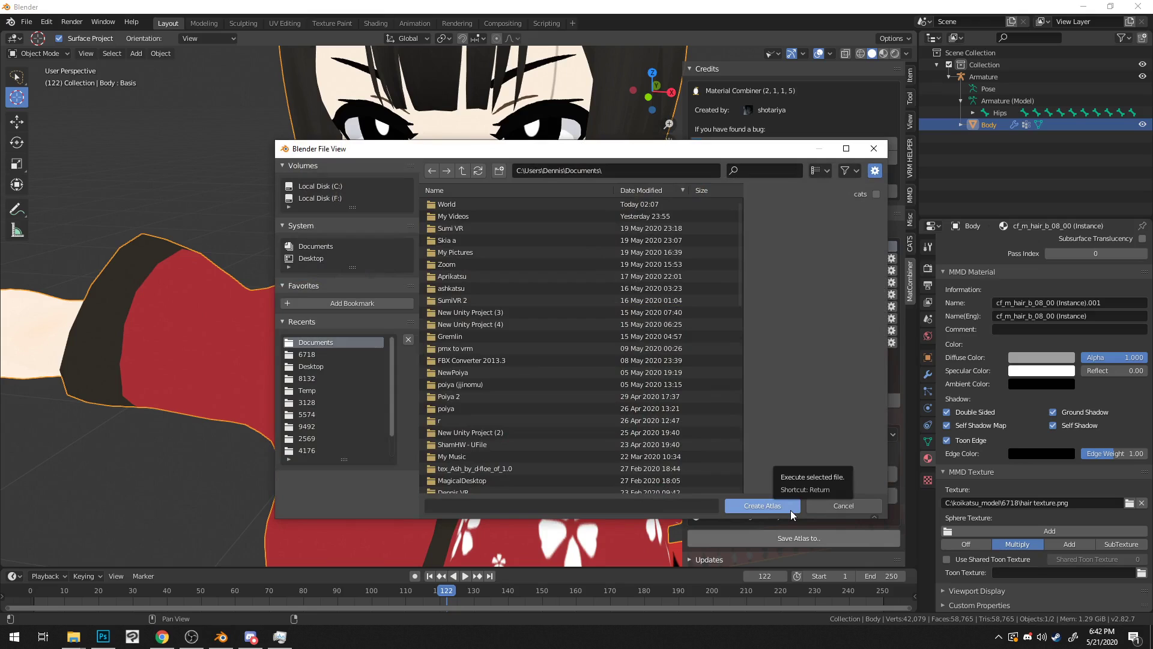
left_click(792, 507)
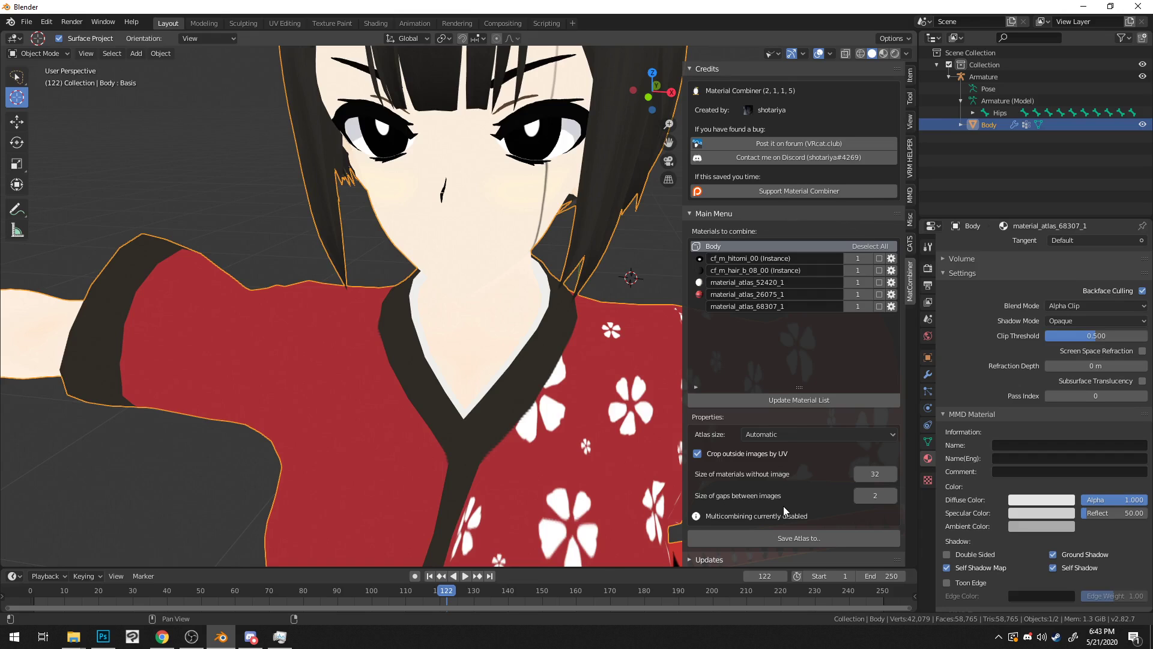
Step: Export the character model with CATS as an FBX named SumiKatsu in Documents, continuing past the optimization warning, and minimize Blender
middle_click_drag(480, 336, 493, 236)
scroll(514, 272, "up", 6)
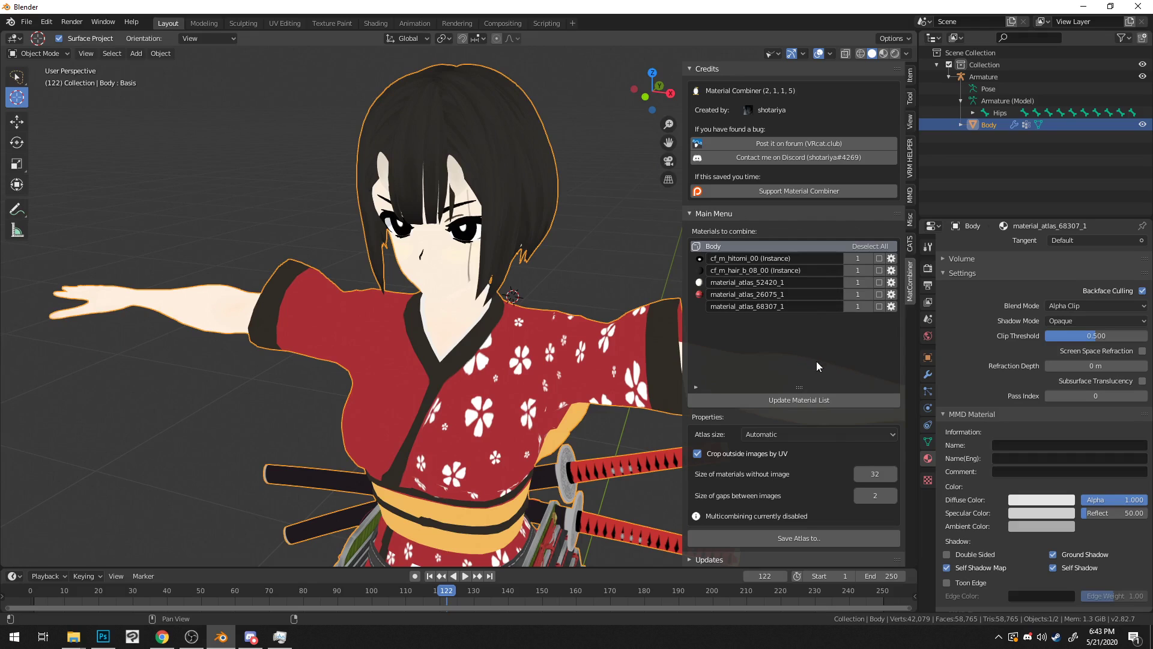
left_click(910, 243)
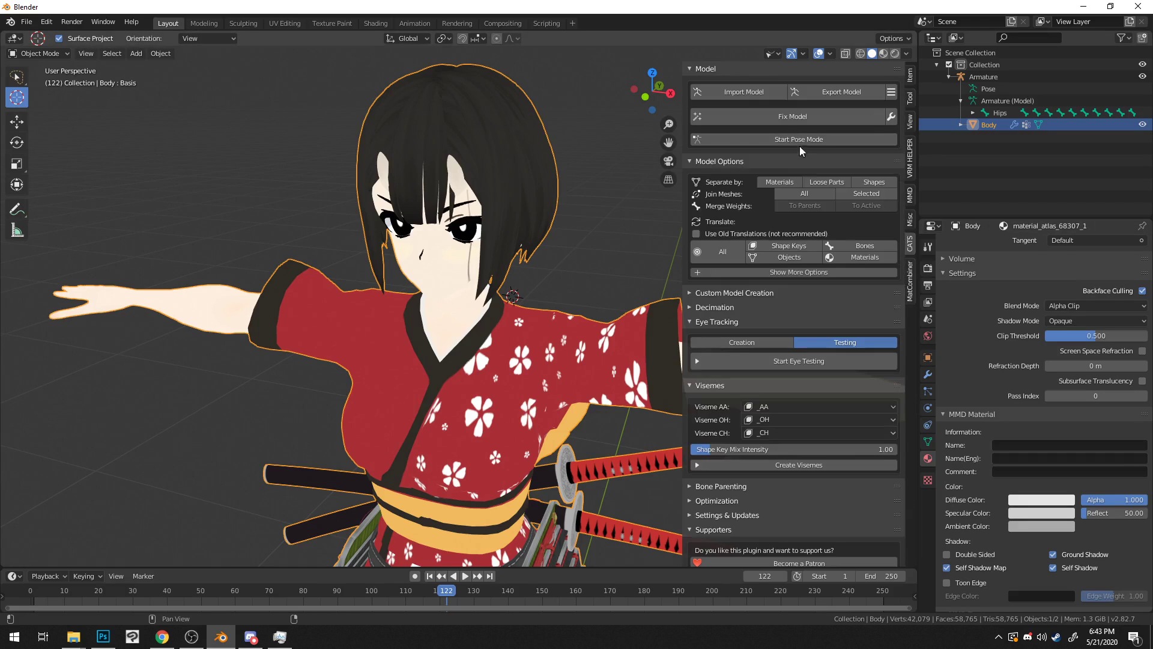
left_click(863, 92)
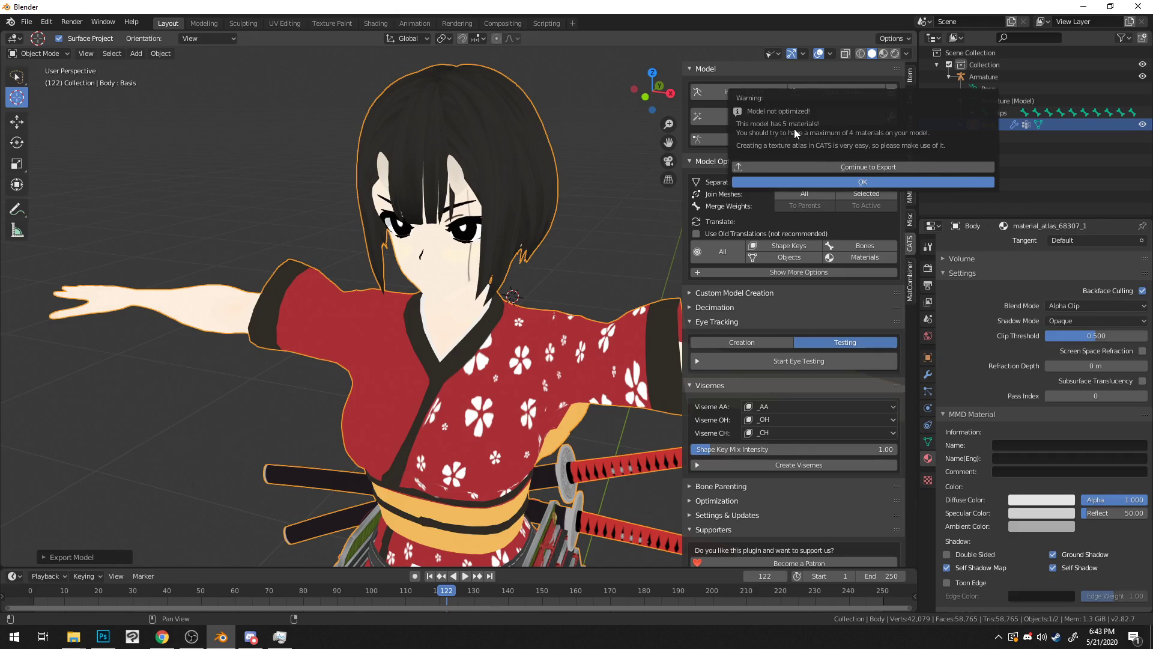
left_click(889, 167)
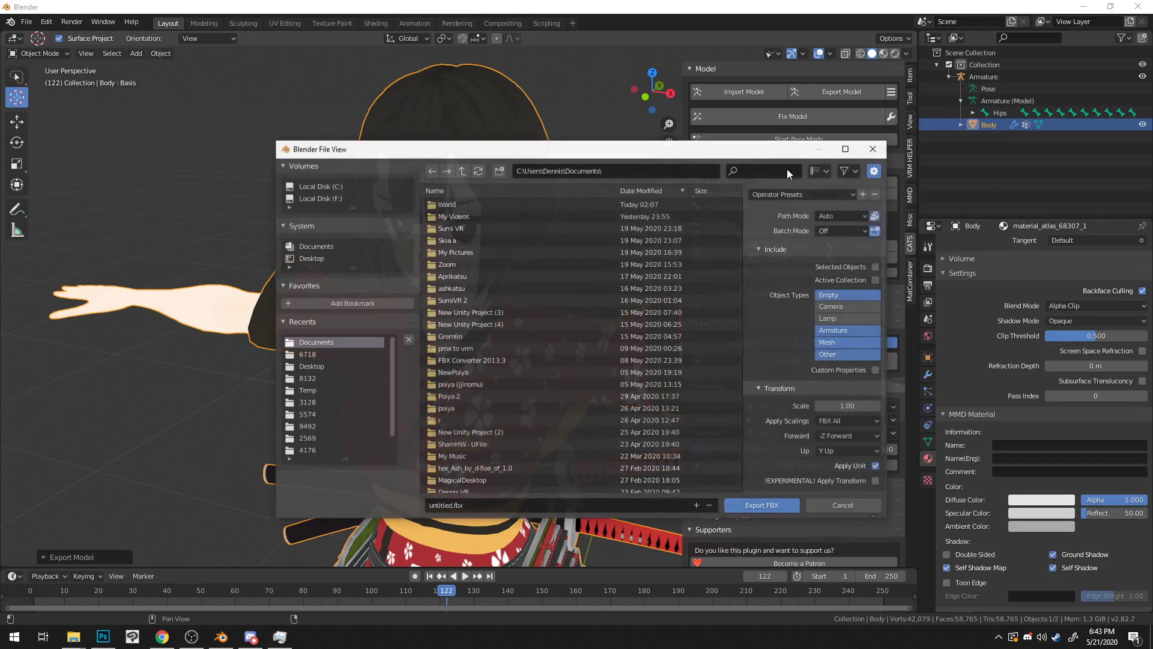
left_click(649, 507)
type("Sumi")
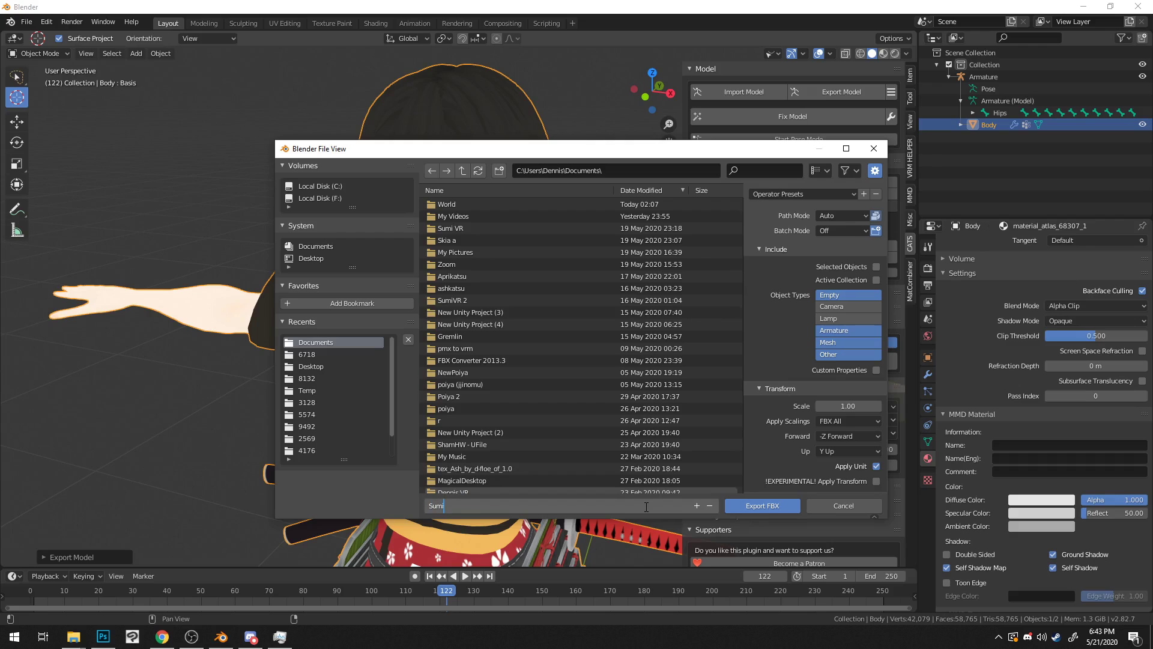
type("Katsu")
left_click(759, 505)
scroll(341, 193, "up", 4)
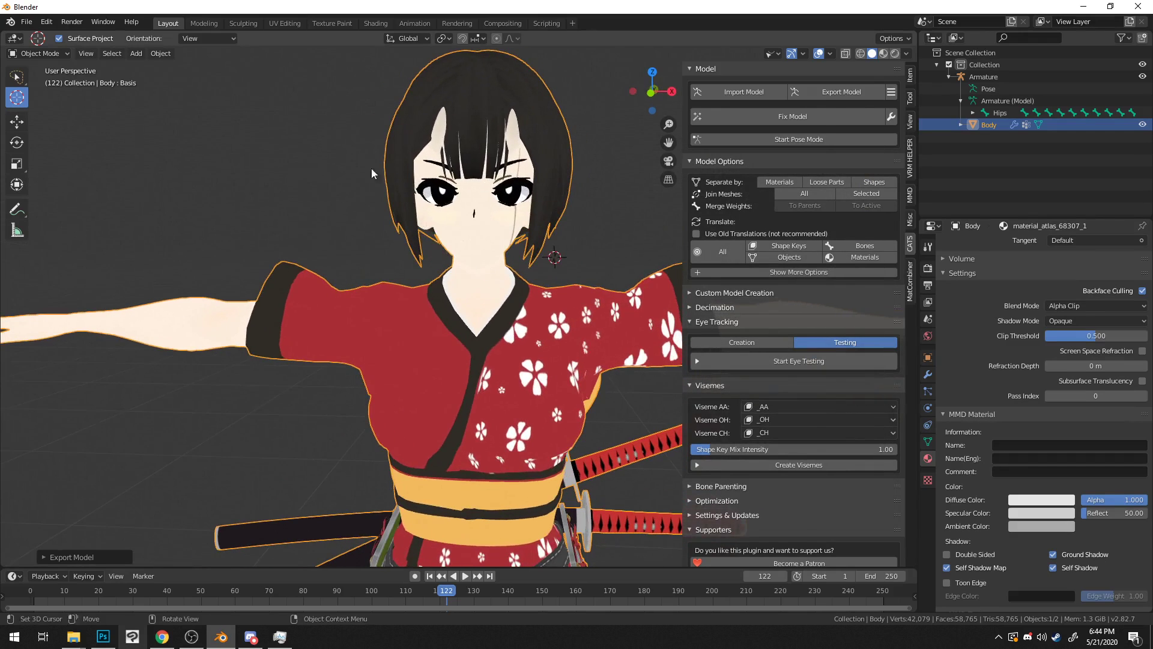
left_click(1084, 7)
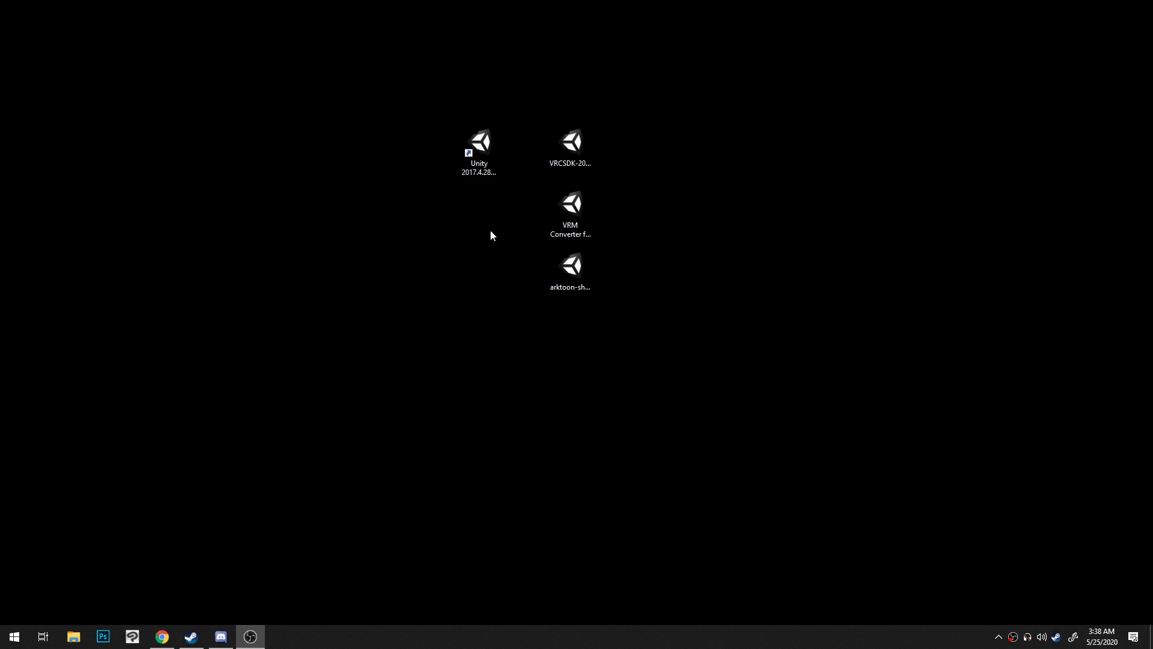
Step: Launch Unity 2017.4.28f1 and create a new 3D project named "SumiKoikatsu 2" in the Documents folder
left_click(481, 150)
left_click(813, 197)
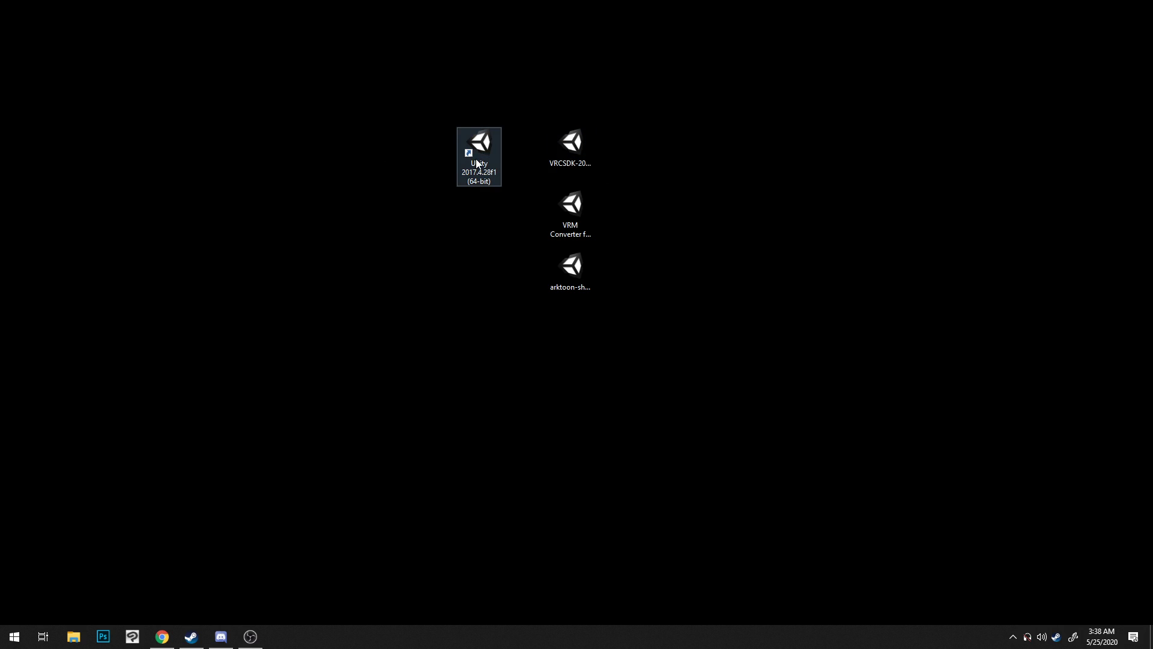
left_click(485, 145)
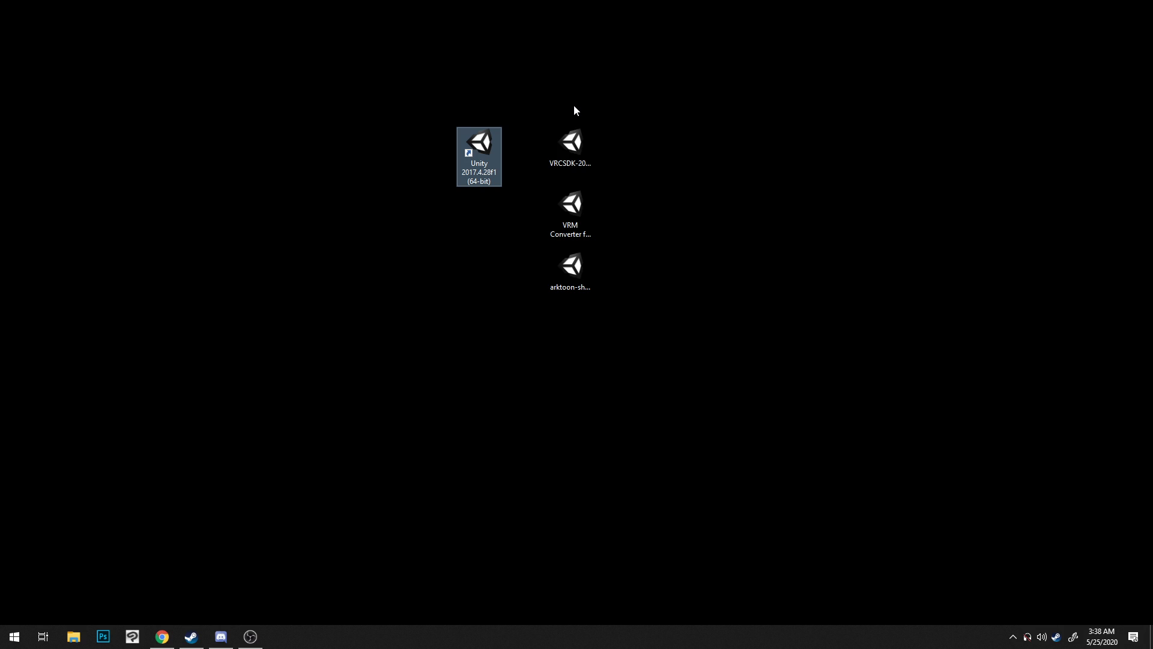
double_click(481, 148)
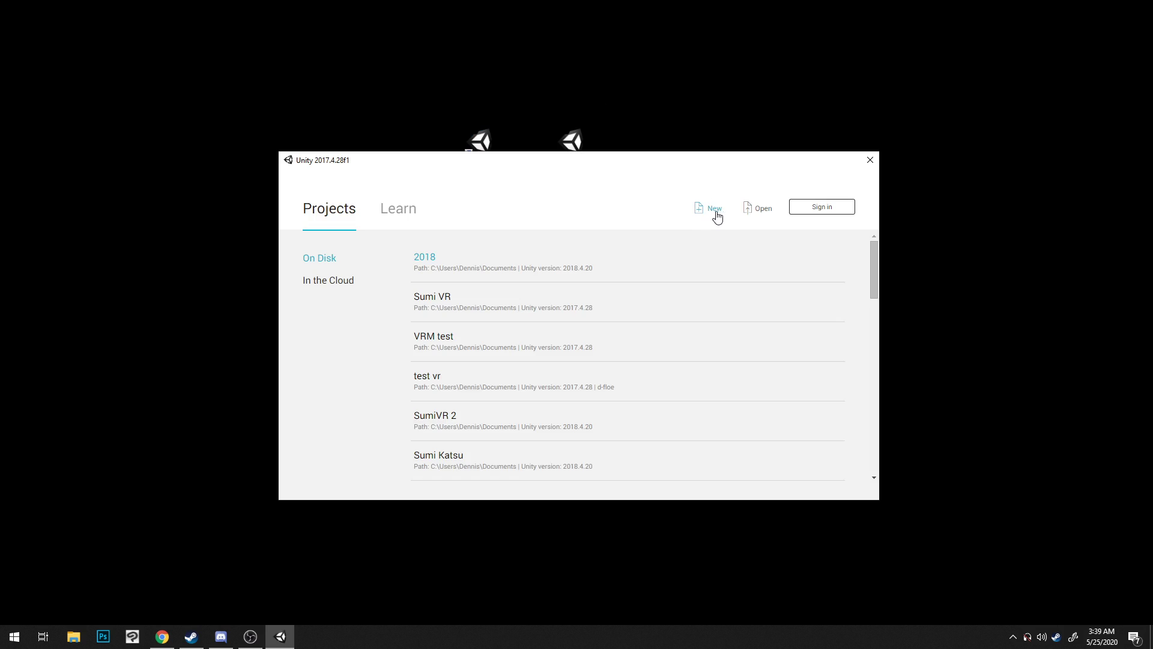
left_click(715, 211)
left_click(570, 300)
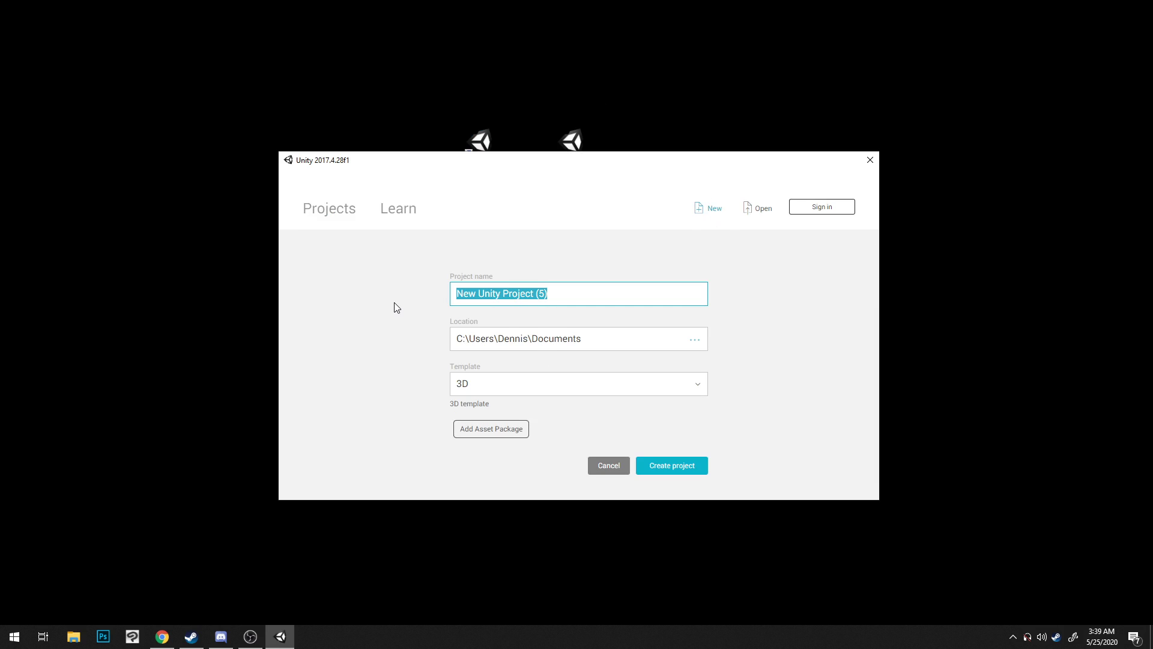
type("SumiKoikatsu")
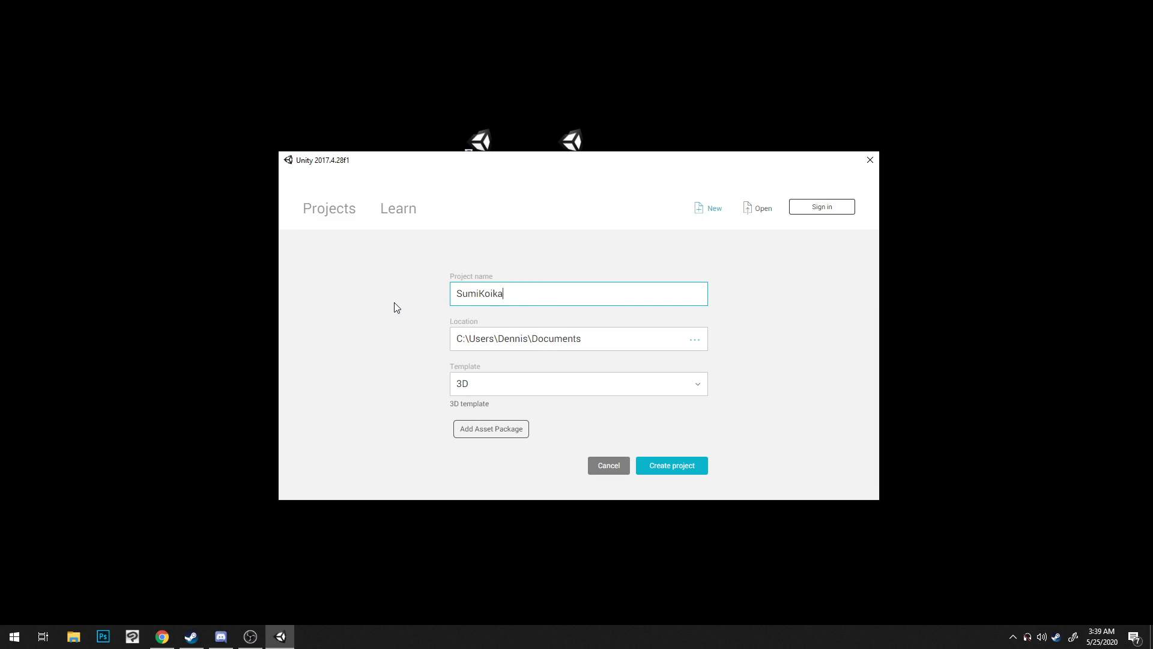
type(" 2")
left_click(671, 466)
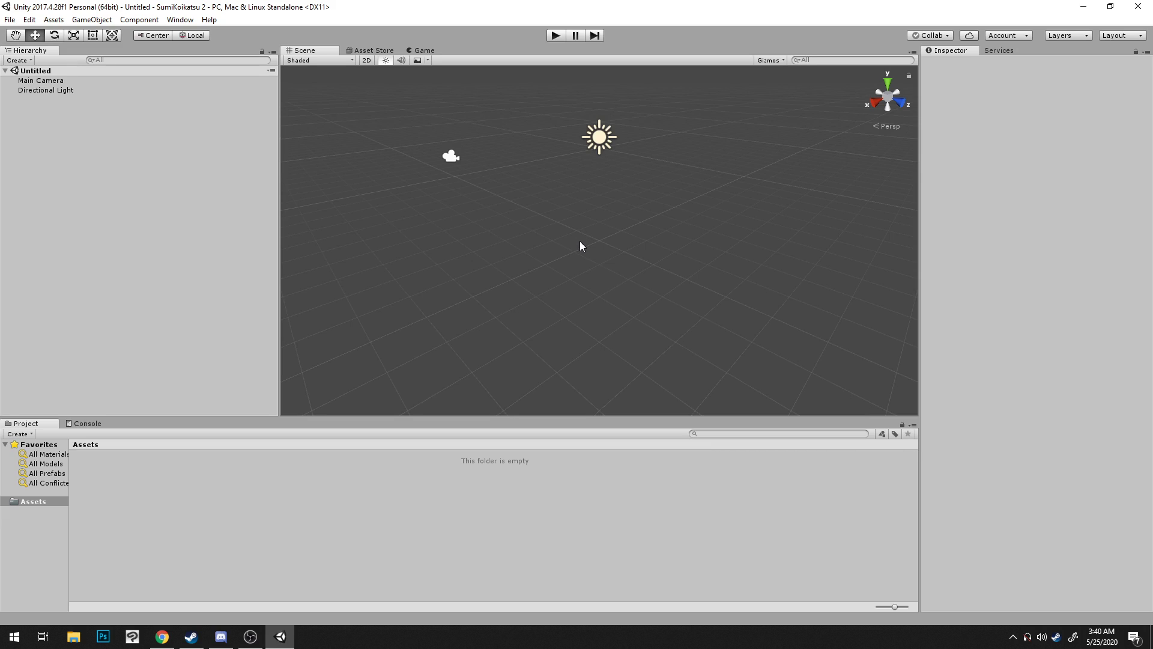
Step: Import the VRCSDK-2019.09.18.12.05_Public package from the desktop into the project's Assets
mouse_move(580, 245)
left_mouse_down("alt")
mouse_move(600, 229)
mouse_move(672, 252)
mouse_move(687, 278)
mouse_move(559, 255)
mouse_move(597, 257)
left_mouse_up("alt")
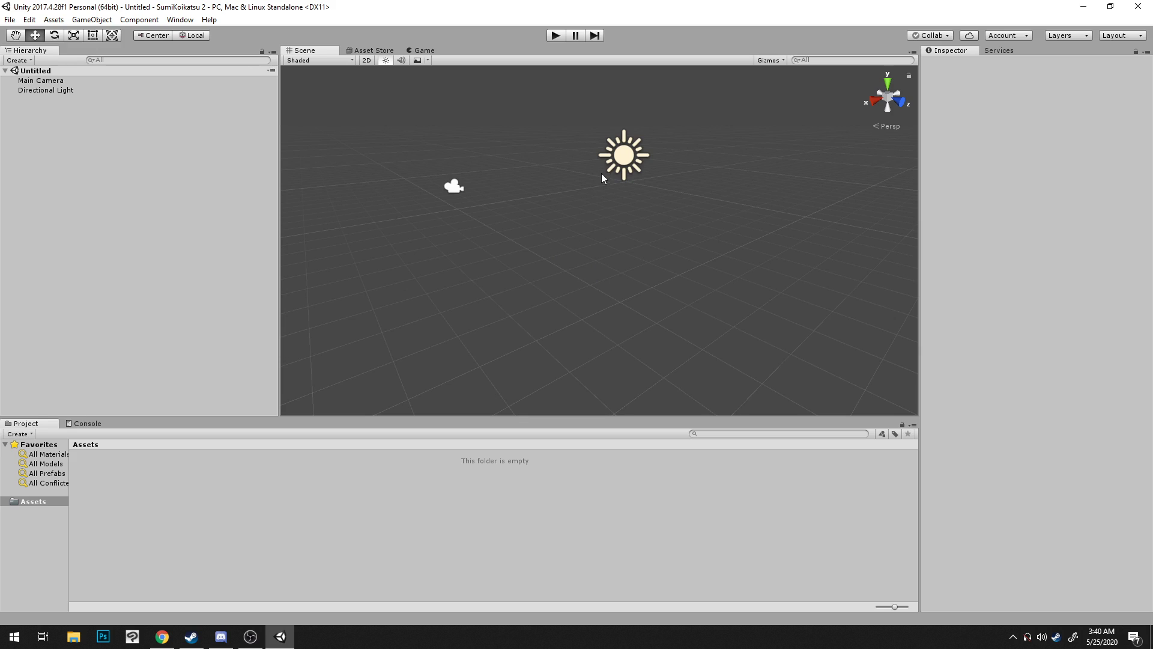
left_click_drag(597, 12, 741, 55)
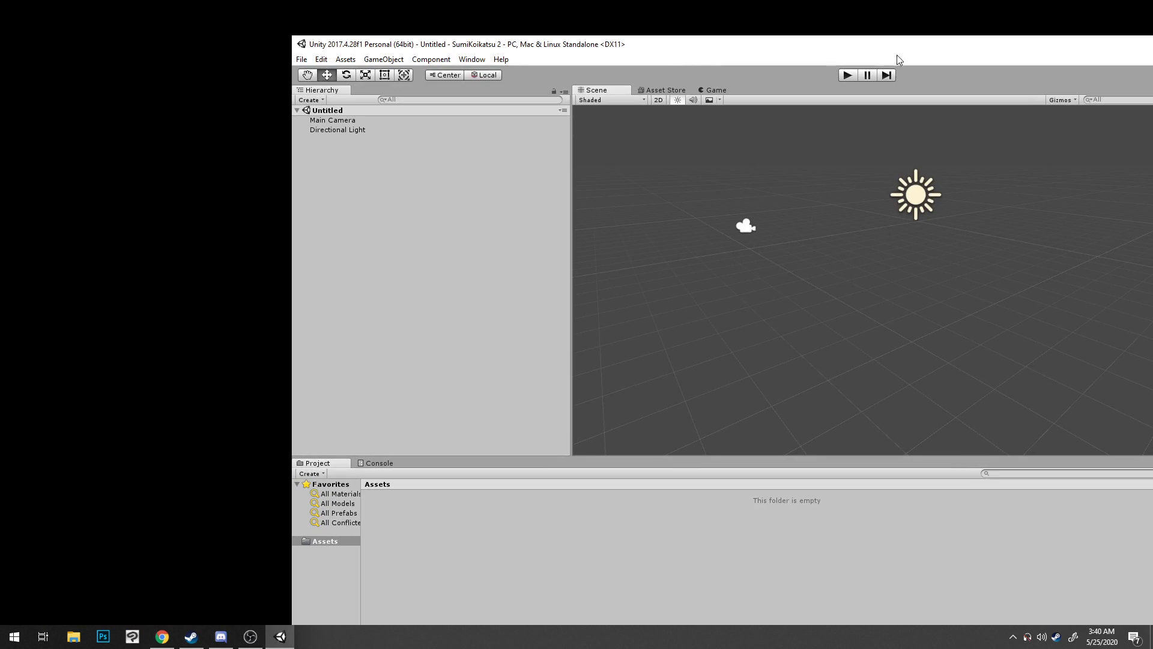
left_click_drag(573, 61, 1053, 30)
left_click(570, 150)
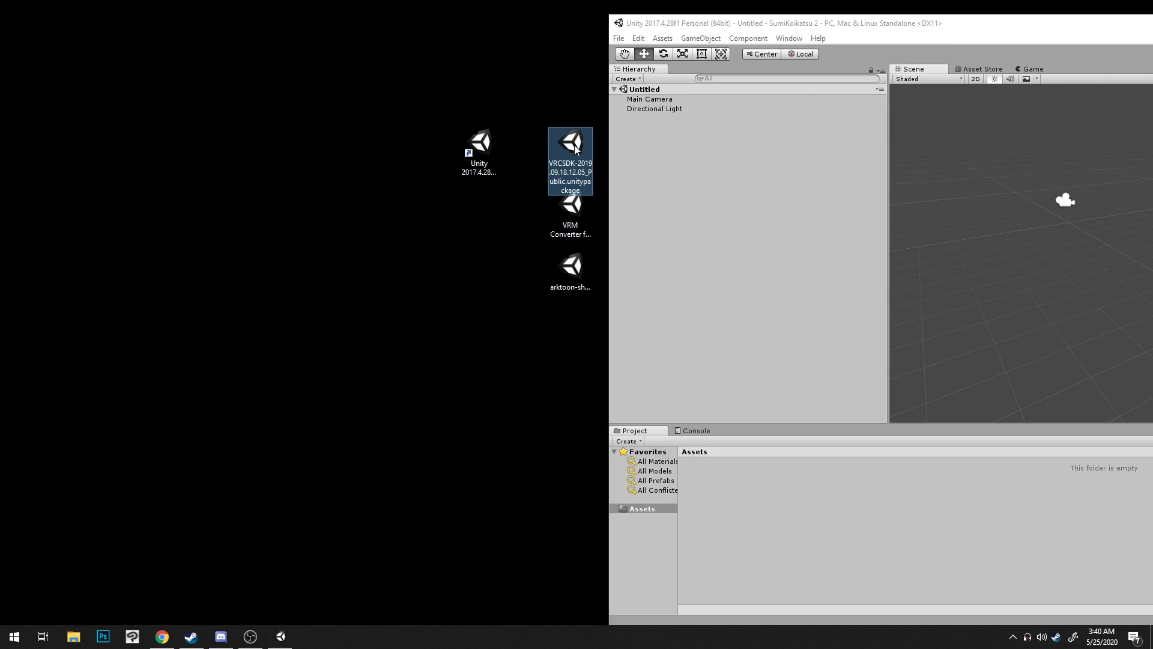
left_click(536, 346)
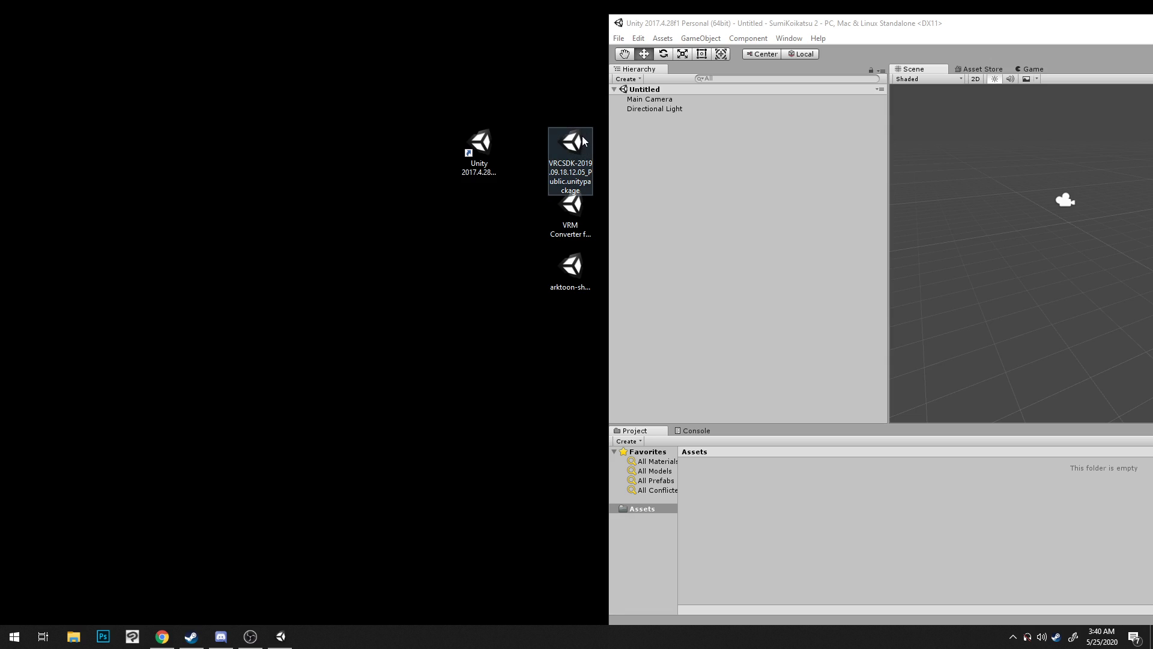
left_click_drag(574, 147, 816, 503)
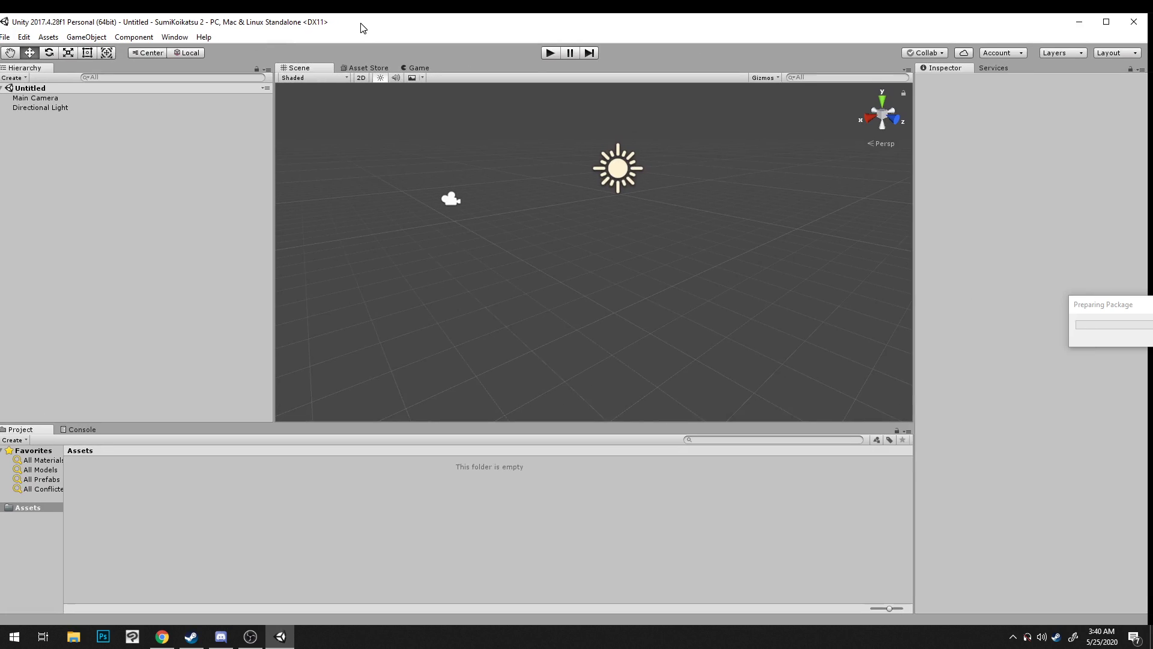
double_click(376, 18)
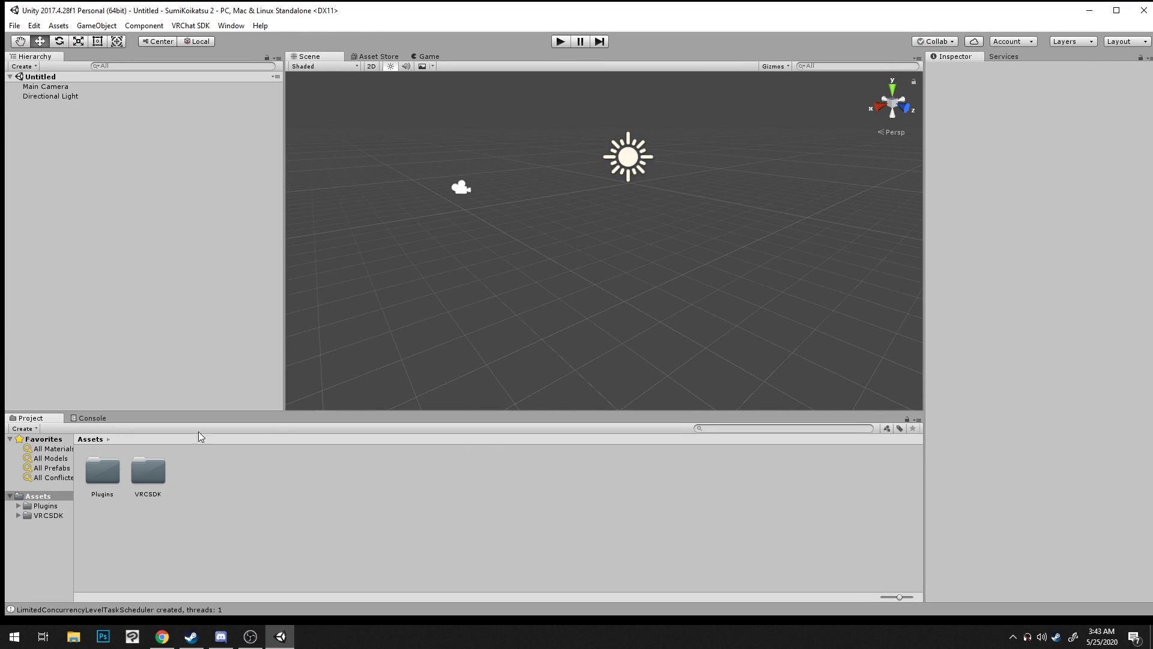
Step: View the sign-in page of the VRChat SDK control panel and close the panel again
left_click(204, 32)
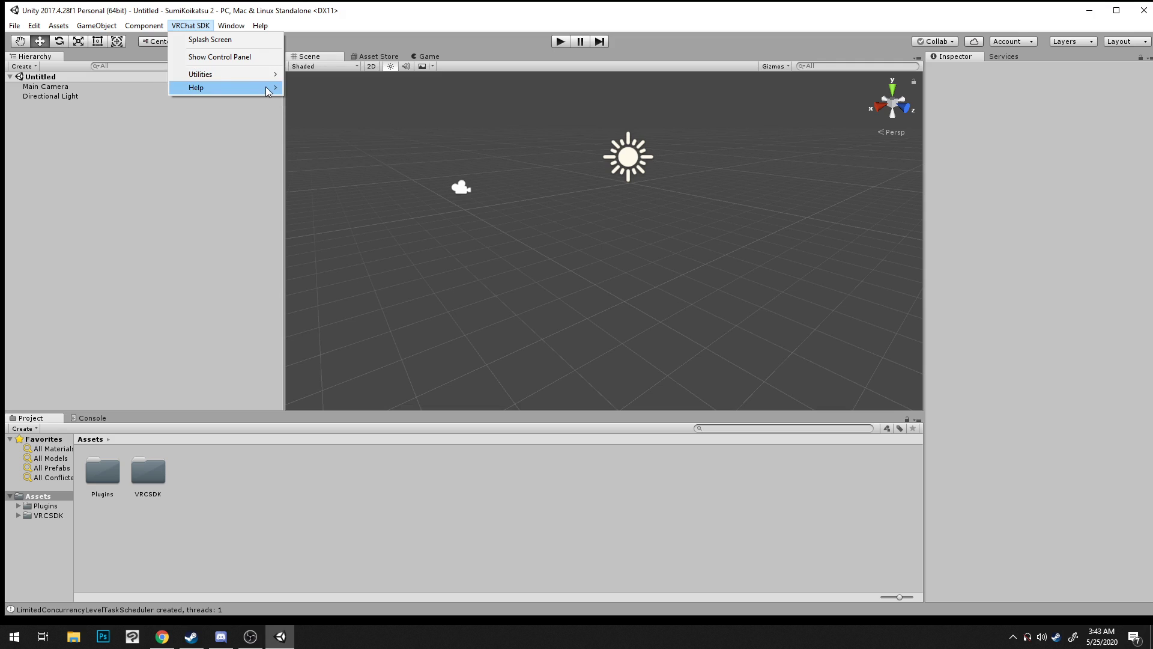
left_click(266, 58)
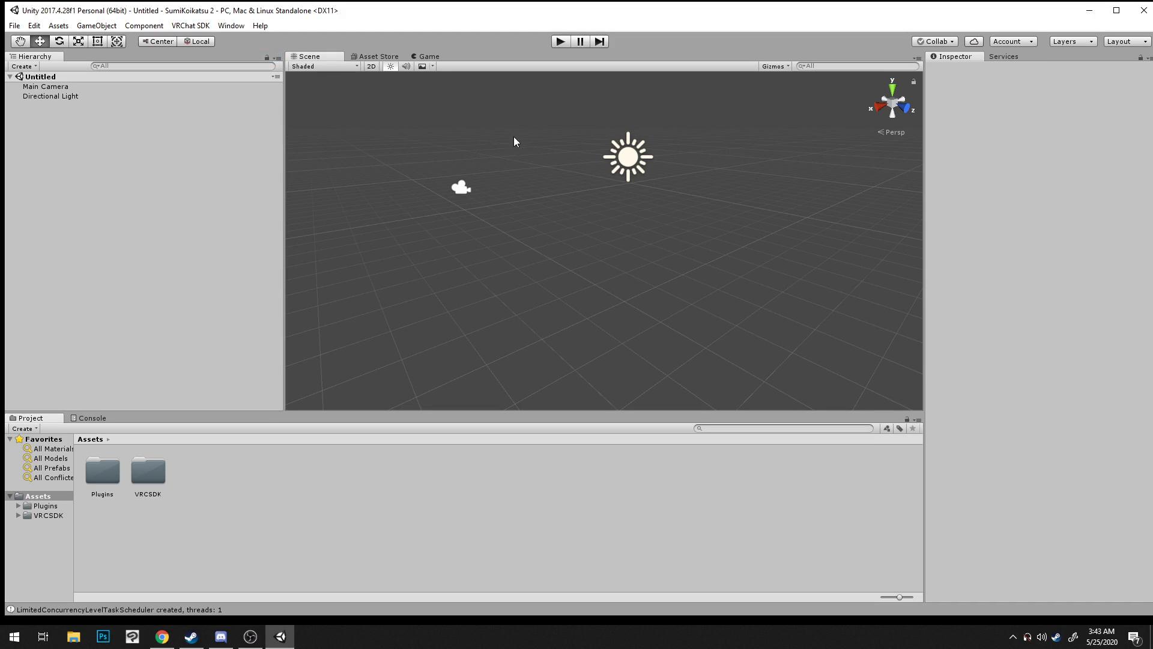
left_click_drag(770, 124, 704, 124)
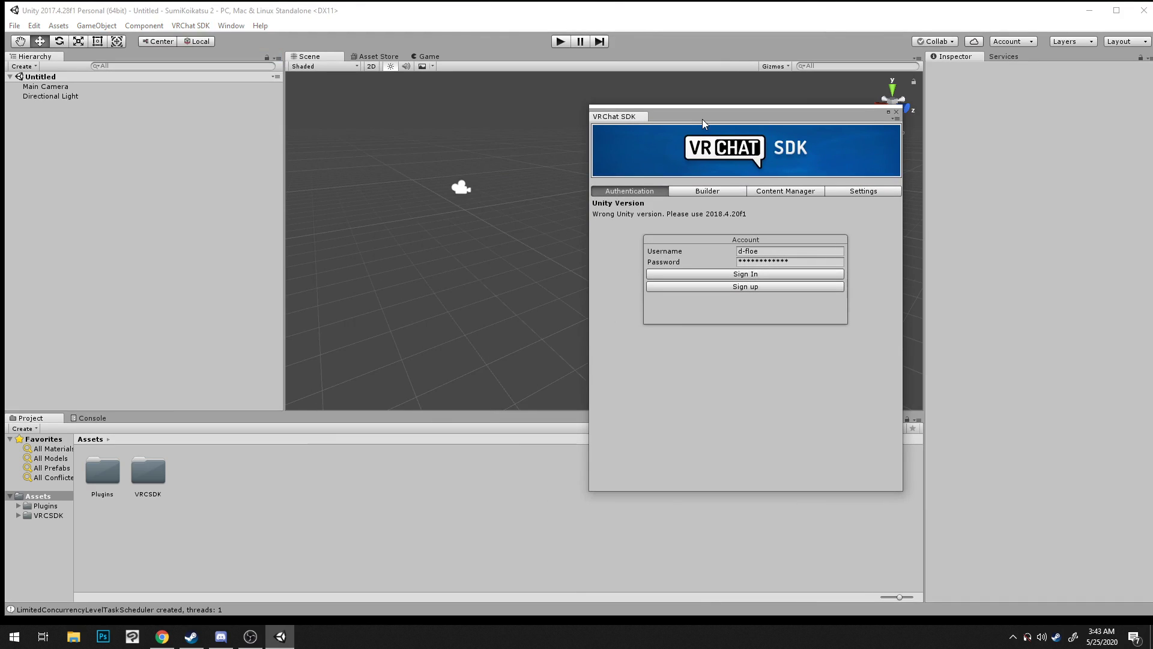
left_click(898, 116)
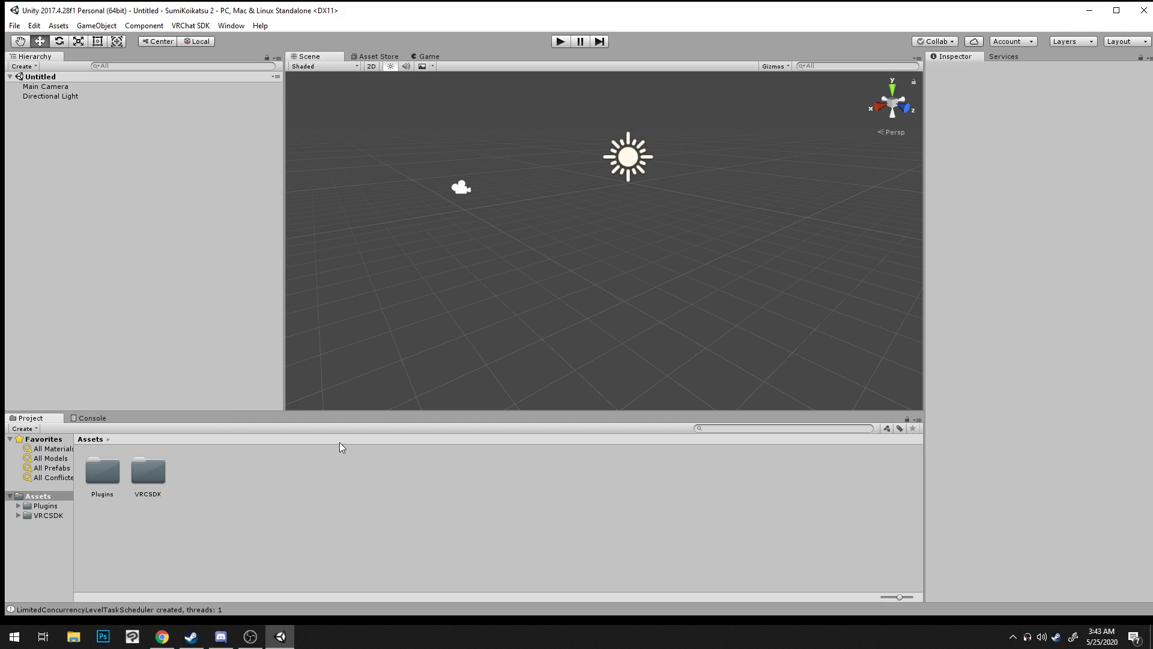
left_click(191, 25)
left_click(208, 264)
left_click(148, 472)
left_click(412, 450)
Step: Import the VRM Converter for VRChat package with UniVRM-0.55.0 from the desktop into the project's Assets
left_click_drag(910, 17, 262, 37)
left_click(571, 207)
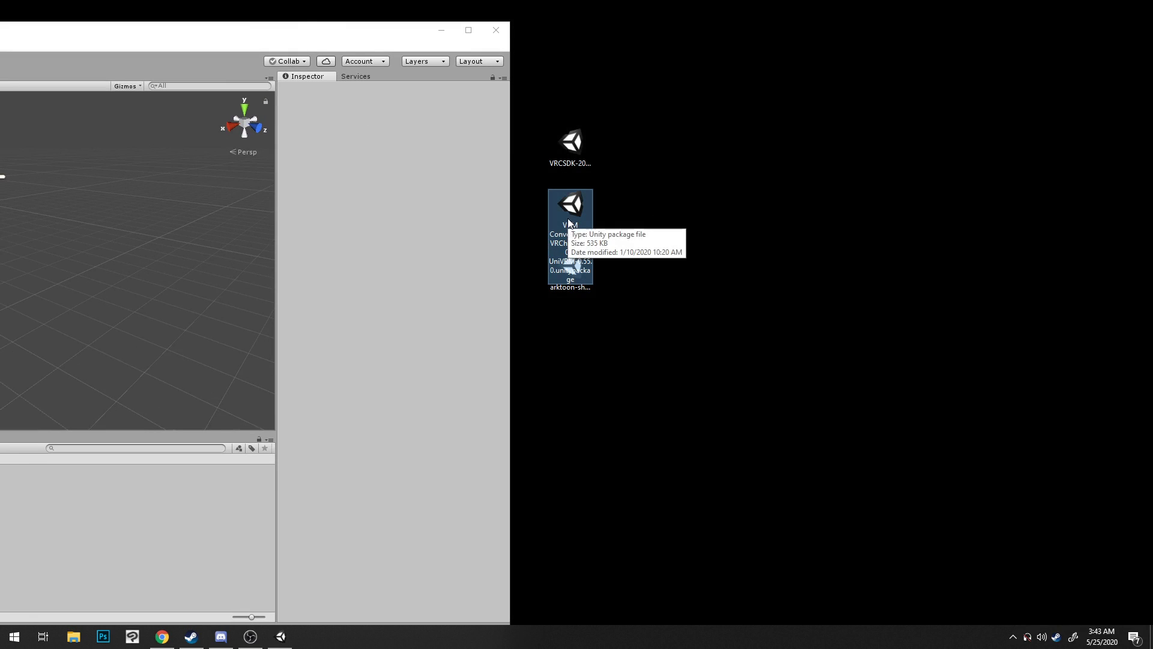
left_click_drag(306, 32, 345, 53)
left_click(582, 208)
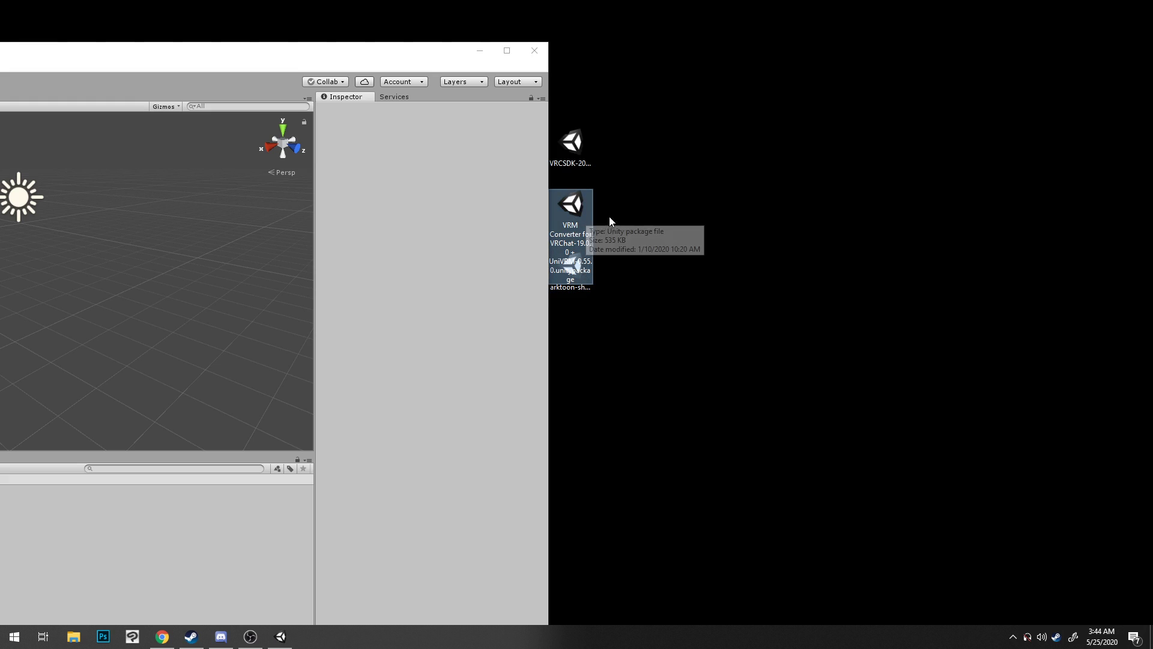
left_click_drag(589, 272, 240, 522)
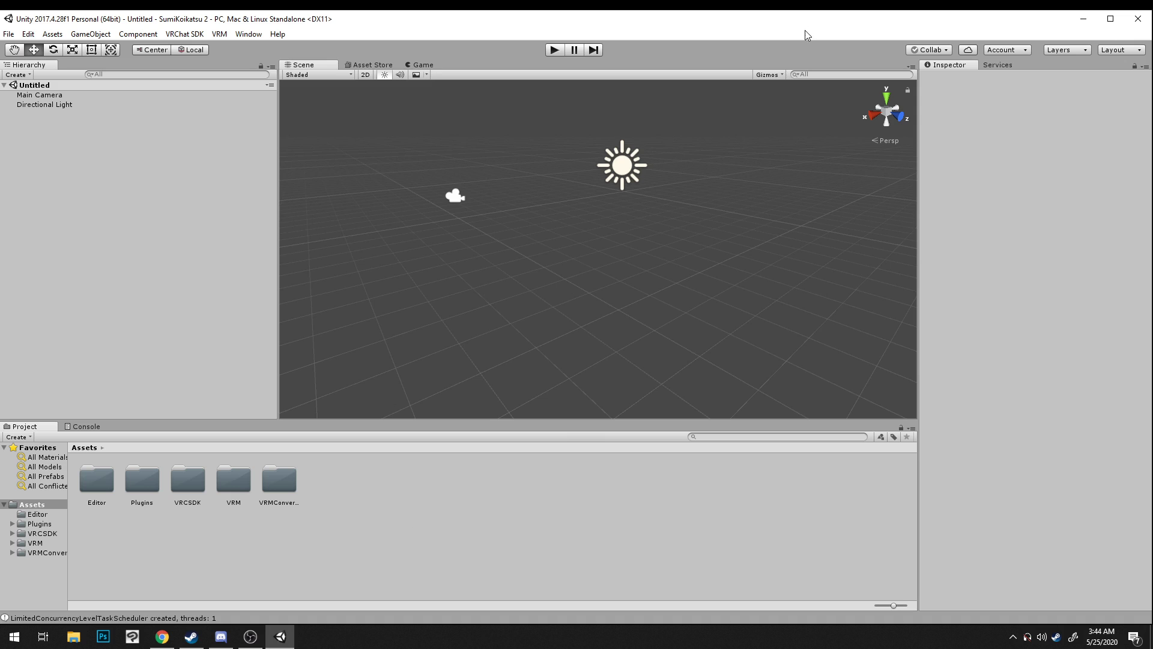
Step: Import all contents of the arktoon-shaders-1.0.2.6 package from the desktop into the project's Assets
left_click_drag(807, 22, 974, 290)
left_click_drag(596, 306, 422, 94)
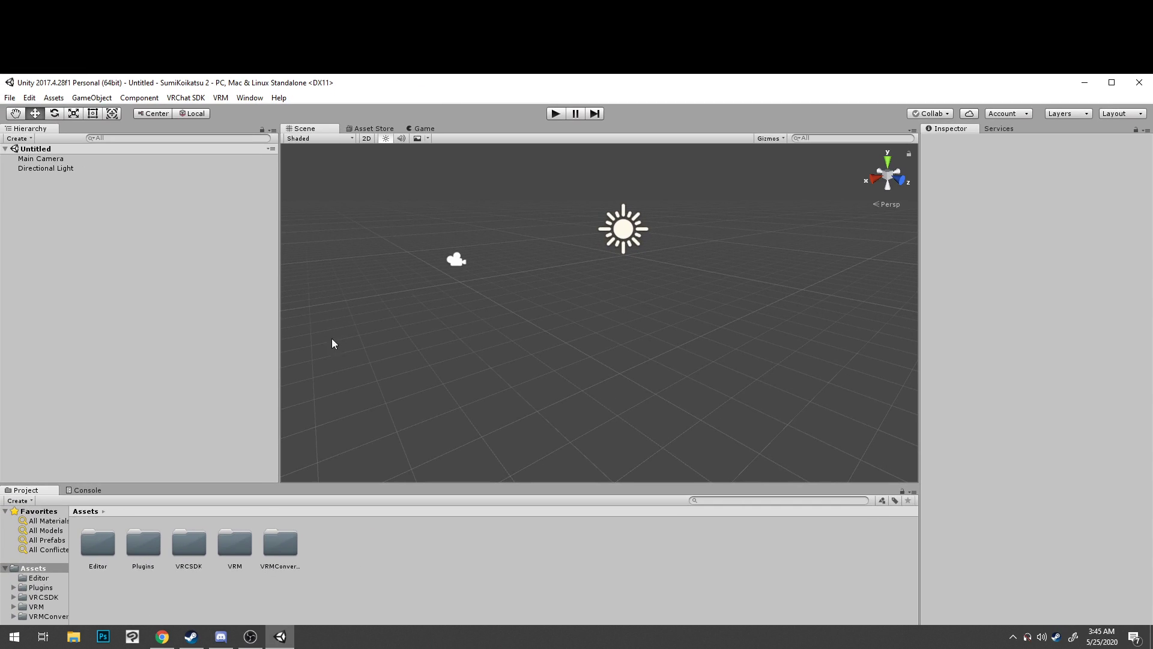
left_click_drag(422, 86, 758, 298)
left_click_drag(688, 288, 686, 324)
left_click(581, 272)
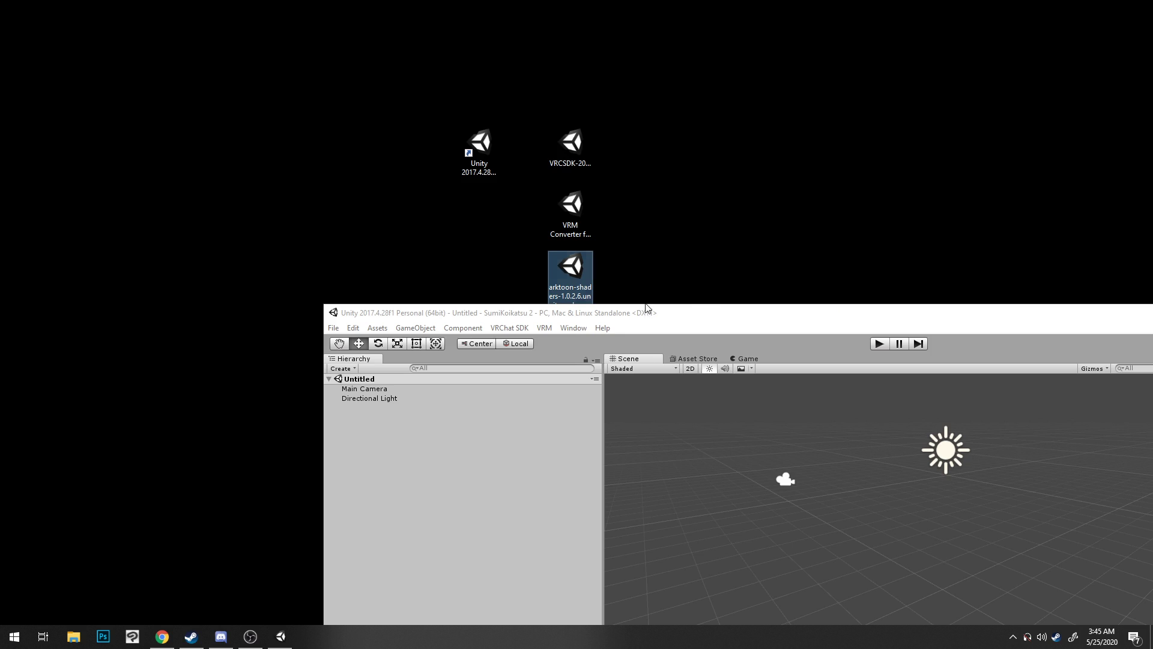
left_click_drag(575, 274, 613, 514)
left_click_drag(650, 320, 984, 39)
left_click(571, 273)
left_click_drag(570, 274, 980, 485)
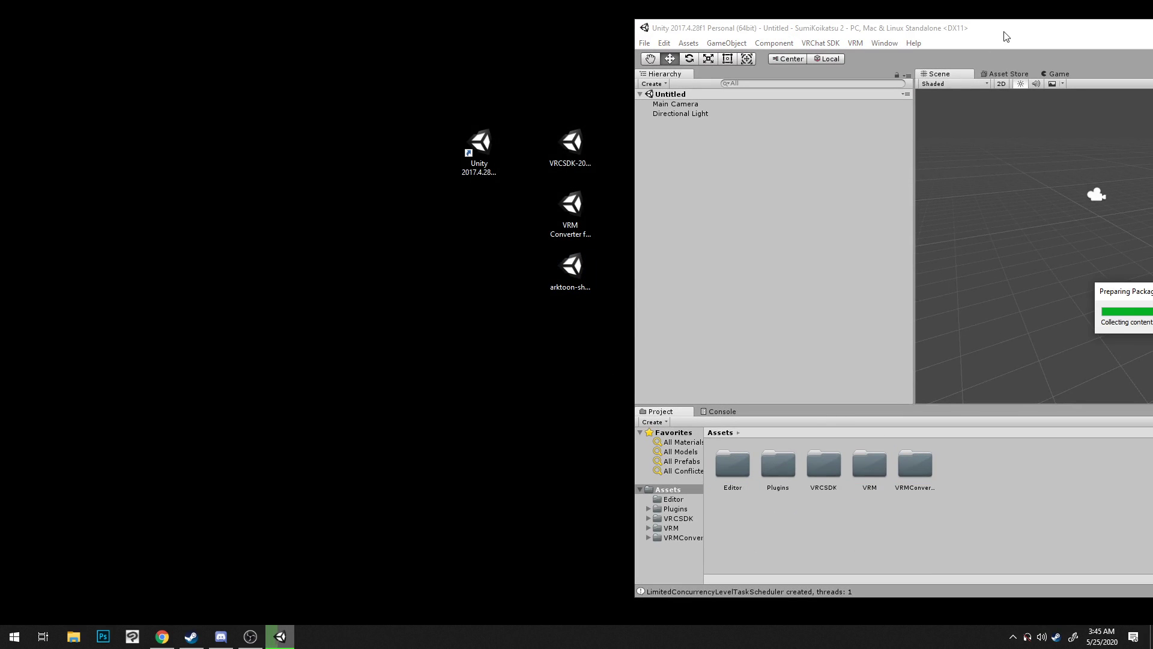
left_click_drag(1004, 34, 406, 47)
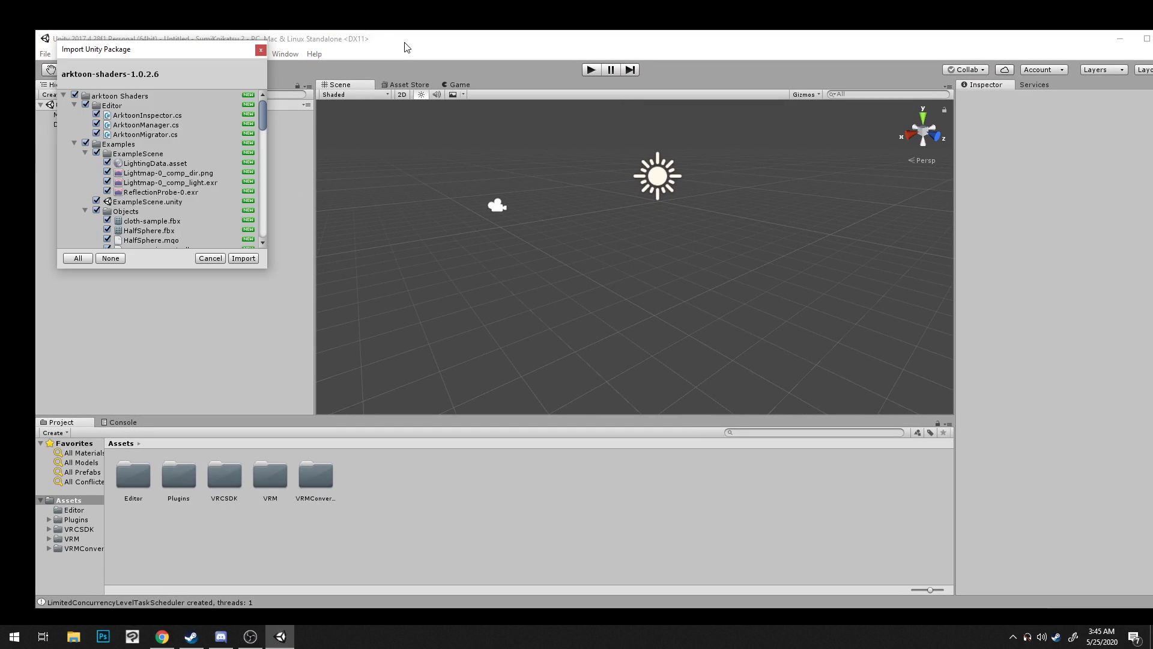
left_click(242, 258)
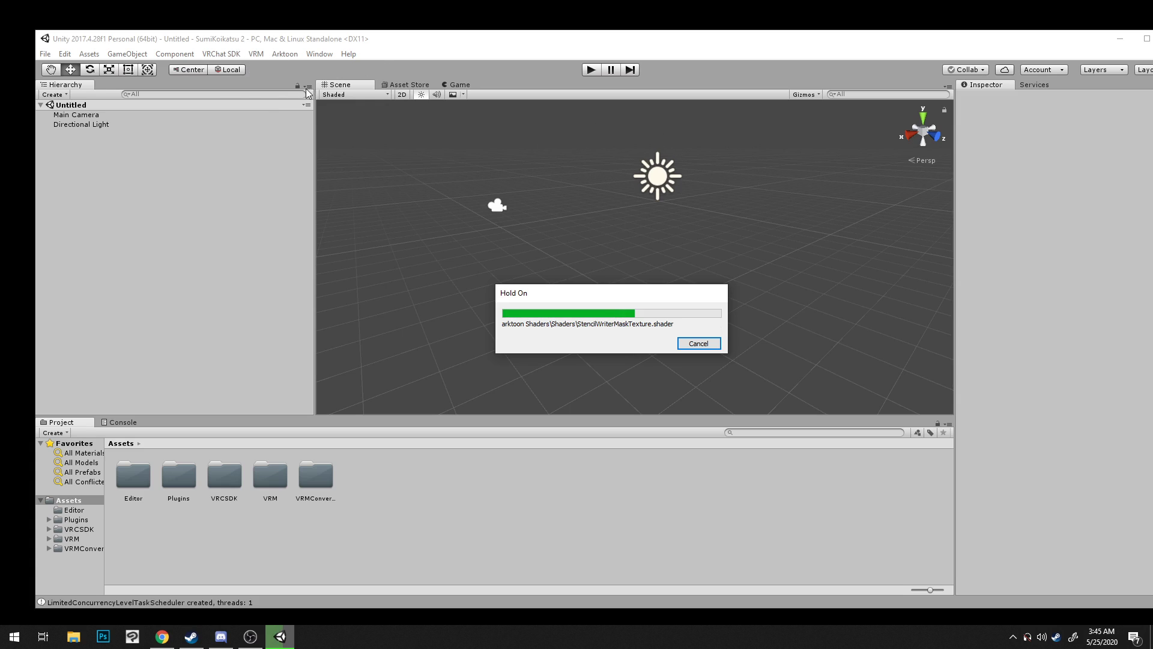
left_click(280, 54)
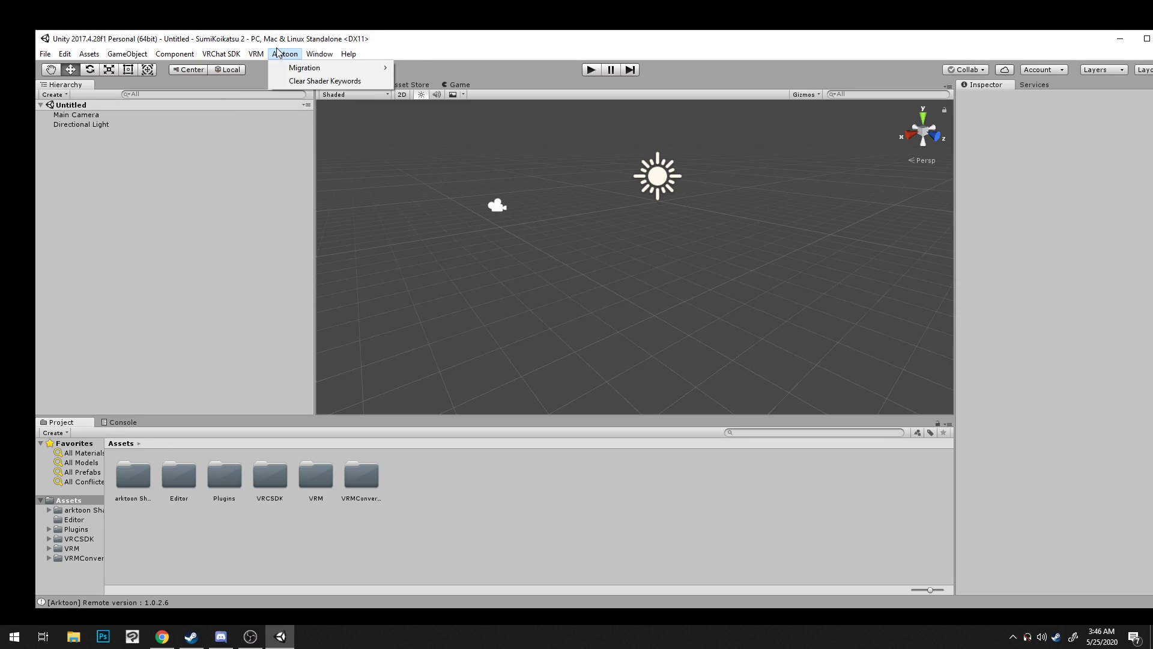
mouse_move(256, 54)
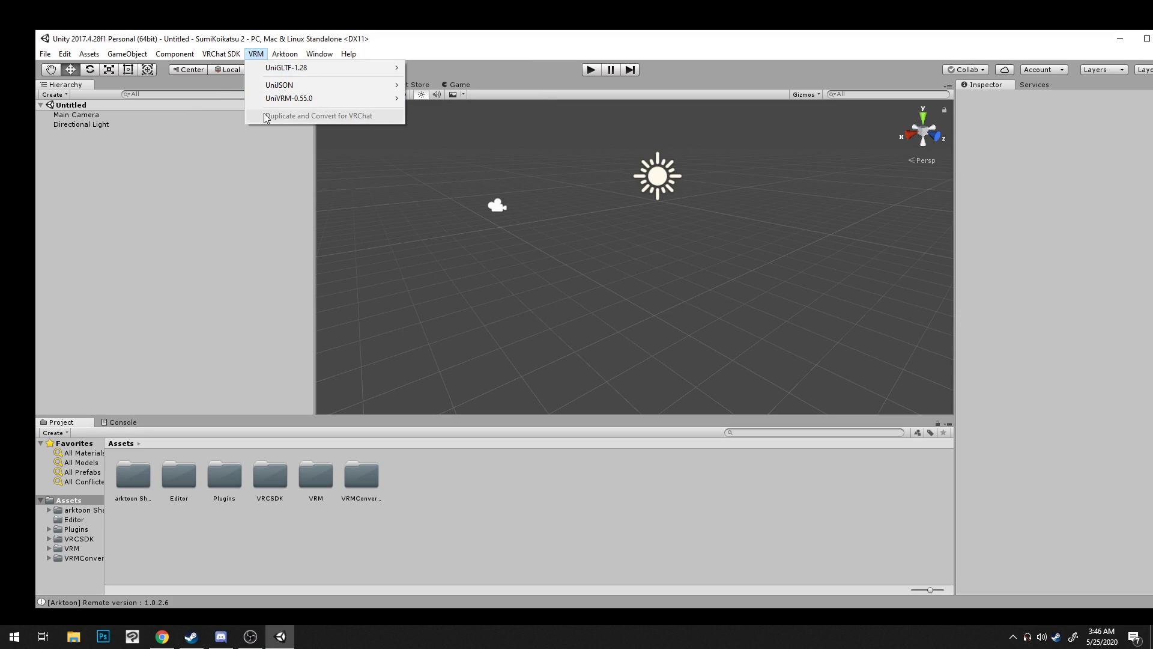
left_click(266, 176)
left_click_drag(472, 43, 423, 50)
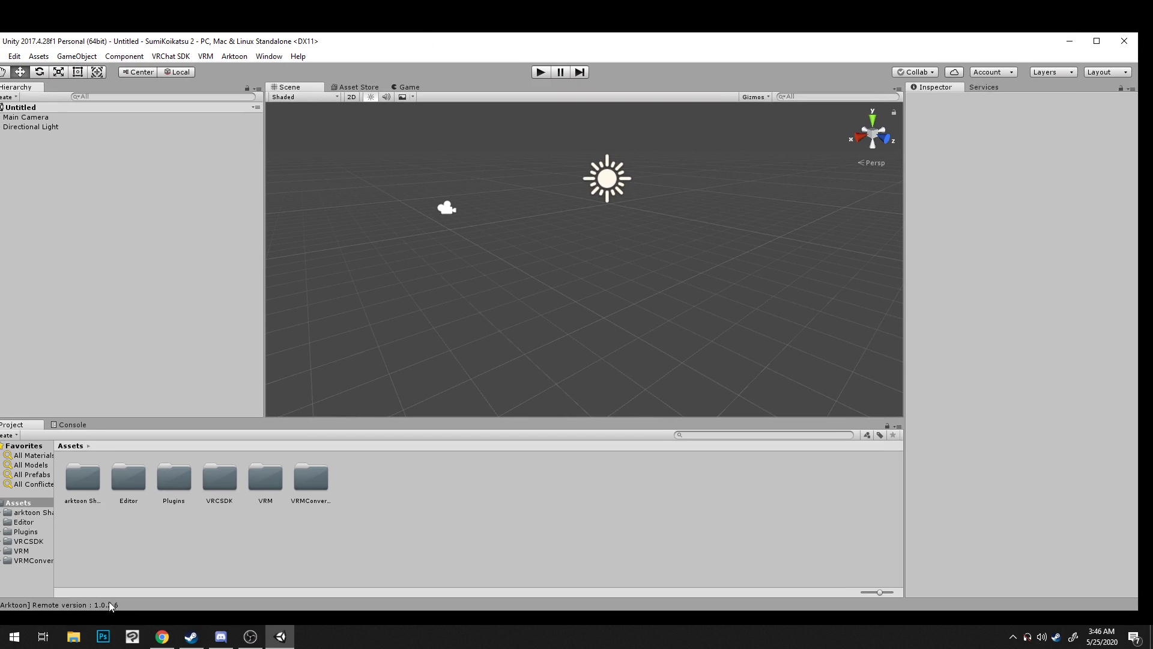
Step: Switch to File Explorer, place its window beside the Unity project's assets and open the Documents folder
left_click(73, 636)
left_click_drag(585, 164, 845, 125)
left_click(466, 253)
left_click(466, 268)
left_click(471, 239)
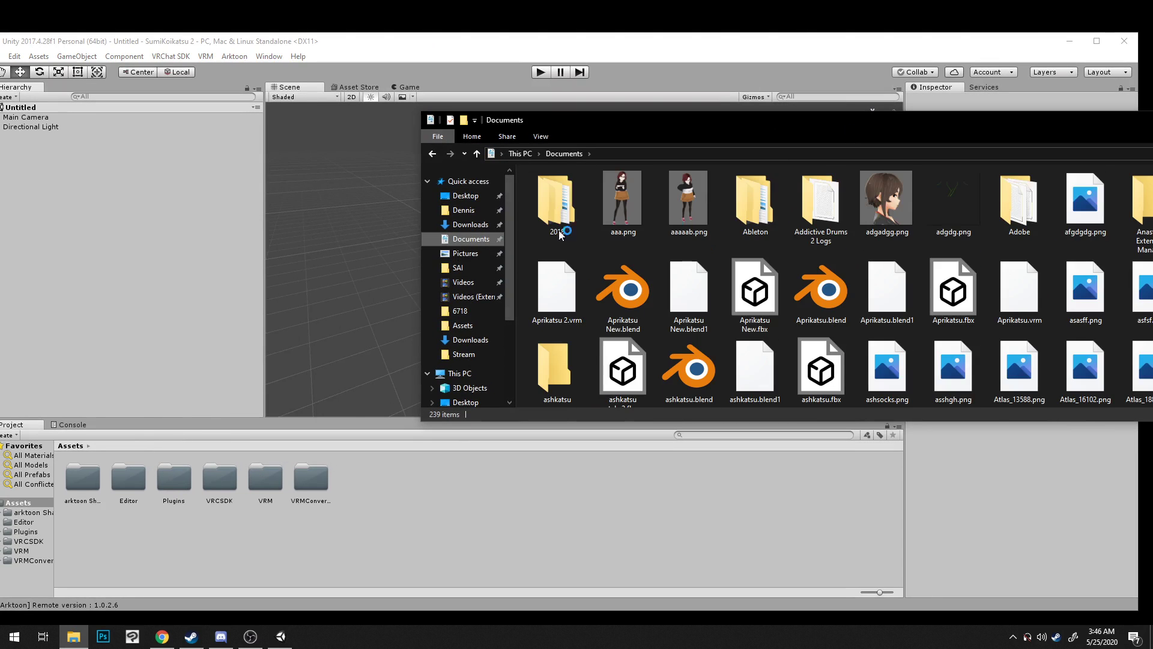
Step: Import Atlas_52420, Atlas_68307, Atlas_26075, the cf_m_hitomi_00 texture and hair texture.png from the Documents folder into the project's Assets
scroll(700, 258, "down", 10)
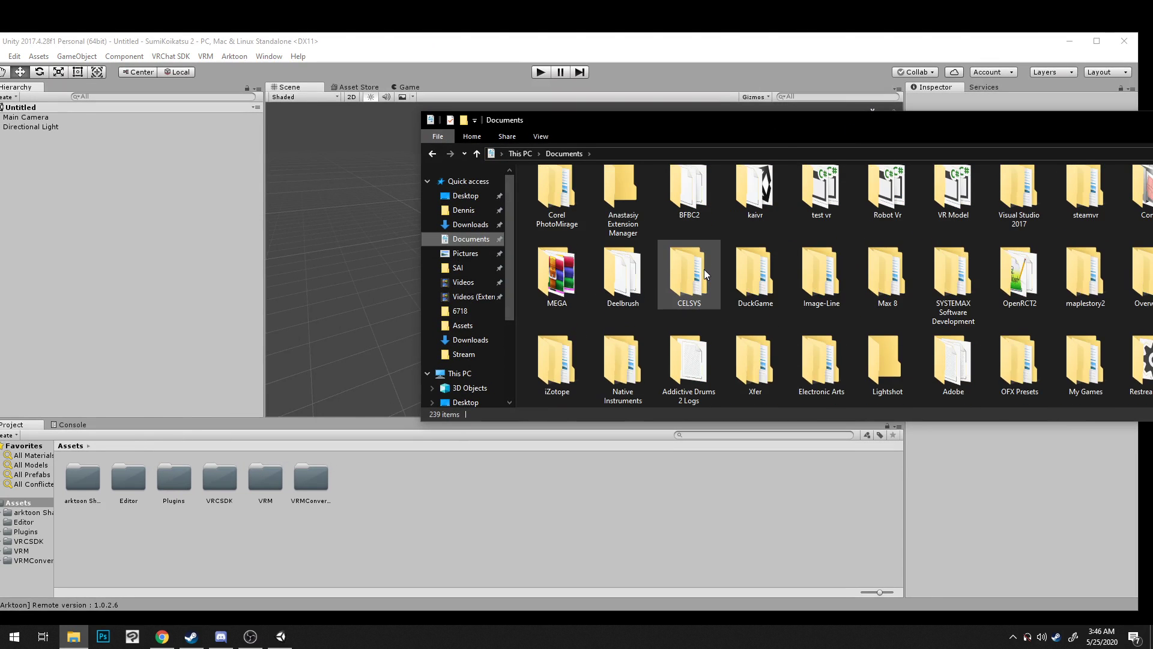
left_click_drag(798, 116, 548, 120)
left_click(377, 219)
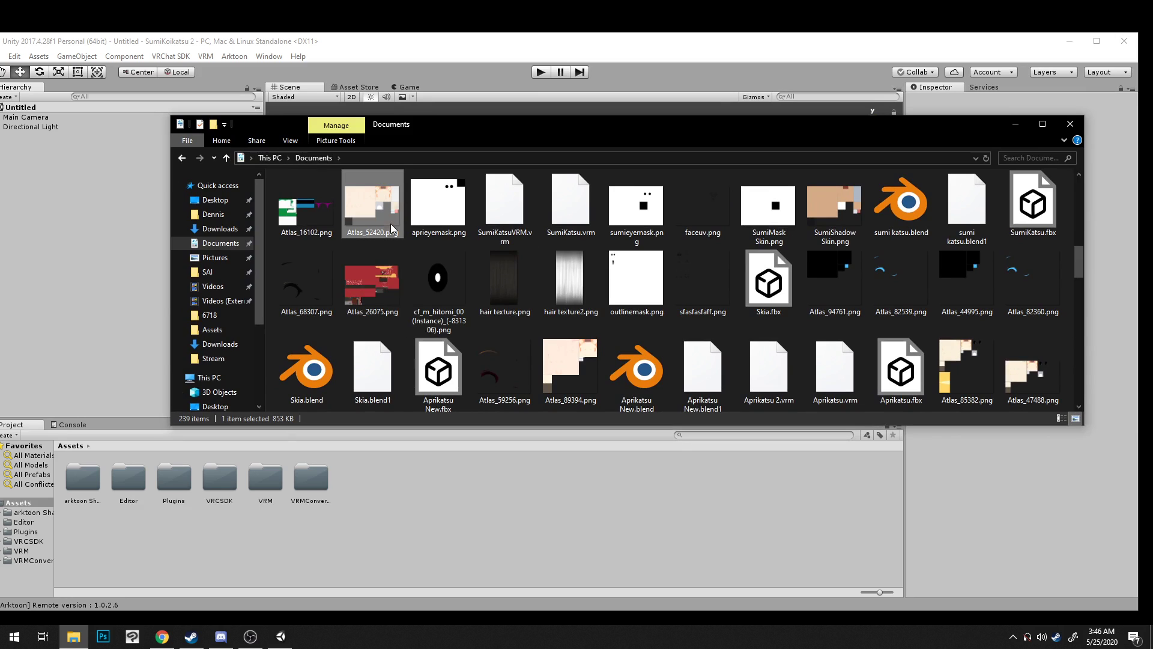
left_click(376, 283, "ctrl")
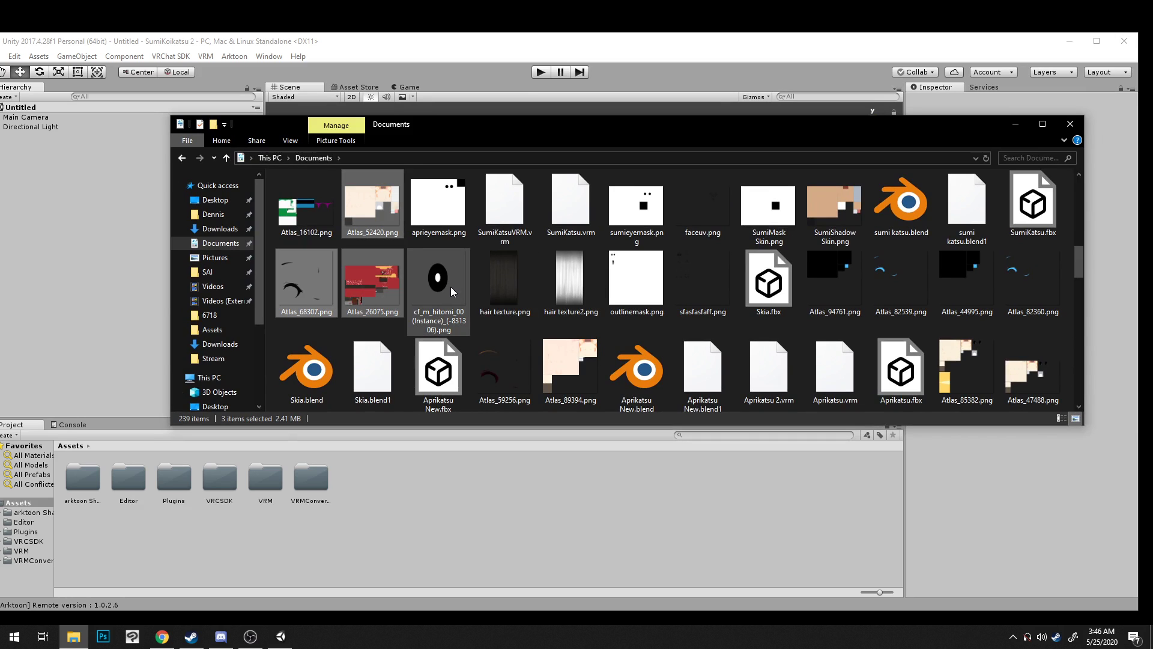
left_click(451, 285, "ctrl")
left_click(504, 283, "ctrl")
scroll(1035, 227, "up", 1)
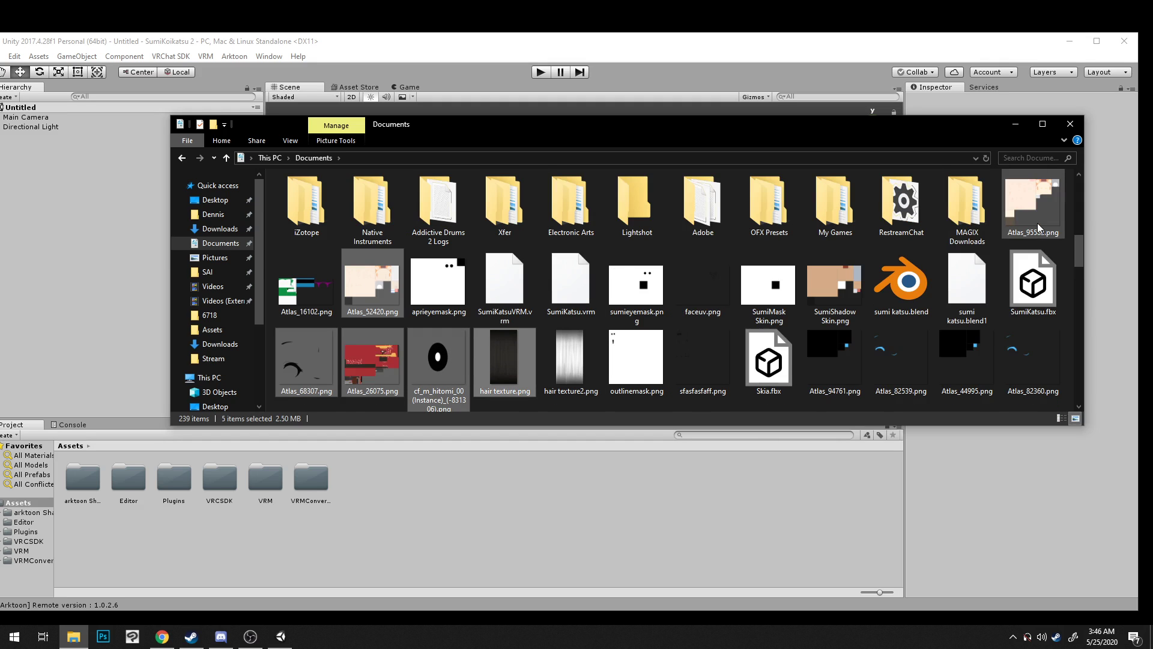
left_click_drag(524, 394, 607, 511)
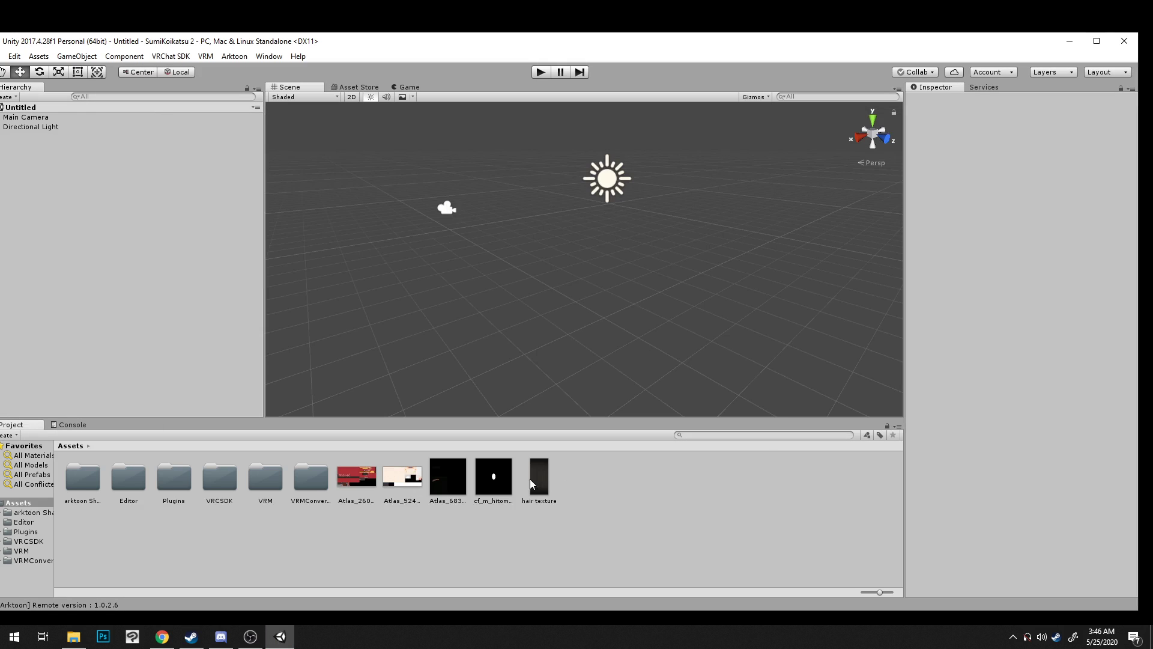
Step: Inspect the import settings and previews of the five imported character textures one after another
left_click(444, 487)
left_click(362, 481)
left_click(523, 481)
left_click(472, 474)
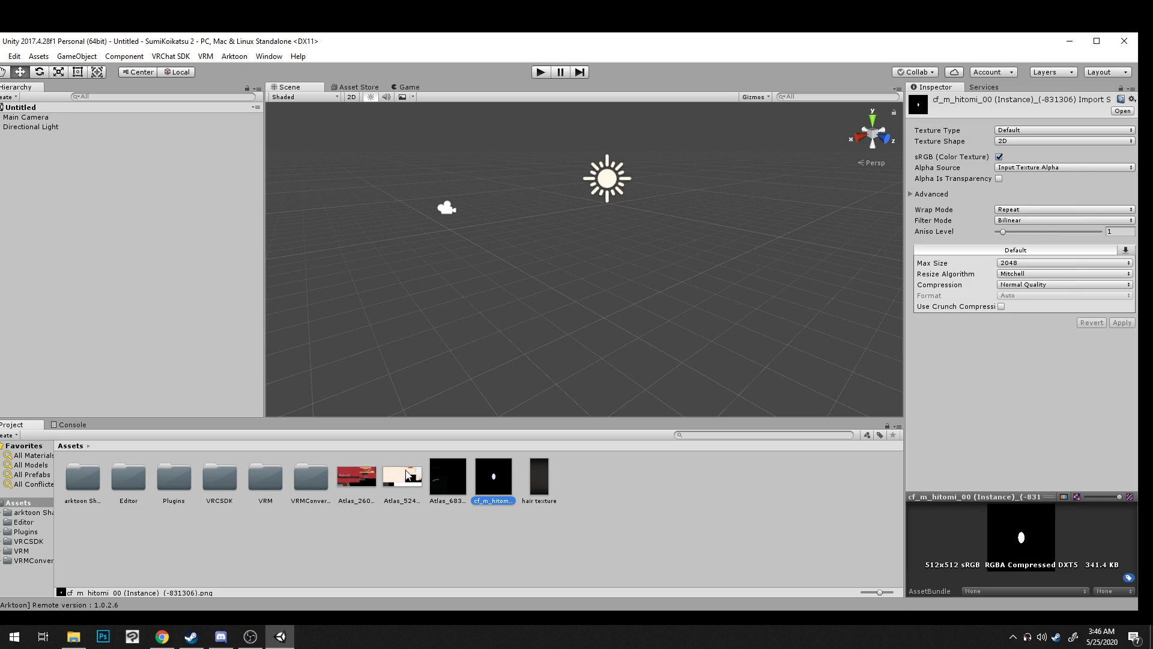
left_click(367, 481)
left_click(396, 480)
left_click(535, 480)
left_click(452, 491)
left_click(494, 480)
Step: Create a new material in the Assets folder and set its shader to arktoon/Opaque
left_click(620, 511)
right_click(641, 502)
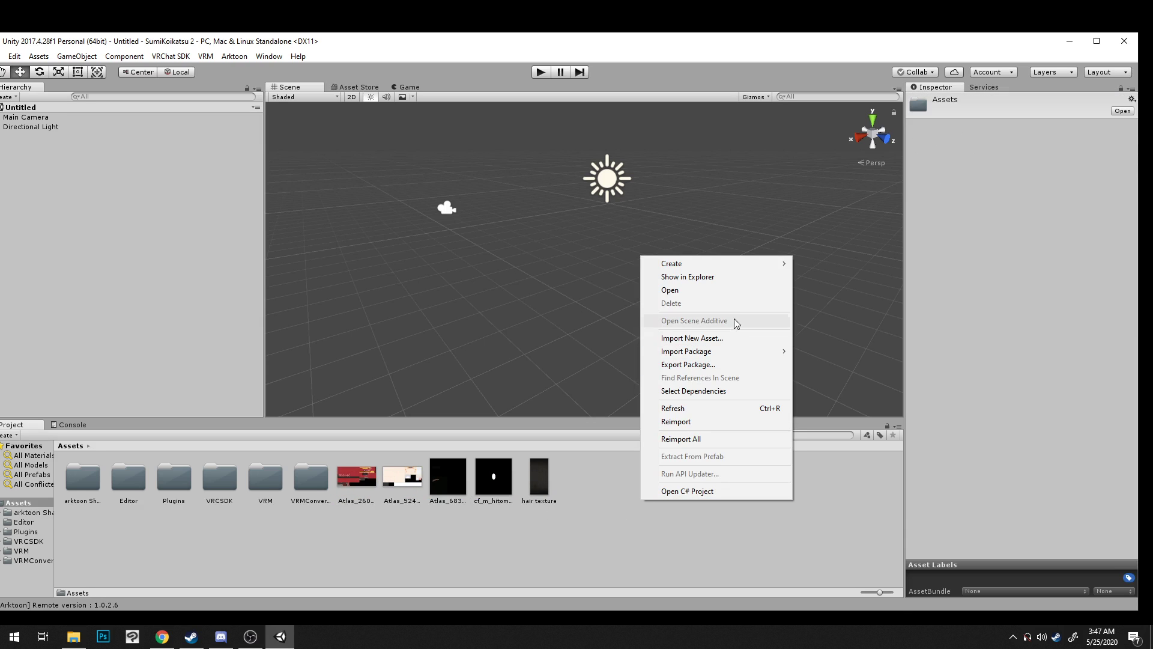
mouse_move(760, 265)
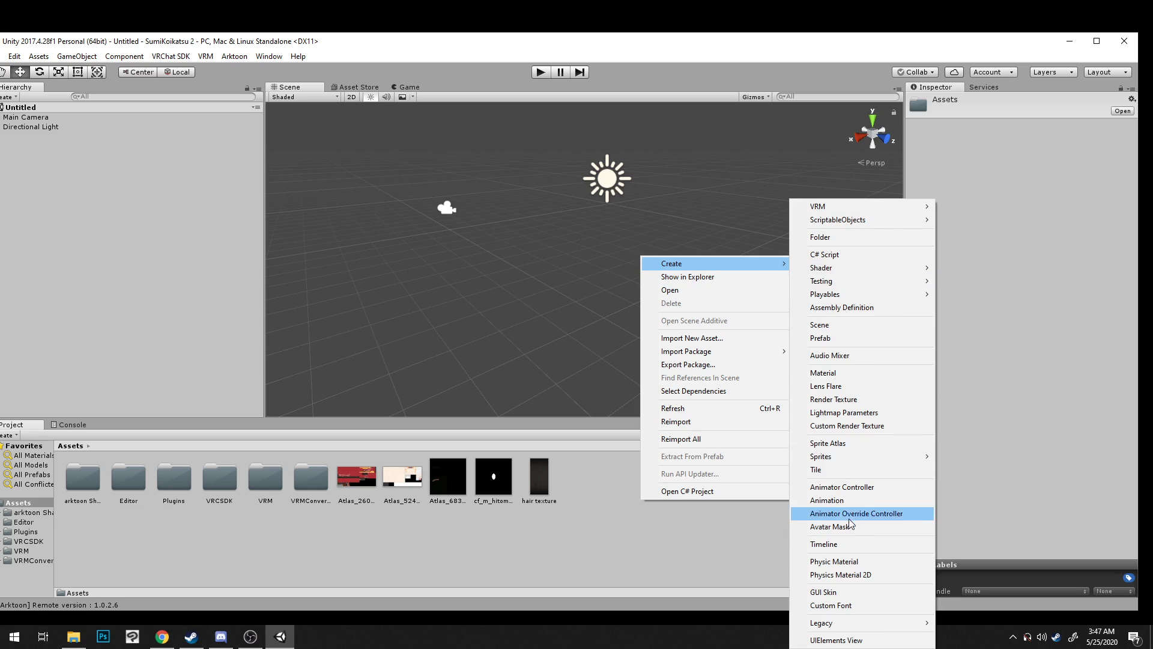
left_click(866, 372)
left_click(989, 112)
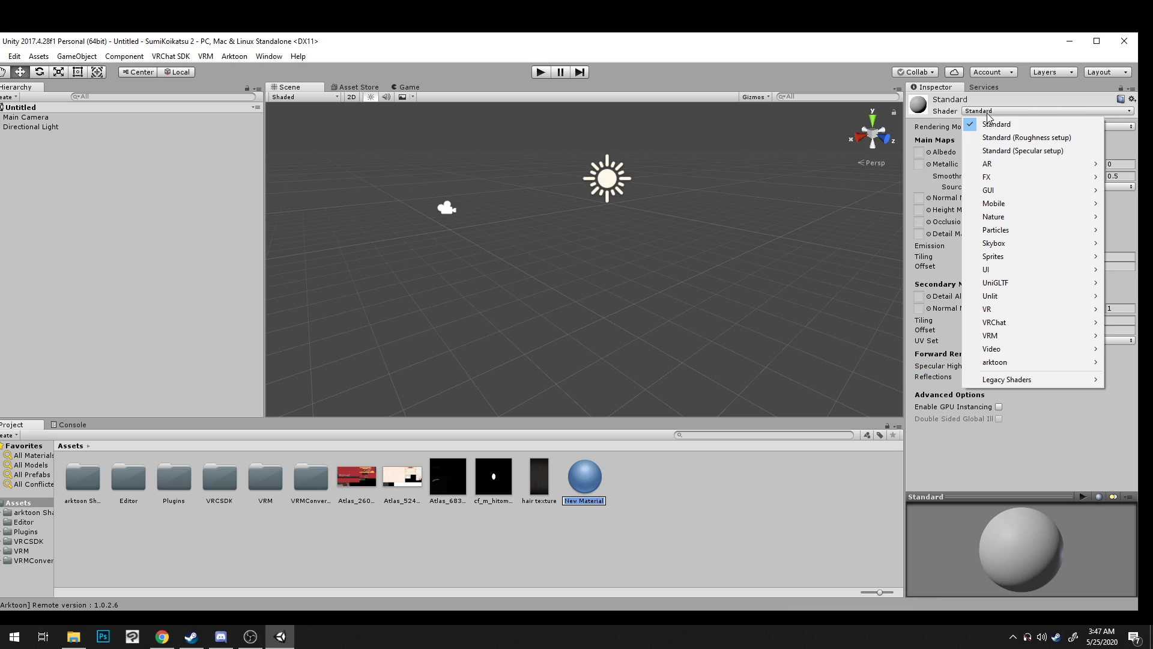
mouse_move(997, 363)
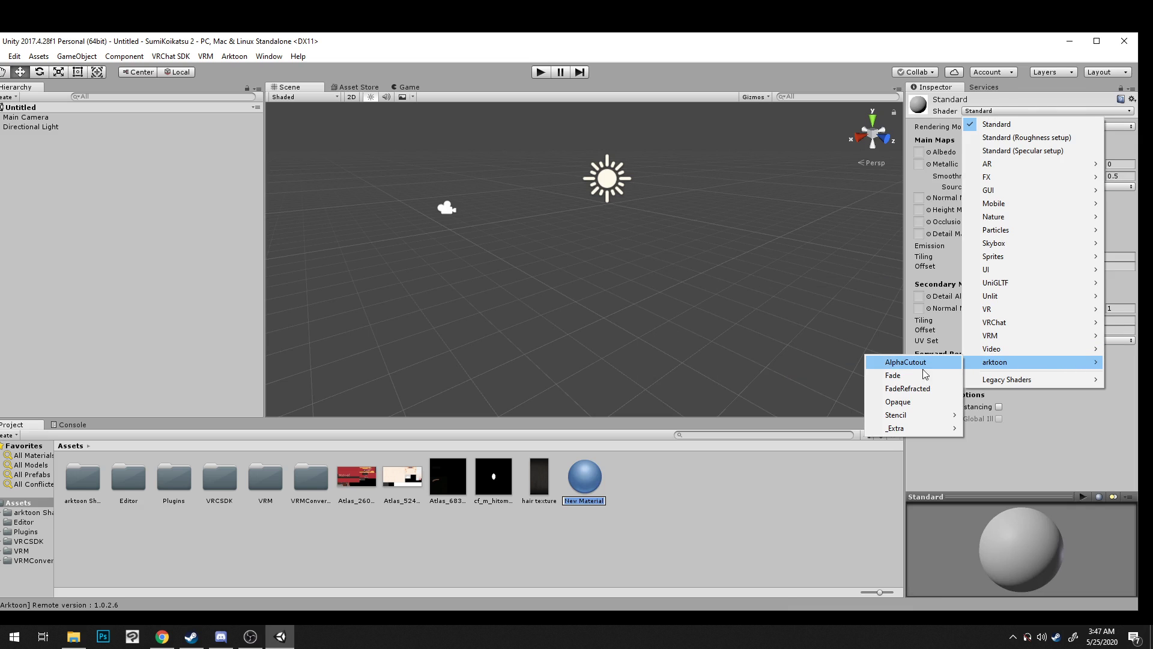
left_click(937, 402)
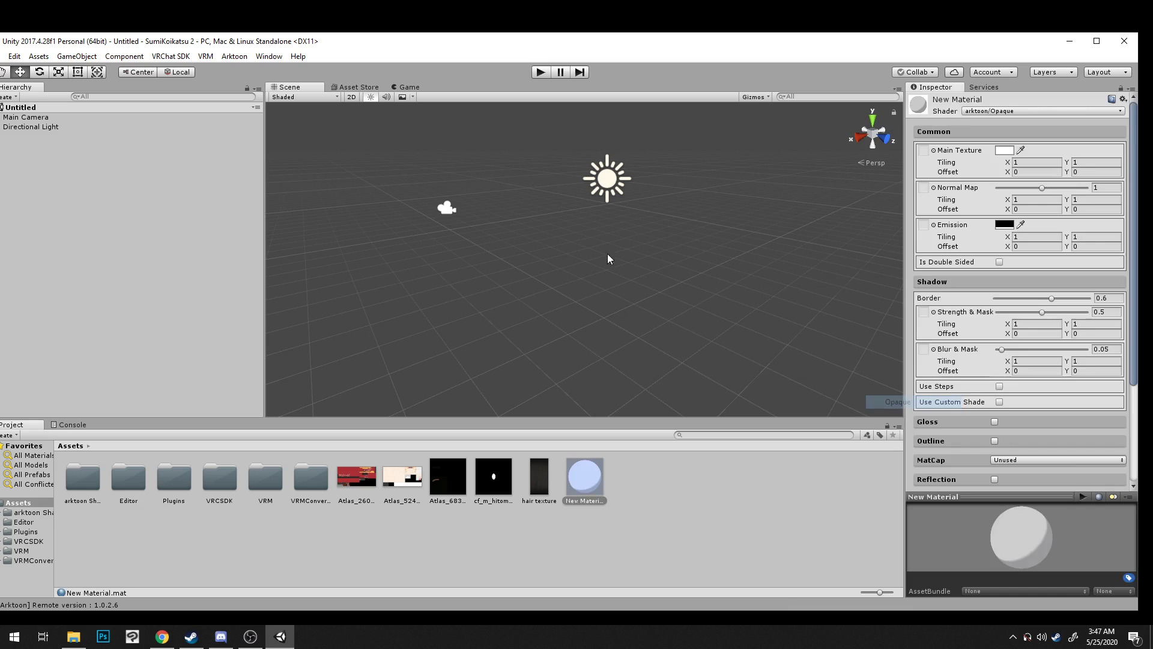
left_click(675, 489)
left_click(584, 477)
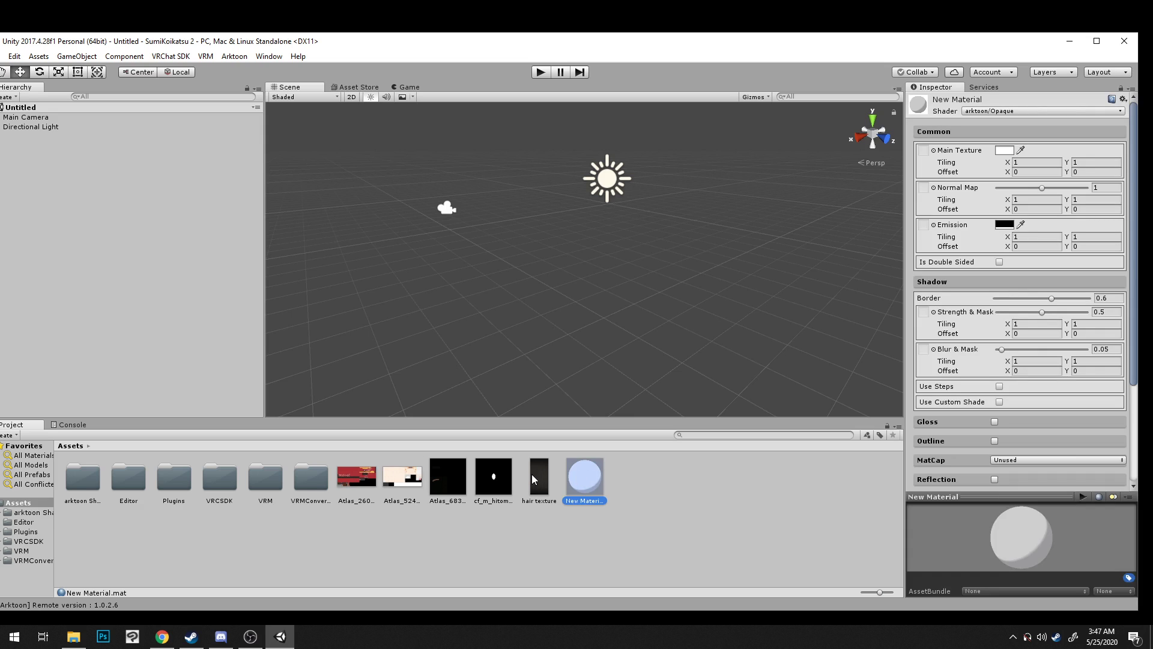
Step: Duplicate the arktoon/Opaque material three times in the Assets folder
left_click(626, 498)
left_click(585, 484)
key("ctrl+d")
key("ctrl+d")
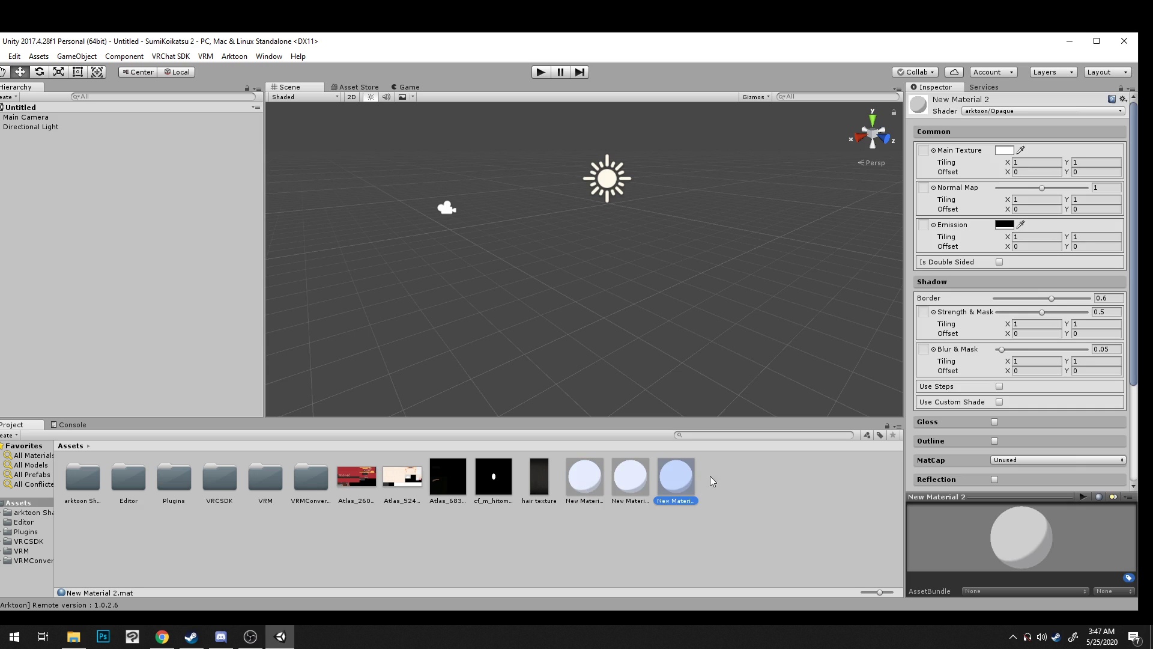
key("ctrl+d")
Step: Change the shader of New Material 3 to arktoon/AlphaCutout and duplicate that material once
right_click(723, 488)
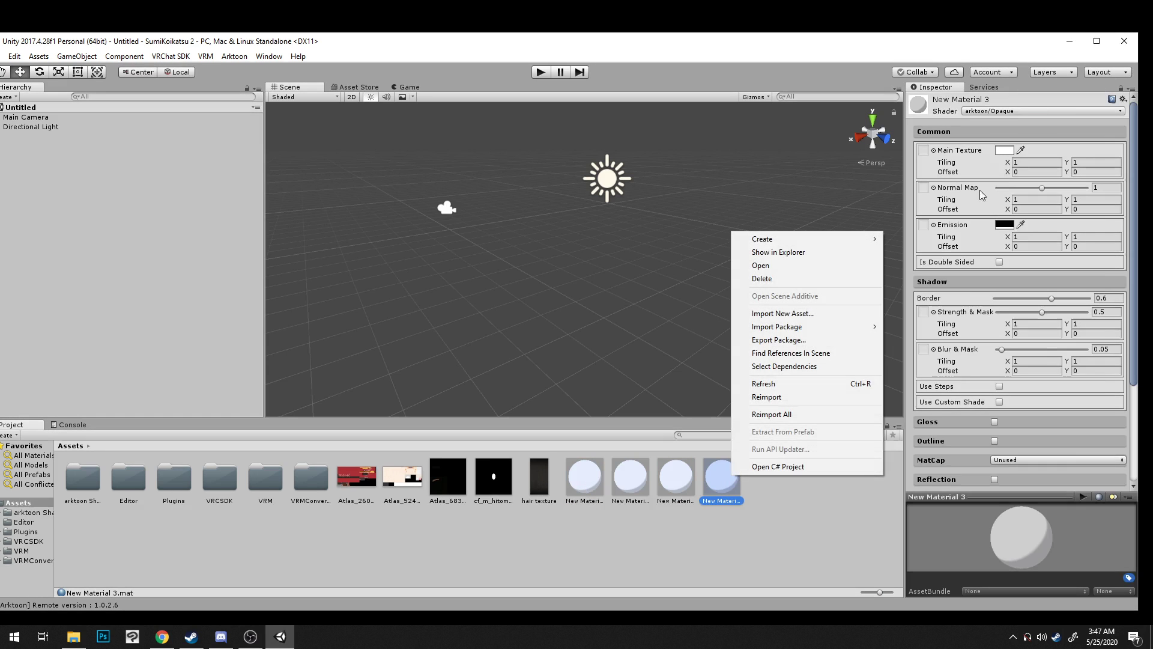
left_click(1019, 113)
left_click(929, 363)
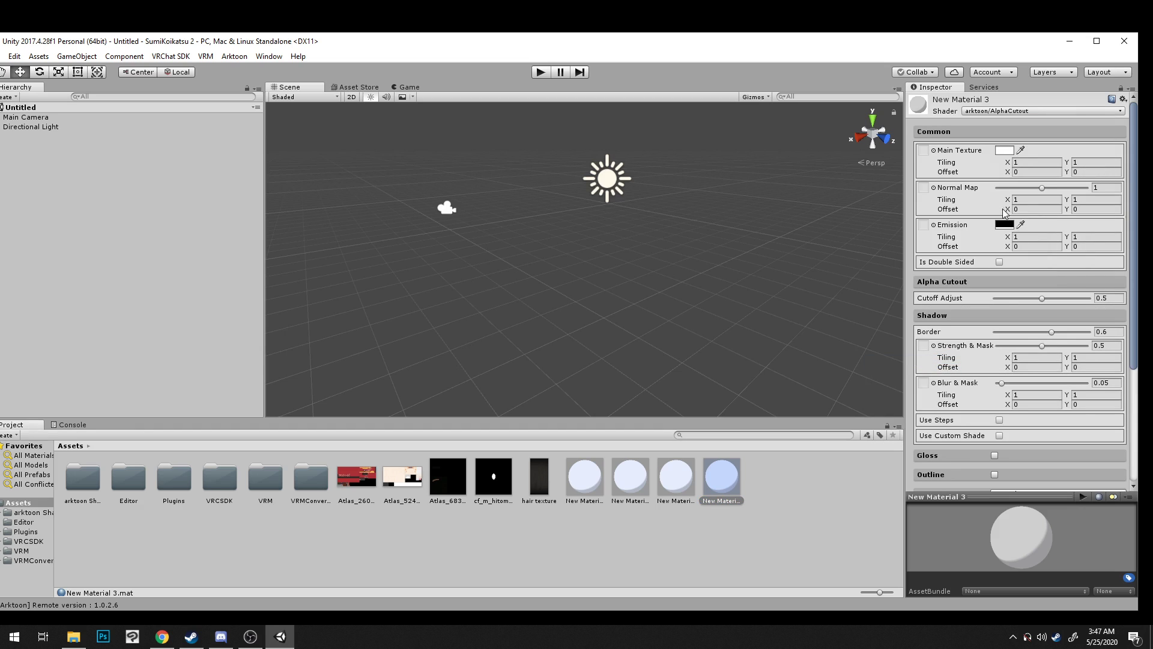
left_click(774, 474)
left_click(724, 478)
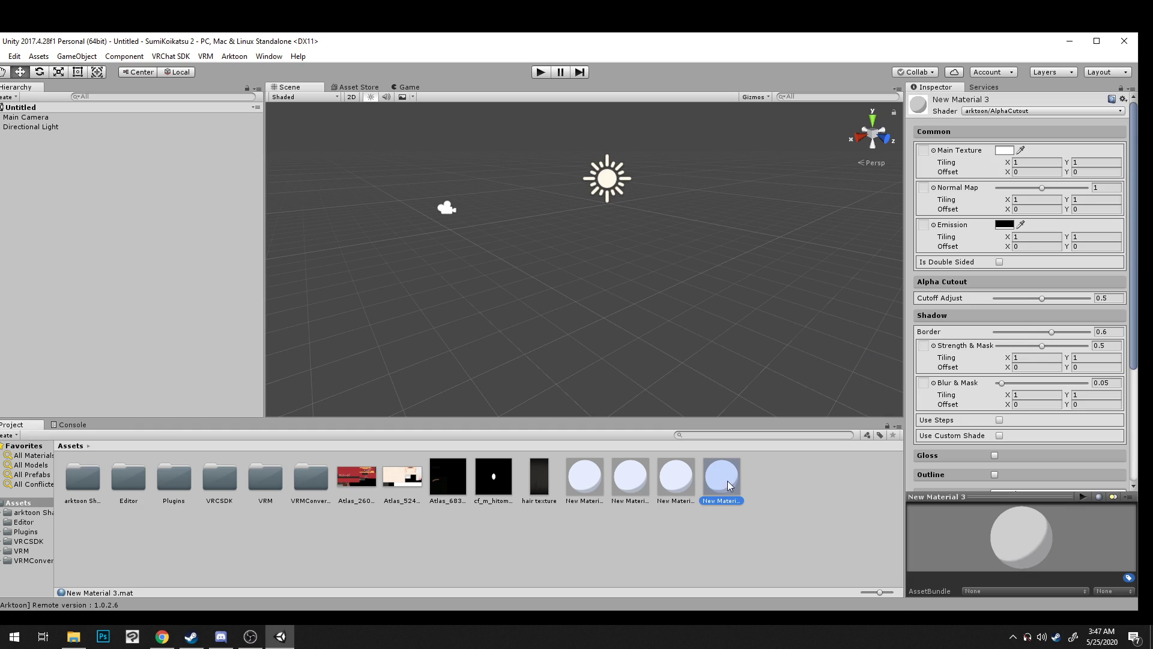
key("ctrl+d")
left_click(788, 467)
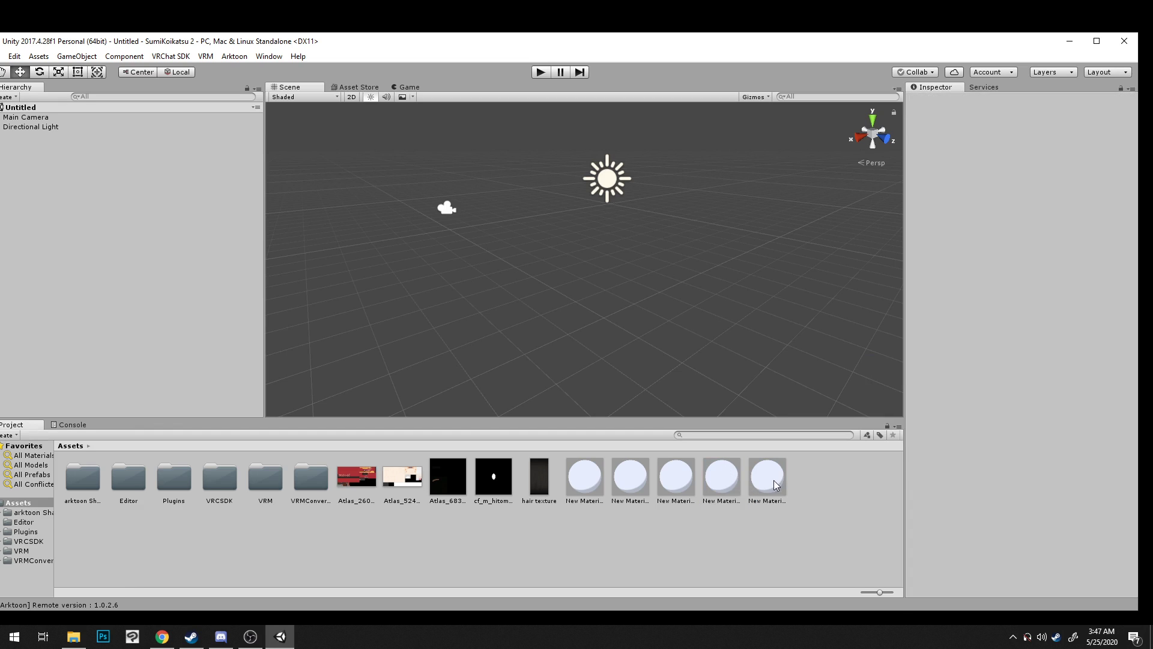
Step: Assign the Atlas_52420 texture as the main texture of the first New Material
left_click(593, 478)
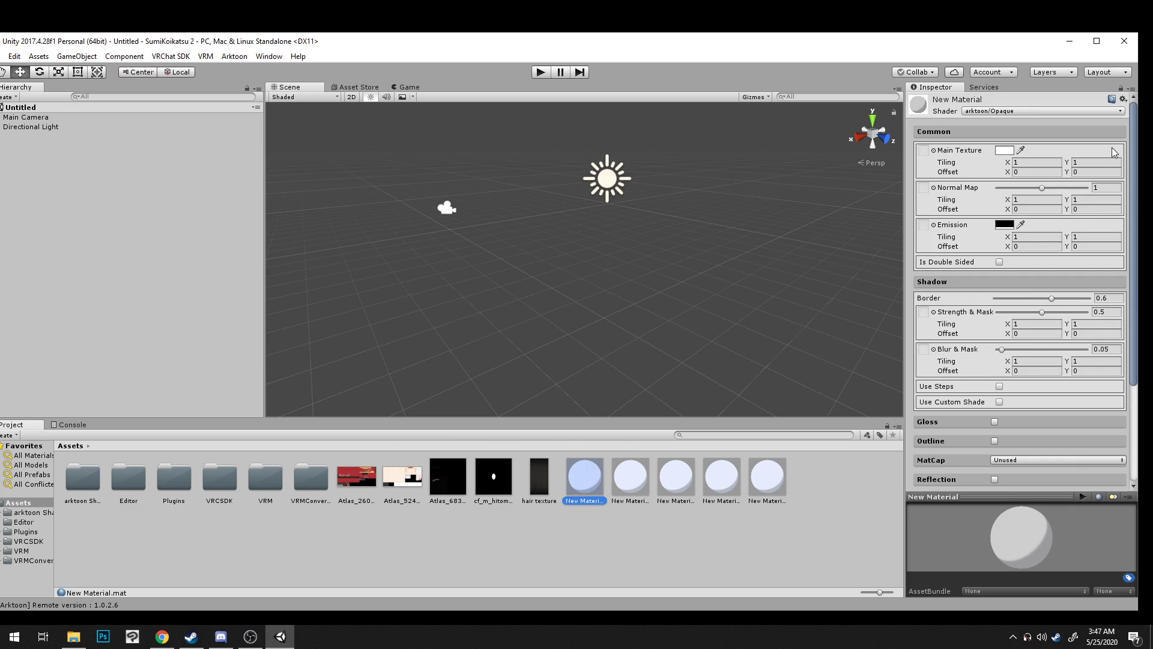
left_click(376, 505)
left_click(583, 475)
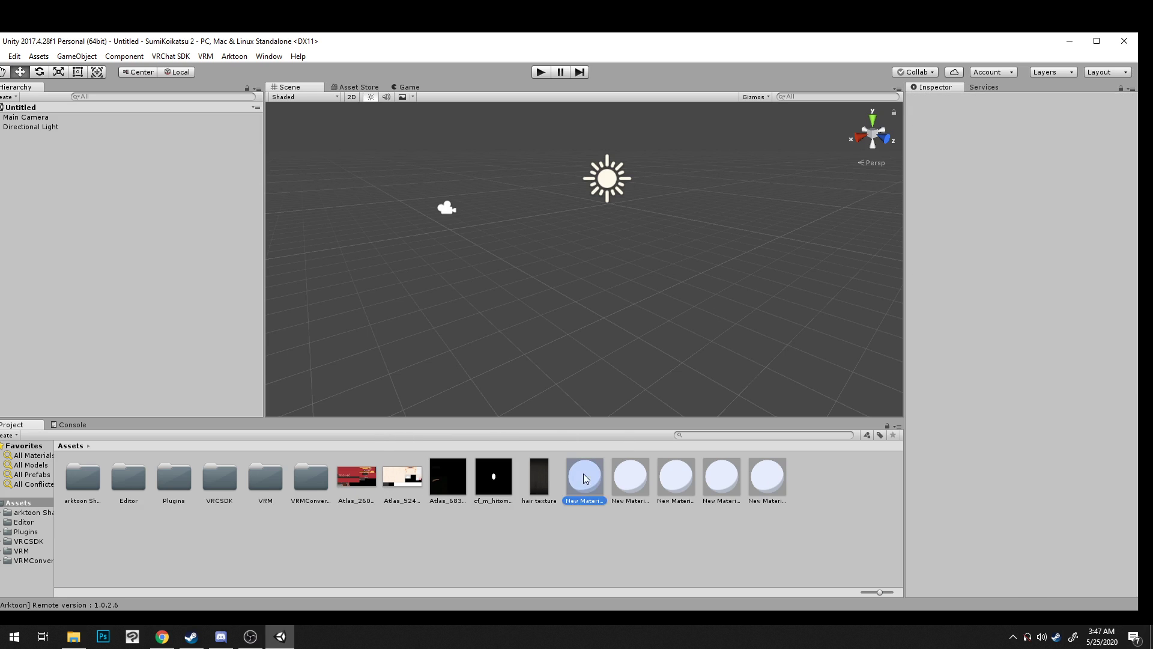
left_click(367, 480)
left_click(540, 476)
left_click(584, 475)
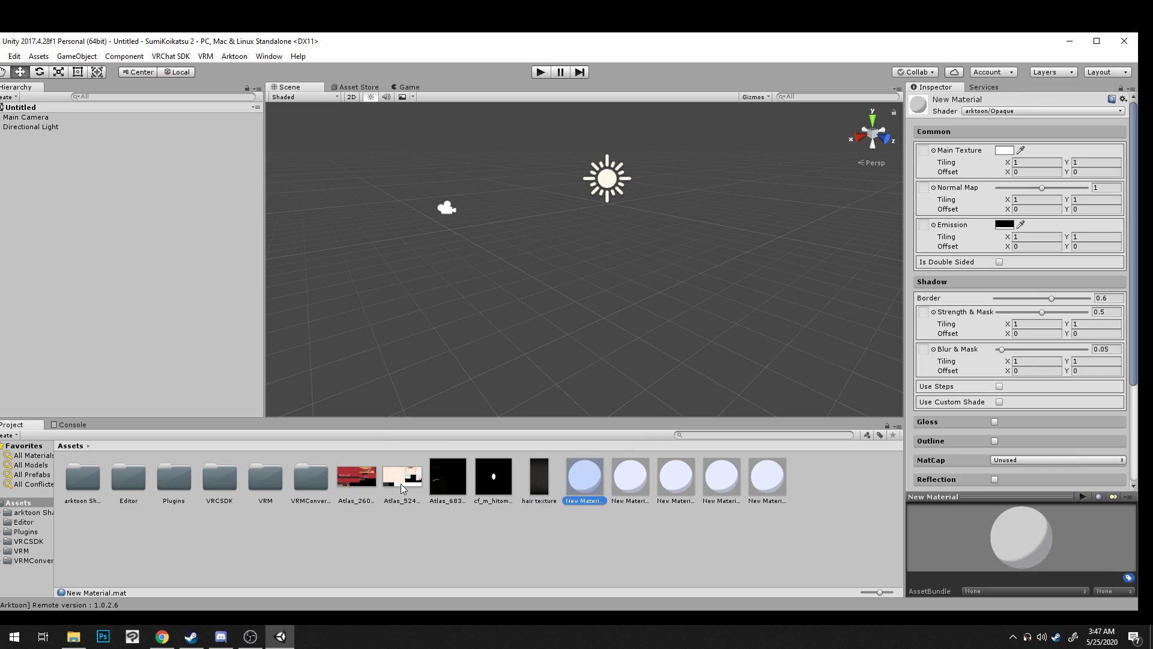
left_click_drag(927, 153, 925, 152)
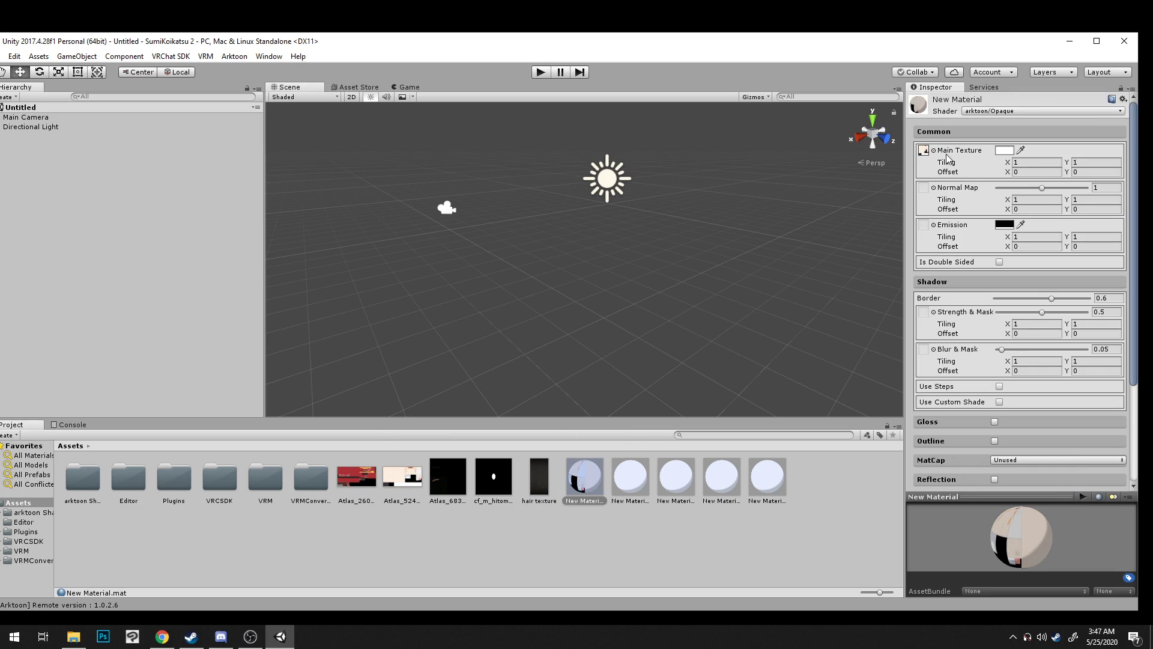
Step: Assign Atlas_26075 as the main texture of New Material 1 and hair texture as that of New Material 2
left_click(630, 474)
left_click(362, 486)
left_click_drag(360, 485, 927, 154)
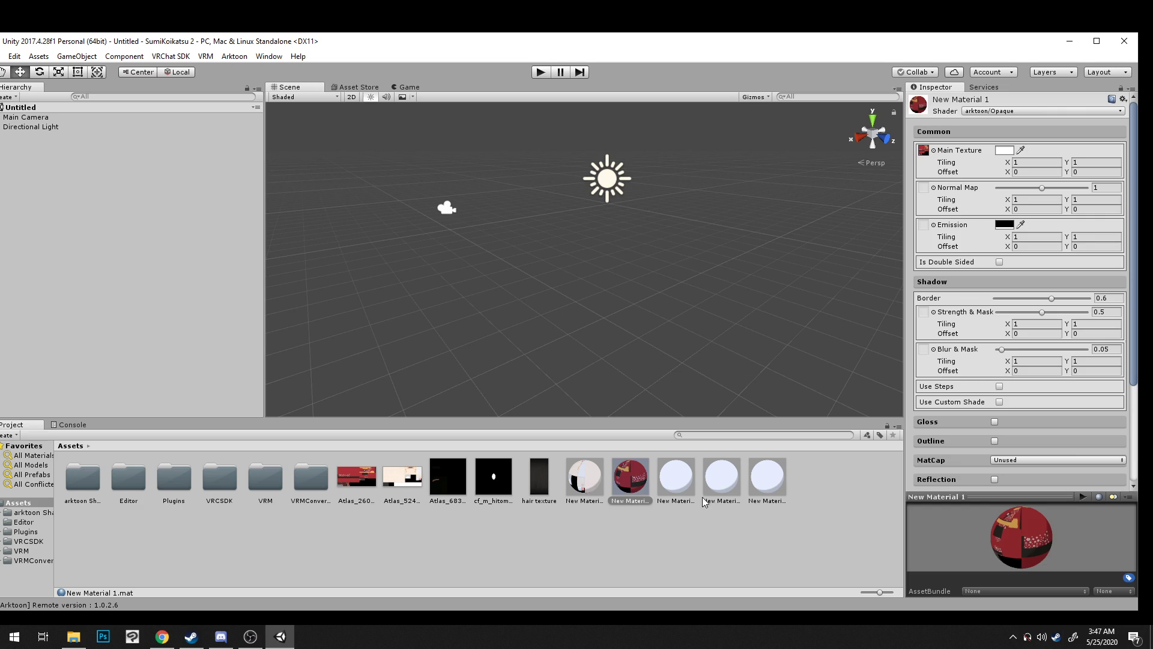
left_click(676, 484)
left_click_drag(539, 477, 677, 492)
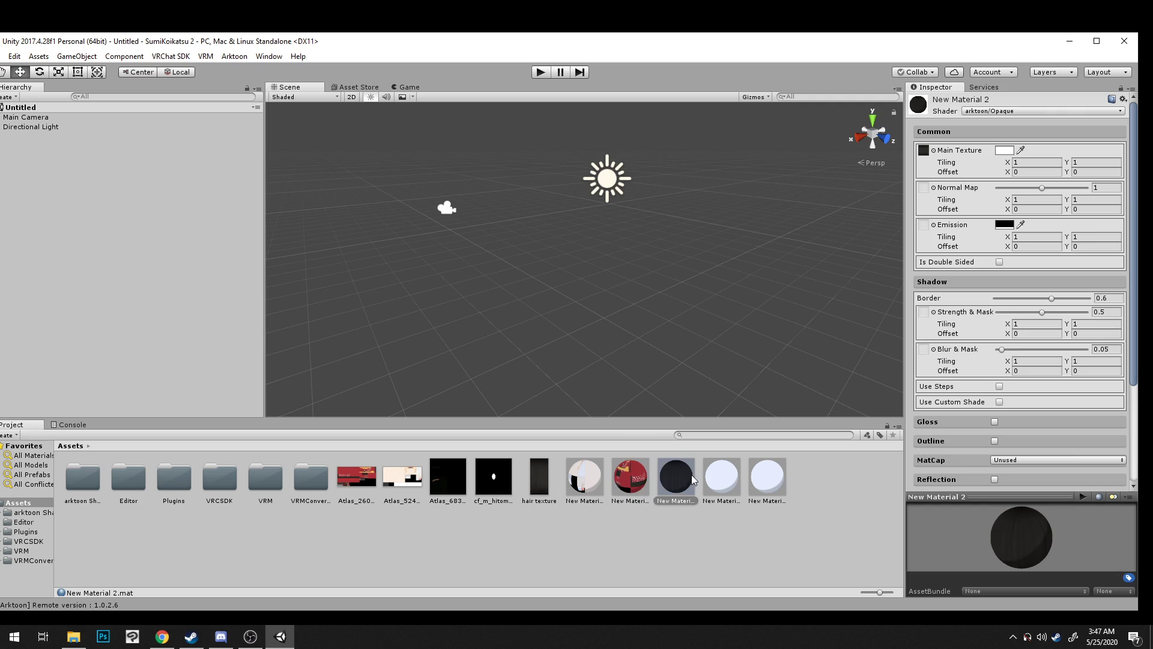
Step: Assign the cf_m_hitomi_00 texture as the main texture of New Material 3 and Atlas_68307 as that of New Material 4
left_click(730, 479)
left_click(778, 488)
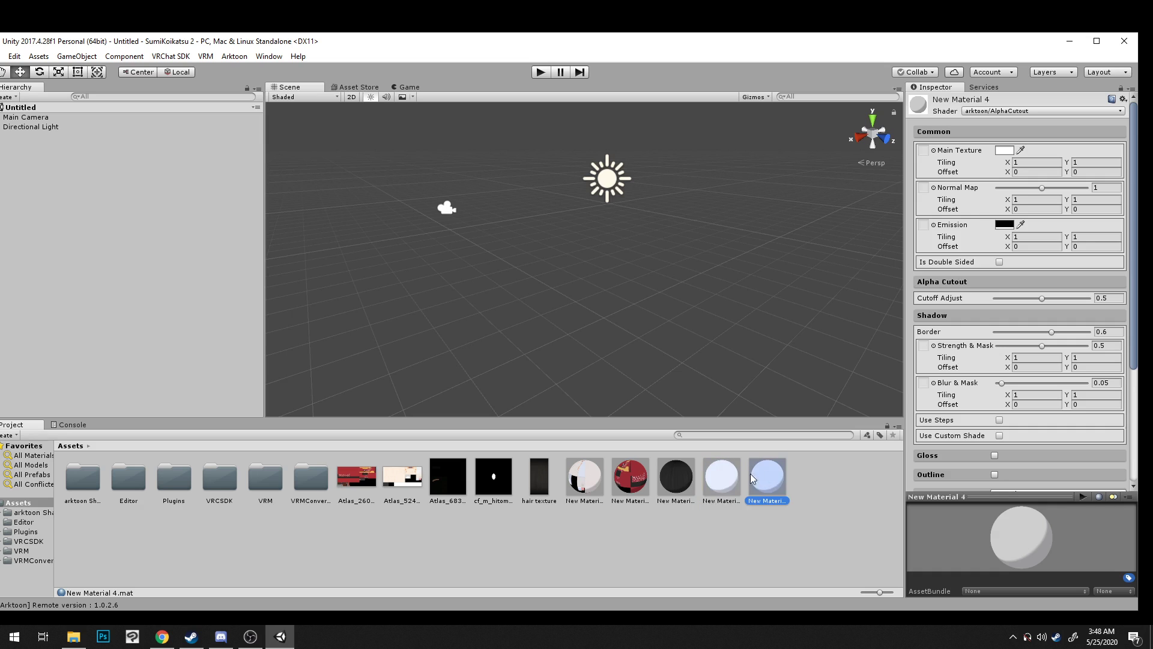
left_click_drag(480, 482, 721, 478)
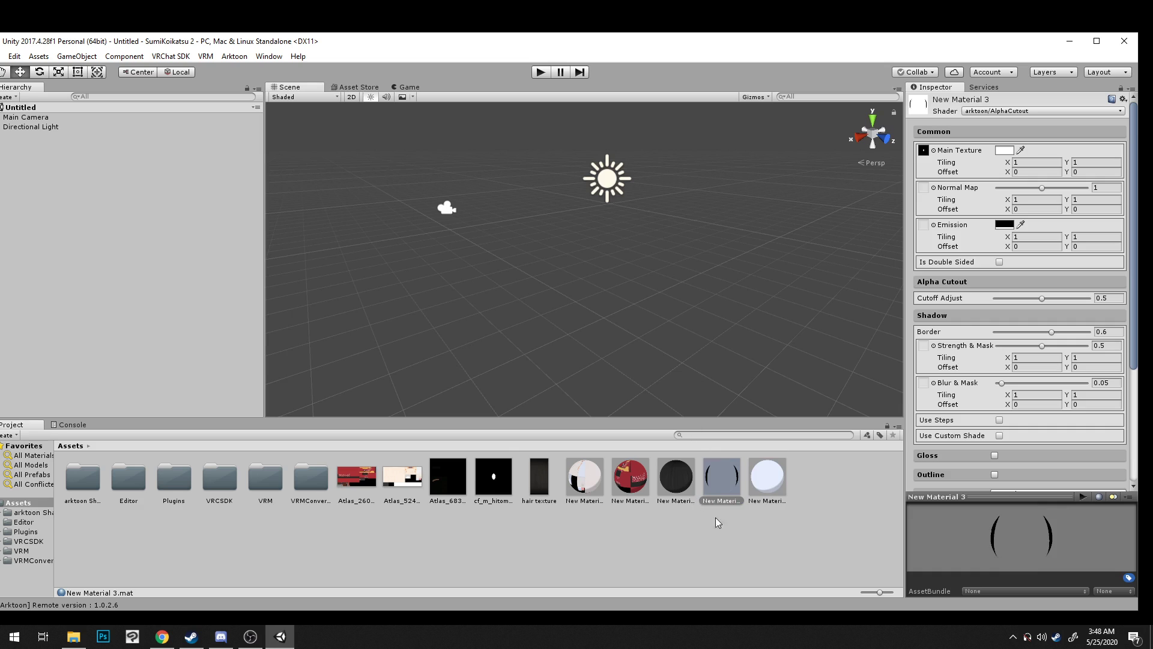
key("Right")
left_click_drag(447, 478, 923, 152)
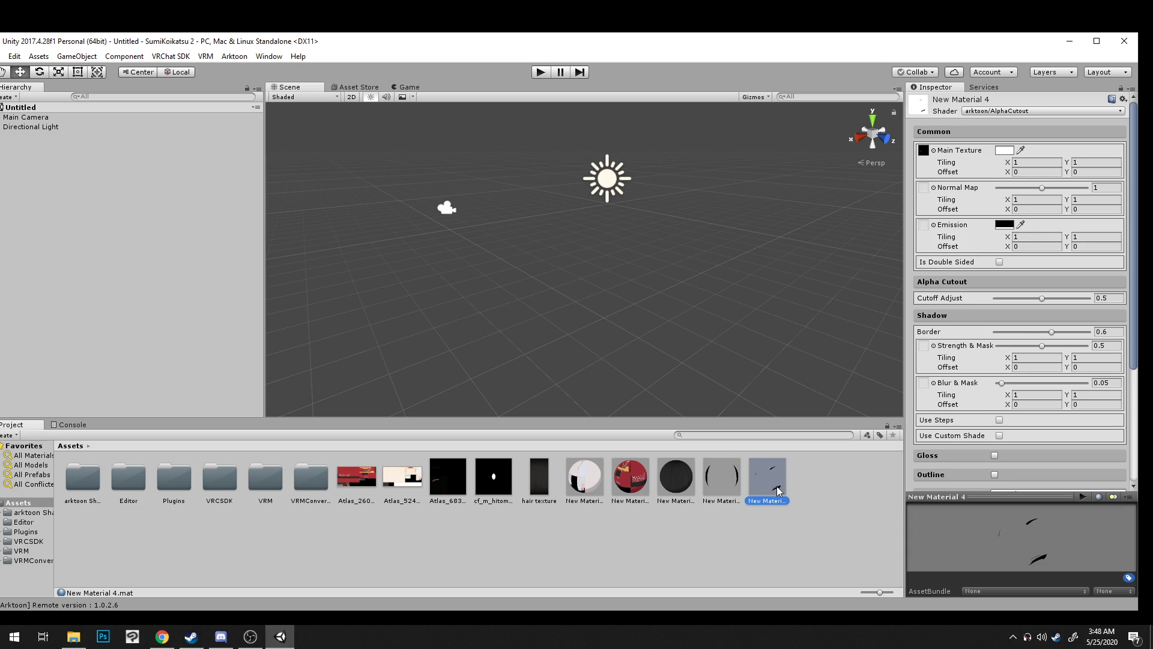
Step: Rotate the preview of New Material 4 and check the other textured materials
left_click_drag(1015, 528, 1111, 529)
left_click_drag(1025, 511, 1053, 529)
left_click(706, 487)
left_click(671, 485)
left_click(767, 477)
left_click(827, 512)
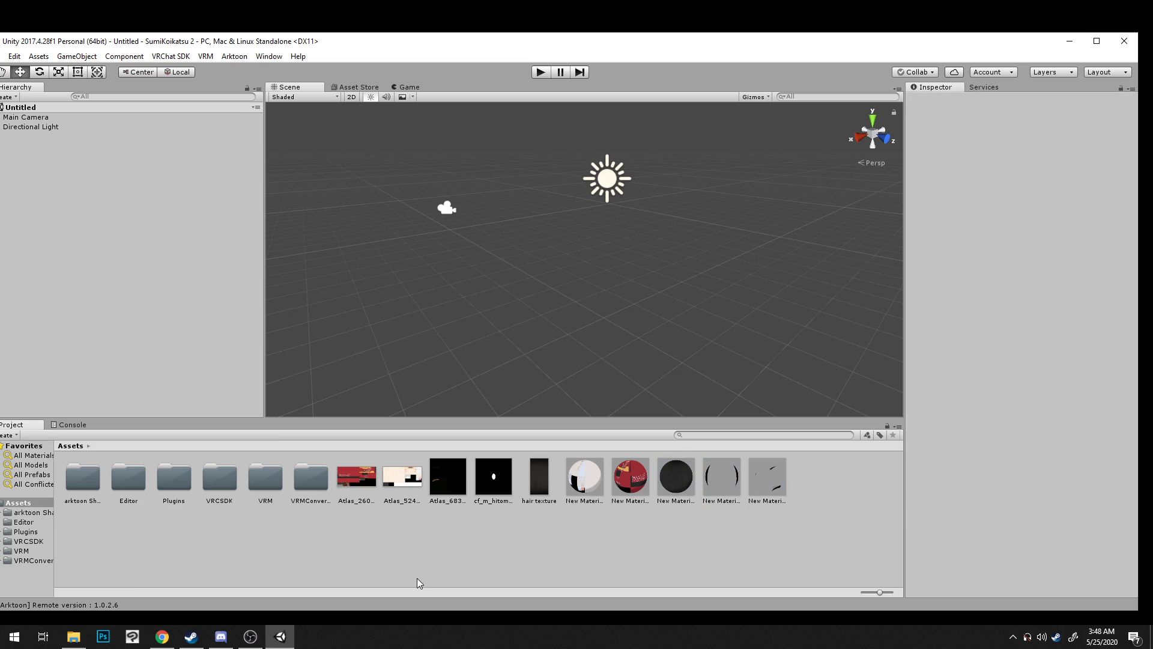
Step: Switch to File Explorer and import SumiKatsu.fbx from the Documents folder into the project's Assets
left_click(73, 637)
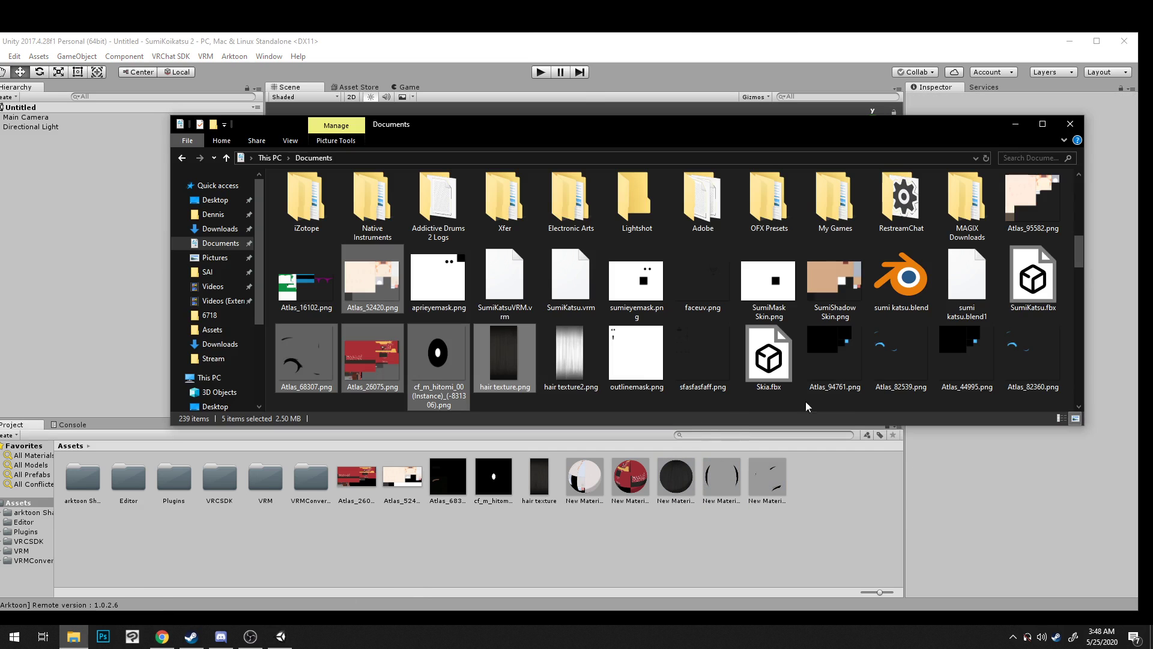
left_click(711, 349)
left_click(502, 359)
left_click(981, 272)
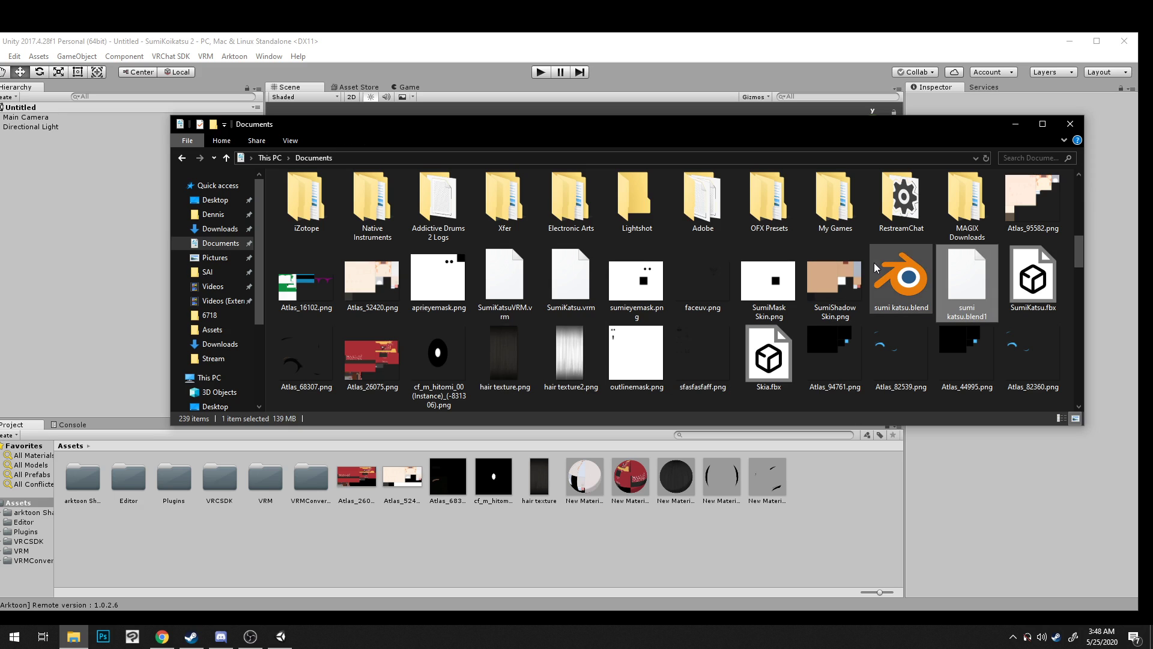
left_click(766, 372)
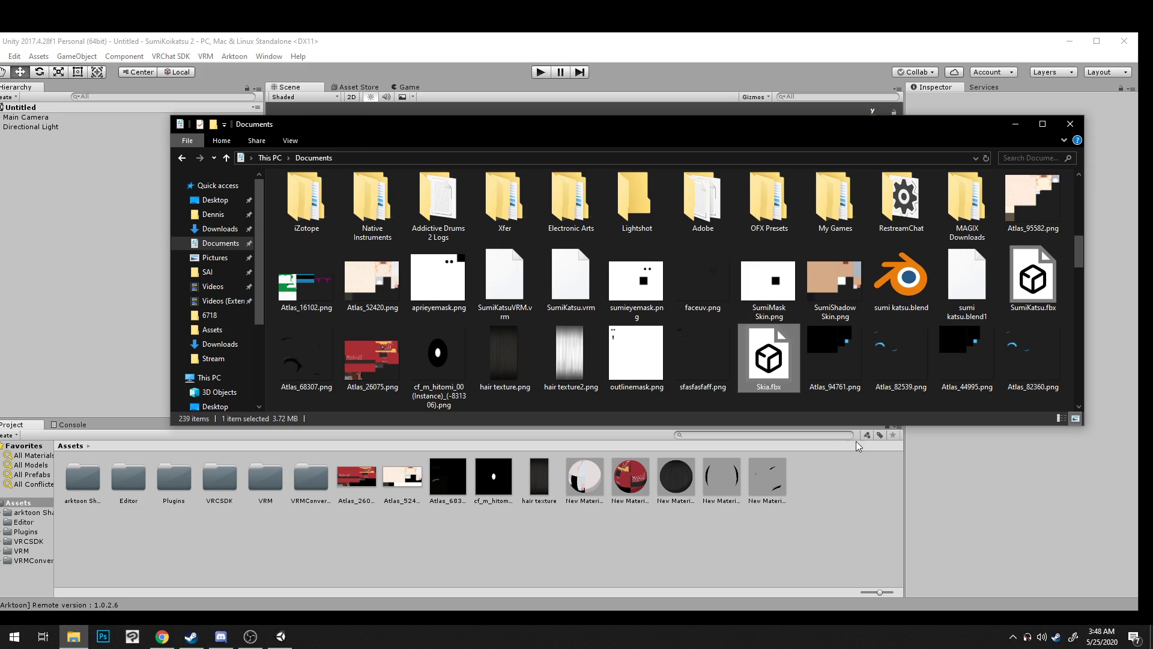
left_click(1042, 280)
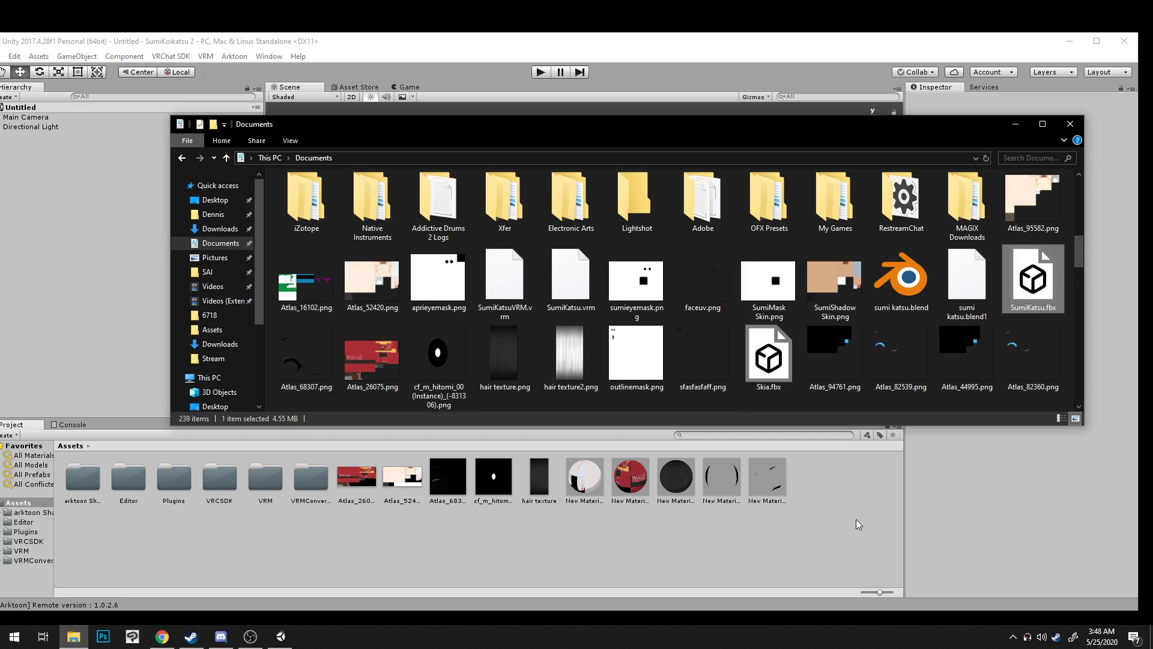
left_click_drag(850, 507, 850, 506)
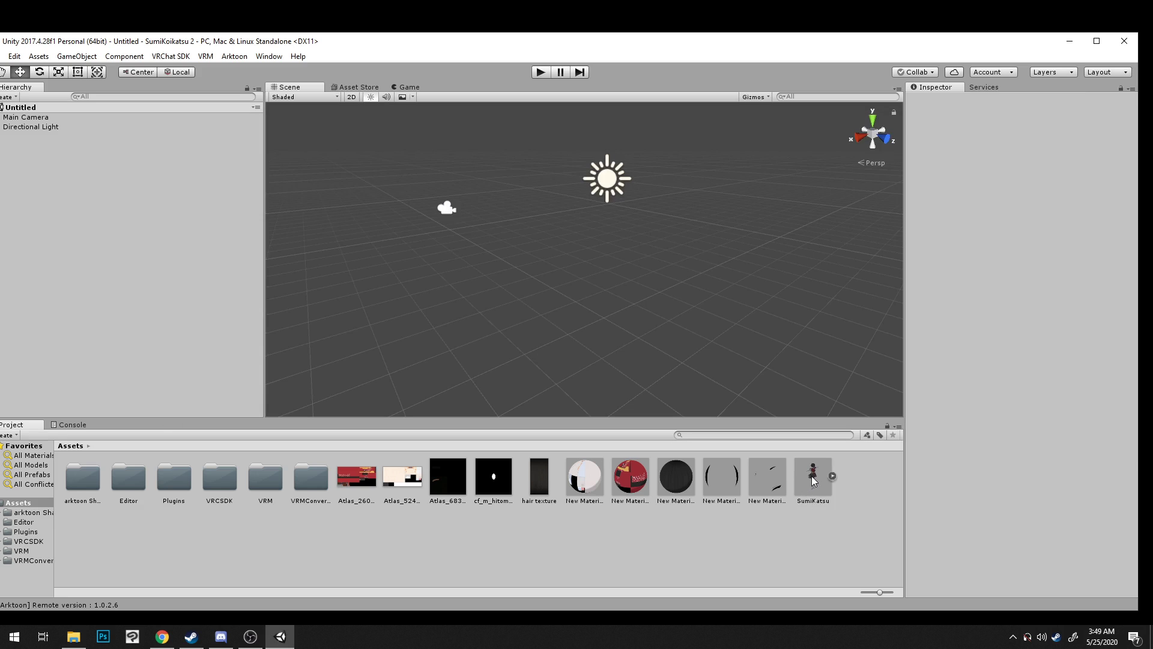
Step: In SumiKatsu's import settings, remap cf_m_hair_b_08_00 to New Material 2 and cf_m_hitomi_00 to New Material 3
left_click(815, 481)
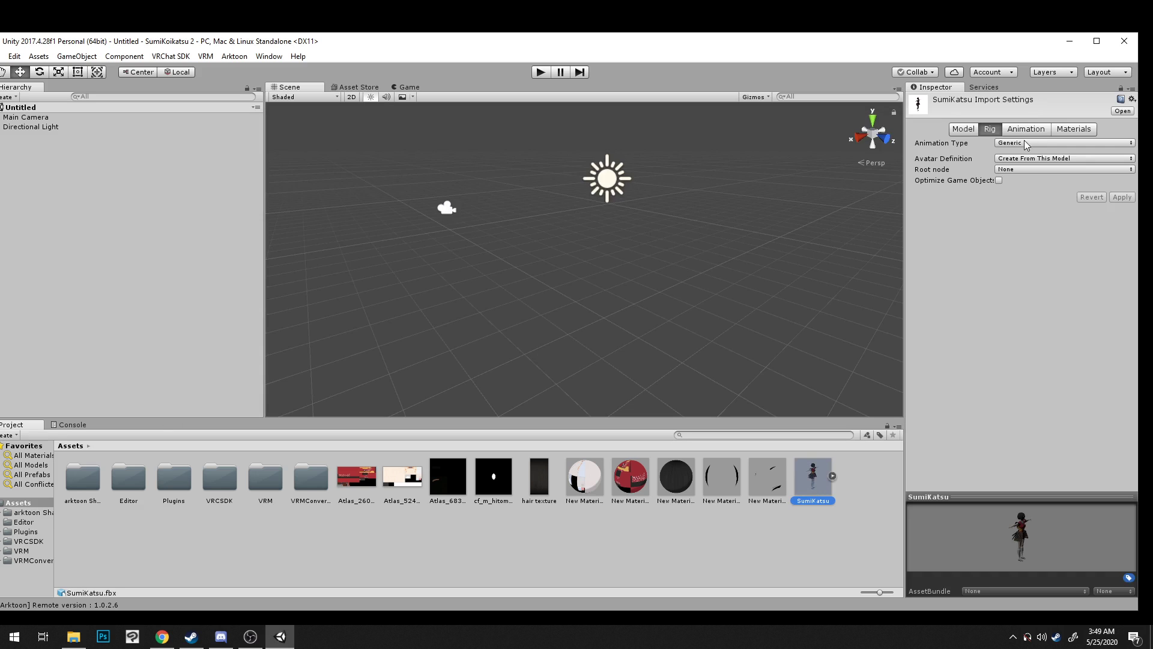
left_click(1064, 131)
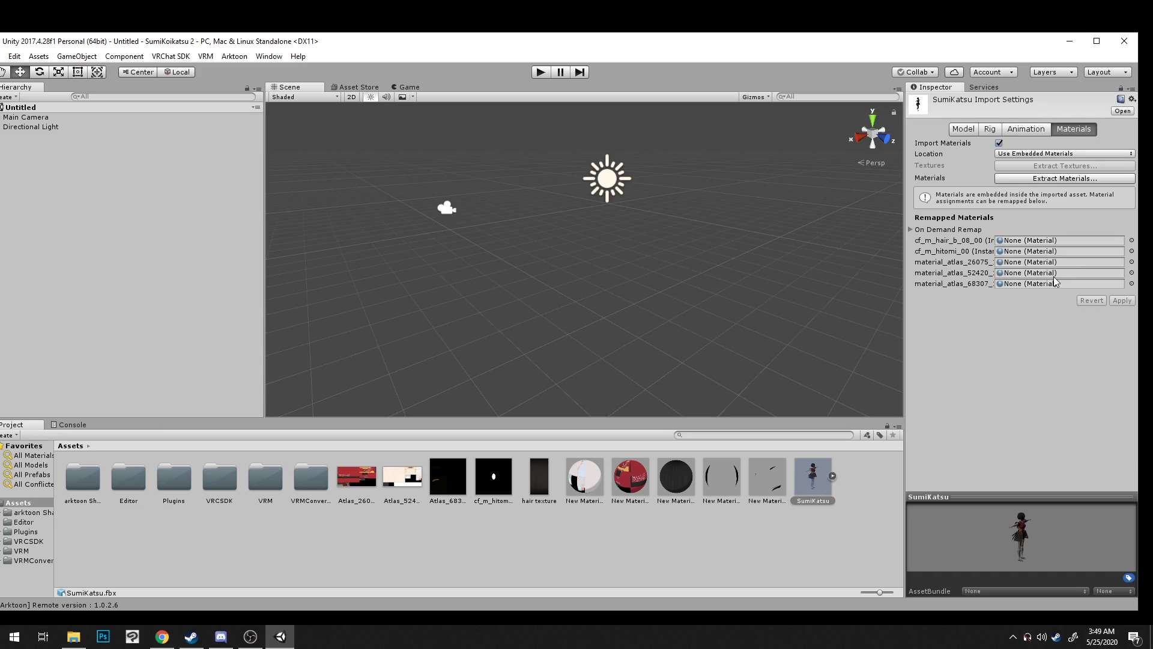
left_click(1132, 241)
scroll(721, 438, "down", 10)
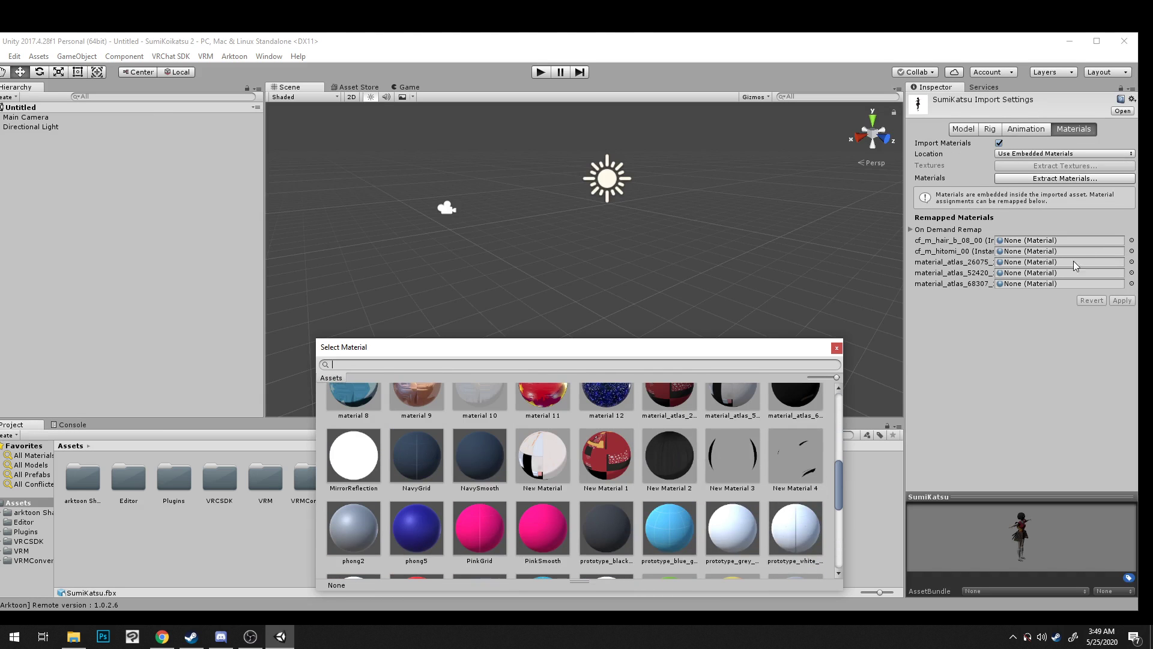
left_click(668, 460)
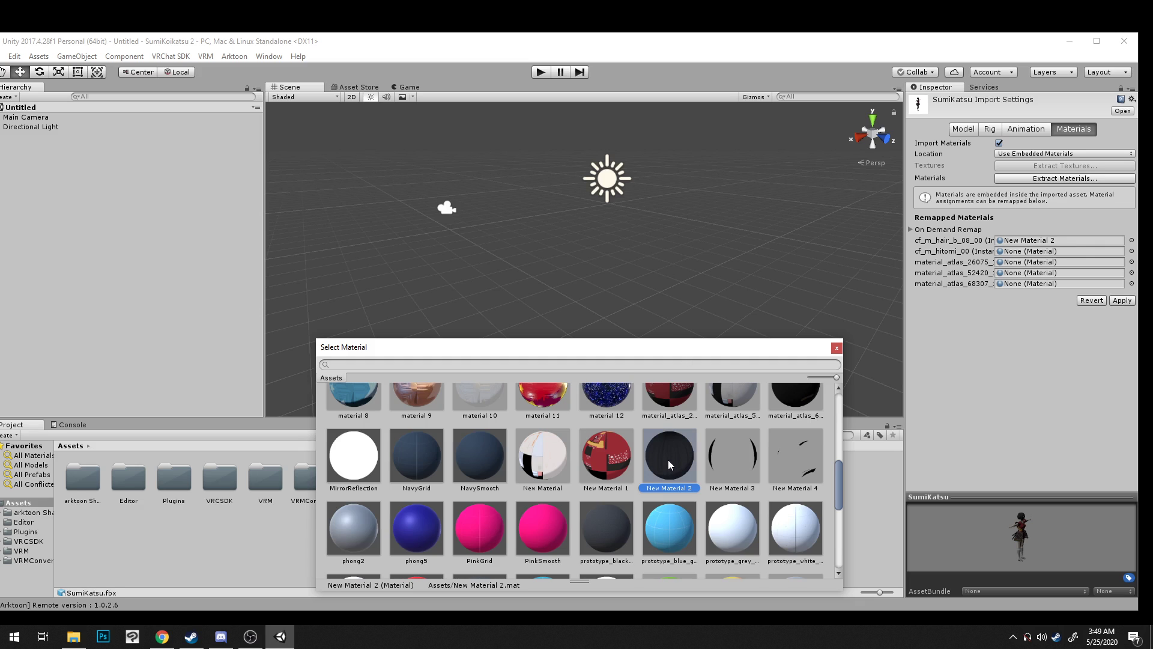
double_click(667, 459)
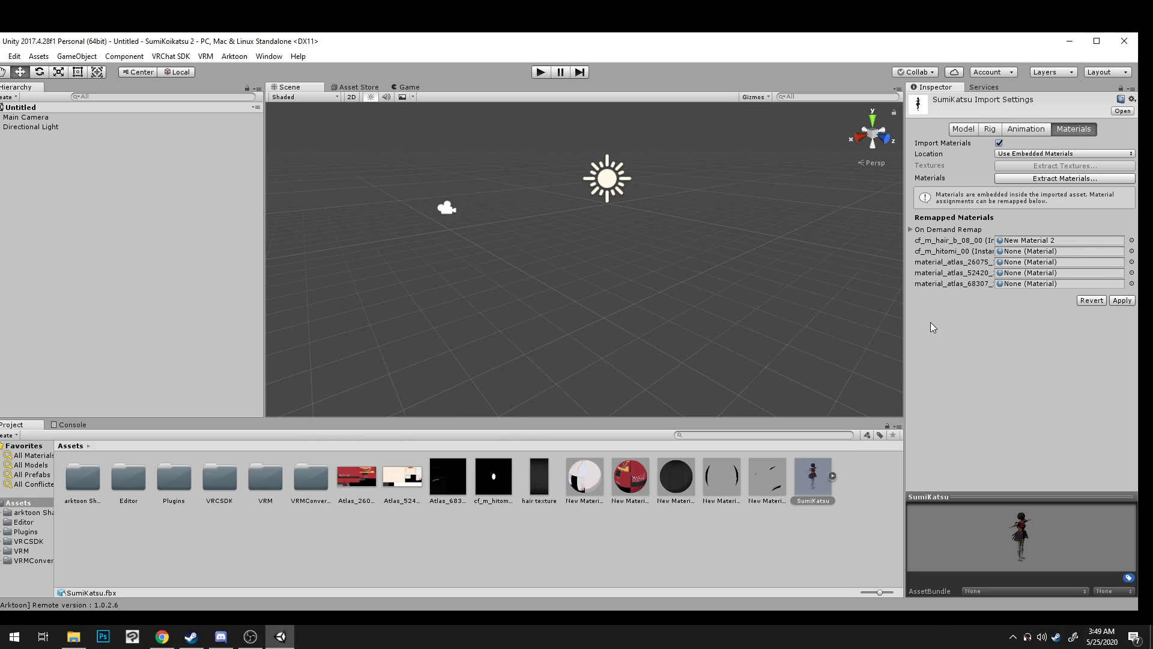
left_click(1132, 252)
scroll(680, 469, "down", 10)
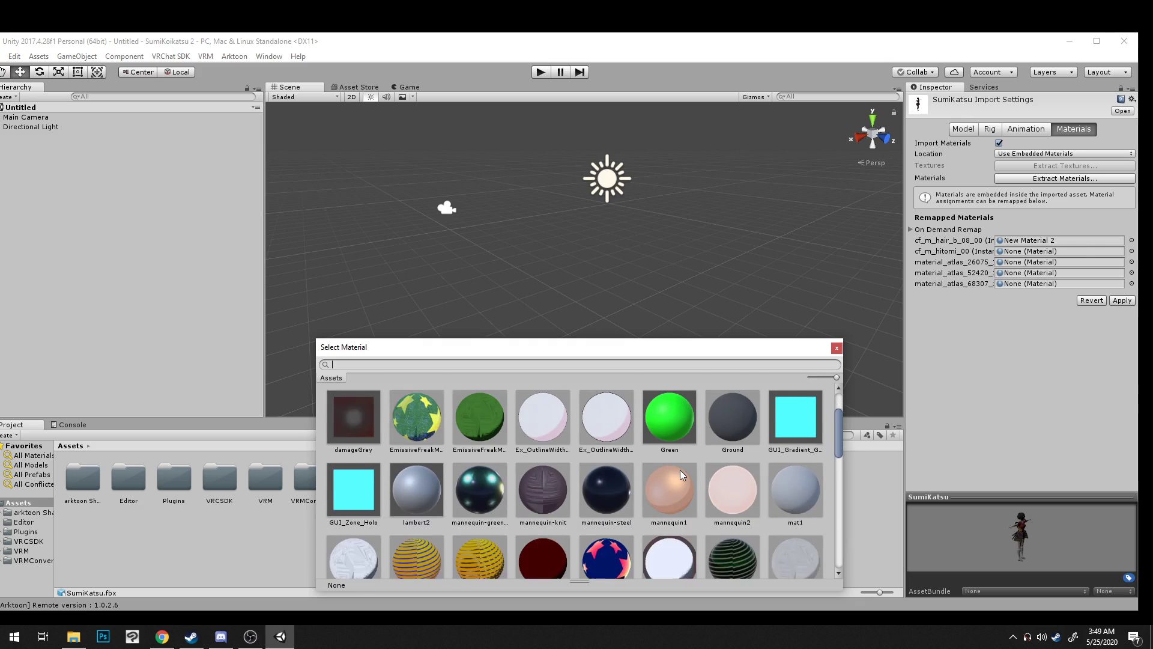
double_click(740, 489)
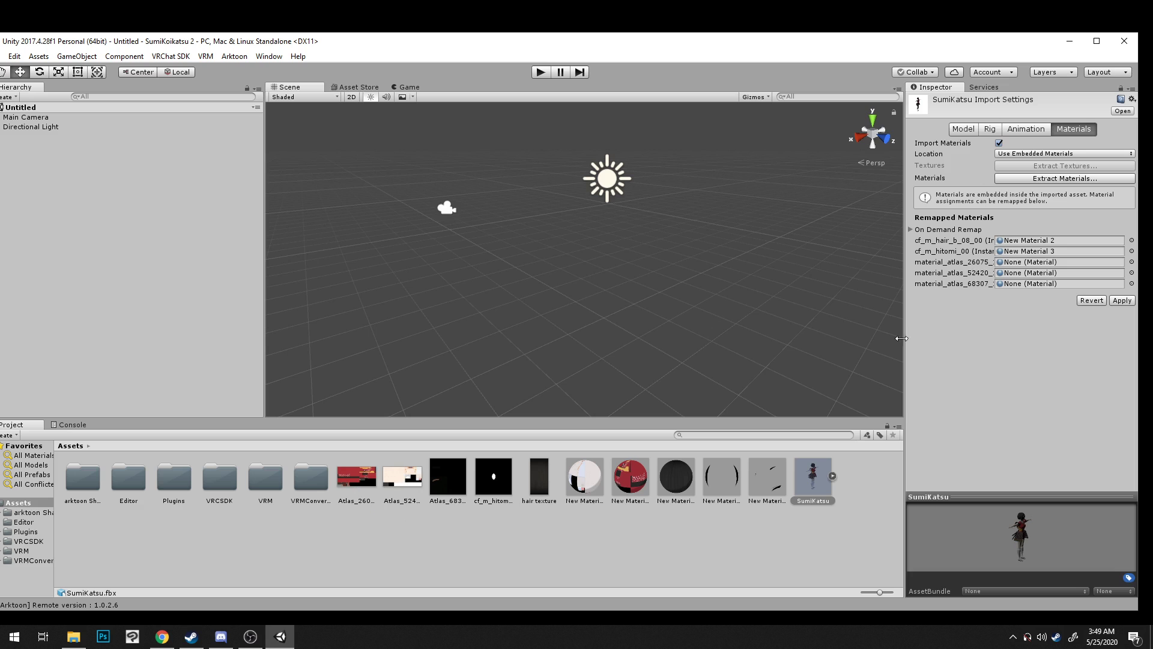
left_click(1131, 262)
scroll(758, 445, "down", 2)
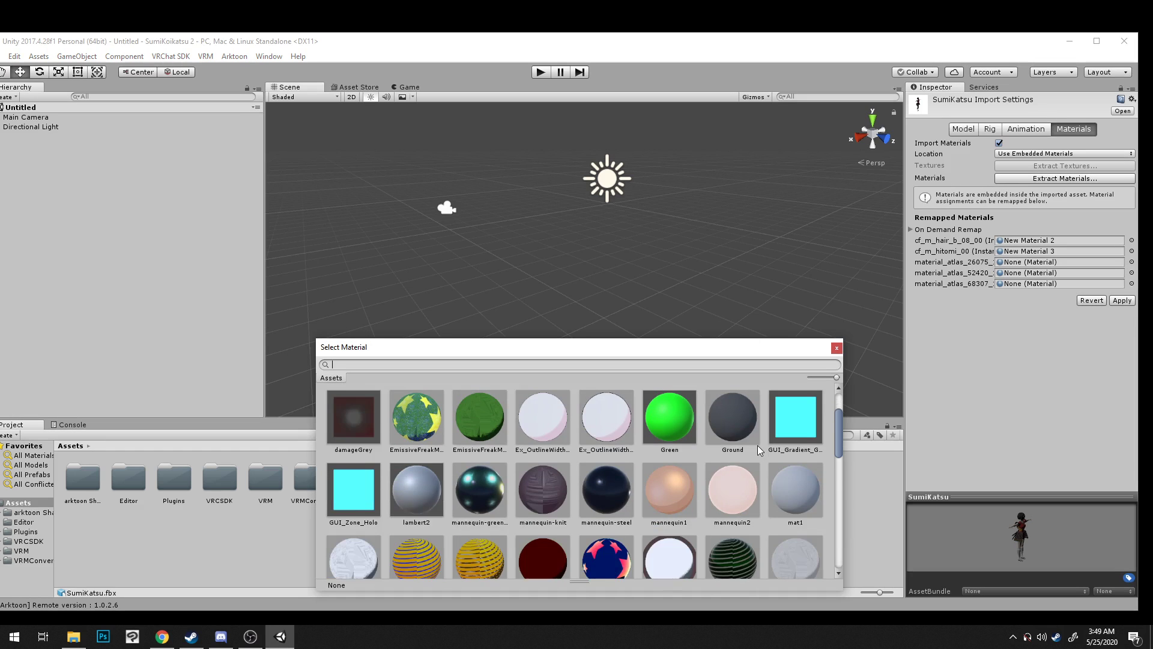
scroll(738, 450, "down", 2)
double_click(657, 519)
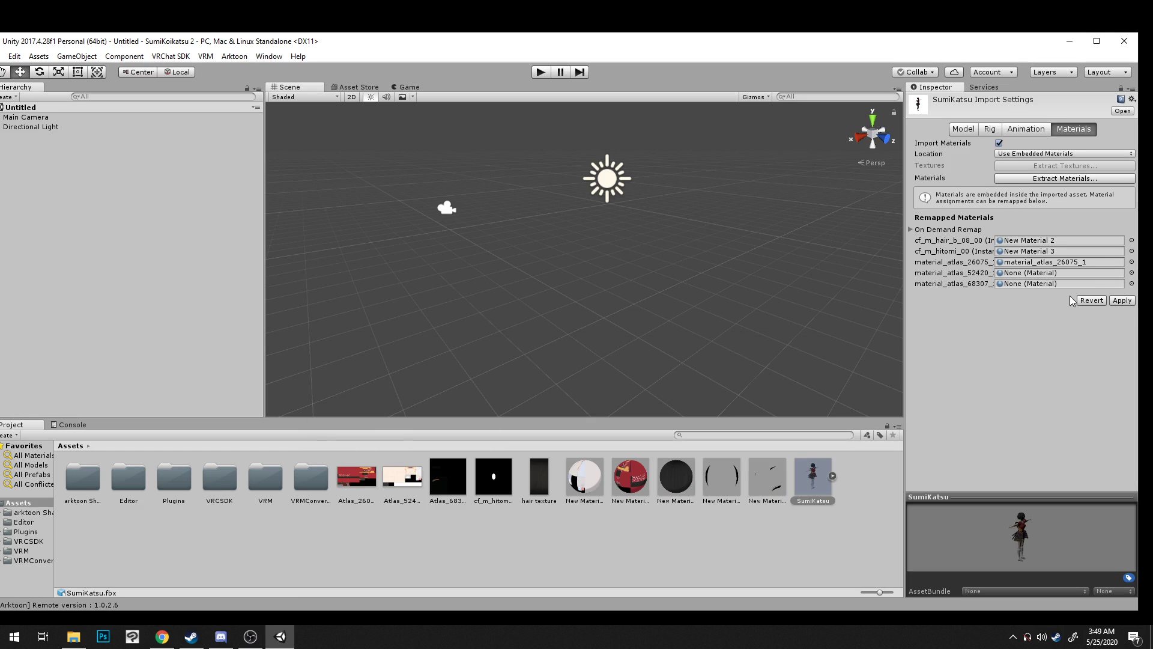
Step: Remap the material_atlas_26075 slot to New Material 1 and the material_atlas_52420 slot to New Material
left_click(1132, 262)
scroll(606, 517, "down", 1)
double_click(605, 519)
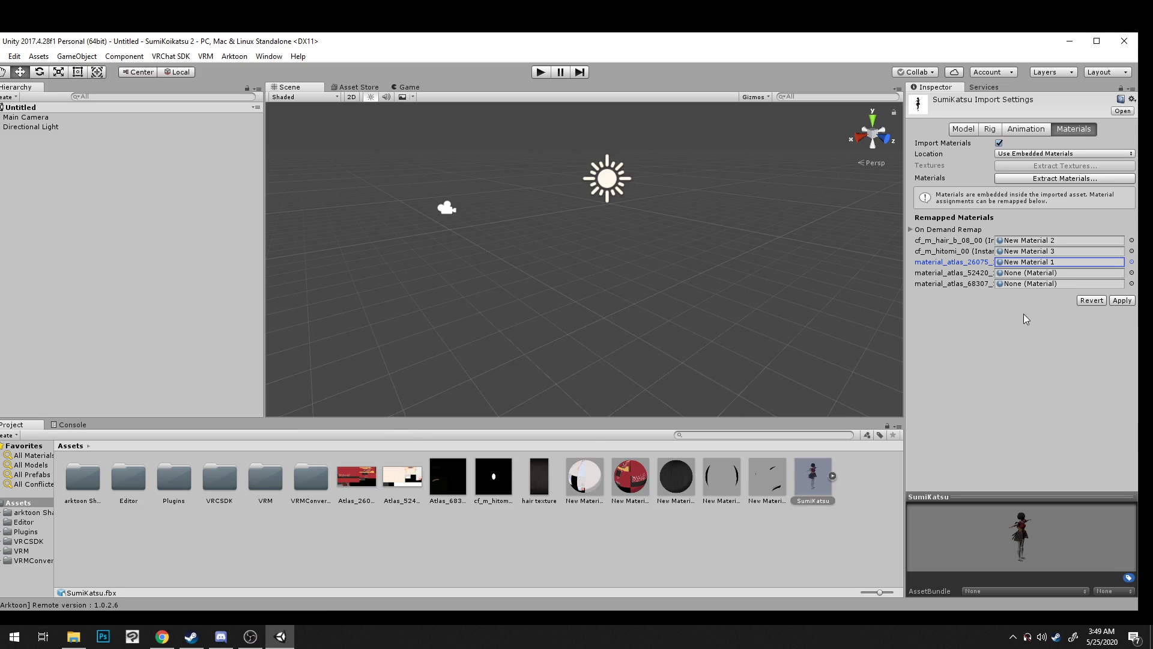
left_click(1130, 273)
scroll(592, 526, "down", 10)
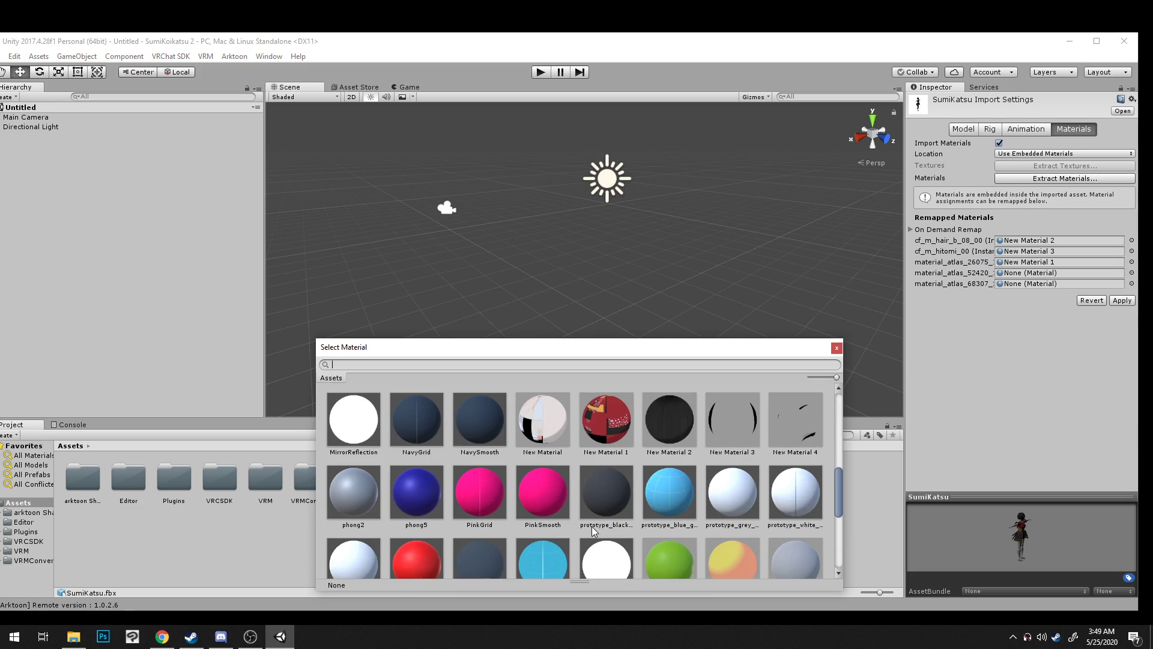
double_click(538, 450)
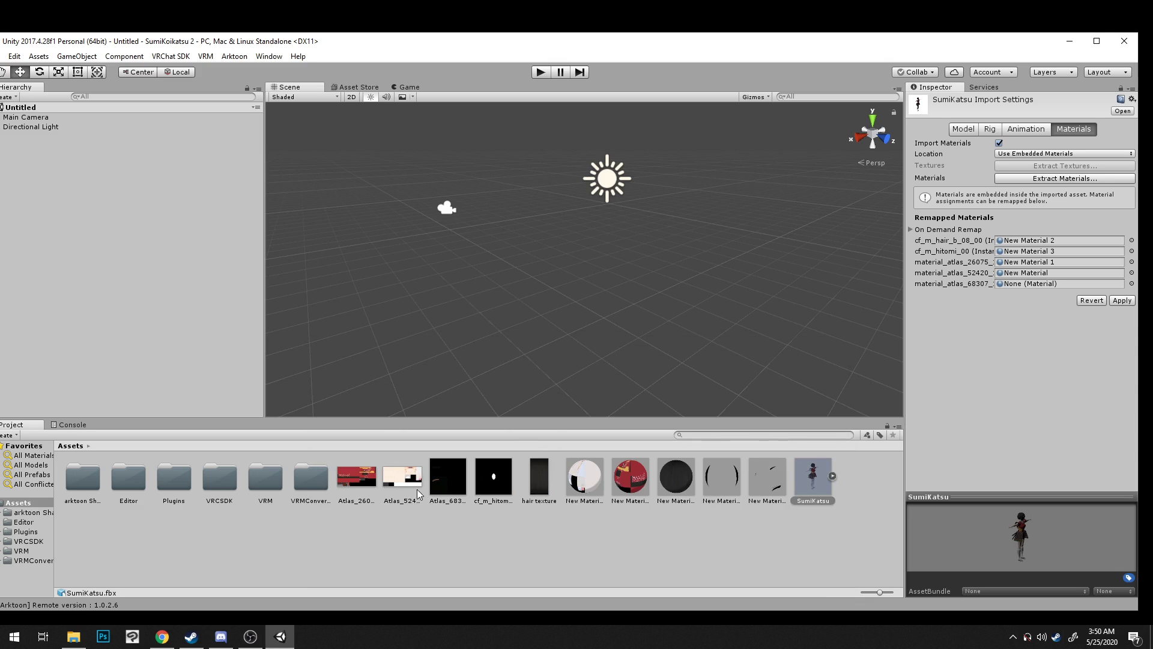
Step: Remap the material_atlas_68307 slot to New Material 4 and apply the material assignments
left_click(1132, 283)
scroll(575, 542, "down", 10)
double_click(791, 498)
left_click(1122, 301)
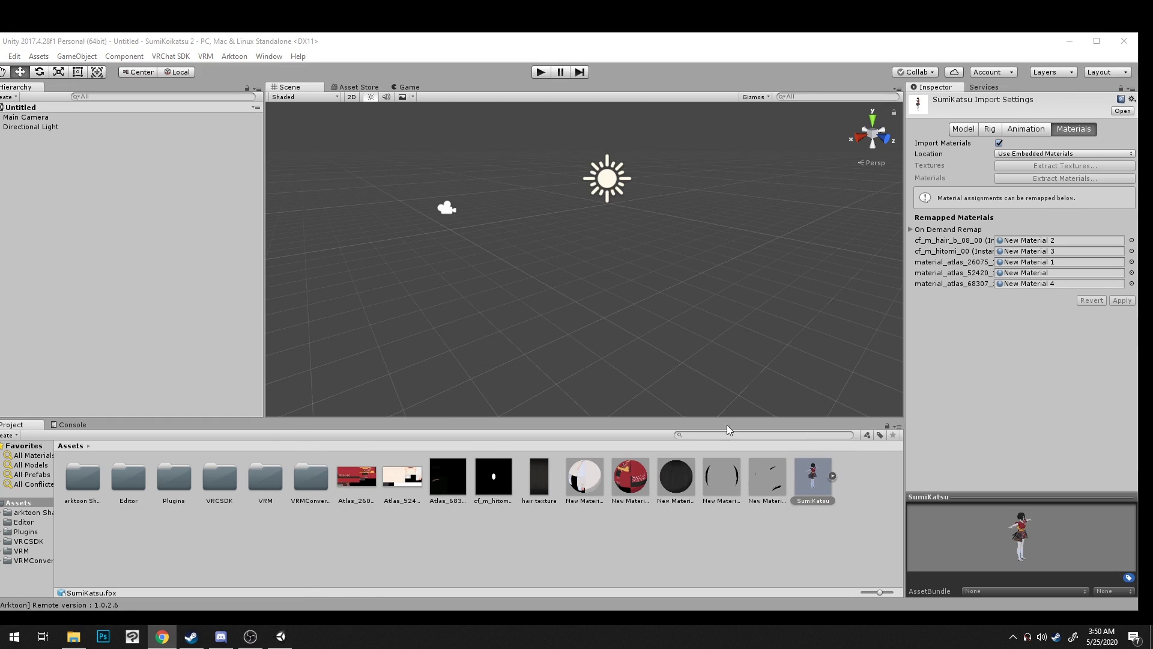
Step: Enlarge the SumiKatsu preview and rotate the model to check its remapped materials
left_click(938, 497)
left_click(934, 592)
left_click_drag(971, 494, 961, 327)
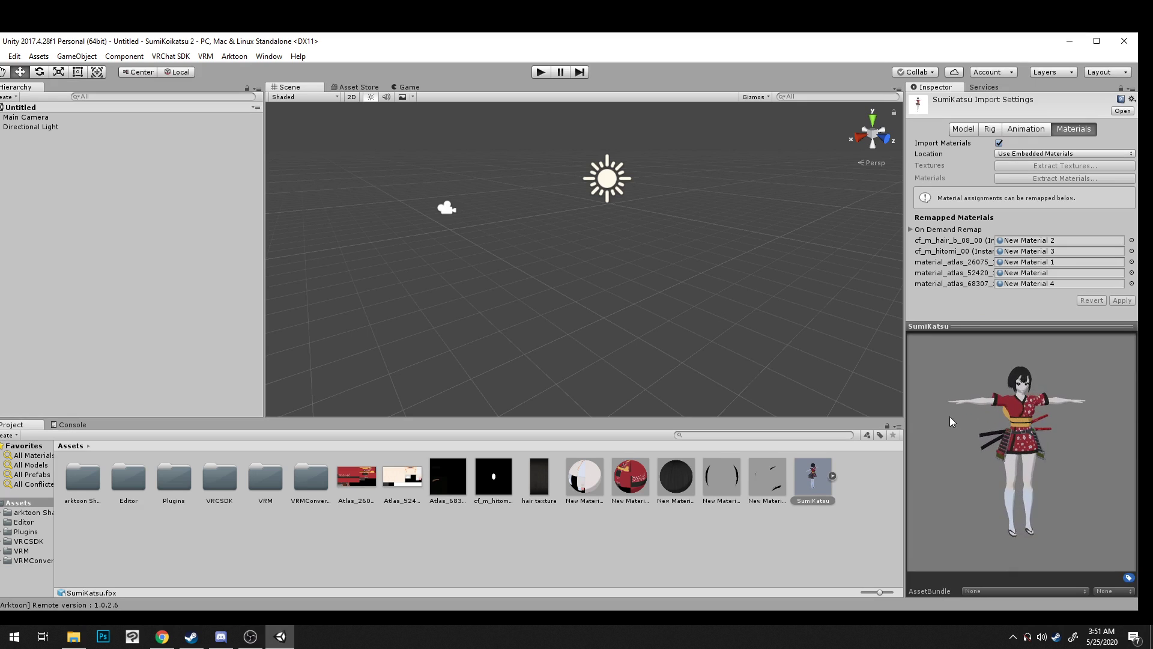
left_click_drag(1034, 396, 1075, 401)
left_click_drag(1001, 326, 980, 585)
left_click(980, 588)
Step: Set the SumiKatsu rig's animation type to Humanoid, apply it, and open the avatar configuration
left_click(990, 128)
left_click(1018, 142)
left_click(1047, 195)
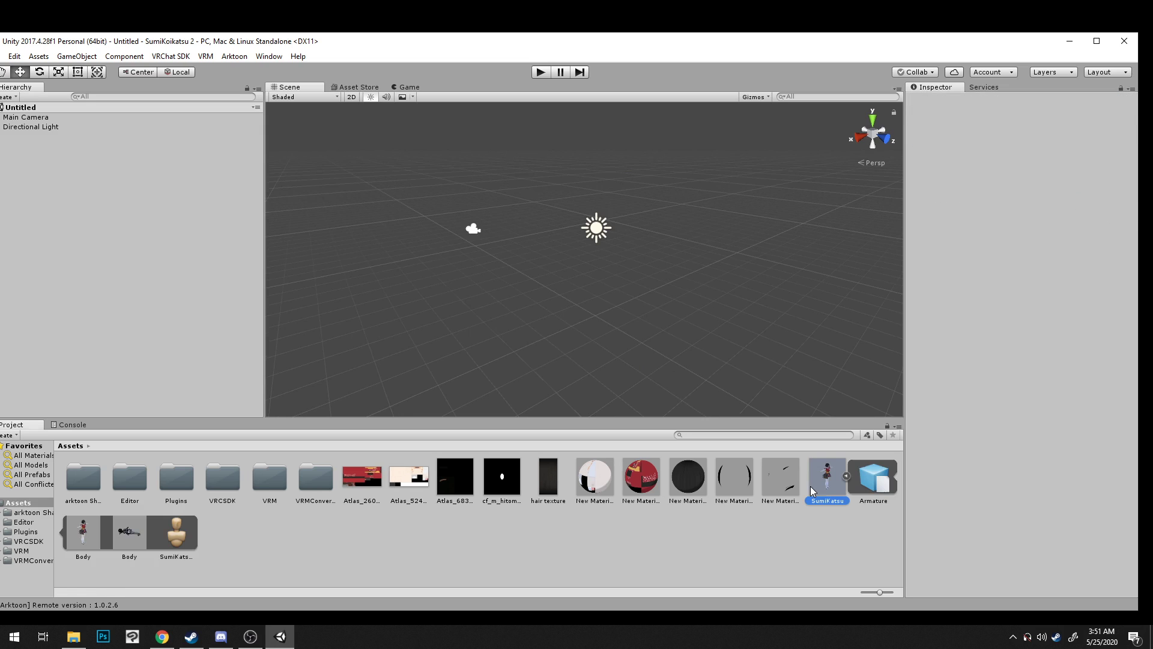
left_click(810, 485)
left_click(1019, 143)
left_click(1046, 195)
left_click(1129, 217)
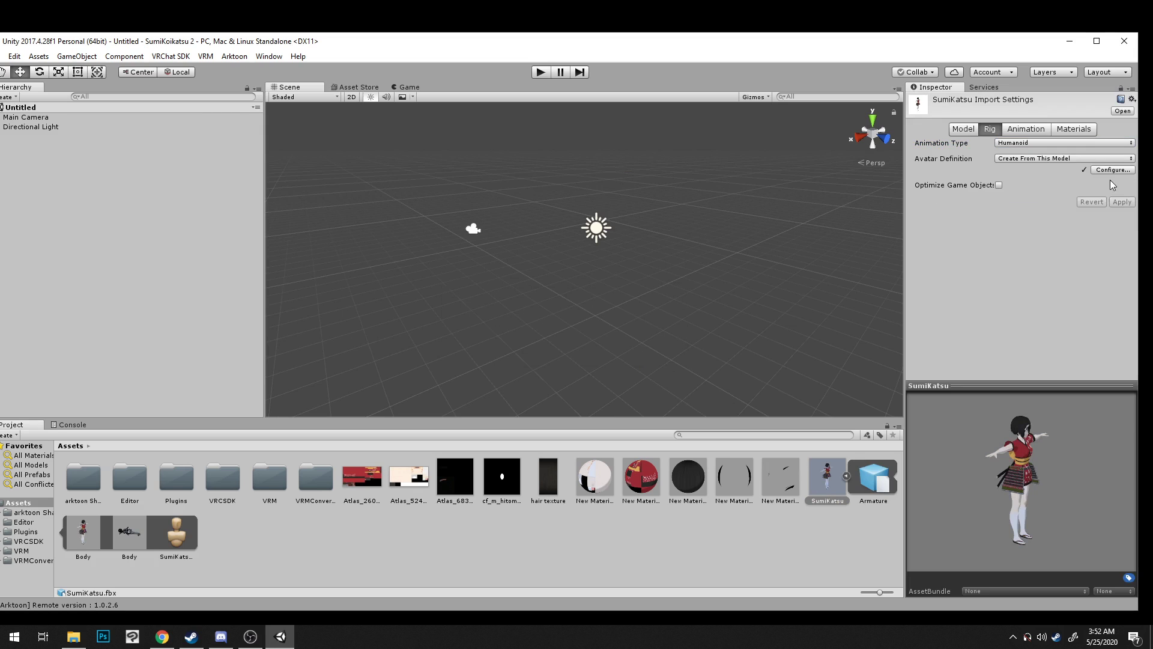
left_click(1113, 170)
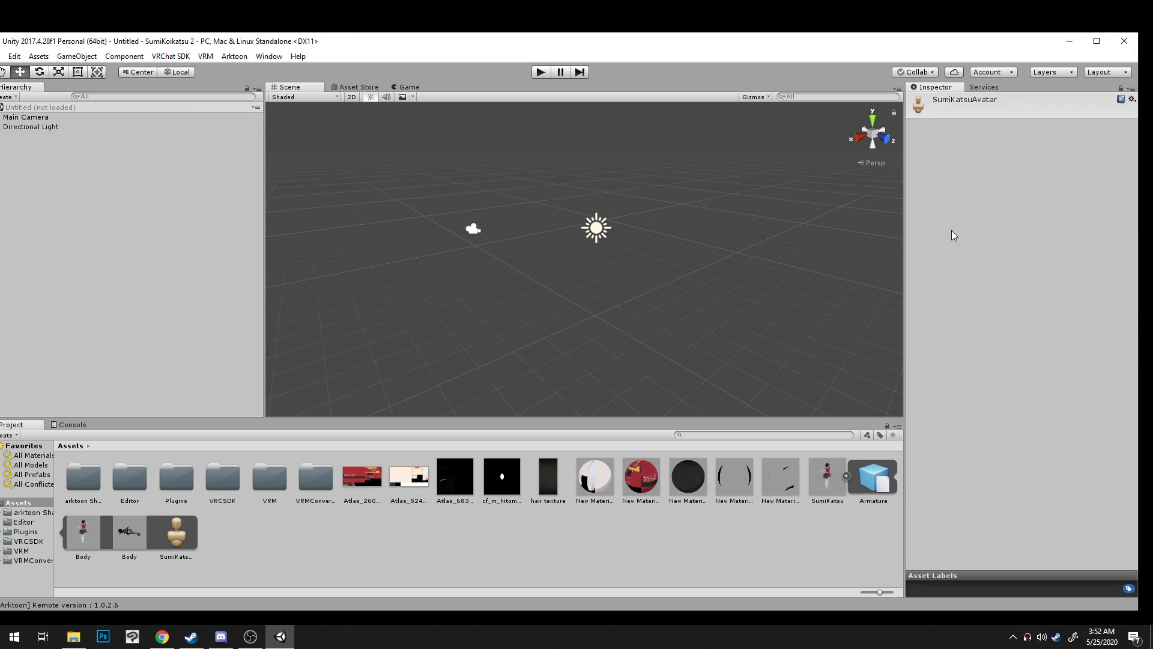
Step: Assign the Chest transform to the Chest bone in the SumiKatsu avatar's body mapping
scroll(637, 206, "up", 10)
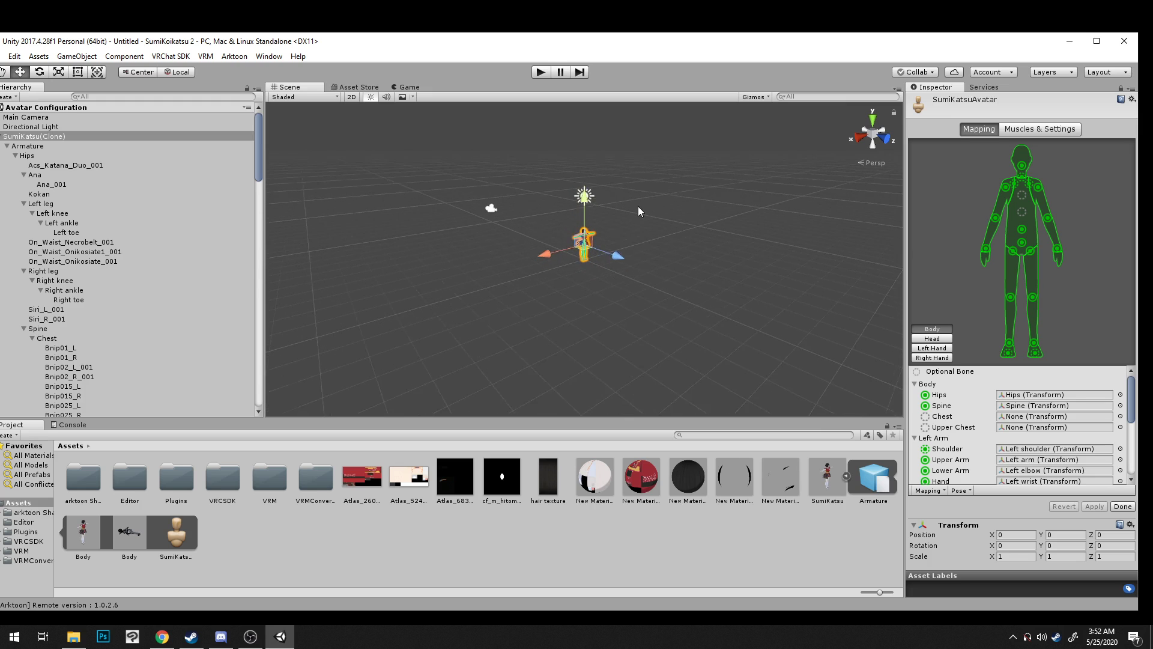
scroll(628, 189, "up", 10)
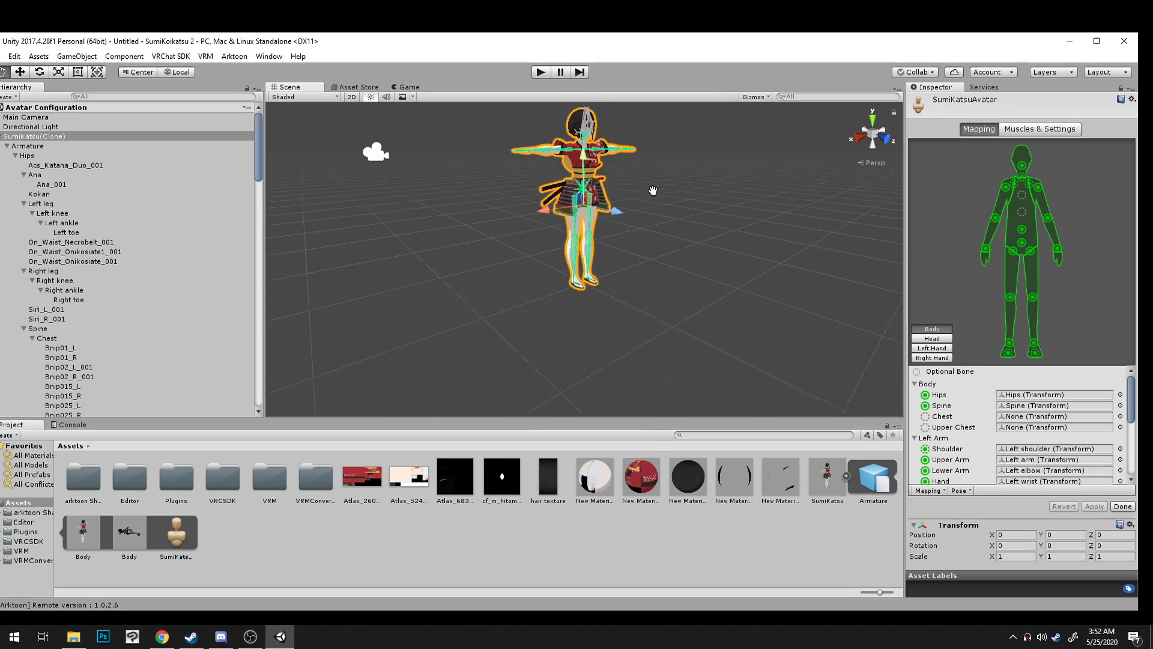
right_click_drag(653, 228, 567, 239)
mouse_move(566, 239)
middle_mouse_down()
mouse_move(538, 229)
mouse_move(582, 242)
middle_mouse_up()
scroll(568, 210, "up", 6)
scroll(573, 249, "down", 8)
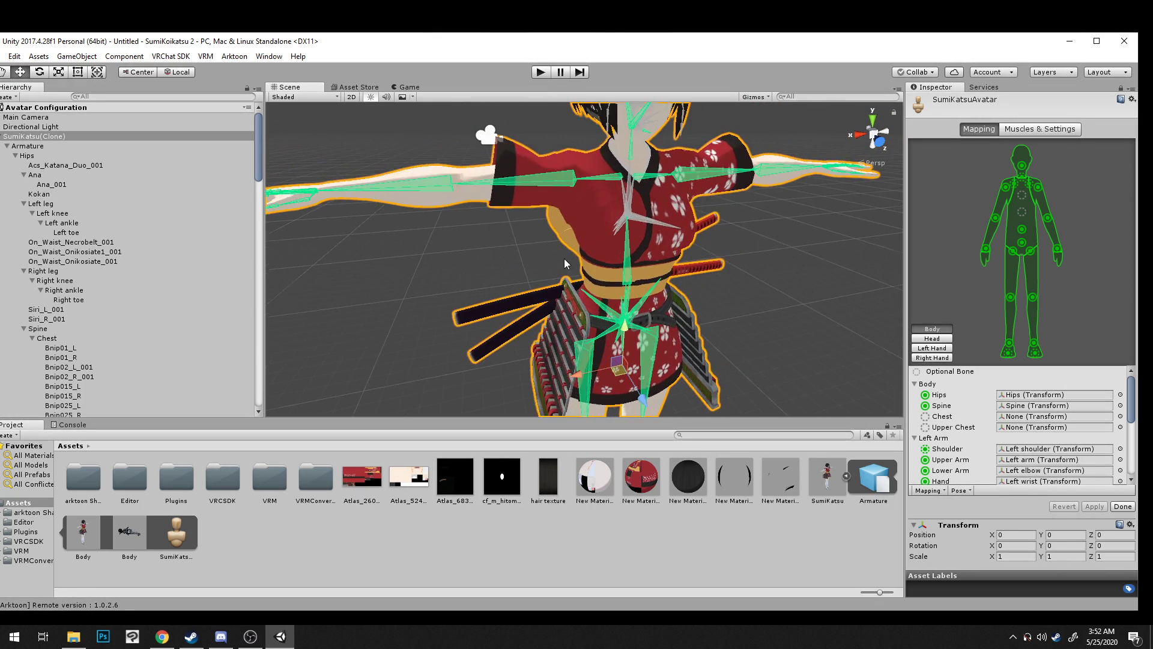
left_click(1042, 417)
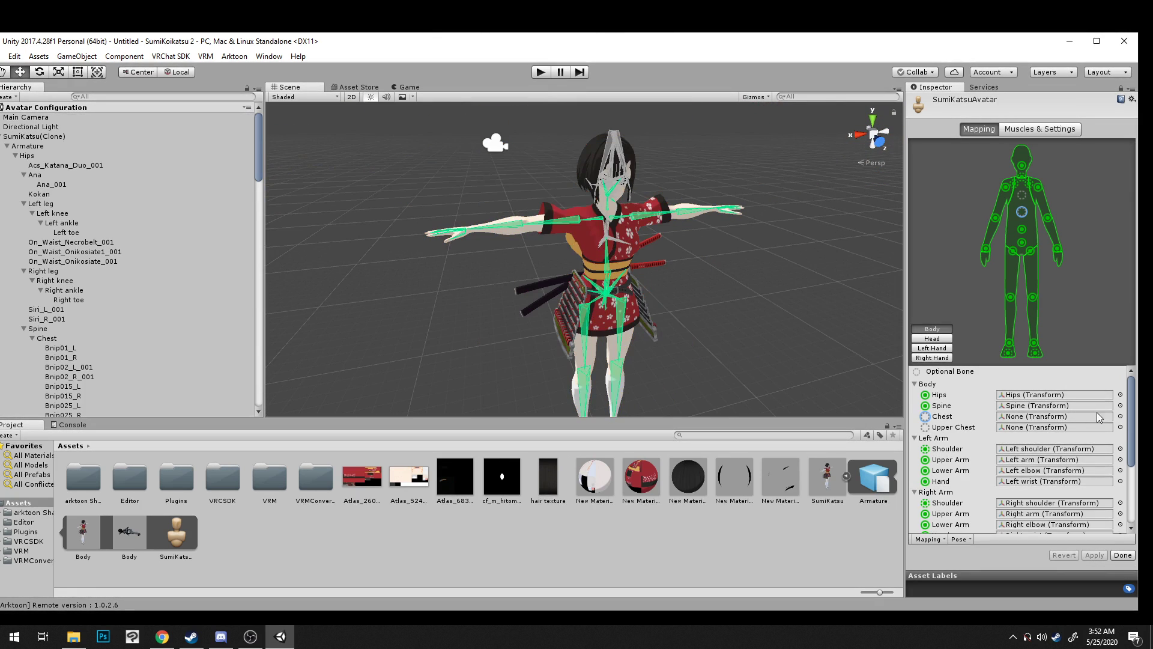
left_click(1120, 416)
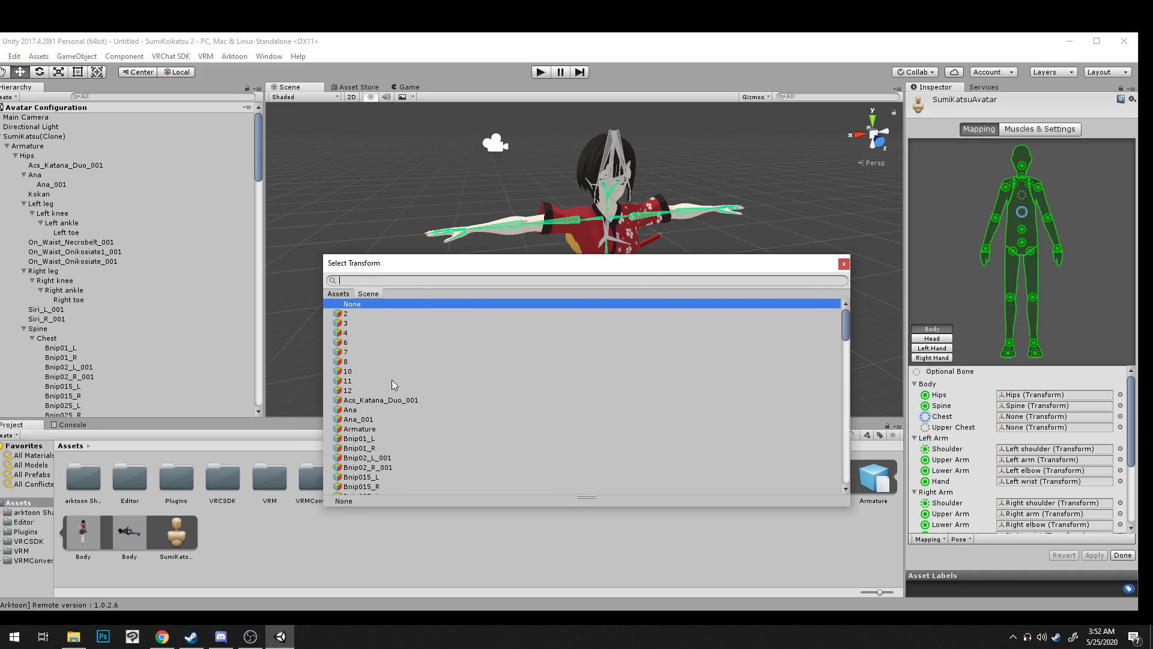
type("chest")
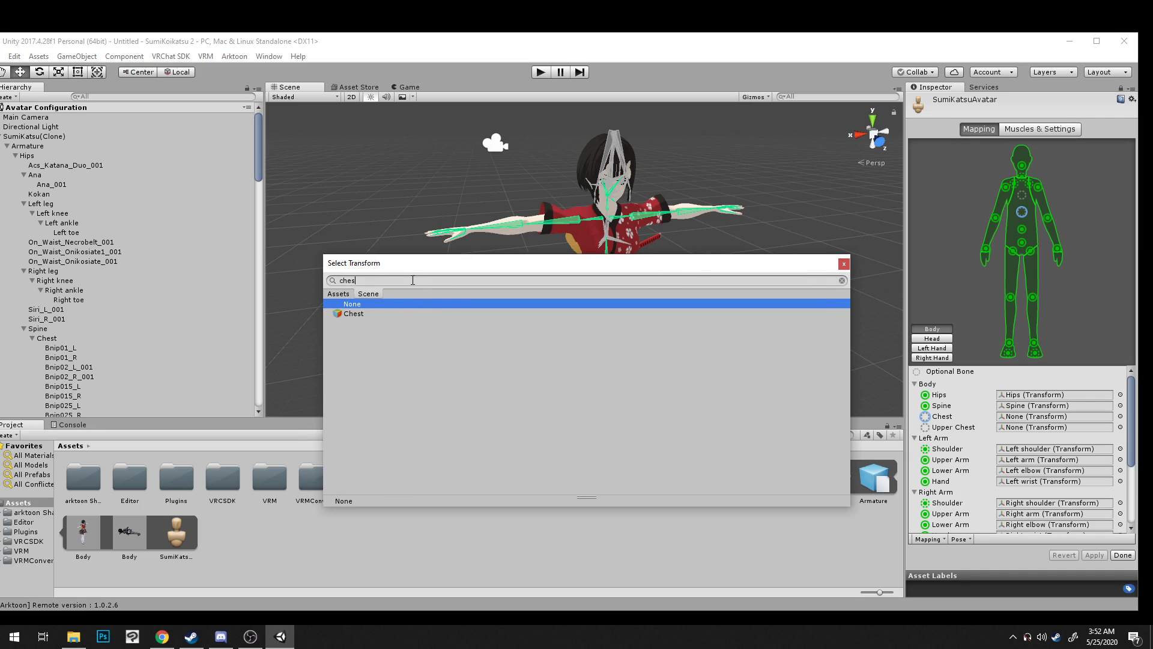
double_click(360, 314)
scroll(712, 234, "up", 5)
scroll(711, 236, "down", 5)
middle_click_drag(711, 236, 726, 219)
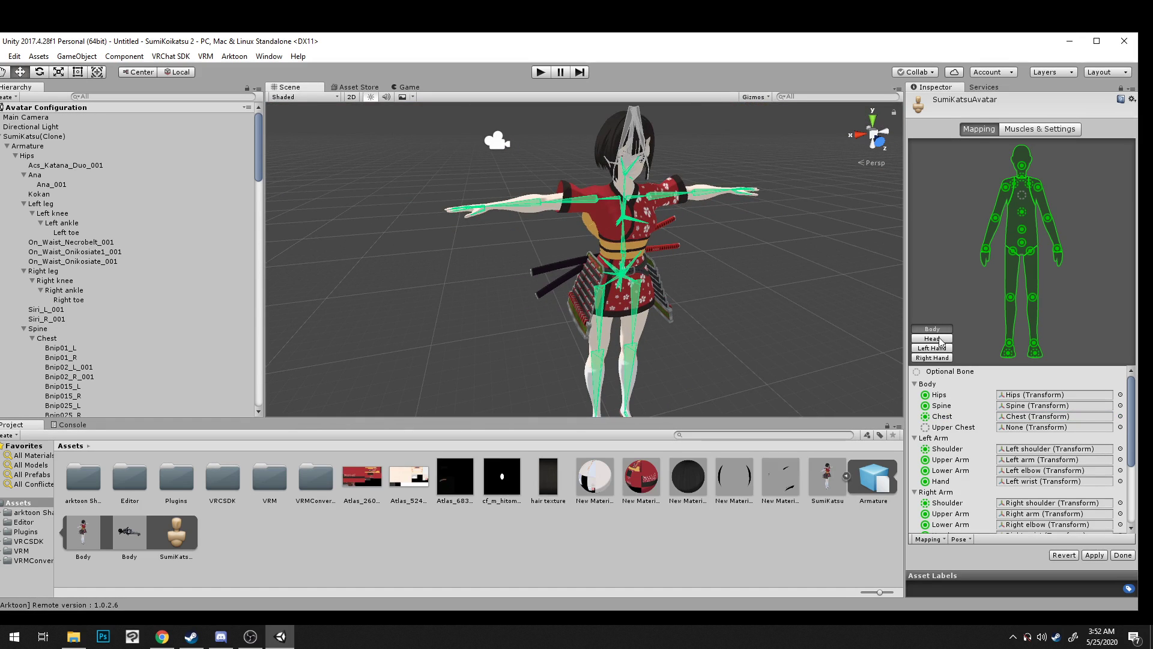
Step: Review the avatar's body and head bone mappings, inspecting the Left Eye, Head and Neck transforms on the skeleton
scroll(1017, 448, "down", 2)
scroll(1050, 465, "down", 2)
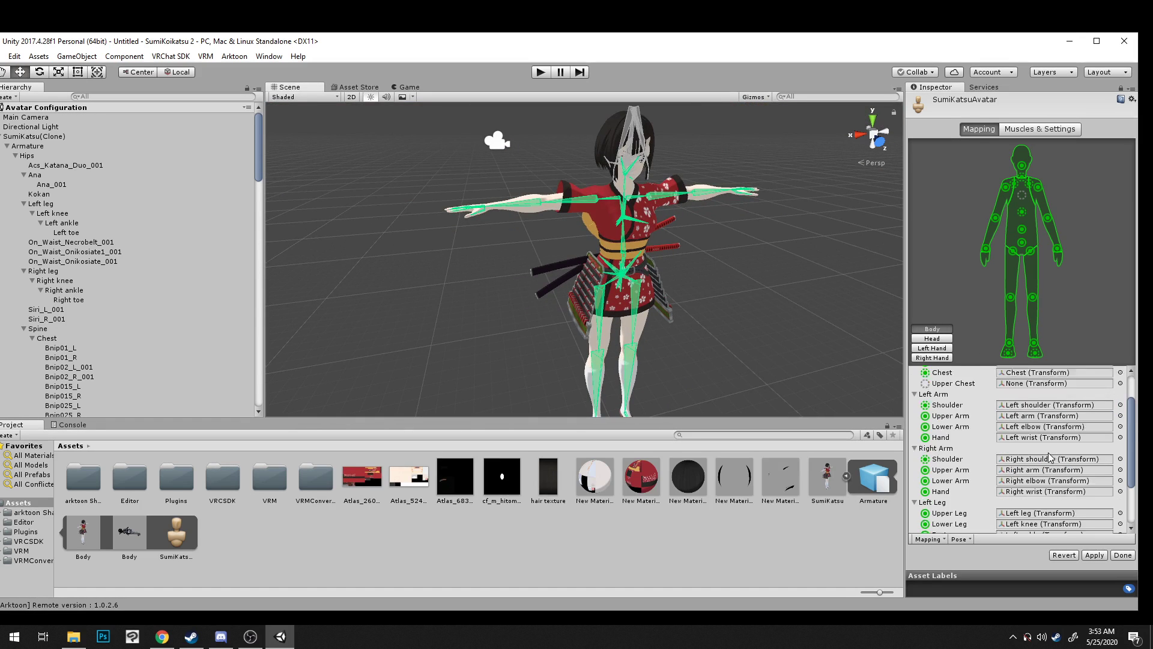
left_click(932, 338)
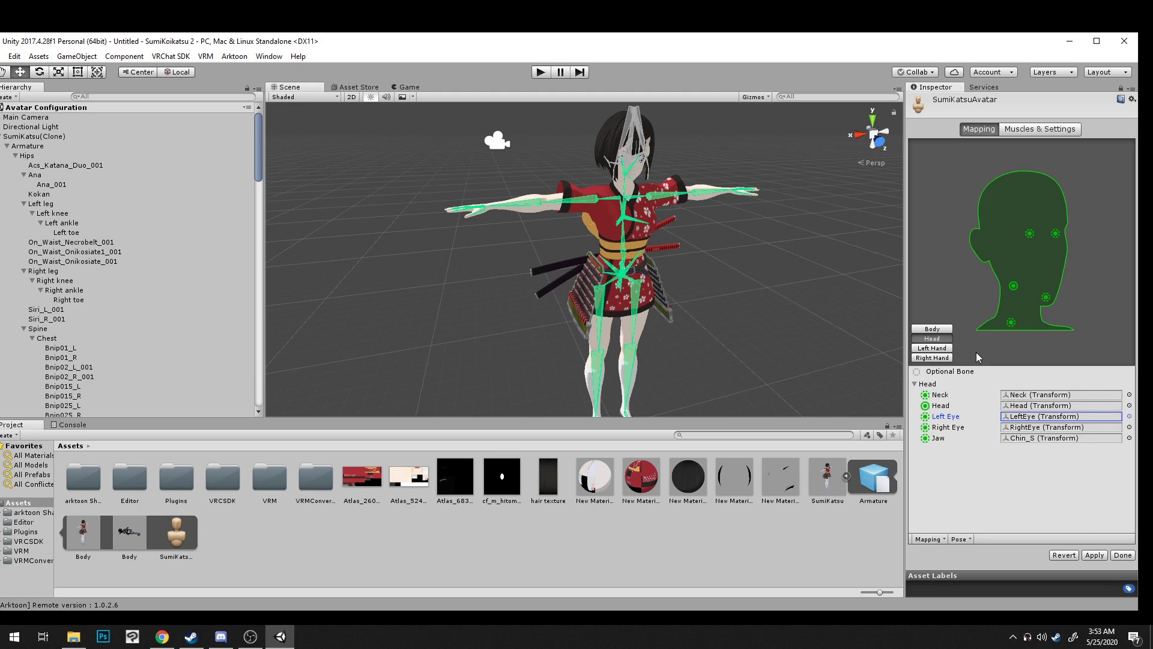
scroll(645, 219, "up", 6)
middle_click_drag(644, 219, 650, 318)
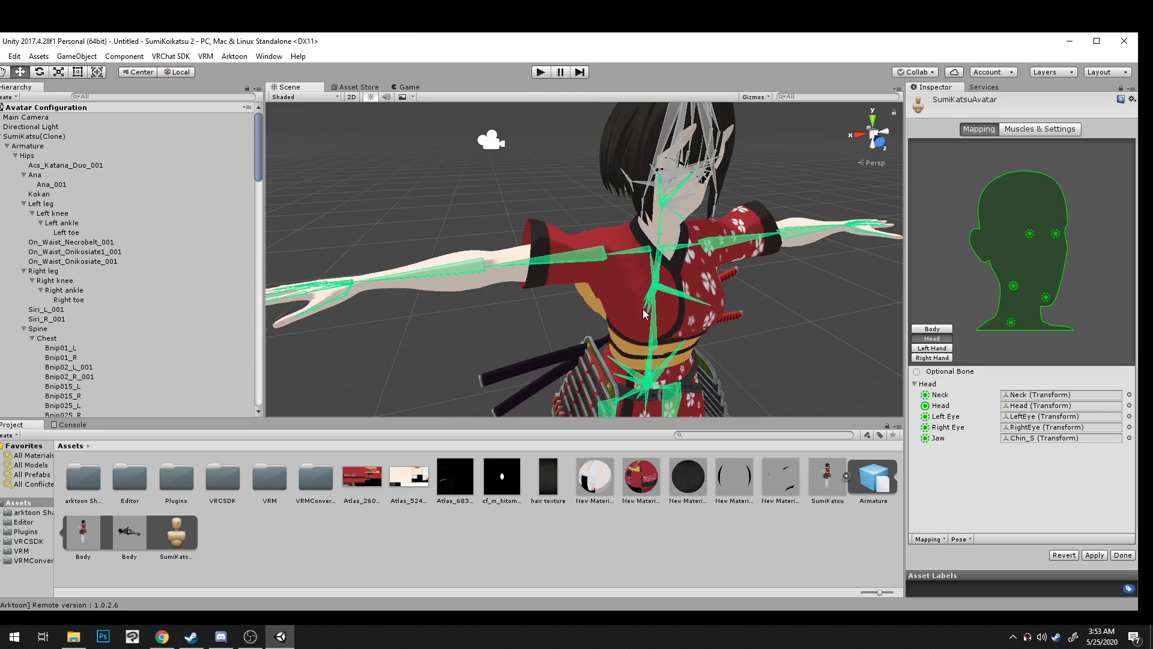
scroll(647, 313, "up", 5)
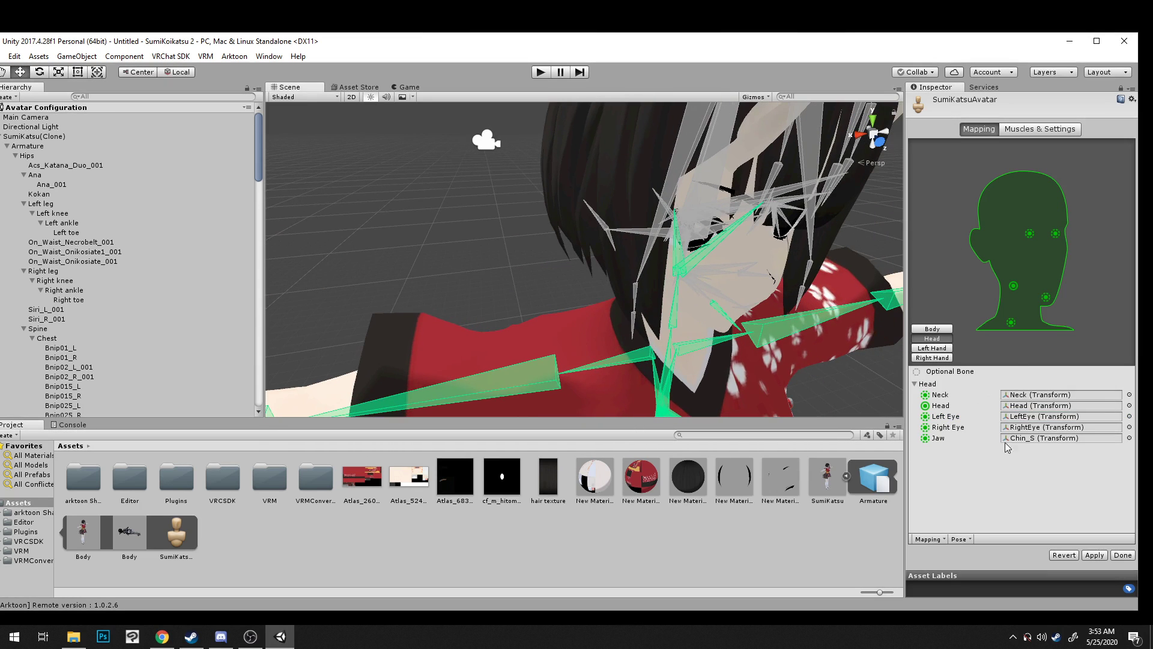
left_click(1028, 417)
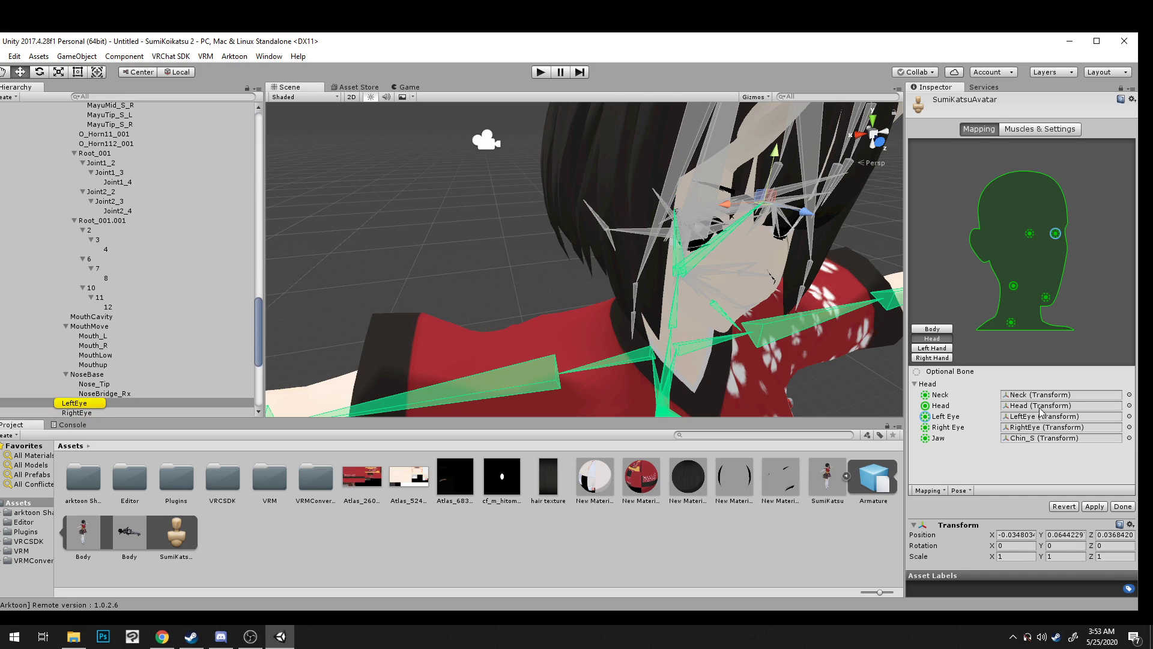
left_click(1038, 407)
left_click(1033, 396)
Step: Check the left-hand and right-hand finger mappings and finish the avatar configuration, keeping the mapping changes
left_click(932, 348)
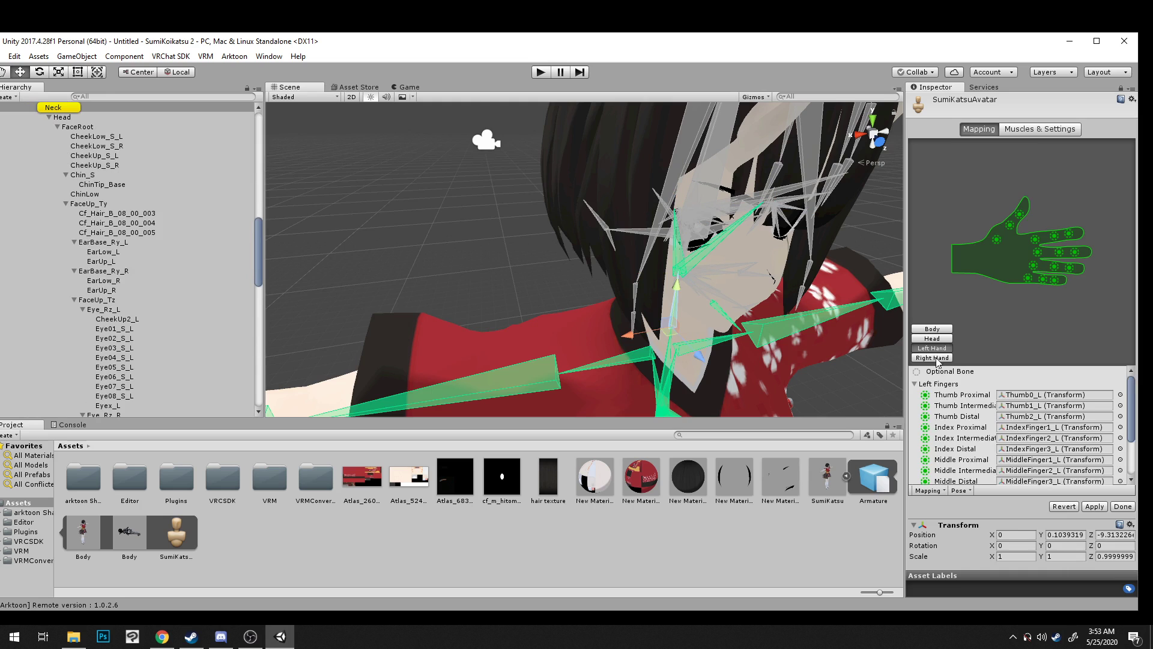
scroll(997, 433, "down", 3)
left_click(924, 358)
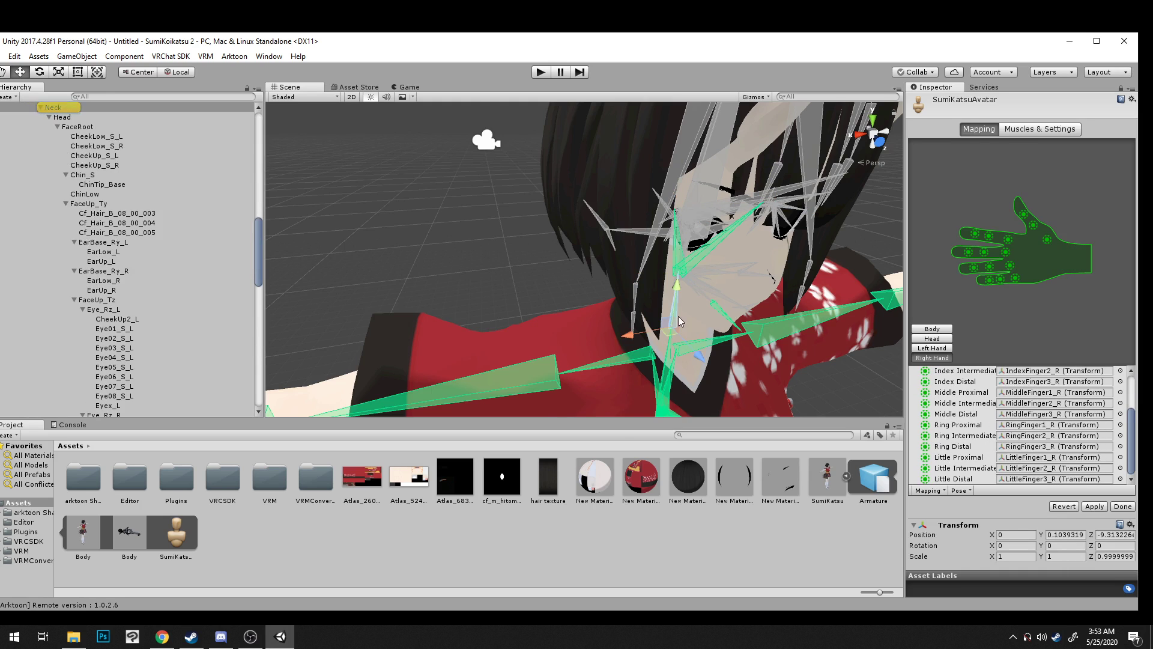
scroll(679, 315, "down", 5)
scroll(672, 317, "up", 2)
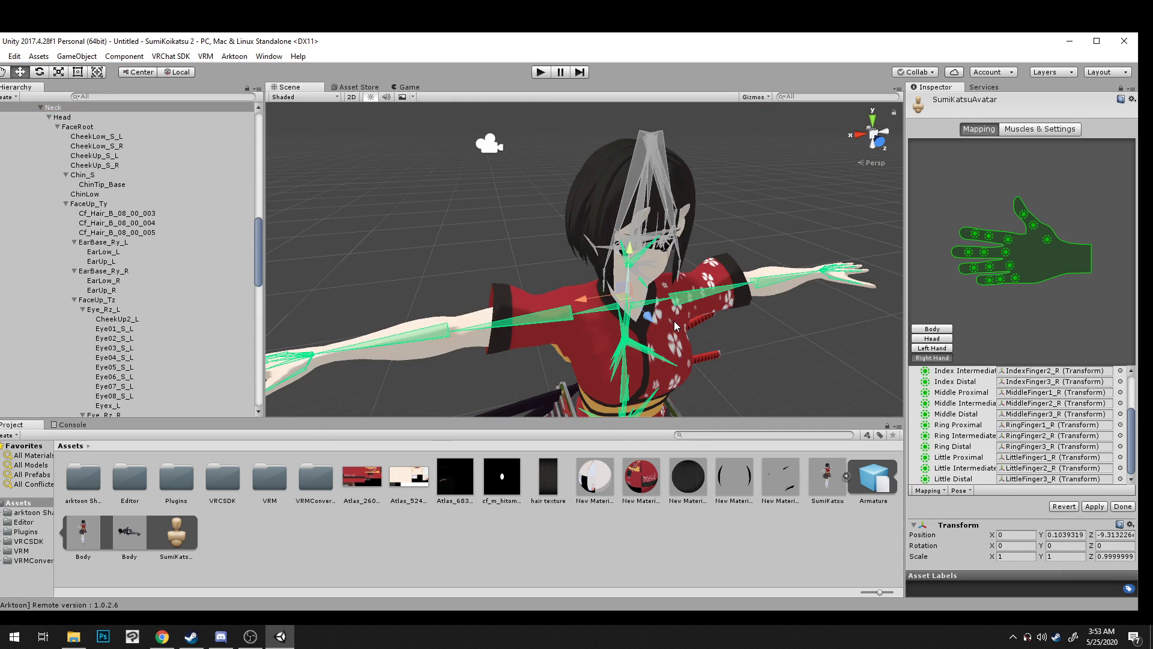
left_click(1122, 508)
left_click(595, 353)
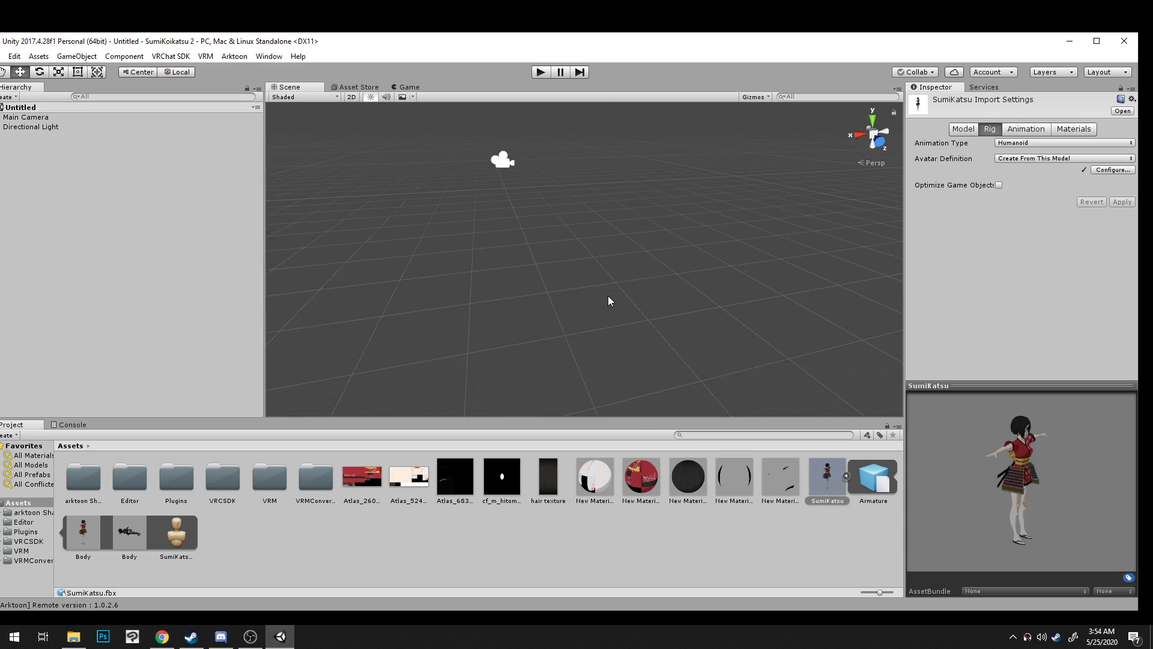
Step: Look through the SumiKatsu model's Rig, Animation, Materials and Model import settings
left_click(827, 491)
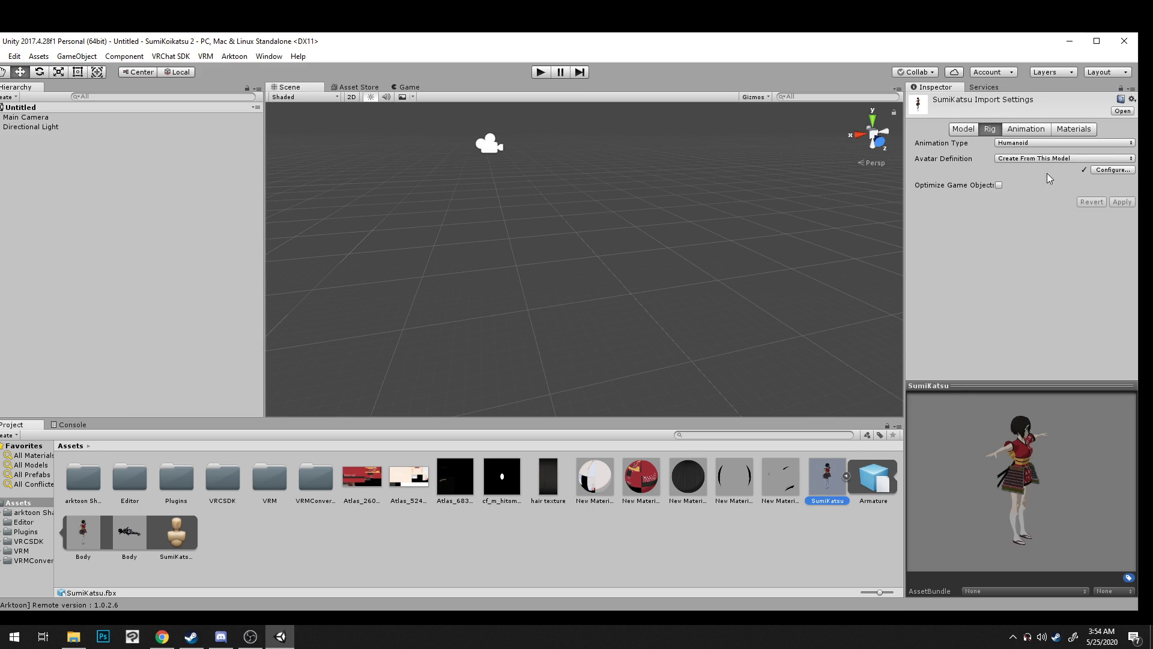
left_click(1026, 129)
left_click(1074, 129)
left_click(989, 129)
left_click(1034, 131)
left_click(1073, 129)
left_click(963, 129)
left_click(990, 129)
Step: Add the SumiKatsu model to the scene at position 0, 0, 0 and frame it from the front
left_click(827, 491)
left_click_drag(151, 272, 124, 250)
scroll(480, 324, "down", 3)
middle_click_drag(520, 334, 805, 374)
left_click_drag(805, 374, 574, 306, "alt")
middle_click_drag(573, 307, 590, 264)
scroll(612, 260, "down", 4)
scroll(612, 259, "up", 4)
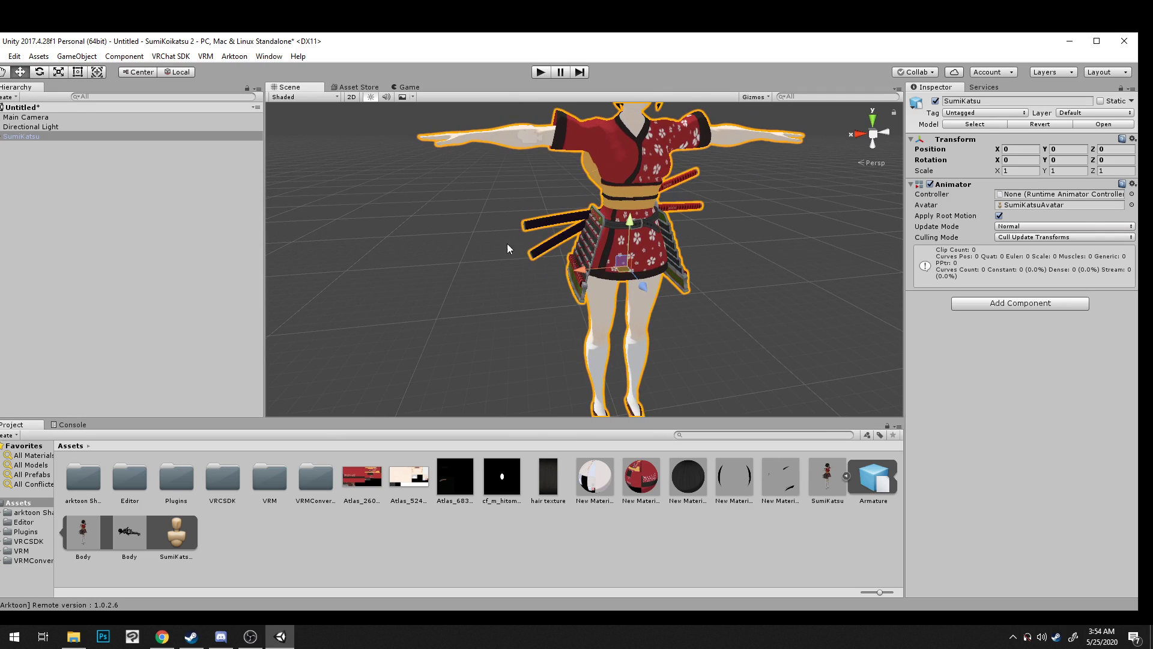
Step: Start a UniVRM humanoid export of SumiKatsu and fill in the author's name
left_click(205, 56)
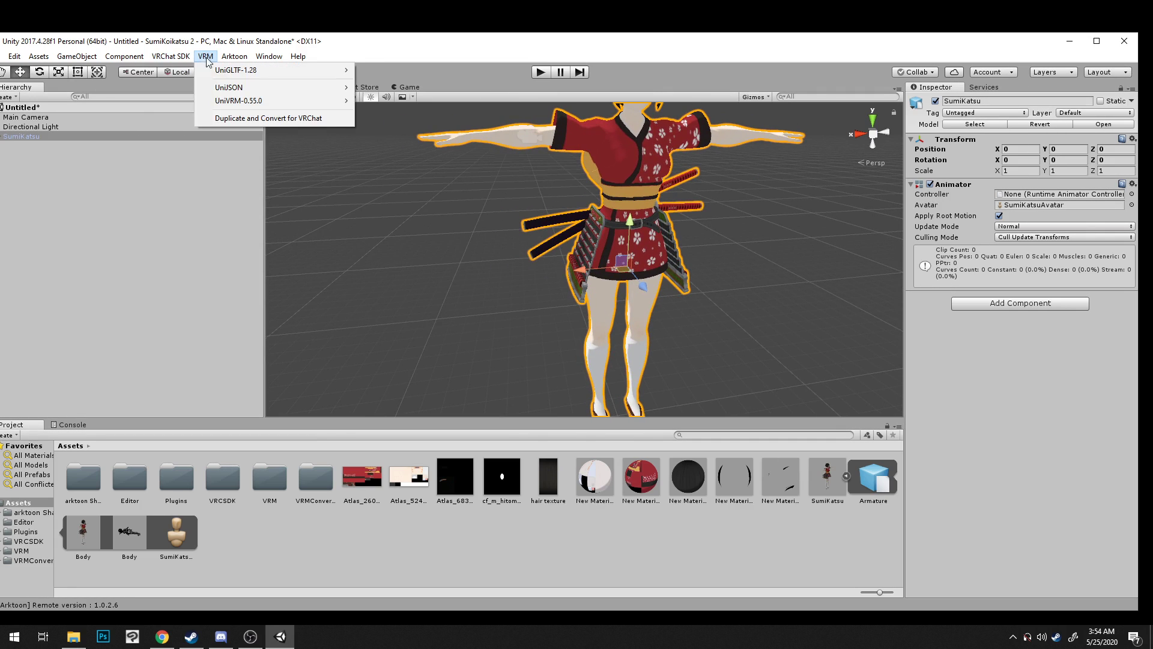
mouse_move(250, 109)
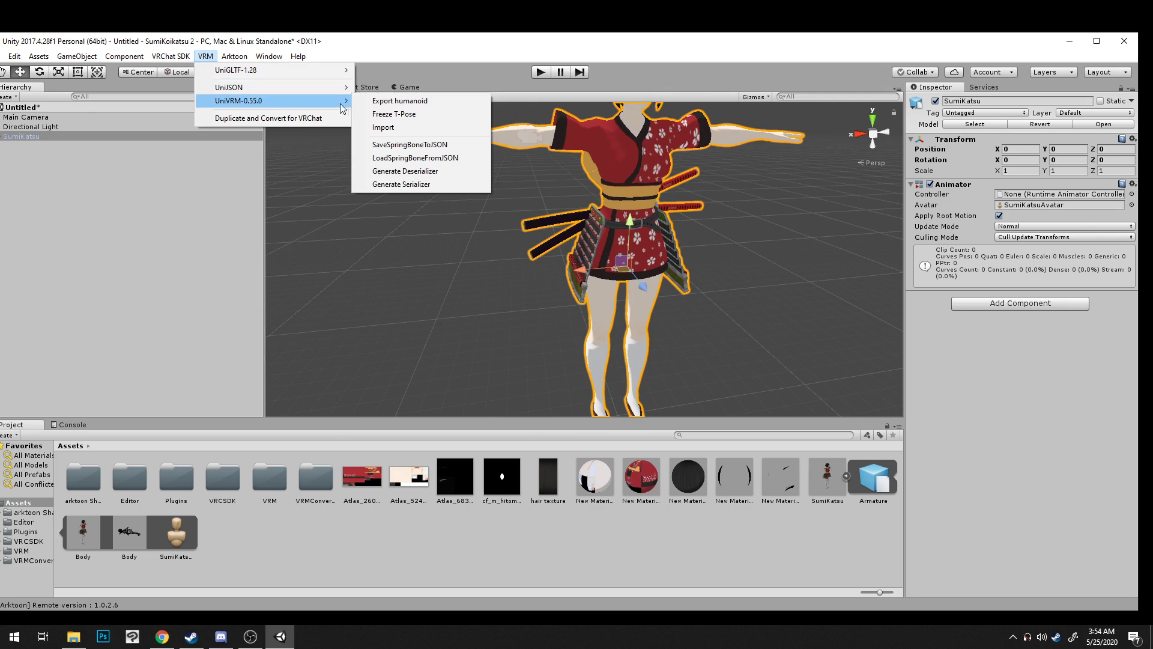
left_click(394, 101)
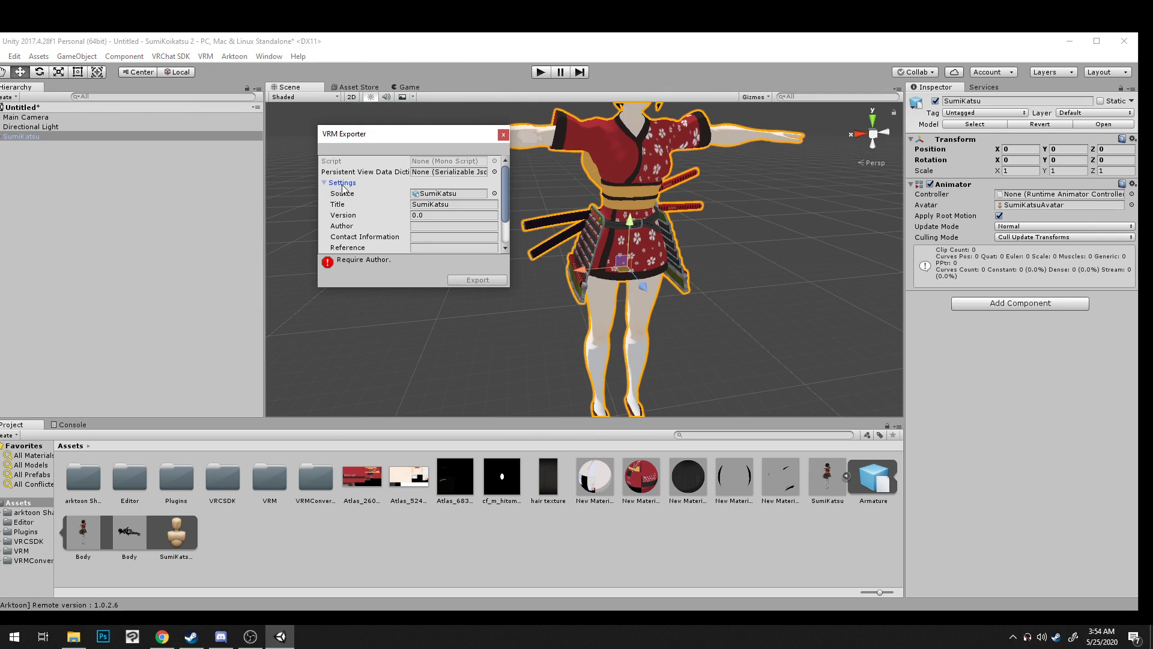
left_click(454, 226)
type("d-floe")
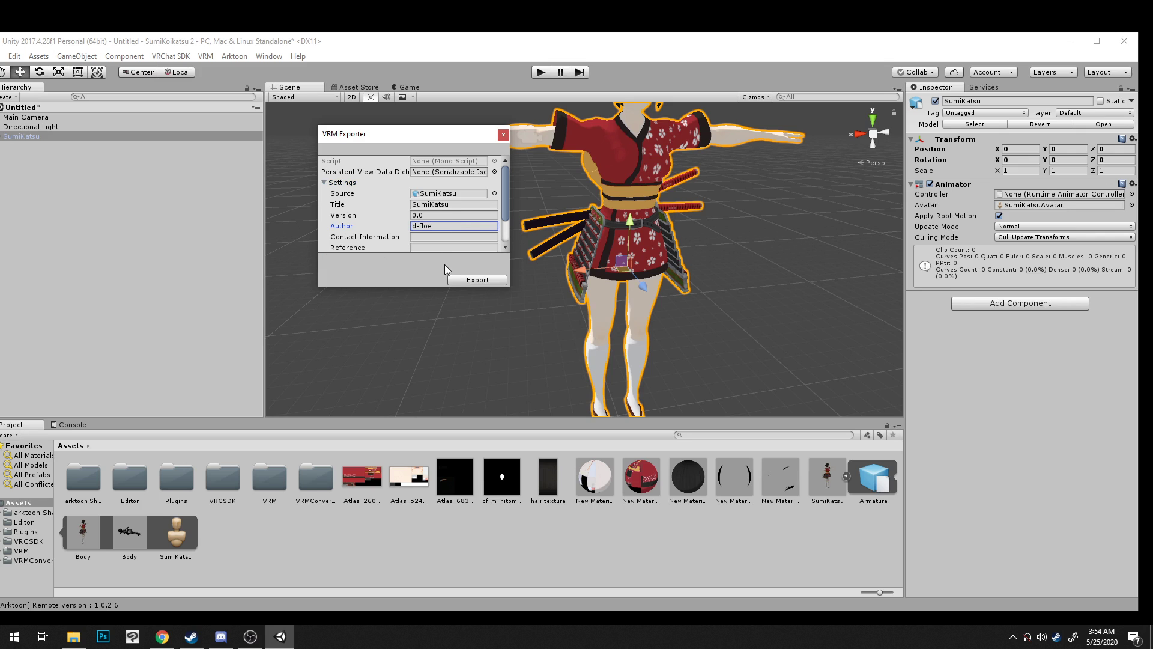
left_click(472, 205)
Step: Export the avatar to the Documents folder as SumiKatsu2.vrm and deselect the model in the scene
left_click(484, 280)
left_click(319, 325)
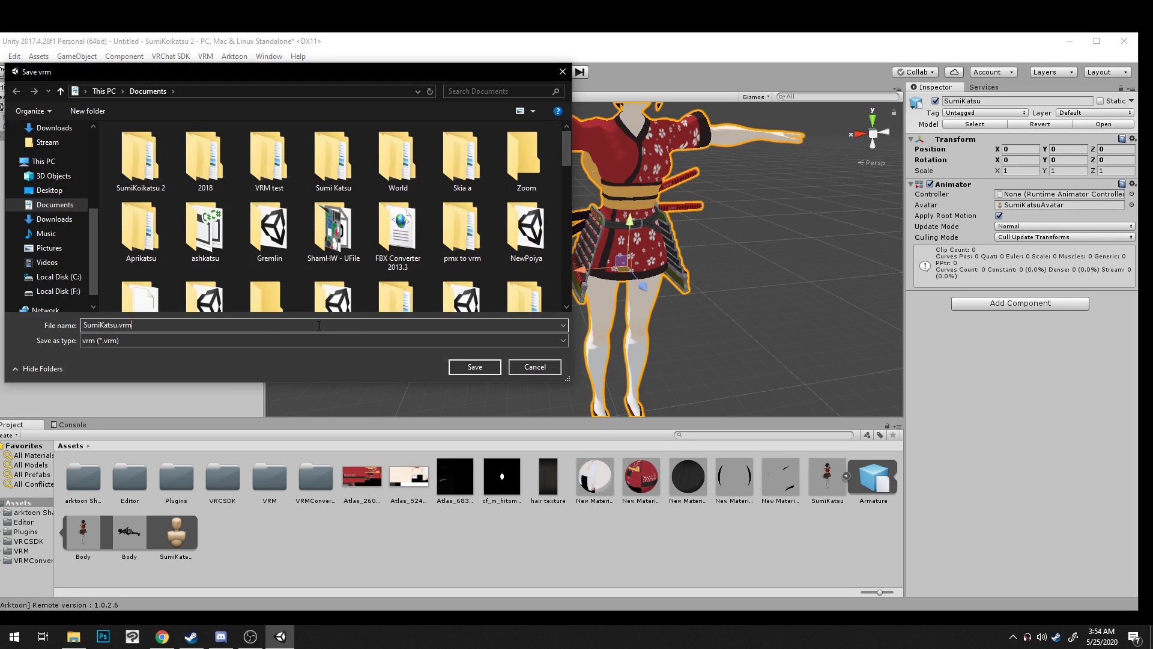
scroll(383, 227, "down", 3)
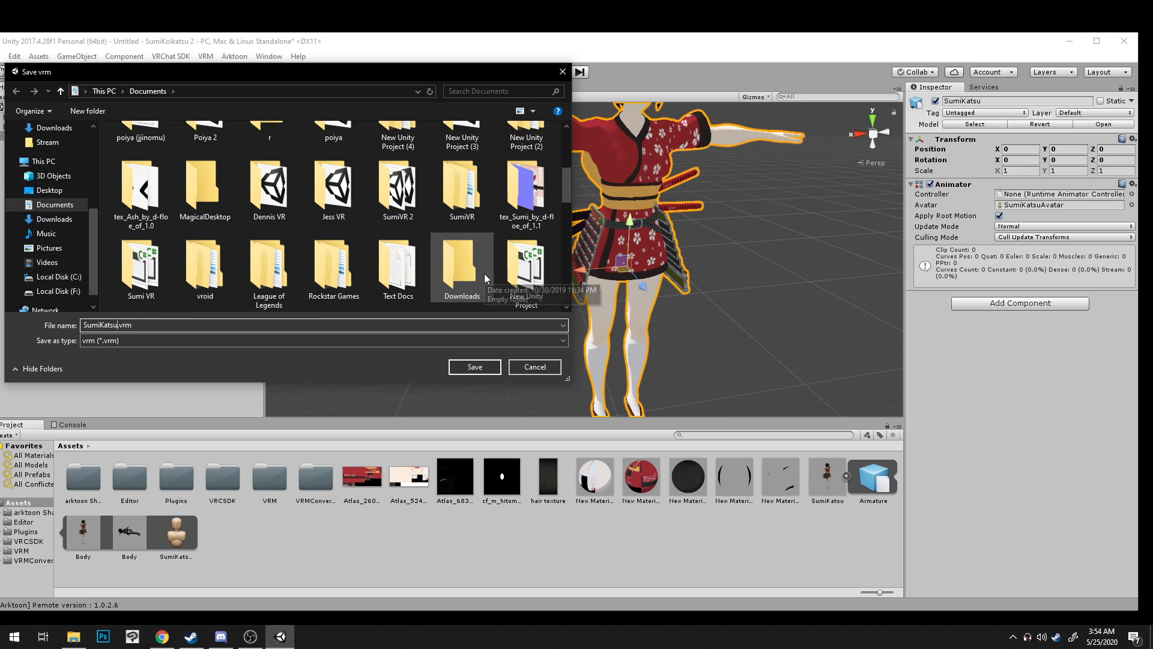
key("Return")
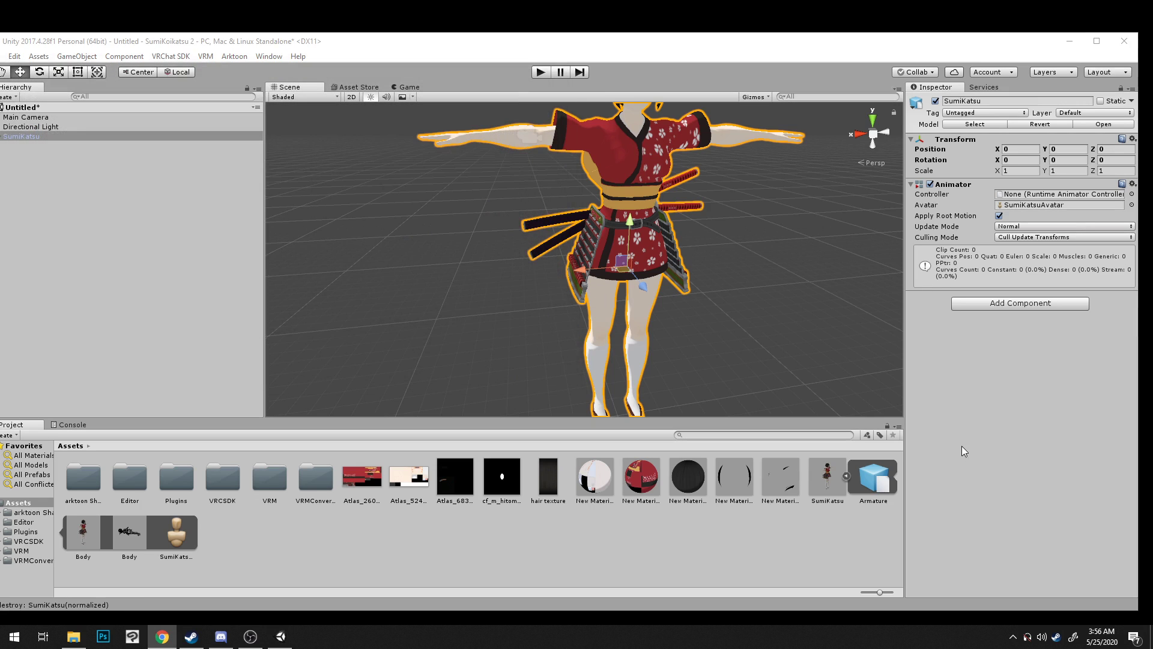
left_click(961, 451)
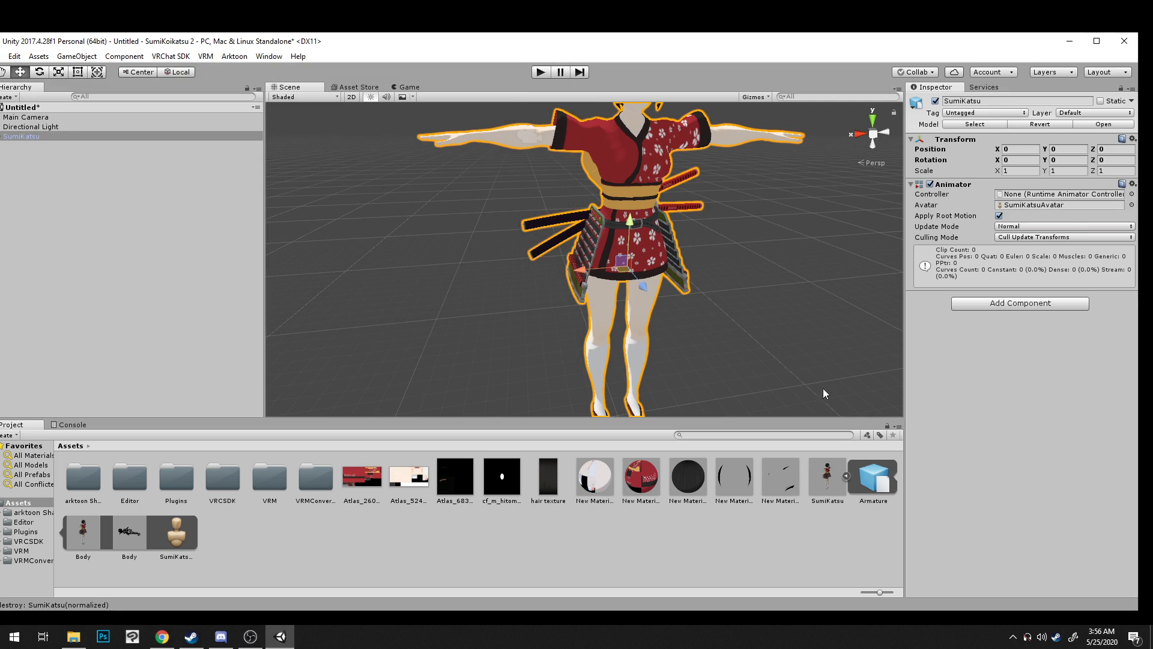
left_click(442, 360)
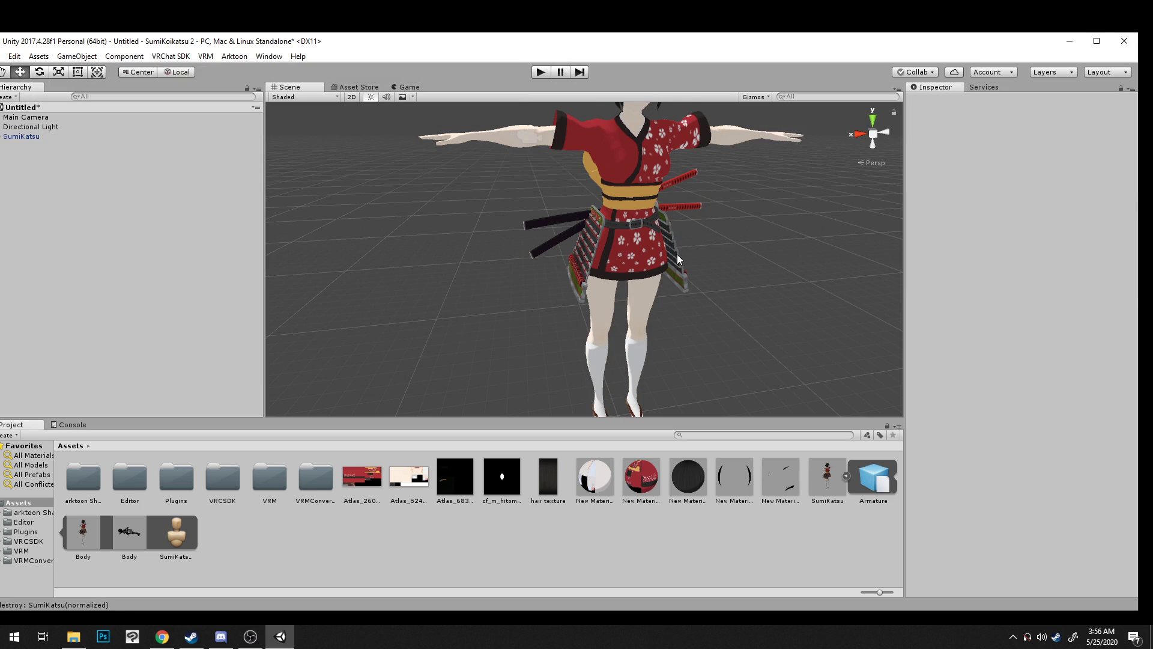
Step: Switch to File Explorer, refresh the Documents folder and locate the exported SumiKatsu2.vrm
left_click(74, 636)
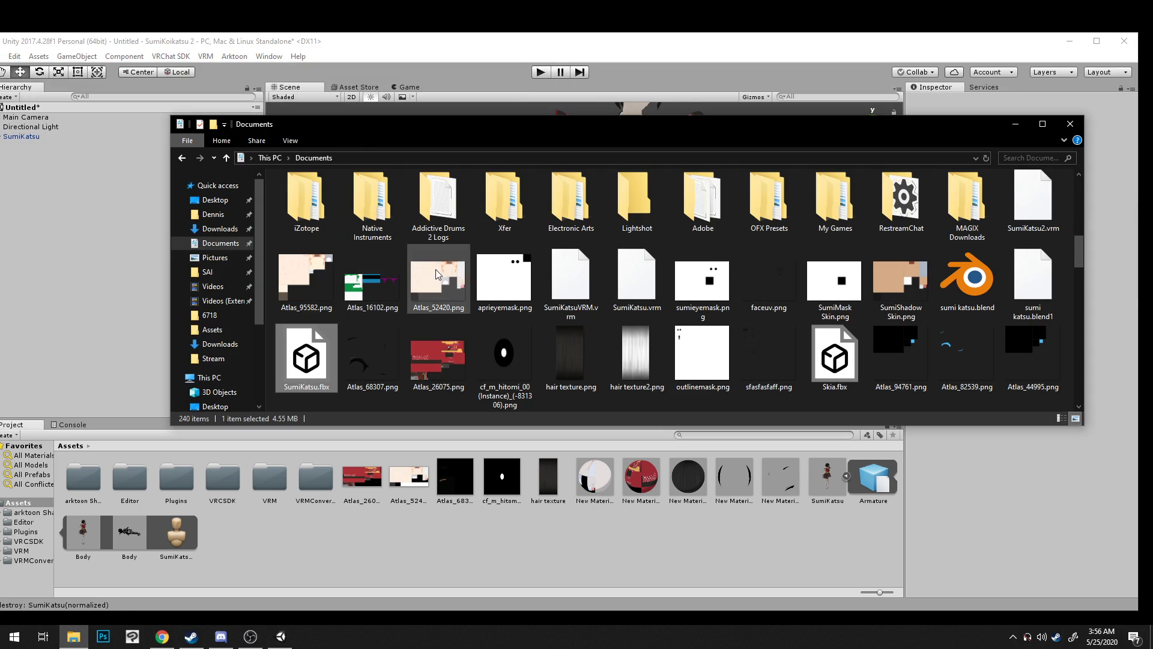
left_click(987, 158)
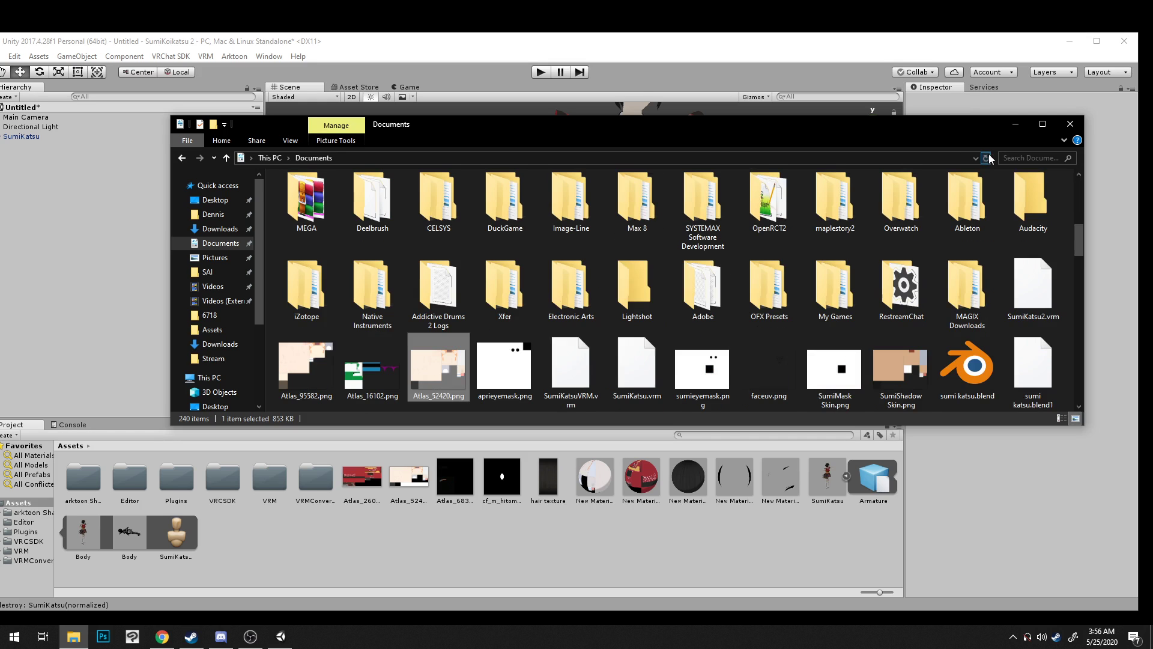
left_click(1043, 311)
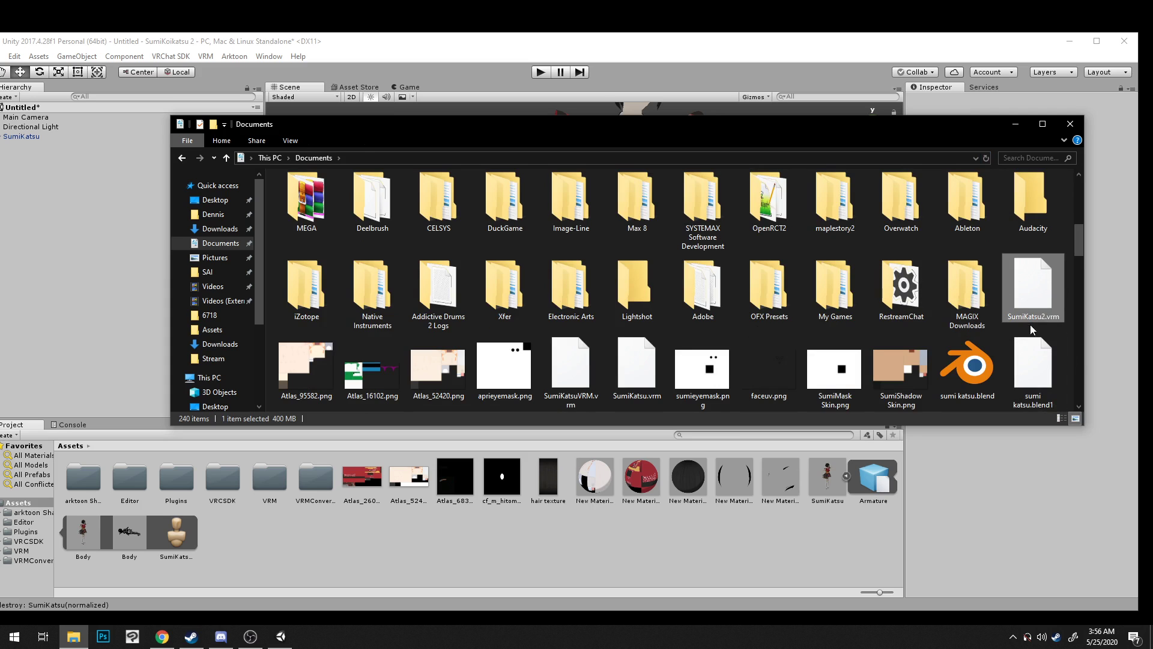
Step: Launch VRM Live Viewer from the VRMLiveViewer folder
double_click(493, 322)
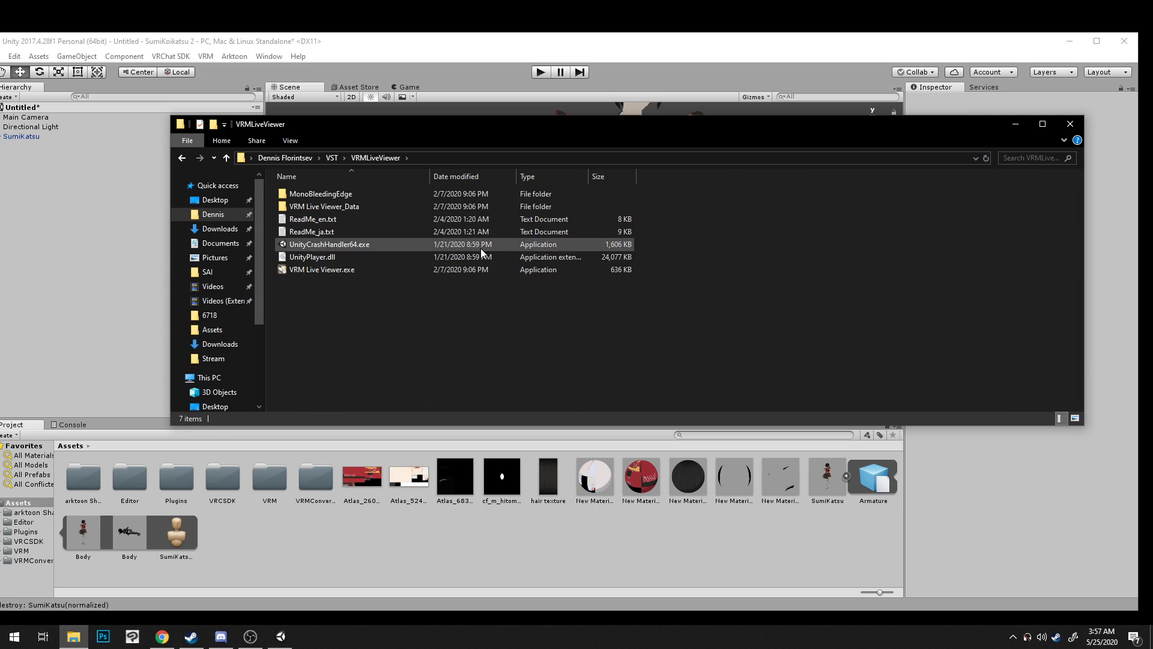
double_click(439, 269)
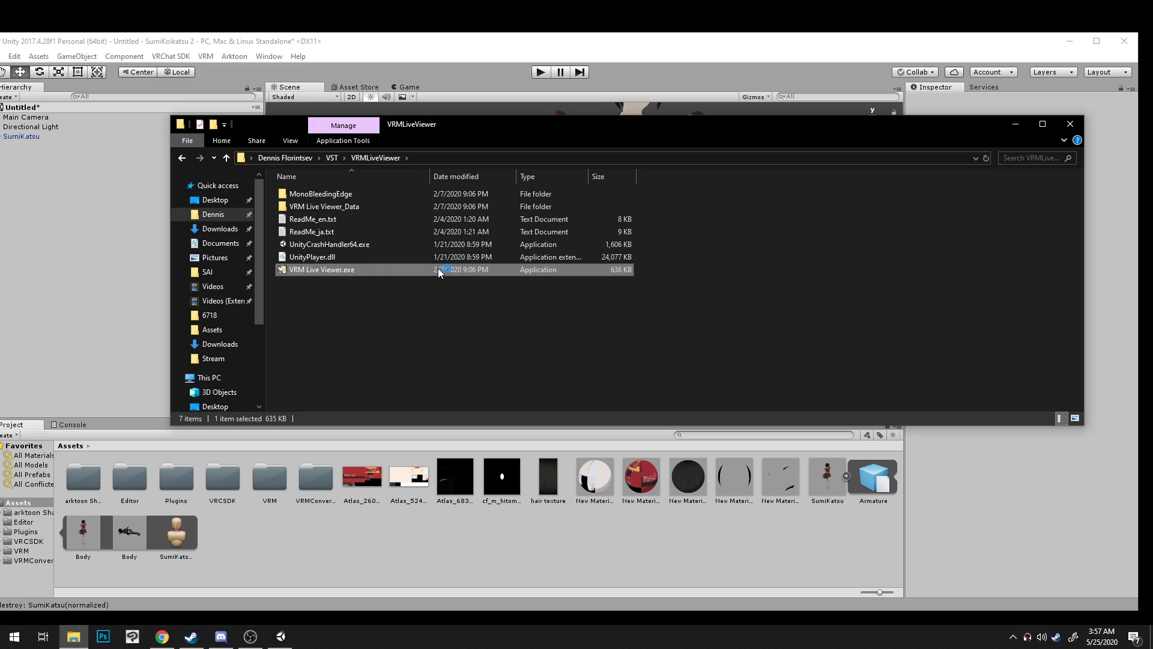
left_click(635, 436)
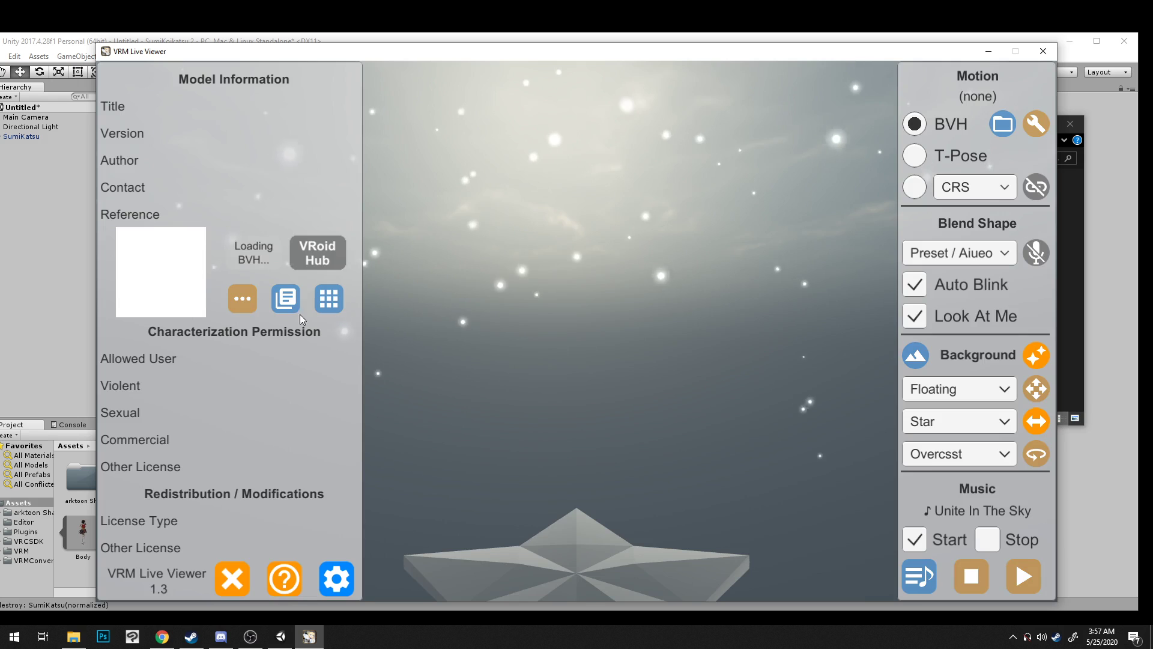
Step: Load SumiKatsu2.vrm from the Documents folder into VRM Live Viewer and inspect the model up close
left_click(253, 252)
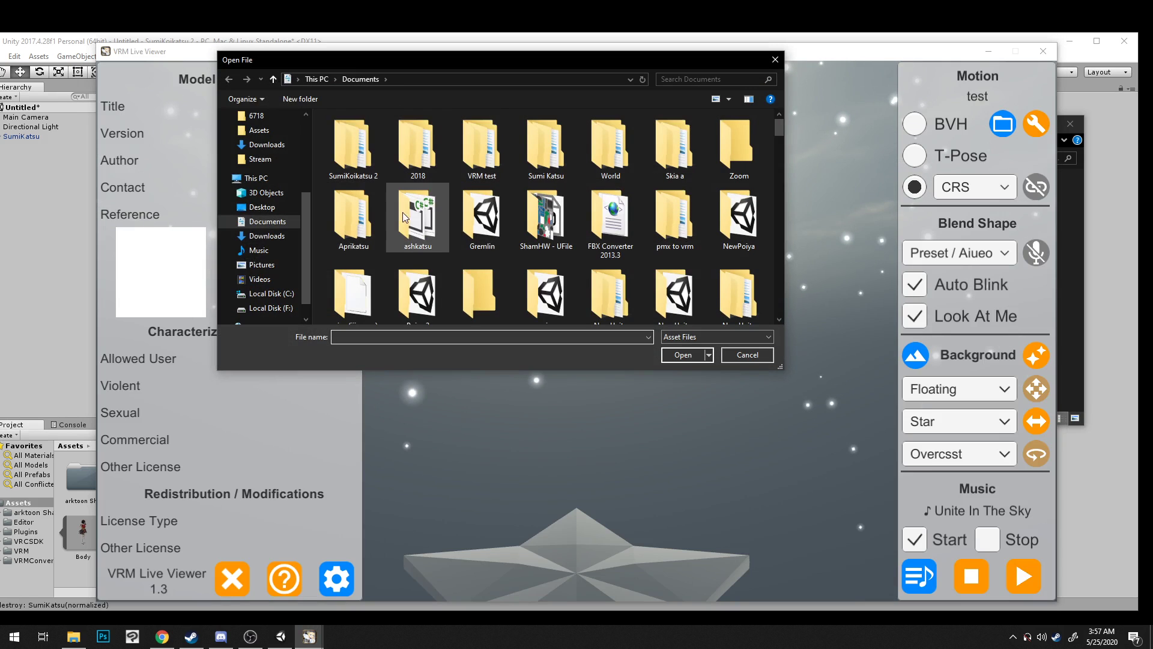
scroll(500, 239, "down", 1)
scroll(654, 229, "down", 6)
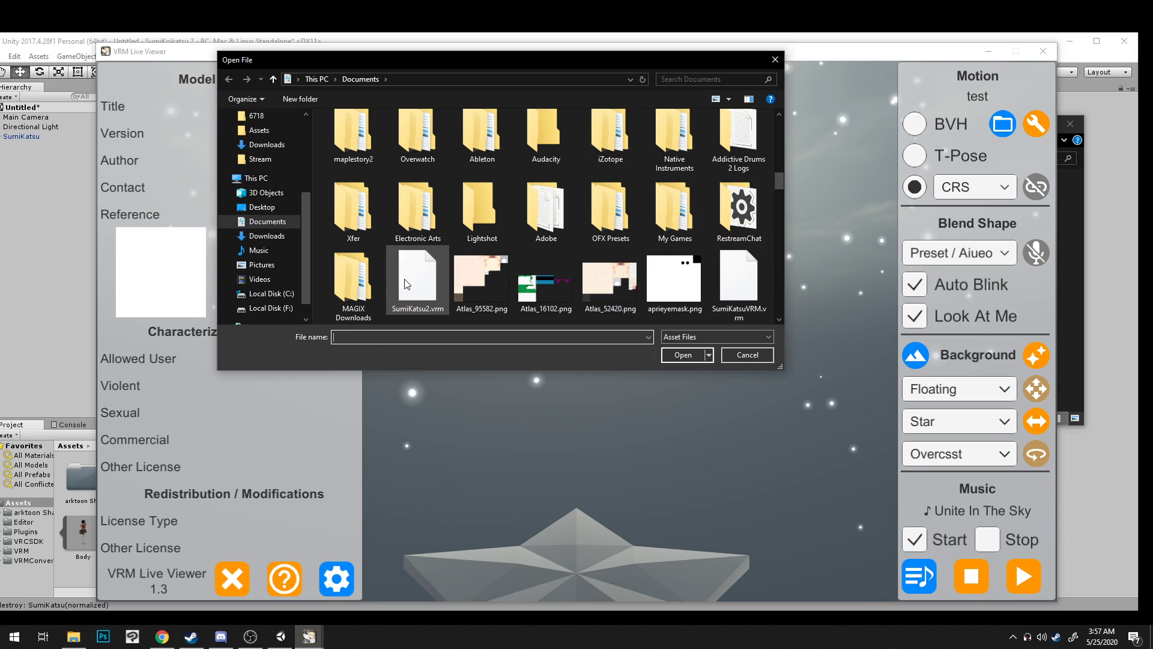
double_click(406, 284)
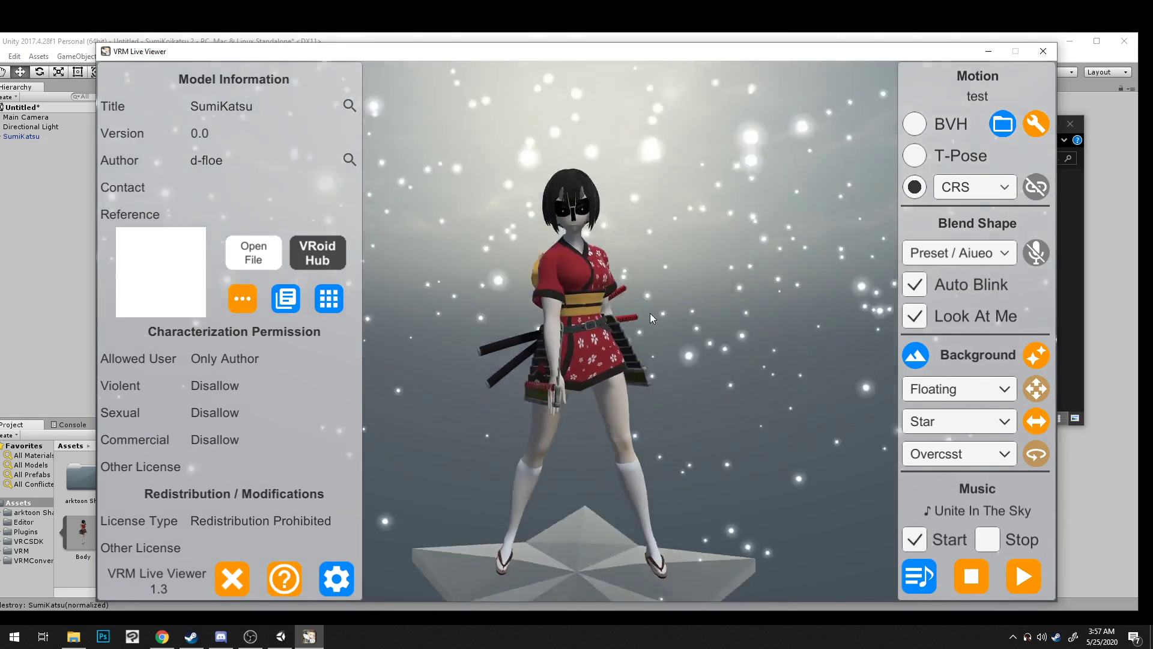
left_click_drag(650, 312, 618, 252)
scroll(566, 300, "up", 5)
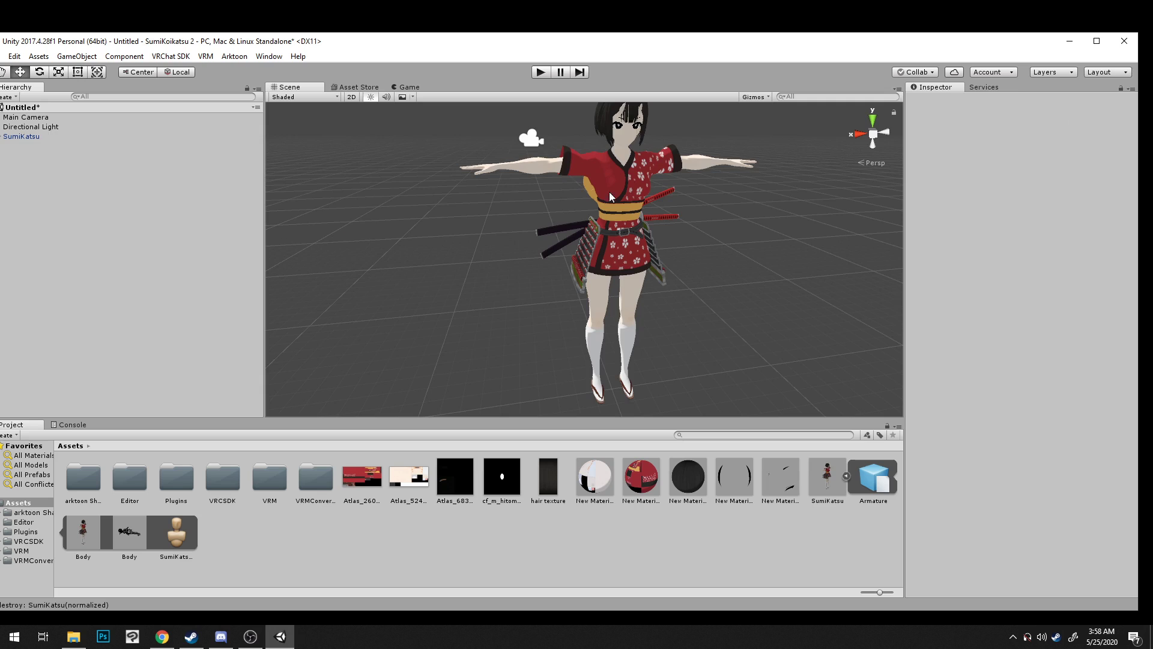
Step: Switch to Unity, deactivate the original SumiKatsu object in the scene and deselect it
left_click(615, 194)
left_click(70, 137)
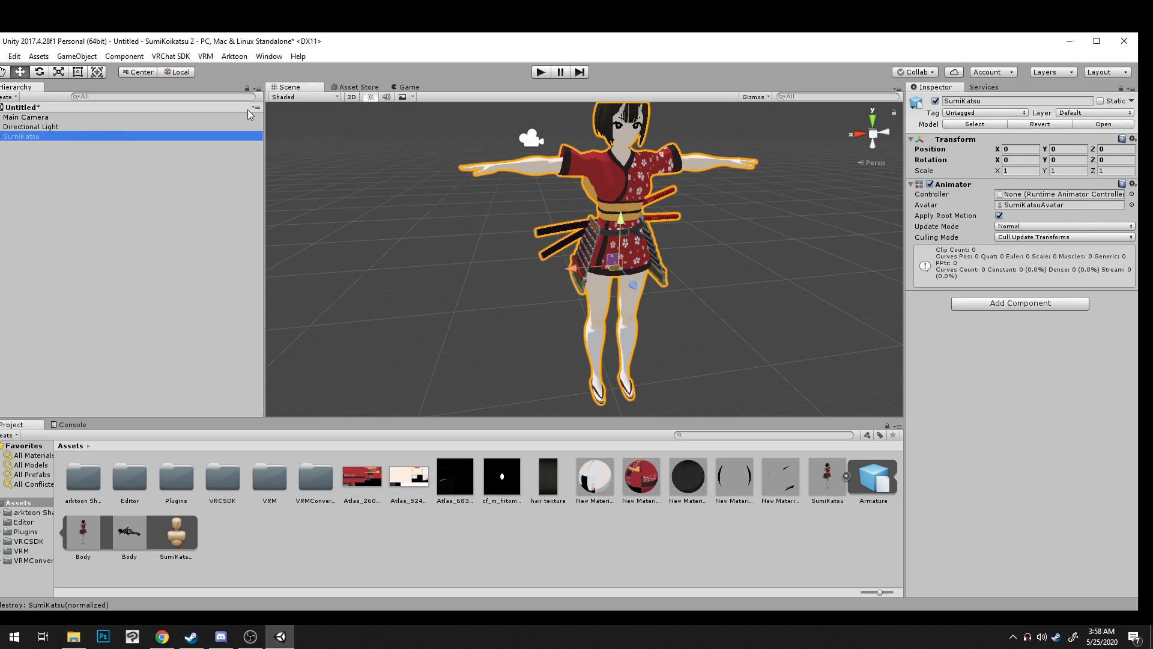
left_click(935, 101)
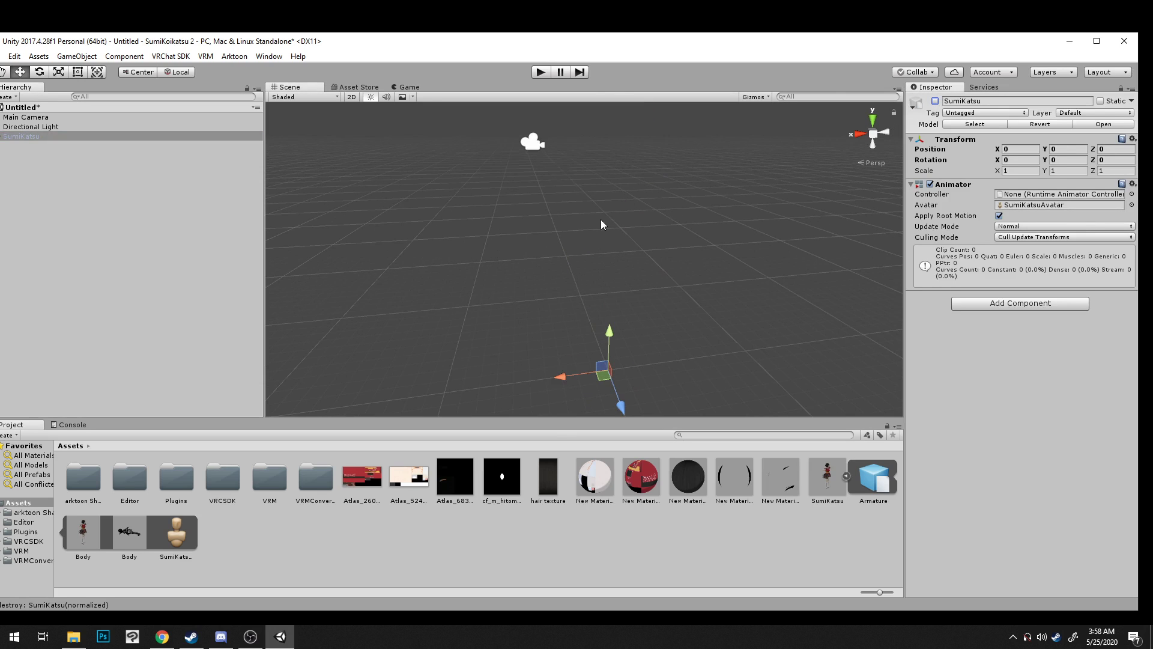
mouse_move(602, 52)
left_mouse_down()
mouse_move(651, 45)
mouse_move(622, 49)
left_mouse_up()
left_click(621, 147)
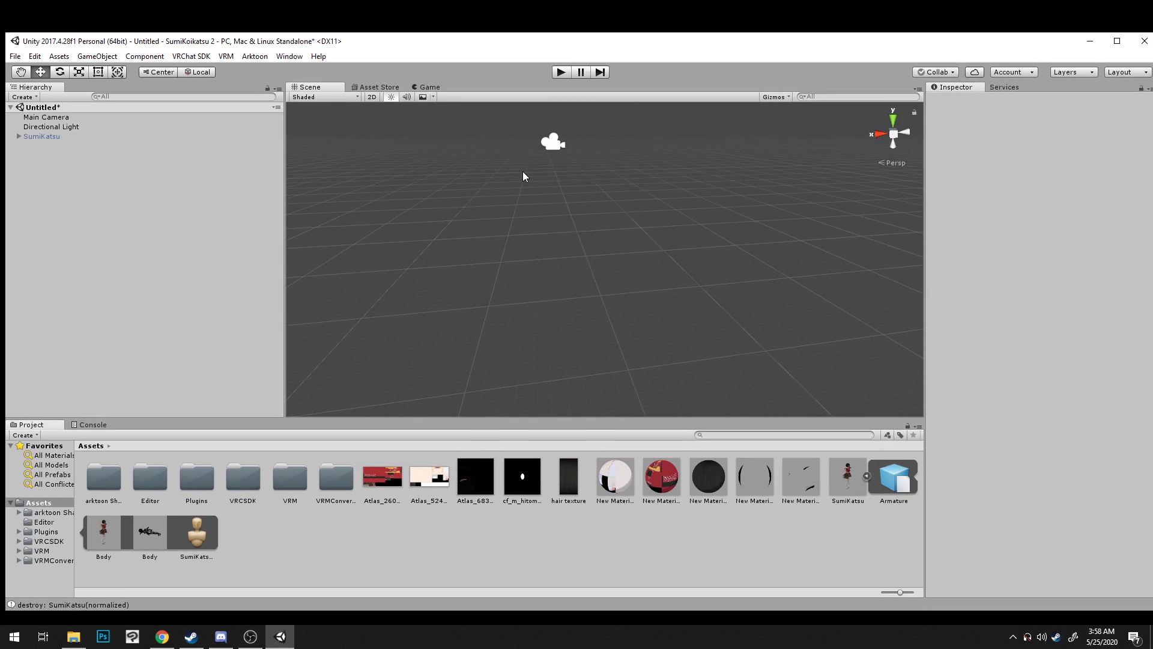
Step: Import SumiKatsu2.vrm from the Documents folder with UniVRM, saving it in Assets as SumiKatsu2.prefab
left_click(226, 57)
mouse_move(267, 103)
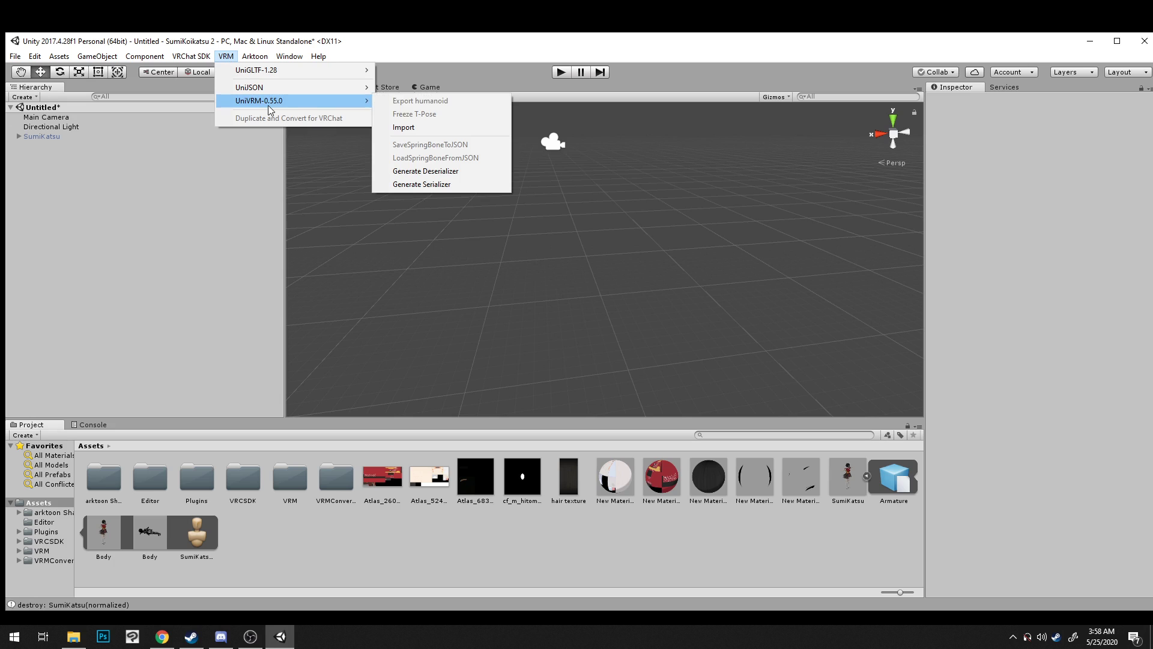
left_click(447, 130)
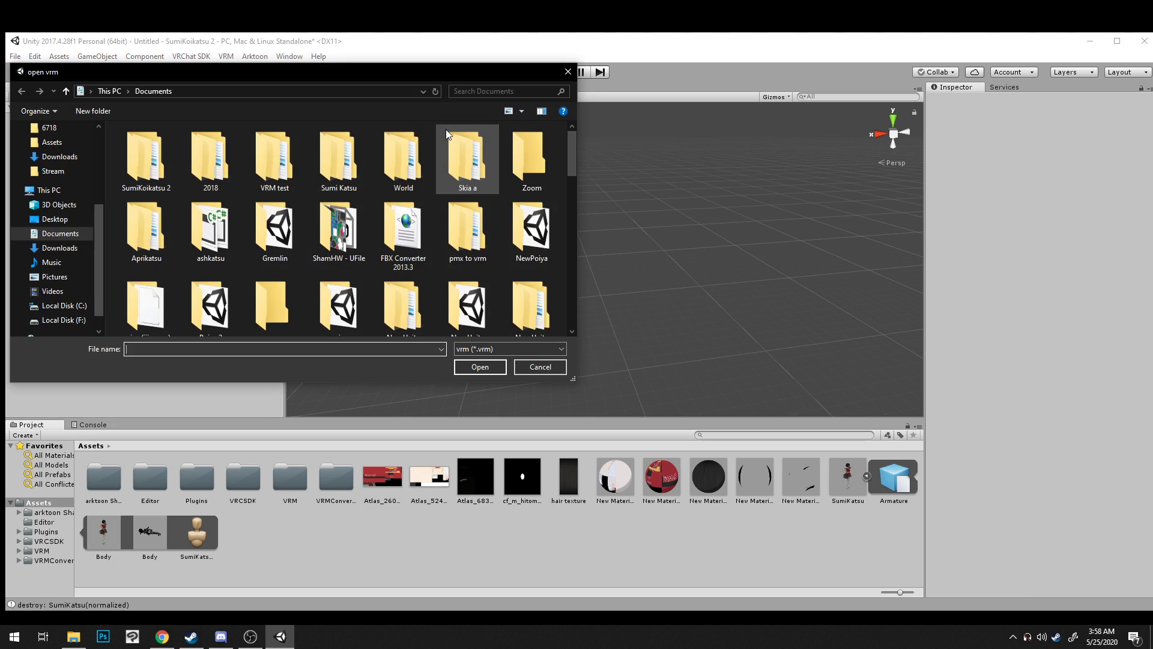
scroll(481, 214, "down", 5)
double_click(478, 225)
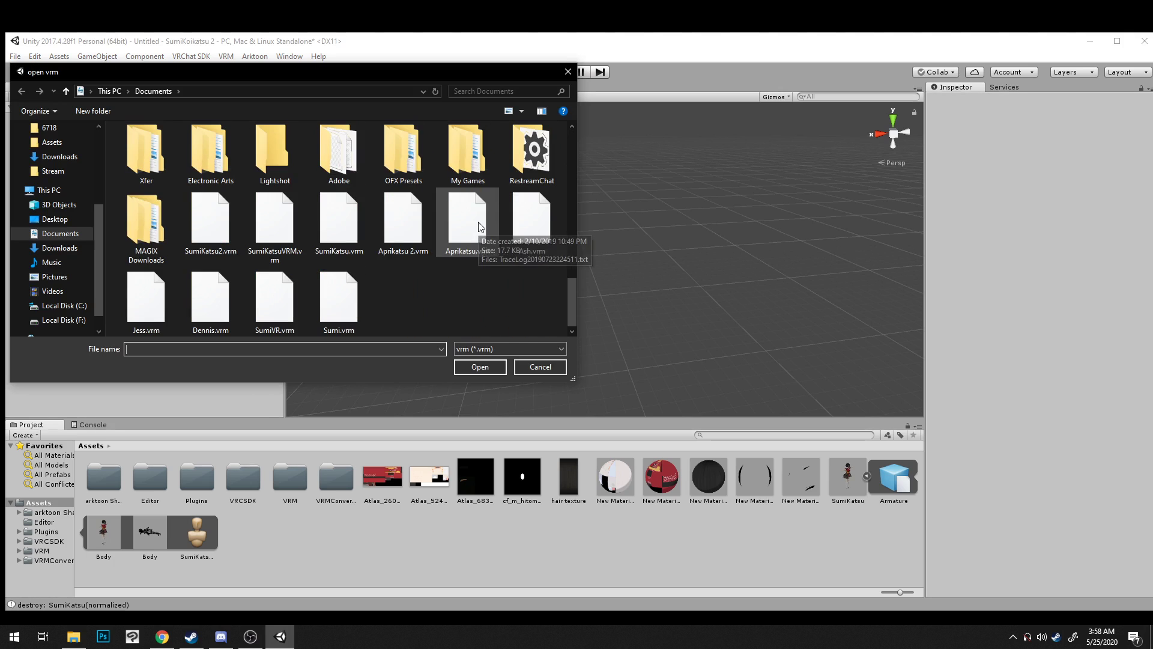
double_click(203, 233)
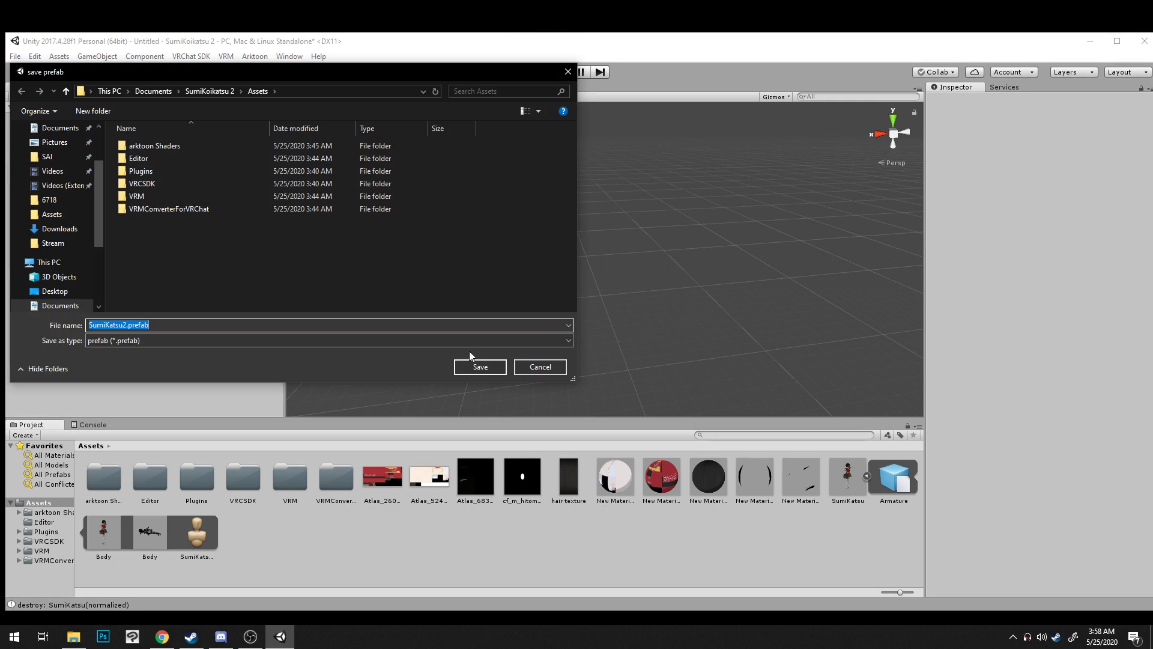
left_click(476, 369)
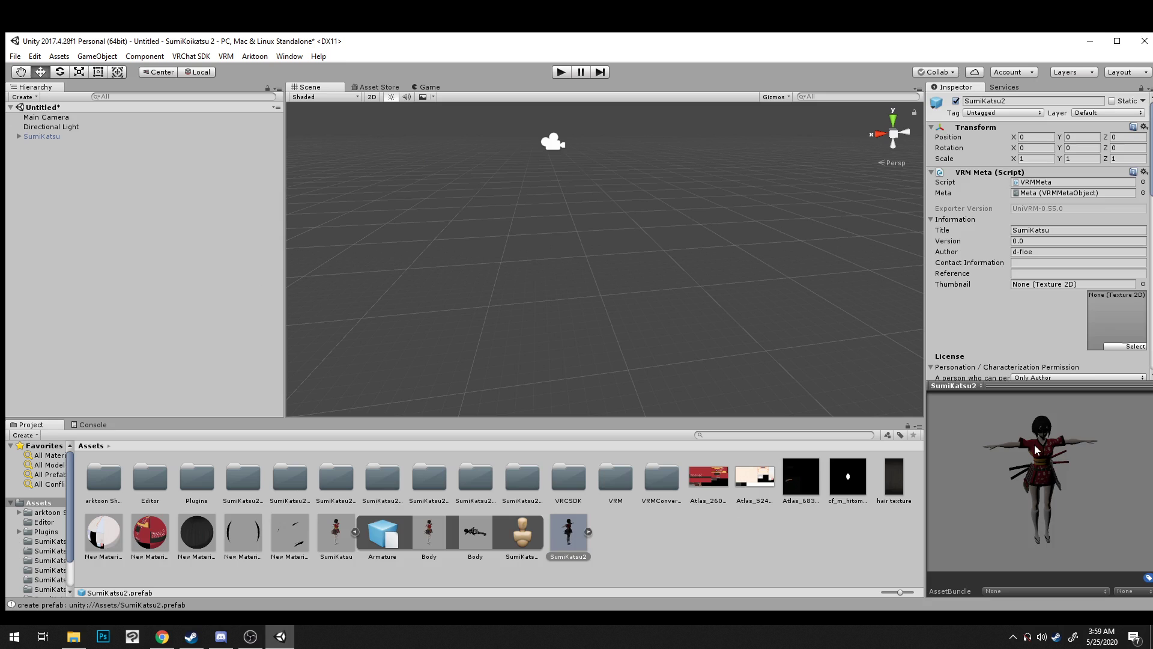
Step: Set the shader of New Material 3 and New Material 4 on the SumiKatsu2 Body to Unlit/Transparent
scroll(1063, 277, "down", 1)
scroll(1063, 276, "down", 6)
scroll(1072, 240, "up", 6)
scroll(1072, 272, "down", 4)
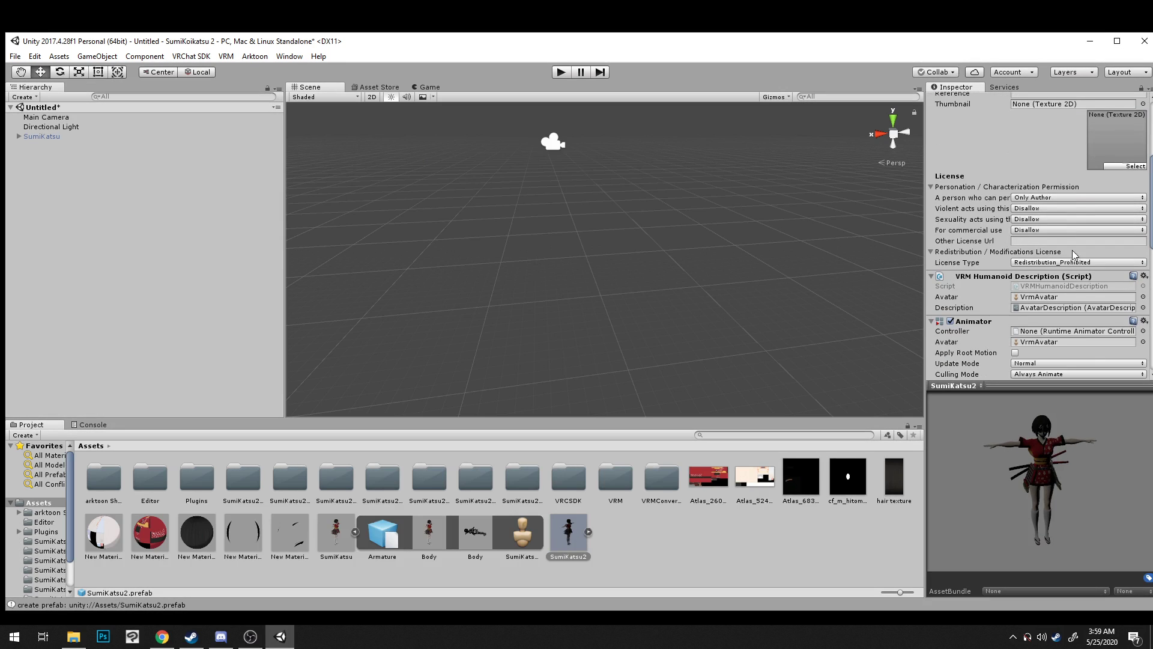
scroll(1081, 277, "down", 4)
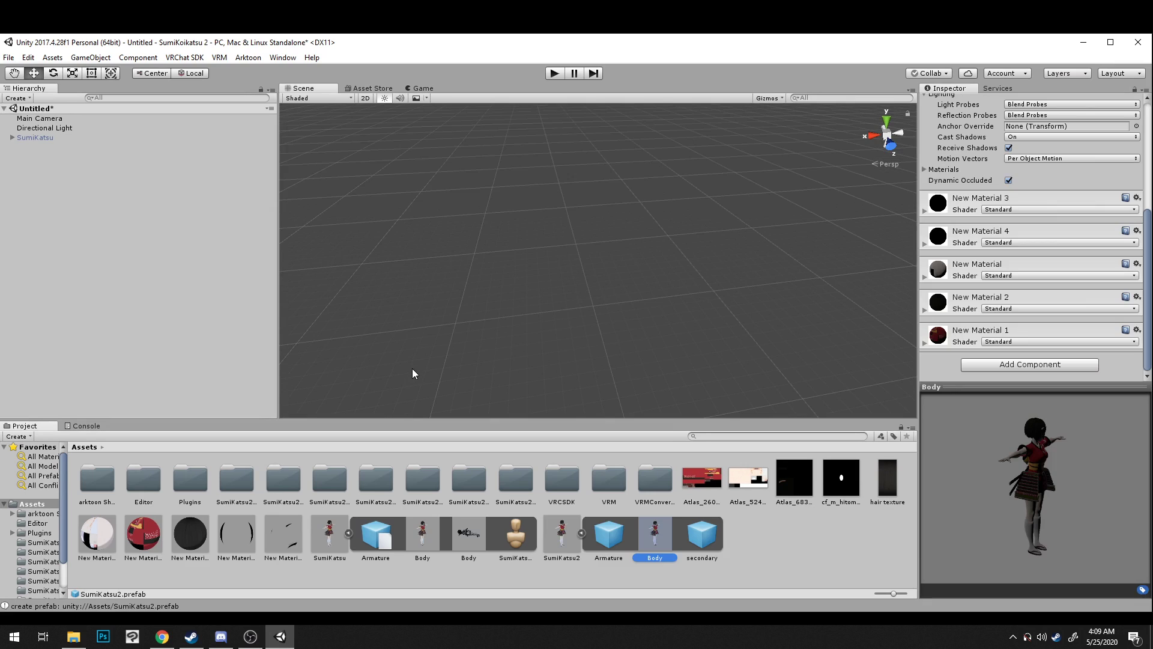
left_click_drag(943, 435, 1008, 447)
left_click(1023, 211)
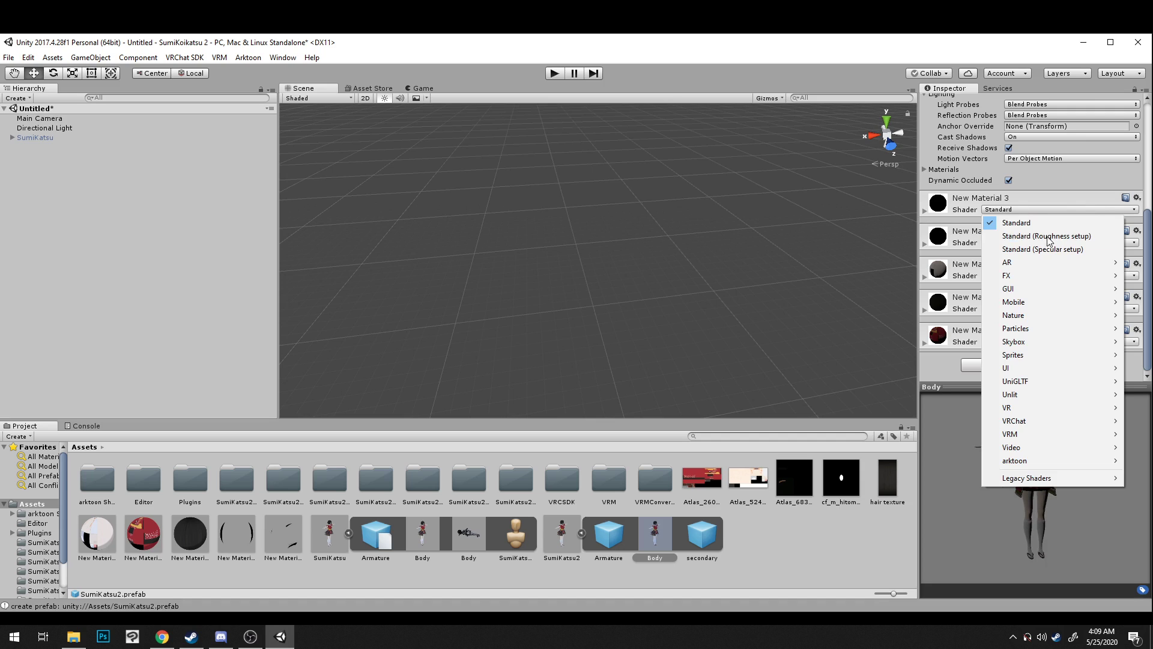
mouse_move(1048, 398)
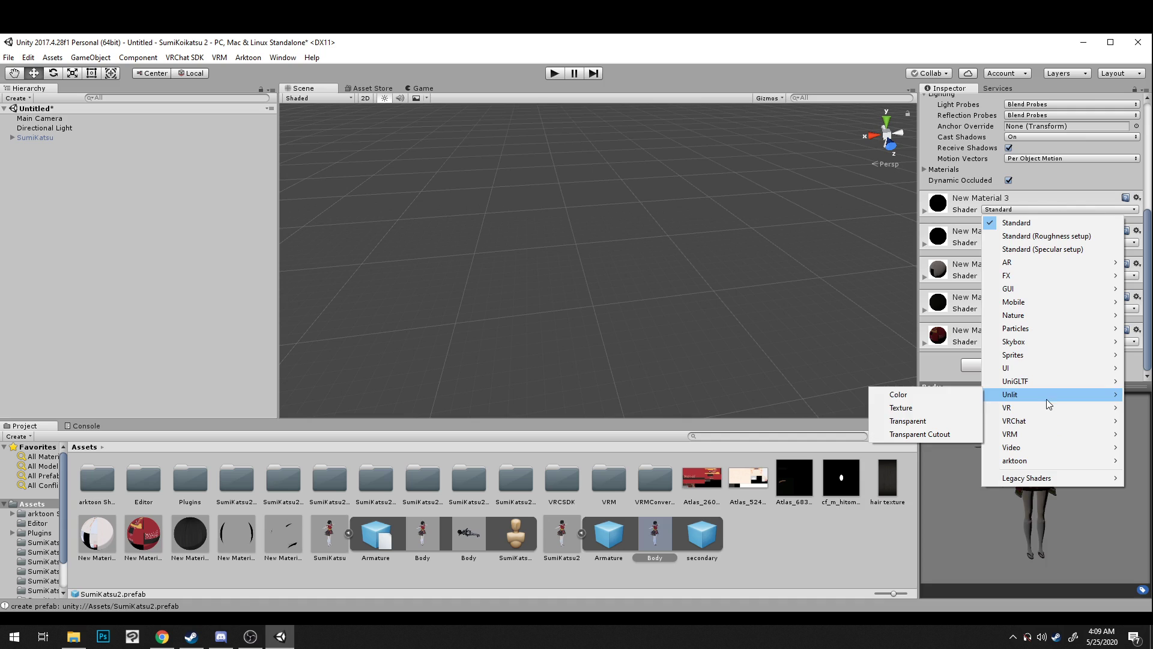
left_click(945, 420)
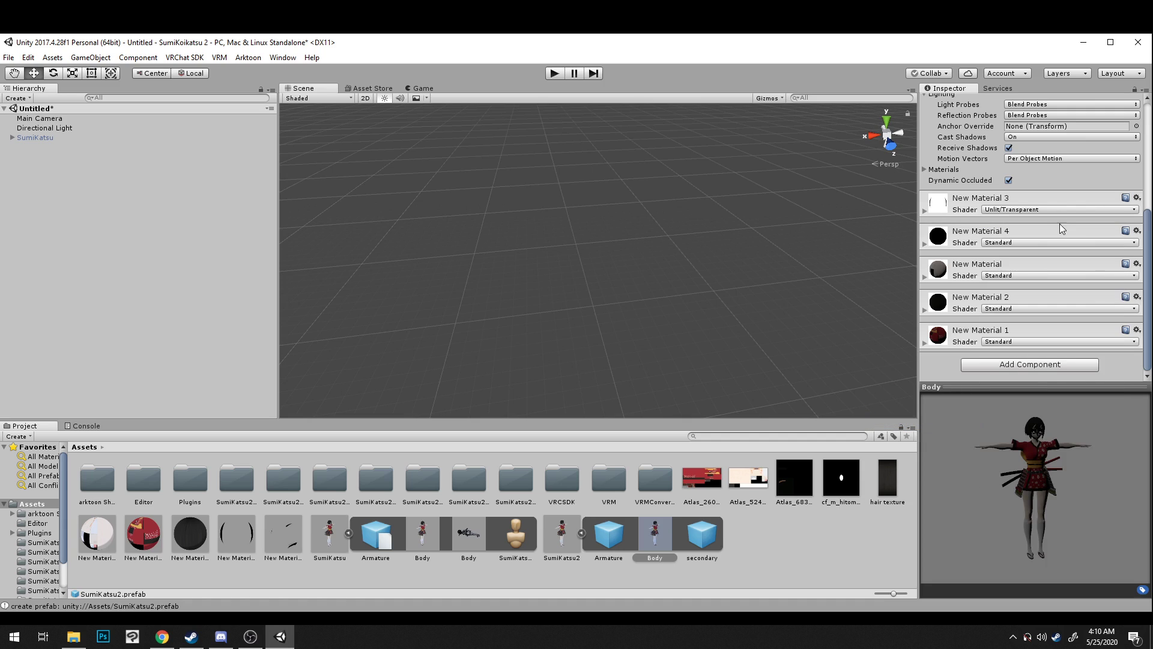
left_click(1048, 243)
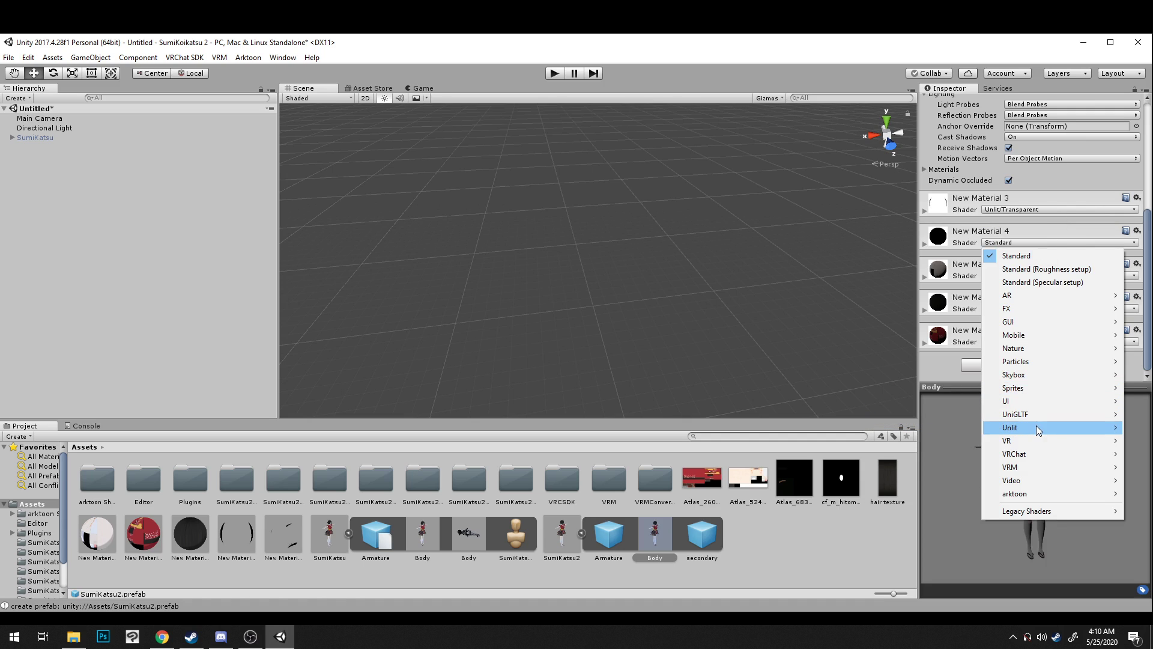
mouse_move(1002, 427)
left_click(946, 454)
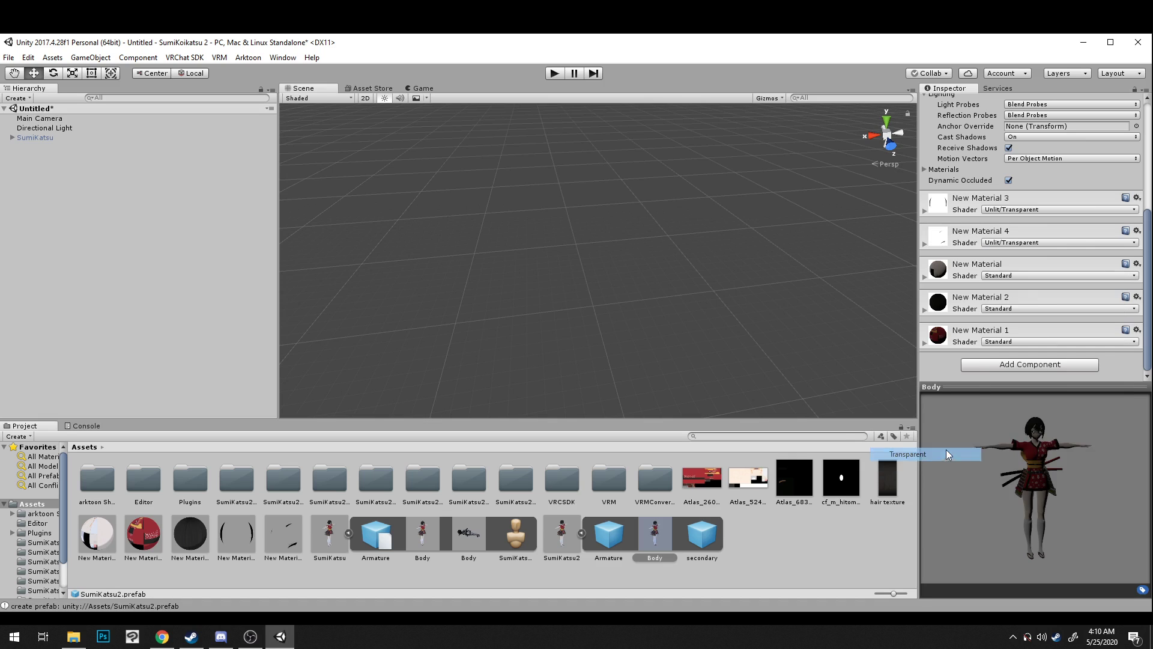
Step: Set the shader of New Material, New Material 2 and New Material 1 to Unlit/Texture and check the Body preview
left_click(1035, 276)
mouse_move(1014, 461)
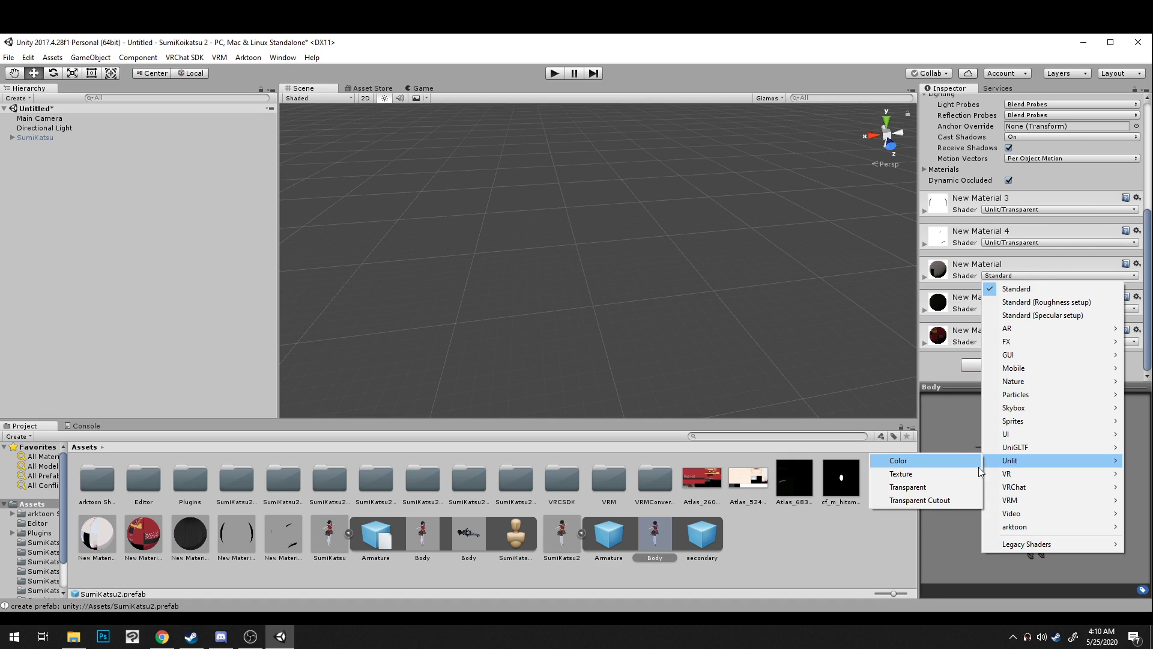
left_click(959, 478)
left_click(1045, 308)
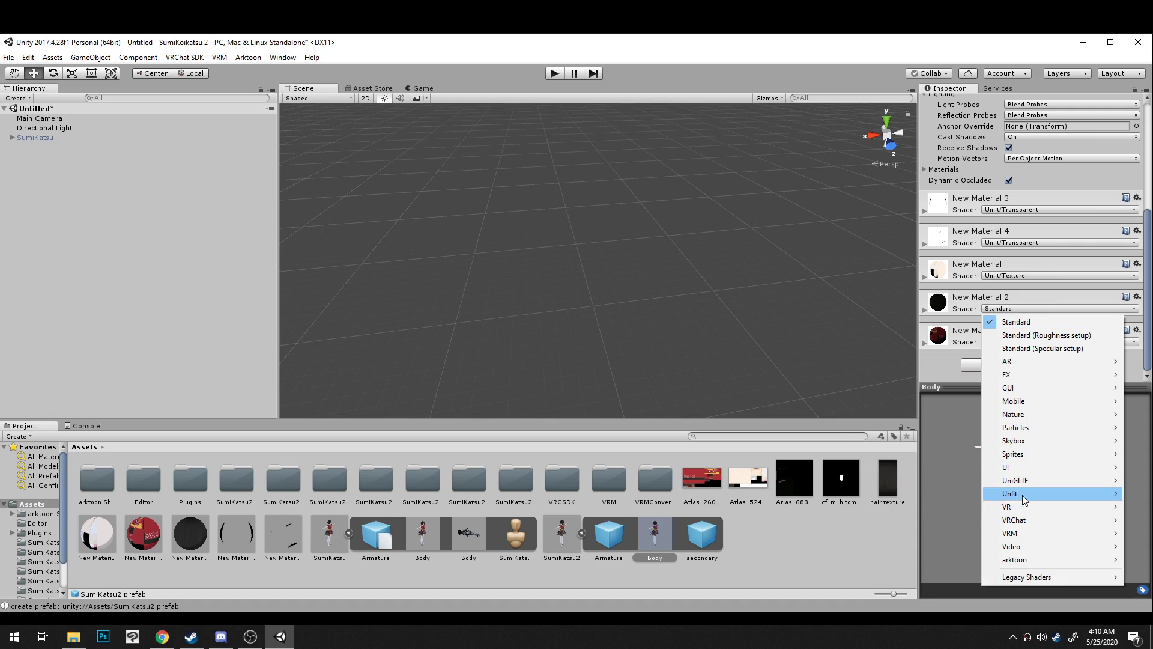
mouse_move(1025, 501)
left_click(955, 506)
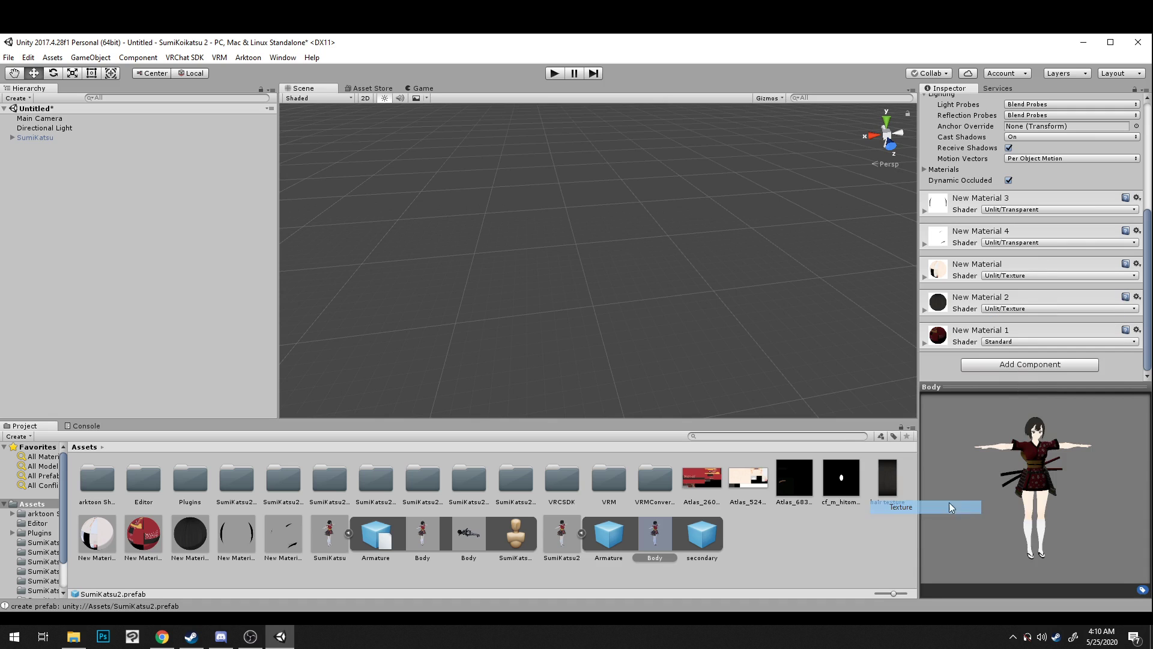
left_click(1052, 341)
mouse_move(1034, 526)
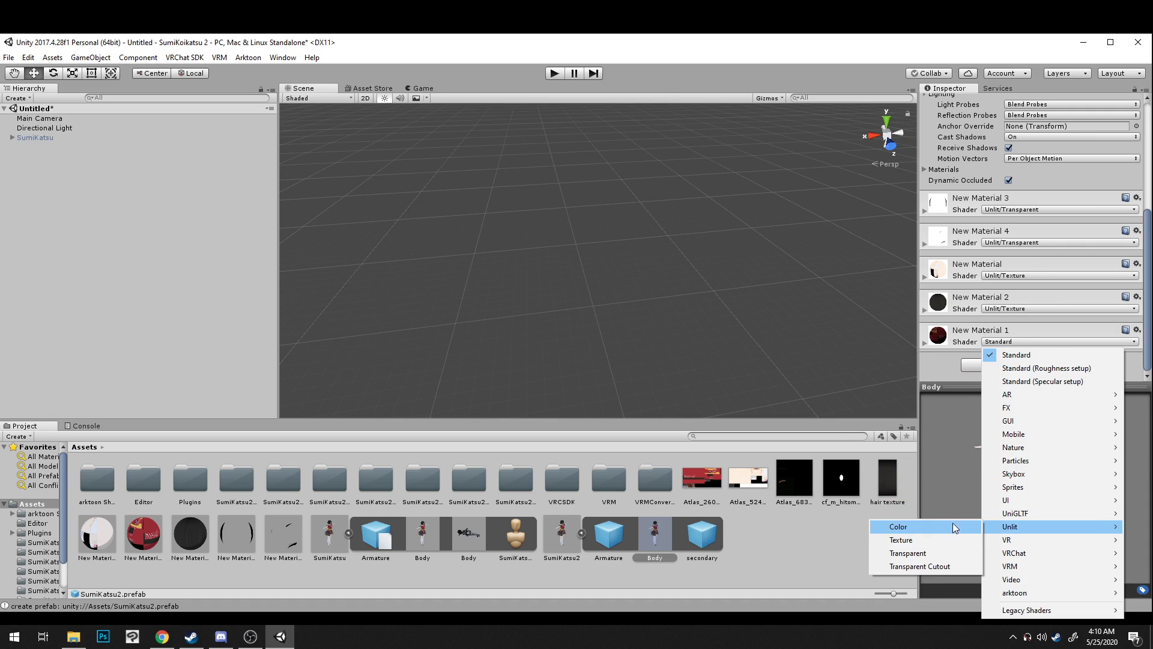
left_click(935, 541)
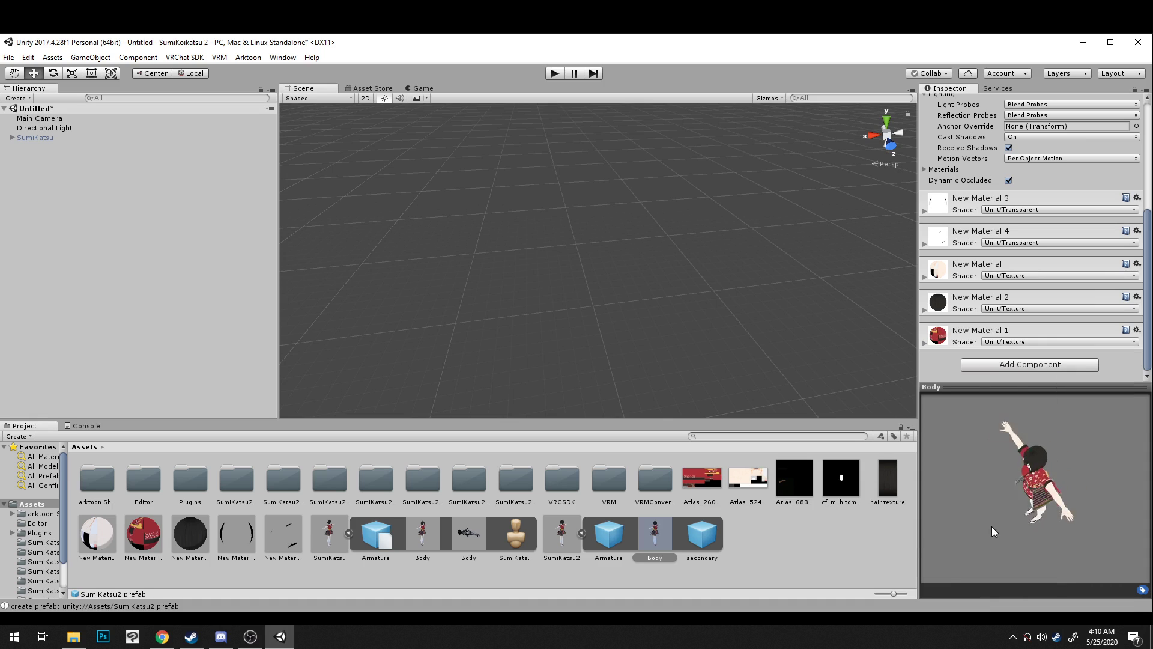
mouse_move(1056, 454)
left_mouse_down()
mouse_move(1050, 412)
mouse_move(1016, 422)
mouse_move(1046, 475)
mouse_move(1062, 459)
left_mouse_up()
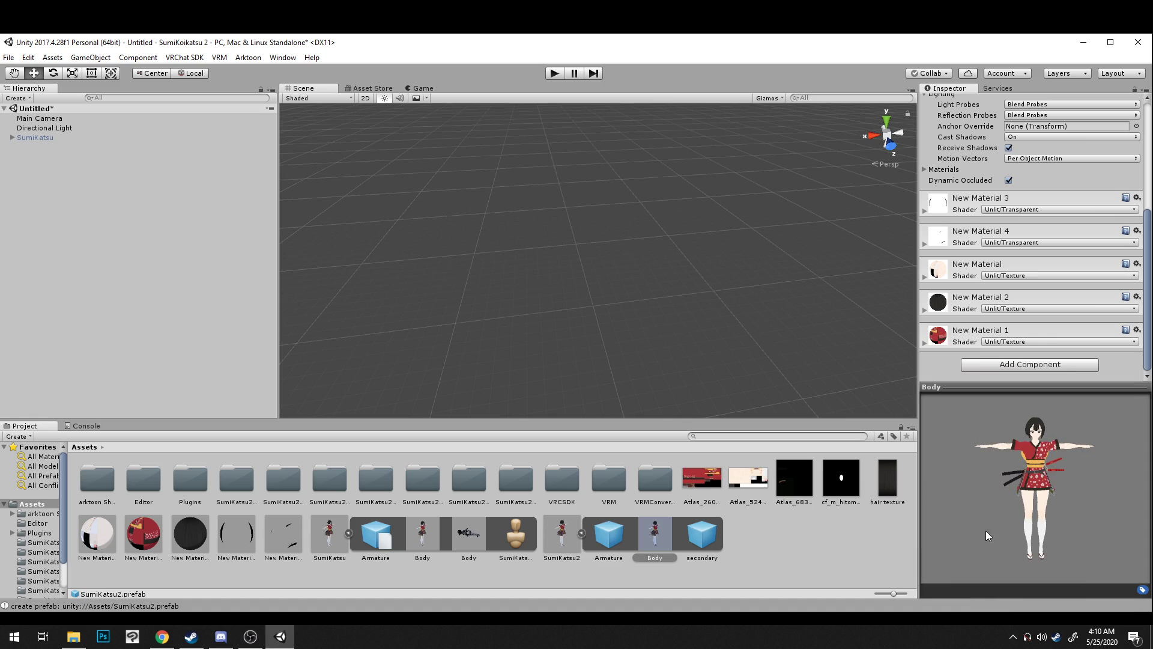
left_click_drag(1055, 459, 1048, 455)
Step: Locate the Blend Shape Avatar asset referenced by the SumiKatsu2 prefab's VRM Blend Shape Proxy and open it
left_click(561, 536)
scroll(1040, 298, "down", 10)
scroll(1059, 197, "down", 1)
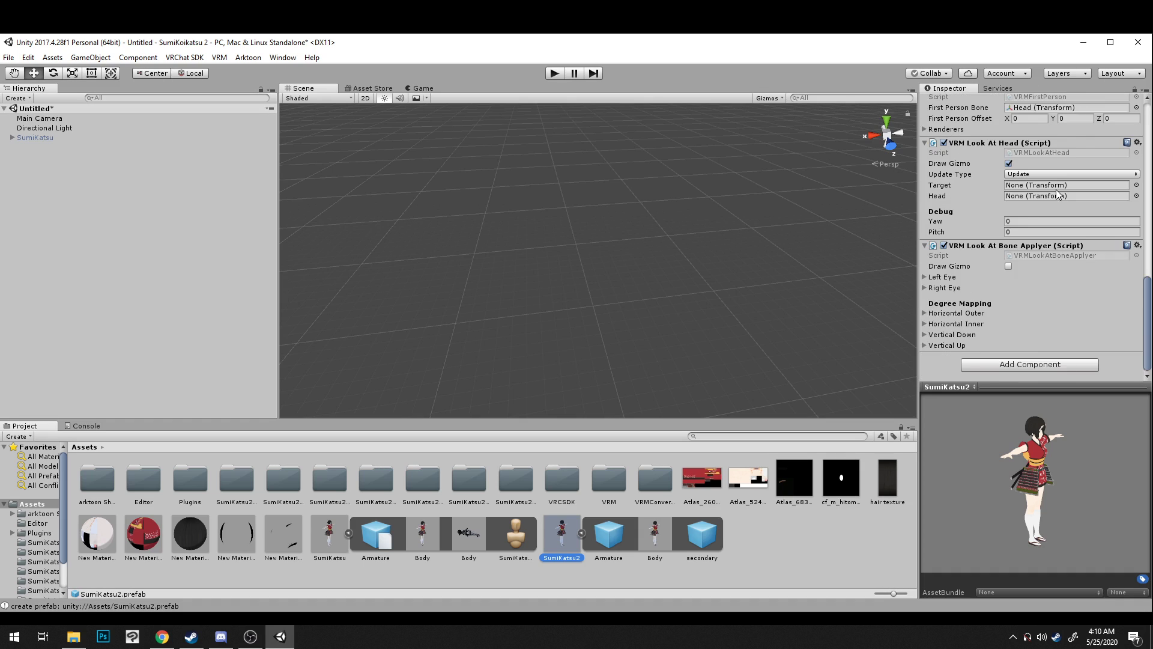
scroll(1056, 191, "up", 4)
scroll(1057, 191, "up", 3)
left_click(1051, 228)
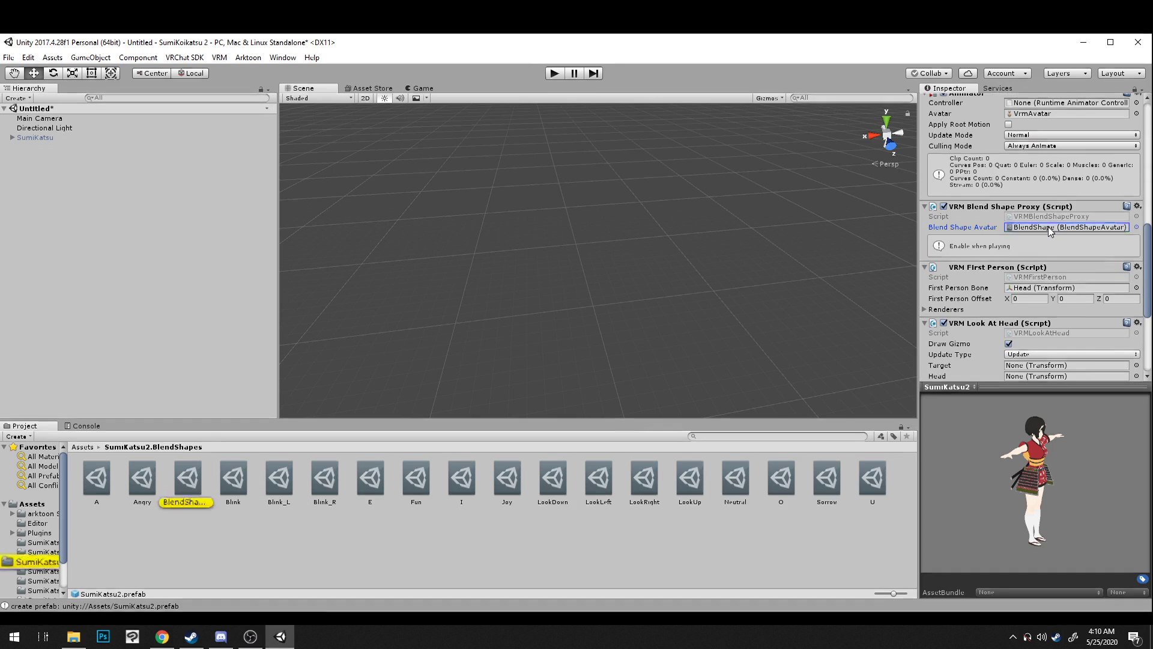
left_click(187, 489)
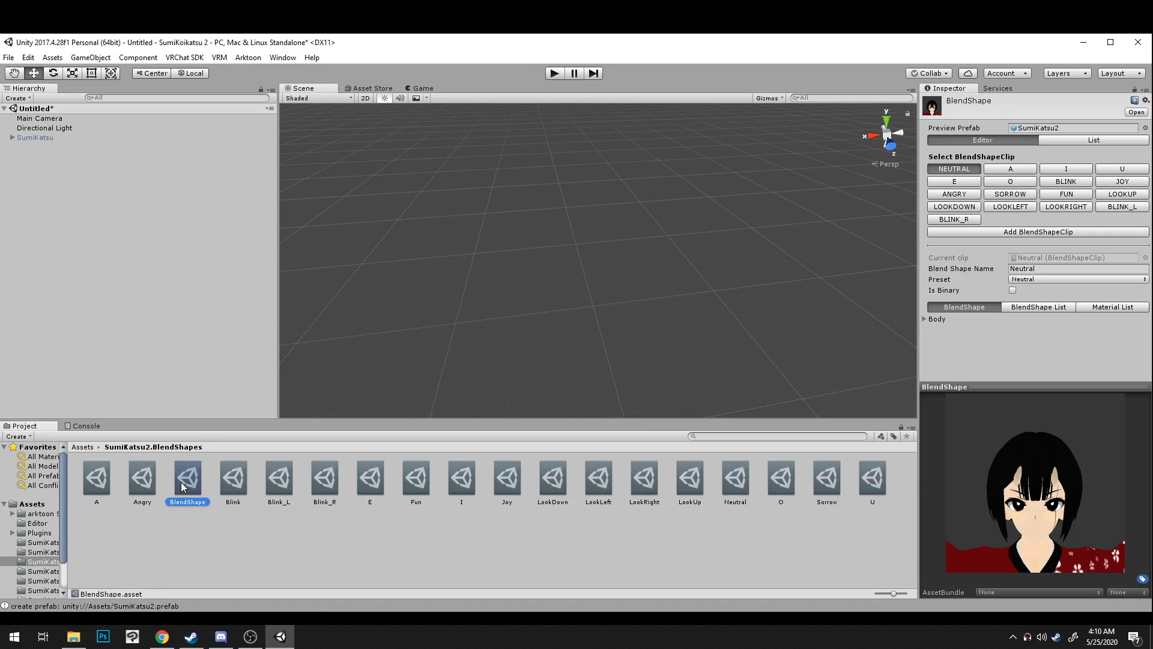
Step: Preview the SORROW, BLINK, FUN, A, O and NEUTRAL clips of the BlendShape asset on the model's face
left_click_drag(1042, 495, 1046, 497)
mouse_move(1031, 511)
middle_mouse_down()
mouse_move(1032, 484)
mouse_move(1024, 492)
middle_mouse_up()
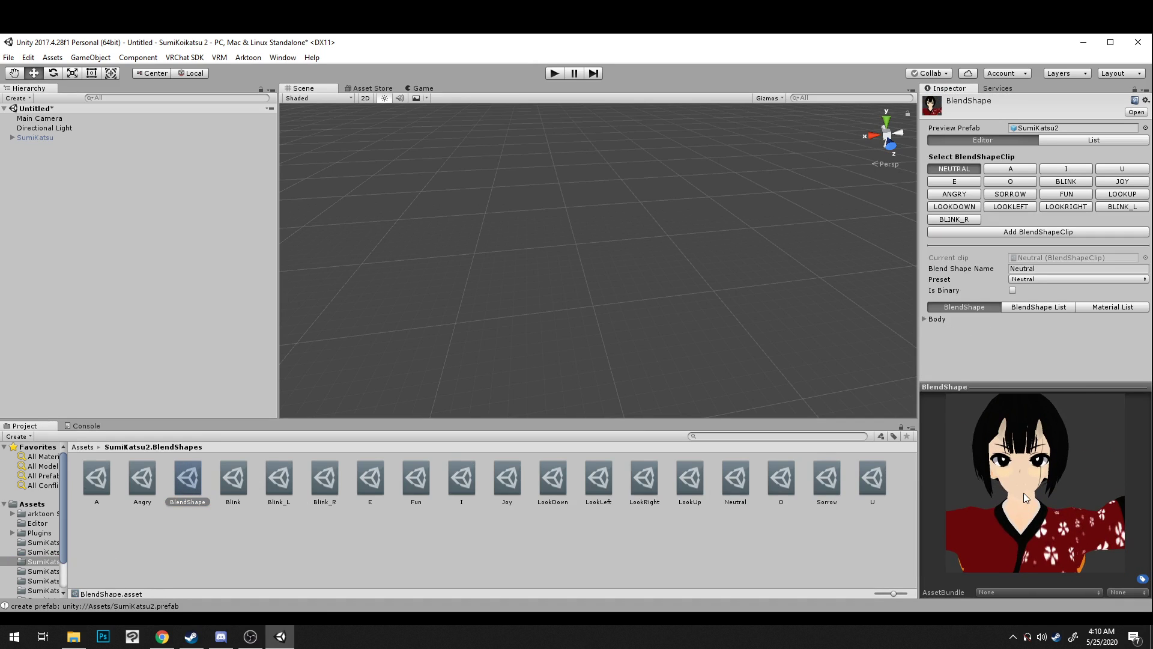
left_click(1014, 197)
left_click(1050, 183)
left_click(1051, 192)
left_click(1044, 183)
left_click(1005, 169)
left_click(1000, 185)
left_click(1048, 185)
left_click(967, 171)
left_click_drag(999, 534, 1047, 466)
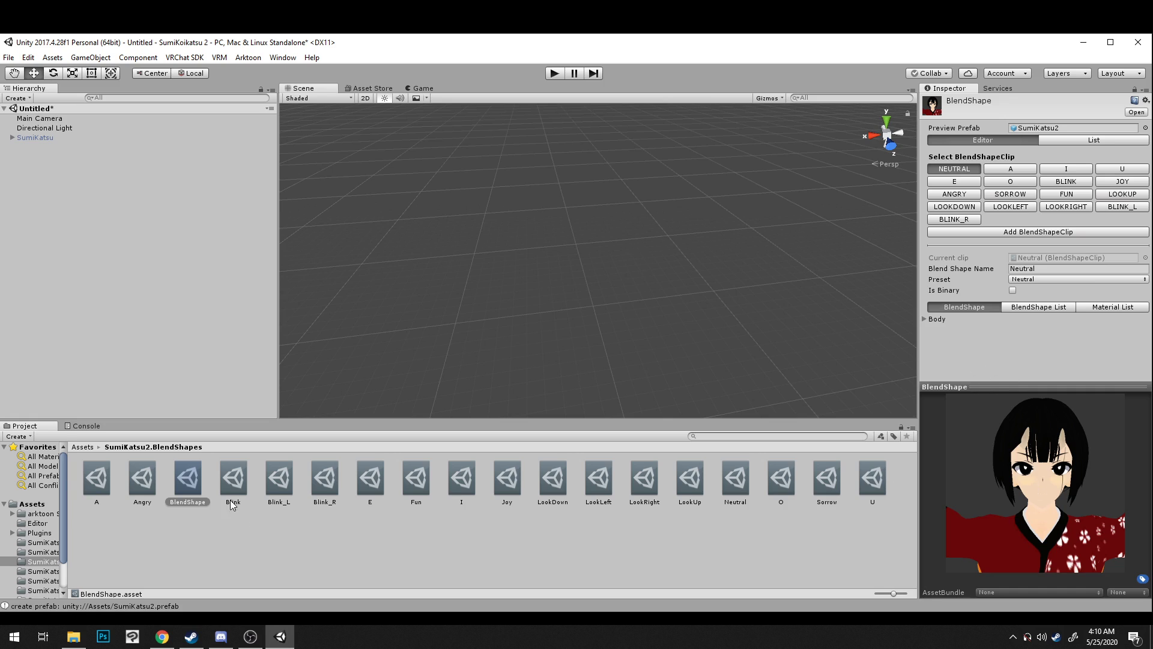
Step: Set the vrc.v_aa blend shape of the Body to 100 in the A clip and check the mouth in the preview
left_click(106, 482)
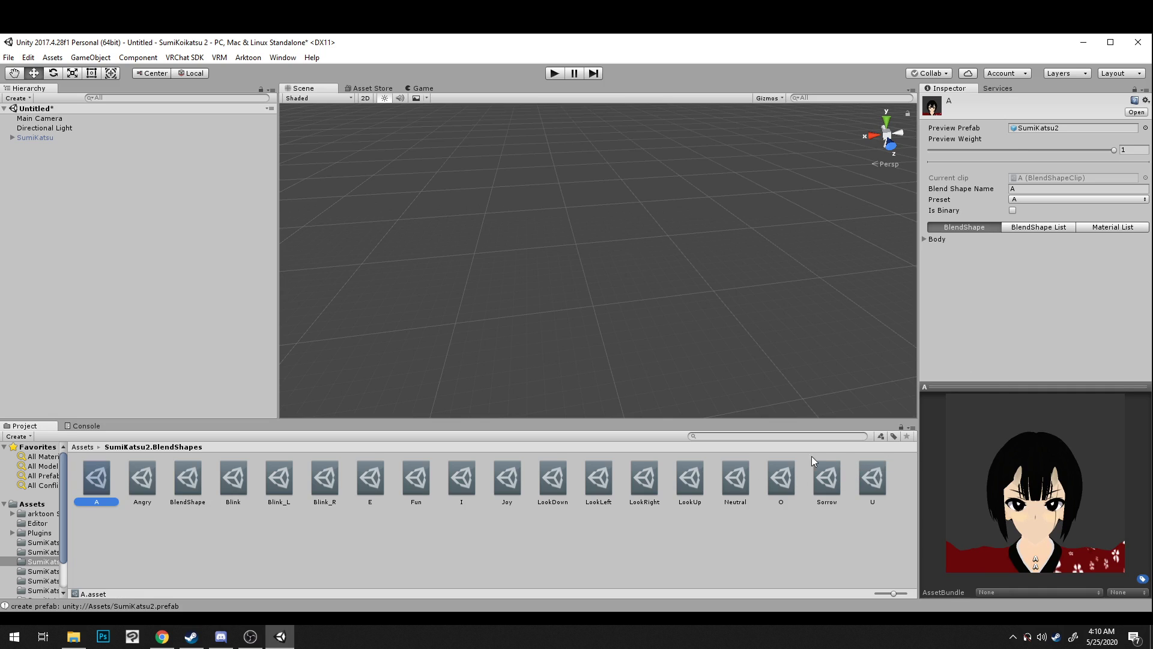
left_click_drag(1014, 472, 1019, 372)
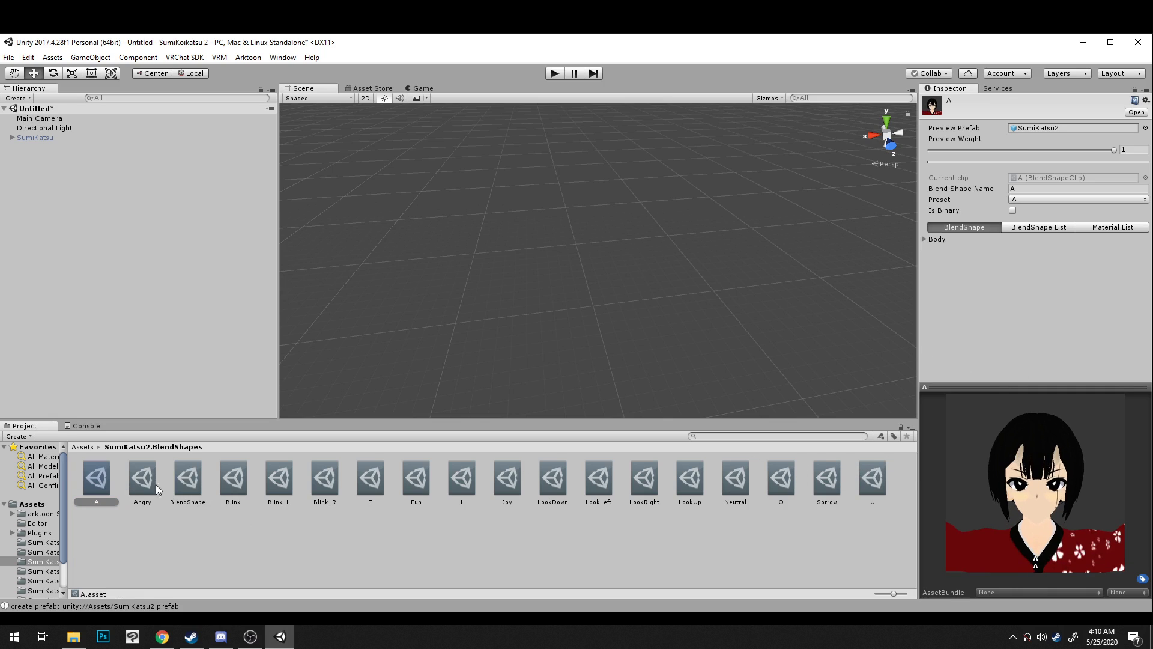
left_click(101, 477)
left_click_drag(1058, 470, 1054, 451)
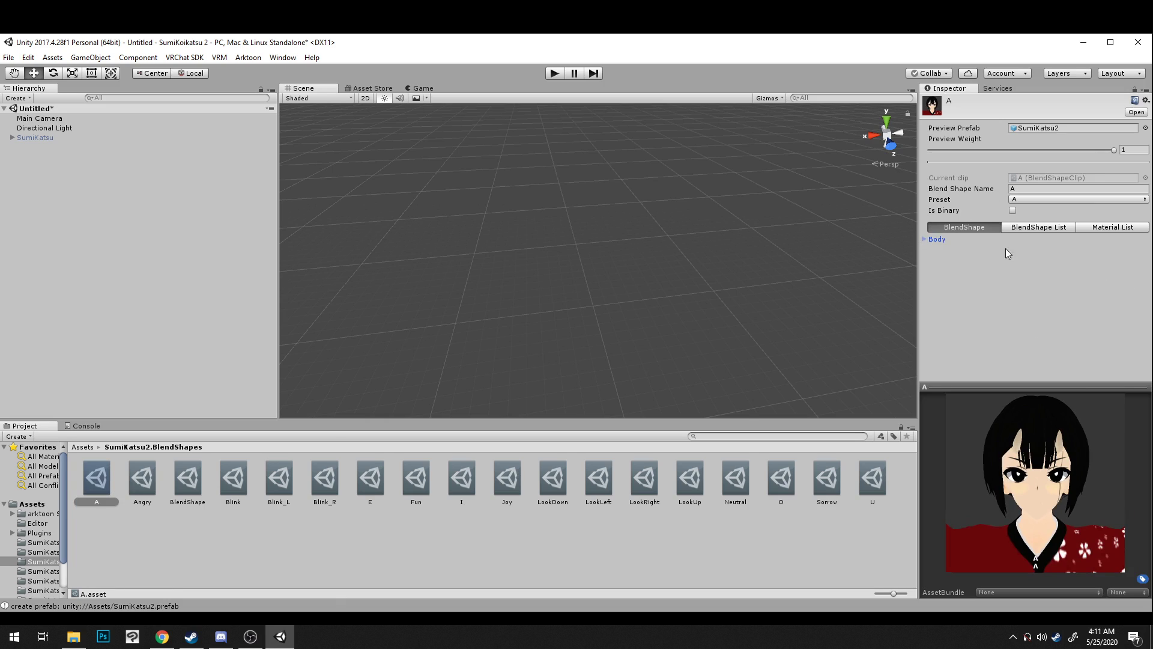
left_click(926, 239)
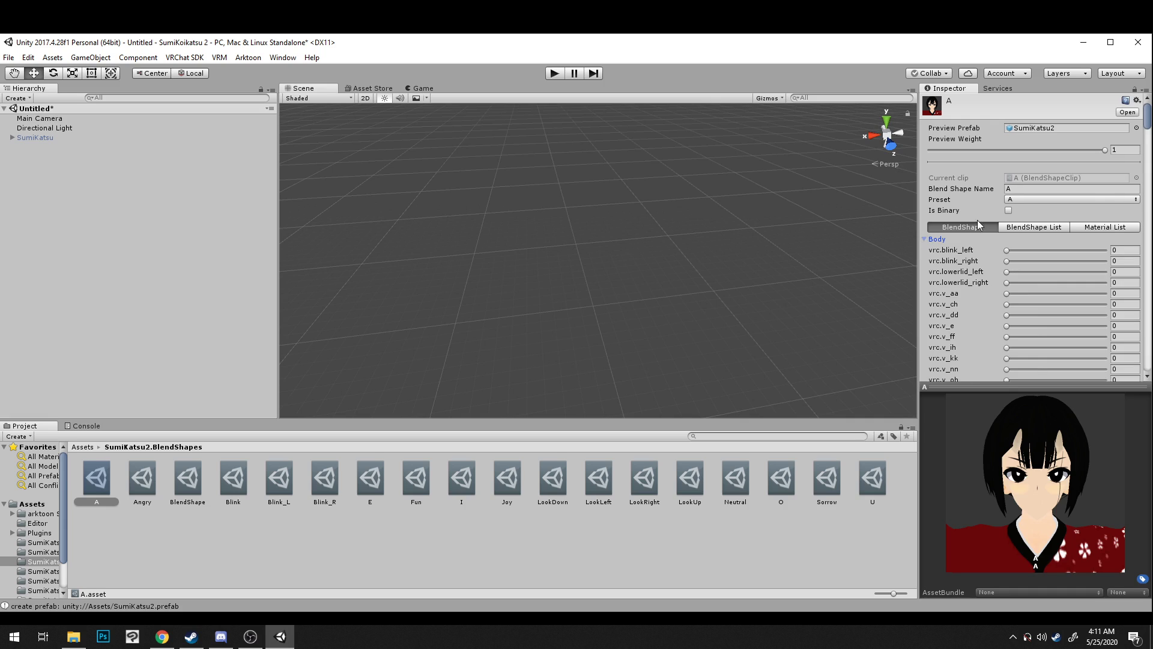
scroll(977, 222, "down", 3)
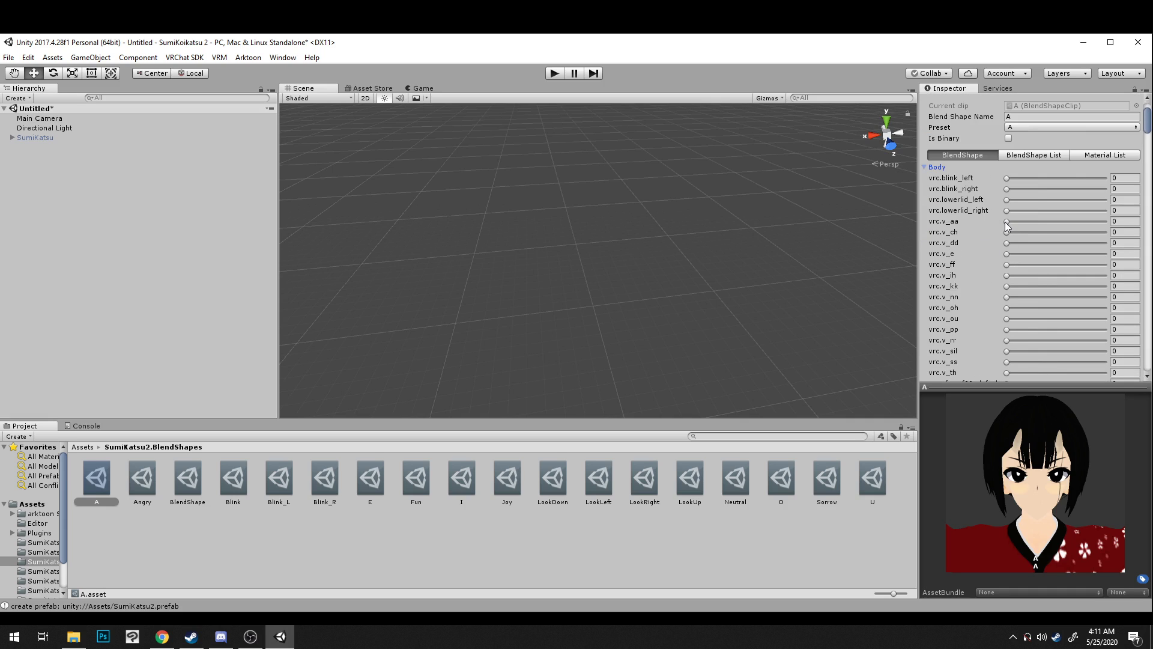
left_click(1007, 221)
left_click_drag(1007, 222, 1144, 226)
left_click_drag(1088, 416, 1062, 478)
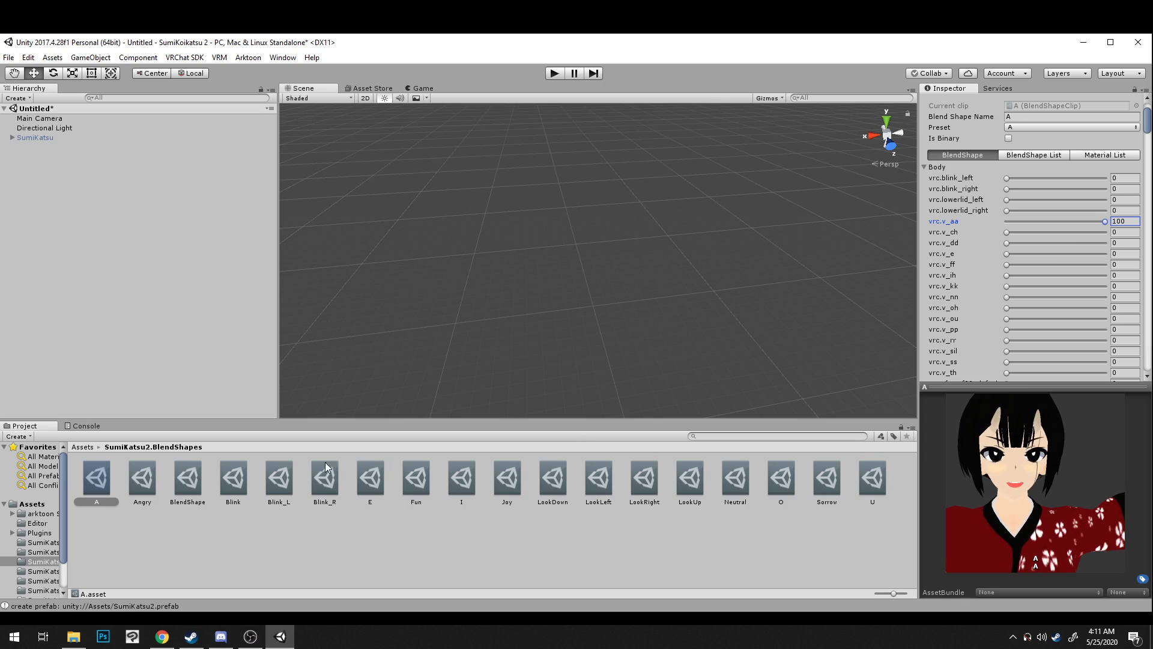
Step: Set the Body's vrc.blink_left and vrc.blink_right to 100 in the Blink clip
left_click(243, 476)
left_click(934, 239)
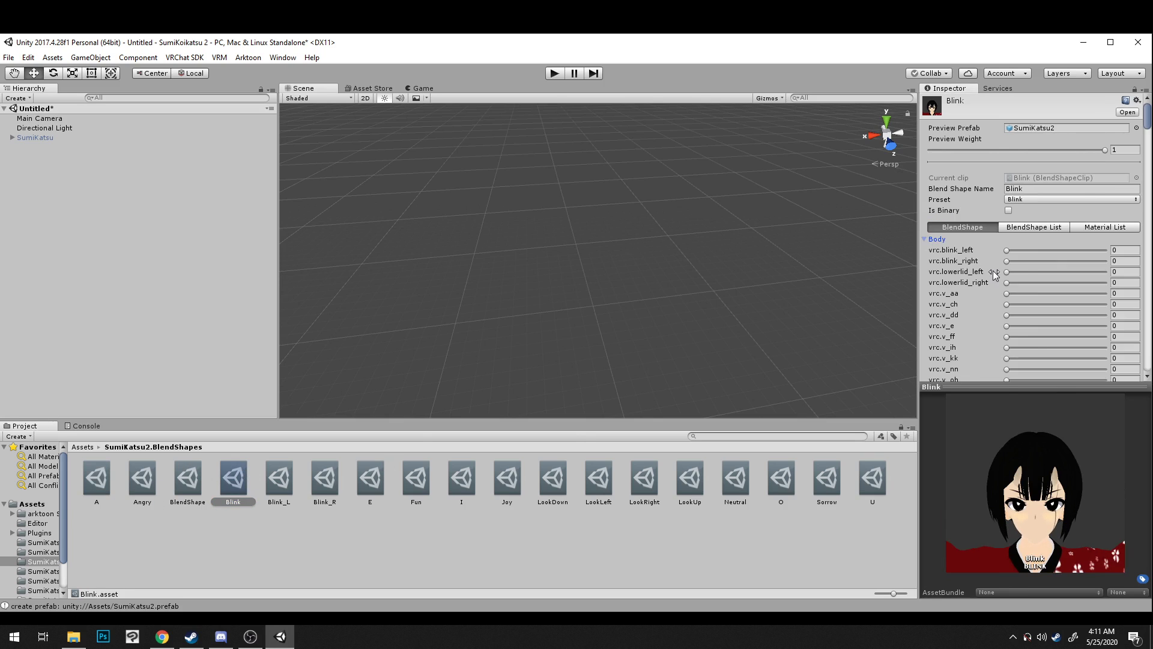
left_click_drag(1010, 250, 1106, 250)
left_click_drag(1007, 260, 1106, 261)
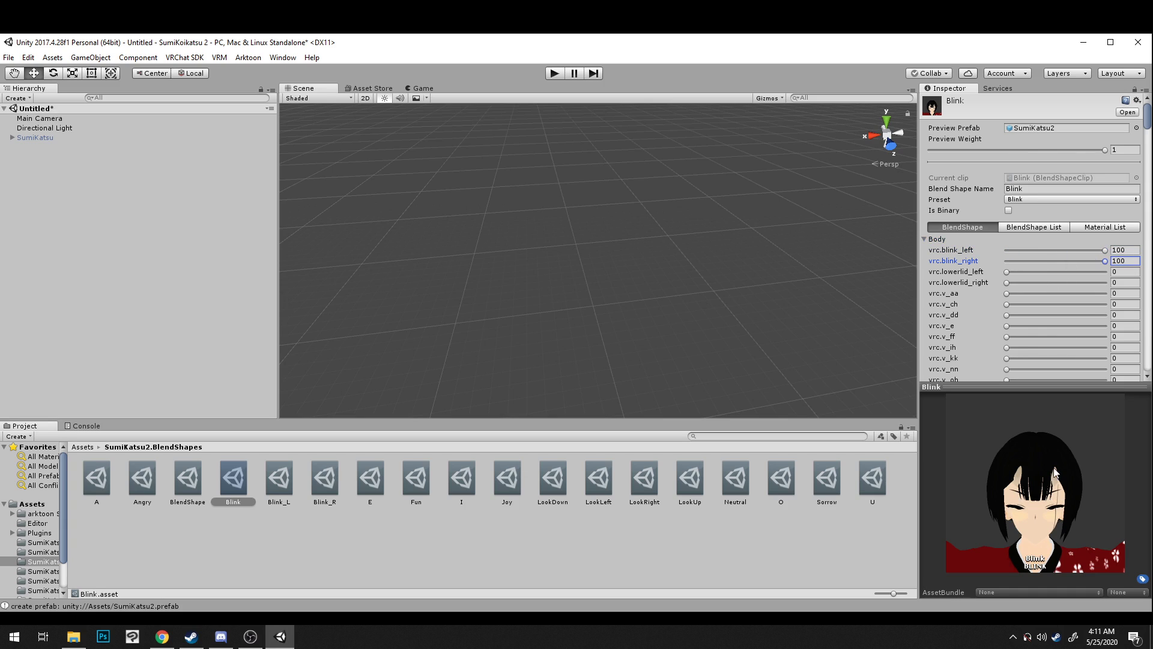
Step: Set vrc.blink_left to 100 in the Blink_L clip and vrc.blink_right to 100 in the Blink_R clip
left_click(280, 479)
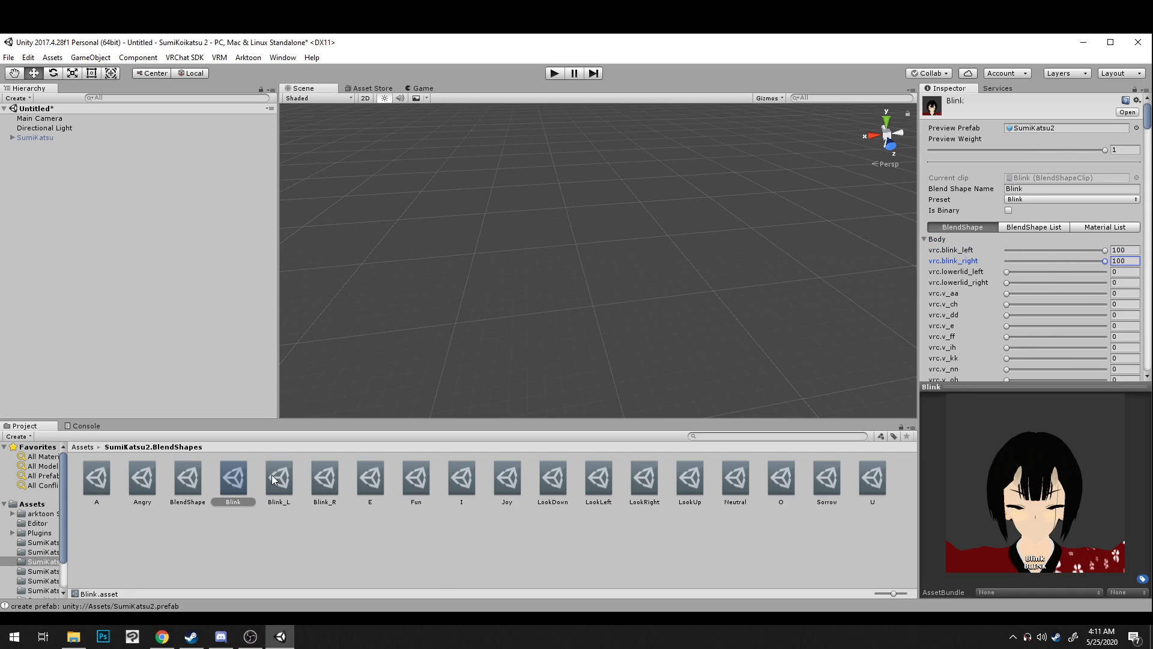
left_click(927, 240)
left_click_drag(1007, 251, 1107, 250)
left_click(325, 479)
left_click(940, 239)
left_click_drag(1011, 262, 1106, 262)
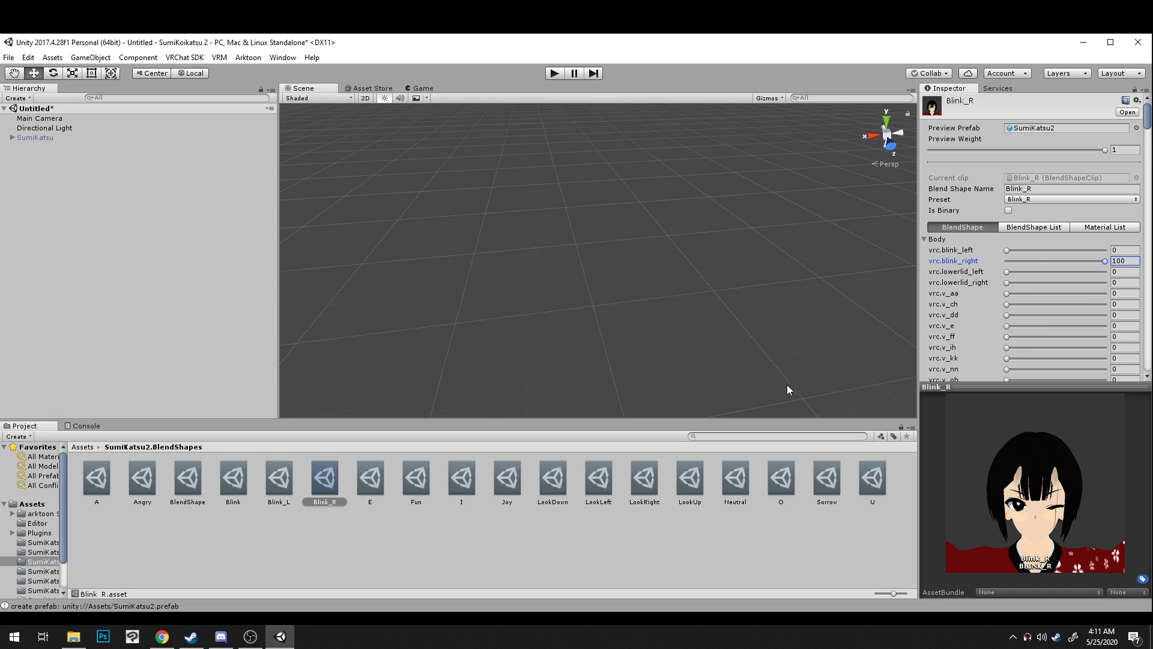
Step: Set the Body's vrc.v_e blend shape to 100 in the E clip and check its preview
left_click(376, 480)
left_click(928, 240)
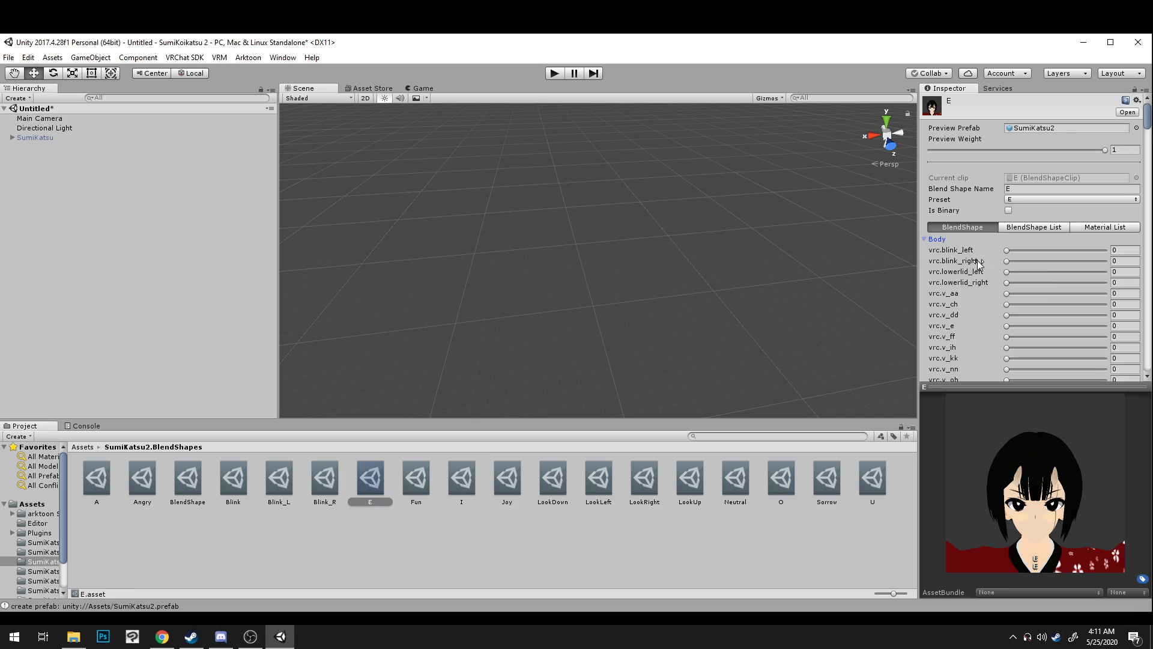
scroll(994, 275, "down", 3)
left_click_drag(1007, 253, 1111, 252)
left_click_drag(993, 480, 979, 540)
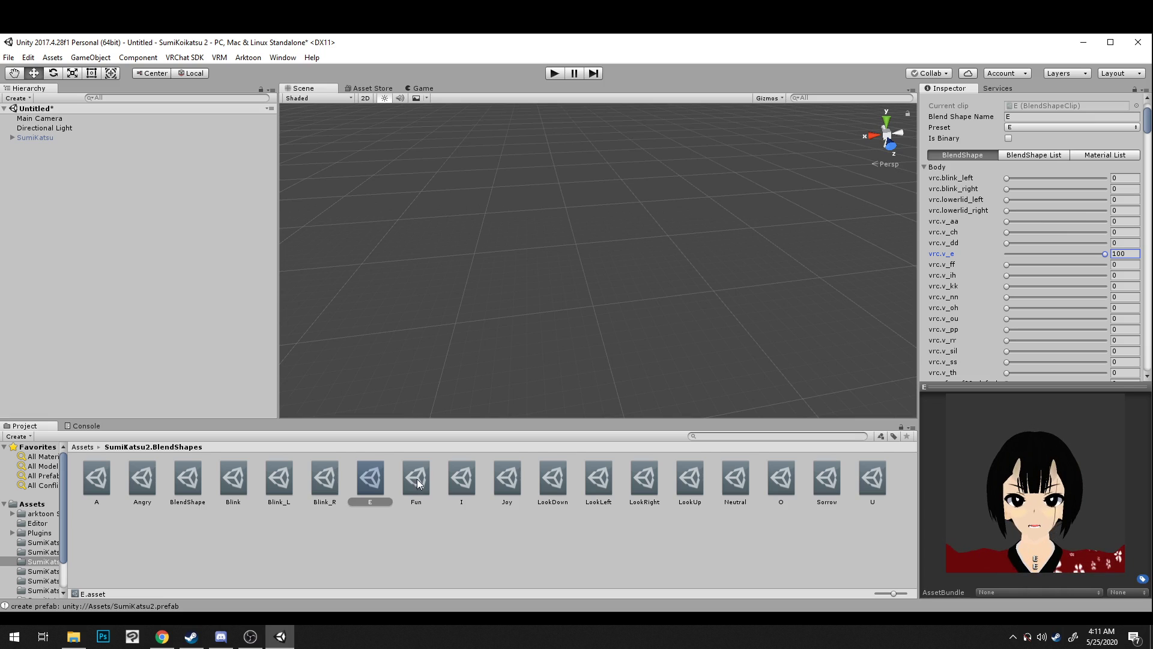
Step: Set the Body's vrc.v_ih blend shape to 100 in the I clip and check its preview
left_click(456, 480)
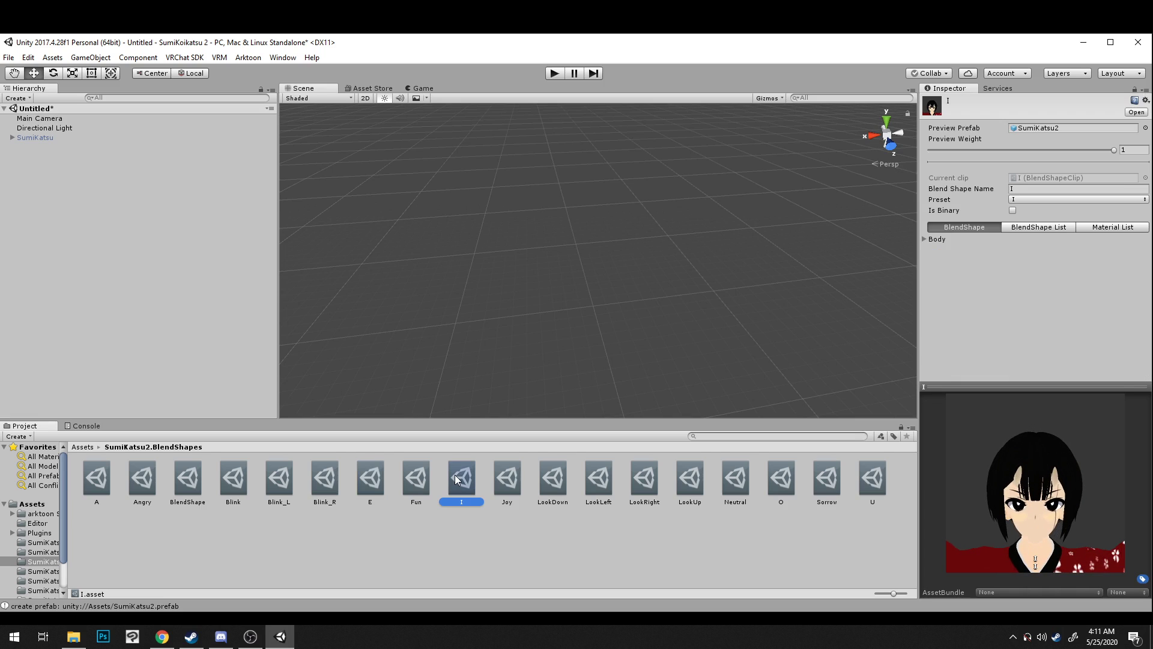
left_click(924, 239)
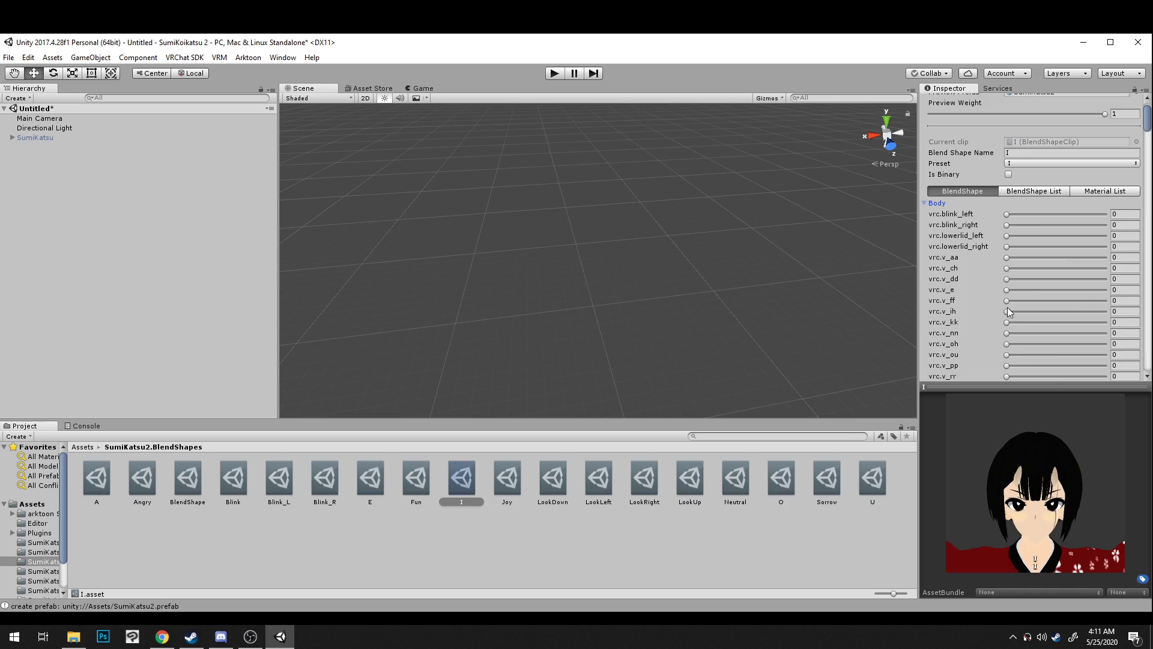
left_click_drag(1008, 312, 1075, 311)
mouse_move(1105, 462)
left_mouse_down()
mouse_move(1150, 460)
mouse_move(1093, 454)
left_mouse_up()
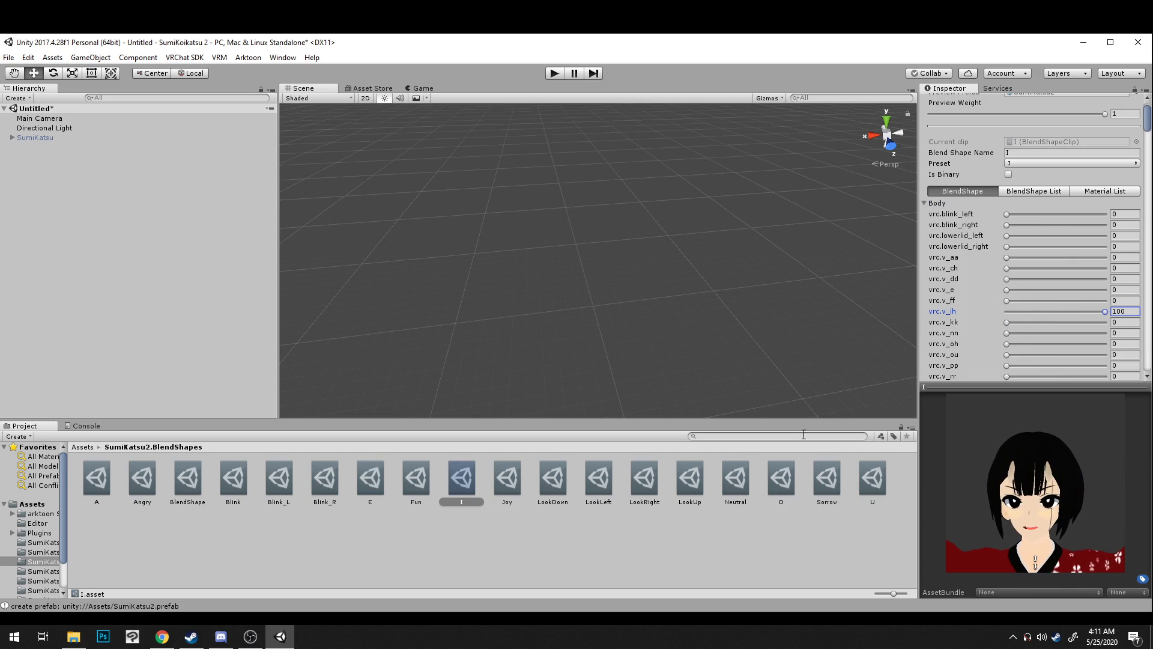
Step: Look over the LookDown, LookLeft, LookRight and LookUp clips, and set the Body's vrc.v_oh to 100 in the O clip
left_click(553, 481)
left_click(598, 479)
left_click(651, 479)
left_click(691, 477)
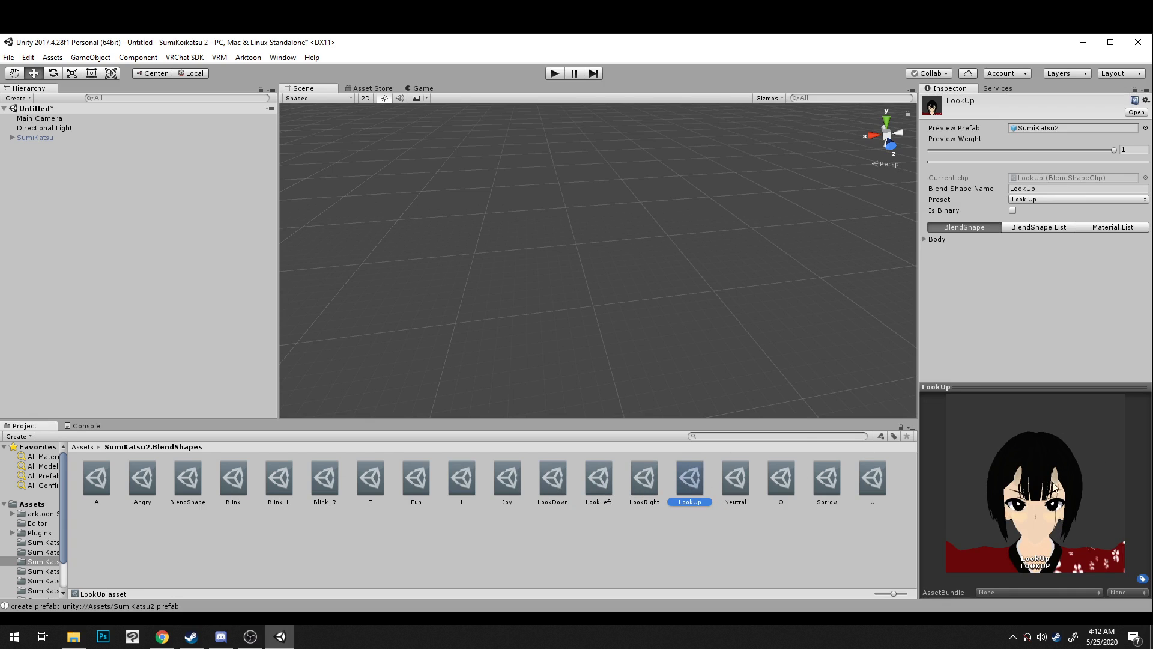
left_click(781, 480)
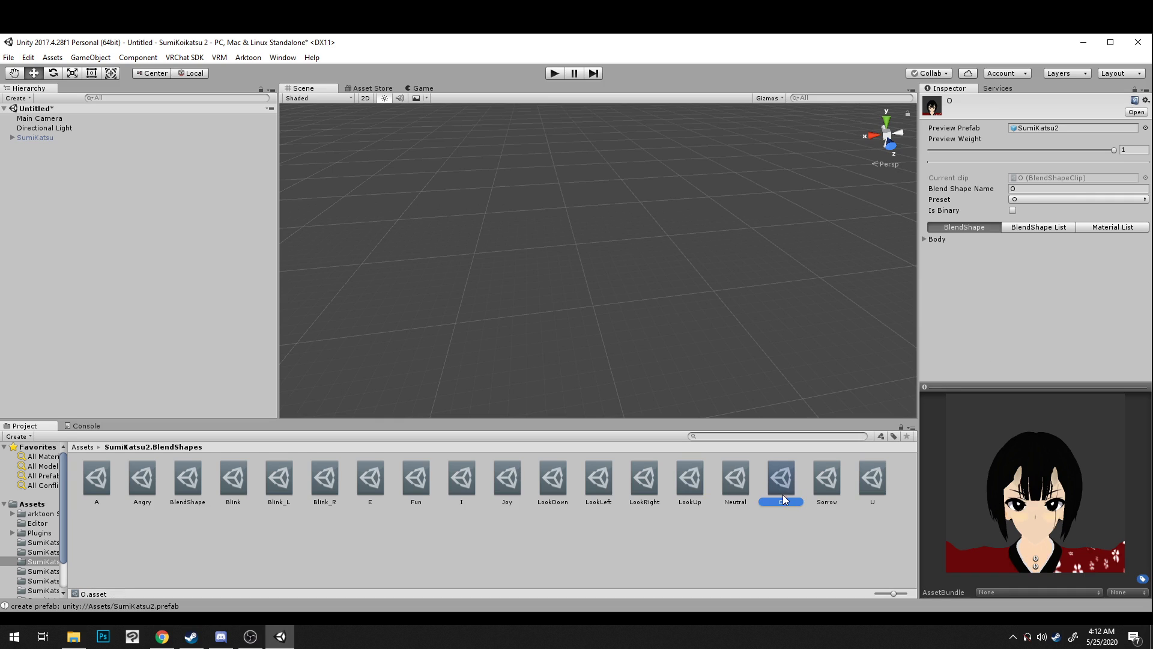
left_click(930, 240)
scroll(1006, 293, "down", 3)
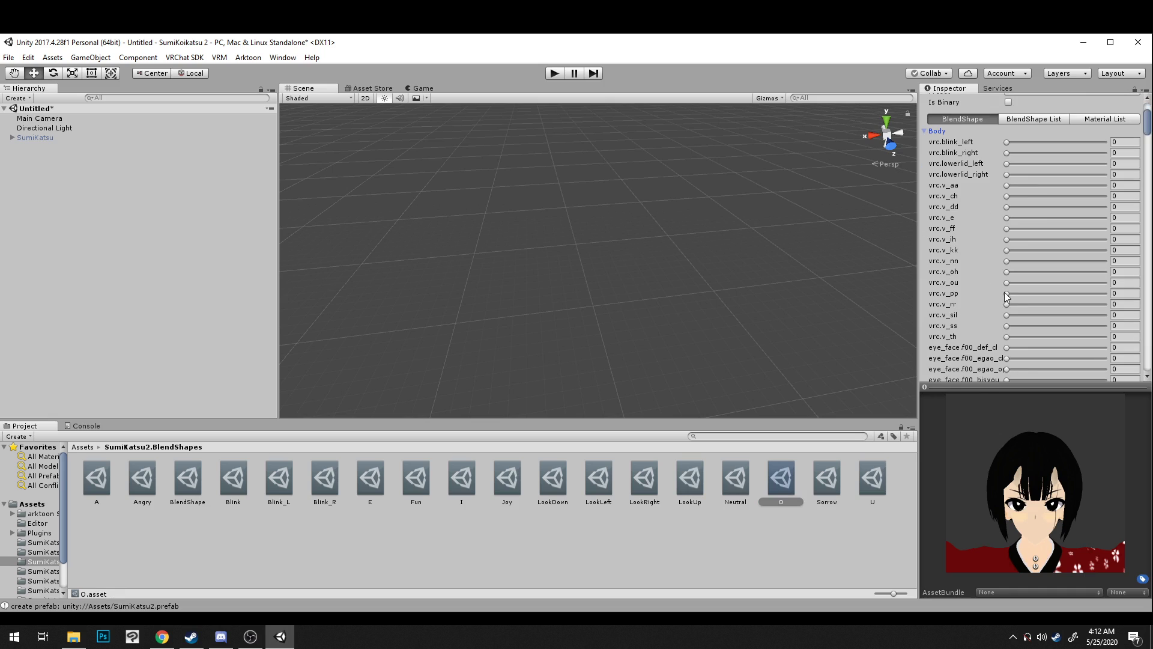
left_click_drag(1007, 271, 1105, 271)
mouse_move(1055, 475)
left_mouse_down()
mouse_move(1104, 468)
mouse_move(1045, 474)
left_mouse_up()
Step: Set the Body's vrc.v_ou blend shape to 100 in the U clip and check the mouth from an angle
left_click(870, 486)
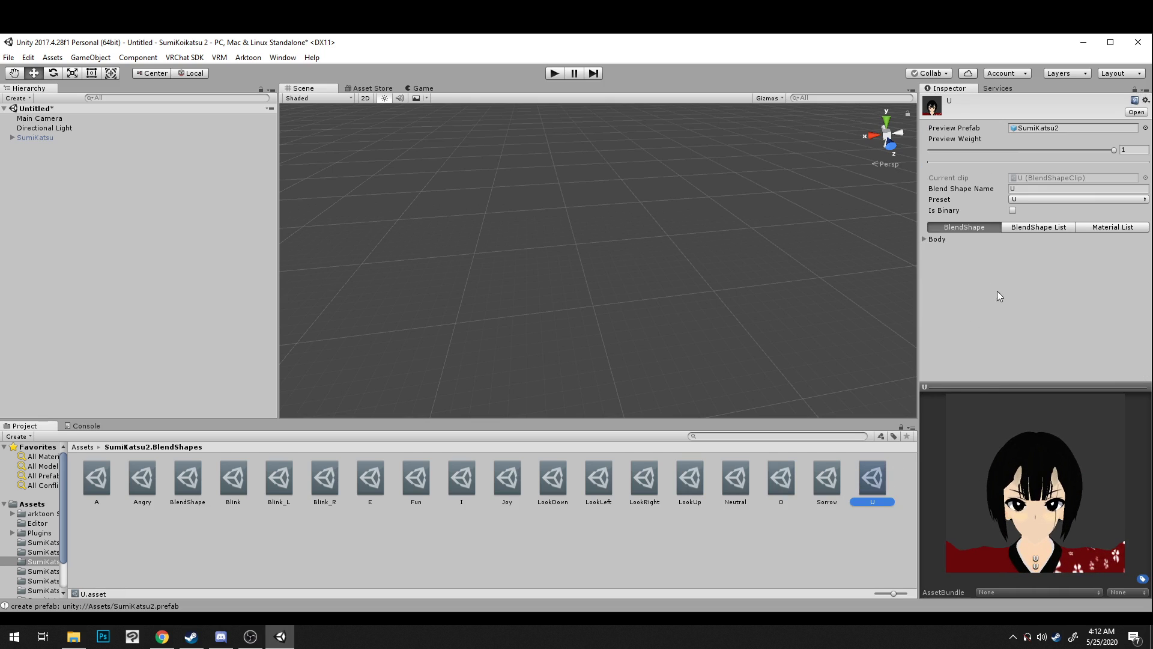
left_click(929, 239)
scroll(961, 255, "down", 4)
left_click_drag(1009, 247, 1105, 246)
mouse_move(1089, 494)
right_mouse_down()
mouse_move(1122, 499)
mouse_move(1088, 480)
right_mouse_up()
mouse_move(1104, 247)
left_mouse_down()
mouse_move(1033, 253)
mouse_move(1106, 260)
left_mouse_up()
right_click_drag(1091, 458, 1045, 479)
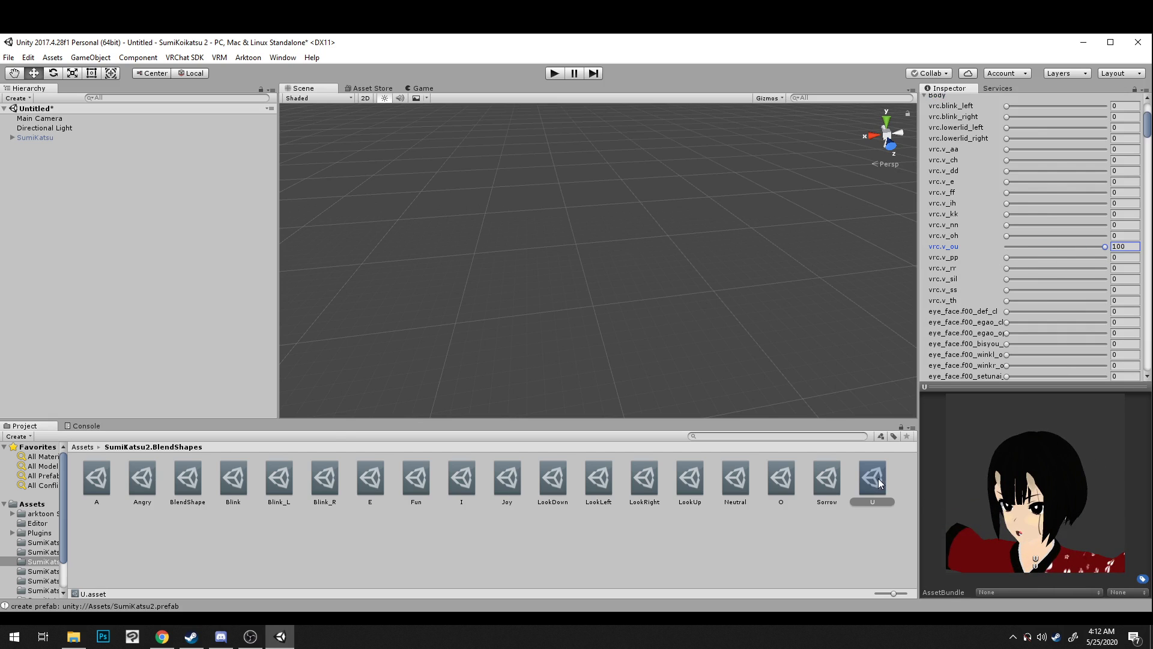
Step: Compare the mouth shapes of the O and U clips in the preview from several angles
left_click(782, 481)
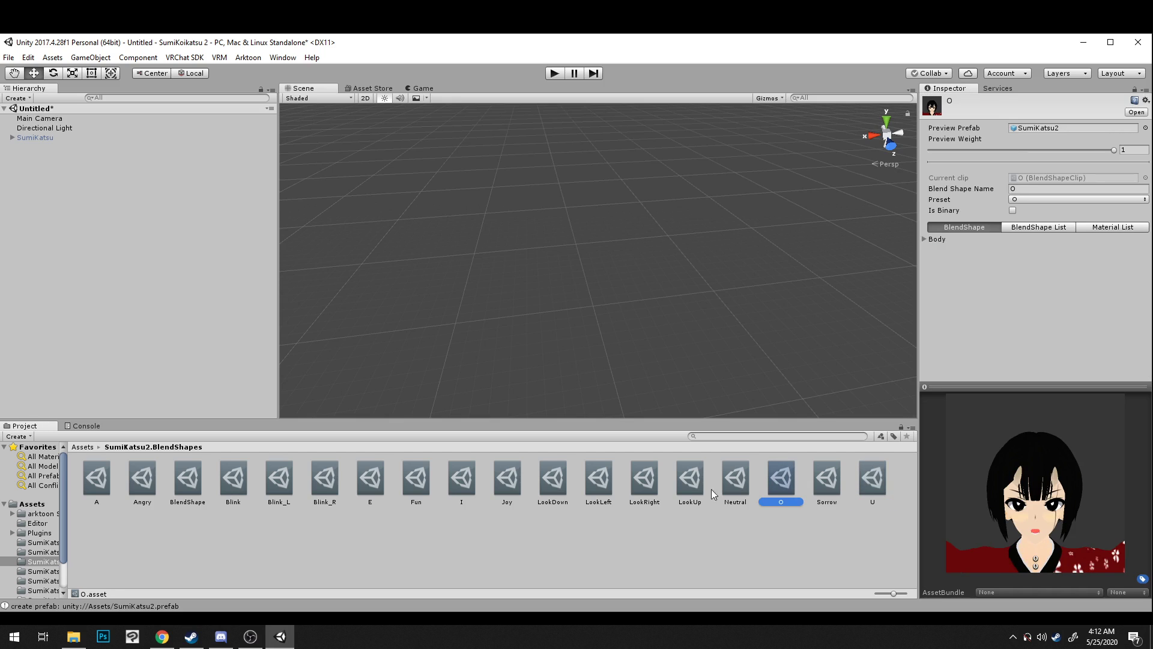
left_click(864, 482)
left_click(787, 484)
mouse_move(1002, 488)
left_mouse_down()
mouse_move(1046, 481)
mouse_move(1001, 488)
left_mouse_up()
left_click(873, 494)
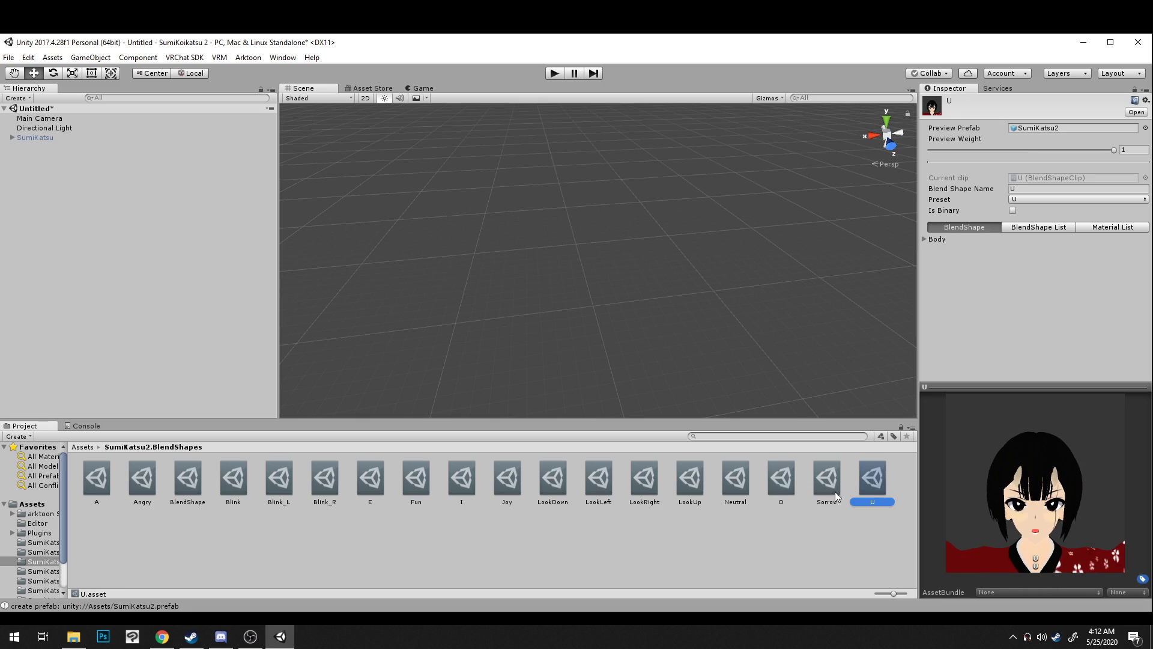
left_click(780, 480)
left_click_drag(1051, 495, 1096, 497)
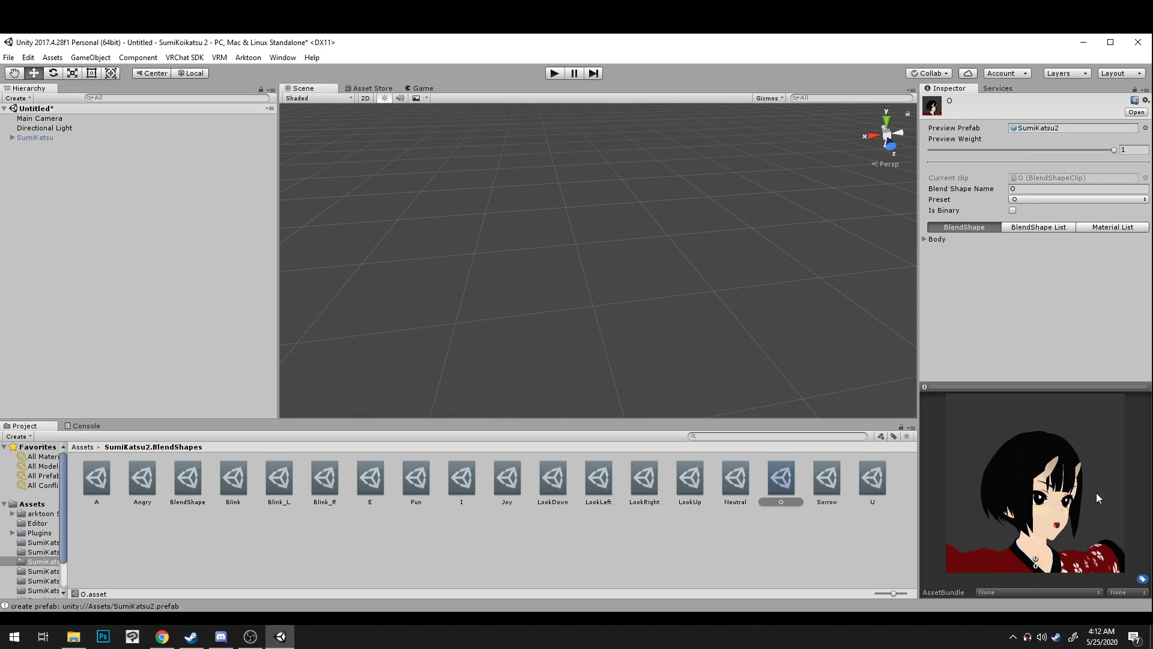
left_click(876, 483)
left_click_drag(1033, 513, 1081, 490)
left_click(781, 480)
left_click_drag(1003, 505, 1000, 489)
Step: Preview the I, Blink, Blink_L, Blink_R and Angry clips, examining the Angry clip's face up close from different angles
left_click(462, 480)
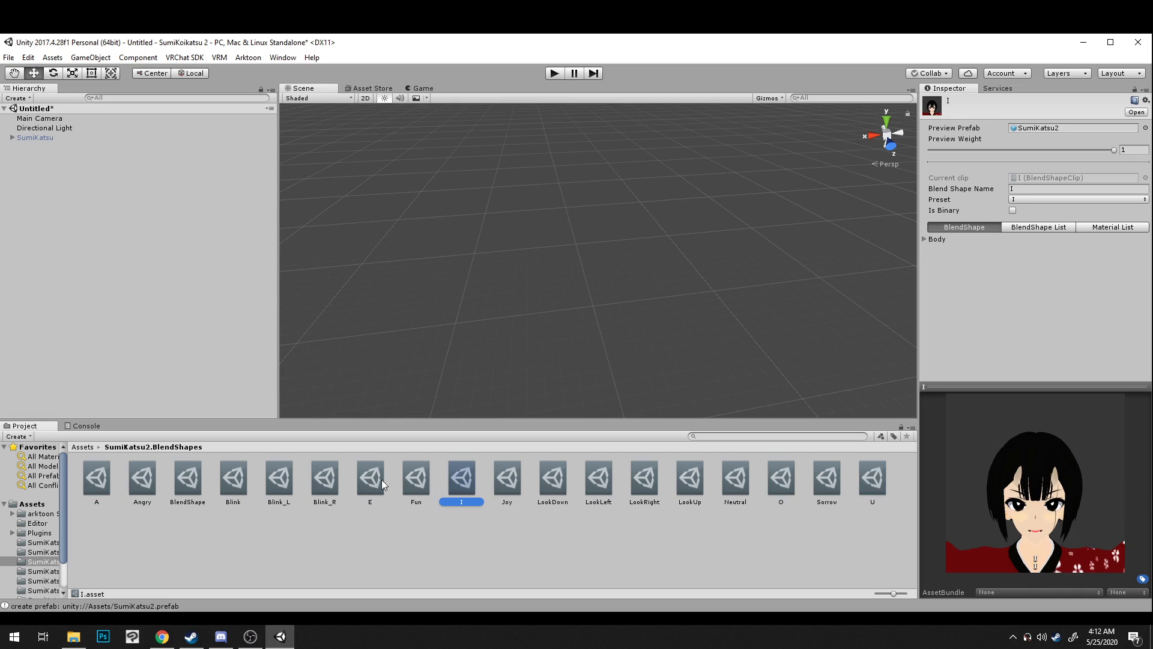
left_click(233, 481)
left_click(153, 485)
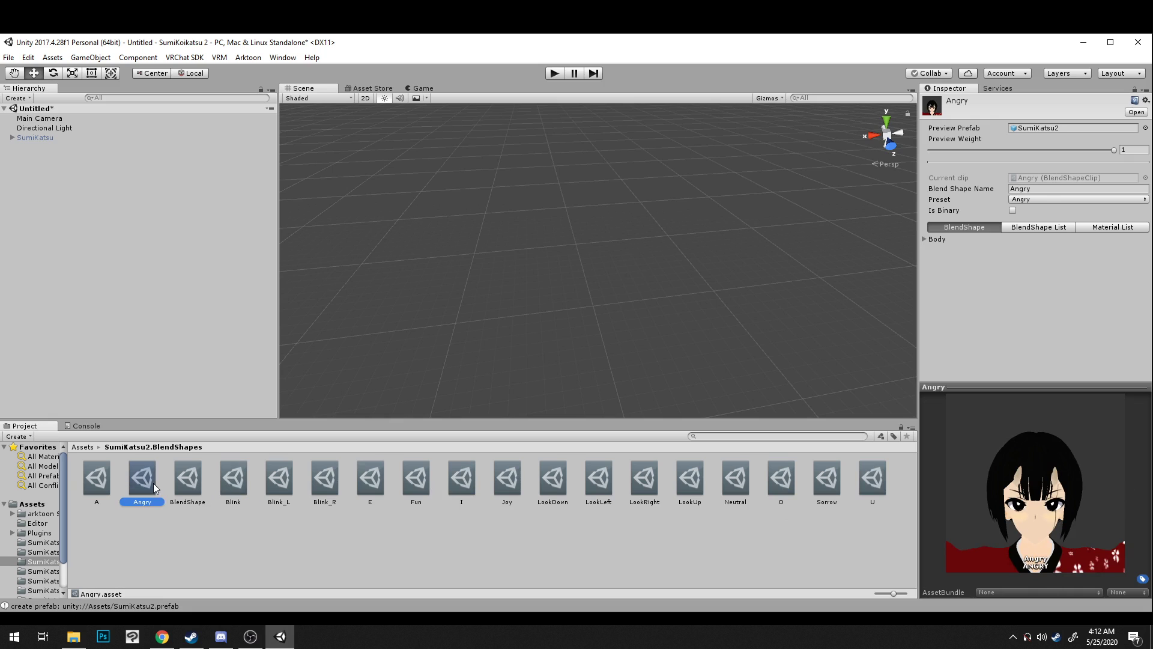
left_click_drag(993, 488, 1032, 504)
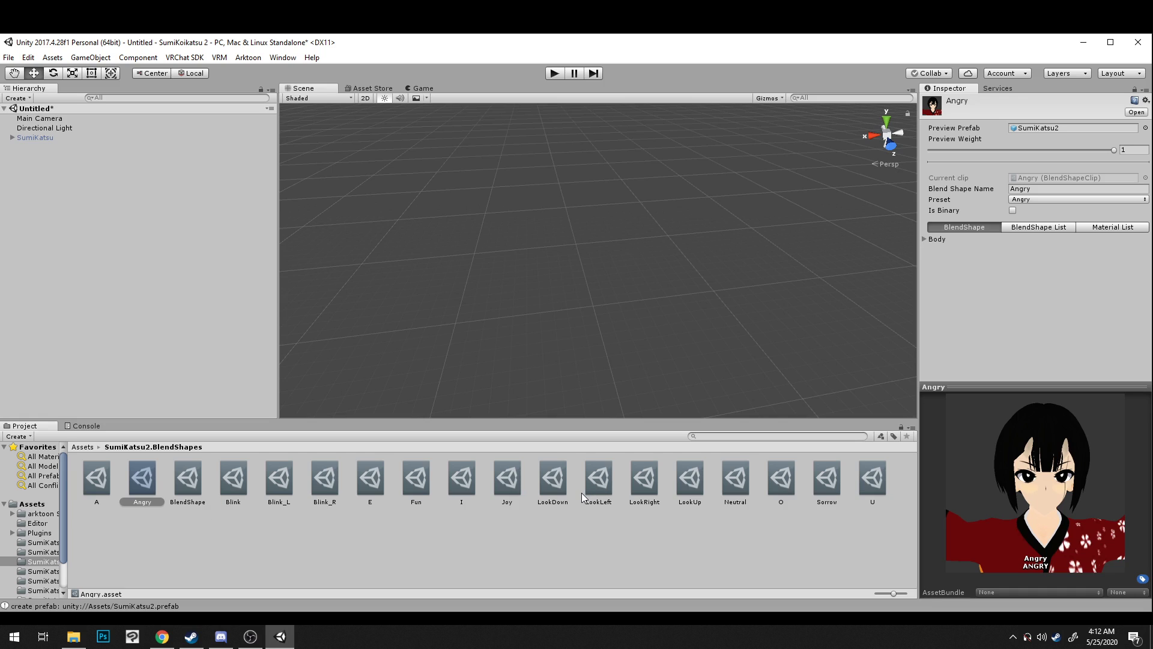
left_click(225, 477)
left_click(276, 481)
left_click(325, 481)
left_click(277, 480)
left_click(228, 481)
left_click(142, 482)
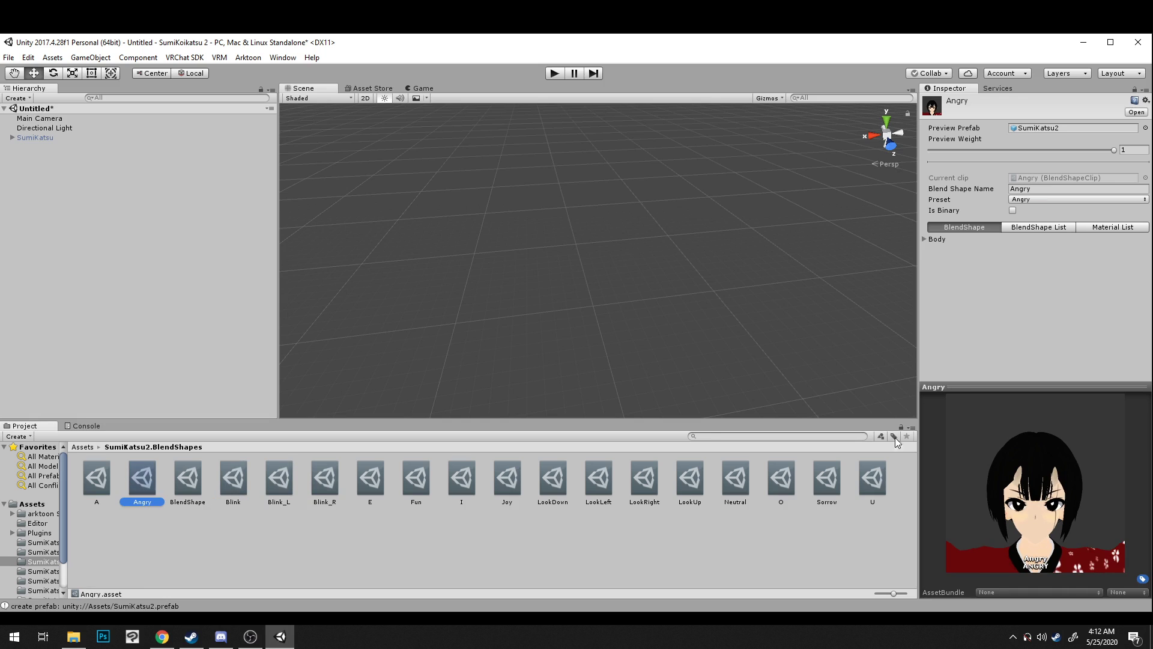
scroll(1042, 492, "up", 4)
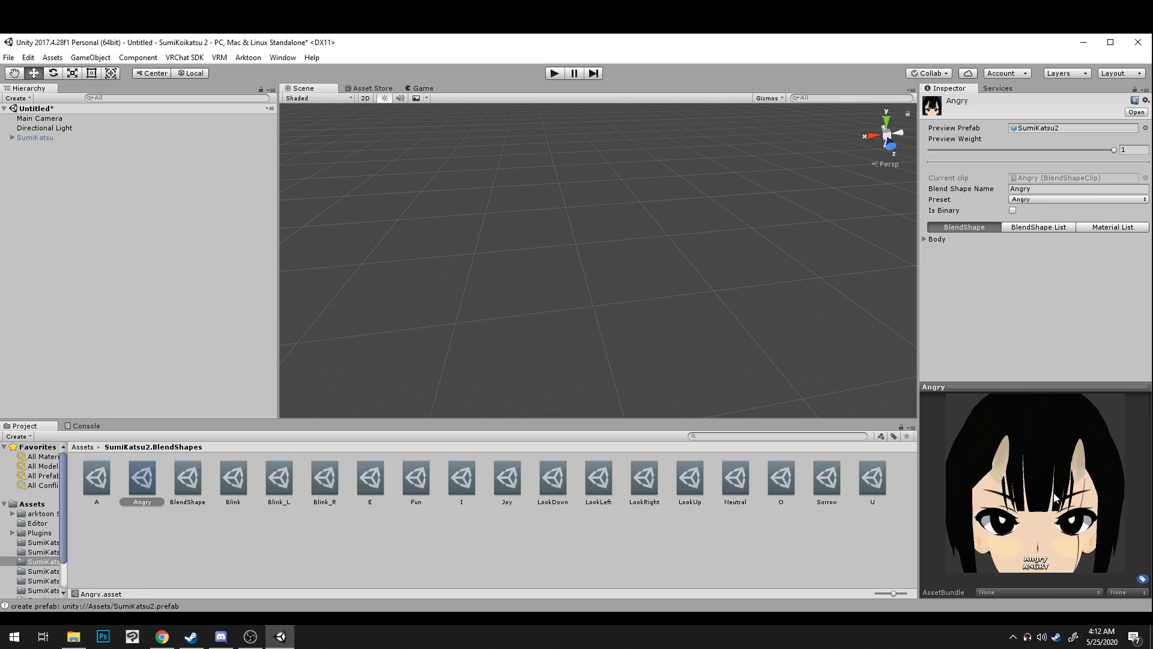
left_click_drag(1046, 498, 1023, 415)
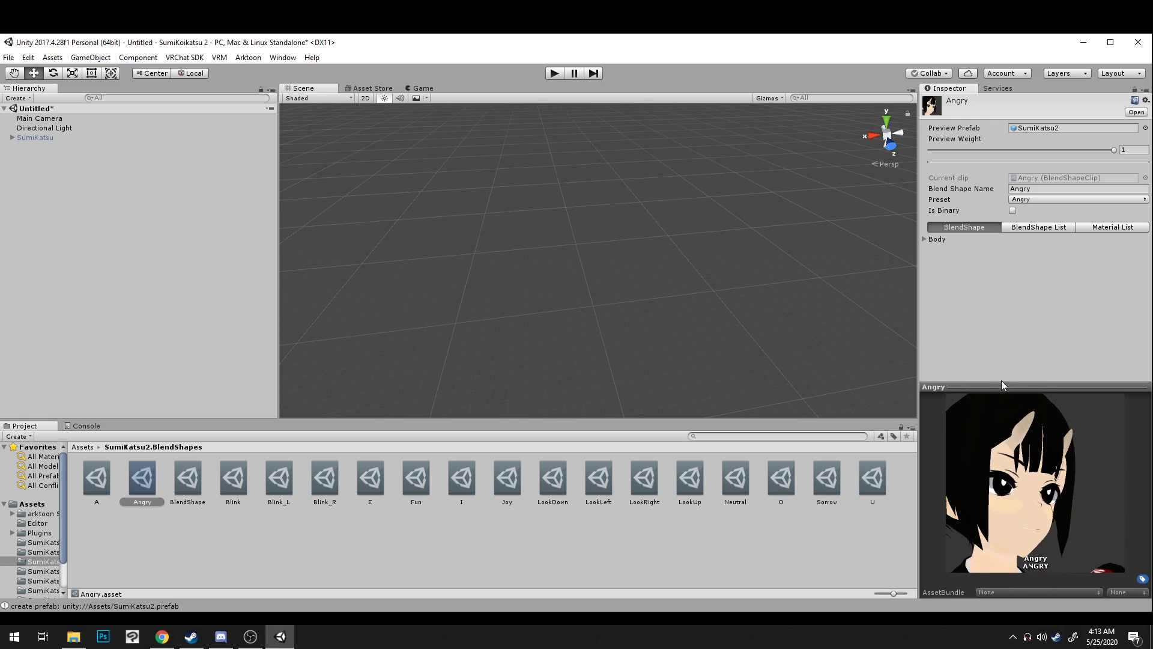
left_click_drag(973, 459, 993, 496)
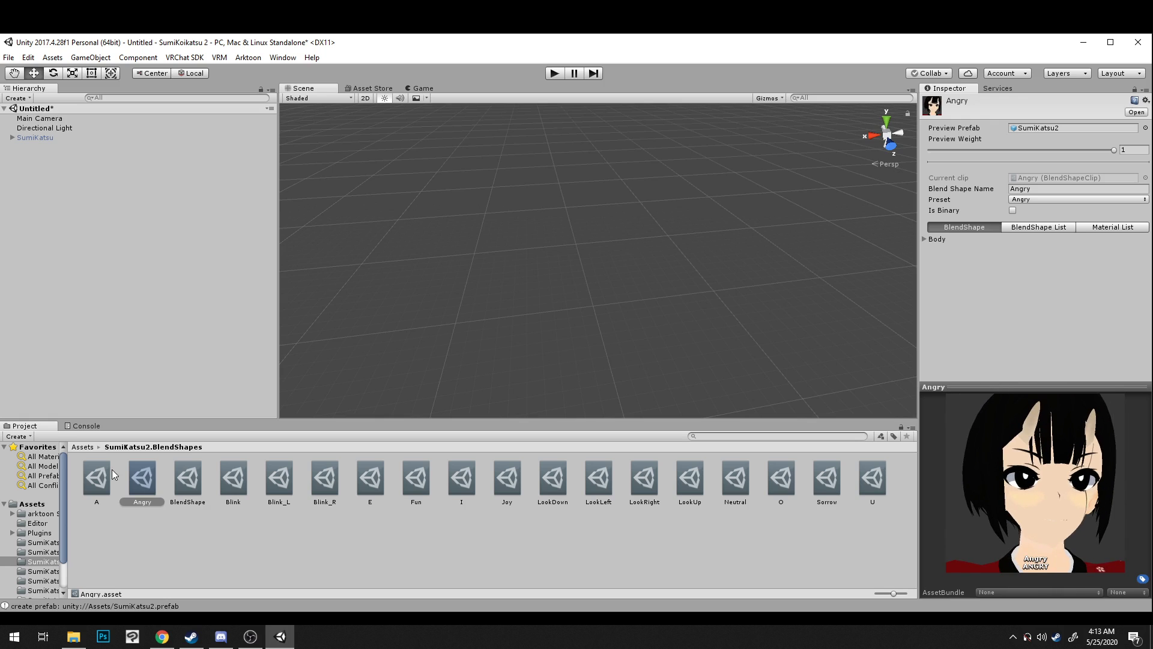
Step: Set the shader of New Material on the SumiKatsu2 prefab's Body to arktoon/Opaque
left_click(83, 446)
left_click(655, 537)
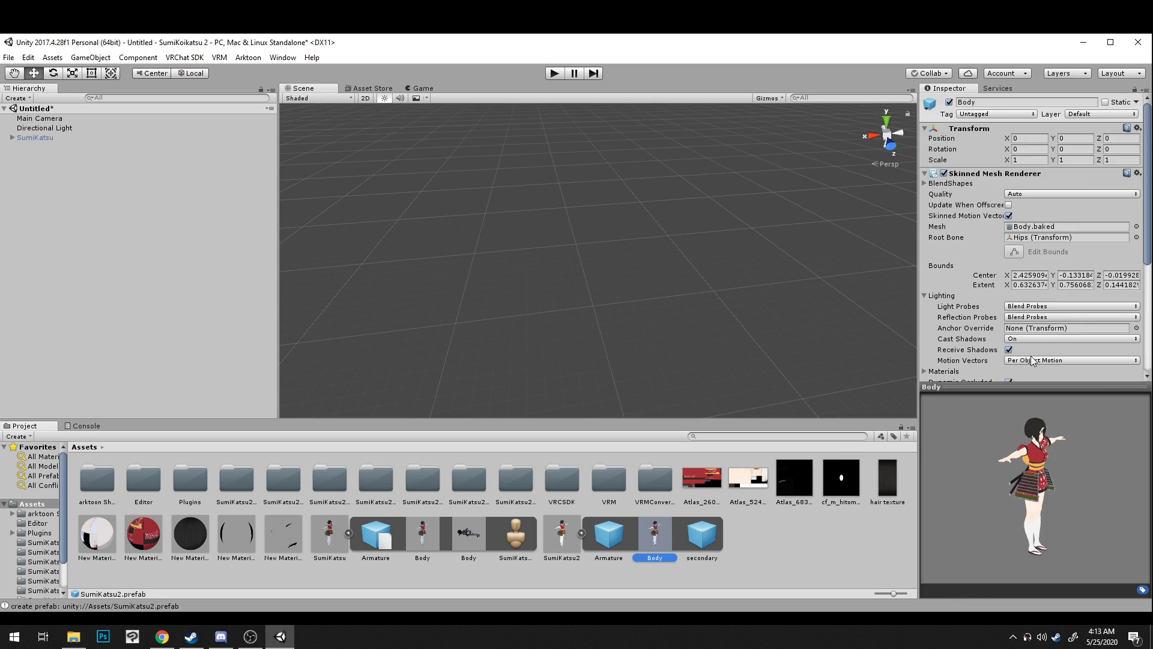
scroll(1029, 355, "down", 5)
left_click(1041, 279)
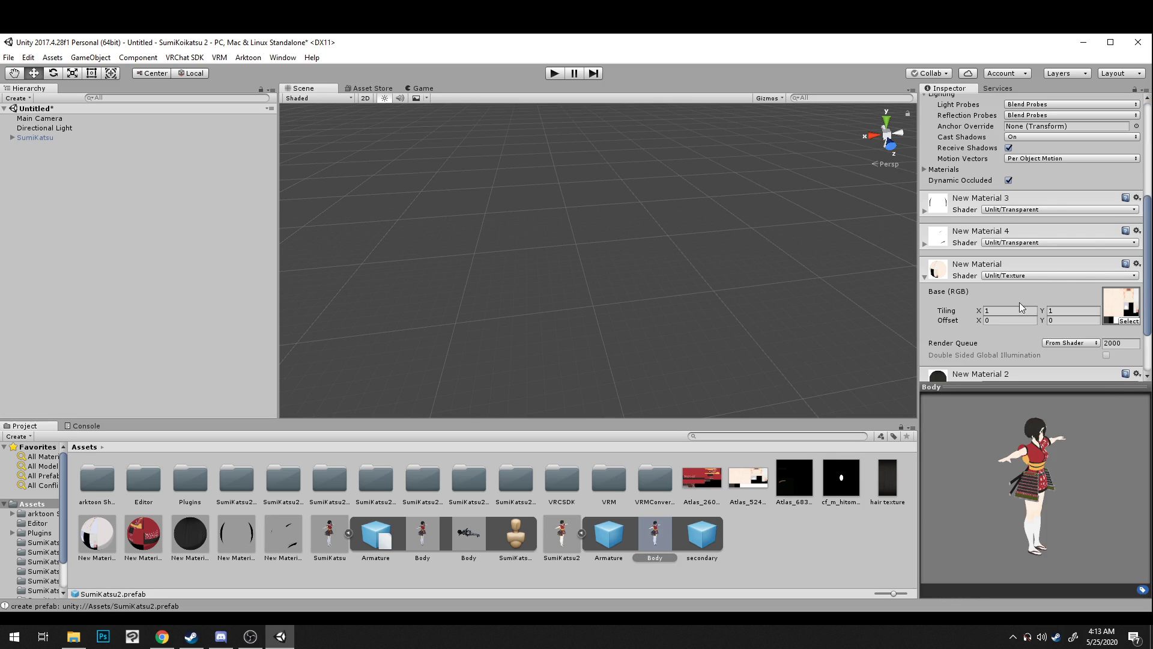
left_click(1035, 276)
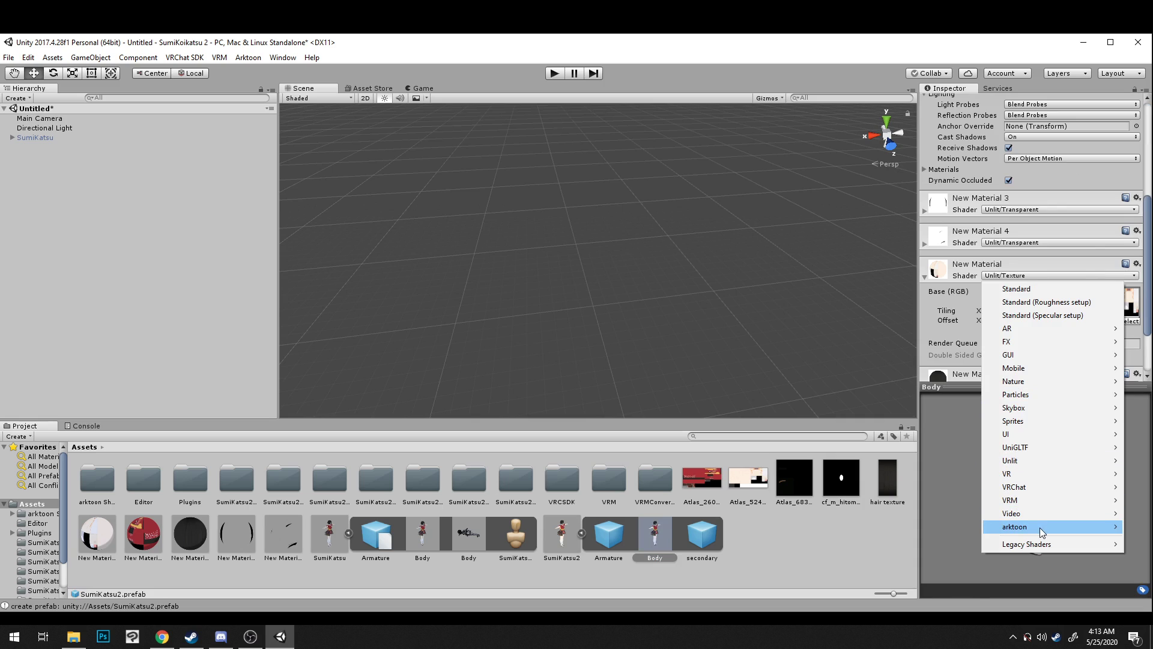
mouse_move(1039, 526)
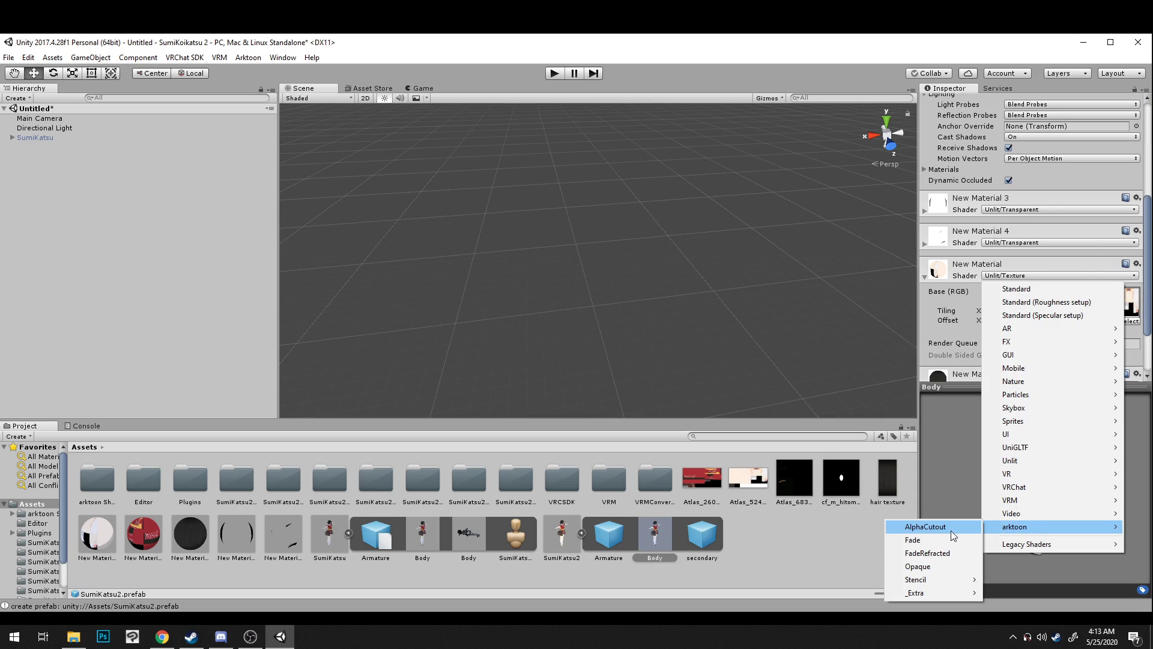
left_click(964, 567)
scroll(1035, 354, "down", 3)
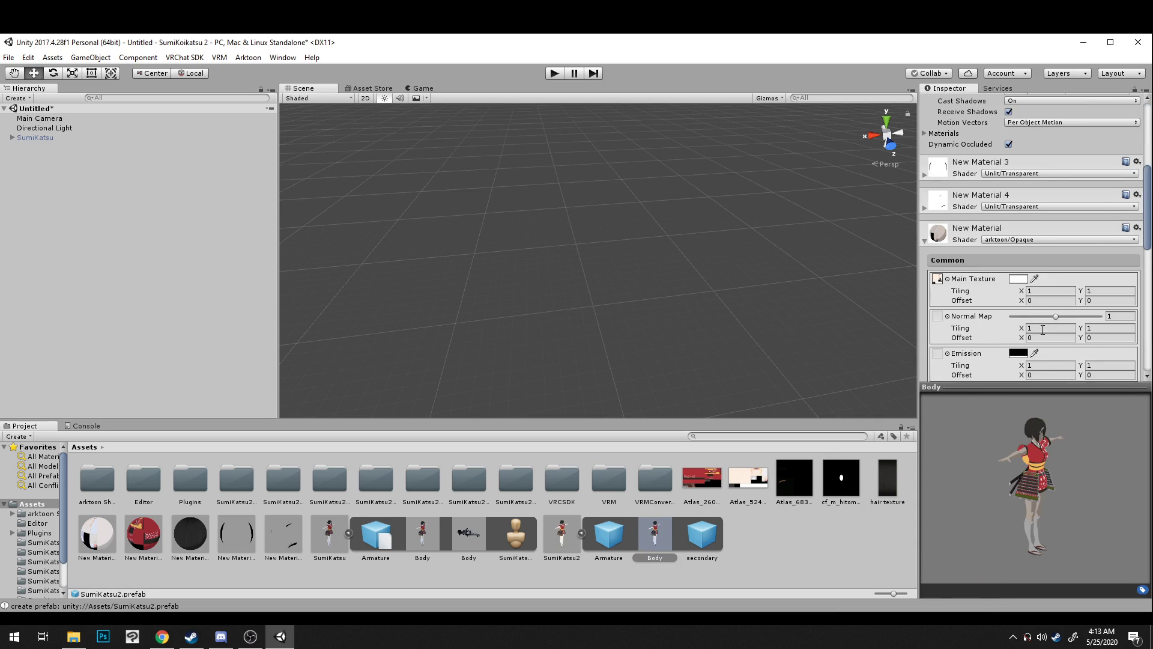
Step: Enable the arktoon outline on the Body's New Material and check it in the preview
scroll(1018, 316, "down", 6)
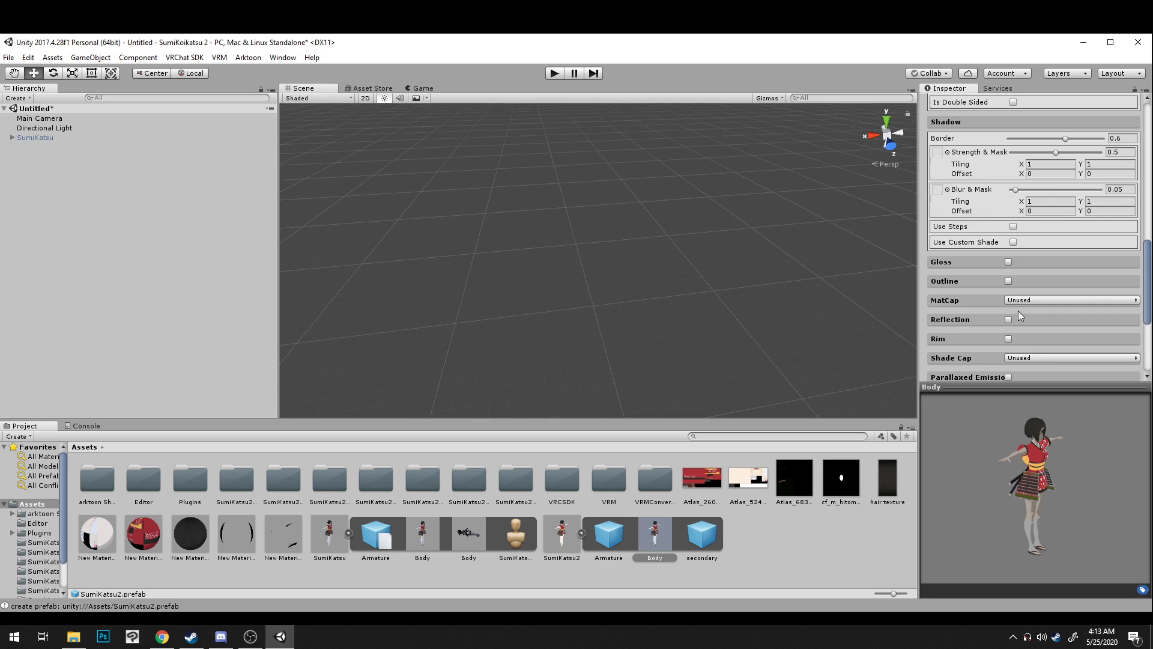
left_click(1008, 281)
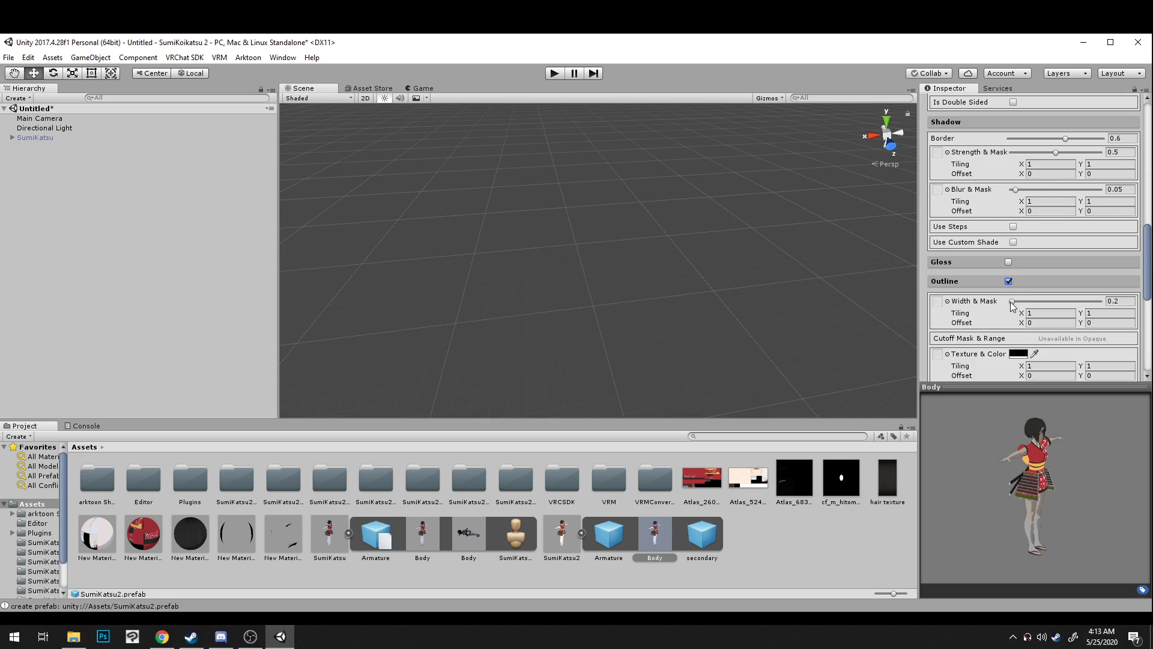
left_click_drag(1011, 303, 1011, 305)
left_click_drag(1028, 459, 965, 455)
left_click(775, 546)
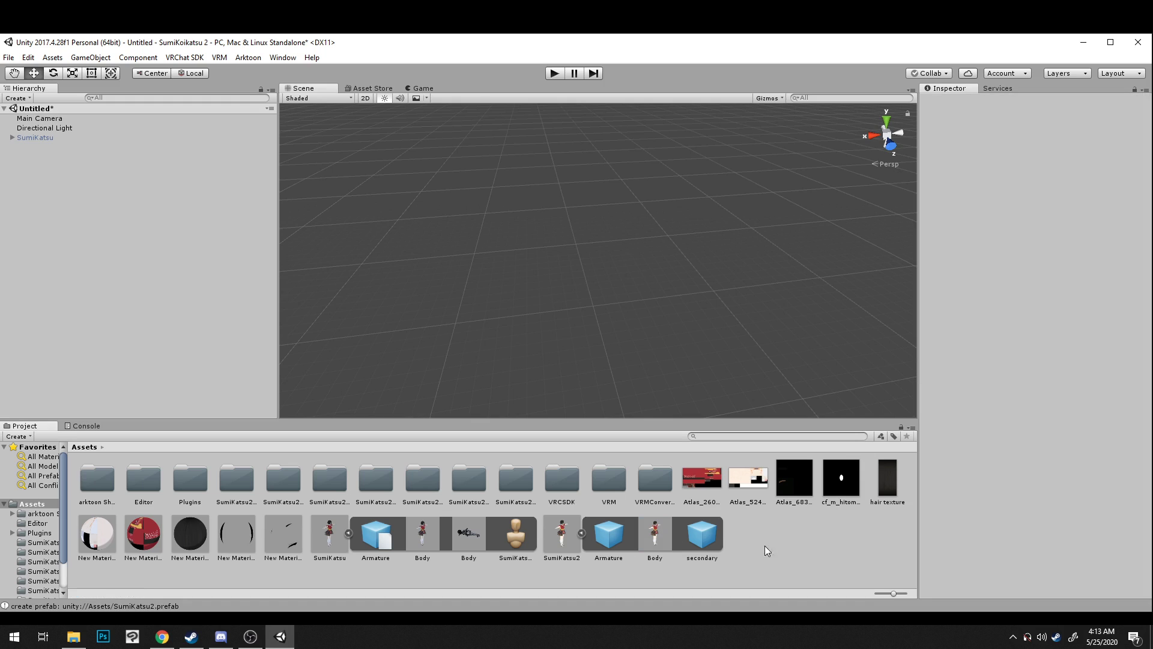
Step: Open the Angry clip through the SumiKatsu2 prefab's VRM Blend Shape Proxy
left_click(561, 535)
scroll(1007, 339, "down", 3)
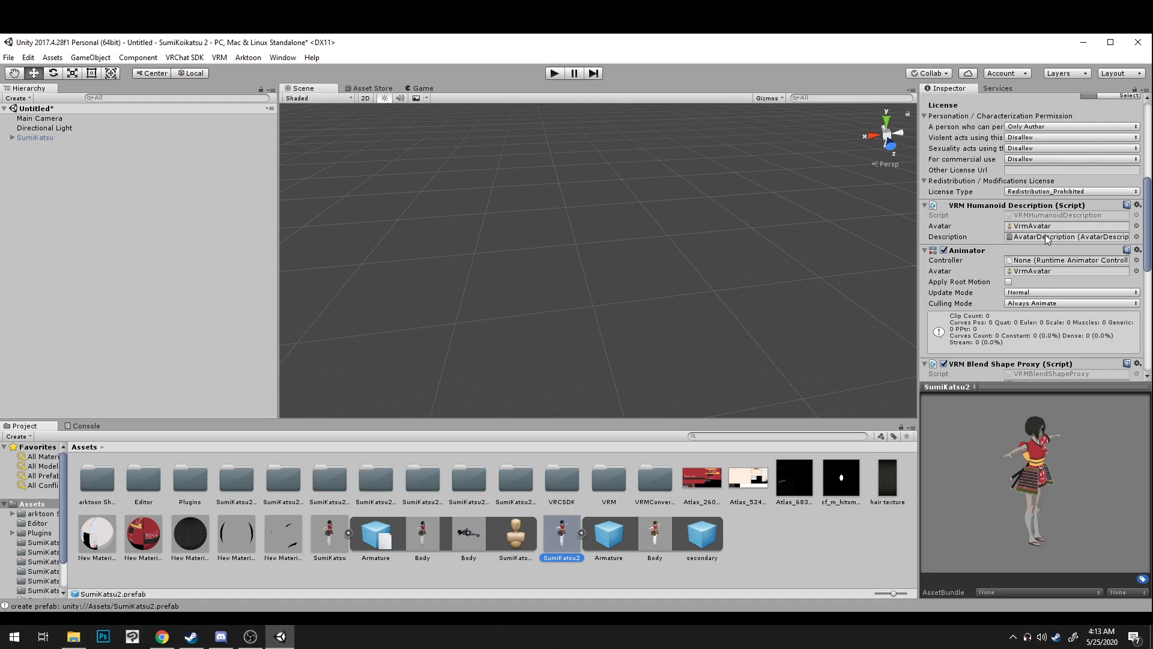
scroll(1046, 239, "down", 3)
left_click(1045, 276)
left_click(153, 481)
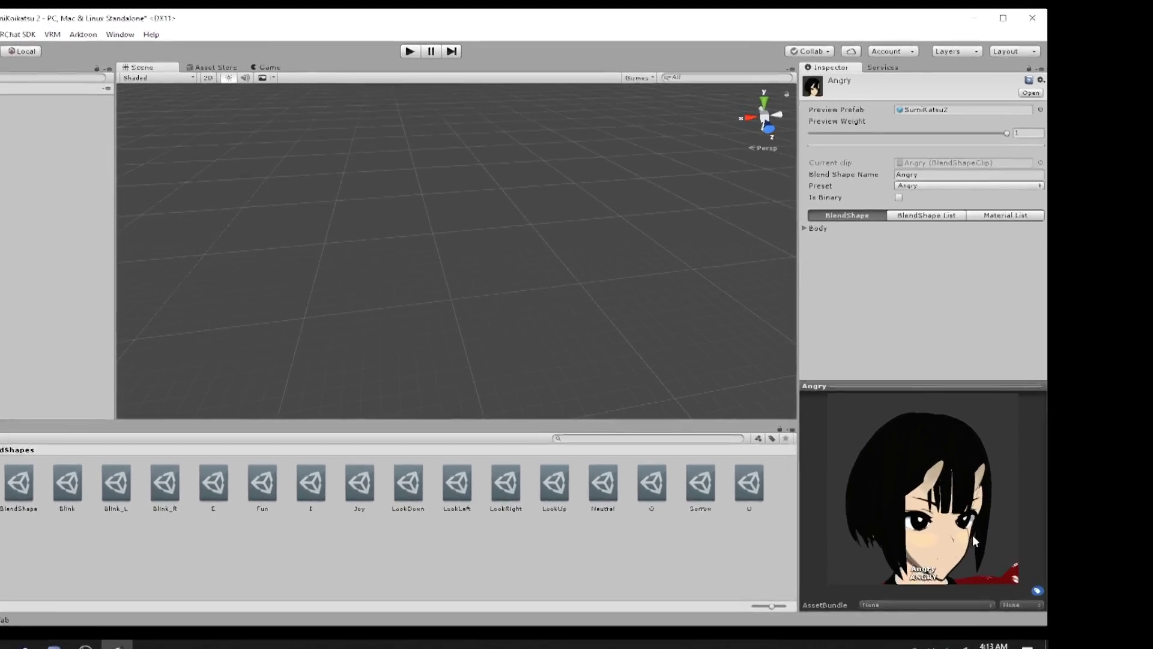
Step: Enlarge the Angry clip's preview and bring the face to a front view
left_click_drag(973, 535, 946, 505)
mouse_move(606, 525)
middle_mouse_down()
mouse_move(668, 548)
mouse_move(595, 542)
middle_mouse_up()
mouse_move(595, 542)
left_mouse_down()
mouse_move(574, 521)
mouse_move(665, 526)
mouse_move(532, 528)
mouse_move(614, 531)
mouse_move(583, 524)
left_mouse_up()
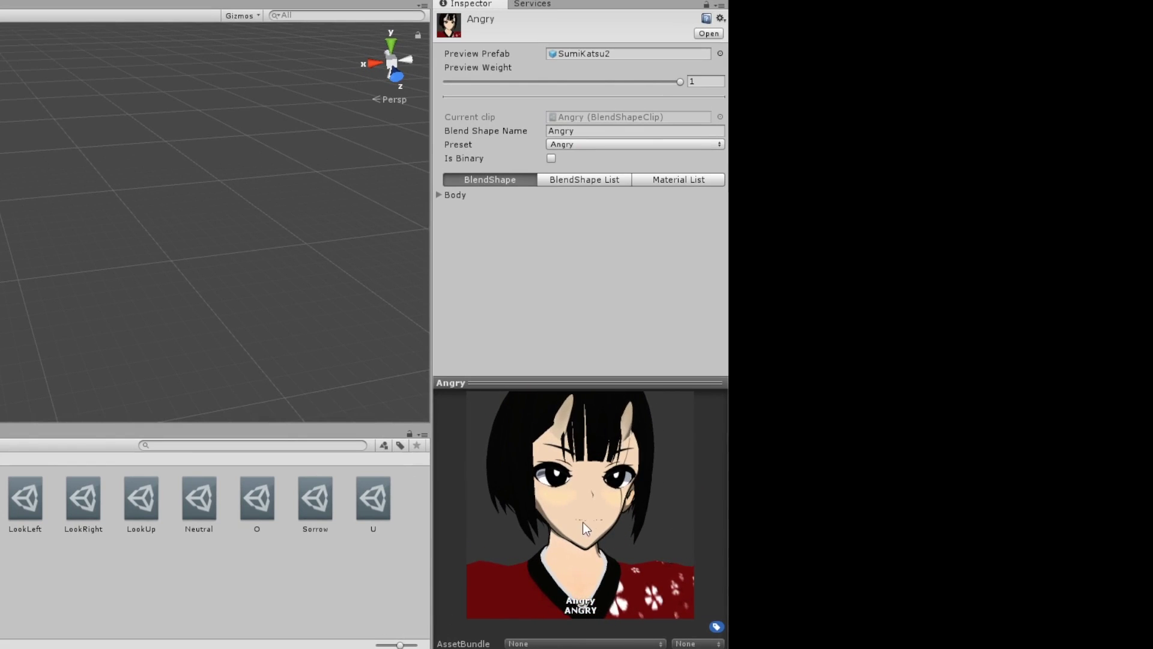
scroll(596, 511, "up", 1)
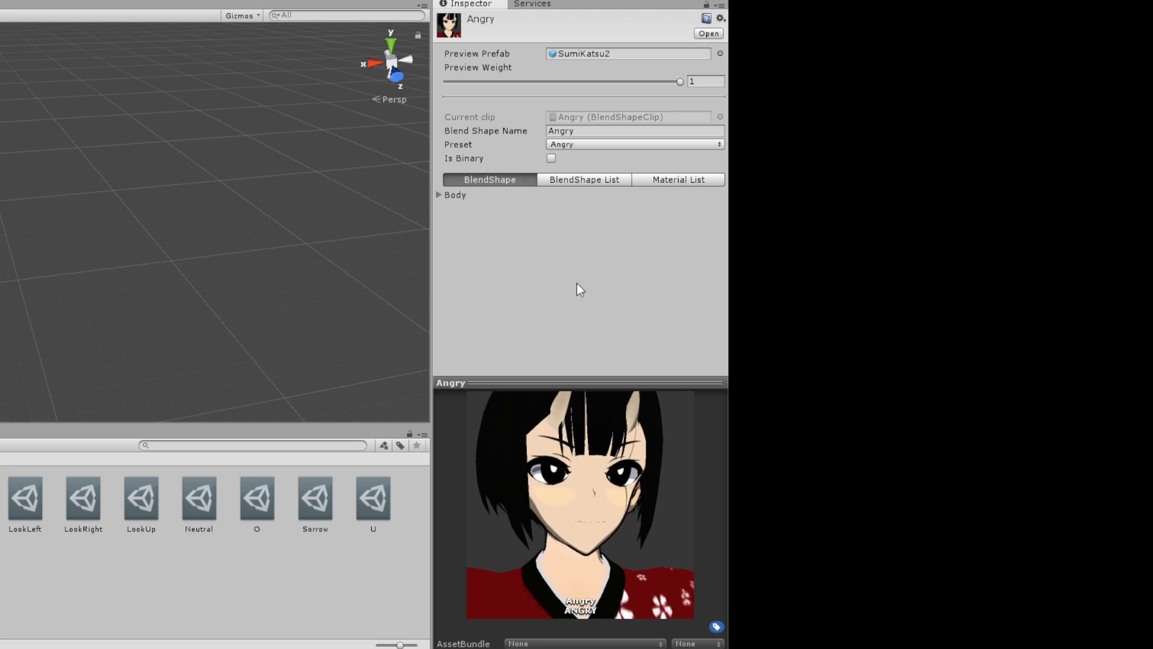
left_click_drag(430, 365, 377, 368)
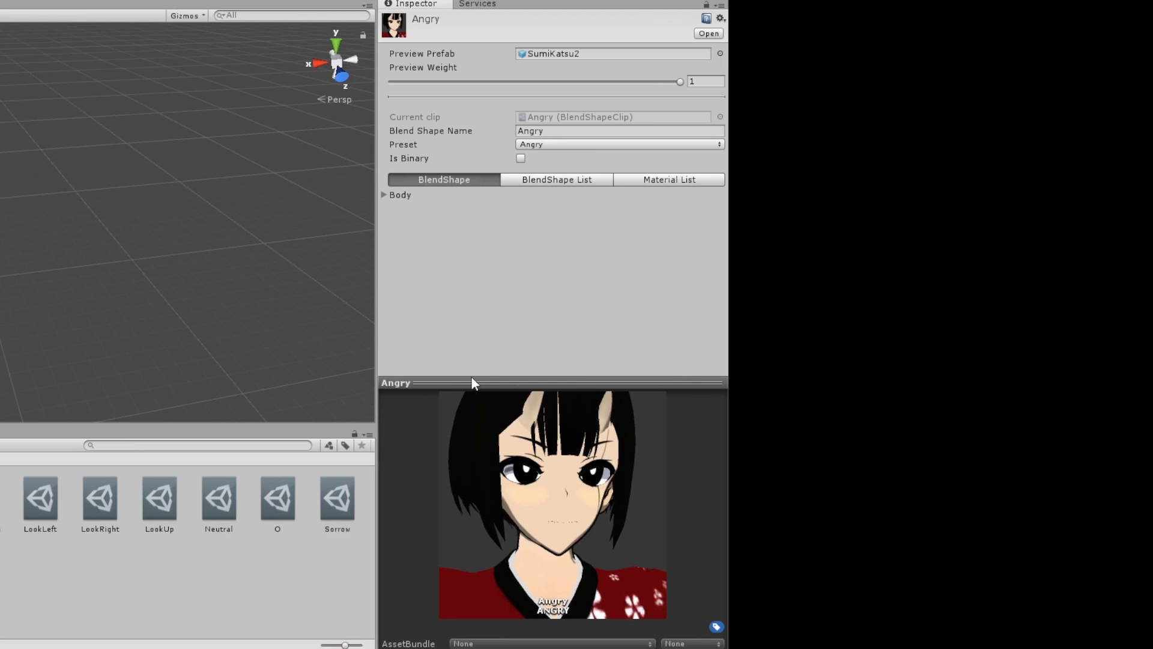
left_click_drag(505, 381, 535, 271)
mouse_move(549, 387)
left_mouse_down()
mouse_move(571, 373)
mouse_move(534, 389)
left_mouse_up()
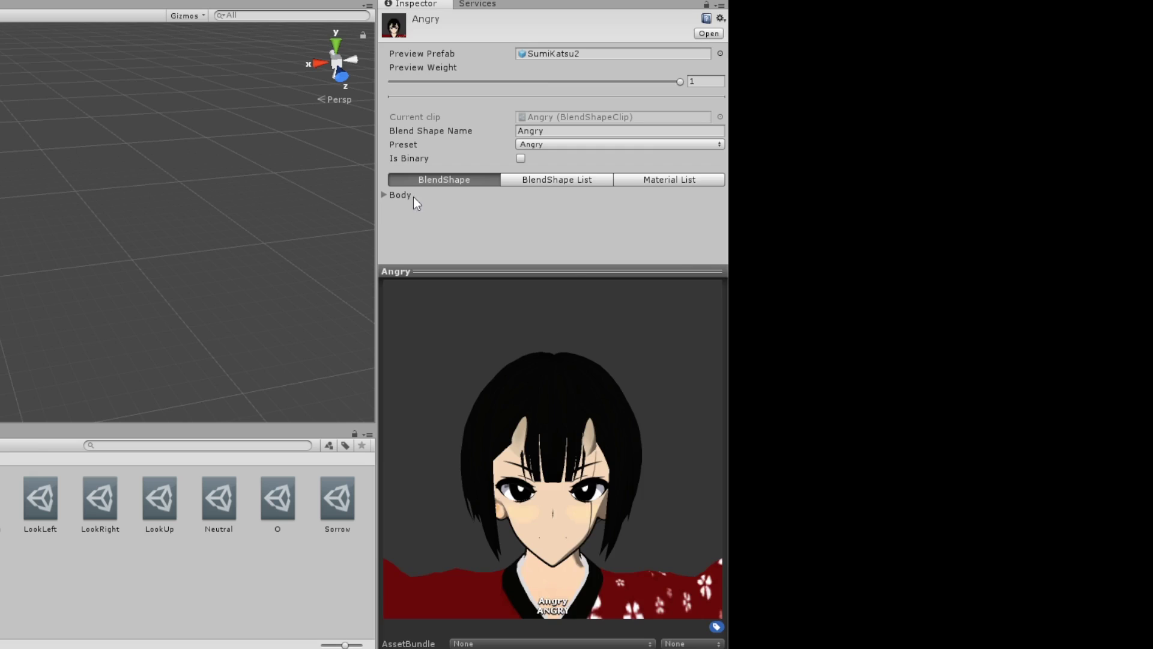
Step: Try the Body's mayuge.mayu00_doya_cl eyebrow shape at 100 in the Angry clip, and reduce it to 68.1
left_click(413, 196)
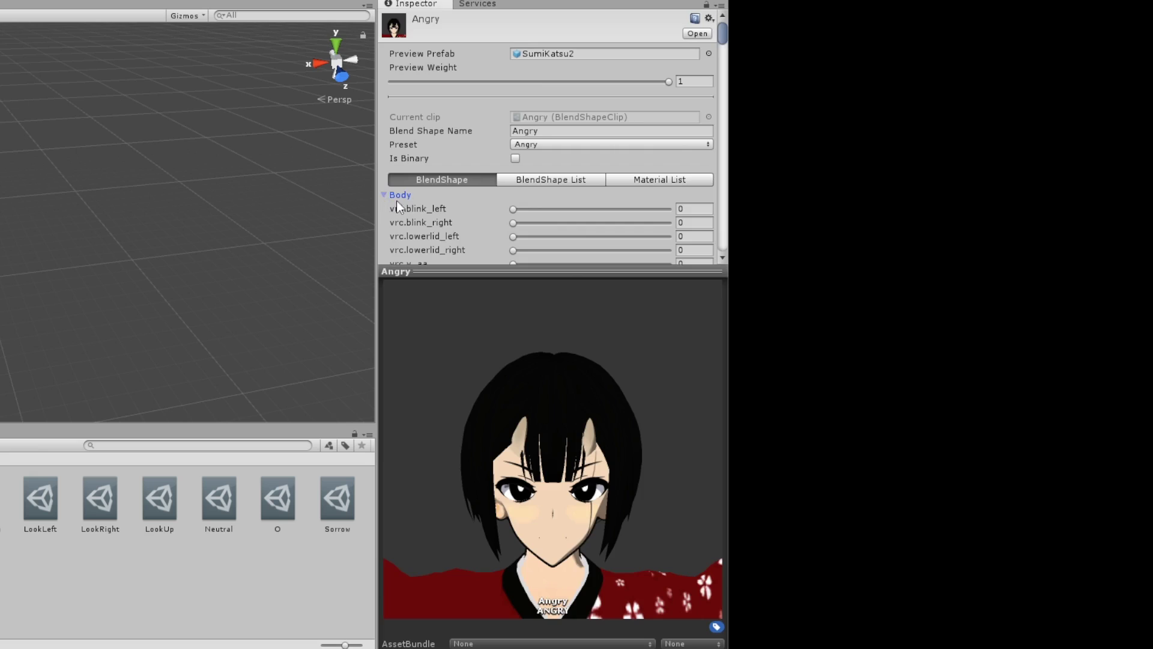
scroll(478, 228, "down", 6)
scroll(601, 388, "up", 3)
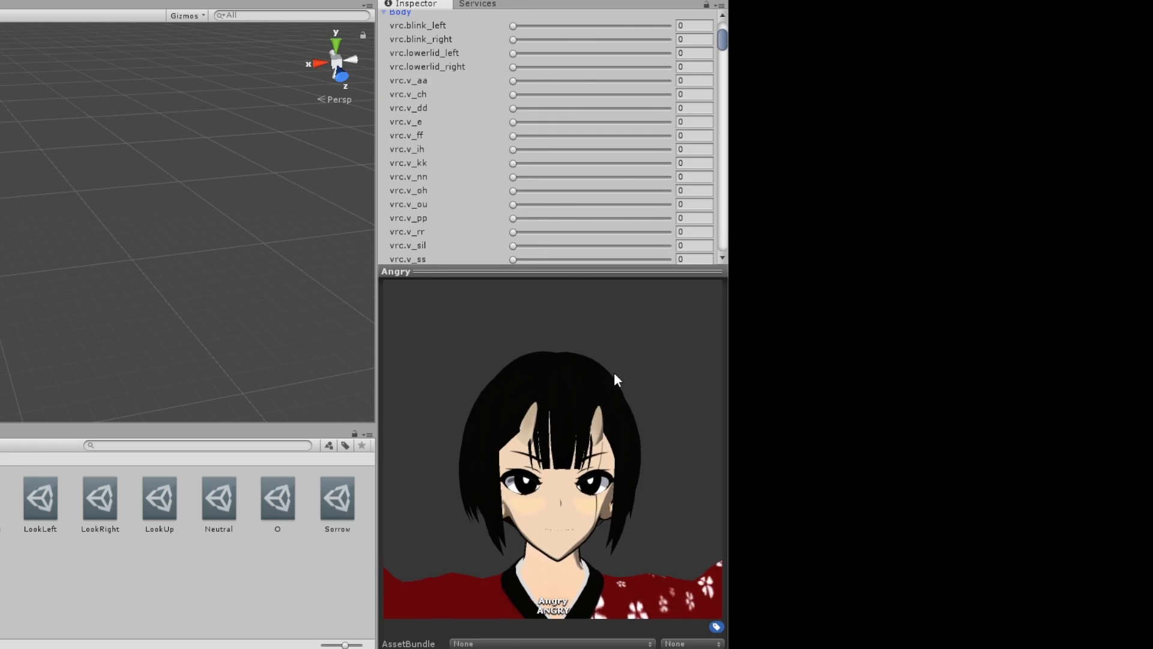
left_click_drag(722, 41, 716, 264)
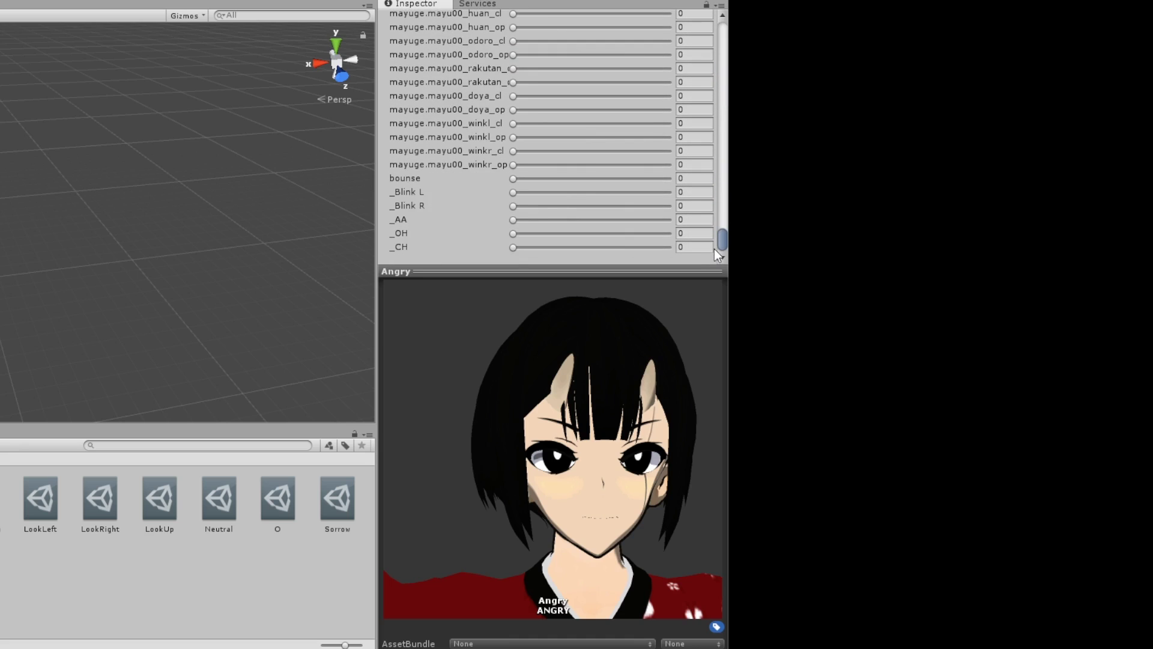
scroll(545, 201, "up", 3)
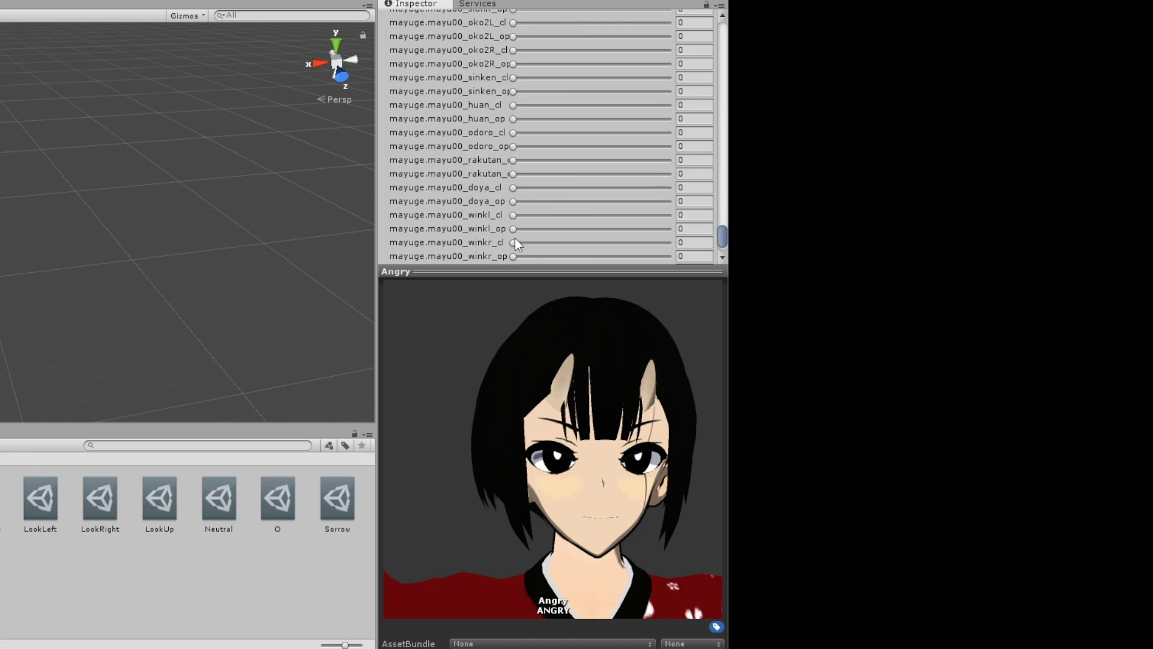
scroll(481, 228, "down", 3)
scroll(509, 216, "up", 3)
left_click_drag(513, 189, 674, 187)
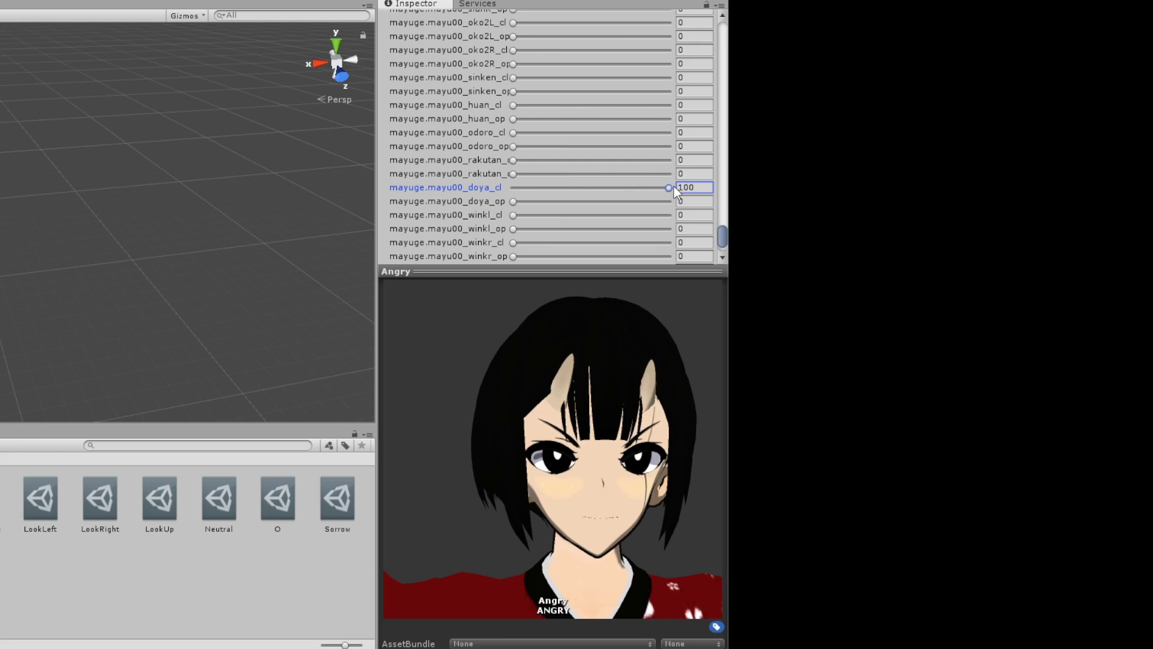
left_click_drag(528, 392, 631, 386)
left_click_drag(668, 191, 622, 199)
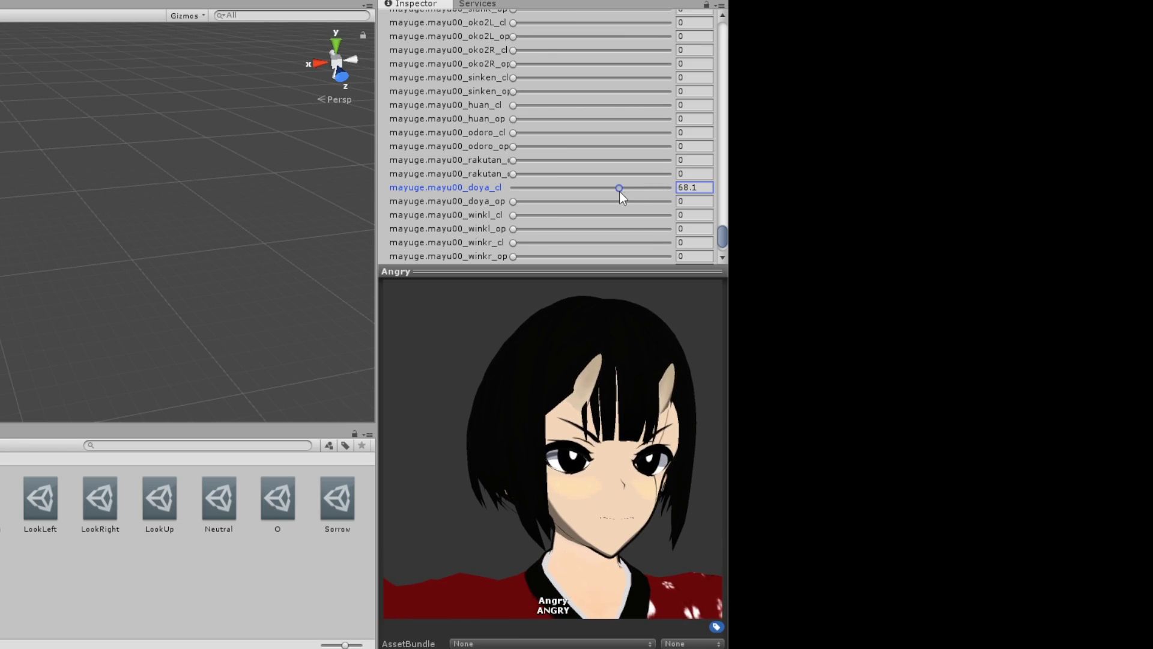
left_click_drag(632, 377, 597, 398)
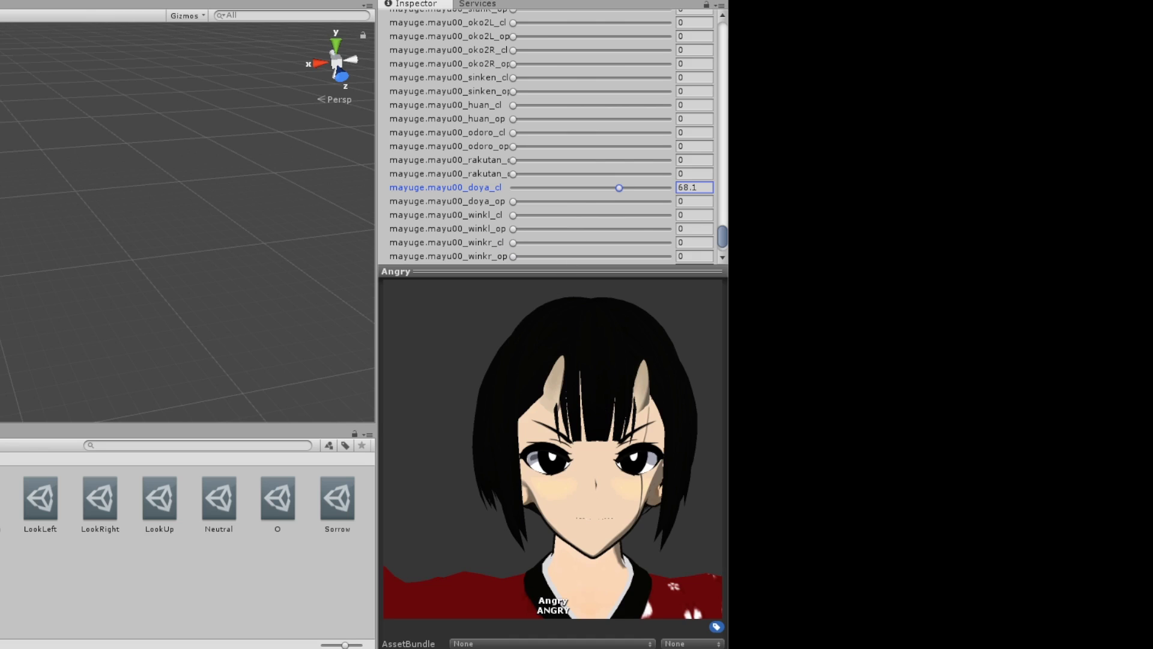
Step: Raise the Body's eye_line_u.elu00_rakutan shape in the Angry clip and set mayuge.mayu00_doya_cl to 91.2
left_click_drag(722, 236, 726, 123)
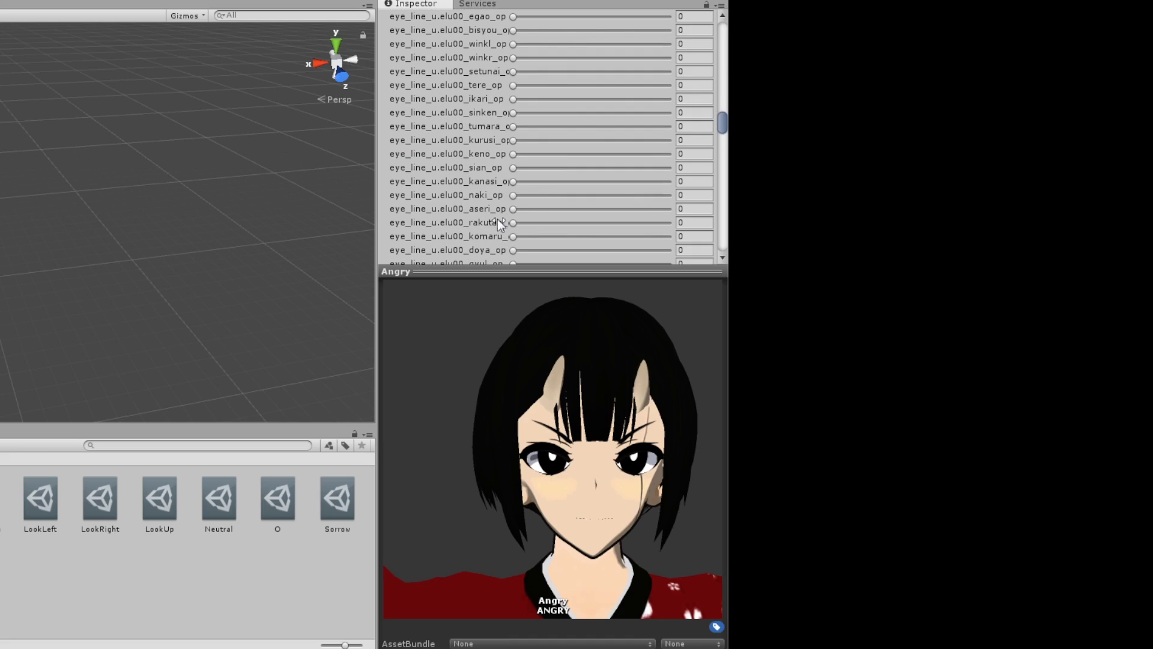
left_click_drag(513, 224, 691, 265)
left_click_drag(617, 445, 626, 366)
left_click_drag(723, 129, 722, 252)
left_click_drag(621, 98, 652, 102)
mouse_move(627, 384)
left_mouse_down()
mouse_move(657, 373)
mouse_move(608, 334)
mouse_move(596, 388)
mouse_move(606, 378)
left_mouse_up()
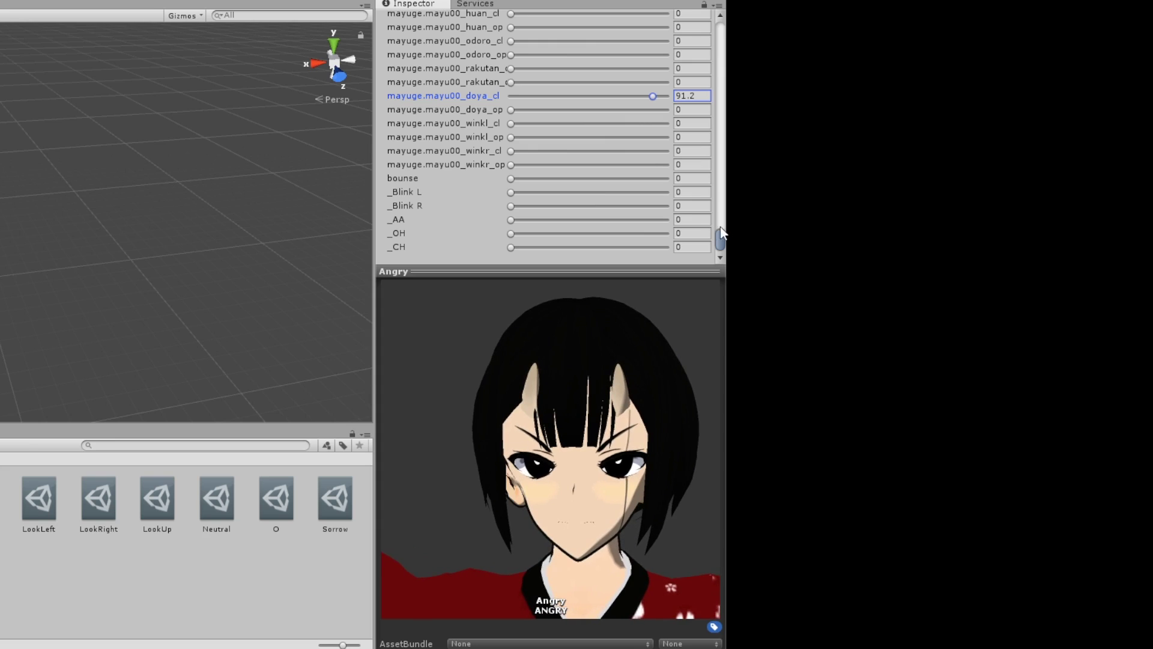
Step: Try several kuti_face mouth shapes in the Angry clip, including kuti_face.f00_human_cl at 100, and reset them to 0
left_click_drag(723, 245, 721, 71)
left_click_drag(638, 431, 699, 428)
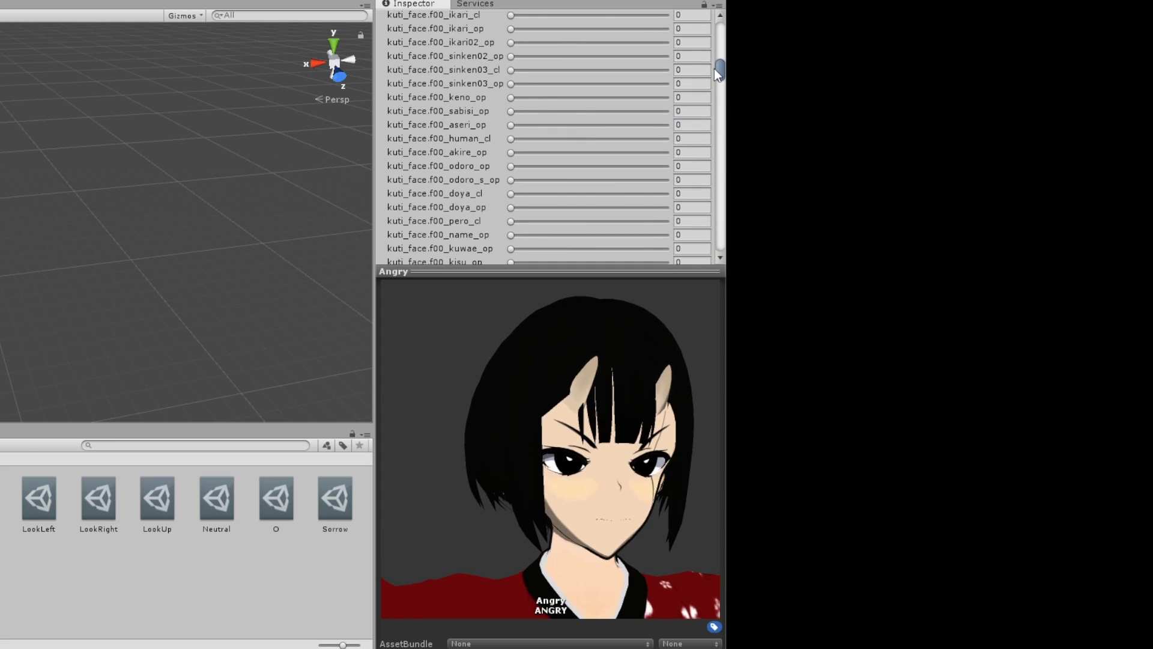
left_click_drag(719, 66, 720, 68)
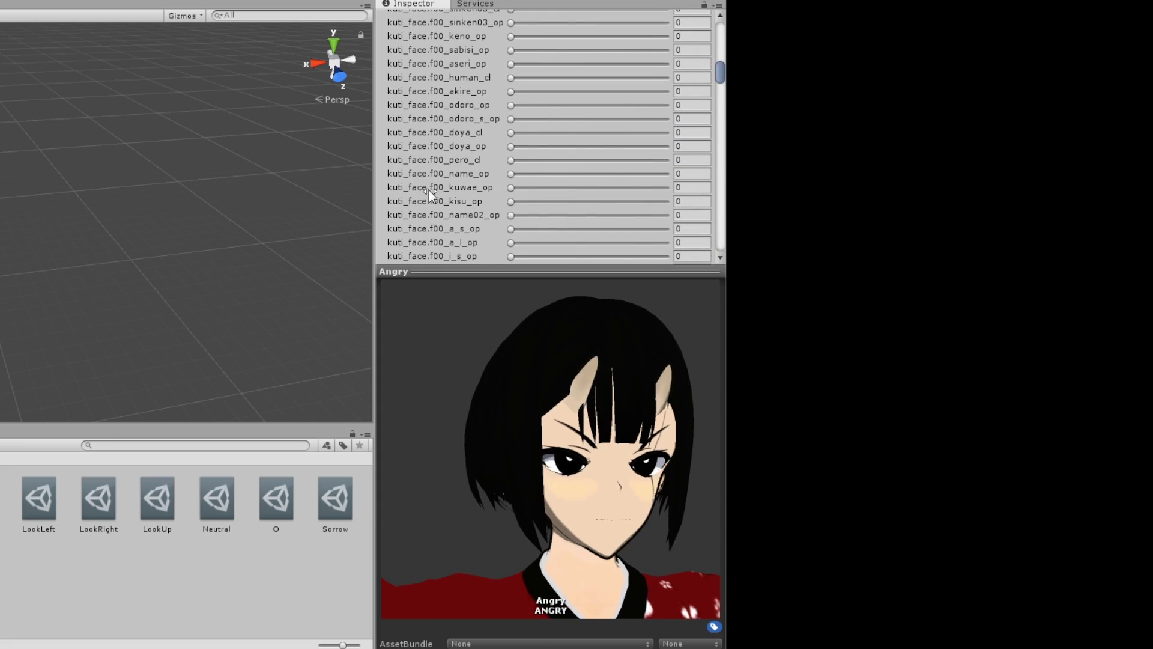
left_click_drag(511, 188, 598, 161)
left_click(530, 174)
left_click_drag(514, 174, 435, 164)
left_click_drag(519, 131, 634, 133)
left_click_drag(721, 150, 501, 153)
left_click_drag(512, 106, 637, 85)
mouse_move(607, 393)
left_mouse_down()
mouse_move(659, 366)
mouse_move(701, 388)
mouse_move(601, 382)
left_mouse_up()
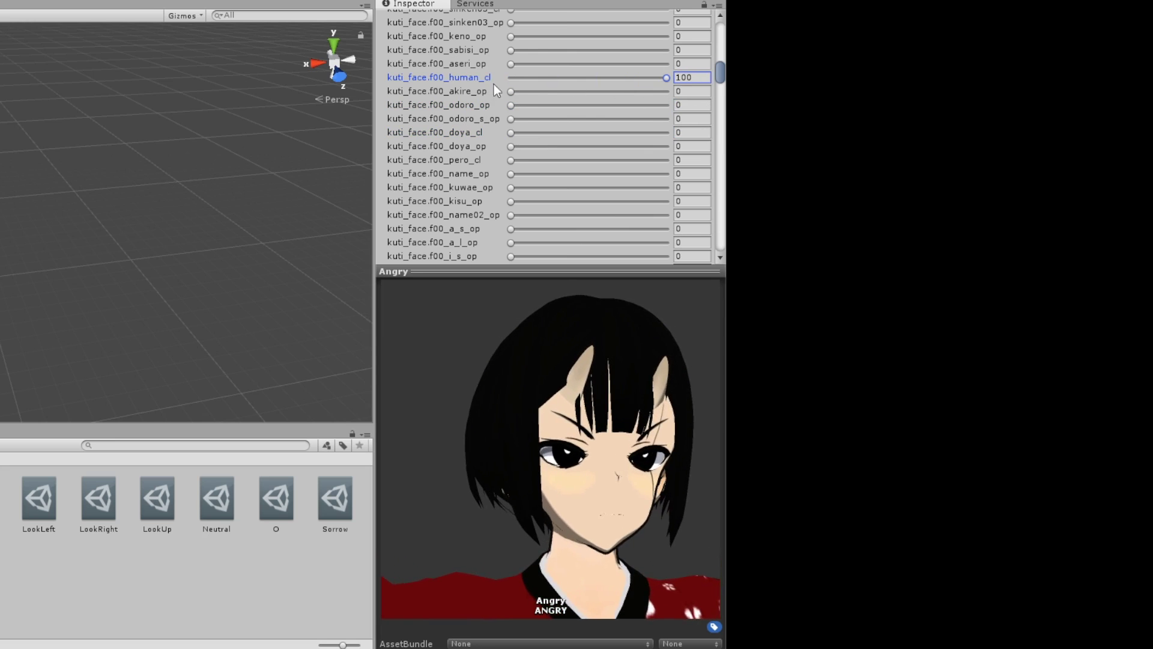
left_click_drag(513, 78, 502, 78)
Step: Set the Body's kuti_face.f00_sinken03_cl mouth shape to 100 in the Angry clip
scroll(514, 60, "up", 2)
left_click_drag(517, 55, 701, 74)
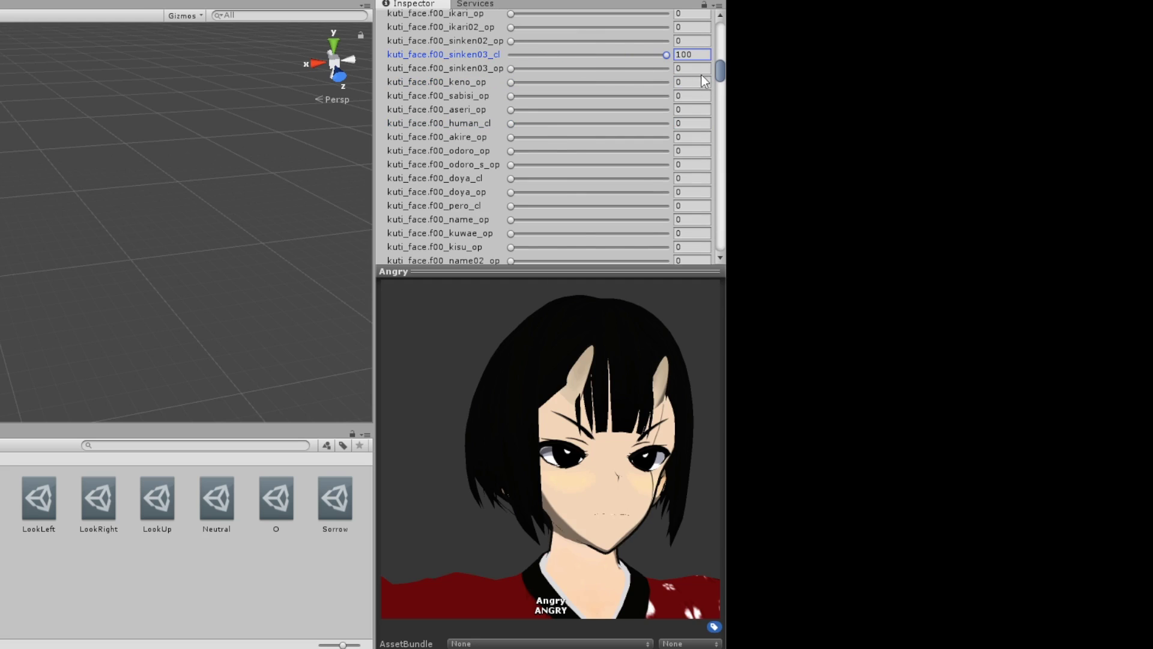
left_click_drag(665, 408, 624, 406)
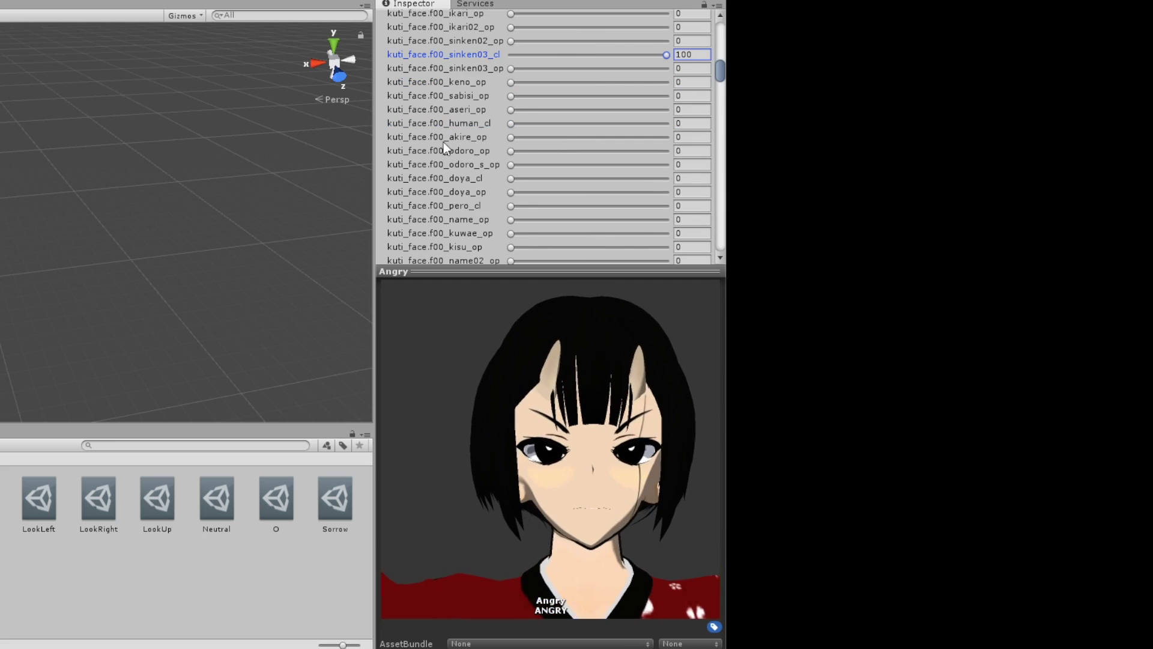
Step: Try kuti_face.f00_ikari_cl at 100 in the Angry clip, with kuti_face.f00_sinken03_cl at 0 and at 100
scroll(441, 120, "up", 2)
left_click_drag(511, 45, 601, 59)
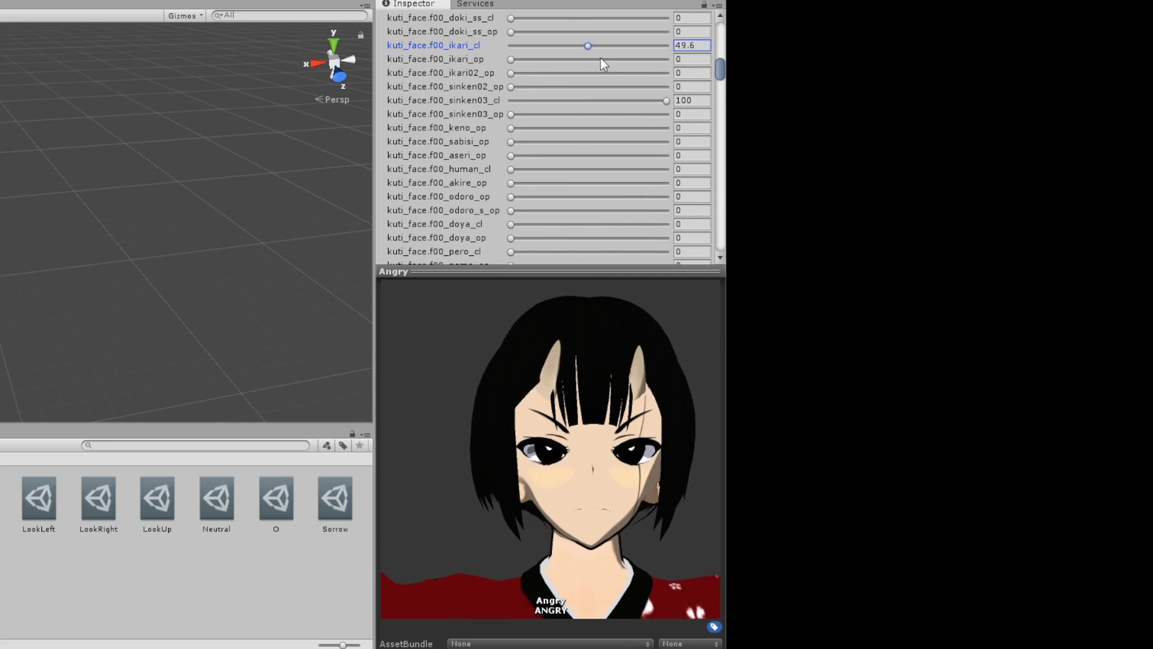
left_click_drag(577, 453, 666, 465)
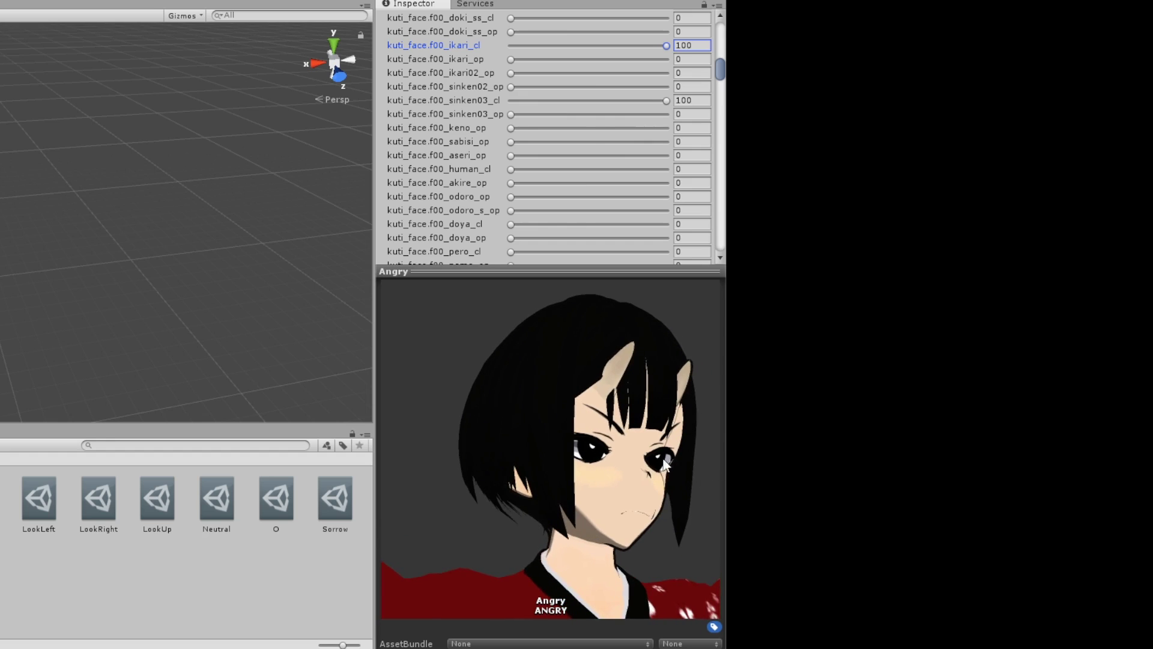
left_click_drag(667, 102, 459, 101)
left_click_drag(619, 392, 488, 359)
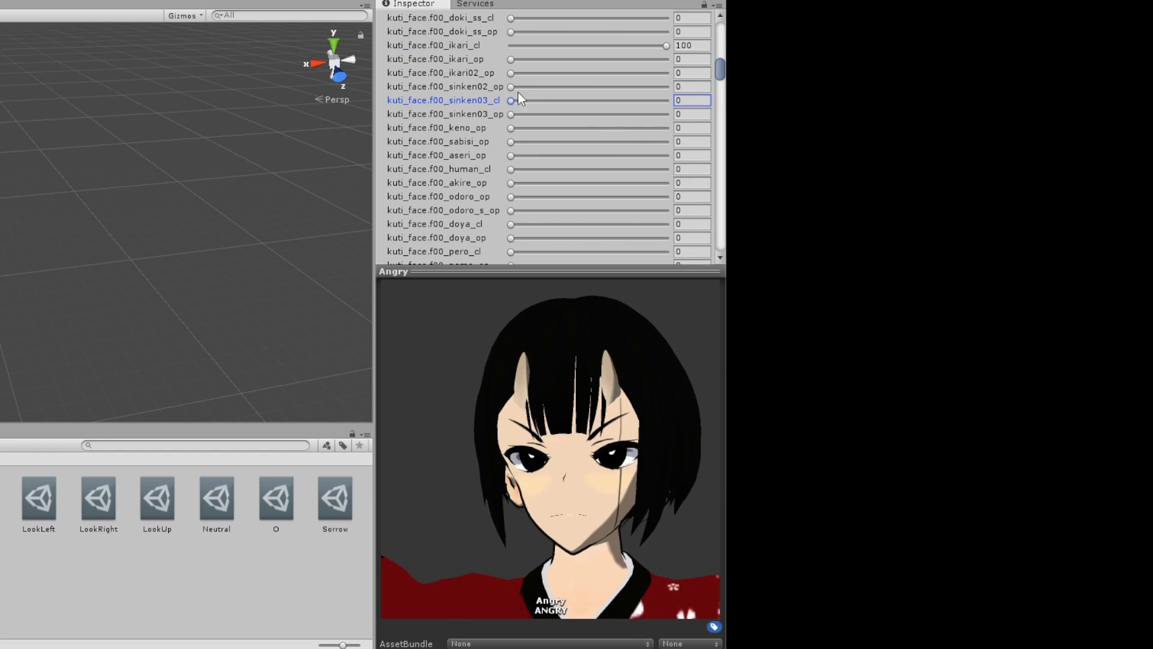
left_click_drag(606, 457, 778, 456)
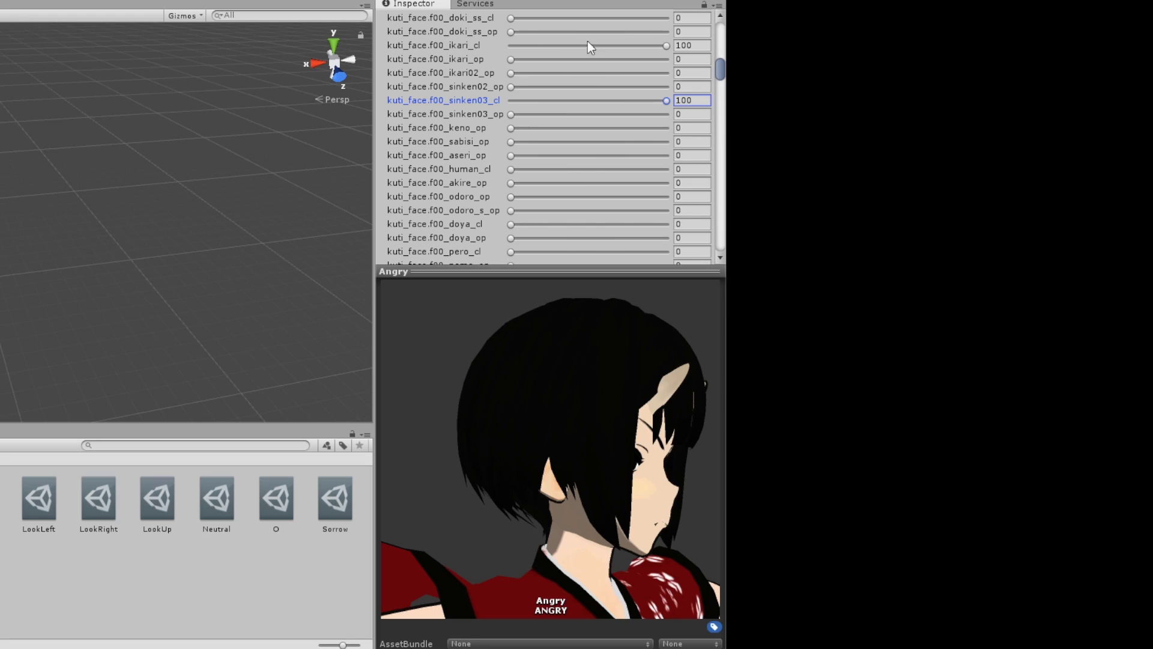
Step: Compare the ikari_cl and sinken03_cl mouth shapes in the Angry clip, leaving sinken03_cl at 100 and ikari_cl at 0
left_click_drag(495, 50, 401, 54)
left_click_drag(631, 401, 449, 398)
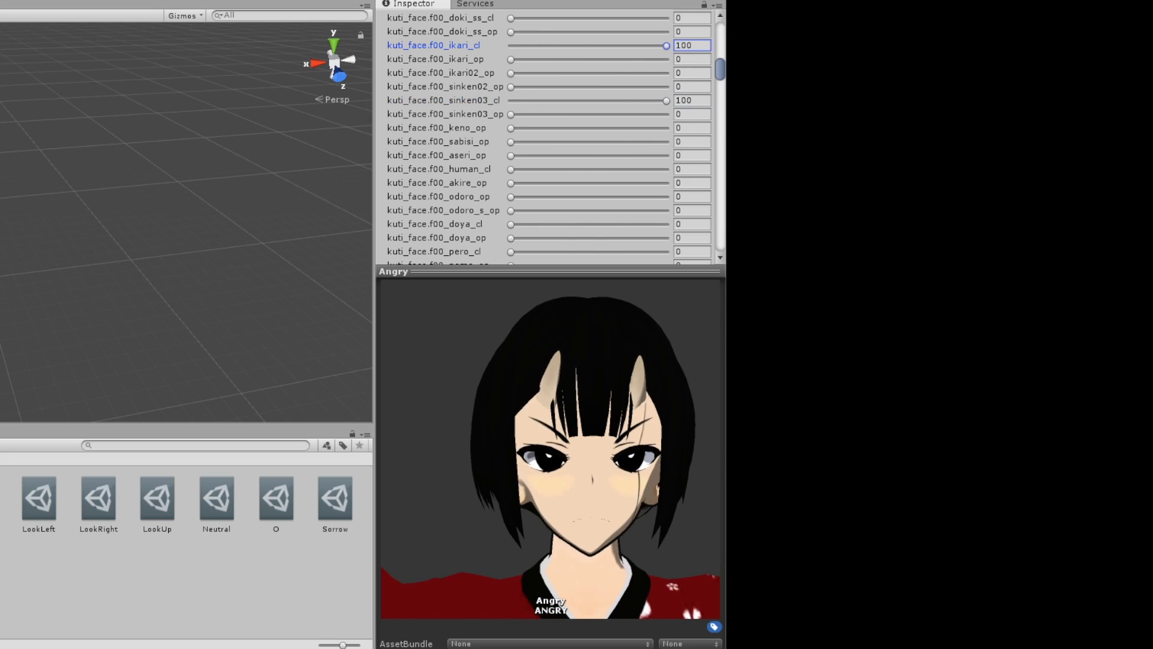
left_click(660, 103)
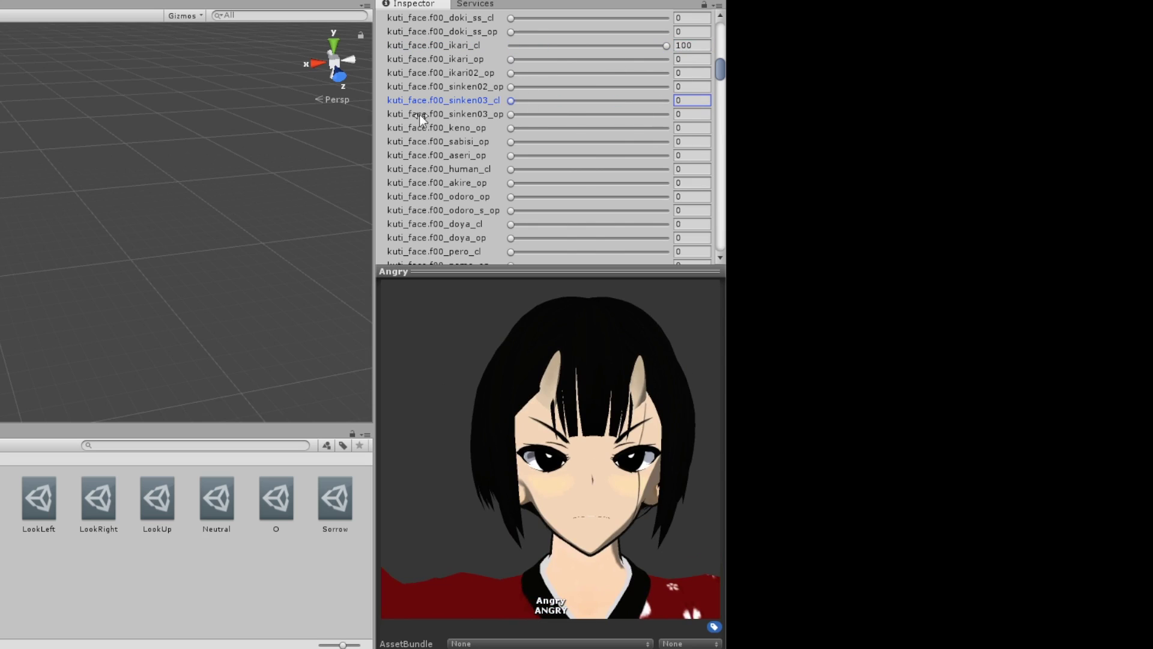
left_click_drag(664, 46, 600, 47)
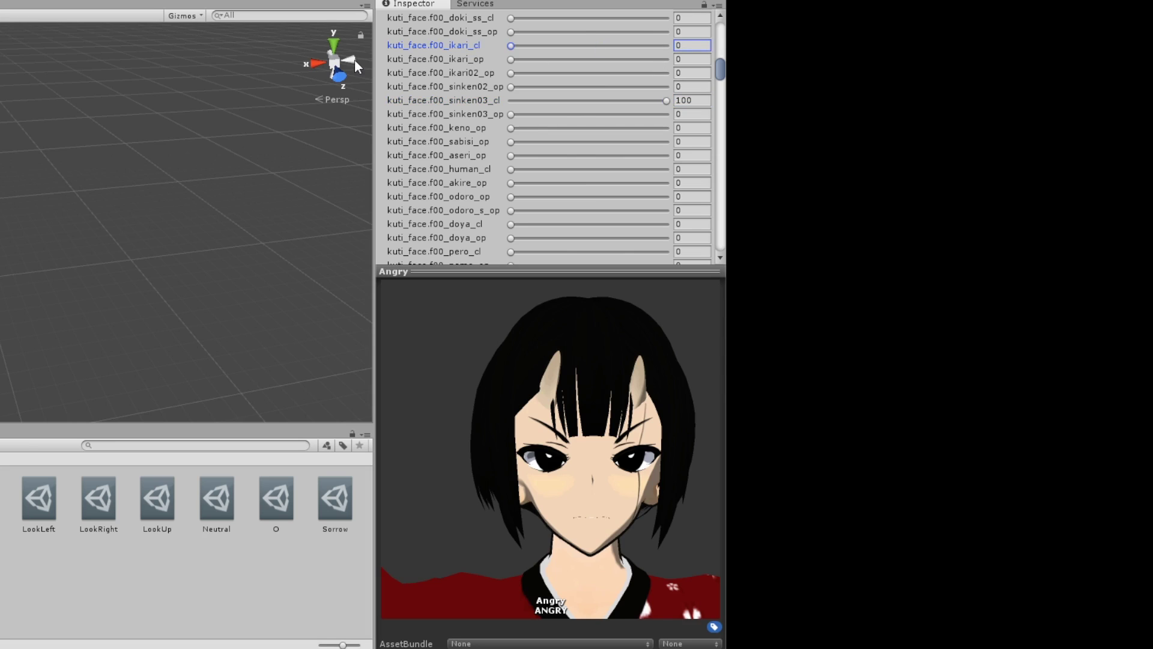
mouse_move(557, 493)
left_mouse_down()
mouse_move(682, 498)
mouse_move(574, 496)
left_mouse_up()
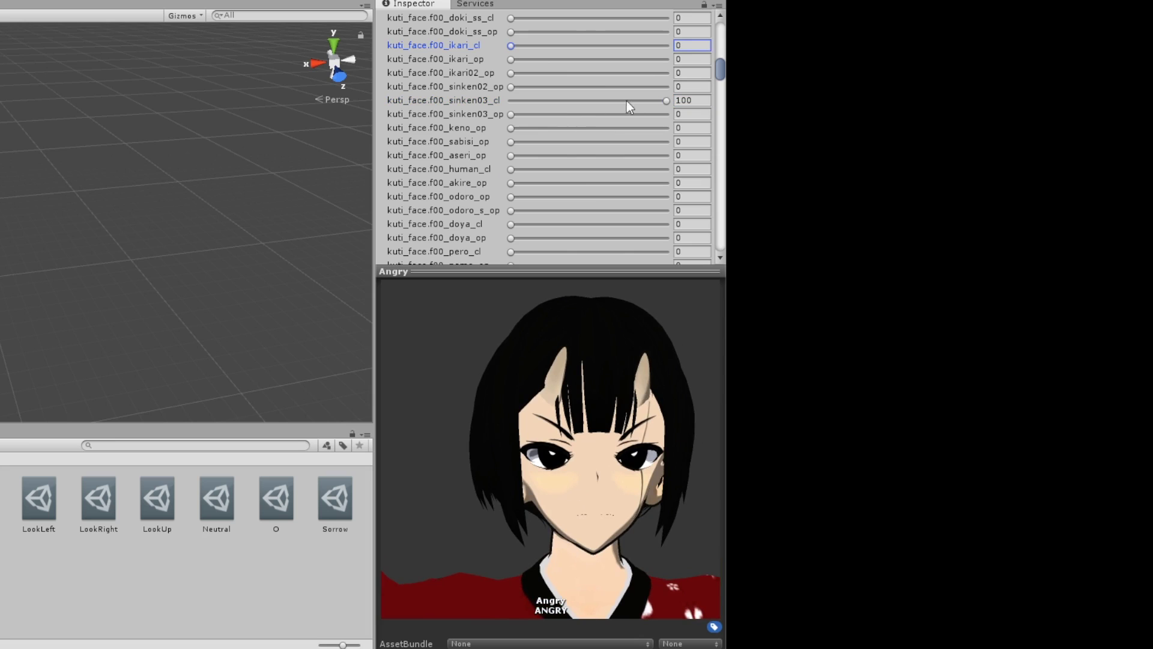
left_click_drag(546, 384, 588, 404)
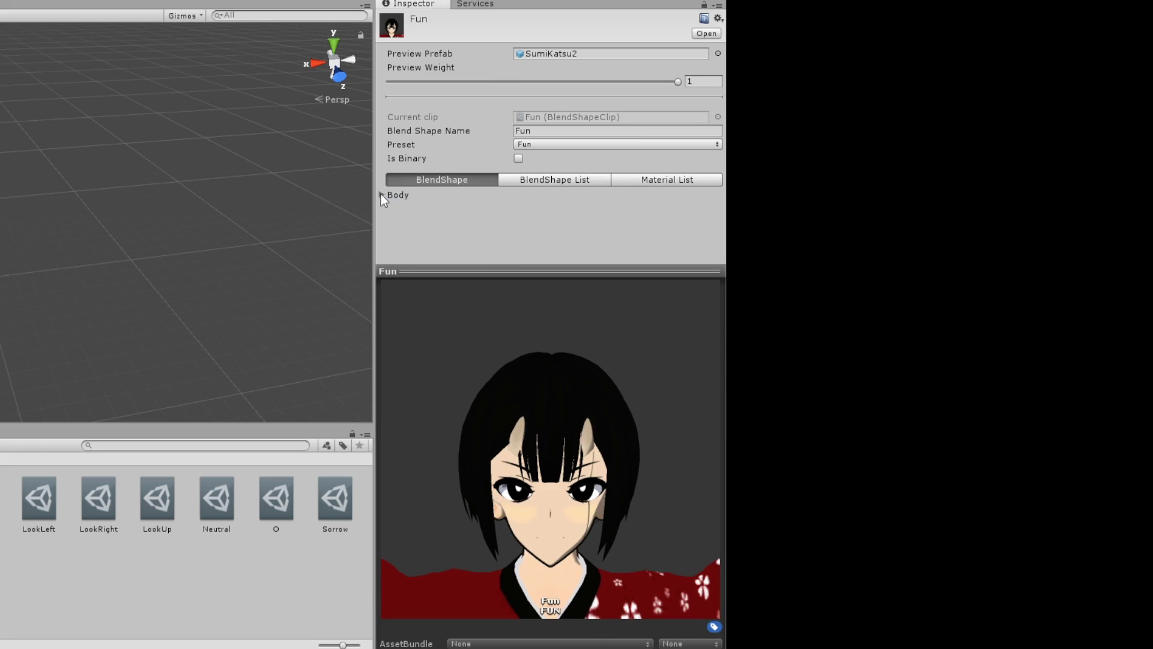
Step: Set the Body's vrc.blink_left and vrc.blink_right to 100 in the Fun clip and check the face from different angles
left_click(380, 194)
scroll(523, 219, "down", 5)
left_click_drag(531, 98, 508, 99)
left_click_drag(511, 71, 668, 73)
left_click(666, 85)
left_click_drag(631, 409, 600, 404)
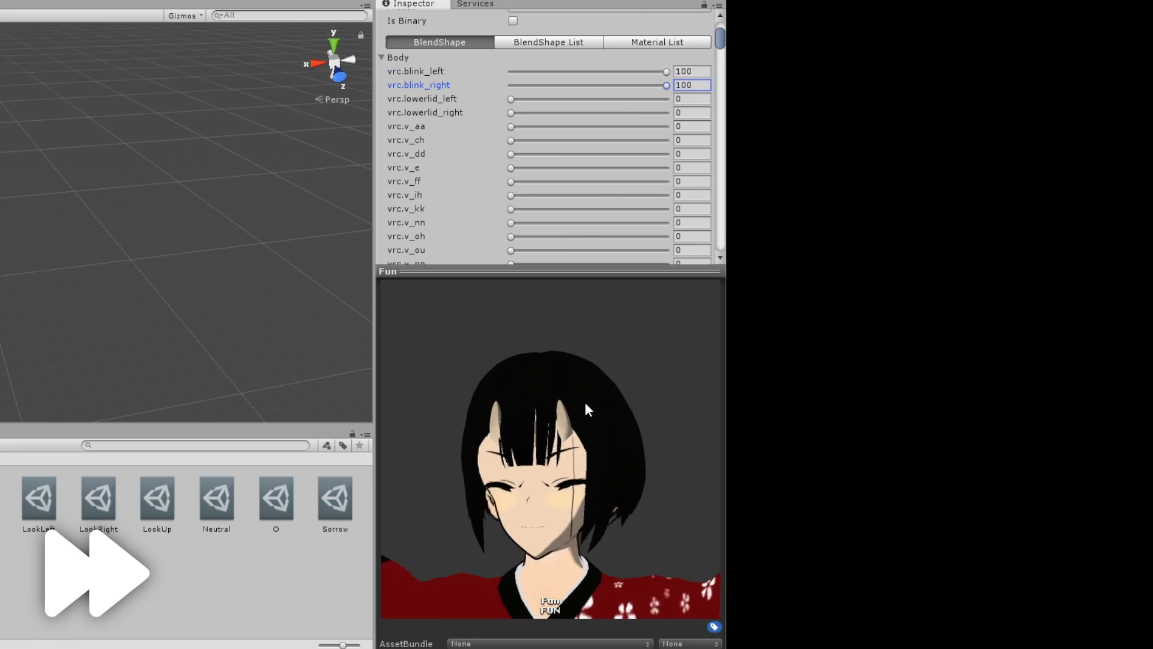
left_click_drag(648, 480, 537, 467)
left_click_drag(567, 536, 564, 480)
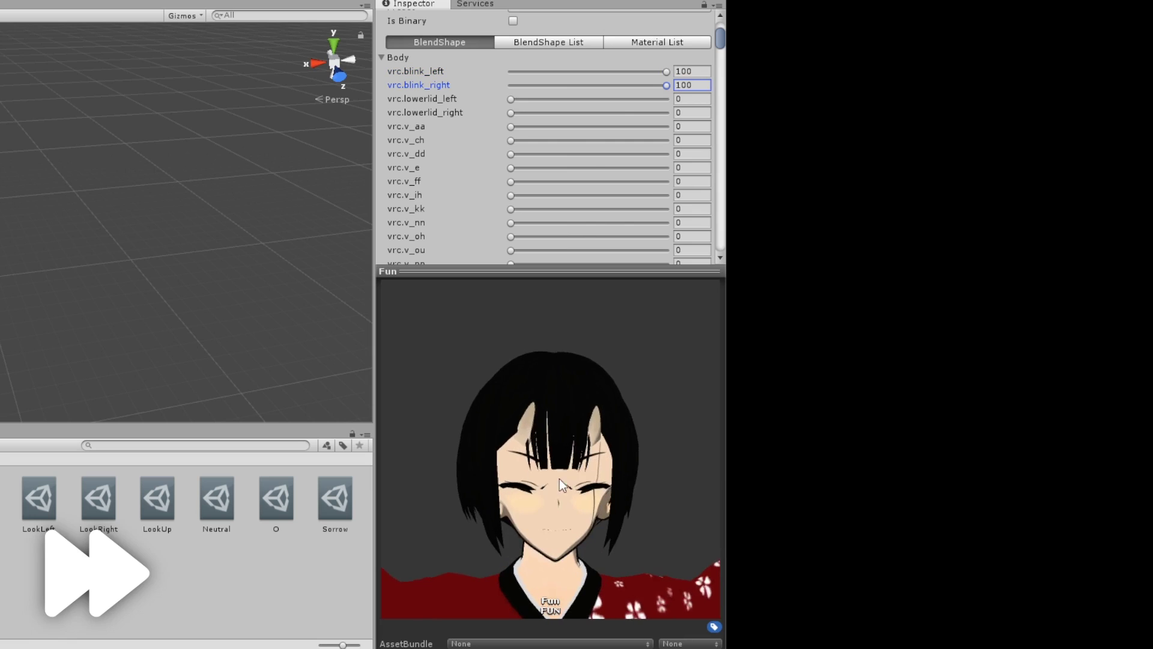
Step: Raise a further blend shape on the Body in the Fun clip
scroll(561, 196, "down", 3)
left_click_drag(720, 47, 724, 75)
left_click_drag(510, 205, 622, 203)
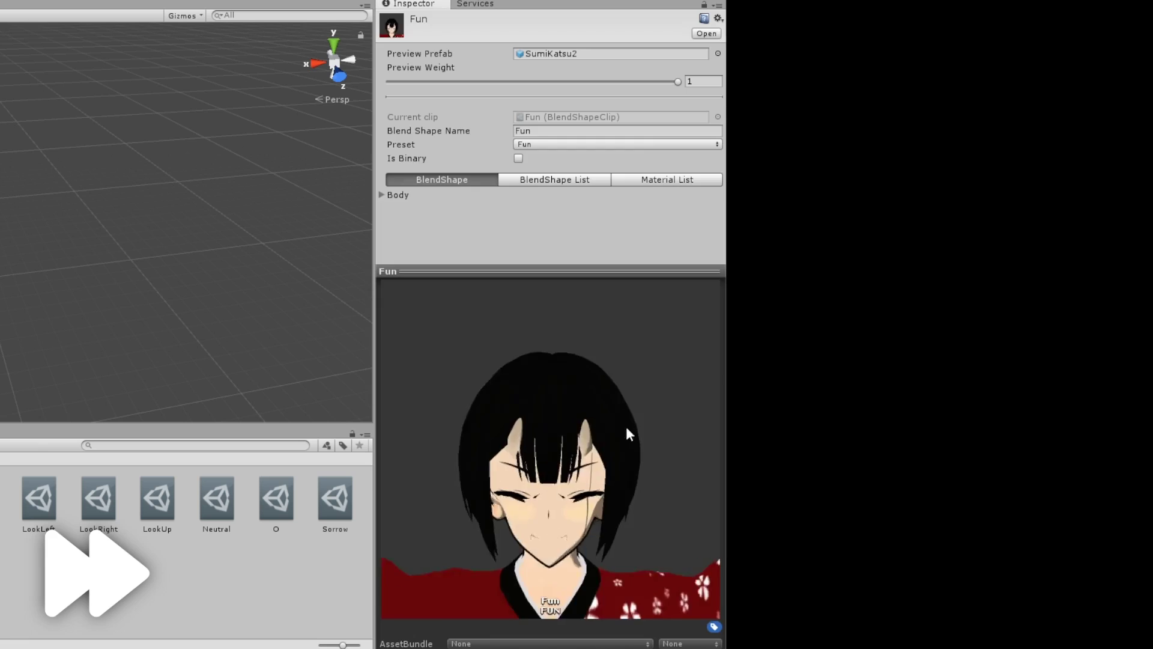
Step: Raise one more expression shape on the Body in the Fun clip and check the face from several angles
left_click_drag(626, 428, 528, 415)
left_click(398, 195)
scroll(416, 209, "down", 14)
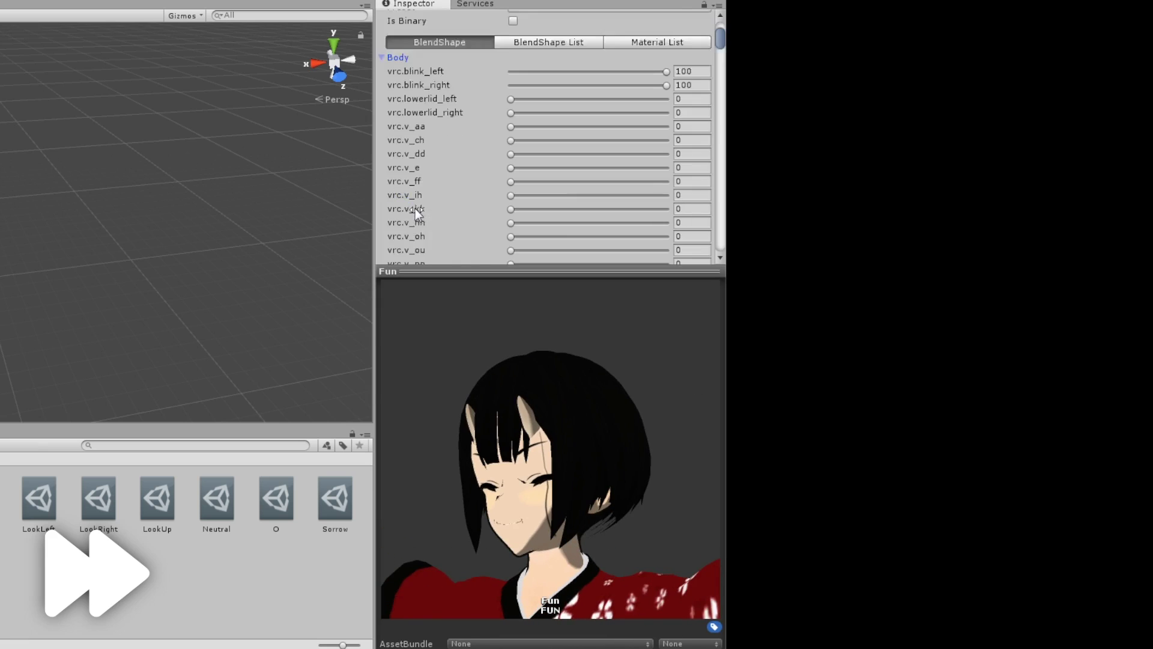
left_click_drag(510, 85, 541, 86)
left_click_drag(570, 421, 574, 546)
left_click_drag(541, 85, 636, 86)
Step: Try the Body's blend shapes past the kuti_ha group one at a time in the Fun clip, returning each to 0
scroll(503, 220, "down", 10)
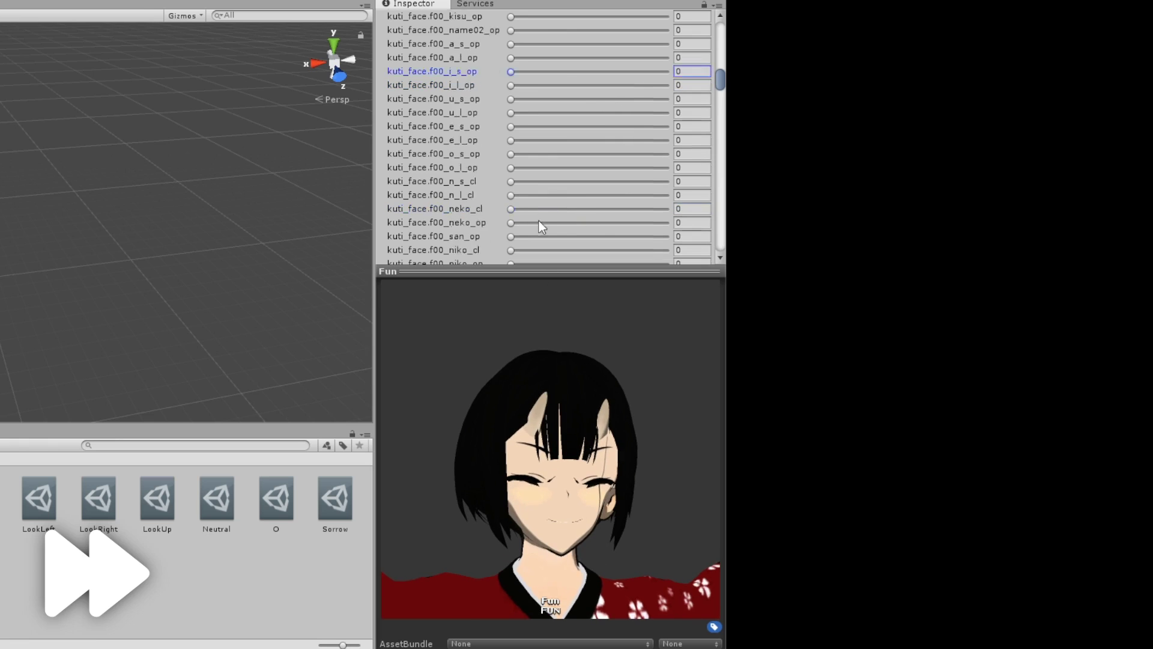
scroll(503, 218, "down", 5)
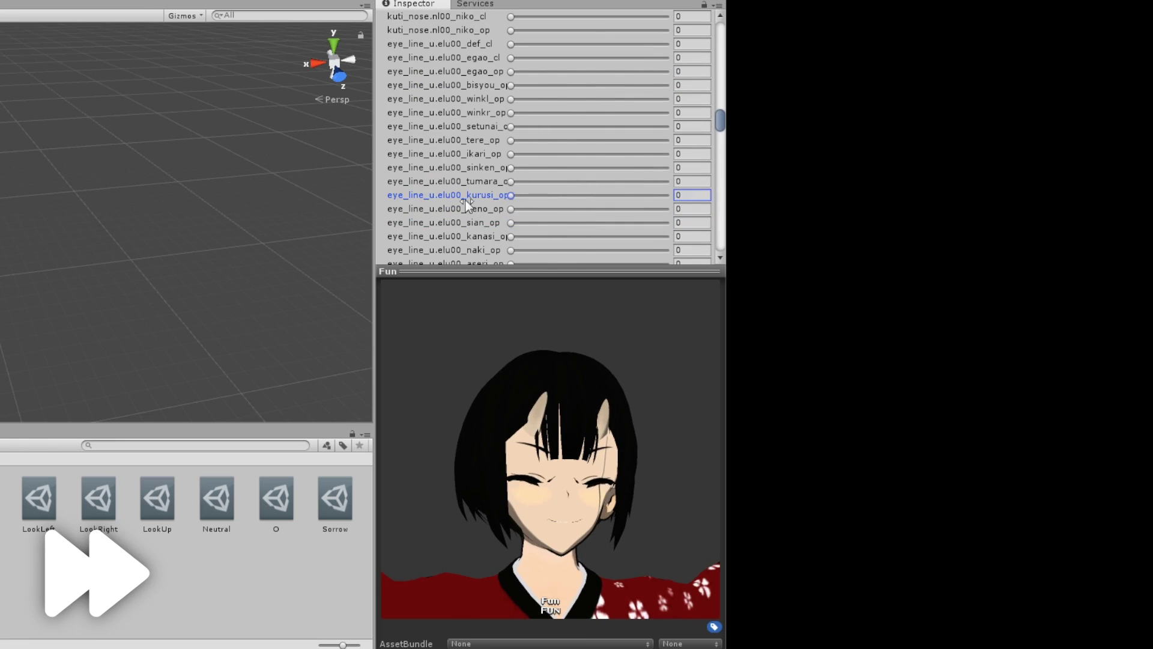
scroll(506, 239, "down", 5)
scroll(518, 237, "down", 15)
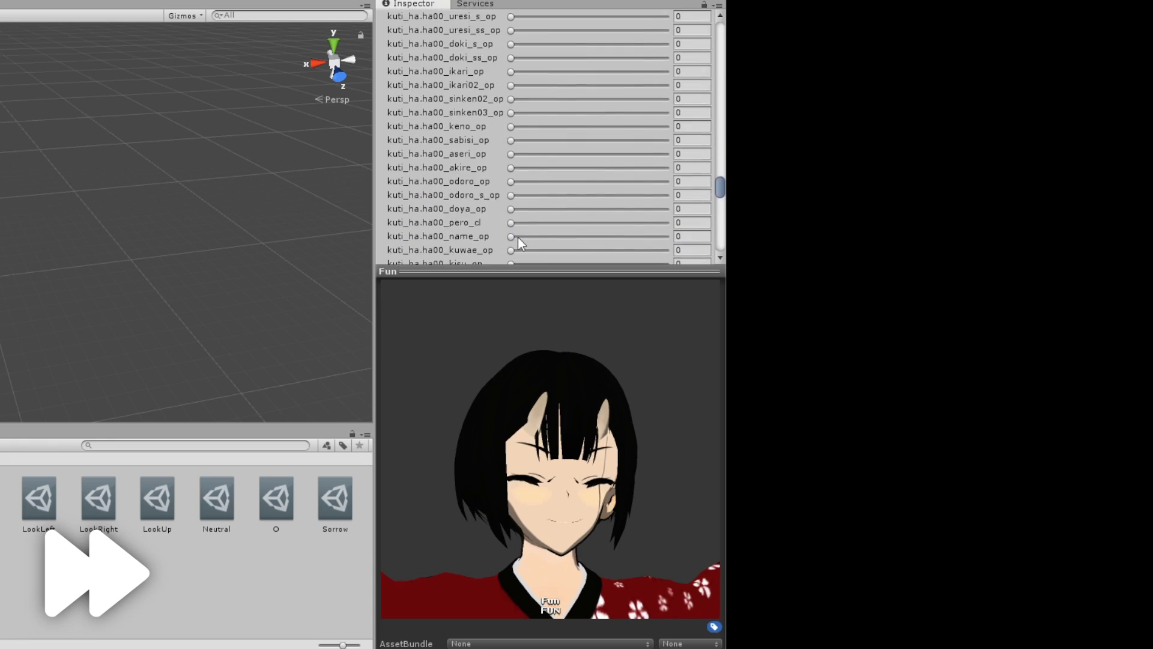
scroll(539, 228, "down", 6)
left_click_drag(419, 78, 511, 85)
left_click_drag(511, 145, 417, 123)
left_click_drag(511, 186, 382, 159)
left_click_drag(511, 227, 428, 211)
scroll(468, 220, "down", 4)
left_click_drag(510, 227, 512, 228)
left_click(511, 199)
scroll(512, 222, "down", 5)
left_click(512, 213)
left_click(511, 186)
left_click(510, 243)
left_click_drag(511, 117, 418, 125)
left_click_drag(512, 90, 397, 83)
mouse_move(511, 63)
left_mouse_down()
mouse_move(661, 85)
mouse_move(505, 45)
left_mouse_up()
mouse_move(511, 34)
left_mouse_down()
mouse_move(705, 51)
mouse_move(508, 42)
left_mouse_up()
scroll(510, 60, "up", 1)
mouse_move(511, 67)
left_mouse_down()
mouse_move(689, 82)
mouse_move(509, 67)
left_mouse_up()
mouse_move(511, 40)
left_mouse_down()
mouse_move(425, 38)
mouse_move(508, 29)
left_mouse_up()
scroll(512, 72, "up", 2)
left_click_drag(511, 76, 508, 42)
left_click(510, 63)
mouse_move(511, 48)
left_mouse_down()
mouse_move(434, 56)
mouse_move(663, 93)
mouse_move(508, 60)
left_mouse_up()
scroll(481, 60, "up", 1)
mouse_move(511, 40)
left_mouse_down()
mouse_move(650, 55)
mouse_move(508, 30)
mouse_move(599, 50)
mouse_move(495, 38)
left_mouse_up()
left_click(510, 12)
scroll(508, 78, "up", 2)
left_click(511, 75)
Step: Compare a few more Body shapes in the Fun clip and leave one raised partway, checking it from another angle
left_click_drag(510, 90, 415, 176)
left_click_drag(511, 172, 450, 158)
left_click_drag(511, 241, 448, 192)
left_click(510, 145)
left_click(510, 158)
left_click_drag(510, 131, 553, 131)
left_click_drag(496, 358, 546, 402)
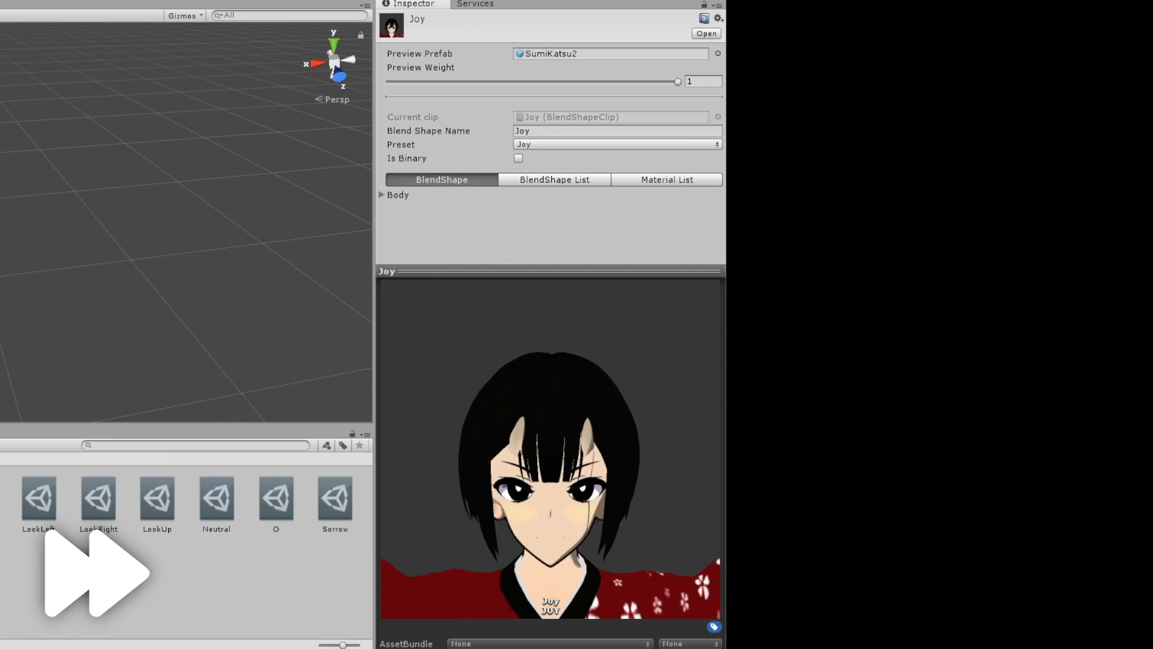
Step: Expand the Body's shapes in the Joy clip and try kuti_face.f00_niko_op
left_click(382, 194)
scroll(511, 145, "down", 15)
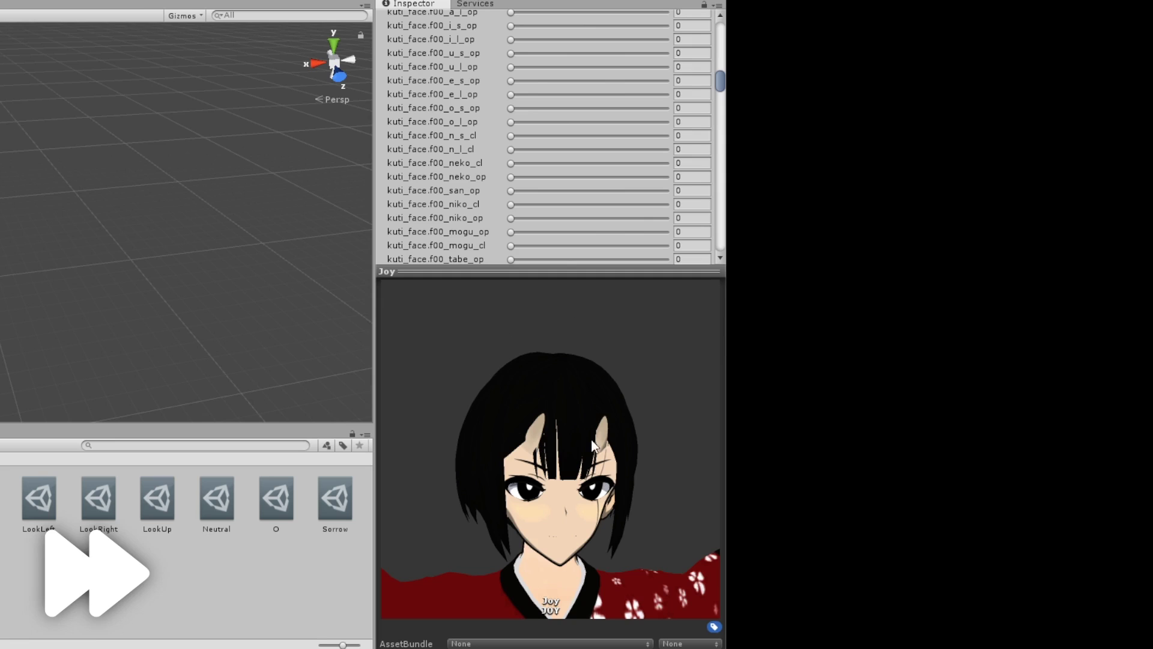
left_click_drag(592, 446, 673, 396)
left_click(511, 218)
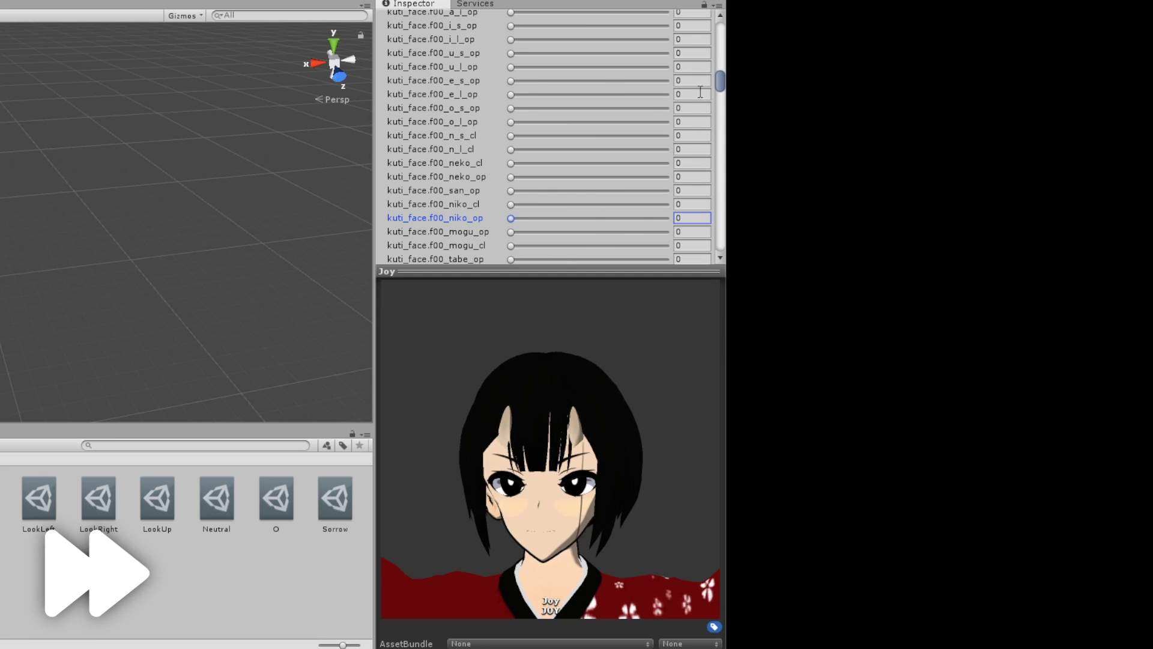
Step: Raise a further blend shape on the Body in the Joy clip and check the face from another angle
left_click_drag(720, 87, 728, 124)
scroll(523, 192, "up", 10)
left_click_drag(511, 194, 617, 193)
left_click_drag(578, 483, 547, 481)
Step: Try many of the Body's blend shapes one after another in the Joy clip, returning each to 0
left_click(511, 167)
mouse_move(720, 73)
left_mouse_down()
mouse_move(720, 135)
mouse_move(728, 88)
left_mouse_up()
scroll(513, 174, "down", 2)
left_click(512, 170)
mouse_move(511, 210)
left_mouse_down()
mouse_move(542, 210)
mouse_move(509, 211)
left_mouse_up()
mouse_move(511, 224)
left_mouse_down()
mouse_move(647, 227)
mouse_move(509, 225)
mouse_move(509, 203)
left_mouse_up()
scroll(512, 217, "down", 2)
left_click(511, 214)
mouse_move(511, 215)
left_mouse_down()
mouse_move(550, 215)
mouse_move(509, 217)
left_mouse_up()
mouse_move(511, 228)
left_mouse_down()
mouse_move(677, 233)
mouse_move(509, 232)
left_mouse_up()
mouse_move(511, 243)
left_mouse_down()
mouse_move(683, 248)
mouse_move(509, 257)
left_mouse_up()
scroll(512, 240, "down", 4)
left_click_drag(511, 145, 509, 176)
left_click(510, 159)
mouse_move(511, 186)
left_mouse_down()
mouse_move(550, 186)
mouse_move(509, 187)
left_mouse_up()
mouse_move(511, 228)
left_mouse_down()
mouse_move(539, 222)
mouse_move(508, 223)
left_mouse_up()
left_click(511, 200)
mouse_move(511, 118)
left_mouse_down()
mouse_move(446, 111)
mouse_move(529, 107)
mouse_move(508, 106)
left_mouse_up()
mouse_move(511, 91)
left_mouse_down()
mouse_move(554, 95)
mouse_move(508, 92)
left_mouse_up()
mouse_move(511, 77)
left_mouse_down()
mouse_move(579, 85)
mouse_move(508, 78)
left_mouse_up()
left_click_drag(511, 63, 508, 64)
mouse_move(511, 50)
left_mouse_down()
mouse_move(597, 57)
mouse_move(508, 57)
mouse_move(508, 68)
left_mouse_up()
scroll(509, 67, "up", 2)
mouse_move(511, 54)
left_mouse_down()
mouse_move(528, 56)
mouse_move(508, 55)
left_mouse_up()
left_click_drag(511, 40, 508, 68)
scroll(557, 56, "up", 1)
mouse_move(511, 58)
left_mouse_down()
mouse_move(542, 66)
mouse_move(508, 60)
left_mouse_up()
mouse_move(511, 45)
left_mouse_down()
mouse_move(578, 36)
mouse_move(508, 35)
left_mouse_up()
scroll(510, 42, "up", 1)
left_click_drag(511, 50, 508, 52)
left_click_drag(511, 63, 443, 43)
scroll(443, 46, "up", 4)
mouse_move(511, 99)
left_mouse_down()
mouse_move(634, 119)
mouse_move(509, 100)
left_mouse_up()
mouse_move(511, 86)
left_mouse_down()
mouse_move(550, 90)
mouse_move(508, 89)
left_mouse_up()
Step: Set eye_line_u.elu00_bisyou_op to 100 in the Joy clip and check the eyes from the side
left_click_drag(511, 113, 685, 119)
left_click_drag(720, 50, 715, 123)
left_click_drag(511, 113, 708, 114)
left_click_drag(606, 435, 695, 430)
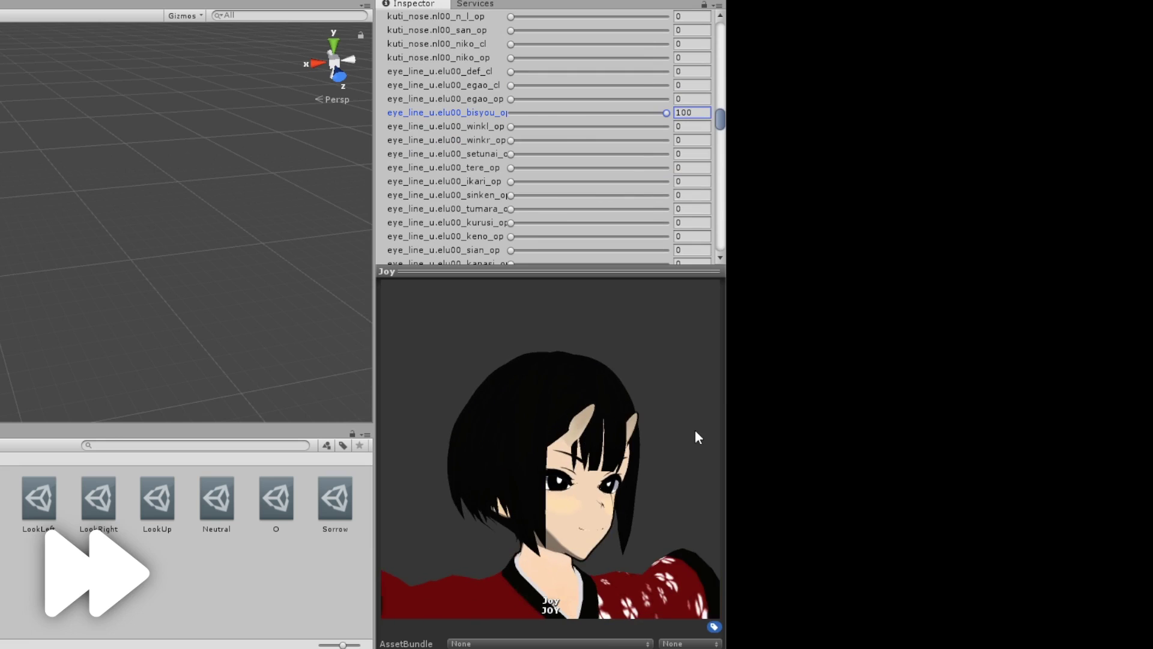
Step: Open the Sorrow clip's Body shapes, raise one to full weight and check the face from another angle
left_click(214, 497)
left_click_drag(577, 443, 522, 501)
left_click(325, 497)
left_click(396, 195)
scroll(509, 171, "down", 10)
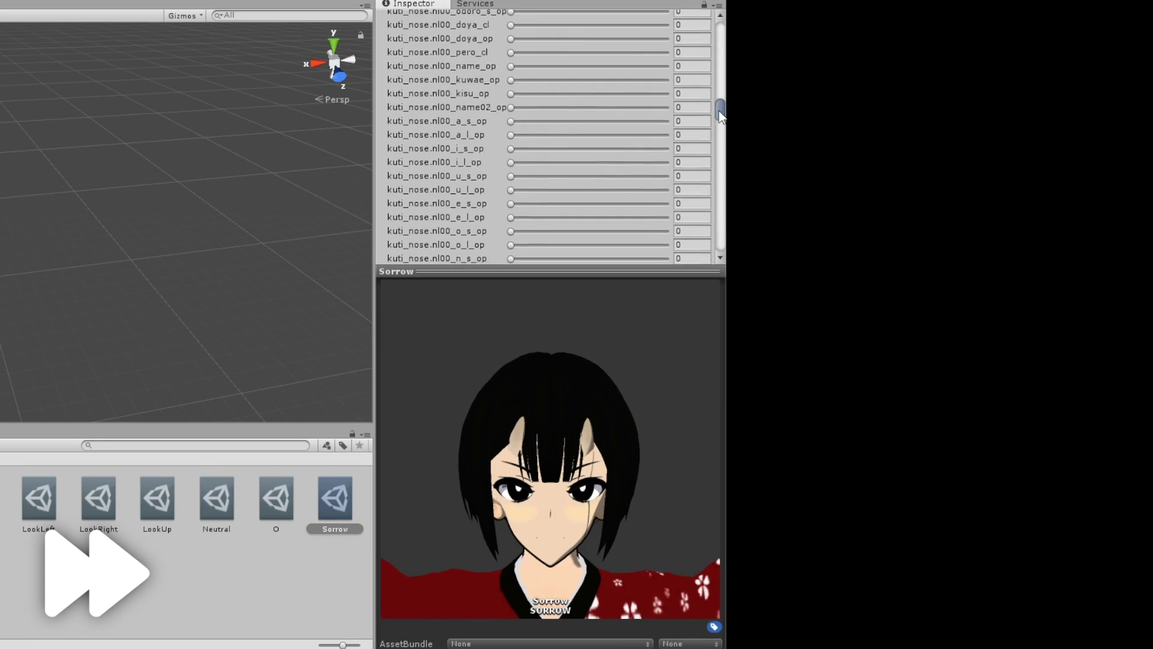
scroll(508, 168, "up", 10)
left_click_drag(511, 159, 480, 159)
mouse_move(510, 145)
left_mouse_down()
mouse_move(440, 146)
mouse_move(505, 132)
mouse_move(659, 143)
mouse_move(505, 135)
left_mouse_up()
scroll(520, 85, "up", 3)
left_click_drag(511, 141, 676, 142)
left_click_drag(504, 444, 586, 414)
Step: Try several neighbouring Body shapes in the Sorrow clip, lowering each back to 0
left_click_drag(515, 168, 455, 160)
left_click_drag(513, 84, 505, 78)
left_click_drag(510, 46, 446, 49)
left_click_drag(511, 58, 620, 75)
scroll(517, 53, "up", 1)
left_click_drag(621, 75, 392, 49)
left_click_drag(511, 35, 395, 60)
scroll(510, 153, "down", 2)
Step: Raise further Body shapes to full weight in the Sorrow clip, checking the face from different angles
left_click_drag(511, 163, 672, 175)
left_click_drag(606, 459, 423, 477)
mouse_move(665, 164)
left_mouse_down()
mouse_move(600, 167)
mouse_move(671, 174)
left_mouse_up()
left_click_drag(618, 388, 625, 414)
scroll(601, 210, "down", 10)
scroll(563, 213, "up", 3)
left_click_drag(510, 242, 728, 46)
left_click(510, 256)
scroll(510, 222, "down", 2)
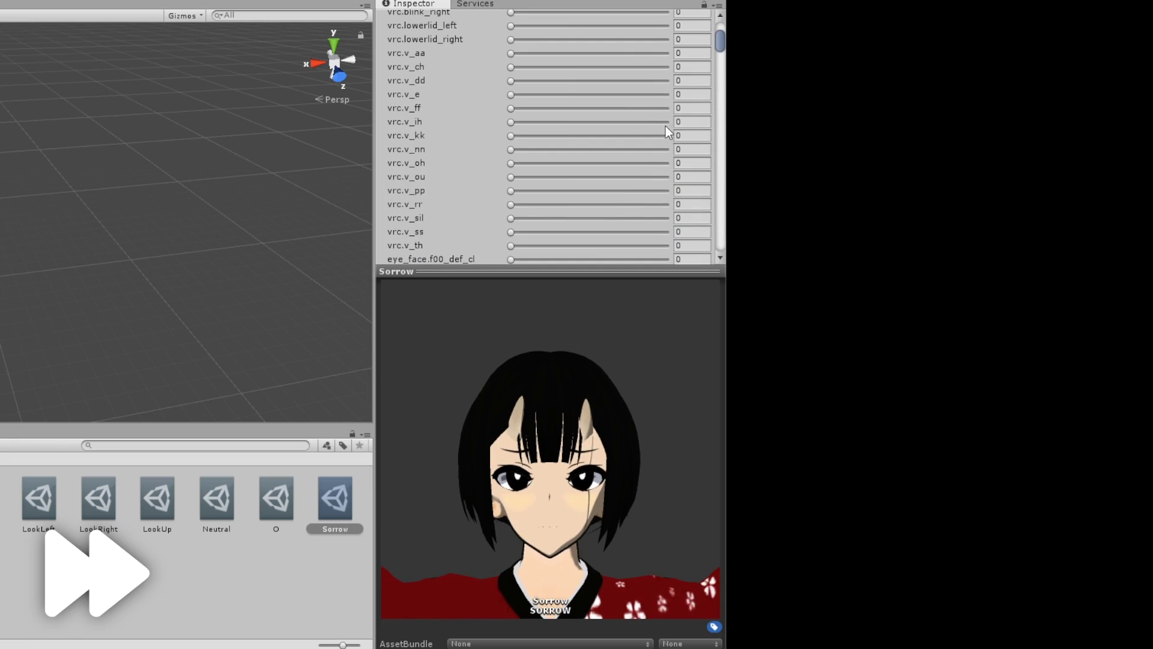
Step: Try more Body shapes at full weight in the Sorrow clip and lower the unwanted one back to 0
scroll(667, 131, "down", 10)
left_click_drag(511, 178, 669, 178)
left_click_drag(607, 360, 672, 495)
left_click_drag(720, 130, 726, 222)
left_click_drag(646, 219, 723, 76)
scroll(628, 144, "up", 2)
left_click_drag(666, 213, 504, 124)
Step: Raise two more Body shapes to full weight in the Sorrow clip and inspect the expression
scroll(504, 123, "up", 2)
left_click_drag(511, 168, 685, 180)
left_click_drag(685, 181, 666, 154)
left_click_drag(510, 141, 667, 140)
left_click_drag(631, 360, 564, 340)
scroll(564, 340, "down", 2)
middle_click_drag(540, 420, 542, 378)
scroll(544, 360, "down", 6)
left_click_drag(542, 378, 541, 420)
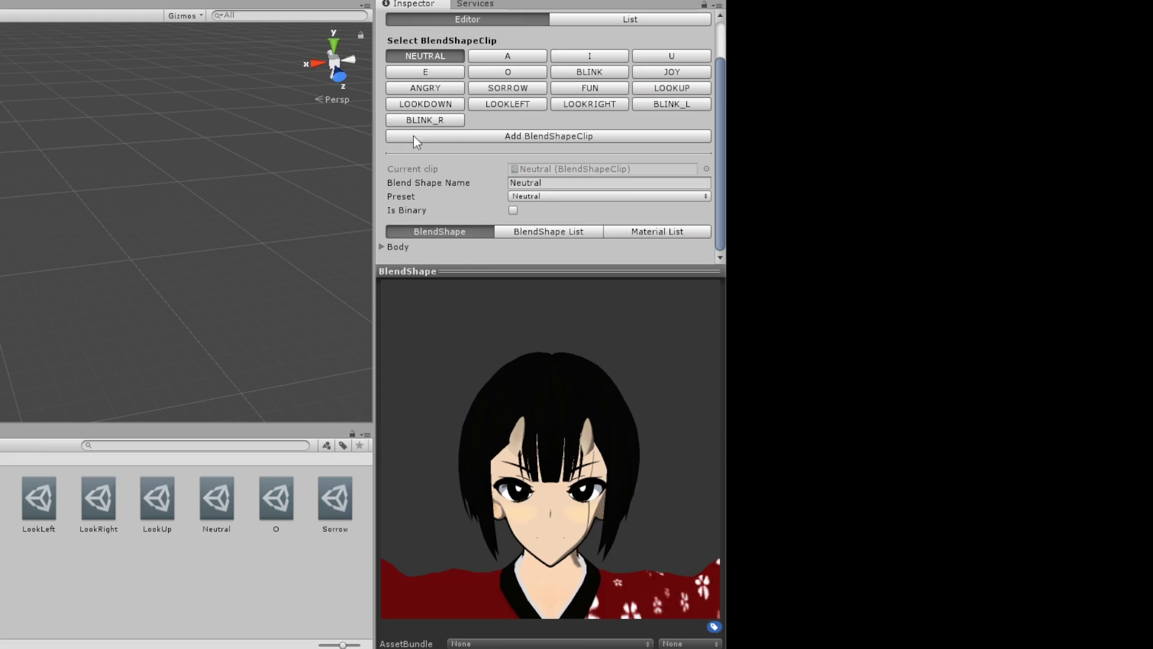
Step: Review the preview of the look, blink, mouth and emotion clips in the BlendShape asset, ending on FUN
left_click(441, 105)
left_click(507, 88)
left_click(589, 88)
left_click(600, 104)
left_click(685, 105)
left_click(666, 87)
left_click(665, 72)
left_click(612, 56)
left_click(661, 69)
left_click(564, 88)
left_click(508, 104)
left_click(444, 105)
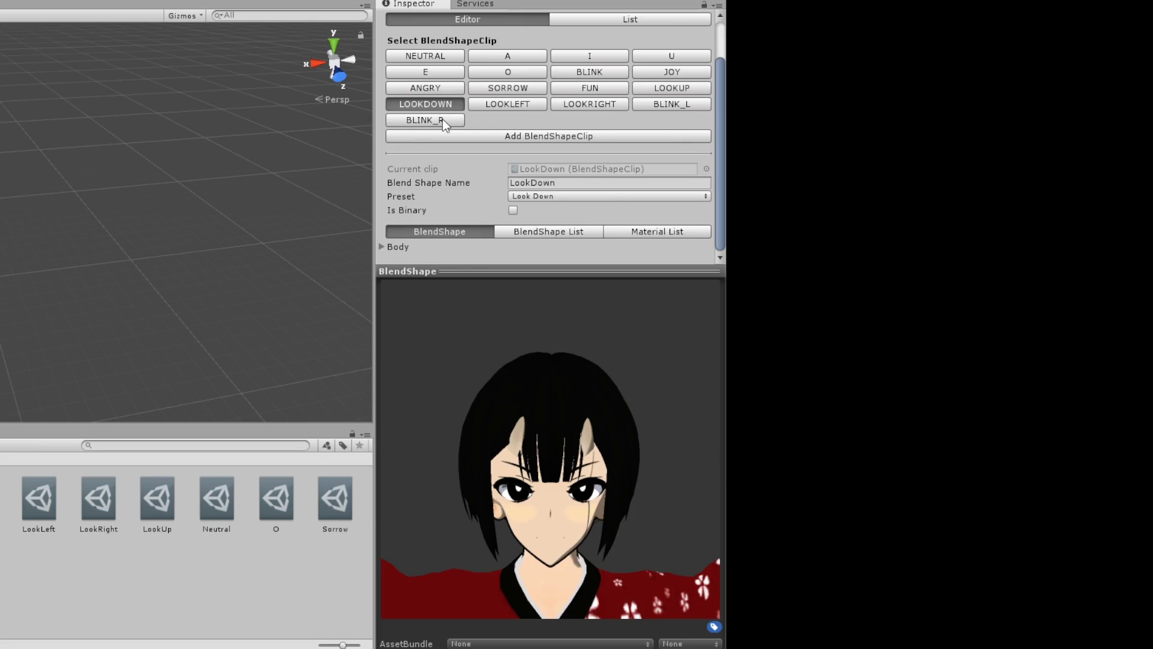
left_click(455, 73)
left_click(471, 58)
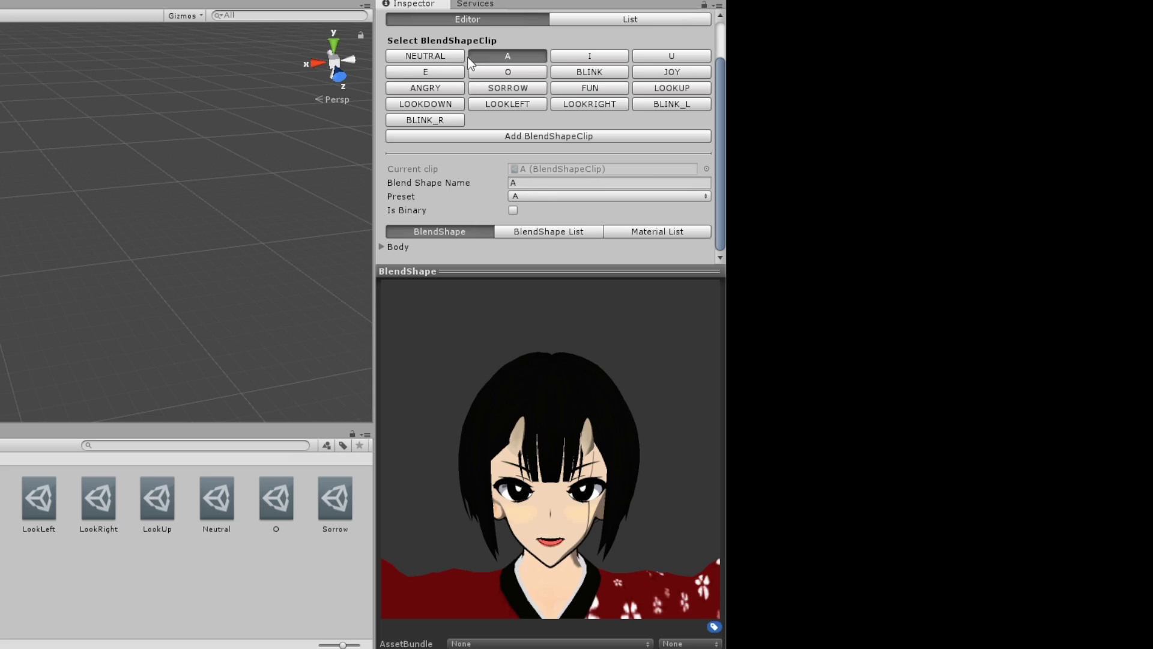
left_click(520, 86)
left_click(587, 89)
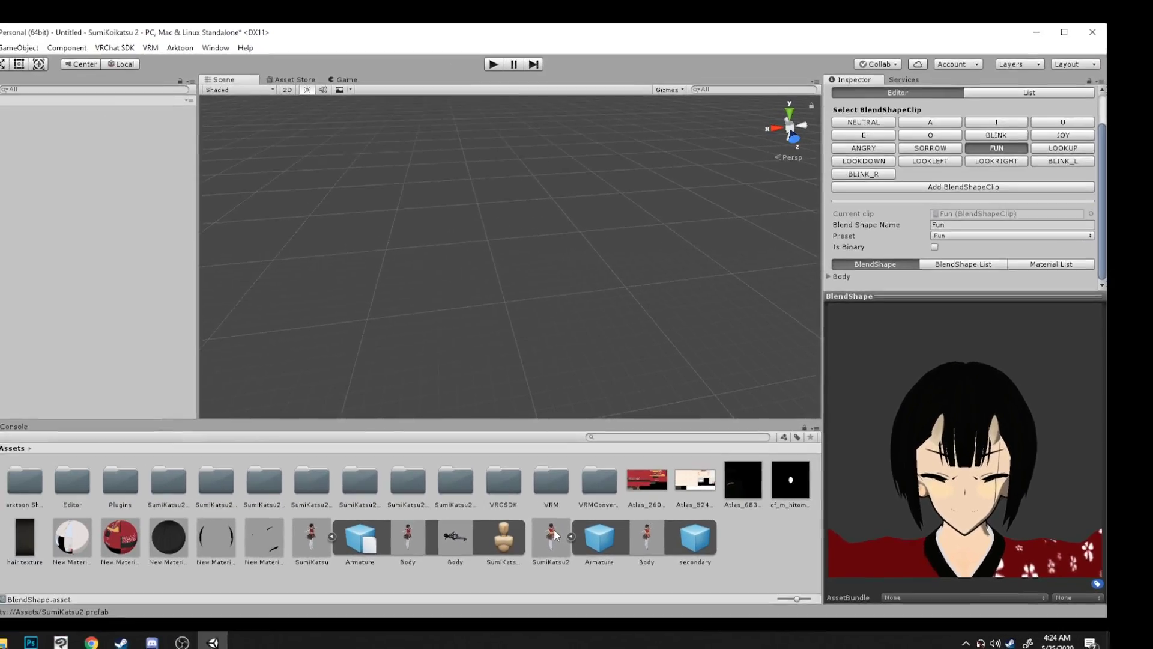
Step: Start the VRChat duplicate-and-convert wizard for the SumiKatsu2 prefab and turn off Fix Prone Avatar Position
left_click(39, 552)
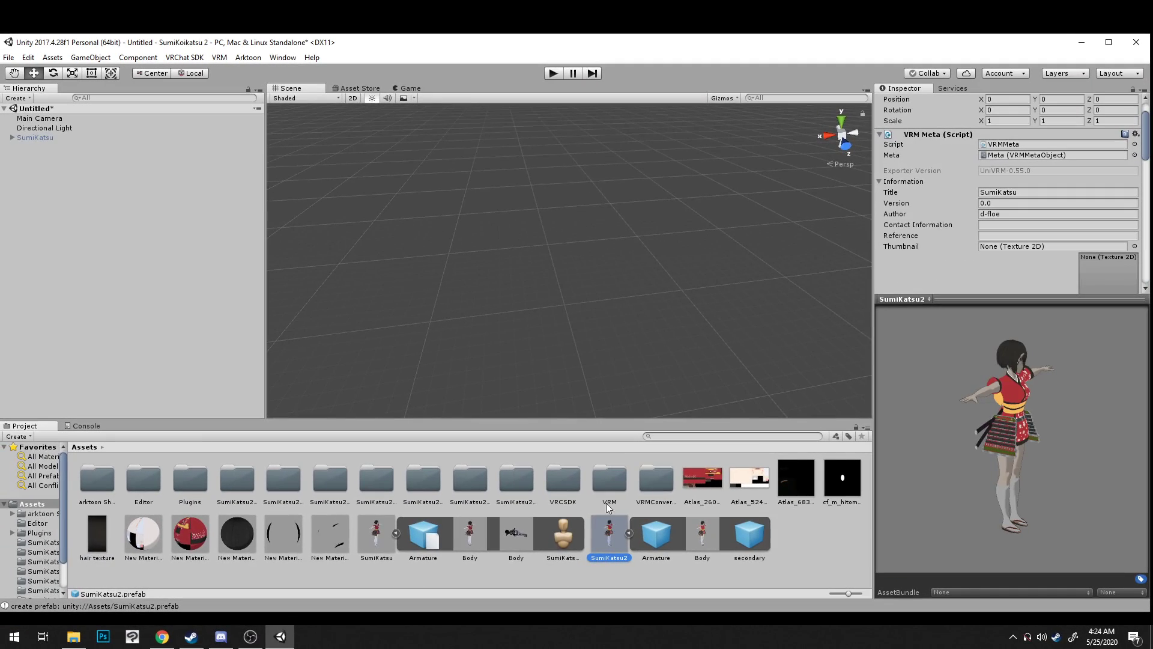
left_click(219, 59)
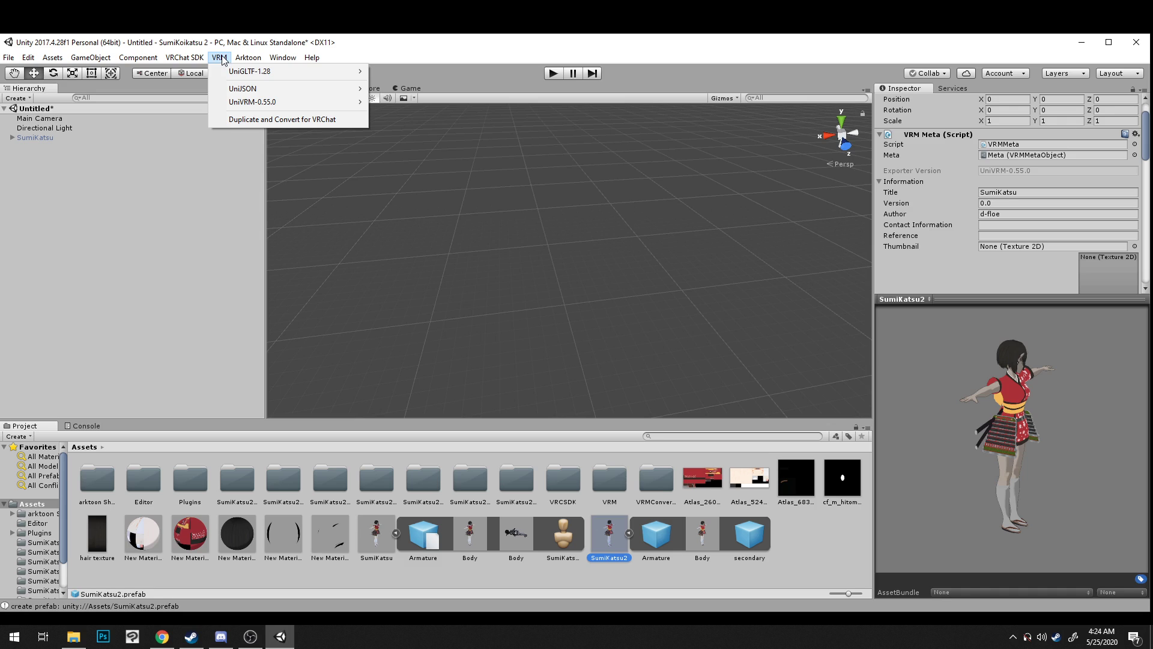
left_click(278, 120)
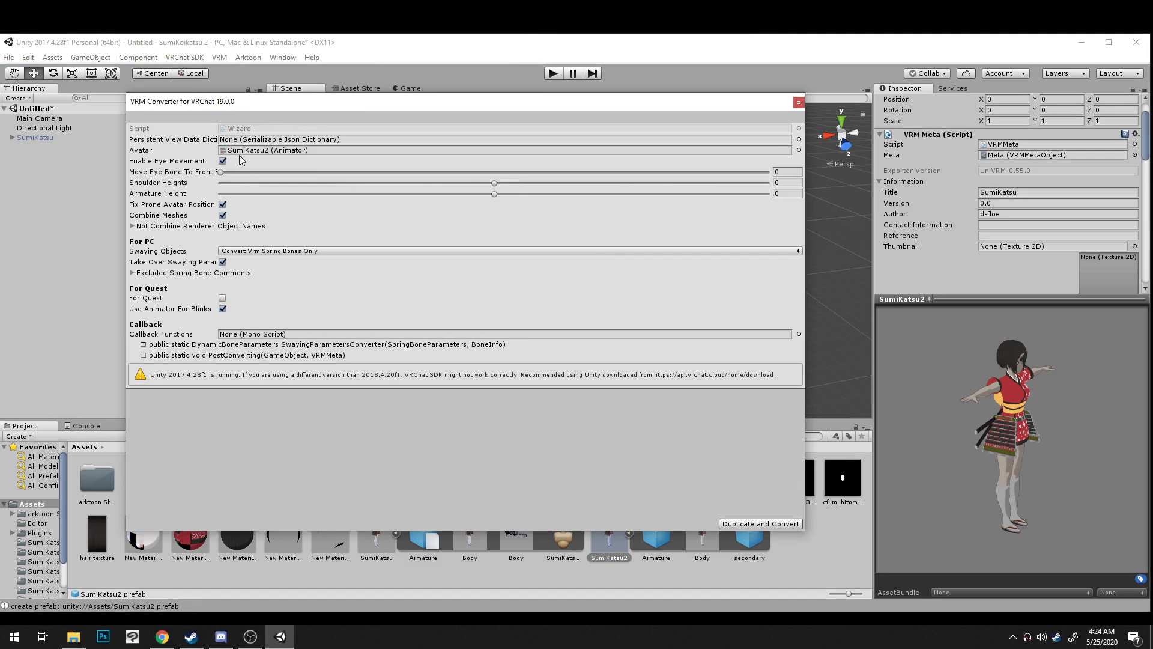
left_click(223, 204)
Step: Duplicate and convert the avatar, saving it in Assets as SumiKatsu2 (VRChat).prefab, and dismiss the result dialog
left_click(761, 524)
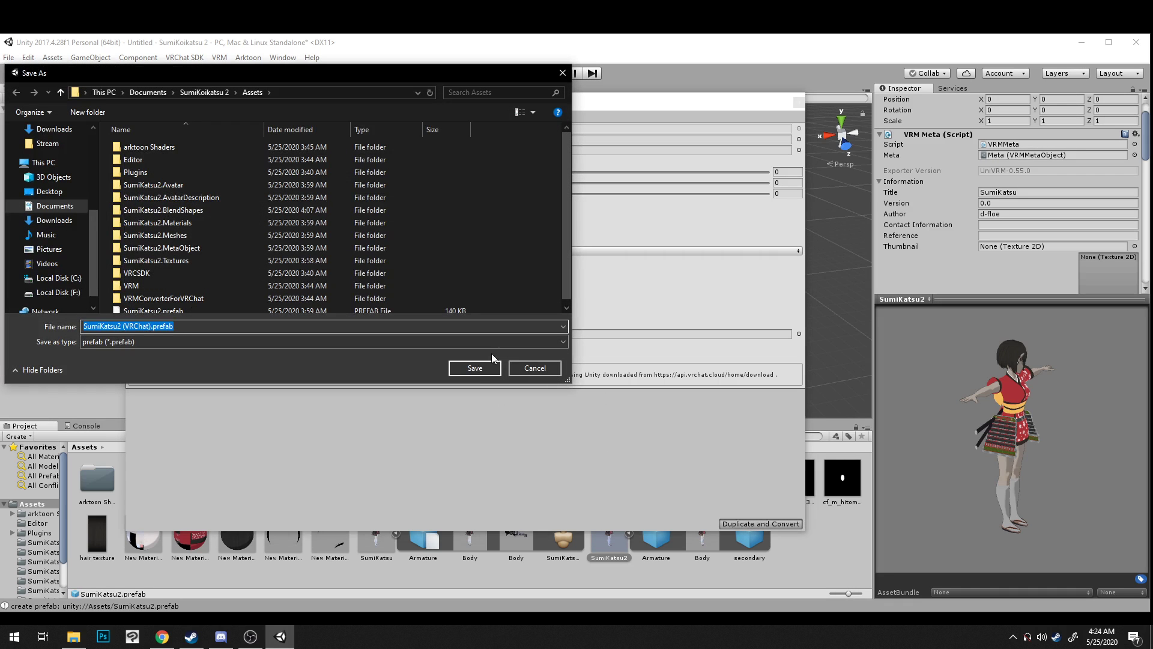
left_click(474, 369)
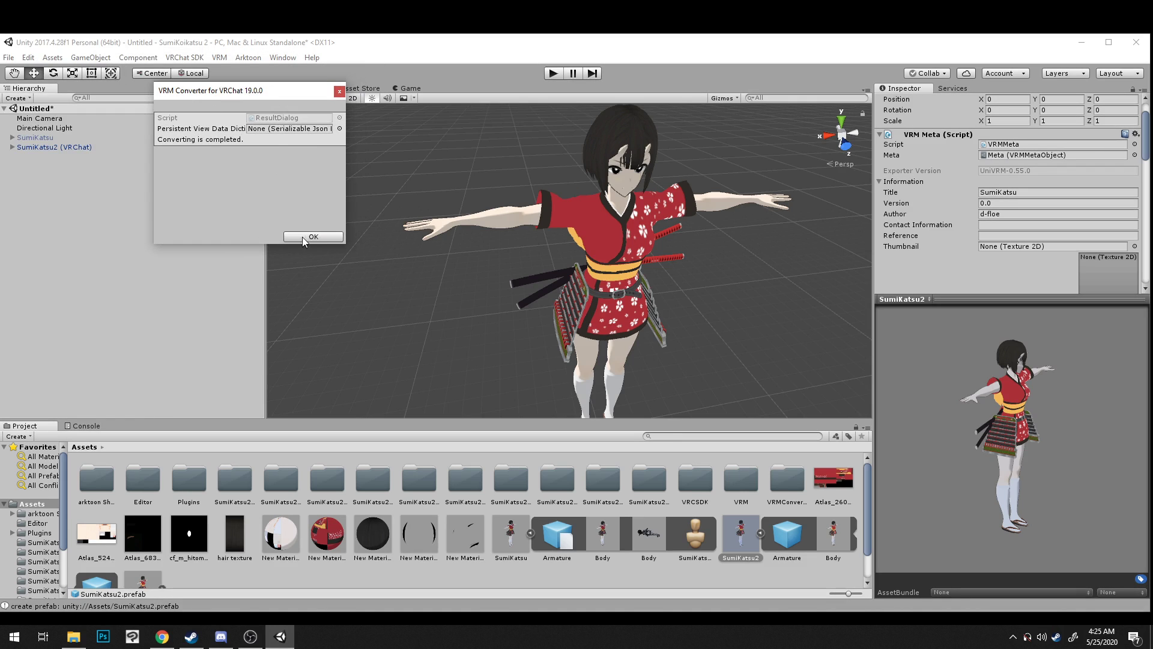
left_click(312, 236)
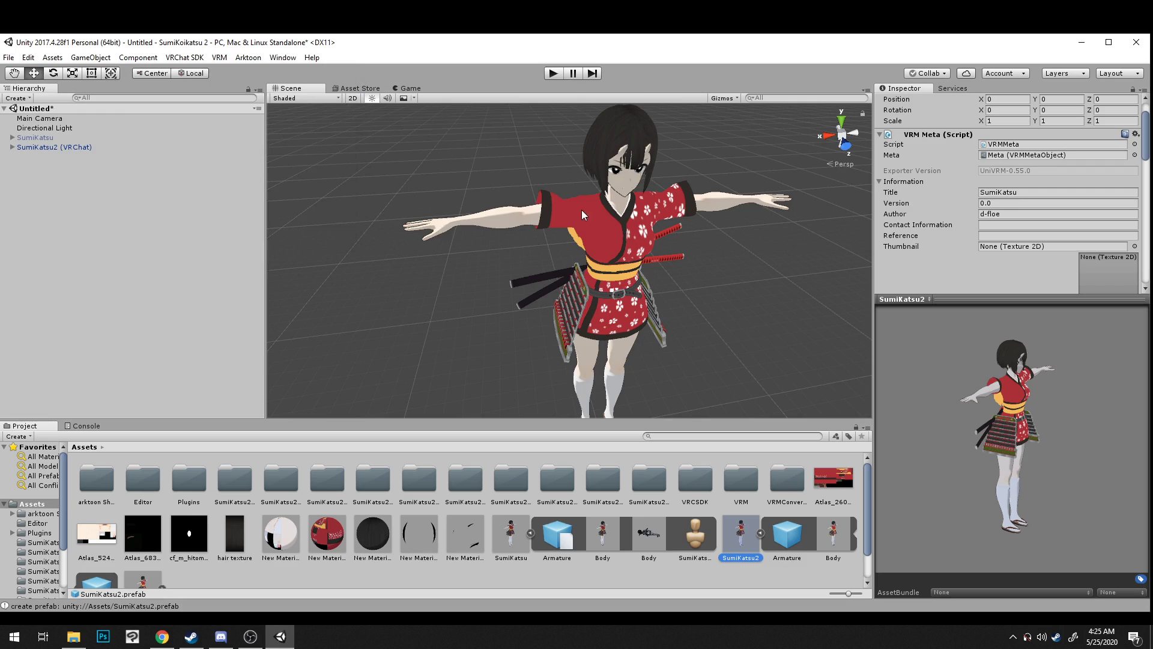
Step: Select the SumiKatsu2 (VRChat) avatar in the scene and collapse the expanded SumiKatsu prefab in Assets
scroll(642, 231, "down", 2)
mouse_move(555, 229)
middle_mouse_down()
mouse_move(537, 224)
mouse_move(624, 217)
mouse_move(550, 221)
middle_mouse_up()
left_click(57, 138)
left_click(57, 148)
scroll(624, 213, "up", 5)
scroll(547, 230, "down", 2)
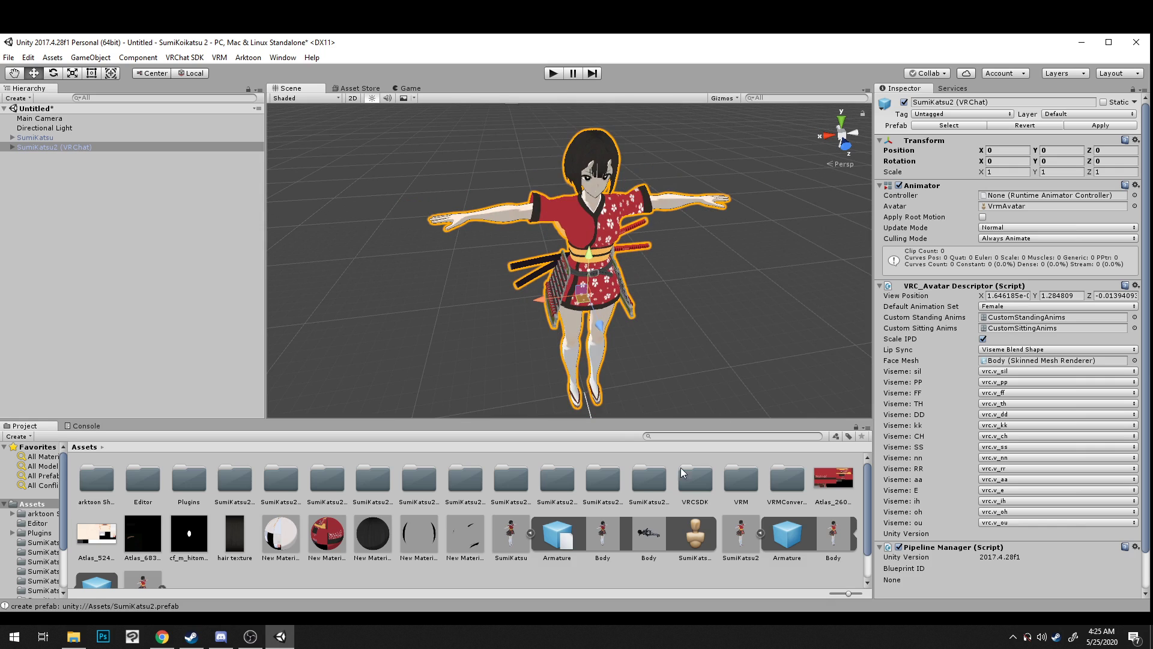
left_click(530, 535)
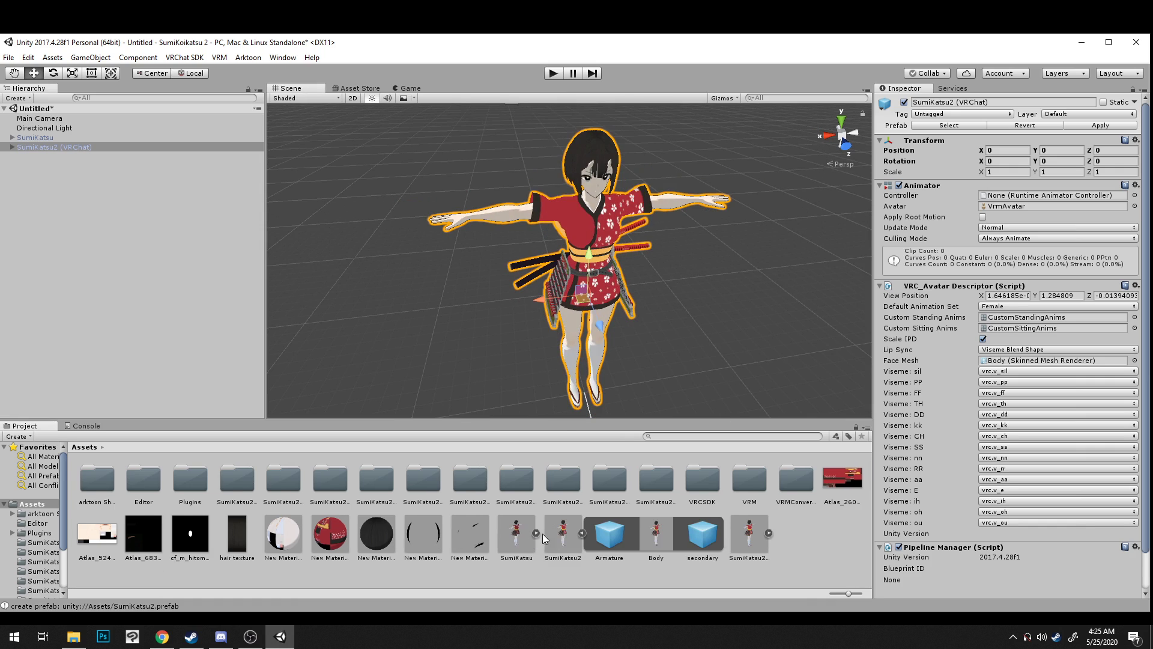
Step: Apply the first four New Material assets, starting with skin, clothing and hair, to the matching parts of the VRChat avatar
left_click_drag(282, 539, 503, 216)
left_click_drag(329, 533, 601, 253)
left_click_drag(376, 542, 600, 150)
left_click_drag(429, 538, 587, 180)
scroll(641, 189, "up", 7)
middle_click_drag(640, 188, 626, 373)
left_click_drag(626, 373, 560, 278, "alt")
middle_click_drag(570, 319, 597, 309)
scroll(647, 280, "up", 5)
scroll(647, 279, "down", 4)
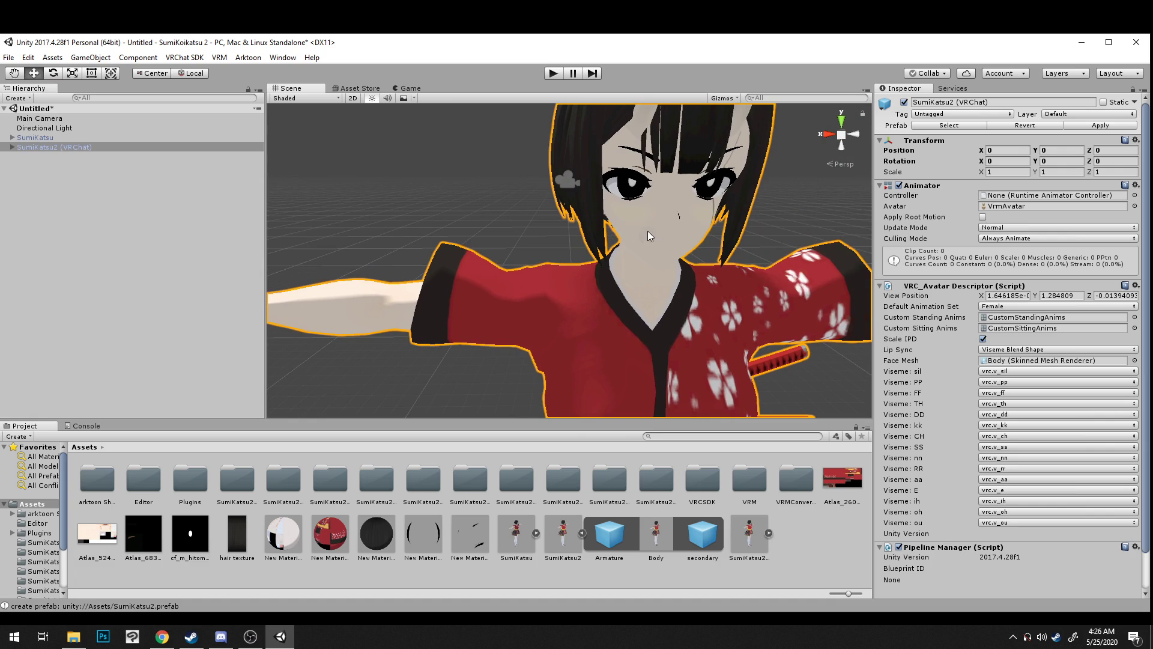
Step: Set the avatar descriptor's View Position to X 0 and Y 1.34
left_click(1014, 296)
type("0")
middle_click_drag(646, 147, 497, 161)
middle_click_drag(510, 214, 562, 228)
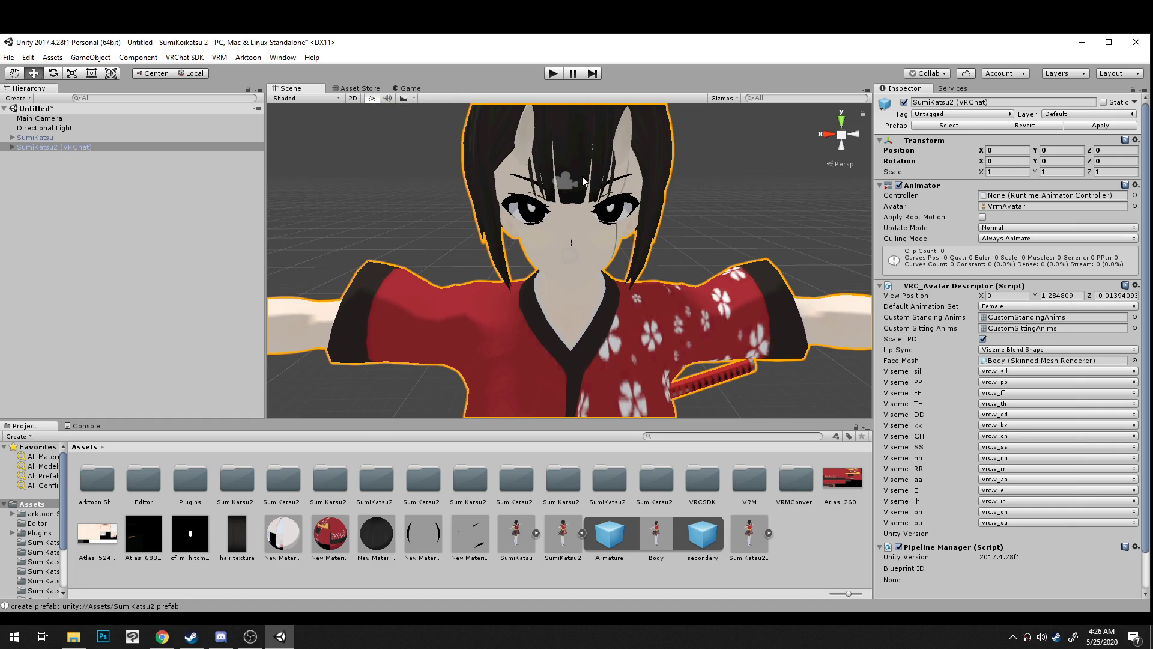
left_click(1064, 296)
type("1.34")
Step: Try a View Position Z of 0.2 and check the view sphere from the side of the face
left_click(1116, 295)
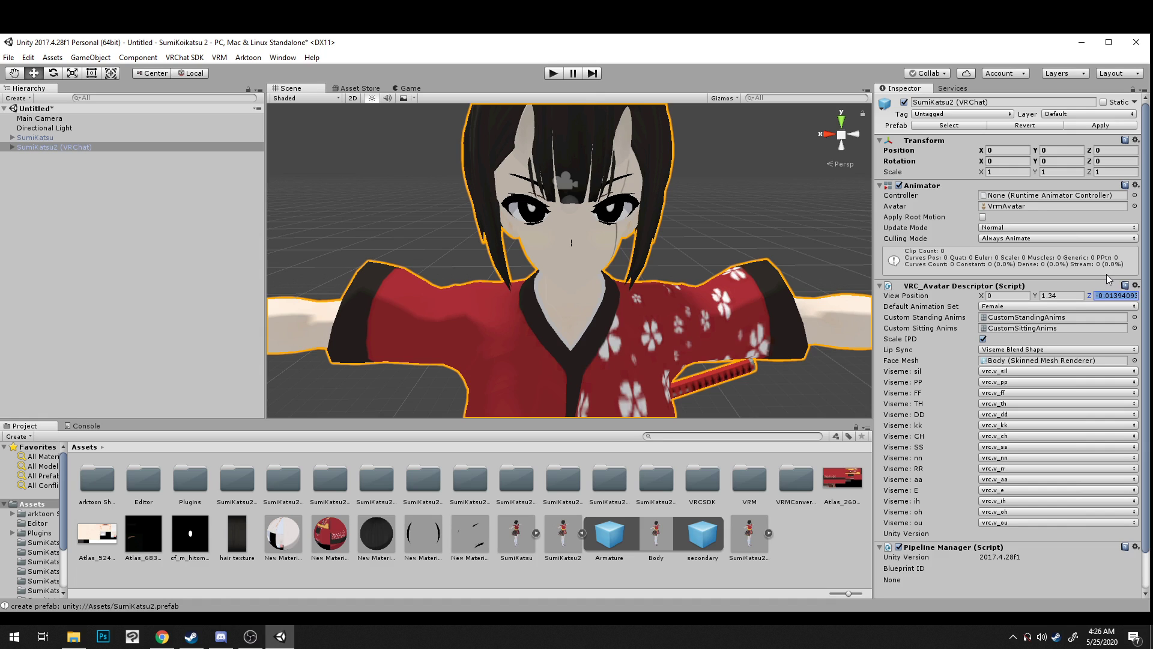
type("0.2")
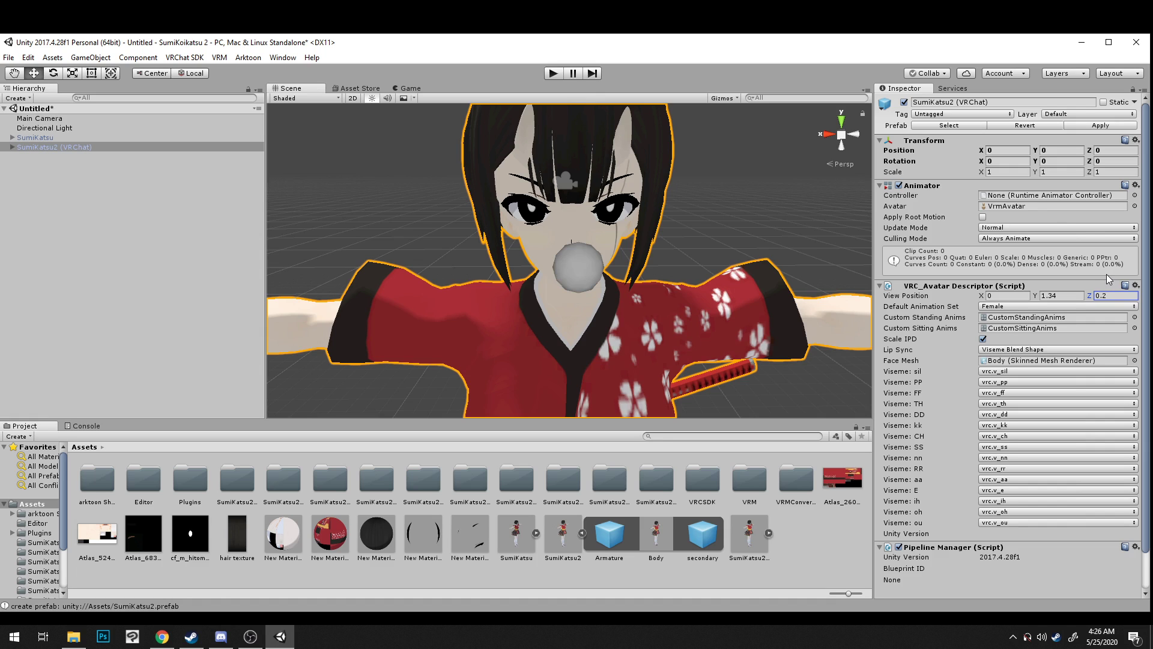
middle_click_drag(628, 290, 651, 288)
right_click_drag(654, 289, 768, 309)
middle_click_drag(769, 309, 805, 310)
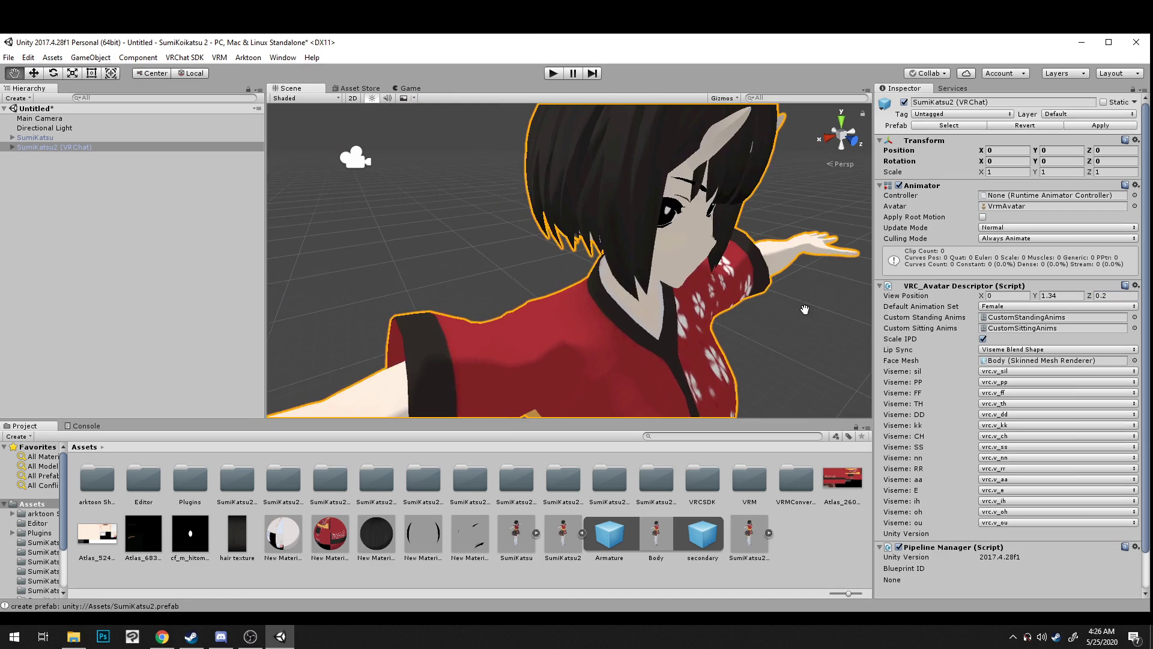
left_click_drag(805, 310, 787, 313, "alt")
Step: Set the View Position's Z to 0.1 and check the view sphere in front of the avatar's eyes
left_click(1106, 297)
type("0.1")
middle_click_drag(530, 180, 578, 180)
right_click_drag(579, 180, 712, 200)
left_click_drag(714, 205, 584, 234, "alt")
scroll(585, 234, "down", 6)
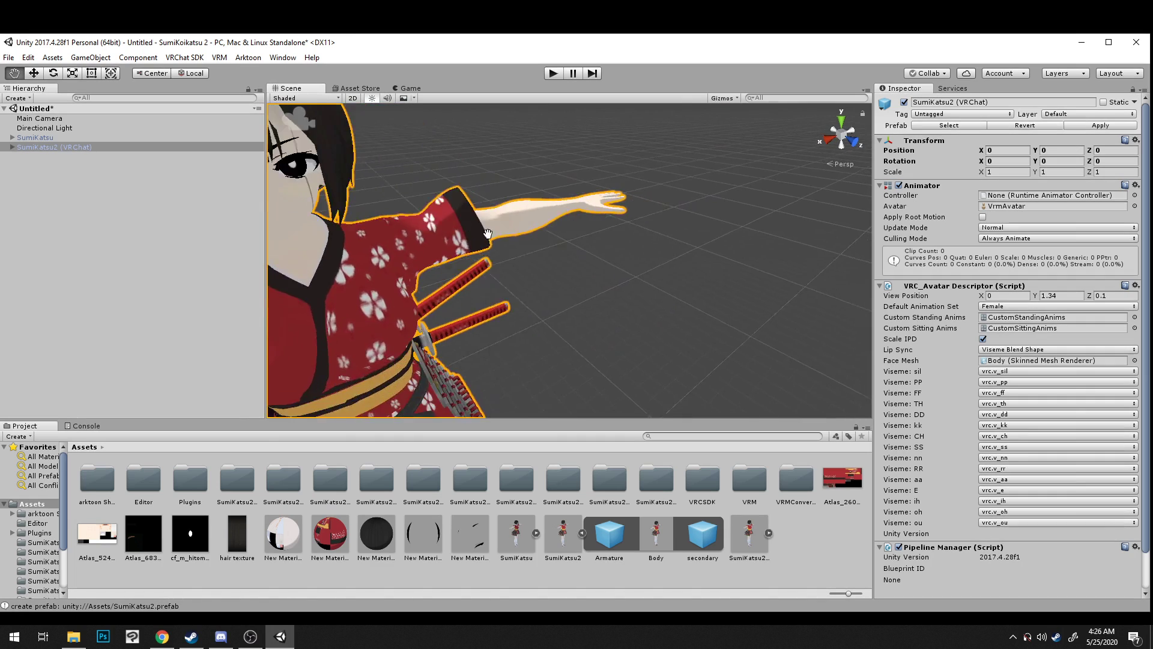
scroll(603, 242, "up", 3)
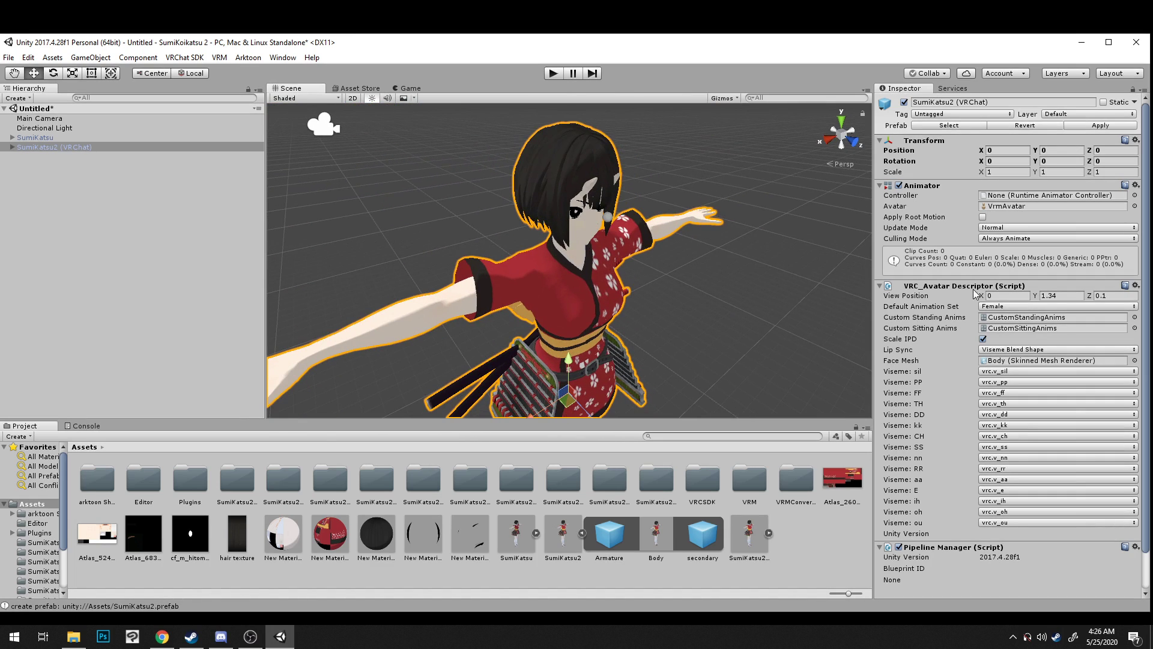
scroll(532, 278, "up", 3)
mouse_move(667, 282)
left_mouse_down("alt")
mouse_move(496, 244)
mouse_move(564, 244)
mouse_move(659, 277)
left_mouse_up("alt")
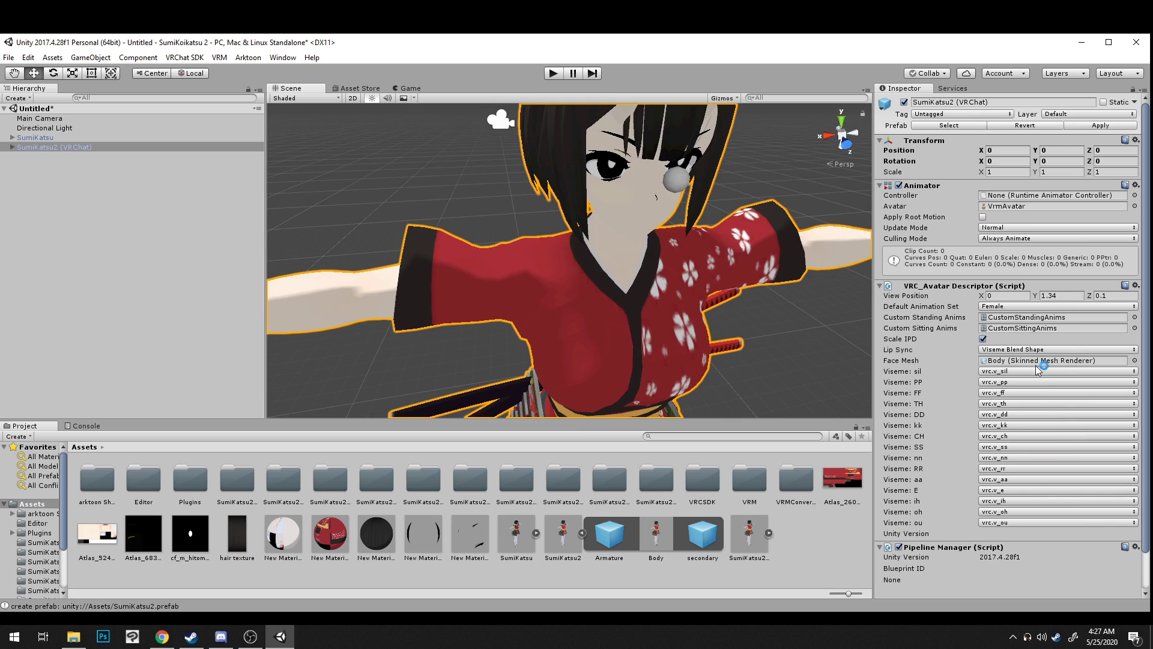
mouse_move(816, 345)
middle_mouse_down()
mouse_move(779, 357)
mouse_move(829, 326)
middle_mouse_up()
Step: Examine the hand-gesture overrides in the avatar's CustomStandingAnims controller and return to the Assets root folder
left_click(1014, 318)
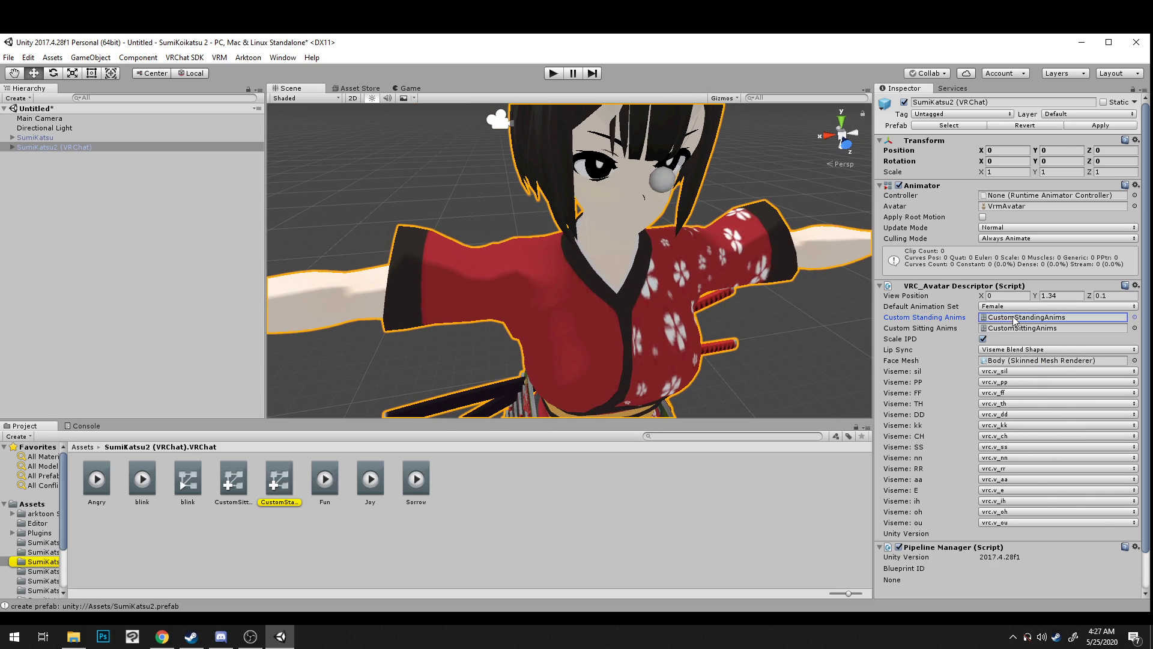
left_click(1007, 329)
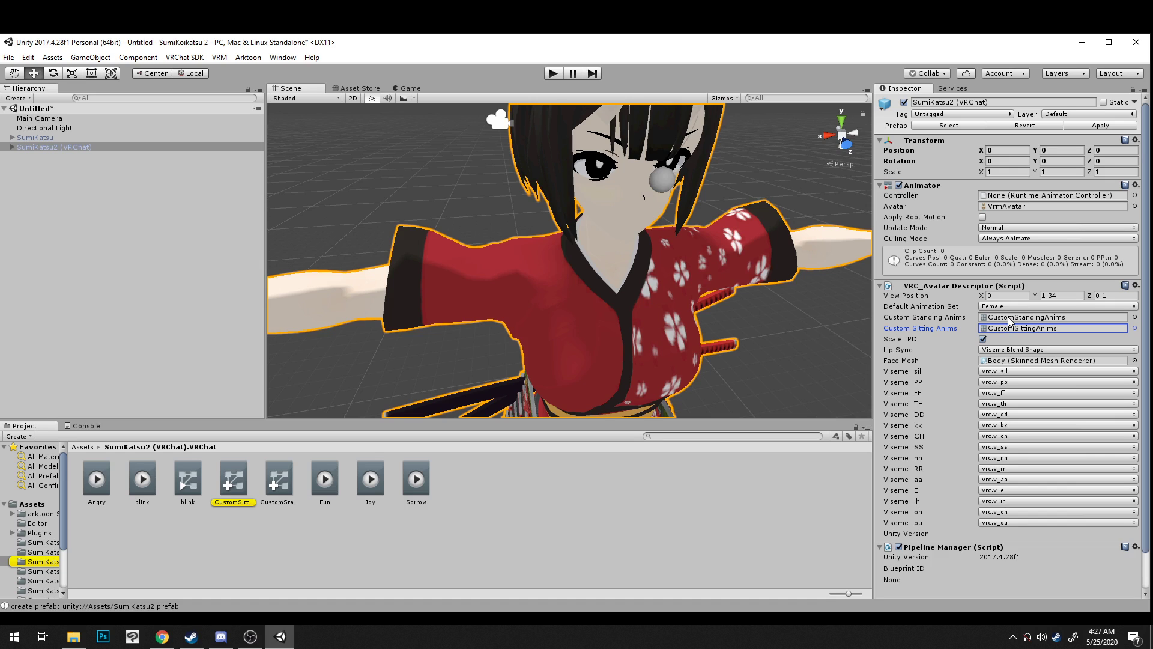
double_click(1014, 318)
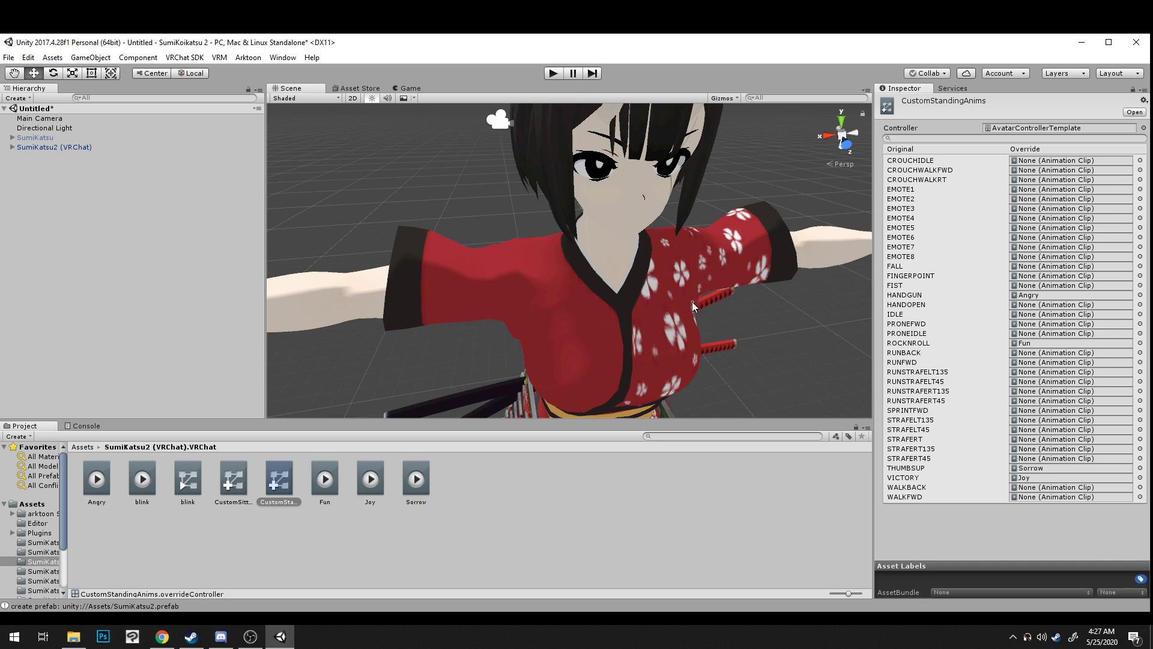
scroll(692, 301, "down", 5)
scroll(668, 322, "up", 5)
middle_click_drag(664, 318, 658, 332)
right_click_drag(644, 286, 594, 285)
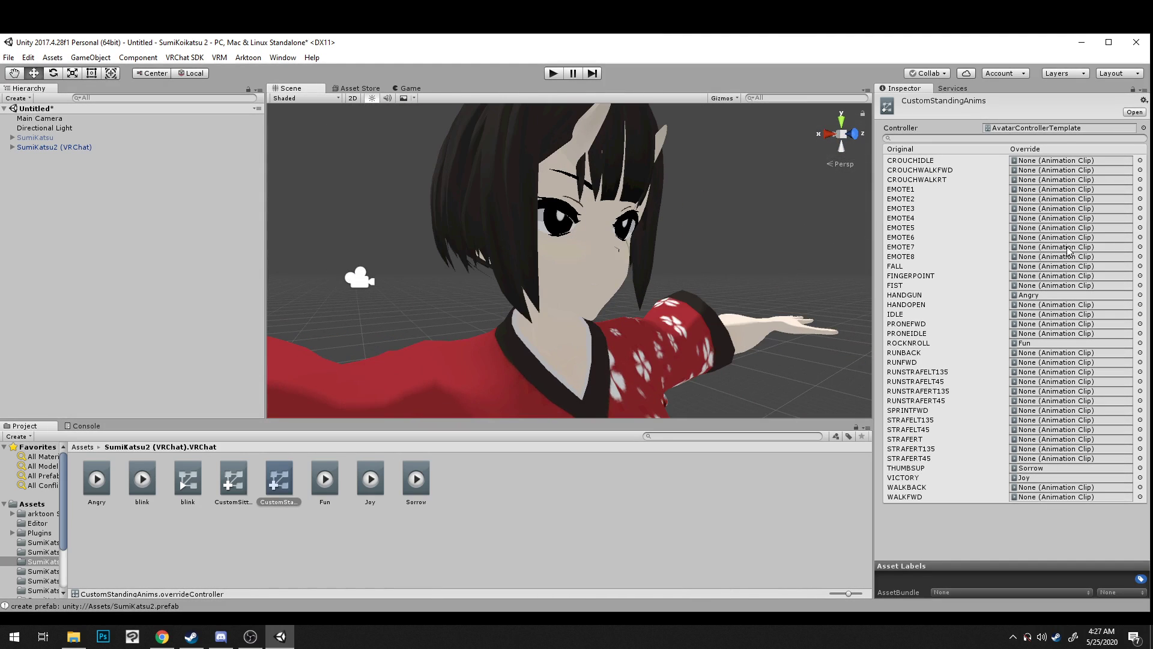
left_click(239, 542)
left_click(91, 447)
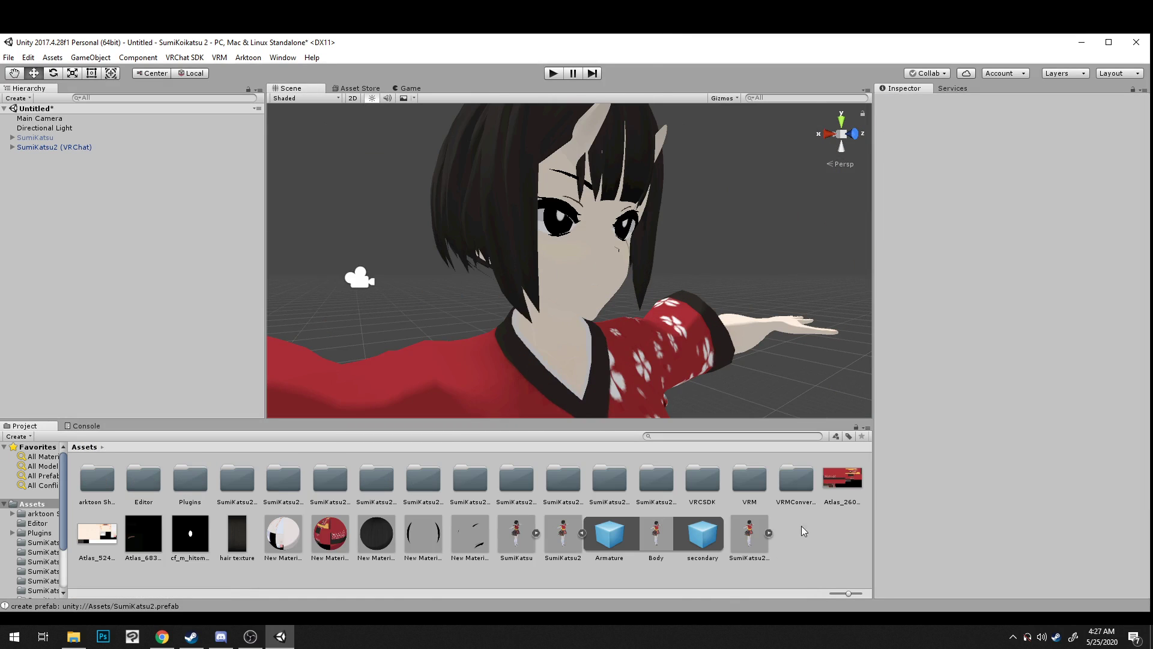
Step: Rotate the Directional Light above the avatar to about X 48, Y -128, Z -71
left_click_drag(629, 343, 608, 322, "alt")
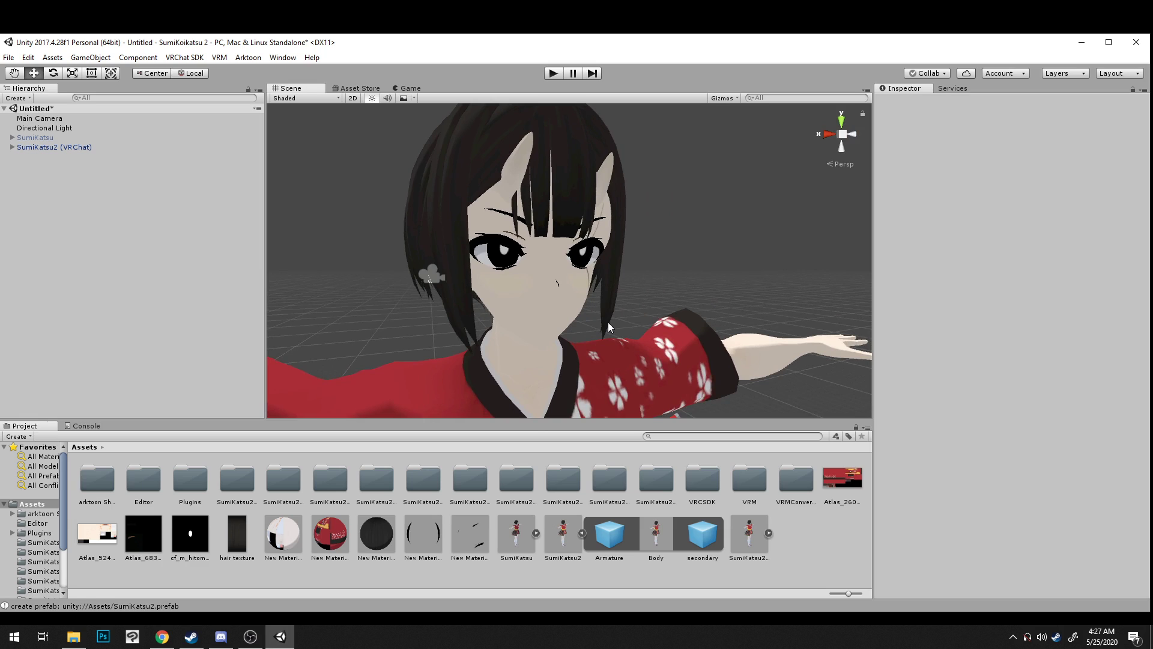
scroll(651, 284, "down", 5)
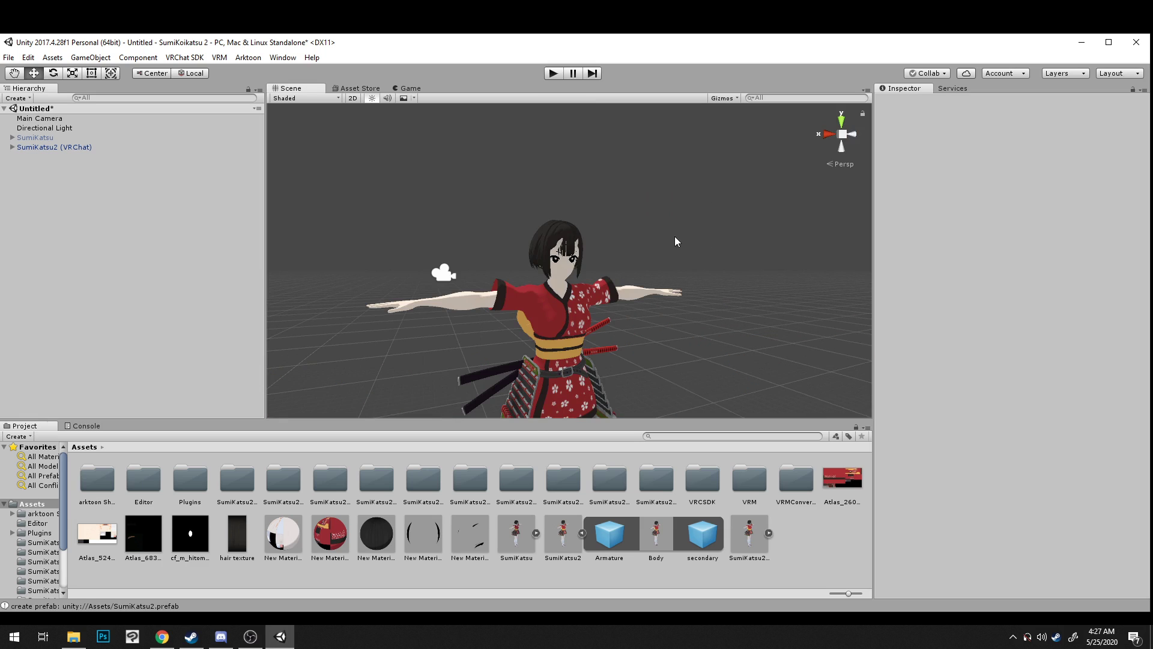
scroll(678, 259, "down", 3)
middle_click_drag(629, 252, 688, 224)
scroll(683, 221, "down", 2)
scroll(681, 228, "down", 2)
right_click_drag(679, 232, 754, 265)
middle_click_drag(736, 278, 765, 247)
right_click_drag(759, 242, 675, 245)
middle_click_drag(724, 243, 599, 250)
scroll(613, 248, "down", 2)
scroll(504, 243, "down", 8)
left_click(604, 139)
scroll(653, 183, "up", 1)
middle_click_drag(651, 186, 547, 215)
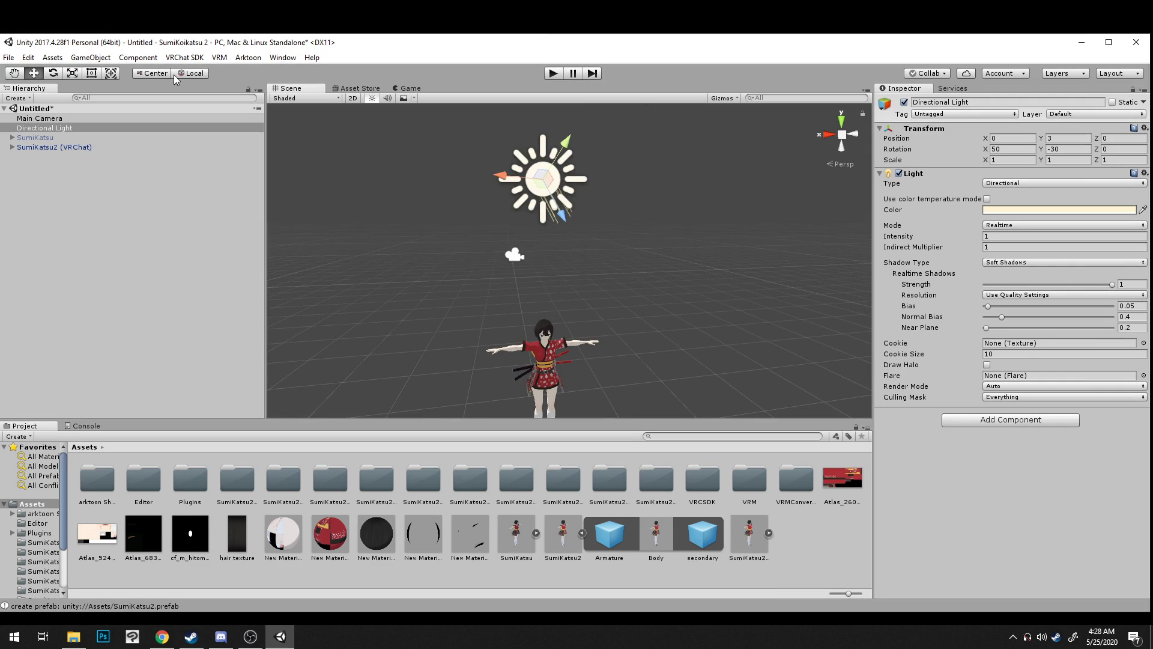
left_click(53, 73)
left_click_drag(550, 174, 504, 142)
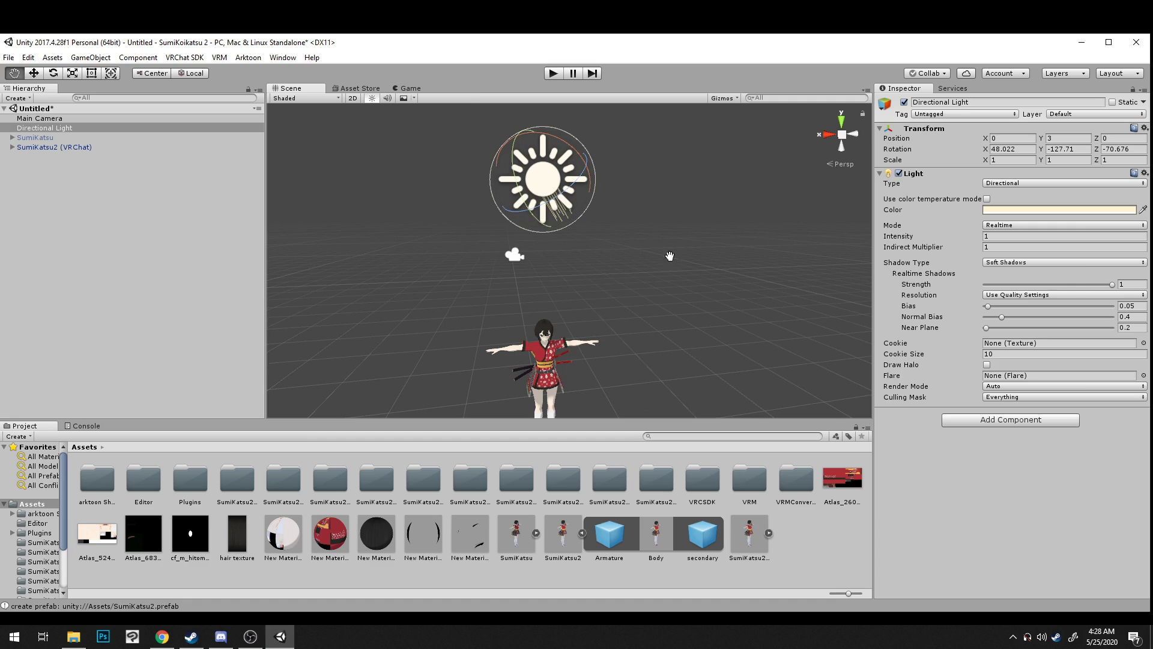
Step: Rotate the Directional Light further to about X 38.4, Y -169.8, Z -72.2 and check the avatar's shading
middle_click_drag(671, 260, 617, 253)
middle_click_drag(442, 251, 434, 242)
right_click_drag(558, 282, 481, 288)
middle_click_drag(481, 288, 599, 287)
left_click_drag(611, 151, 624, 158)
scroll(661, 301, "up", 10)
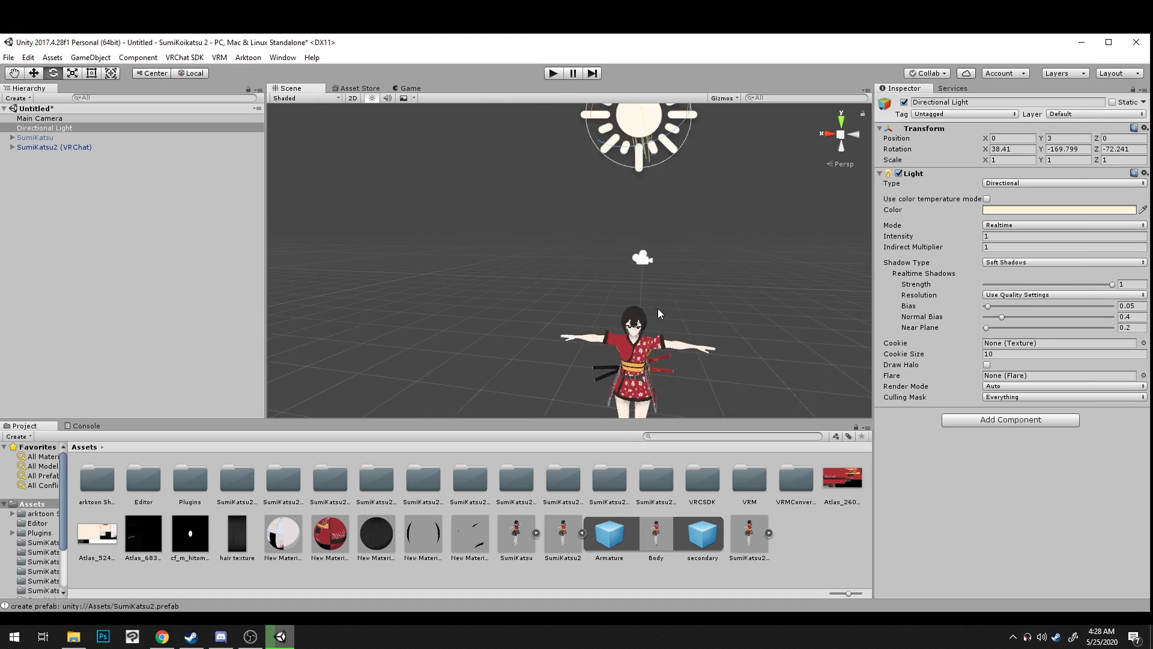
Step: Fine-tune the Directional Light's rotation and inspect the shading on the avatar's face
middle_click_drag(627, 283, 614, 303)
middle_click_drag(714, 207, 659, 249)
scroll(694, 199, "down", 10)
scroll(695, 199, "down", 5)
mouse_move(612, 182)
left_mouse_down()
mouse_move(628, 173)
mouse_move(614, 179)
left_mouse_up()
scroll(628, 365, "up", 3)
middle_click_drag(616, 414, 636, 300)
scroll(627, 361, "up", 4)
scroll(639, 271, "up", 3)
middle_click_drag(646, 255, 654, 281)
scroll(657, 276, "down", 1)
scroll(657, 276, "up", 1)
Step: Bring up the skin material's settings with a smaller preview and review its shadow options against the avatar's face
left_click(283, 534)
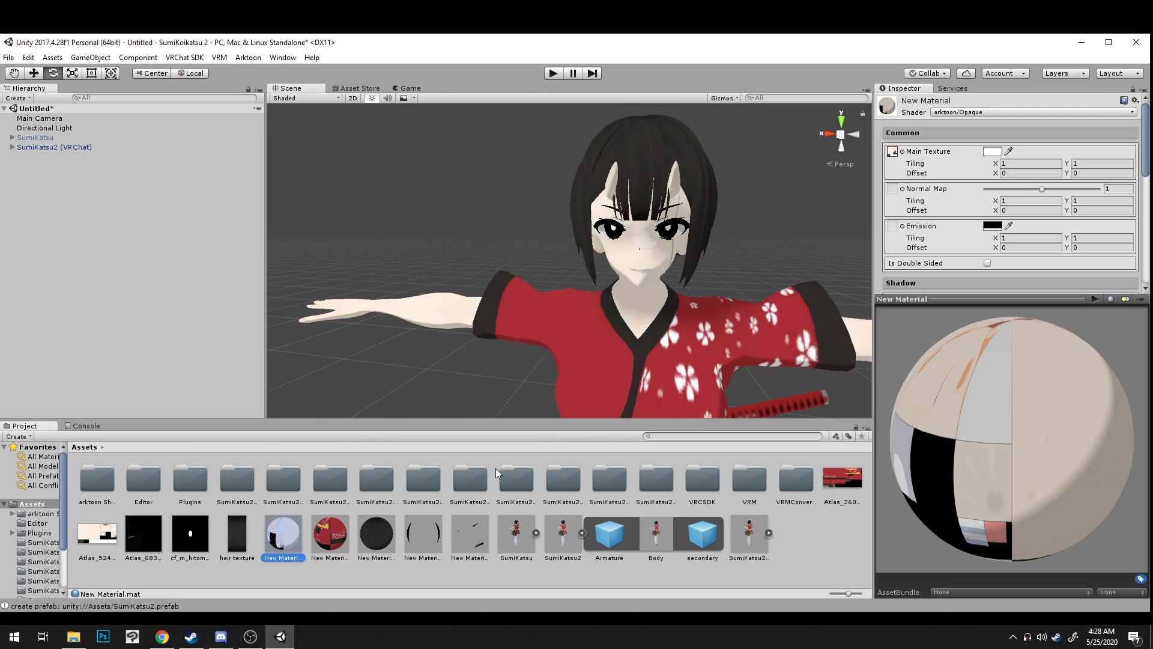
left_click_drag(967, 298, 979, 492)
left_click_drag(756, 252, 715, 251, "alt")
mouse_move(716, 251)
middle_mouse_down()
mouse_move(729, 249)
mouse_move(719, 246)
middle_mouse_up()
left_click_drag(719, 245, 747, 237, "alt")
scroll(961, 409, "down", 2)
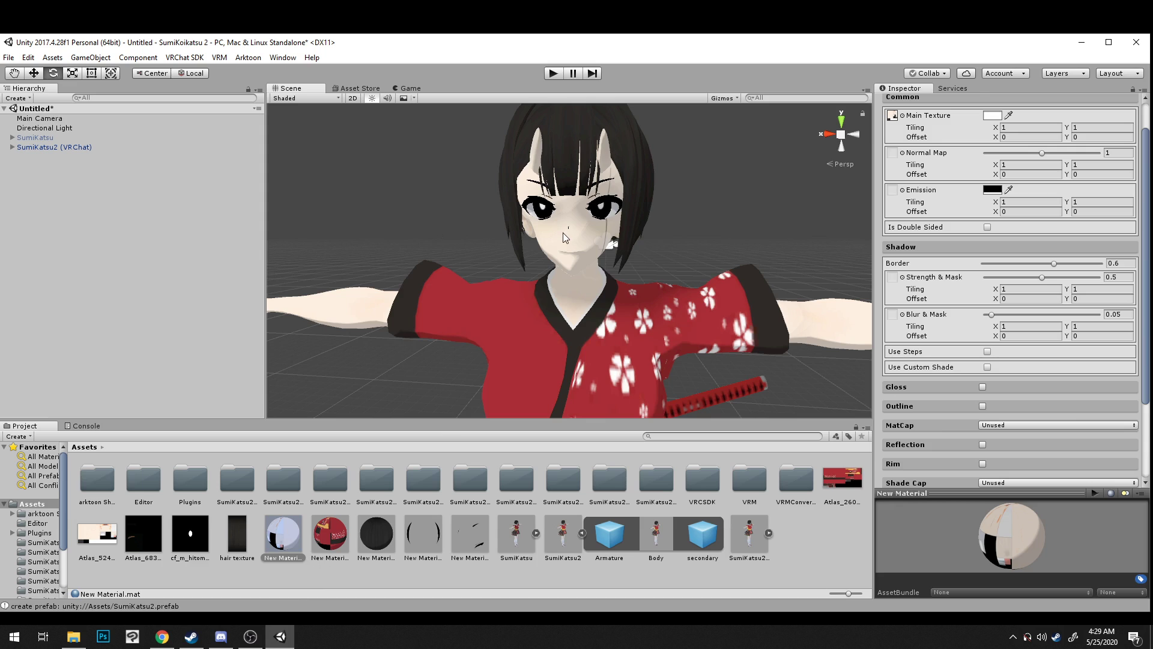
middle_click_drag(600, 253, 690, 251)
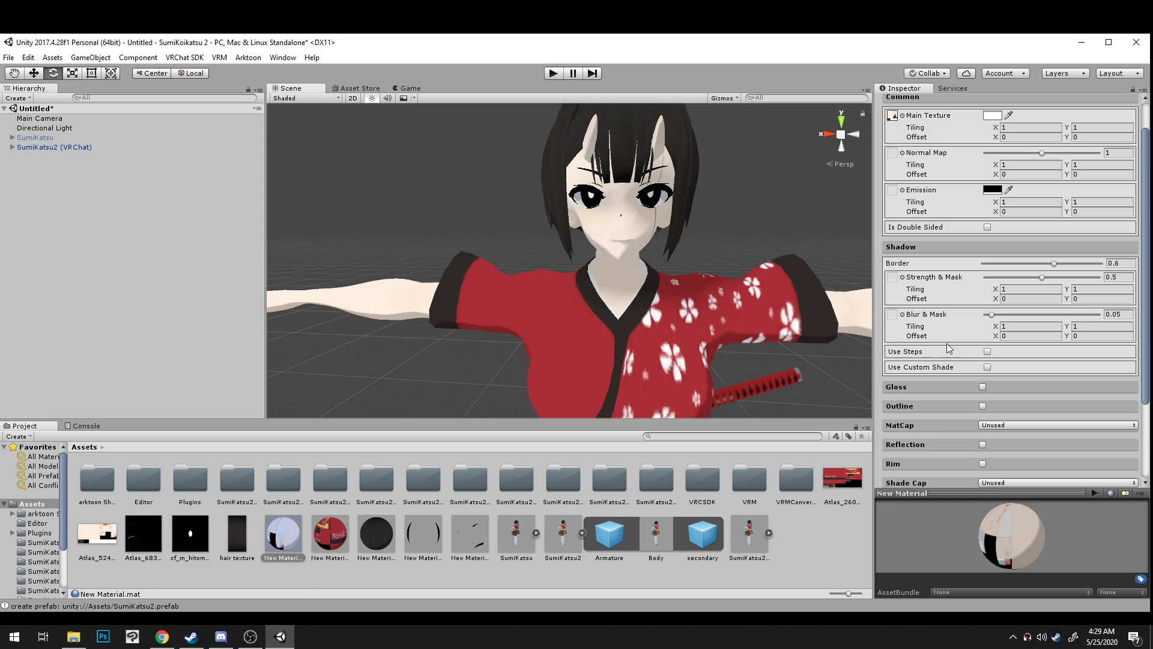
scroll(1047, 357, "down", 3)
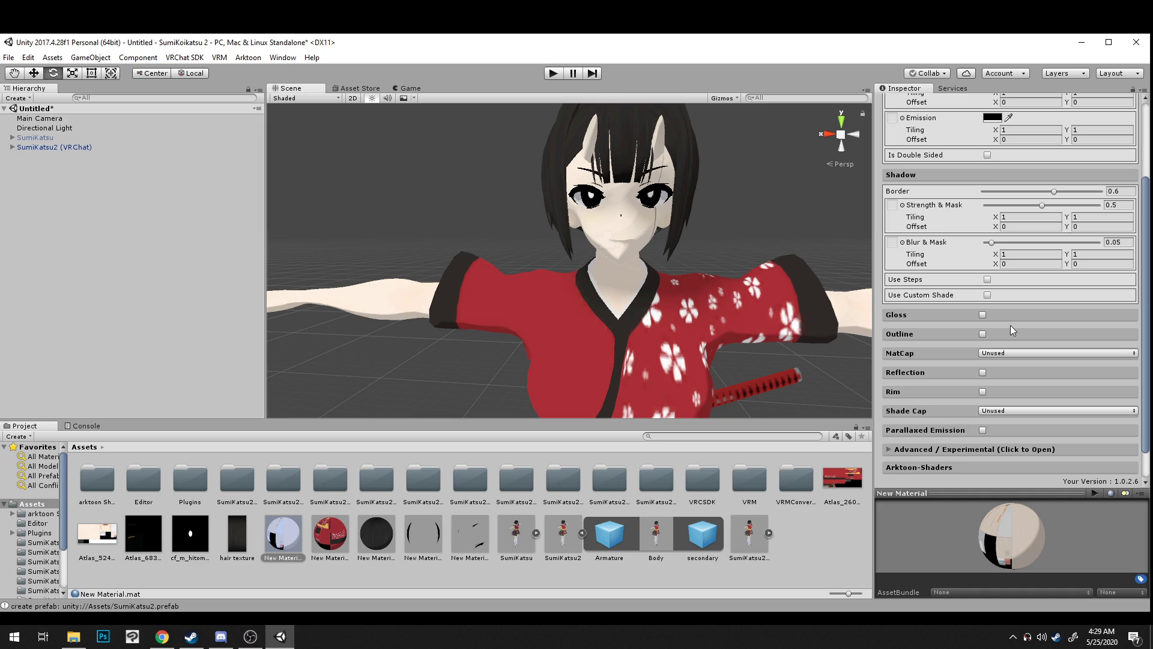
middle_click_drag(701, 217, 701, 221)
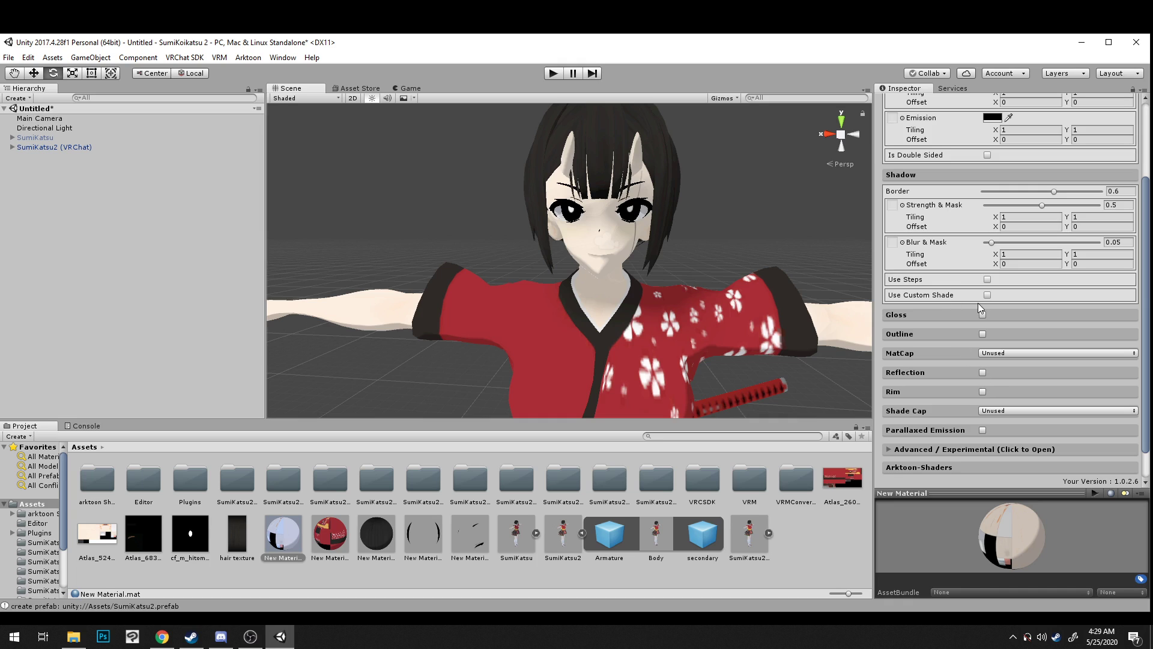
scroll(980, 299, "up", 4)
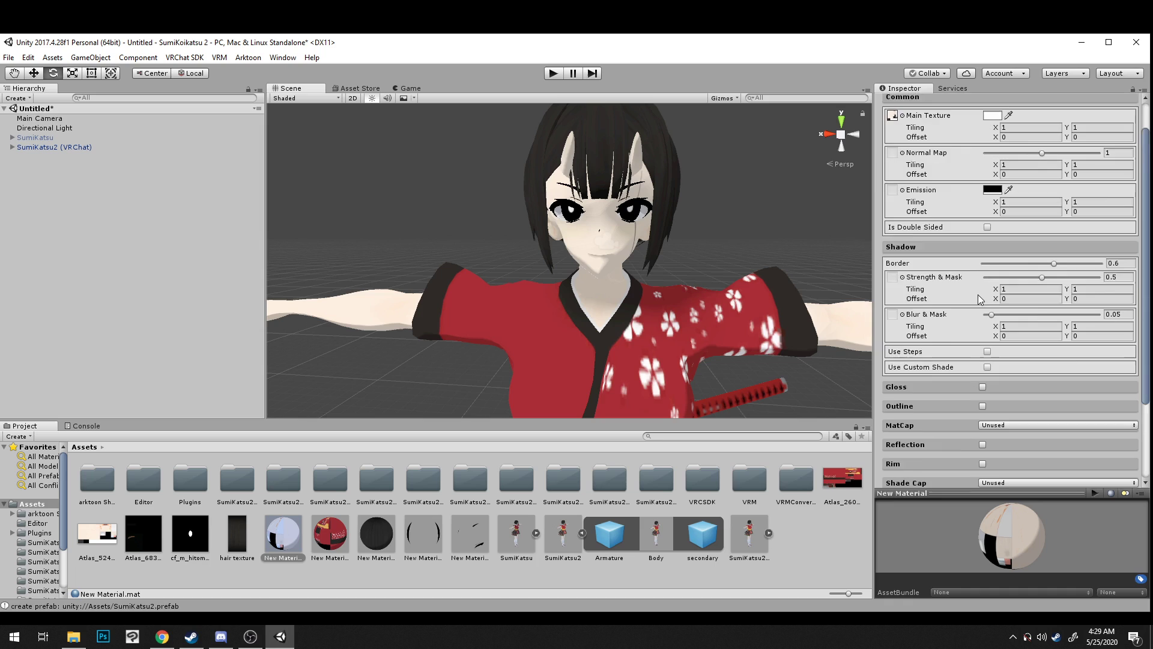
scroll(968, 237, "down", 2)
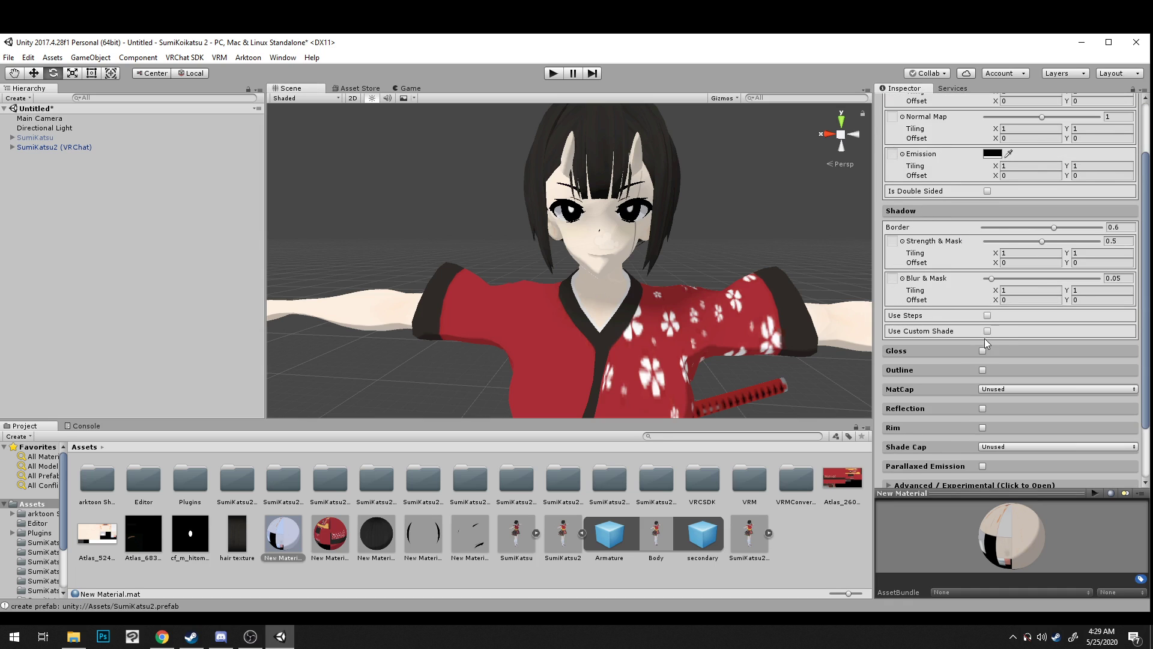
Step: Enable Use Custom Shade and the 1st shade's Use Shade Texture on the skin material
left_click(987, 331)
scroll(1015, 369, "down", 1)
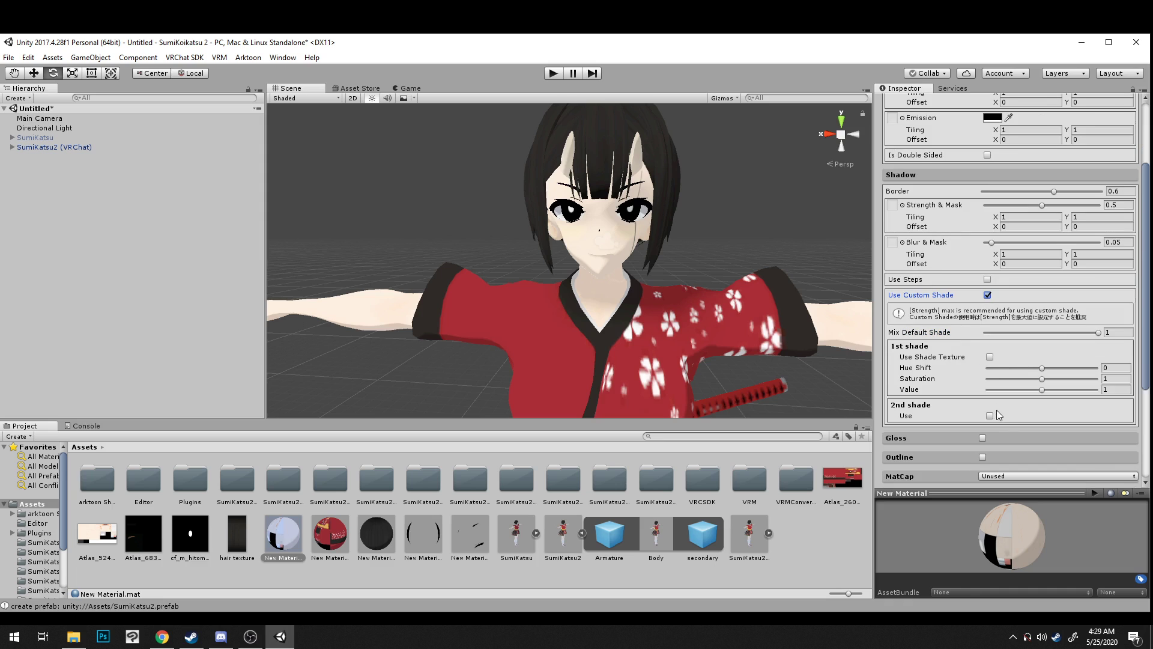
left_click(989, 357)
left_click(1118, 397)
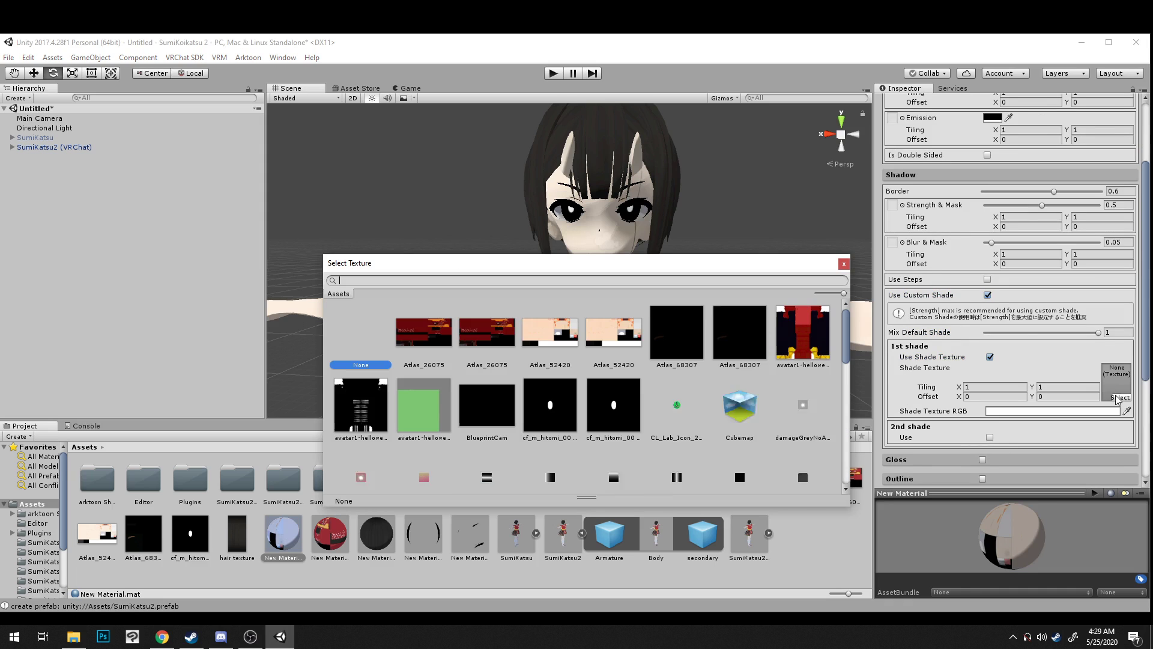
left_click(844, 263)
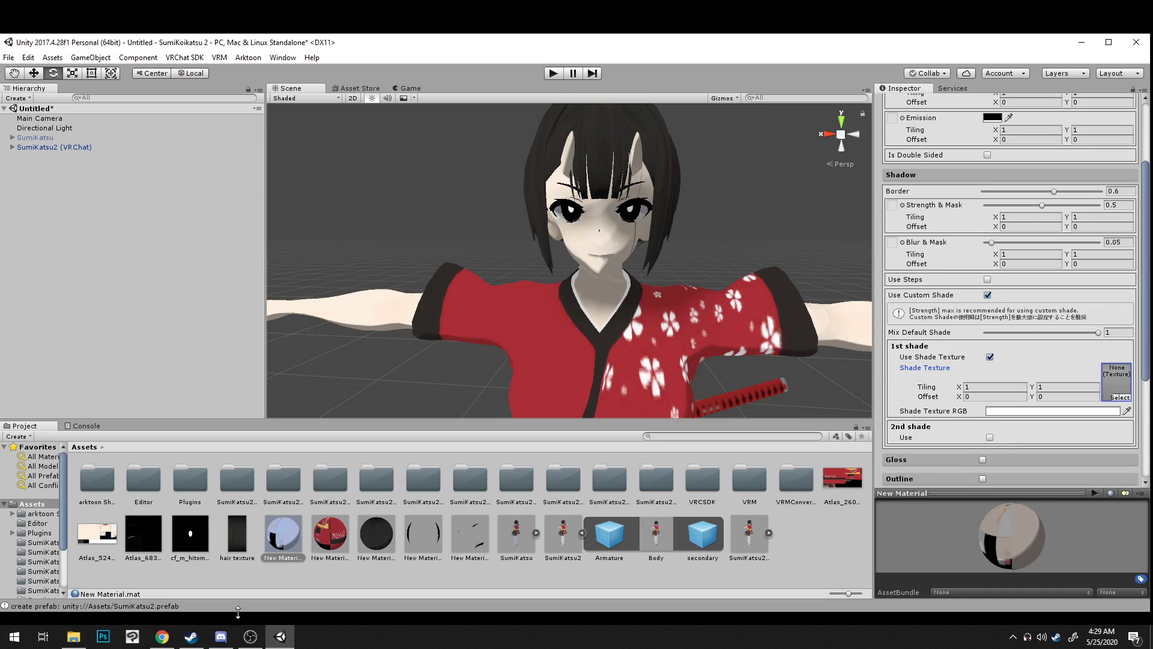
Step: Import SumiShadow Skin.png from the Documents folder into the project's Assets
left_click(73, 637)
left_click(221, 242)
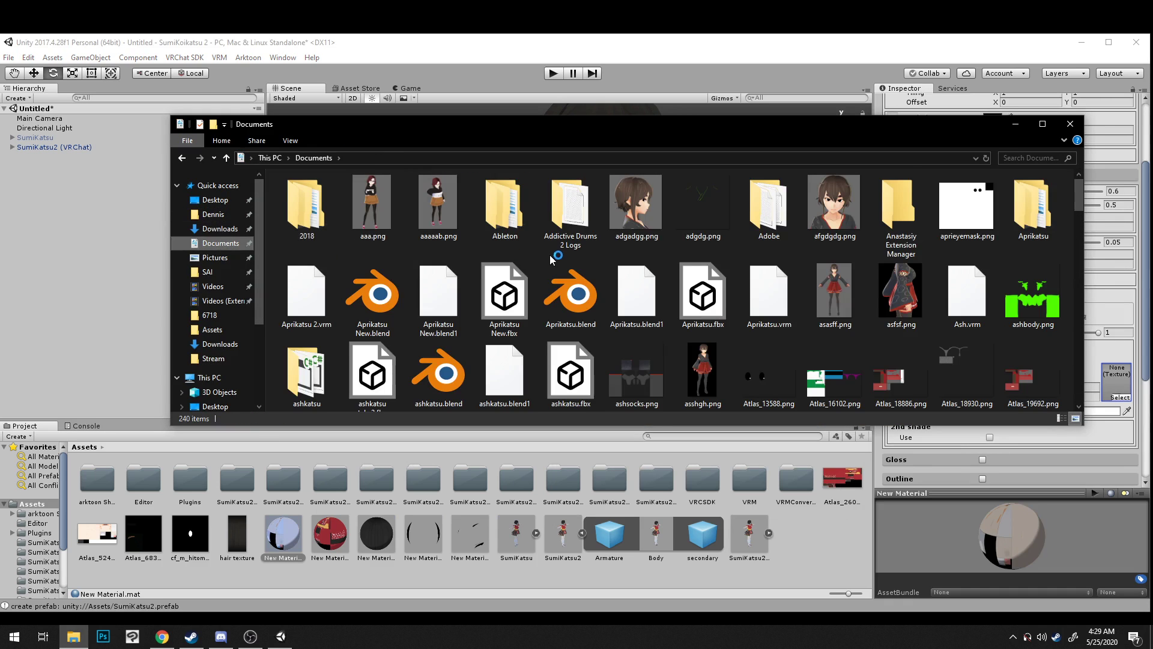
scroll(690, 258, "down", 5)
scroll(691, 258, "down", 4)
scroll(691, 262, "up", 3)
scroll(691, 262, "down", 1)
left_click(306, 276)
left_click(900, 276)
left_click_drag(838, 450, 804, 543)
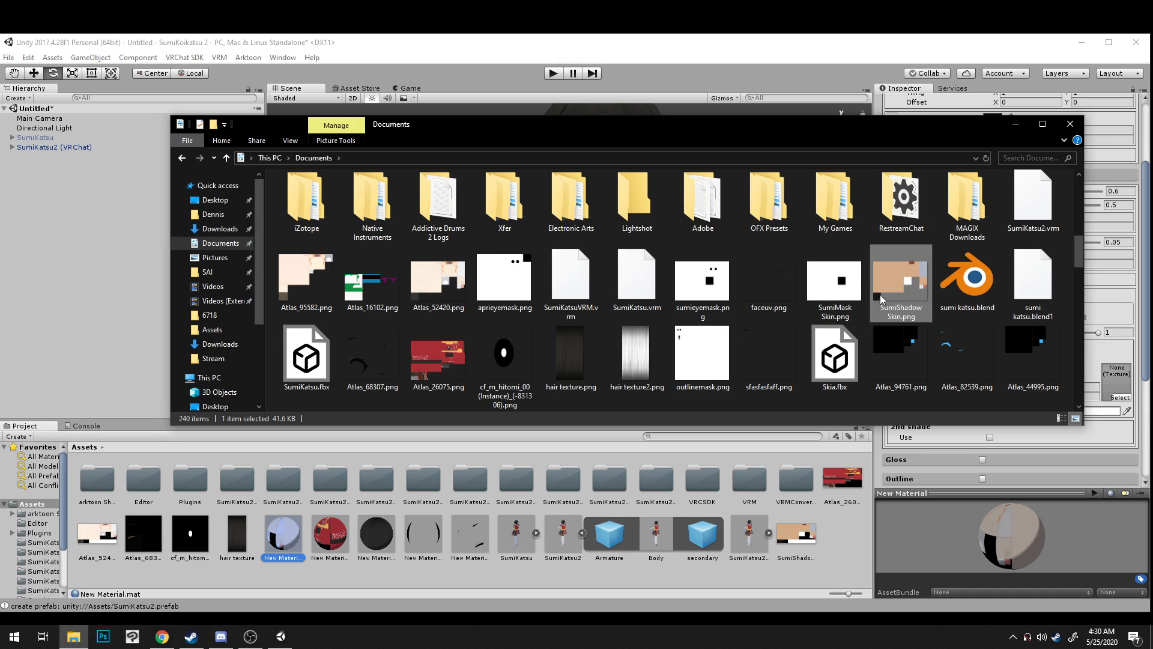
left_click(1017, 125)
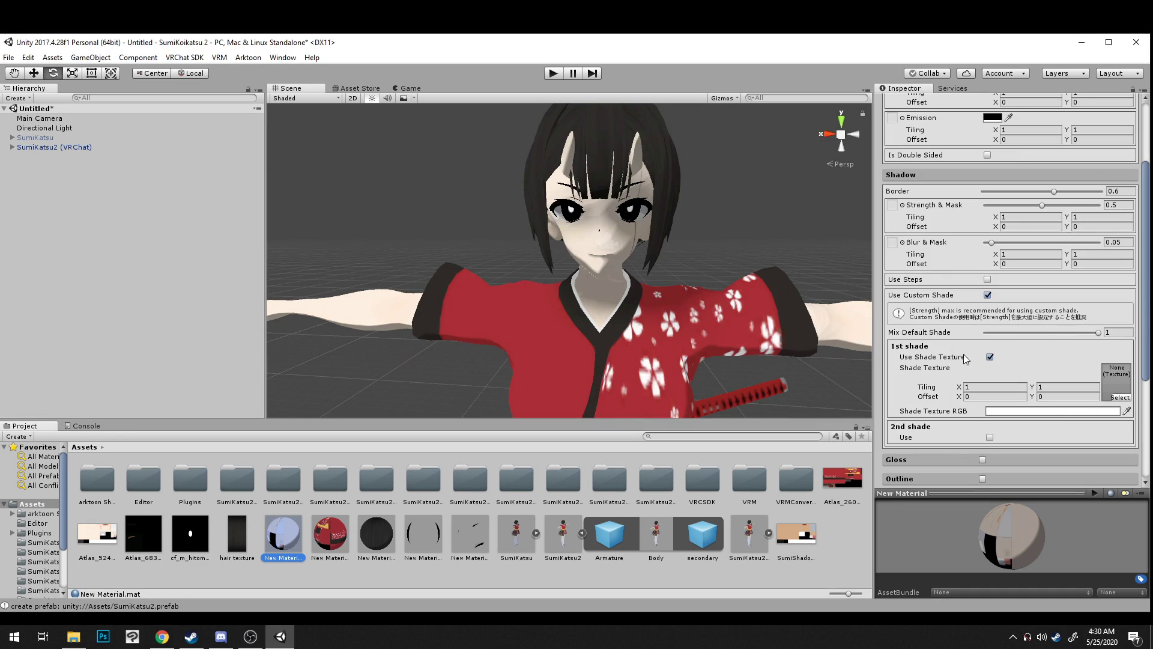
Step: Assign the SumiShadow Skin texture as the skin material's 1st shade texture and check the skin shading
mouse_move(801, 553)
left_mouse_down()
mouse_move(1007, 466)
mouse_move(1120, 387)
mouse_move(1117, 379)
left_mouse_up()
mouse_move(803, 315)
middle_mouse_down()
mouse_move(790, 315)
mouse_move(780, 282)
mouse_move(790, 275)
middle_mouse_up()
scroll(768, 307, "up", 4)
scroll(748, 298, "down", 3)
middle_click_drag(765, 208, 743, 215)
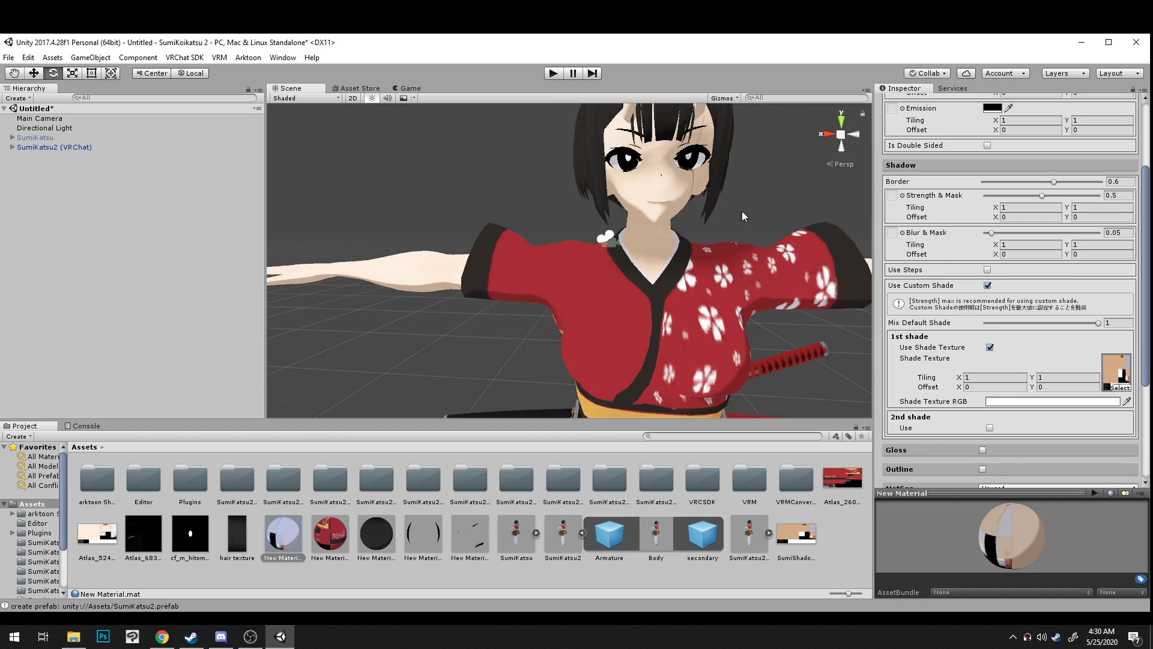
middle_click_drag(706, 261, 756, 228)
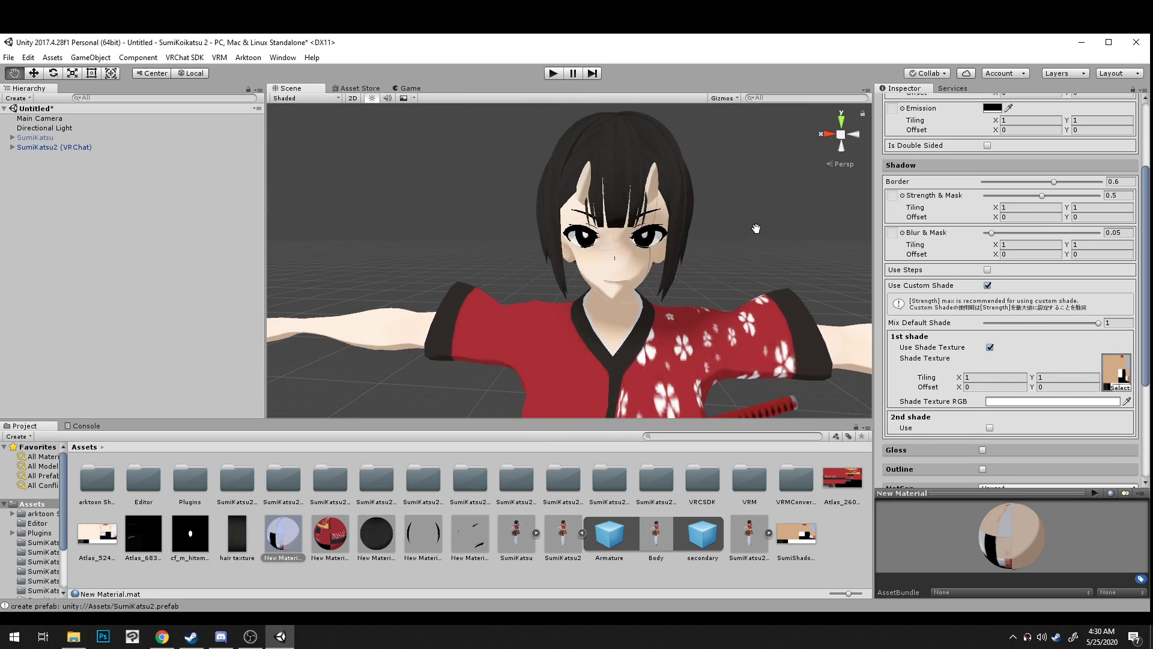
Step: Examine the new skin shading around the avatar's face, mouth and chin up close
scroll(647, 257, "up", 3)
scroll(647, 257, "down", 3)
scroll(647, 257, "up", 3)
scroll(647, 257, "down", 3)
middle_click_drag(646, 259, 627, 253)
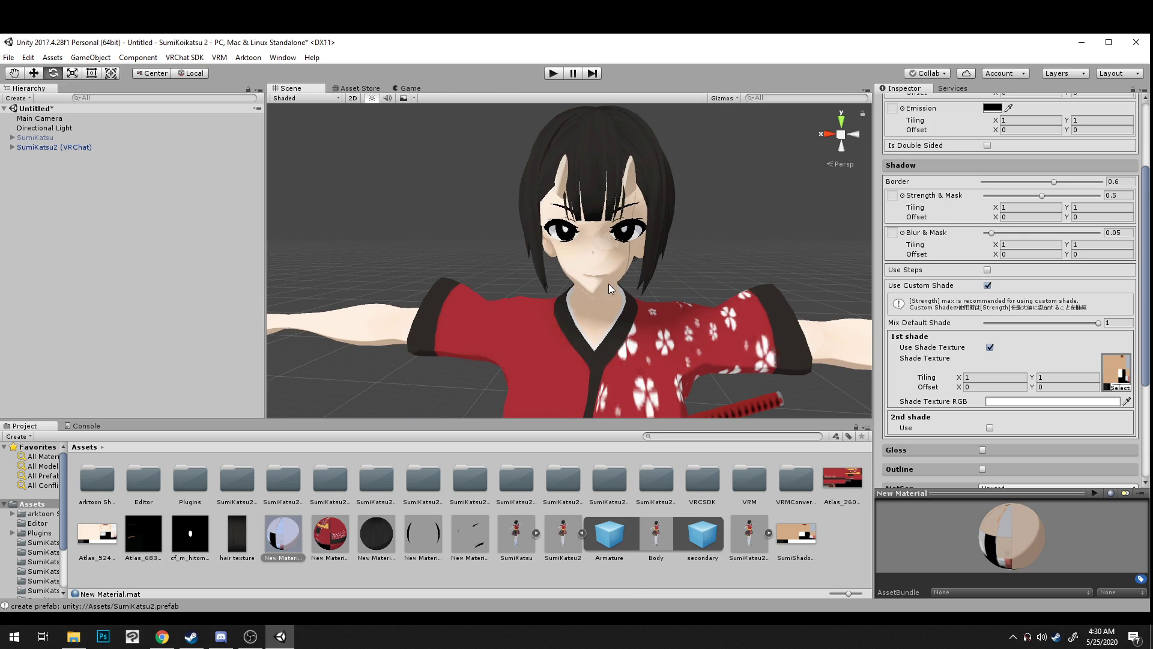
scroll(608, 280, "up", 5)
middle_click_drag(615, 283, 626, 268)
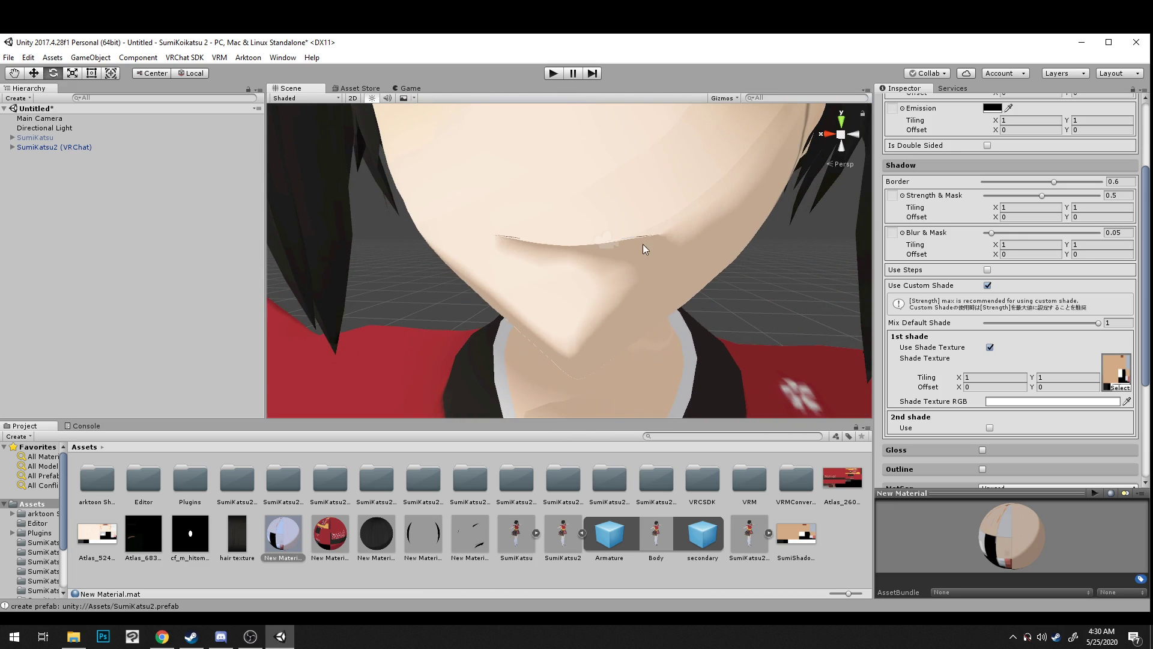
scroll(640, 233, "down", 6)
middle_click_drag(642, 232, 651, 252)
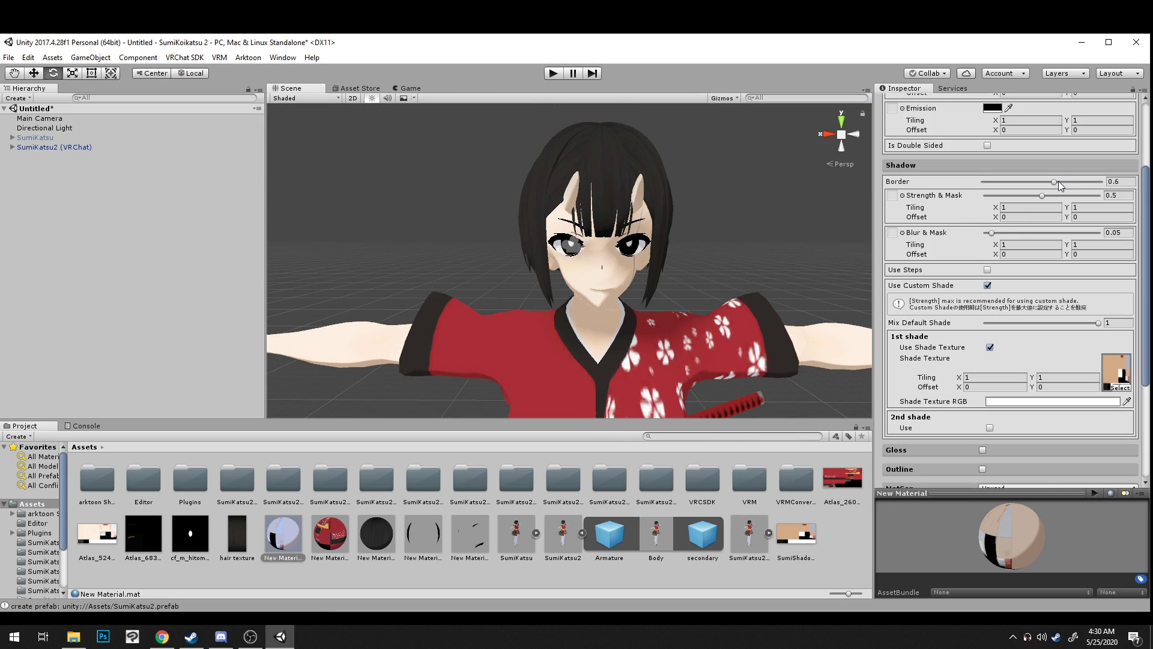
Step: Set the skin material's shadow Border to 0.462 and its Blur to 0.22, checking the result on the cheek
left_click_drag(1054, 182, 1038, 186)
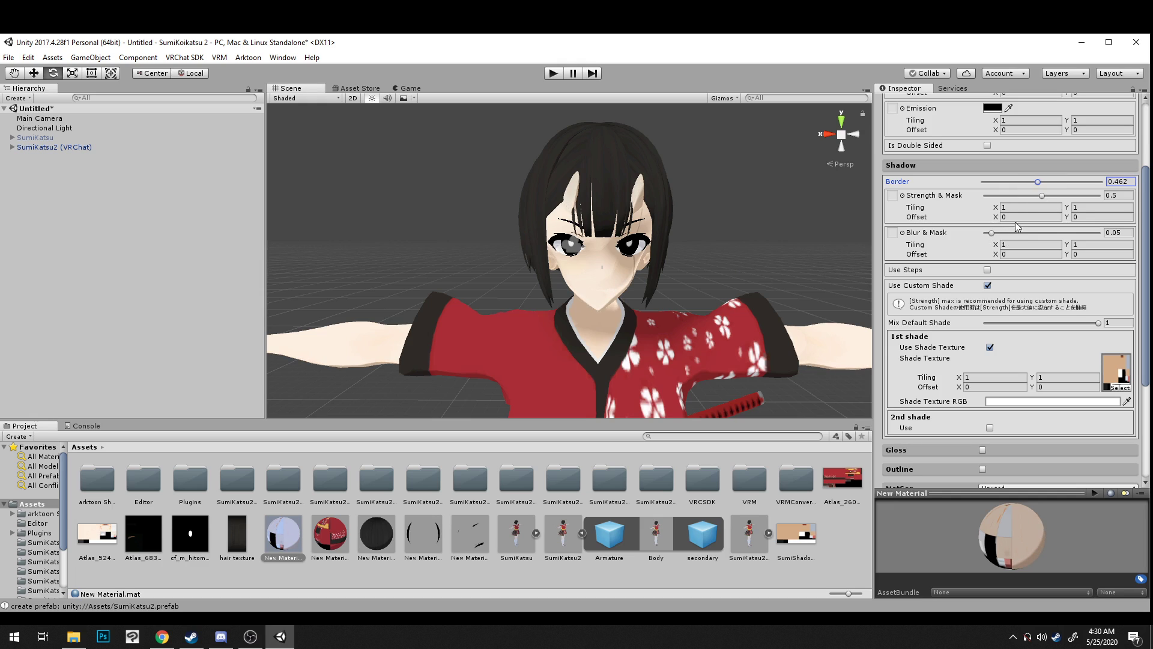
left_click_drag(992, 235, 1005, 235)
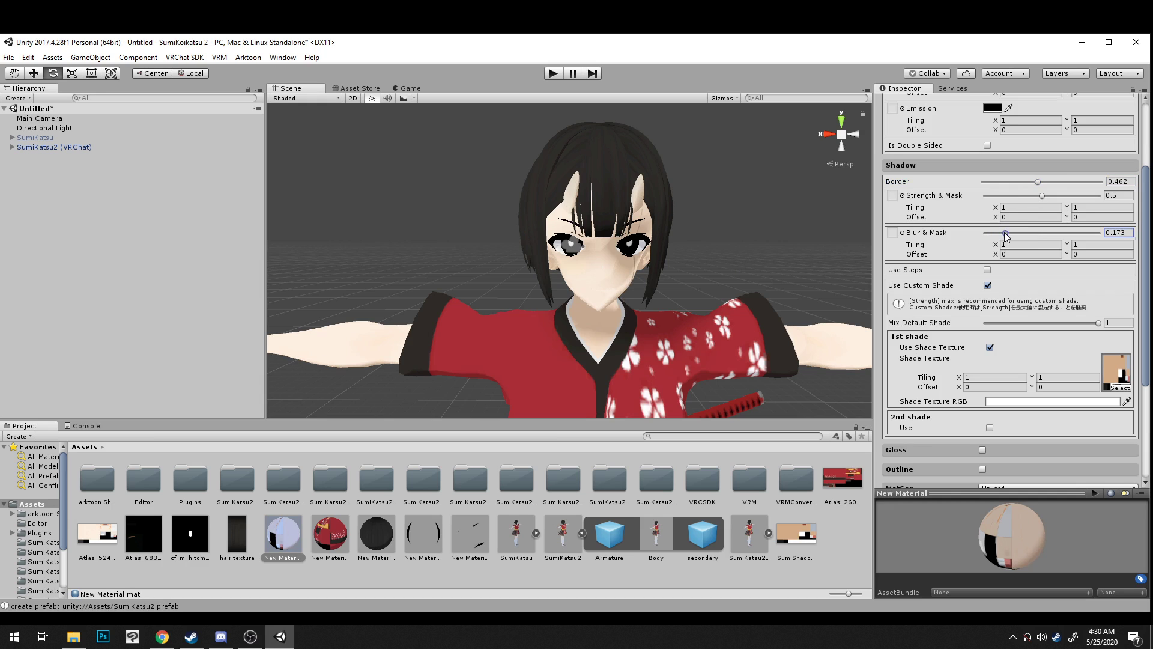
middle_click_drag(811, 242, 762, 243)
scroll(734, 245, "up", 10)
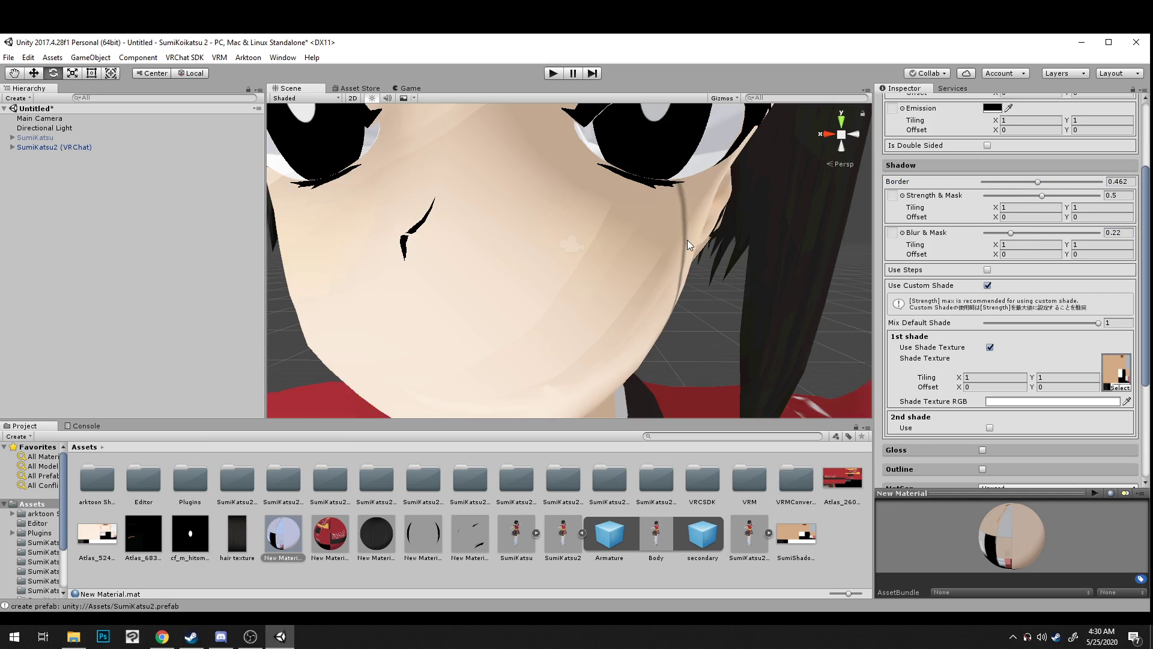
scroll(687, 240, "down", 5)
scroll(640, 214, "down", 2)
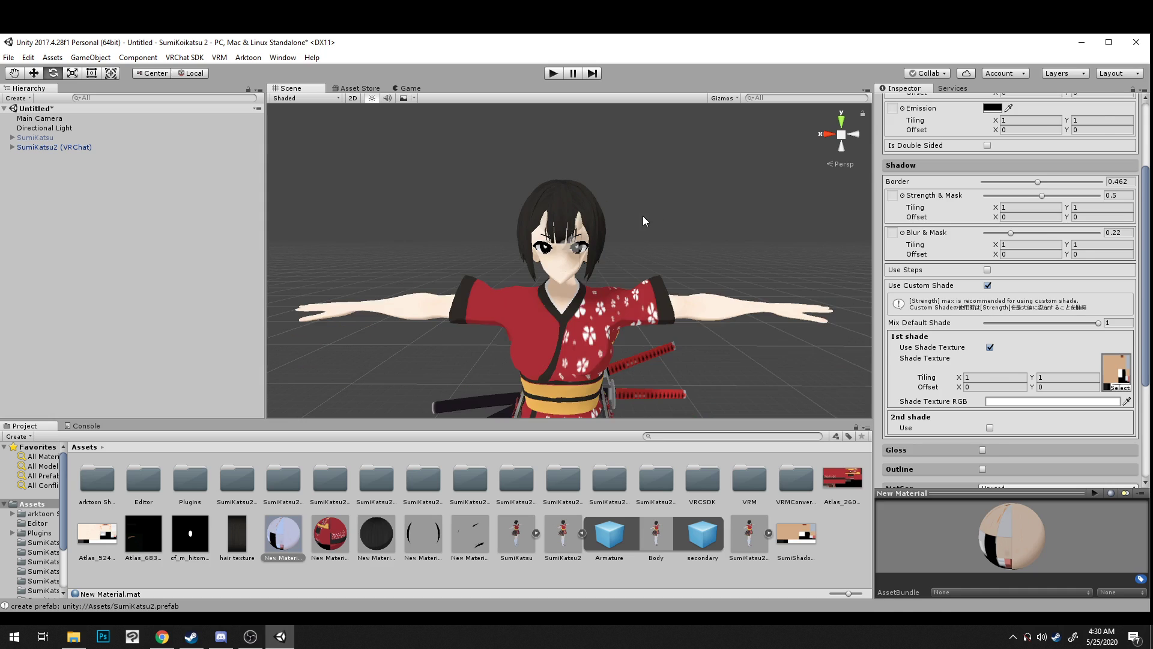
Step: Expand the SumiKatsu2 (VRChat) prefab in the project's Assets and bring up its Body mesh settings
left_click(586, 283)
left_click(563, 534)
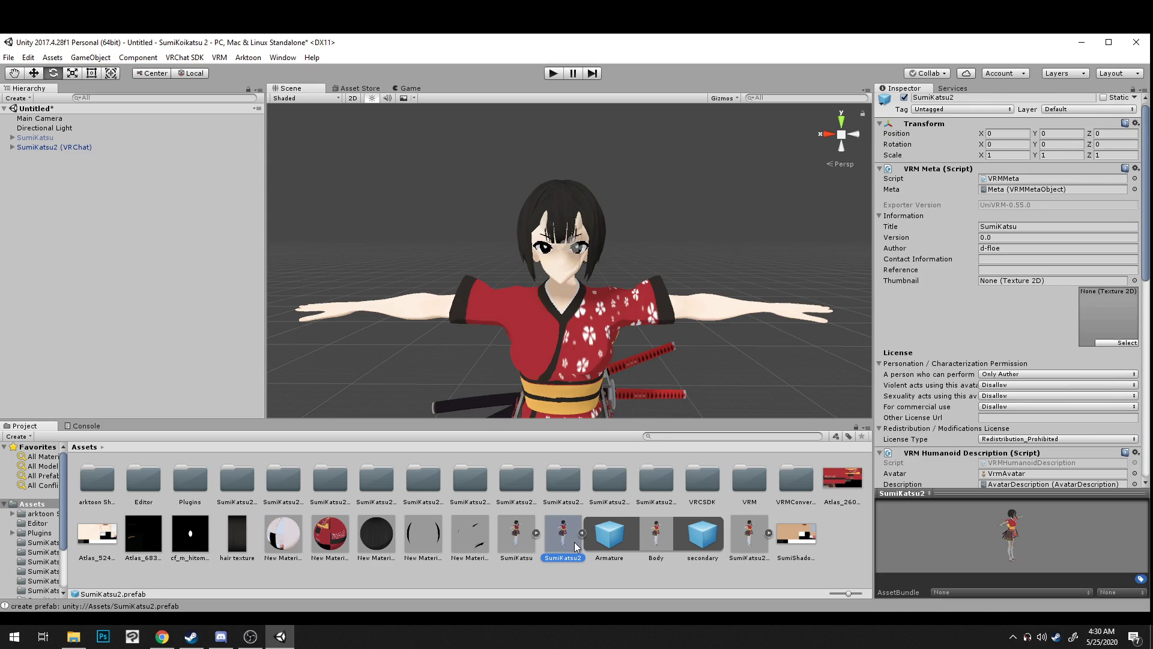
left_click(741, 536)
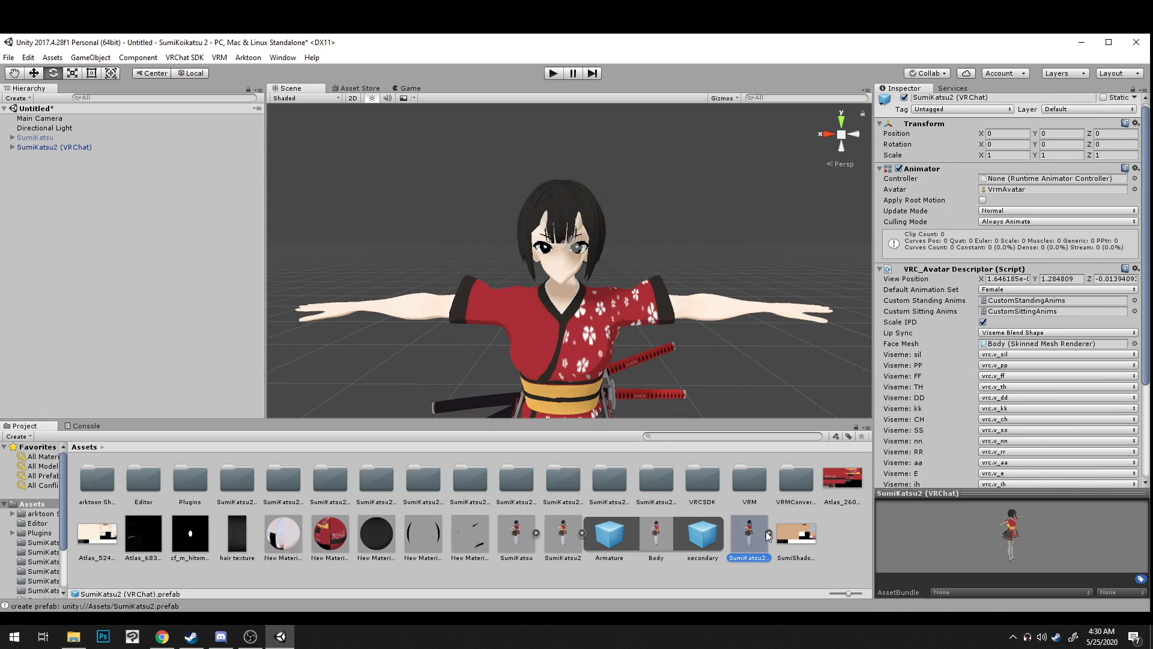
left_click(768, 533)
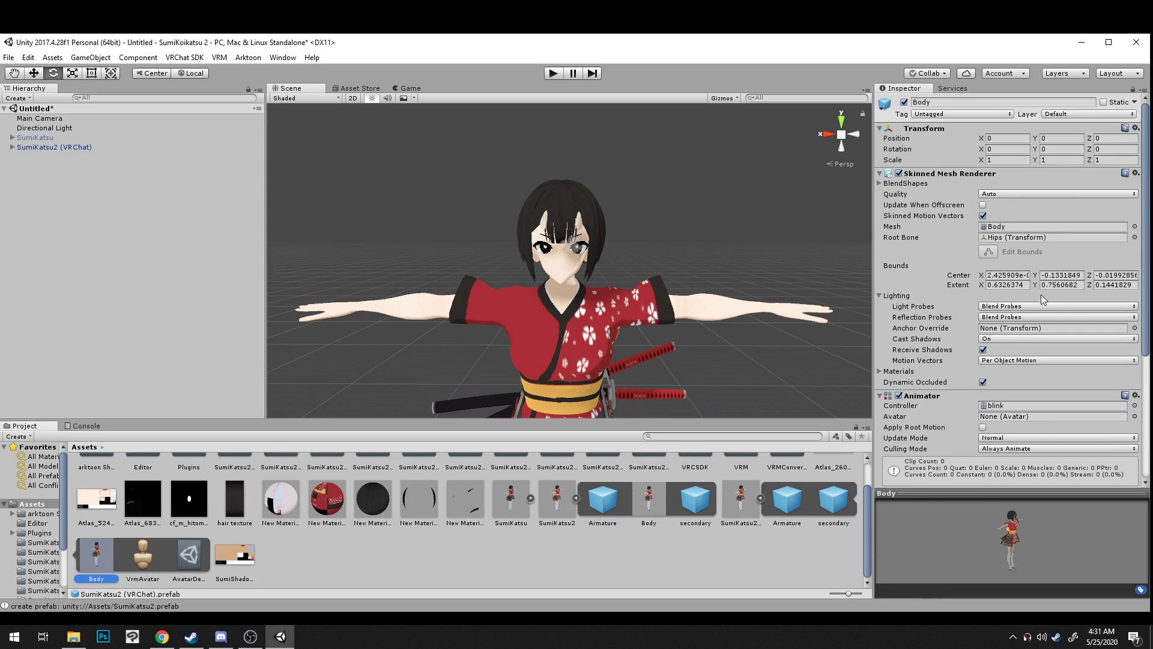
Step: Compare the avatar's face and clothing shading with the Body mesh's Receive Shadows option switched off and on
left_click(982, 350)
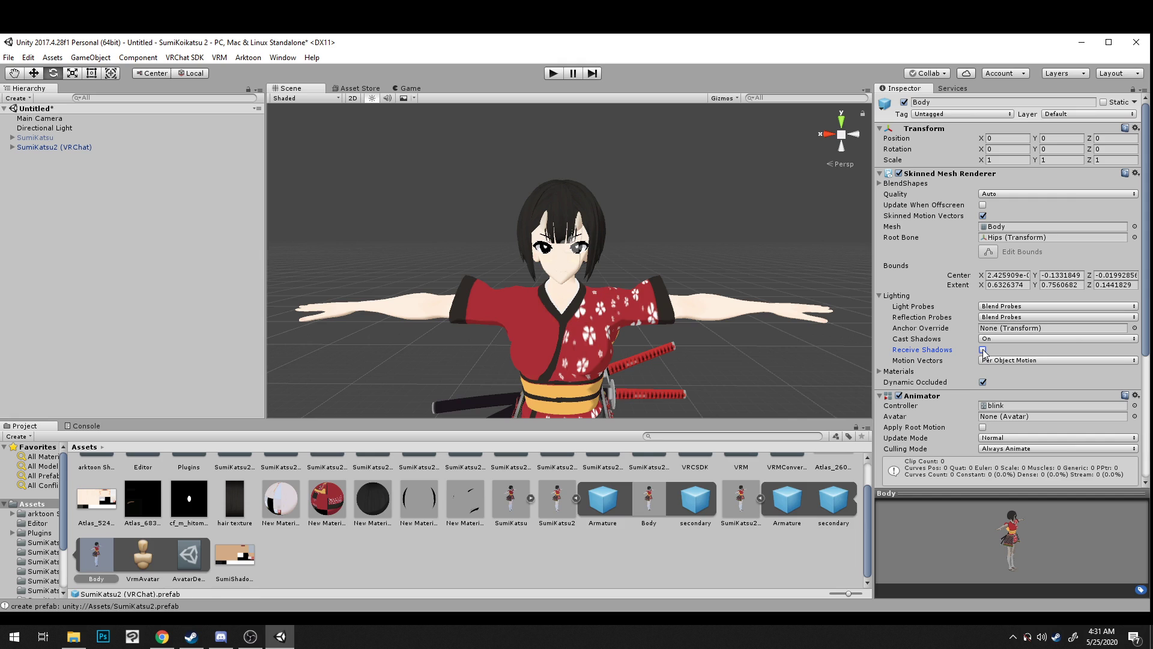
left_click(983, 349)
left_click(982, 350)
left_click(982, 349)
left_click(983, 349)
scroll(640, 289, "up", 3)
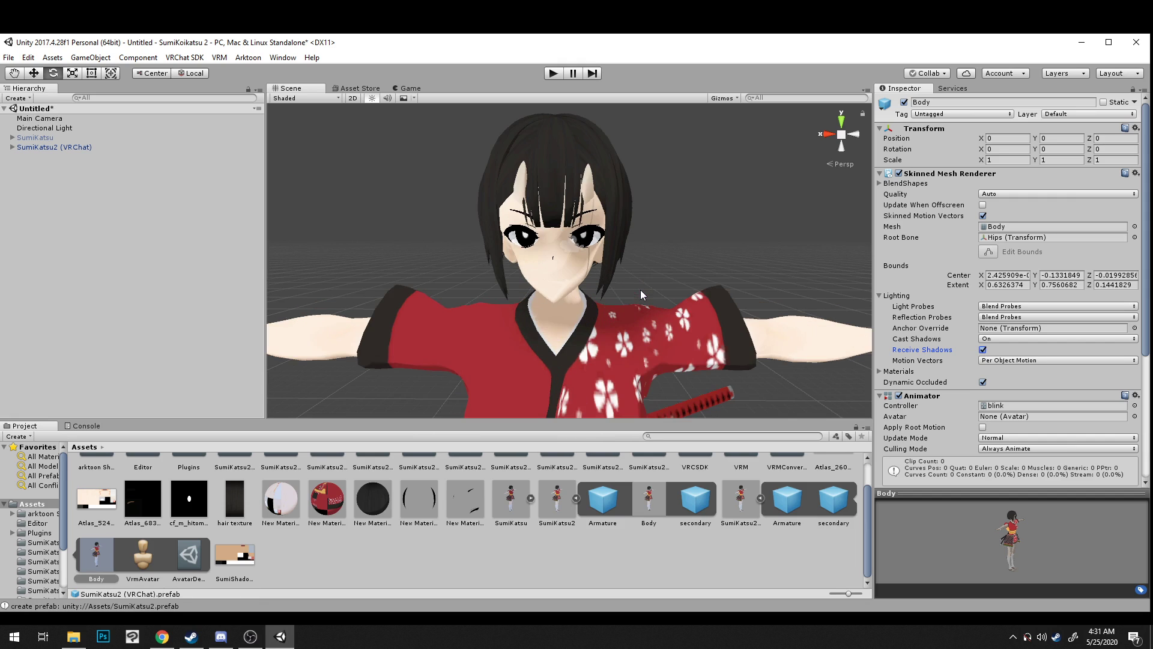
mouse_move(640, 290)
middle_mouse_down()
mouse_move(618, 248)
mouse_move(624, 303)
middle_mouse_up()
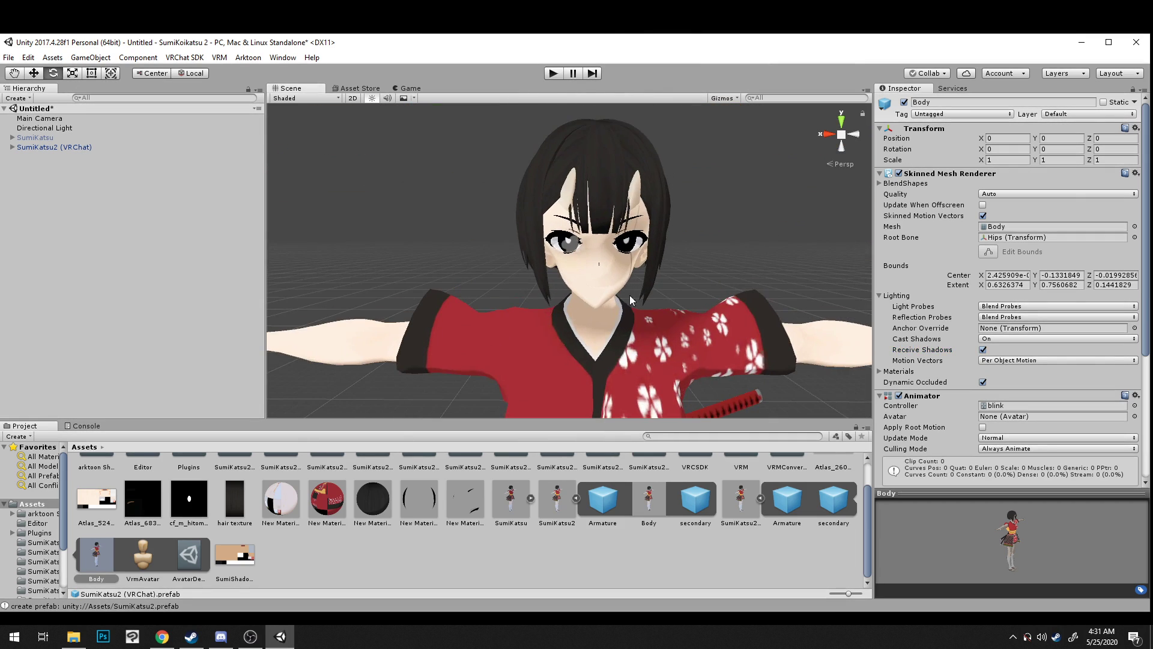
left_click_drag(689, 314, 582, 339, "alt")
middle_click_drag(540, 387, 643, 290)
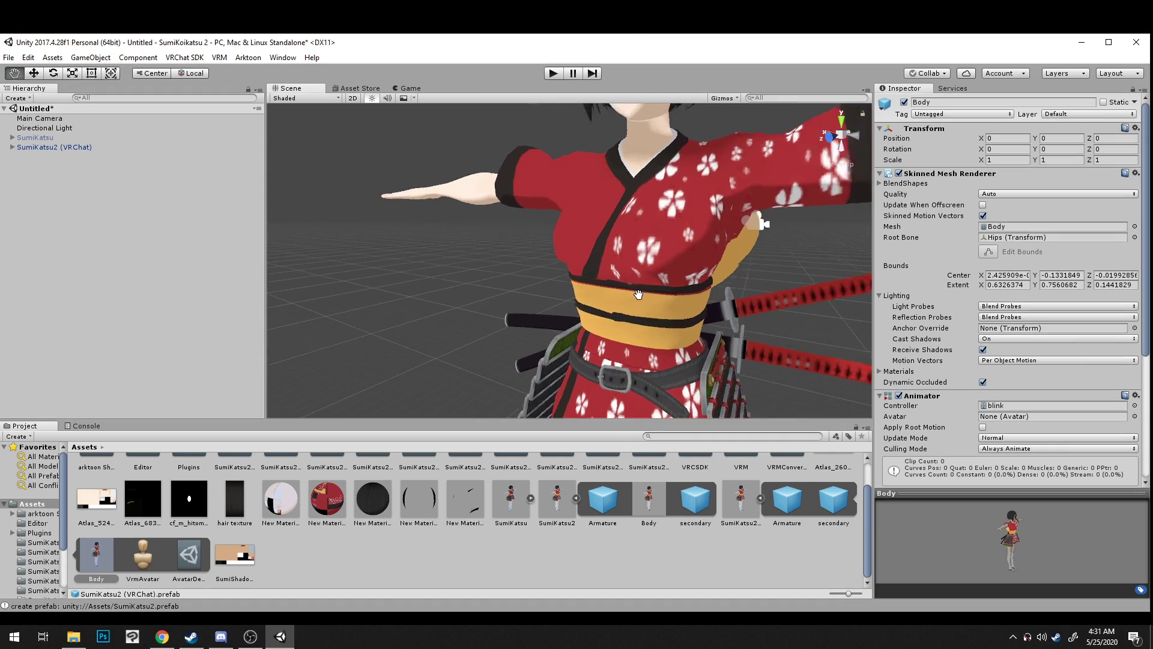
left_click_drag(643, 291, 585, 286, "alt")
middle_click_drag(496, 123, 574, 240)
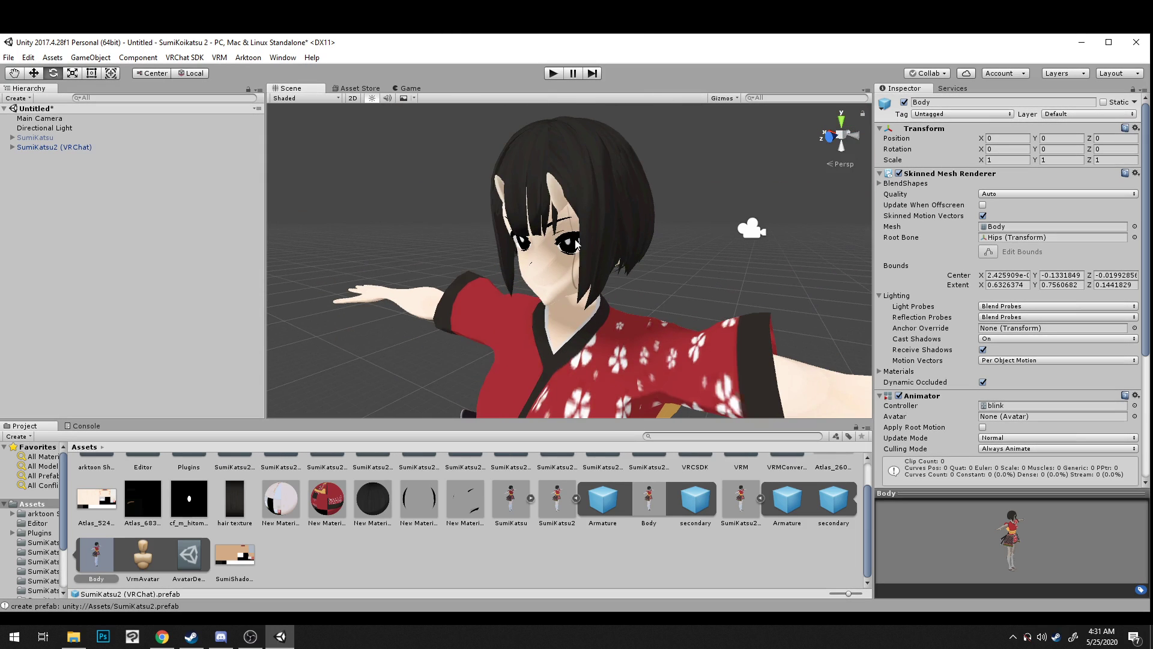
Step: Disable Receive Shadows on the Body mesh and check the face shading from the front
left_click(982, 350)
left_click_drag(618, 288, 688, 285, "alt")
mouse_move(688, 286)
middle_mouse_down()
mouse_move(718, 286)
mouse_move(705, 282)
middle_mouse_up()
scroll(705, 287, "up", 1)
scroll(705, 287, "down", 1)
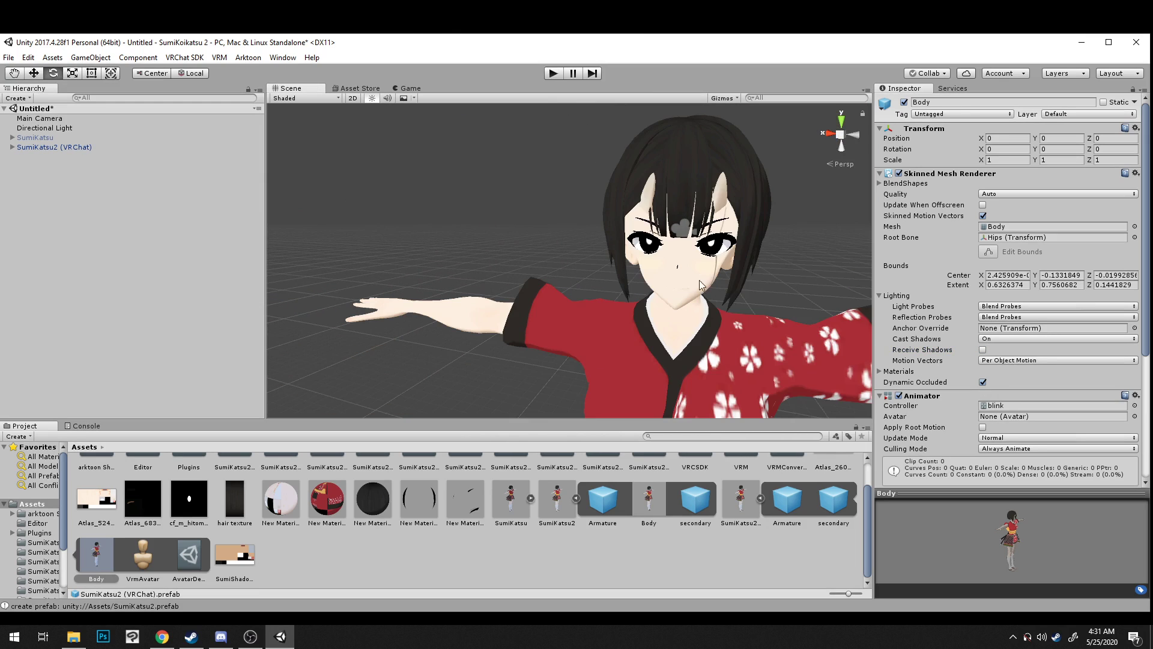
middle_click_drag(665, 265, 677, 229)
left_click(615, 334)
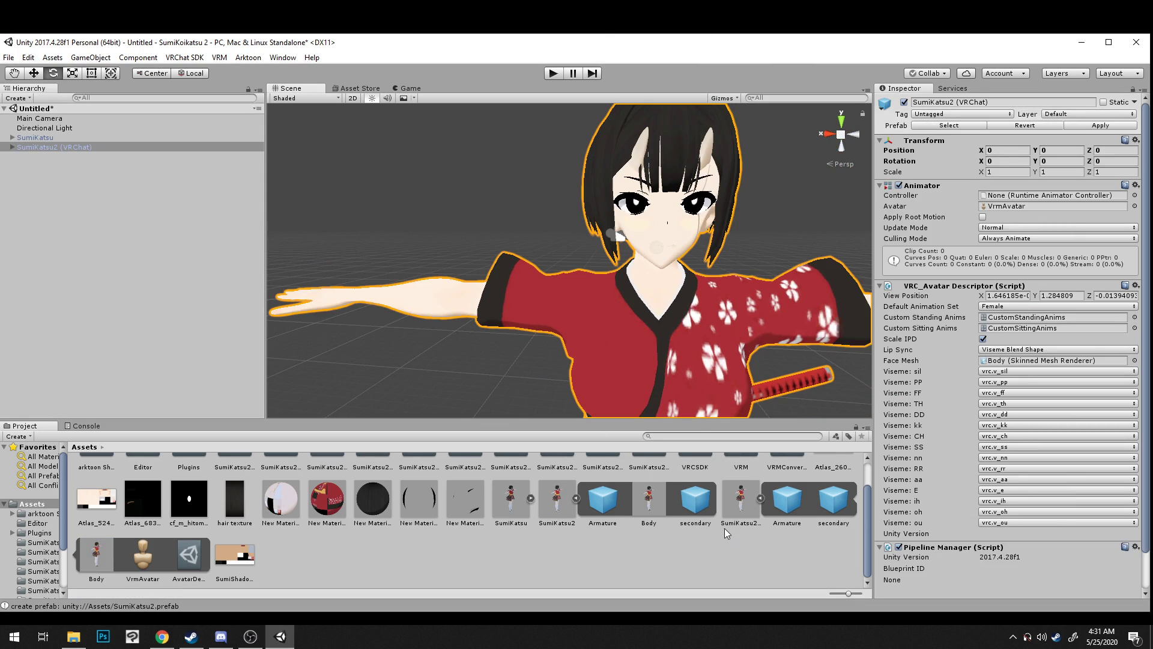
Step: Set the skin material's Mix Default Shade to 0.345 and check the shading on the avatar's face
left_click(287, 501)
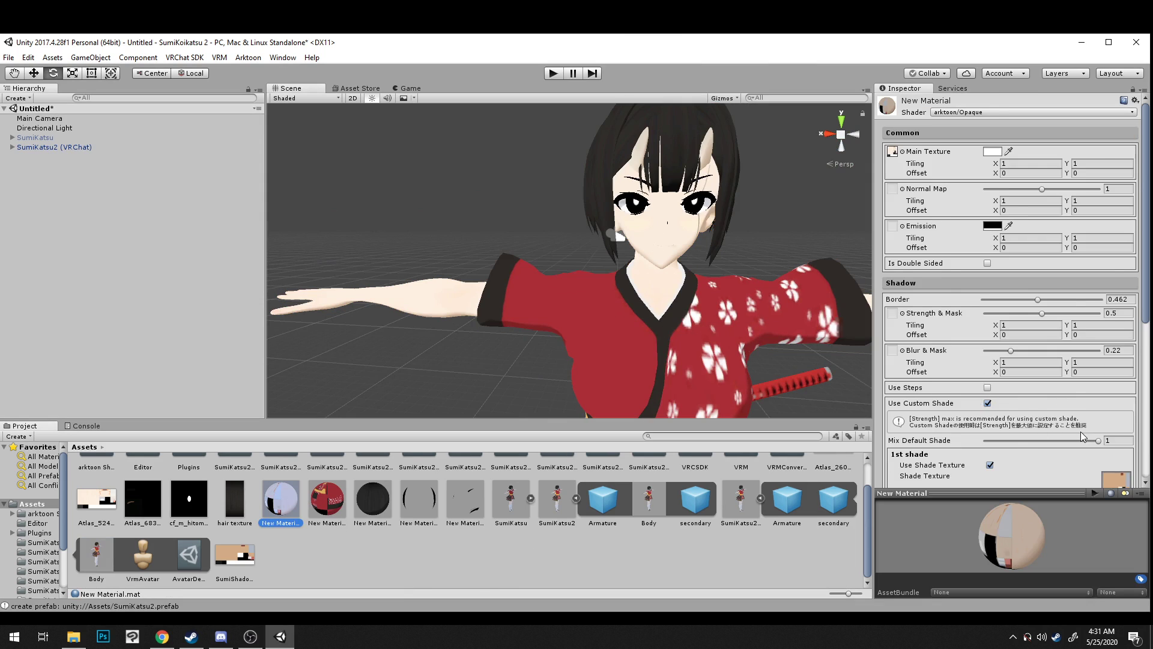
scroll(1081, 429, "down", 5)
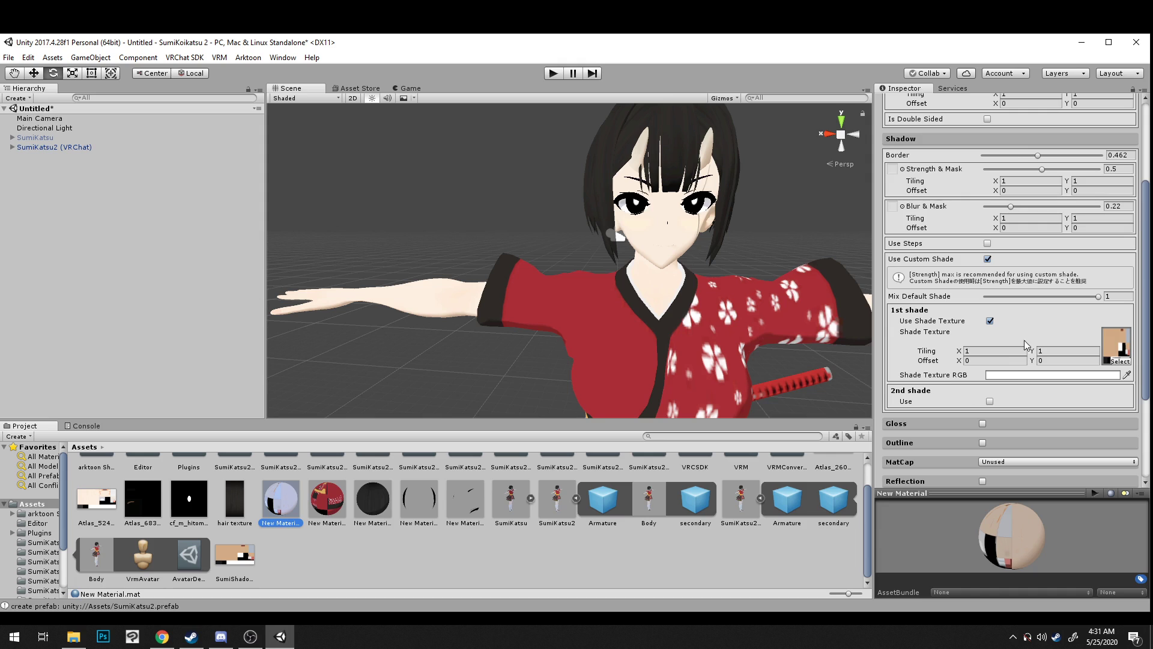
left_click_drag(1097, 298, 967, 297)
left_click_drag(798, 293, 1001, 297)
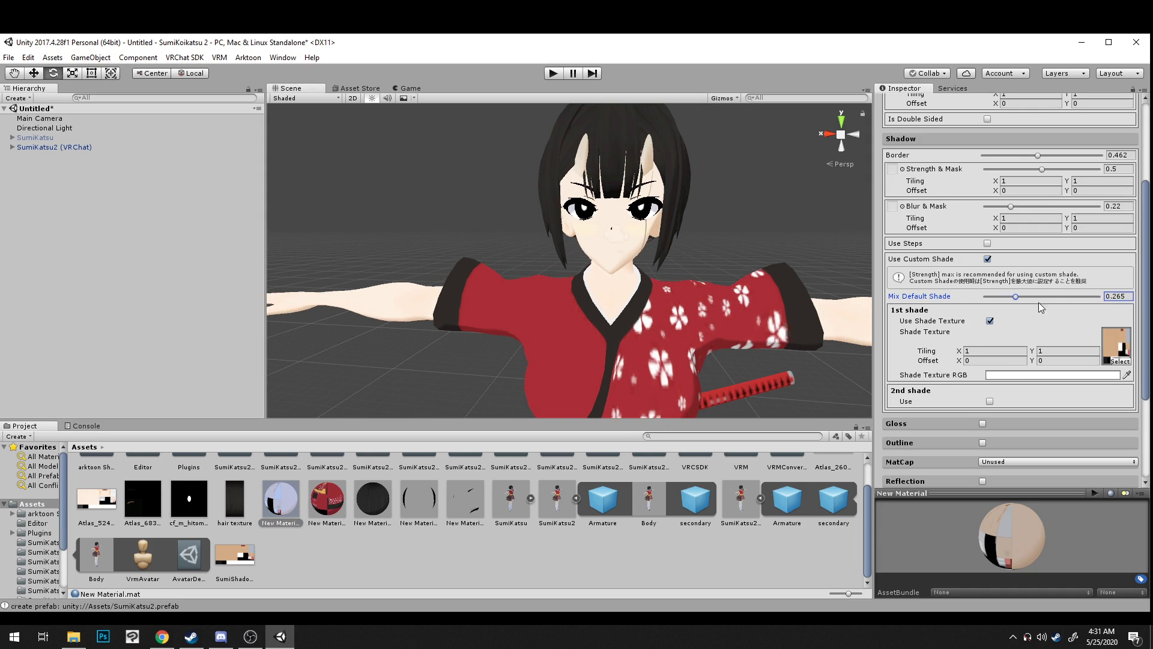
left_click_drag(1024, 297, 1023, 297)
middle_click_drag(569, 285, 634, 315)
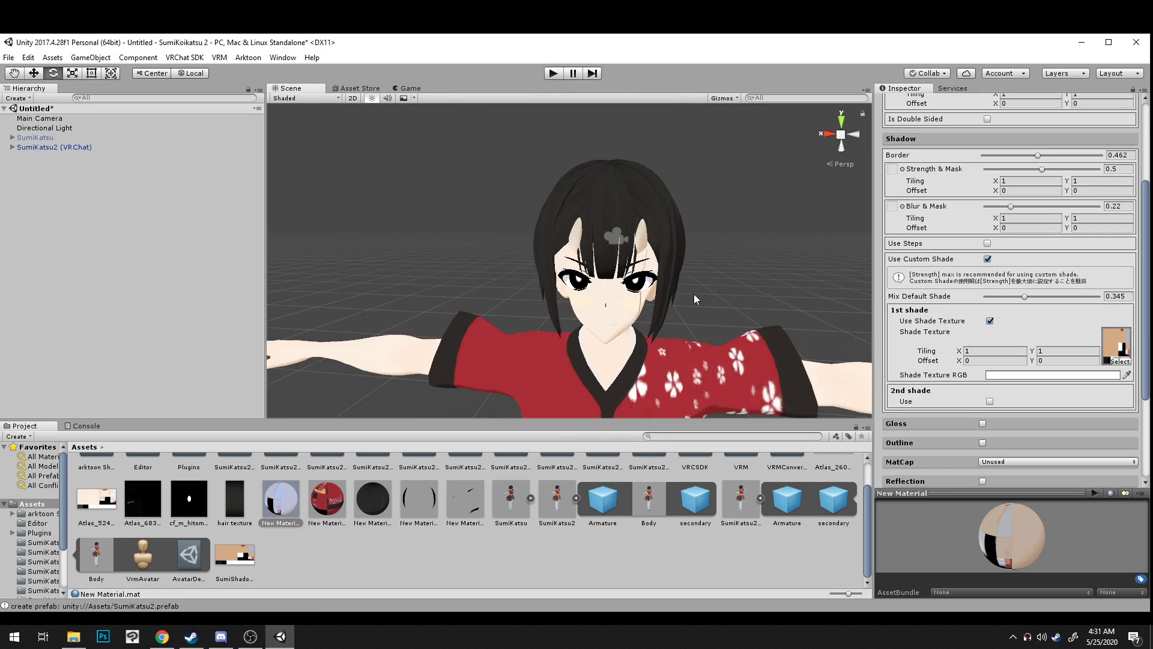
scroll(639, 316, "up", 1)
scroll(900, 260, "down", 1)
scroll(734, 257, "down", 1)
middle_click_drag(732, 257, 741, 246)
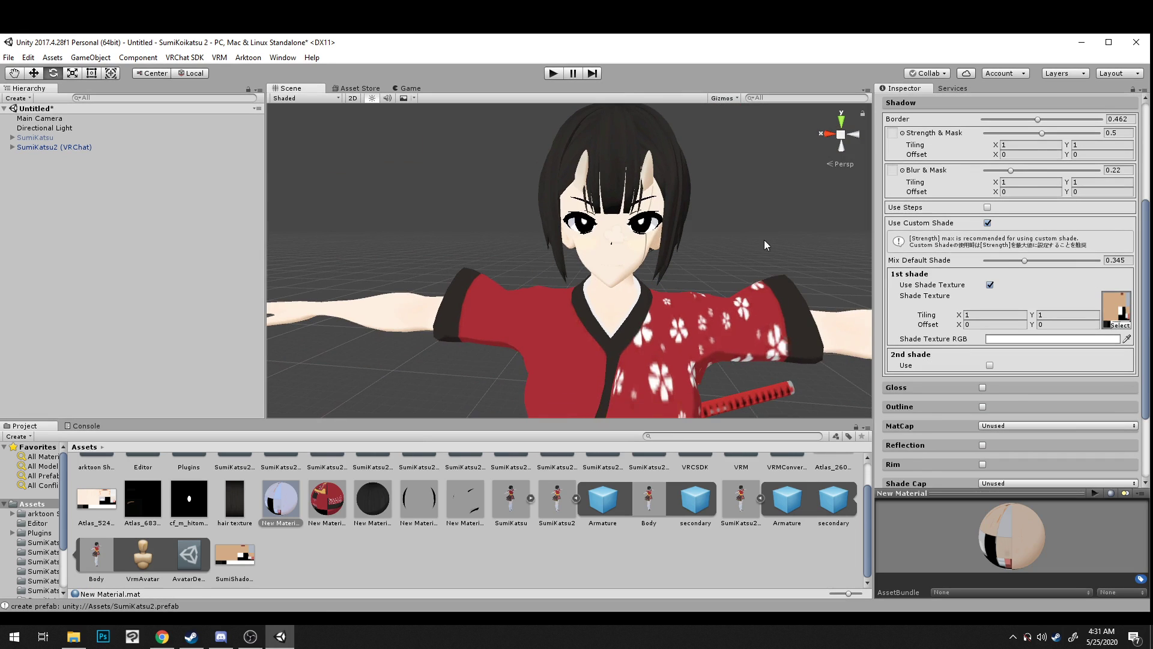
Step: Raise the skin material's shadow Strength to 0.777 and check the shading over the avatar's face and body
scroll(948, 261, "up", 1)
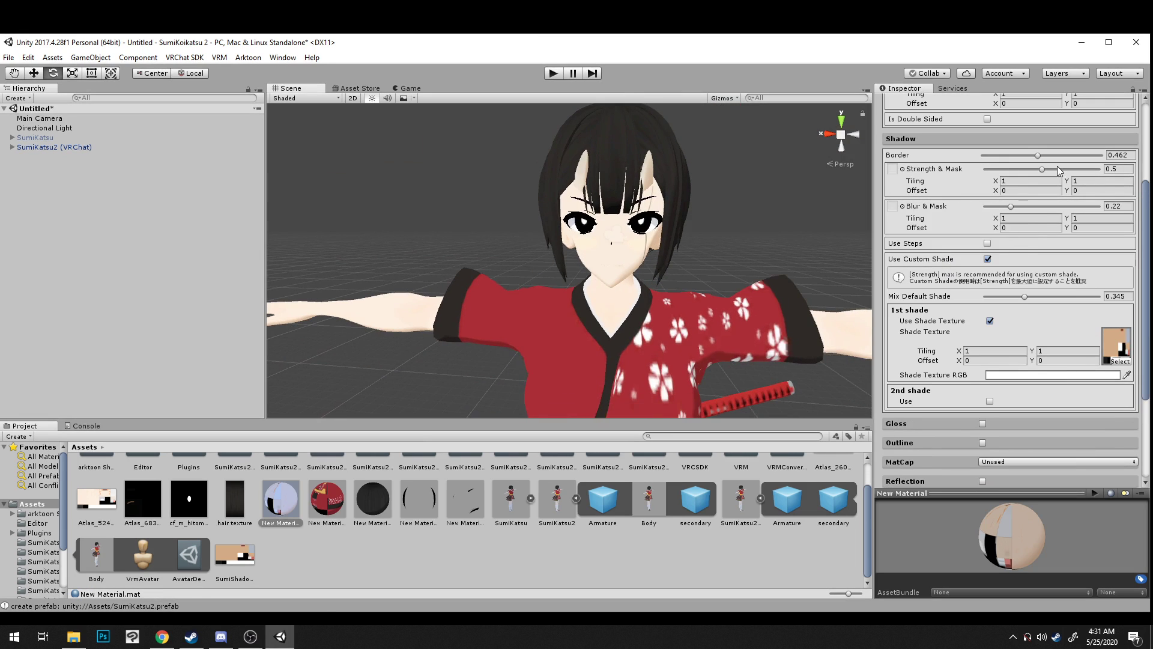
left_click_drag(1044, 173, 1075, 173)
middle_click_drag(629, 304, 663, 123)
middle_click_drag(678, 274, 506, 243)
middle_click_drag(483, 322, 538, 239)
middle_click_drag(600, 260, 564, 289)
middle_click_drag(519, 171, 530, 186)
middle_click_drag(559, 264, 582, 354)
middle_click_drag(585, 156, 615, 317)
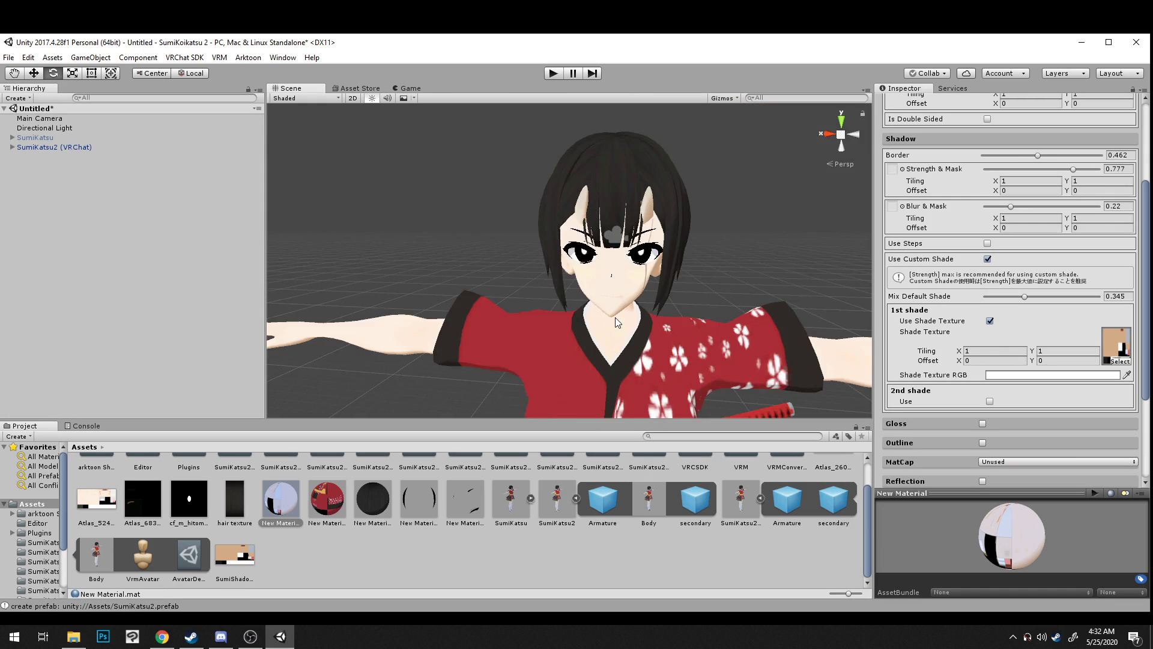
scroll(615, 317, "up", 5)
Step: Enable Outline on the skin material and check the lines around the avatar's face
scroll(894, 251, "down", 3)
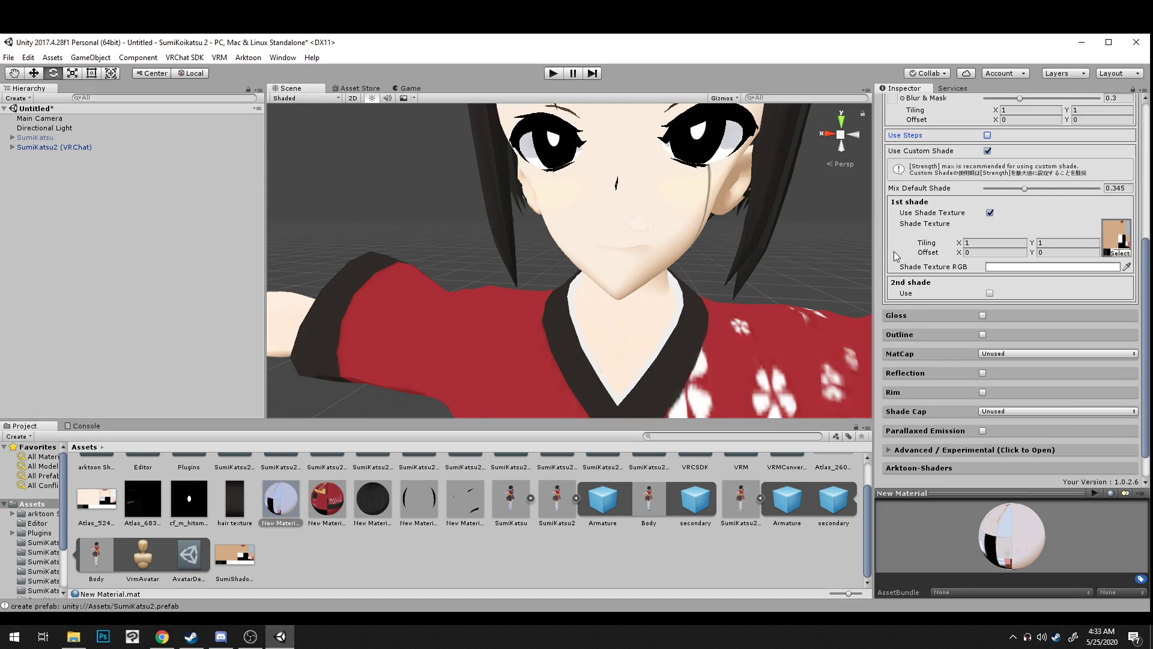
left_click(982, 335)
middle_click_drag(794, 284, 832, 305)
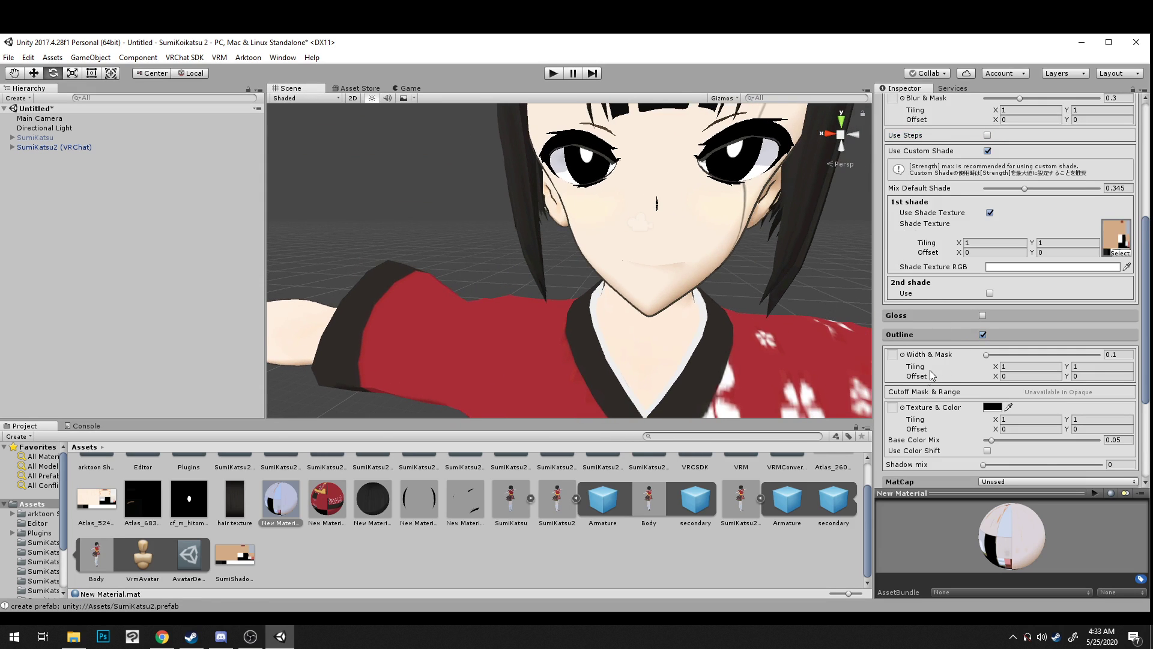
Step: Reselect the skin material, switch to File Explorer and import SumiMask Skin.png from the Documents folder into the project's Assets
left_click(282, 583)
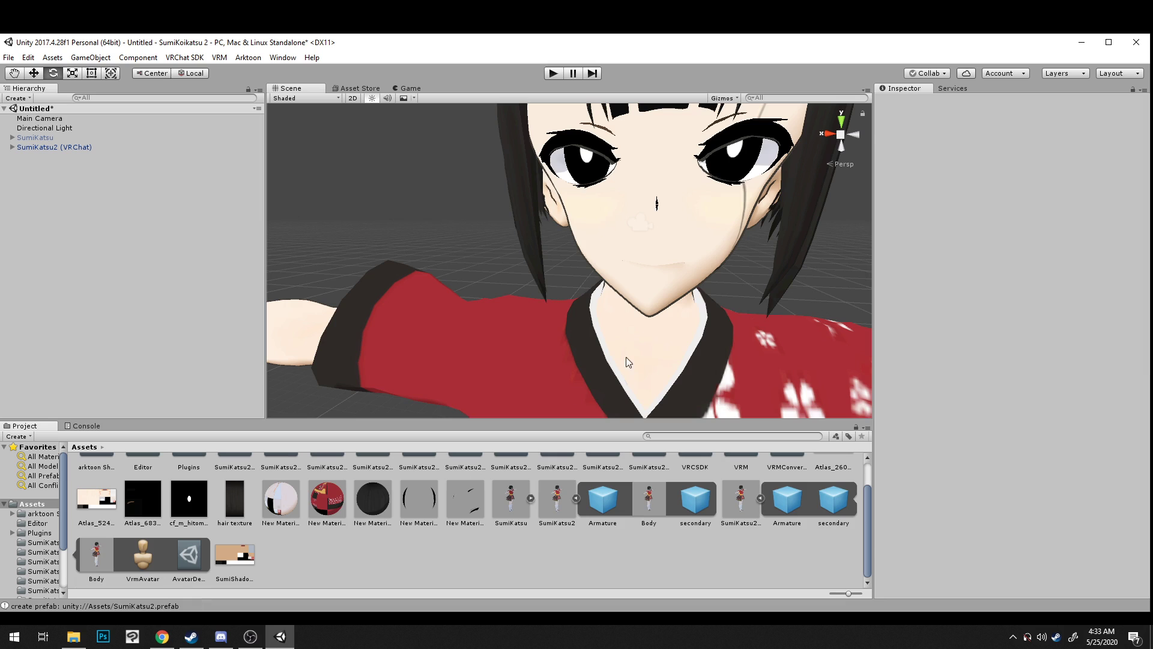
left_click(642, 337)
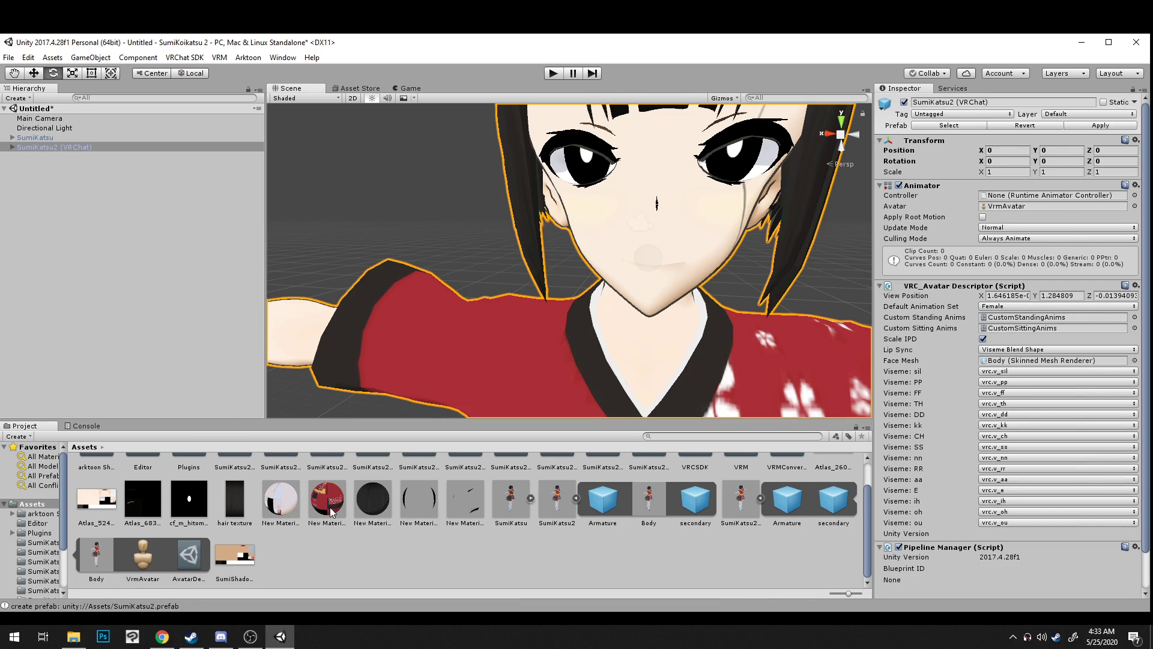
left_click(293, 507)
left_click(74, 636)
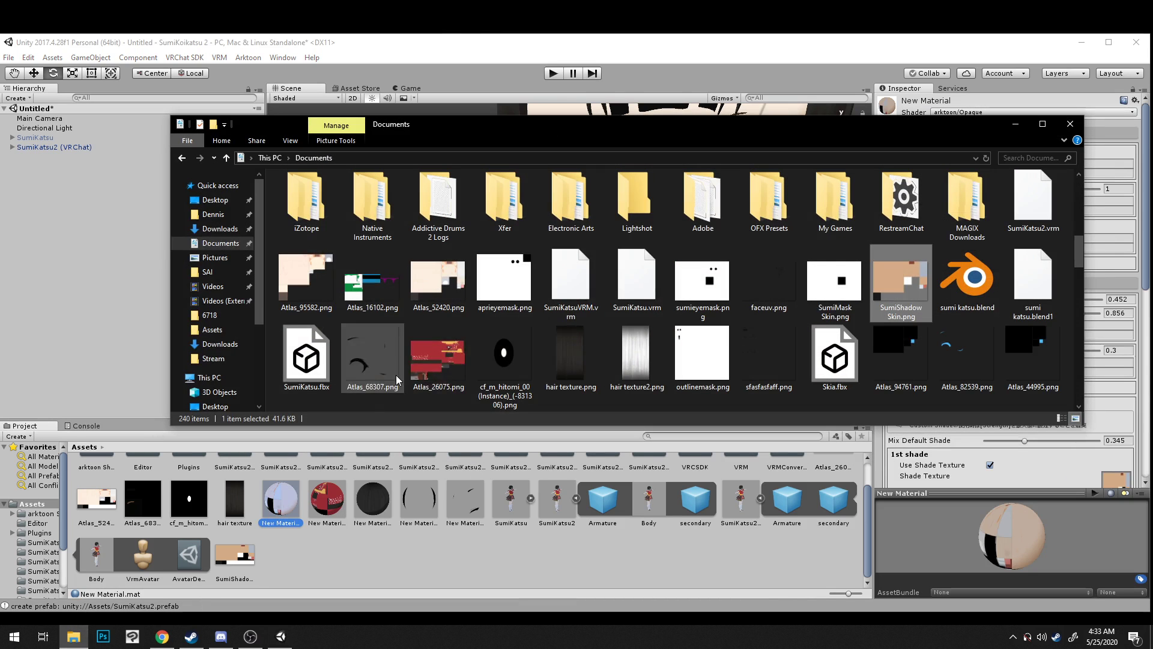
left_click(835, 279)
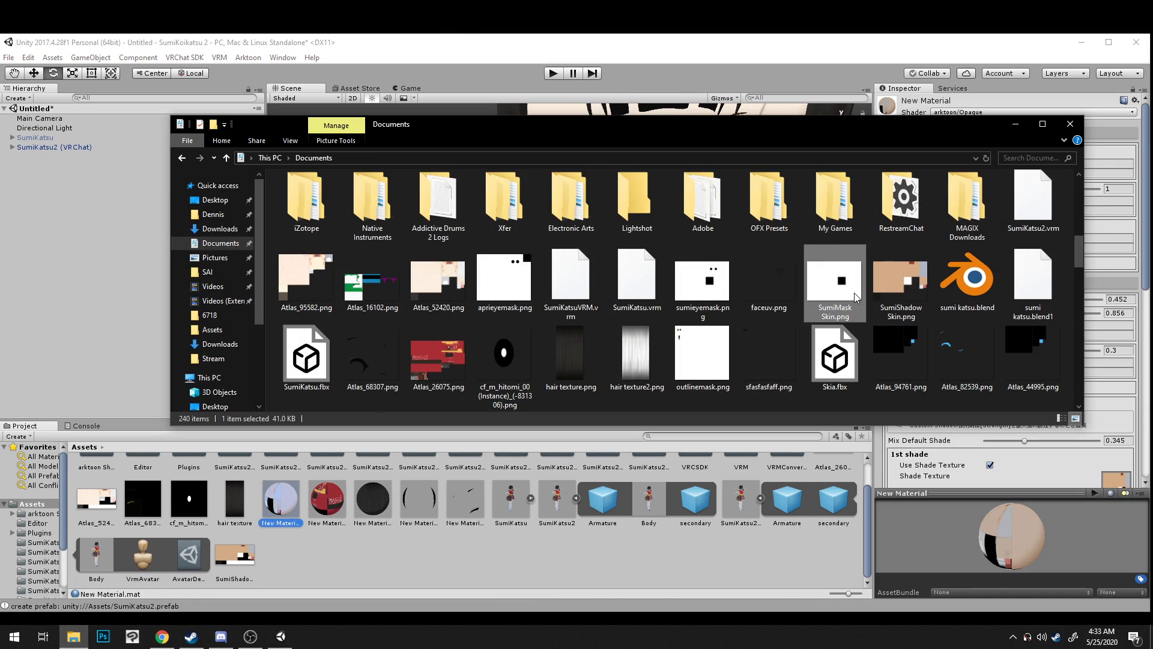
left_click_drag(849, 292, 649, 574)
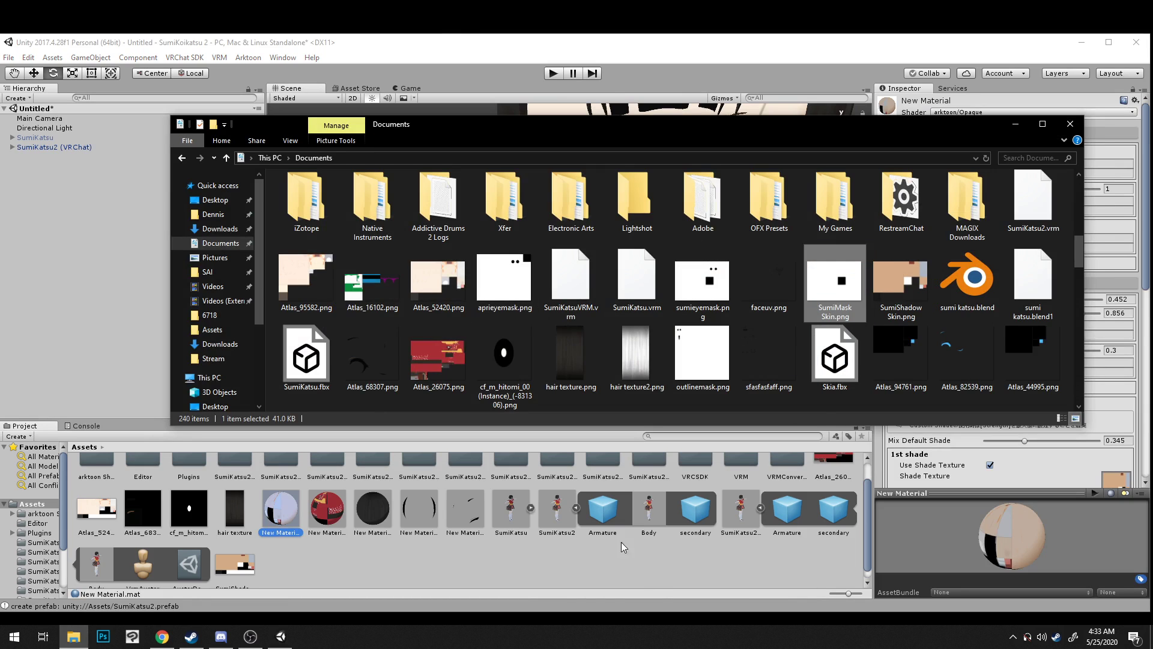
left_click_drag(561, 542, 838, 300)
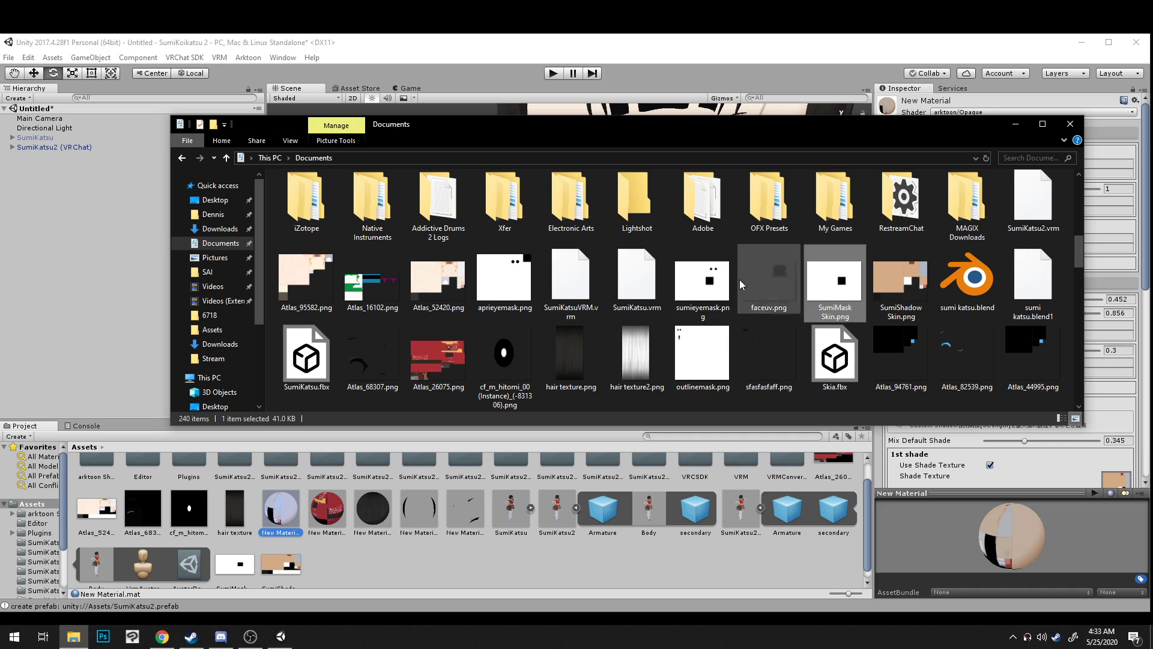
Step: Import sumieyemask.png from the Documents folder into Assets and delete the SumiMask Skin.png asset
left_click_drag(703, 282, 394, 554)
left_click(277, 558)
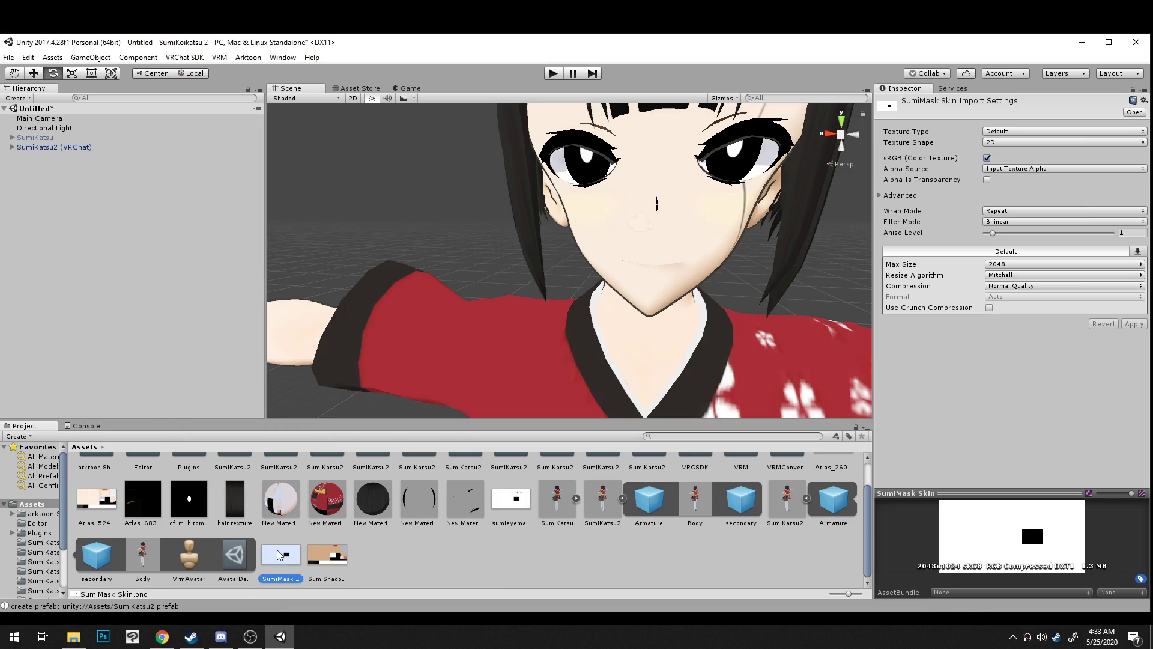
key("Delete")
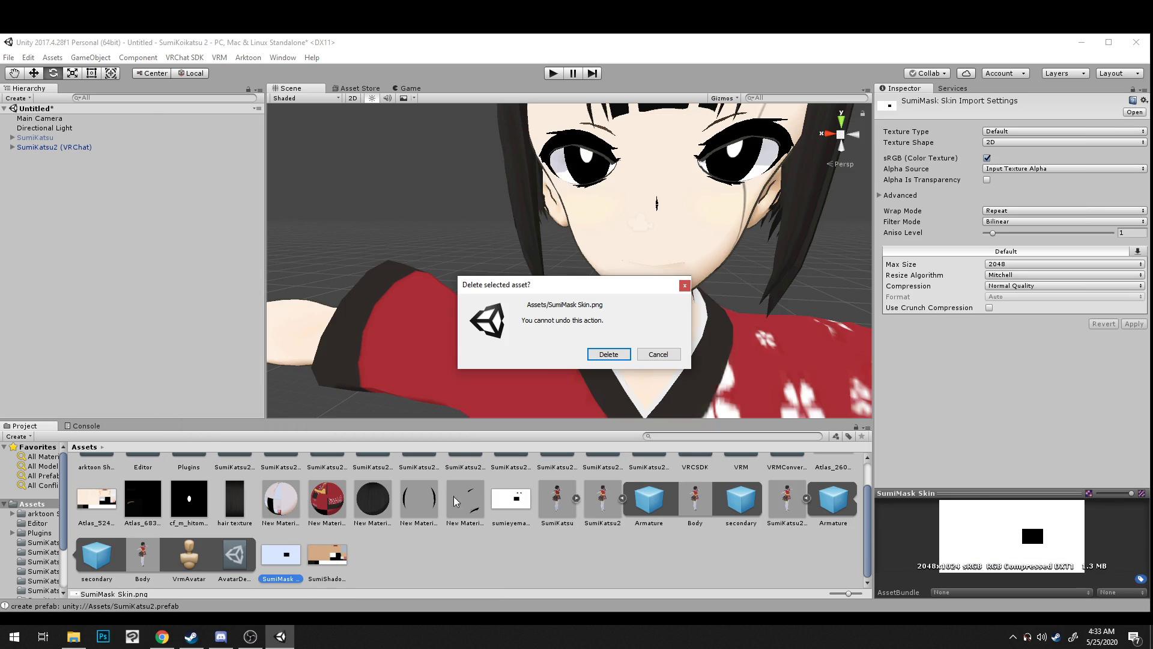
left_click(594, 356)
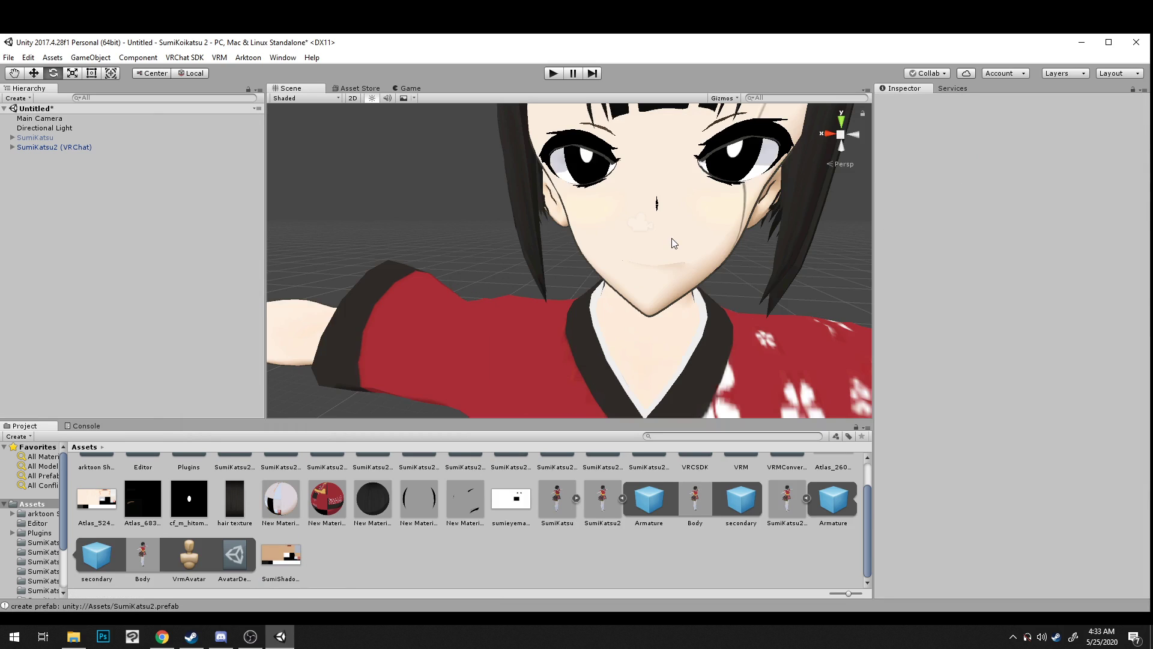
Step: Assign the sumieyemask texture as the skin material's outline Width mask and check the lines on the face
left_click(282, 505)
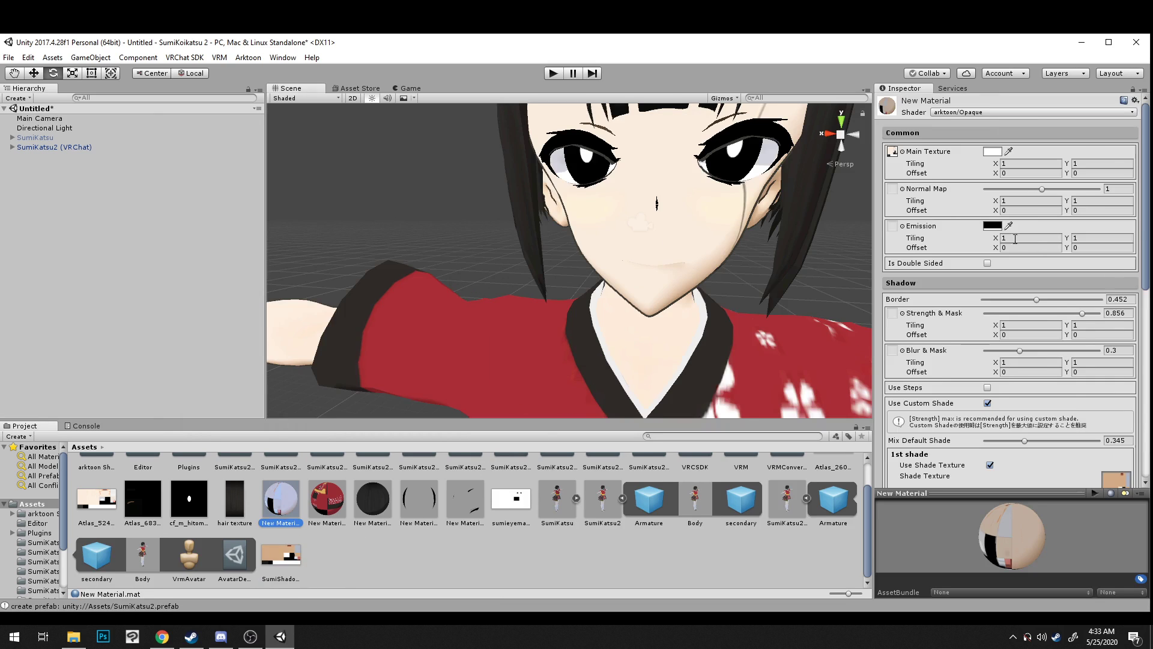
scroll(1014, 239, "down", 10)
left_click_drag(897, 322, 894, 319)
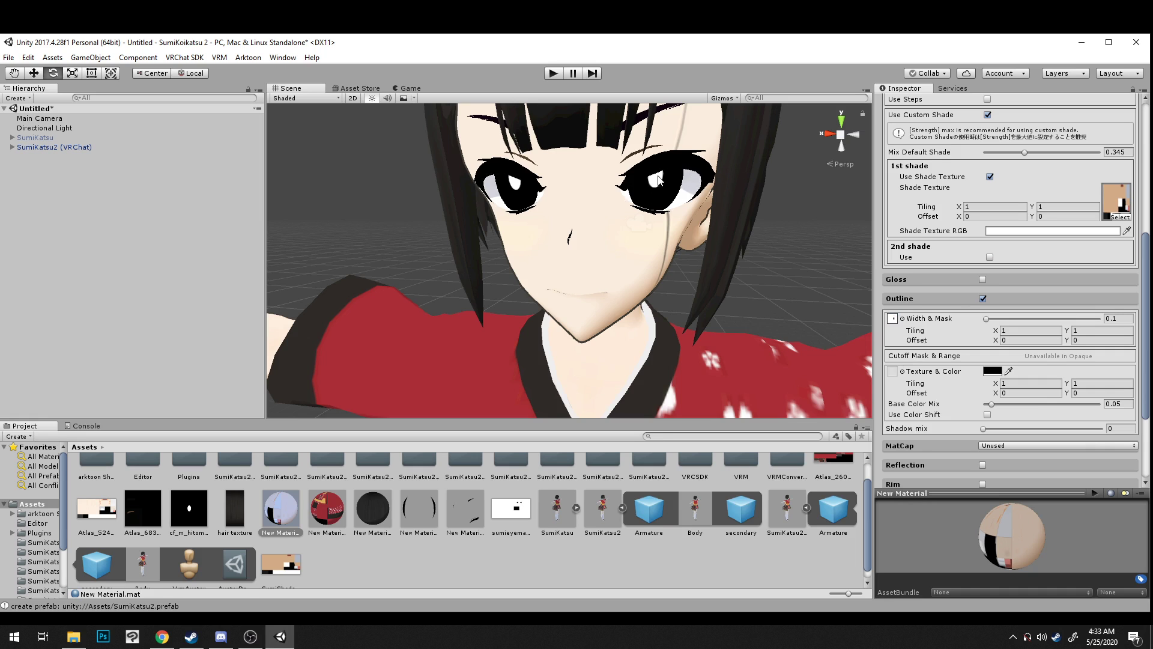
mouse_move(659, 174)
middle_mouse_down()
mouse_move(771, 170)
mouse_move(771, 153)
mouse_move(656, 180)
mouse_move(720, 192)
mouse_move(657, 190)
middle_mouse_up()
Step: Switch to File Explorer, import SumiMask Skin.png from the Documents folder into Assets again, and look over the avatar's face
left_click(425, 589)
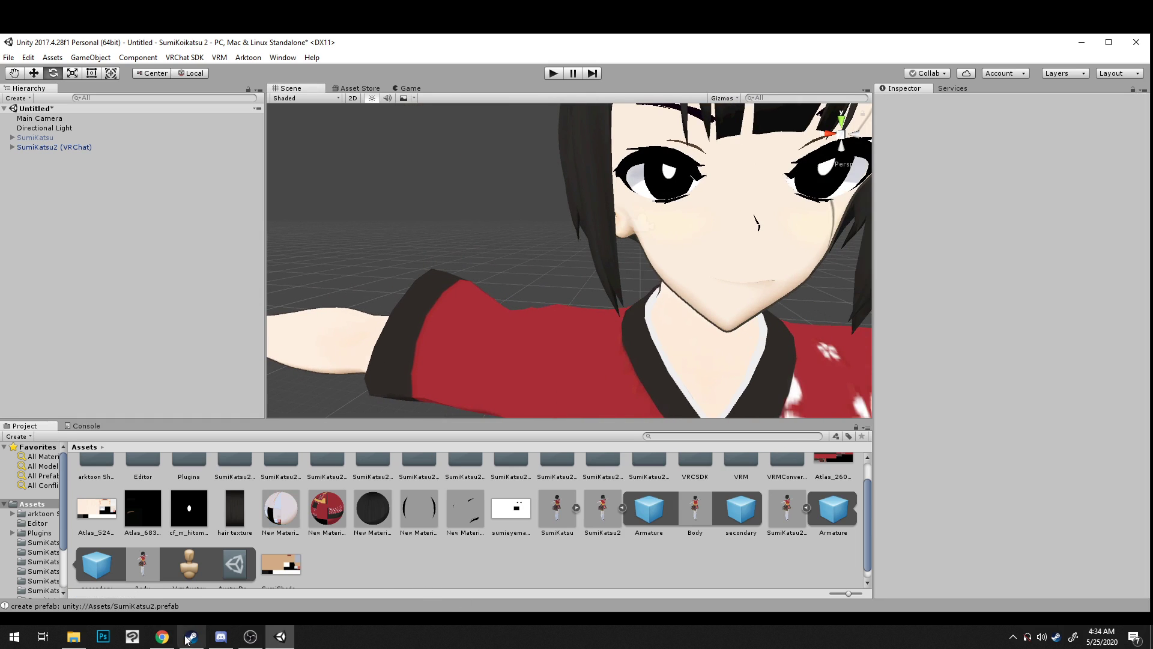
left_click(74, 636)
left_click(820, 289)
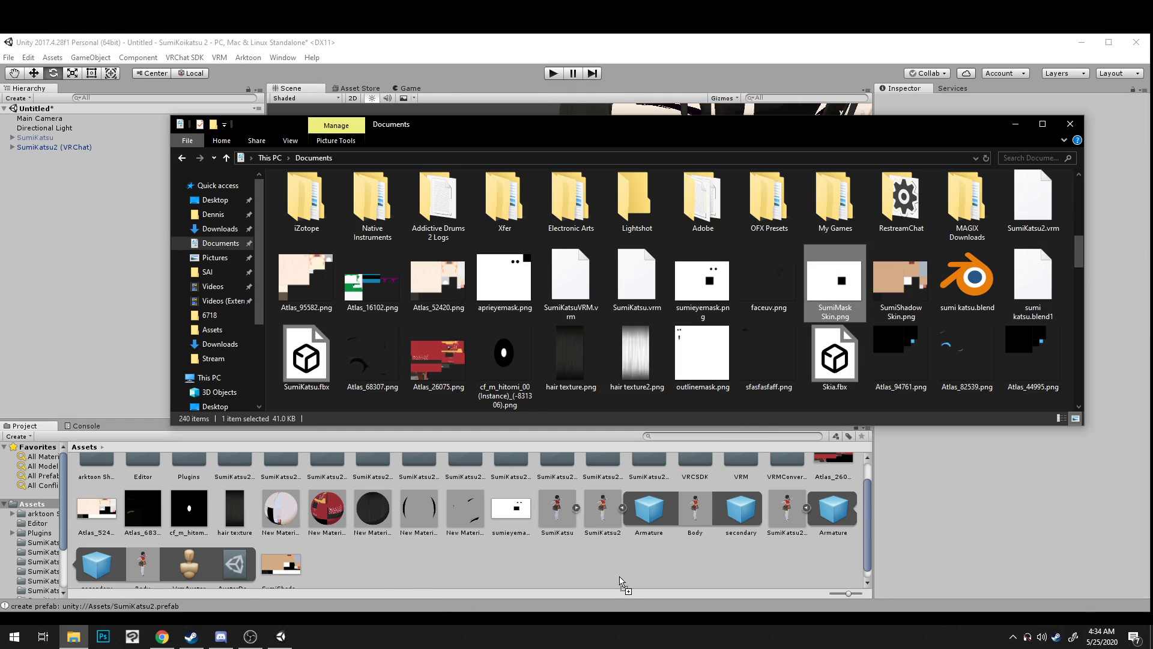
left_click(395, 571)
left_click_drag(578, 339, 571, 344, "alt")
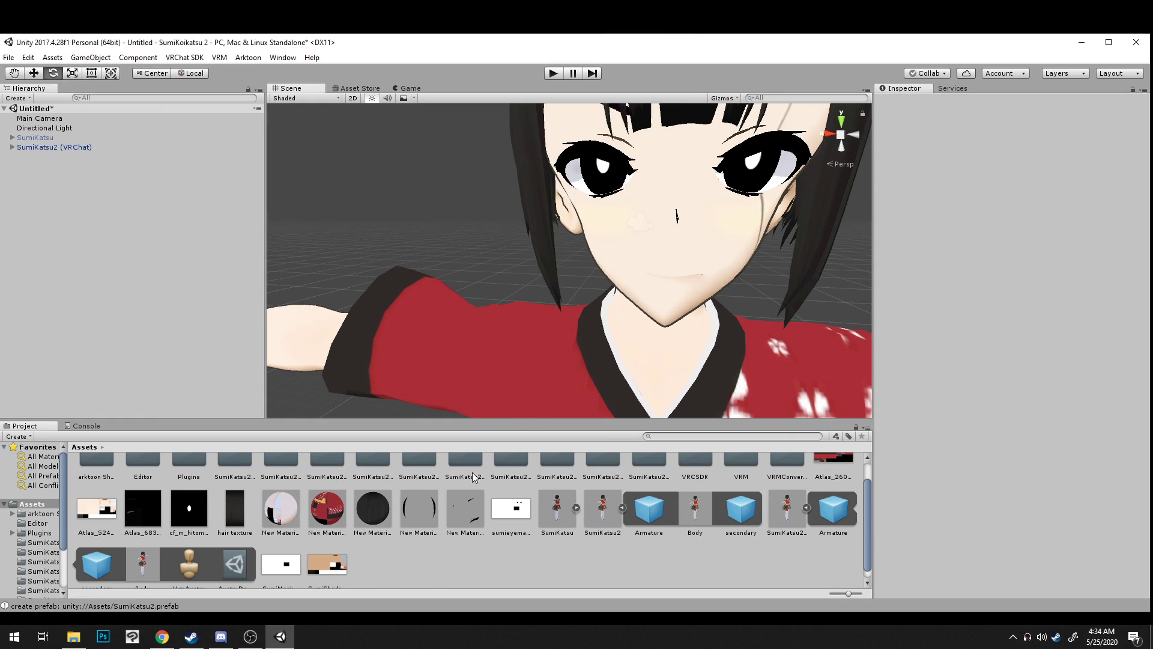
left_click_drag(604, 167, 634, 167, "alt")
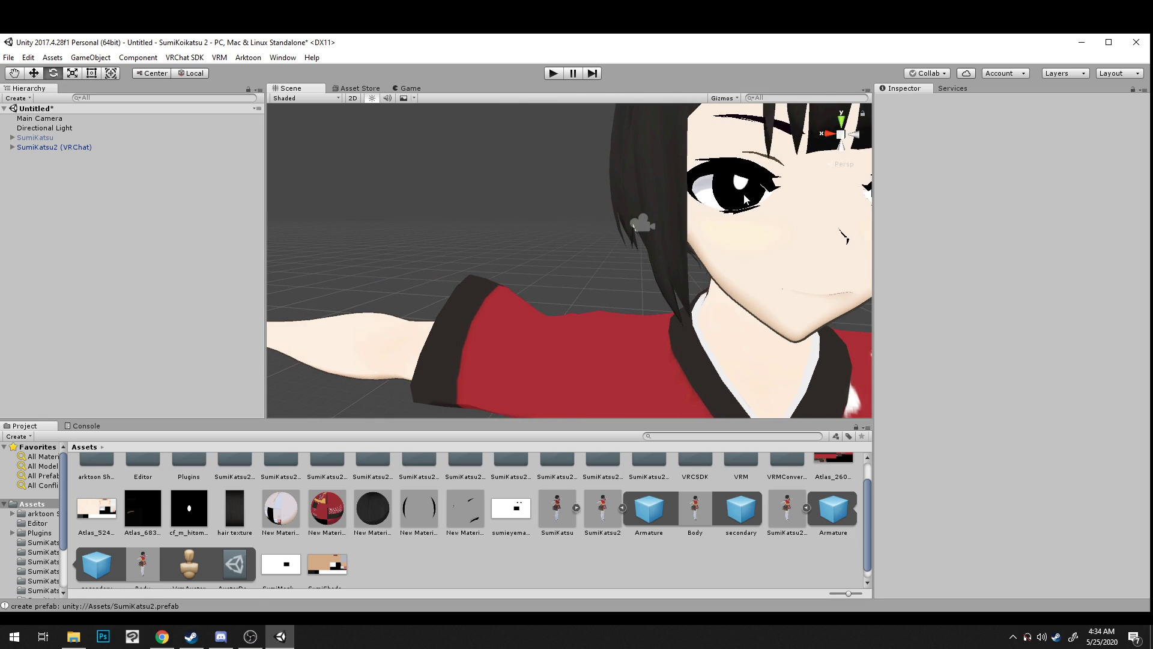
left_click_drag(715, 191, 495, 366, "alt")
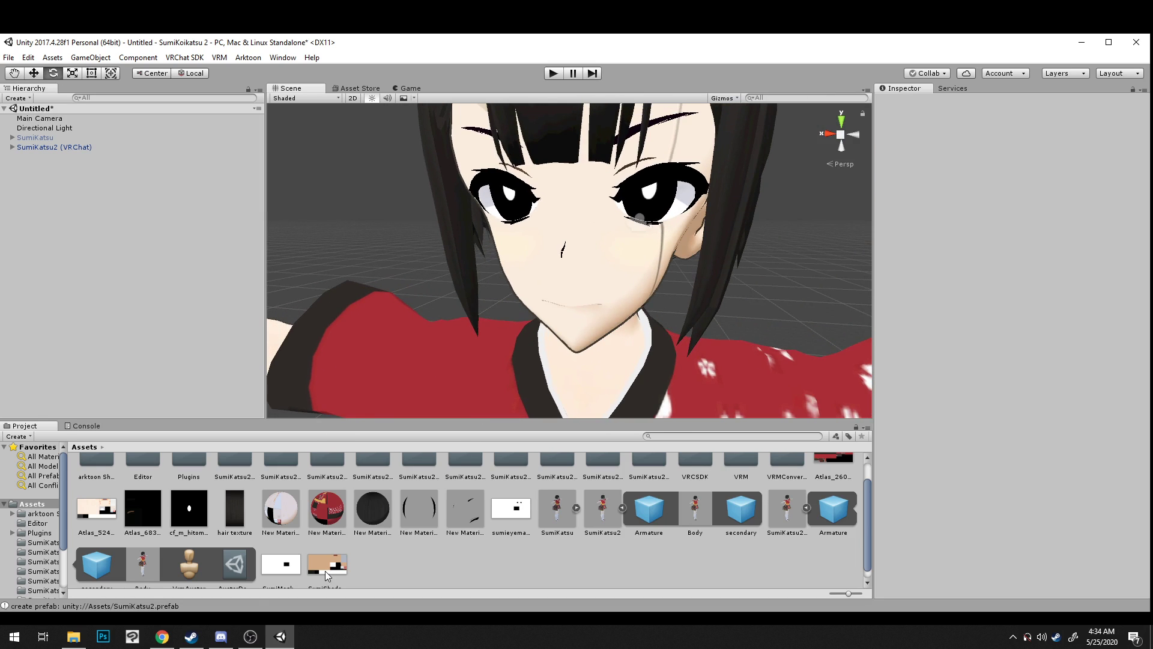
Step: Assign the SumiMask Skin texture as the skin material's shadow Strength mask, then try a lower shadow Border and undo it
scroll(336, 543, "down", 1)
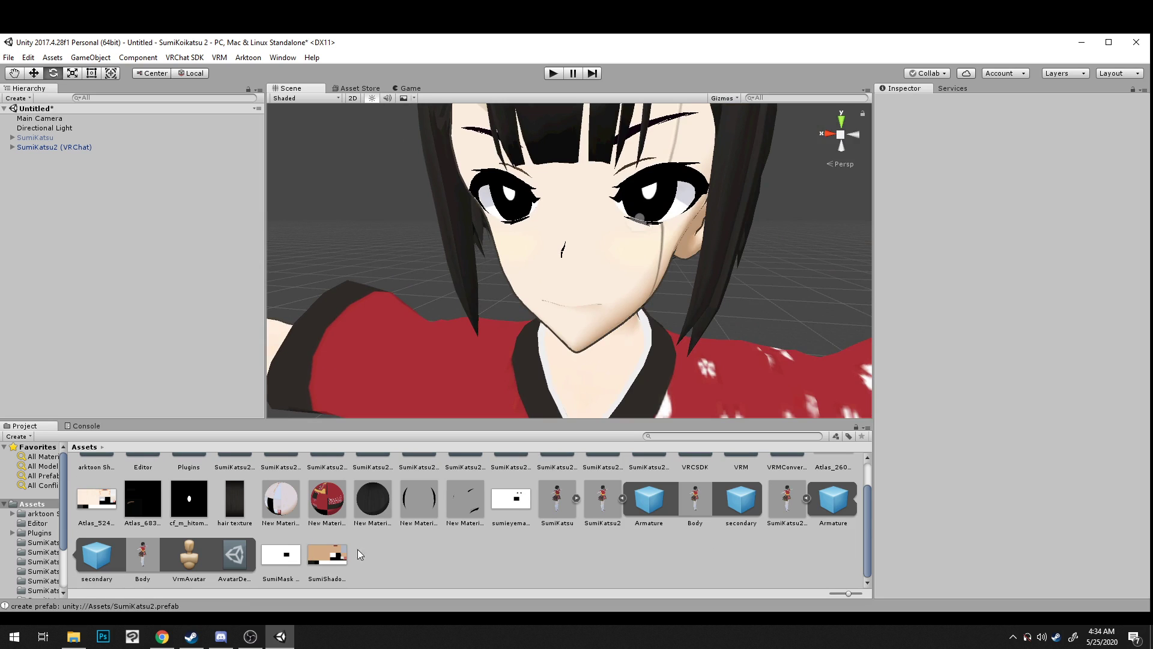
left_click(275, 508)
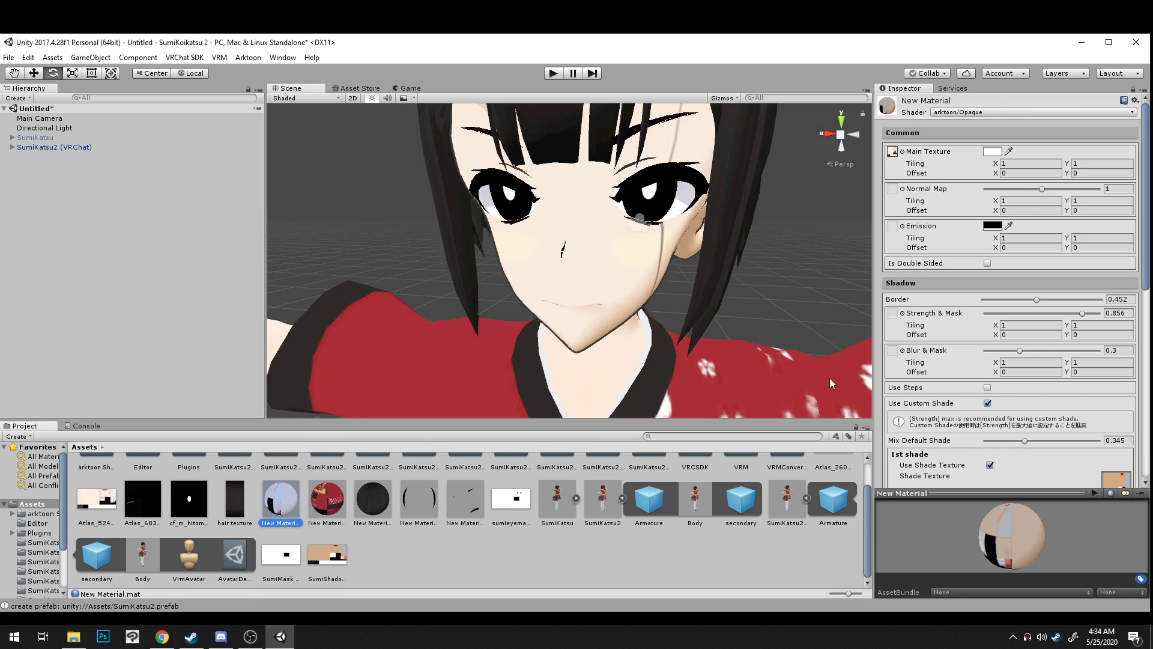
scroll(923, 329, "down", 2)
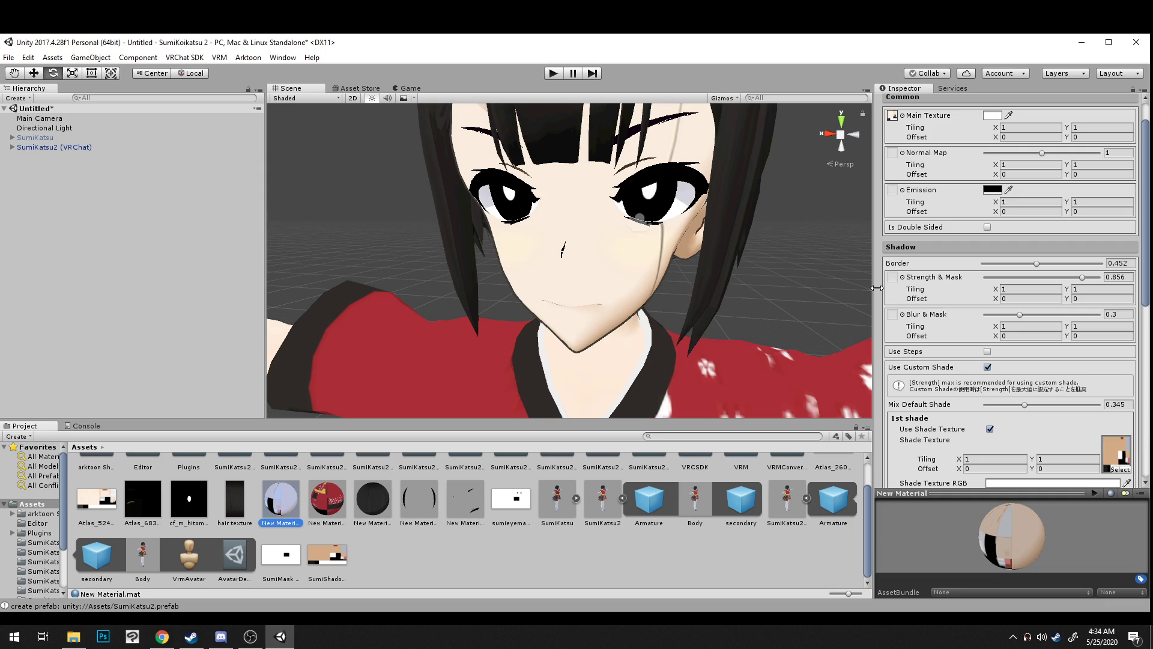
left_click_drag(284, 559, 893, 278)
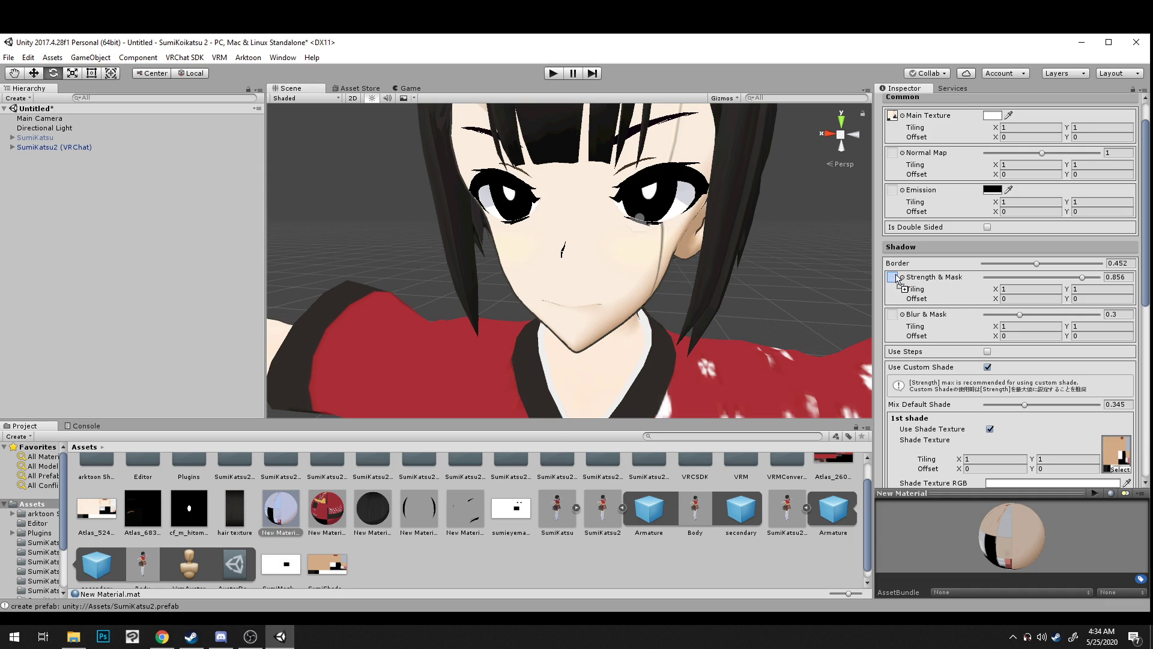
mouse_move(793, 253)
middle_mouse_down()
mouse_move(783, 250)
mouse_move(809, 247)
middle_mouse_up()
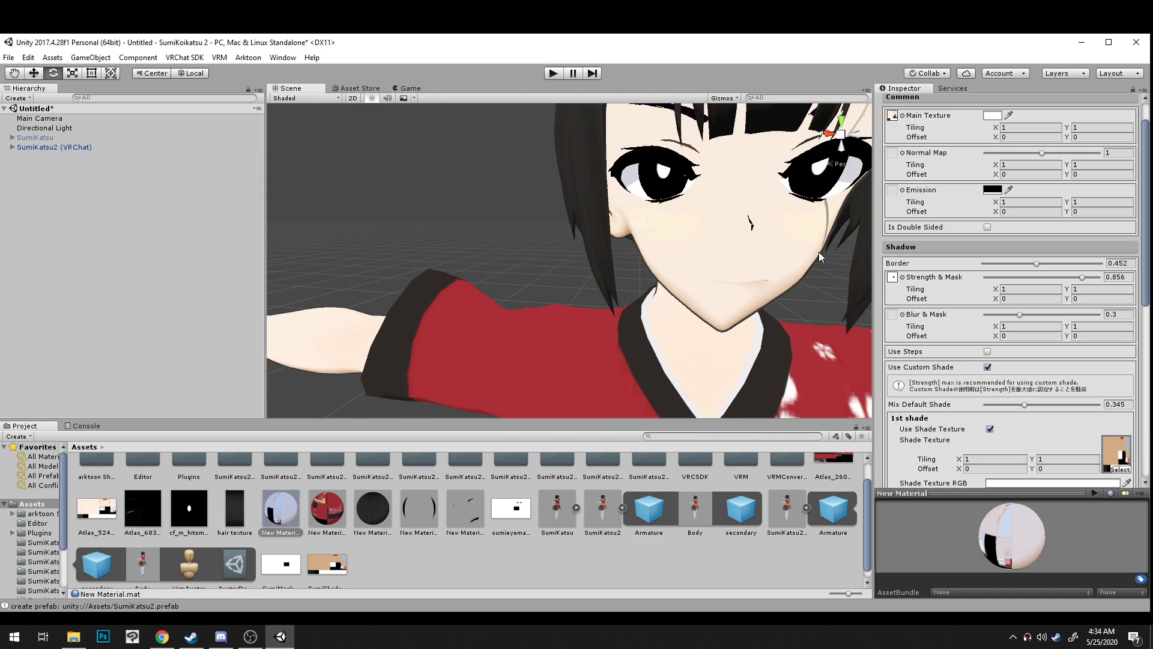
mouse_move(1037, 264)
left_mouse_down()
mouse_move(1095, 251)
mouse_move(992, 253)
left_mouse_up()
key("ctrl+z")
Step: Examine the masked shading and outline on the avatar's face, outfit and body from several angles and distances
left_click_drag(816, 257, 794, 265, "alt")
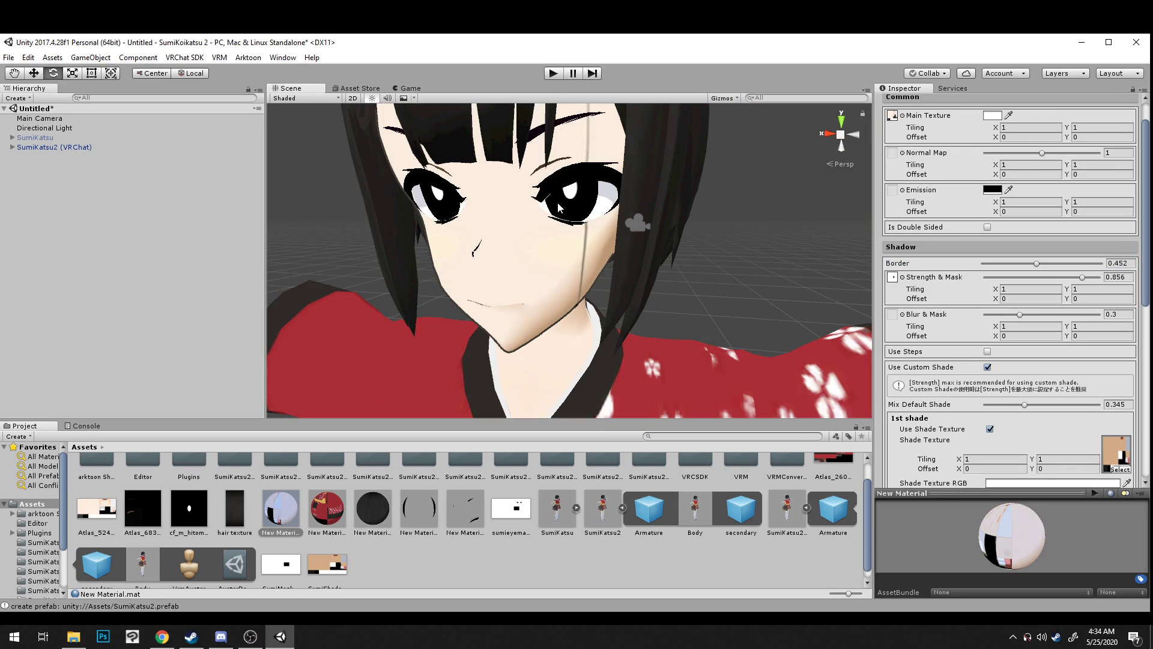
left_click_drag(575, 189, 473, 225, "alt")
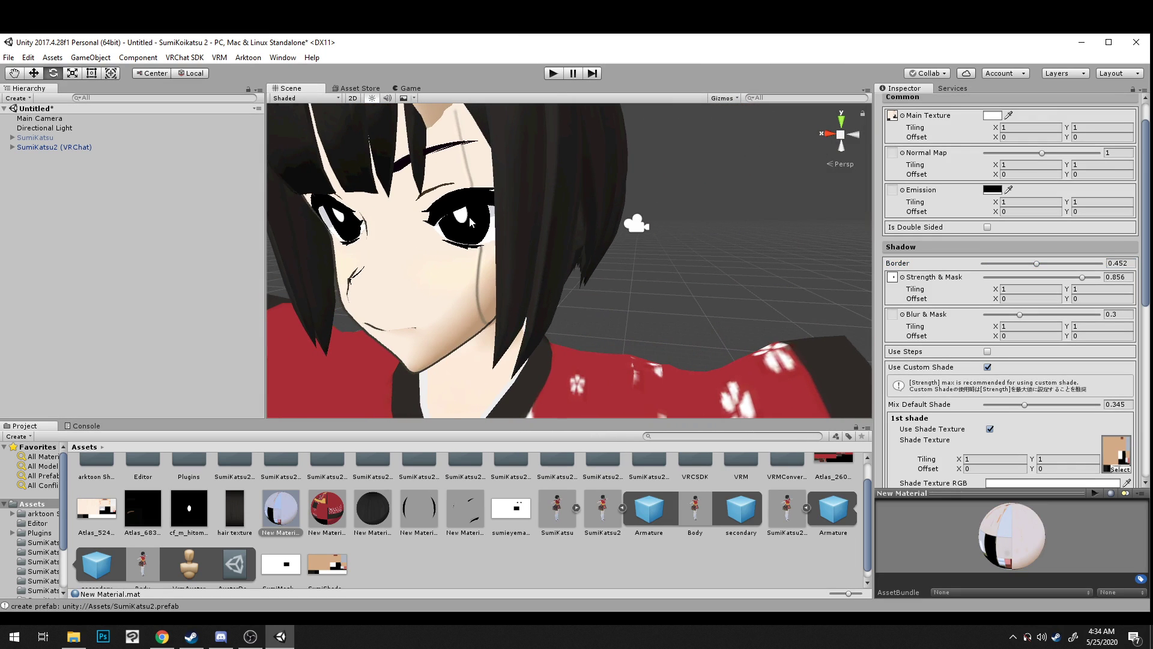
scroll(735, 213, "down", 10)
middle_click_drag(733, 214, 700, 214)
right_click_drag(700, 214, 638, 212)
middle_click_drag(639, 211, 588, 262)
left_click_drag(588, 262, 687, 293, "alt")
middle_click_drag(687, 293, 695, 332)
scroll(704, 266, "up", 7)
scroll(704, 265, "down", 4)
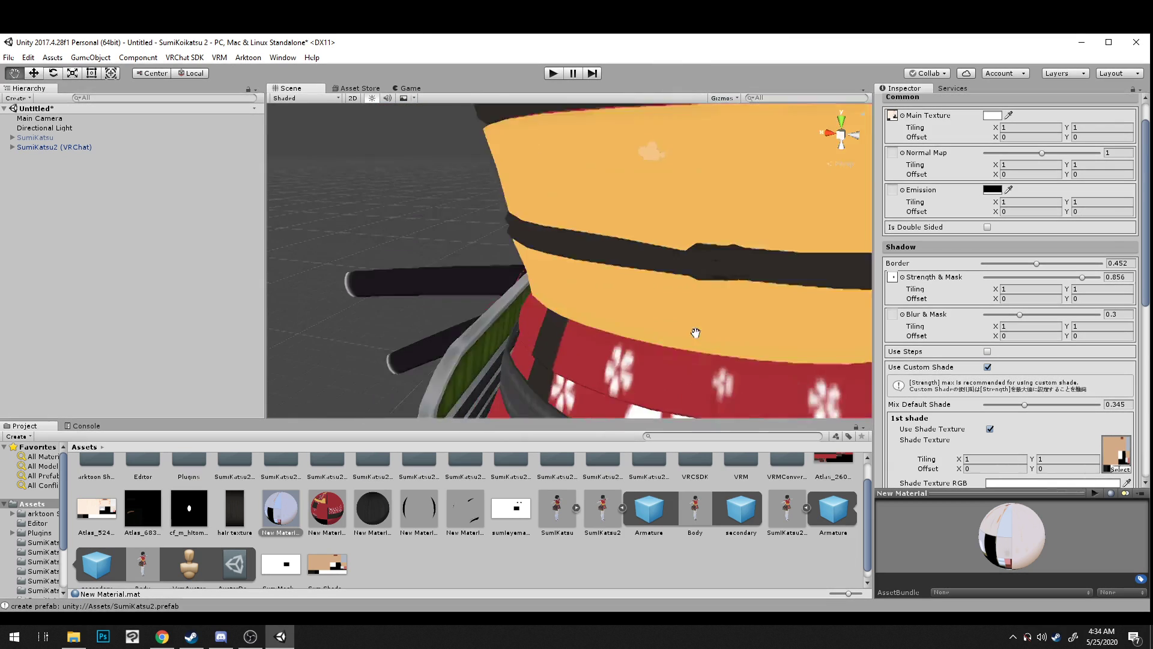
middle_click_drag(697, 259, 702, 298)
scroll(704, 270, "down", 5)
mouse_move(705, 245)
middle_mouse_down()
mouse_move(705, 258)
mouse_move(686, 252)
middle_mouse_up()
scroll(704, 254, "up", 5)
scroll(686, 252, "down", 5)
middle_click_drag(808, 292, 738, 273)
middle_click_drag(630, 267, 706, 306)
scroll(677, 286, "up", 5)
scroll(677, 287, "down", 5)
Step: Enable the outline's Use Color Shift, with Base Color Mix 1, Hue Shift -0.051, Saturation 1.18, Value 0.16 and Shadow mix 1
scroll(951, 359, "down", 5)
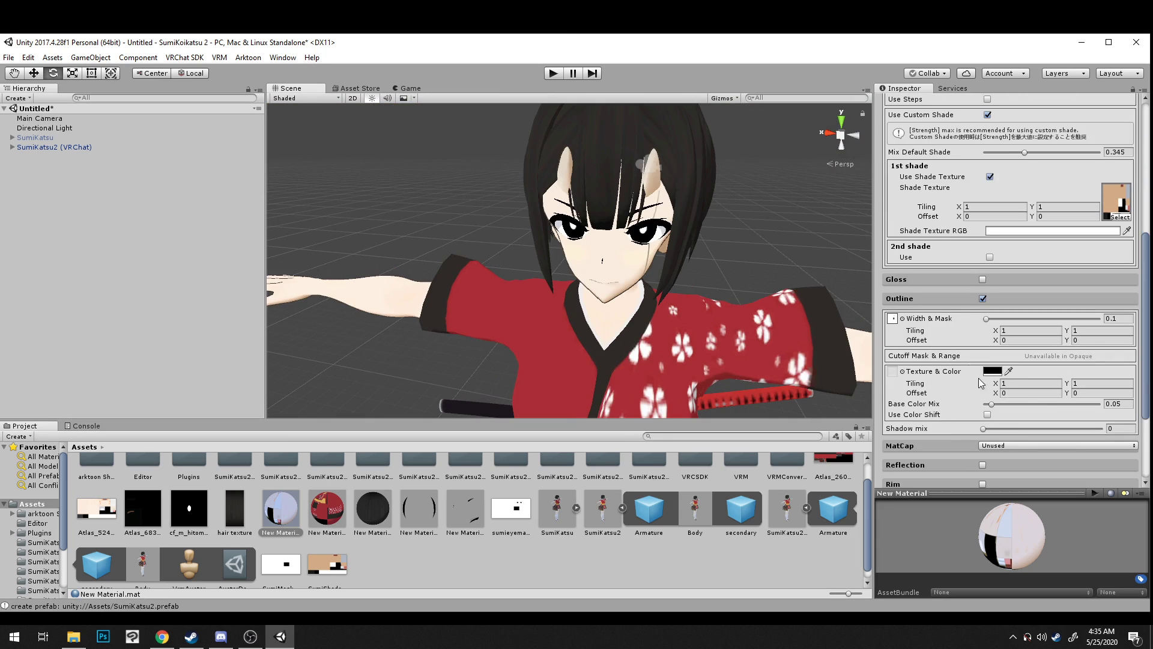
left_click(987, 414)
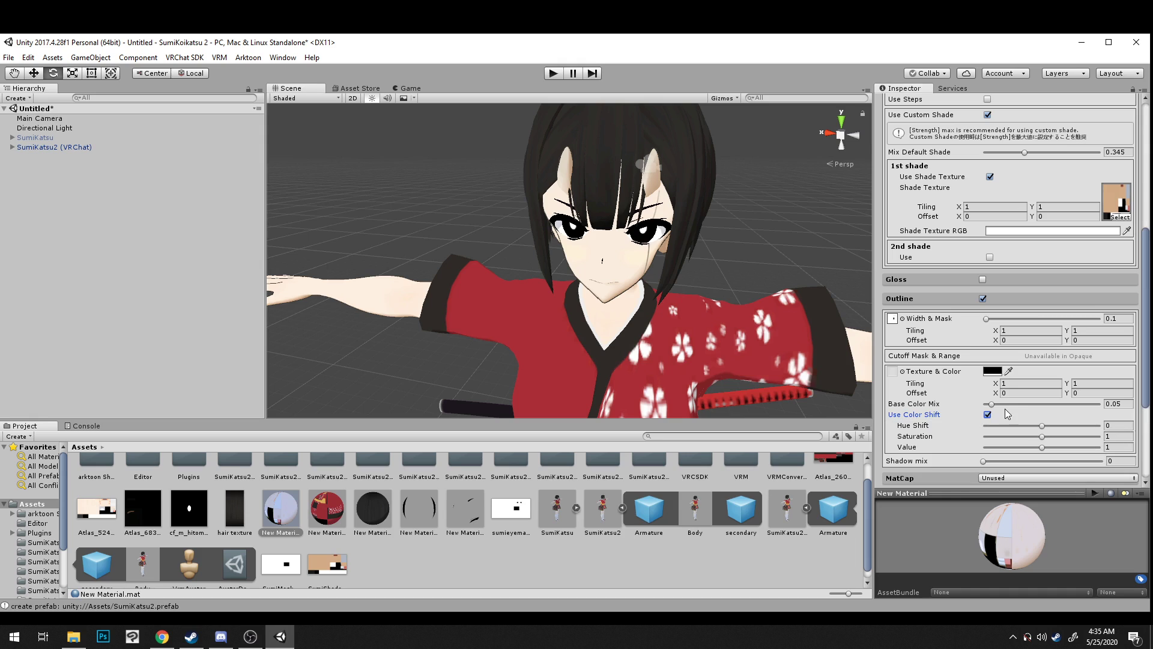
left_click_drag(1007, 406, 1105, 406)
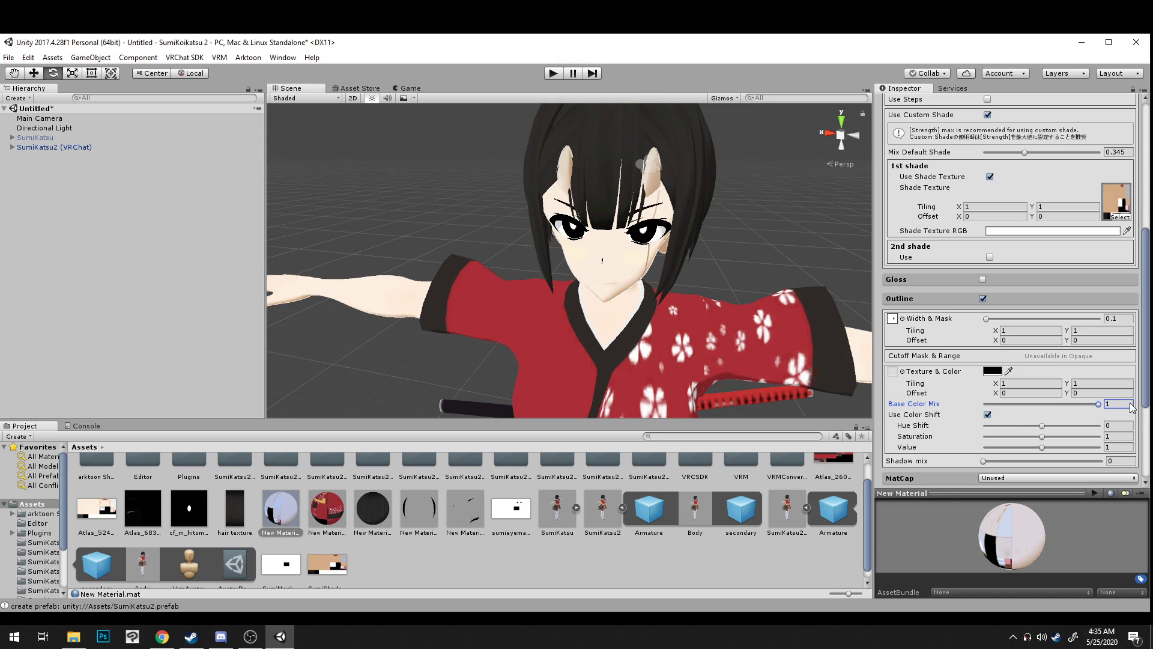
mouse_move(1037, 448)
left_mouse_down()
mouse_move(993, 454)
mouse_move(1055, 436)
mouse_move(1041, 425)
mouse_move(1012, 428)
mouse_move(1057, 466)
mouse_move(1106, 468)
left_mouse_up()
middle_click_drag(600, 357, 646, 311)
scroll(646, 311, "up", 8)
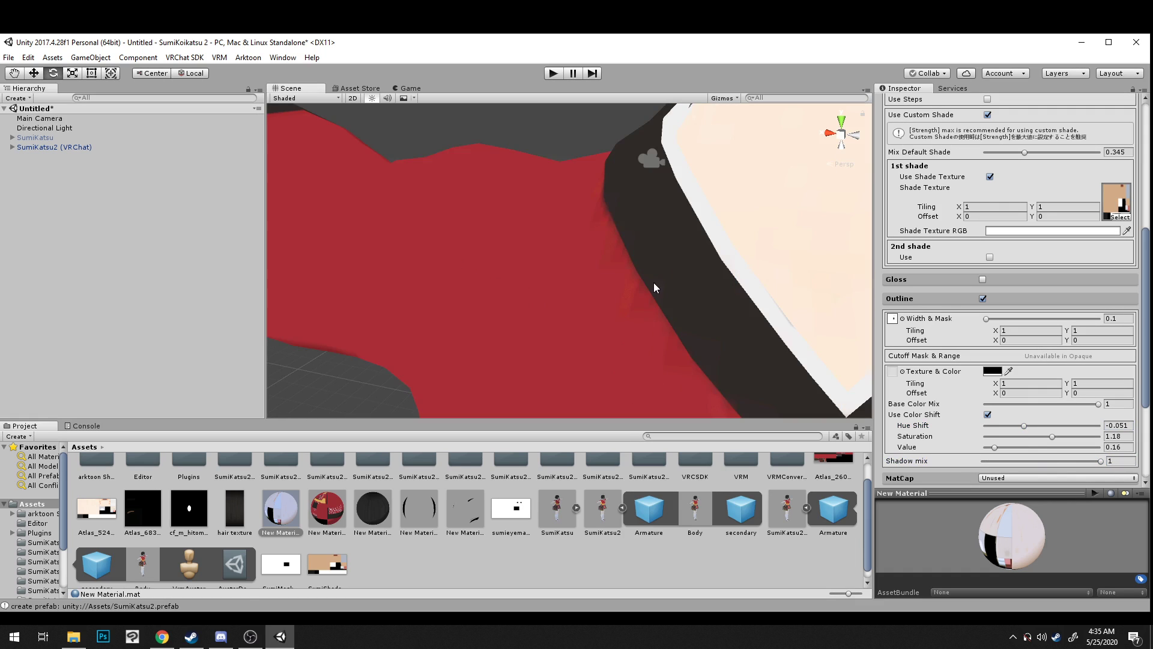
scroll(653, 283, "down", 5)
Step: Set the outline's Base Color Mix to 0.957, Hue Shift -0.204, Saturation 1.11, Value 0.04 and Shadow mix 0.264, checking the neck
left_click_drag(1025, 426, 997, 426)
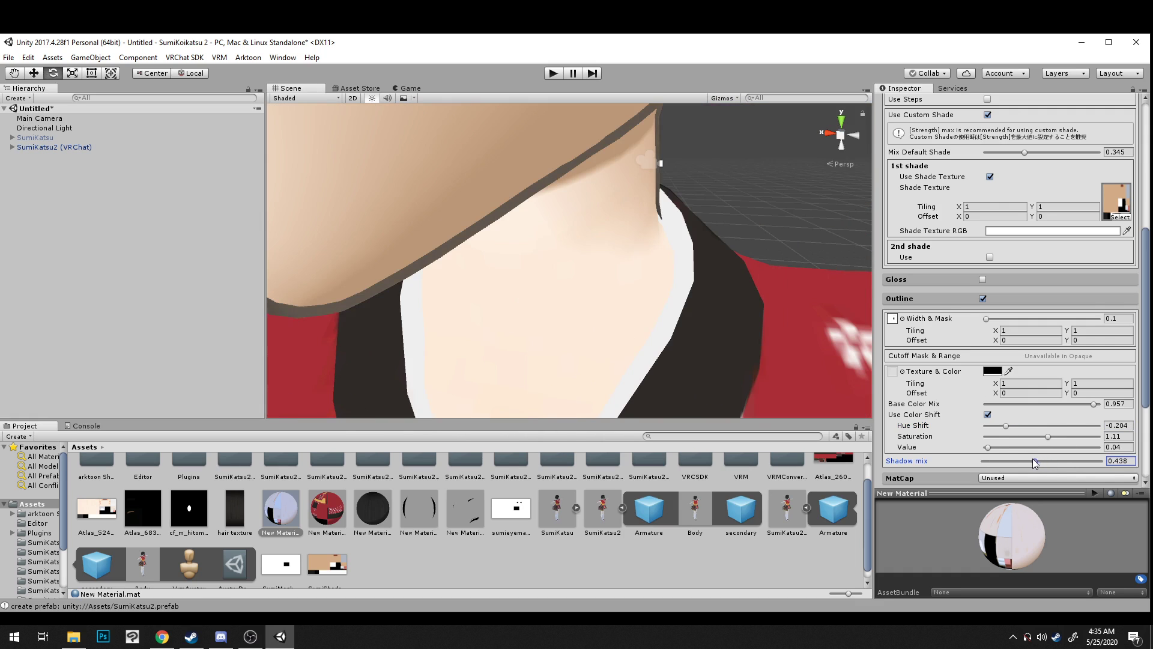
left_click_drag(1033, 460, 1014, 460)
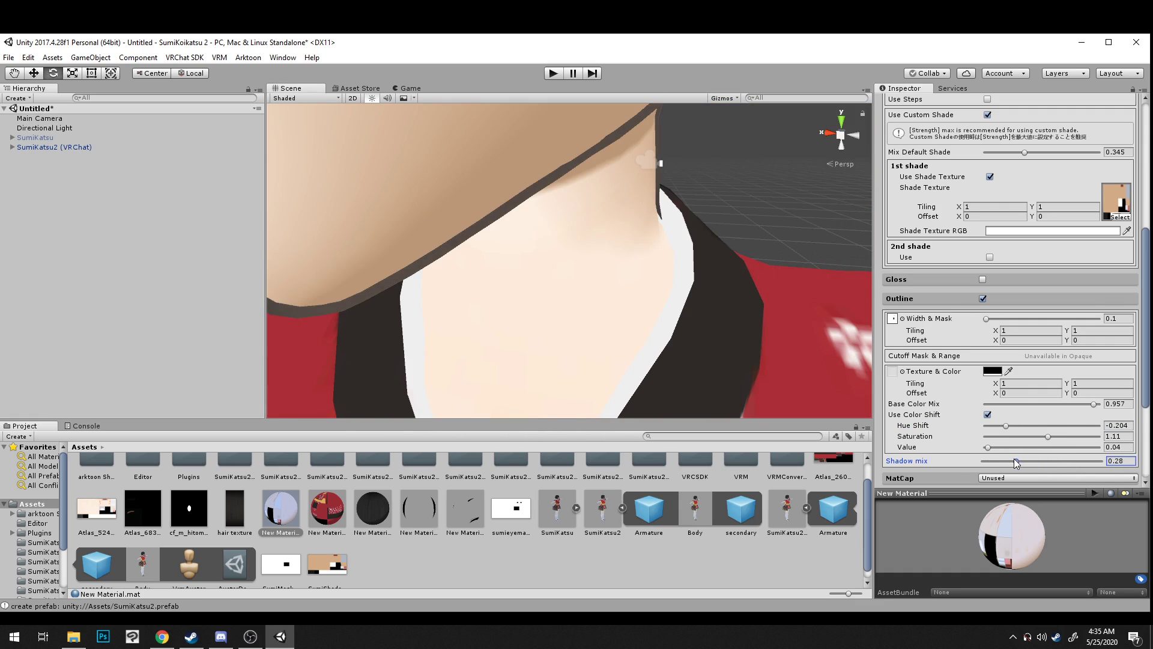
middle_click_drag(748, 320, 727, 307)
scroll(757, 315, "down", 8)
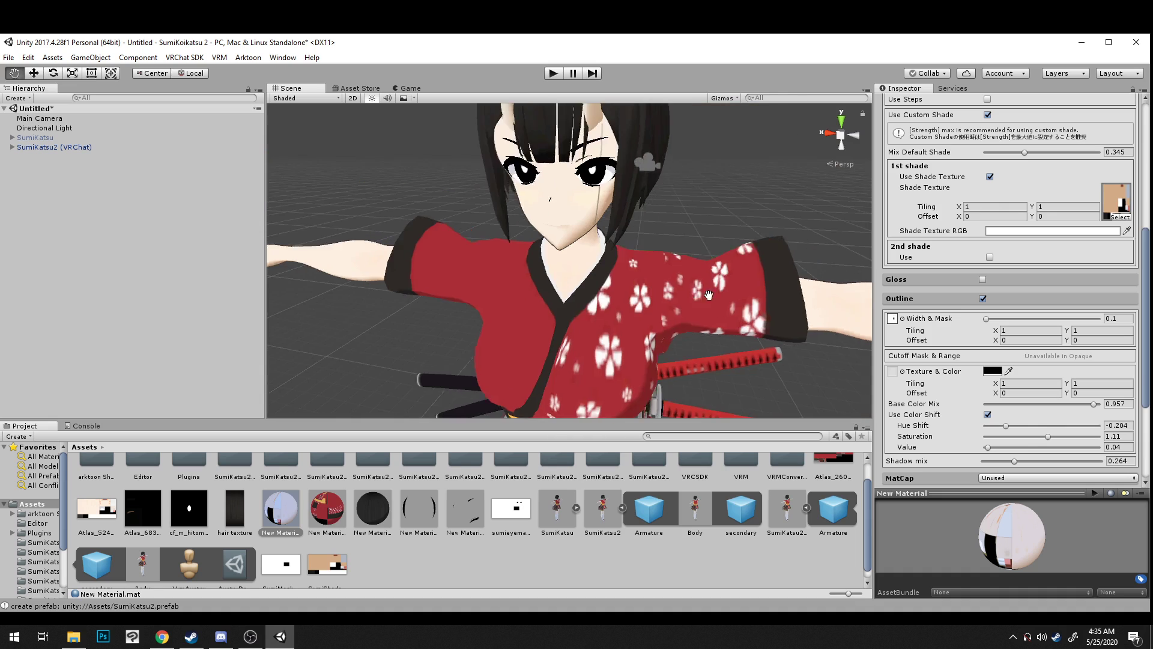
scroll(642, 291, "up", 8)
middle_click_drag(642, 292, 572, 257)
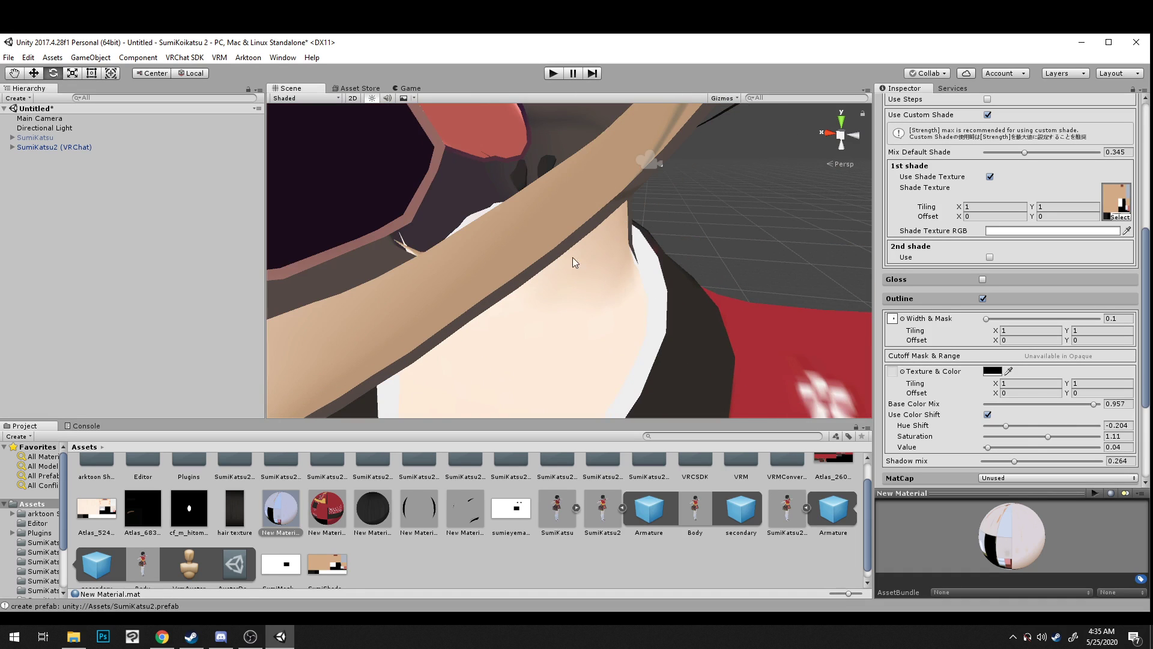
Step: Retune the outline colour to Hue Shift -0.0949, Saturation 1.77, Value 0.07 and Shadow mix 0
mouse_move(1008, 462)
left_mouse_down()
mouse_move(996, 462)
mouse_move(1006, 426)
mouse_move(1103, 439)
mouse_move(1087, 441)
left_mouse_up()
left_click_drag(991, 450, 972, 467)
scroll(729, 333, "down", 5)
scroll(737, 326, "up", 5)
middle_click_drag(737, 326, 718, 321)
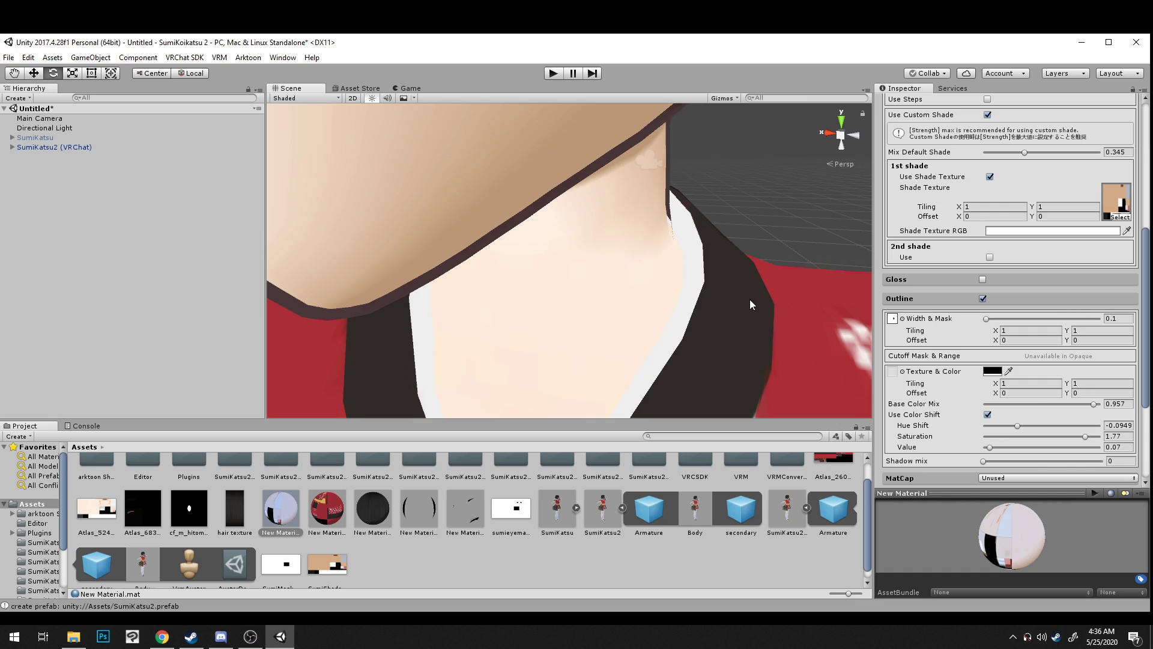
Step: Set the skin outline's Width to 0.2 and check the lines from the neck down to the legs
left_click(1113, 320)
type("2")
scroll(646, 216, "down", 6)
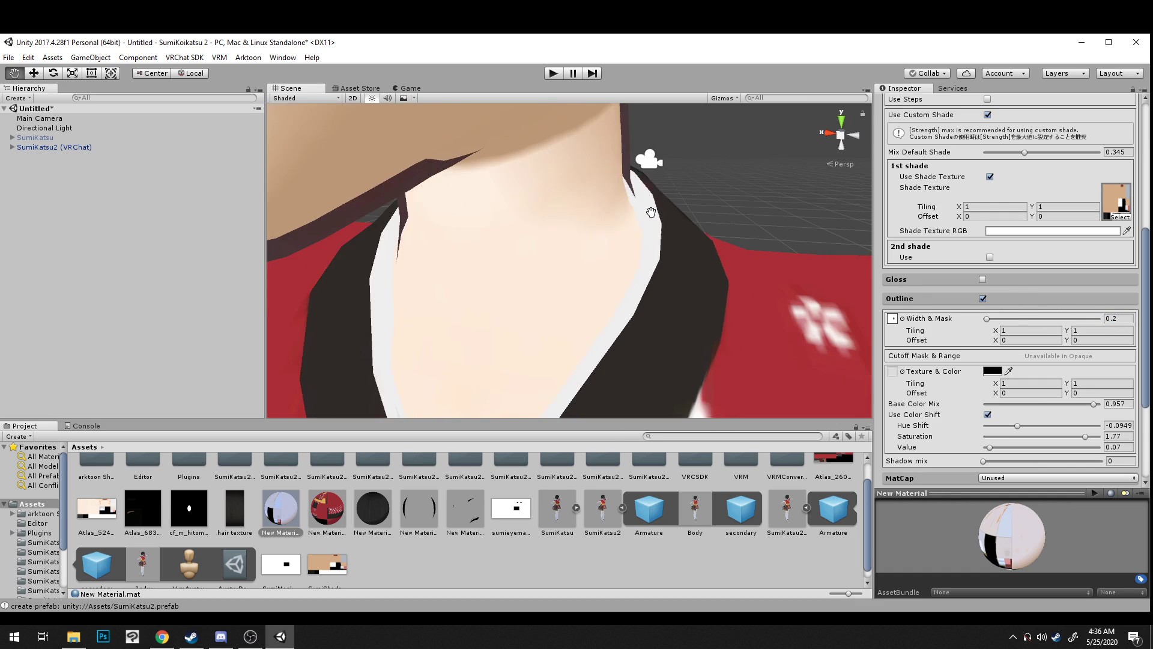
scroll(654, 210, "up", 5)
scroll(666, 207, "up", 3)
scroll(664, 210, "down", 5)
middle_click_drag(735, 230, 698, 193)
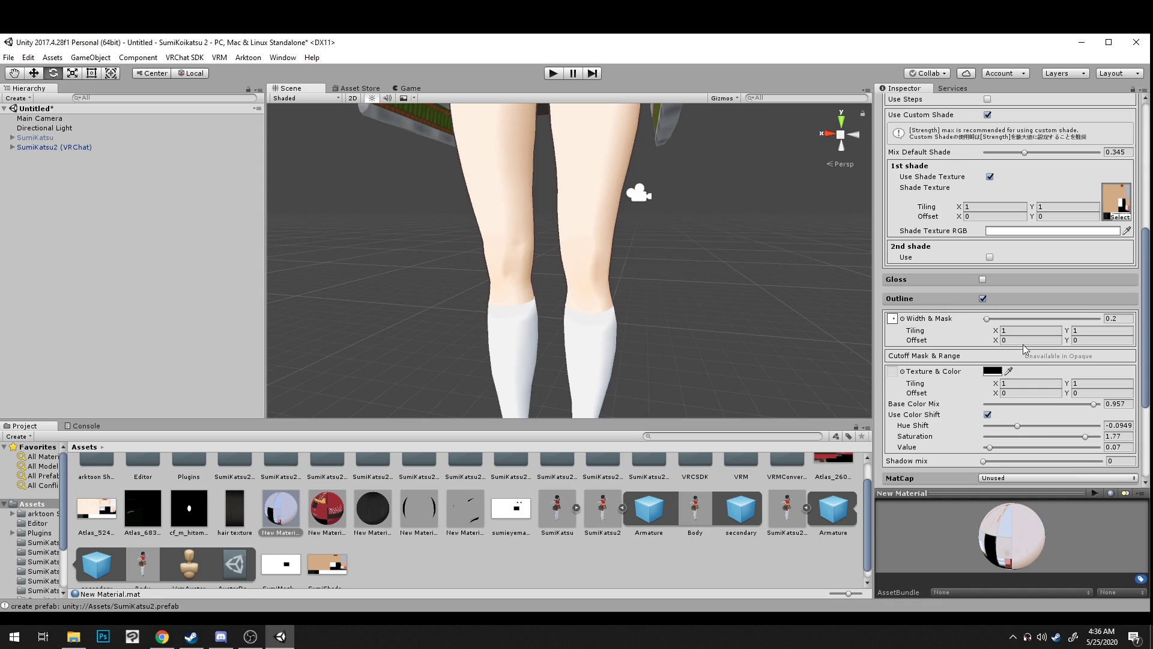
Step: Enable Rim on the skin material and check its effect on the whole avatar and the legs
scroll(937, 273, "down", 3)
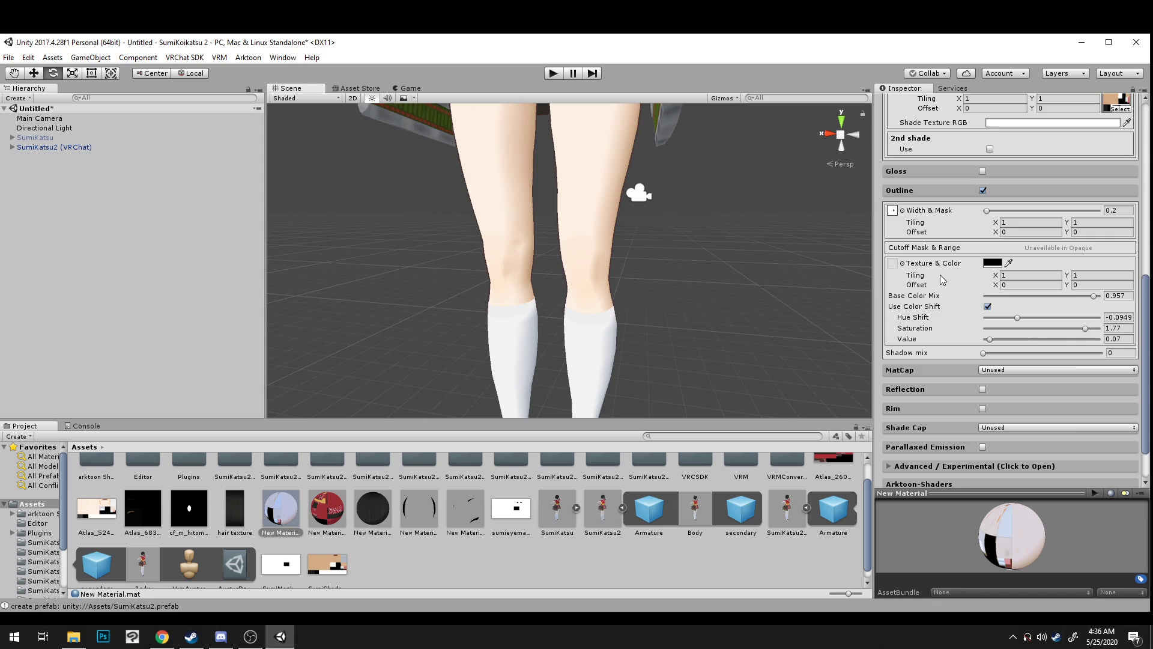
left_click(982, 409)
middle_click_drag(717, 255, 675, 226)
scroll(681, 223, "down", 4)
left_click(680, 221)
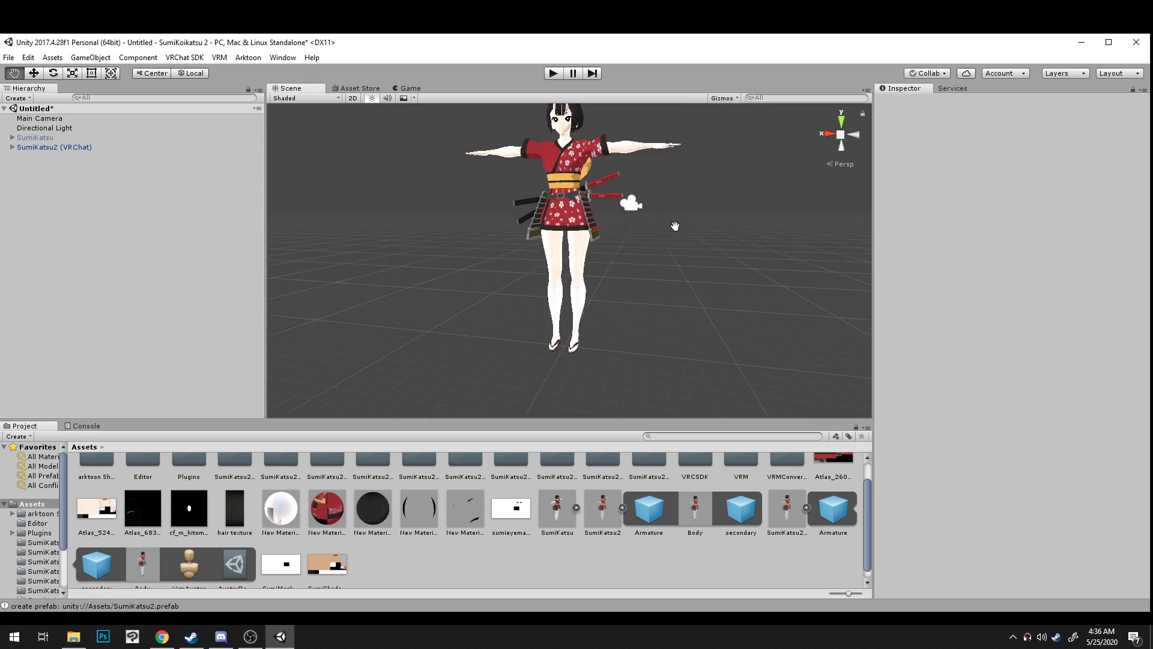
scroll(675, 226, "up", 3)
scroll(658, 227, "up", 3)
Step: Reselect the skin material, enable the rim's Use Base Color, and set its Blend to 1.02 and Fresnel Power to 13
left_click(277, 515)
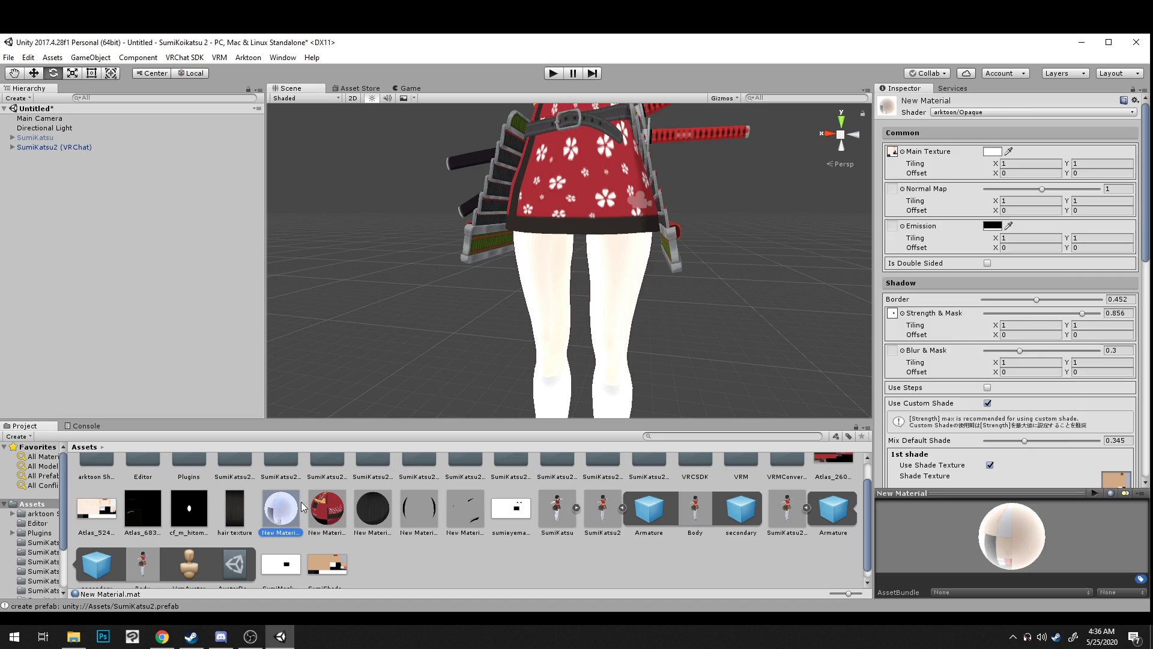
scroll(1041, 312, "down", 10)
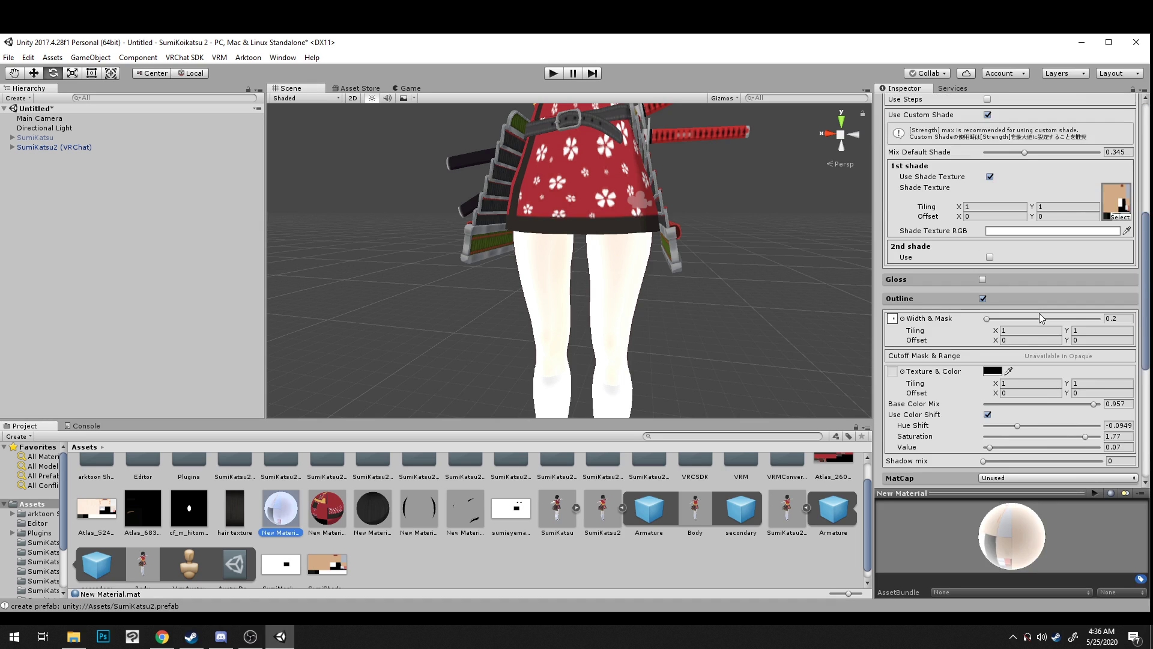
scroll(1040, 314, "down", 4)
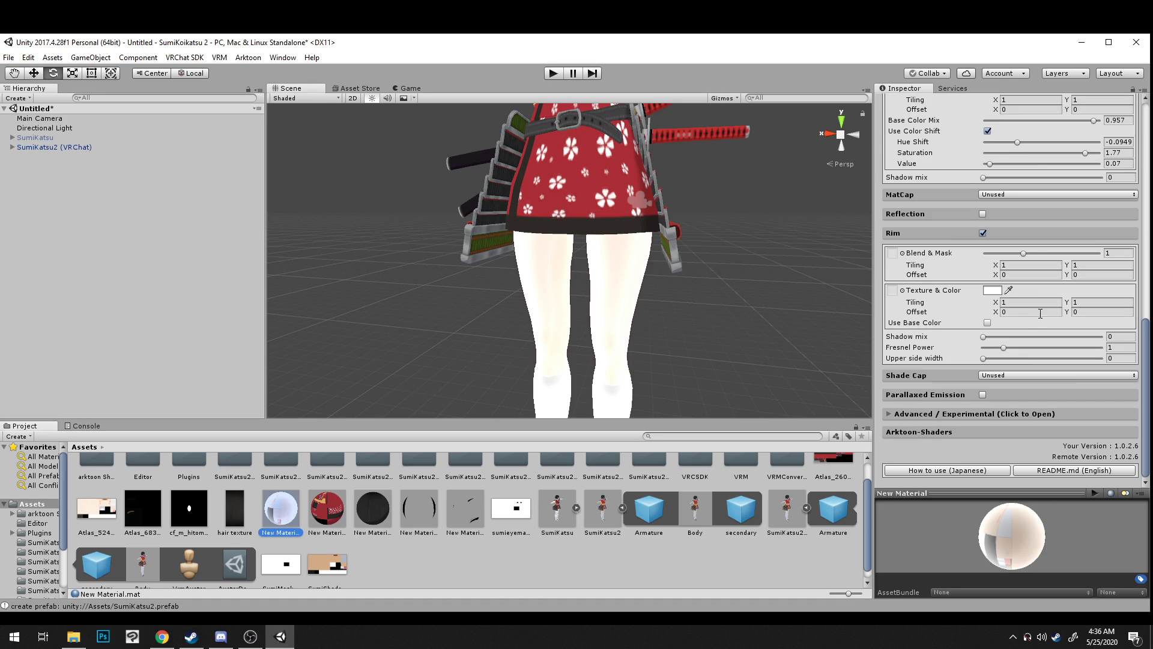
left_click(988, 323)
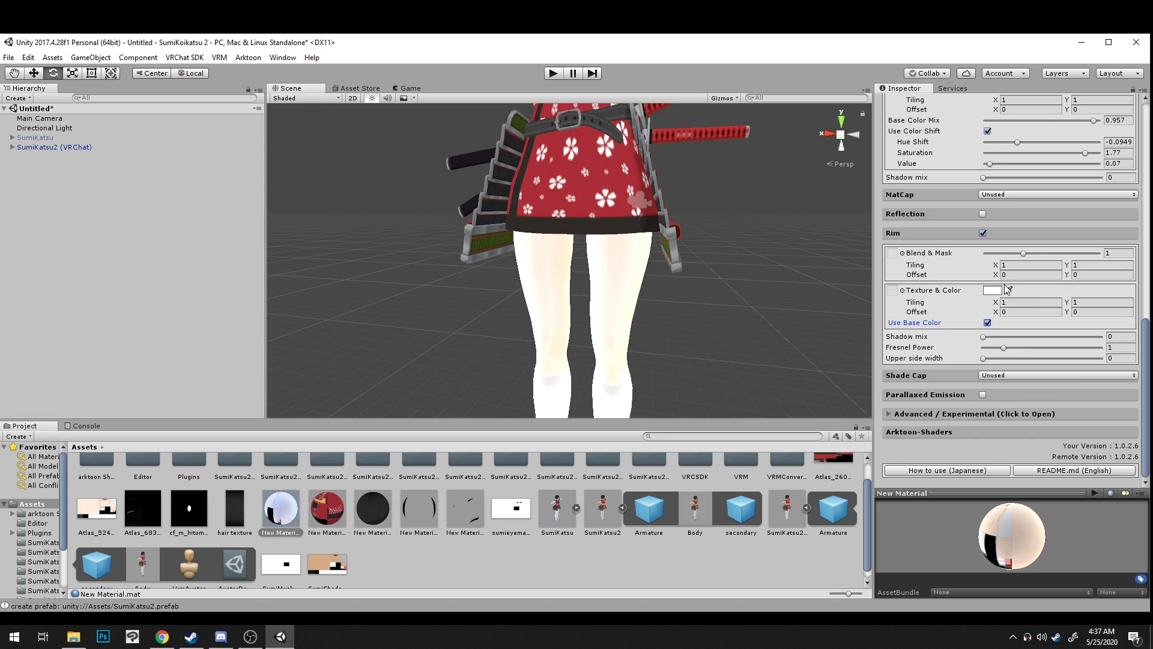
left_click_drag(1023, 253, 1024, 255)
mouse_move(1003, 348)
left_mouse_down()
mouse_move(1041, 349)
mouse_move(1030, 350)
left_mouse_up()
scroll(736, 299, "up", 3)
middle_click_drag(721, 298, 695, 306)
middle_click_drag(629, 265, 656, 264)
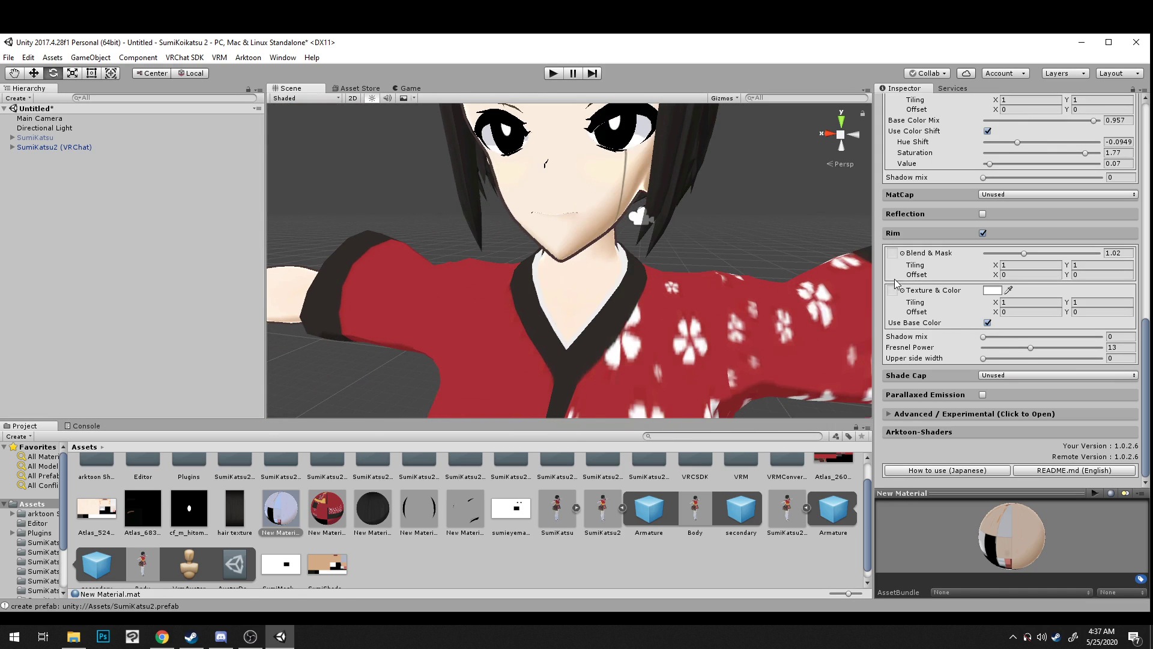
Step: Set the rim's Shadow mix to 1 and Blend to 0.78, checking the avatar's face and upper body
left_click(1025, 253)
left_click_drag(989, 337, 1044, 335)
middle_click_drag(759, 290, 740, 277)
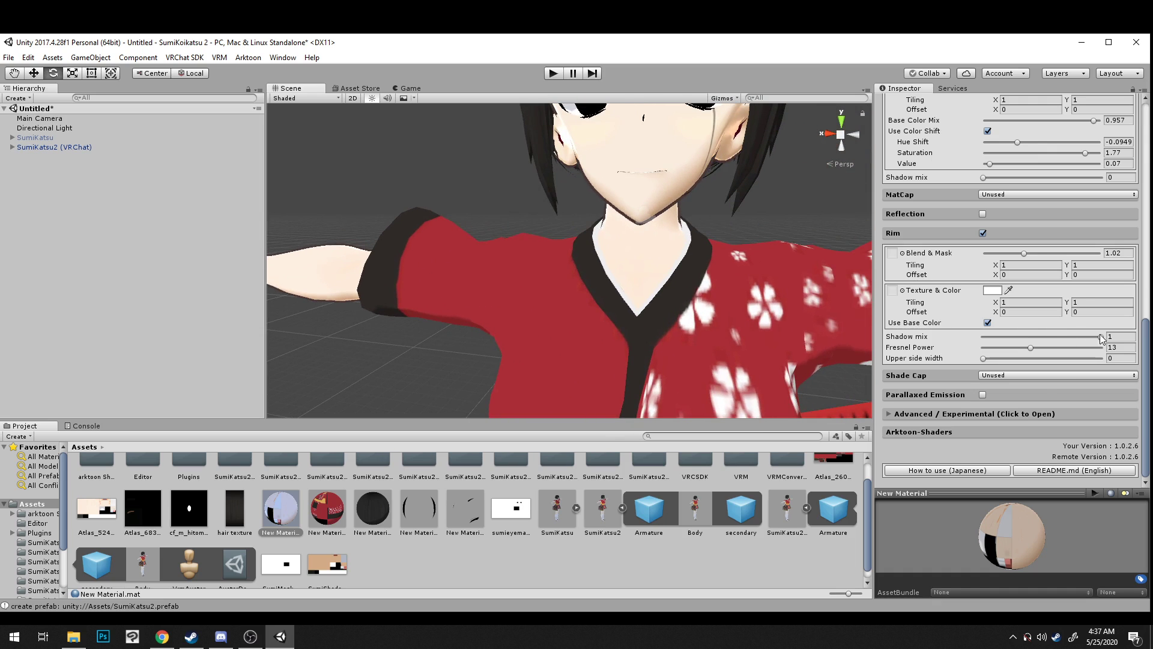
left_click_drag(1019, 254, 1015, 255)
middle_click_drag(776, 201, 734, 251)
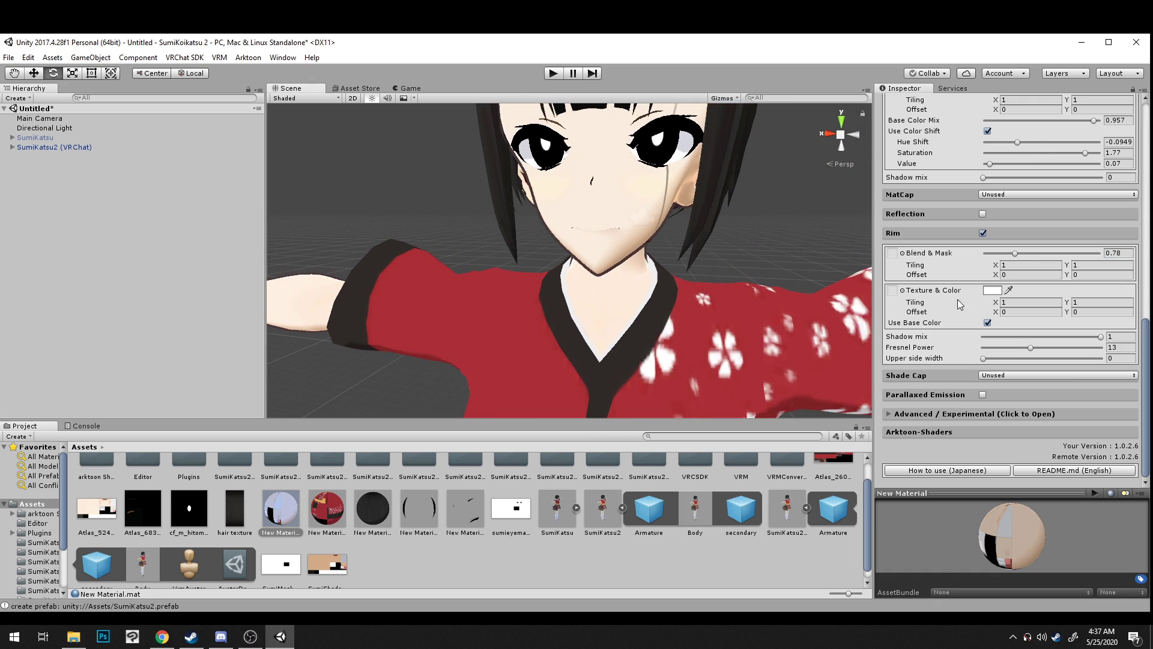
Step: Set the skin rim's Fresnel Power to 10, check the legs, and raise the rim's Blend
left_click(1031, 348)
left_click_drag(1031, 349, 1027, 348)
middle_click_drag(650, 313, 560, 175)
middle_click_drag(571, 270, 578, 181)
middle_click_drag(592, 231, 566, 284)
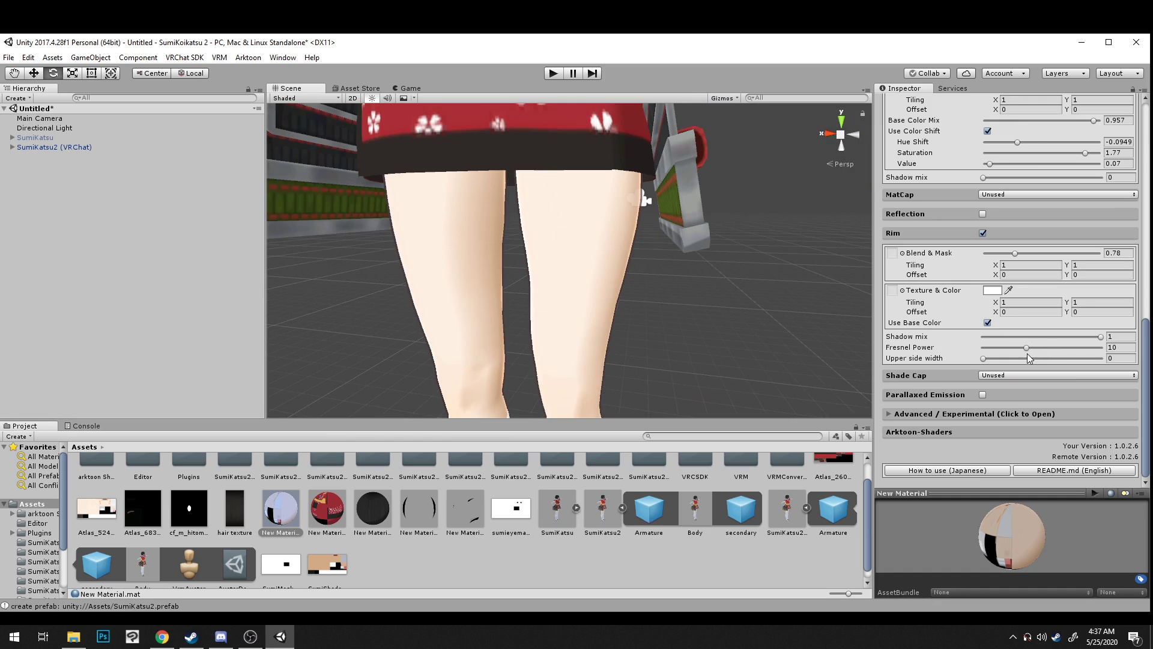
left_click_drag(1015, 252, 1043, 266)
middle_click_drag(726, 271, 706, 234)
Step: Select the kimono material New Material 1, enable Use Custom Shade, and set Mix Default Shade to 0.121
scroll(709, 293, "down", 5)
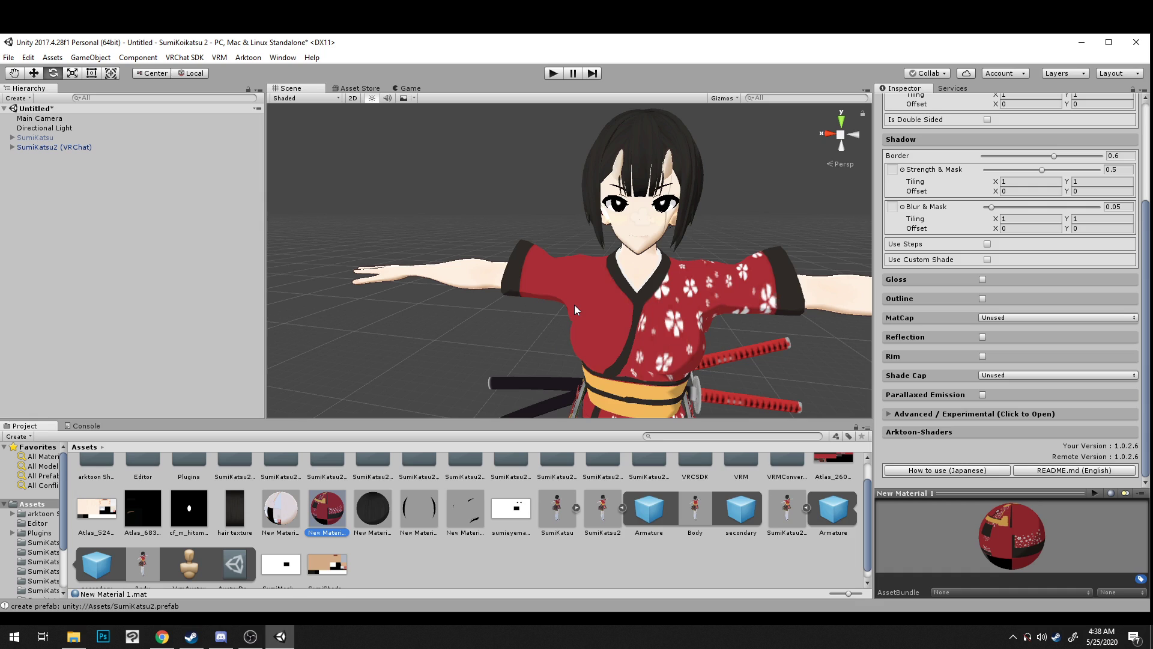
scroll(1035, 320, "up", 5)
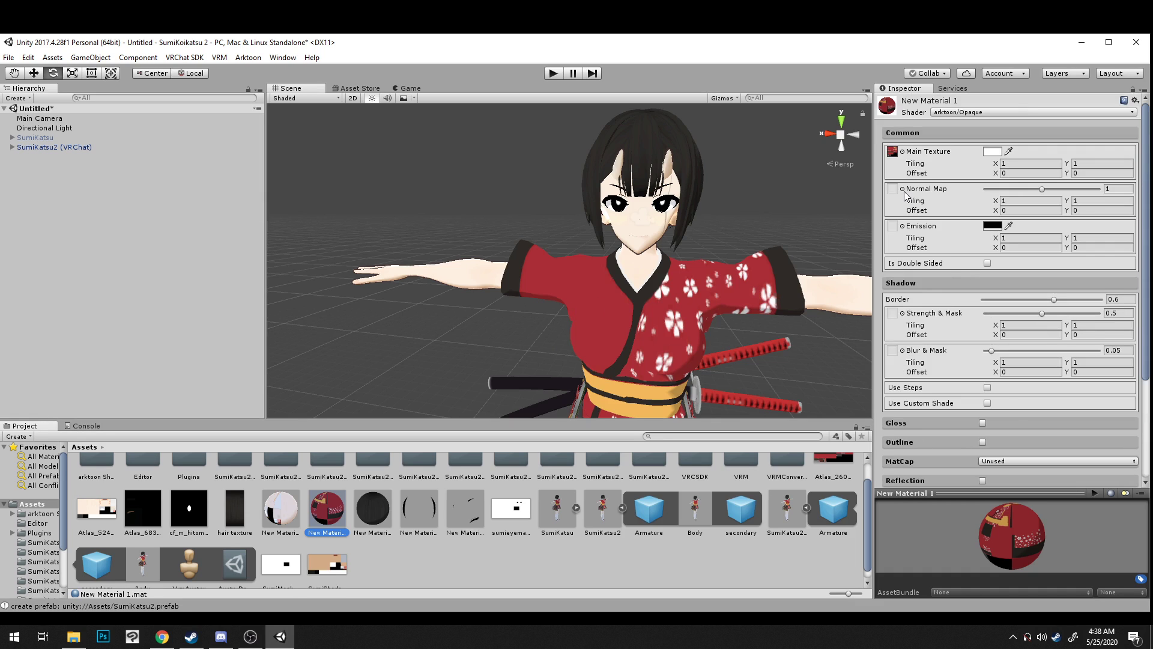
middle_click_drag(685, 296, 628, 266)
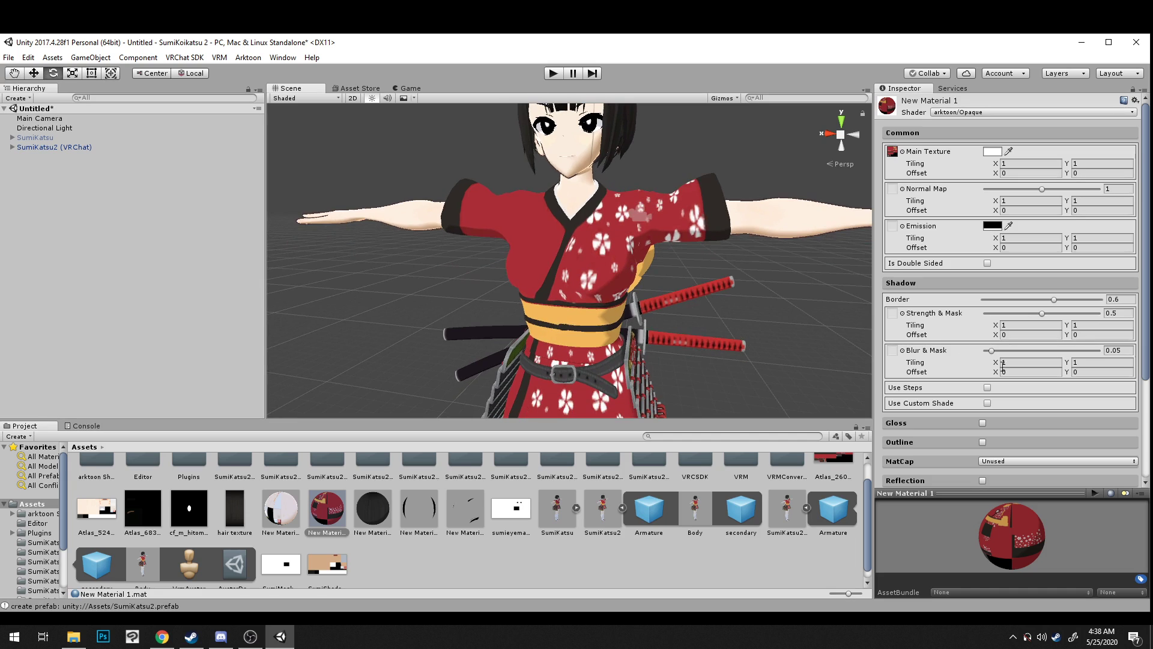
middle_click_drag(751, 225, 689, 239)
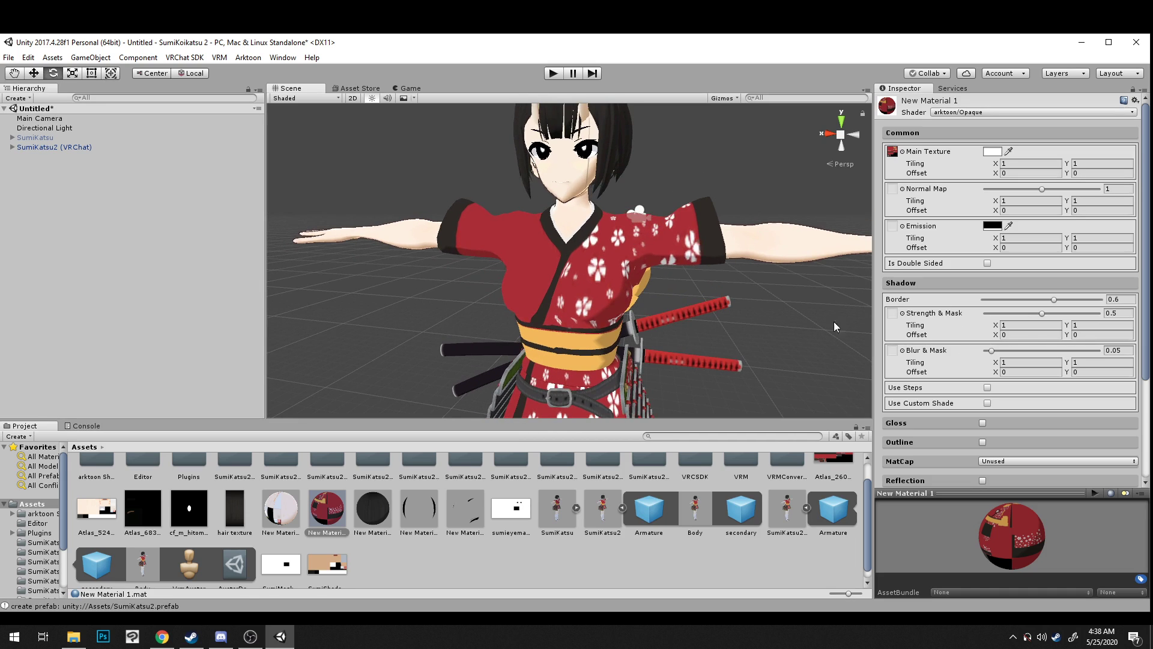
left_click(988, 403)
scroll(1018, 416, "down", 2)
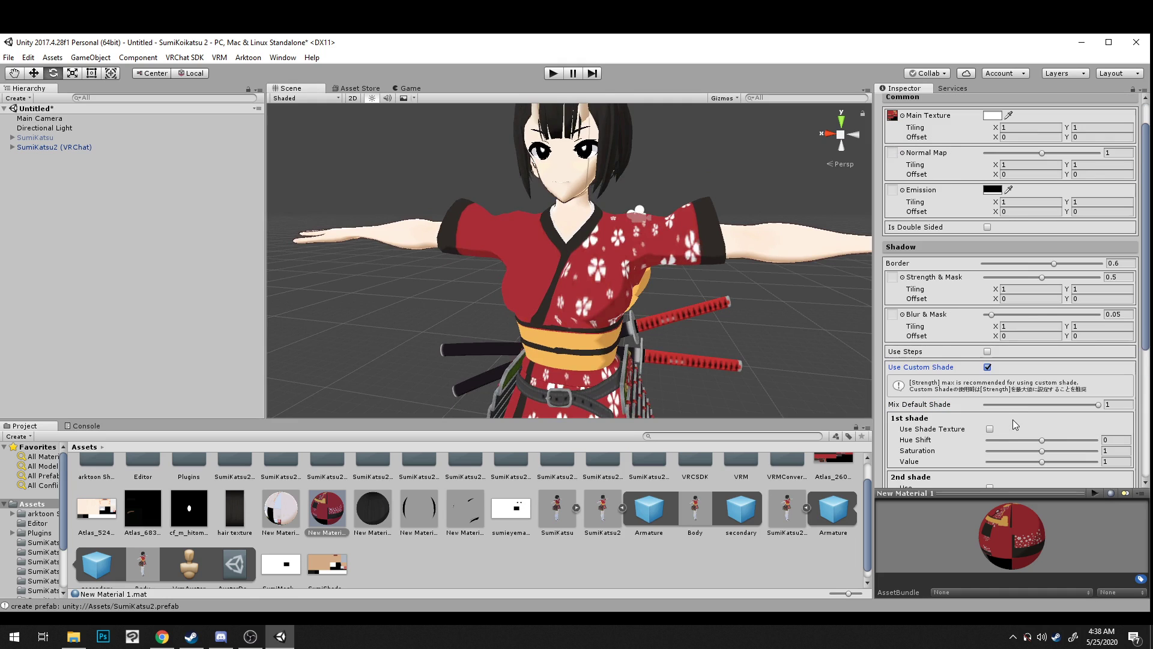
mouse_move(1019, 405)
left_mouse_down()
mouse_move(1028, 408)
mouse_move(1006, 413)
left_mouse_up()
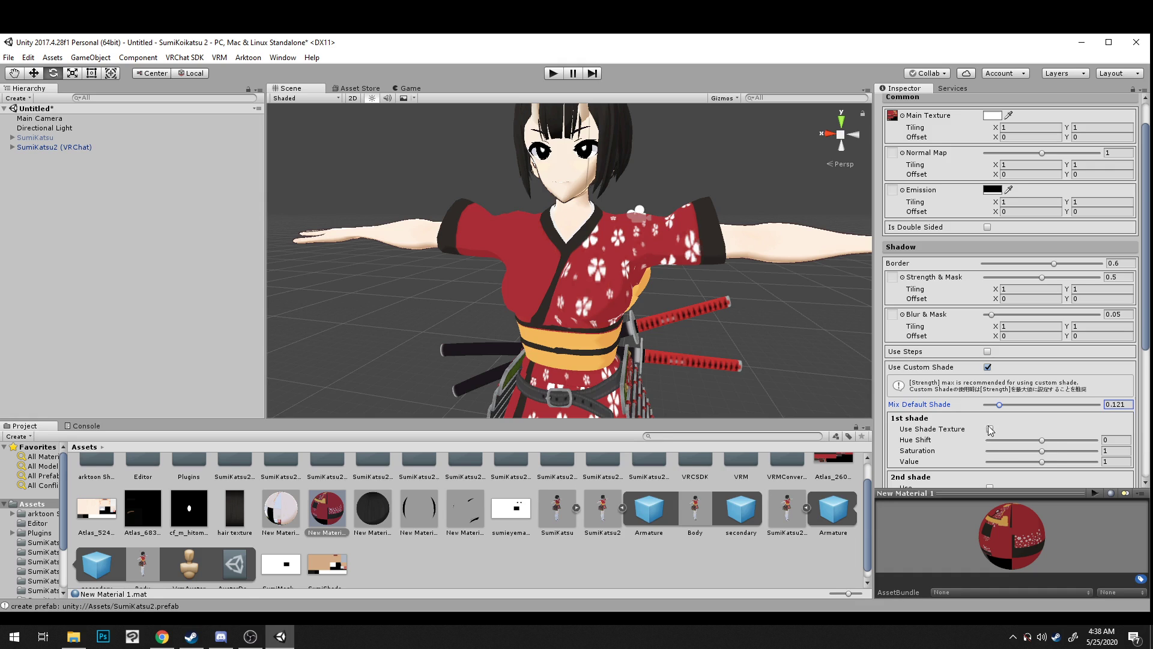
Step: Set the kimono's 1st shade to Hue Shift -0.025, Saturation 1.05 and Value 0.5, and the shadow Blur to 0.114
left_click_drag(1041, 443, 1031, 443)
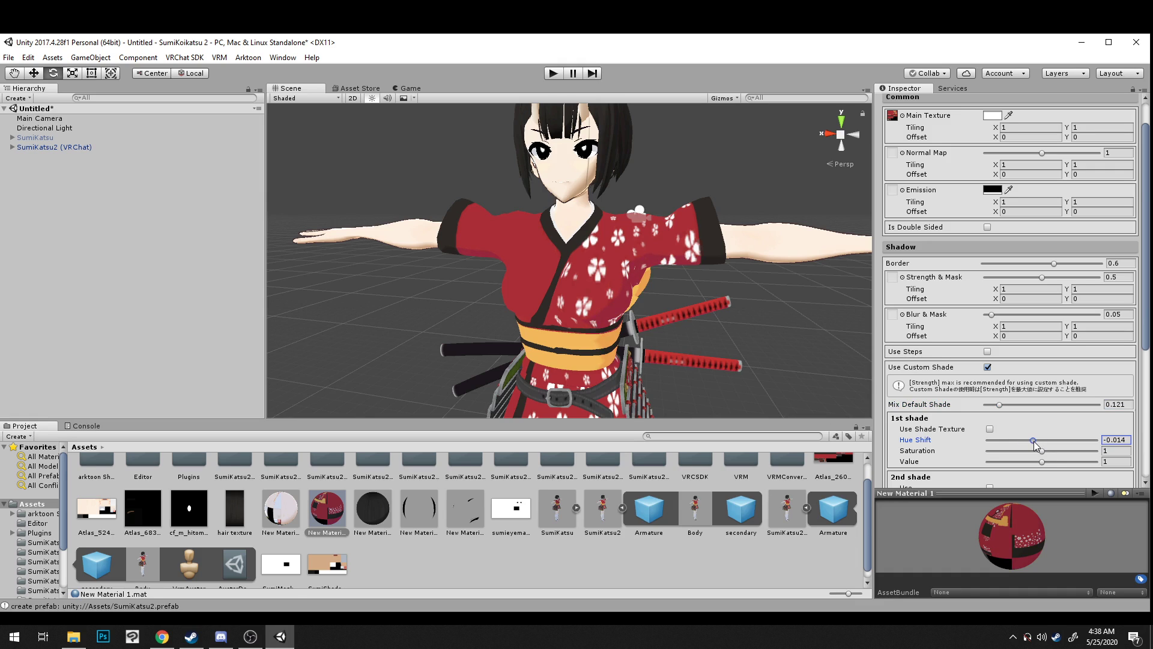
mouse_move(1043, 461)
left_mouse_down()
mouse_move(1006, 467)
mouse_move(1056, 455)
mouse_move(1045, 451)
left_mouse_up()
middle_click_drag(657, 250, 633, 263)
left_click_drag(640, 277, 666, 285, "alt")
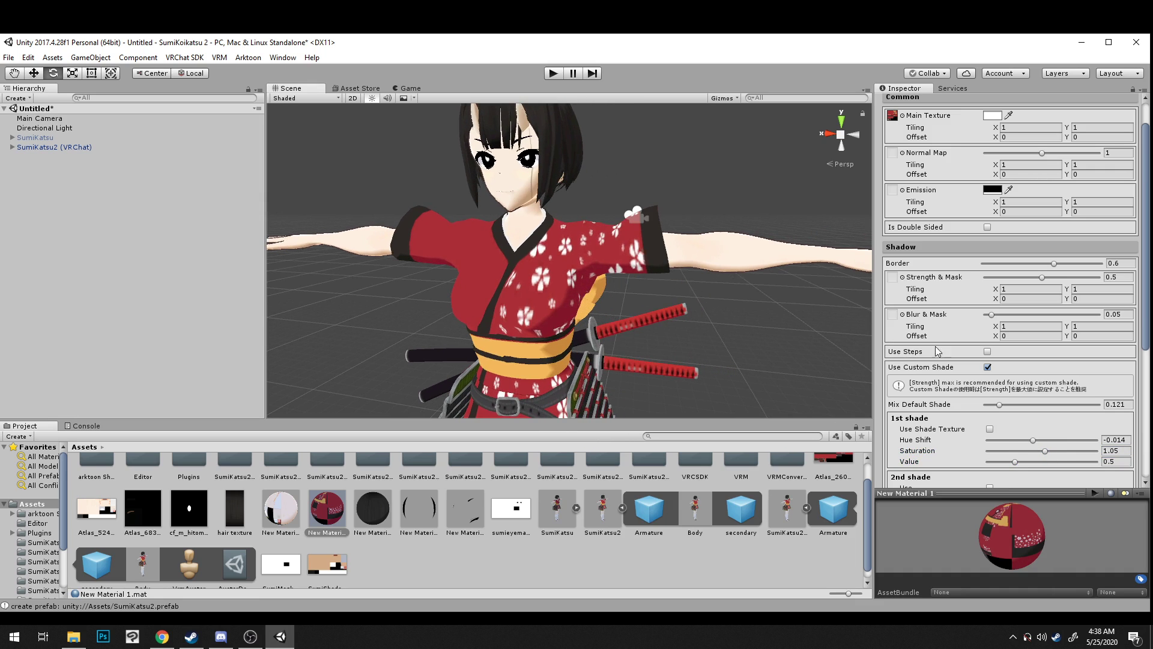
left_click_drag(1033, 440, 1029, 440)
middle_click_drag(645, 334, 676, 275)
scroll(675, 276, "up", 3)
scroll(968, 272, "down", 8)
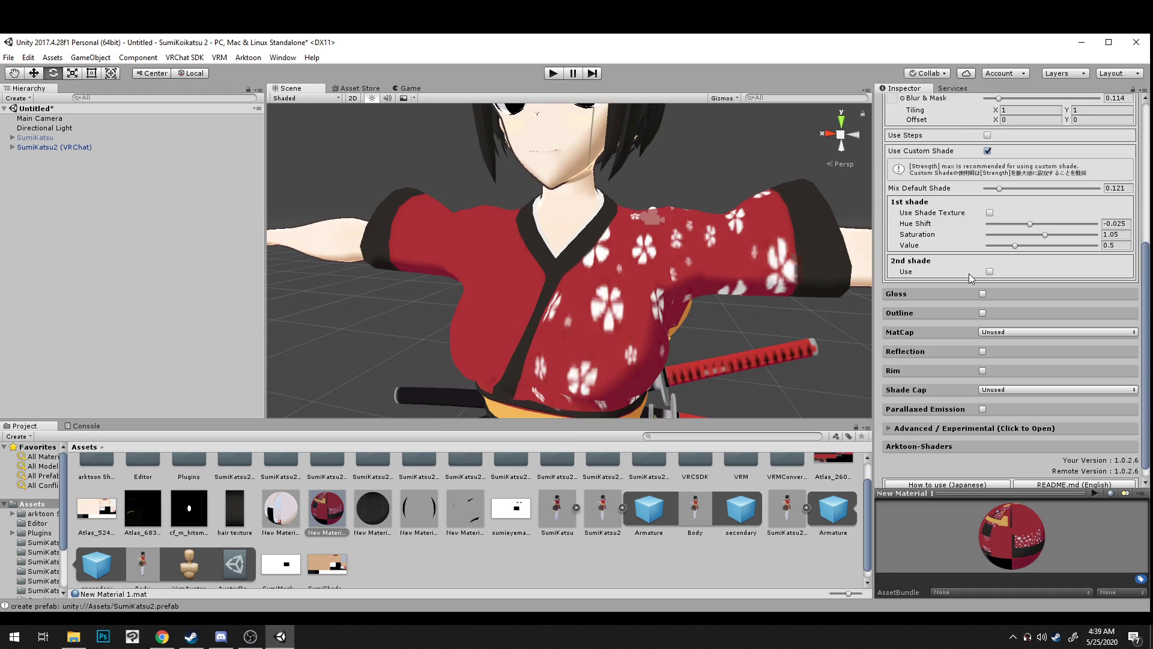
Step: Enable Outline on the kimono material with Base Color Mix 1 and Shadow mix 0.271
left_click(984, 313)
middle_click_drag(757, 295, 708, 325)
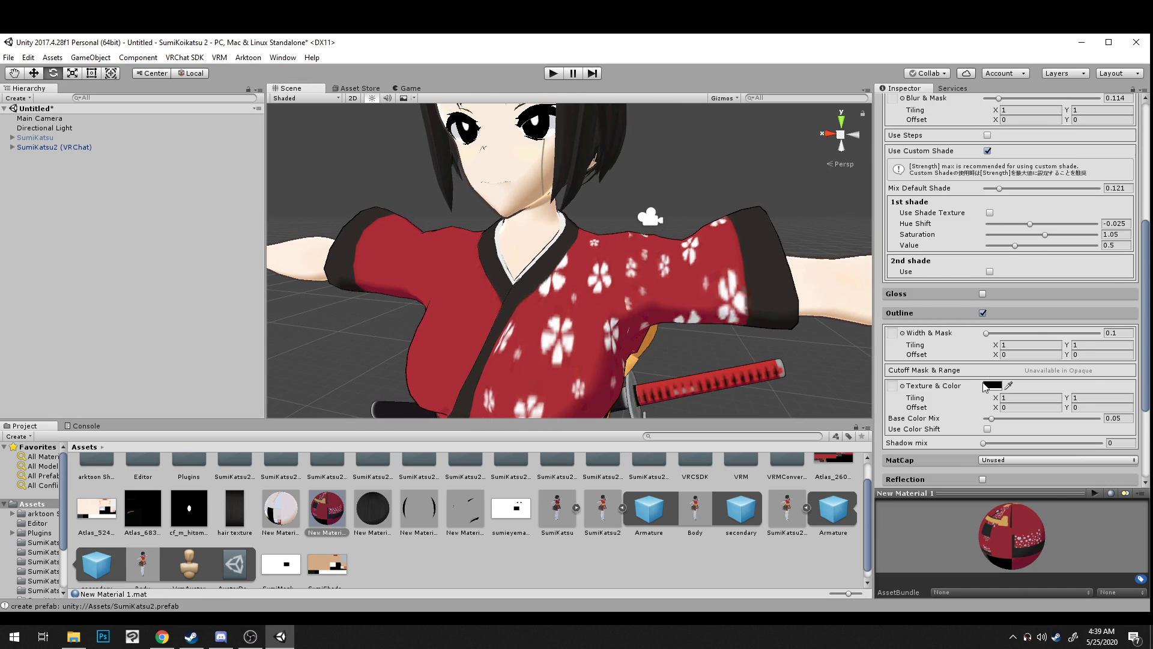
scroll(988, 385, "down", 3)
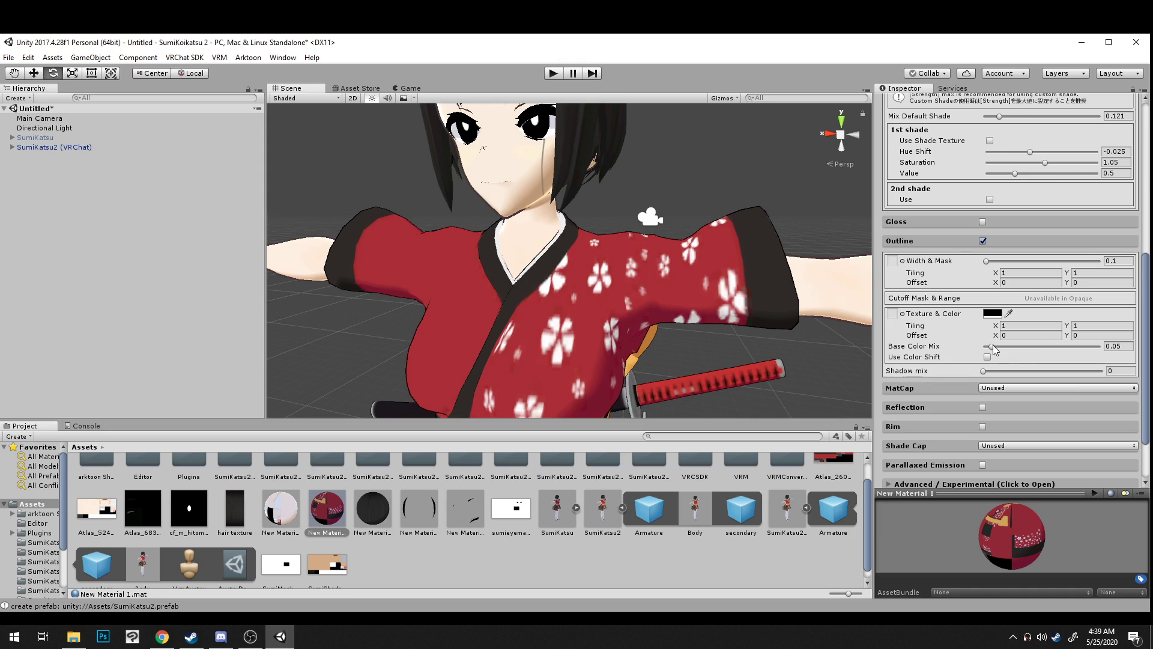
left_click_drag(996, 352, 1128, 357)
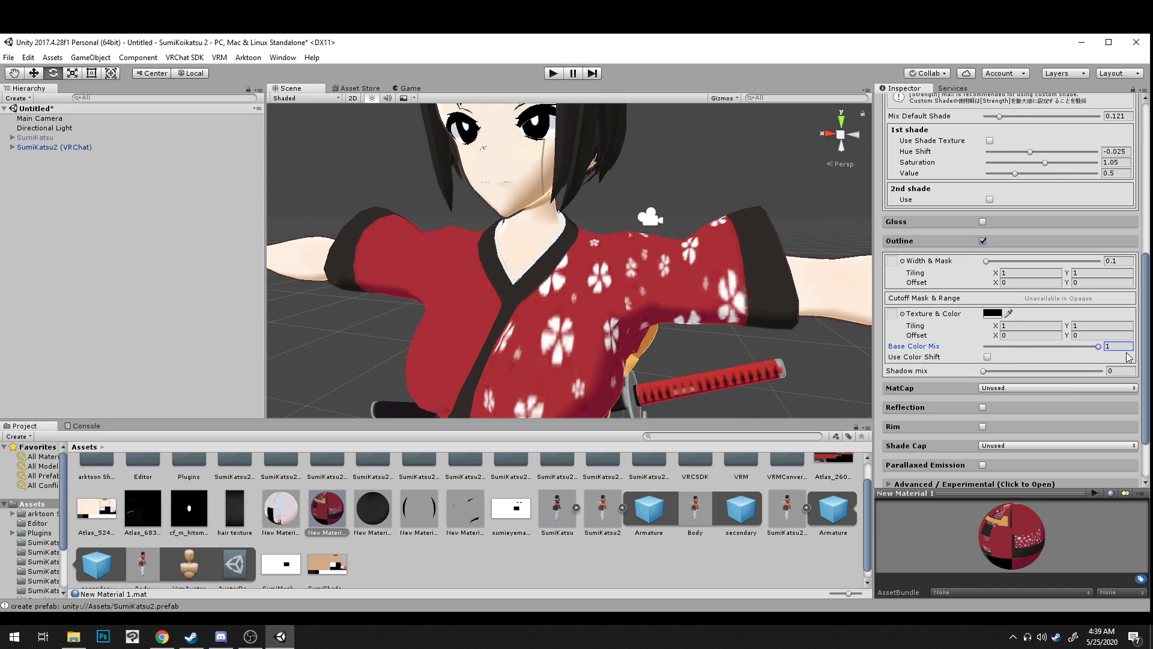
mouse_move(989, 371)
left_mouse_down()
mouse_move(1015, 372)
mouse_move(1027, 391)
mouse_move(993, 392)
left_mouse_up()
Step: Enable the kimono outline's Color Shift with Hue Shift -0.051, Saturation 1.24 and Value 0.08, checking the lines up close
left_click(988, 356)
scroll(781, 332, "up", 5)
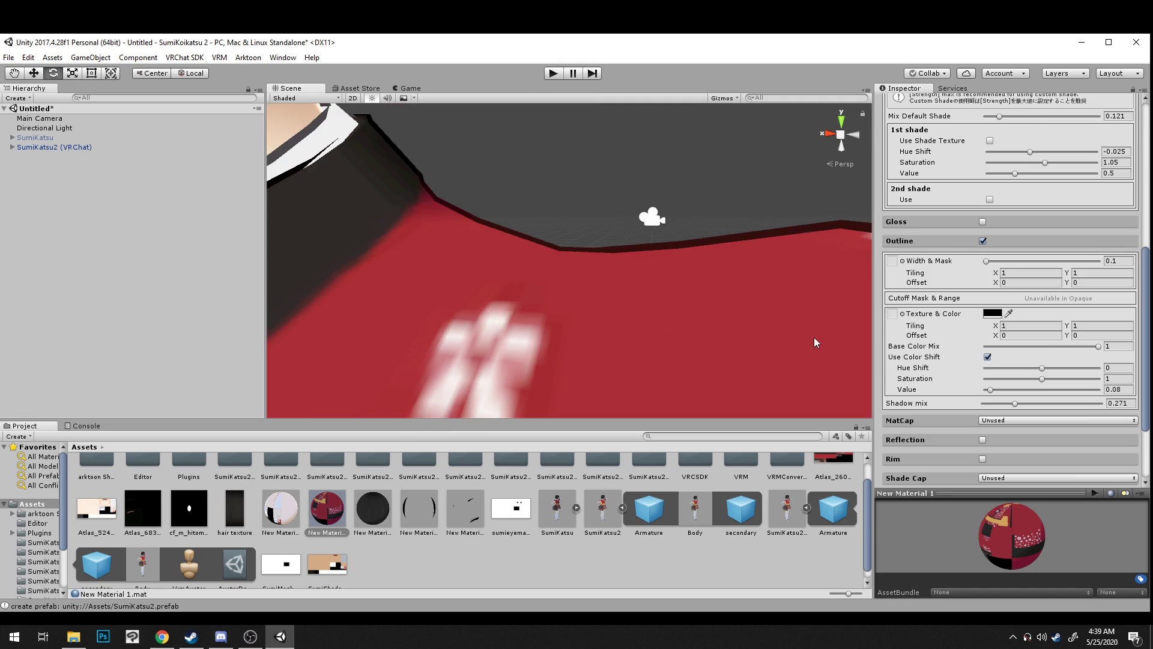
mouse_move(1047, 377)
left_mouse_down()
mouse_move(1058, 376)
mouse_move(1023, 367)
left_mouse_up()
scroll(704, 283, "down", 5)
scroll(707, 284, "up", 5)
scroll(625, 249, "down", 5)
scroll(624, 250, "up", 3)
Step: Set the kimono outline's Width to 0.2 and check the lines on the skirt and upper body
middle_click_drag(625, 249, 655, 102)
left_click(1114, 260)
type("0.2")
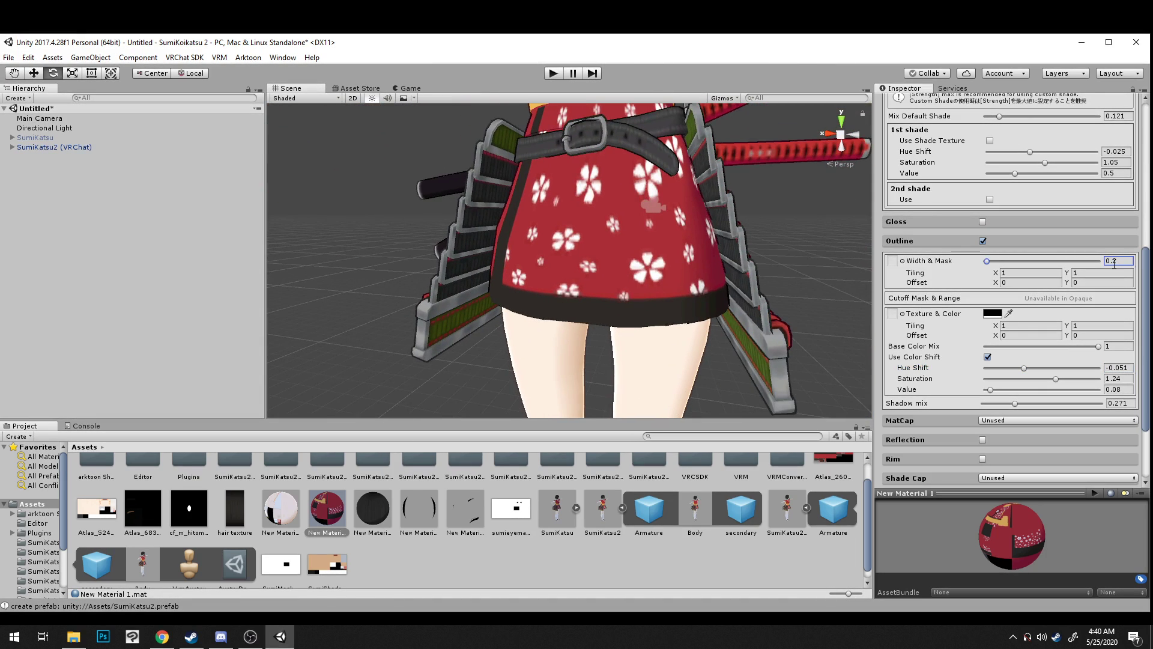
middle_click_drag(725, 209, 701, 288)
middle_click_drag(663, 248, 541, 275)
scroll(937, 433, "down", 1)
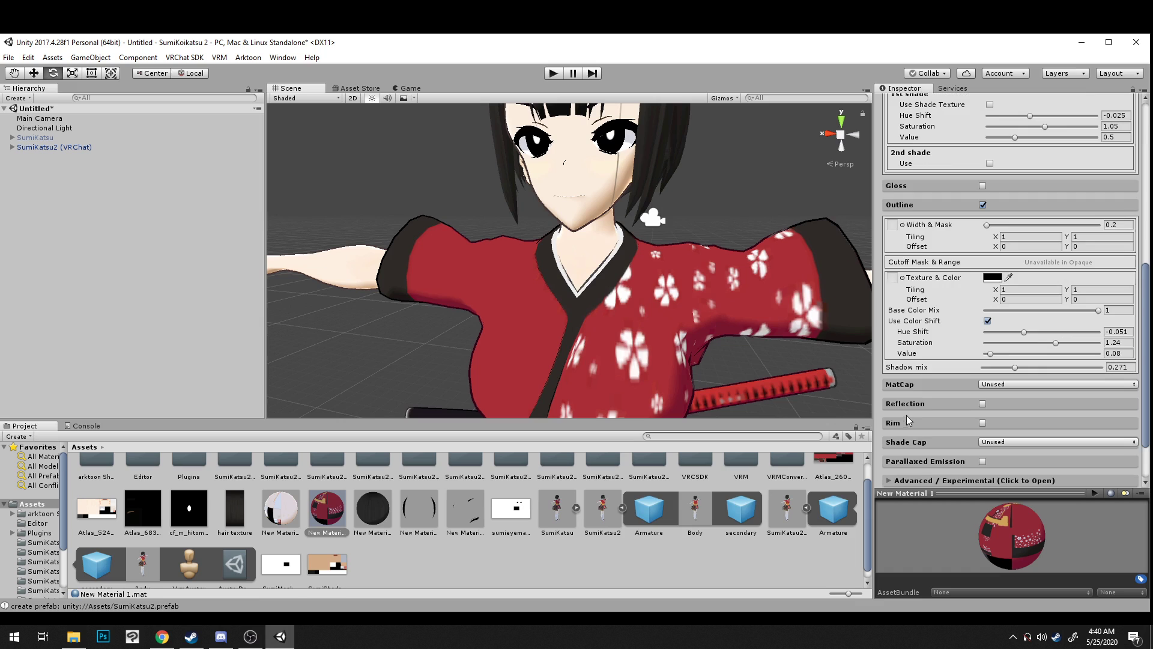
Step: Enable Rim on the kimono material with Blend 0.86 and a light blue colour
left_click(983, 423)
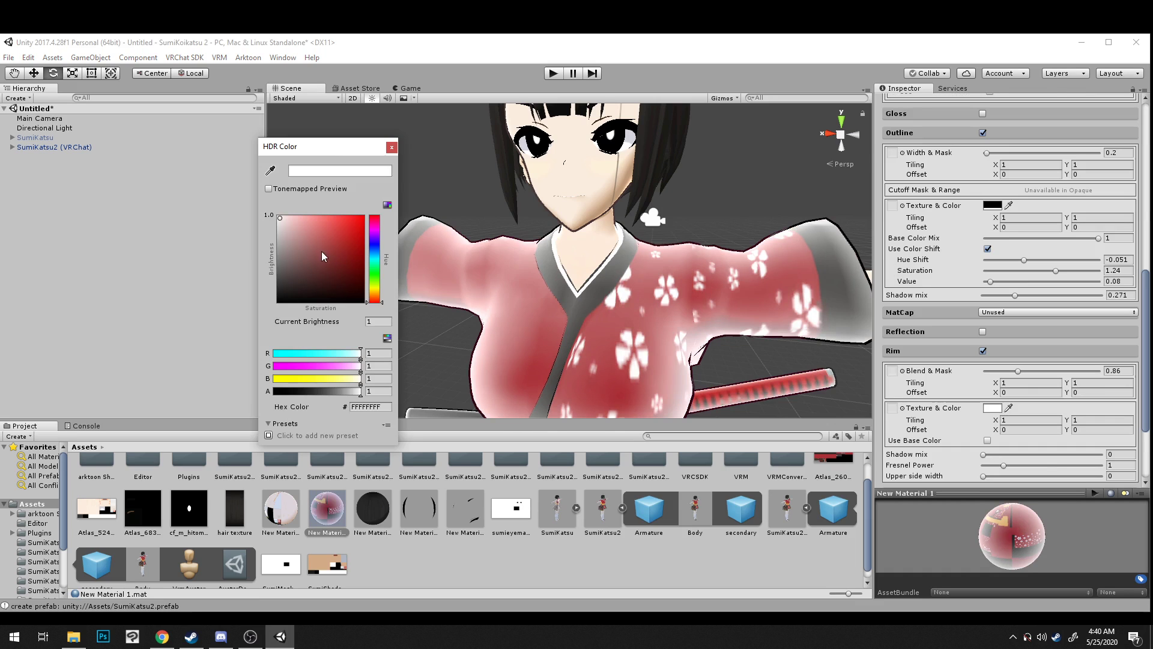
left_click_drag(322, 252, 281, 215)
left_click_drag(374, 270, 312, 200)
left_click(330, 247)
left_click(391, 147)
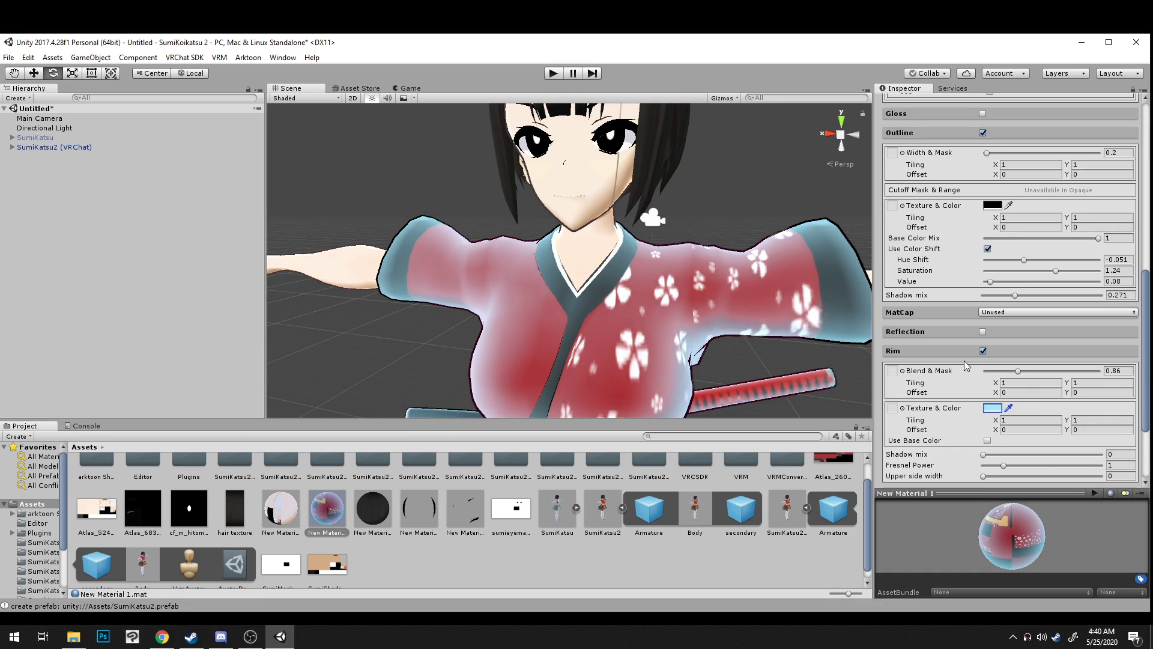
Step: Set the kimono rim's Fresnel Power to 14 and Shadow mix to 0.683, keeping Upper side width at 0
left_click_drag(1003, 465, 1032, 466)
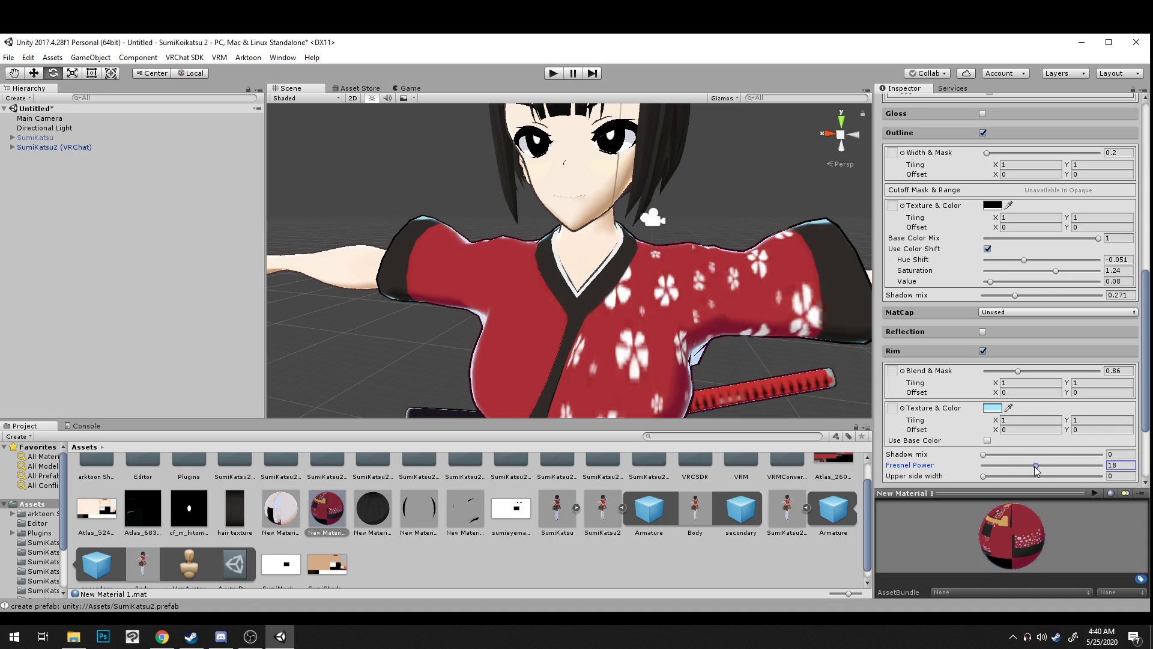
middle_click_drag(852, 385, 783, 367)
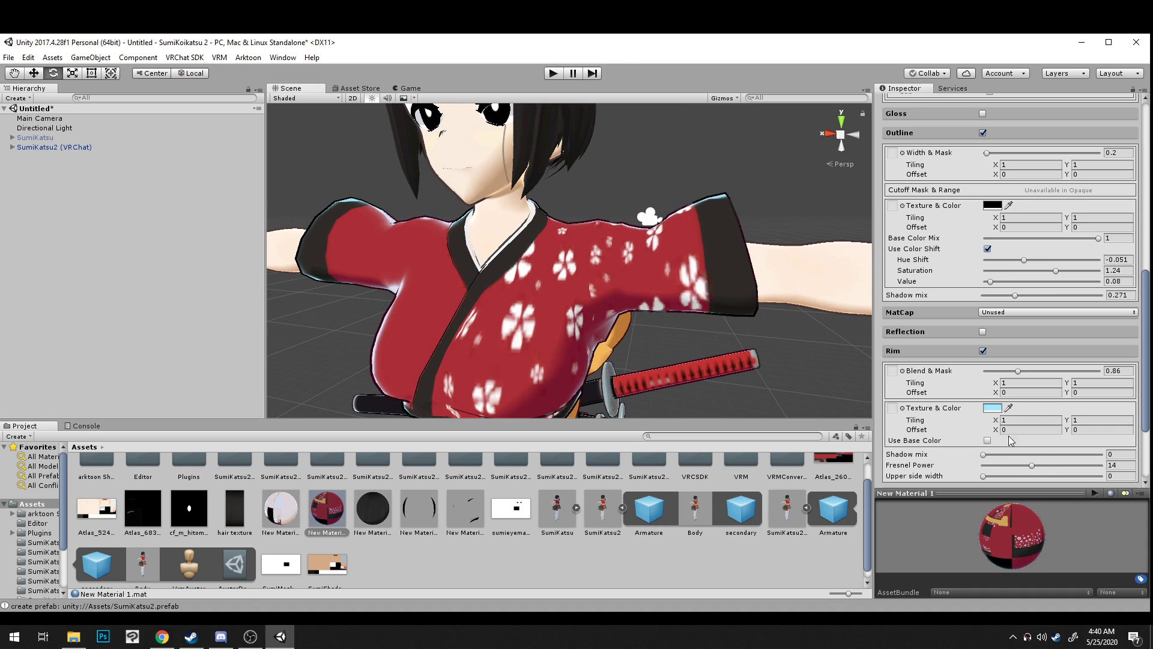
left_click(1002, 454)
left_click_drag(1008, 458, 1064, 454)
left_click_drag(983, 477, 953, 474)
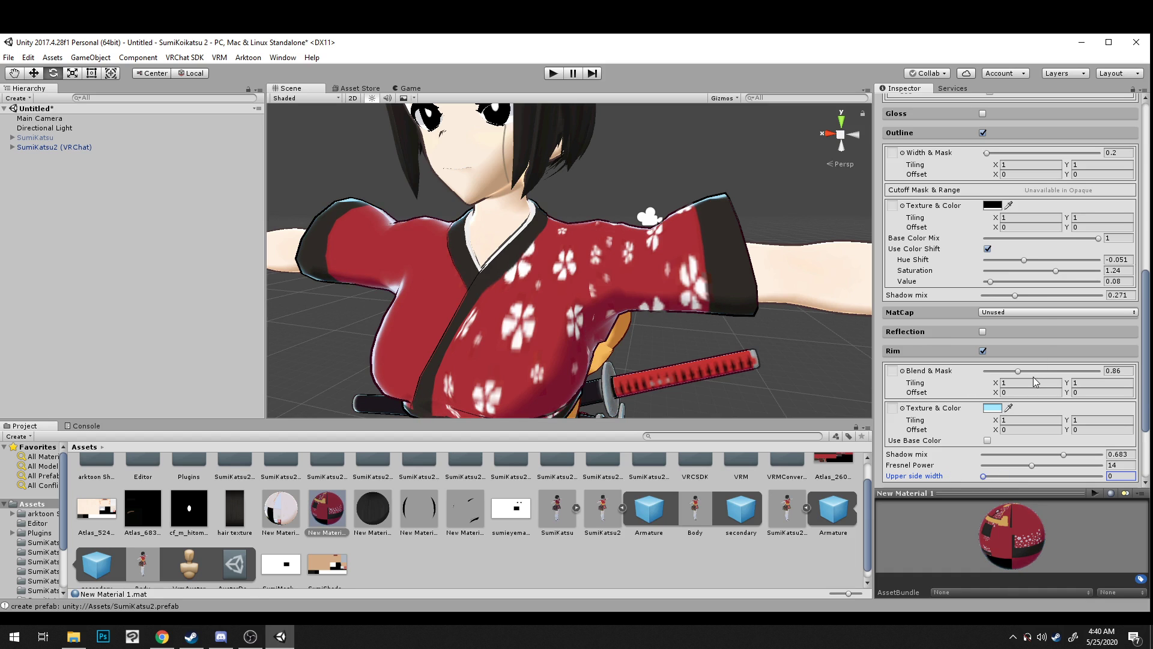
Step: Set the kimono rim's Blend to 0.43, Fresnel Power to 15 and Upper side width to 0.025, checking the outfit near and far
left_click_drag(1018, 373, 994, 376)
middle_click_drag(714, 373, 679, 132)
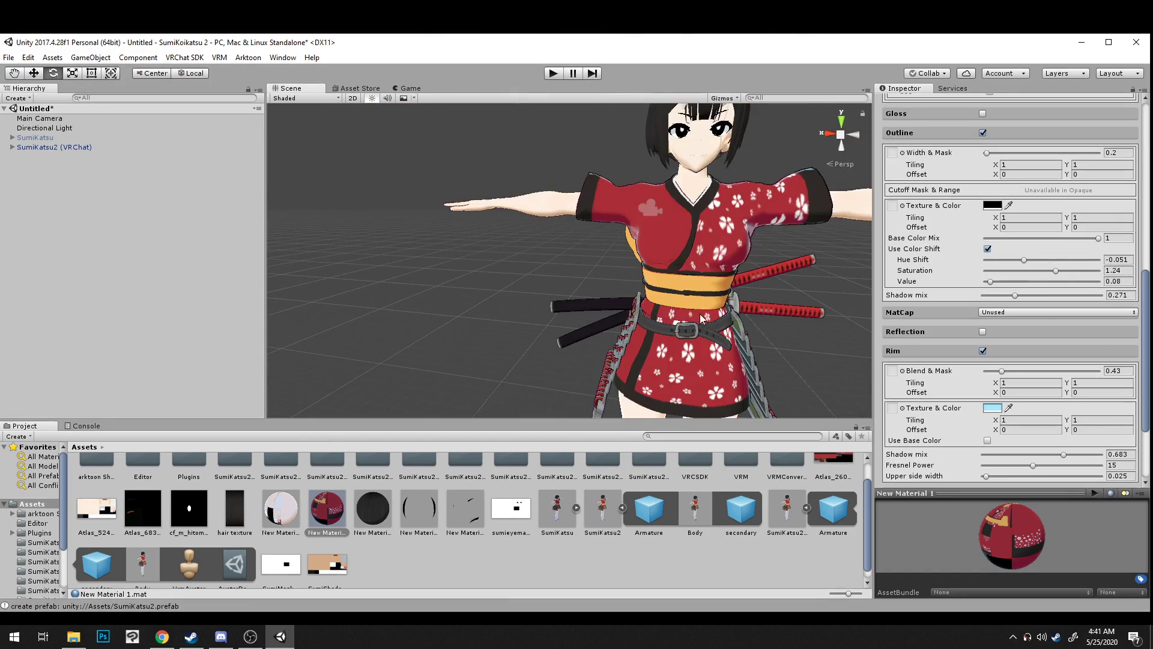
scroll(672, 315, "up", 8)
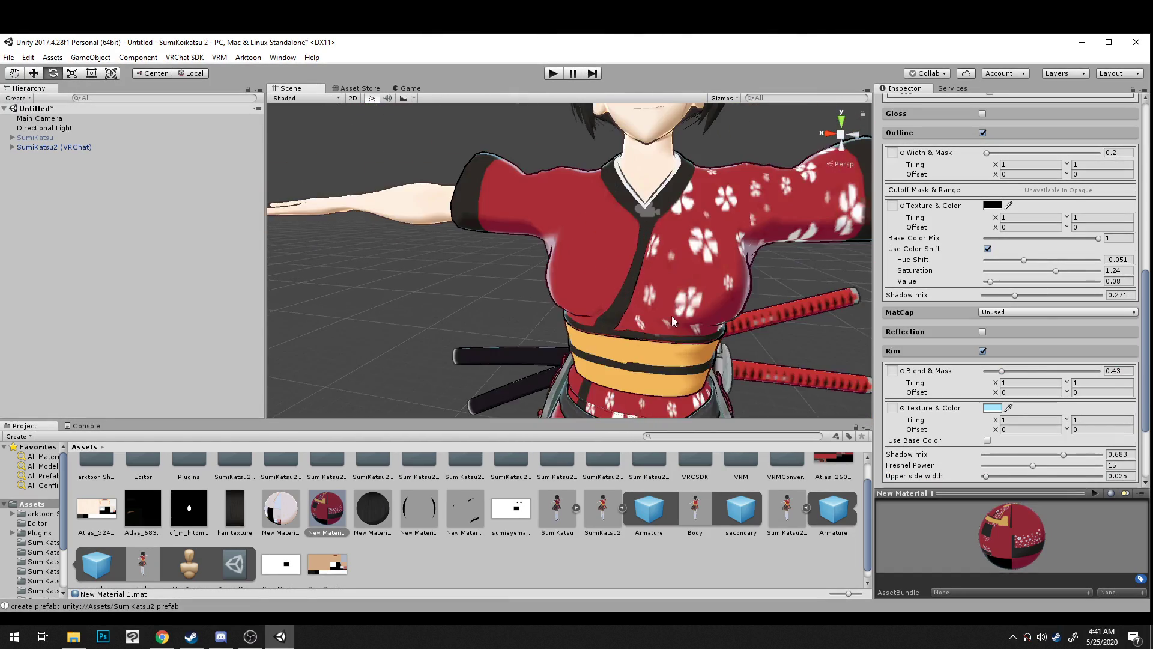
left_click_drag(649, 306, 744, 391)
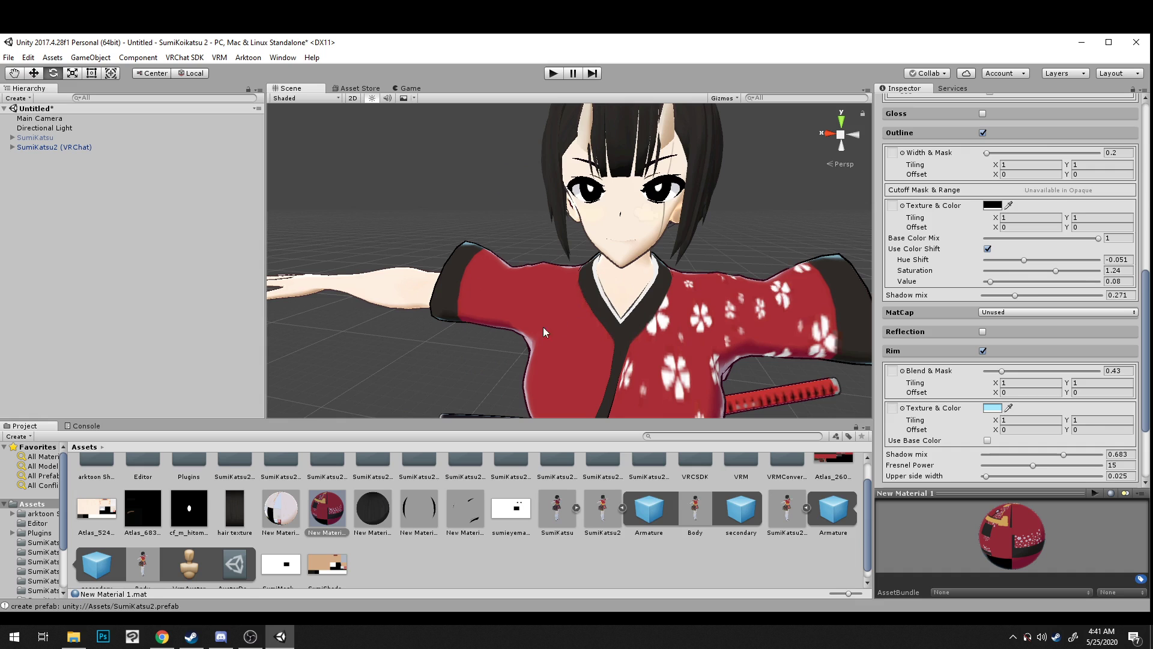
middle_click_drag(514, 285, 690, 241)
scroll(691, 242, "down", 10)
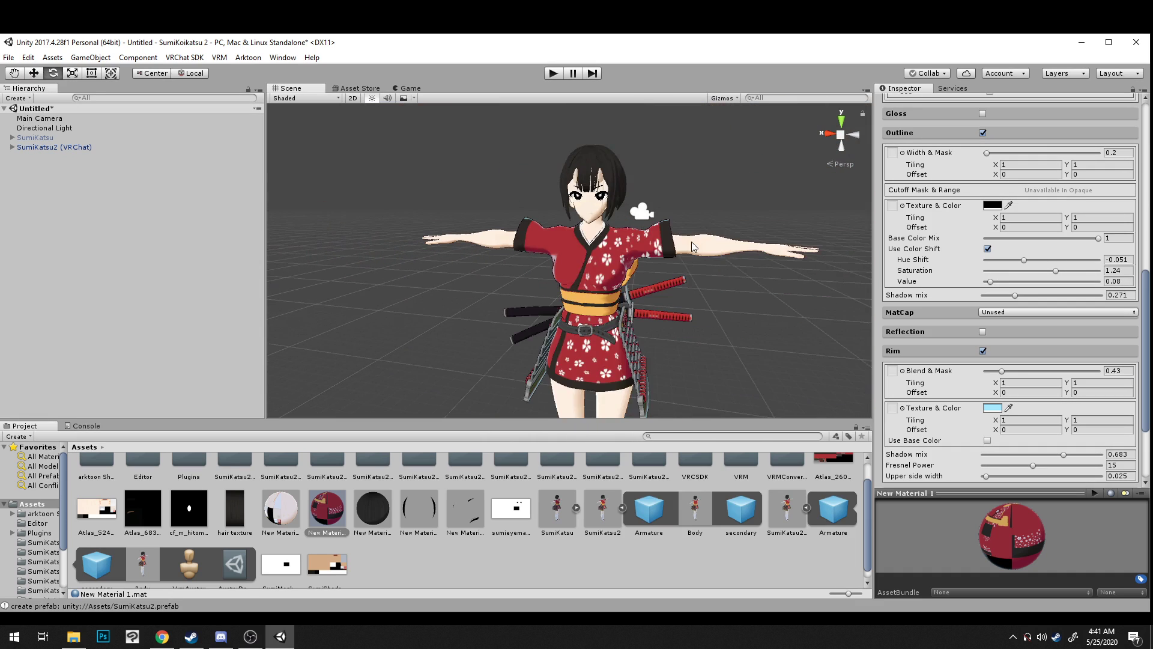
scroll(690, 242, "up", 5)
scroll(690, 241, "down", 1)
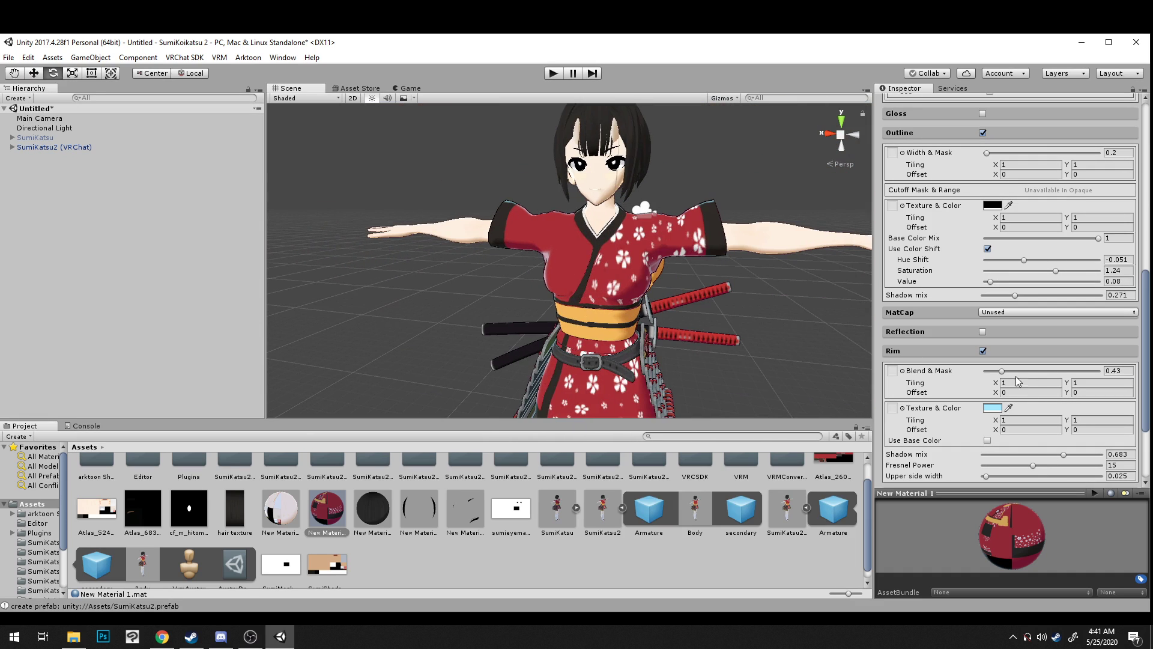
Step: Lower the kimono rim's Blend slightly further and check the avatar from another angle
left_click_drag(1000, 371, 994, 371)
mouse_move(709, 287)
middle_mouse_down()
mouse_move(831, 290)
mouse_move(767, 265)
mouse_move(719, 213)
mouse_move(626, 201)
mouse_move(625, 267)
mouse_move(727, 293)
mouse_move(695, 276)
middle_mouse_up()
left_click_drag(615, 261, 546, 233, "alt")
Step: Select the hair material New Material 2, enable its Outline, and check the lines on the head
left_click(373, 507)
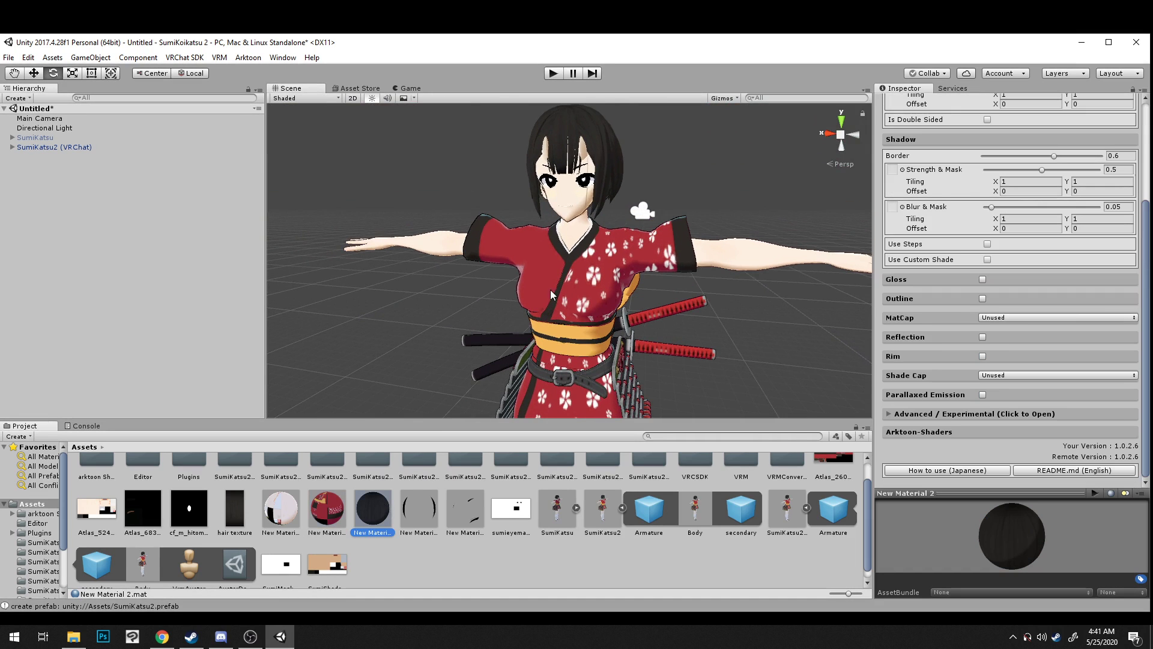
scroll(657, 209, "up", 6)
left_click_drag(651, 231, 617, 229, "alt")
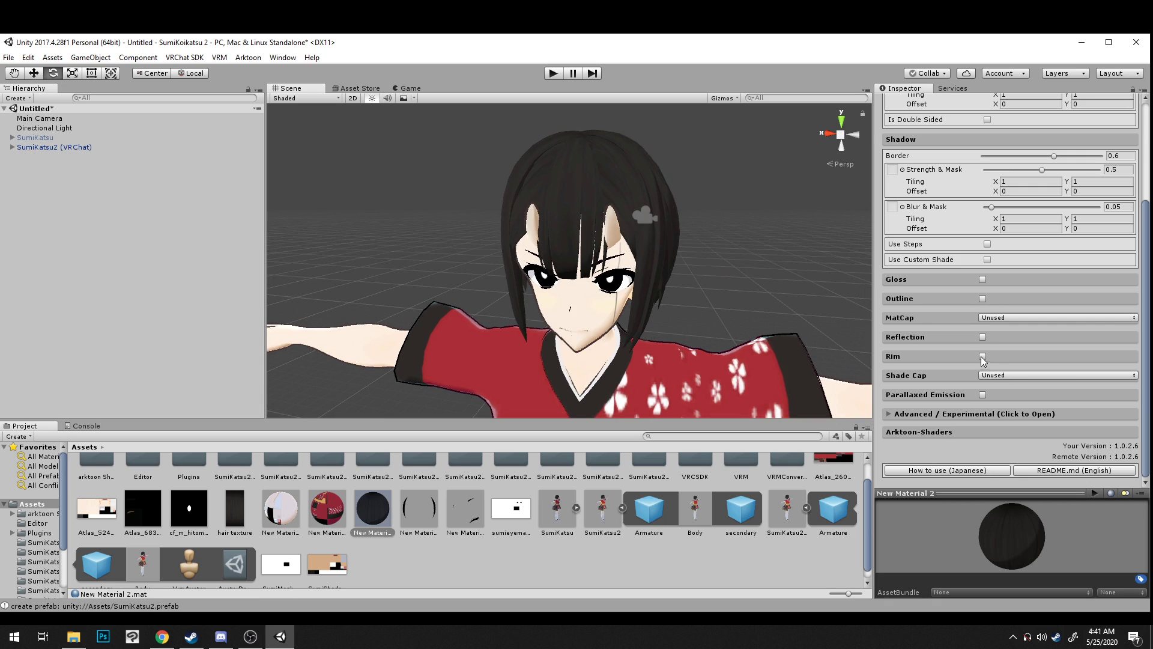
left_click(983, 299)
left_click_drag(646, 239, 721, 244, "alt")
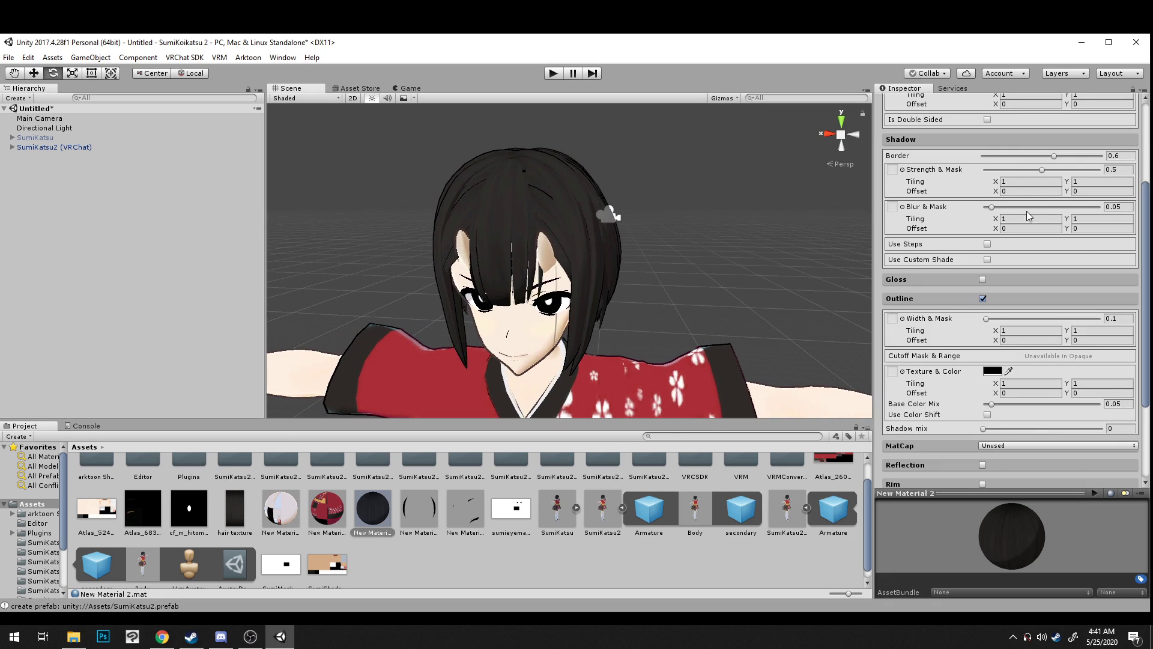
Step: Set the hair material's shadow Border to 0.728, Strength to 0.612 and Blur to 0.242, checking the hair from several angles
scroll(1015, 192, "up", 3)
mouse_move(1055, 234)
left_mouse_down()
mouse_move(1036, 234)
mouse_move(1068, 236)
left_mouse_up()
left_click_drag(1073, 231, 1070, 235)
left_click_drag(730, 205, 786, 235, "alt")
left_click_drag(1043, 243, 1051, 244)
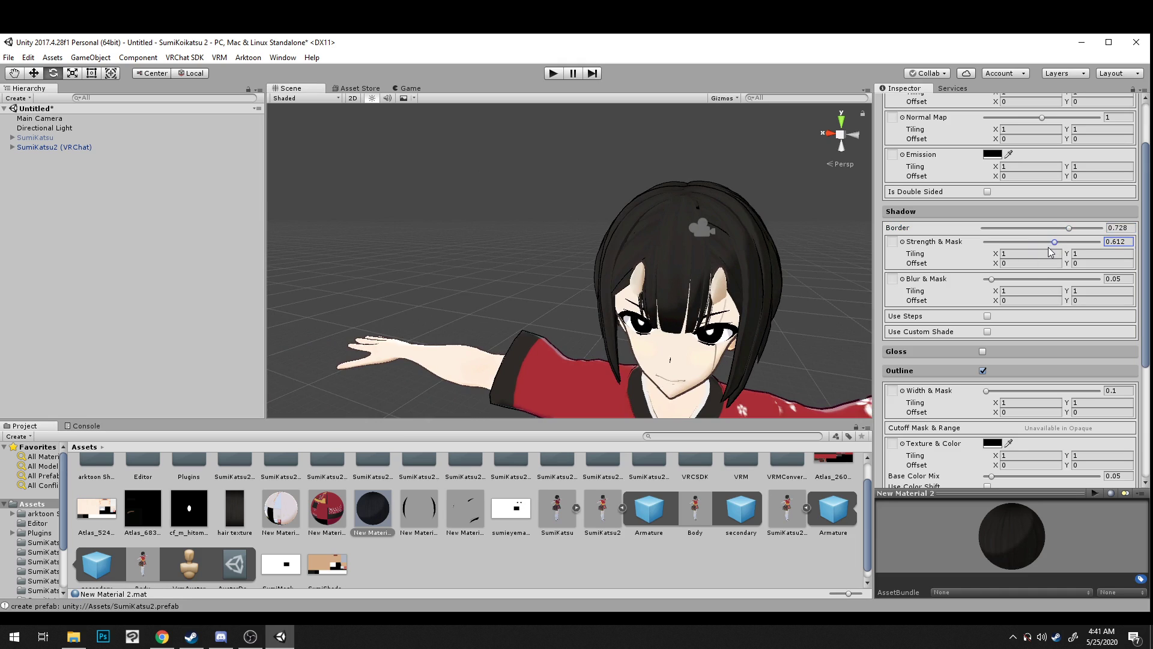
left_click_drag(997, 279, 1016, 283)
middle_click_drag(799, 245, 615, 237)
left_click_drag(616, 236, 645, 231, "alt")
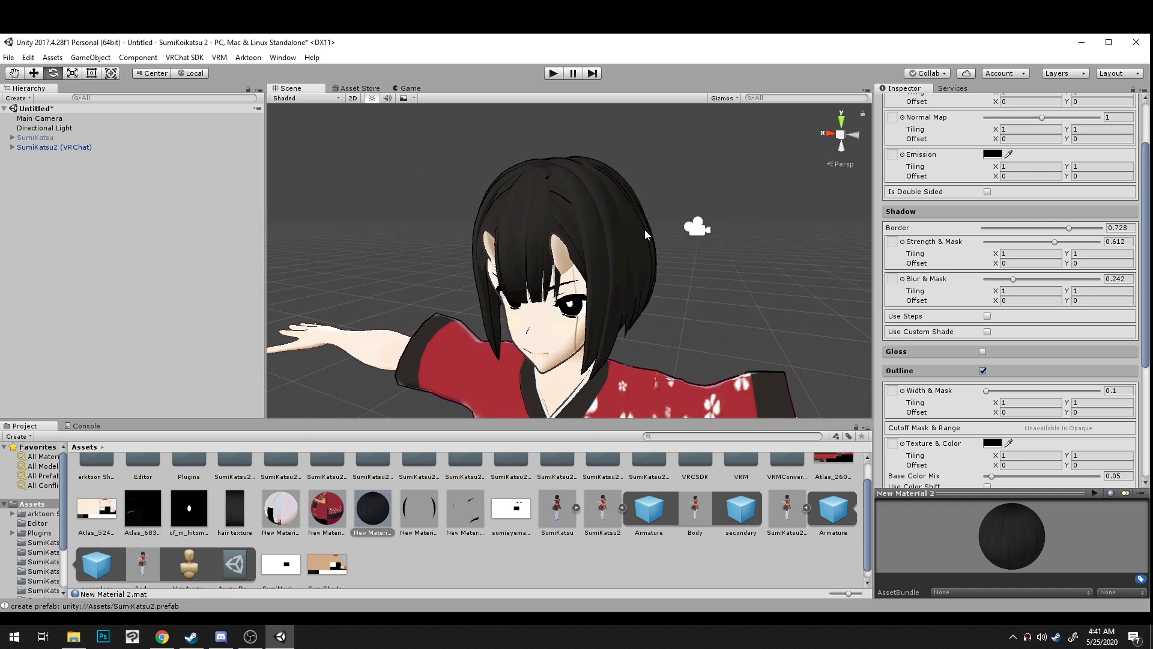
Step: Set the hair outline's Base Color Mix to 0.265 and Shadow mix to 0.01, and the shadow Border to 0.723
scroll(950, 313, "down", 1)
middle_click_drag(552, 262, 589, 270)
scroll(590, 247, "up", 3)
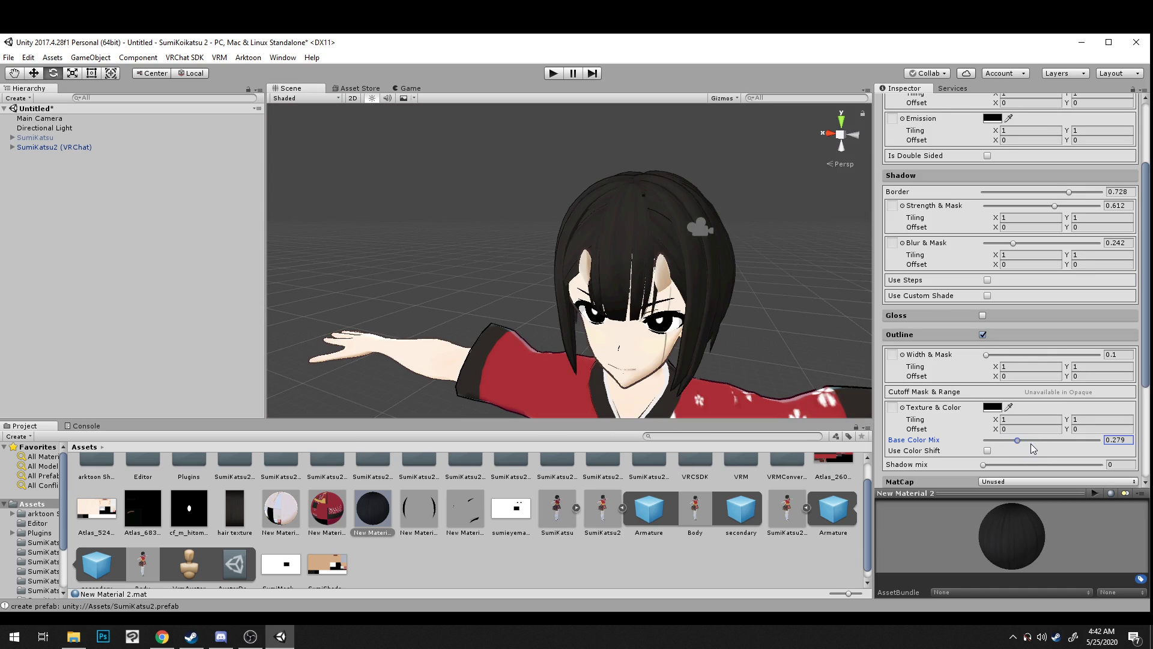
left_click_drag(1021, 443, 987, 442)
left_click_drag(859, 384, 814, 352, "alt")
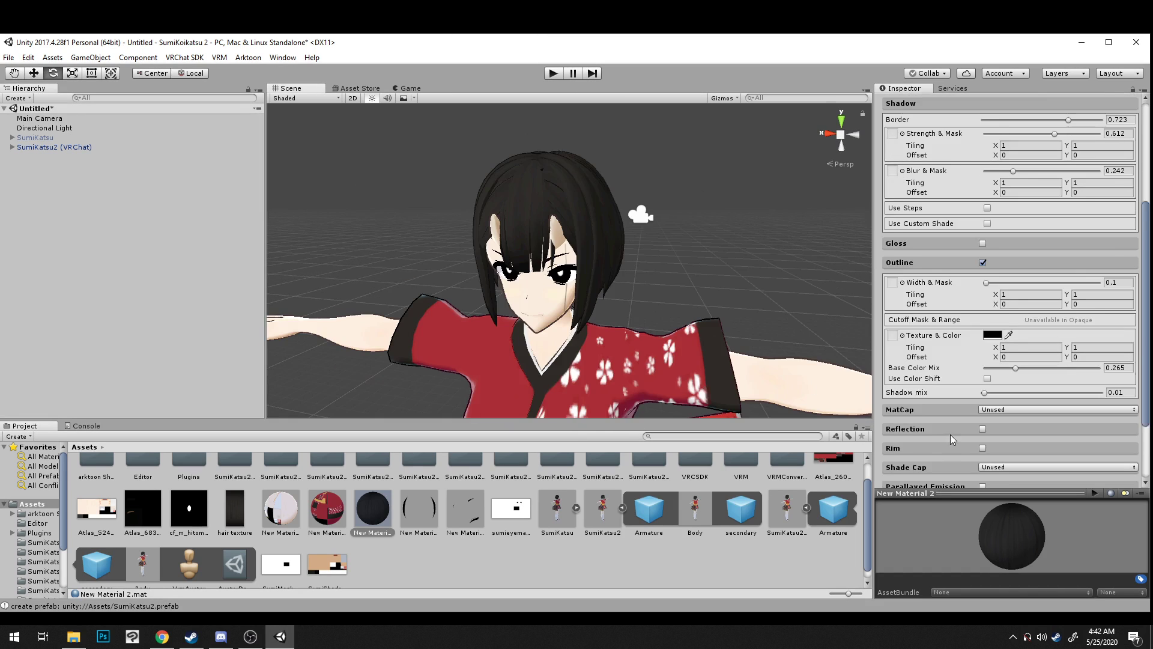
Step: Enable Rim on the hair material and set its Blend to 0.98
scroll(950, 435, "down", 2)
left_click(984, 412)
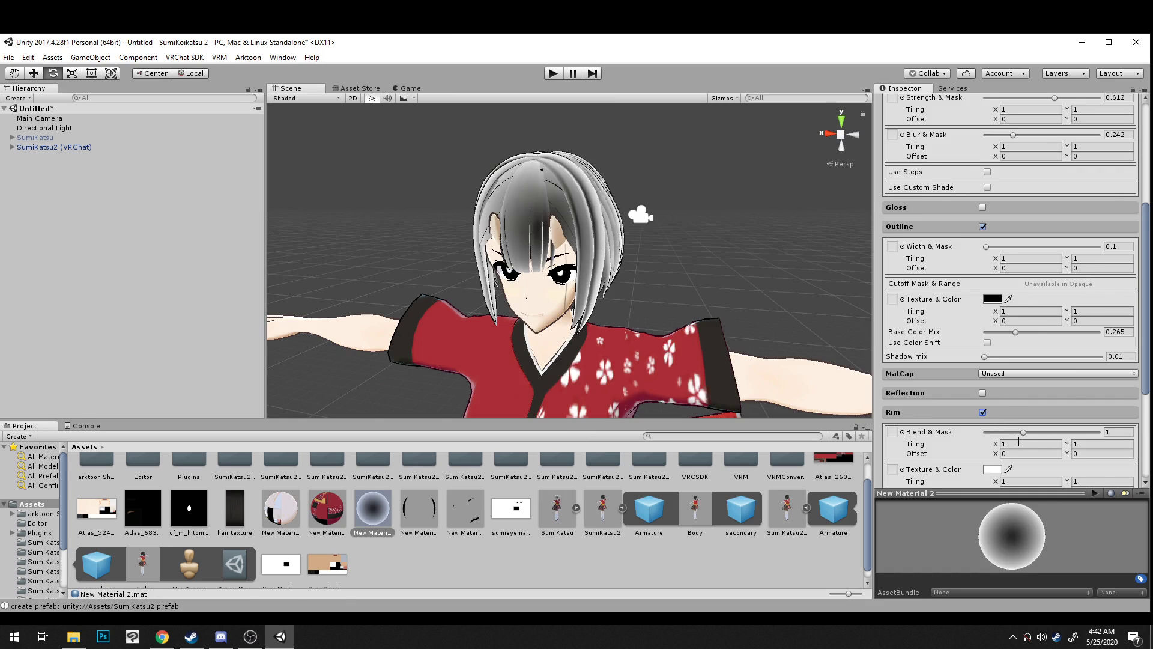
scroll(1018, 442, "down", 2)
left_click(1022, 398)
scroll(984, 478, "down", 2)
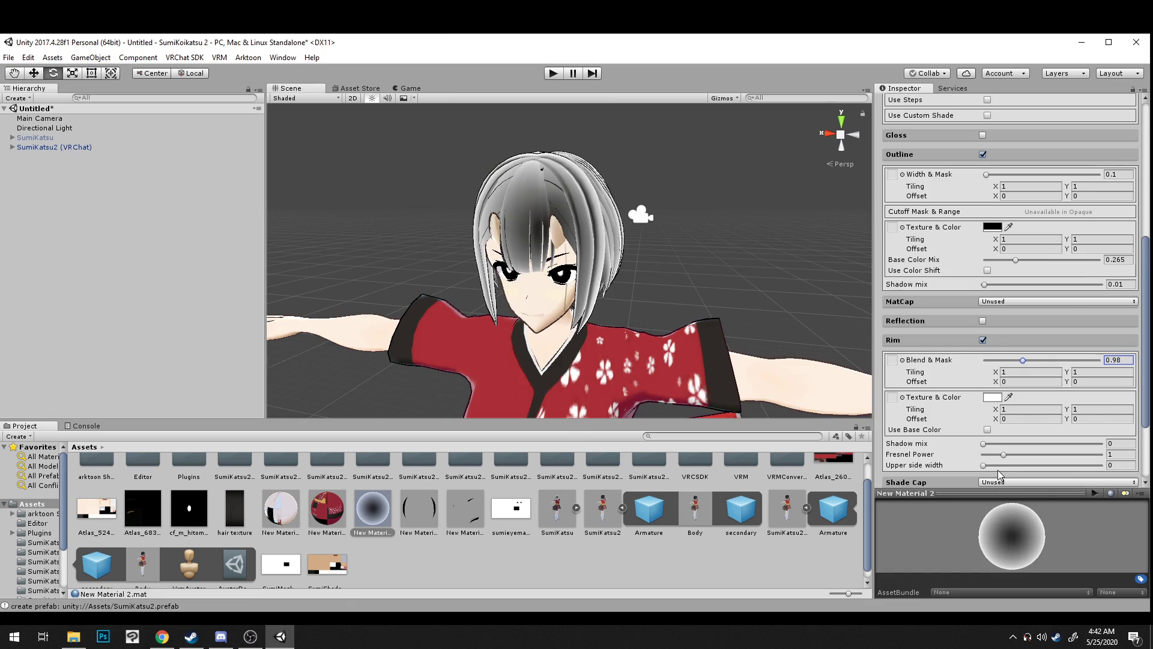
Step: Set the hair material's Rim Fresnel Power to 10 and darken the rim color to dark grey
left_click_drag(998, 454, 1028, 457)
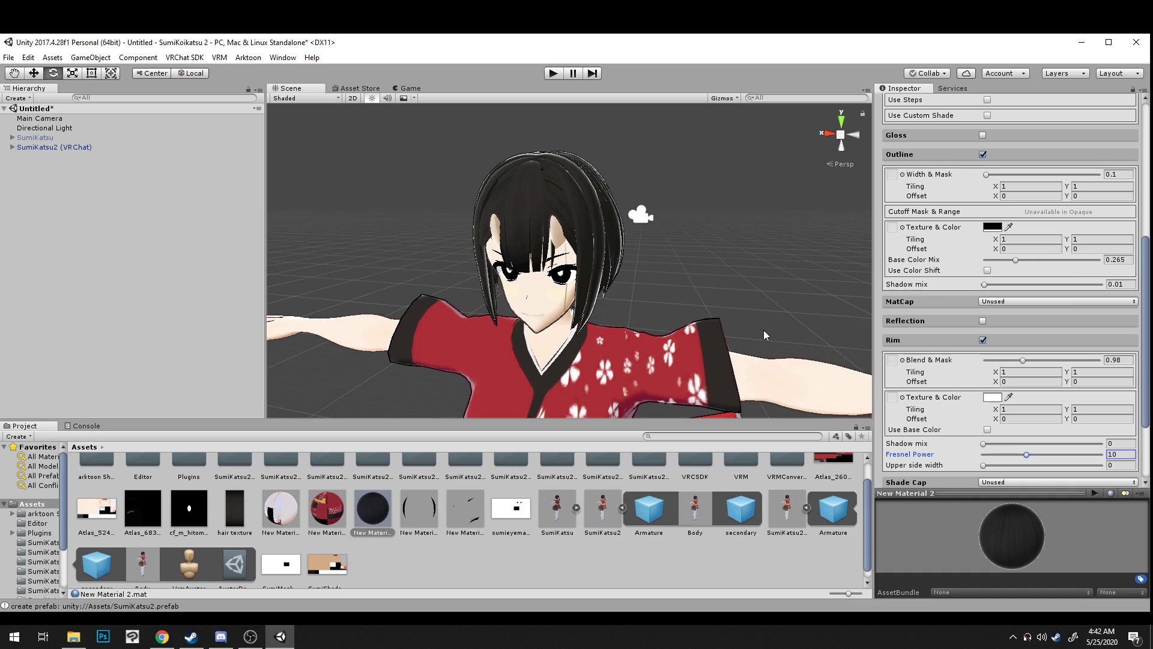
left_click(988, 398)
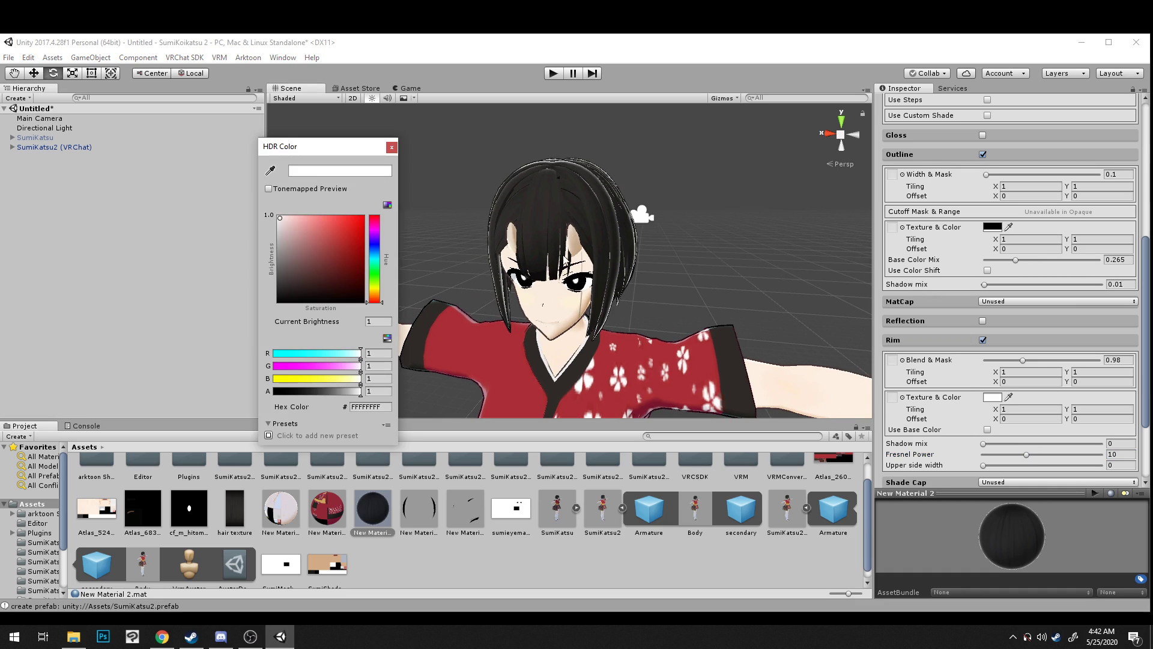
mouse_move(301, 229)
left_mouse_down()
mouse_move(283, 233)
mouse_move(271, 268)
left_mouse_up()
middle_click_drag(568, 272, 707, 189)
scroll(588, 277, "up", 5)
scroll(588, 277, "down", 5)
middle_click_drag(765, 164, 586, 219)
middle_click_drag(545, 167, 575, 197)
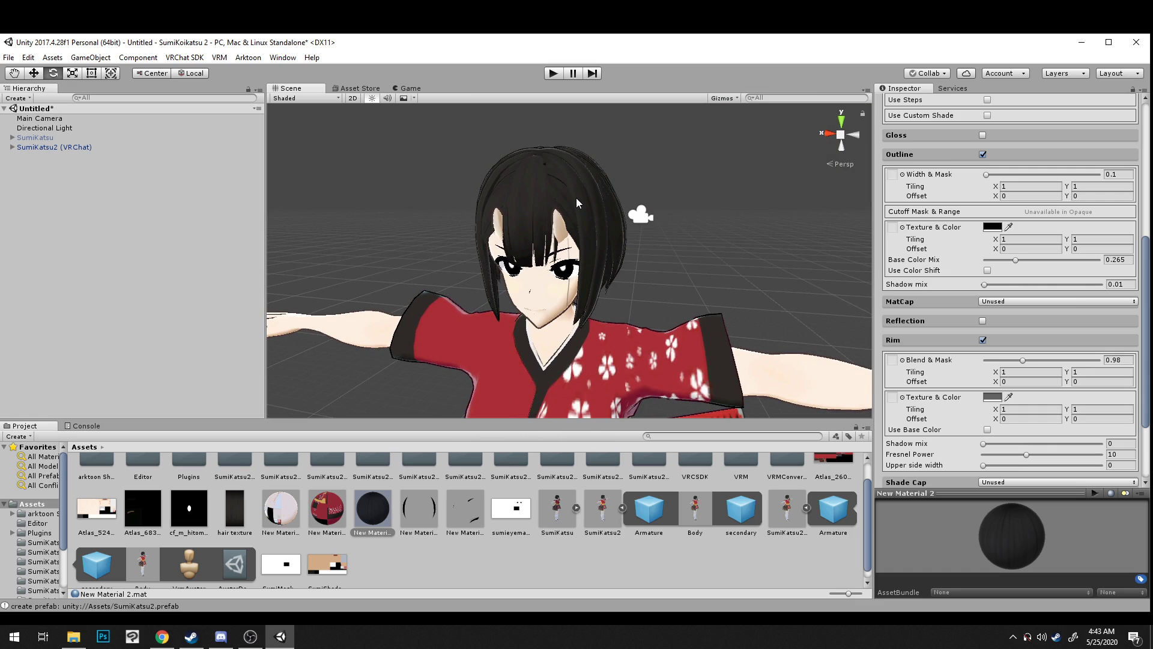
mouse_move(581, 178)
middle_mouse_down()
mouse_move(592, 198)
mouse_move(580, 188)
middle_mouse_up()
Step: Enable Gloss on the hair material, with Metallic at 0 and Smoothness at 0.905
scroll(986, 314, "down", 3)
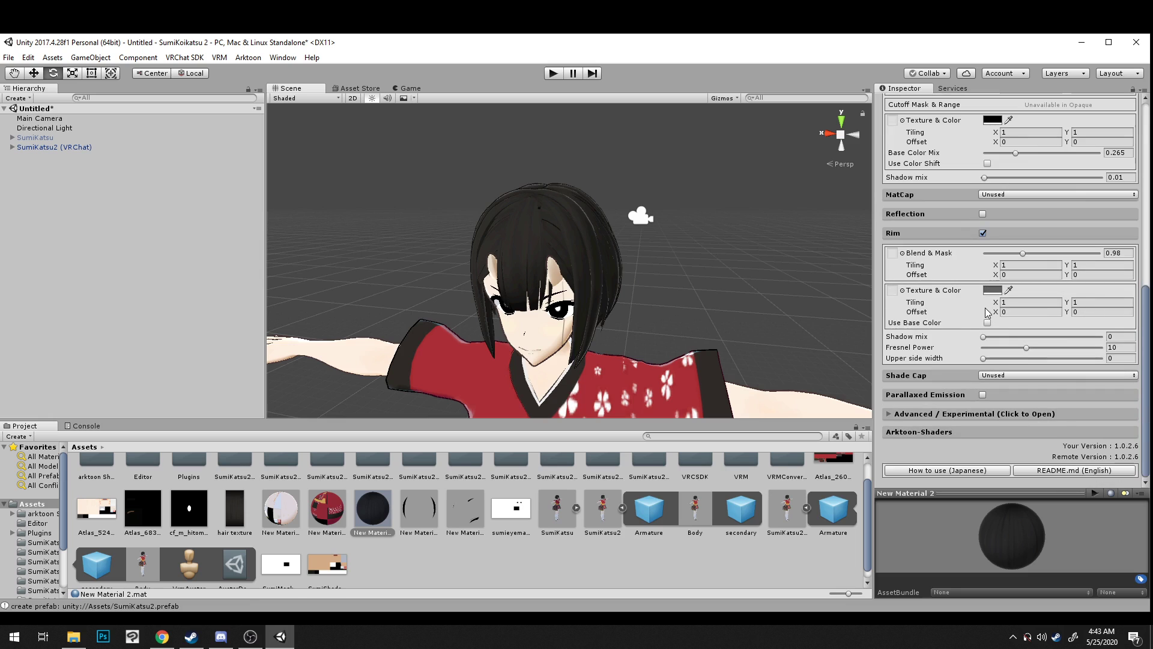
scroll(985, 312, "up", 6)
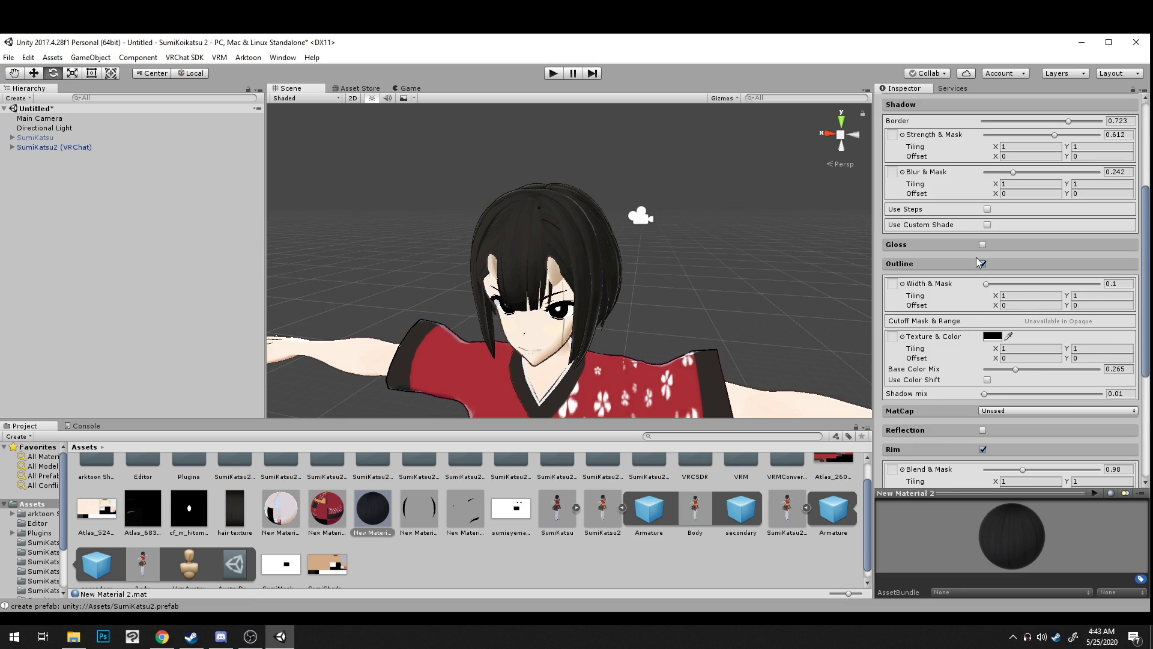
left_click(982, 245)
left_click_drag(758, 284, 784, 268, "alt")
right_click_drag(784, 269, 800, 275)
middle_click_drag(800, 275, 791, 279)
scroll(791, 279, "up", 2)
scroll(791, 279, "down", 1)
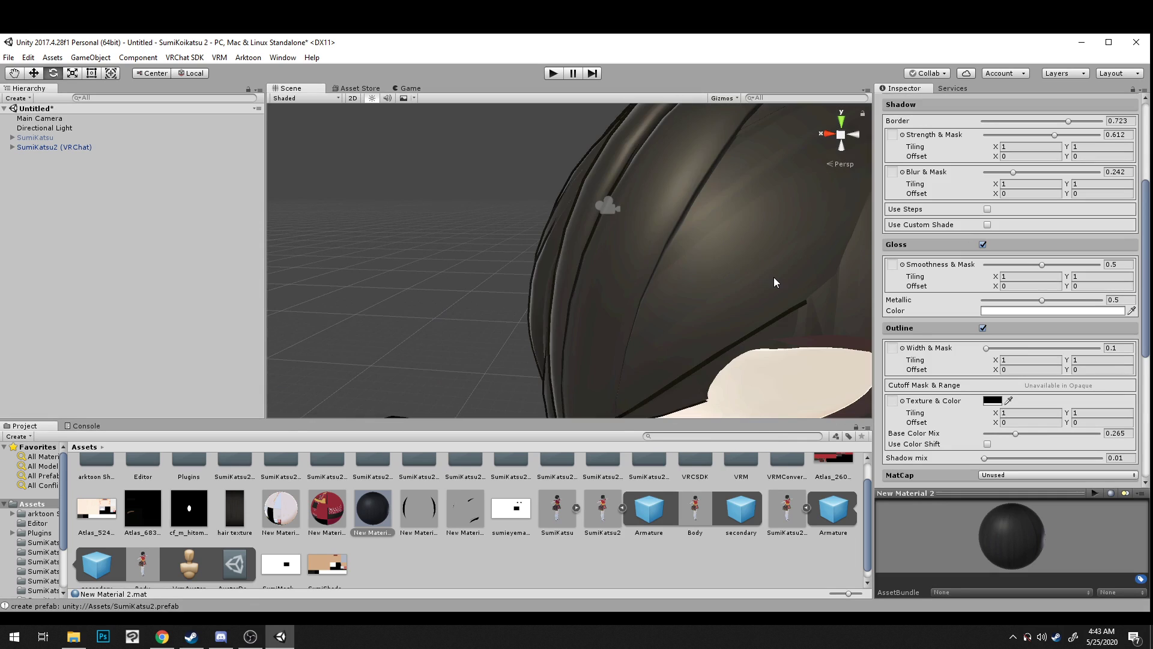
scroll(772, 276, "down", 5)
scroll(772, 276, "up", 1)
left_click_drag(1043, 300, 981, 302)
left_click_drag(1044, 265, 1090, 270)
Step: Darken the hair's Gloss color to near black and check the highlights from several angles
left_click(1007, 311)
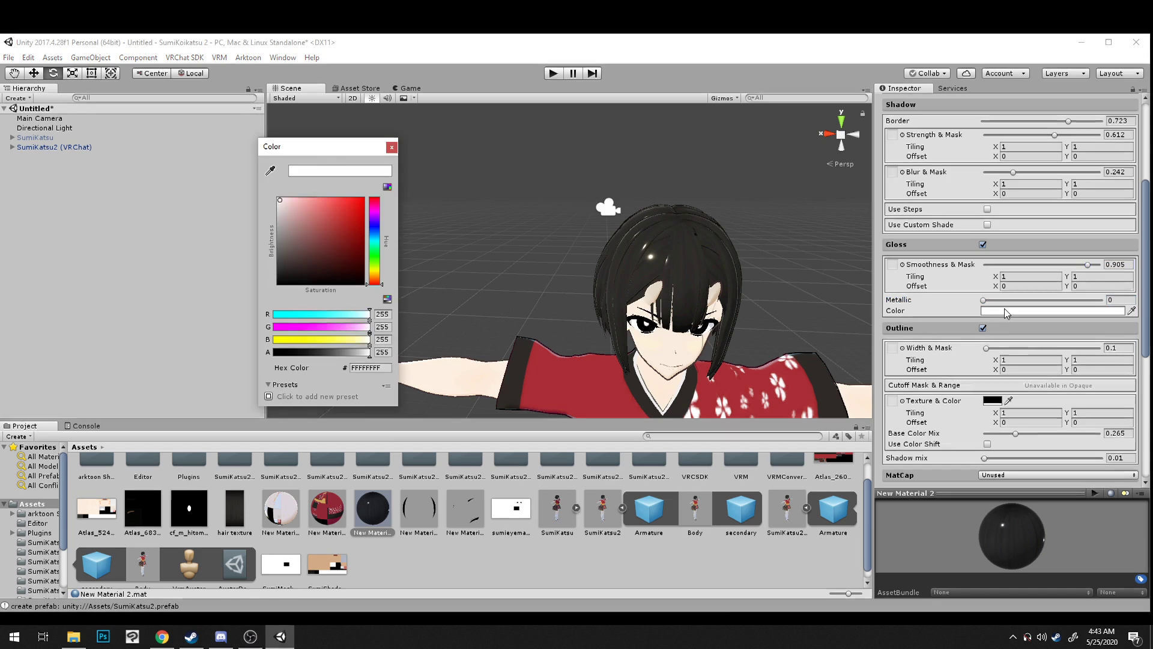
left_click(293, 234)
left_click_drag(286, 262, 270, 276)
left_click_drag(519, 289, 636, 301, "alt")
middle_click_drag(636, 300, 648, 262)
scroll(620, 293, "up", 7)
scroll(611, 287, "down", 7)
left_click_drag(648, 262, 538, 251, "alt")
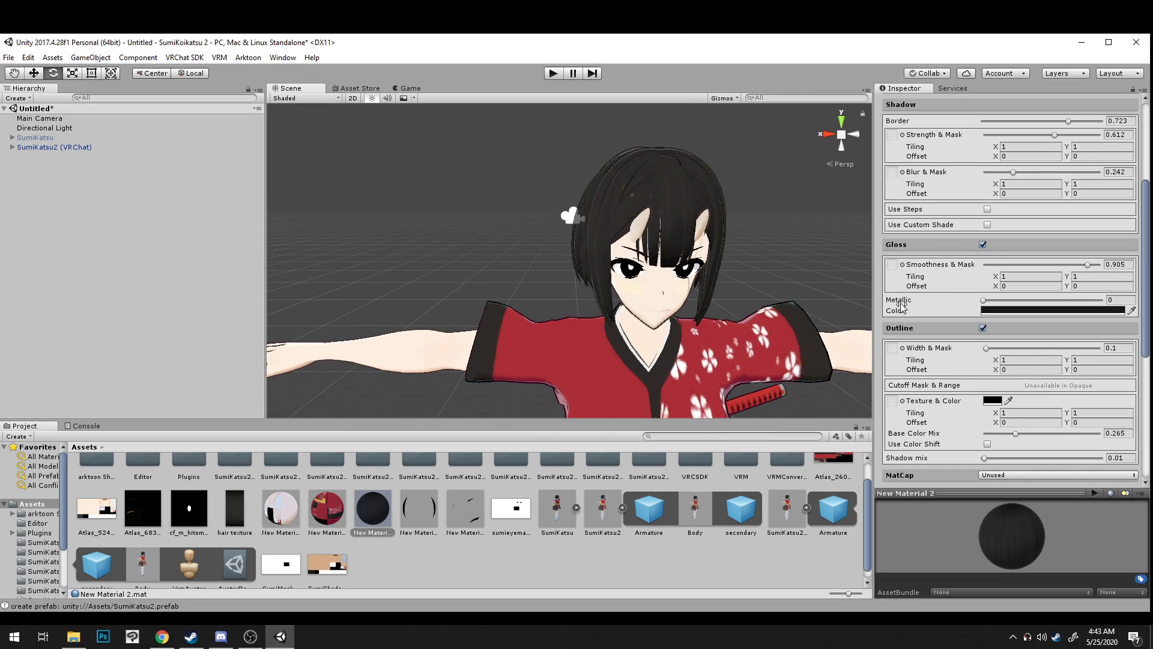
Step: Compare the hair with and without Gloss, keep it enabled, and set its Smoothness to 0.953
left_click(985, 243)
left_click(985, 244)
left_click(986, 242)
left_click(985, 243)
left_click_drag(1087, 265, 1094, 268)
mouse_move(671, 241)
middle_mouse_down()
mouse_move(726, 244)
mouse_move(643, 250)
mouse_move(685, 247)
mouse_move(661, 219)
mouse_move(714, 230)
mouse_move(663, 225)
middle_mouse_up()
scroll(660, 219, "down", 6)
scroll(657, 223, "up", 6)
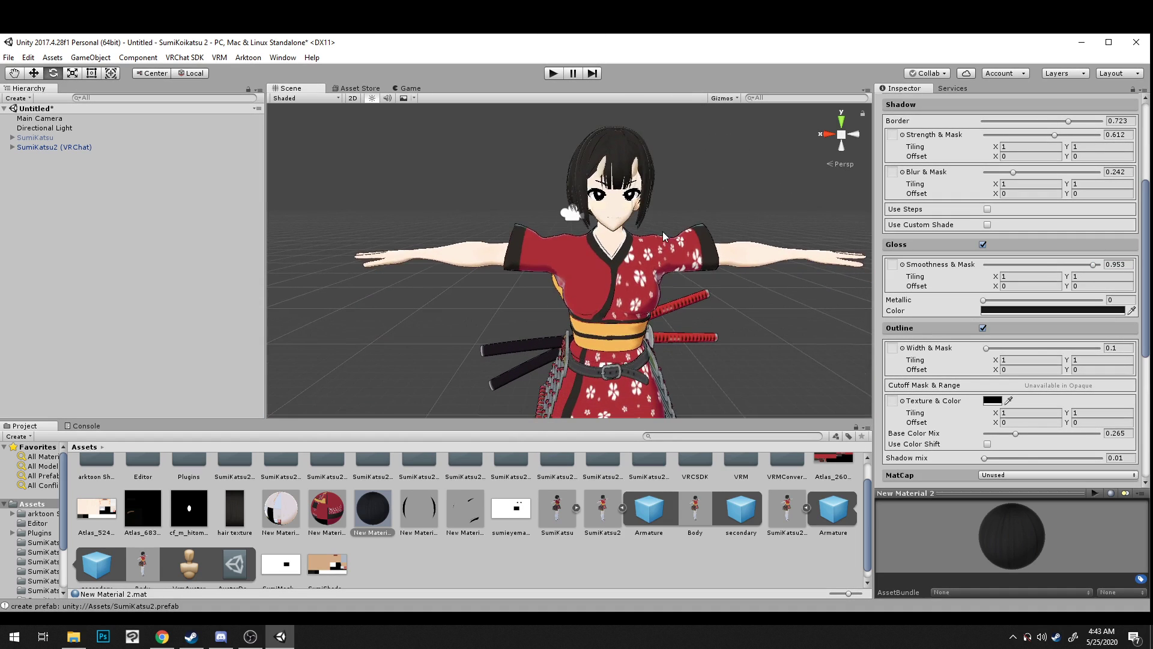
scroll(663, 231, "down", 6)
Step: Select New Material 3 and check the finished avatar's materials from several angles
left_click(466, 511)
scroll(799, 274, "up", 5)
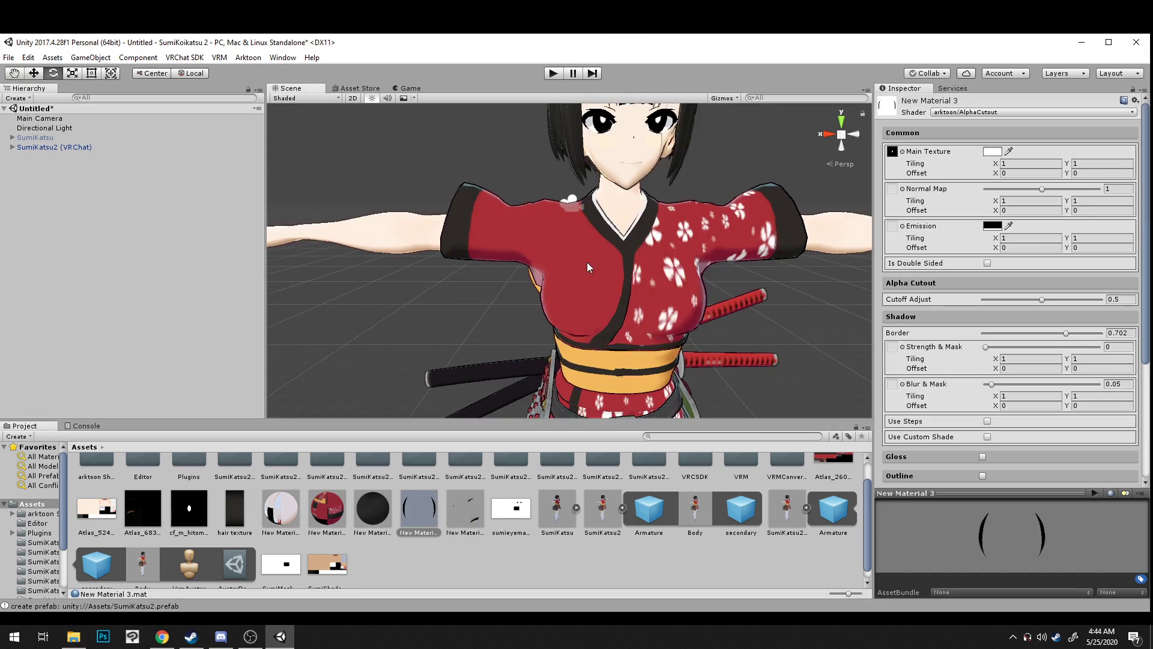
right_click_drag(586, 261, 611, 257)
scroll(611, 257, "down", 3)
scroll(612, 257, "up", 2)
mouse_move(611, 259)
middle_mouse_down()
mouse_move(697, 267)
mouse_move(596, 269)
middle_mouse_up()
right_click_drag(596, 268, 557, 257)
middle_click_drag(557, 257, 653, 248)
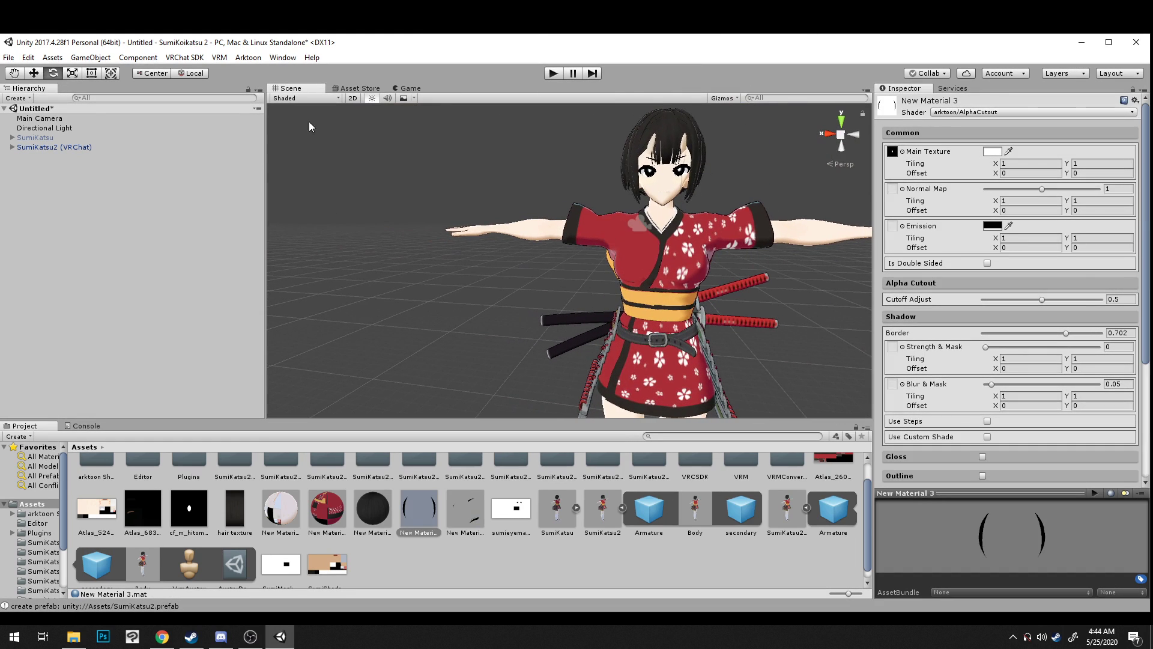
Step: Open the VRChat SDK control panel, sign in with the stored account, and show the Builder page
left_click(219, 57)
left_click(210, 88)
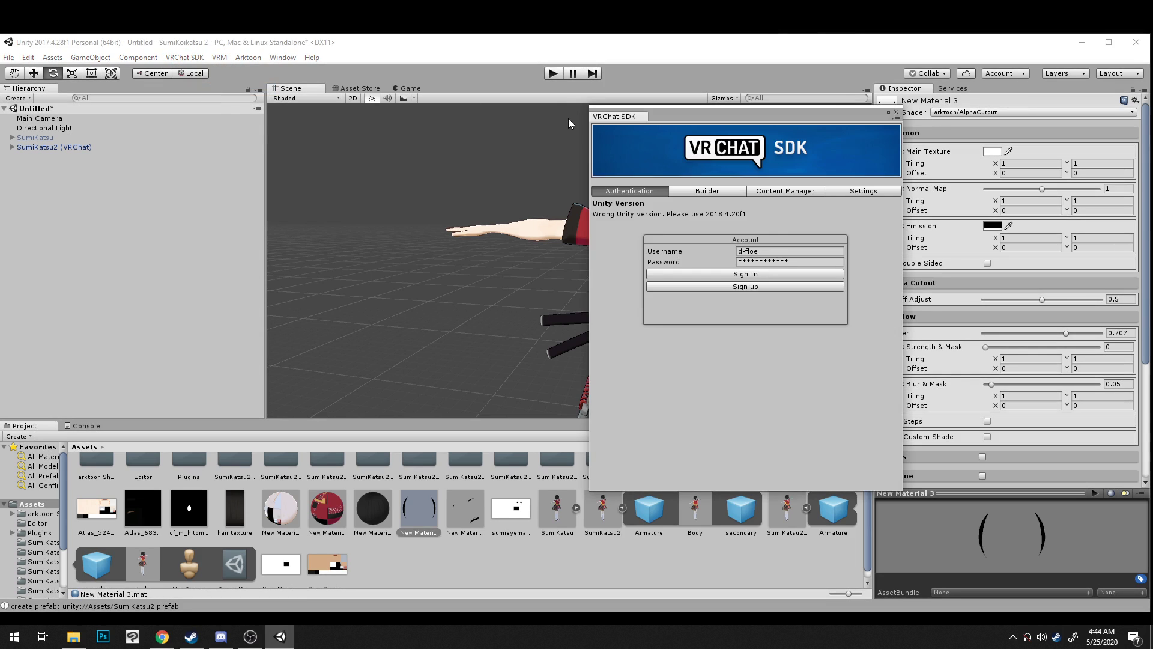
left_click(717, 276)
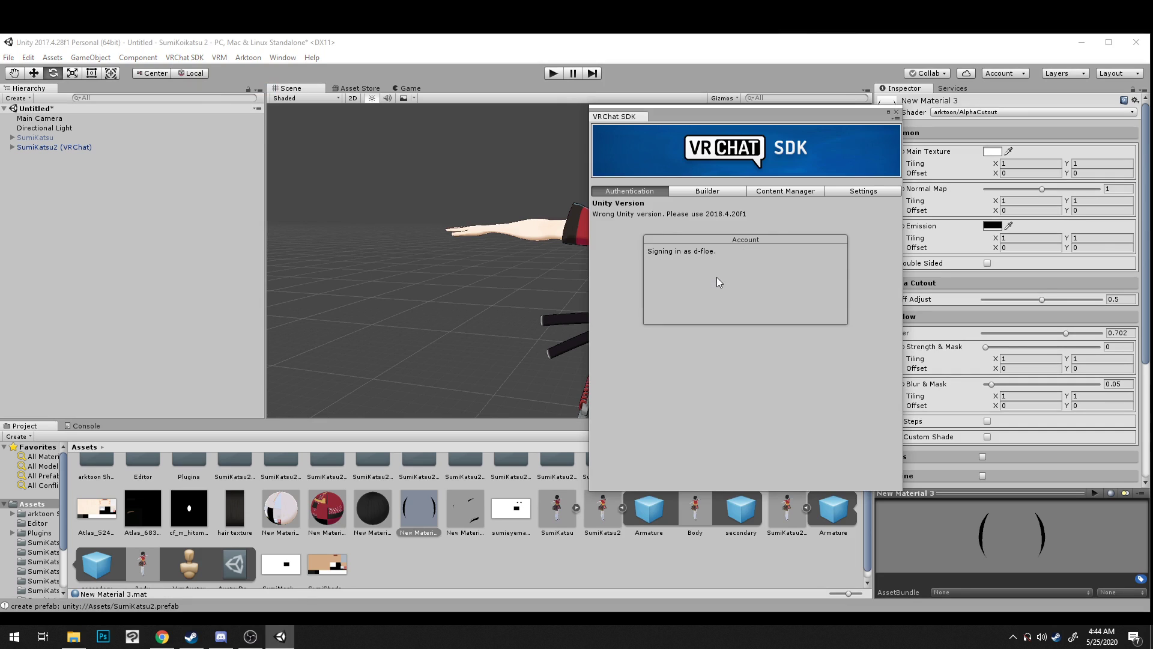
left_click(717, 192)
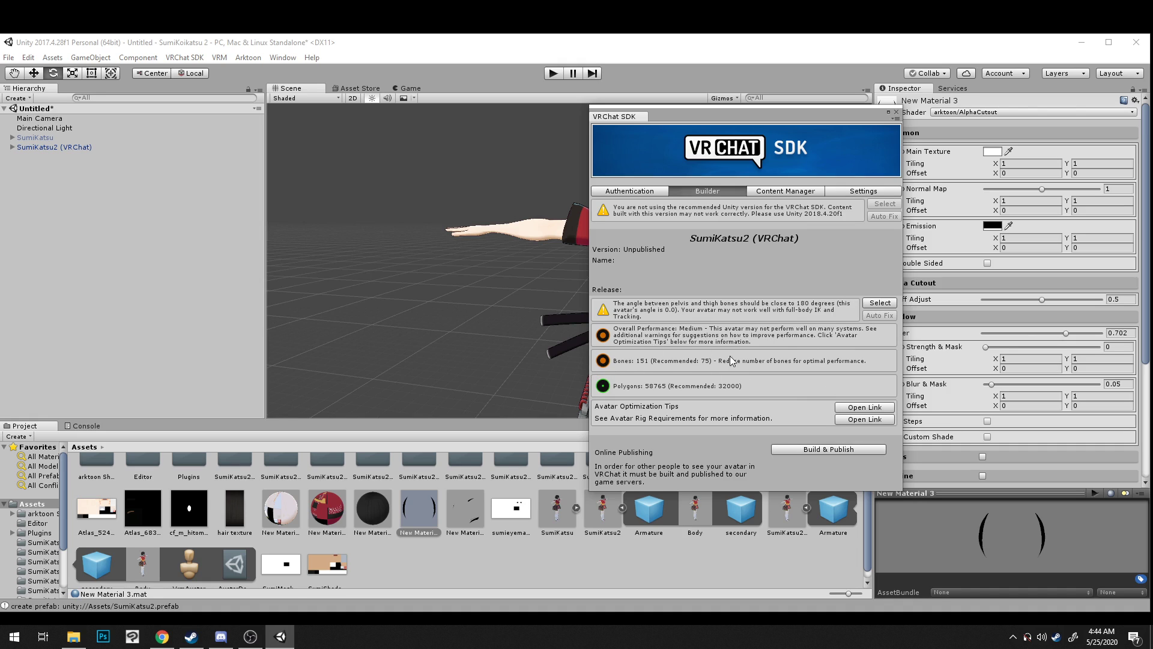
Step: Inspect the avatar from several angles and review the Builder's performance notes for SumiKatsu2 (VRChat)
left_click_drag(569, 263, 528, 284, "alt")
middle_click_drag(527, 285, 541, 330)
left_click_drag(540, 330, 516, 244, "alt")
scroll(516, 244, "down", 3)
middle_click_drag(495, 275, 521, 233)
middle_click_drag(517, 391, 509, 345)
scroll(507, 324, "down", 2)
middle_click_drag(504, 251, 489, 328)
scroll(494, 345, "up", 3)
scroll(477, 316, "up", 2)
scroll(521, 315, "up", 5)
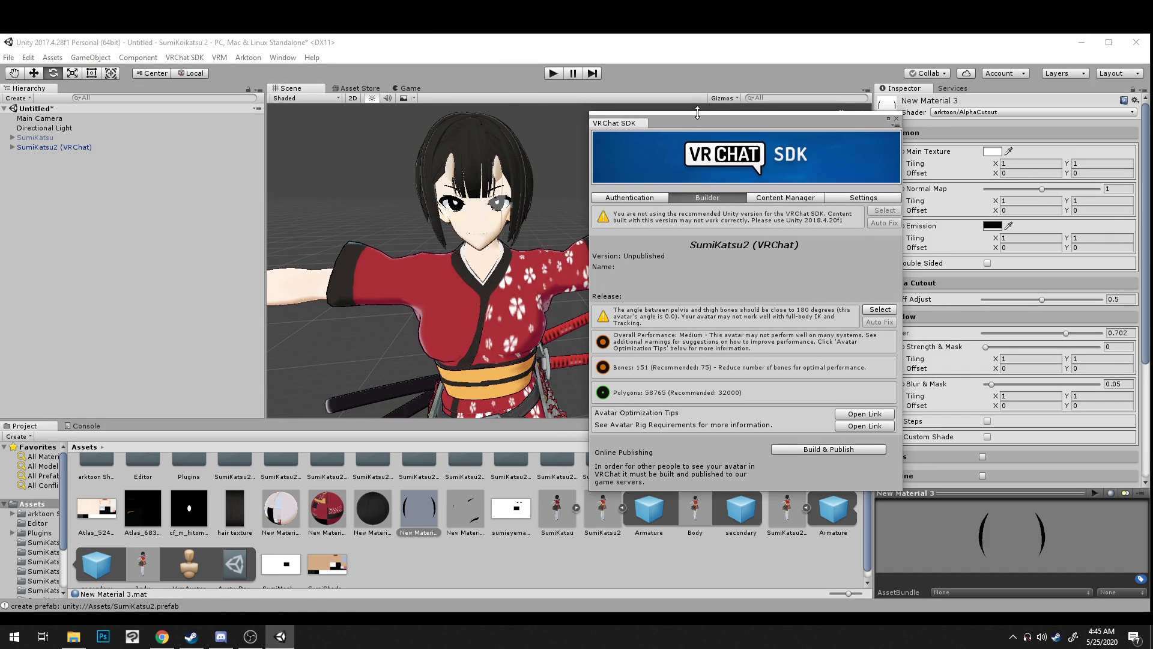
left_click_drag(698, 114, 713, 75)
left_click_drag(501, 318, 481, 246, "alt")
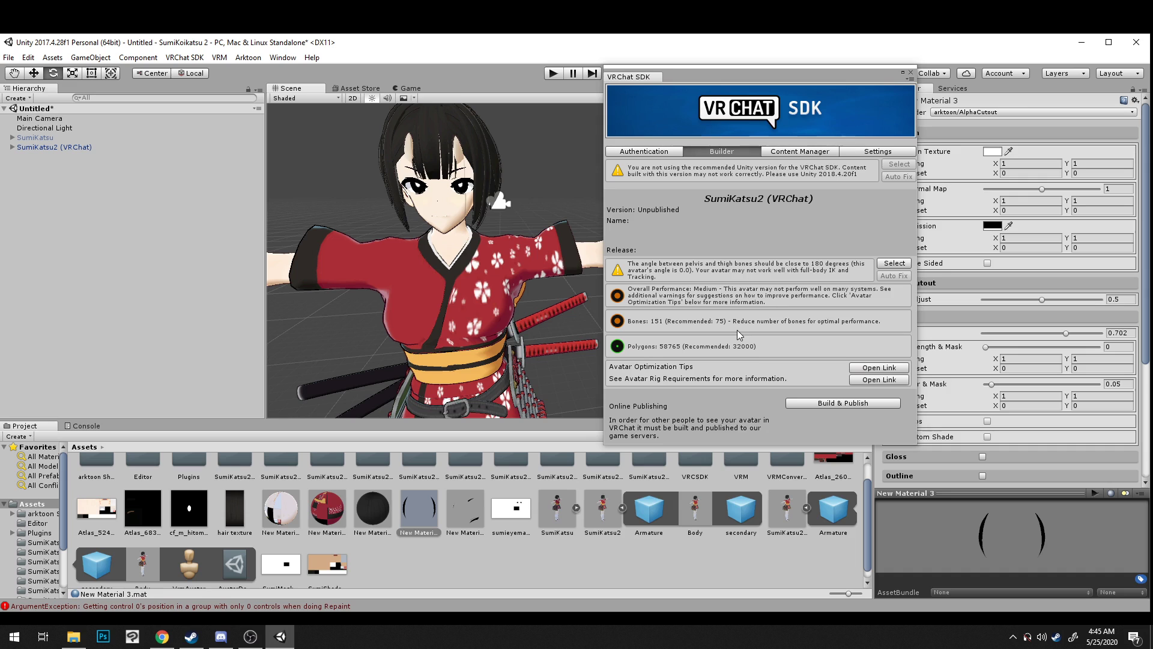
middle_click_drag(447, 240, 469, 163)
scroll(485, 291, "down", 3)
scroll(485, 291, "up", 3)
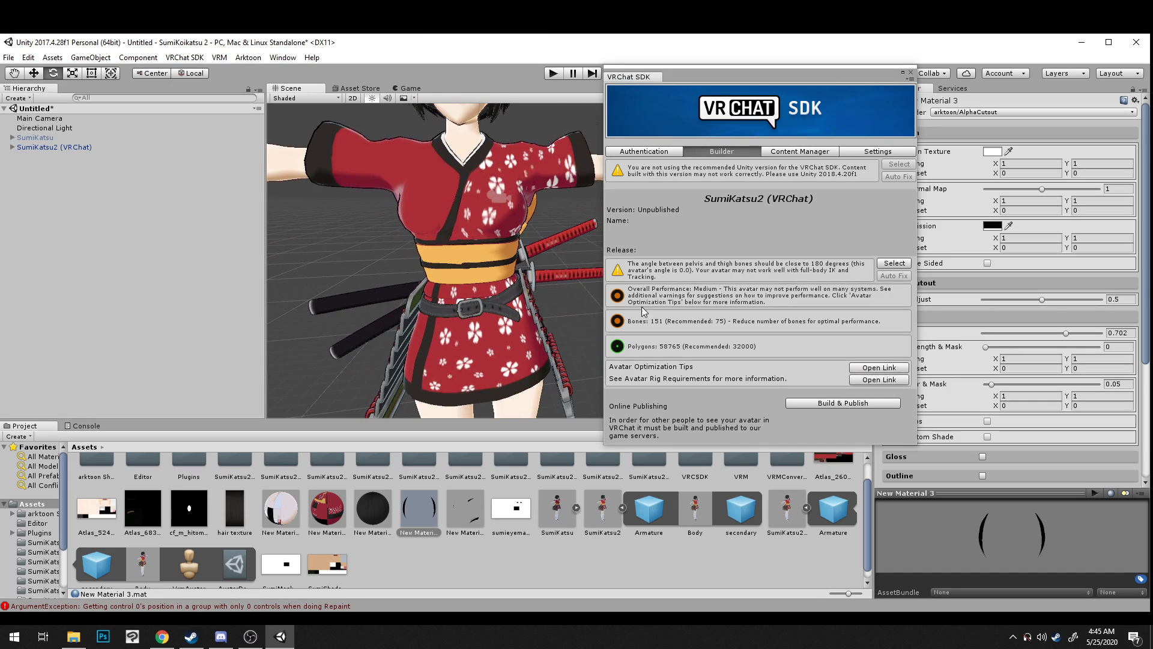
middle_click_drag(500, 269, 530, 280)
left_click(715, 296)
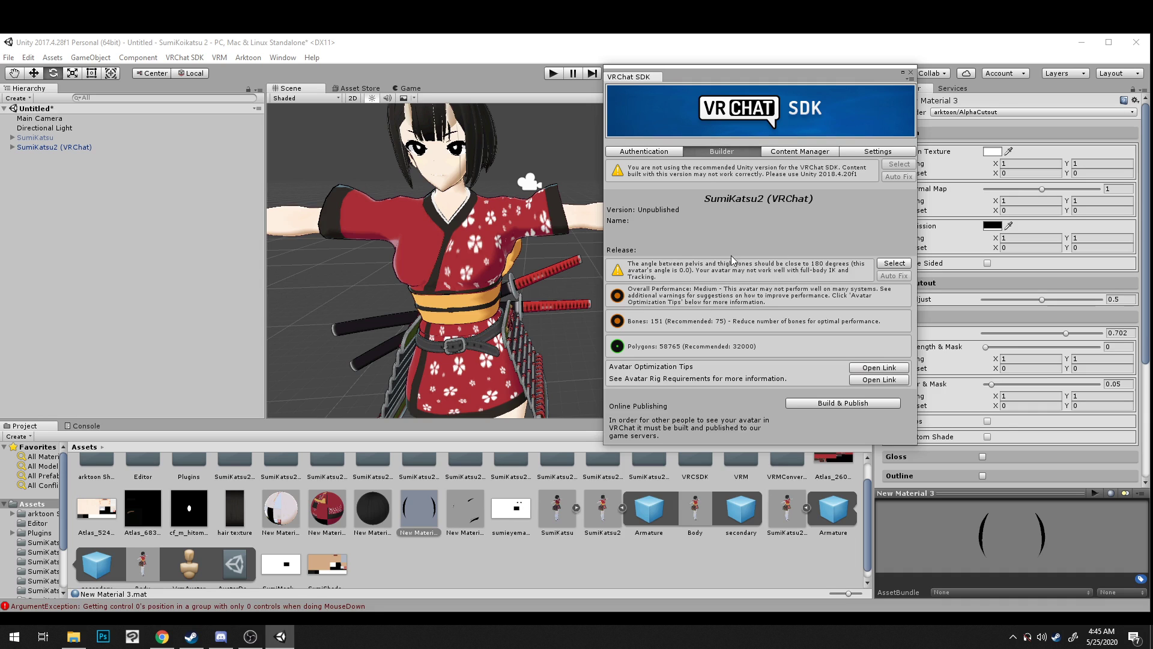
middle_click_drag(485, 256, 547, 271)
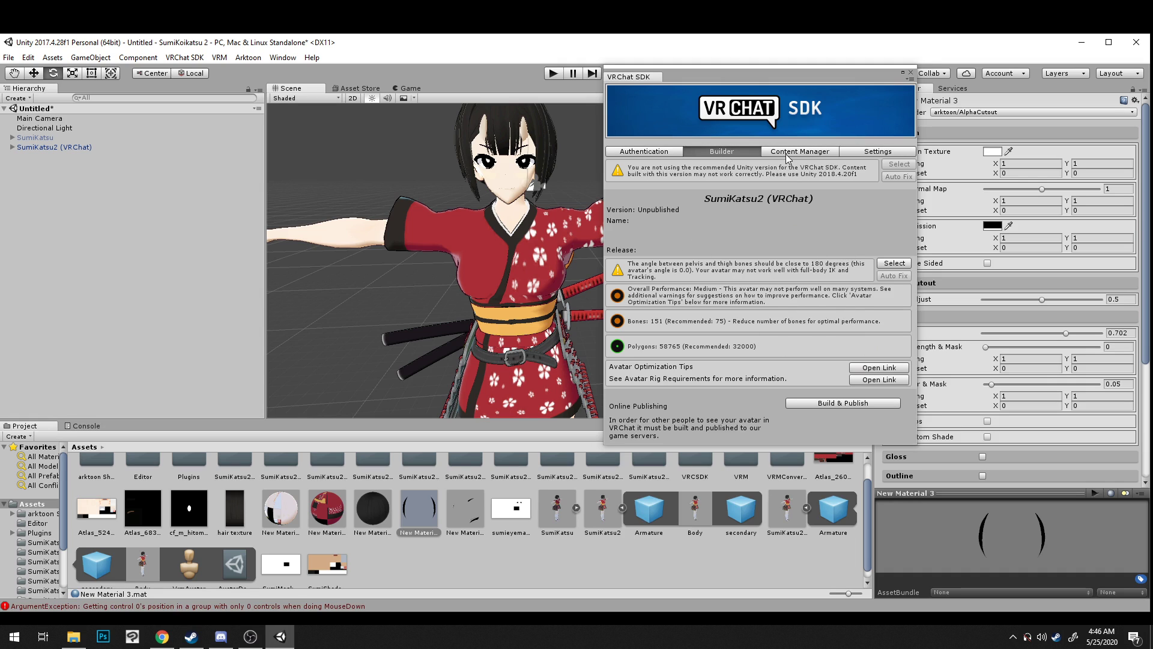
Step: Build and publish the avatar, saving the scene as Scene in the Assets folder when asked
left_click(833, 402)
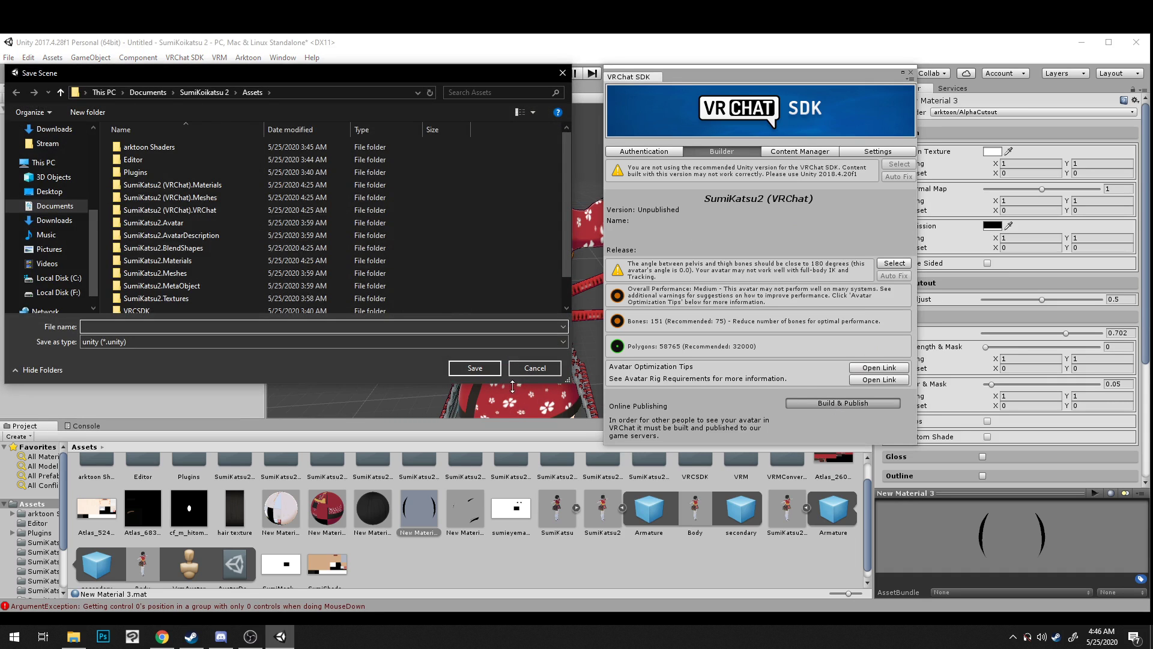
type("Sc")
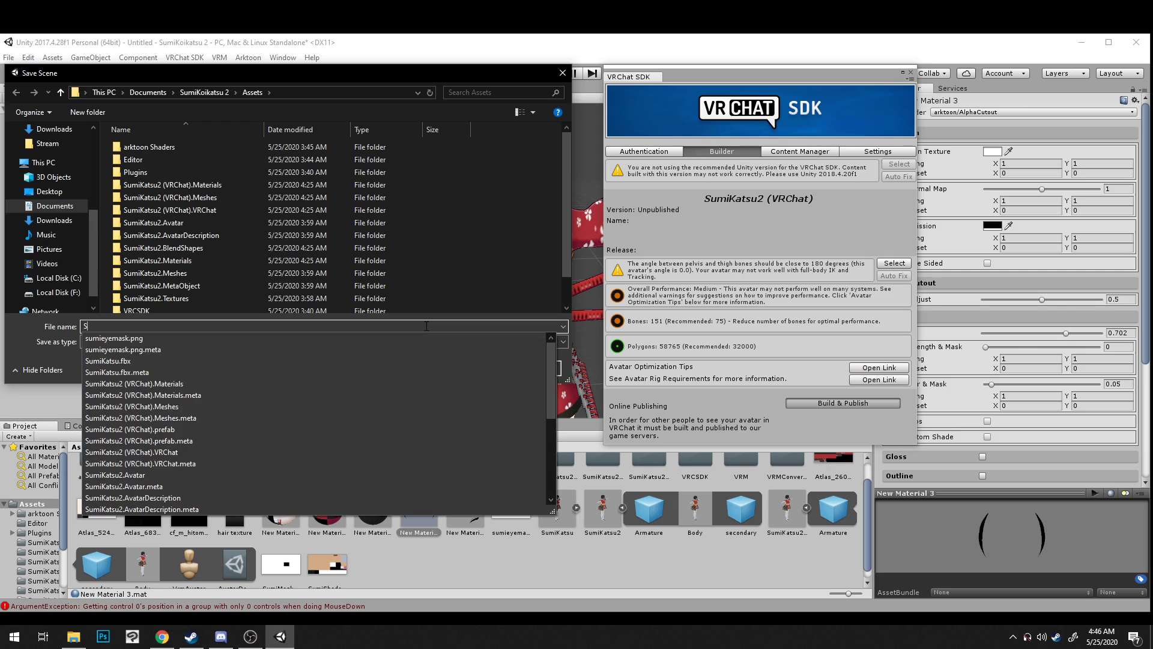
type("ene")
key("Return")
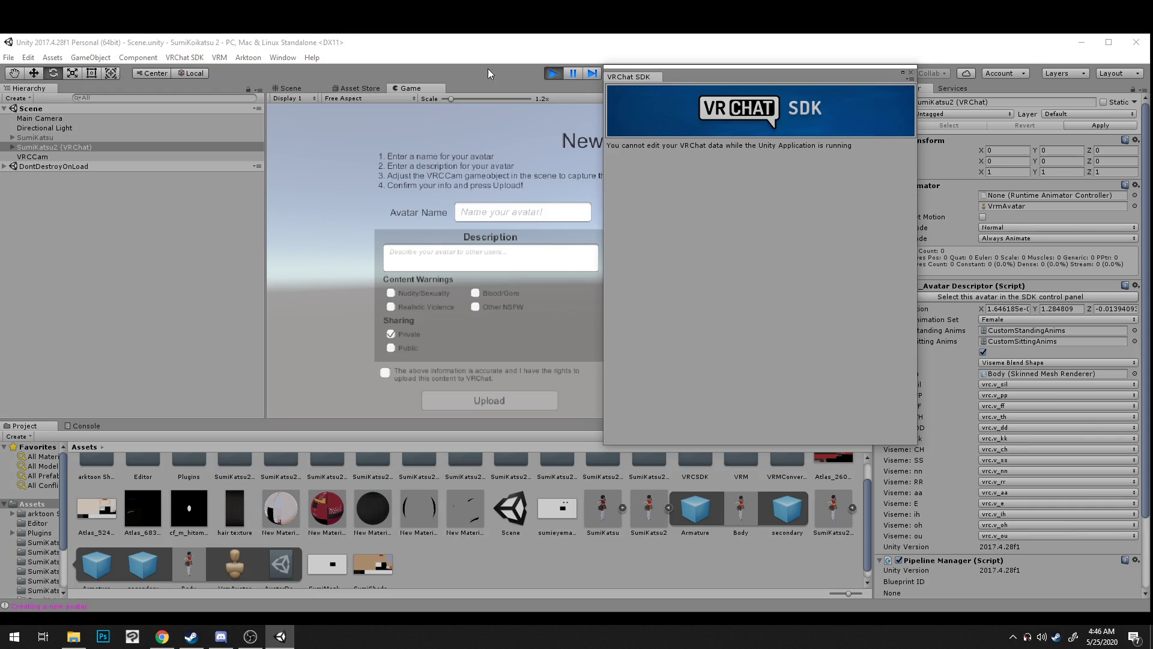
Step: Move the SDK window clear of the Inspector and select the VRCCam preview camera in the Scene view
left_click_drag(694, 73, 912, 115)
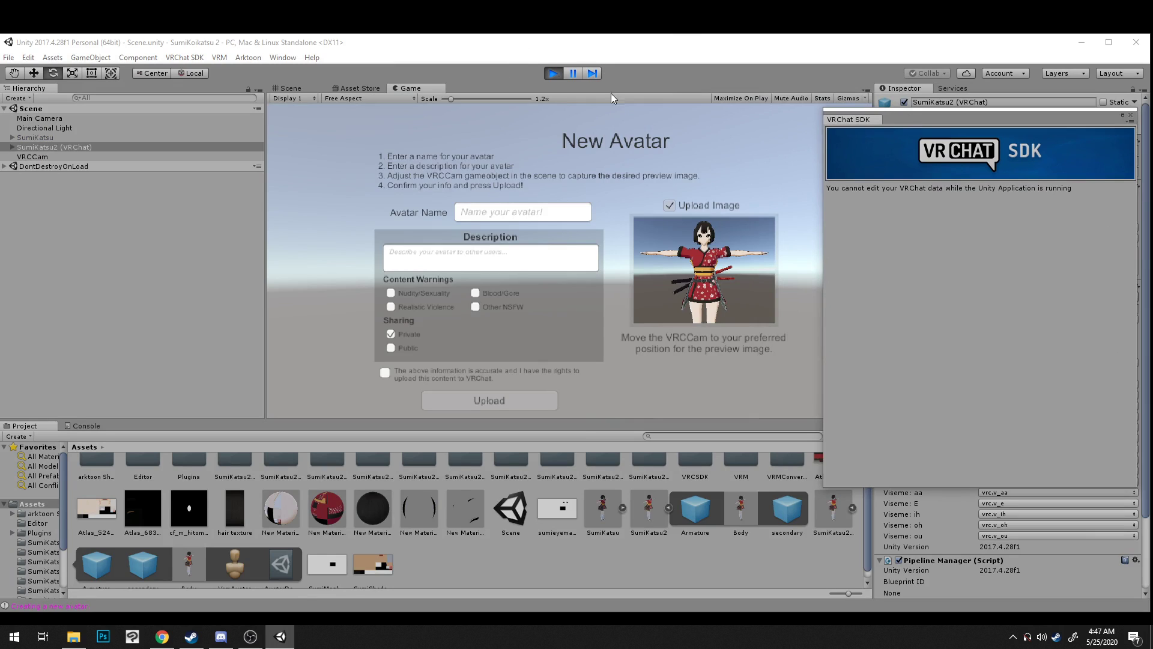
left_click(533, 214)
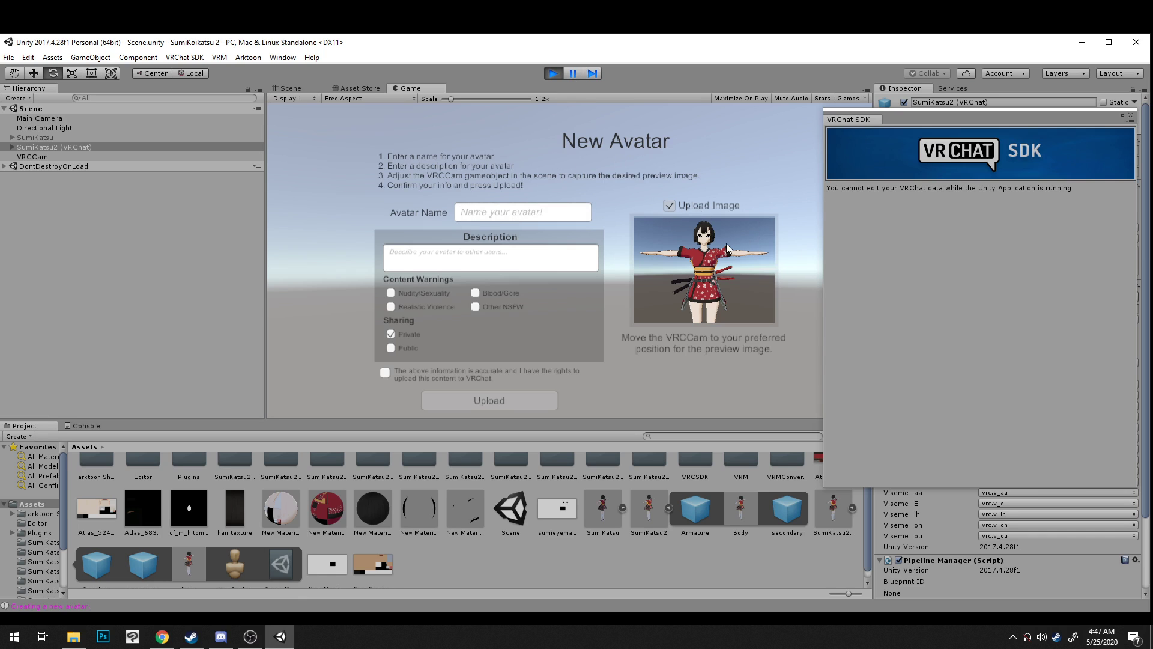
left_click(292, 89)
scroll(569, 264, "down", 8)
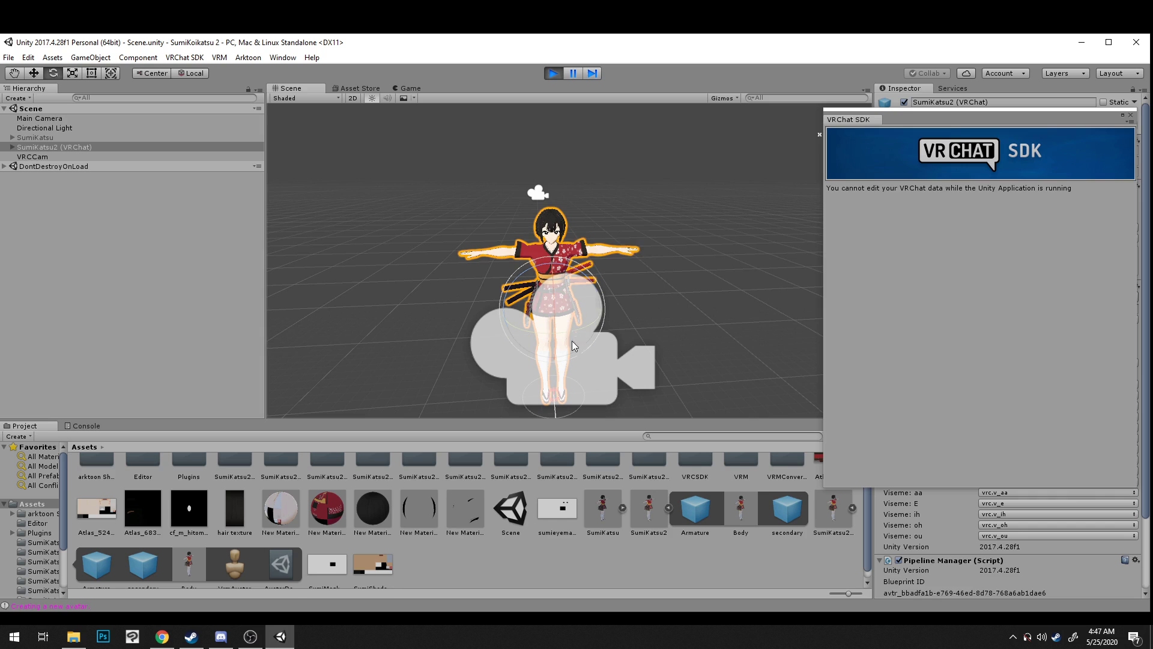
left_click_drag(958, 120, 42, 187)
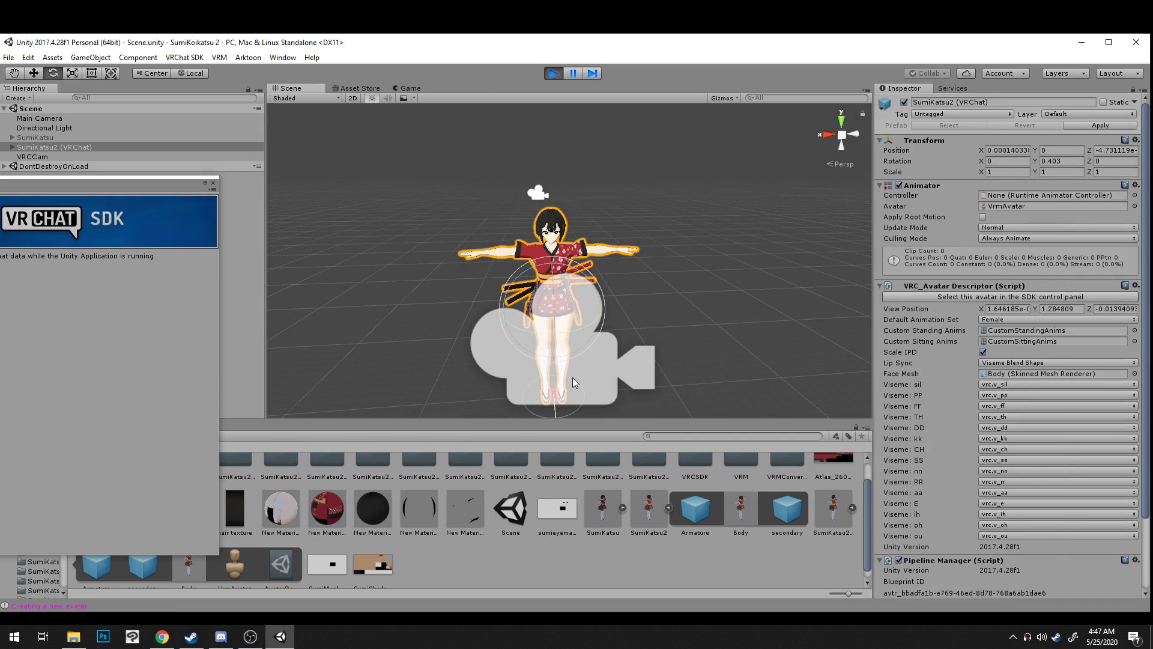
left_click(572, 378)
middle_click_drag(681, 331, 743, 298)
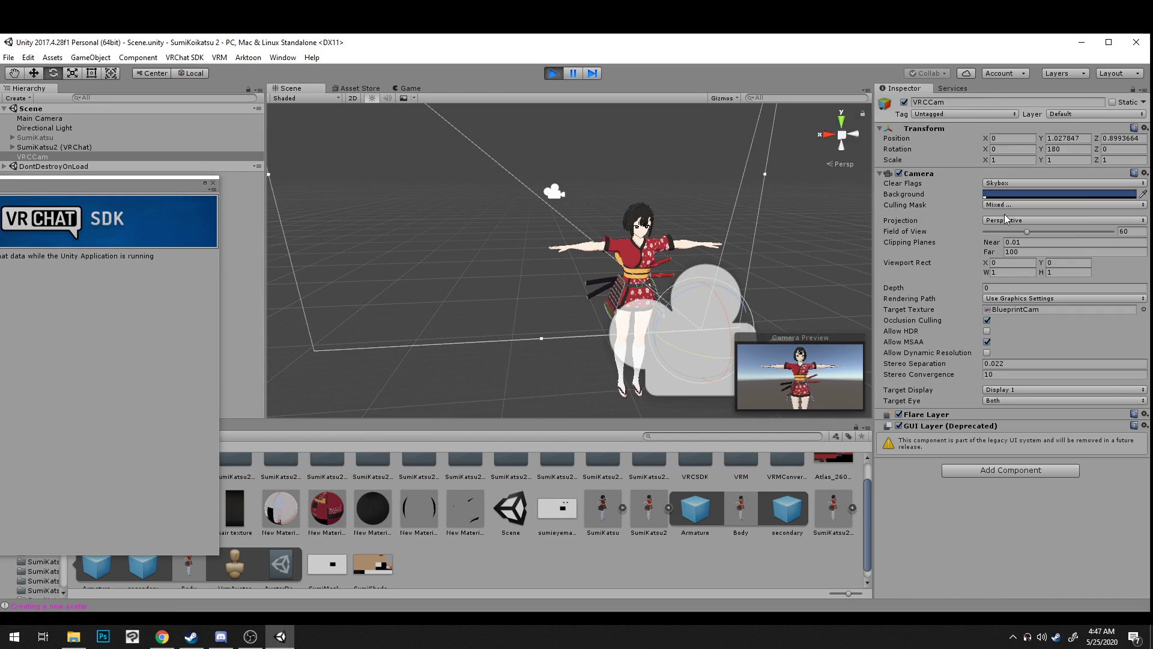
Step: Set VRCCam to Orthographic projection with size 0.12 and raise it to Y 1.323 to frame the avatar's face
left_click(1007, 220)
left_click(1020, 239)
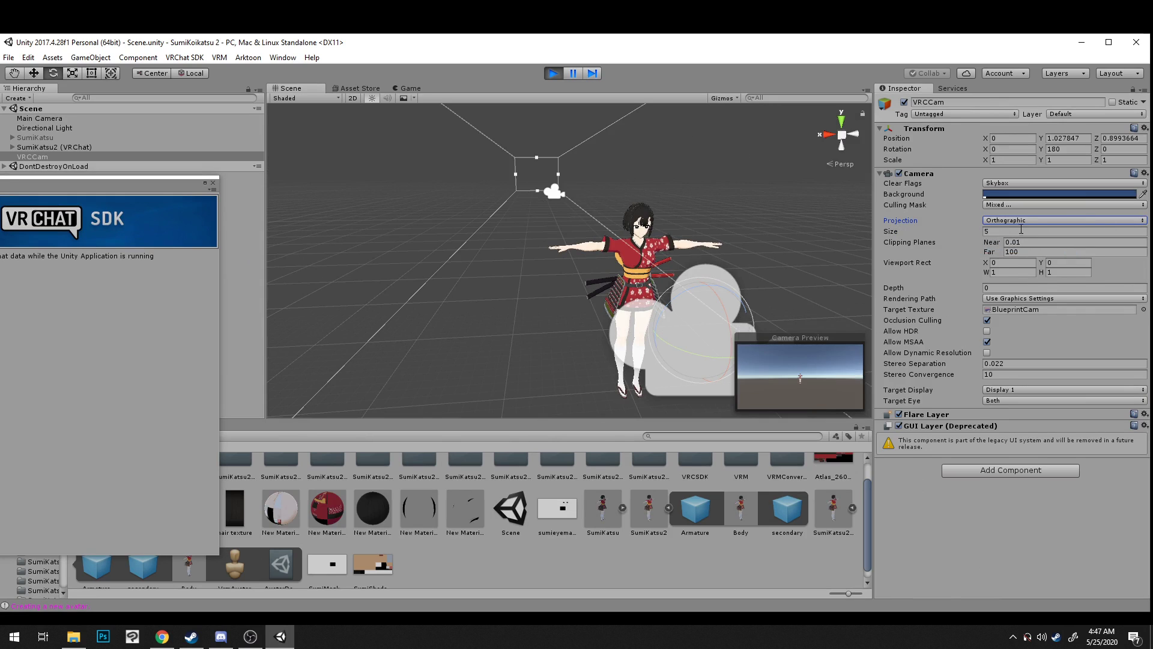
left_click_drag(890, 231, 793, 239)
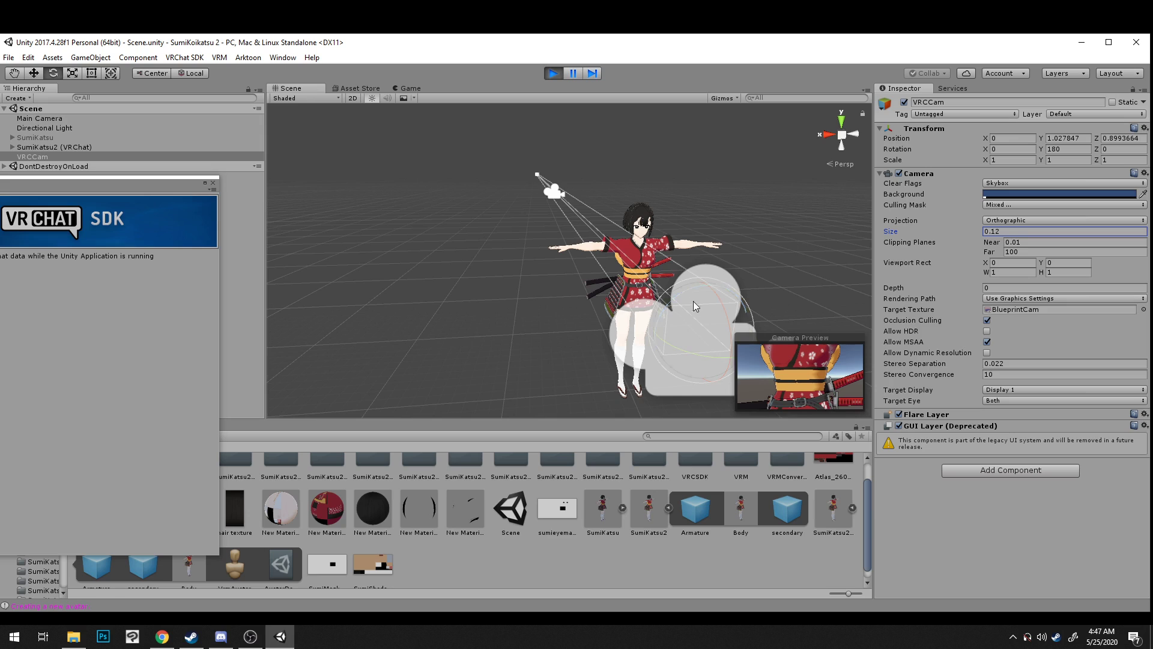
key("w")
left_click_drag(709, 299, 704, 240)
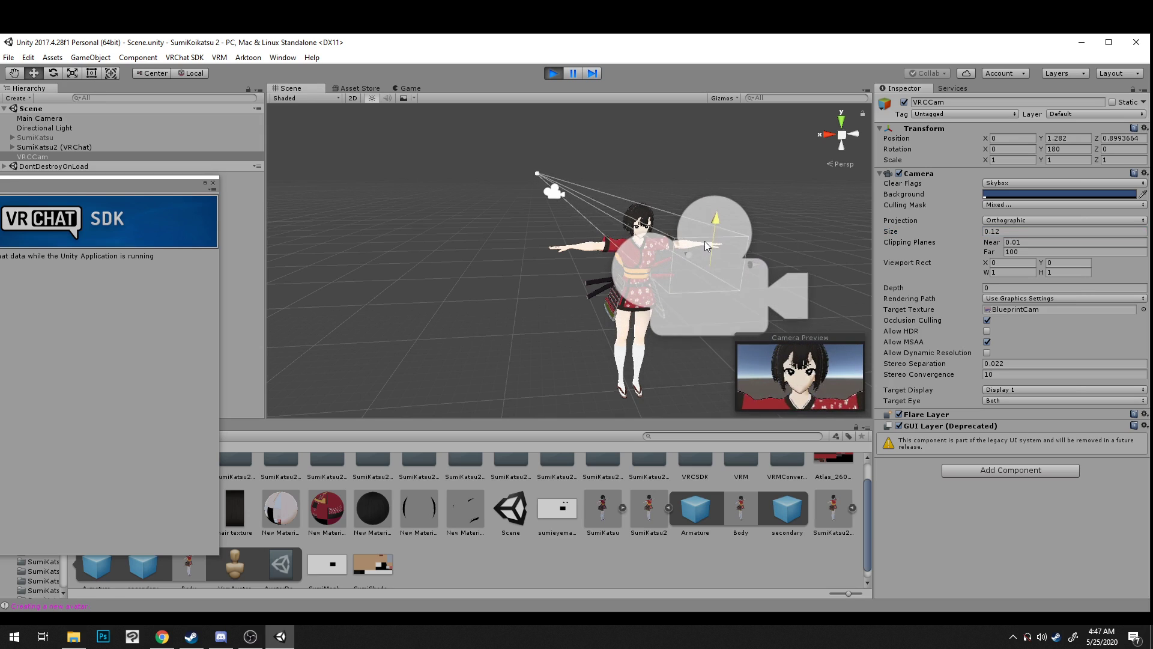
Step: Give VRCCam a black background color and set its Clear Flags to Solid Color
left_click(1059, 194)
left_click_drag(351, 277, 348, 286)
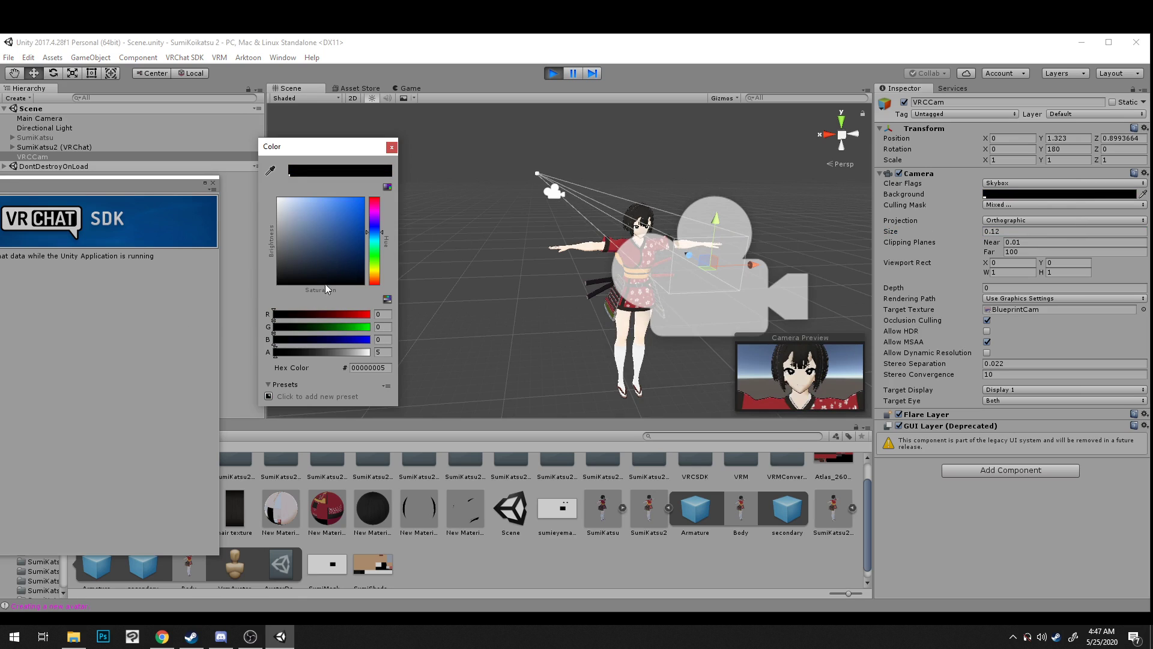
left_click(1055, 184)
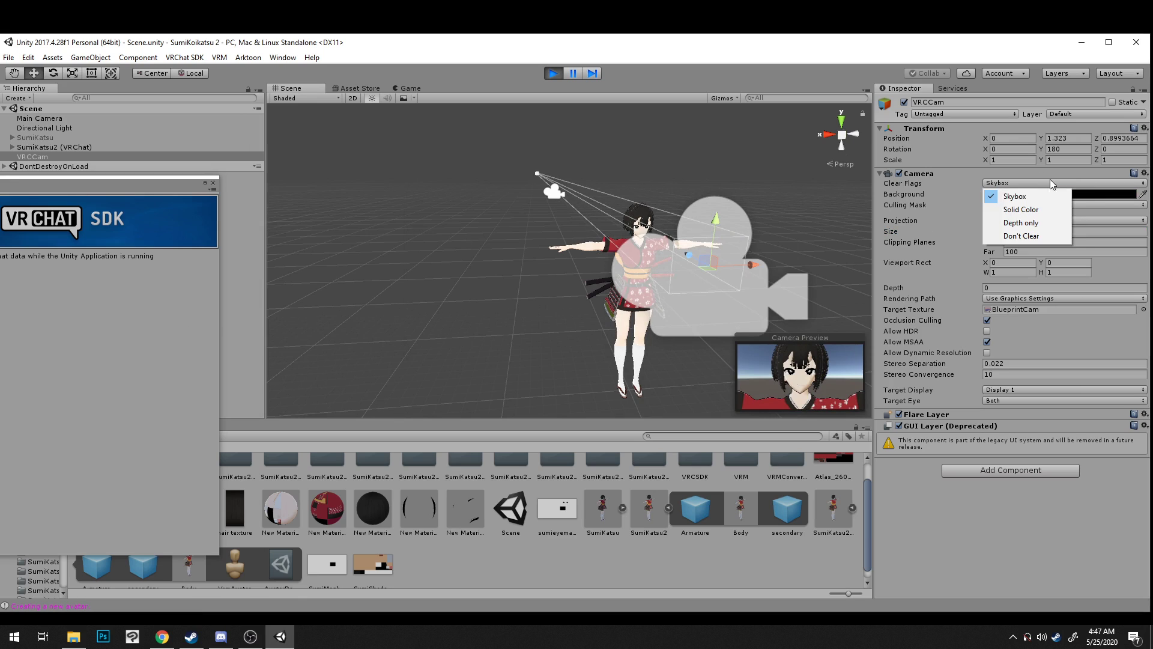
left_click(1024, 210)
left_click_drag(744, 196, 790, 278, "alt")
middle_click_drag(790, 232, 802, 226)
scroll(755, 240, "down", 1)
scroll(755, 240, "up", 1)
mouse_move(735, 243)
middle_mouse_down()
mouse_move(713, 238)
mouse_move(740, 242)
middle_mouse_up()
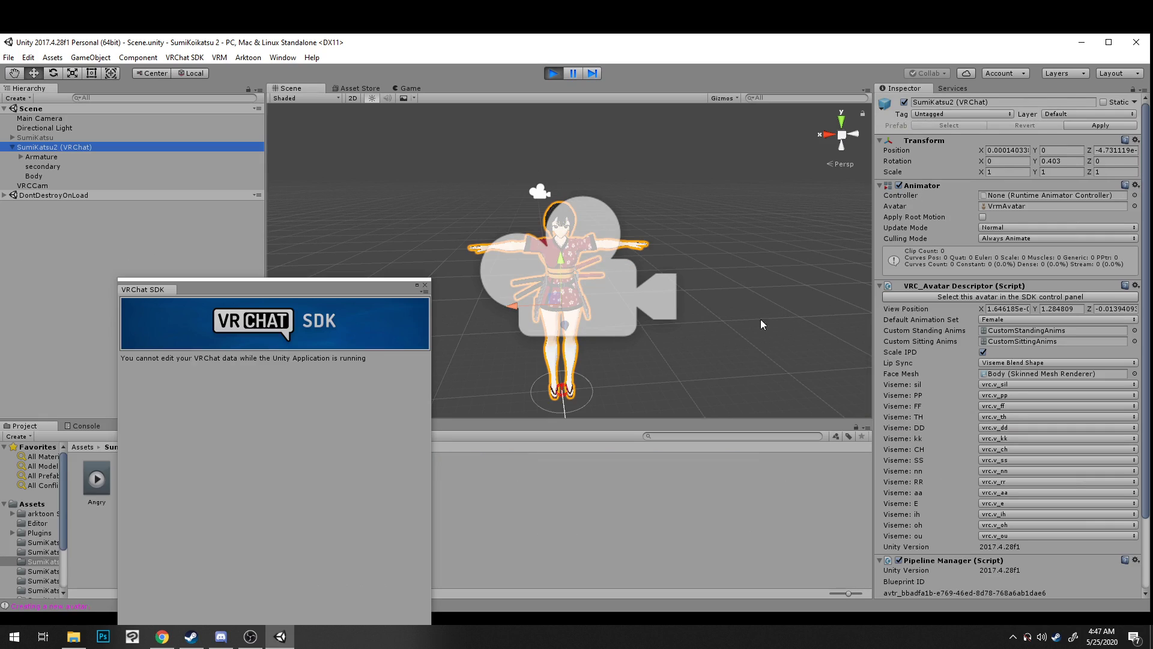
Step: Assign CustomStandingAnims as SumiKatsu2's Animator controller and check the posed avatar in the upload preview
left_click(58, 148)
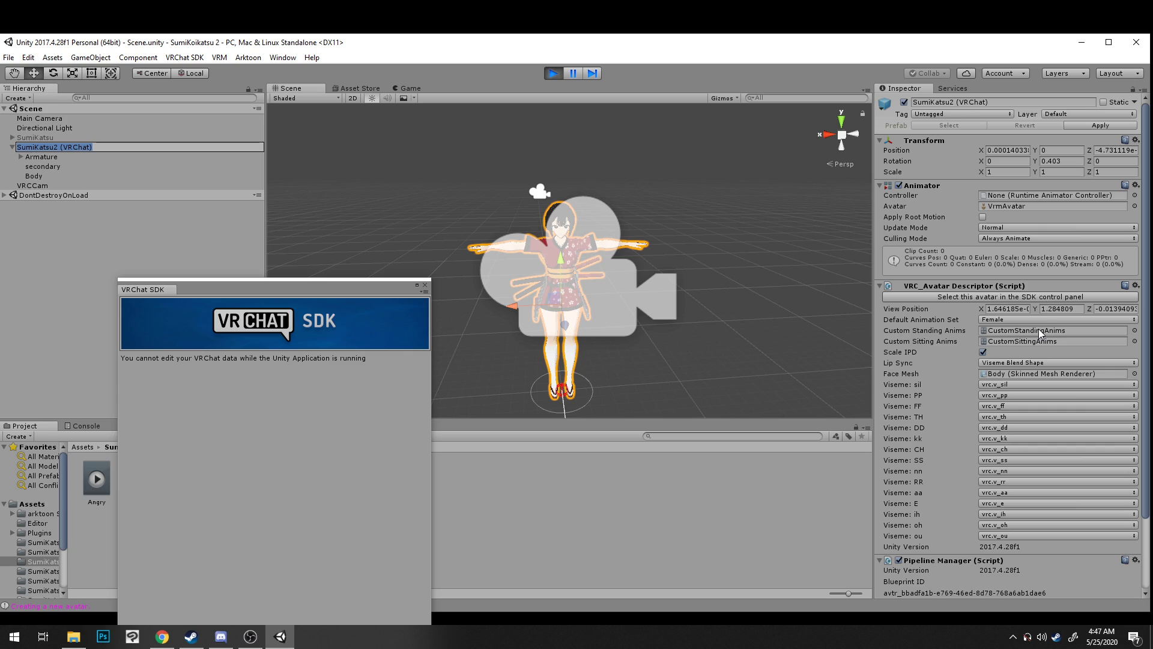
left_click(1025, 194)
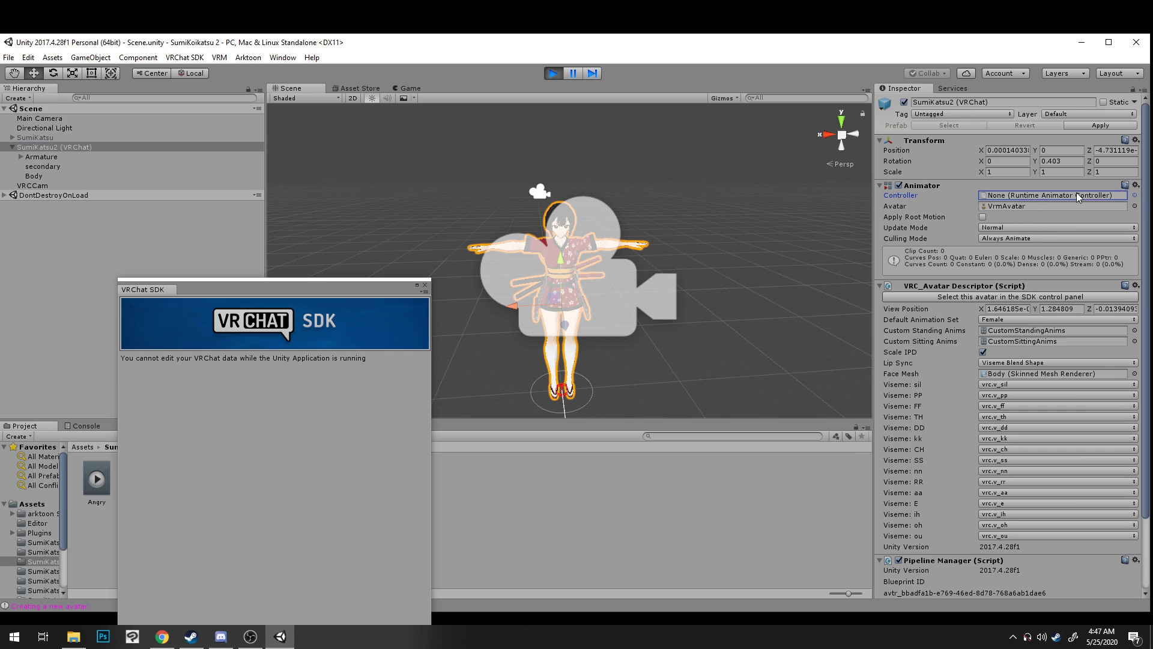
left_click(1135, 195)
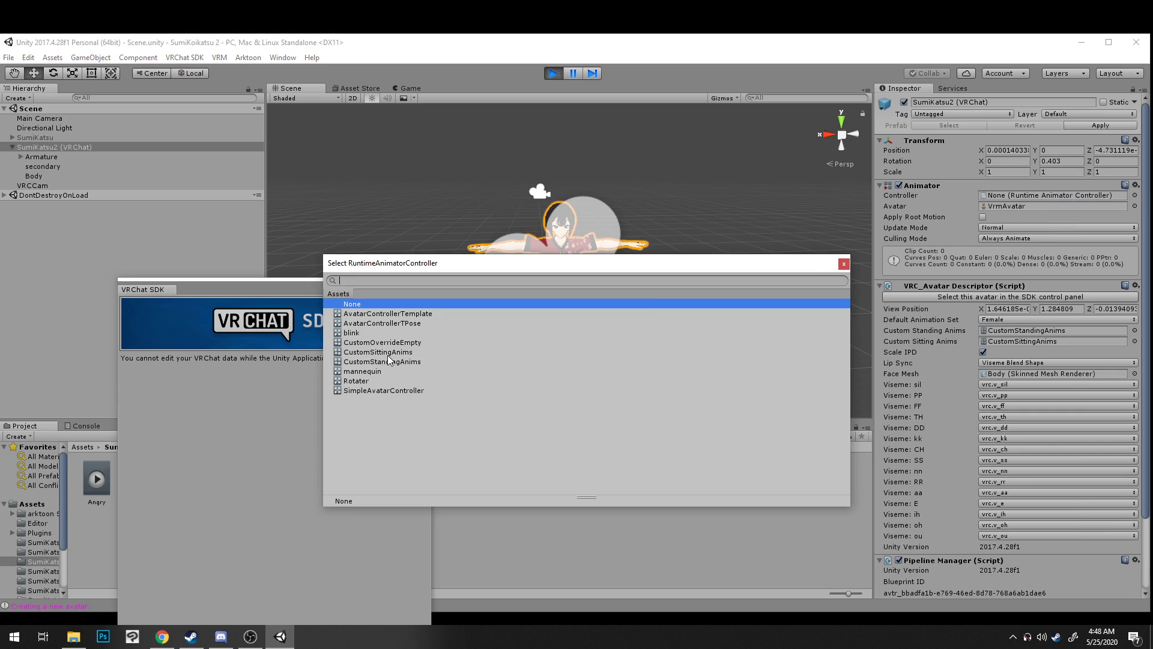
left_click(412, 362)
left_click_drag(579, 263, 681, 345)
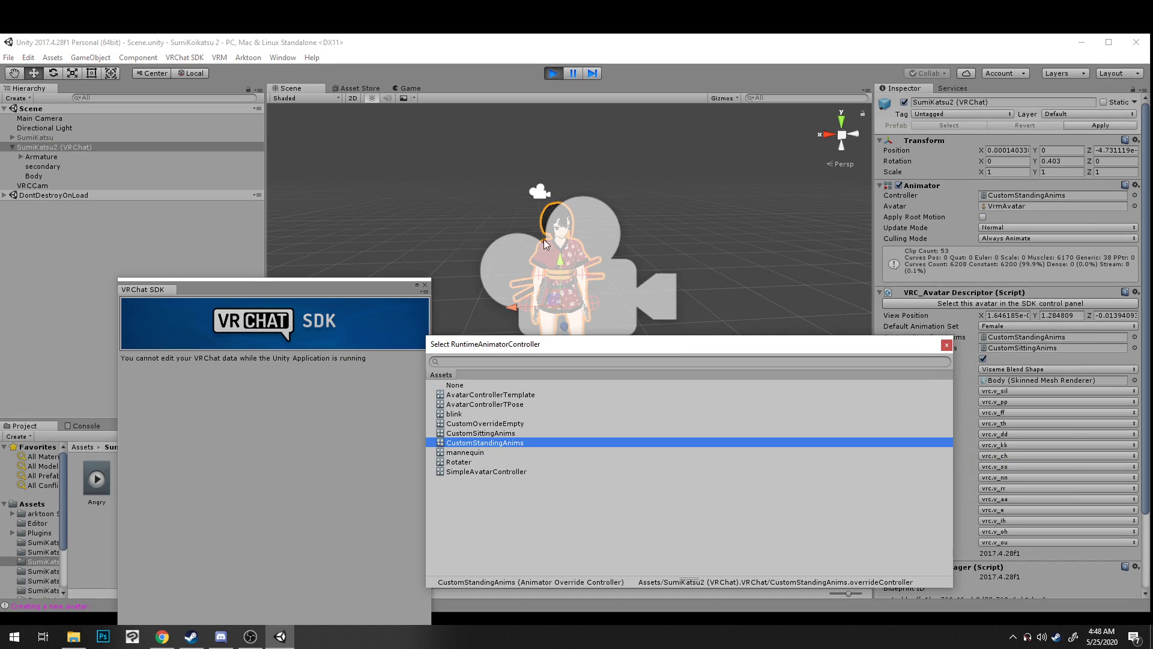
left_click(505, 434)
left_click(507, 442)
left_click(947, 346)
left_click(409, 88)
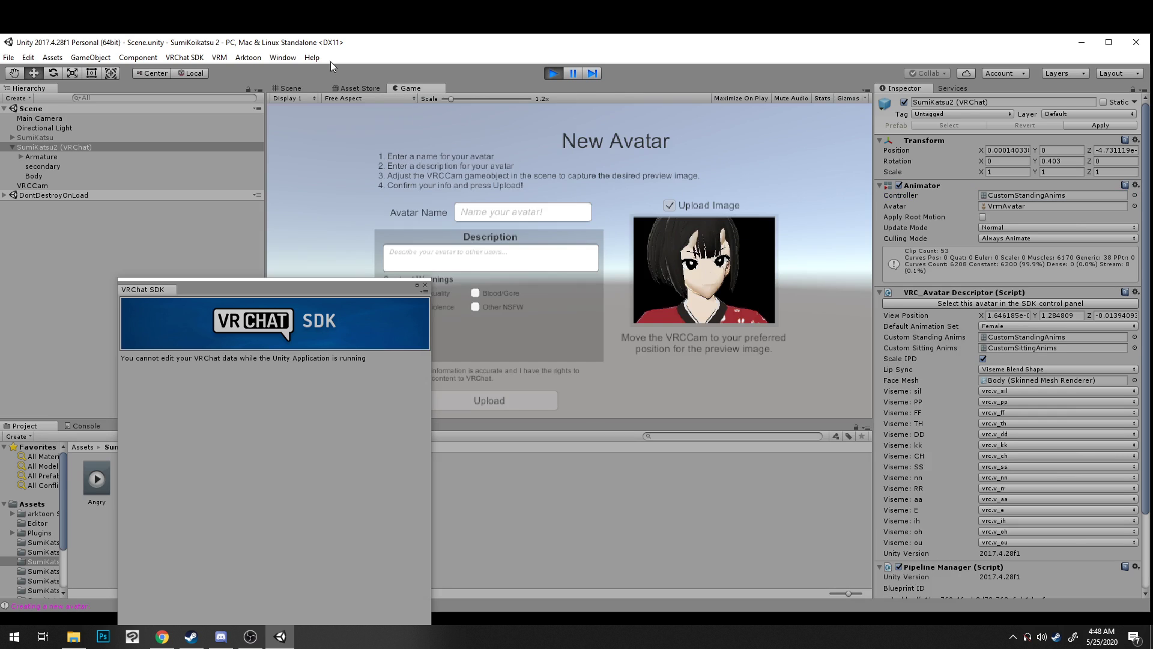
Step: Rotate the Directional Light to about X 42.97, Y -160.77, Z -72.65 to relight the avatar's face in the preview
left_click(303, 87)
left_click(409, 89)
left_click(292, 88)
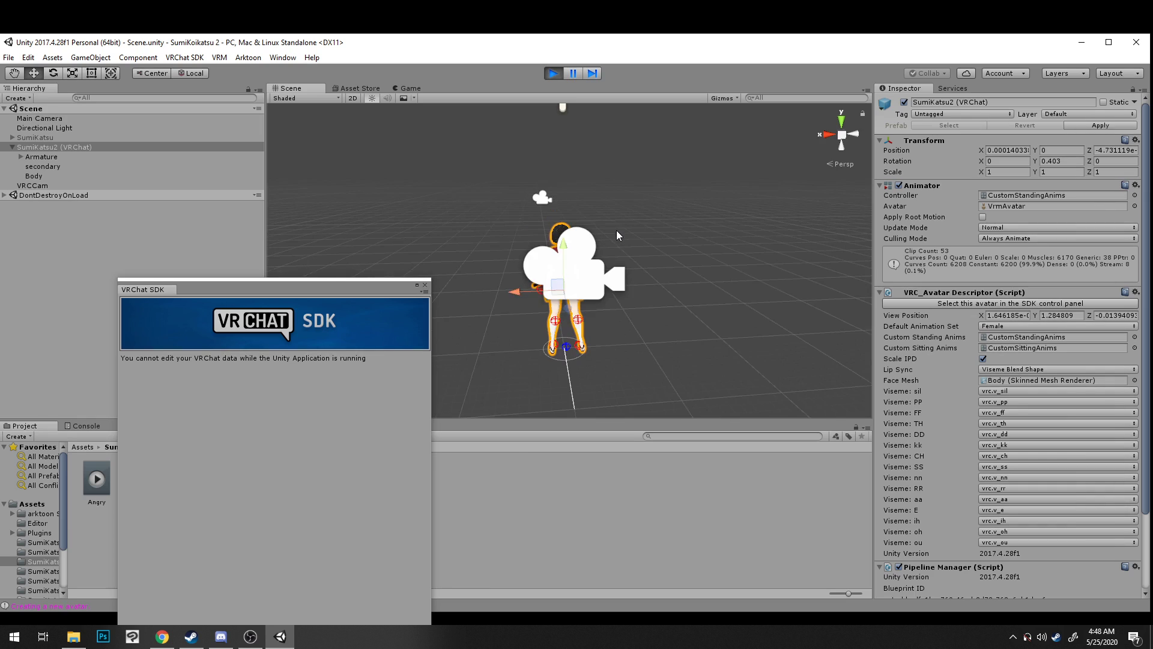
left_click(565, 123)
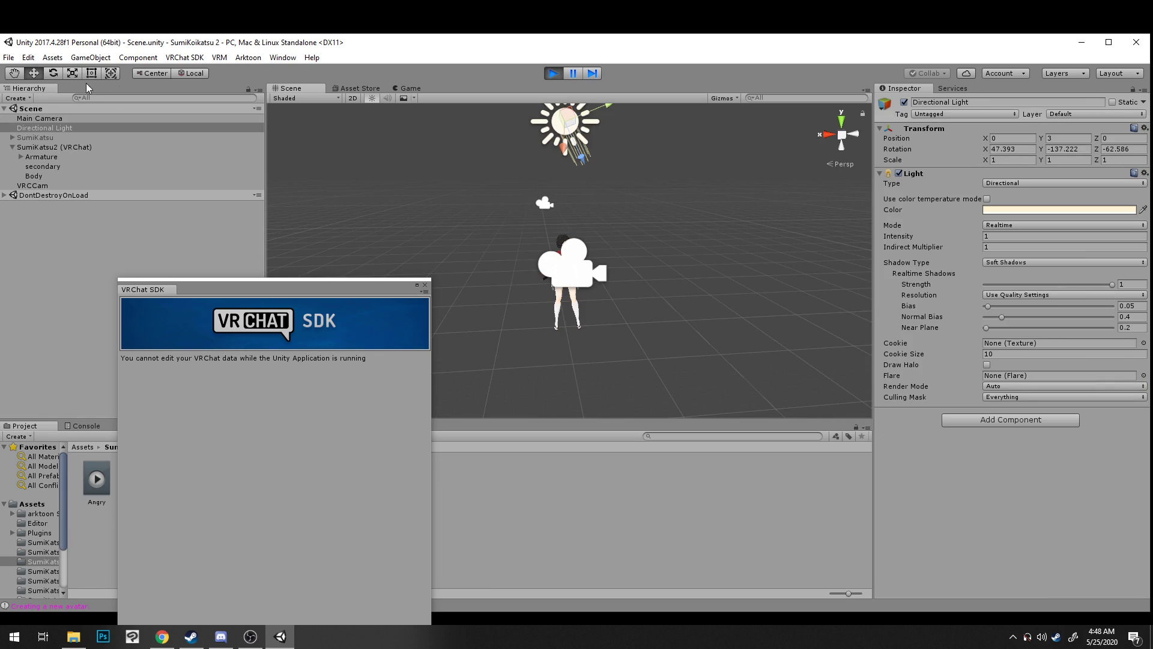
left_click(53, 73)
left_click_drag(580, 138, 582, 135)
left_click(411, 87)
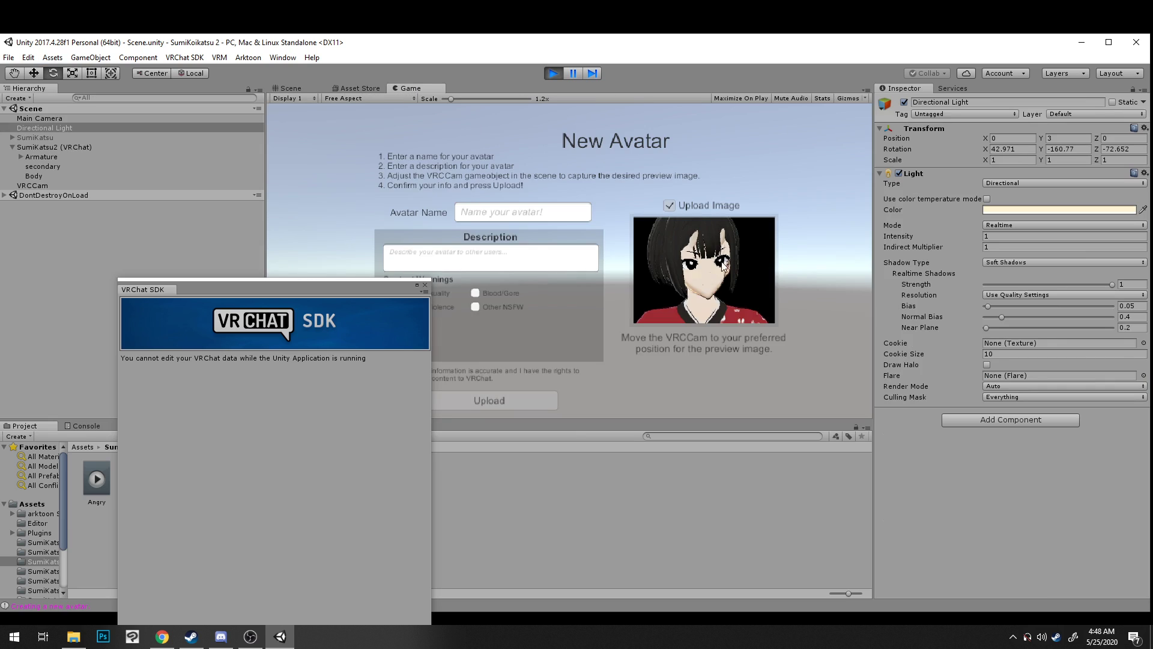
Step: Name the avatar Sumi Katsu 2, confirm the content rights and upload it, moving the SDK window off the form
left_click(514, 212)
type("Sumi Katsu 2")
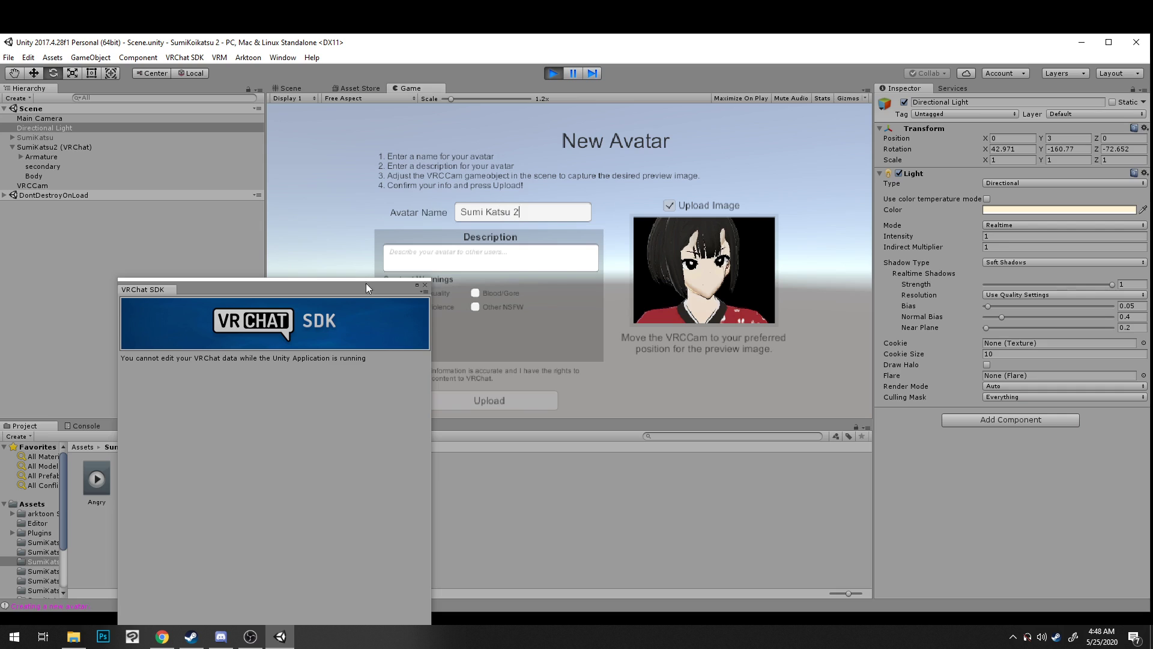
left_click_drag(366, 283, 211, 275)
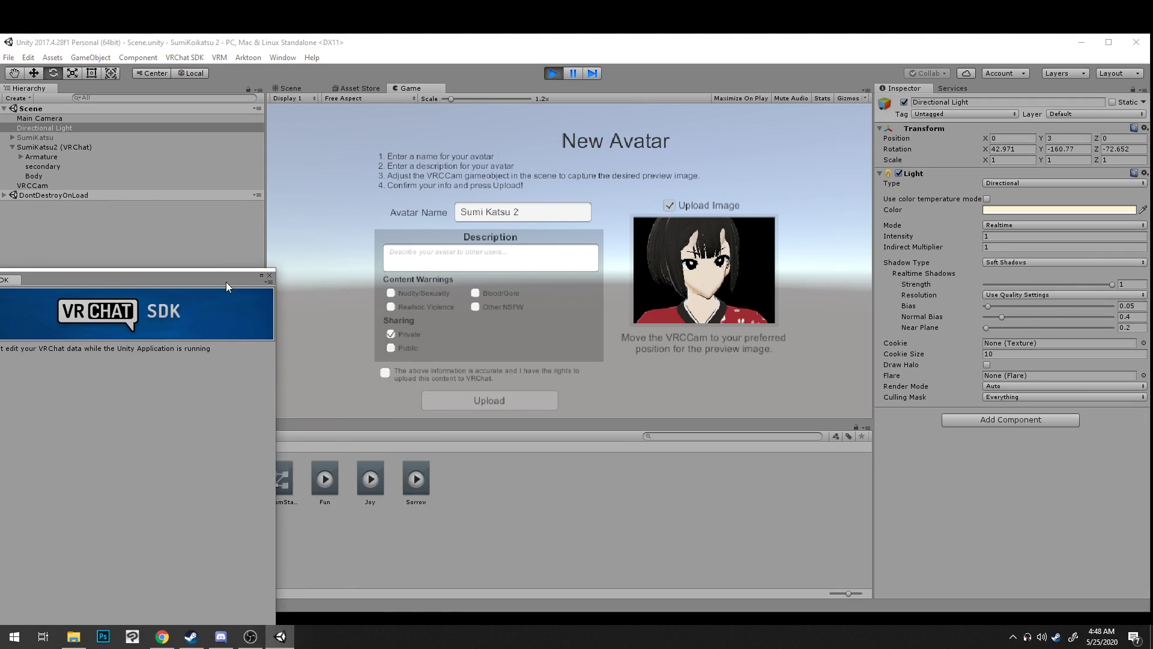
left_click(385, 372)
left_click(478, 401)
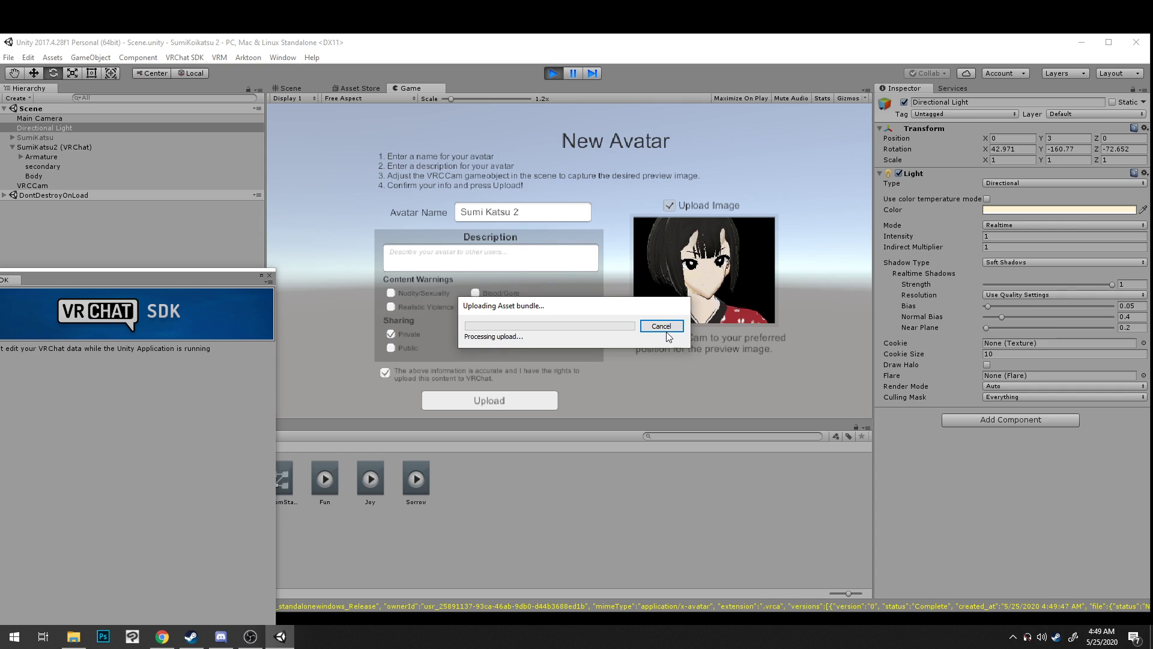
Step: Close Unity to abandon the asset bundle upload in progress
right_click(282, 636)
left_click(286, 615)
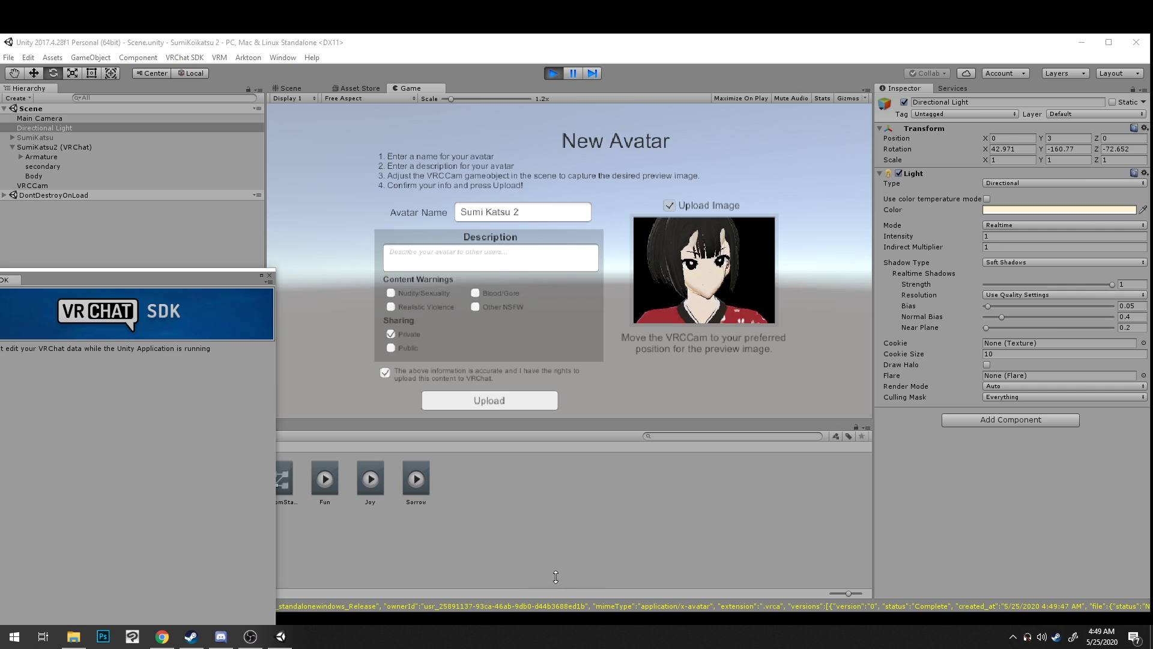
right_click(510, 637)
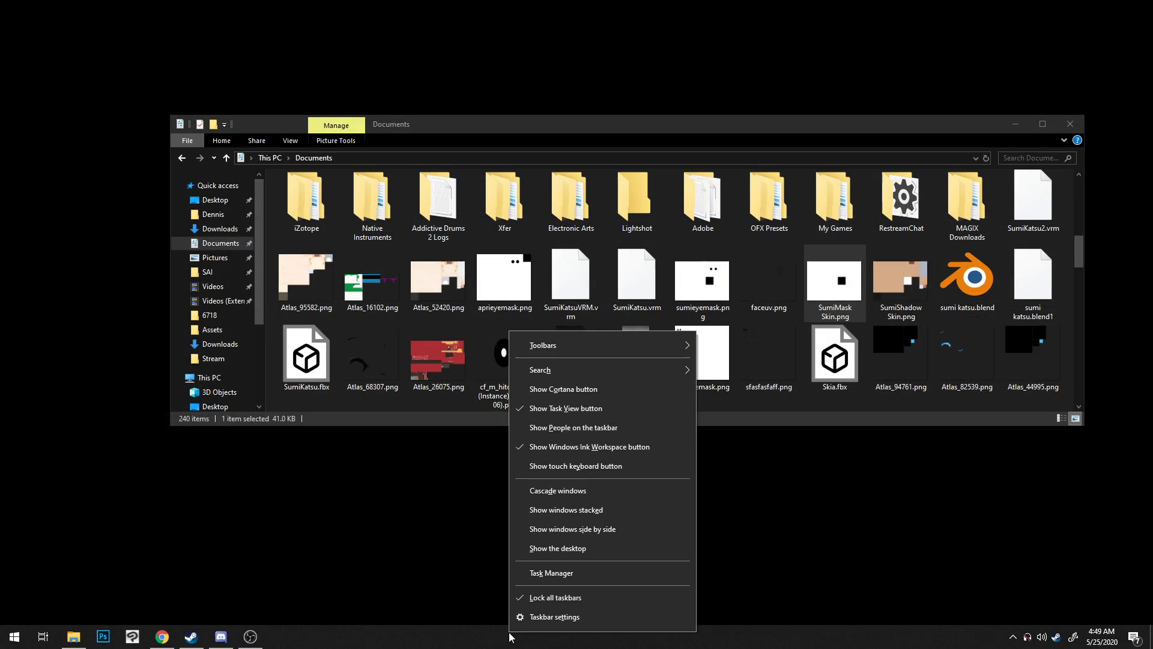
left_click(395, 560)
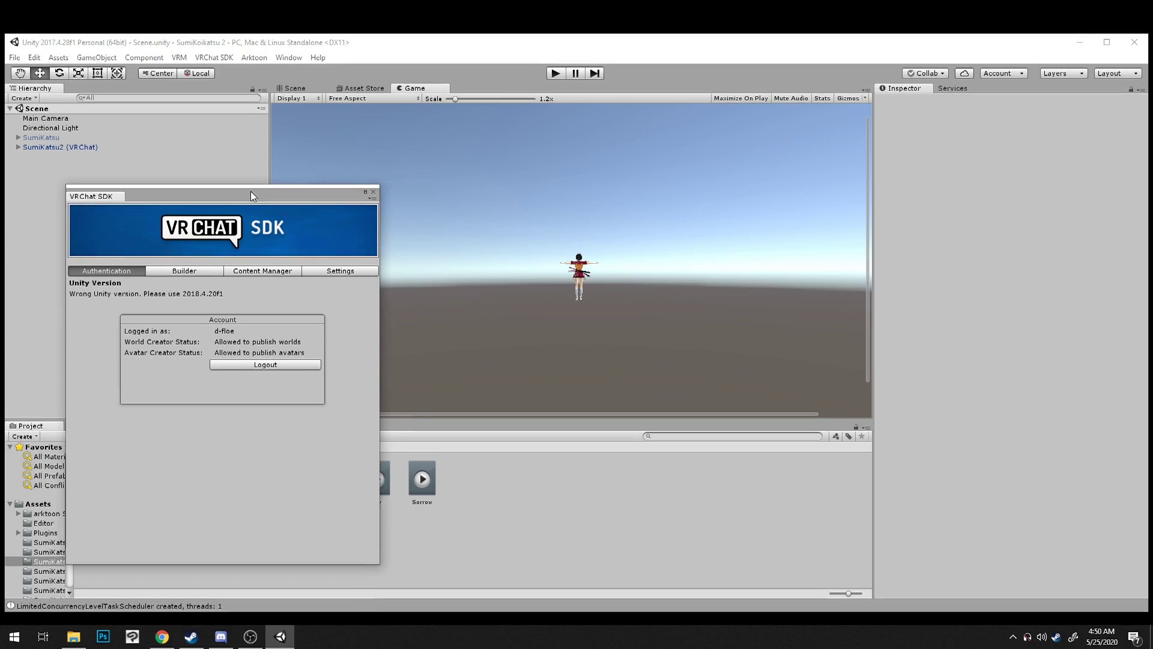
Step: With the project reopened, frame SumiKatsu2 in the Scene view and start building and publishing the avatar again
left_click(250, 195)
left_click(292, 89)
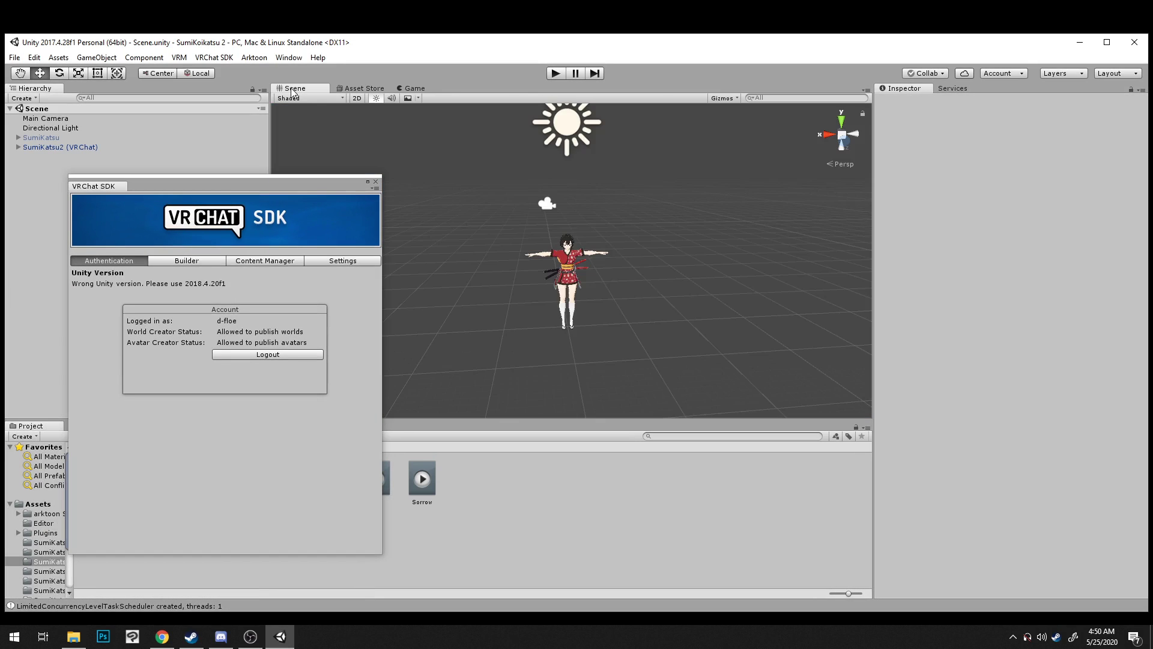
scroll(570, 240, "up", 5)
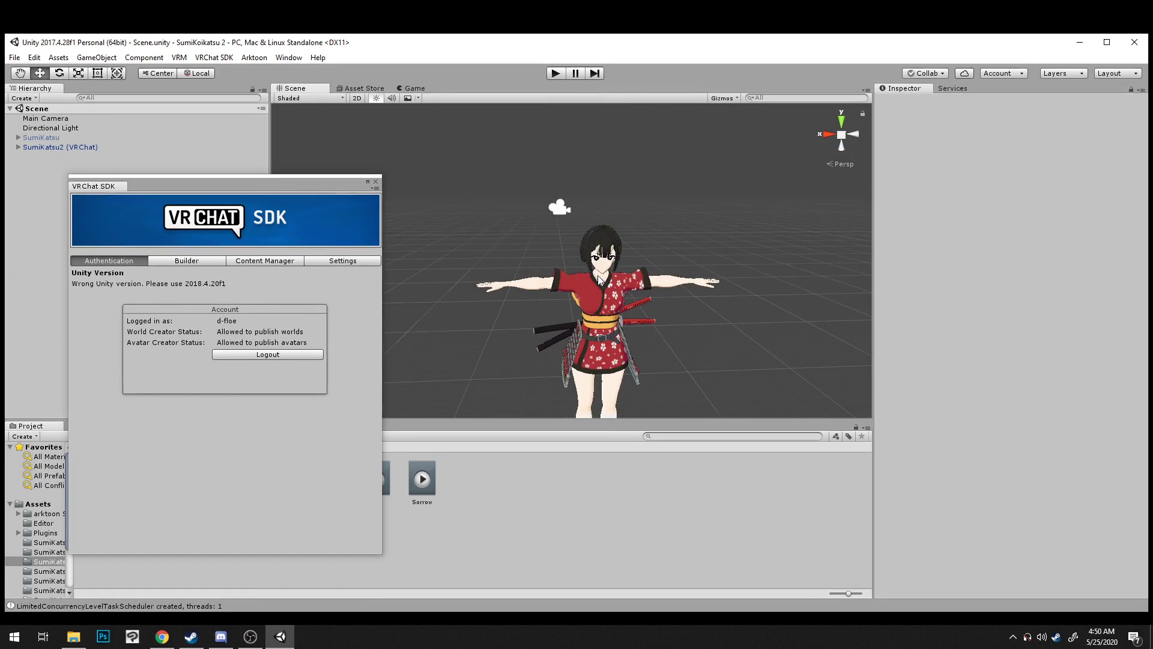
middle_click_drag(607, 324, 583, 200)
scroll(506, 215, "down", 5)
left_click(186, 261)
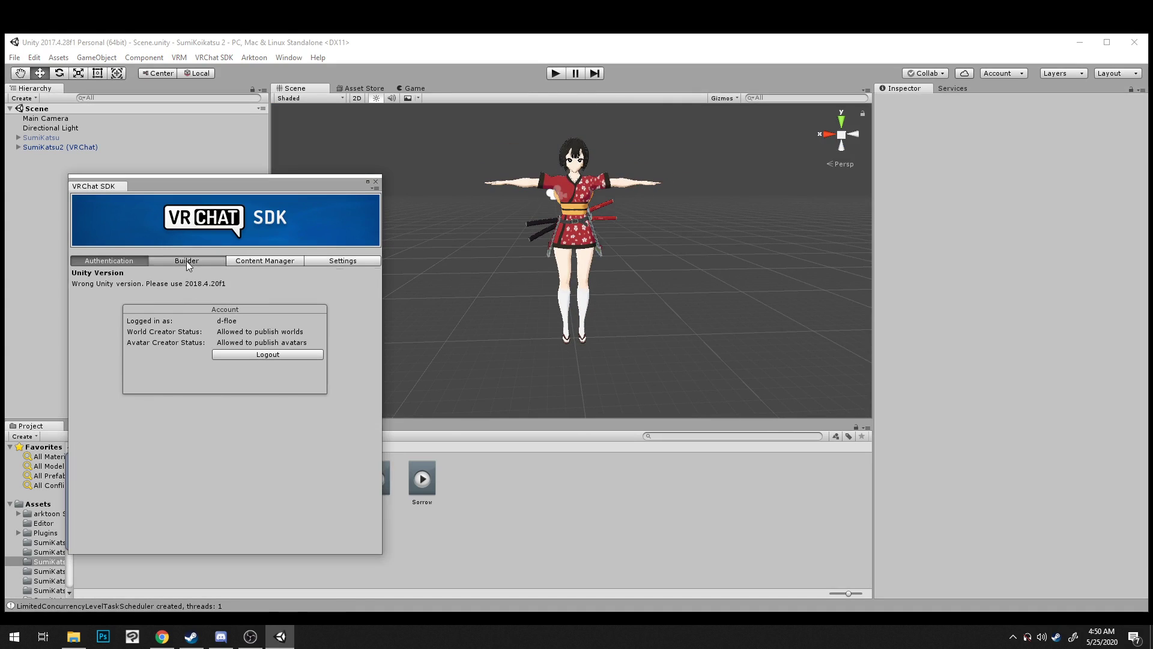
scroll(271, 393, "down", 1)
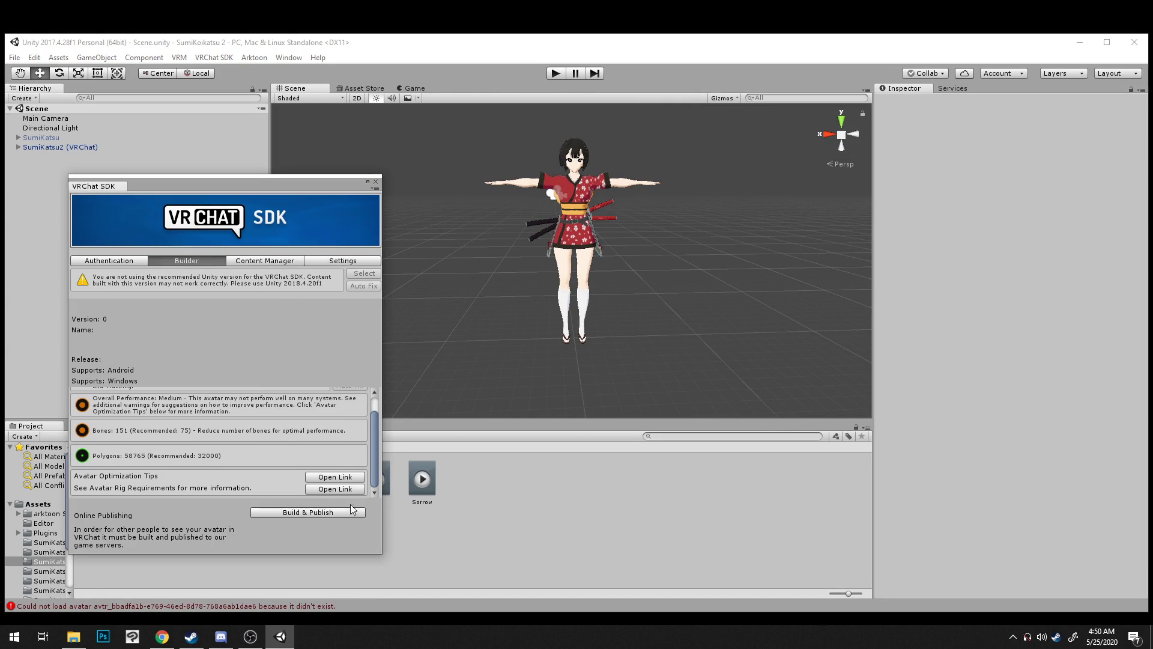
left_click(287, 512)
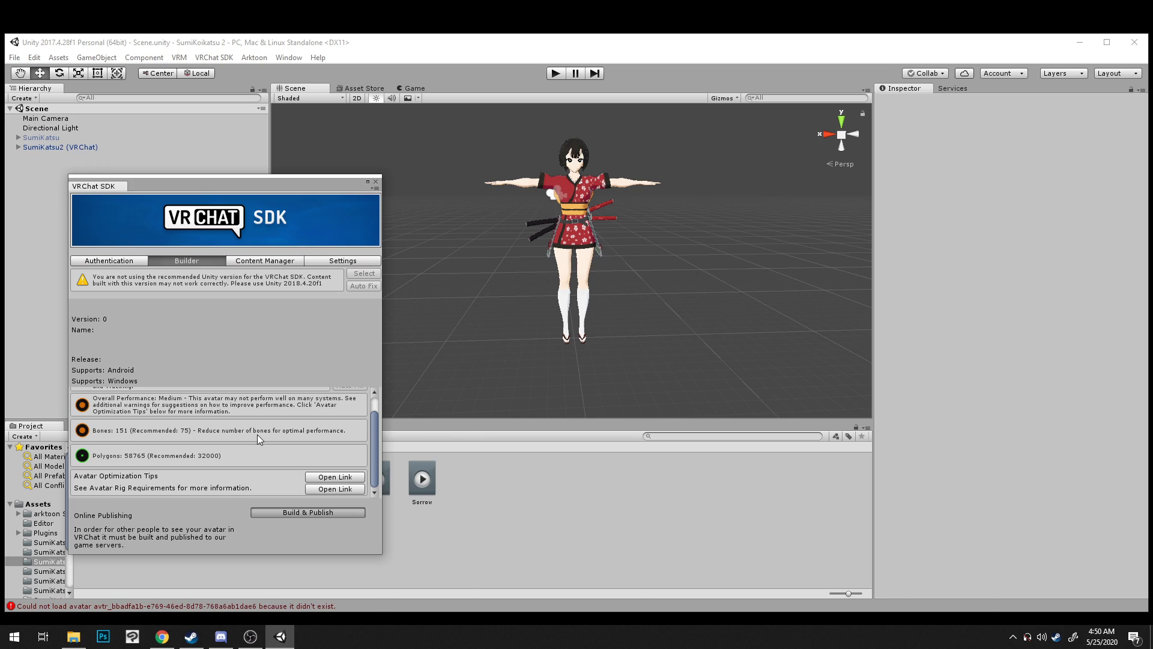
Step: Name the new avatar Sumi Katsu 2, confirm the content rights, upload it, and minimize Unity once the upload completes
type("S")
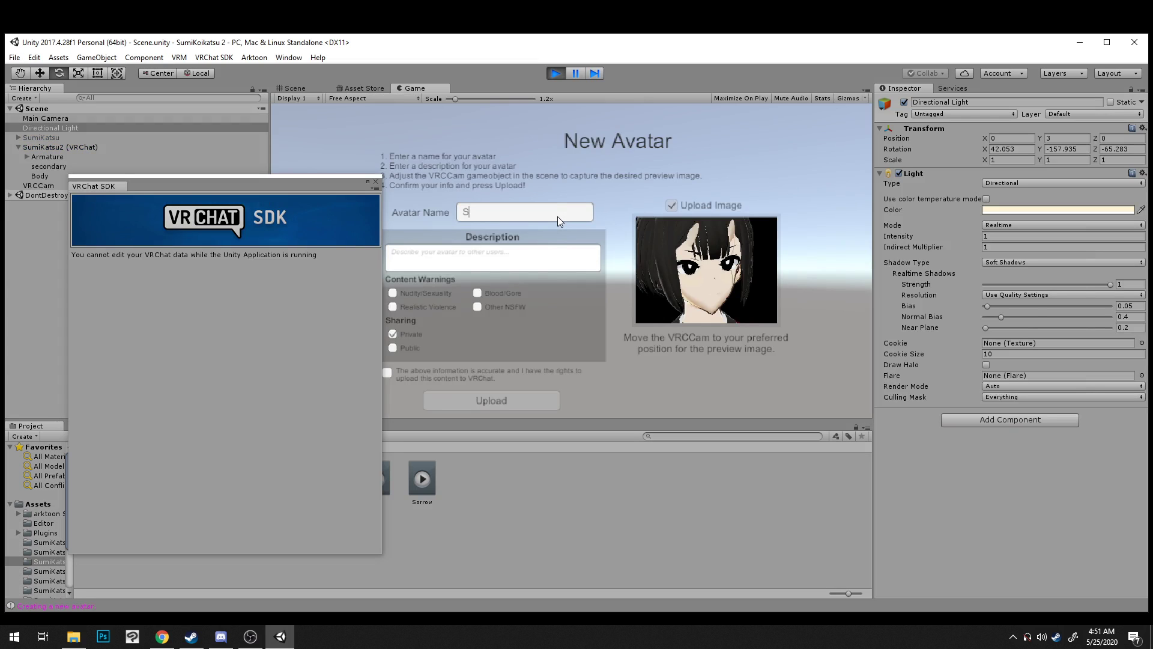
type("umi Katsu 2")
left_click(387, 372)
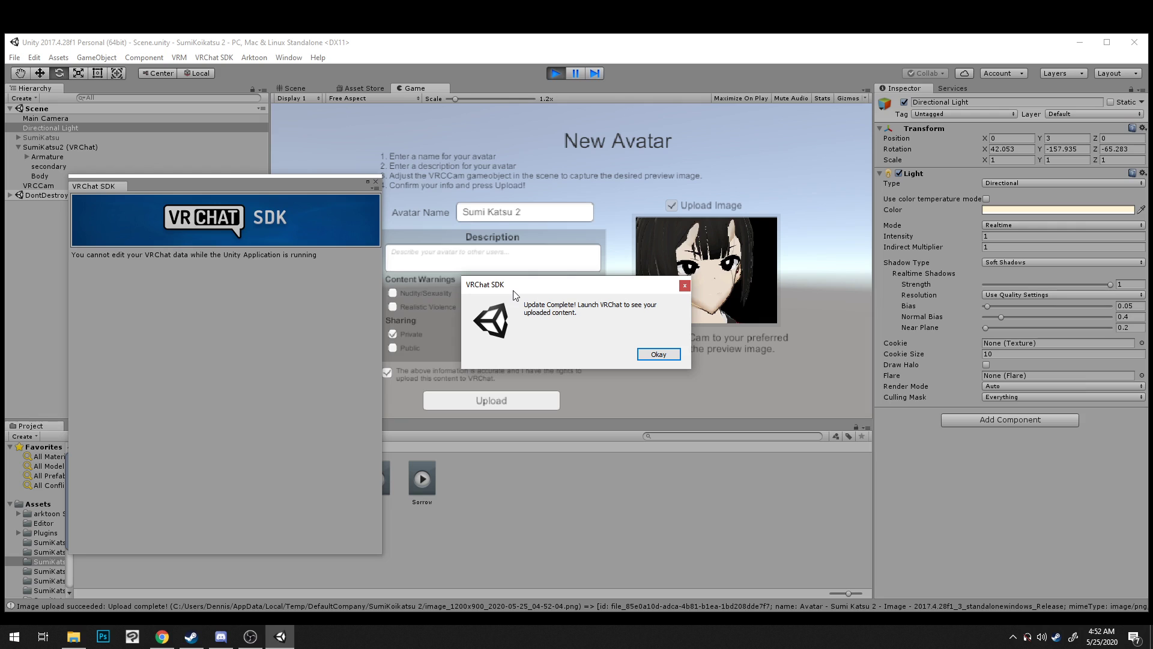
left_click(659, 355)
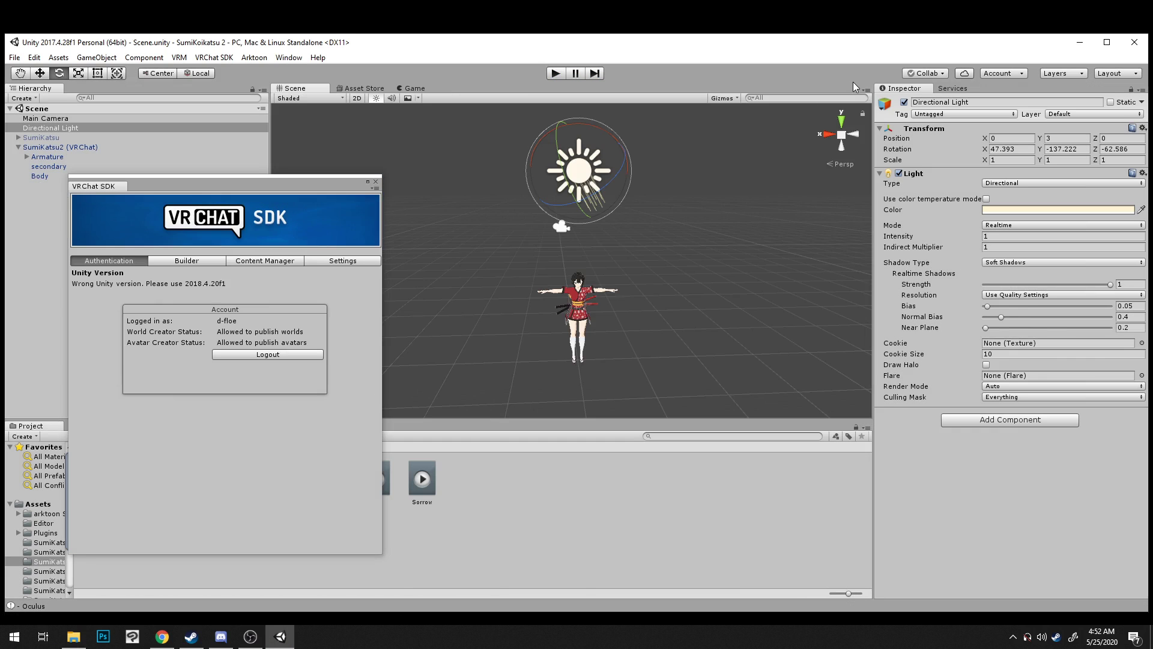
left_click(1080, 43)
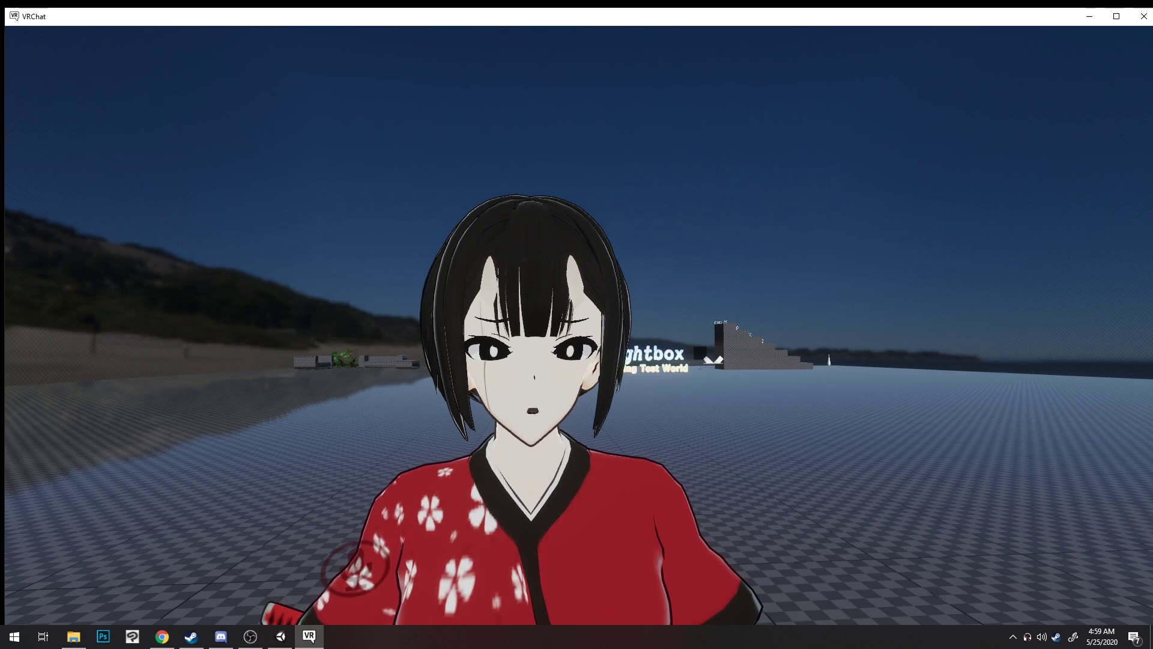
Step: In VRChat's Light Box lighting test world, examine the avatar's shading up close and from farther back
key("s")
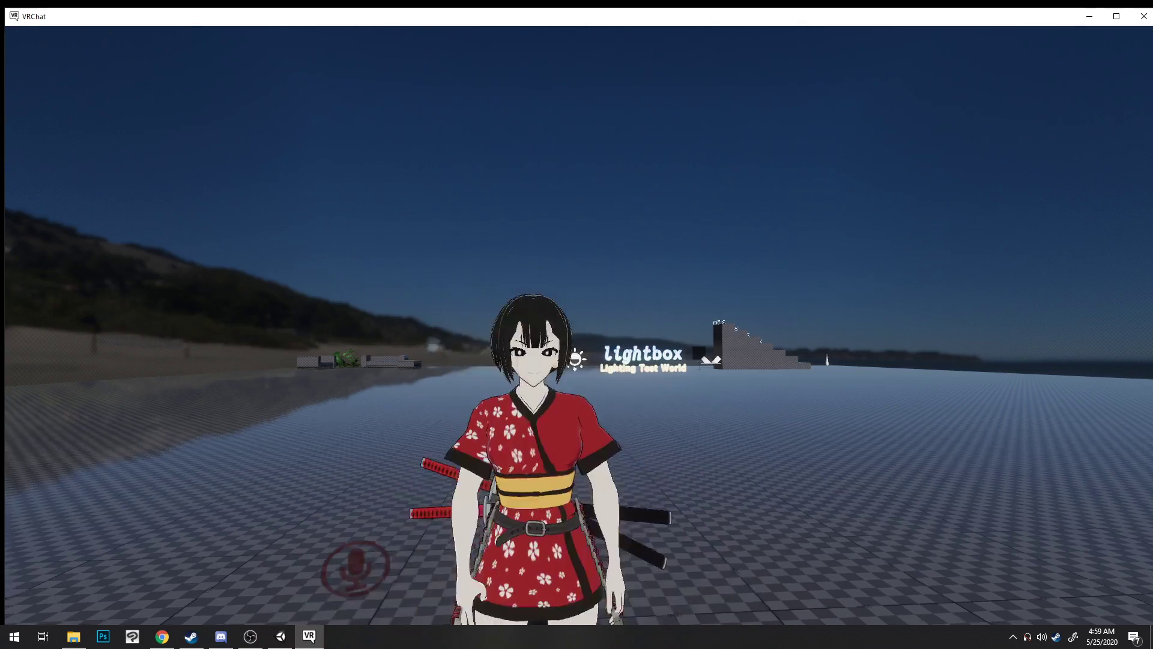
key("w")
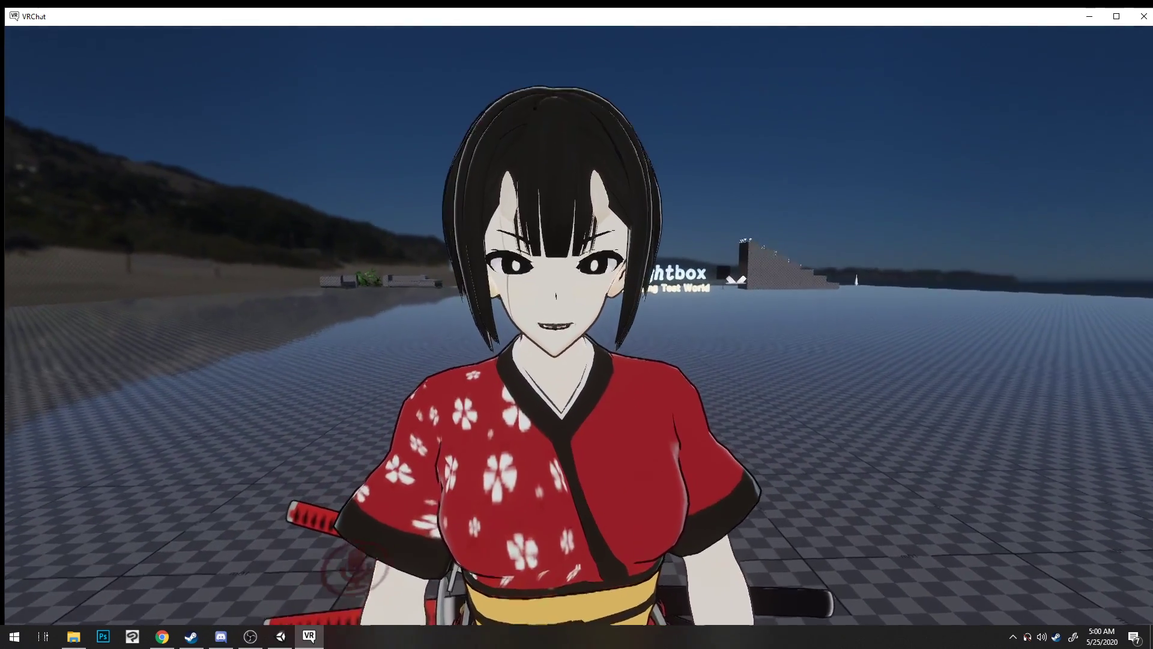
key("s")
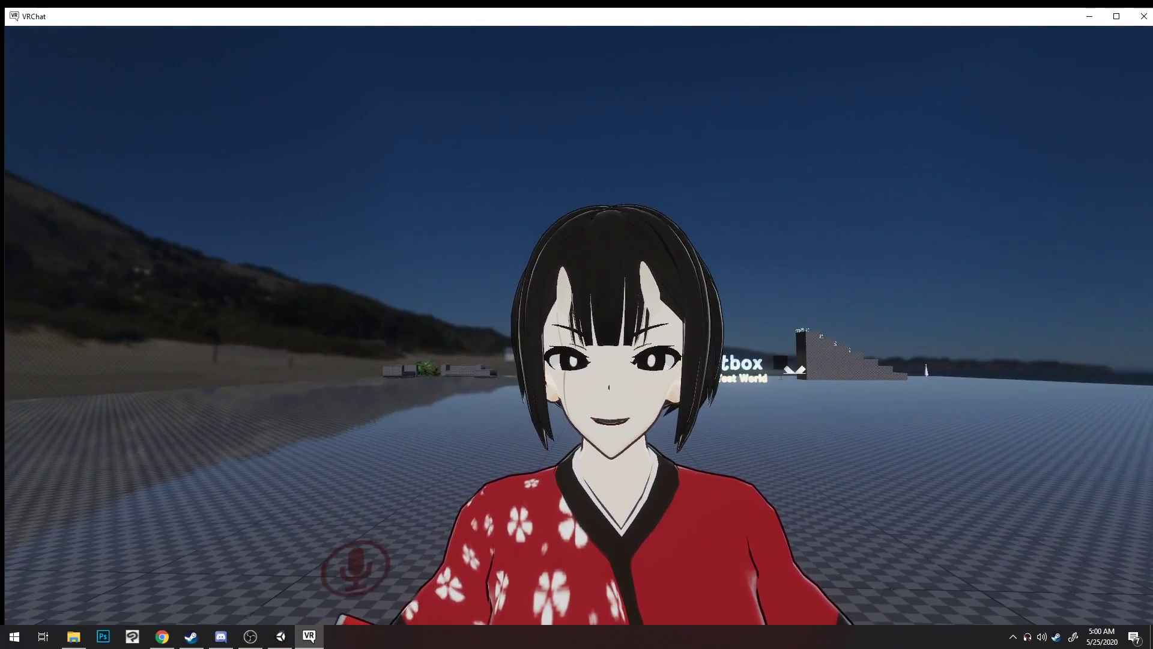
key("w")
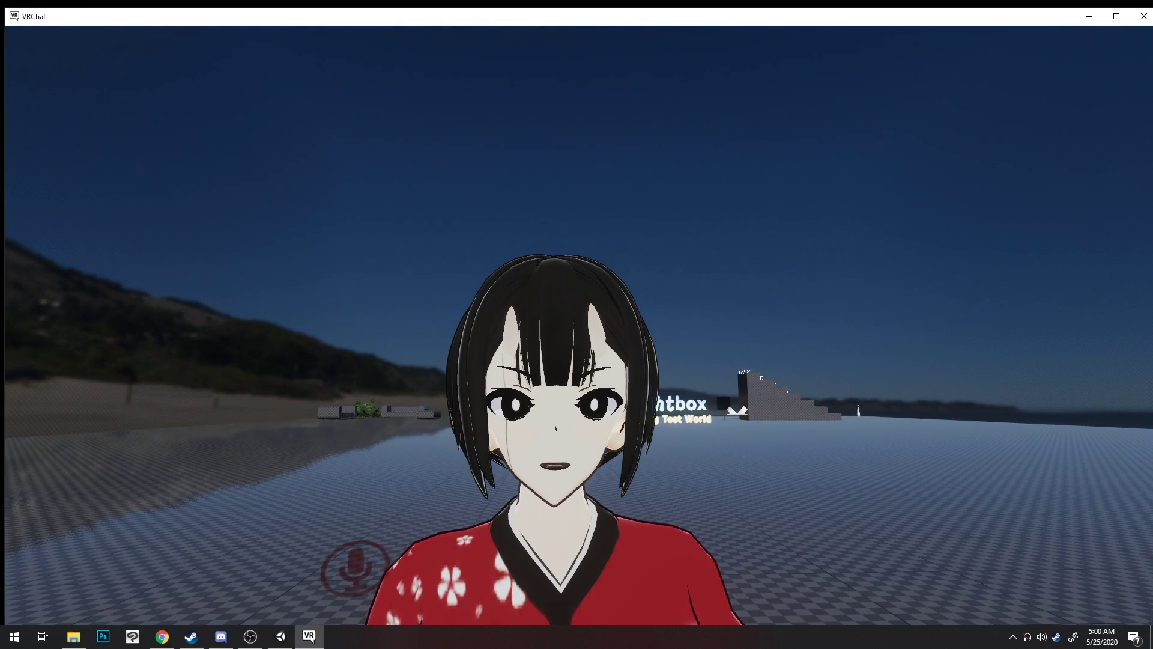
Step: Open the VRChat avatar selection and change into the selected avatar
key("Escape")
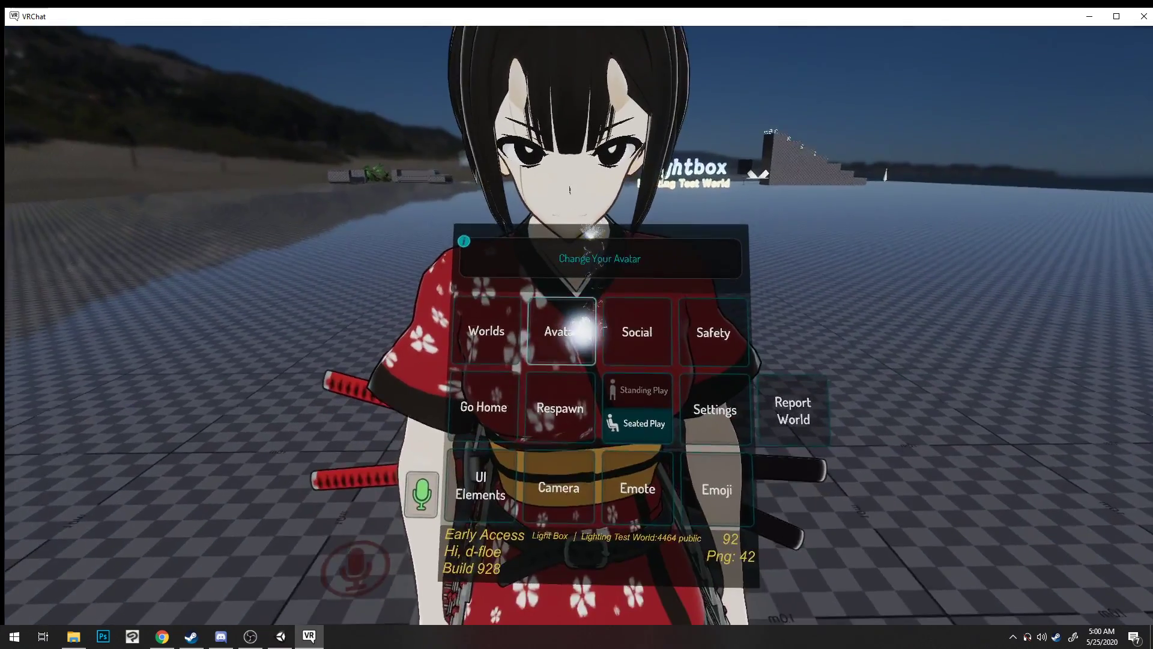
left_click(581, 330)
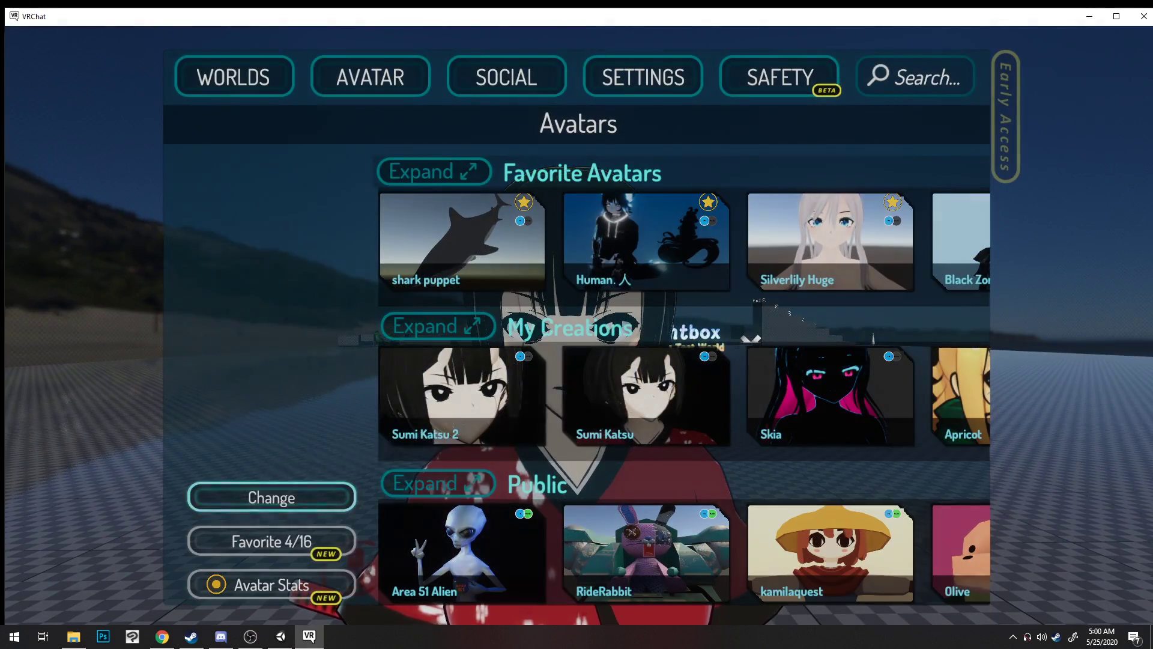
left_click(282, 497)
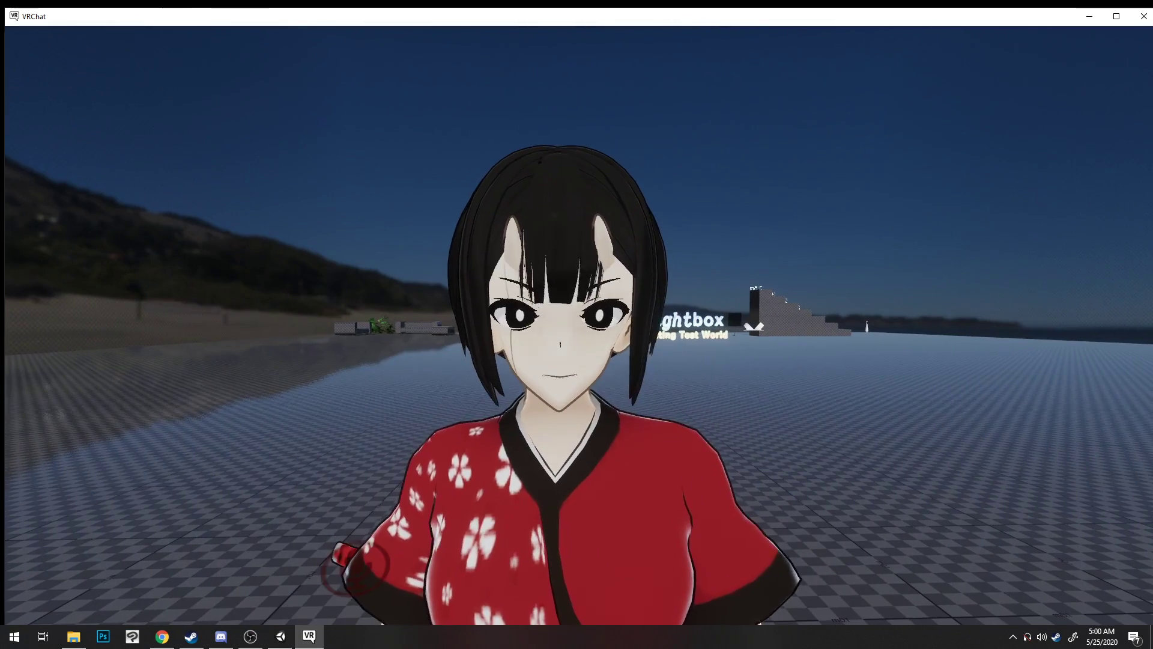